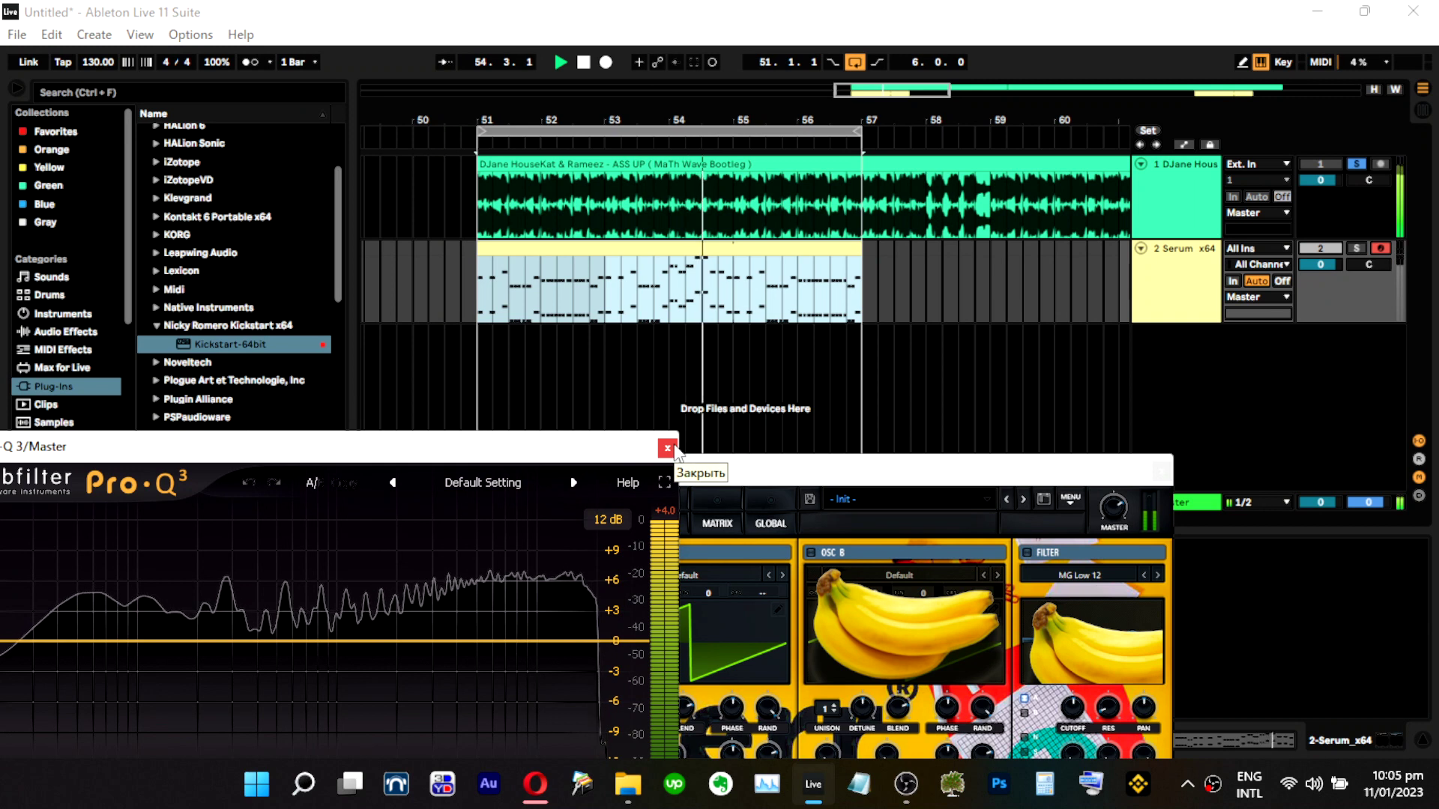
Audition the reference track's frequency ranges by sweeping a soloed Pro-Q 3 bell band on the master, and close the EQ.
{"action": "left_click_drag", "start_coordinate": [759, 480], "coordinate": [1032, 476]}
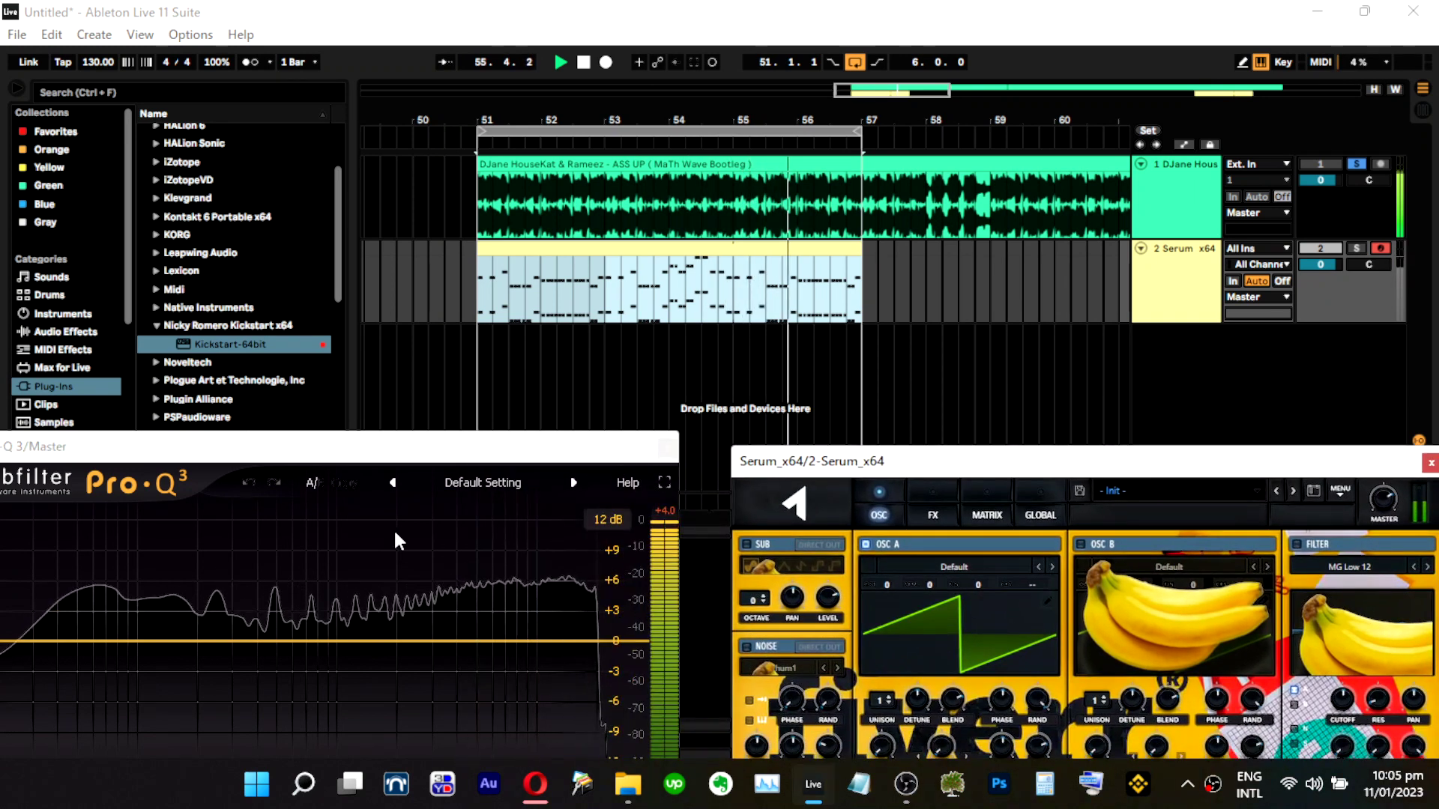
{"action": "left_click", "coordinate": [260, 573]}
{"action": "scroll", "coordinate": [260, 573], "scroll_direction": "up", "scroll_amount": 15}
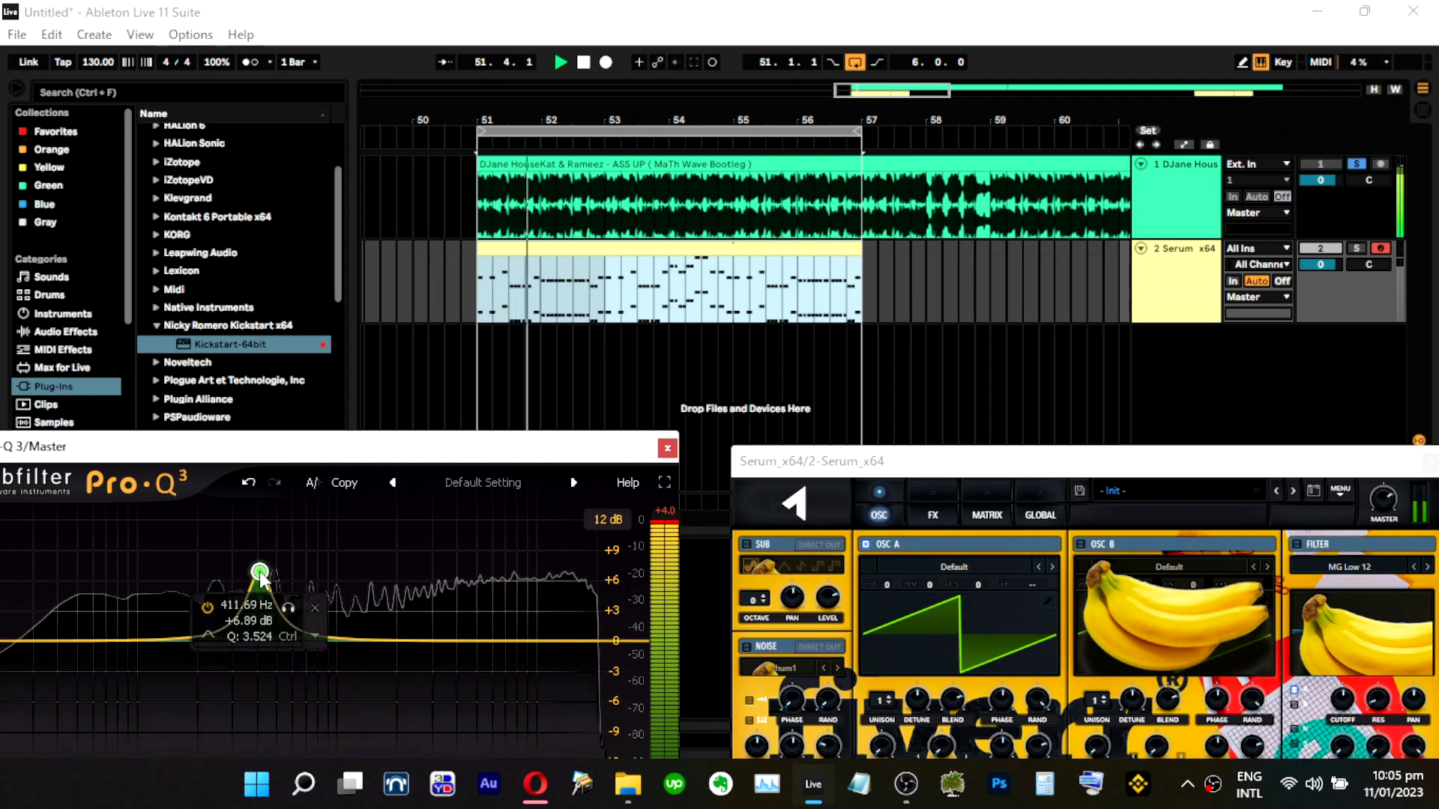
{"action": "scroll", "coordinate": [262, 574], "scroll_direction": "down", "scroll_amount": 4}
{"action": "scroll", "coordinate": [261, 567], "scroll_direction": "down", "scroll_amount": 9}
{"action": "mouse_move", "coordinate": [261, 569]}
{"action": "left_mouse_down"}
{"action": "mouse_move", "coordinate": [234, 563]}
{"action": "mouse_move", "coordinate": [249, 592]}
{"action": "left_mouse_up"}
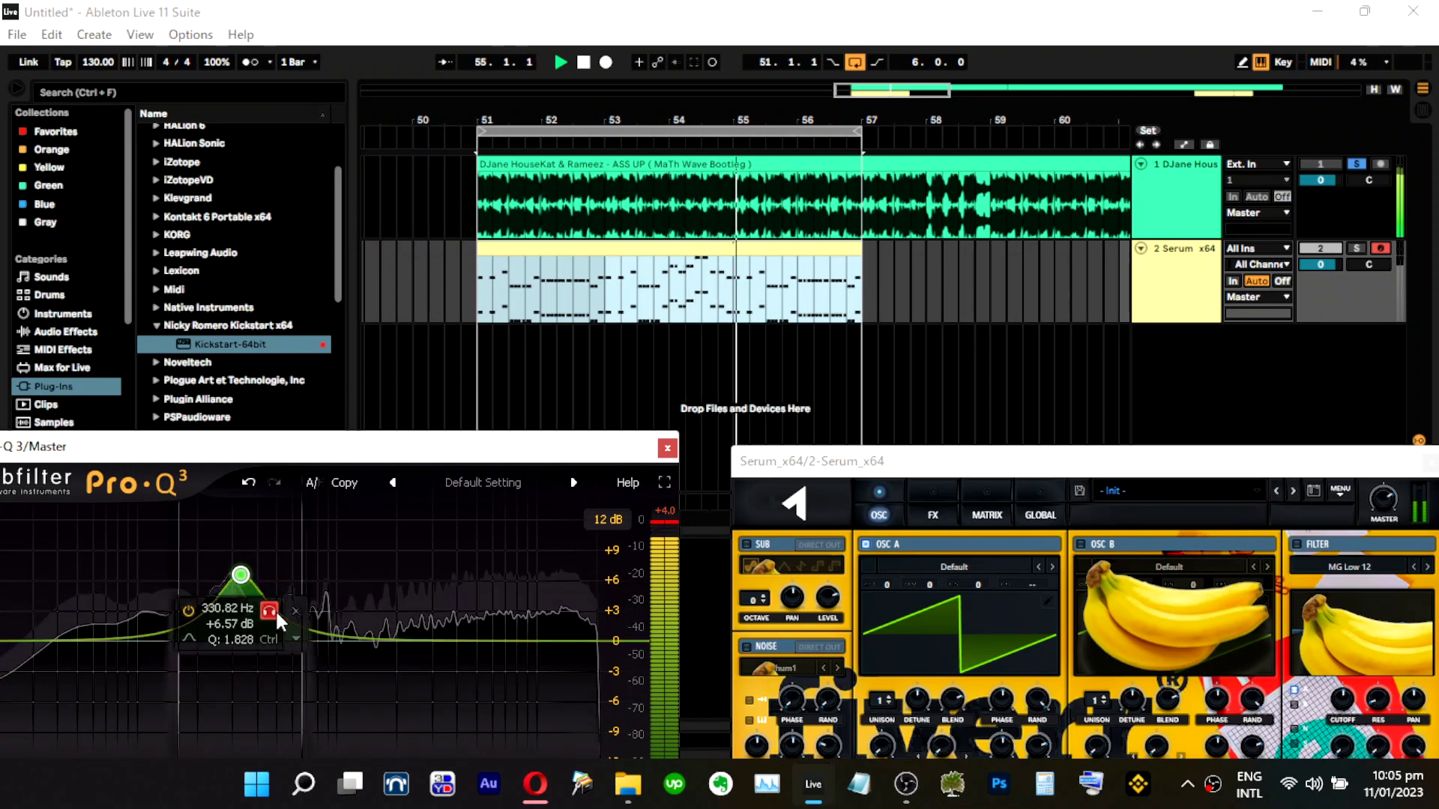
{"action": "left_click", "coordinate": [259, 609]}
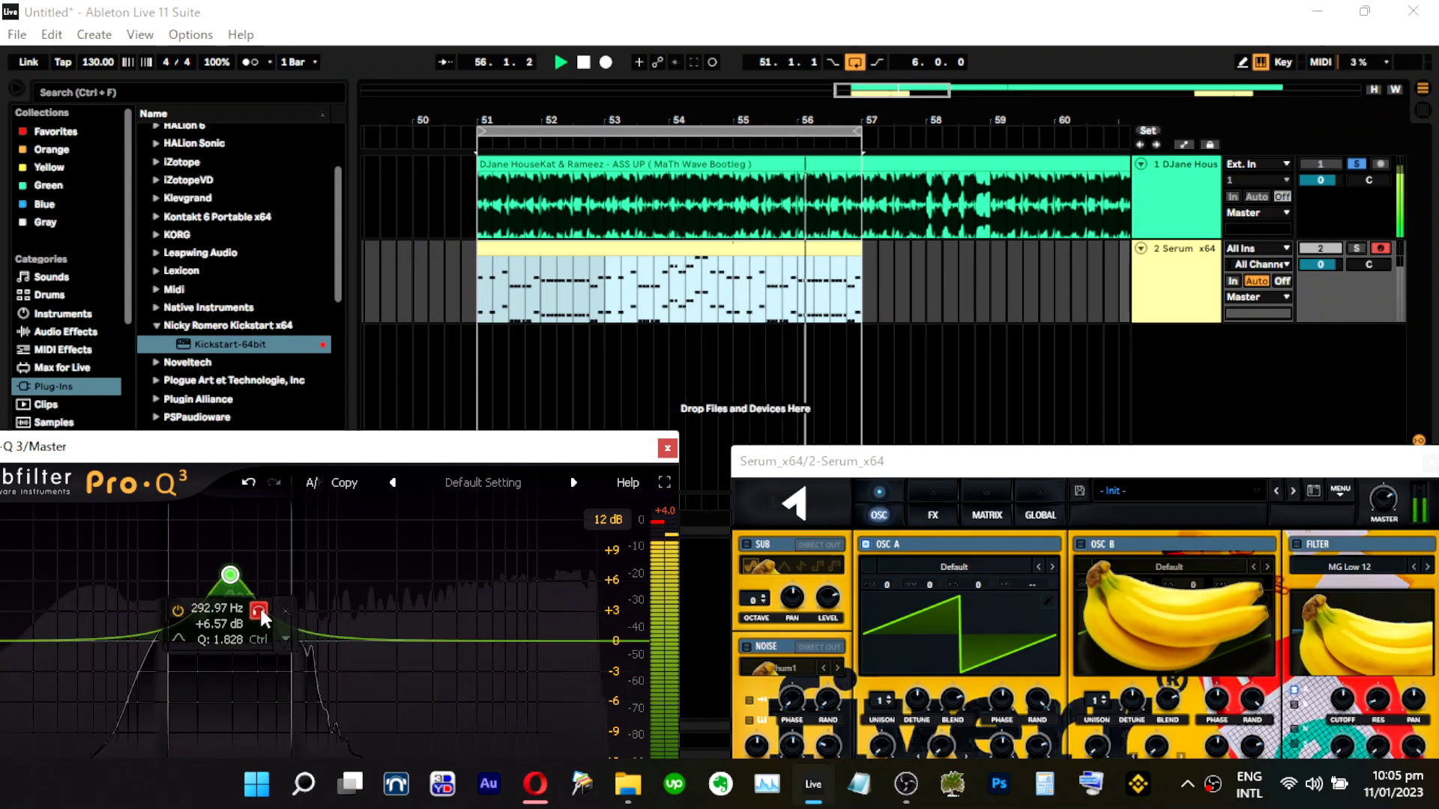
{"action": "left_click_drag", "start_coordinate": [259, 606], "coordinate": [442, 610]}
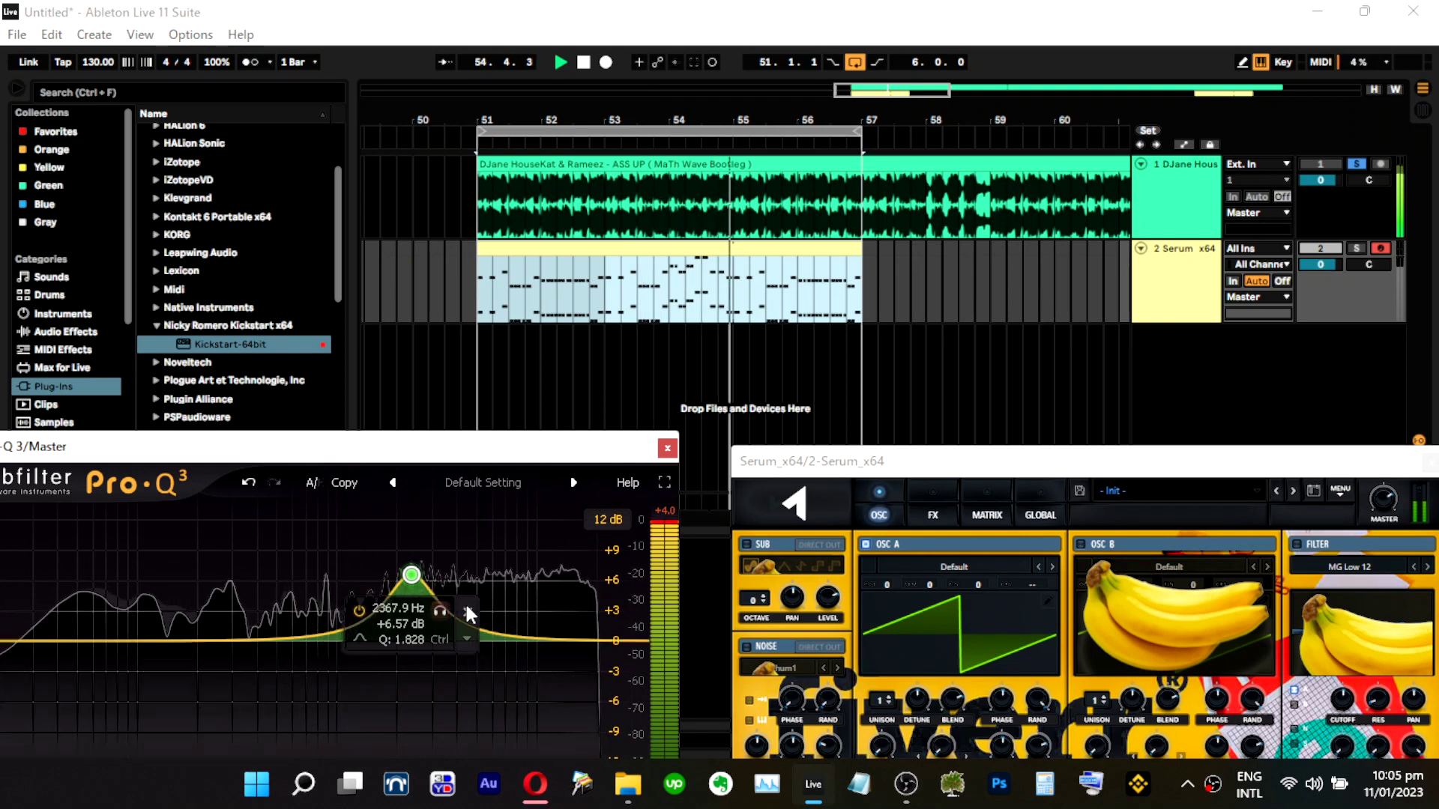
{"action": "left_click", "coordinate": [667, 448]}
Transpose all notes of the Serum MIDI clip down one octave.
{"action": "left_click_drag", "start_coordinate": [783, 471], "coordinate": [865, 300]}
{"action": "left_click", "coordinate": [718, 252]}
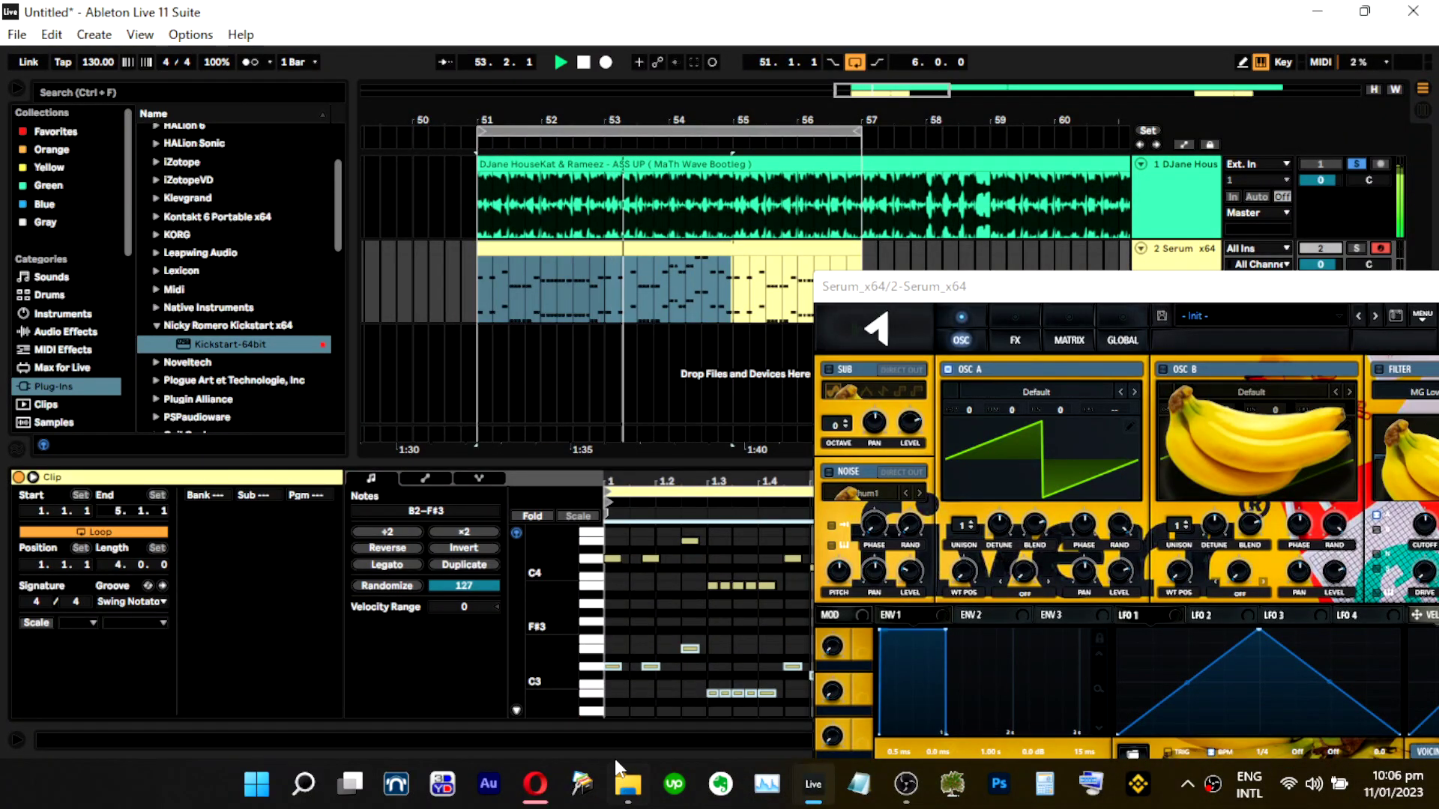
{"action": "left_click_drag", "start_coordinate": [835, 282], "coordinate": [653, 264]}
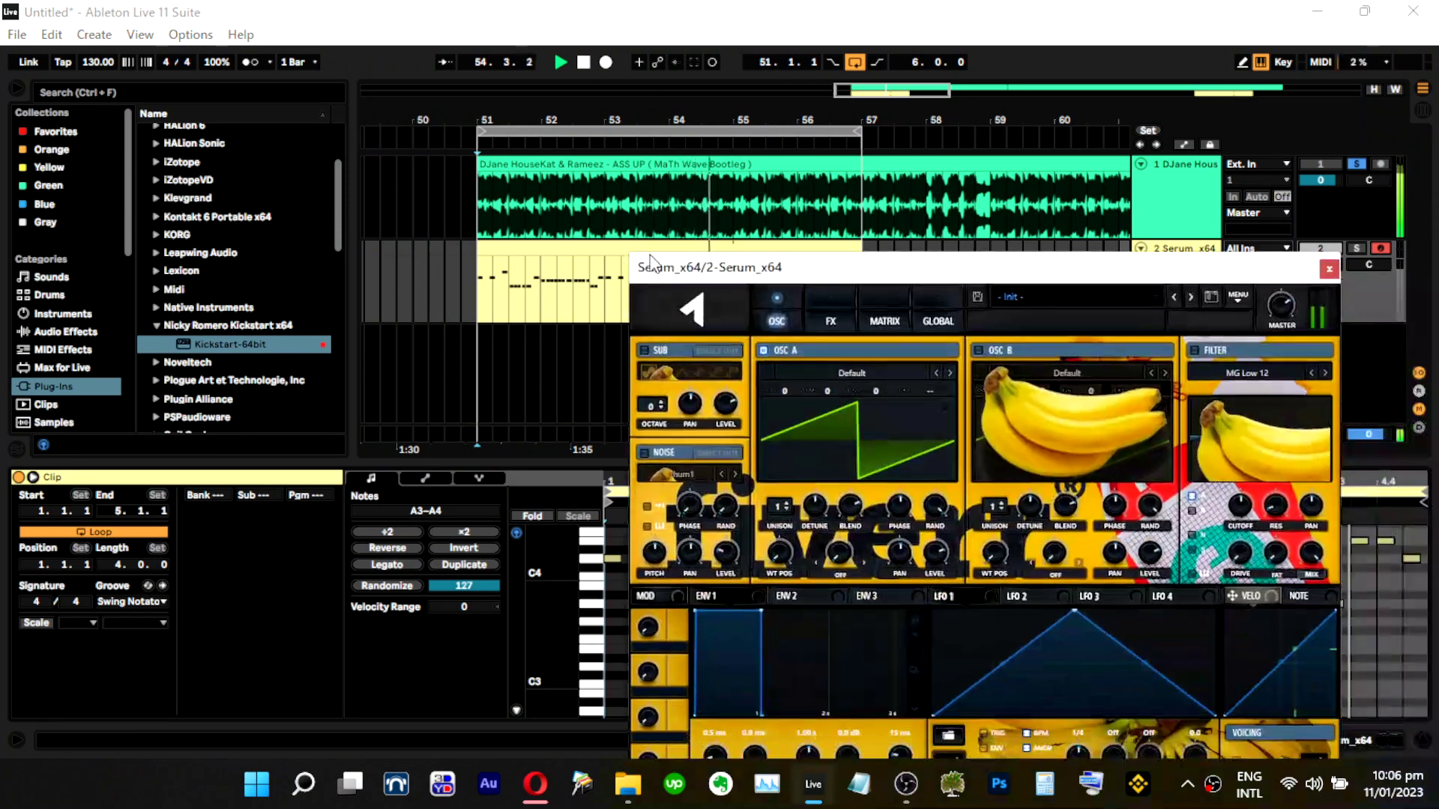
{"action": "left_click", "coordinate": [586, 246]}
{"action": "left_click", "coordinate": [616, 571]}
{"action": "key", "text": "ctrl+a"}
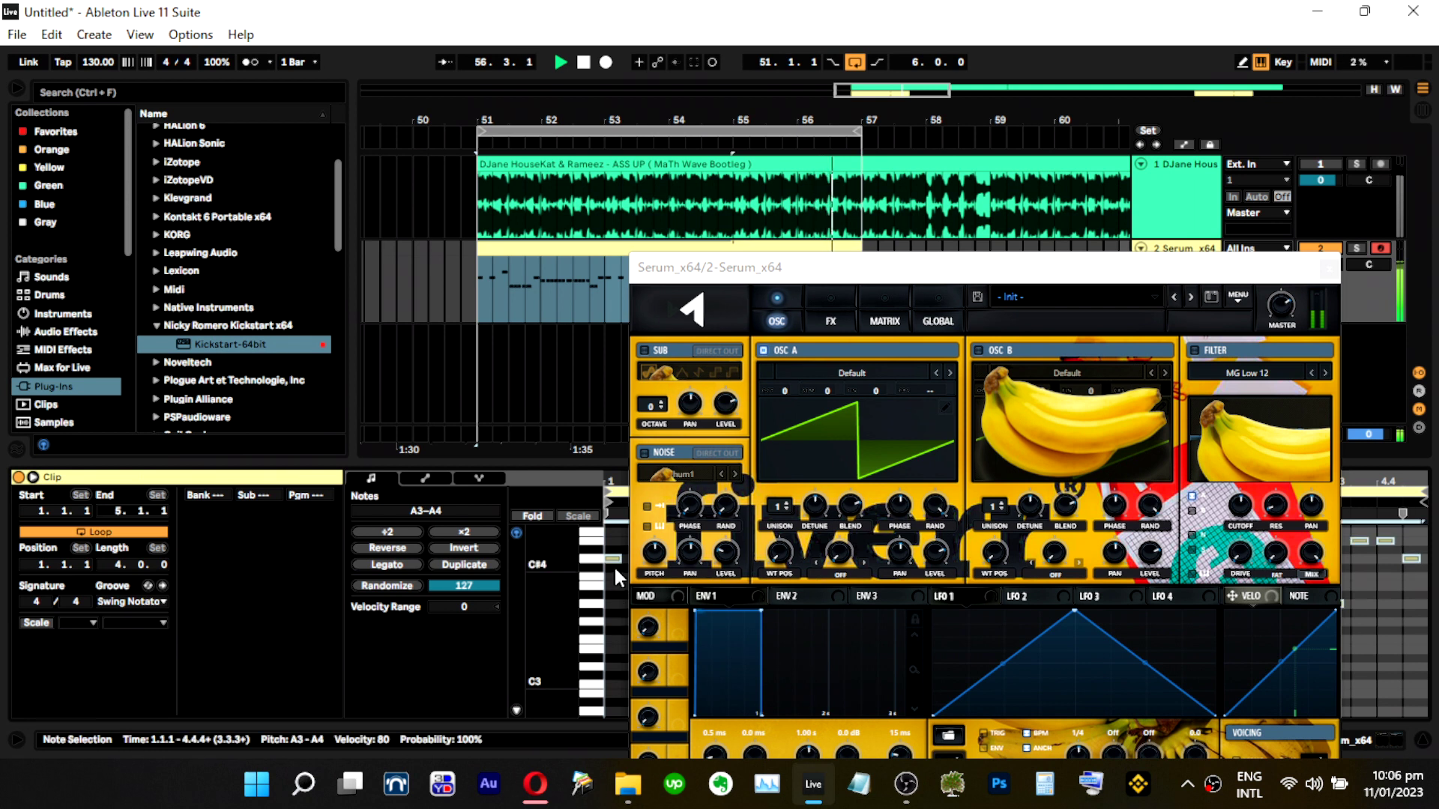
{"action": "key", "text": "shift+Down"}
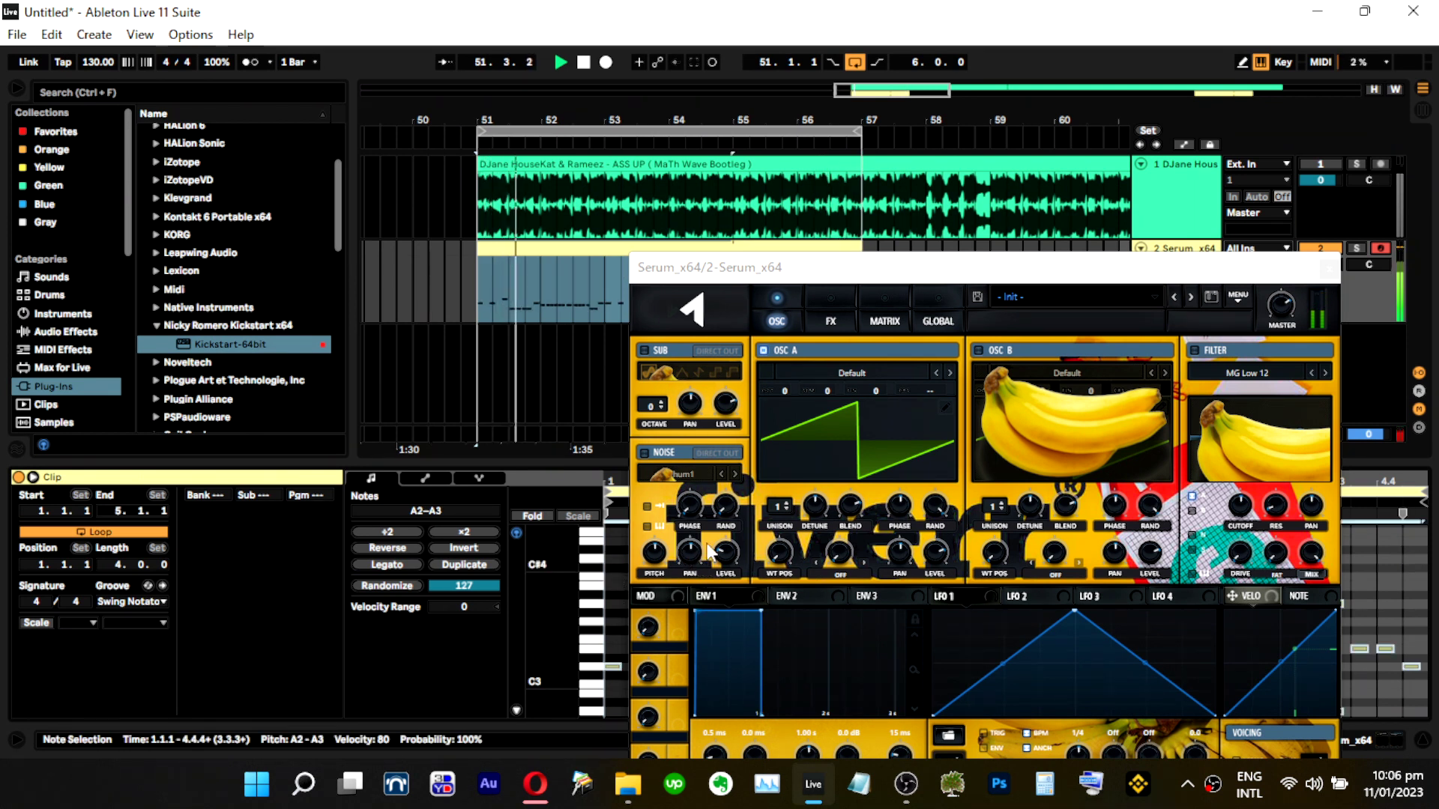
Shape Serum's envelope 1 with 2.4 ms attack, 1.03 s decay, -24.4 dB sustain and 44 ms release.
{"action": "left_click_drag", "start_coordinate": [954, 271], "coordinate": [622, 63]}
{"action": "left_click_drag", "start_coordinate": [567, 554], "coordinate": [573, 570]}
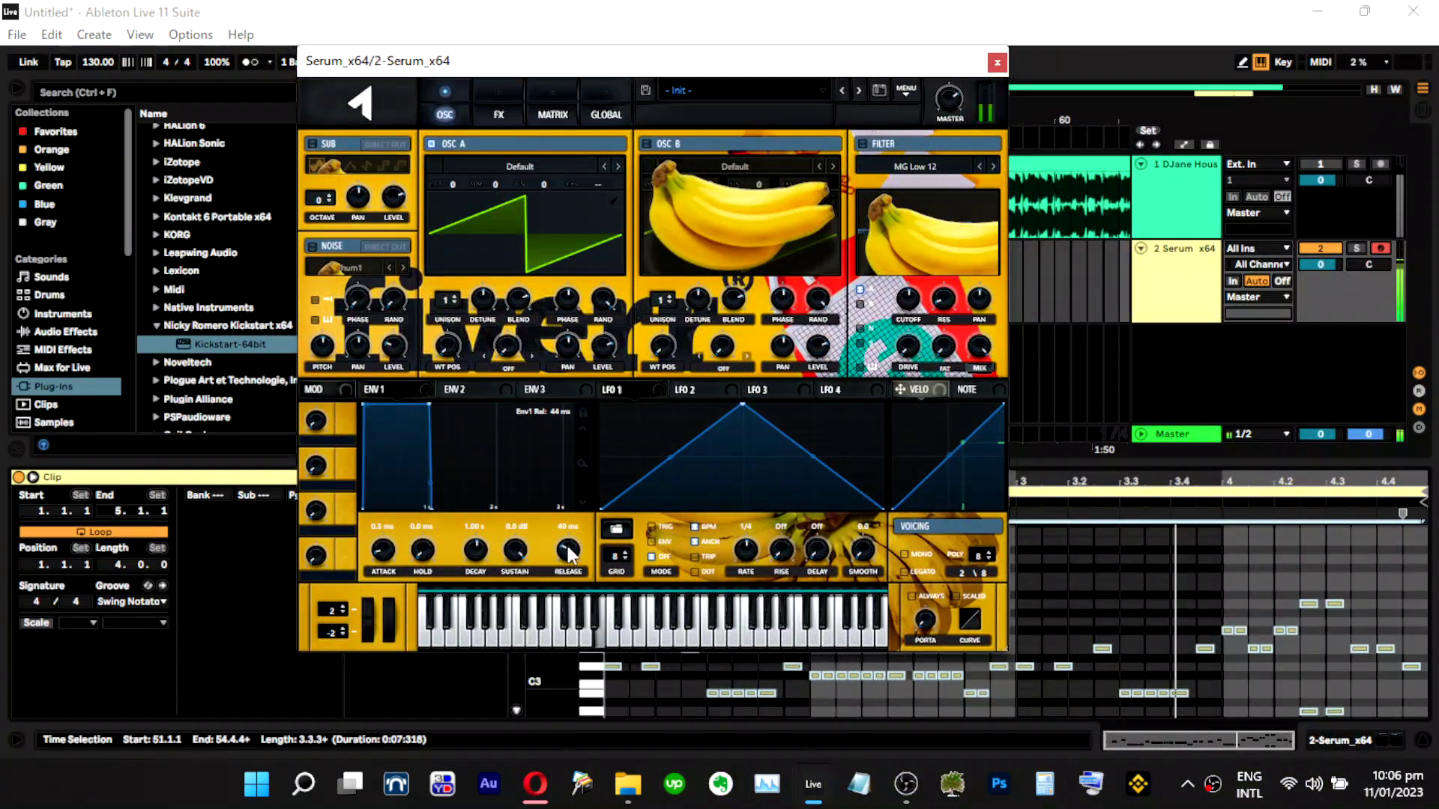
{"action": "left_click_drag", "start_coordinate": [428, 405], "coordinate": [433, 479]}
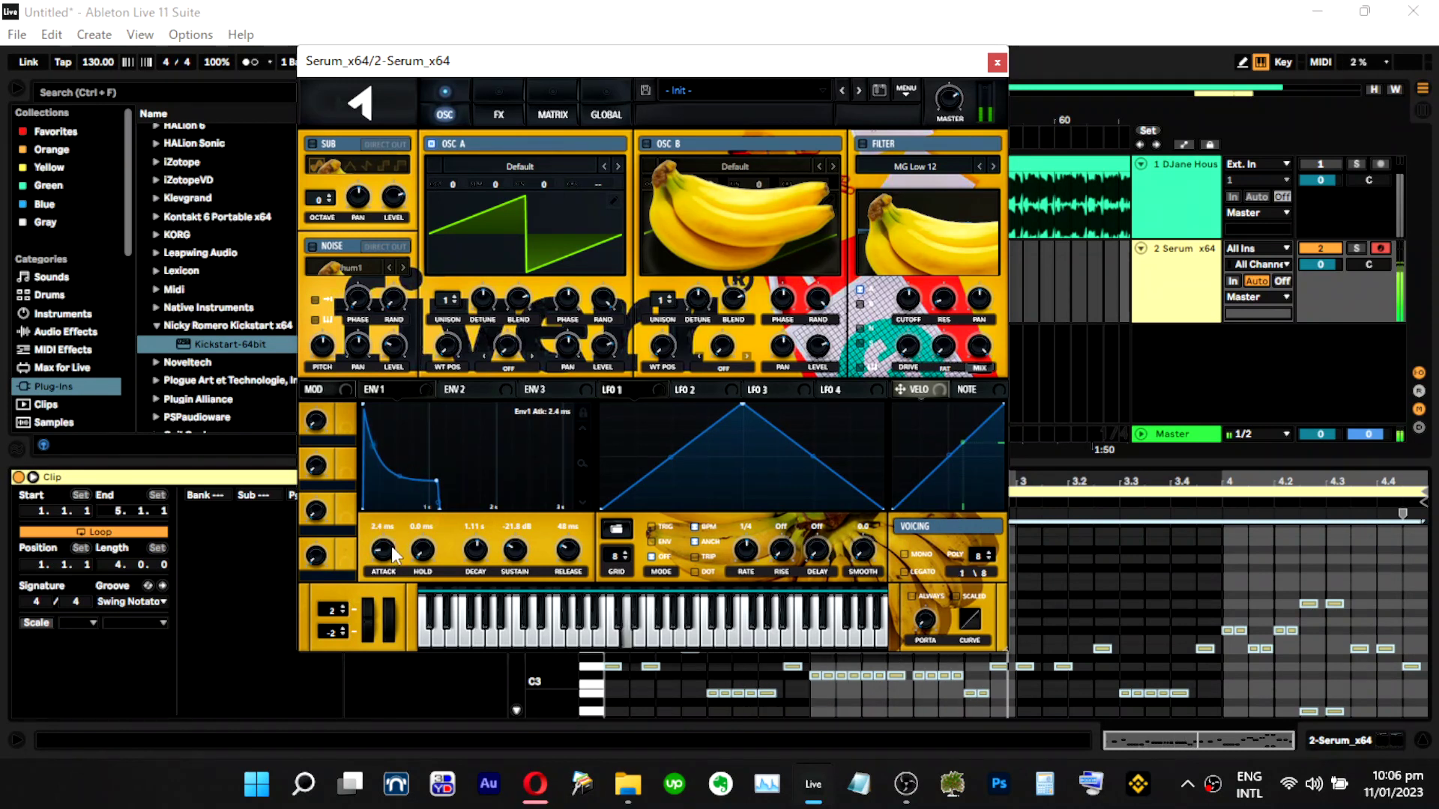
{"action": "left_click_drag", "start_coordinate": [596, 576], "coordinate": [583, 573]}
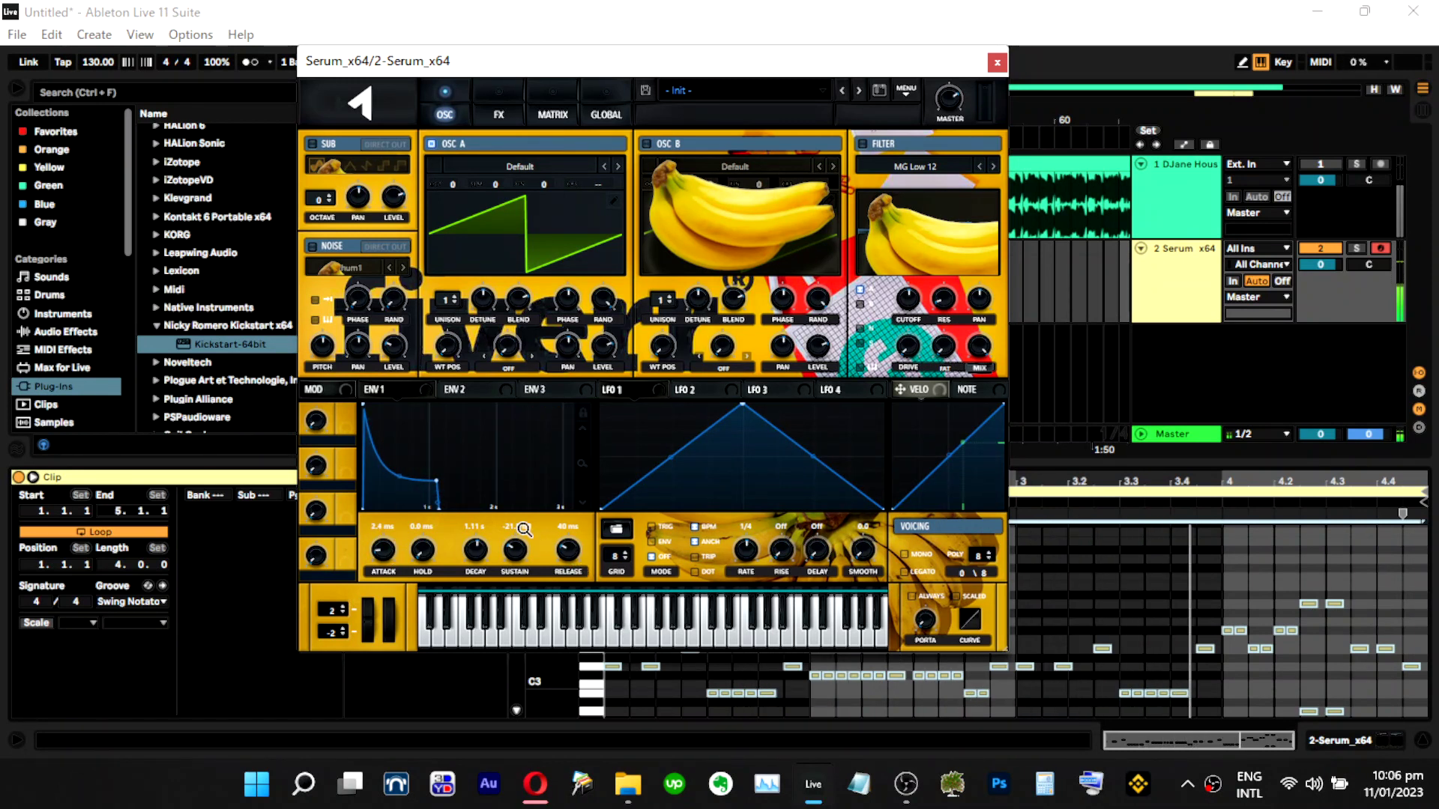
{"action": "left_click_drag", "start_coordinate": [431, 484], "coordinate": [426, 485]}
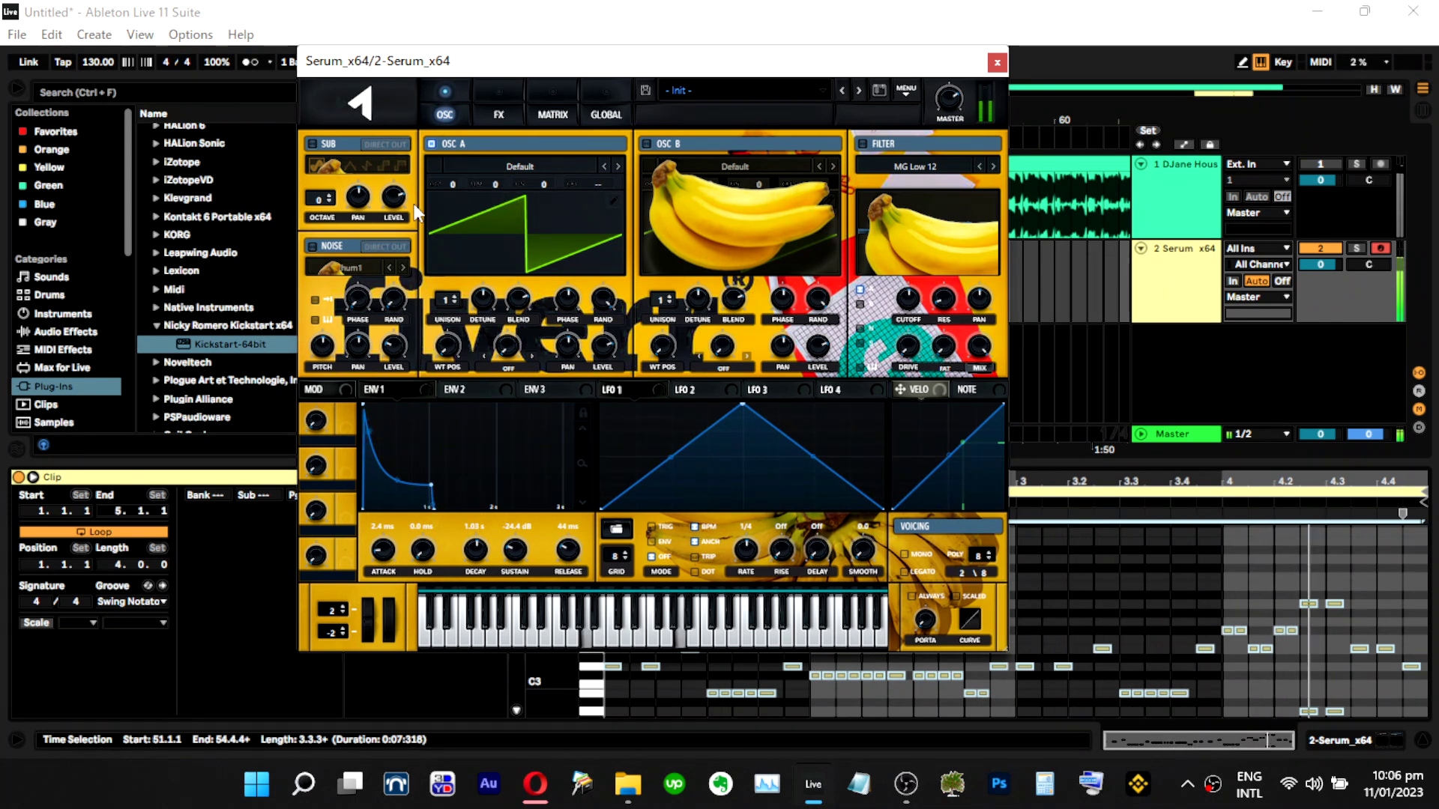
Delete the two low A2 notes between beats 4.2.3 and 4.3.3 of the Serum clip.
{"action": "scroll", "coordinate": [1261, 662], "scroll_direction": "down", "scroll_amount": 2}
{"action": "left_click_drag", "start_coordinate": [1301, 605], "coordinate": [1338, 655]}
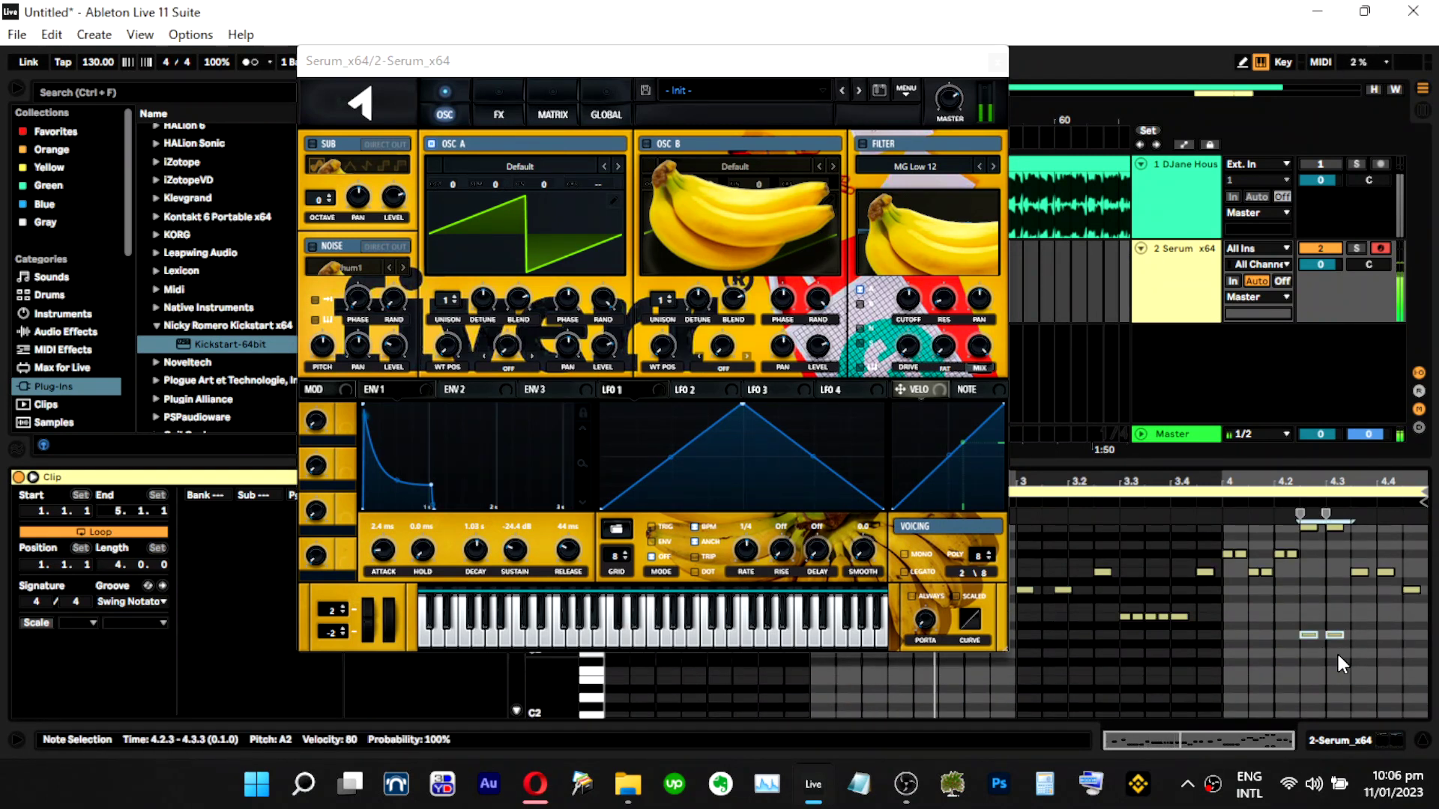
{"action": "key", "text": "Delete"}
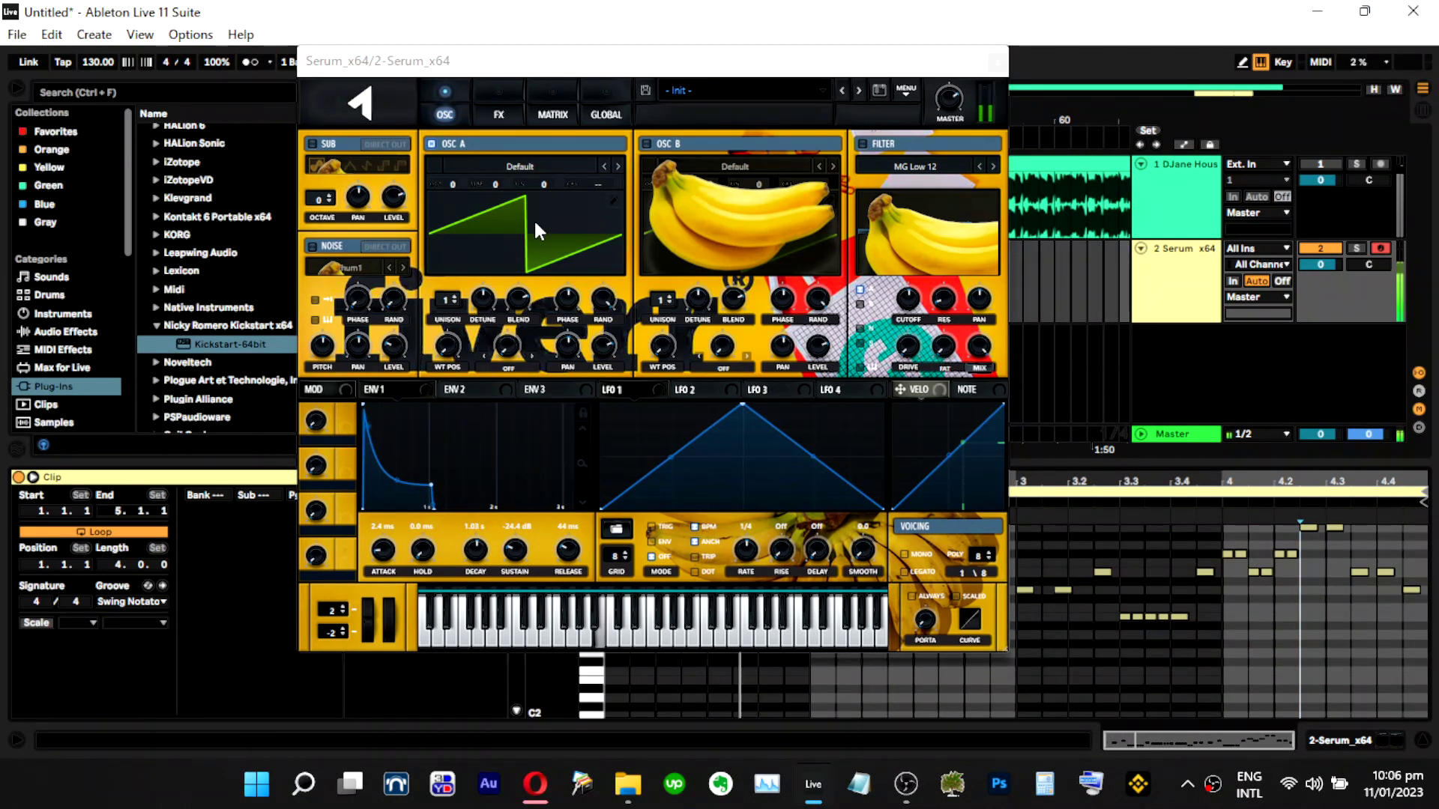
Raise oscillator A's unison to 8 voices and reduce its detune to about 0.06.
{"action": "left_click", "coordinate": [455, 297]}
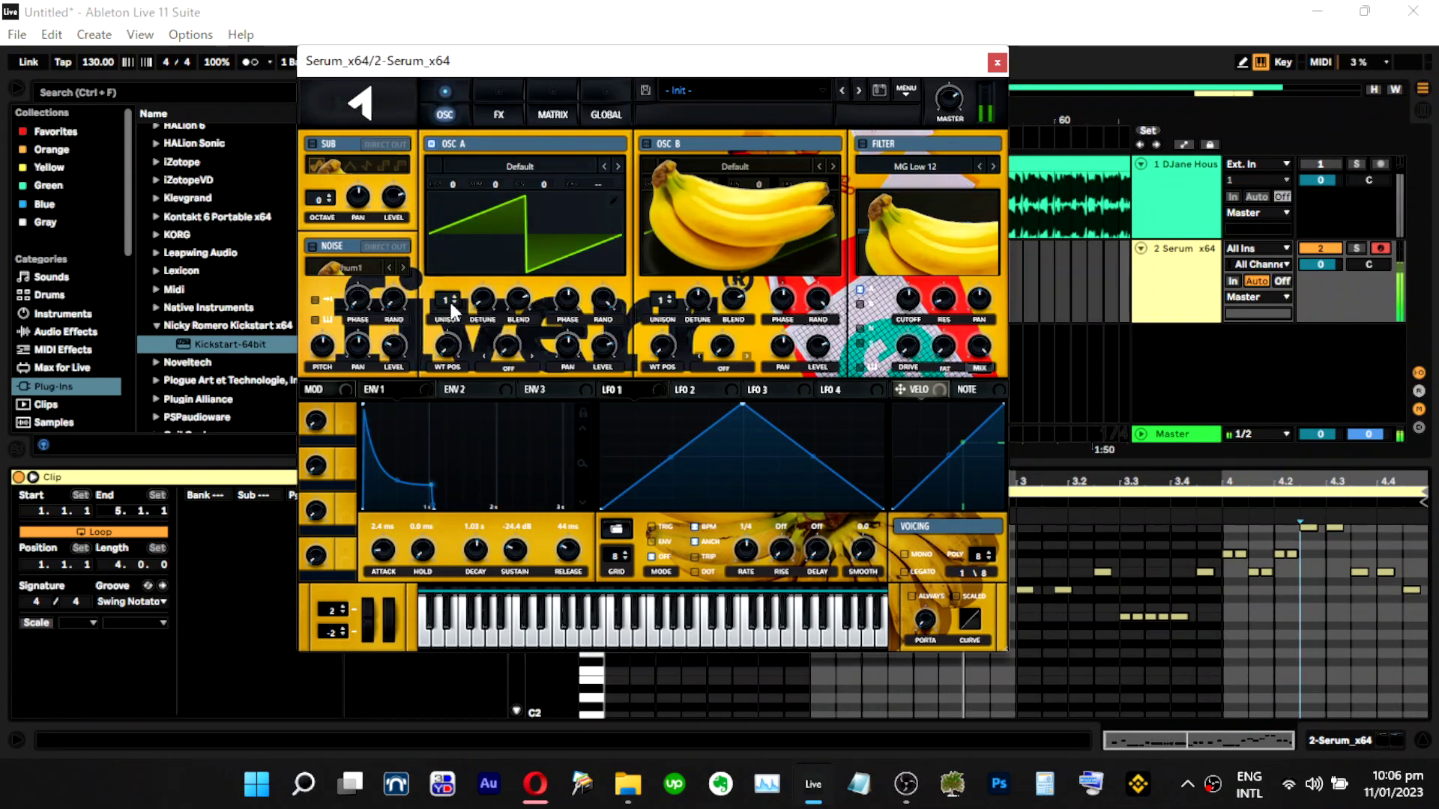
{"action": "left_click_drag", "start_coordinate": [453, 298], "coordinate": [470, 240]}
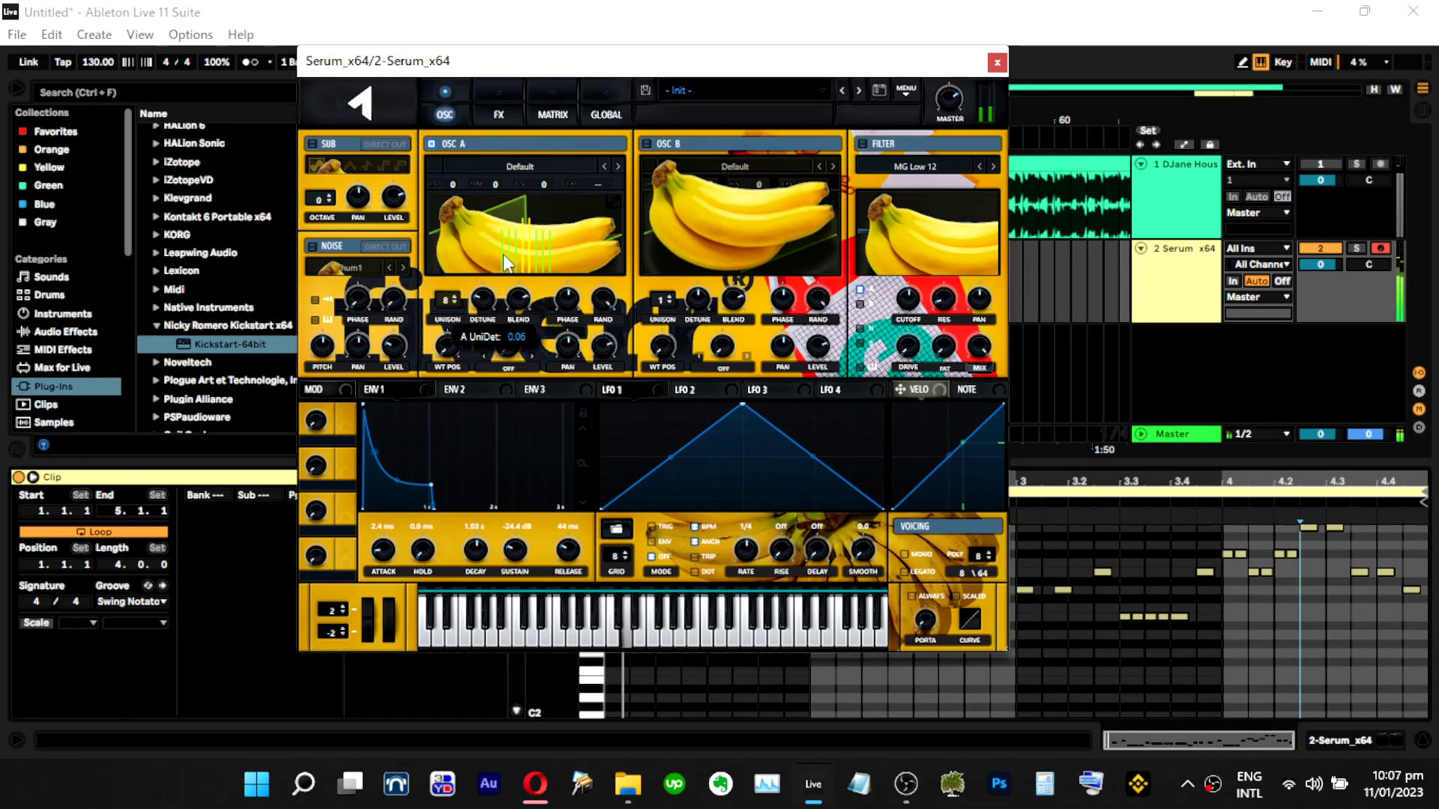
{"action": "left_click_drag", "start_coordinate": [506, 246], "coordinate": [507, 249]}
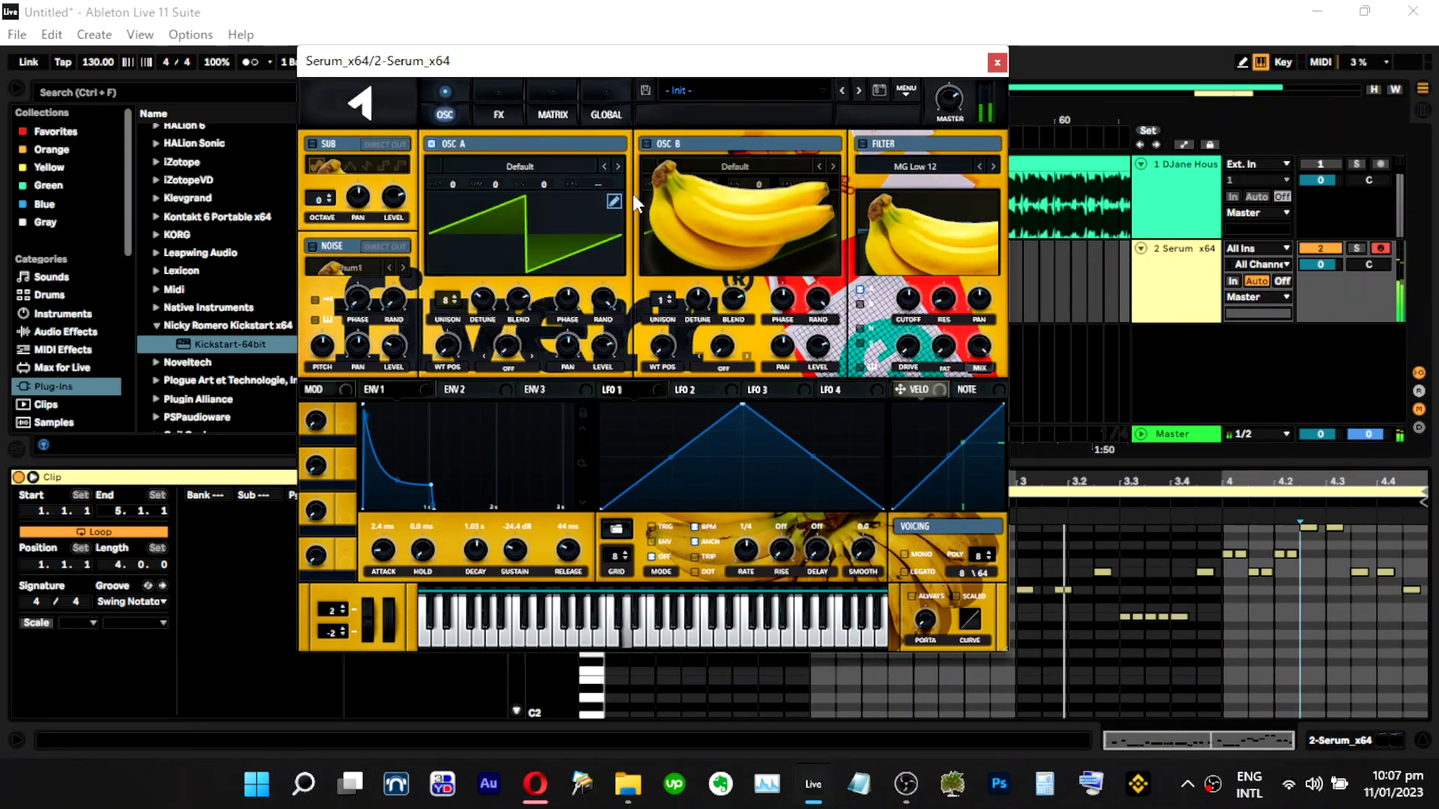
Enable oscillator B with 2 unison voices, and set oscillator A to 4 unison voices with readjusted detune.
{"action": "left_click", "coordinate": [650, 144]}
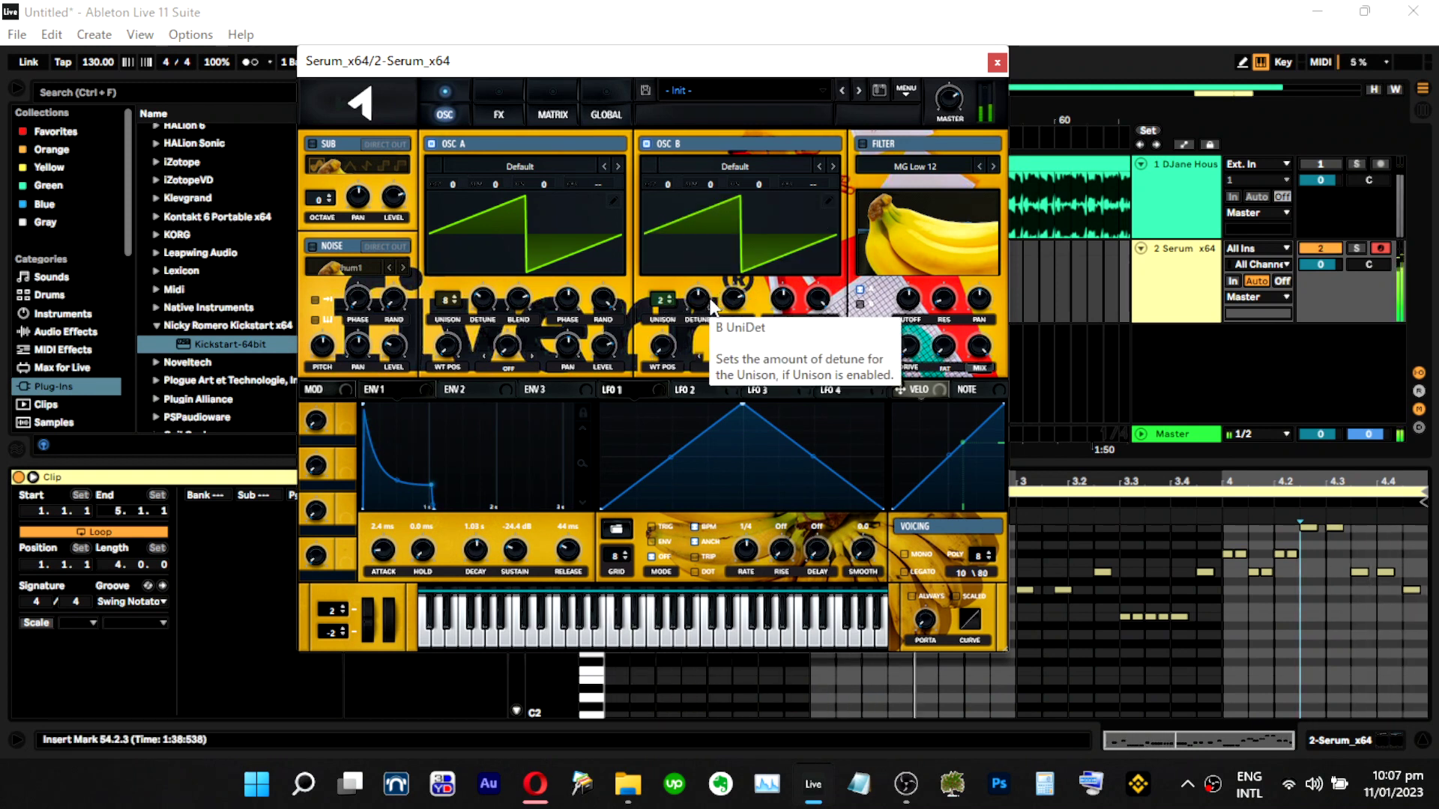
{"action": "left_click_drag", "start_coordinate": [452, 303], "coordinate": [451, 343]}
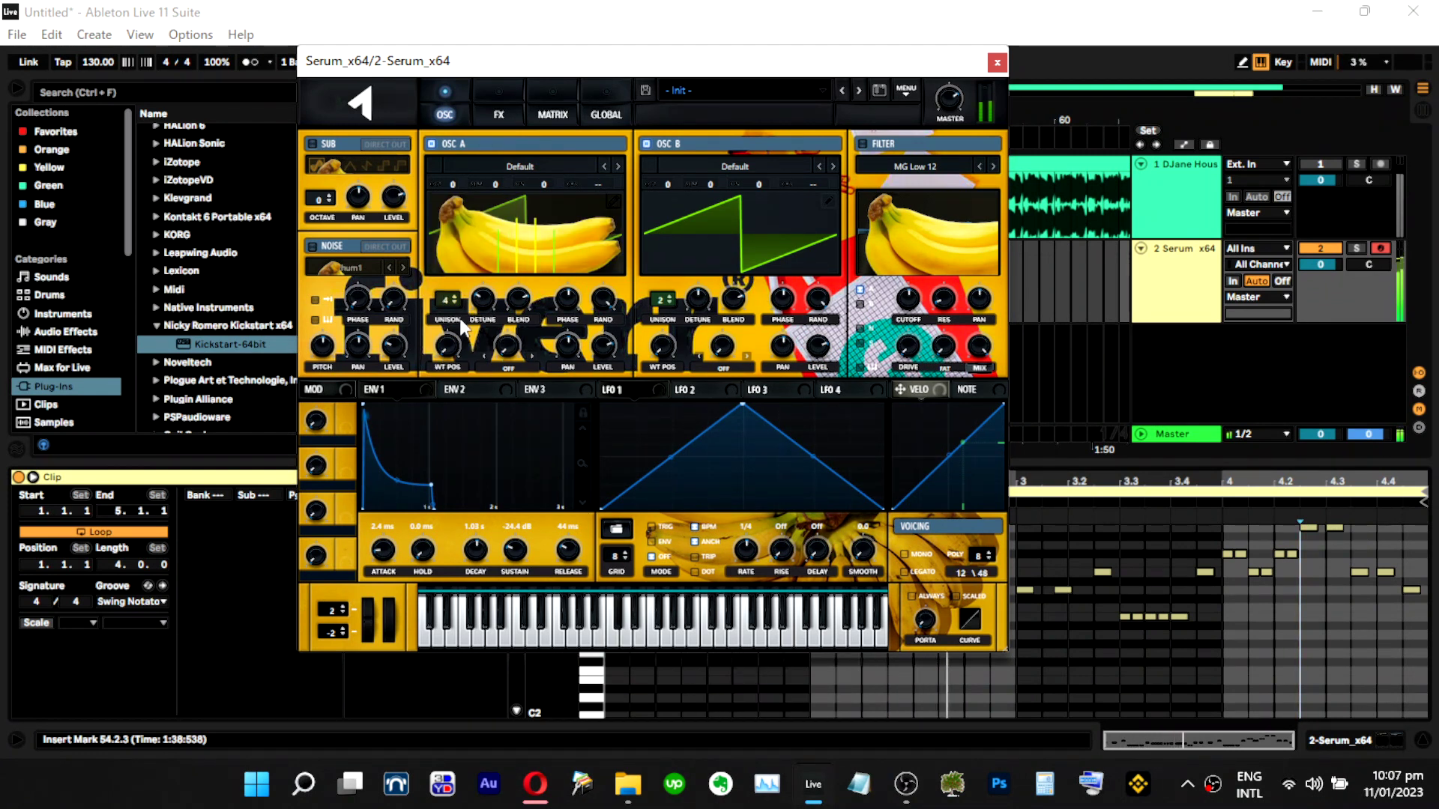
{"action": "left_click_drag", "start_coordinate": [490, 274], "coordinate": [493, 265]}
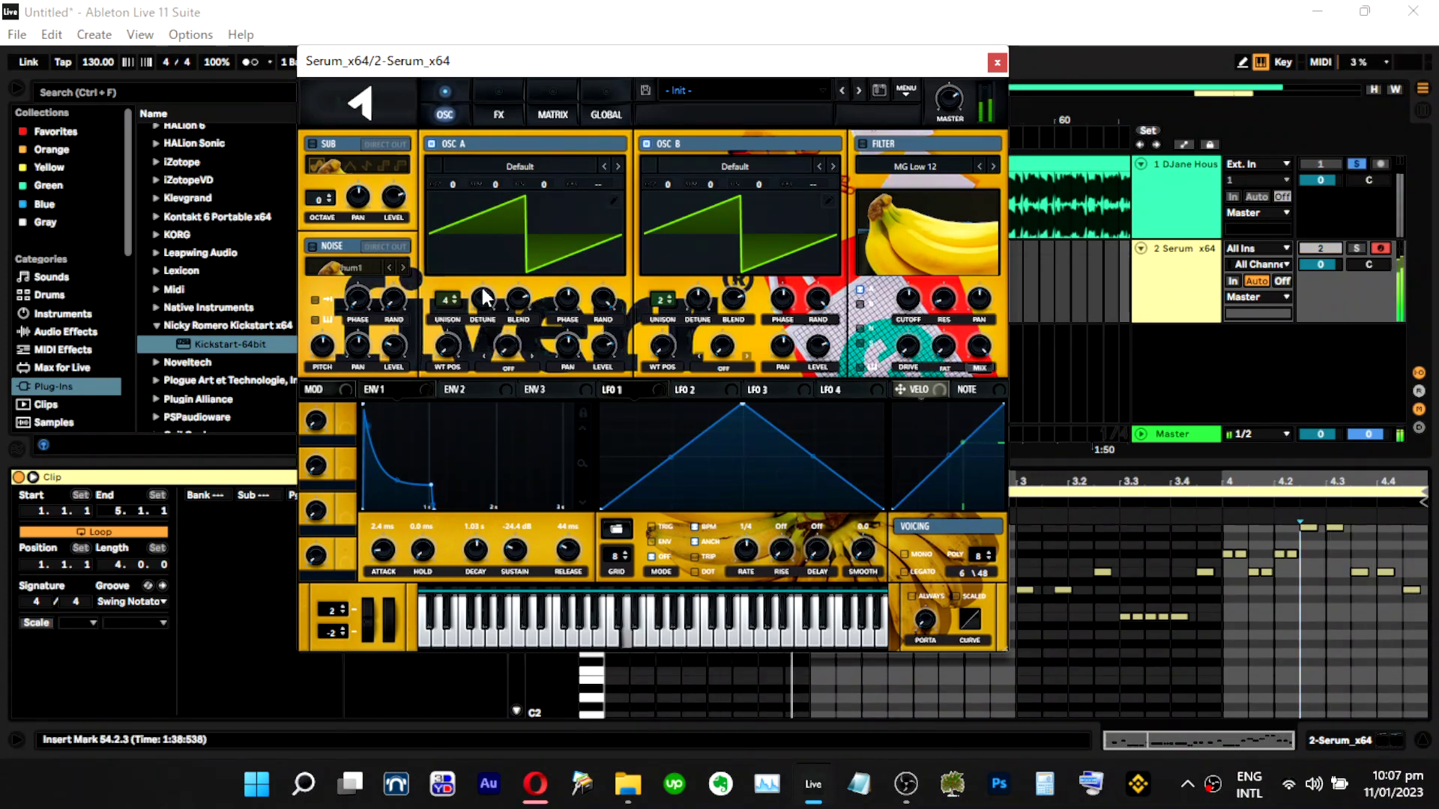
Bring the arrangement into view and replay the soloed reference track from bar 51 for comparison.
{"action": "left_click_drag", "start_coordinate": [585, 61], "coordinate": [617, 422]}
{"action": "key", "text": "space"}
{"action": "left_click", "coordinate": [600, 248]}
{"action": "key", "text": "space"}
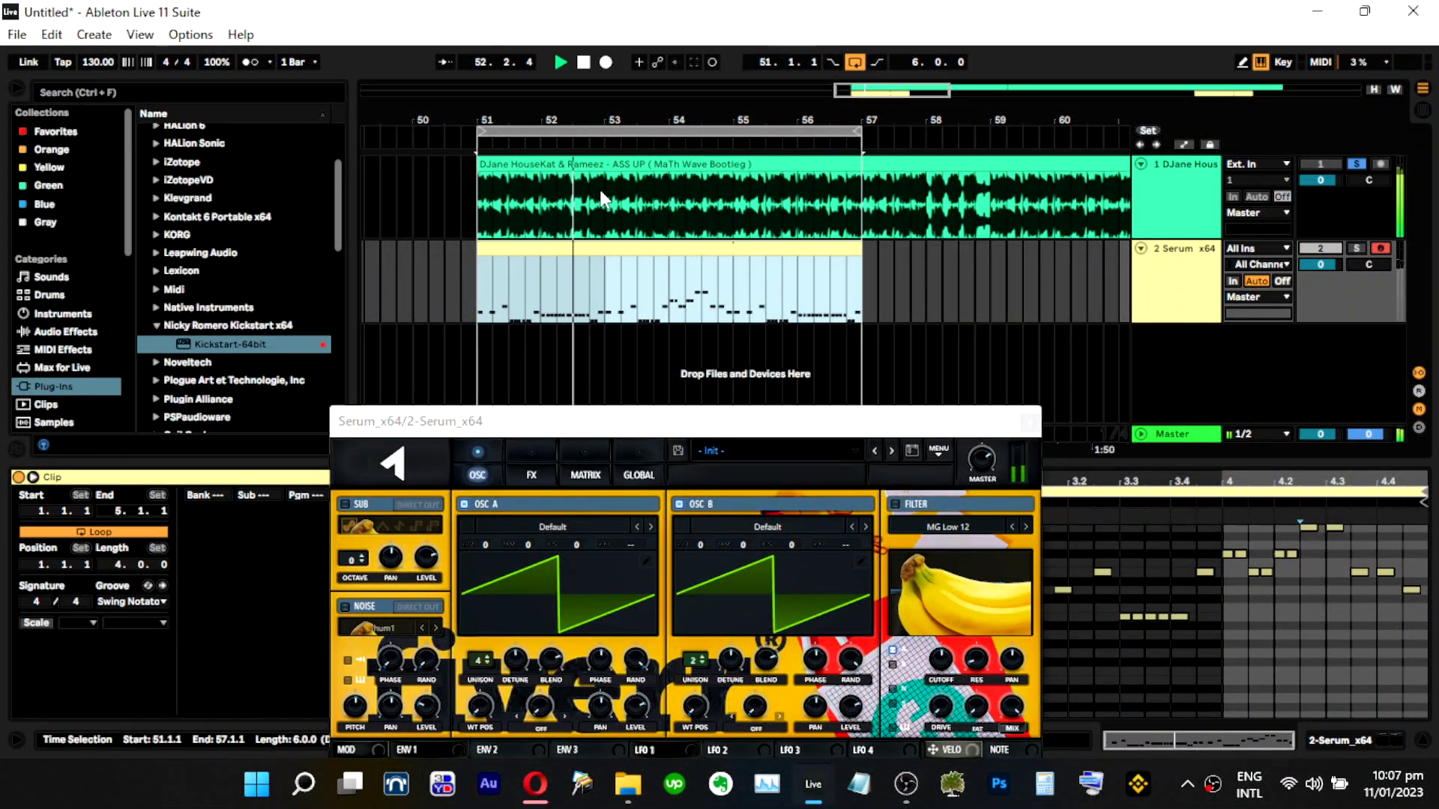
{"action": "left_click_drag", "start_coordinate": [605, 111], "coordinate": [642, 113]}
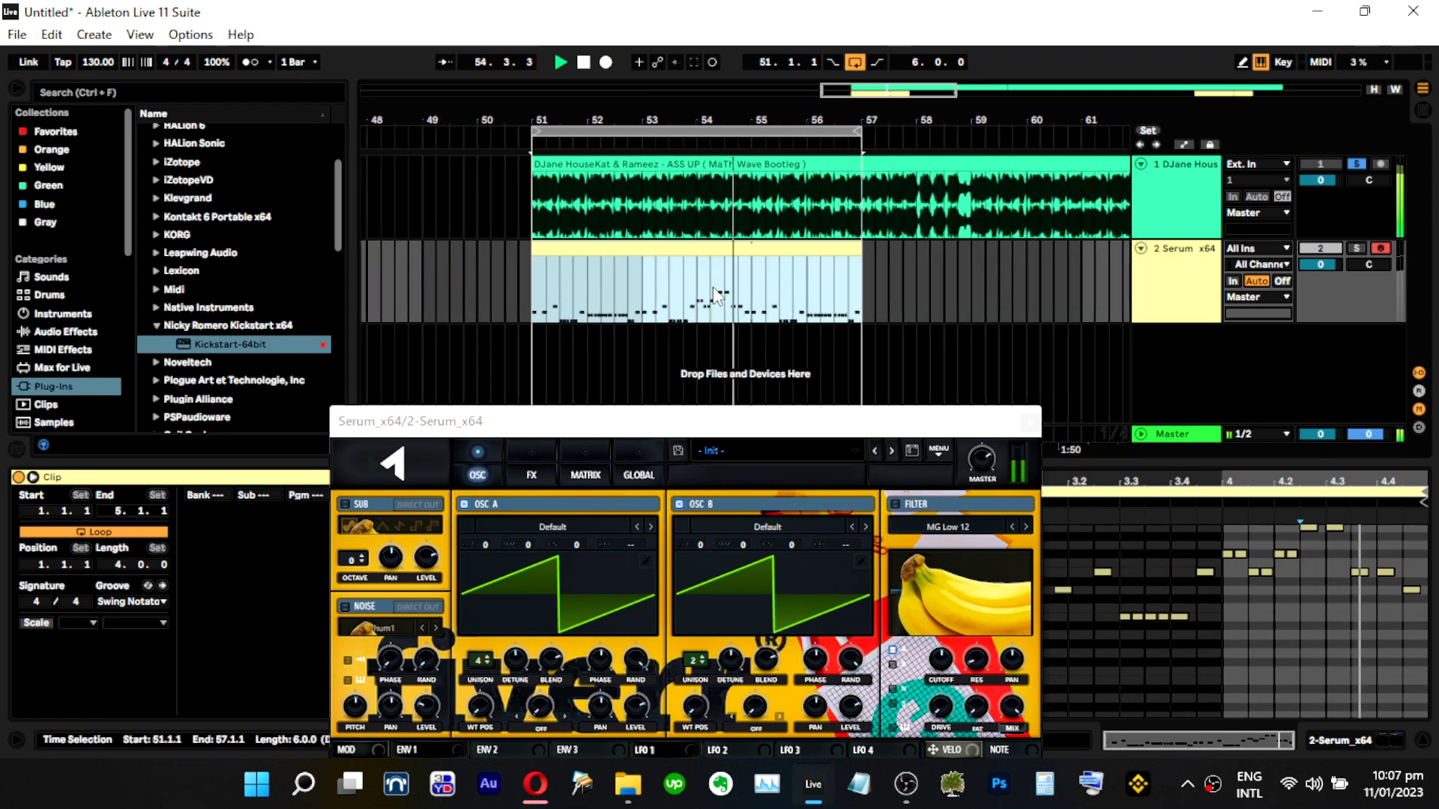
{"action": "left_click", "coordinate": [755, 298]}
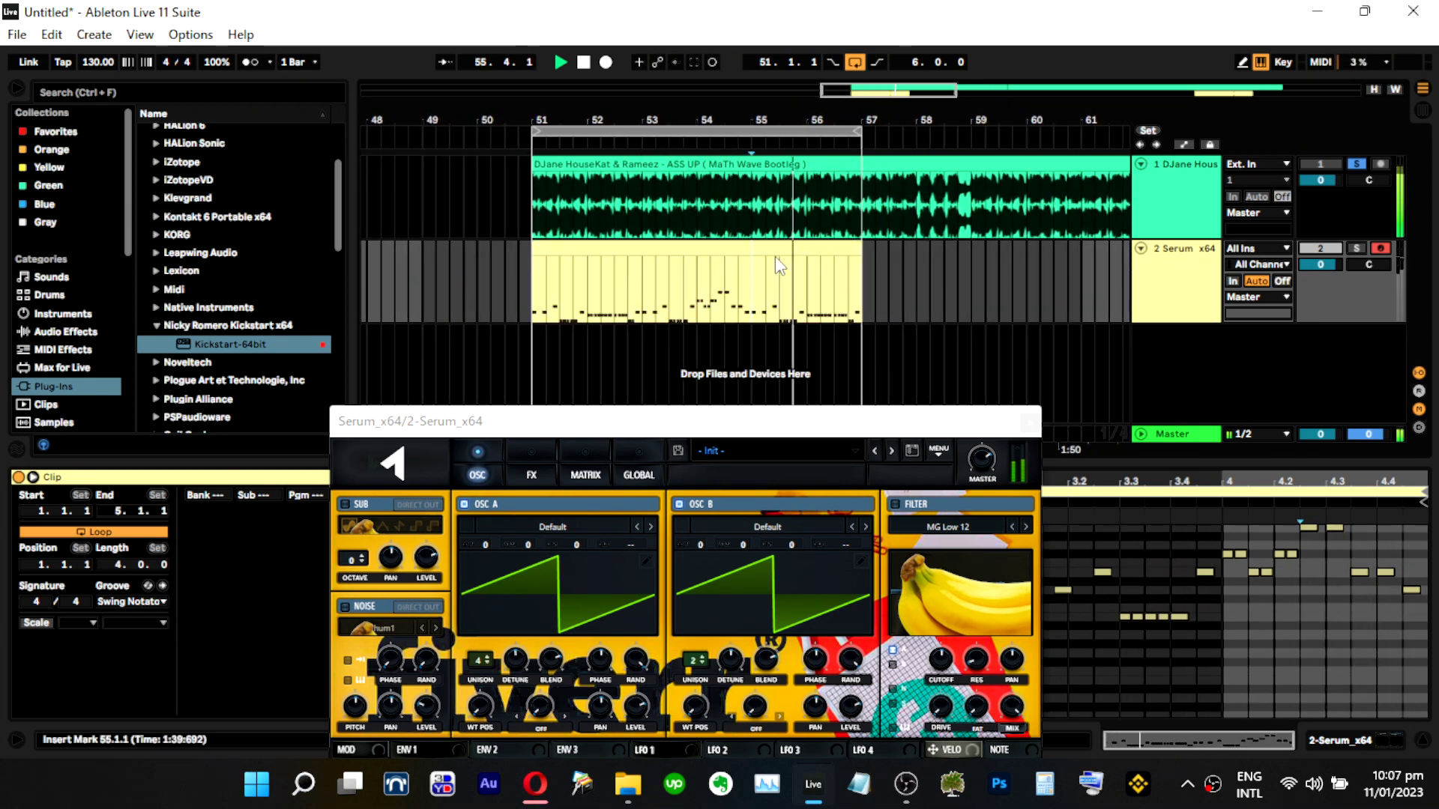
Extend the reference audio clip's start back to bar 49, and trim it again to bar 51.
{"action": "left_click", "coordinate": [533, 174]}
{"action": "left_click_drag", "start_coordinate": [533, 174], "coordinate": [429, 166]}
{"action": "left_click", "coordinate": [404, 204]}
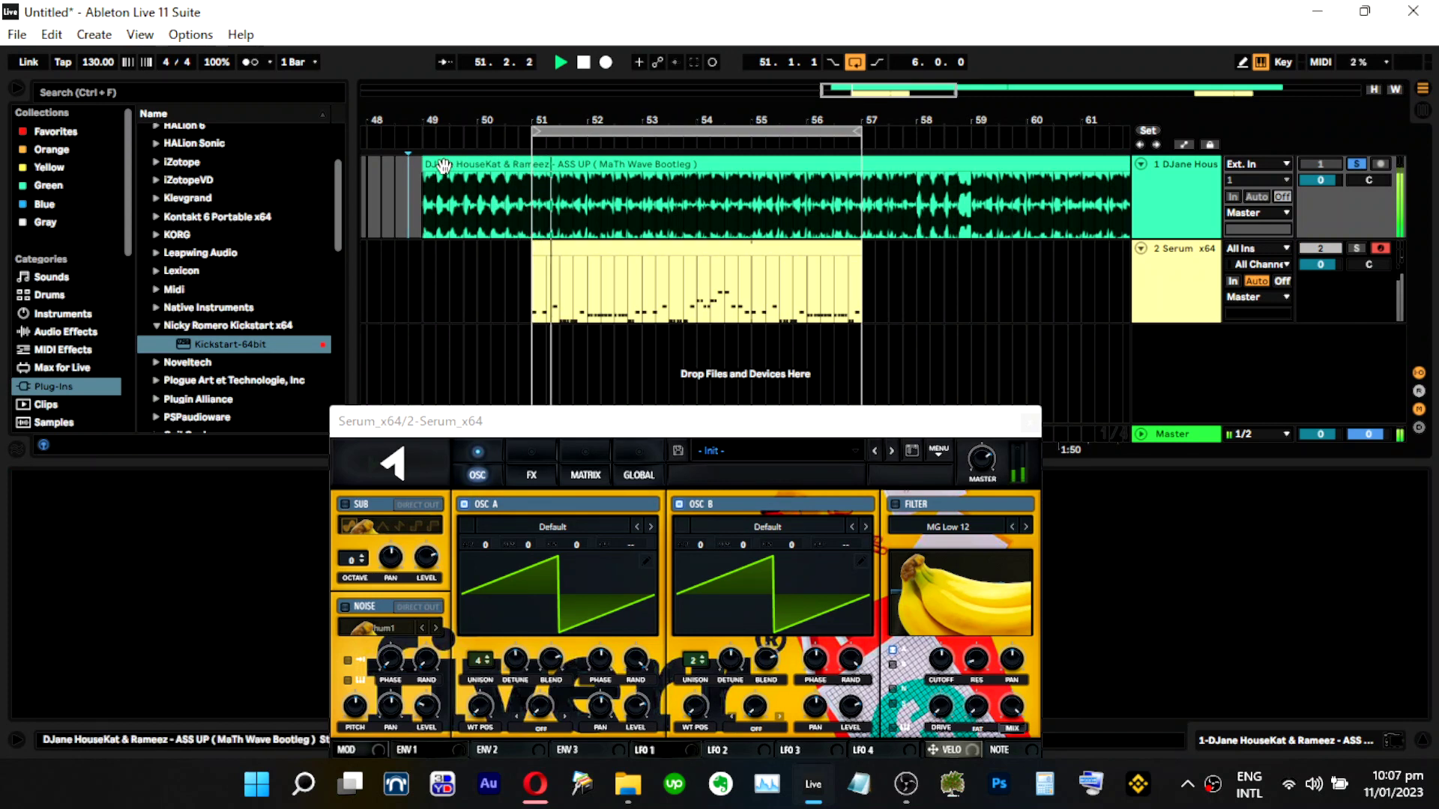
{"action": "left_click_drag", "start_coordinate": [425, 170], "coordinate": [532, 169]}
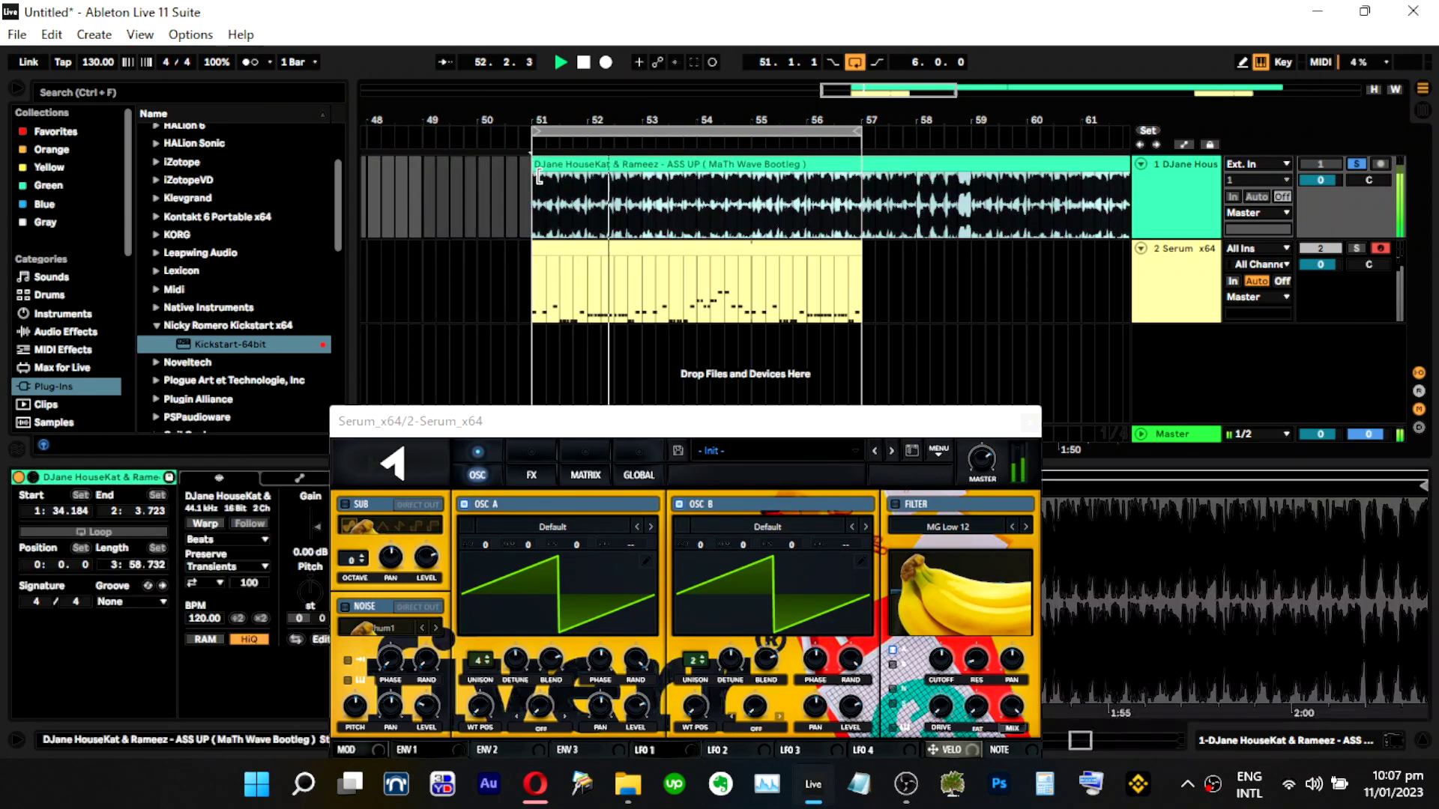
Move the Serum clip to start at bar 49 and extend its end to 56.4.1.
{"action": "left_click_drag", "start_coordinate": [732, 248], "coordinate": [635, 249]}
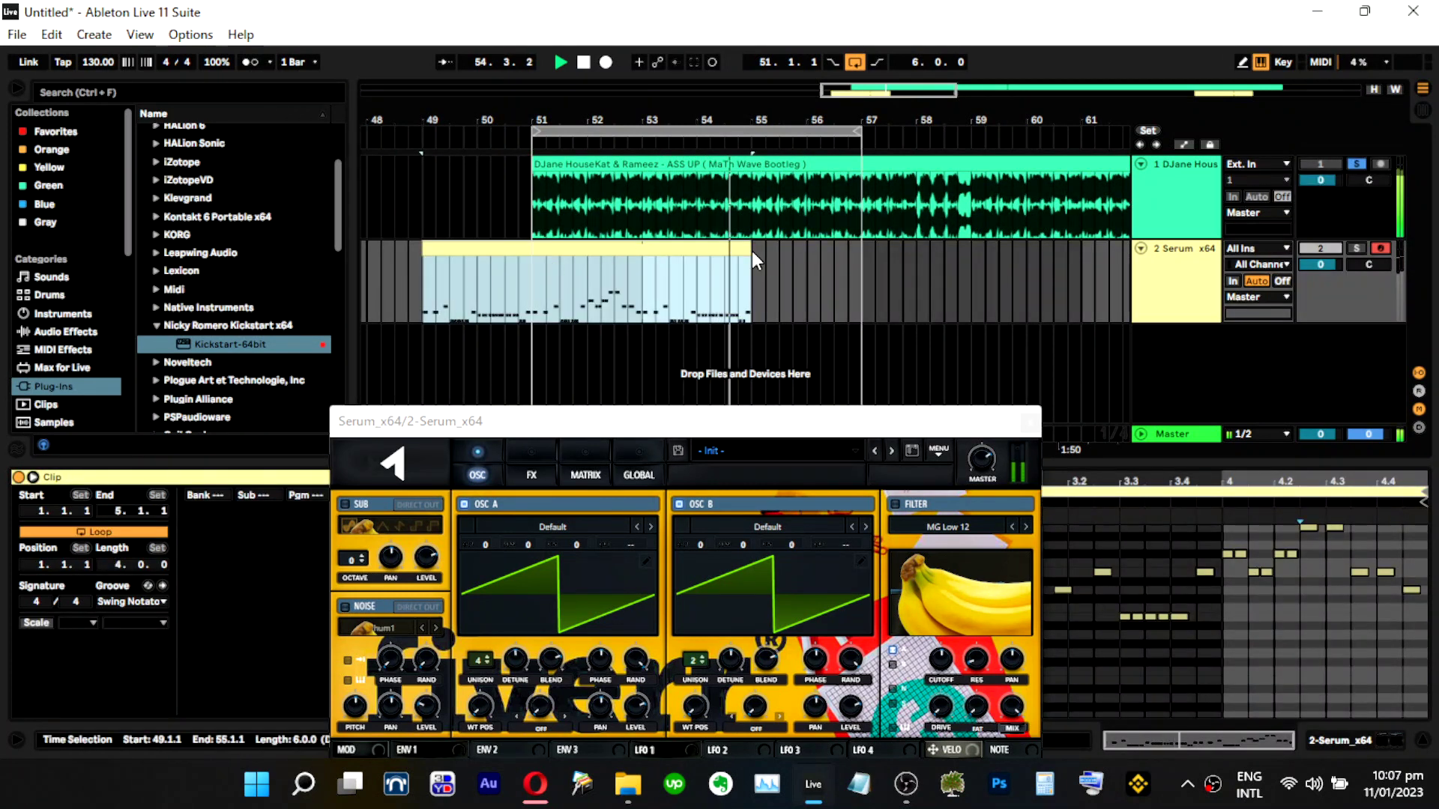
{"action": "left_click_drag", "start_coordinate": [752, 259], "coordinate": [852, 250]}
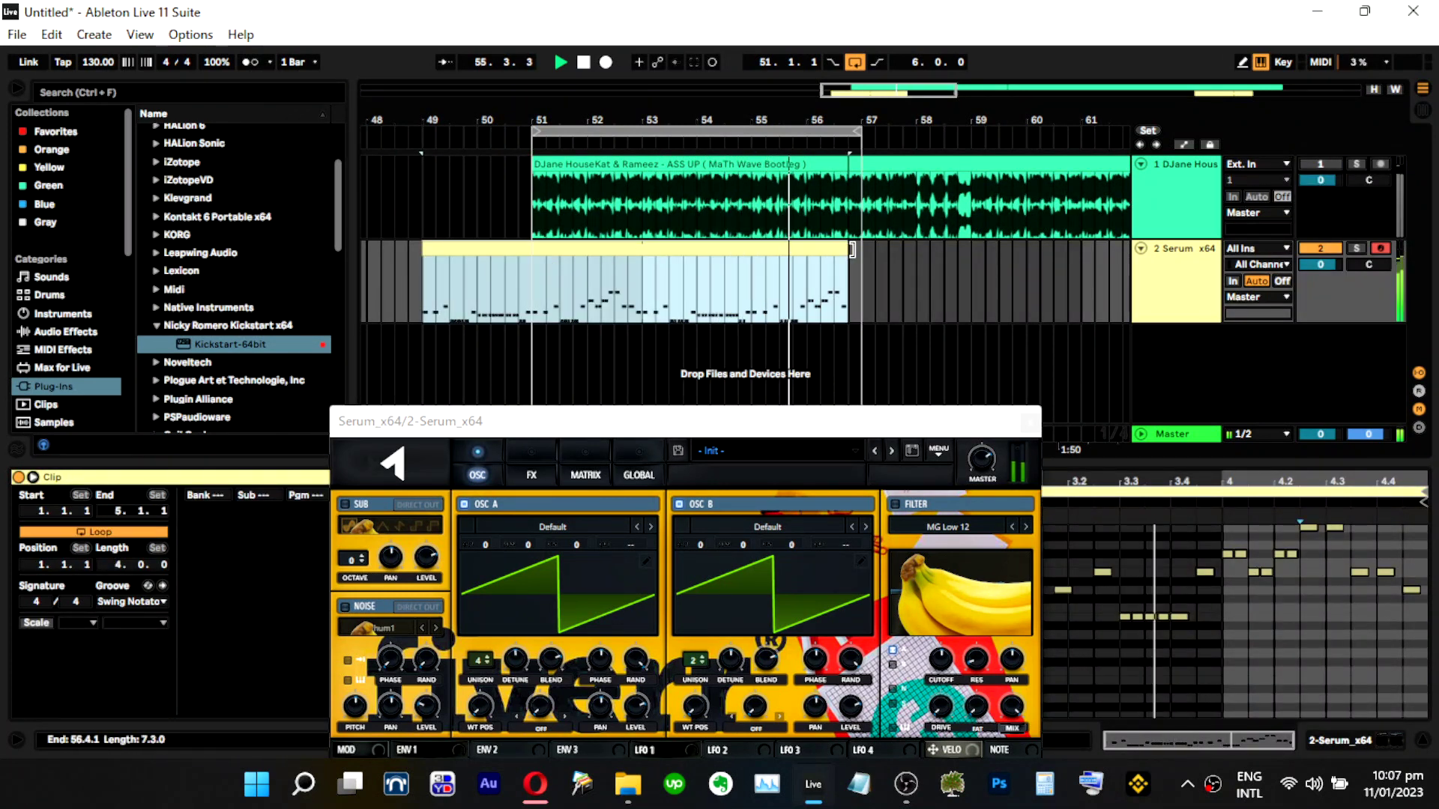
Set oscillator B's octave to -1 and its unison to 8 voices, adjusting its detune and blend.
{"action": "left_click_drag", "start_coordinate": [780, 420], "coordinate": [602, 103]}
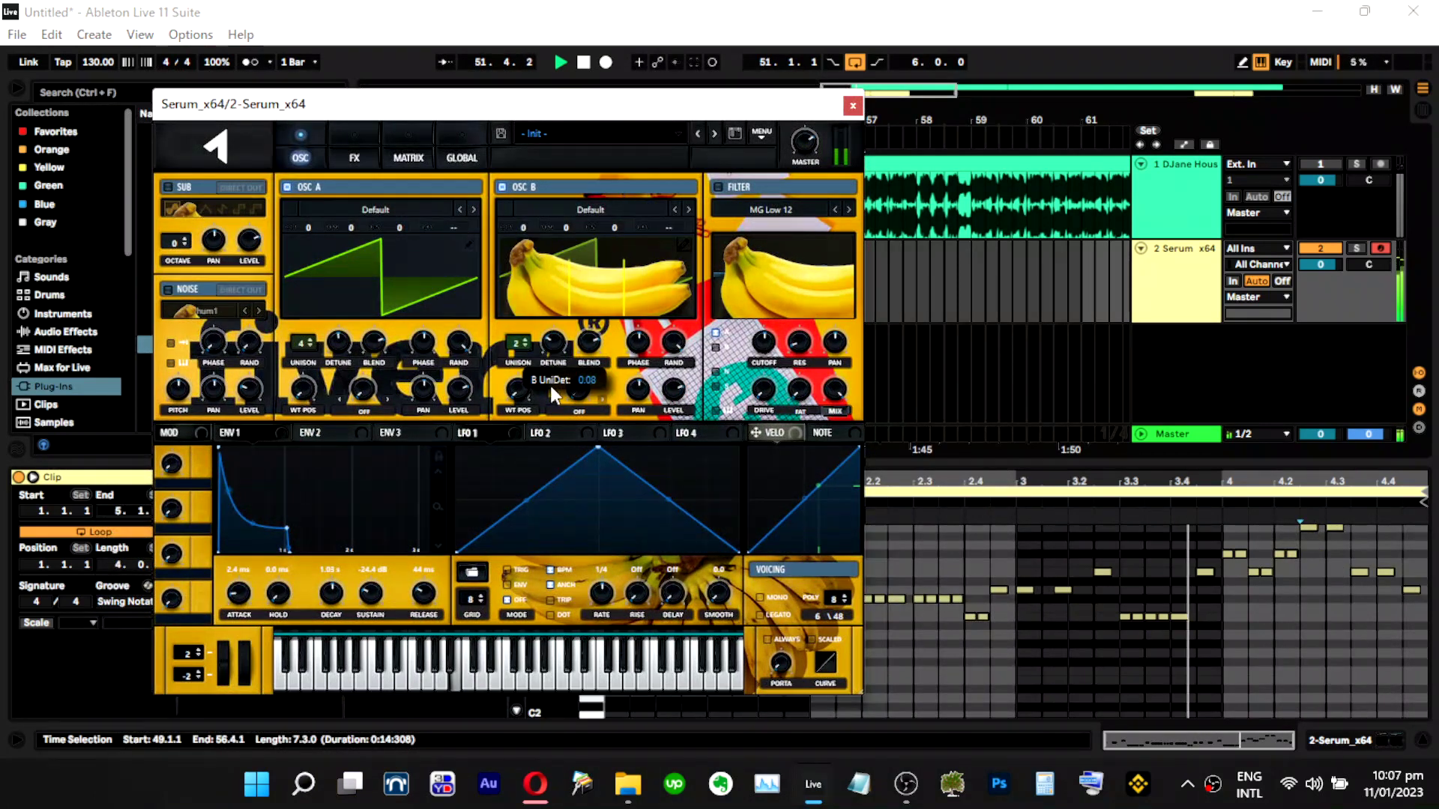
{"action": "left_click_drag", "start_coordinate": [522, 344], "coordinate": [520, 379]}
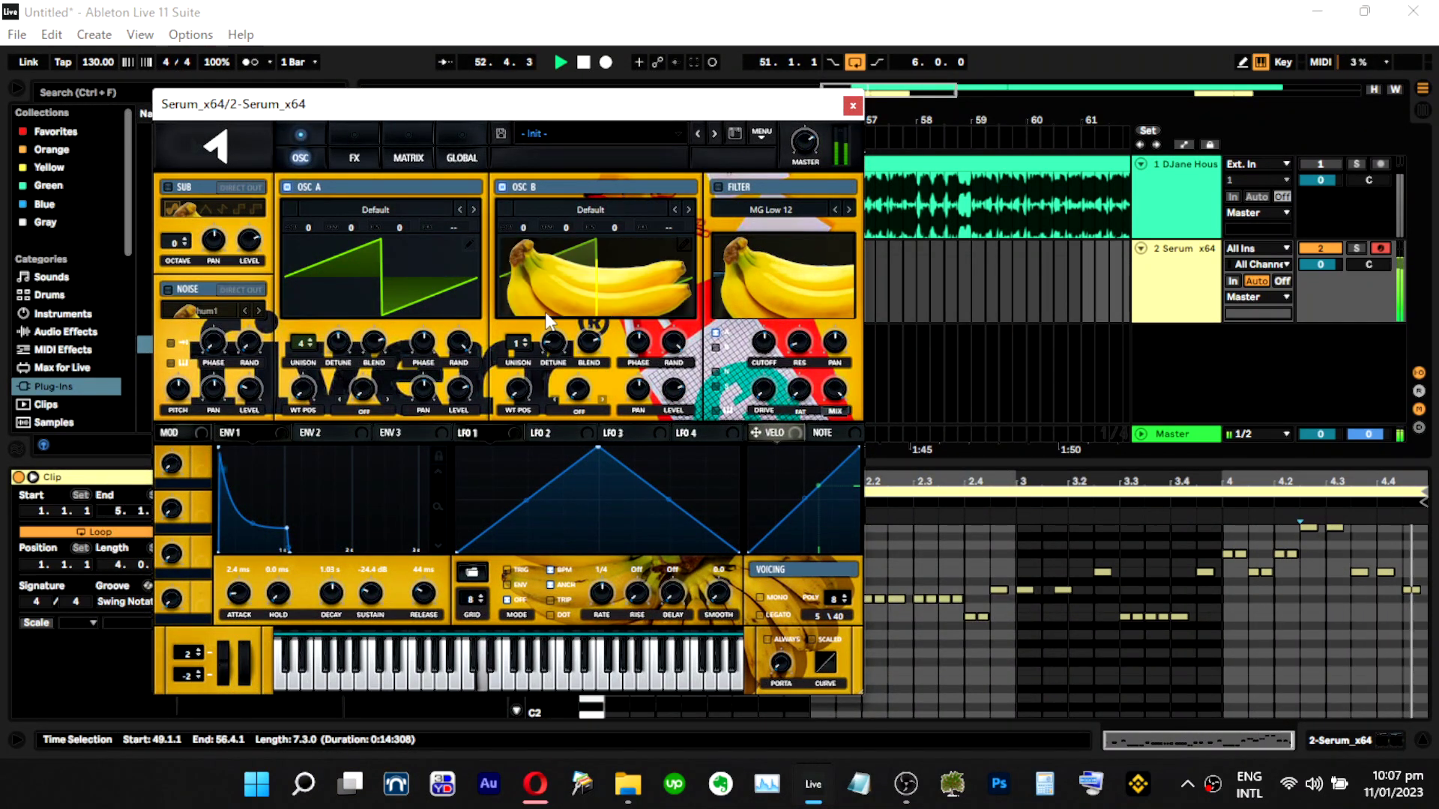
{"action": "left_click_drag", "start_coordinate": [527, 222], "coordinate": [527, 245]}
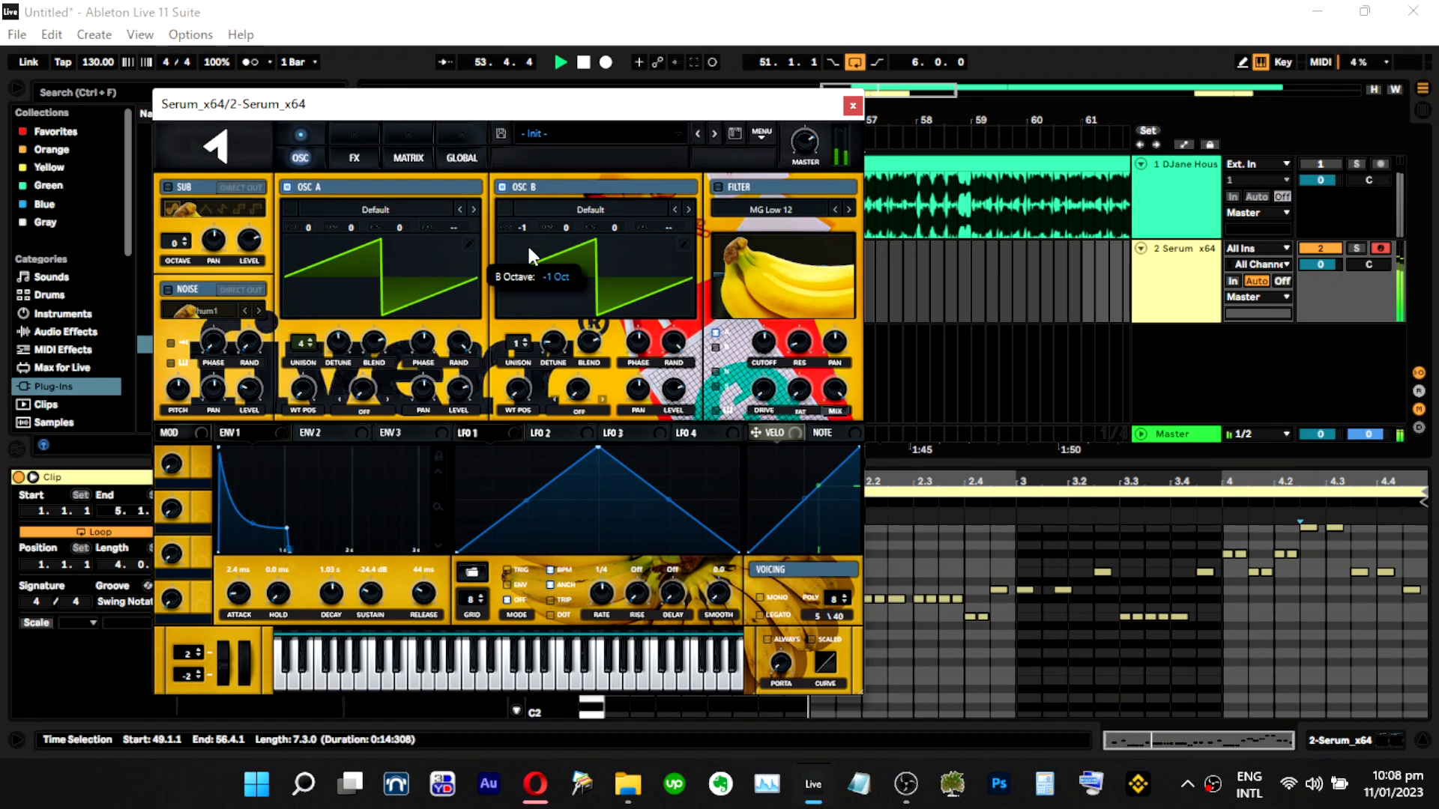
{"action": "left_click_drag", "start_coordinate": [520, 344], "coordinate": [536, 259]}
{"action": "left_click_drag", "start_coordinate": [563, 339], "coordinate": [573, 313]}
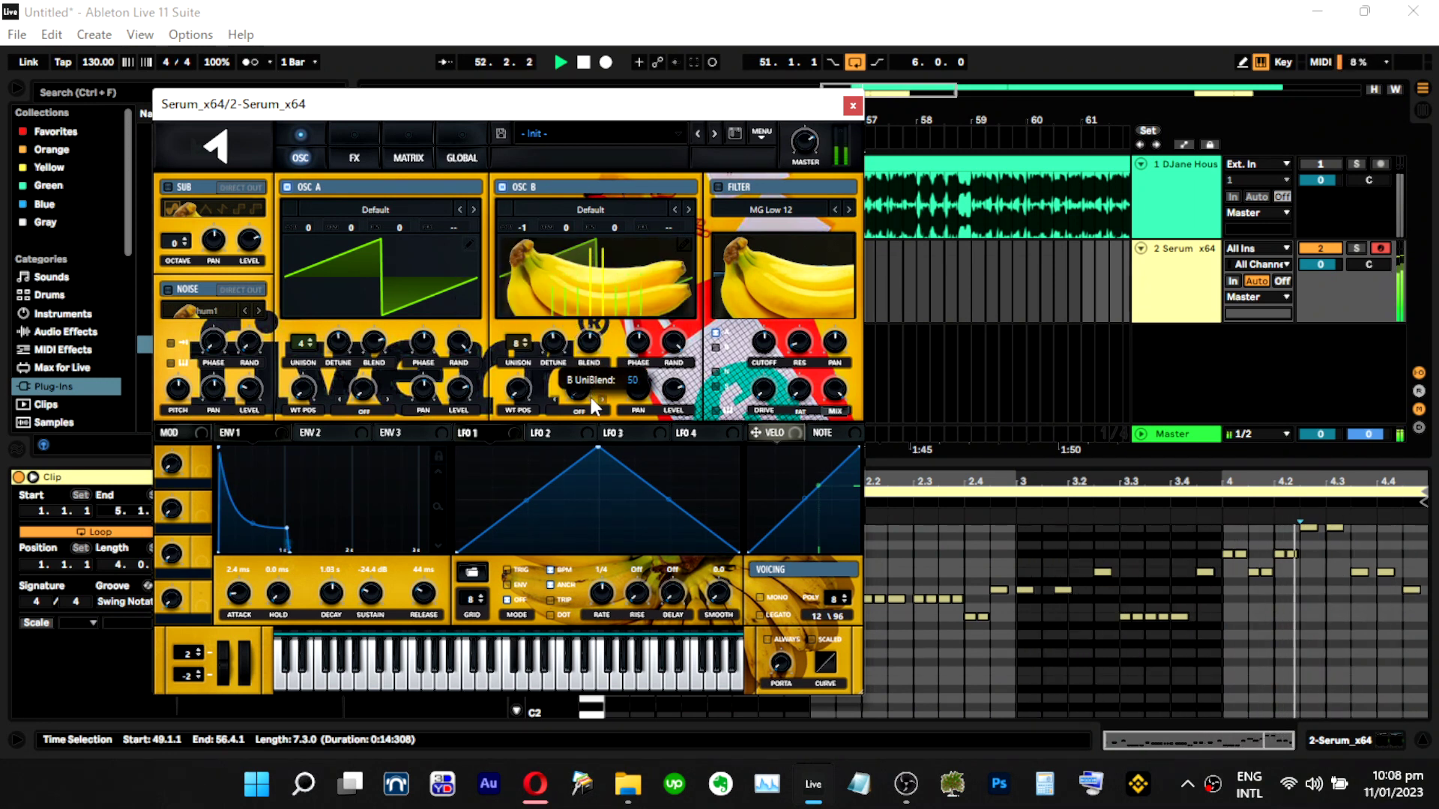
Set oscillator A's unison blend to about 38 with 7 voices, and reduce oscillator B's unison to 2 voices.
{"action": "left_click_drag", "start_coordinate": [373, 343], "coordinate": [387, 442]}
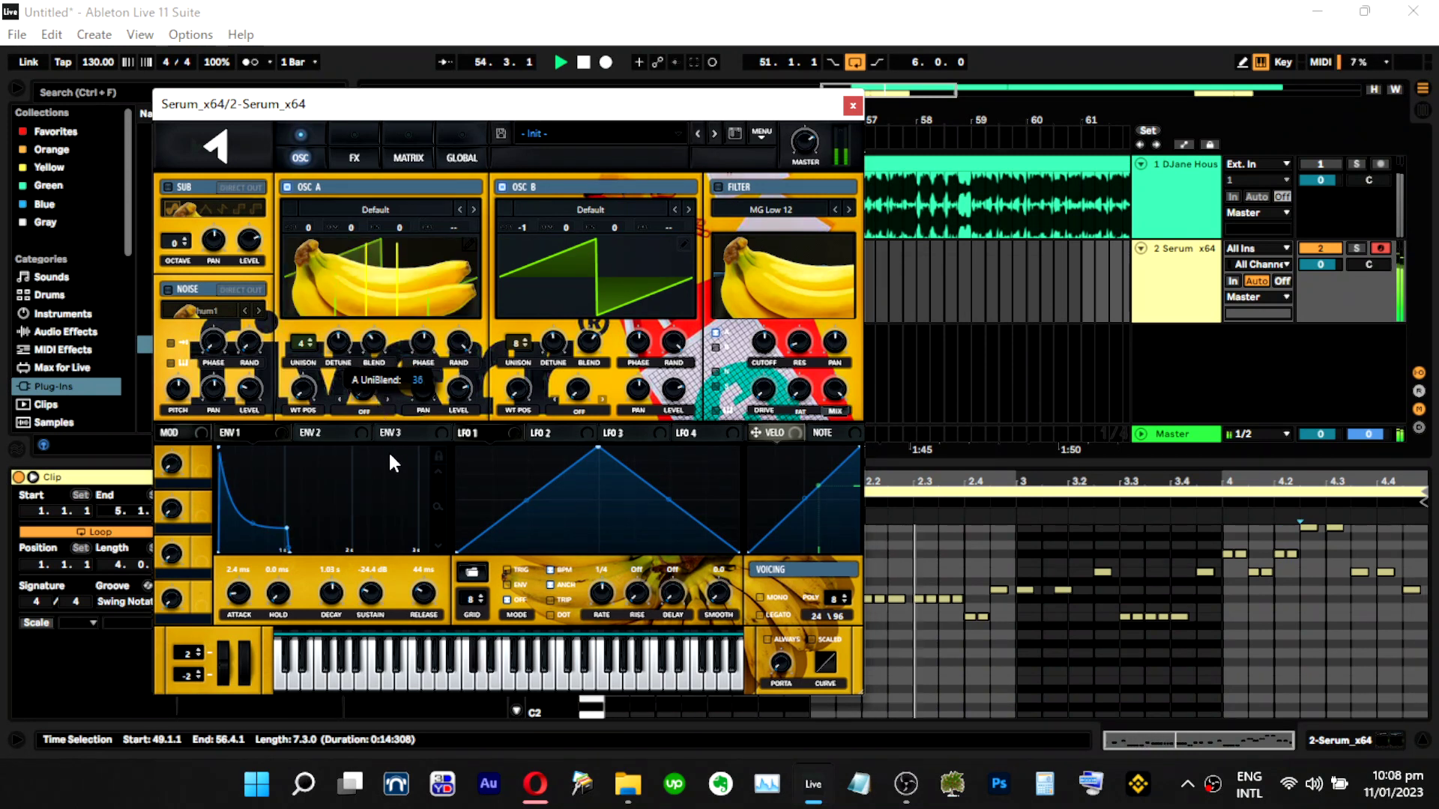
{"action": "mouse_move", "coordinate": [298, 348]}
{"action": "left_mouse_down"}
{"action": "mouse_move", "coordinate": [296, 388]}
{"action": "mouse_move", "coordinate": [302, 344]}
{"action": "mouse_move", "coordinate": [328, 344]}
{"action": "mouse_move", "coordinate": [308, 331]}
{"action": "left_mouse_up"}
{"action": "left_click_drag", "start_coordinate": [556, 346], "coordinate": [562, 420]}
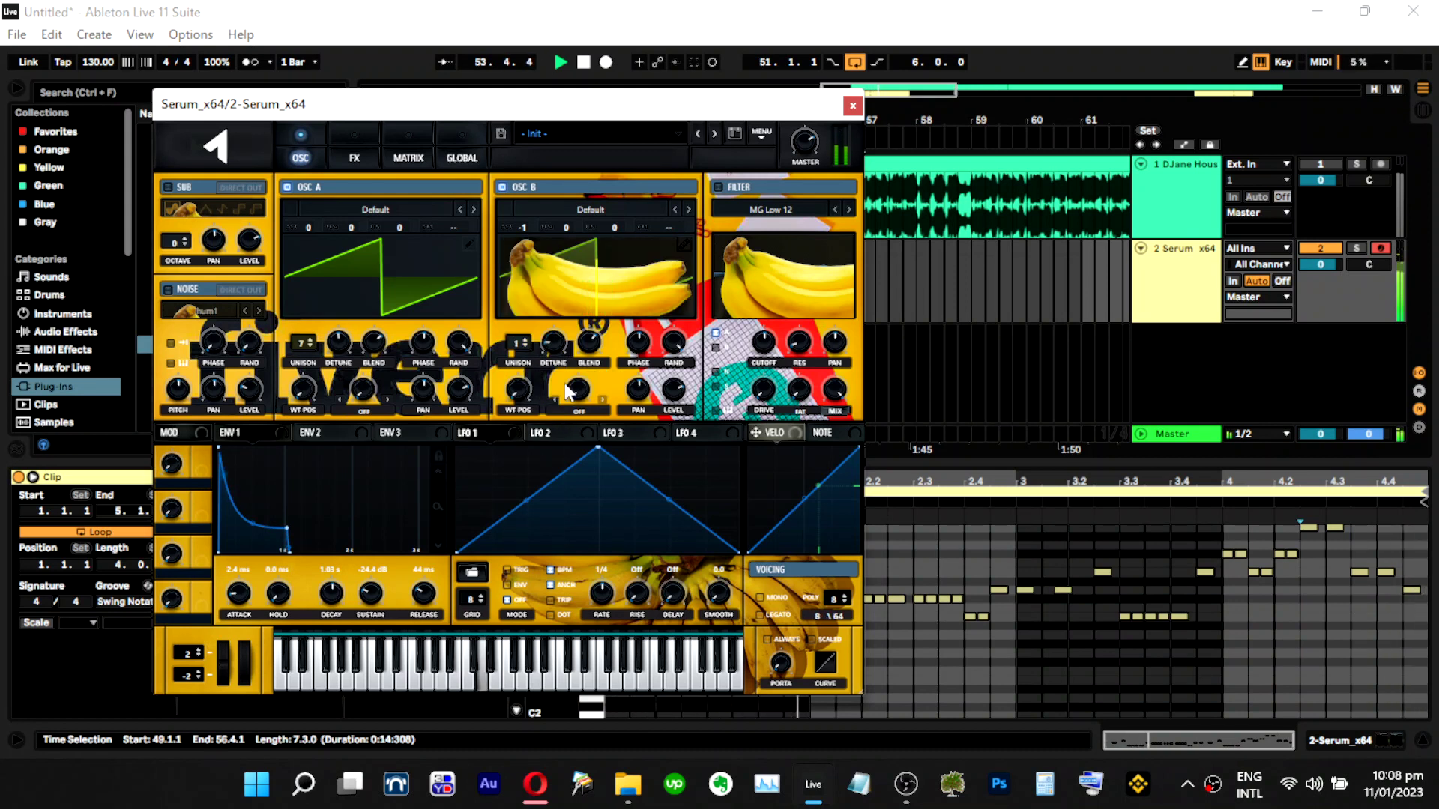
{"action": "left_click_drag", "start_coordinate": [522, 341], "coordinate": [550, 324]}
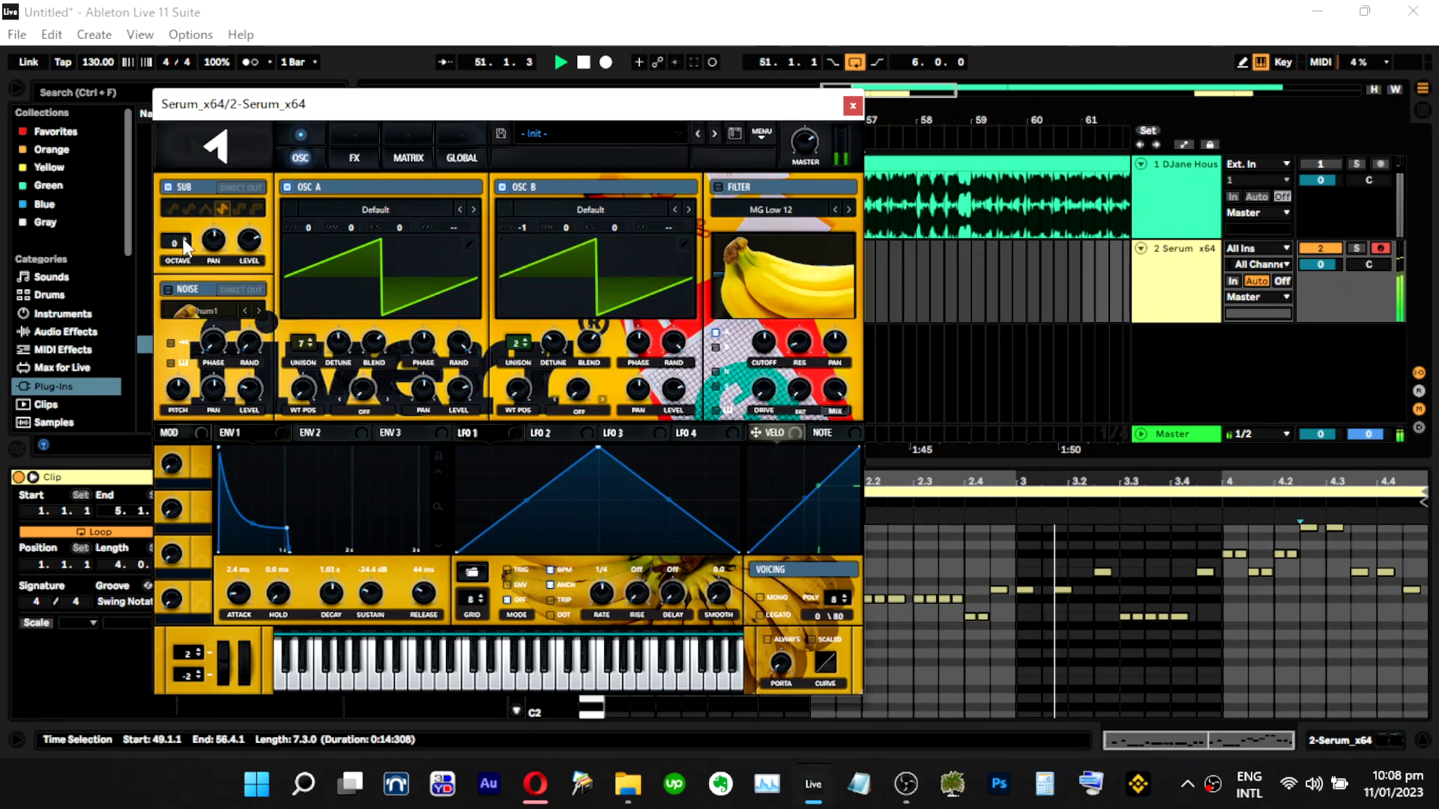
Set oscillator A's unison to 8 voices and its detune to about 0.31.
{"action": "left_click_drag", "start_coordinate": [363, 113], "coordinate": [543, 189]}
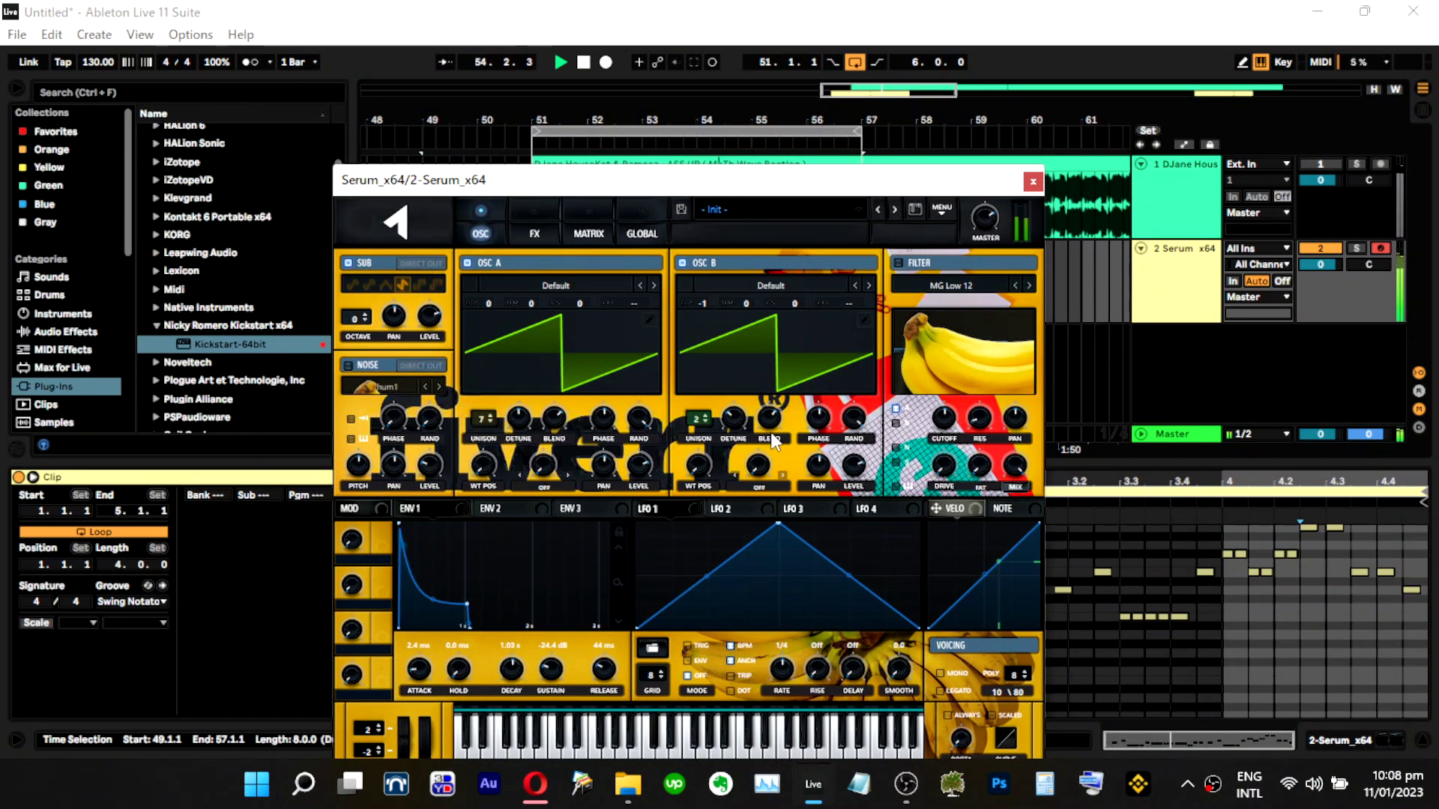
{"action": "mouse_move", "coordinate": [739, 424]}
{"action": "left_click", "coordinate": [487, 417]}
{"action": "mouse_move", "coordinate": [524, 408]}
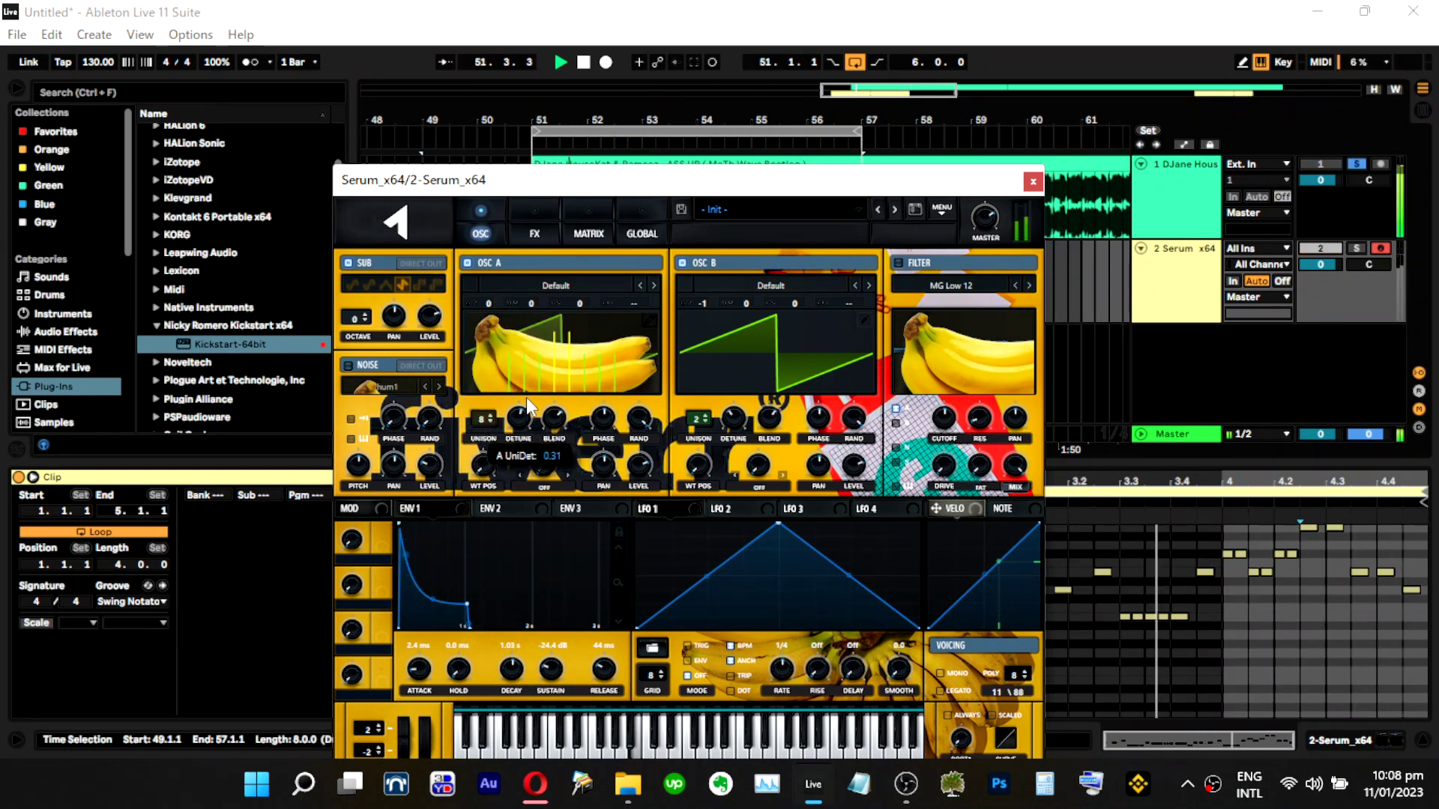
Try the sub oscillator at -1 octave, and set its octave back to 0.
{"action": "left_click", "coordinate": [535, 231]}
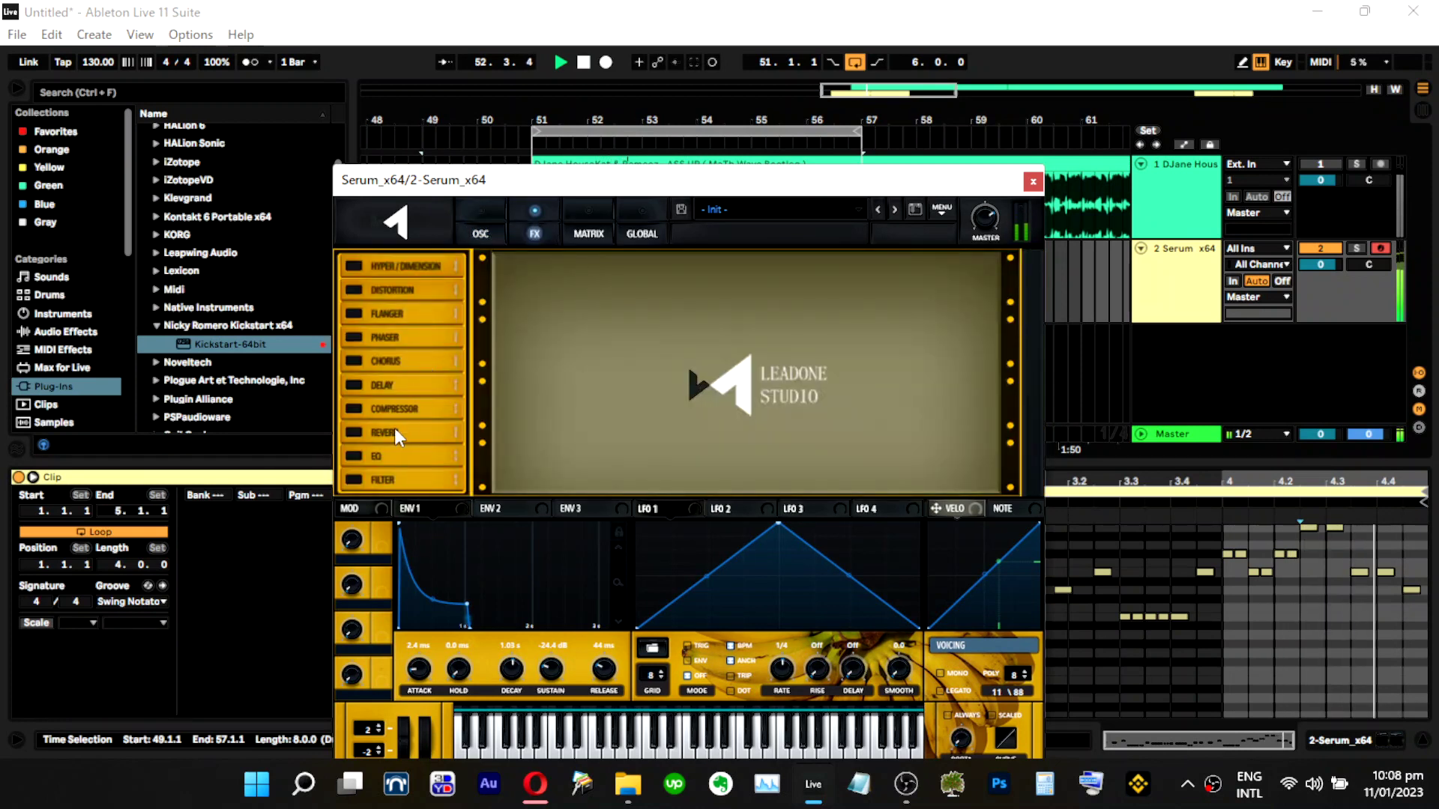
{"action": "left_click", "coordinate": [480, 233]}
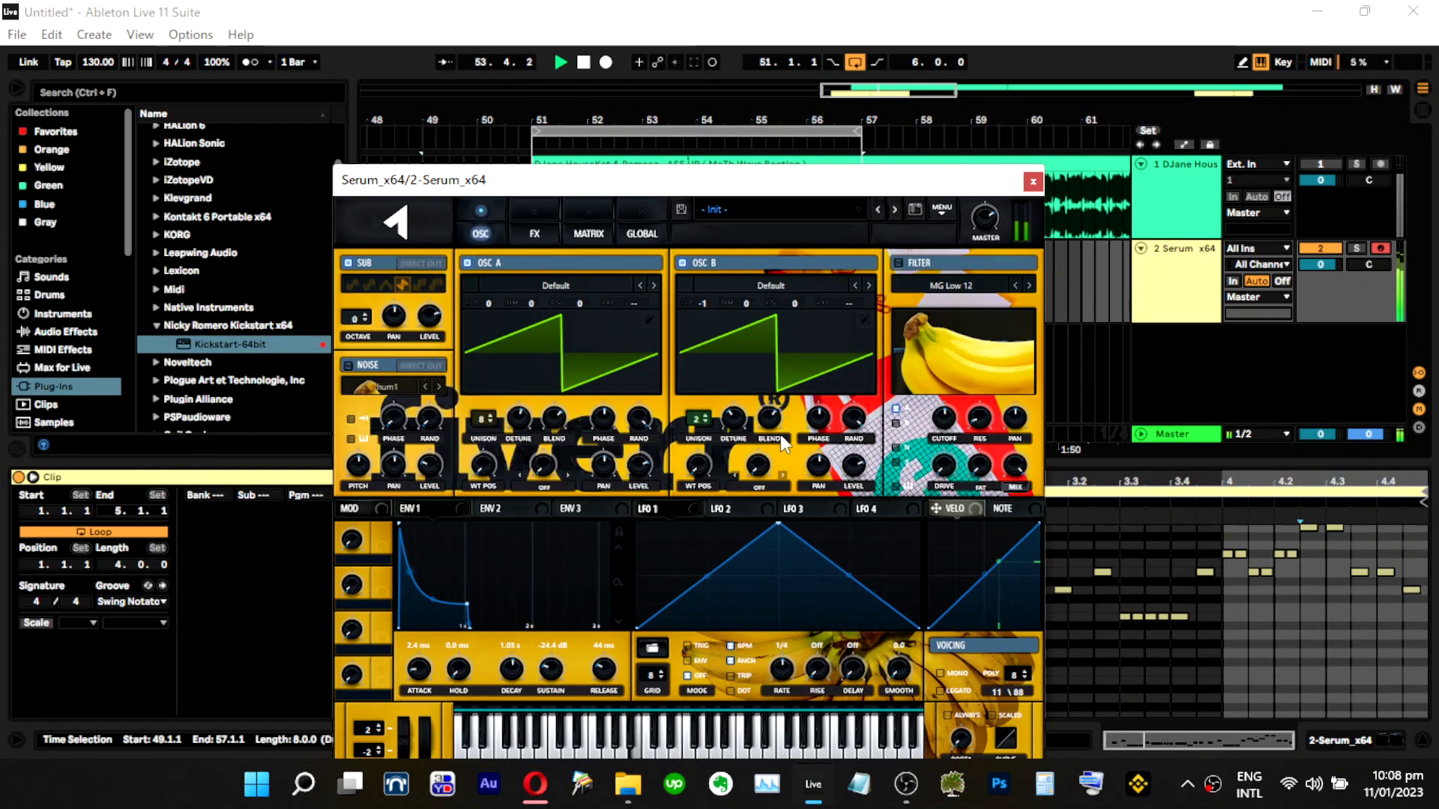
{"action": "left_click_drag", "start_coordinate": [345, 338], "coordinate": [348, 345]}
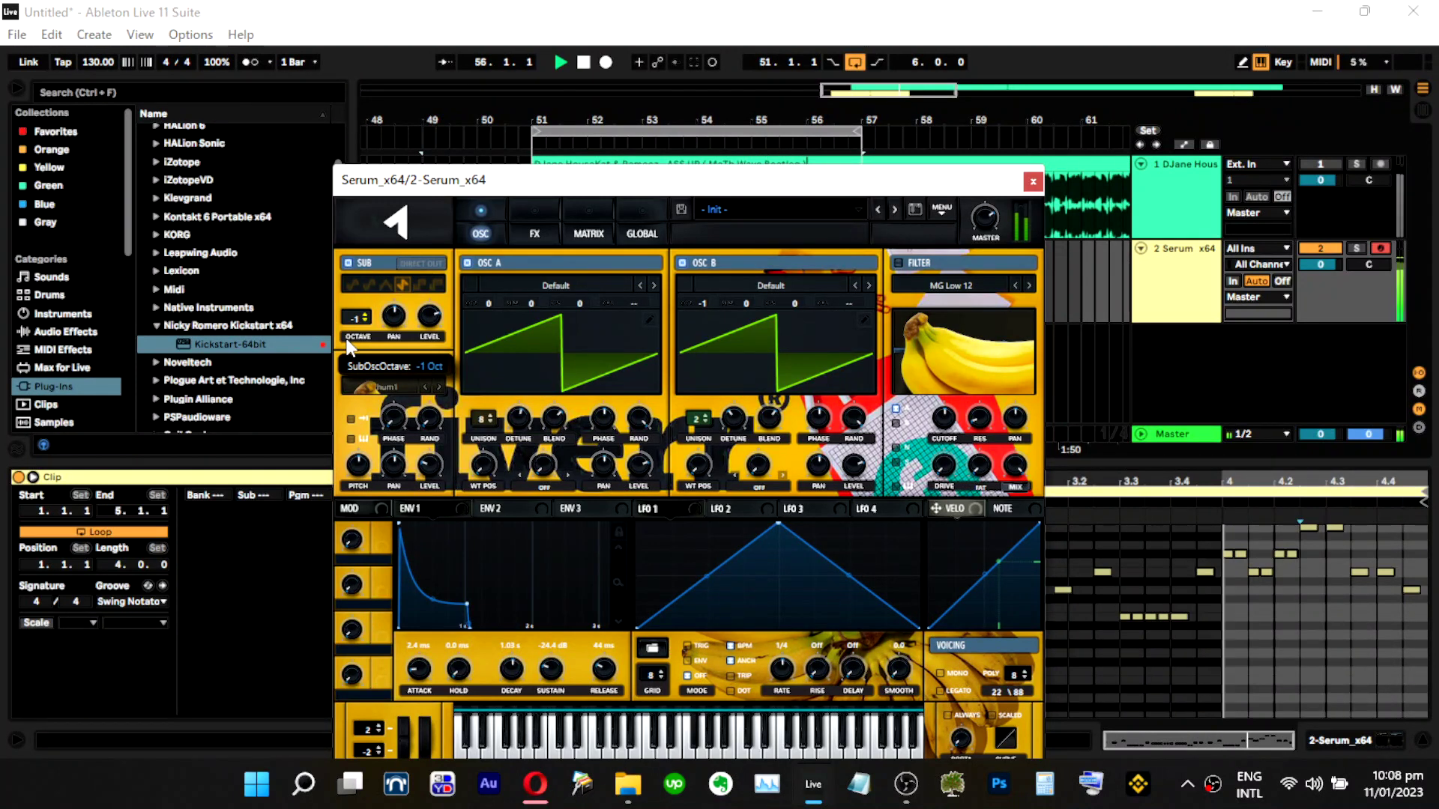
{"action": "left_click_drag", "start_coordinate": [347, 342], "coordinate": [345, 326]}
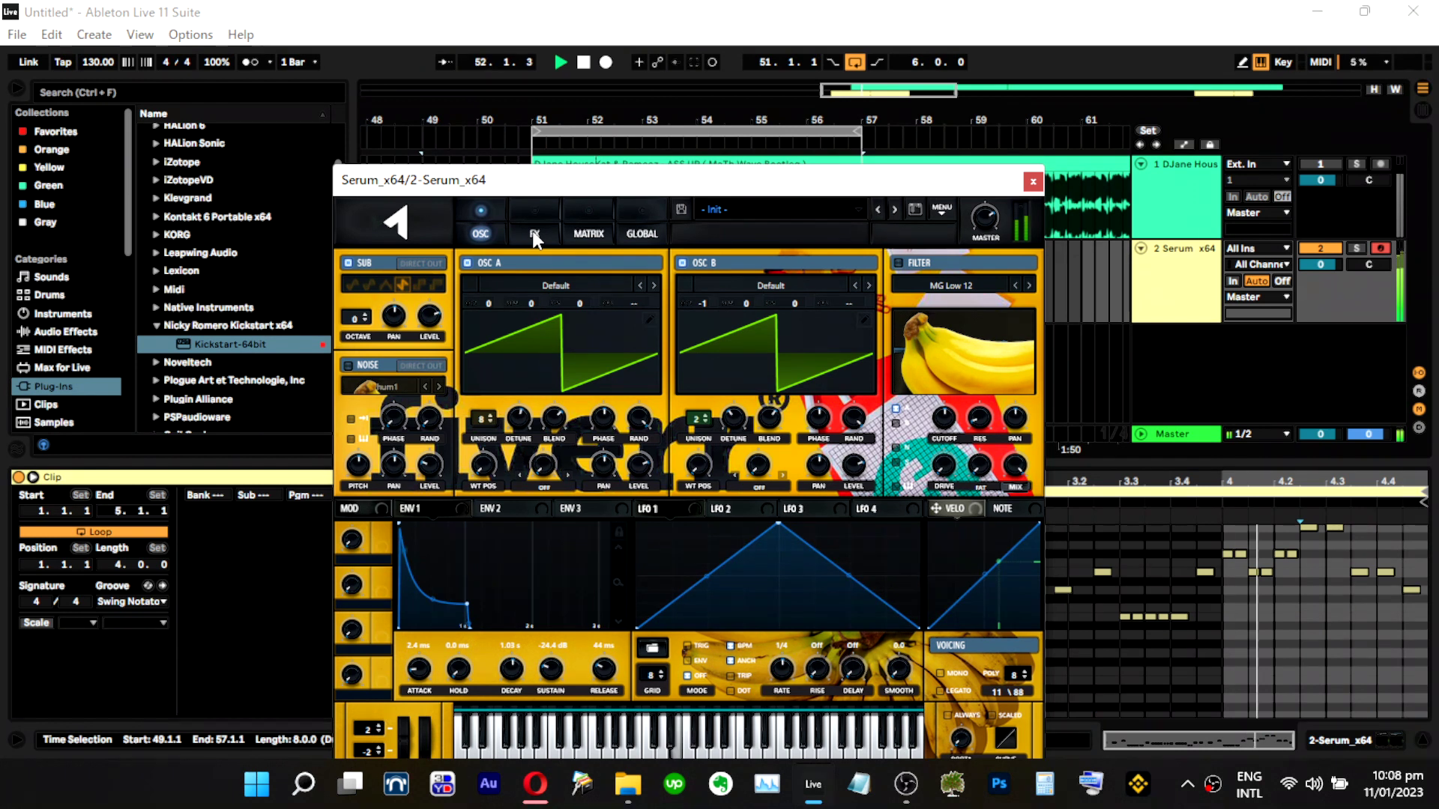
Turn on the noise oscillator with the BrightWhite noise from the Analog category, and adjust its level.
{"action": "left_click", "coordinate": [367, 386]}
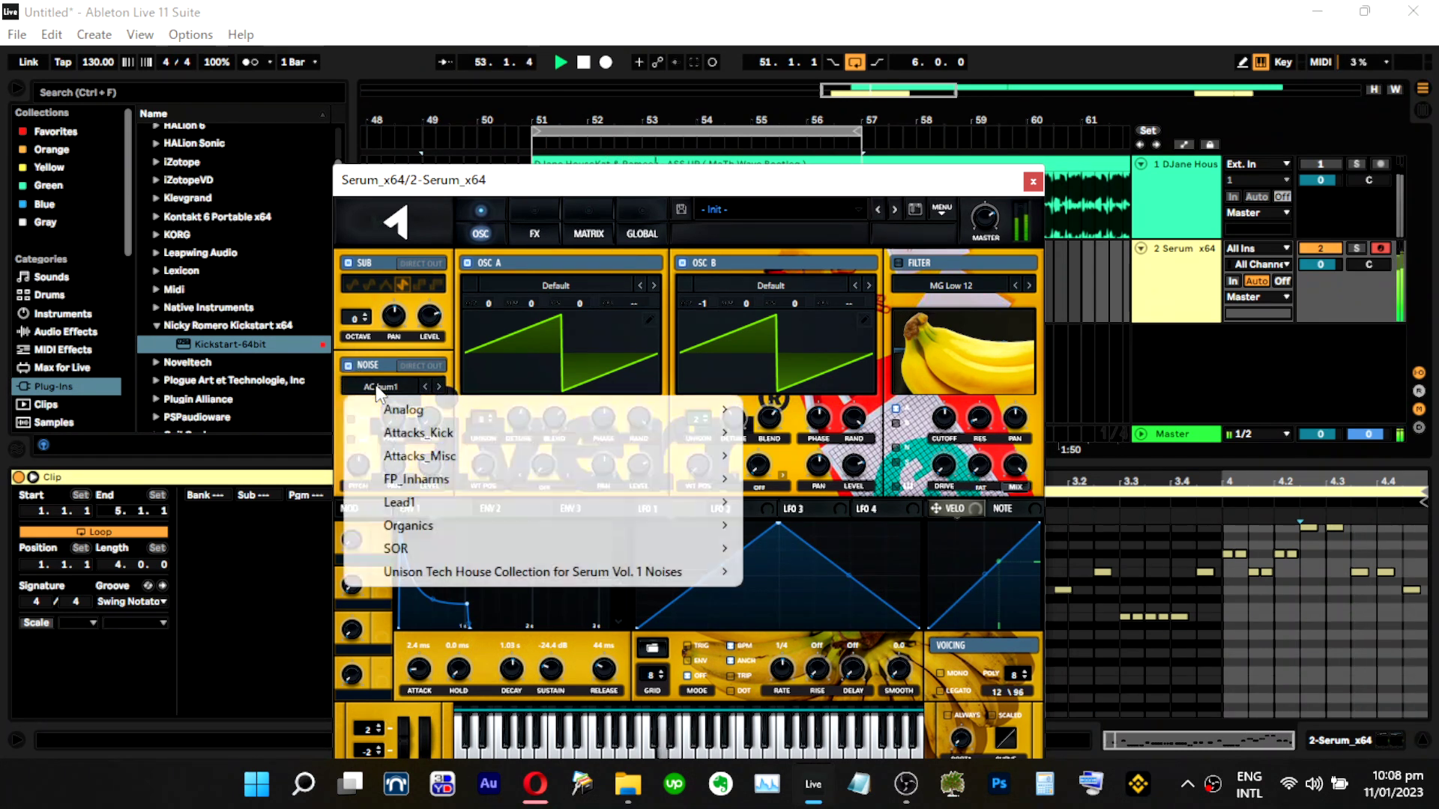
{"action": "mouse_move", "coordinate": [405, 410]}
{"action": "left_click", "coordinate": [844, 503]}
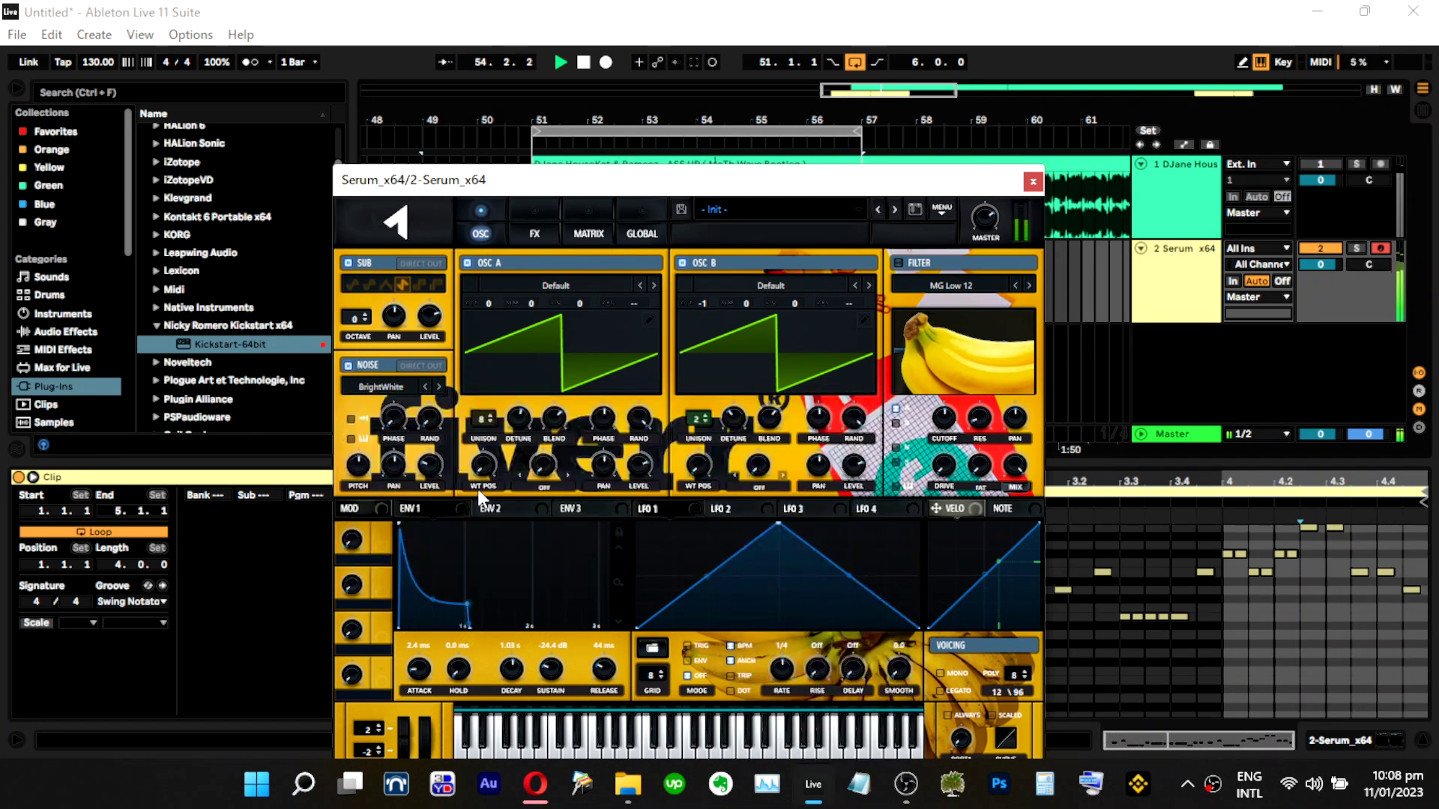
{"action": "mouse_move", "coordinate": [433, 467]}
{"action": "left_mouse_down"}
{"action": "mouse_move", "coordinate": [436, 423]}
{"action": "mouse_move", "coordinate": [438, 443]}
{"action": "left_mouse_up"}
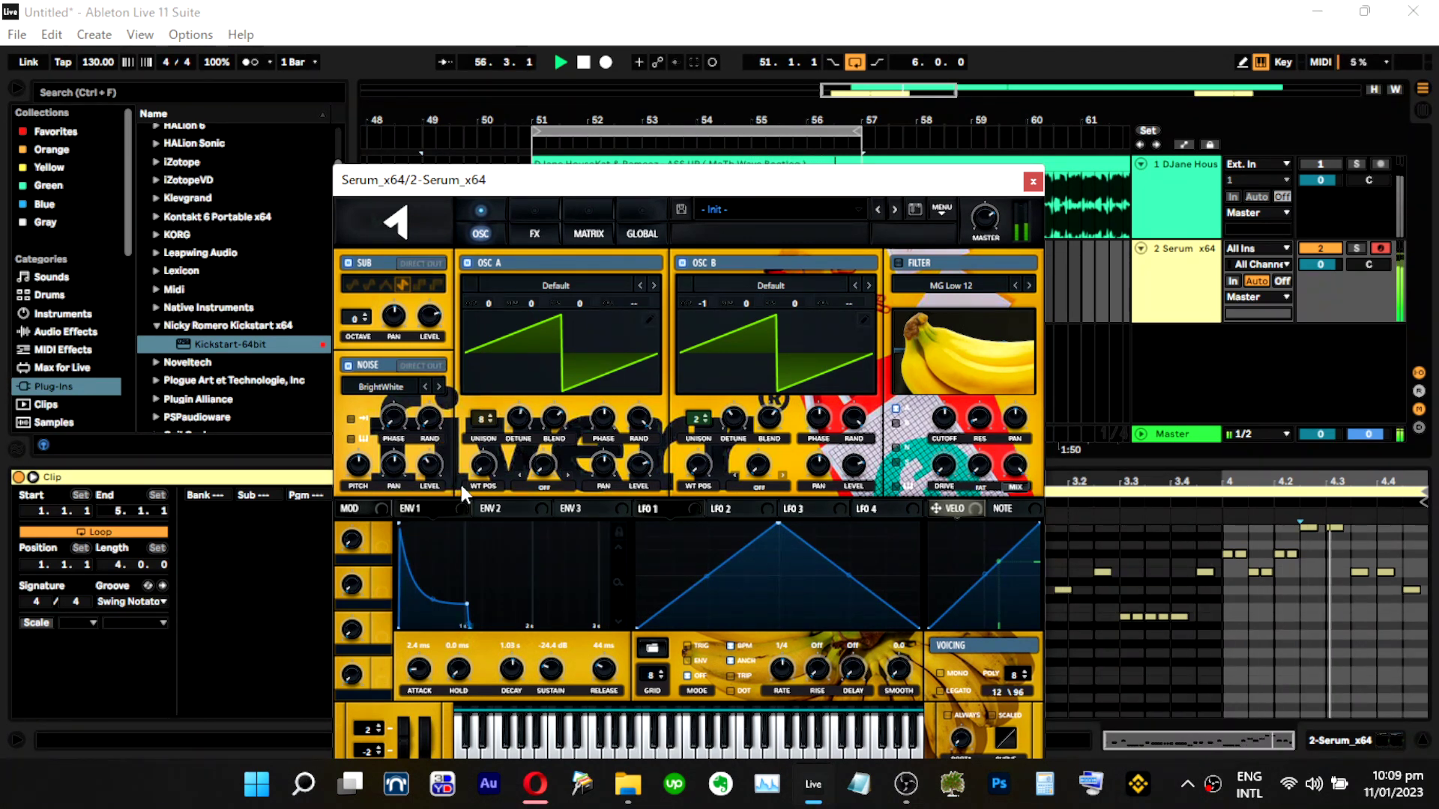
Modulate the noise level with envelope 1 at an amount of 37, and set envelope 1's attack to 4.7 ms.
{"action": "mouse_move", "coordinate": [431, 452]}
{"action": "left_mouse_down"}
{"action": "mouse_move", "coordinate": [420, 486]}
{"action": "mouse_move", "coordinate": [433, 439]}
{"action": "left_mouse_up"}
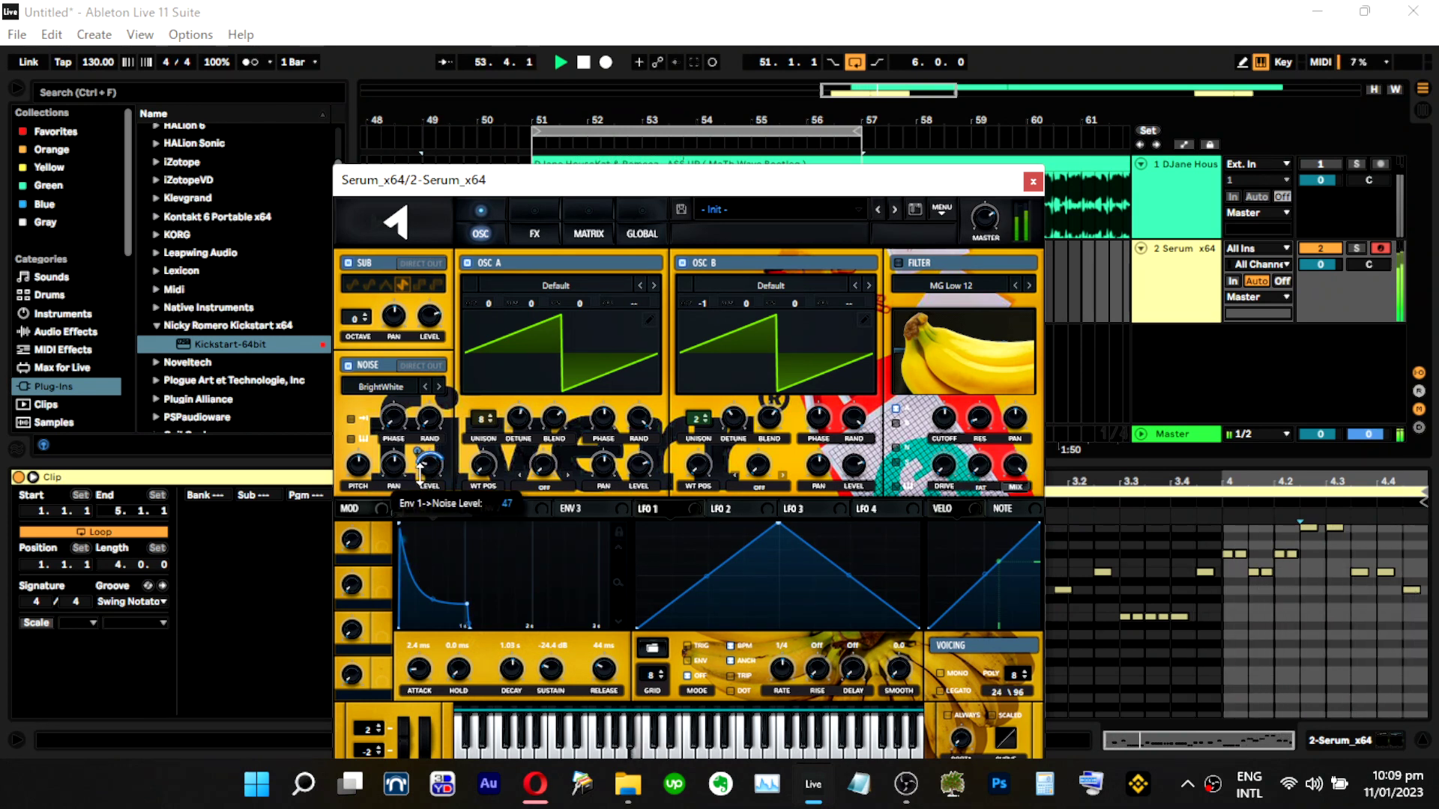
{"action": "left_click_drag", "start_coordinate": [420, 479], "coordinate": [420, 481]}
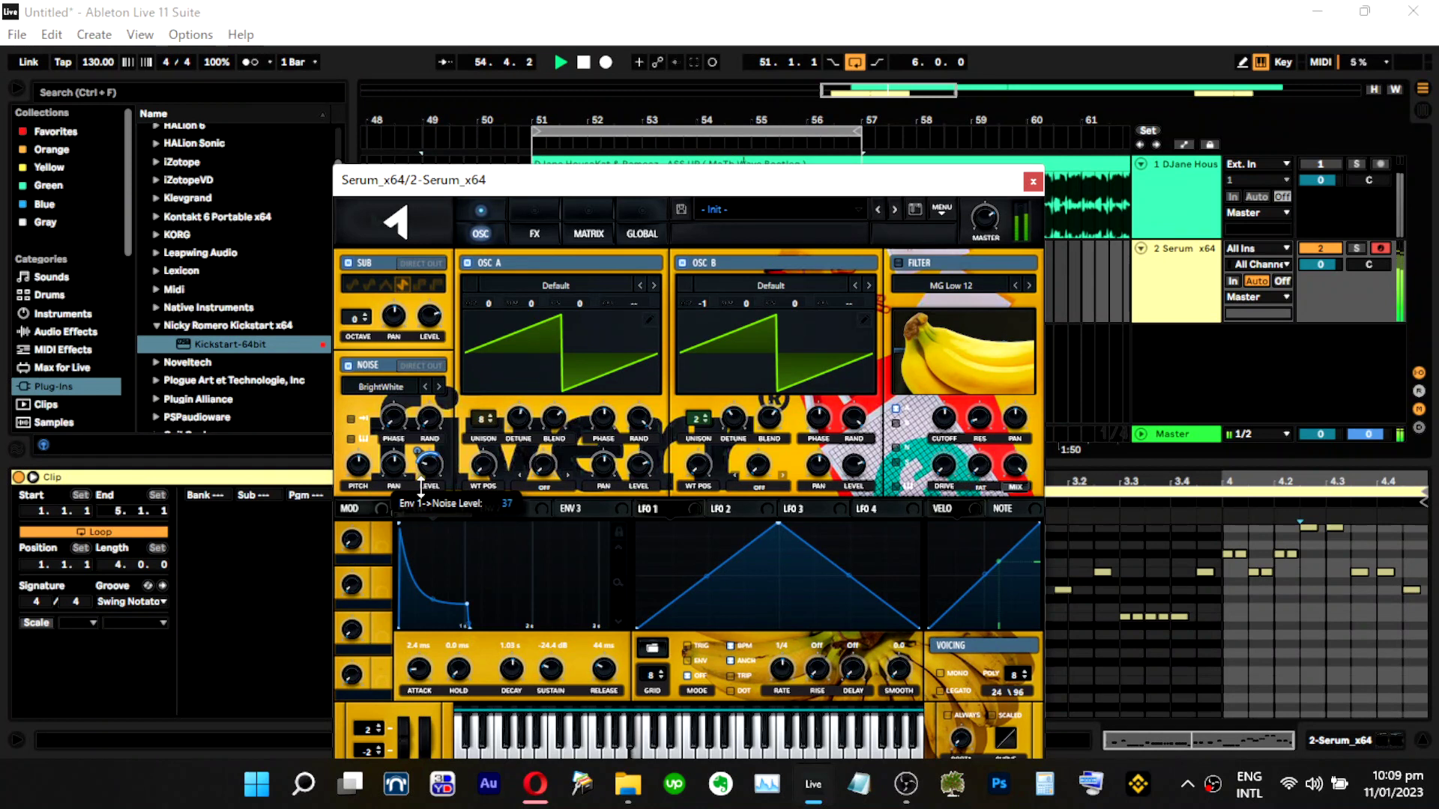
{"action": "left_click_drag", "start_coordinate": [422, 673], "coordinate": [427, 665]}
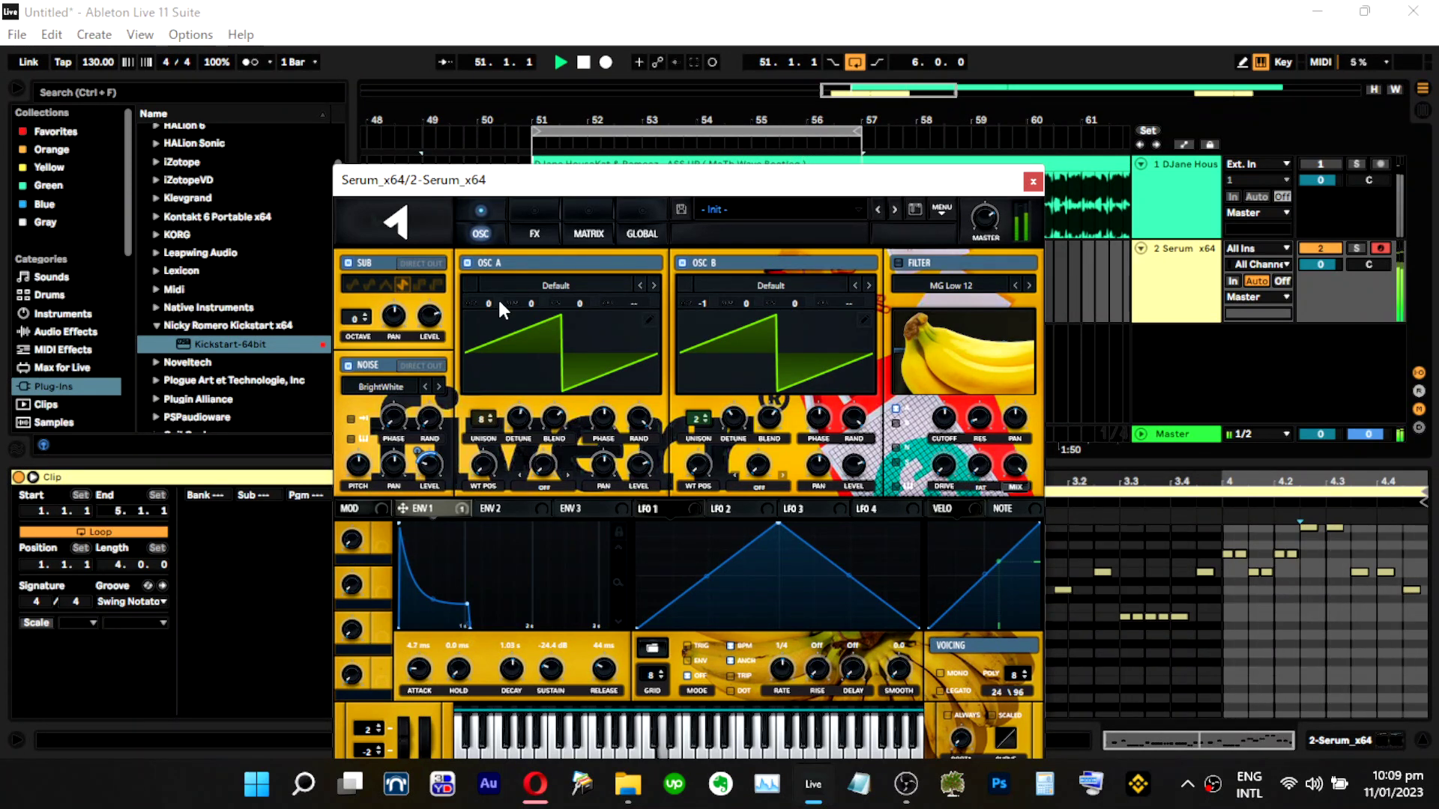
Set oscillator B's unison to 13 voices with detune at about 0.17, and adjust its blend.
{"action": "left_click_drag", "start_coordinate": [729, 416], "coordinate": [728, 296]}
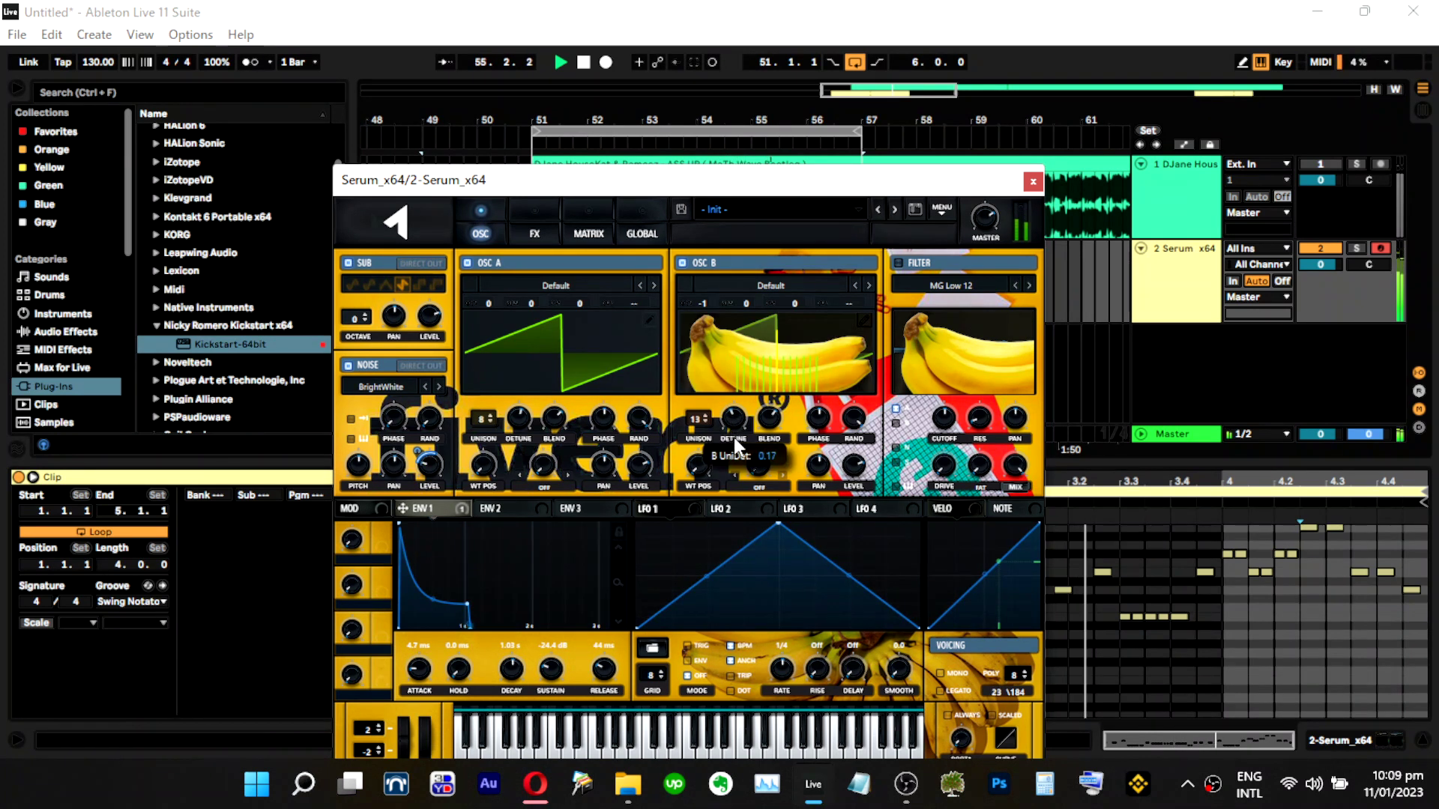
{"action": "left_click_drag", "start_coordinate": [771, 429], "coordinate": [771, 434]}
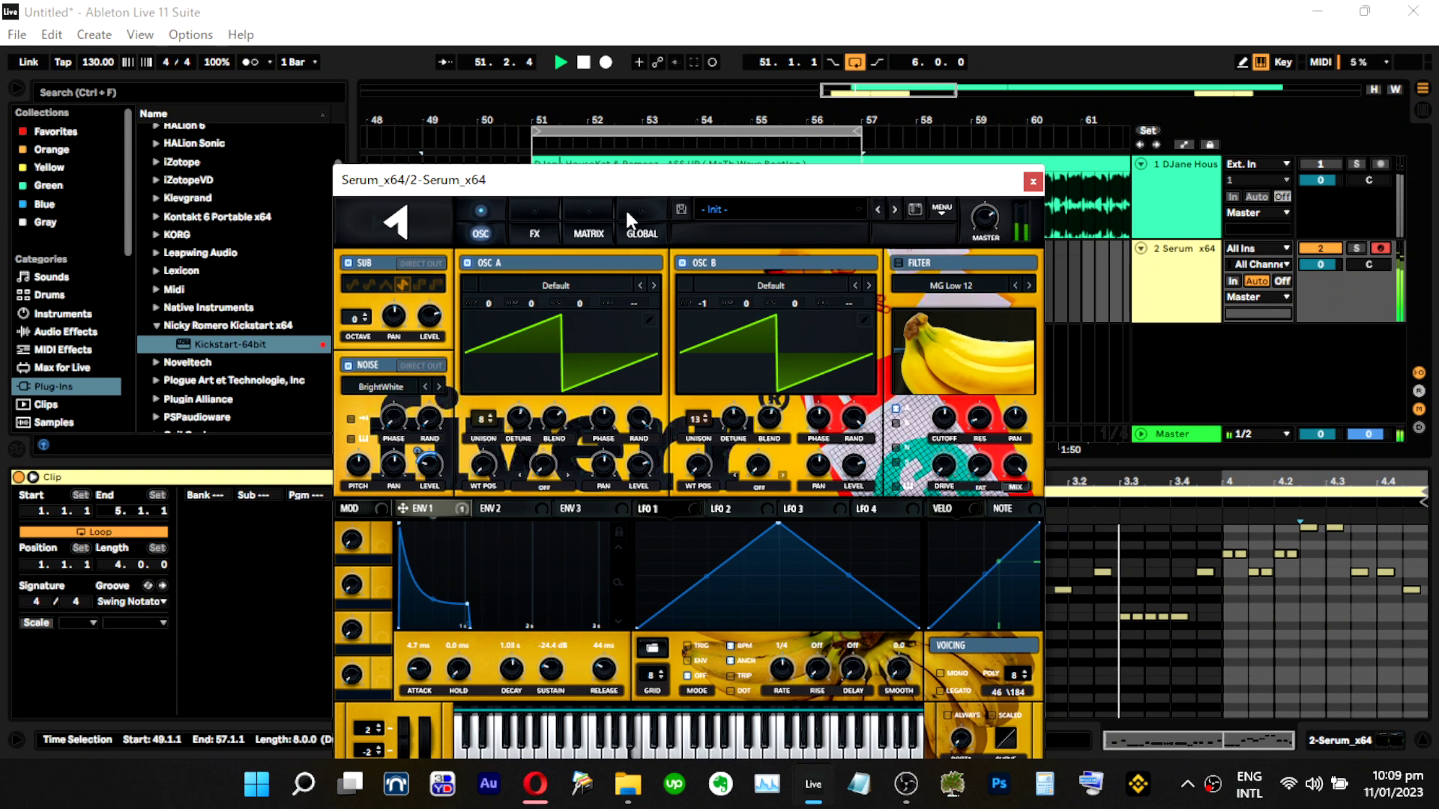
Enable the distortion effect in Tube mode and adjust its drive.
{"action": "left_click", "coordinate": [539, 219]}
{"action": "left_click", "coordinate": [353, 290]}
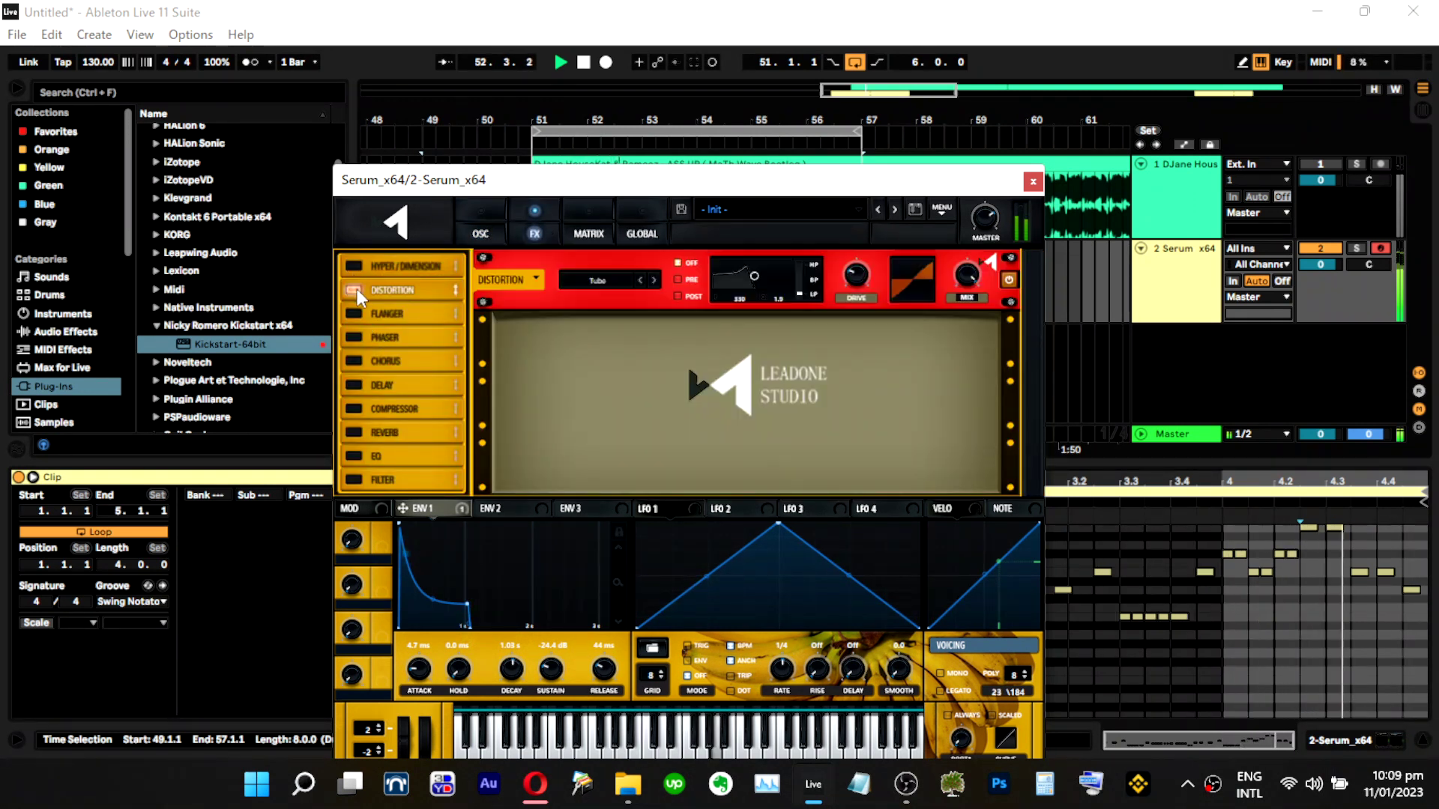
{"action": "left_click_drag", "start_coordinate": [861, 270], "coordinate": [891, 191]}
{"action": "left_click_drag", "start_coordinate": [861, 275], "coordinate": [865, 324]}
Set the noise level to about 19% and enable the Hyper/Dimension effect.
{"action": "left_click", "coordinate": [479, 229]}
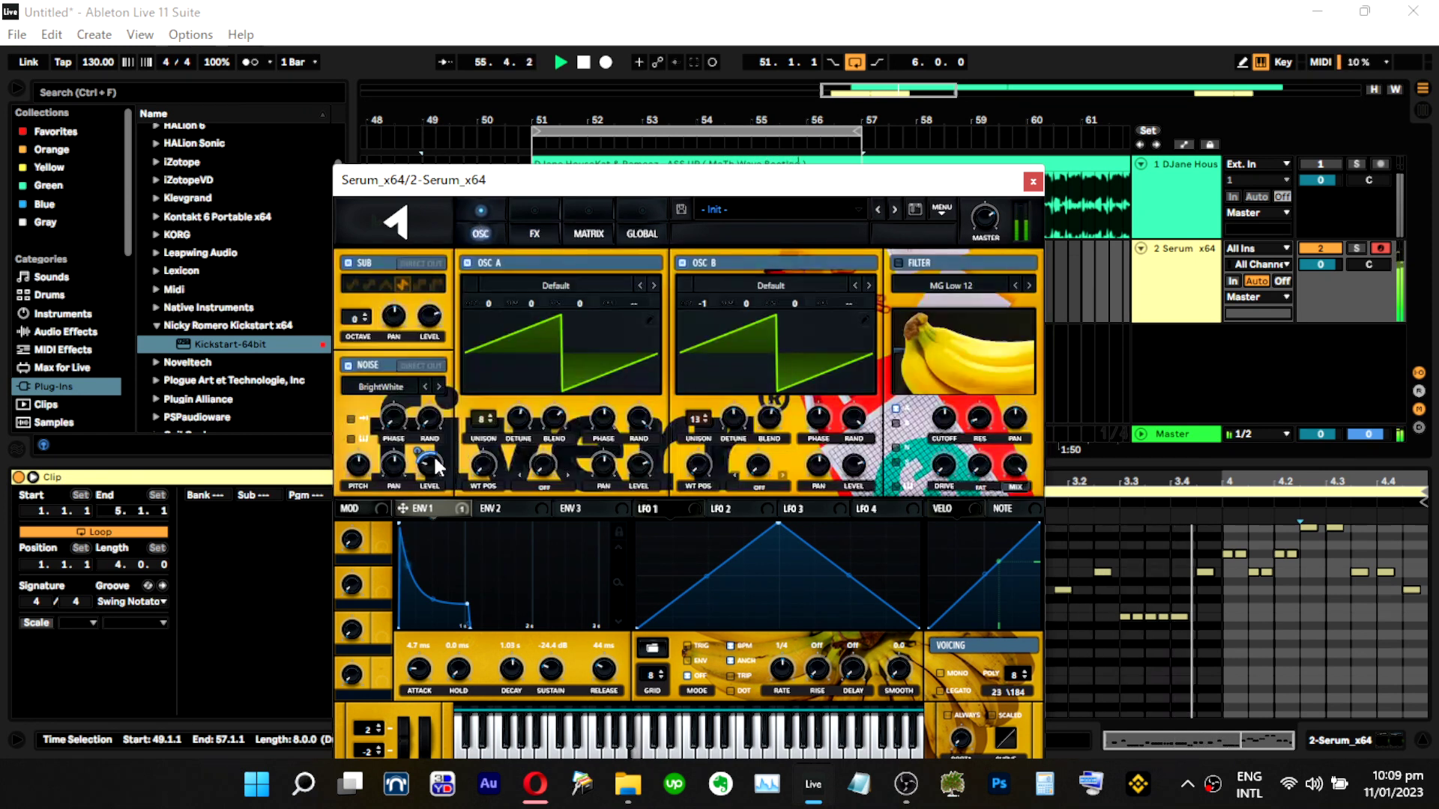
{"action": "left_click_drag", "start_coordinate": [433, 465], "coordinate": [422, 495]}
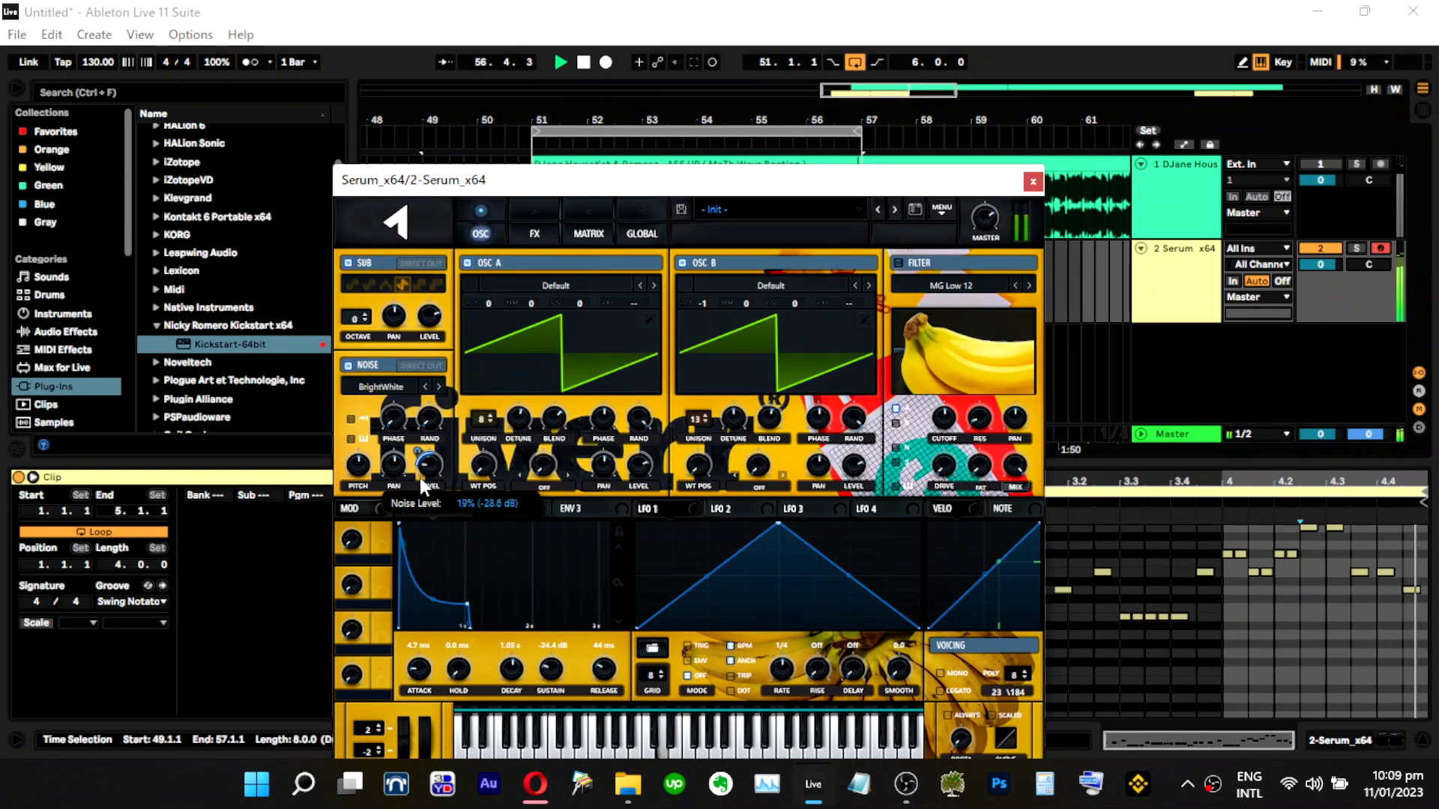
{"action": "left_click", "coordinate": [534, 233]}
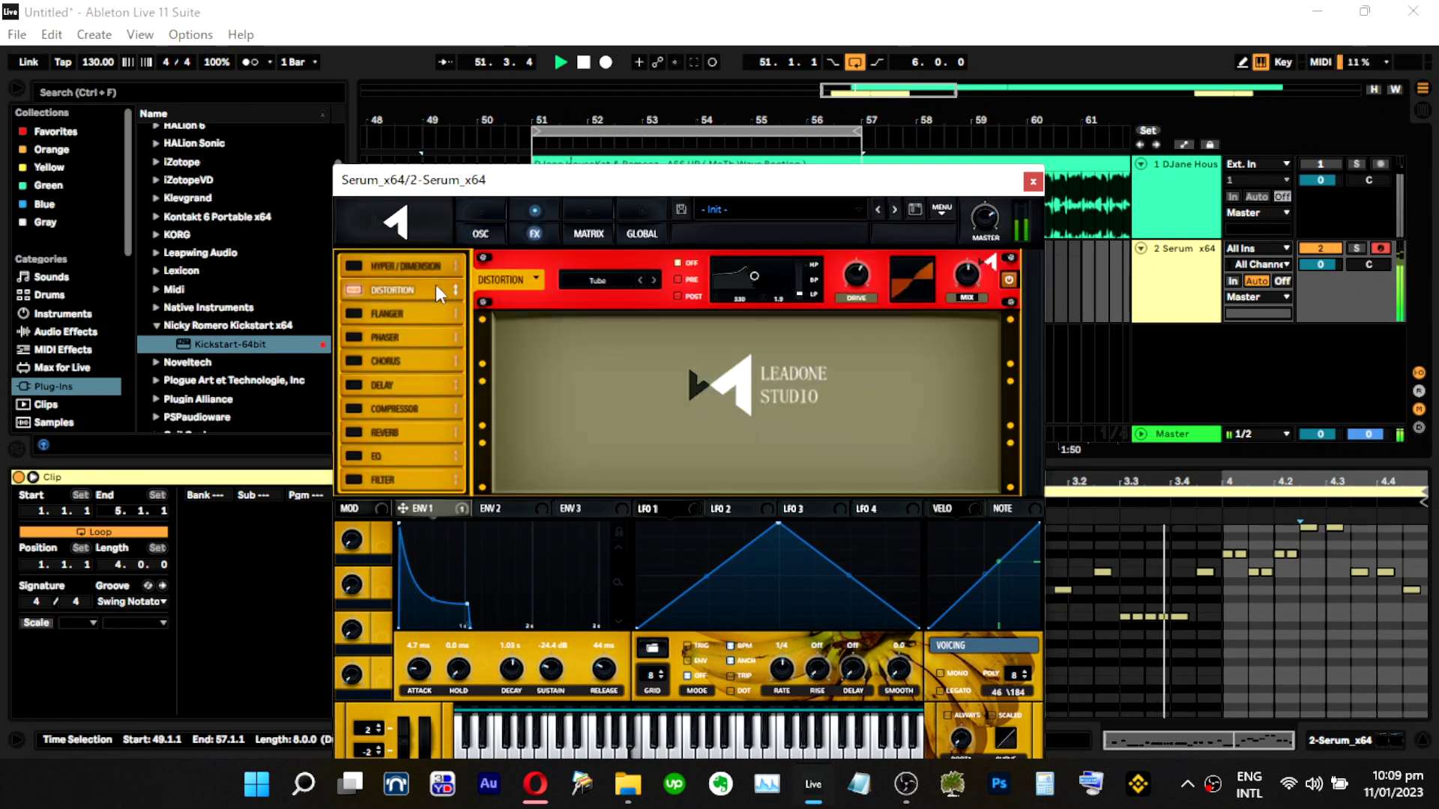
{"action": "left_click", "coordinate": [353, 266]}
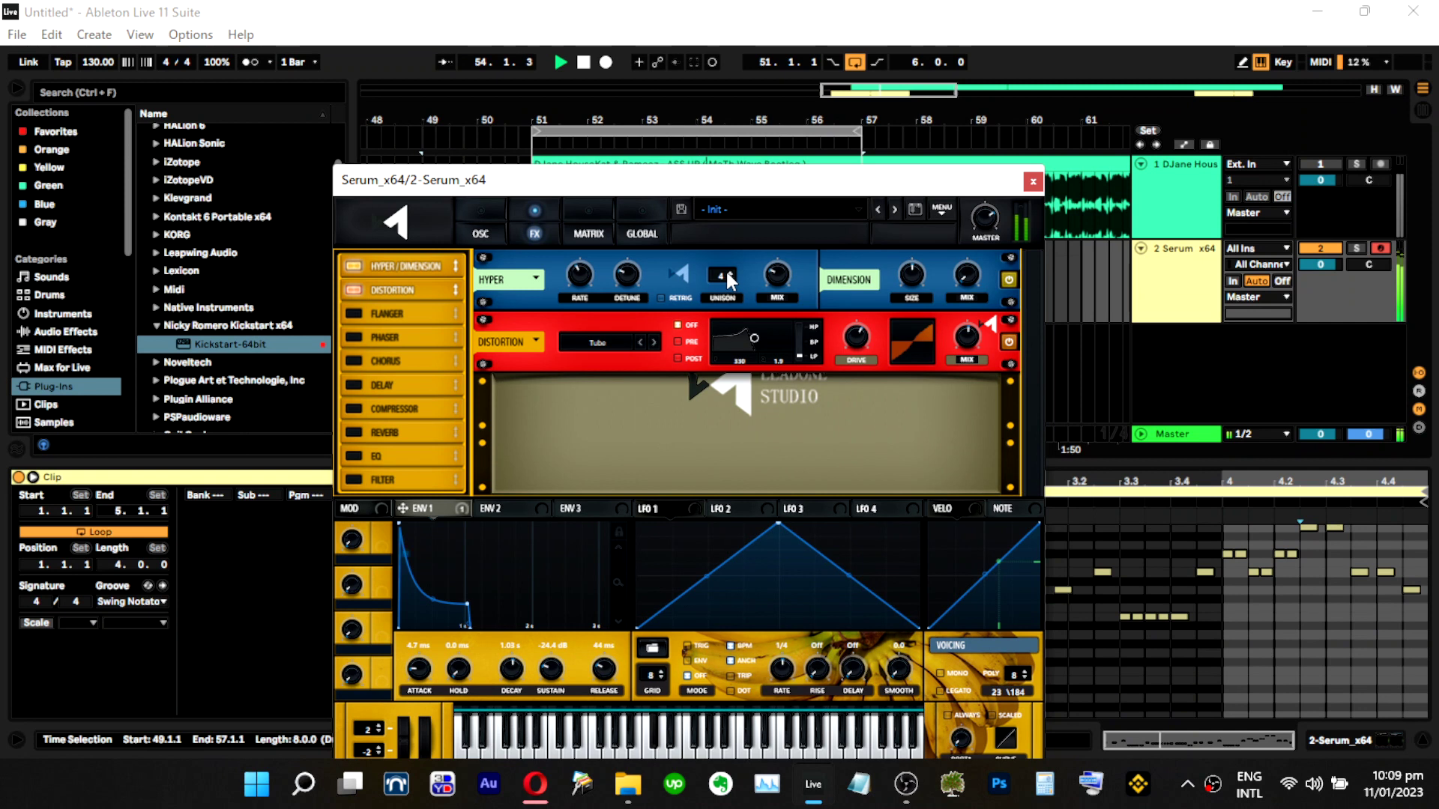
{"action": "left_click", "coordinate": [477, 232]}
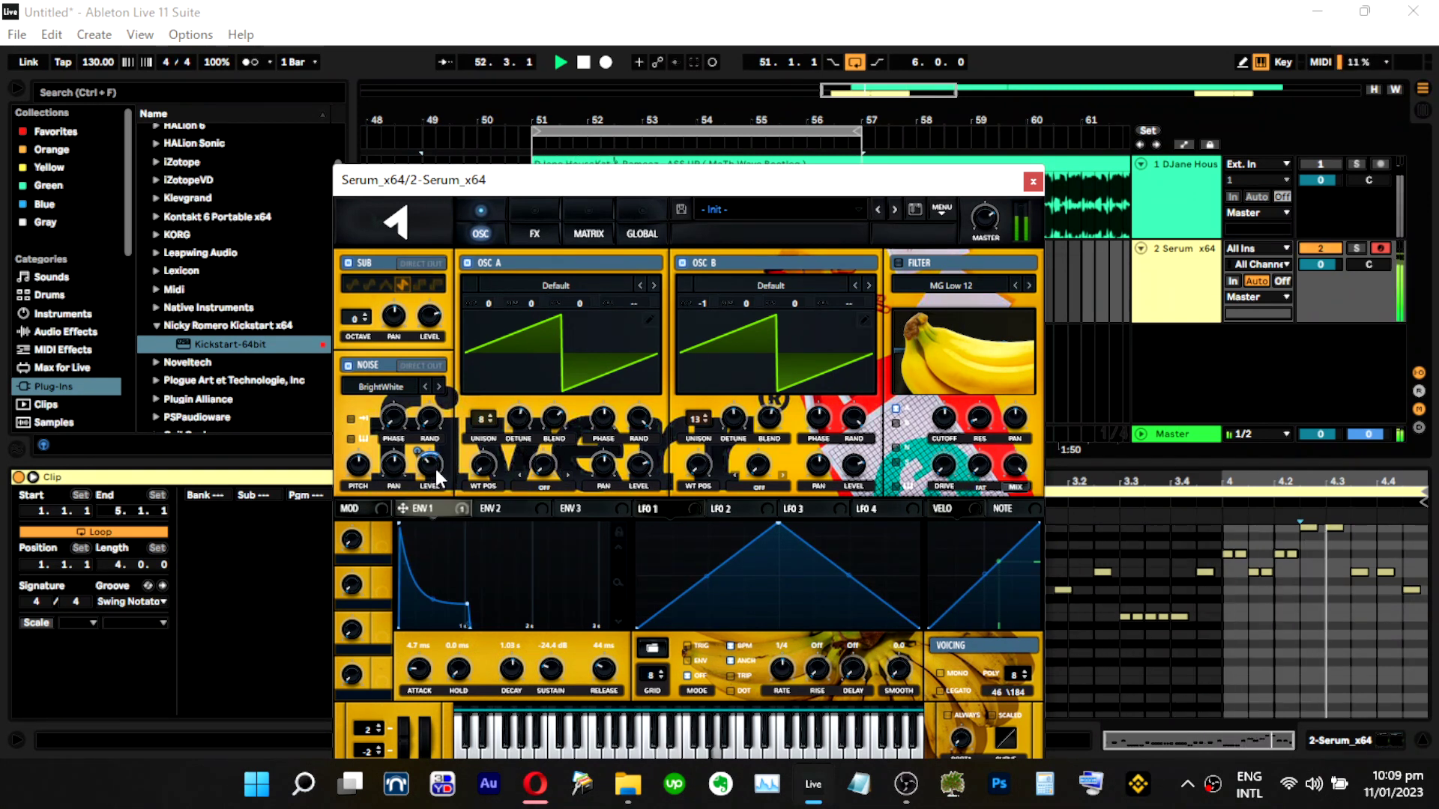
Change the noise sample to AlphaNs and set envelope 1's modulation of the noise level to 29.
{"action": "left_click", "coordinate": [539, 235]}
{"action": "left_click", "coordinate": [483, 228]}
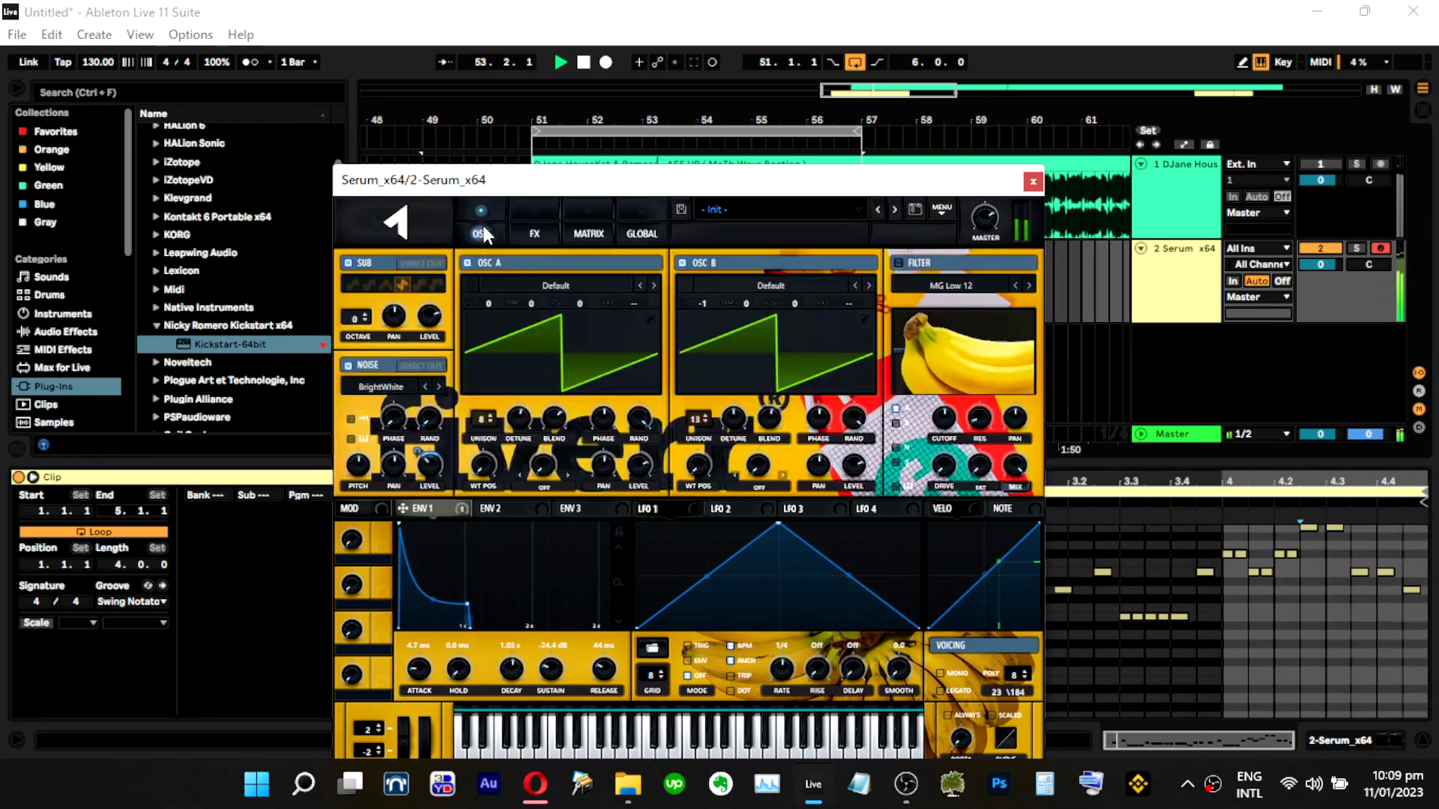
{"action": "left_click", "coordinate": [427, 387]}
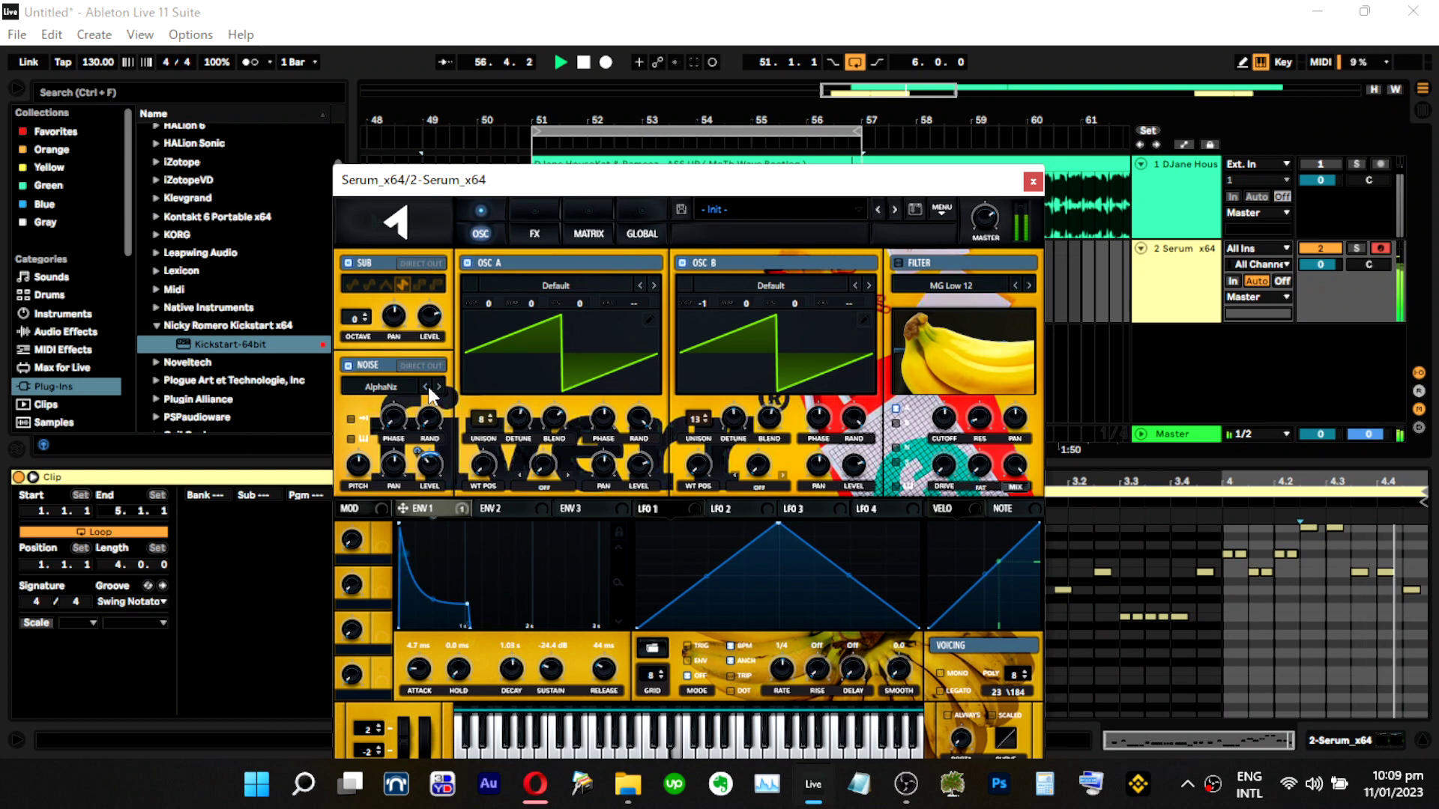
{"action": "left_click", "coordinate": [381, 387]}
{"action": "mouse_move", "coordinate": [402, 408]}
{"action": "left_click", "coordinate": [787, 411]}
{"action": "left_click_drag", "start_coordinate": [417, 466], "coordinate": [423, 475]}
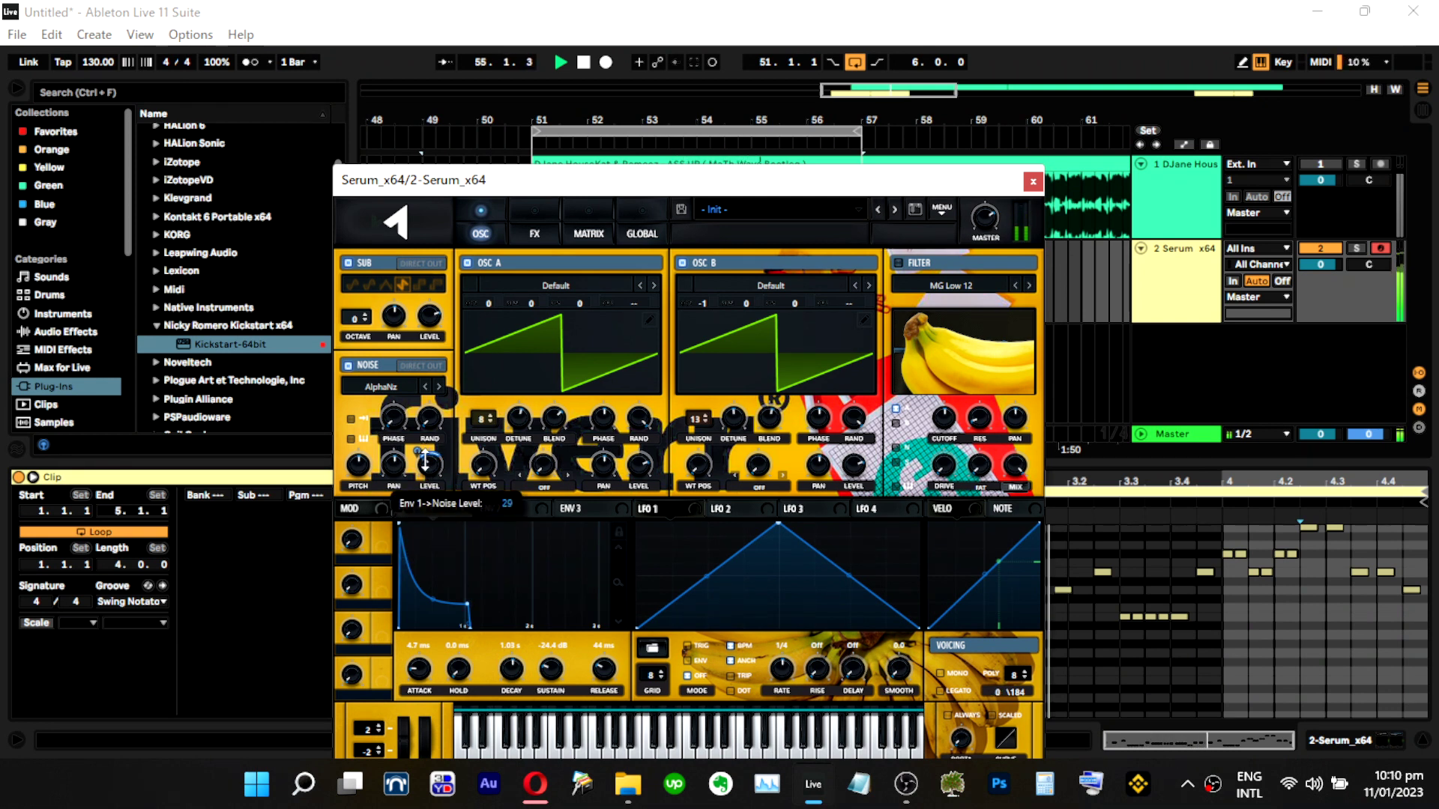
Enable the EQ, set its high-band gain to about 2.3 dB, and make its low band a low cut with adjusted frequency and Q.
{"action": "left_click", "coordinate": [532, 232]}
{"action": "left_click", "coordinate": [360, 454]}
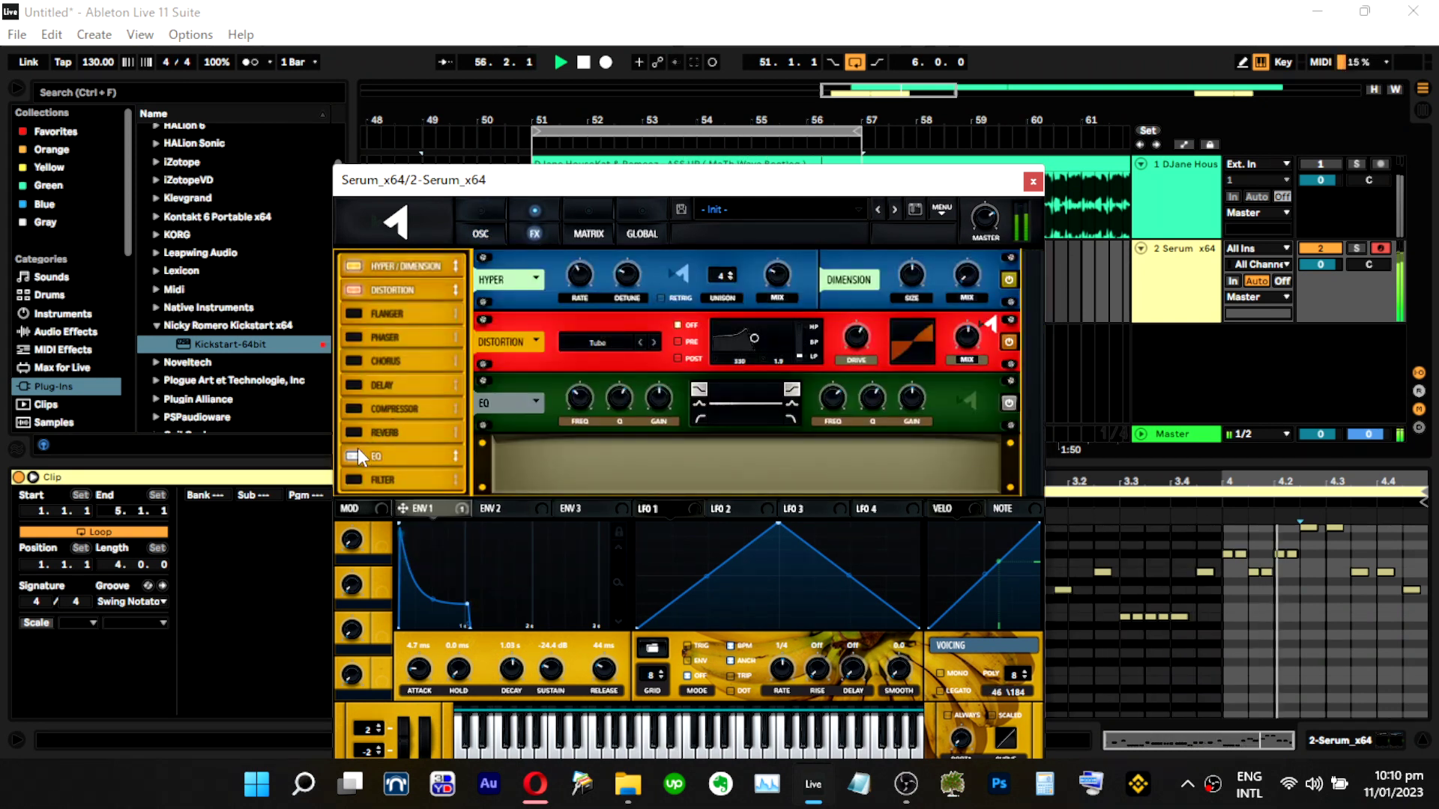
{"action": "mouse_move", "coordinate": [911, 397]}
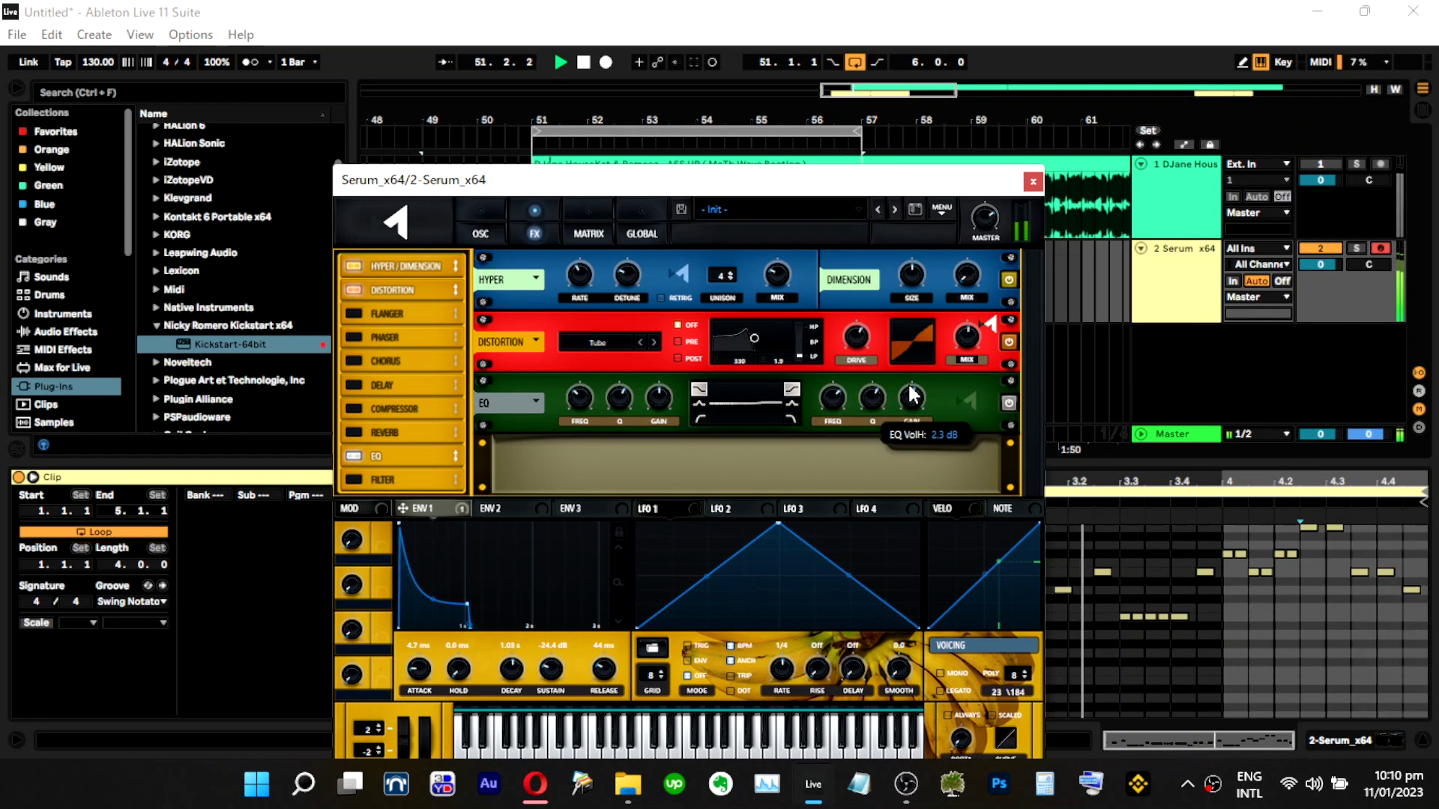
{"action": "left_click", "coordinate": [696, 417]}
{"action": "mouse_move", "coordinate": [607, 405]}
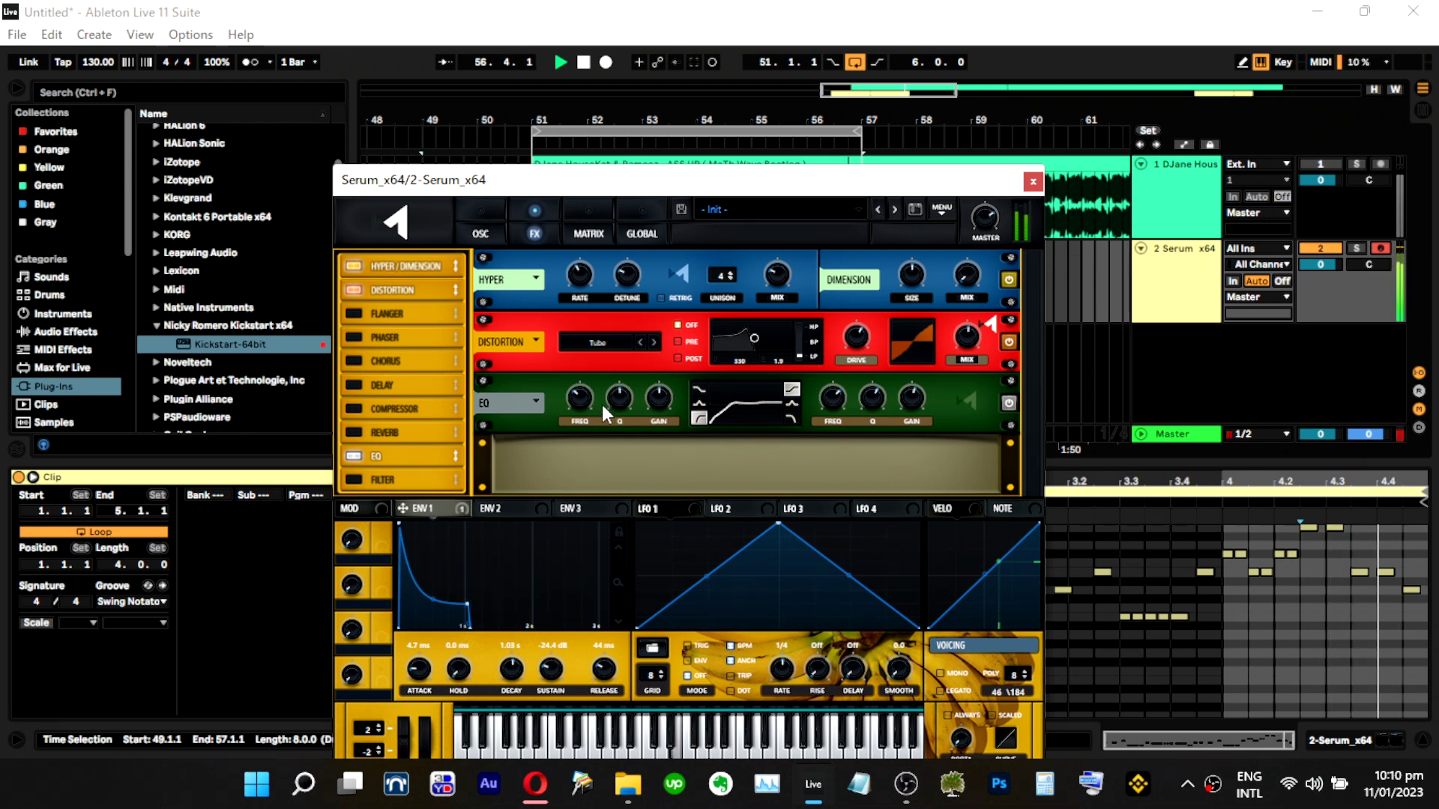
{"action": "mouse_move", "coordinate": [619, 393]}
{"action": "left_mouse_down"}
{"action": "mouse_move", "coordinate": [622, 372]}
{"action": "mouse_move", "coordinate": [618, 410]}
{"action": "left_mouse_up"}
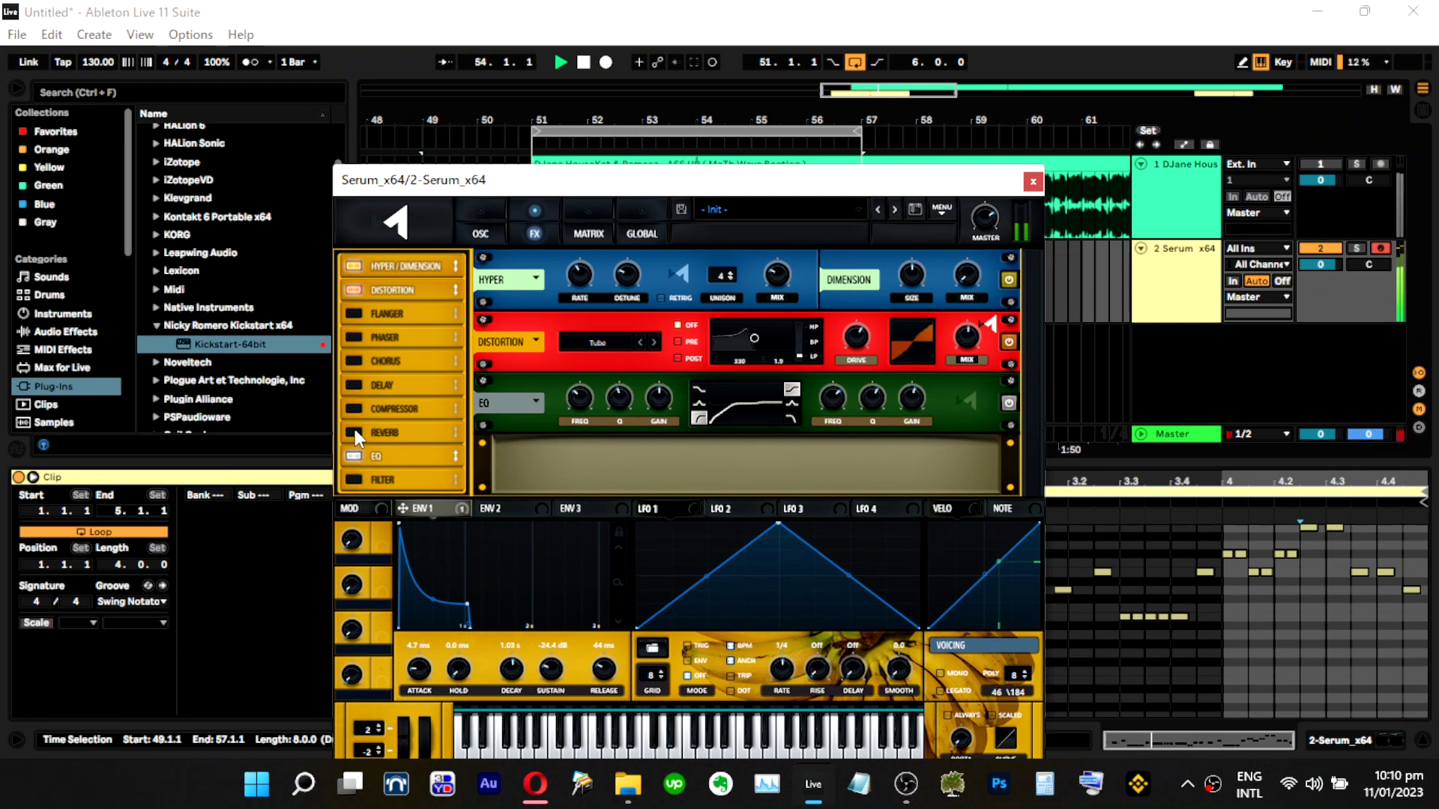
Place the reverb after the EQ, enable it, and adjust its size and its high cut to about 51%.
{"action": "left_click_drag", "start_coordinate": [367, 430], "coordinate": [383, 461]}
{"action": "left_click", "coordinate": [357, 456]}
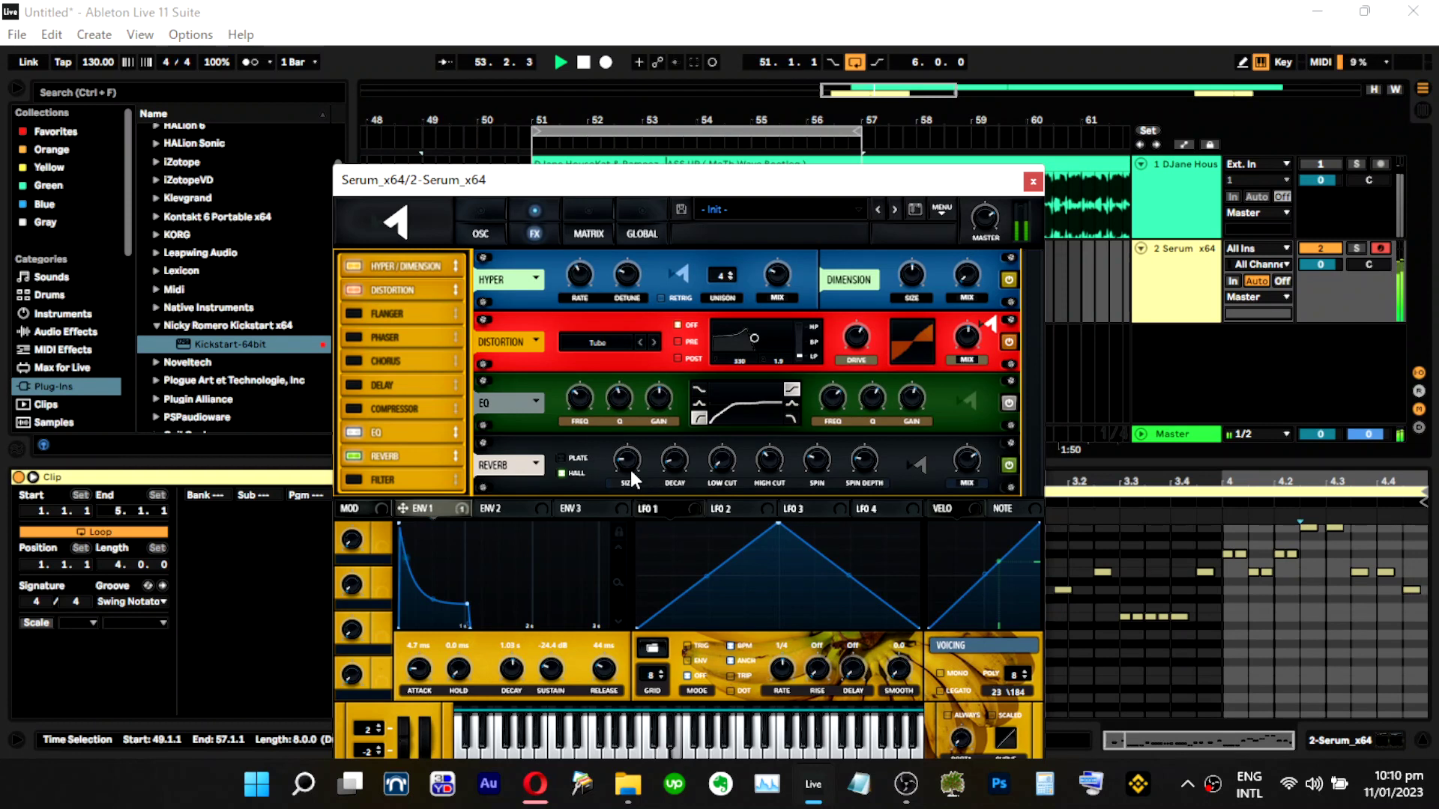
{"action": "left_click_drag", "start_coordinate": [628, 484], "coordinate": [626, 472]}
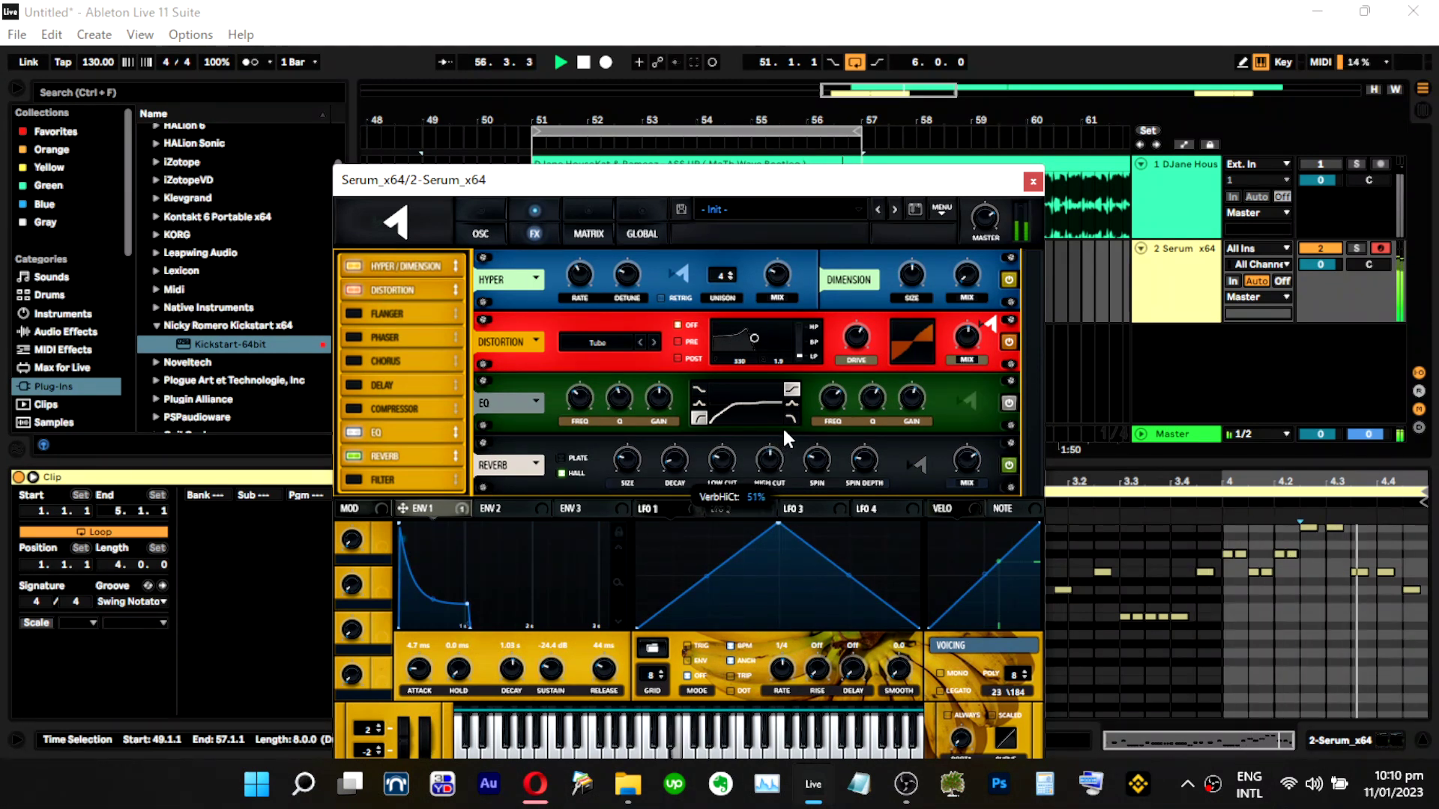
Adjust the reverb's spin rate and spin depth, trying about 54% and 81%.
{"action": "left_click_drag", "start_coordinate": [816, 452], "coordinate": [825, 395]}
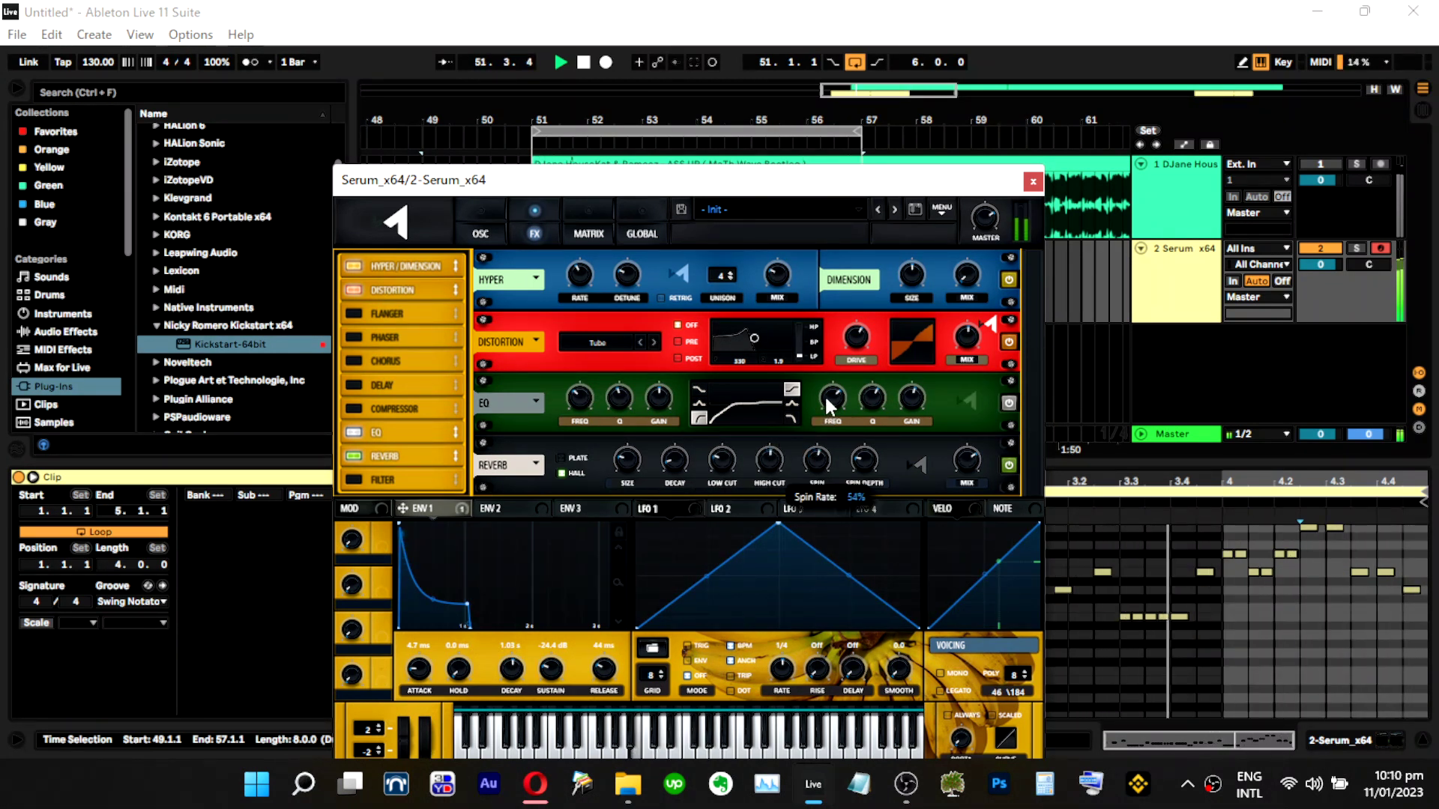
{"action": "left_click_drag", "start_coordinate": [867, 458], "coordinate": [873, 404]}
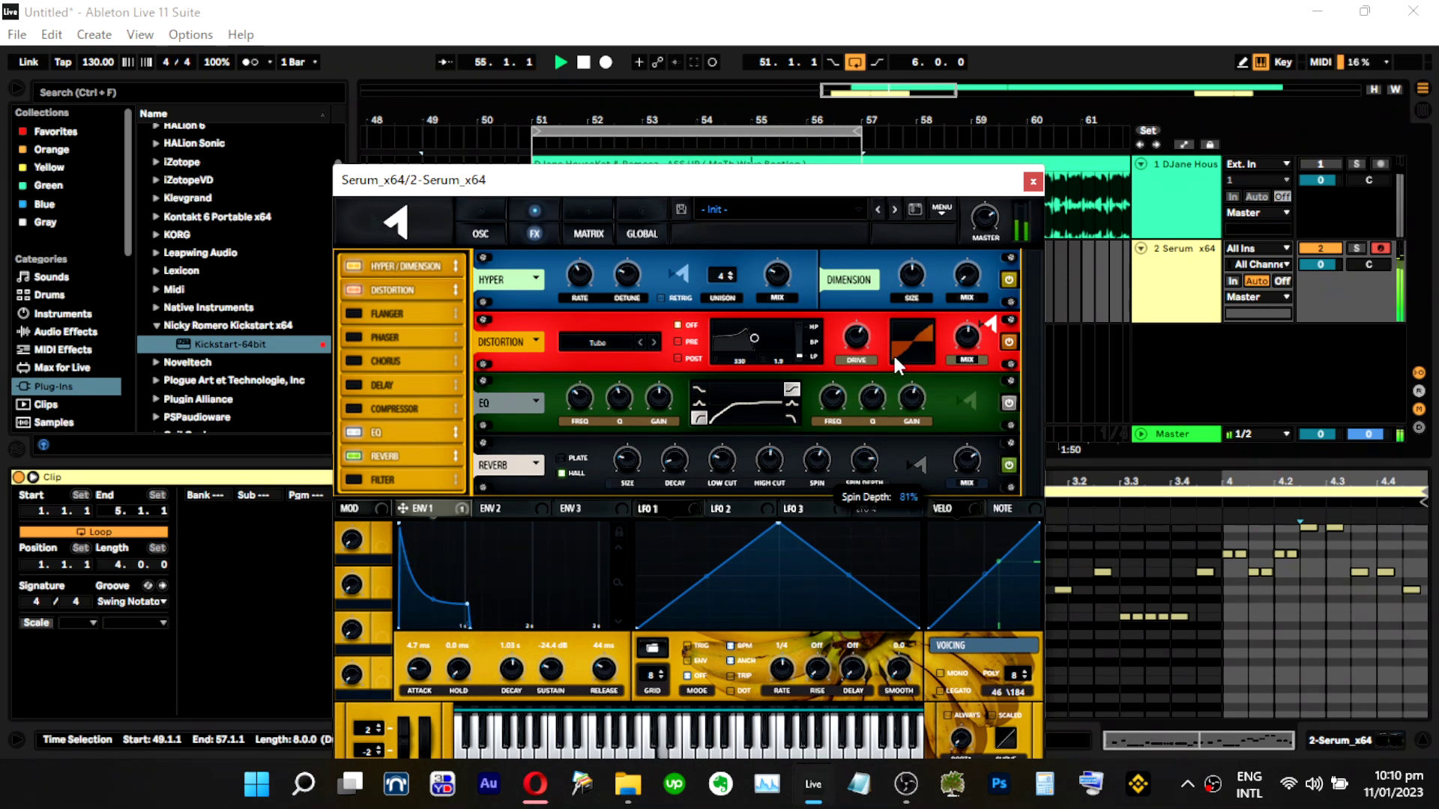
{"action": "left_click_drag", "start_coordinate": [821, 426], "coordinate": [852, 415]}
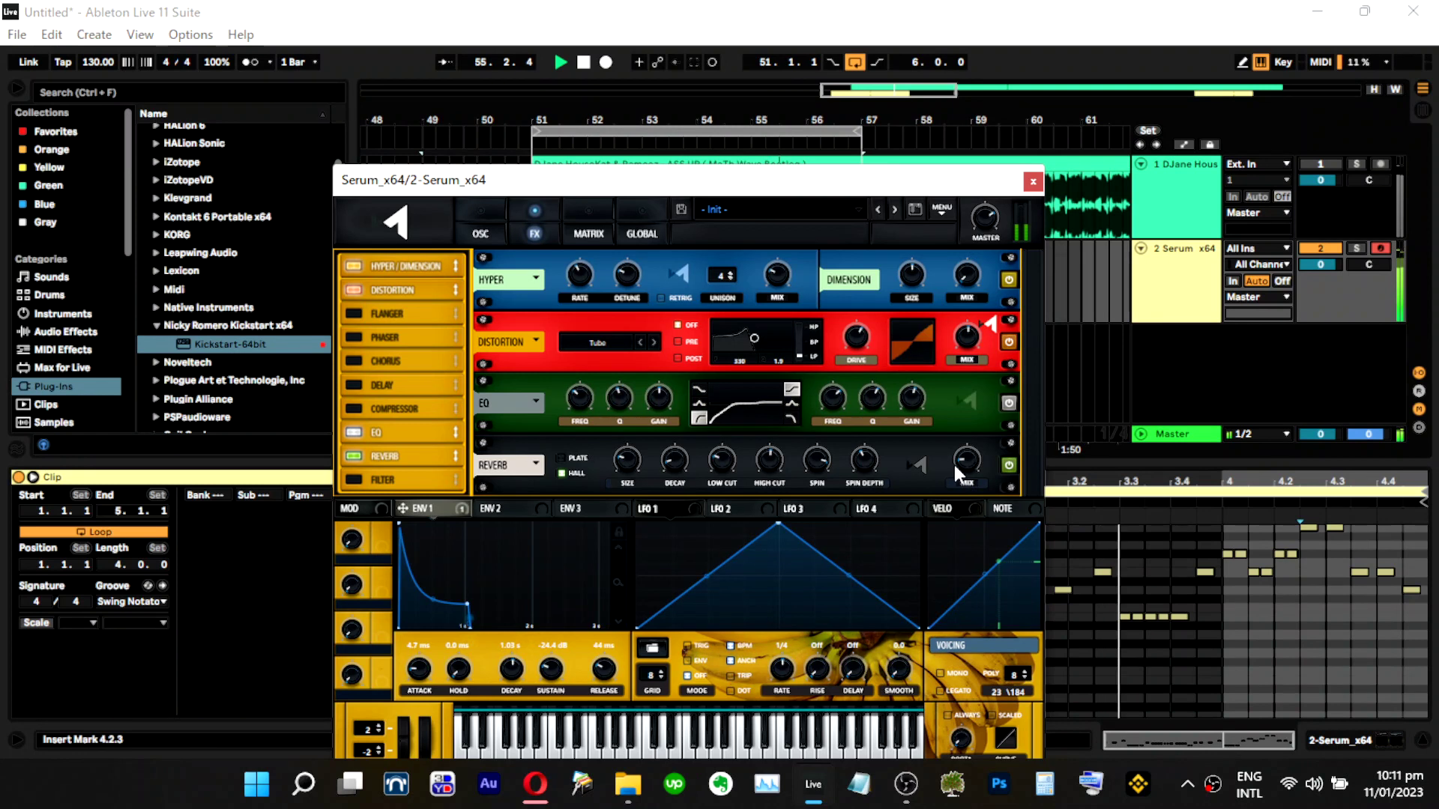
Enable the compressor between the EQ and the reverb, turn on multiband, and set its threshold to about -14.2 dB.
{"action": "mouse_move", "coordinate": [583, 395]}
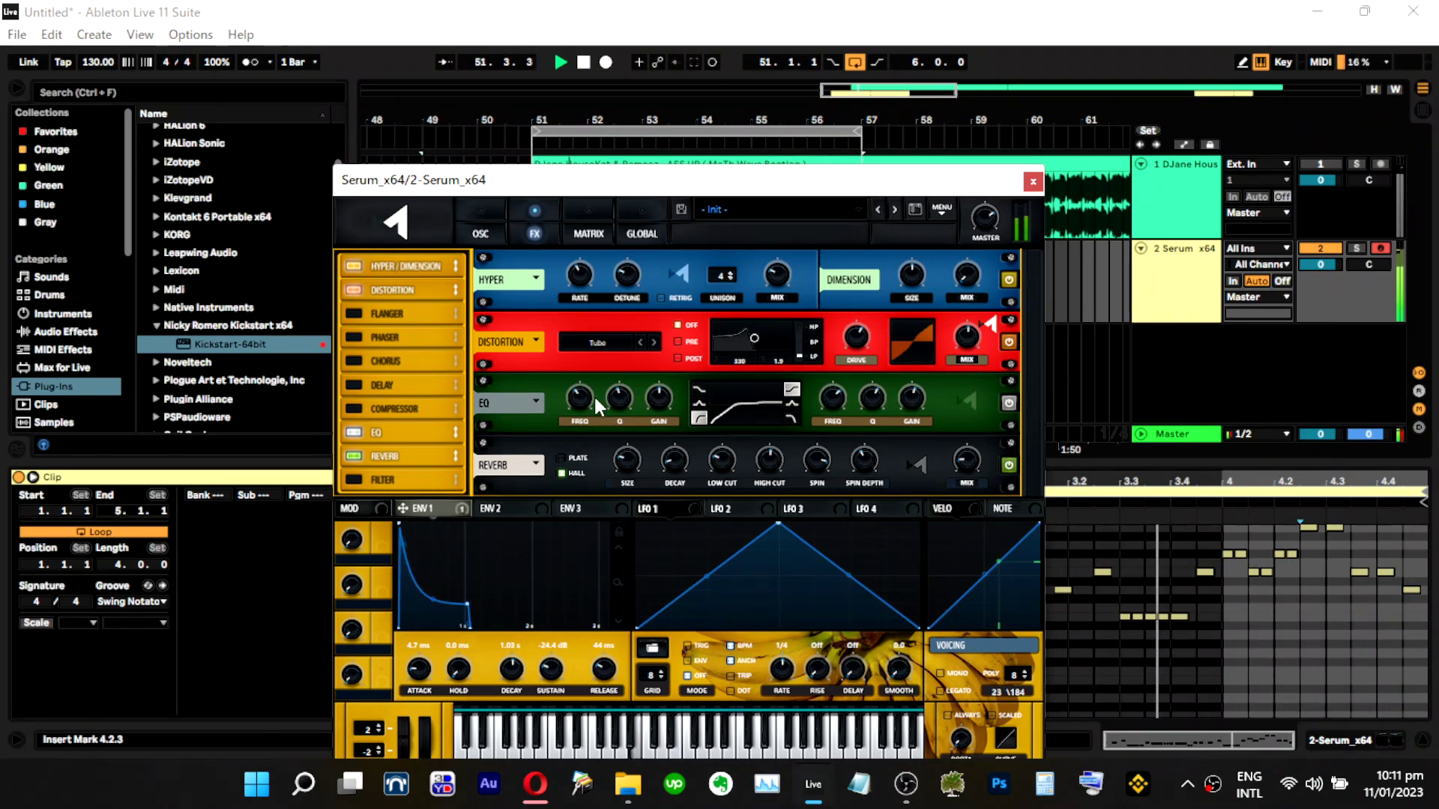
{"action": "left_click", "coordinate": [355, 408]}
{"action": "left_click_drag", "start_coordinate": [394, 408], "coordinate": [400, 449]}
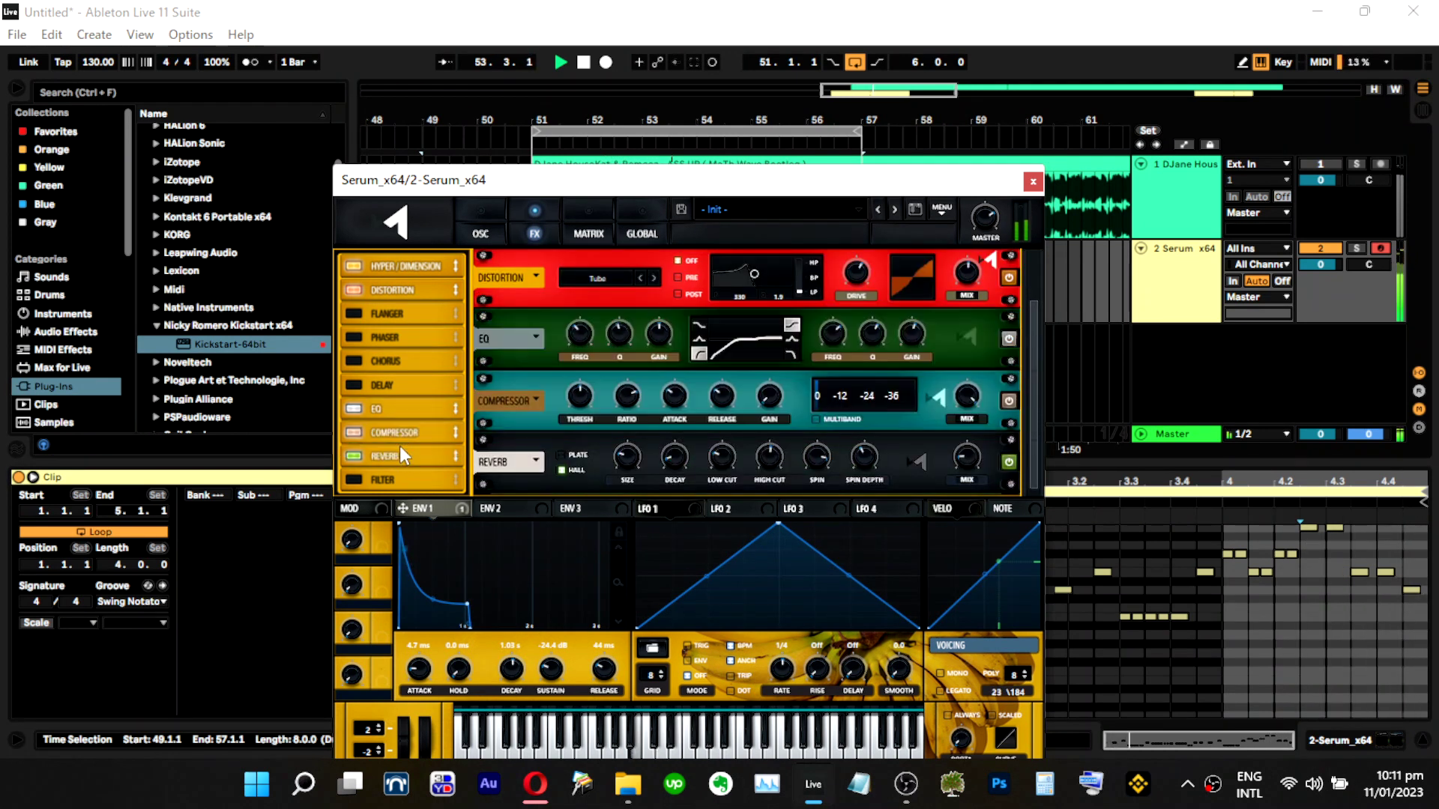
{"action": "left_click", "coordinate": [819, 418]}
{"action": "left_click_drag", "start_coordinate": [573, 433], "coordinate": [572, 427]}
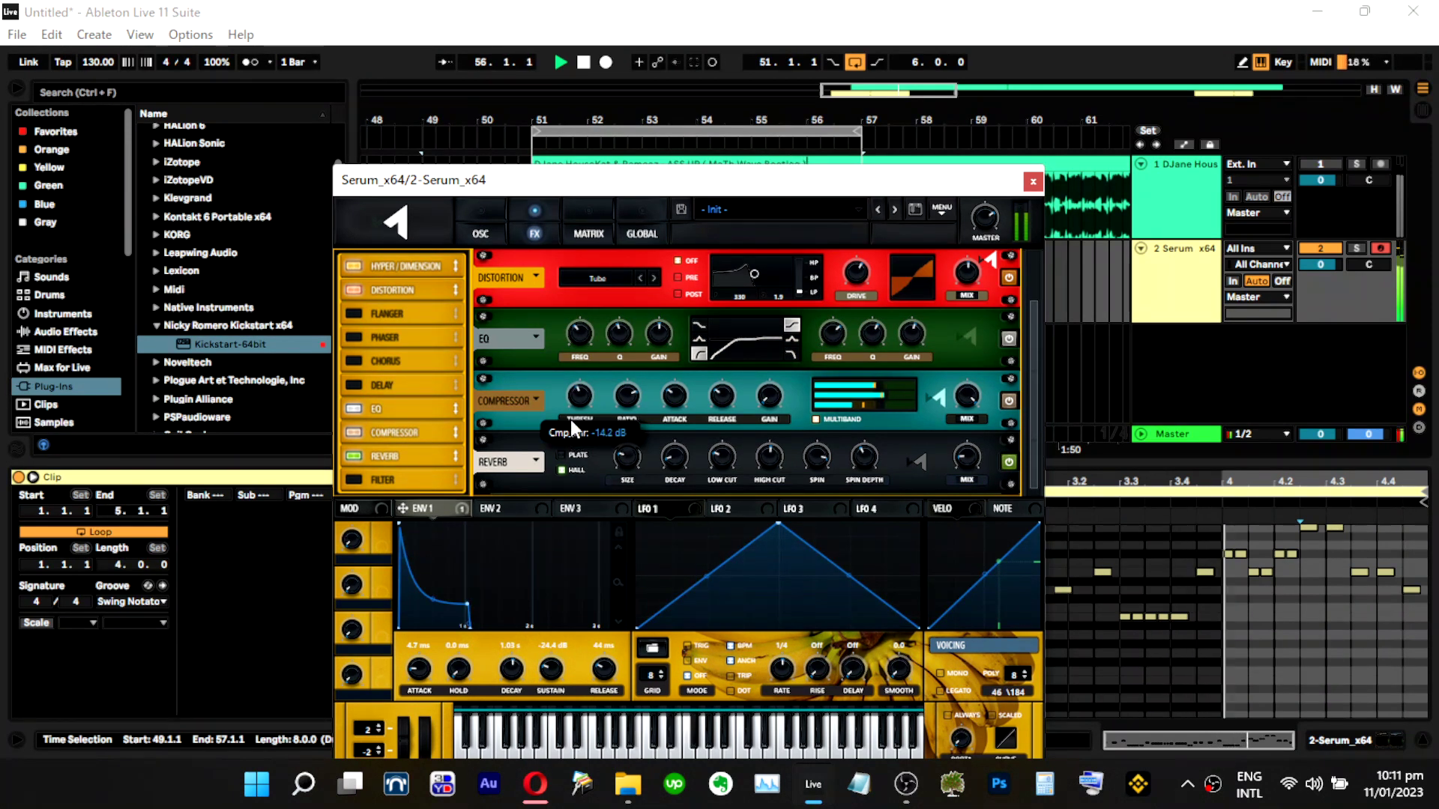
Set the compressor's ratio to 5:1 and raise its mid band to about 167%.
{"action": "mouse_move", "coordinate": [630, 414]}
{"action": "left_click_drag", "start_coordinate": [630, 414], "coordinate": [628, 380]}
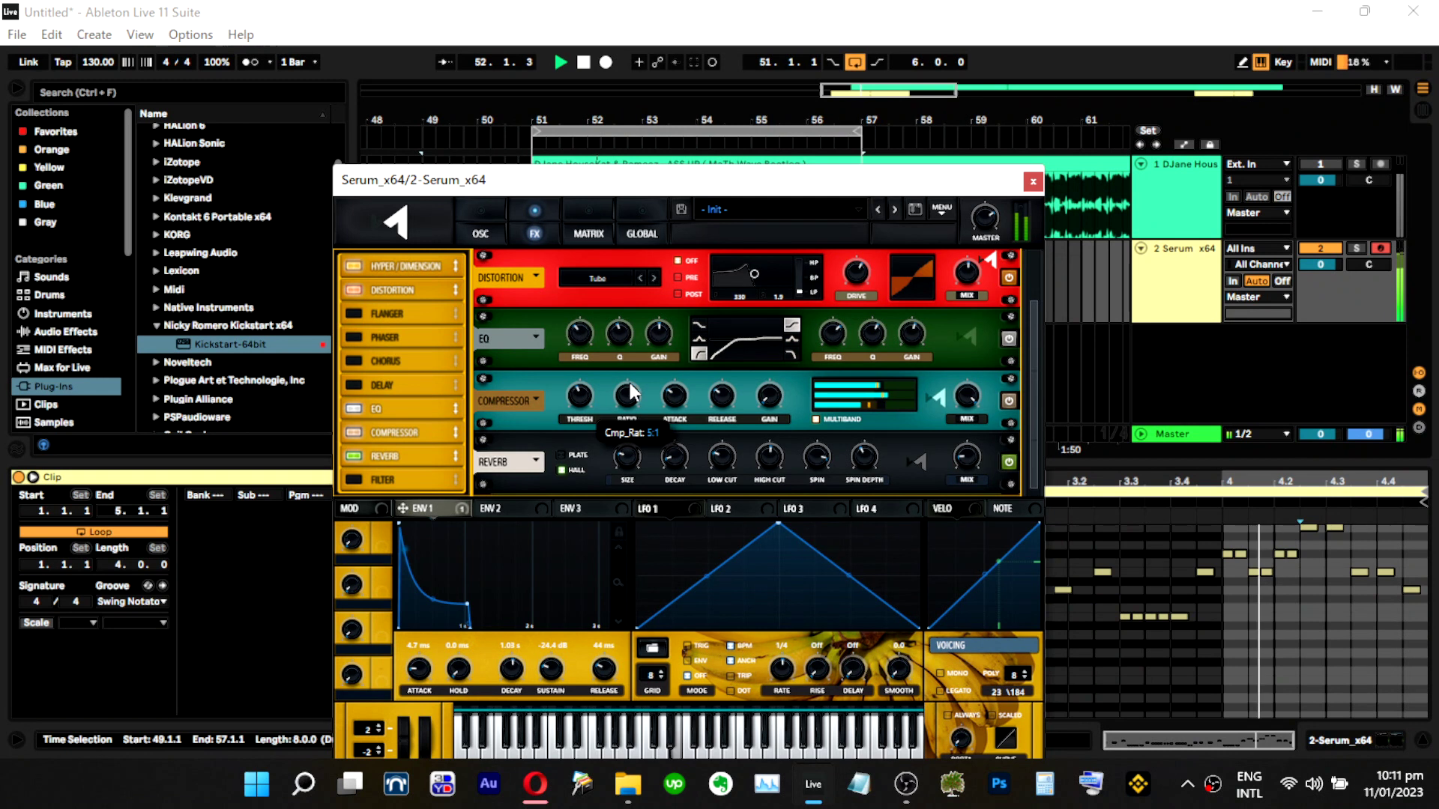
{"action": "mouse_move", "coordinate": [677, 400]}
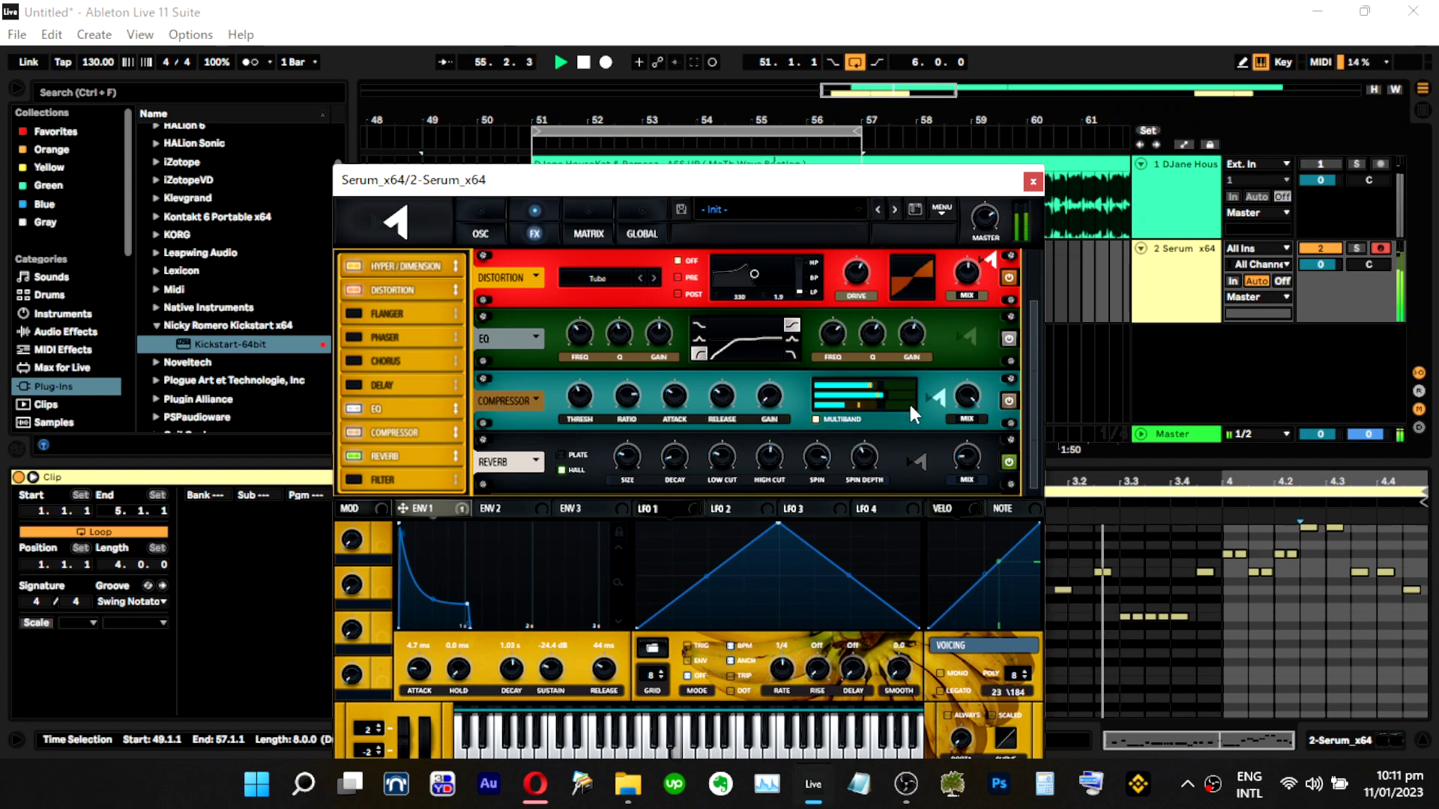
{"action": "left_click_drag", "start_coordinate": [899, 401], "coordinate": [922, 401]}
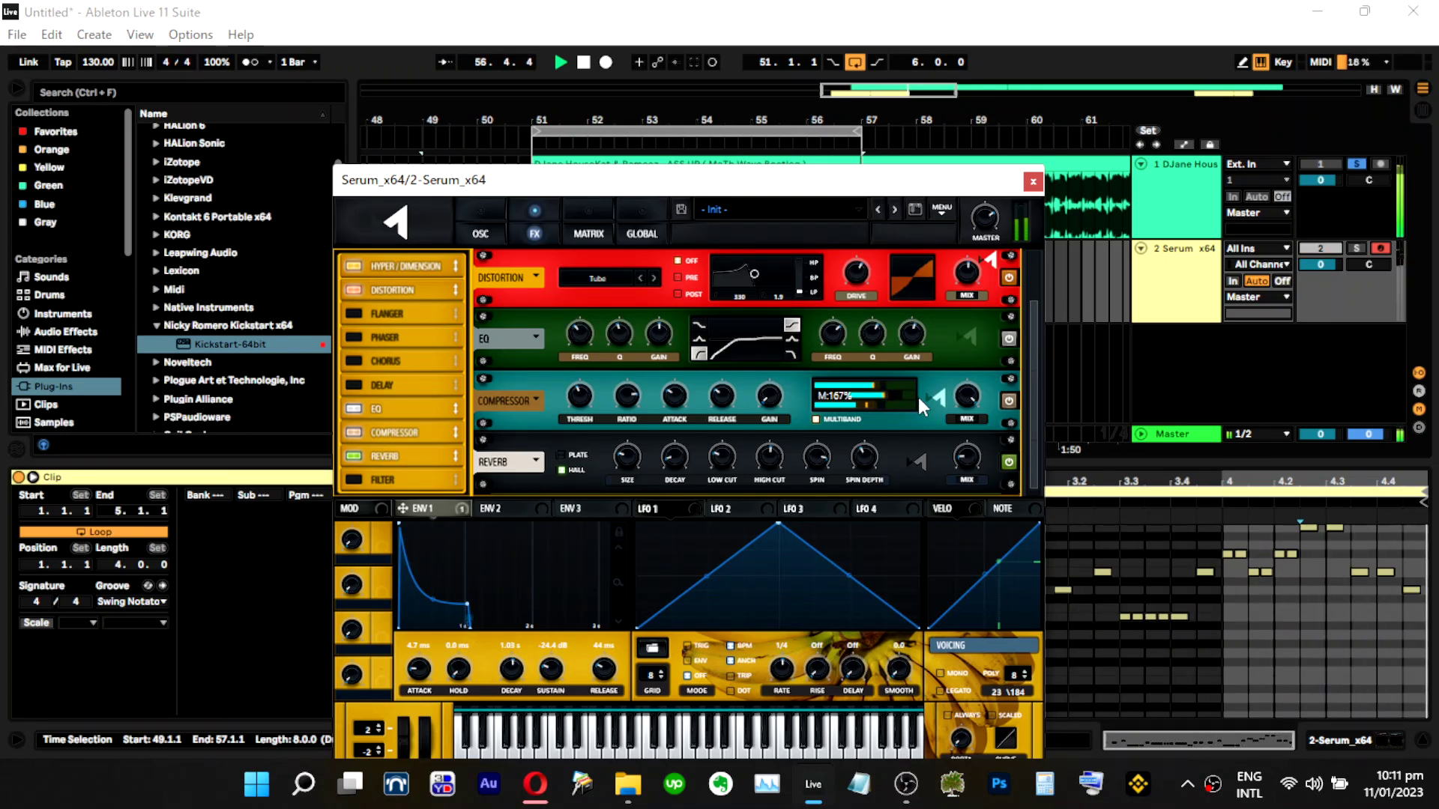
Bypass and re-enable the Hyper/Dimension effect to compare the sound with and without it.
{"action": "left_click", "coordinate": [416, 268]}
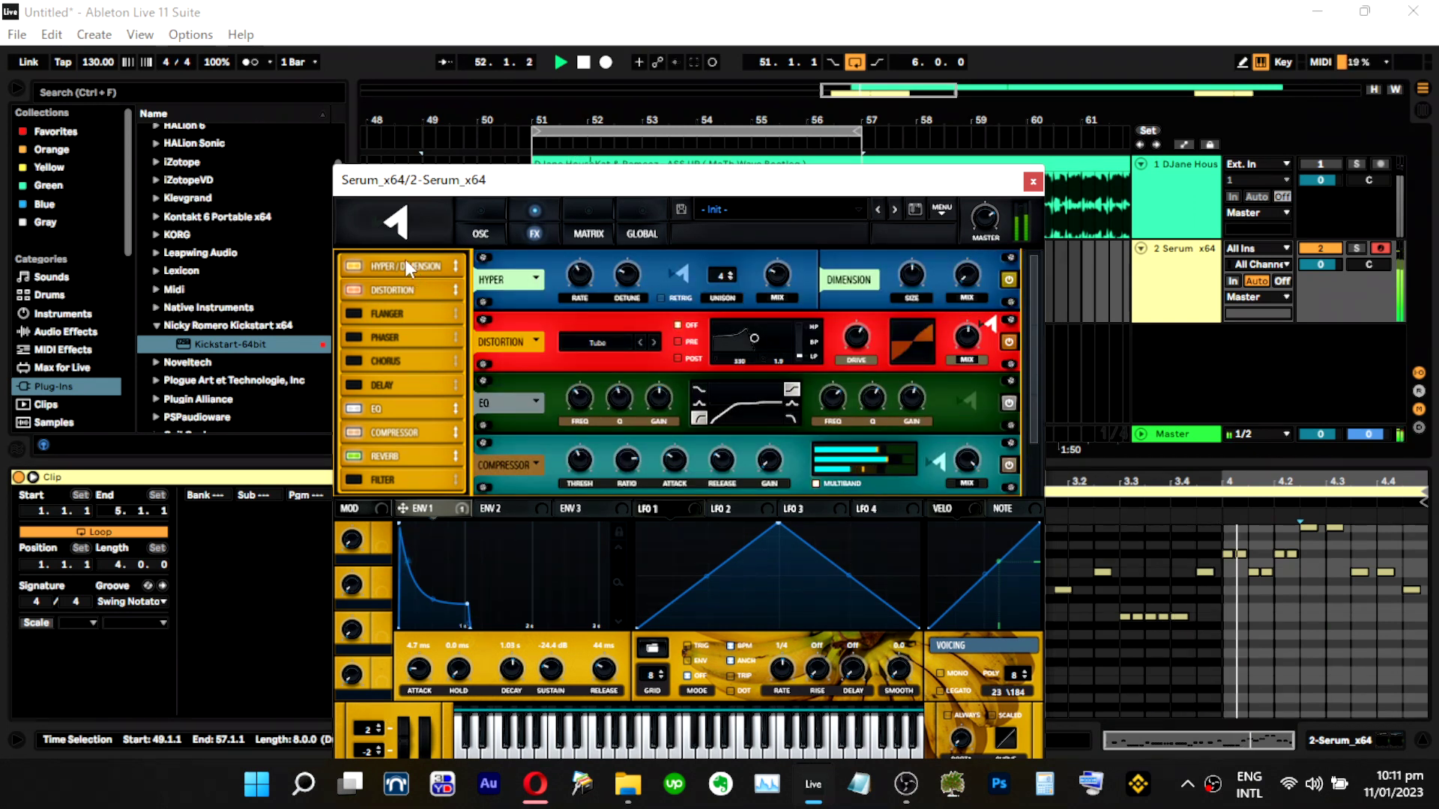
{"action": "left_click", "coordinate": [349, 268]}
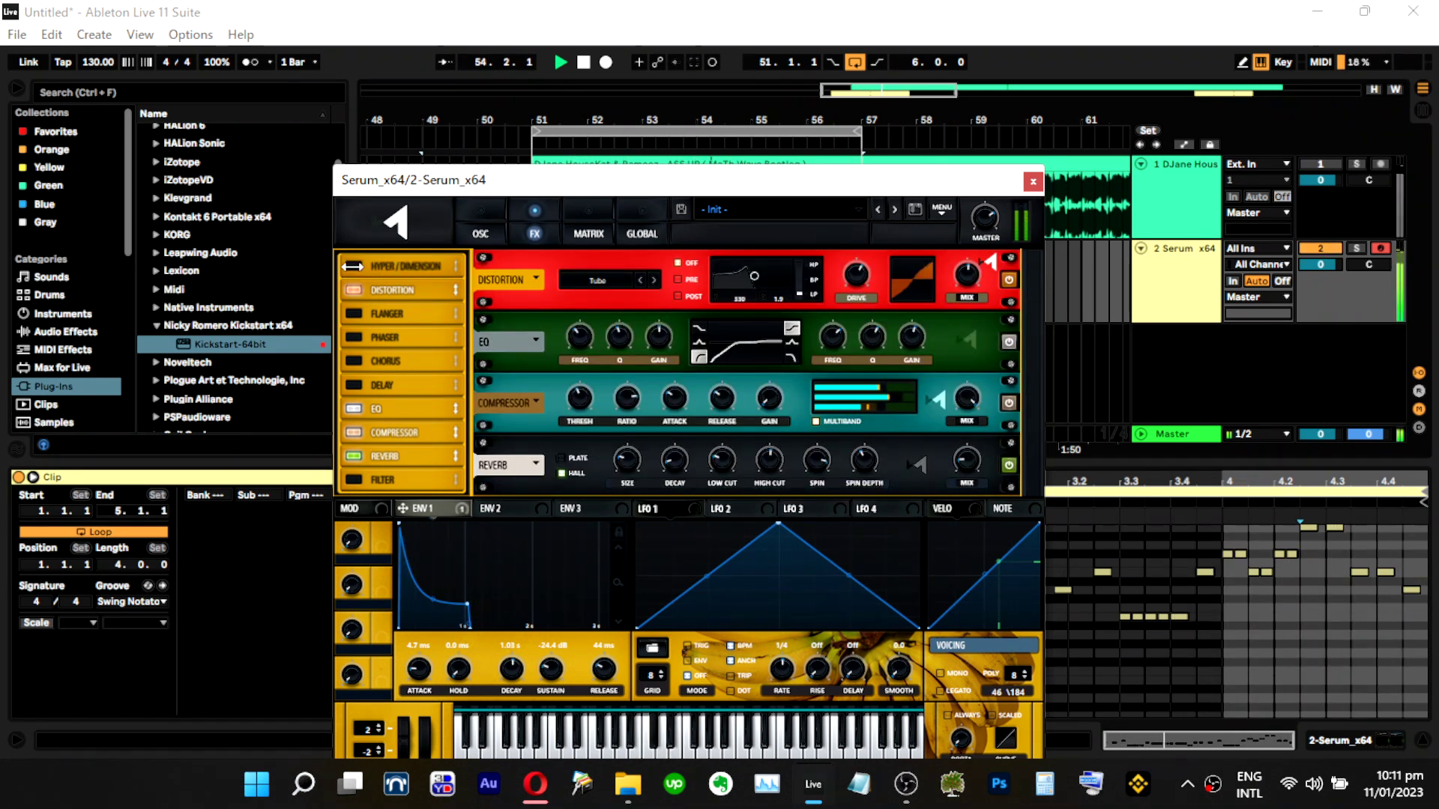
{"action": "left_click", "coordinate": [351, 267]}
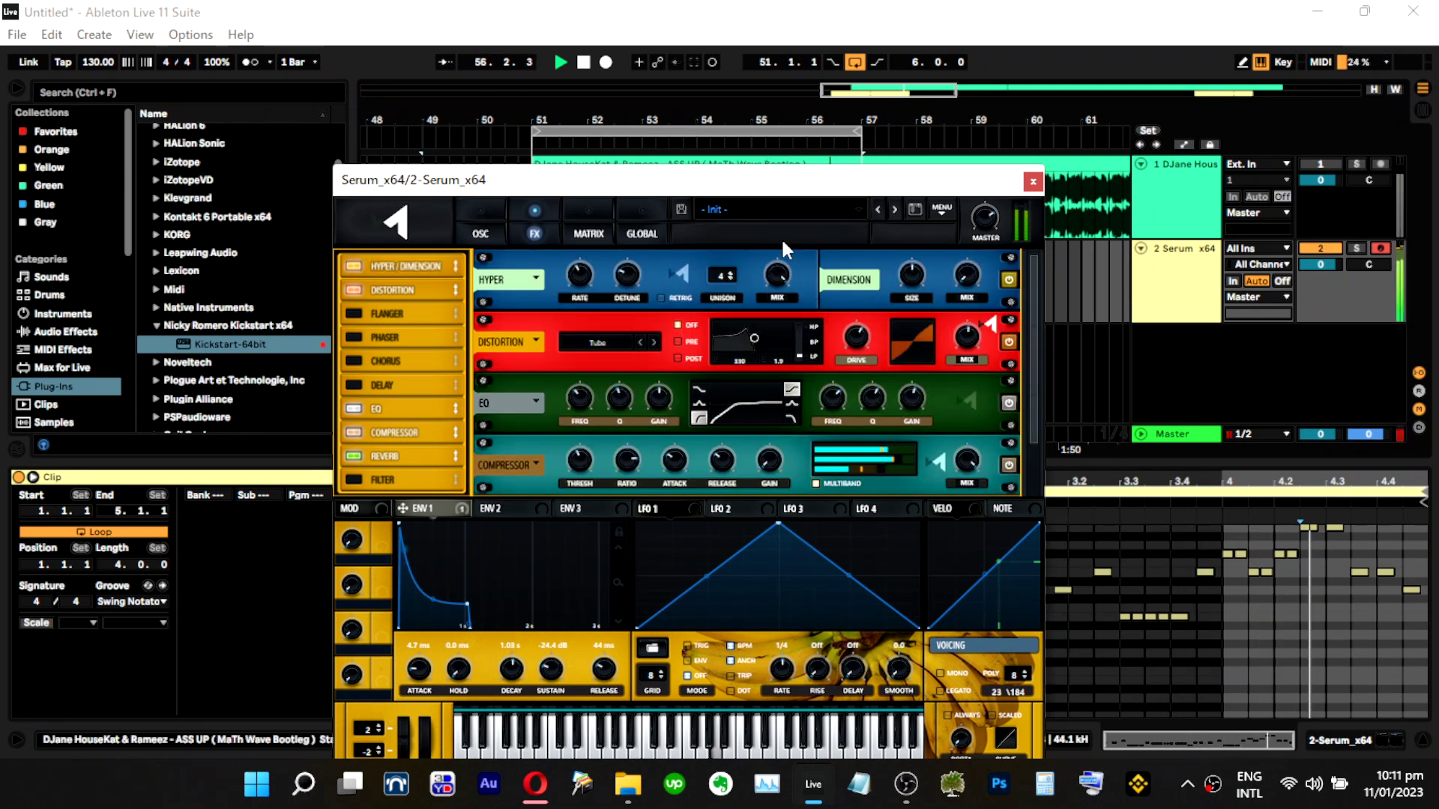
Set the Hyper effect's unison to 5 and its mix to about 14%, and adjust oscillator A's detune.
{"action": "left_click_drag", "start_coordinate": [724, 275], "coordinate": [724, 236]}
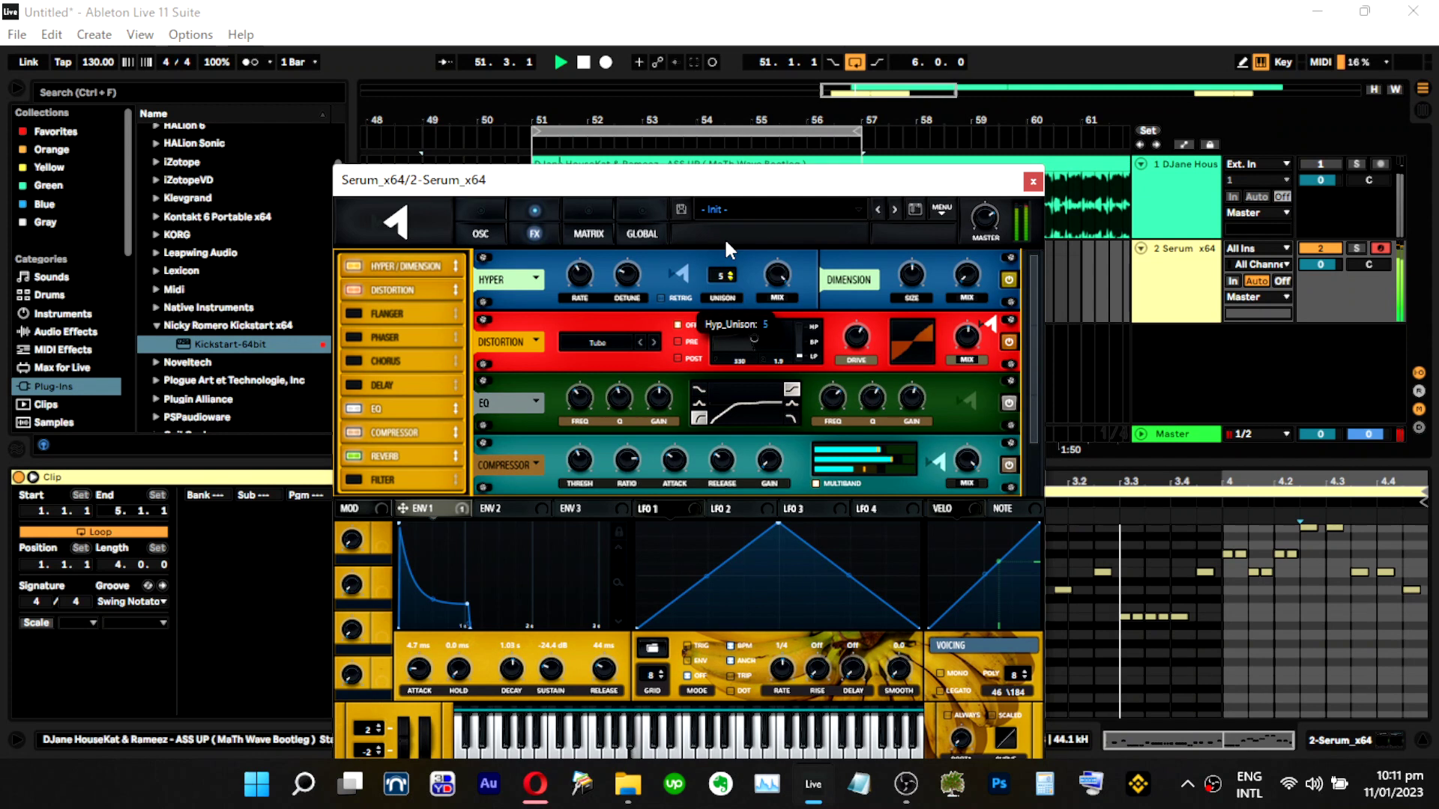
{"action": "left_click_drag", "start_coordinate": [778, 275], "coordinate": [767, 385]}
{"action": "left_click_drag", "start_coordinate": [778, 278], "coordinate": [782, 252]}
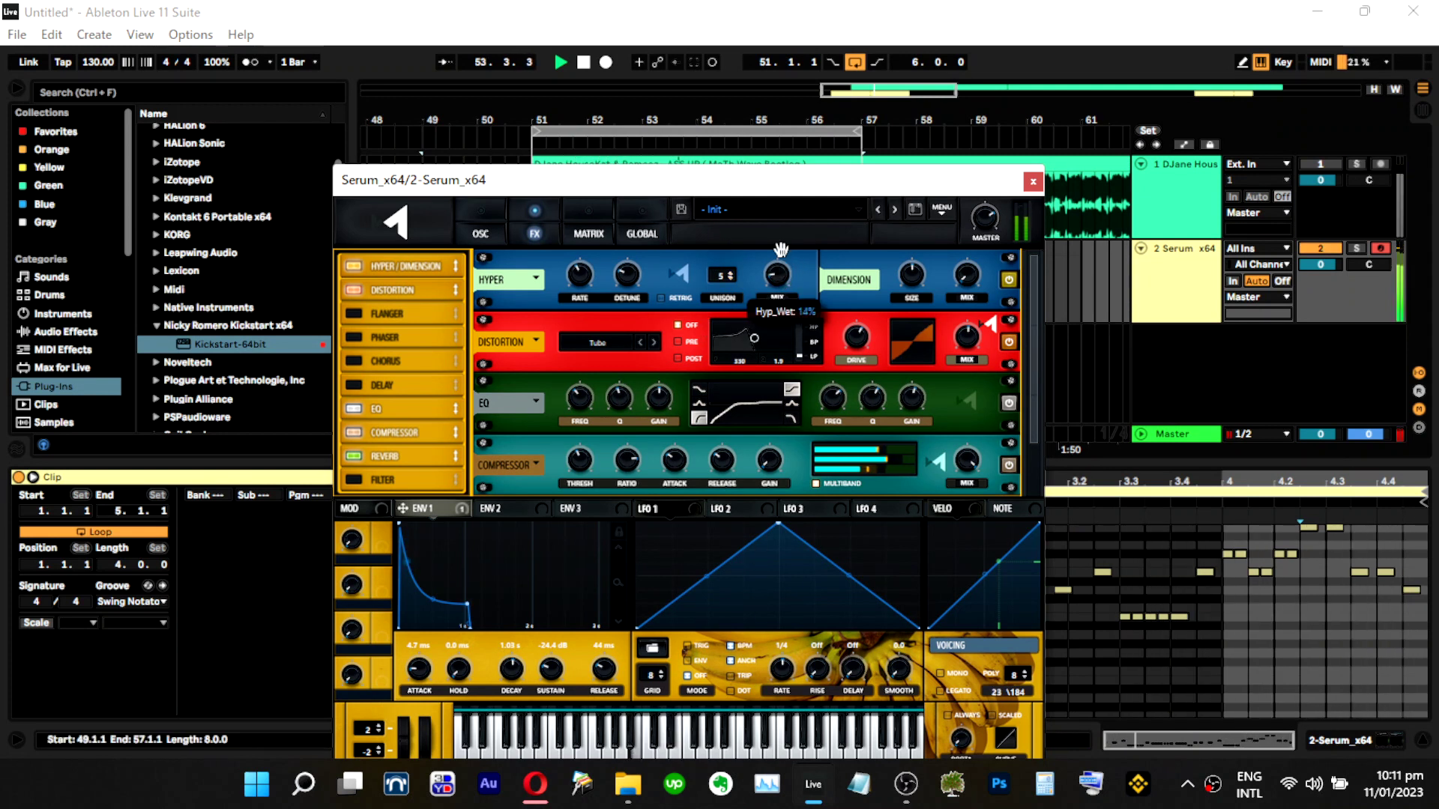
{"action": "left_click", "coordinate": [480, 233]}
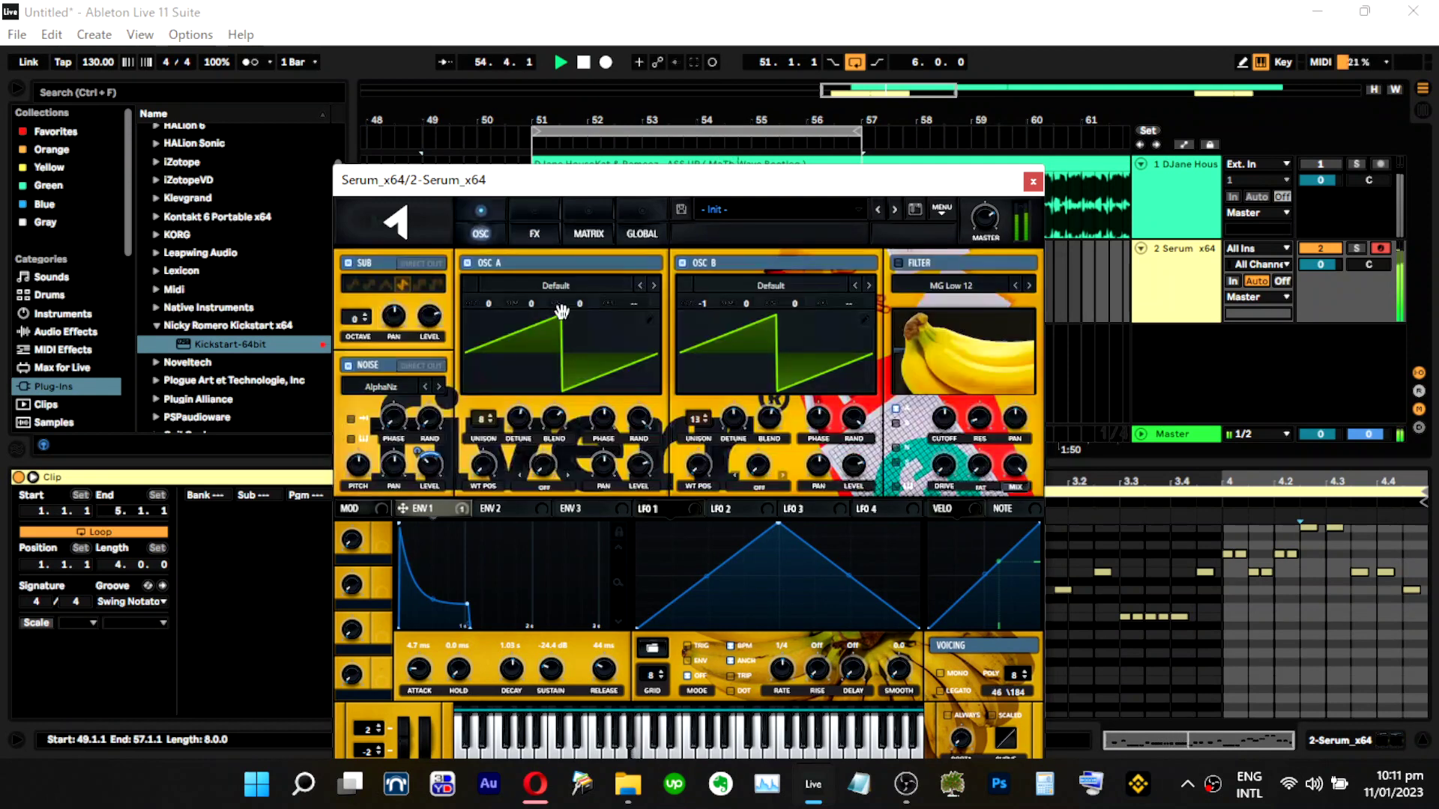
{"action": "mouse_move", "coordinate": [534, 425]}
{"action": "left_mouse_down"}
{"action": "mouse_move", "coordinate": [534, 463]}
{"action": "mouse_move", "coordinate": [534, 448]}
{"action": "left_mouse_up"}
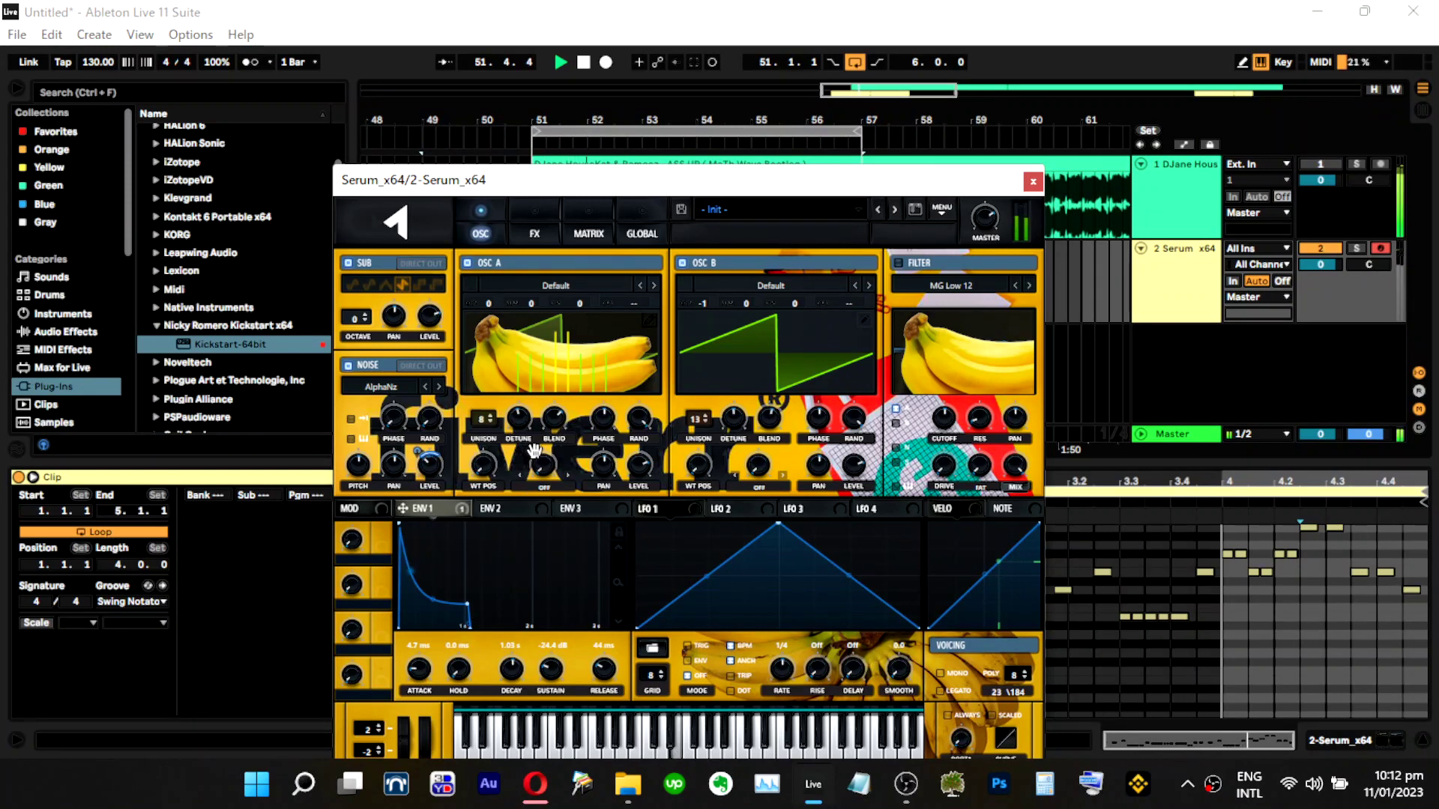
Change the distortion type to HardClip and try its drive at about 82%.
{"action": "left_click", "coordinate": [534, 233]}
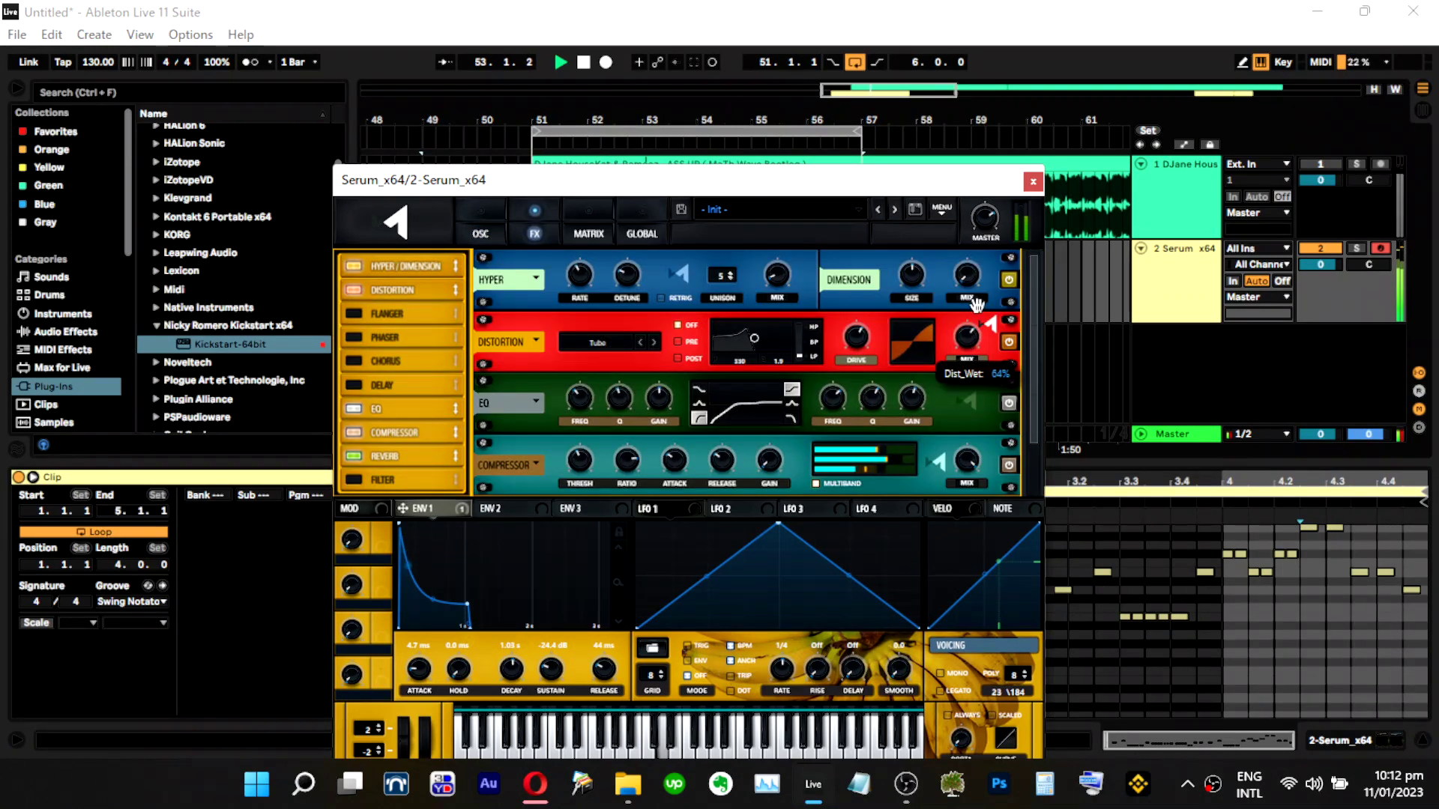
{"action": "left_click", "coordinate": [611, 343]}
{"action": "left_click", "coordinate": [610, 412]}
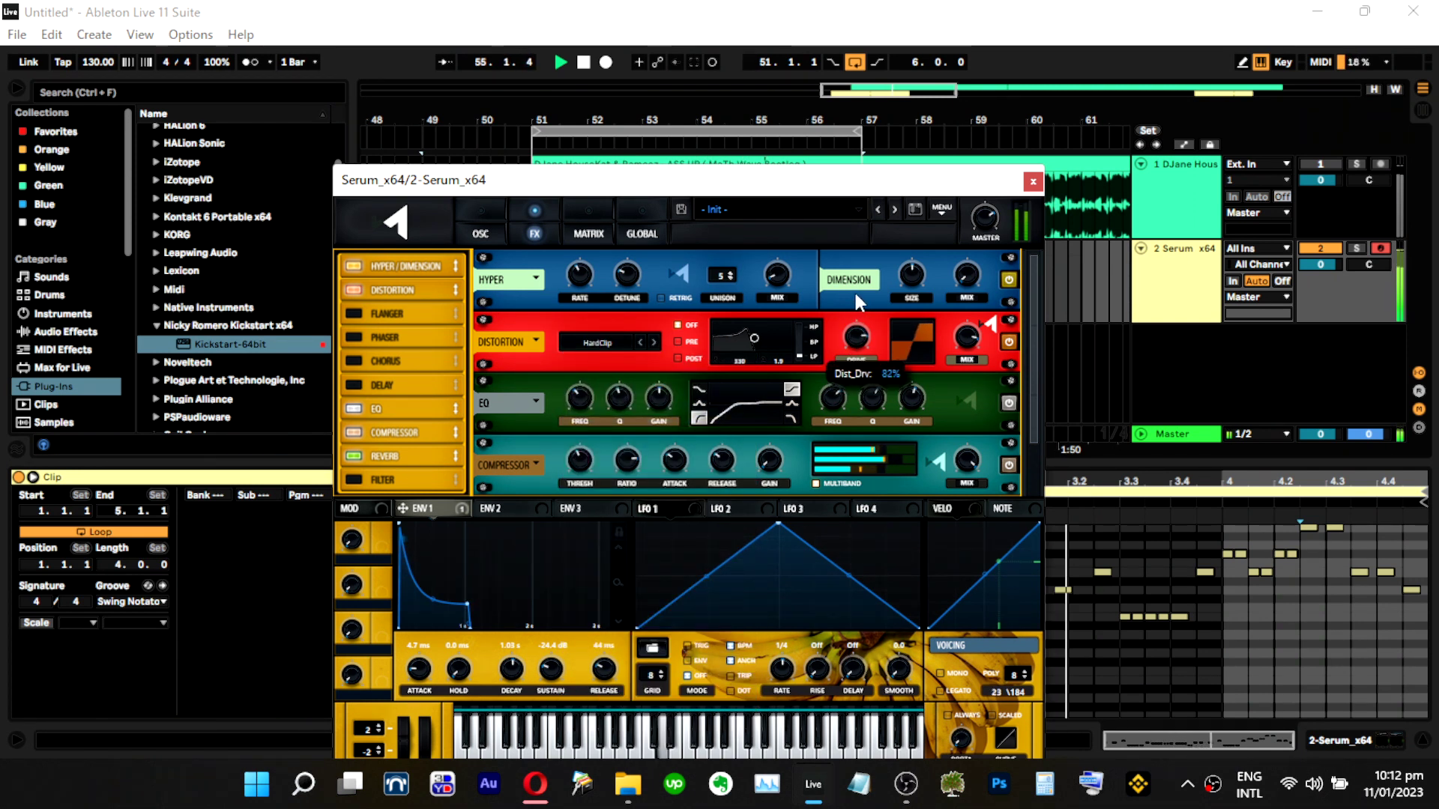
{"action": "left_click_drag", "start_coordinate": [855, 294], "coordinate": [864, 269]}
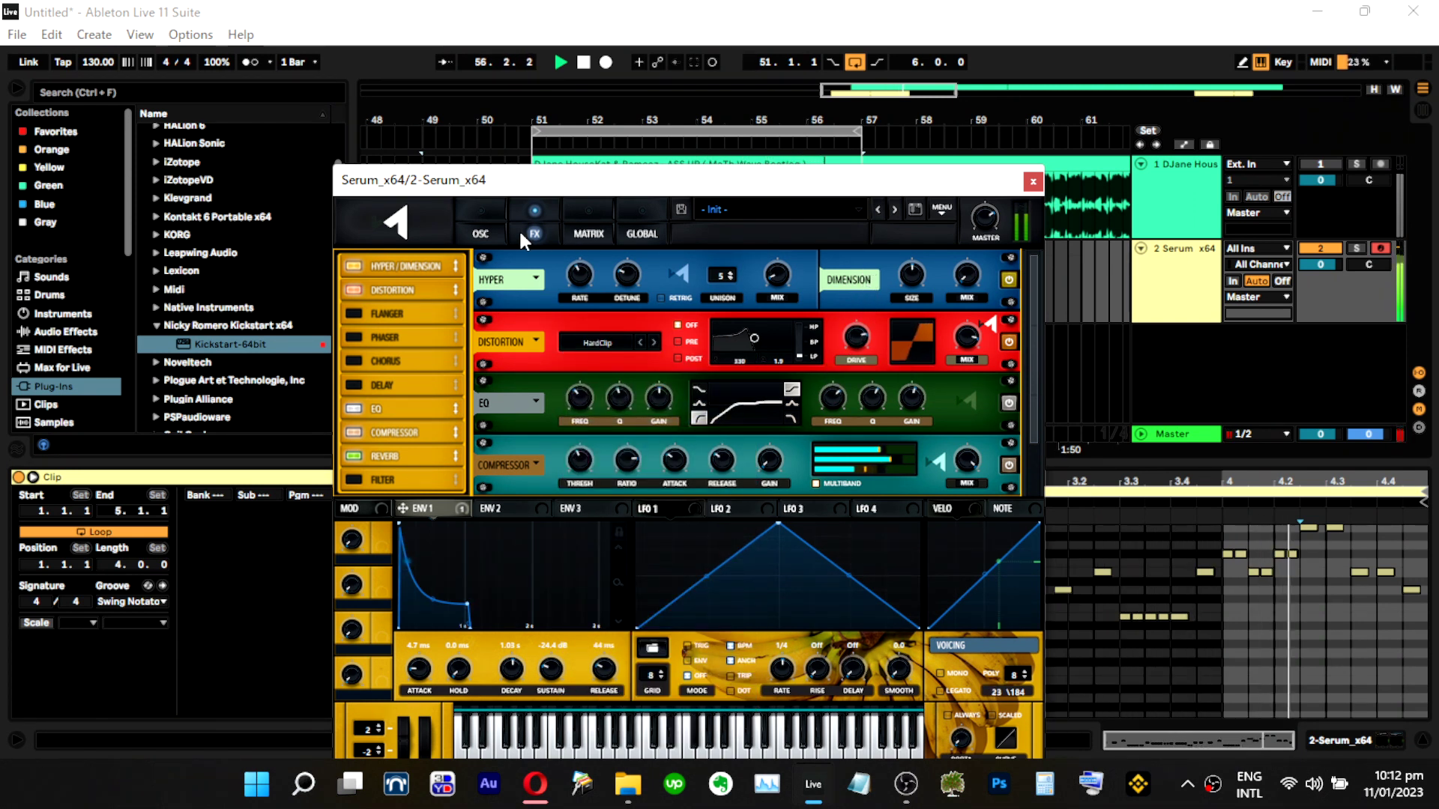
Route the noise oscillator directly out, set the distortion drive to about 56%, and adjust the distortion mix.
{"action": "left_click", "coordinate": [481, 233]}
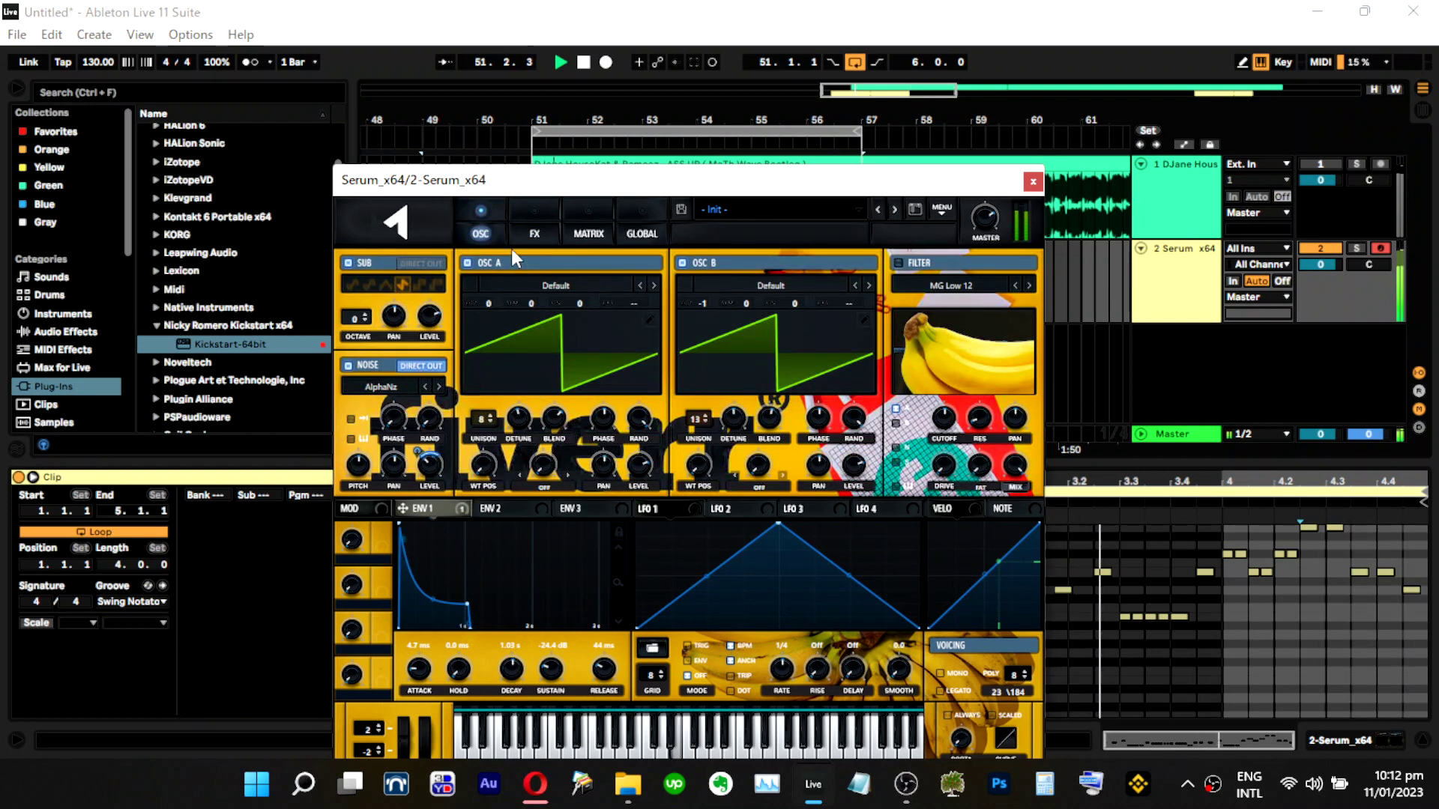
{"action": "left_click", "coordinate": [534, 233]}
{"action": "left_click_drag", "start_coordinate": [858, 379], "coordinate": [855, 394]}
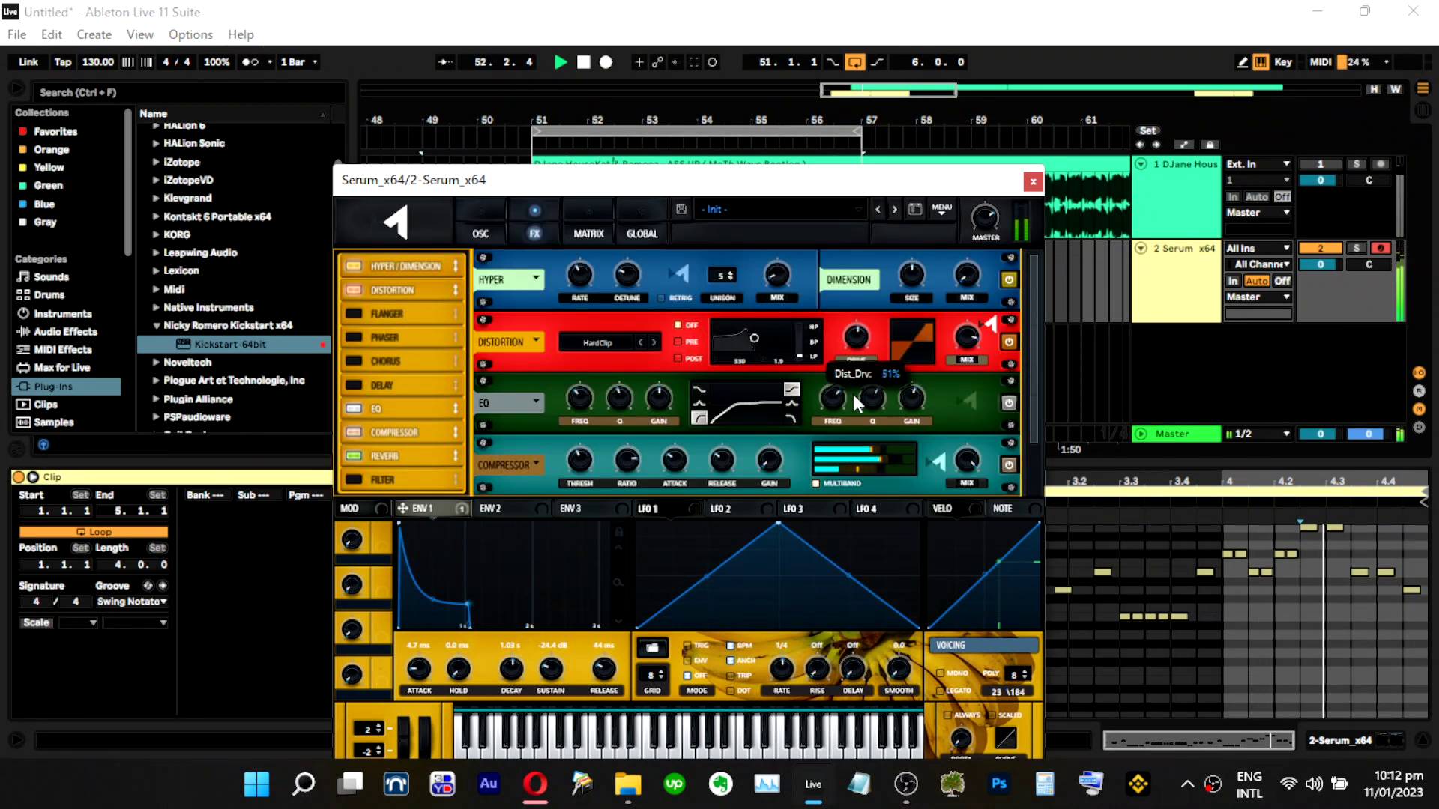
{"action": "left_click_drag", "start_coordinate": [966, 337], "coordinate": [952, 409]}
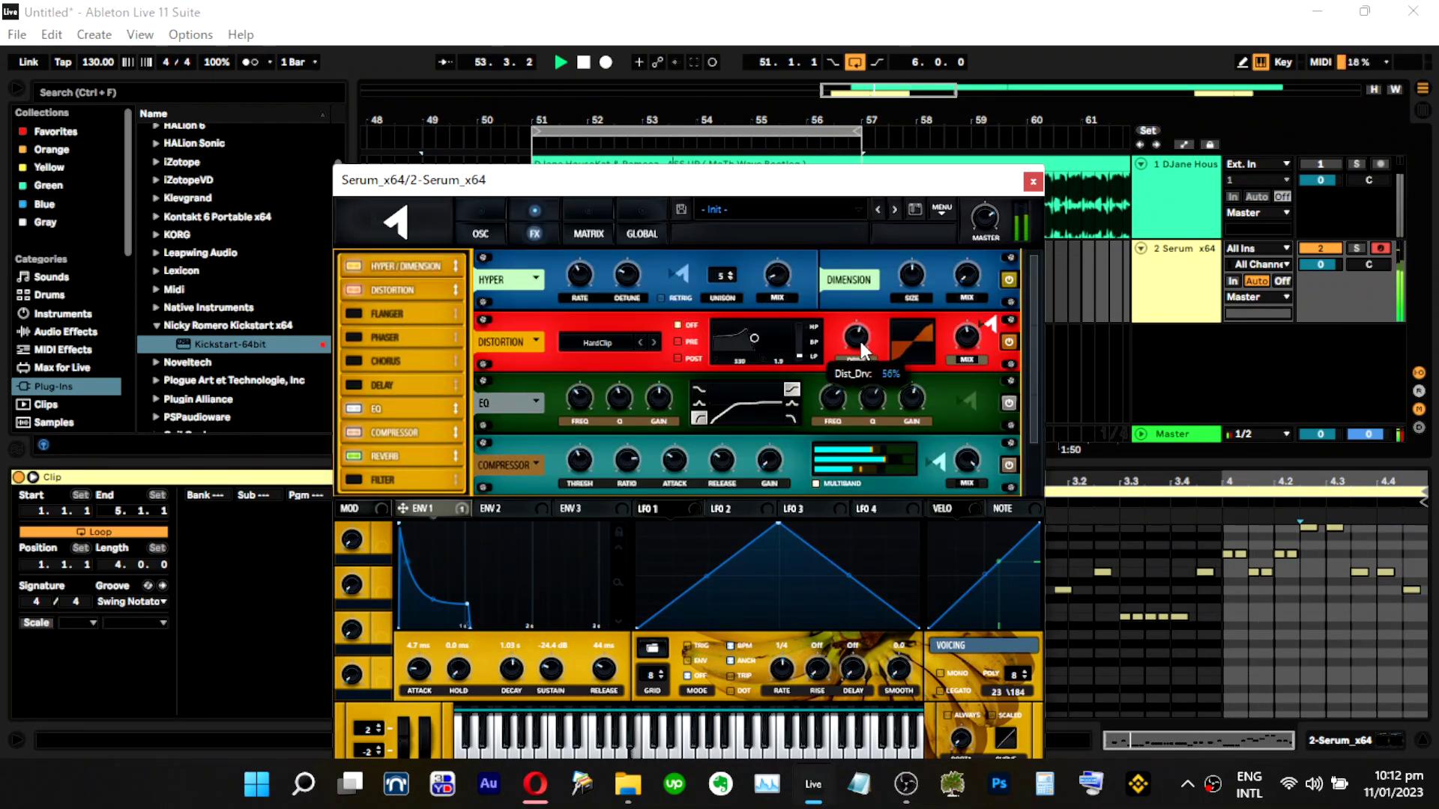
Adjust the noise oscillator's level.
{"action": "left_click", "coordinate": [481, 233]}
{"action": "mouse_move", "coordinate": [441, 454]}
{"action": "left_mouse_down"}
{"action": "mouse_move", "coordinate": [445, 418]}
{"action": "mouse_move", "coordinate": [443, 431]}
{"action": "left_mouse_up"}
{"action": "key", "text": "s"}
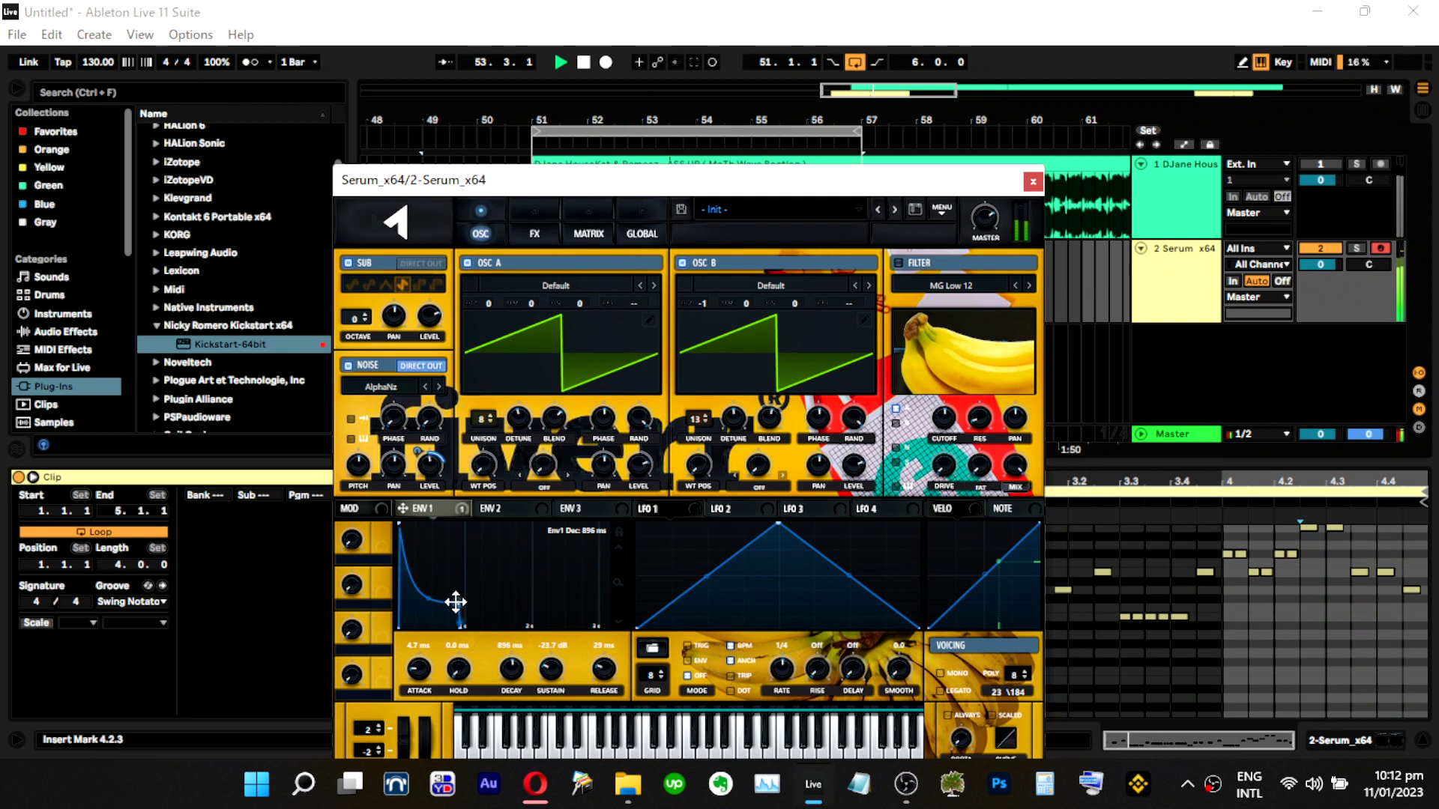
Shape envelope 1 to about 2.8 ms attack, 638 ms decay, -30.1 dB sustain and 52 ms release, and restart playback.
{"action": "mouse_move", "coordinate": [455, 603]}
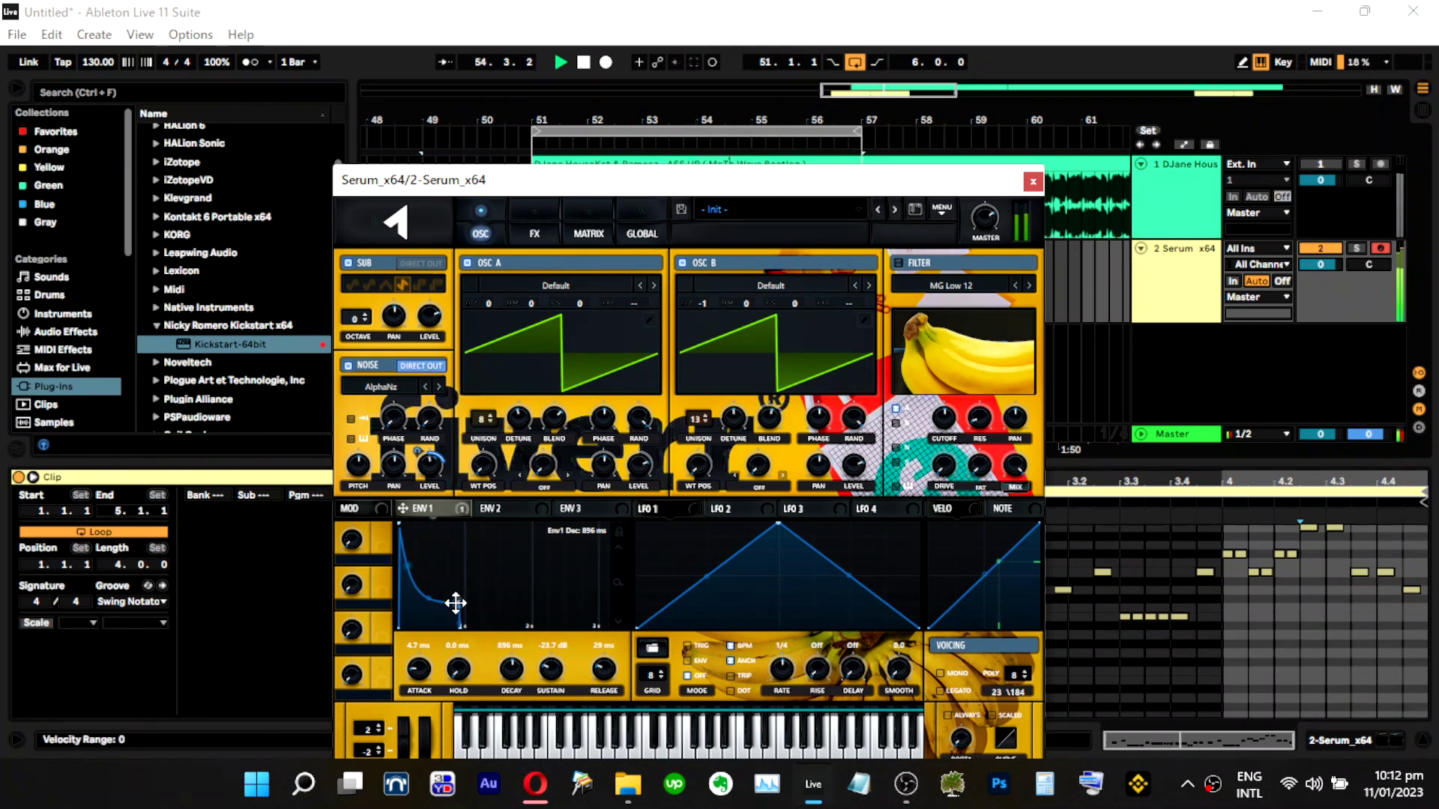
{"action": "mouse_move", "coordinate": [468, 610]}
{"action": "left_mouse_down"}
{"action": "mouse_move", "coordinate": [476, 627]}
{"action": "mouse_move", "coordinate": [475, 586]}
{"action": "left_mouse_up"}
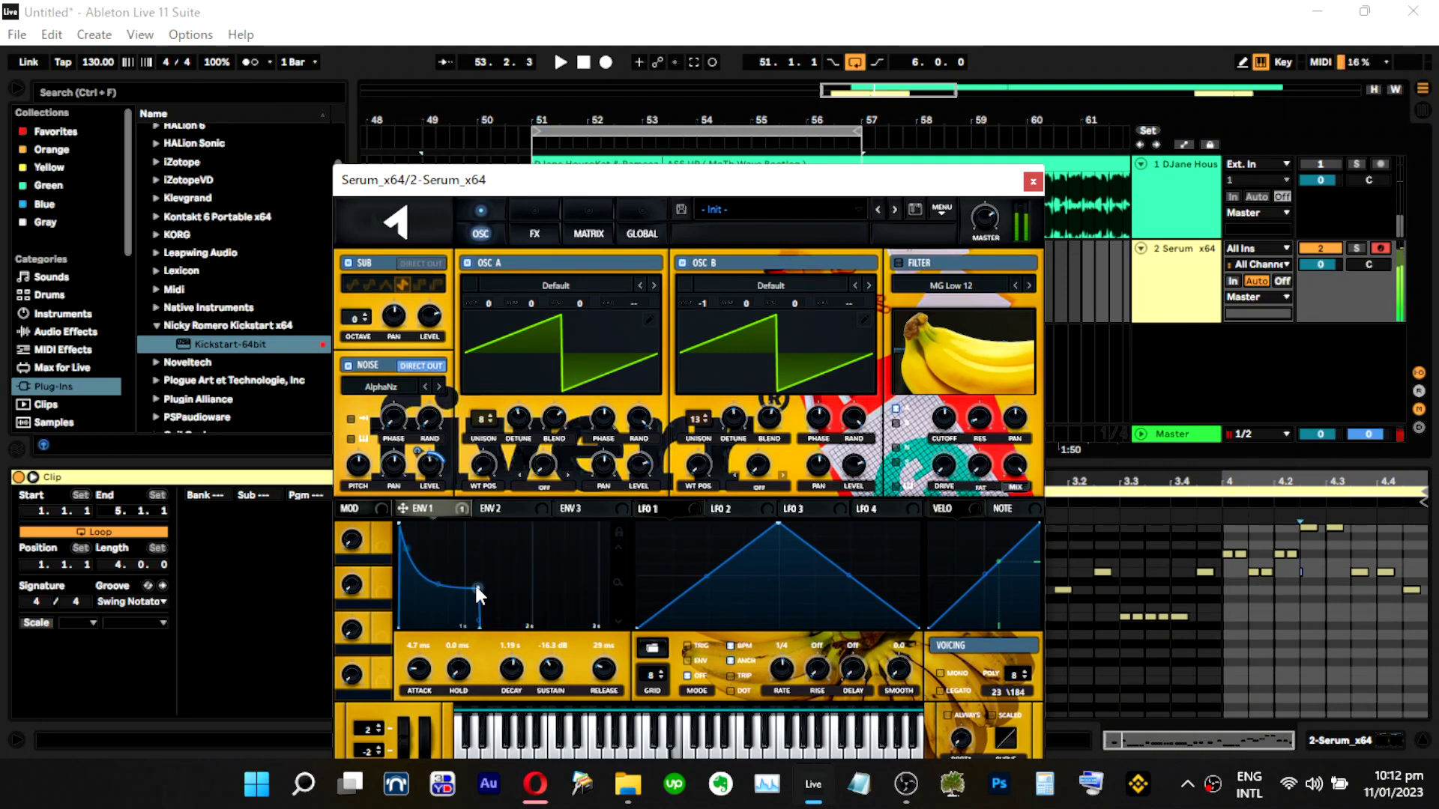
{"action": "left_click_drag", "start_coordinate": [477, 588], "coordinate": [435, 611]}
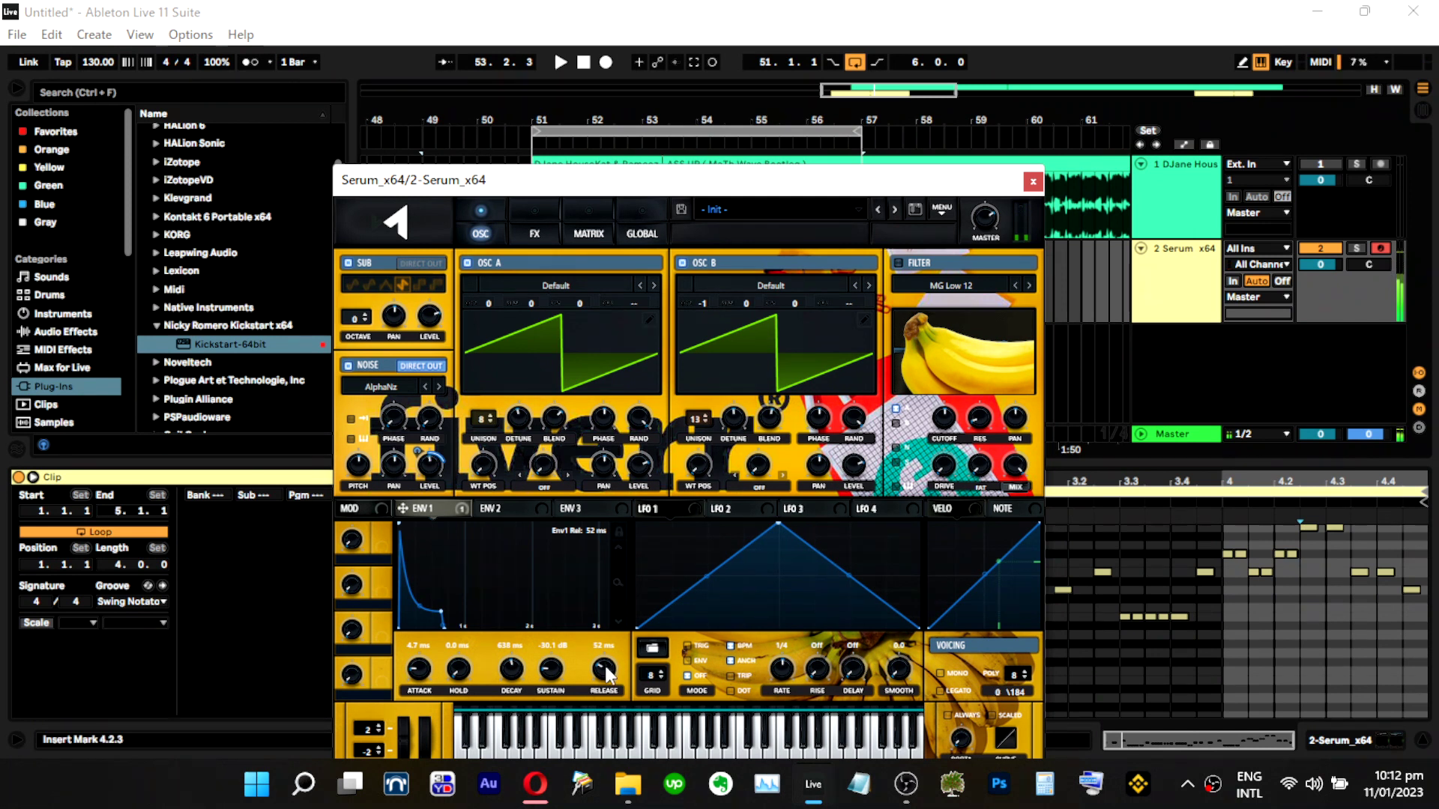
{"action": "left_click_drag", "start_coordinate": [422, 676], "coordinate": [416, 675]}
{"action": "key", "text": "space"}
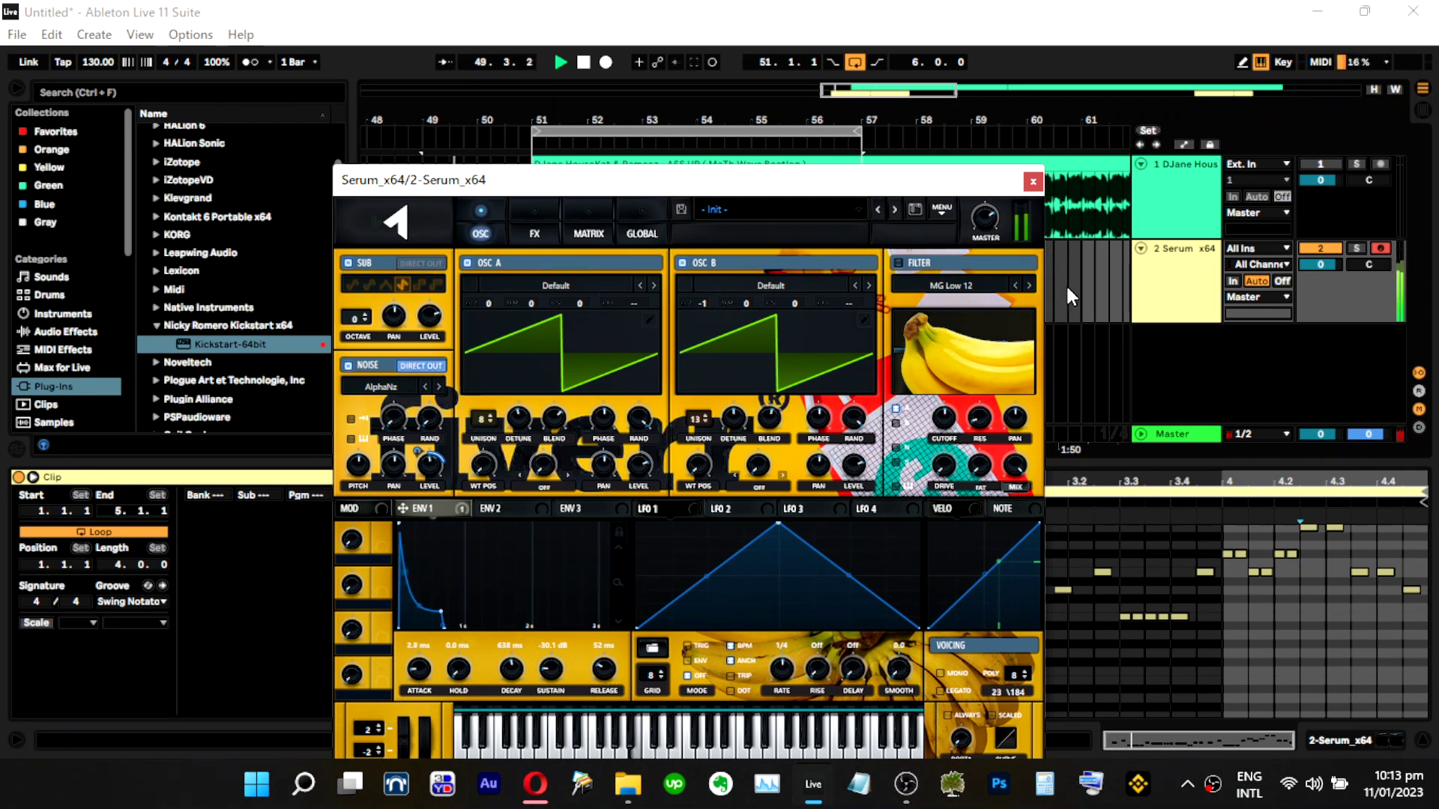
Close the synth window and duplicate the Serum track with its MIDI clip.
{"action": "left_click", "coordinate": [1033, 181]}
{"action": "left_click", "coordinate": [1169, 286]}
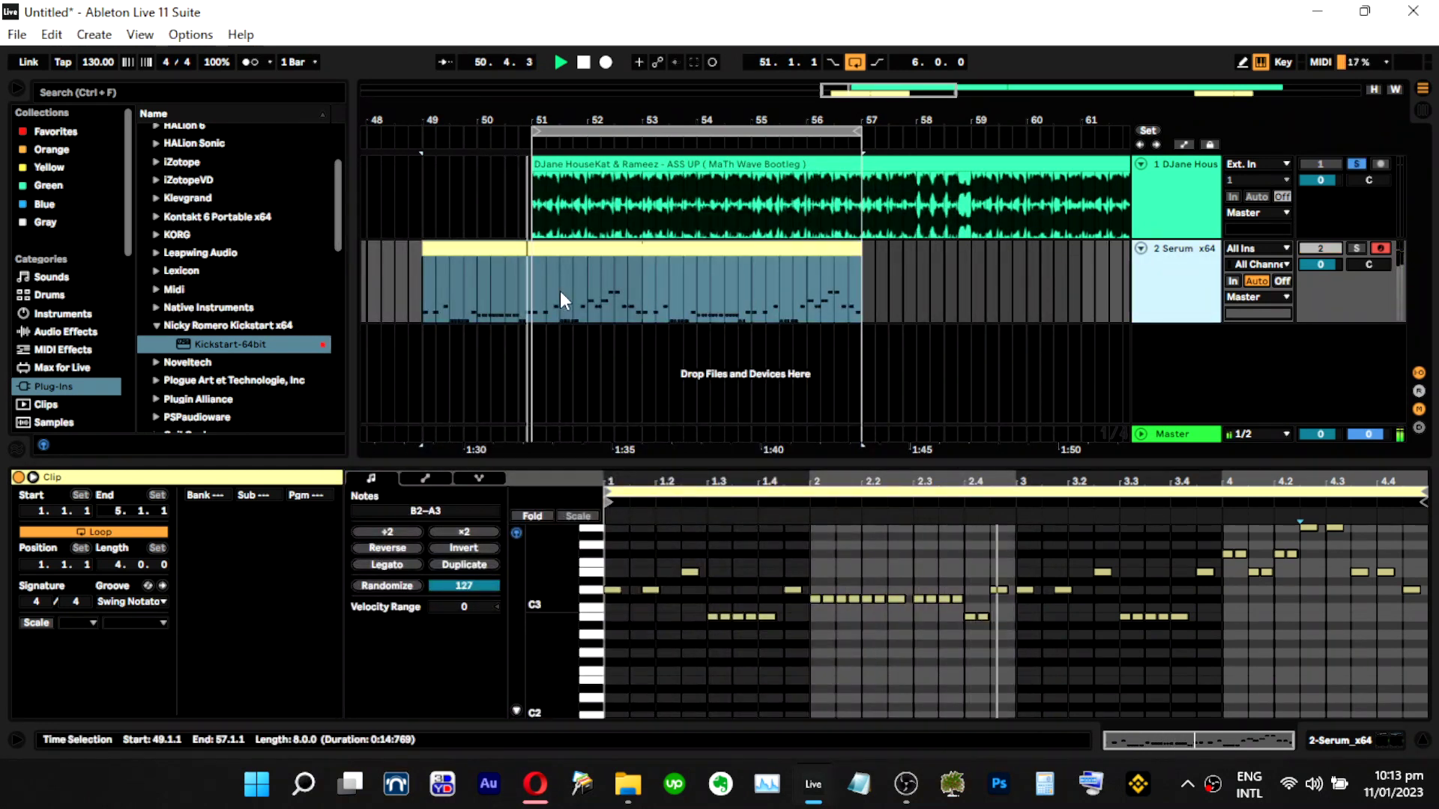
{"action": "left_click", "coordinate": [532, 375]}
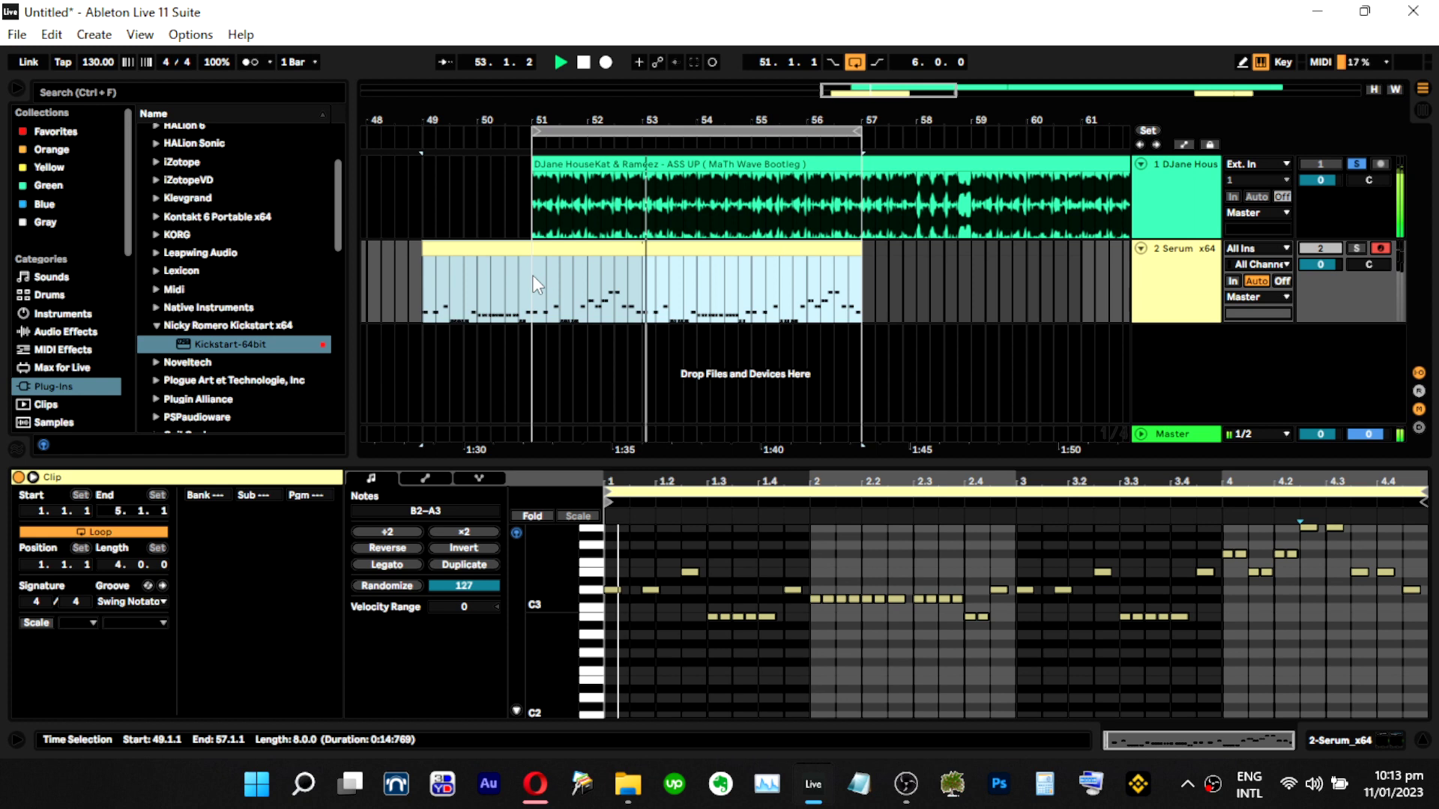
{"action": "left_click_drag", "start_coordinate": [552, 281], "coordinate": [549, 352]}
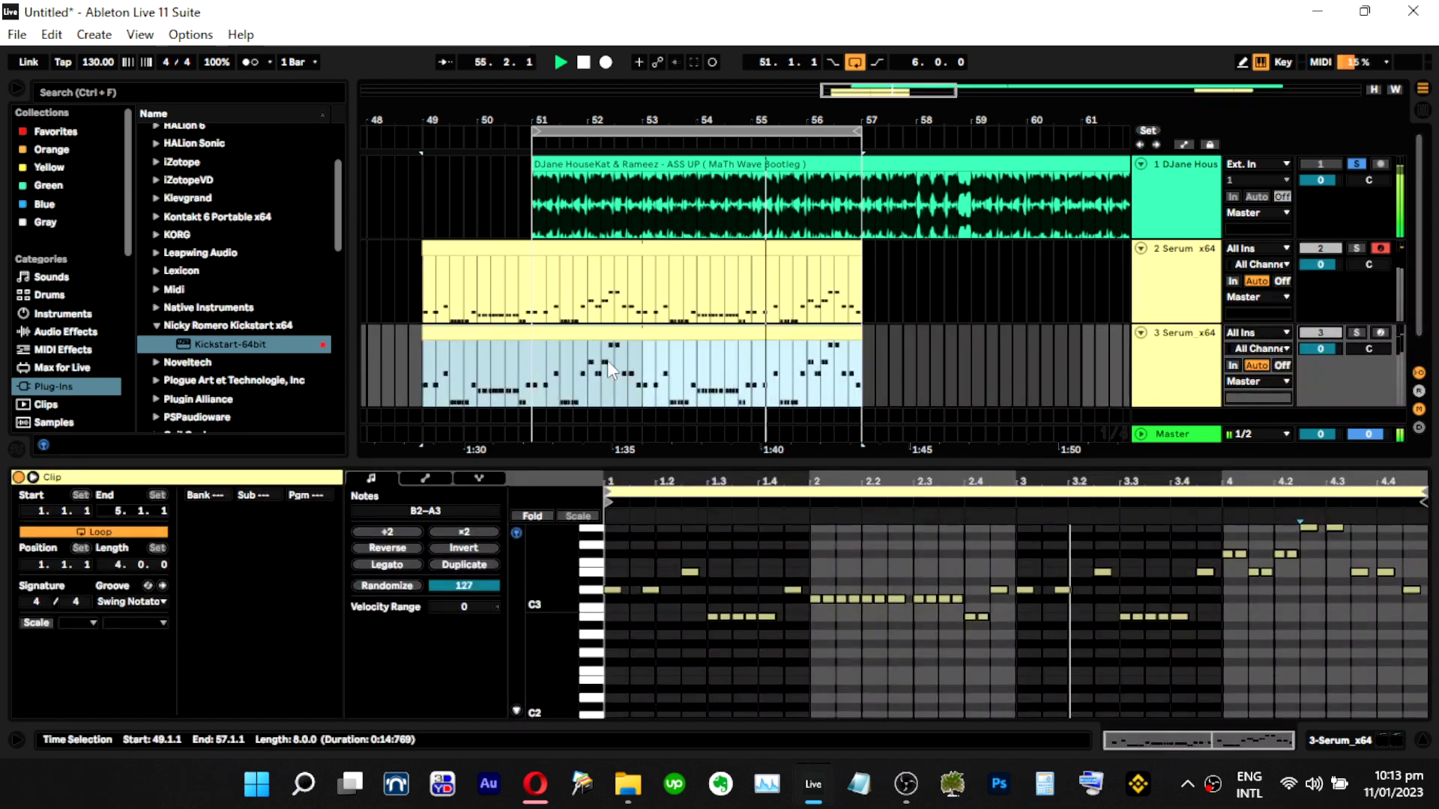
Show the duplicated track's devices and trim its clip to start at 51.1.1, restarting playback along the way.
{"action": "double_click", "coordinate": [1201, 361]}
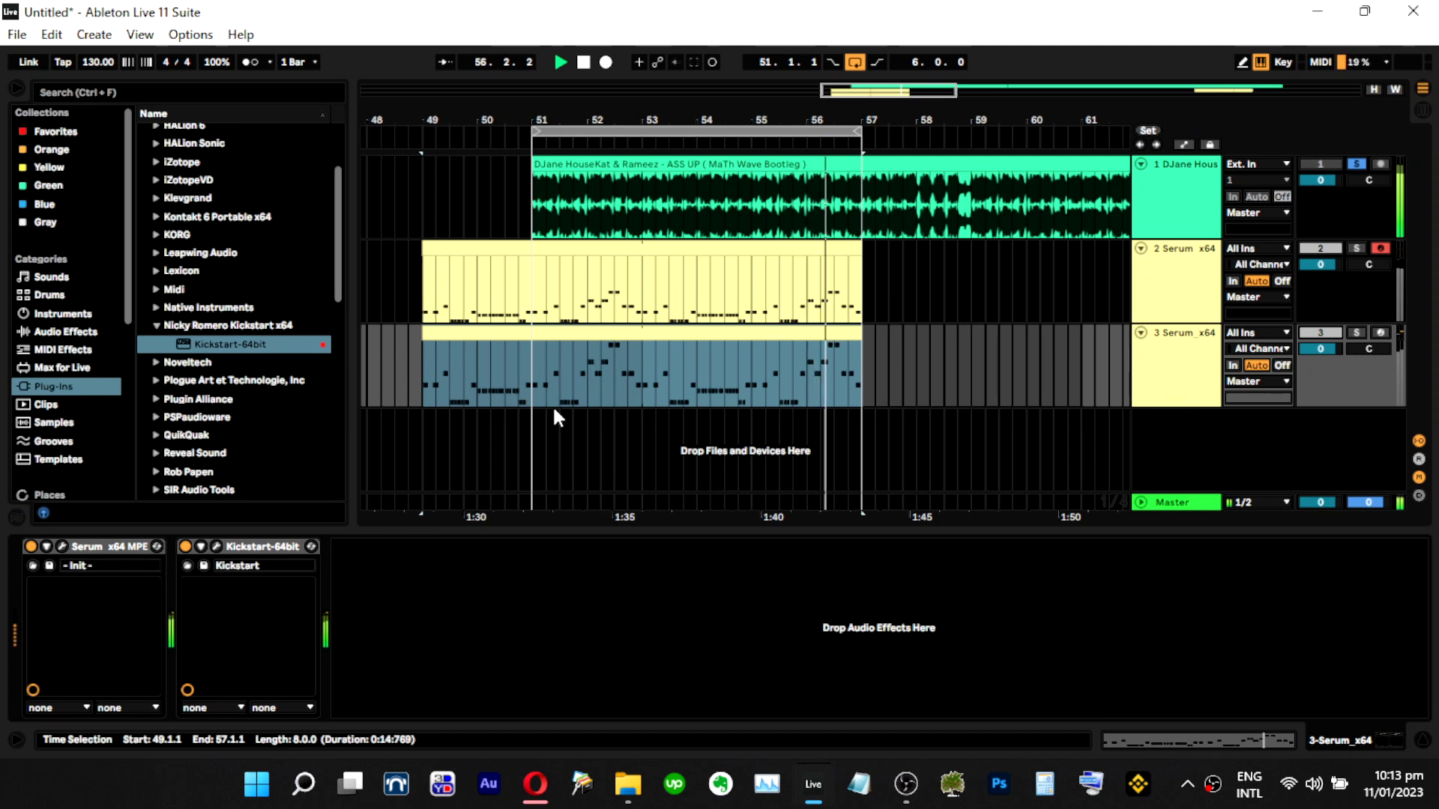
{"action": "left_click", "coordinate": [537, 394]}
{"action": "key", "text": "space"}
{"action": "key", "text": "space"}
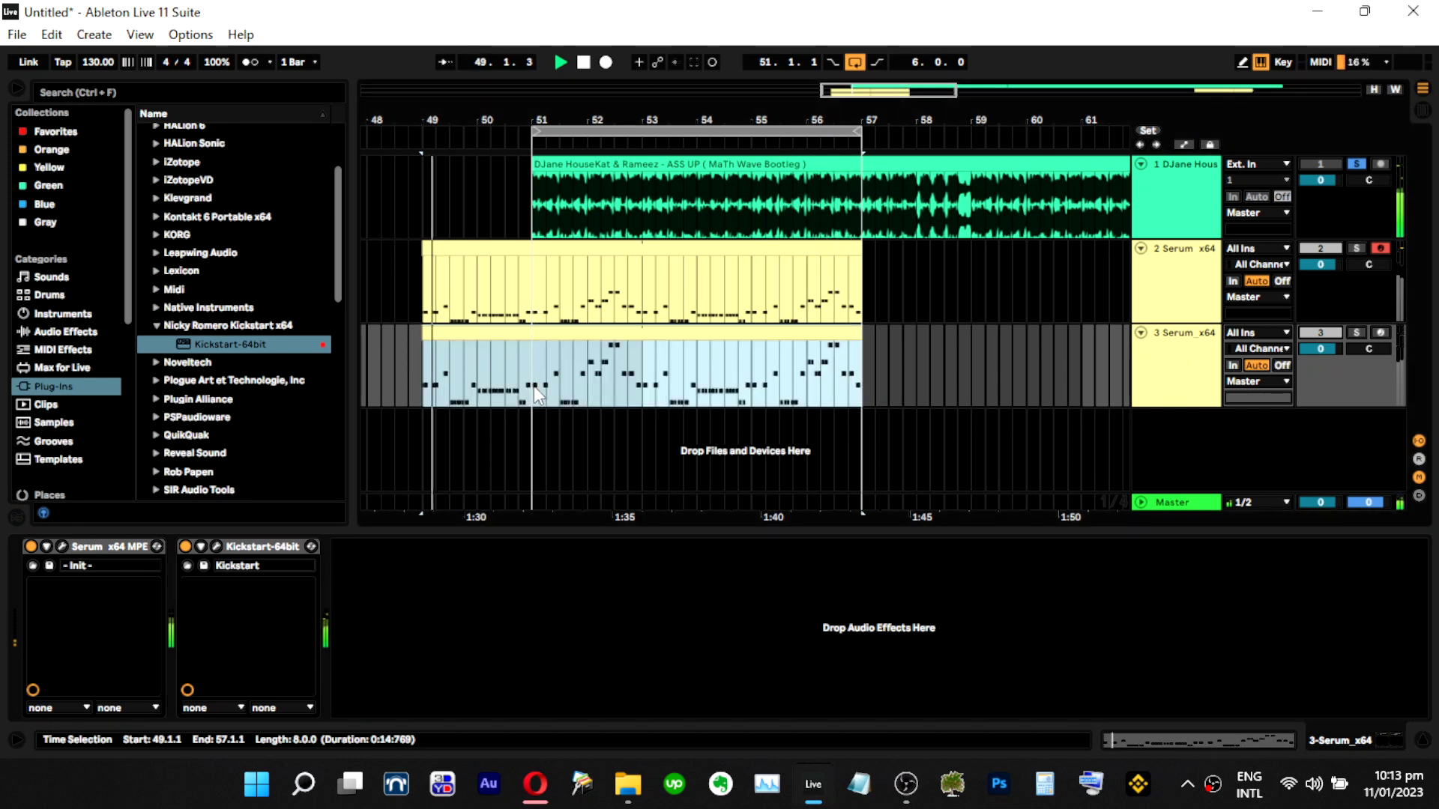
{"action": "left_click", "coordinate": [533, 387]}
{"action": "key", "text": "space"}
{"action": "key", "text": "space"}
{"action": "left_click_drag", "start_coordinate": [423, 334], "coordinate": [569, 337]}
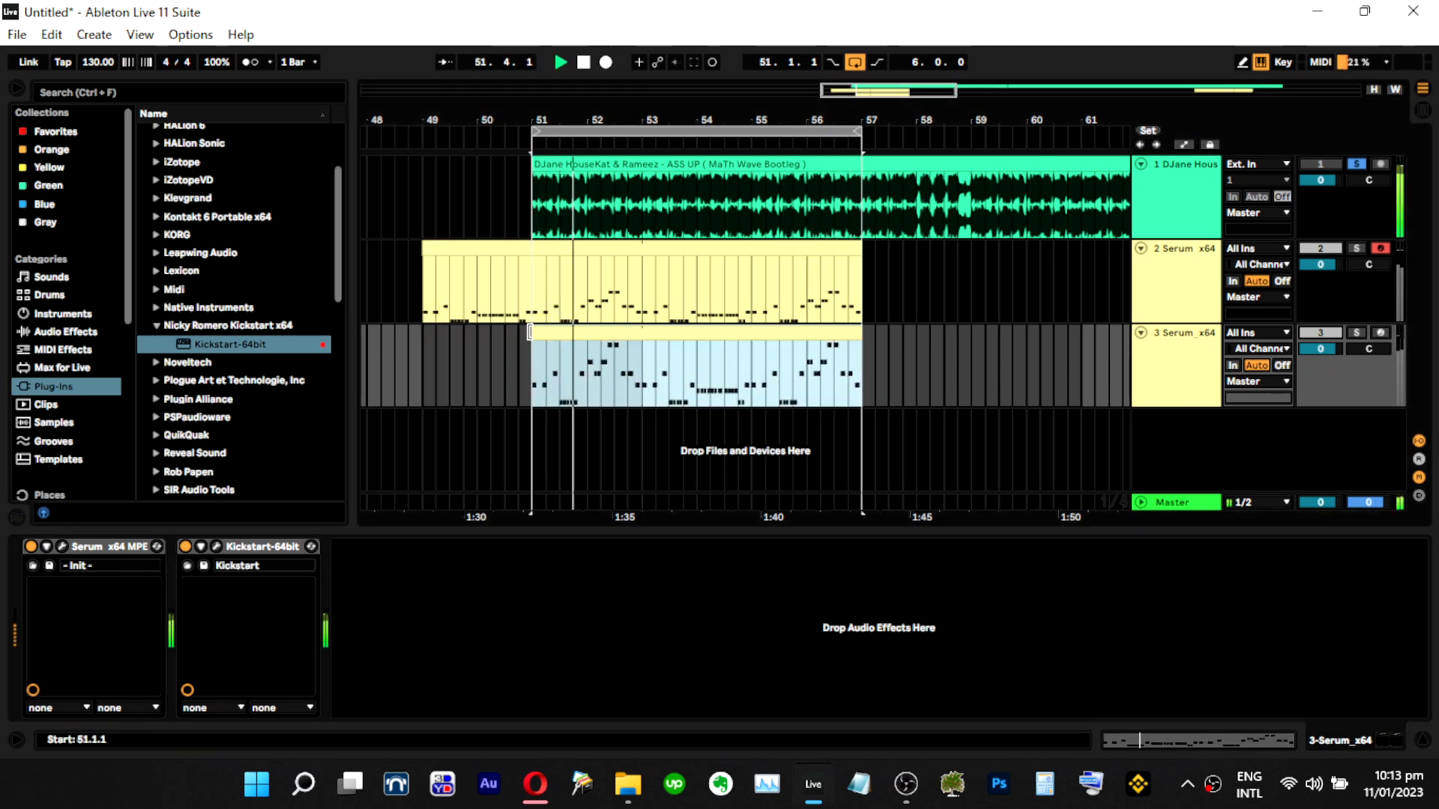
Open Serum on the duplicated track and reset it to the Init Preset.
{"action": "double_click", "coordinate": [592, 332]}
{"action": "double_click", "coordinate": [1186, 334]}
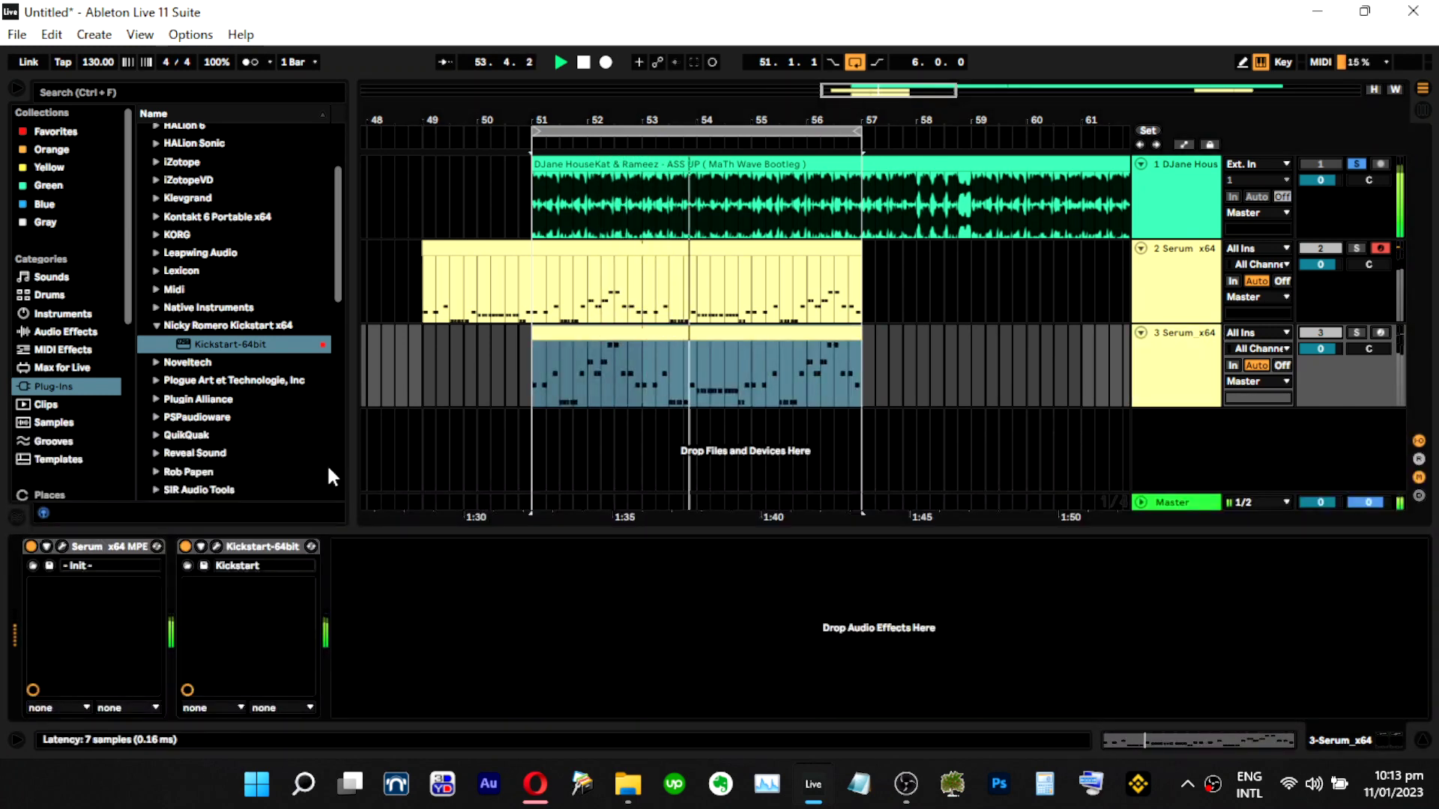
{"action": "left_click", "coordinate": [578, 345]}
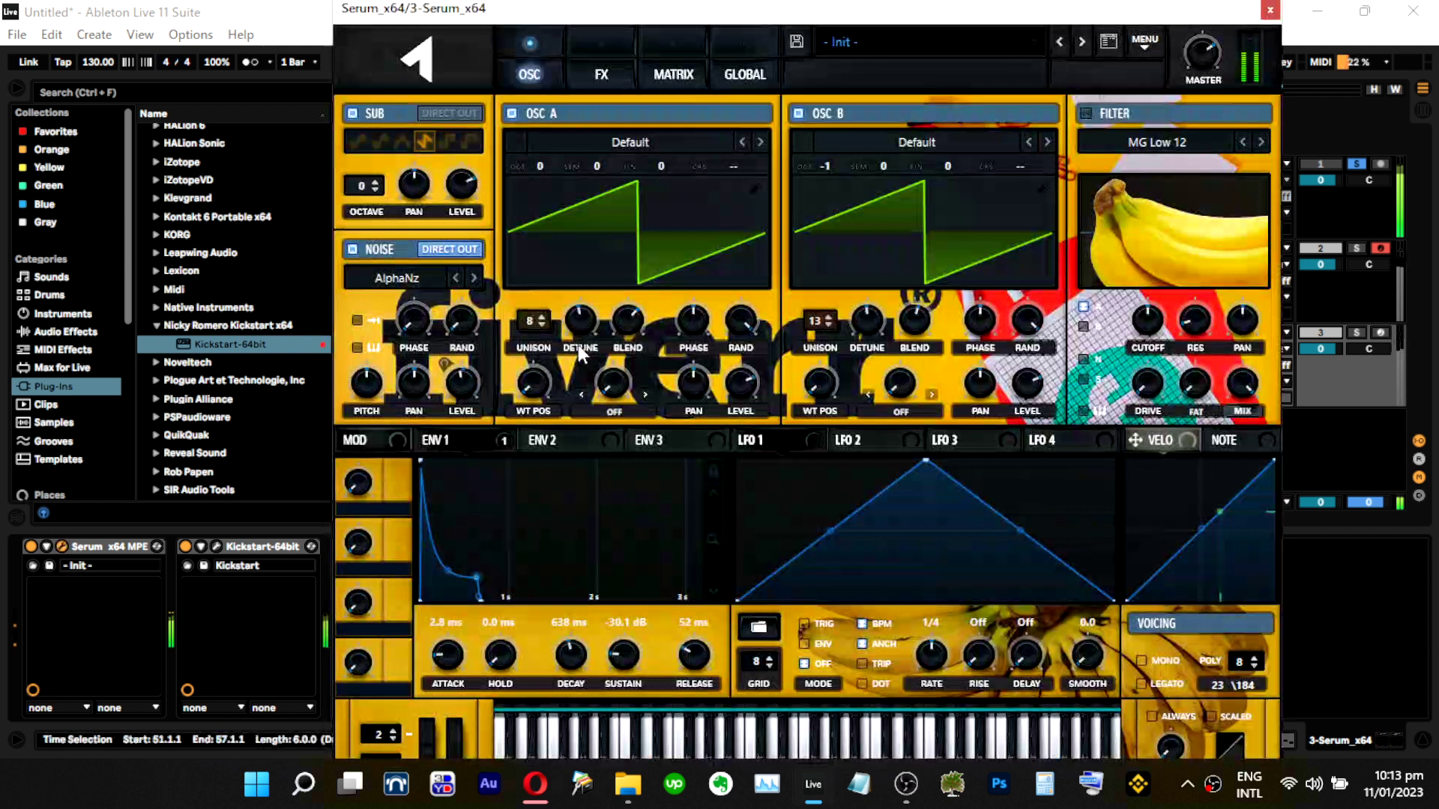
{"action": "left_click", "coordinate": [1144, 45]}
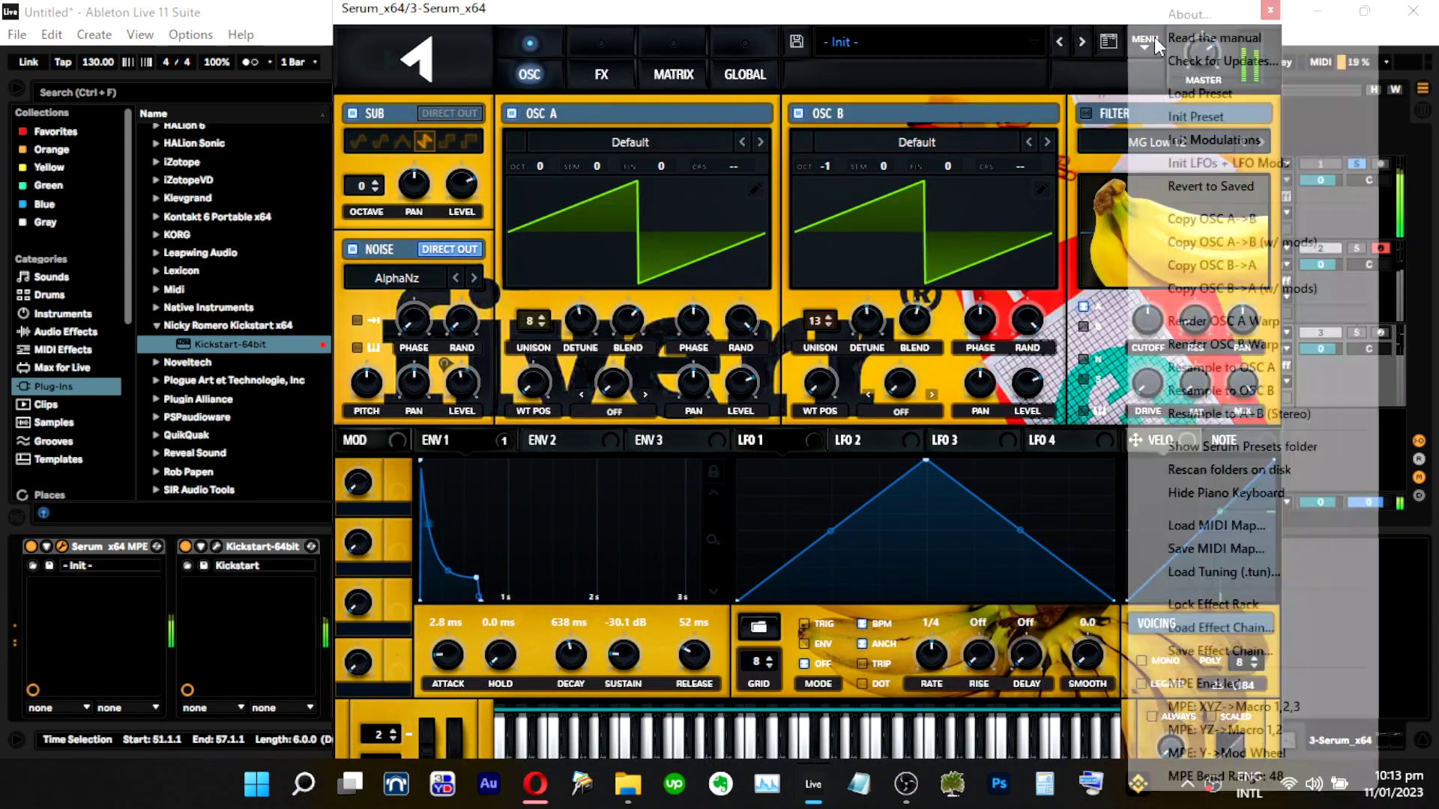
{"action": "left_click", "coordinate": [1171, 117]}
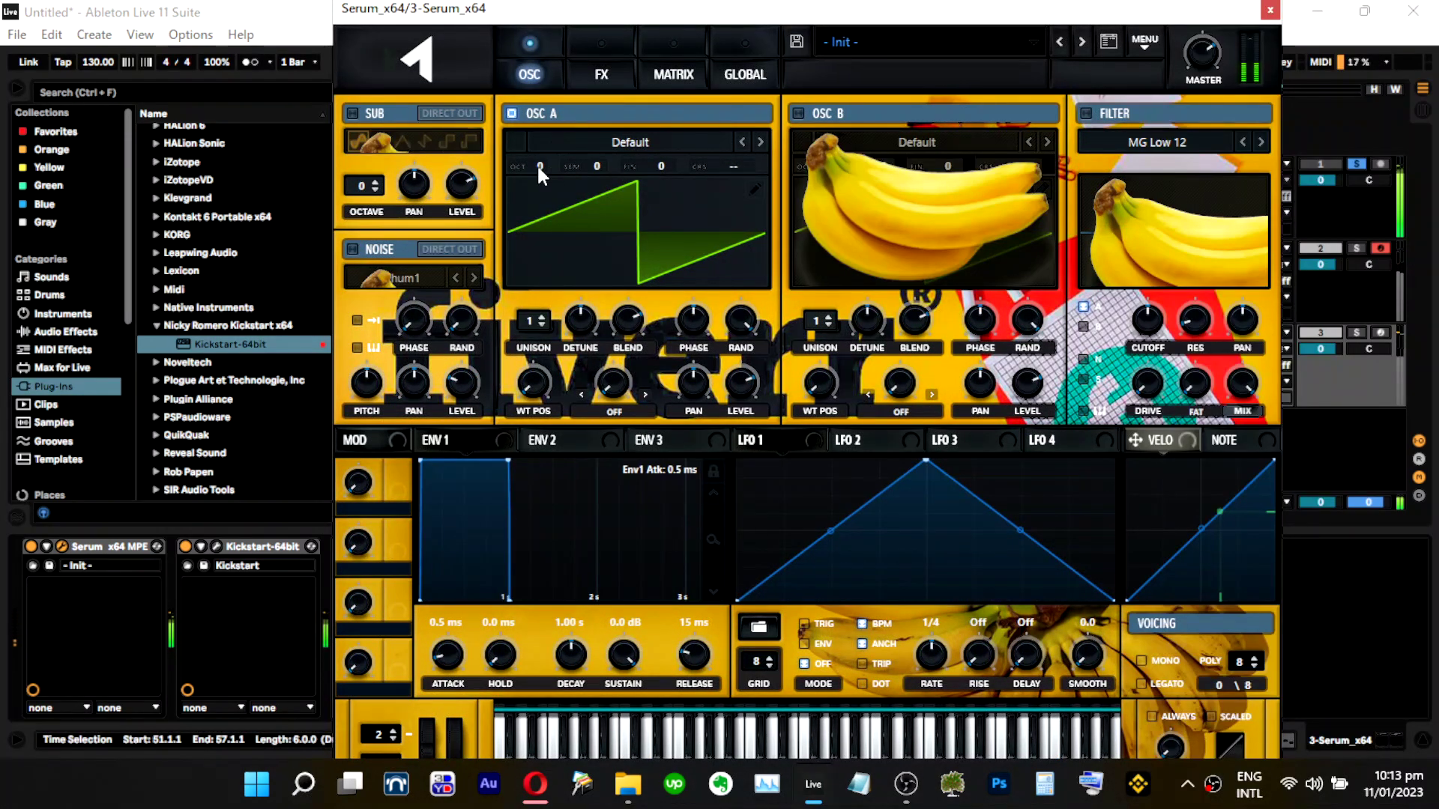
Set oscillator A's octave to -2, enable the MG Low 12 filter, and adjust its cutoff.
{"action": "left_click_drag", "start_coordinate": [539, 168], "coordinate": [538, 197]}
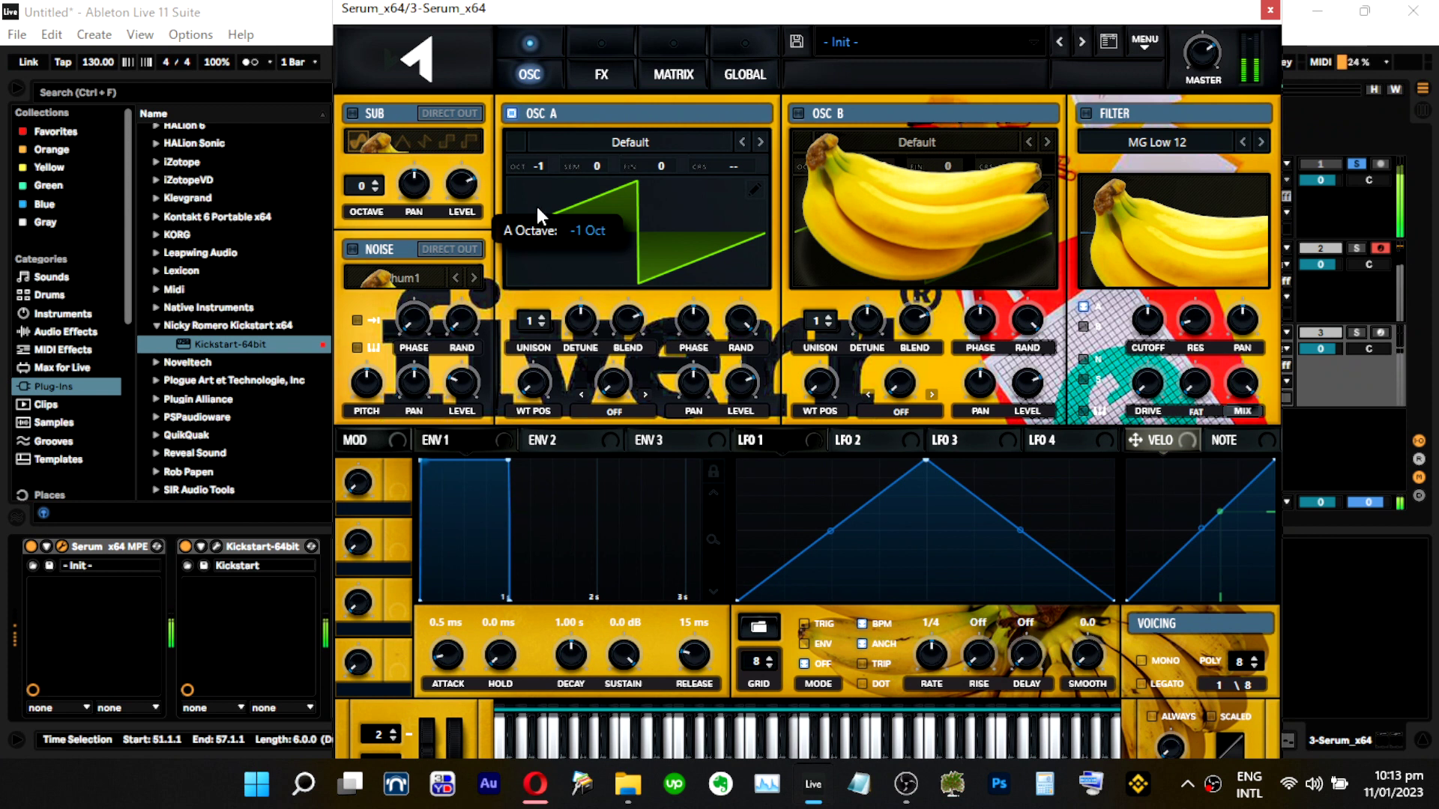
{"action": "left_click_drag", "start_coordinate": [537, 217], "coordinate": [536, 222]}
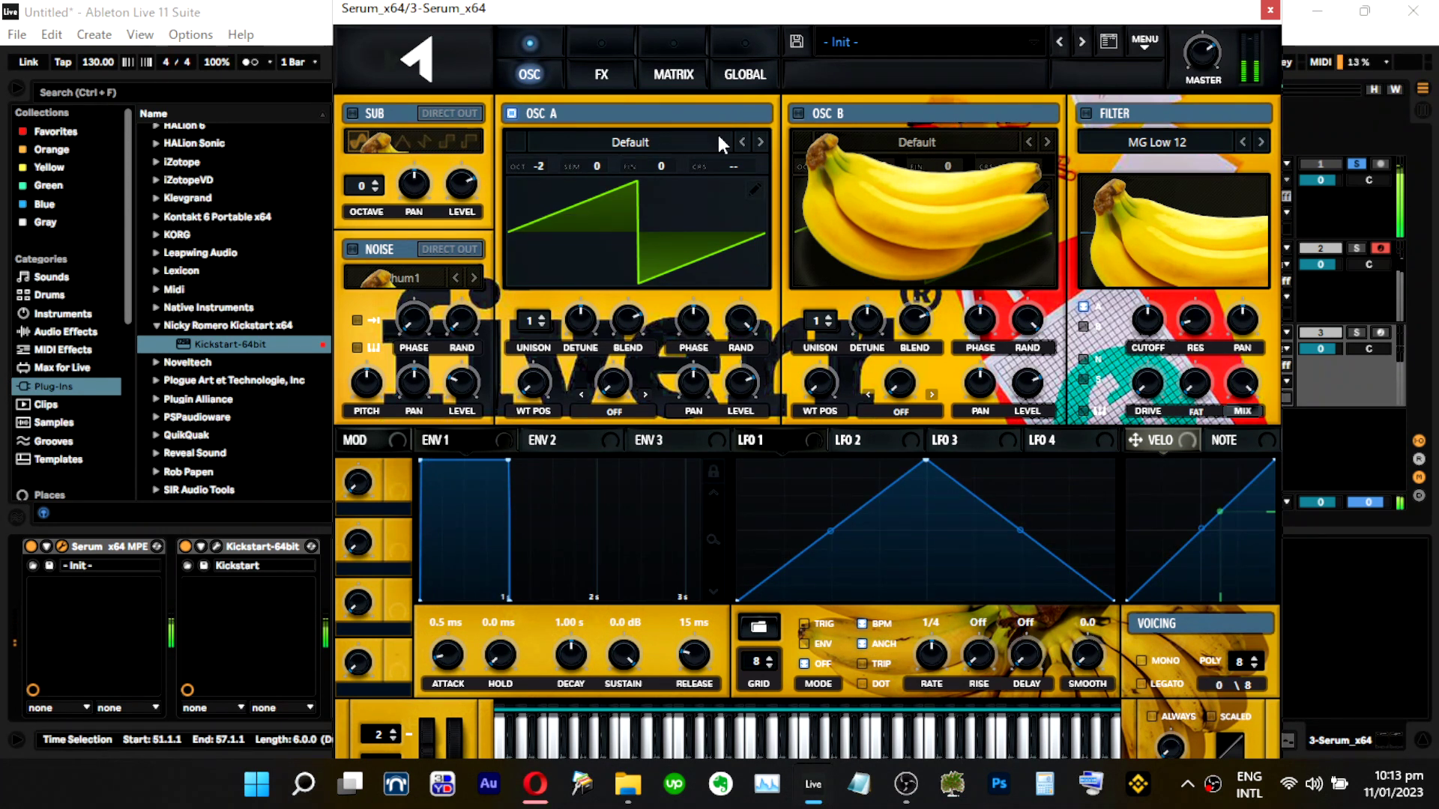
{"action": "left_click", "coordinate": [1104, 119]}
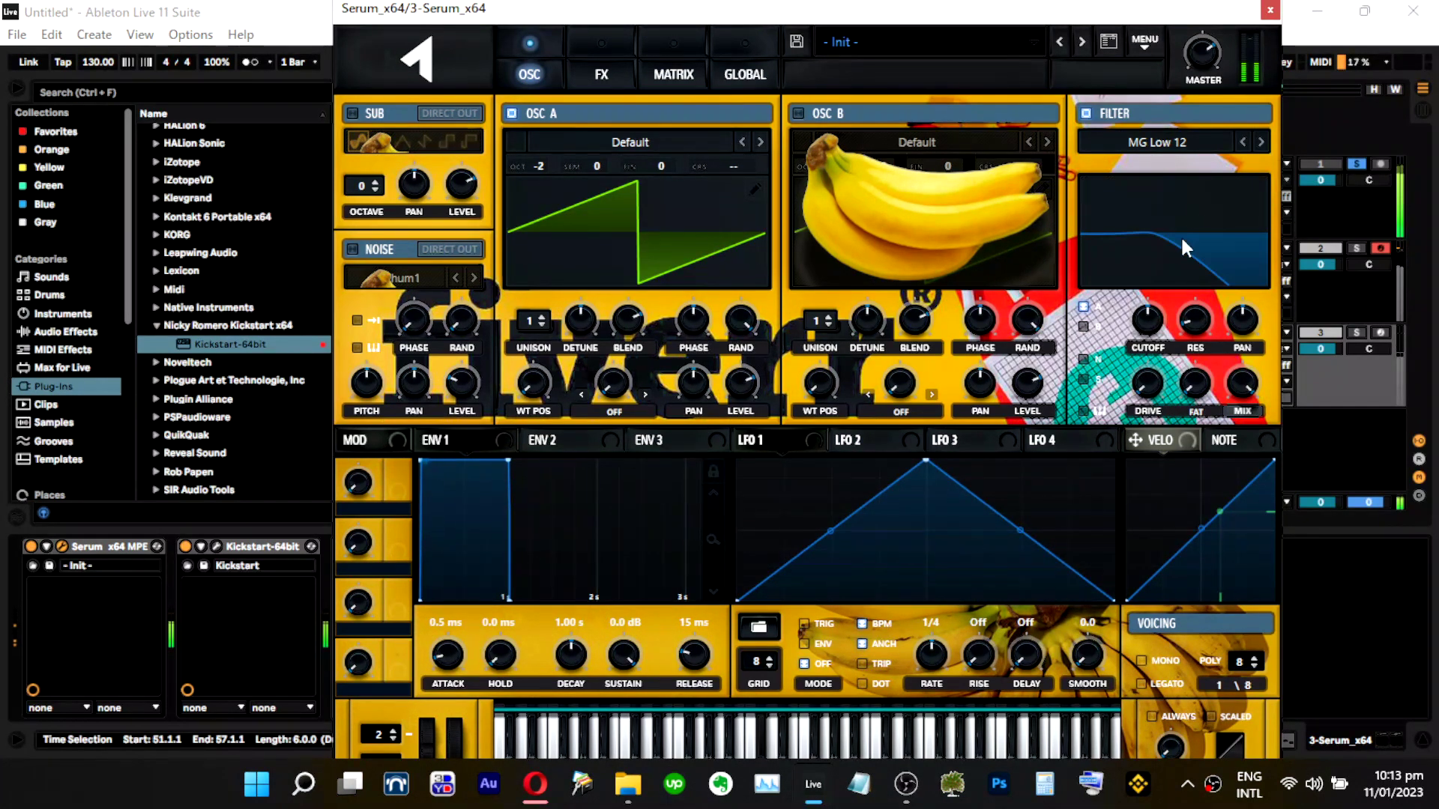
{"action": "left_click_drag", "start_coordinate": [1148, 321], "coordinate": [1148, 307]}
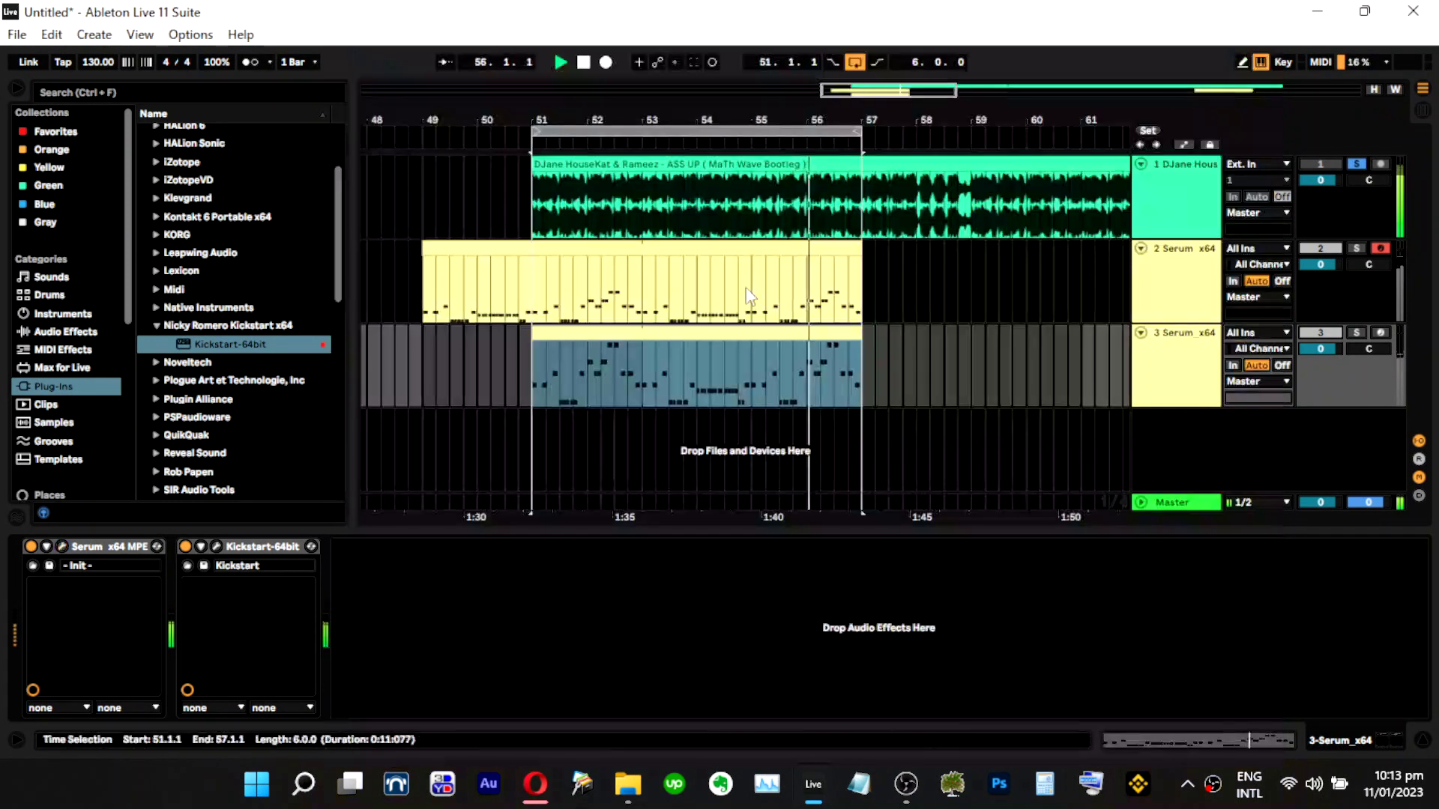
Close Serum, open the duplicated track's MIDI clip for editing, and restart playback of the reference.
{"action": "left_click", "coordinate": [1270, 10]}
{"action": "double_click", "coordinate": [626, 330]}
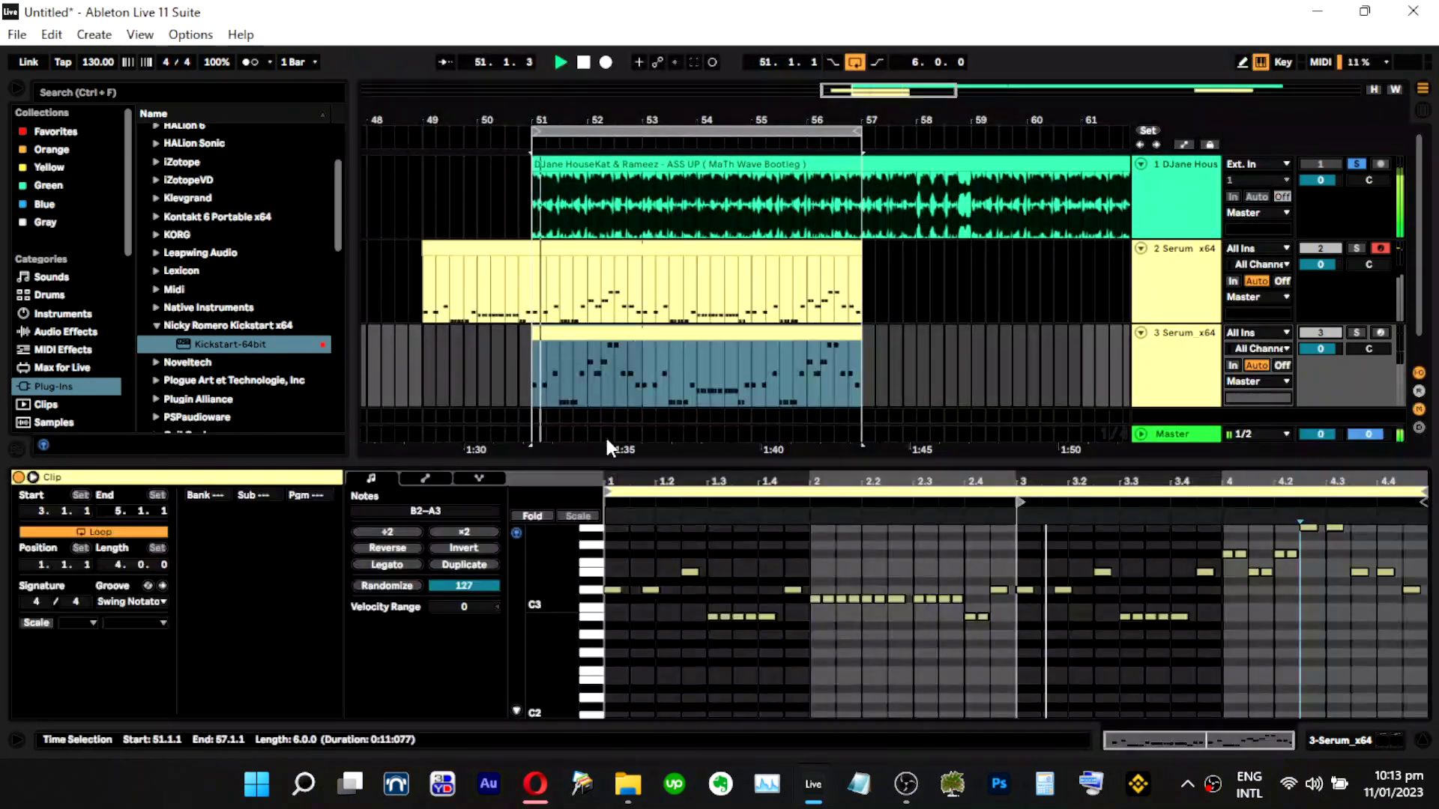
{"action": "left_click", "coordinate": [558, 60]}
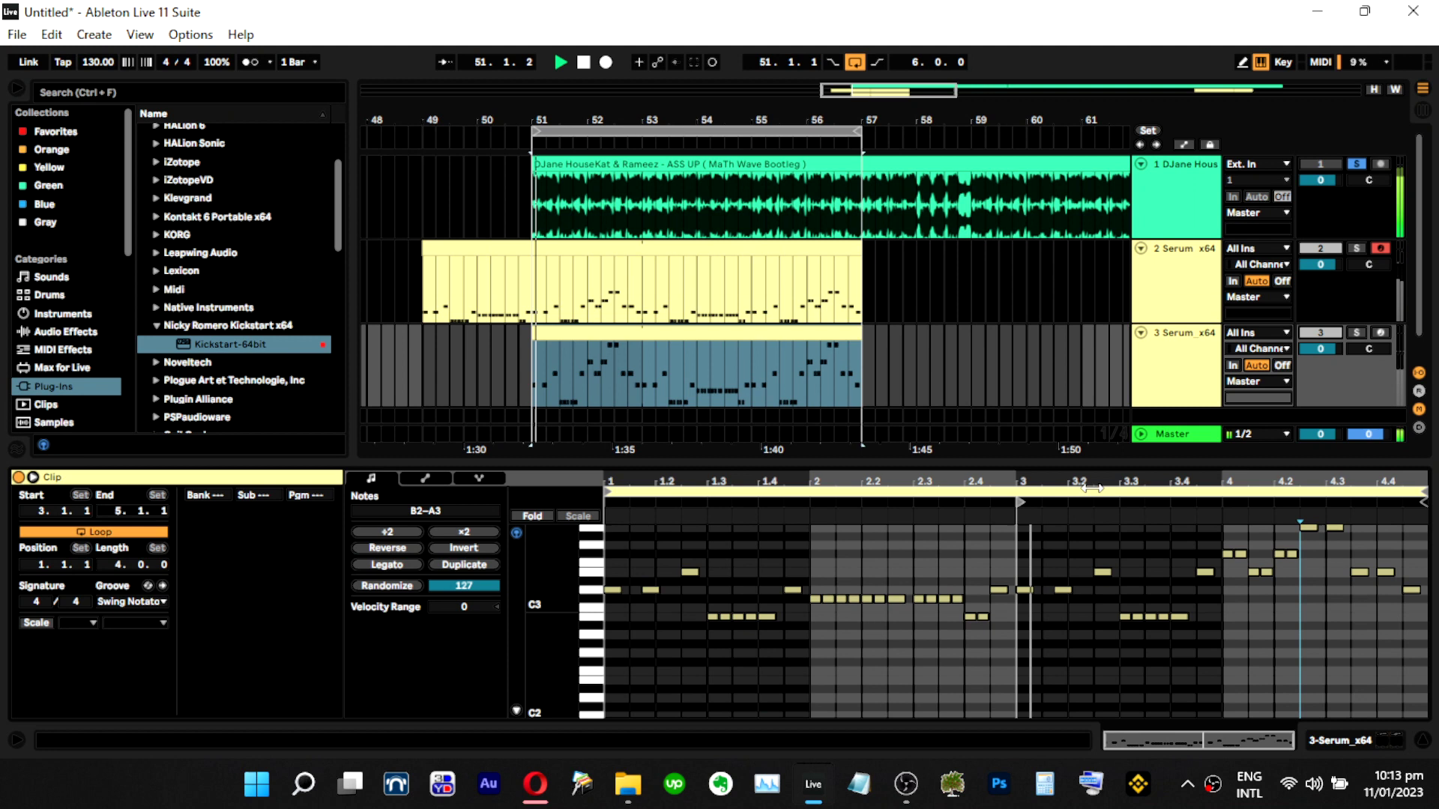
{"action": "key", "text": "space"}
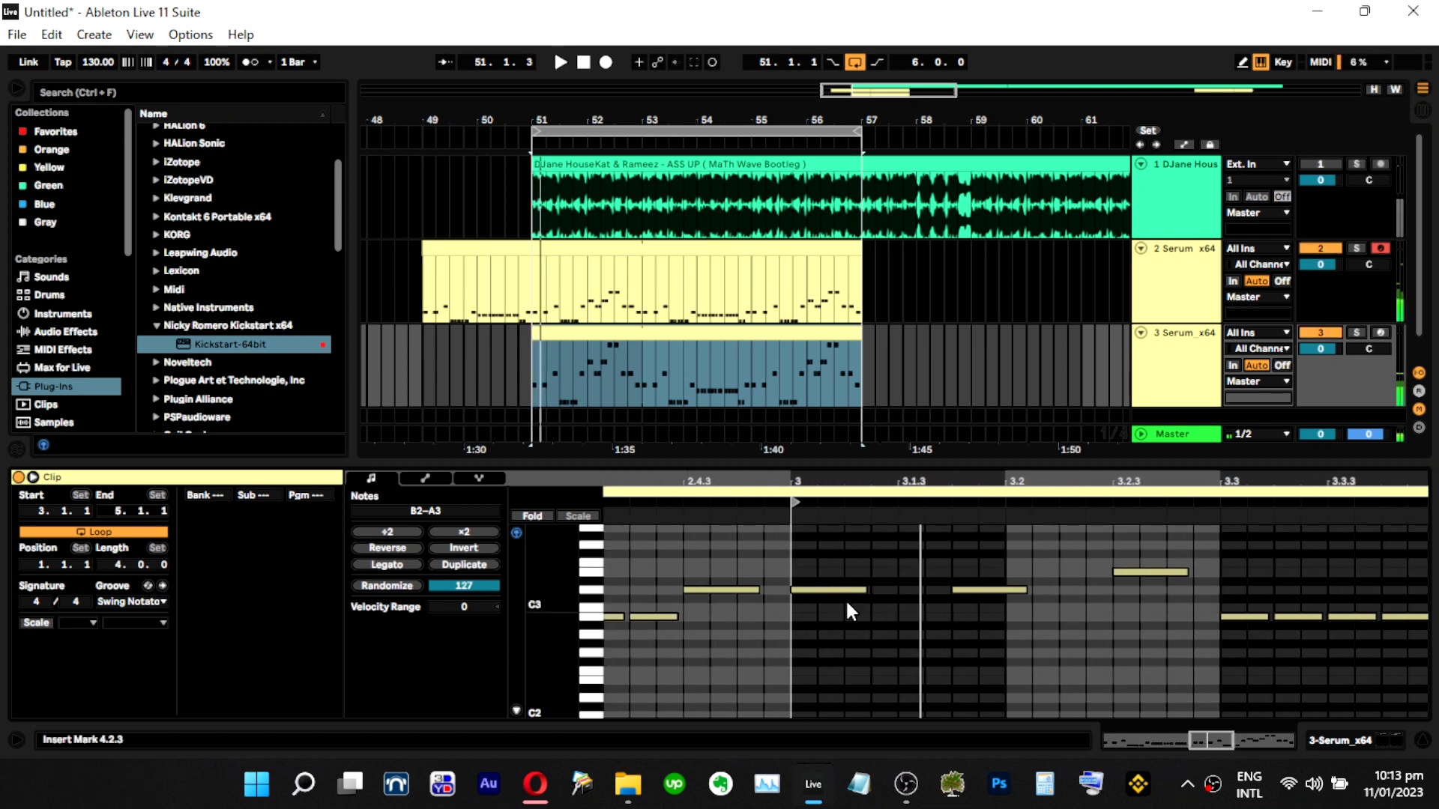
Transpose all notes in the duplicated clip down three semitones, select the opening notes of bar 3, and start playback.
{"action": "left_click", "coordinate": [819, 590]}
{"action": "left_click_drag", "start_coordinate": [825, 579], "coordinate": [999, 636]}
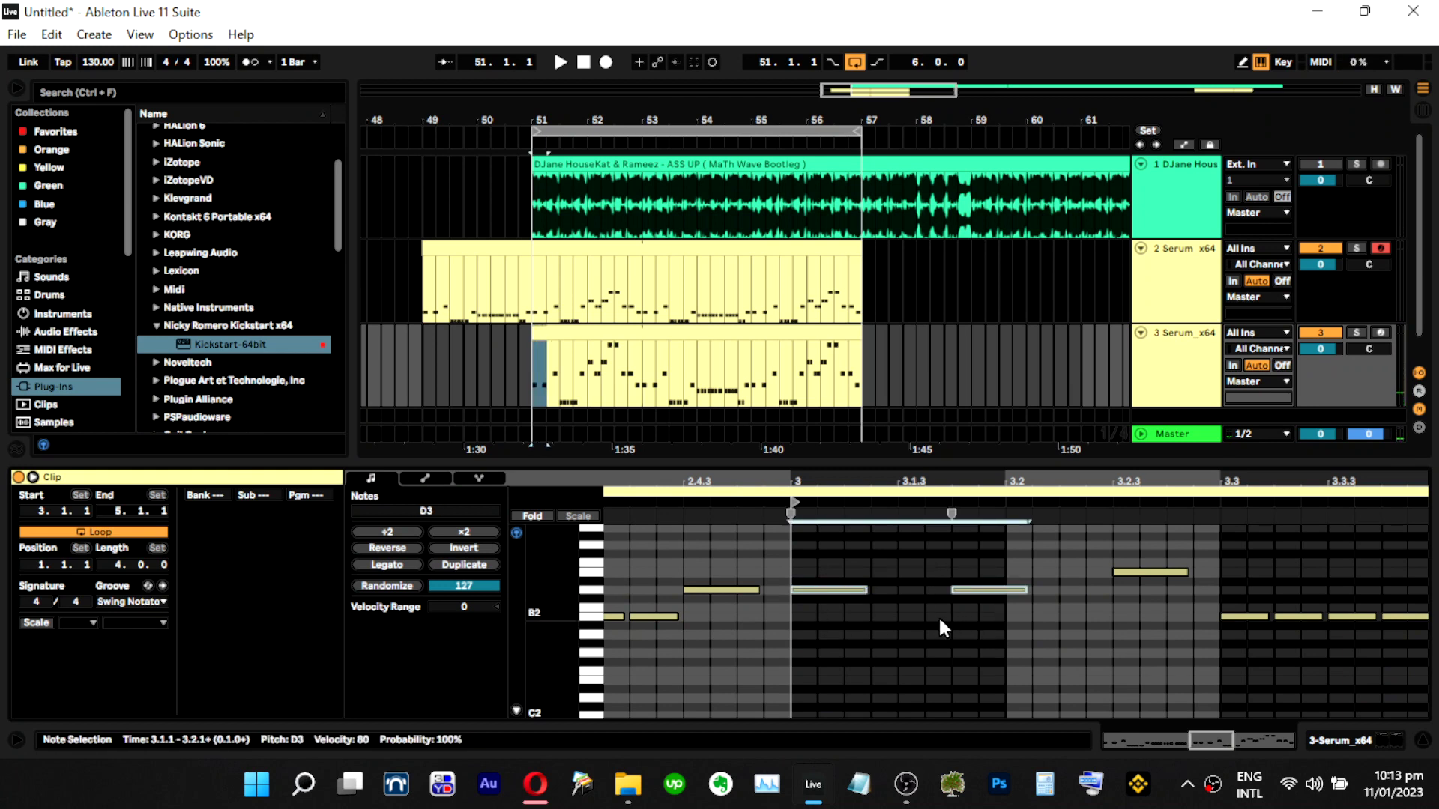
{"action": "key", "text": "ctrl+a"}
{"action": "key", "text": "Down"}
{"action": "key", "text": "Down"}
{"action": "key", "text": "Down"}
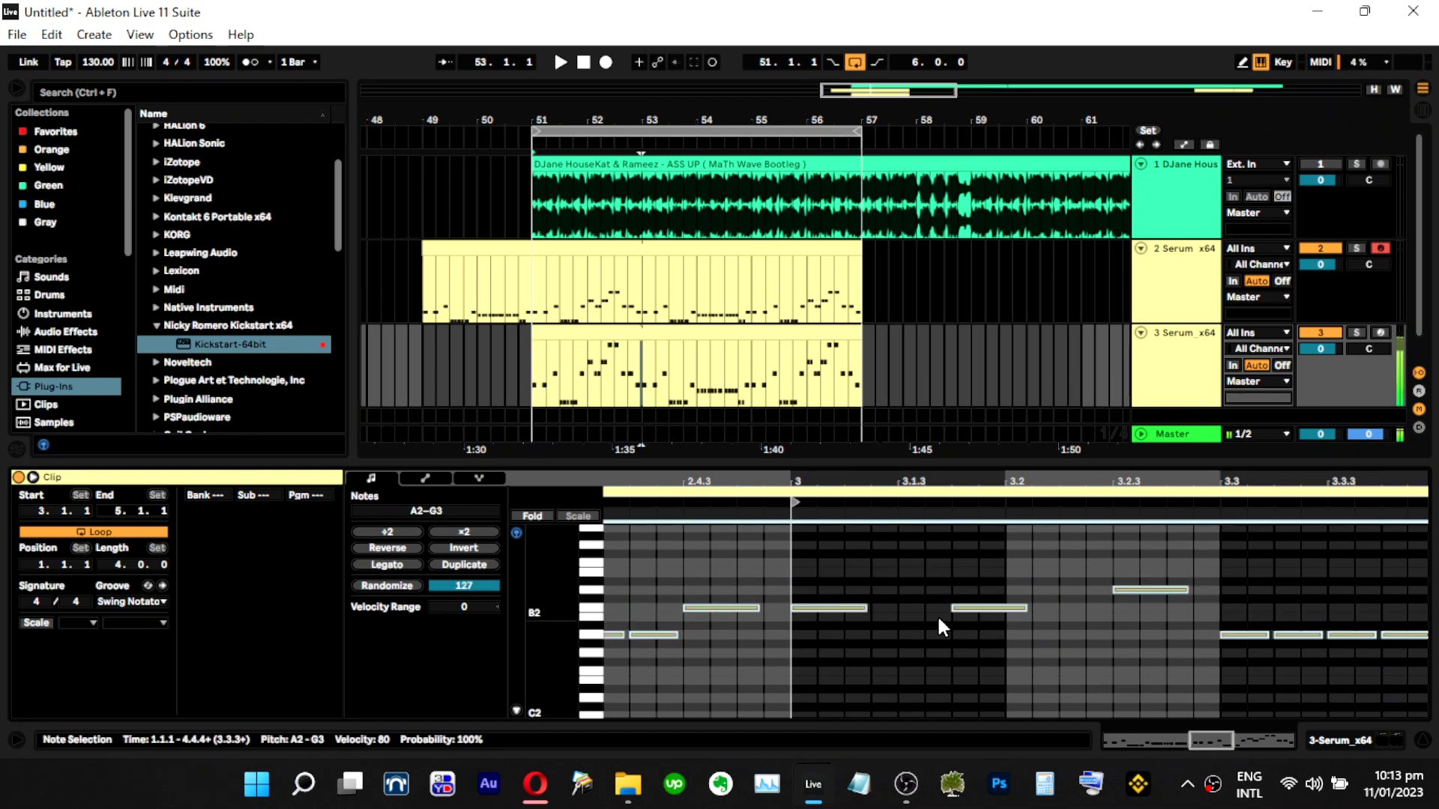
{"action": "left_click_drag", "start_coordinate": [779, 567], "coordinate": [853, 663]}
{"action": "left_click_drag", "start_coordinate": [843, 590], "coordinate": [1064, 662]}
{"action": "key", "text": "space"}
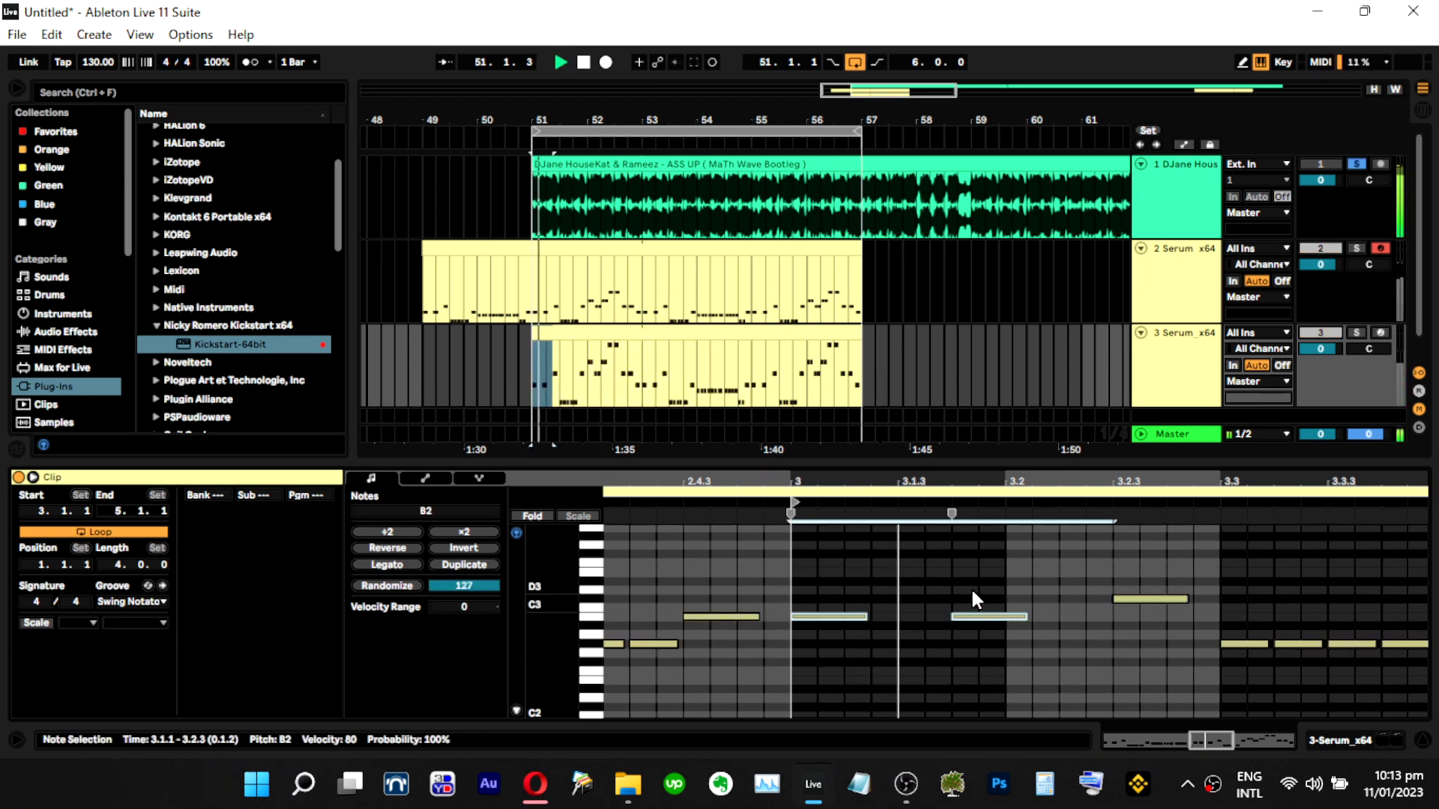
Solo the duplicated track instead of the reference, open its Serum, and set oscillator A's octave to -1.
{"action": "left_click", "coordinate": [1355, 163]}
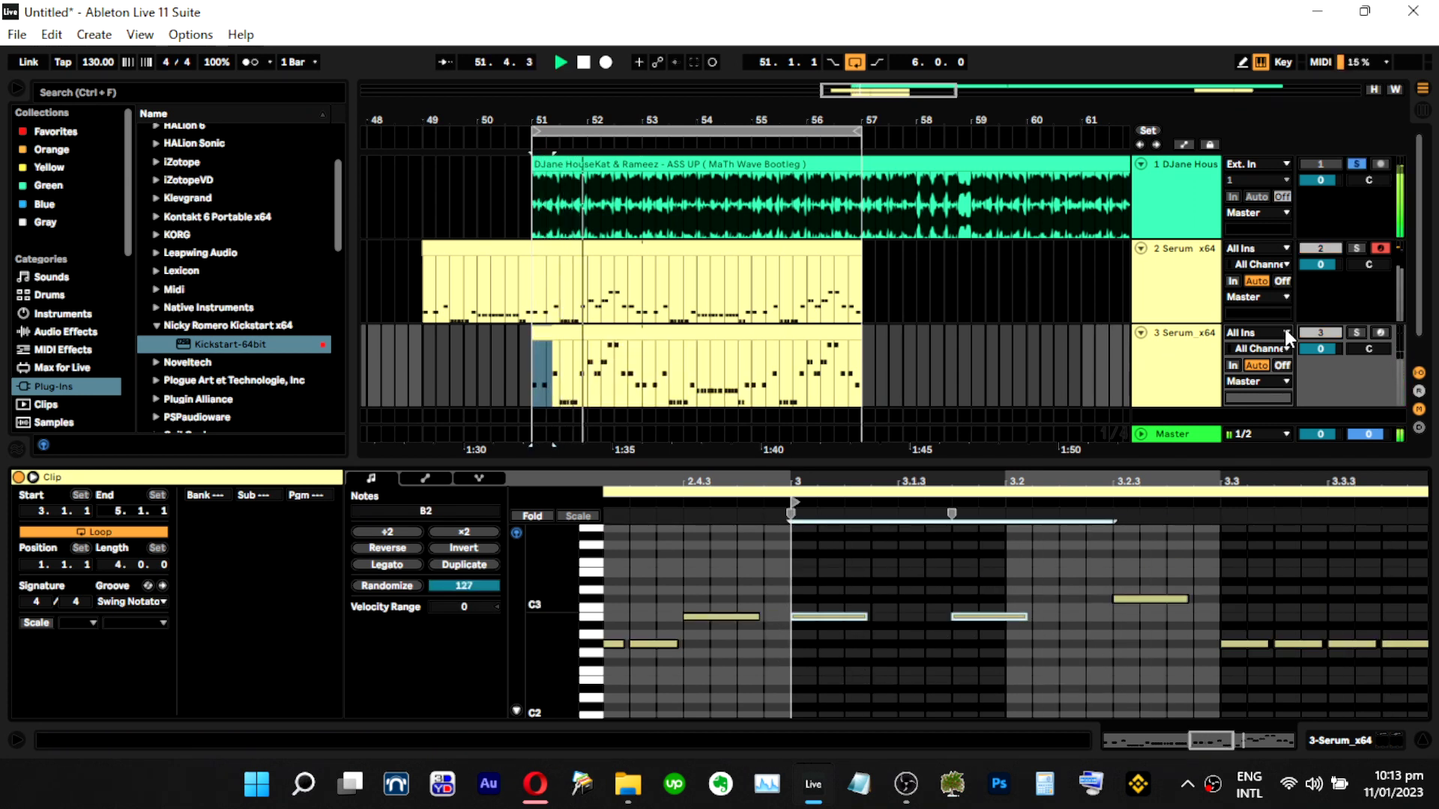
{"action": "left_click", "coordinate": [1356, 332]}
{"action": "left_click", "coordinate": [1167, 350]}
{"action": "left_click", "coordinate": [62, 546]}
{"action": "left_click_drag", "start_coordinate": [540, 166], "coordinate": [540, 155]}
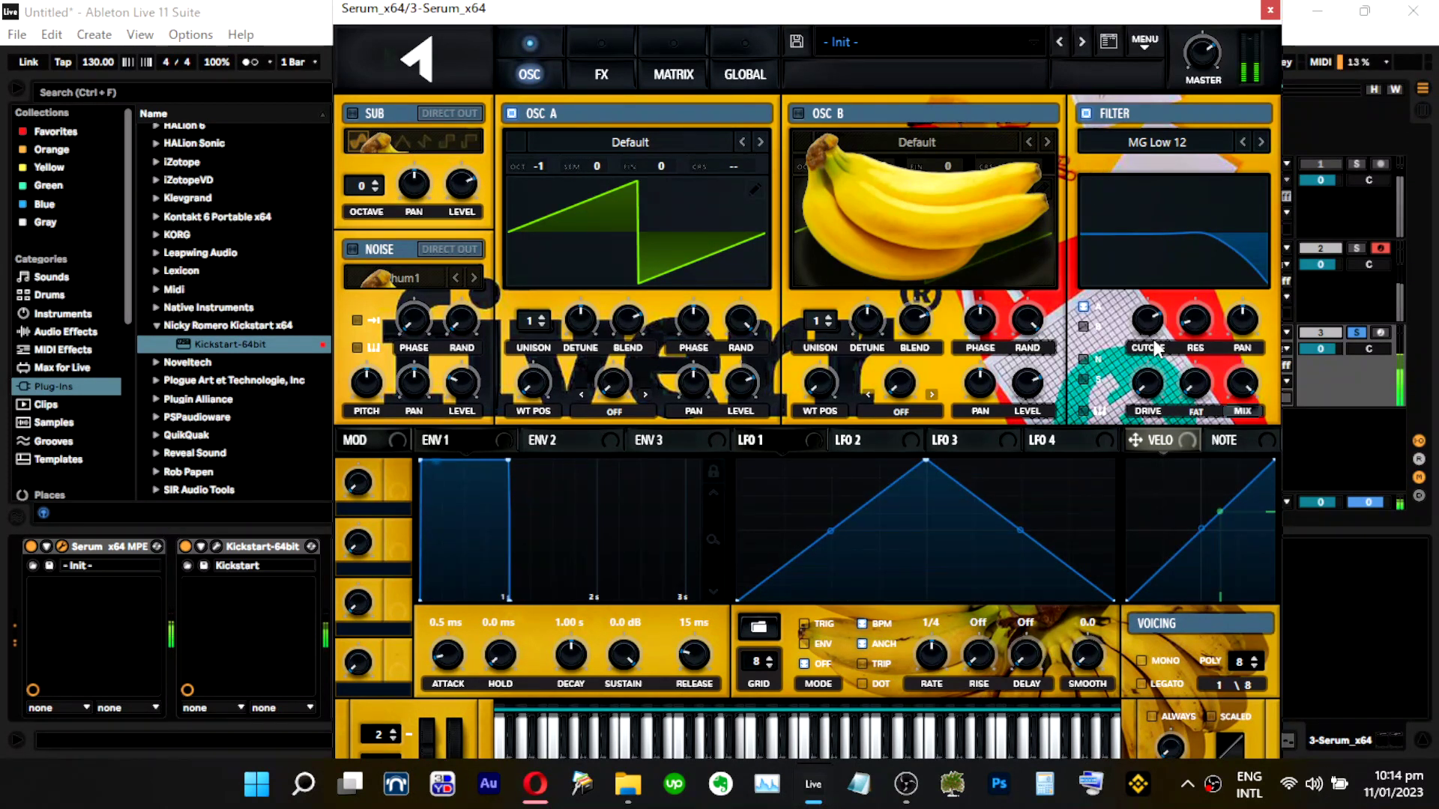
Set envelope 2 to zero sustain and a 653 ms decay, and modulate the filter cutoff with it.
{"action": "mouse_move", "coordinate": [1152, 371]}
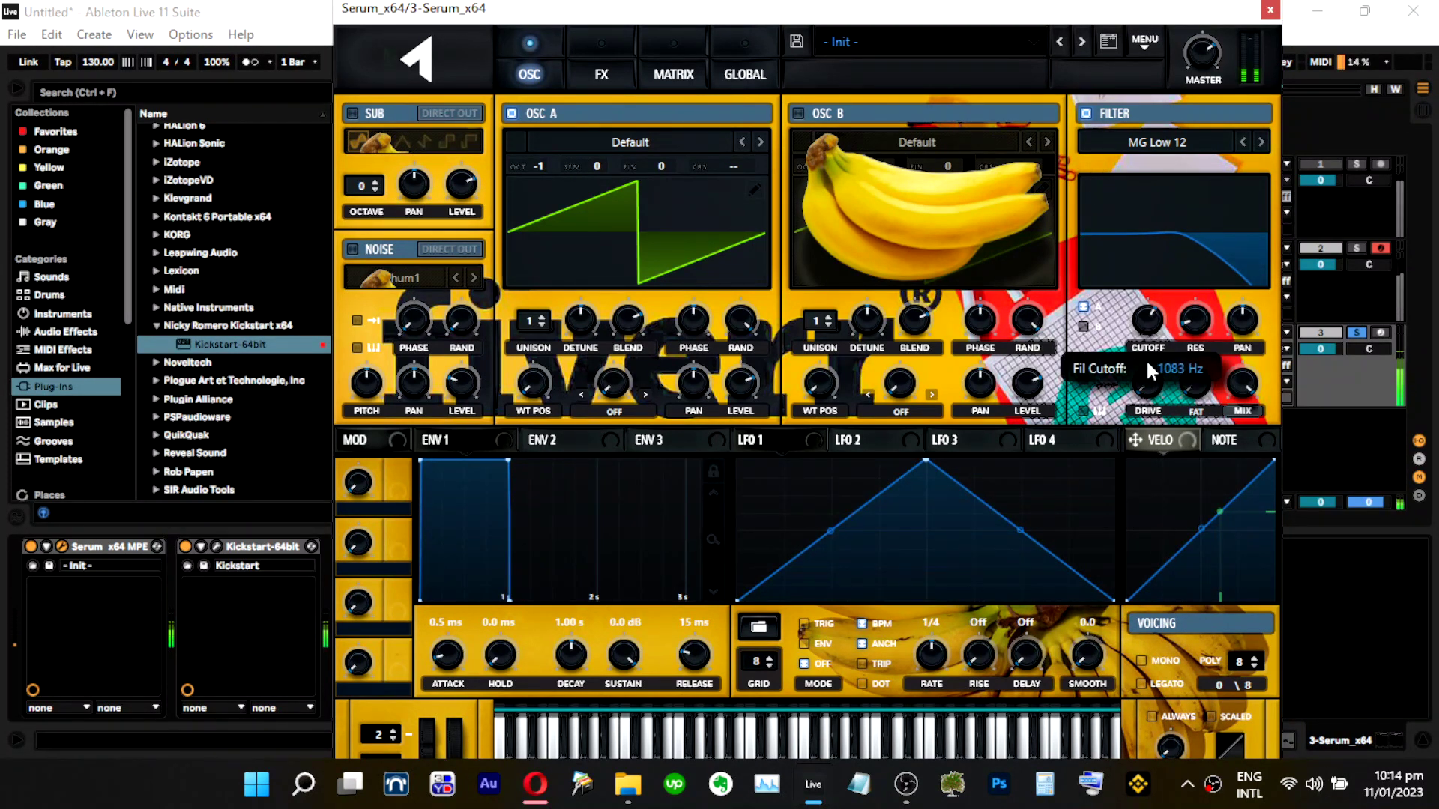
{"action": "left_click", "coordinate": [559, 440]}
{"action": "left_click_drag", "start_coordinate": [509, 460], "coordinate": [520, 570]}
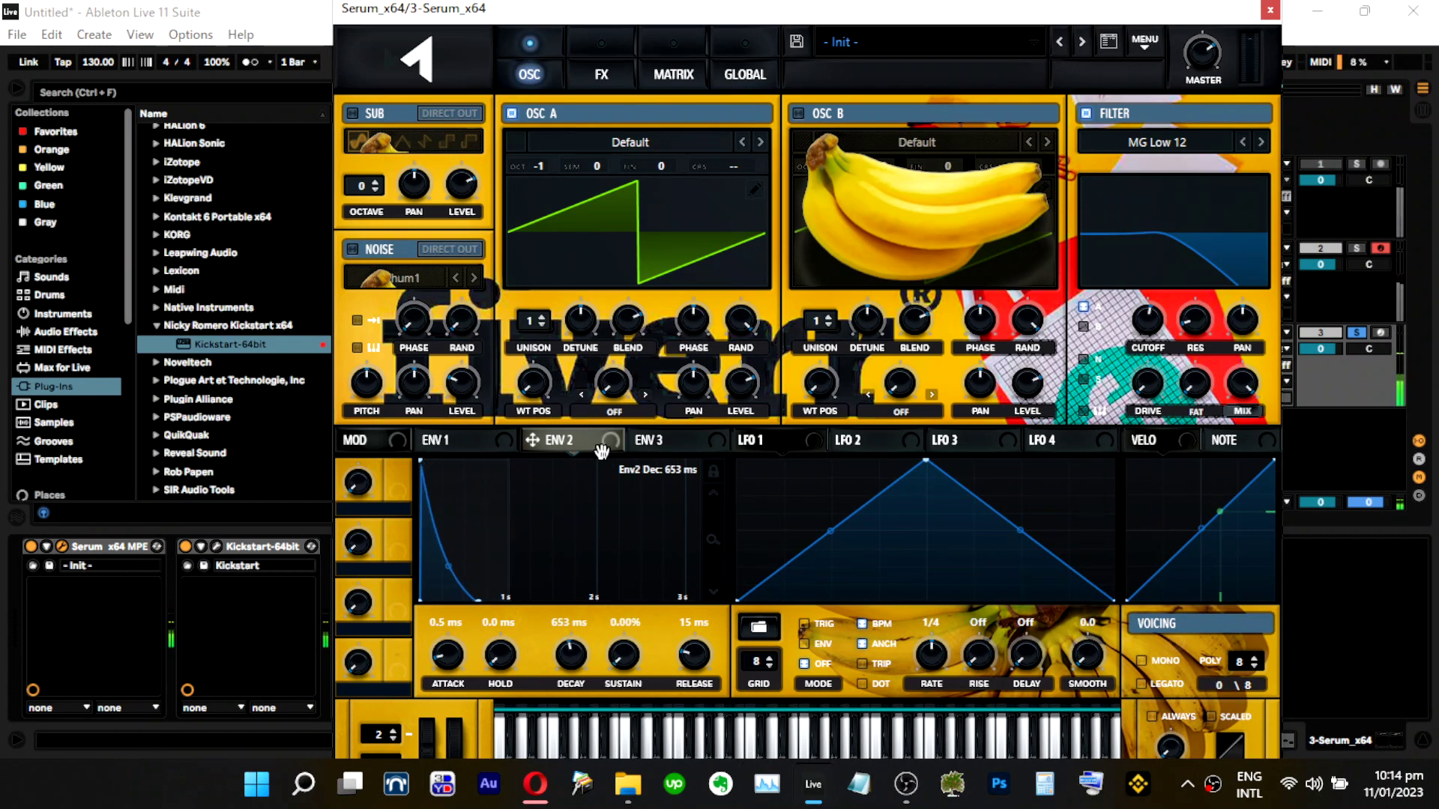
{"action": "left_click_drag", "start_coordinate": [1137, 323], "coordinate": [1137, 371]}
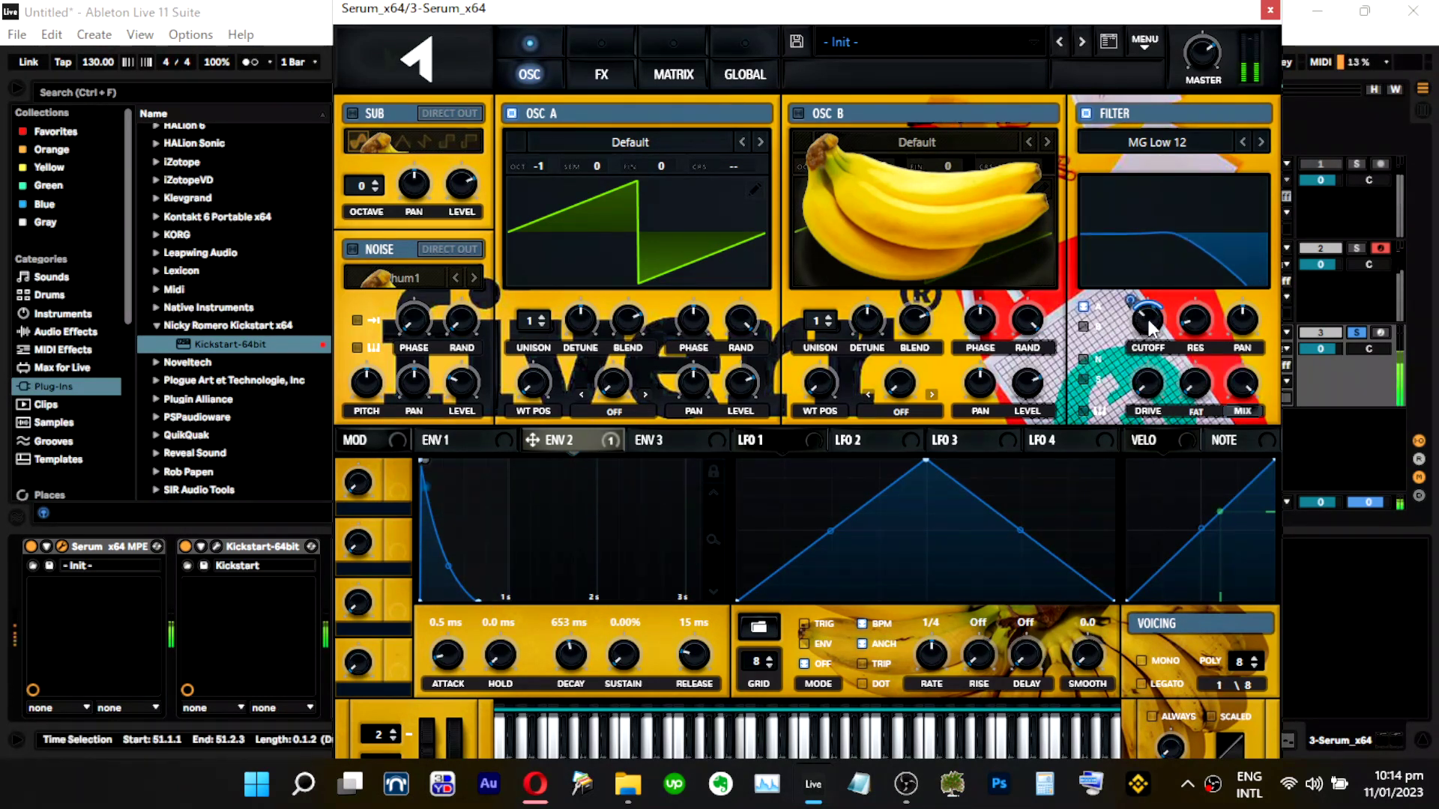
{"action": "mouse_move", "coordinate": [1211, 51]}
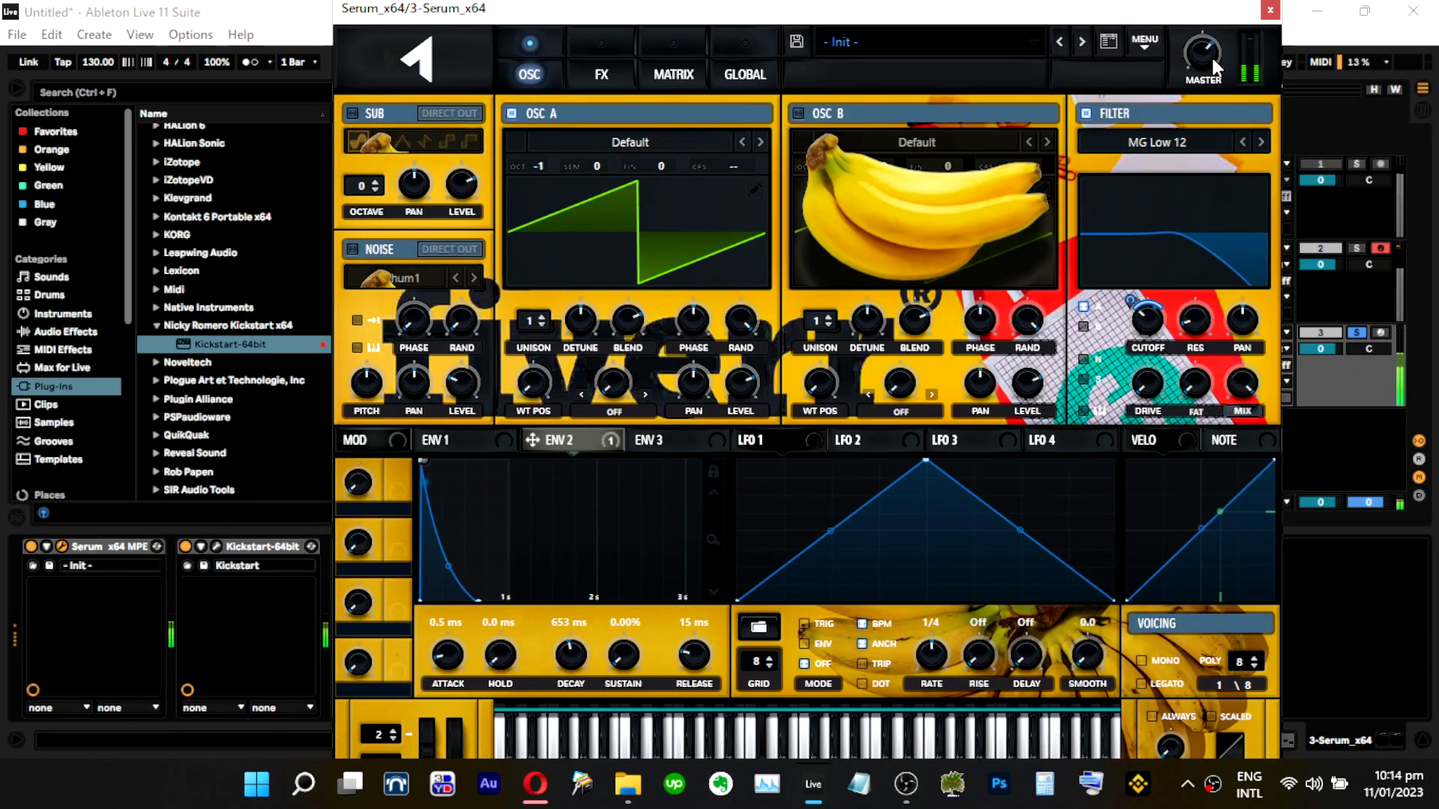
Close Serum, reopen the duplicated track's clip, and replay the start of bar 51 to compare the reference's rhythm with the notes.
{"action": "left_click", "coordinate": [1269, 9]}
{"action": "key", "text": "space"}
{"action": "double_click", "coordinate": [615, 332]}
{"action": "key", "text": "space"}
{"action": "key", "text": "space"}
{"action": "key", "text": "space"}
{"action": "left_click_drag", "start_coordinate": [1088, 483], "coordinate": [1073, 569]}
{"action": "key", "text": "space"}
{"action": "left_click", "coordinate": [1032, 645]}
{"action": "key", "text": "space"}
{"action": "key", "text": "space"}
{"action": "key", "text": "space"}
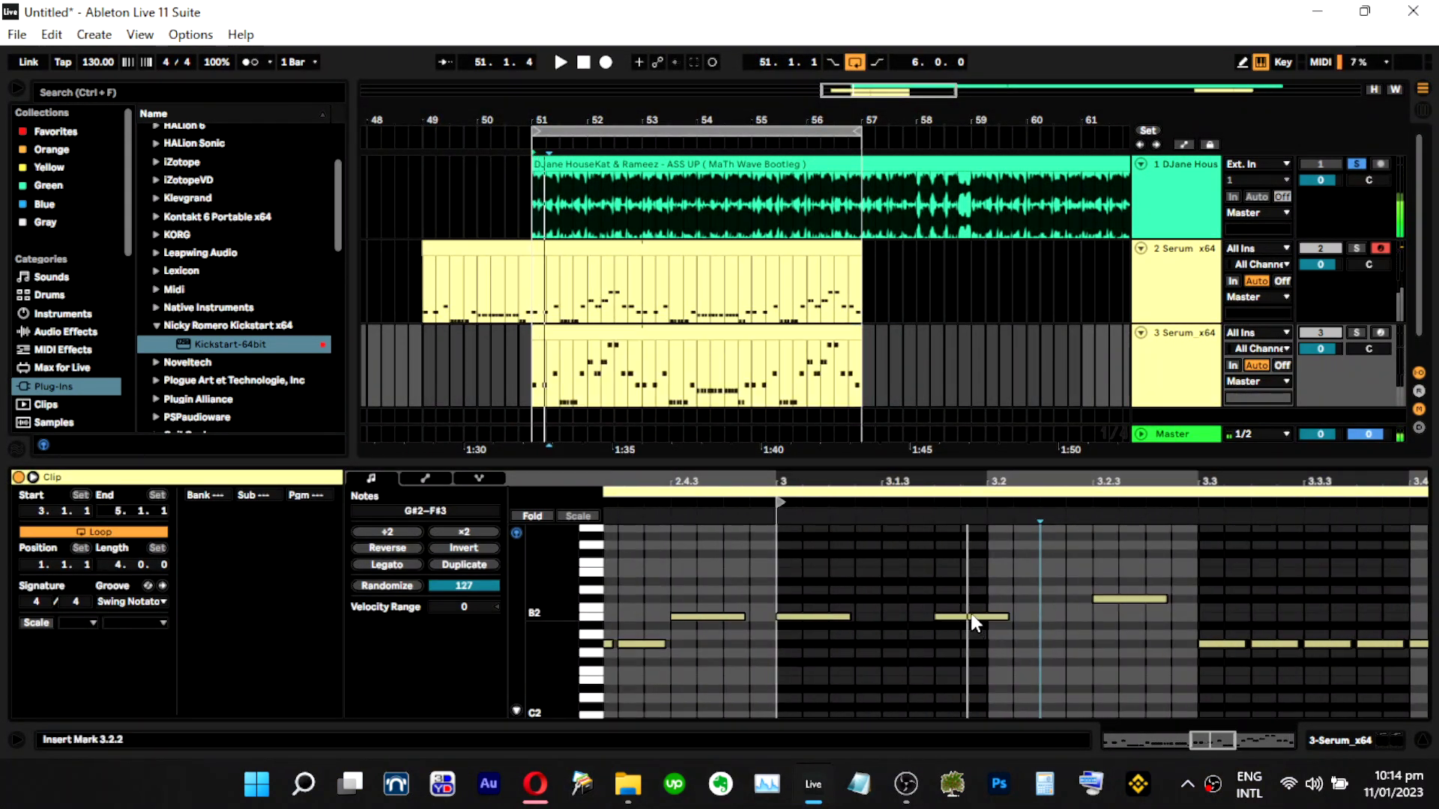
Add a B2 note at 3.1.3 by copying the one at 3.1.4, and replay the passage.
{"action": "left_click_drag", "start_coordinate": [967, 616], "coordinate": [930, 615]}
{"action": "key", "text": "space"}
{"action": "key", "text": "space"}
{"action": "key", "text": "space"}
{"action": "key", "text": "space"}
{"action": "key", "text": "space"}
{"action": "key", "text": "space"}
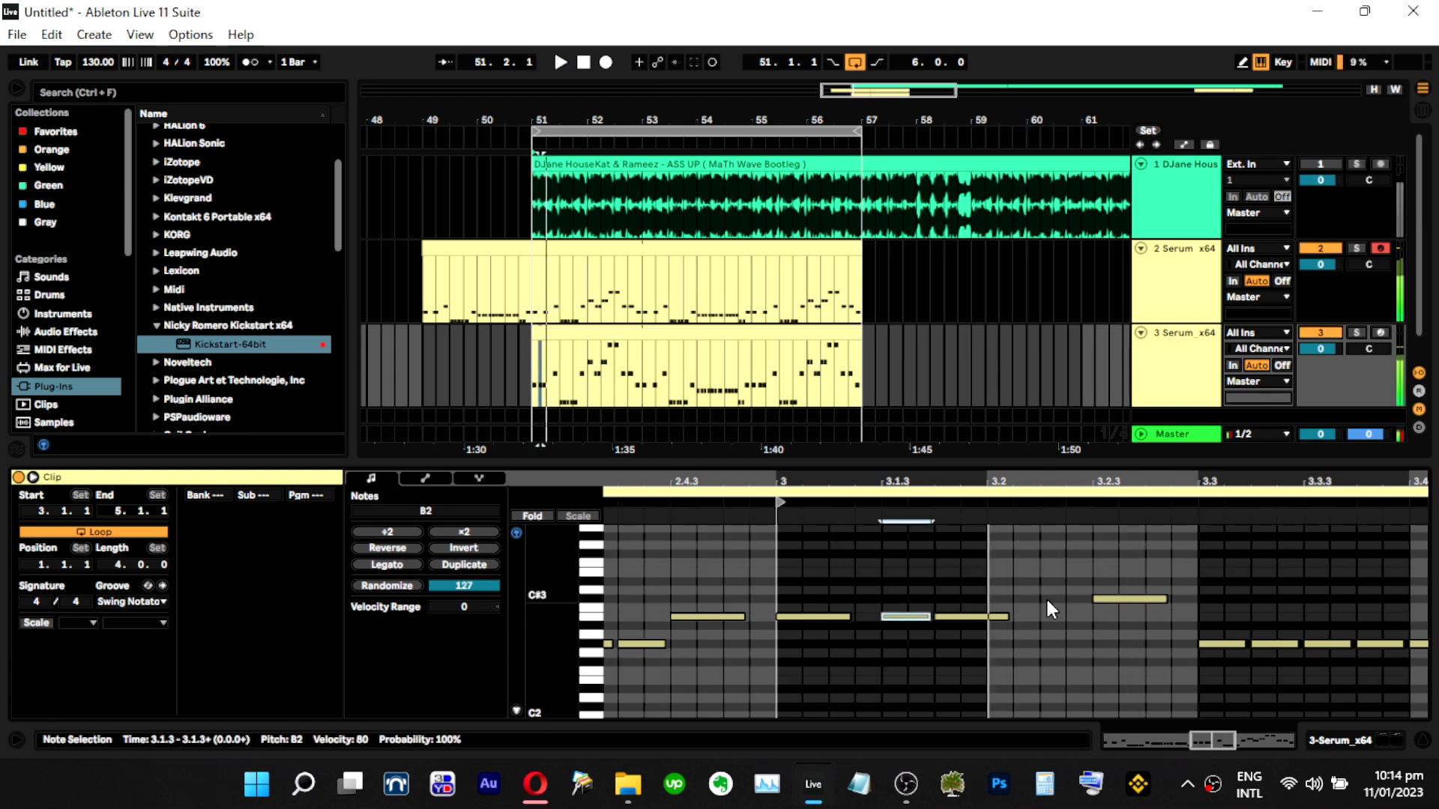
Lower the note at 3.2.3 to B2 and check it against the soloed reference.
{"action": "key", "text": "s"}
{"action": "key", "text": "space"}
{"action": "left_click_drag", "start_coordinate": [1102, 599], "coordinate": [1102, 617]}
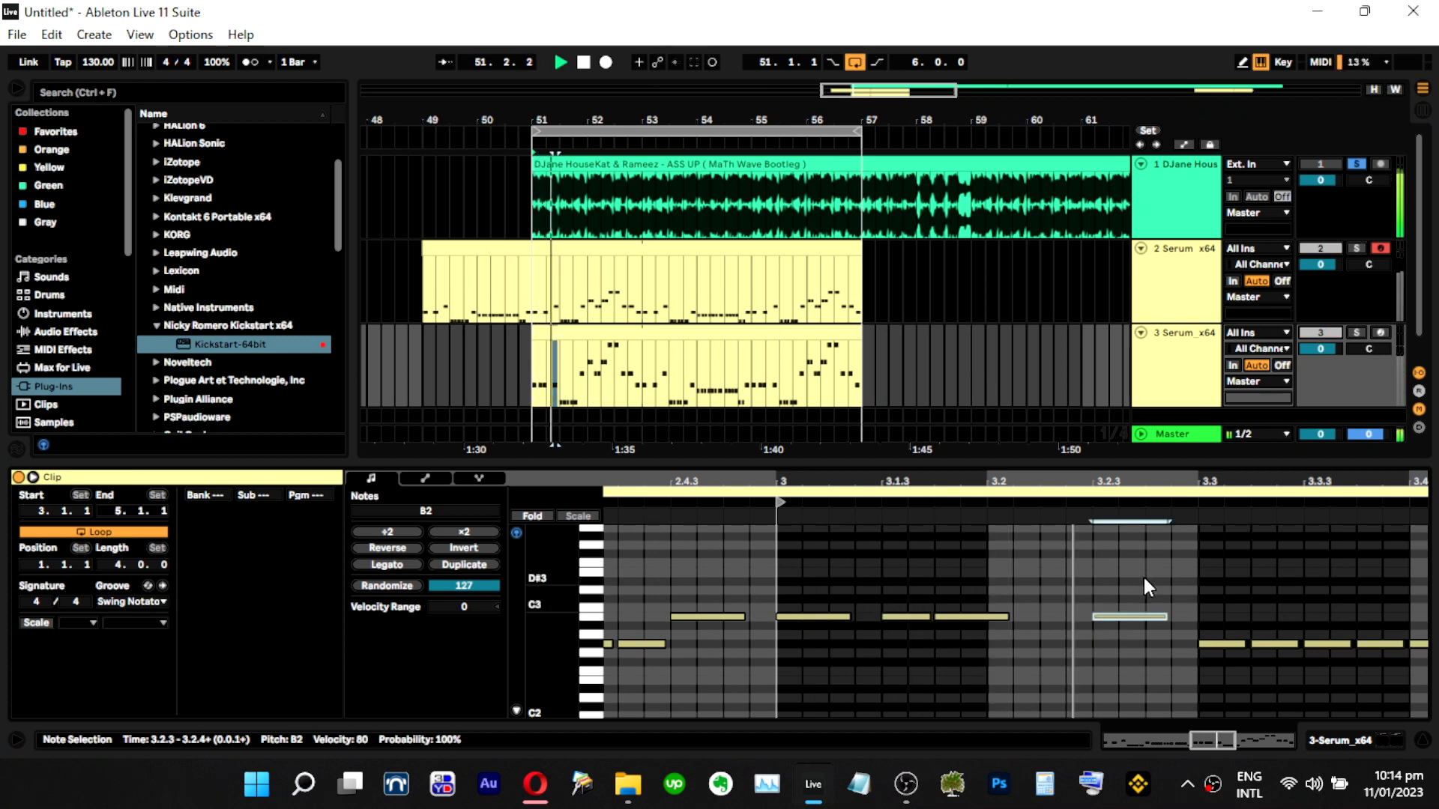
{"action": "key", "text": "space"}
{"action": "key", "text": "s"}
Lower the notes from 3.3.1 to 3.4.2 to G2, audition the neighbouring pitch, and play the reference again.
{"action": "left_click_drag", "start_coordinate": [1310, 486], "coordinate": [980, 477]}
{"action": "left_click_drag", "start_coordinate": [894, 622], "coordinate": [1077, 654]}
{"action": "key", "text": "Down"}
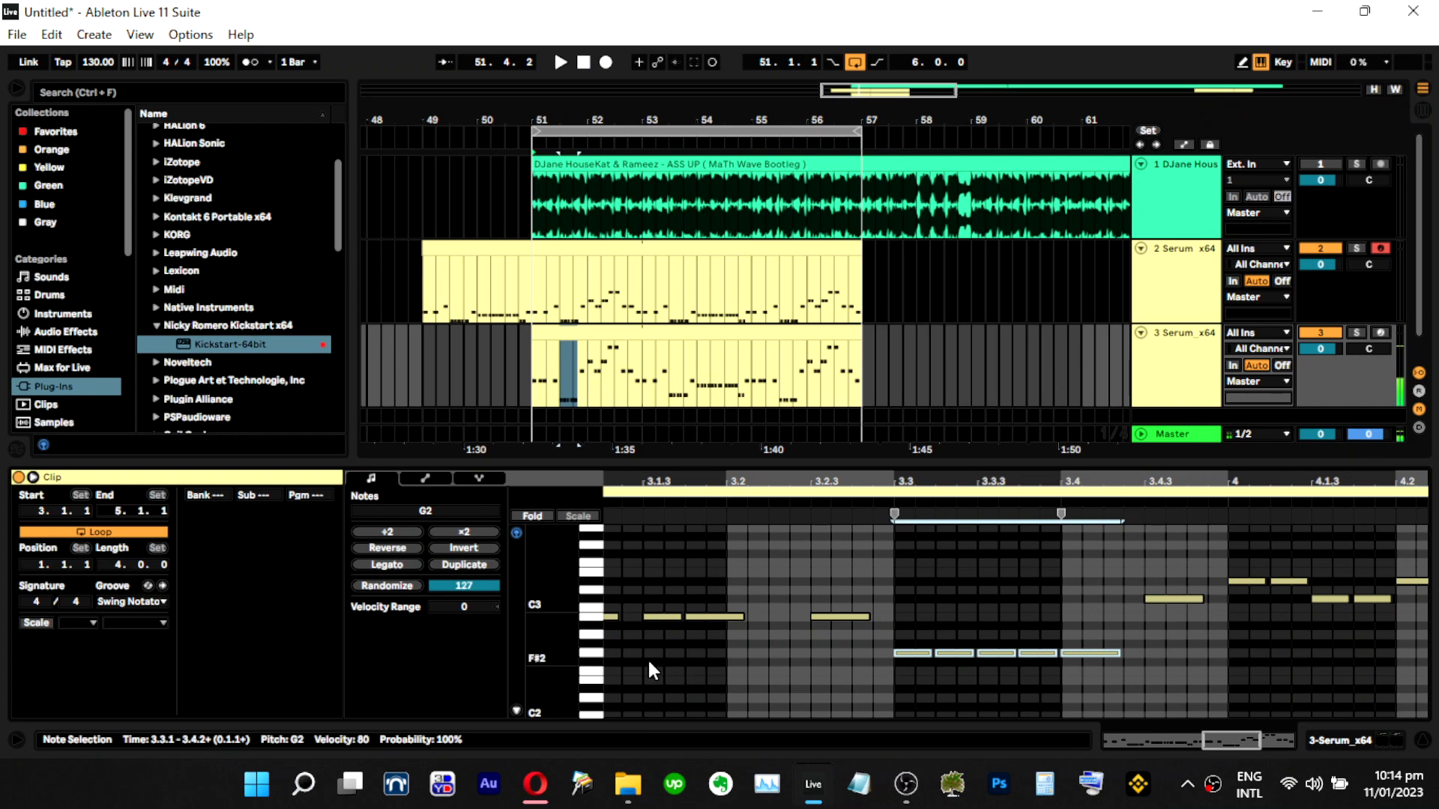
{"action": "left_click", "coordinate": [592, 646]}
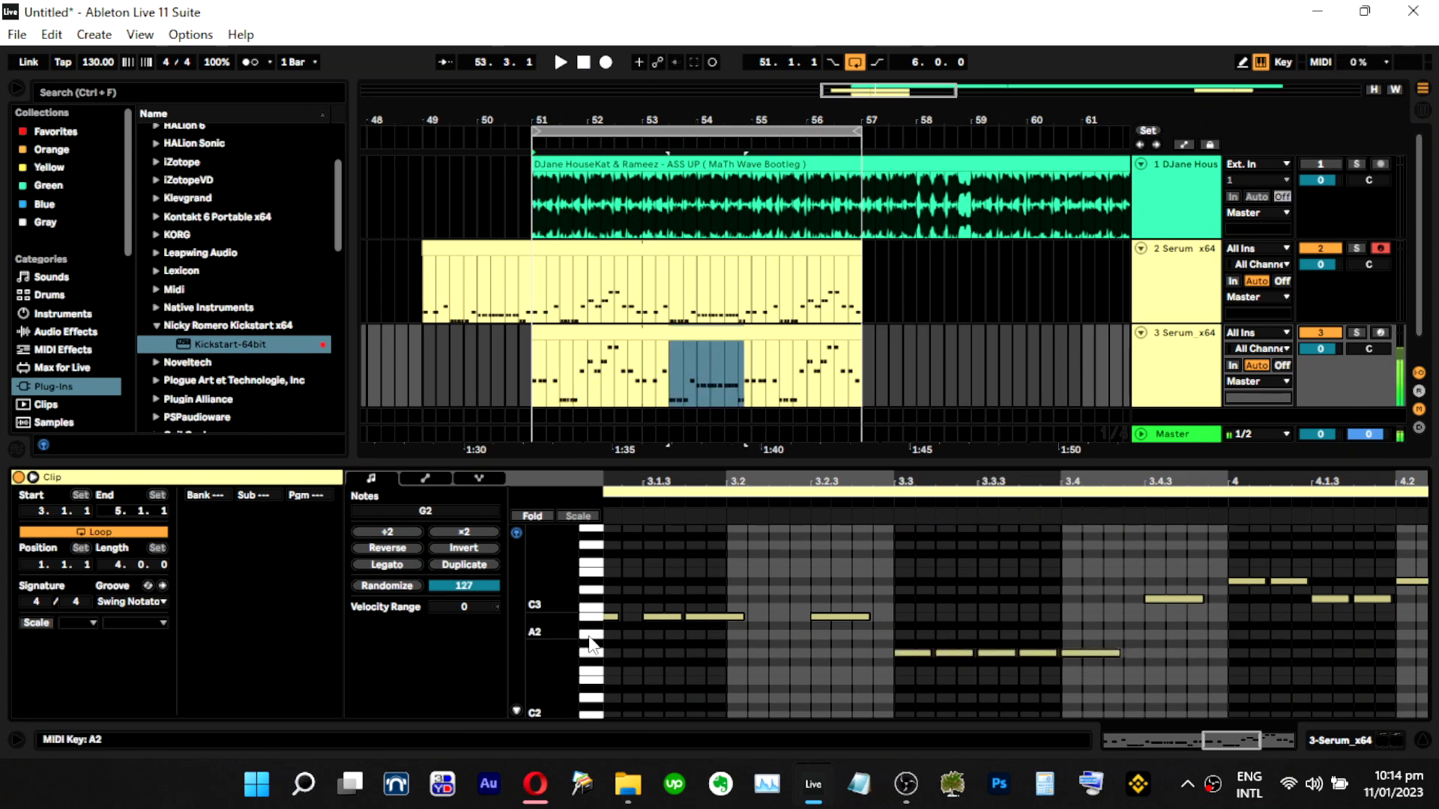
{"action": "key", "text": "space"}
{"action": "left_click", "coordinate": [889, 590]}
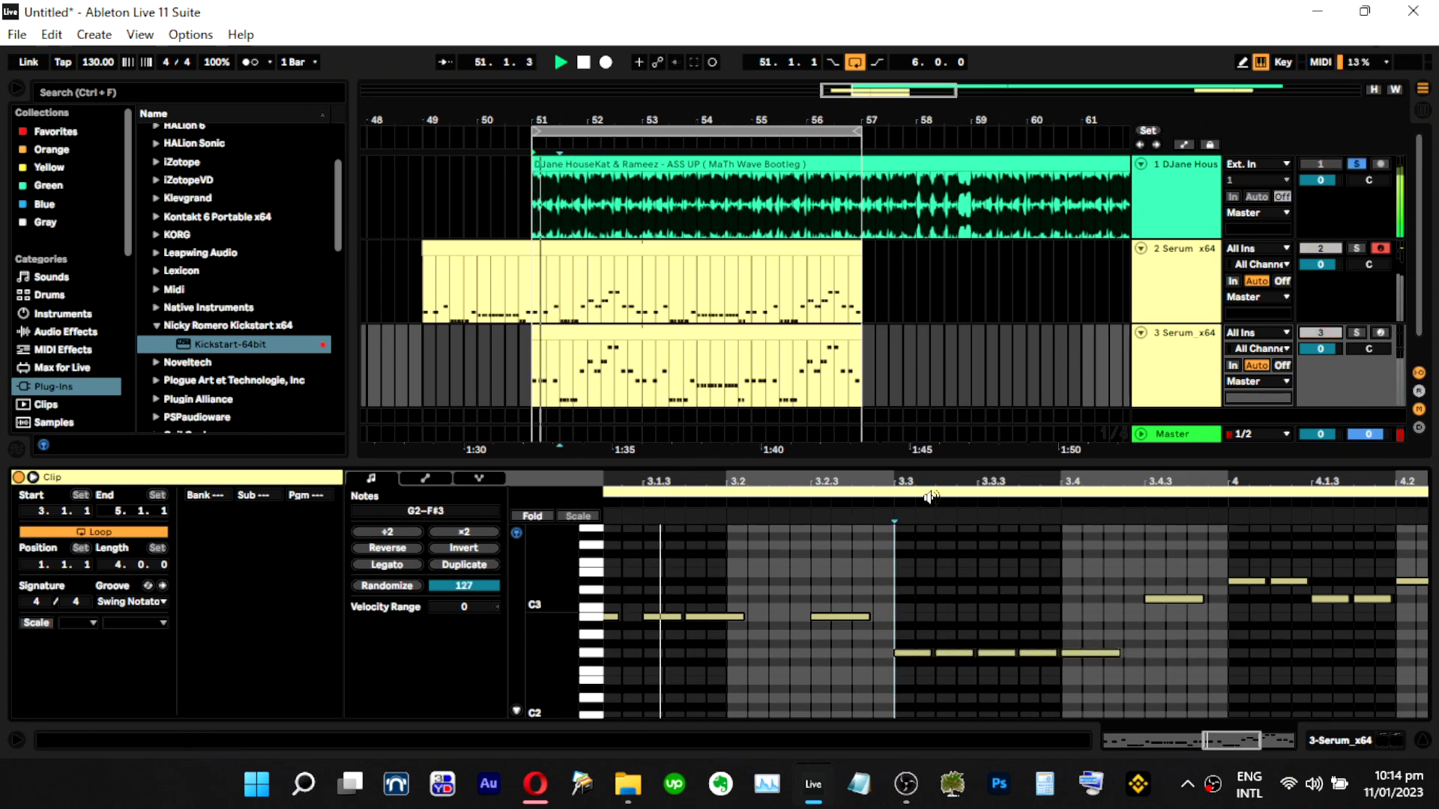
Lower the note at 3.4.3 to G2, bring the four notes of beat 4.1 to D3, and replay the reference.
{"action": "left_click_drag", "start_coordinate": [928, 487], "coordinate": [796, 457]}
{"action": "key", "text": "space"}
{"action": "left_click_drag", "start_coordinate": [968, 601], "coordinate": [970, 650]}
{"action": "left_click_drag", "start_coordinate": [1033, 570], "coordinate": [1123, 614]}
{"action": "key", "text": "Up"}
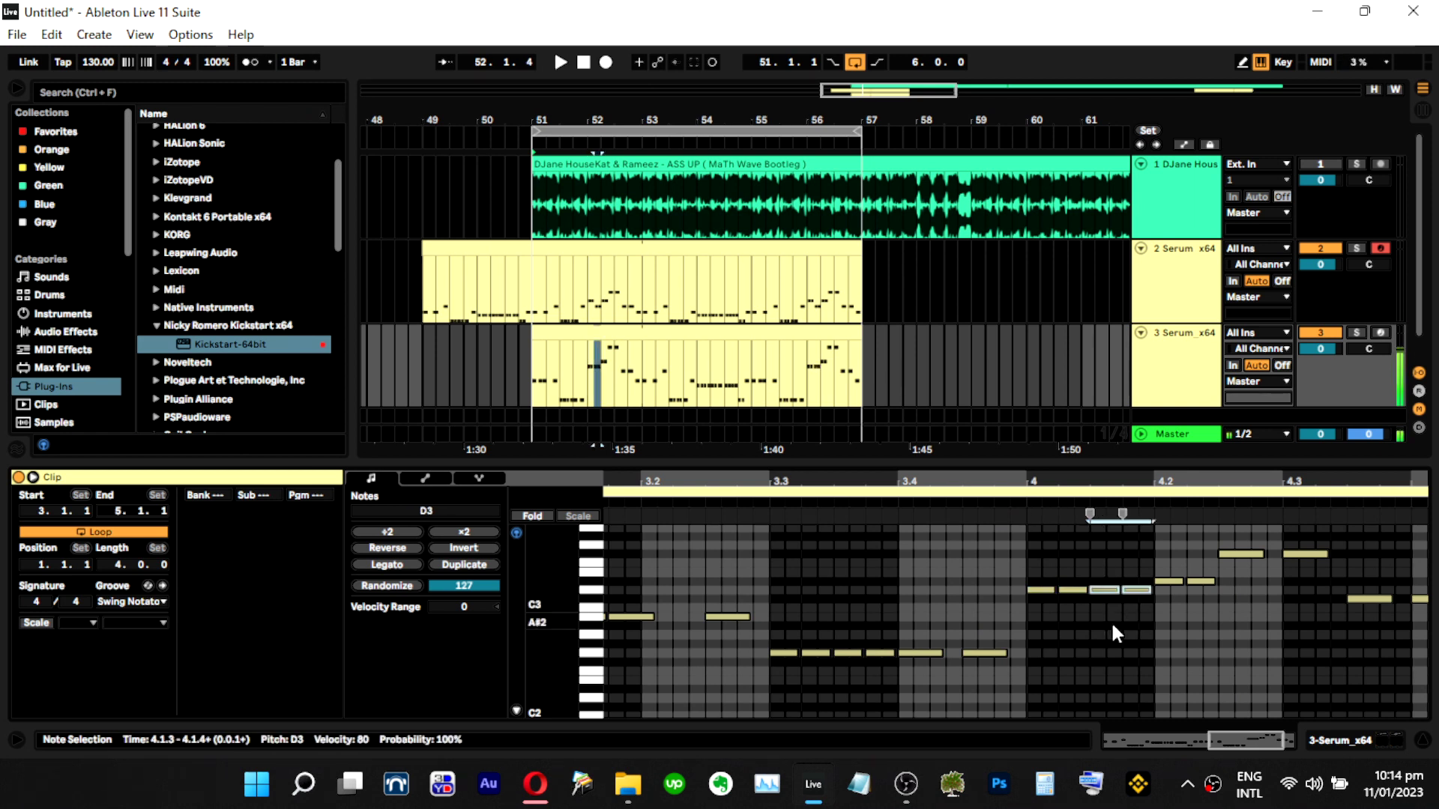
{"action": "key", "text": "space"}
{"action": "left_click", "coordinate": [1154, 657]}
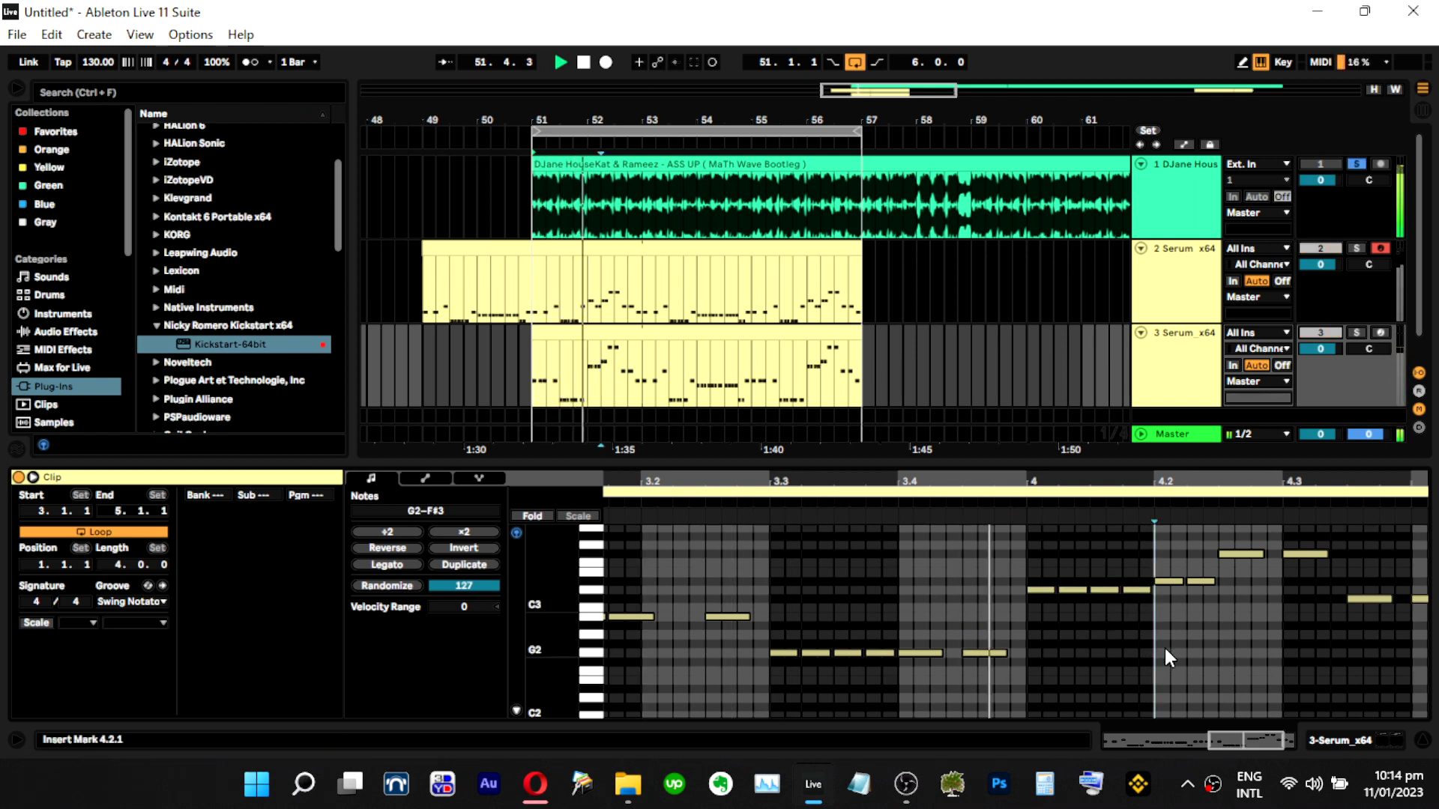
Lower the notes from 4.2.1 to 4.2.3 to D3.
{"action": "left_click_drag", "start_coordinate": [1167, 569], "coordinate": [1206, 607]}
{"action": "key", "text": "space"}
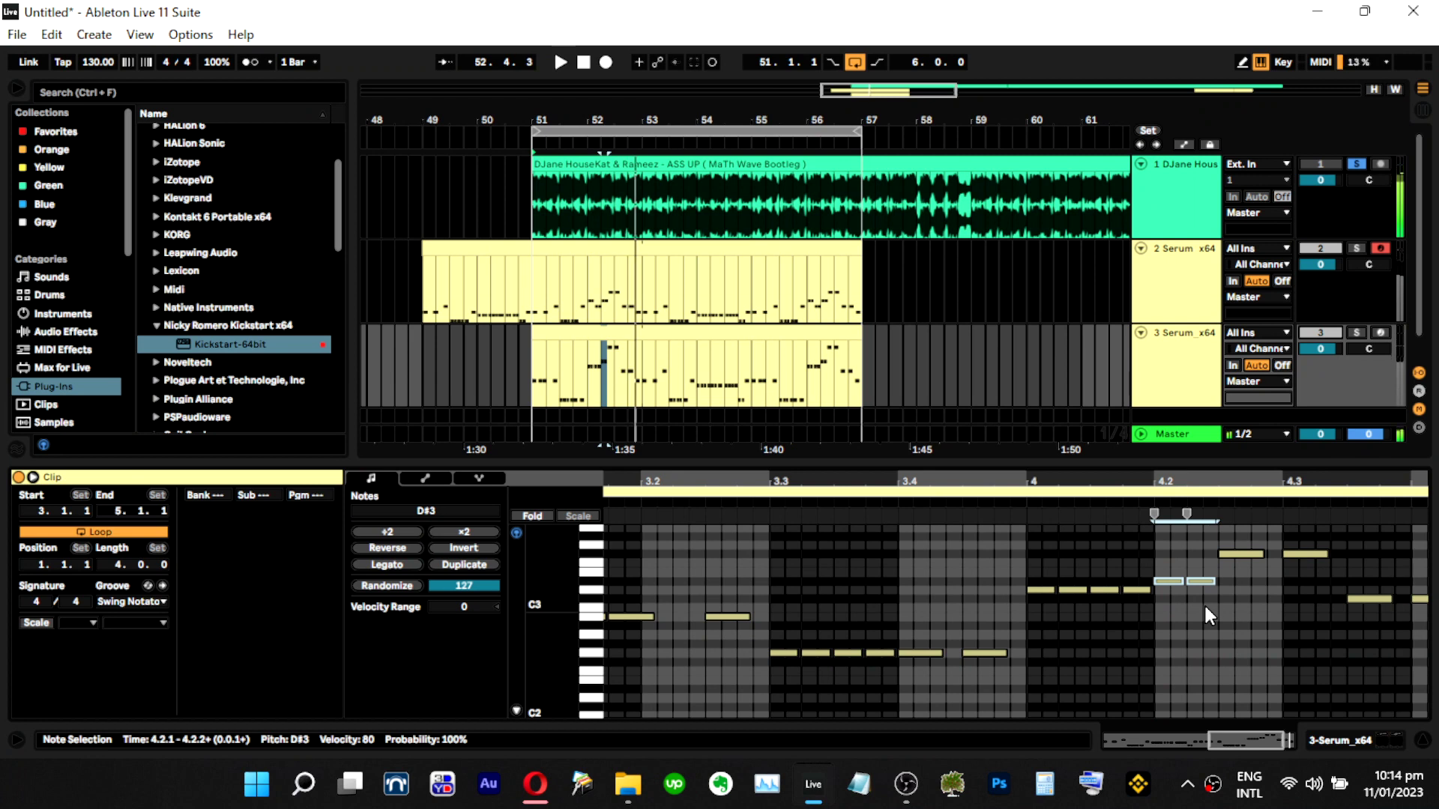
{"action": "key", "text": "Down"}
{"action": "left_click_drag", "start_coordinate": [1226, 535], "coordinate": [1316, 571]}
{"action": "key", "text": "Down"}
{"action": "key", "text": "Down"}
{"action": "key", "text": "Down"}
{"action": "key", "text": "Down"}
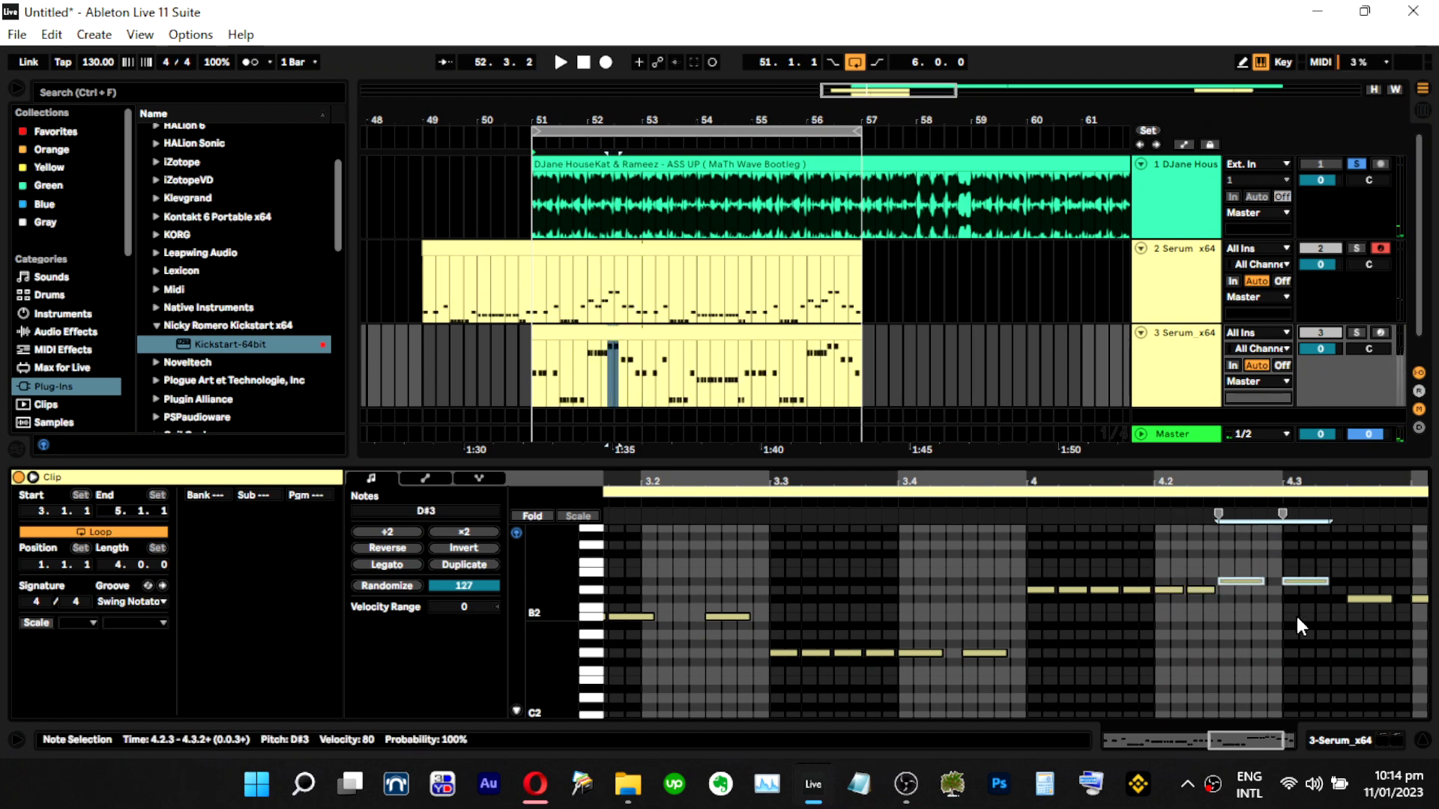
{"action": "left_click", "coordinate": [1300, 591]}
{"action": "key", "text": "Down"}
{"action": "key", "text": "s"}
Lower the notes at 4.3.1, 4.3.3, 4.4.1 and 4.4.3 to A2, and play the result.
{"action": "left_click_drag", "start_coordinate": [1244, 563], "coordinate": [1232, 617]}
{"action": "left_click_drag", "start_coordinate": [1317, 567], "coordinate": [1310, 628]}
{"action": "left_click_drag", "start_coordinate": [1349, 575], "coordinate": [1424, 621]}
{"action": "key", "text": "Down"}
{"action": "key", "text": "Down"}
{"action": "key", "text": "Down"}
{"action": "left_click_drag", "start_coordinate": [1305, 477], "coordinate": [1280, 478]}
{"action": "key", "text": "Down"}
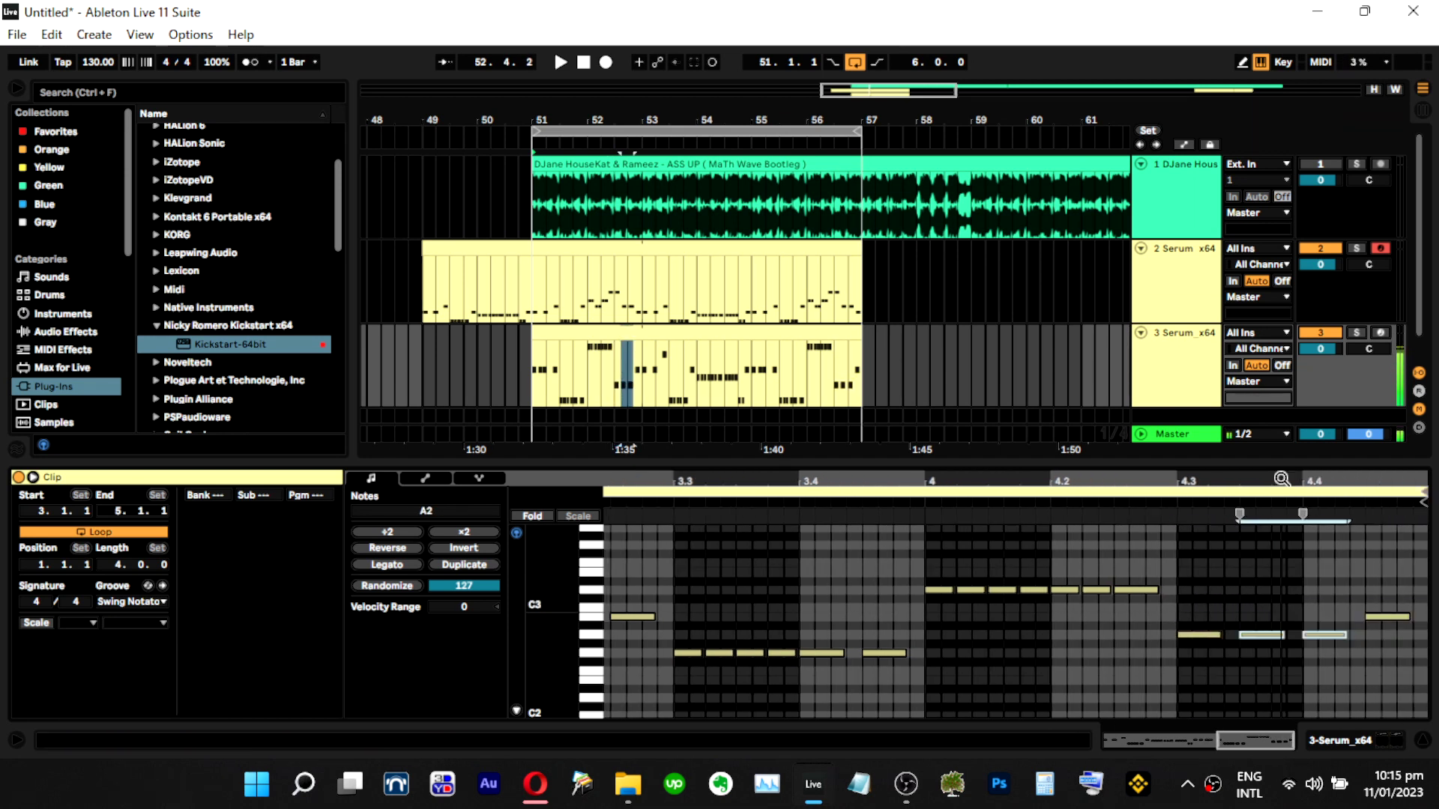
{"action": "left_click", "coordinate": [1395, 618]}
{"action": "key", "text": "Down"}
{"action": "key", "text": "Down"}
{"action": "key", "text": "space"}
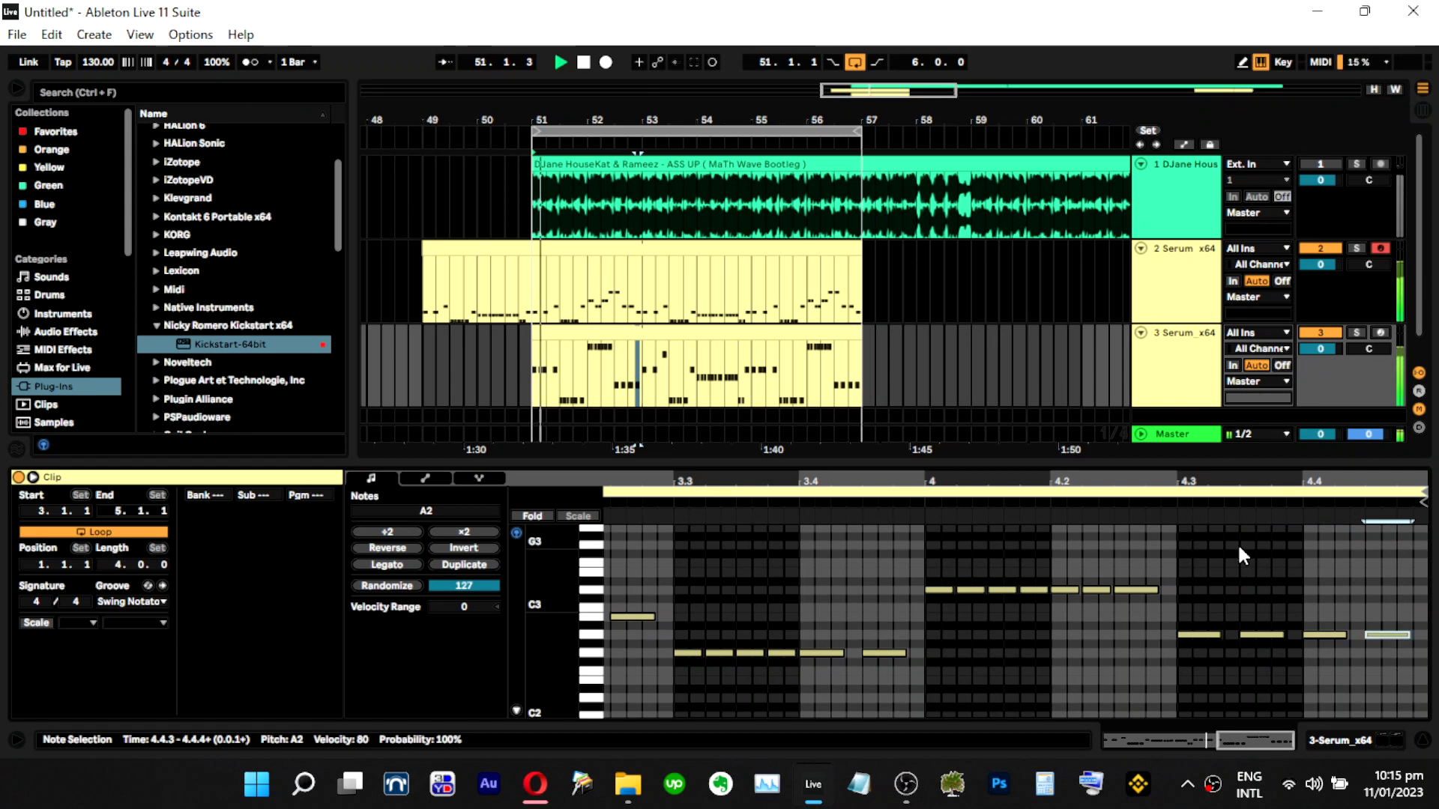
Compare the edited two-bar bass phrase from 51.1.1 to 53.1.1 with the reference by switching the reference's solo during playback.
{"action": "left_click_drag", "start_coordinate": [1002, 473], "coordinate": [1002, 420]}
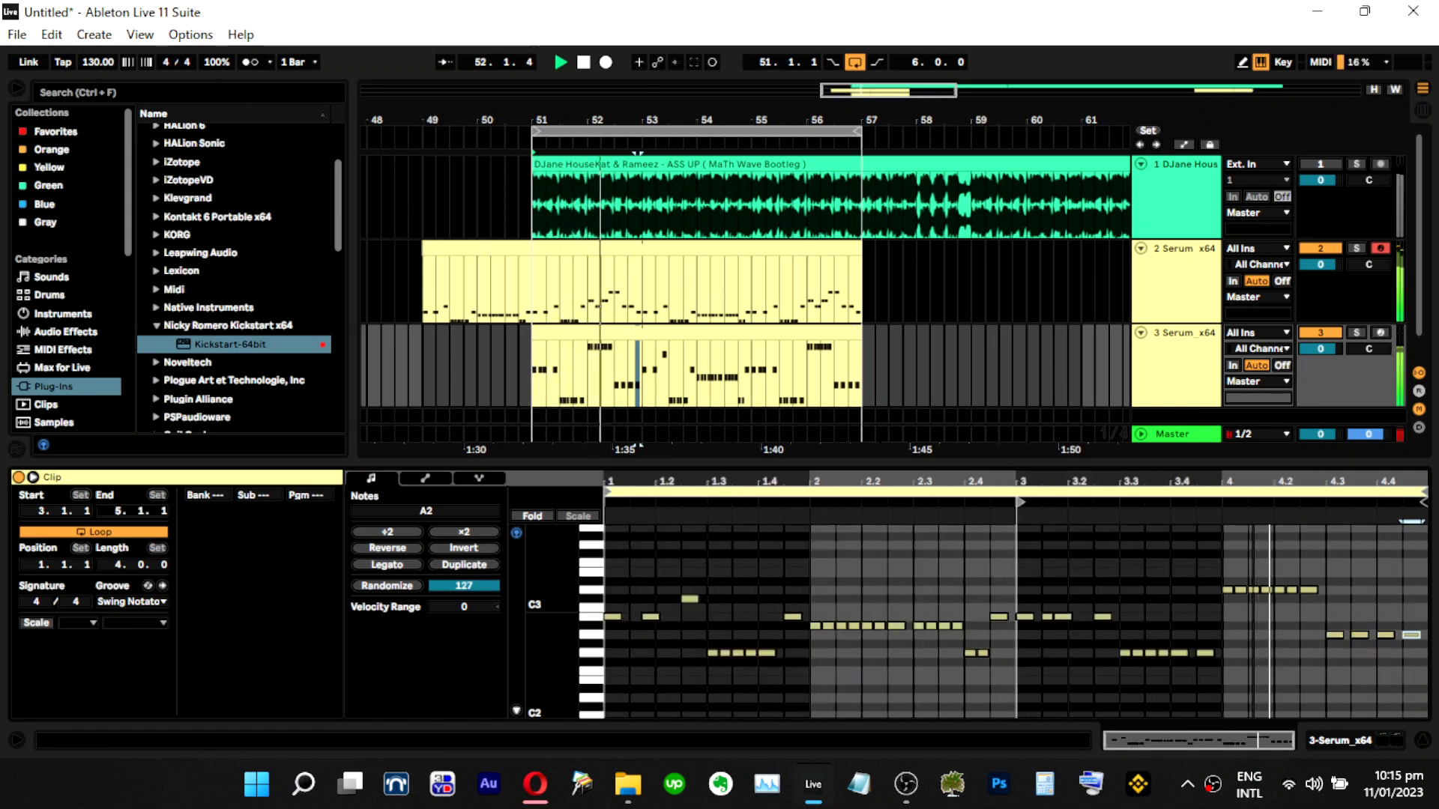
{"action": "left_click", "coordinate": [1355, 164]}
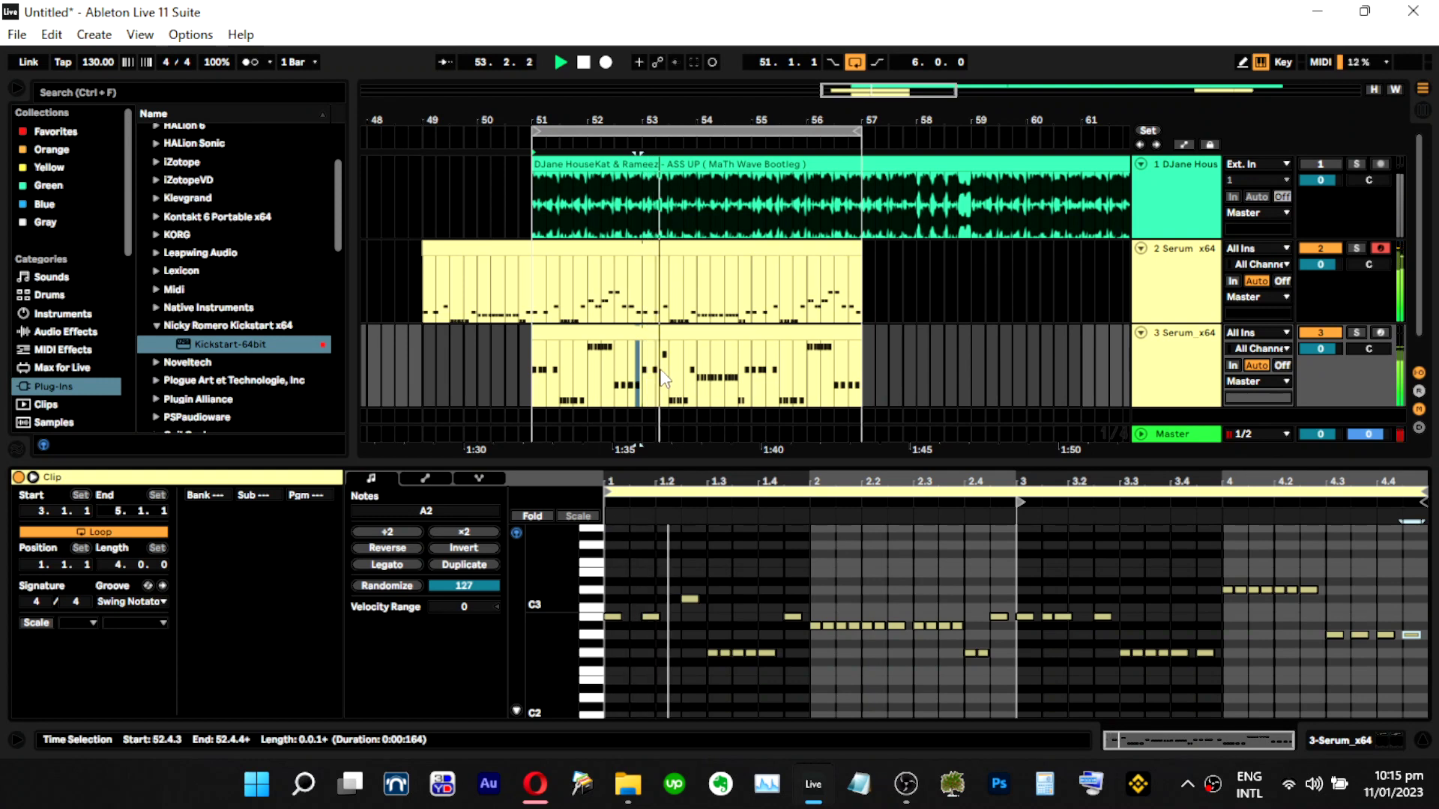
{"action": "key", "text": "space"}
{"action": "key", "text": "space"}
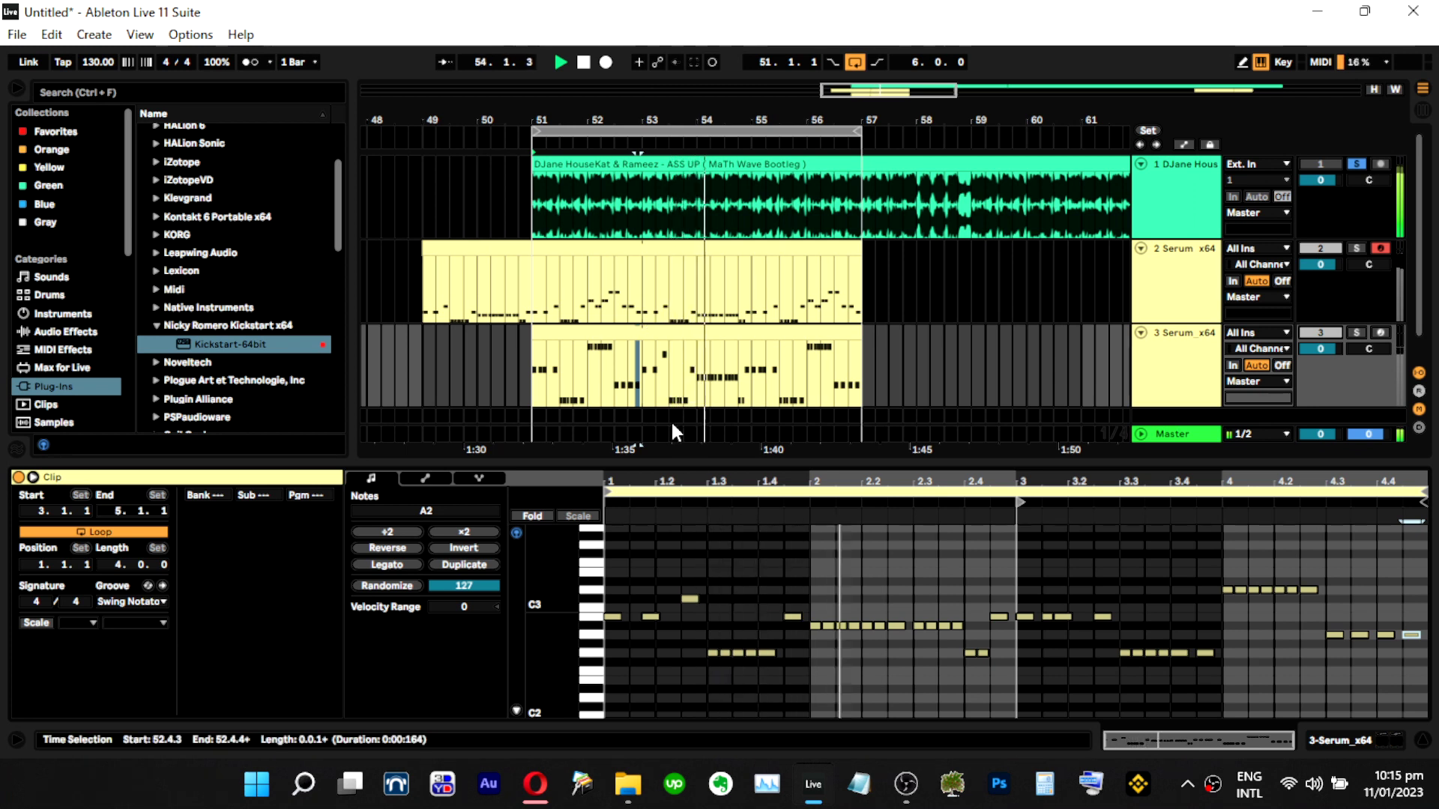
{"action": "left_click_drag", "start_coordinate": [639, 391], "coordinate": [533, 366]}
{"action": "left_click", "coordinate": [560, 62]}
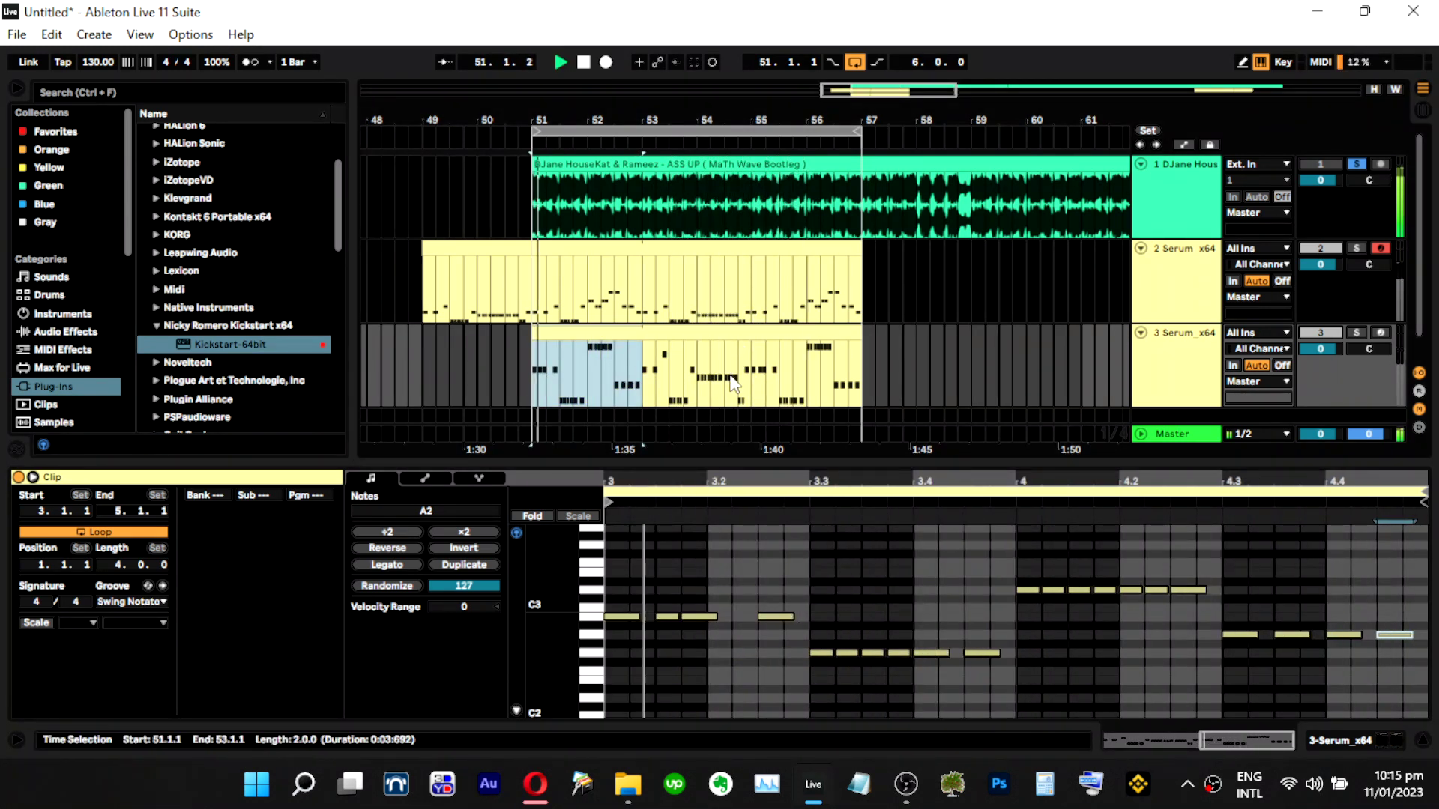
{"action": "left_click", "coordinate": [560, 62]}
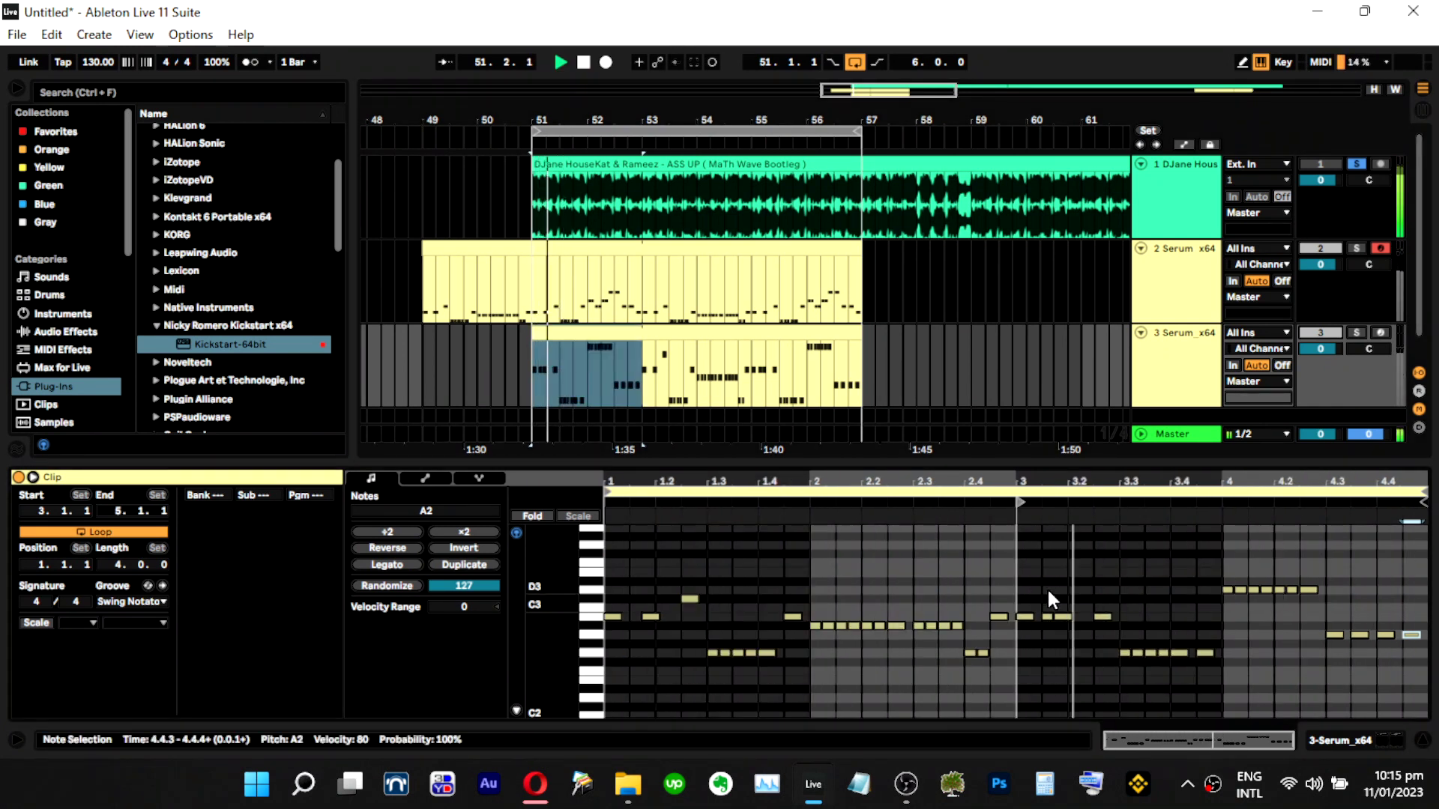
Replace the notes in bars 1 and 2 of the clip with a copy of bars 3 and 4, and replay.
{"action": "left_click_drag", "start_coordinate": [1004, 578], "coordinate": [601, 703]}
{"action": "key", "text": "Delete"}
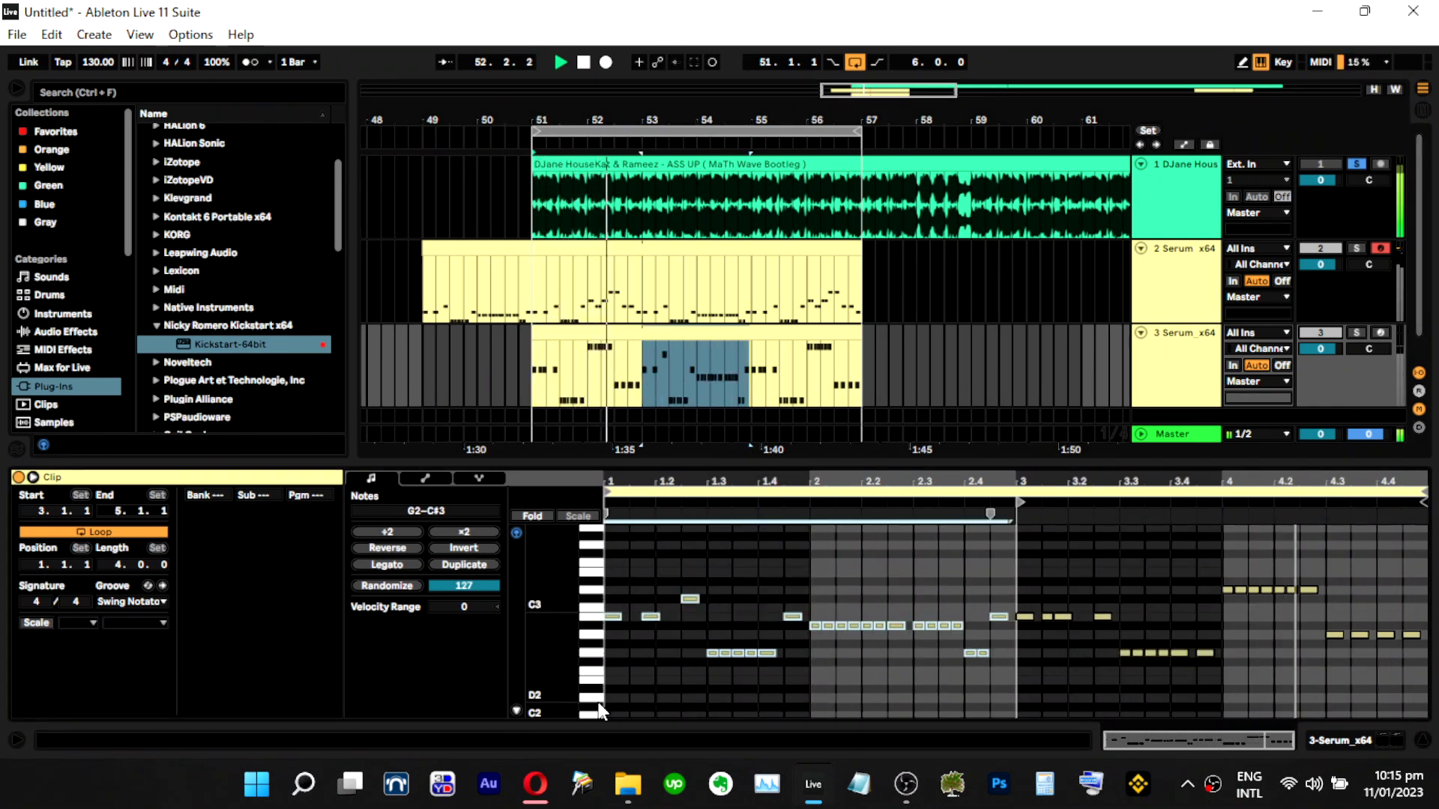
{"action": "left_click_drag", "start_coordinate": [1017, 562], "coordinate": [1408, 674]}
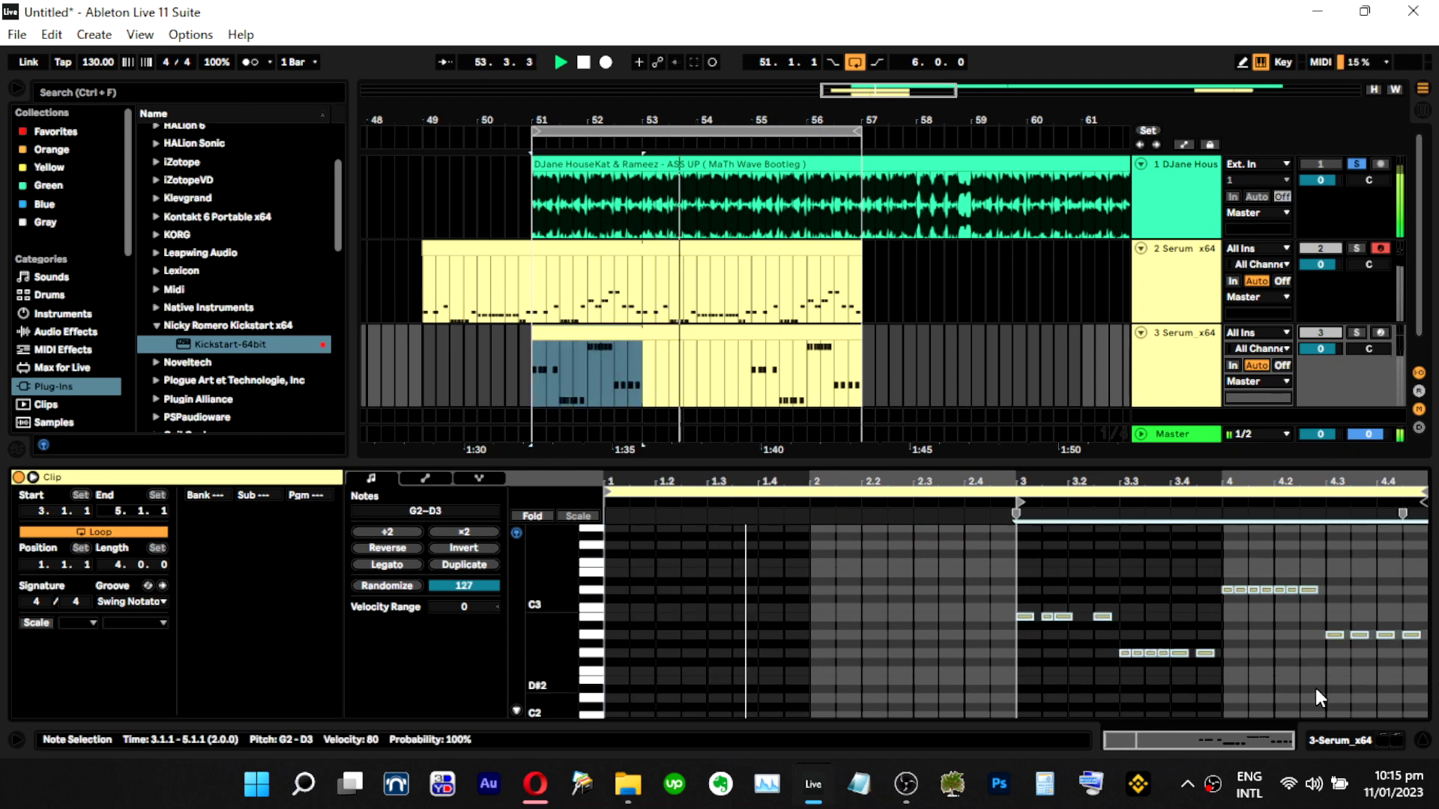
{"action": "left_click", "coordinate": [609, 613]}
{"action": "left_click_drag", "start_coordinate": [533, 375], "coordinate": [635, 386]}
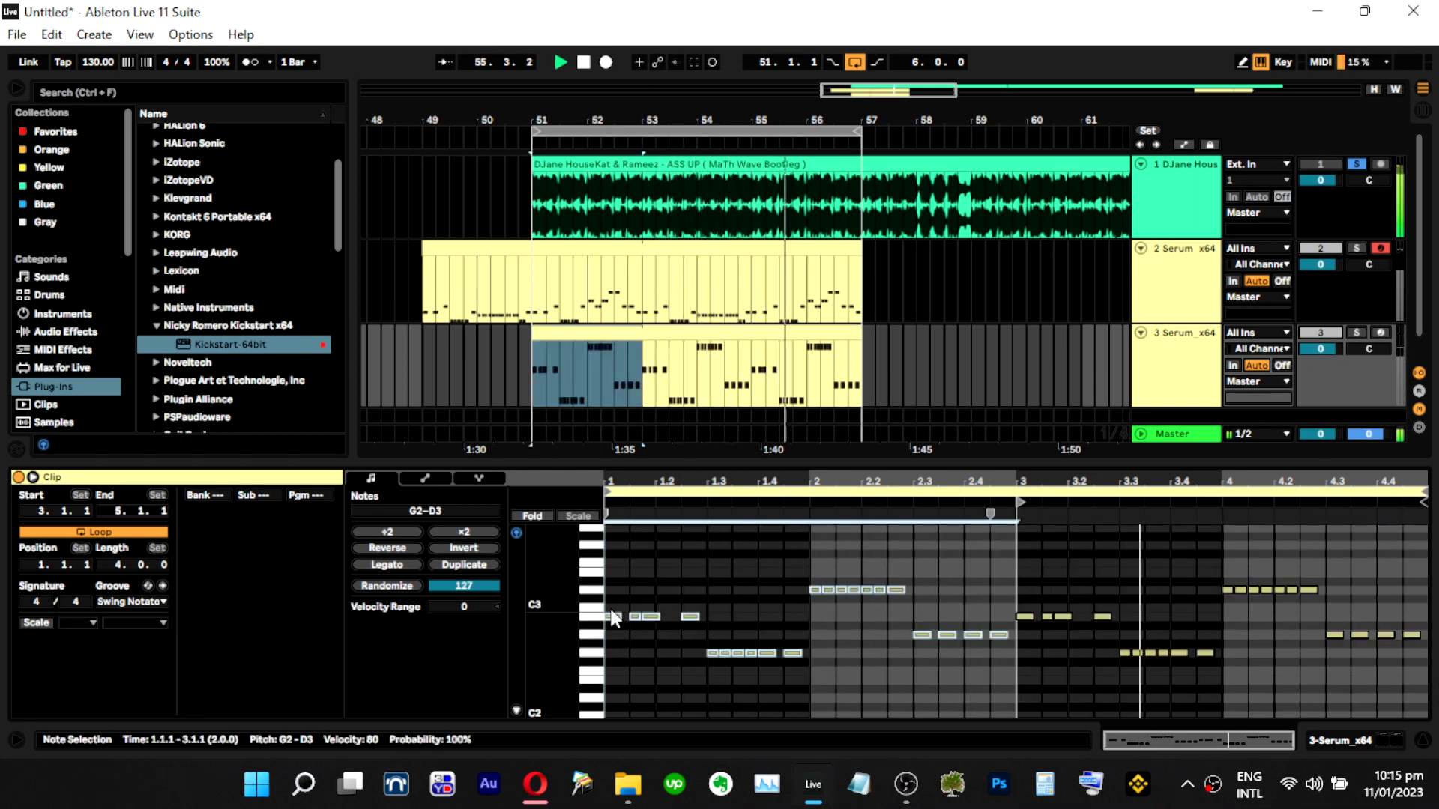
{"action": "left_click", "coordinate": [699, 385]}
{"action": "key", "text": "space"}
{"action": "key", "text": "space"}
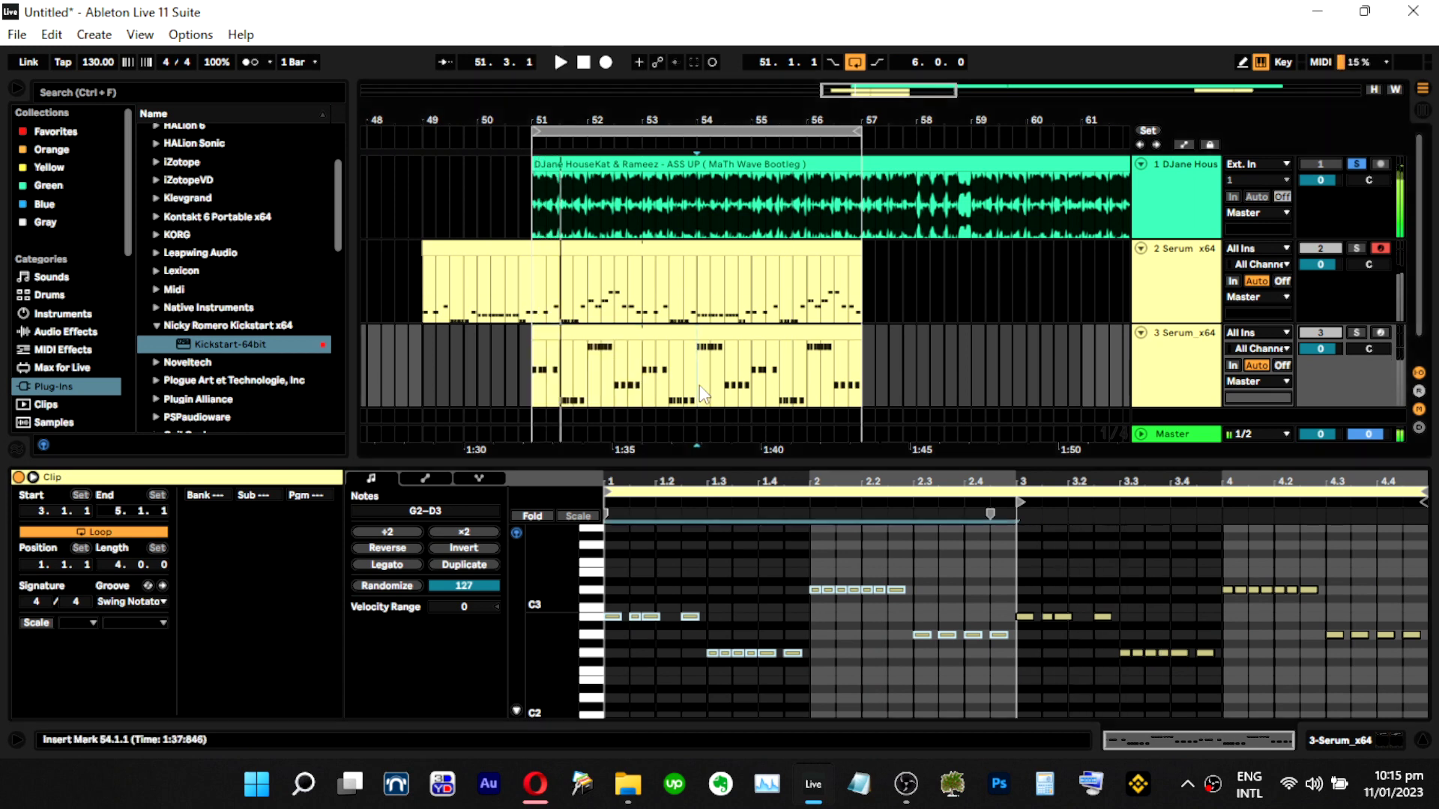
Lower the run of D3 notes at the start of bar 2 to A2.
{"action": "left_click_drag", "start_coordinate": [793, 557], "coordinate": [799, 605]}
{"action": "key", "text": "space"}
{"action": "key", "text": "s"}
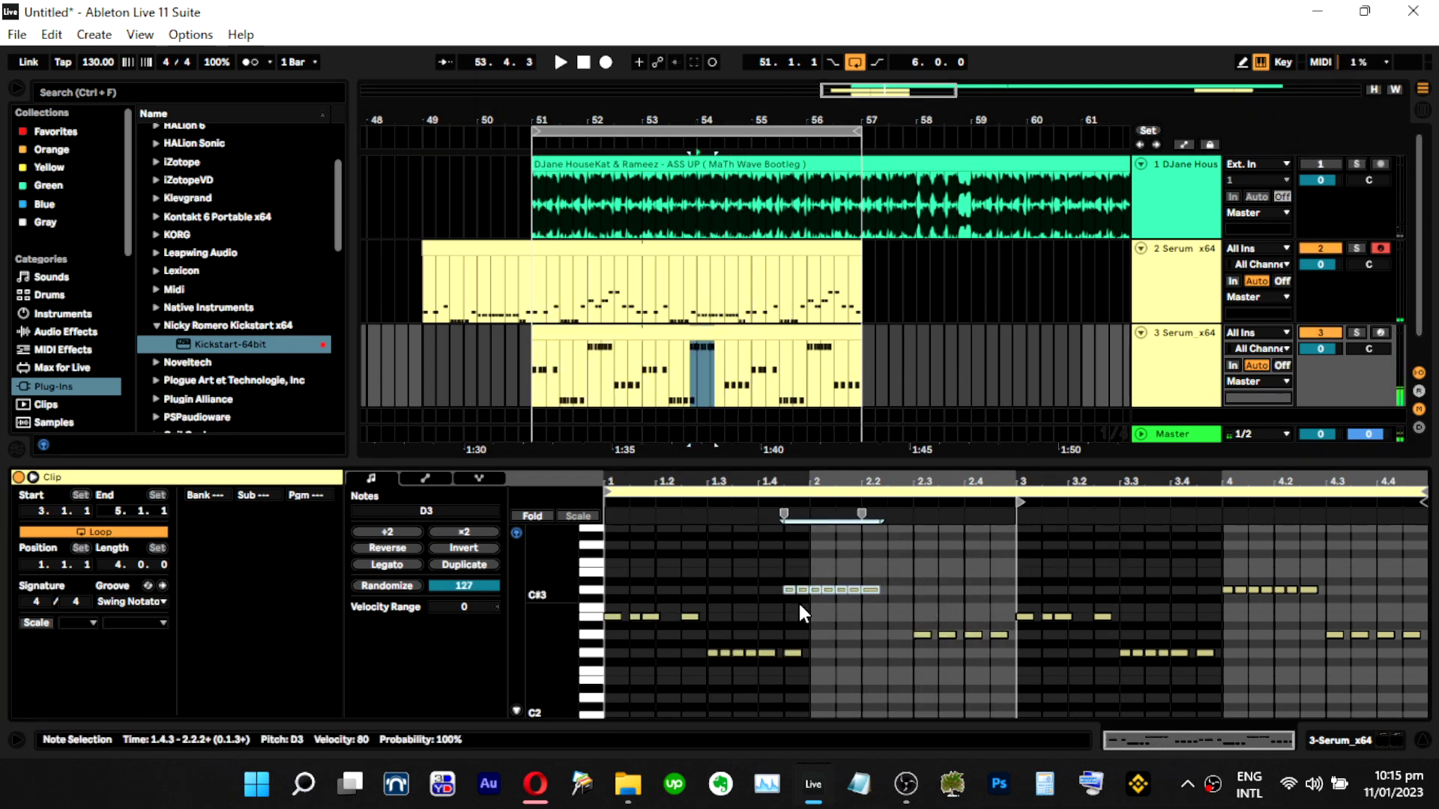
{"action": "key", "text": "Down"}
{"action": "key", "text": "Down"}
{"action": "key", "text": "Down"}
{"action": "key", "text": "Down"}
{"action": "key", "text": "Down"}
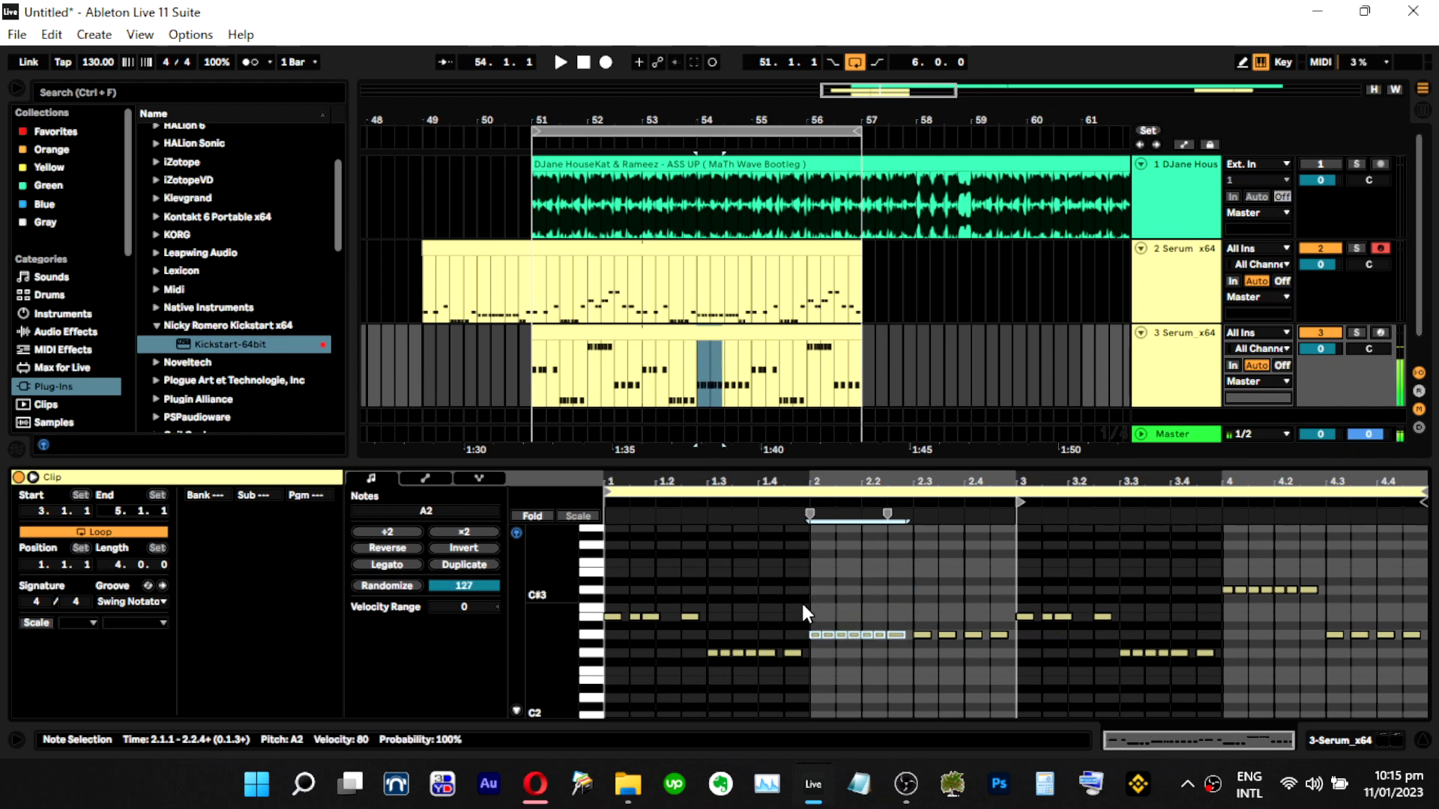
Play the bass phrase with the notes in beats 2.3 and 2.4 selected, comparing it with the soloed reference track.
{"action": "left_click_drag", "start_coordinate": [924, 617], "coordinate": [999, 664]}
{"action": "key", "text": "space"}
{"action": "key", "text": "s"}
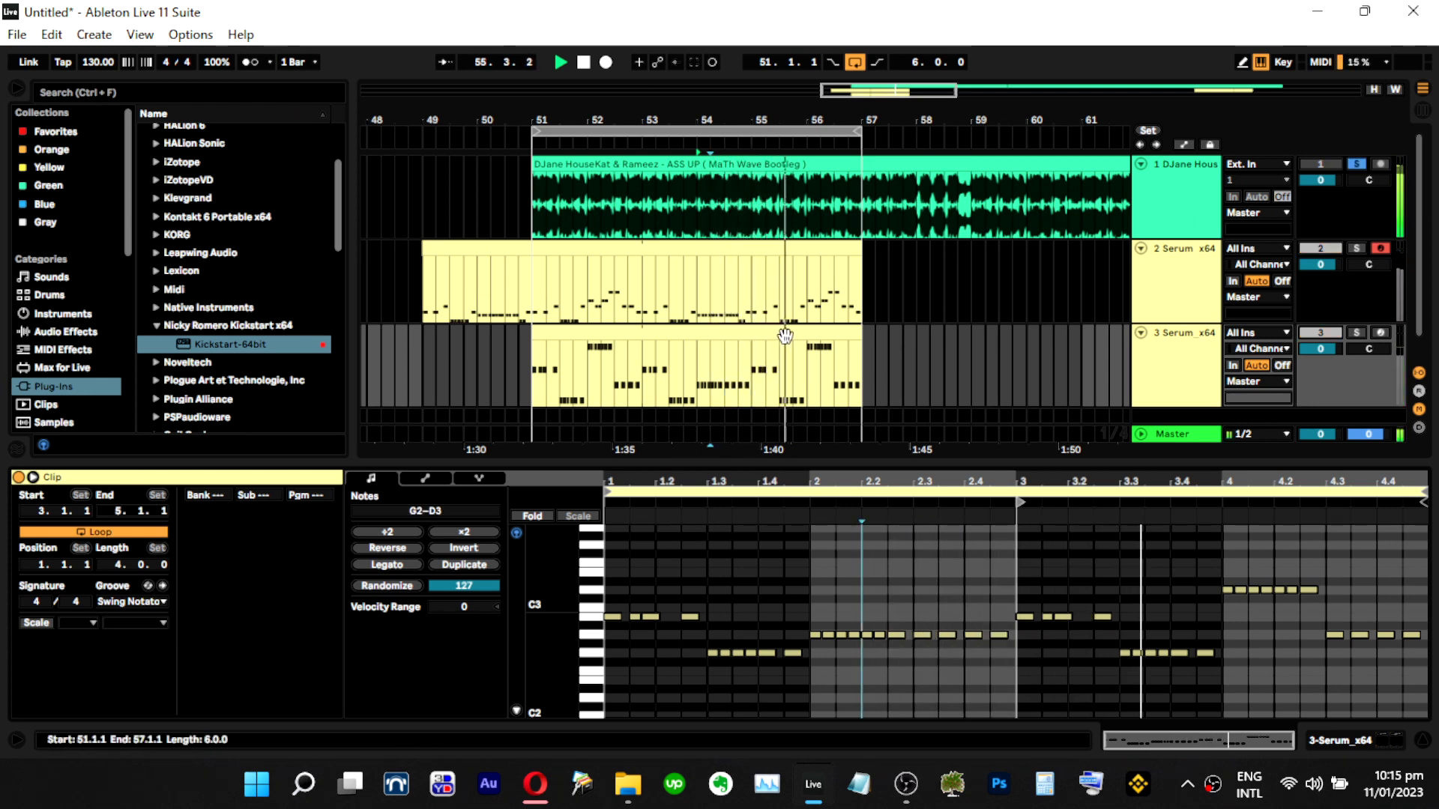
{"action": "left_click", "coordinate": [1214, 356]}
{"action": "double_click", "coordinate": [1214, 356]}
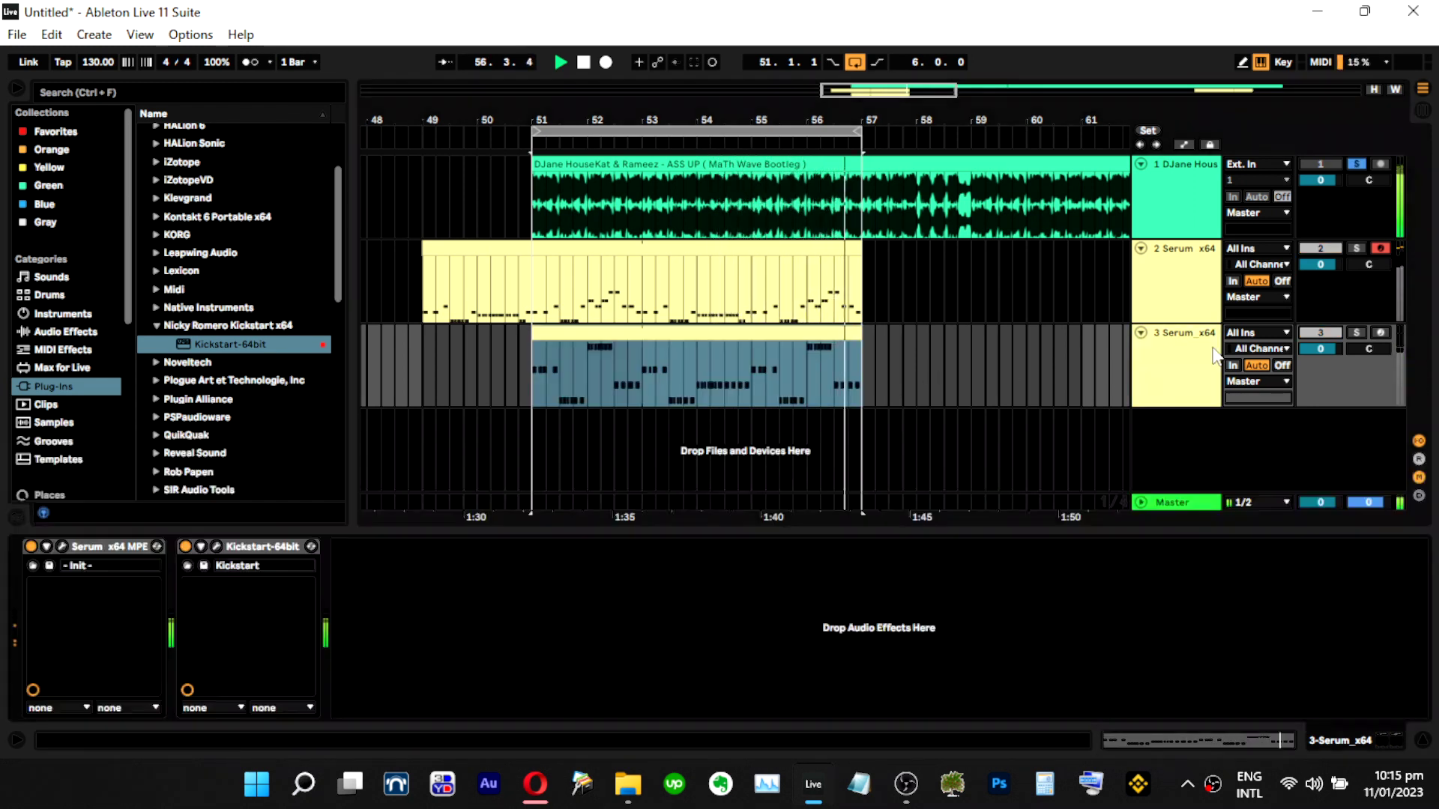
Raise the A2 note at 4.3.1 in the bass clip to D3 and restart playback.
{"action": "left_click", "coordinate": [811, 366]}
{"action": "double_click", "coordinate": [816, 333]}
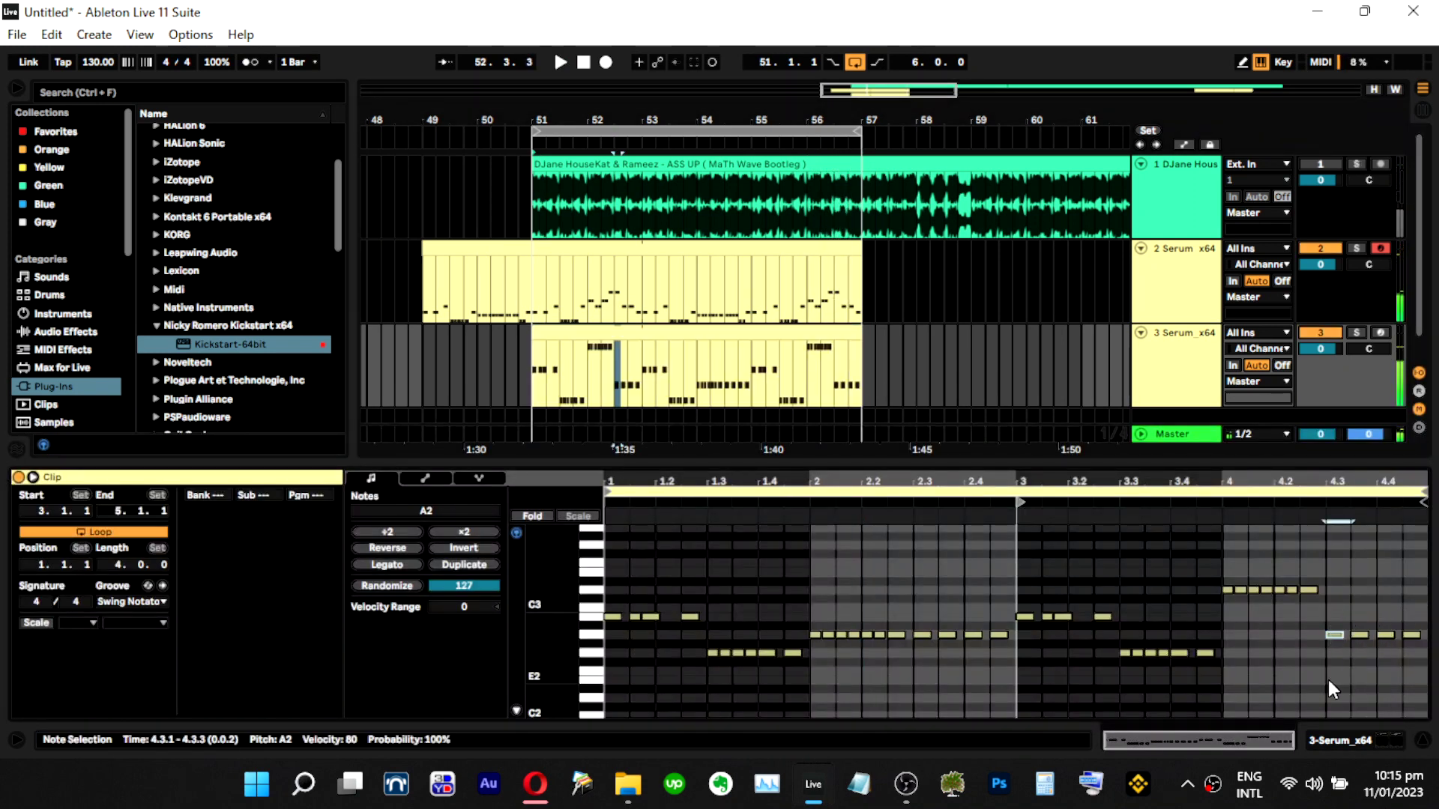
{"action": "key", "text": "Up"}
{"action": "key", "text": "Up"}
{"action": "key", "text": "Up"}
{"action": "key", "text": "Up"}
{"action": "key", "text": "Up"}
{"action": "key", "text": "space"}
Open Serum on the bass track, solo the track, and enable the sub oscillator at octave -2.
{"action": "left_click", "coordinate": [1198, 357]}
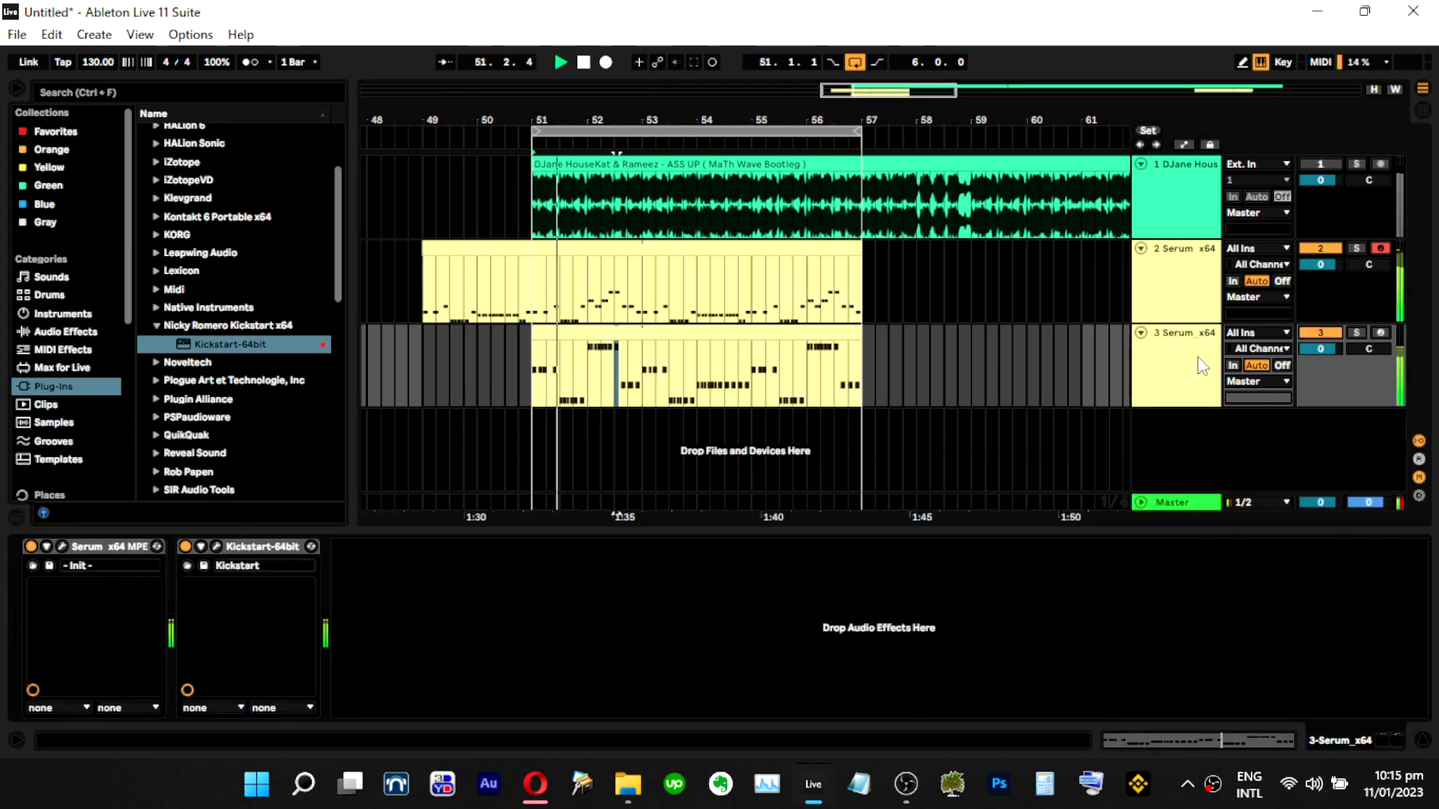
{"action": "left_click", "coordinate": [62, 547]}
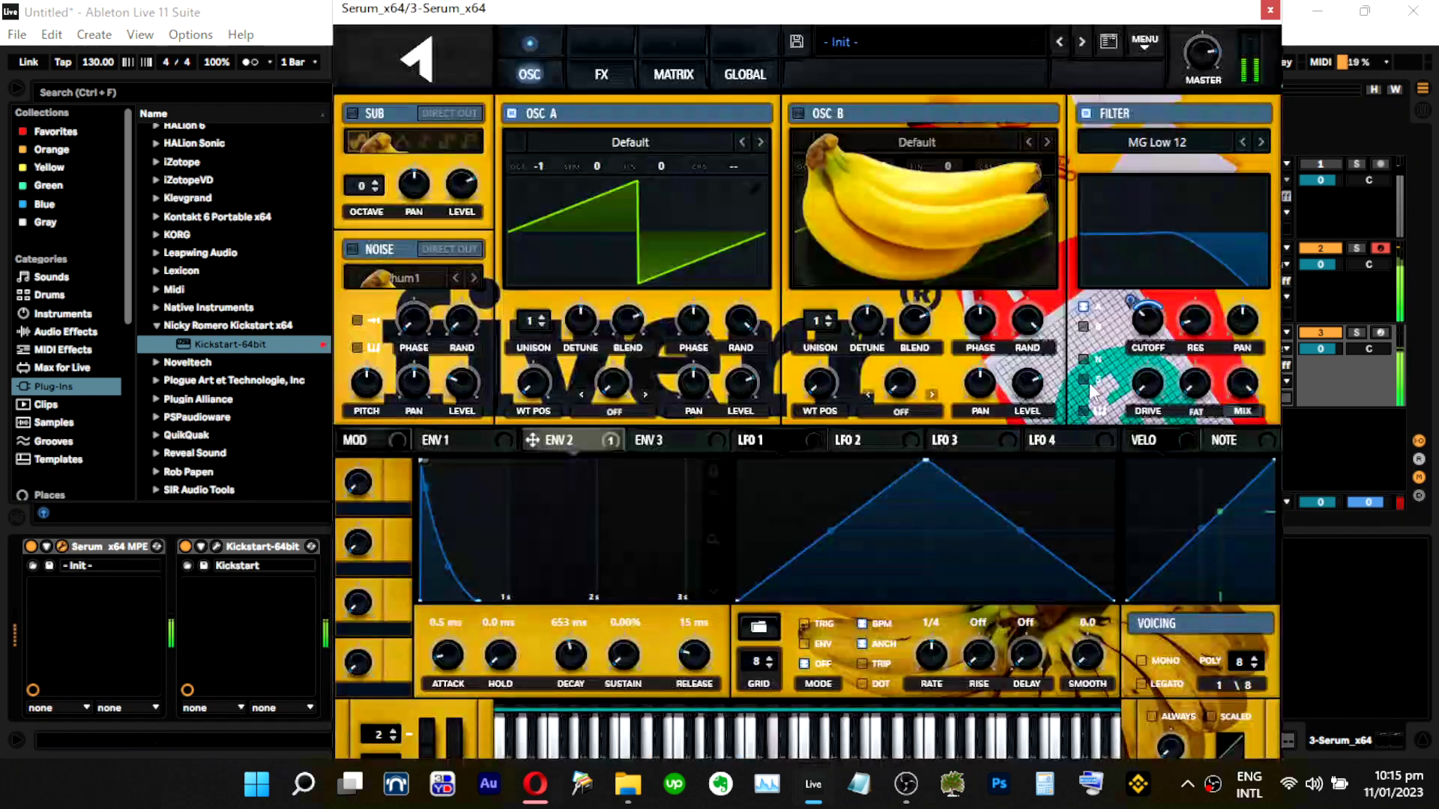
{"action": "left_click", "coordinate": [1354, 332]}
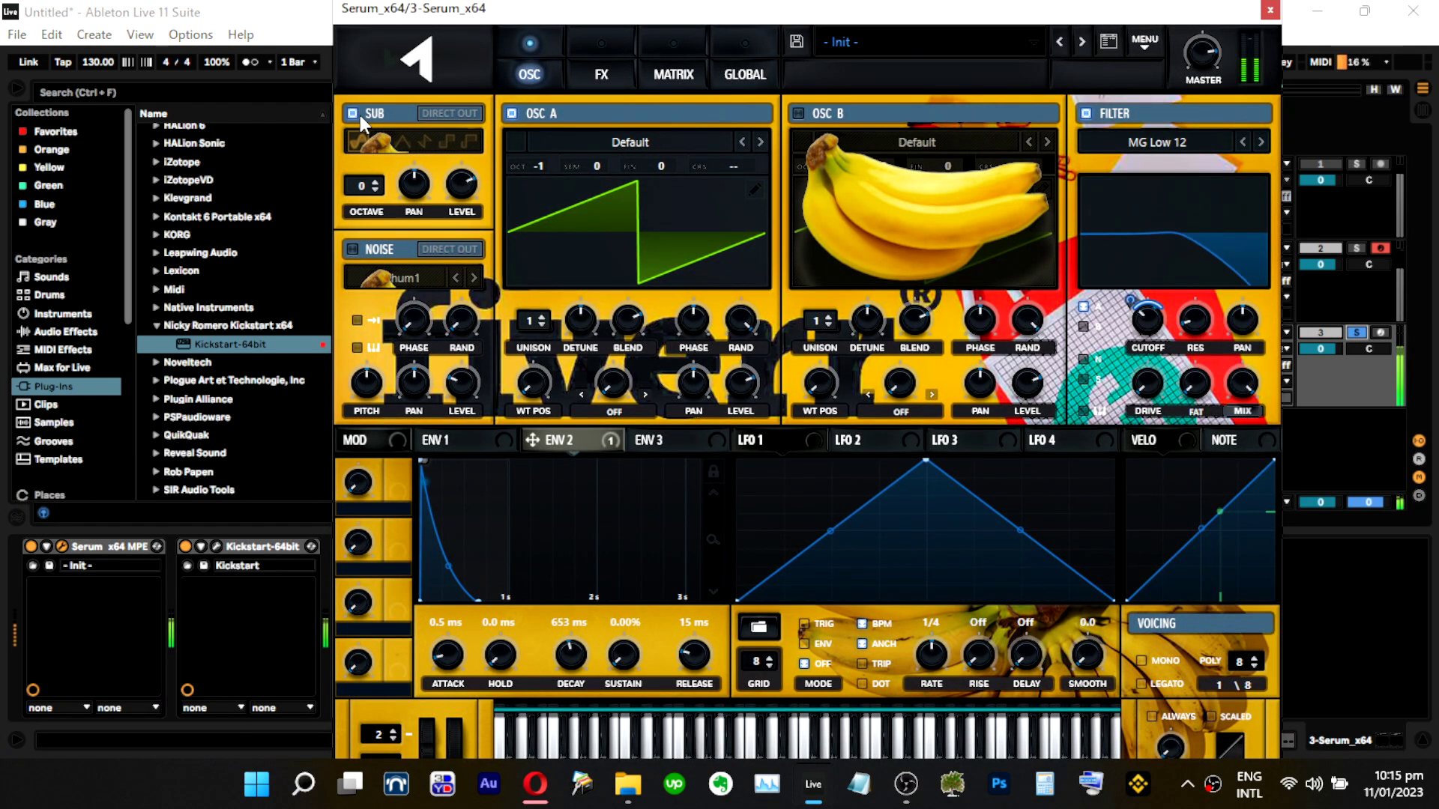
{"action": "left_click_drag", "start_coordinate": [362, 173], "coordinate": [362, 204]}
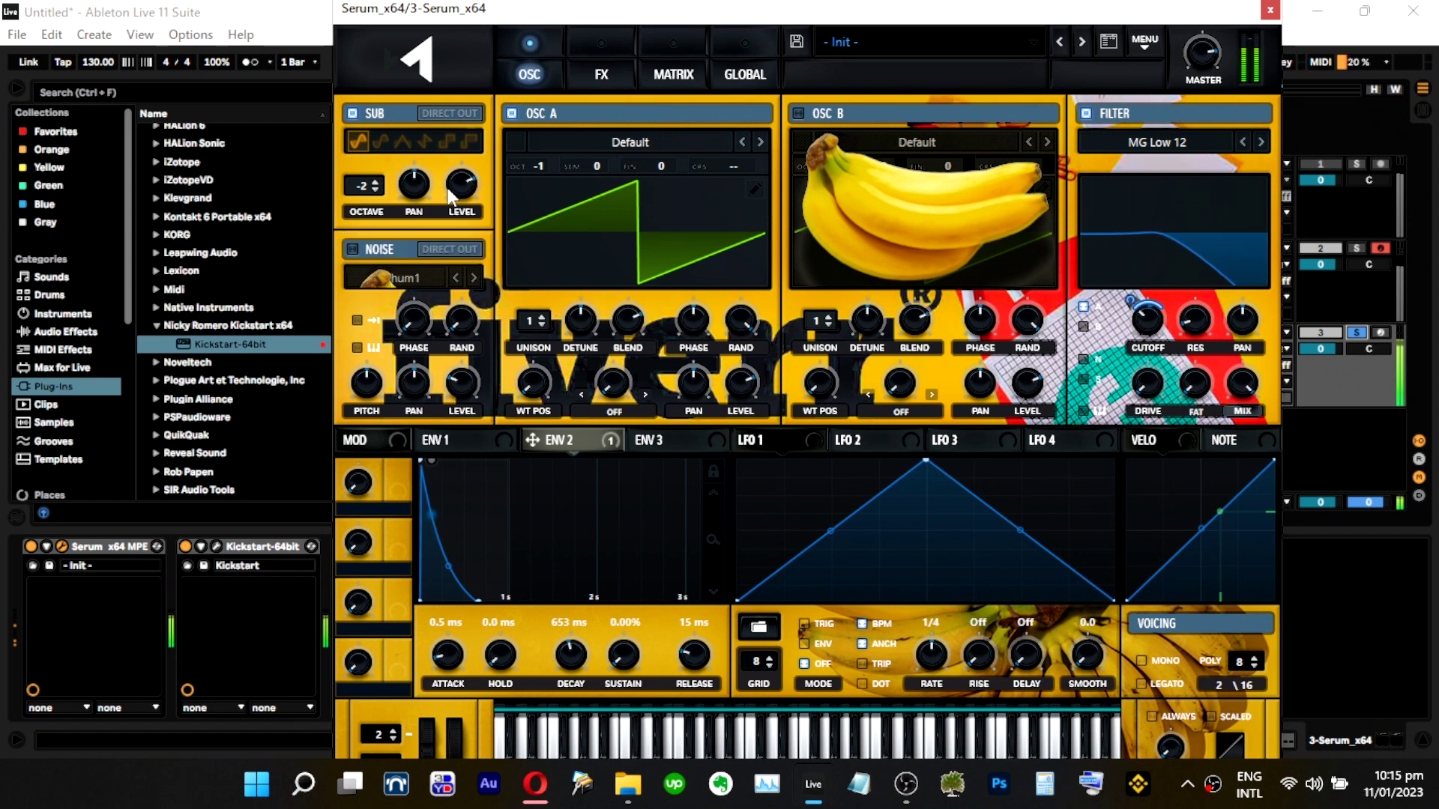
{"action": "mouse_move", "coordinate": [1138, 350]}
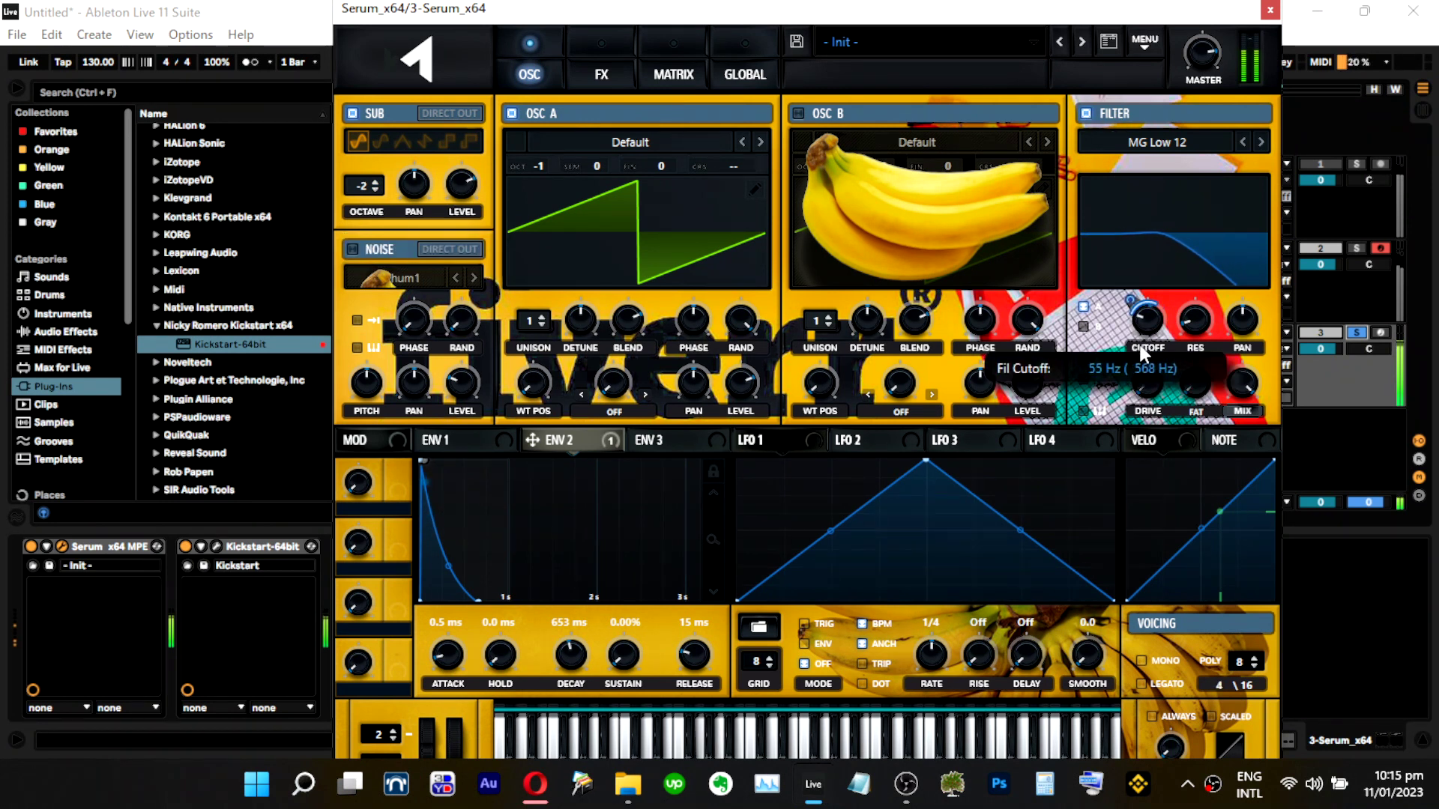
Try up to four unison voices with less detune on oscillator A, and return unison to 1.
{"action": "left_click", "coordinate": [540, 316]}
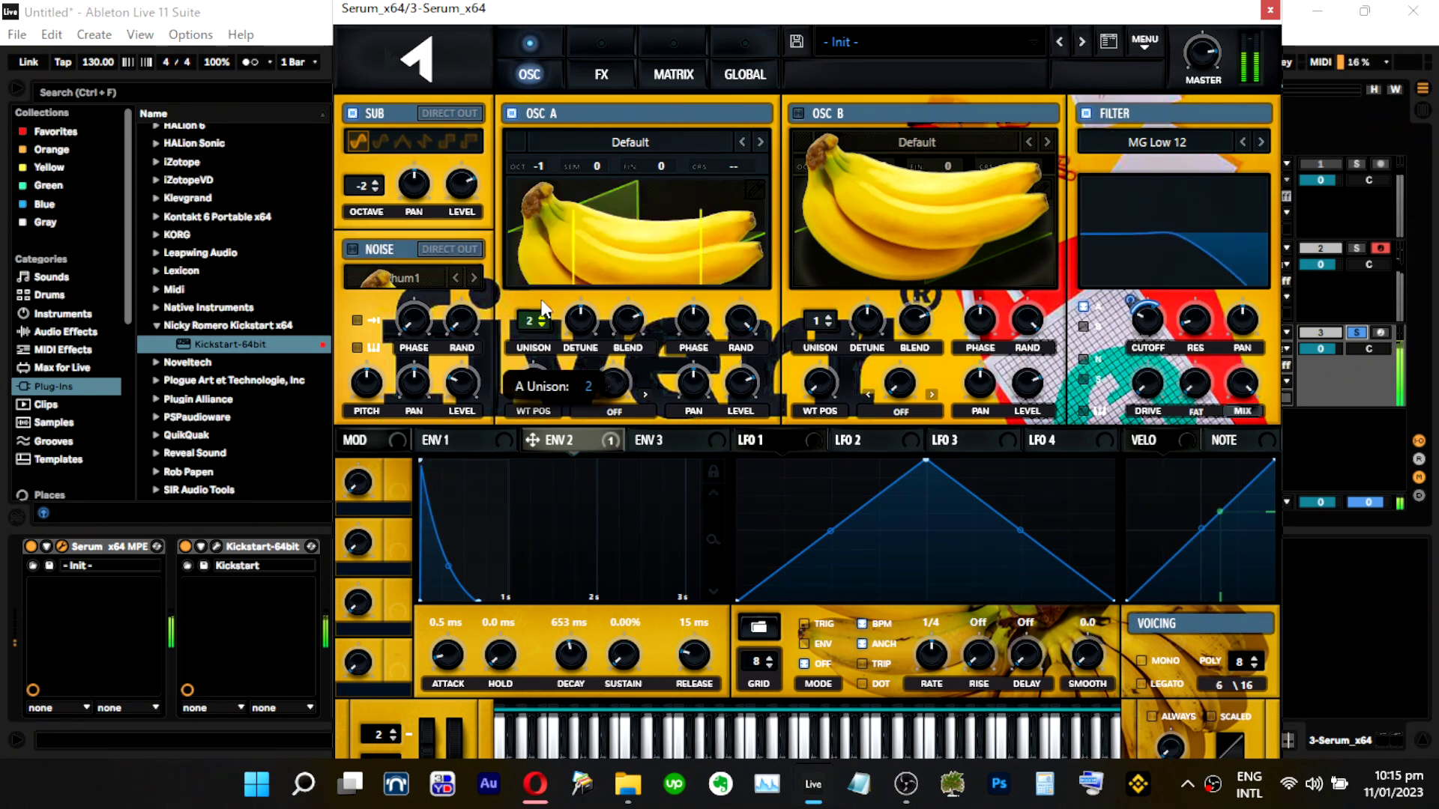
{"action": "mouse_move", "coordinate": [576, 348]}
{"action": "left_click_drag", "start_coordinate": [576, 347], "coordinate": [573, 389]}
{"action": "left_click_drag", "start_coordinate": [539, 320], "coordinate": [540, 285]}
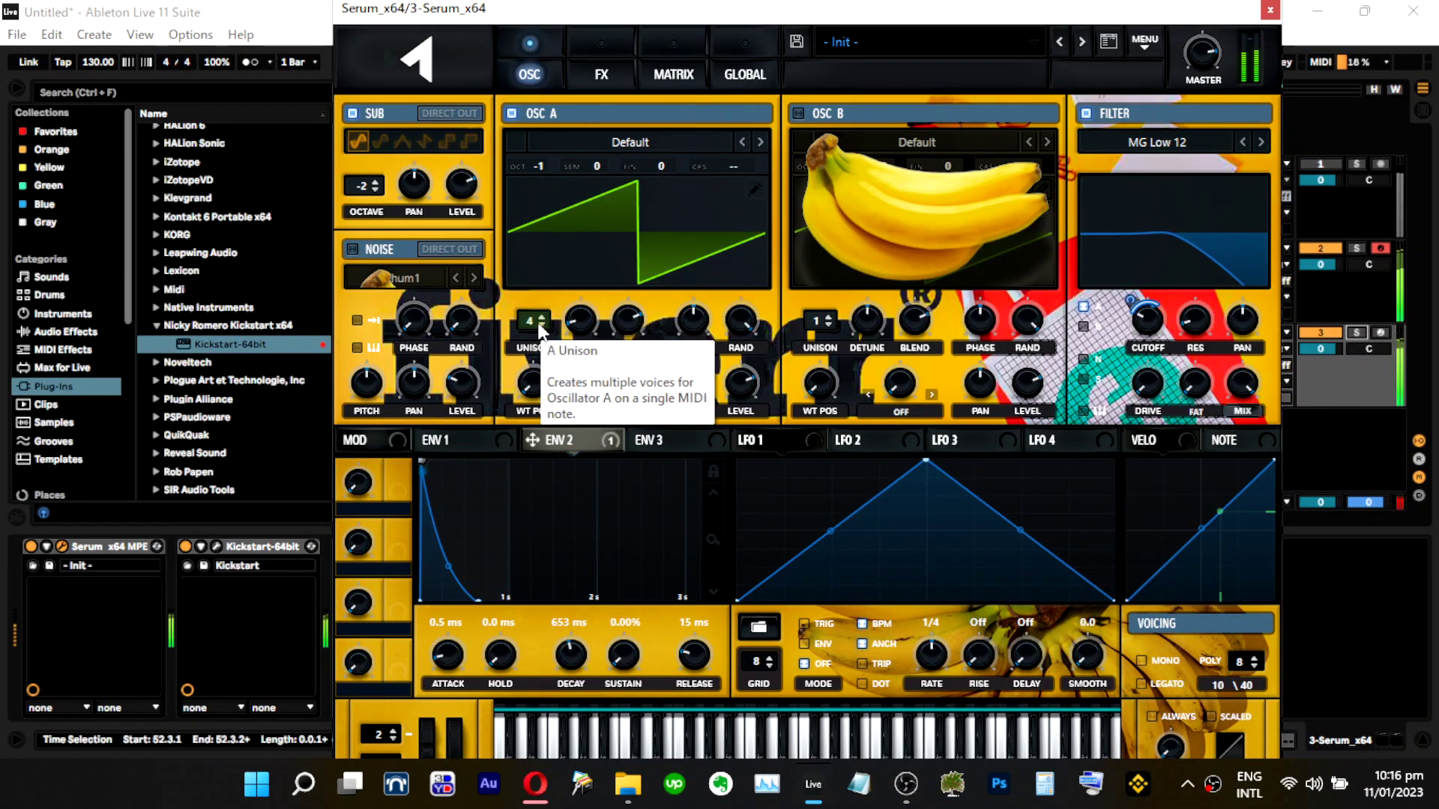
{"action": "left_click_drag", "start_coordinate": [538, 326], "coordinate": [536, 419]}
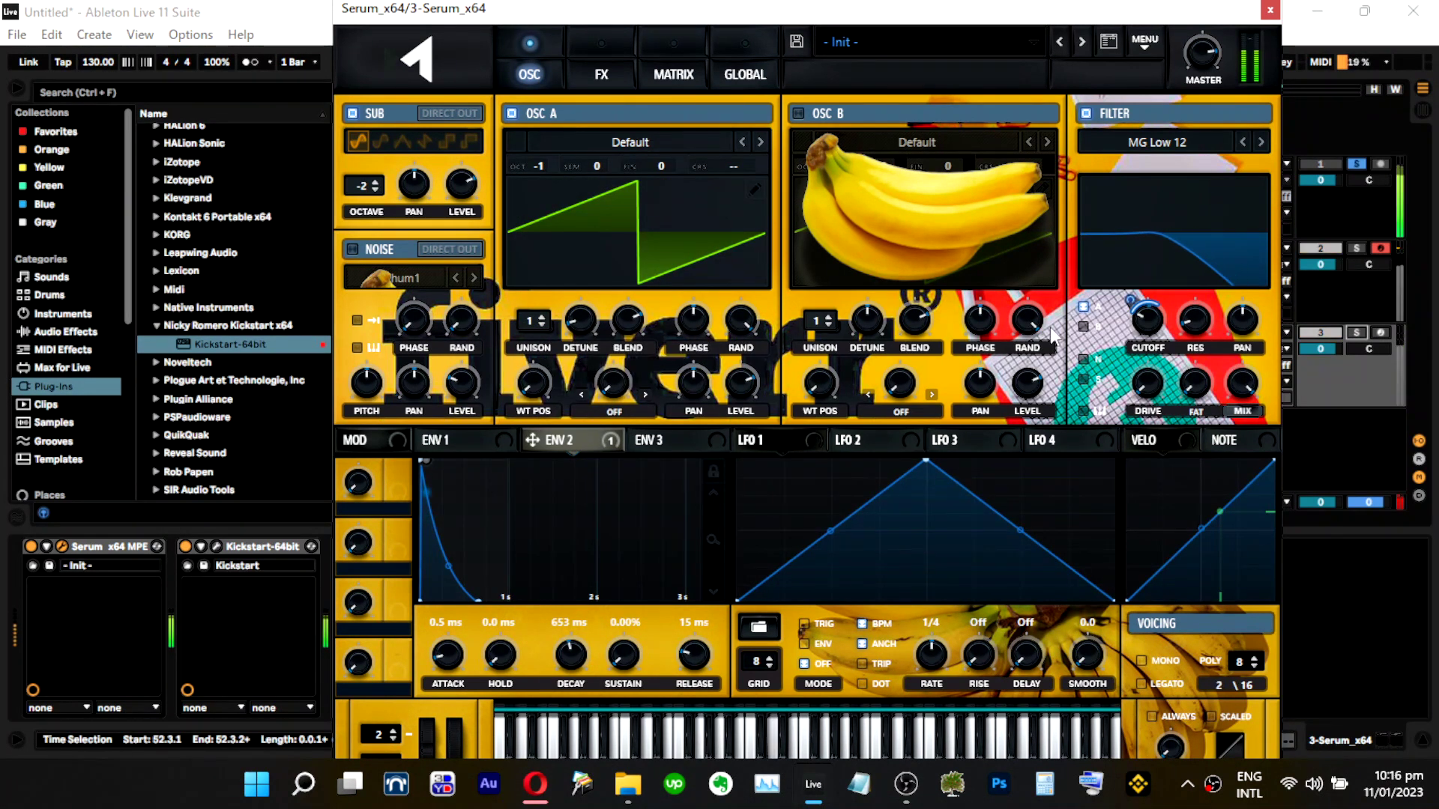
Audition the MG Low 18 filter, go back to MG Low 12, and solo the bass track.
{"action": "left_click", "coordinate": [1261, 142]}
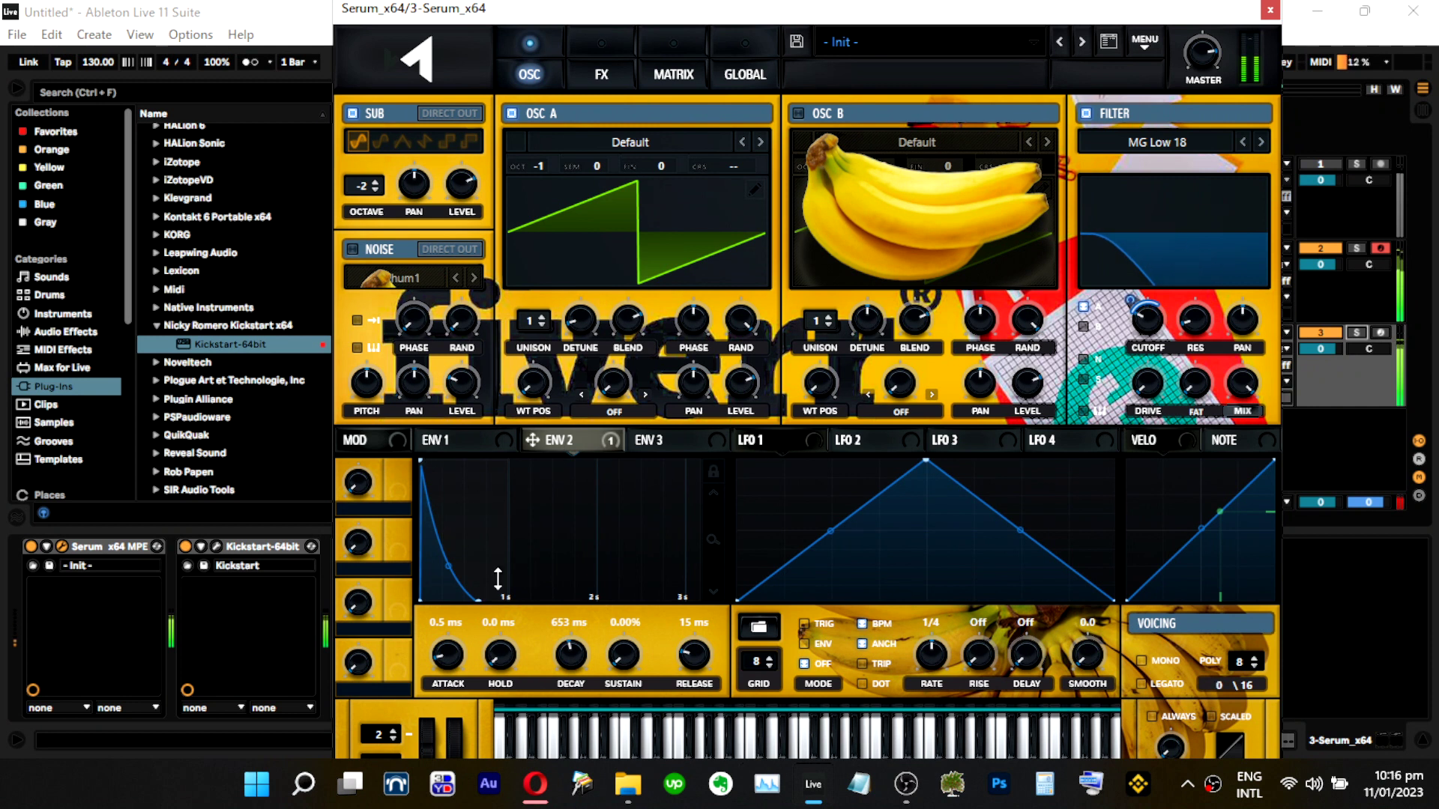
{"action": "left_click", "coordinate": [1242, 142]}
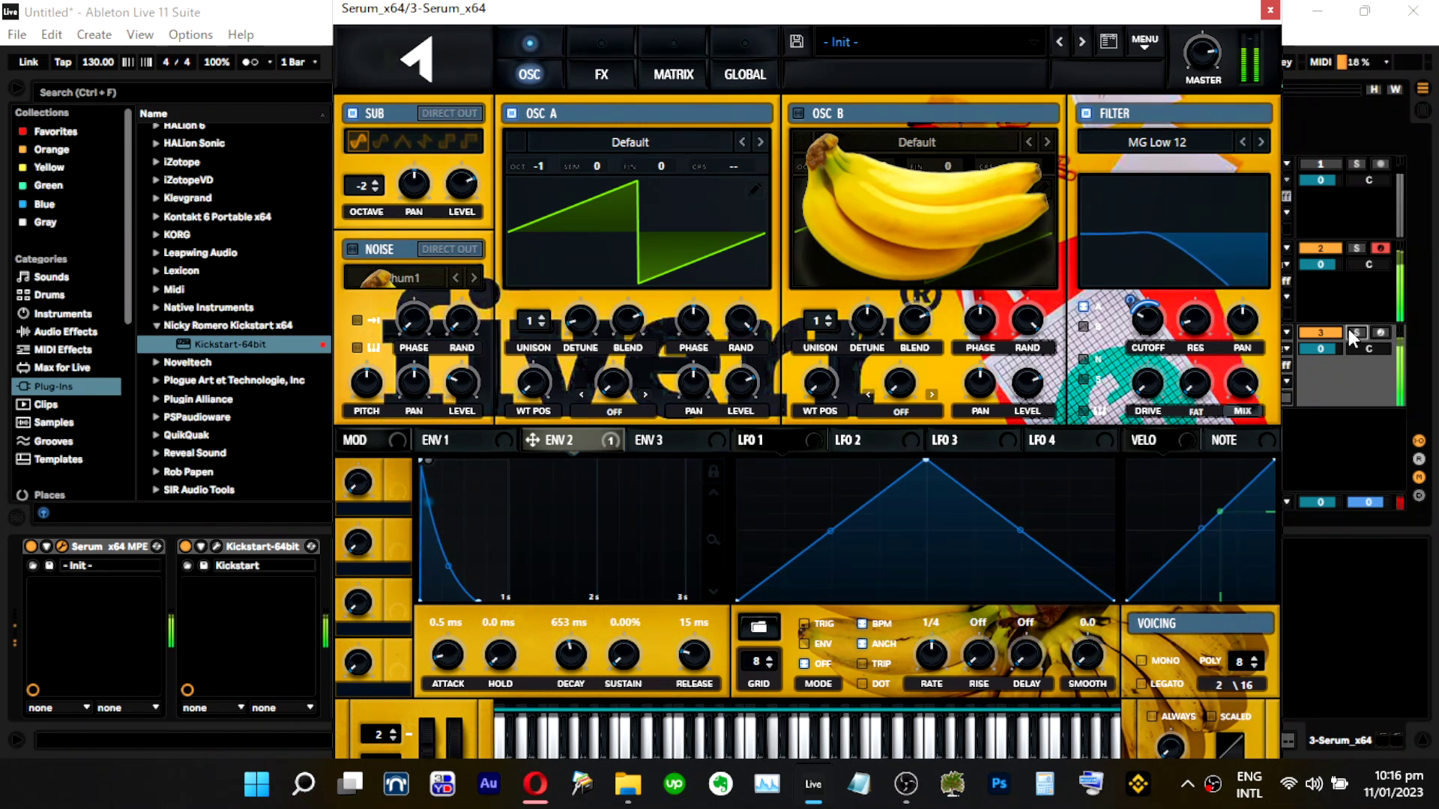
{"action": "left_click", "coordinate": [1354, 327]}
{"action": "left_click", "coordinate": [1358, 333]}
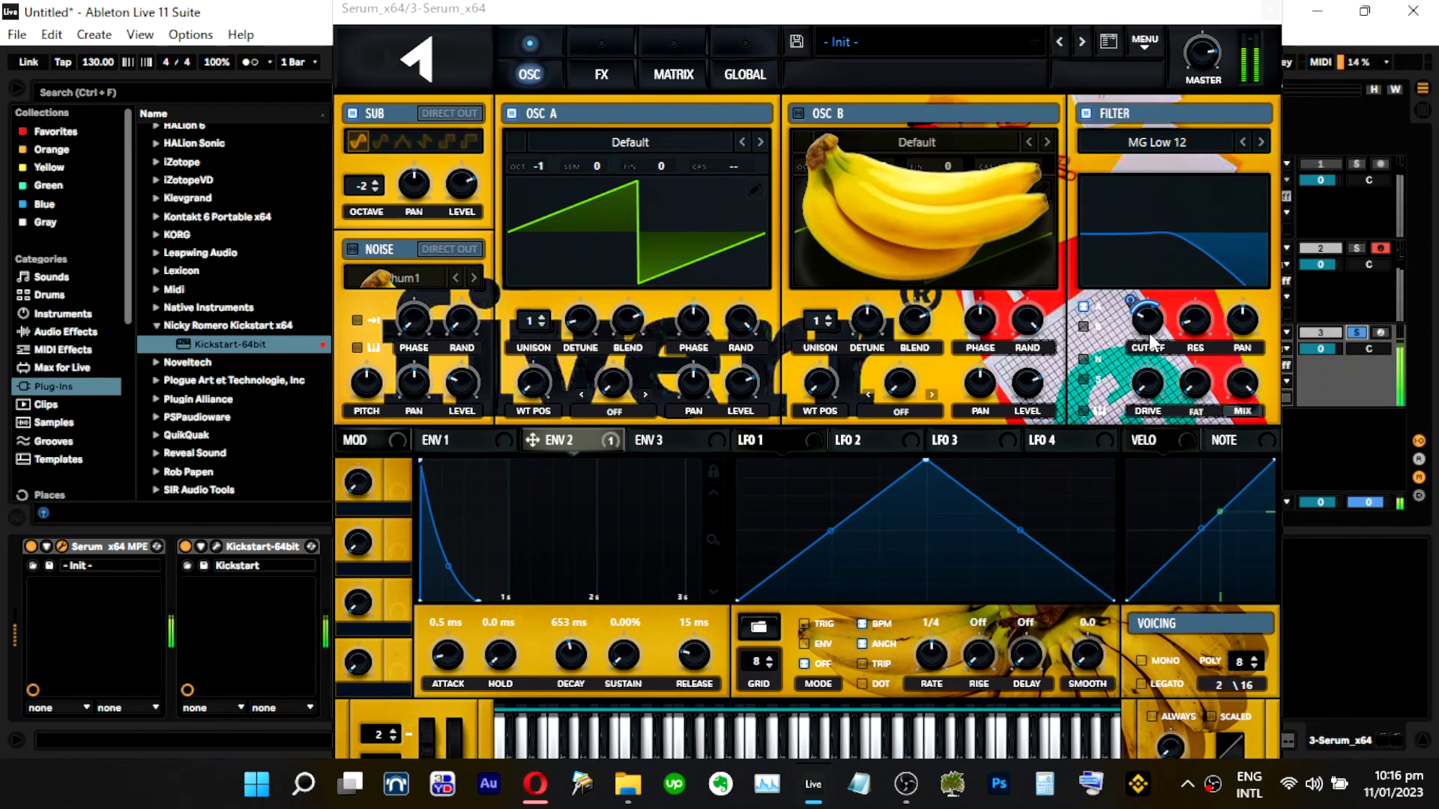
Shorten Env 2's decay to 486 ms and retune the filter cutoff and its Env 2 depth, using the MG Low 18 filter.
{"action": "mouse_move", "coordinate": [1159, 306]}
{"action": "left_mouse_down"}
{"action": "mouse_move", "coordinate": [1160, 327]}
{"action": "mouse_move", "coordinate": [1159, 295]}
{"action": "mouse_move", "coordinate": [1139, 308]}
{"action": "mouse_move", "coordinate": [1144, 294]}
{"action": "left_mouse_up"}
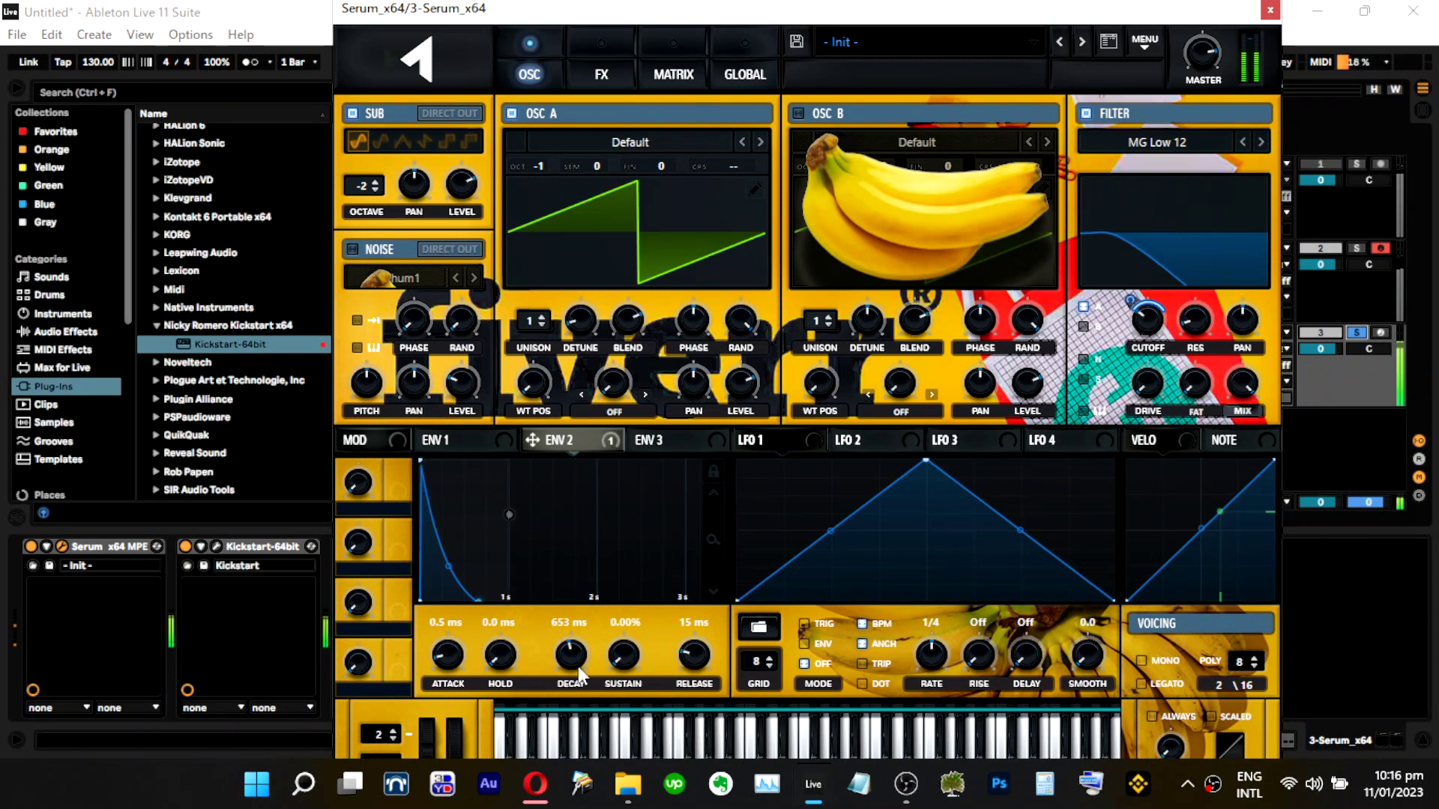
{"action": "left_click_drag", "start_coordinate": [578, 667], "coordinate": [578, 674]}
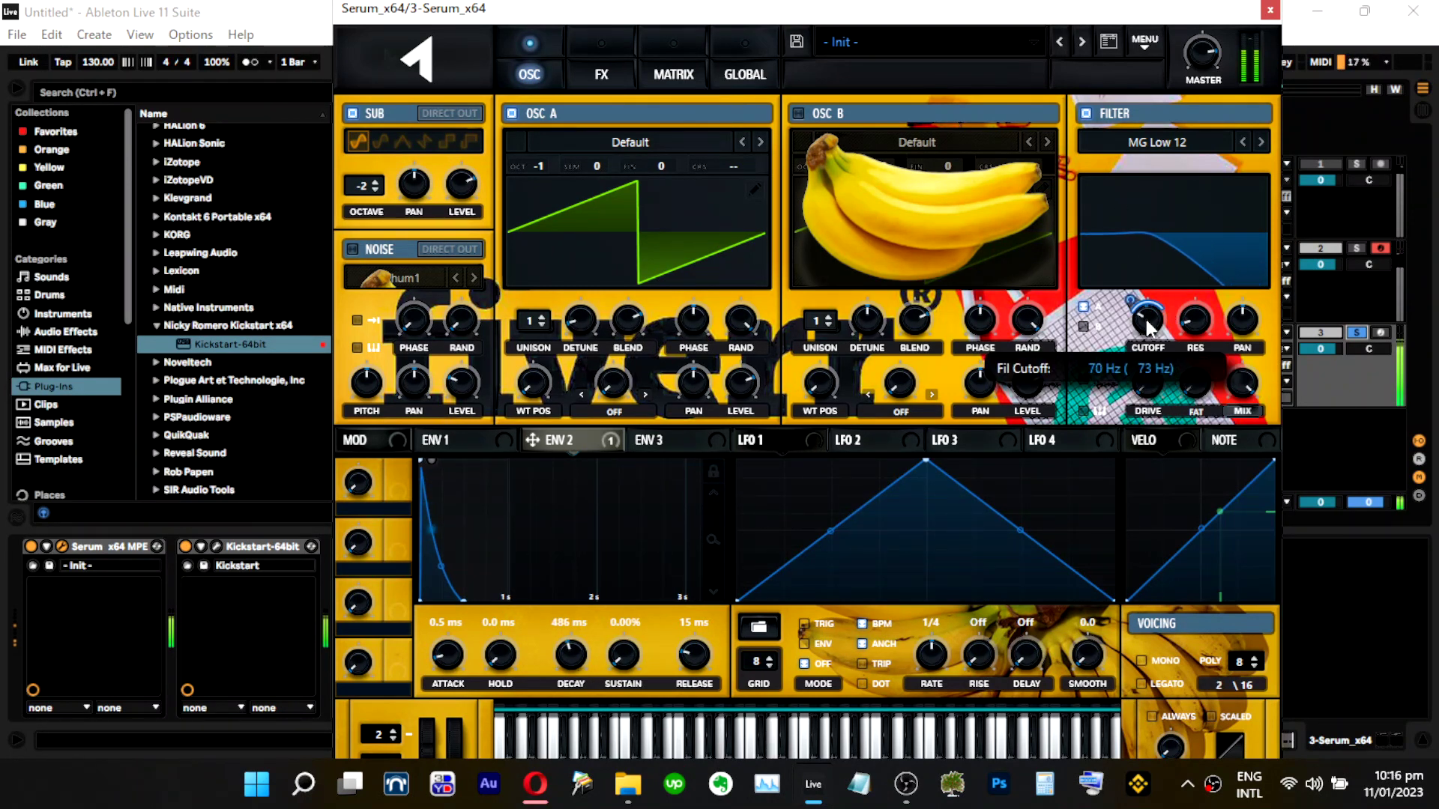
{"action": "left_click_drag", "start_coordinate": [1141, 312], "coordinate": [1138, 299]}
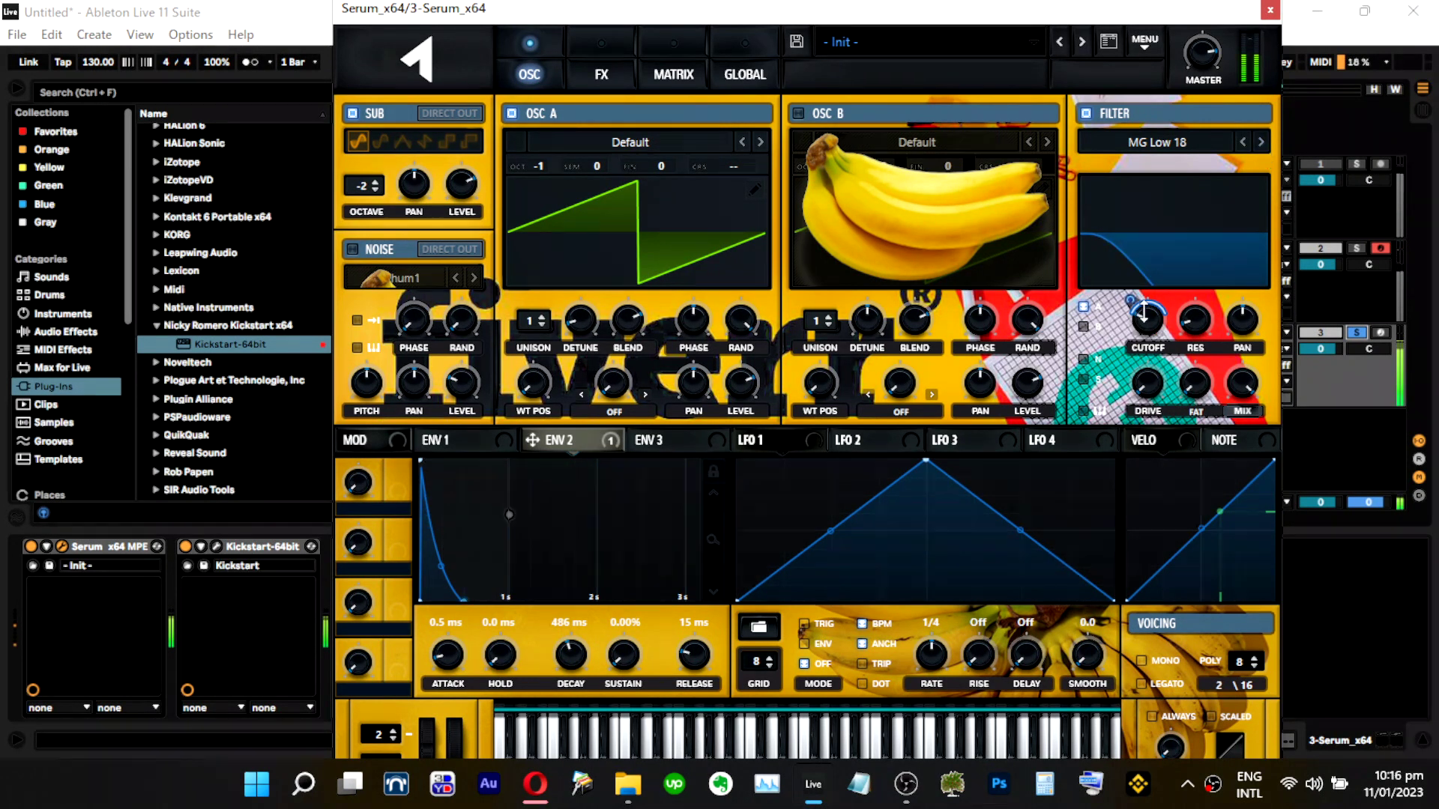
{"action": "mouse_move", "coordinate": [1147, 316]}
{"action": "left_click_drag", "start_coordinate": [1141, 308], "coordinate": [1144, 323]}
Enable the Tube distortion effect with about 32% drive, and briefly audition the Hyper/Dimension effect.
{"action": "left_click", "coordinate": [576, 79]}
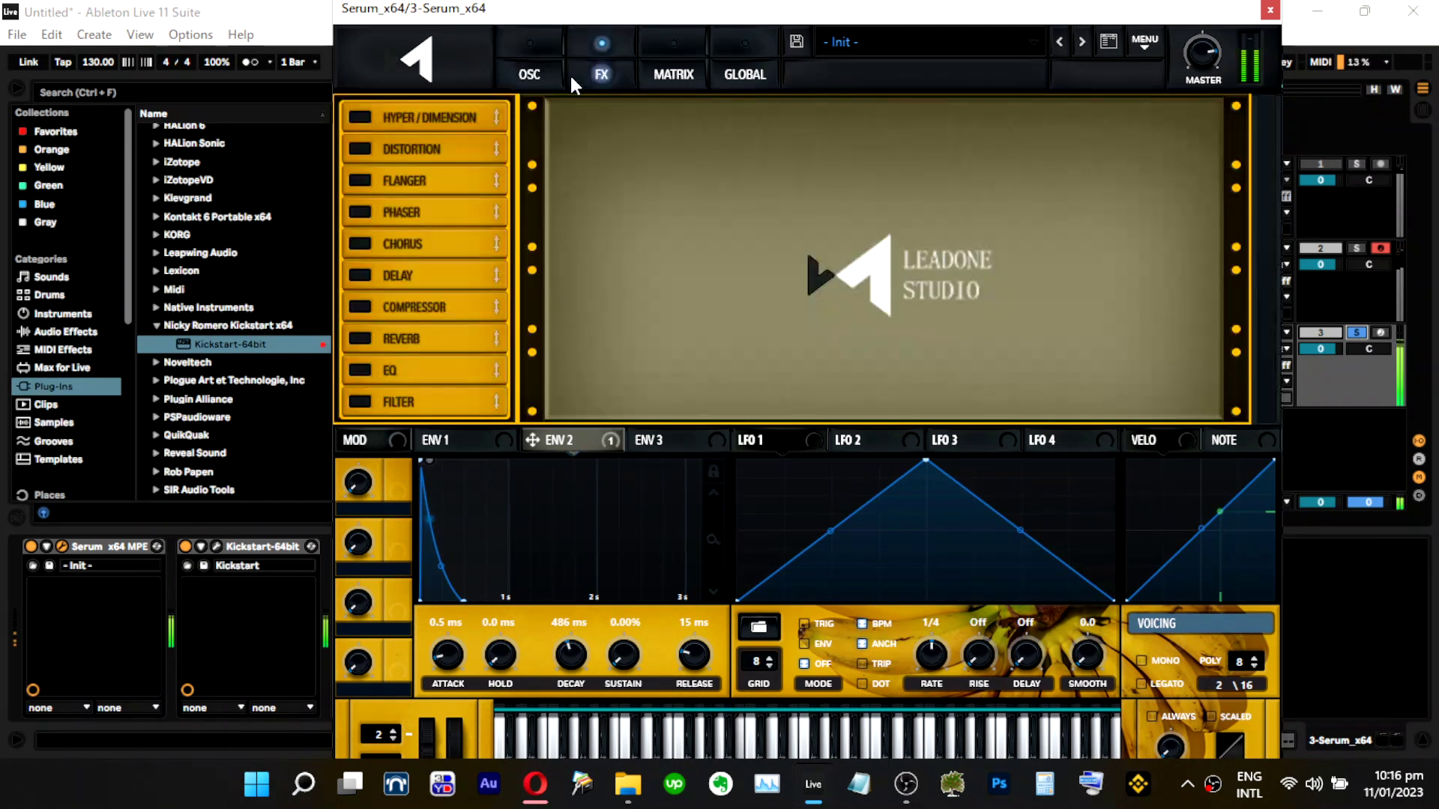
{"action": "left_click", "coordinate": [360, 148]}
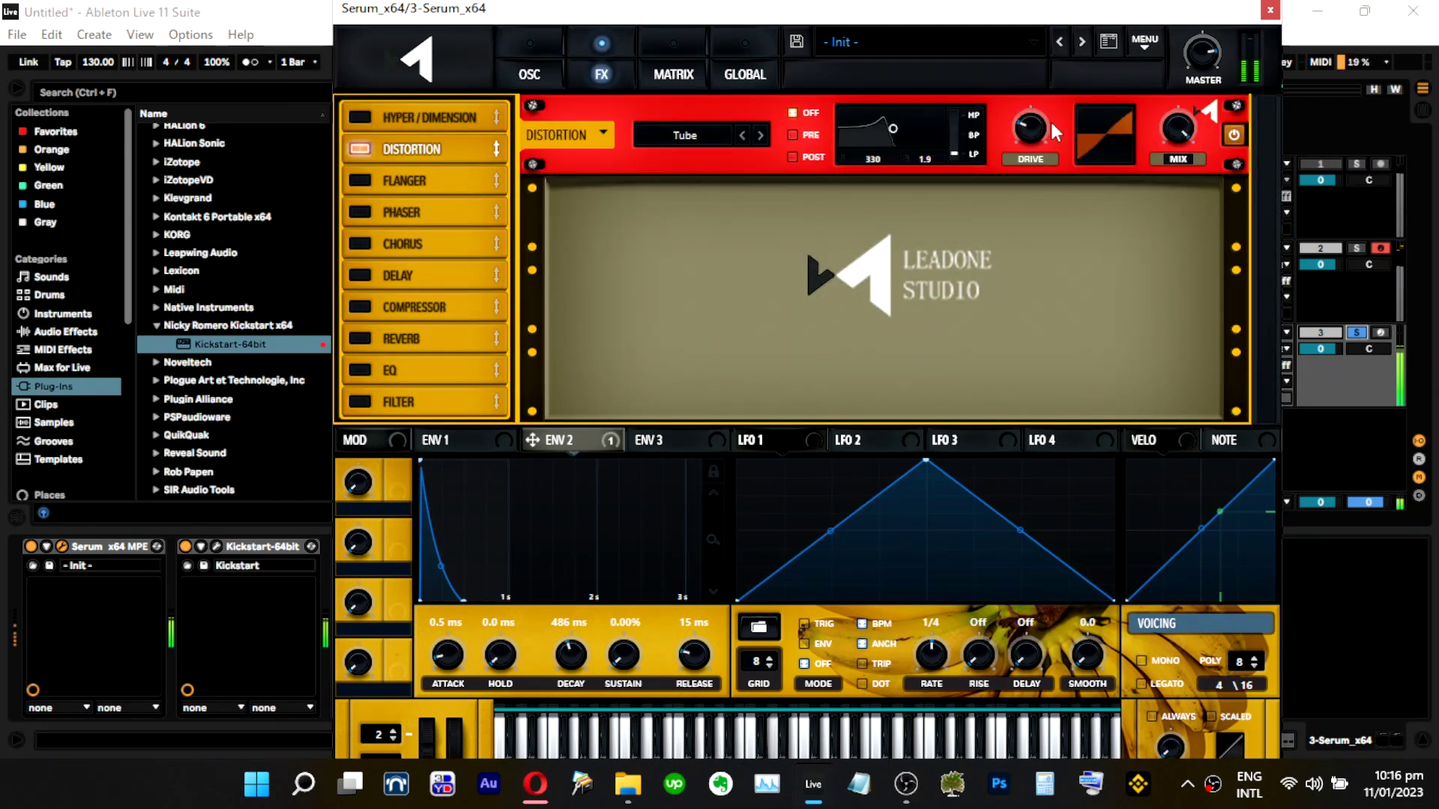
{"action": "mouse_move", "coordinate": [1041, 126]}
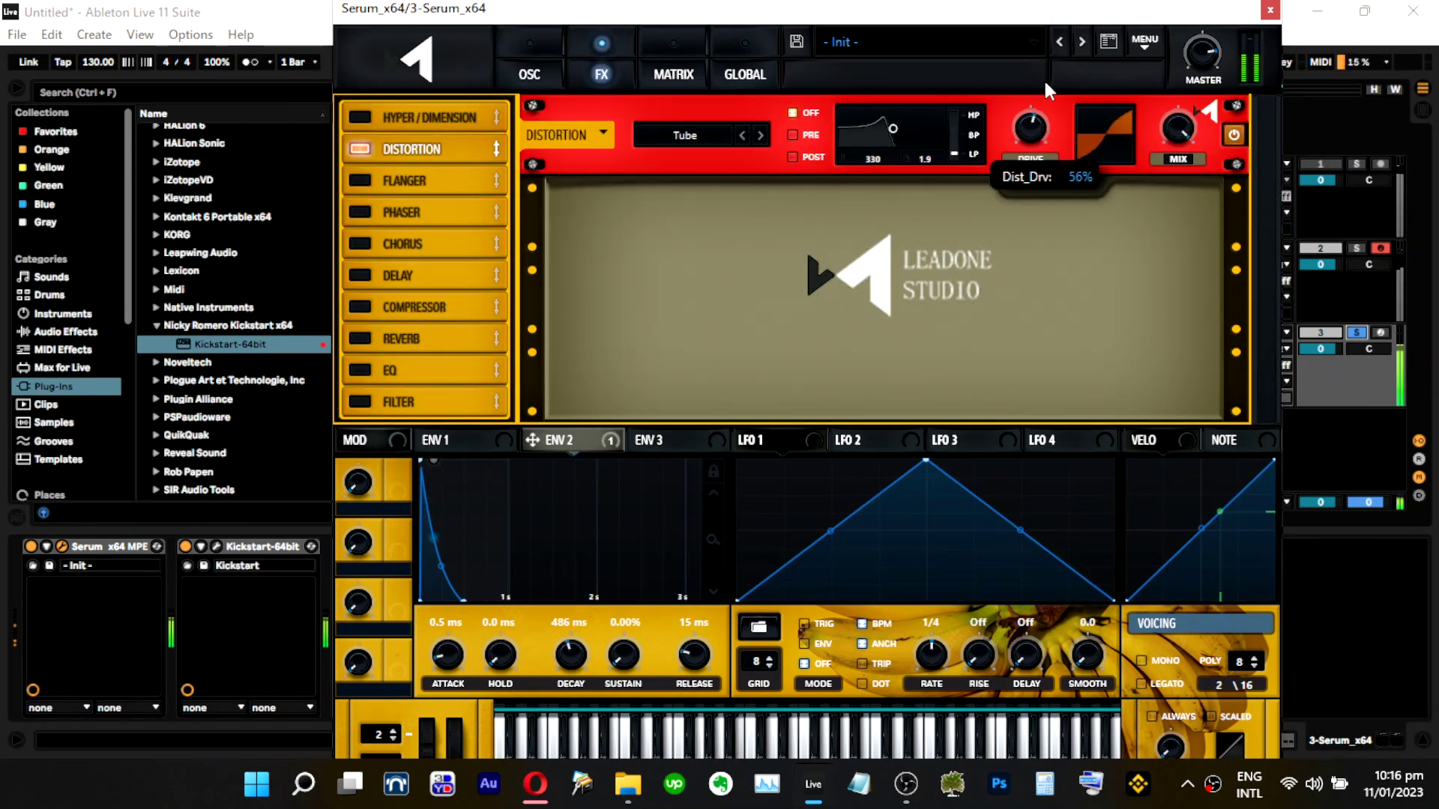
{"action": "left_click_drag", "start_coordinate": [1048, 132], "coordinate": [1046, 187]}
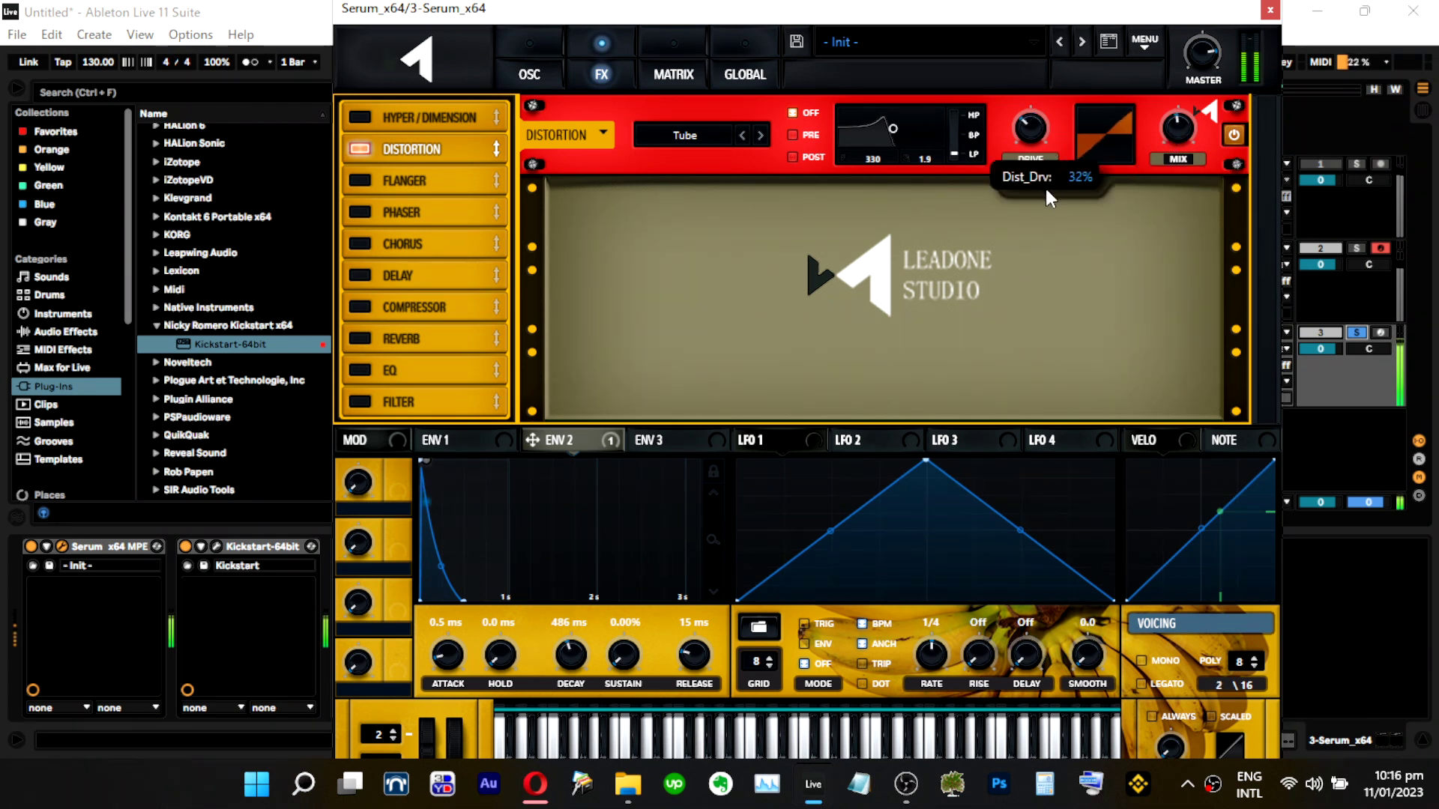
{"action": "left_click", "coordinate": [365, 123]}
{"action": "left_click", "coordinate": [364, 123]}
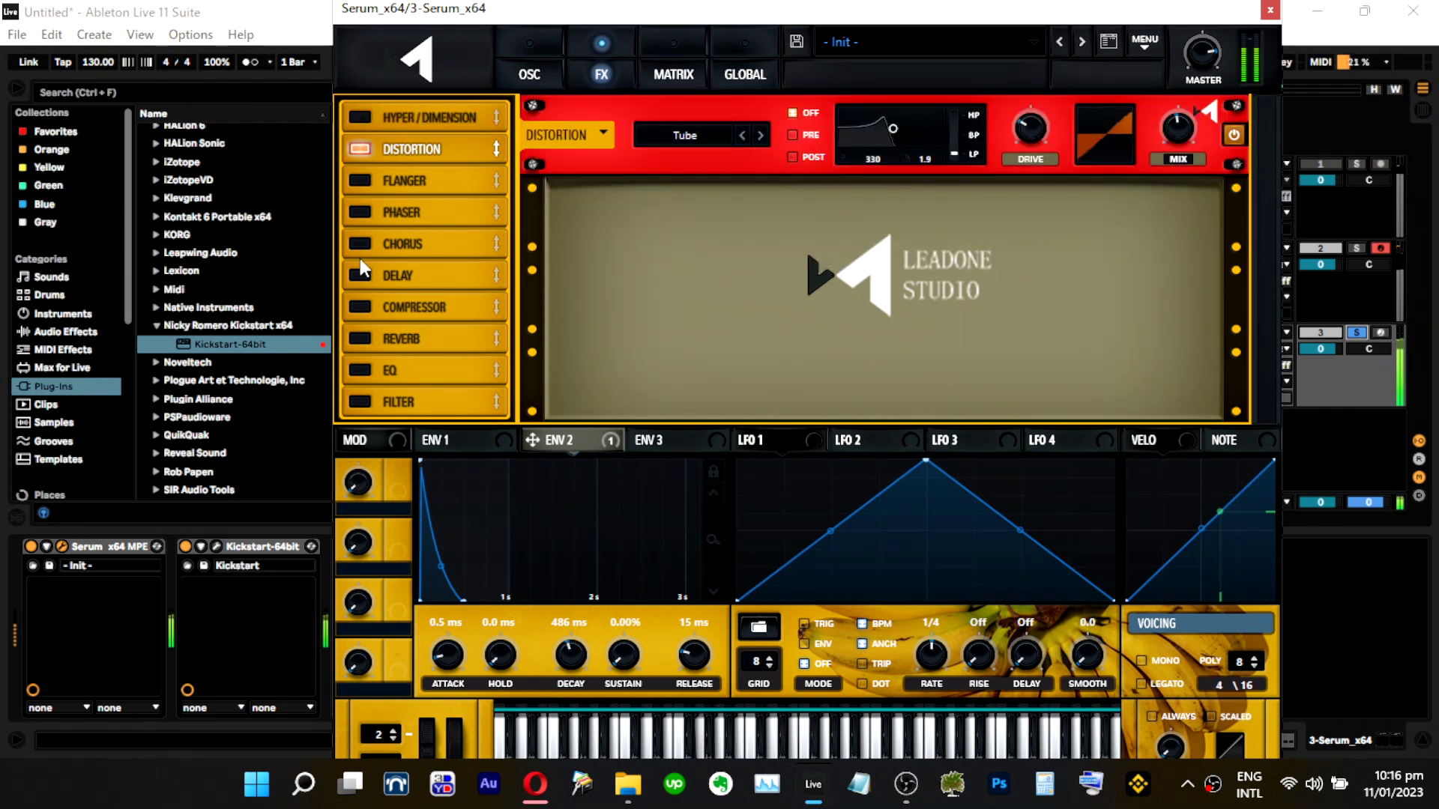
Enable the compressor effect and adjust its gain and threshold.
{"action": "left_click", "coordinate": [359, 308]}
{"action": "mouse_move", "coordinate": [921, 217]}
{"action": "left_mouse_down"}
{"action": "mouse_move", "coordinate": [920, 162]}
{"action": "mouse_move", "coordinate": [925, 201]}
{"action": "left_mouse_up"}
{"action": "left_click_drag", "start_coordinate": [674, 200], "coordinate": [668, 218]}
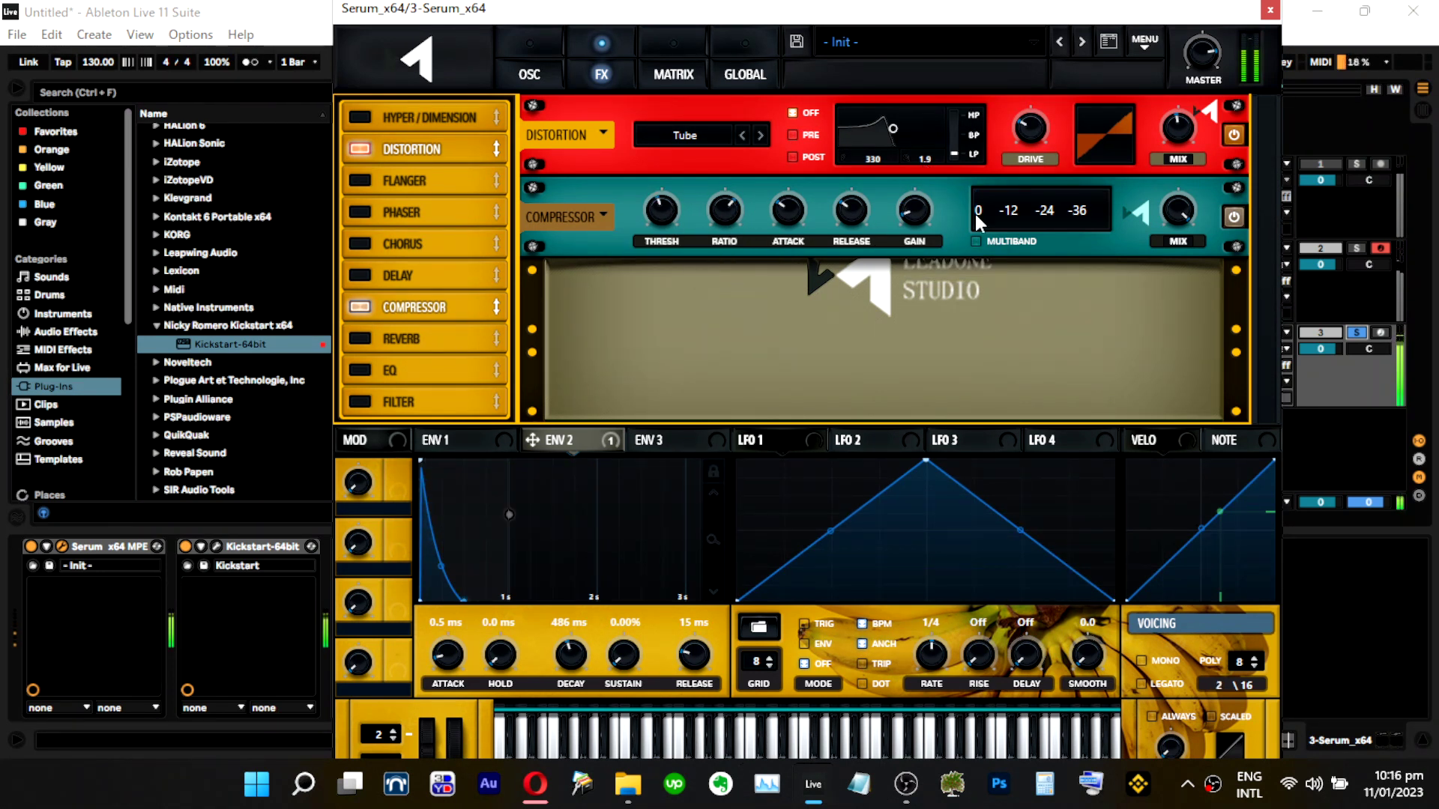
Enable the MG Low 6 filter effect, adjust its cutoff, and check the bass with the other tracks and the reference.
{"action": "left_click", "coordinate": [362, 400]}
{"action": "mouse_move", "coordinate": [838, 296]}
{"action": "left_mouse_down"}
{"action": "mouse_move", "coordinate": [858, 264]}
{"action": "mouse_move", "coordinate": [834, 292]}
{"action": "left_mouse_up"}
{"action": "key", "text": "s"}
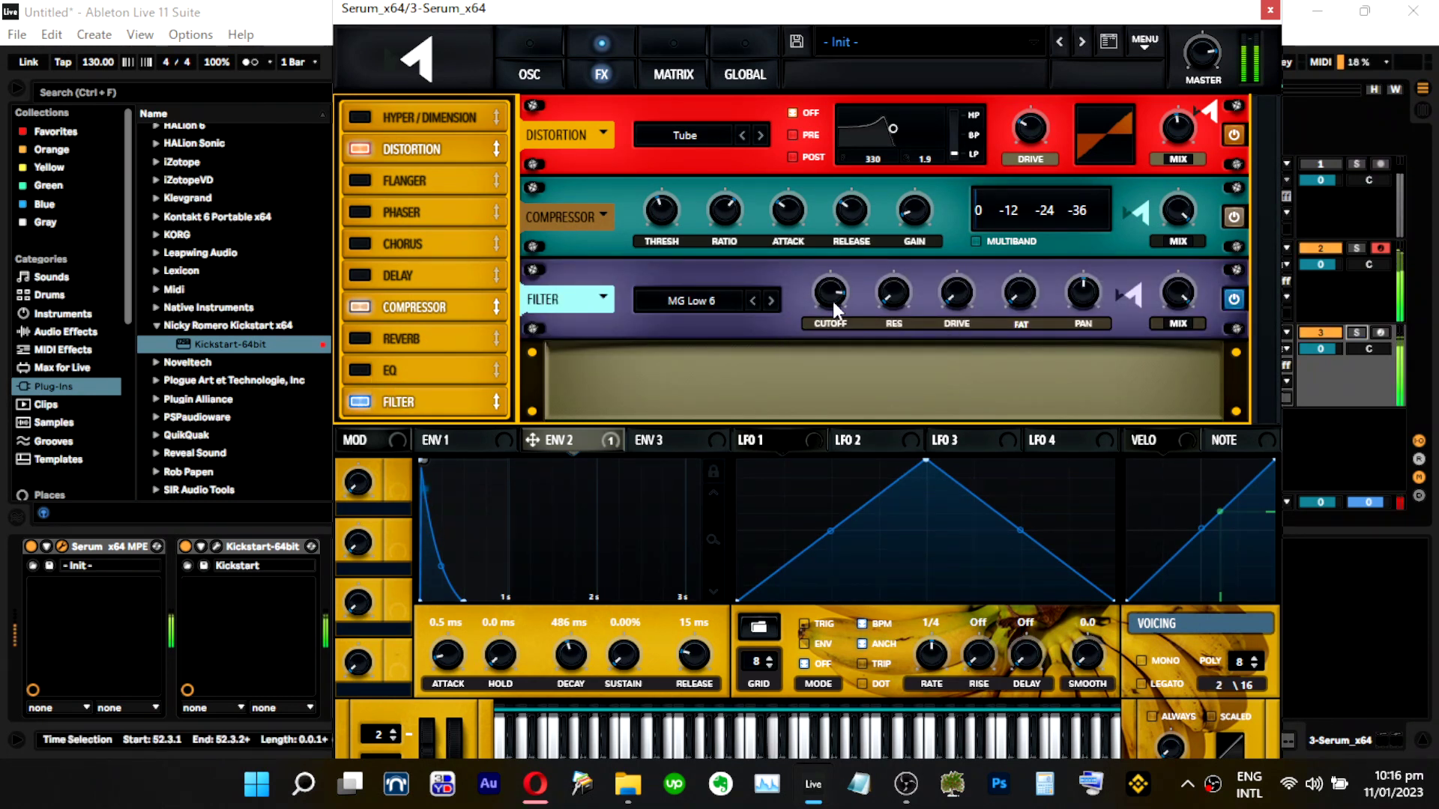
{"action": "left_click_drag", "start_coordinate": [833, 299], "coordinate": [833, 308]}
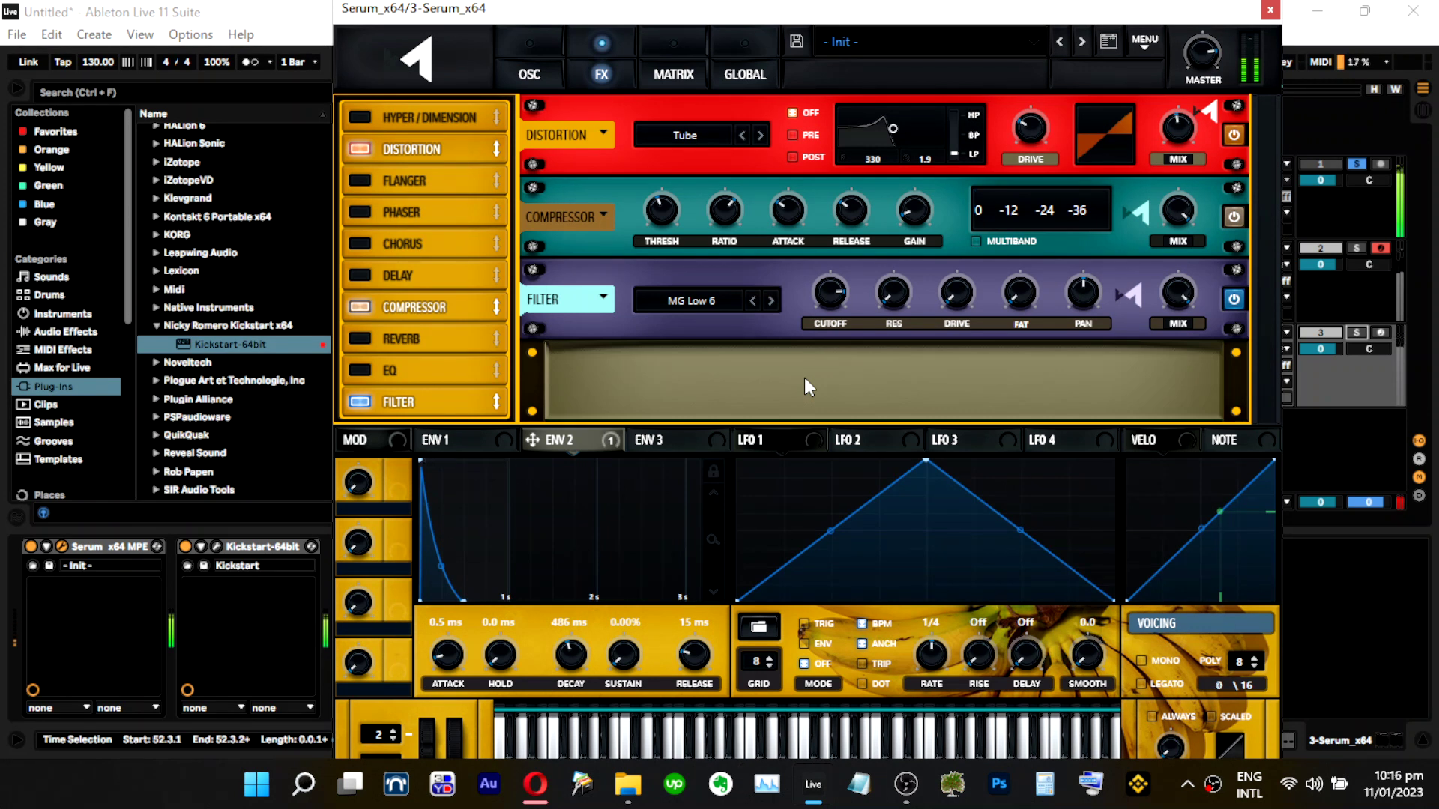
{"action": "key", "text": "s"}
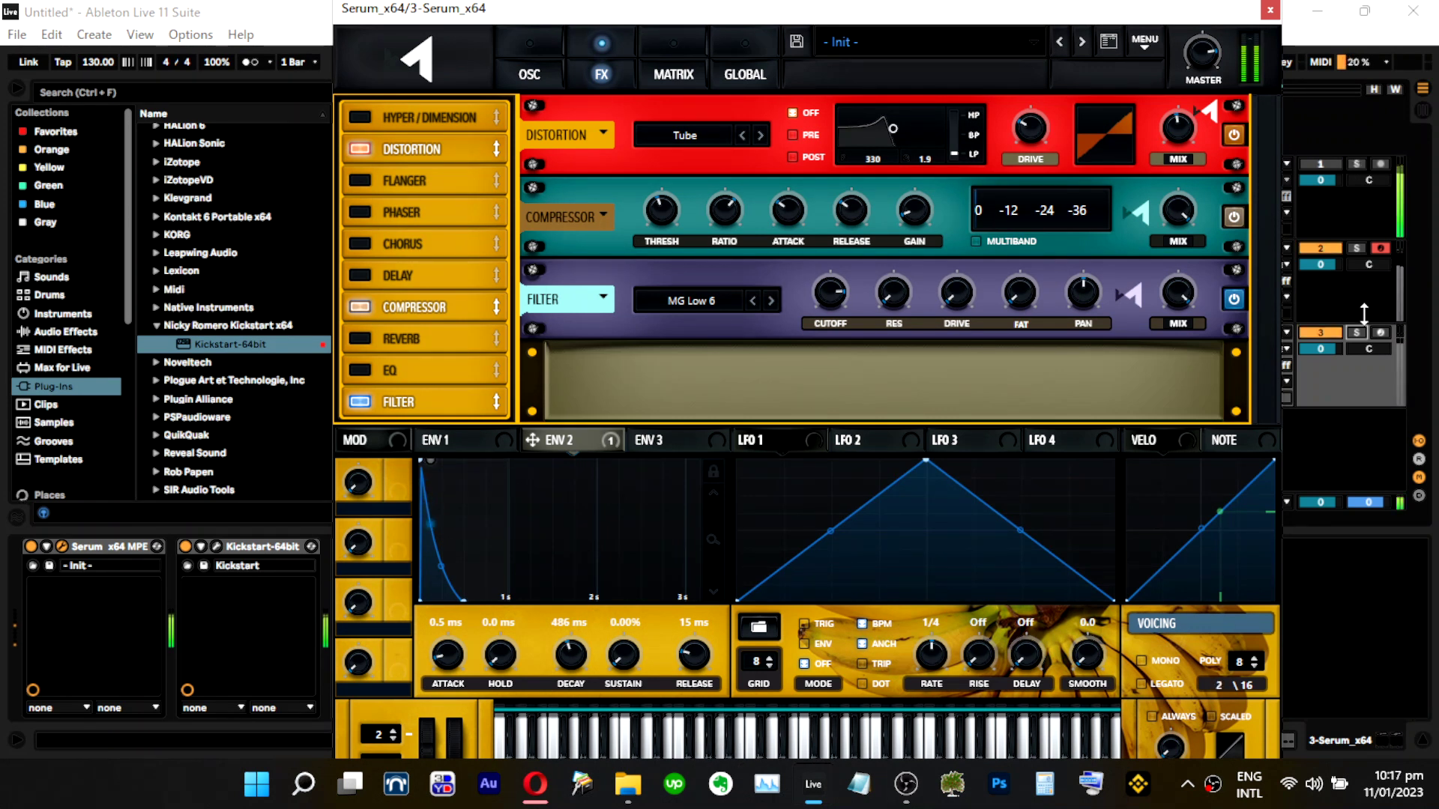
Solo the bass track and set the Env 2 modulation of the oscillator page's filter cutoff to about 47.
{"action": "left_click", "coordinate": [1359, 334]}
{"action": "left_click", "coordinate": [539, 84]}
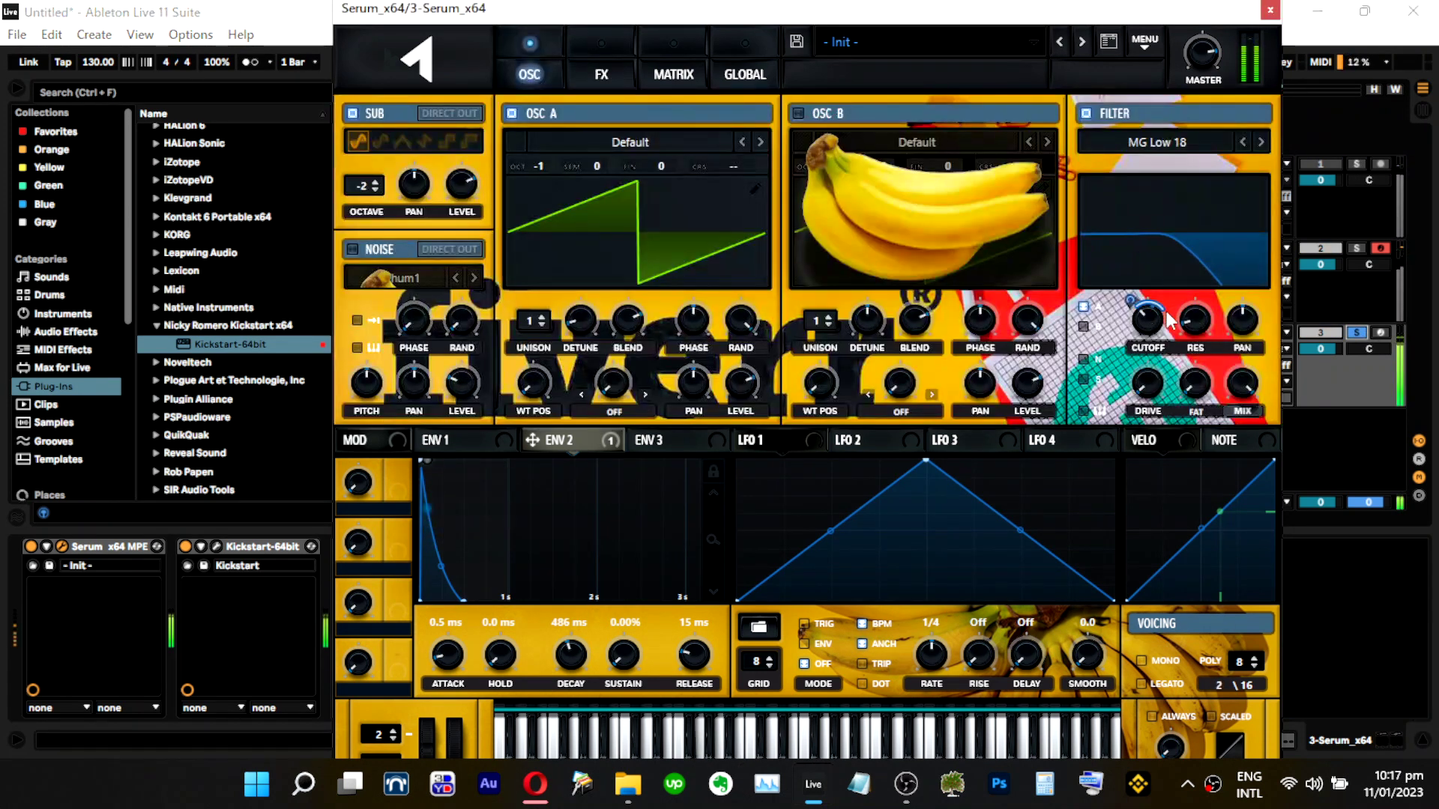
{"action": "mouse_move", "coordinate": [1153, 319]}
{"action": "left_mouse_down"}
{"action": "mouse_move", "coordinate": [1143, 339]}
{"action": "mouse_move", "coordinate": [1143, 299]}
{"action": "left_mouse_up"}
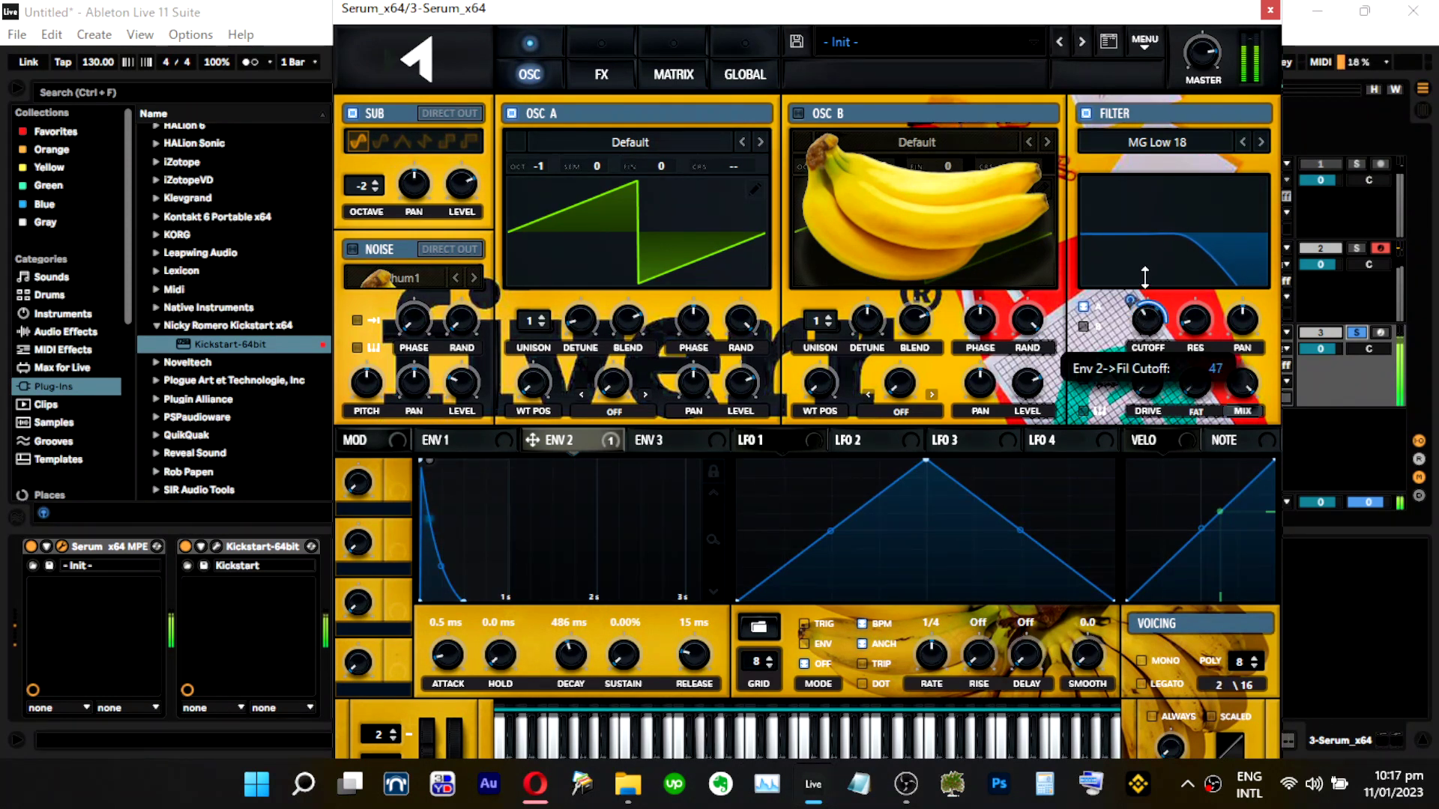
Try the Analog_BD_Sin wavetable on oscillator A.
{"action": "left_click", "coordinate": [619, 139]}
{"action": "mouse_move", "coordinate": [641, 171]}
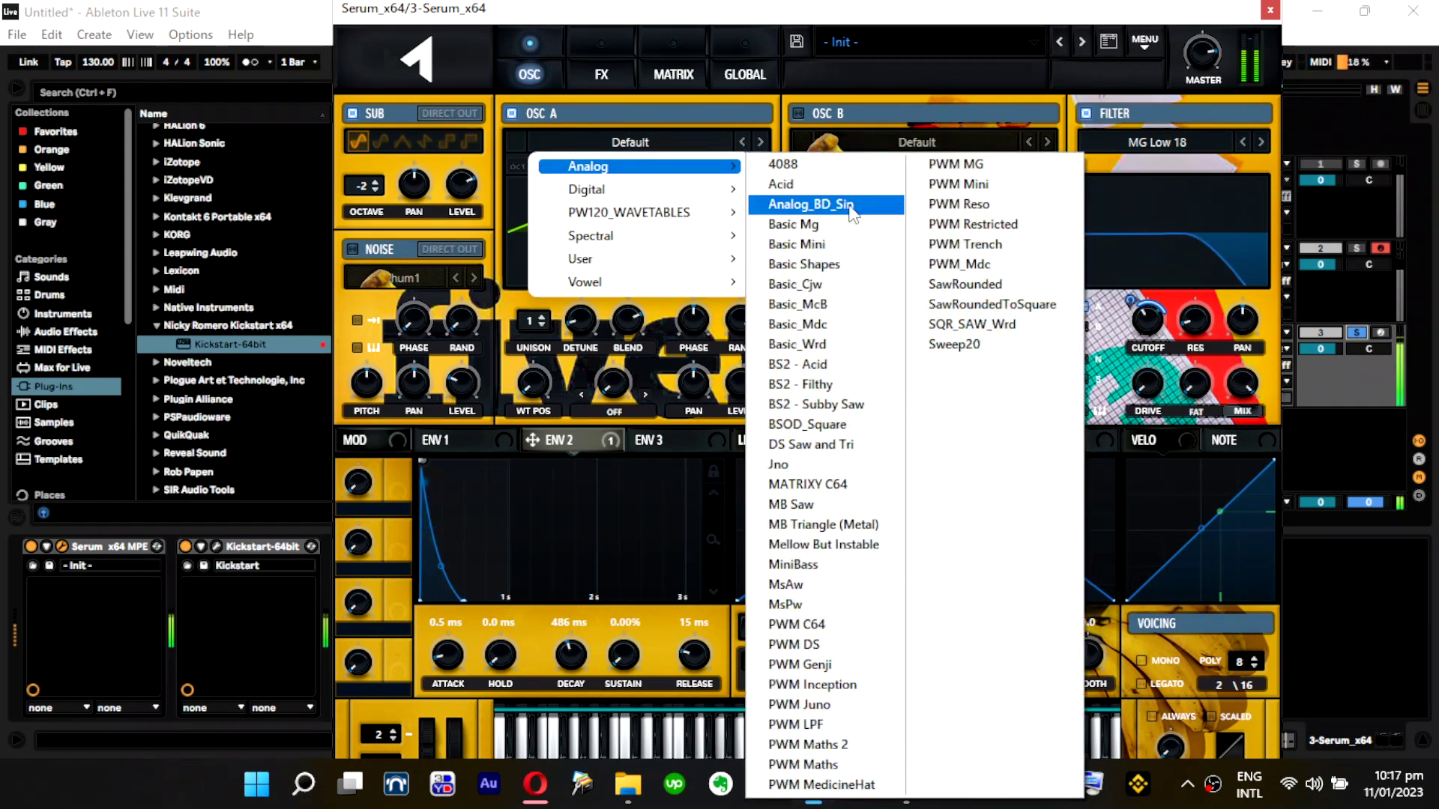
{"action": "left_click", "coordinate": [815, 204]}
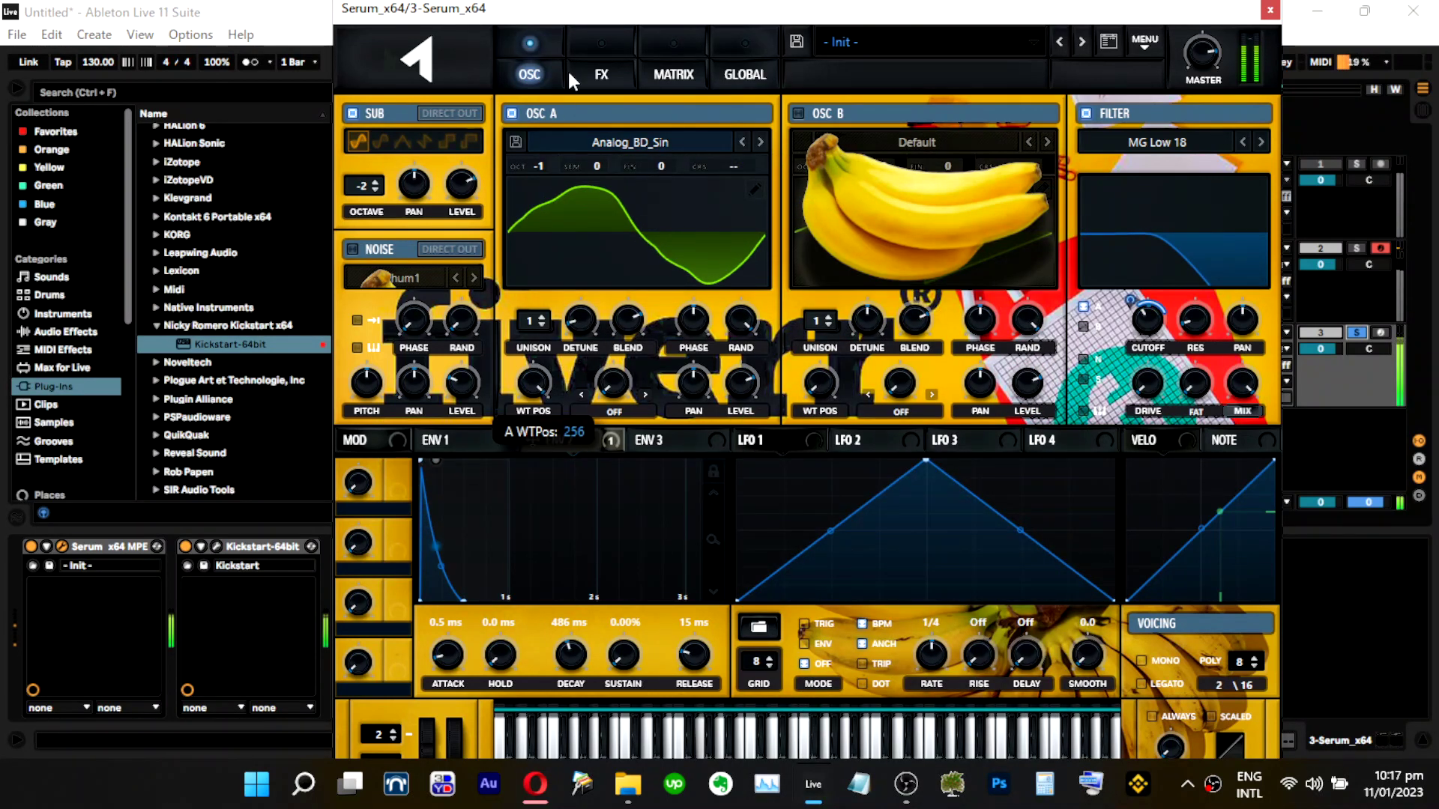
Load the Basic Shapes wavetable into oscillator A and move its wavetable position to a narrow pulse shape.
{"action": "left_click", "coordinate": [600, 141]}
{"action": "mouse_move", "coordinate": [637, 167]}
{"action": "left_click", "coordinate": [825, 264]}
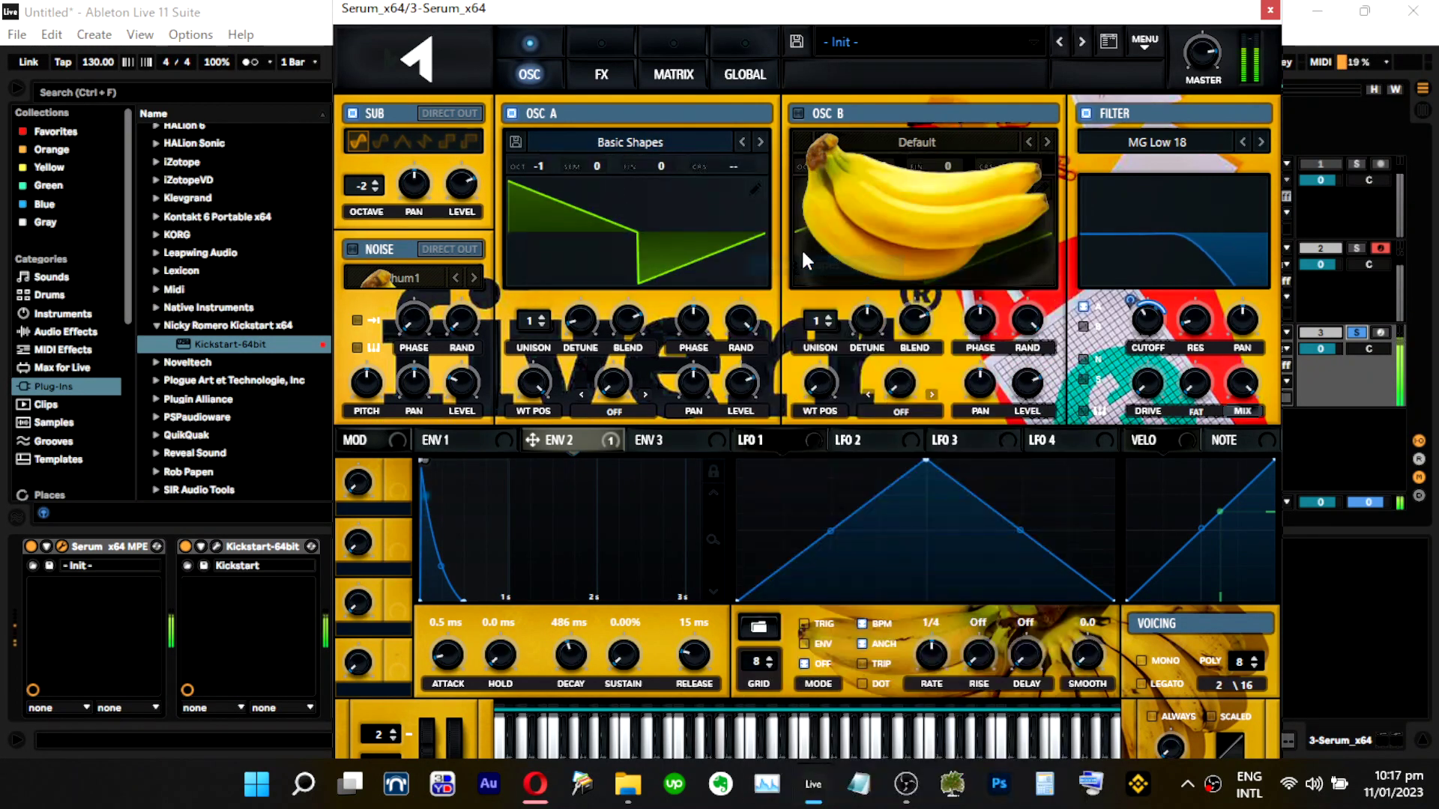
{"action": "left_click_drag", "start_coordinate": [536, 458], "coordinate": [536, 486]}
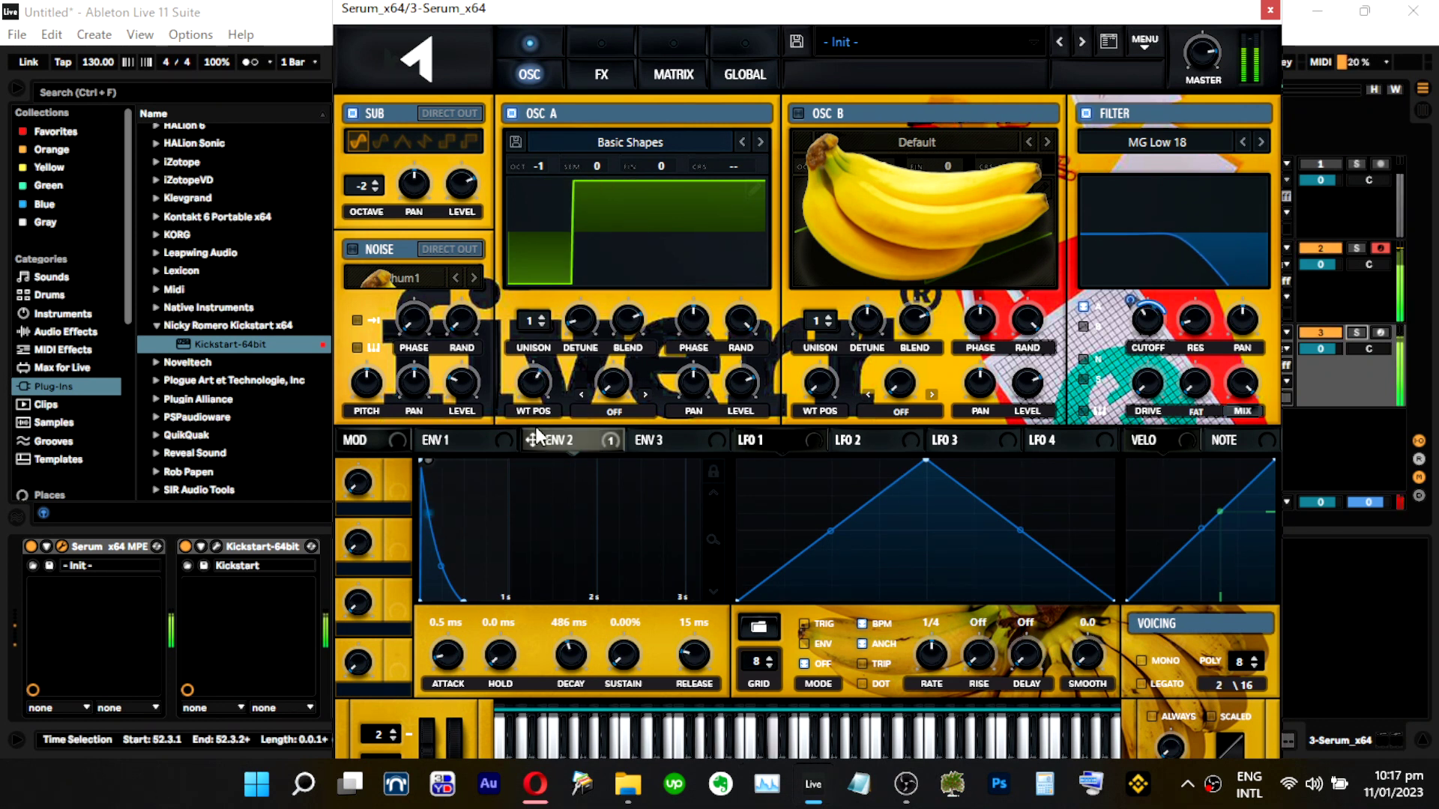
Fine-tune the MG Low 18 filter's cutoff and its Env 2 modulation depth.
{"action": "left_click_drag", "start_coordinate": [1155, 330], "coordinate": [1156, 352]}
{"action": "left_click_drag", "start_coordinate": [1135, 305], "coordinate": [1138, 292]}
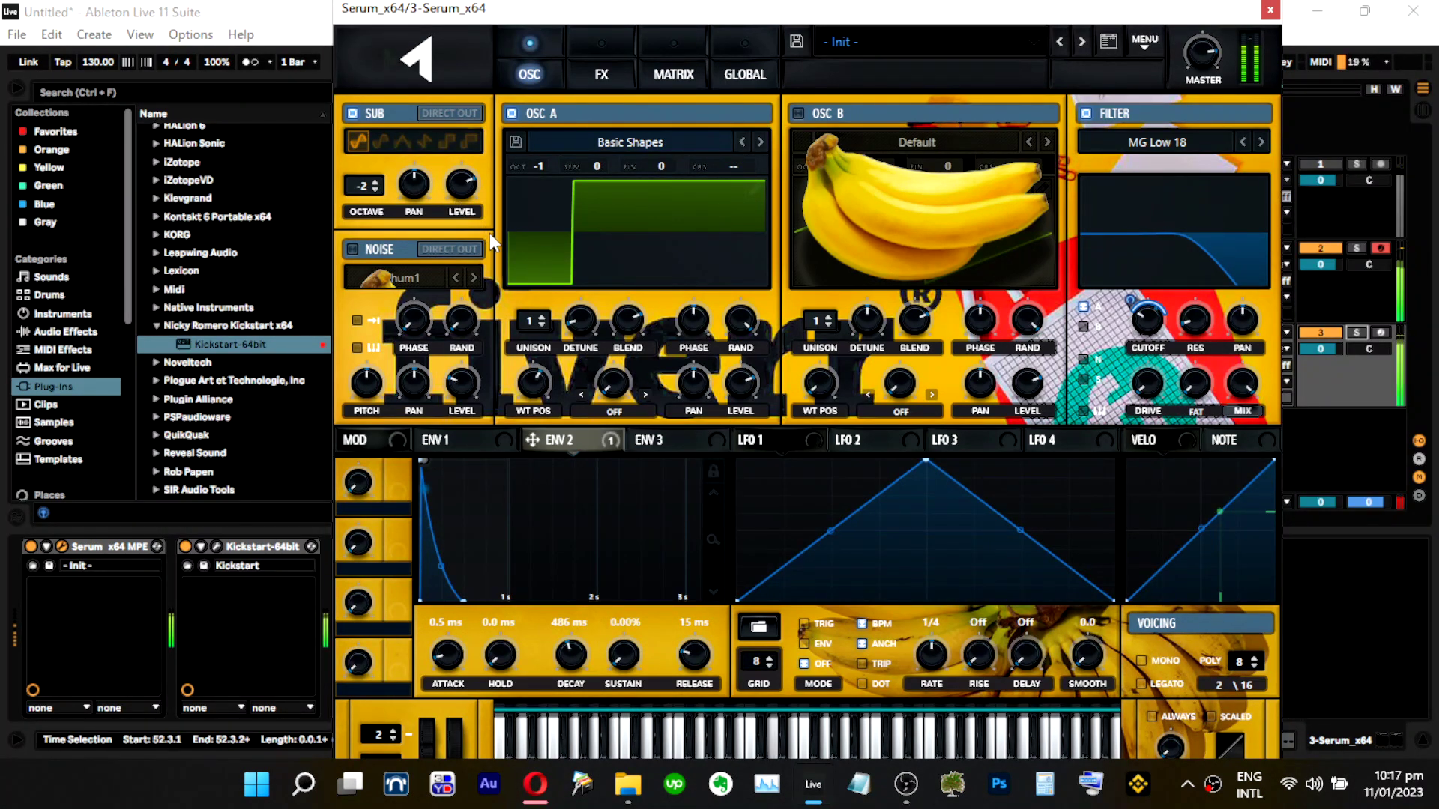
Shape Env 1 with a 672 ms decay, -30.9 dB sustain and 29 ms release, and lower oscillator A's octave to -2.
{"action": "left_click", "coordinate": [459, 442]}
{"action": "left_click_drag", "start_coordinate": [691, 666], "coordinate": [692, 661]}
{"action": "left_click_drag", "start_coordinate": [497, 463], "coordinate": [472, 581]}
{"action": "scroll", "coordinate": [696, 663], "scroll_direction": "down", "scroll_amount": 3}
{"action": "scroll", "coordinate": [696, 662], "scroll_direction": "down", "scroll_amount": 1}
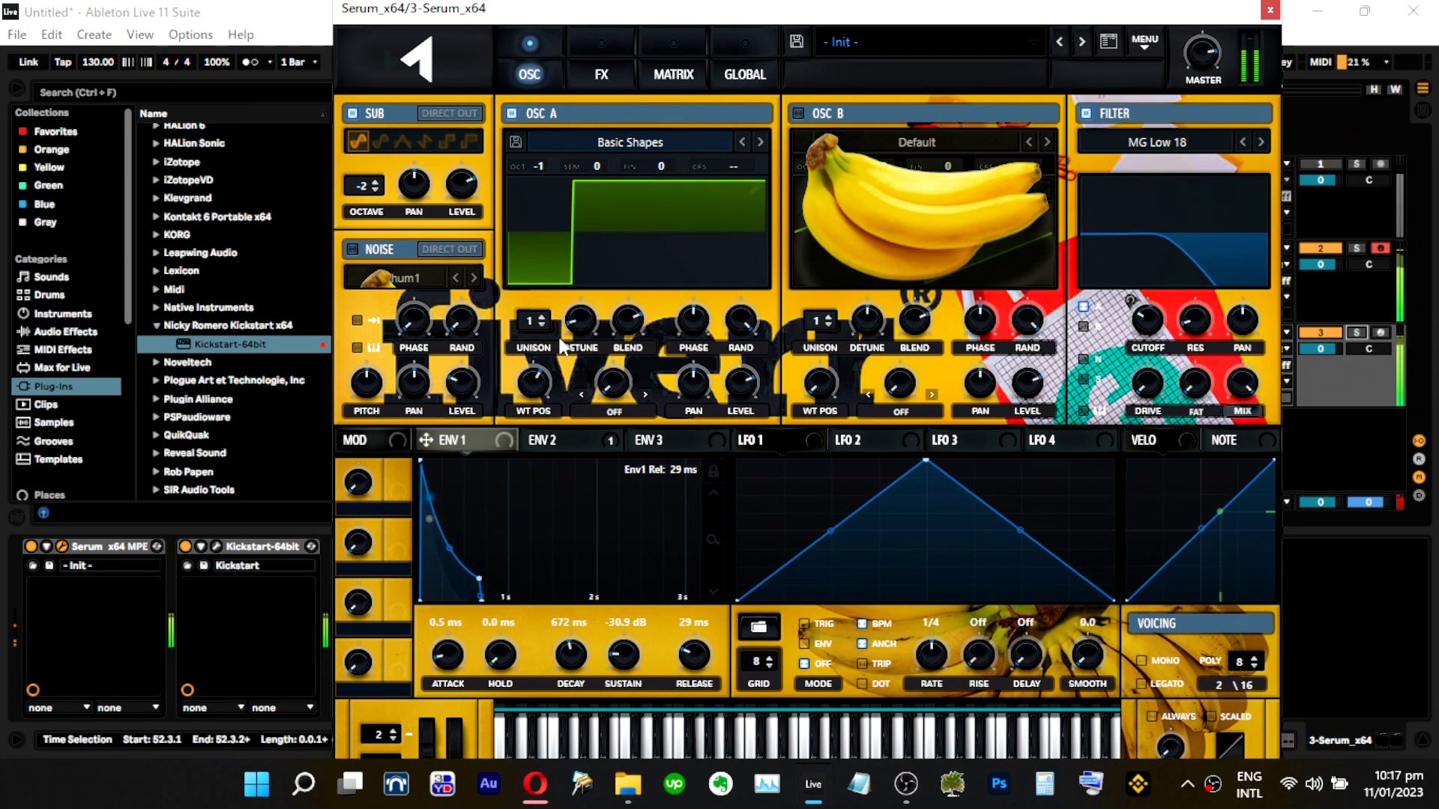
{"action": "scroll", "coordinate": [539, 170], "scroll_direction": "down", "scroll_amount": 1}
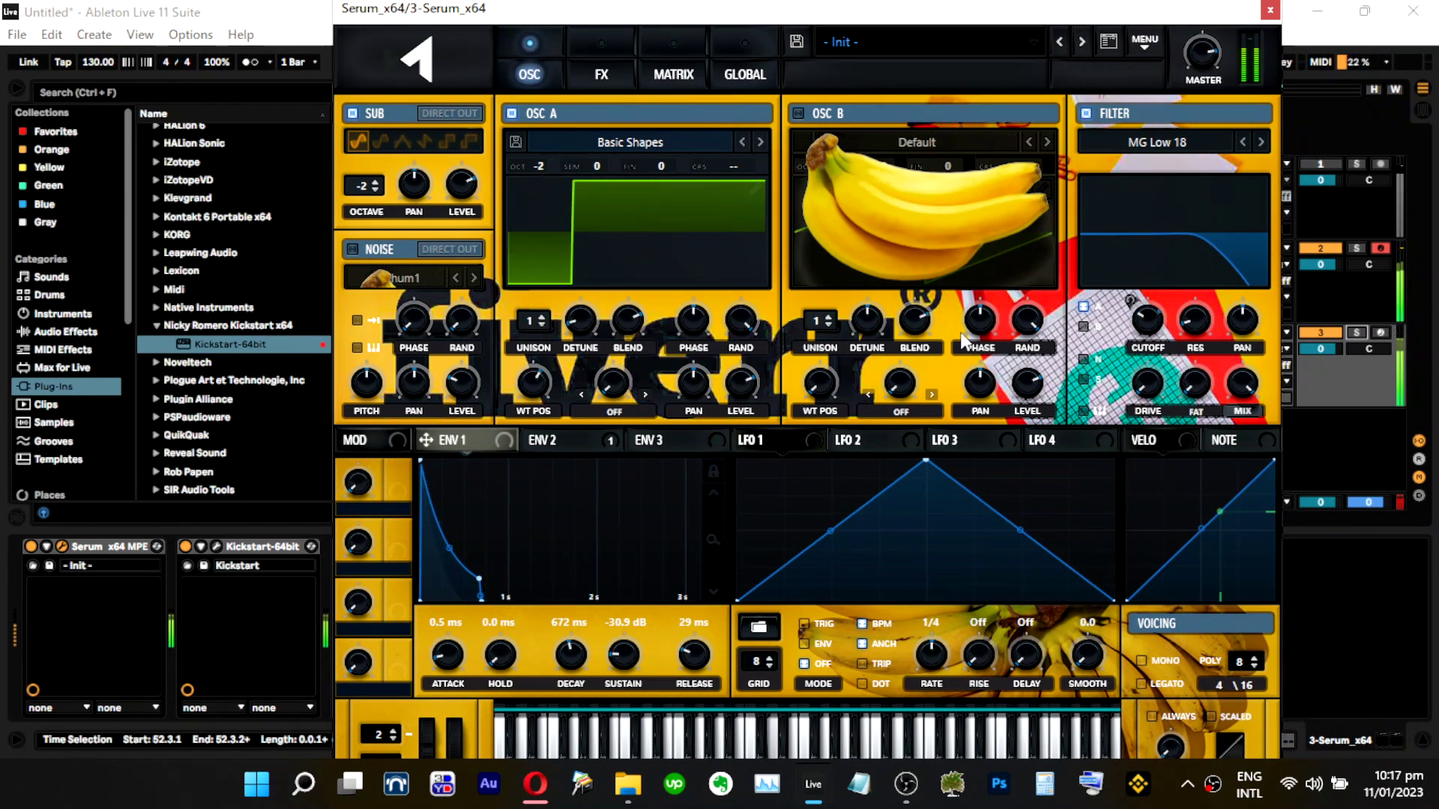
Solo the bass track and move oscillator A's wavetable position to an even square shape.
{"action": "left_click", "coordinate": [1357, 332]}
{"action": "left_click_drag", "start_coordinate": [530, 384], "coordinate": [528, 405]}
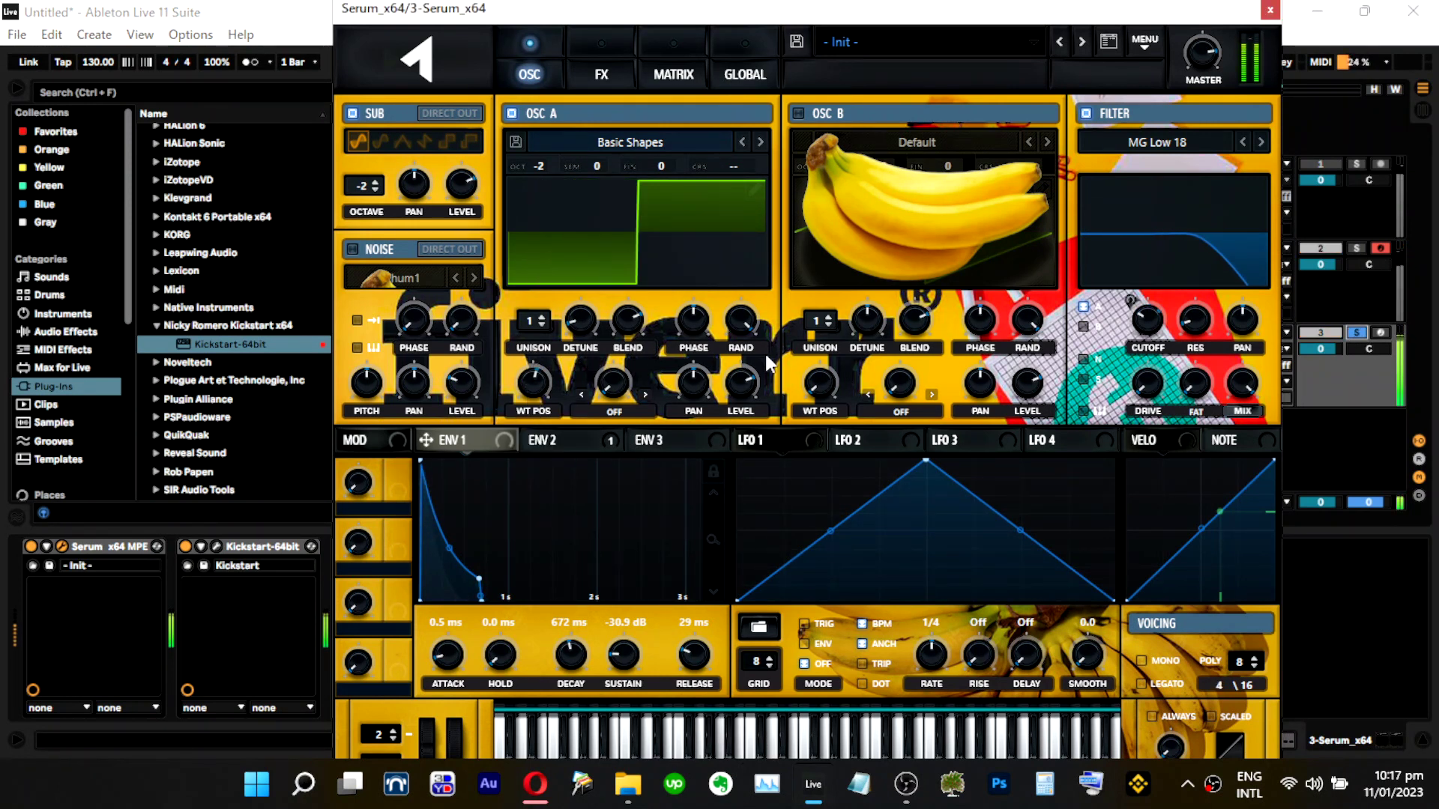
Turn on oscillator B with the Default wavetable, lower its octave to -1 and route it through the filter.
{"action": "left_click", "coordinate": [796, 113]}
{"action": "left_click", "coordinate": [917, 140]}
{"action": "left_click", "coordinate": [848, 106]}
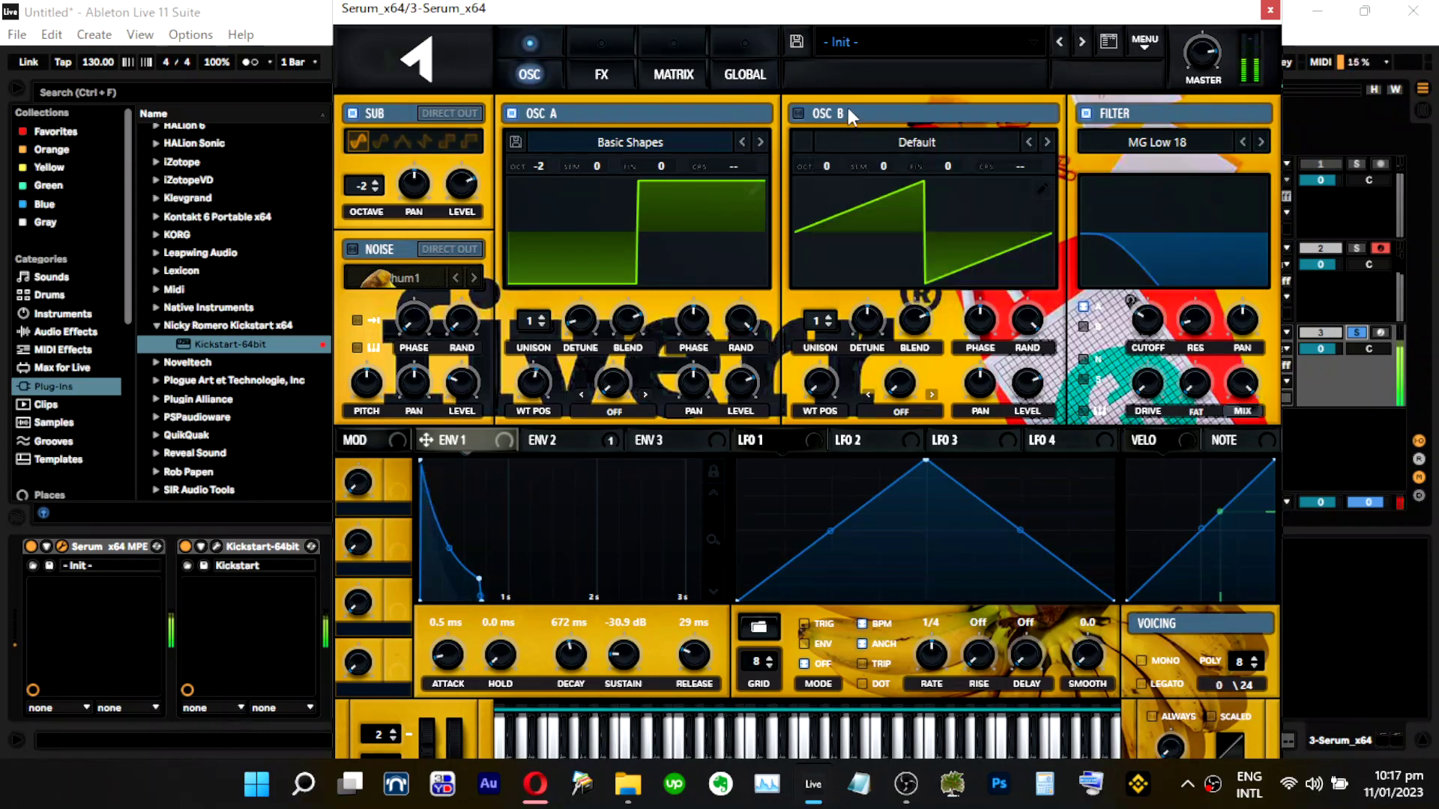
{"action": "left_click", "coordinate": [799, 113]}
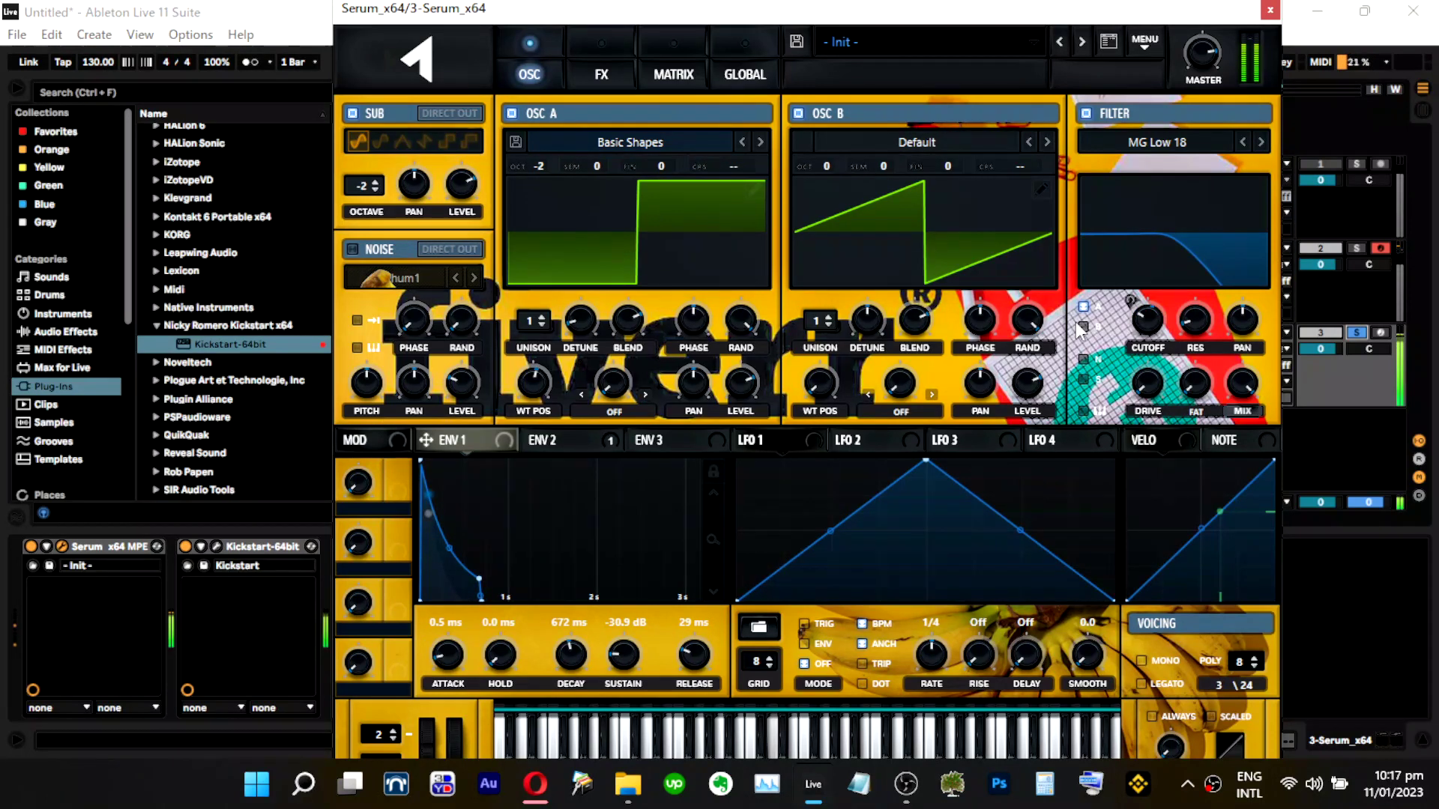
{"action": "left_click_drag", "start_coordinate": [820, 163], "coordinate": [821, 196]}
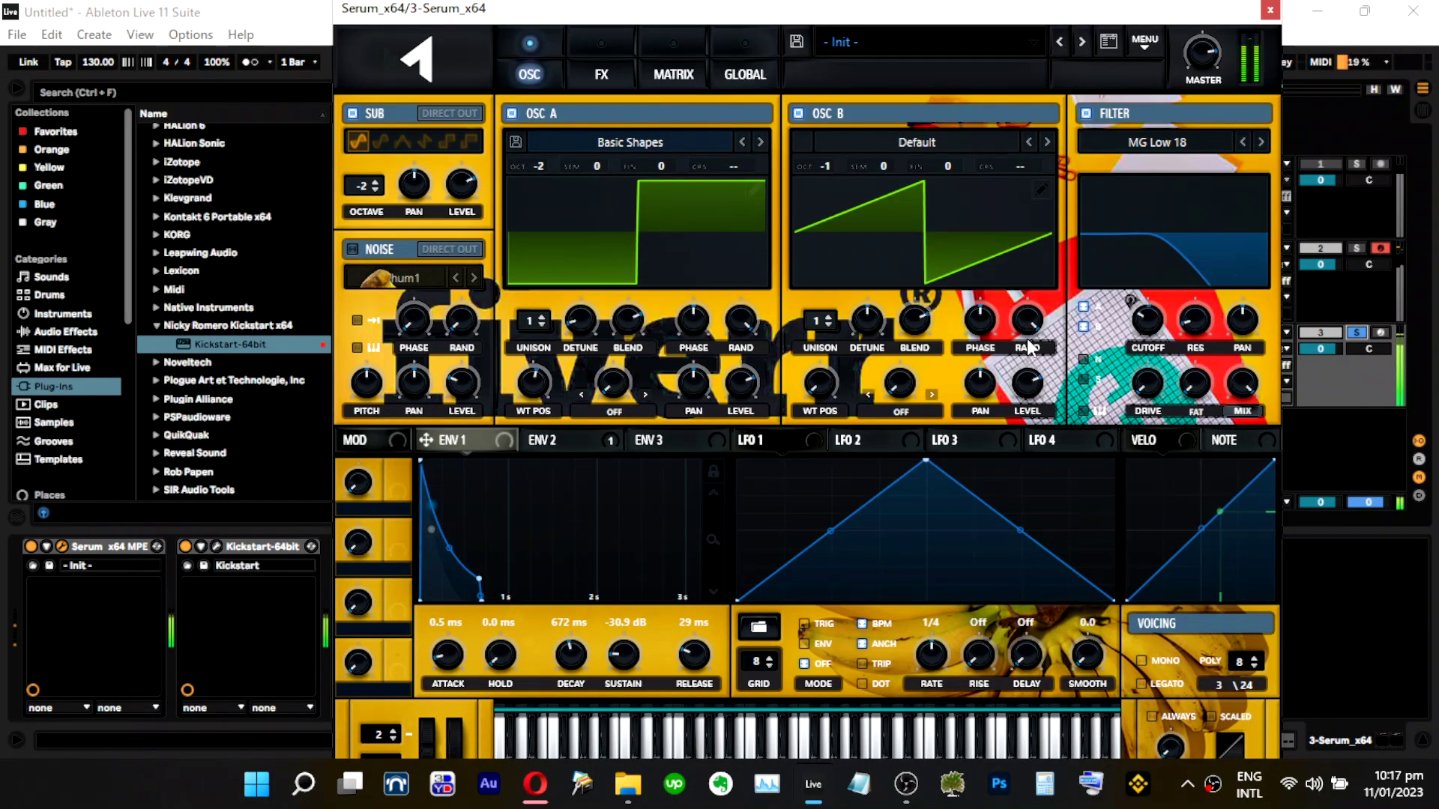
Reset oscillator B's phase and random phase and oscillator A's random phase to their defaults.
{"action": "mouse_move", "coordinate": [997, 322]}
{"action": "left_mouse_down"}
{"action": "mouse_move", "coordinate": [988, 299]}
{"action": "mouse_move", "coordinate": [964, 447]}
{"action": "mouse_move", "coordinate": [988, 260]}
{"action": "mouse_move", "coordinate": [994, 296]}
{"action": "left_mouse_up"}
{"action": "right_click", "coordinate": [978, 299]}
{"action": "left_click", "coordinate": [1012, 414]}
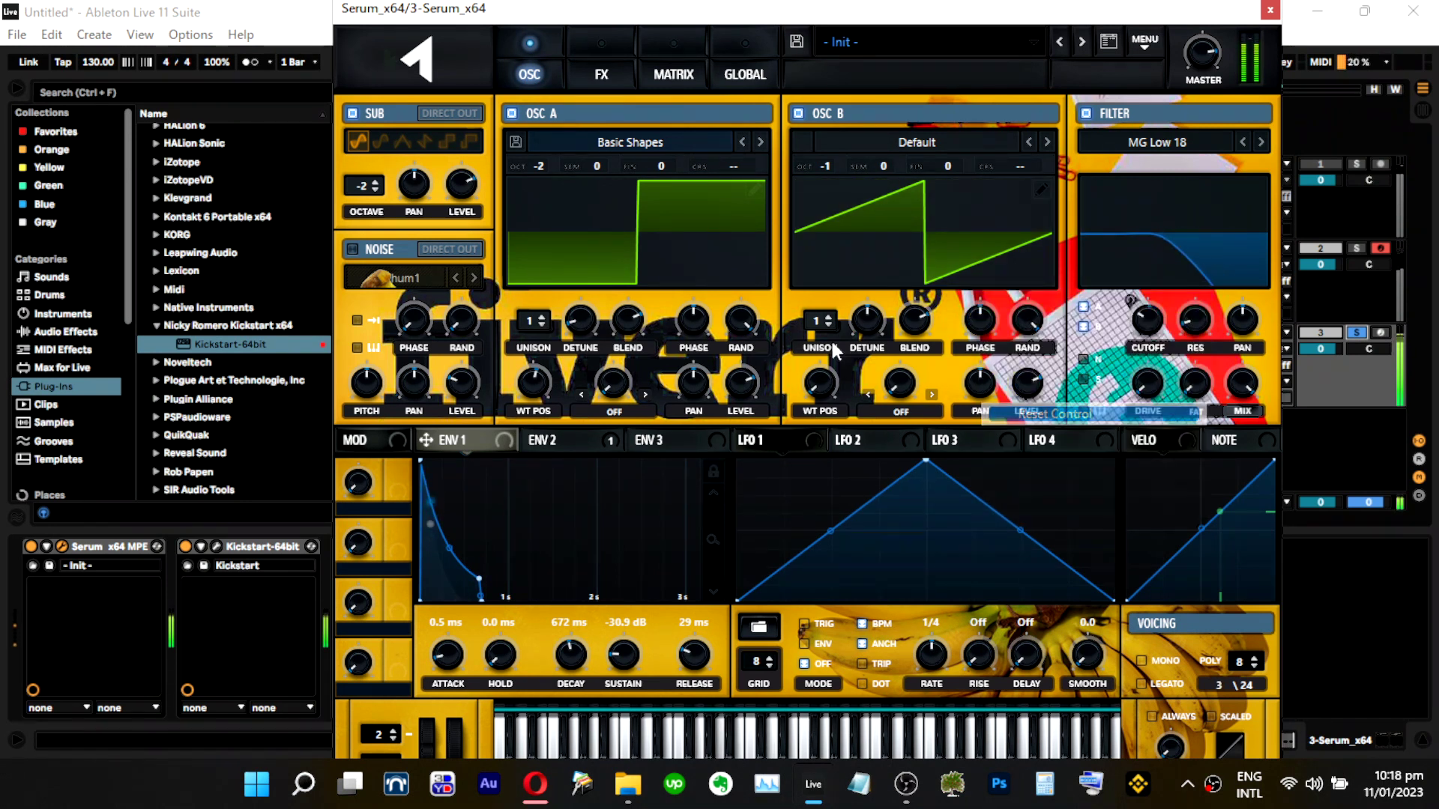
{"action": "right_click", "coordinate": [753, 317]}
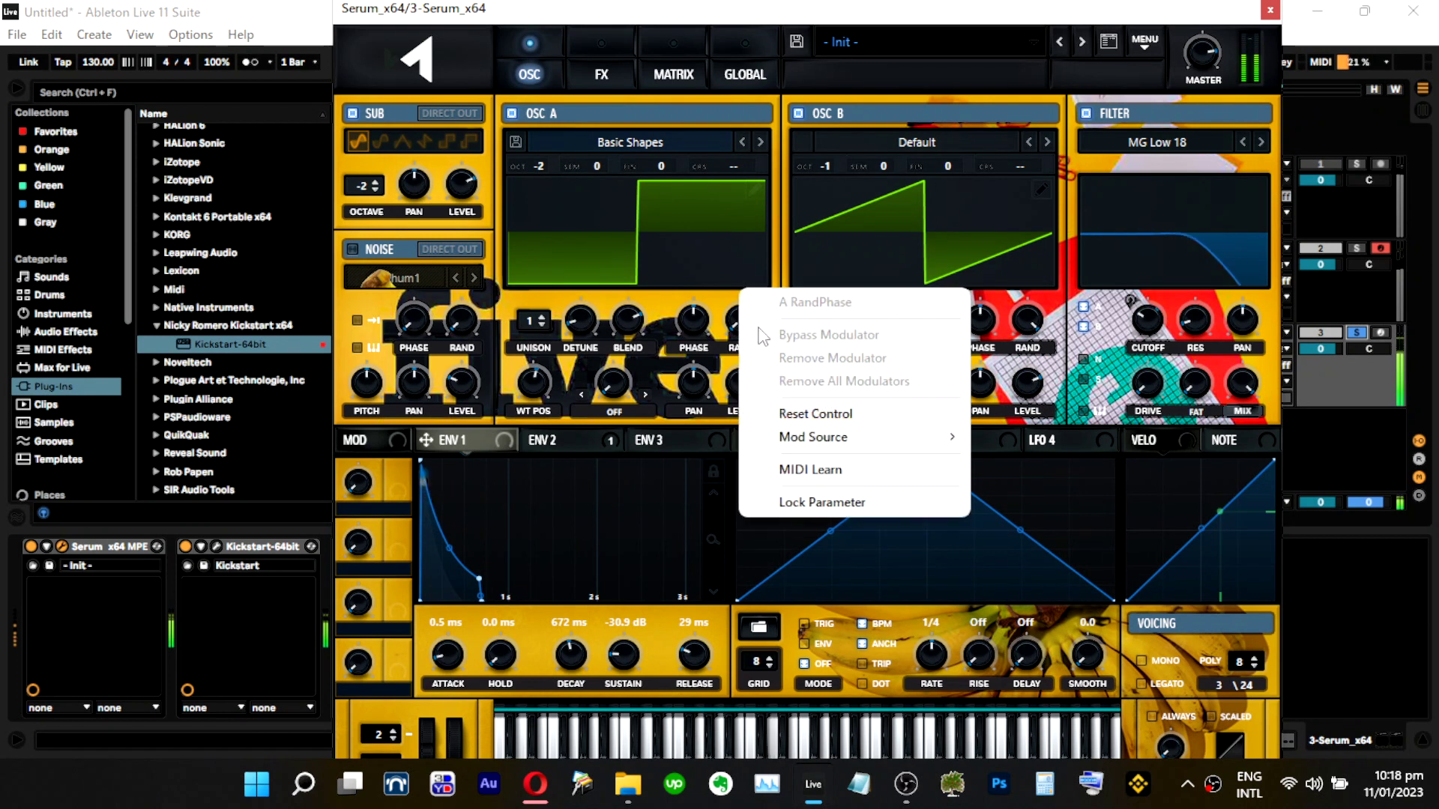
{"action": "left_click", "coordinate": [816, 410]}
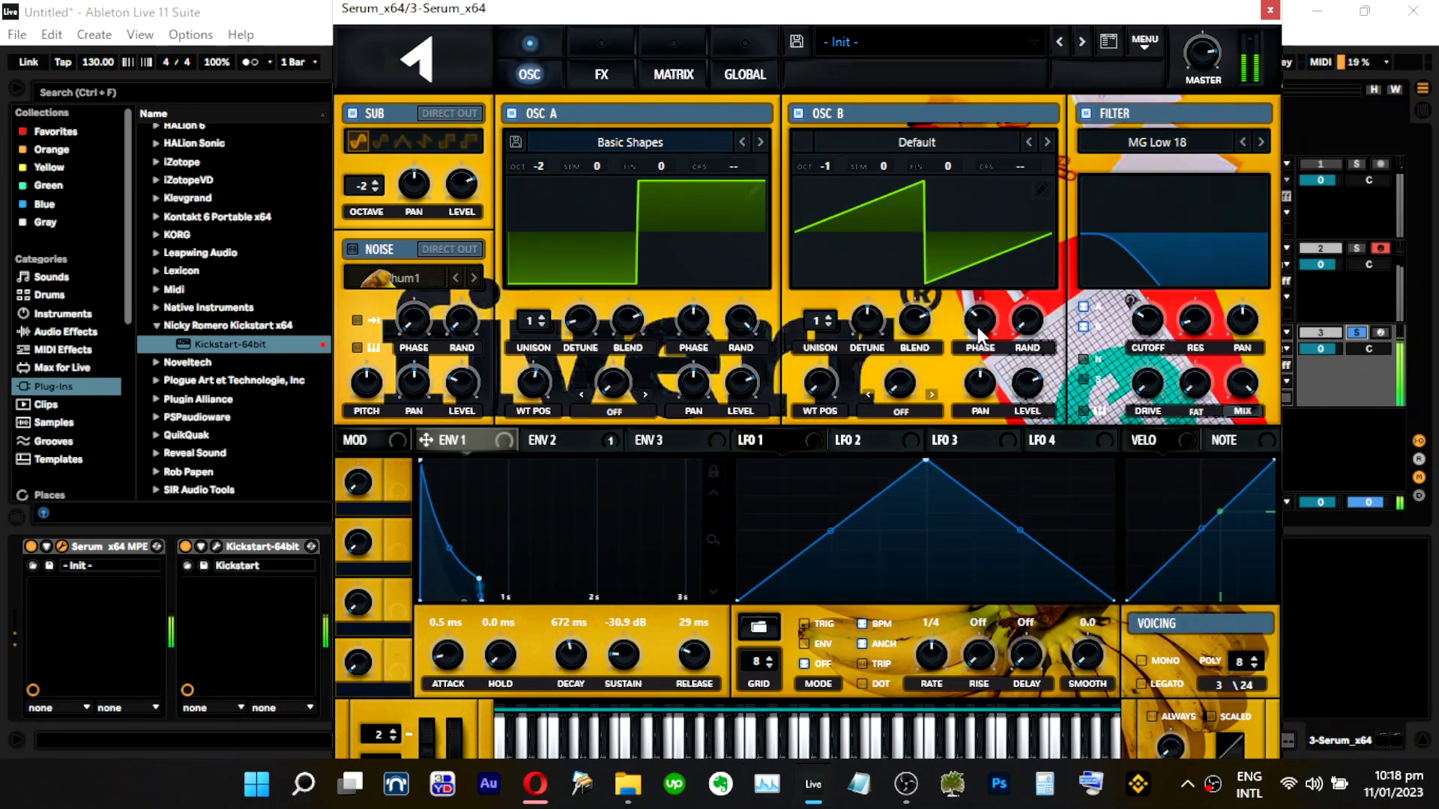
{"action": "right_click", "coordinate": [976, 330]}
{"action": "left_click", "coordinate": [1049, 414]}
{"action": "right_click", "coordinate": [1028, 324]}
{"action": "left_click", "coordinate": [1096, 414]}
Compare the bass with the soloed reference track and reset Serum's master volume to its default.
{"action": "left_click", "coordinate": [1366, 330]}
{"action": "left_click", "coordinate": [1364, 332]}
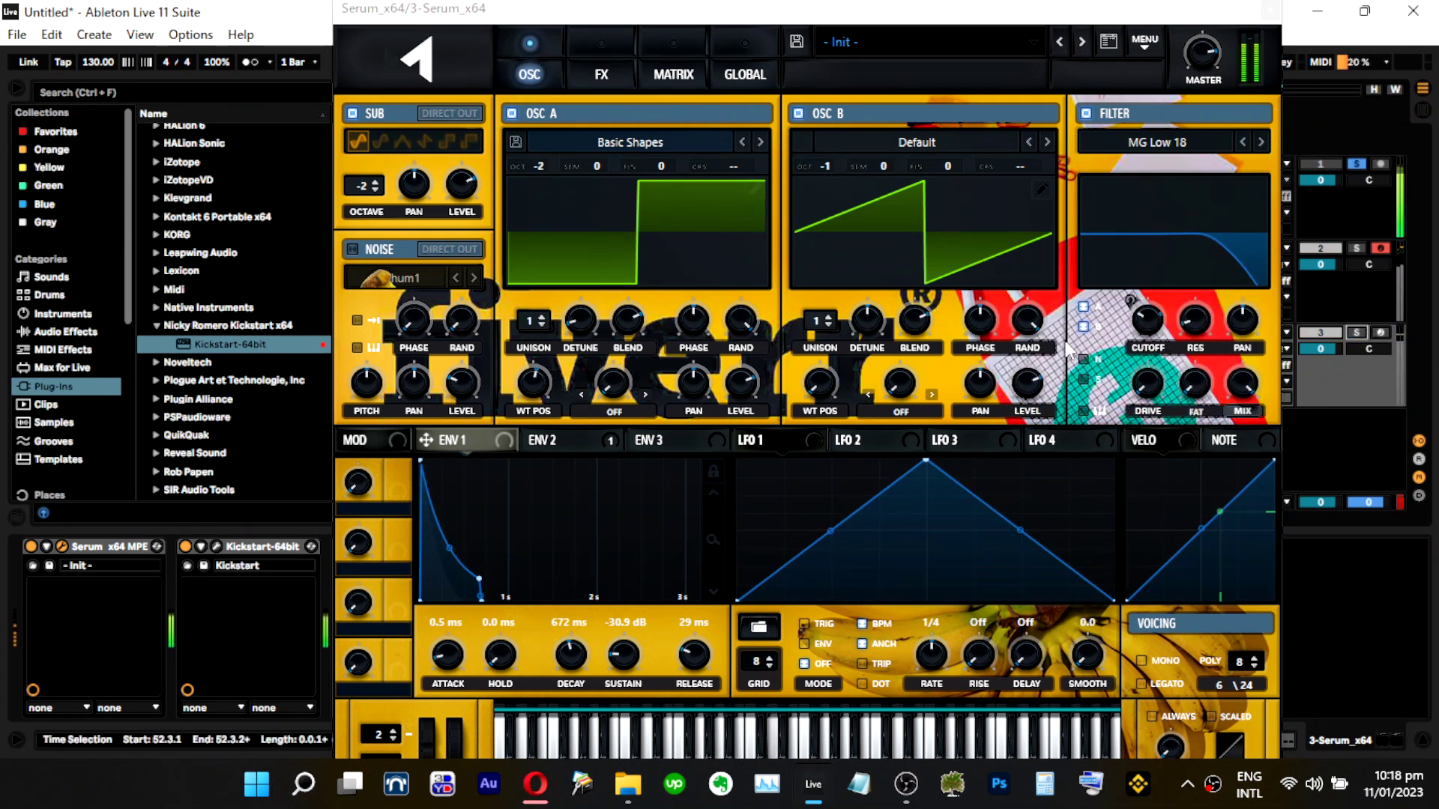
{"action": "left_click_drag", "start_coordinate": [1198, 63], "coordinate": [1198, 79]}
{"action": "right_click", "coordinate": [1199, 57]}
{"action": "left_click", "coordinate": [1244, 151]}
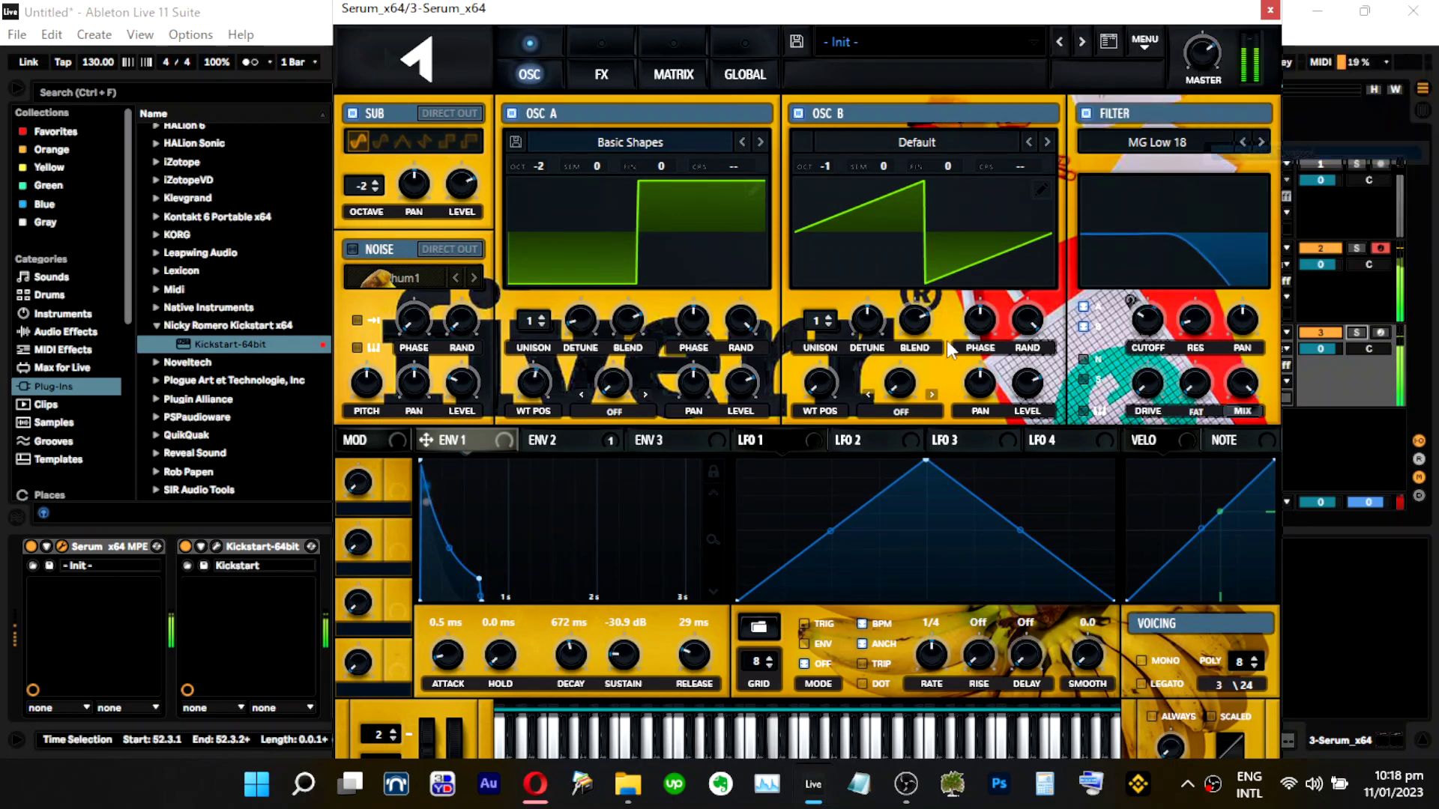
With oscillator B off, set oscillator A's level to 75%, its wavetable position to a narrow pulse and its octave to -2.
{"action": "left_click", "coordinate": [821, 115]}
{"action": "mouse_move", "coordinate": [731, 389]}
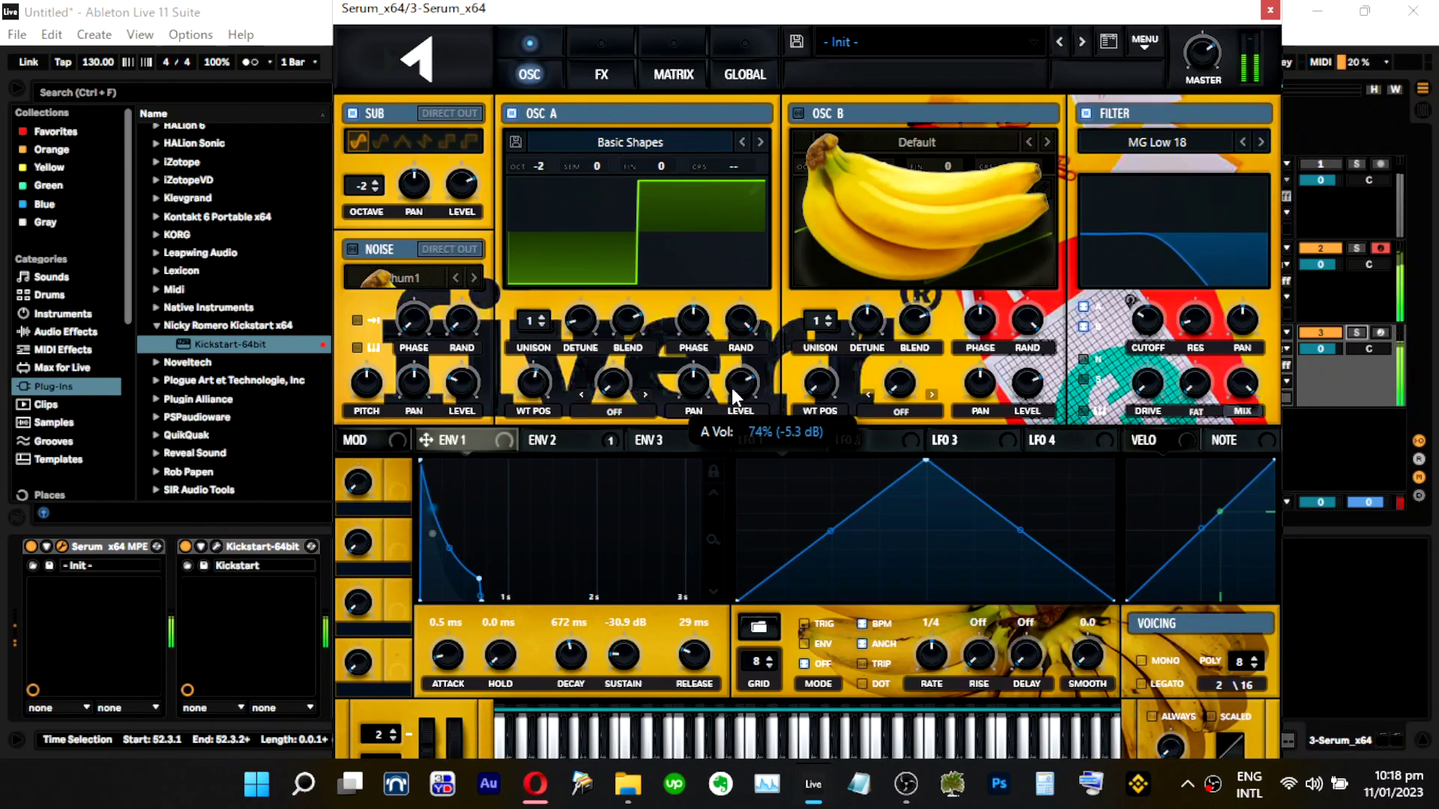
{"action": "left_click_drag", "start_coordinate": [731, 388], "coordinate": [731, 384]}
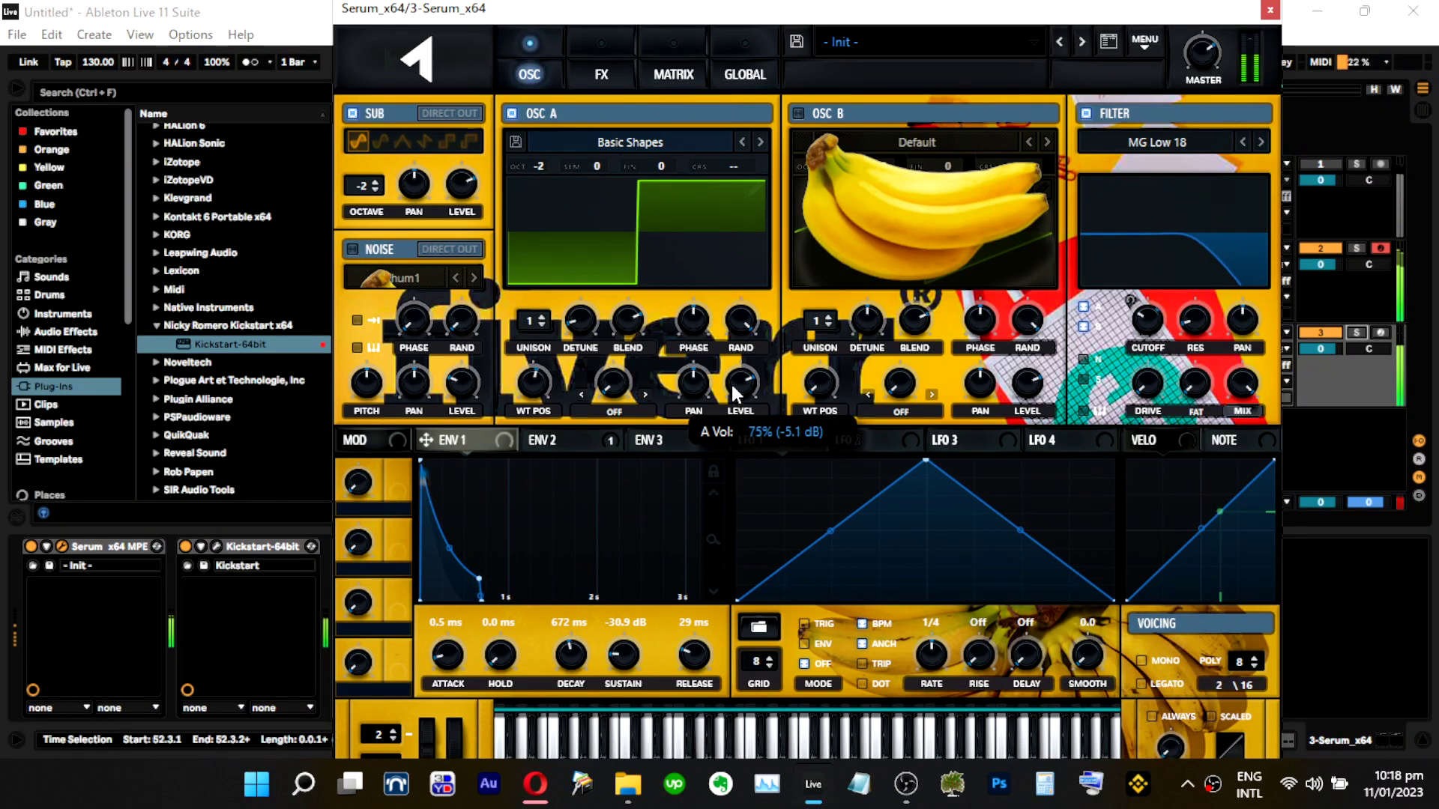
{"action": "left_click_drag", "start_coordinate": [528, 169], "coordinate": [542, 146]}
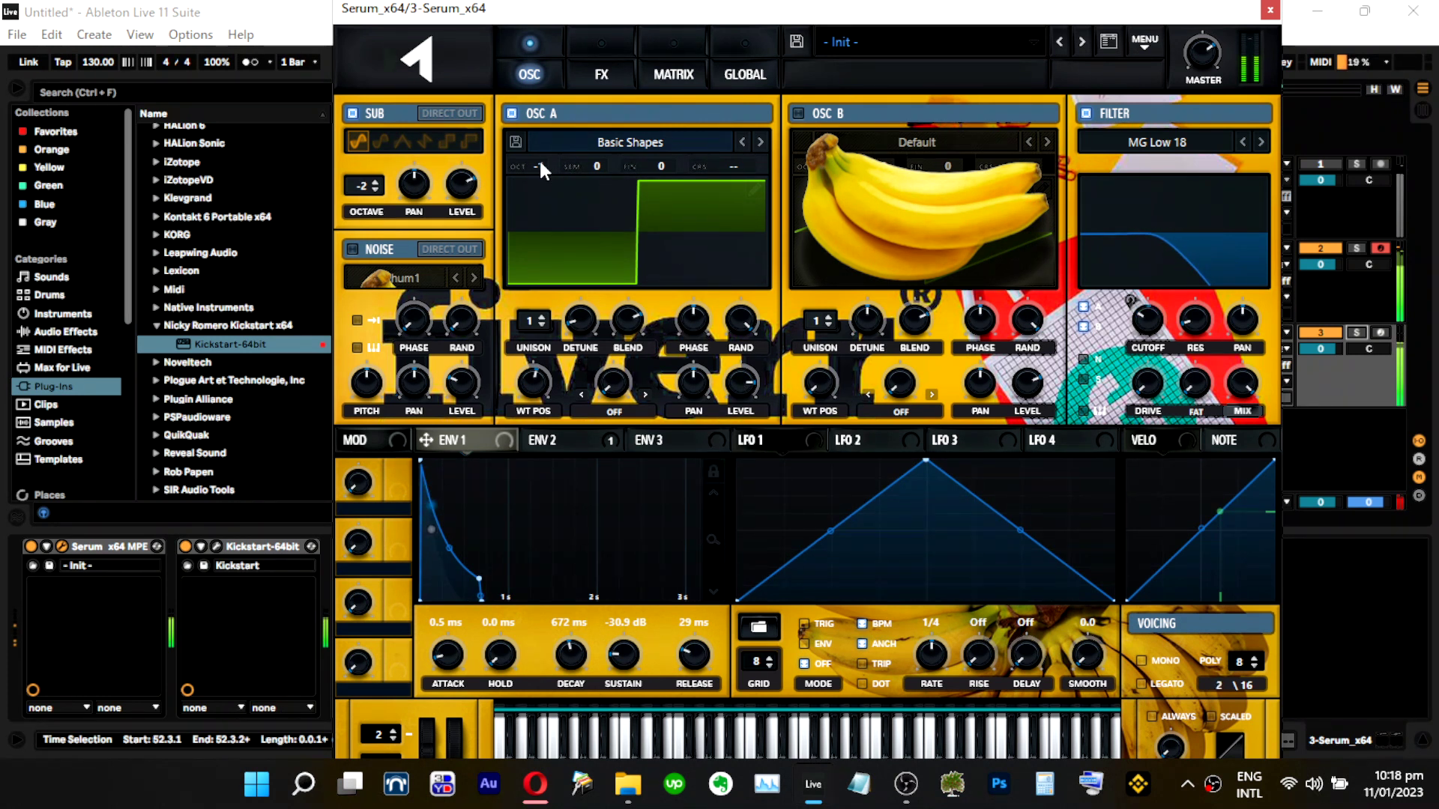
{"action": "left_click_drag", "start_coordinate": [542, 408], "coordinate": [538, 367]}
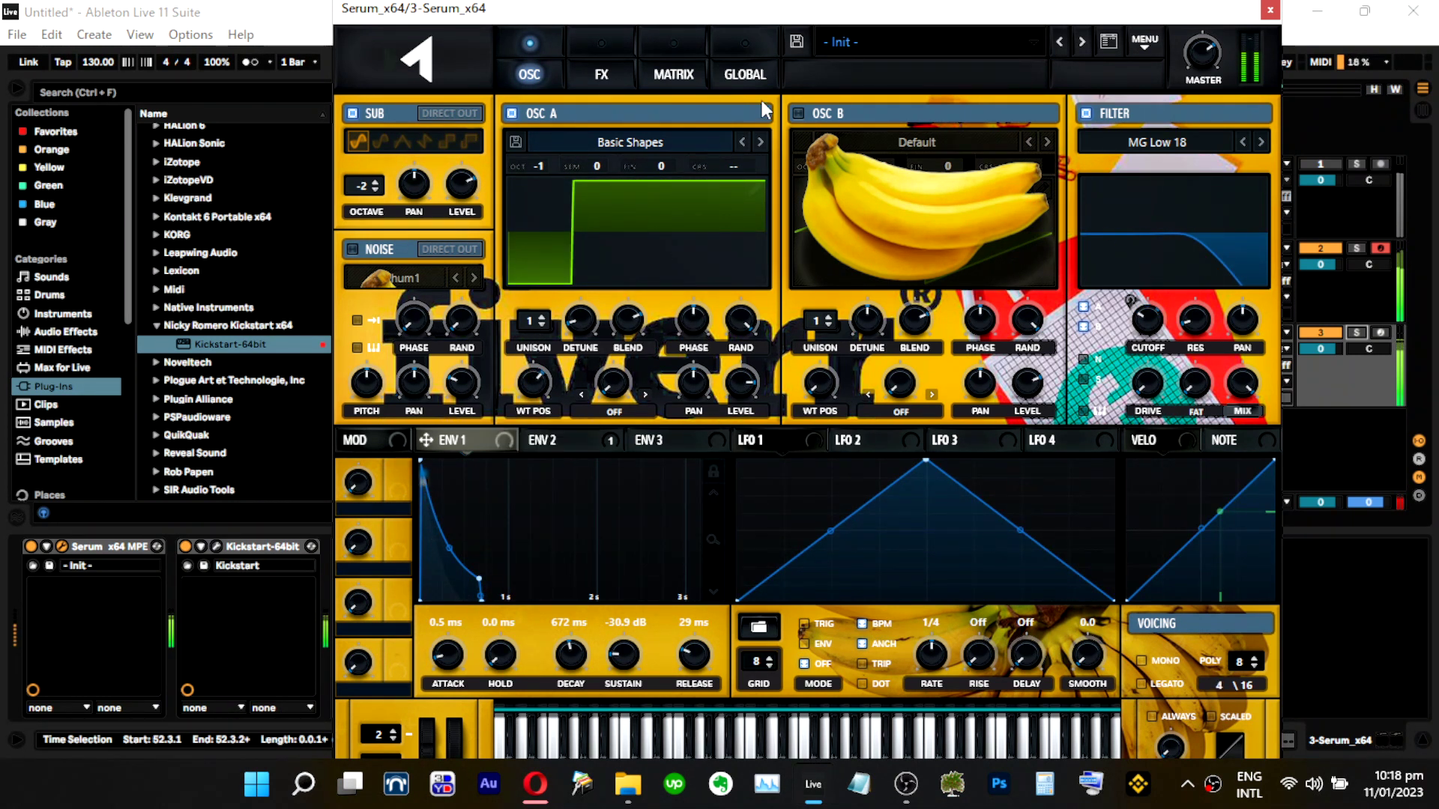
{"action": "left_click_drag", "start_coordinate": [551, 172], "coordinate": [546, 181]}
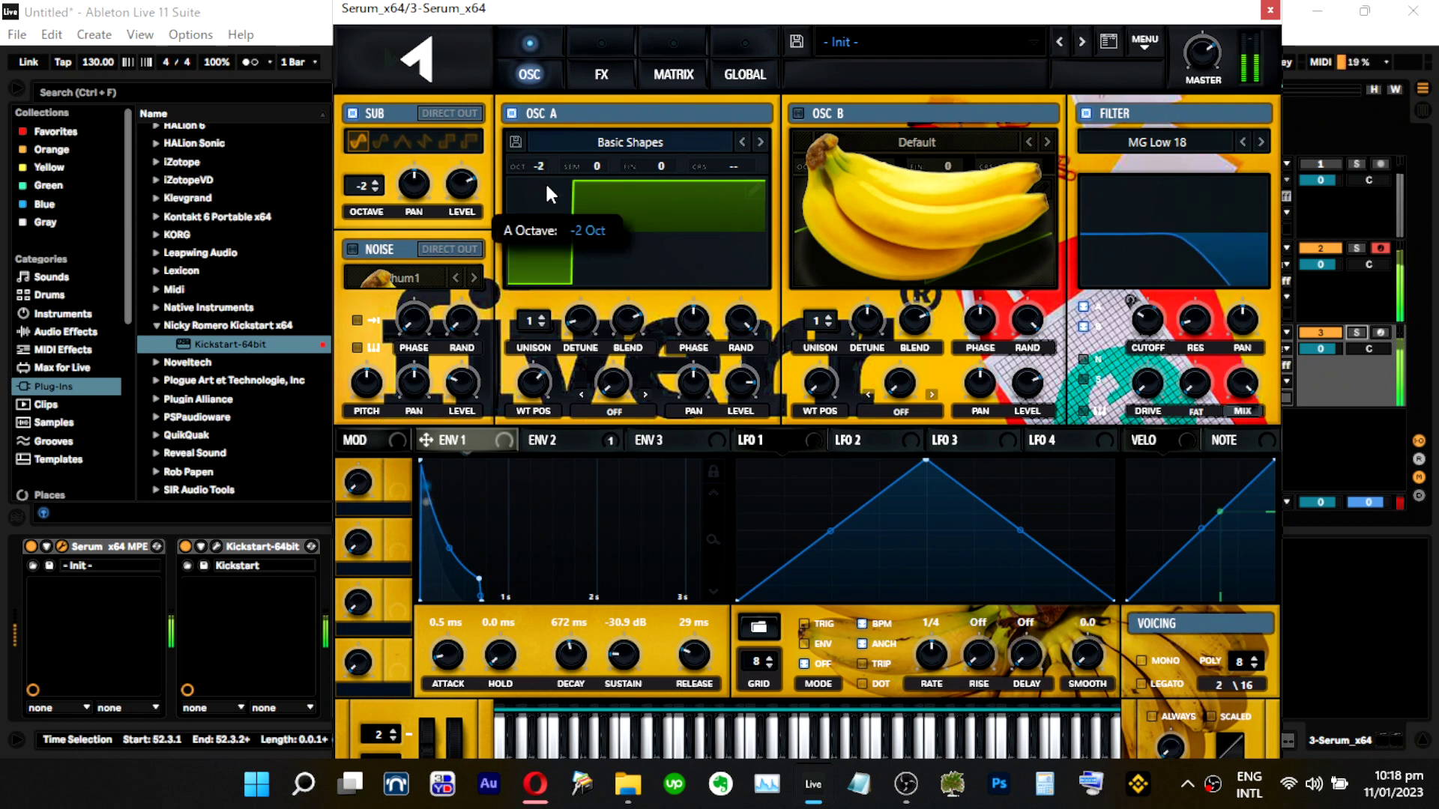
Turn oscillator B back on, try two unison voices, return to one and balance its level against oscillator A.
{"action": "left_click", "coordinate": [794, 113]}
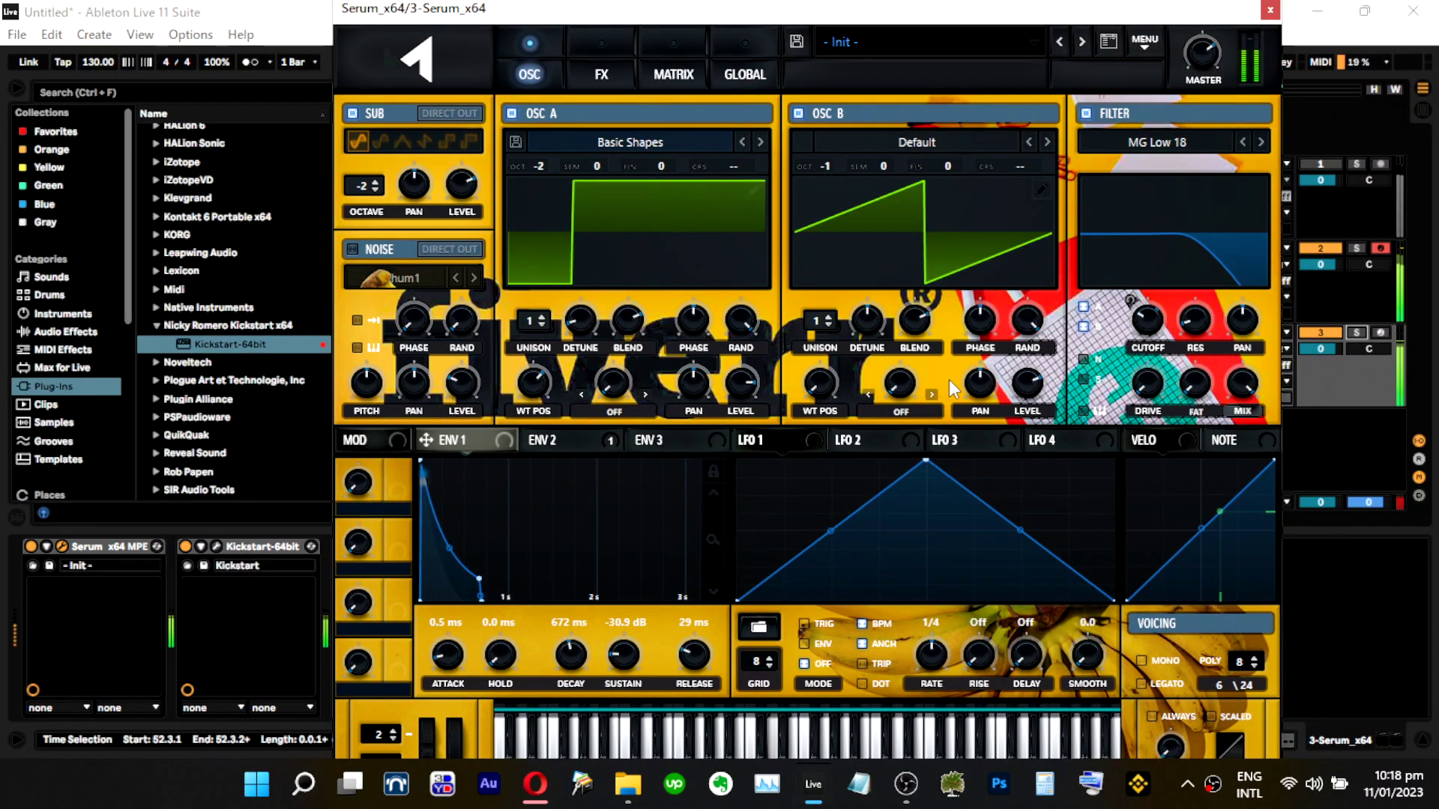
{"action": "left_click", "coordinate": [828, 317]}
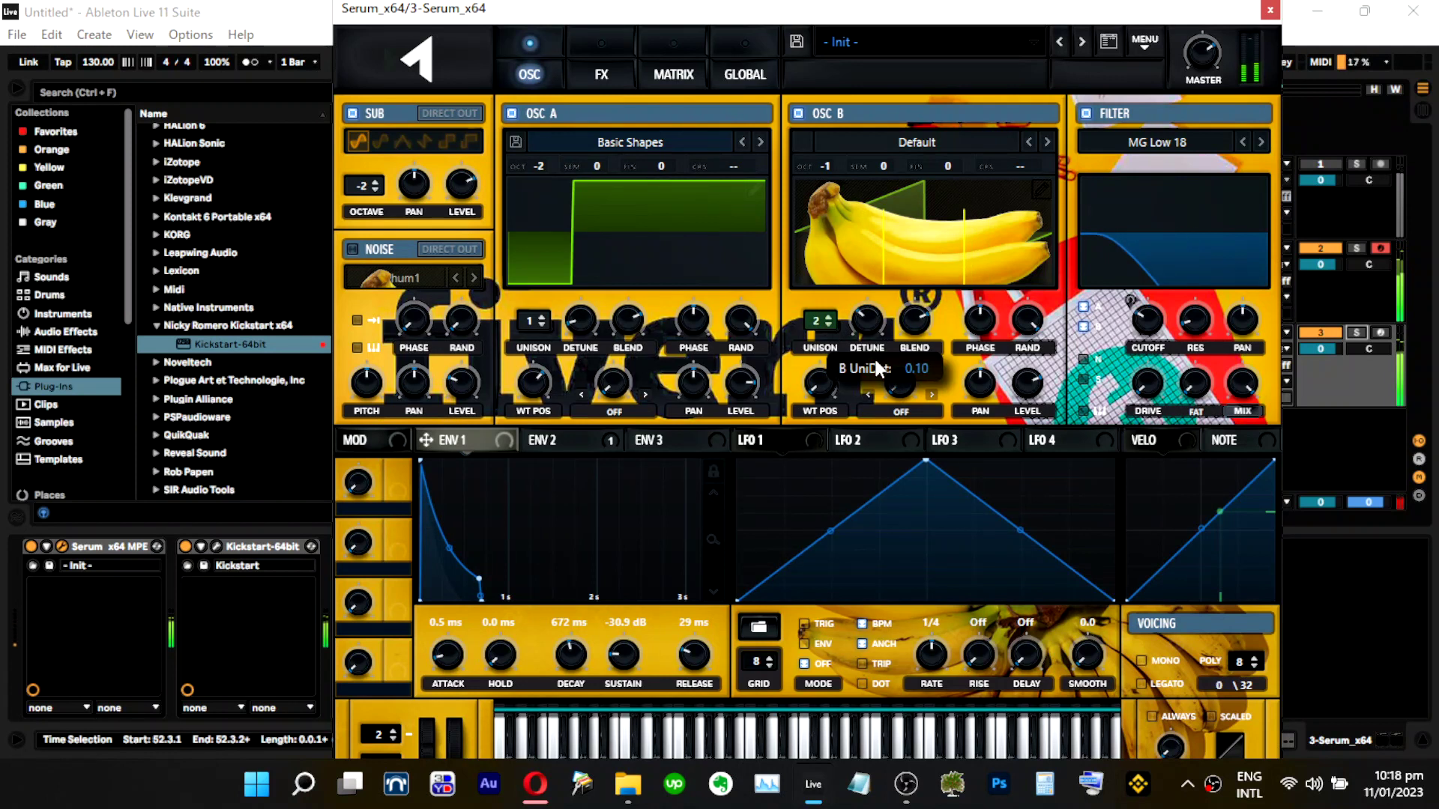
{"action": "left_click", "coordinate": [829, 325]}
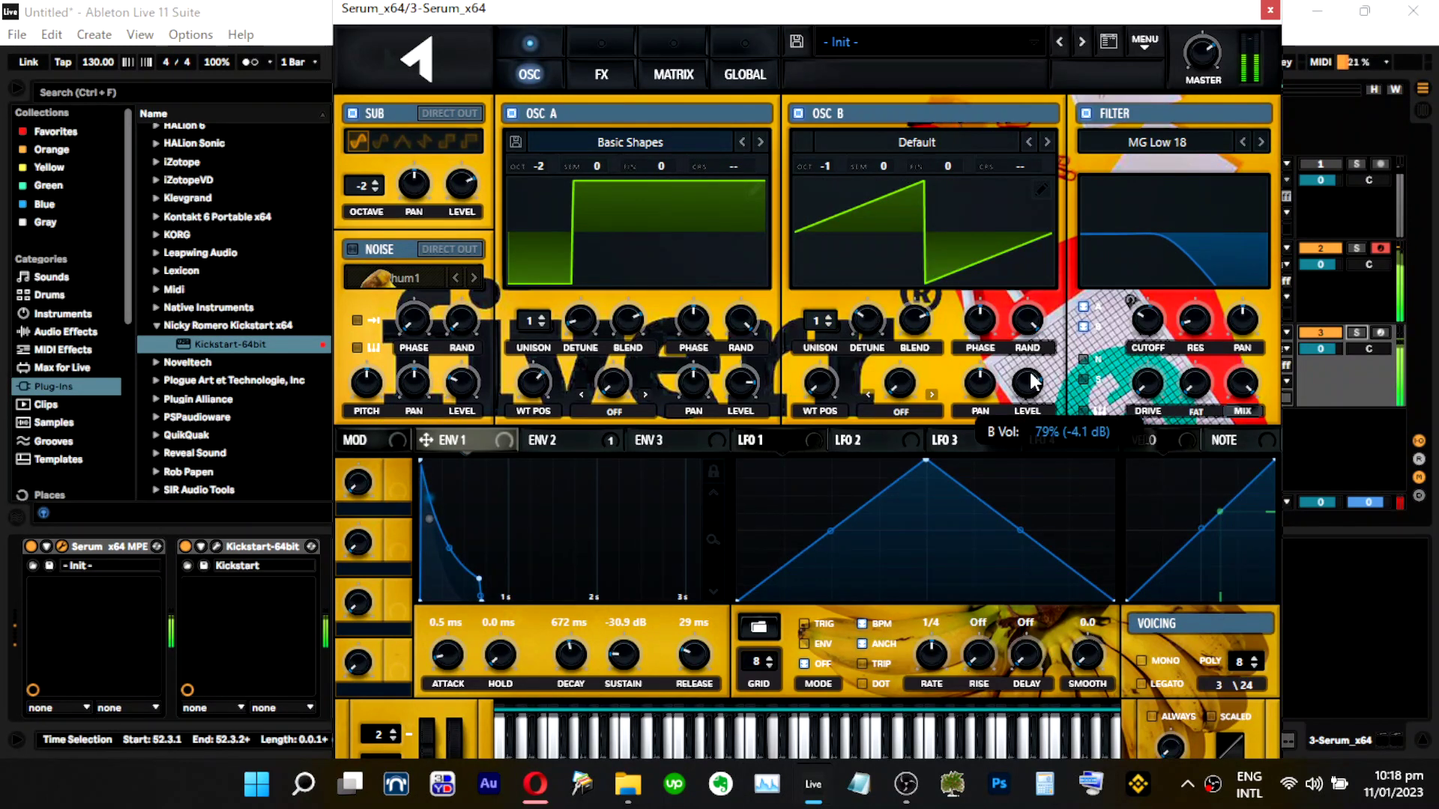
{"action": "left_click_drag", "start_coordinate": [1036, 336], "coordinate": [1035, 361]}
{"action": "key", "text": "s"}
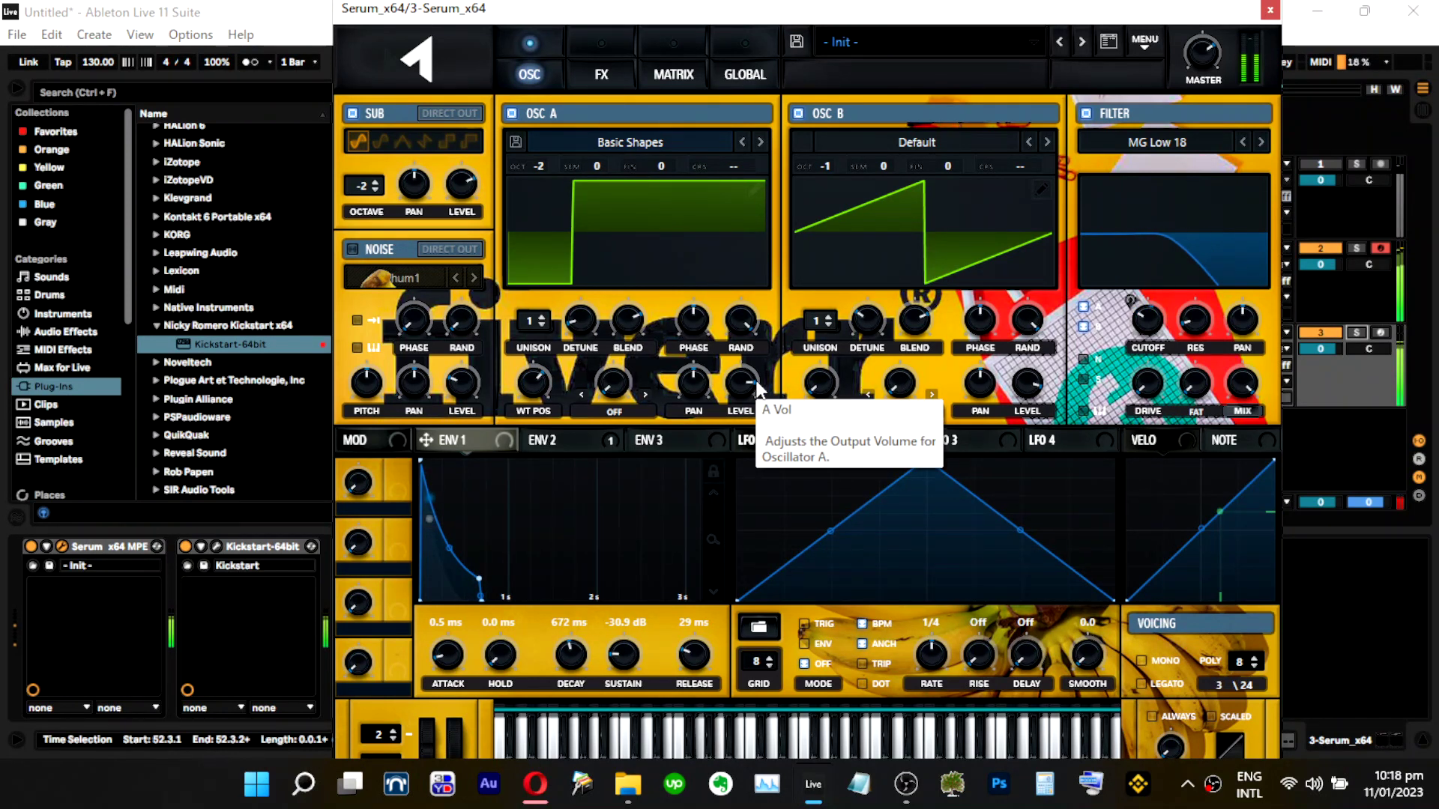
{"action": "left_click", "coordinate": [757, 382]}
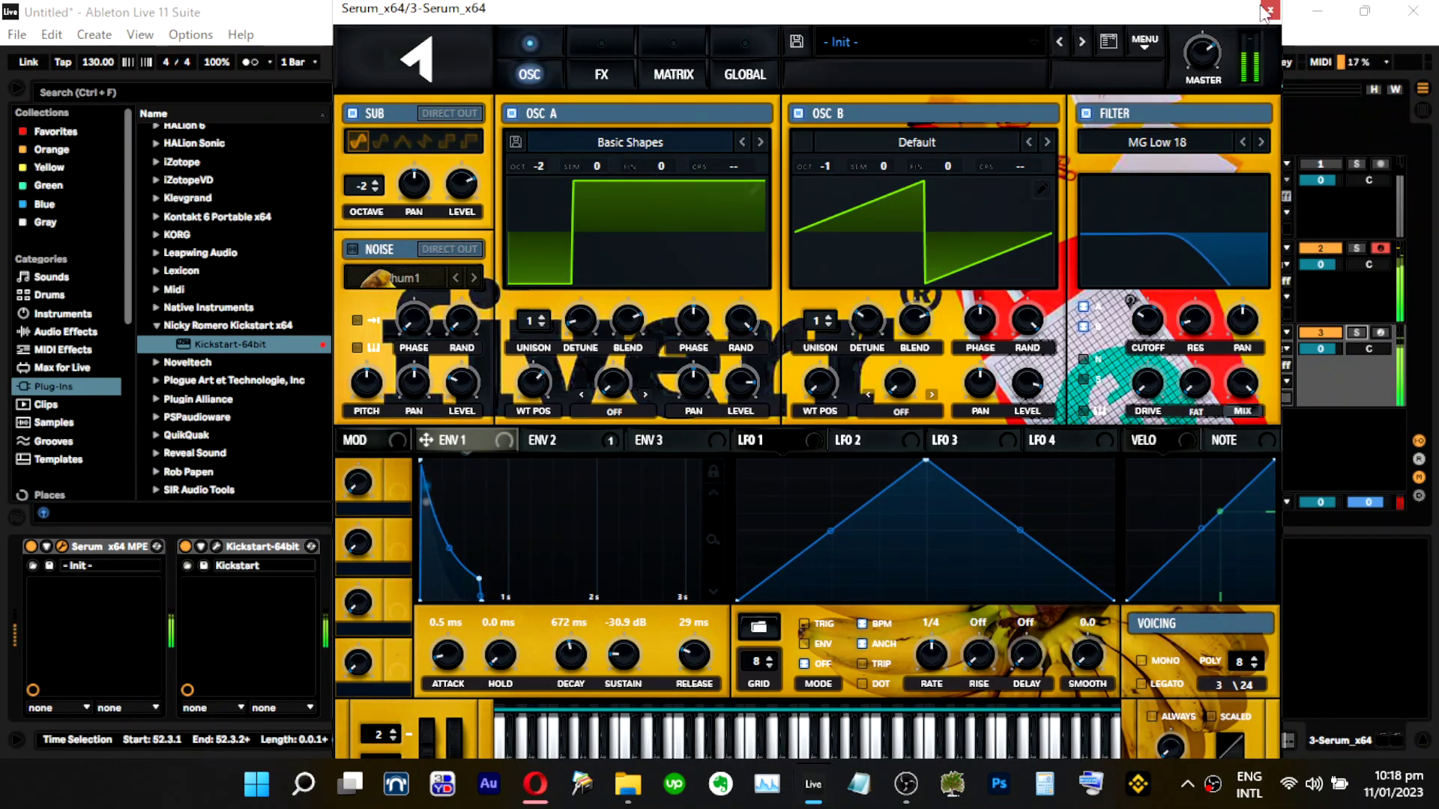
Audition the bass soloed and in the mix, and turn off oscillator A to hear oscillator B without it.
{"action": "left_click", "coordinate": [1349, 332]}
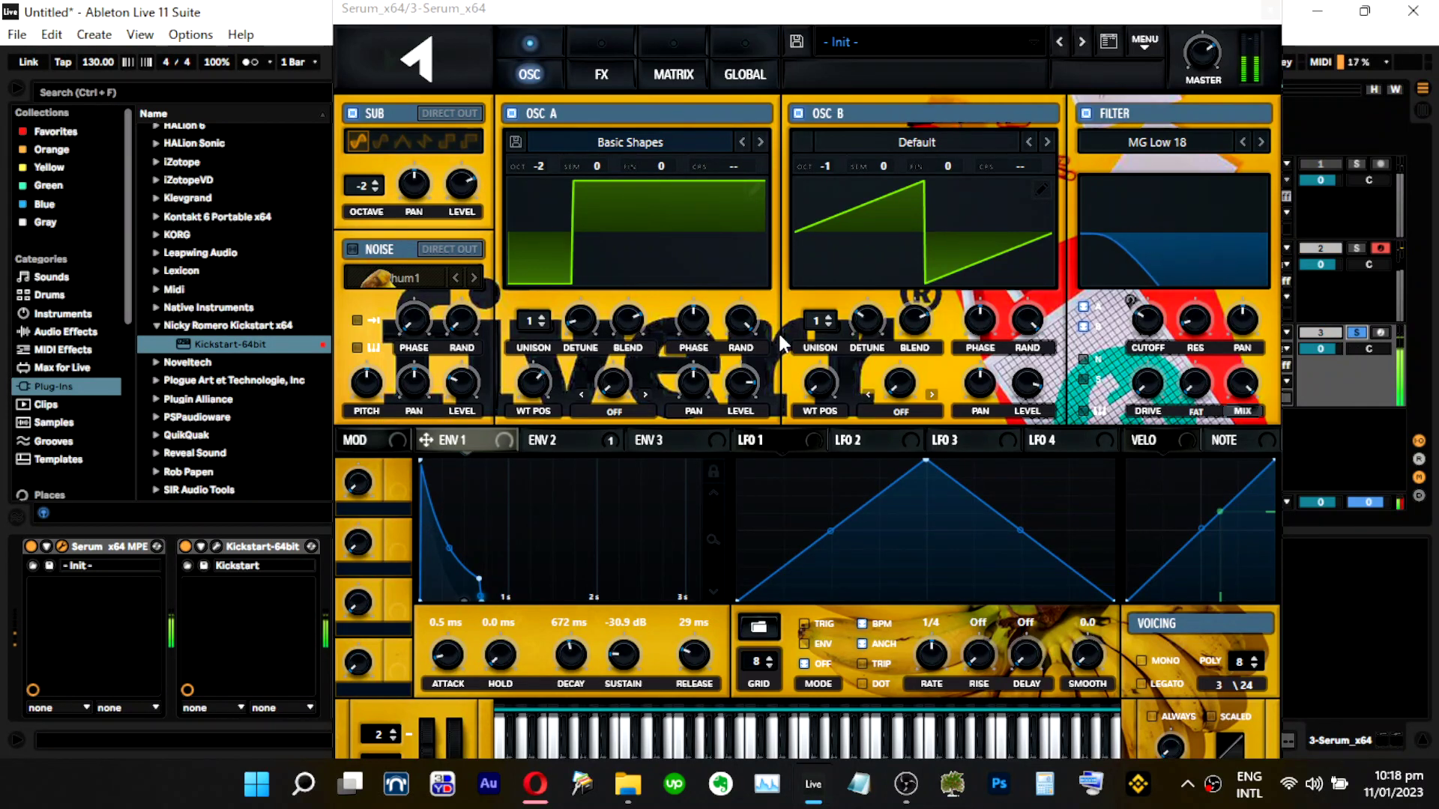
{"action": "key", "text": "s"}
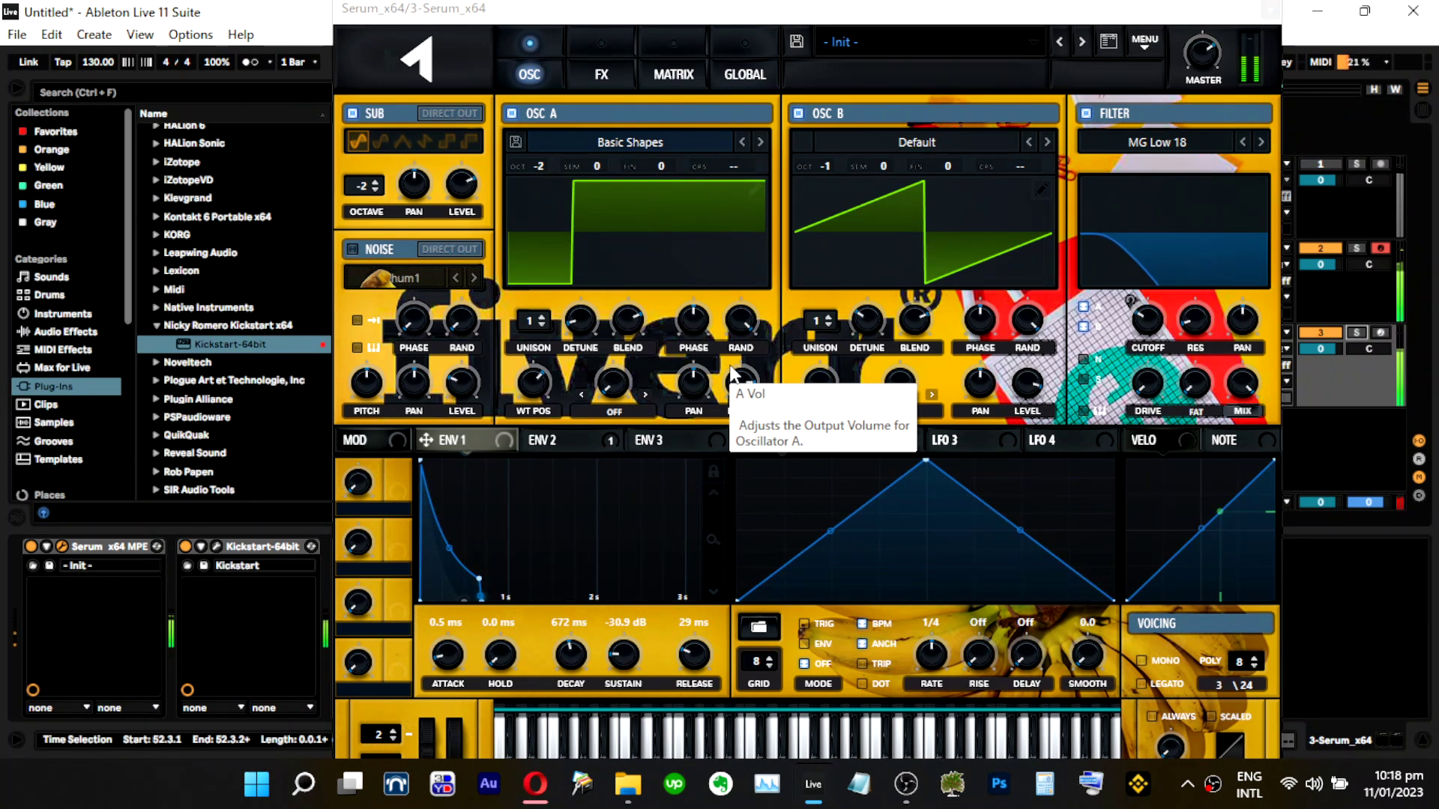
{"action": "left_click", "coordinate": [510, 113]}
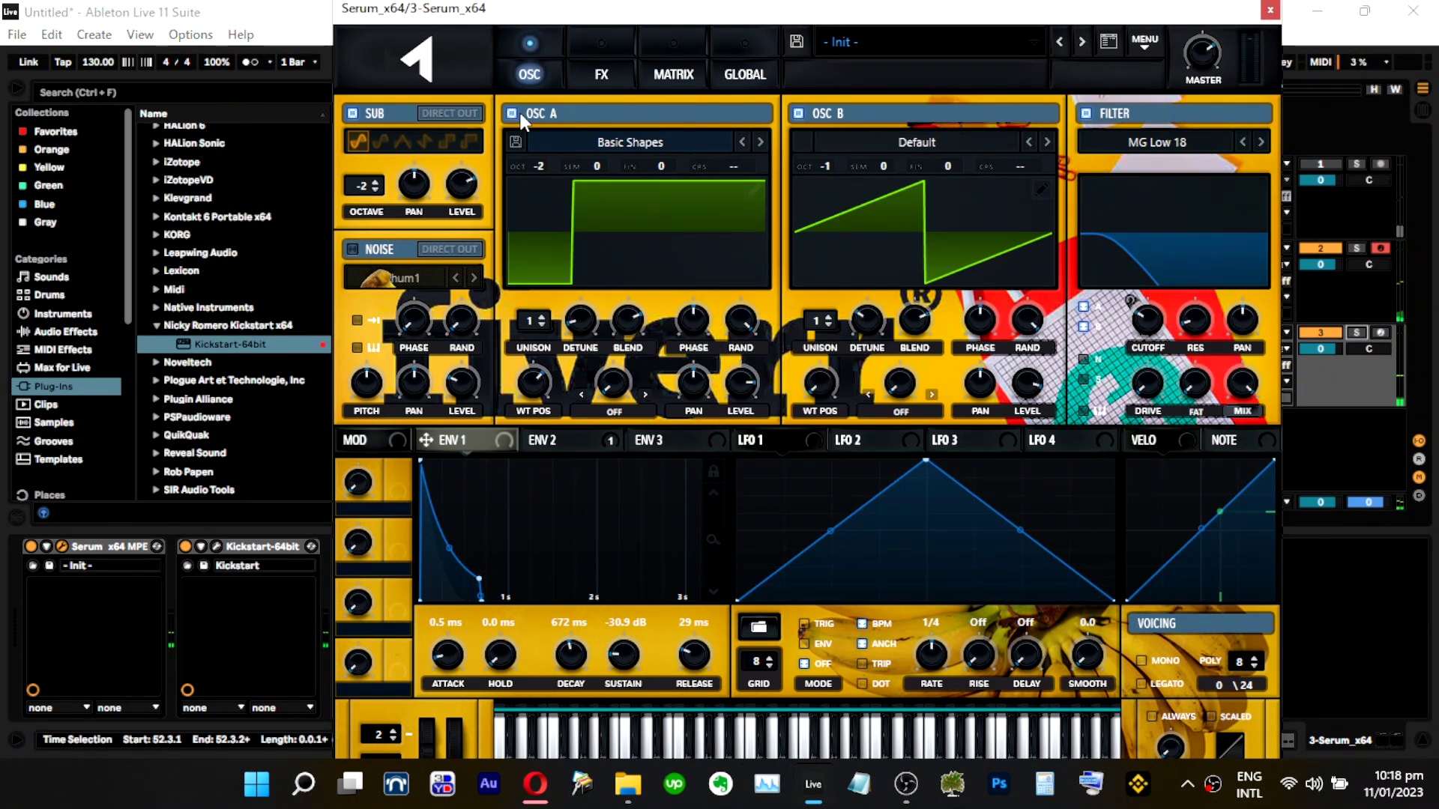
{"action": "left_click", "coordinate": [1356, 332]}
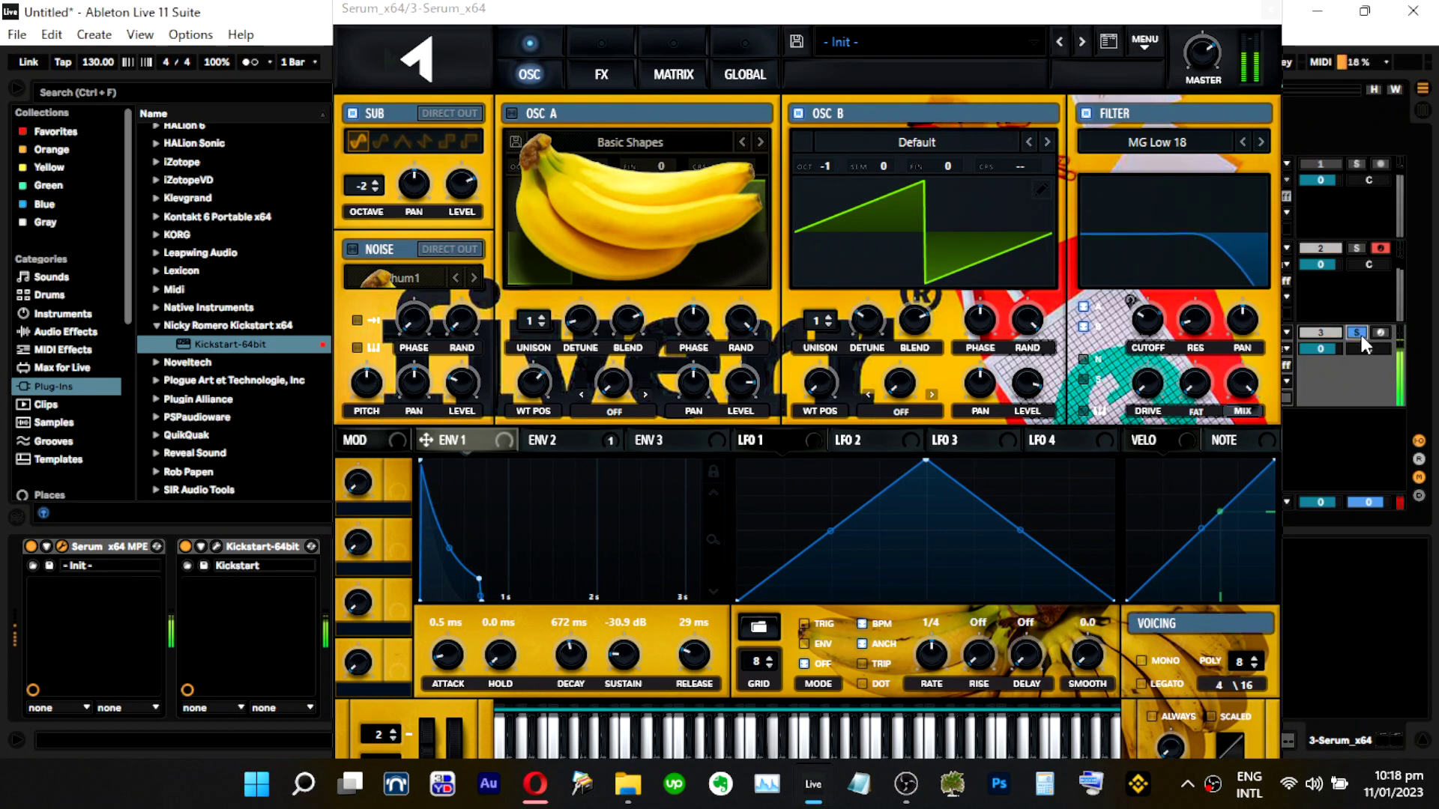
Set the FX distortion type to HardClip and assign Env 2 to modulate the MG Low 6 FX filter's cutoff.
{"action": "left_click", "coordinate": [601, 75]}
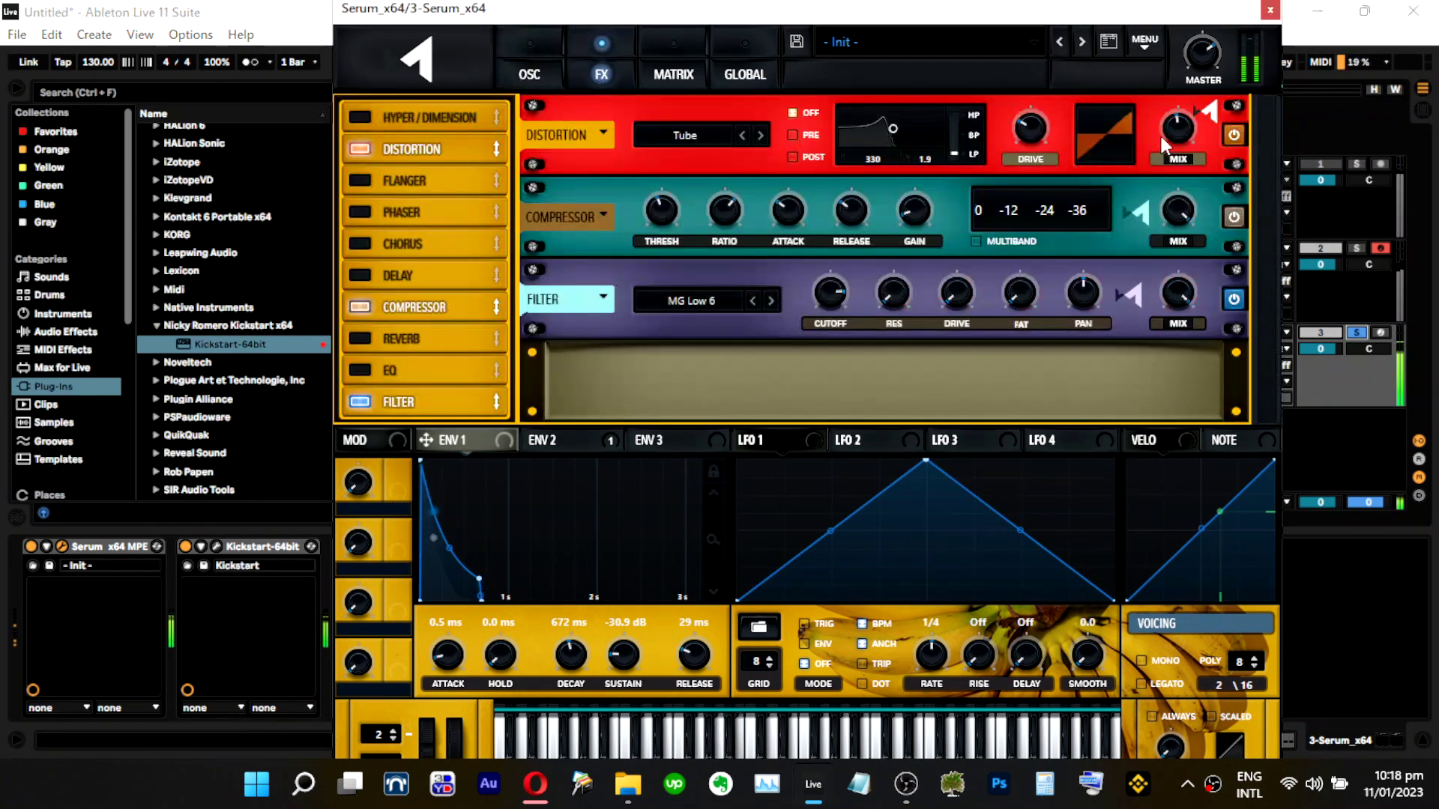
{"action": "left_click", "coordinate": [762, 135]}
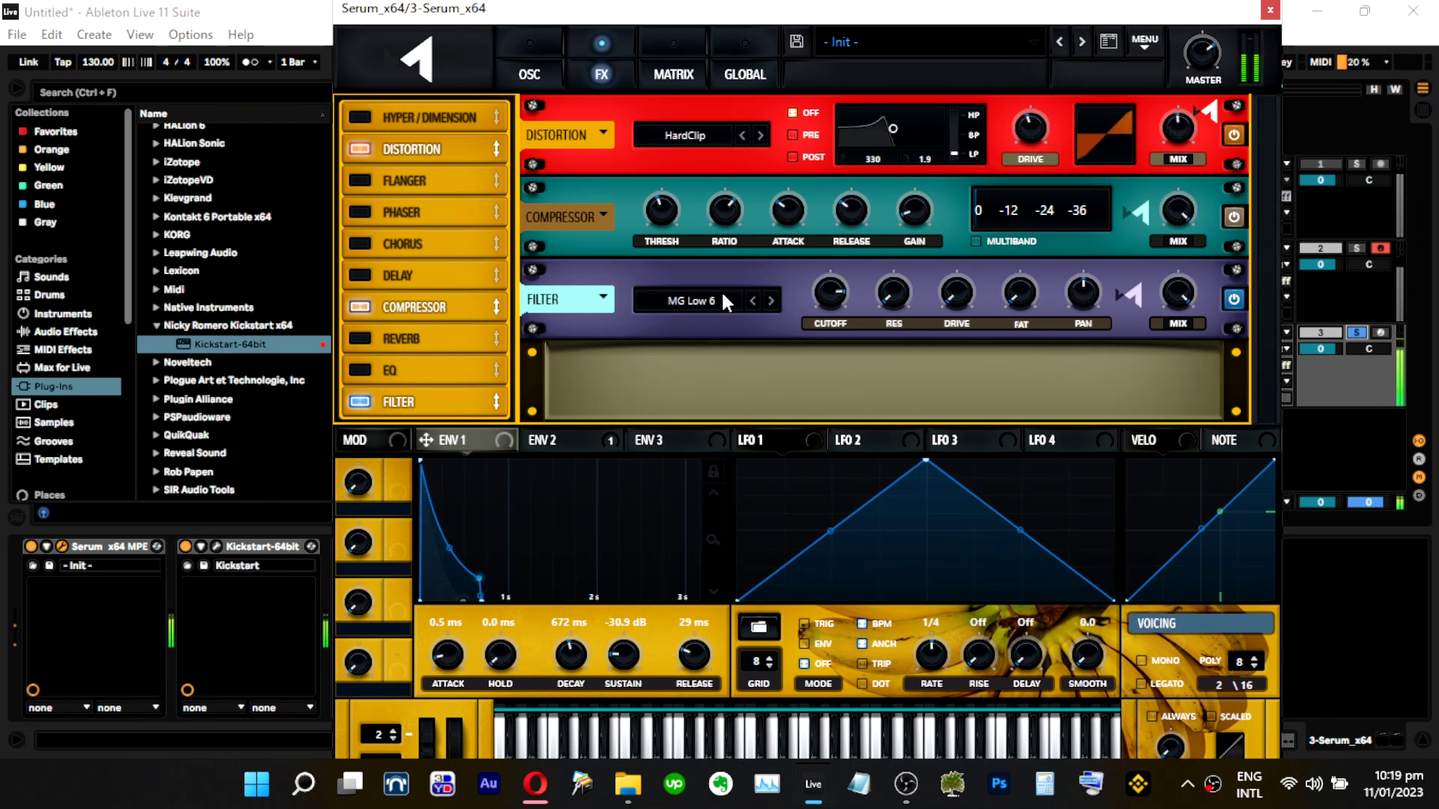
{"action": "left_click_drag", "start_coordinate": [817, 300], "coordinate": [762, 317]}
{"action": "left_click", "coordinate": [599, 450]}
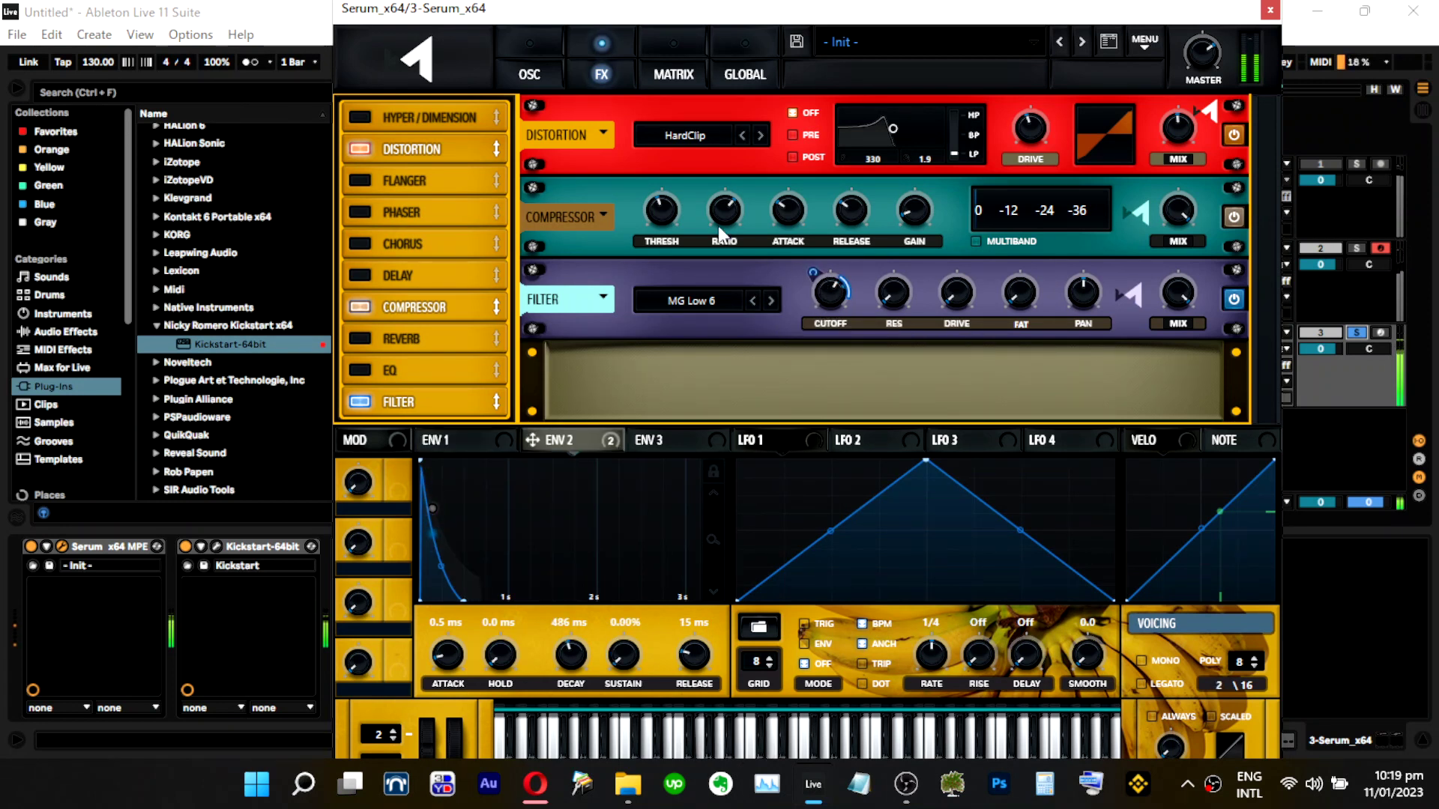
Turn oscillator A back on and set Serum's master volume to 81%.
{"action": "left_click", "coordinate": [536, 60]}
{"action": "left_click", "coordinate": [557, 112]}
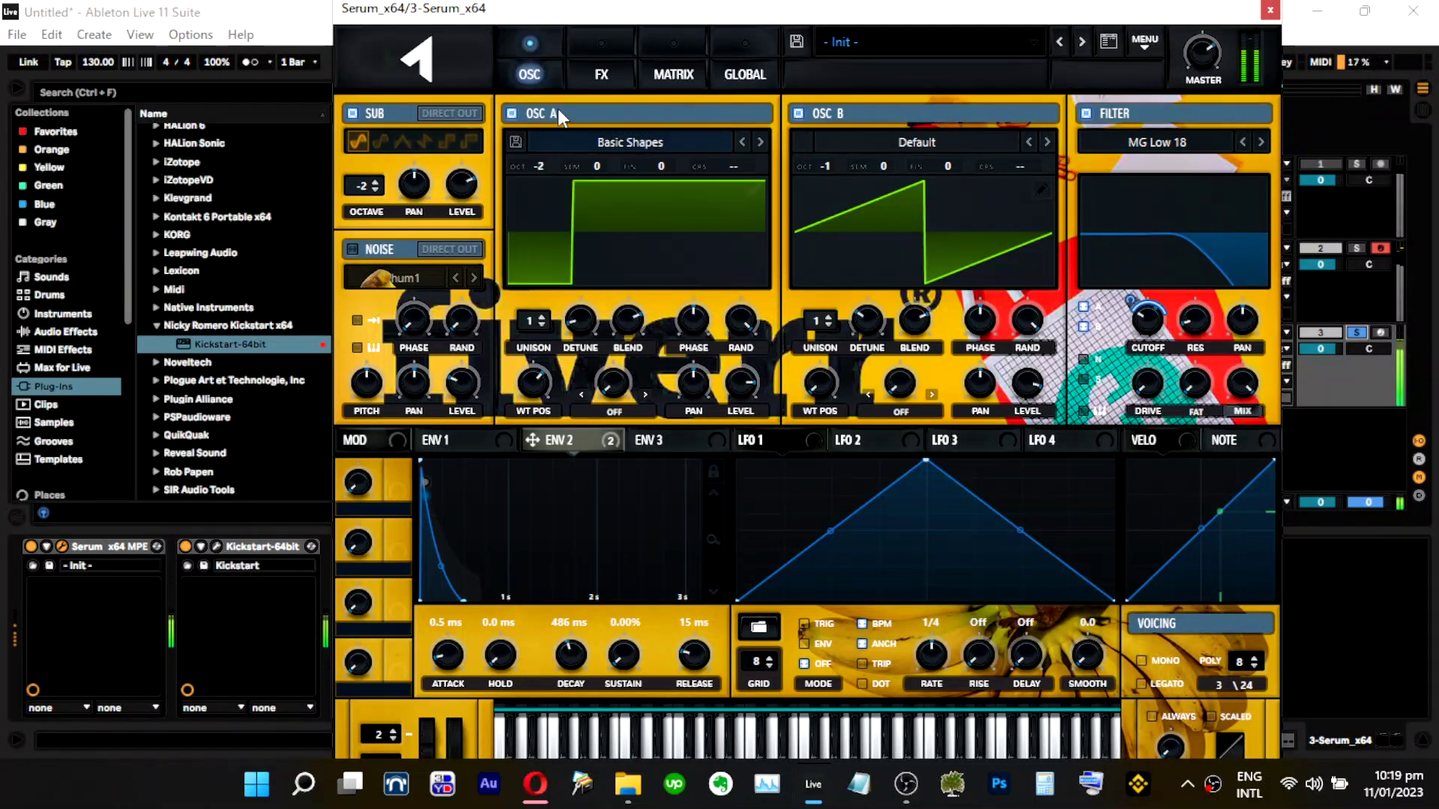
{"action": "mouse_move", "coordinate": [573, 315]}
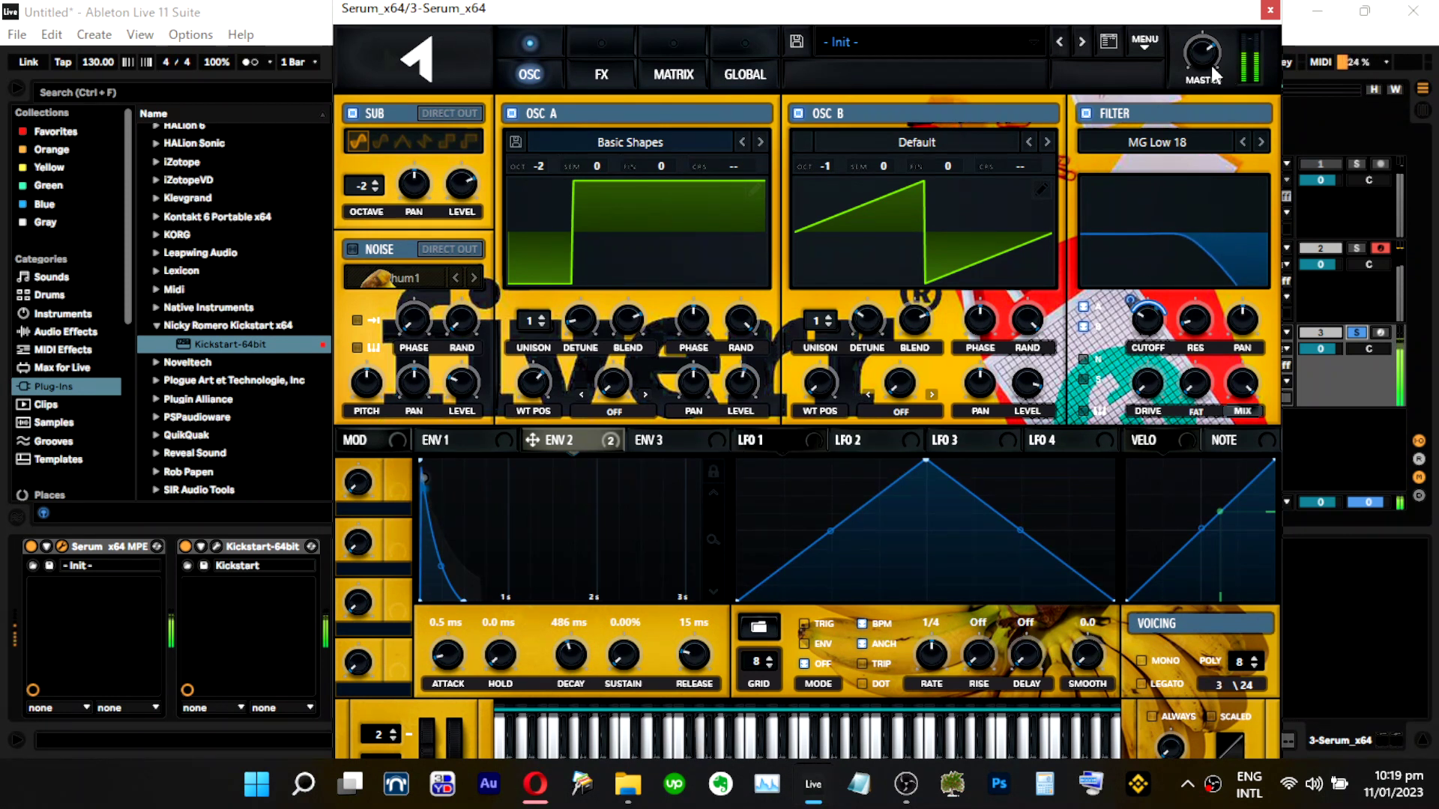
{"action": "mouse_move", "coordinate": [1206, 47]}
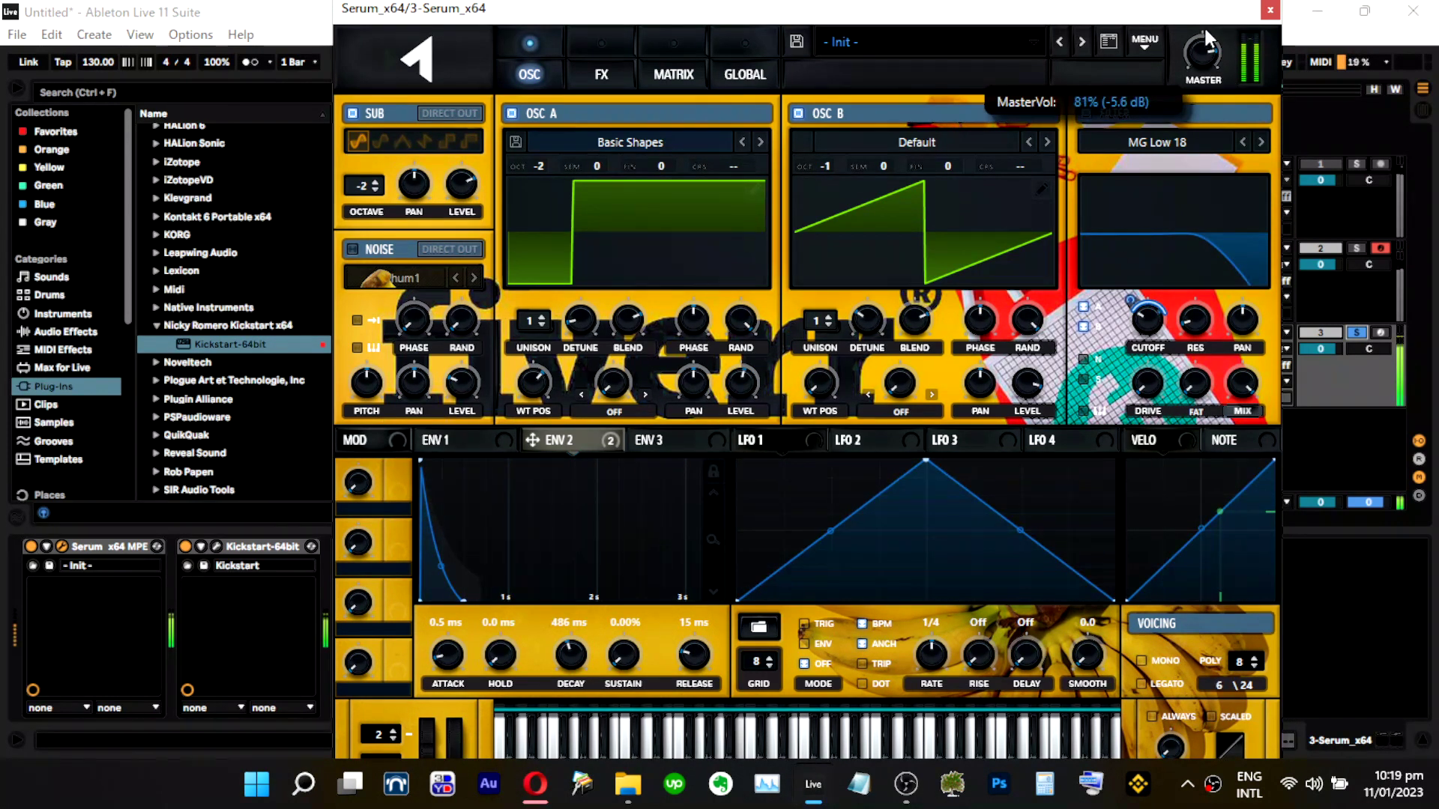
Fine-tune the FX compressor's threshold, gain and mix, switch the FX filter to MG Low 12 and unsolo the bass track.
{"action": "left_click", "coordinate": [604, 73]}
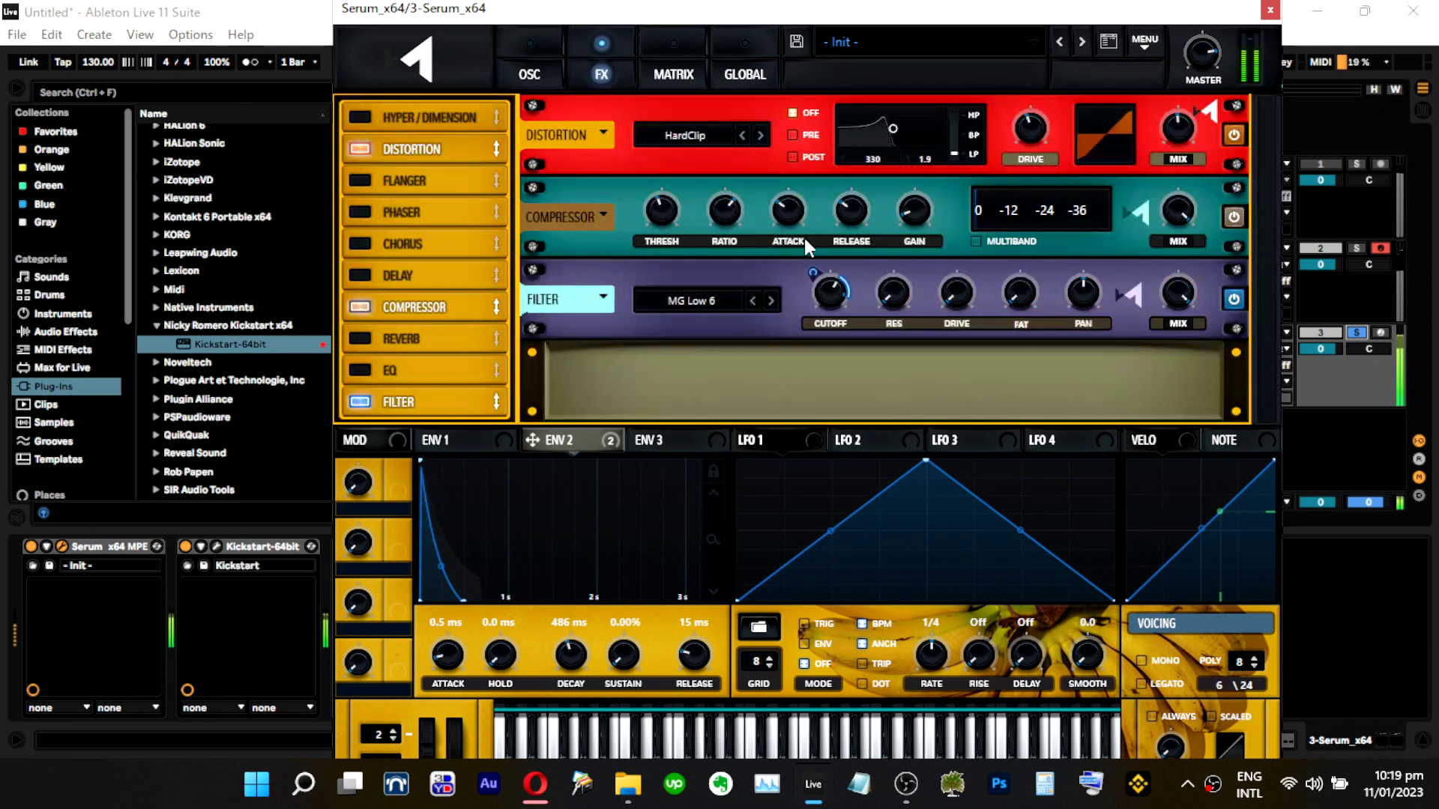
{"action": "mouse_move", "coordinate": [663, 231]}
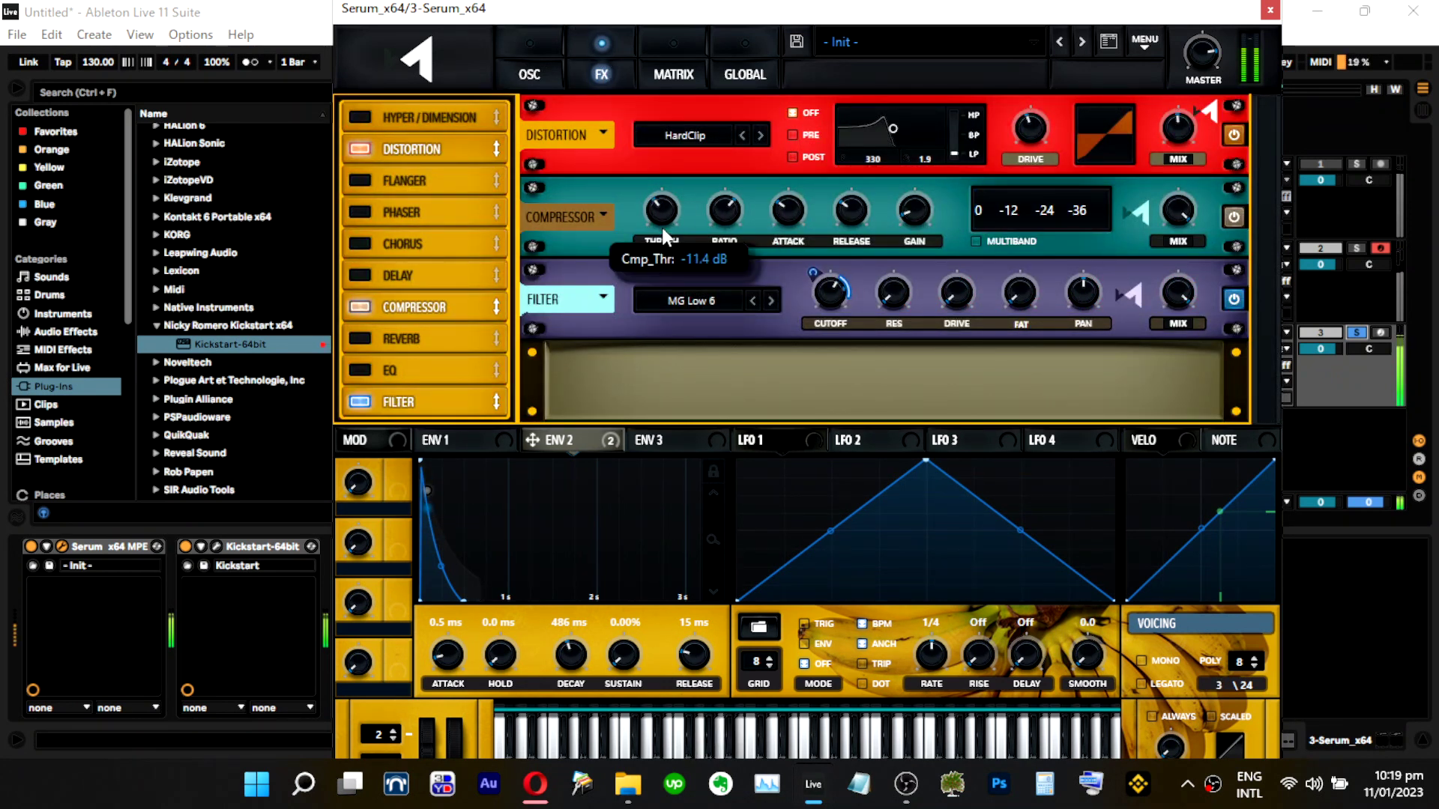
{"action": "left_click_drag", "start_coordinate": [663, 209], "coordinate": [669, 198]}
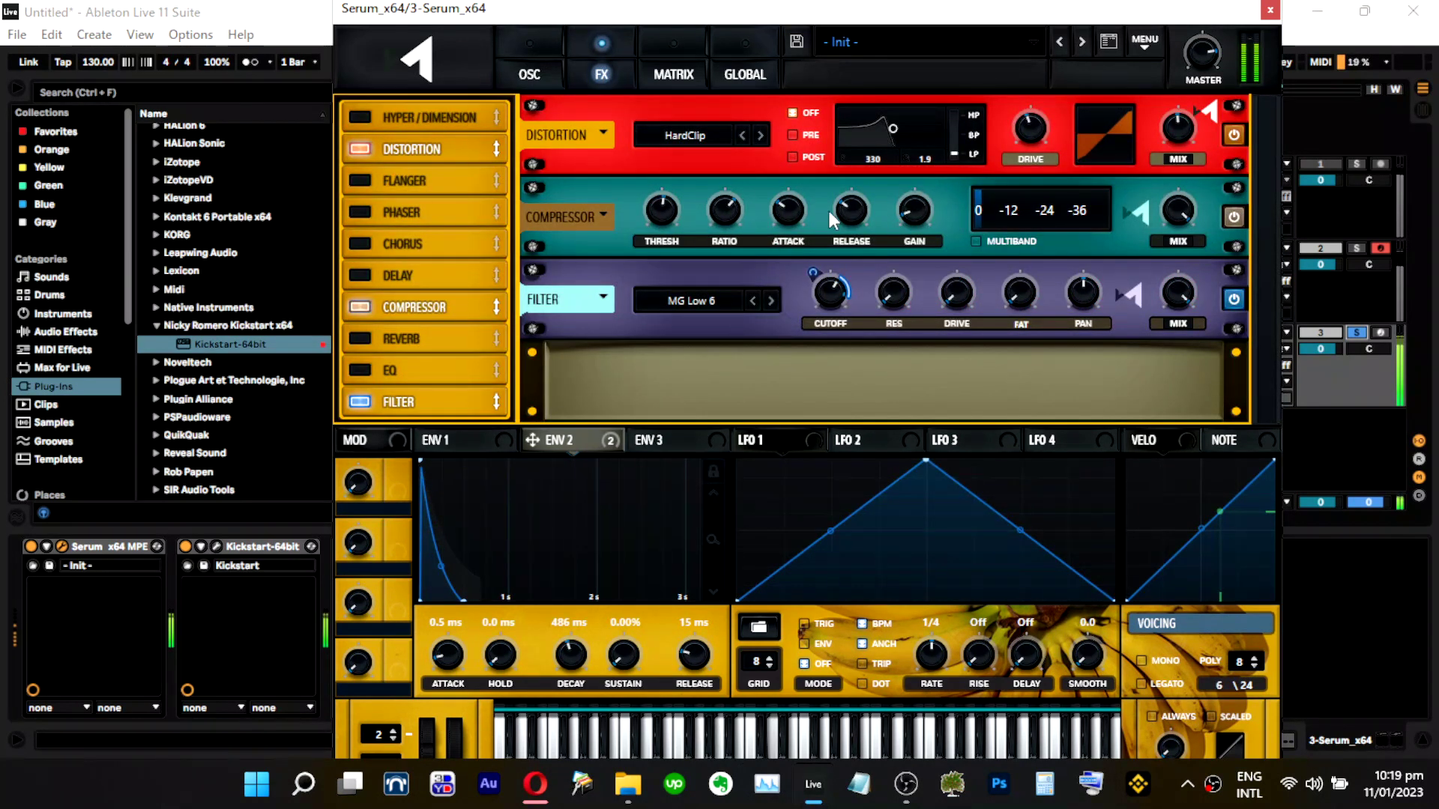
{"action": "mouse_move", "coordinate": [922, 210]}
{"action": "mouse_move", "coordinate": [1197, 238]}
{"action": "left_click", "coordinate": [1354, 334]}
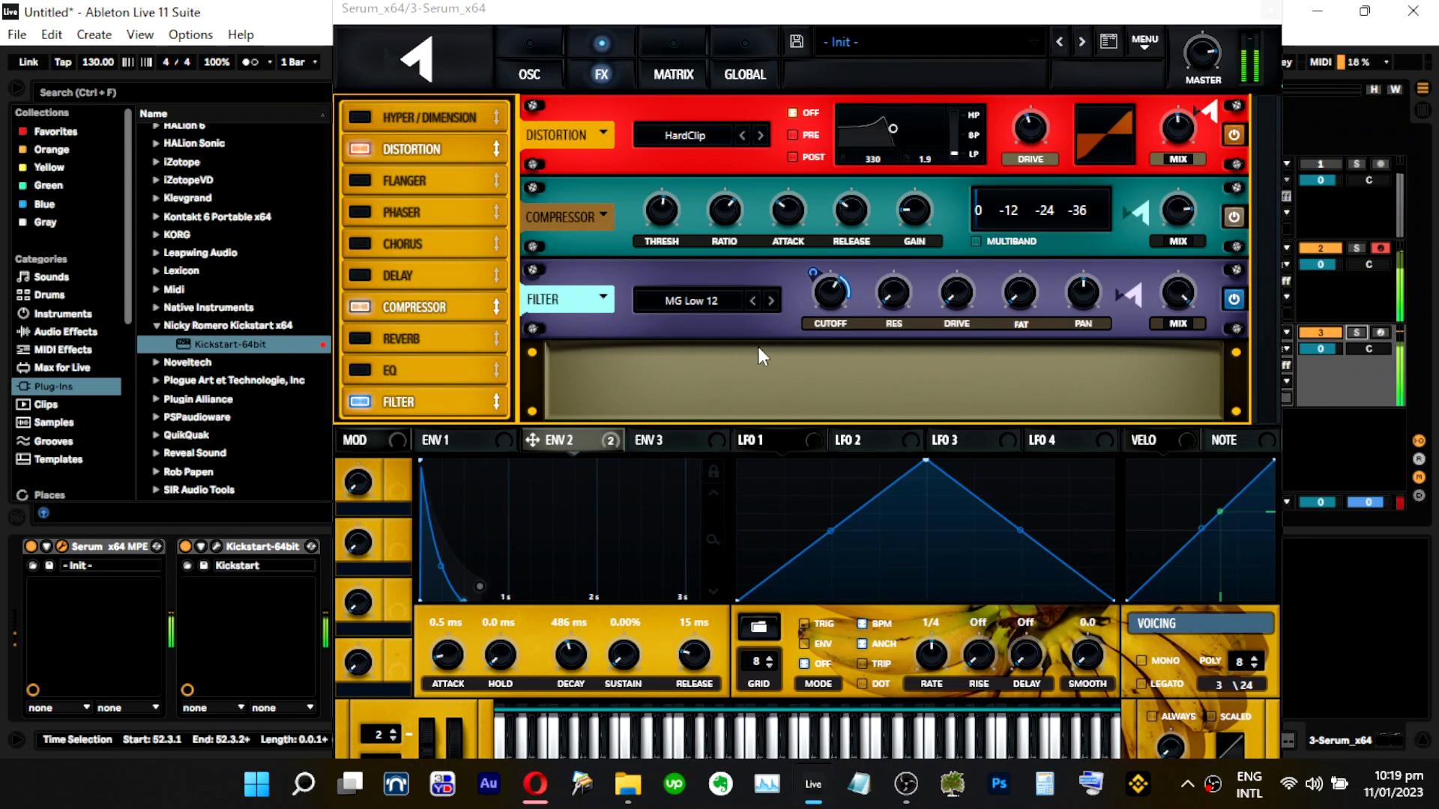
Close the bass track's Serum window and select the original Serum track 2.
{"action": "left_click", "coordinate": [1207, 58]}
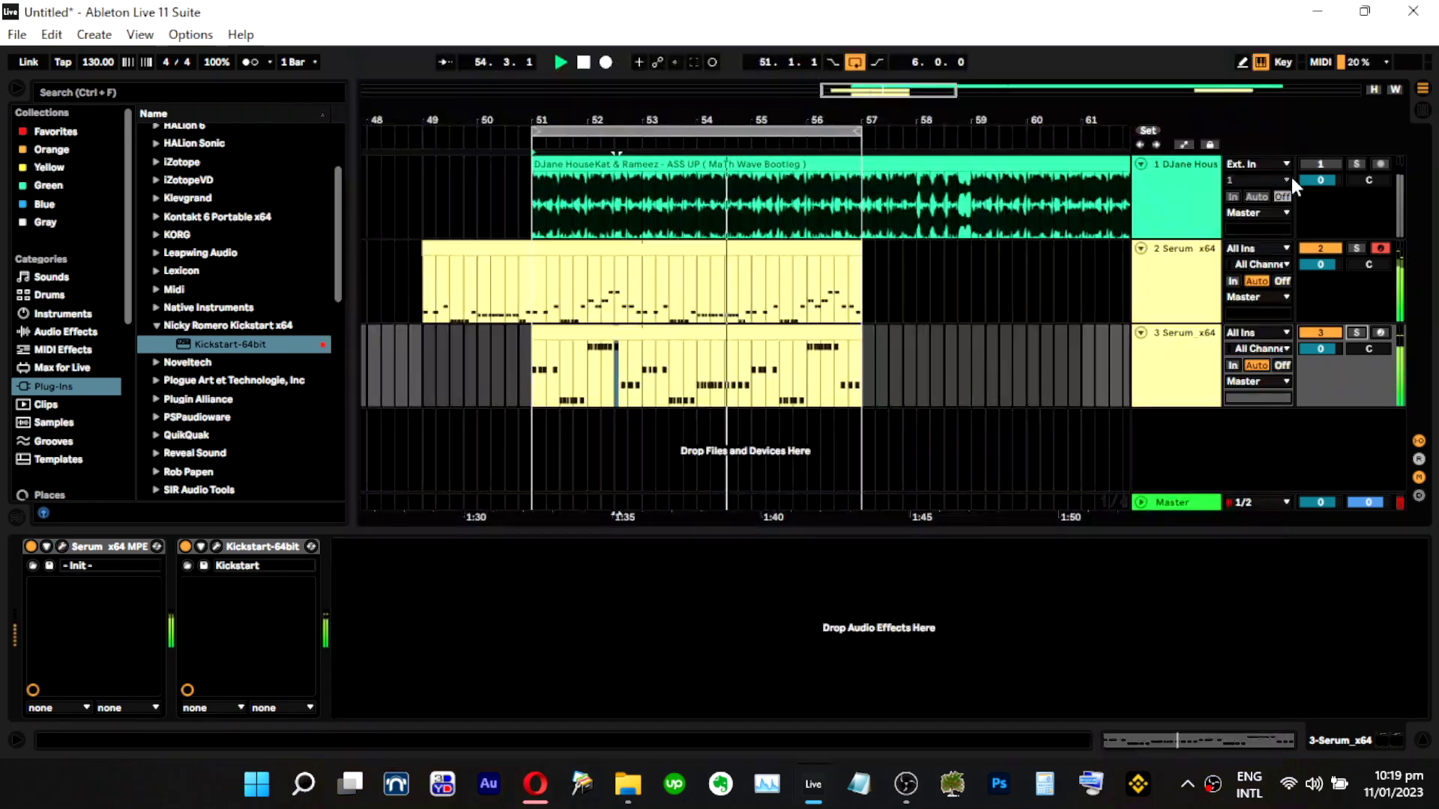
{"action": "left_click", "coordinate": [1269, 10]}
{"action": "left_click", "coordinate": [1191, 271]}
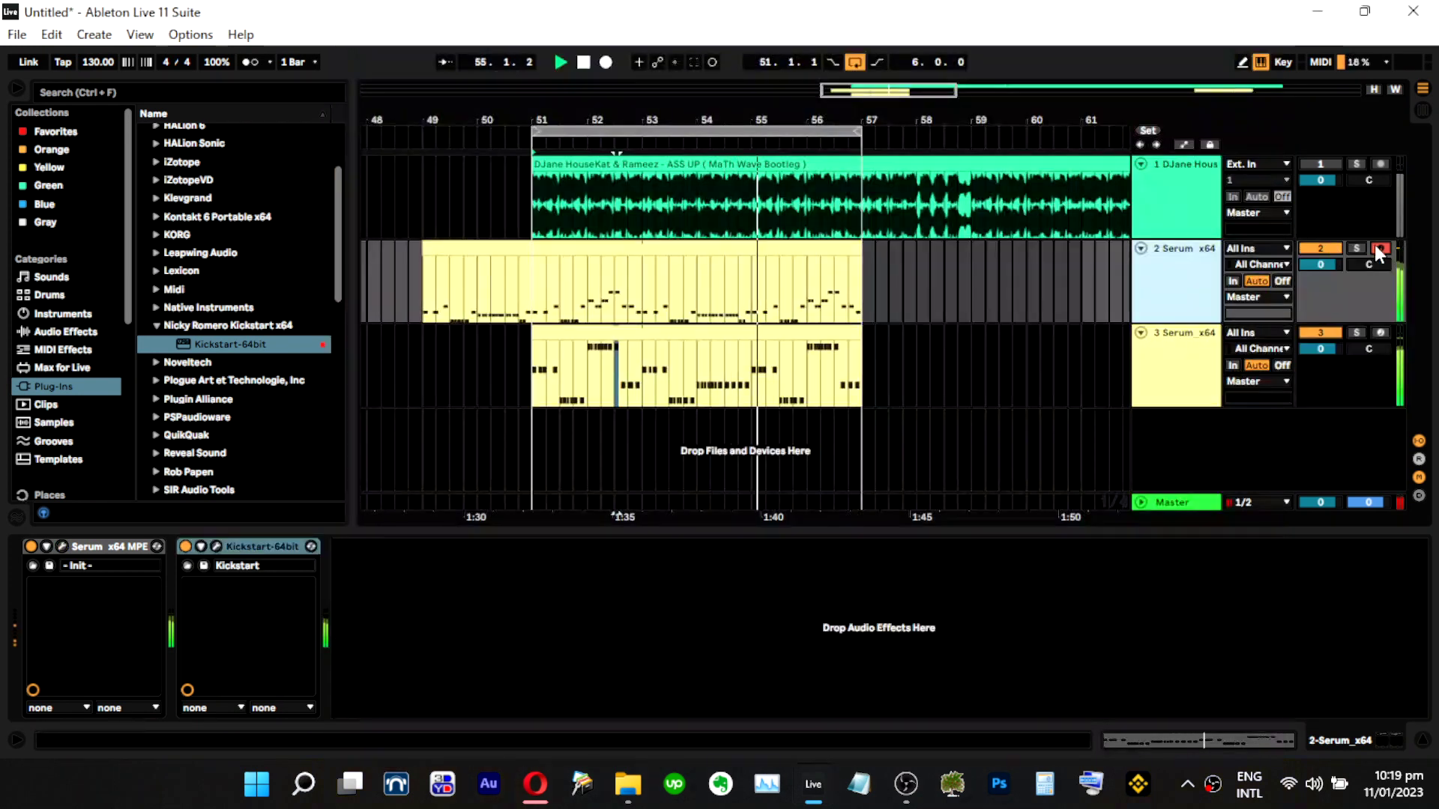
Set Env 1's release to 37 ms in track 2's Serum and check the other envelopes before closing it.
{"action": "left_click", "coordinate": [63, 547]}
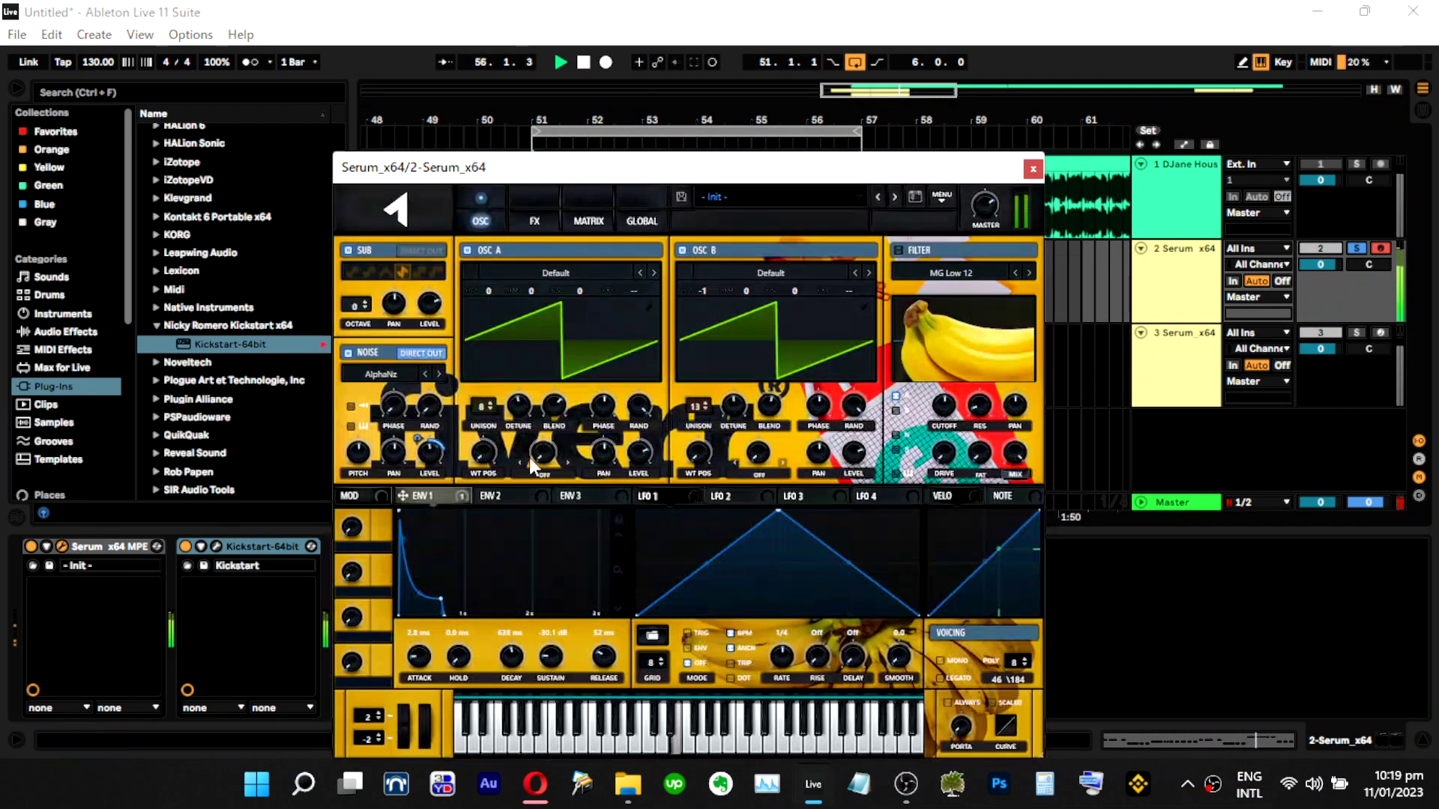
{"action": "left_click_drag", "start_coordinate": [606, 669], "coordinate": [608, 674]}
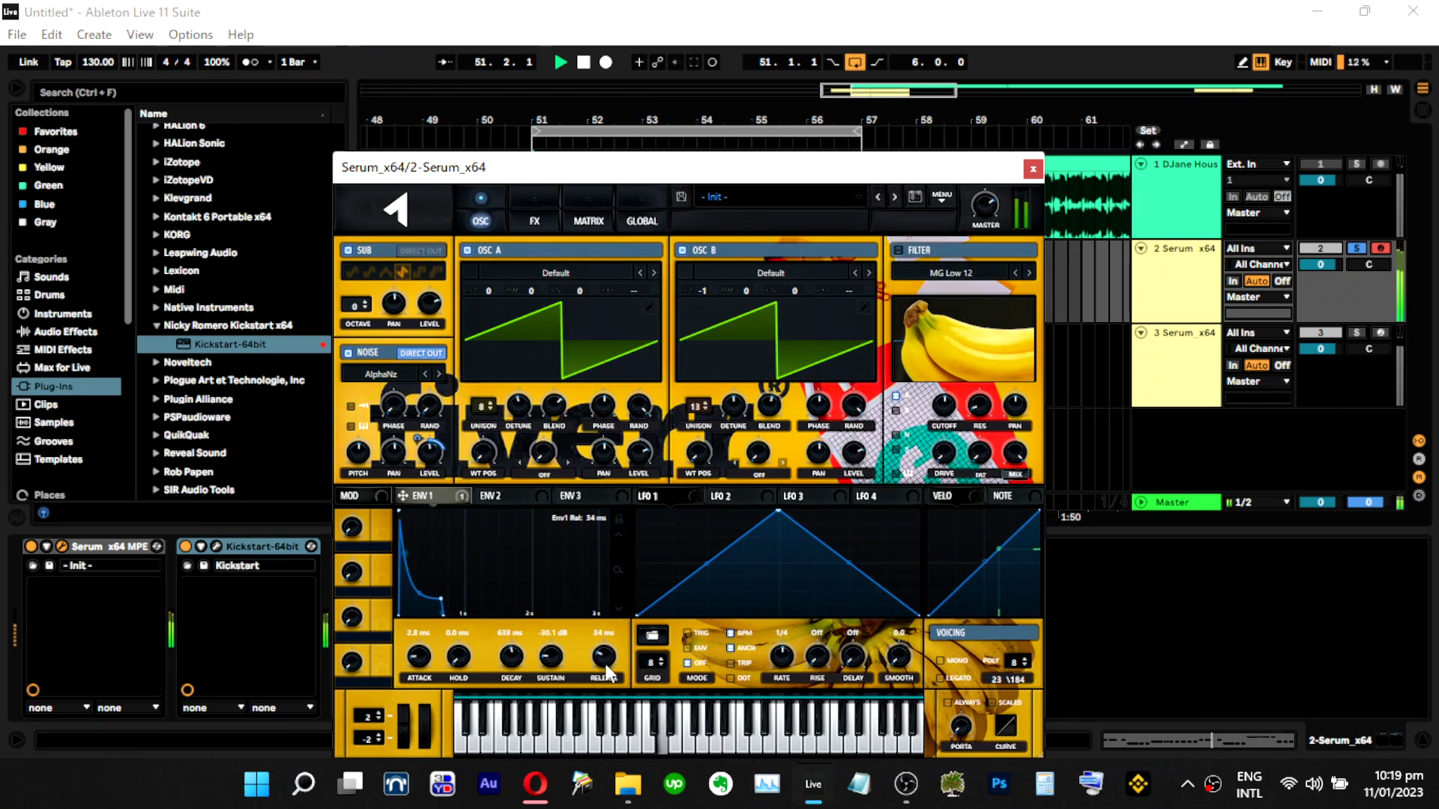
{"action": "scroll", "coordinate": [609, 674], "scroll_direction": "up", "scroll_amount": 2}
{"action": "left_click", "coordinate": [496, 496]}
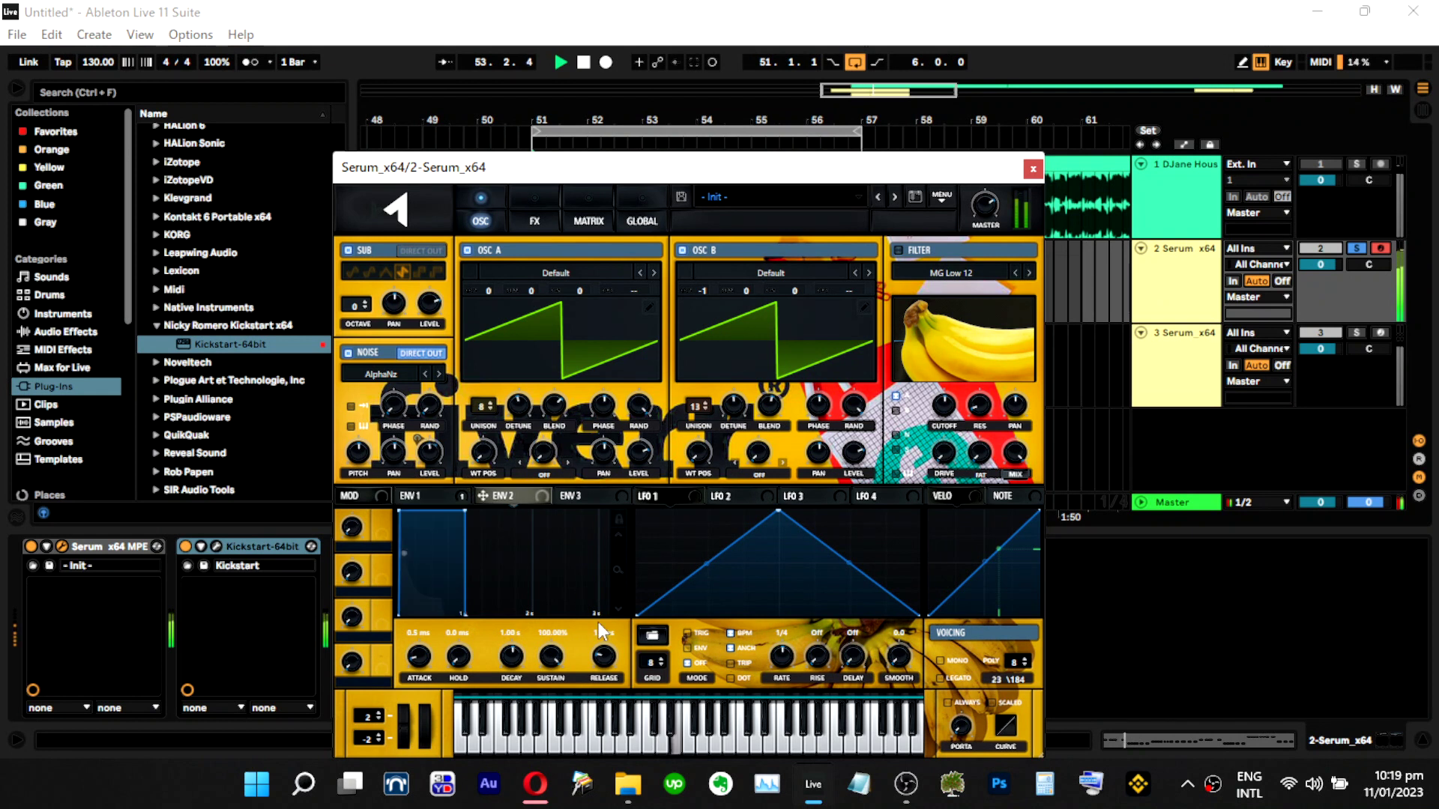
{"action": "left_click", "coordinate": [584, 495]}
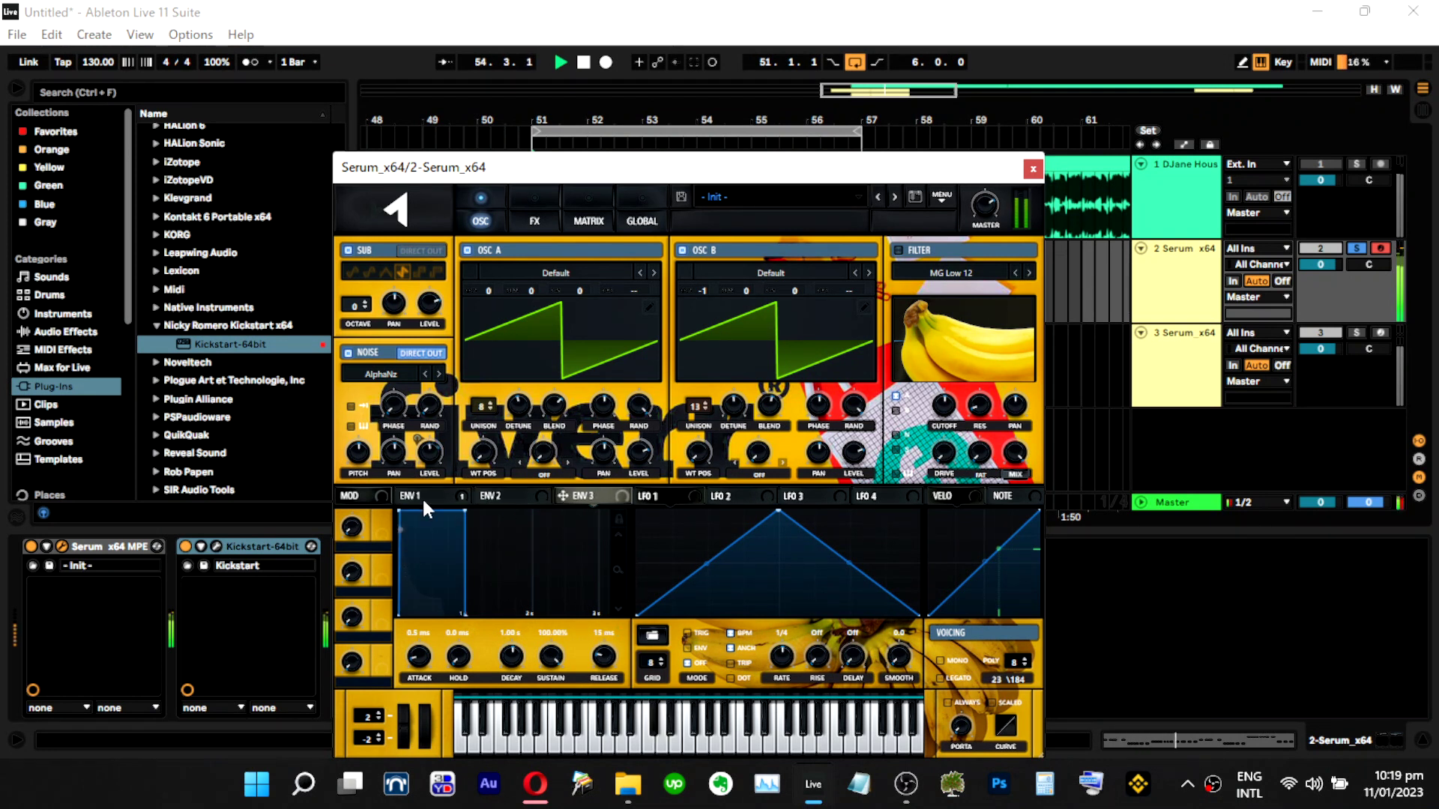
{"action": "left_click", "coordinate": [1033, 169]}
Open the MIDI clip on track 2 and select all of its notes.
{"action": "left_click", "coordinate": [760, 253]}
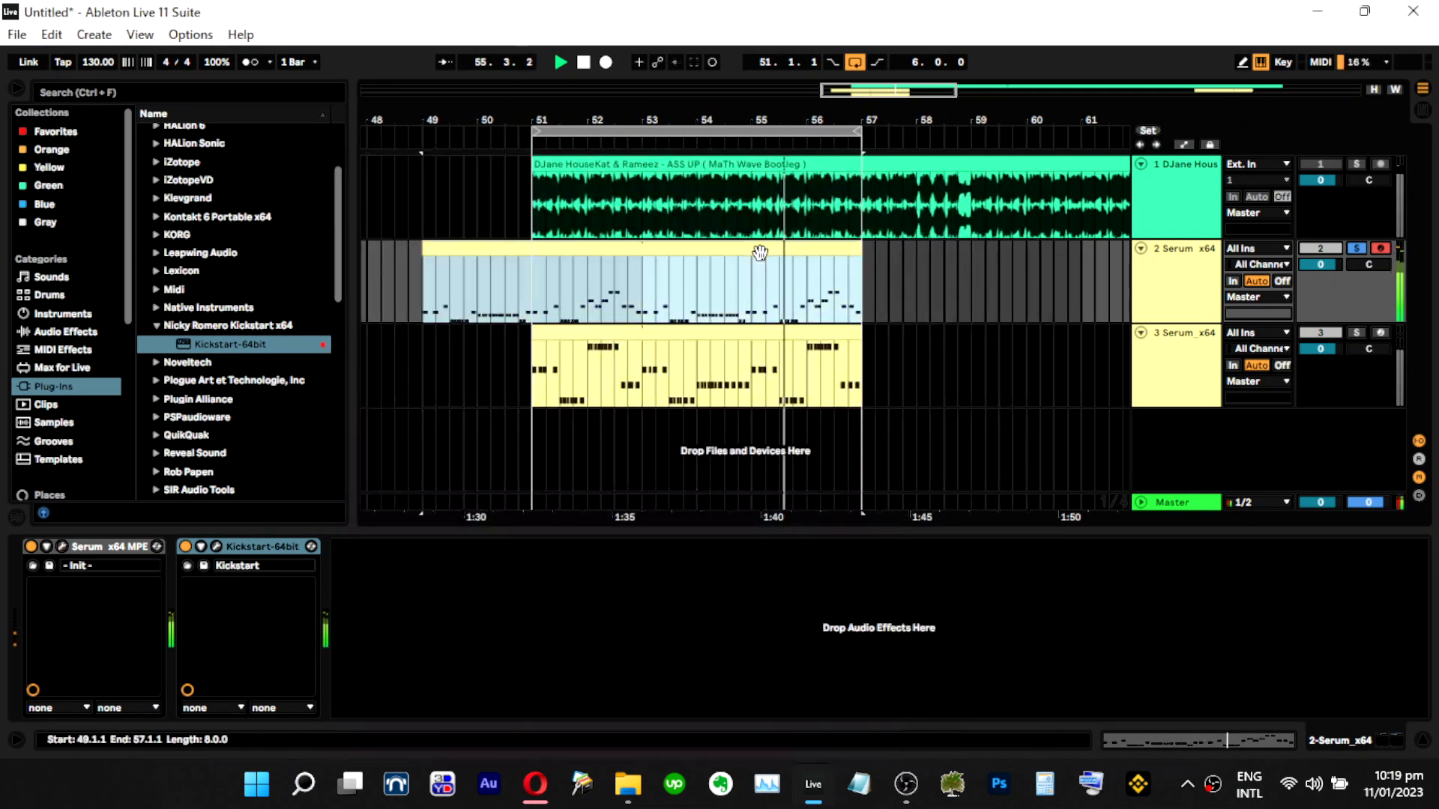
{"action": "double_click", "coordinate": [760, 253]}
{"action": "left_click", "coordinate": [807, 626]}
{"action": "key", "text": "ctrl+a"}
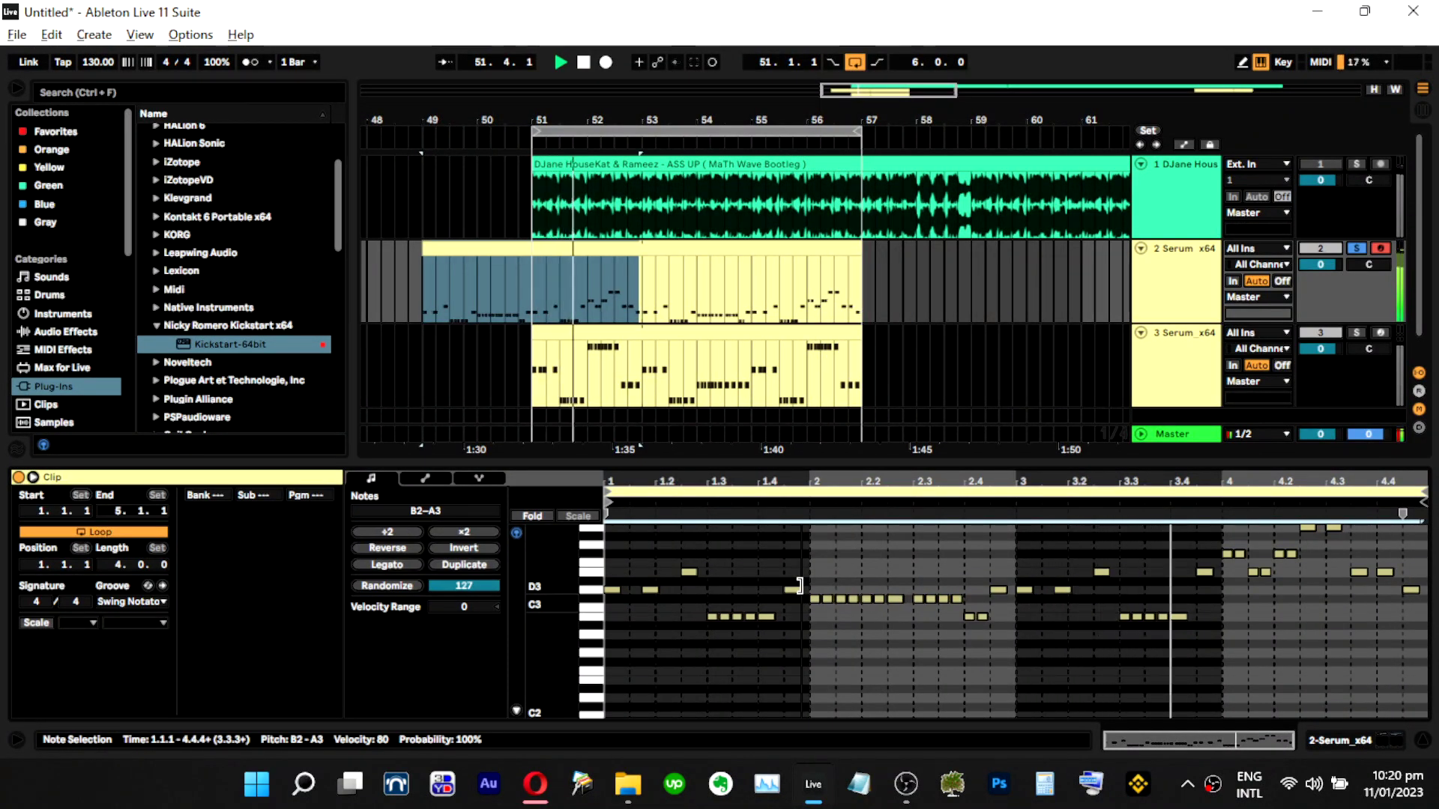
Shorten all notes in the track 3 bass clip slightly at their ends and unsolo track 2.
{"action": "left_click", "coordinate": [713, 331]}
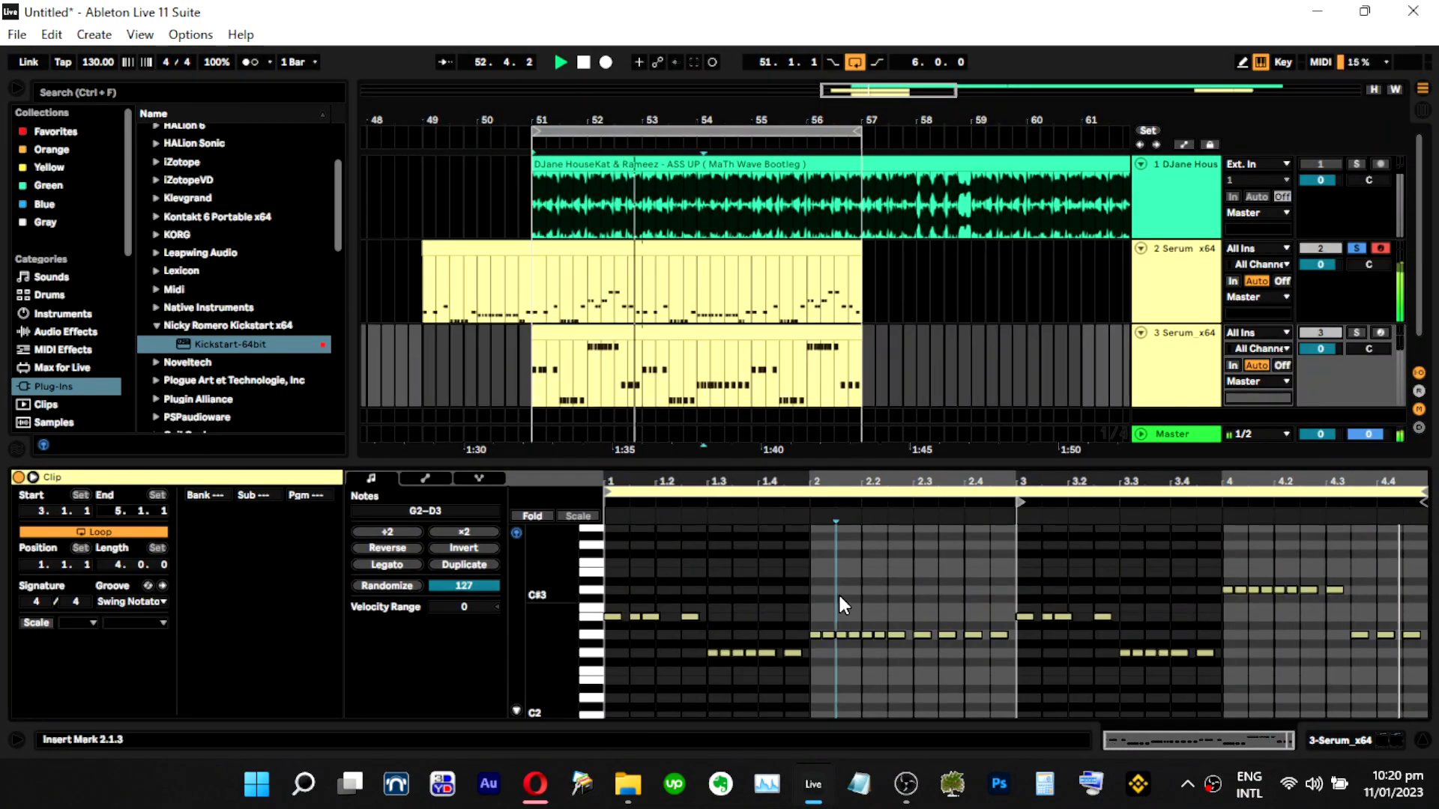
{"action": "key", "text": "ctrl+a"}
{"action": "scroll", "coordinate": [899, 630], "scroll_direction": "up", "scroll_amount": 5}
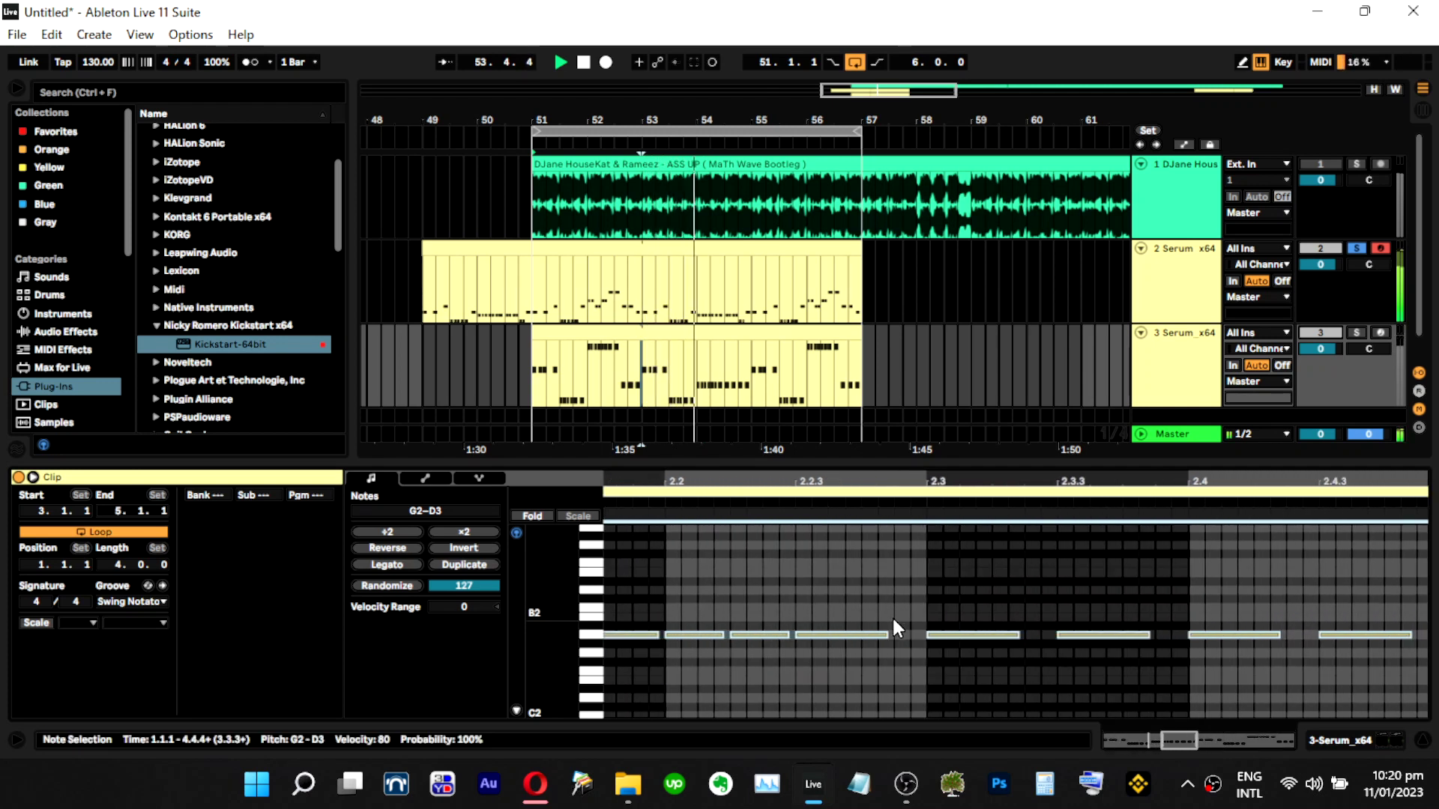
{"action": "left_click_drag", "start_coordinate": [887, 635], "coordinate": [884, 635]}
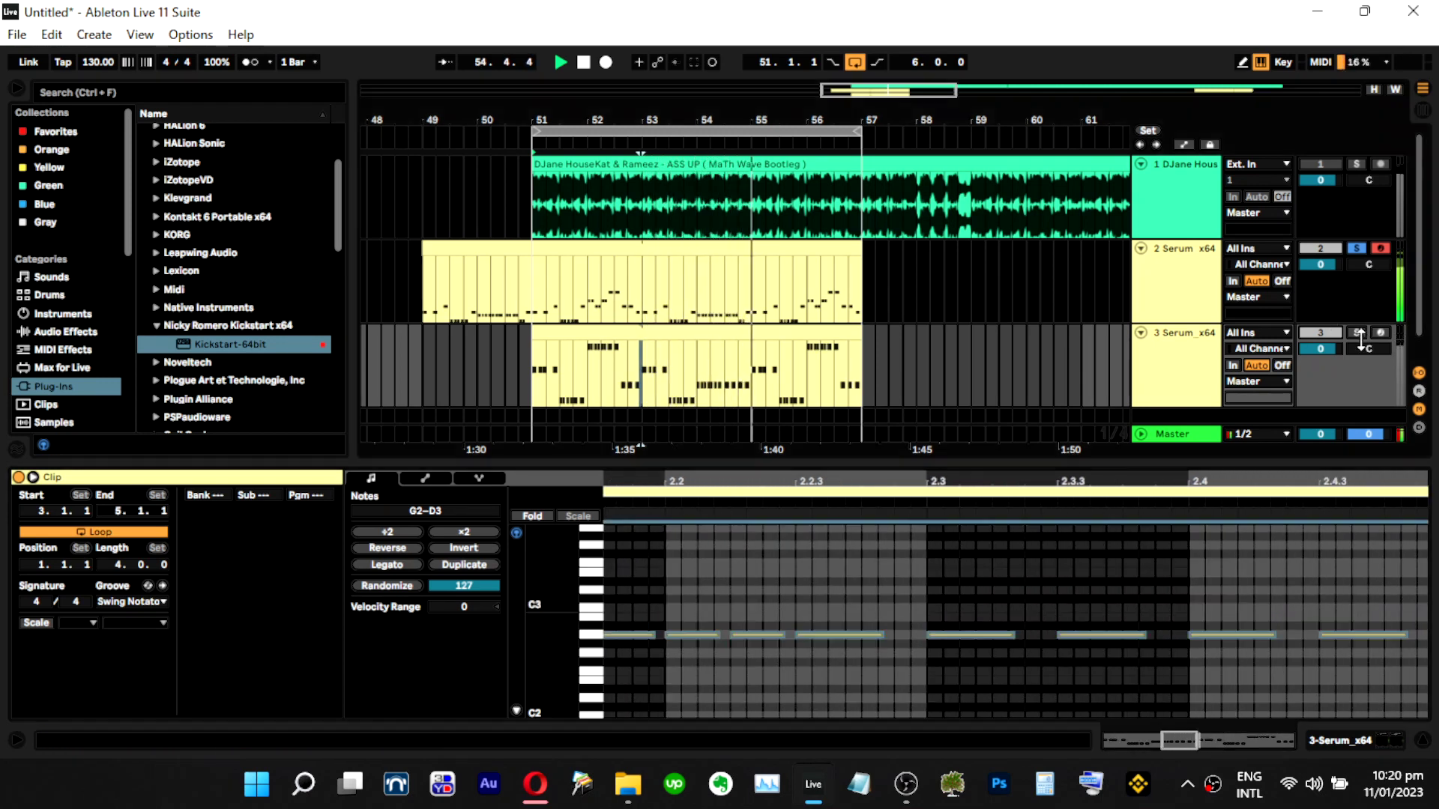
{"action": "left_click_drag", "start_coordinate": [1360, 339], "coordinate": [1363, 331]}
{"action": "left_click", "coordinate": [910, 643]}
{"action": "key", "text": "ctrl+a"}
{"action": "left_click_drag", "start_coordinate": [883, 635], "coordinate": [879, 635]}
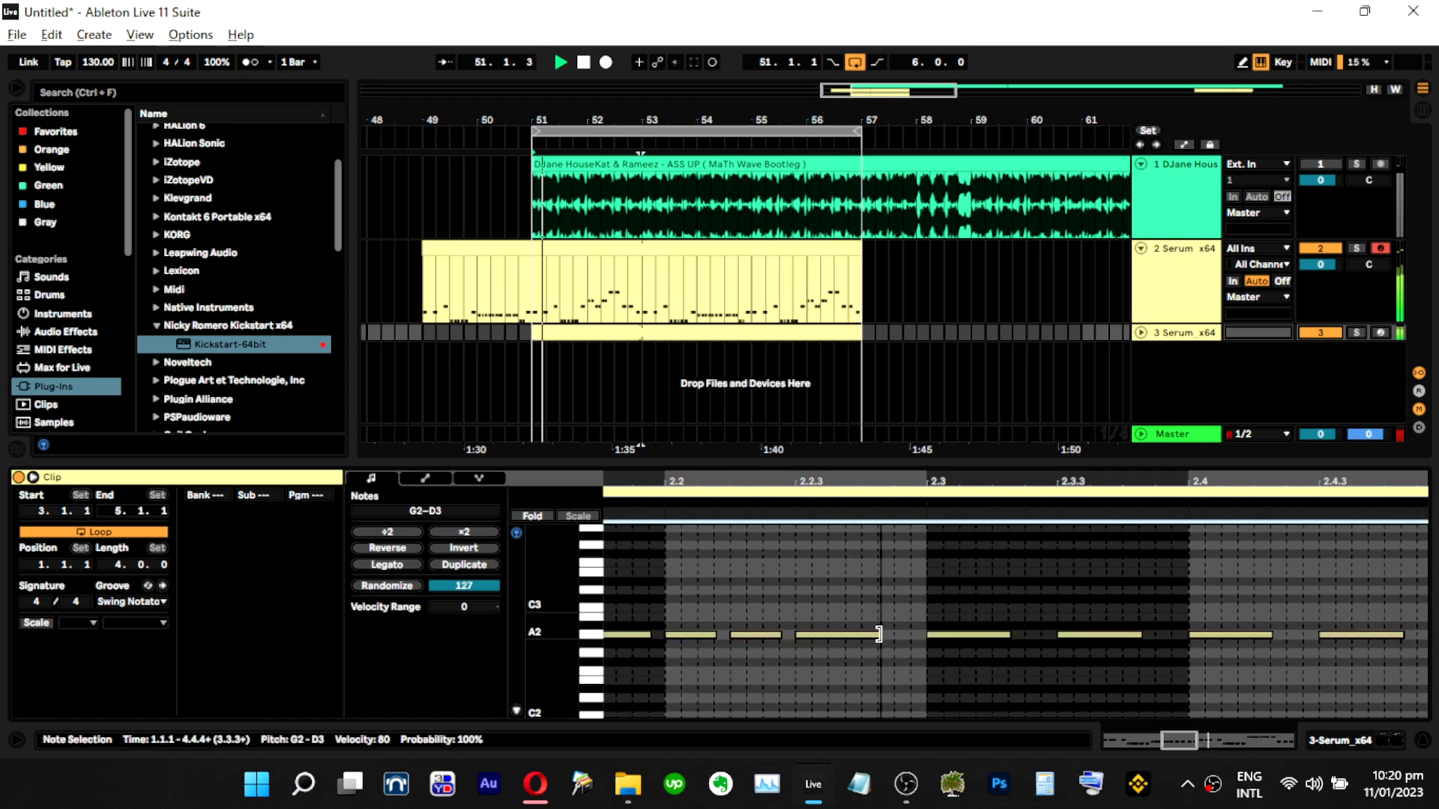
{"action": "left_click", "coordinate": [873, 588]}
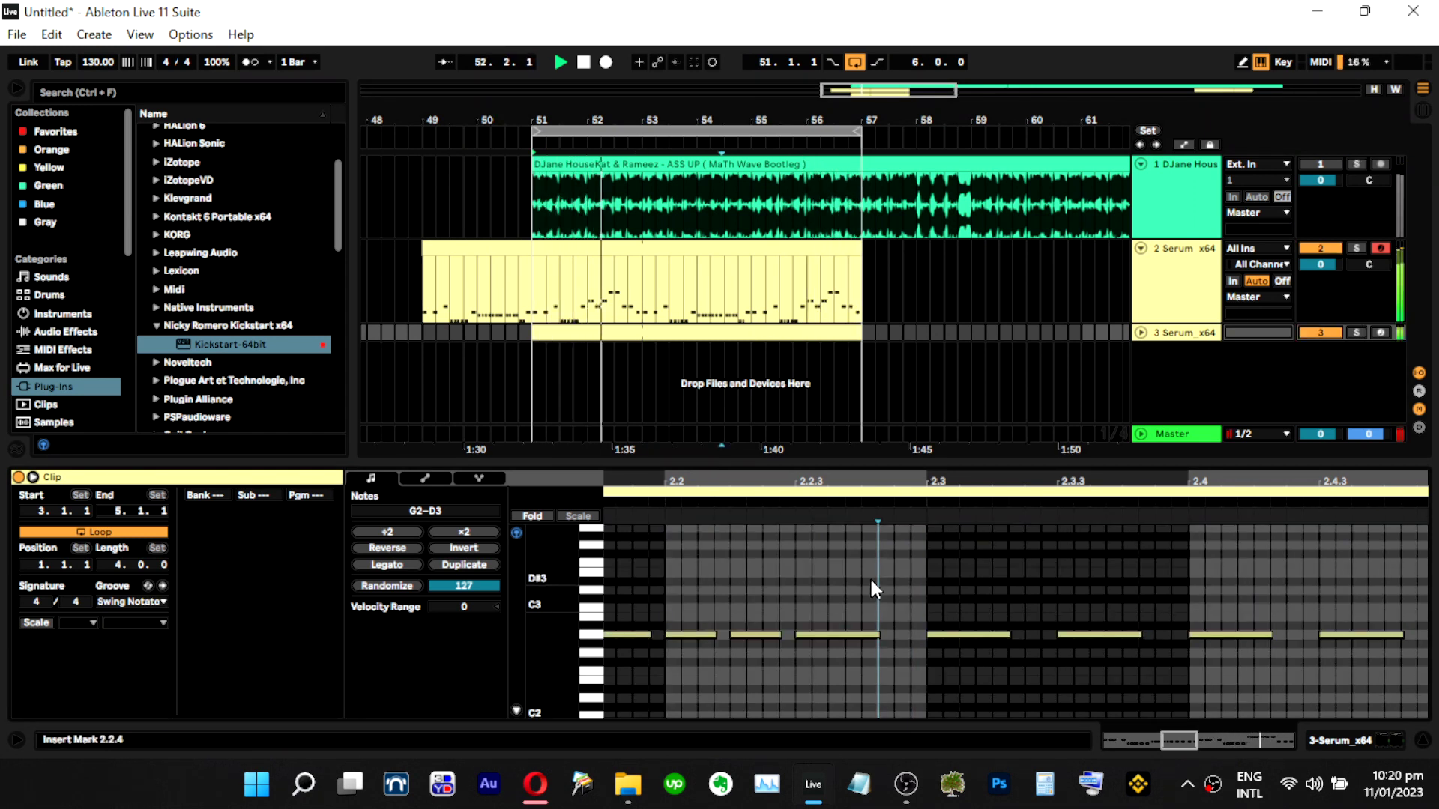
Expand track 3, solo it and open its Serum instrument.
{"action": "left_click", "coordinate": [1177, 298]}
{"action": "left_click", "coordinate": [1142, 333]}
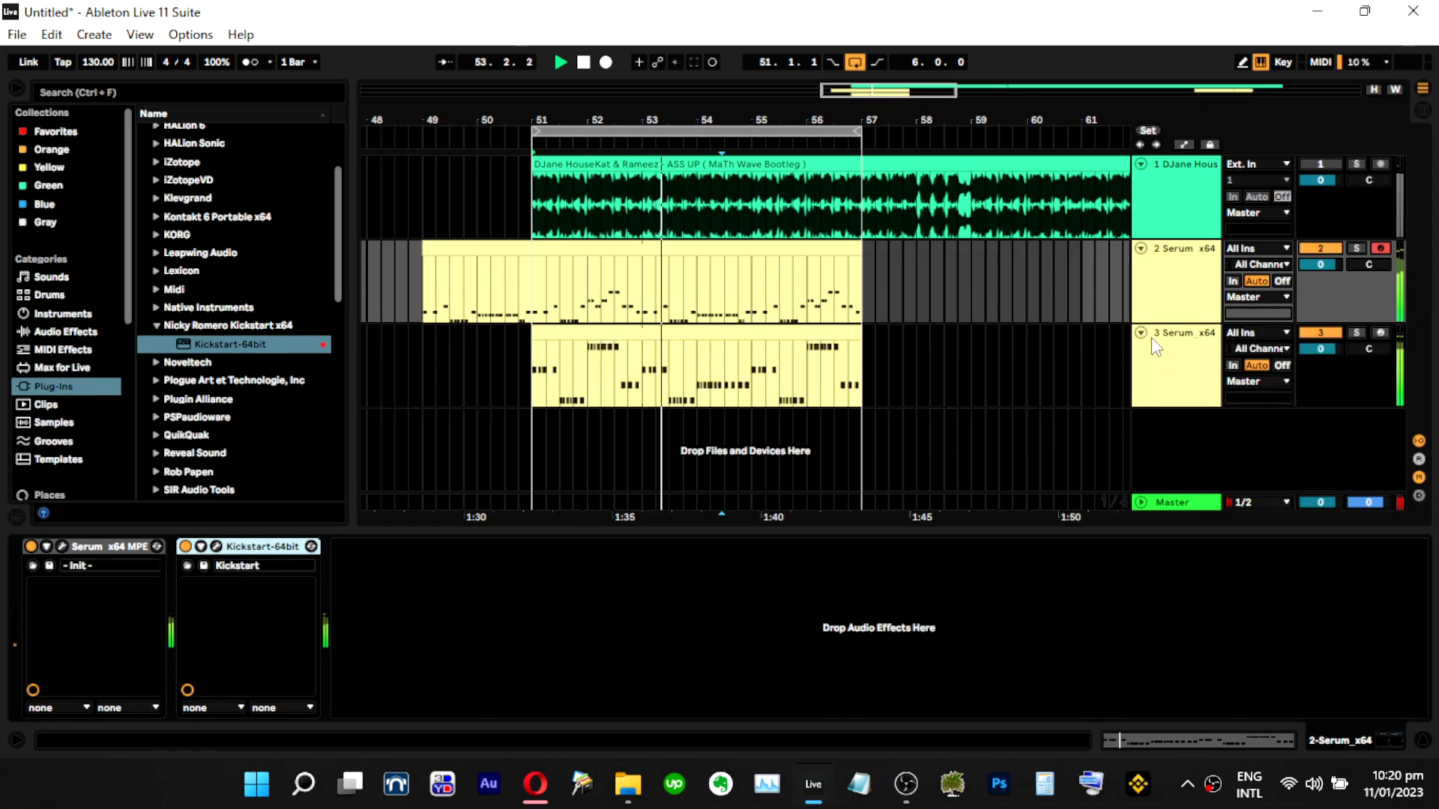
{"action": "left_click", "coordinate": [1155, 346]}
{"action": "left_click", "coordinate": [1356, 332]}
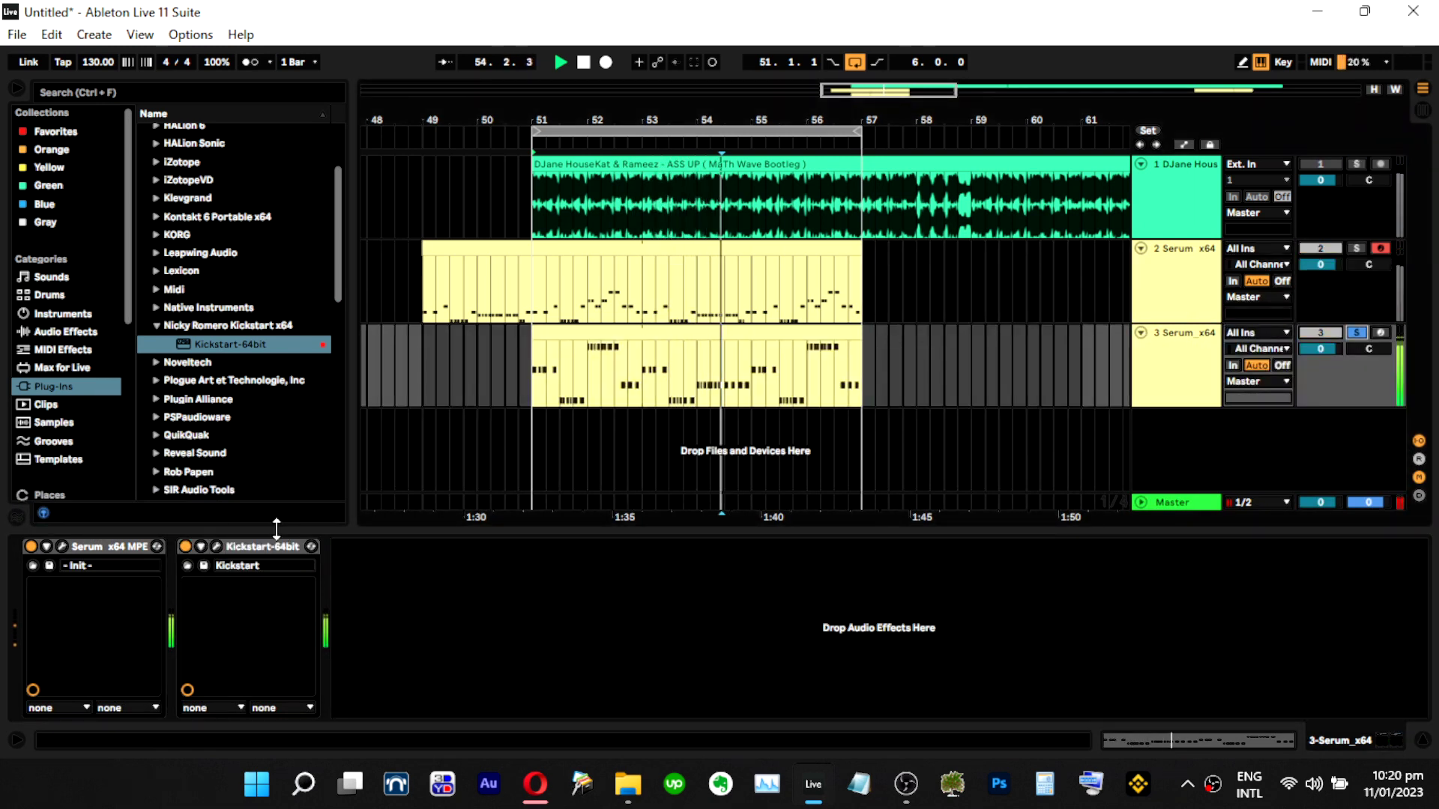
{"action": "left_click", "coordinate": [62, 546]}
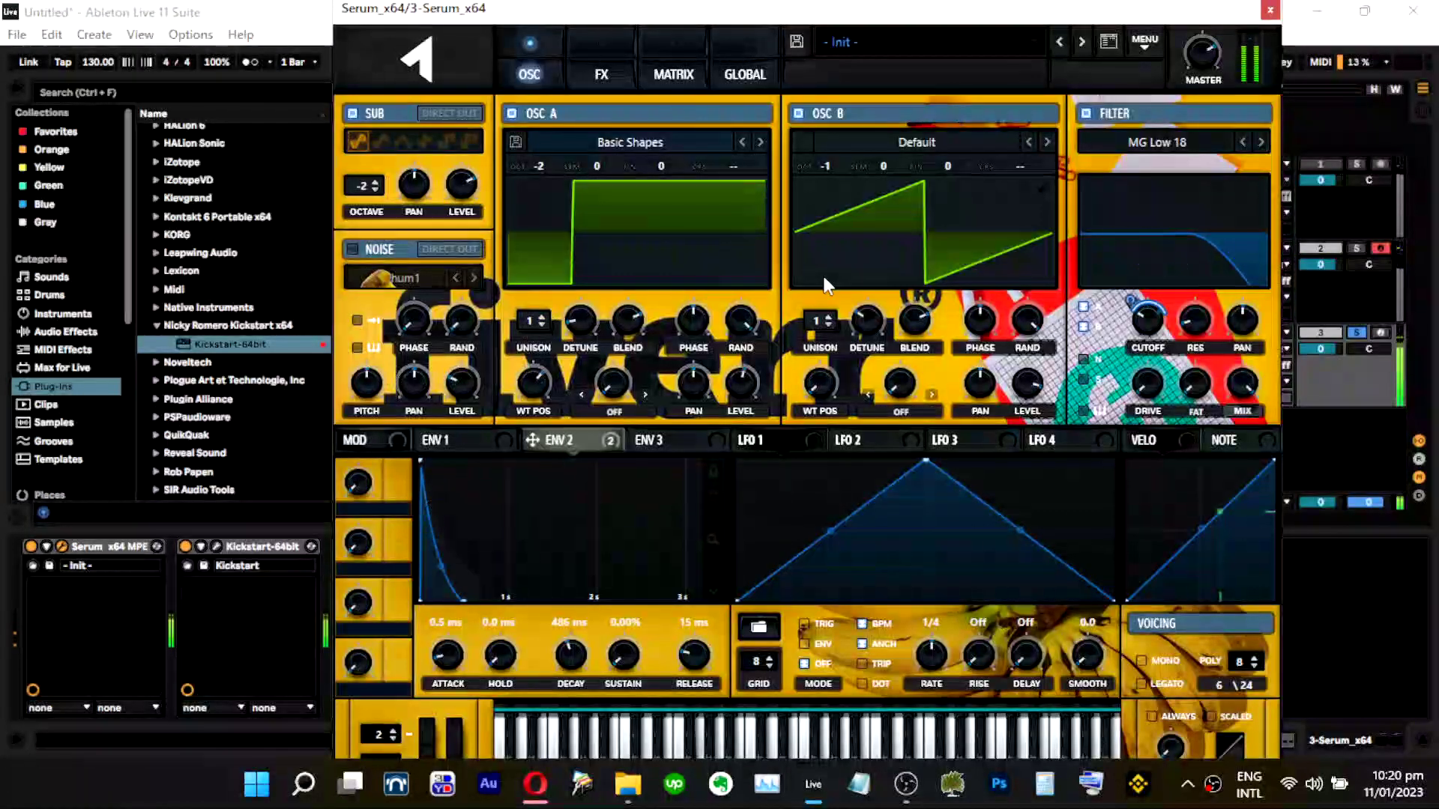
Try two to four unison voices with different detune amounts on oscillator B of the bass Serum.
{"action": "left_click", "coordinate": [827, 317]}
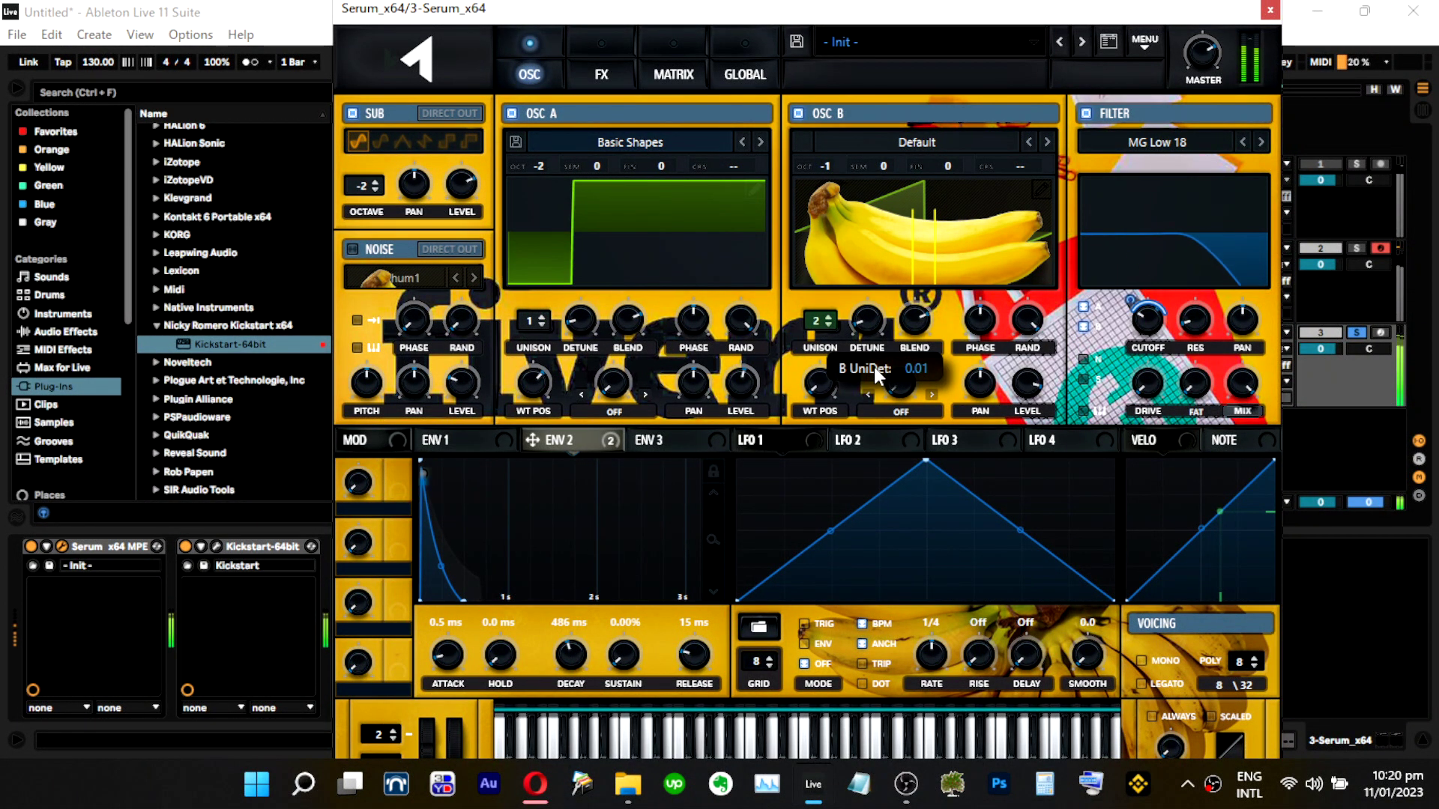
{"action": "left_click", "coordinate": [827, 317]}
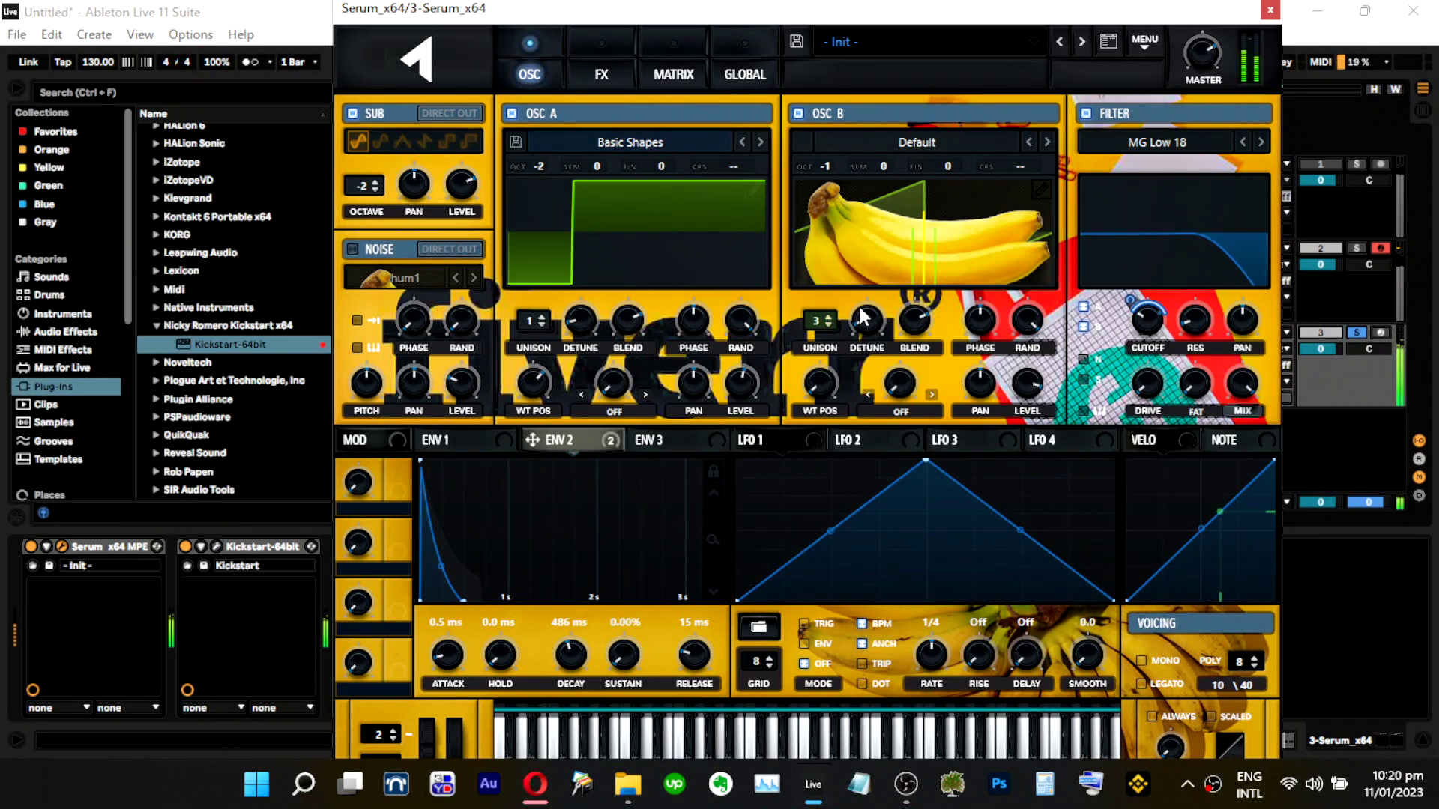
{"action": "left_click", "coordinate": [821, 323]}
{"action": "mouse_move", "coordinate": [871, 325]}
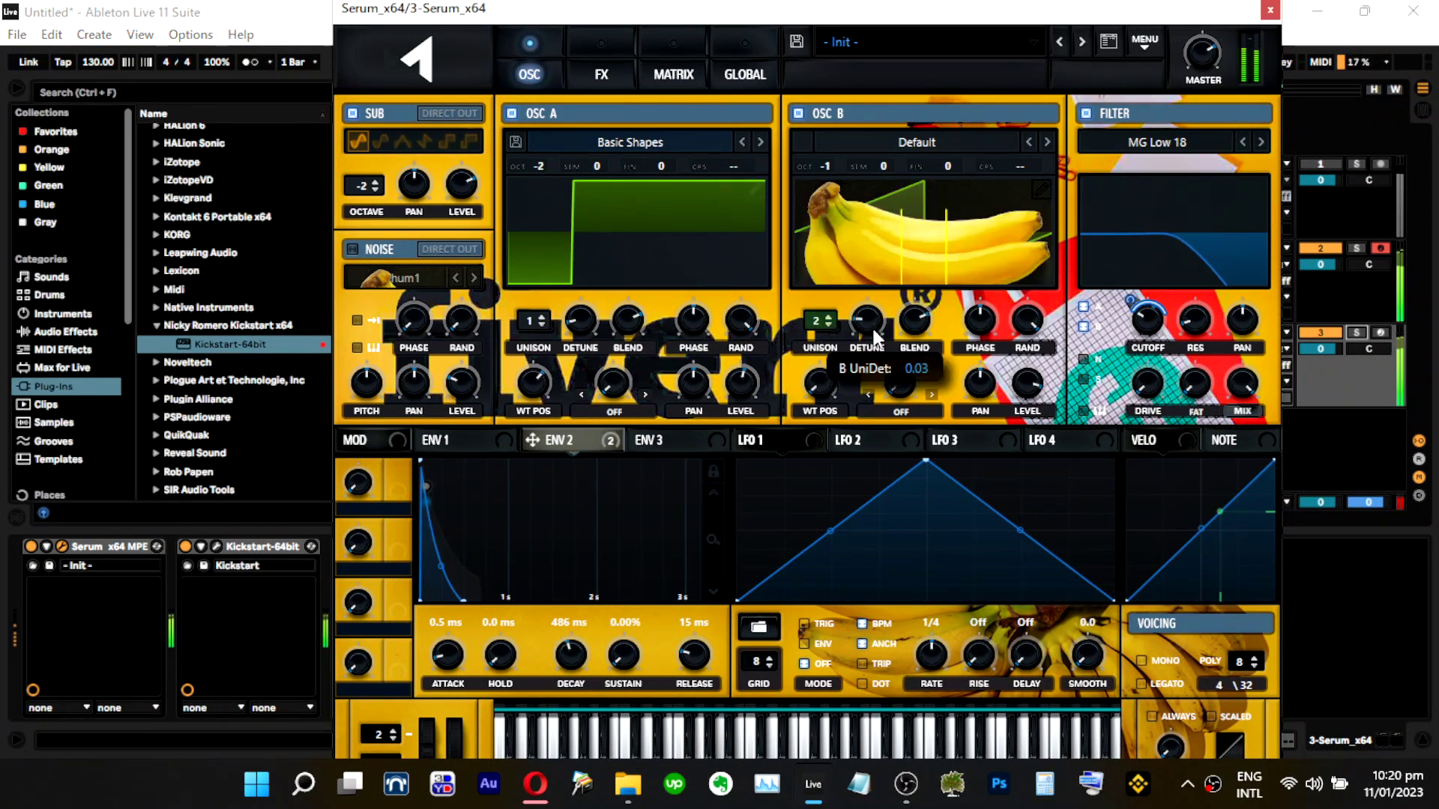
{"action": "mouse_move", "coordinate": [825, 316]}
{"action": "left_mouse_down"}
{"action": "mouse_move", "coordinate": [838, 279]}
{"action": "mouse_move", "coordinate": [838, 298]}
{"action": "left_mouse_up"}
{"action": "mouse_move", "coordinate": [877, 313]}
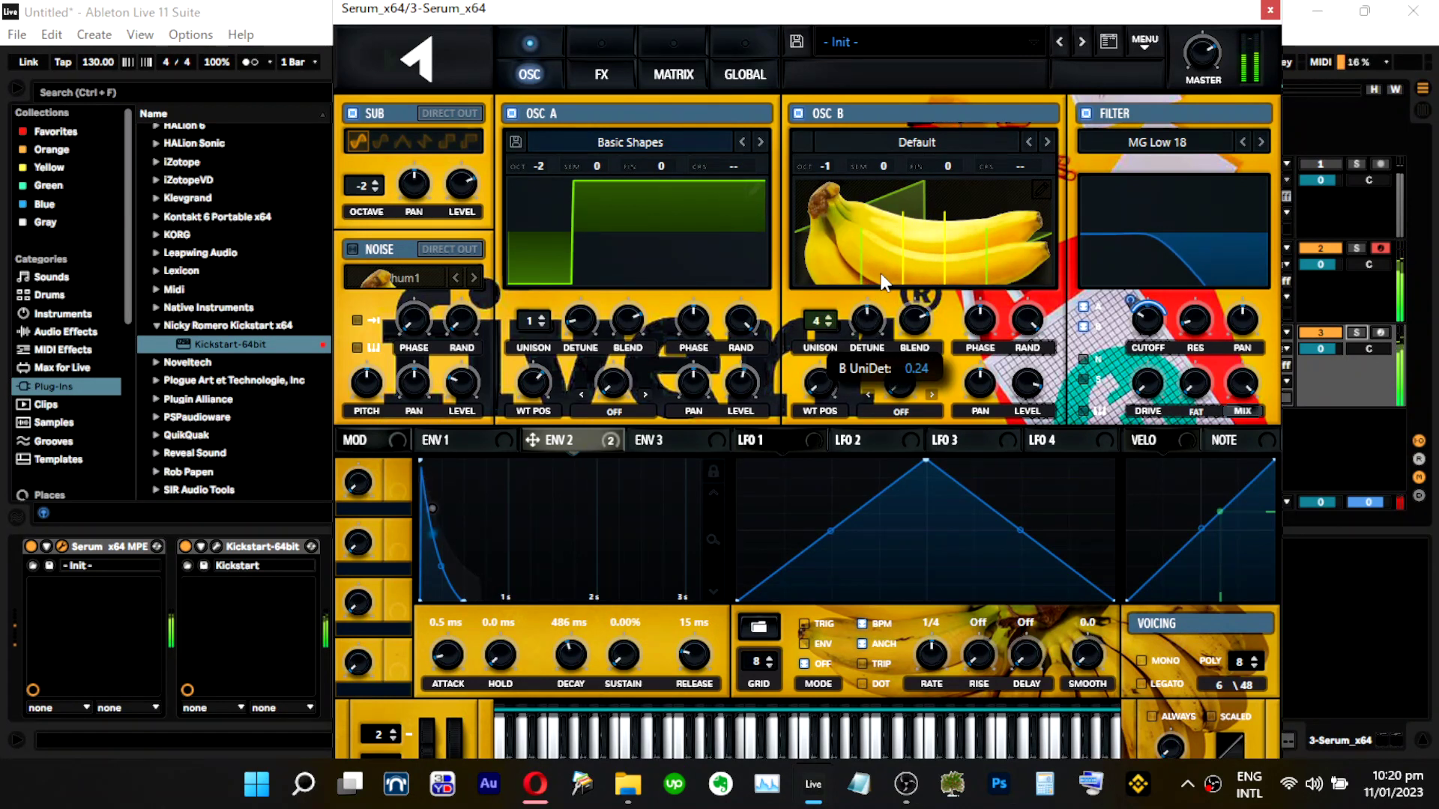
{"action": "left_click_drag", "start_coordinate": [815, 324], "coordinate": [821, 423]}
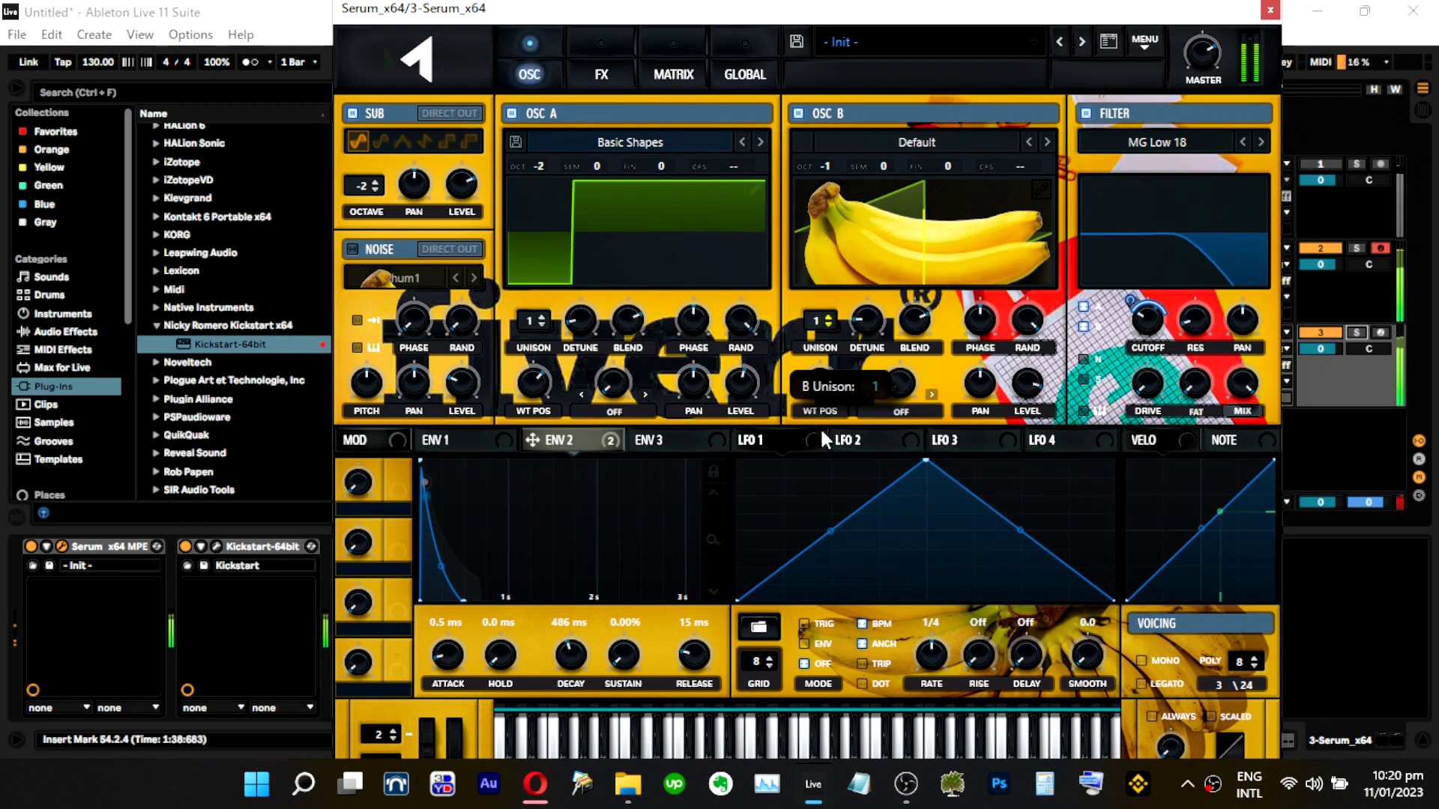
Solo the bass track, enable Serum's Hyper/Dimension effect with a hyper mix of 24%, and unsolo the track.
{"action": "left_click", "coordinate": [1355, 332]}
{"action": "left_click", "coordinate": [583, 69]}
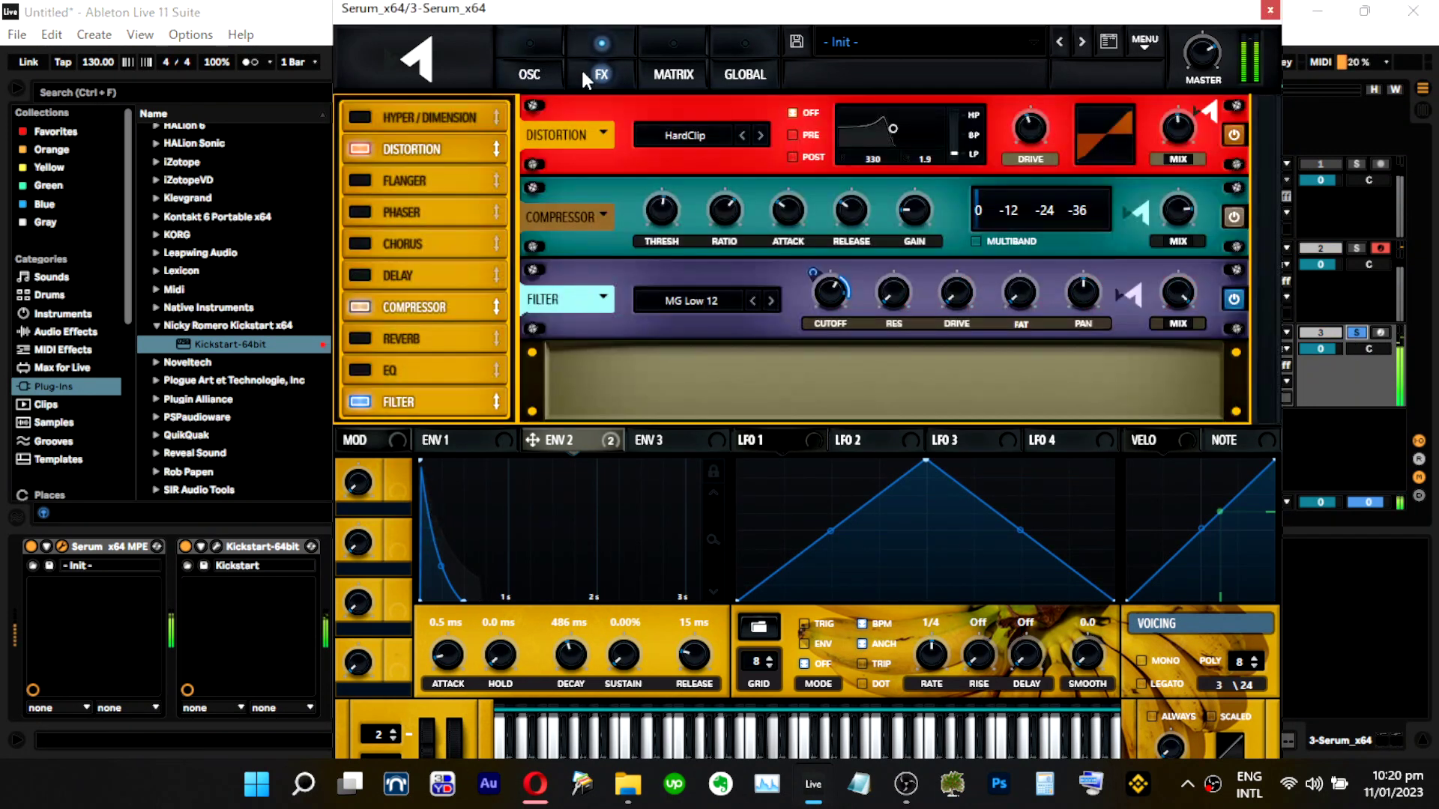
{"action": "left_click", "coordinate": [362, 117]}
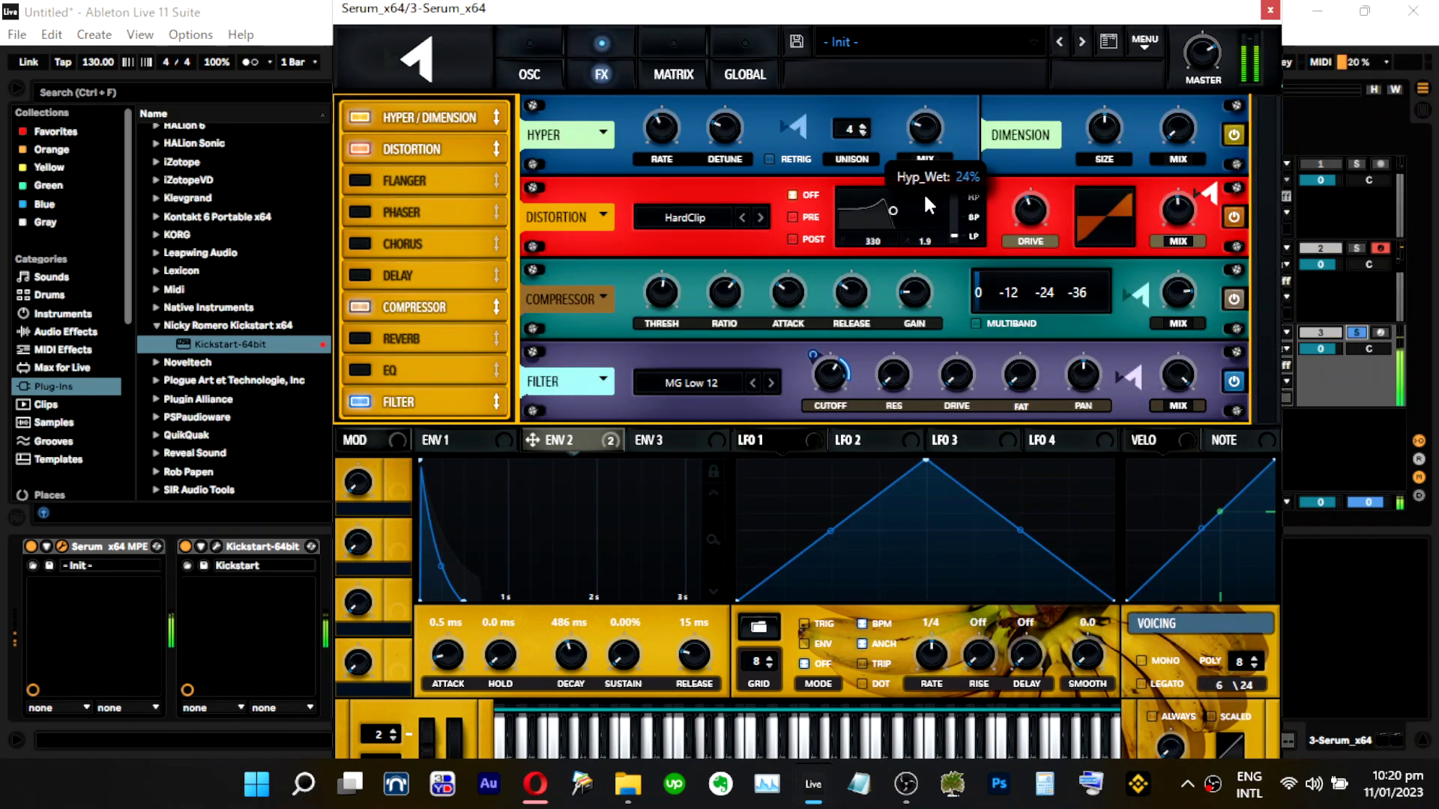
{"action": "left_click", "coordinate": [1355, 332]}
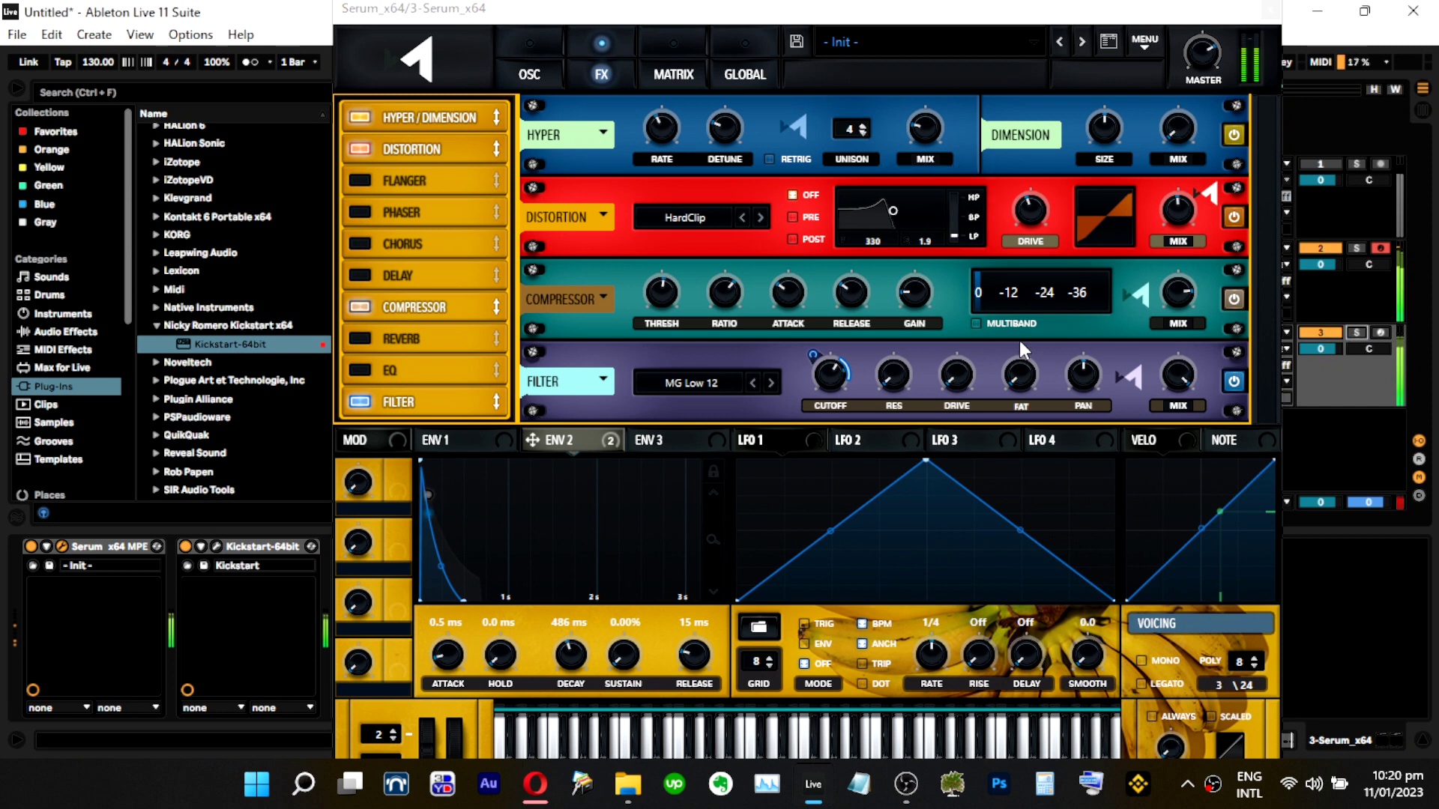
Fine-tune the bass Serum's master volume, check the compressor threshold and close the plug-in window.
{"action": "left_click", "coordinate": [1190, 73]}
{"action": "mouse_move", "coordinate": [1189, 74]}
{"action": "left_mouse_down"}
{"action": "mouse_move", "coordinate": [1191, 89]}
{"action": "mouse_move", "coordinate": [1188, 76]}
{"action": "left_mouse_up"}
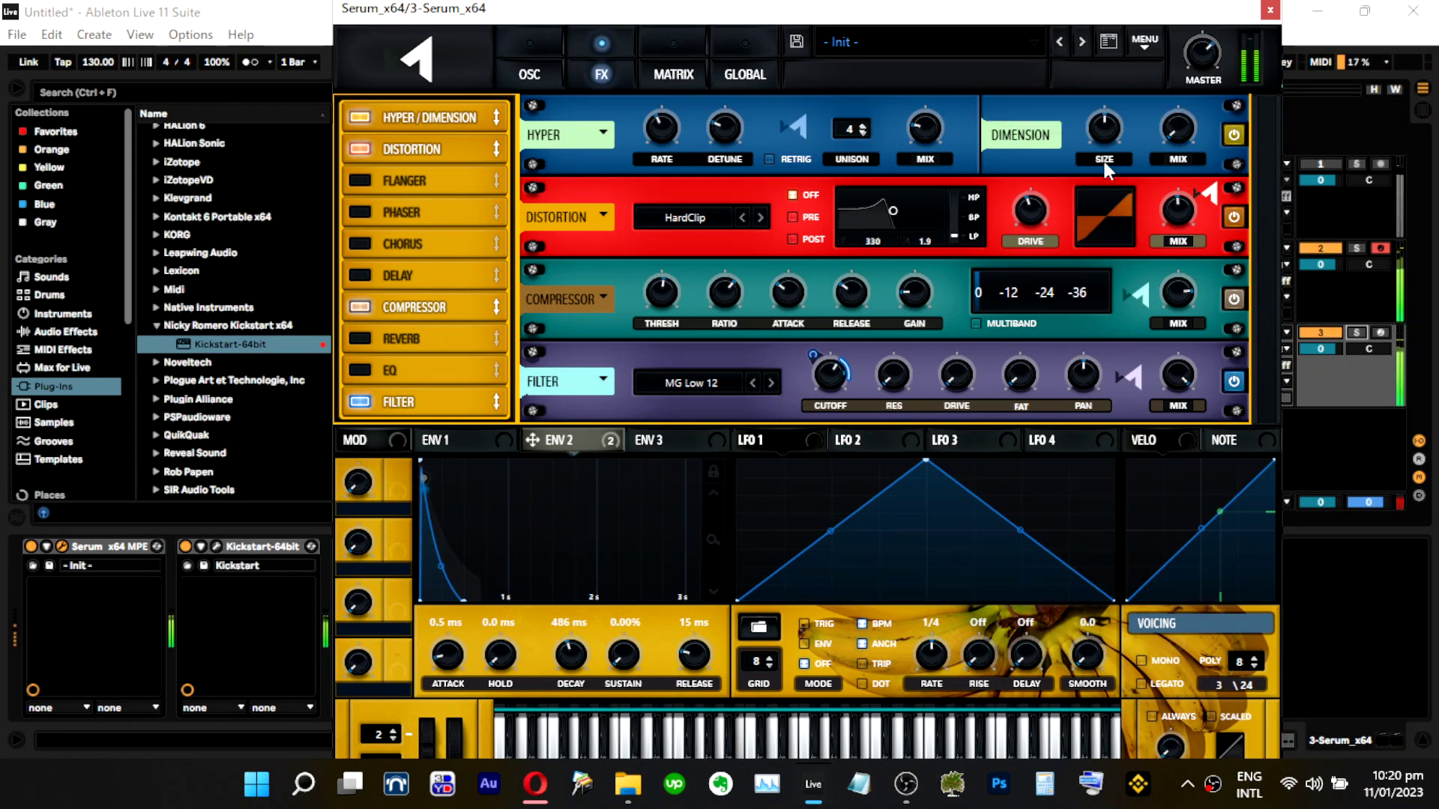
{"action": "mouse_move", "coordinate": [664, 306]}
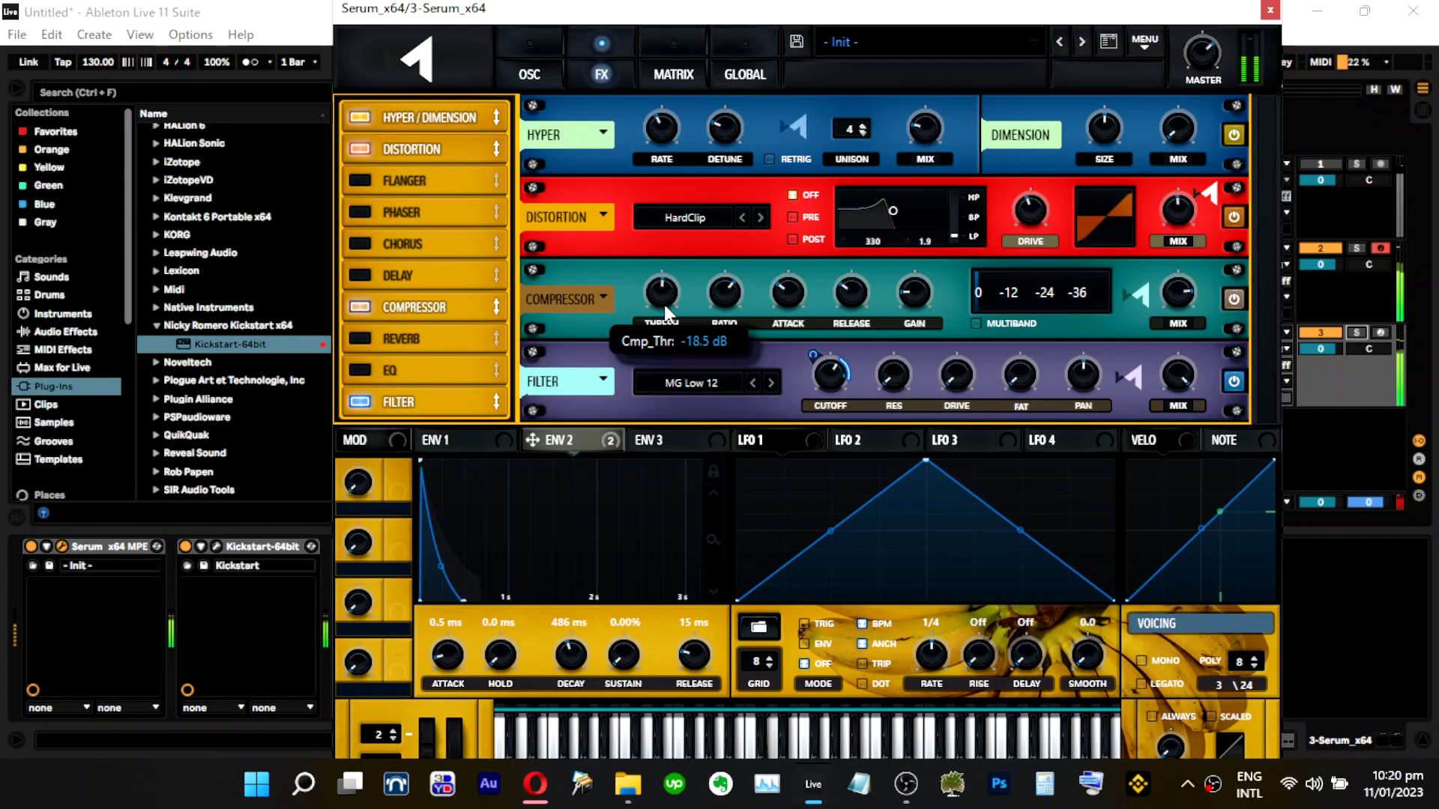
{"action": "left_click", "coordinate": [1269, 10]}
Compare the soloed reference track with the soloed track 2 and review the effects in track 2's Serum.
{"action": "left_click", "coordinate": [1356, 164]}
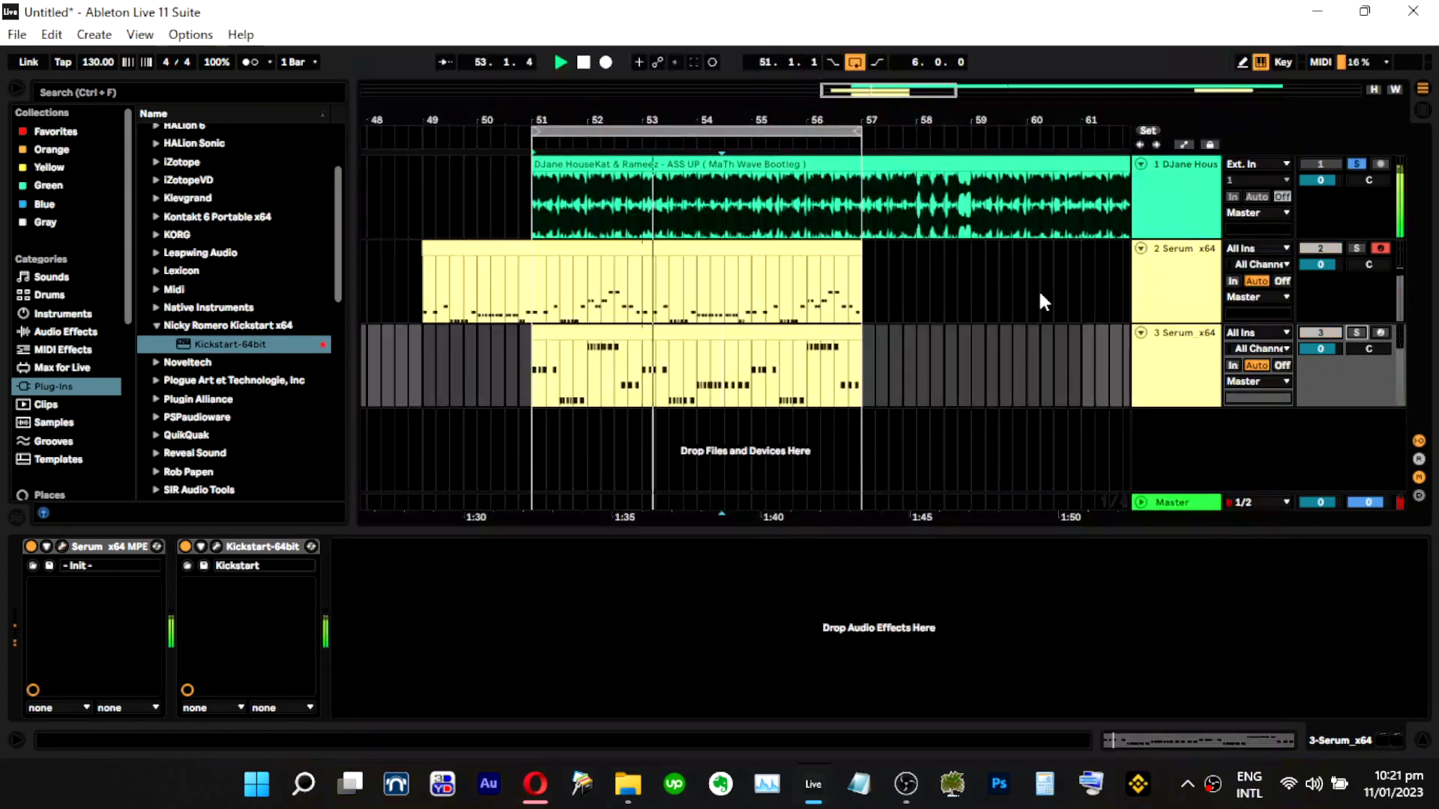
{"action": "left_click", "coordinate": [1169, 298]}
{"action": "left_click", "coordinate": [1357, 247]}
{"action": "left_click", "coordinate": [1356, 248]}
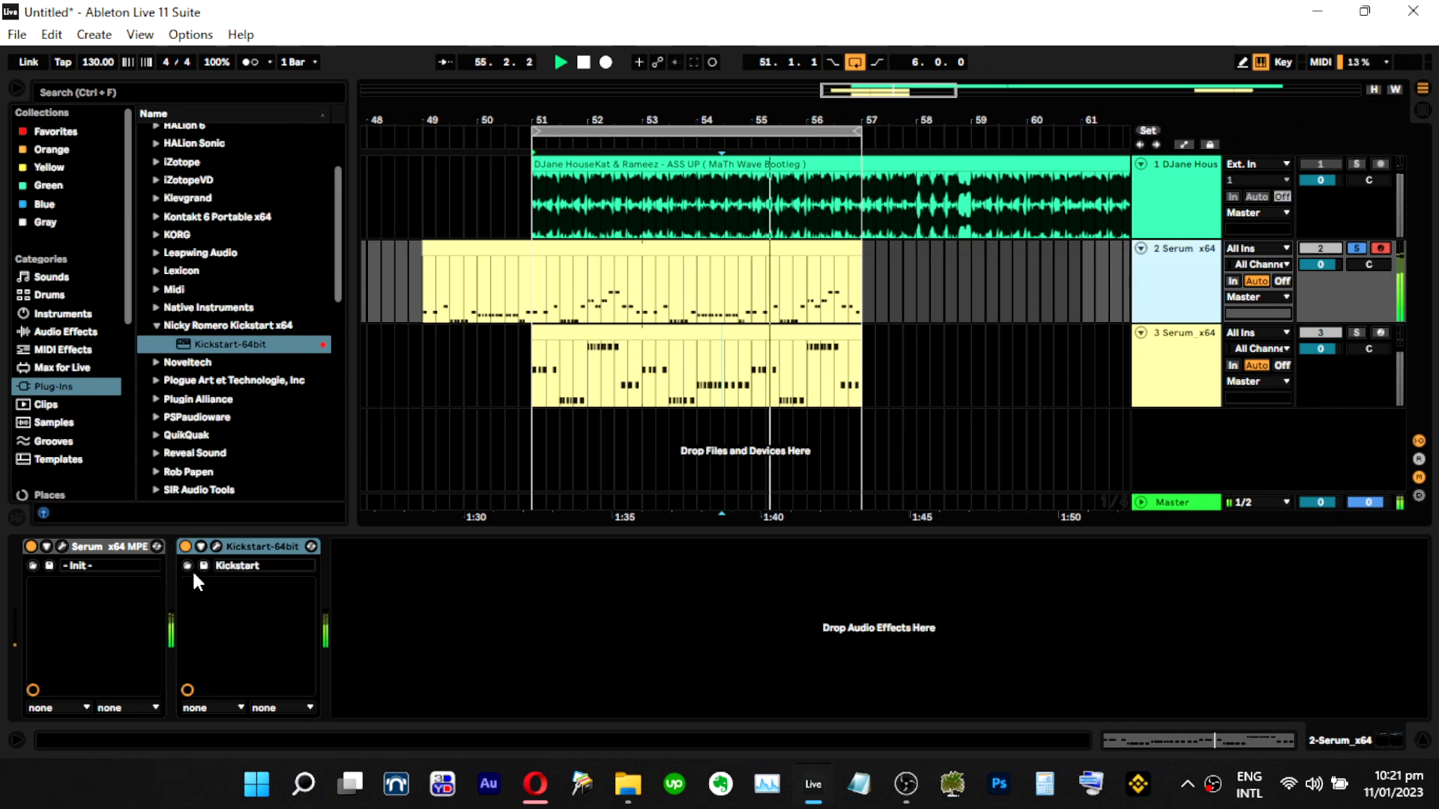
{"action": "left_click", "coordinate": [67, 547]}
{"action": "left_click", "coordinate": [534, 219]}
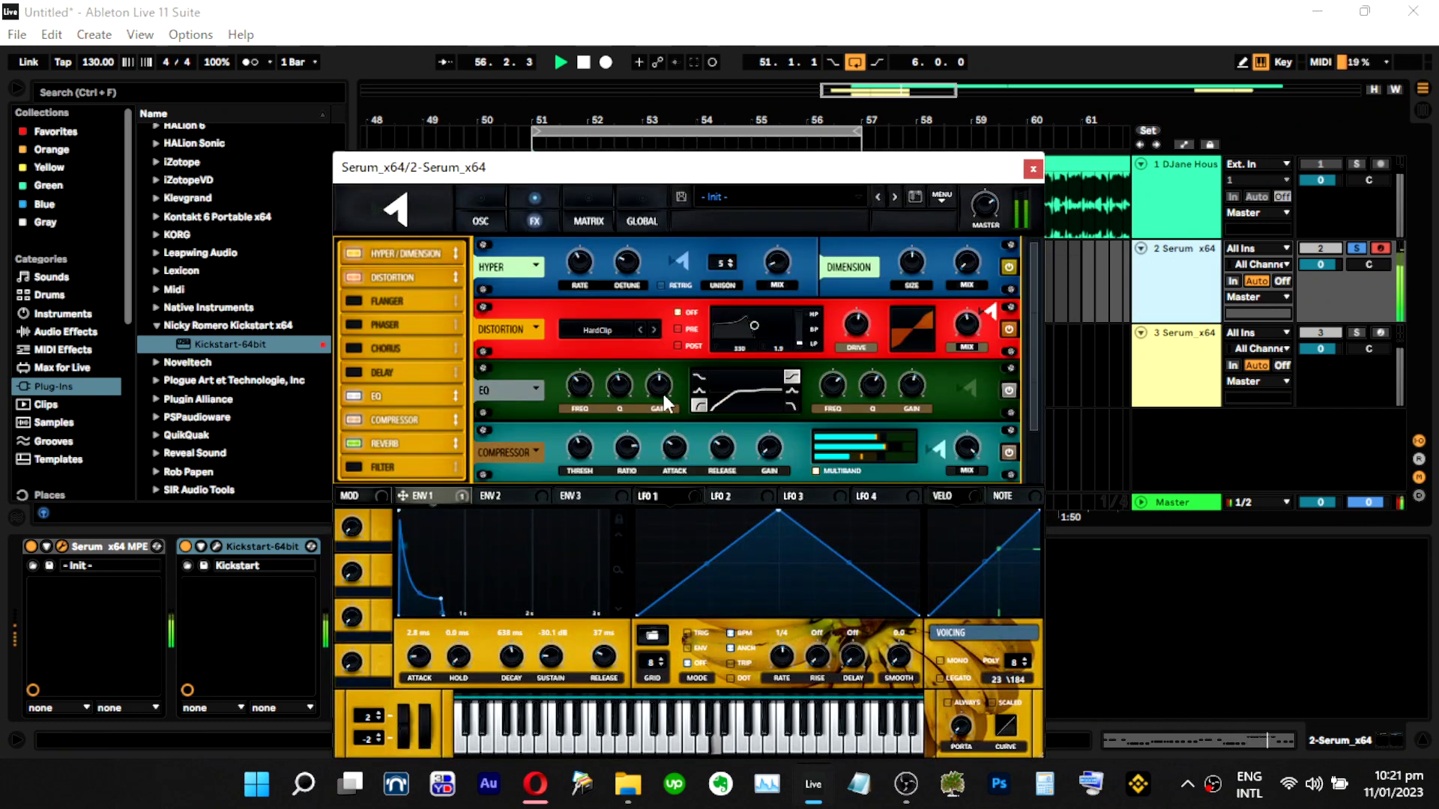
{"action": "mouse_move", "coordinate": [905, 457]}
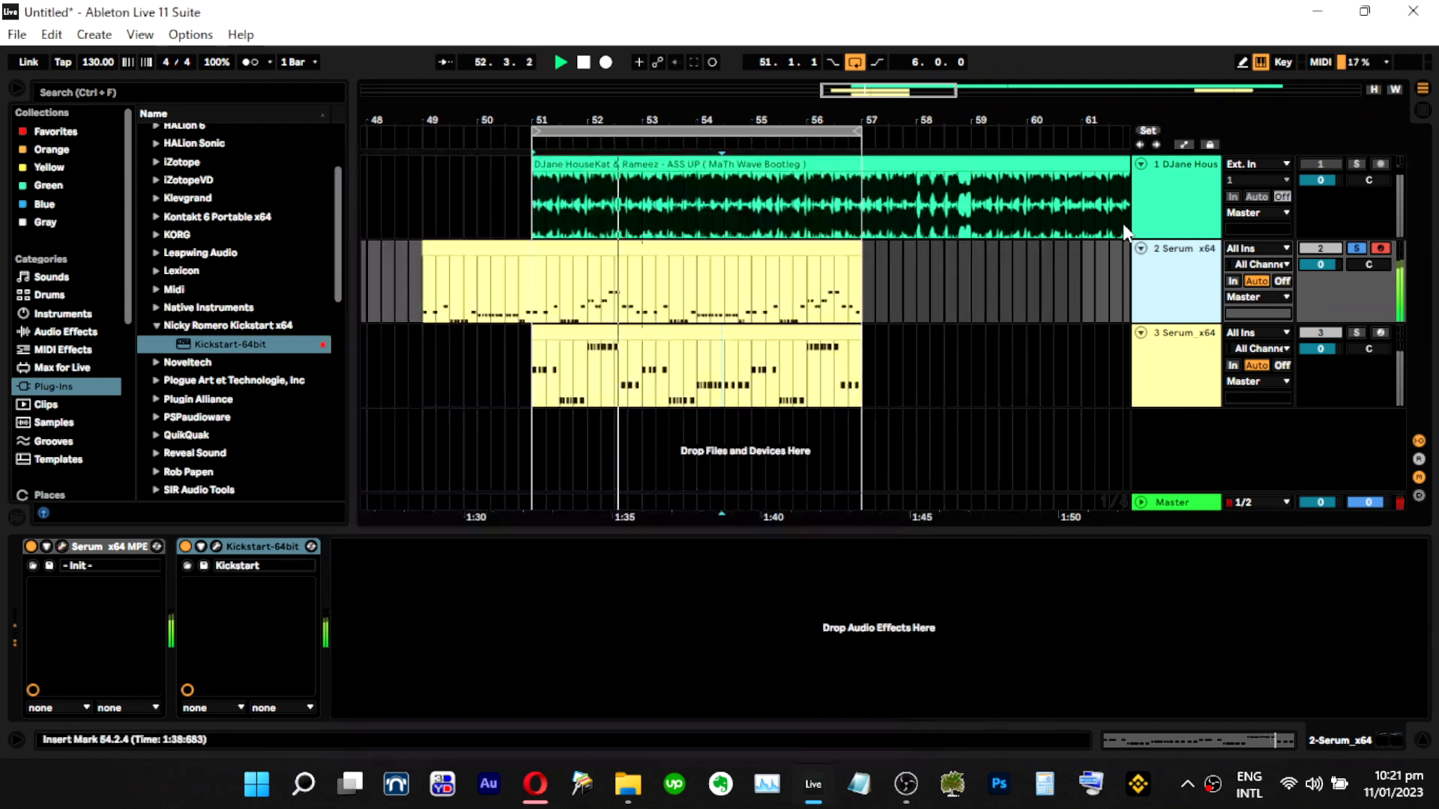
{"action": "left_click", "coordinate": [1033, 168]}
Duplicate Serum track 2, solo the copy and open its Serum instrument.
{"action": "right_click", "coordinate": [1184, 303]}
{"action": "left_click", "coordinate": [1216, 330]}
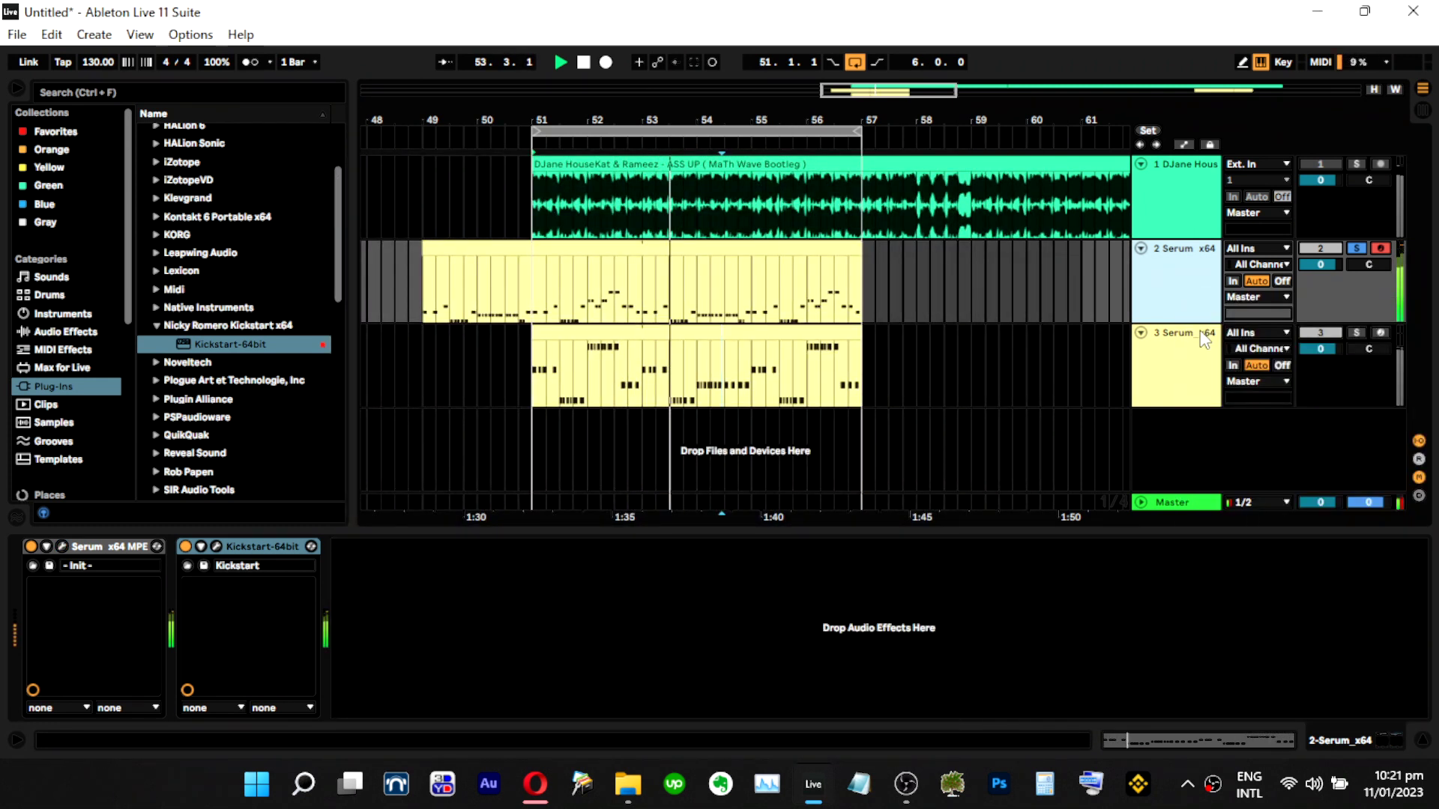
{"action": "left_click", "coordinate": [1360, 332]}
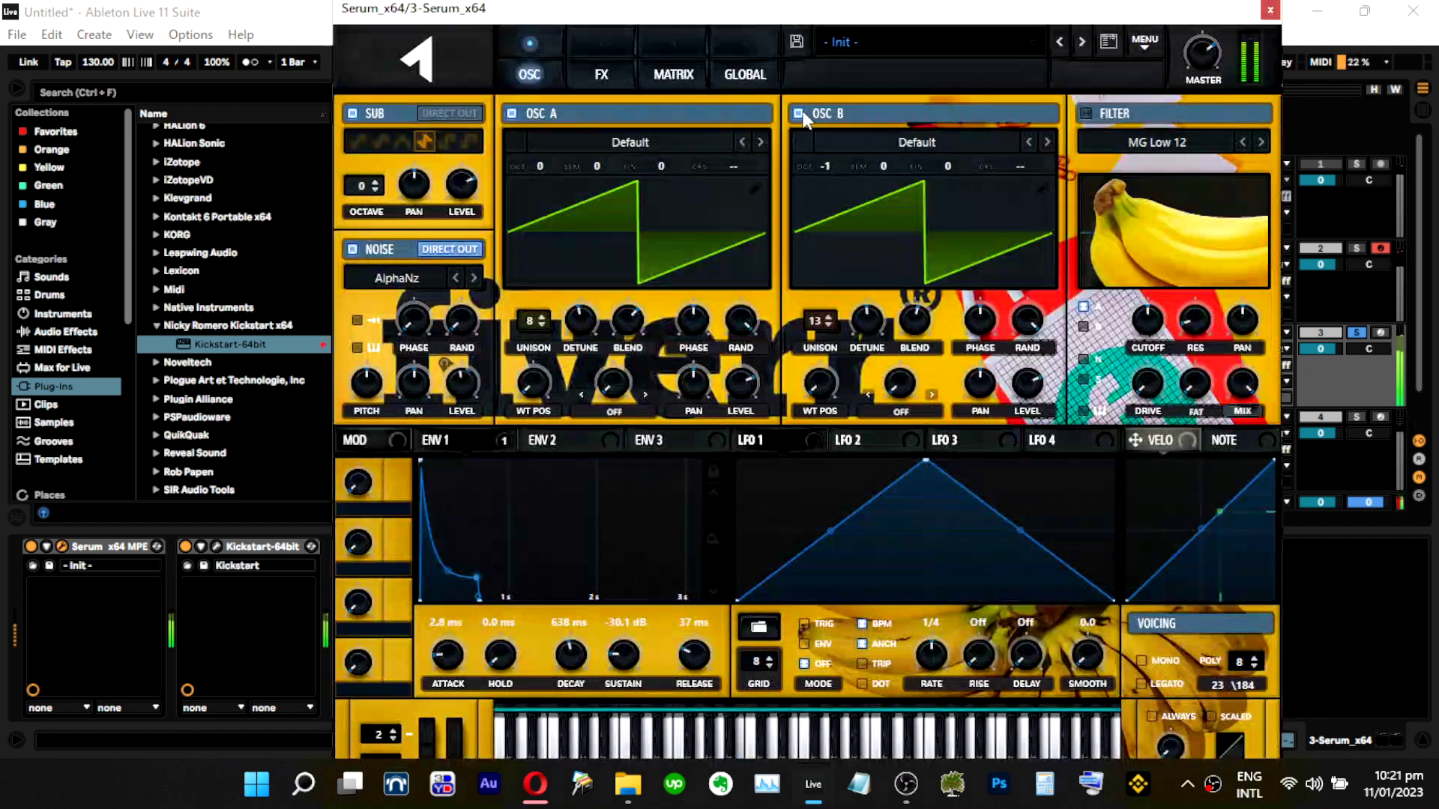
On the copy, turn off oscillator B, sub and noise, and set oscillator A to octave -1 with 4 unison voices and less detune.
{"action": "left_click", "coordinate": [798, 113]}
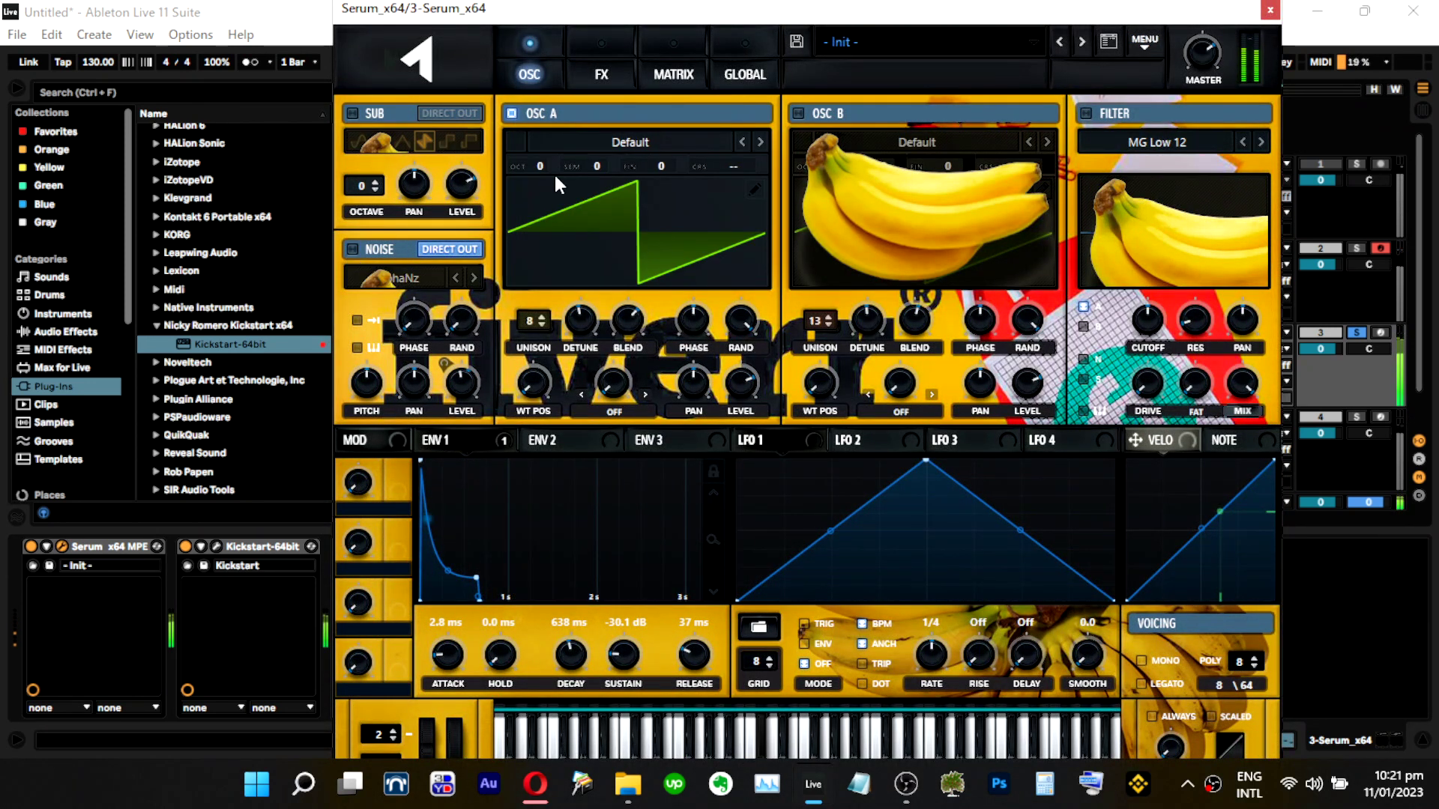
{"action": "left_click_drag", "start_coordinate": [545, 169], "coordinate": [542, 188]}
{"action": "left_click_drag", "start_coordinate": [531, 321], "coordinate": [524, 366]}
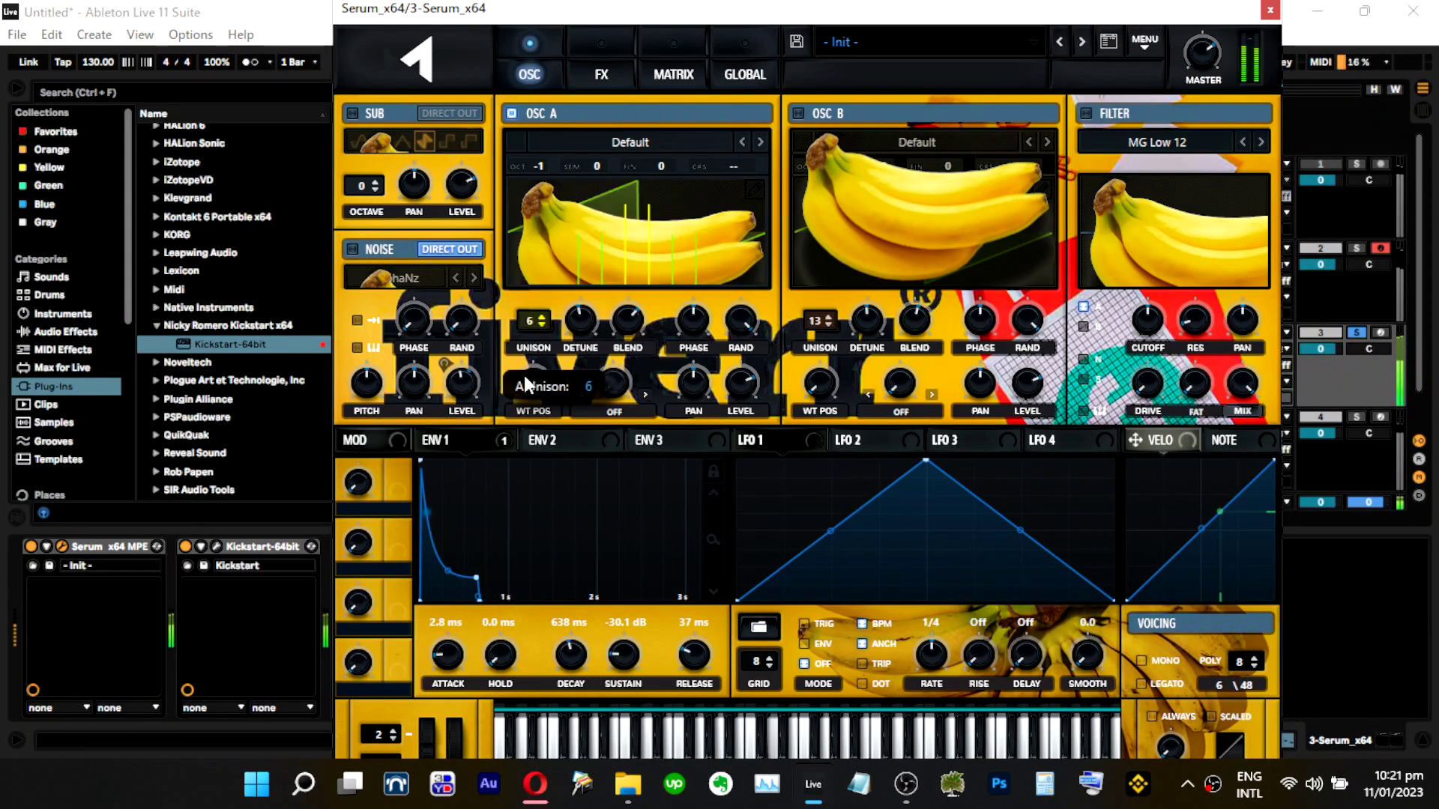
{"action": "left_click_drag", "start_coordinate": [585, 315], "coordinate": [585, 379]}
{"action": "left_click_drag", "start_coordinate": [531, 320], "coordinate": [530, 349]}
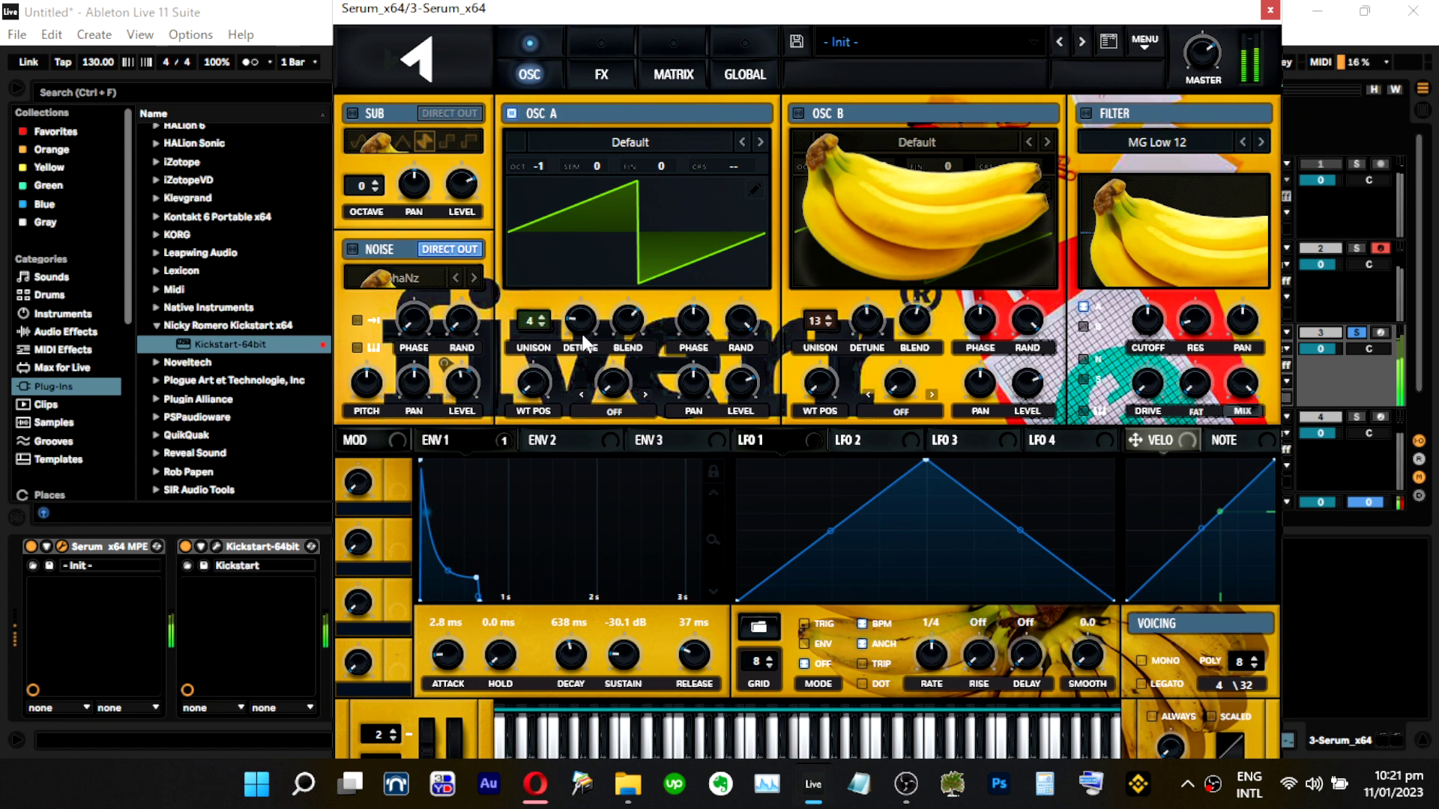
{"action": "mouse_move", "coordinate": [538, 381]}
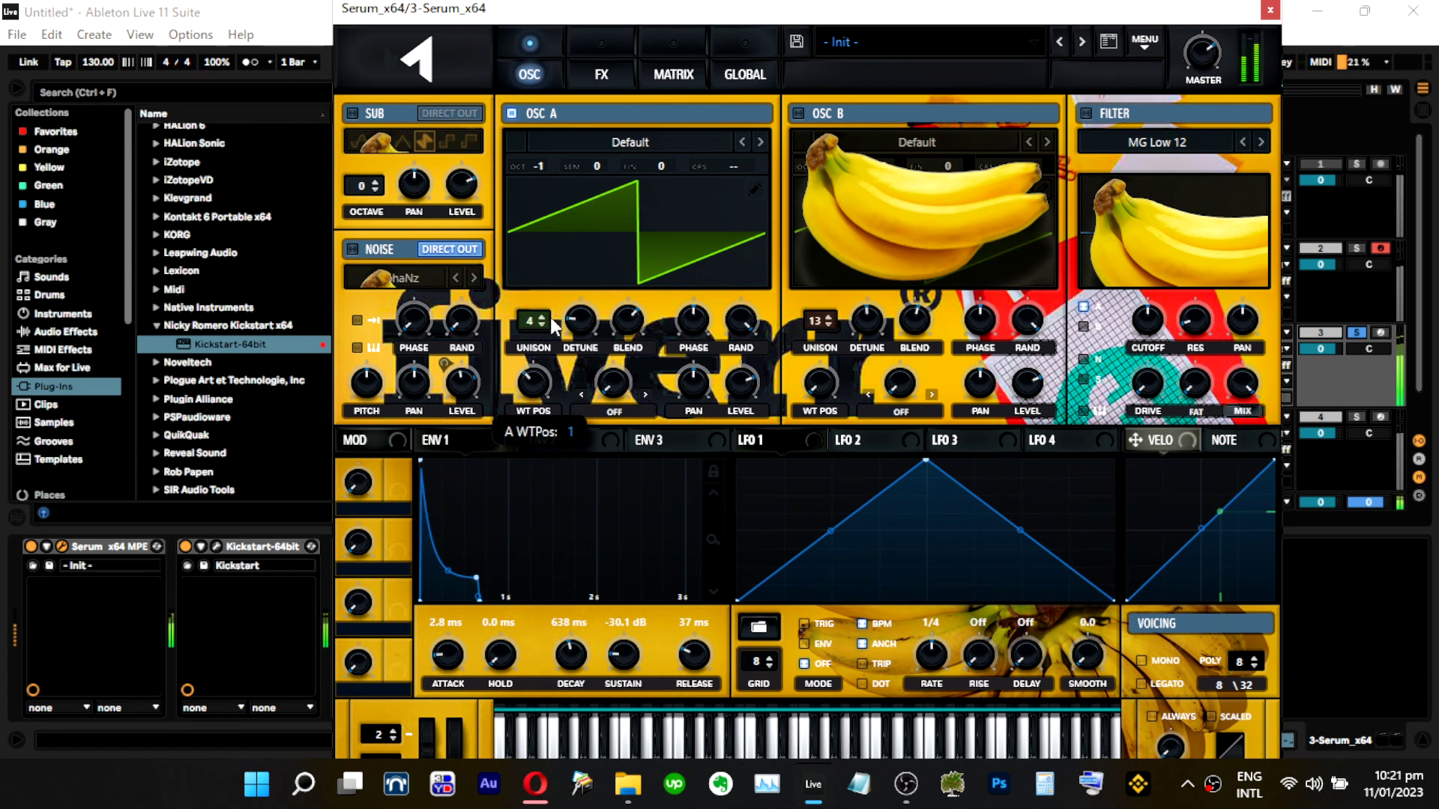
Load the Analog wavetable Basic Shapes into oscillator A, choose its sawtooth frame and set the octave to -2.
{"action": "left_click", "coordinate": [649, 139]}
{"action": "mouse_move", "coordinate": [578, 160]}
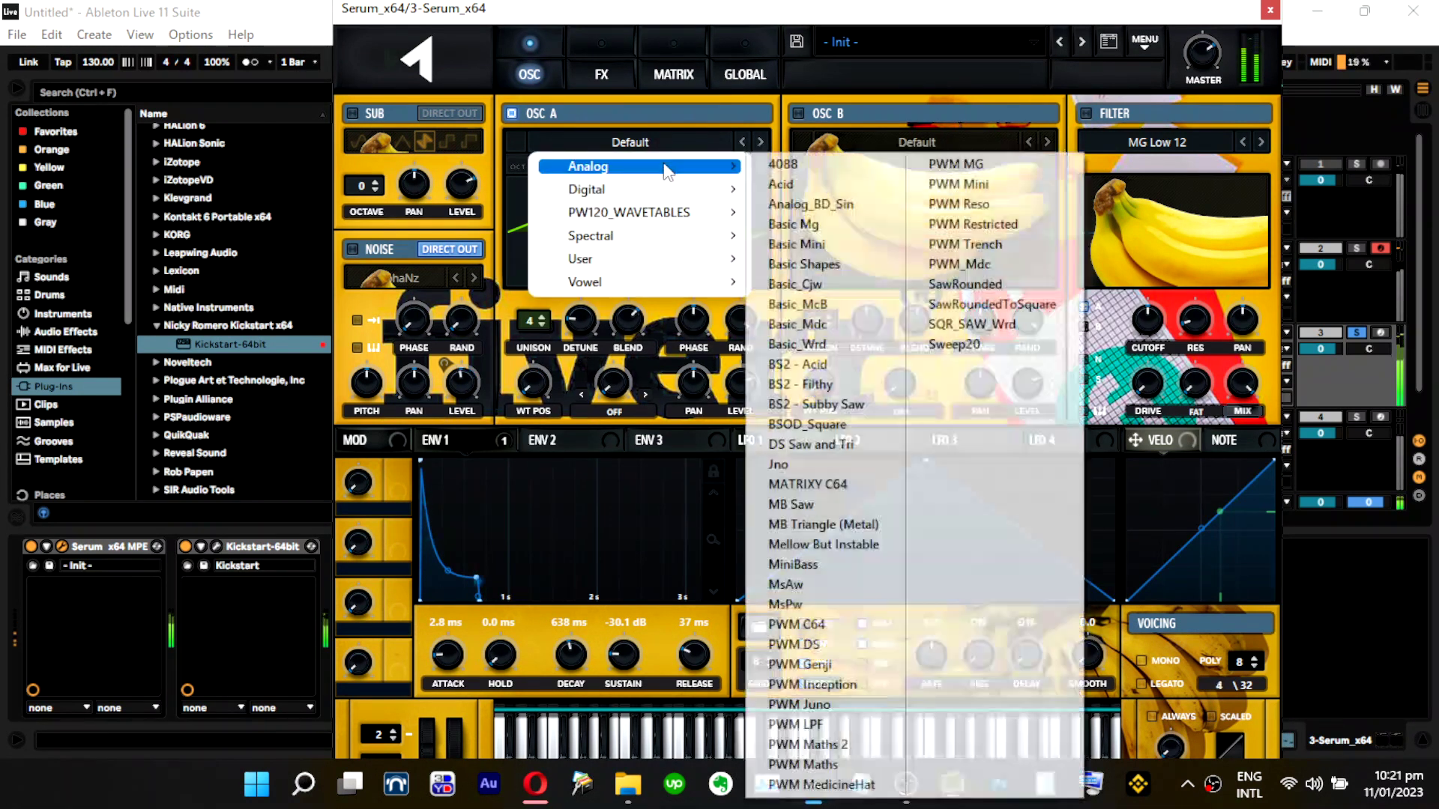
{"action": "left_click", "coordinate": [813, 264]}
{"action": "mouse_move", "coordinate": [542, 379]}
{"action": "left_click_drag", "start_coordinate": [542, 379], "coordinate": [554, 246]}
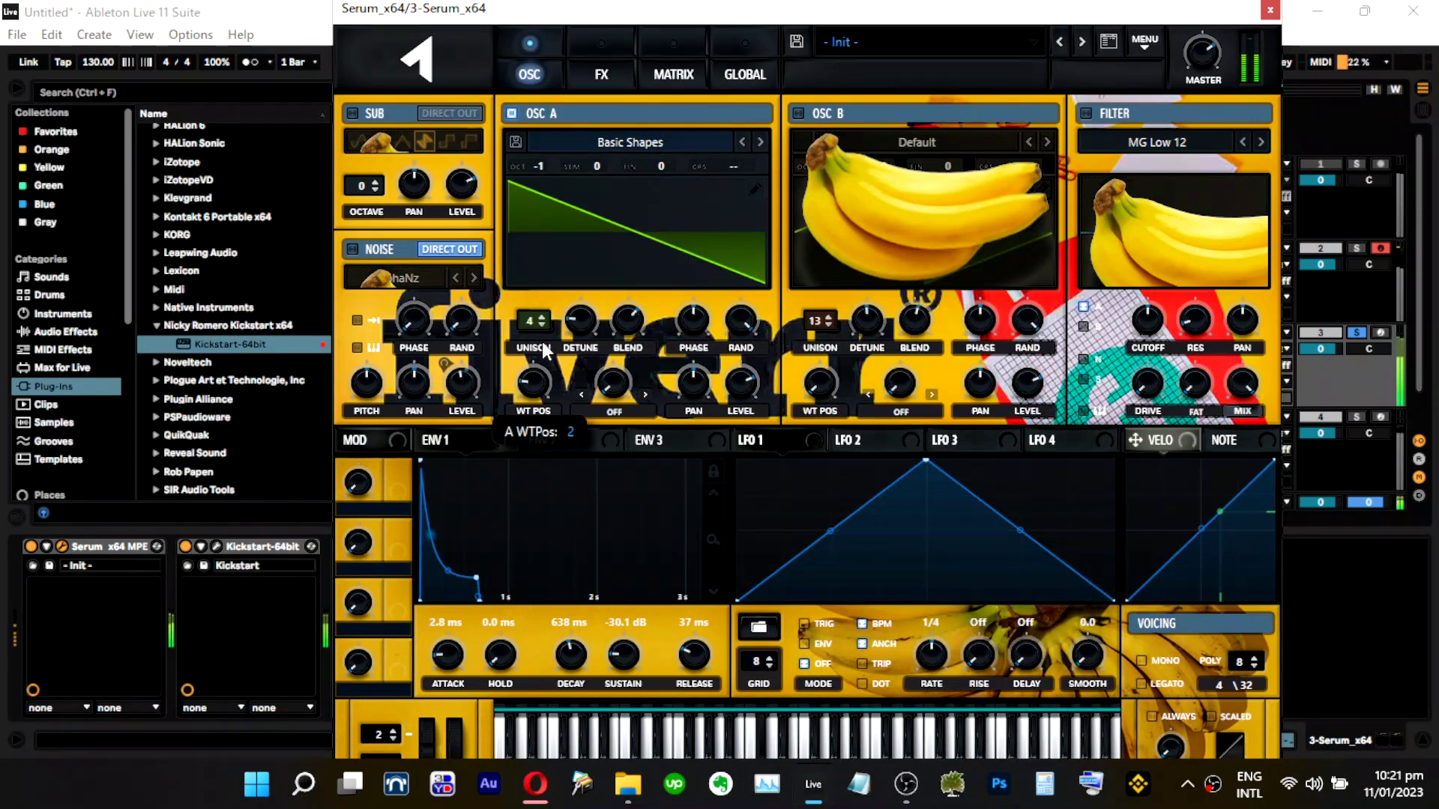
{"action": "left_click_drag", "start_coordinate": [538, 376], "coordinate": [547, 325]}
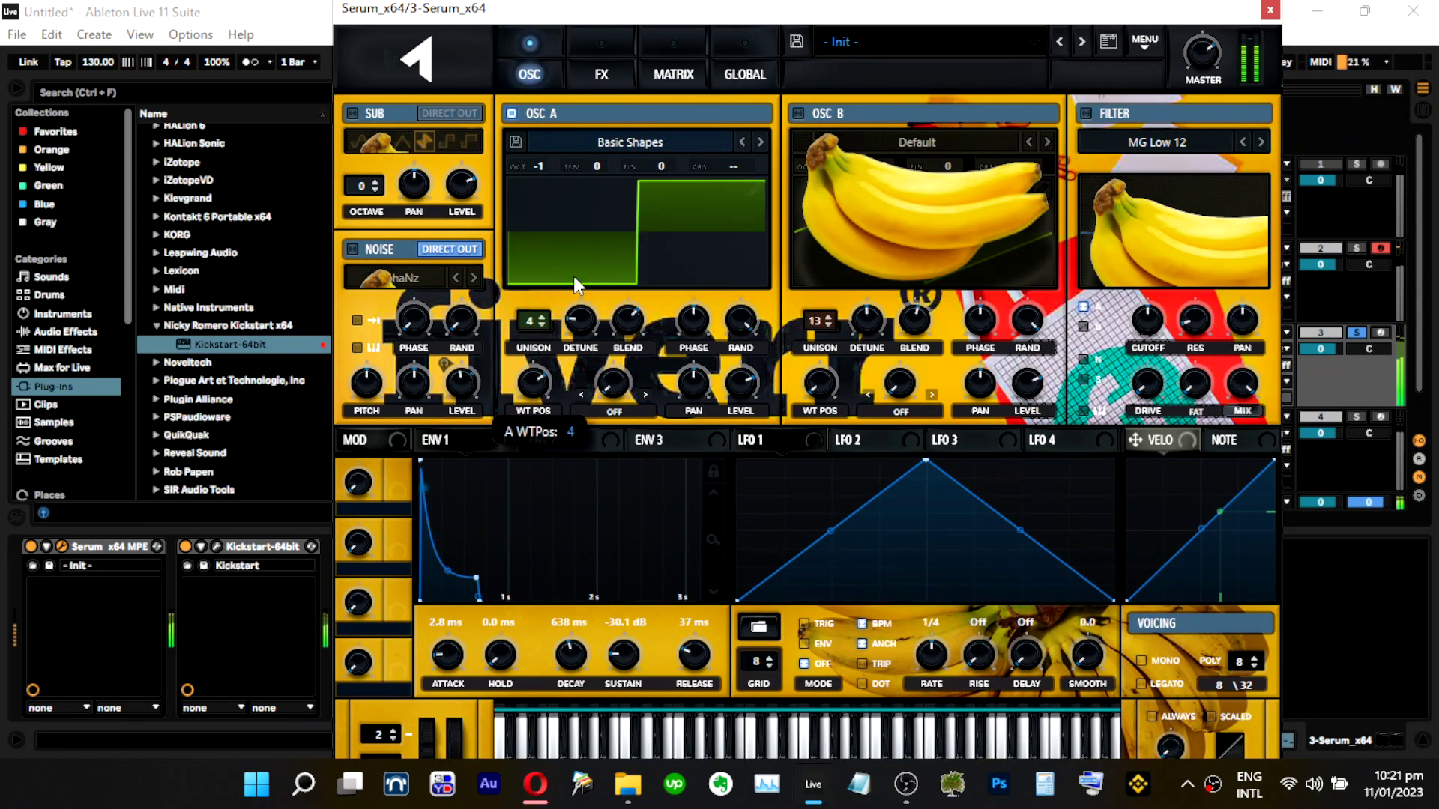
{"action": "left_click_drag", "start_coordinate": [568, 331], "coordinate": [565, 386]}
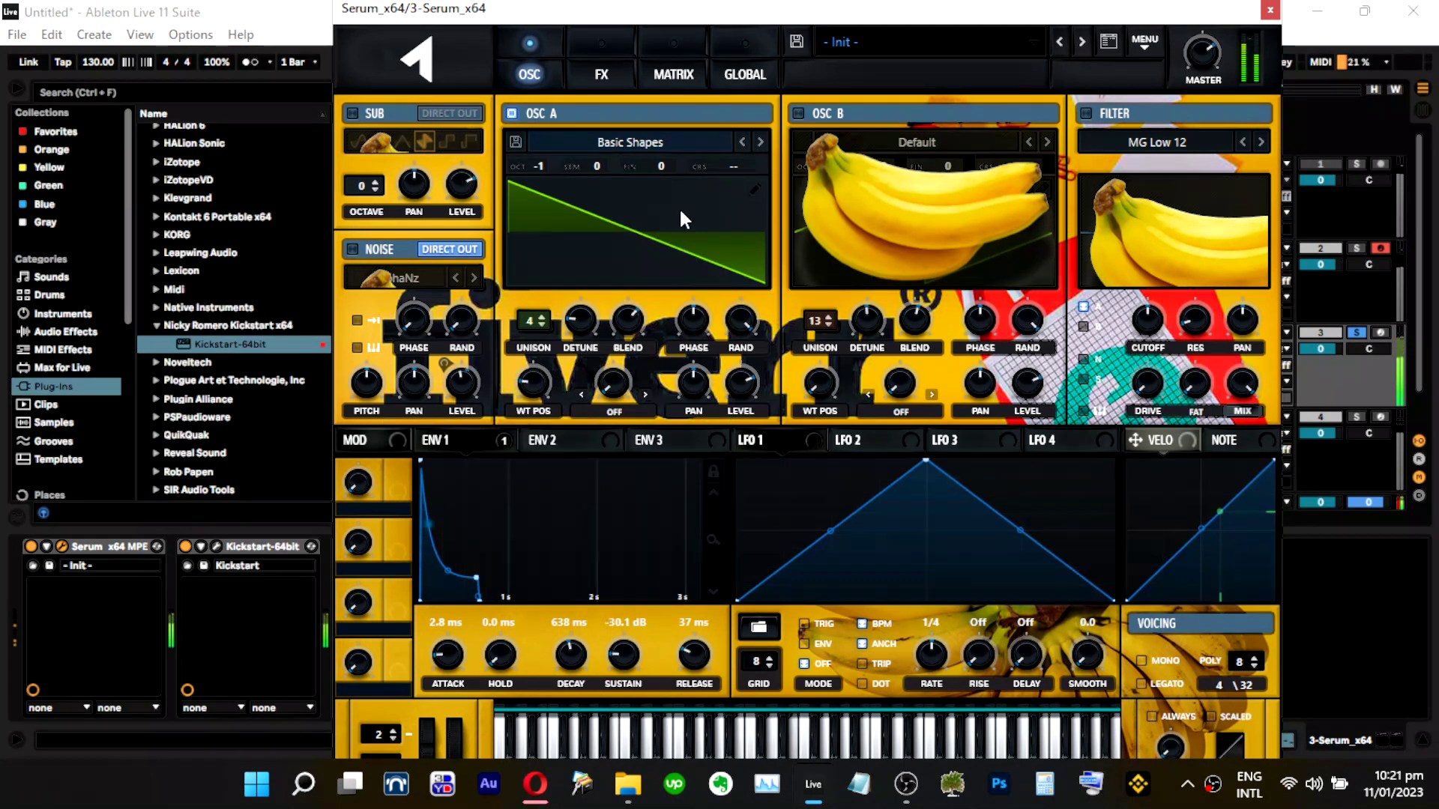
{"action": "left_click_drag", "start_coordinate": [553, 163], "coordinate": [550, 154]}
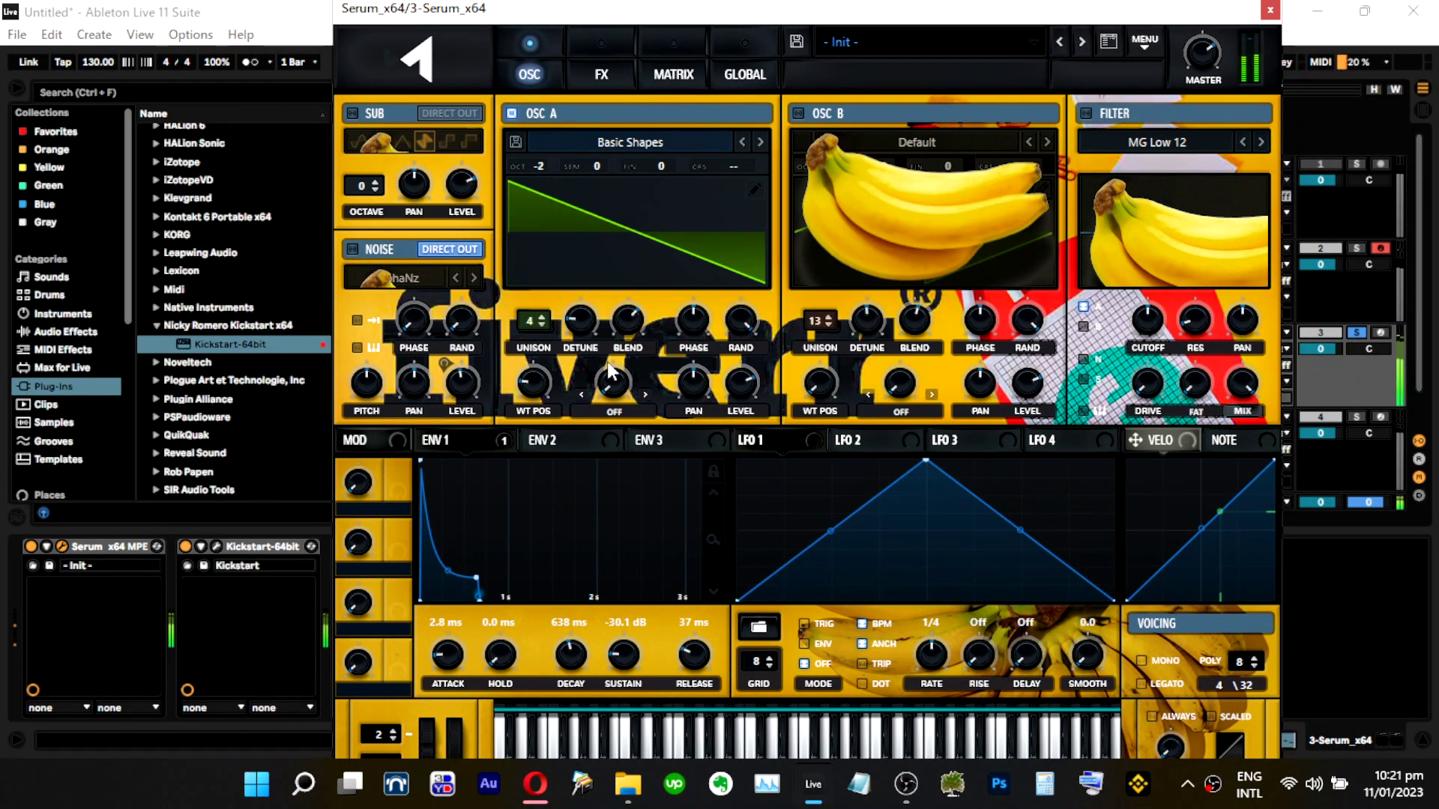
Audition Sync and Bend warp modes on oscillator A, settle on Sync and adjust its amount.
{"action": "left_click", "coordinate": [648, 394]}
{"action": "left_click_drag", "start_coordinate": [614, 383], "coordinate": [633, 344]}
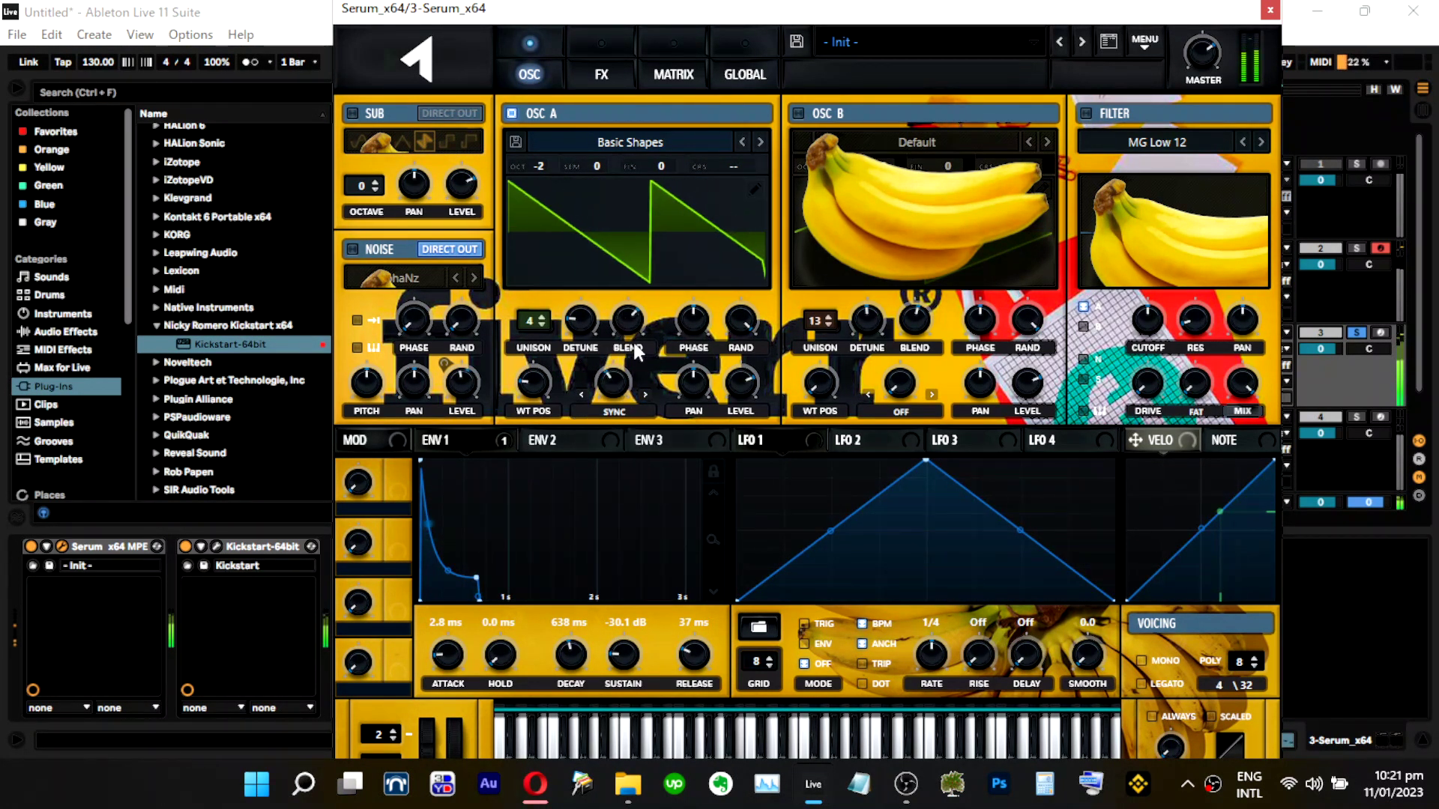
{"action": "left_click", "coordinate": [644, 394]}
{"action": "left_click", "coordinate": [645, 395]}
{"action": "left_click", "coordinate": [645, 395]}
{"action": "left_click", "coordinate": [645, 395]}
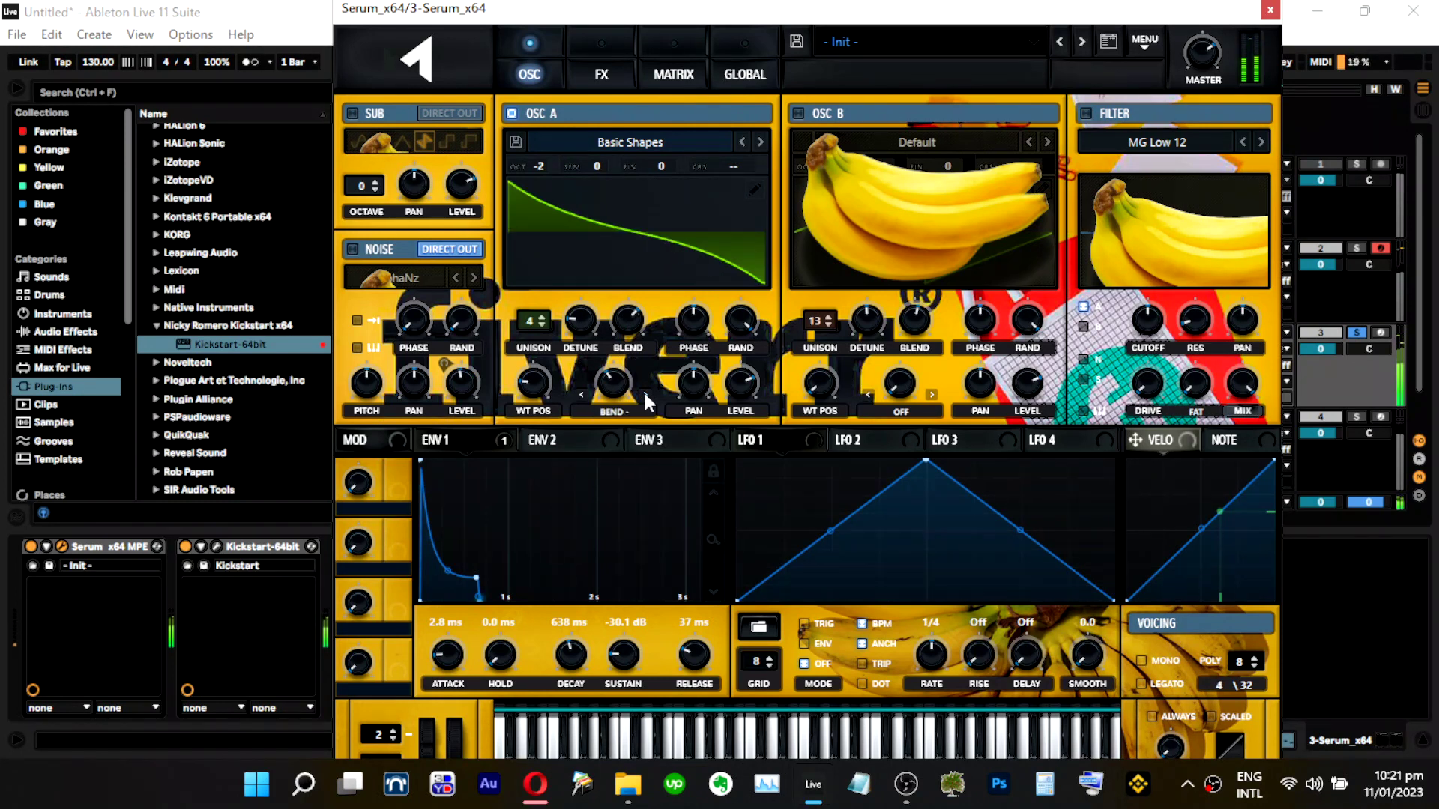
{"action": "left_click", "coordinate": [640, 402]}
{"action": "left_click", "coordinate": [637, 260]}
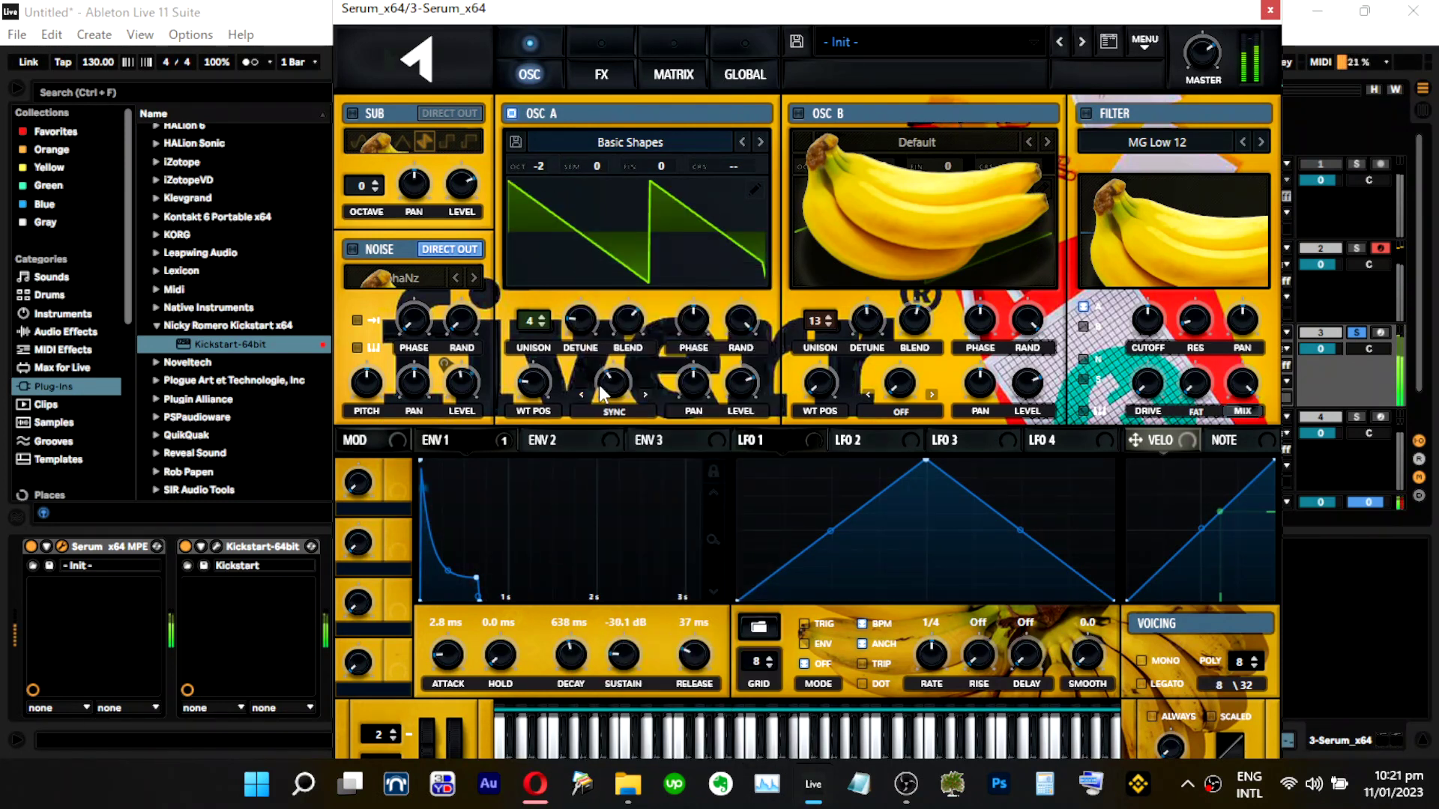
{"action": "left_click_drag", "start_coordinate": [604, 391], "coordinate": [604, 390]}
Turn on the MG Low 12 filter and adjust its cutoff, unsoloing track 3 to hear it in the mix.
{"action": "left_click", "coordinate": [1087, 114]}
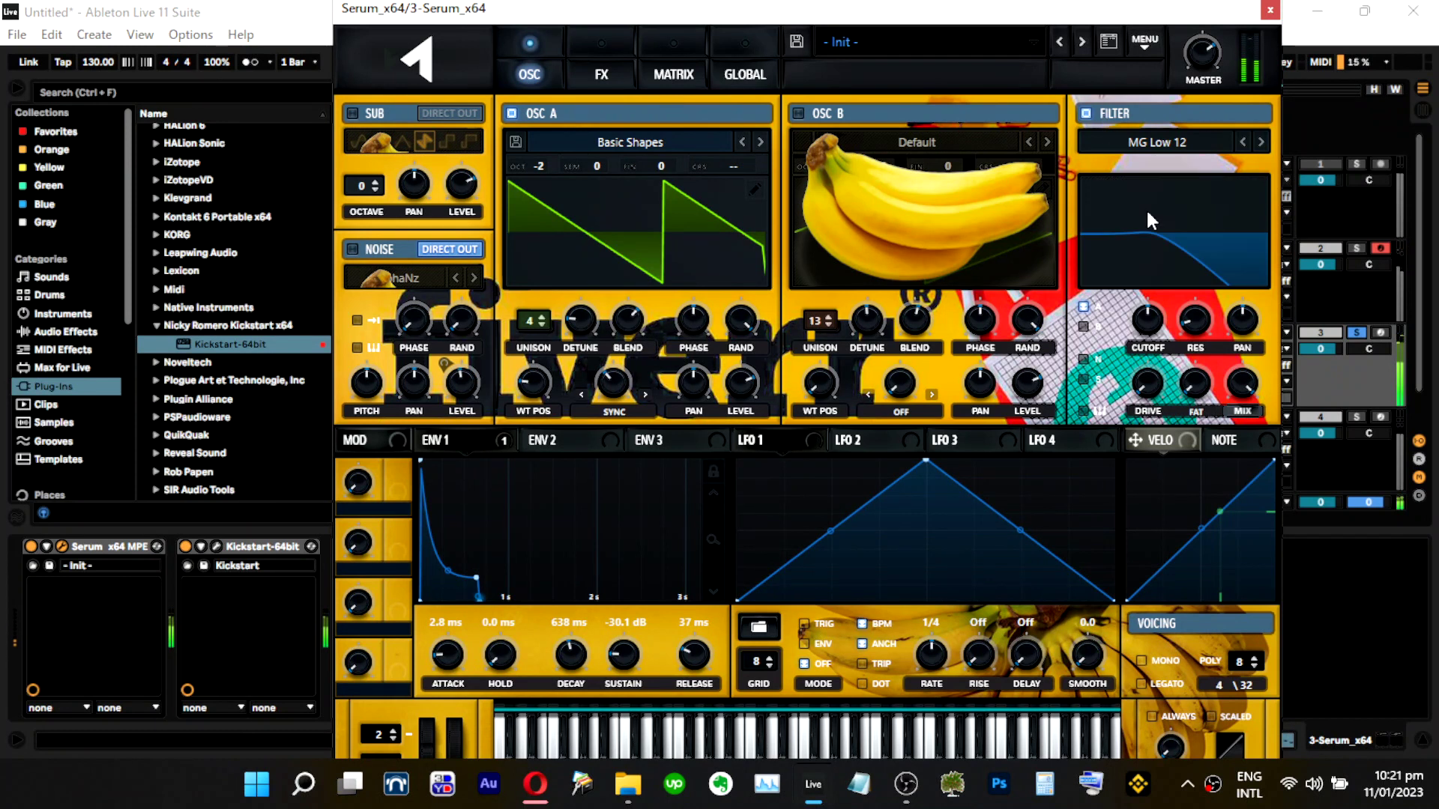
{"action": "mouse_move", "coordinate": [1161, 316]}
{"action": "left_mouse_down"}
{"action": "mouse_move", "coordinate": [1177, 267]}
{"action": "mouse_move", "coordinate": [1177, 294]}
{"action": "left_mouse_up"}
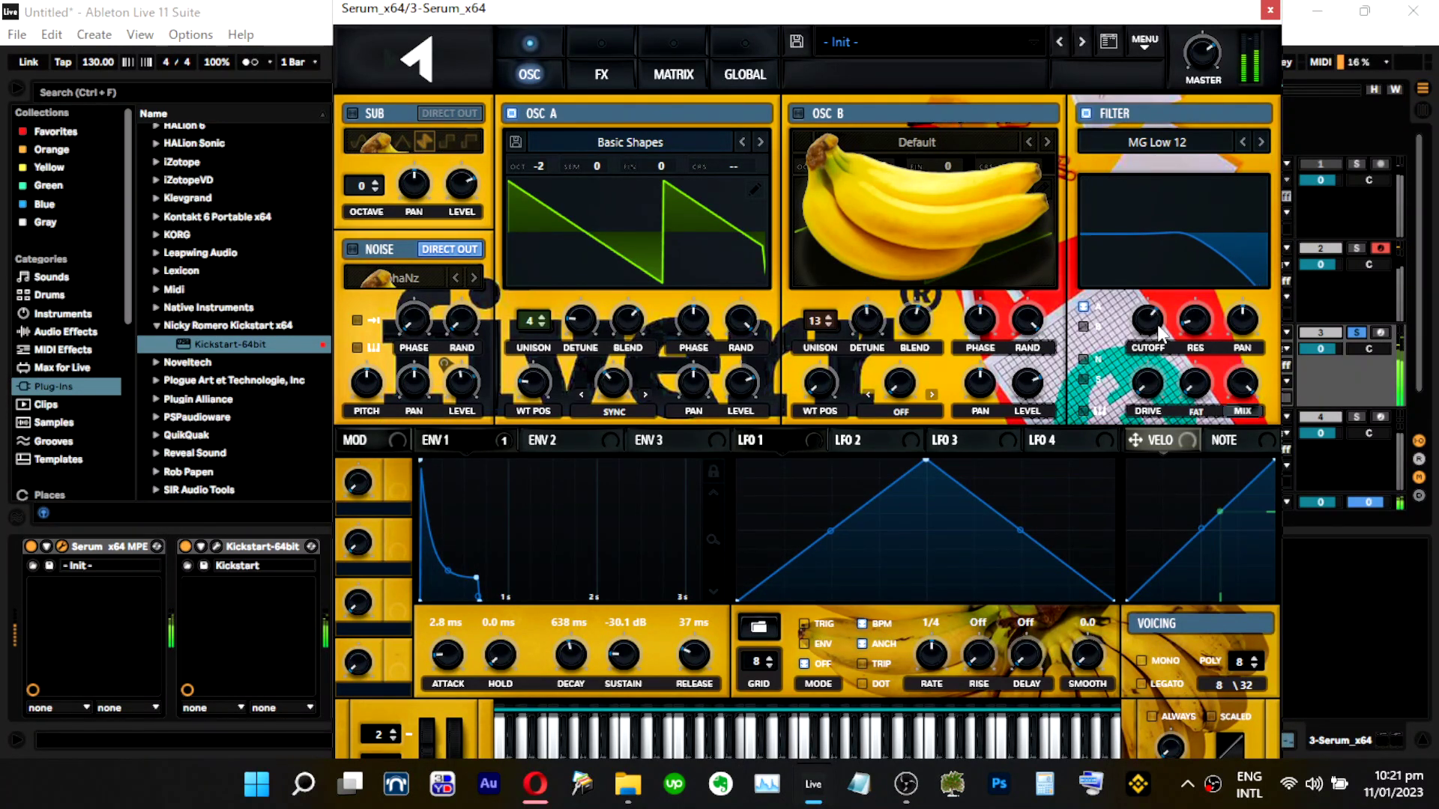
{"action": "left_click", "coordinate": [1357, 334]}
{"action": "left_click", "coordinate": [775, 303]}
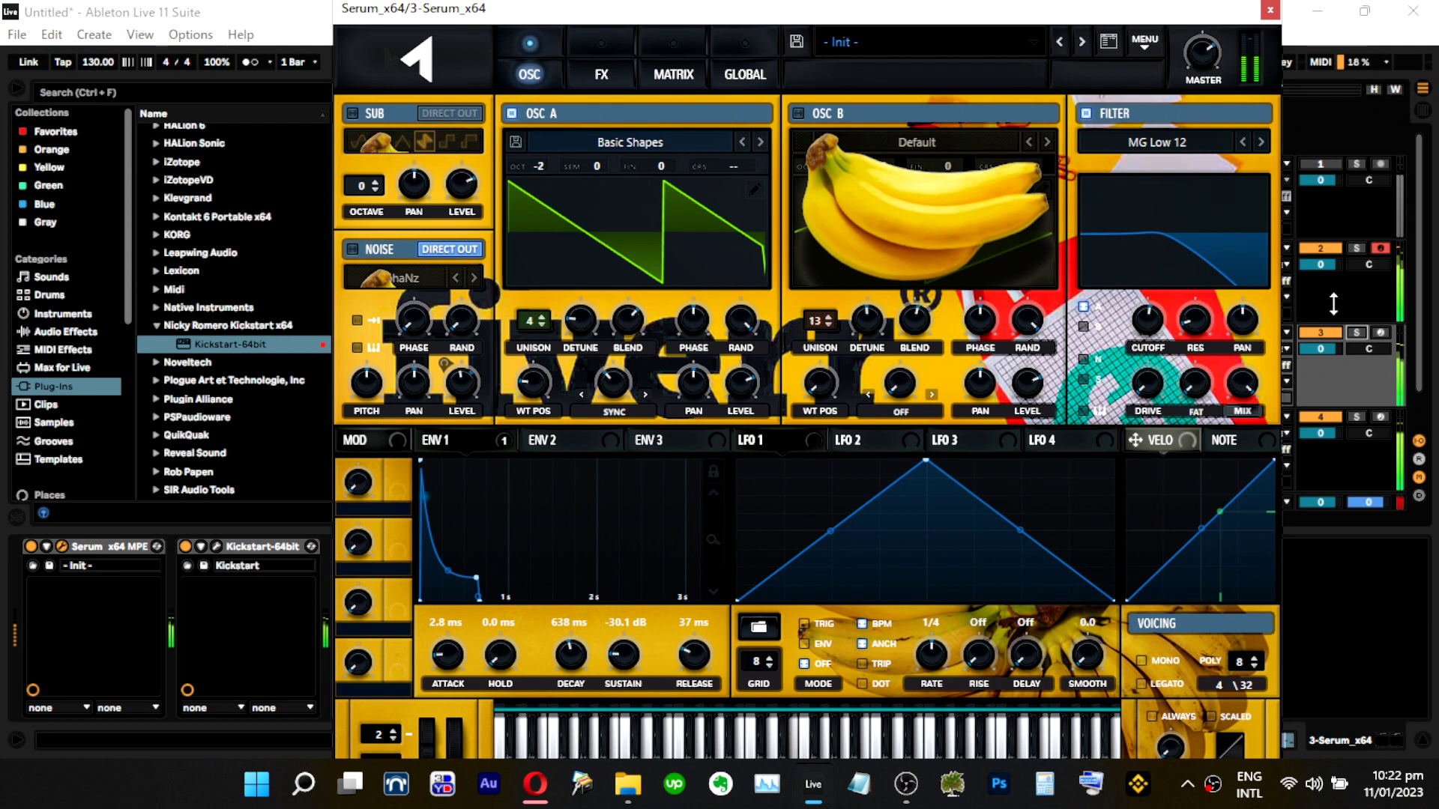
Compare the layers by muting and soloing track 3 and adding track 4, ending with only track 3 soloed and selected.
{"action": "left_click", "coordinate": [1358, 333]}
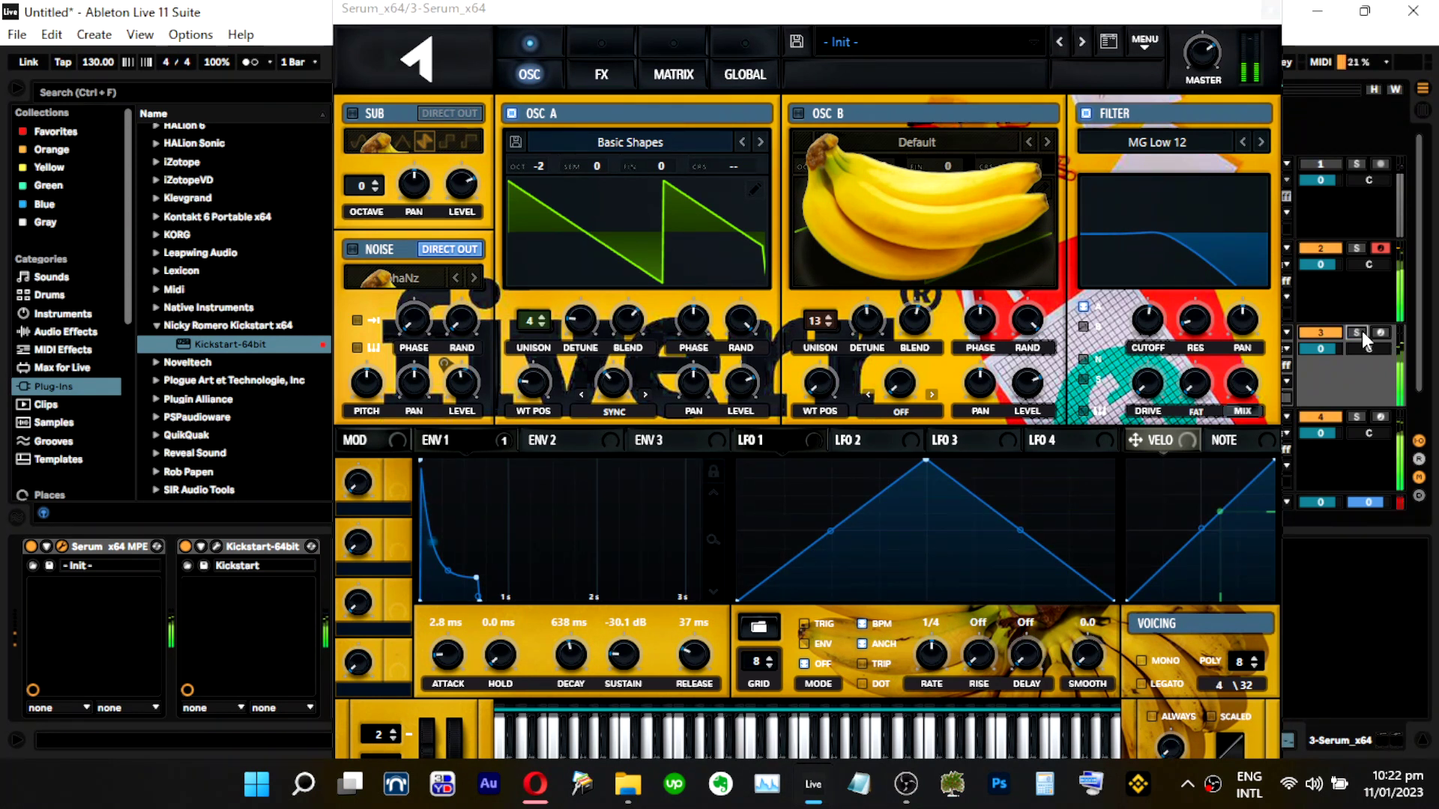
{"action": "left_click", "coordinate": [1338, 332]}
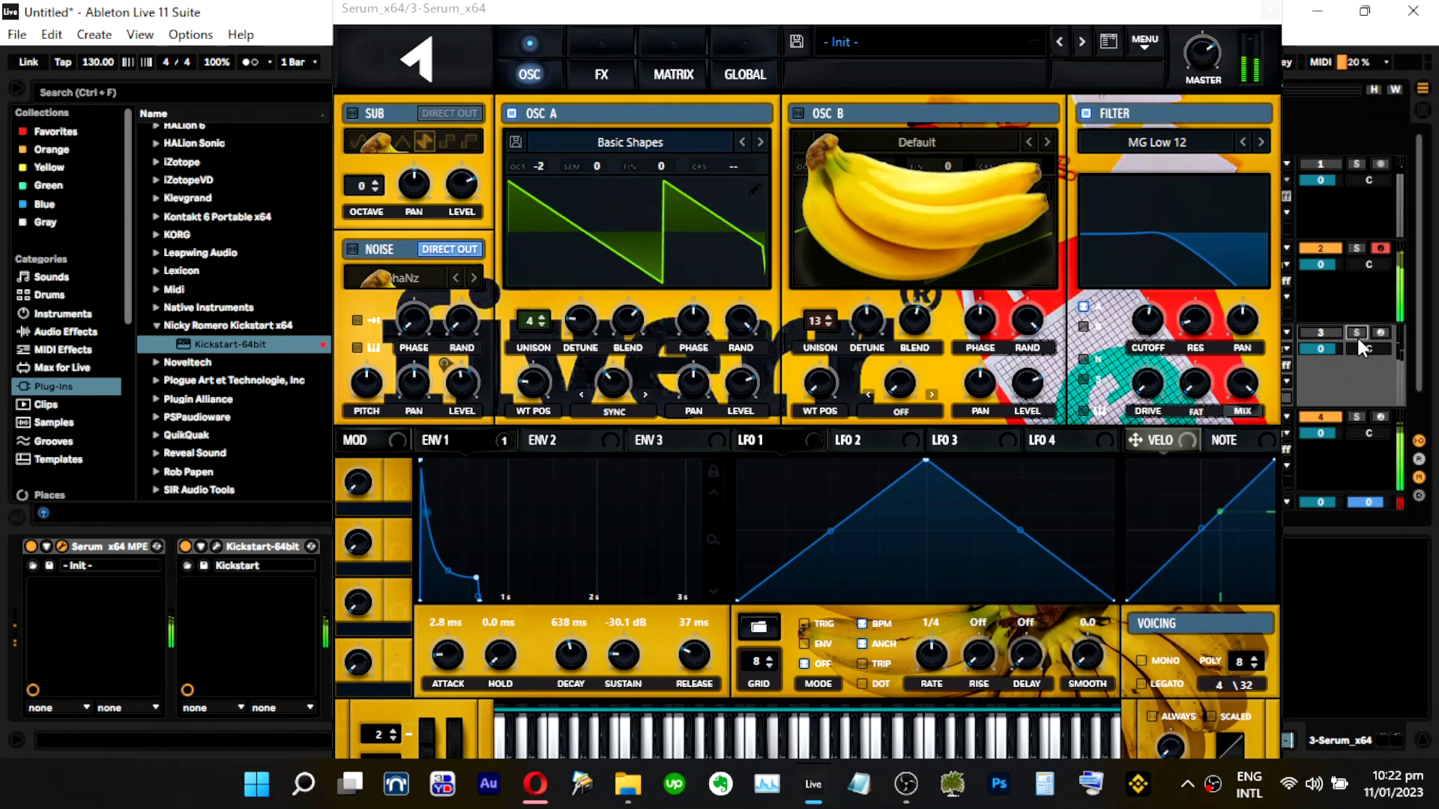
{"action": "left_click", "coordinate": [1356, 332]}
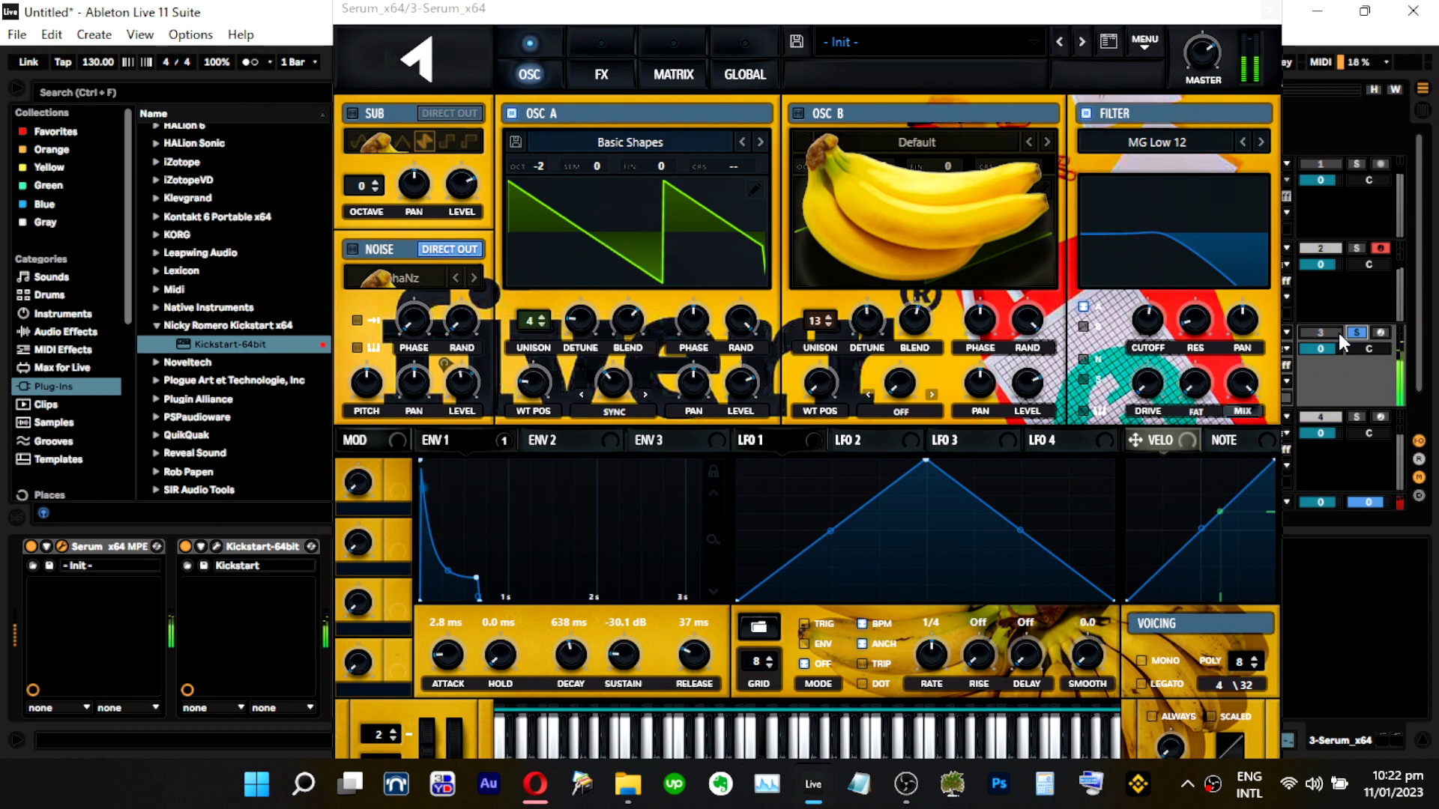
{"action": "left_click", "coordinate": [1356, 417]}
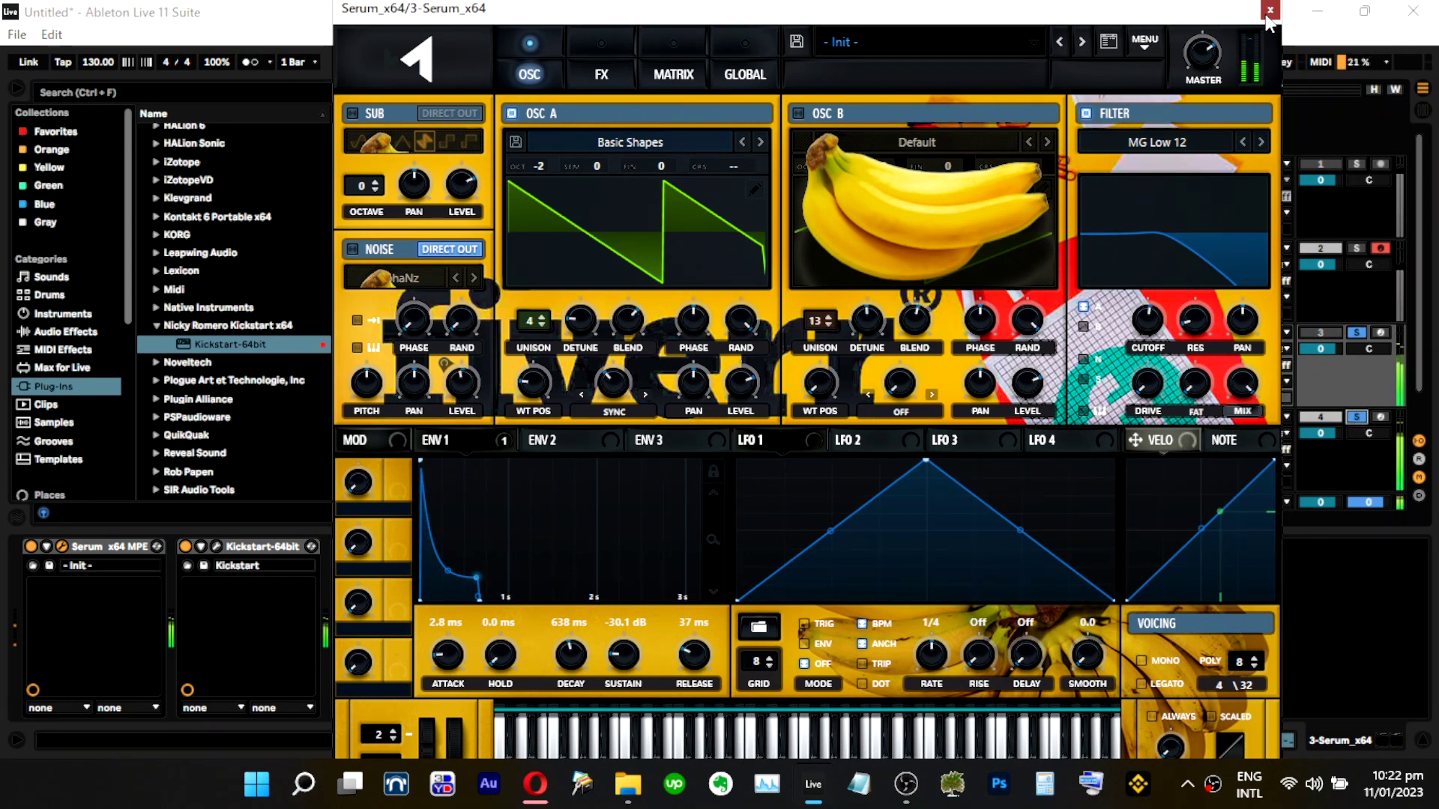
{"action": "left_click", "coordinate": [1270, 9]}
{"action": "left_click", "coordinate": [640, 417]}
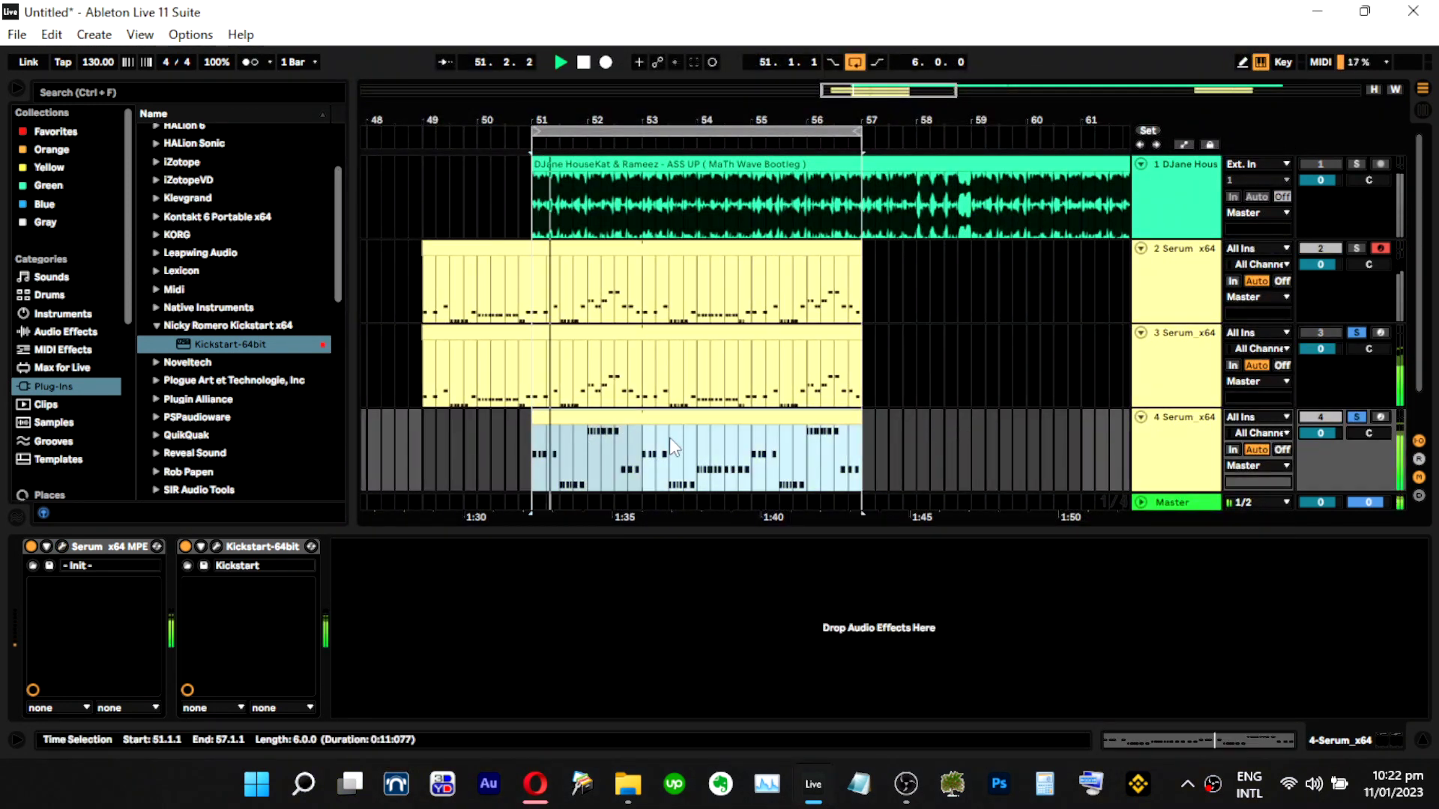
{"action": "scroll", "coordinate": [668, 438], "scroll_direction": "down", "scroll_amount": 1}
{"action": "left_click", "coordinate": [1190, 303]}
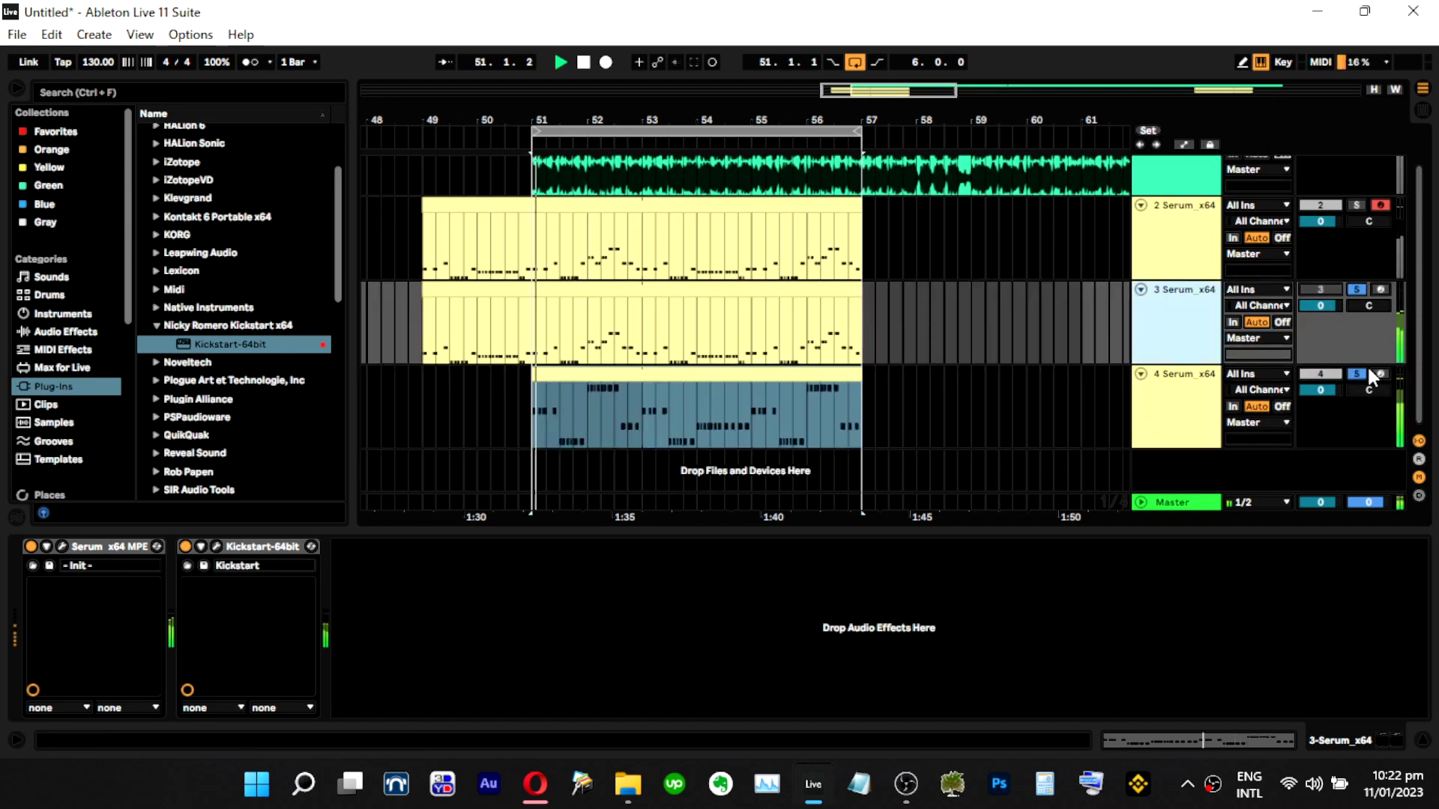
{"action": "left_click", "coordinate": [1358, 374]}
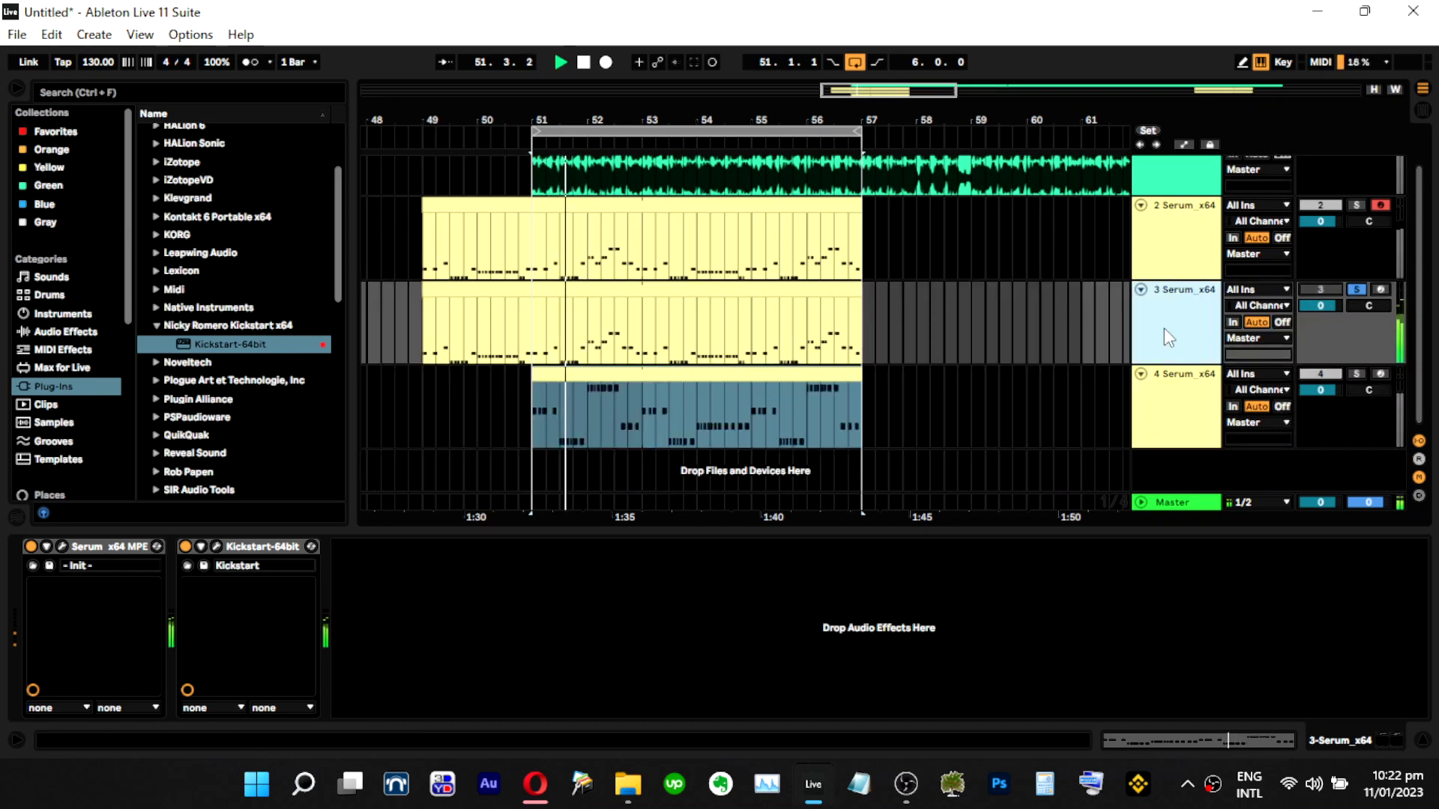
Reopen track 3's Serum, bring oscillator A's sync amount down to zero and switch off the Hyper/Dimension effect.
{"action": "left_click", "coordinate": [61, 548]}
{"action": "left_click_drag", "start_coordinate": [619, 337], "coordinate": [578, 491]}
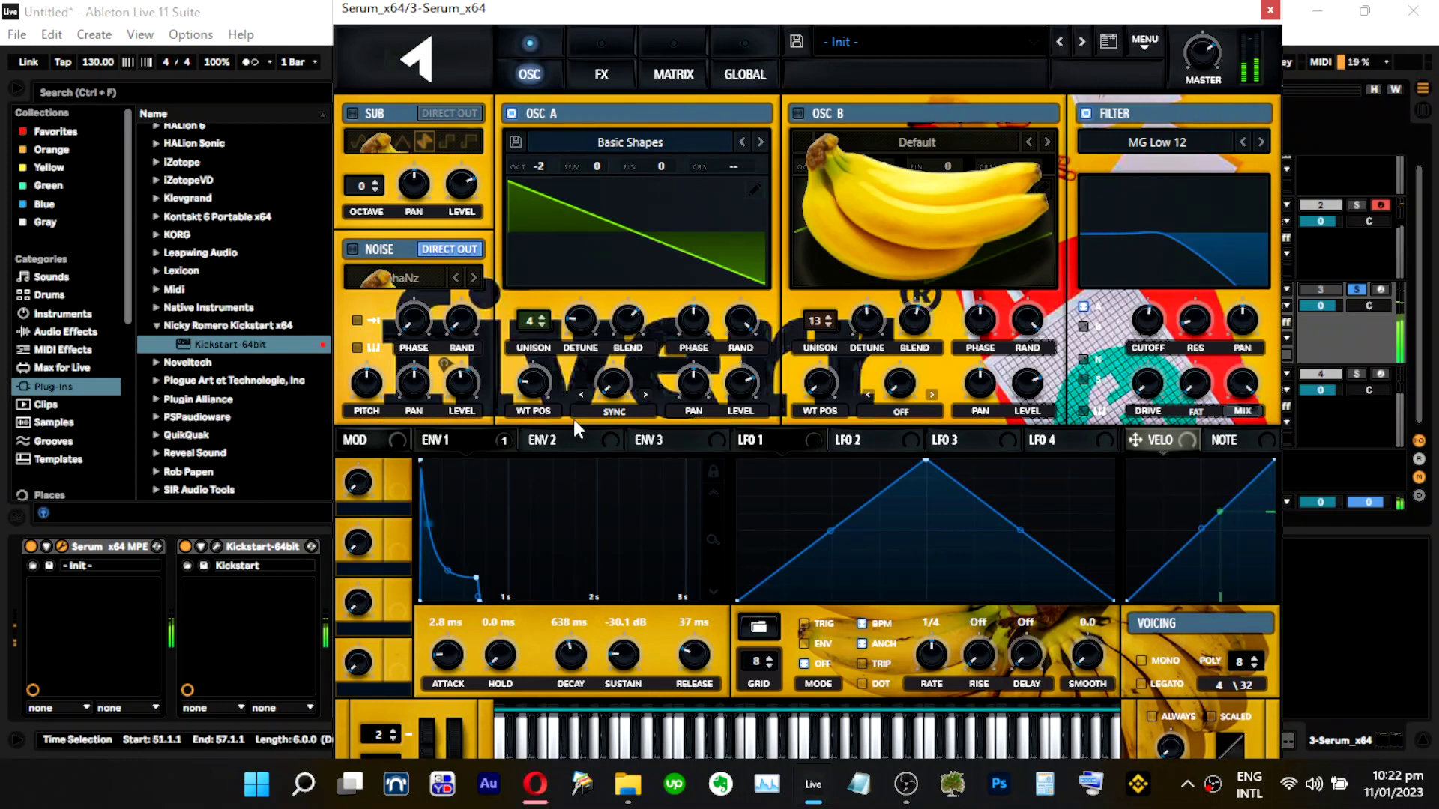
{"action": "mouse_move", "coordinate": [548, 163]}
{"action": "left_mouse_down"}
{"action": "mouse_move", "coordinate": [552, 135]}
{"action": "mouse_move", "coordinate": [557, 168]}
{"action": "left_mouse_up"}
{"action": "left_click", "coordinate": [599, 72]}
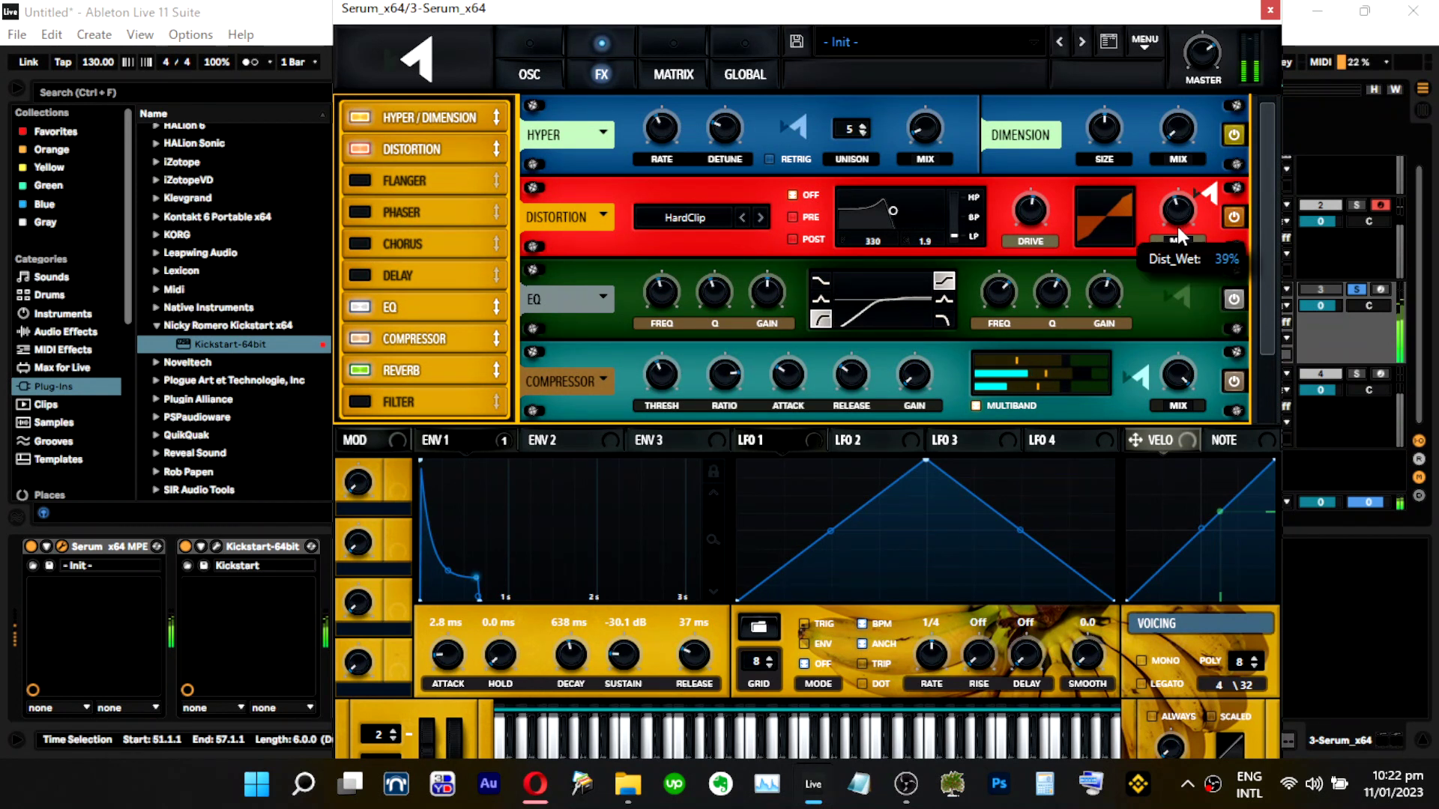
{"action": "left_click", "coordinate": [363, 117]}
Set oscillator A's unison detune to 0.16 and enable oscillator B with 6 unison voices, routed through the filter.
{"action": "left_click", "coordinate": [521, 74]}
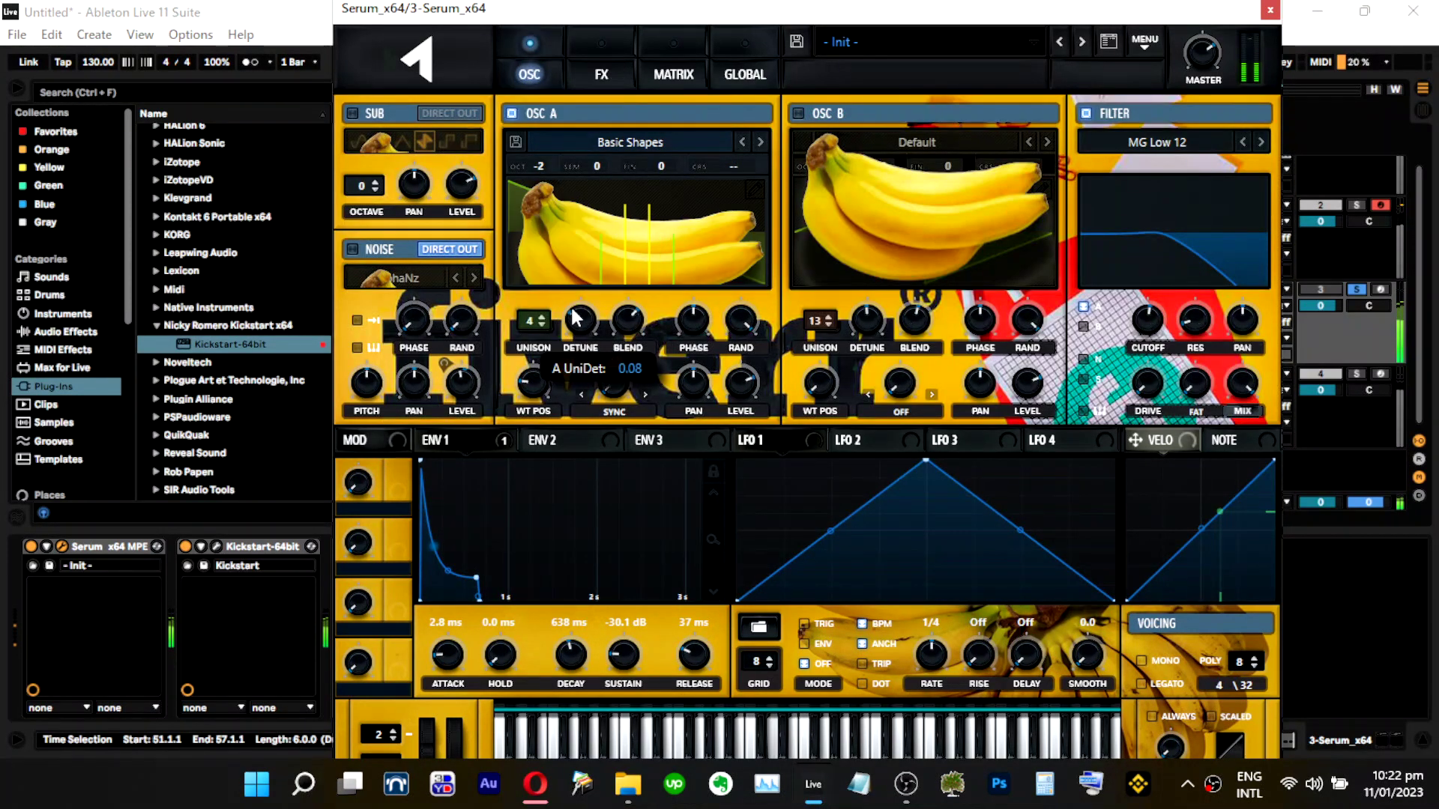
{"action": "left_click_drag", "start_coordinate": [578, 316], "coordinate": [588, 306]}
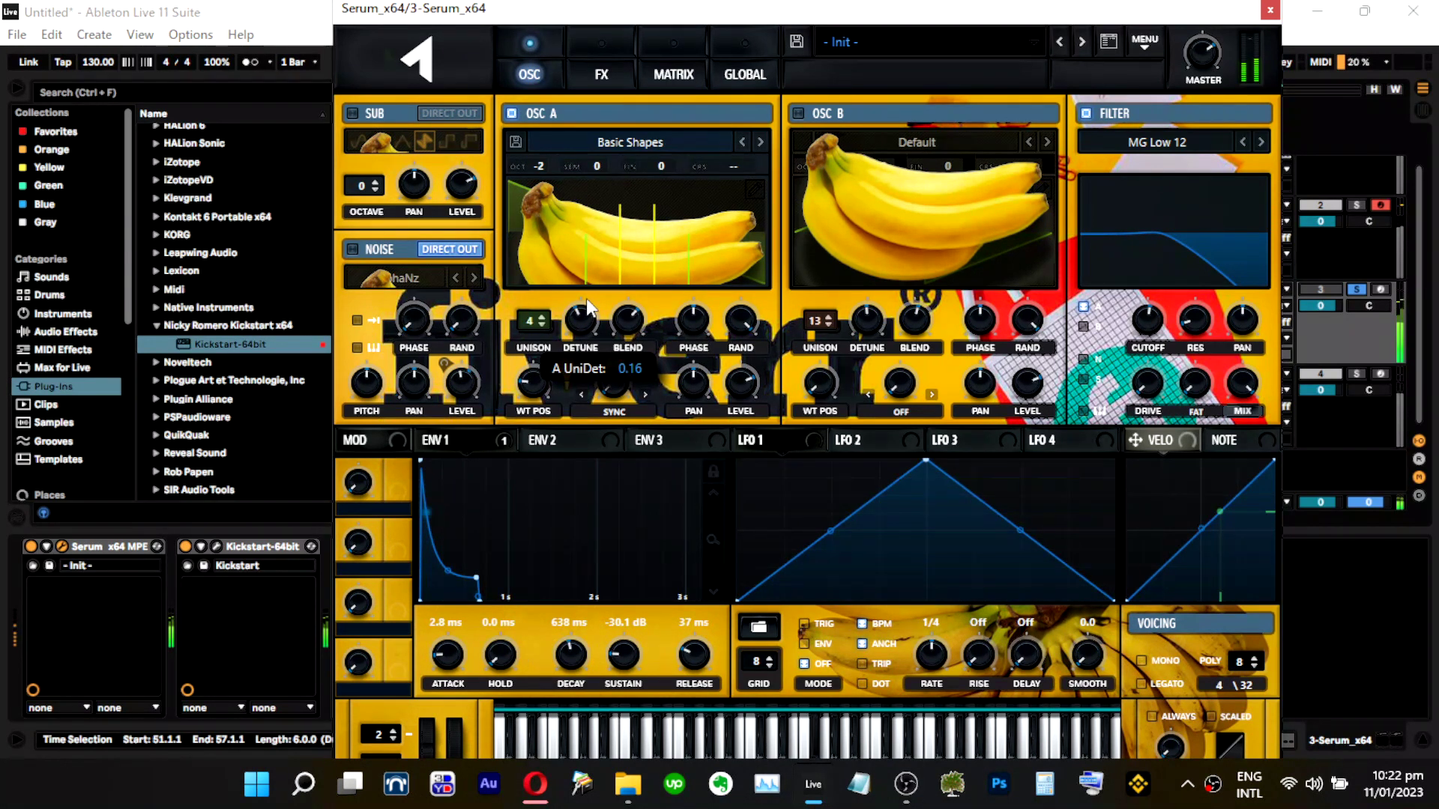
{"action": "left_click", "coordinate": [817, 110]}
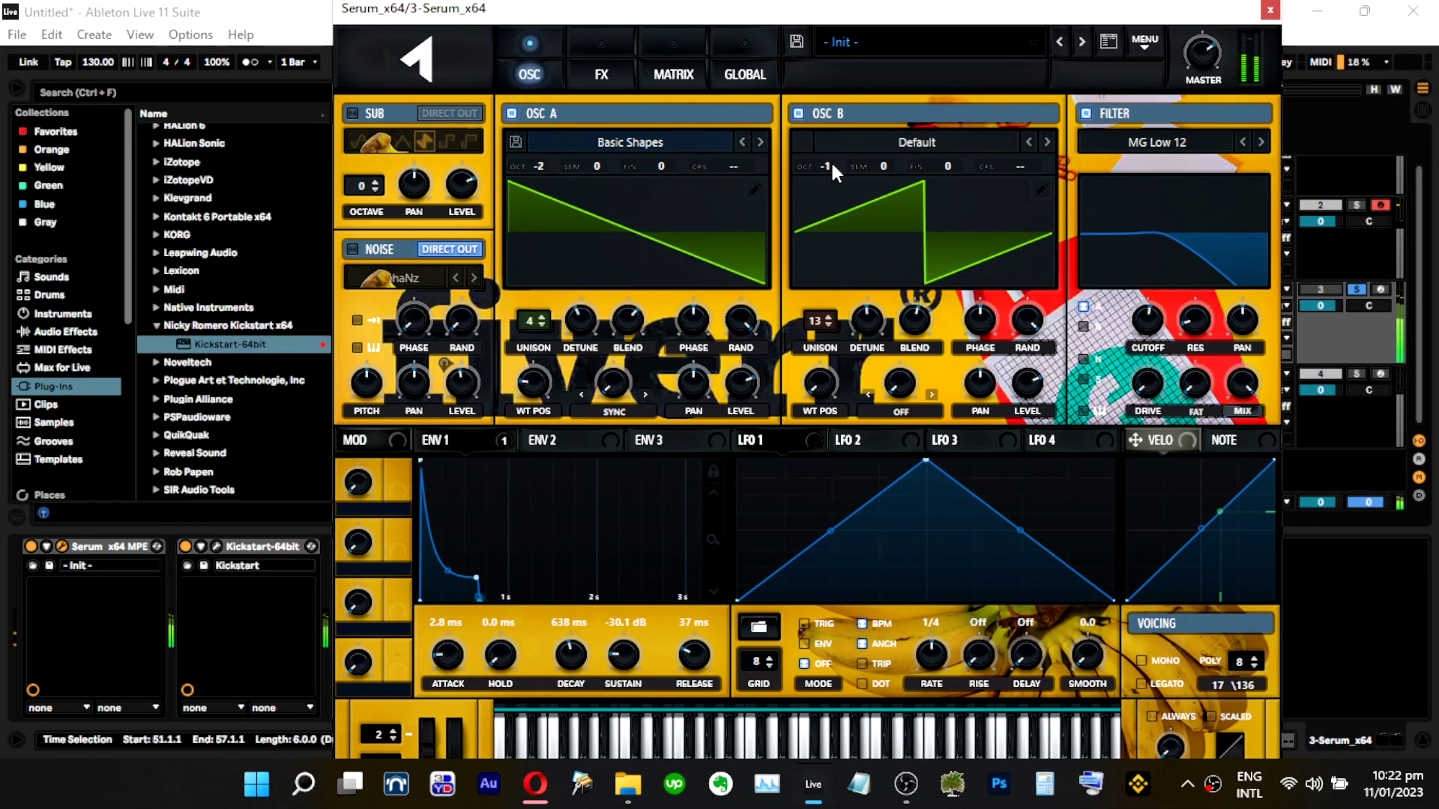
{"action": "left_click_drag", "start_coordinate": [820, 322], "coordinate": [807, 442]}
{"action": "mouse_move", "coordinate": [1153, 333]}
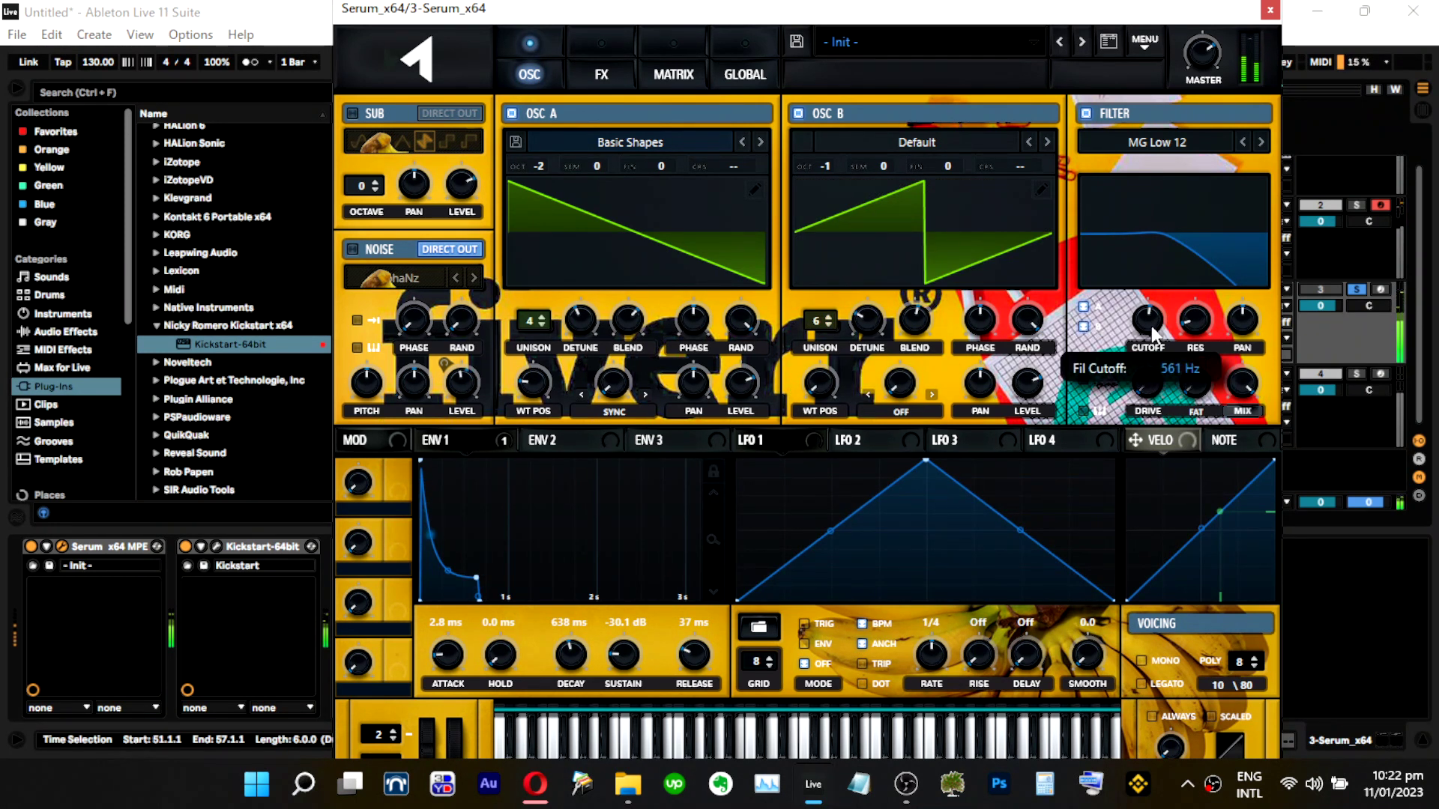
Unsolo track 3 and fine-tune its Serum filter cutoff and master volume against the other layers.
{"action": "left_click", "coordinate": [1355, 289]}
{"action": "left_click", "coordinate": [1320, 290]}
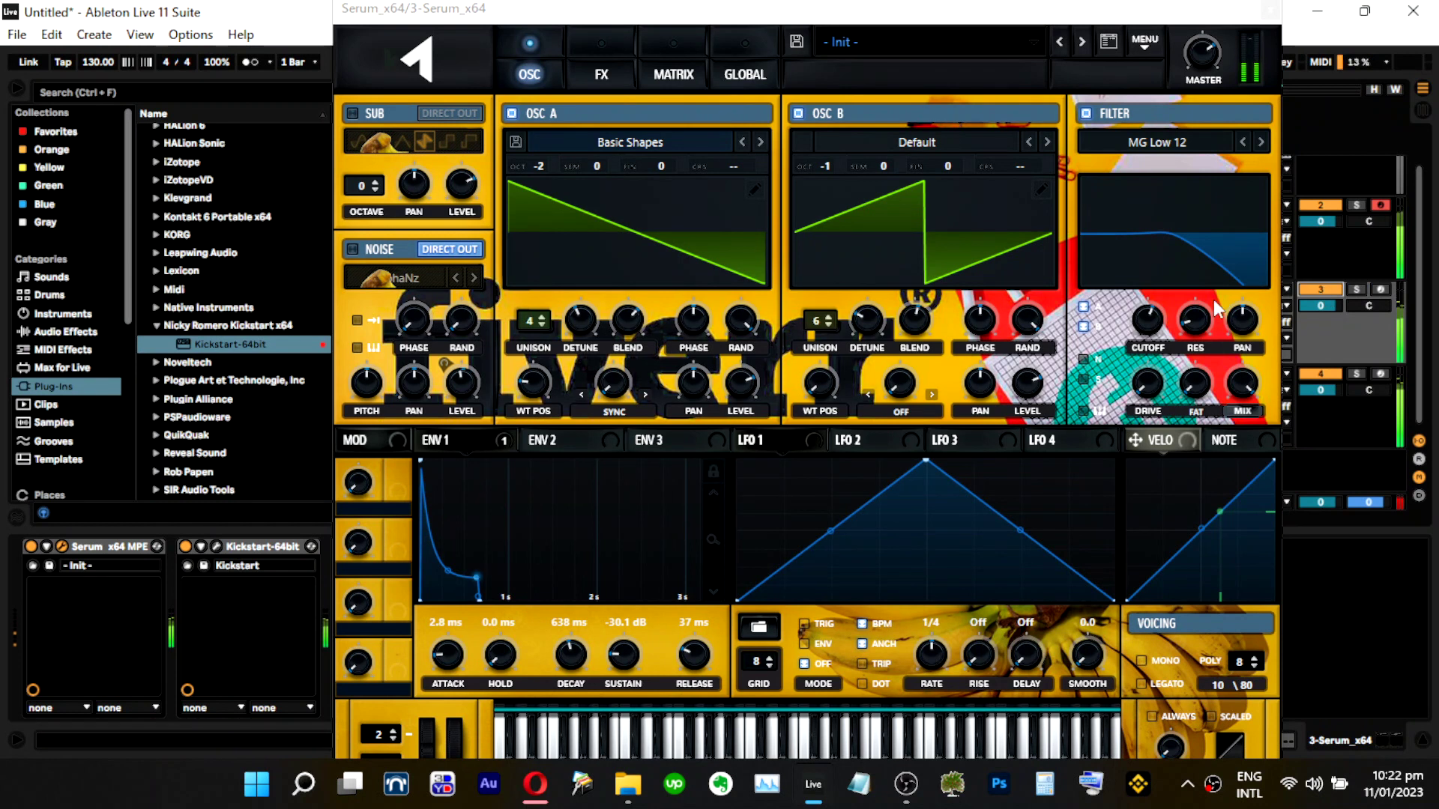
{"action": "mouse_move", "coordinate": [1165, 326]}
{"action": "left_mouse_down"}
{"action": "mouse_move", "coordinate": [1158, 294]}
{"action": "mouse_move", "coordinate": [1159, 343]}
{"action": "left_mouse_up"}
{"action": "mouse_move", "coordinate": [1212, 26]}
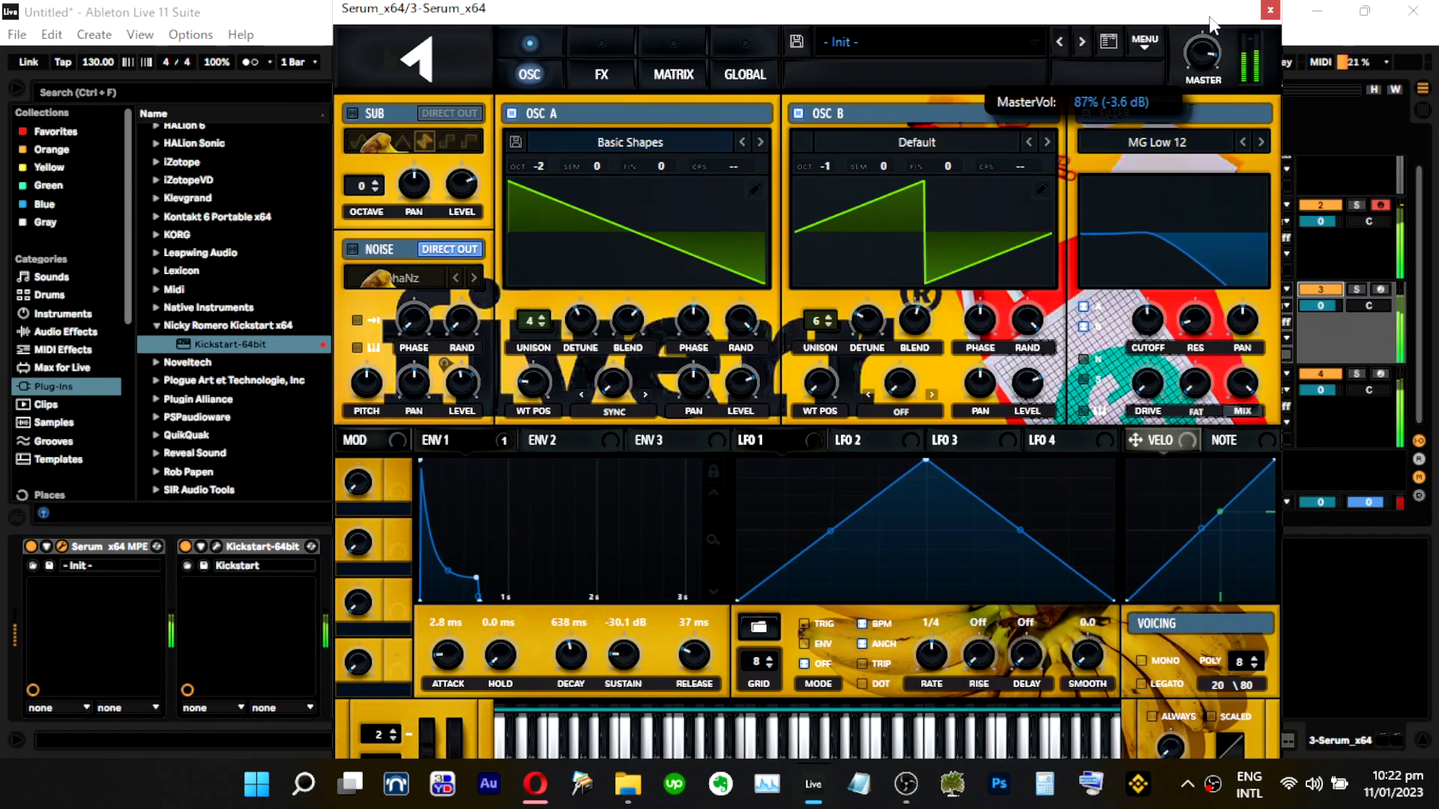
{"action": "left_click_drag", "start_coordinate": [1211, 25], "coordinate": [1212, 45]}
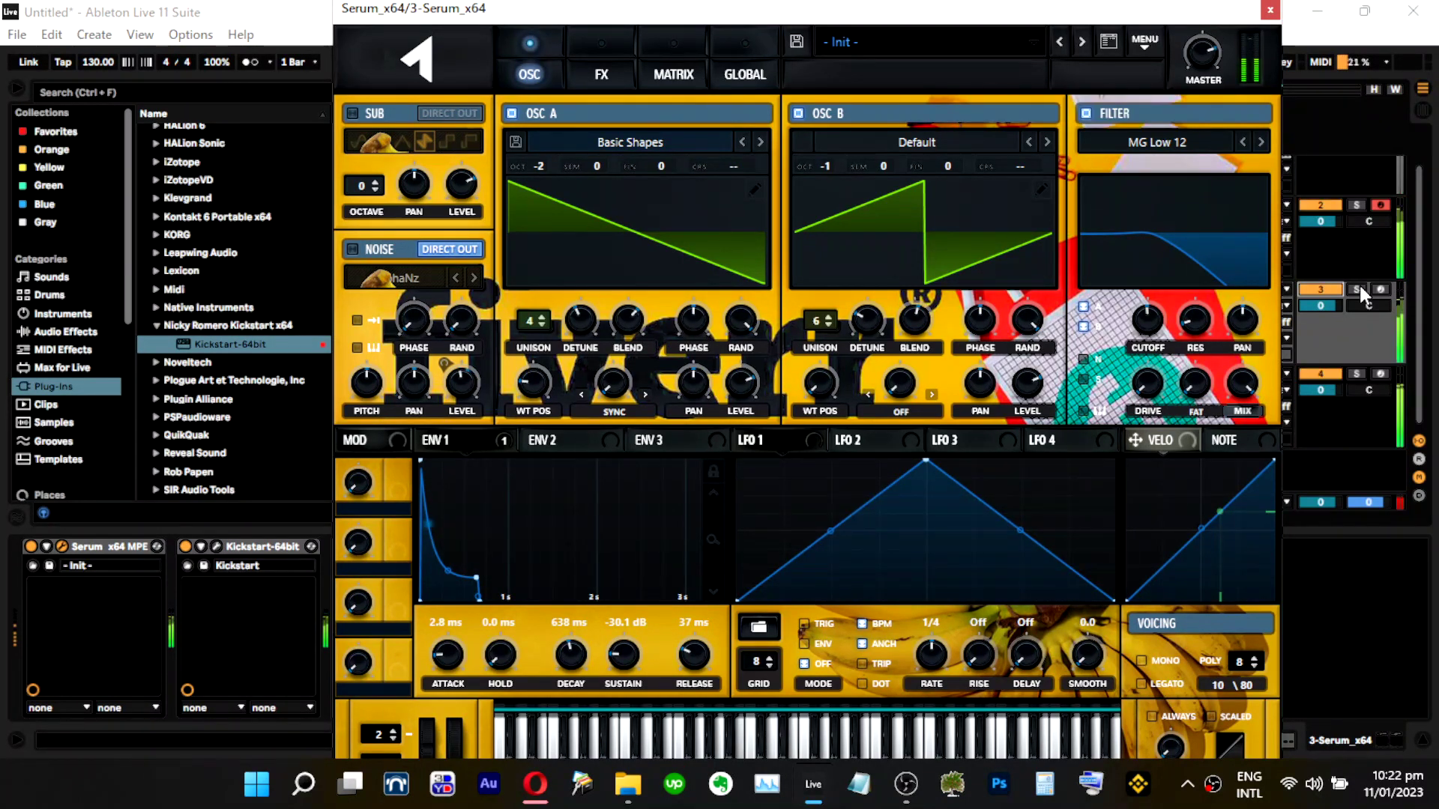
With track 3 soloed, set oscillator A to octave -1 and 7 unison voices, and adjust oscillator B's detune.
{"action": "mouse_move", "coordinate": [544, 162]}
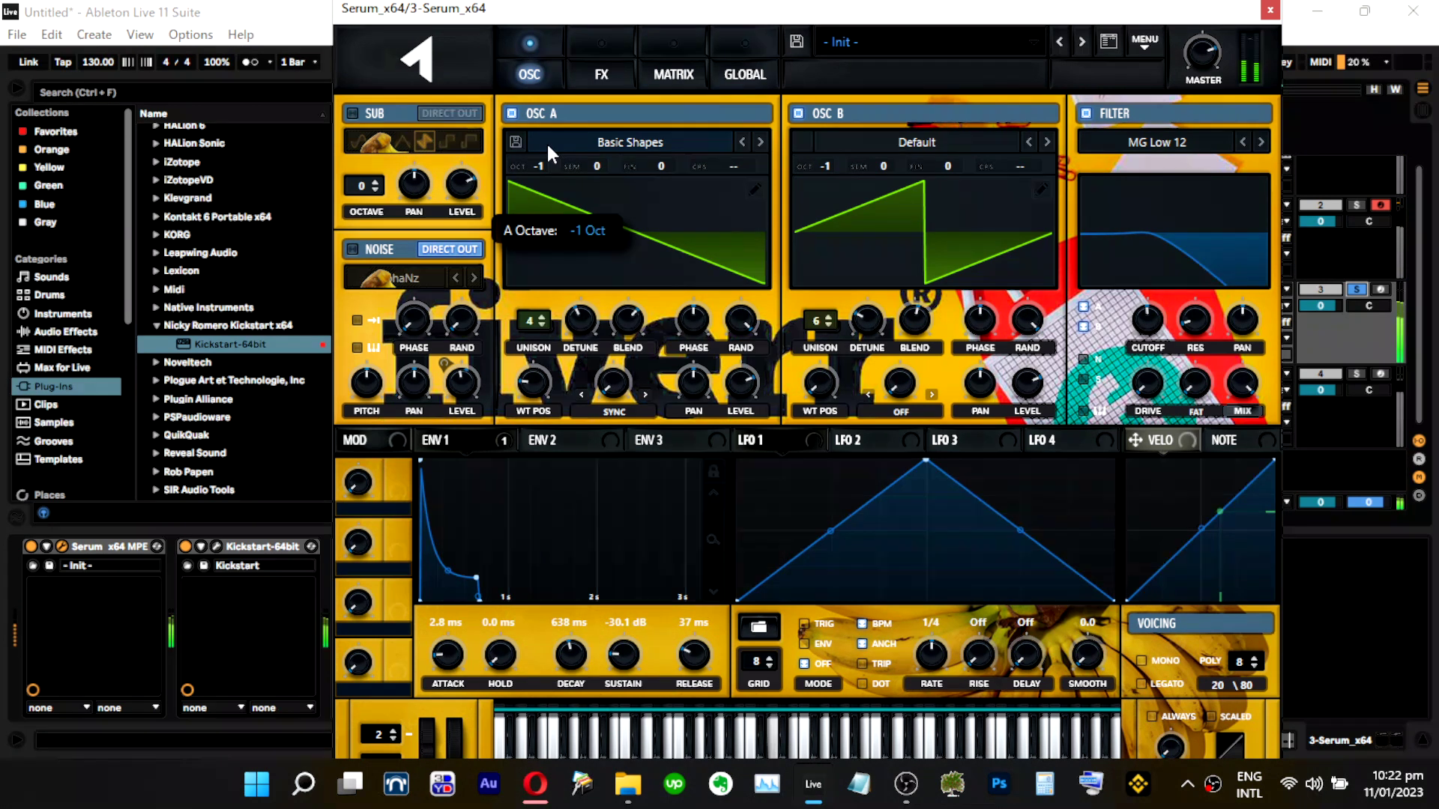
{"action": "left_click_drag", "start_coordinate": [553, 170], "coordinate": [553, 165]}
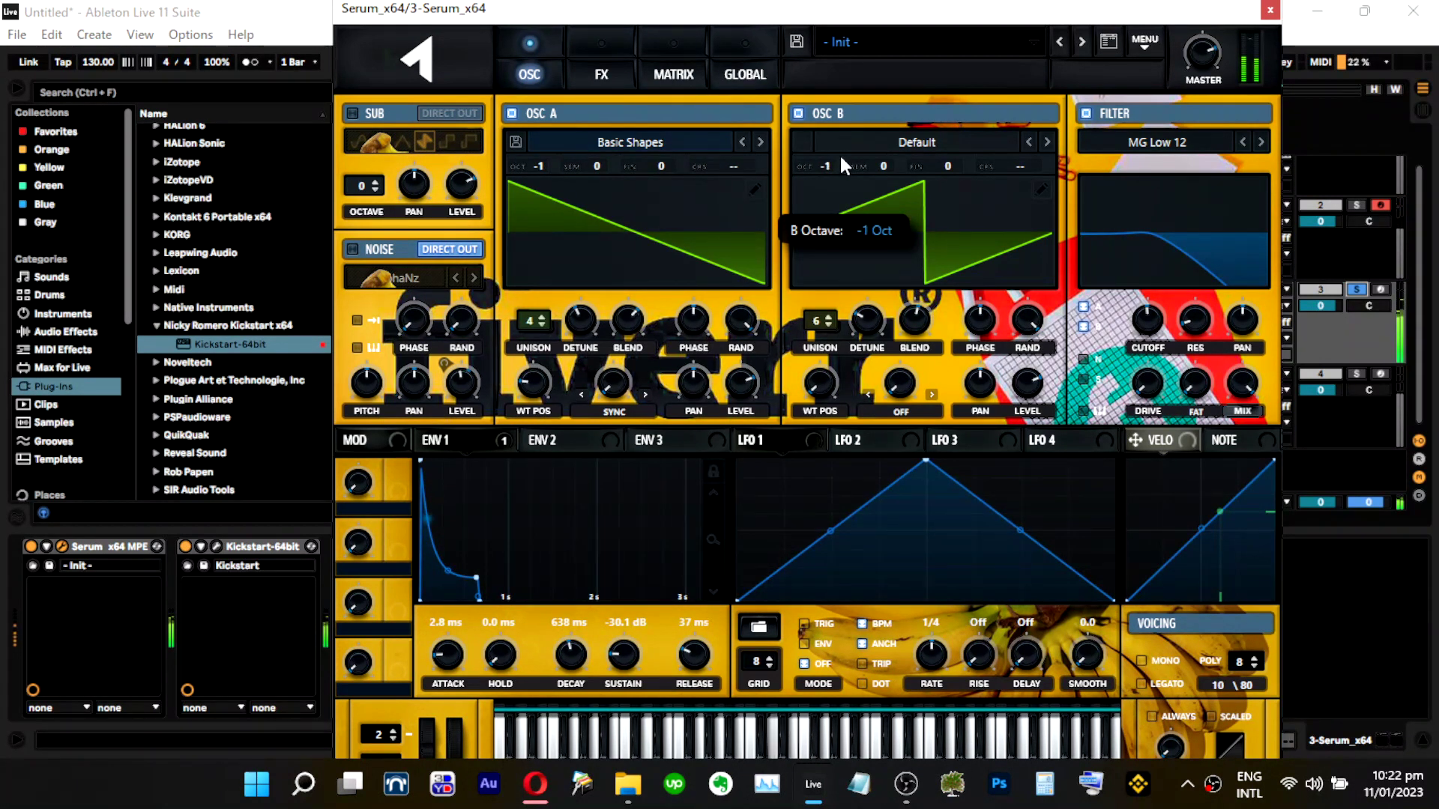
{"action": "mouse_move", "coordinate": [850, 335]}
{"action": "left_mouse_down"}
{"action": "mouse_move", "coordinate": [881, 287]}
{"action": "mouse_move", "coordinate": [874, 322]}
{"action": "left_mouse_up"}
{"action": "mouse_move", "coordinate": [544, 319]}
{"action": "left_mouse_down"}
{"action": "mouse_move", "coordinate": [565, 186]}
{"action": "mouse_move", "coordinate": [561, 307]}
{"action": "left_mouse_up"}
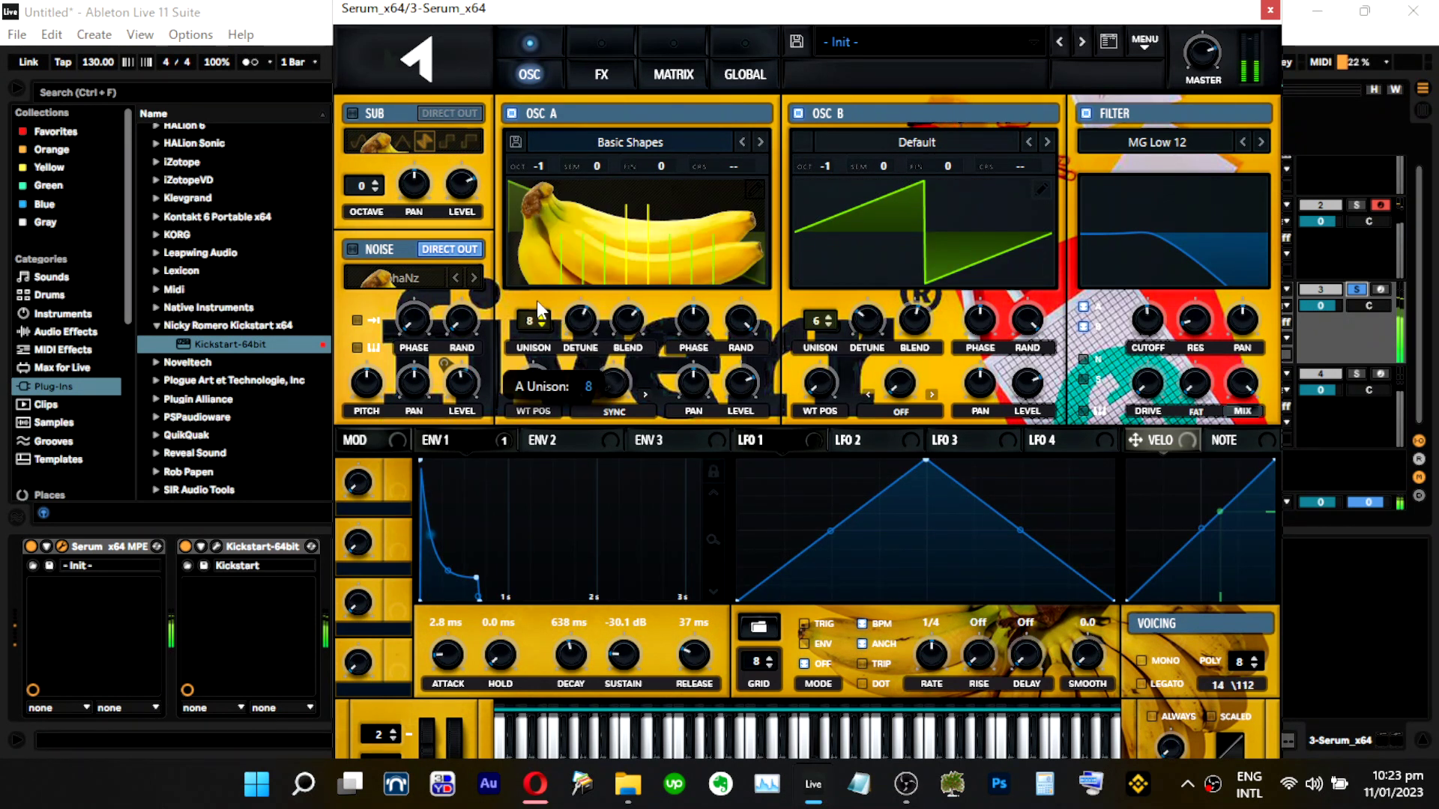
{"action": "mouse_move", "coordinate": [564, 328]}
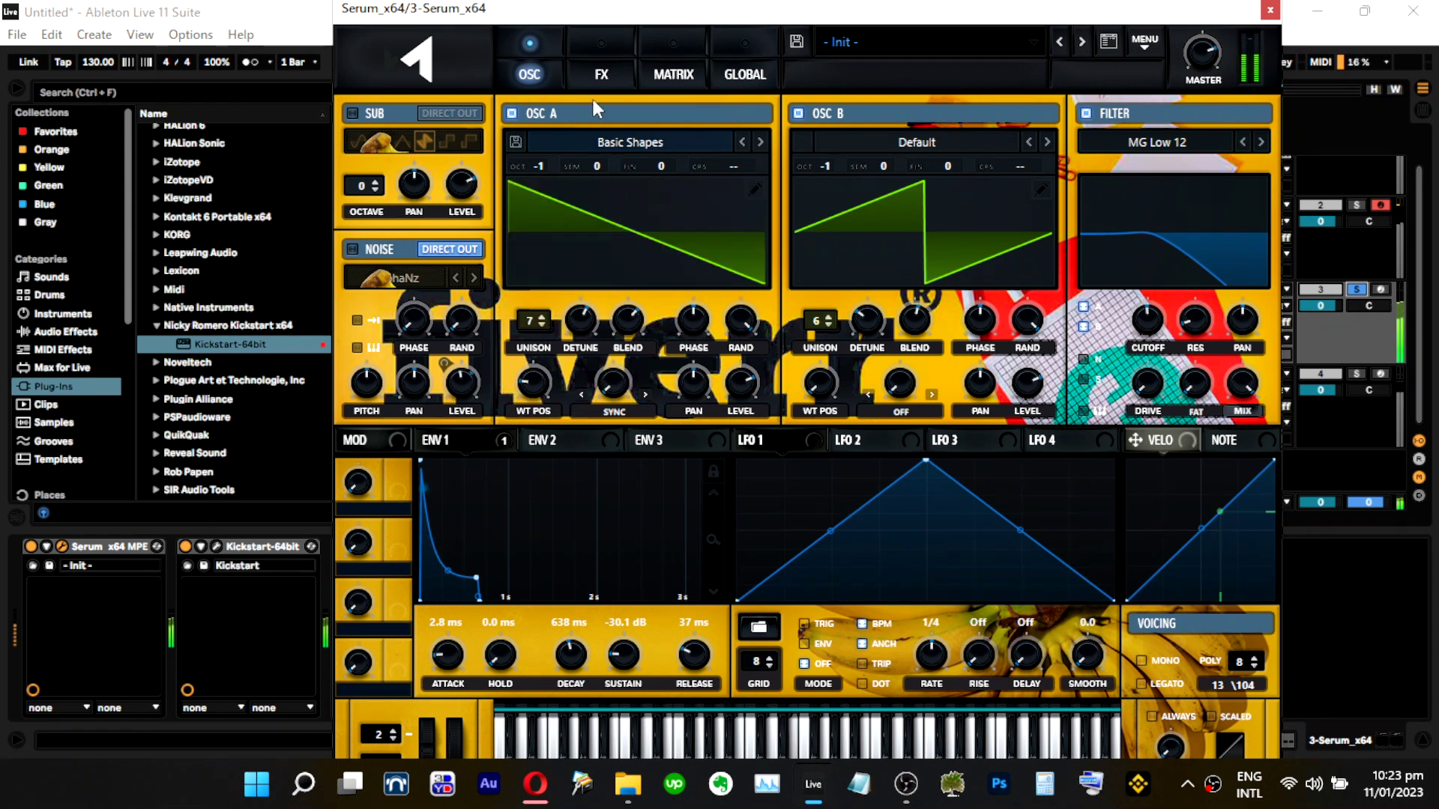
Check the effects rack, raise the filter cutoff slightly and toggle the sub oscillator.
{"action": "left_click", "coordinate": [601, 74]}
{"action": "left_click", "coordinate": [538, 74]}
{"action": "mouse_move", "coordinate": [1152, 322]}
{"action": "left_mouse_down"}
{"action": "mouse_move", "coordinate": [1171, 256]}
{"action": "mouse_move", "coordinate": [1159, 295]}
{"action": "left_mouse_up"}
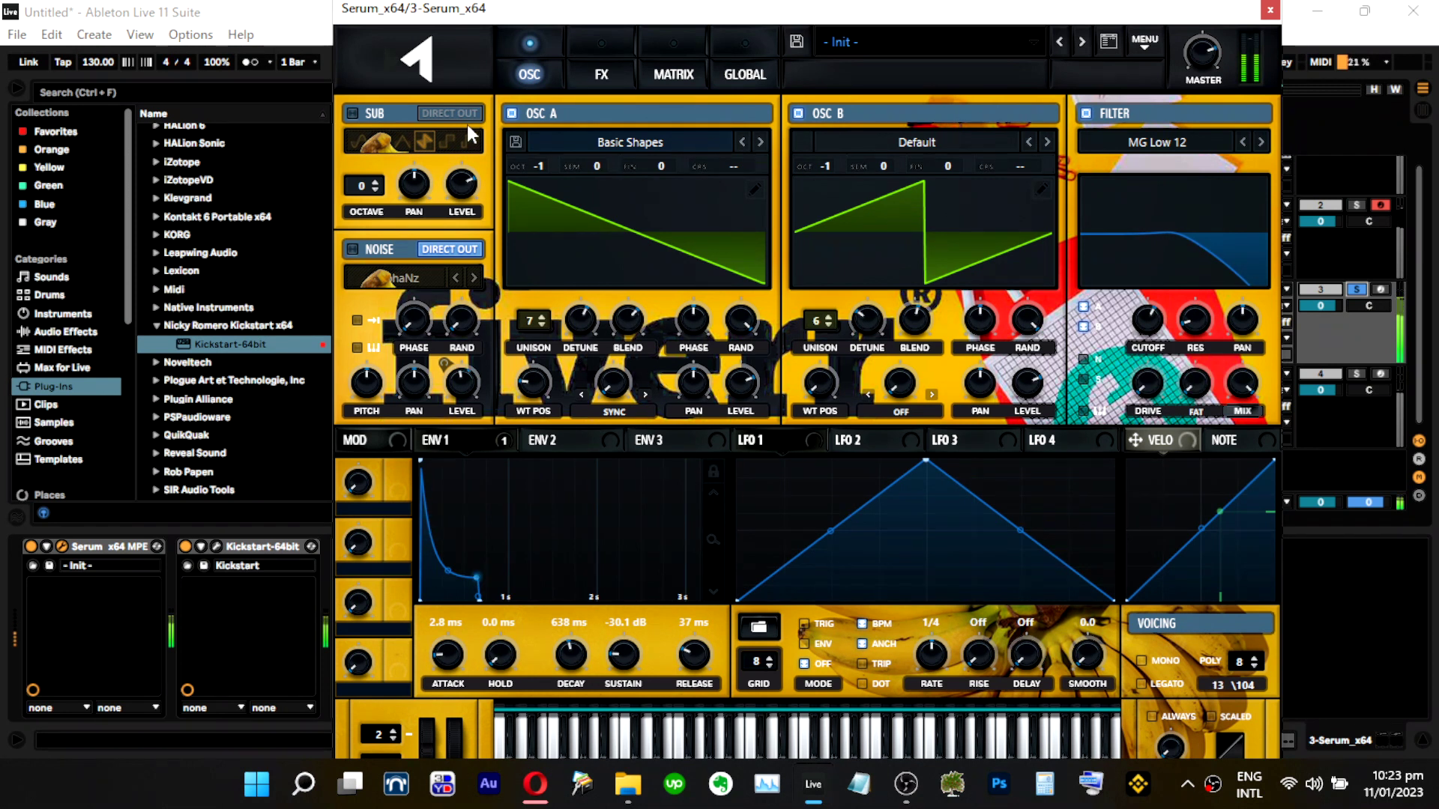
{"action": "left_click", "coordinate": [377, 114]}
Lower the EQ's low-band frequency, adjust its high-band gain and set the multiband compressor's low band to 62%.
{"action": "left_click", "coordinate": [629, 74]}
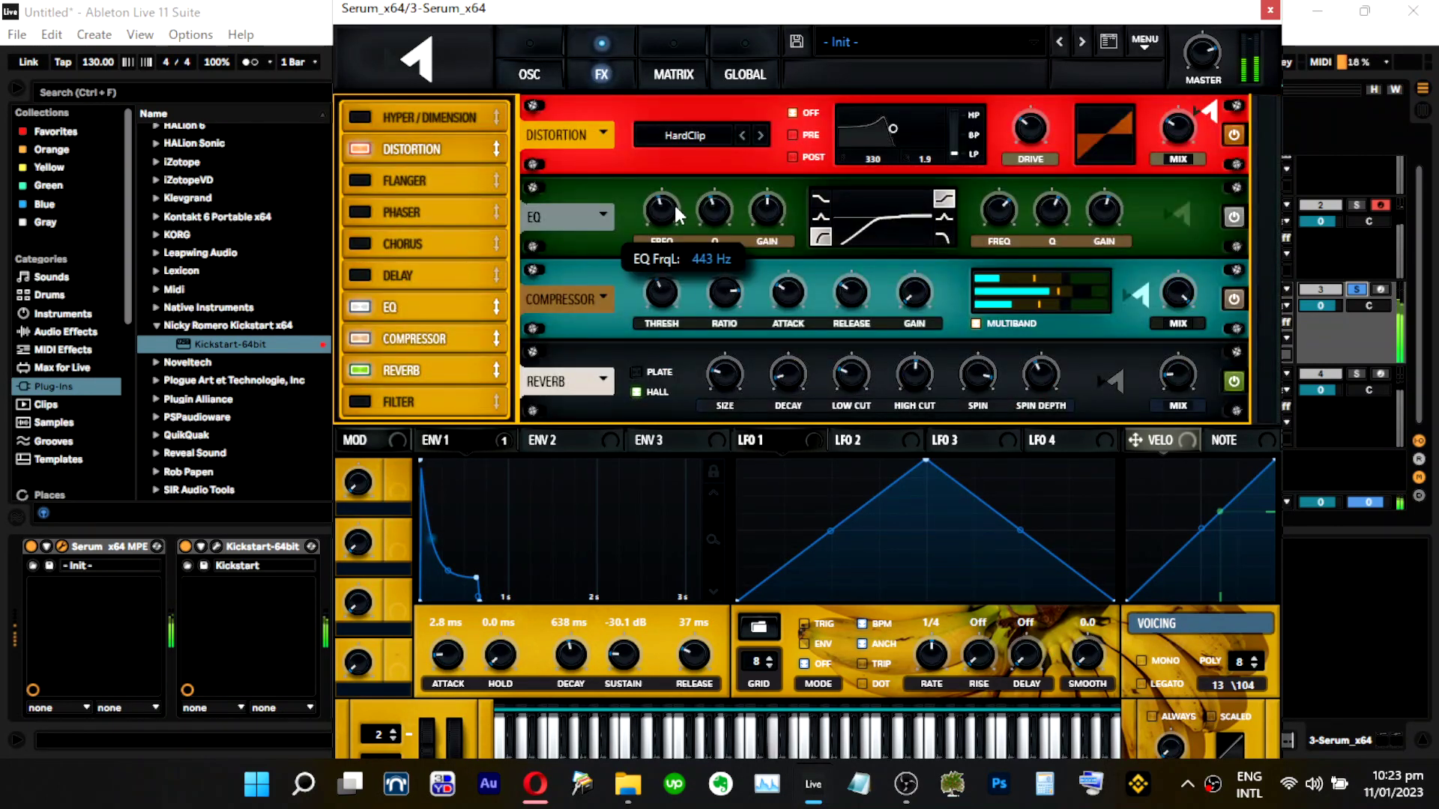
{"action": "left_click_drag", "start_coordinate": [688, 197], "coordinate": [657, 264]}
{"action": "left_click_drag", "start_coordinate": [1104, 207], "coordinate": [1107, 250]}
{"action": "mouse_move", "coordinate": [1070, 304]}
{"action": "left_click_drag", "start_coordinate": [1069, 299], "coordinate": [1050, 295]}
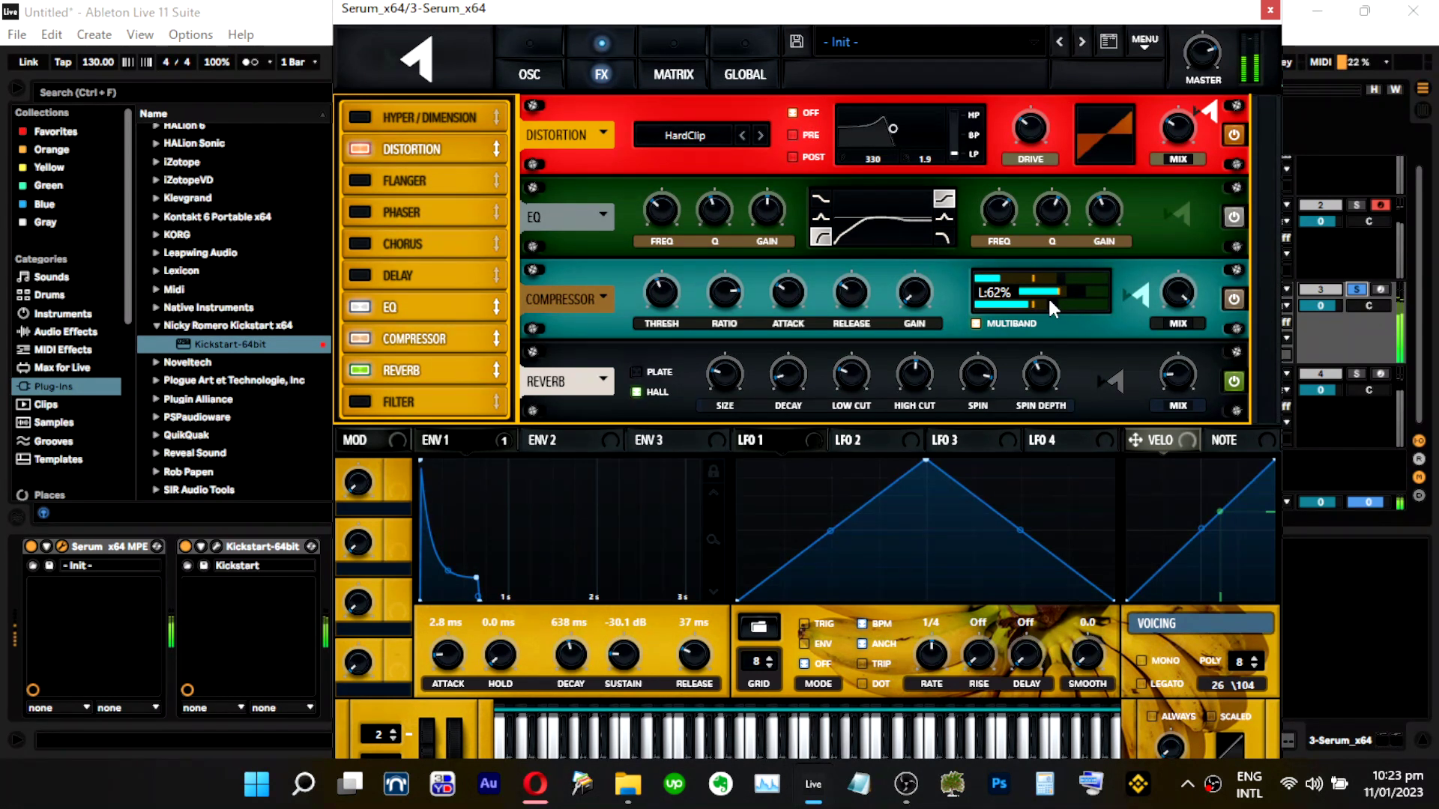
{"action": "mouse_move", "coordinate": [675, 303]}
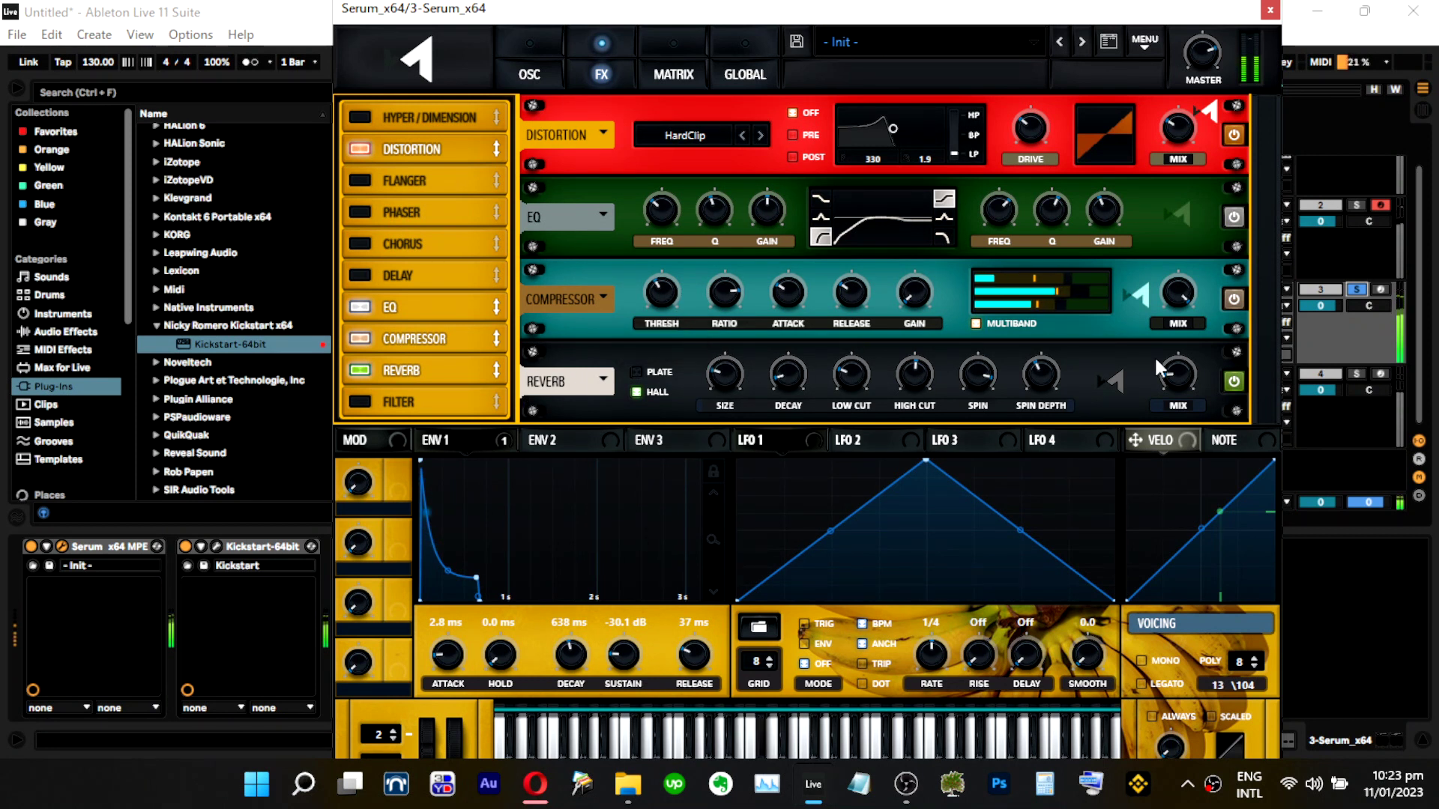
Try a different reverb mix on track 3's Serum and turn its reverb off.
{"action": "mouse_move", "coordinate": [1185, 373]}
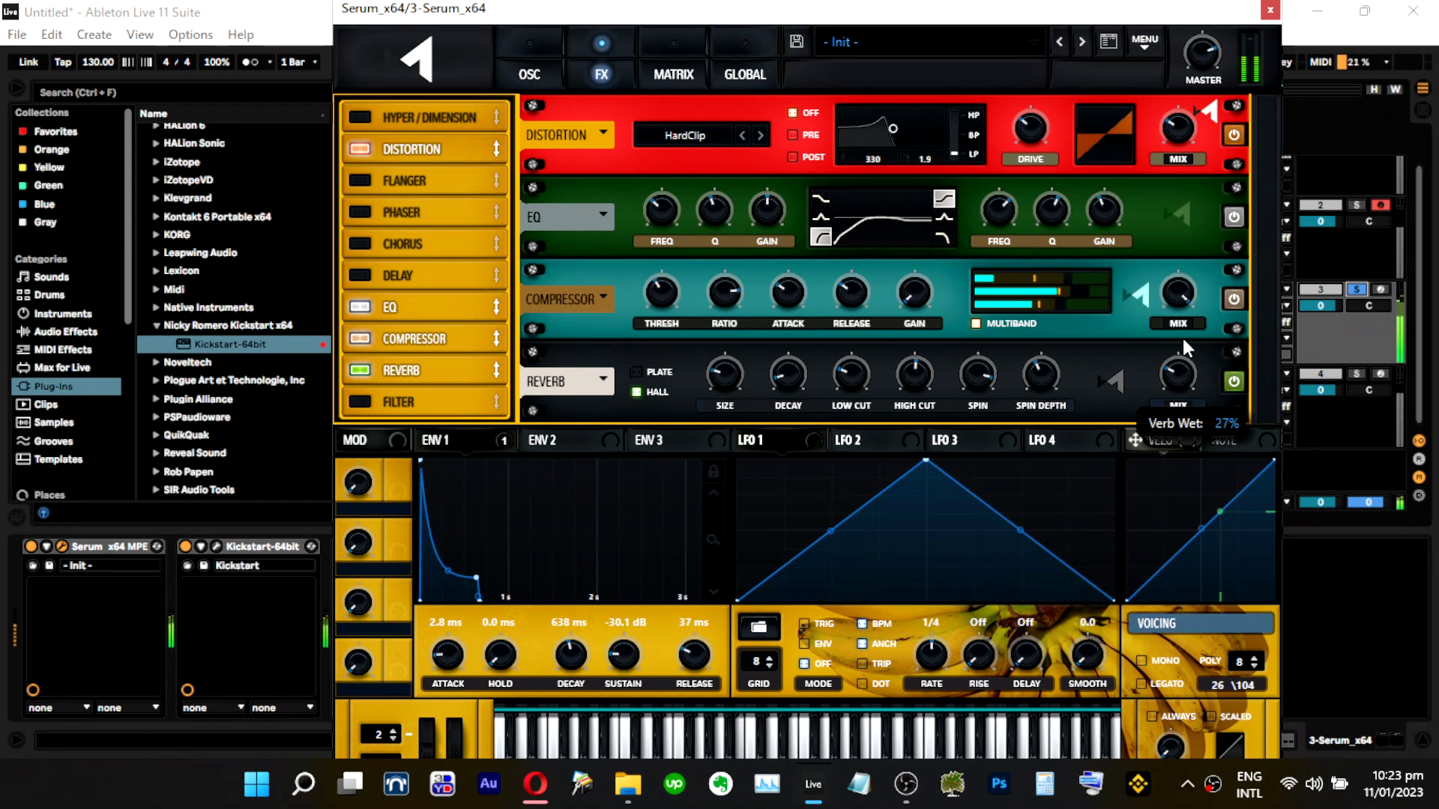
{"action": "left_click", "coordinate": [361, 370]}
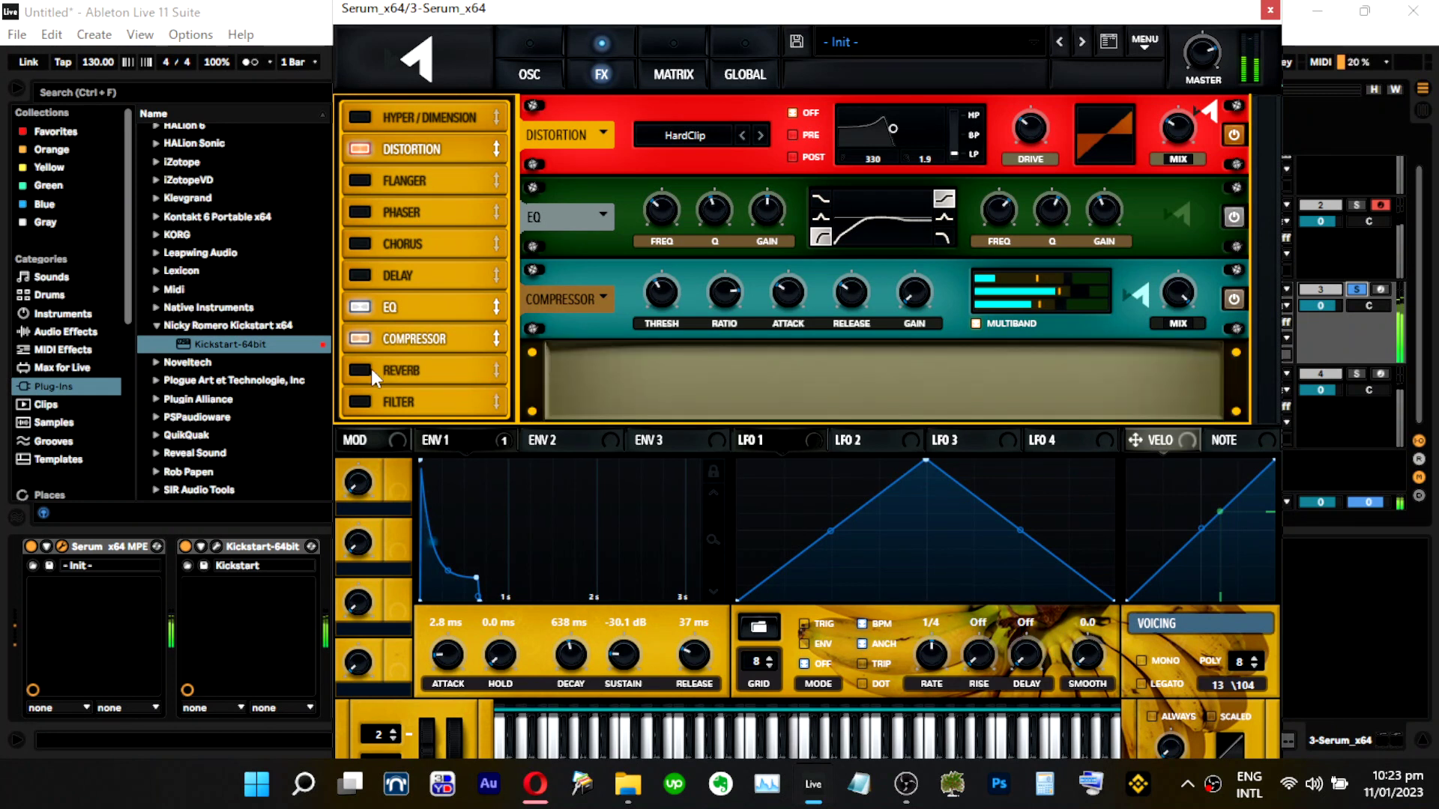
{"action": "left_click", "coordinate": [1269, 10]}
Solo track 2 and fine-tune its Serum reverb's spin depth, high cut, size and decay.
{"action": "left_click", "coordinate": [1203, 256]}
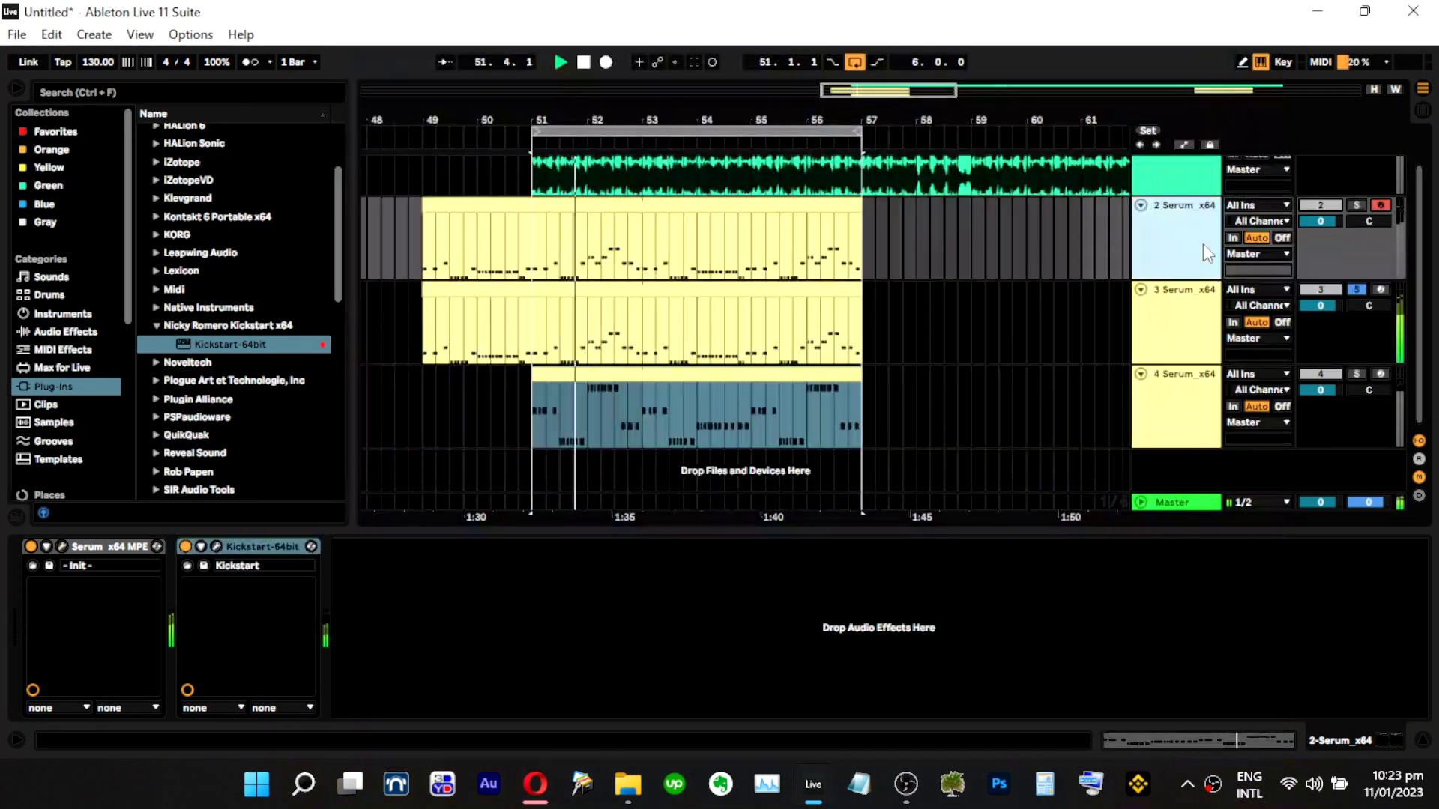
{"action": "left_click", "coordinate": [1355, 205]}
{"action": "left_click", "coordinate": [61, 547]}
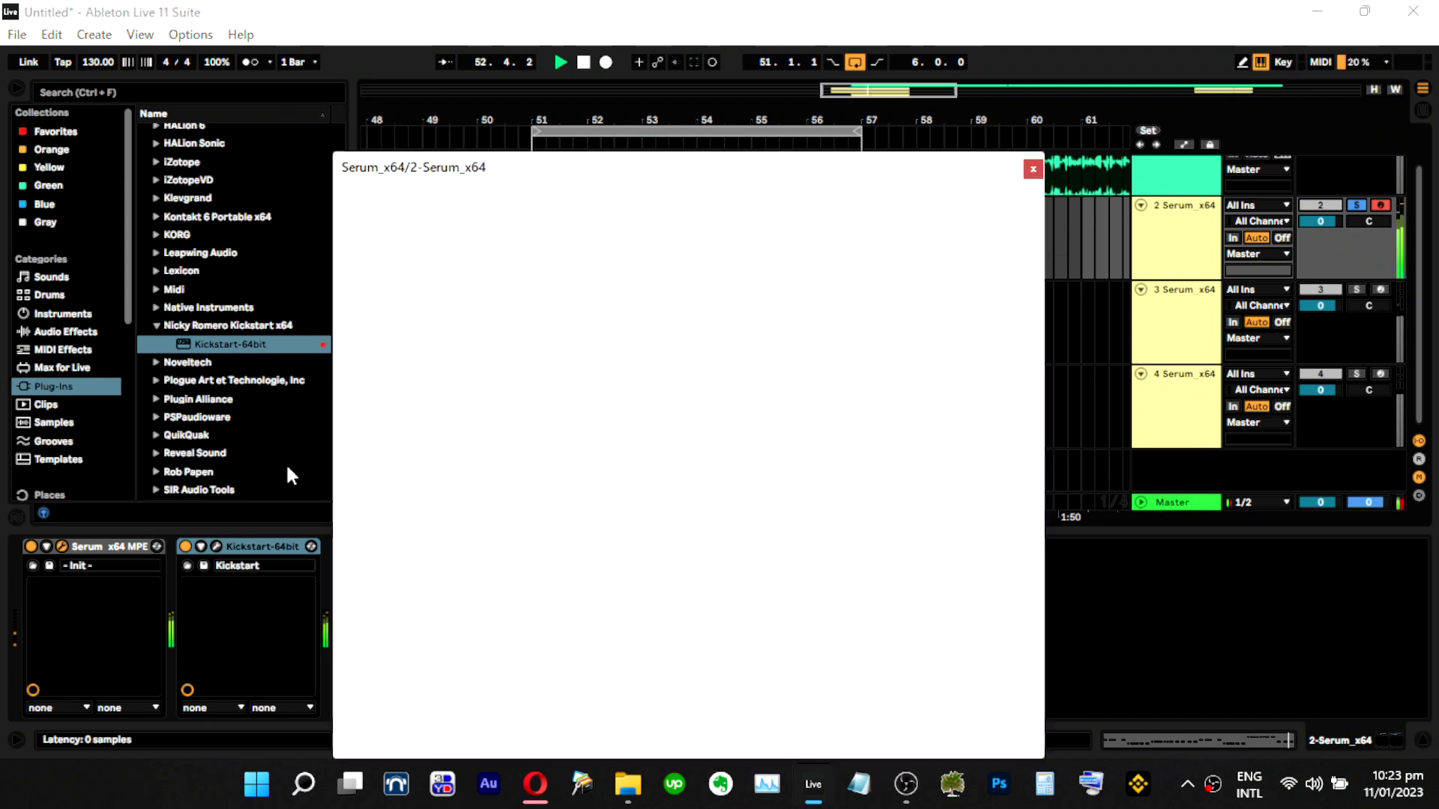
{"action": "left_click", "coordinate": [405, 442]}
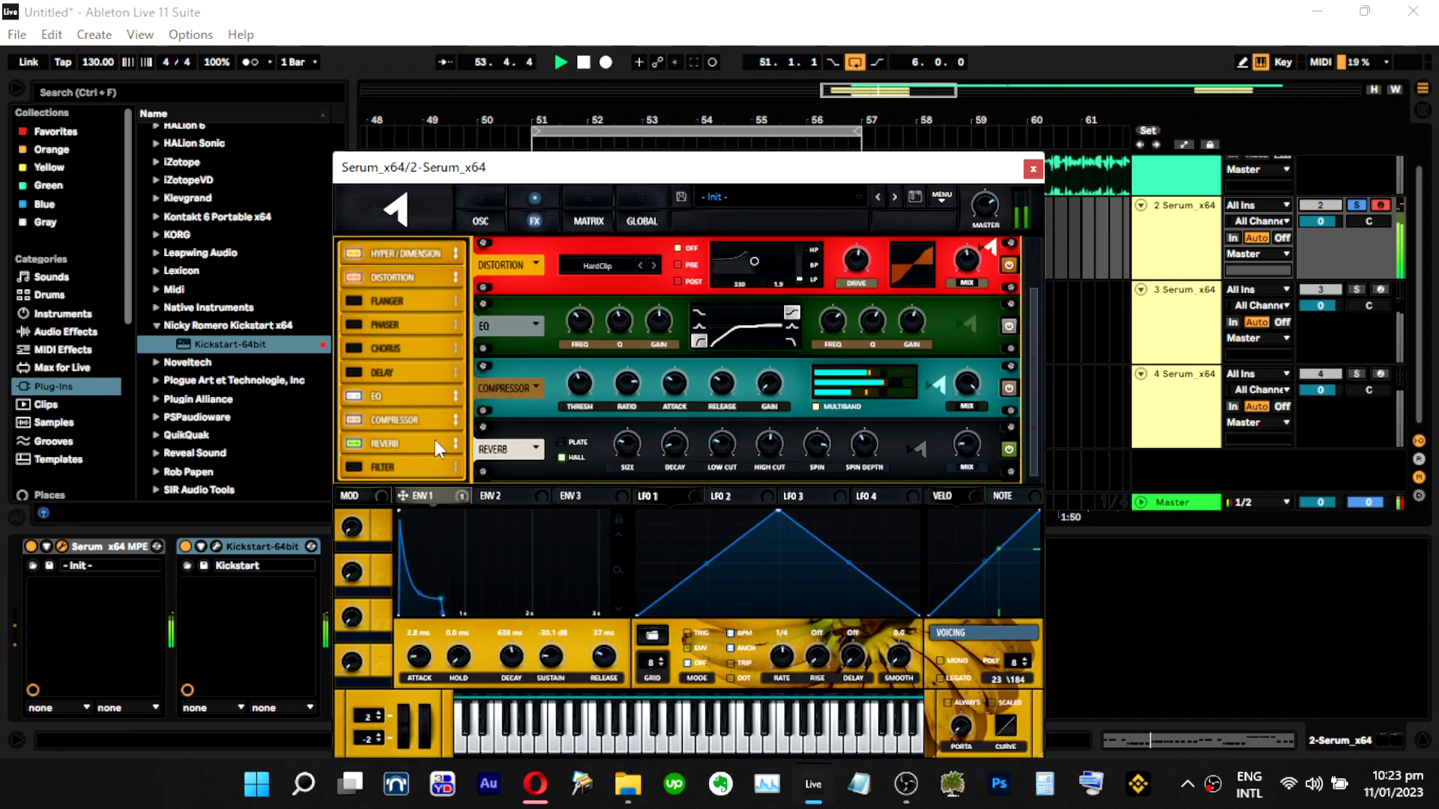
{"action": "mouse_move", "coordinate": [970, 424]}
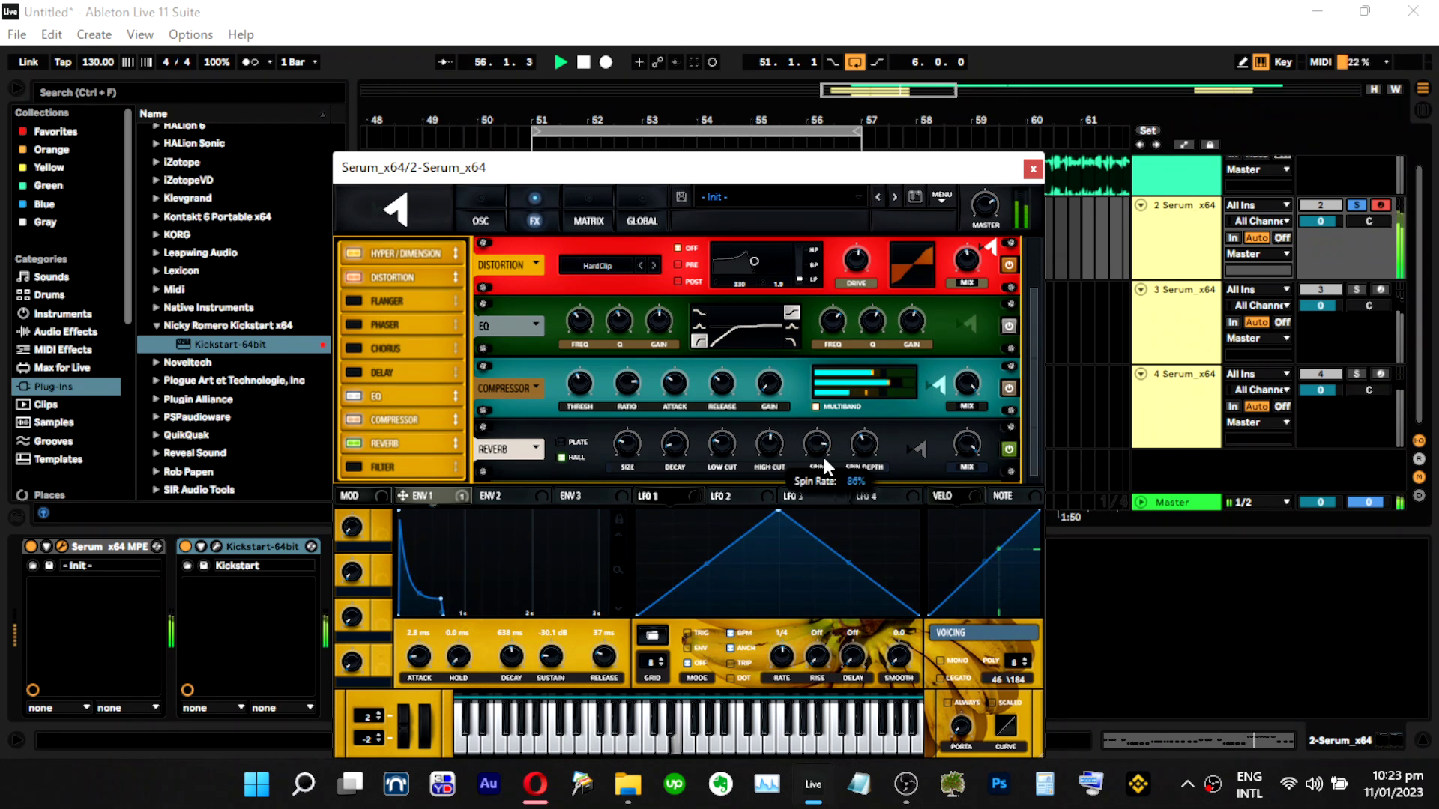
{"action": "mouse_move", "coordinate": [855, 473]}
{"action": "left_click_drag", "start_coordinate": [855, 472], "coordinate": [810, 489]}
{"action": "left_click_drag", "start_coordinate": [760, 447], "coordinate": [761, 492]}
{"action": "left_click_drag", "start_coordinate": [672, 448], "coordinate": [634, 432]}
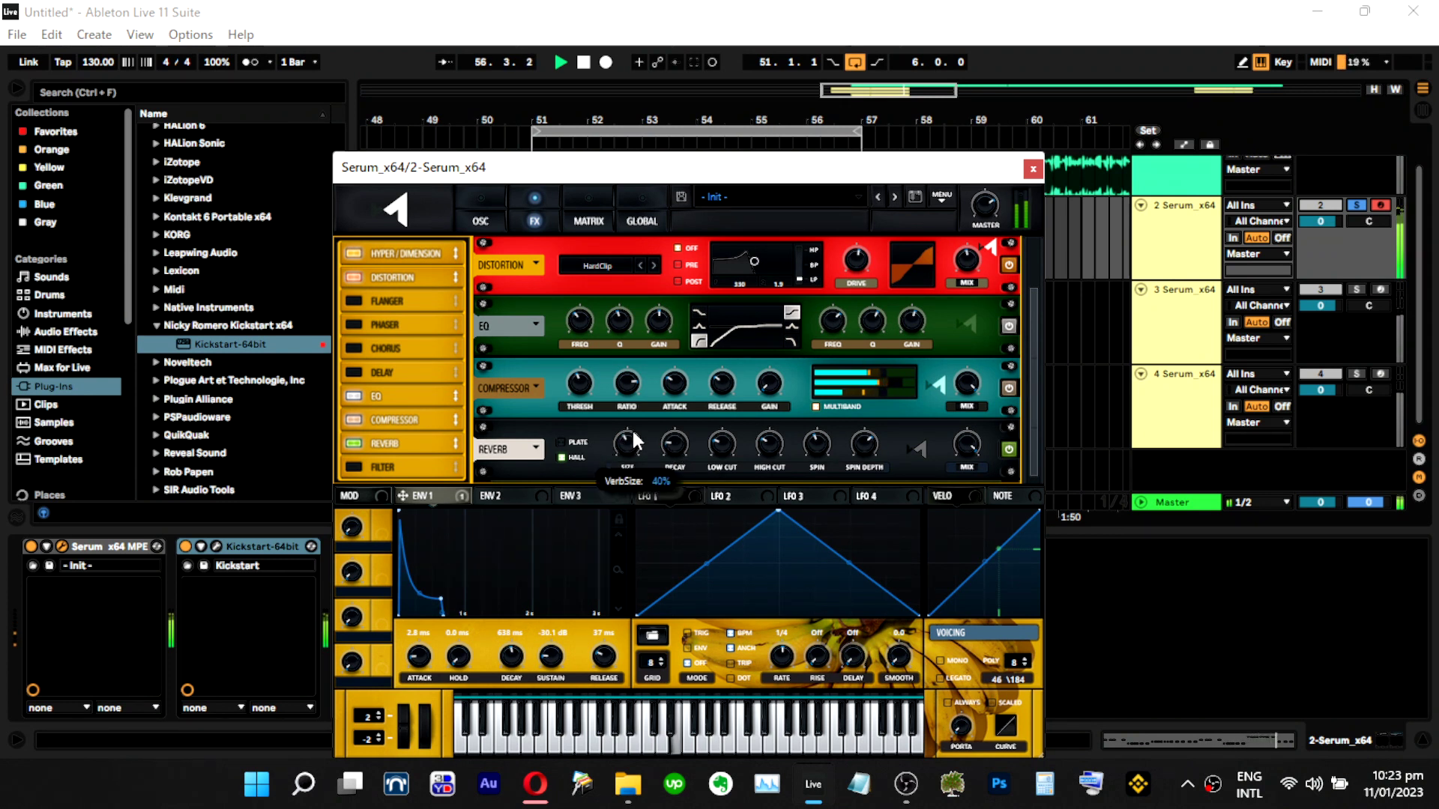
{"action": "left_click_drag", "start_coordinate": [683, 444], "coordinate": [683, 454]}
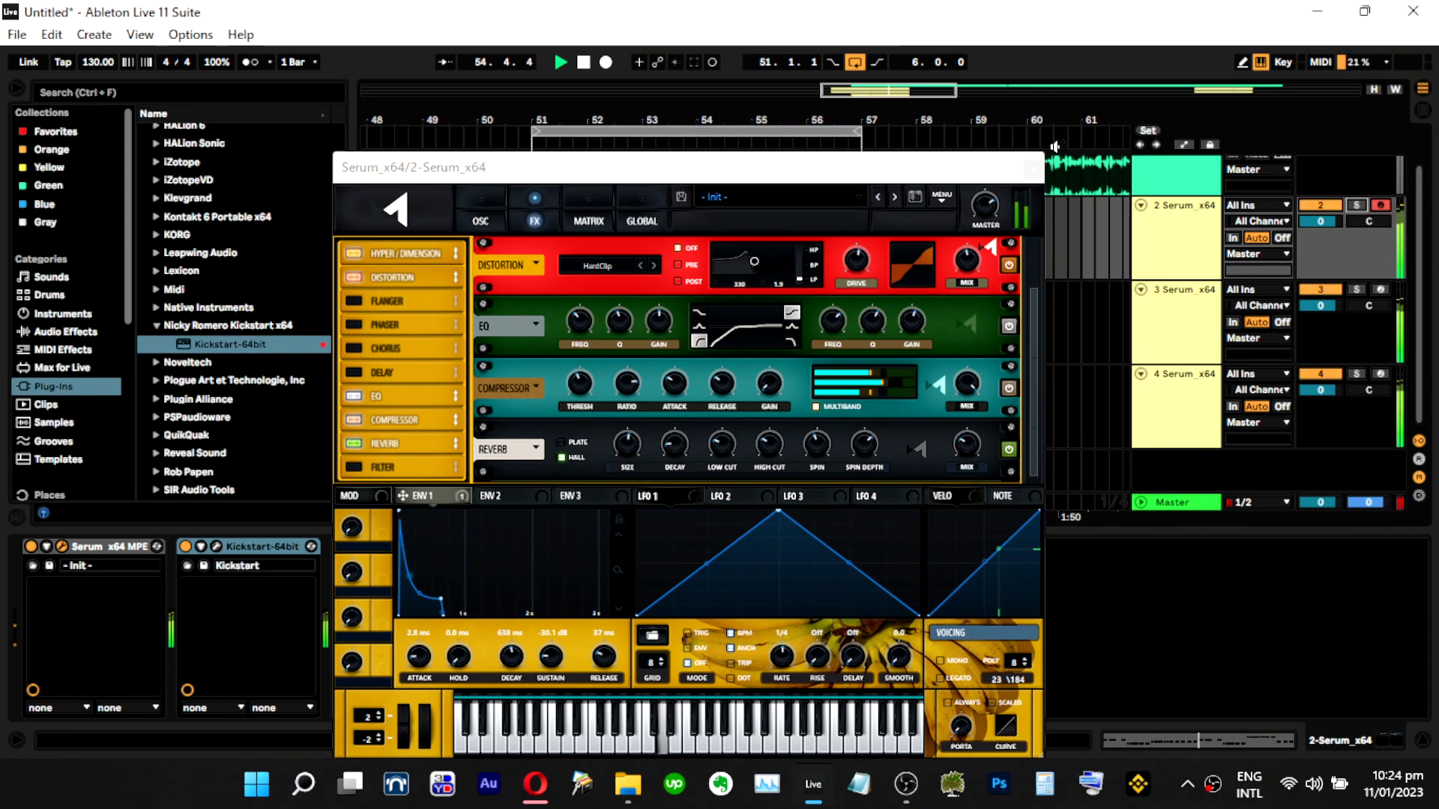
With track 2 unsoloed, readjust its Serum reverb against the full mix, setting the reverb mix to 38%.
{"action": "left_click", "coordinate": [1034, 170]}
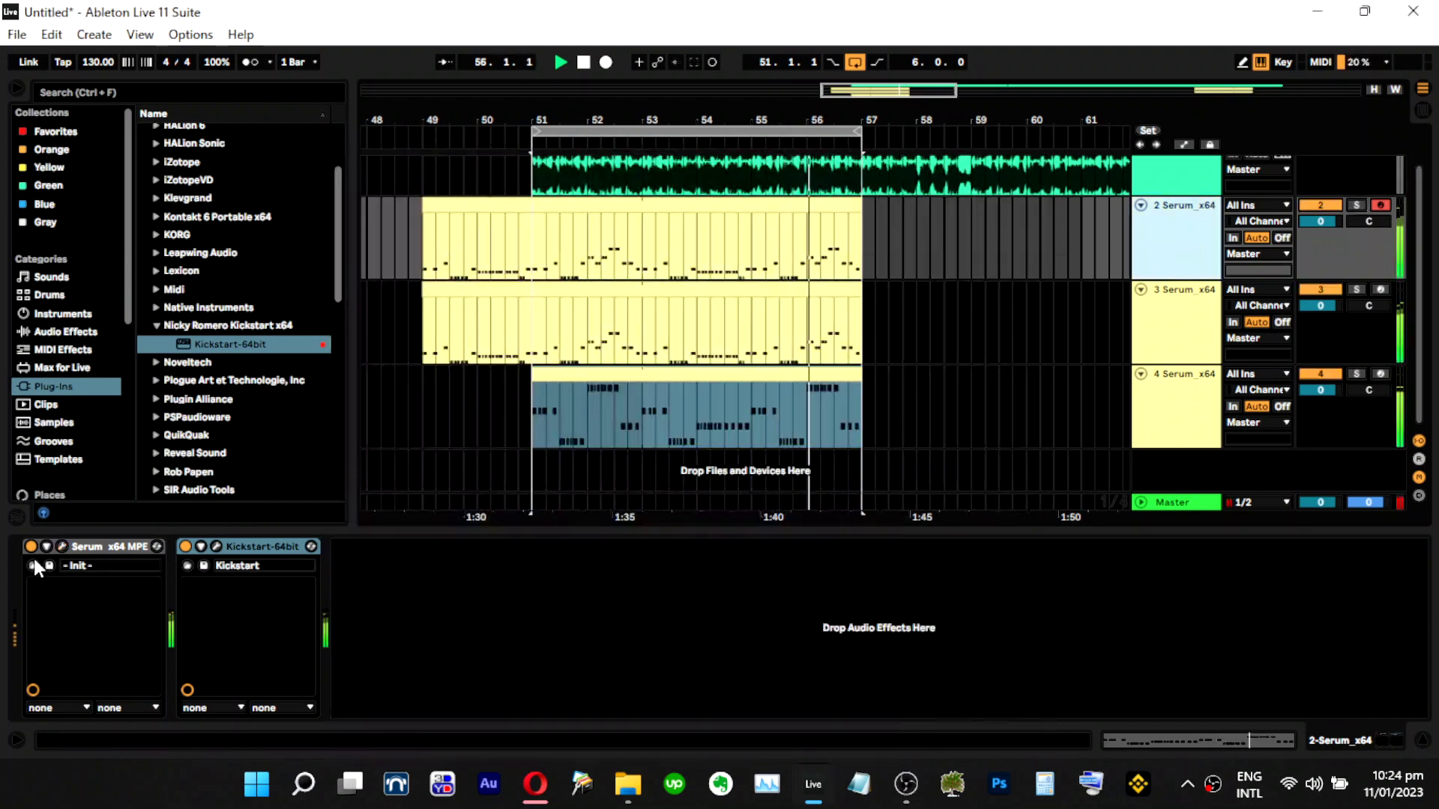
{"action": "left_click", "coordinate": [64, 548]}
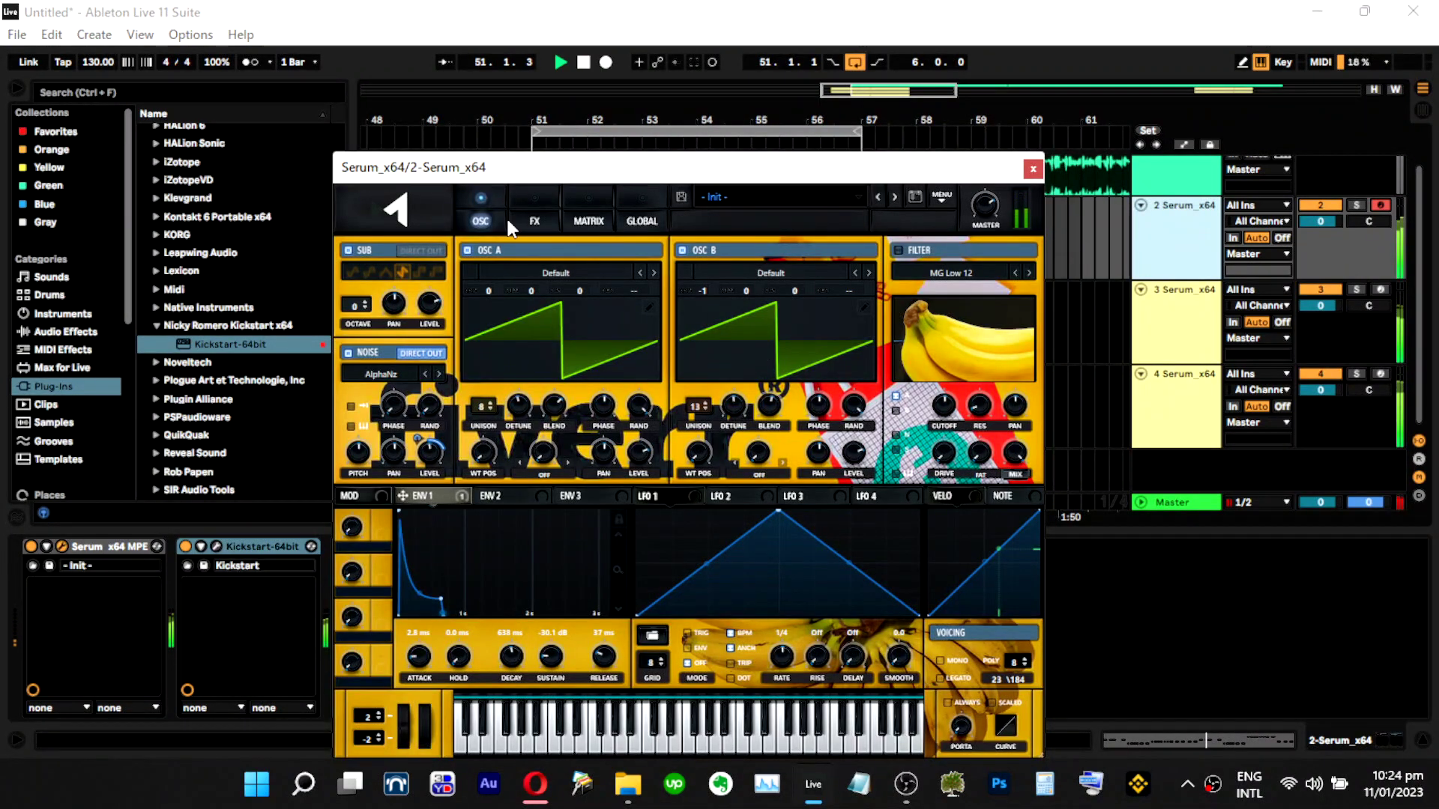
{"action": "left_click", "coordinate": [525, 223]}
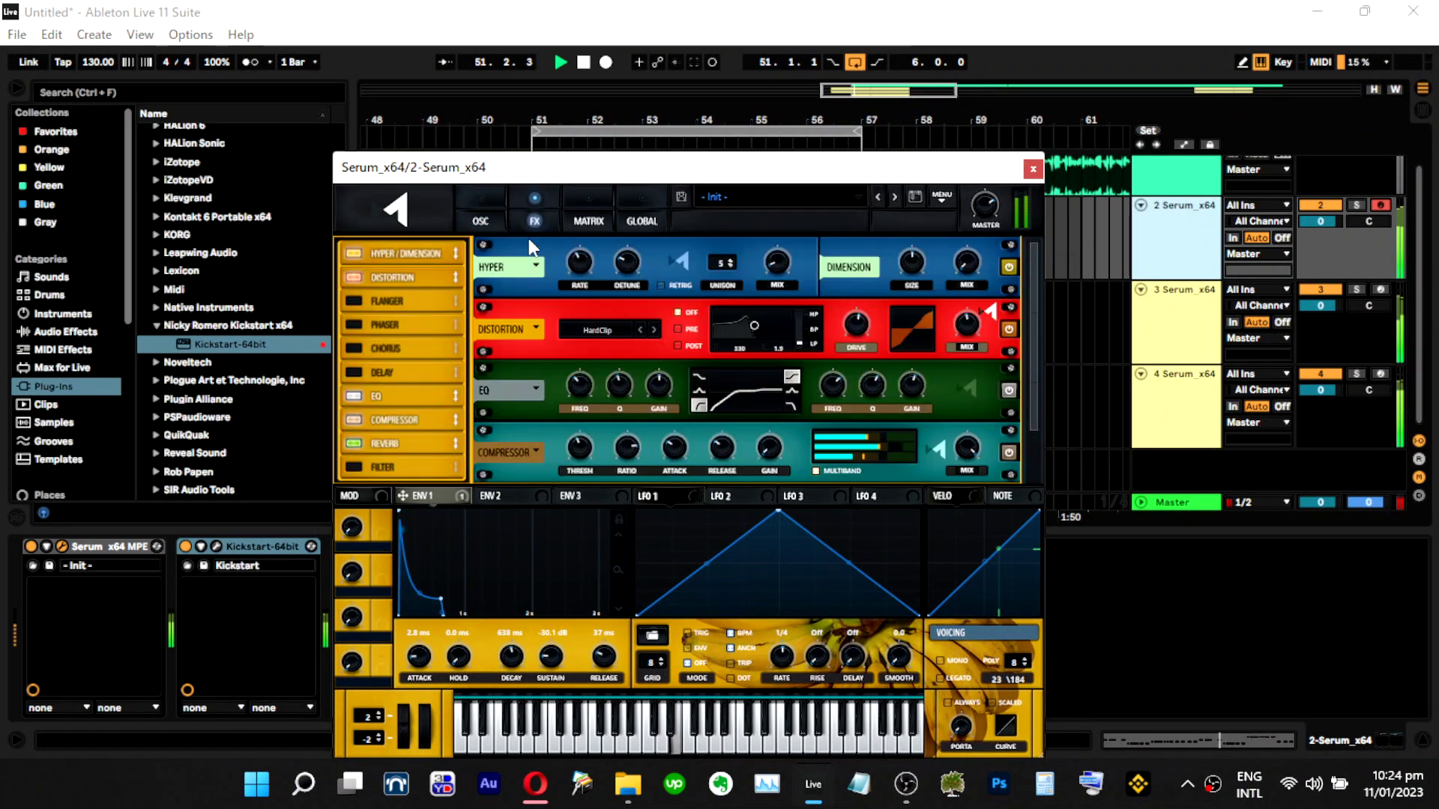
{"action": "left_click", "coordinate": [388, 448]}
{"action": "mouse_move", "coordinate": [960, 452]}
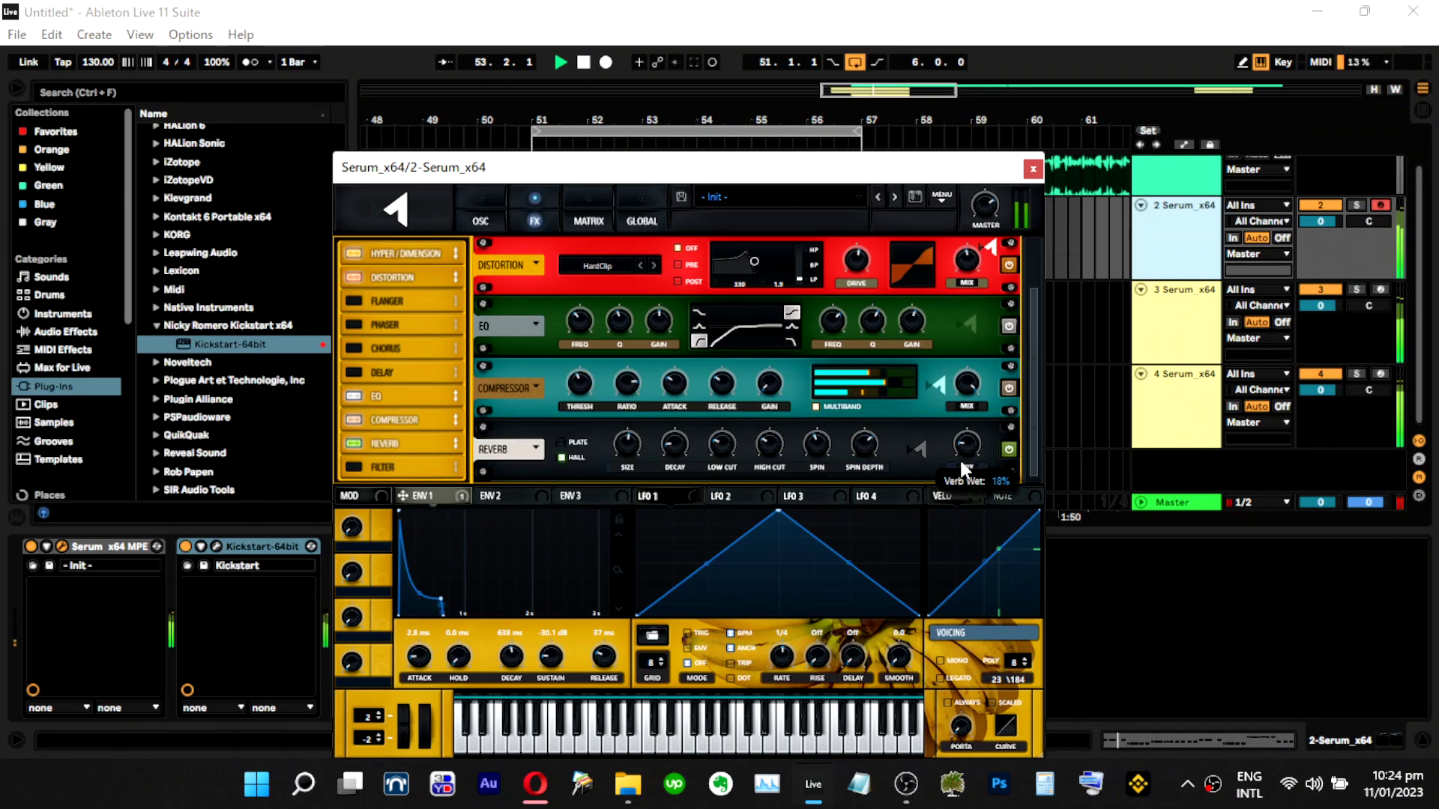
{"action": "mouse_move", "coordinate": [772, 446]}
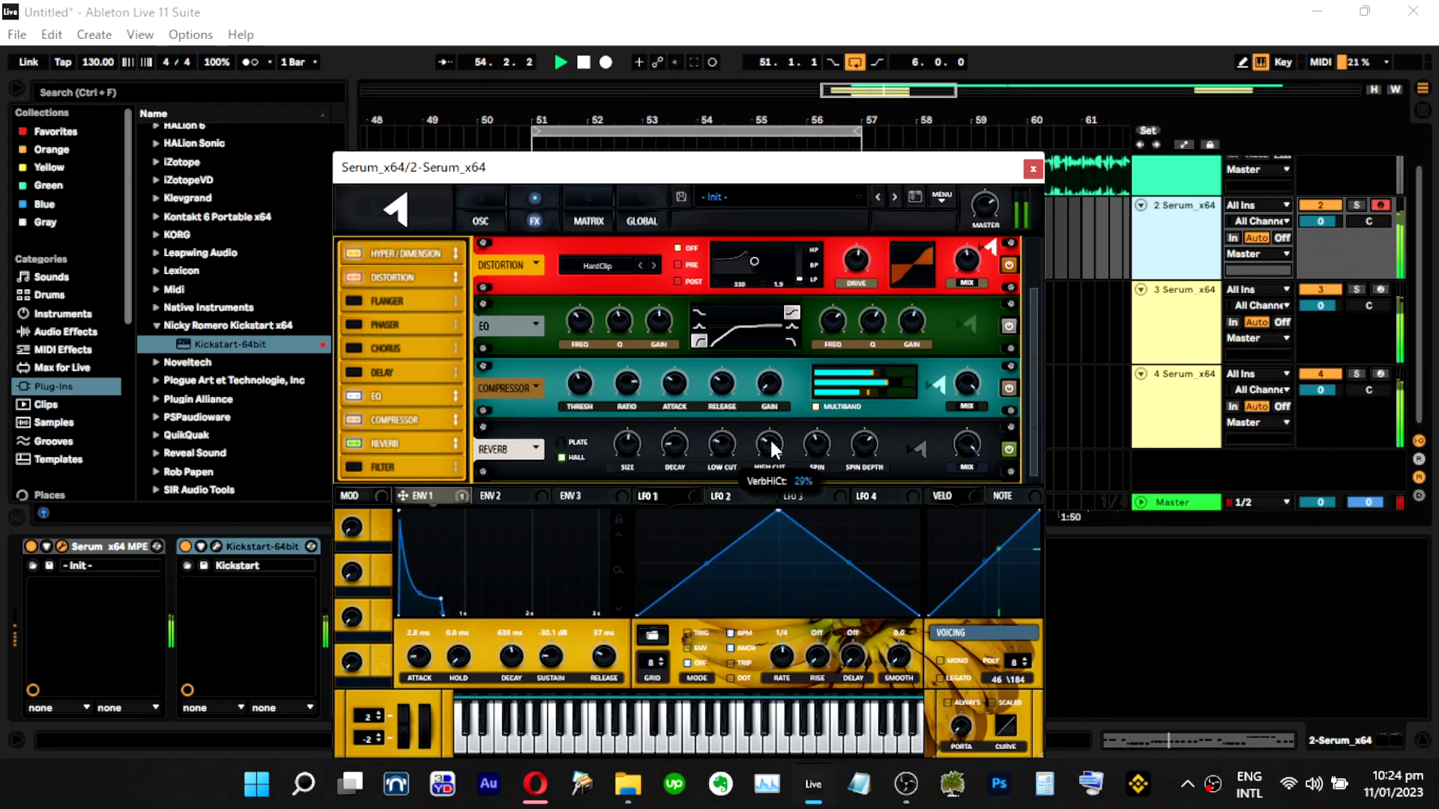
{"action": "mouse_move", "coordinate": [623, 466]}
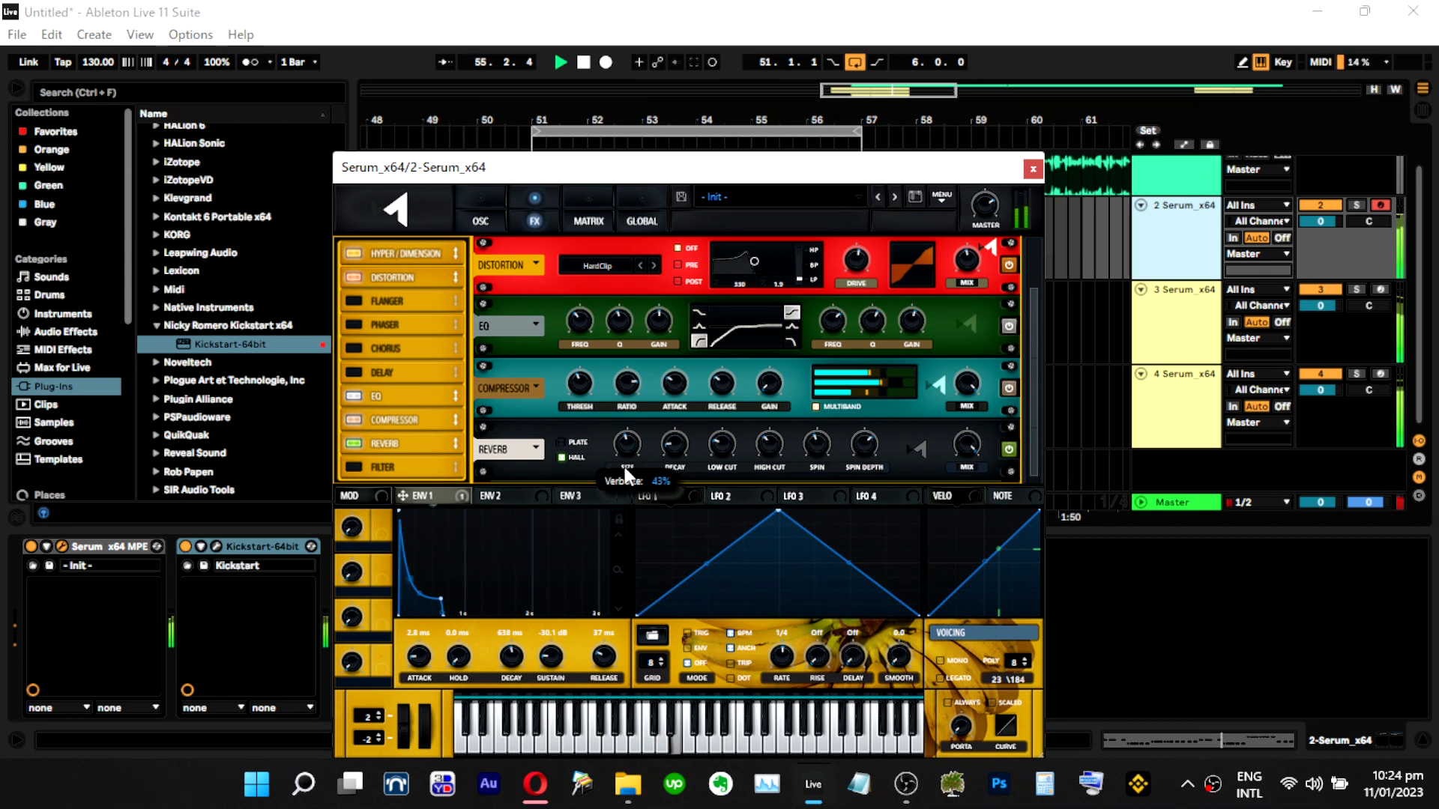
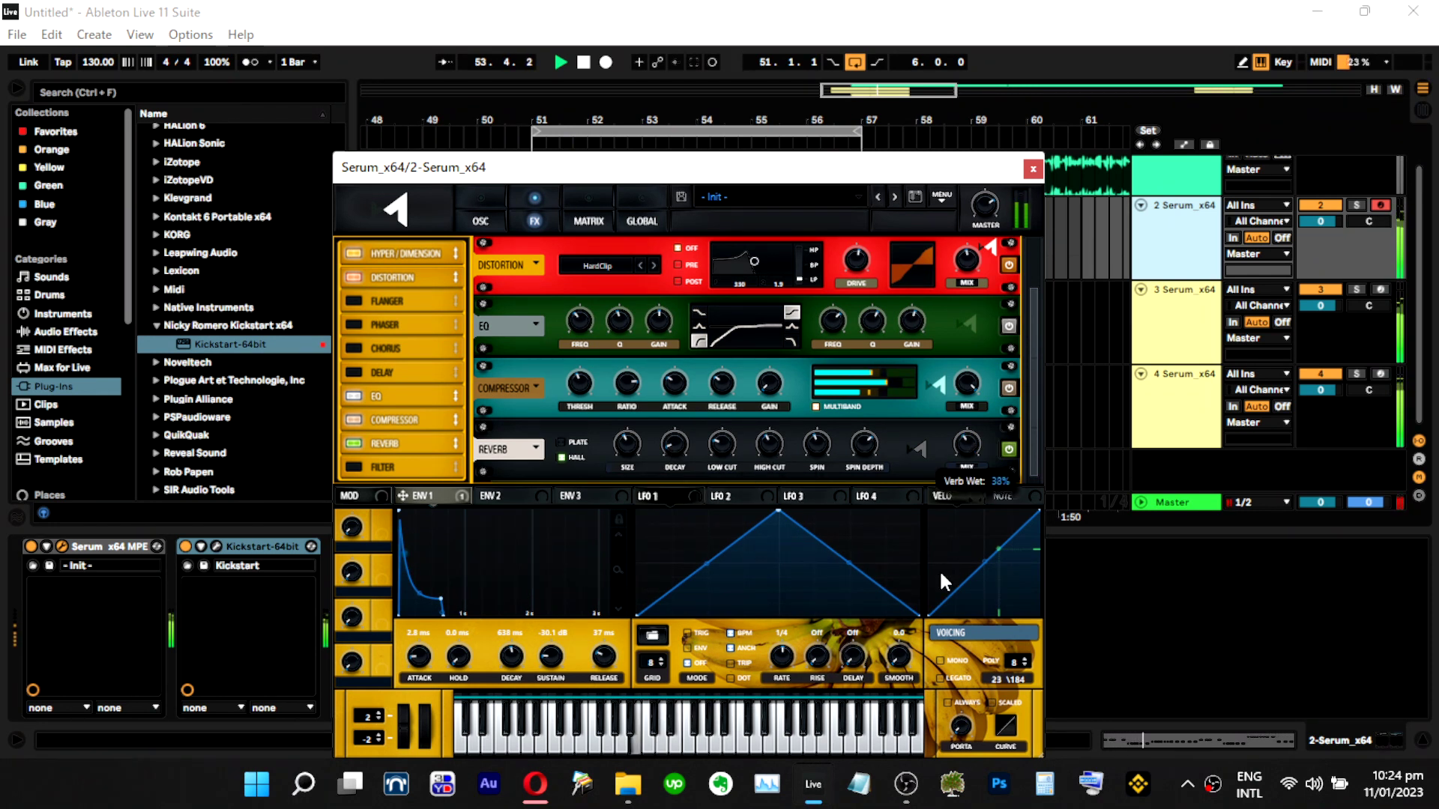
{"action": "left_click", "coordinate": [1032, 169]}
Toggle track 3's activator, solo the track and check its Serum effects rack.
{"action": "left_click", "coordinate": [1167, 304]}
{"action": "left_click", "coordinate": [1327, 291]}
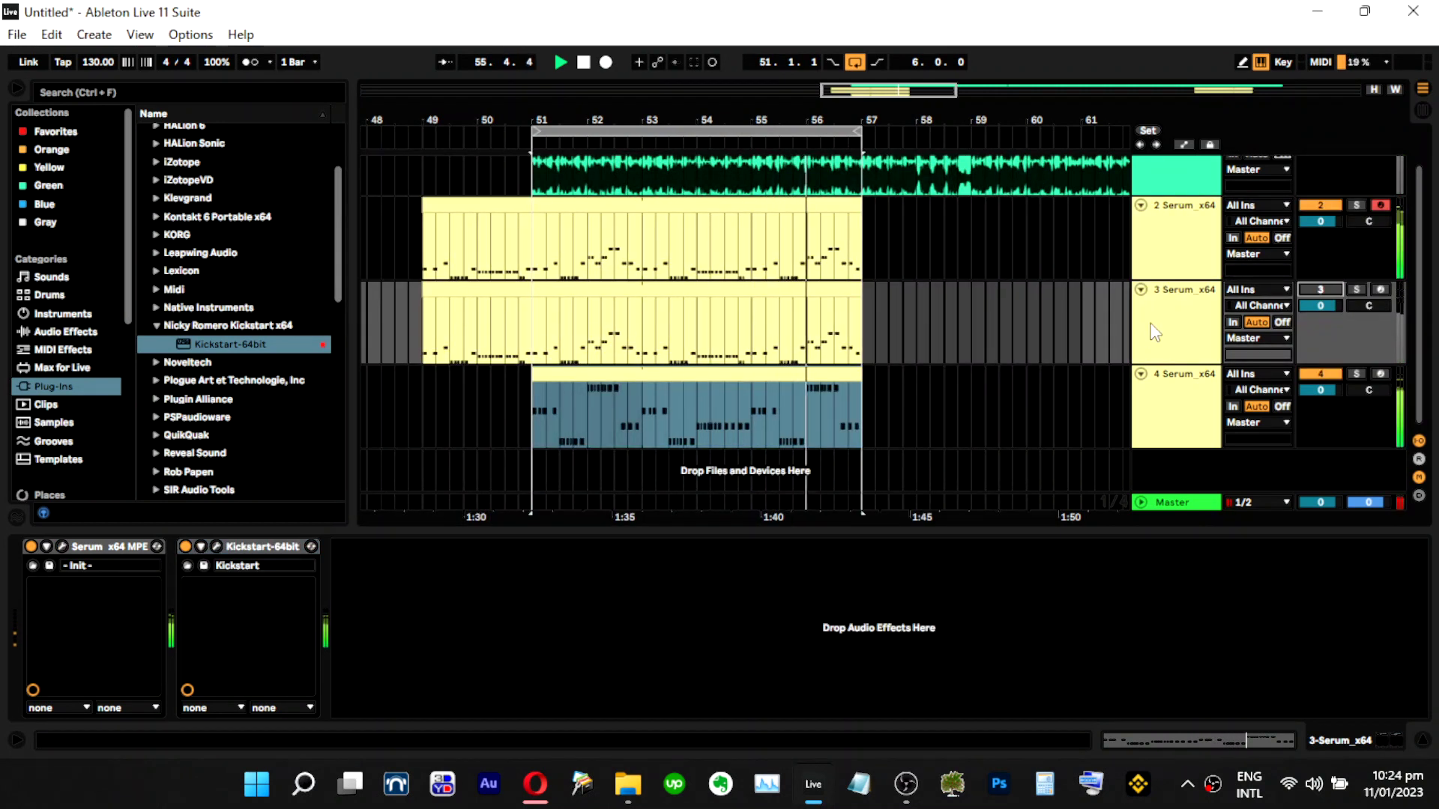
{"action": "left_click", "coordinate": [1356, 289]}
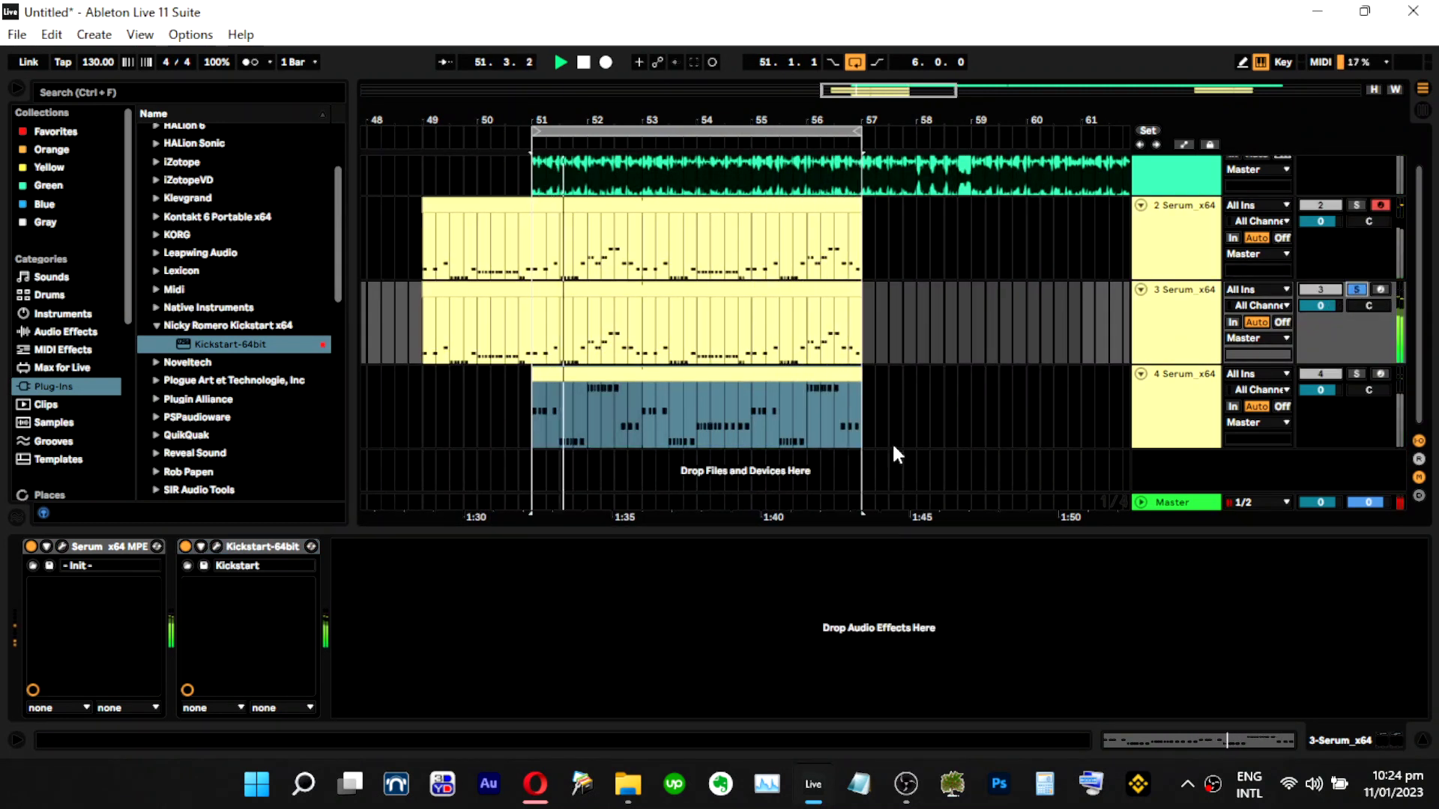
{"action": "left_click", "coordinate": [63, 546]}
{"action": "left_click", "coordinate": [593, 67]}
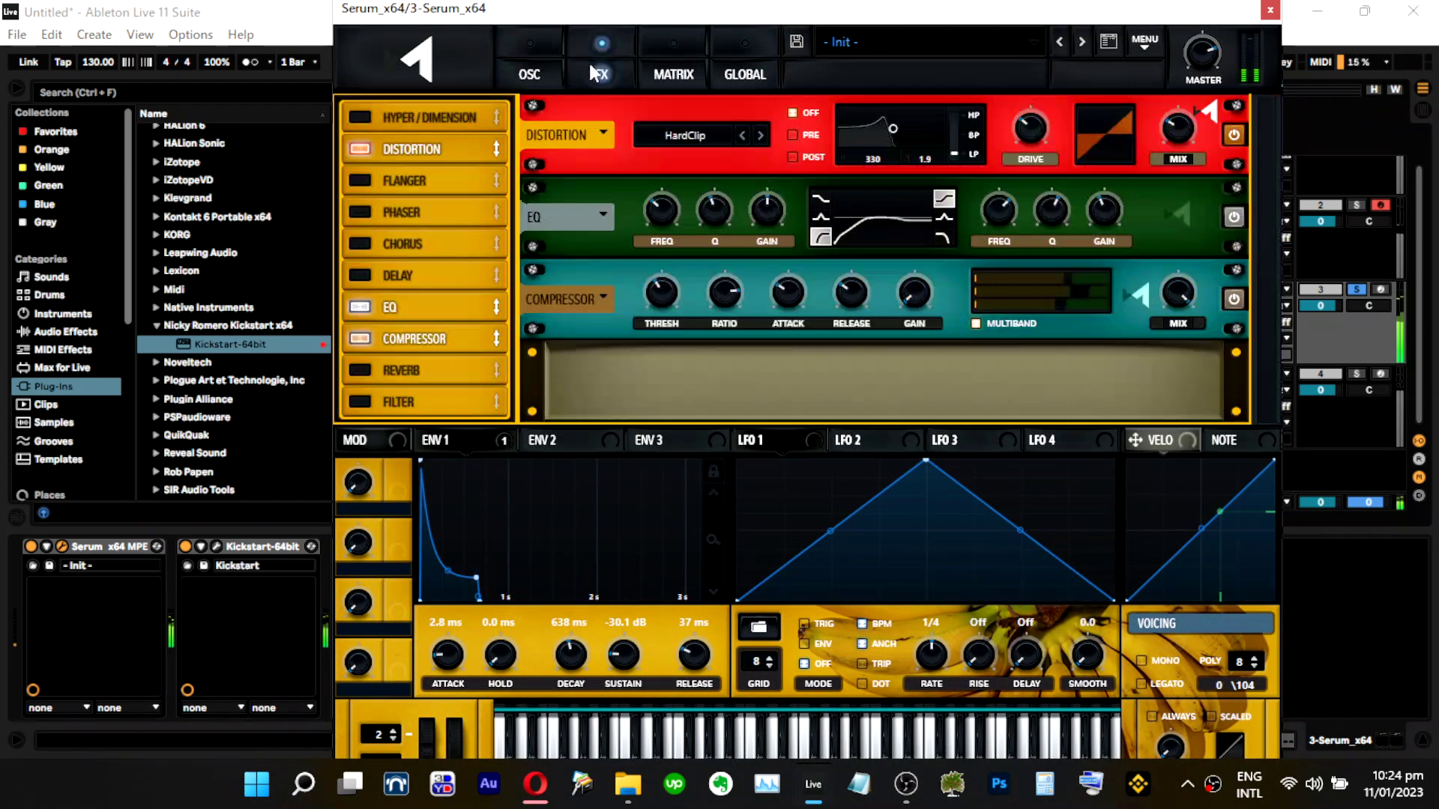
{"action": "mouse_move", "coordinate": [663, 189]}
Try octave 0 on track 3's oscillator A and set oscillator B to octave 0 with 1 unison voice.
{"action": "left_click", "coordinate": [534, 72]}
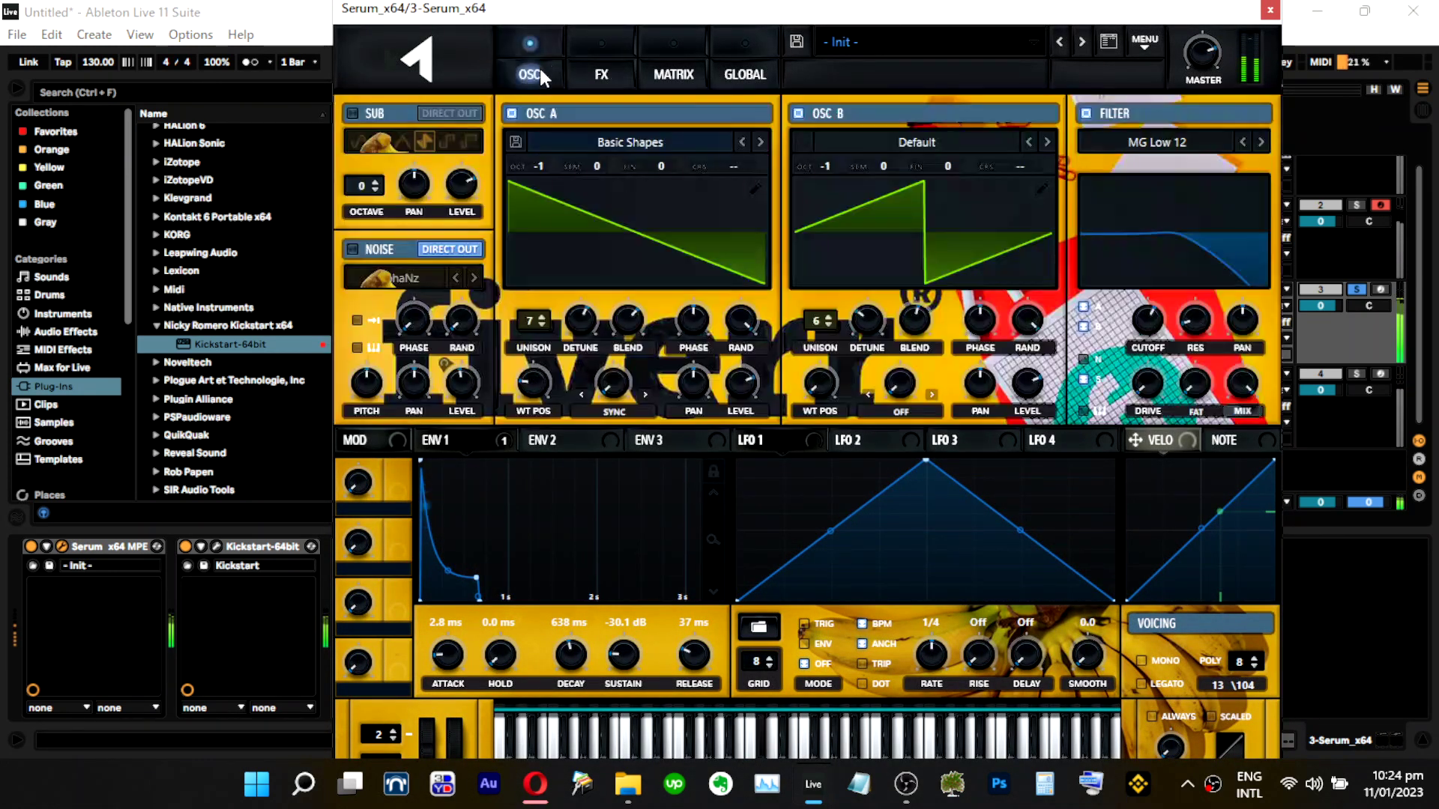
{"action": "left_click_drag", "start_coordinate": [538, 166], "coordinate": [554, 124]}
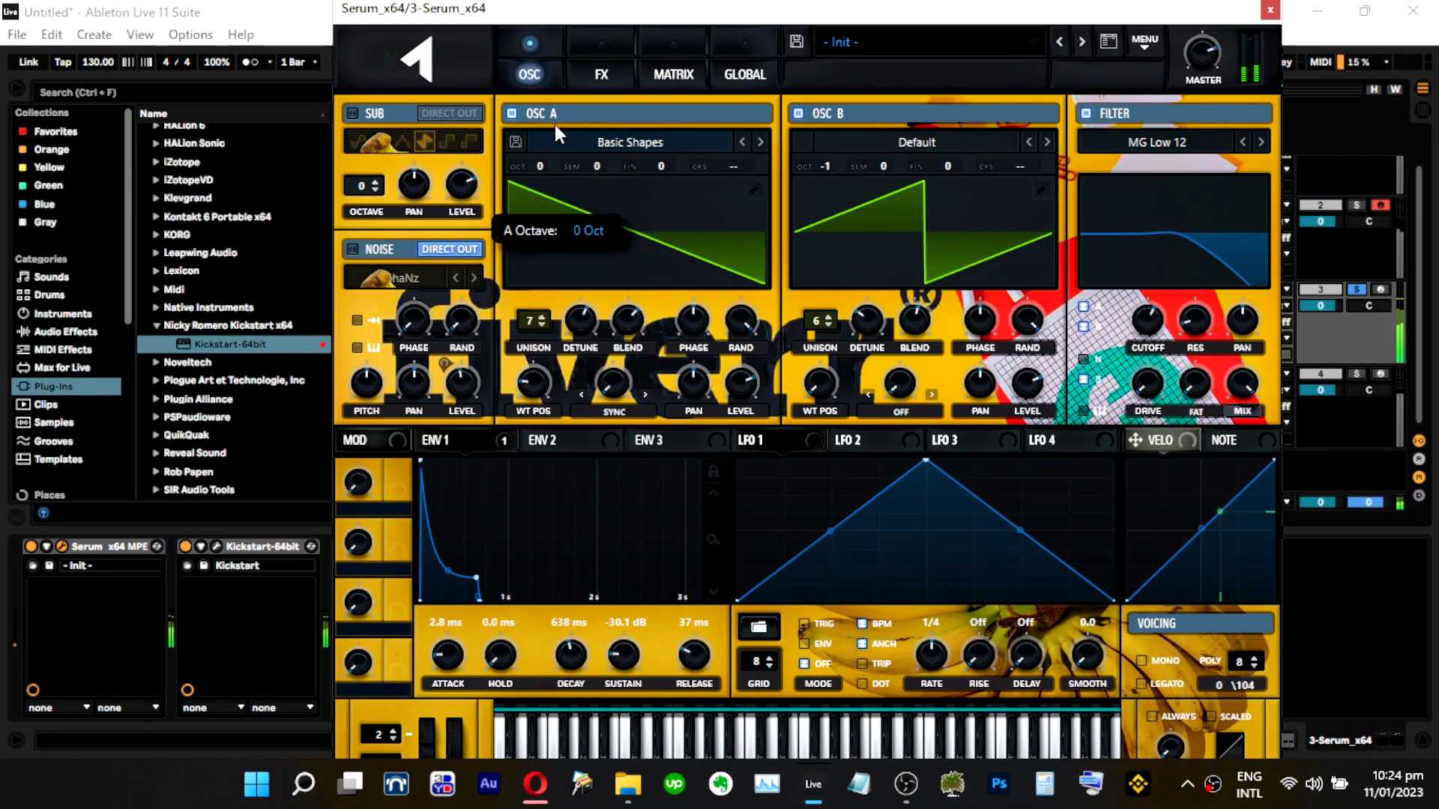
{"action": "left_click_drag", "start_coordinate": [542, 177], "coordinate": [543, 173]}
{"action": "left_click_drag", "start_coordinate": [826, 167], "coordinate": [831, 150]}
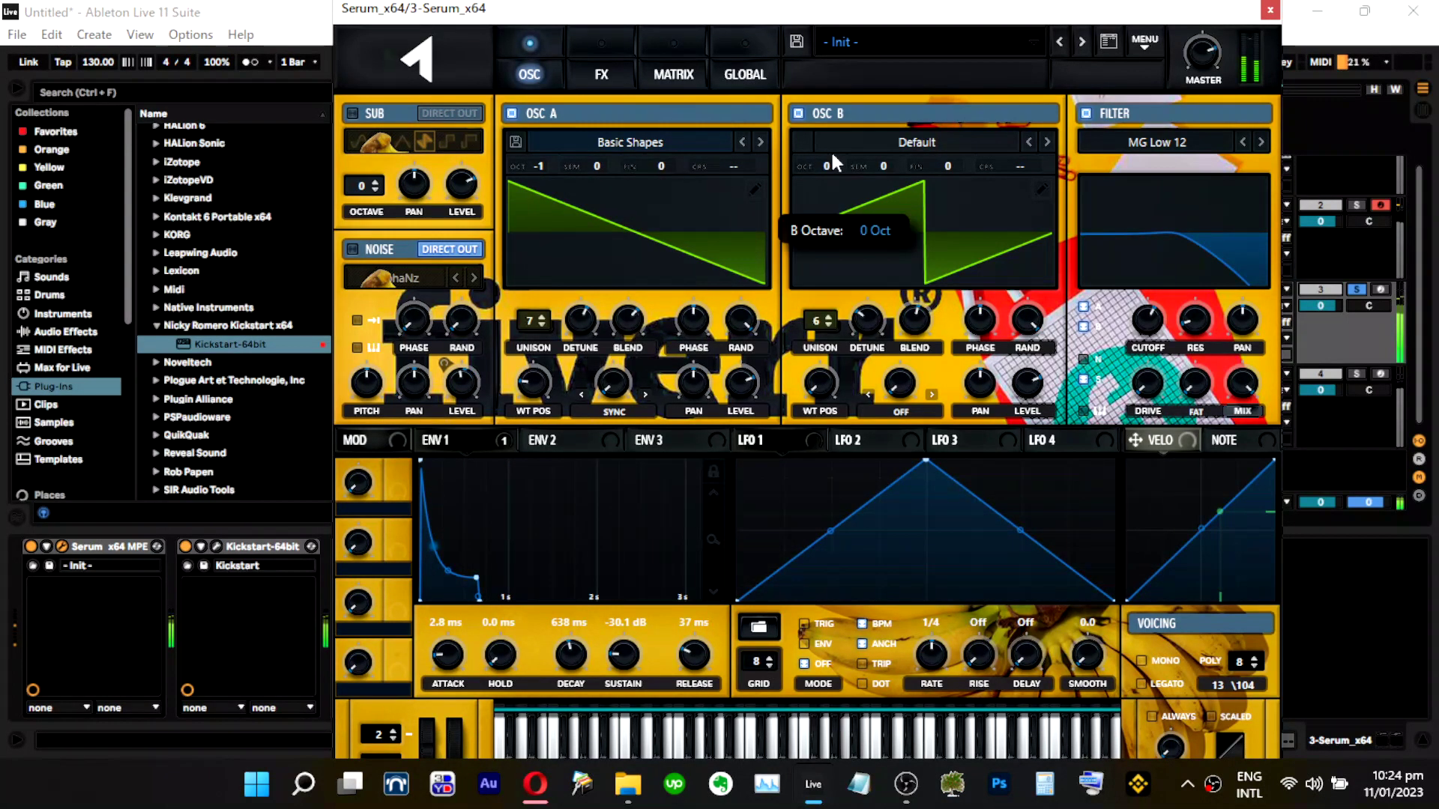
{"action": "left_click_drag", "start_coordinate": [823, 321], "coordinate": [823, 390]}
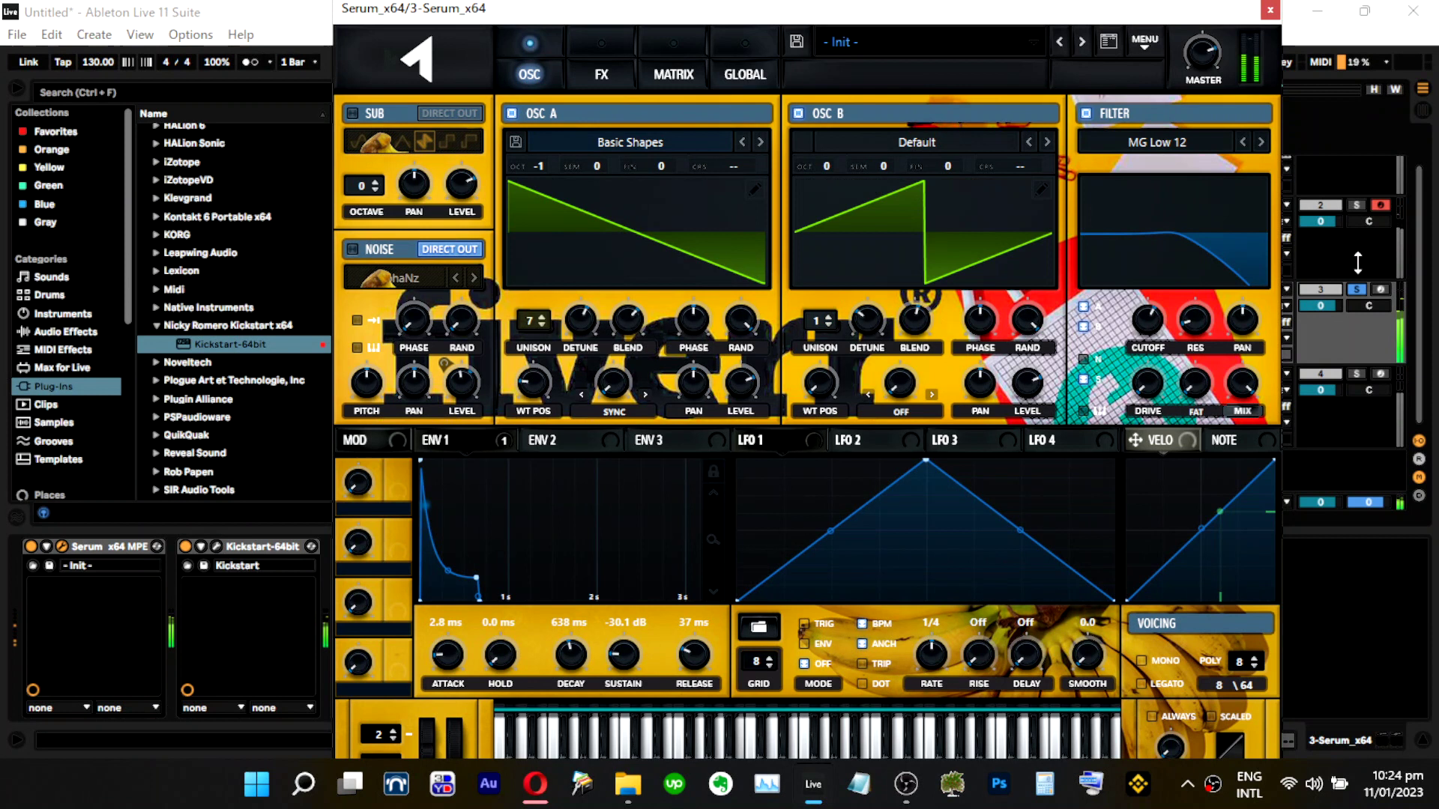
Unsolo track 3, adjust its Serum master volume against the other layers and move the synth window aside.
{"action": "left_click", "coordinate": [1356, 290]}
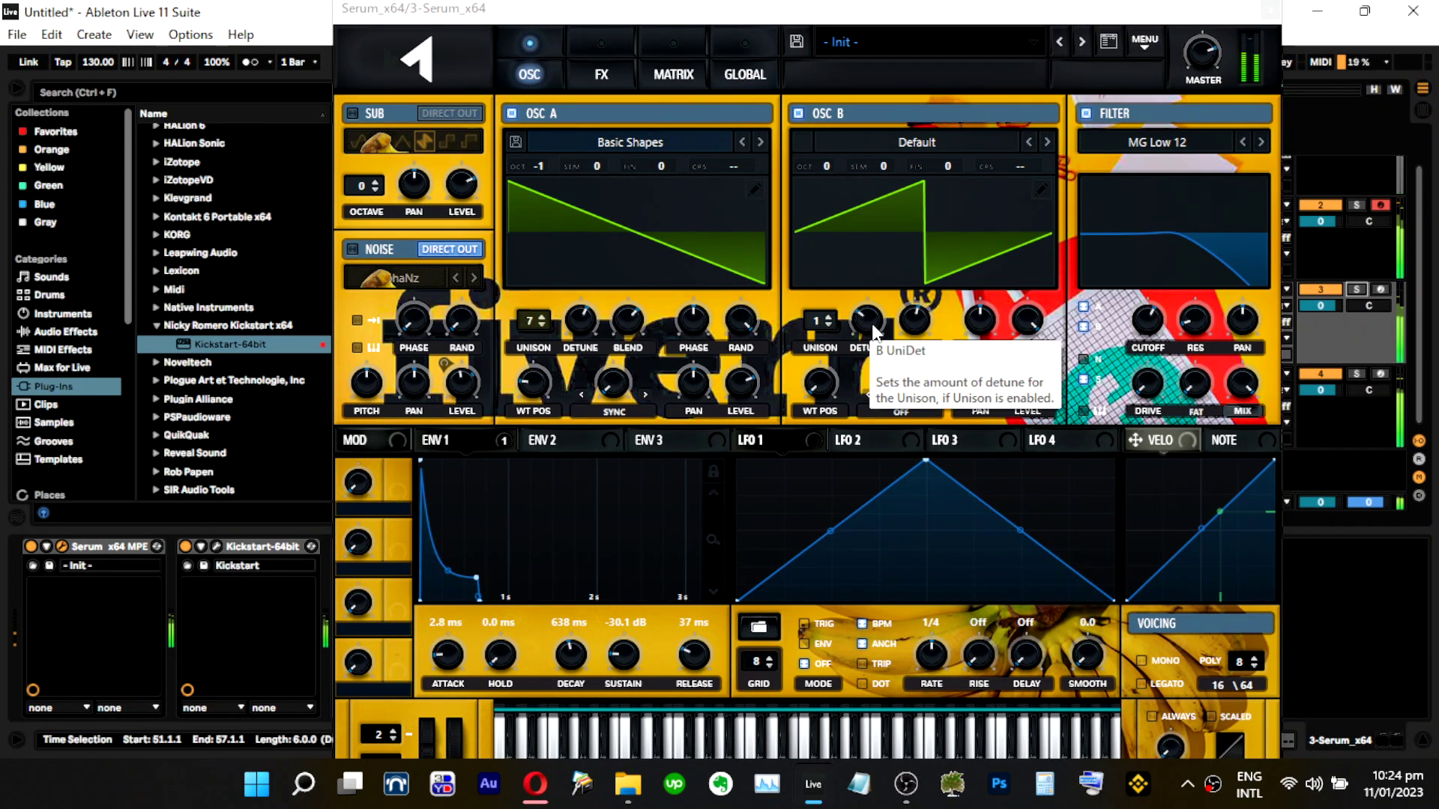
{"action": "mouse_move", "coordinate": [1206, 49]}
{"action": "left_mouse_down"}
{"action": "mouse_move", "coordinate": [1215, 2]}
{"action": "mouse_move", "coordinate": [1208, 71]}
{"action": "left_mouse_up"}
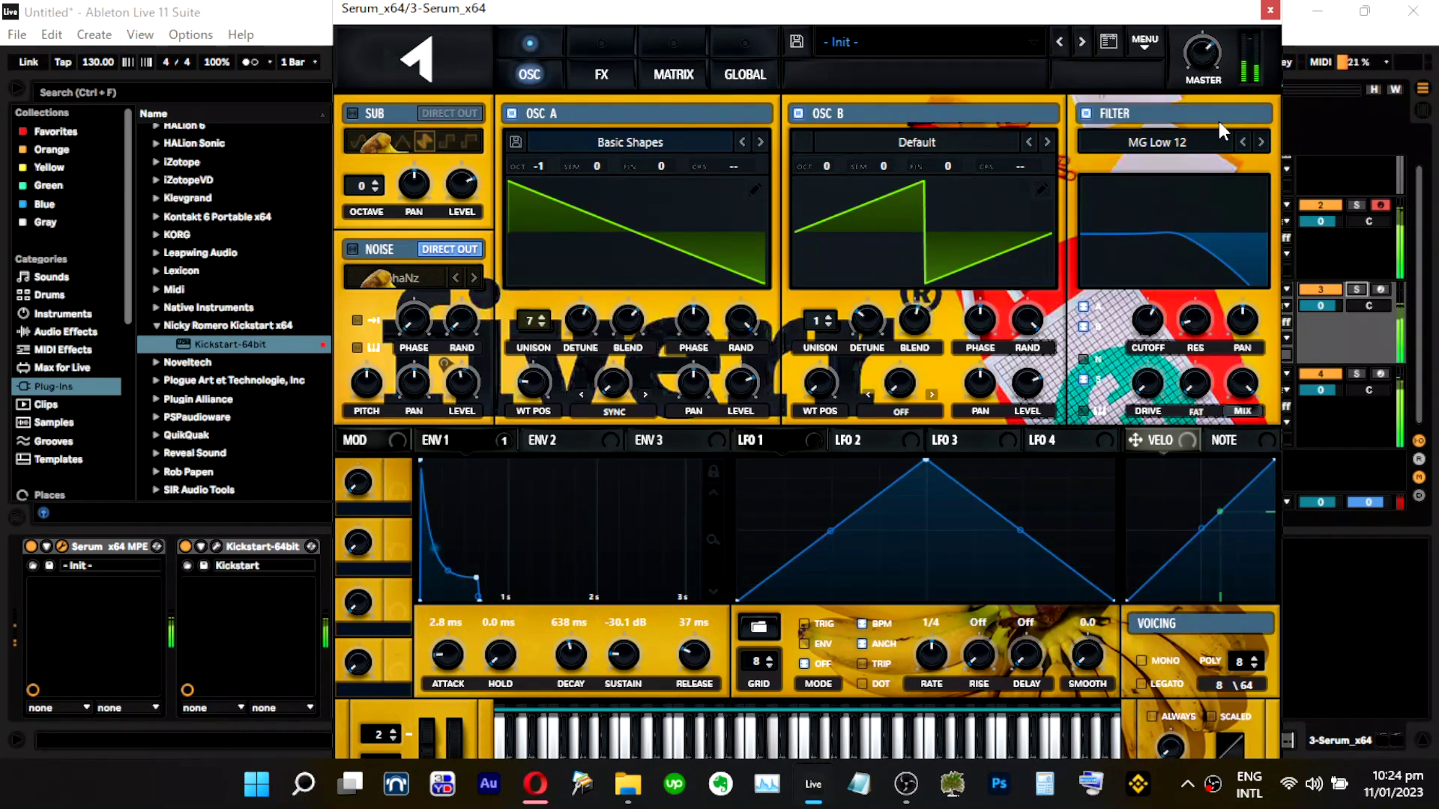
{"action": "left_click_drag", "start_coordinate": [1192, 14], "coordinate": [942, 24]}
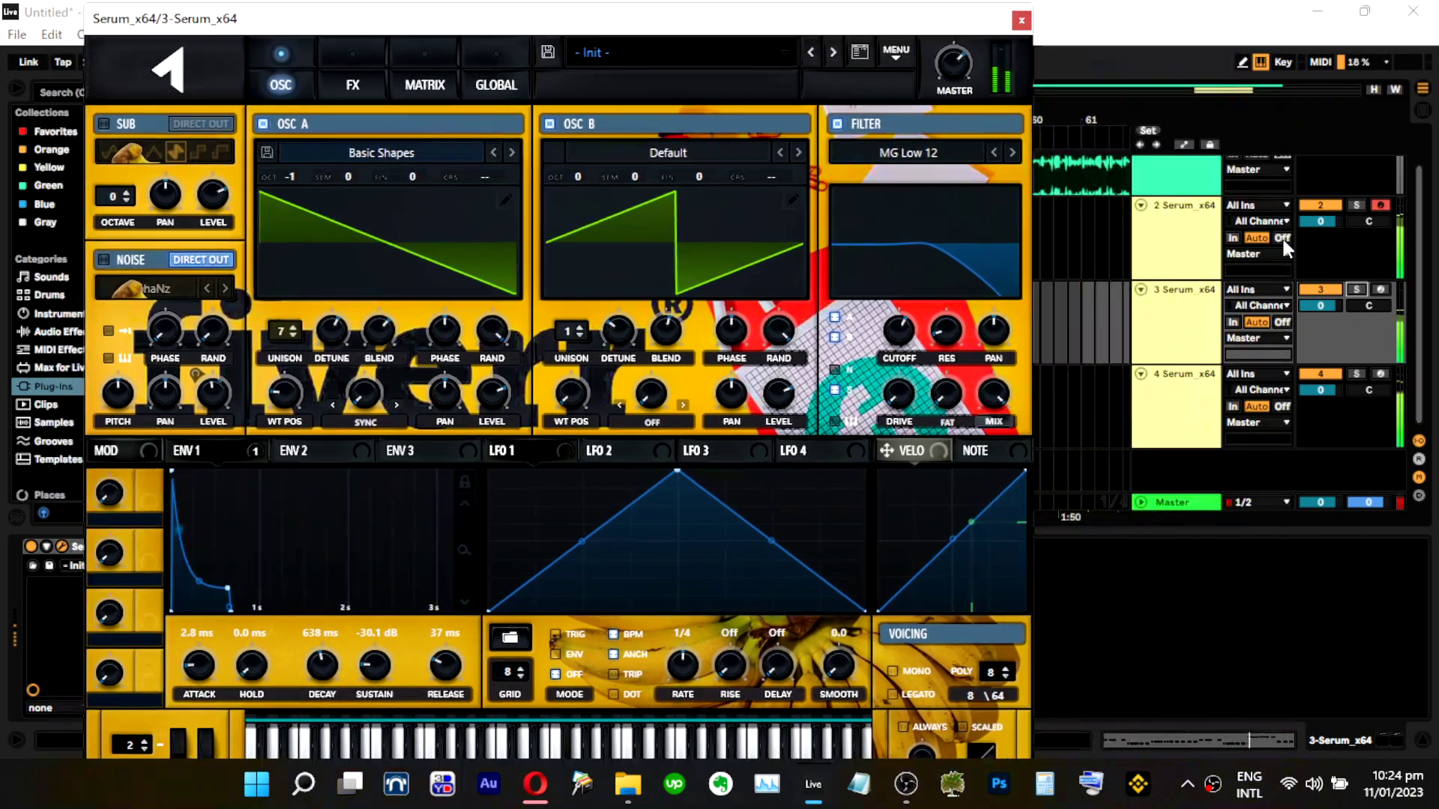
Check the master volume in track 4's Serum and close its window.
{"action": "left_click", "coordinate": [1204, 404]}
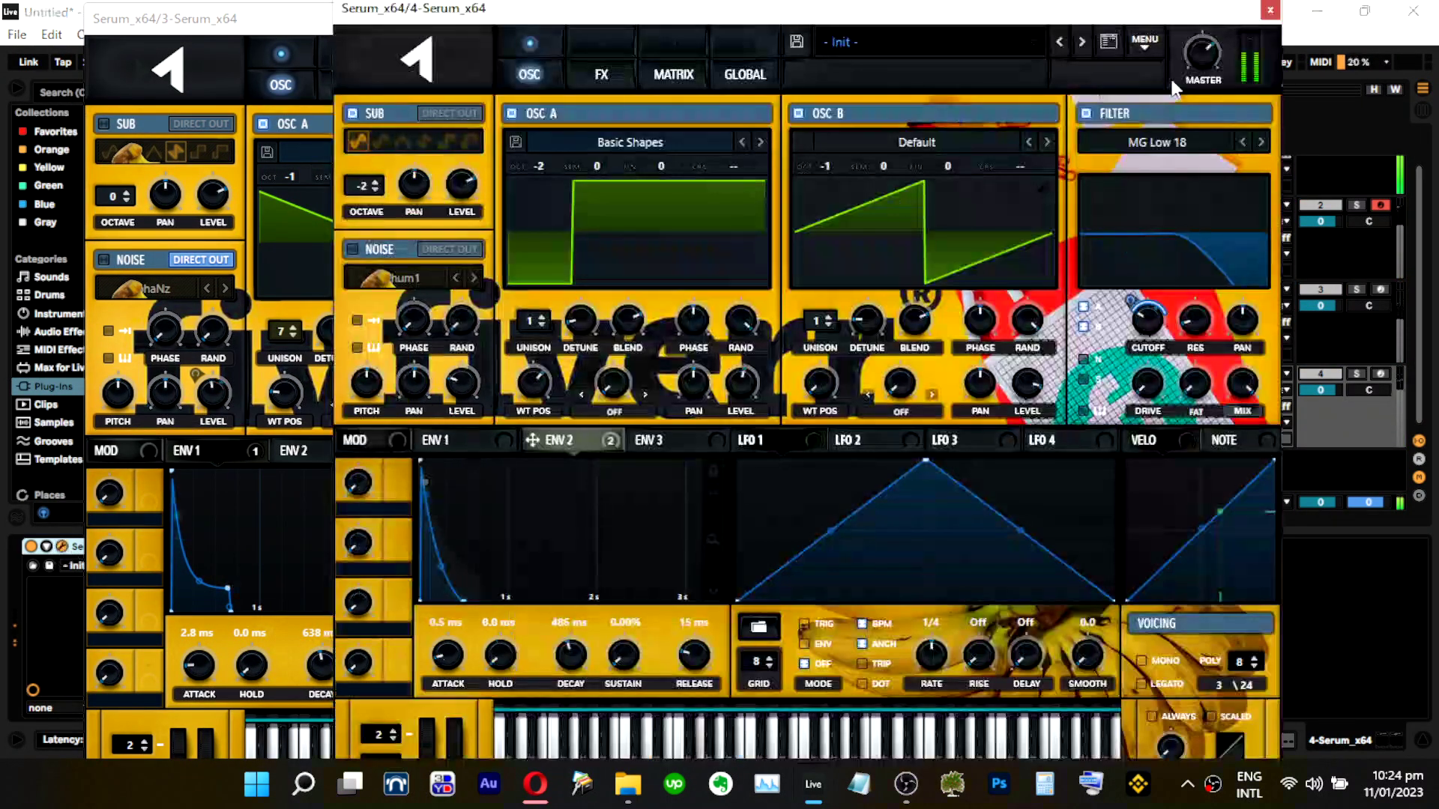
{"action": "left_click", "coordinate": [62, 546]}
{"action": "mouse_move", "coordinate": [1212, 71]}
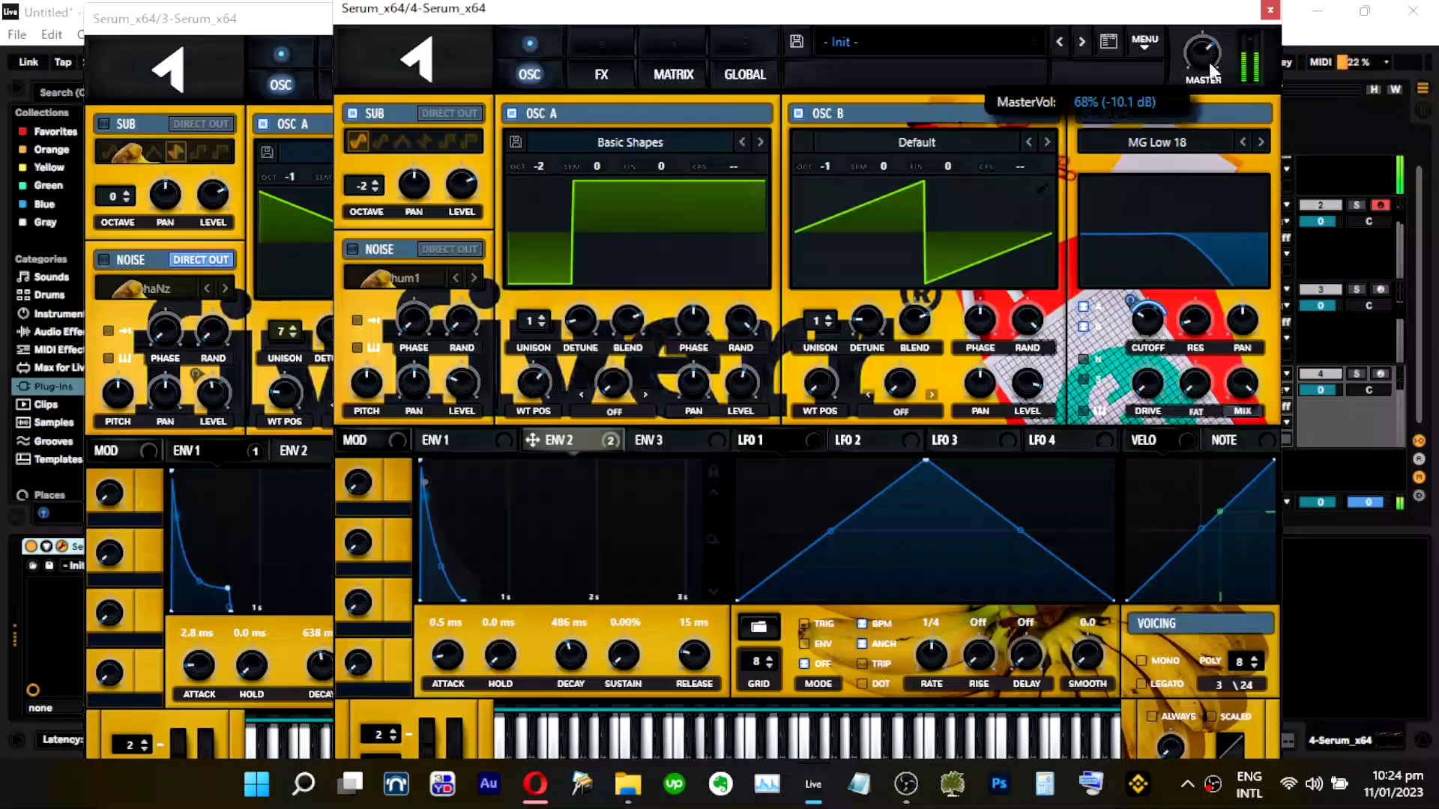
{"action": "left_click", "coordinate": [1270, 10]}
With track 3 soloed, adjust oscillator A's detune and set envelope 1's release to 24 ms.
{"action": "left_click", "coordinate": [1177, 326]}
{"action": "left_click", "coordinate": [1357, 290]}
{"action": "left_click", "coordinate": [290, 168]}
{"action": "left_click_drag", "start_coordinate": [335, 328], "coordinate": [339, 406]}
{"action": "left_click_drag", "start_coordinate": [443, 661], "coordinate": [444, 670]}
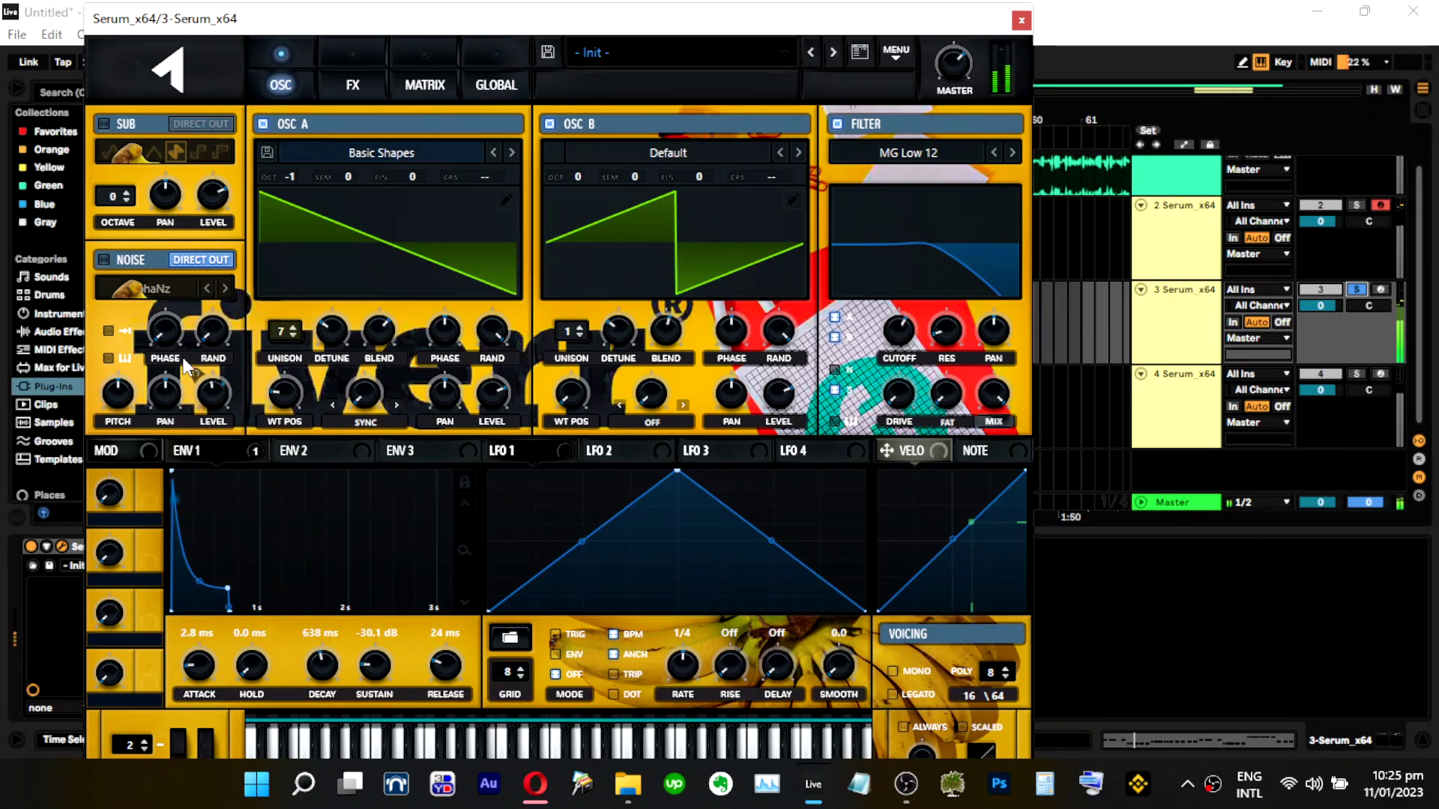
Enable track 3's sub oscillator at octave -2 and set oscillator B to 4 unison voices, comparing with solo off and on.
{"action": "left_click", "coordinate": [104, 124]}
{"action": "left_click_drag", "start_coordinate": [114, 193], "coordinate": [113, 227]}
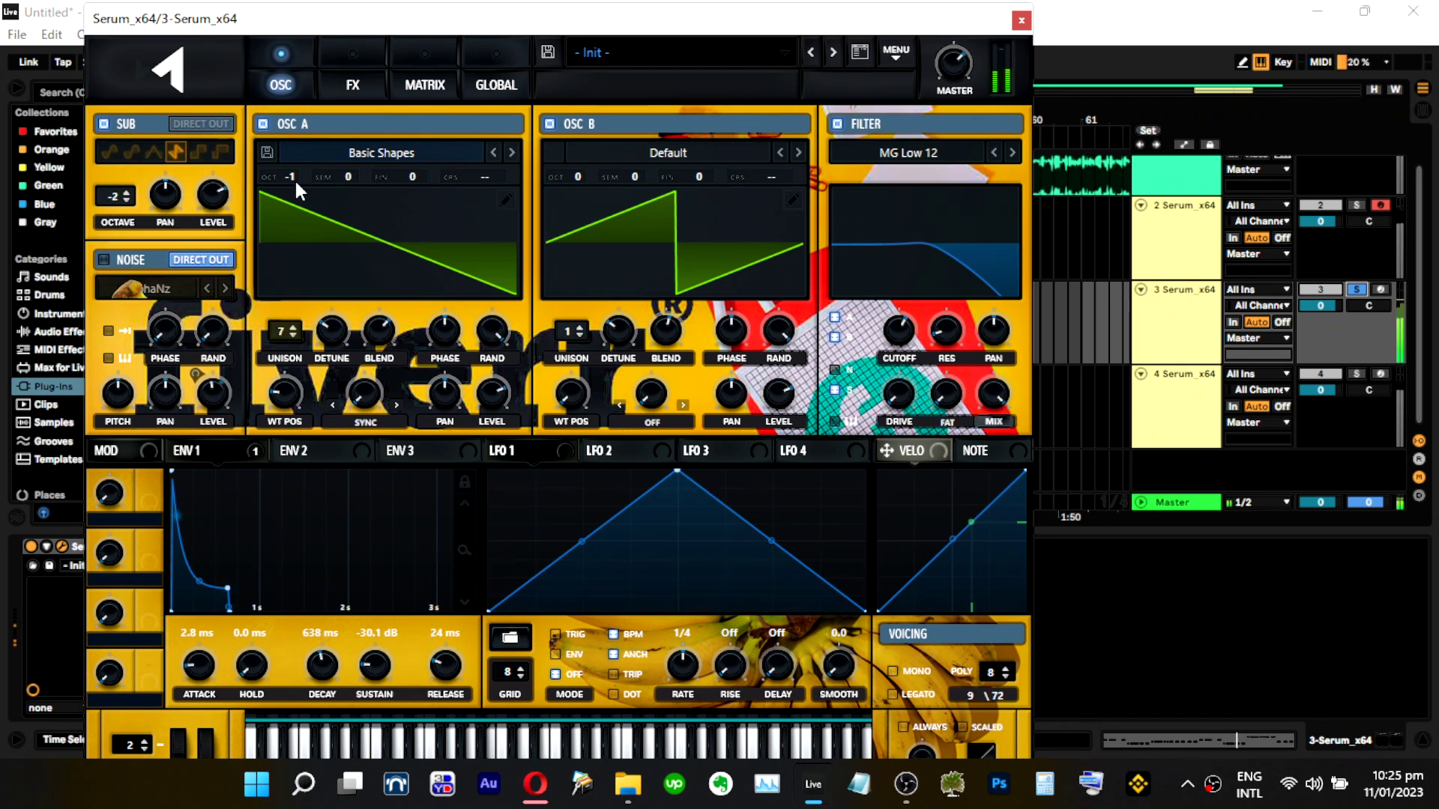
{"action": "left_click", "coordinate": [1352, 288]}
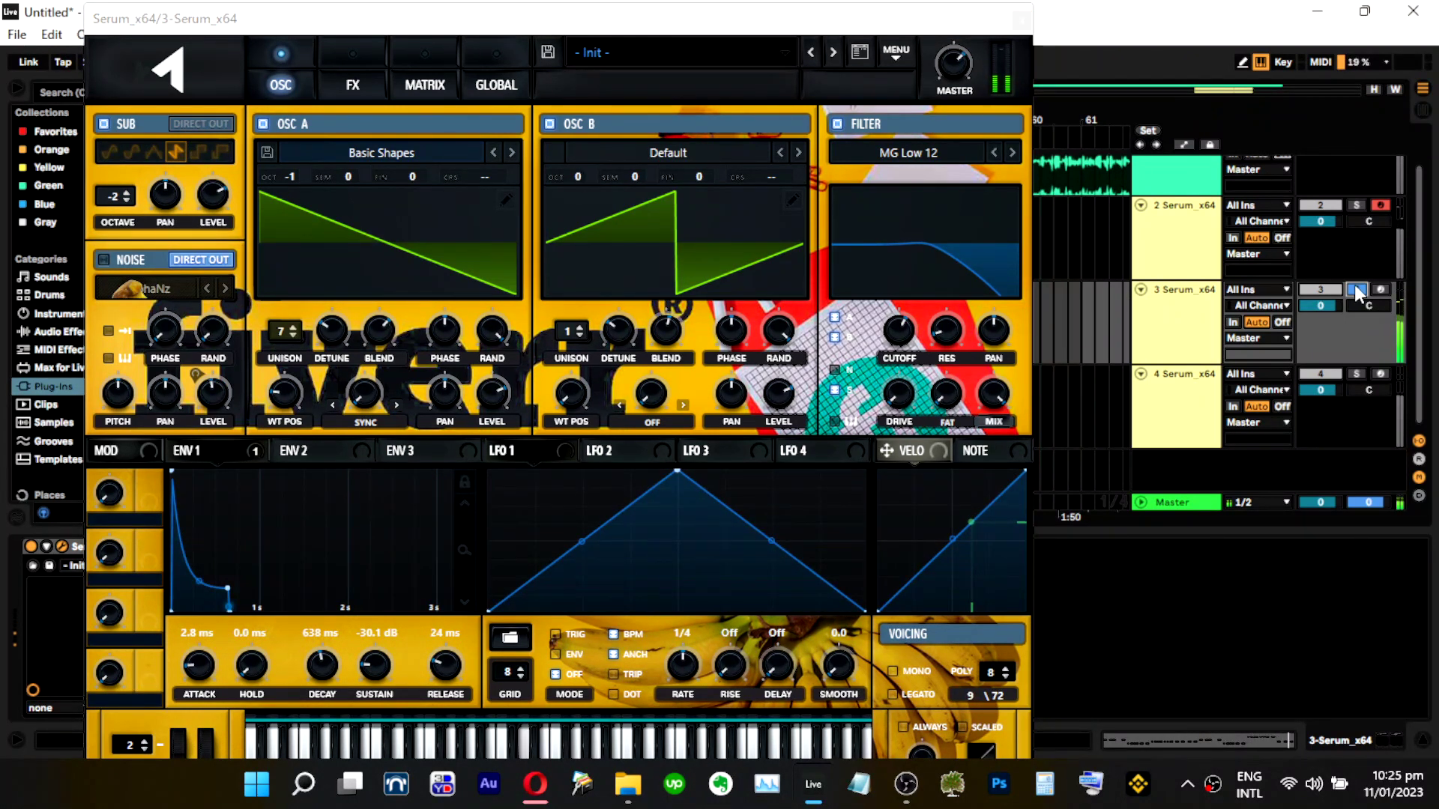
{"action": "left_click_drag", "start_coordinate": [568, 330], "coordinate": [592, 288]}
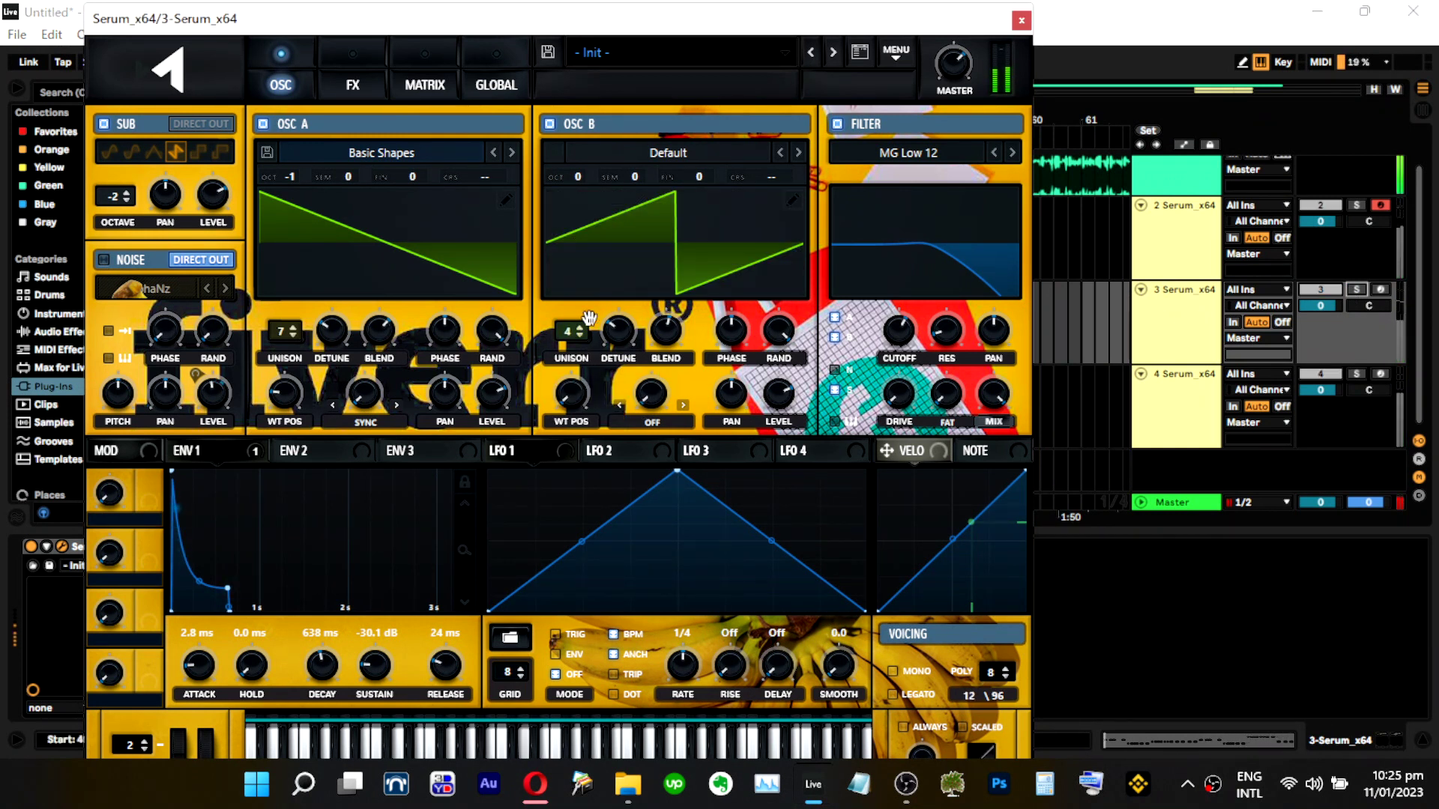
{"action": "left_click", "coordinate": [1356, 290]}
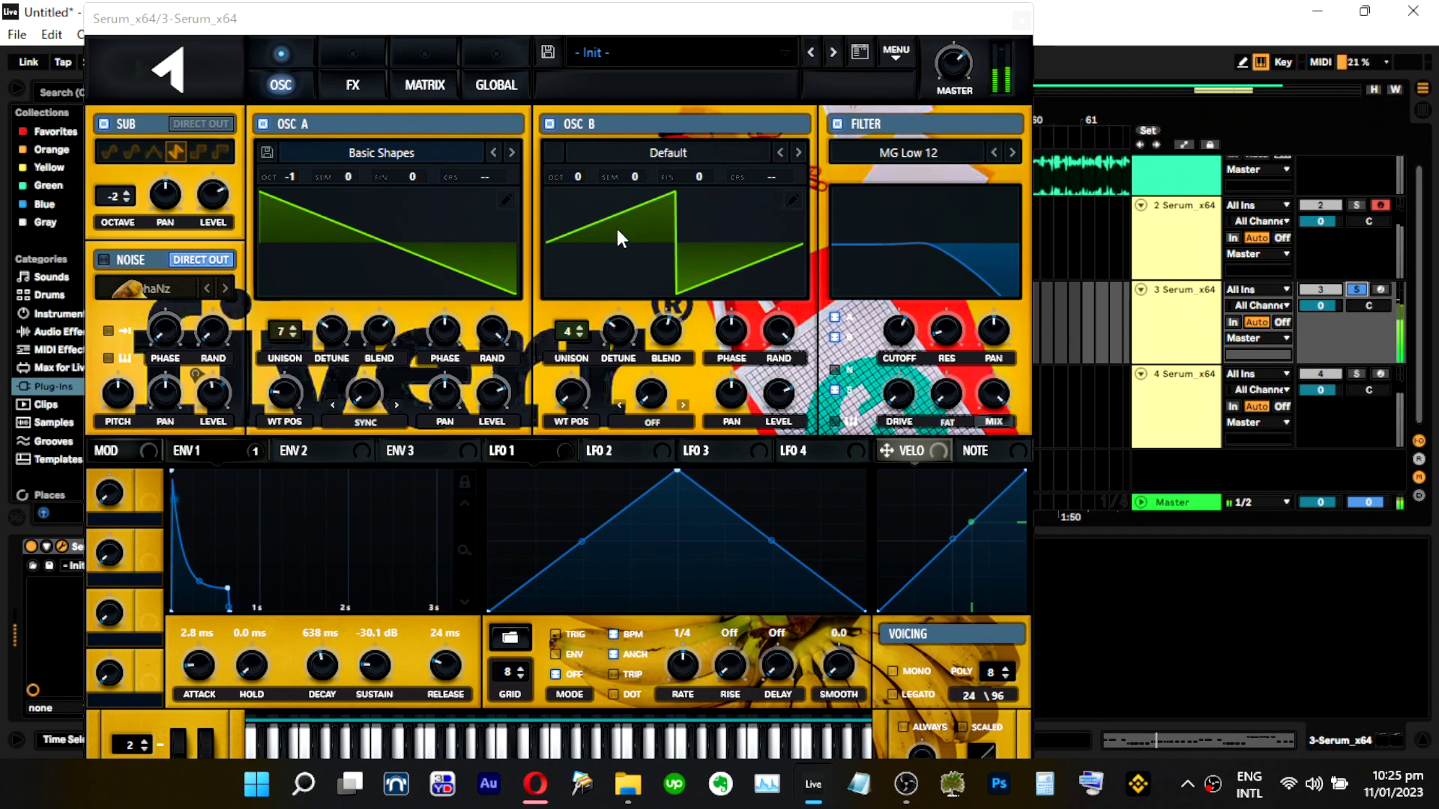
Isolate oscillator A with 1 unison voice by turning off oscillator B and the sub oscillator, and browse its Analog wavetables.
{"action": "left_click_drag", "start_coordinate": [277, 338], "coordinate": [323, 373]}
{"action": "left_click_drag", "start_coordinate": [565, 332], "coordinate": [579, 169]}
{"action": "left_click", "coordinate": [571, 132]}
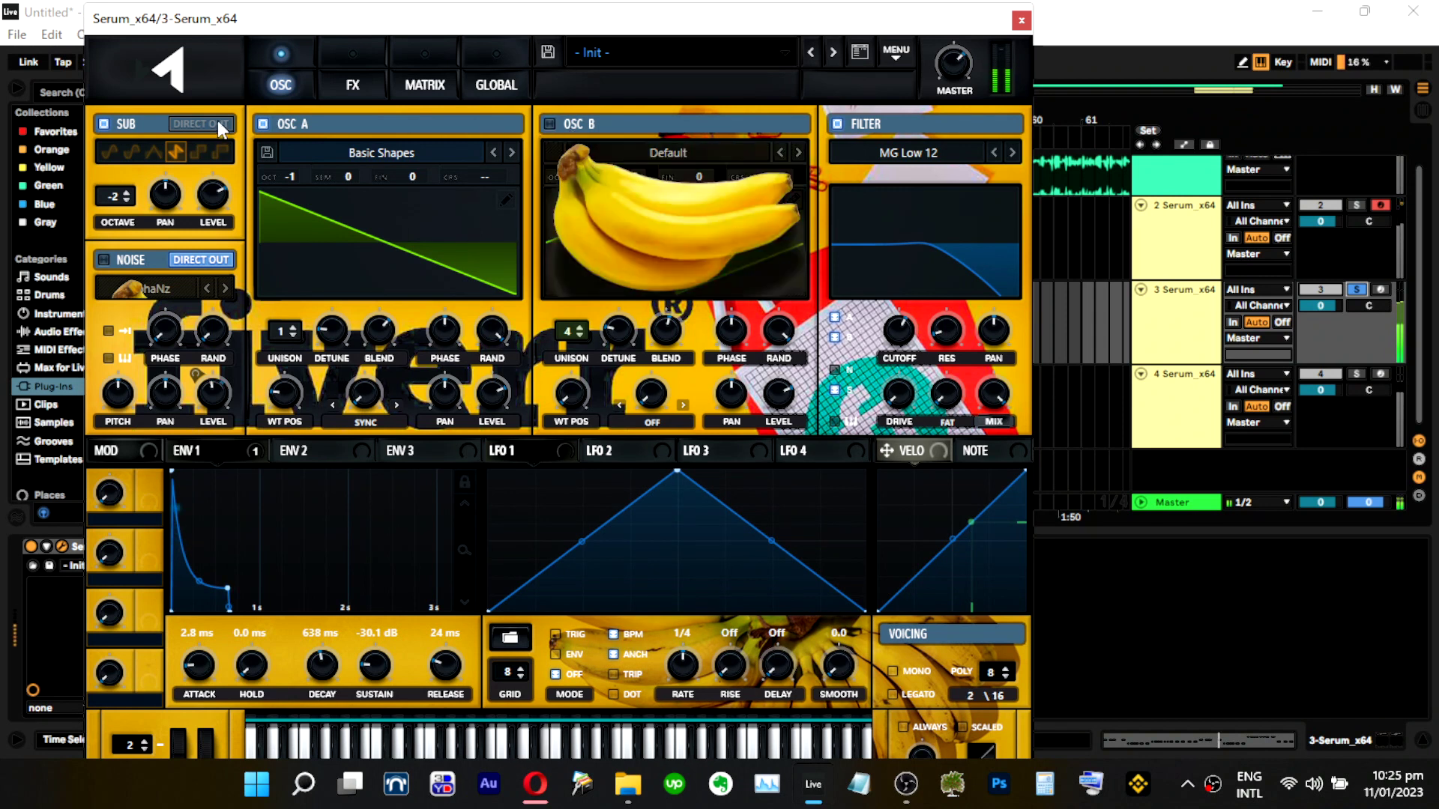
{"action": "left_click", "coordinate": [371, 158]}
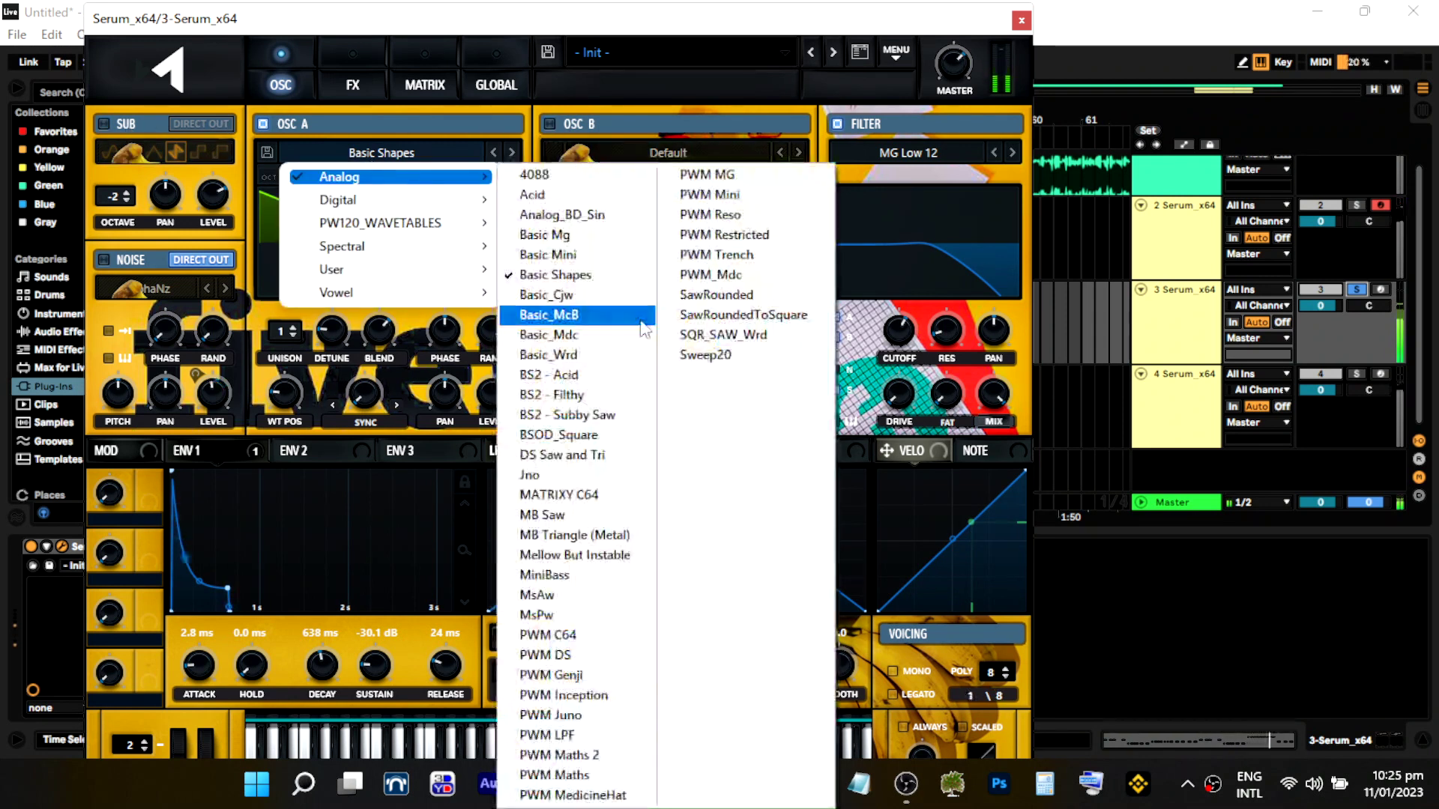
{"action": "key", "text": "Escape"}
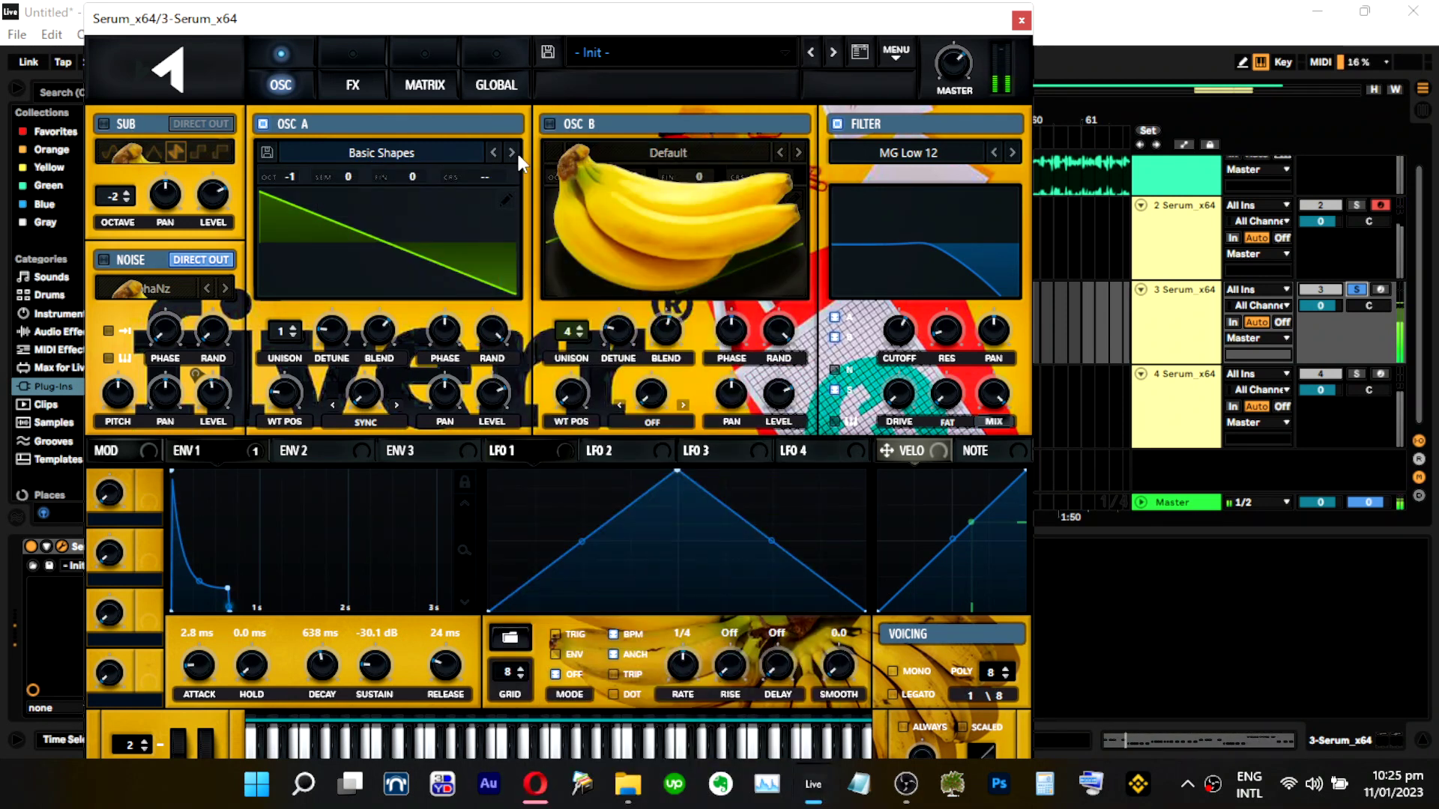
Set oscillator A to the Basic_Wrd wavetable with 3 unison voices and 0.09 detune, and turn off the noise oscillator's direct out.
{"action": "left_click", "coordinate": [514, 152]}
{"action": "left_click_drag", "start_coordinate": [285, 391], "coordinate": [292, 307]}
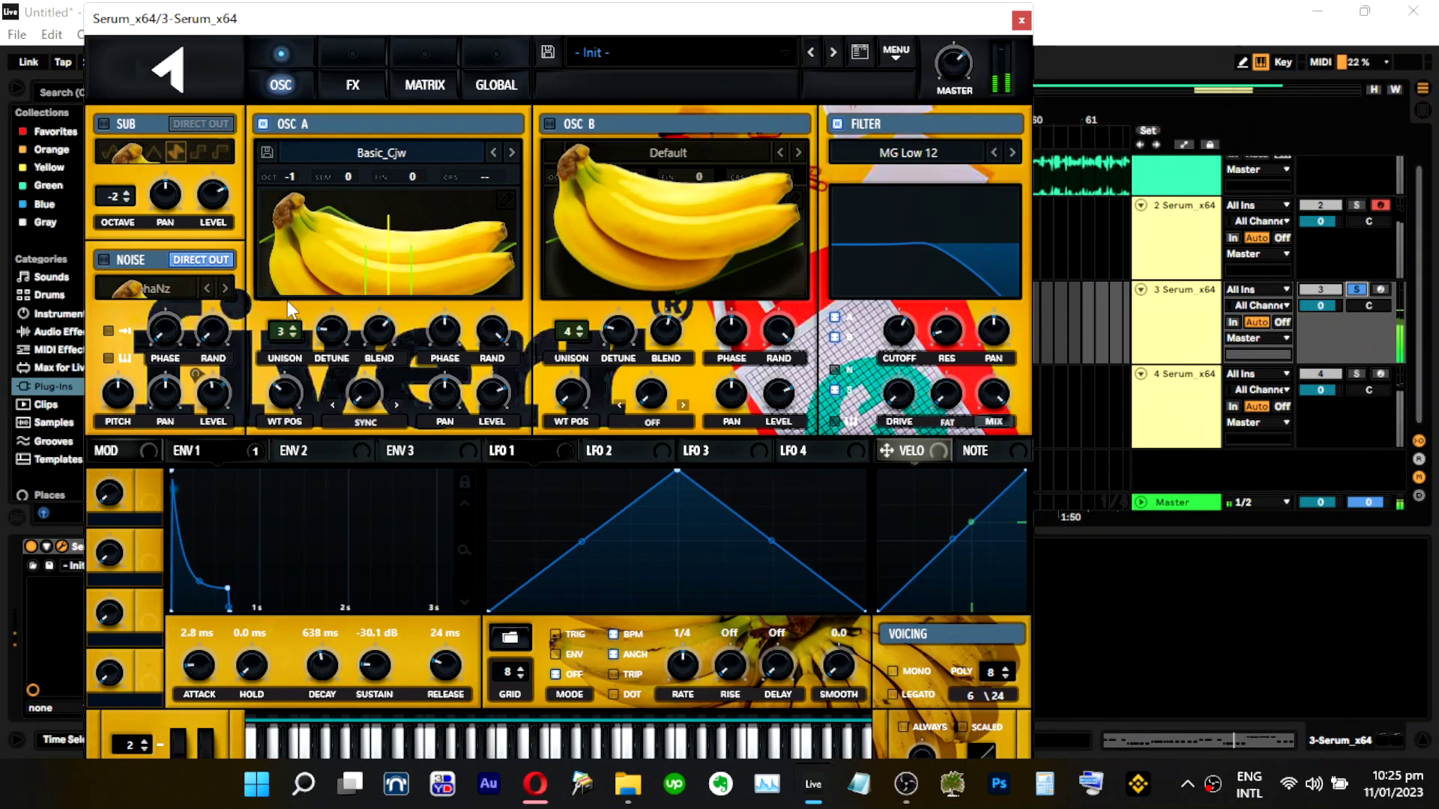
{"action": "left_click", "coordinate": [205, 264]}
{"action": "left_click_drag", "start_coordinate": [344, 326], "coordinate": [352, 299]}
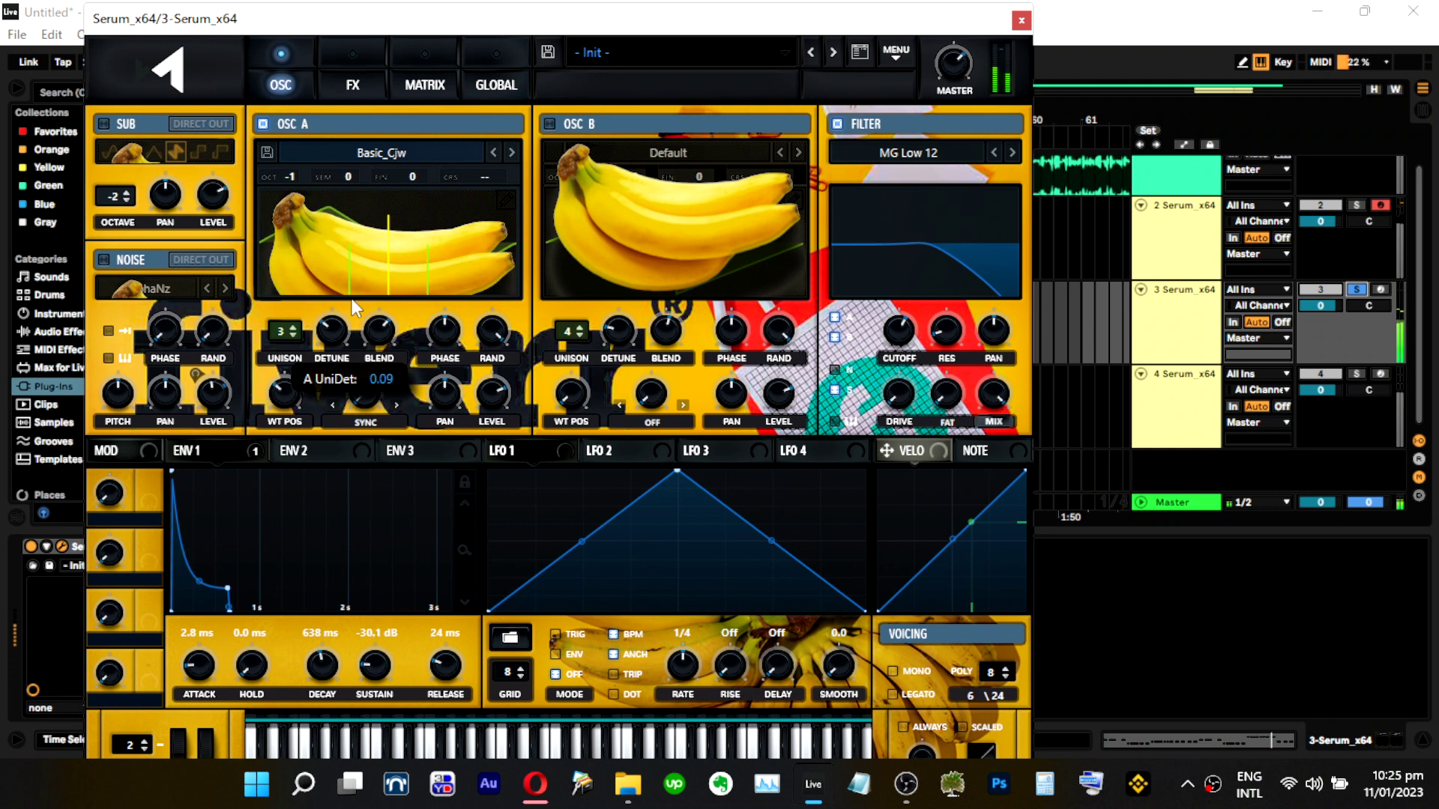
{"action": "left_click", "coordinate": [511, 153]}
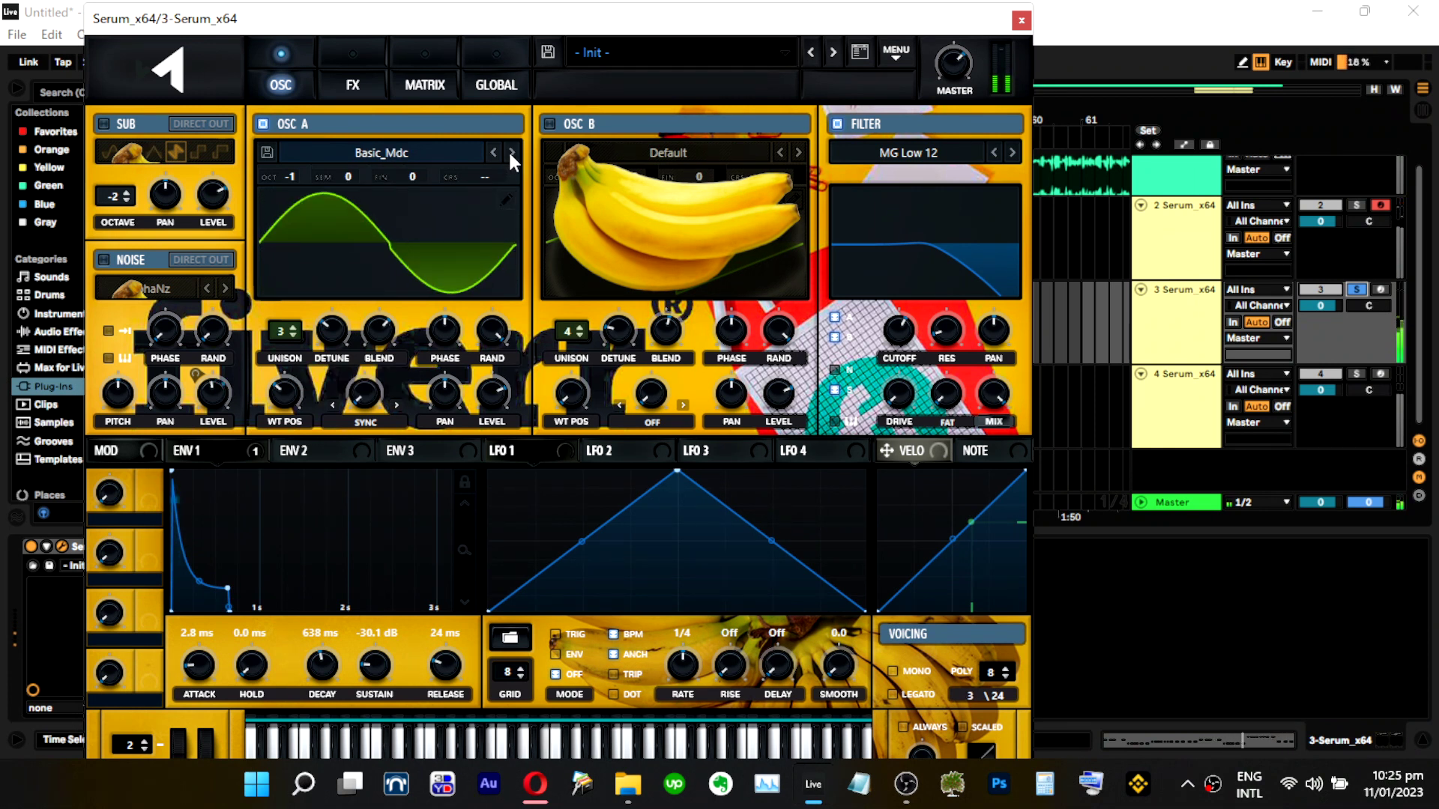
{"action": "left_click", "coordinate": [512, 153]}
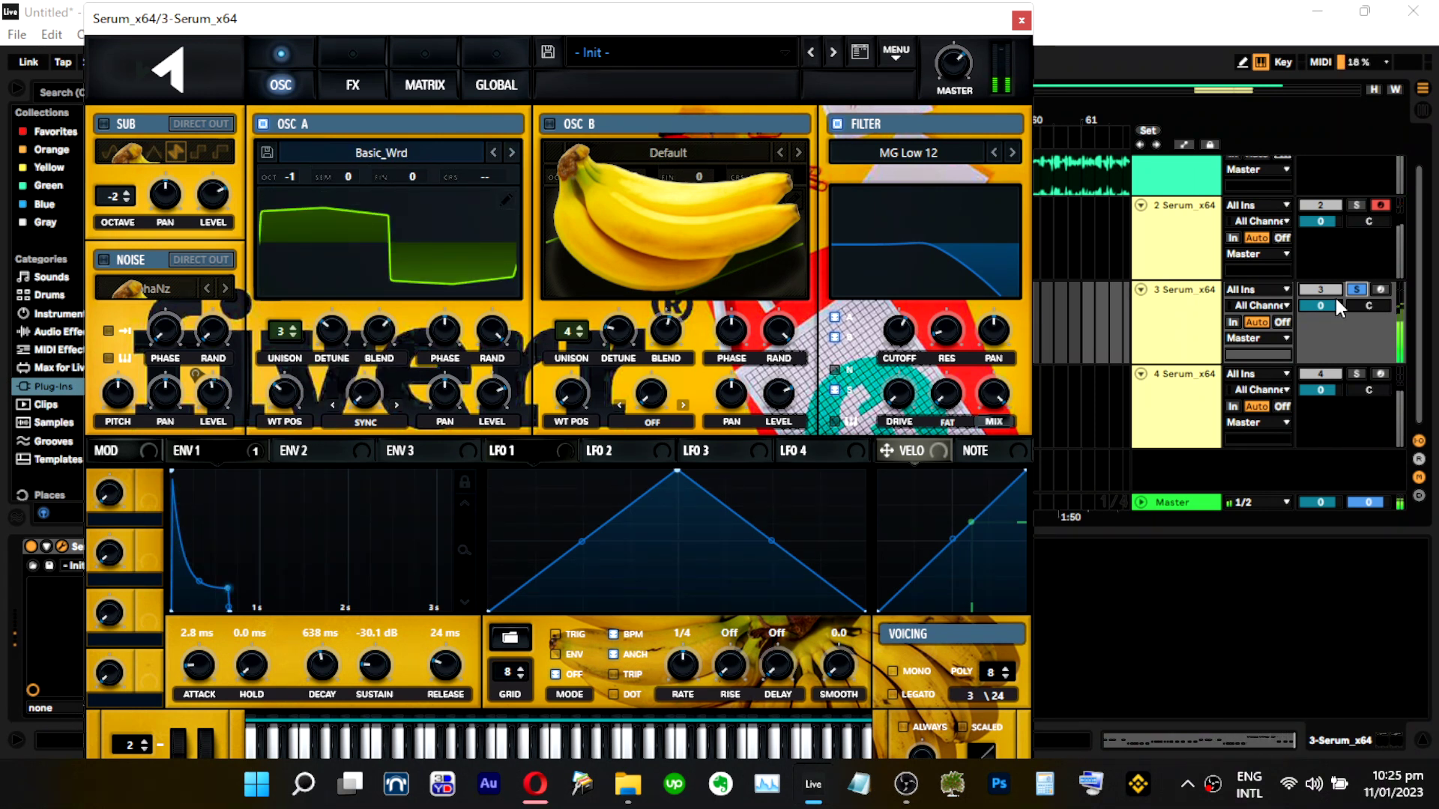
Compare track 3 with solo off and on, and lower its Serum master volume to 51%.
{"action": "left_click", "coordinate": [1357, 290]}
{"action": "key", "text": "s"}
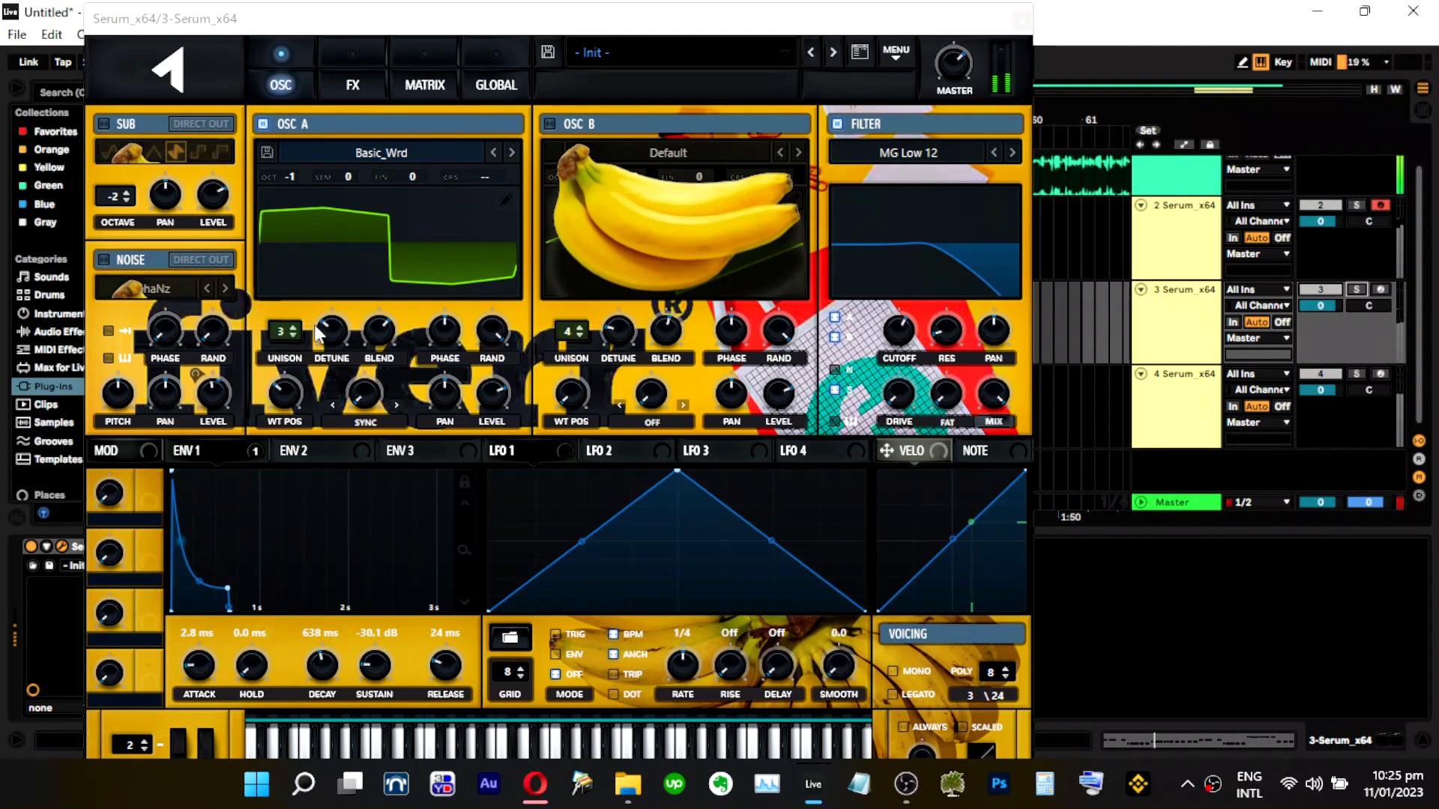
{"action": "left_click", "coordinate": [324, 344]}
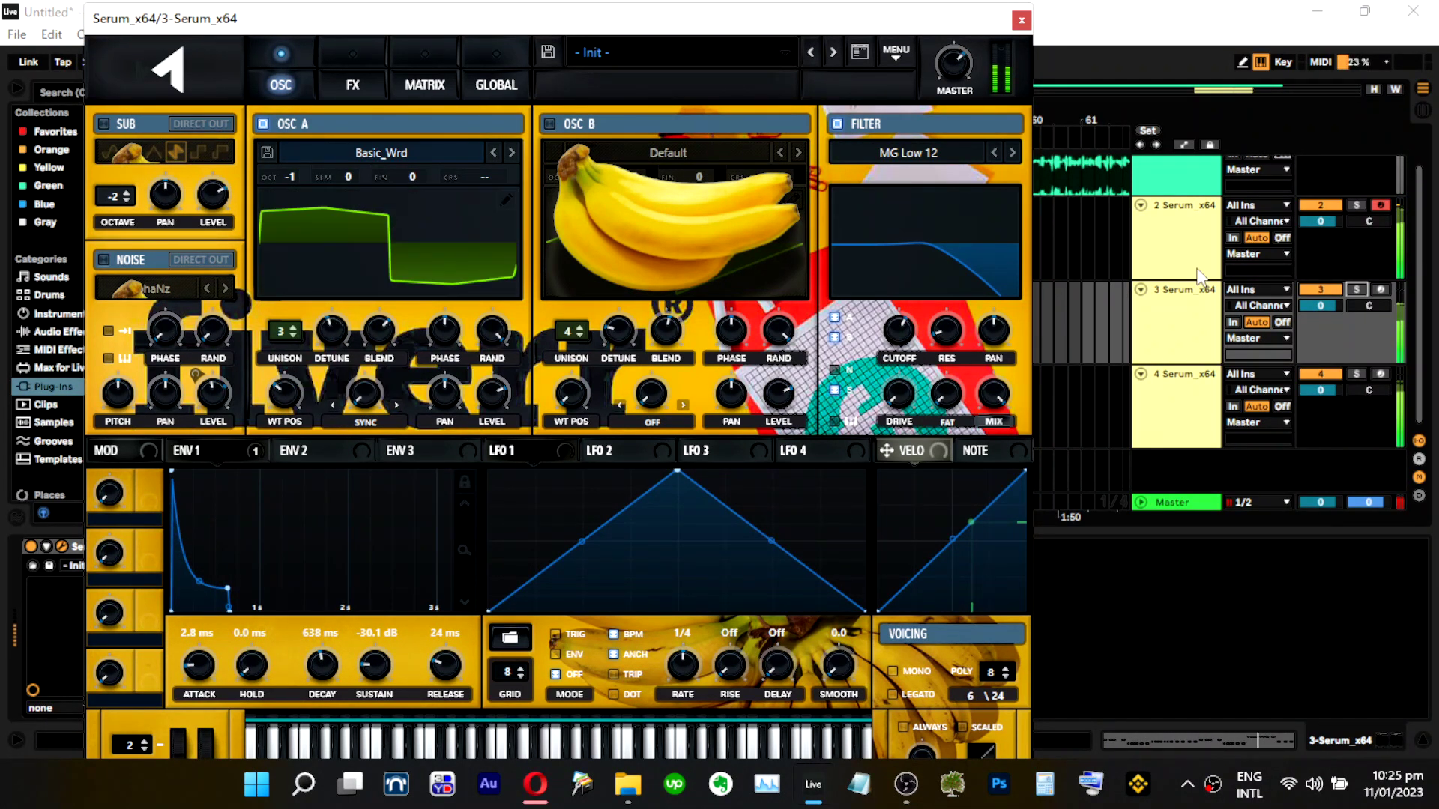
{"action": "left_click", "coordinate": [1356, 290]}
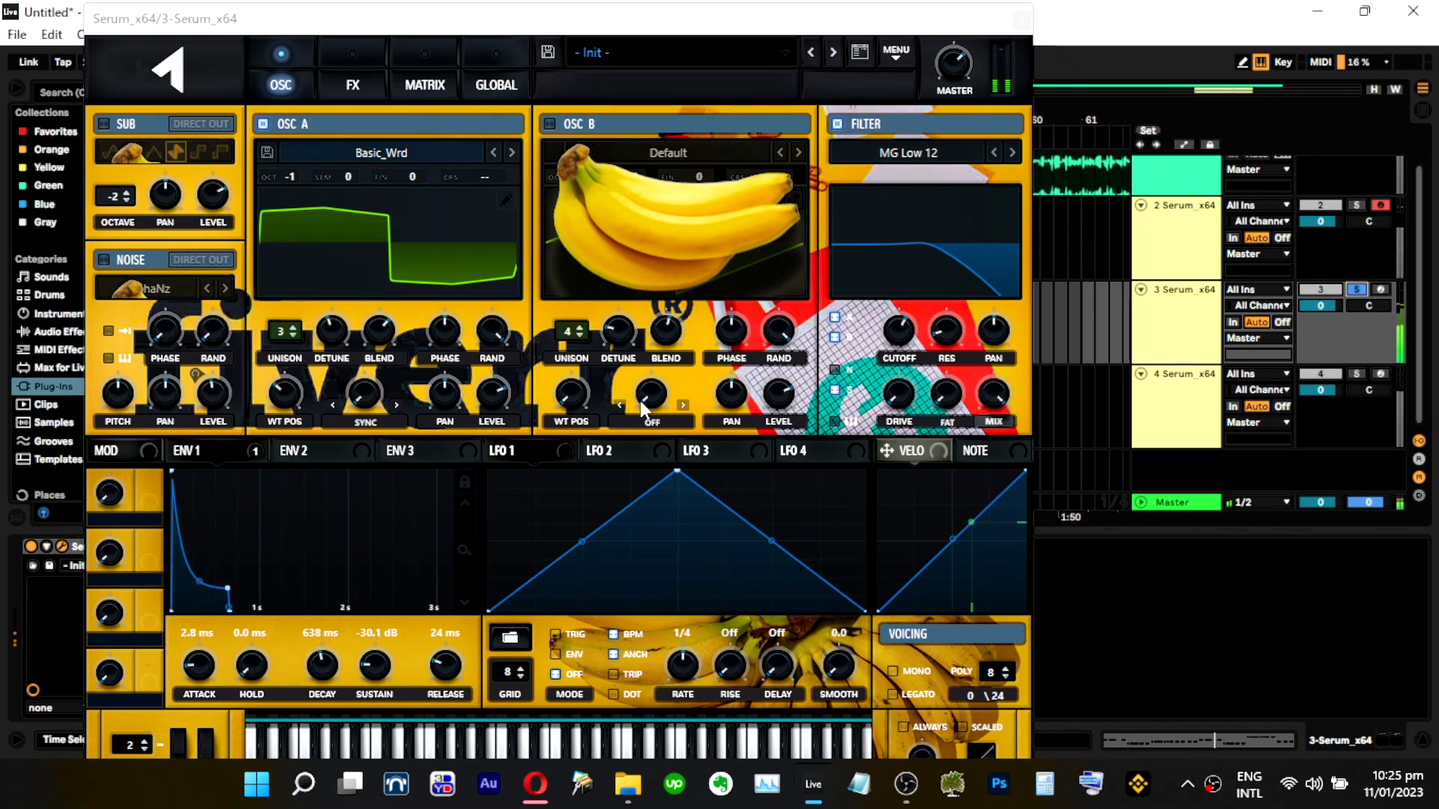
{"action": "left_click", "coordinate": [961, 50]}
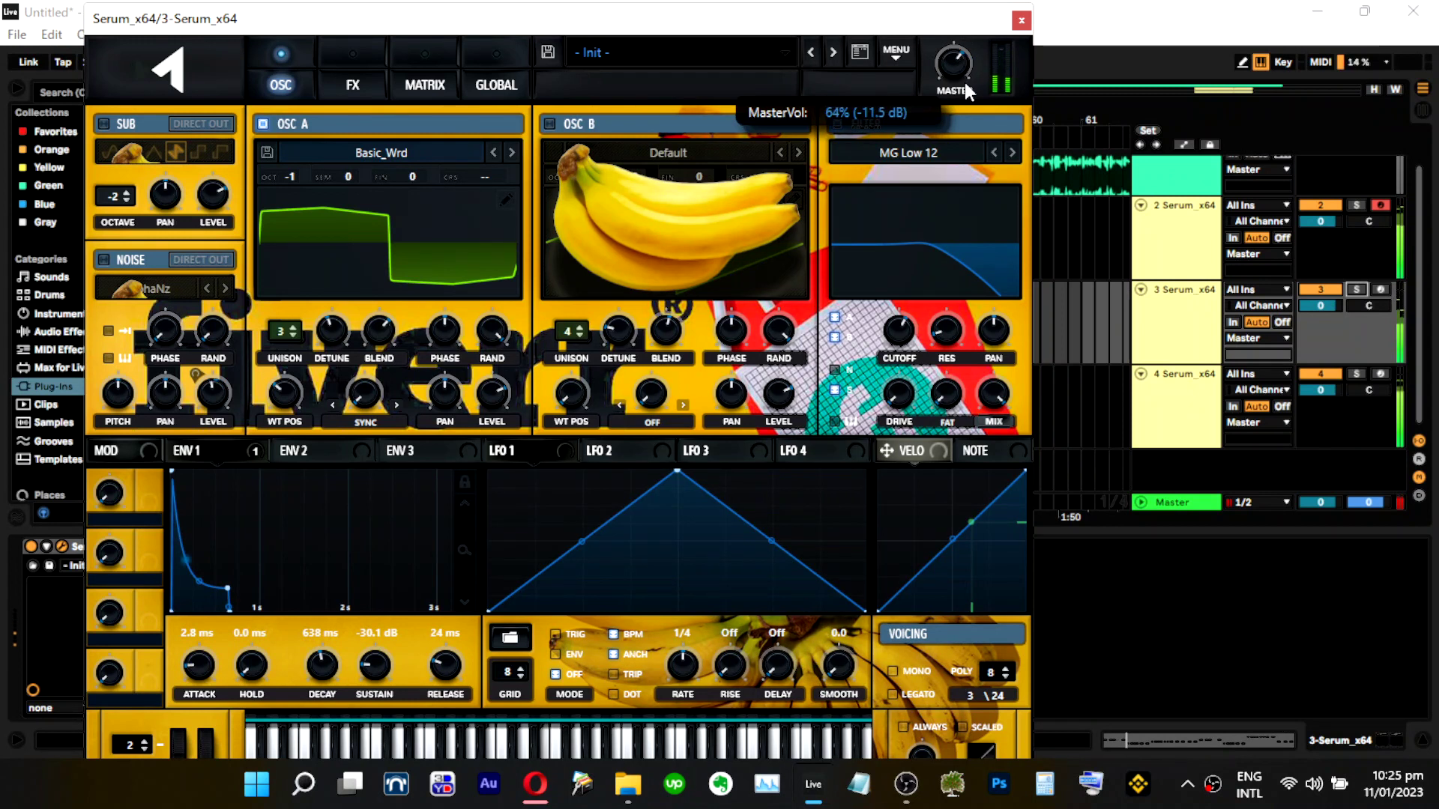
{"action": "left_click_drag", "start_coordinate": [966, 99], "coordinate": [973, 309]}
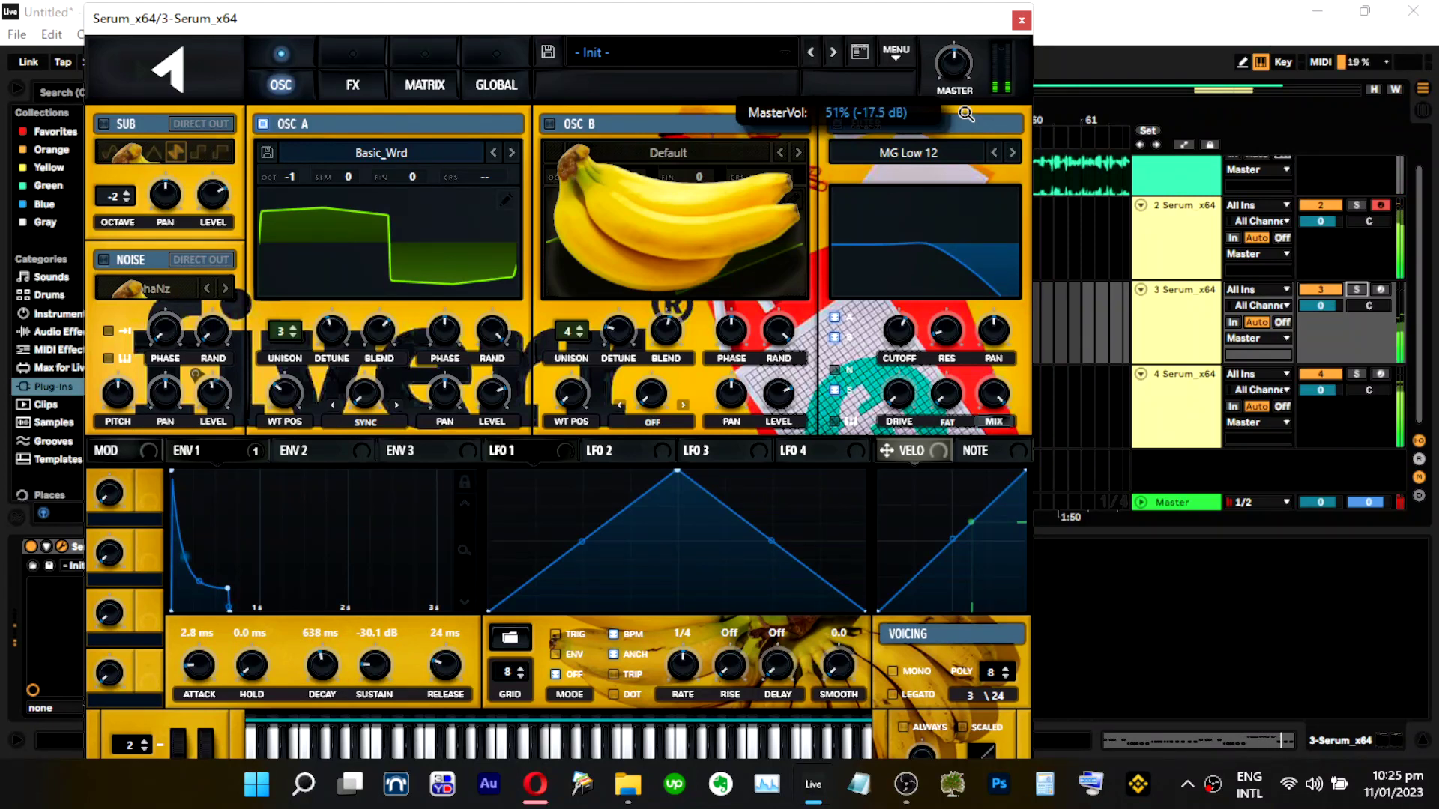
Compare track 2 soloed, and with track 3 soloed raise oscillator A to 8 unison voices with 0.18 detune.
{"action": "left_click", "coordinate": [1316, 225]}
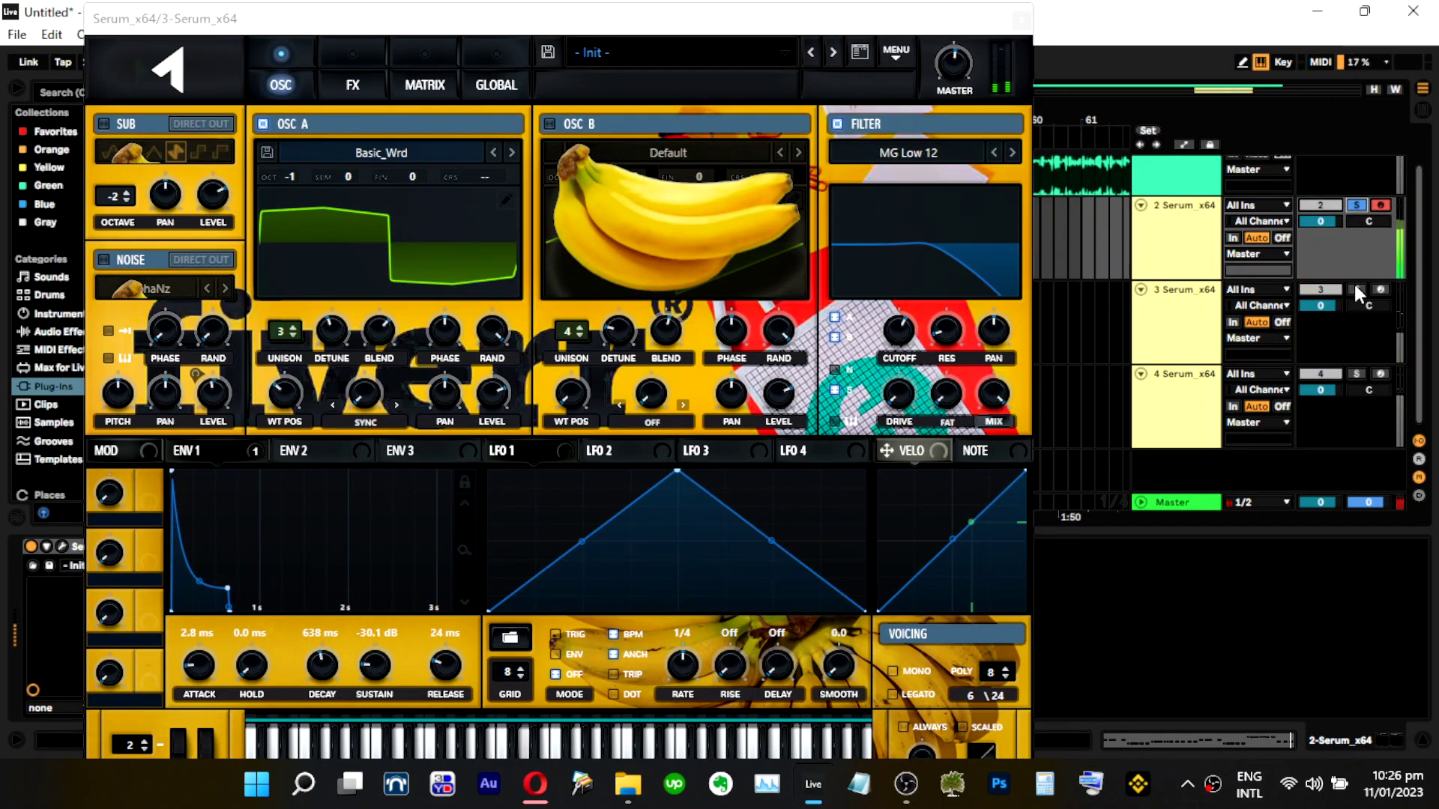
{"action": "left_click", "coordinate": [1203, 311]}
{"action": "left_click_drag", "start_coordinate": [287, 394], "coordinate": [300, 262]}
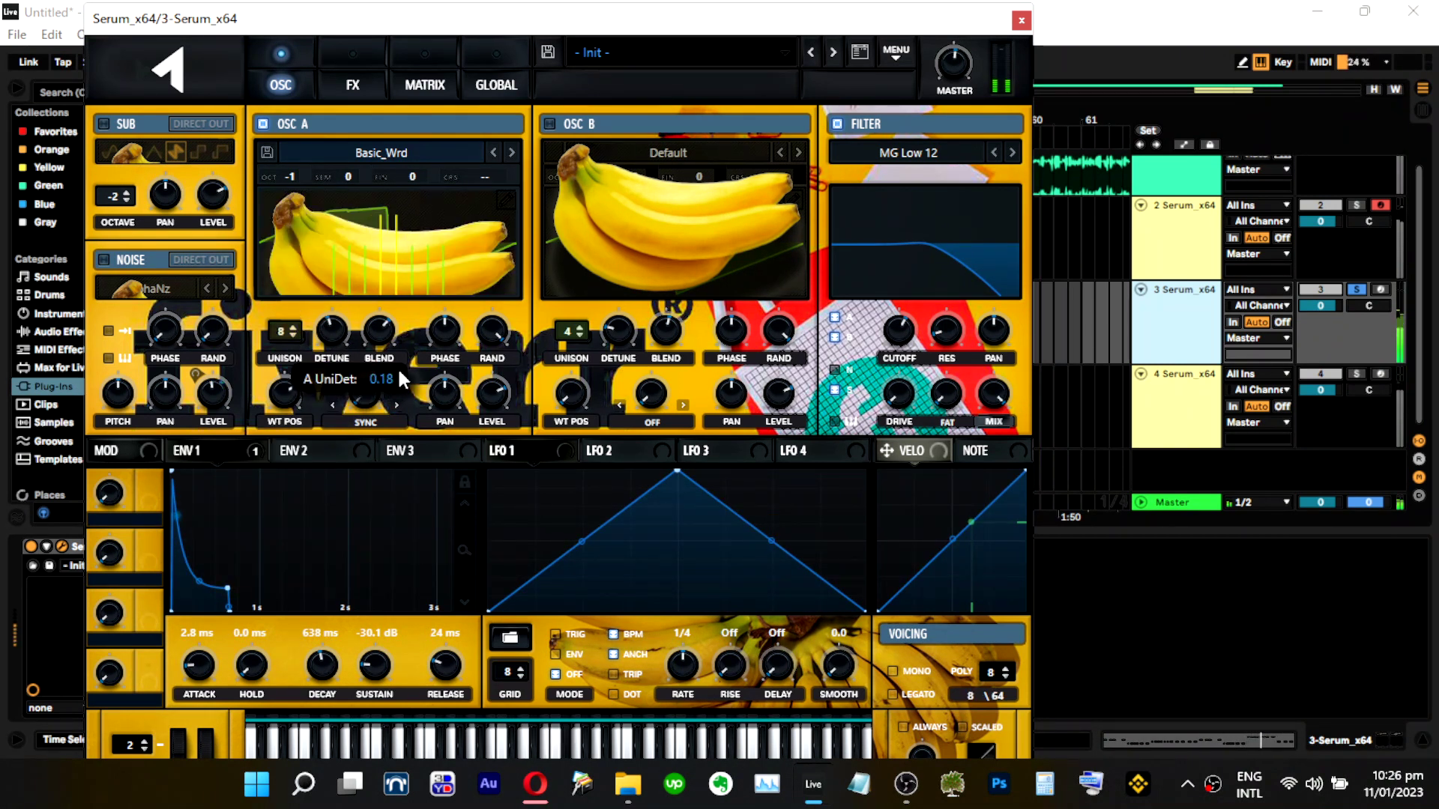
Review track 3's effects, set its Serum master volume to 67% against the other layers, and close the plug-in window.
{"action": "left_click", "coordinate": [350, 81]}
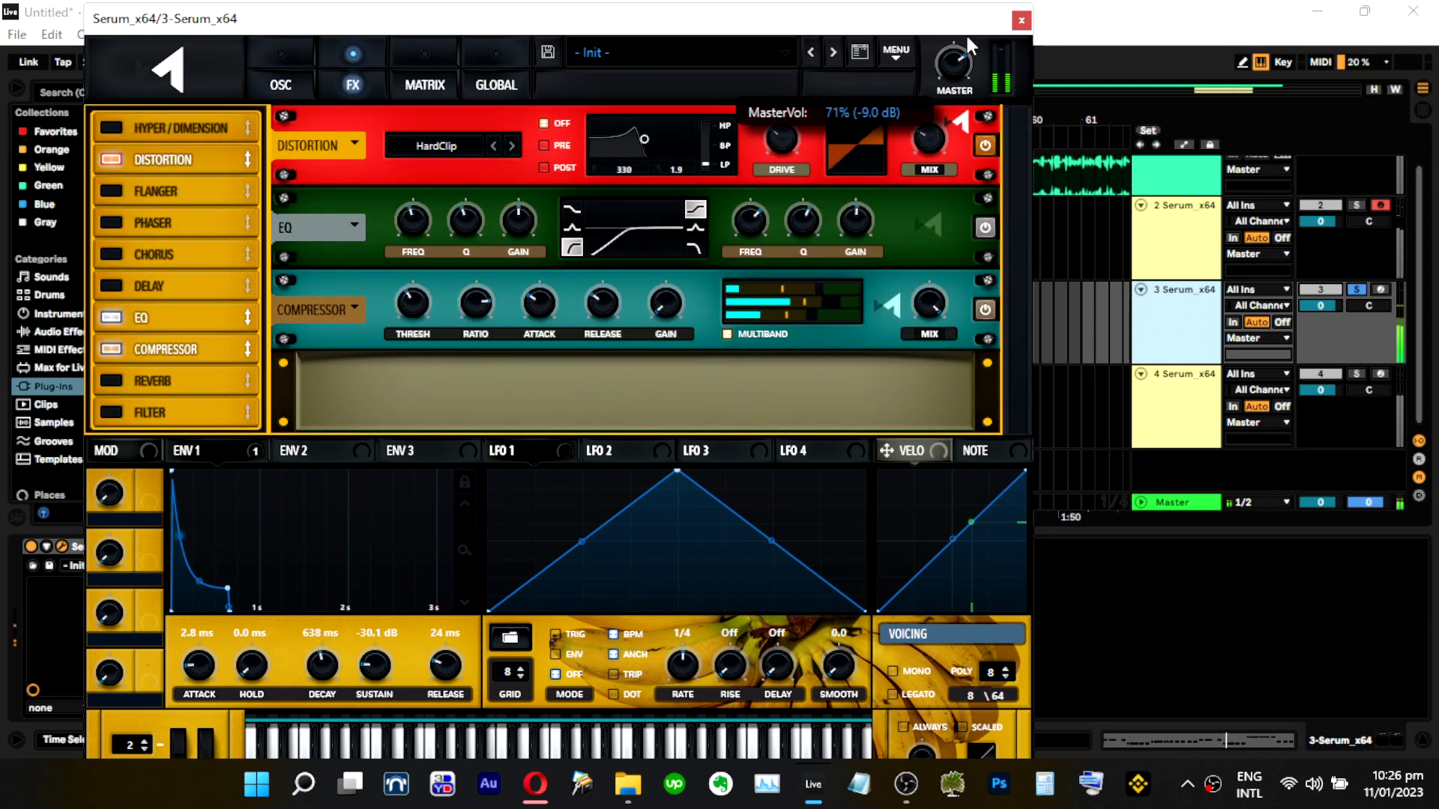
{"action": "left_click", "coordinate": [1317, 264]}
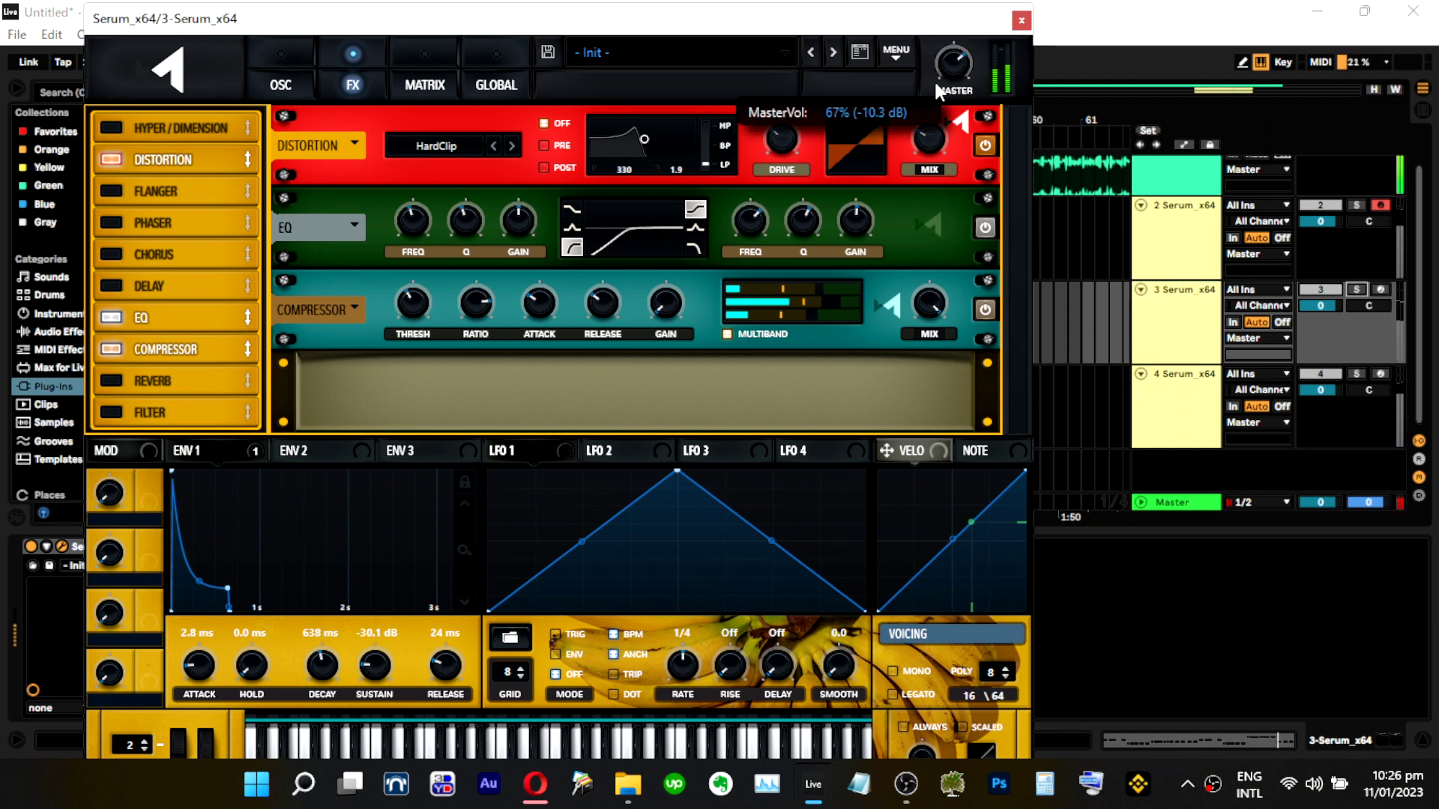
{"action": "left_click", "coordinate": [1022, 19]}
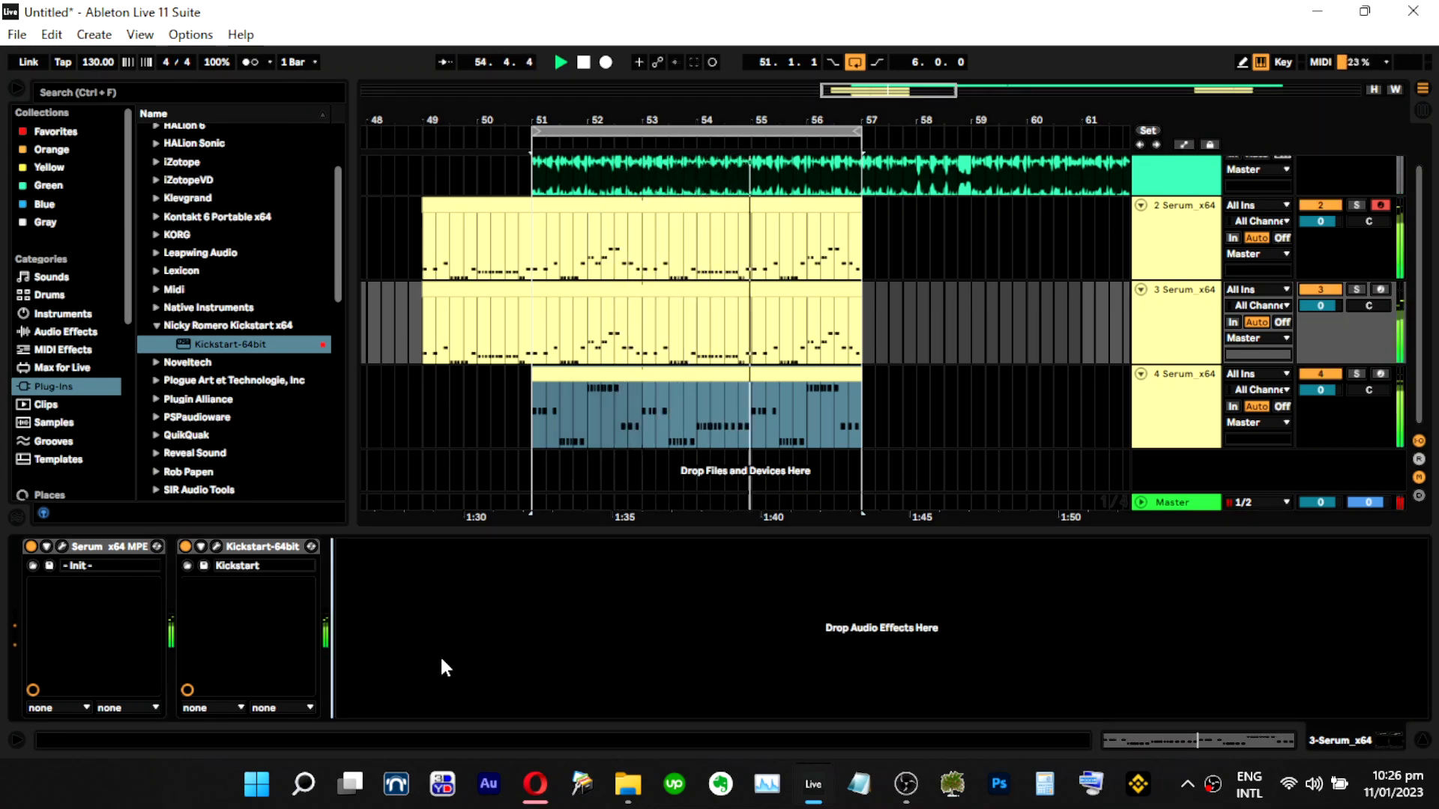
Play the loop from bars 51 and 52, comparing the Serum layers with the soloed reference track.
{"action": "left_click", "coordinate": [1133, 412]}
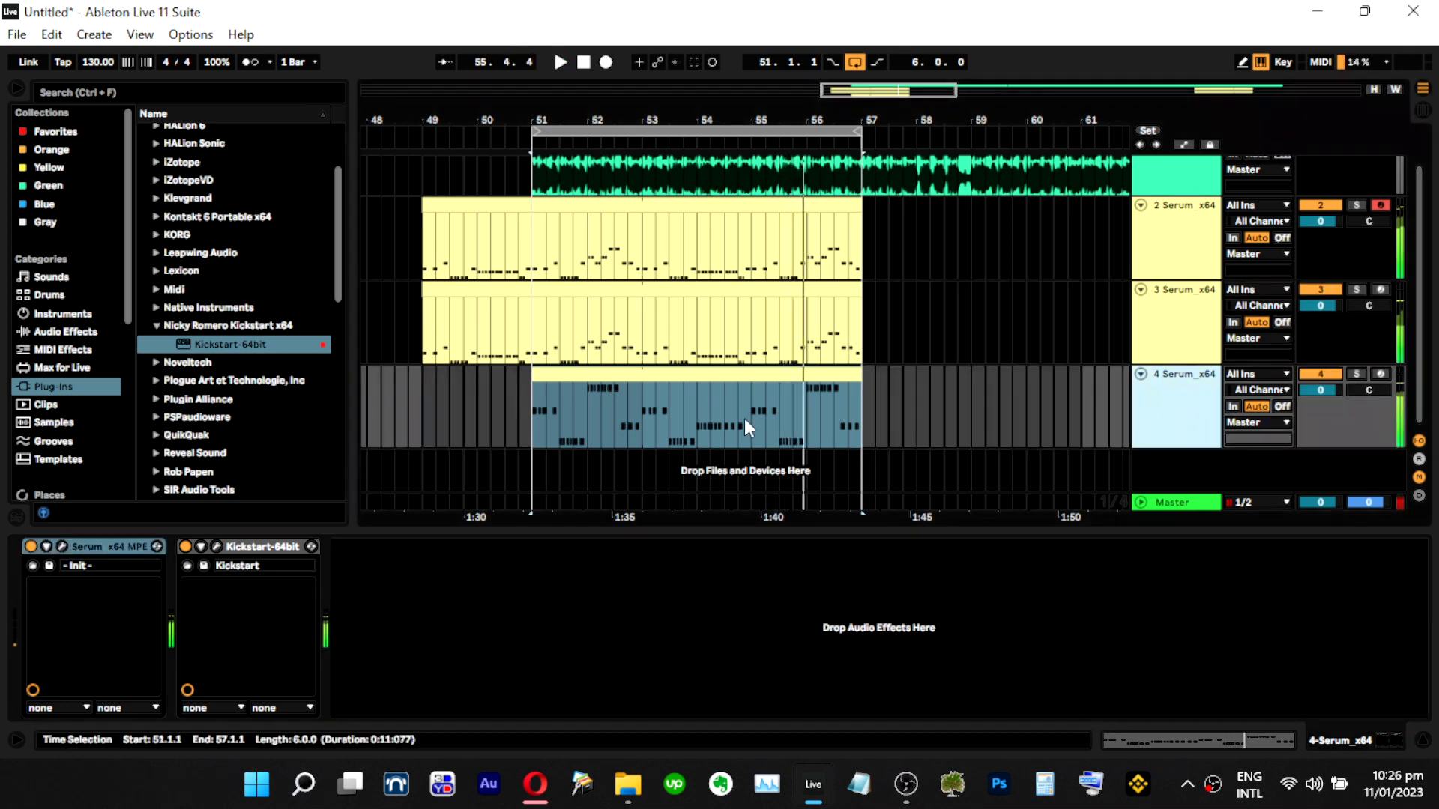
{"action": "left_click", "coordinate": [529, 433]}
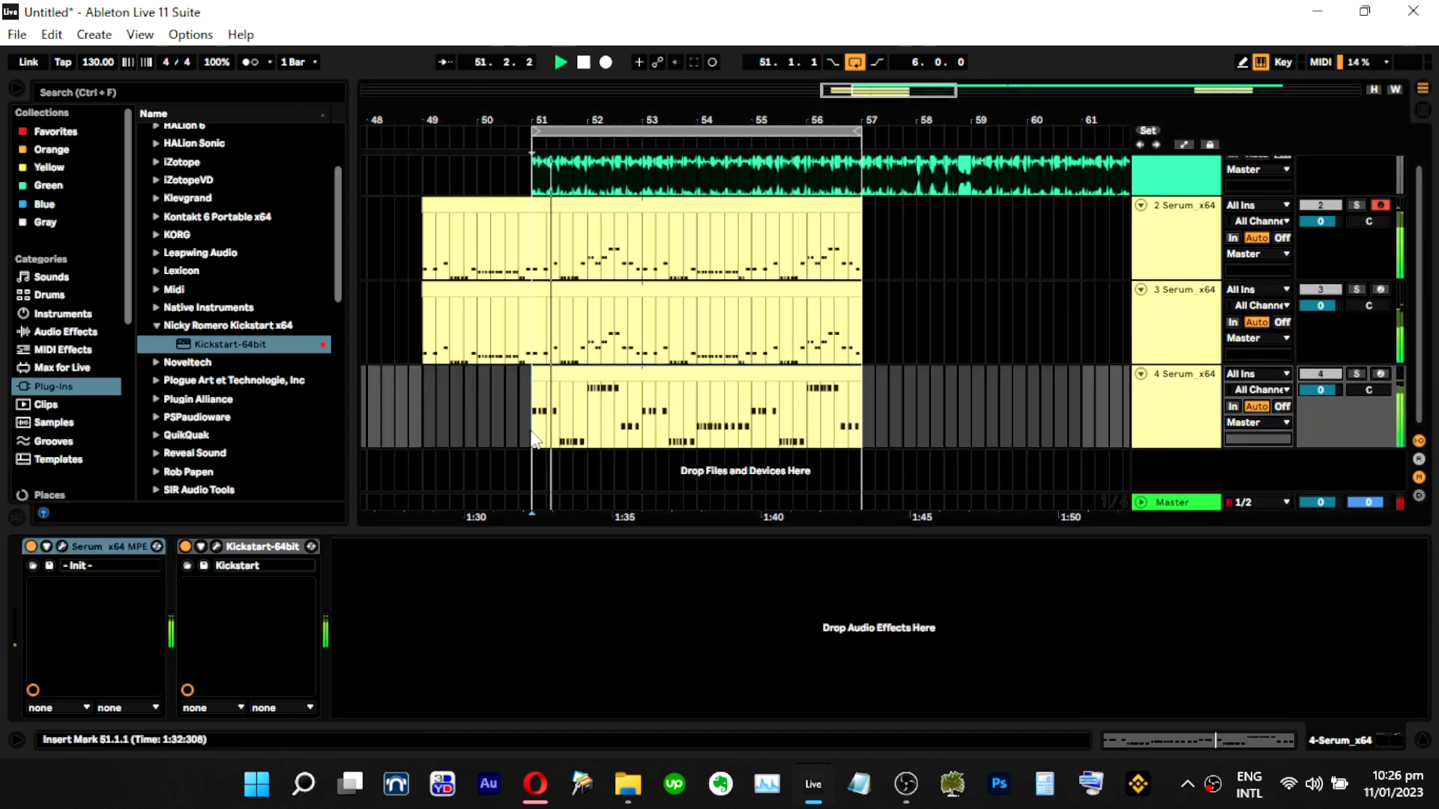
{"action": "key", "text": "space"}
{"action": "key", "text": "space"}
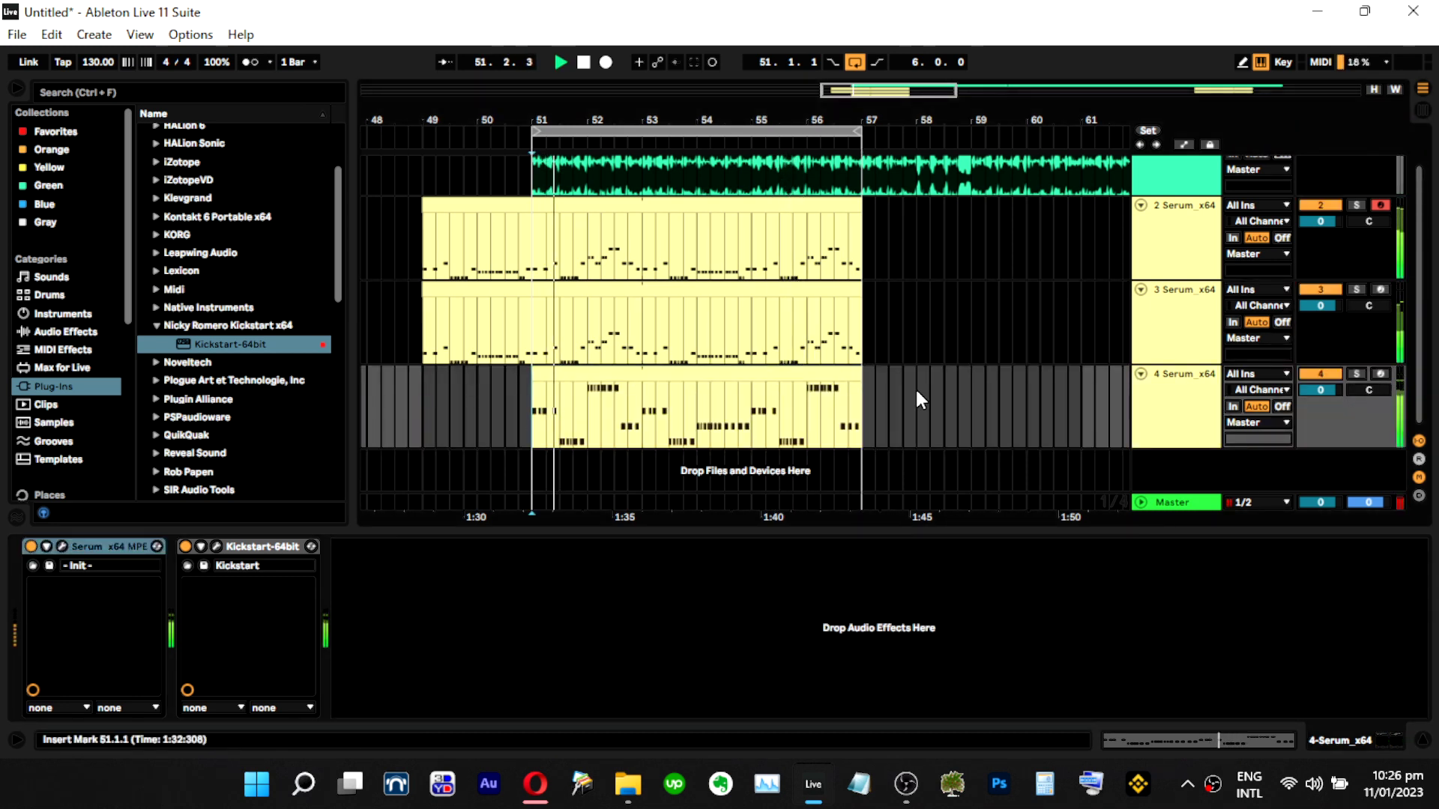
{"action": "key", "text": "space"}
{"action": "key", "text": "space"}
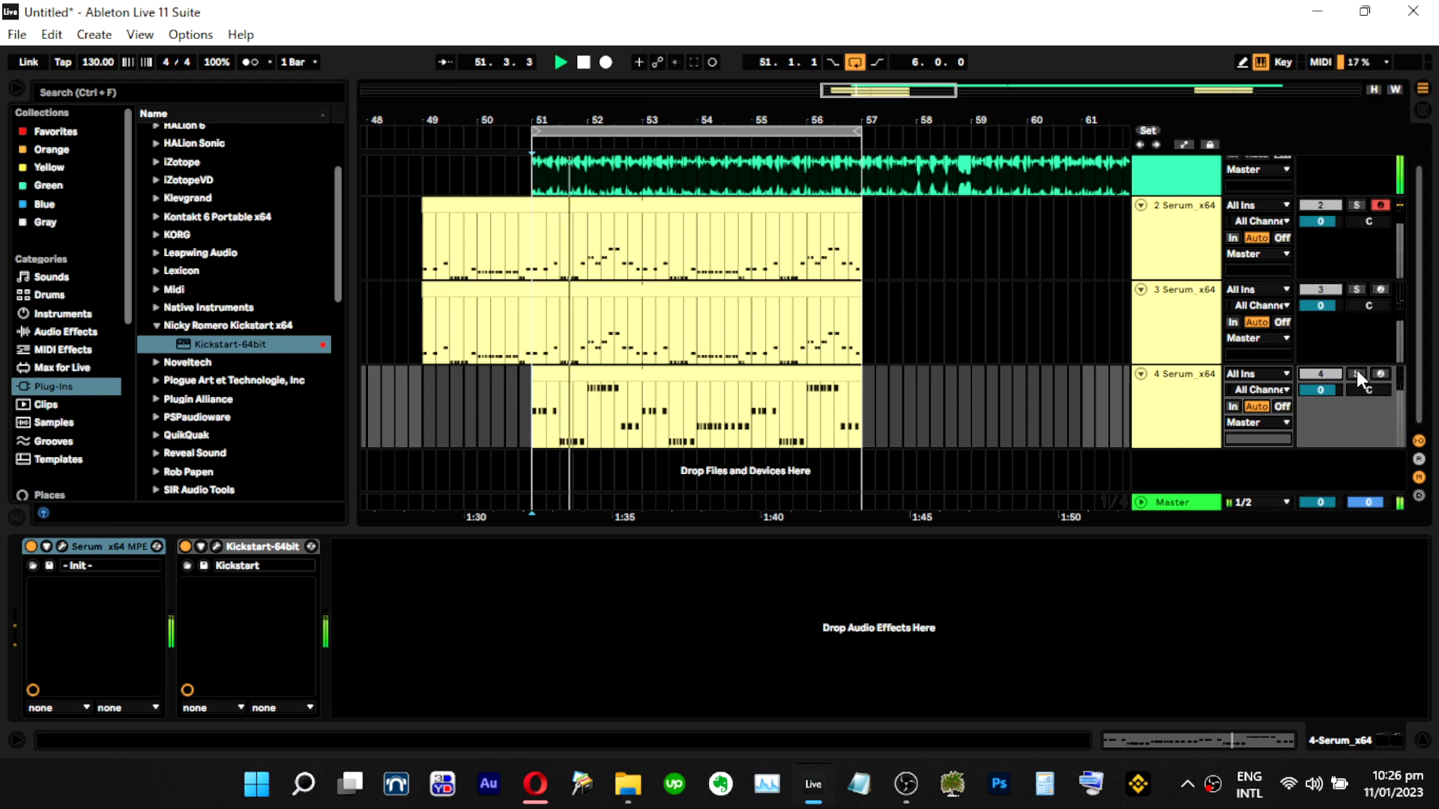
{"action": "left_click_drag", "start_coordinate": [1199, 196], "coordinate": [1190, 212]}
{"action": "scroll", "coordinate": [1187, 202], "scroll_direction": "up", "scroll_amount": 1}
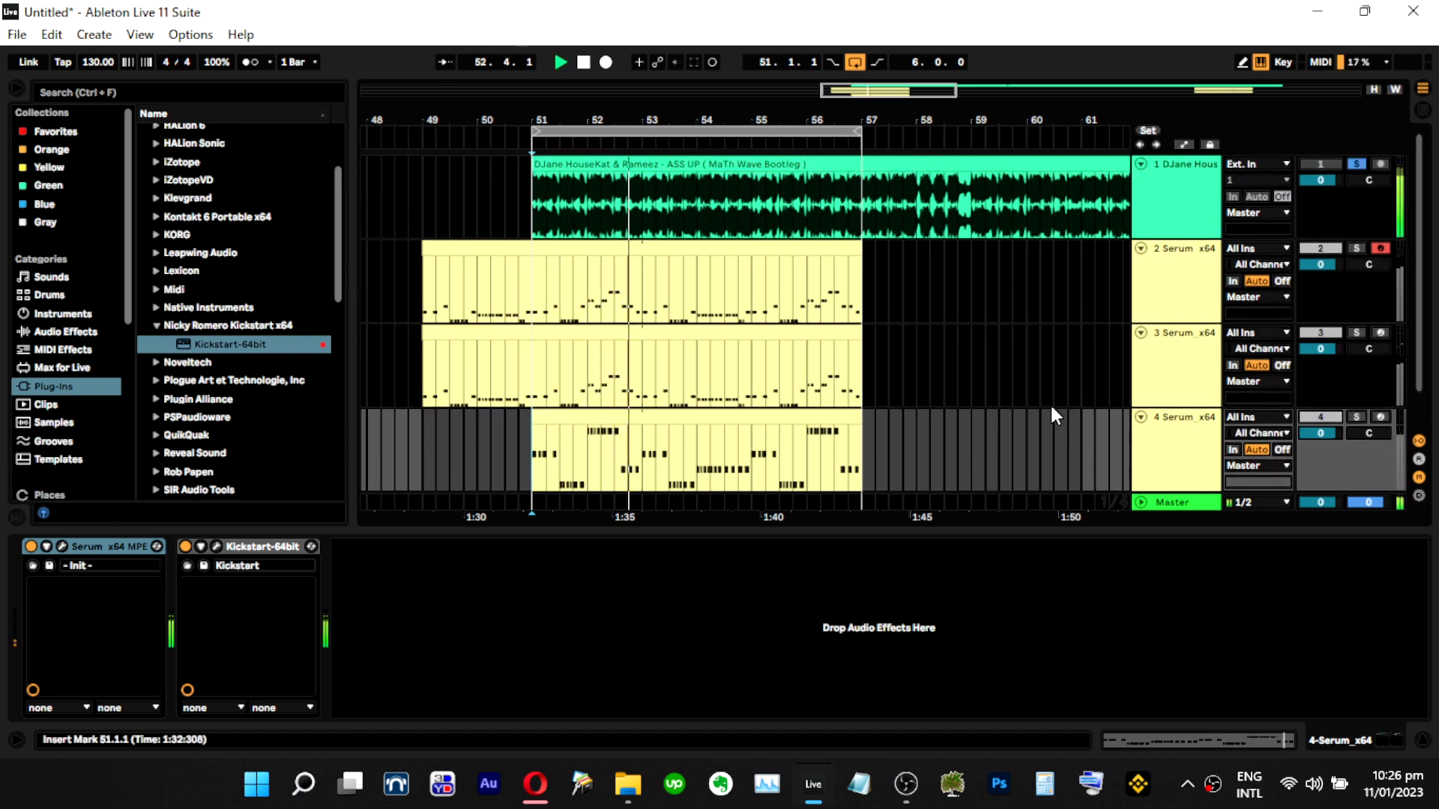
{"action": "scroll", "coordinate": [1050, 413], "scroll_direction": "down", "scroll_amount": 2}
{"action": "key", "text": "space"}
{"action": "left_click", "coordinate": [588, 420]}
{"action": "key", "text": "space"}
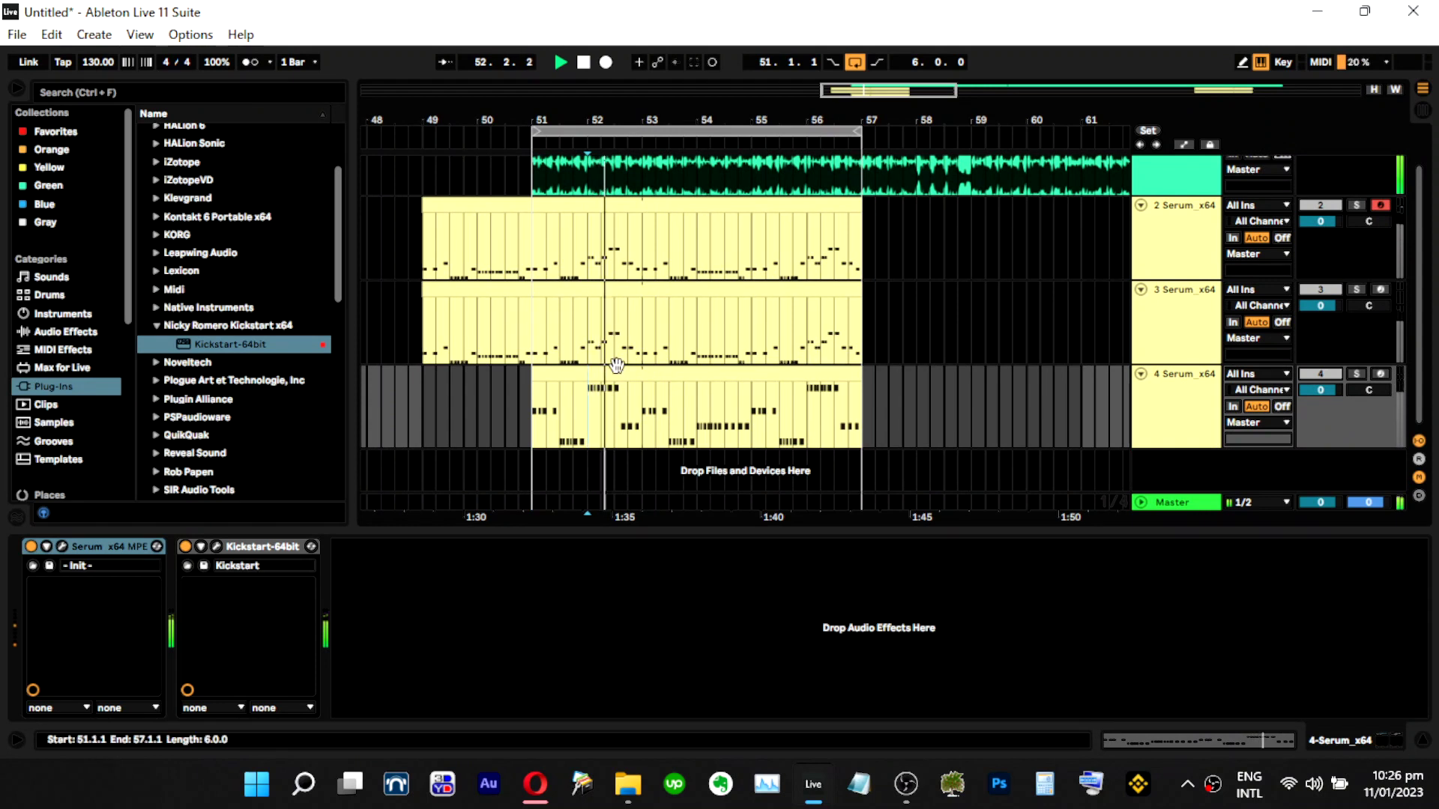
Switch playback between the reference and track 4, and open track 4's MIDI clip in the piano roll.
{"action": "key", "text": "F1"}
{"action": "key", "text": "F2"}
{"action": "key", "text": "F3"}
{"action": "key", "text": "F4"}
{"action": "key", "text": "space"}
{"action": "key", "text": "space"}
{"action": "left_click", "coordinate": [1356, 373]}
{"action": "left_click", "coordinate": [611, 367]}
{"action": "double_click", "coordinate": [611, 365]}
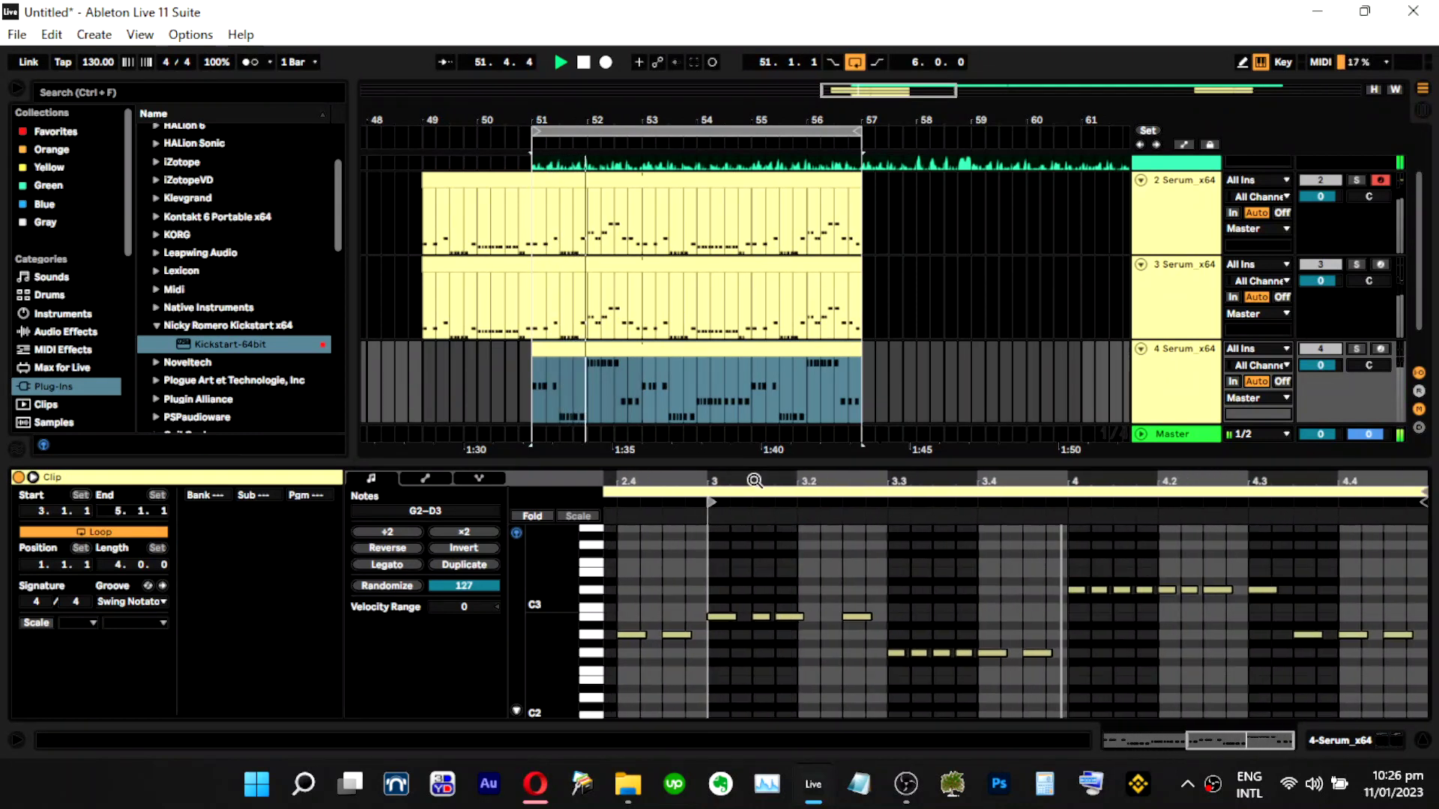
Play track 4's notes from 2.2.4 in the clip, comparing them with the reference by toggling solo.
{"action": "key", "text": "space"}
{"action": "left_click", "coordinate": [606, 371]}
{"action": "key", "text": "space"}
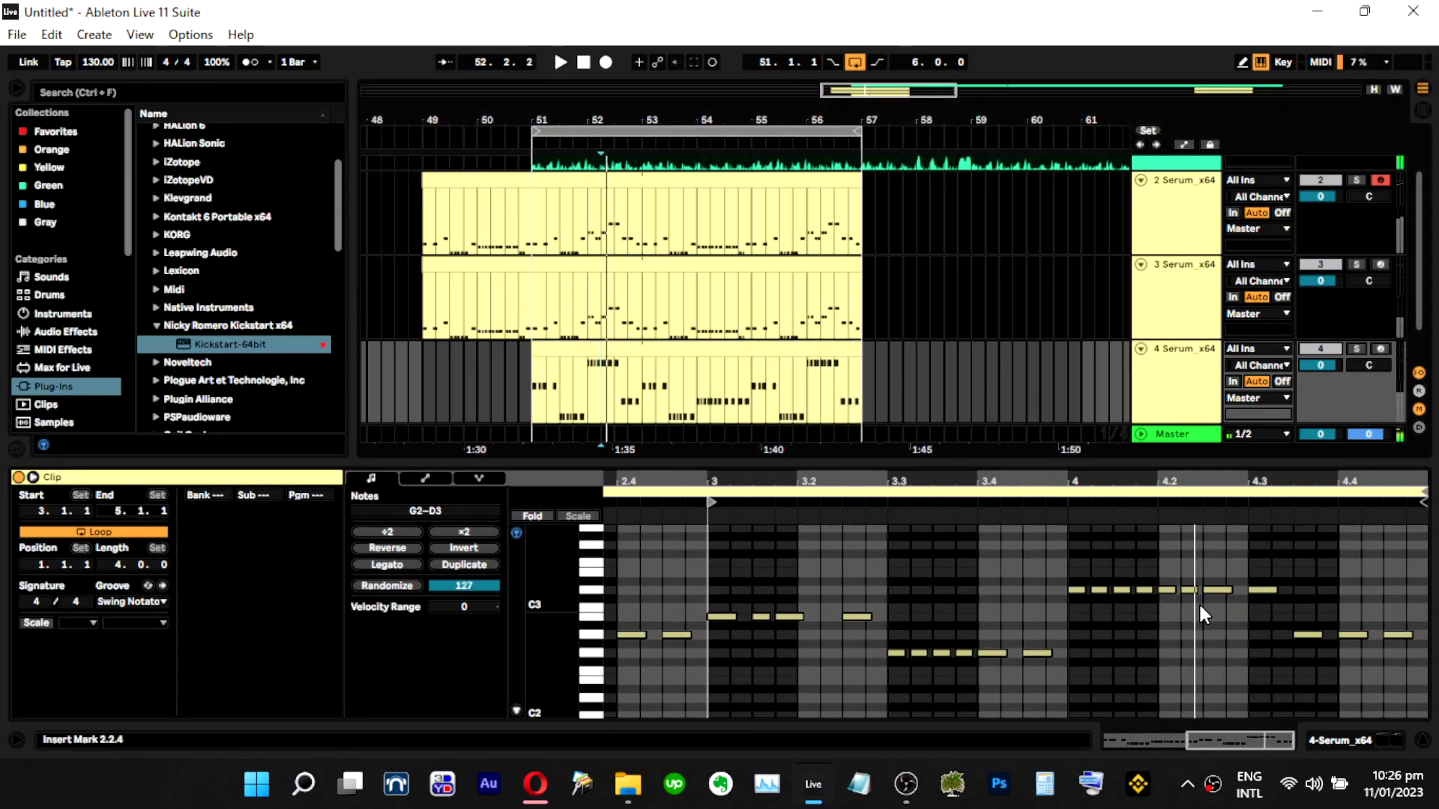
{"action": "key", "text": "space"}
{"action": "left_click", "coordinate": [1184, 367]}
{"action": "key", "text": "space"}
{"action": "left_click", "coordinate": [1356, 350]}
{"action": "key", "text": "space"}
Show track 4's devices with the track soloed, check its Kickstart sidechain curve, and close the Kickstart window.
{"action": "left_click", "coordinate": [1175, 378]}
{"action": "double_click", "coordinate": [1175, 376]}
{"action": "key", "text": "space"}
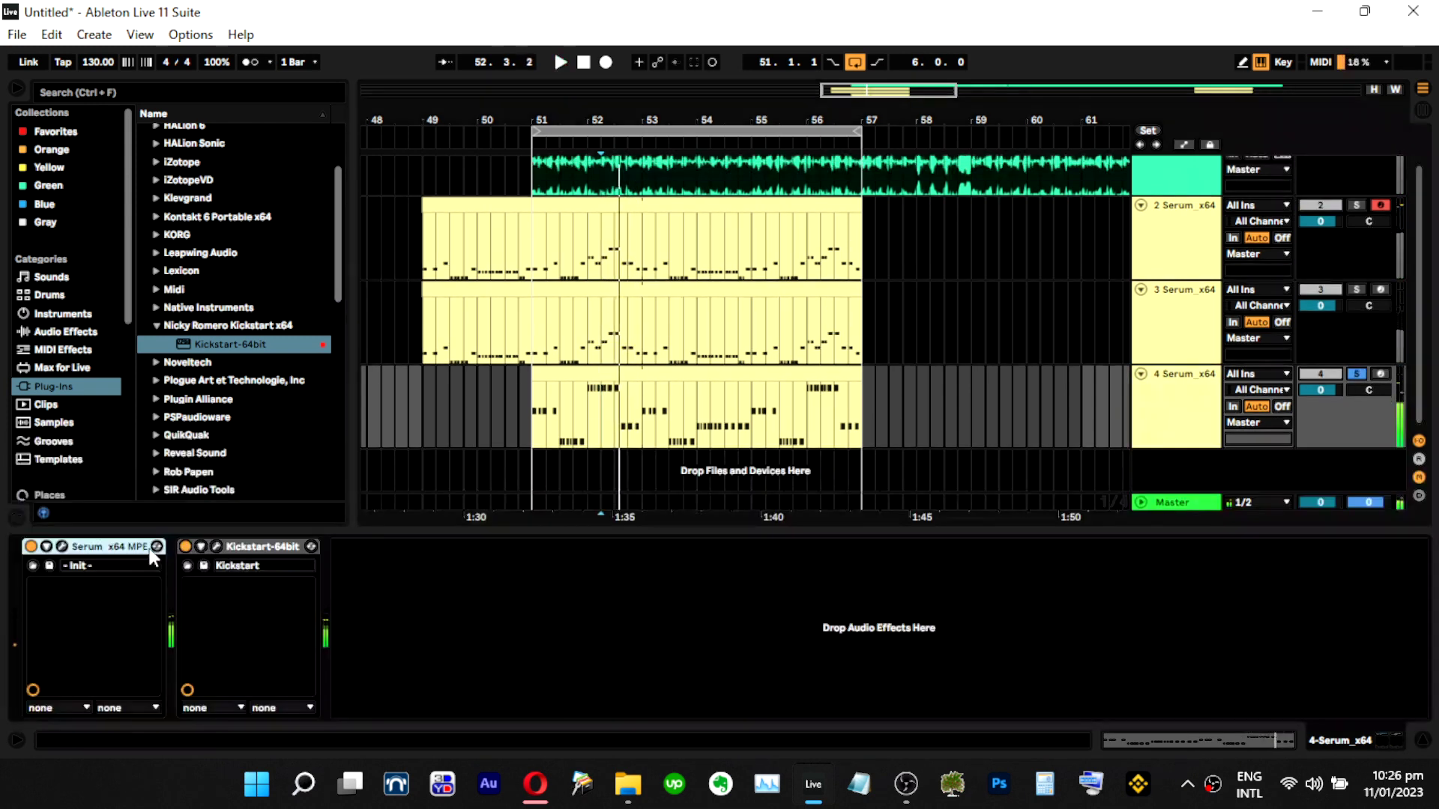
{"action": "left_click", "coordinate": [217, 547]}
{"action": "key", "text": "space"}
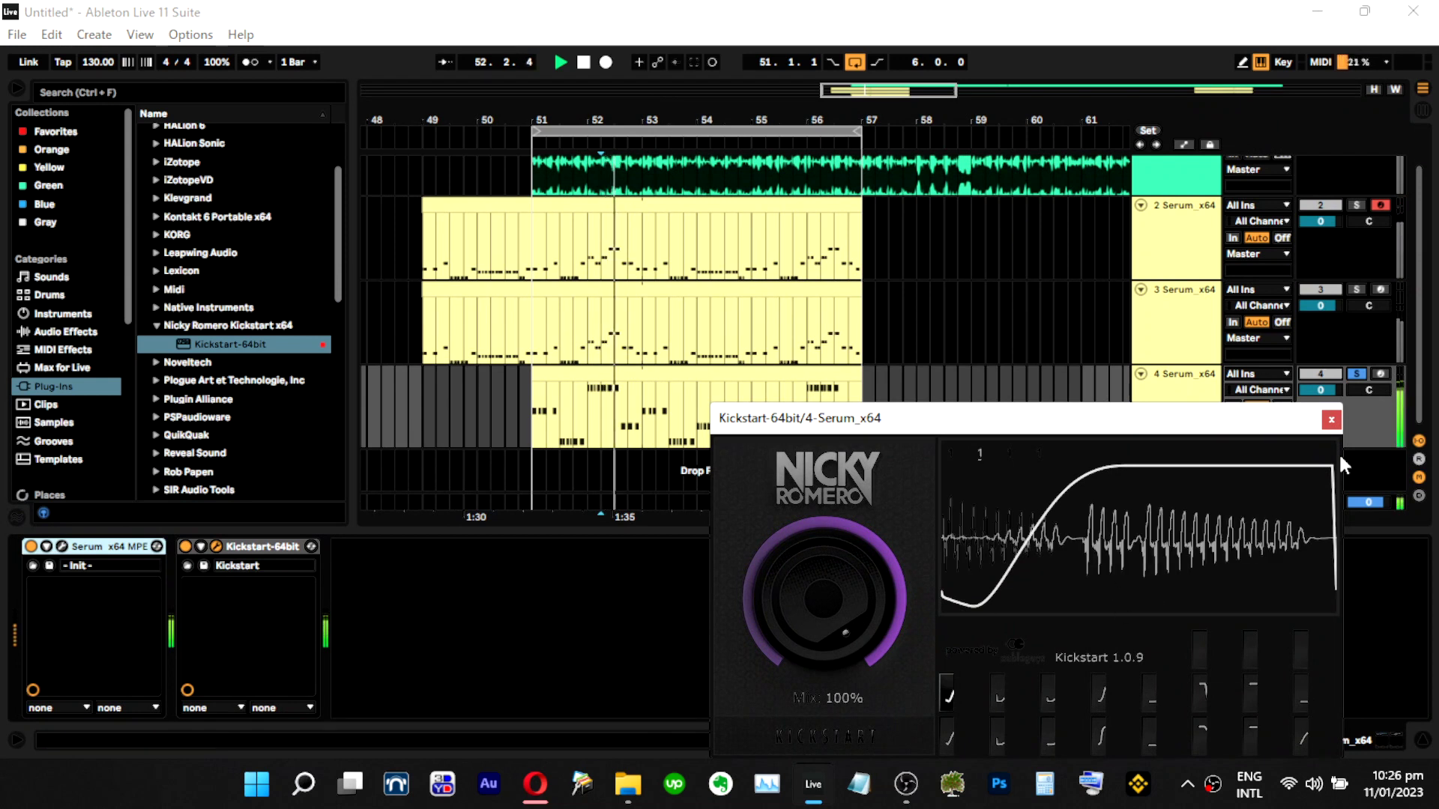
{"action": "left_click", "coordinate": [1330, 420]}
Check track 3's Kickstart curve while soloing tracks 3 and 2 in turn, and close its window.
{"action": "left_click", "coordinate": [1355, 289]}
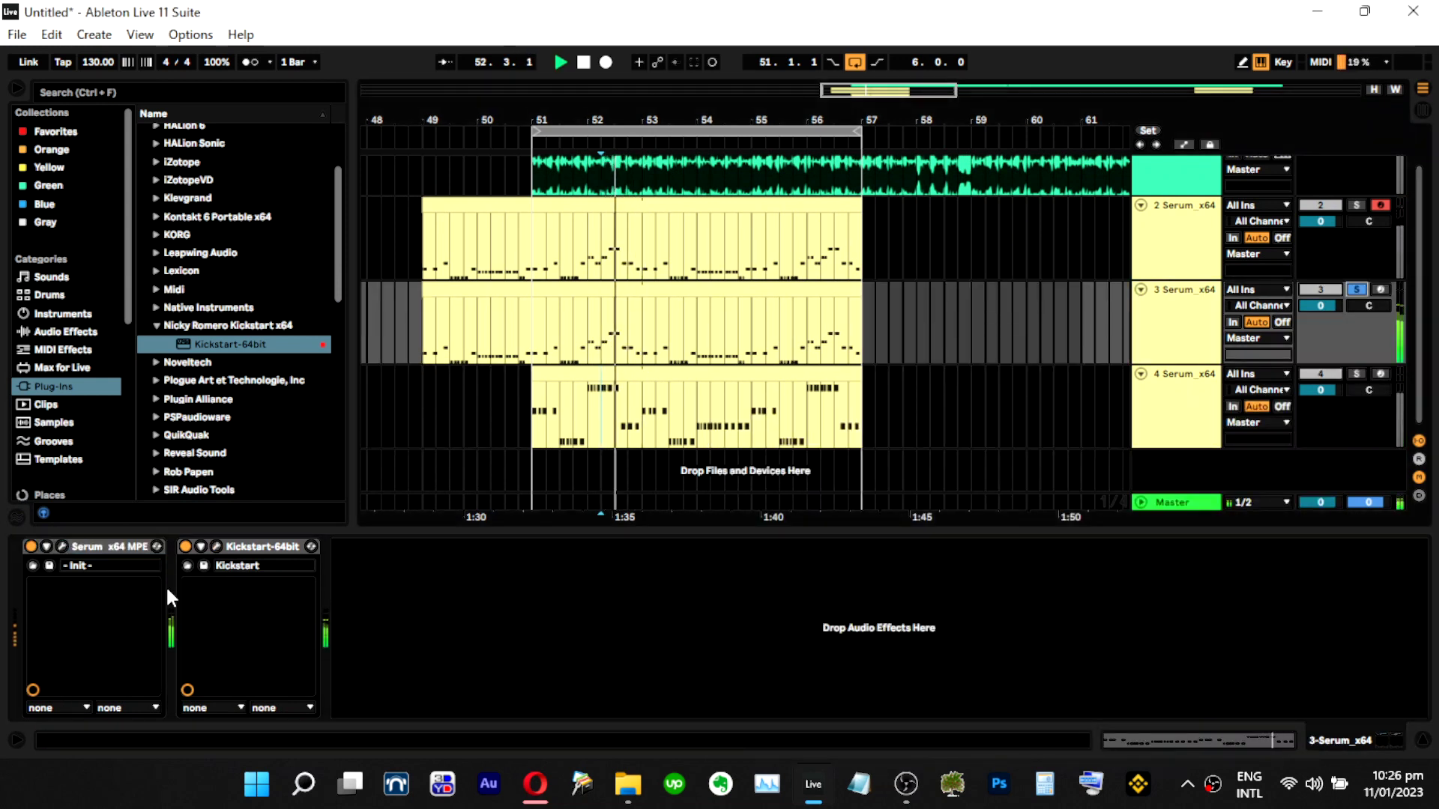
{"action": "left_click", "coordinate": [218, 547]}
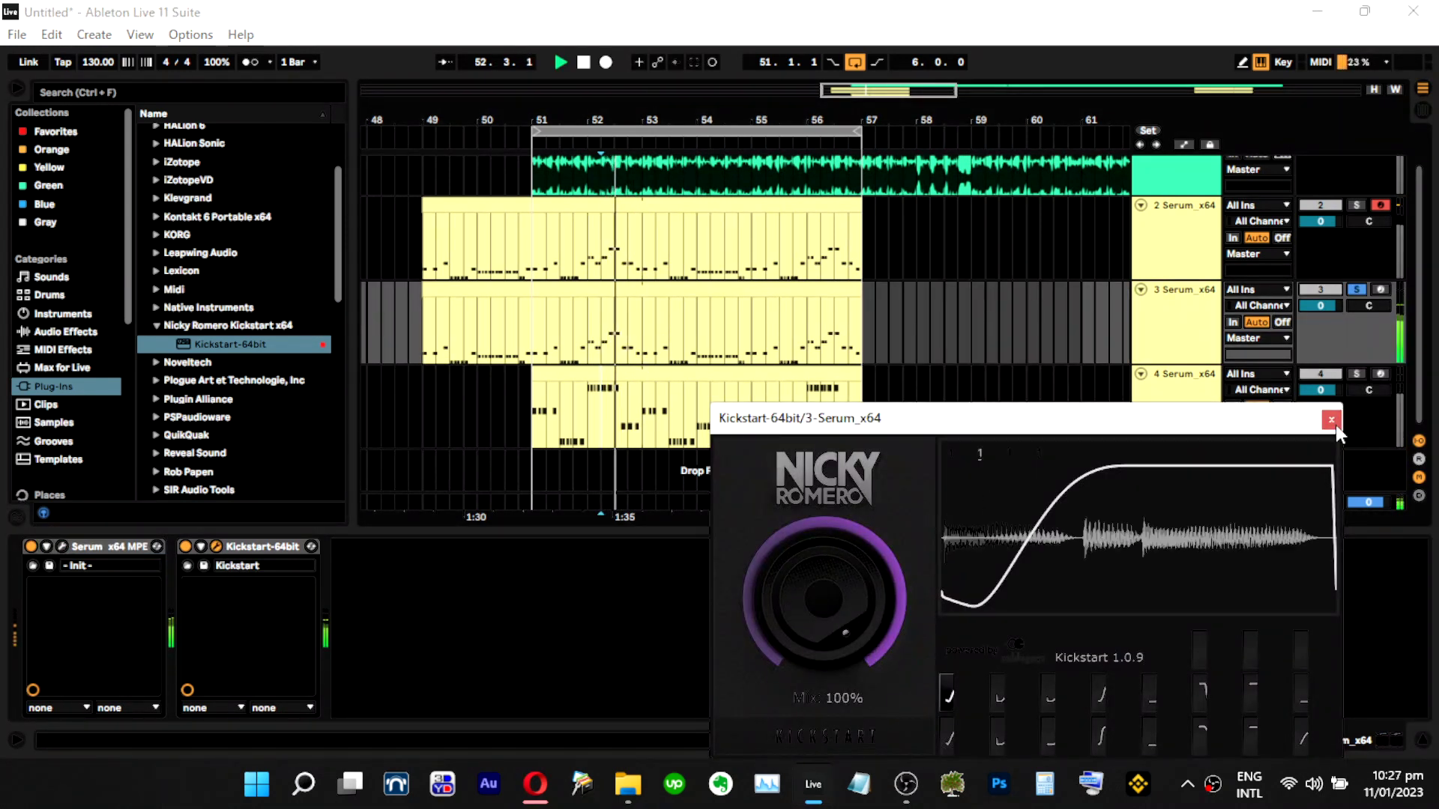
{"action": "left_click", "coordinate": [1331, 419]}
{"action": "left_click", "coordinate": [1356, 204]}
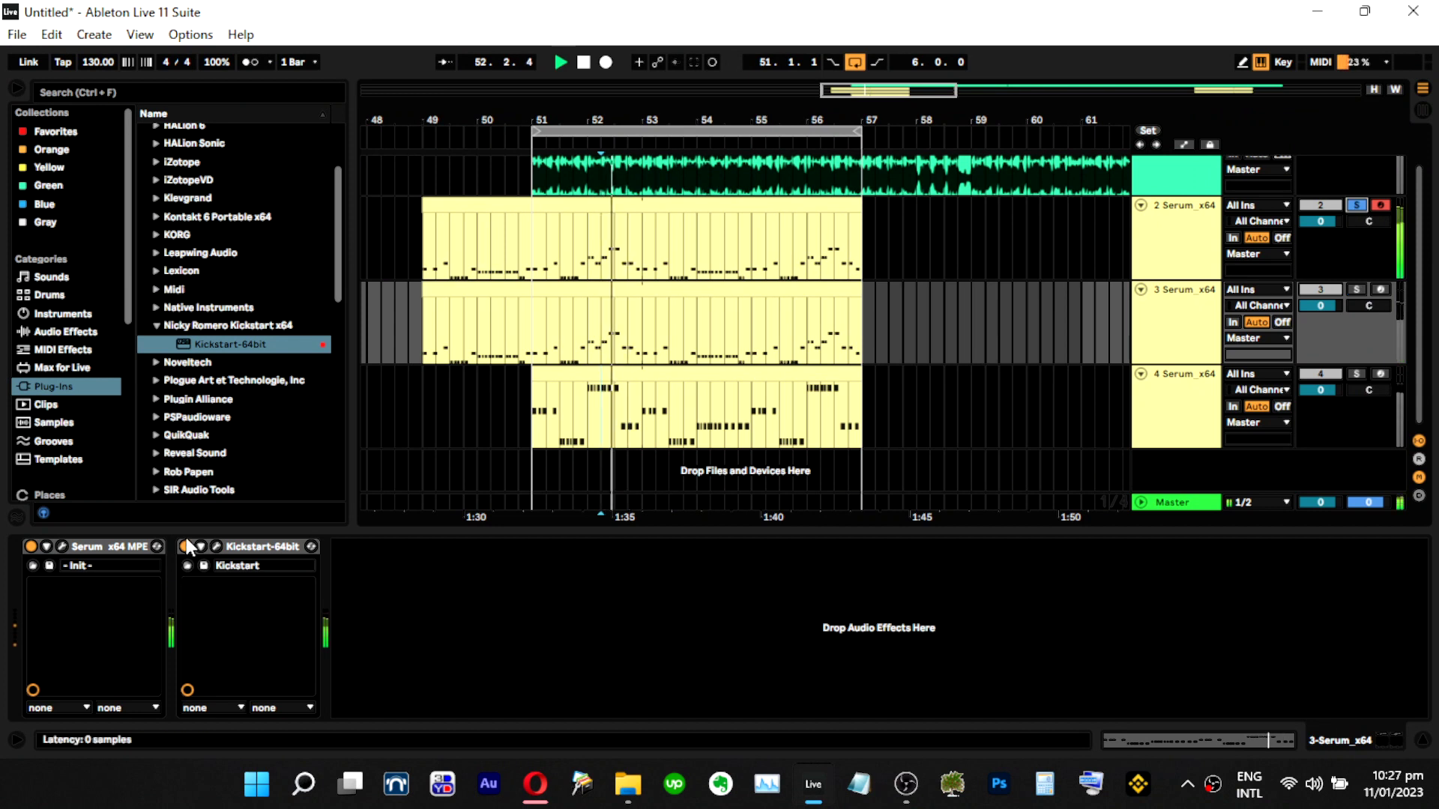
{"action": "left_click", "coordinate": [218, 547]}
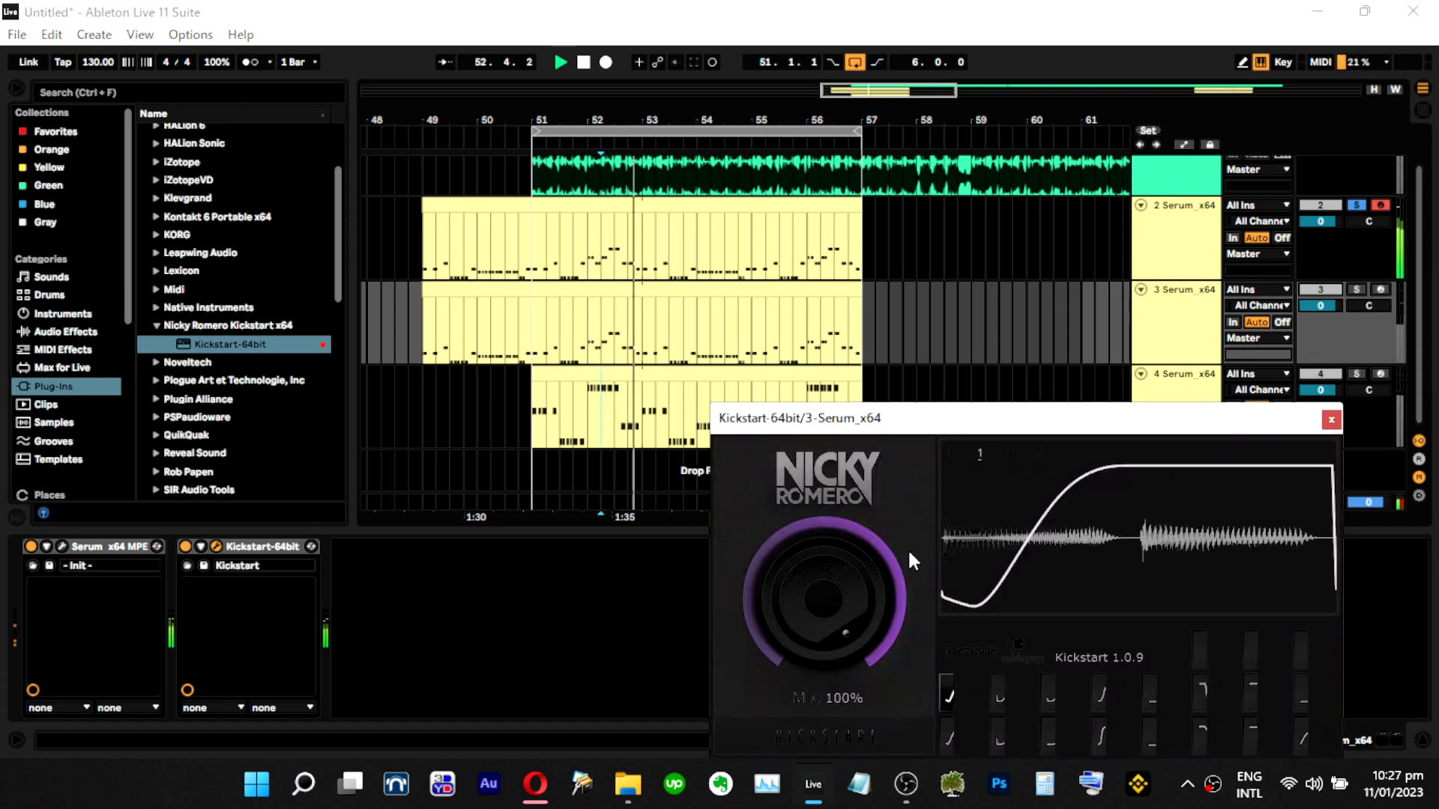
{"action": "left_click", "coordinate": [1331, 418]}
Unfold and refold track 3's Kickstart parameters, and compare the reference with the full mix during playback.
{"action": "key", "text": "space"}
{"action": "left_click", "coordinate": [204, 546]}
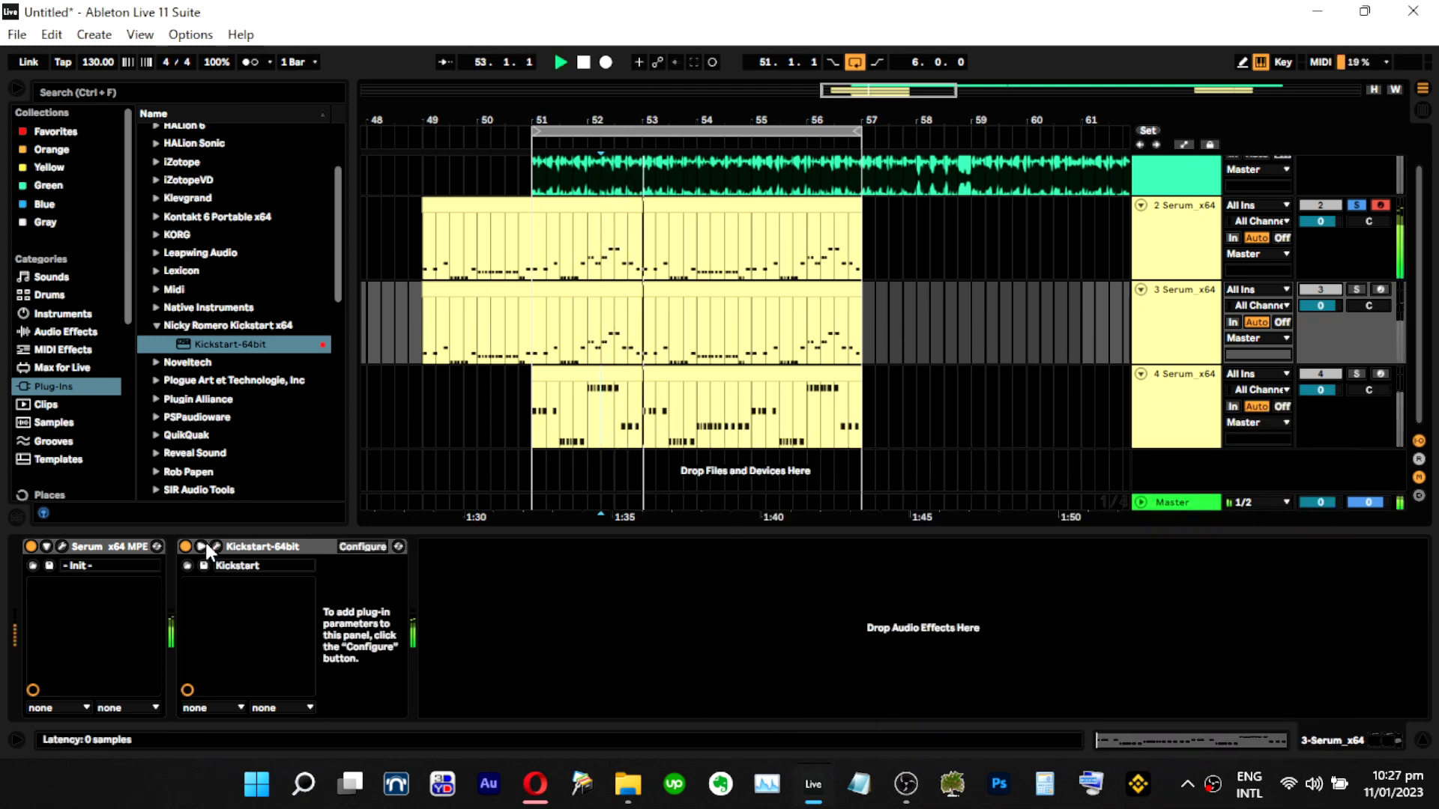
{"action": "left_click", "coordinate": [204, 546]}
{"action": "key", "text": "space"}
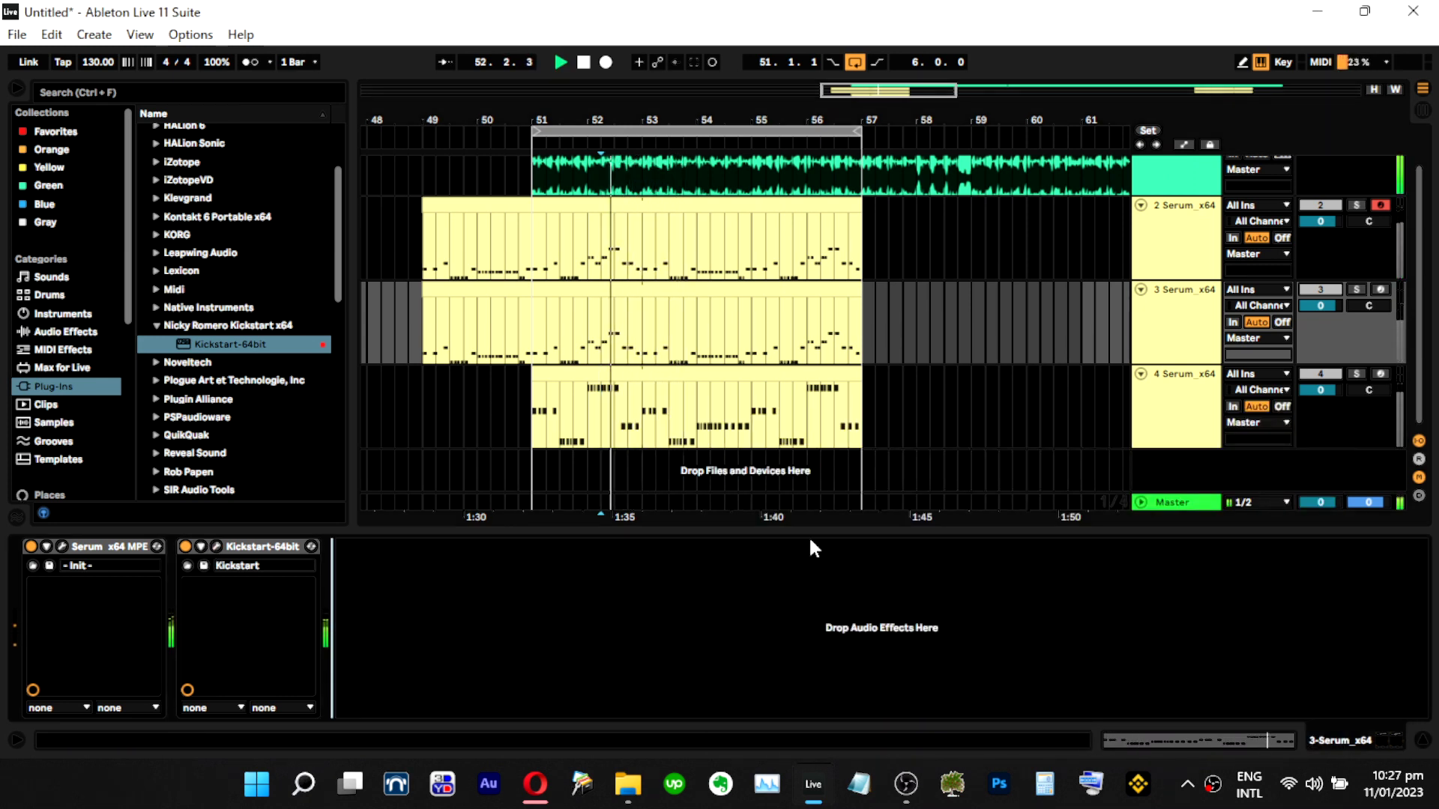
{"action": "key", "text": "space"}
{"action": "key", "text": "space"}
{"action": "key", "text": "space"}
Open track 2's MIDI clip, solo the track, and examine its notes around beats 4 to 4.3 during playback.
{"action": "double_click", "coordinate": [672, 229]}
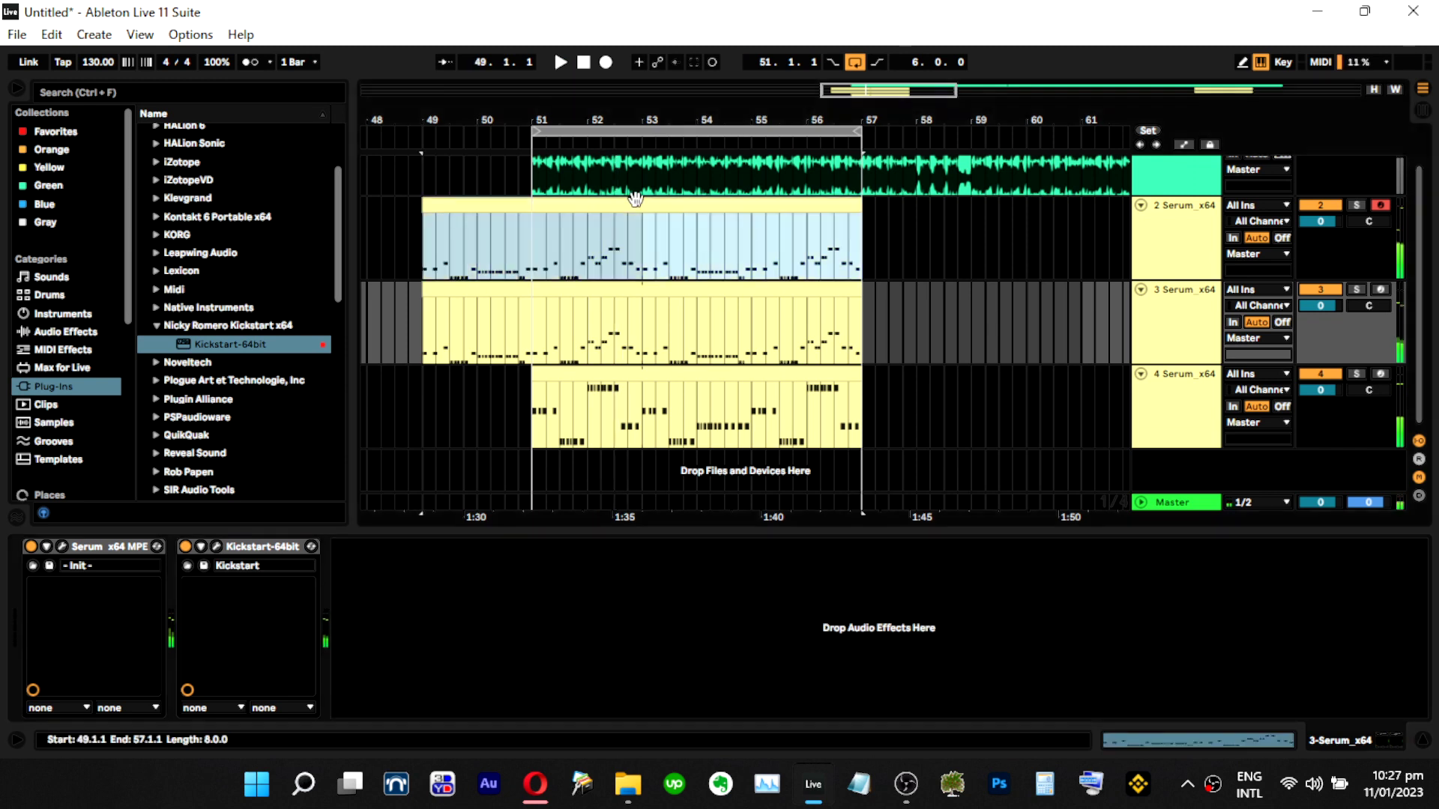
{"action": "left_click", "coordinate": [1355, 205]}
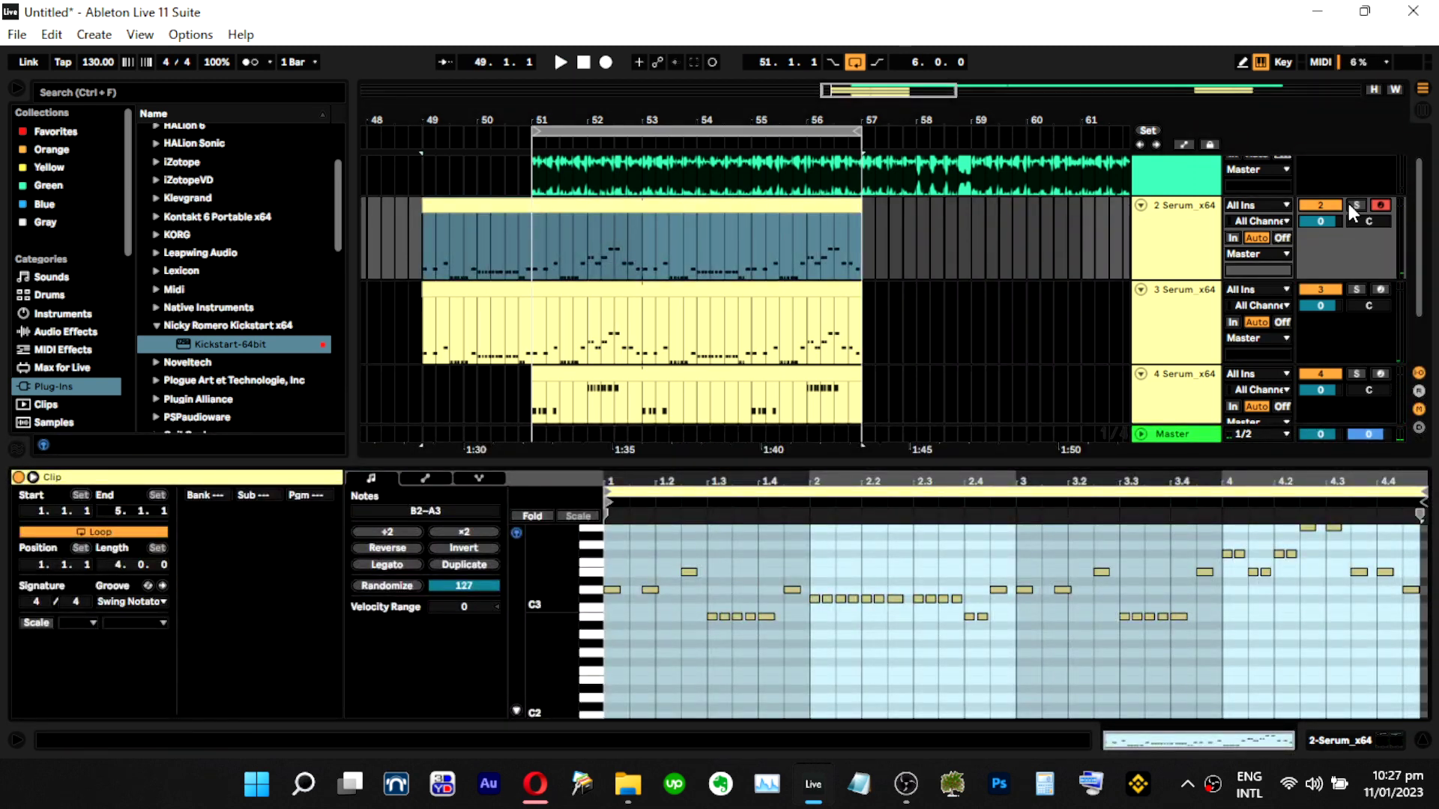
{"action": "left_click", "coordinate": [599, 258]}
{"action": "key", "text": "space"}
{"action": "left_click_drag", "start_coordinate": [1326, 483], "coordinate": [1237, 578]}
{"action": "scroll", "coordinate": [1170, 613], "scroll_direction": "up", "scroll_amount": 2}
{"action": "left_click", "coordinate": [1217, 592]}
{"action": "key", "text": "space"}
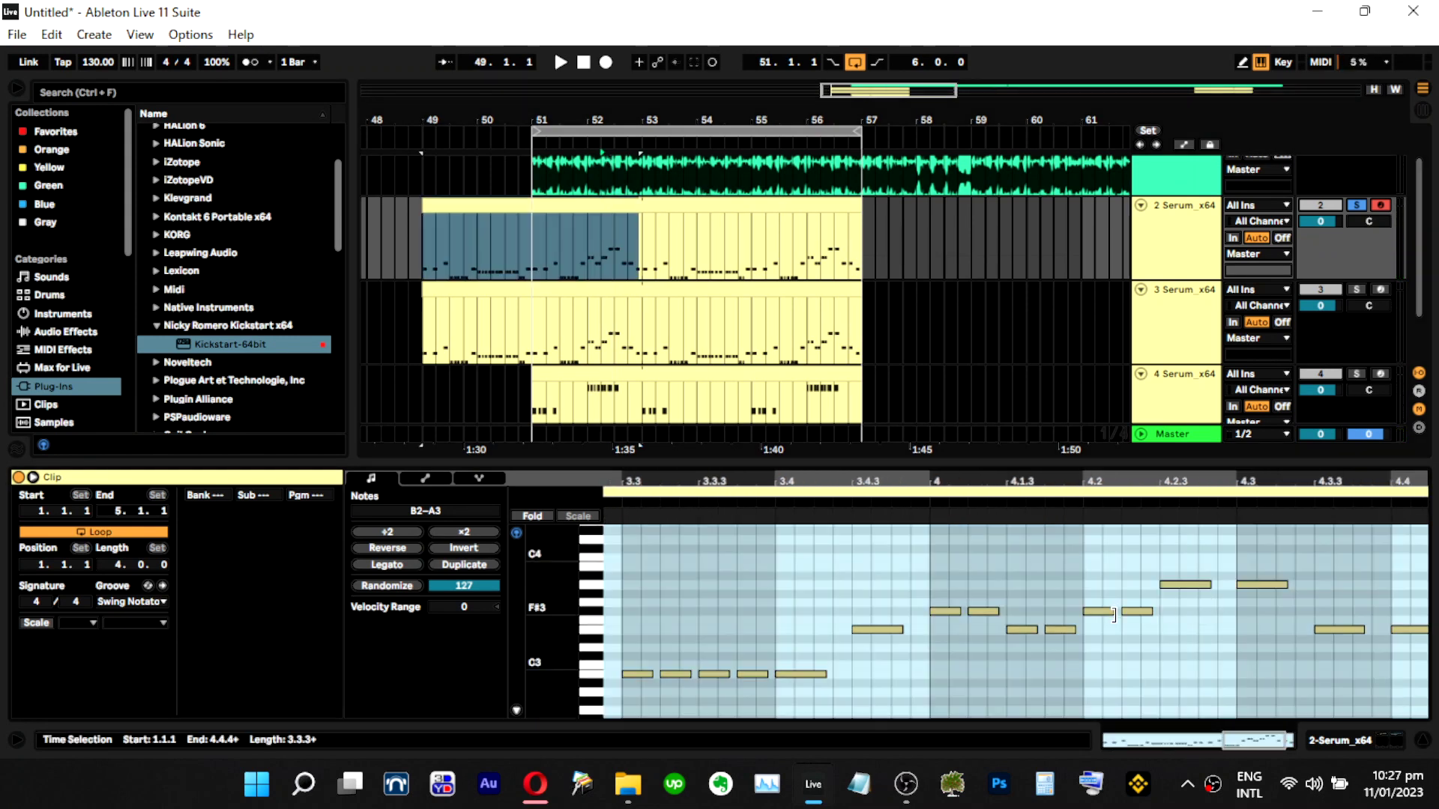
Shorten the A3 note at 4.2.3 in track 2's clip and play it back with all the Serum layers.
{"action": "left_click_drag", "start_coordinate": [1144, 610], "coordinate": [1180, 581], "text": "ctrl"}
{"action": "key", "text": "space"}
{"action": "key", "text": "space"}
{"action": "key", "text": "space"}
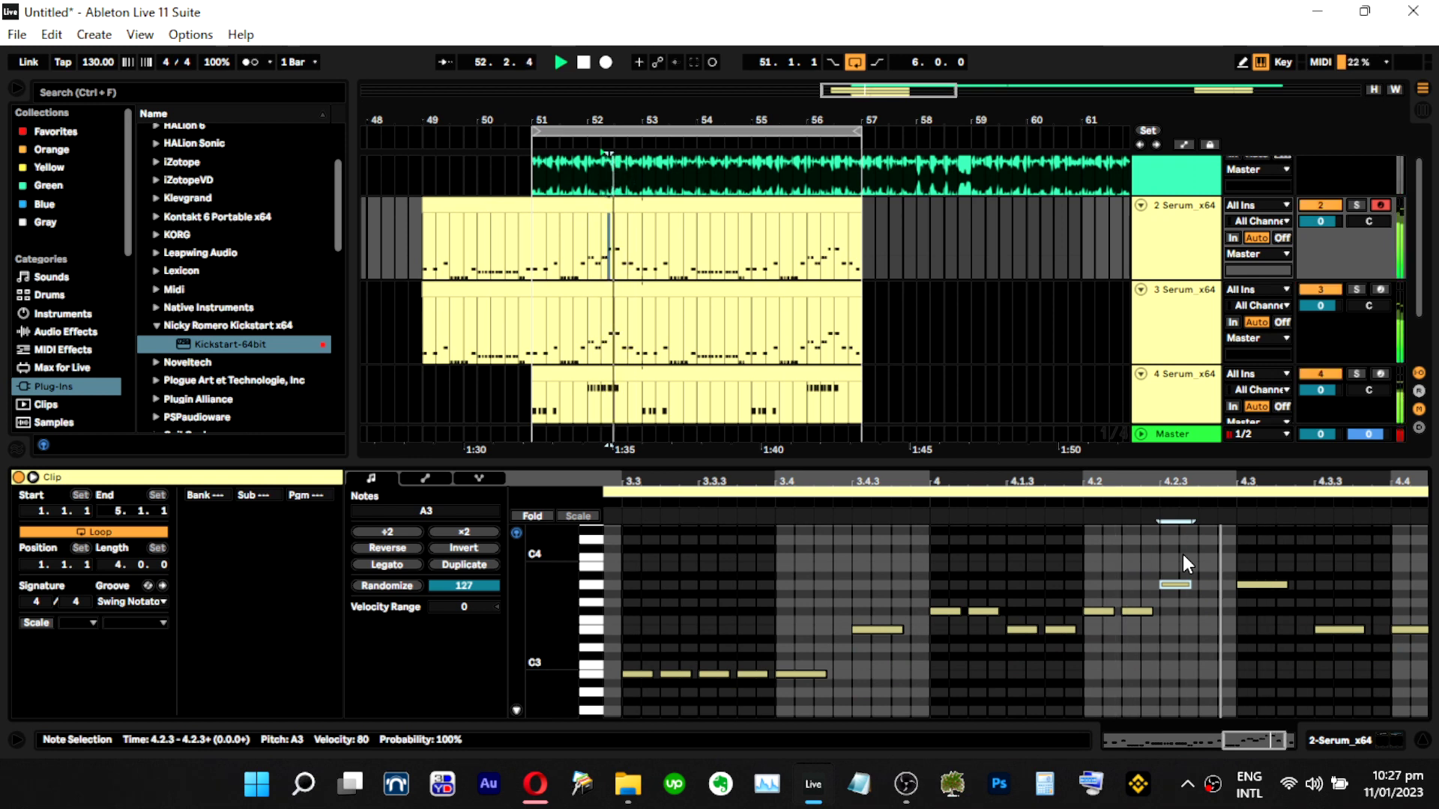
{"action": "left_click", "coordinate": [1183, 564]}
{"action": "key", "text": "space"}
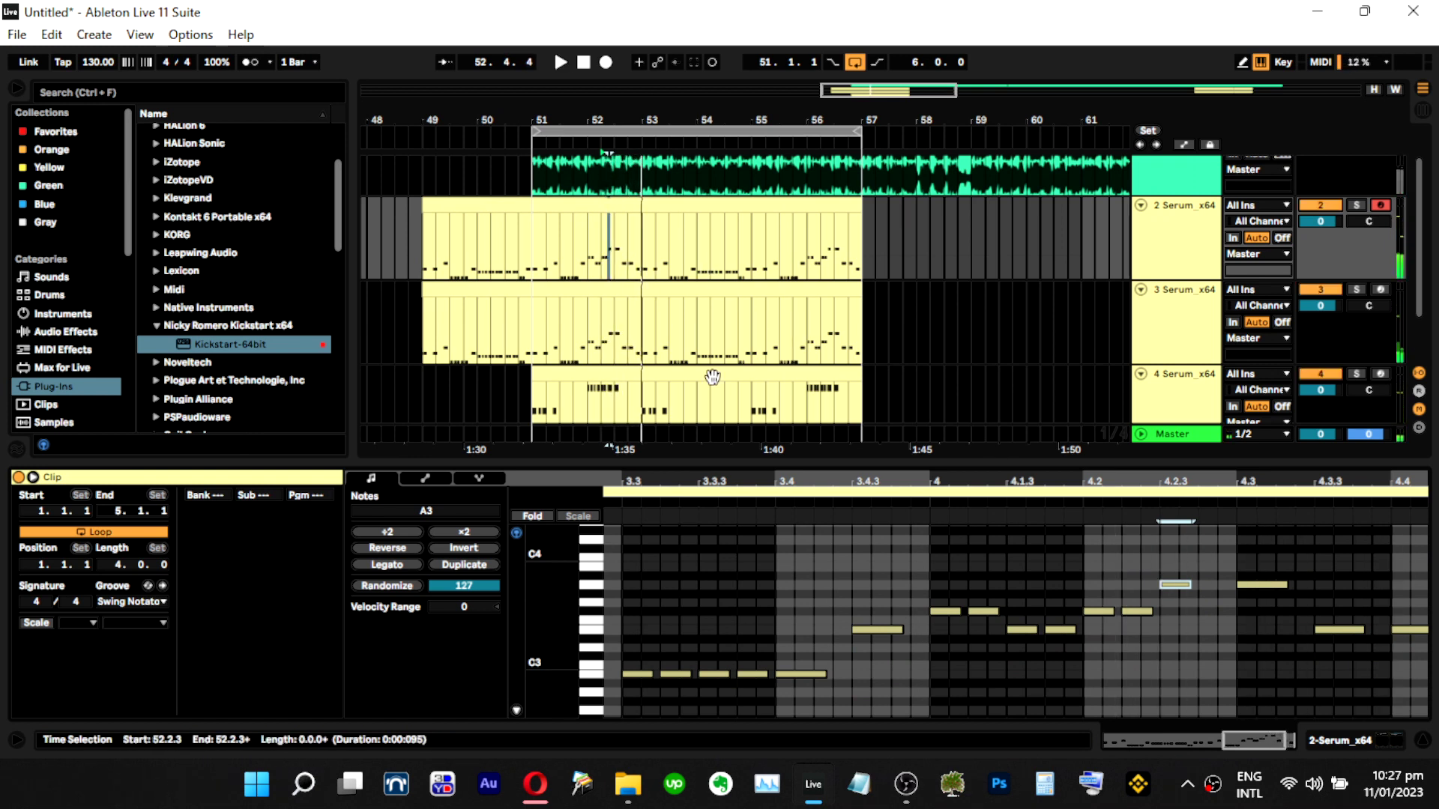
Shorten the A3 note at 4.2.3 in track 3's clip and play it back with the other Serum layers.
{"action": "left_click", "coordinate": [600, 345]}
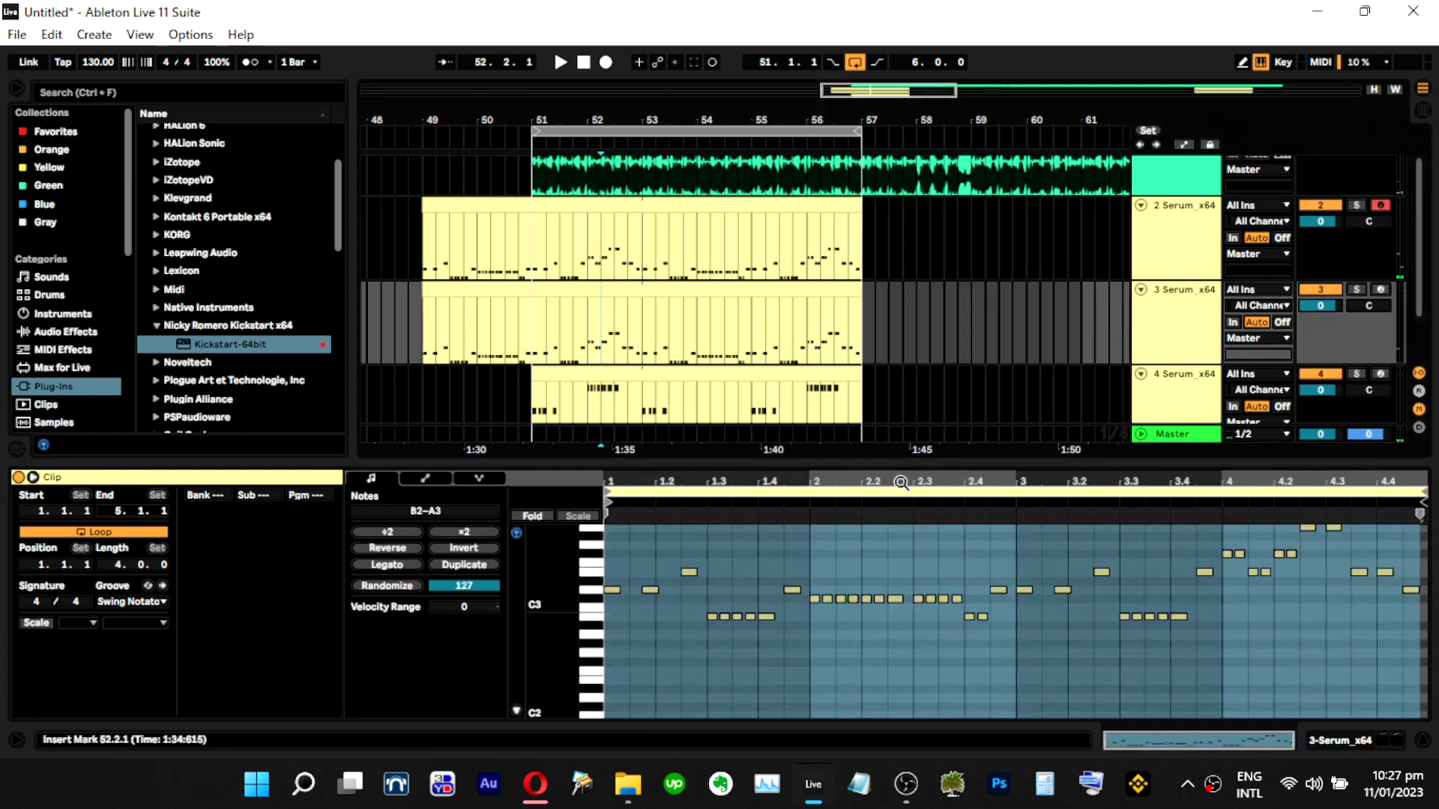
{"action": "left_click", "coordinate": [1192, 589]}
{"action": "scroll", "coordinate": [1236, 591], "scroll_direction": "up", "scroll_amount": 2}
{"action": "left_click", "coordinate": [1274, 596]}
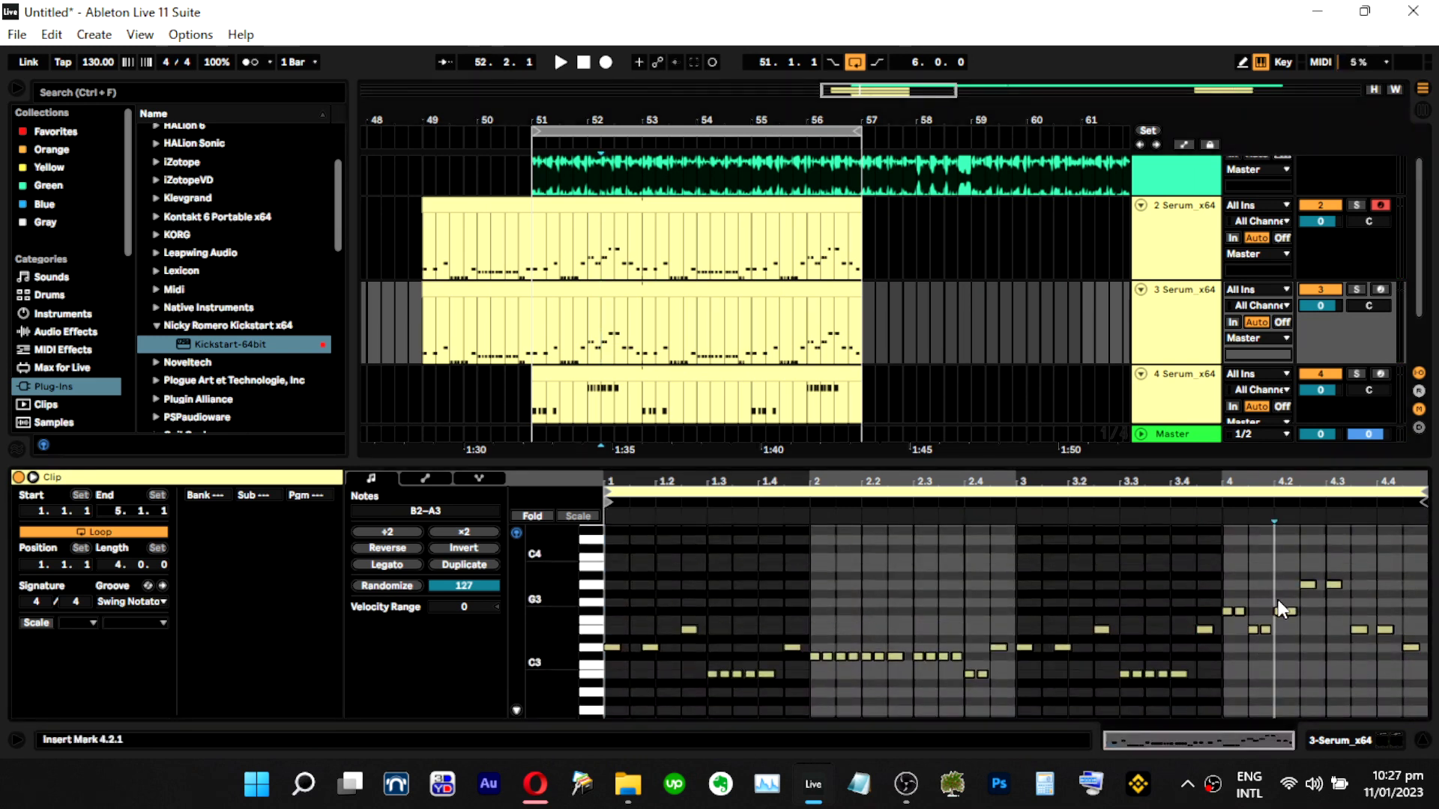
{"action": "key", "text": "space"}
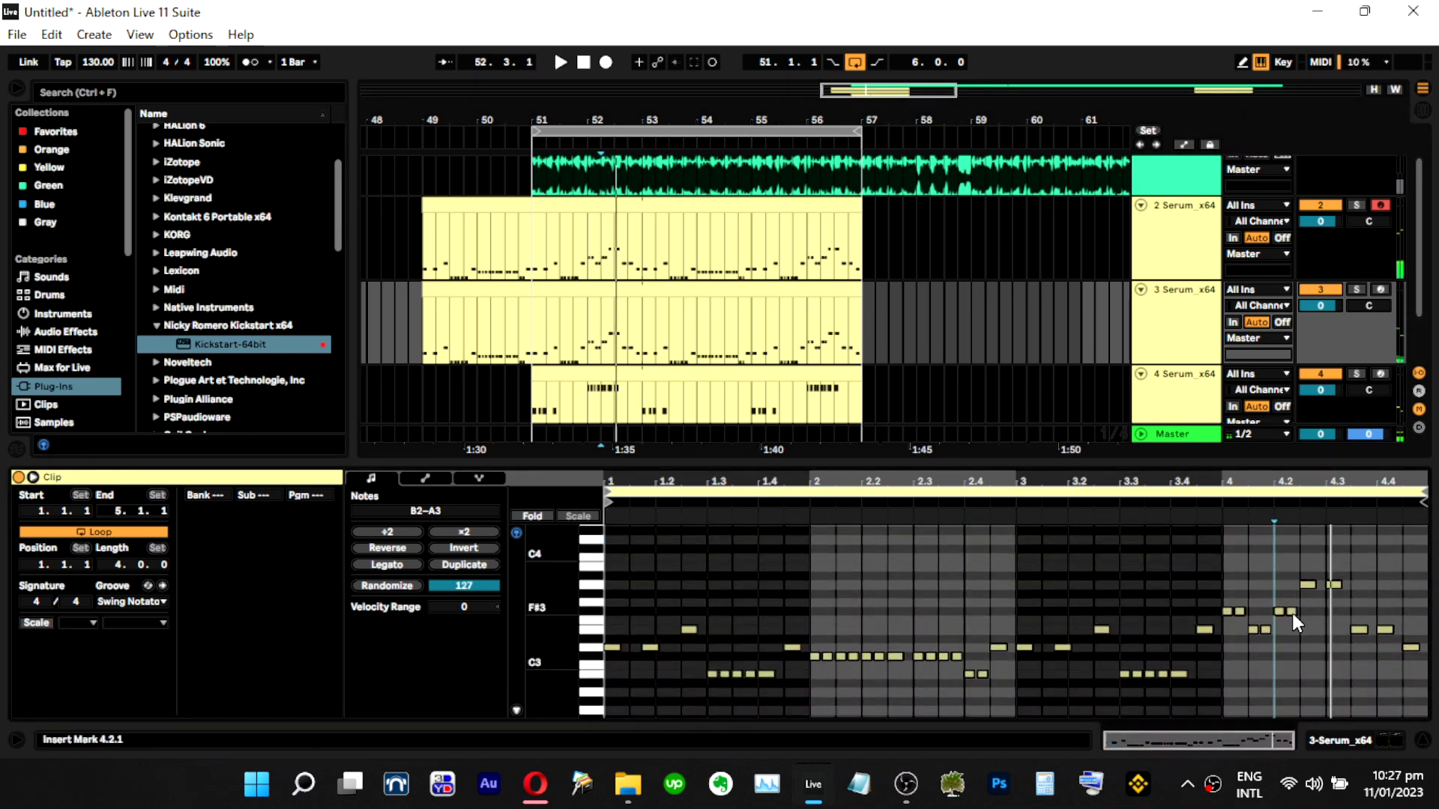
{"action": "key", "text": "space"}
{"action": "left_click", "coordinate": [1305, 585]}
{"action": "key", "text": "space"}
{"action": "scroll", "coordinate": [644, 285], "scroll_direction": "down", "scroll_amount": 1}
{"action": "left_click", "coordinate": [610, 275]}
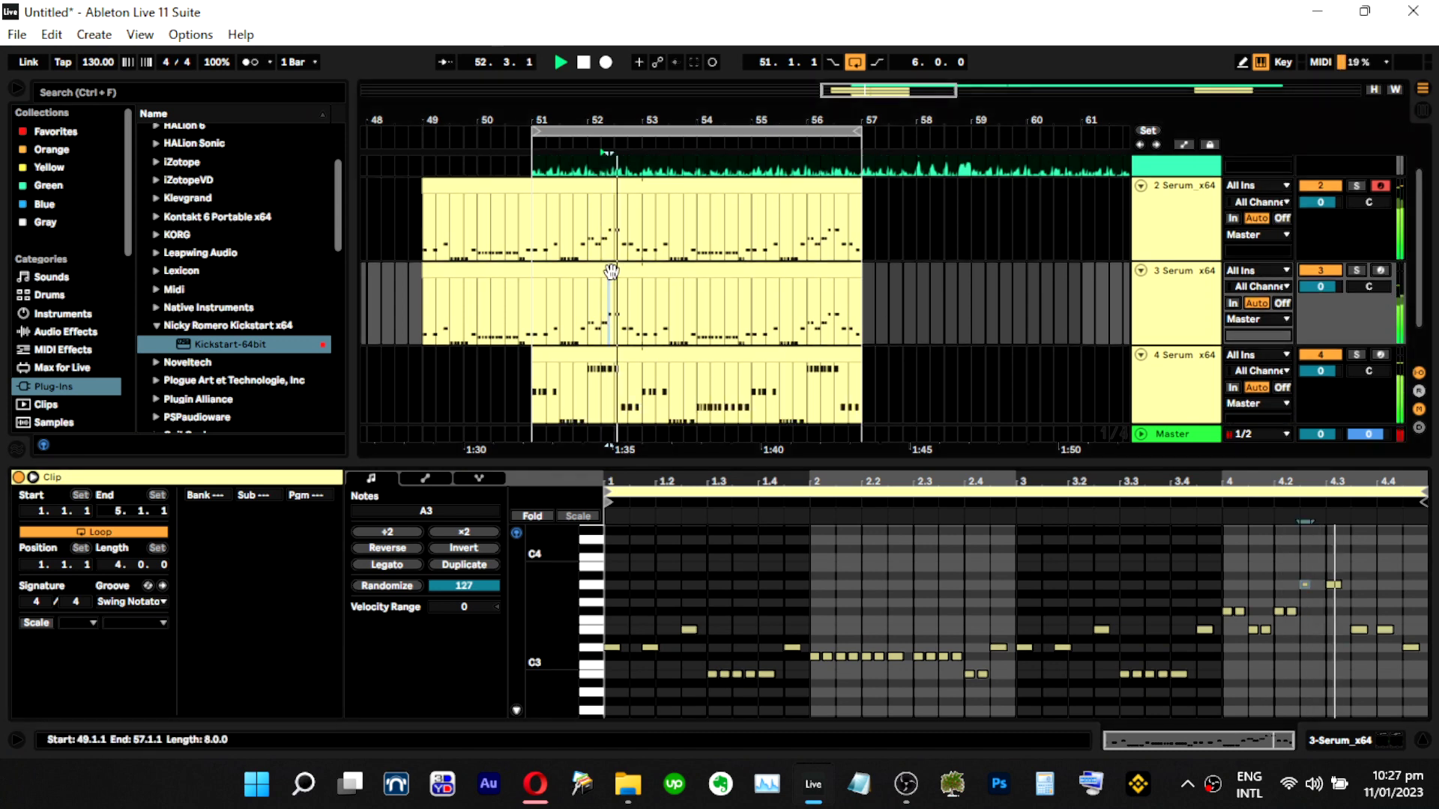
Shorten the D3 note at 4.2.3 in track 4's clip to match the other layers and play it back.
{"action": "left_click", "coordinate": [601, 385]}
{"action": "key", "text": "space"}
{"action": "key", "text": "space"}
{"action": "left_click", "coordinate": [1257, 605]}
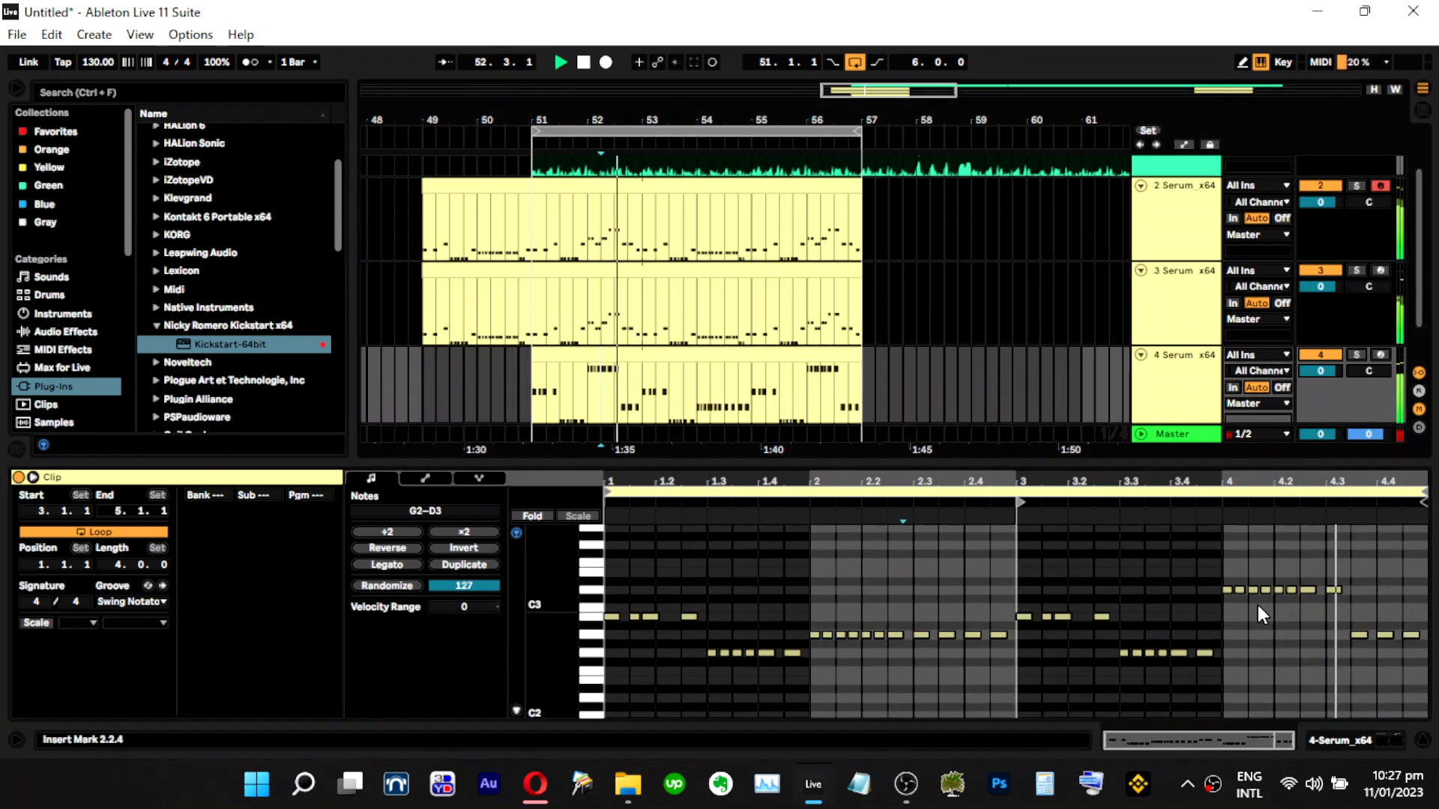
{"action": "key", "text": "space"}
{"action": "left_click", "coordinate": [1305, 591]}
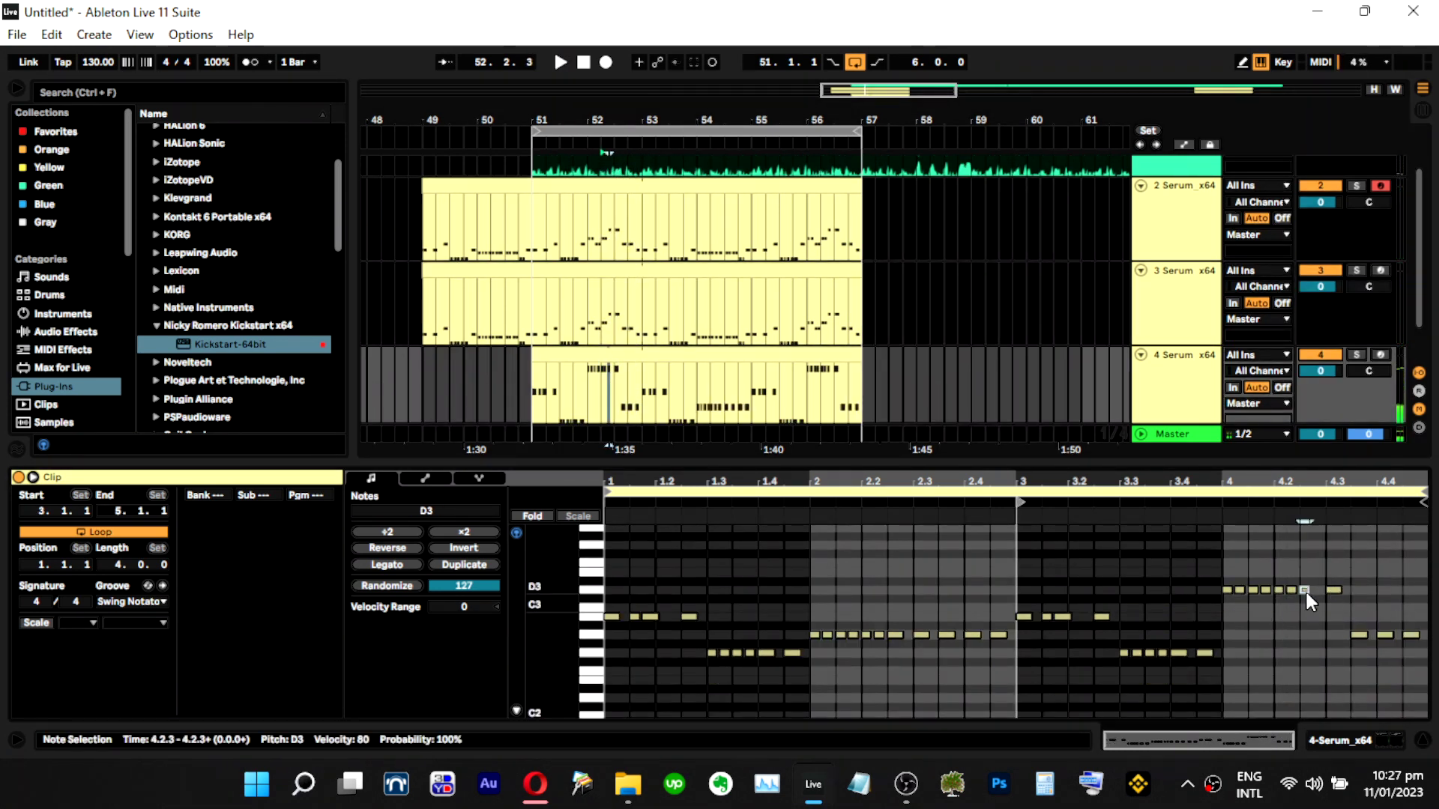
{"action": "key", "text": "space"}
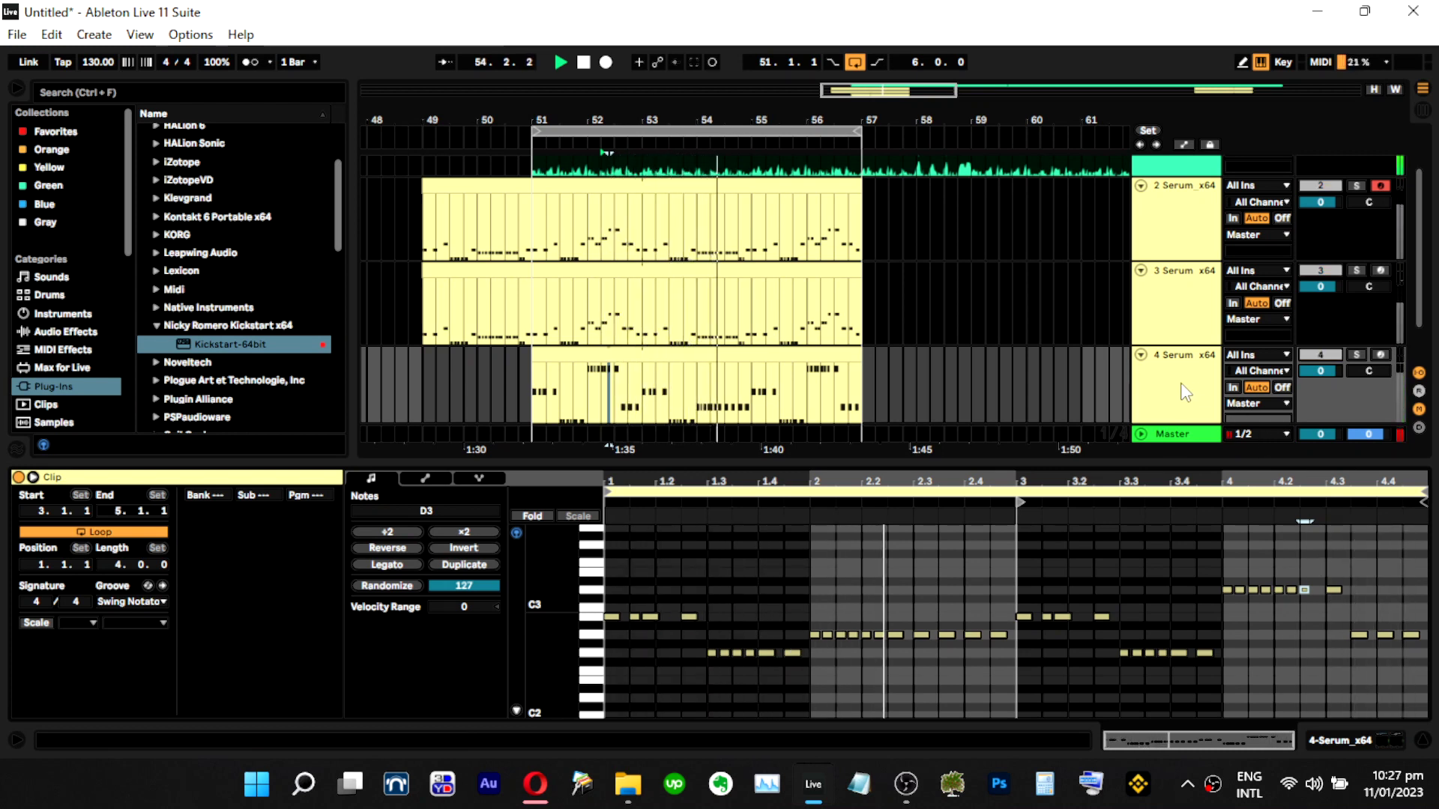
Play the section from bar 54 and examine the notes around beat 2 in track 4's and track 2's clips.
{"action": "left_click", "coordinate": [711, 409]}
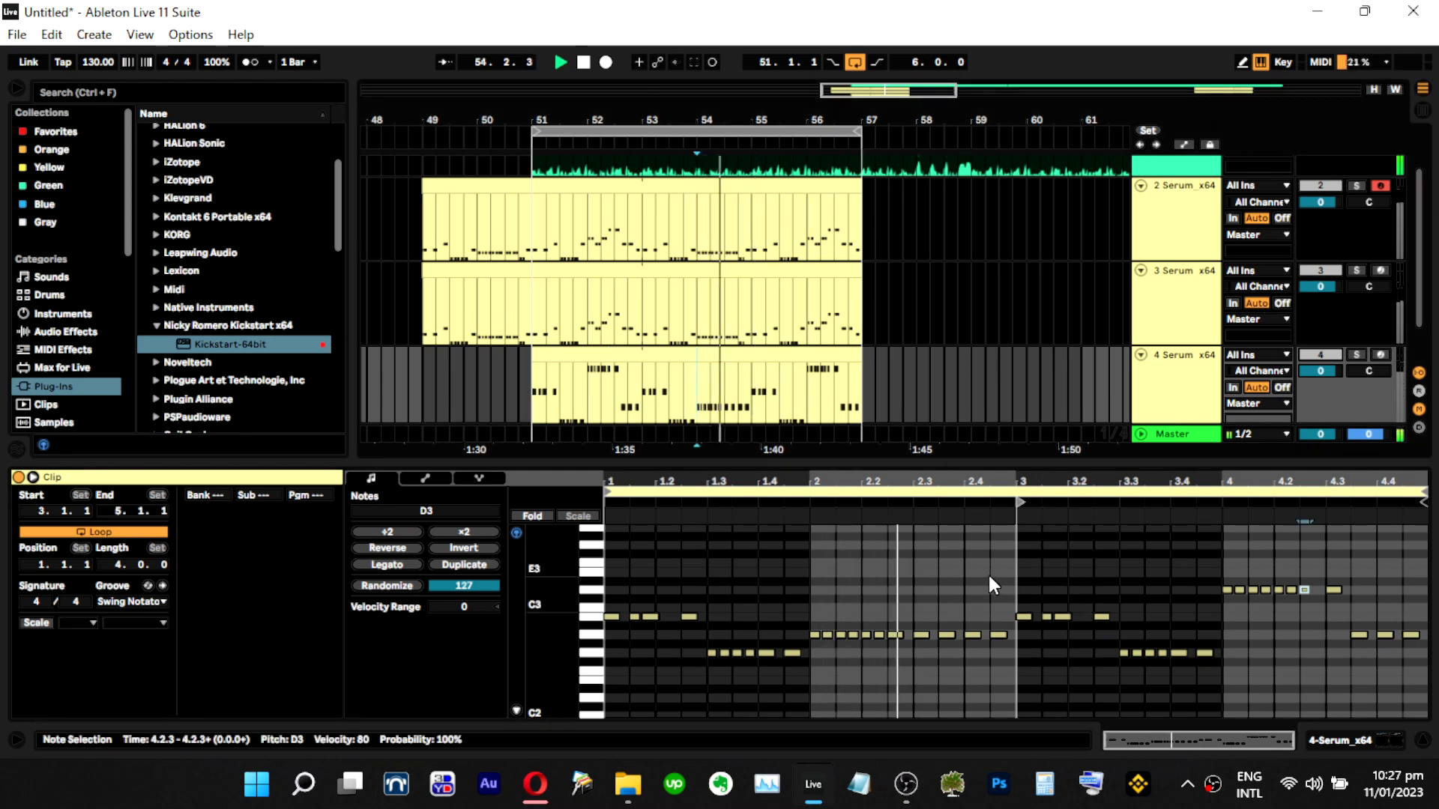
{"action": "key", "text": "space"}
{"action": "key", "text": "space"}
{"action": "key", "text": "space"}
{"action": "key", "text": "space"}
{"action": "left_click_drag", "start_coordinate": [950, 481], "coordinate": [951, 492]}
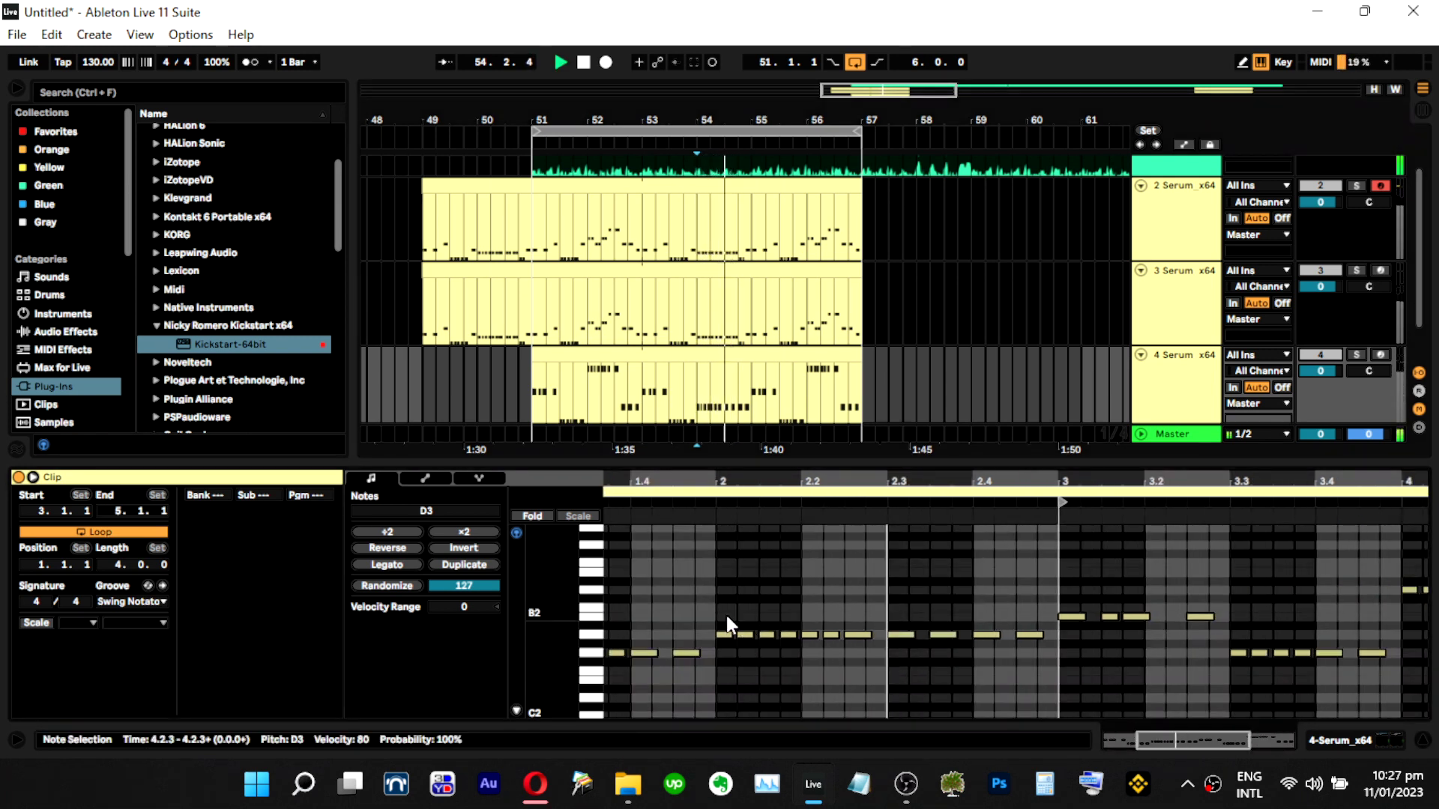
{"action": "left_click", "coordinate": [697, 259]}
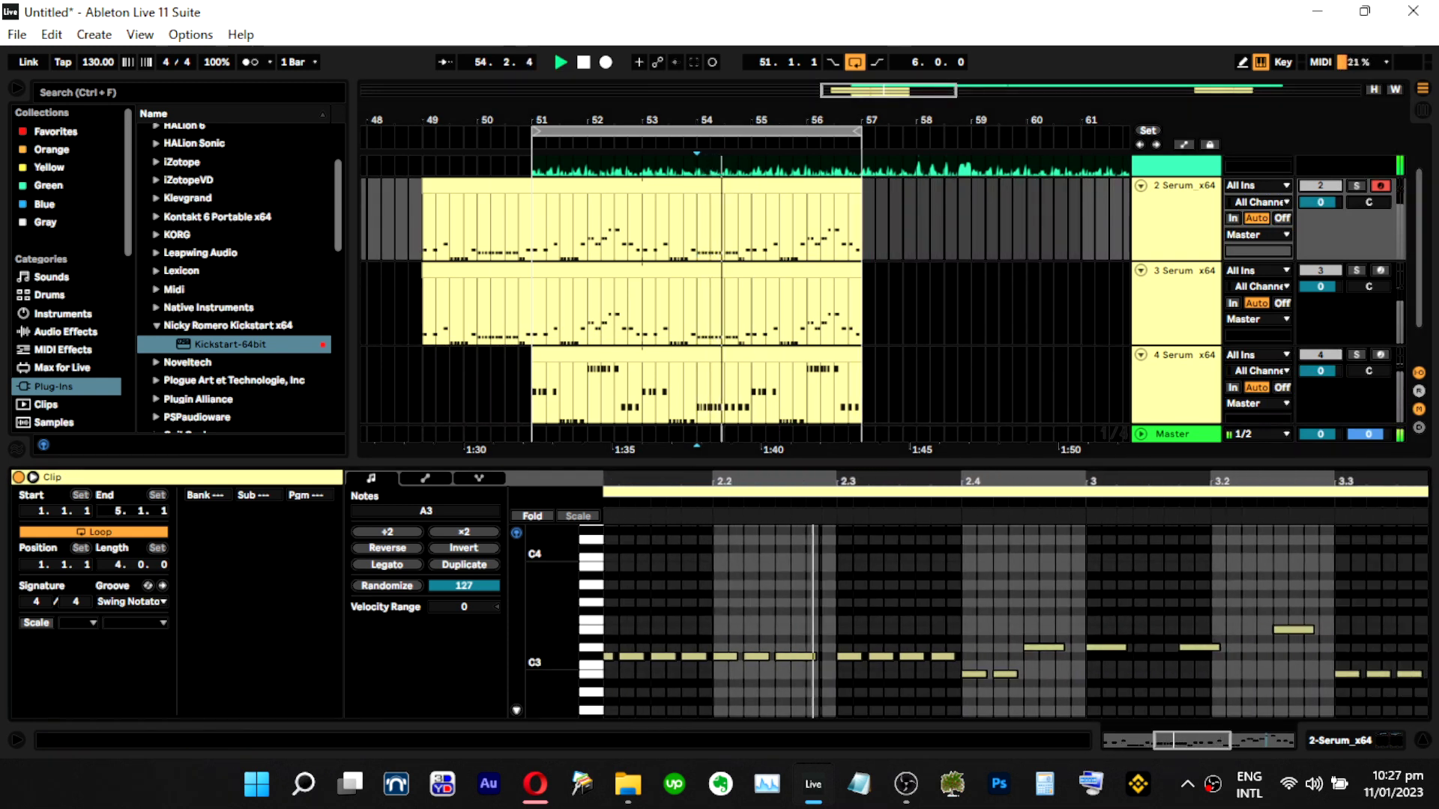
{"action": "left_click", "coordinate": [968, 672]}
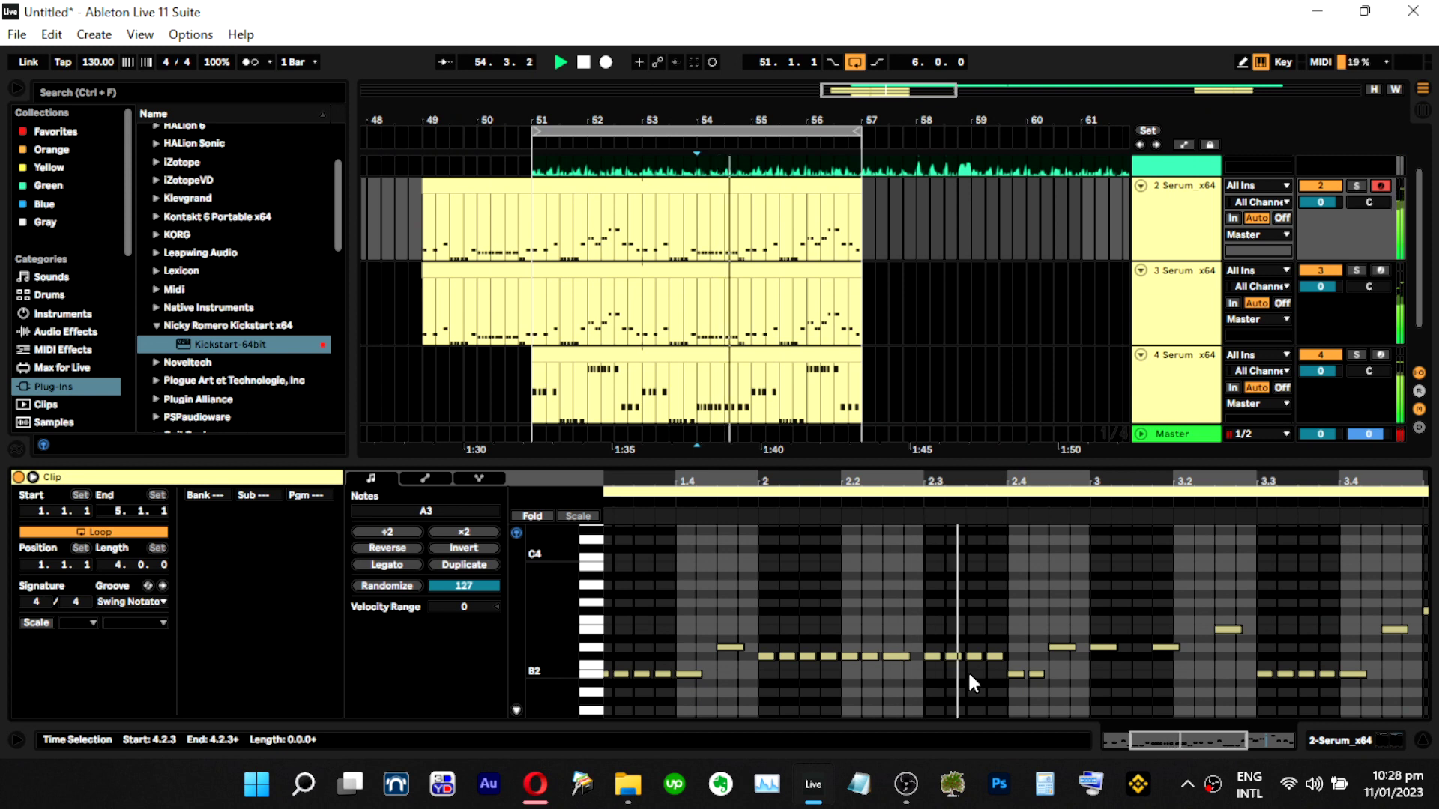
Compare the reference with track 2 from bar 54, keeping tracks 3 and 4 muted.
{"action": "left_click", "coordinate": [1312, 196]}
{"action": "left_click", "coordinate": [1355, 185]}
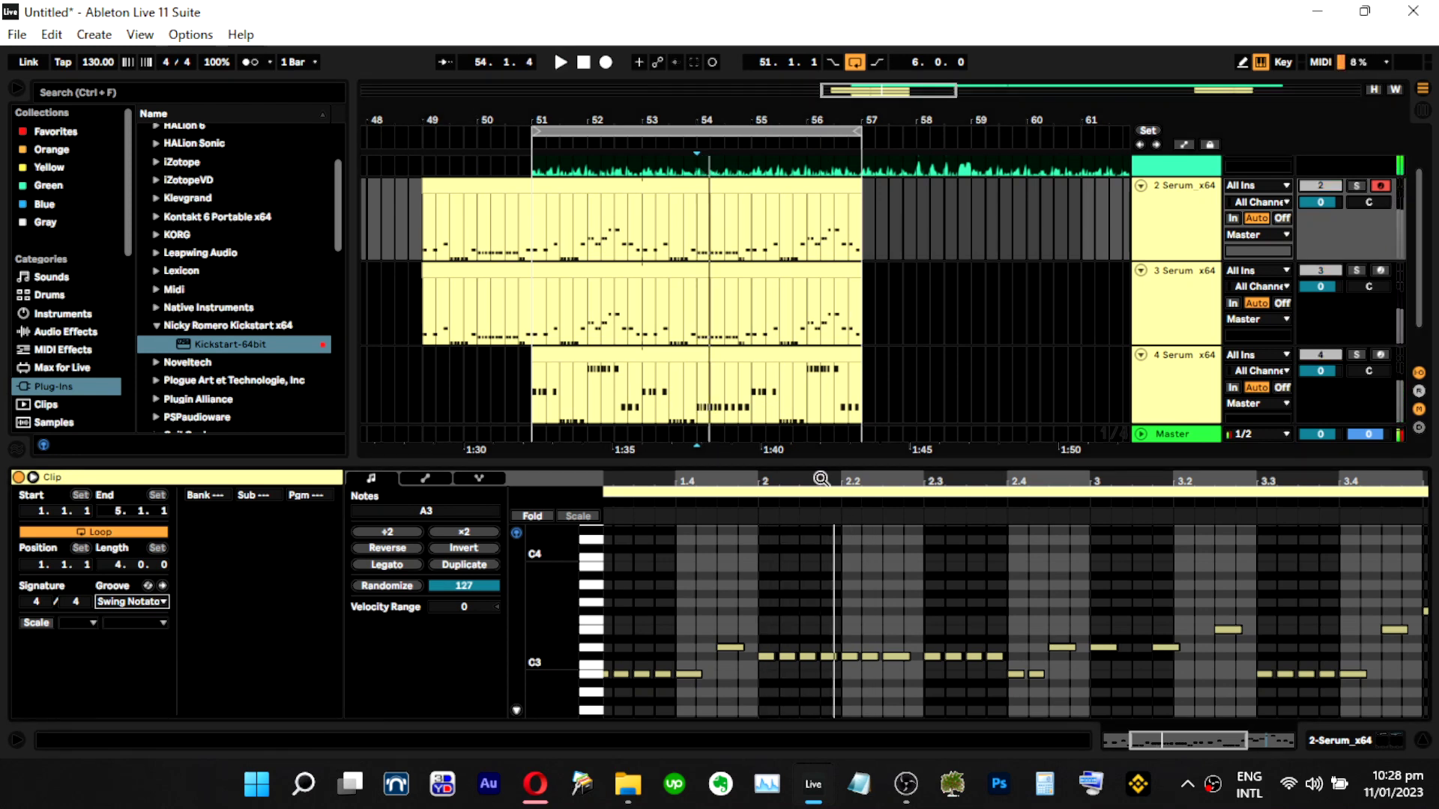
{"action": "left_click_drag", "start_coordinate": [822, 477], "coordinate": [822, 480]}
{"action": "key", "text": "space"}
{"action": "key", "text": "space"}
{"action": "key", "text": "space"}
{"action": "left_click", "coordinate": [1326, 271]}
{"action": "left_click", "coordinate": [1325, 357]}
{"action": "key", "text": "space"}
{"action": "key", "text": "space"}
{"action": "key", "text": "space"}
{"action": "key", "text": "space"}
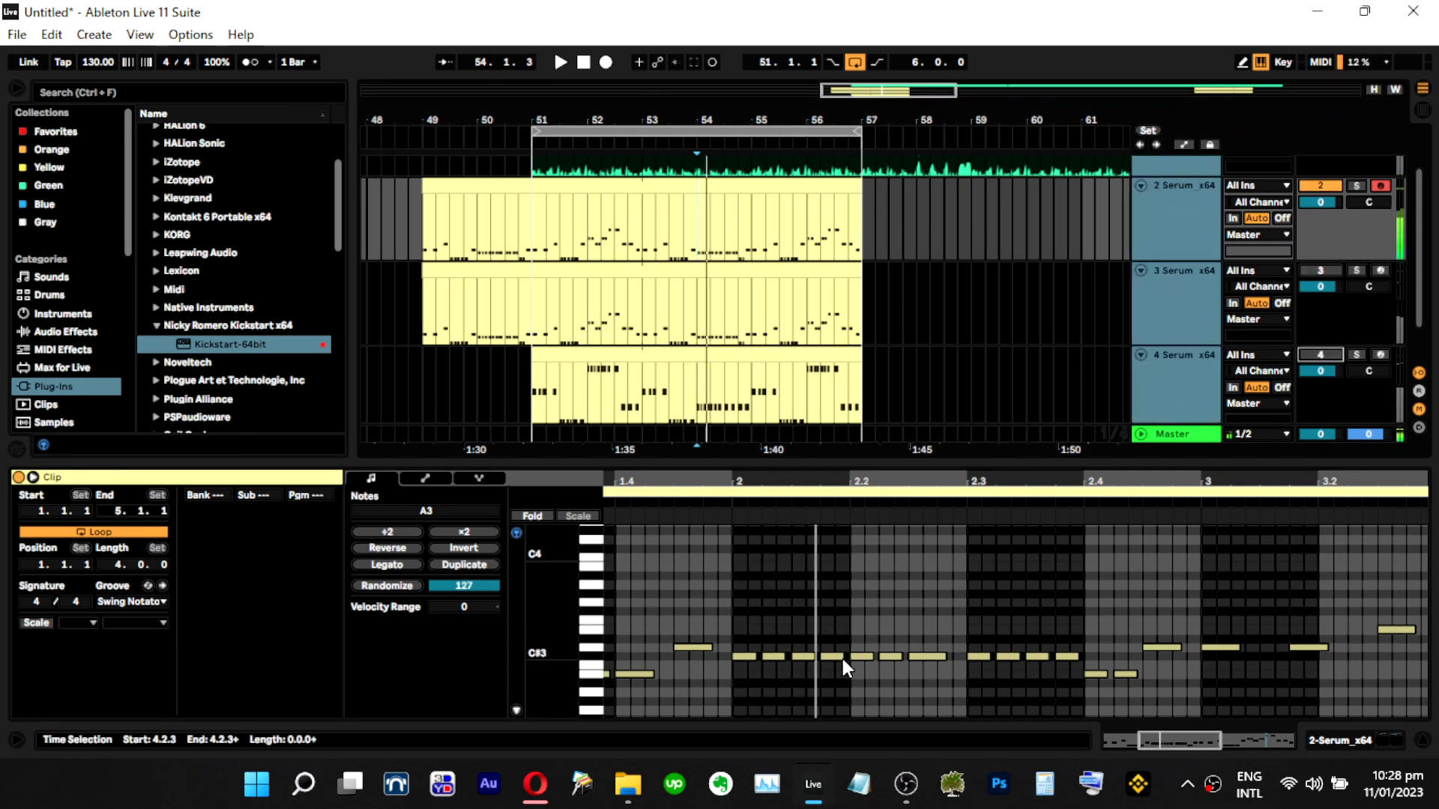
Shorten all notes in track 2's clip slightly and play the track back from bar 54.
{"action": "left_click", "coordinate": [850, 660]}
{"action": "key", "text": "ctrl+a"}
{"action": "left_click_drag", "start_coordinate": [843, 658], "coordinate": [839, 656]}
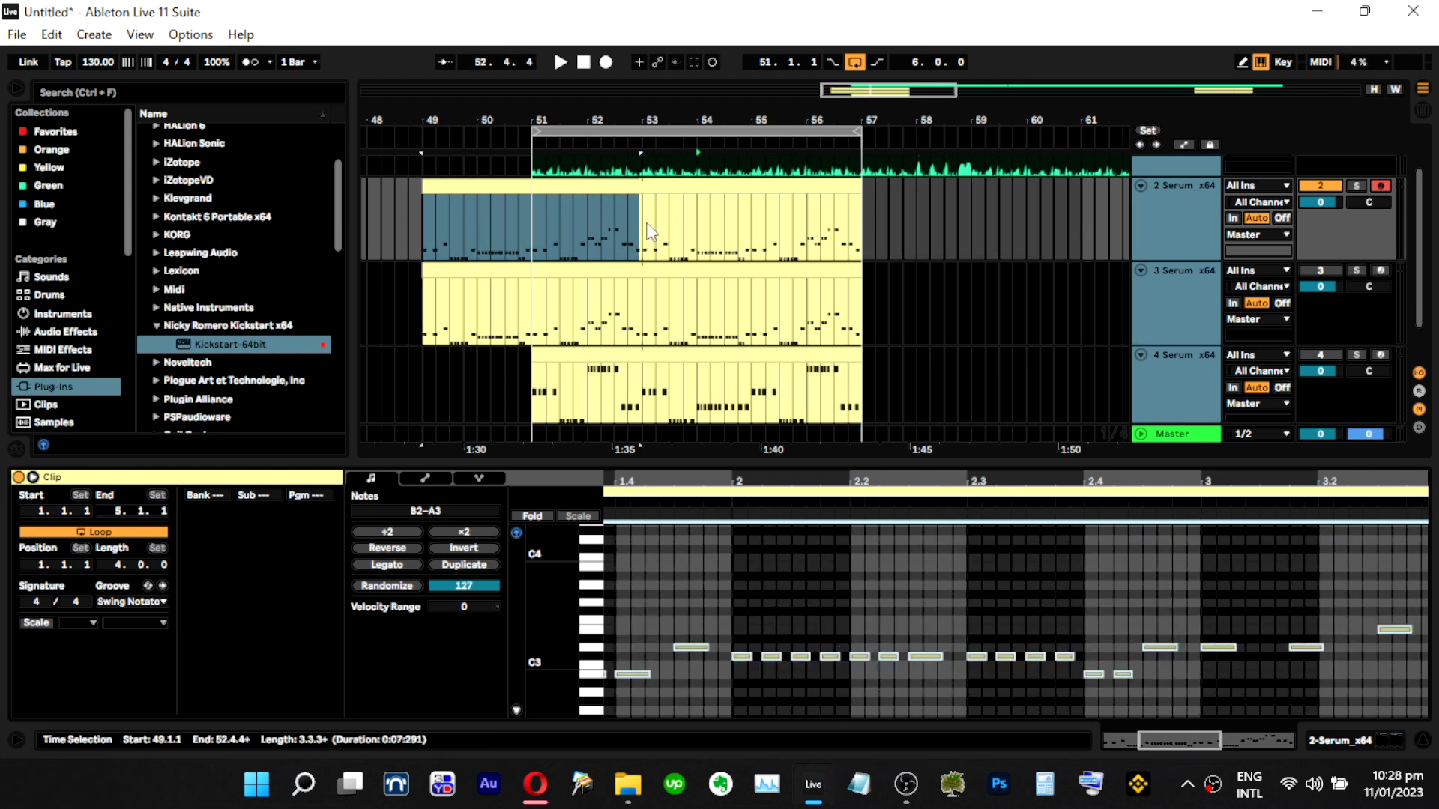
{"action": "left_click_drag", "start_coordinate": [646, 229], "coordinate": [656, 234]}
{"action": "left_click", "coordinate": [697, 245]}
{"action": "key", "text": "space"}
{"action": "left_click_drag", "start_coordinate": [1223, 483], "coordinate": [736, 438]}
{"action": "key", "text": "space"}
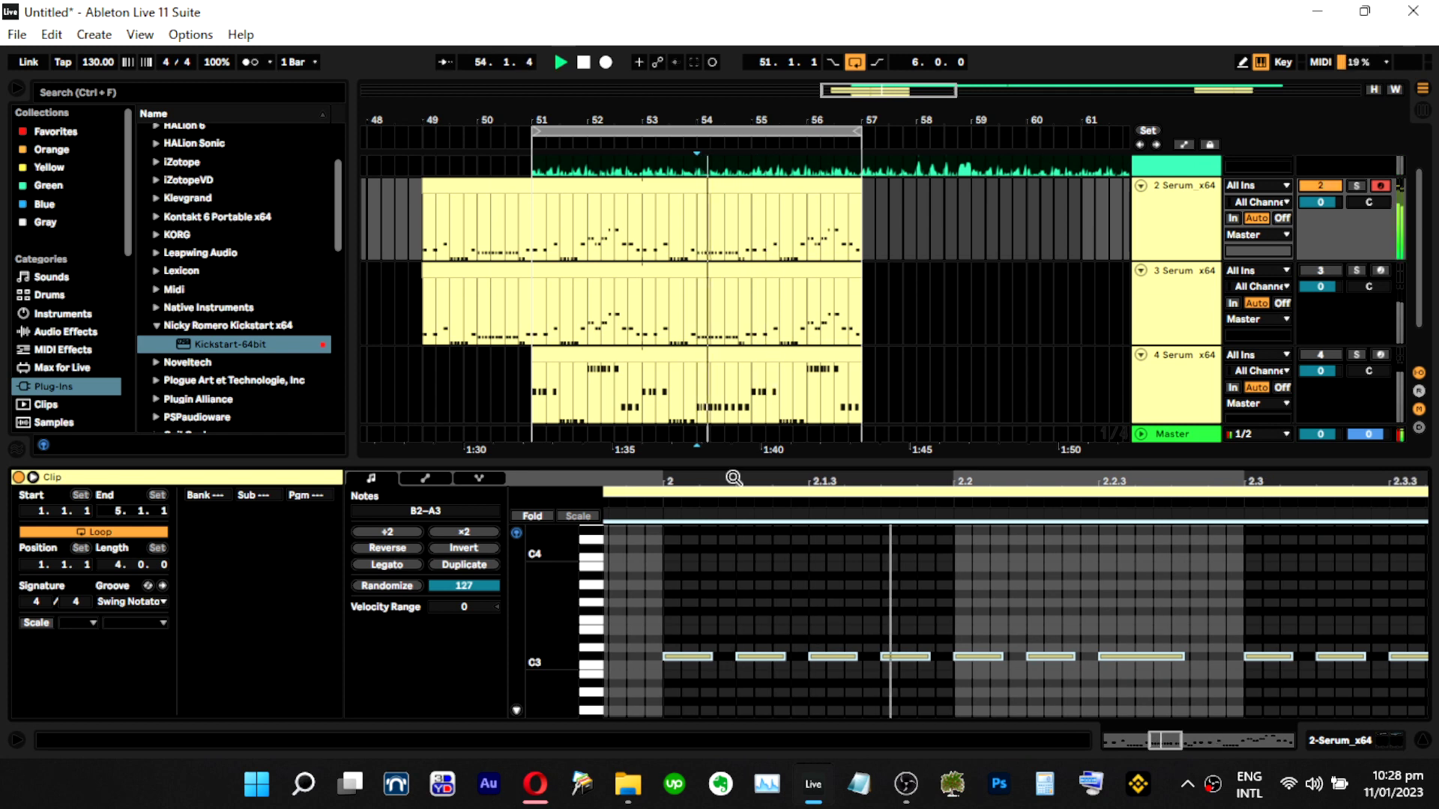
{"action": "left_click", "coordinate": [757, 563]}
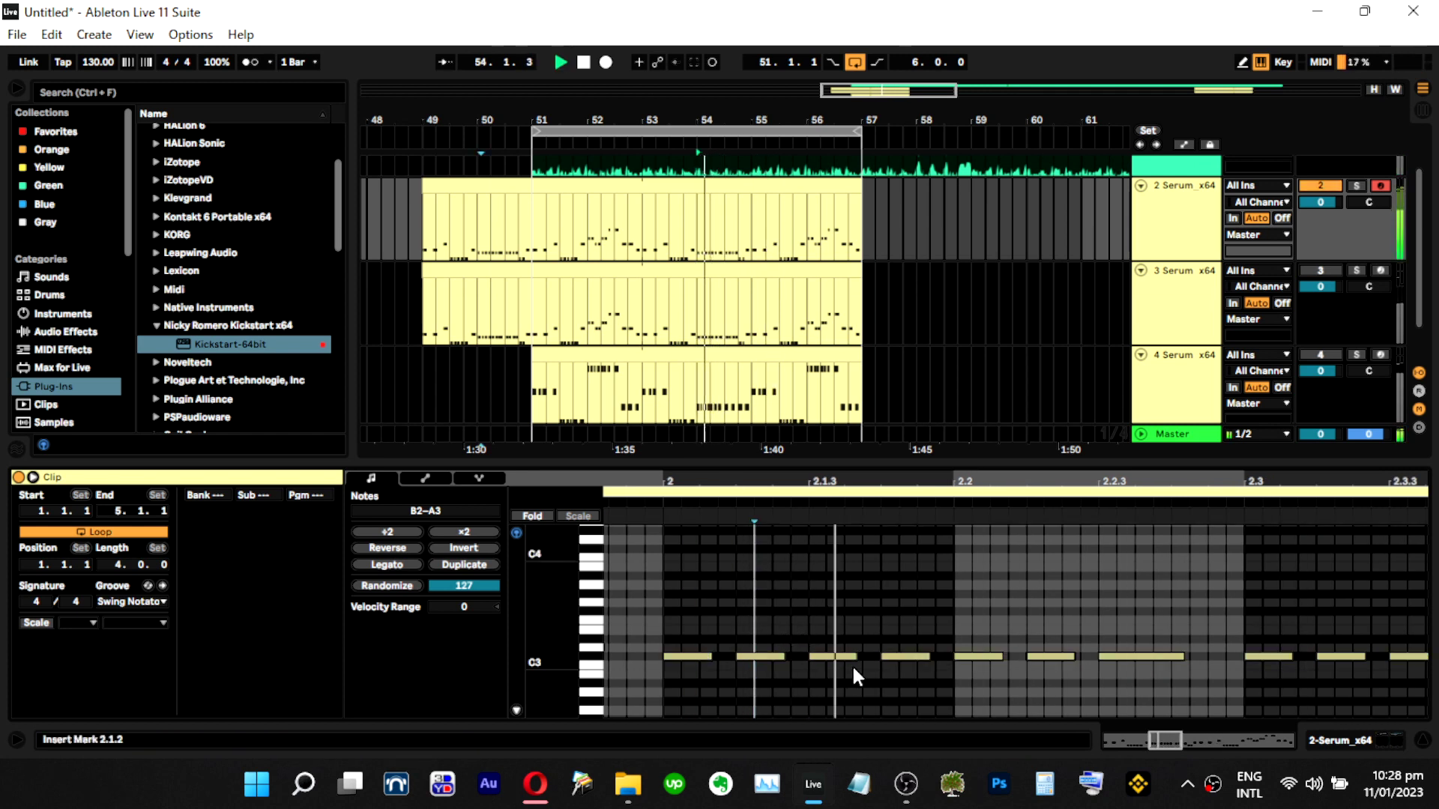
{"action": "left_click", "coordinate": [699, 242]}
{"action": "key", "text": "space"}
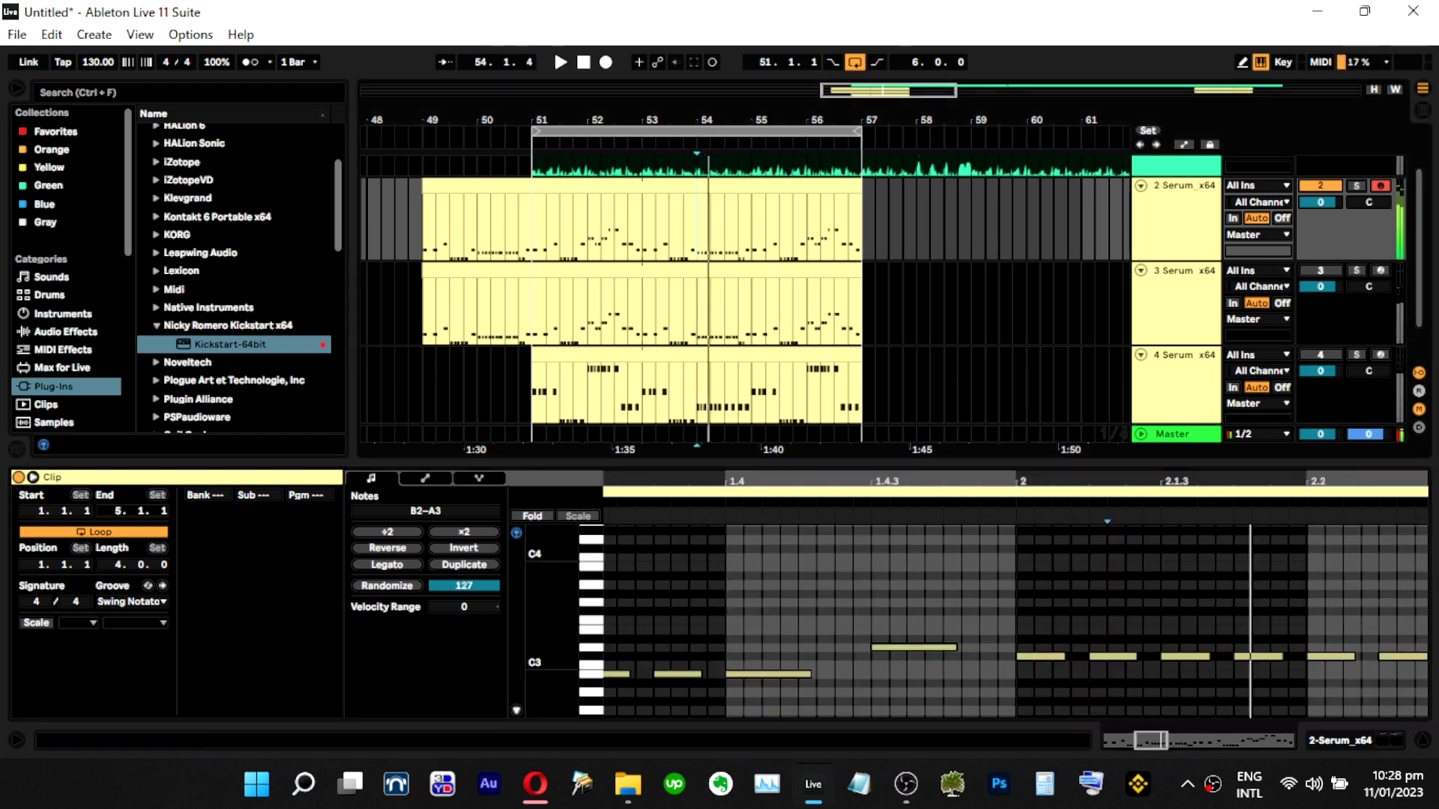
Lengthen the C#3 notes at 2.1.3 and 2.2 slightly and play the passage to check them against the audio.
{"action": "left_click_drag", "start_coordinate": [725, 120], "coordinate": [718, 248]}
{"action": "left_click_drag", "start_coordinate": [1273, 478], "coordinate": [978, 476]}
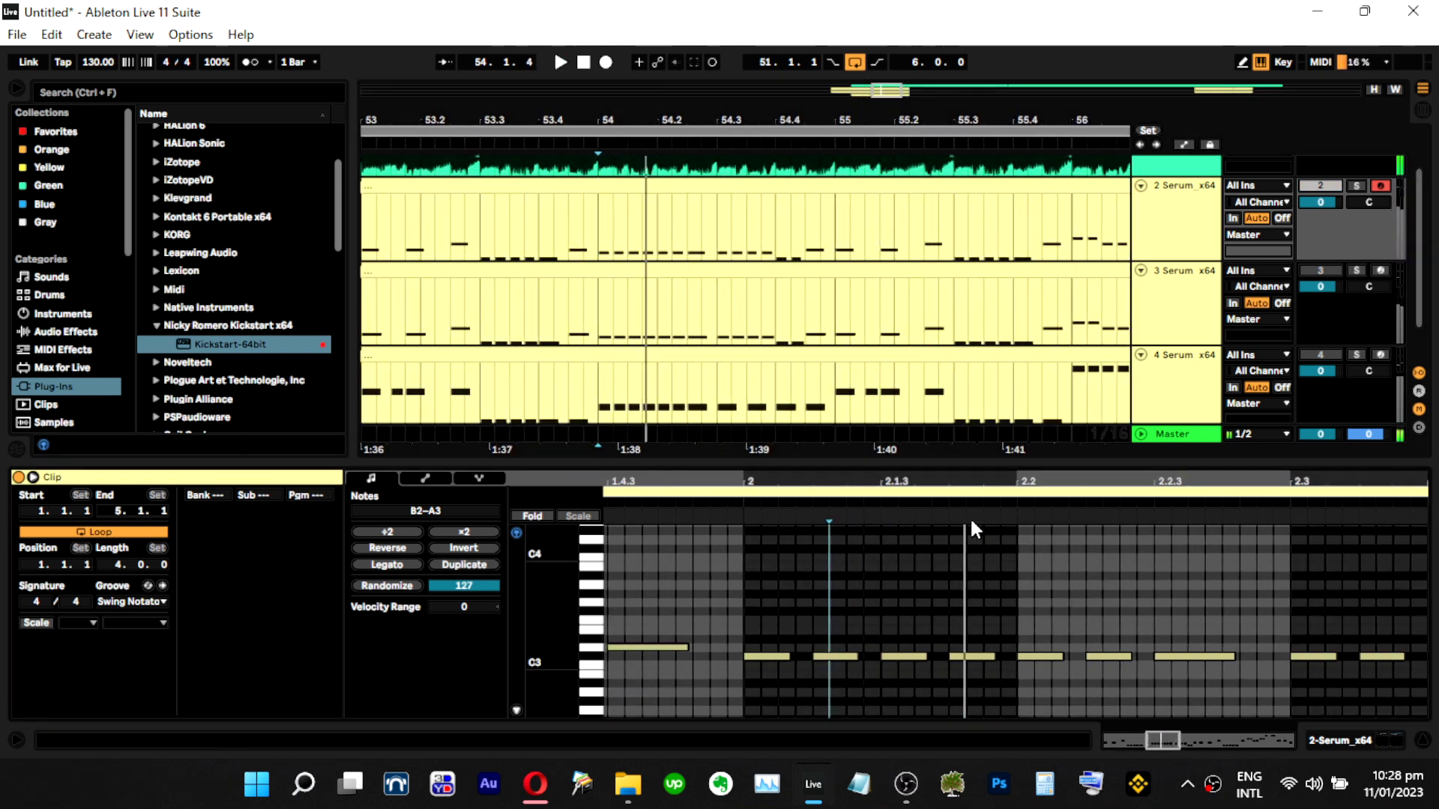
{"action": "left_click", "coordinate": [931, 659]}
{"action": "left_click_drag", "start_coordinate": [931, 660], "coordinate": [942, 661]}
{"action": "key", "text": "space"}
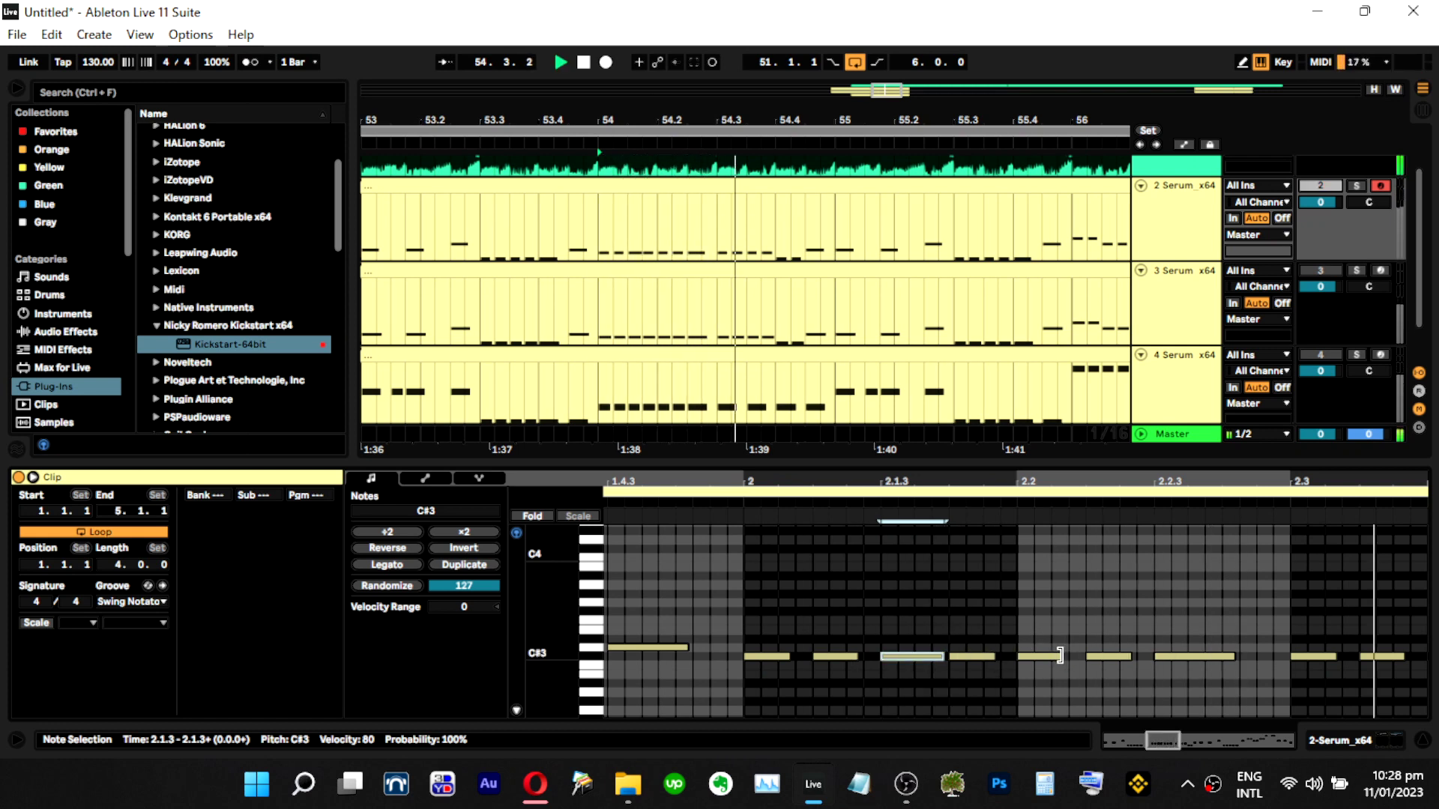
{"action": "left_click_drag", "start_coordinate": [1060, 657], "coordinate": [1080, 657]}
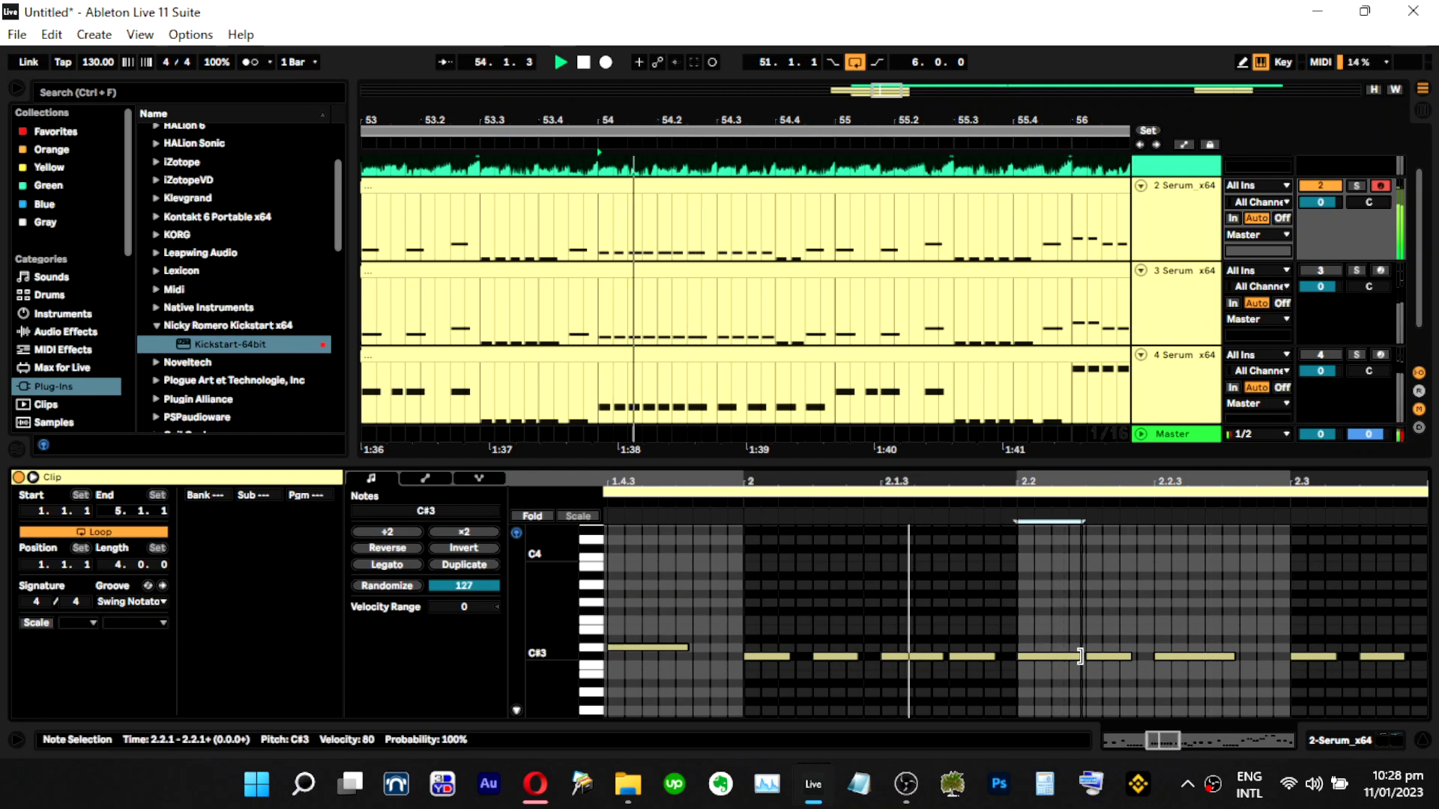
{"action": "key", "text": "space"}
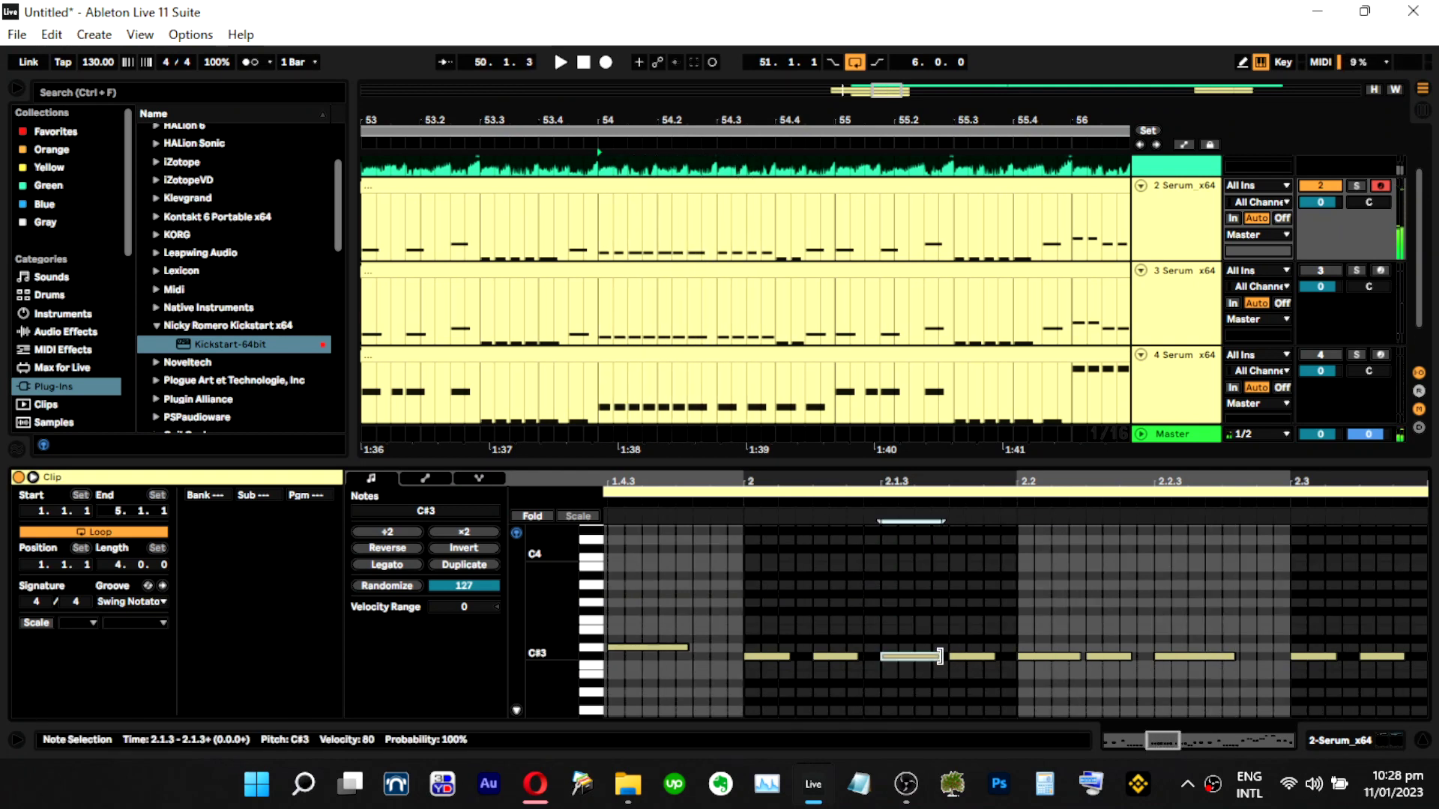
{"action": "left_click", "coordinate": [937, 636]}
{"action": "key", "text": "space"}
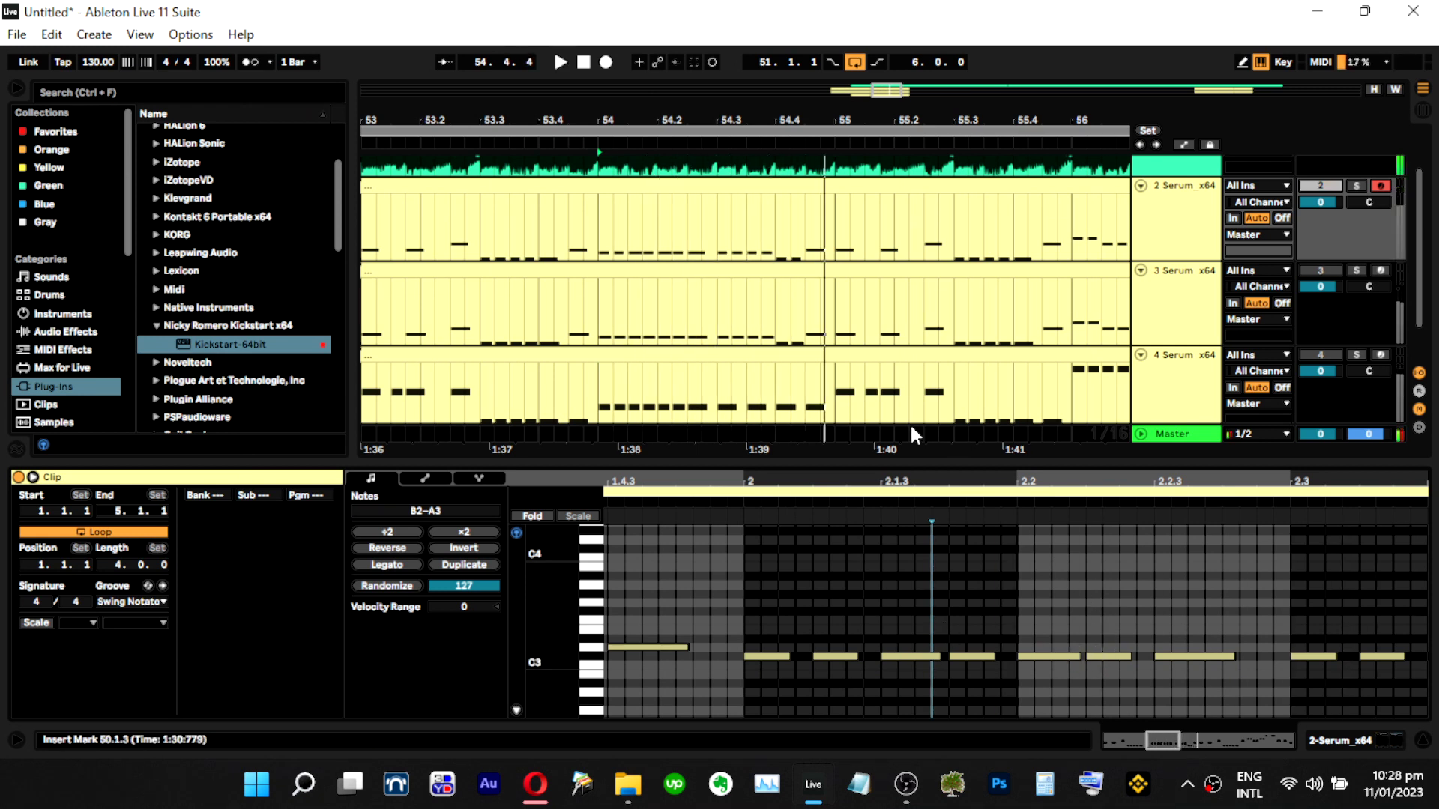
{"action": "key", "text": "space"}
{"action": "key", "text": "space"}
Copy the C#3 notes from the first half of bar 2 and paste them at 2.3.
{"action": "left_click_drag", "start_coordinate": [748, 620], "coordinate": [1207, 700]}
{"action": "left_click_drag", "start_coordinate": [1199, 480], "coordinate": [898, 466]}
{"action": "key", "text": "space"}
{"action": "left_click", "coordinate": [986, 657]}
{"action": "key", "text": "ctrl+v"}
Lower the pasted notes at 2.4 to B2, delete the extra C#3 note at 2.4.3 and play the result.
{"action": "left_click_drag", "start_coordinate": [1200, 624], "coordinate": [1251, 673]}
{"action": "key", "text": "space"}
{"action": "double_click", "coordinate": [1320, 657]}
{"action": "left_click", "coordinate": [1314, 604]}
{"action": "left_click", "coordinate": [1216, 573]}
{"action": "key", "text": "space"}
{"action": "key", "text": "space"}
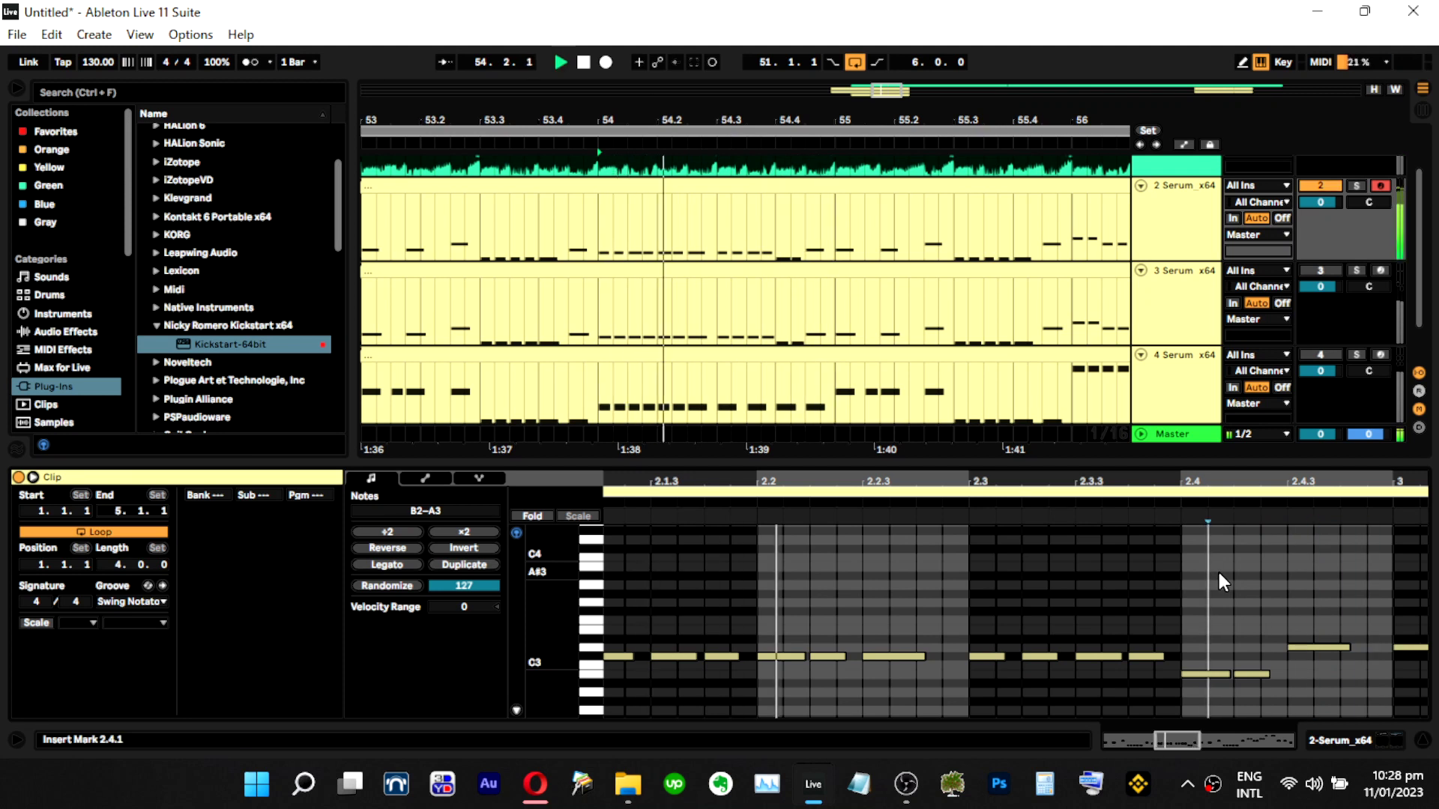
Extend the B2 note at 2.4 over its neighbour into one long note and copy it to 2.2 on C#3.
{"action": "key", "text": "space"}
{"action": "key", "text": "space"}
{"action": "left_click", "coordinate": [1227, 677]}
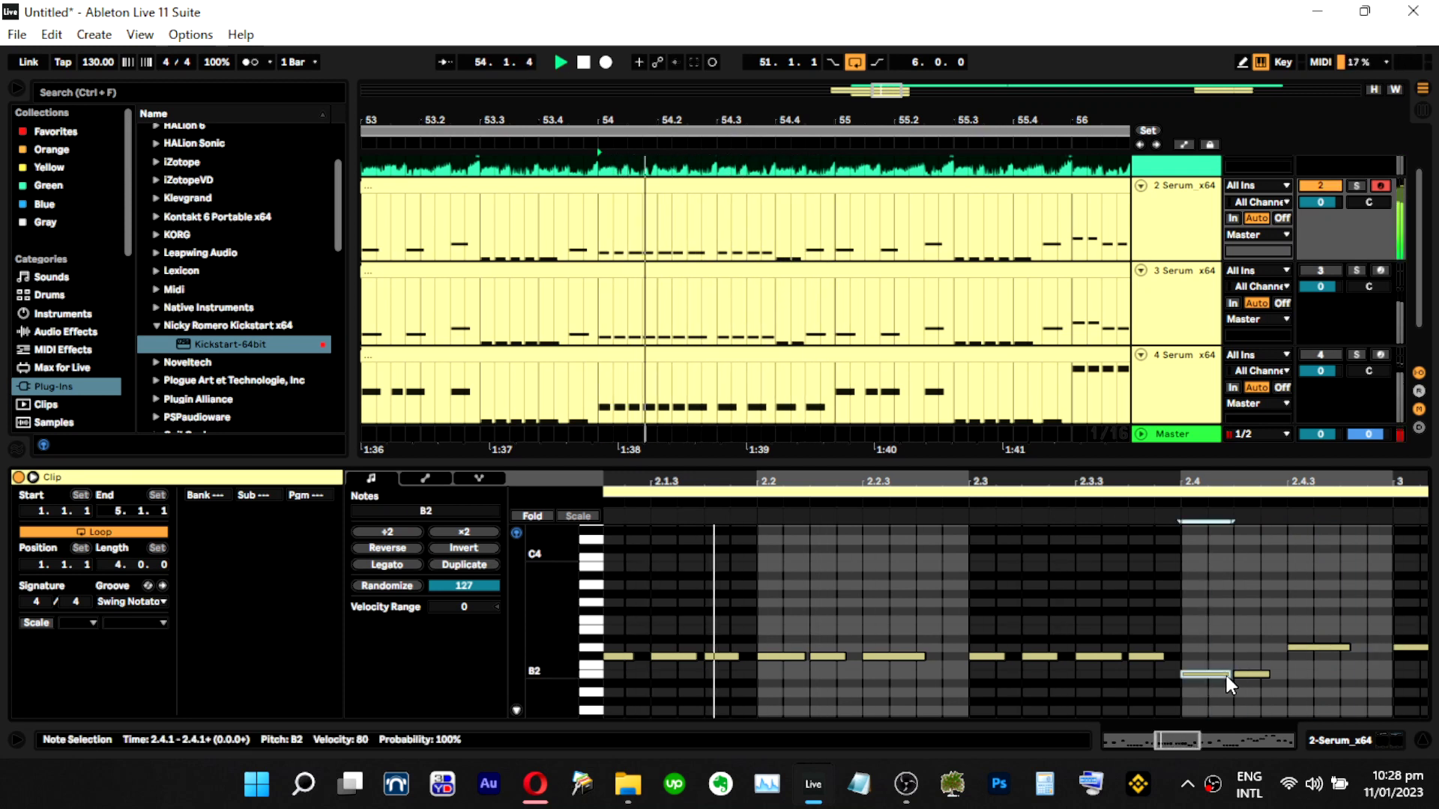
{"action": "left_click_drag", "start_coordinate": [1229, 674], "coordinate": [1275, 673]}
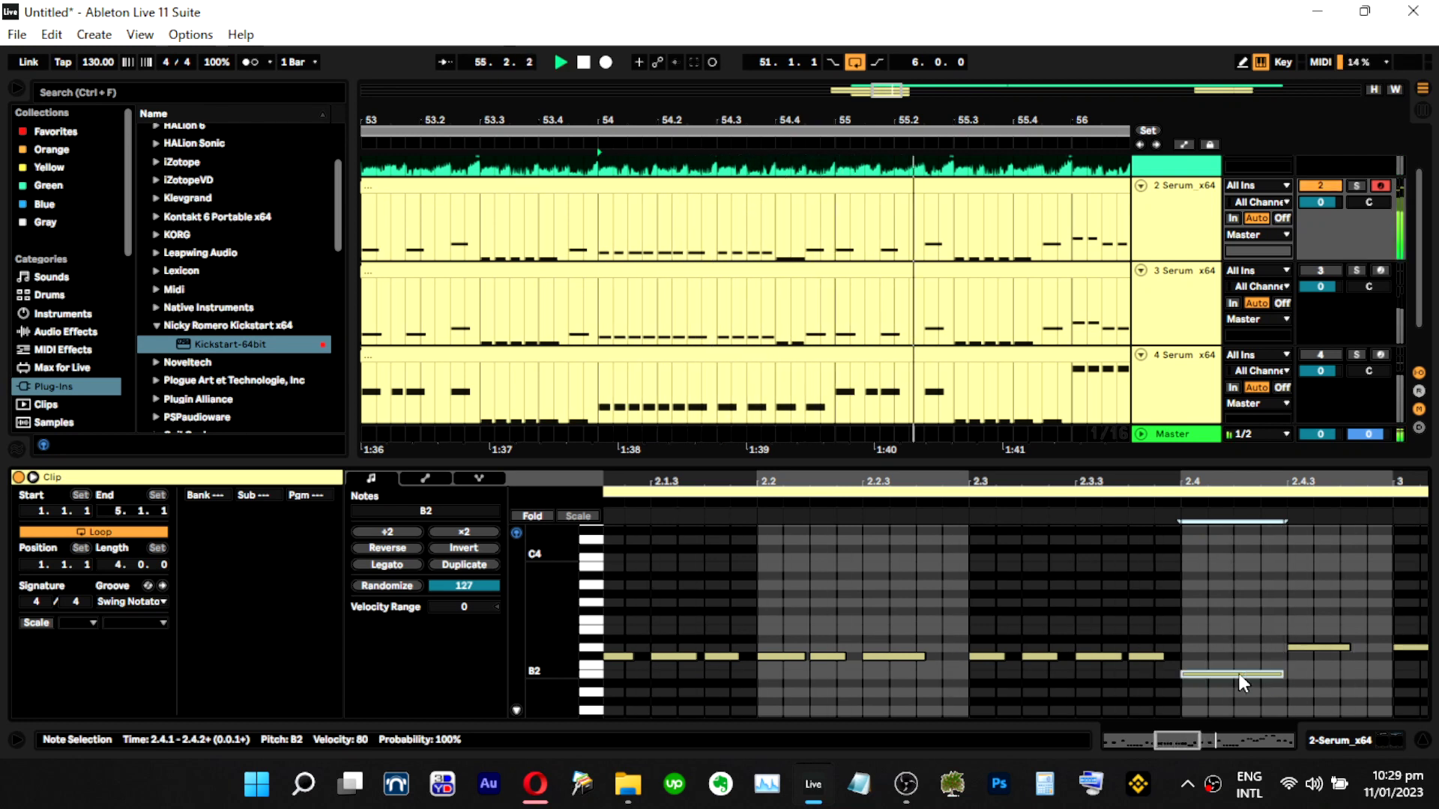
{"action": "key", "text": "space"}
{"action": "key", "text": "space"}
{"action": "left_click_drag", "start_coordinate": [1117, 481], "coordinate": [1149, 466]}
{"action": "key", "text": "space"}
{"action": "left_click_drag", "start_coordinate": [1227, 674], "coordinate": [878, 658], "text": "ctrl"}
{"action": "key", "text": "space"}
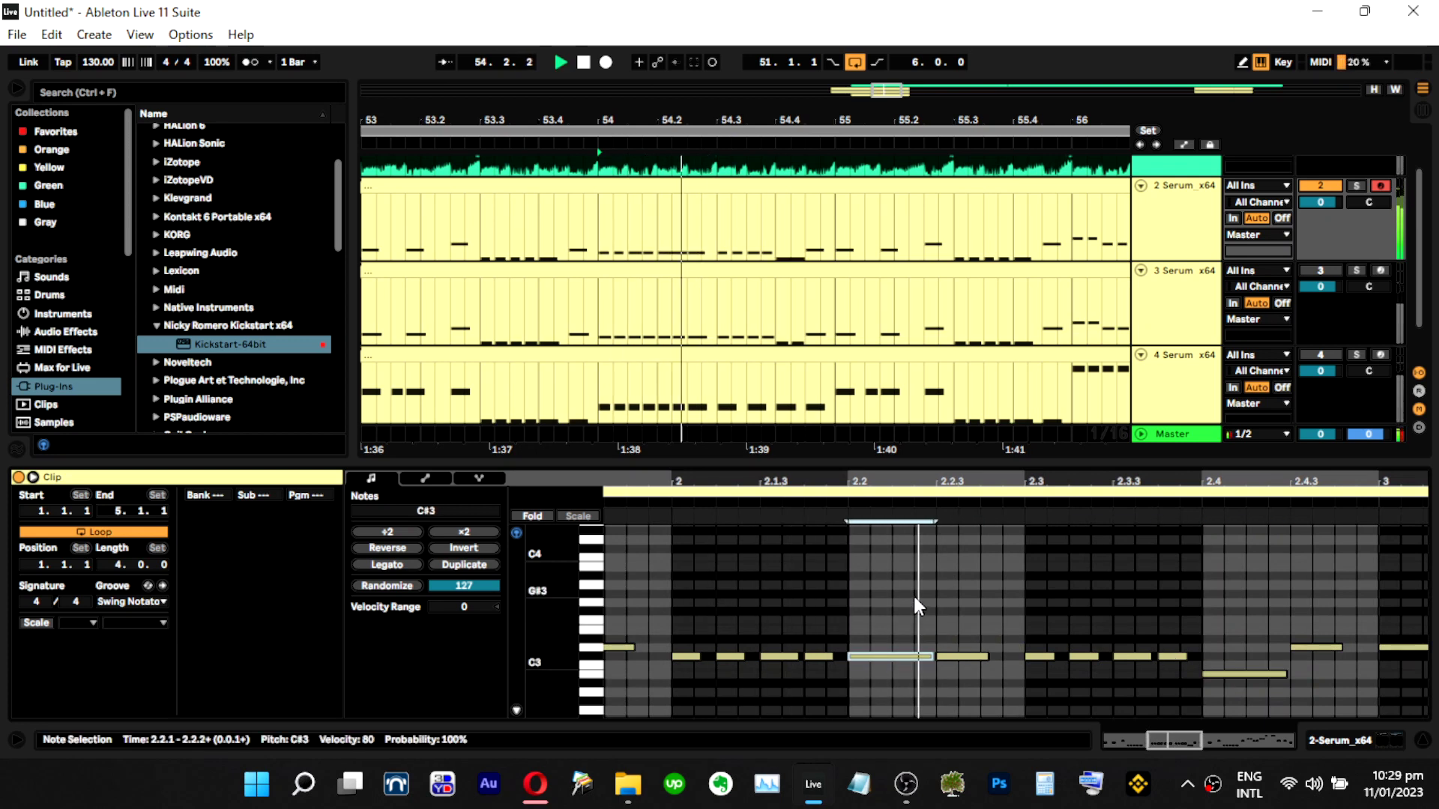
Shorten the long C#3 note at 2.2 and copy it over the B2 note at 2.4.
{"action": "key", "text": "space"}
{"action": "key", "text": "space"}
{"action": "left_click_drag", "start_coordinate": [933, 657], "coordinate": [918, 655]}
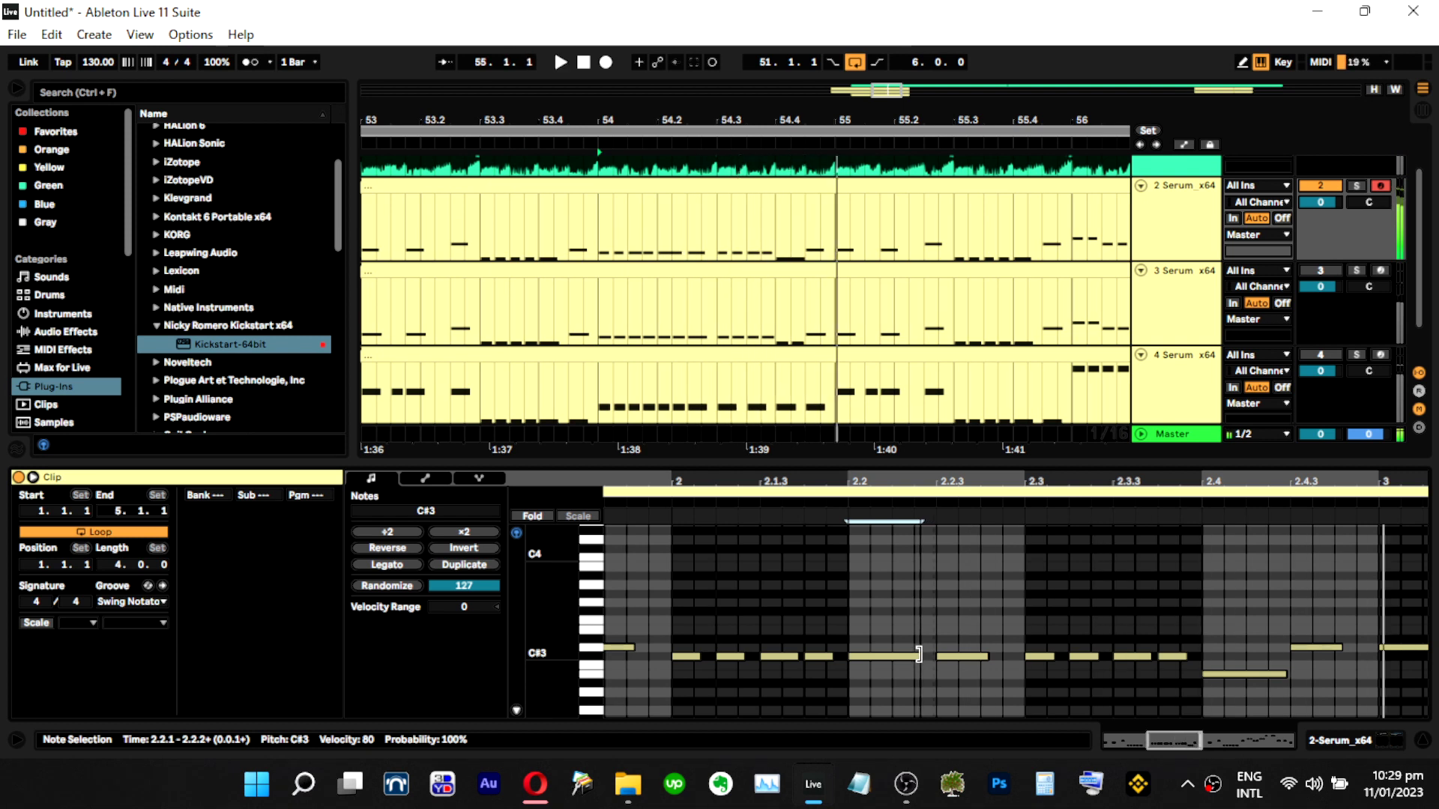
{"action": "left_click_drag", "start_coordinate": [891, 663], "coordinate": [1185, 675]}
{"action": "left_click", "coordinate": [957, 598]}
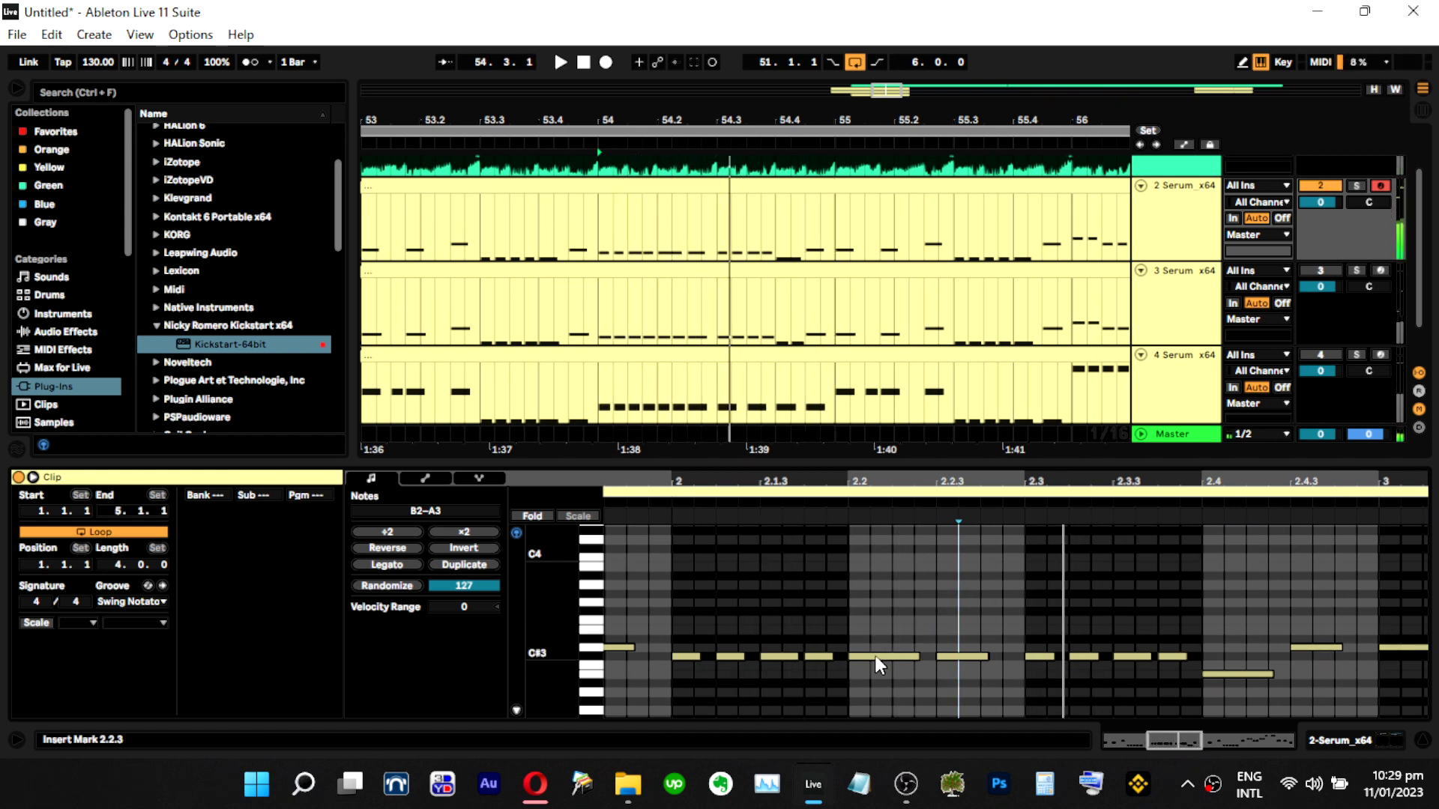
Copy the short C#3 note preceding 2.2 to 2.2.2, and copy the resulting pair at 2.2 to 2.4 on B2.
{"action": "left_click_drag", "start_coordinate": [819, 666], "coordinate": [909, 667]}
{"action": "key", "text": "space"}
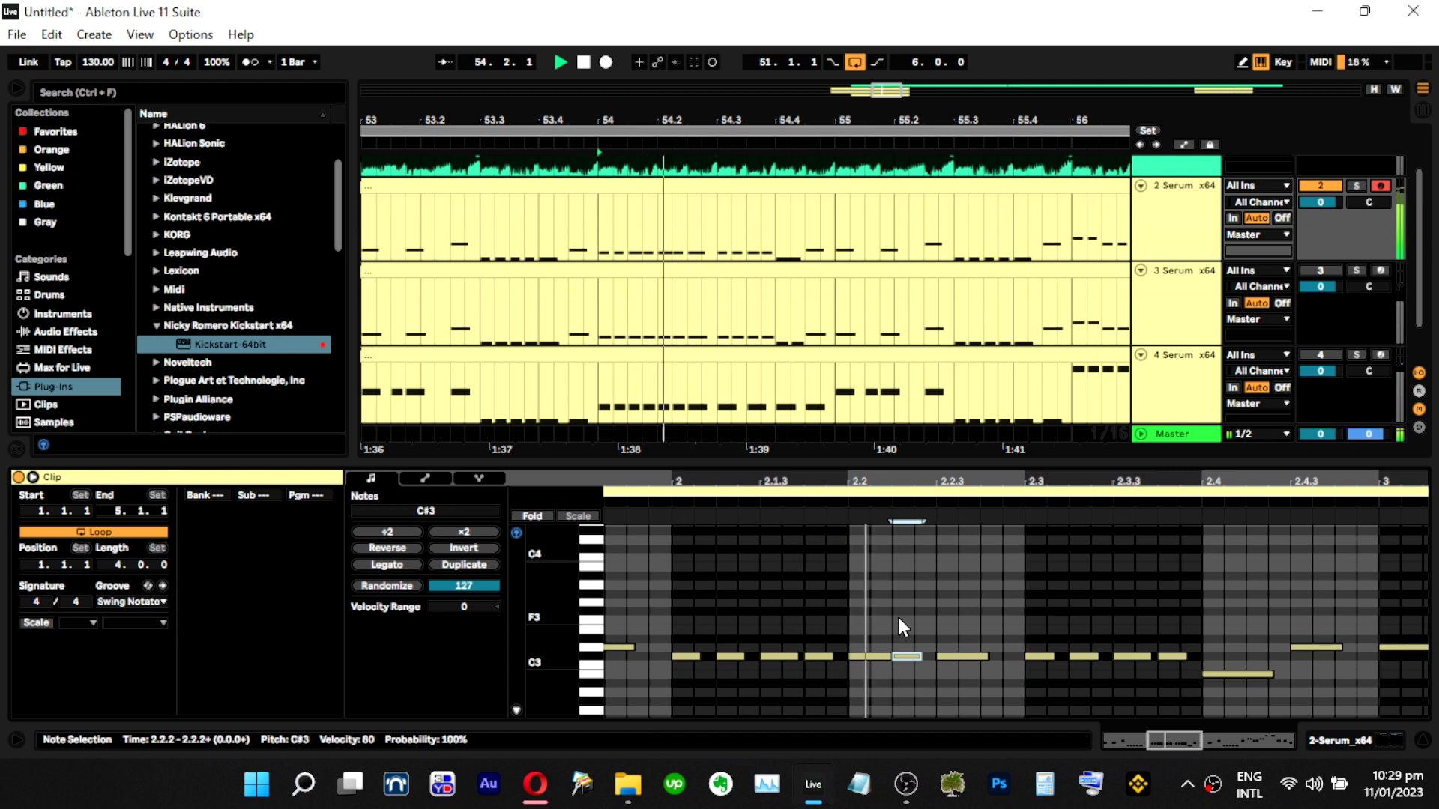
{"action": "key", "text": "space"}
{"action": "key", "text": "space"}
{"action": "left_click_drag", "start_coordinate": [859, 631], "coordinate": [1228, 682]}
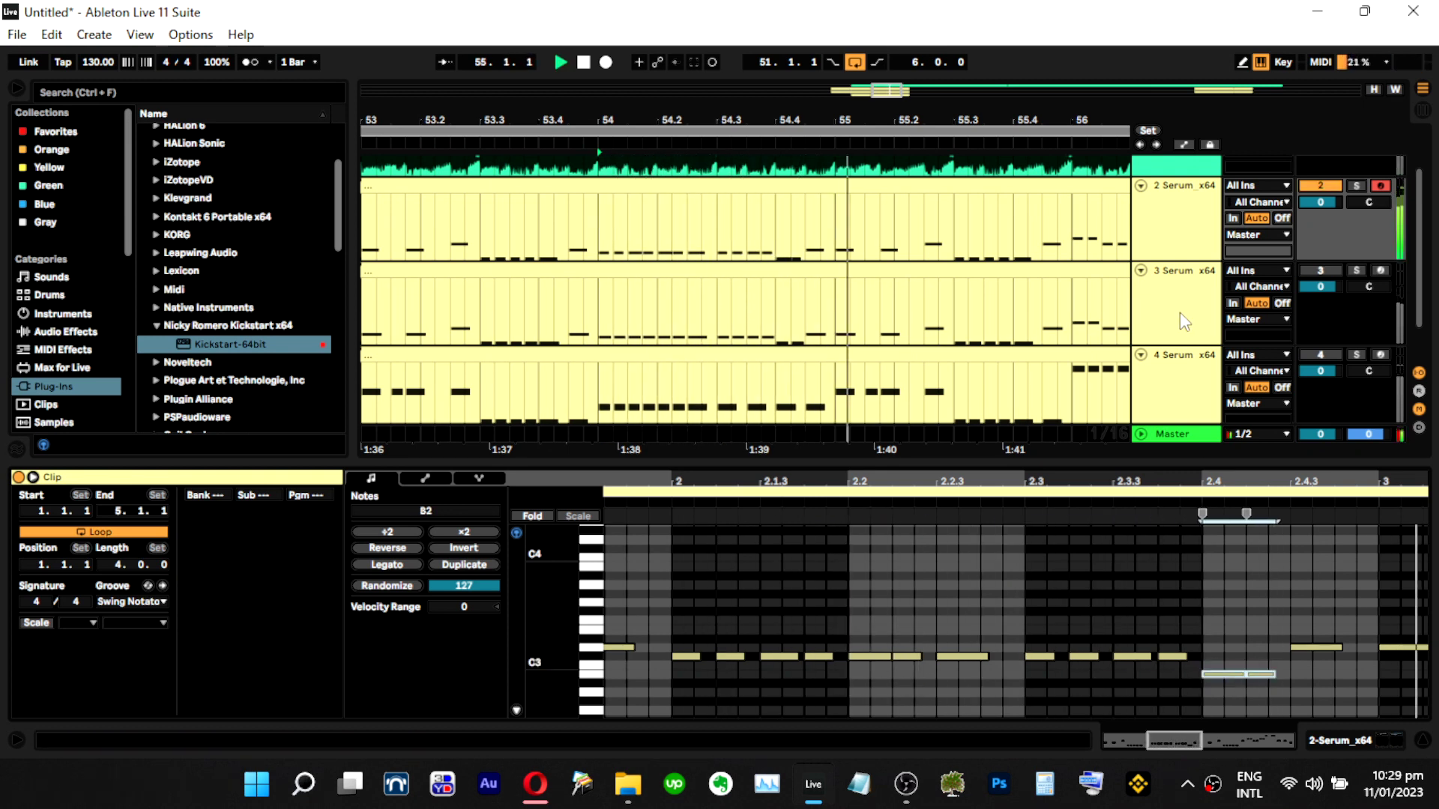
Copy the C#3 notes between 2.1.1 and 2.3.1 and paste them at 3.3.1.
{"action": "left_click_drag", "start_coordinate": [1053, 480], "coordinate": [920, 420]}
{"action": "key", "text": "space"}
{"action": "key", "text": "space"}
{"action": "left_click_drag", "start_coordinate": [803, 649], "coordinate": [906, 664]}
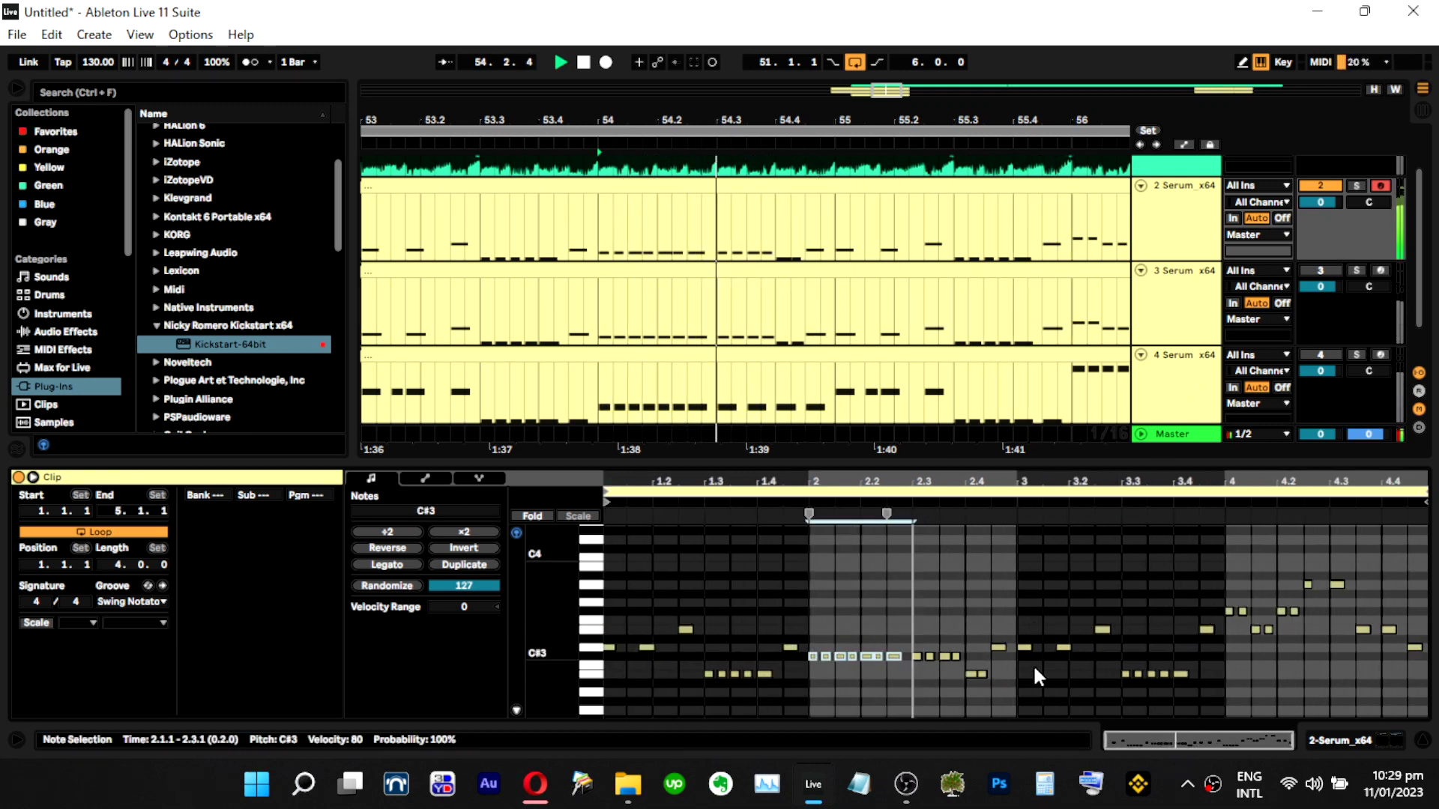
{"action": "left_click", "coordinate": [955, 253]}
{"action": "key", "text": "space"}
{"action": "key", "text": "space"}
{"action": "left_click", "coordinate": [1115, 697]}
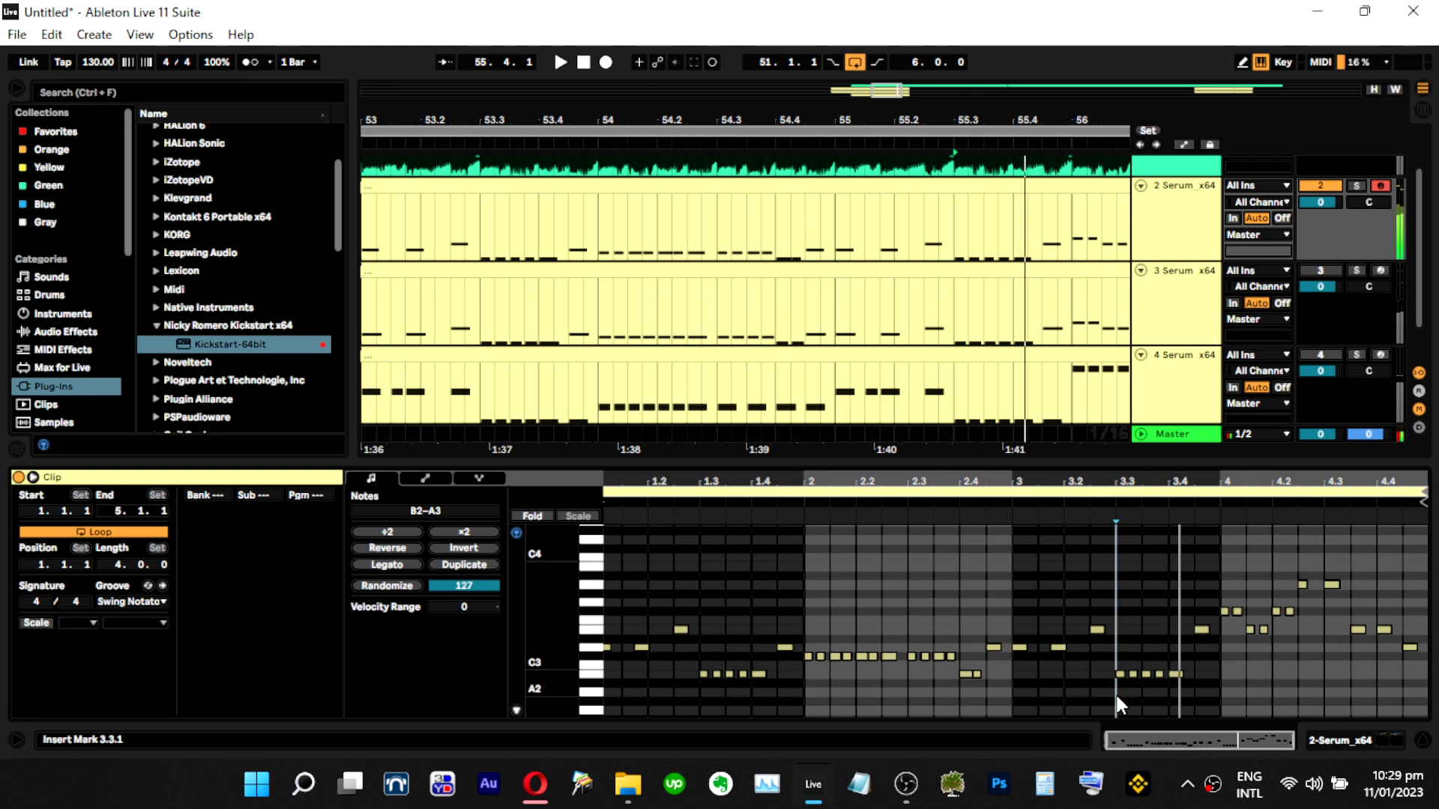
{"action": "key", "text": "ctrl+v"}
{"action": "key", "text": "space"}
Move the notes pasted at 3.3 down to B2 and the last one onto E3 at 3.4.3.
{"action": "left_click_drag", "start_coordinate": [1122, 654], "coordinate": [1194, 625]}
{"action": "left_click", "coordinate": [1170, 649]}
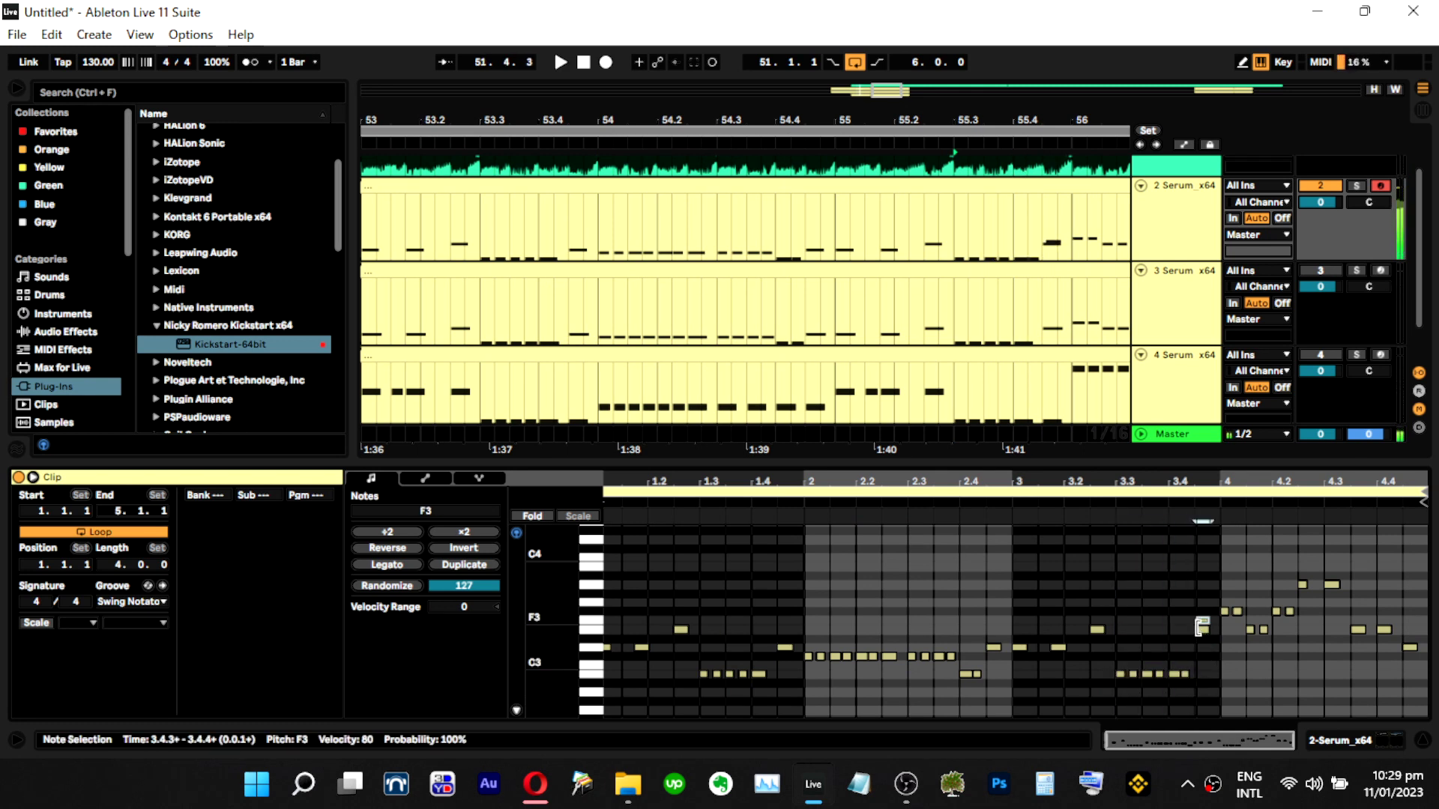
{"action": "left_click_drag", "start_coordinate": [1200, 621], "coordinate": [1204, 637]}
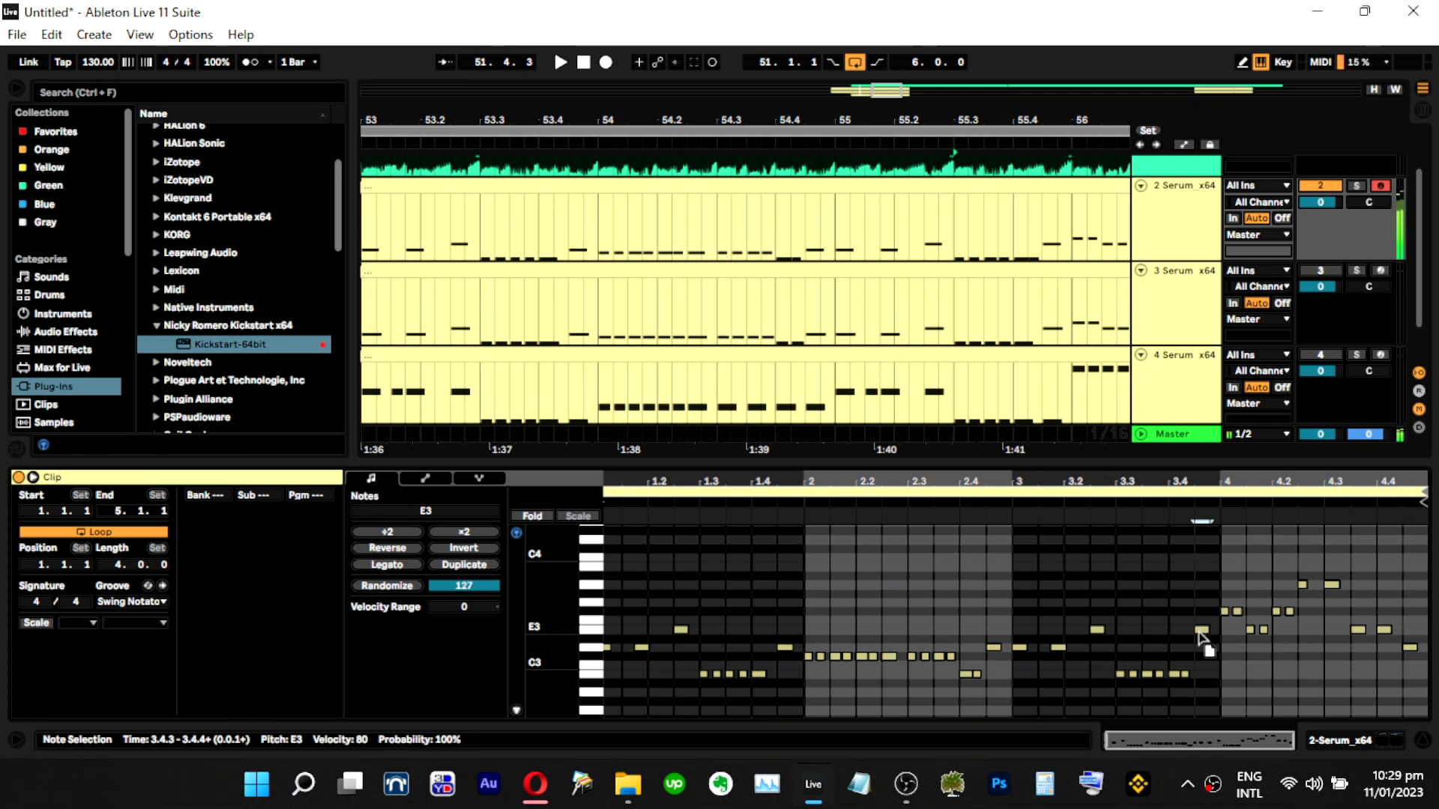
{"action": "key", "text": "space"}
{"action": "scroll", "coordinate": [1214, 633], "scroll_direction": "up", "scroll_amount": 3}
{"action": "key", "text": "space"}
{"action": "key", "text": "space"}
Delete the B2 note at 3.4.2 and shorten the B2 note at 3.4 slightly while listening to the passage.
{"action": "left_click", "coordinate": [1079, 582]}
{"action": "key", "text": "space"}
{"action": "key", "text": "space"}
{"action": "double_click", "coordinate": [1094, 676]}
{"action": "key", "text": "space"}
{"action": "key", "text": "space"}
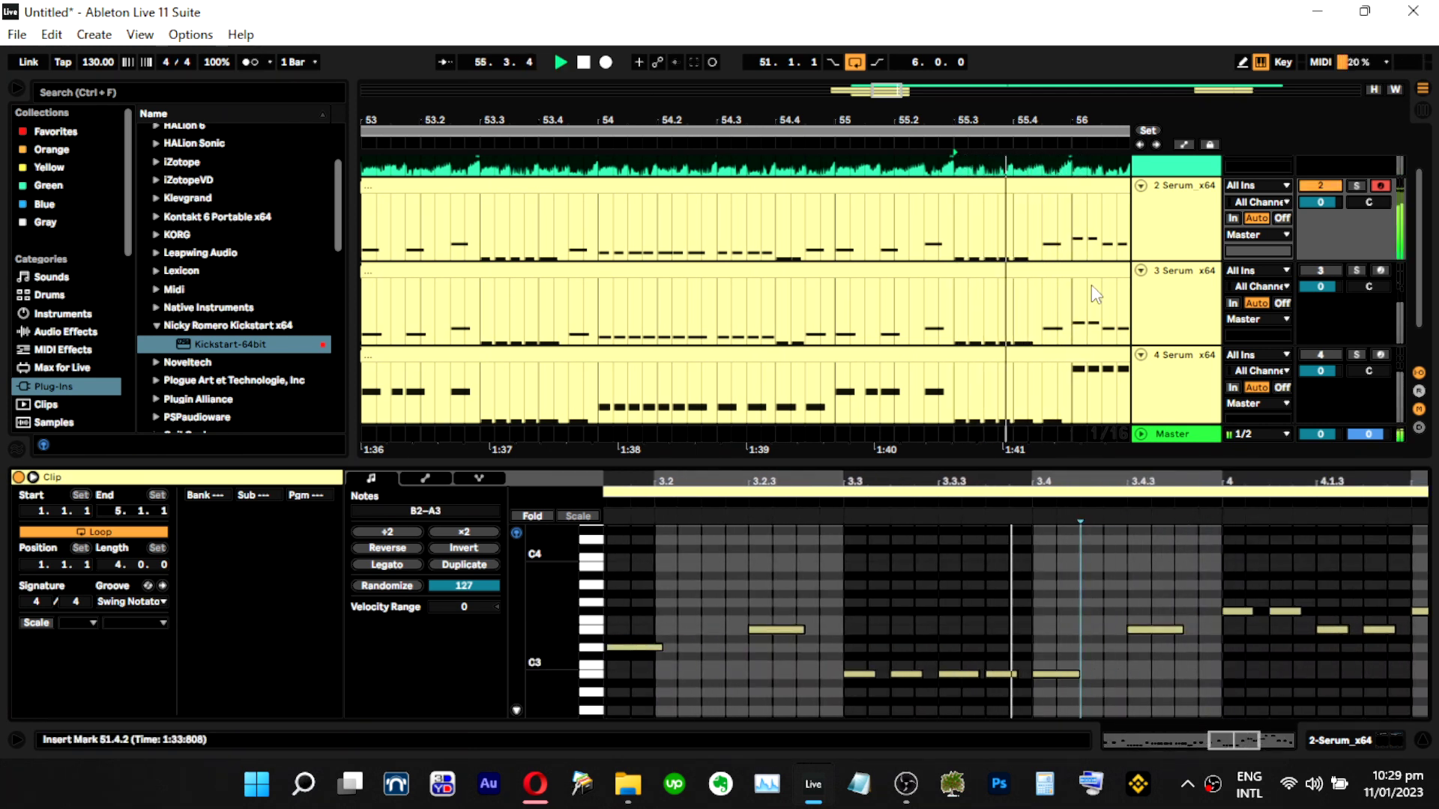
{"action": "left_click", "coordinate": [1075, 673]}
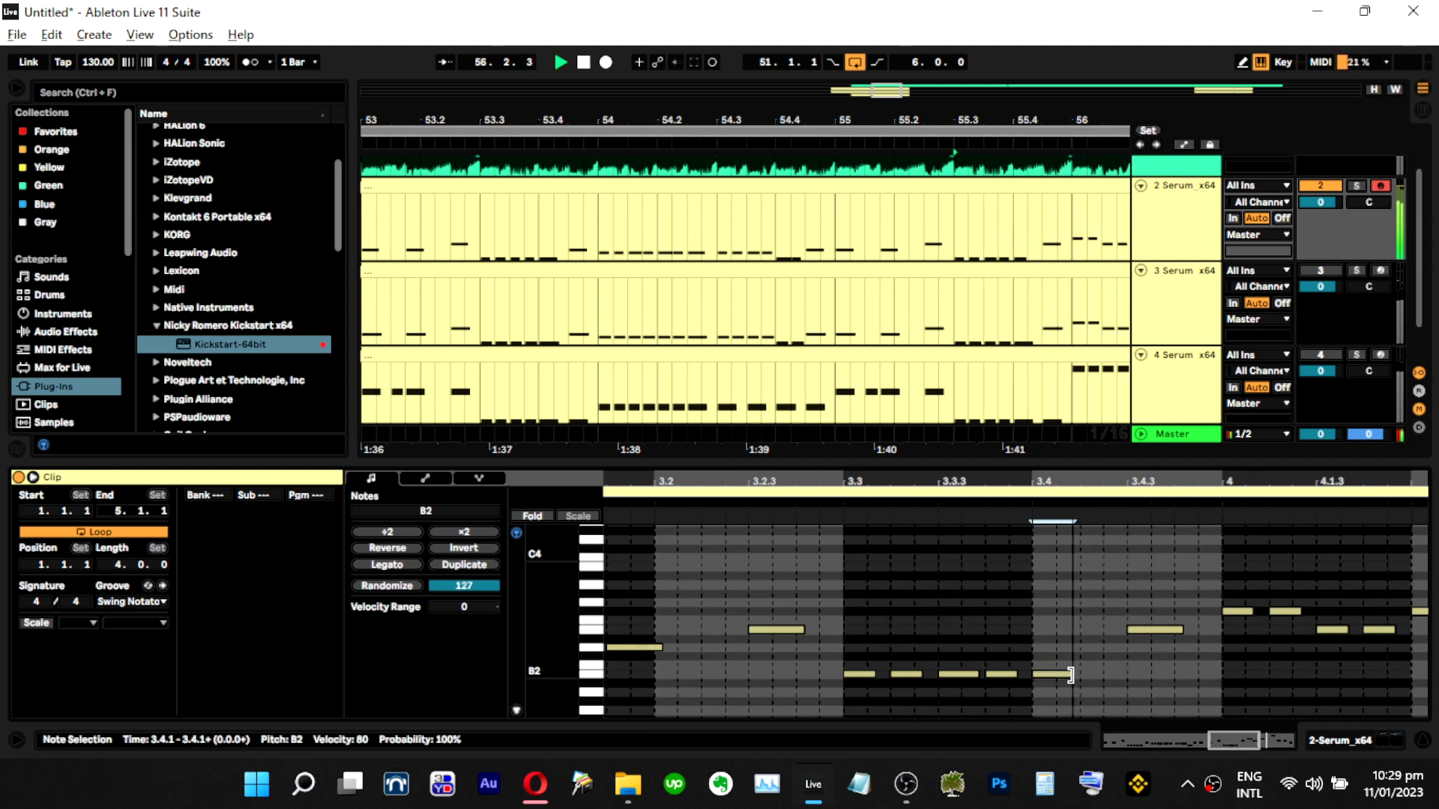
Paste the copied rhythm at the start of bar 4 and move its notes onto the melody's F#3, E3 and A3 pitches.
{"action": "left_click_drag", "start_coordinate": [1099, 111], "coordinate": [694, 112]}
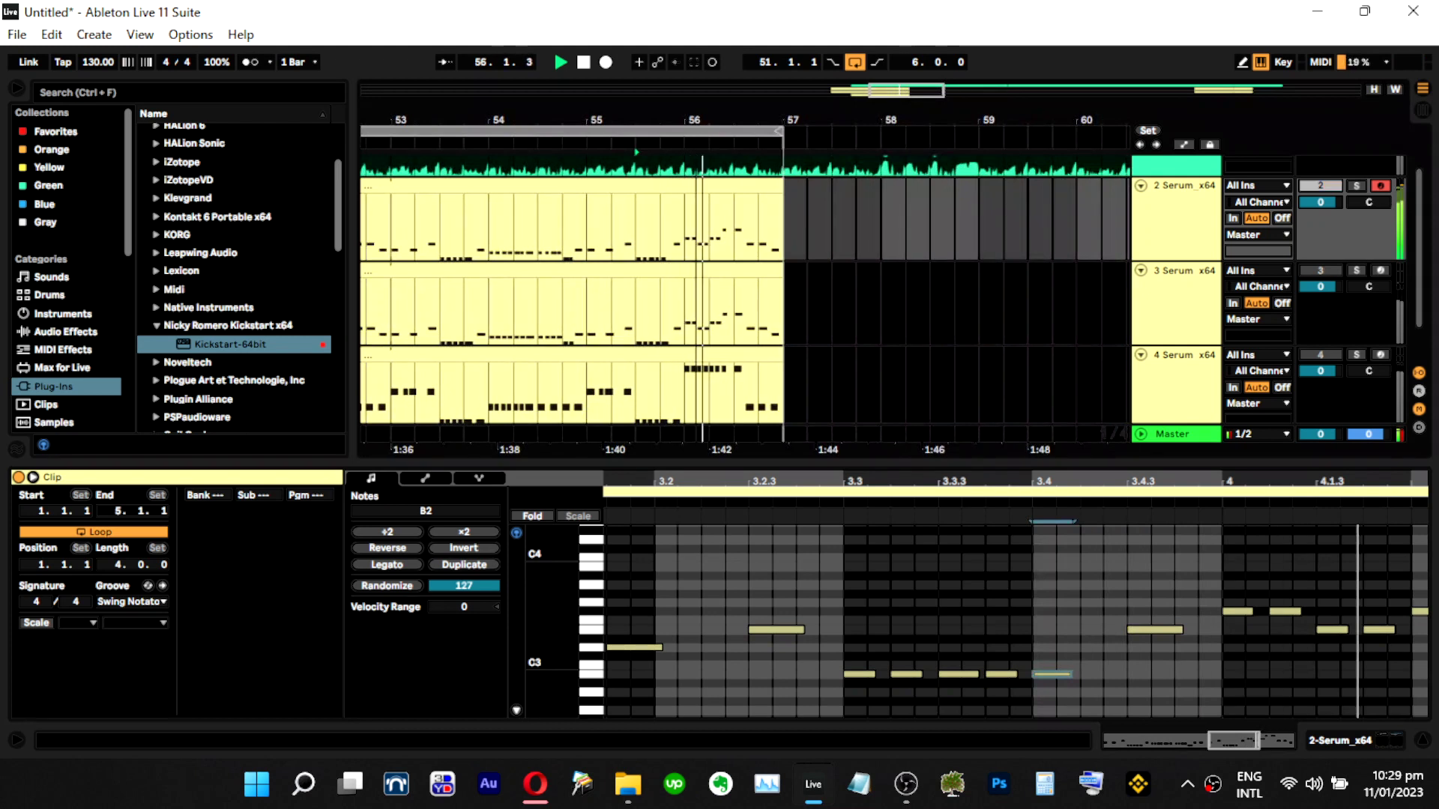
{"action": "left_click_drag", "start_coordinate": [1282, 481], "coordinate": [897, 472]}
{"action": "left_click", "coordinate": [875, 613]}
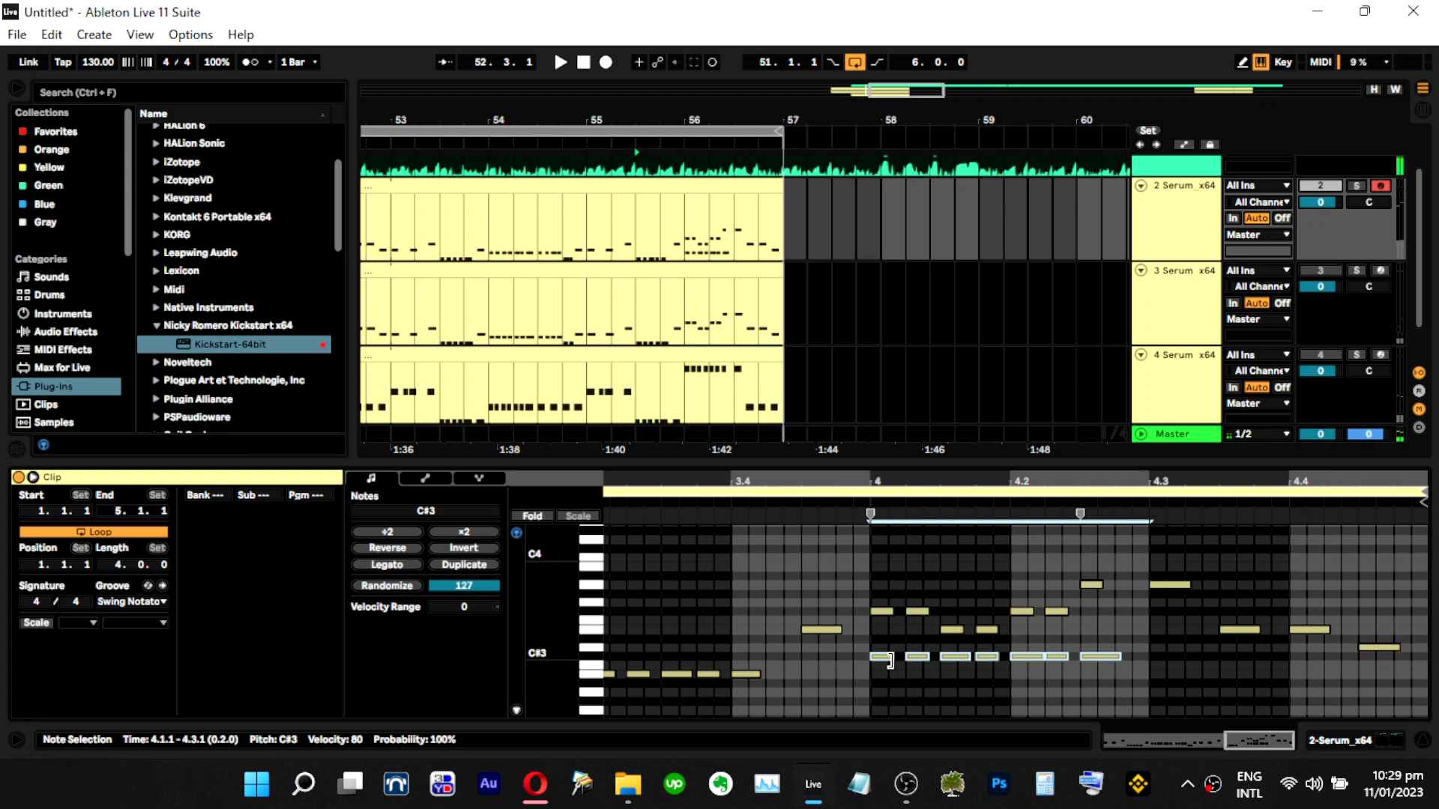
{"action": "left_click_drag", "start_coordinate": [885, 657], "coordinate": [986, 632]}
{"action": "left_click", "coordinate": [983, 592]}
{"action": "key", "text": "space"}
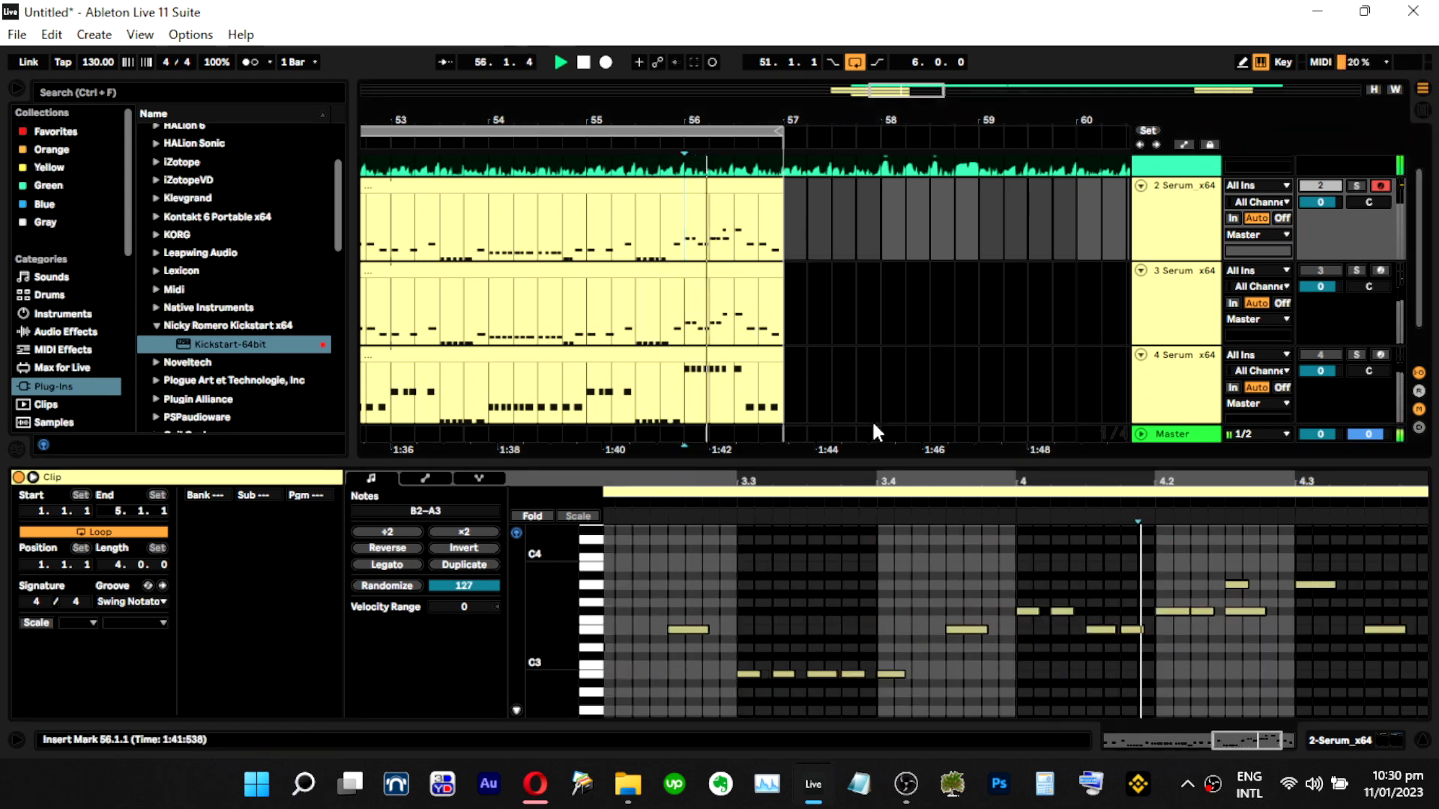
{"action": "left_click_drag", "start_coordinate": [1240, 611], "coordinate": [1235, 588]}
{"action": "left_click", "coordinate": [1189, 630]}
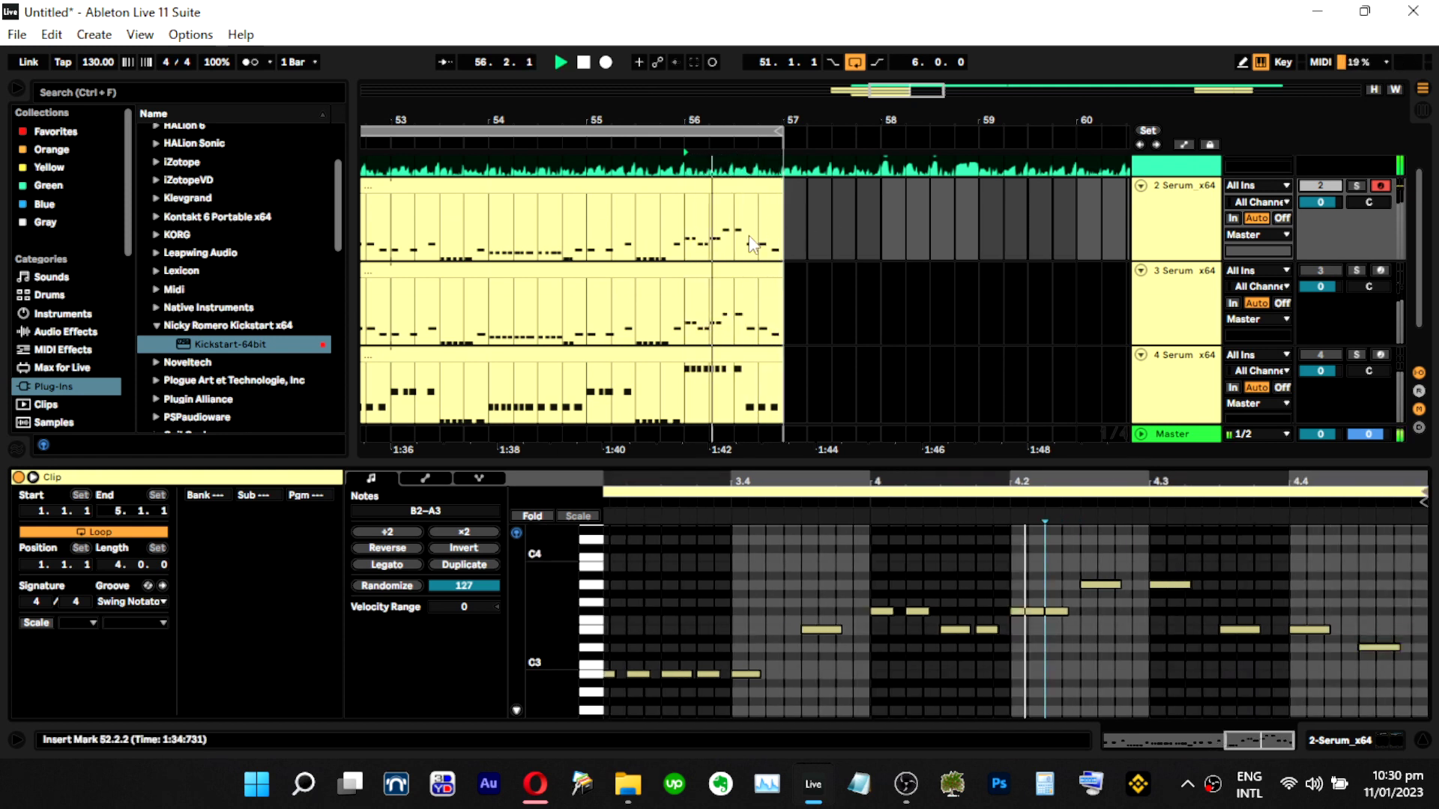
{"action": "key", "text": "space"}
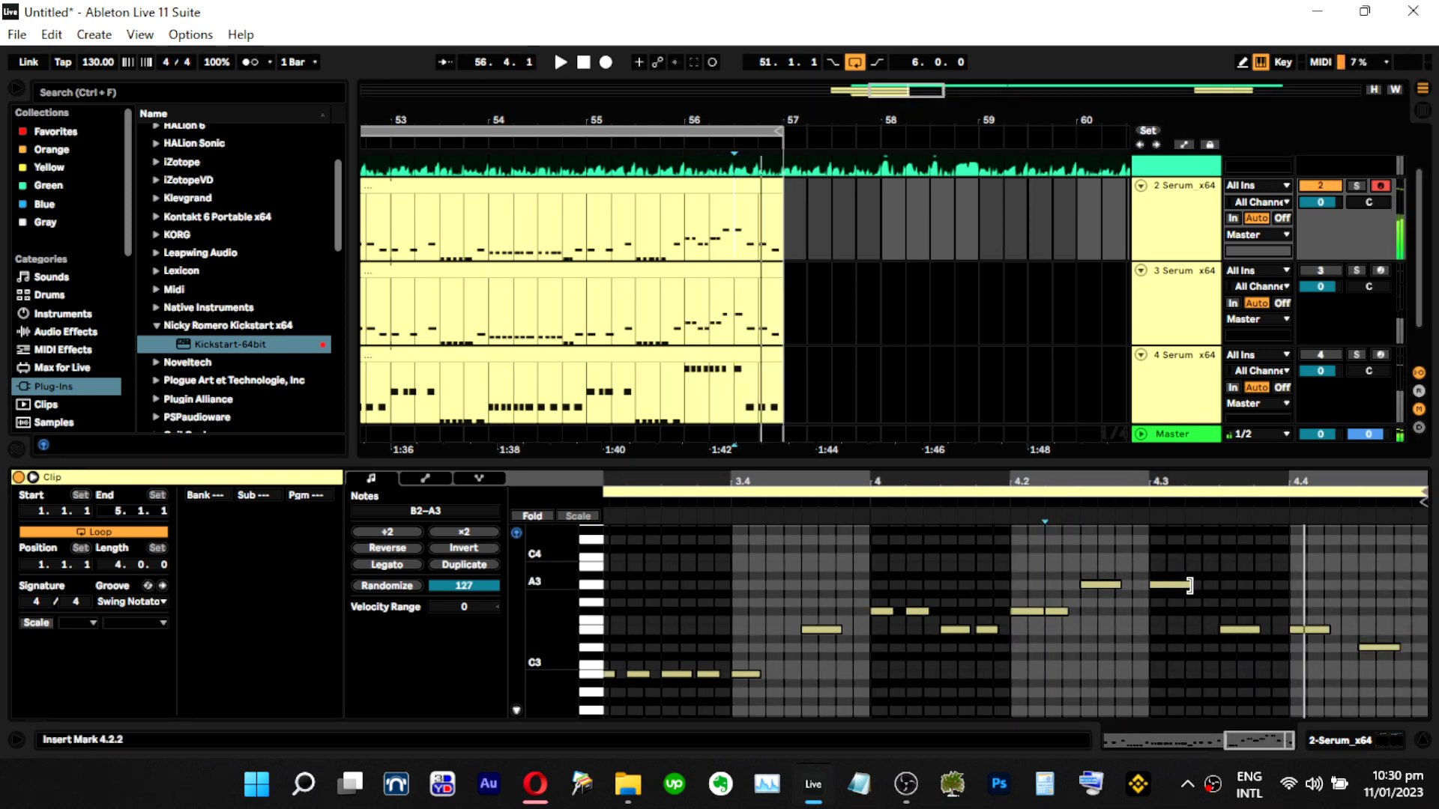
Shorten the A3 note at 4.3 and the E3 note at 4.3.3, and lengthen bar 4's final E3 and D3 notes.
{"action": "left_click_drag", "start_coordinate": [1190, 585], "coordinate": [1185, 585]}
{"action": "left_click", "coordinate": [1207, 619]}
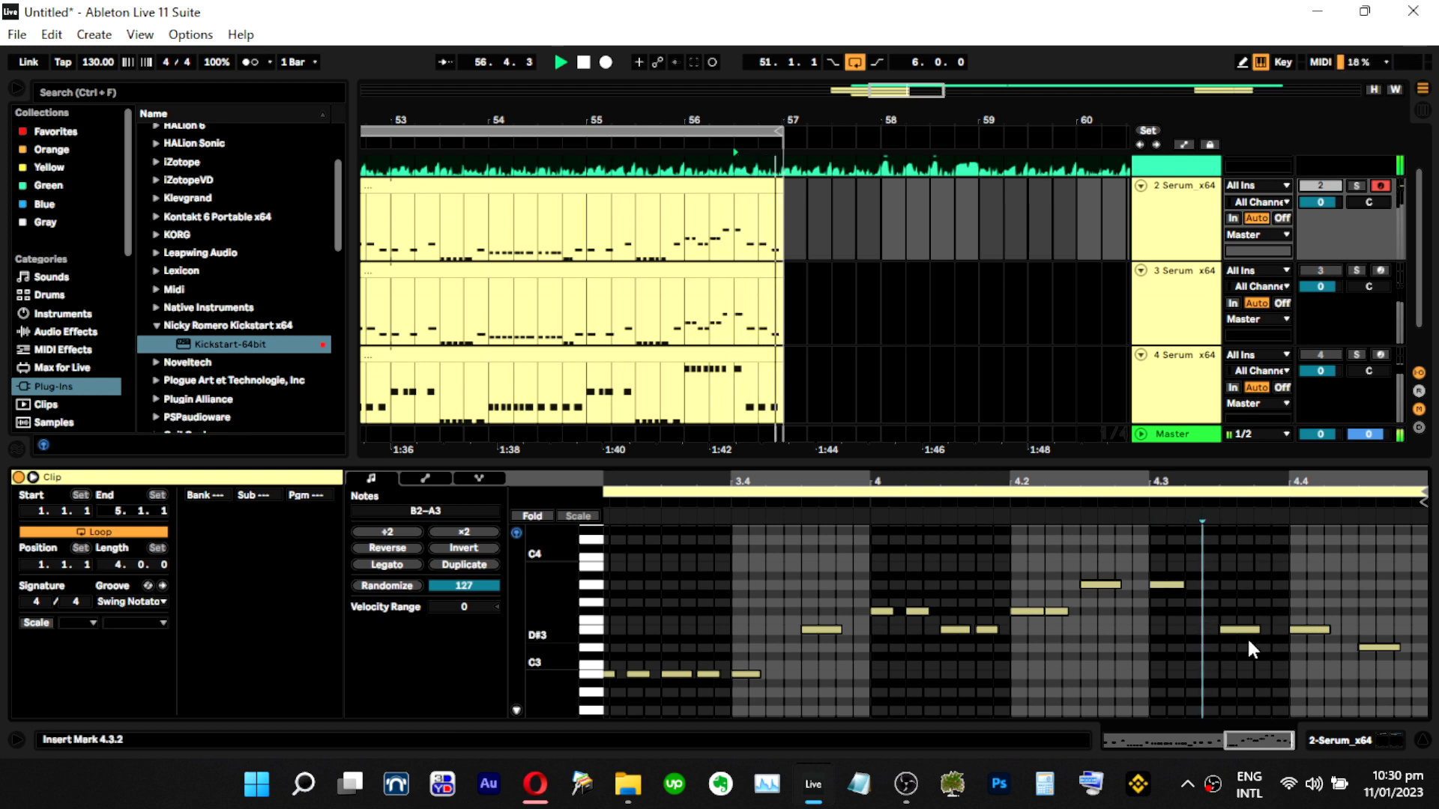
{"action": "key", "text": "space"}
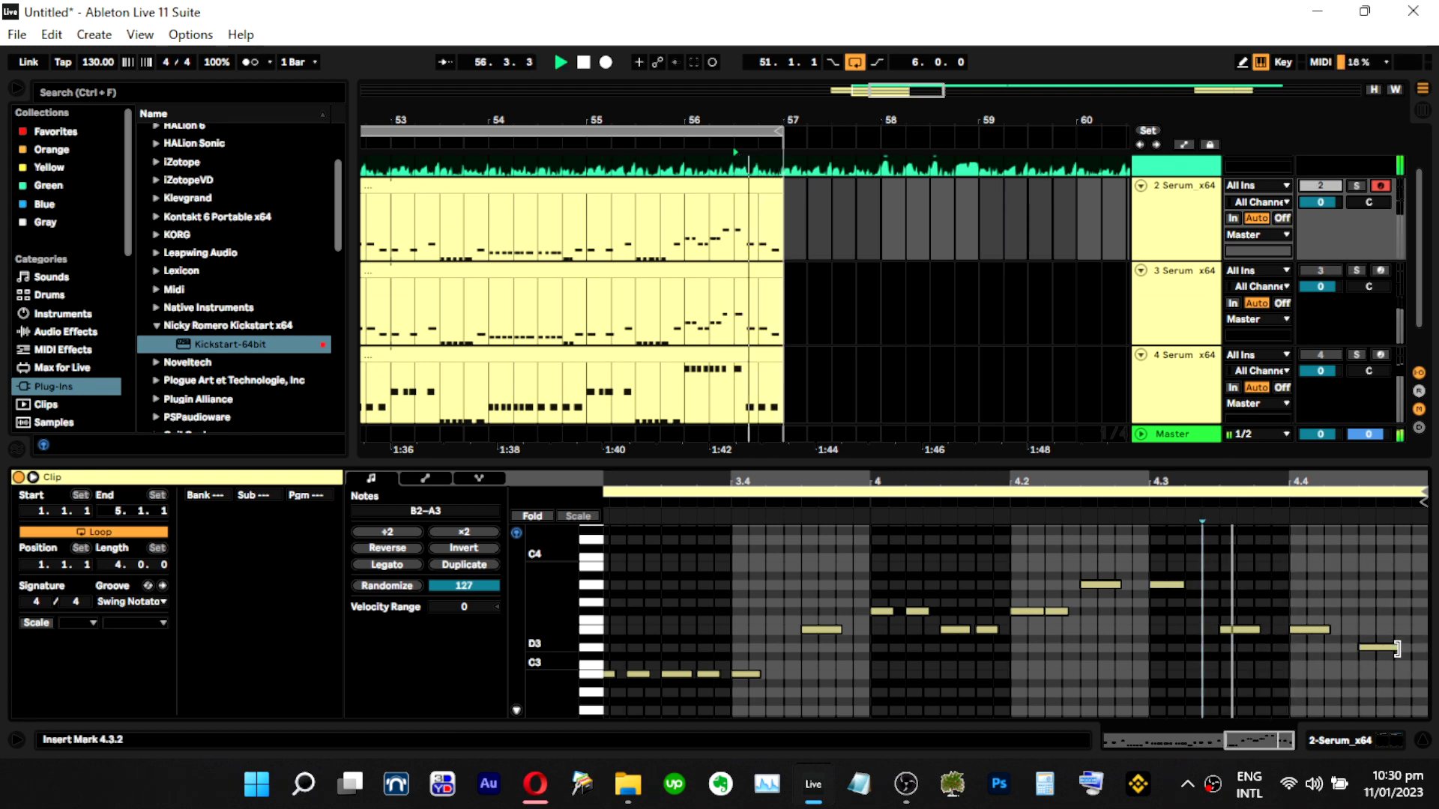
{"action": "left_click_drag", "start_coordinate": [1397, 648], "coordinate": [1409, 648]}
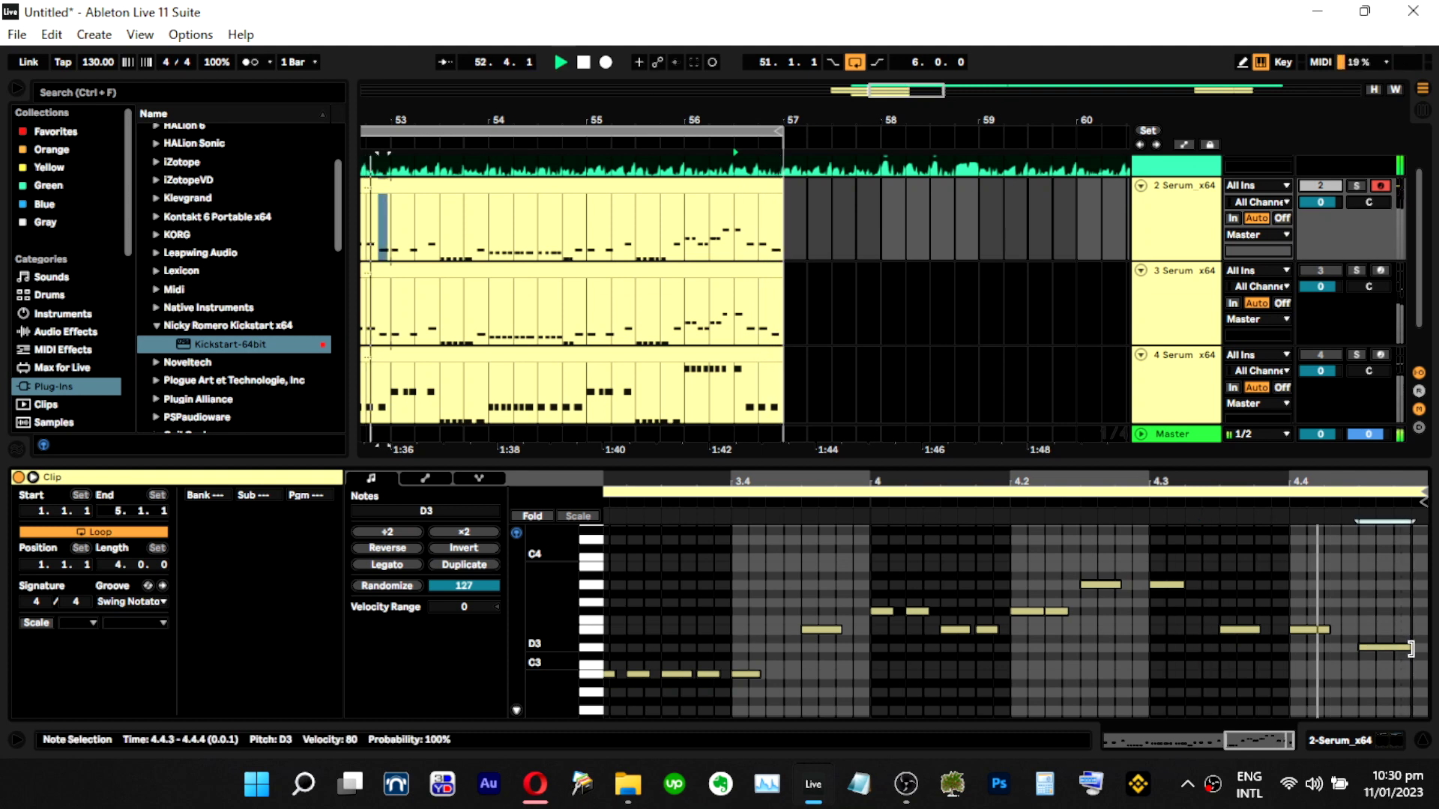
{"action": "left_click_drag", "start_coordinate": [1328, 629], "coordinate": [1342, 629]}
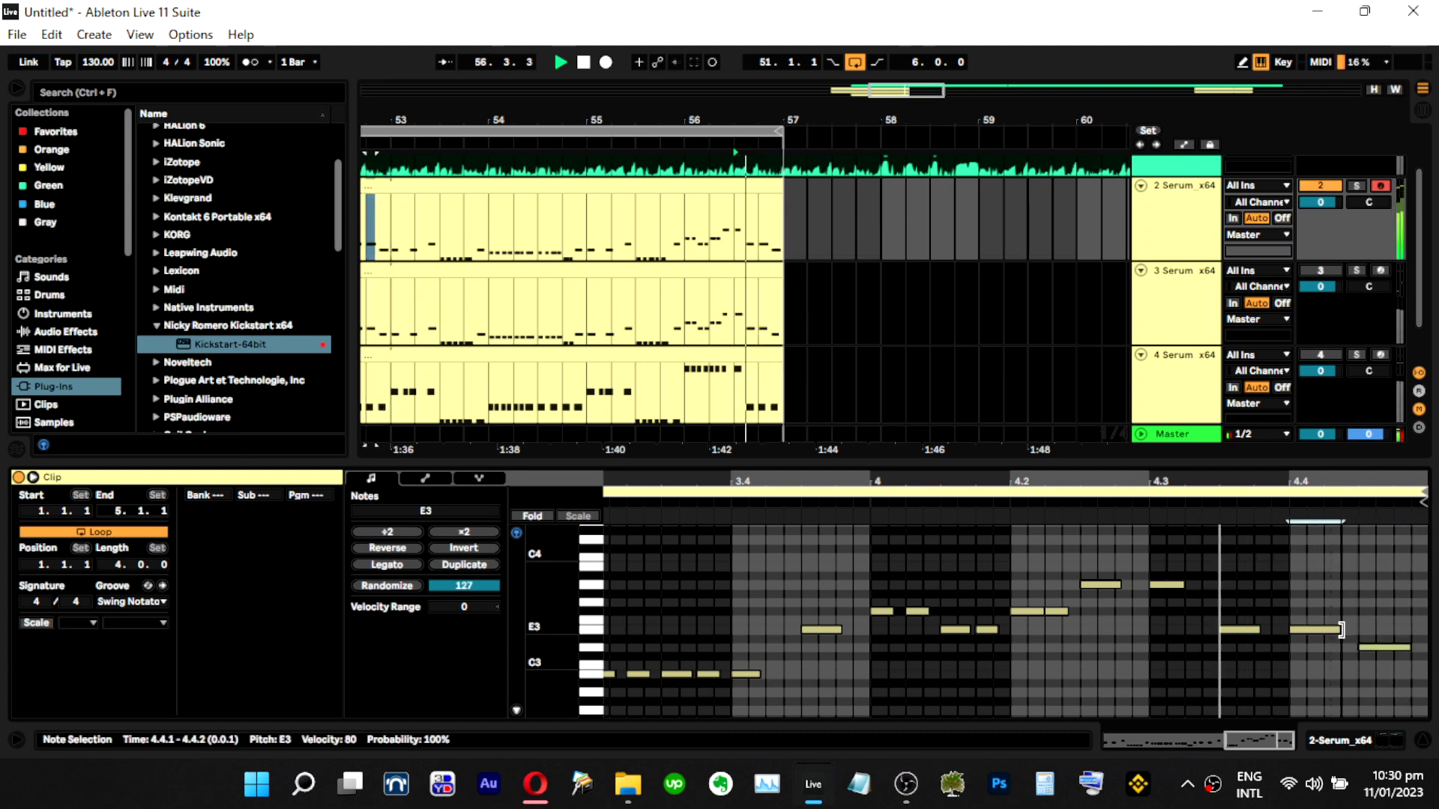
{"action": "left_click", "coordinate": [1255, 631]}
Paste the copied rhythm at 1.3 on B2 and delete its extra note at 1.4.3.
{"action": "left_click_drag", "start_coordinate": [744, 114], "coordinate": [930, 100]}
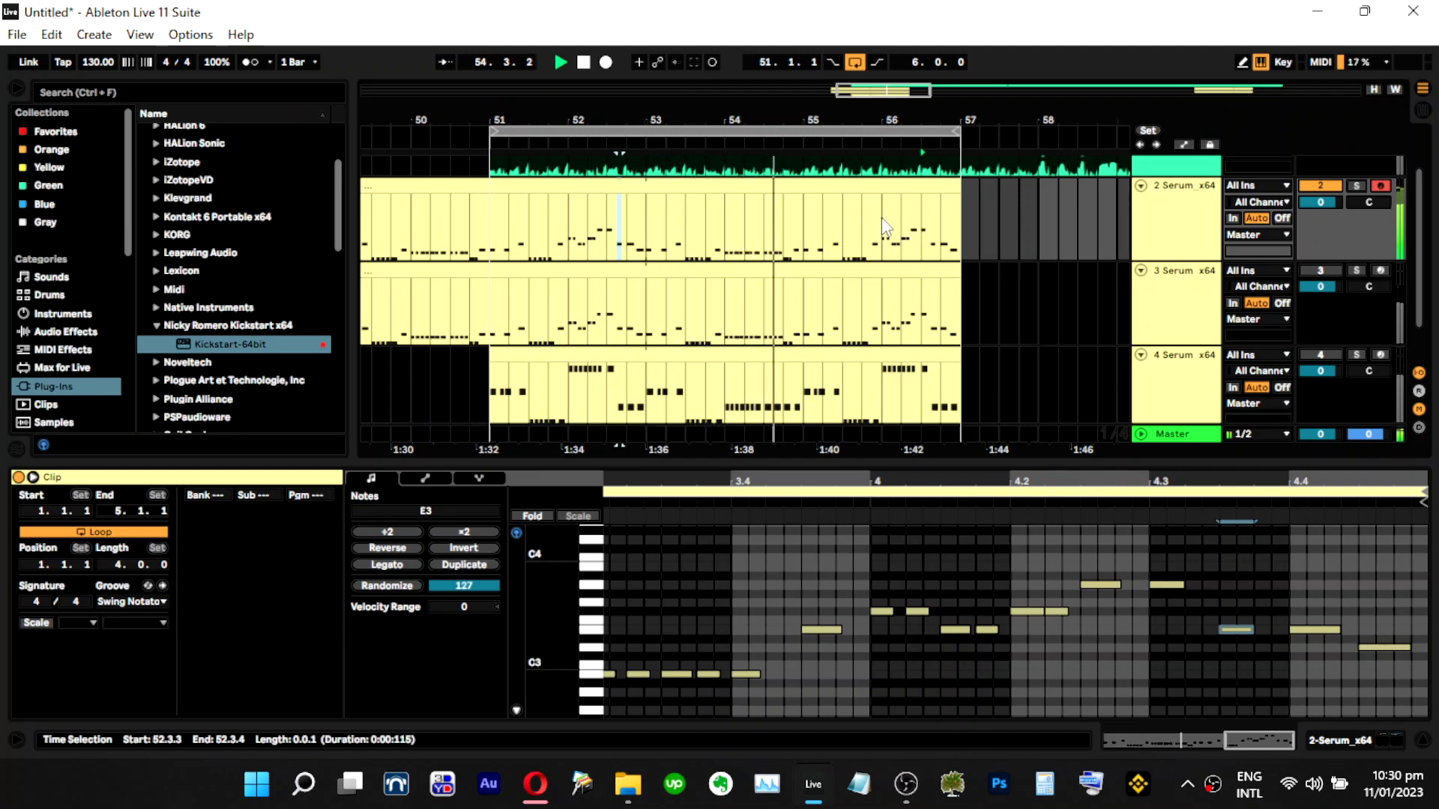
{"action": "left_click", "coordinate": [646, 240]}
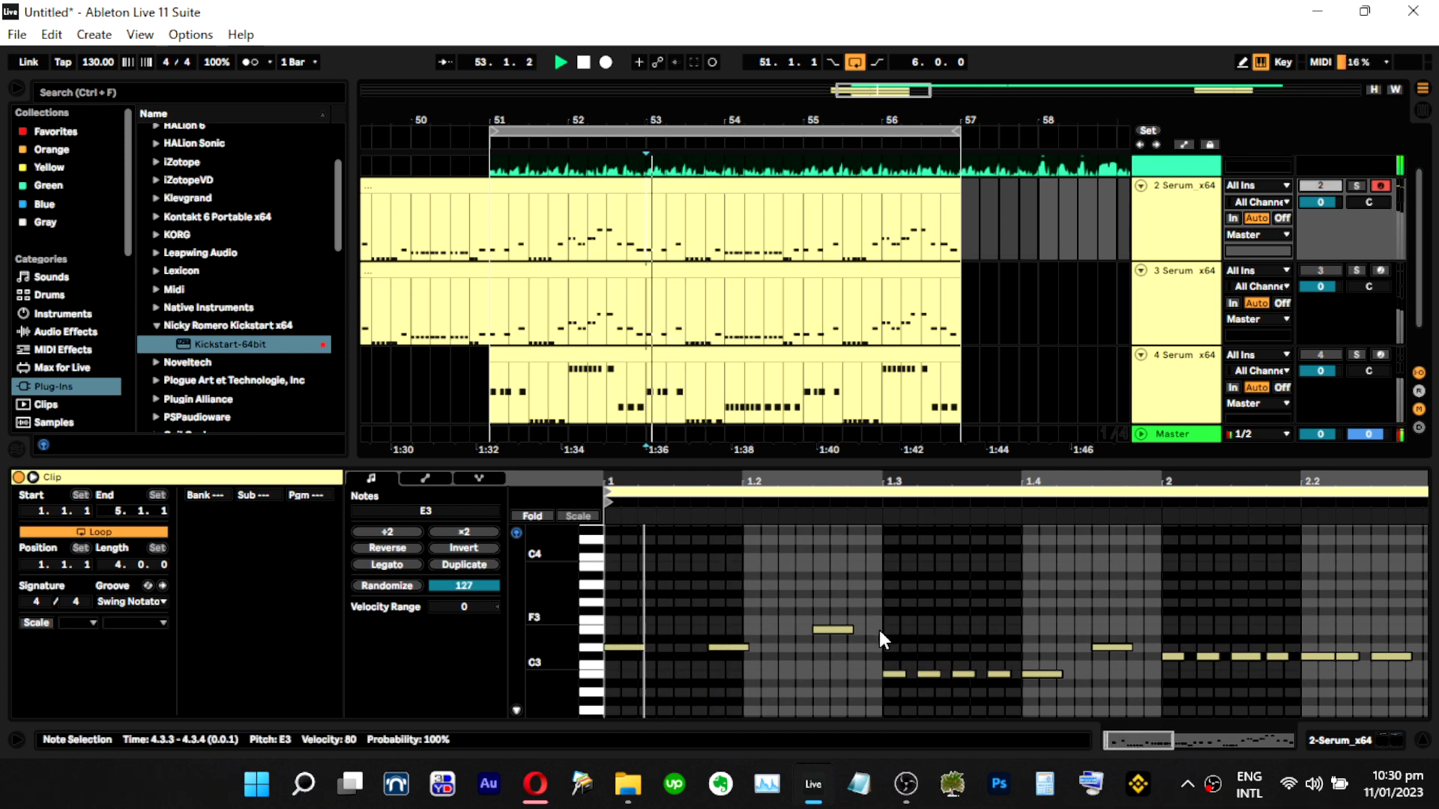
{"action": "left_click", "coordinate": [883, 649]}
{"action": "key", "text": "ctrl+v"}
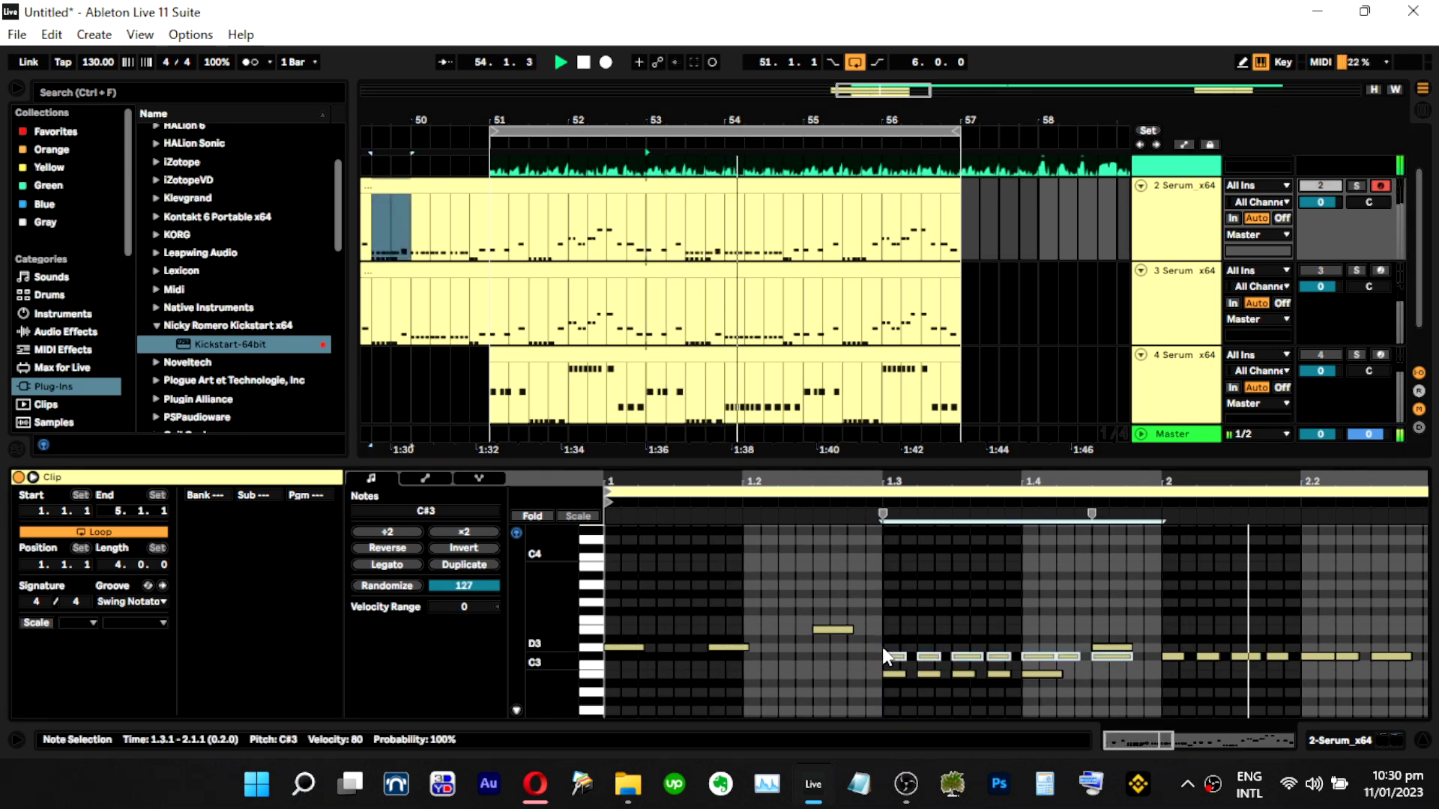
{"action": "left_click_drag", "start_coordinate": [895, 658], "coordinate": [903, 667]}
{"action": "left_click", "coordinate": [1100, 677]}
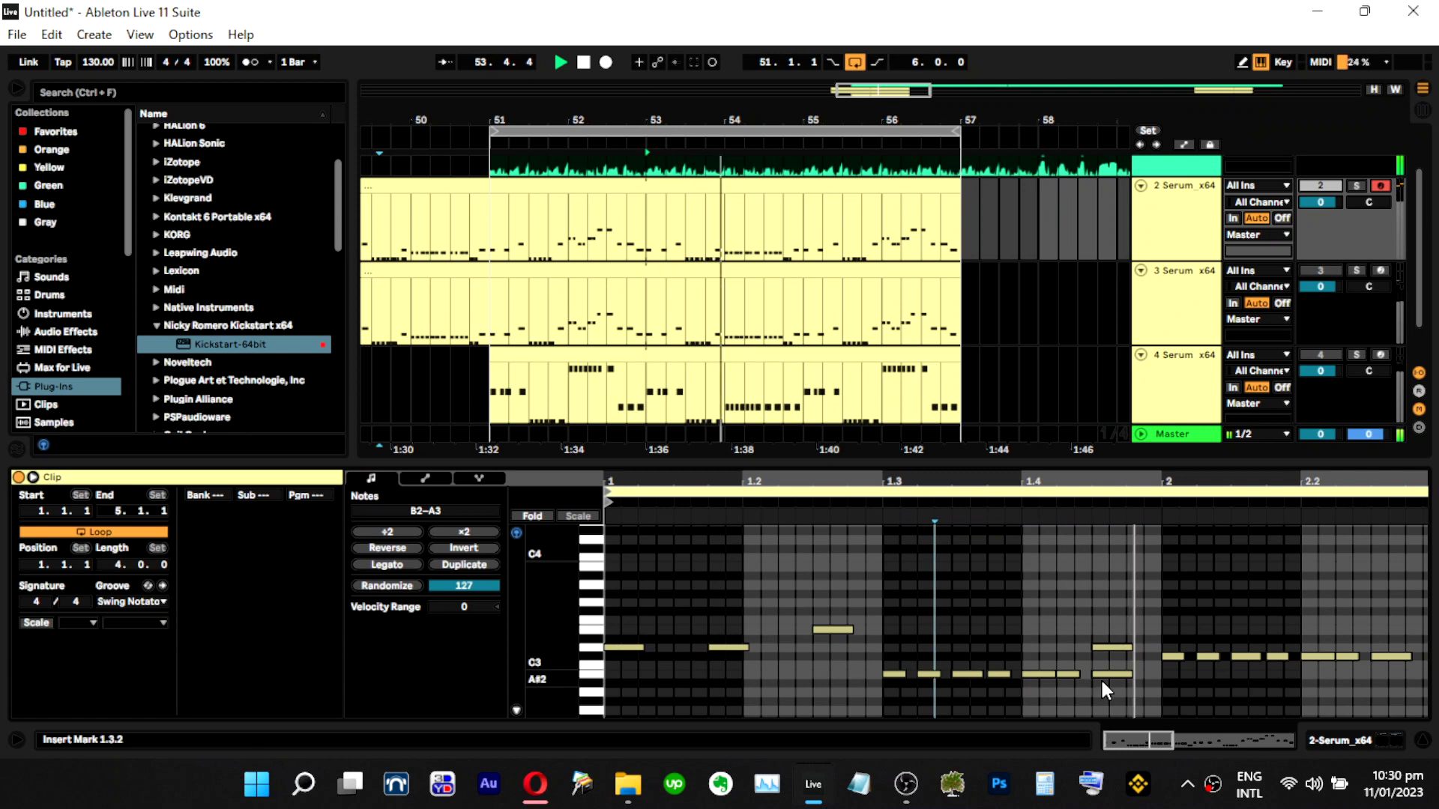
{"action": "left_click", "coordinate": [1112, 647]}
{"action": "left_click", "coordinate": [851, 649]}
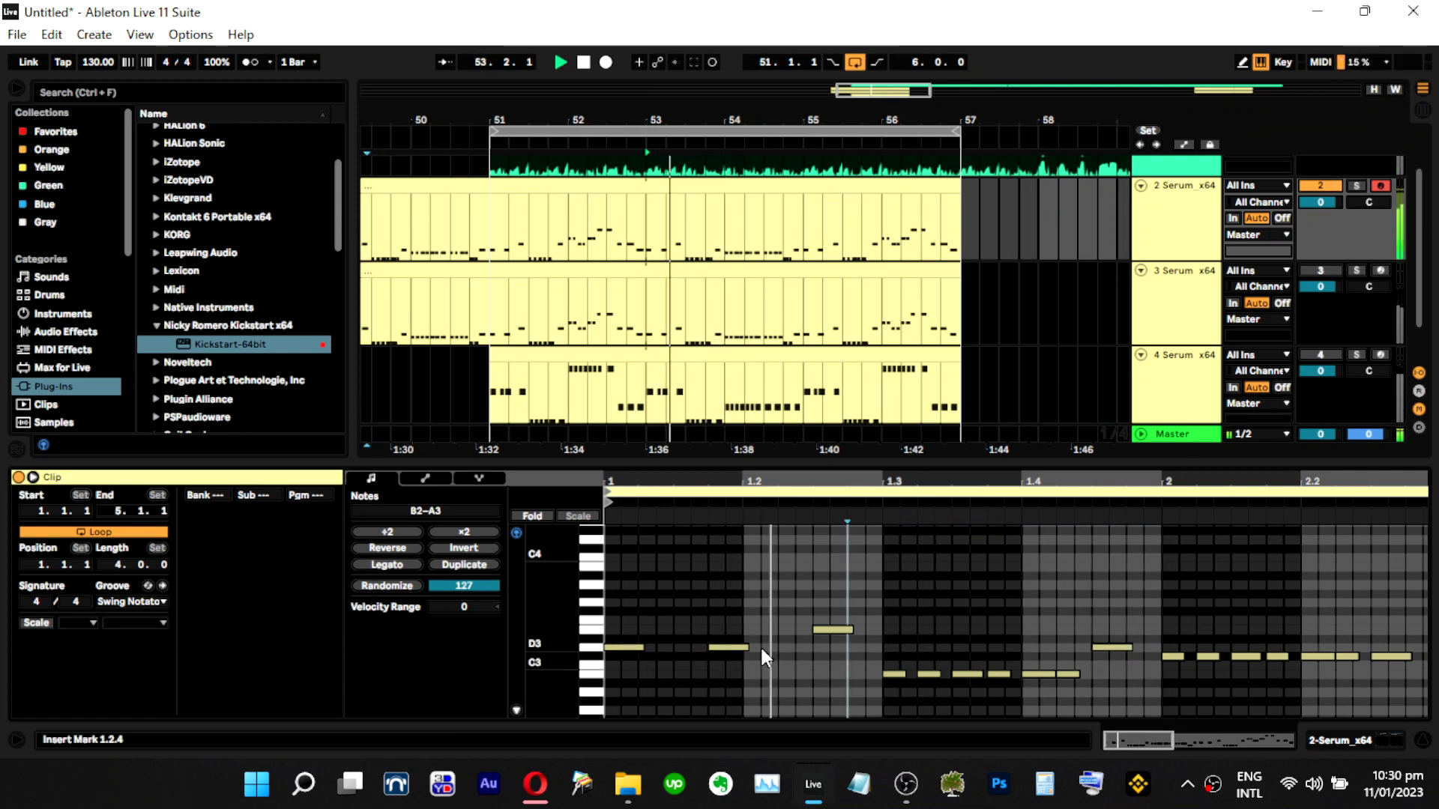
Shorten the two D3 notes in the first beat of bar 1 slightly.
{"action": "key", "text": "space"}
{"action": "left_click_drag", "start_coordinate": [626, 616], "coordinate": [738, 651]}
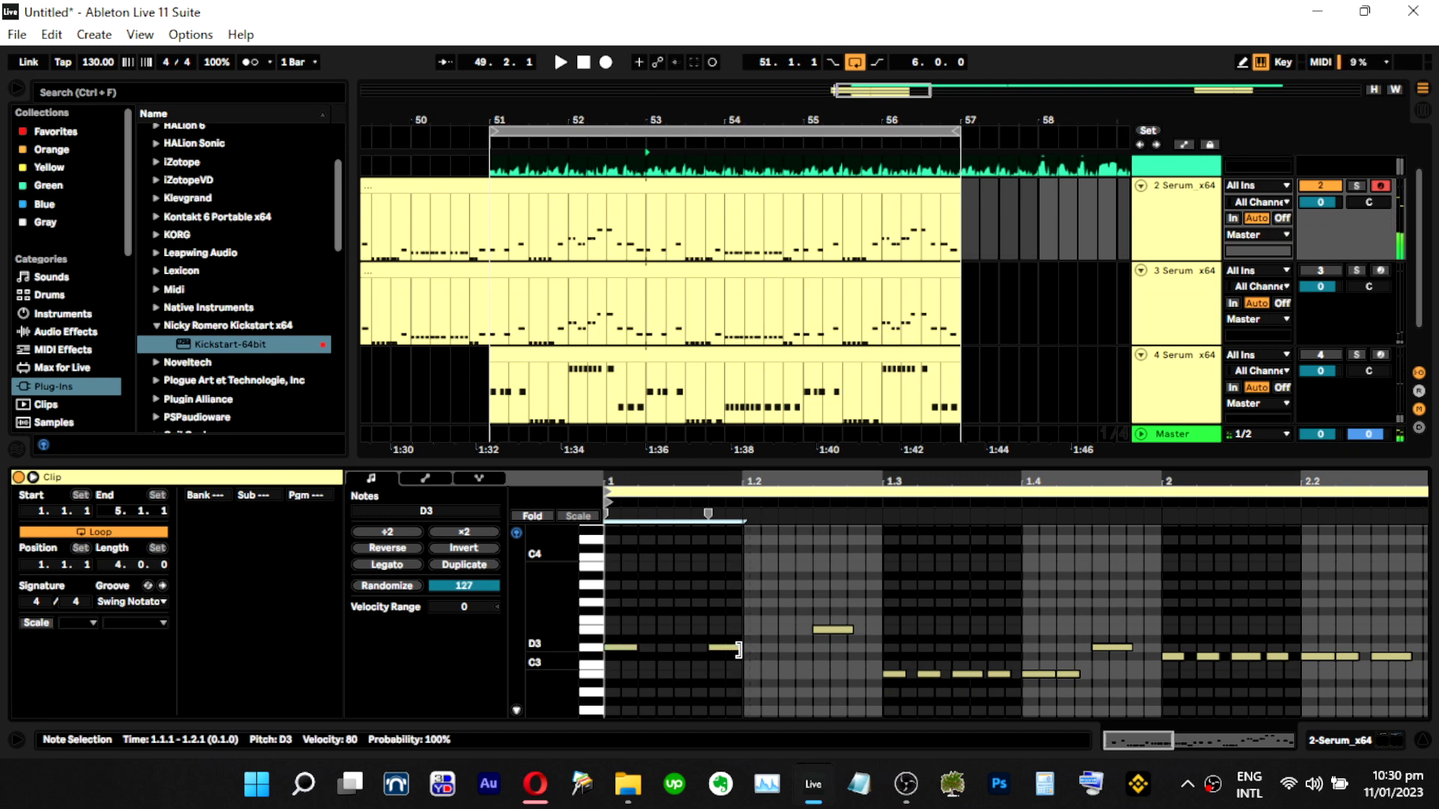
{"action": "left_click", "coordinate": [814, 644]}
{"action": "key", "text": "space"}
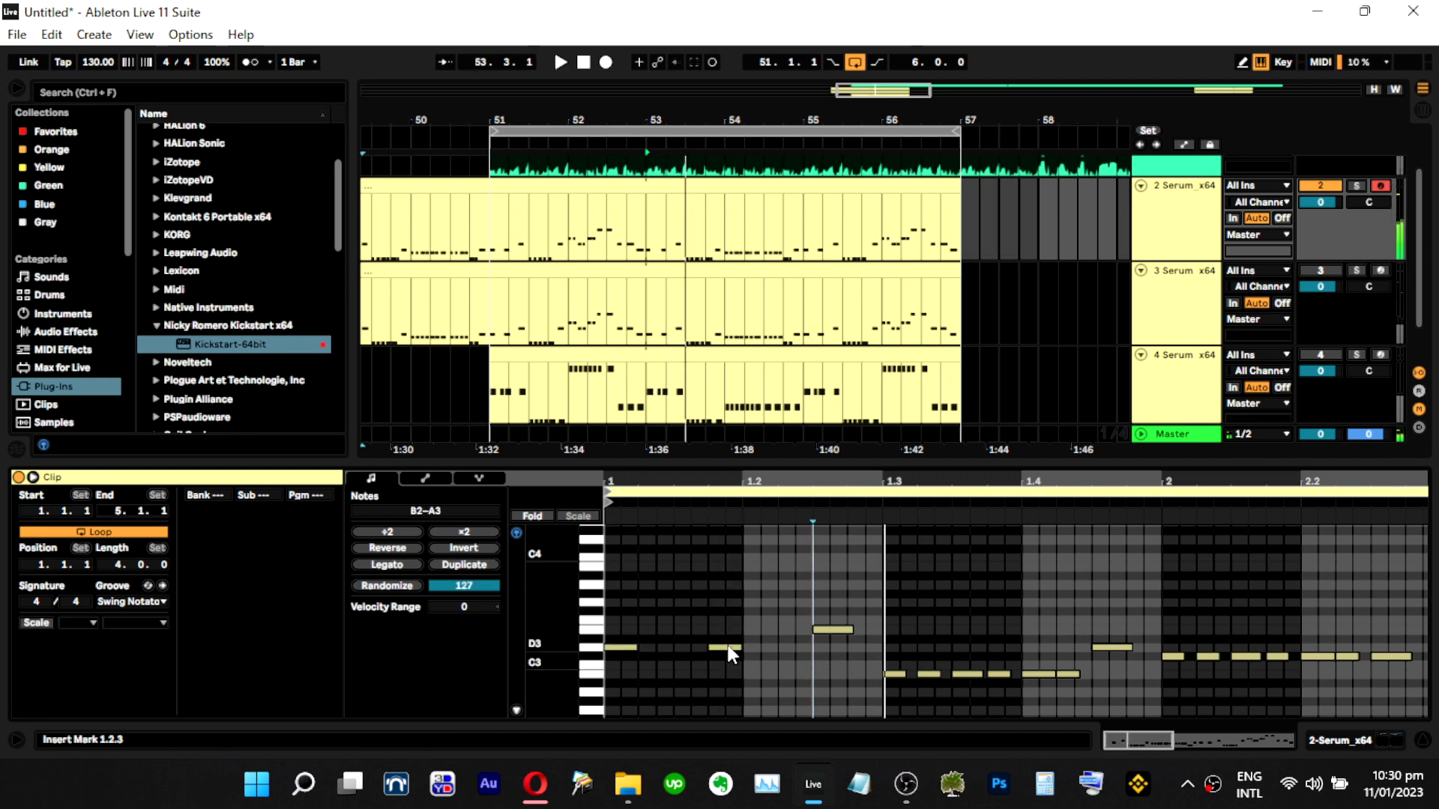
Shorten the E3 note at 1.2.3 slightly and play the phrase back from 1.1.4.
{"action": "left_click", "coordinate": [828, 629]}
{"action": "left_click", "coordinate": [822, 597]}
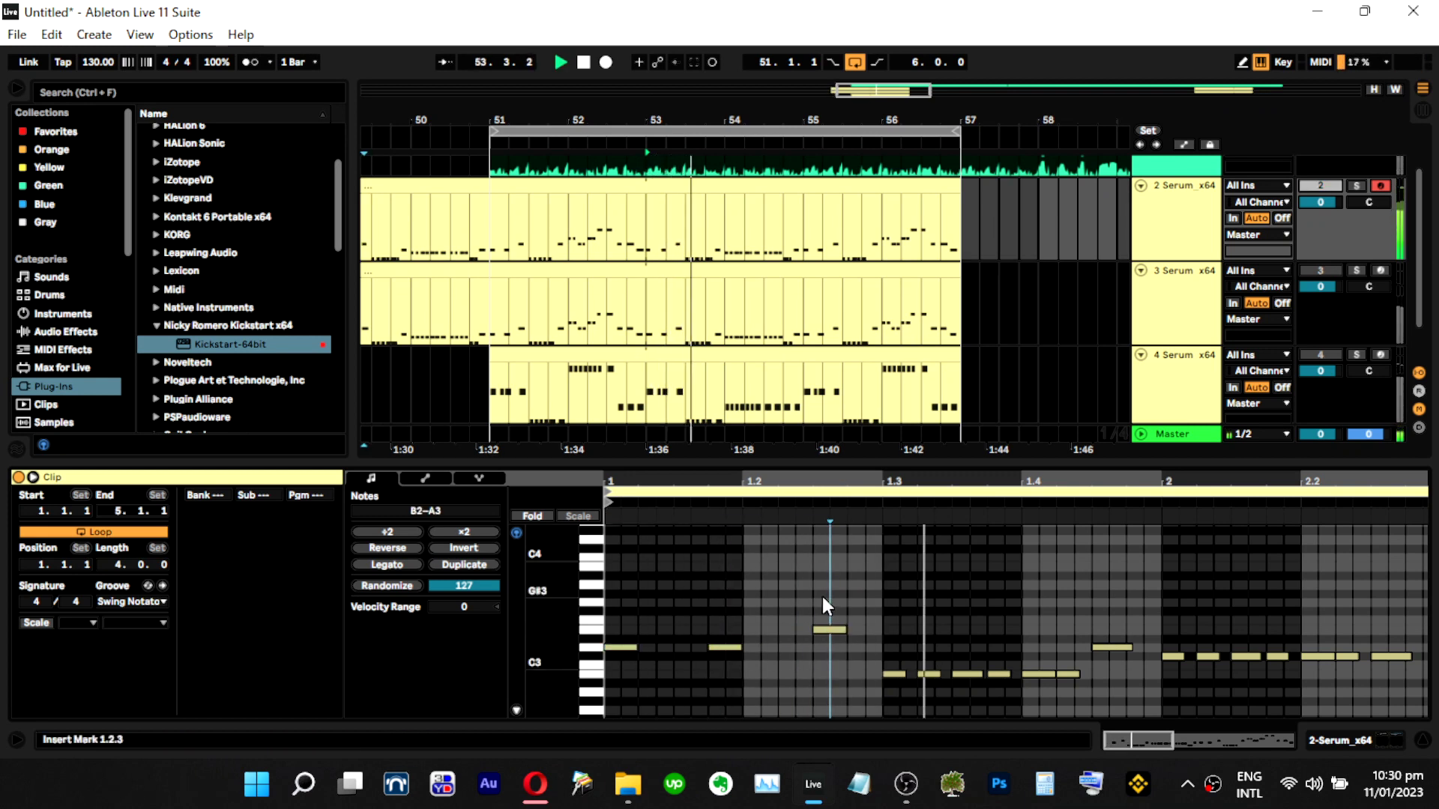
{"action": "left_click", "coordinate": [705, 667]}
{"action": "key", "text": "space"}
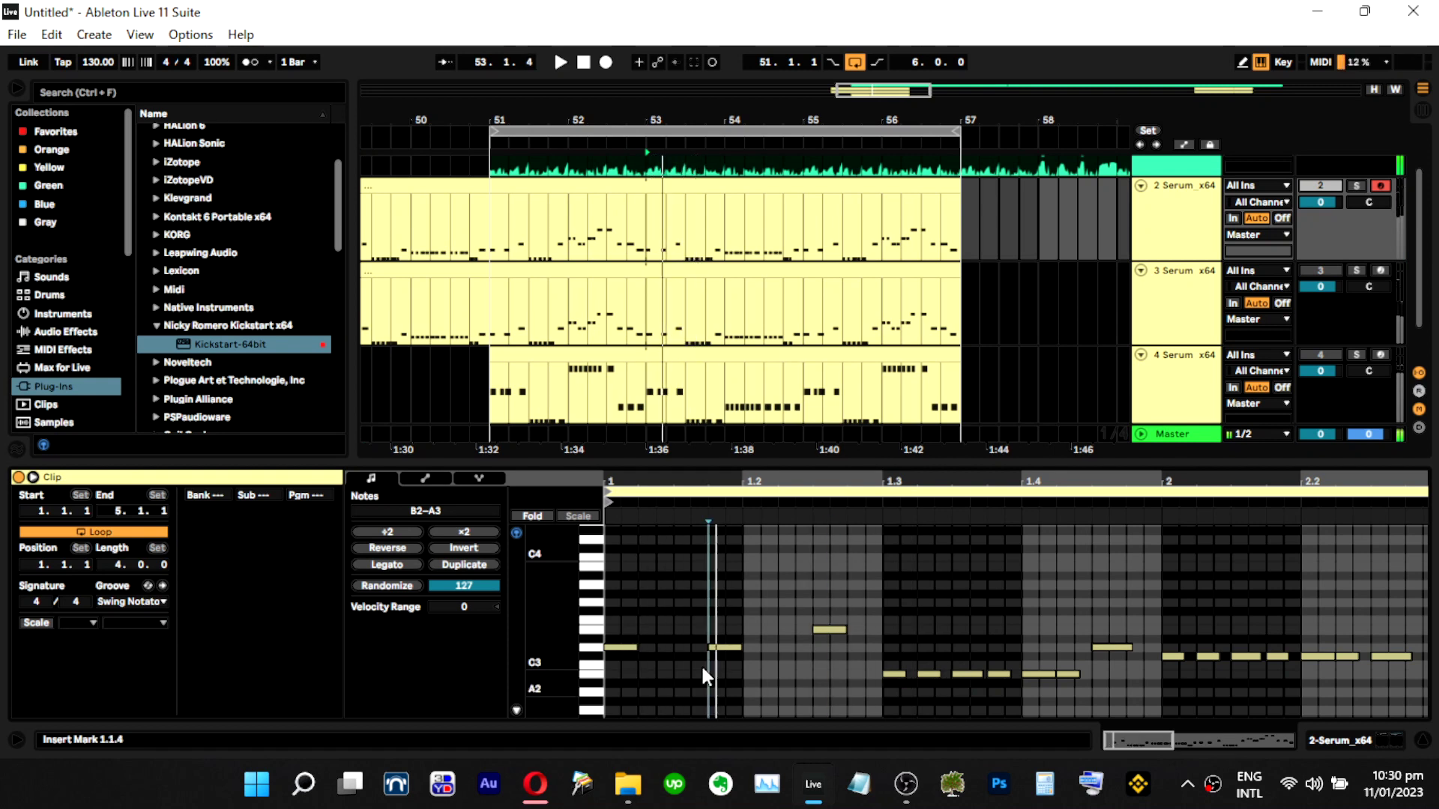
{"action": "key", "text": "space"}
Lengthen the first D3 note of bar 1 to about a dotted sixteenth and play it back.
{"action": "left_click_drag", "start_coordinate": [637, 650], "coordinate": [650, 652]}
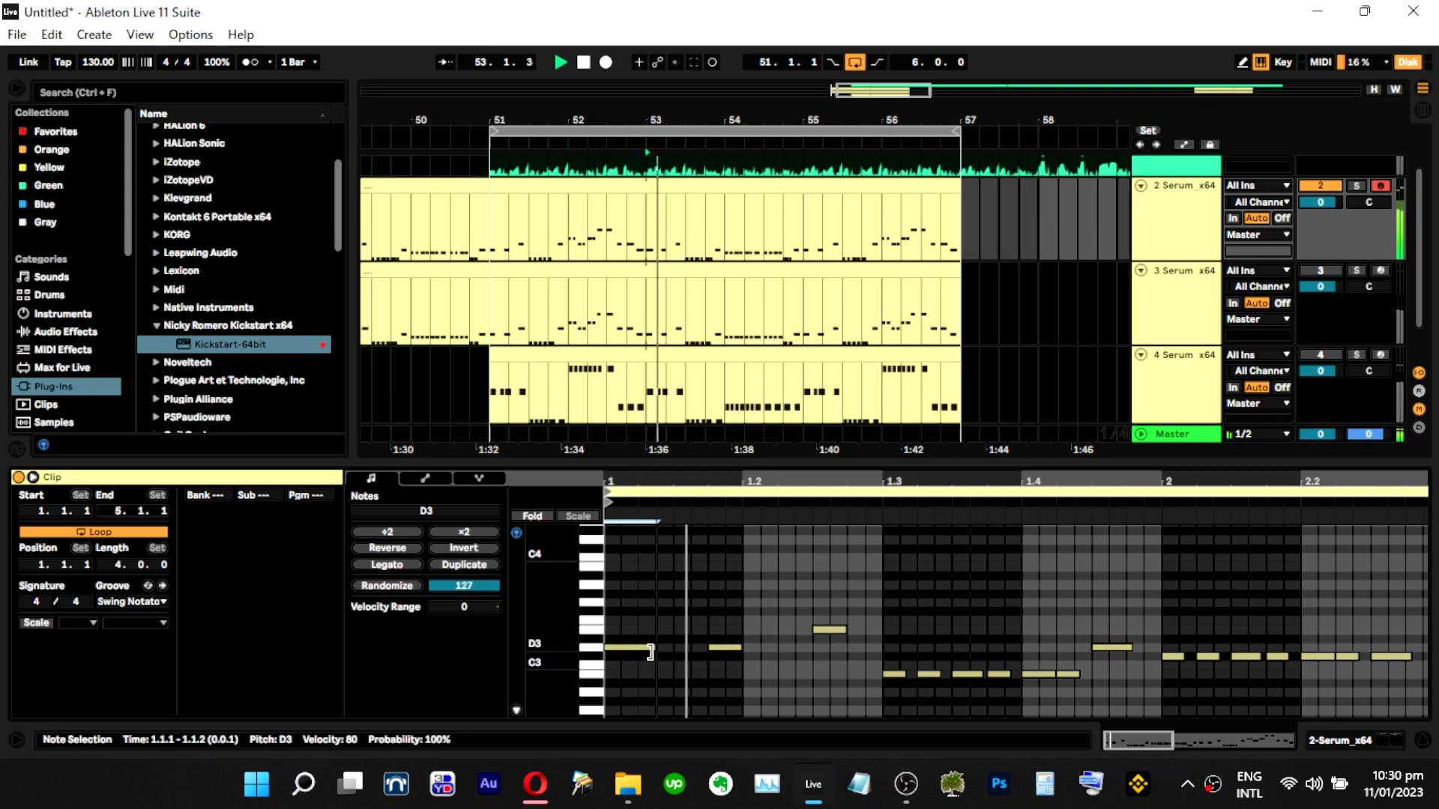
{"action": "key", "text": "space"}
{"action": "key", "text": "space"}
{"action": "key", "text": "space"}
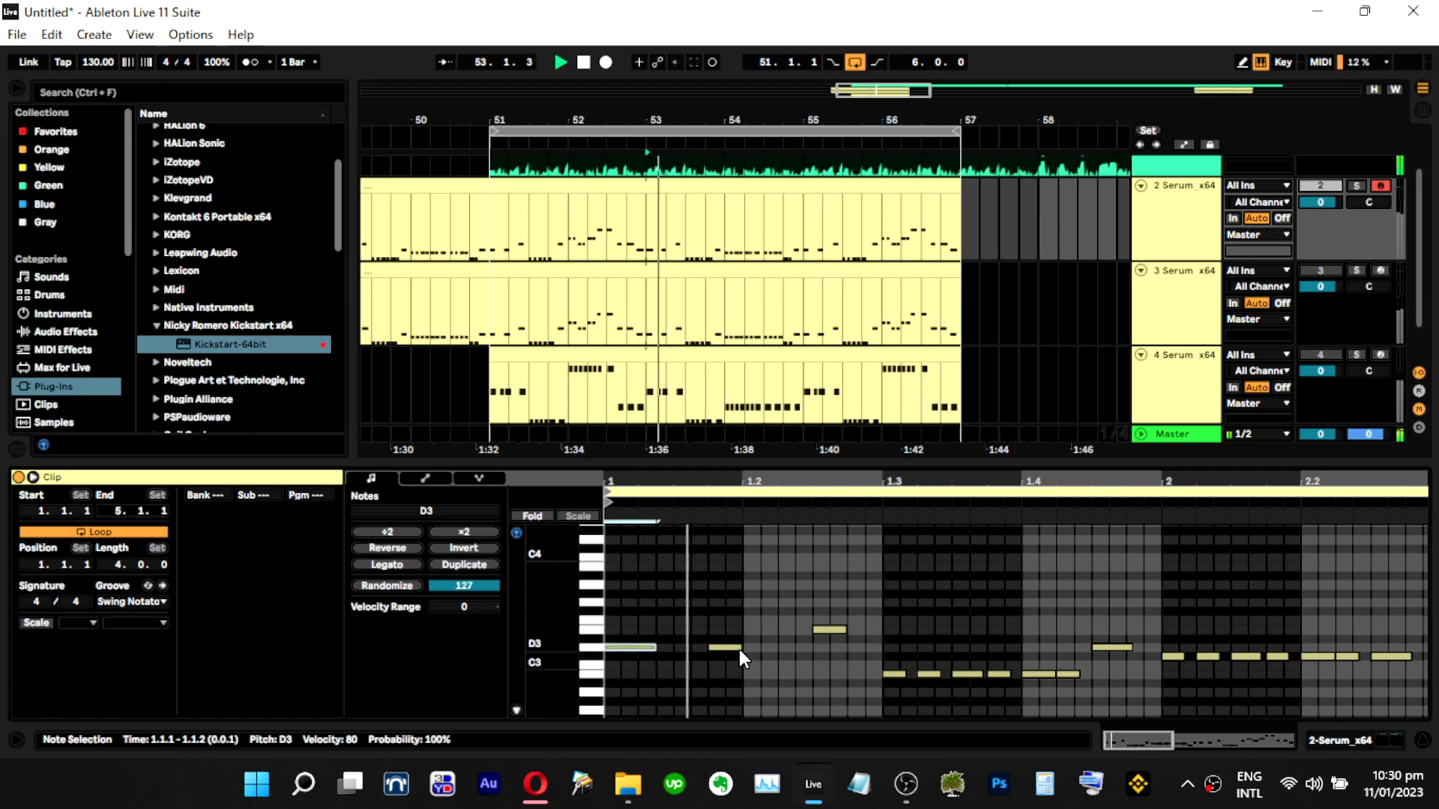
Lengthen the D3 note at 1.1.4 so it ends just past 1.2, playing back to compare with the reference.
{"action": "key", "text": "space"}
{"action": "key", "text": "space"}
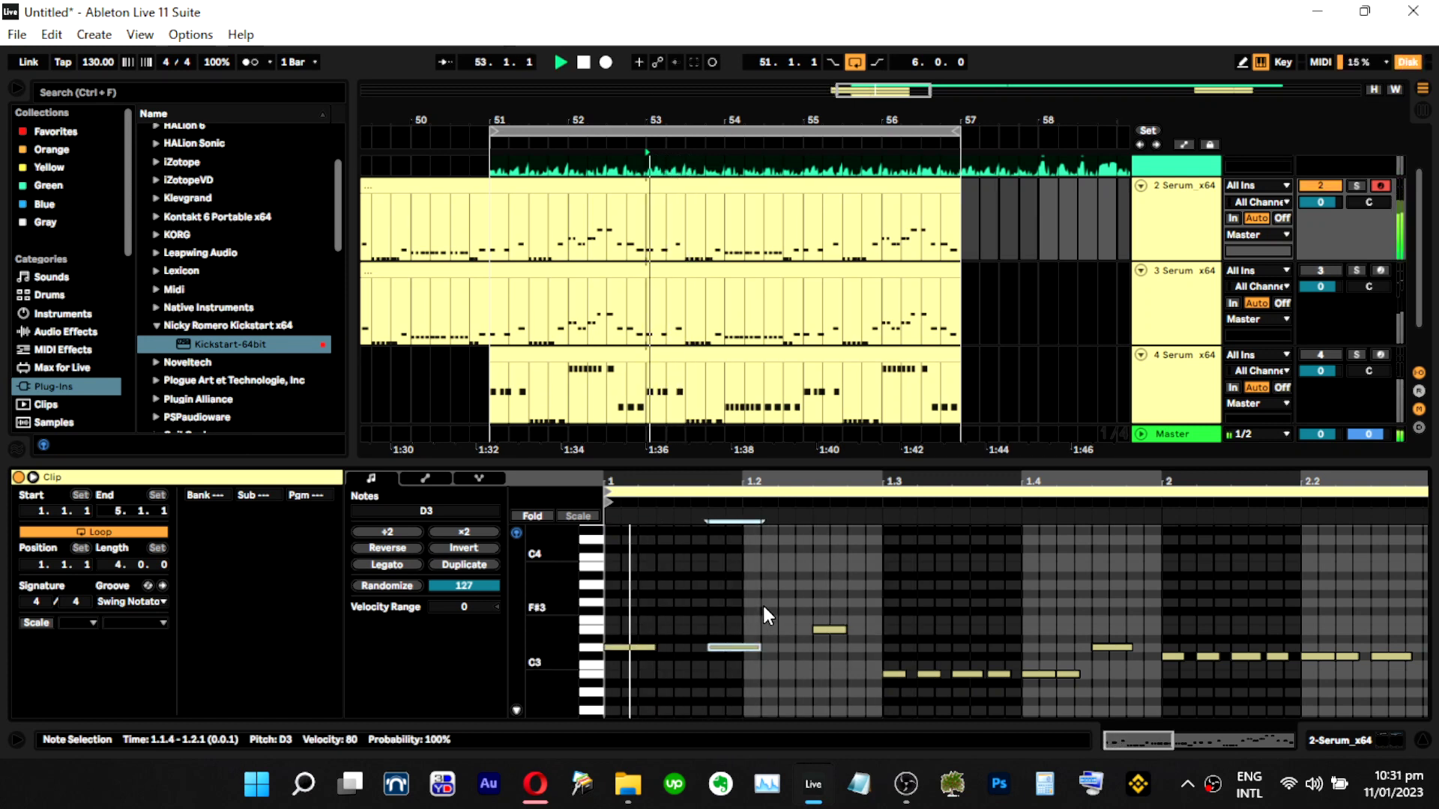
{"action": "key", "text": "space"}
{"action": "mouse_move", "coordinate": [759, 646]}
{"action": "left_mouse_down"}
{"action": "mouse_move", "coordinate": [779, 646]}
{"action": "mouse_move", "coordinate": [756, 646]}
{"action": "left_mouse_up"}
{"action": "key", "text": "space"}
{"action": "key", "text": "space"}
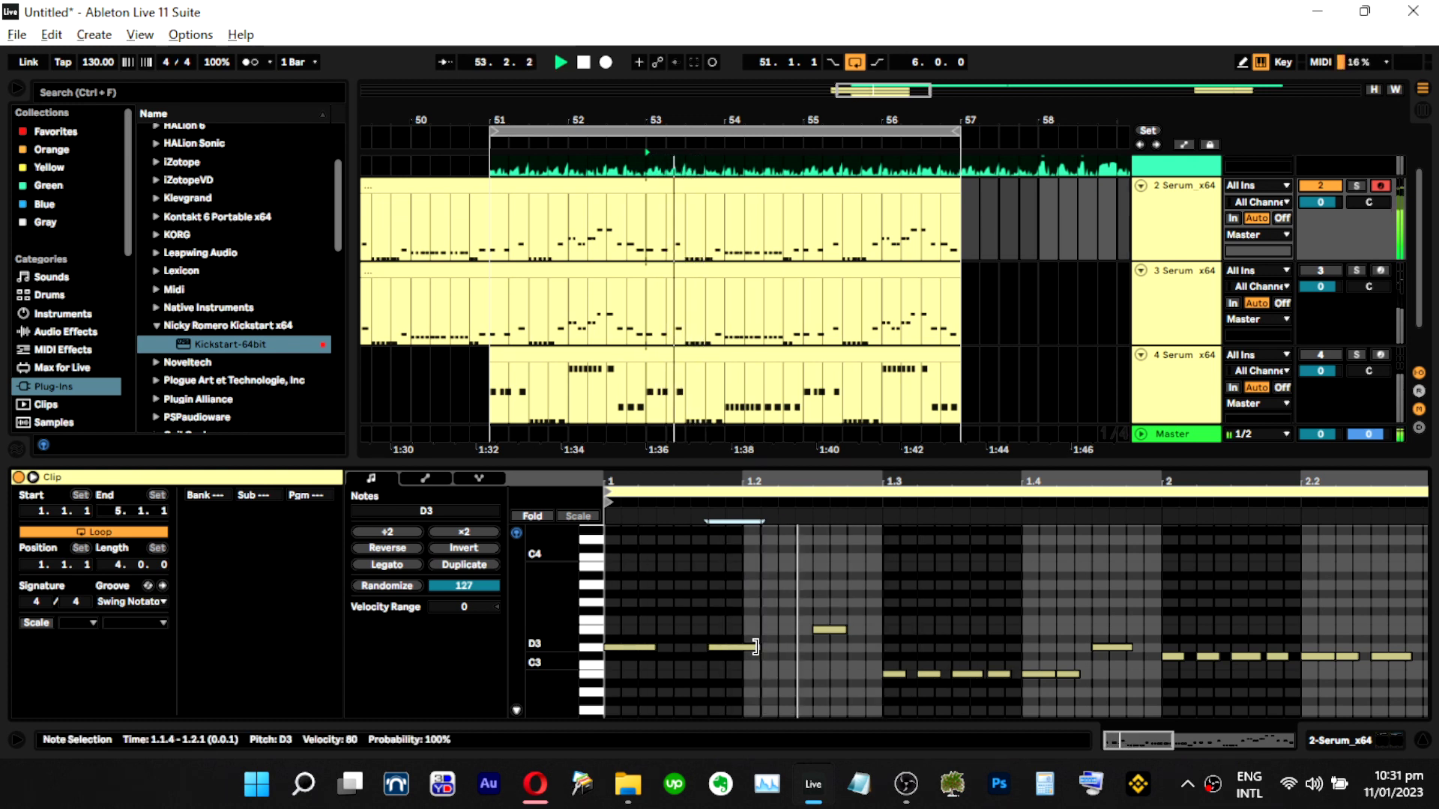
{"action": "left_click", "coordinate": [787, 633]}
{"action": "key", "text": "space"}
{"action": "key", "text": "space"}
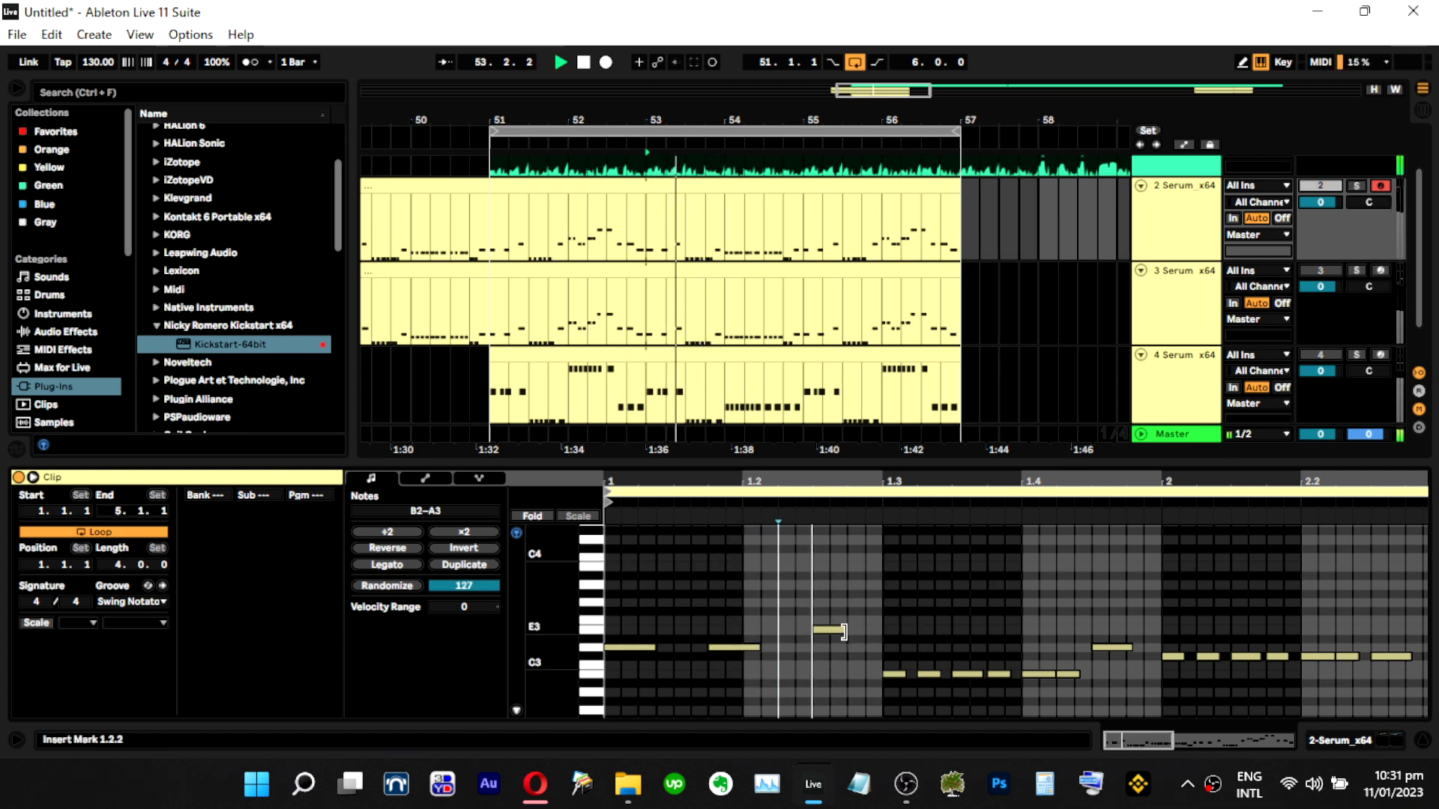
Trim the ends of the D3 notes at 1.1.1 and 1.1.4 and play the phrase back.
{"action": "left_click", "coordinate": [749, 647]}
{"action": "key", "text": "space"}
{"action": "left_click_drag", "start_coordinate": [654, 647], "coordinate": [649, 647]}
{"action": "key", "text": "space"}
{"action": "key", "text": "space"}
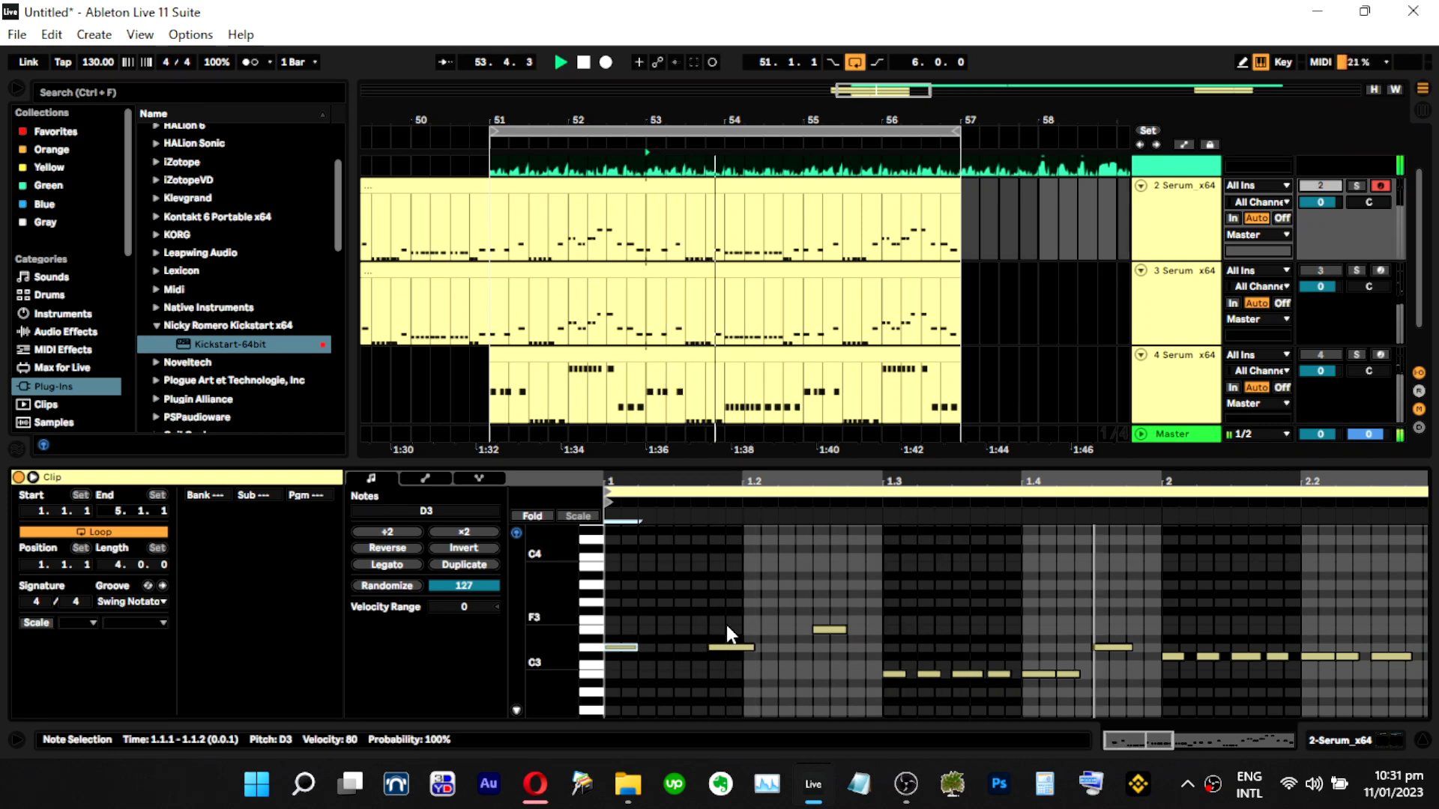
Lengthen the E3 note at 1.2.3 so it ends shortly after 1.2.4.
{"action": "left_click_drag", "start_coordinate": [845, 630], "coordinate": [862, 631]}
{"action": "key", "text": "space"}
{"action": "key", "text": "space"}
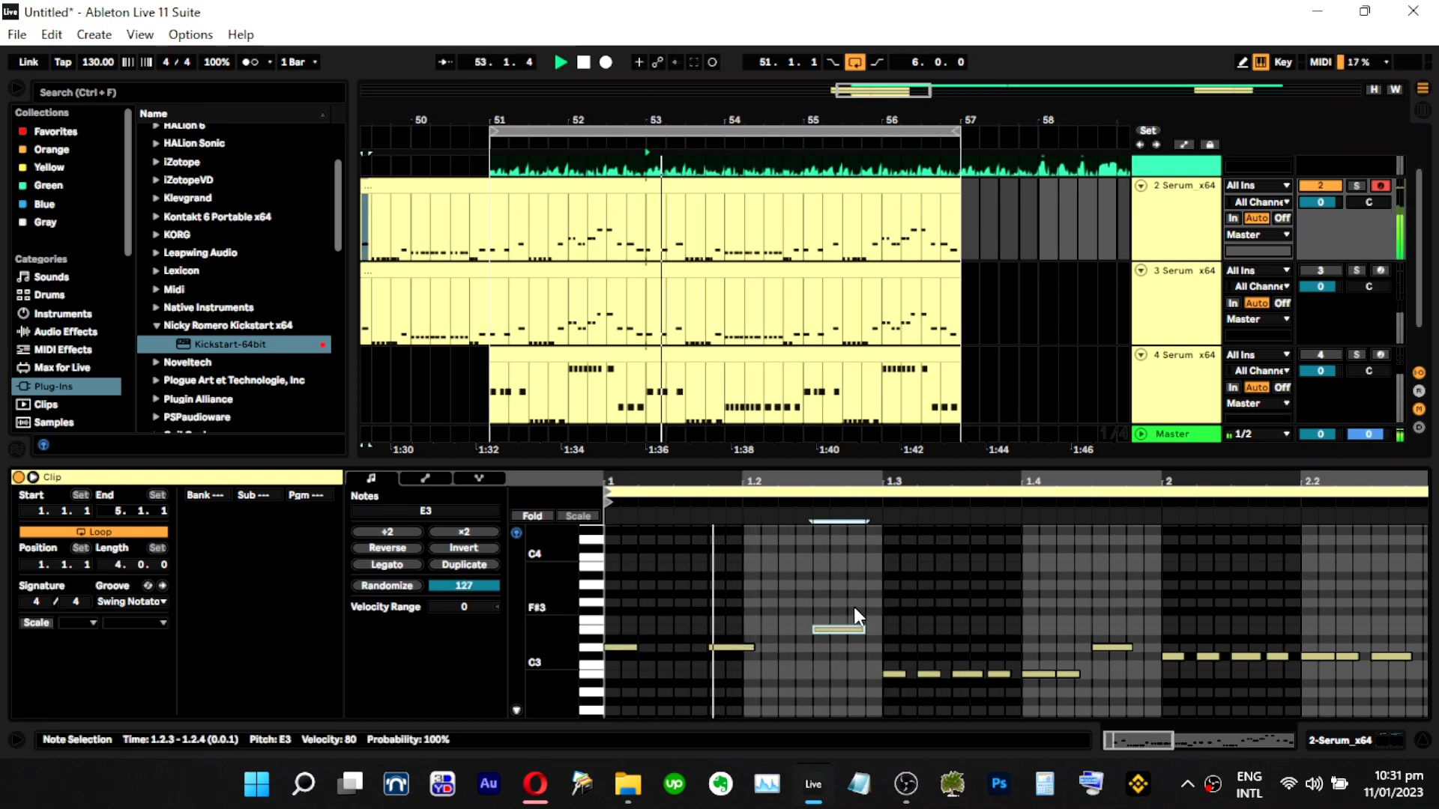
{"action": "left_click", "coordinate": [853, 608]}
{"action": "left_click", "coordinate": [862, 631]}
{"action": "key", "text": "space"}
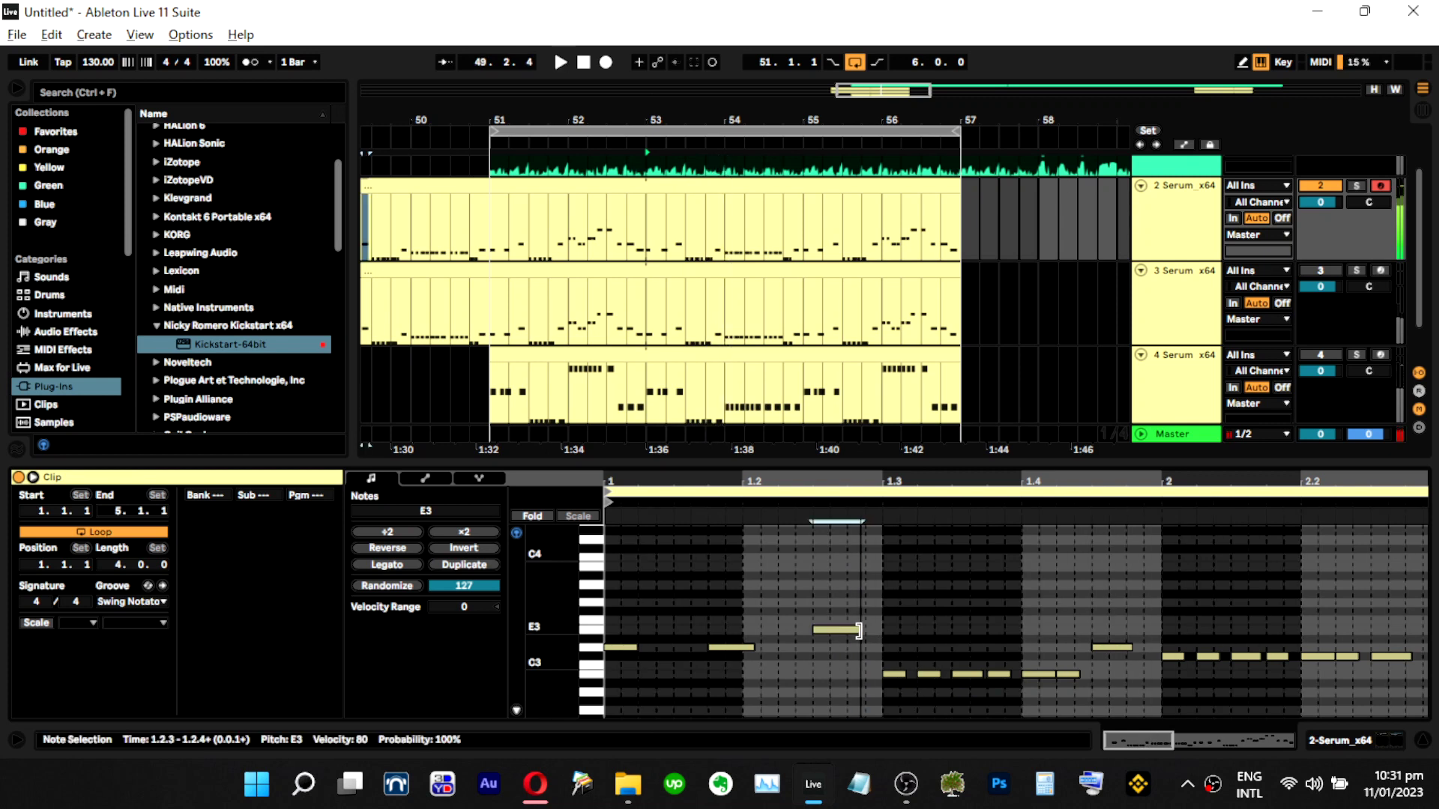
{"action": "left_click", "coordinate": [853, 591]}
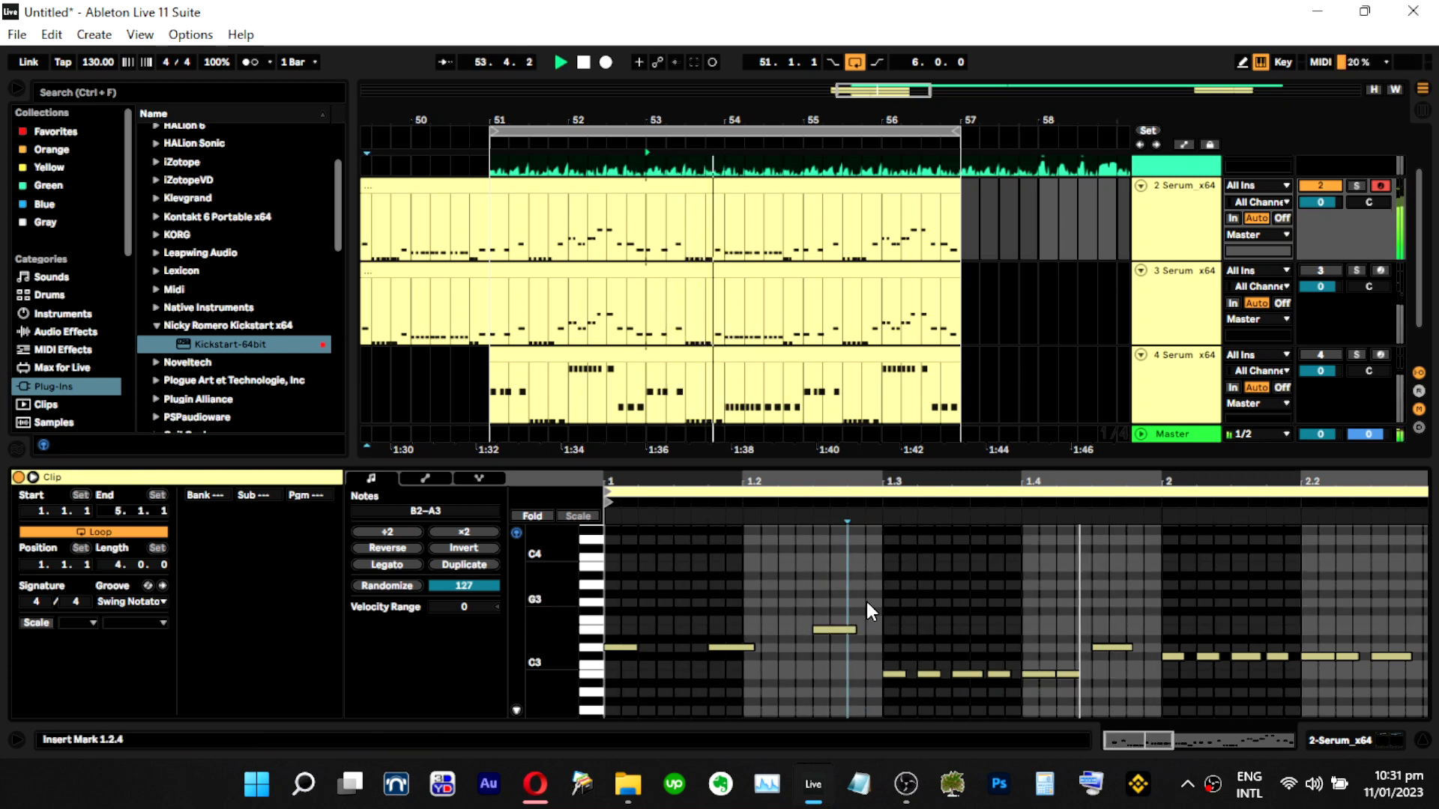
Play back the rest of the melody from 1.3.3 through the C#3 notes of bar 2.
{"action": "left_click", "coordinate": [952, 630]}
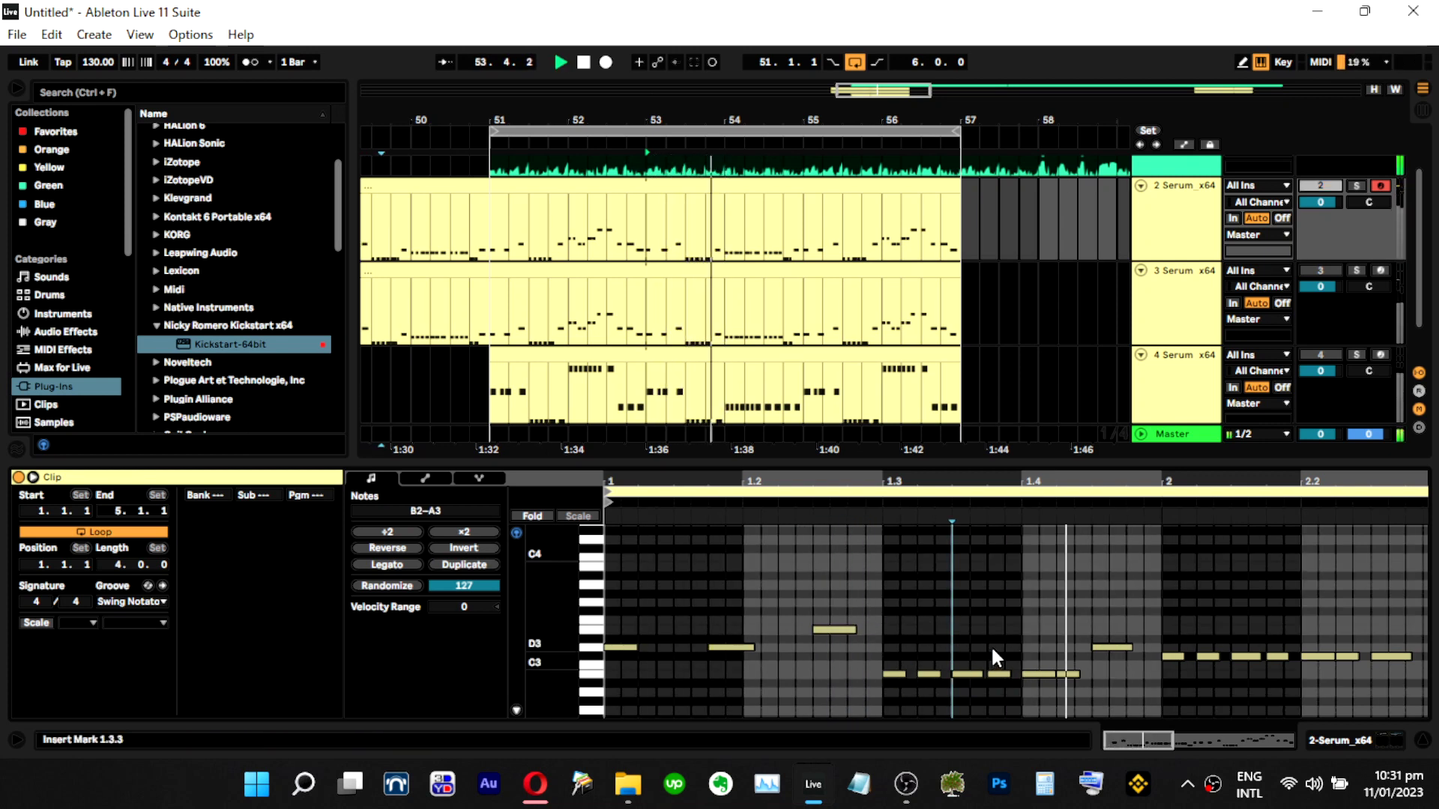
{"action": "key", "text": "space"}
{"action": "key", "text": "space"}
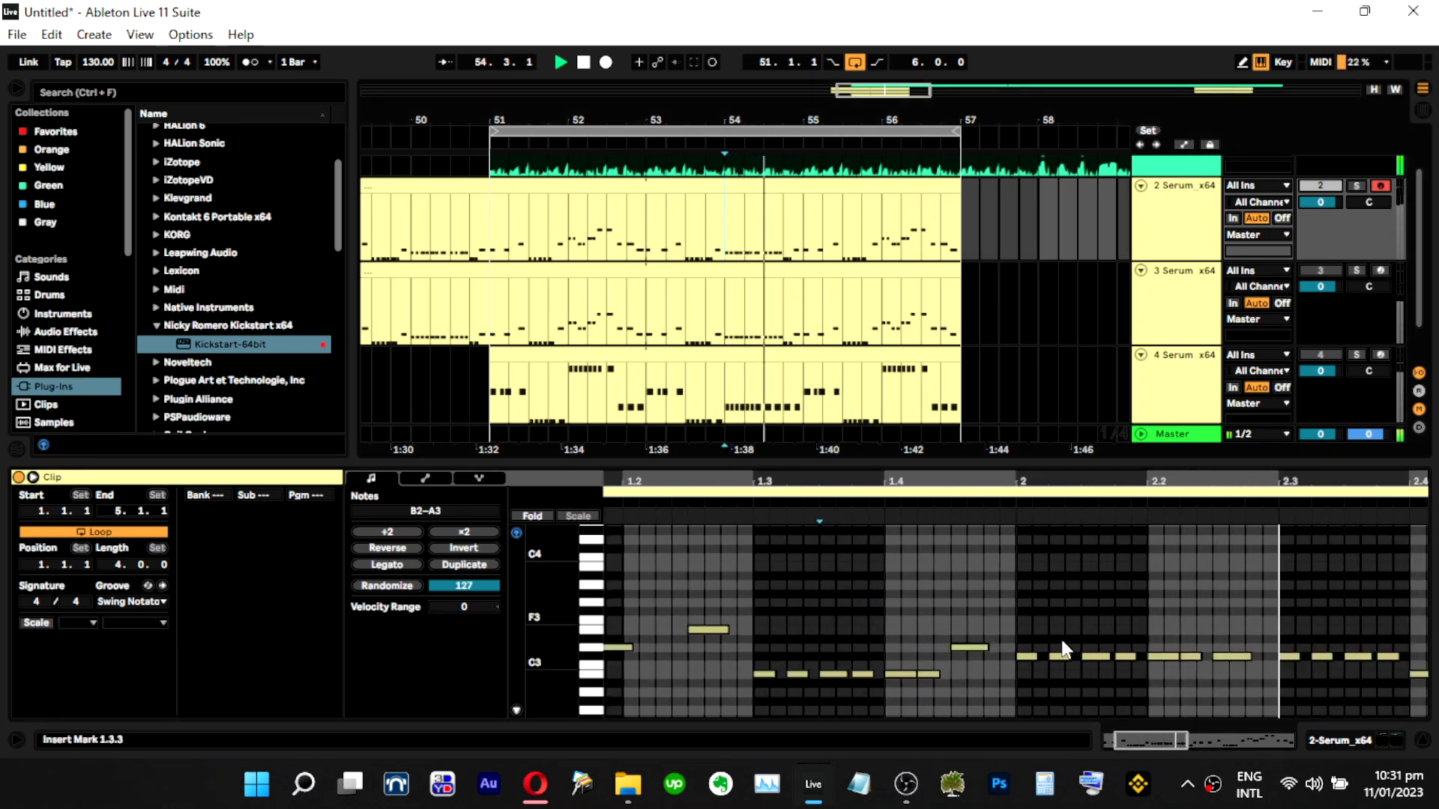
{"action": "left_click", "coordinate": [1032, 654]}
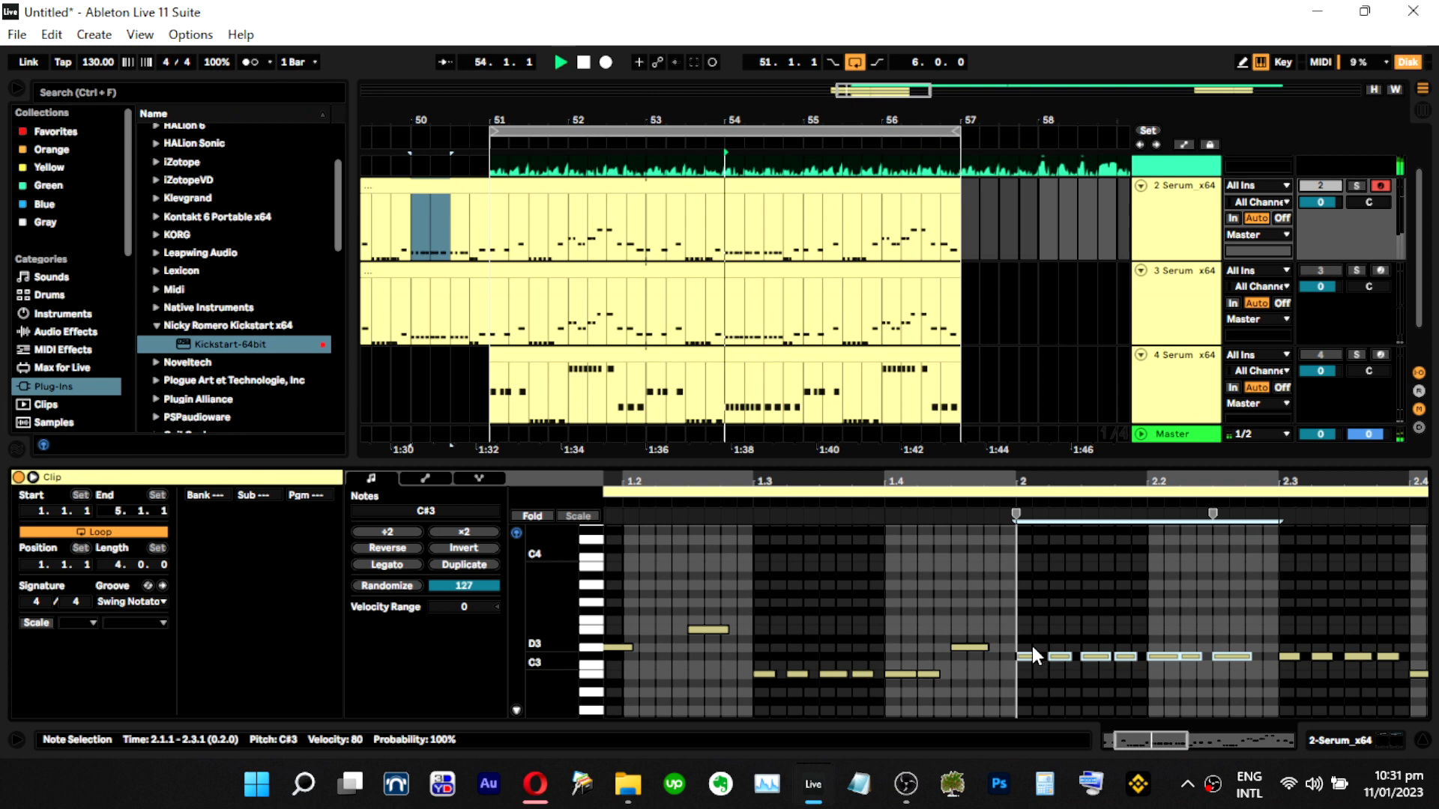
{"action": "double_click", "coordinate": [1198, 223]}
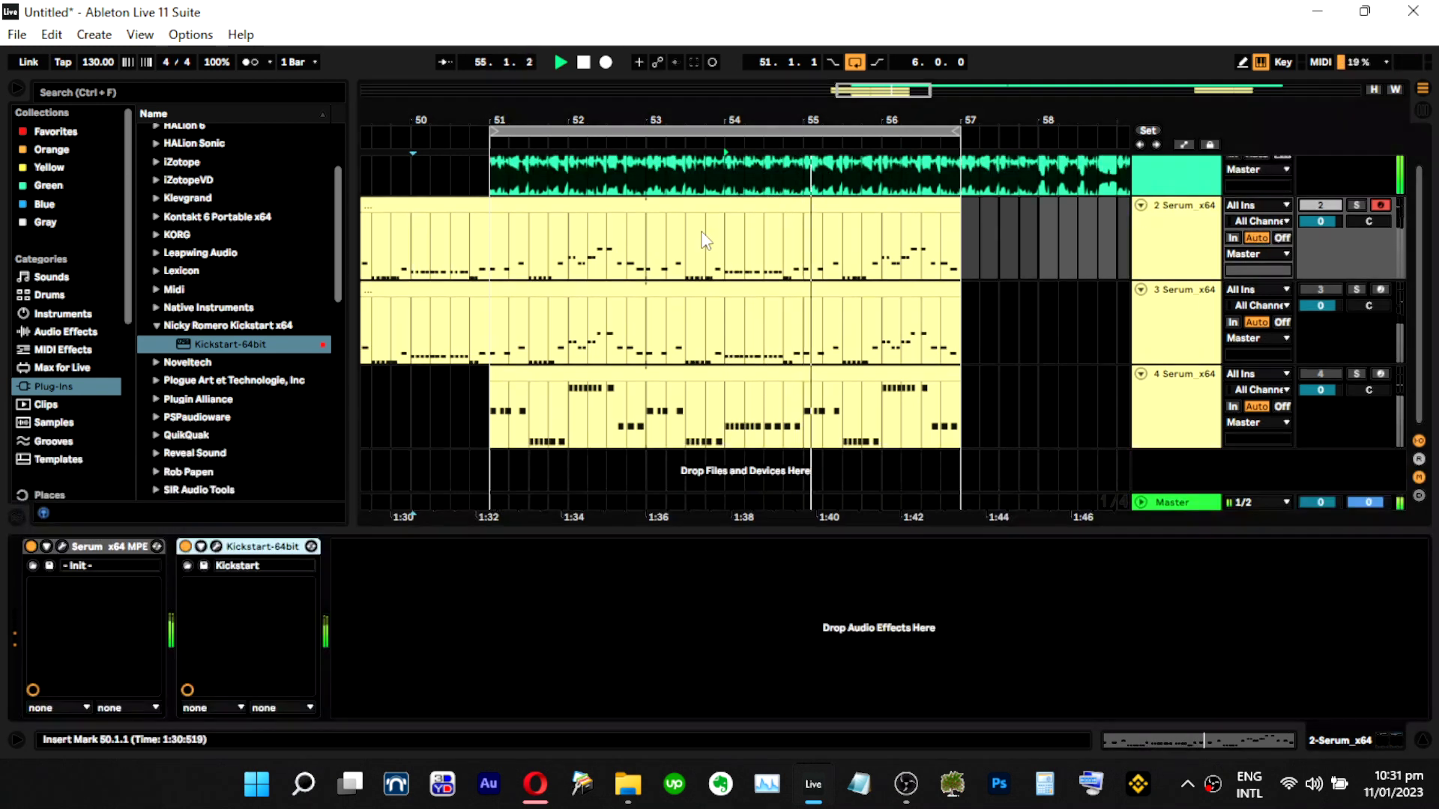
Try to replace the opening notes of the 4 Serum clip at bar 51 with the melody's D3 and E3 notes.
{"action": "left_click_drag", "start_coordinate": [695, 200], "coordinate": [712, 317]}
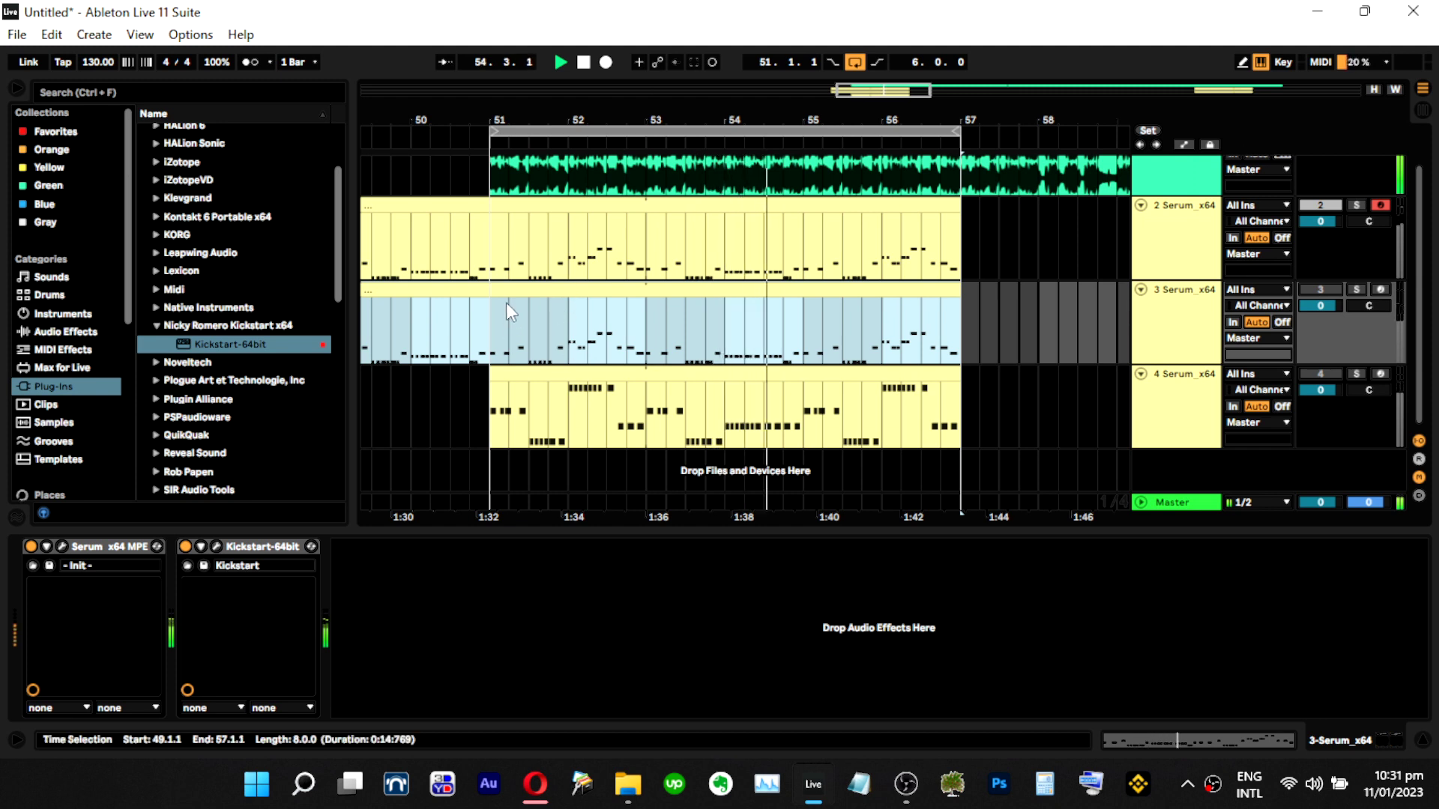
{"action": "left_click_drag", "start_coordinate": [492, 330], "coordinate": [516, 398]}
{"action": "double_click", "coordinate": [511, 376]}
{"action": "key", "text": "space"}
{"action": "left_click_drag", "start_coordinate": [655, 604], "coordinate": [995, 679]}
{"action": "left_click_drag", "start_coordinate": [967, 610], "coordinate": [667, 679]}
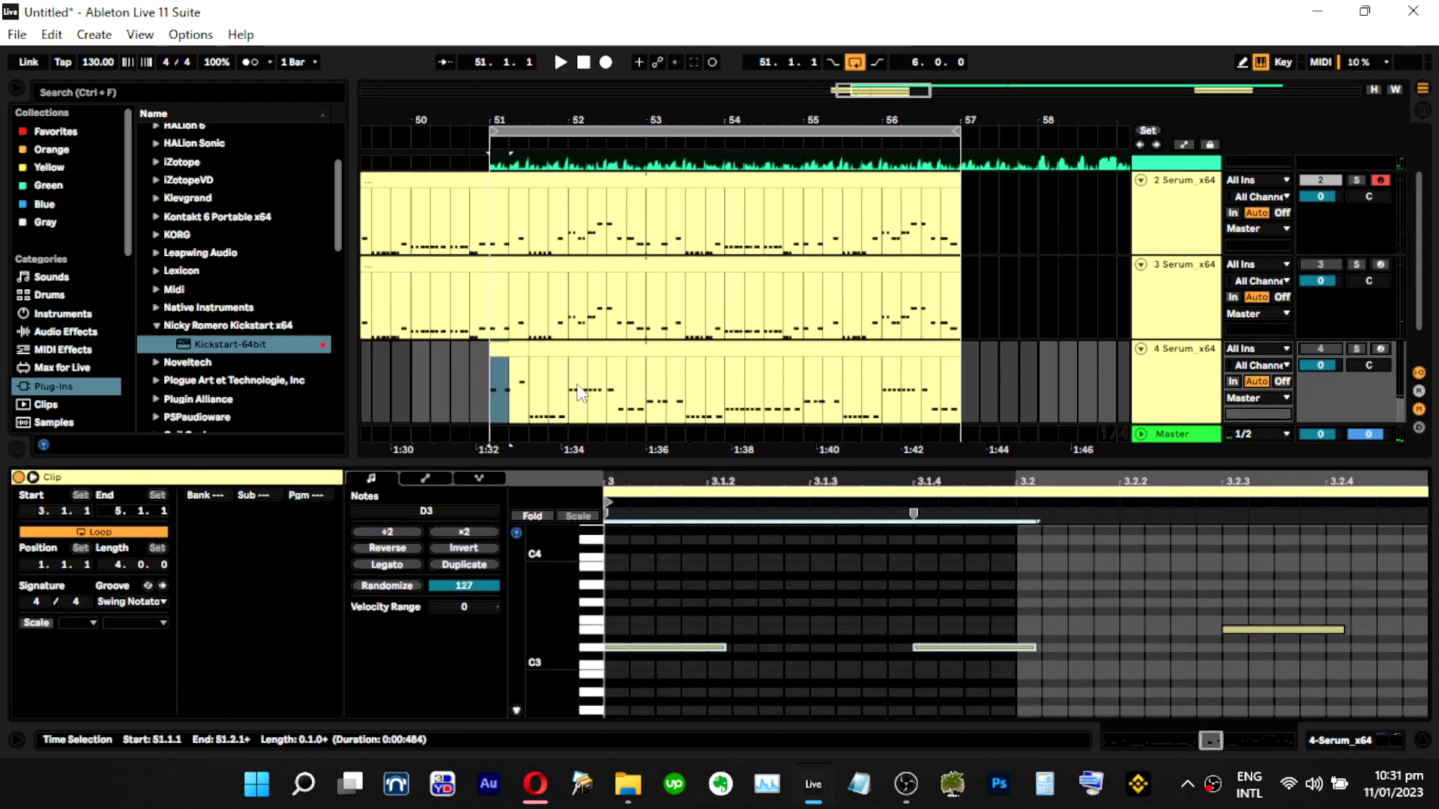
{"action": "left_click", "coordinate": [537, 349]}
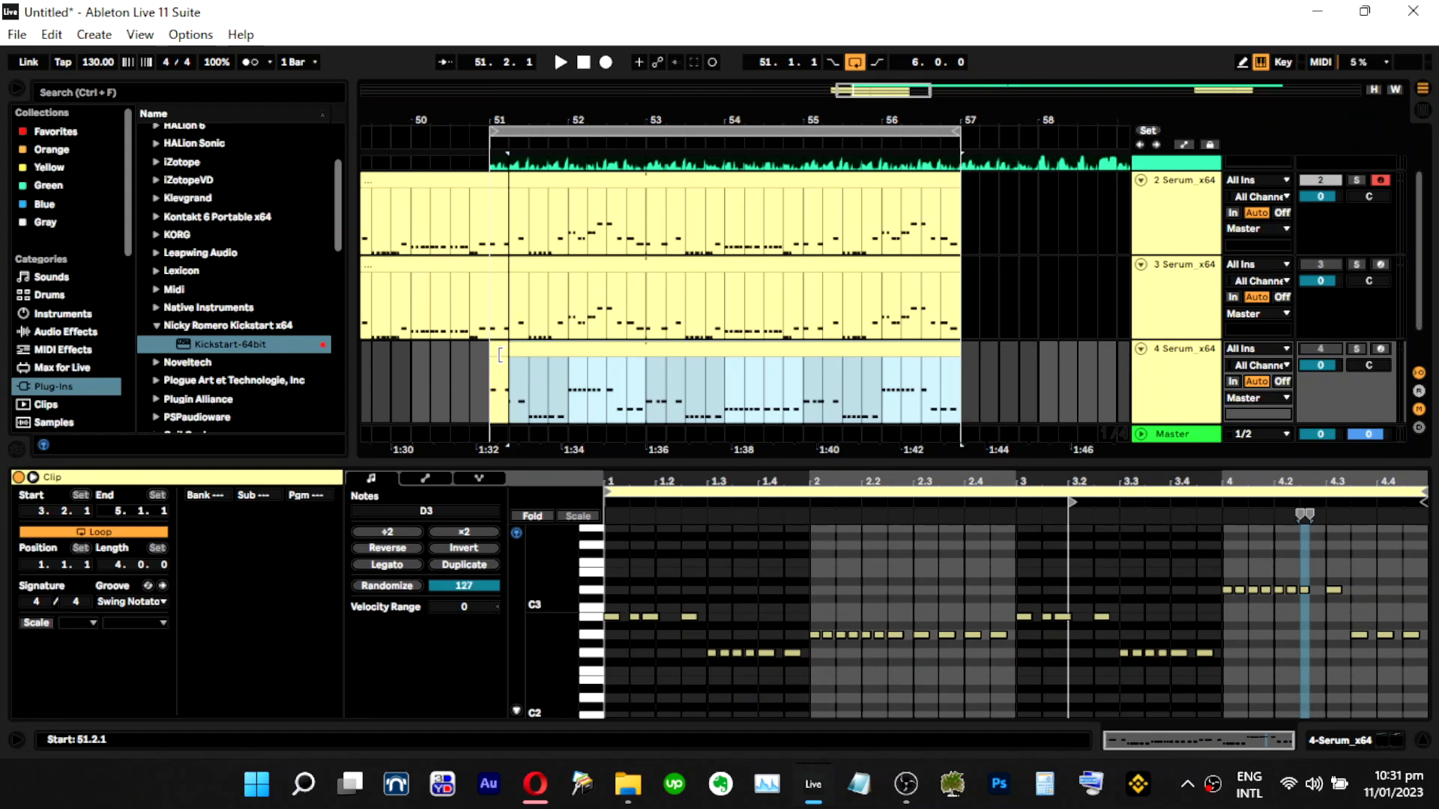
{"action": "left_click_drag", "start_coordinate": [500, 354], "coordinate": [485, 356]}
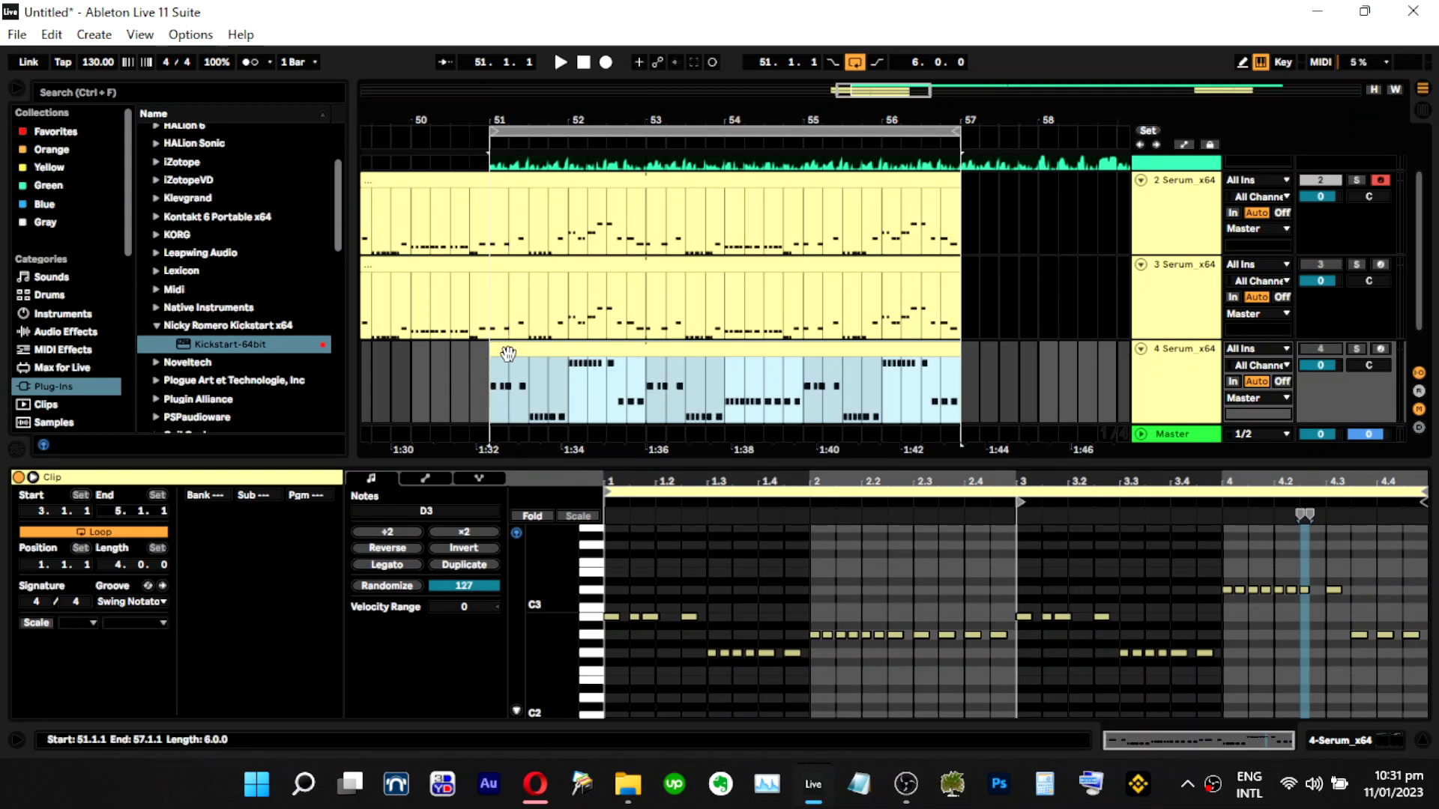
Copy the two D3 notes and the E3 note at the start of bar 3 in the 3 Serum clip.
{"action": "left_click", "coordinate": [1121, 564]}
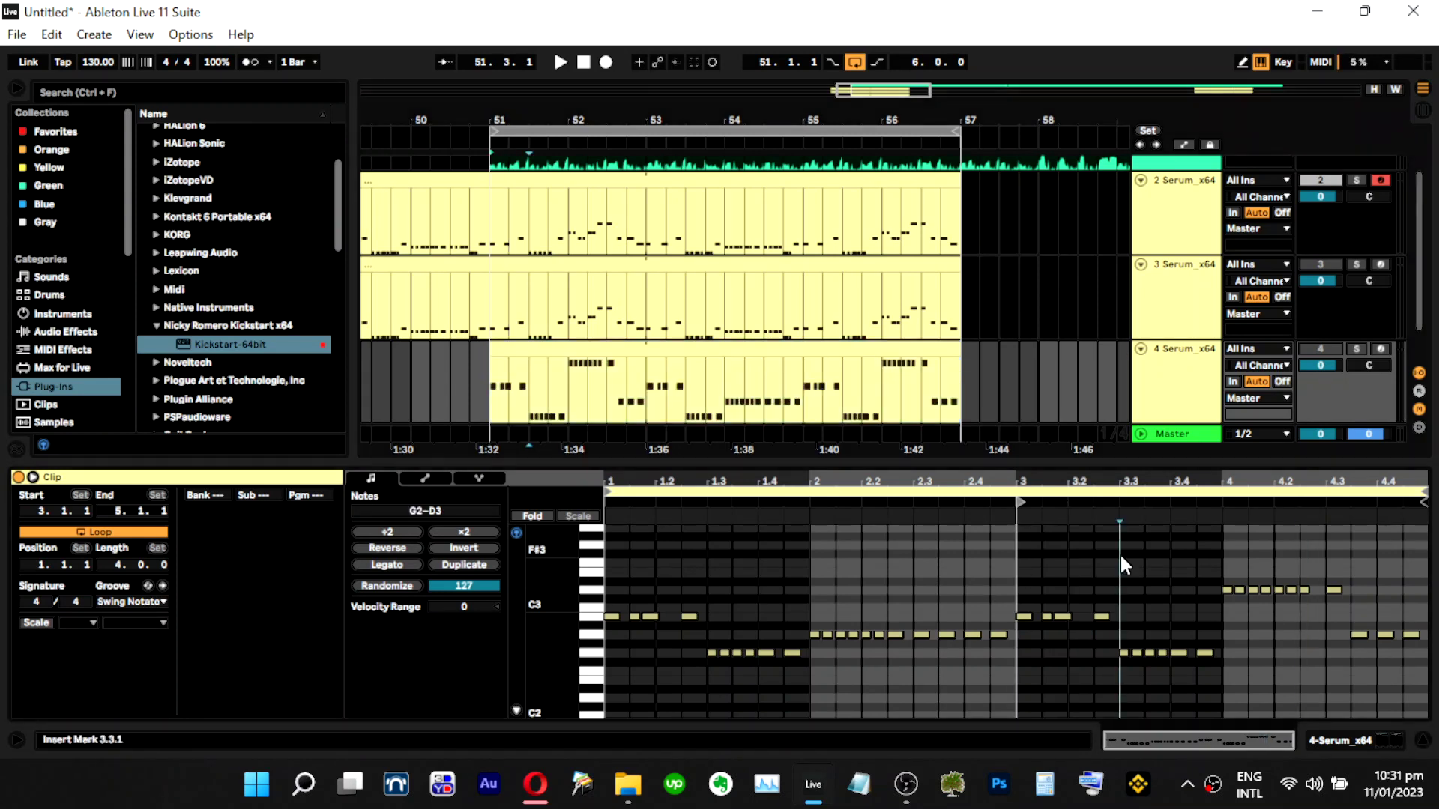
{"action": "left_click", "coordinate": [530, 347]}
{"action": "left_click_drag", "start_coordinate": [1016, 592], "coordinate": [1097, 632]}
{"action": "left_click_drag", "start_coordinate": [996, 593], "coordinate": [1130, 621]}
{"action": "left_click", "coordinate": [532, 346]}
{"action": "left_click", "coordinate": [518, 313]}
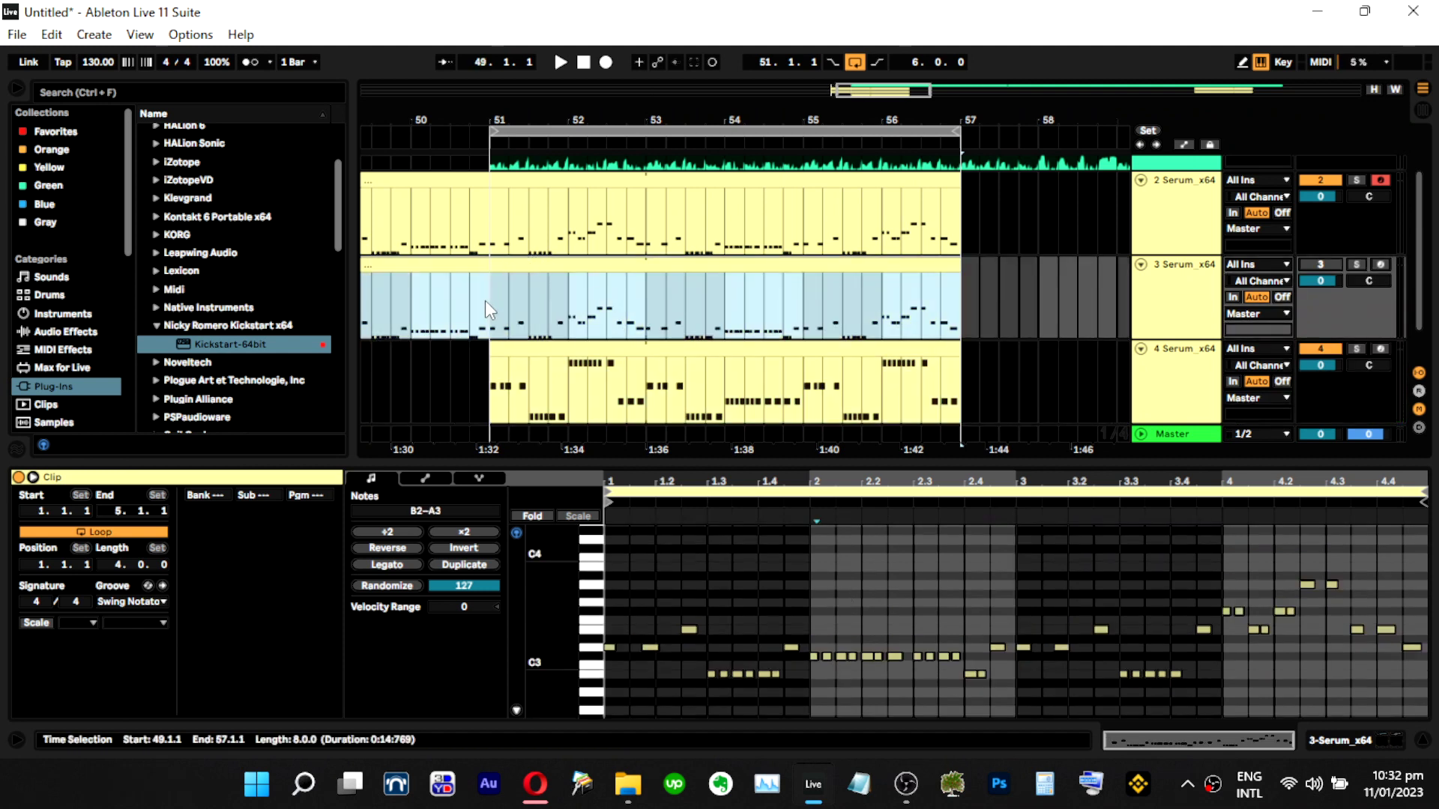
{"action": "left_click_drag", "start_coordinate": [488, 308], "coordinate": [531, 321]}
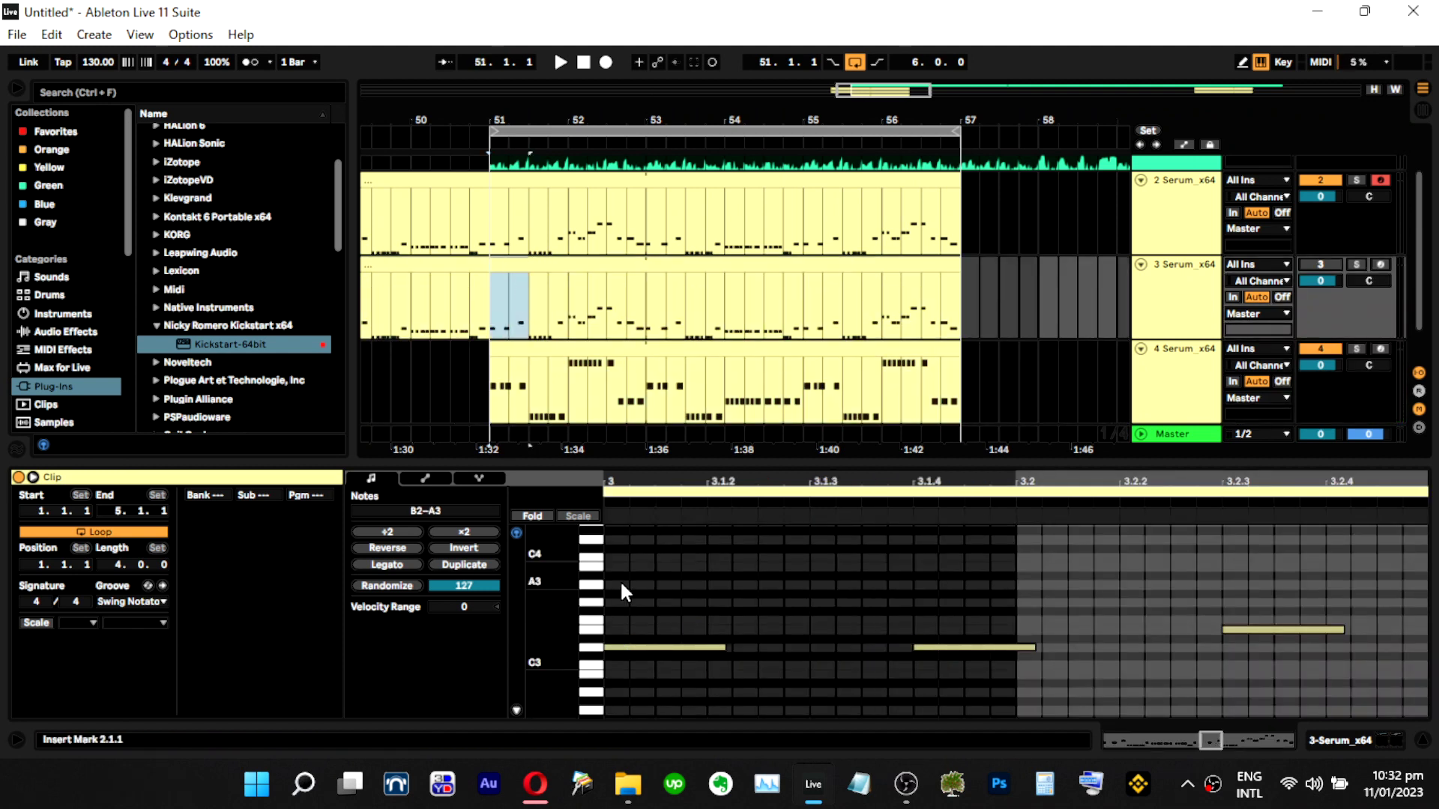
{"action": "left_click_drag", "start_coordinate": [620, 586], "coordinate": [1369, 702]}
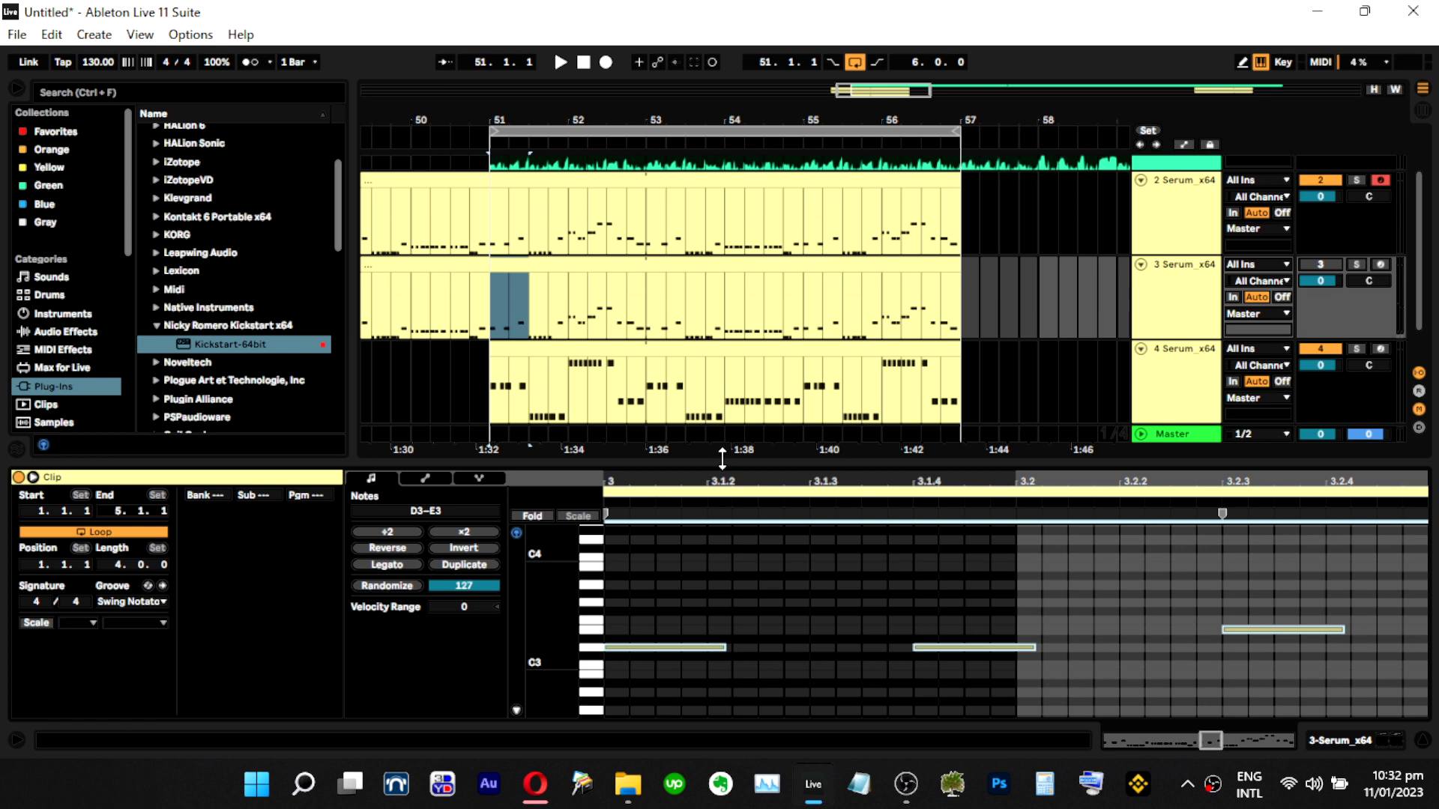
Try to paste the copied notes over the first notes of bar 1 in the 4 Serum clip.
{"action": "left_click", "coordinate": [570, 349]}
{"action": "left_click_drag", "start_coordinate": [611, 606], "coordinate": [689, 629]}
{"action": "key", "text": "ctrl+v"}
{"action": "left_click_drag", "start_coordinate": [616, 596], "coordinate": [688, 620]}
{"action": "left_click", "coordinate": [667, 606]}
{"action": "key", "text": "space"}
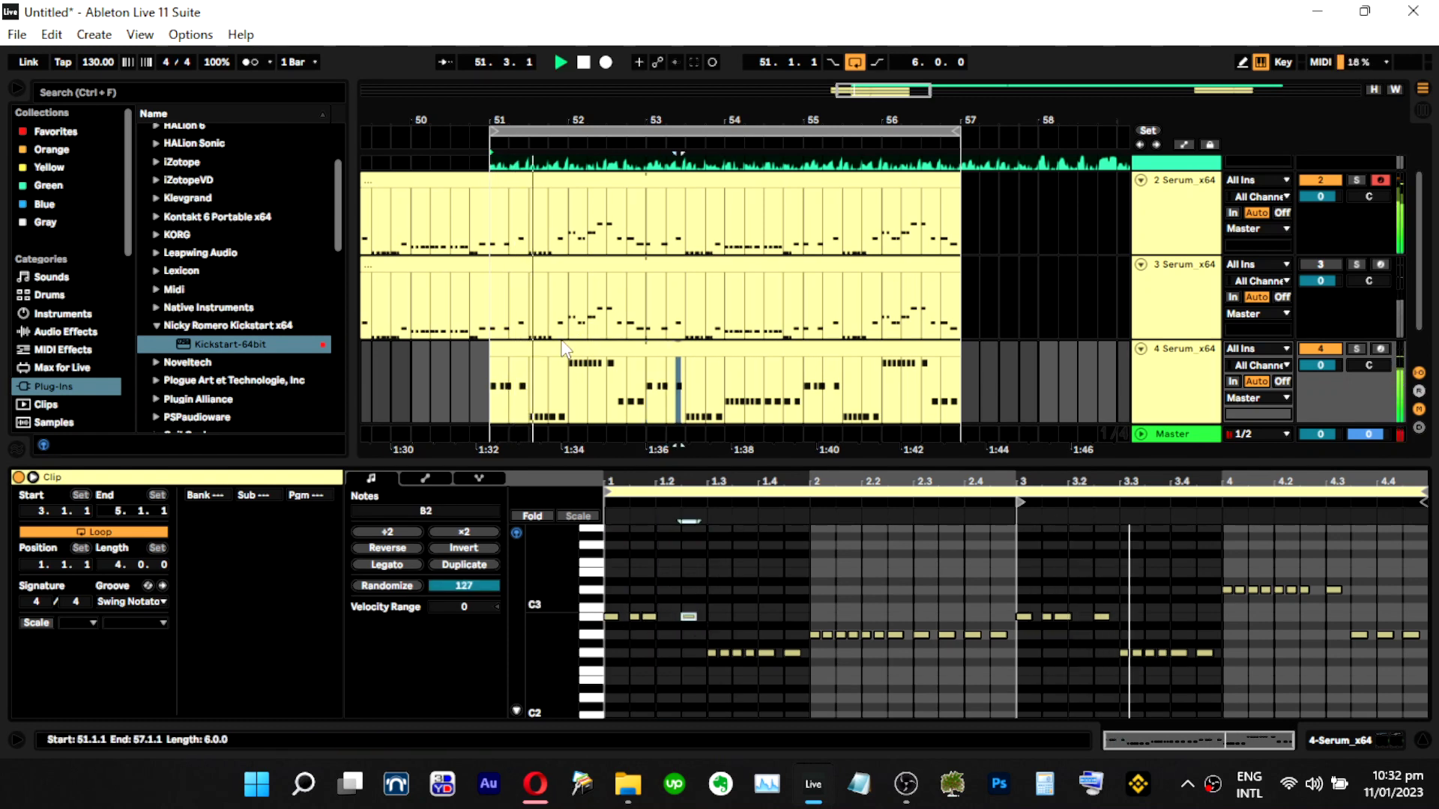
{"action": "left_click", "coordinate": [525, 347]}
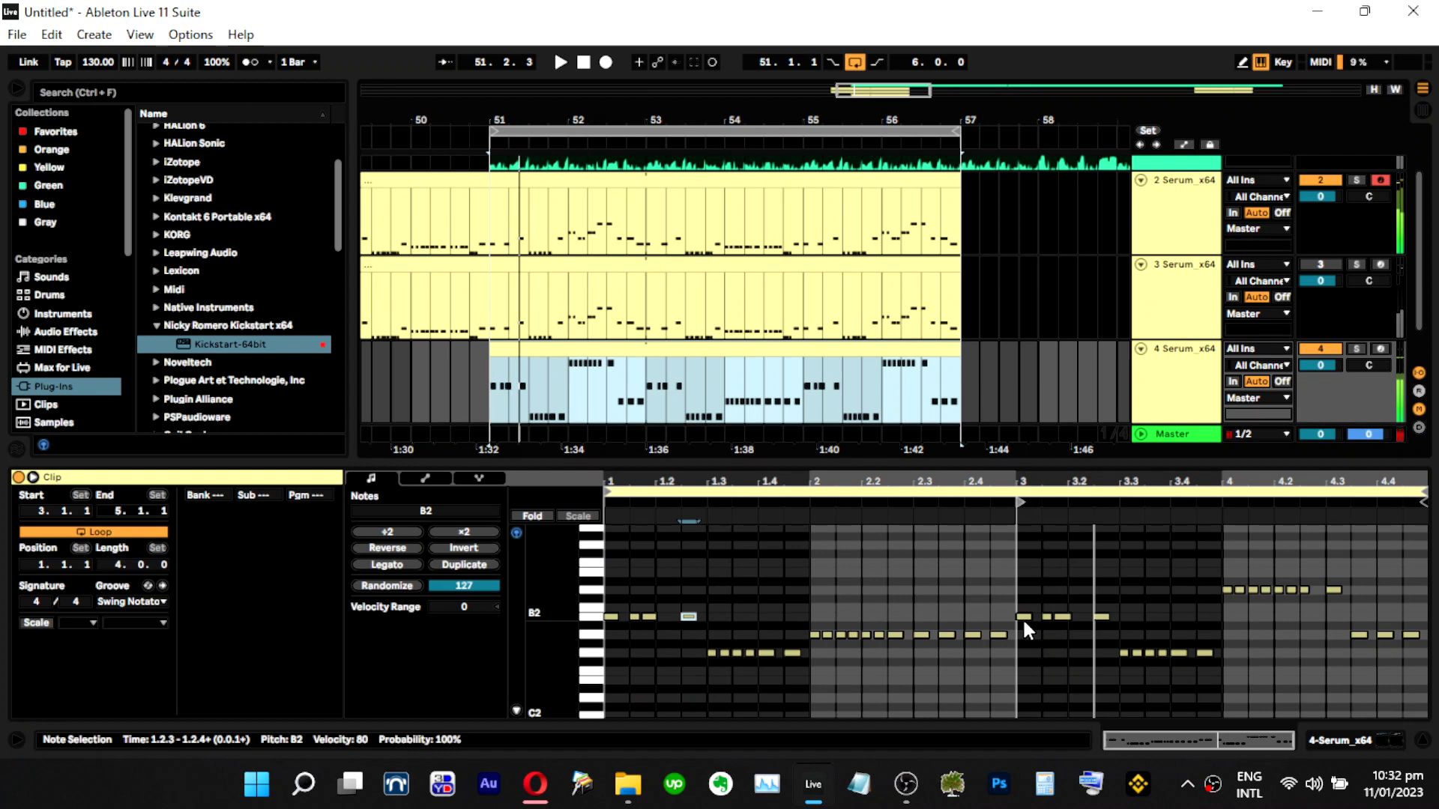
Paste the copied notes at the start of bar 3 in the 4 Serum clip, move all three onto B2, and play back.
{"action": "left_click", "coordinate": [1023, 617]}
{"action": "key", "text": "space"}
{"action": "key", "text": "ctrl+v"}
{"action": "left_click", "coordinate": [1023, 616]}
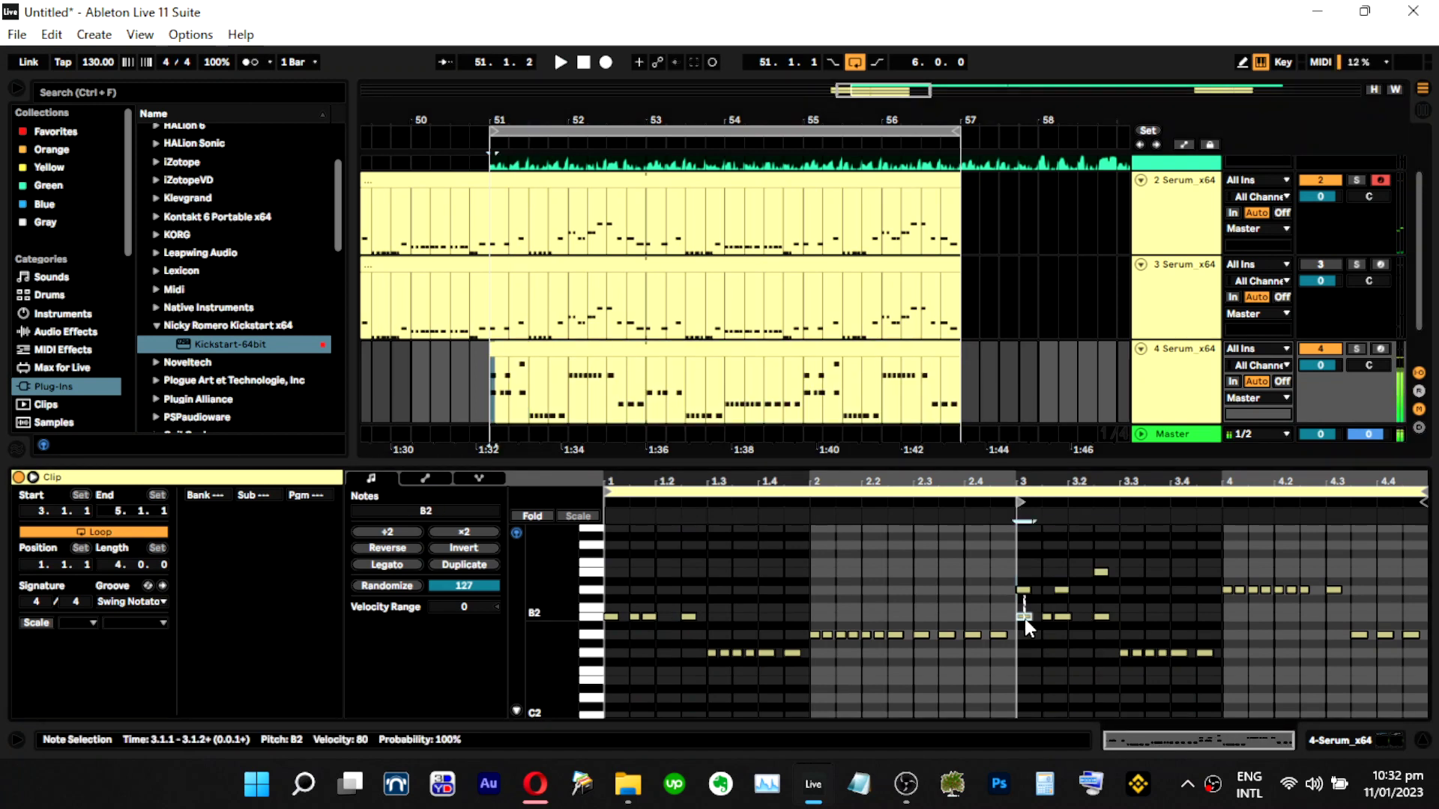
{"action": "left_click_drag", "start_coordinate": [1015, 566], "coordinate": [1046, 618]}
{"action": "left_click", "coordinate": [1101, 598]}
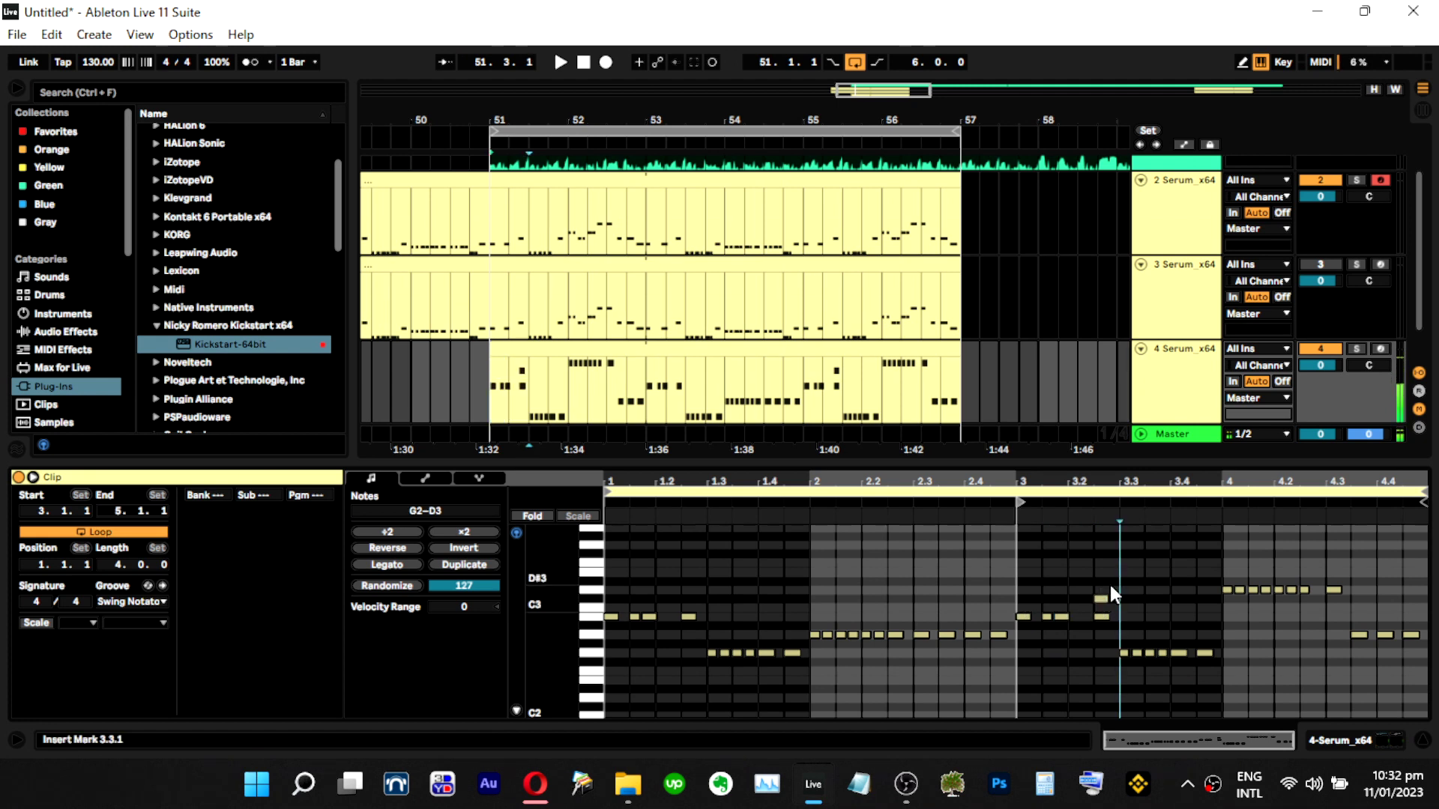
{"action": "left_click_drag", "start_coordinate": [1103, 601], "coordinate": [1106, 620]}
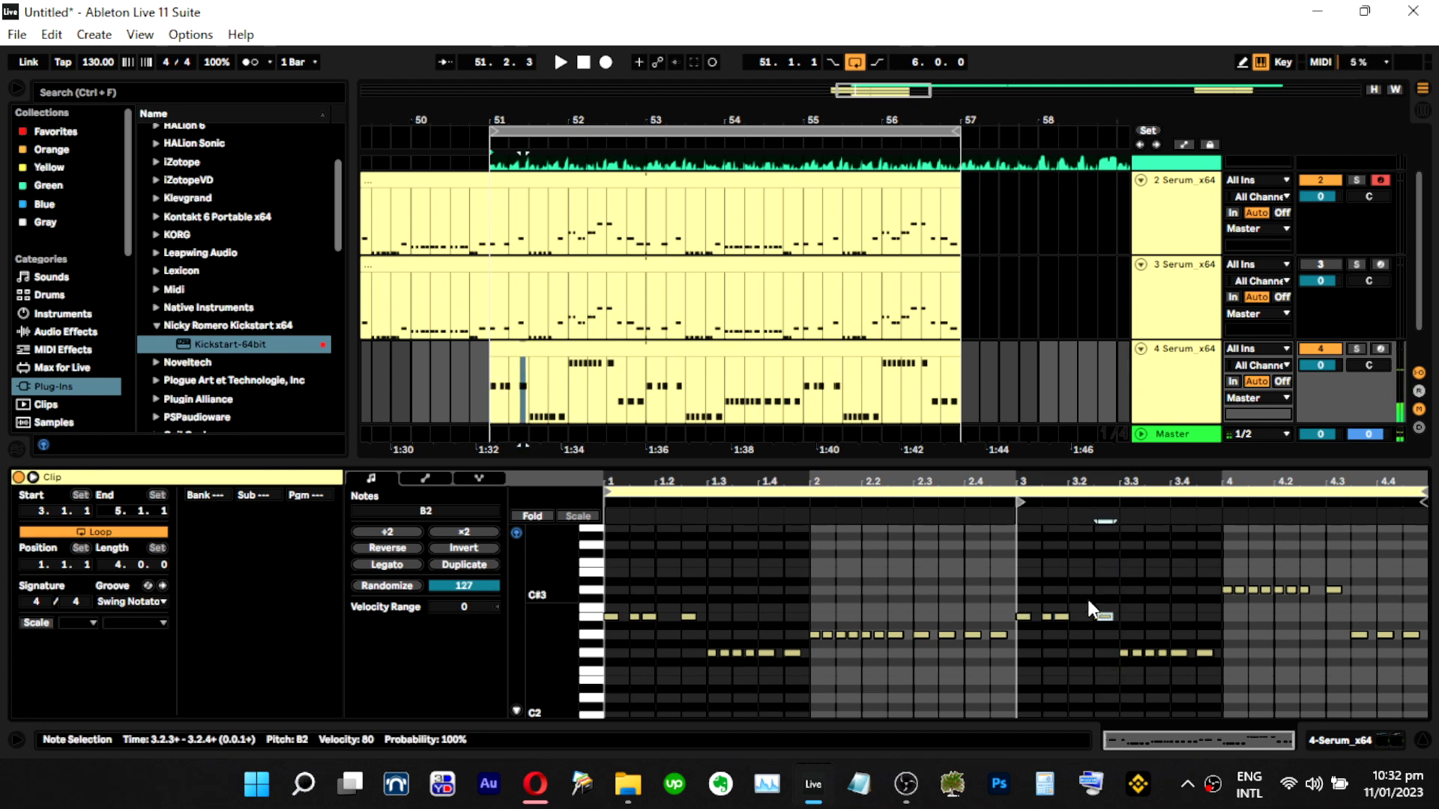
{"action": "key", "text": "space"}
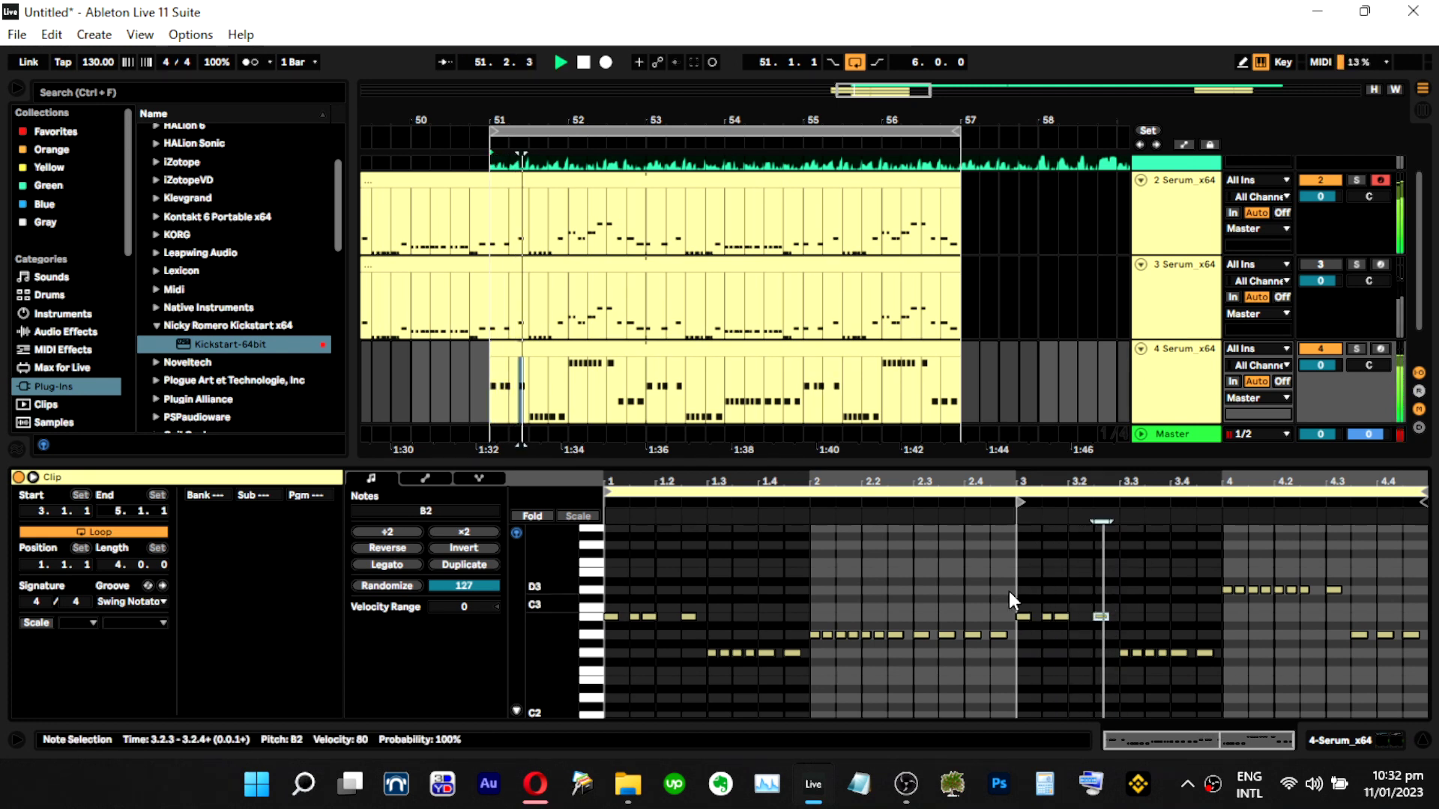
{"action": "key", "text": "space"}
Lower the B2 notes at 3.1.1, 3.1.4 and 3.2.3 by one octave to B1 and play back.
{"action": "left_click", "coordinate": [1047, 616]}
{"action": "left_click", "coordinate": [1022, 615]}
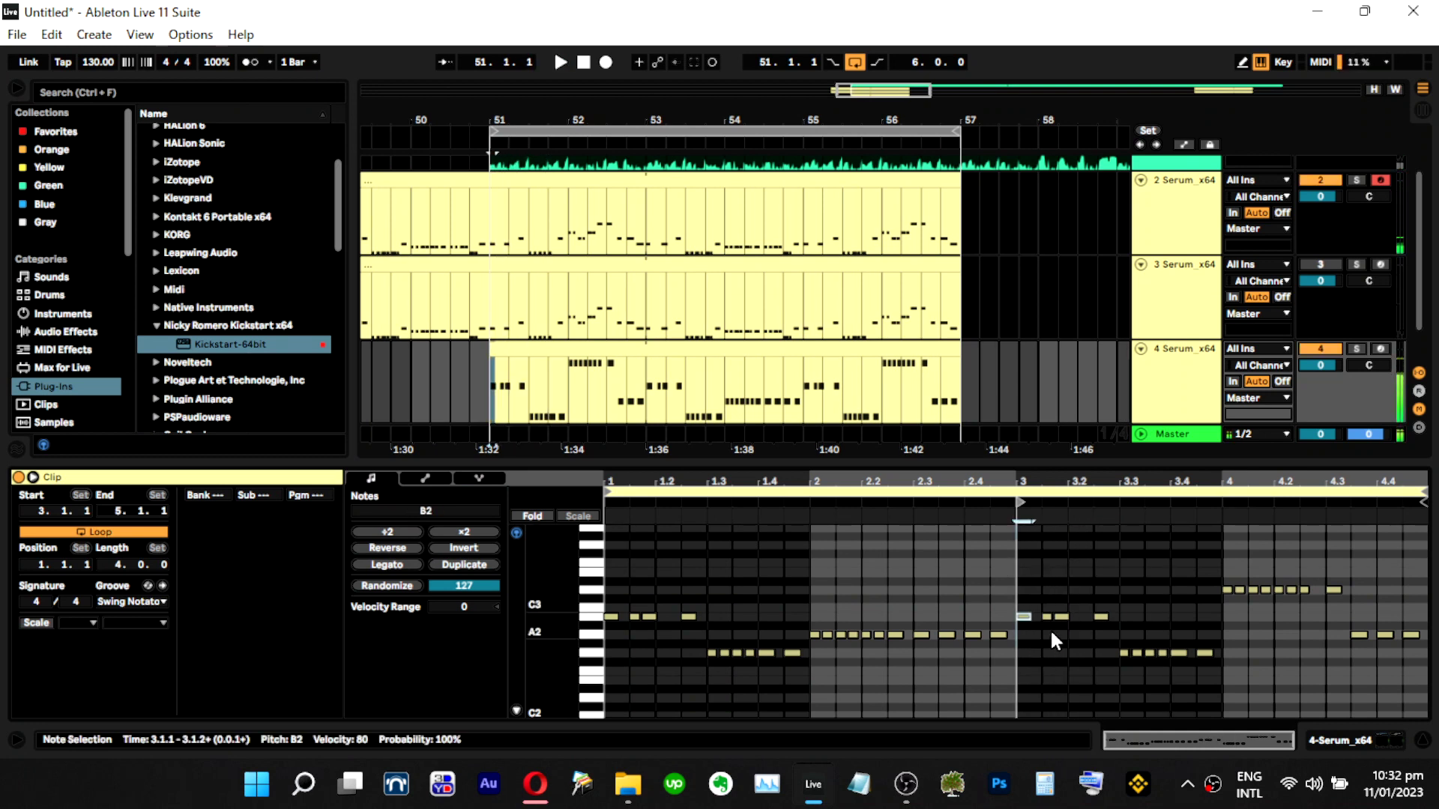
{"action": "left_click", "coordinate": [1061, 616], "text": "shift"}
{"action": "left_click", "coordinate": [1100, 616], "text": "shift"}
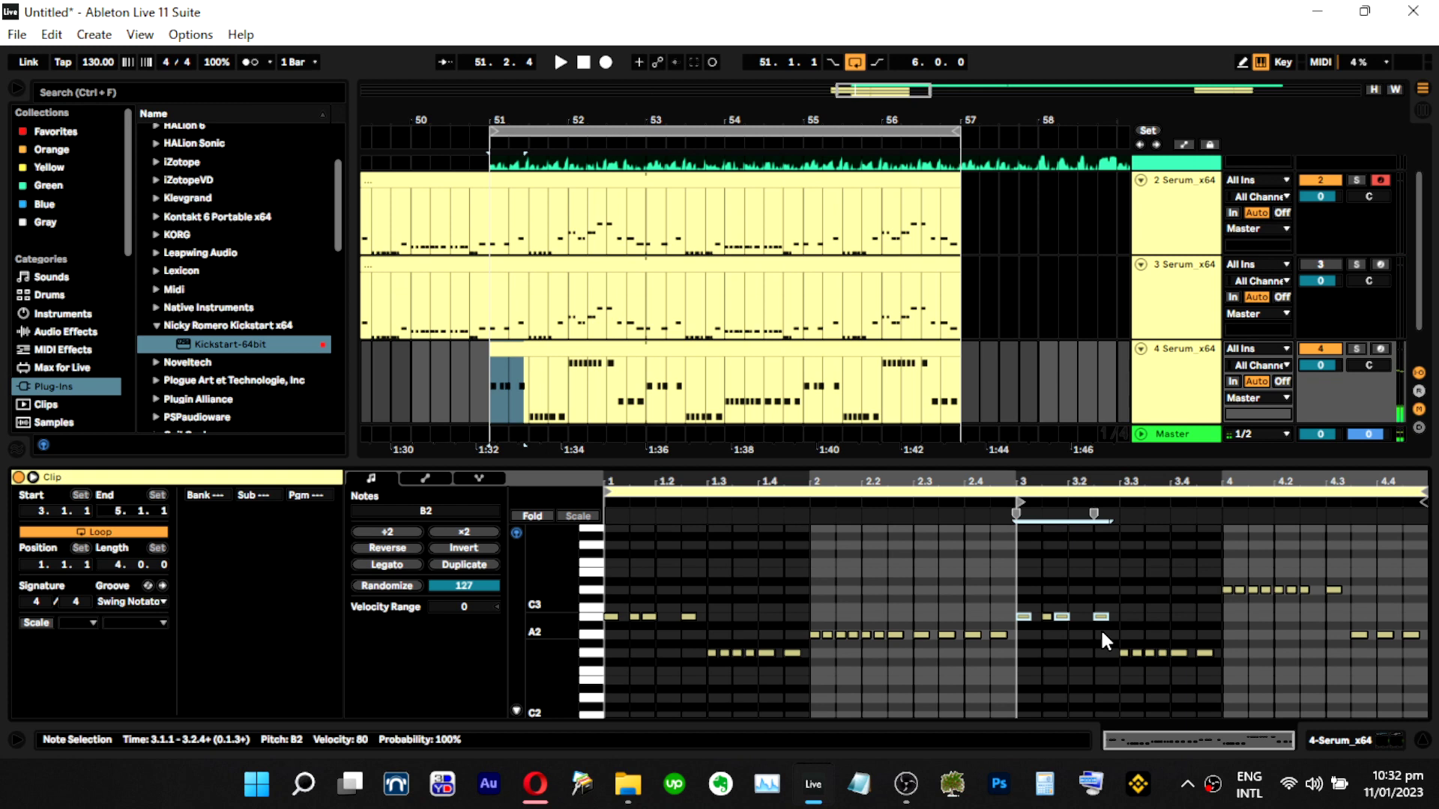
{"action": "key", "text": "shift+Down"}
{"action": "key", "text": "space"}
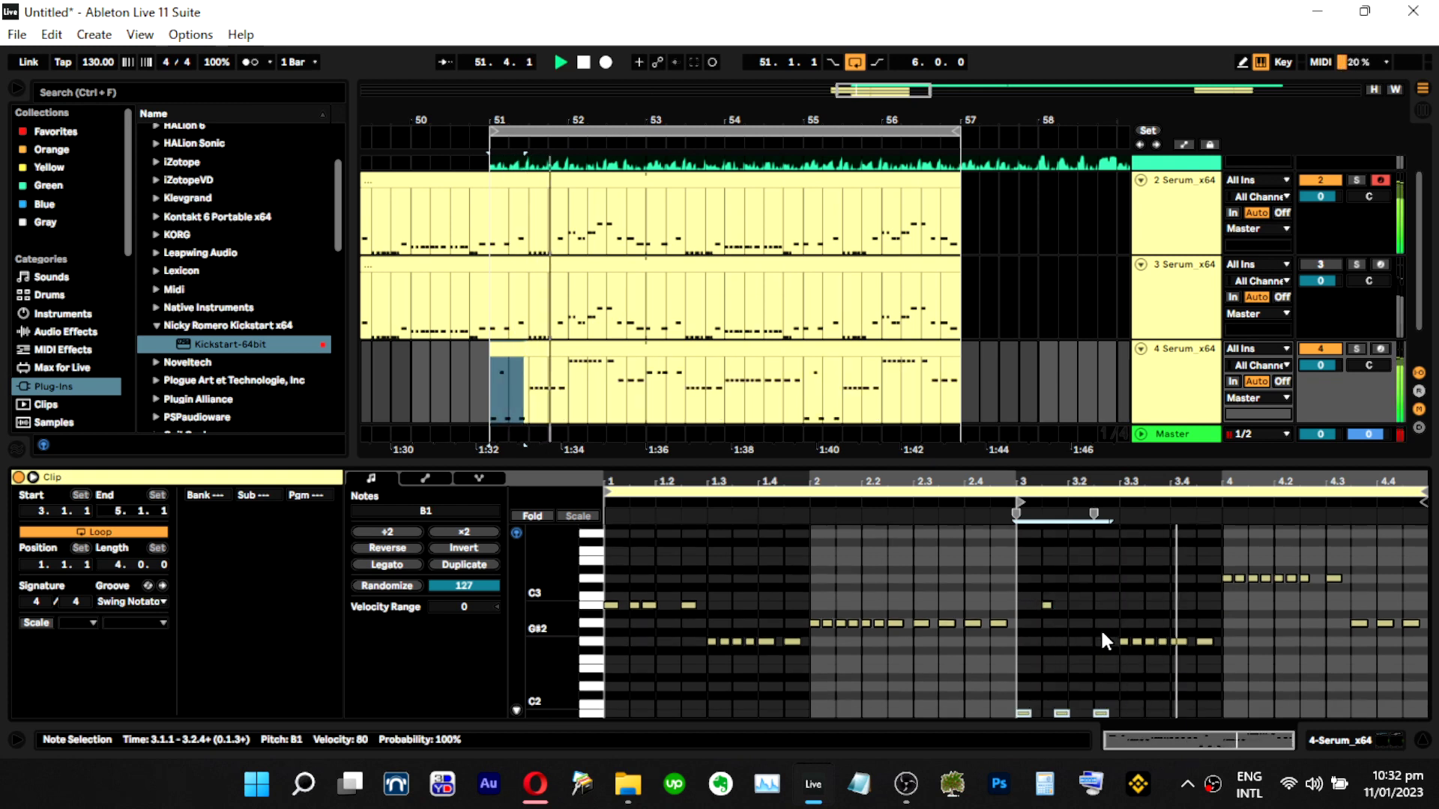
{"action": "key", "text": "space"}
Lower the notes from 3.3 to the end of bar 4 and all notes in bars 1 and 2 by one octave.
{"action": "left_click_drag", "start_coordinate": [1120, 543], "coordinate": [1428, 690]}
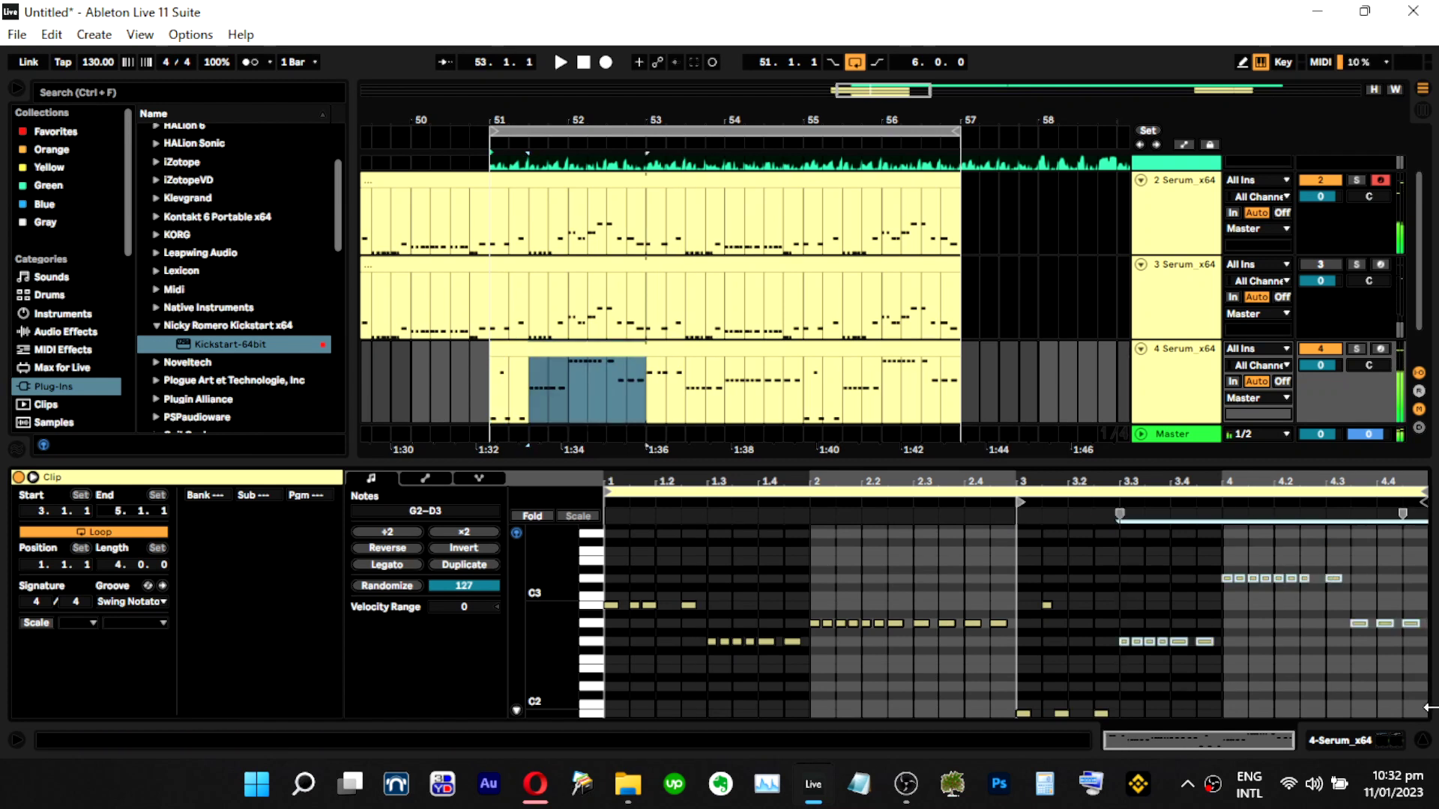
{"action": "key", "text": "shift+Down"}
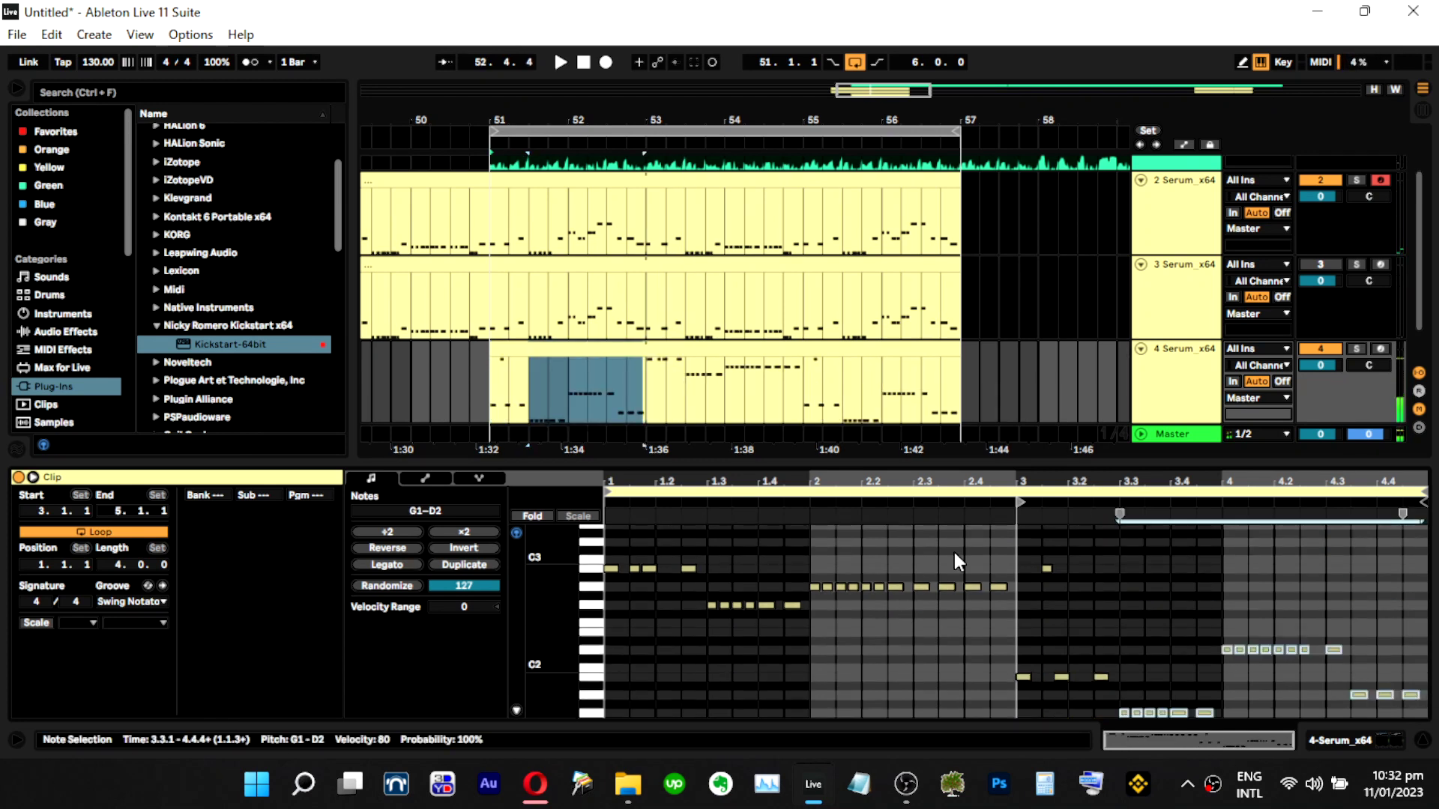
{"action": "left_click", "coordinate": [998, 546]}
{"action": "left_click_drag", "start_coordinate": [906, 592], "coordinate": [504, 640]}
{"action": "key", "text": "shift+Down"}
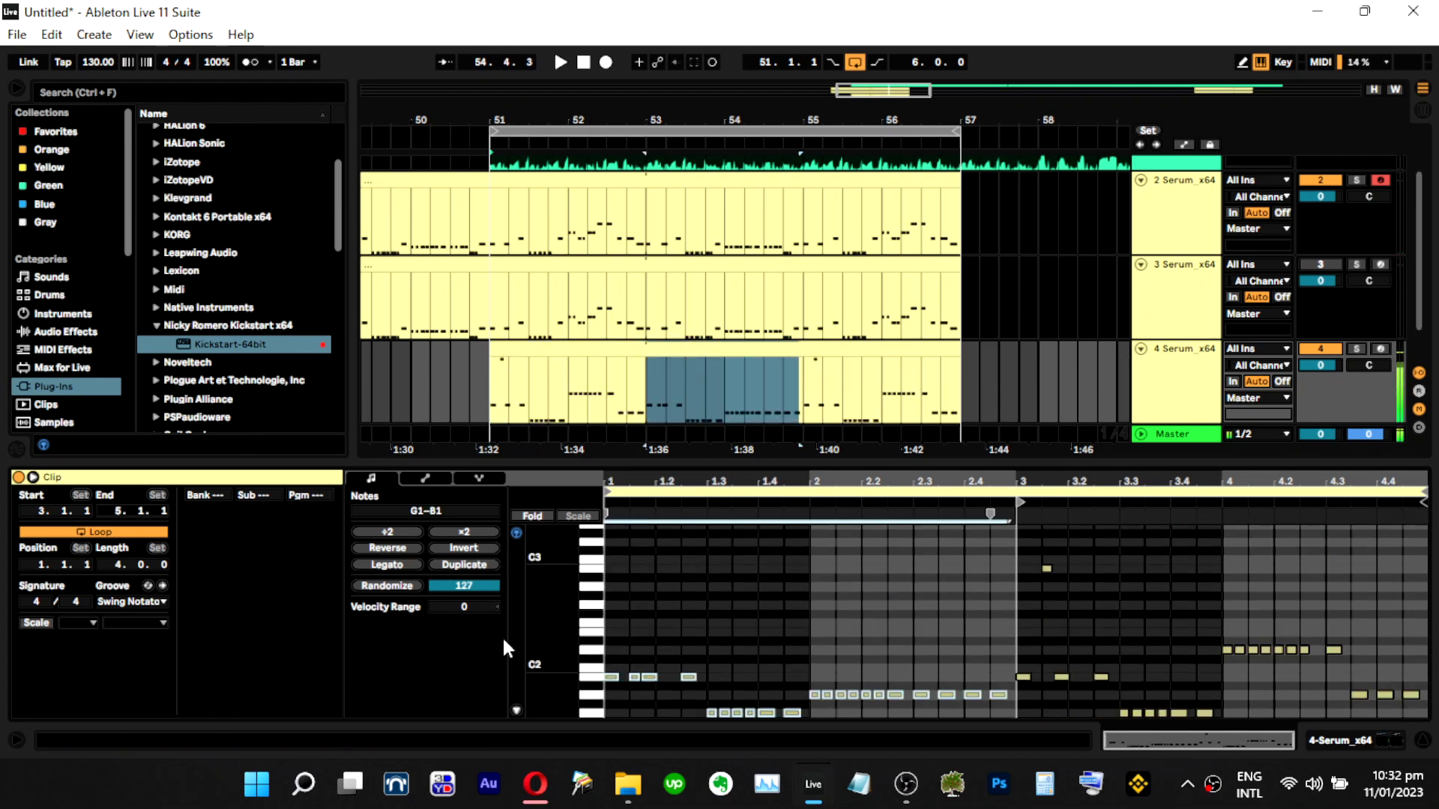
Play back the lowered part, then undo the recent octave changes to the notes in the 4 Serum clip.
{"action": "key", "text": "space"}
{"action": "left_click", "coordinate": [910, 603]}
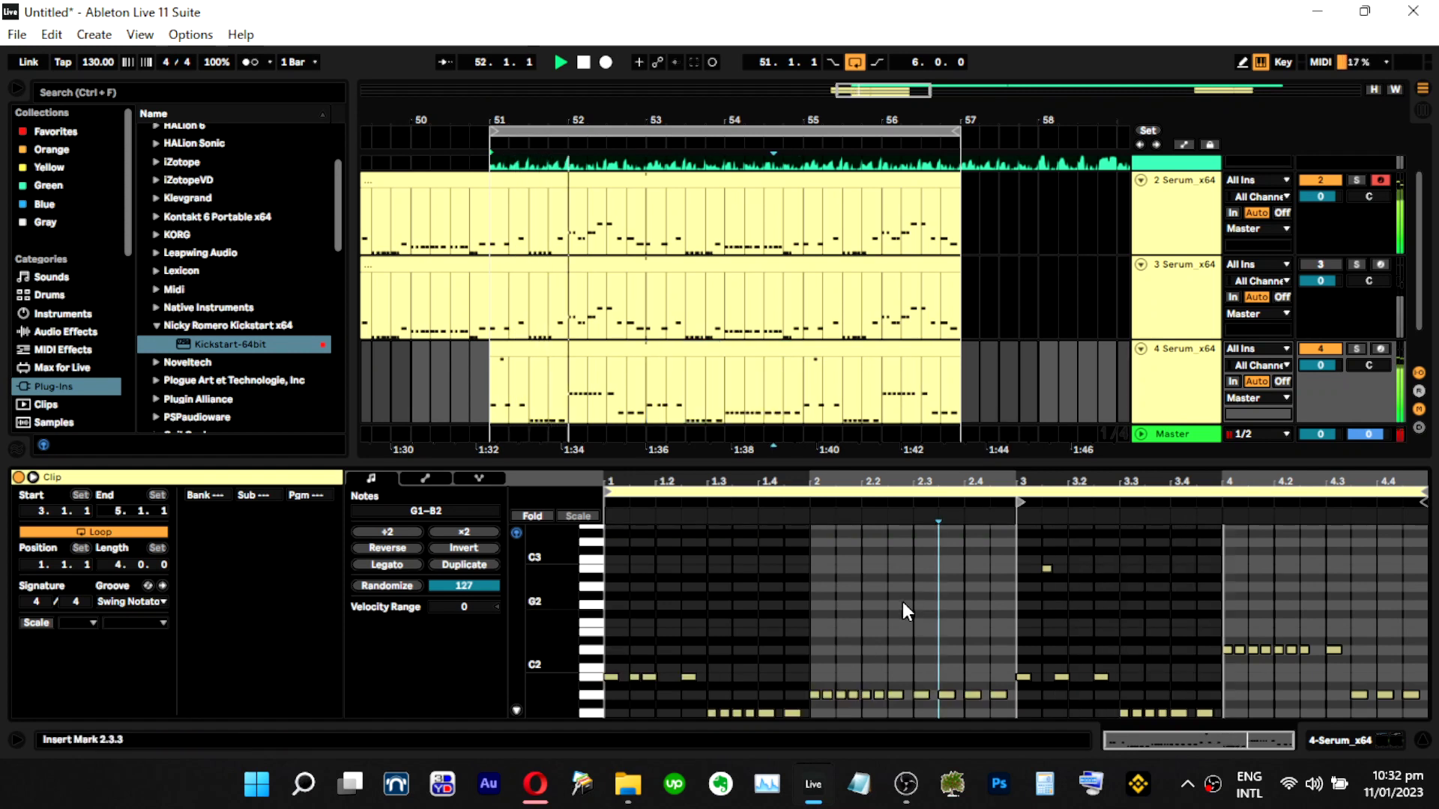
{"action": "left_click", "coordinate": [1017, 667]}
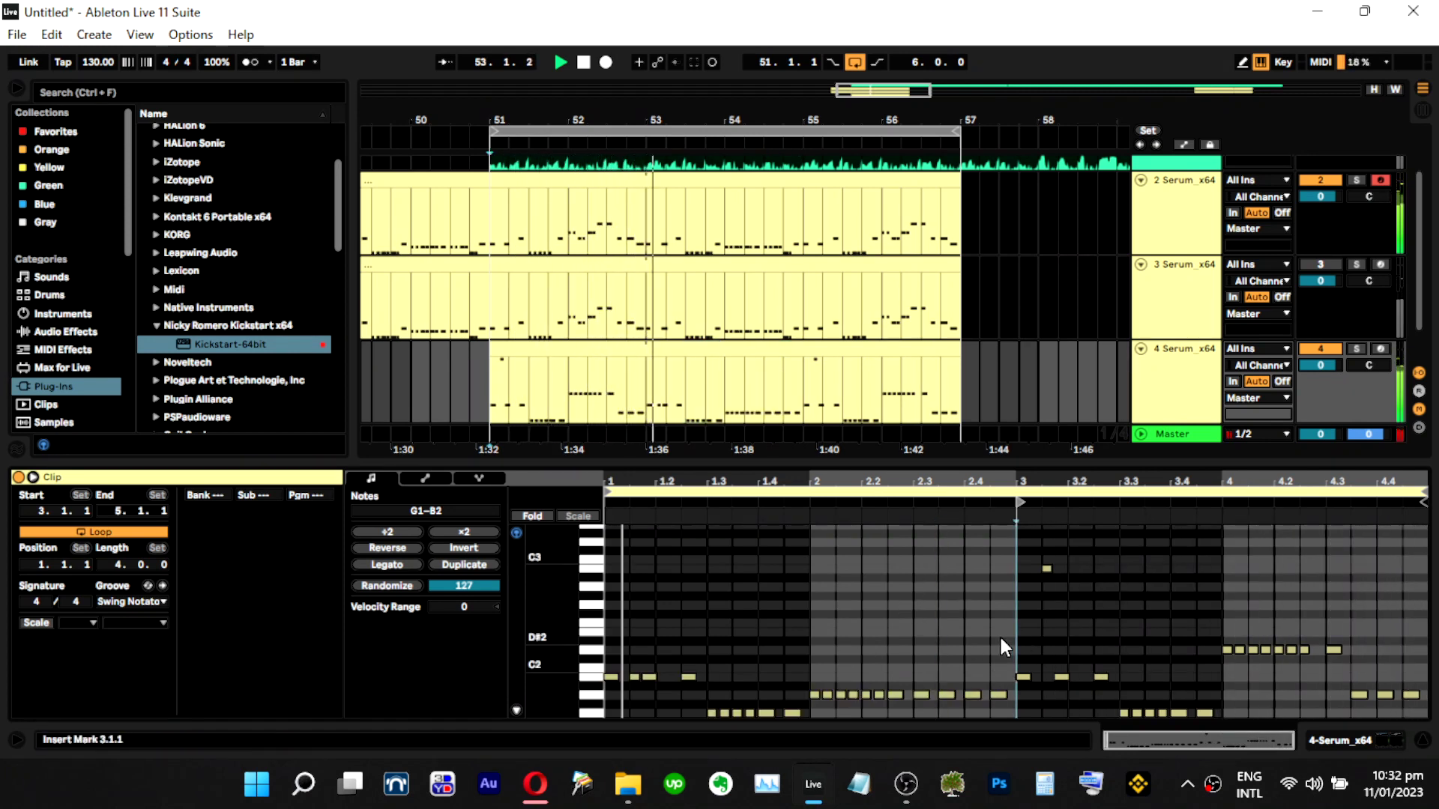
{"action": "left_click_drag", "start_coordinate": [1023, 548], "coordinate": [1094, 582]}
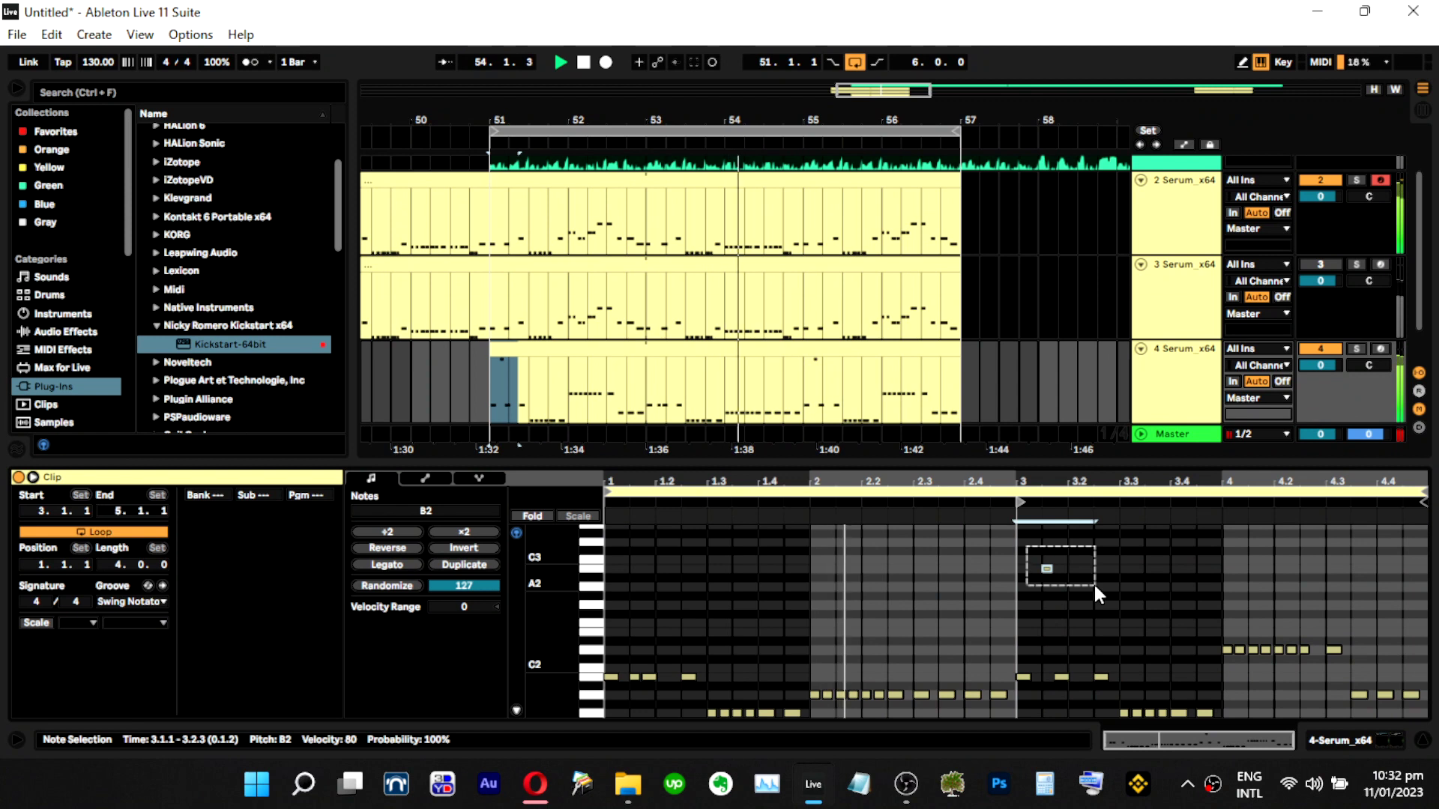
{"action": "key", "text": "ctrl+z"}
{"action": "key", "text": "ctrl+z"}
{"action": "key", "text": "ctrl+z"}
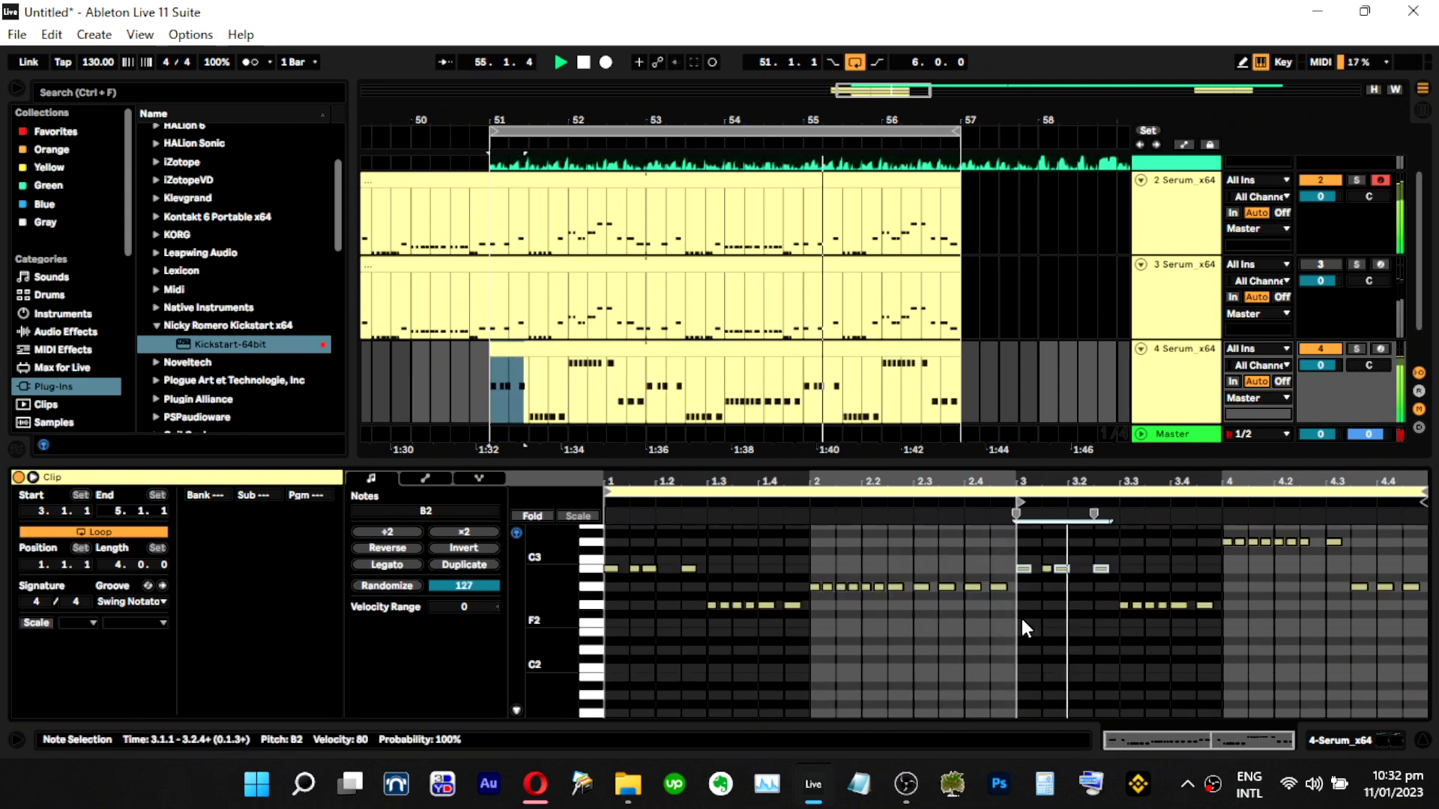
Check the short B2 notes at 3.1.3 and 1.1.3 in the 4 Serum clip against playback.
{"action": "left_click", "coordinate": [1048, 569]}
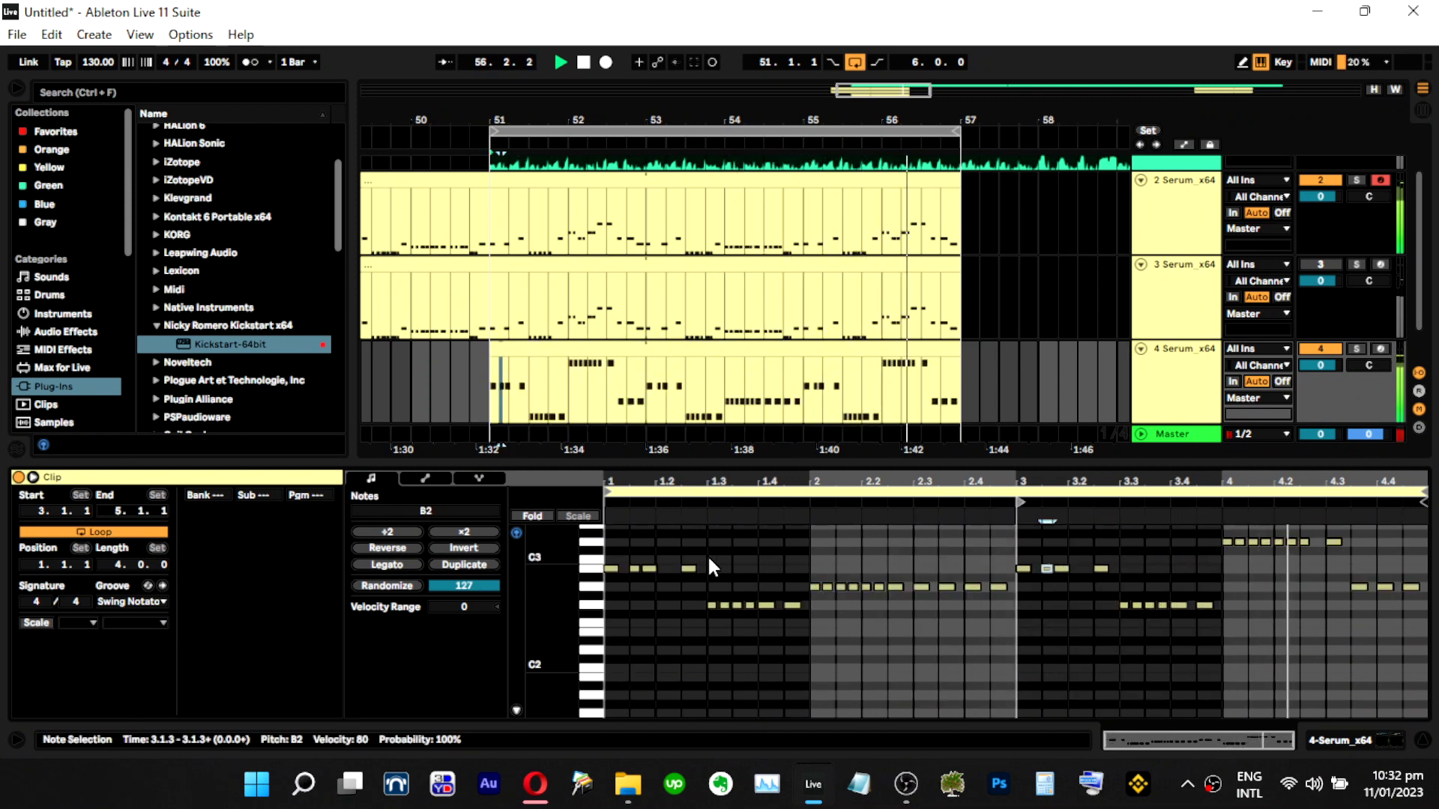
{"action": "left_click", "coordinate": [635, 569]}
{"action": "key", "text": "space"}
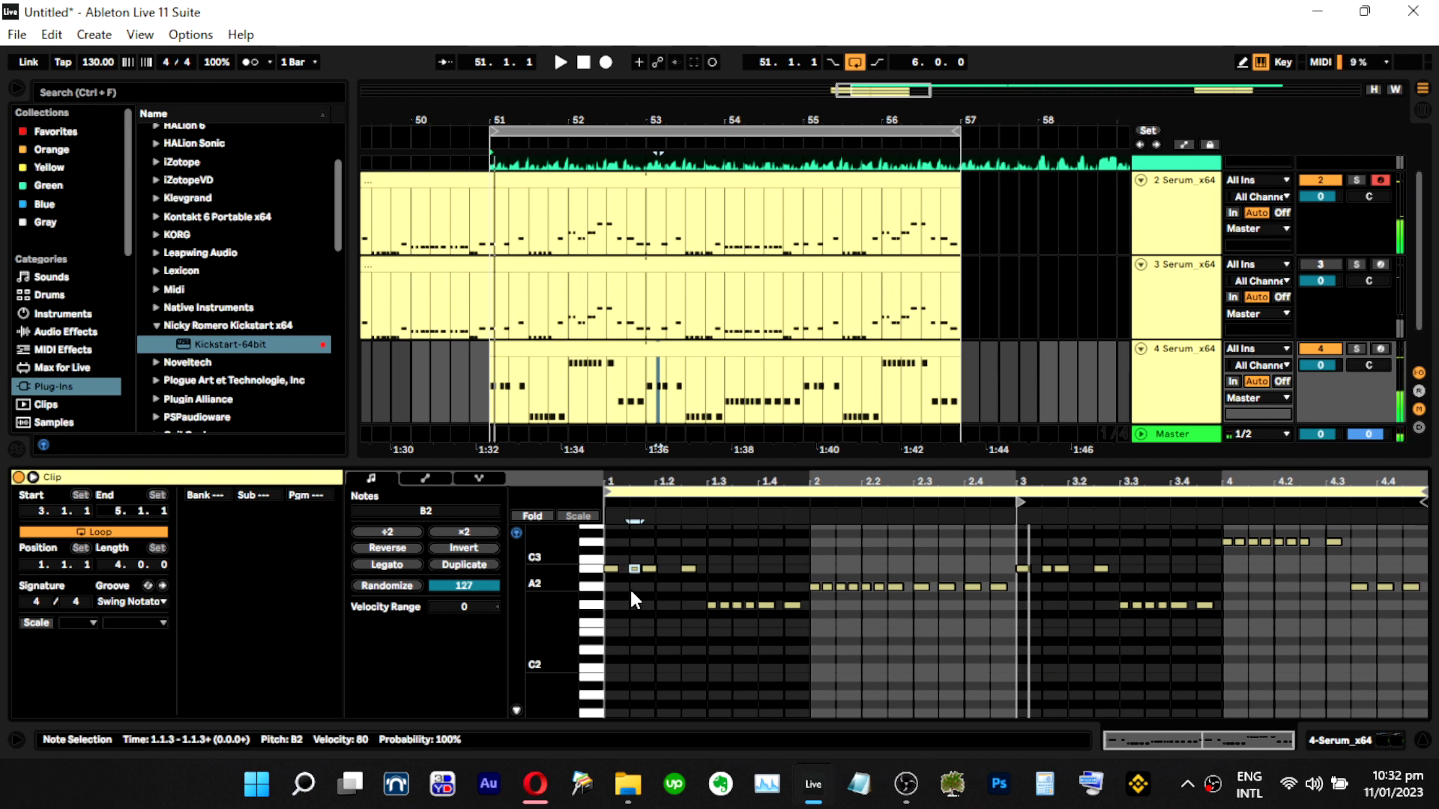
{"action": "key", "text": "space"}
{"action": "key", "text": "space"}
{"action": "key", "text": "space"}
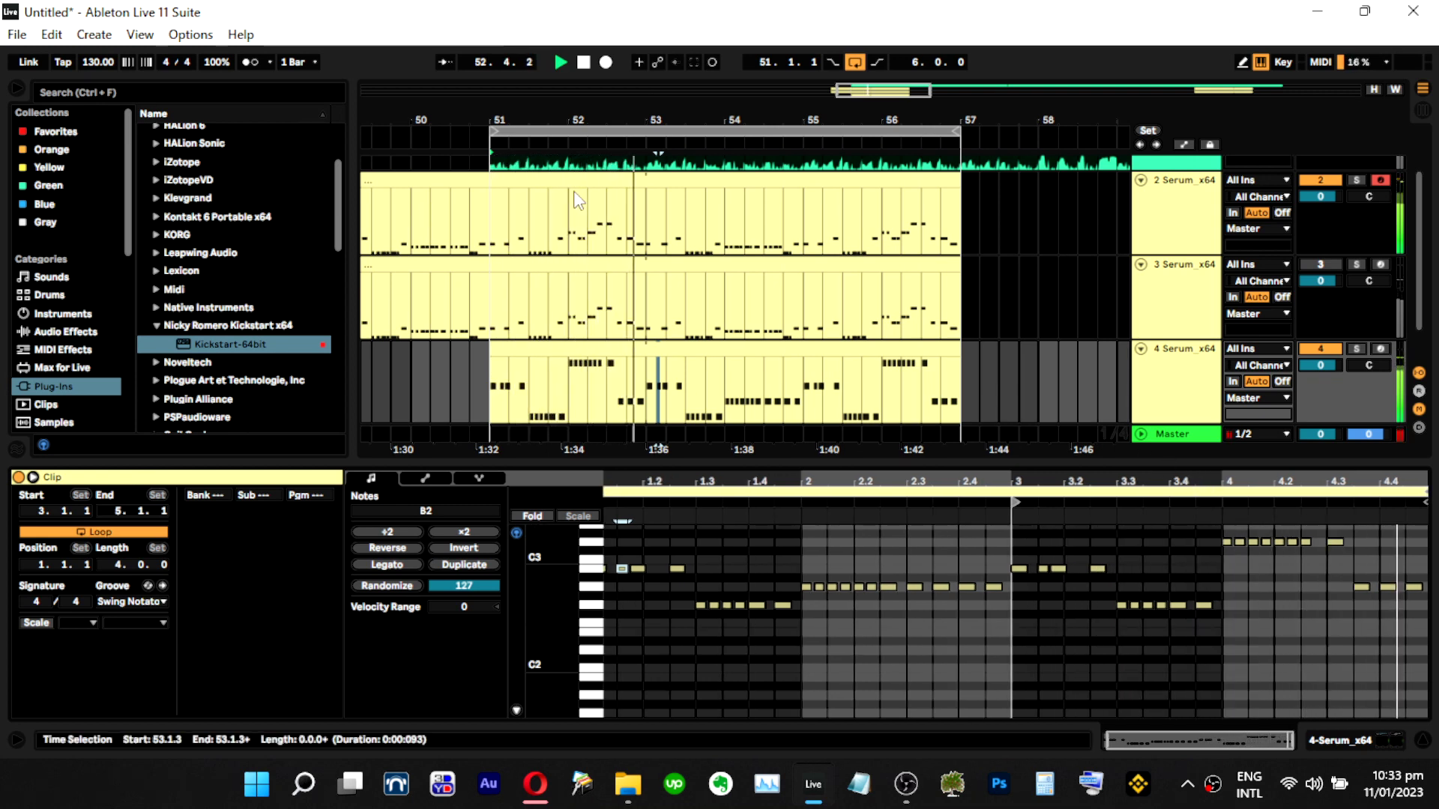
Copy the C#3 notes from 2.1.1 to 2.2.4 in the 3 Serum clip and paste them at 3.3.1 in the 4 Serum clip.
{"action": "left_click", "coordinate": [601, 267]}
{"action": "key", "text": "space"}
{"action": "key", "text": "space"}
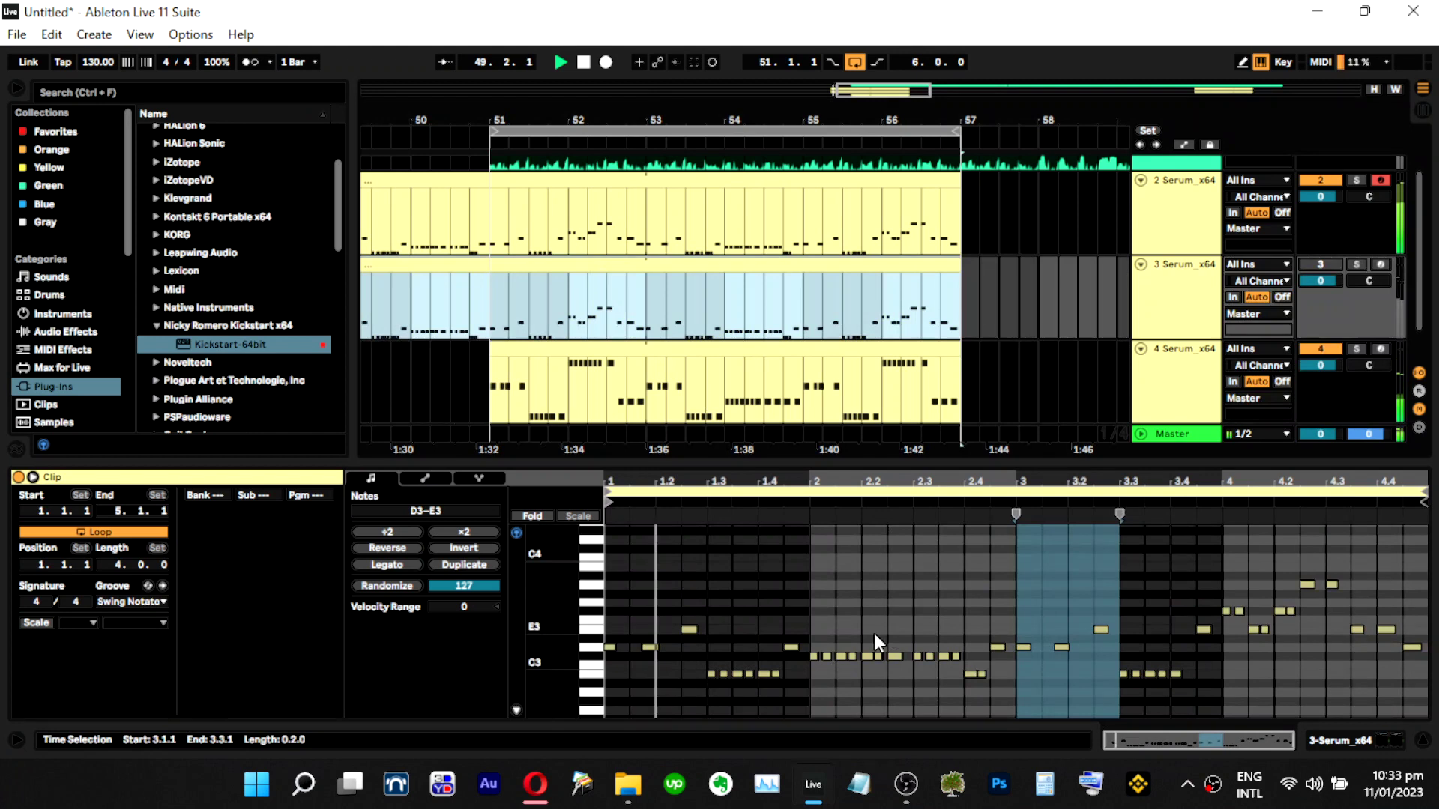
{"action": "left_click_drag", "start_coordinate": [813, 638], "coordinate": [893, 680]}
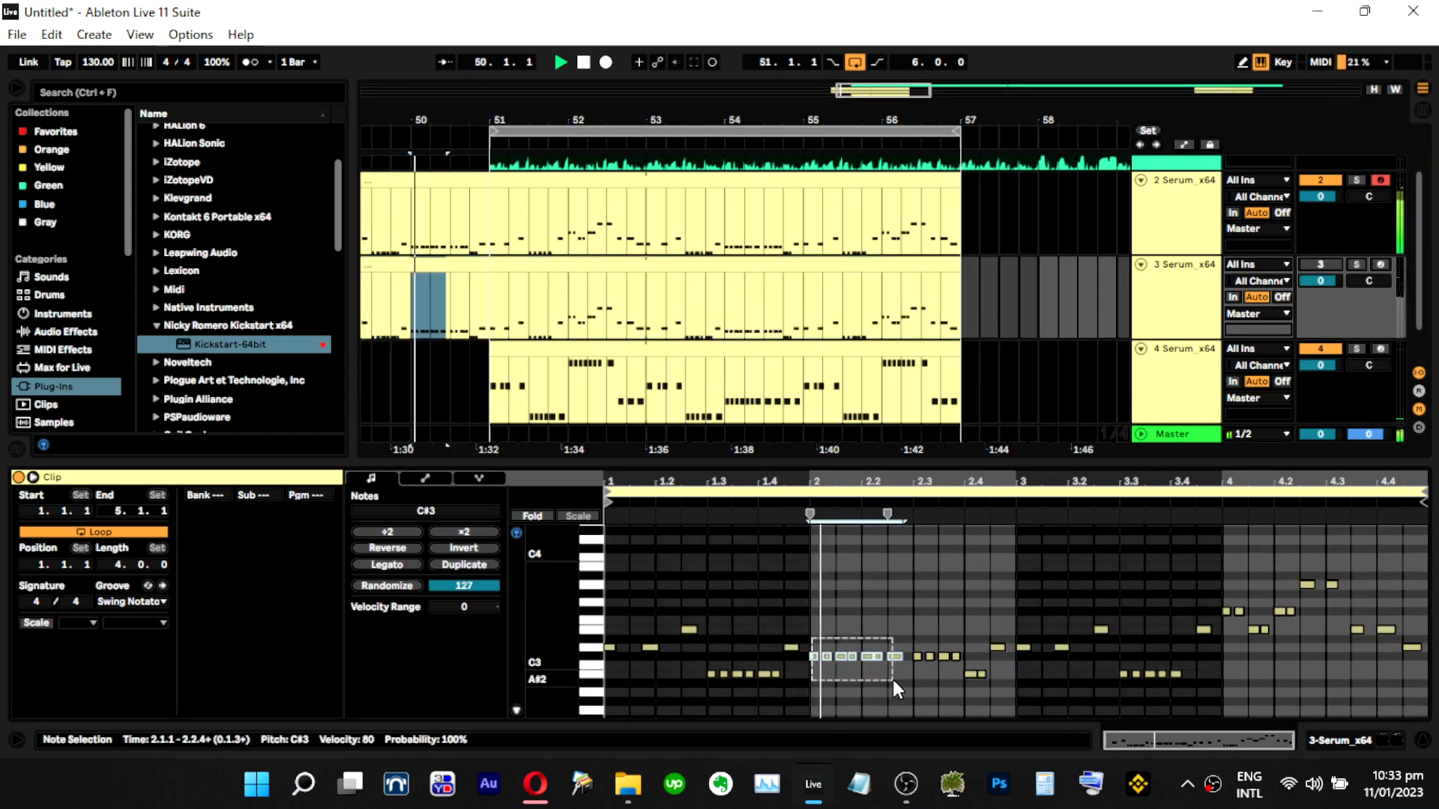
{"action": "left_click", "coordinate": [585, 344]}
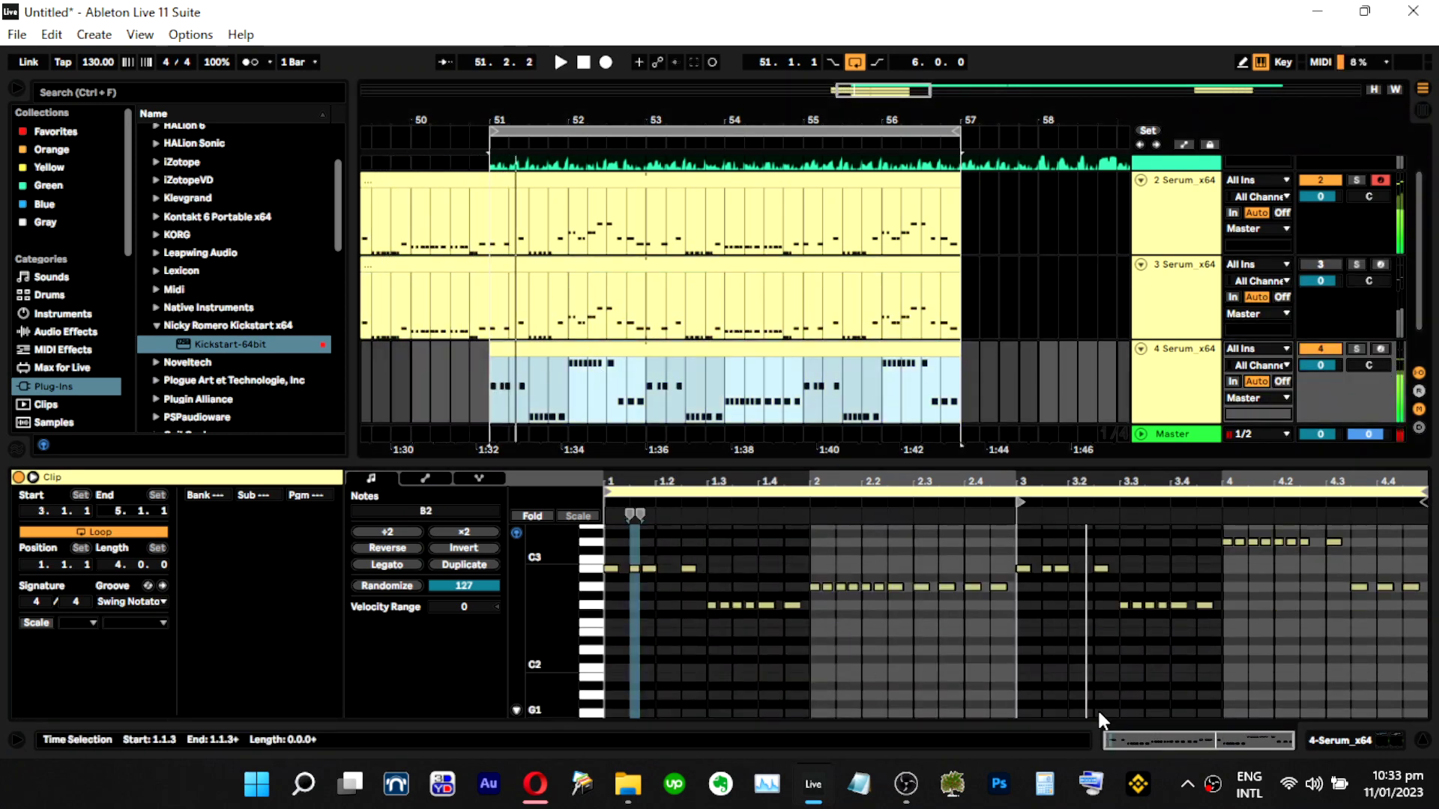
{"action": "left_click", "coordinate": [1118, 591]}
{"action": "key", "text": "ctrl+v"}
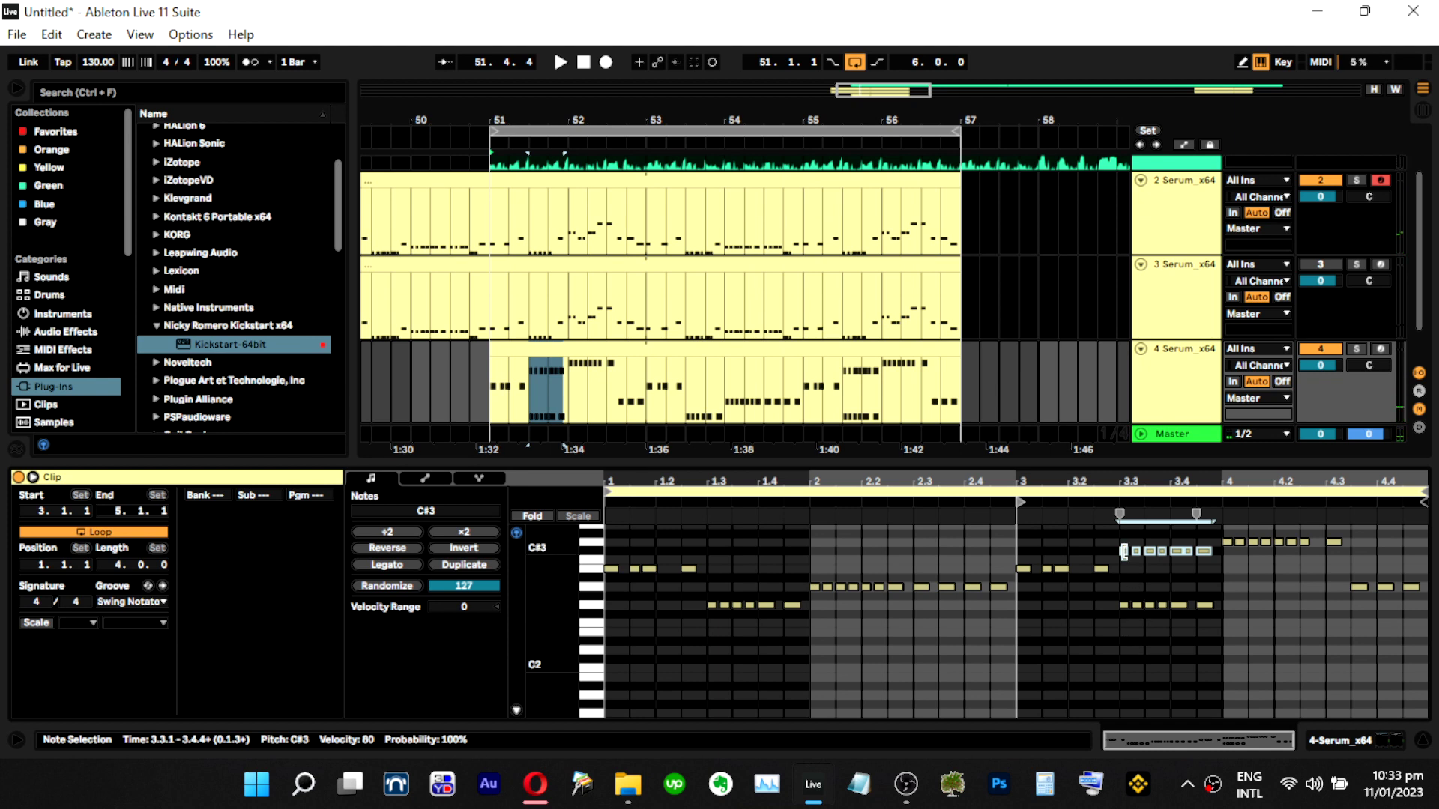
Try to place the copied notes at 4.3.3 on A#2 in the 4 Serum clip.
{"action": "left_click_drag", "start_coordinate": [1175, 554], "coordinate": [1380, 581]}
{"action": "left_click_drag", "start_coordinate": [1393, 487], "coordinate": [1377, 488]}
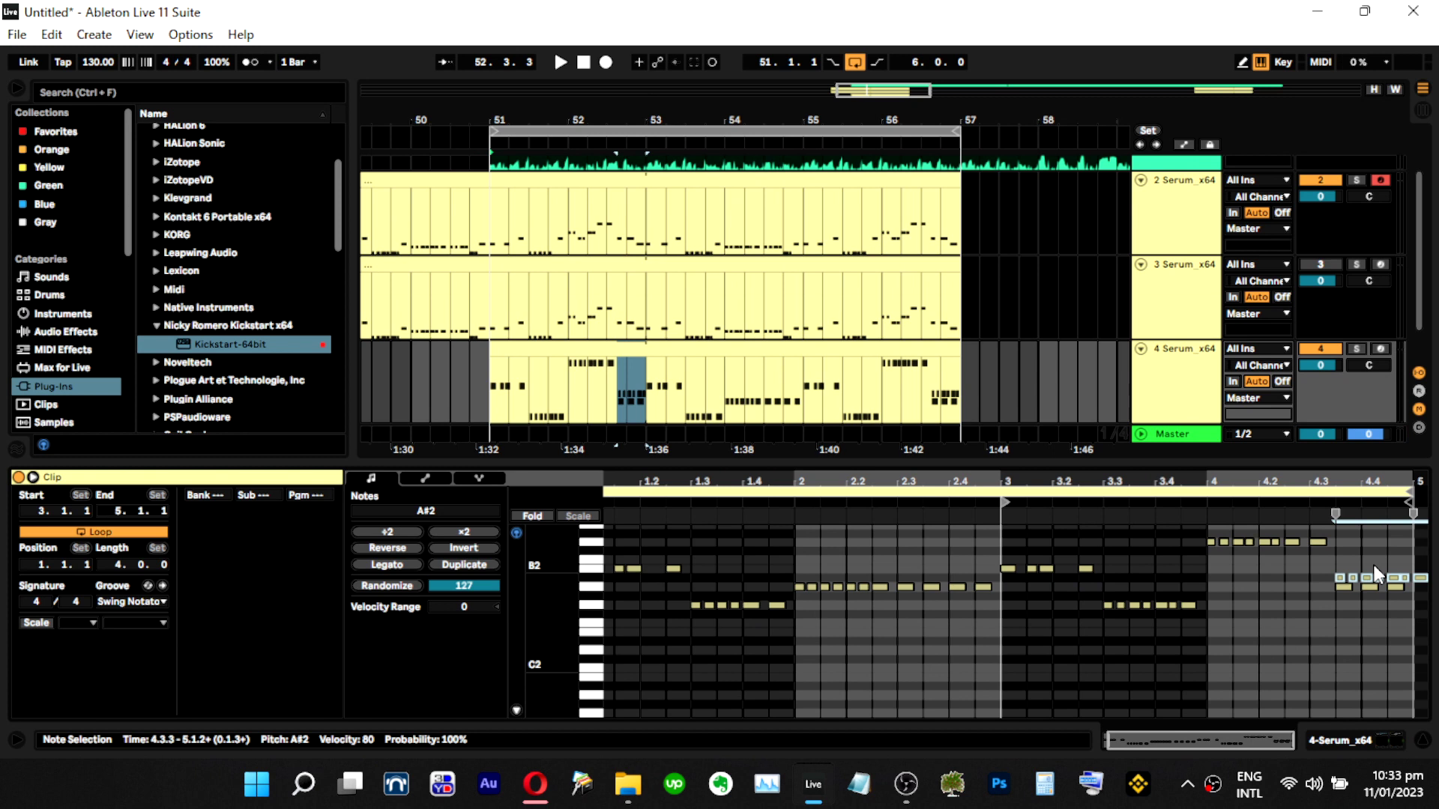
{"action": "key", "text": "ctrl+z"}
Place the copied notes on G2 at 1.3 in the 4 Serum clip and play back the part.
{"action": "left_click_drag", "start_coordinate": [1214, 555], "coordinate": [704, 611]}
{"action": "key", "text": "space"}
{"action": "left_click", "coordinate": [776, 566]}
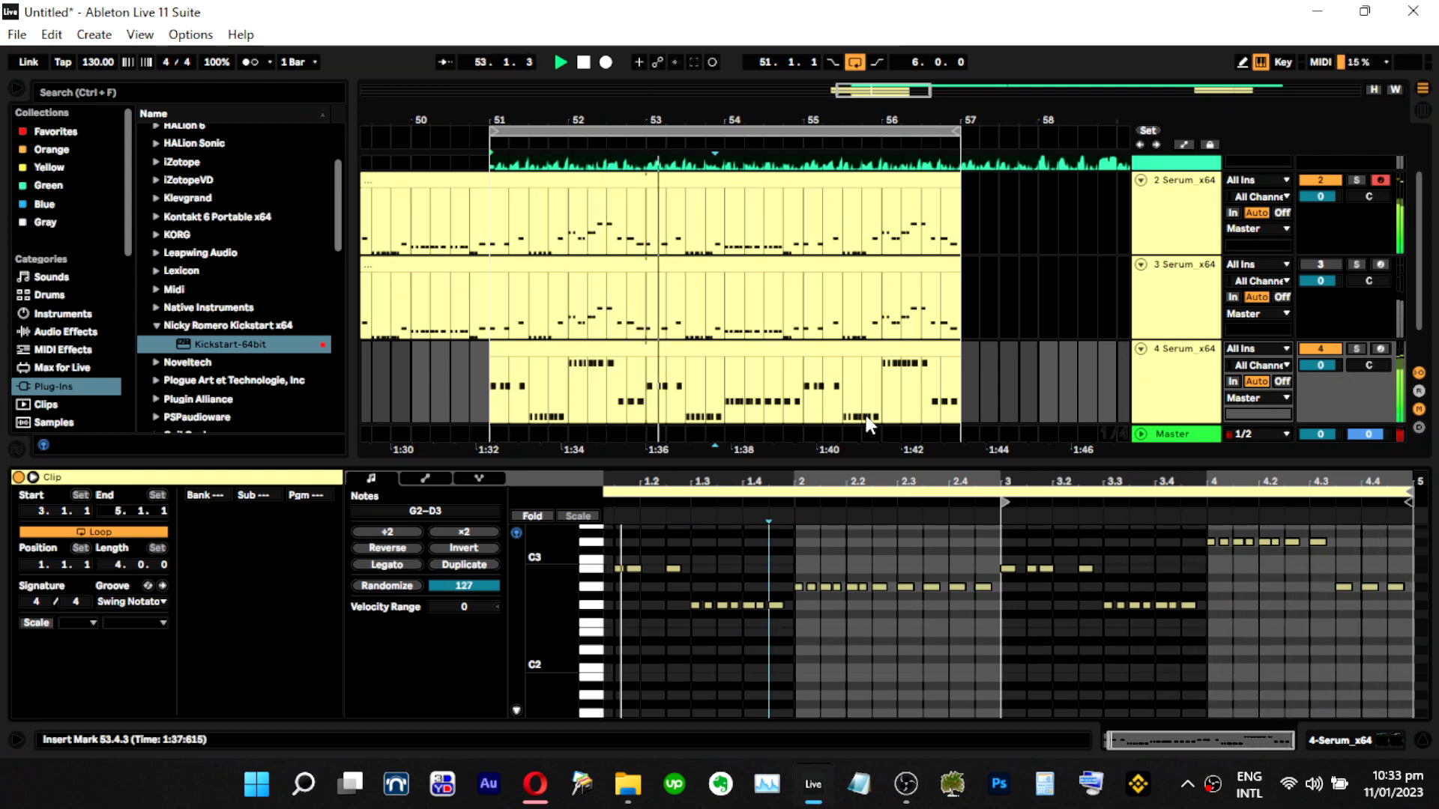
{"action": "left_click", "coordinate": [688, 404]}
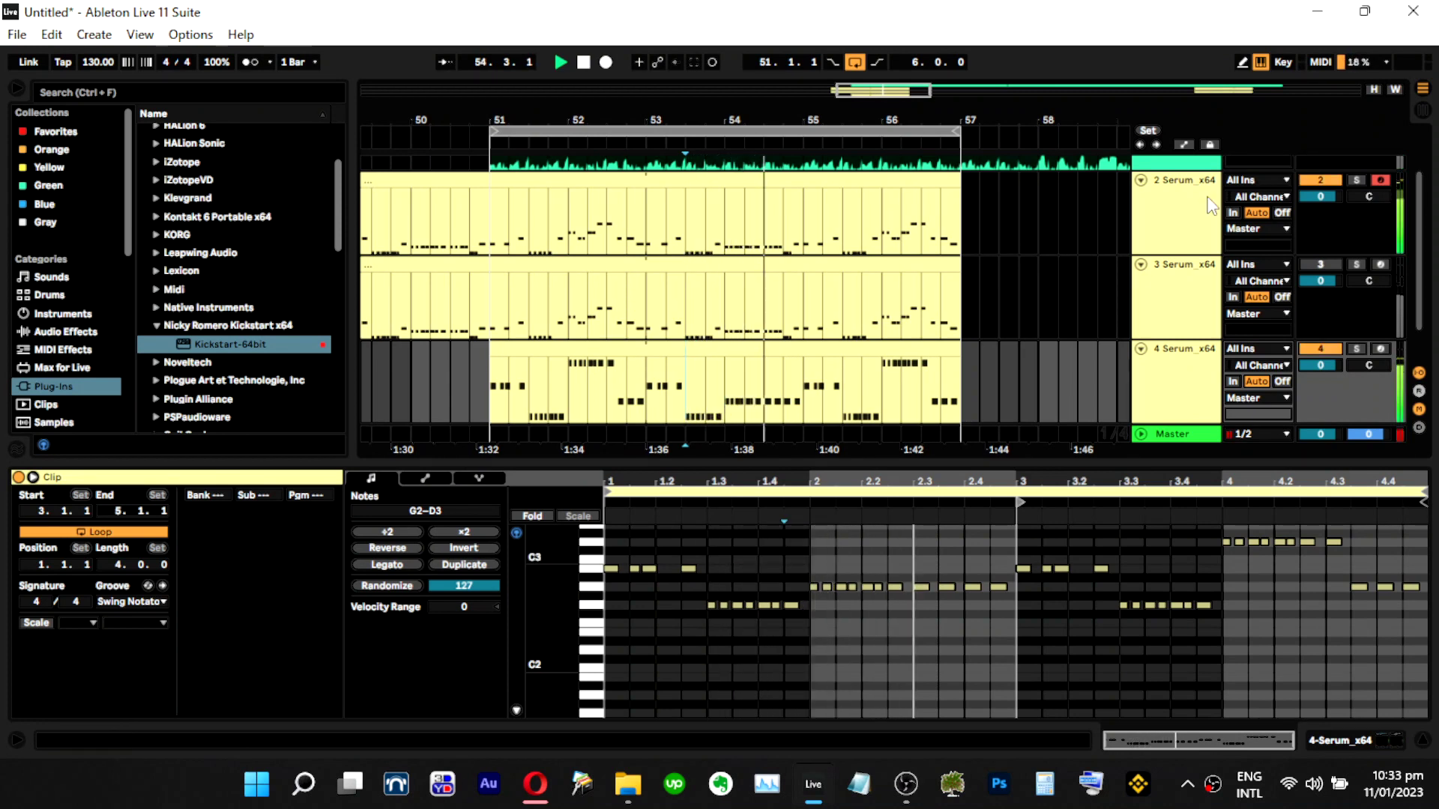
Open the synth on the 2 Serum track and set the release of envelope 1 to 94 ms.
{"action": "double_click", "coordinate": [1174, 194]}
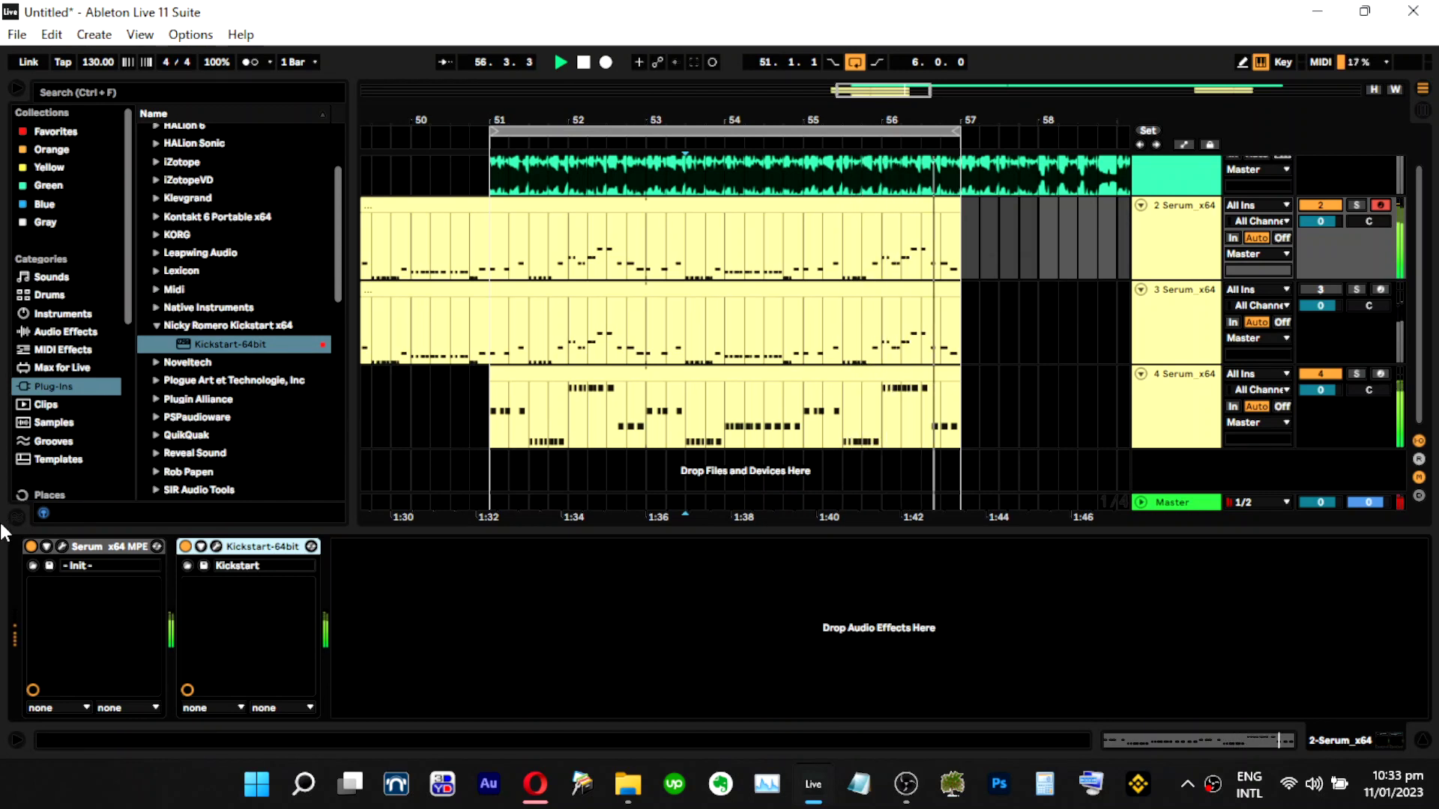
{"action": "left_click", "coordinate": [61, 547]}
{"action": "left_click_drag", "start_coordinate": [604, 664], "coordinate": [607, 656]}
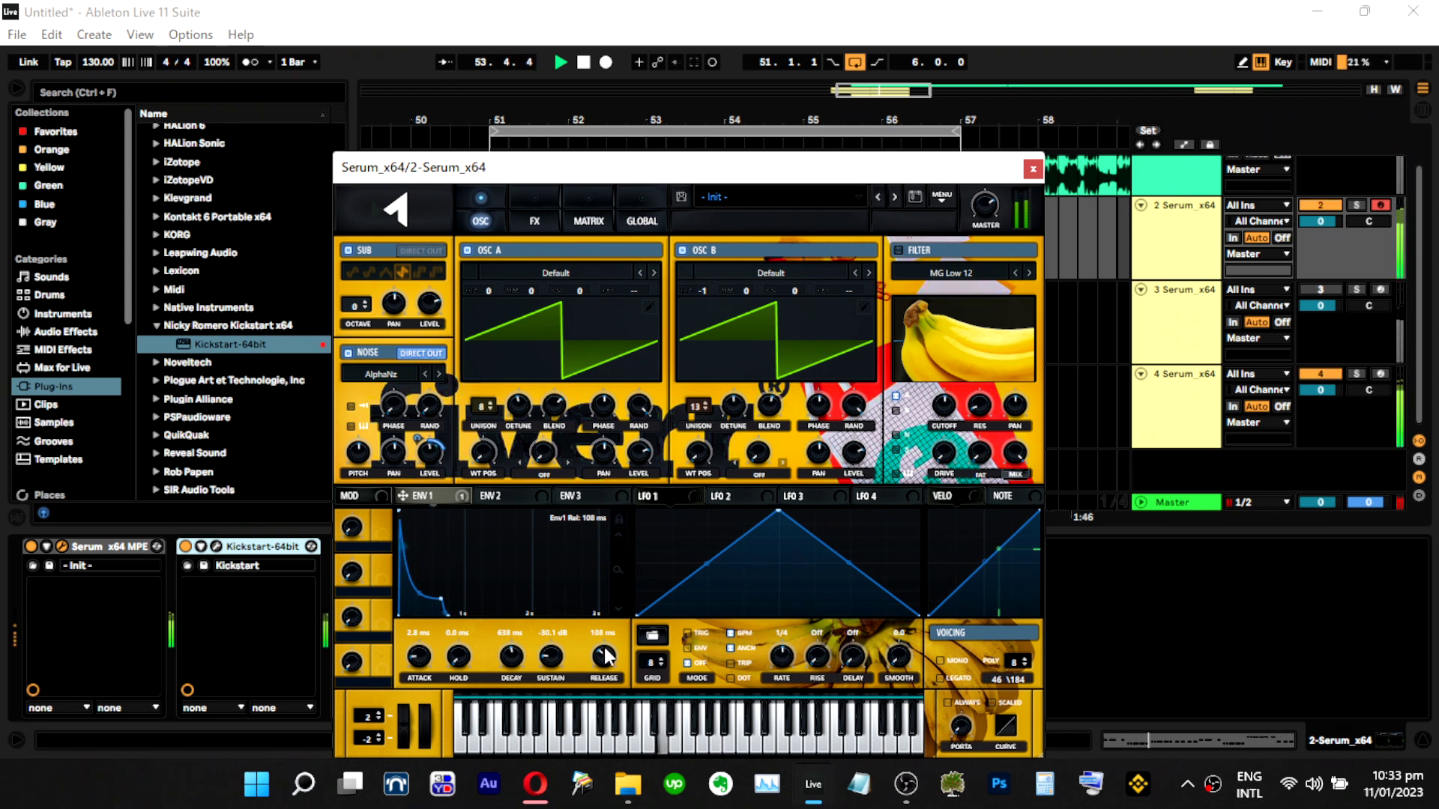
Set the reverb size of the 2 Serum synth to 34% and adjust the reverb mix during playback.
{"action": "left_click", "coordinate": [534, 219]}
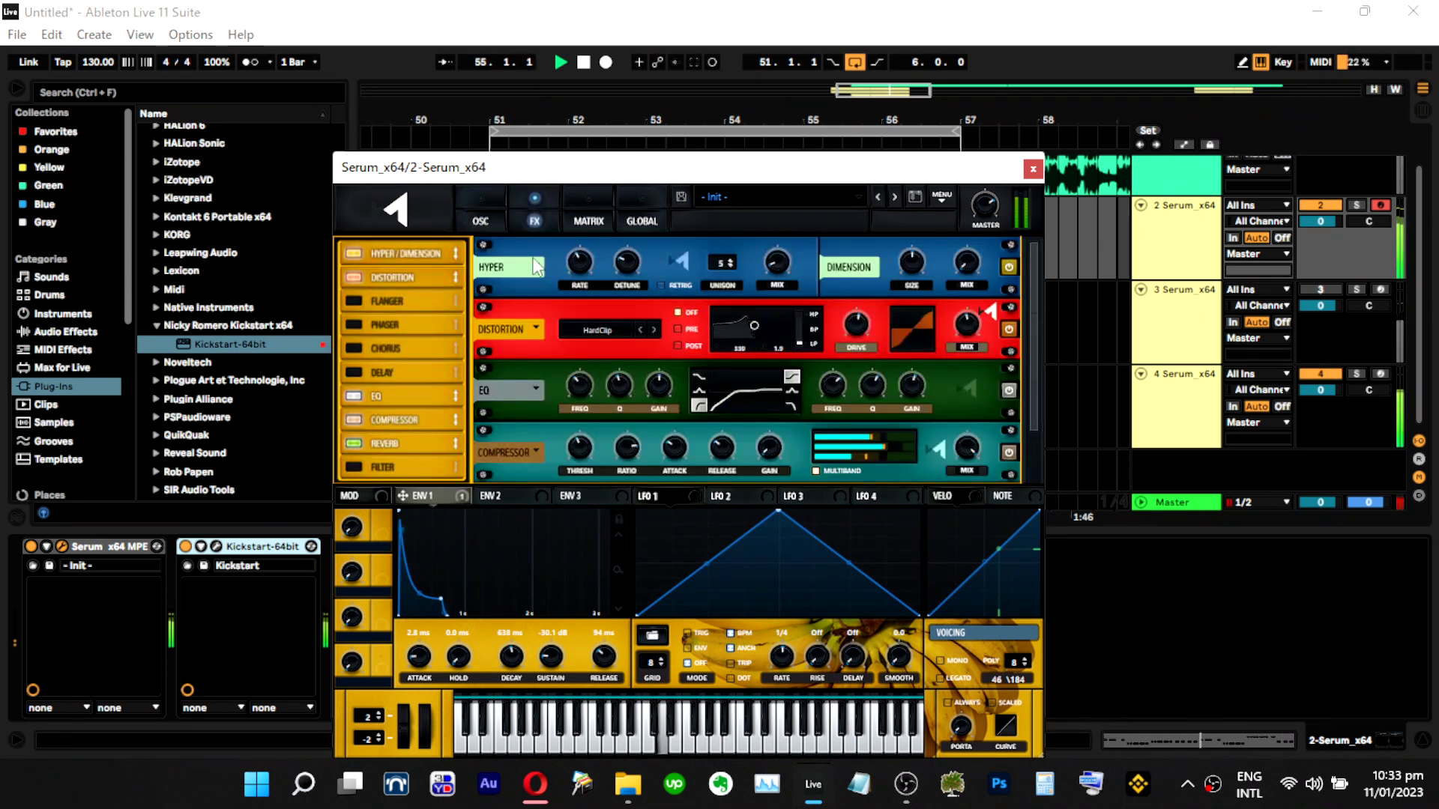
{"action": "left_click", "coordinate": [409, 447]}
{"action": "mouse_move", "coordinate": [967, 444]}
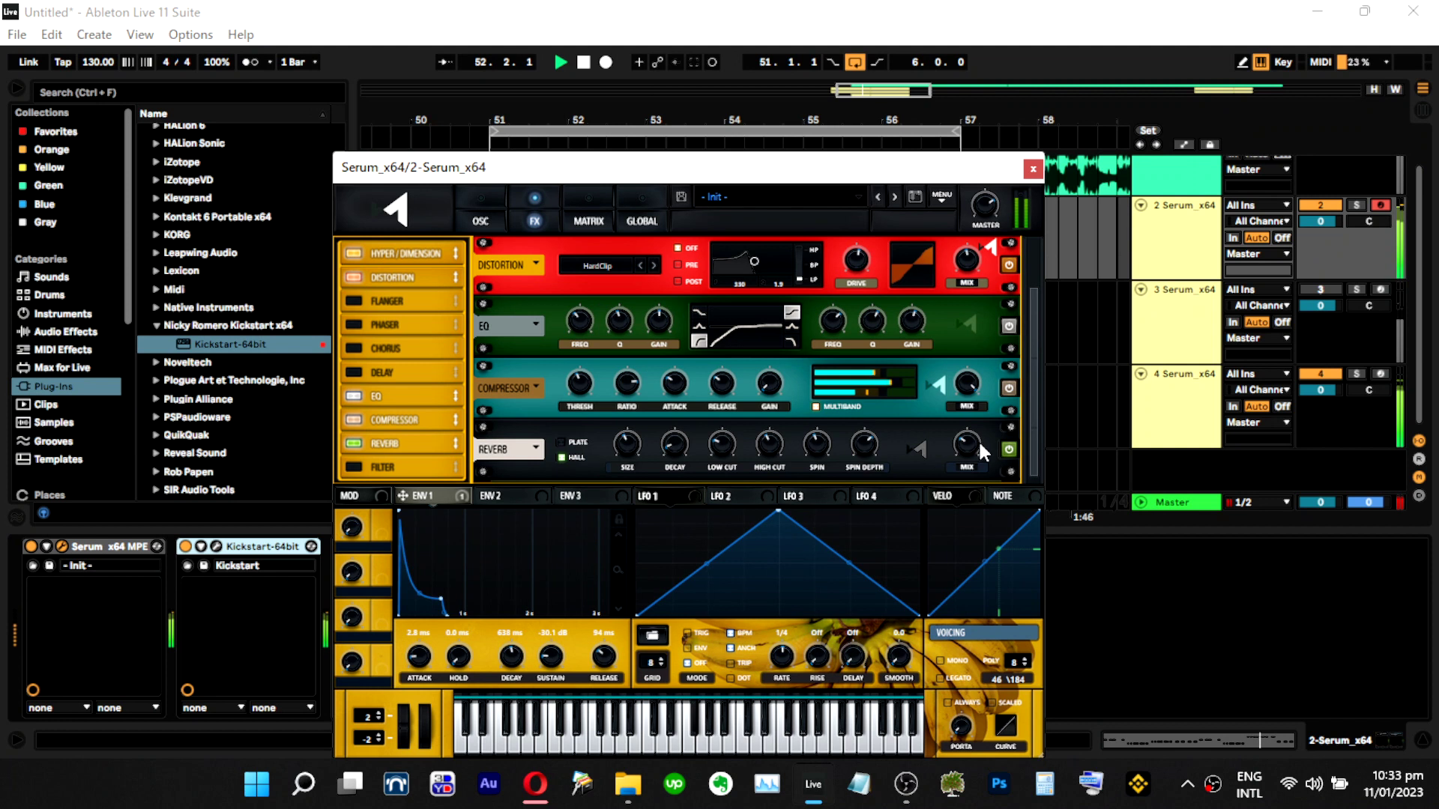
{"action": "mouse_move", "coordinate": [854, 482]}
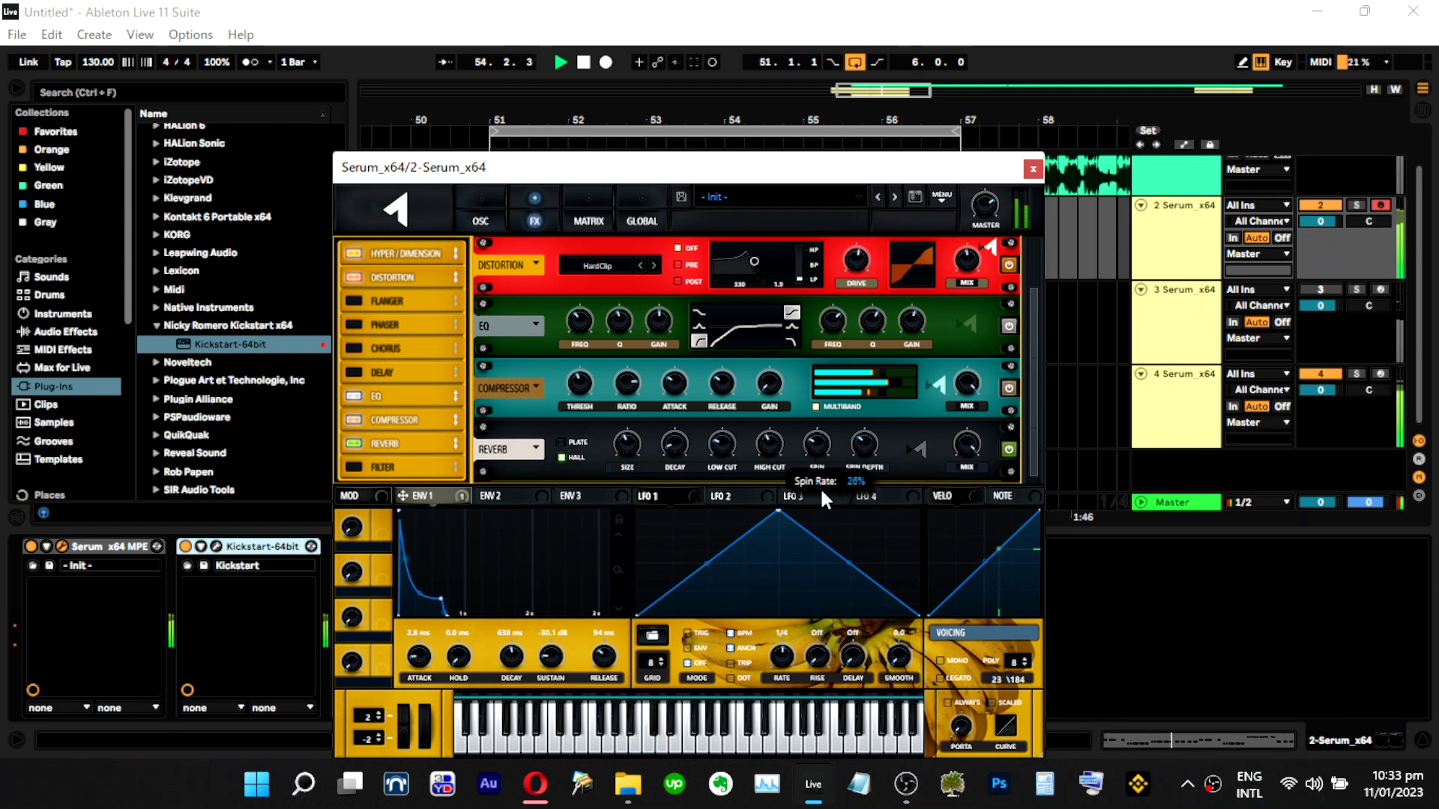
{"action": "mouse_move", "coordinate": [772, 459]}
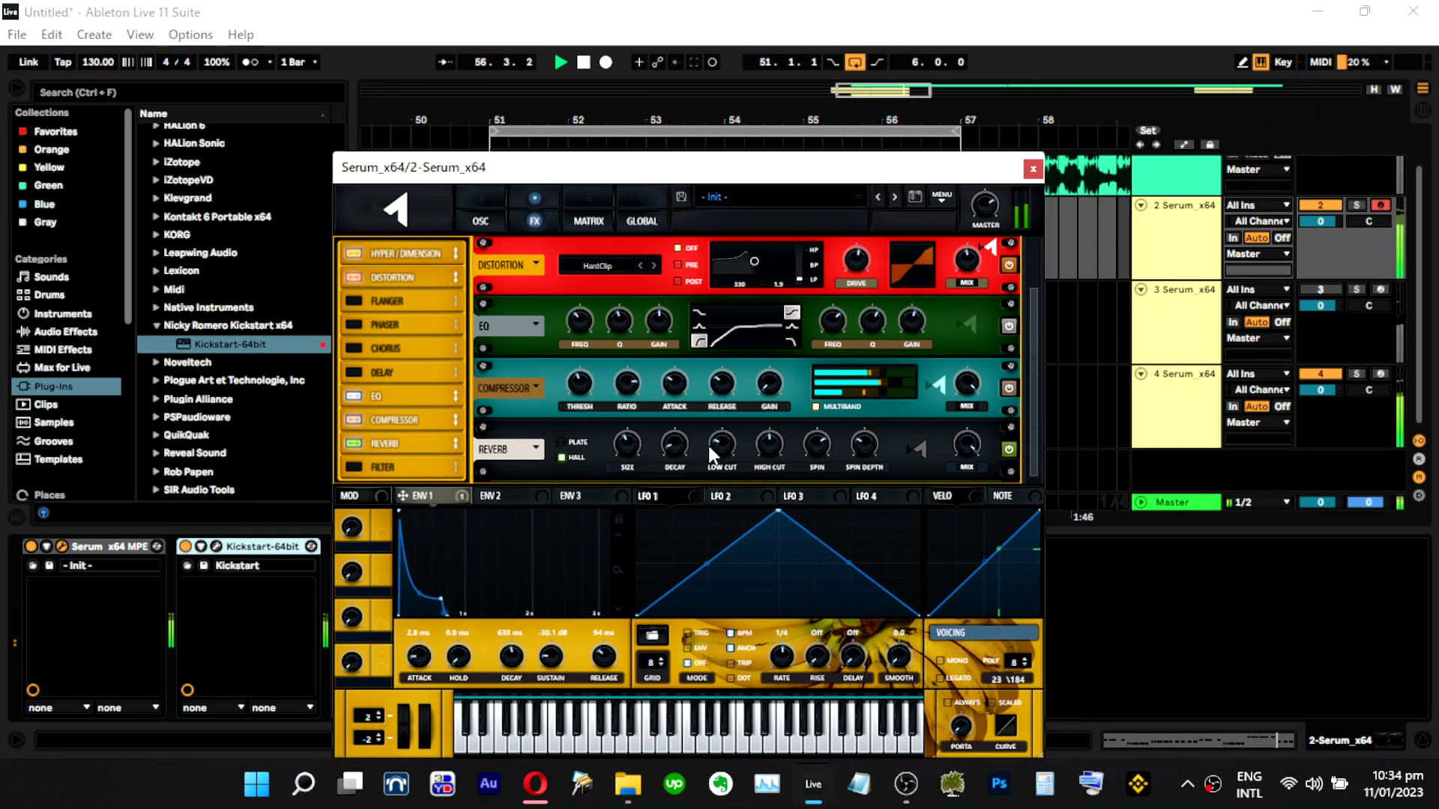
{"action": "mouse_move", "coordinate": [627, 454]}
{"action": "left_click_drag", "start_coordinate": [627, 454], "coordinate": [628, 462]}
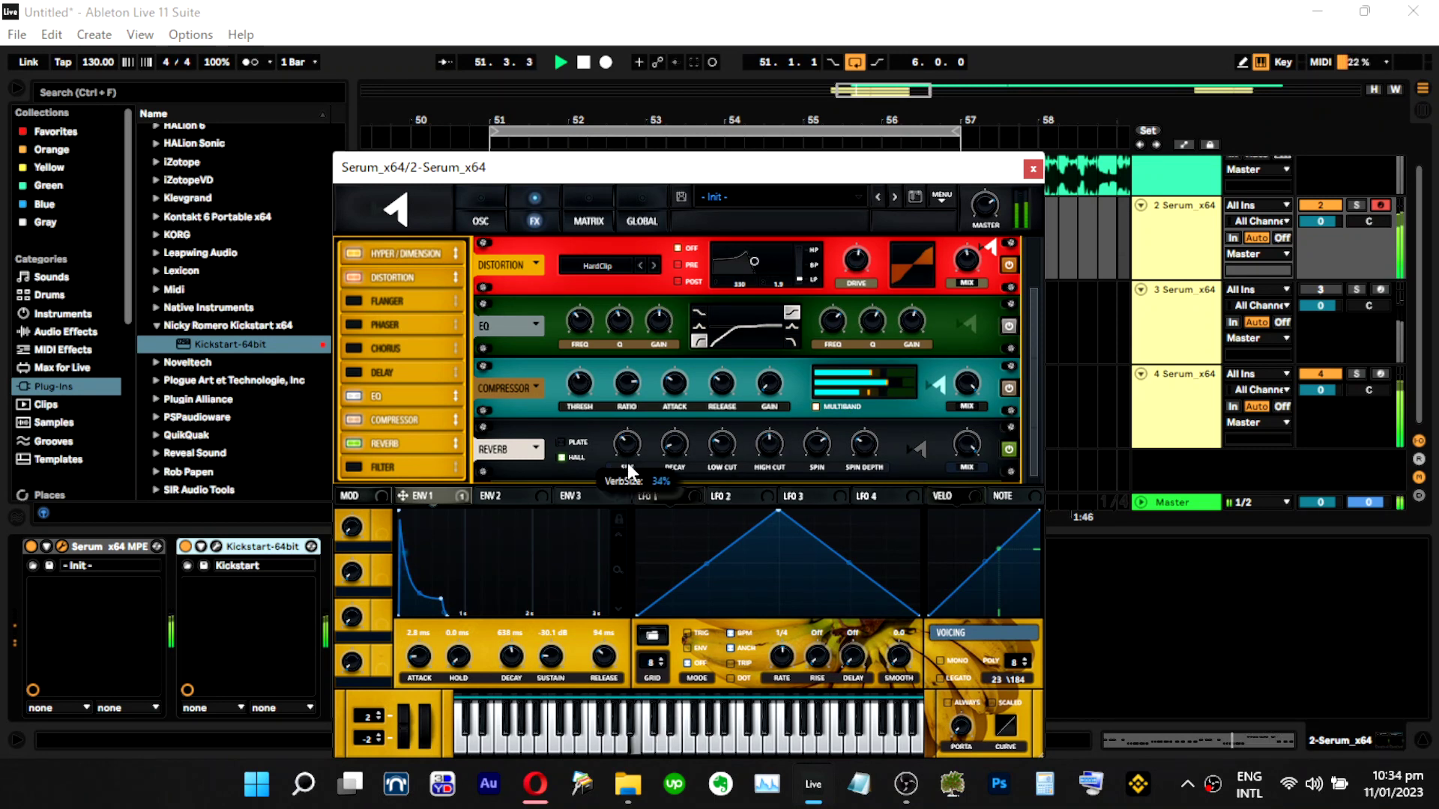
{"action": "left_click_drag", "start_coordinate": [953, 446], "coordinate": [939, 592]}
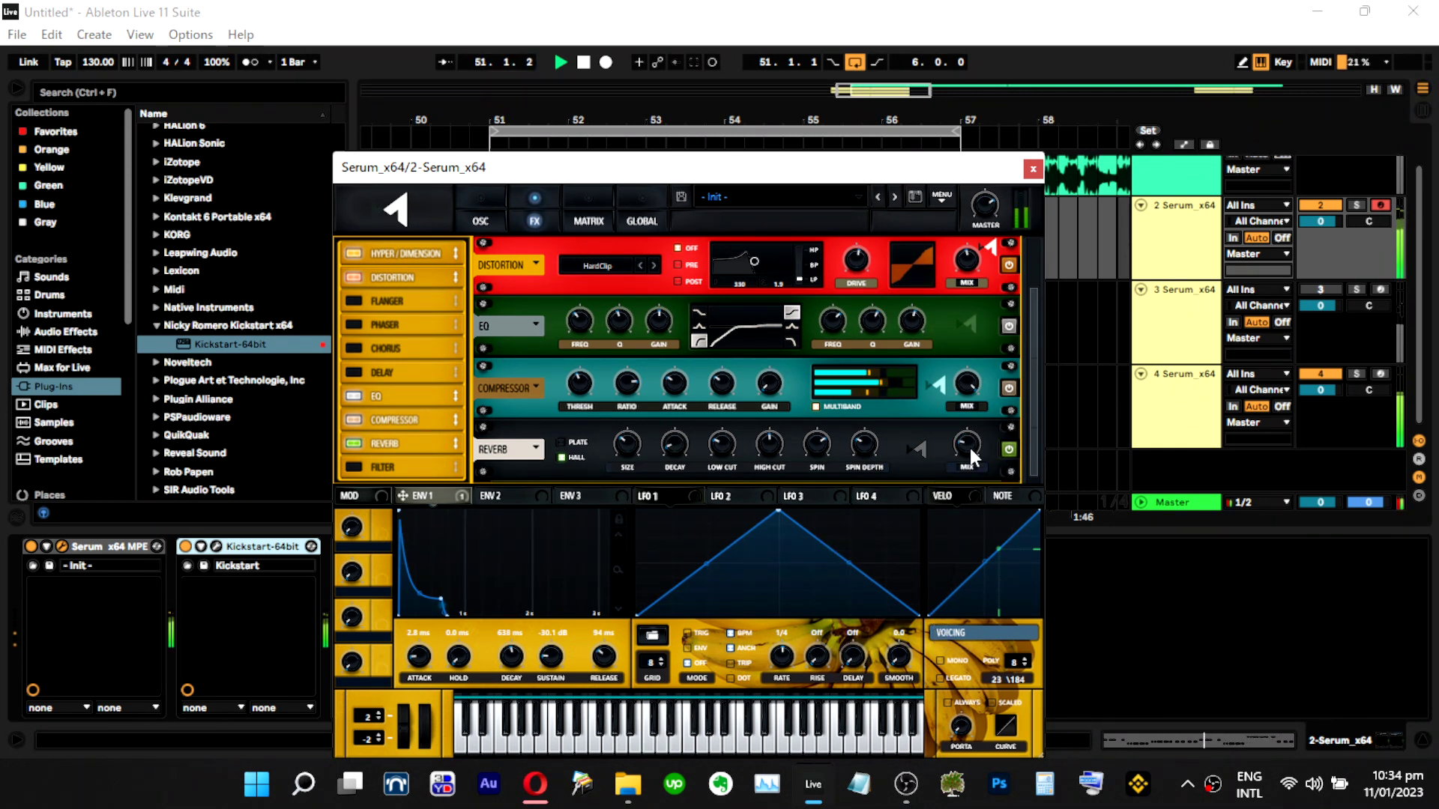
Set the reverb size to 56%, check the other reverb settings, and close the 2 Serum synth.
{"action": "mouse_move", "coordinate": [674, 438]}
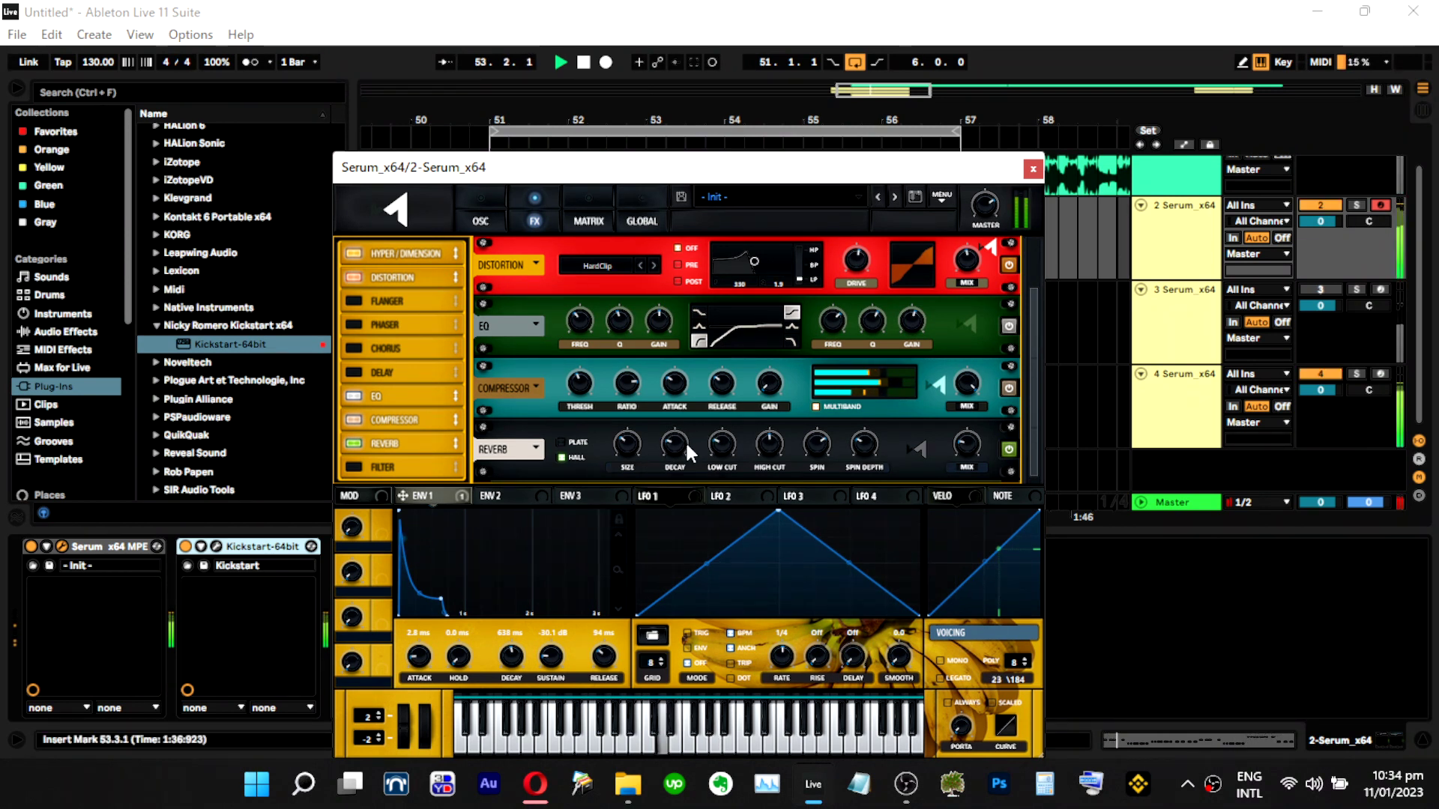
{"action": "mouse_move", "coordinate": [776, 437]}
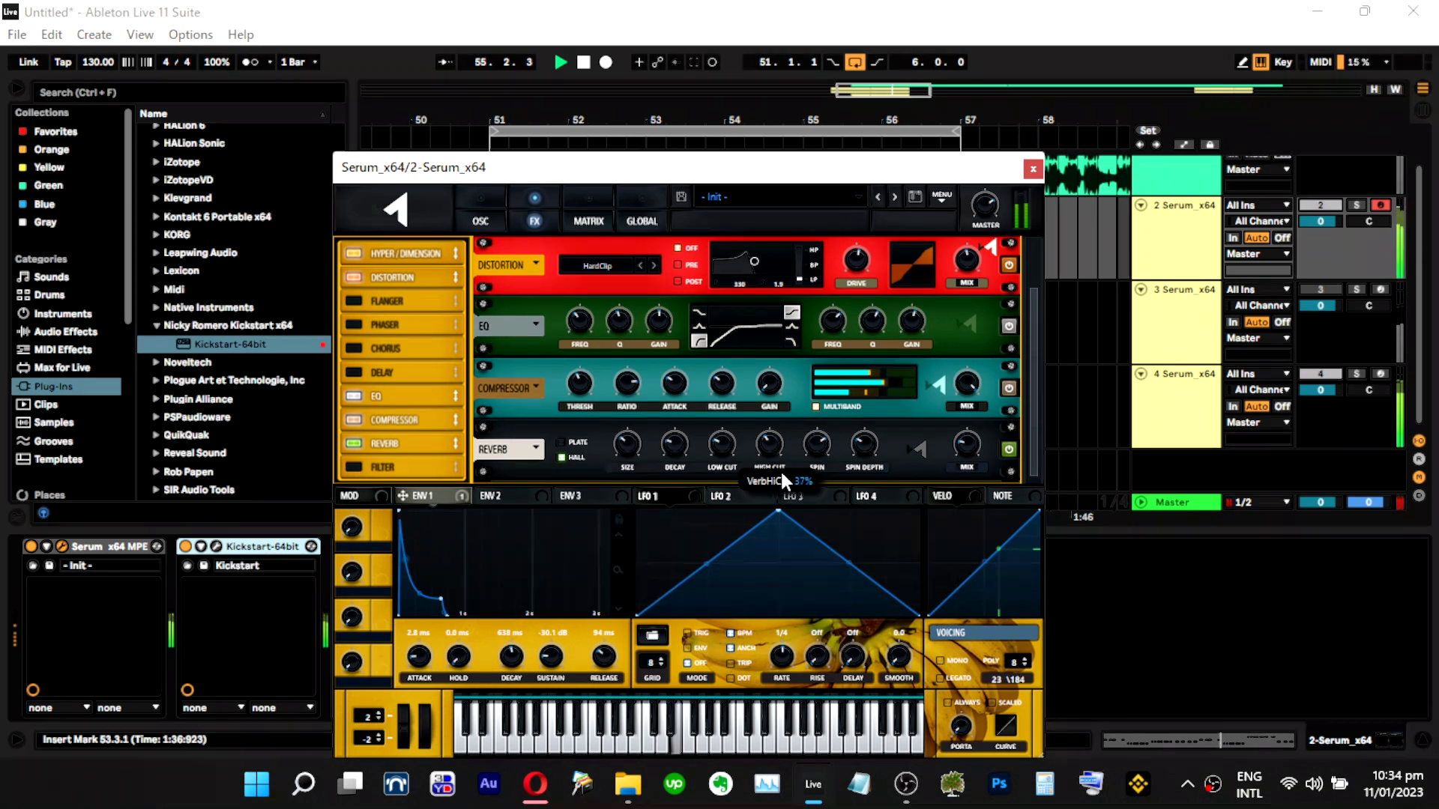
{"action": "mouse_move", "coordinate": [956, 464]}
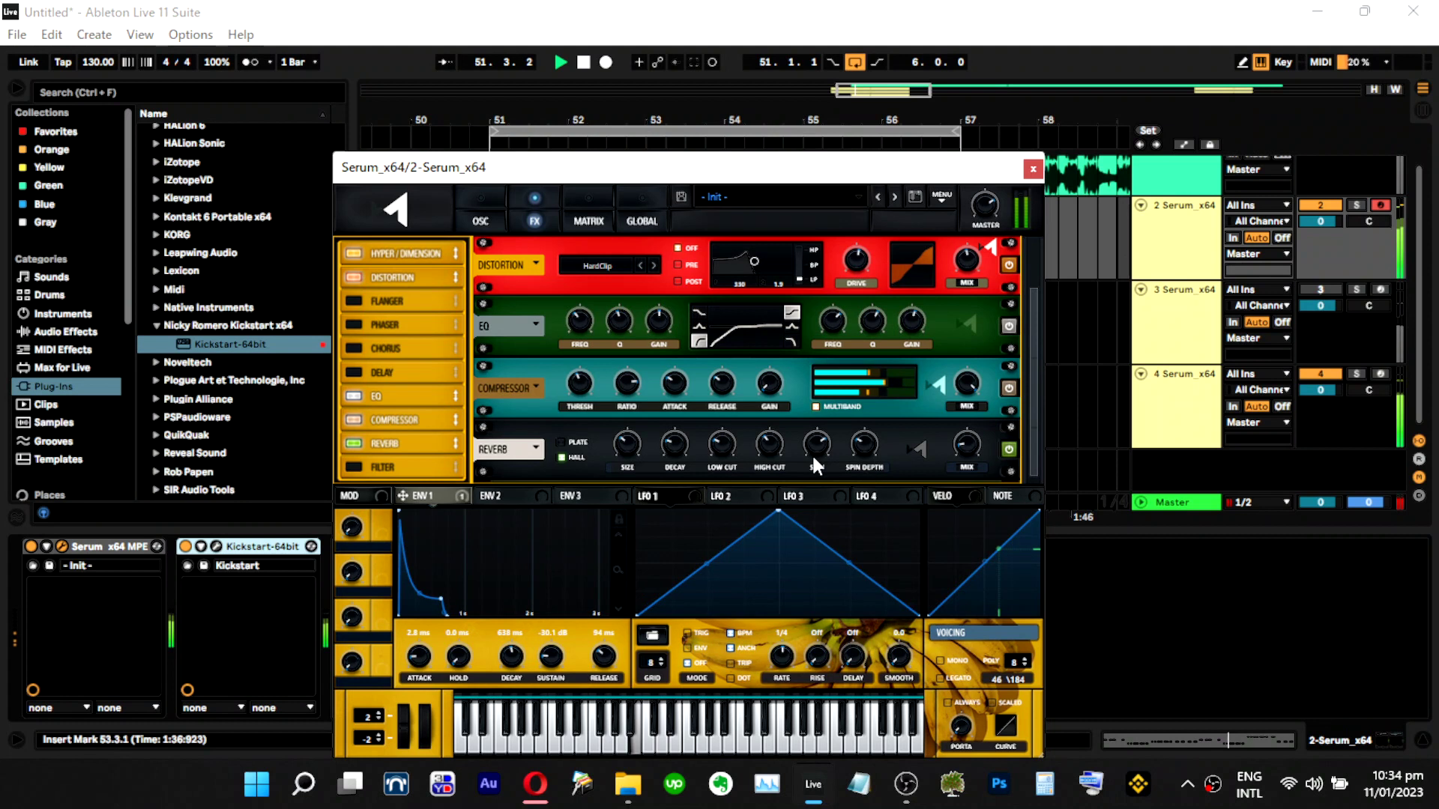
{"action": "mouse_move", "coordinate": [626, 437]}
{"action": "left_click_drag", "start_coordinate": [628, 440], "coordinate": [639, 399]}
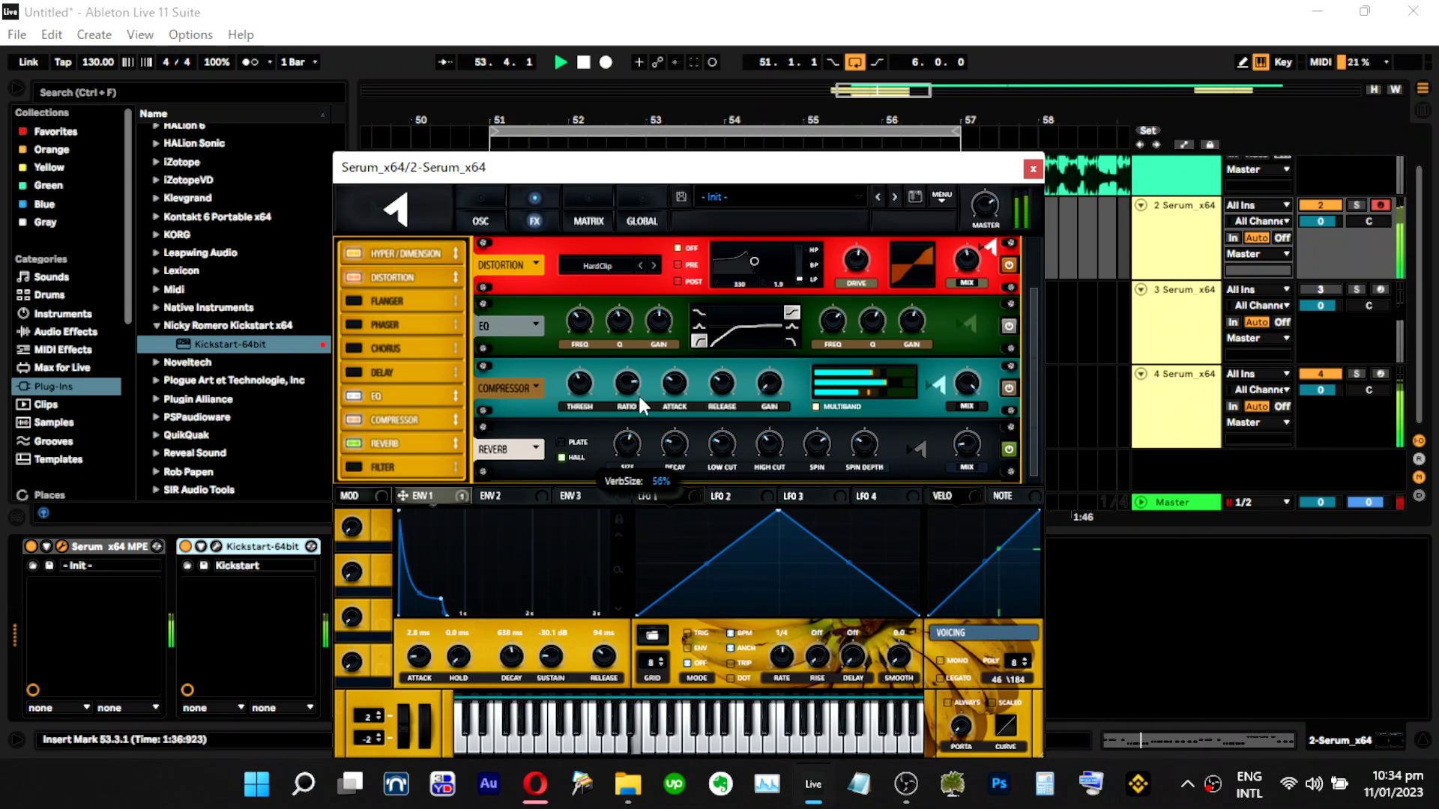
{"action": "mouse_move", "coordinate": [973, 426]}
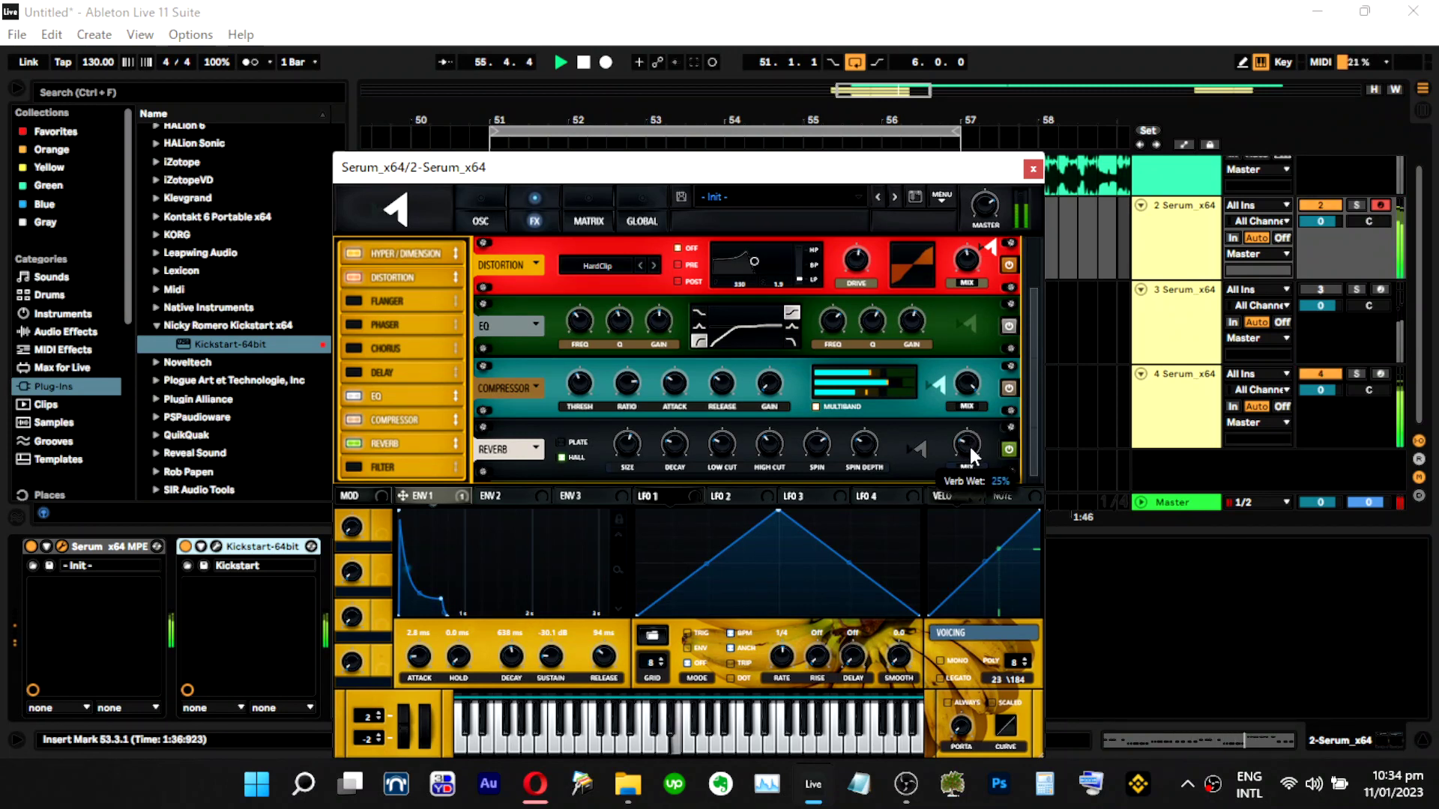
{"action": "left_click", "coordinate": [1033, 168]}
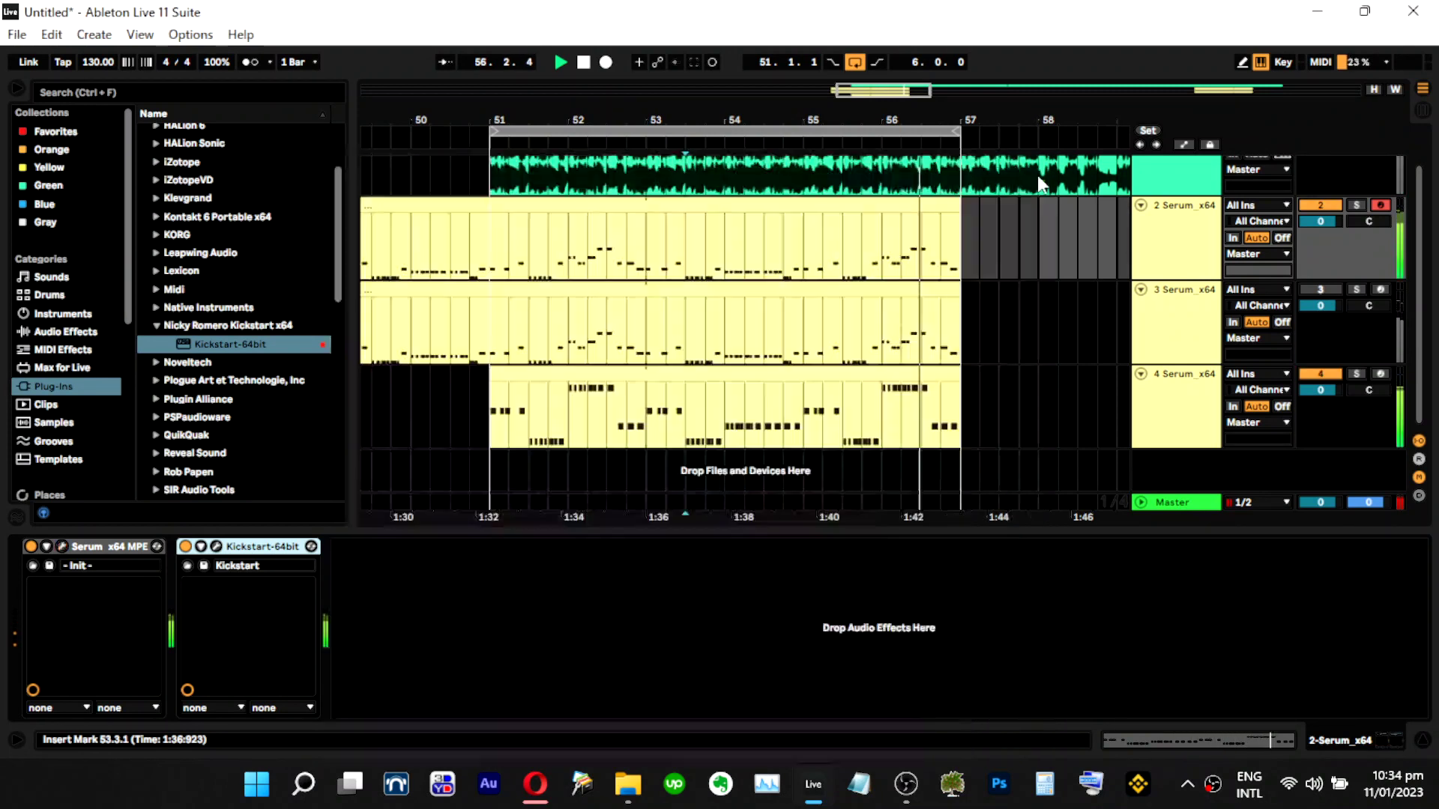
Solo the 3 Serum track and lower the wavetable position of oscillator A in its synth.
{"action": "left_click", "coordinate": [1184, 306]}
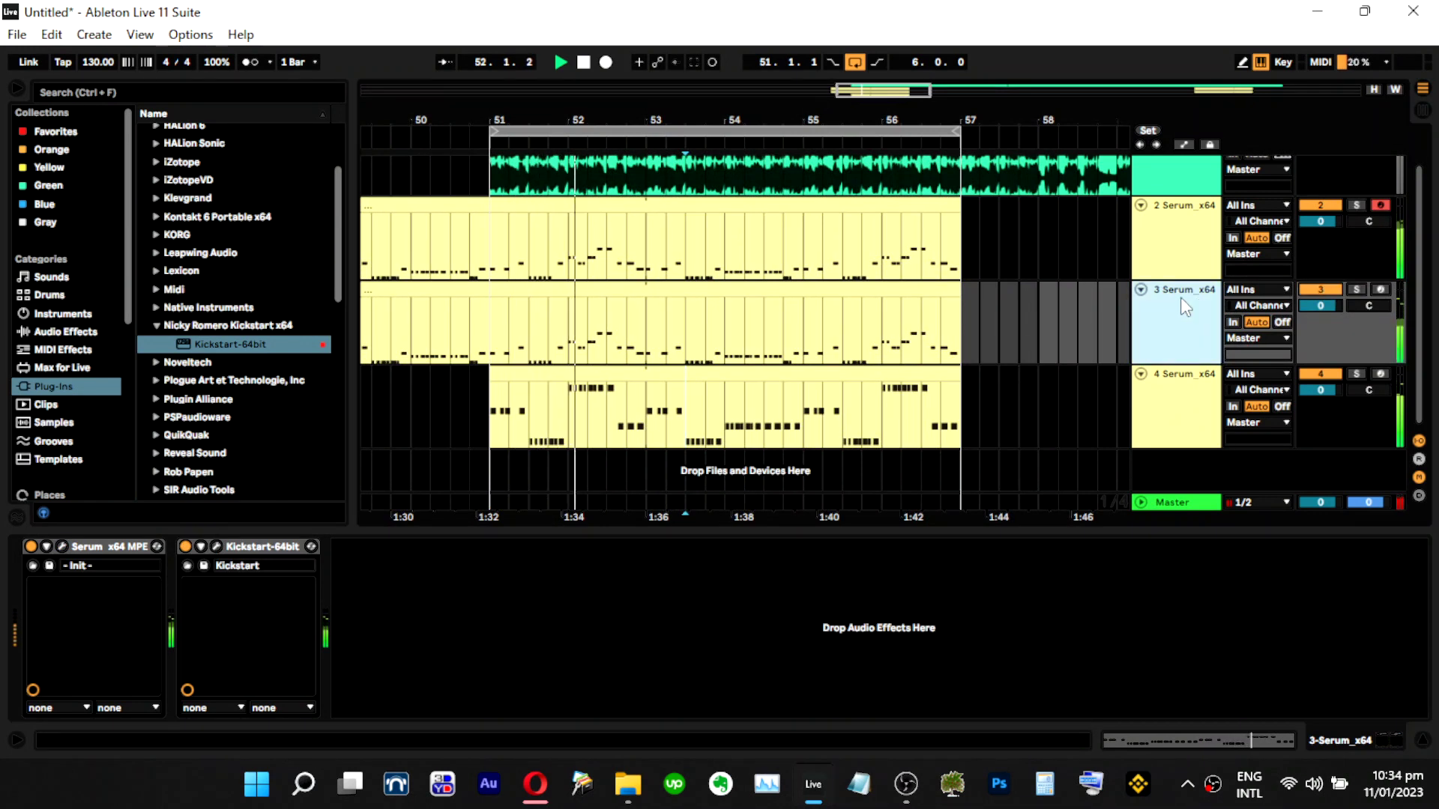
{"action": "left_click", "coordinate": [1355, 289]}
{"action": "left_click", "coordinate": [63, 546]}
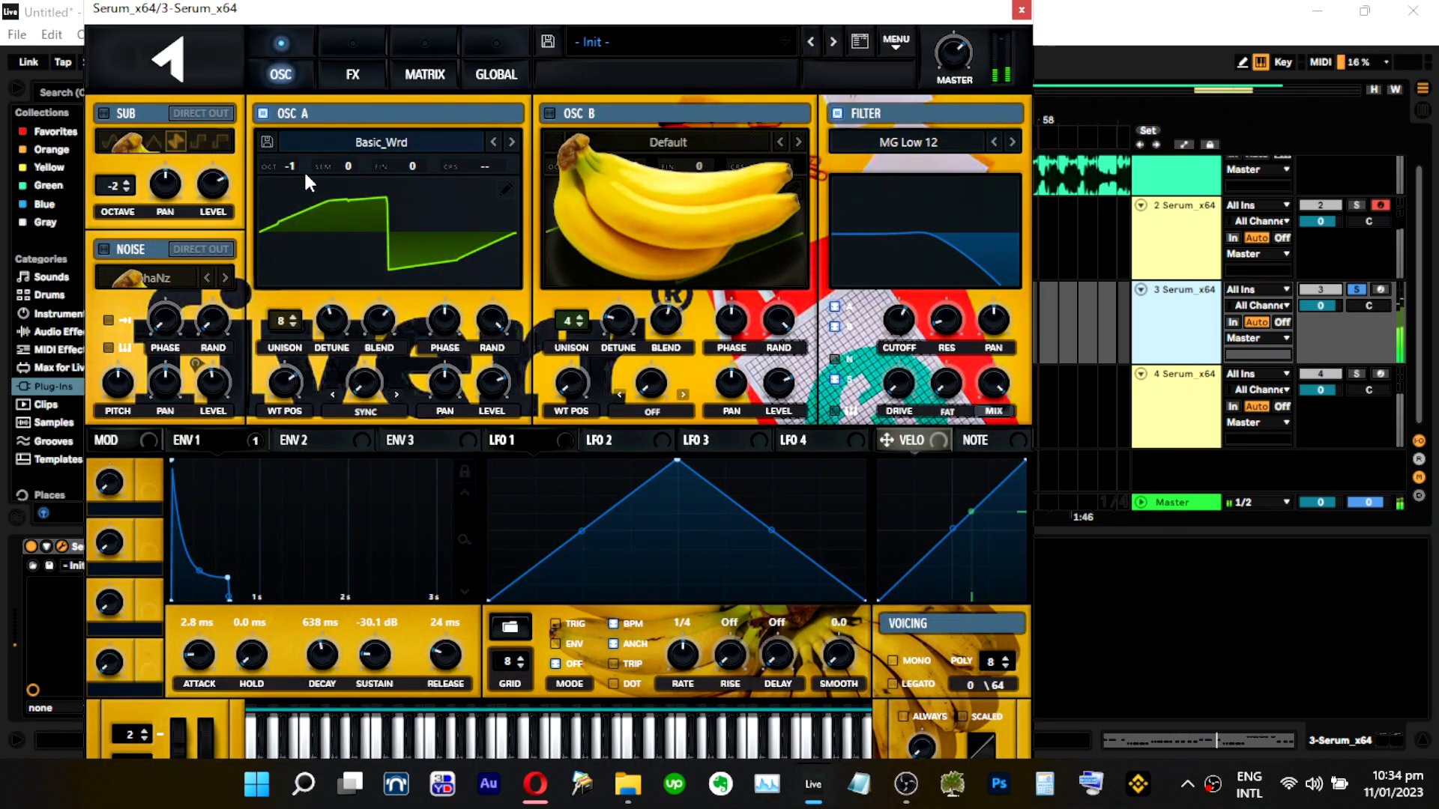
{"action": "left_click_drag", "start_coordinate": [299, 373], "coordinate": [294, 464]}
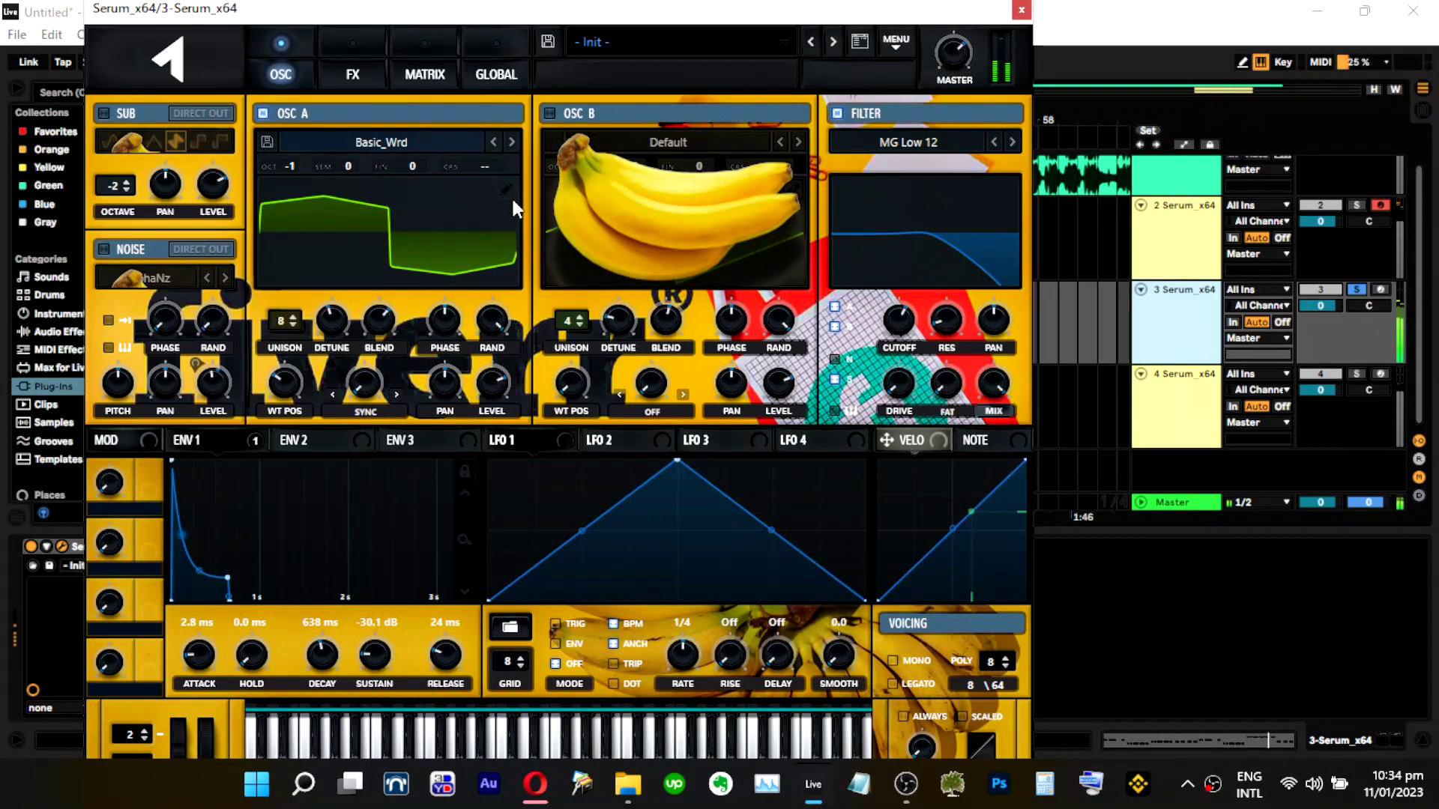
Enable oscillator B with 6 unison voices and 0.17 detune, and turn on the reverb in the 3 Serum synth.
{"action": "left_click", "coordinate": [551, 112]}
{"action": "left_click_drag", "start_coordinate": [554, 326], "coordinate": [604, 289]}
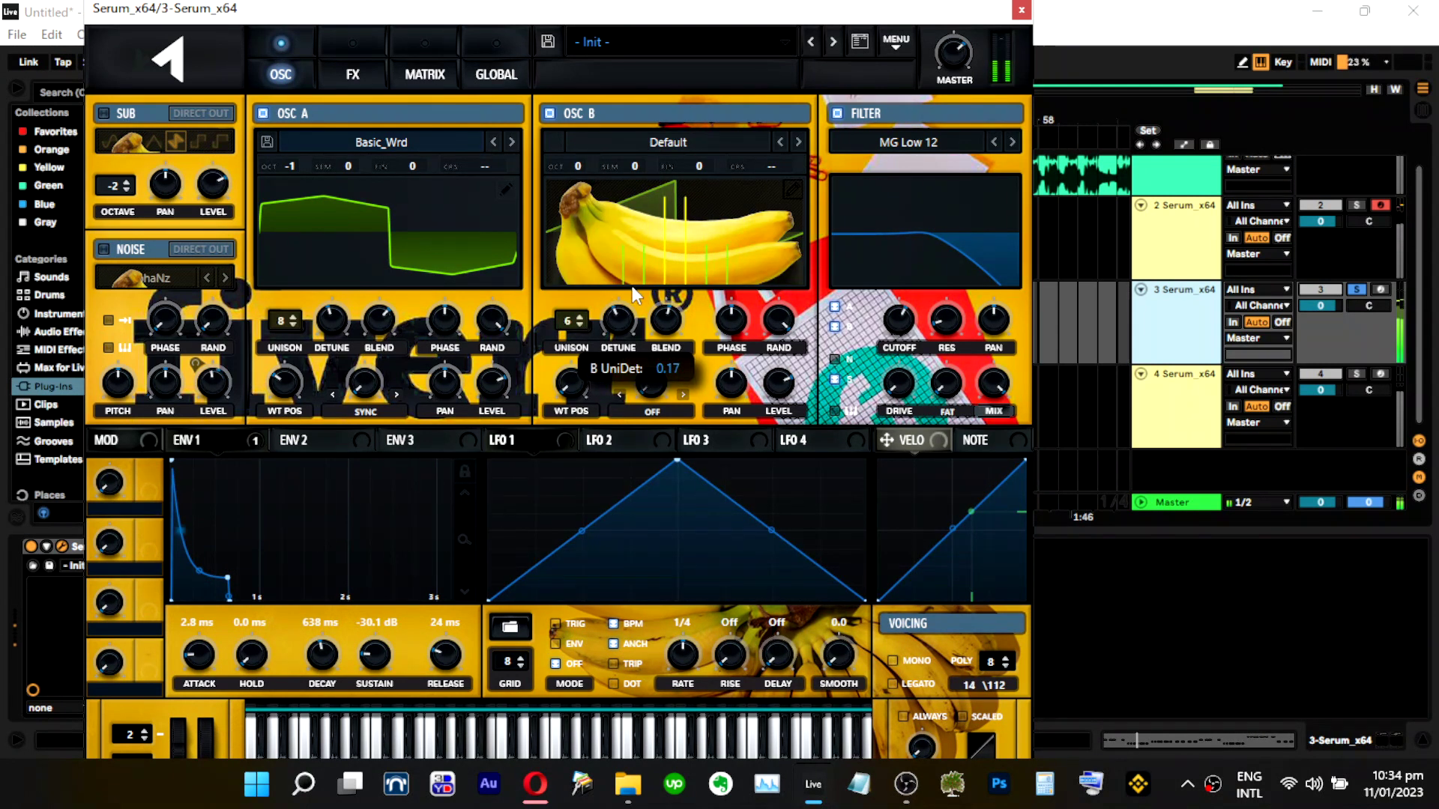
{"action": "left_click", "coordinate": [354, 68]}
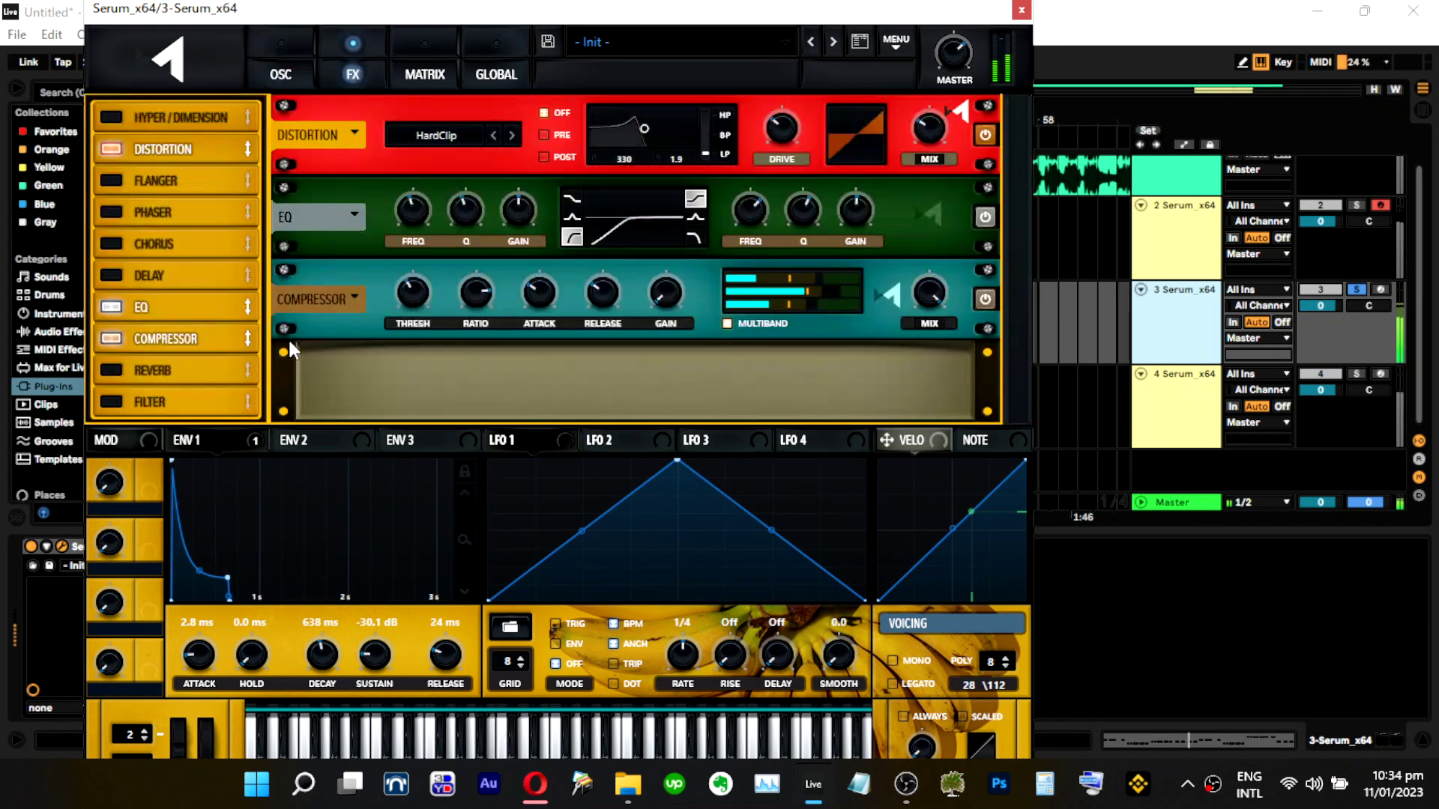
{"action": "left_click", "coordinate": [116, 370]}
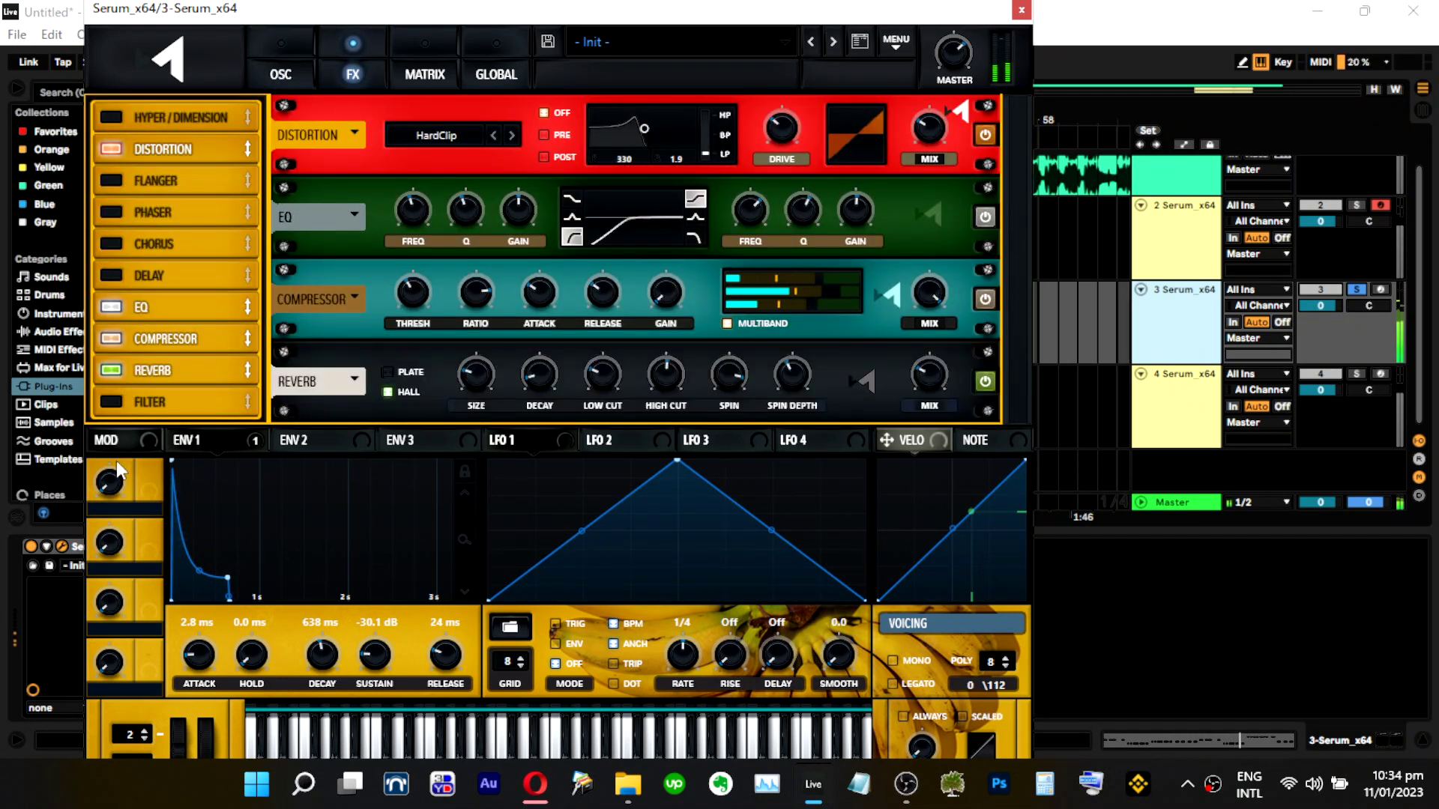
Delete Serum from the 3 Serum track, replace it with a copy of the 2 Serum track's synth, and disable the copy's oscillator A.
{"action": "left_click", "coordinate": [62, 547]}
{"action": "right_click", "coordinate": [89, 547]}
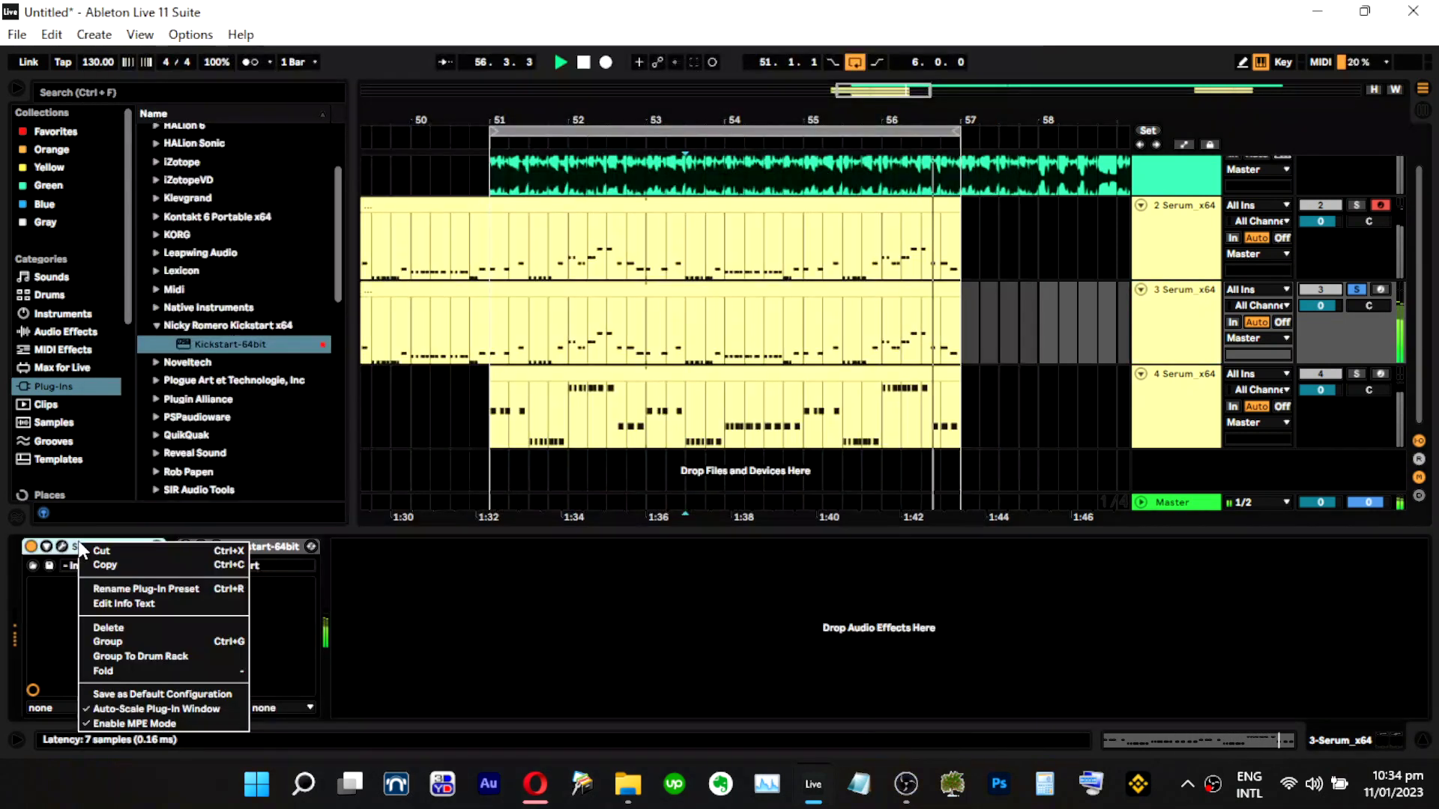
{"action": "left_click", "coordinate": [116, 631]}
{"action": "left_click", "coordinate": [502, 263]}
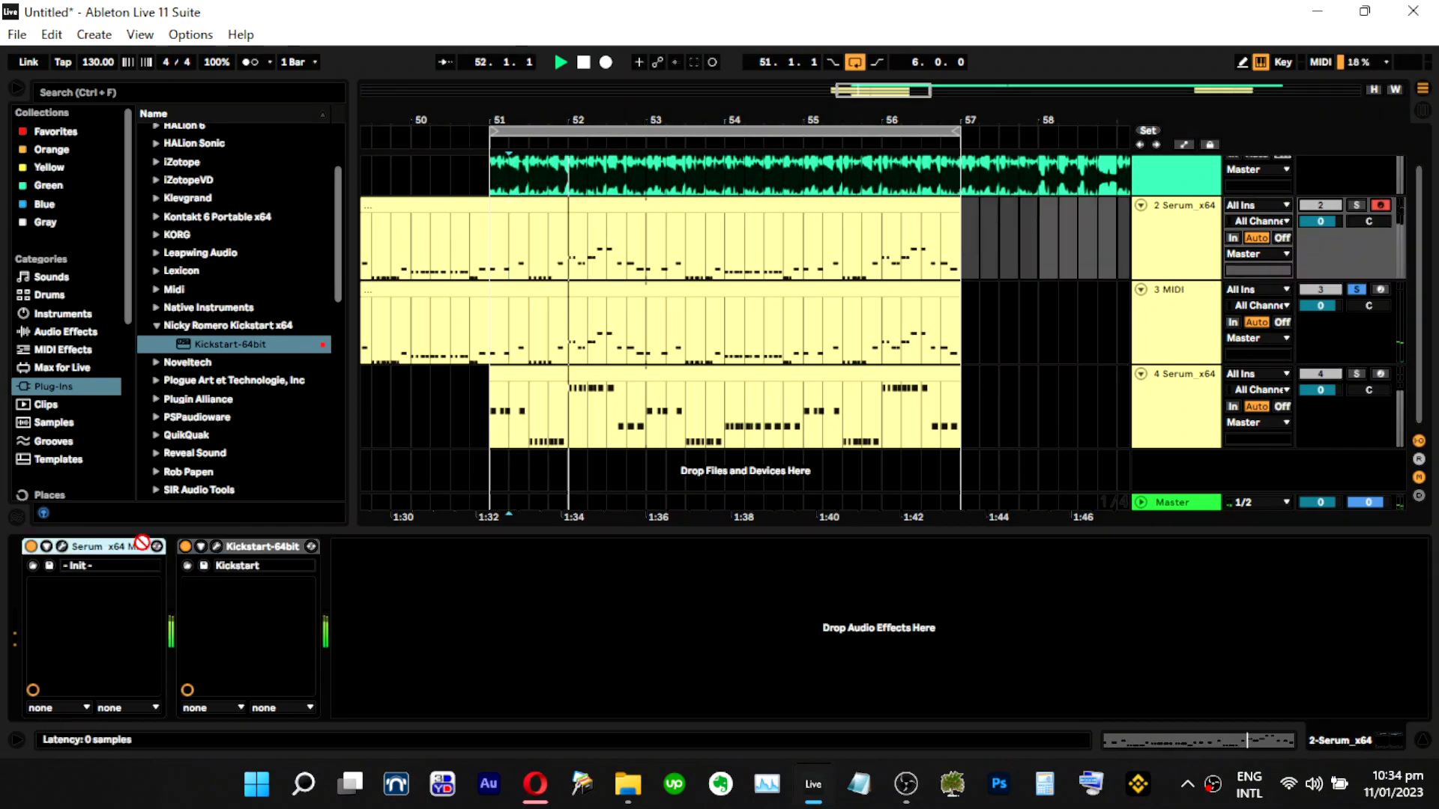
{"action": "left_click_drag", "start_coordinate": [611, 330], "coordinate": [605, 328]}
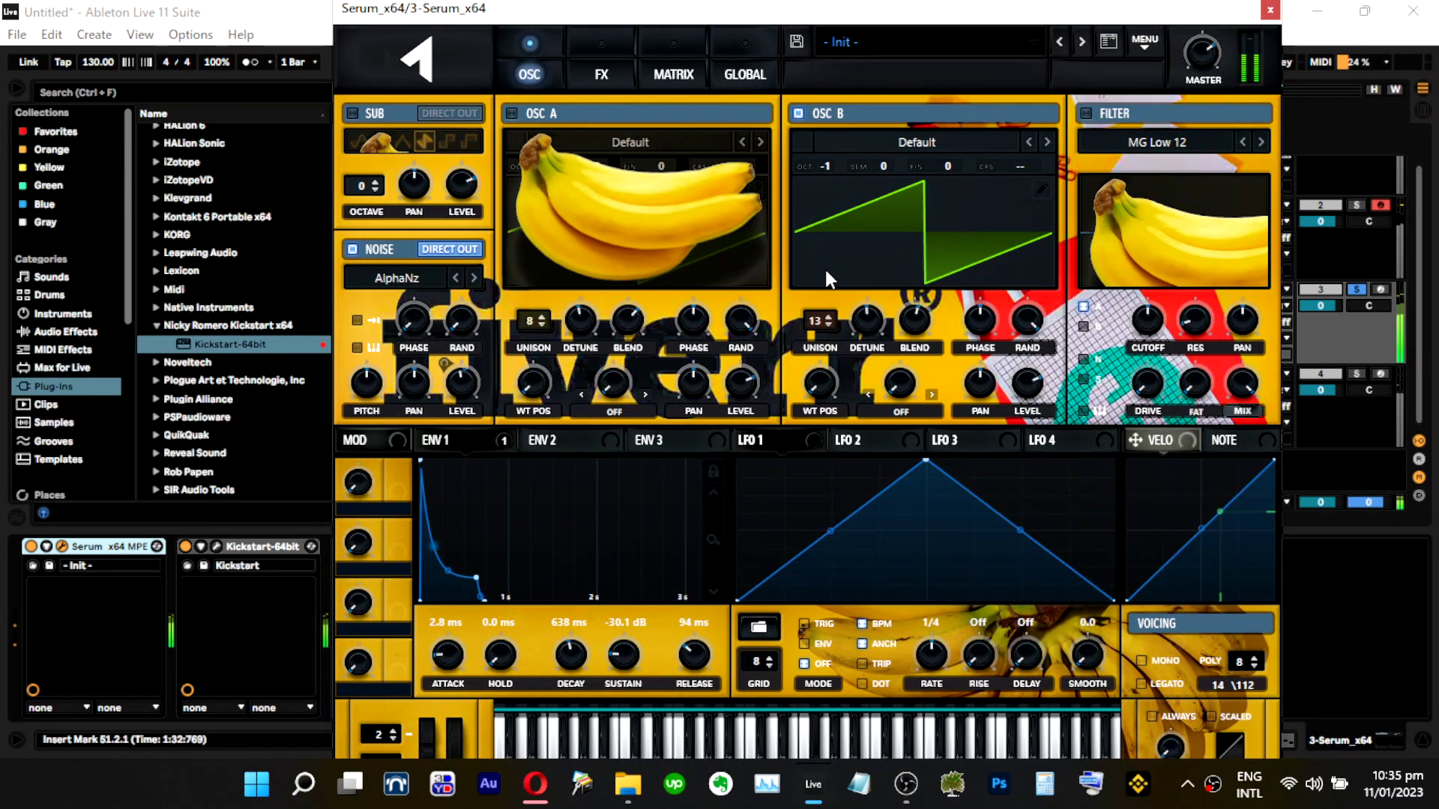
Set oscillator B of the 3 Serum synth to 12 unison voices and octave -2, and lower the master volume to 57%.
{"action": "left_click", "coordinate": [827, 324]}
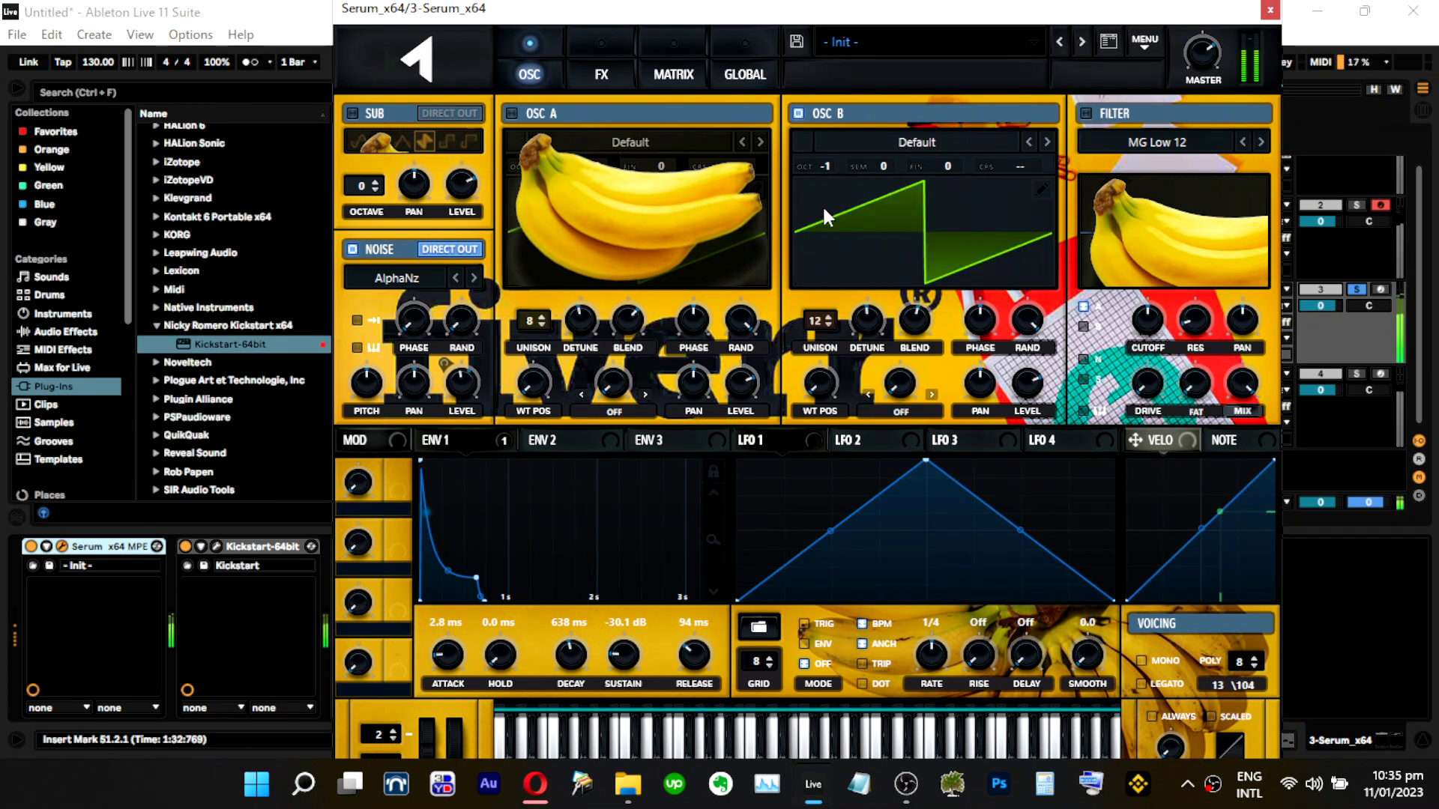
{"action": "left_click_drag", "start_coordinate": [825, 168], "coordinate": [825, 192]}
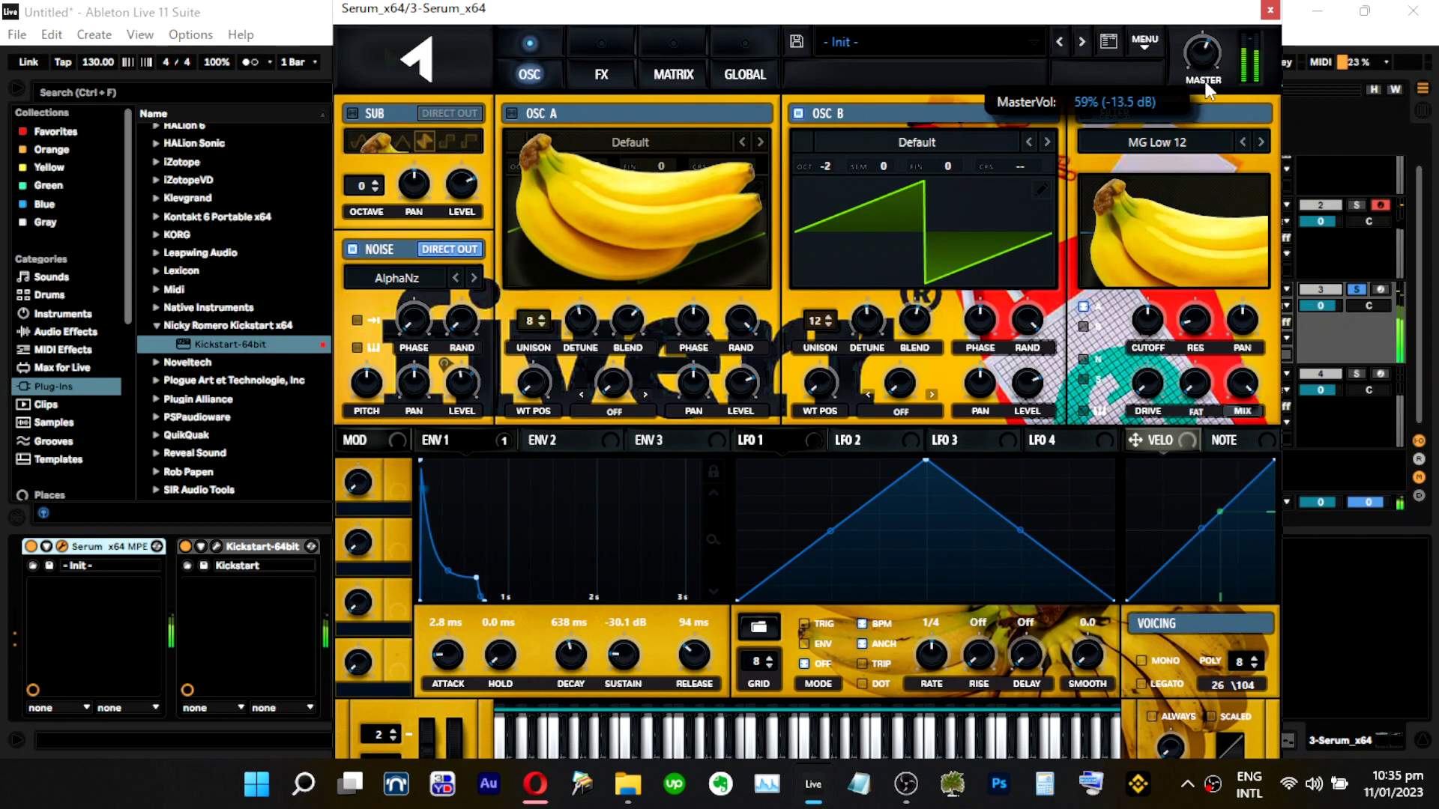
{"action": "left_click_drag", "start_coordinate": [999, 26], "coordinate": [787, 50]}
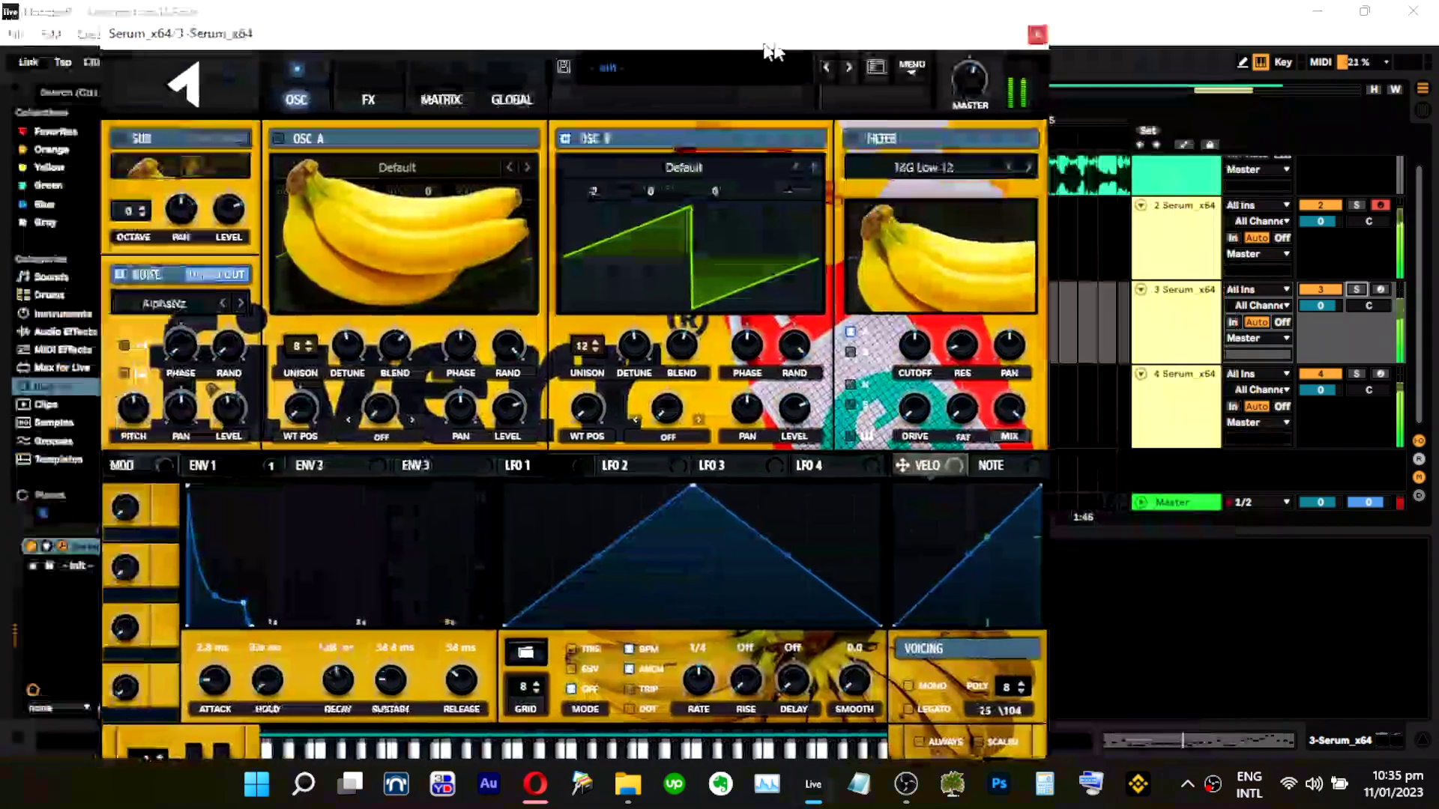
{"action": "mouse_move", "coordinate": [997, 113]}
{"action": "mouse_move", "coordinate": [998, 120]}
{"action": "left_mouse_down"}
{"action": "mouse_move", "coordinate": [997, 138]}
{"action": "mouse_move", "coordinate": [1007, 79]}
{"action": "mouse_move", "coordinate": [1009, 95]}
{"action": "left_mouse_up"}
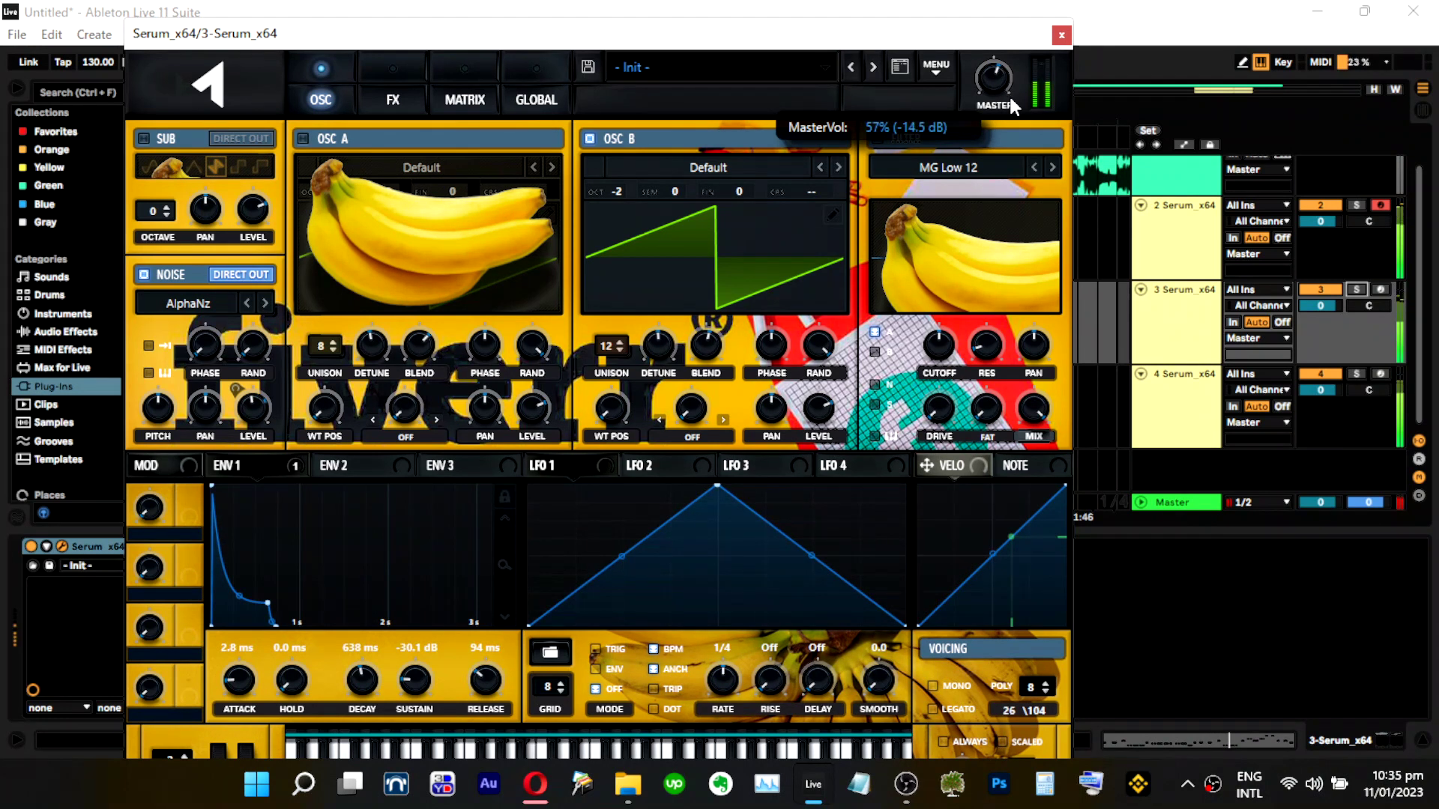
Turn off the noise oscillator in the 3 Serum synth and close the synth.
{"action": "left_click", "coordinate": [1061, 34]}
{"action": "left_click", "coordinate": [1155, 331]}
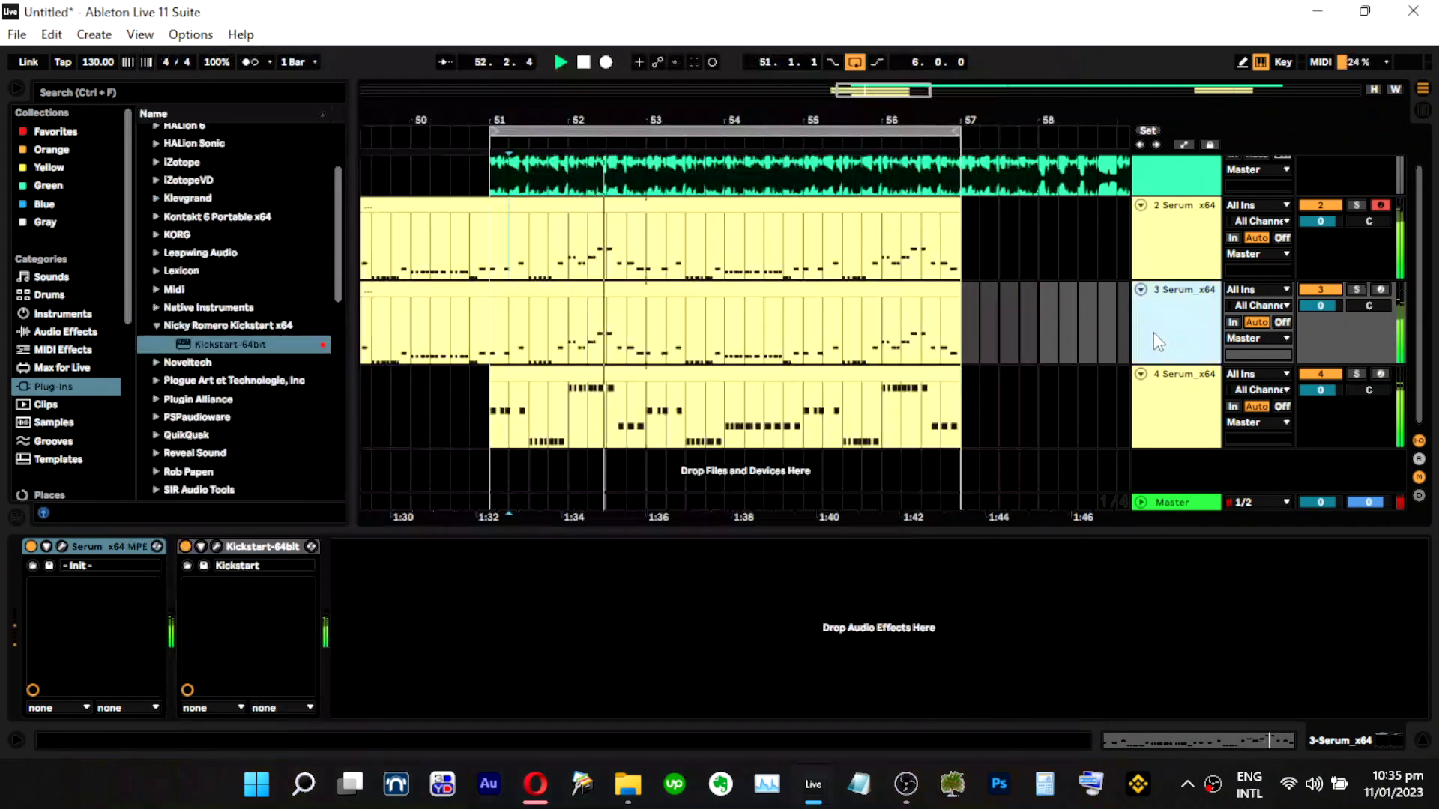
{"action": "left_click", "coordinate": [65, 547]}
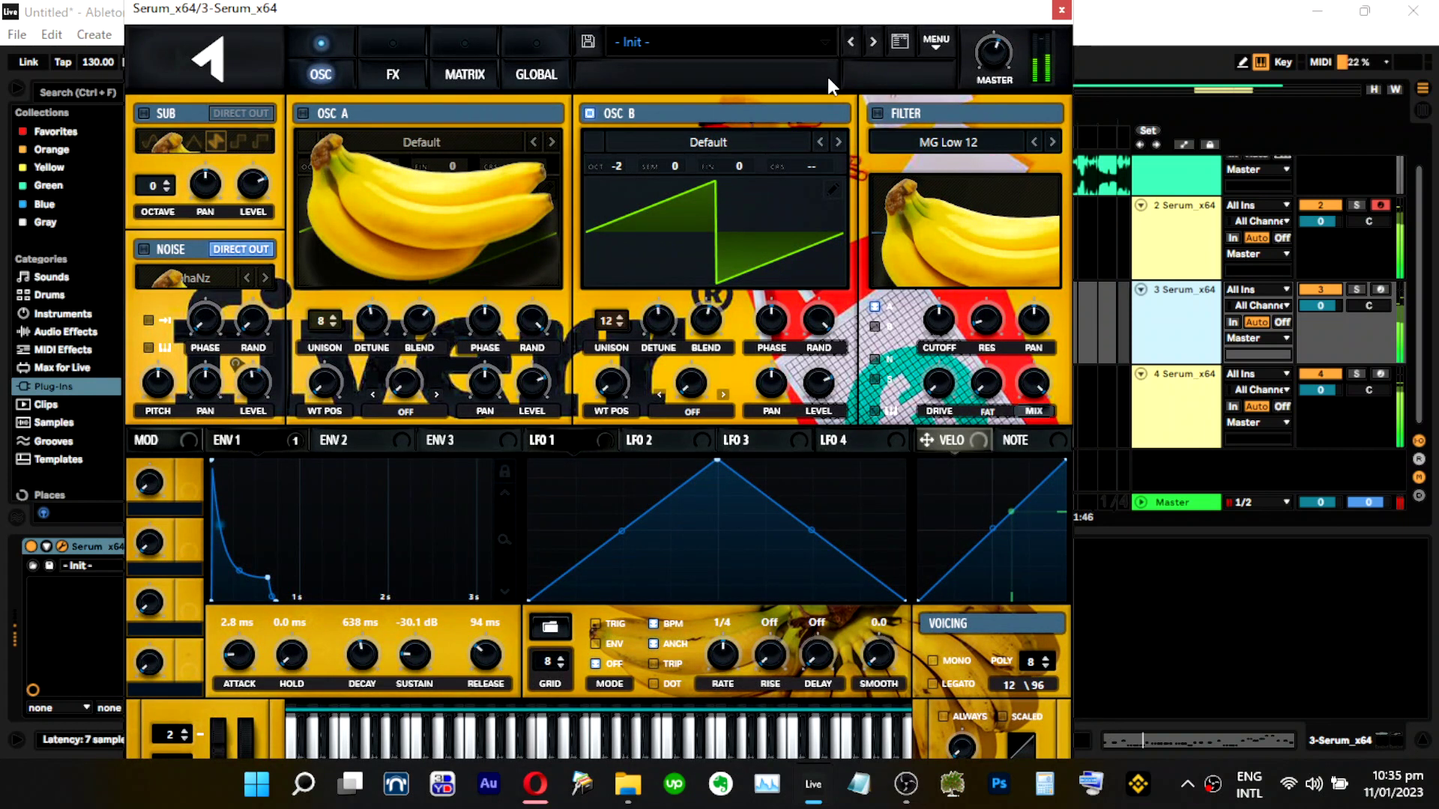
{"action": "left_click", "coordinate": [1061, 9]}
{"action": "left_click", "coordinate": [507, 617]}
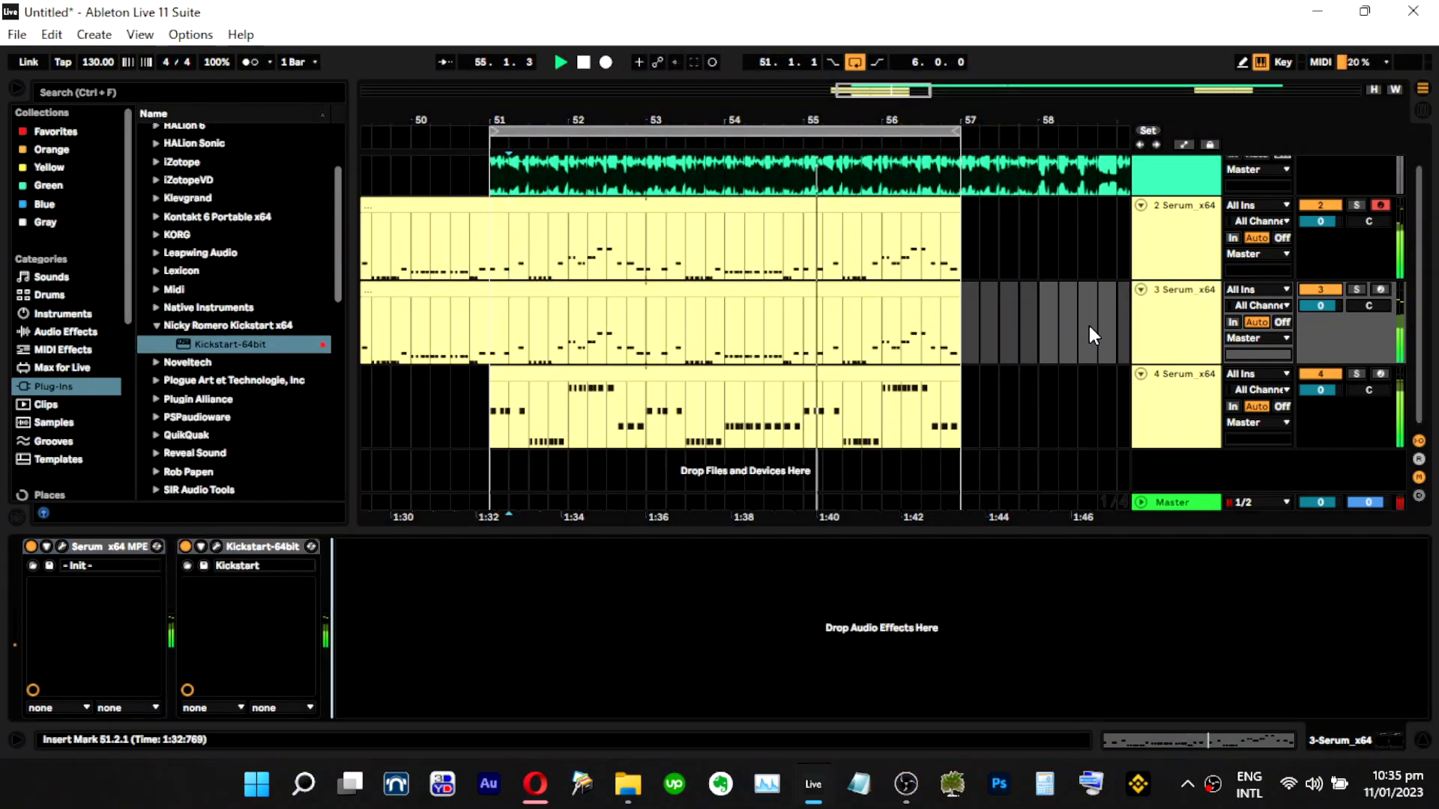
Set the envelope 1 release to 70 ms in both the 2 Serum and 3 Serum synths.
{"action": "left_click", "coordinate": [1169, 258]}
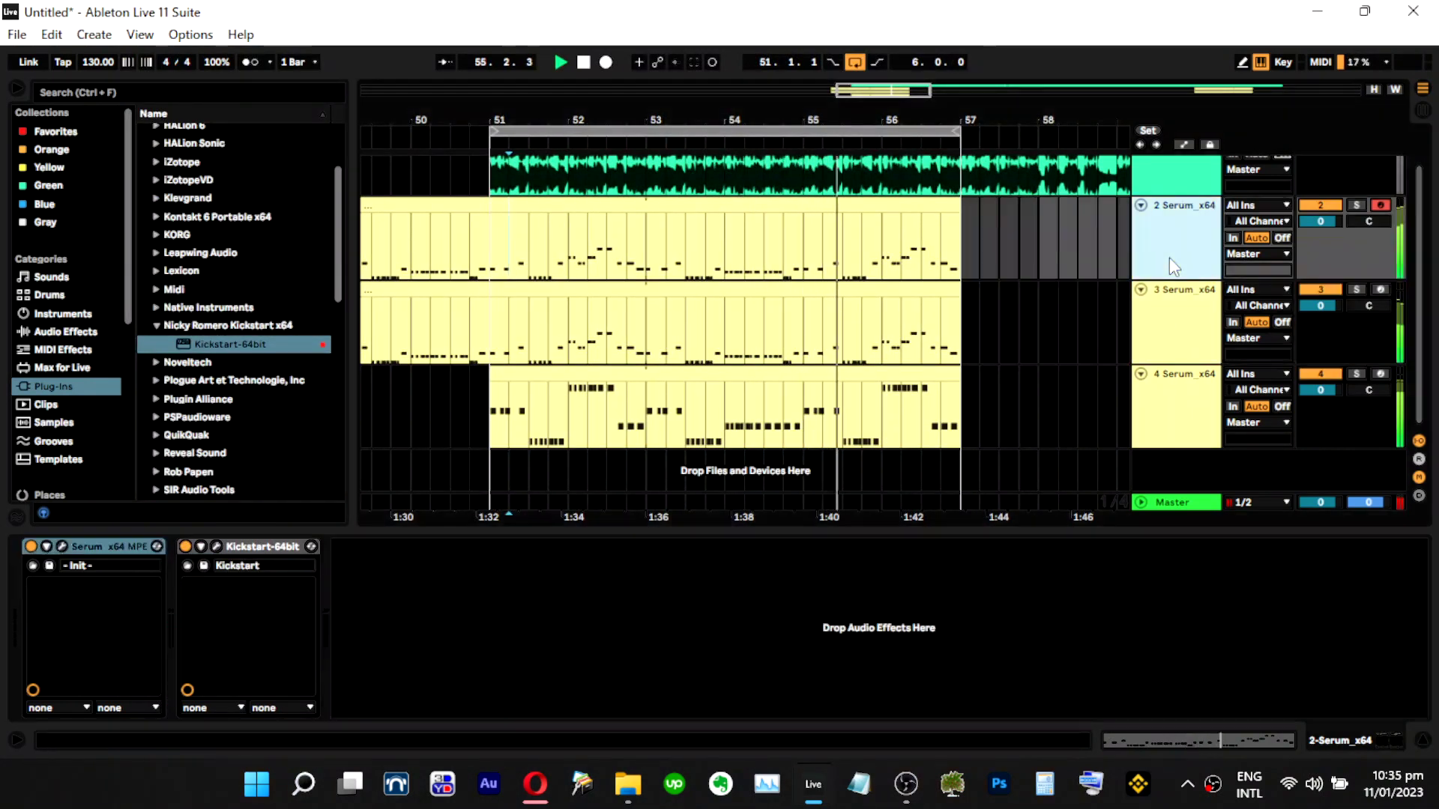
{"action": "left_click", "coordinate": [62, 547]}
{"action": "left_click_drag", "start_coordinate": [605, 656], "coordinate": [603, 667]}
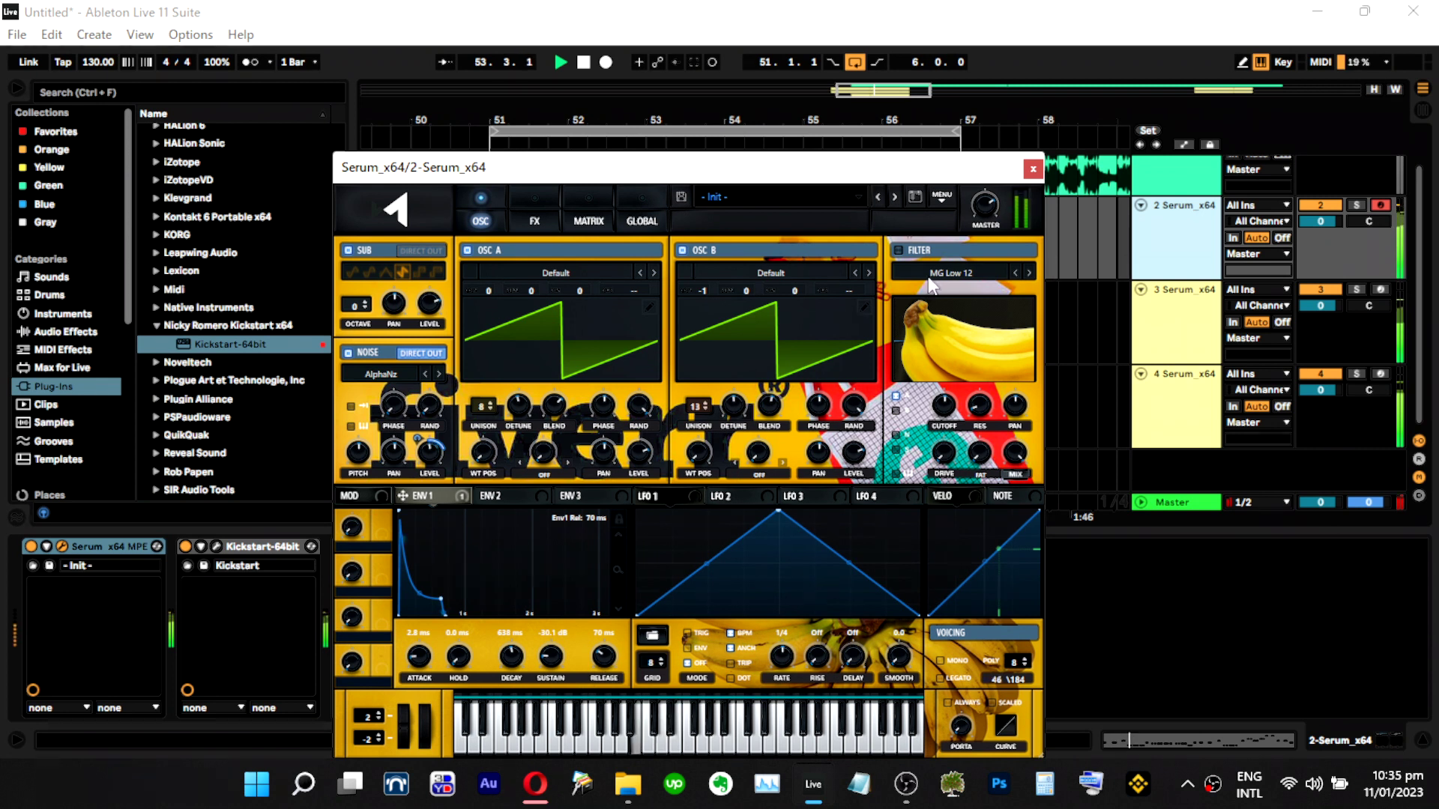
{"action": "left_click", "coordinate": [1034, 169]}
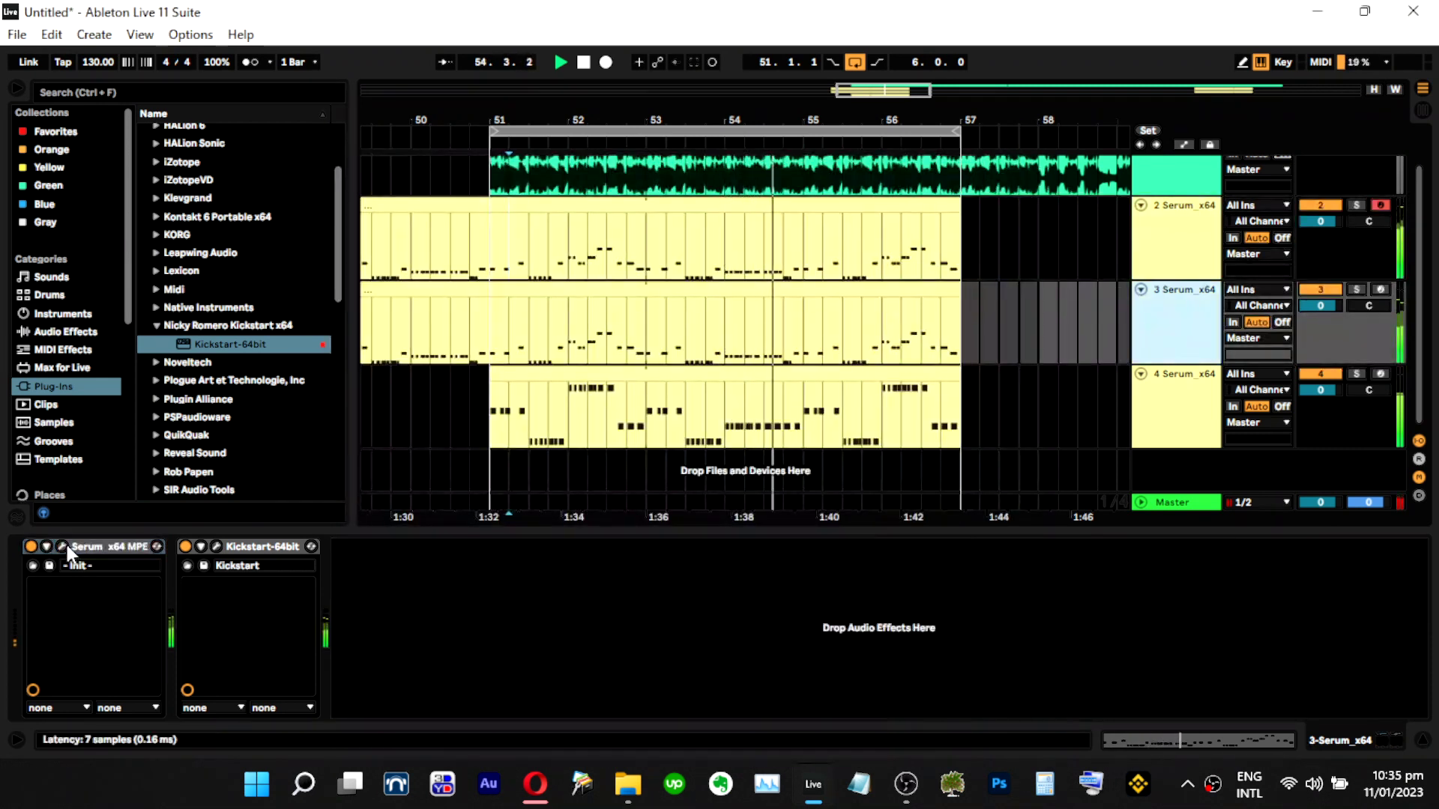
{"action": "left_click", "coordinate": [66, 547]}
{"action": "left_click_drag", "start_coordinate": [465, 666], "coordinate": [490, 665]}
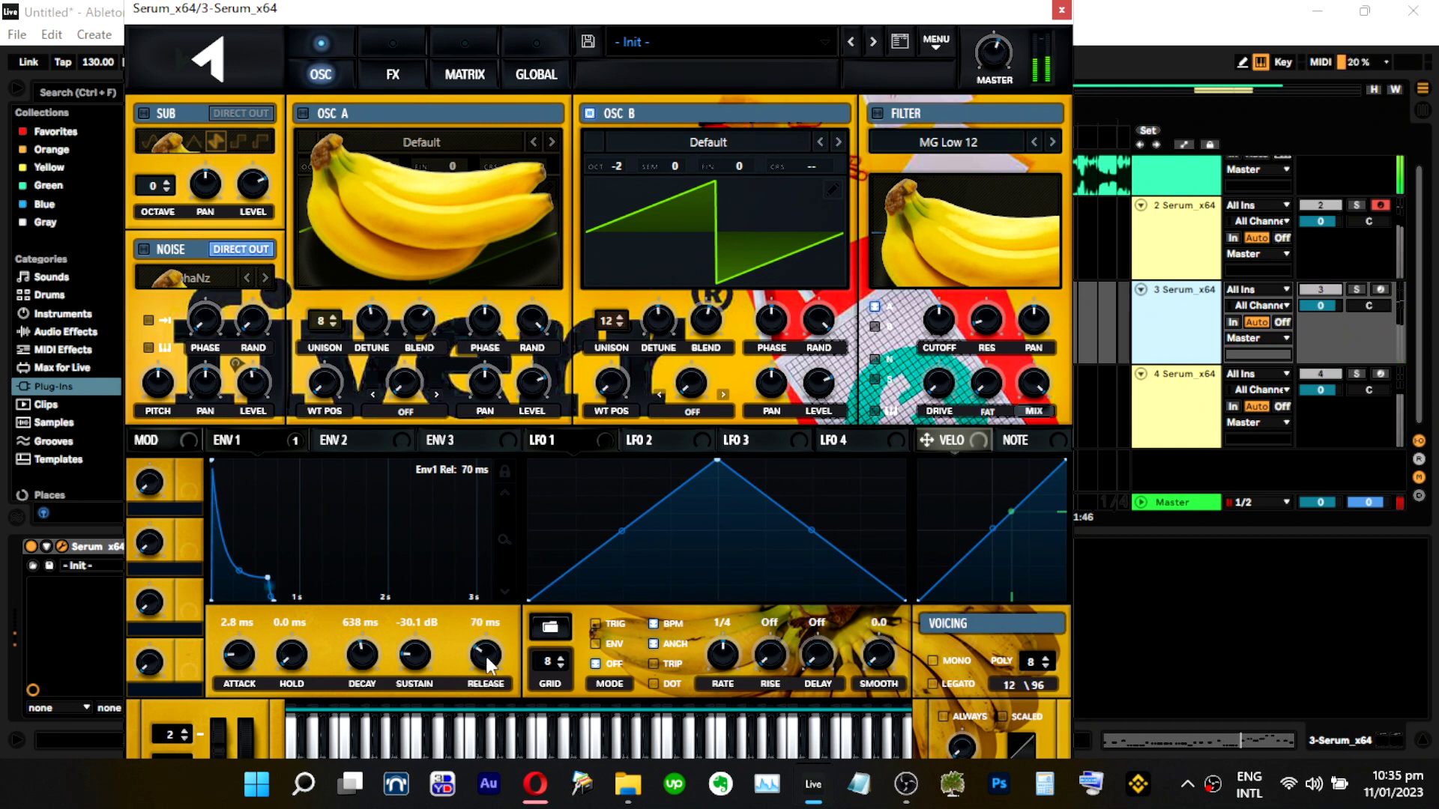
With the 3 Serum track soloed, enable oscillator A with 6 unison voices and shorten the envelope 1 release to 56 ms.
{"action": "left_click", "coordinate": [1169, 337]}
{"action": "left_click", "coordinate": [1356, 289]}
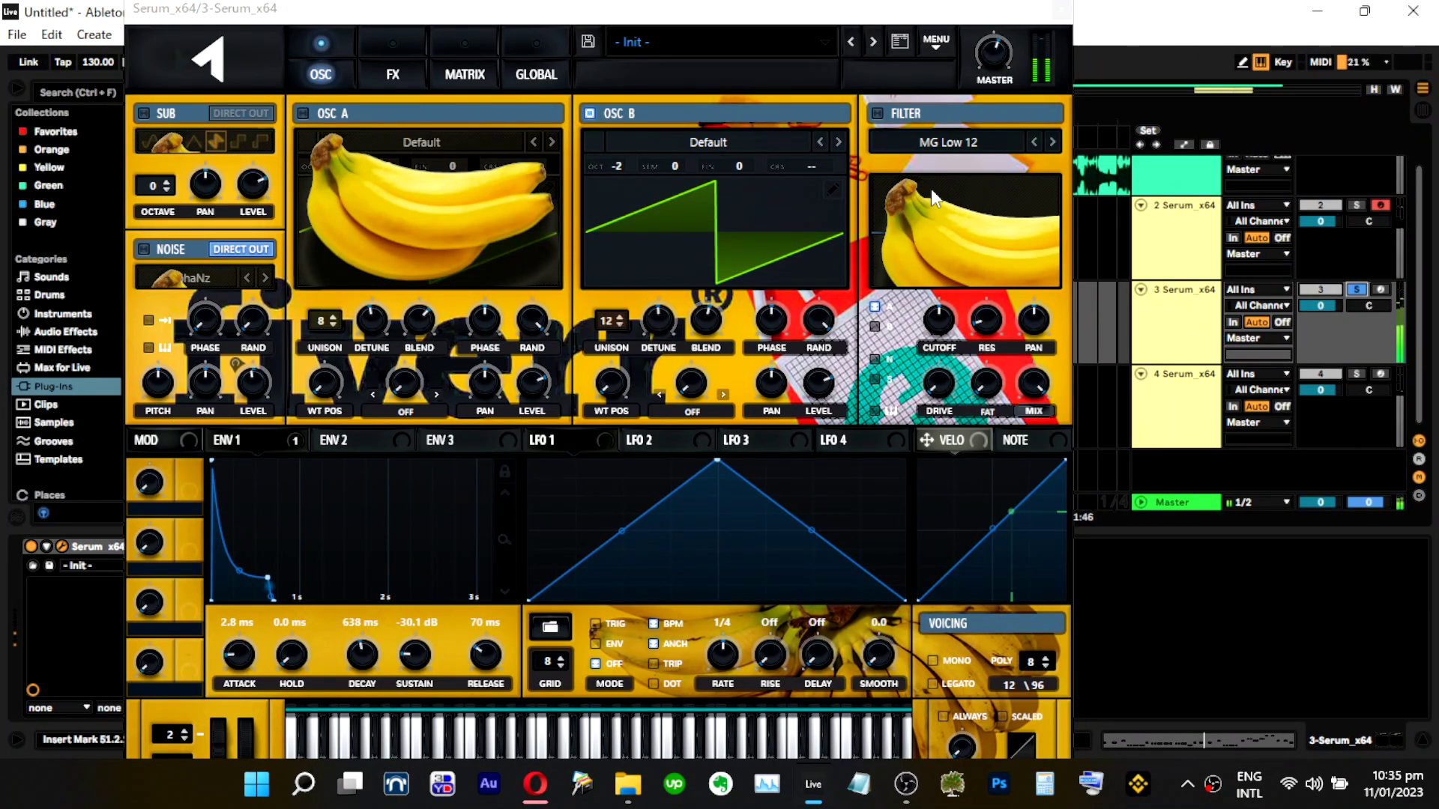
{"action": "left_click", "coordinate": [1004, 52]}
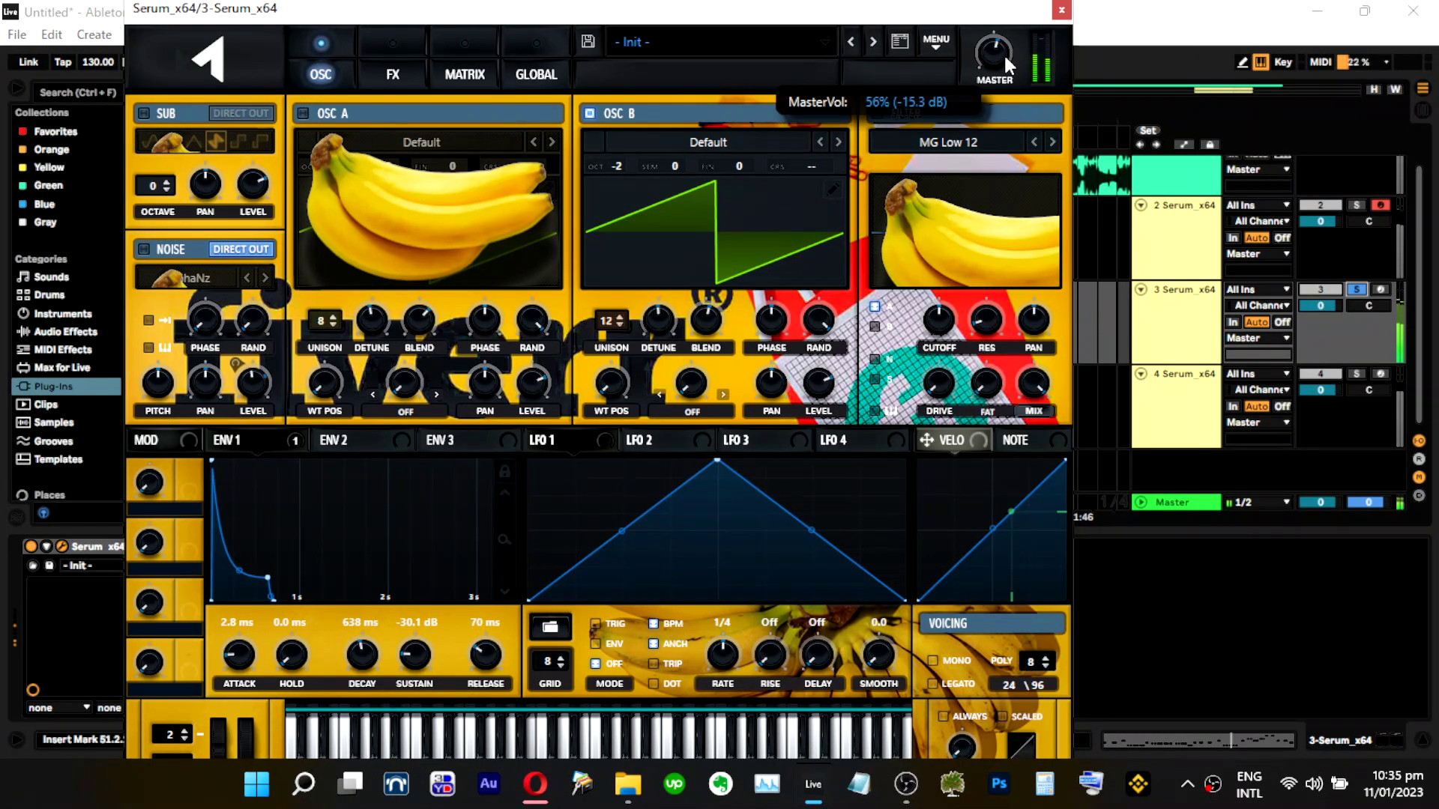
{"action": "left_click", "coordinate": [349, 111]}
{"action": "left_click_drag", "start_coordinate": [337, 322], "coordinate": [322, 356]}
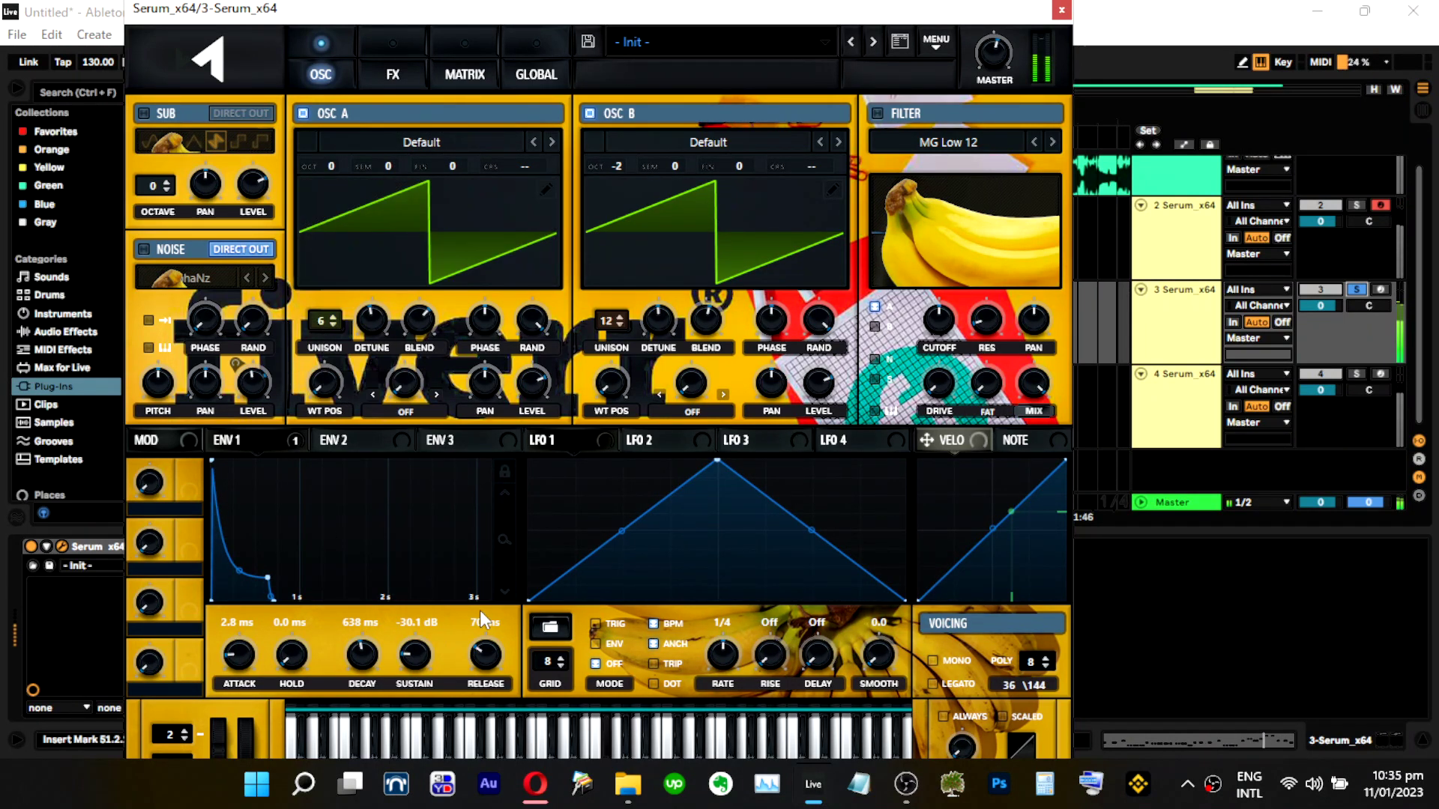
{"action": "left_click_drag", "start_coordinate": [488, 653], "coordinate": [493, 659]}
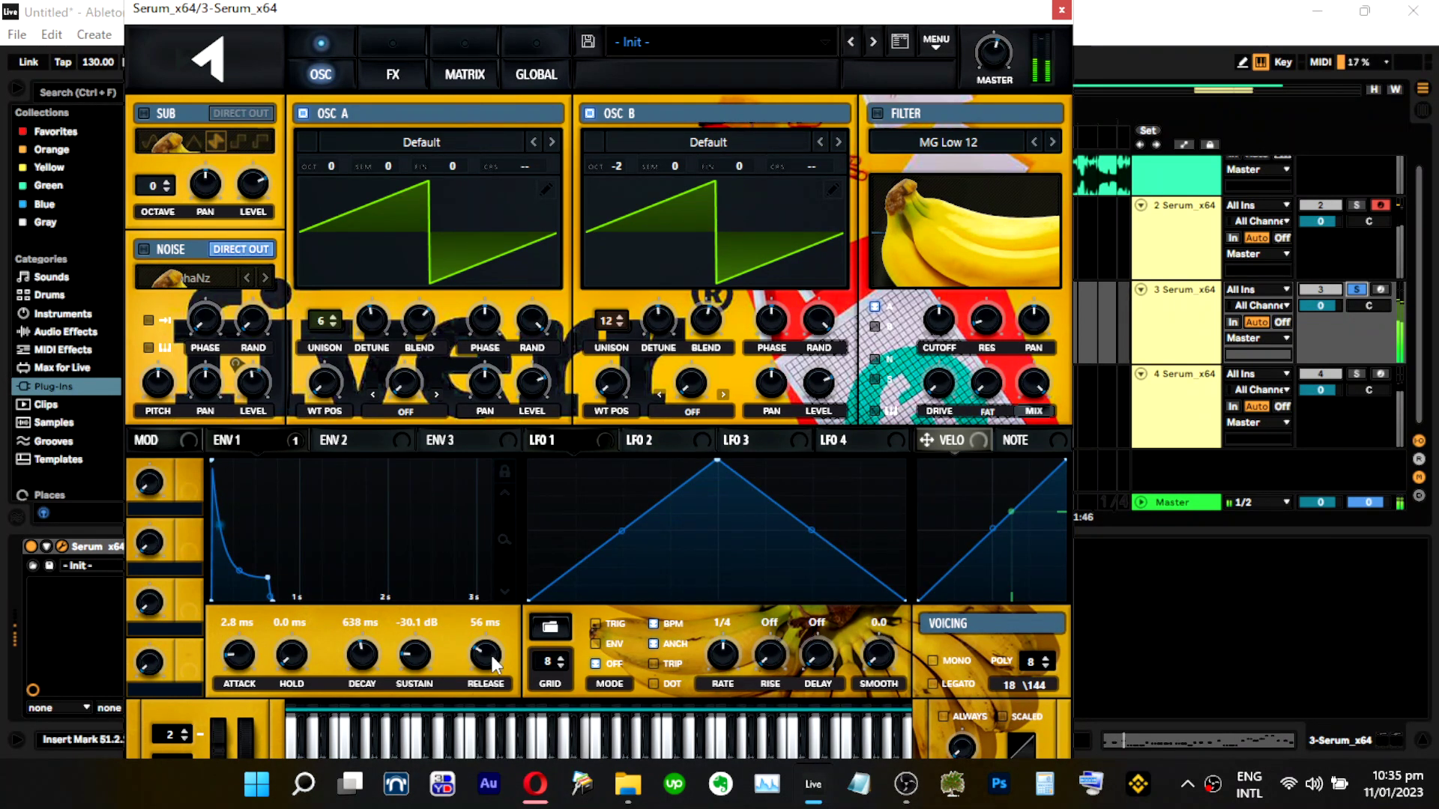
Set the reverb decay of the 3 Serum synth to 2.8 s, reduce its reverb size, and close the synth.
{"action": "left_click", "coordinate": [393, 75]}
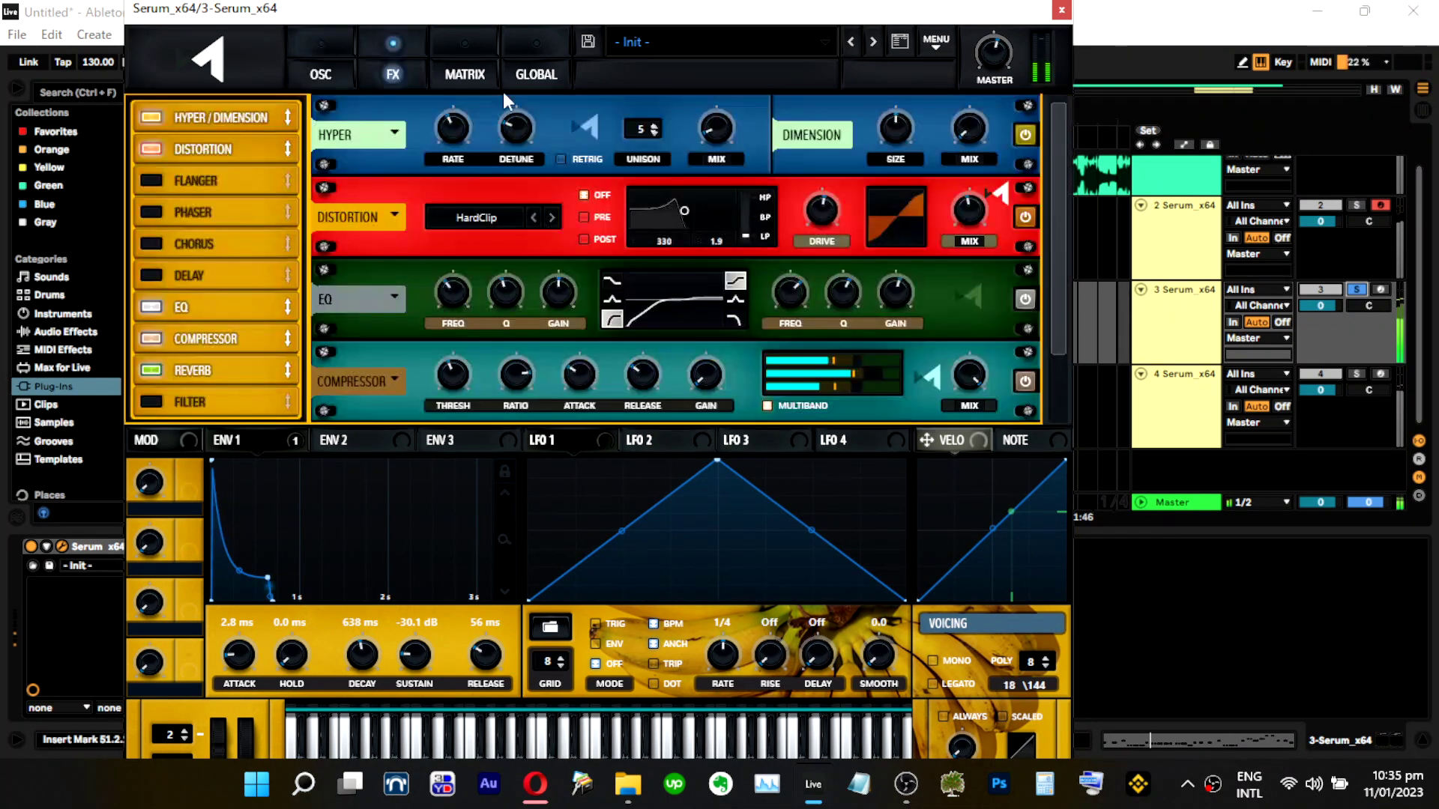
{"action": "left_click", "coordinate": [213, 374]}
{"action": "mouse_move", "coordinate": [581, 379]}
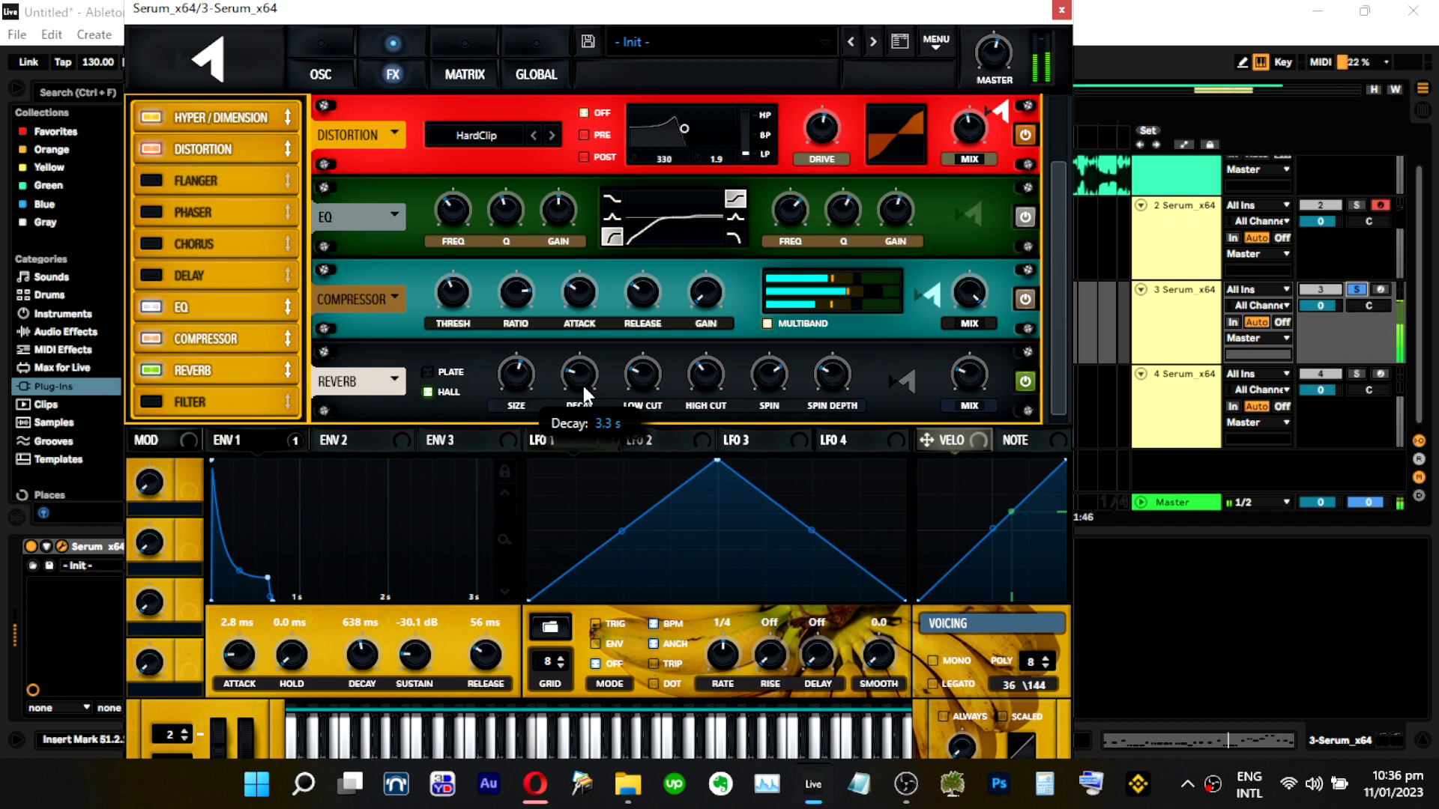
{"action": "left_click_drag", "start_coordinate": [585, 391], "coordinate": [592, 424]}
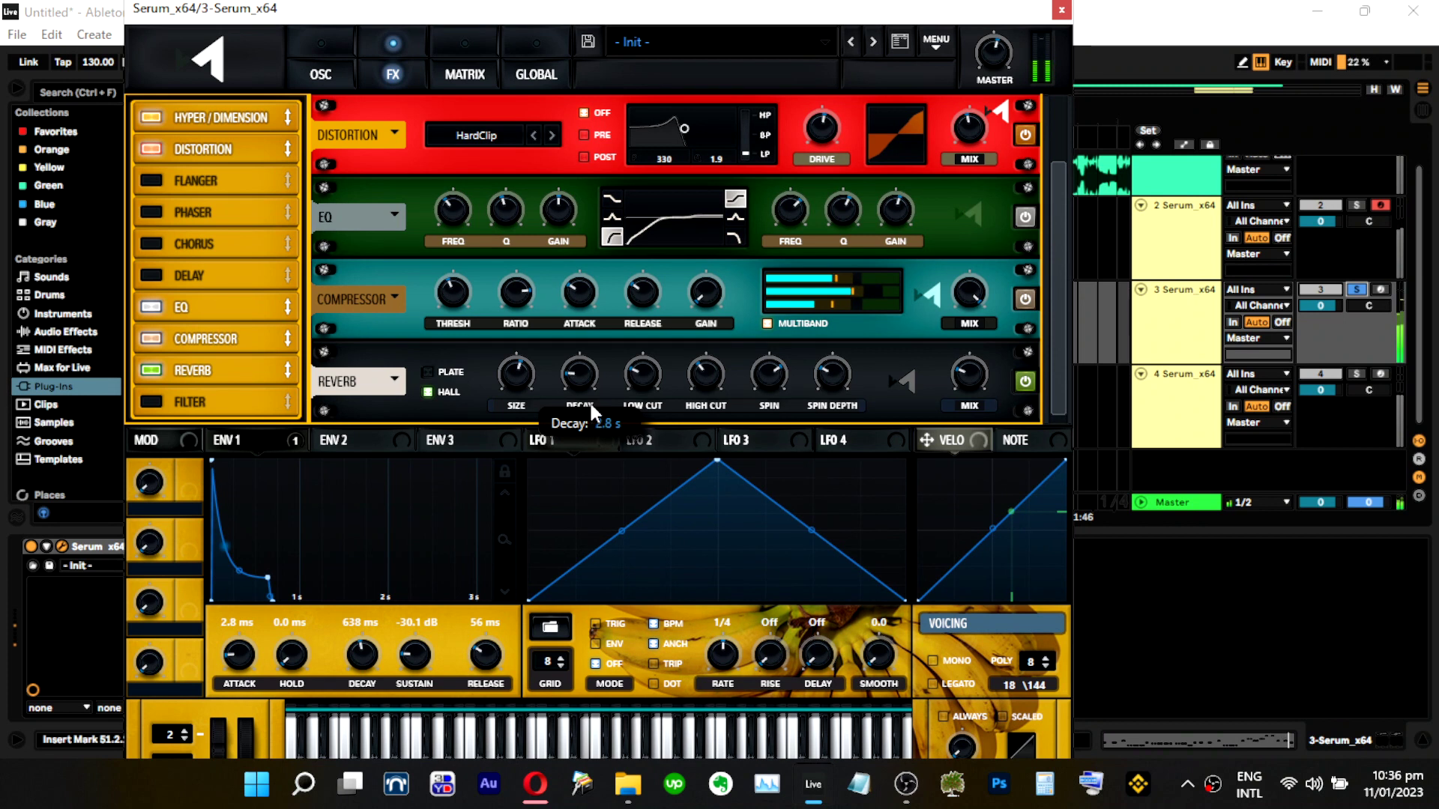
{"action": "left_click_drag", "start_coordinate": [517, 377], "coordinate": [519, 403]}
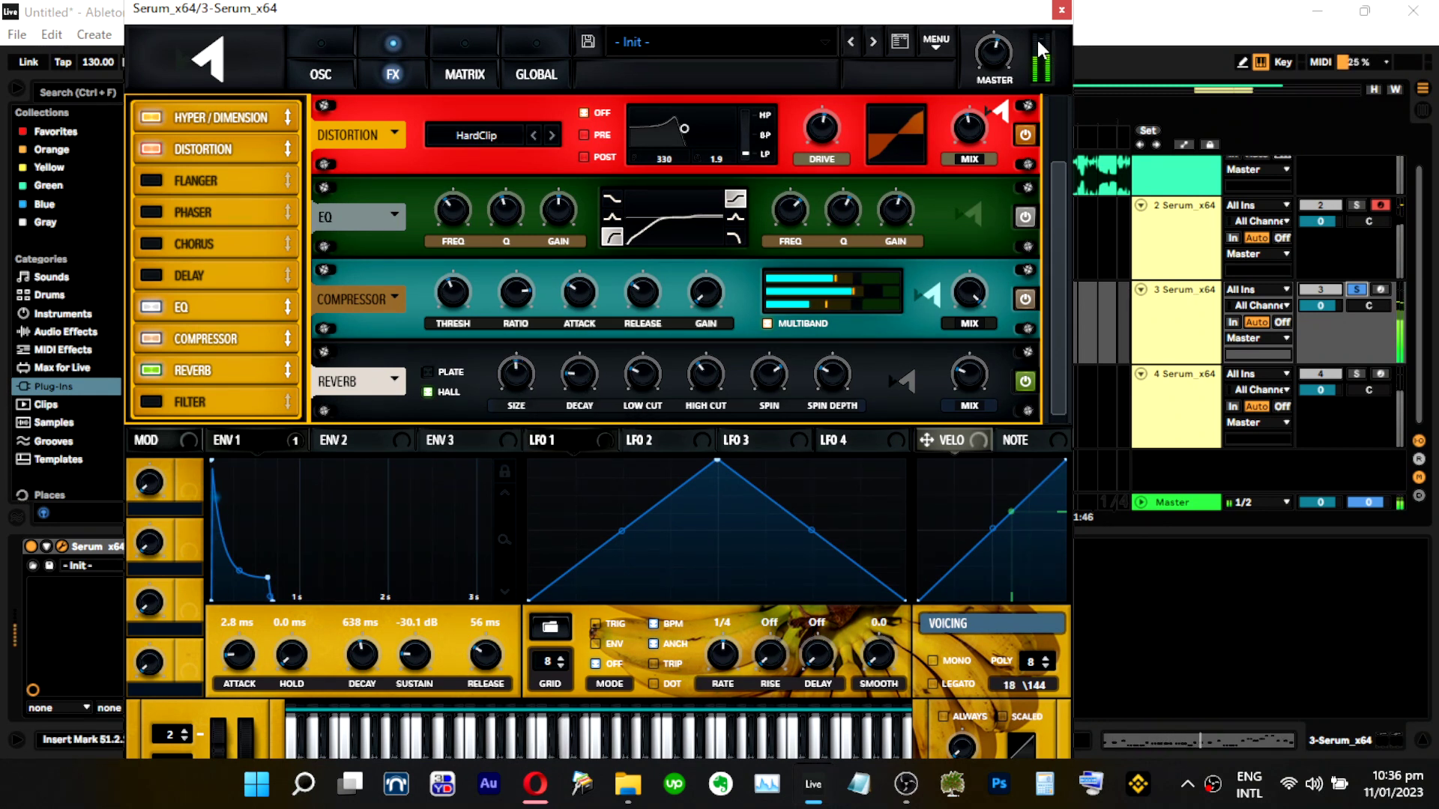
{"action": "left_click", "coordinate": [1061, 9]}
Set the reverb size to 47% and the decay to 2.9 s in the 2 Serum synth, and close it.
{"action": "left_click", "coordinate": [1185, 237]}
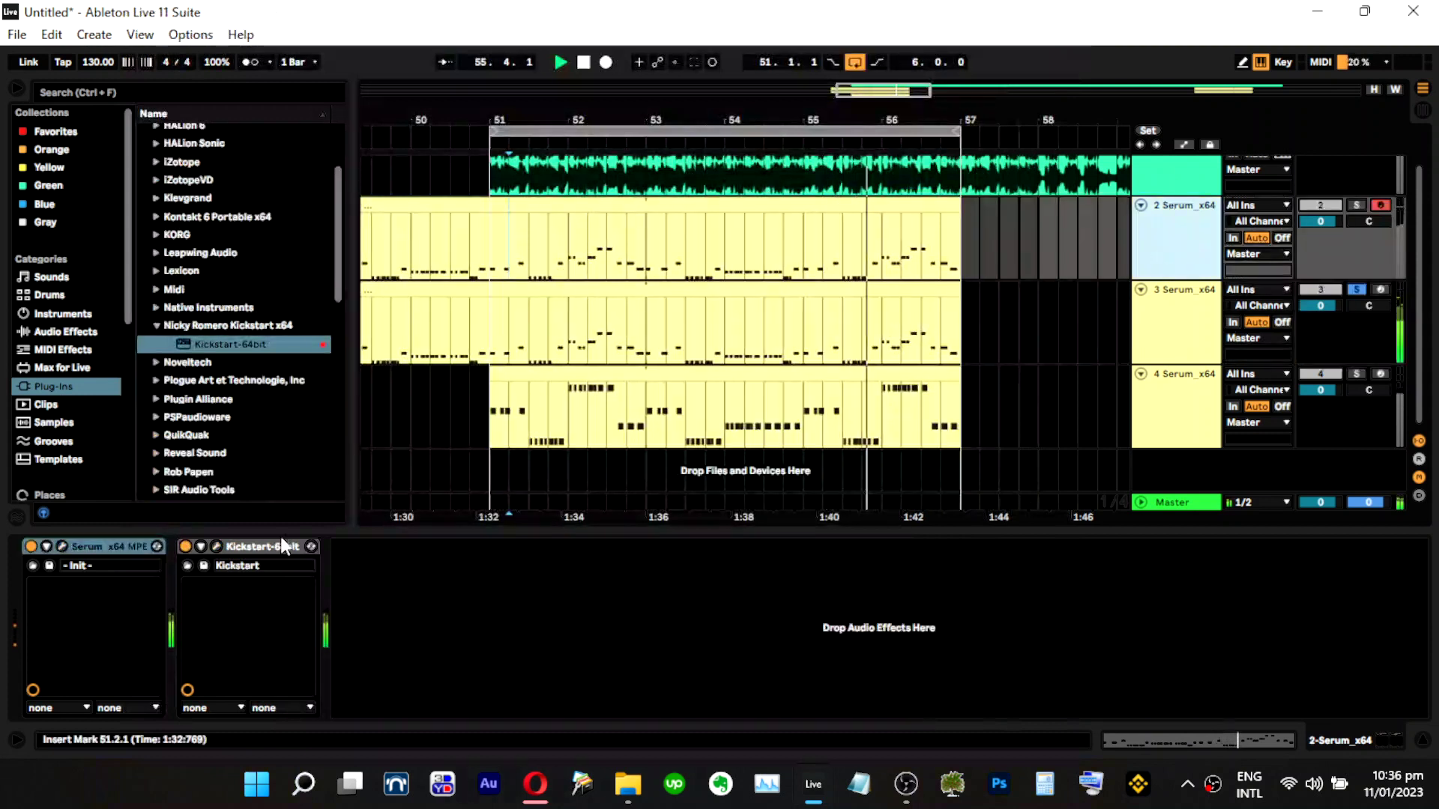
{"action": "left_click", "coordinate": [62, 546]}
{"action": "left_click", "coordinate": [534, 222]}
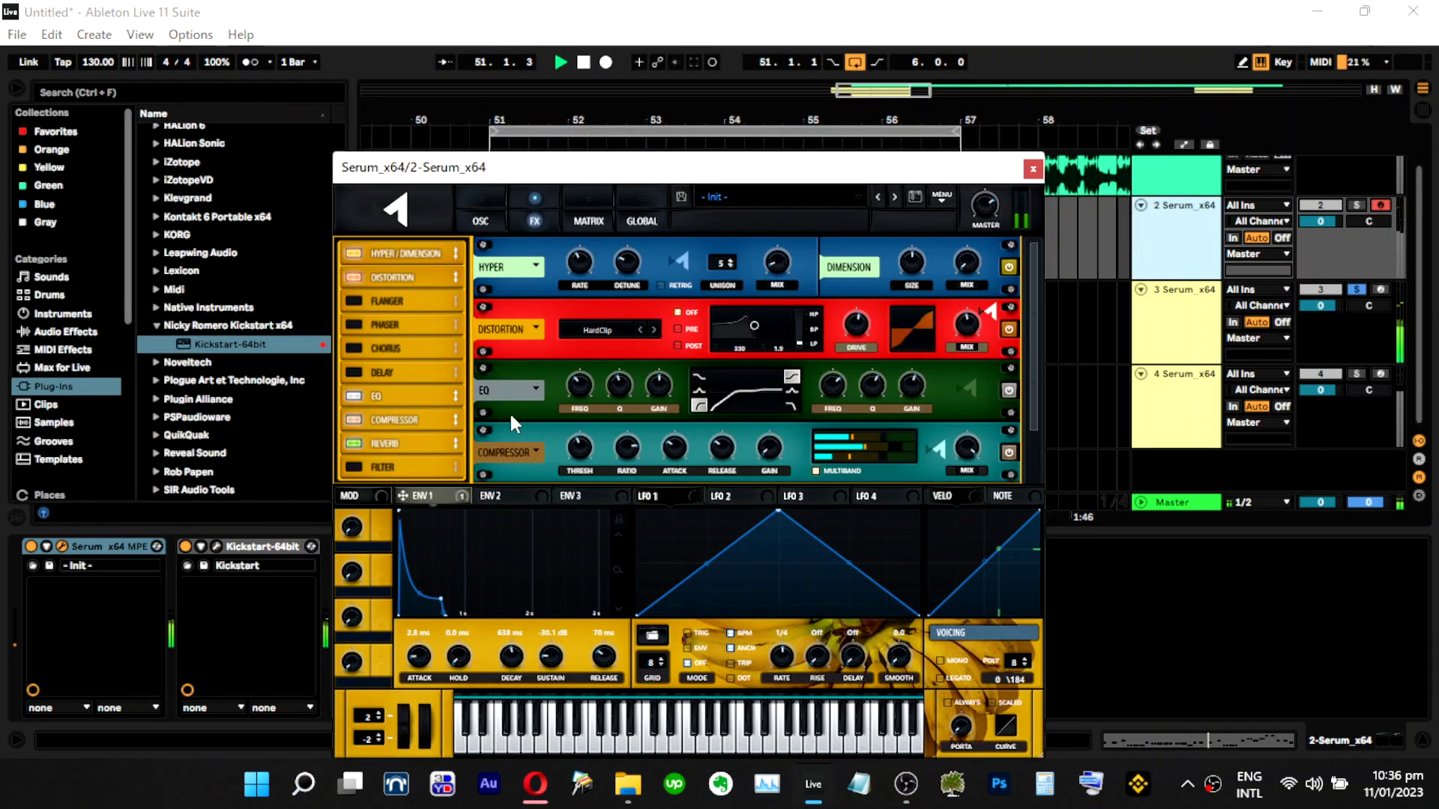
{"action": "left_click", "coordinate": [409, 444]}
{"action": "left_click_drag", "start_coordinate": [622, 452], "coordinate": [619, 462]}
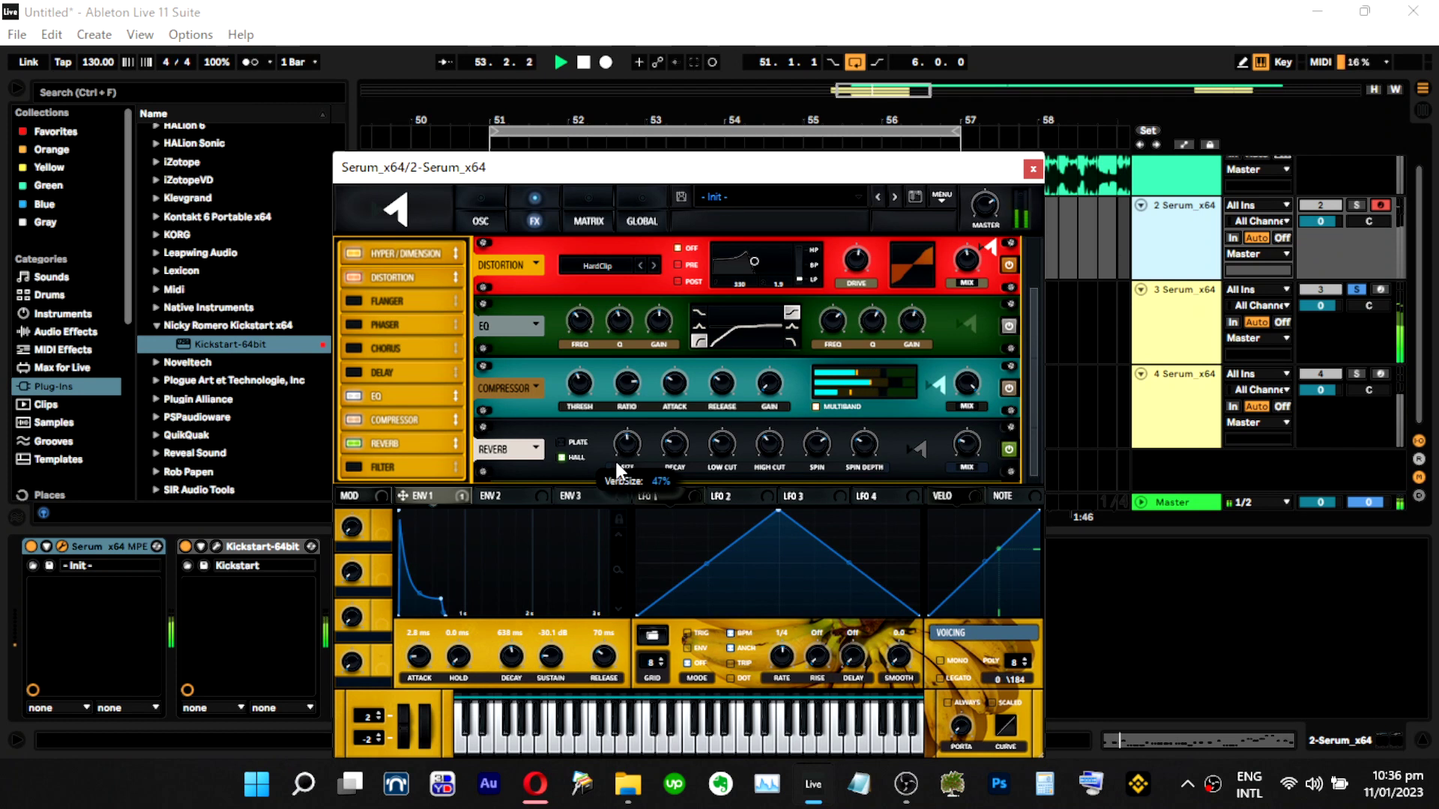
{"action": "mouse_move", "coordinate": [681, 450]}
{"action": "left_click_drag", "start_coordinate": [679, 447], "coordinate": [679, 452]}
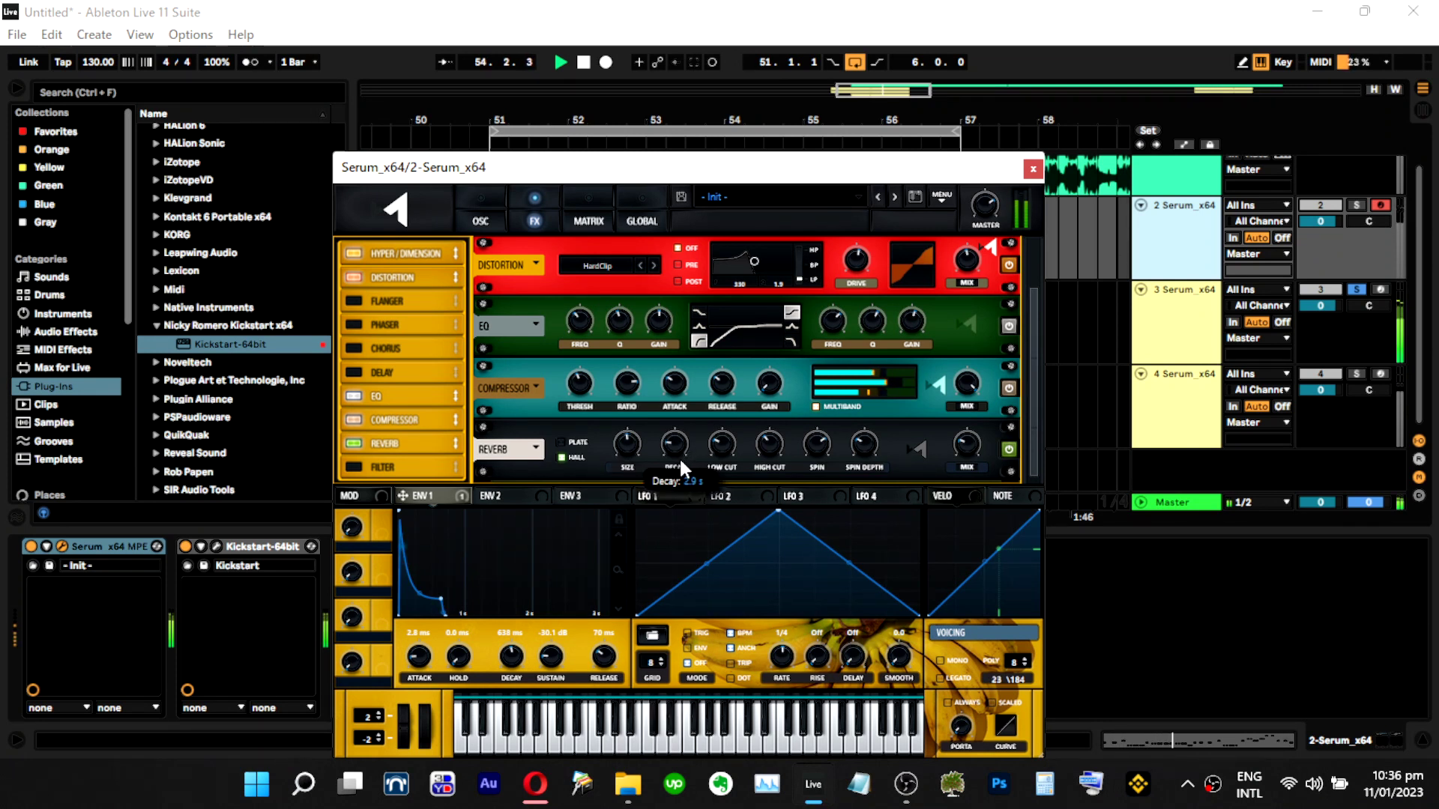
{"action": "left_click", "coordinate": [1033, 169]}
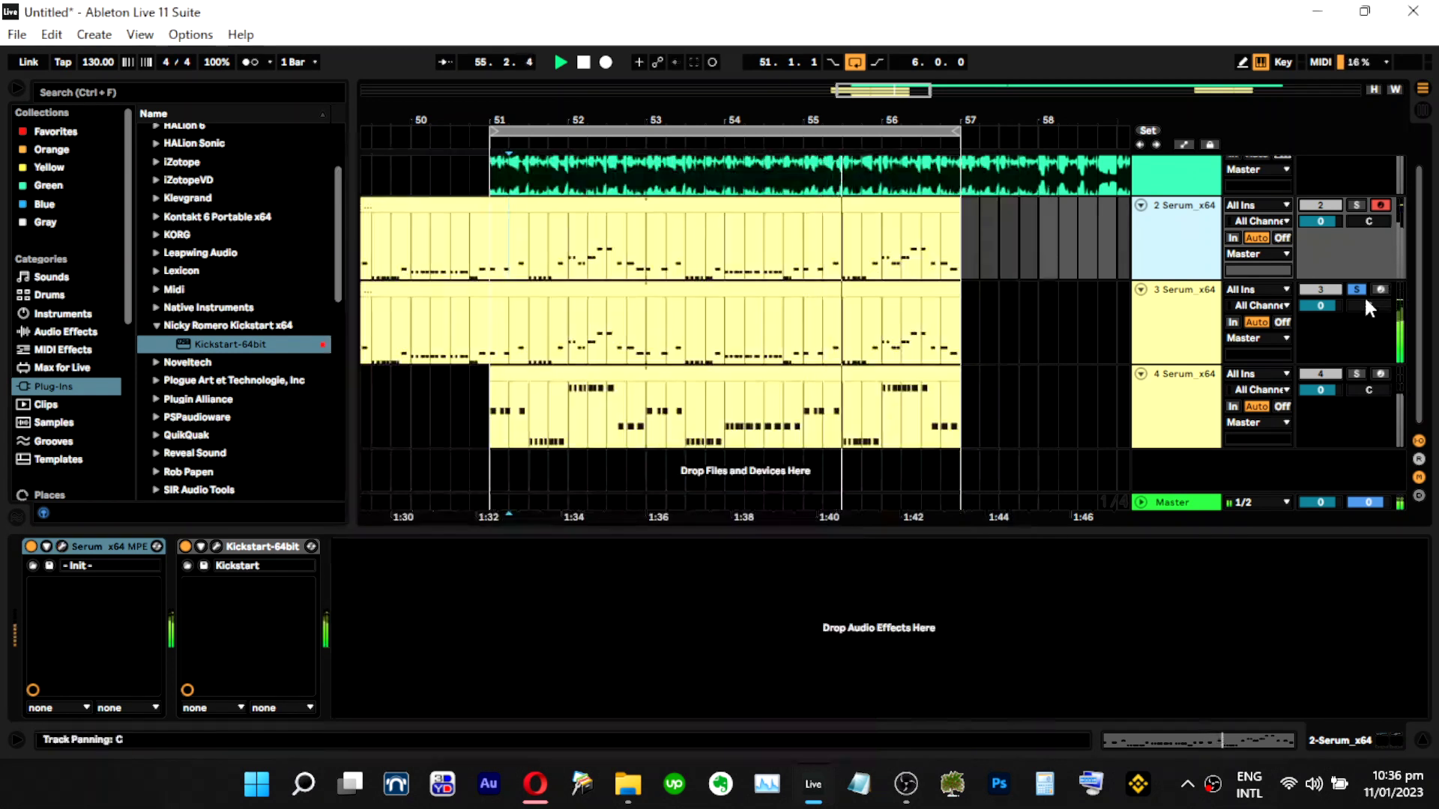
Unsolo the 3 Serum track and compare the combined Serum tracks with the reference audio during playback.
{"action": "left_click", "coordinate": [1197, 441]}
{"action": "left_click", "coordinate": [1177, 502]}
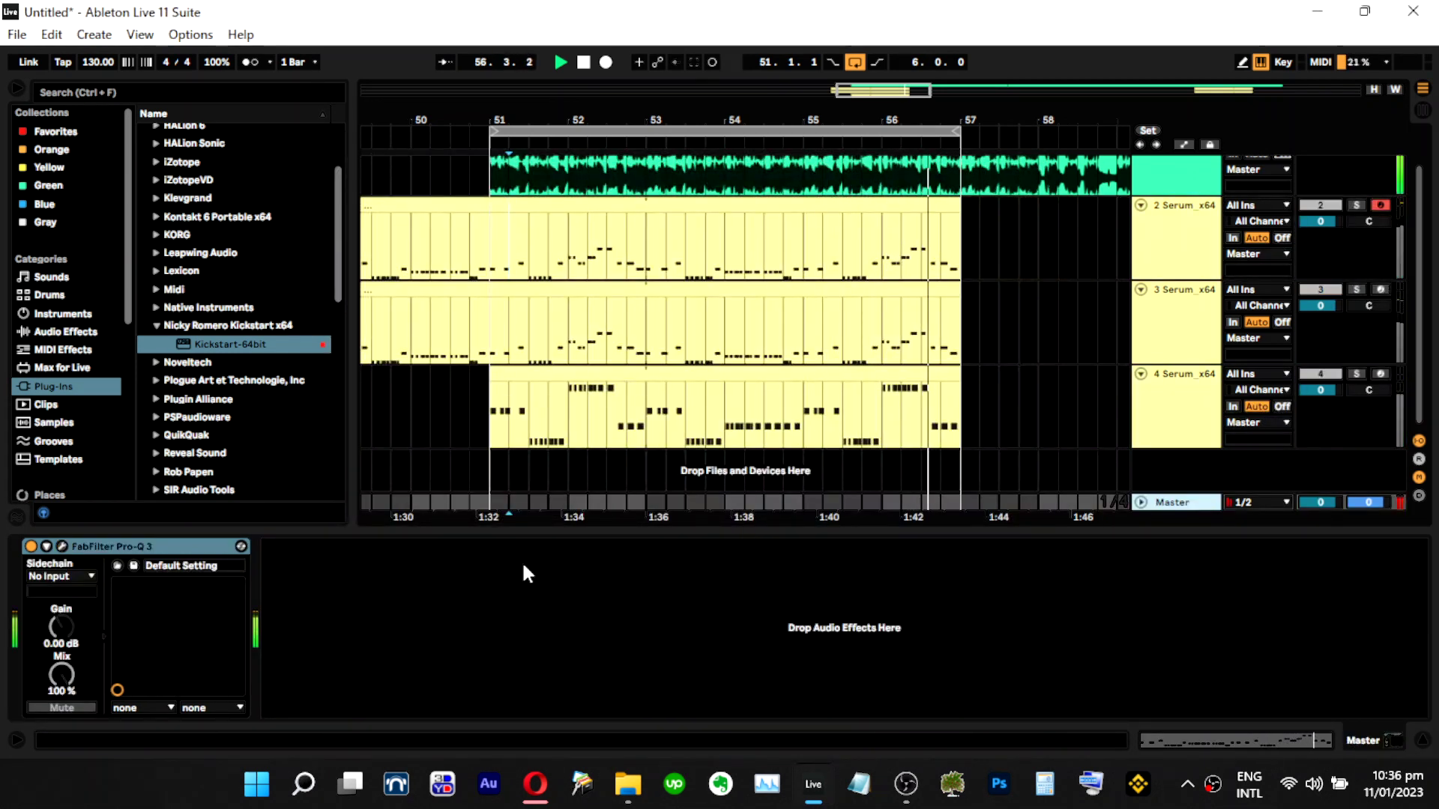
{"action": "left_click_drag", "start_coordinate": [790, 119], "coordinate": [710, 129]}
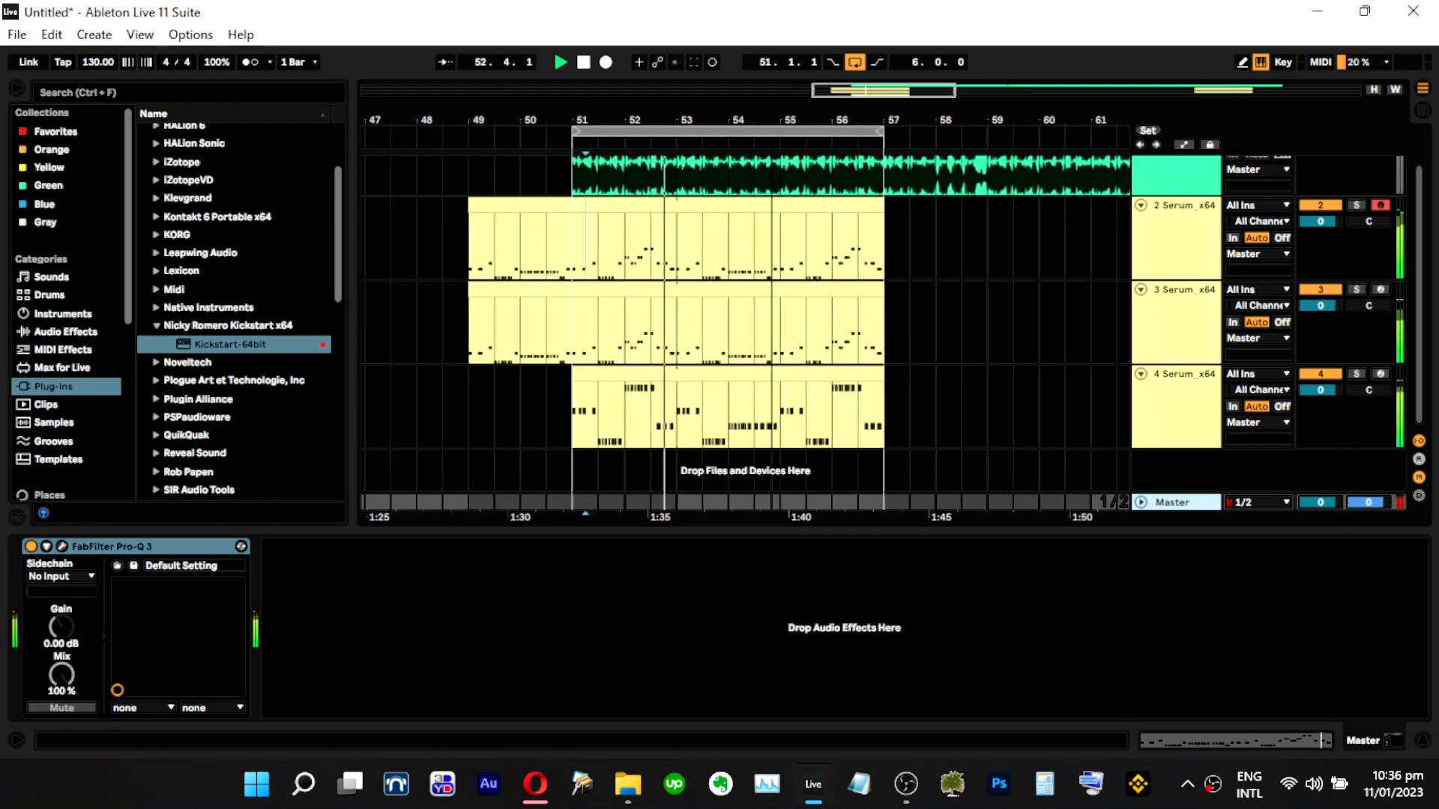
Solo the 3 Serum track, adjust its multiband compressor's high band to 133%, and toggle the Hyper/Dimension effect.
{"action": "left_click", "coordinate": [1176, 301]}
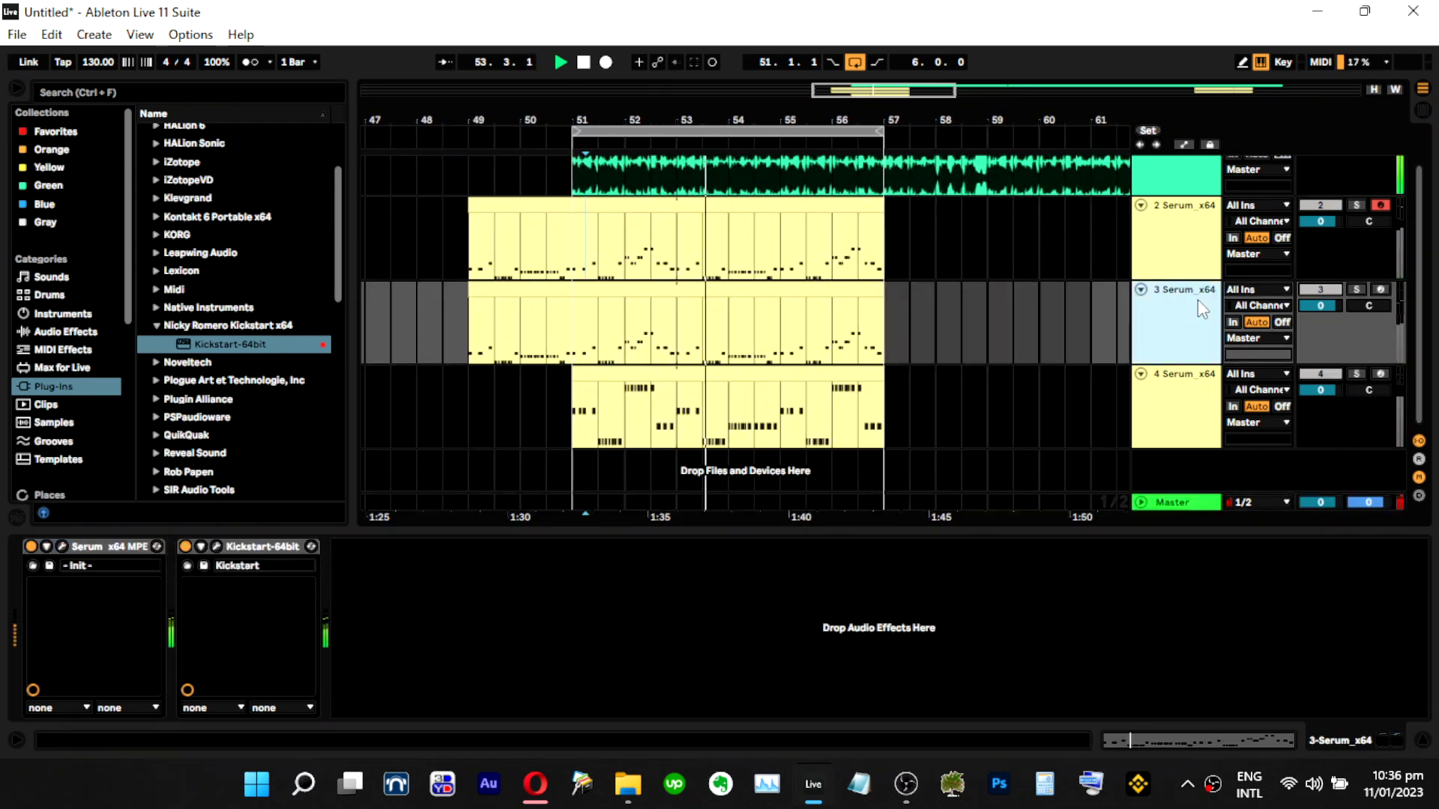
{"action": "left_click", "coordinate": [1357, 290]}
{"action": "left_click", "coordinate": [62, 546]}
{"action": "left_click", "coordinate": [394, 74]}
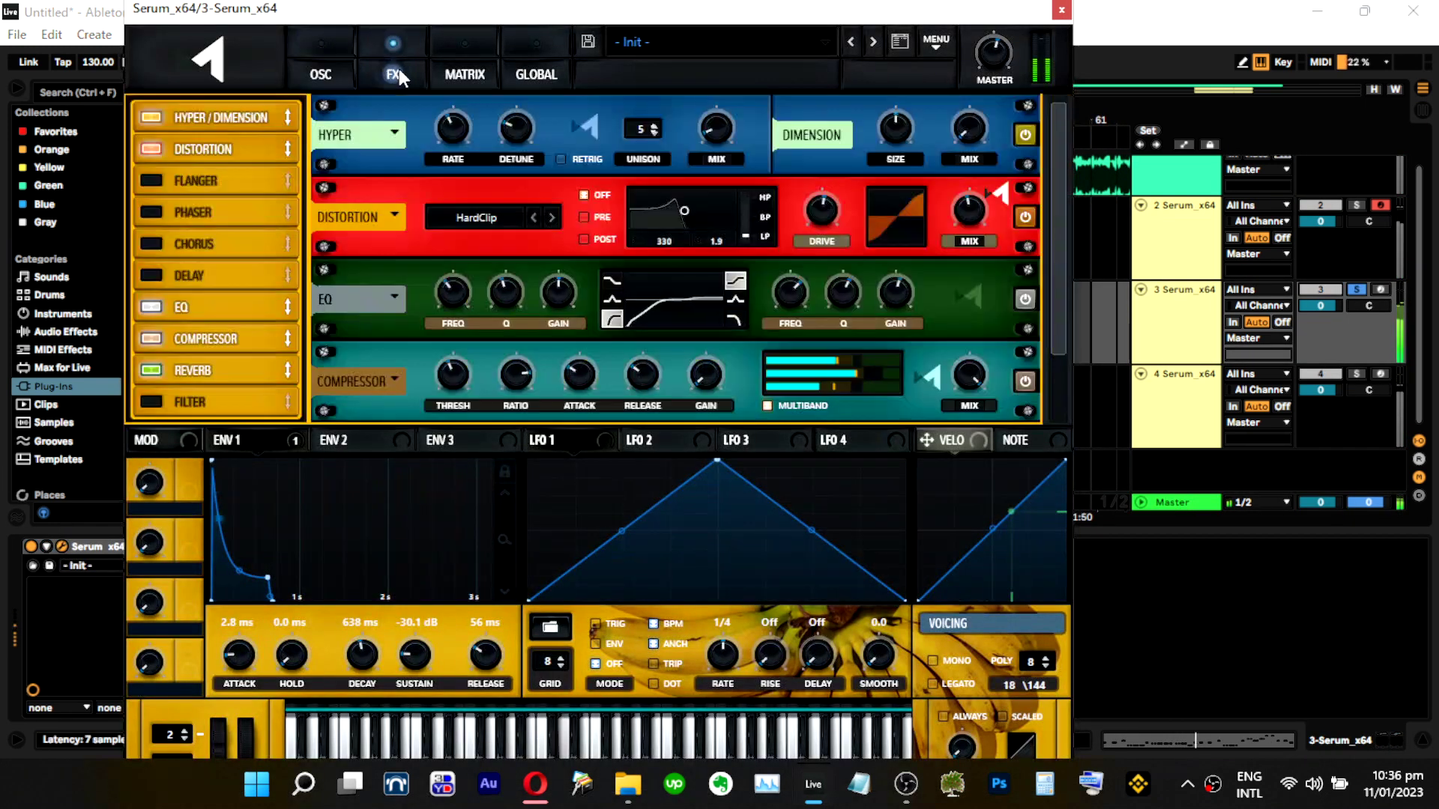
{"action": "left_click_drag", "start_coordinate": [860, 359], "coordinate": [835, 364]}
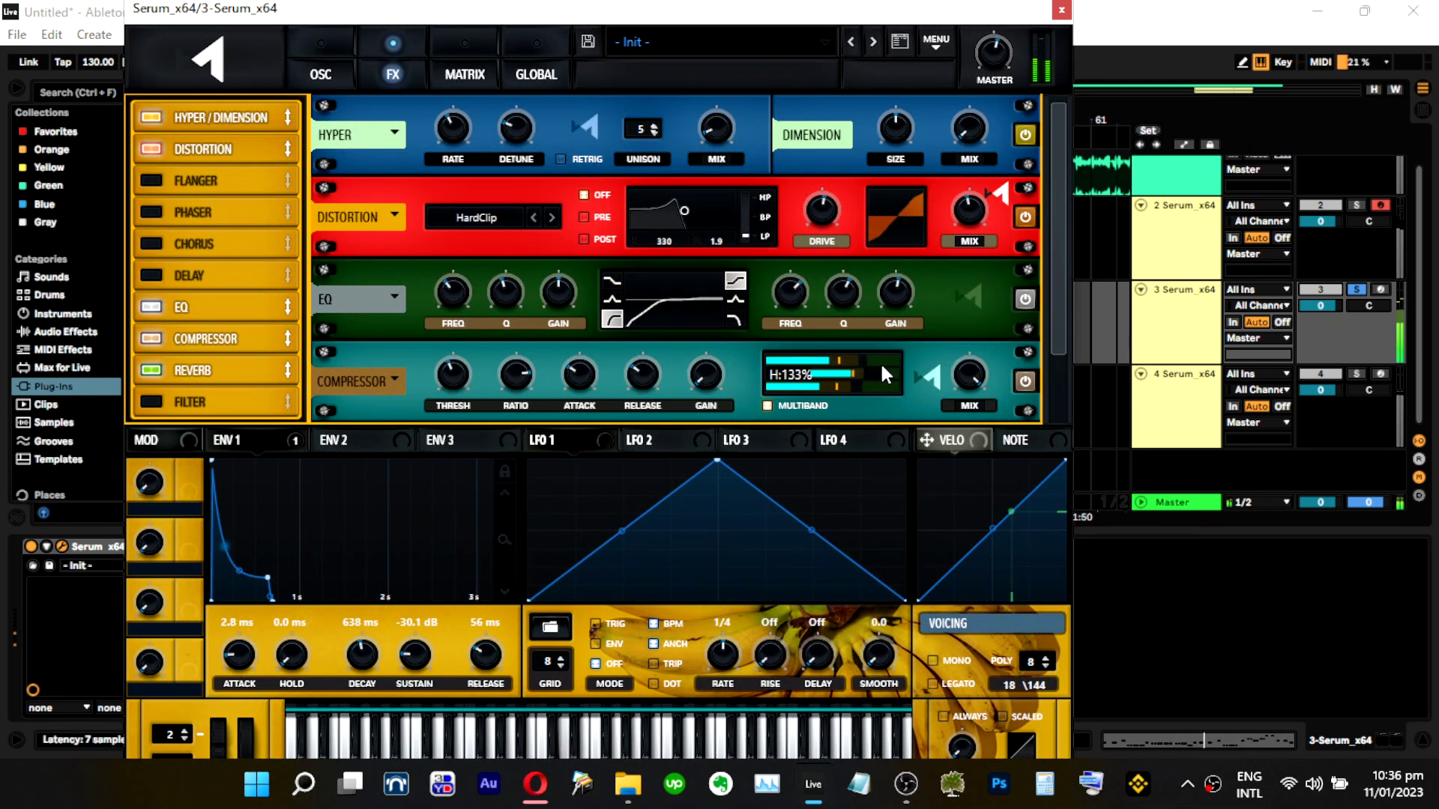
{"action": "mouse_move", "coordinate": [721, 129]}
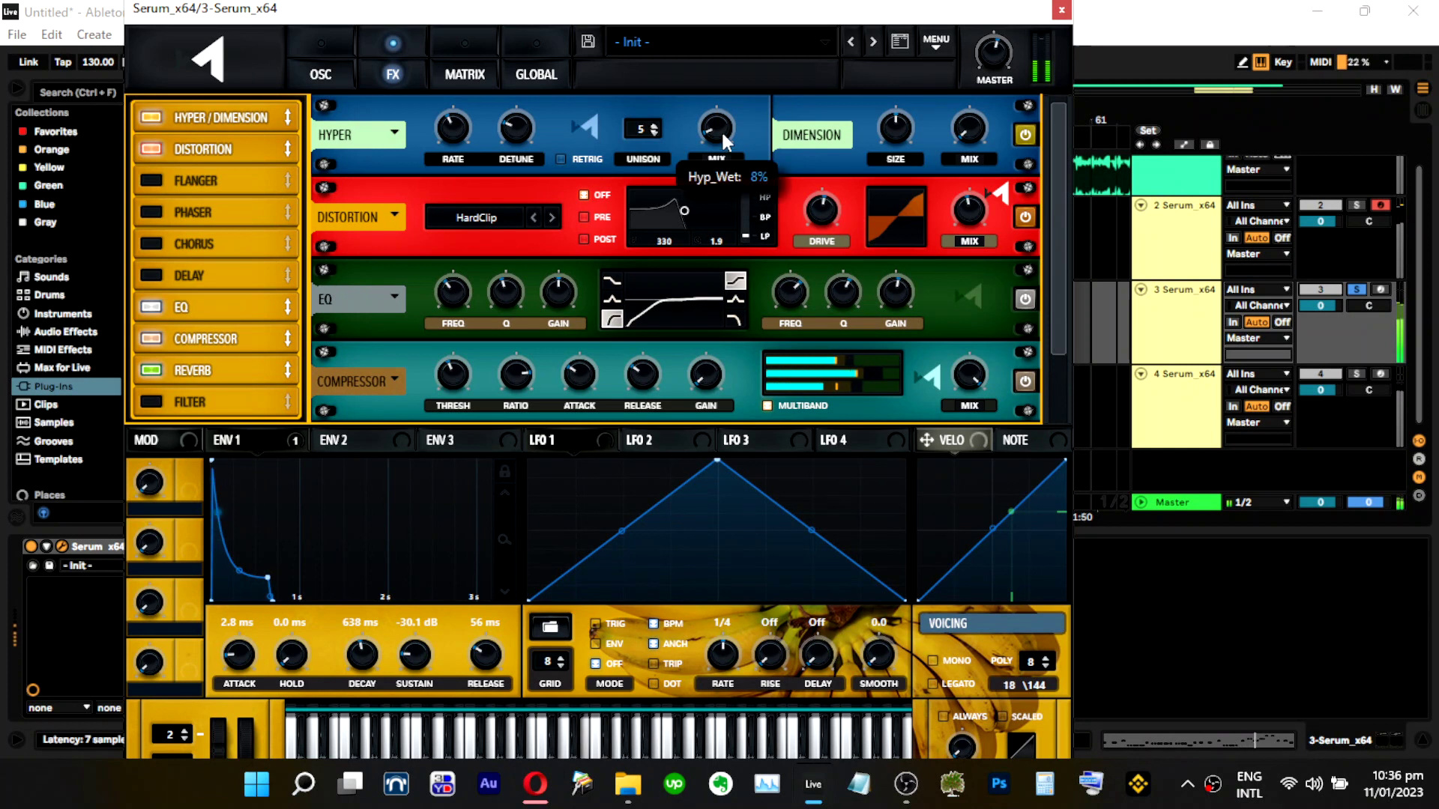
{"action": "left_click", "coordinate": [151, 118]}
Adjust the detune of oscillator B and raise the master volume to 68% in the 3 Serum synth.
{"action": "left_click", "coordinate": [320, 69]}
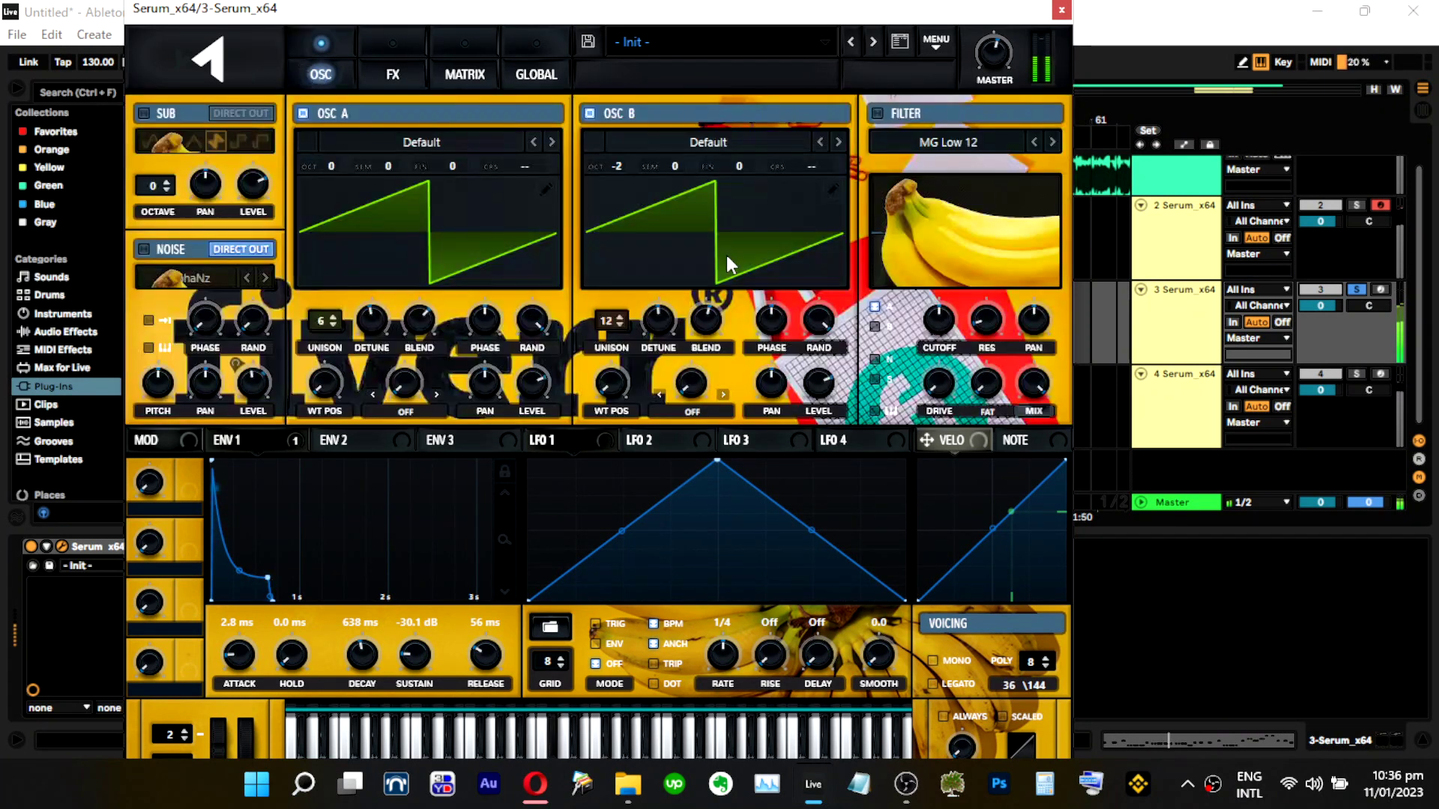
{"action": "left_click_drag", "start_coordinate": [667, 327], "coordinate": [672, 366]}
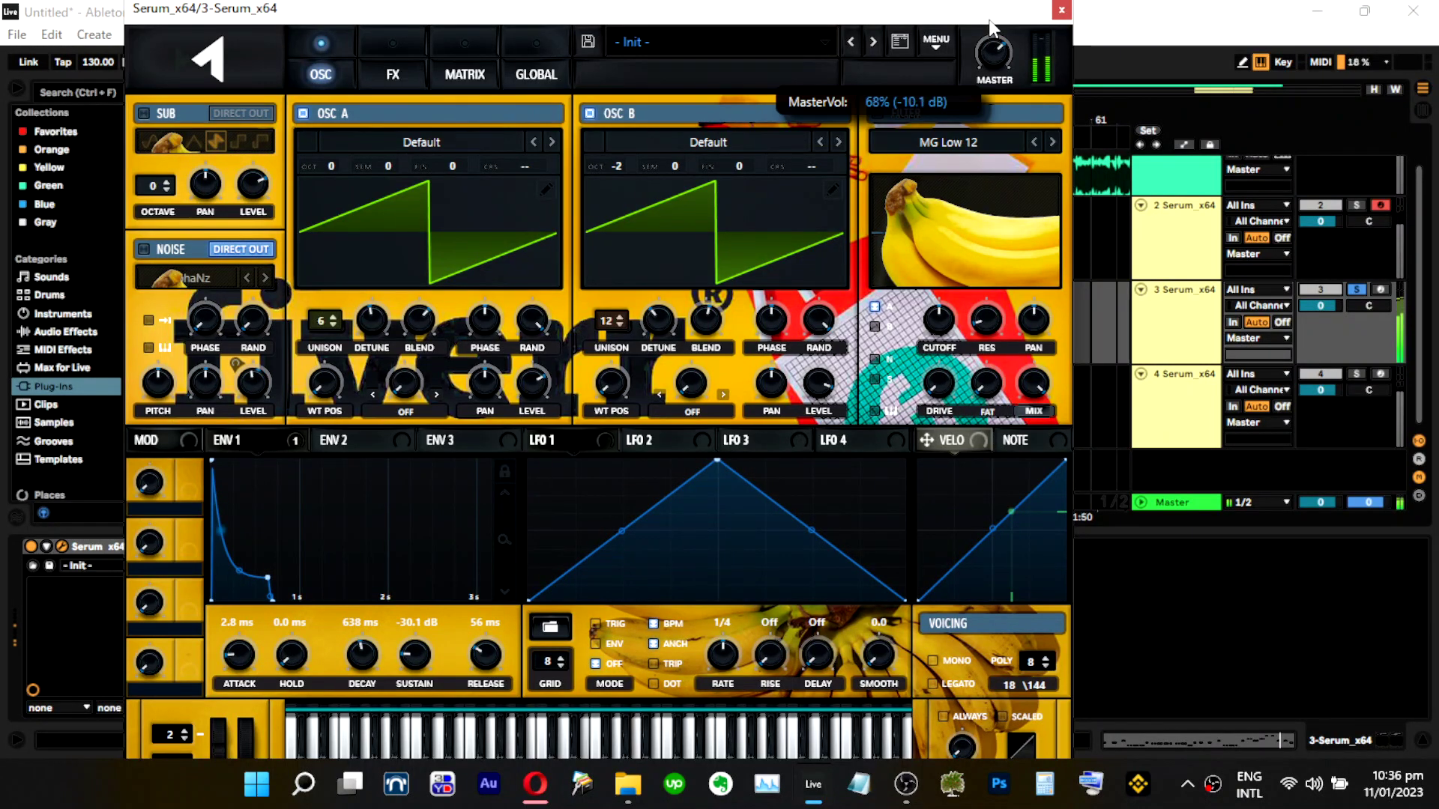
Raise the 3 Serum synth's master volume to 74%, comparing the track soloed and unsoloed during playback.
{"action": "left_click", "coordinate": [1359, 288]}
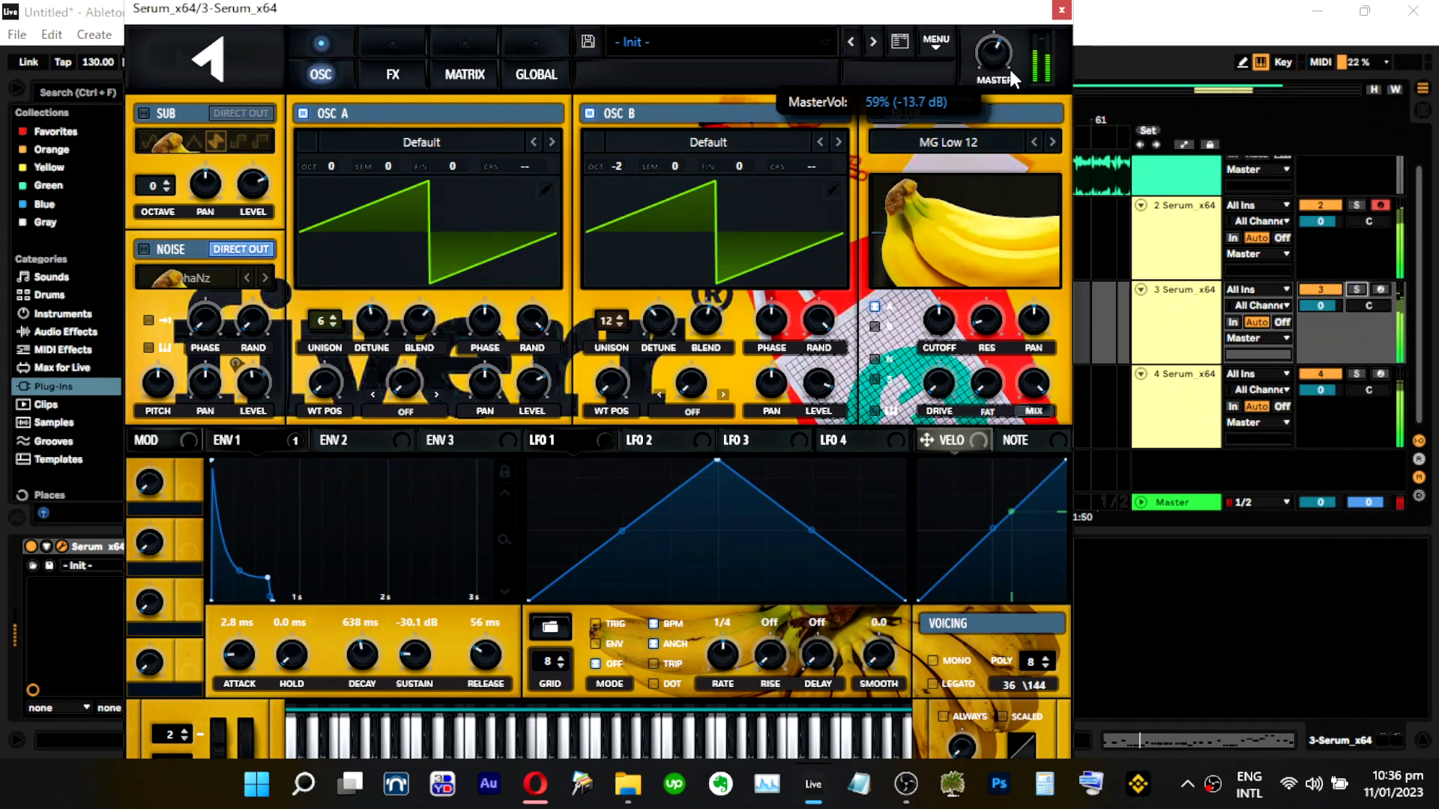
{"action": "left_click_drag", "start_coordinate": [1010, 70], "coordinate": [1006, 33]}
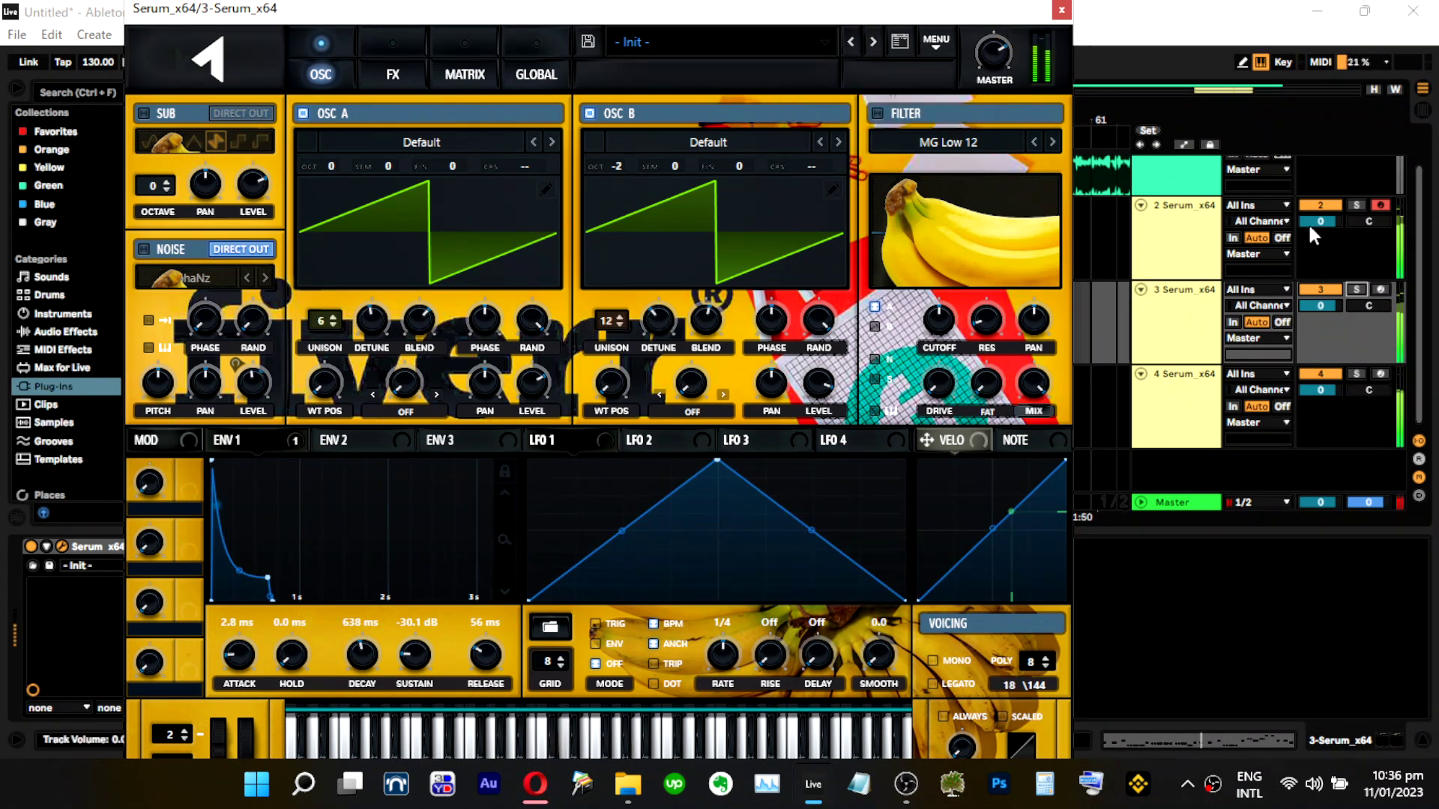
{"action": "left_click", "coordinate": [1357, 290]}
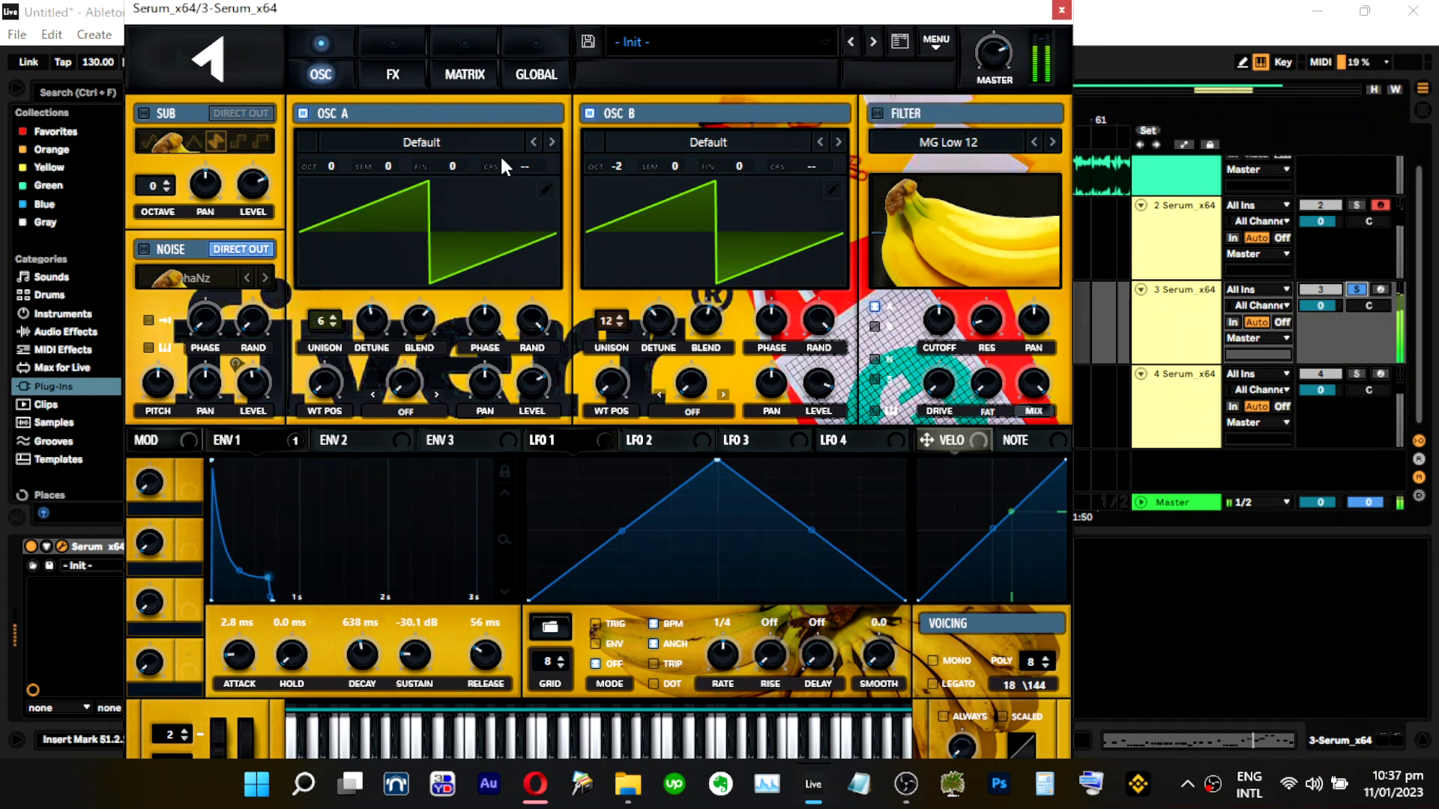
{"action": "left_click", "coordinate": [1356, 292]}
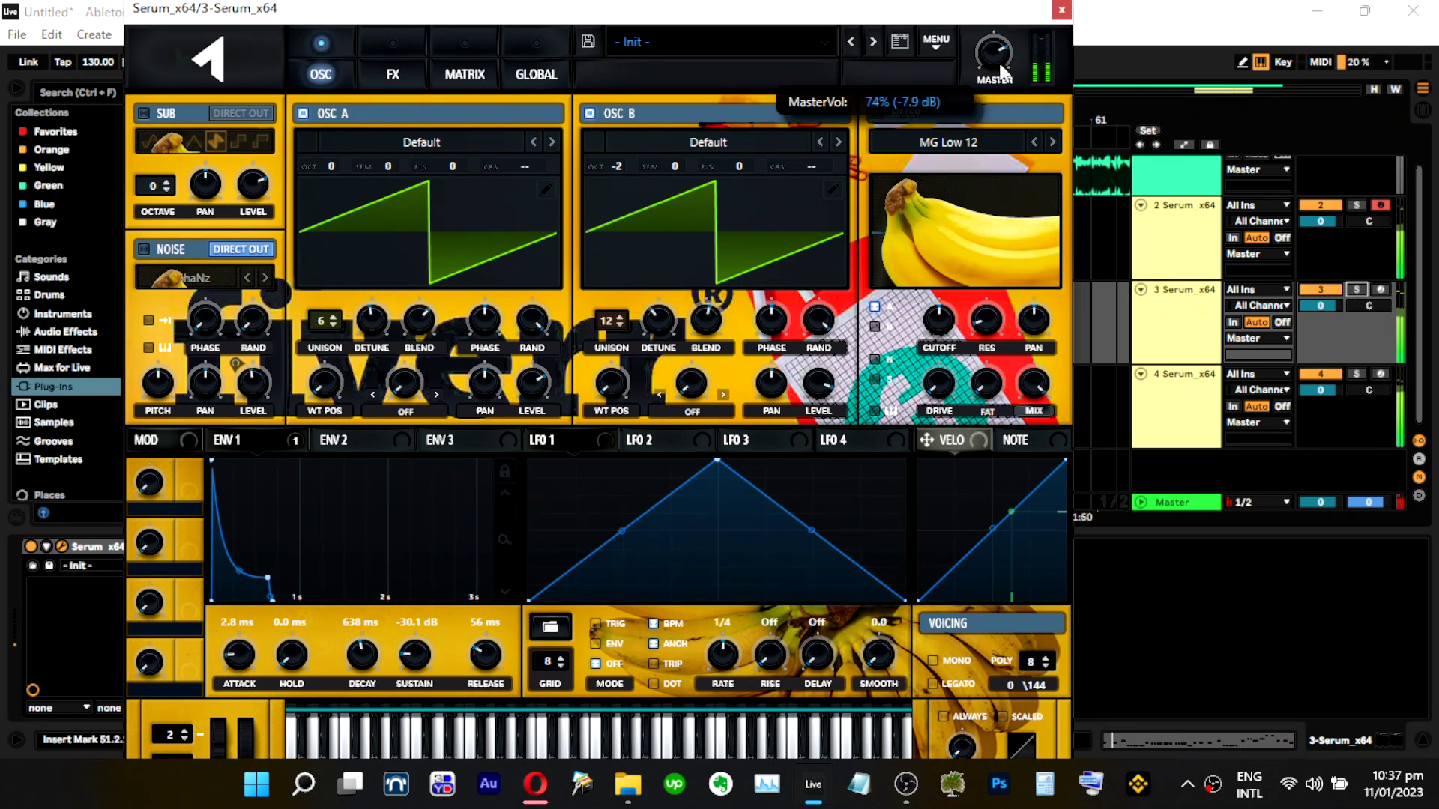
Enable the MG Low 12 filter for both oscillators in the 3 Serum synth, with cutoff 2860 Hz modulated by envelope 1.
{"action": "left_click", "coordinate": [878, 113]}
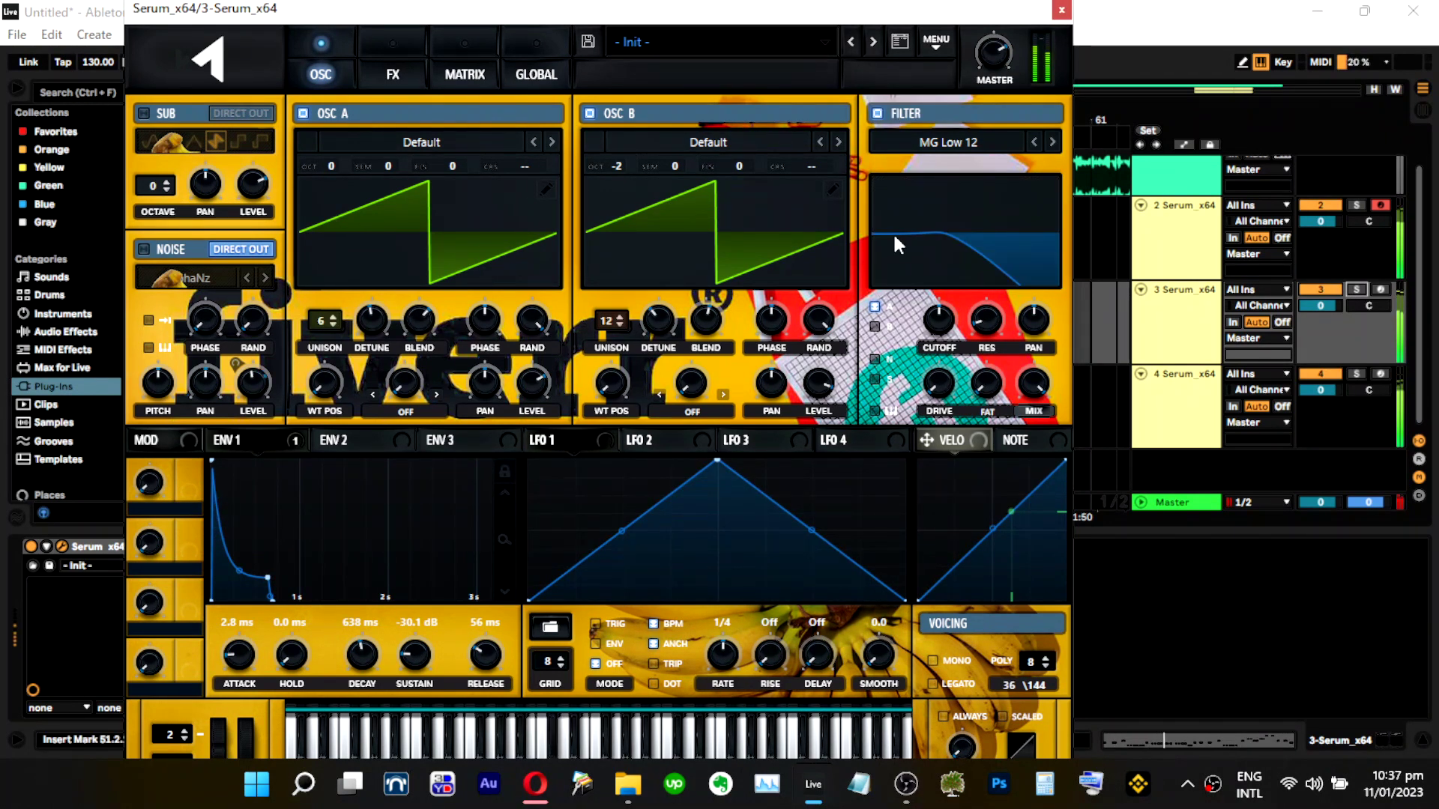
{"action": "mouse_move", "coordinate": [938, 320]}
{"action": "left_mouse_down"}
{"action": "mouse_move", "coordinate": [960, 253]}
{"action": "mouse_move", "coordinate": [938, 323]}
{"action": "left_mouse_up"}
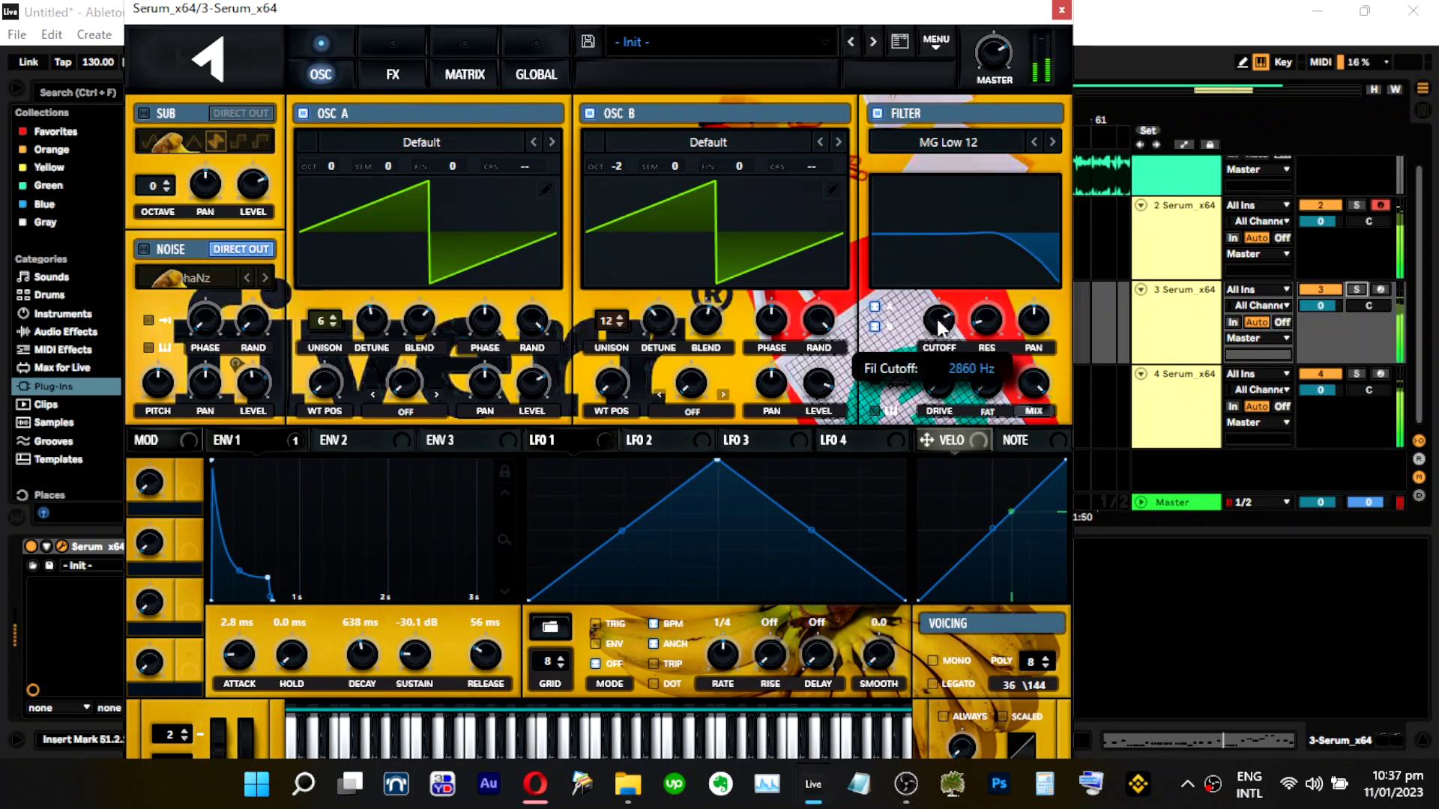
{"action": "left_click", "coordinate": [1353, 290]}
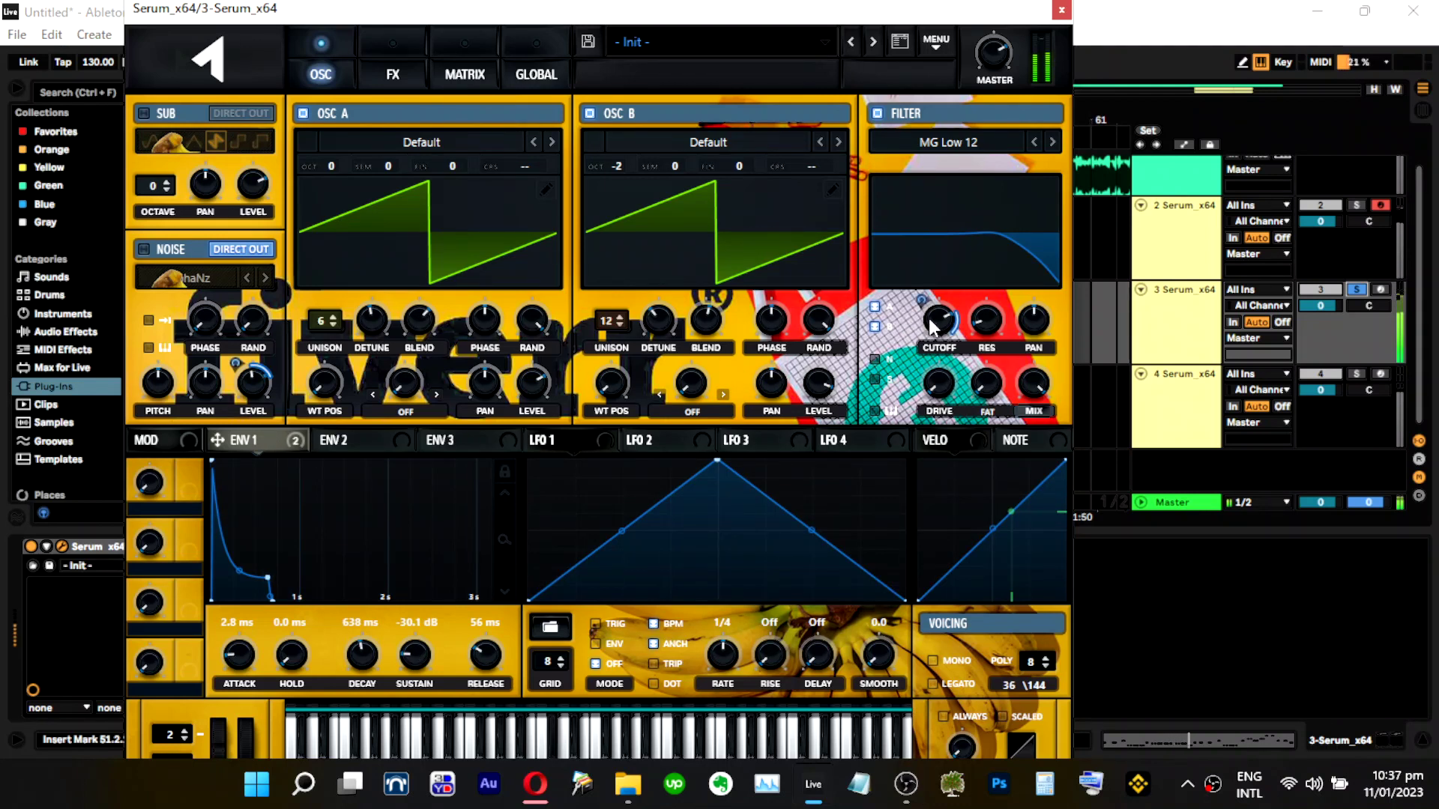
{"action": "left_click_drag", "start_coordinate": [923, 300], "coordinate": [924, 313]}
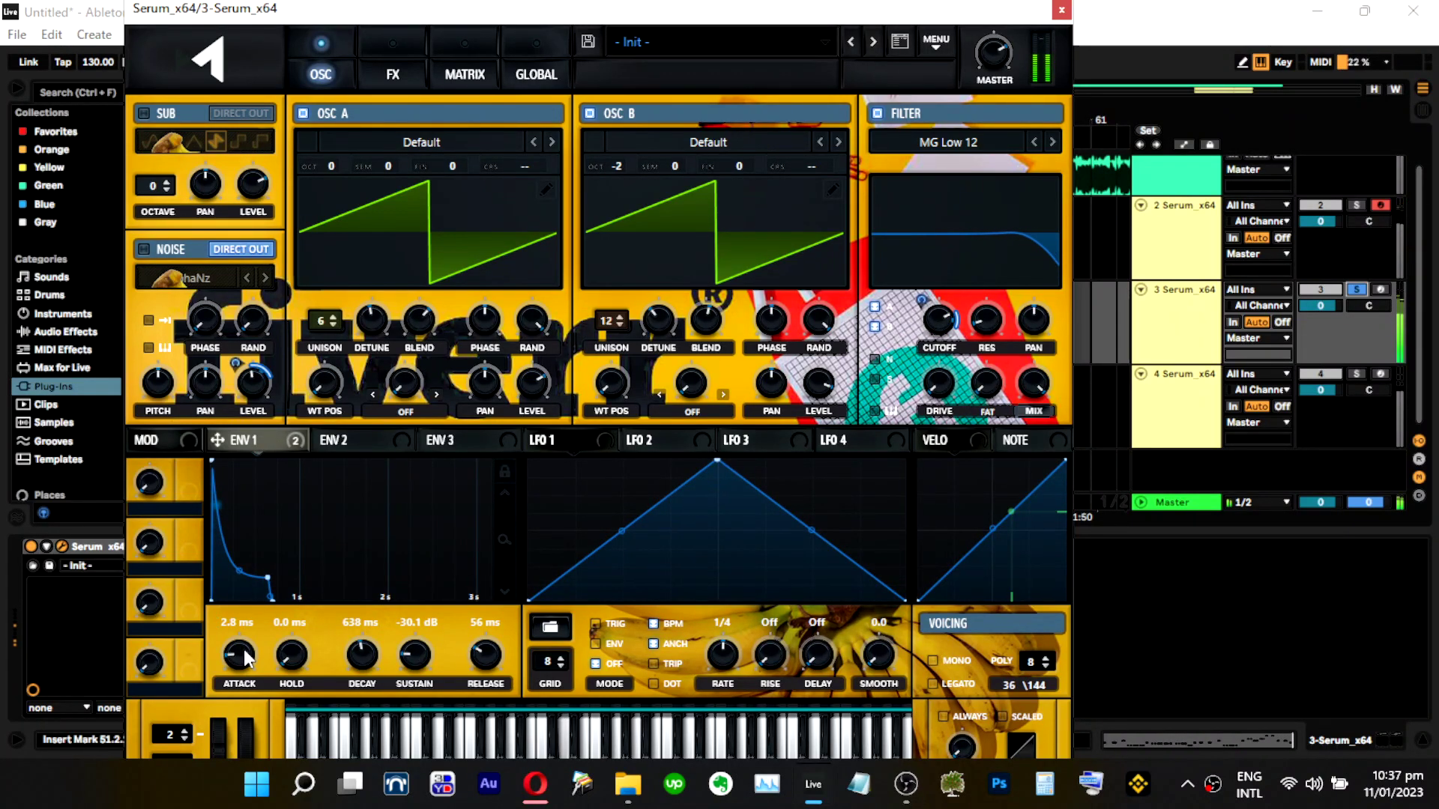
Check the reverb size, decay, low cut and high cut in the 3 Serum synth's effects.
{"action": "left_click", "coordinate": [412, 69]}
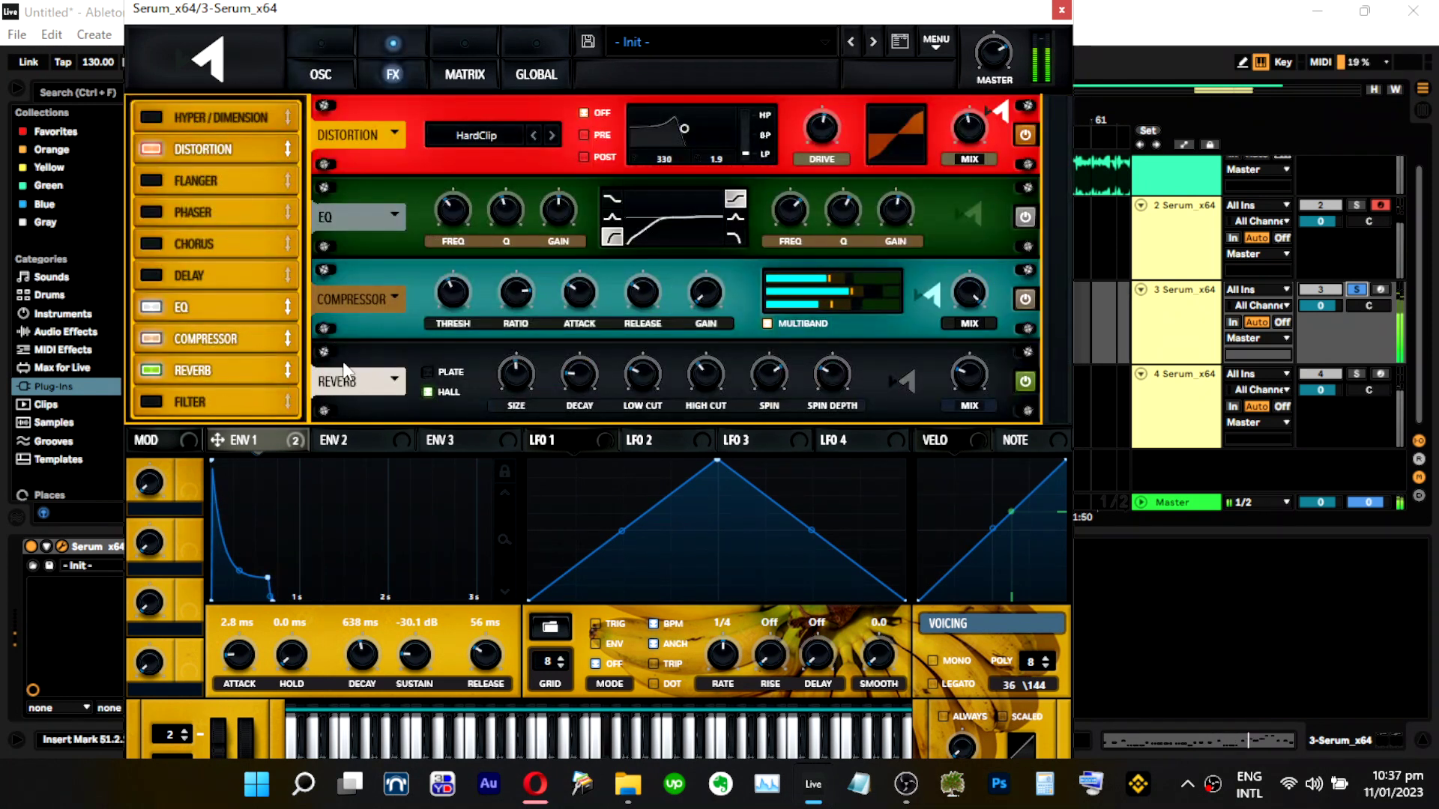
{"action": "mouse_move", "coordinate": [526, 395]}
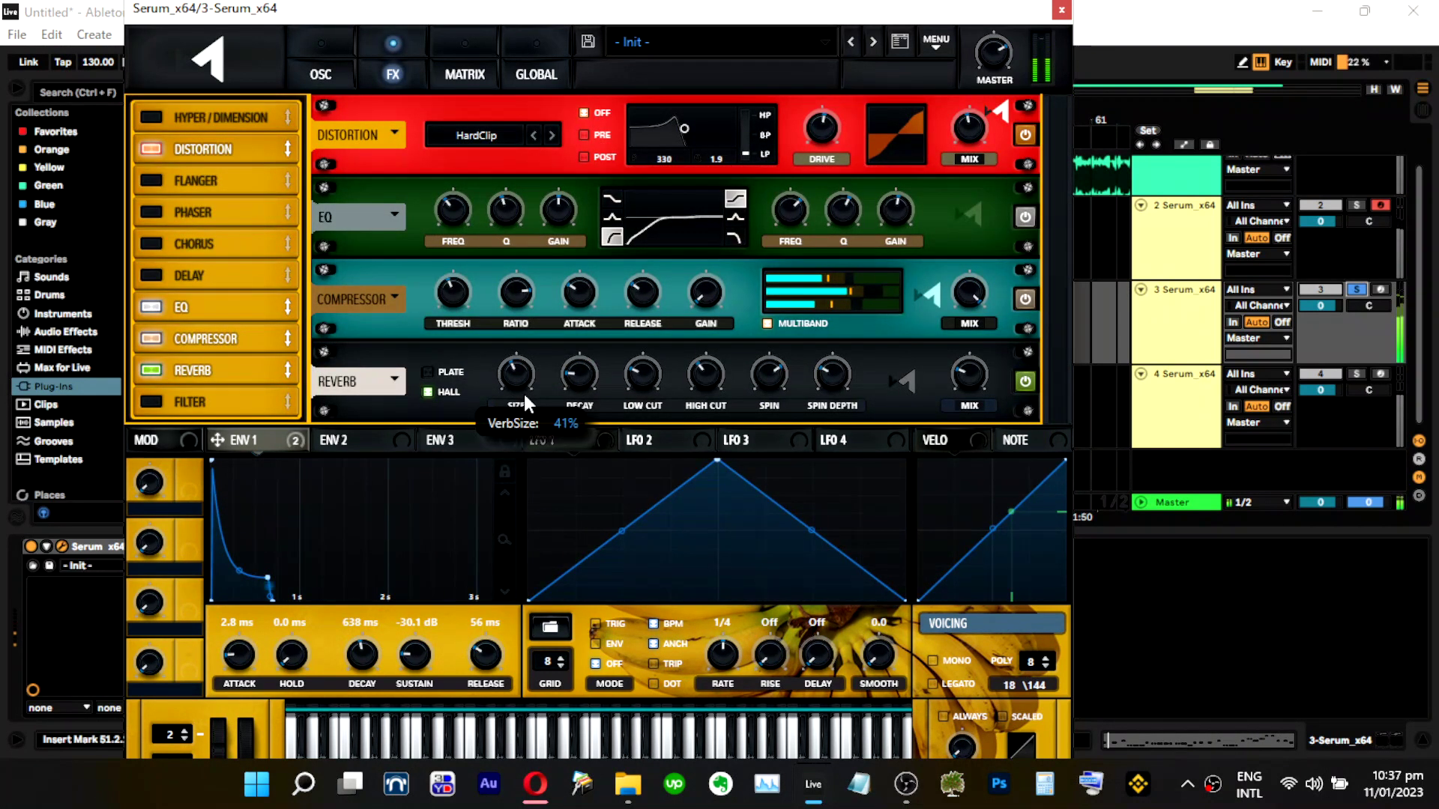
{"action": "mouse_move", "coordinate": [570, 392]}
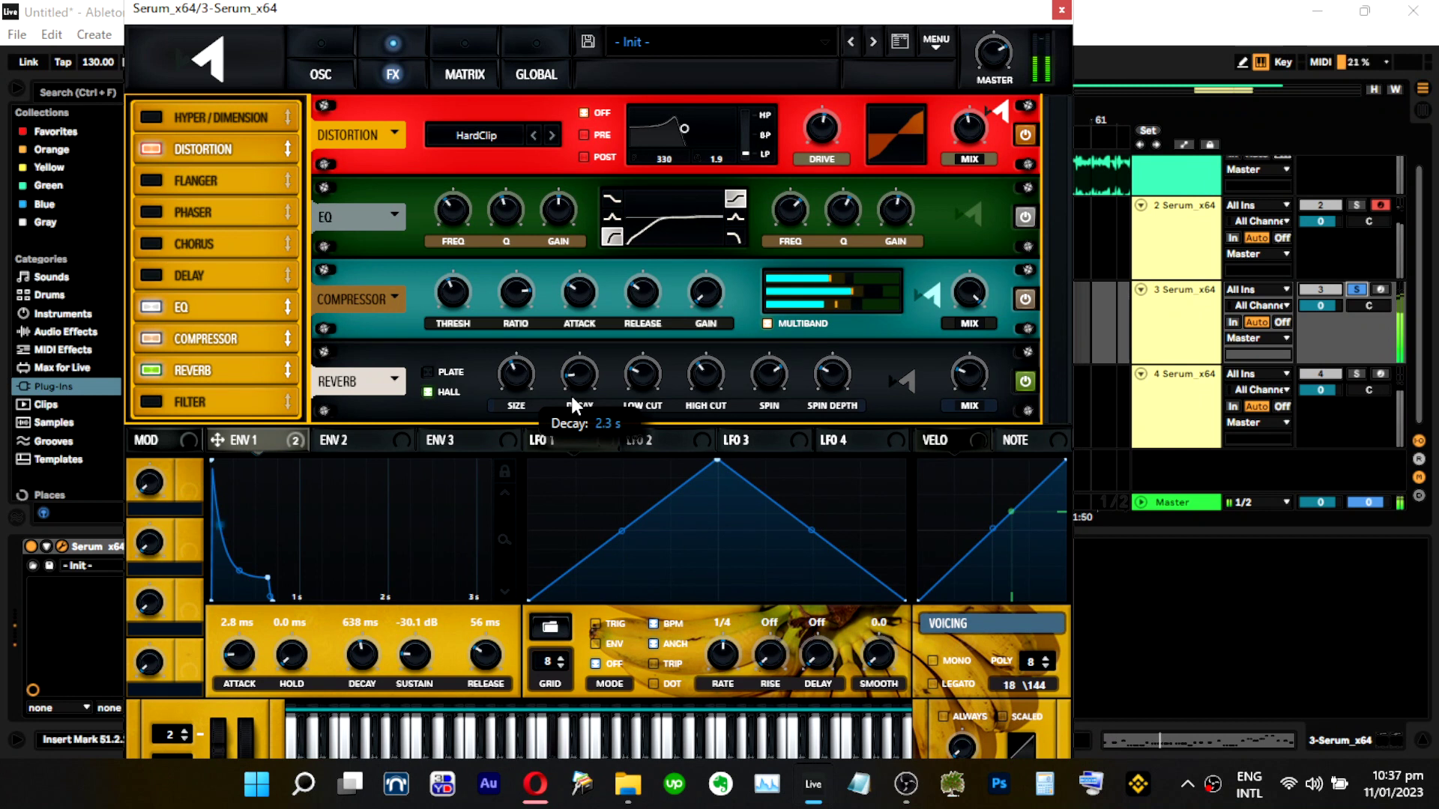
{"action": "mouse_move", "coordinate": [642, 398]}
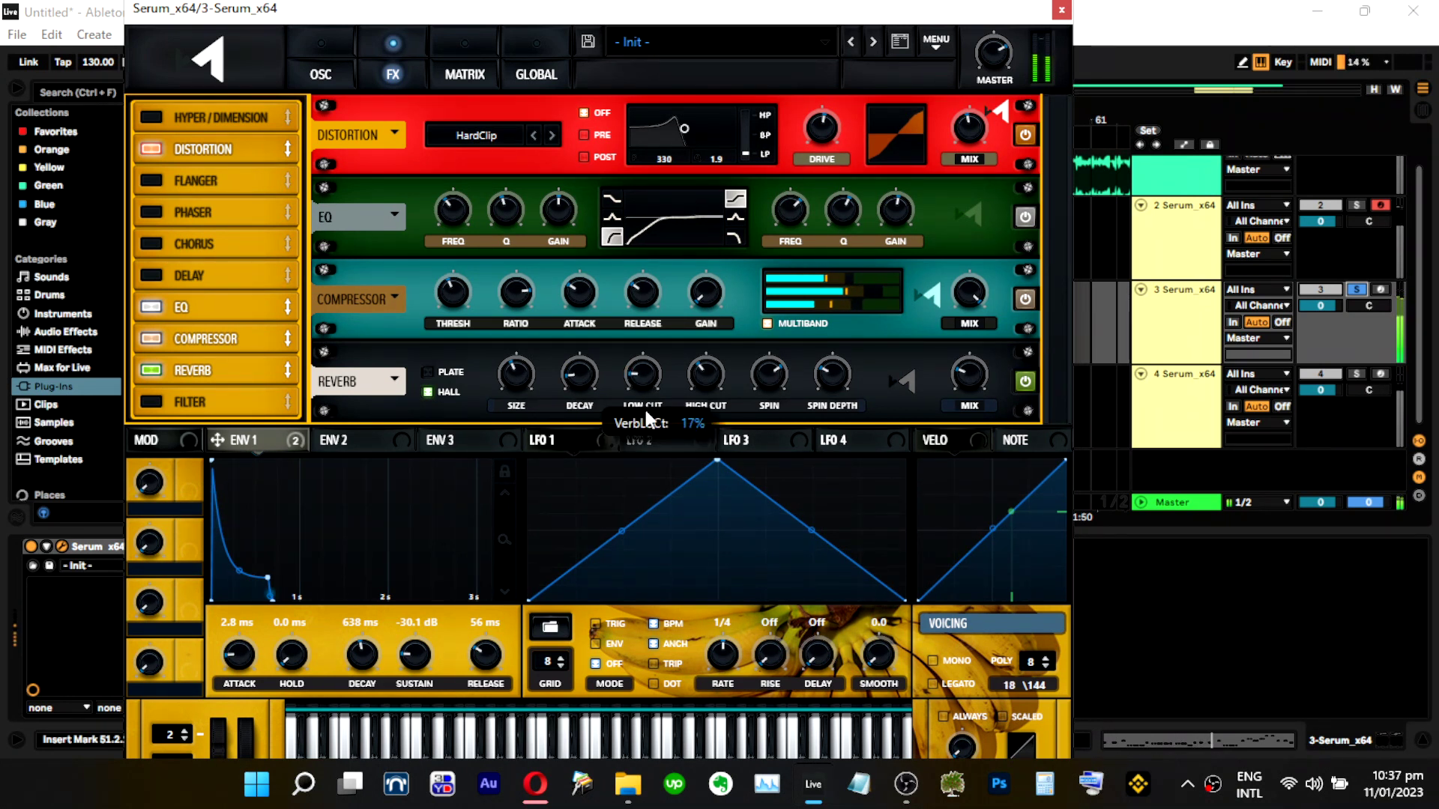
{"action": "mouse_move", "coordinate": [718, 418]}
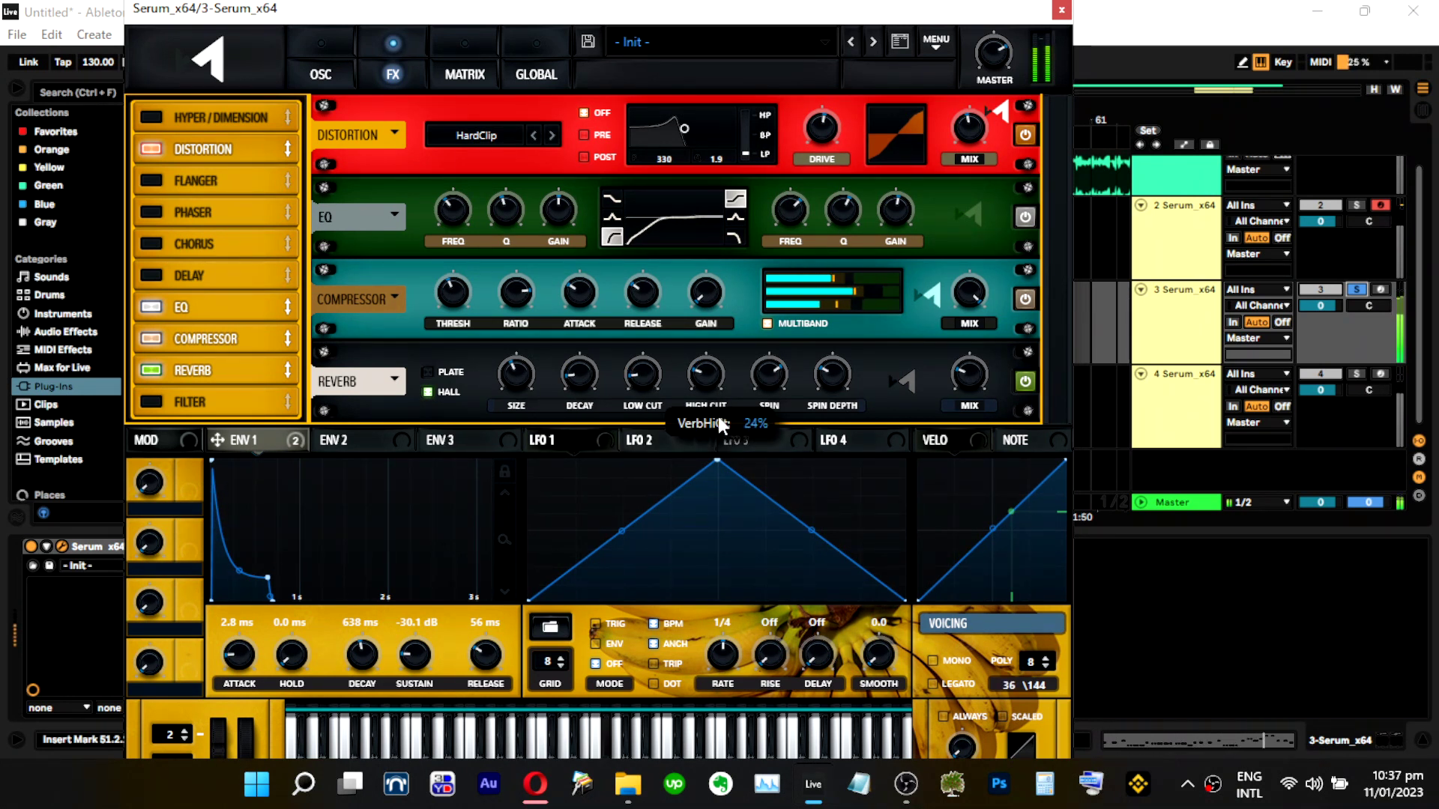
Open the 2 Serum synth's effects beside the 3 Serum synth and match its reverb size at 40%.
{"action": "left_click", "coordinate": [1175, 237]}
{"action": "left_click", "coordinate": [66, 547]}
{"action": "left_click", "coordinate": [63, 547]}
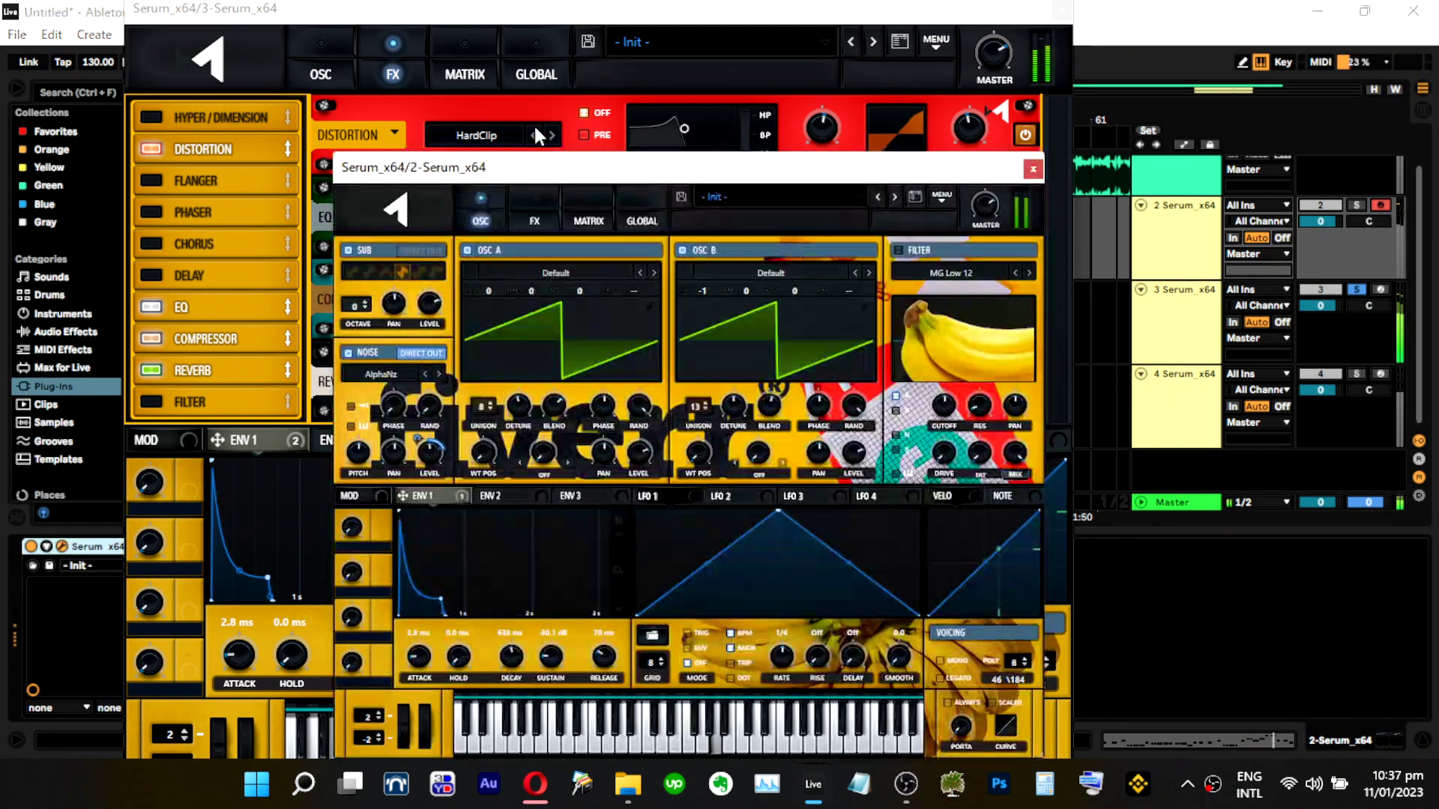
{"action": "left_click", "coordinate": [534, 220]}
{"action": "left_click_drag", "start_coordinate": [539, 176], "coordinate": [851, 115]}
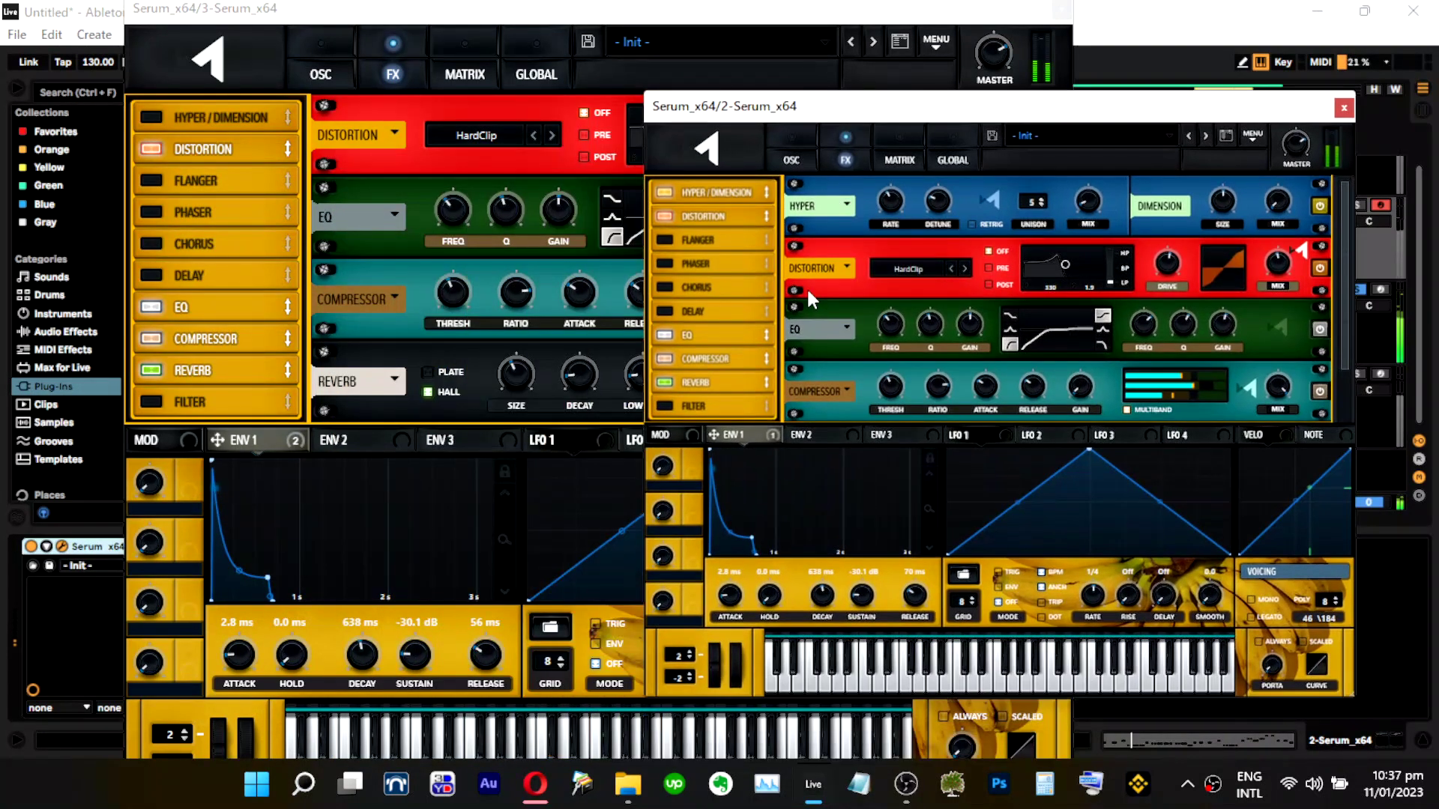
{"action": "left_click", "coordinate": [721, 381]}
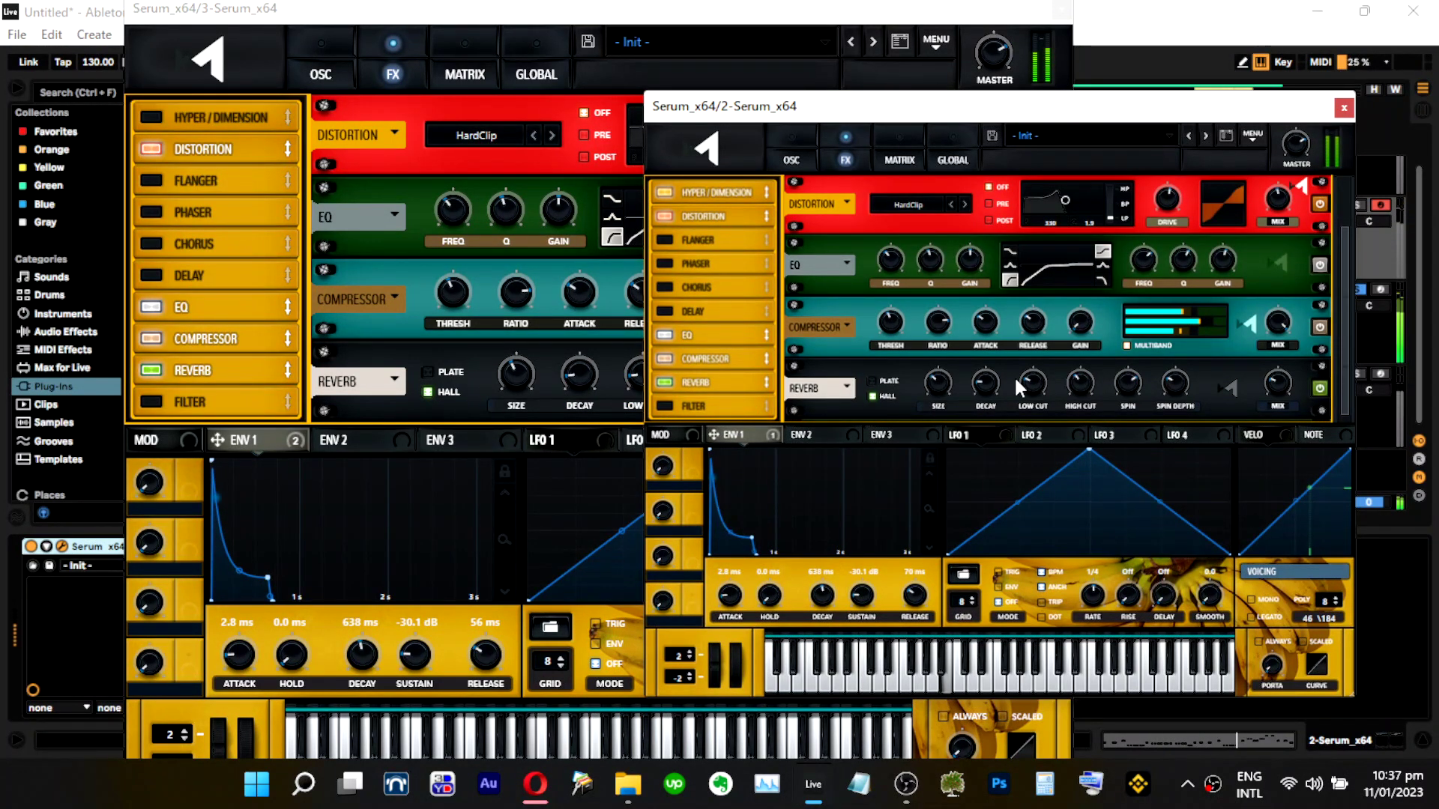
{"action": "left_click", "coordinate": [514, 379]}
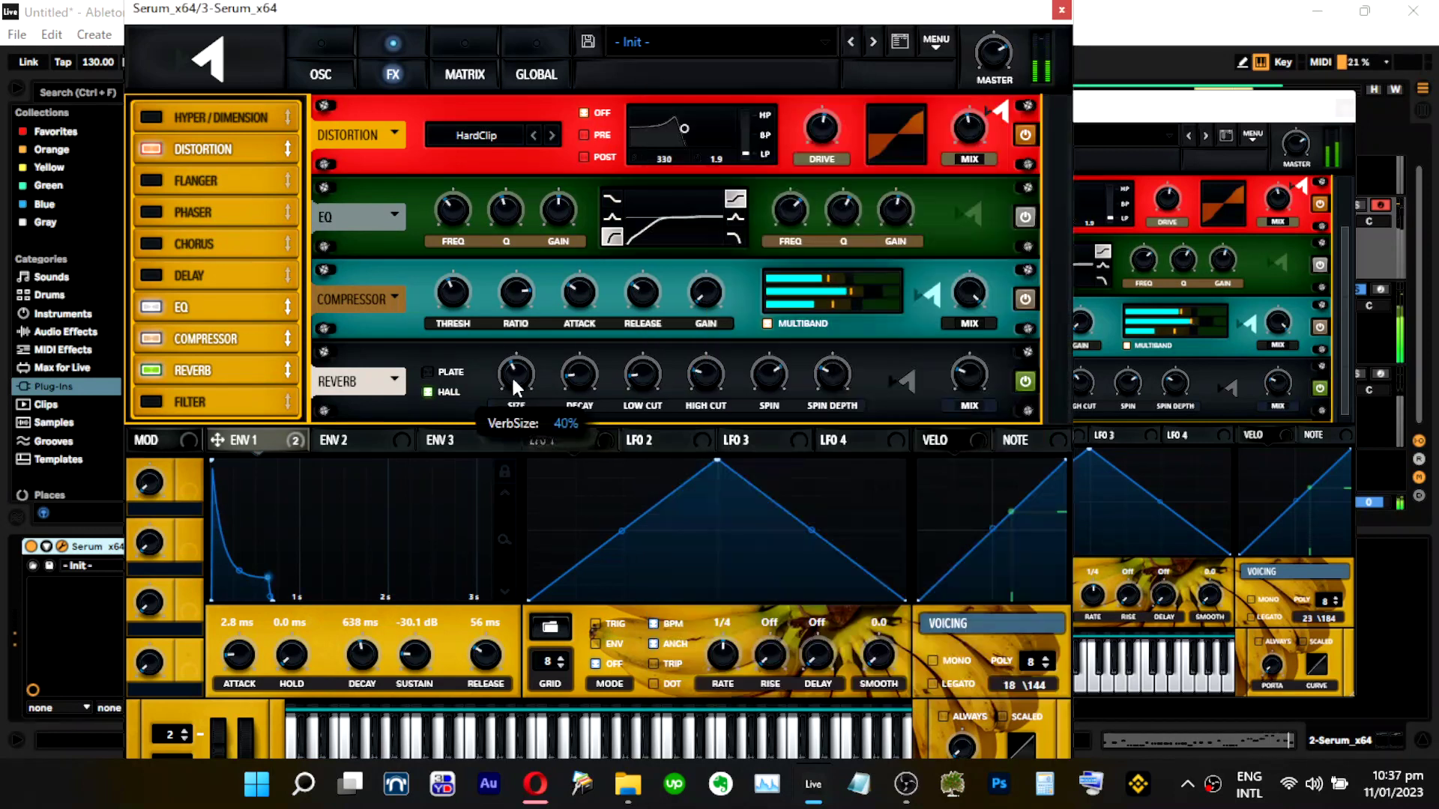
{"action": "left_click", "coordinate": [1091, 390]}
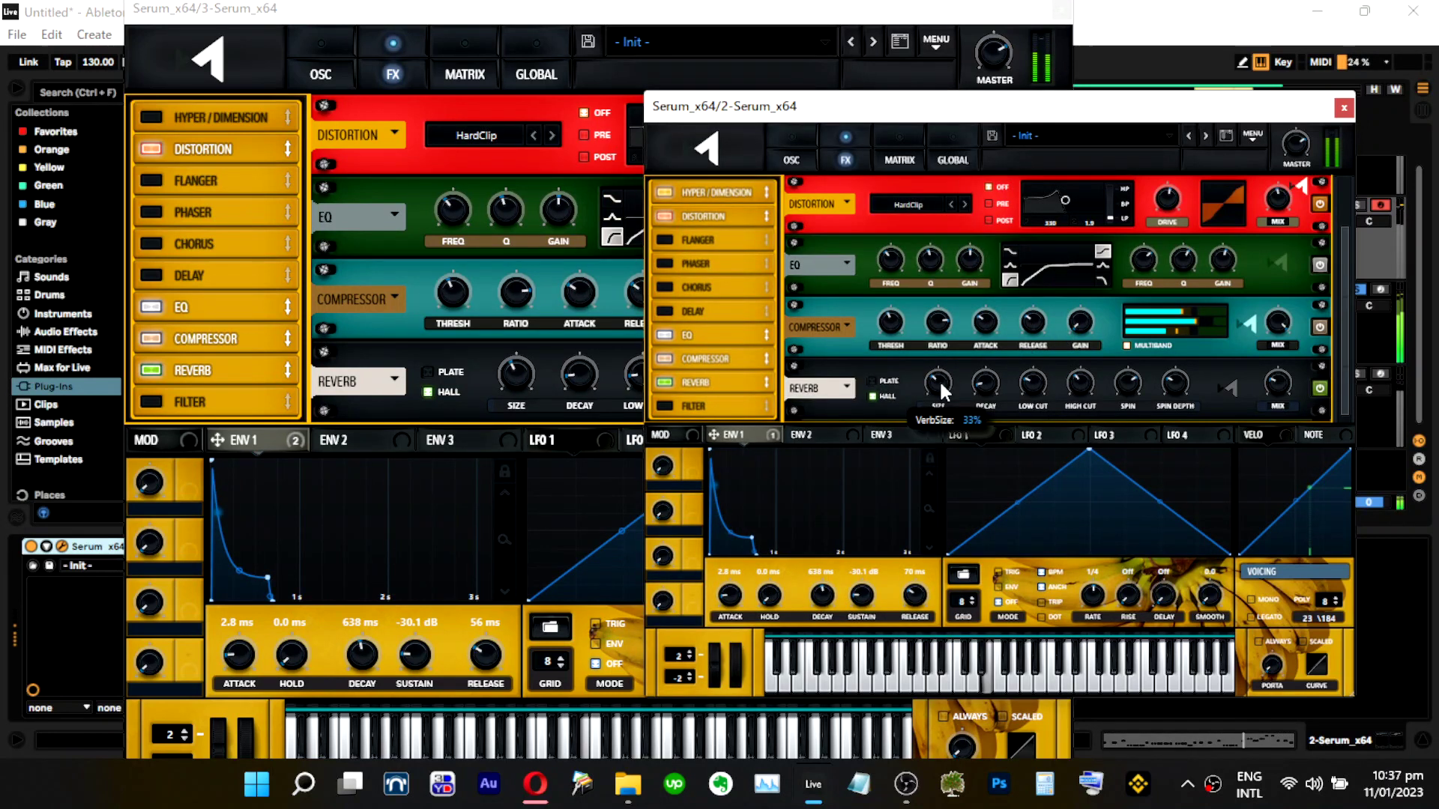
{"action": "left_click_drag", "start_coordinate": [939, 375], "coordinate": [939, 372]}
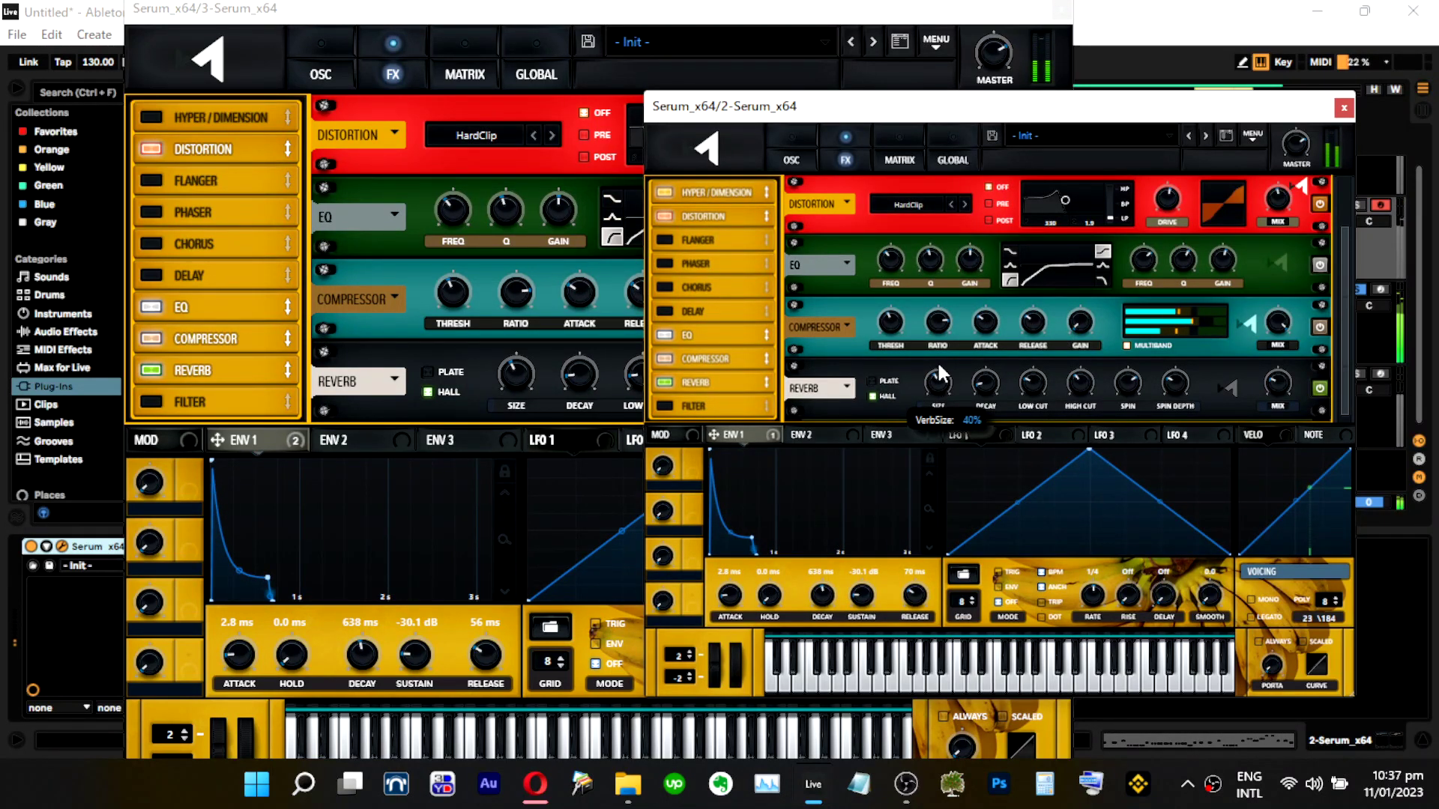
Compare the reverb decay, low cut and high cut settings between the 3 Serum and 2 Serum synths.
{"action": "left_click", "coordinate": [591, 364]}
{"action": "left_click", "coordinate": [1077, 374]}
{"action": "mouse_move", "coordinate": [986, 379]}
{"action": "mouse_move", "coordinate": [1040, 391]}
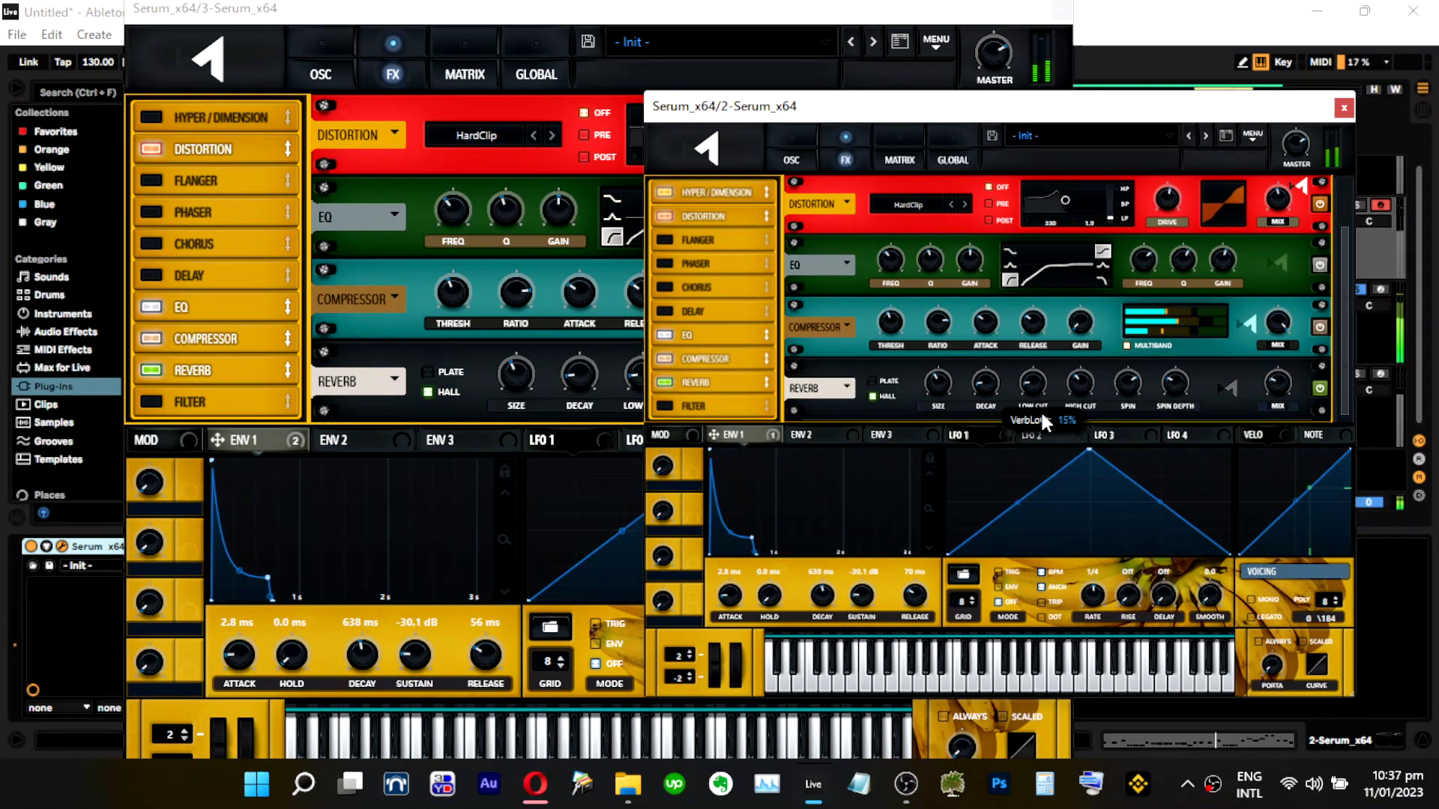
{"action": "left_click_drag", "start_coordinate": [576, 17], "coordinate": [381, 25]}
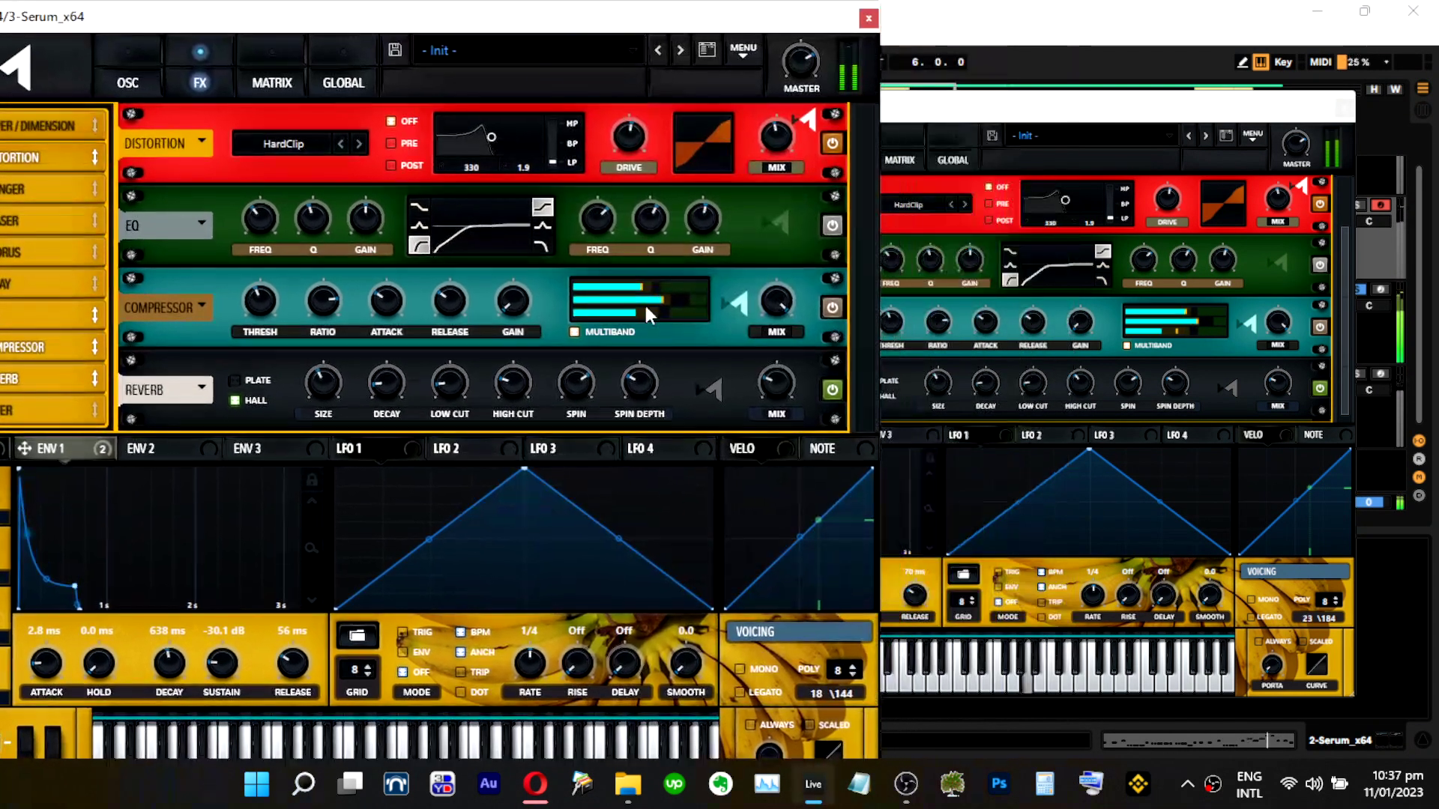
{"action": "left_click", "coordinate": [1069, 394]}
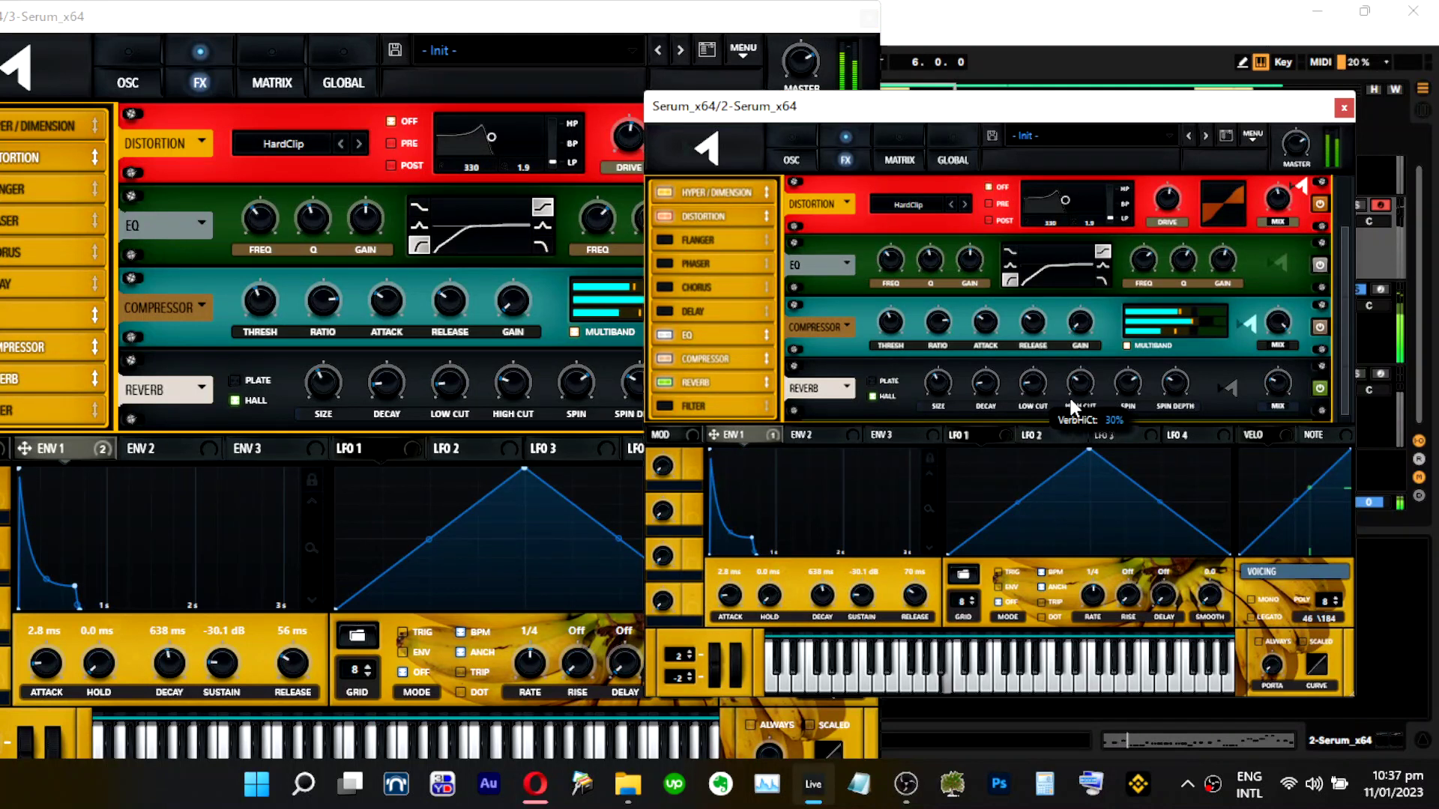
Unsolo the 3 Serum track and close its synth.
{"action": "left_click", "coordinate": [631, 16]}
{"action": "left_click", "coordinate": [1361, 290]}
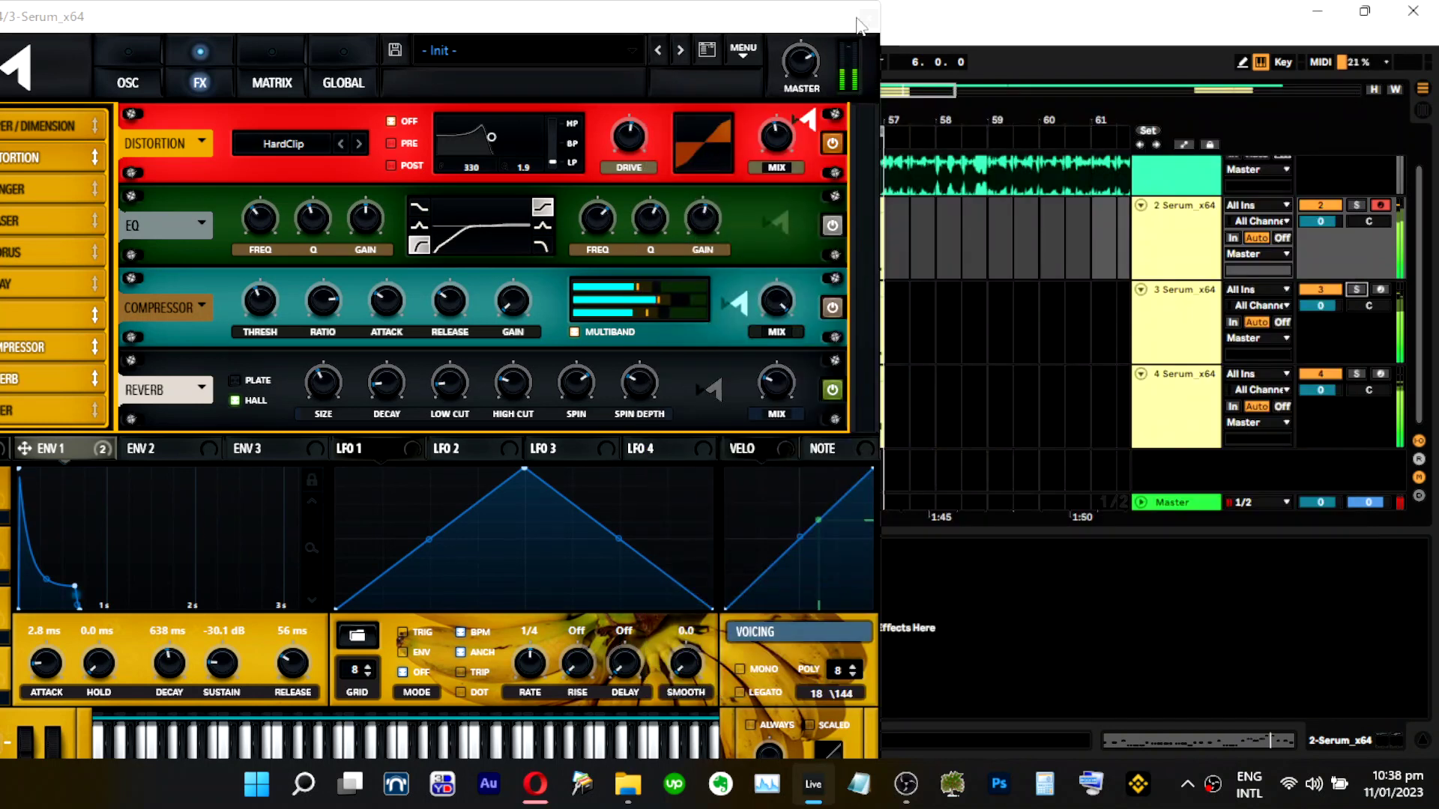
{"action": "left_click", "coordinate": [862, 21]}
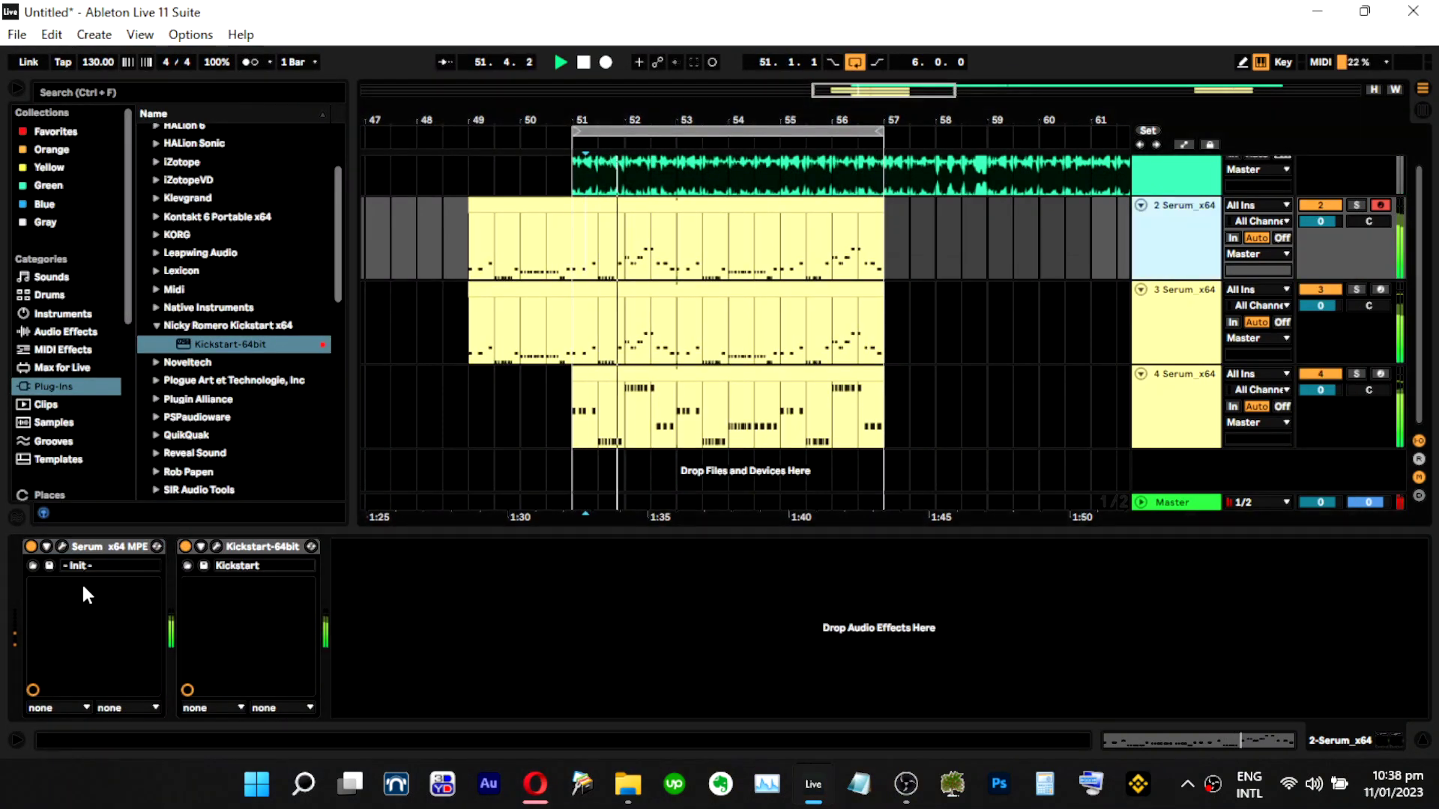
Set envelope 1's release to 56 ms in the 2 Serum synth and close it.
{"action": "left_click", "coordinate": [60, 548]}
{"action": "left_click_drag", "start_coordinate": [914, 596], "coordinate": [914, 609]}
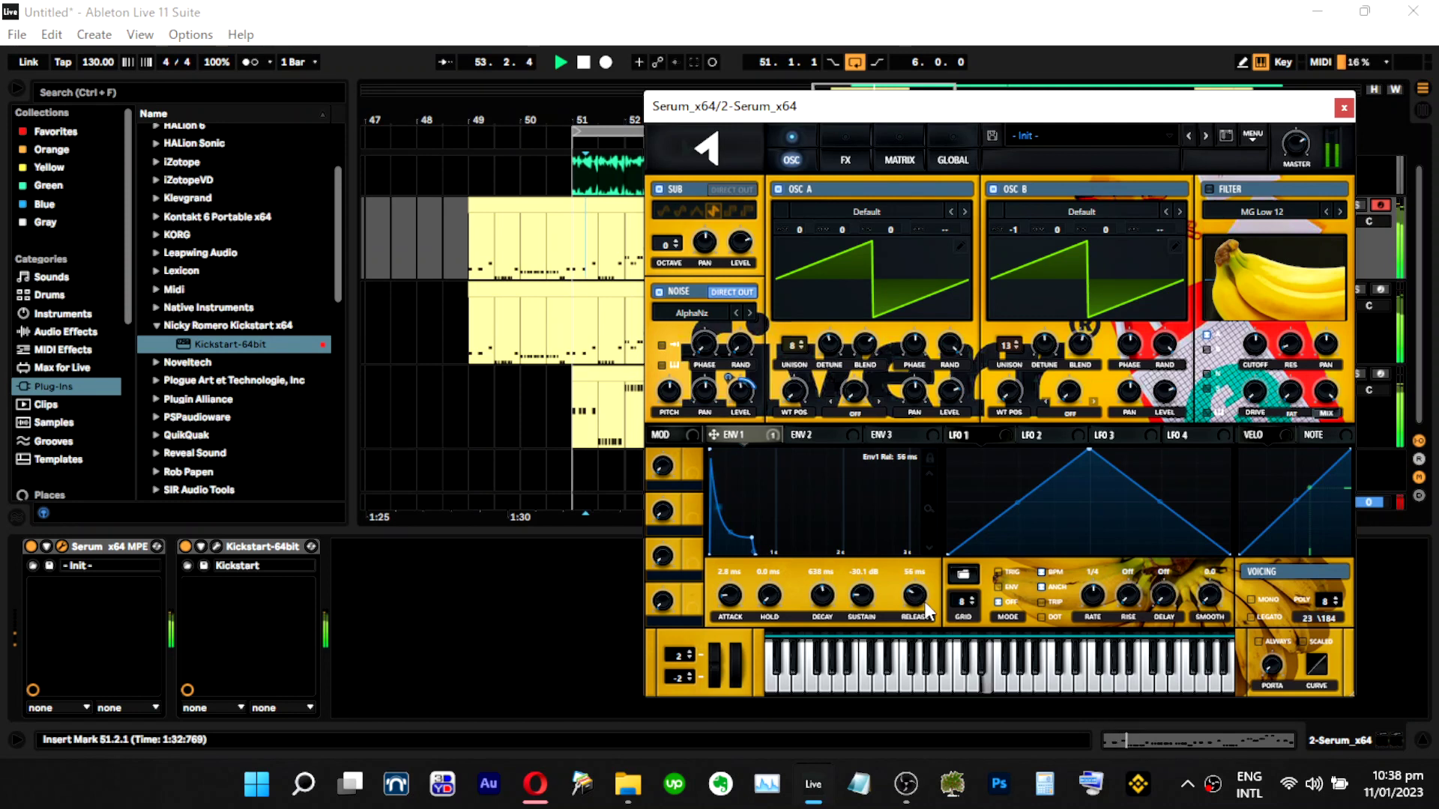
{"action": "left_click", "coordinate": [1344, 108]}
Solo the 2 Serum track and check its synth's noise level and effects, including the low EQ frequency.
{"action": "left_click", "coordinate": [1180, 322]}
{"action": "left_click", "coordinate": [1185, 236]}
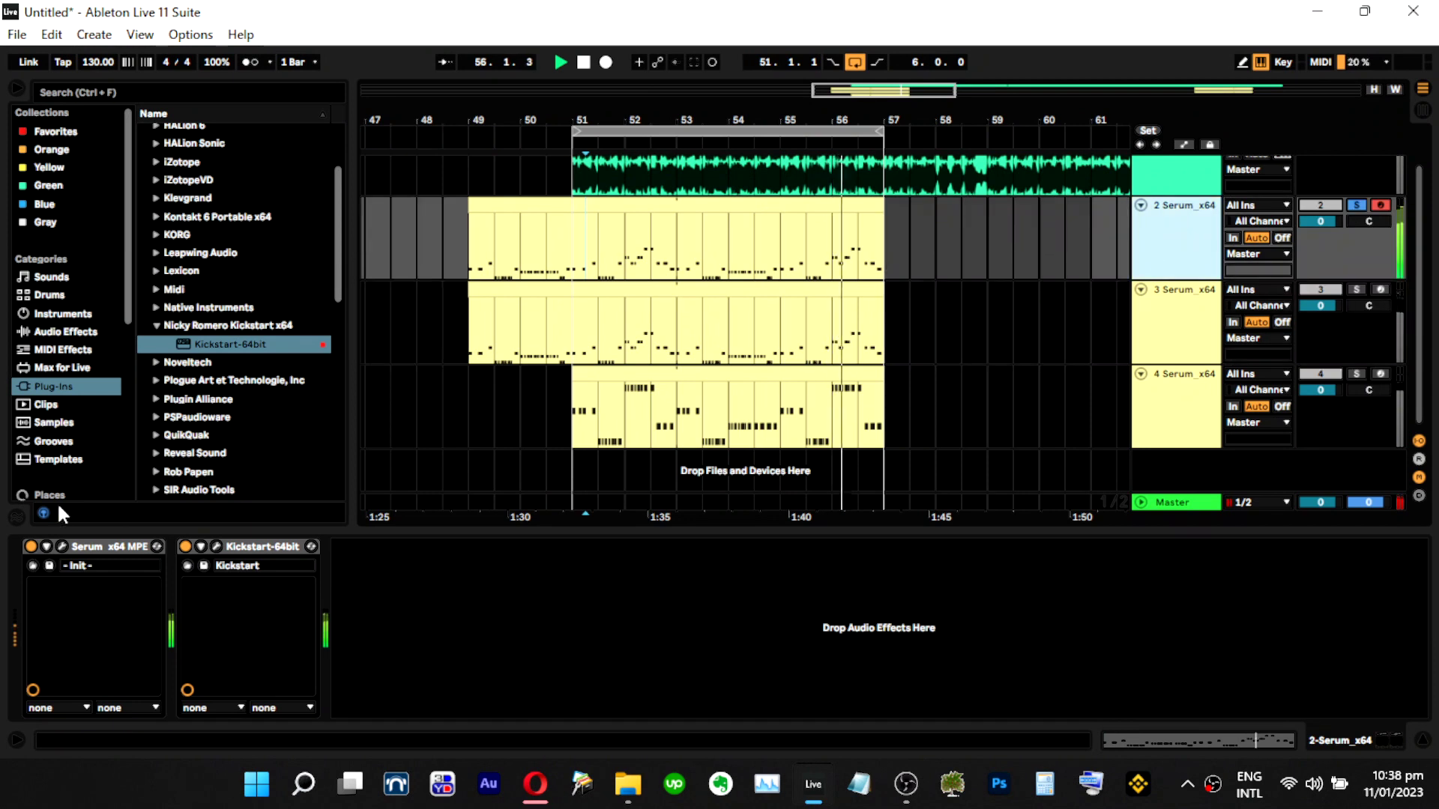
{"action": "left_click", "coordinate": [62, 546]}
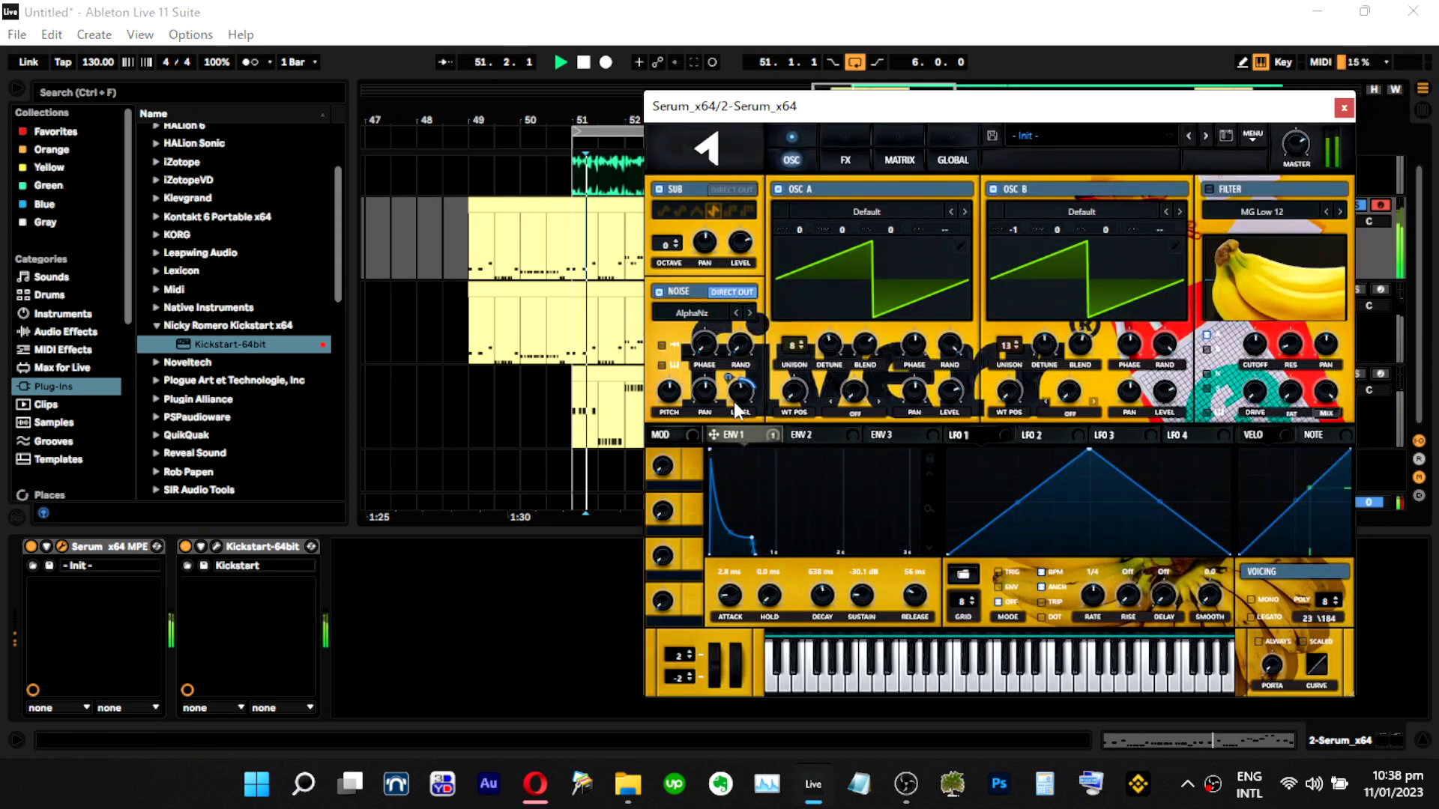
{"action": "mouse_move", "coordinate": [738, 423]}
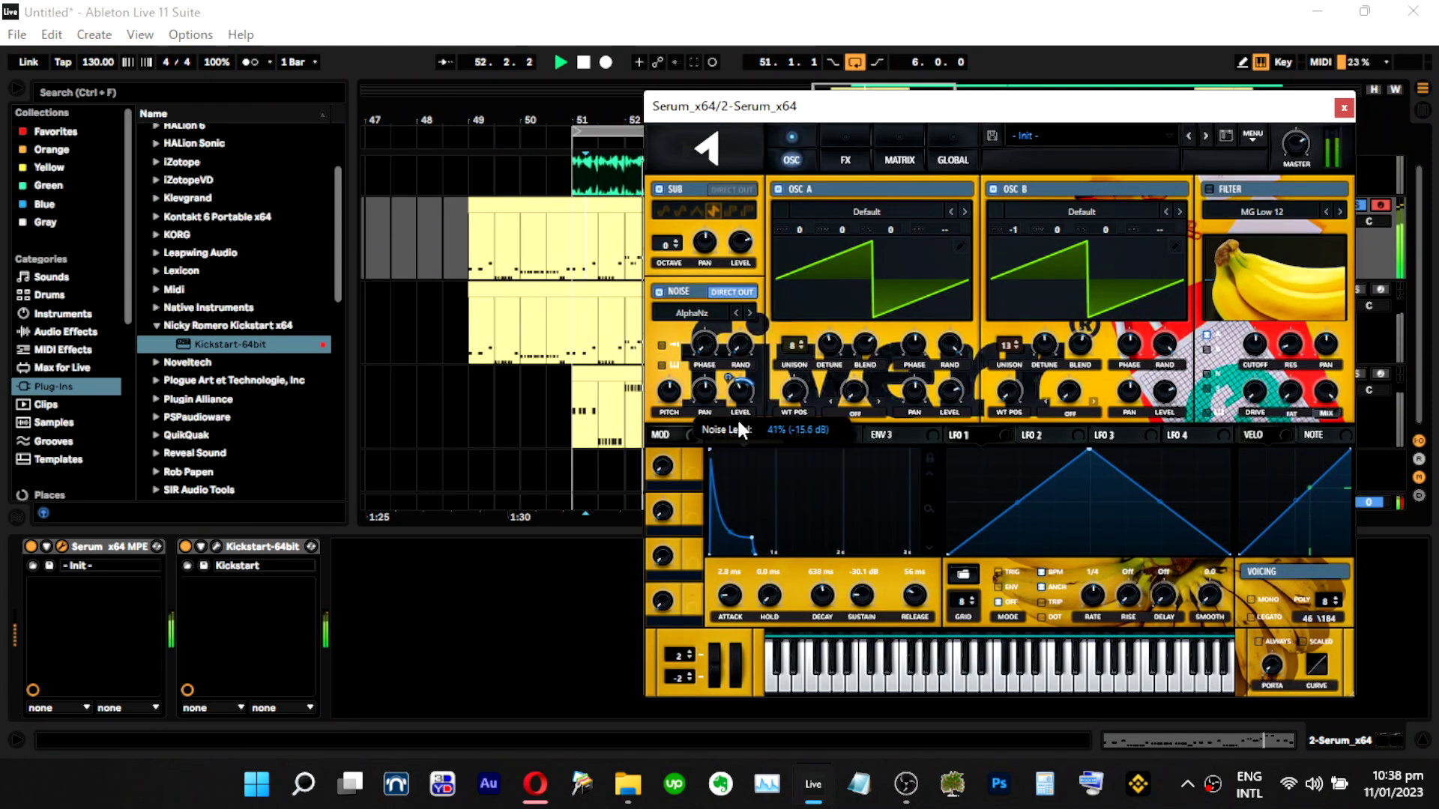
{"action": "left_click_drag", "start_coordinate": [899, 103], "coordinate": [719, 112]}
{"action": "left_click", "coordinate": [667, 167]}
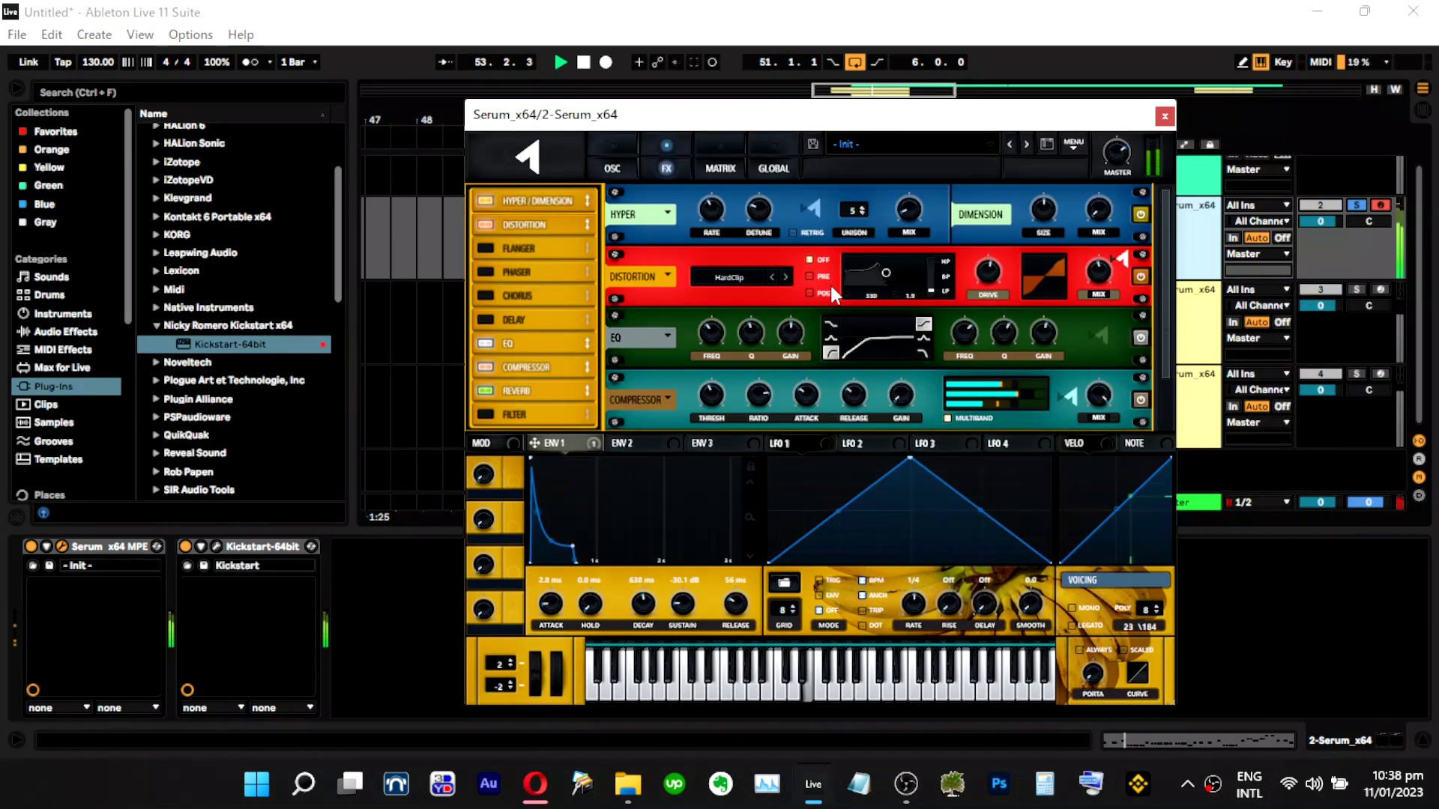
{"action": "mouse_move", "coordinate": [1034, 401]}
{"action": "mouse_move", "coordinate": [719, 355]}
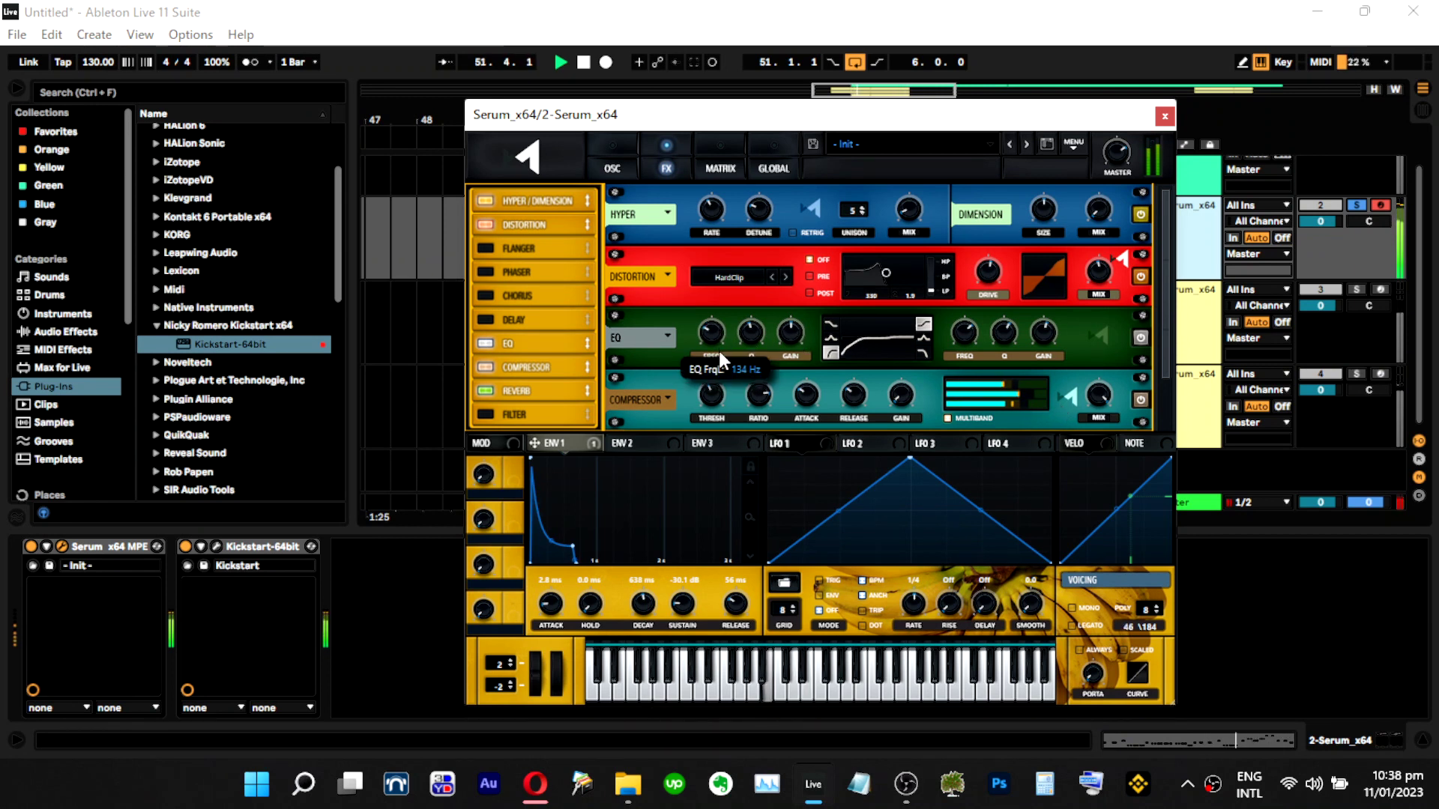
Unsolo the 2 Serum track, check the low EQ band's Q, and close the synth.
{"action": "left_click", "coordinate": [1355, 206]}
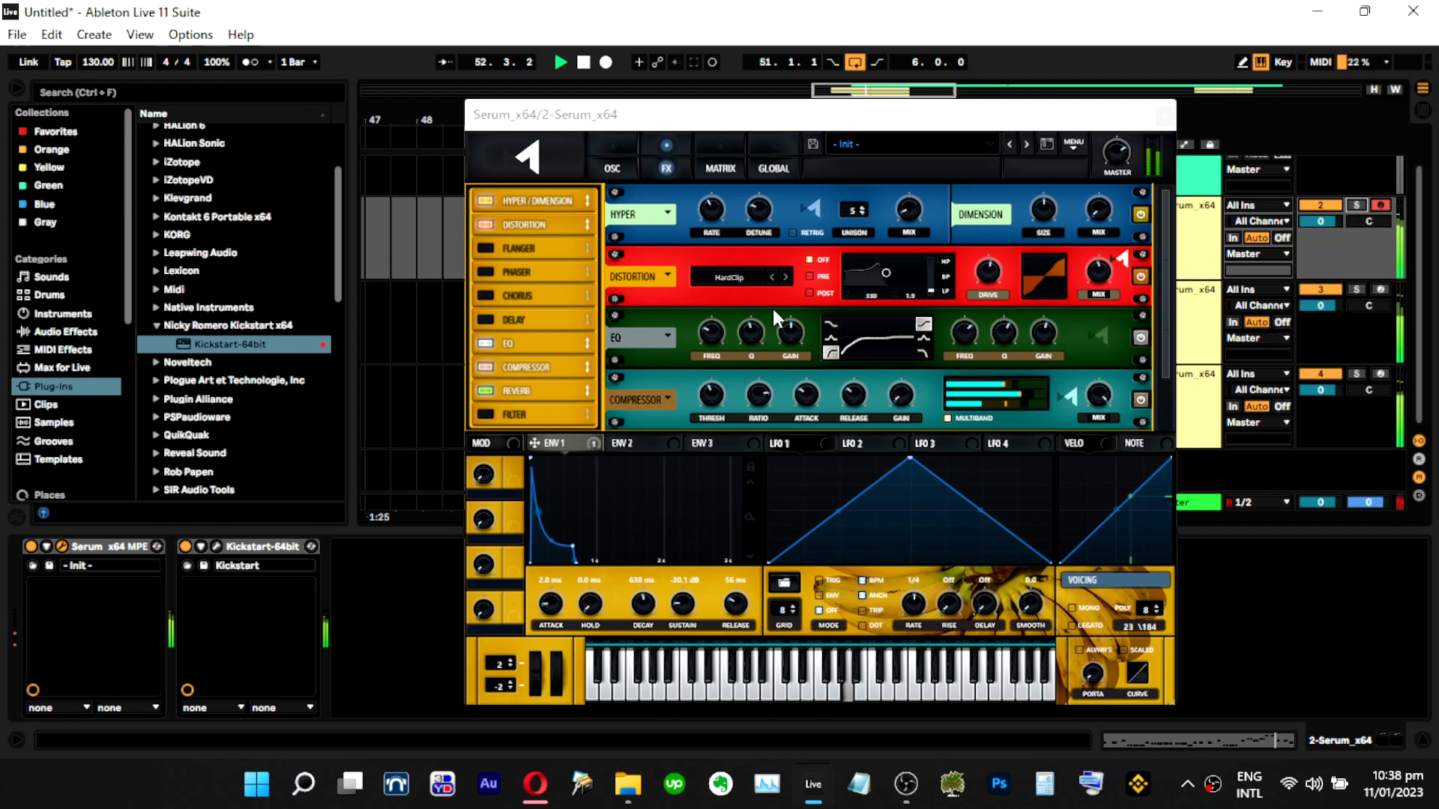
{"action": "left_click", "coordinate": [749, 339]}
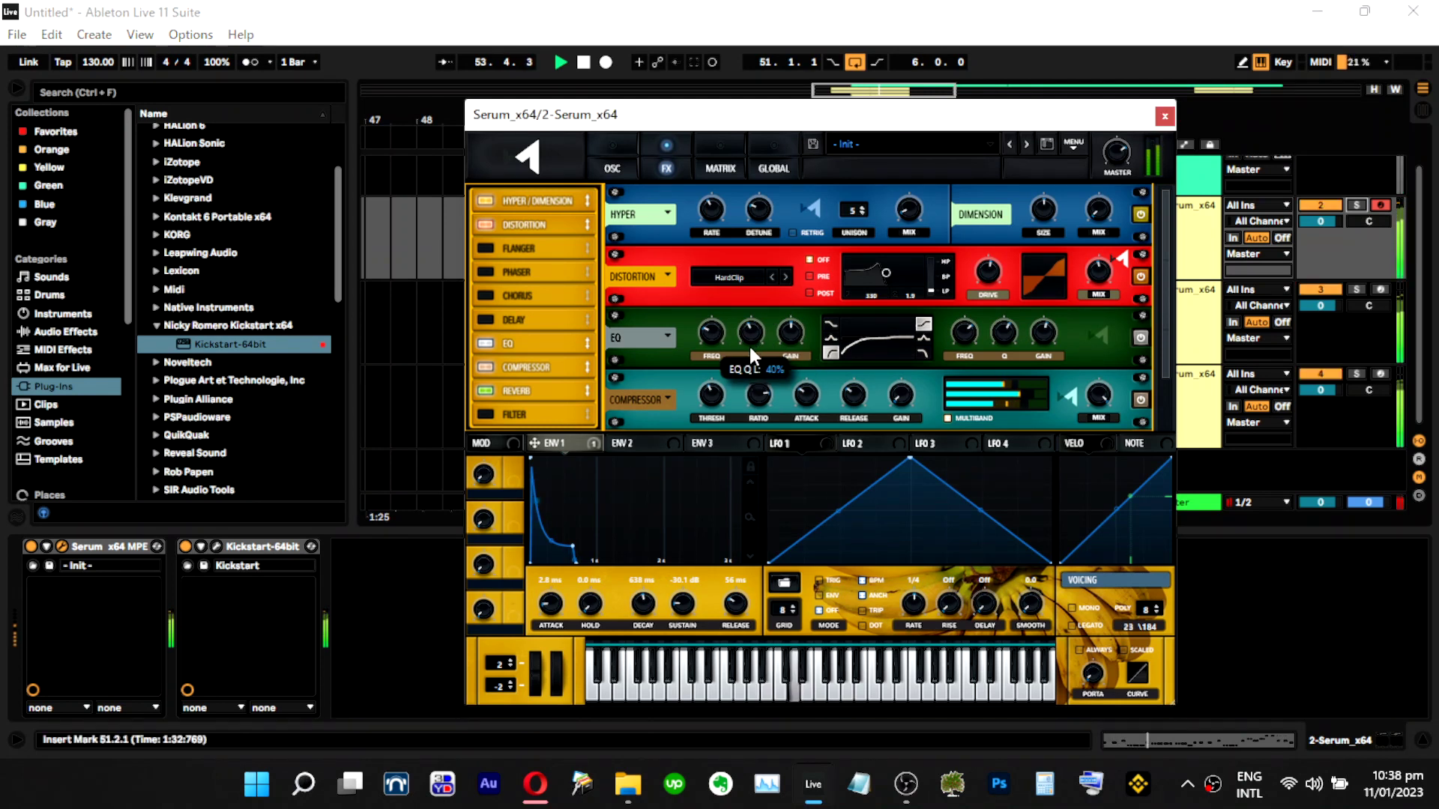
{"action": "left_click", "coordinate": [1170, 119]}
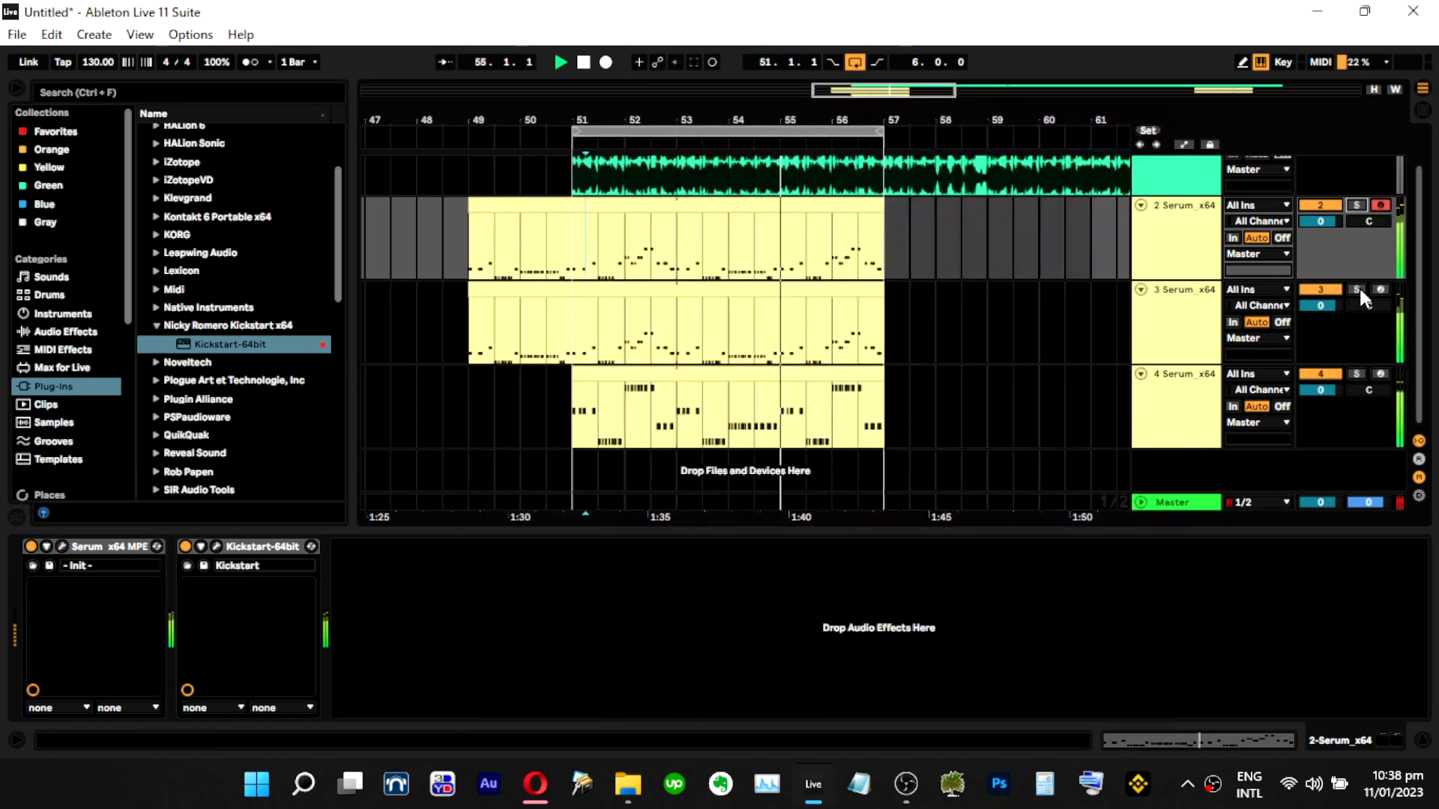
Set oscillator B's octave to -1 in the 3 Serum synth with the track soloed, and unsolo it.
{"action": "left_click", "coordinate": [1193, 312]}
{"action": "left_click", "coordinate": [79, 545]}
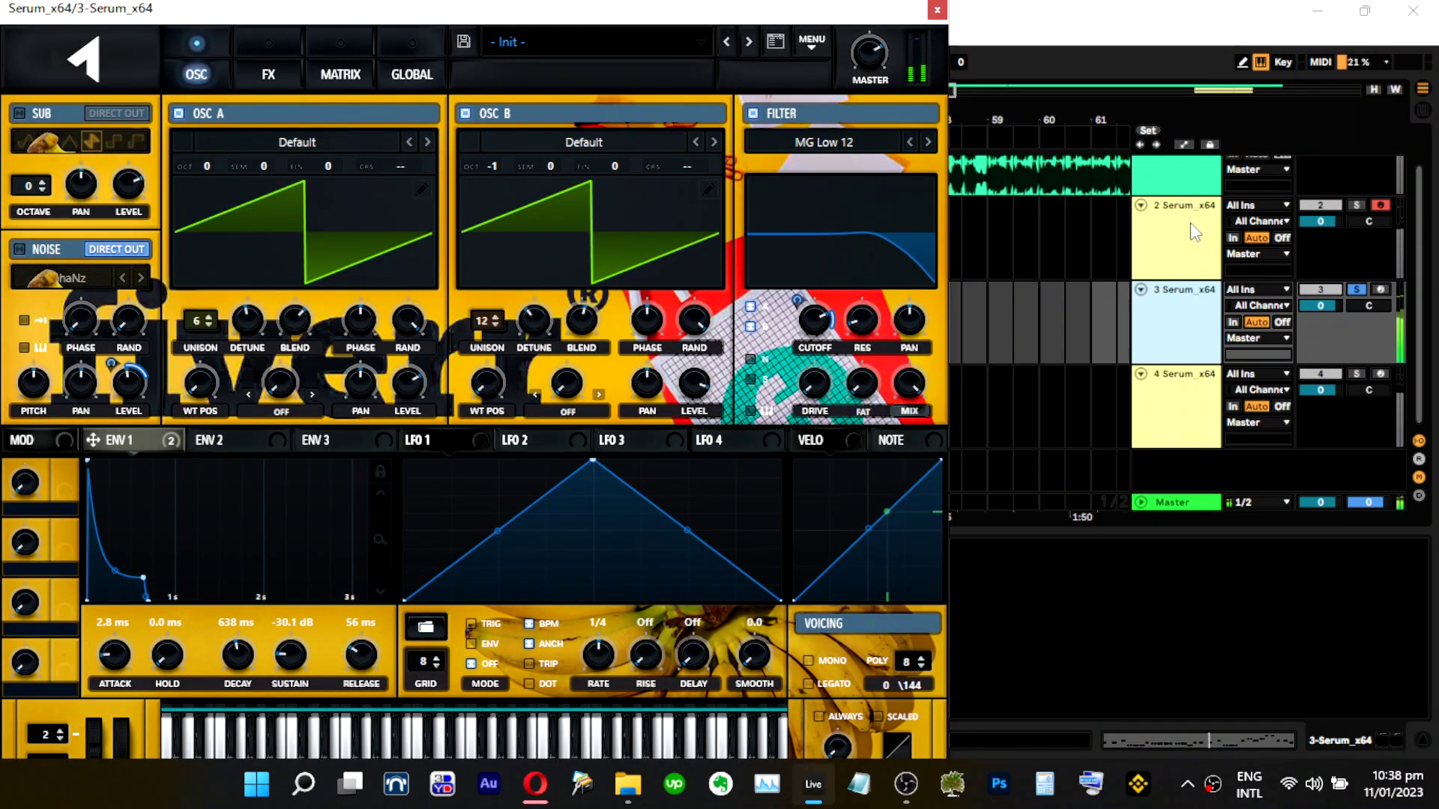
{"action": "left_click", "coordinate": [1356, 289]}
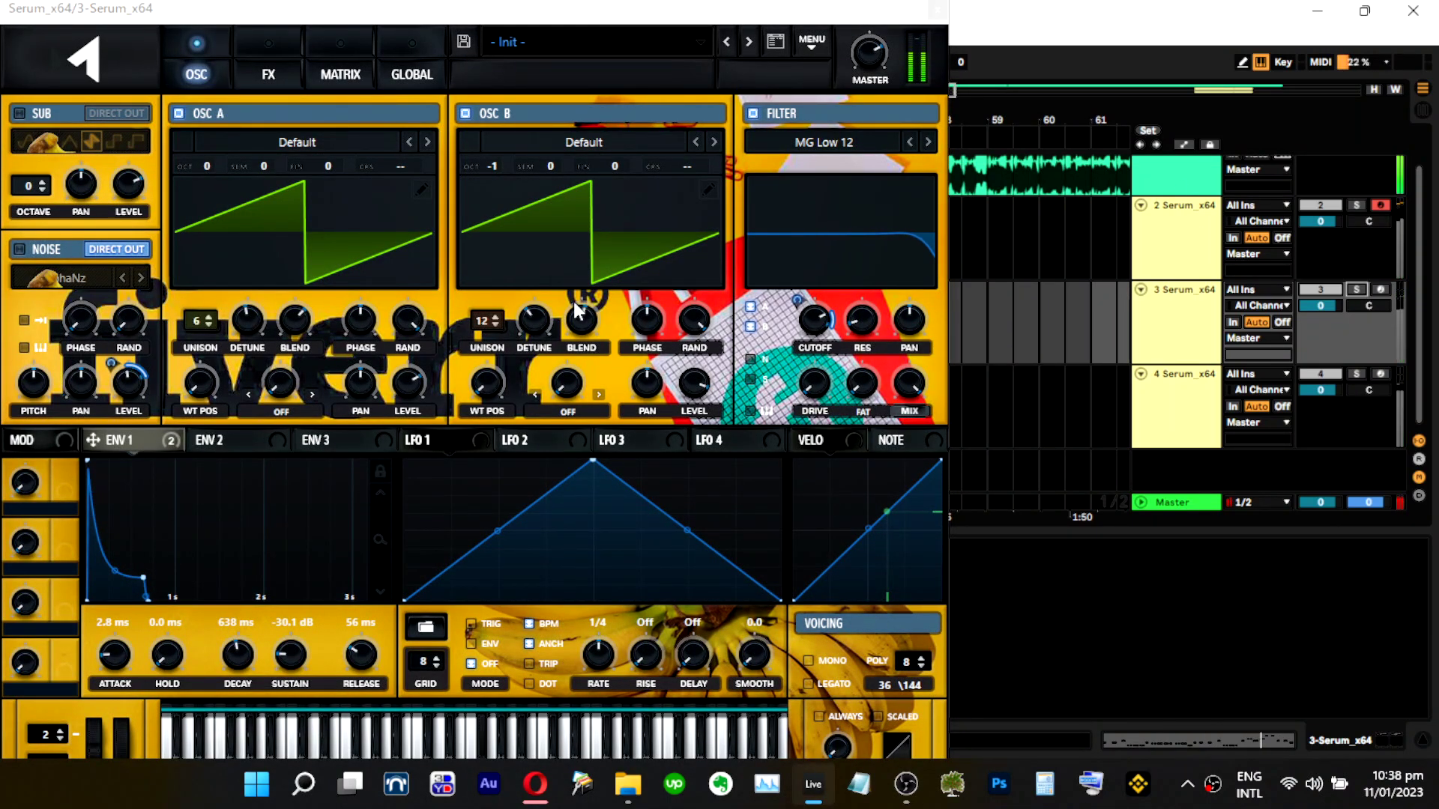
In the 3 Serum synth, set oscillator B's detune to 0.22, filter cutoff to 1334 Hz and envelope 1's cutoff modulation amount to 17.
{"action": "left_click_drag", "start_coordinate": [554, 318], "coordinate": [554, 290]}
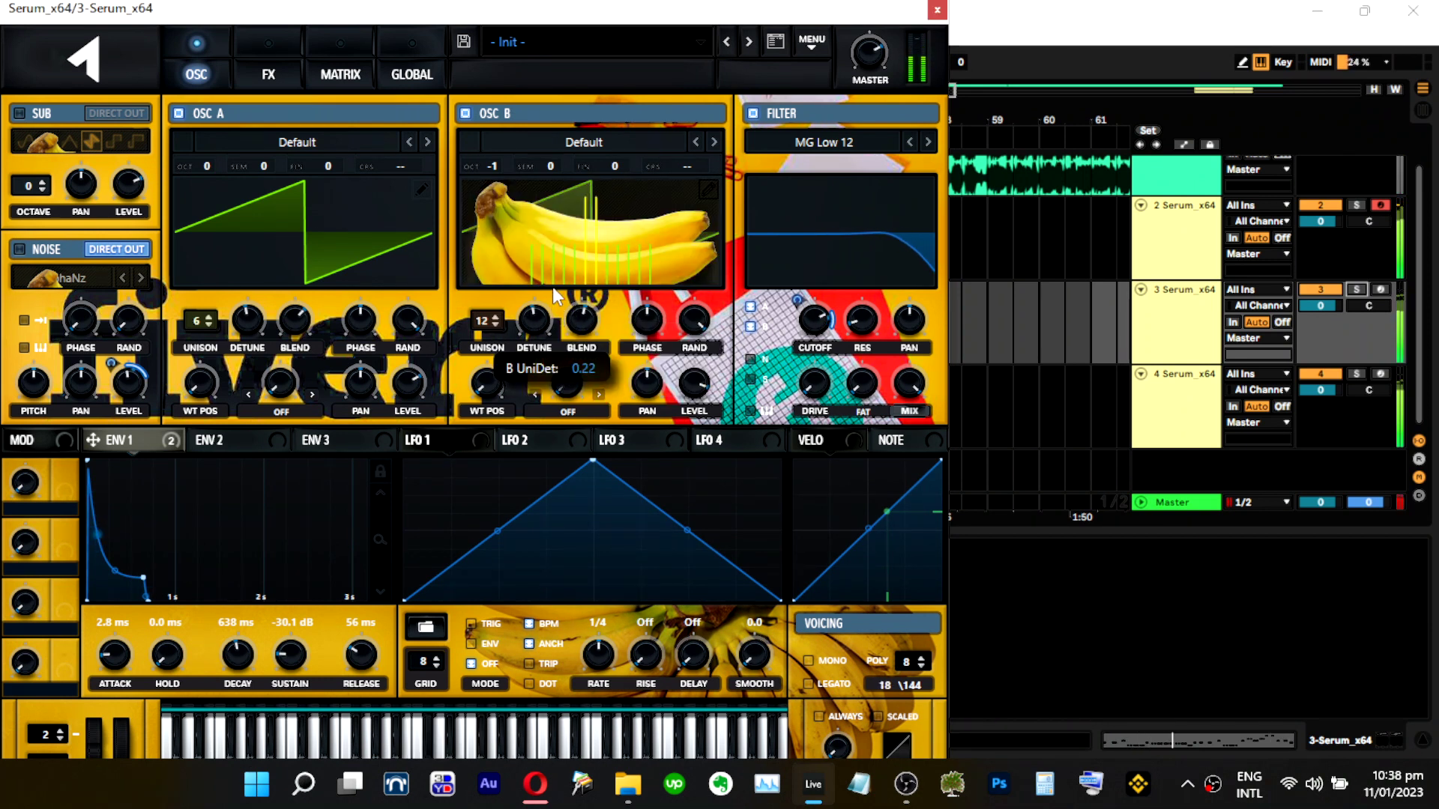
{"action": "left_click_drag", "start_coordinate": [815, 319], "coordinate": [825, 348]}
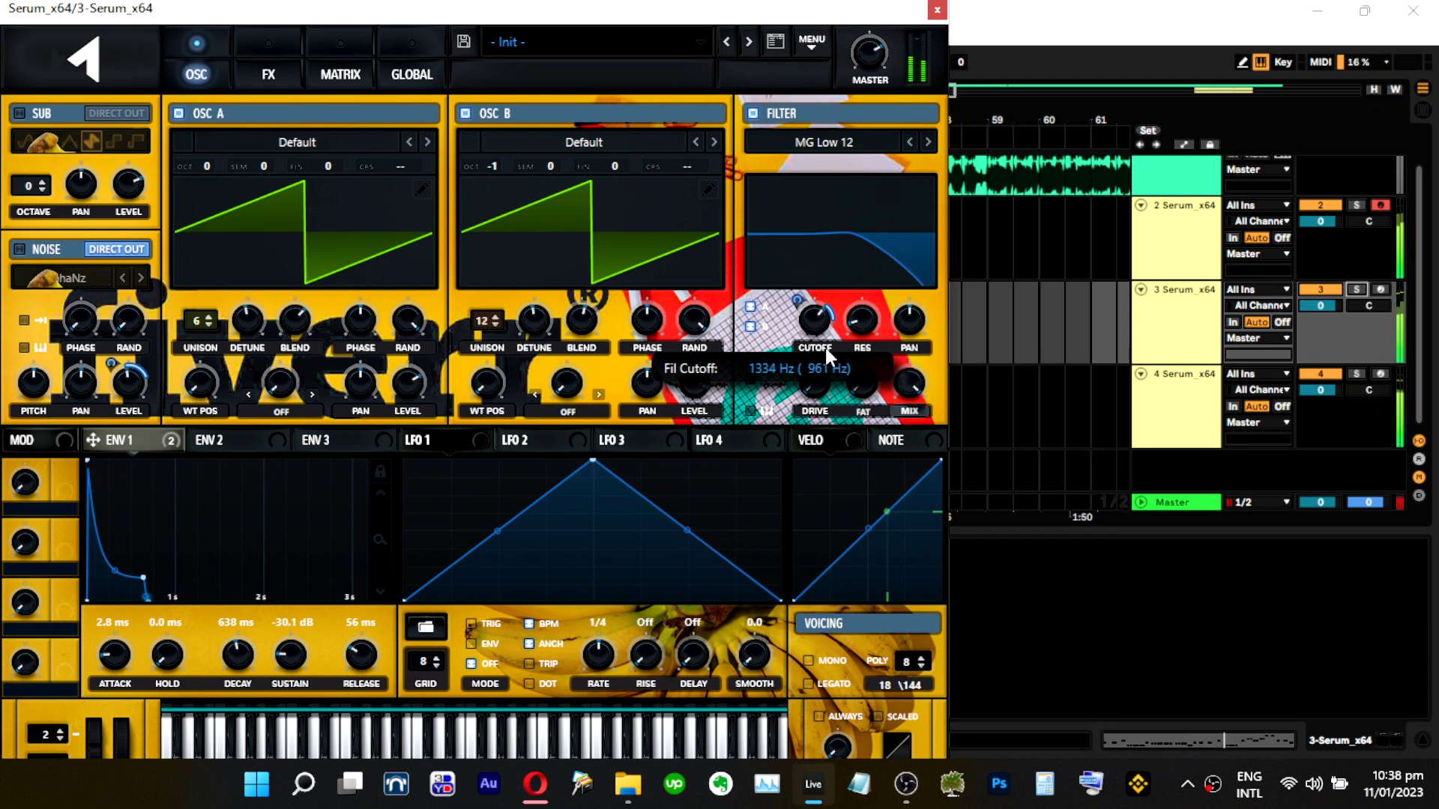
{"action": "mouse_move", "coordinate": [797, 301]}
{"action": "left_mouse_down"}
{"action": "mouse_move", "coordinate": [796, 285]}
{"action": "mouse_move", "coordinate": [797, 303]}
{"action": "left_mouse_up"}
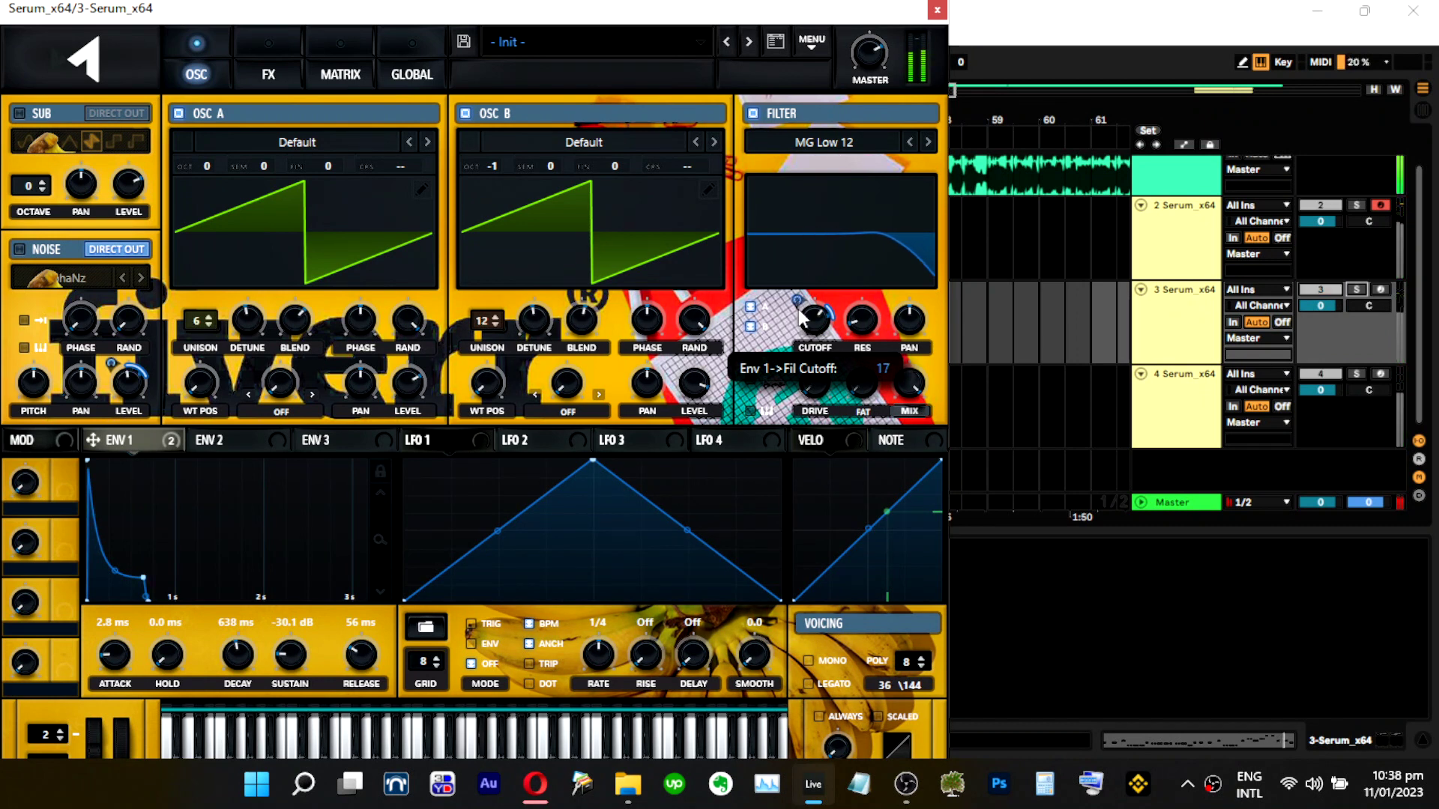
Solo the 3 Serum track and set oscillator A to 9 unison voices, 0.60 detune and octave -2.
{"action": "left_click", "coordinate": [1349, 294]}
{"action": "left_click", "coordinate": [1349, 297]}
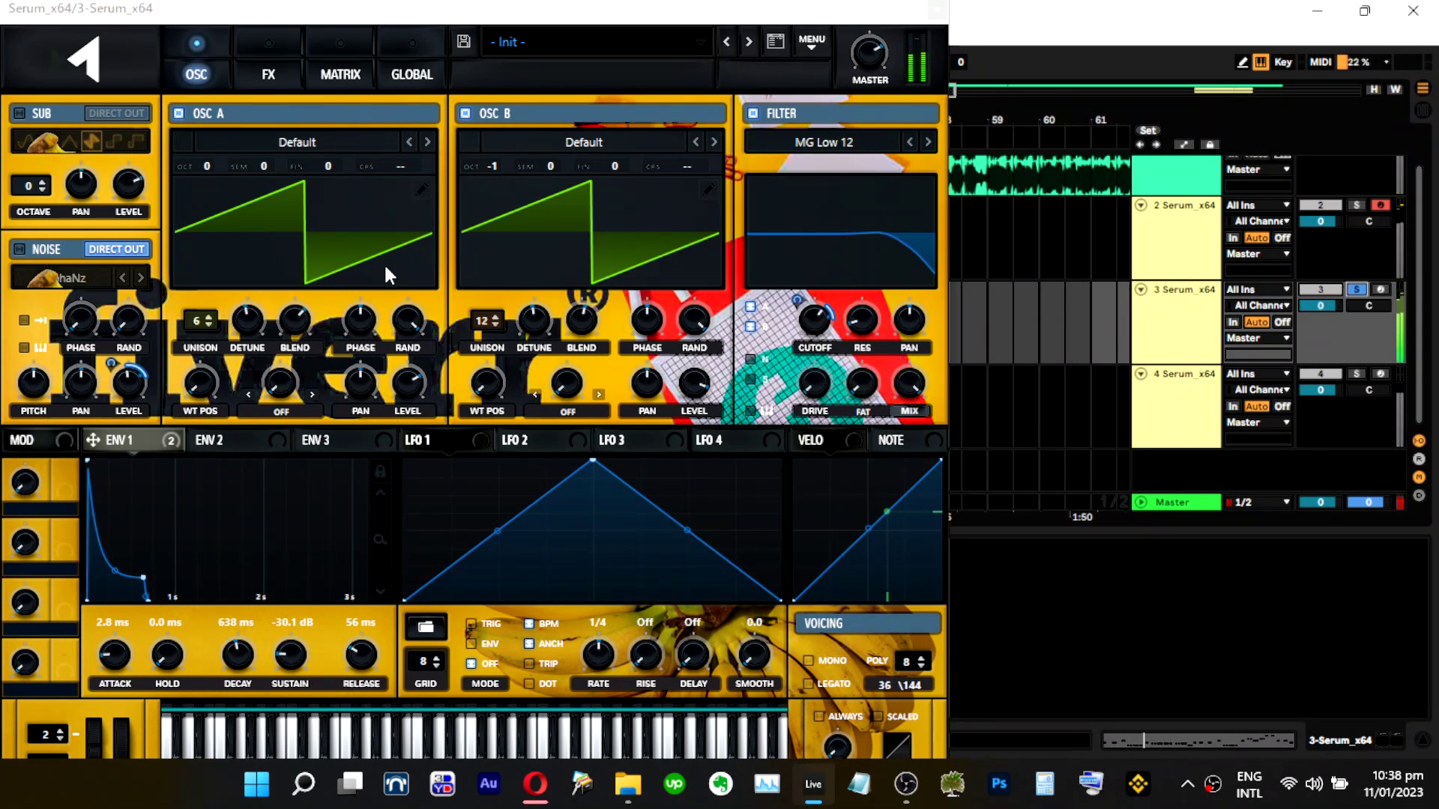
{"action": "left_click_drag", "start_coordinate": [206, 322], "coordinate": [249, 257]}
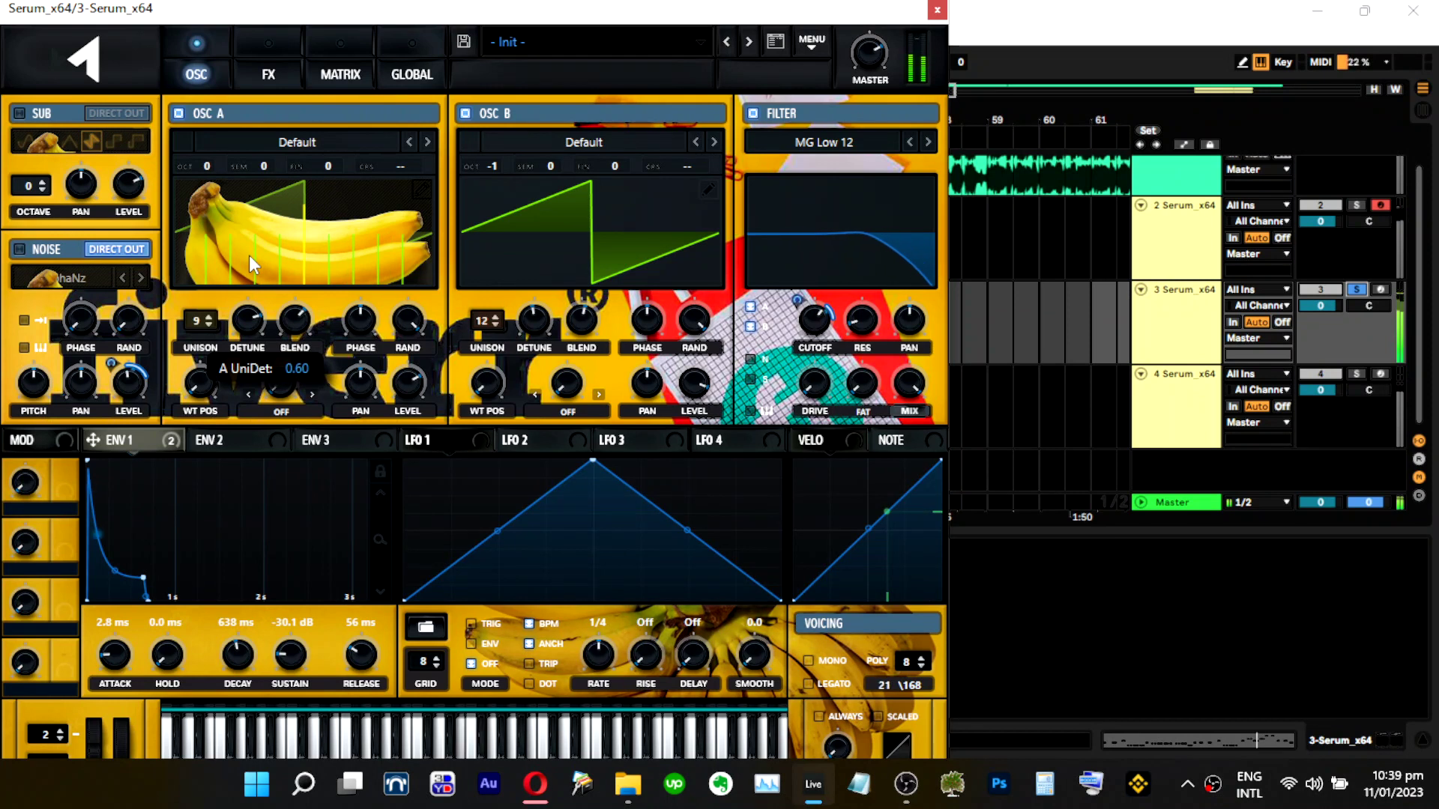
{"action": "left_click_drag", "start_coordinate": [214, 159], "coordinate": [213, 146]}
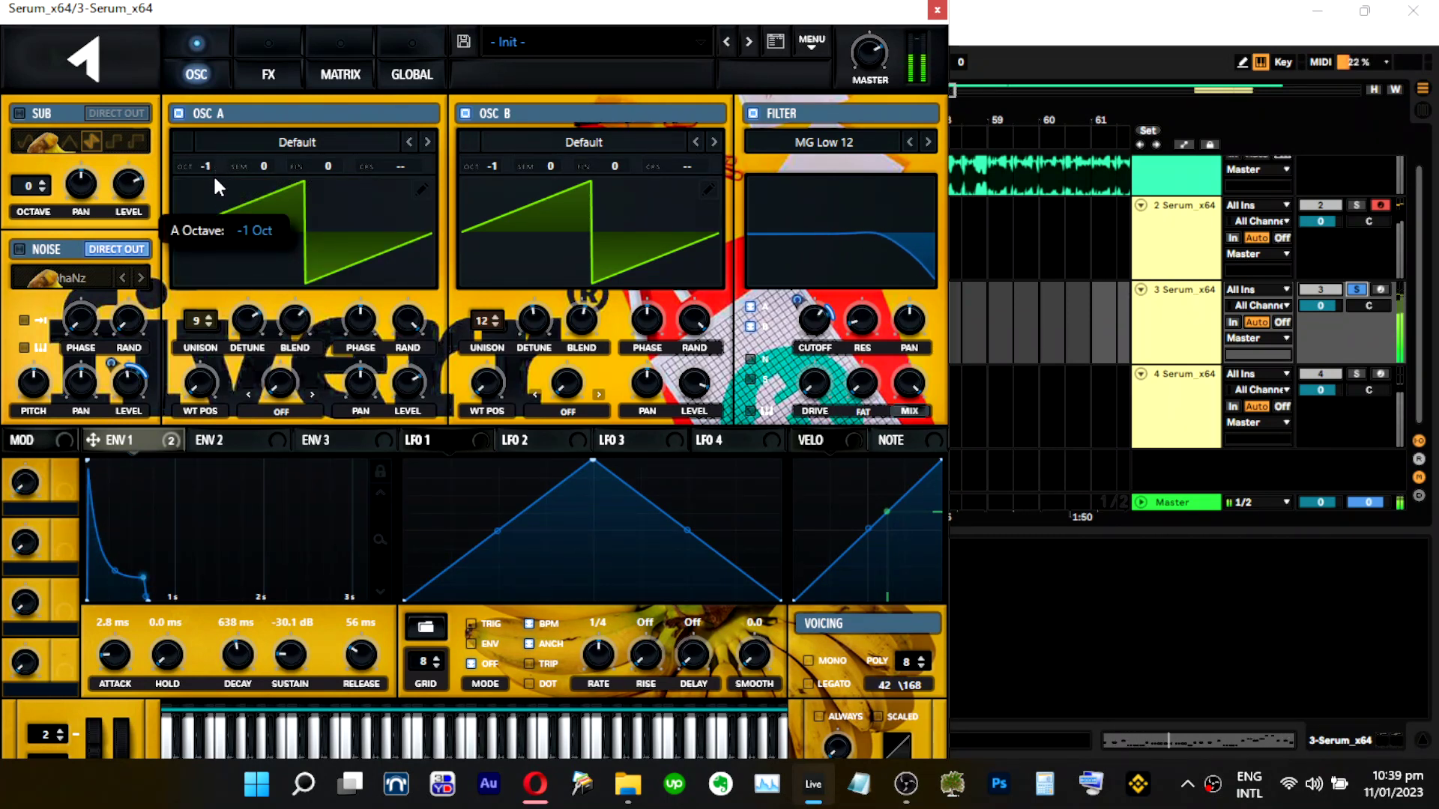
{"action": "left_click_drag", "start_coordinate": [206, 201], "coordinate": [205, 217]}
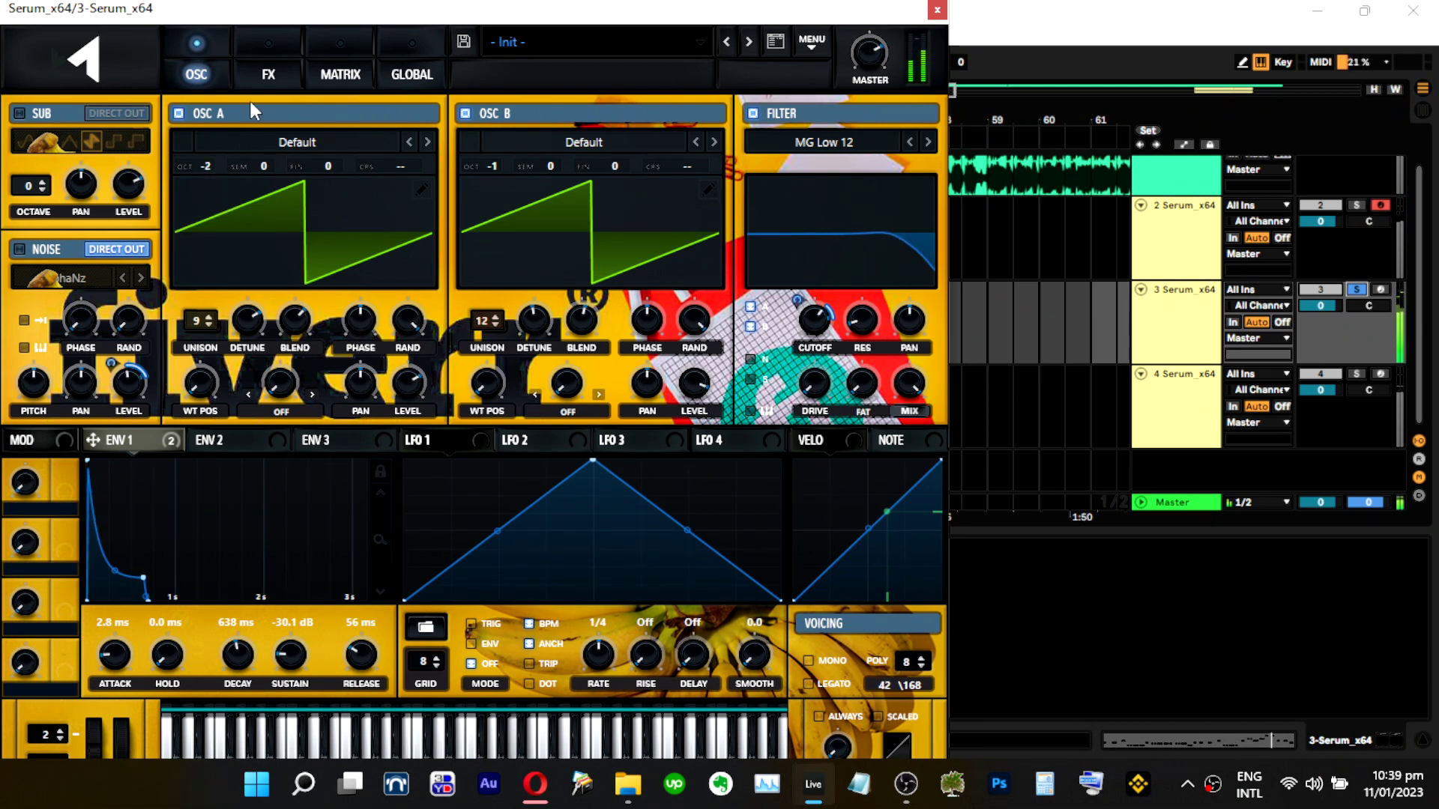
Adjust the distortion mix and the multiband compressor's high band with the 3 Serum track unsoloed, and refine that band with it soloed again.
{"action": "left_click", "coordinate": [268, 74]}
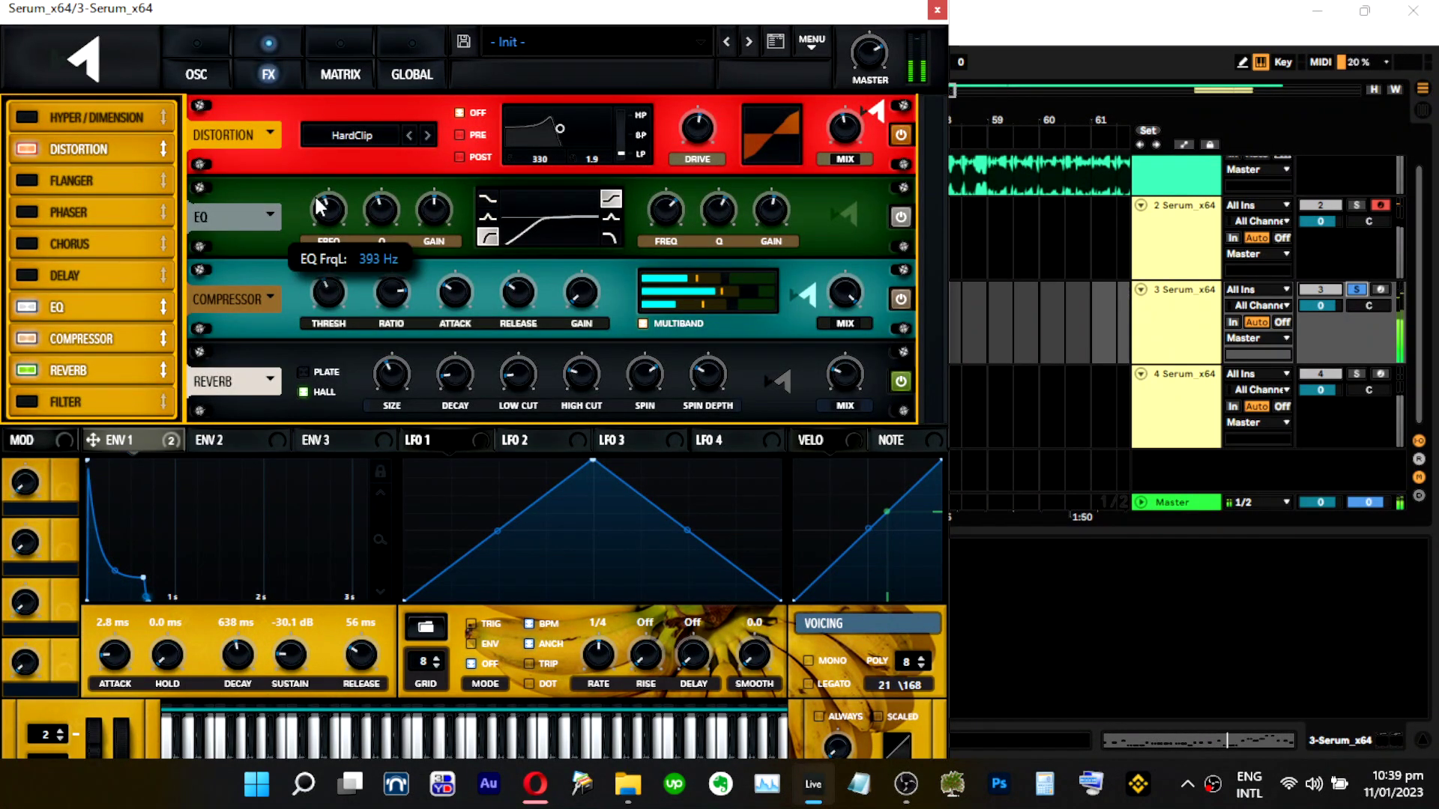
{"action": "left_click", "coordinate": [1357, 289]}
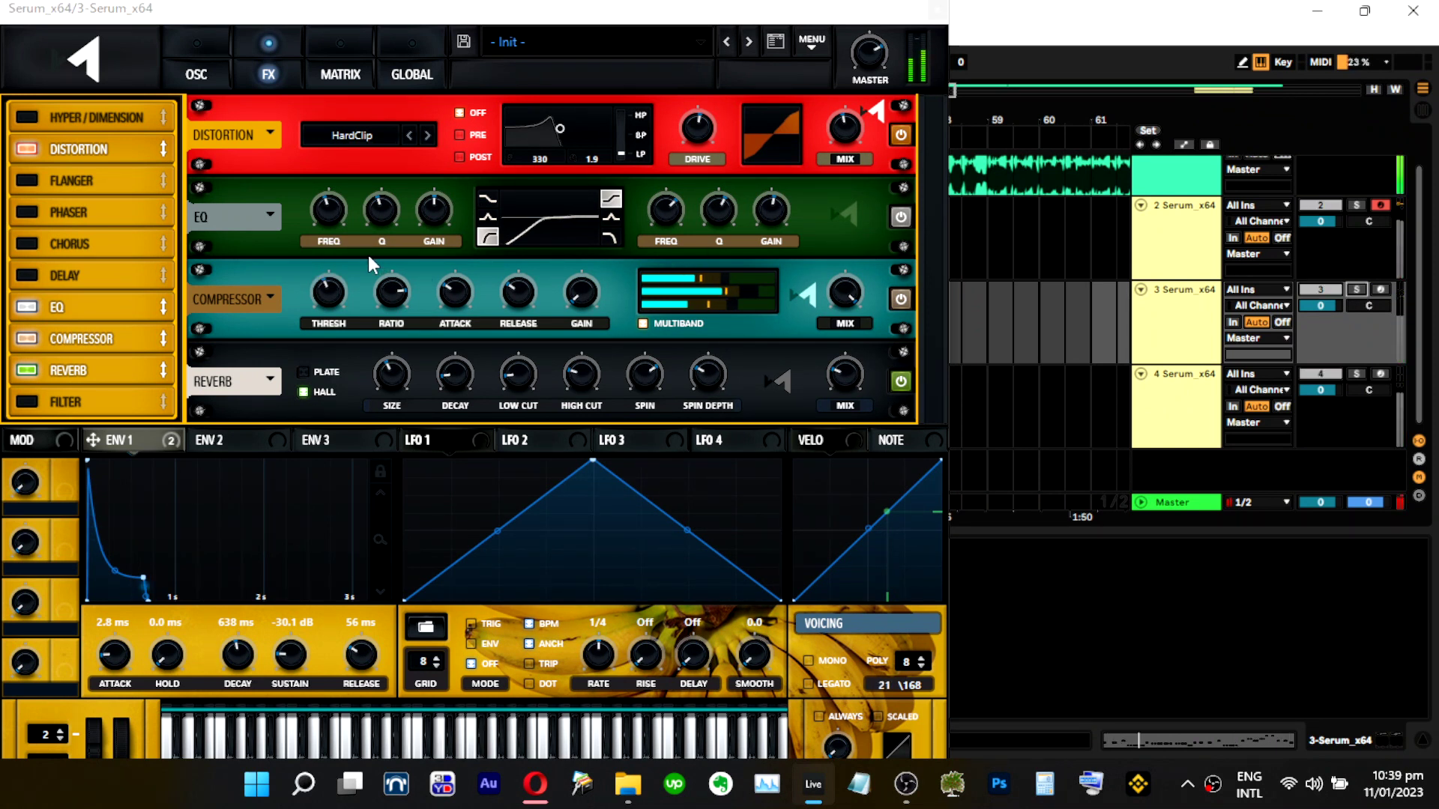
{"action": "left_click_drag", "start_coordinate": [848, 136], "coordinate": [869, 41]}
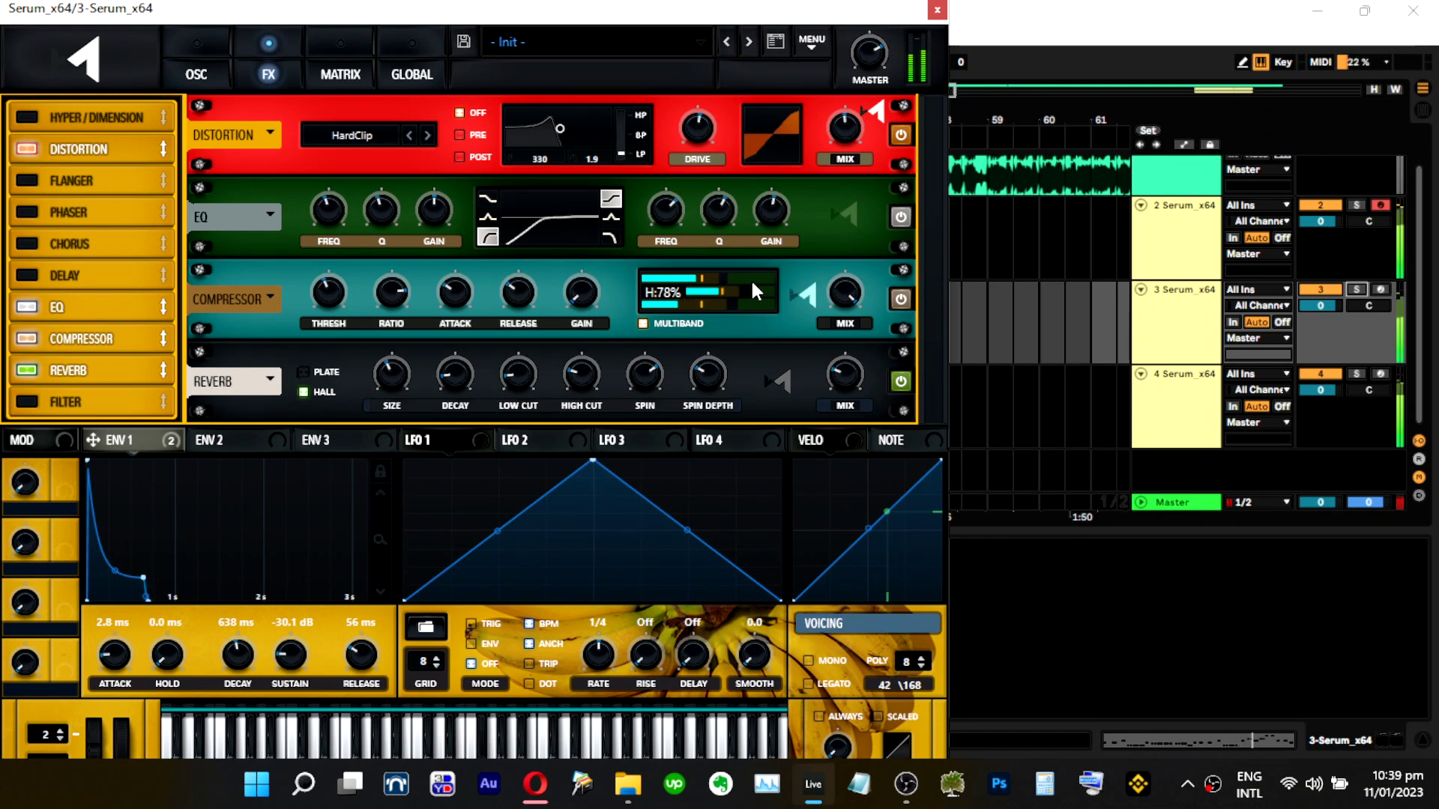
{"action": "left_click", "coordinate": [1356, 289]}
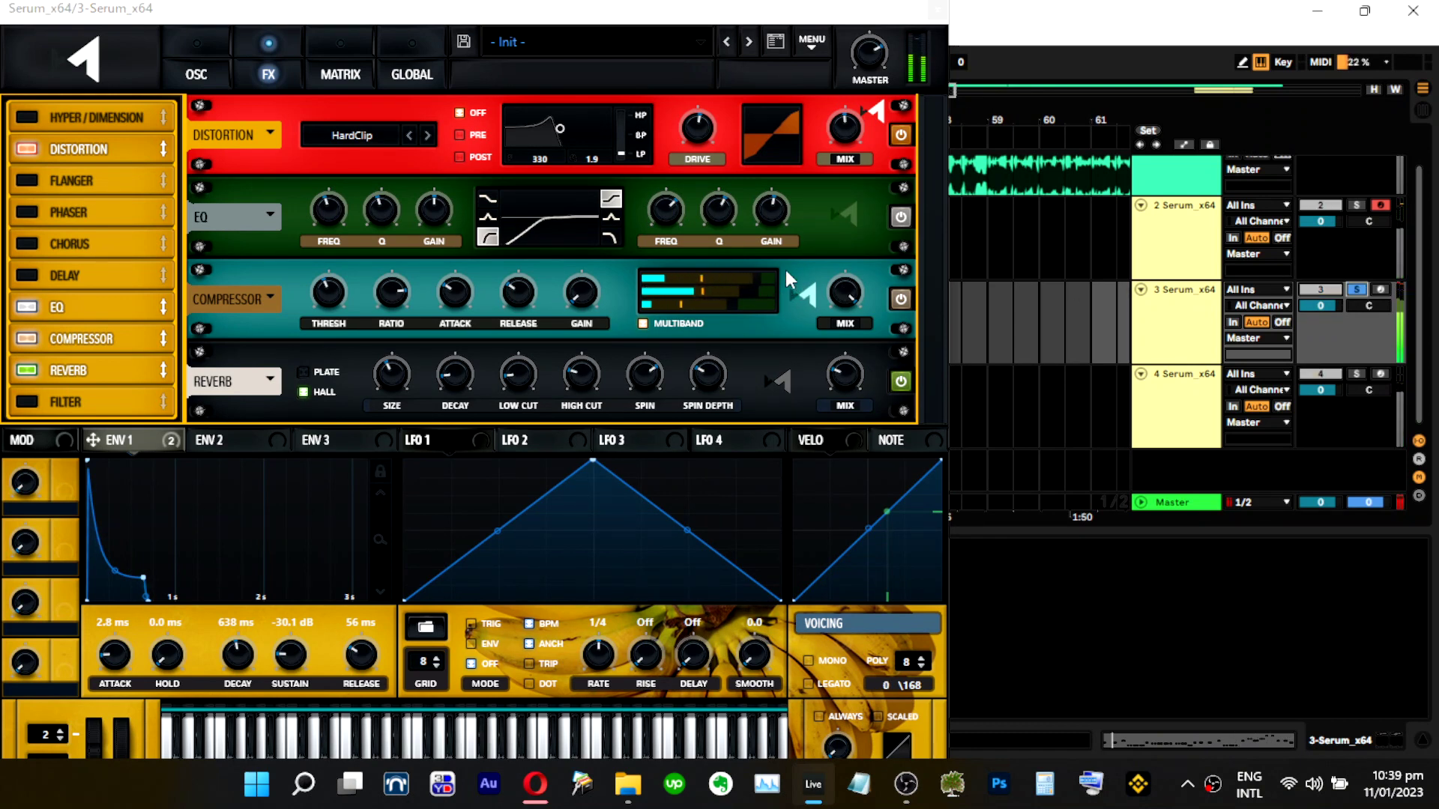
{"action": "left_click_drag", "start_coordinate": [733, 286], "coordinate": [732, 278]}
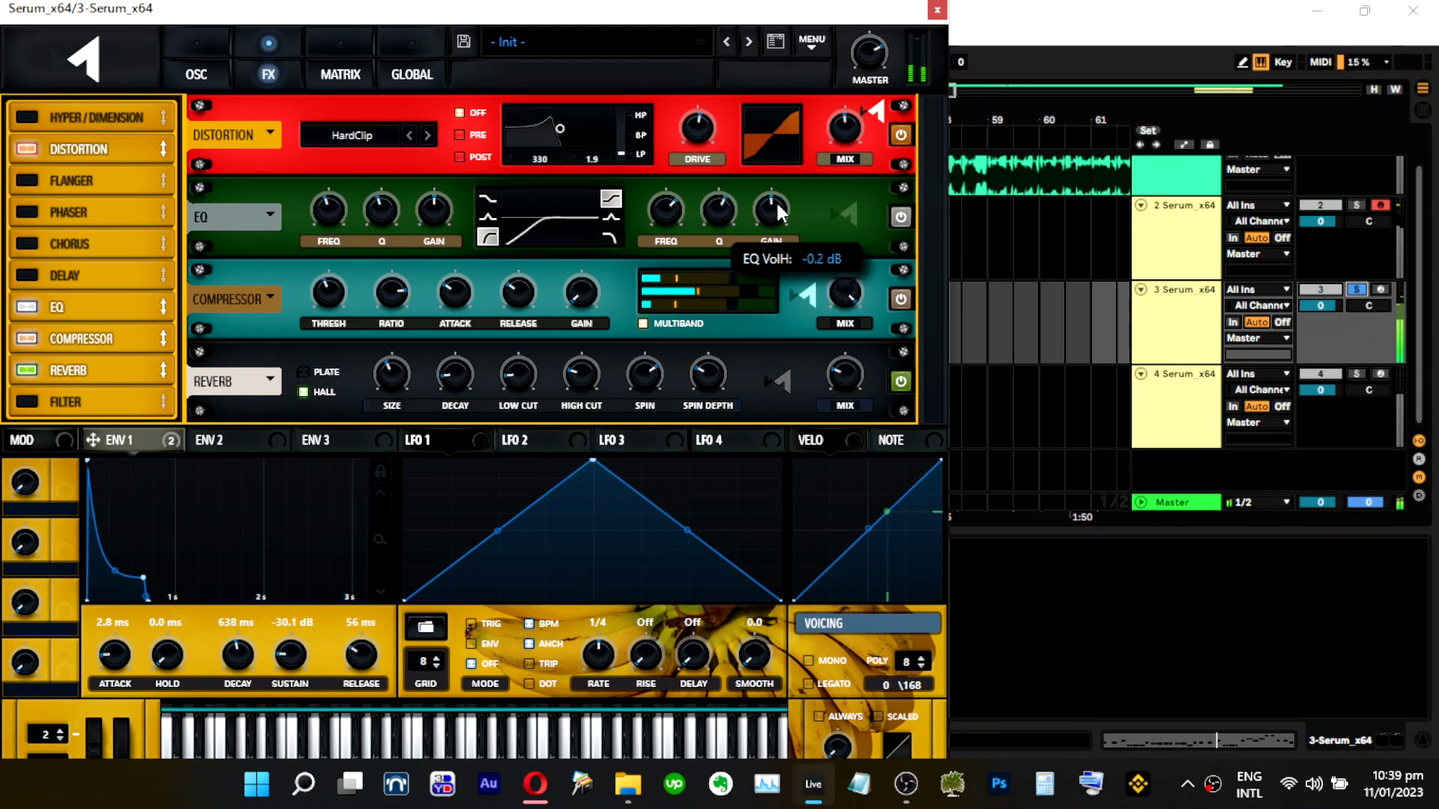
Set the filter cutoff to 1122 Hz, resonance to 10% and envelope 1 amount to 22, and remove all modulators from the noise level.
{"action": "left_click", "coordinate": [195, 74]}
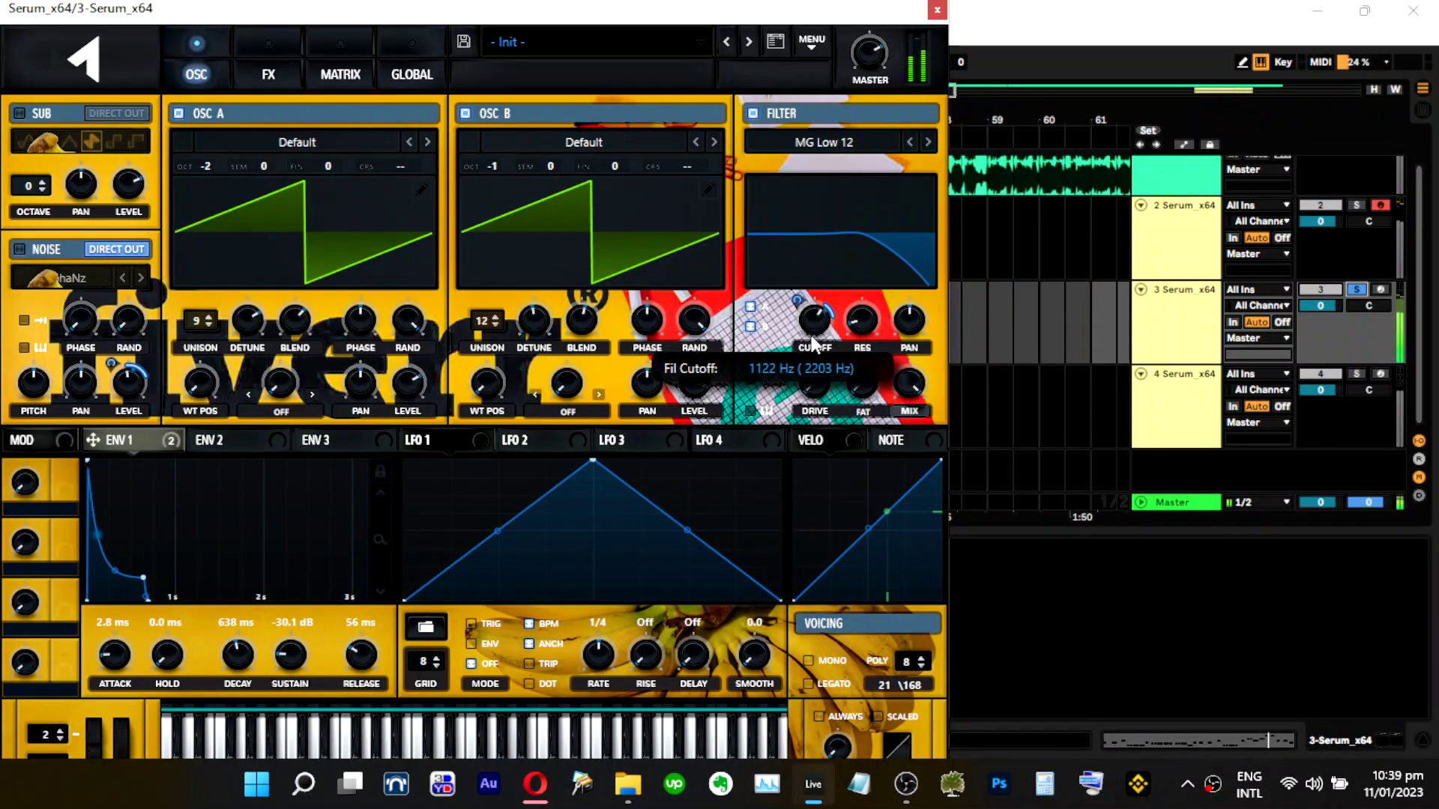
{"action": "mouse_move", "coordinate": [862, 341]}
{"action": "left_click_drag", "start_coordinate": [862, 342], "coordinate": [870, 292]}
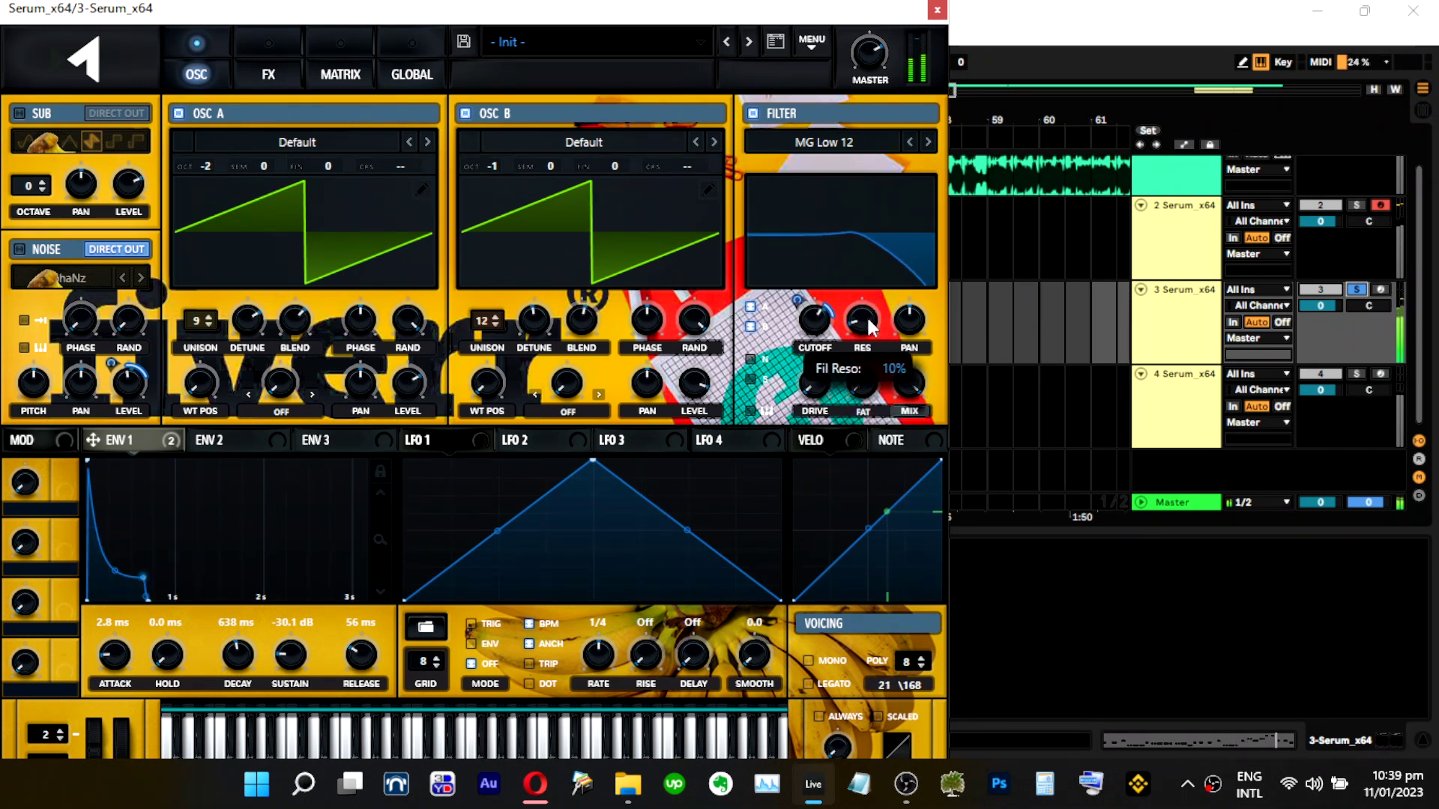
{"action": "mouse_move", "coordinate": [800, 299]}
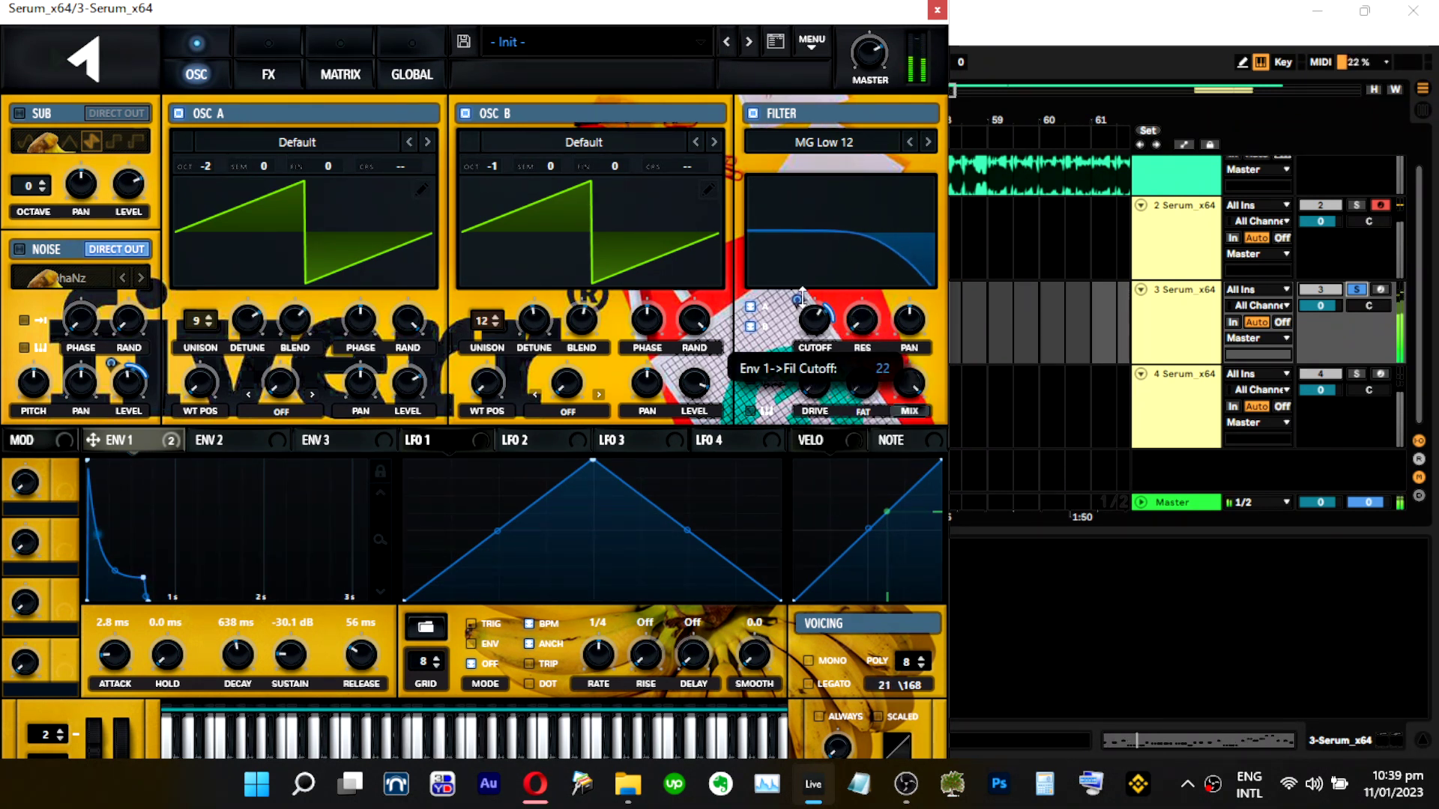
{"action": "right_click", "coordinate": [129, 383]}
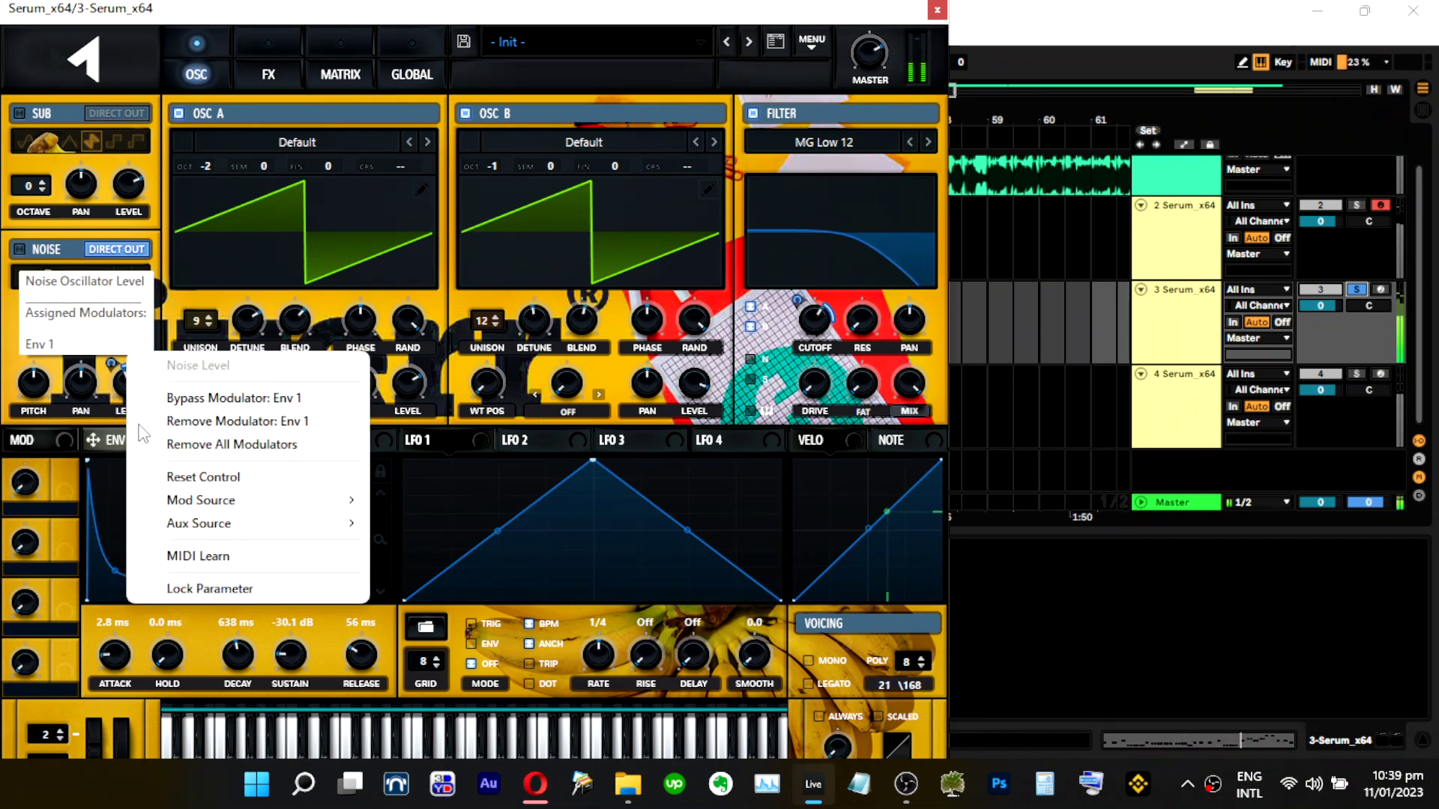
{"action": "left_click", "coordinate": [171, 442]}
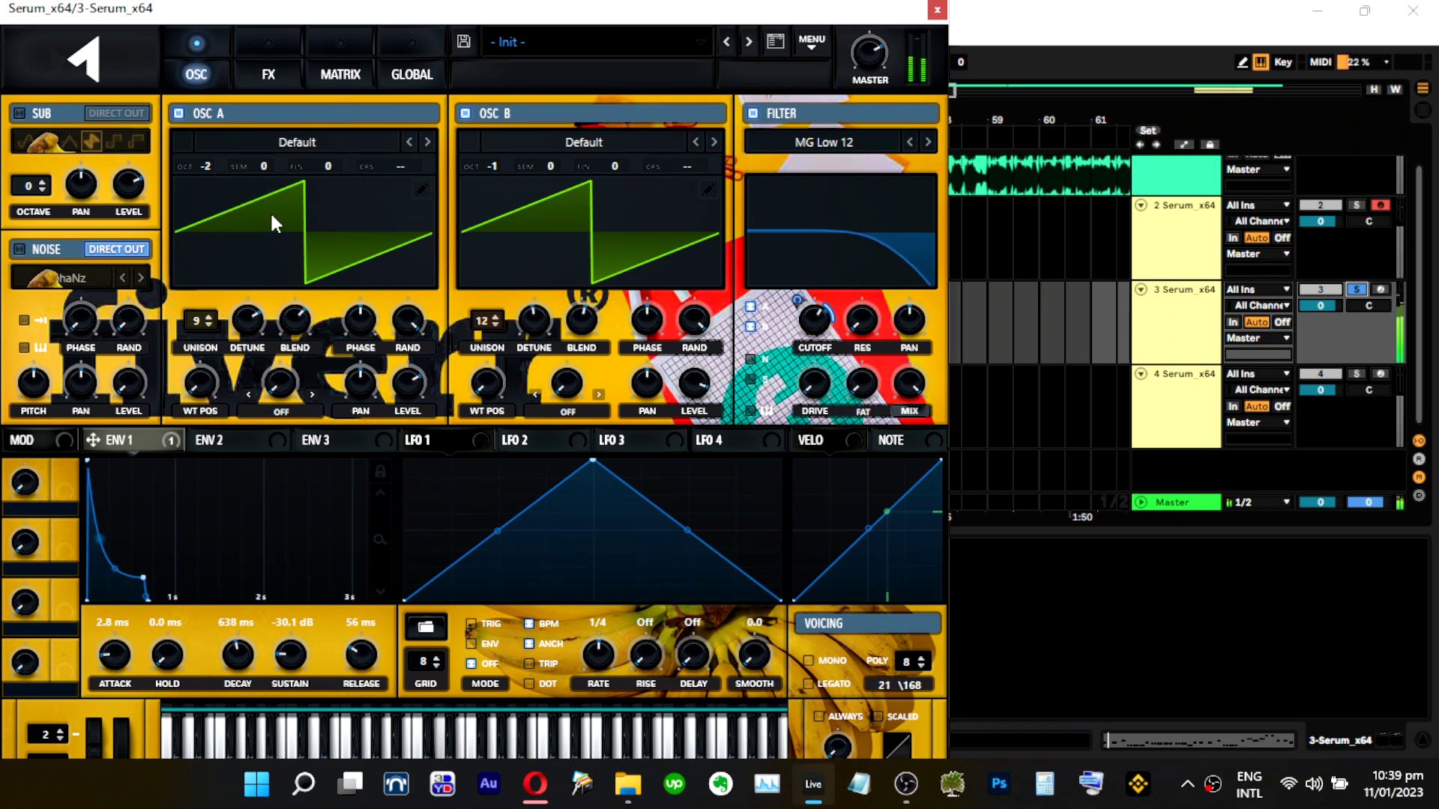
Set the low EQ frequency to 457 Hz, enable Hyper/Dimension with a 19% hyper mix, and unsolo the 3 Serum track.
{"action": "left_click", "coordinate": [268, 74]}
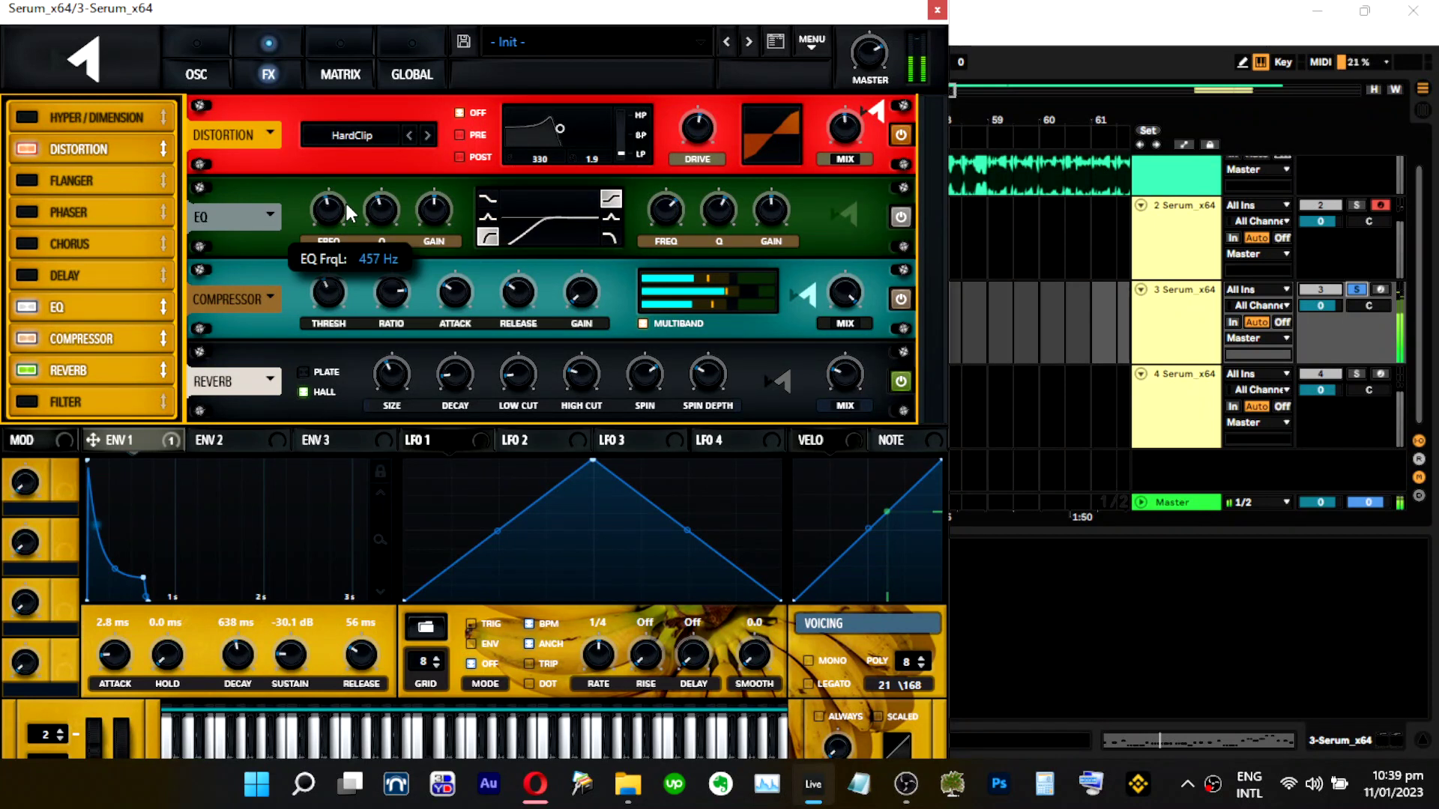
{"action": "left_click", "coordinate": [38, 123]}
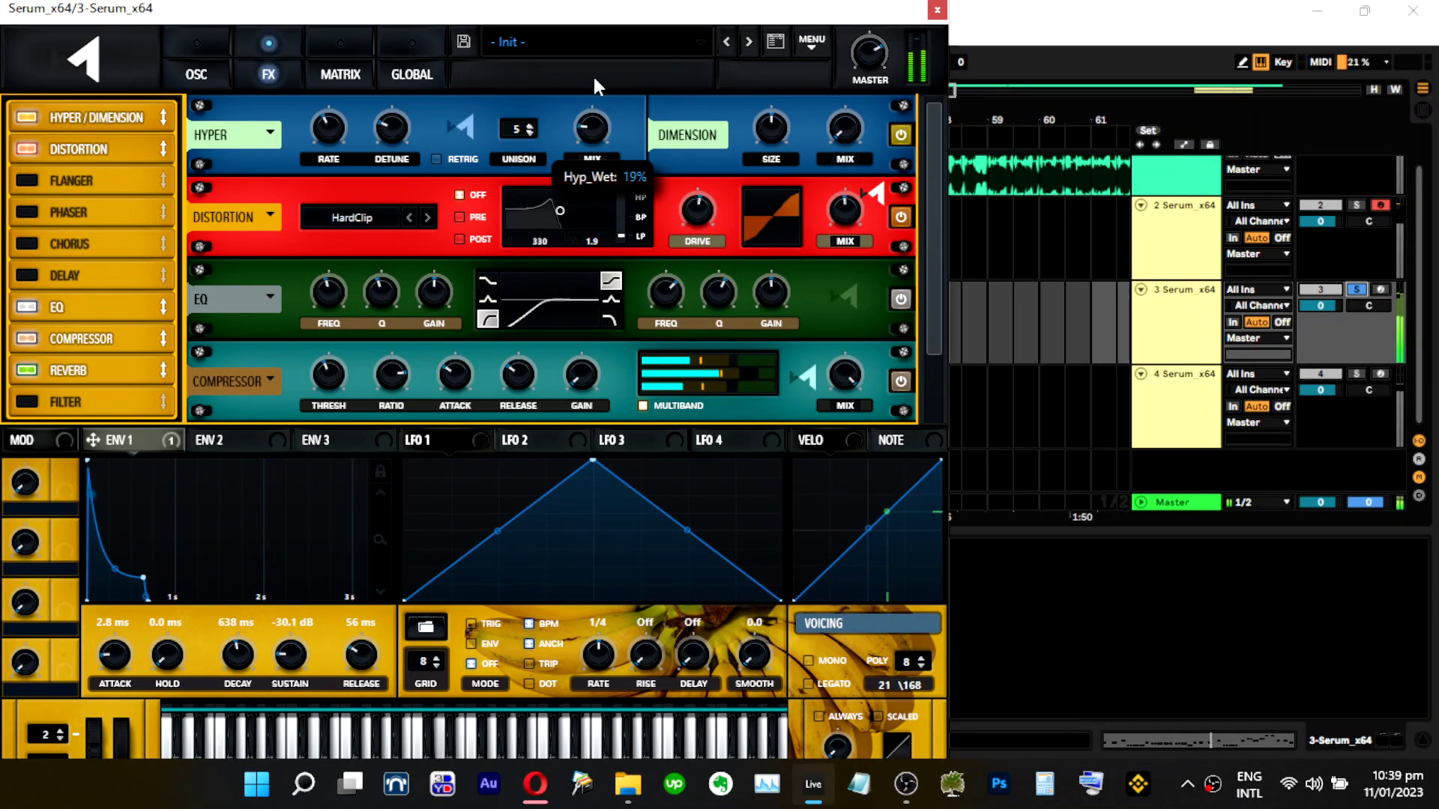
{"action": "left_click_drag", "start_coordinate": [603, 63], "coordinate": [607, 91]}
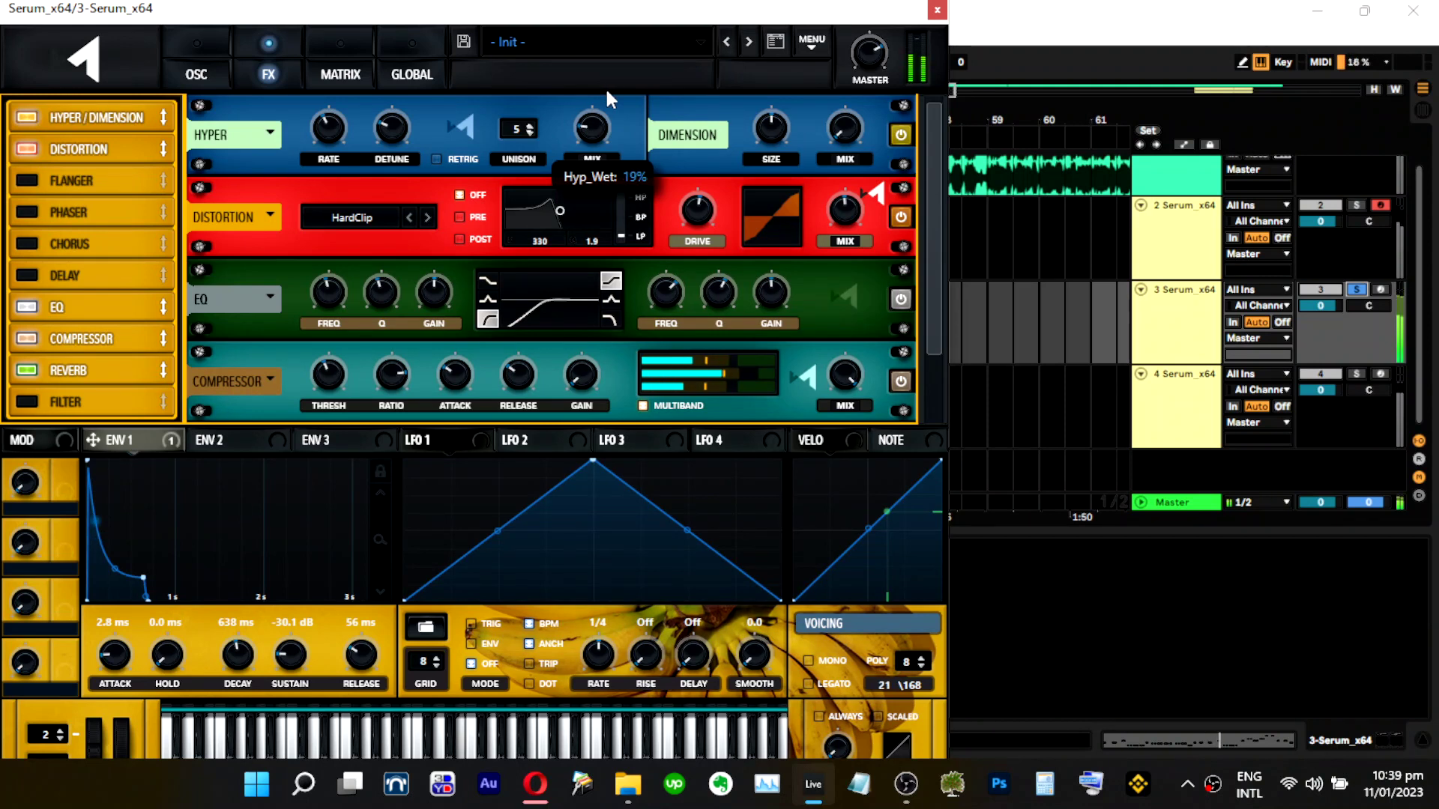
{"action": "left_click", "coordinate": [1359, 289]}
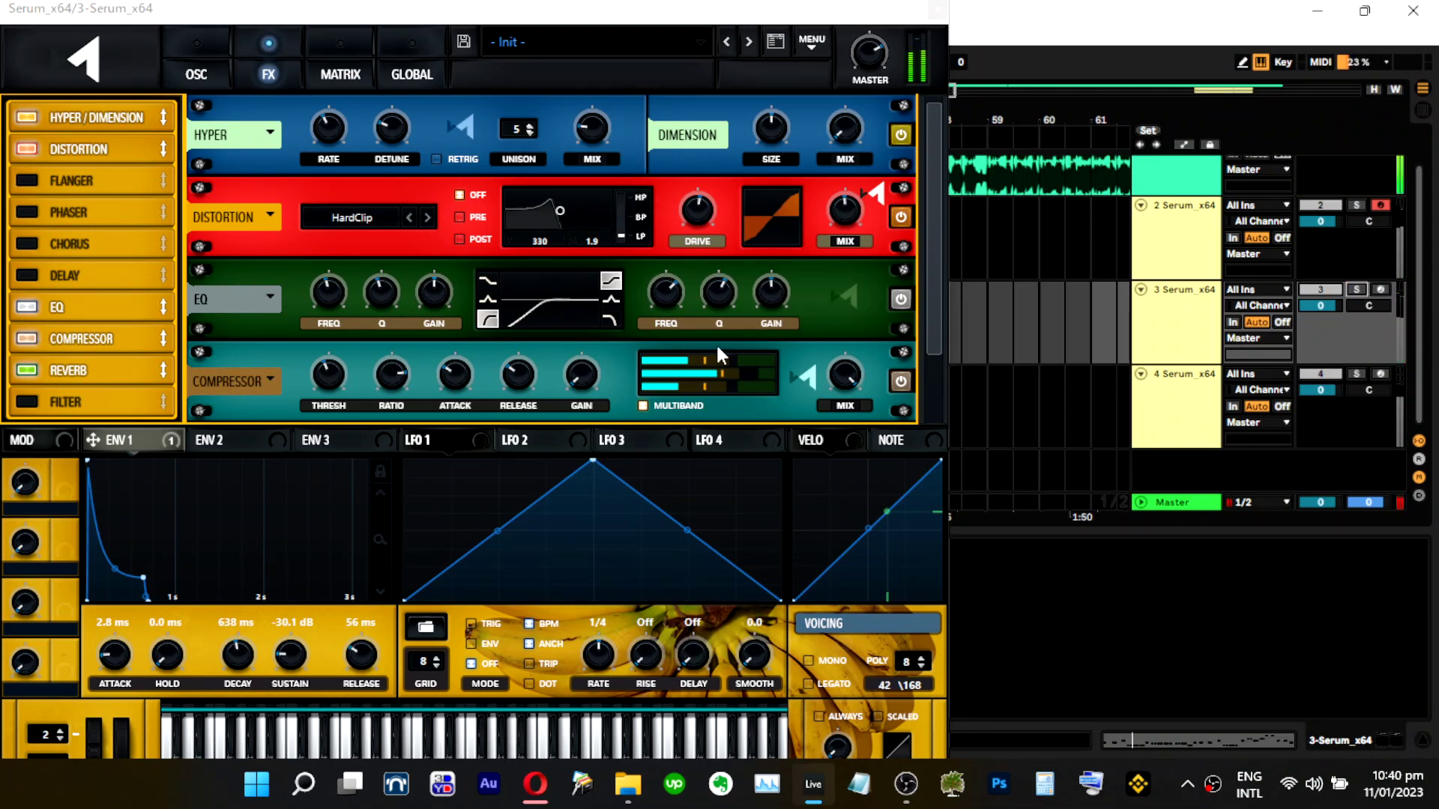
Adjust the multiband compressor's high band in the 3 Serum synth, check the reverb, and close the synth.
{"action": "mouse_move", "coordinate": [748, 363]}
{"action": "left_mouse_down"}
{"action": "mouse_move", "coordinate": [800, 366]}
{"action": "mouse_move", "coordinate": [761, 365]}
{"action": "left_mouse_up"}
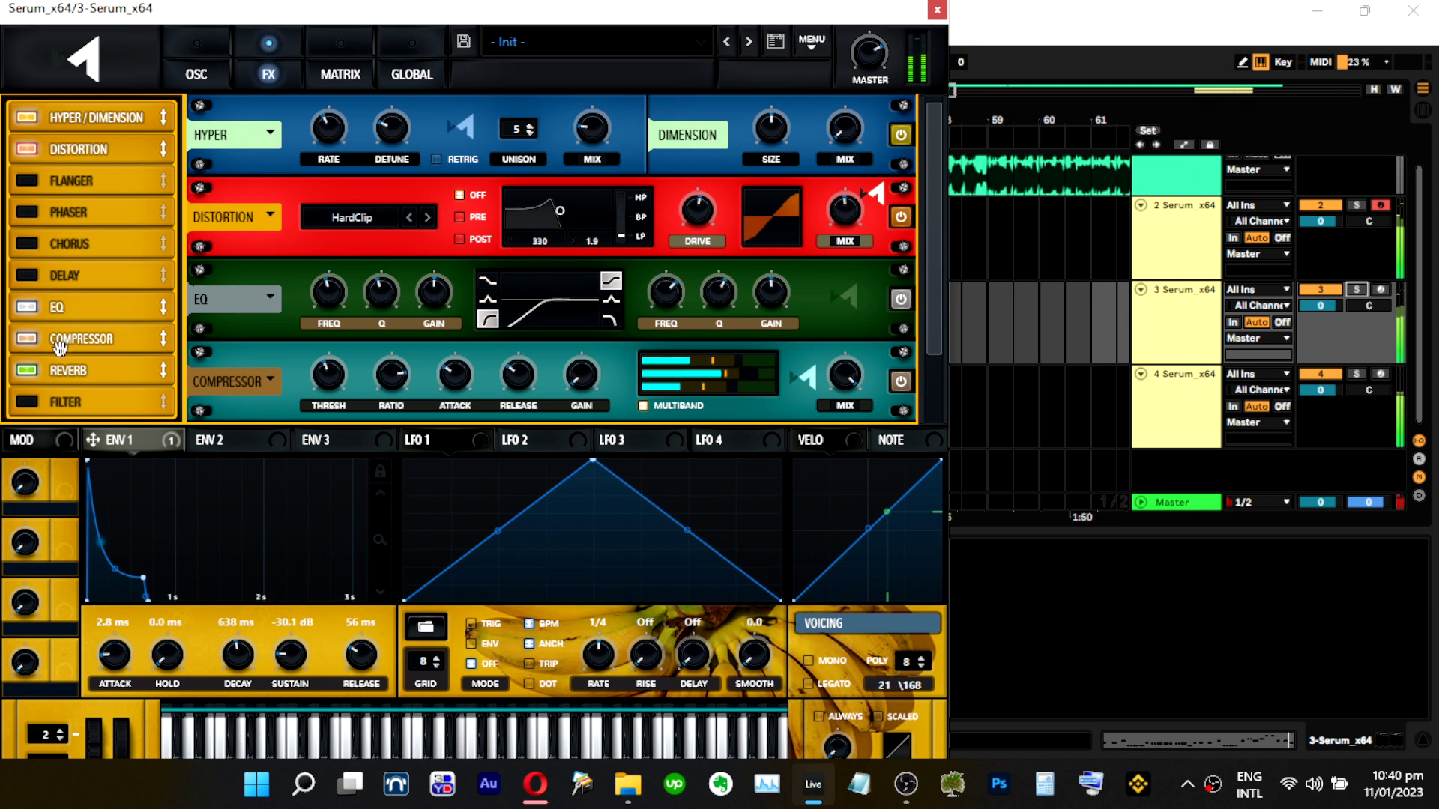
{"action": "left_click", "coordinate": [88, 371]}
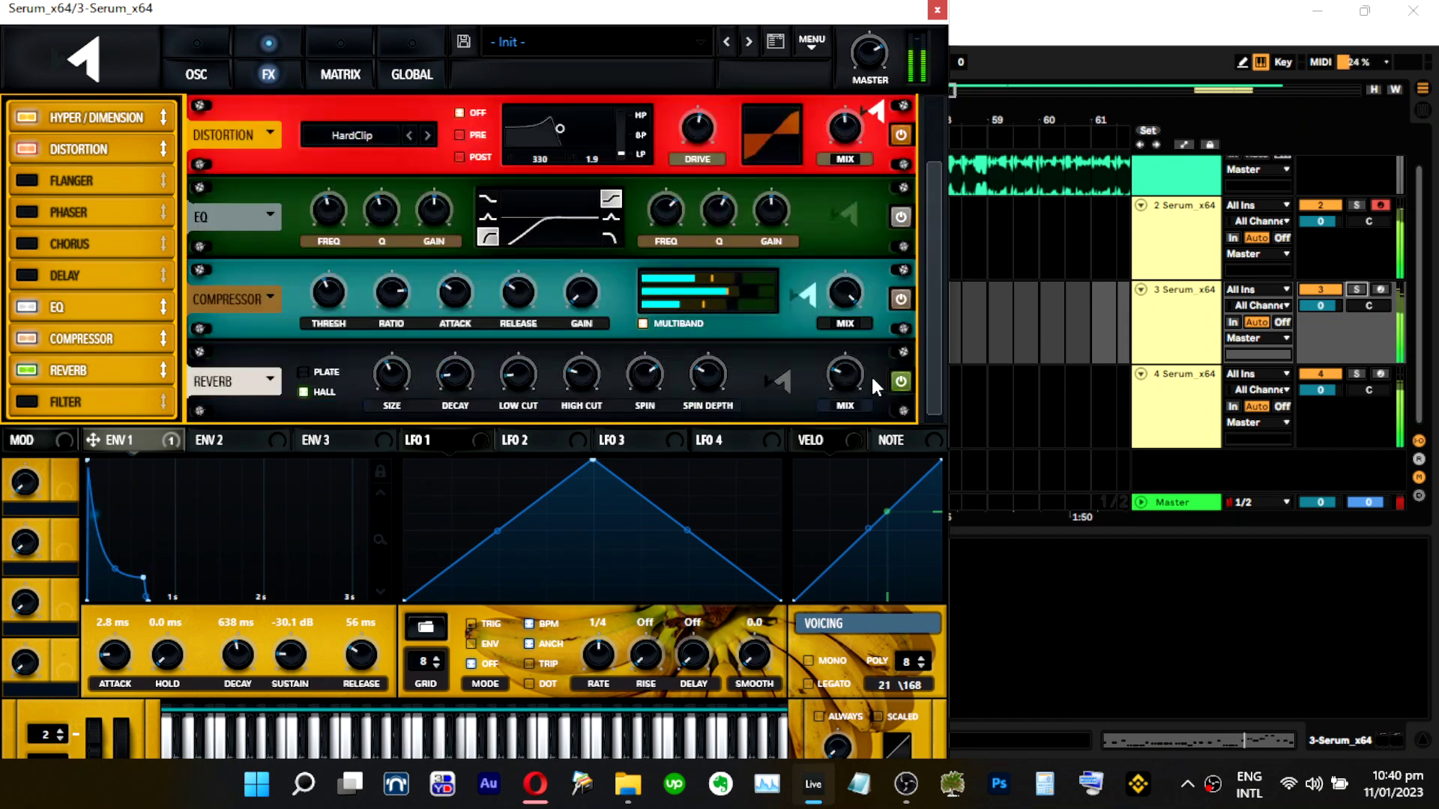
{"action": "left_click", "coordinate": [937, 9]}
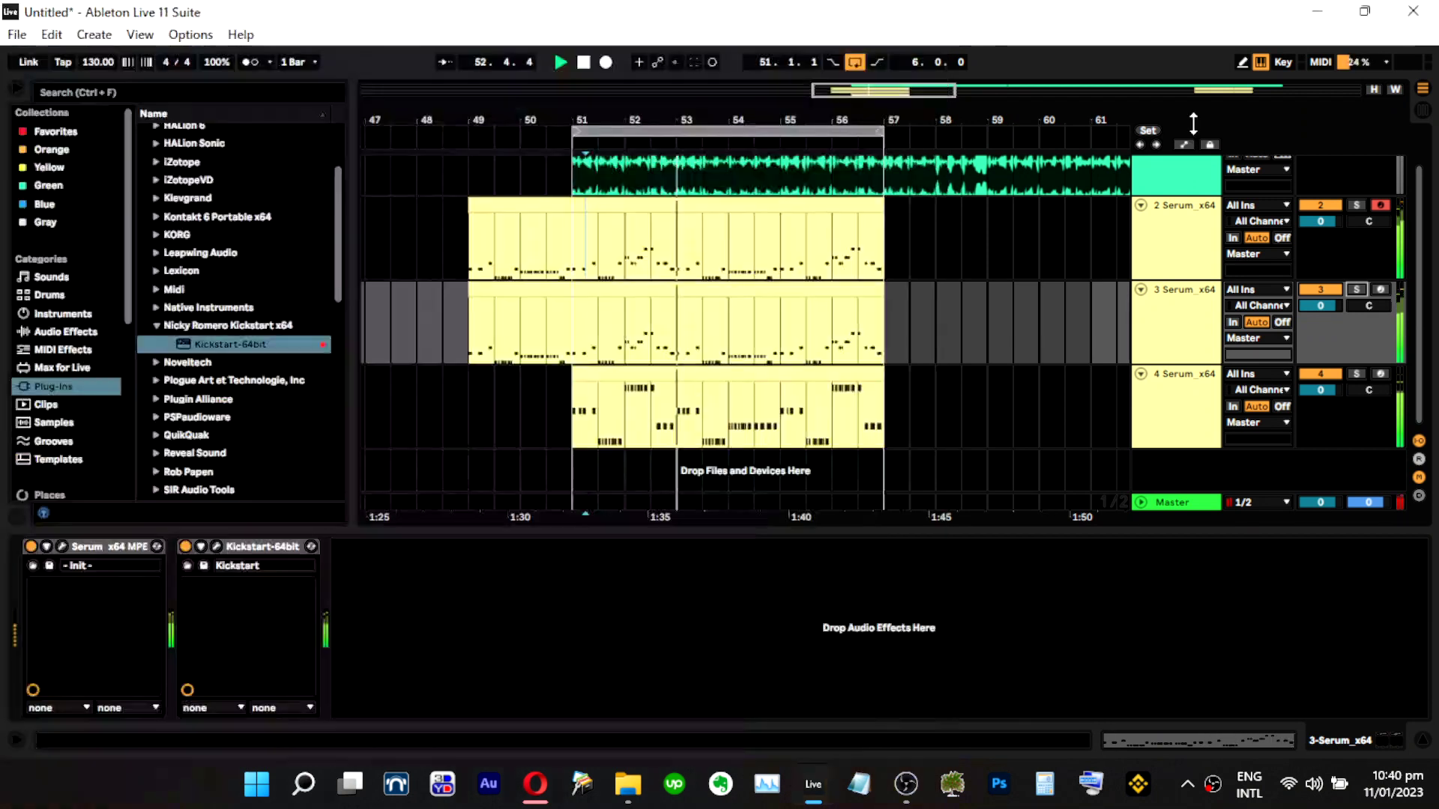
Set the reverb mix to 14% in the 2 Serum synth and close it.
{"action": "left_click", "coordinate": [52, 548]}
{"action": "left_click", "coordinate": [61, 546]}
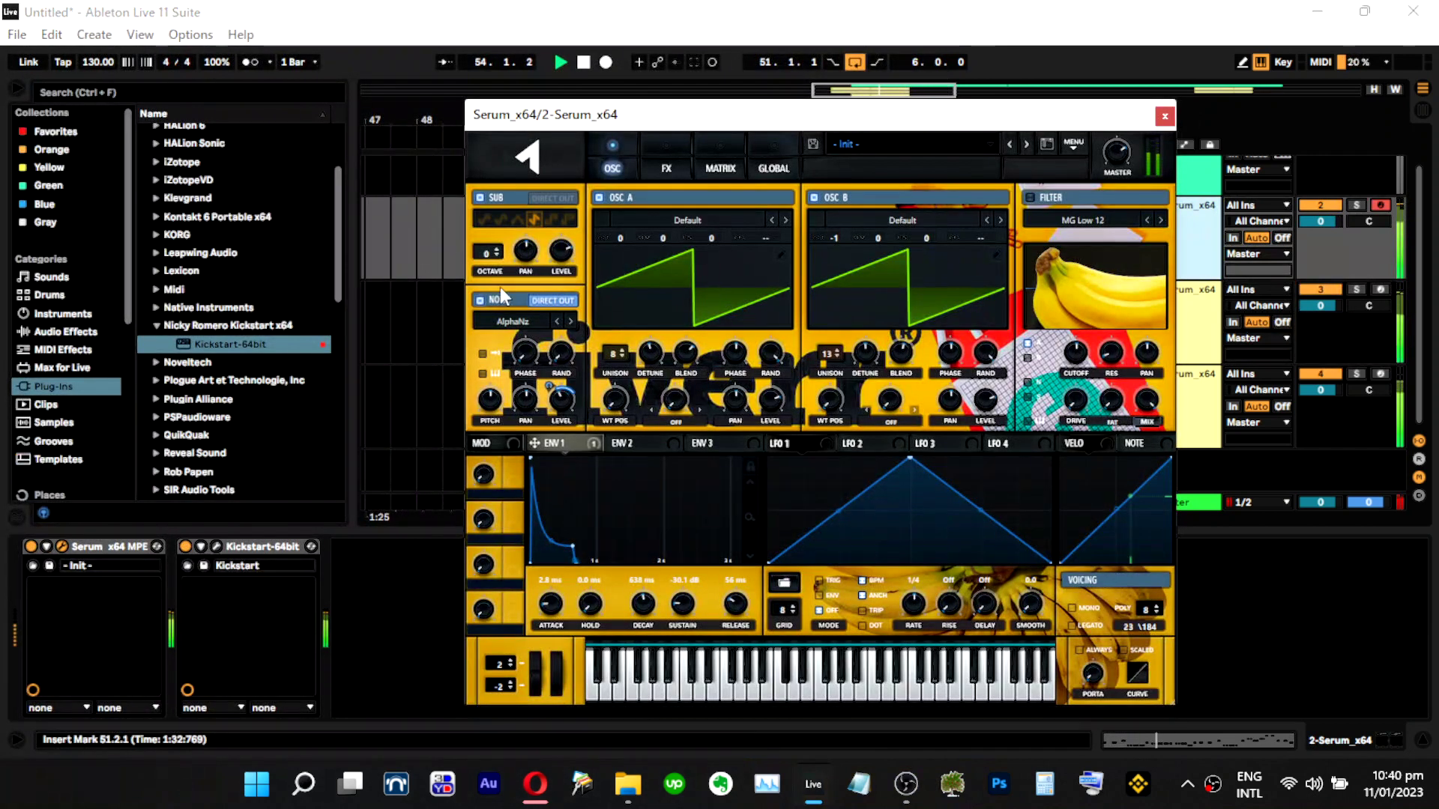
{"action": "left_click", "coordinate": [671, 141]}
{"action": "scroll", "coordinate": [1087, 397], "scroll_direction": "down", "scroll_amount": 2}
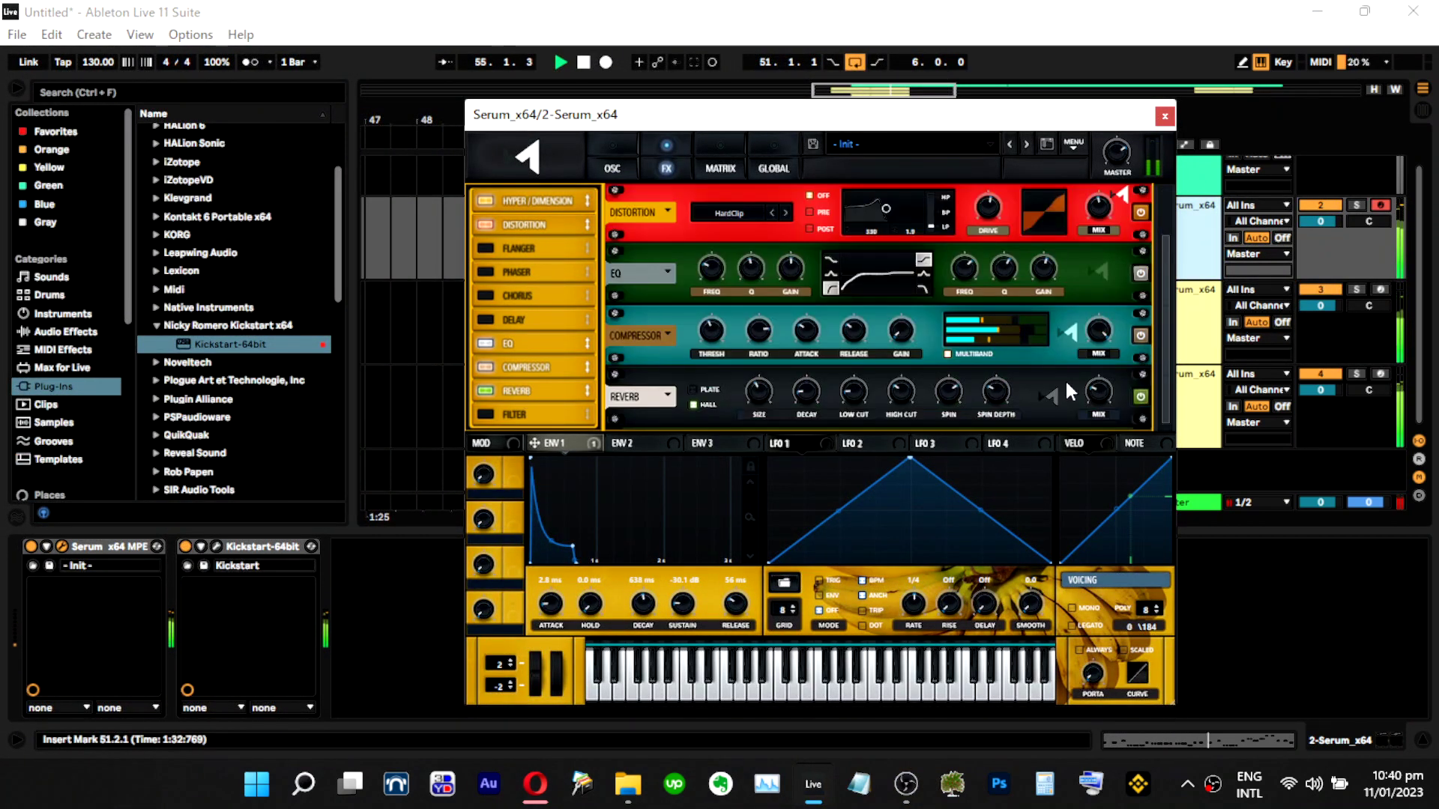
{"action": "left_click_drag", "start_coordinate": [1090, 399], "coordinate": [1093, 419]}
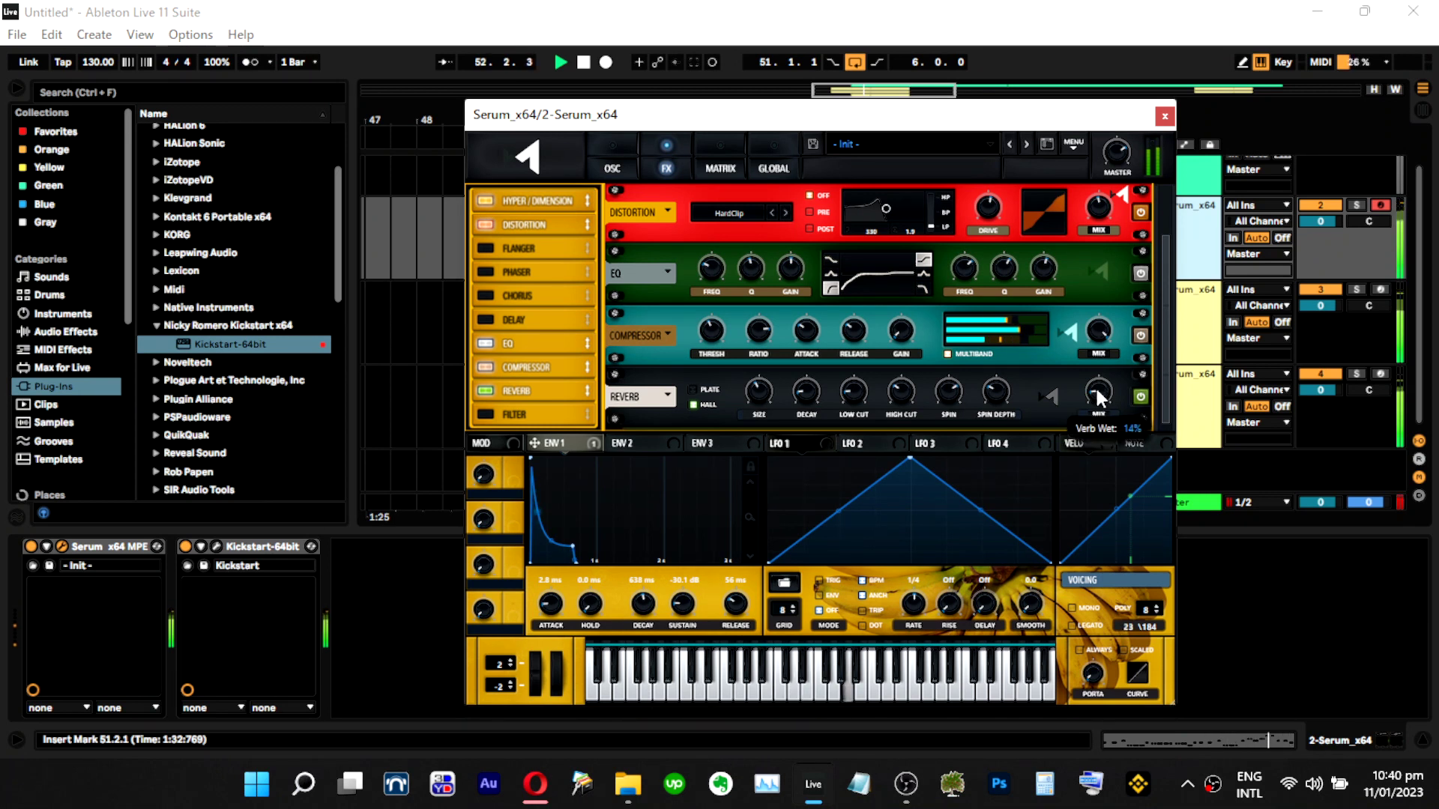
{"action": "left_click", "coordinate": [1164, 116]}
Set the compressor's high band to 84% in the 3 Serum synth and close it.
{"action": "left_click", "coordinate": [1182, 352]}
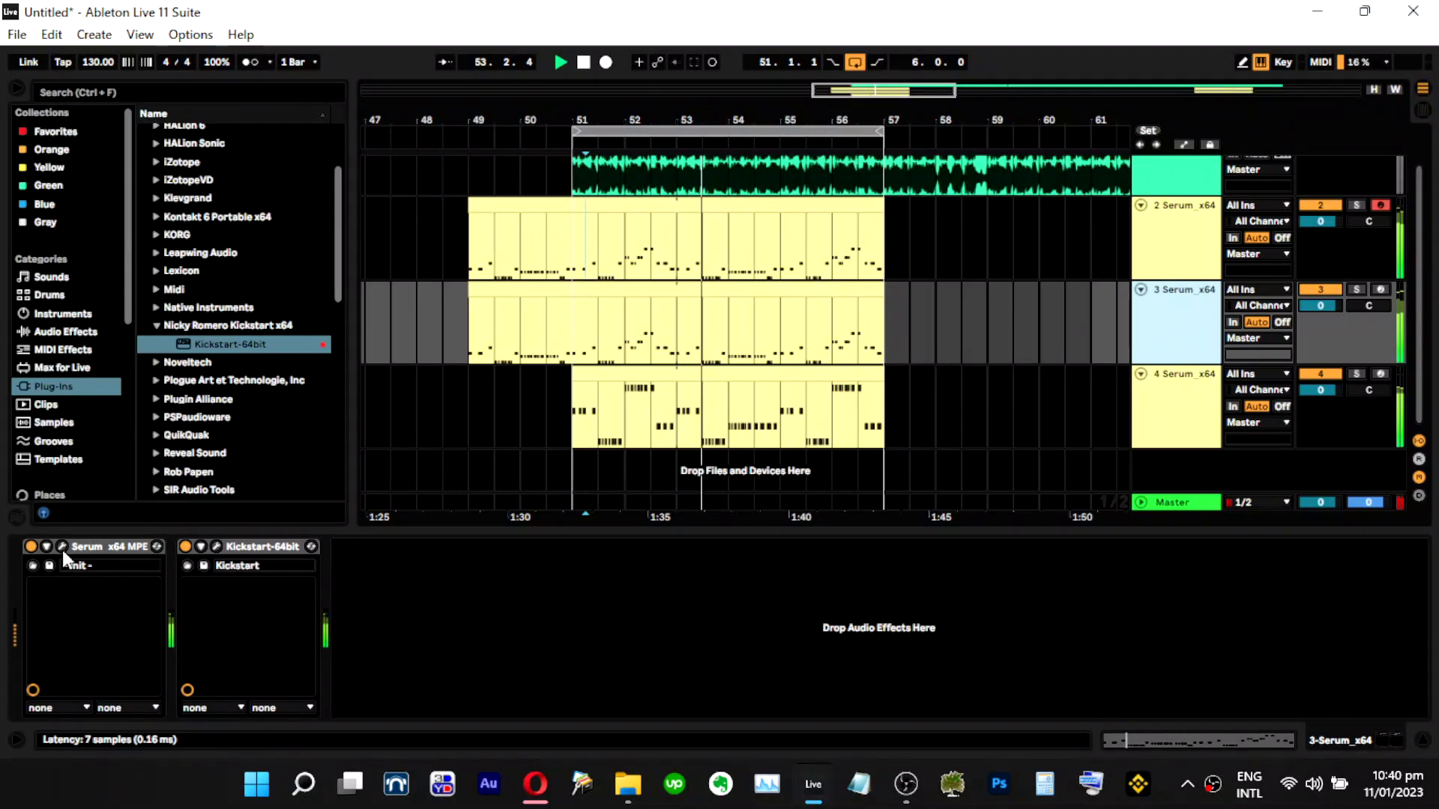
{"action": "left_click", "coordinate": [62, 547]}
{"action": "left_click", "coordinate": [270, 80]}
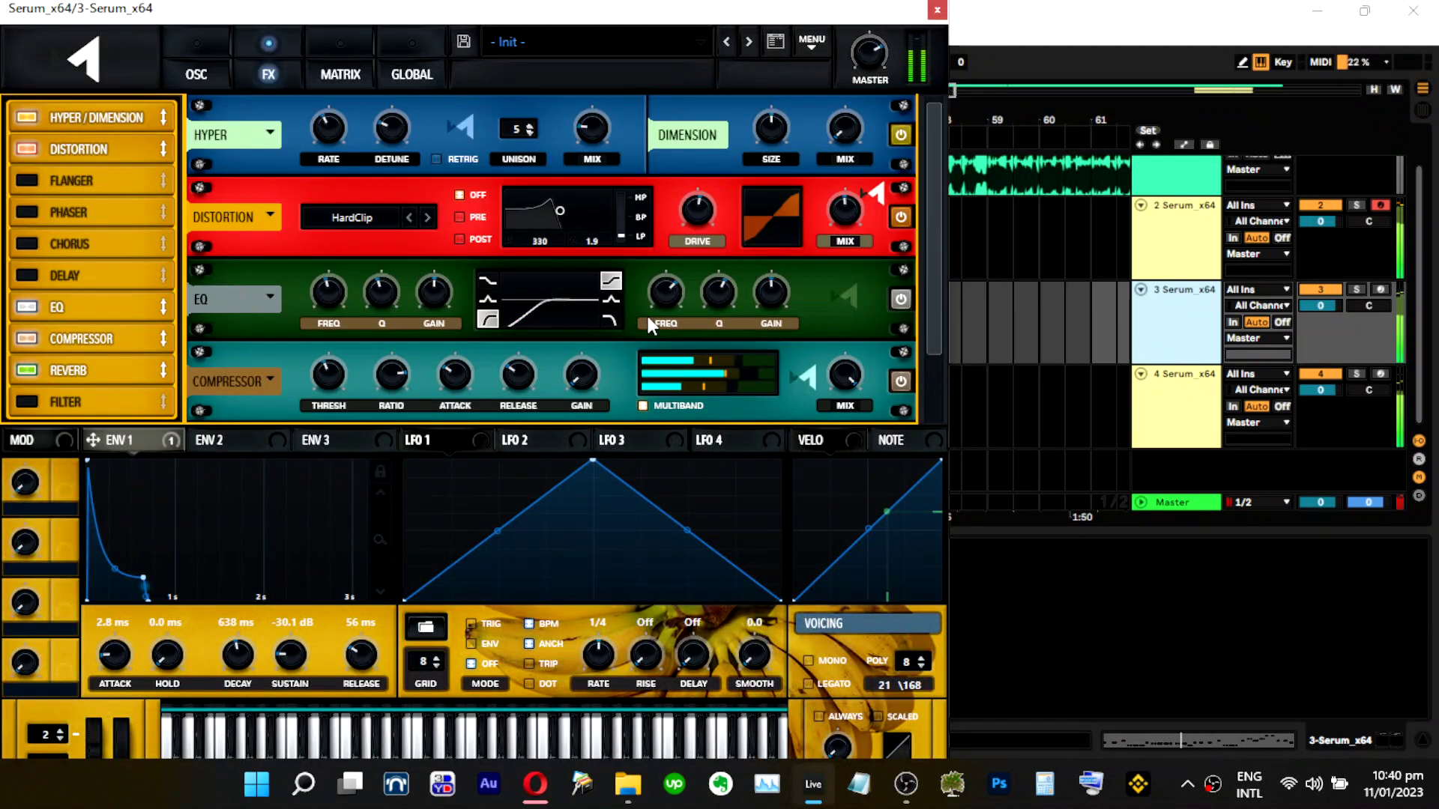
{"action": "left_click_drag", "start_coordinate": [757, 357], "coordinate": [722, 343]}
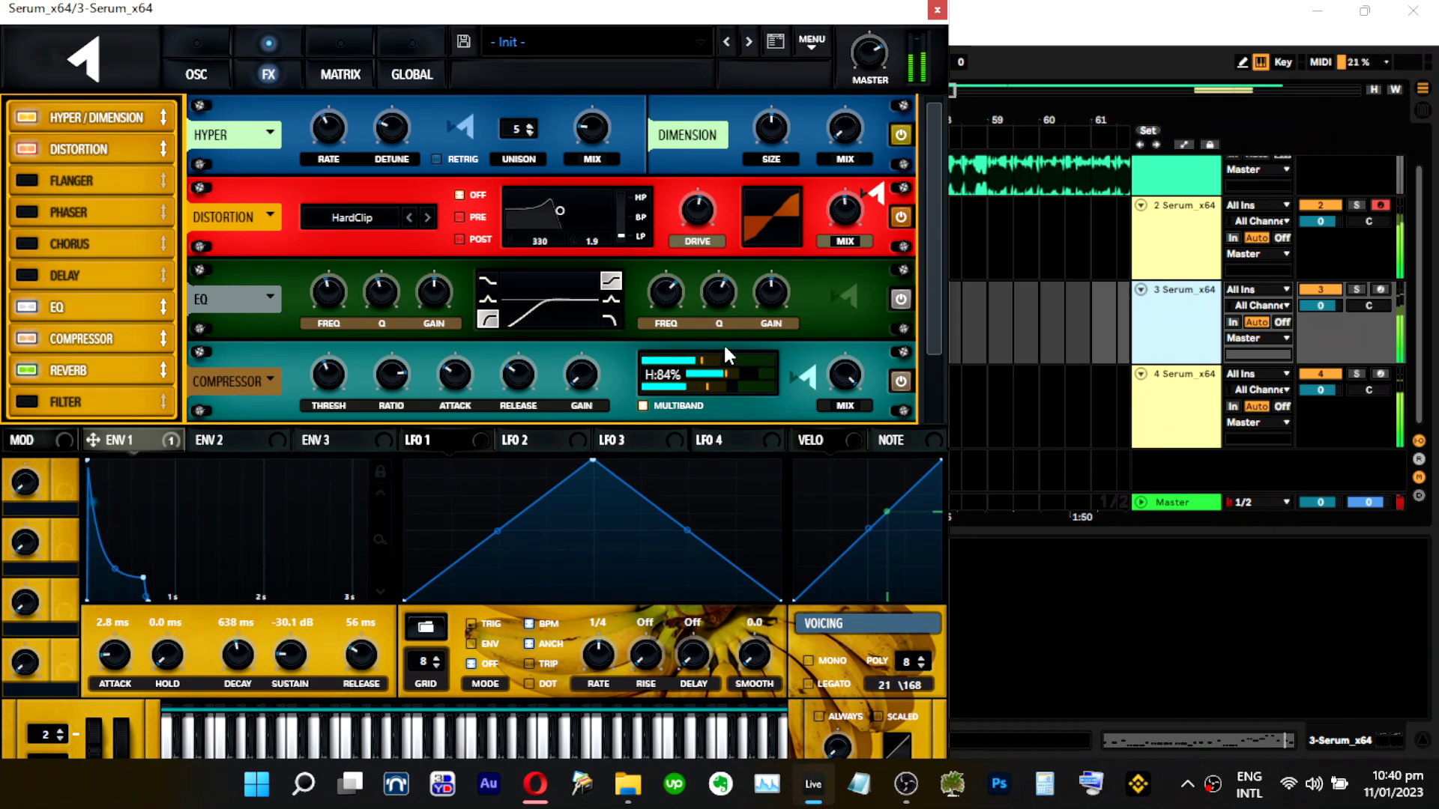
{"action": "left_click", "coordinate": [936, 9]}
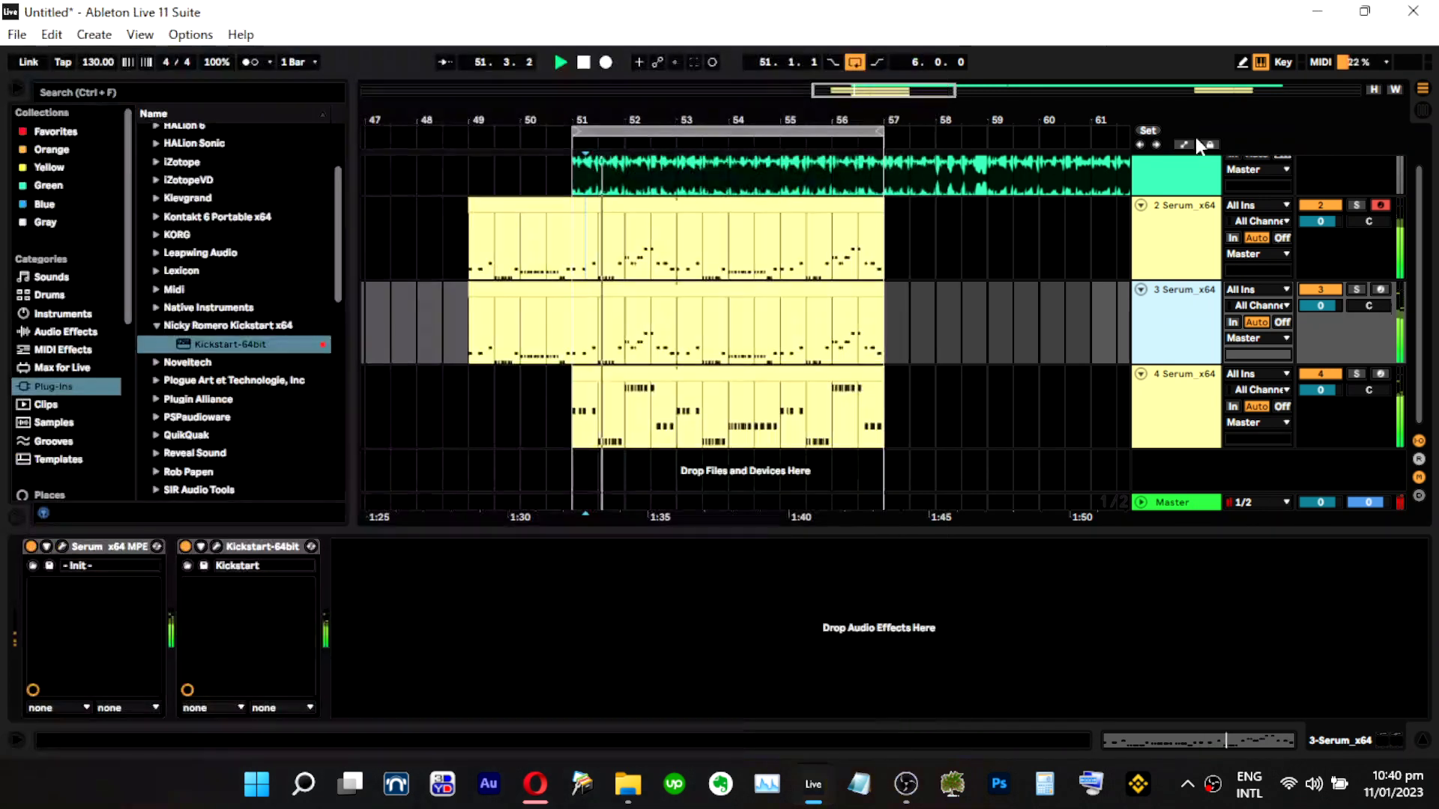
Open the 2 Serum synth's effects and examine its multiband compressor's high band and reverb.
{"action": "left_click", "coordinate": [1177, 240]}
{"action": "left_click", "coordinate": [64, 546]}
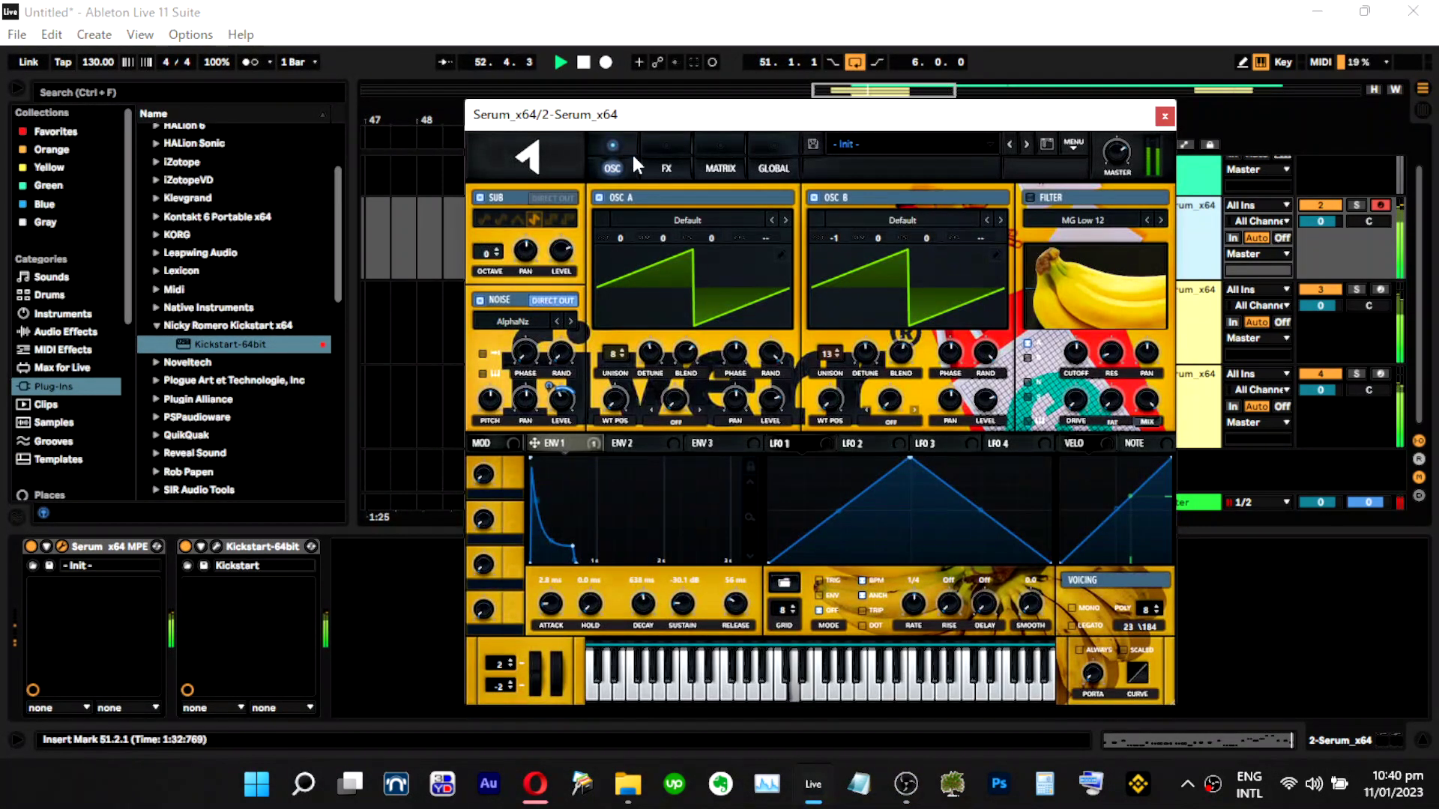
{"action": "left_click", "coordinate": [666, 168]}
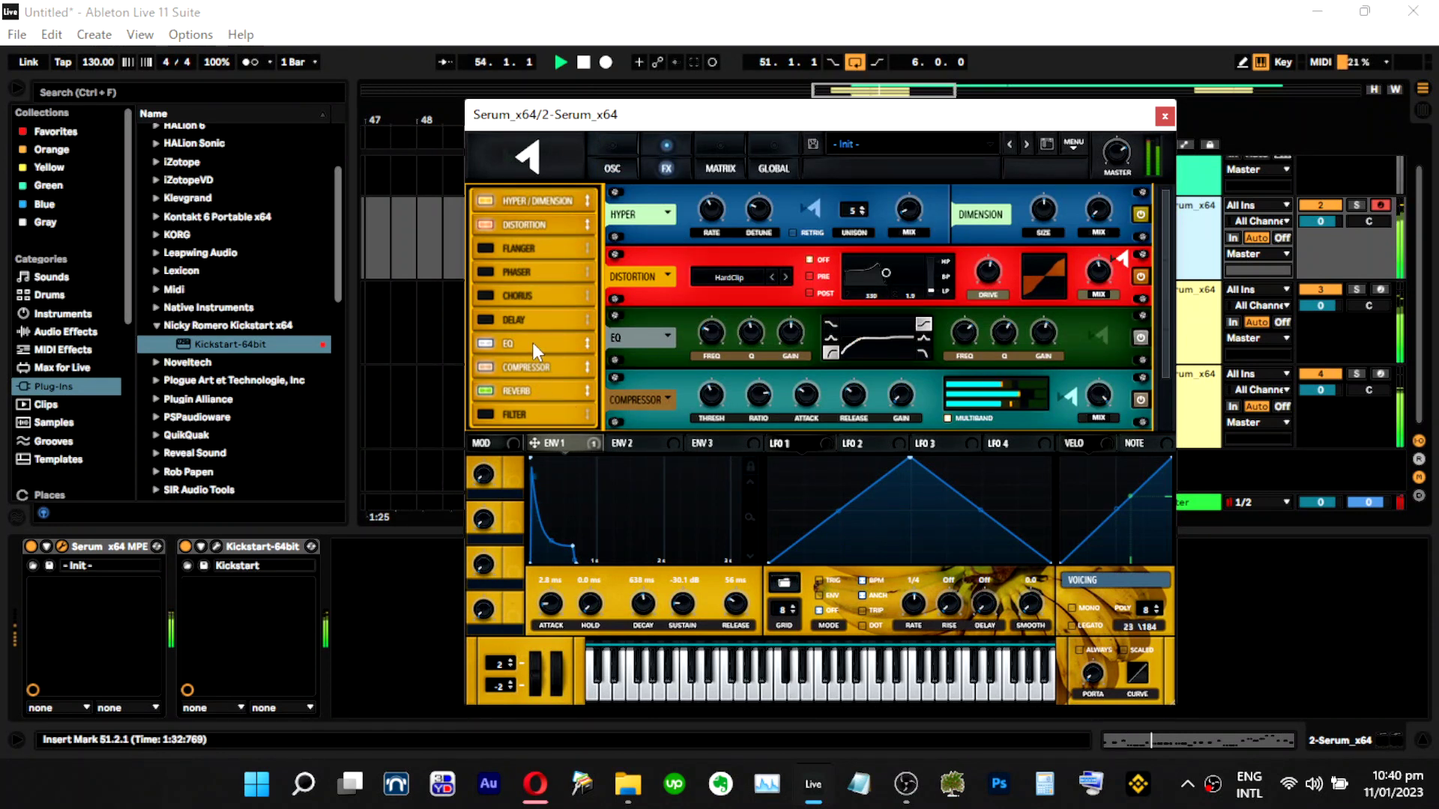
{"action": "scroll", "coordinate": [921, 328], "scroll_direction": "down", "scroll_amount": 2}
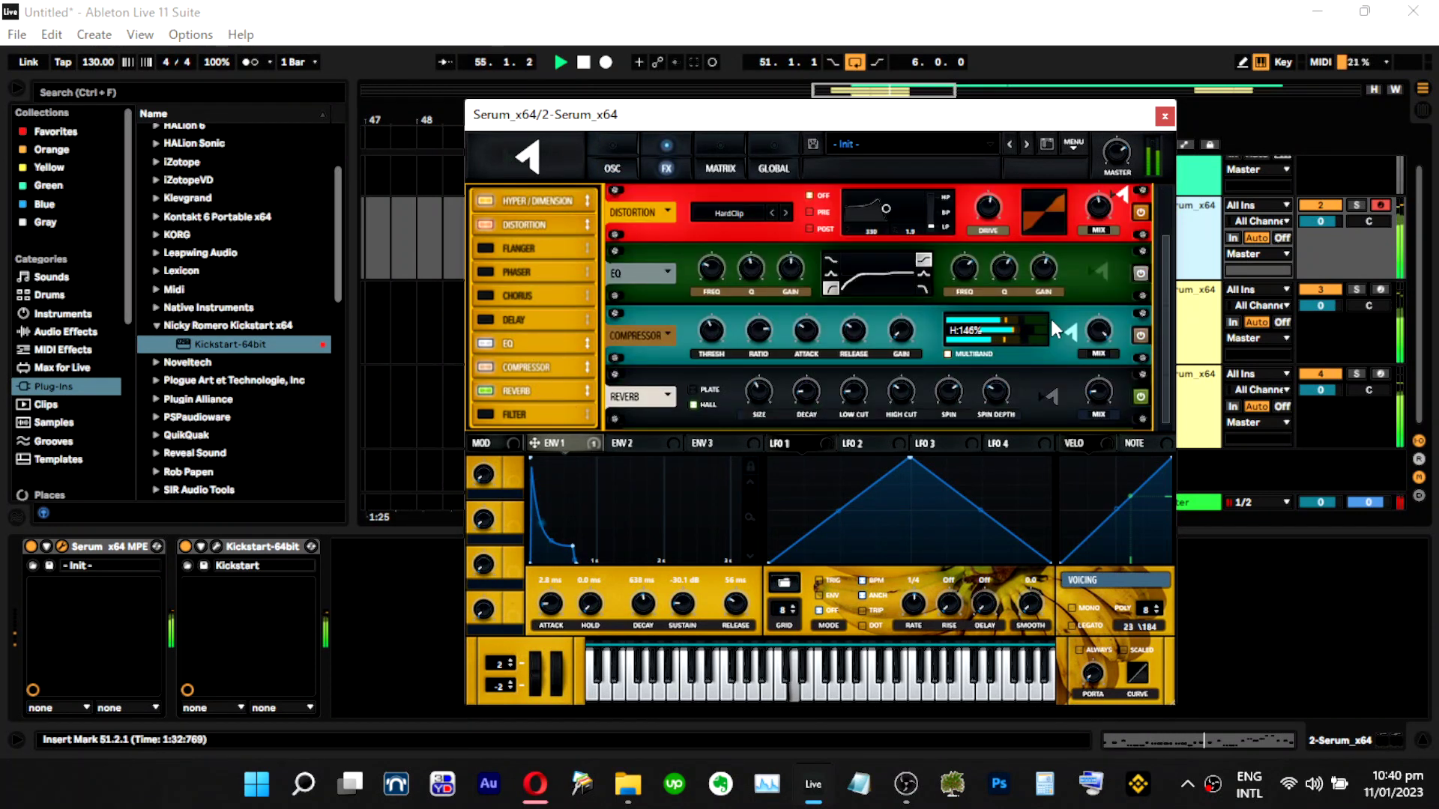
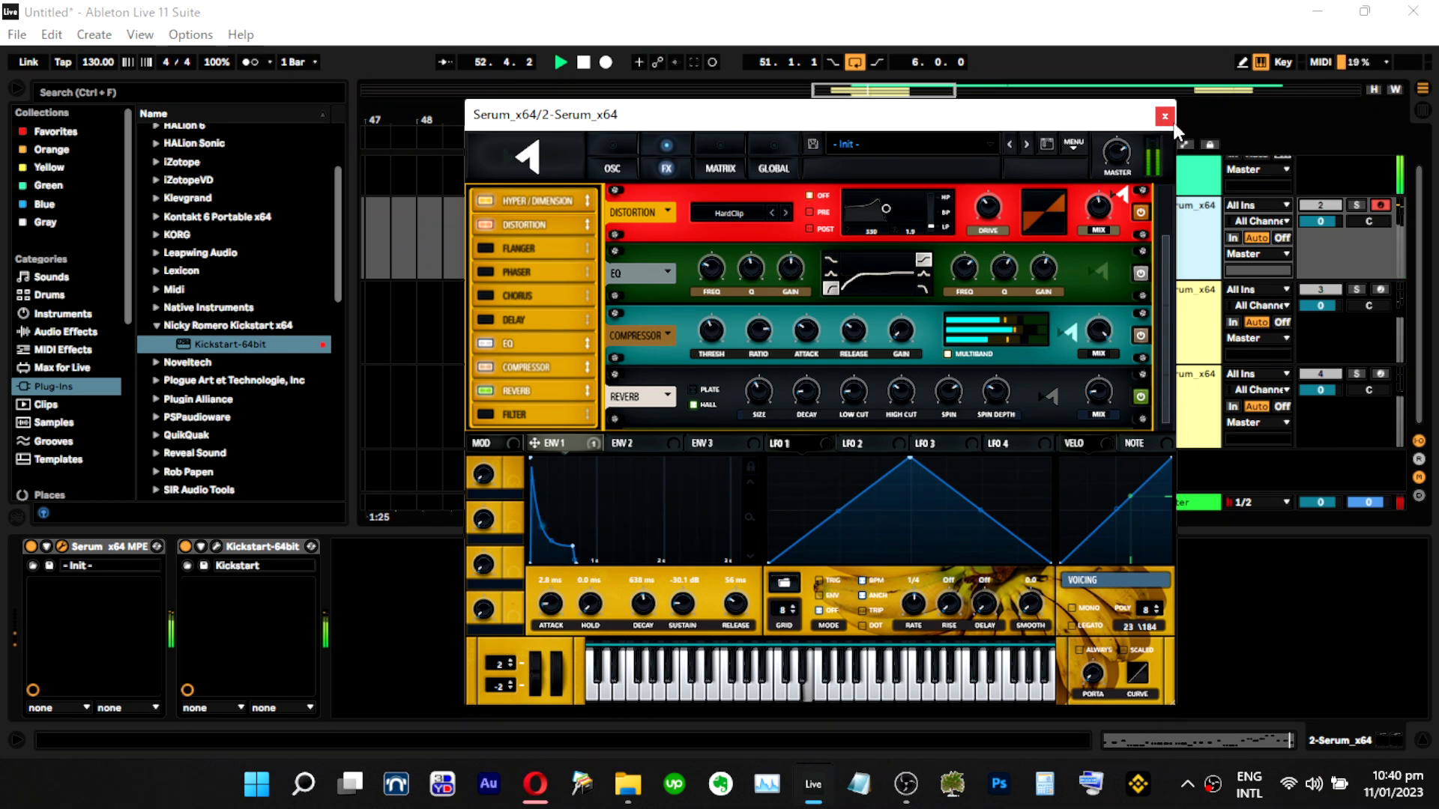
Close the 2 Serum synth, solo the 4 Serum track, and open its synth to adjust oscillator A's wavetable position.
{"action": "left_click", "coordinate": [1356, 374]}
{"action": "left_click", "coordinate": [1164, 116]}
{"action": "left_click", "coordinate": [1197, 345]}
{"action": "left_click", "coordinate": [1185, 378]}
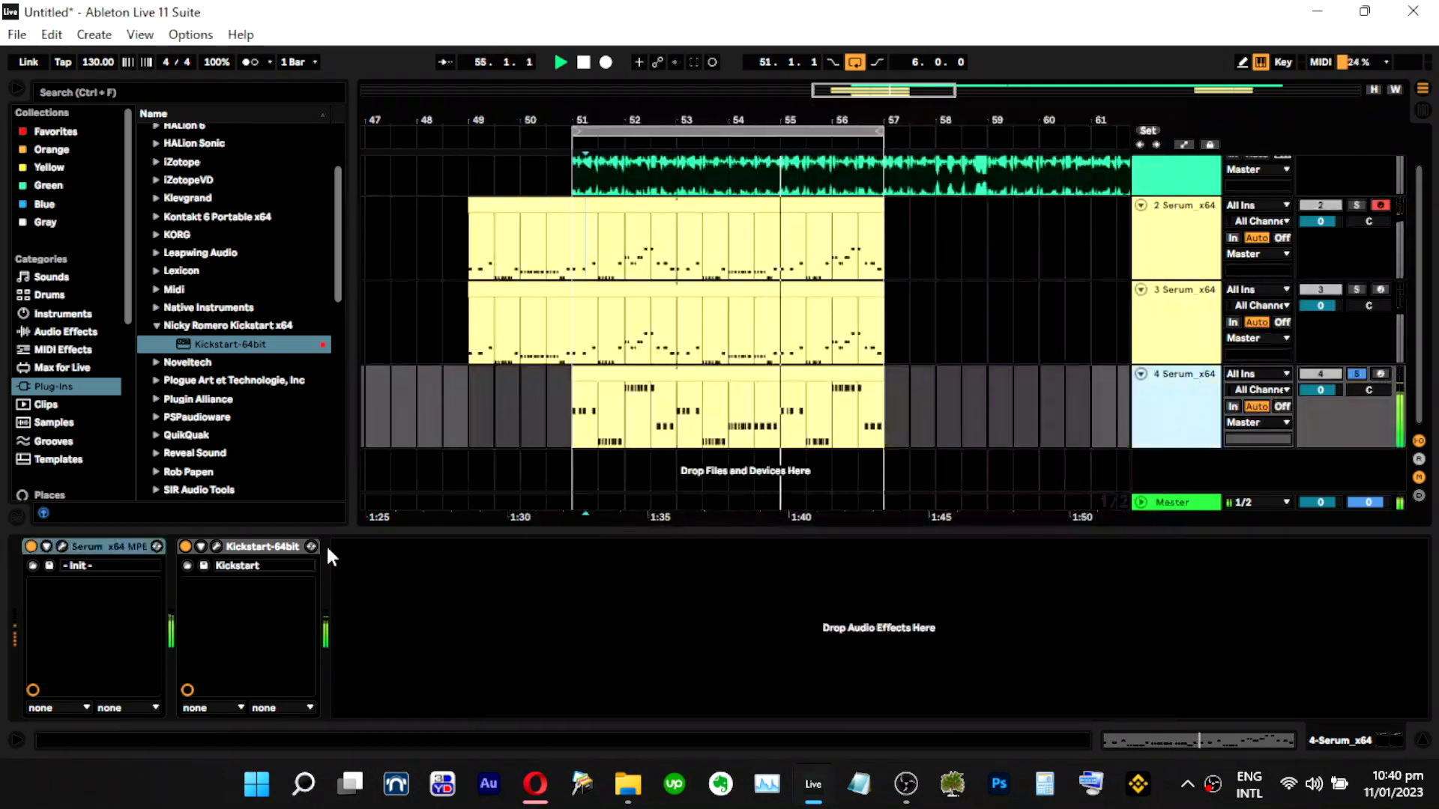
{"action": "left_click", "coordinate": [62, 546]}
{"action": "left_click_drag", "start_coordinate": [534, 384], "coordinate": [533, 414]}
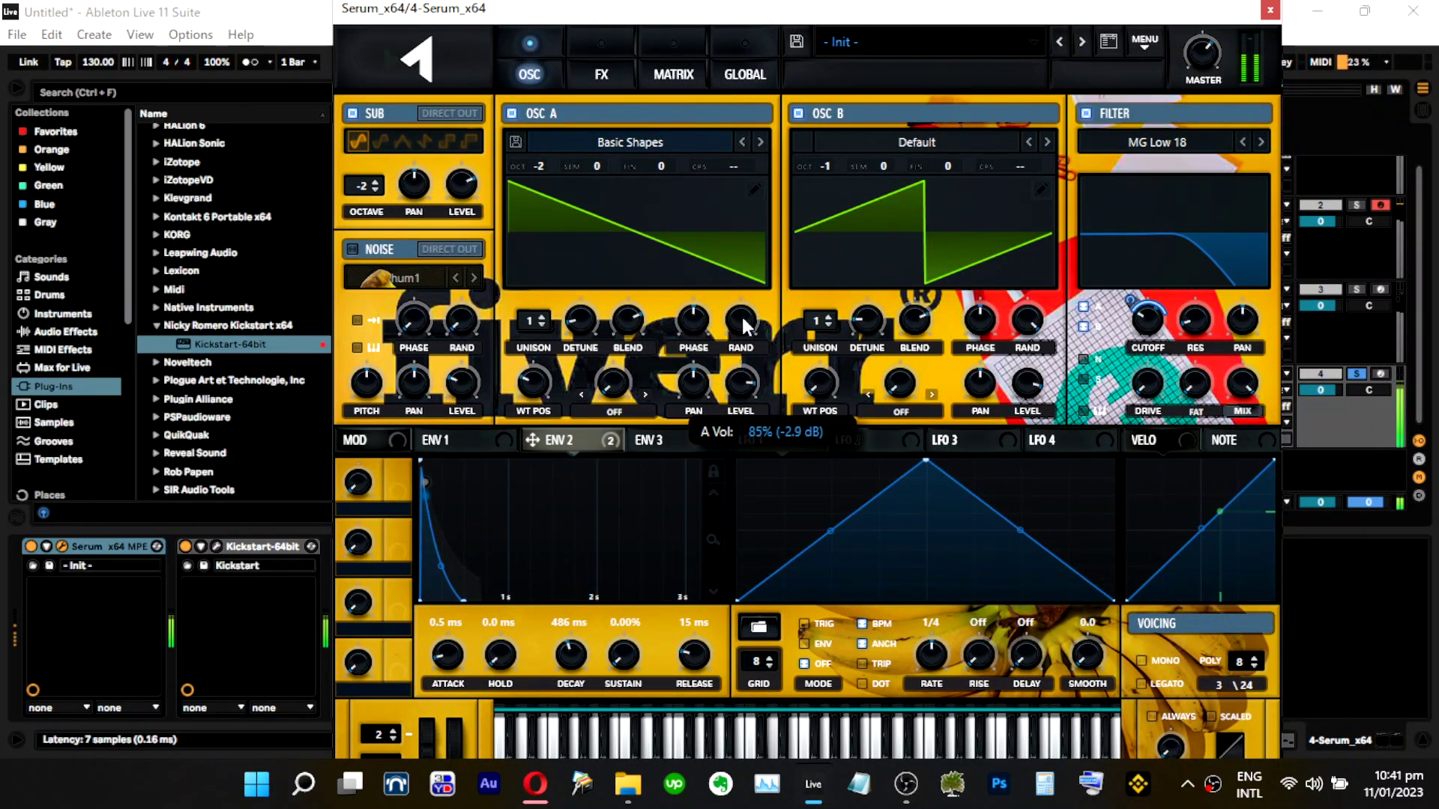
Try the Saw shape at octave -1 for the 4 Serum synth's sub oscillator.
{"action": "left_click", "coordinate": [426, 141]}
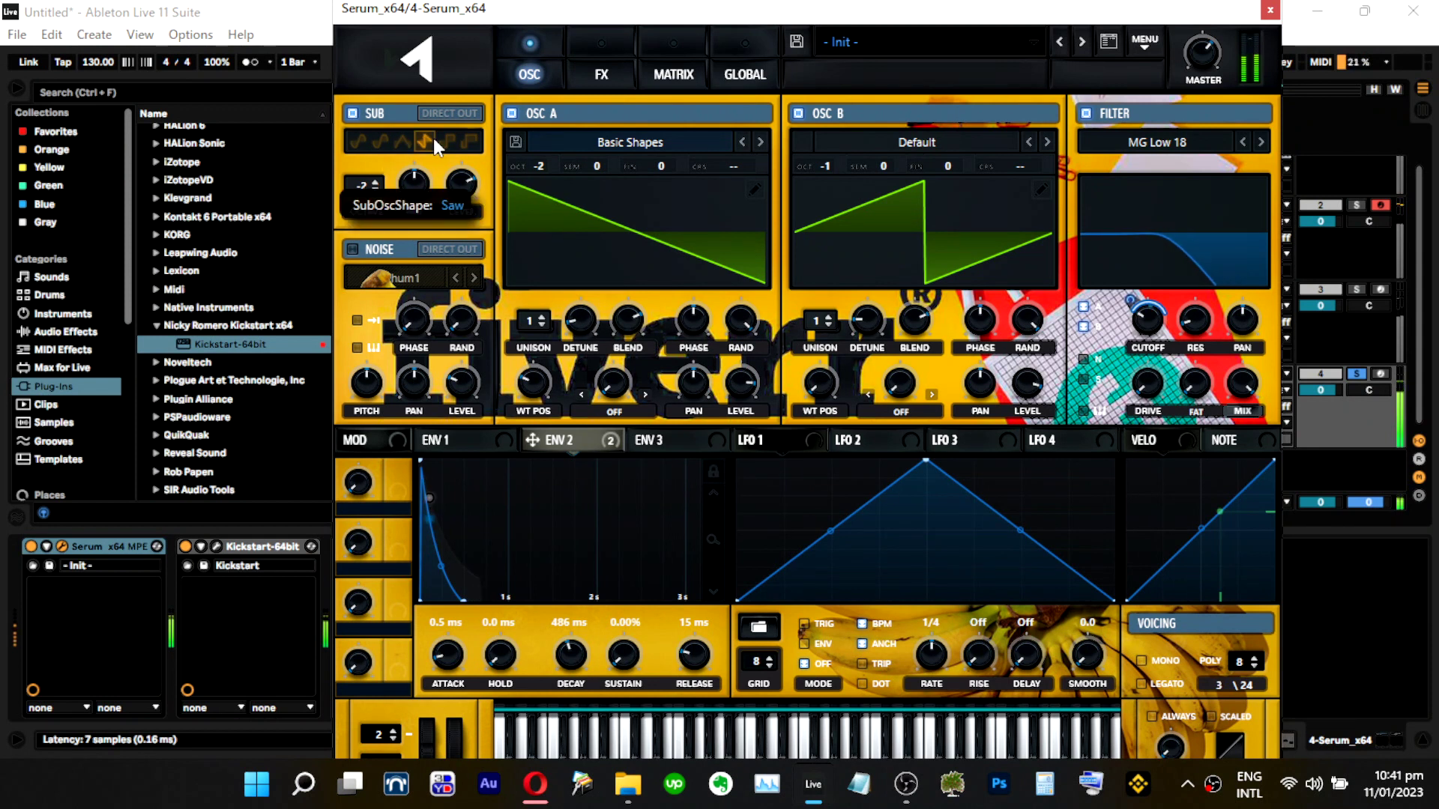
{"action": "left_click", "coordinate": [374, 181]}
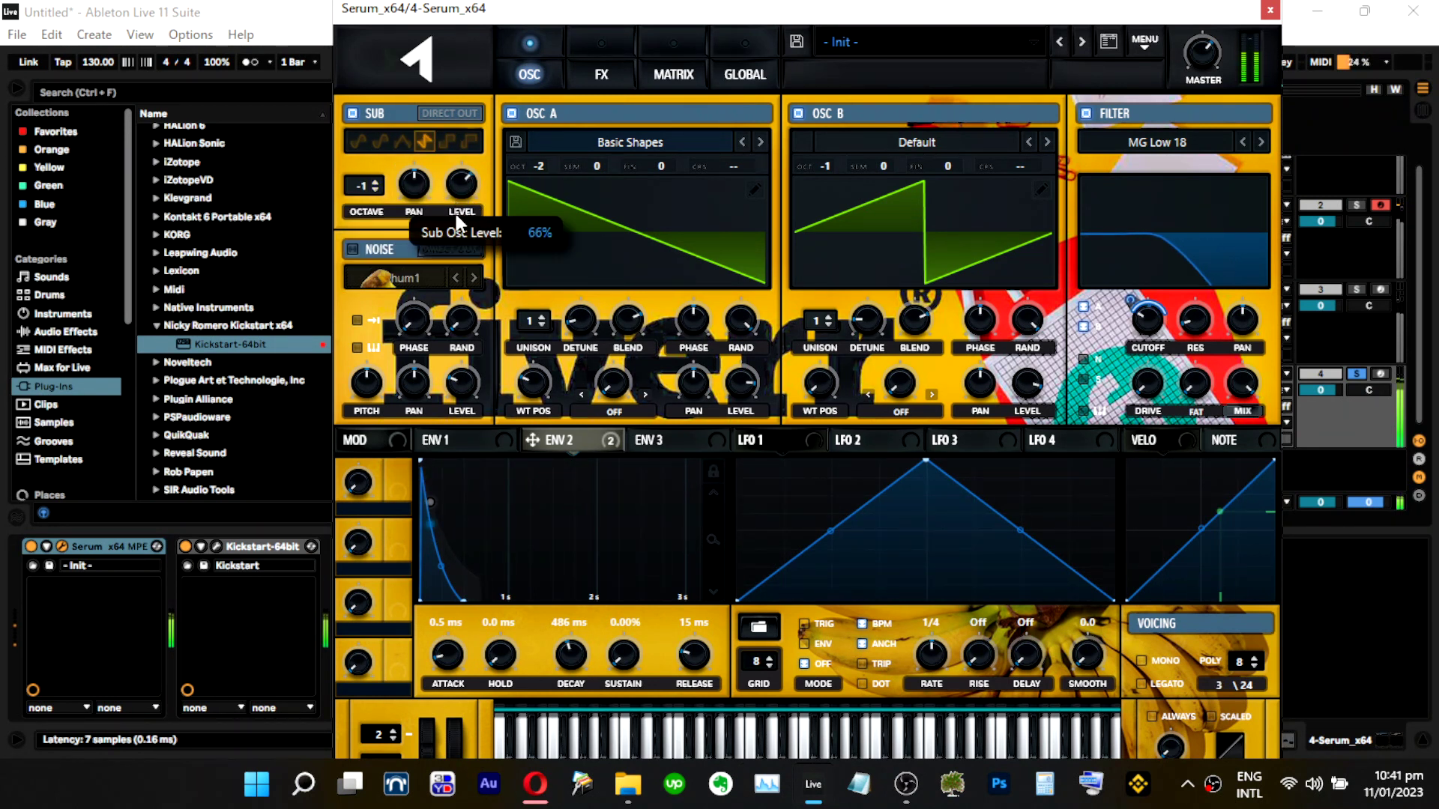
{"action": "left_click", "coordinate": [358, 142]}
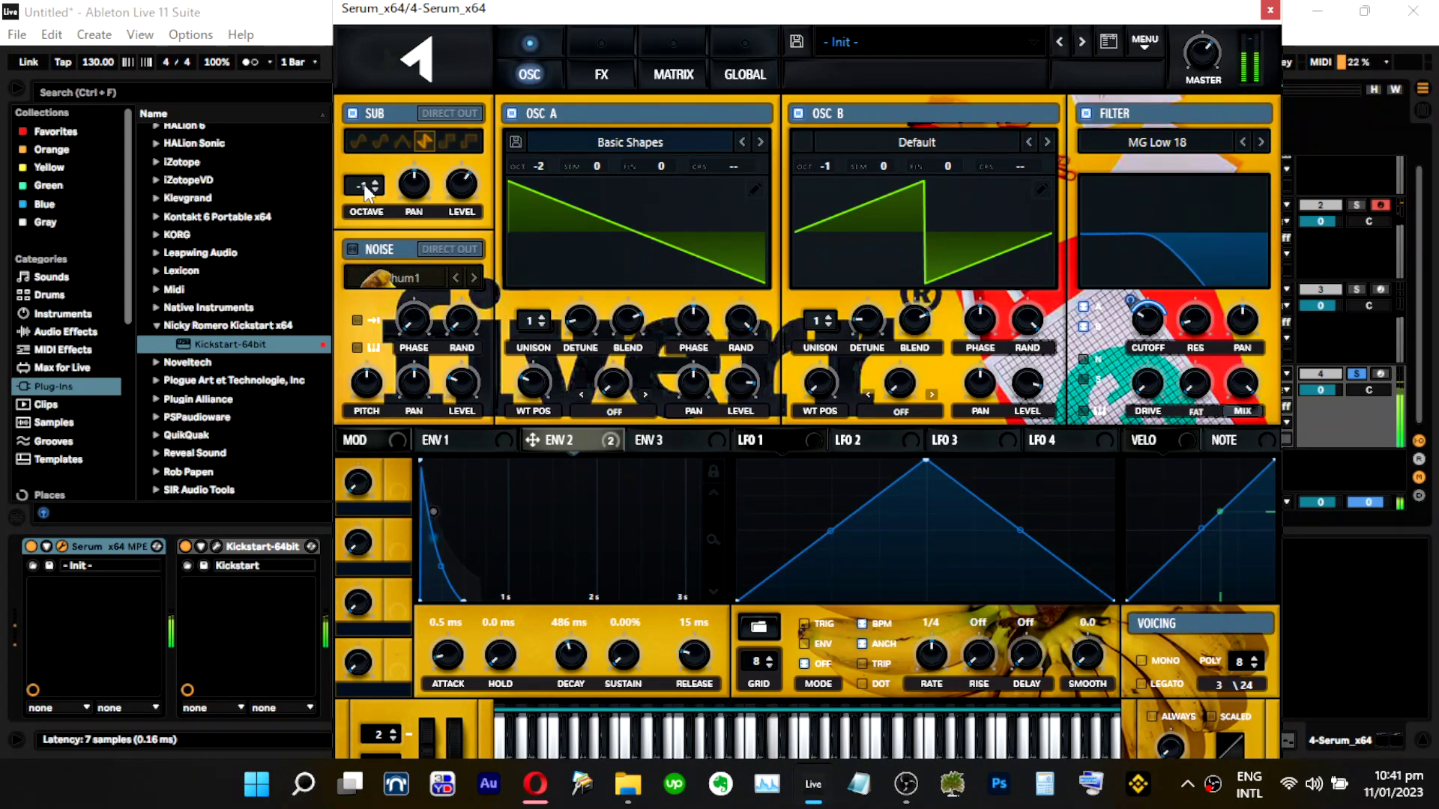
Return the sub oscillator to the sine shape at octave -2 and raise its level.
{"action": "mouse_move", "coordinate": [367, 192]}
{"action": "left_click_drag", "start_coordinate": [375, 193], "coordinate": [367, 205]}
{"action": "left_click", "coordinate": [365, 141]}
{"action": "left_click_drag", "start_coordinate": [454, 189], "coordinate": [450, 149]}
{"action": "left_click_drag", "start_coordinate": [375, 191], "coordinate": [374, 171]}
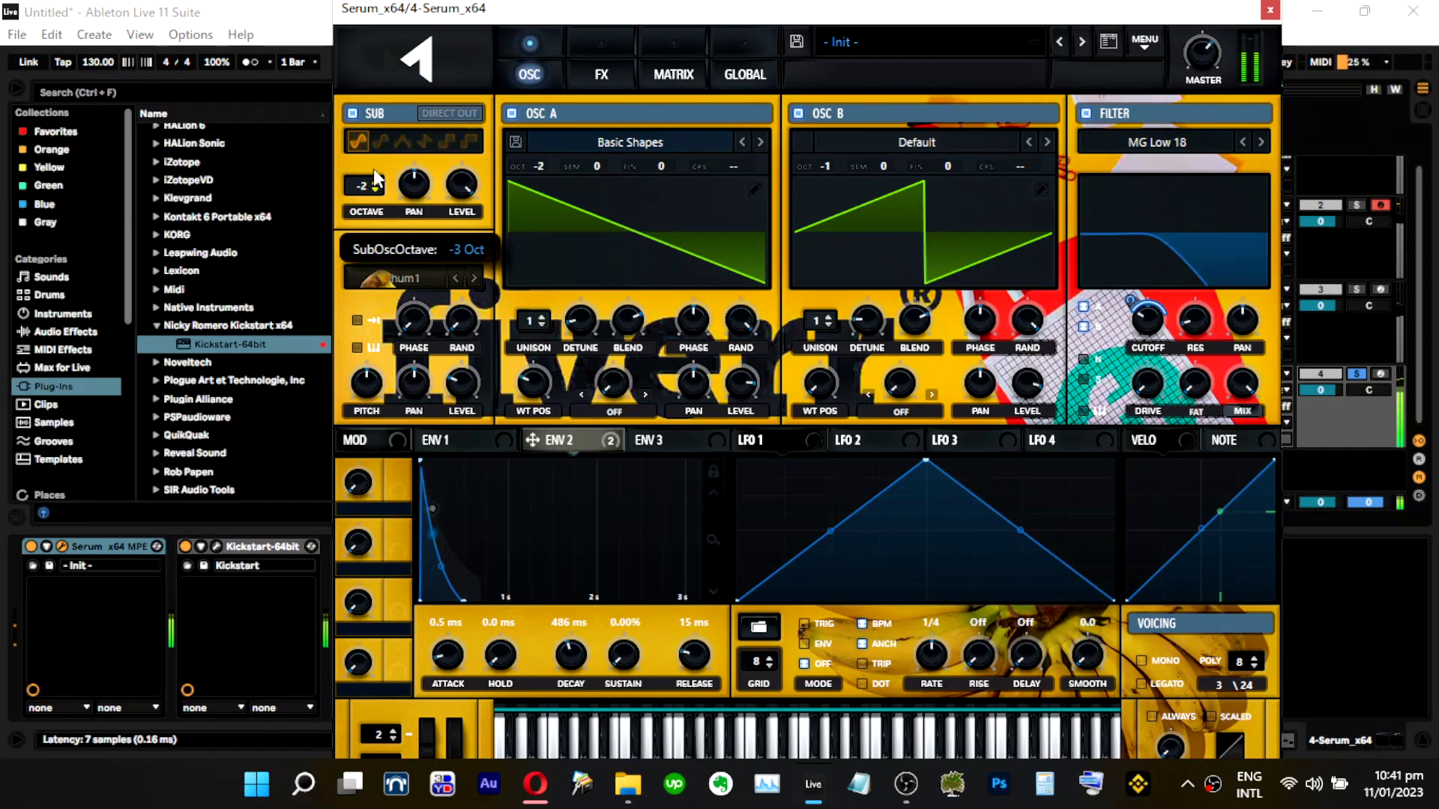
Isolate the sub by switching off oscillators A and B, and map envelope 1 to the noise level with a 3.2 ms attack.
{"action": "left_click", "coordinate": [600, 73]}
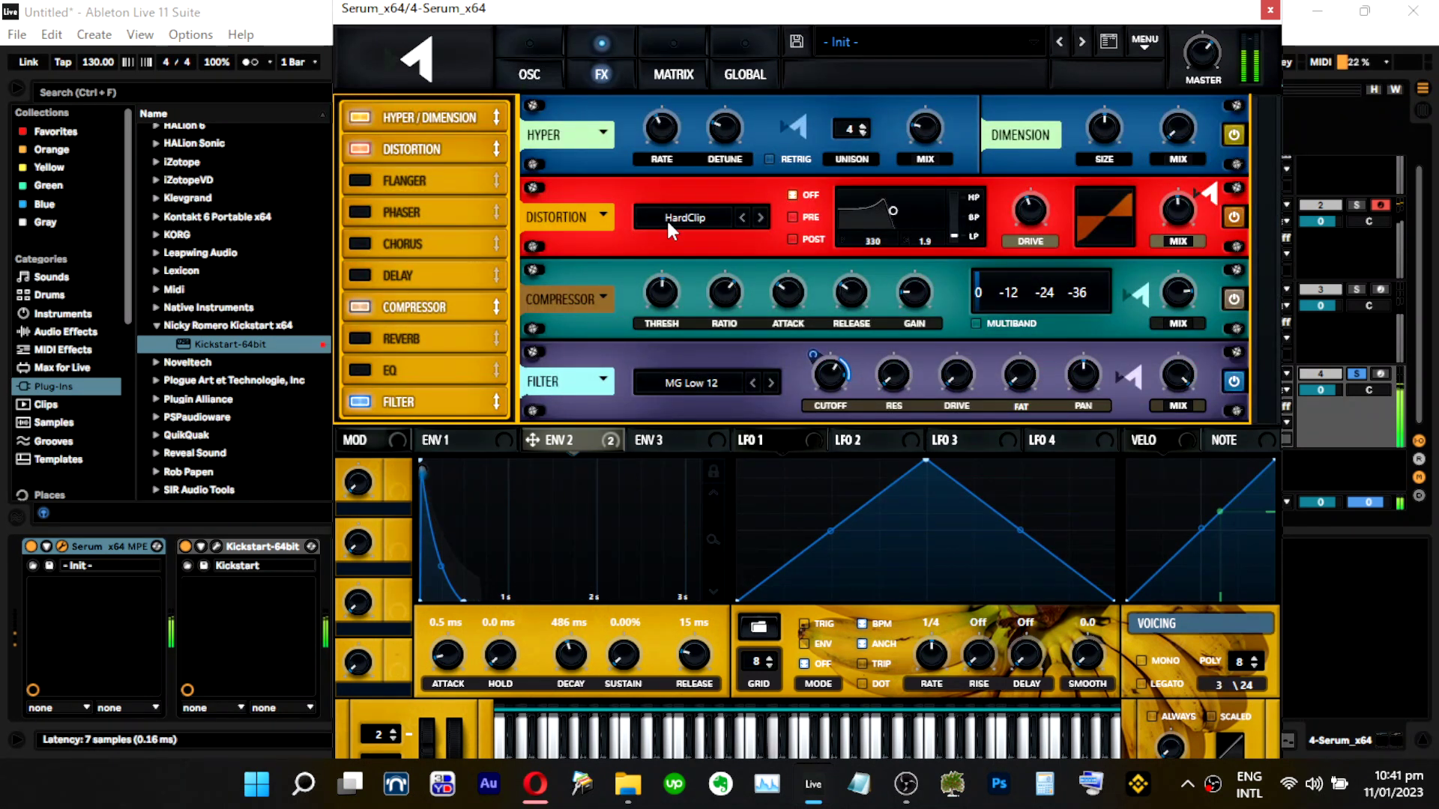
{"action": "left_click", "coordinate": [560, 76]}
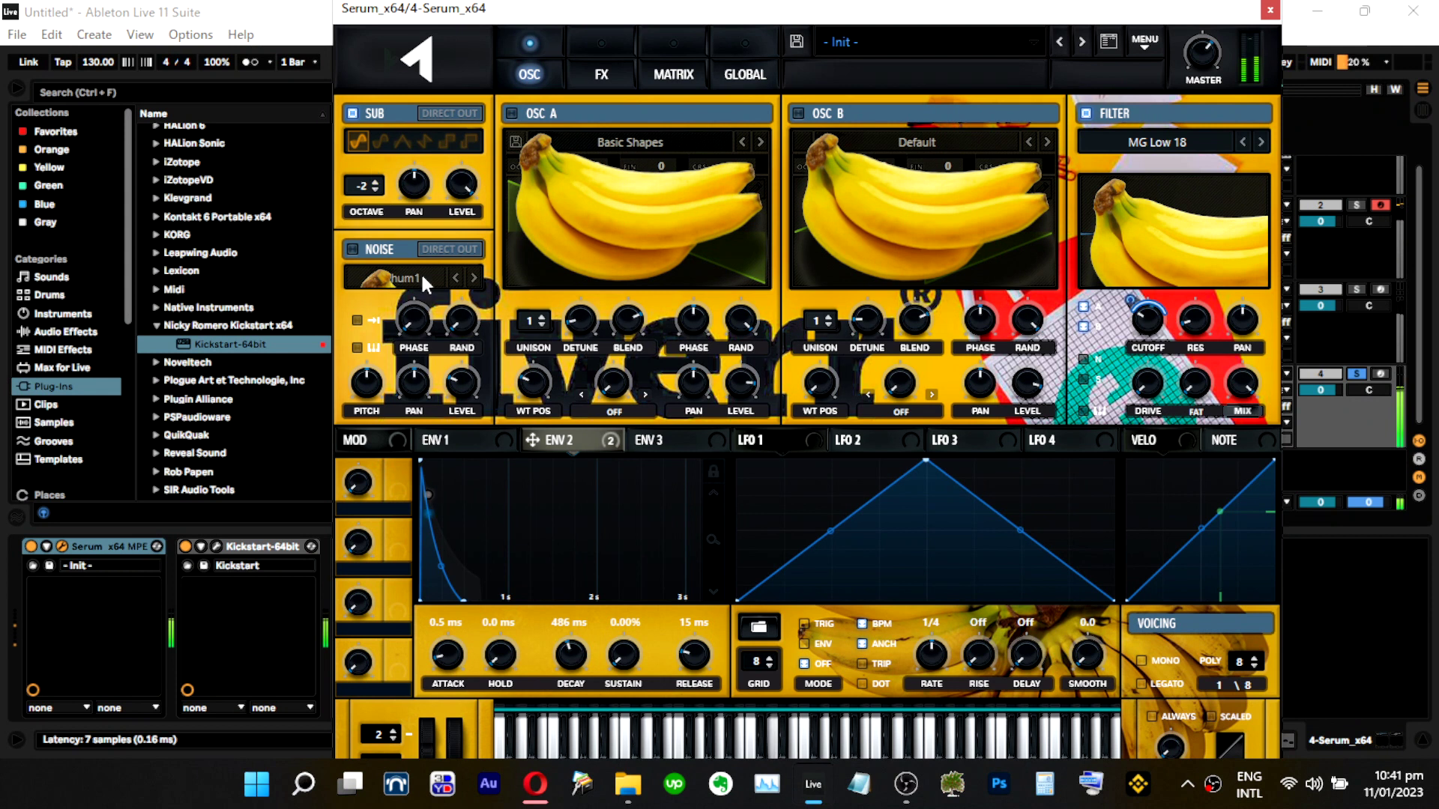
{"action": "left_click", "coordinate": [523, 440]}
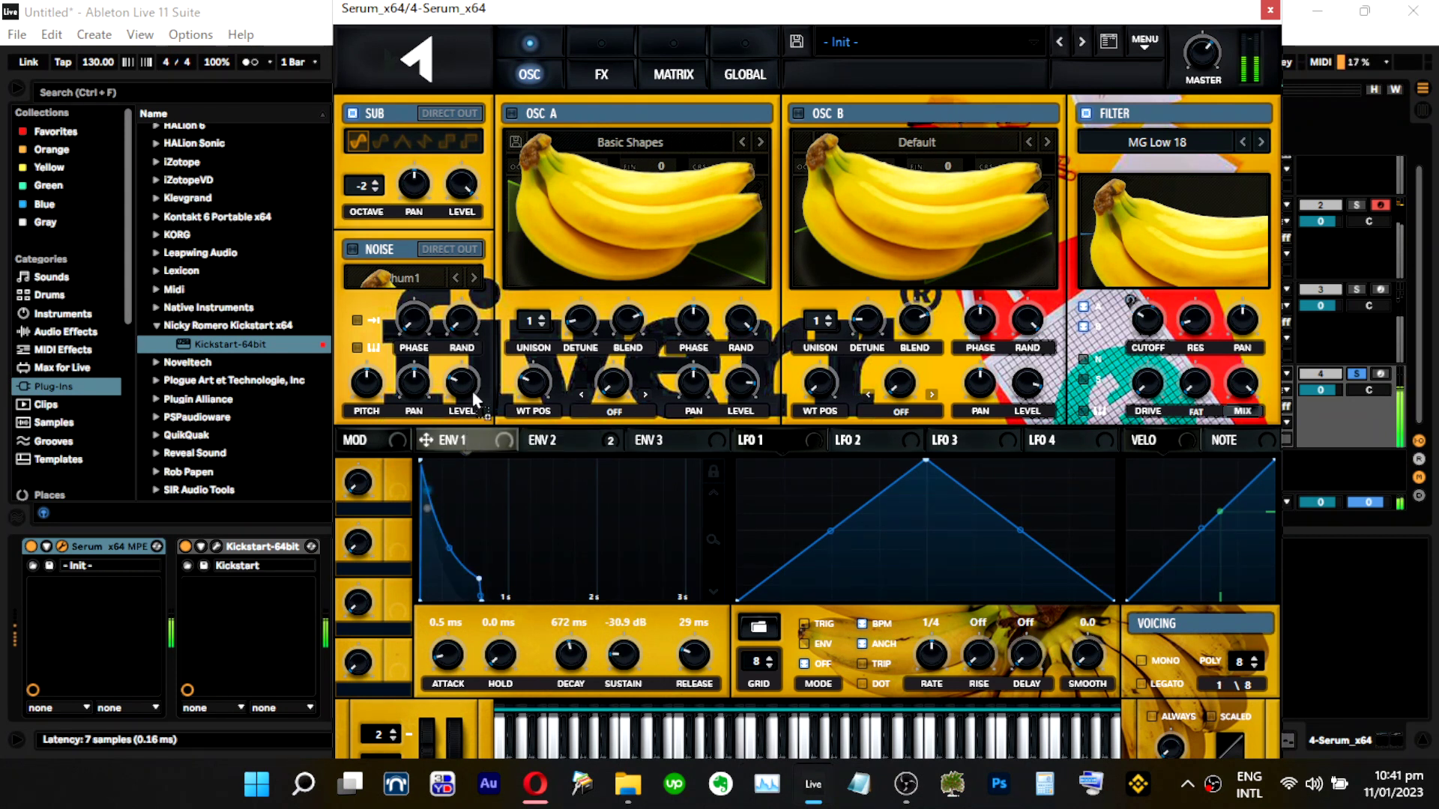
{"action": "left_click_drag", "start_coordinate": [426, 440], "coordinate": [461, 383]}
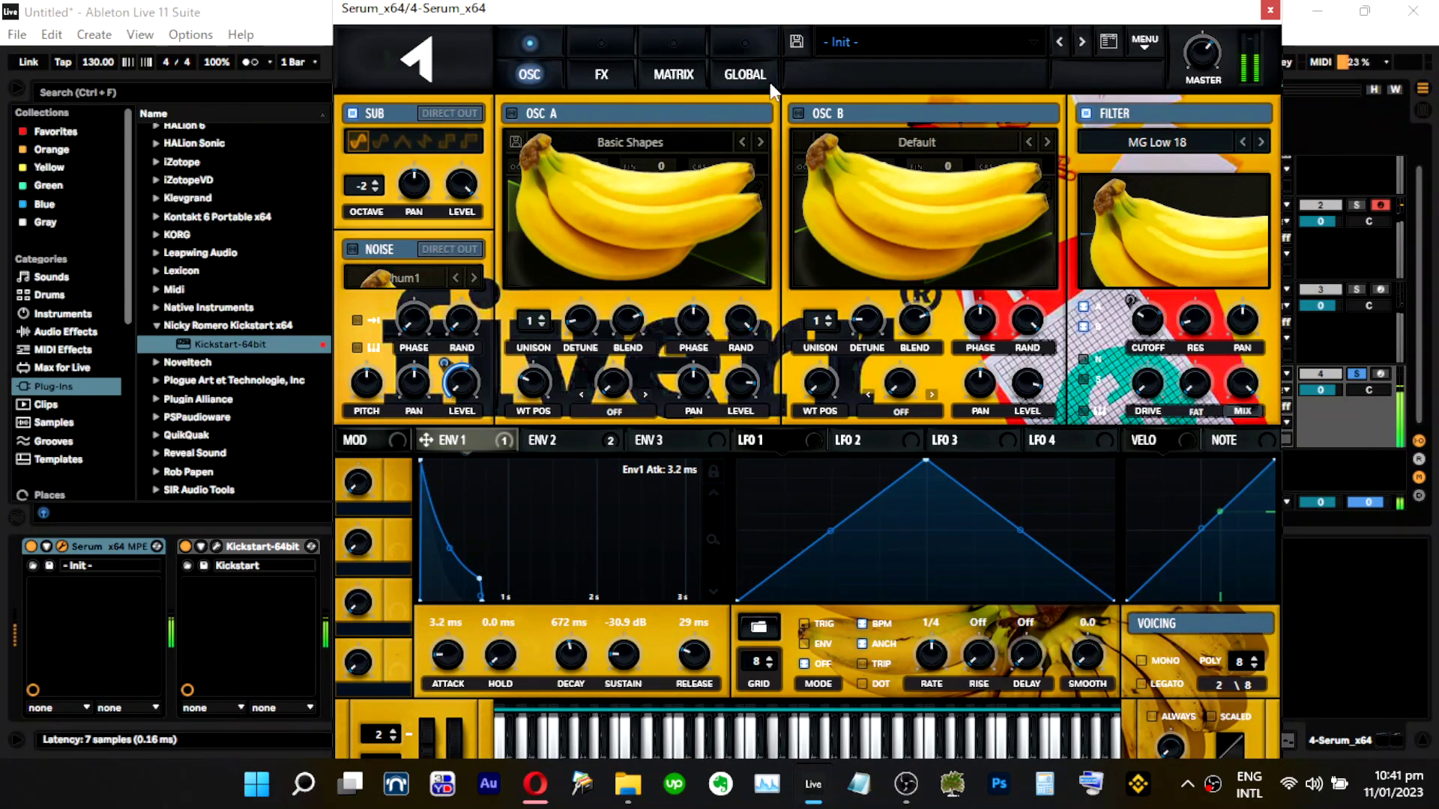
{"action": "left_click", "coordinate": [604, 74]}
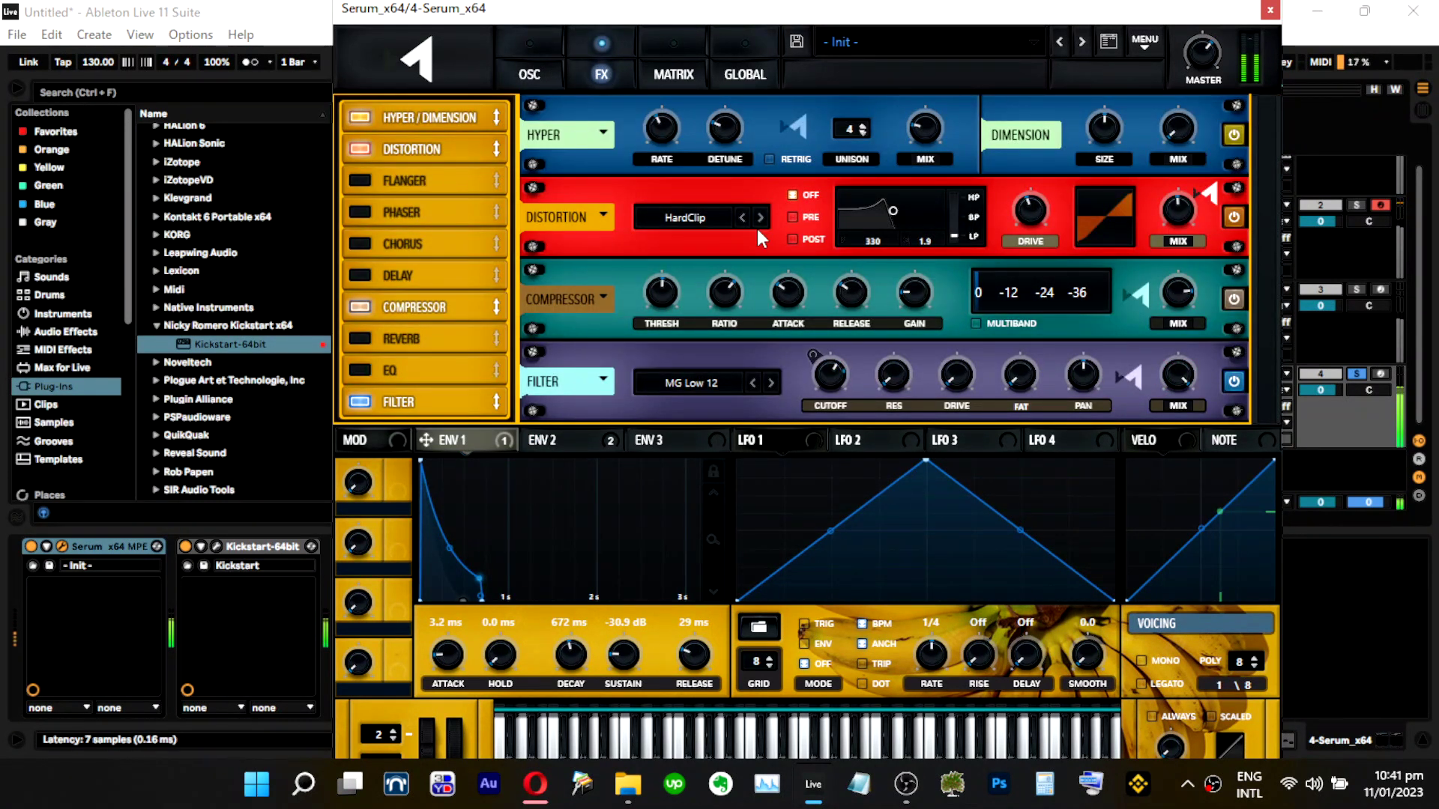
{"action": "left_click", "coordinate": [540, 49]}
Set the sub shape to RoundRect and re-enable both main oscillators, with A at octave -1, 2 unison voices and 0.00 detune.
{"action": "left_click", "coordinate": [378, 143]}
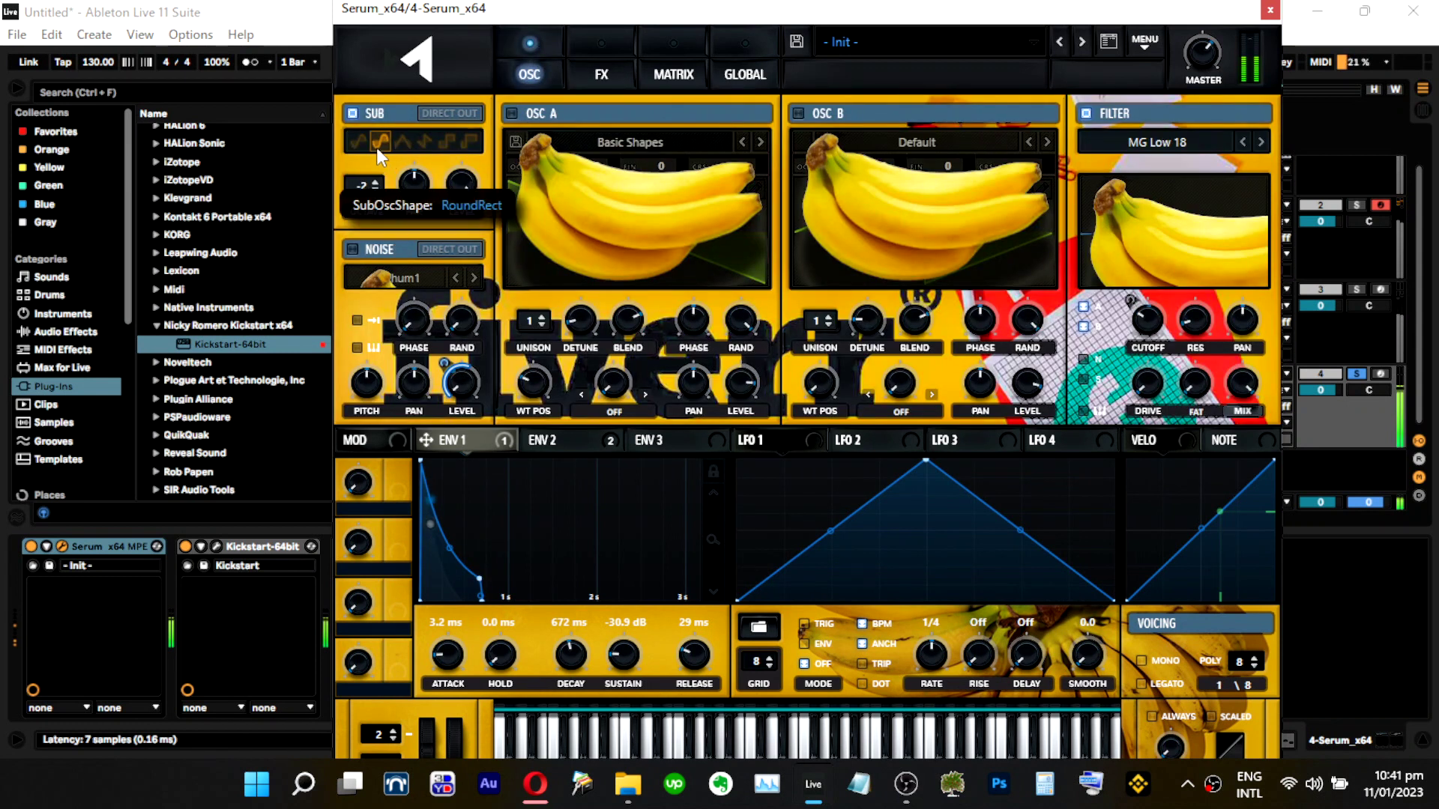
{"action": "left_click", "coordinate": [509, 114]}
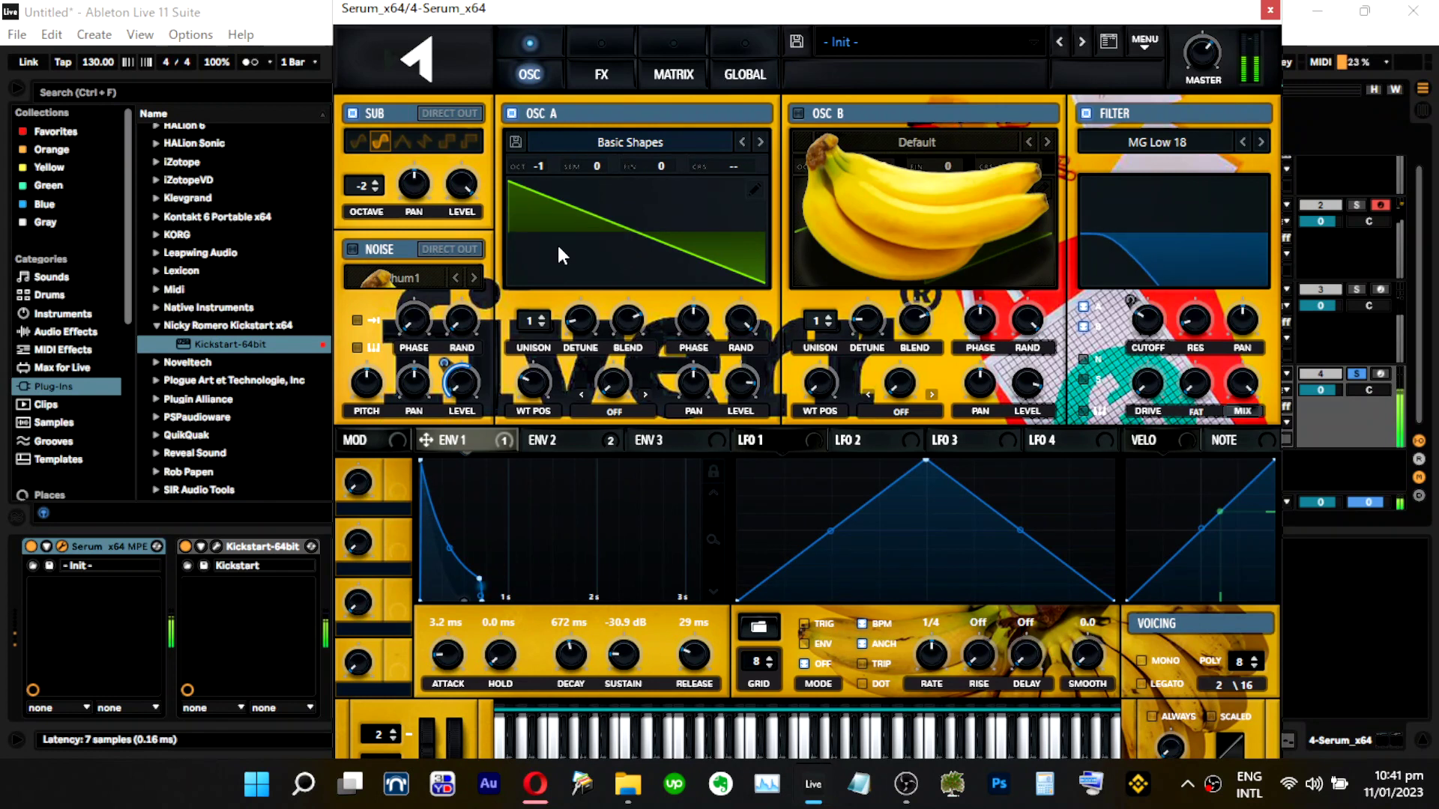
{"action": "left_click", "coordinate": [540, 316]}
{"action": "left_click_drag", "start_coordinate": [593, 322], "coordinate": [593, 330]}
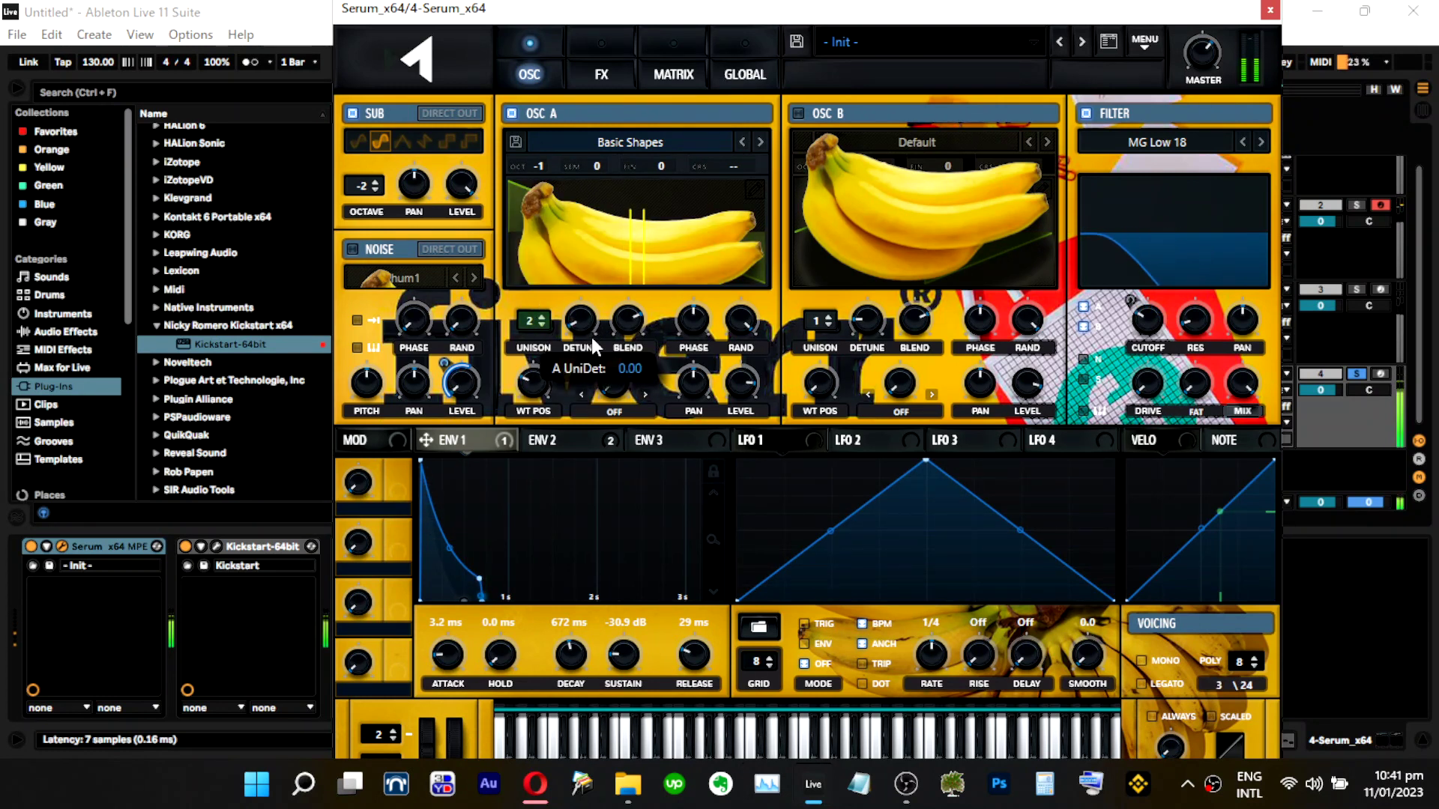
{"action": "left_click_drag", "start_coordinate": [537, 384], "coordinate": [538, 402]}
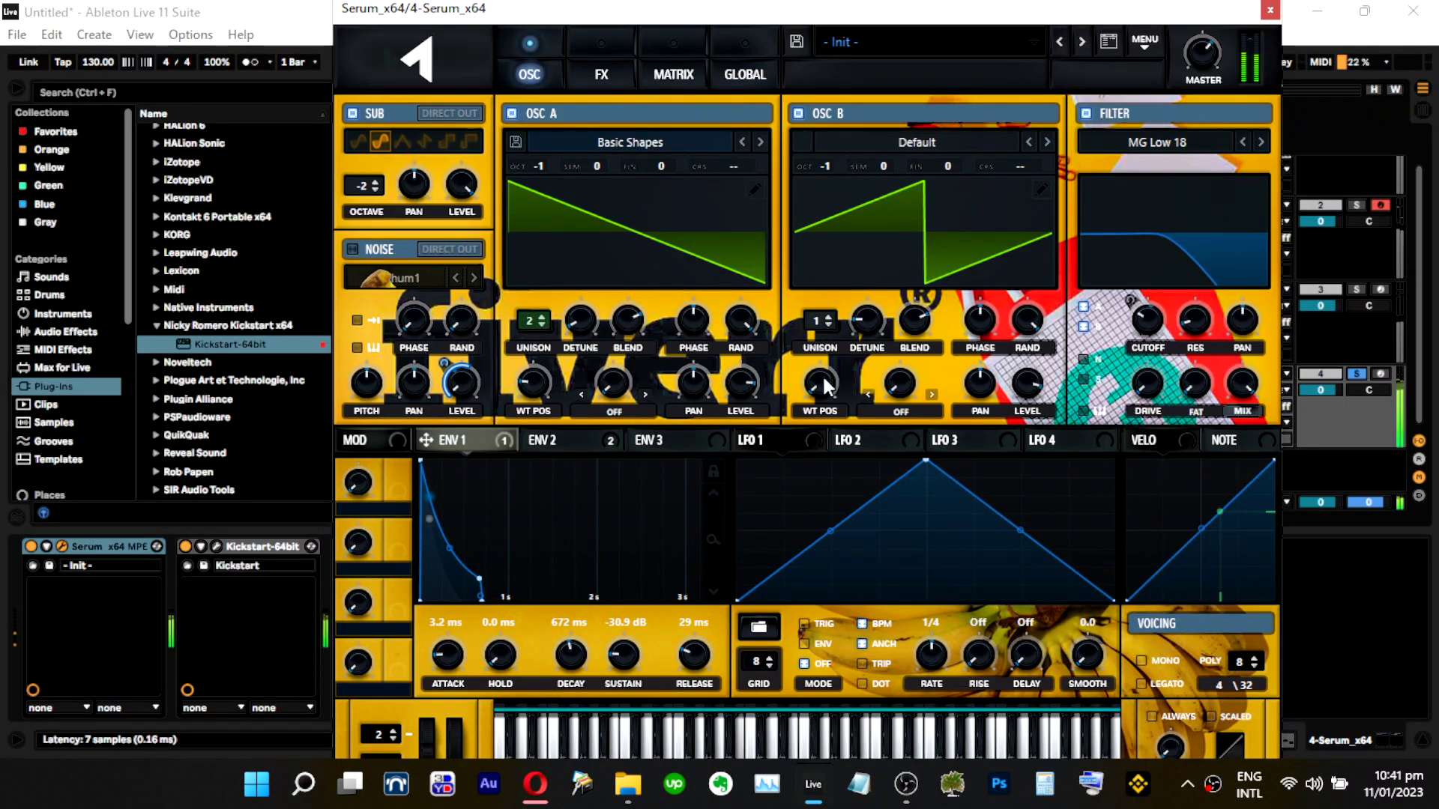
Check the filter cutoff and fine-tune the decay curve of envelope 2.
{"action": "mouse_move", "coordinate": [1030, 380]}
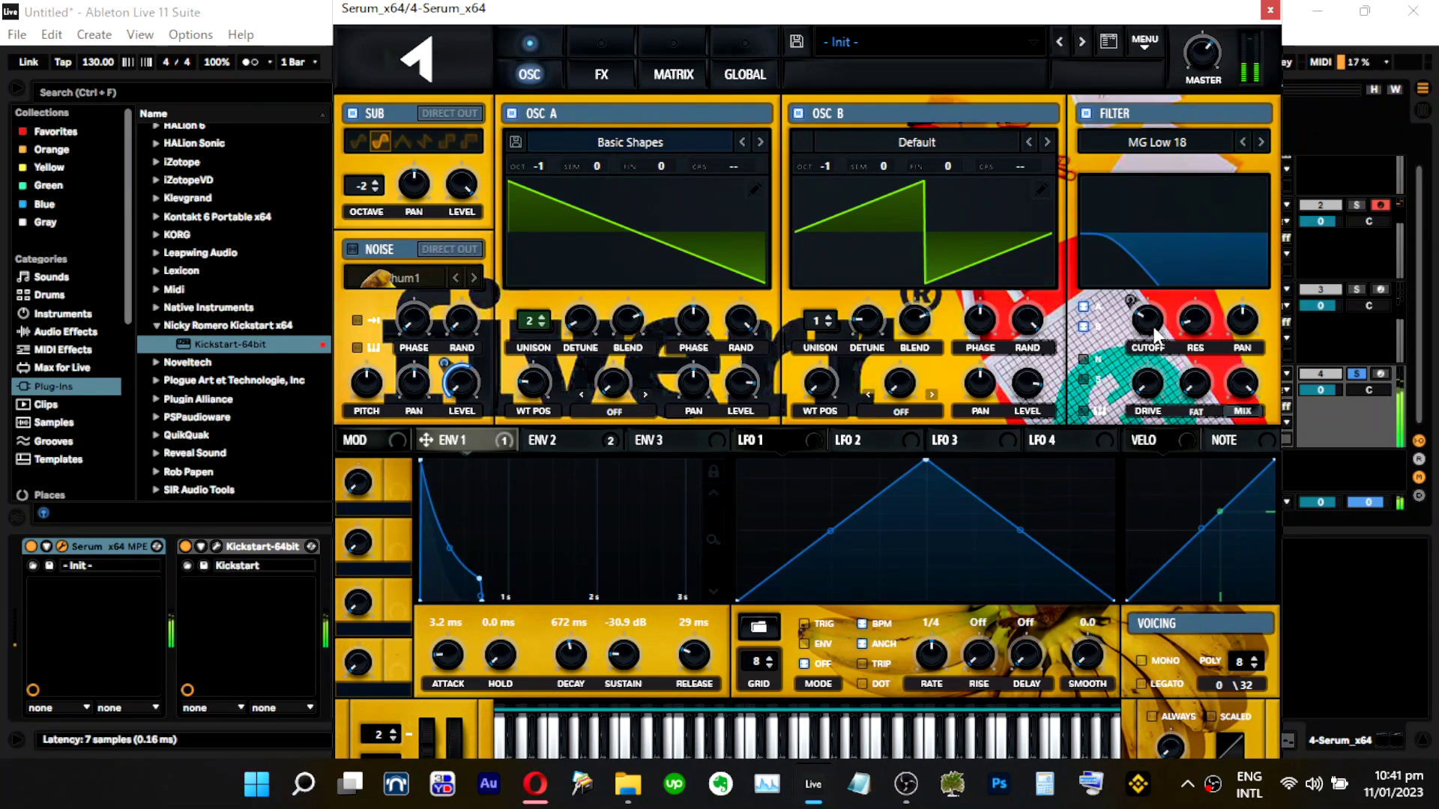
{"action": "mouse_move", "coordinate": [1164, 320]}
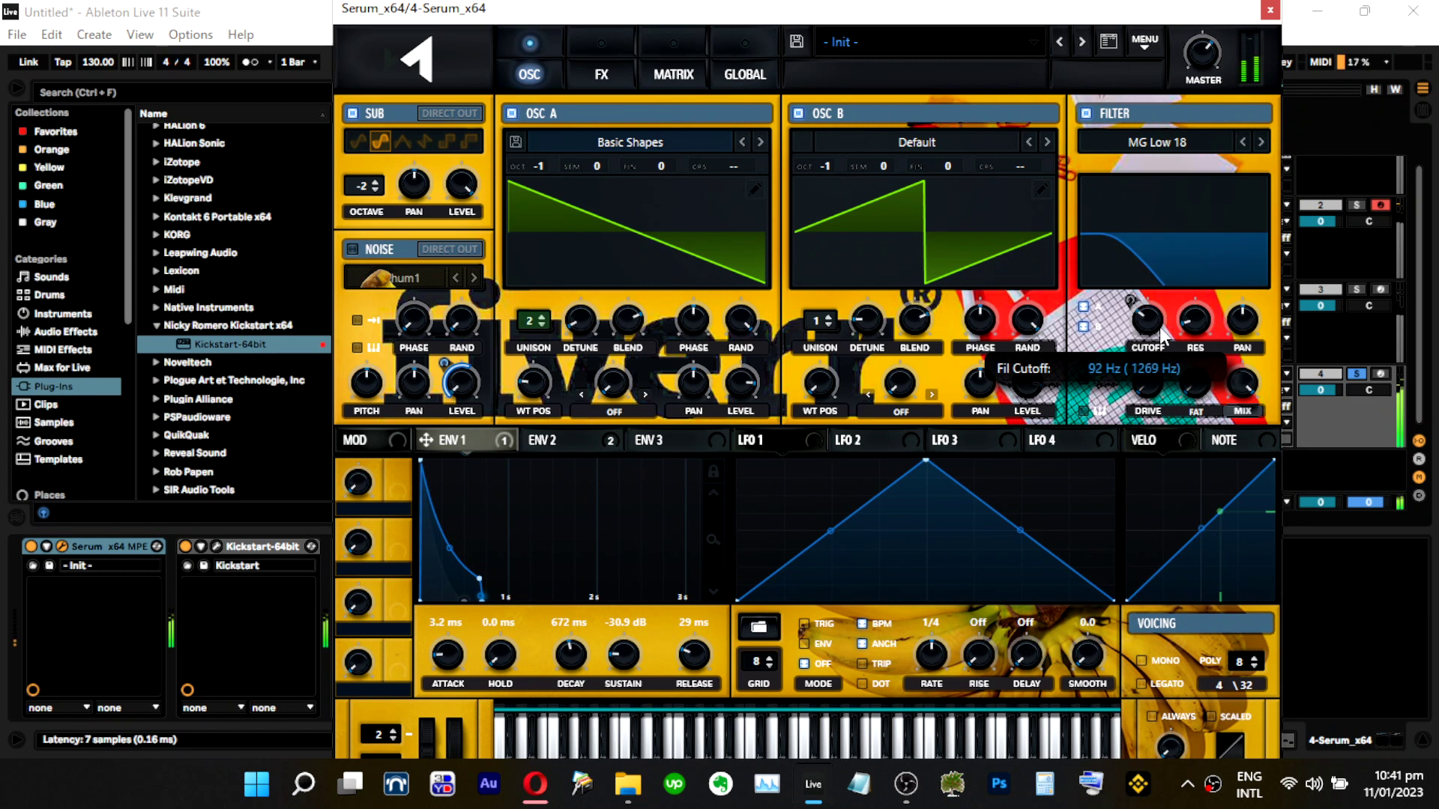
{"action": "left_click", "coordinate": [577, 442]}
{"action": "mouse_move", "coordinate": [1128, 294]}
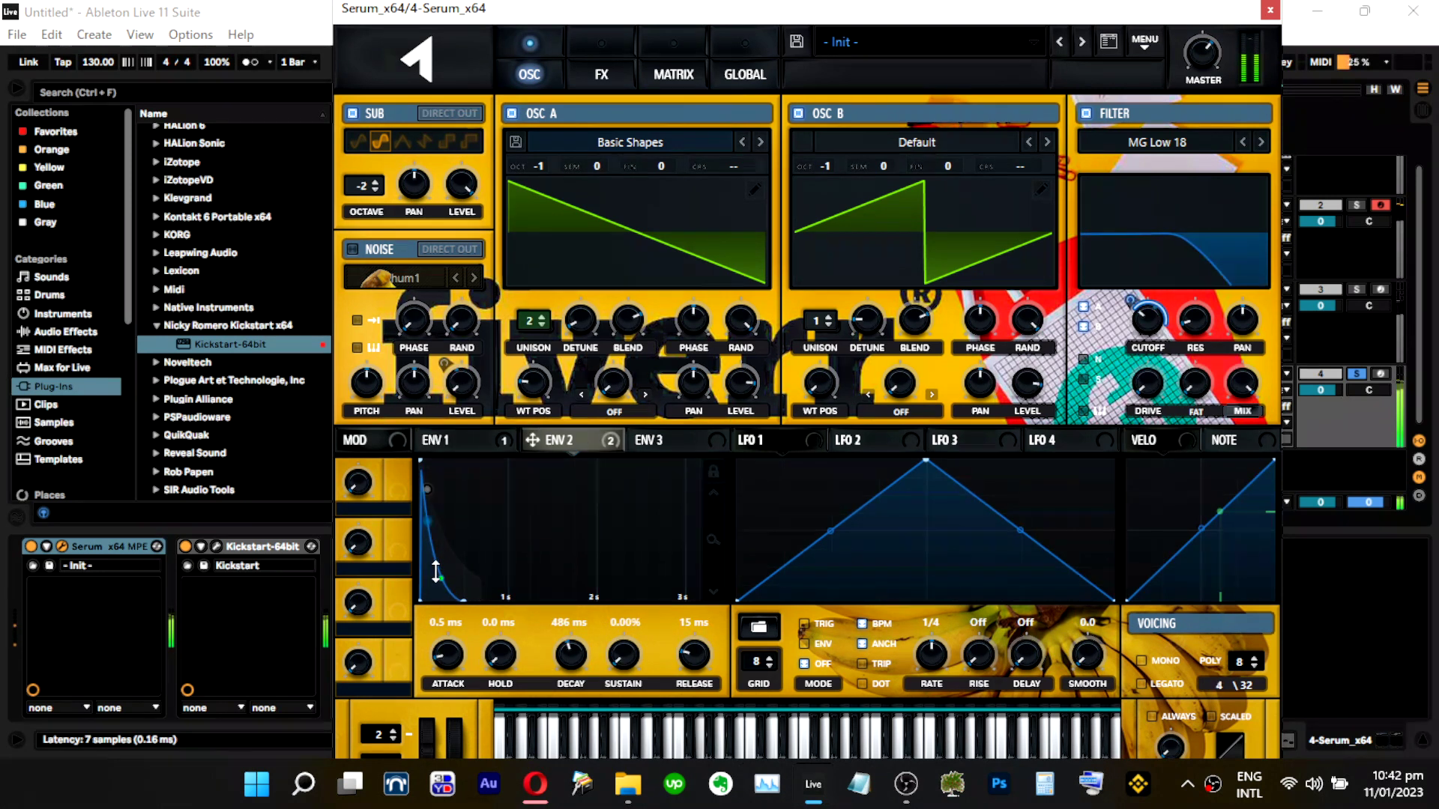
{"action": "left_click_drag", "start_coordinate": [436, 571], "coordinate": [435, 558]}
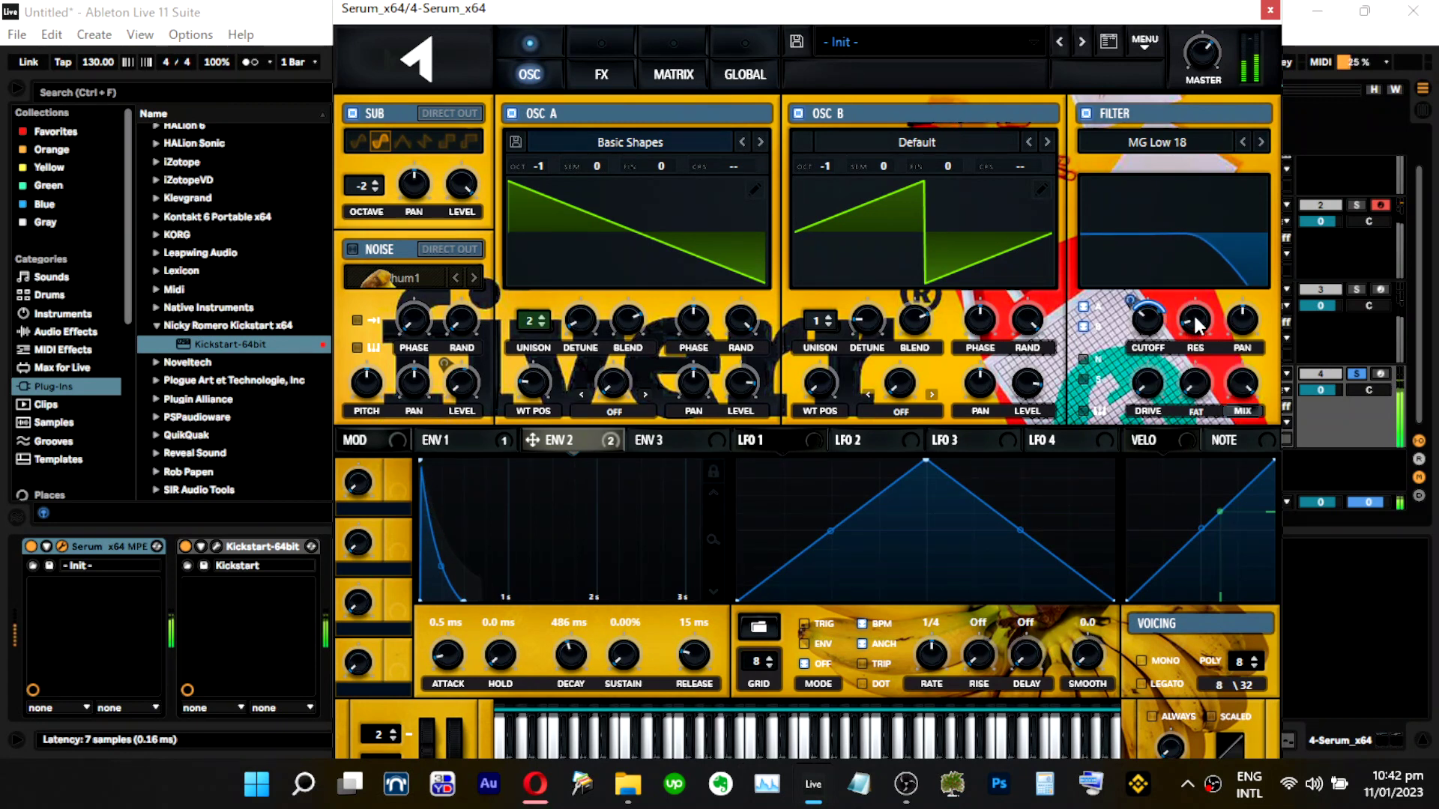
Set the filter drive to 16% and adjust the filter's resonance and fat.
{"action": "left_click_drag", "start_coordinate": [1202, 291], "coordinate": [1195, 330]}
{"action": "left_click_drag", "start_coordinate": [1148, 379], "coordinate": [1150, 345]}
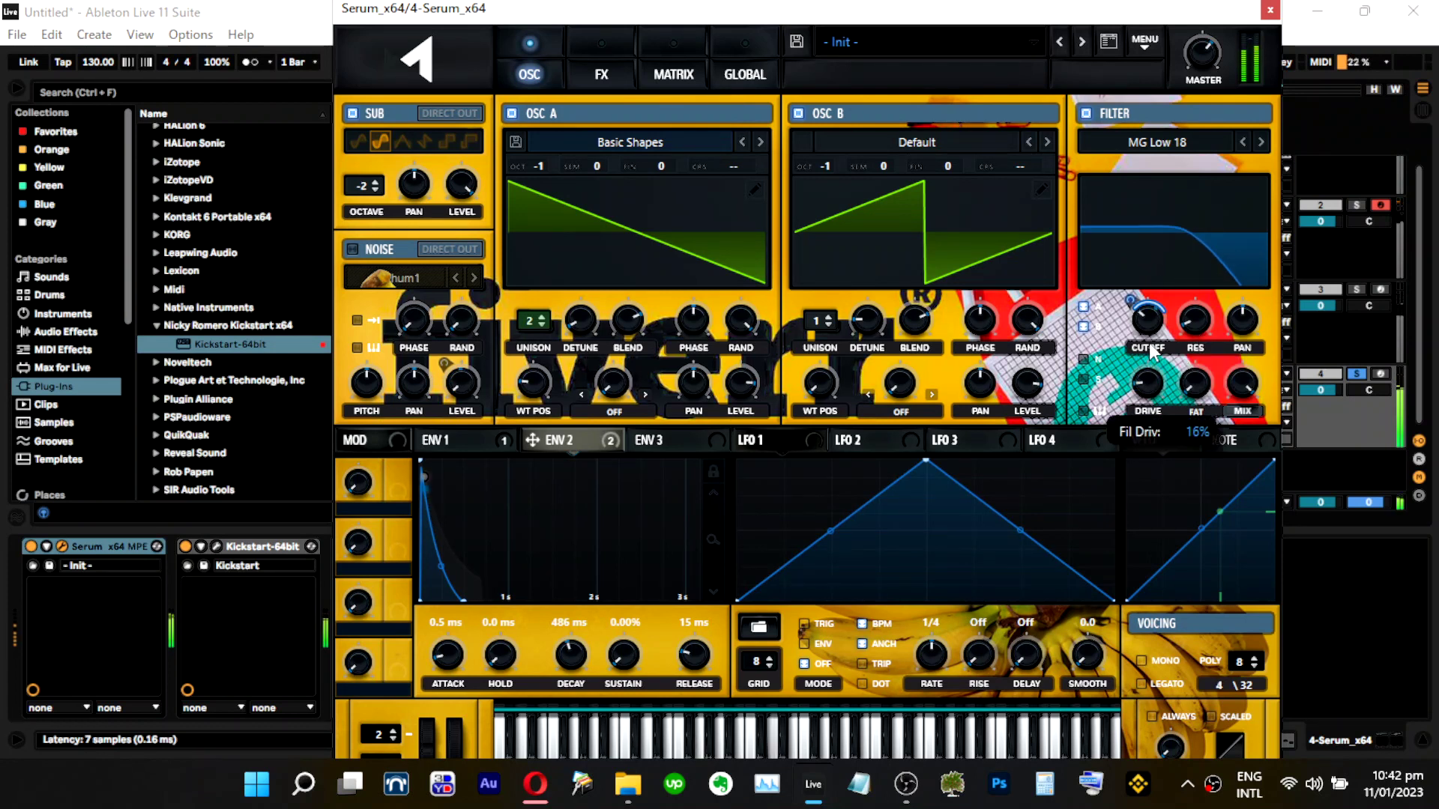
{"action": "left_click_drag", "start_coordinate": [1187, 397], "coordinate": [1199, 358]}
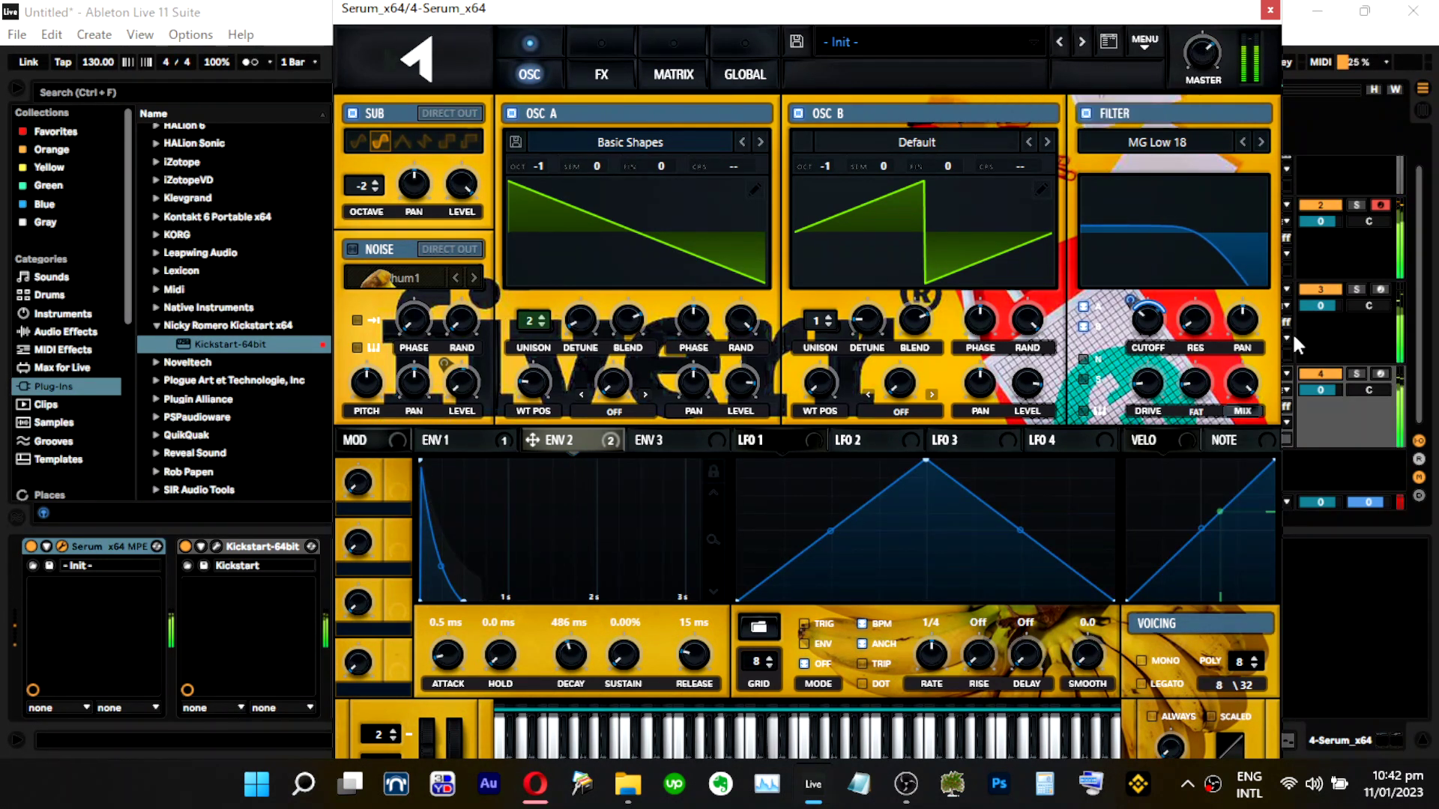
Compare the 4 Serum track soloed and in the full mix, and set oscillator B's octave to -2.
{"action": "left_click", "coordinate": [1356, 374]}
{"action": "left_click", "coordinate": [1375, 388]}
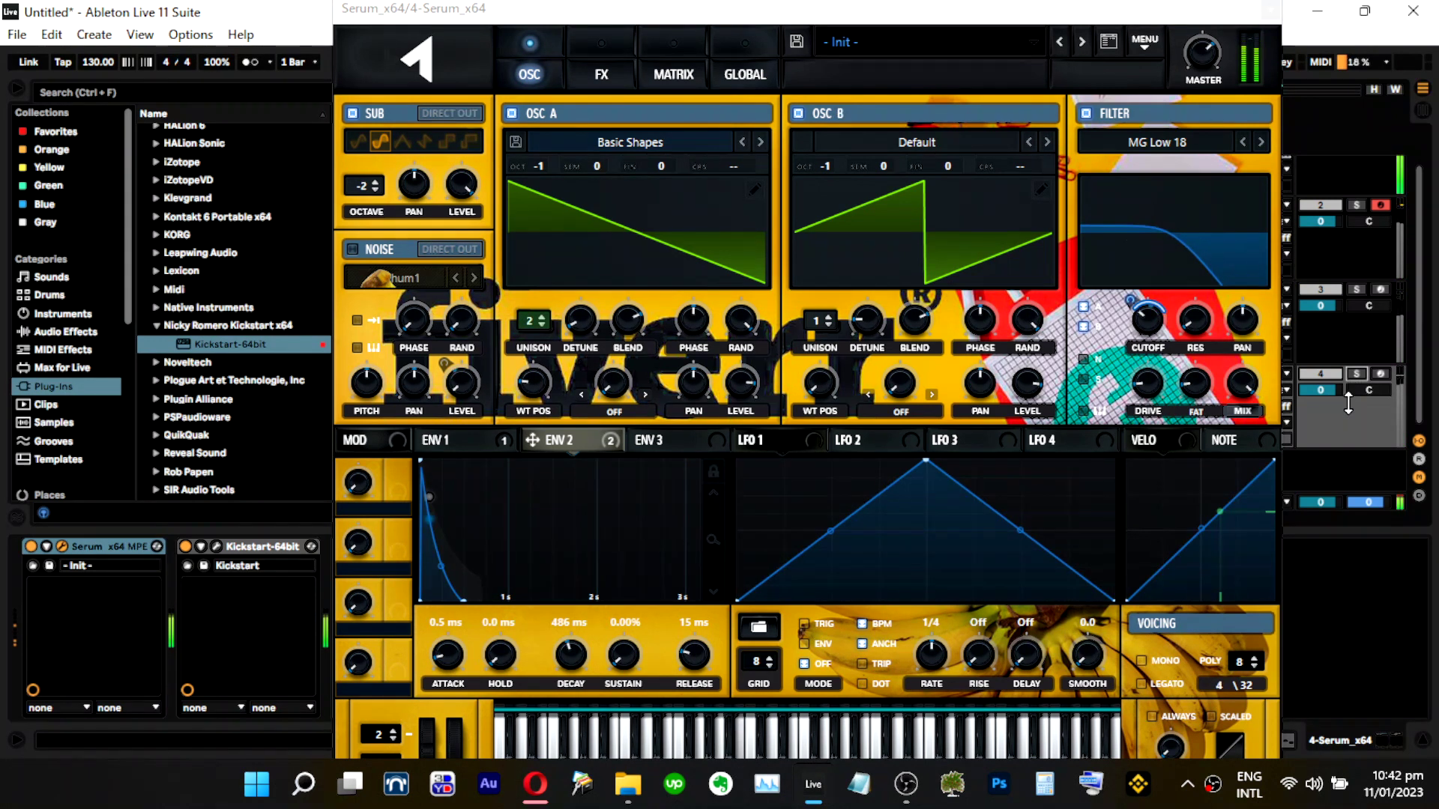
{"action": "left_click", "coordinate": [1353, 377]}
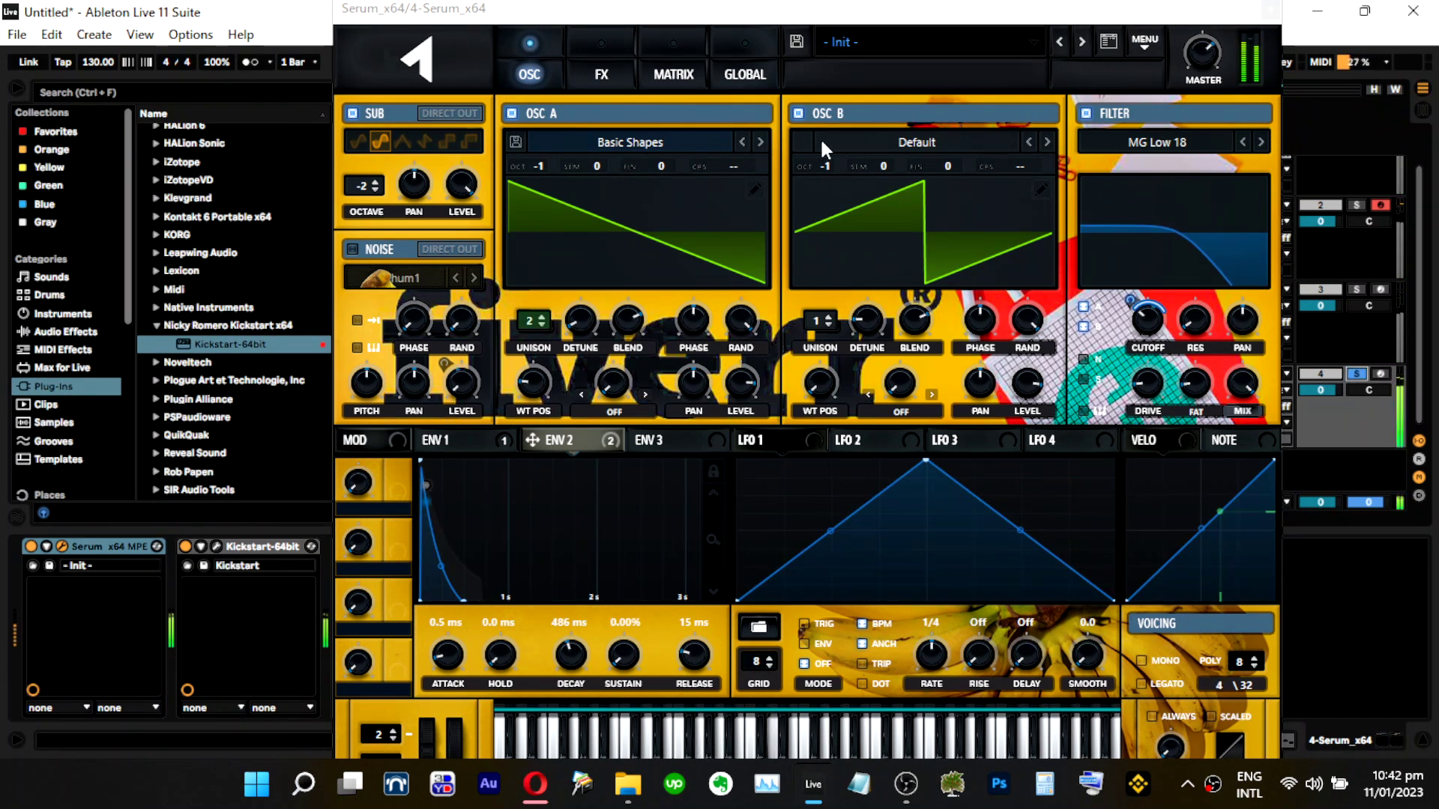
{"action": "left_click_drag", "start_coordinate": [825, 166], "coordinate": [824, 189]}
{"action": "left_click", "coordinate": [1329, 349]}
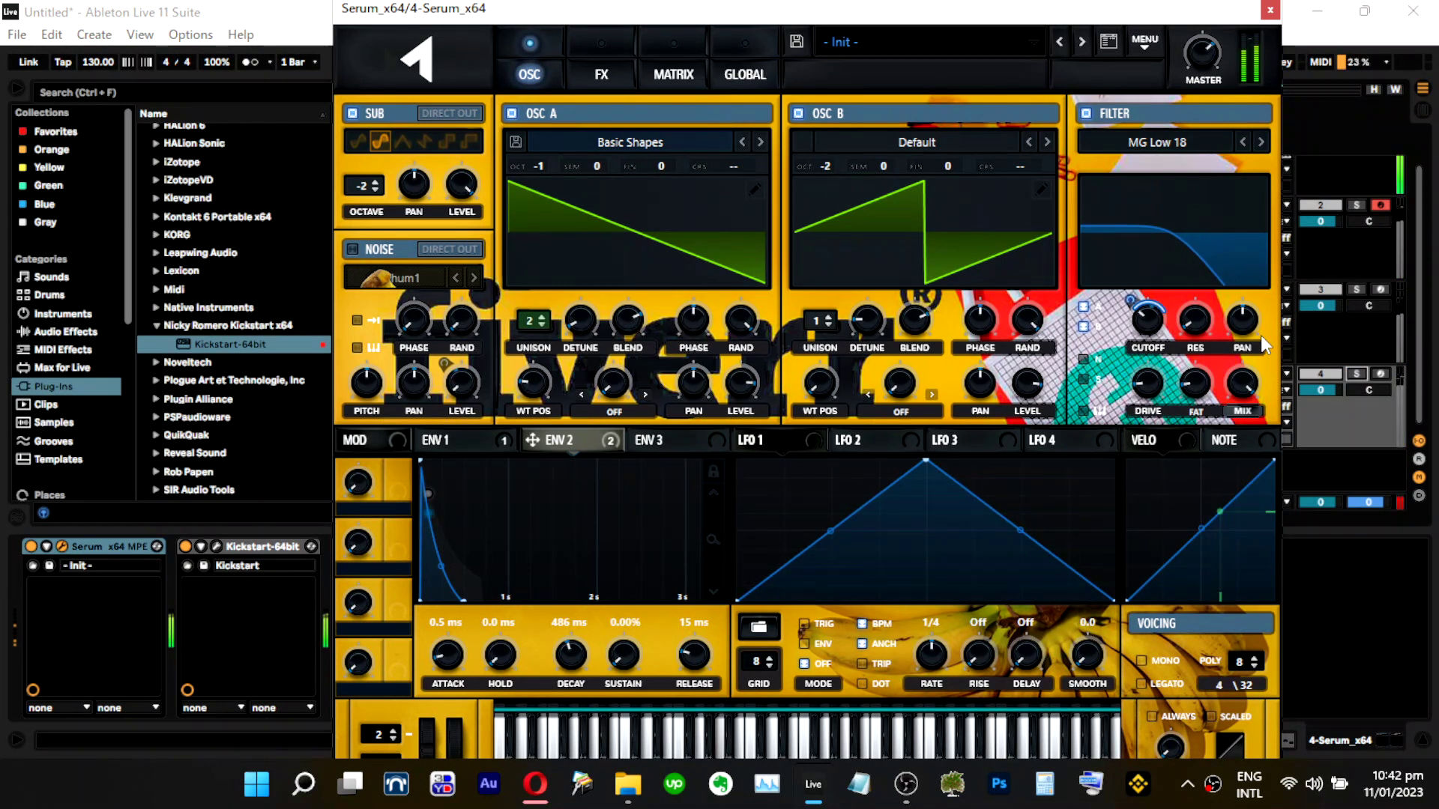
Set oscillator A's unison to 1 voice and toggle the Hyper/Dimension effect.
{"action": "left_click_drag", "start_coordinate": [529, 321], "coordinate": [527, 369]}
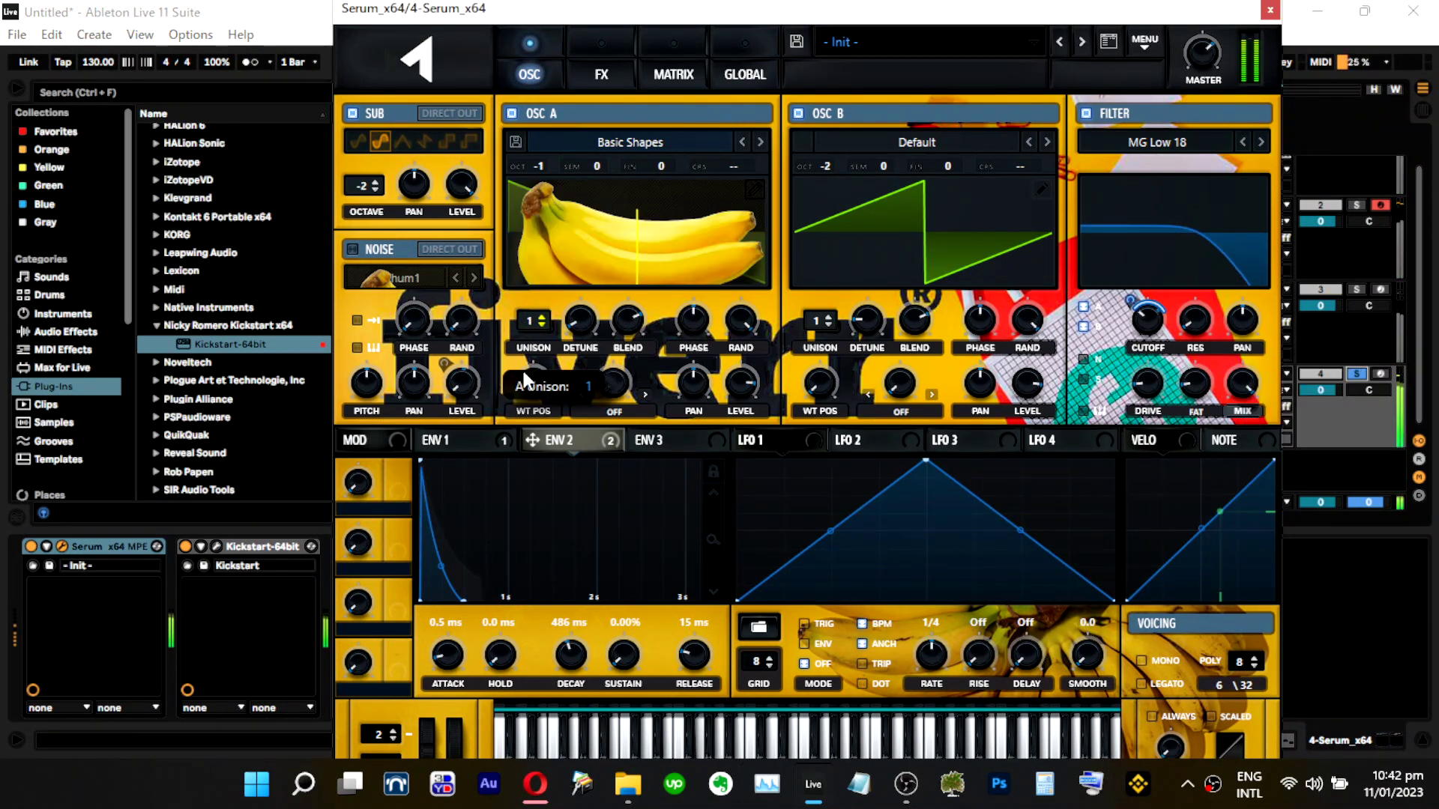
{"action": "left_click", "coordinate": [609, 63]}
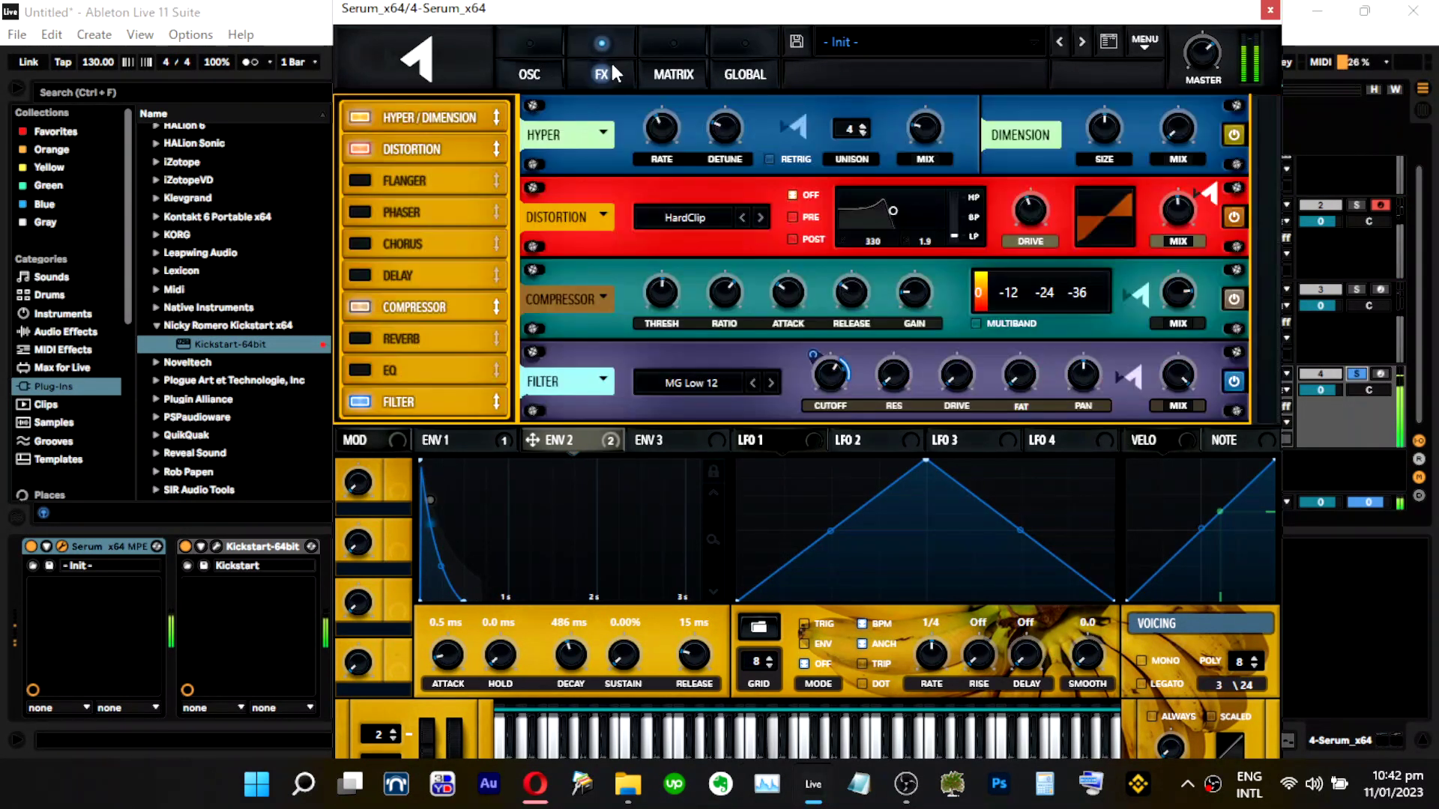
{"action": "left_click", "coordinate": [375, 128]}
{"action": "left_click", "coordinate": [531, 72]}
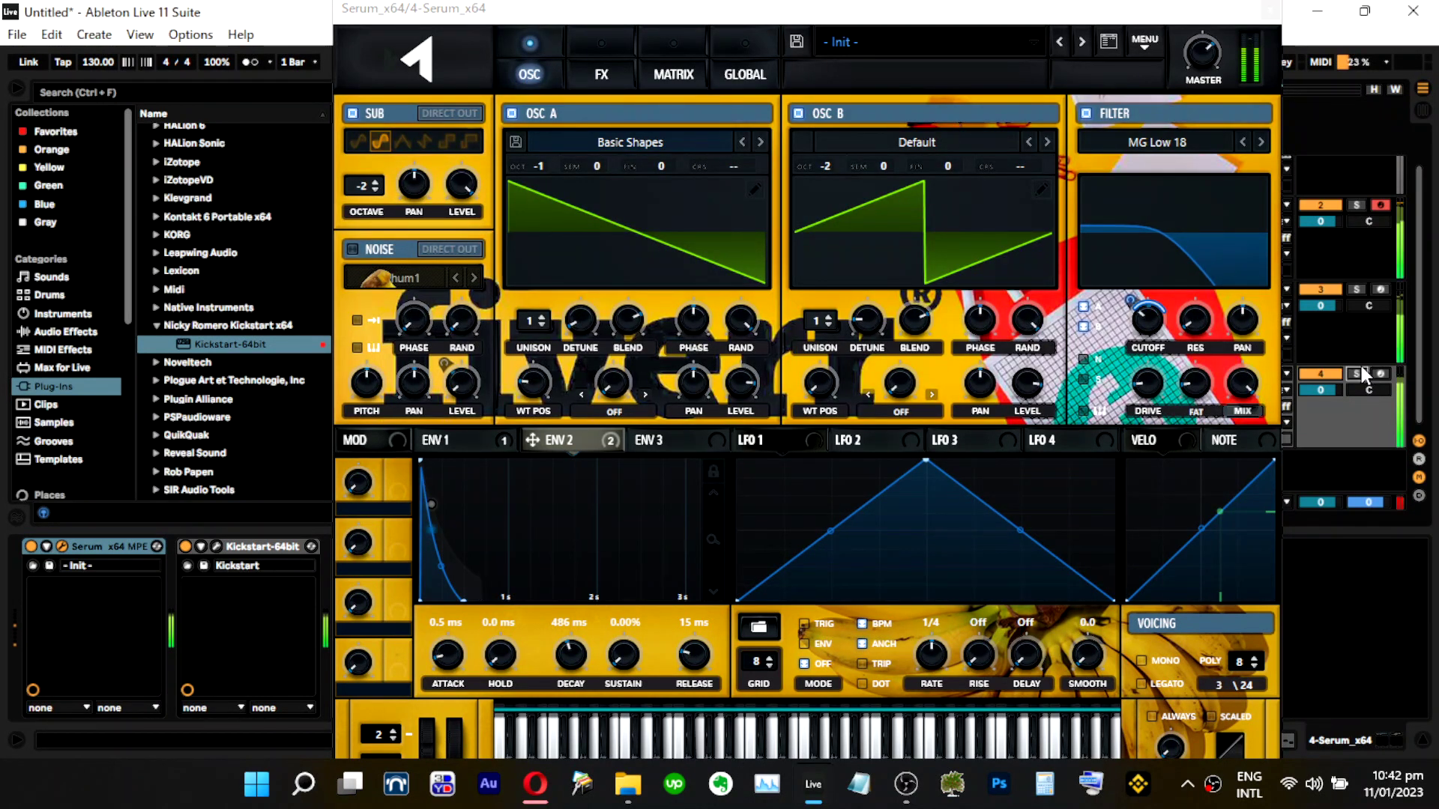
Compare the 4 Serum track with the full mix, and isolate its sub oscillator by switching off oscillators A and B.
{"action": "mouse_move", "coordinate": [1204, 84]}
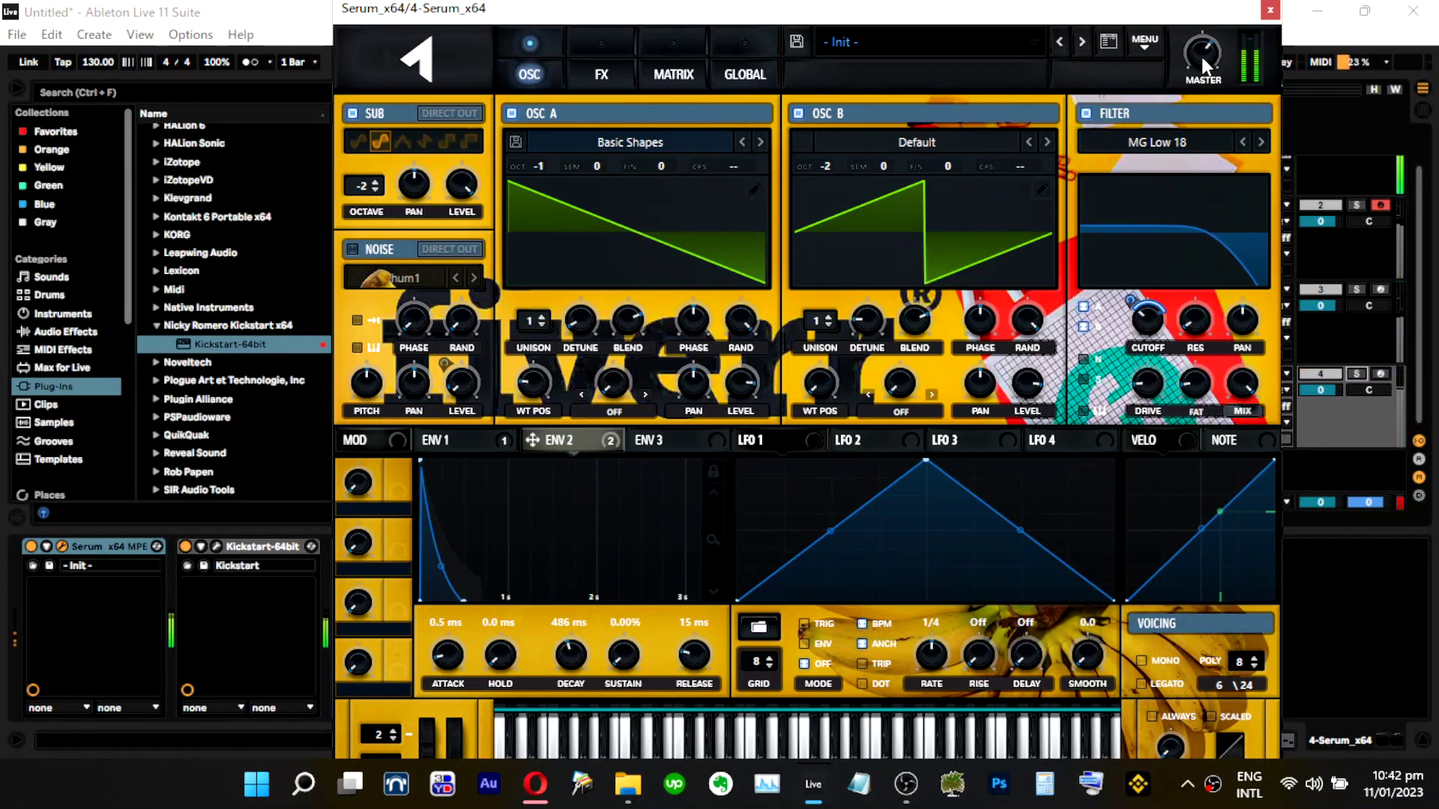
{"action": "left_click", "coordinate": [1362, 373]}
{"action": "left_click", "coordinate": [1359, 373]}
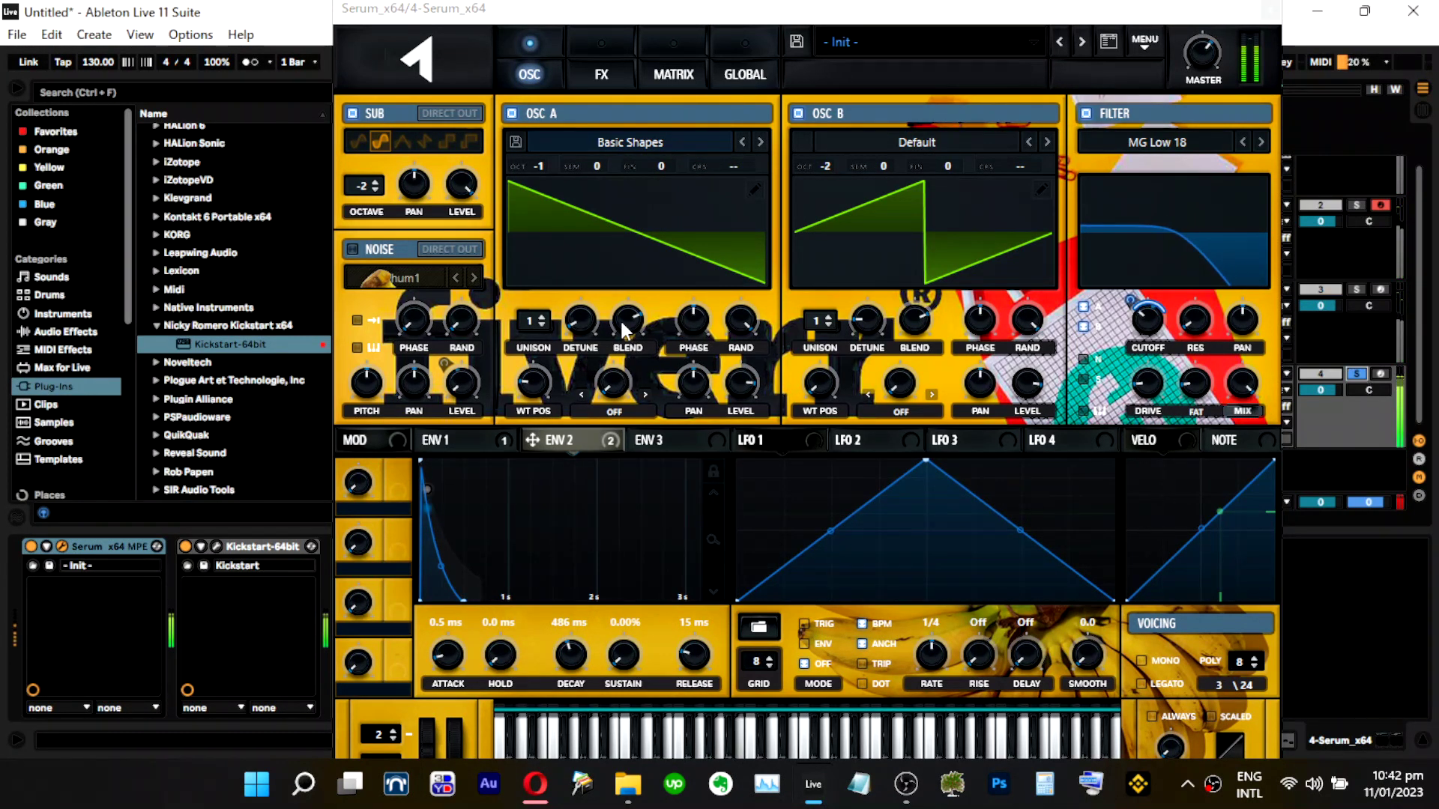
{"action": "left_click", "coordinate": [533, 120]}
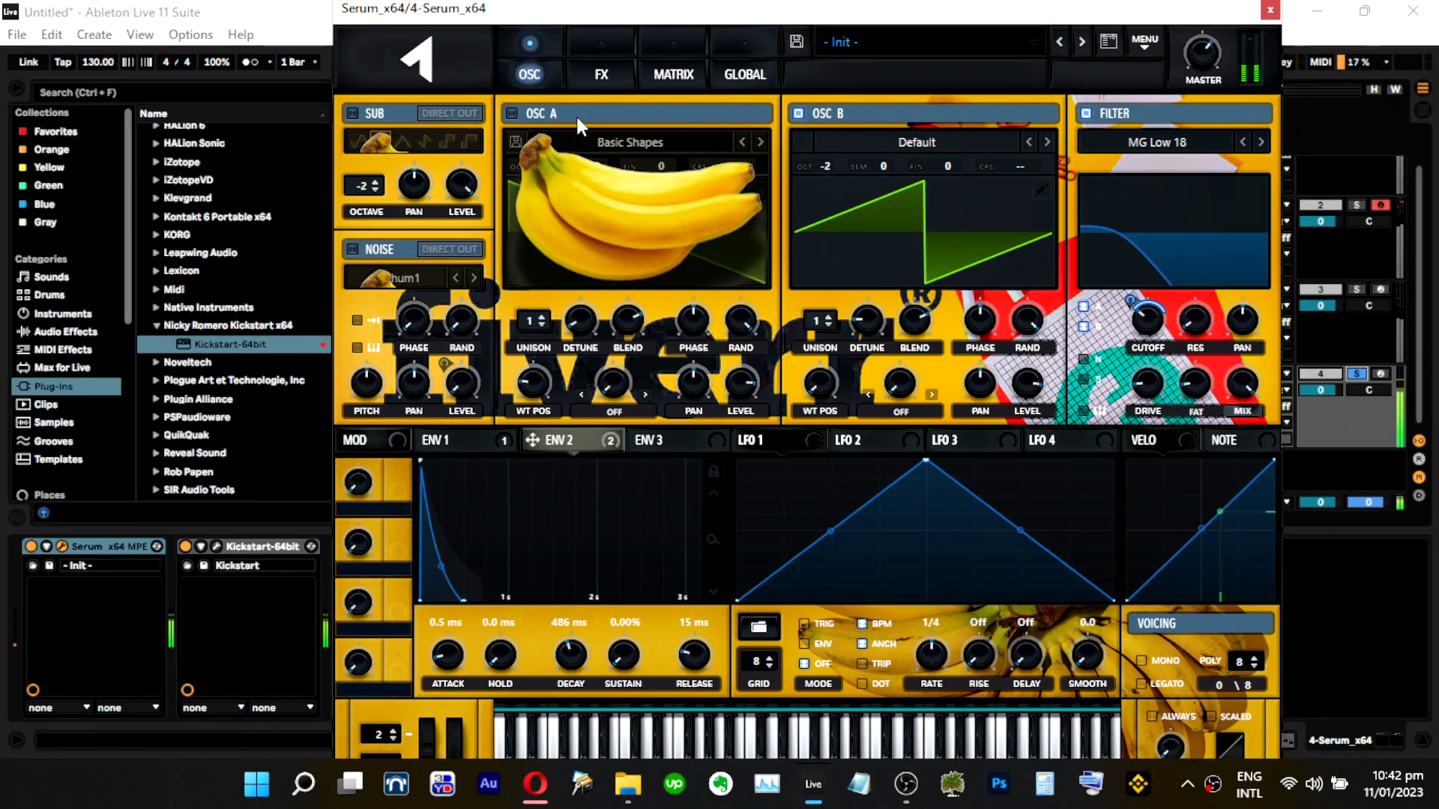
{"action": "left_click", "coordinate": [514, 116]}
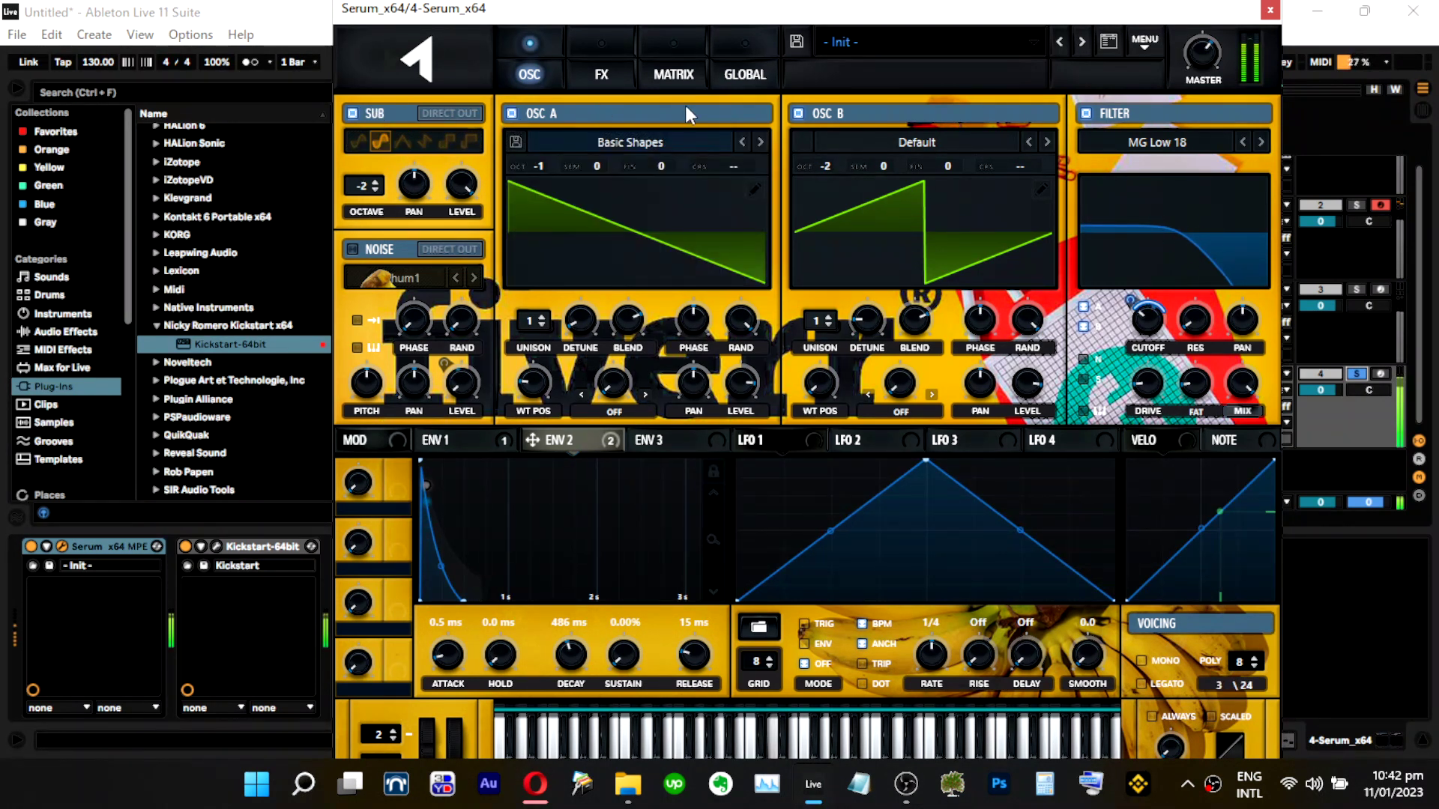
{"action": "left_click", "coordinate": [796, 114]}
{"action": "left_click", "coordinate": [514, 114]}
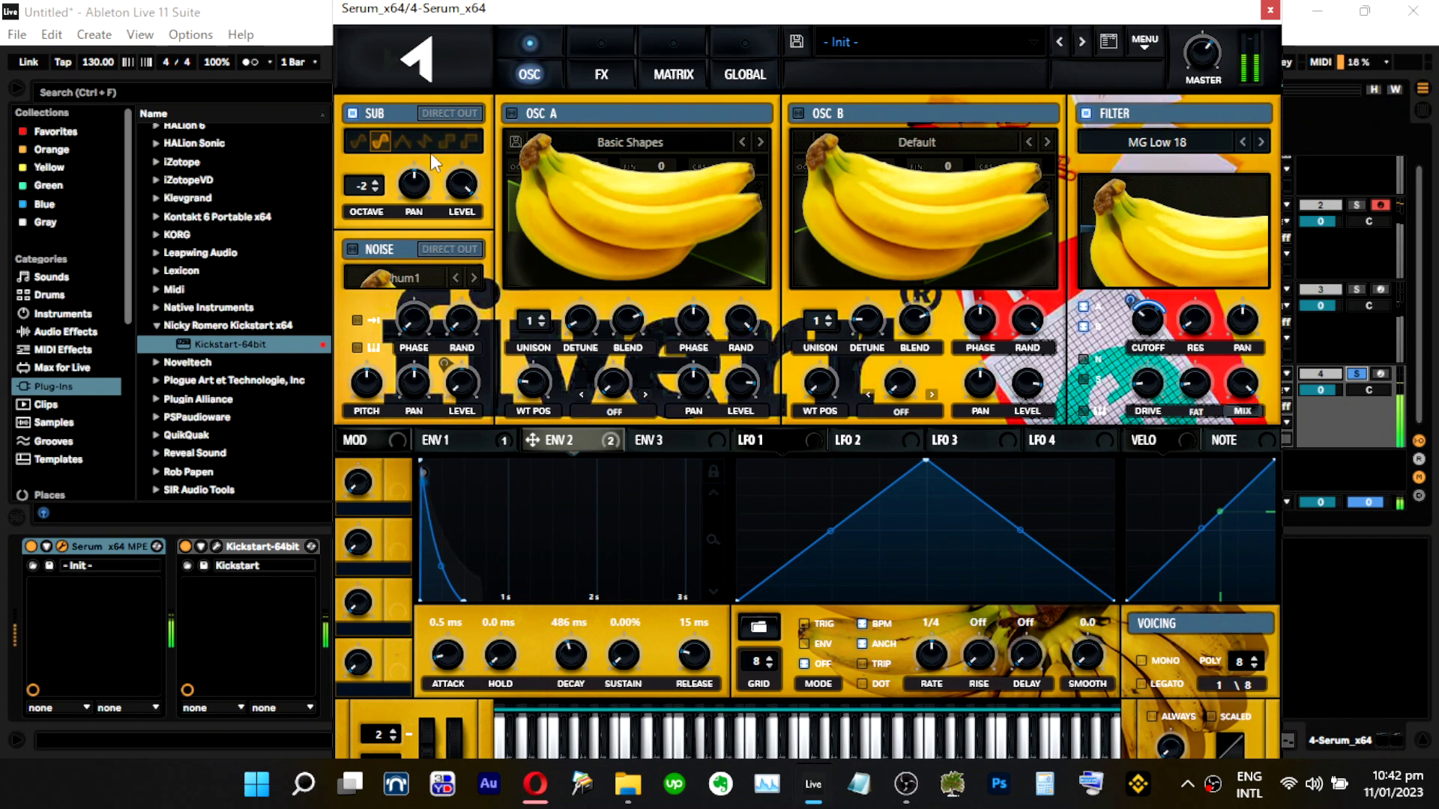
Raise the synth's master volume slightly, and set envelope 2's release to 65 ms while refining its decay curve.
{"action": "left_click_drag", "start_coordinate": [1201, 60], "coordinate": [1205, 43]}
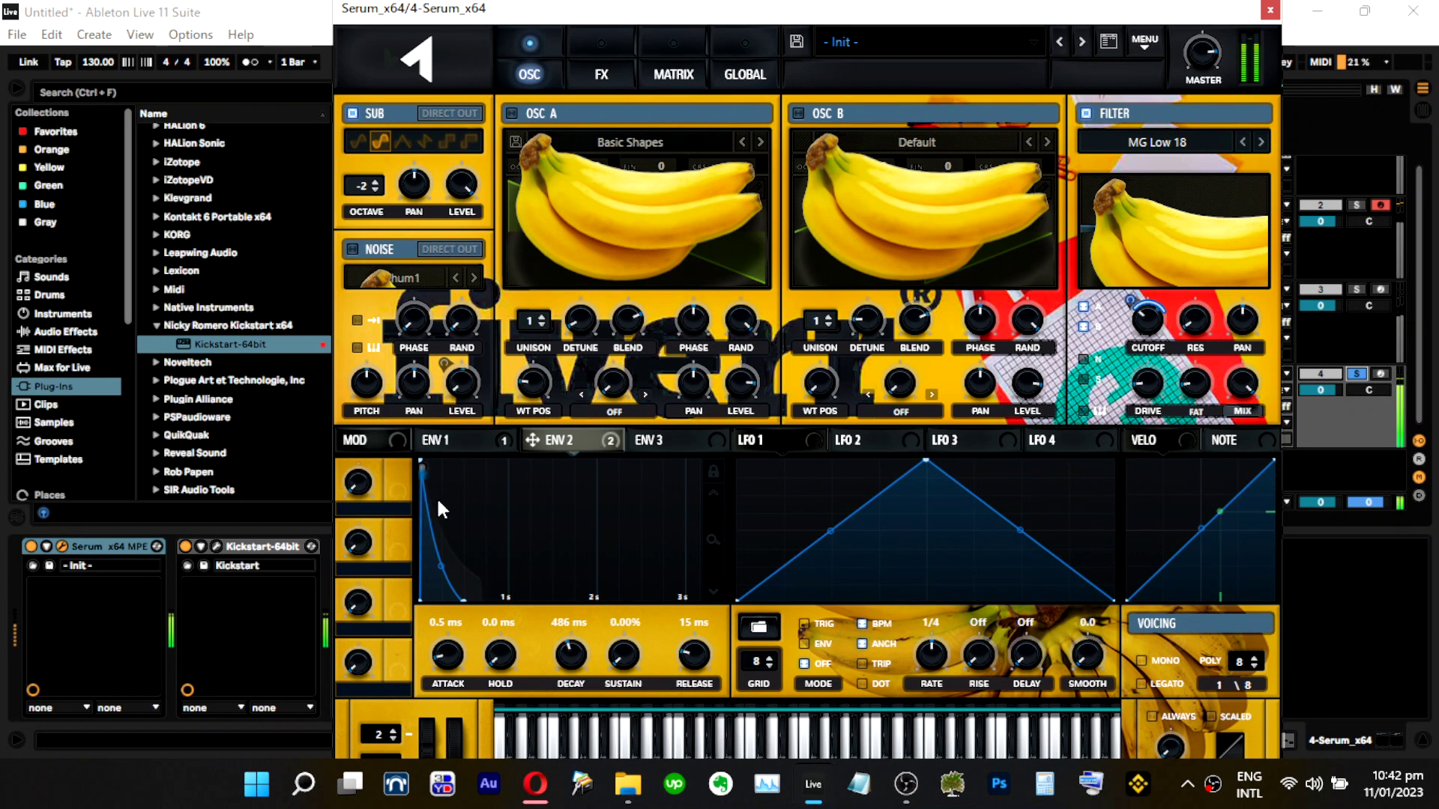
{"action": "left_click", "coordinate": [429, 443]}
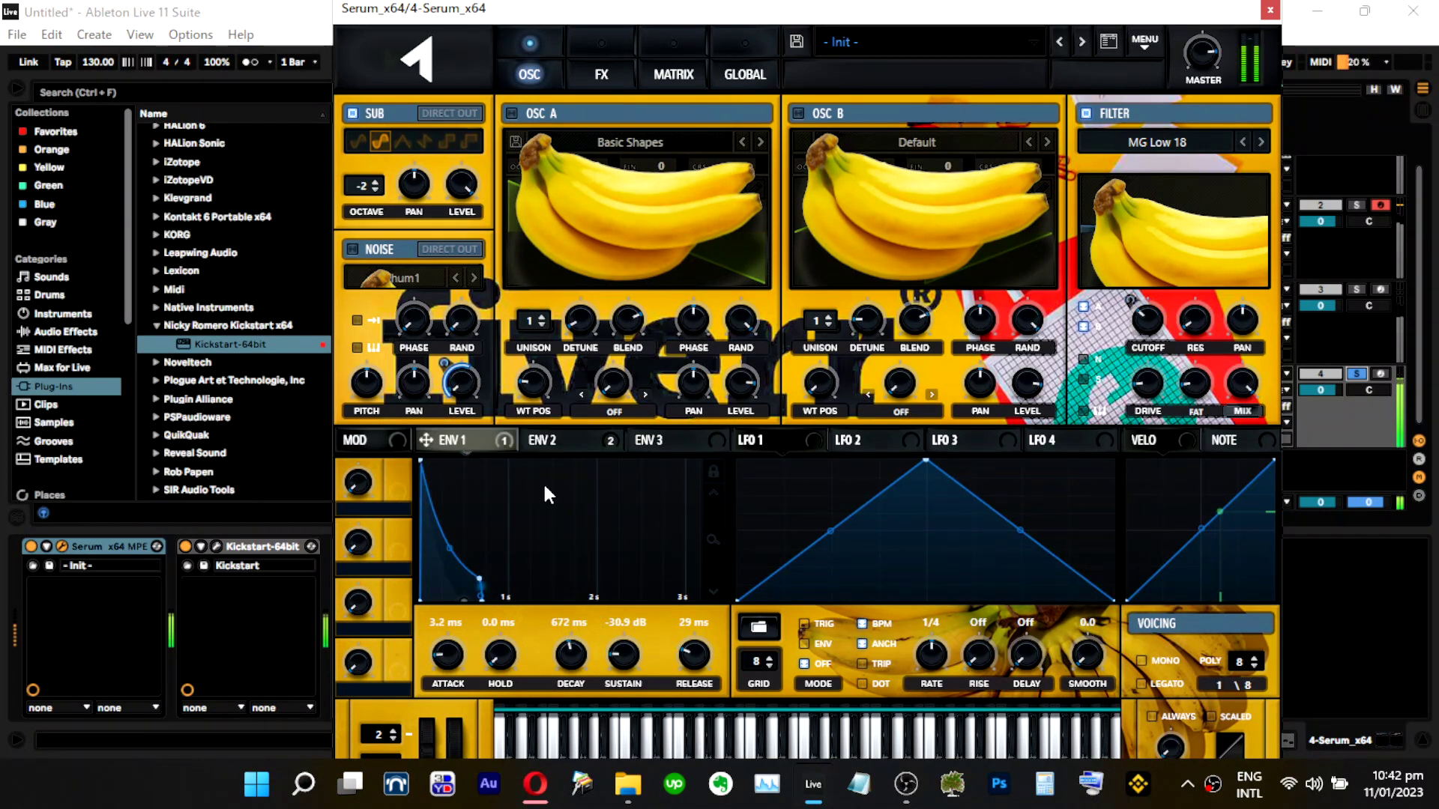
{"action": "left_click", "coordinate": [558, 442]}
{"action": "left_click_drag", "start_coordinate": [696, 658], "coordinate": [697, 653]}
{"action": "left_click_drag", "start_coordinate": [440, 573], "coordinate": [439, 570]}
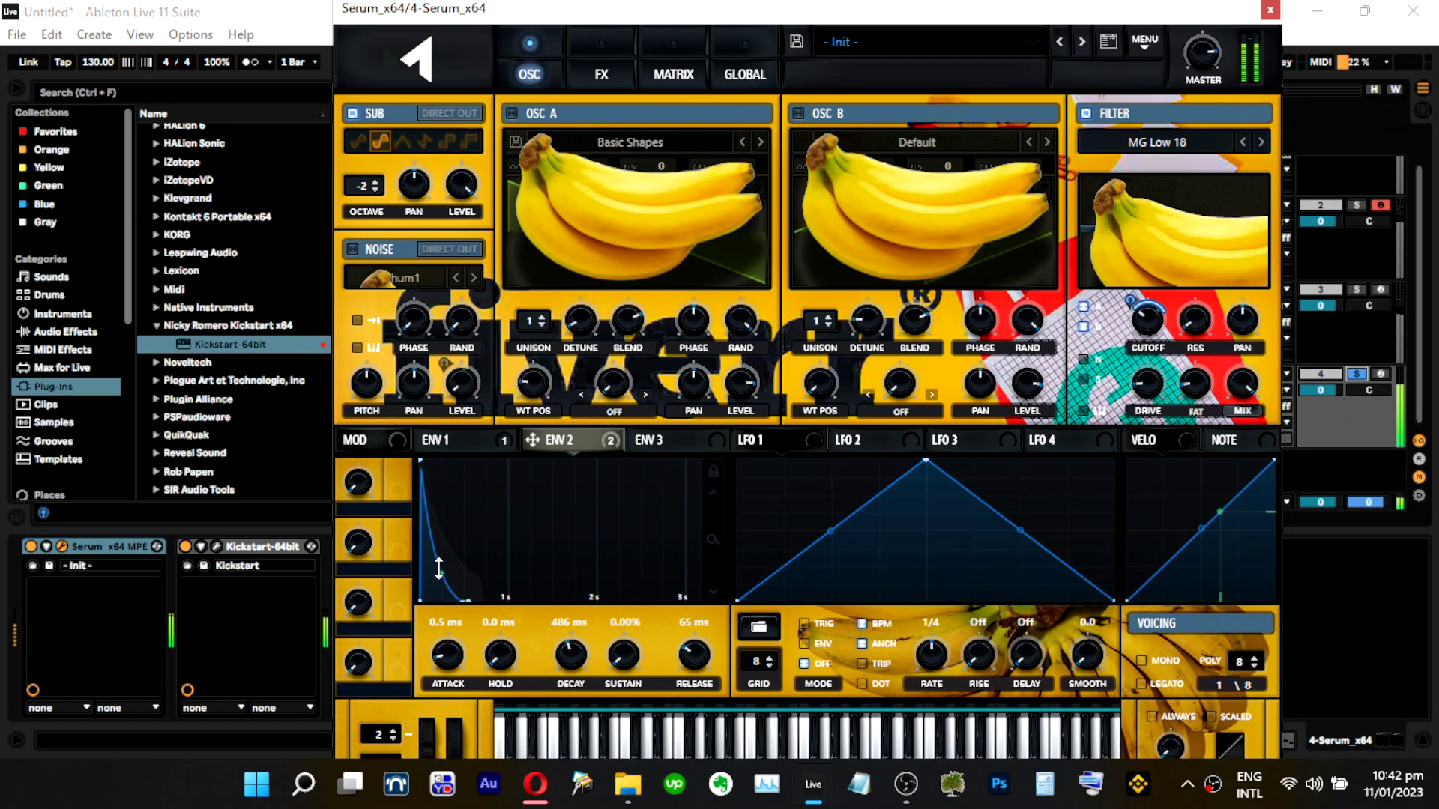
Switch oscillator A of the 4 Serum synth back on and lower its level.
{"action": "left_click", "coordinate": [450, 442]}
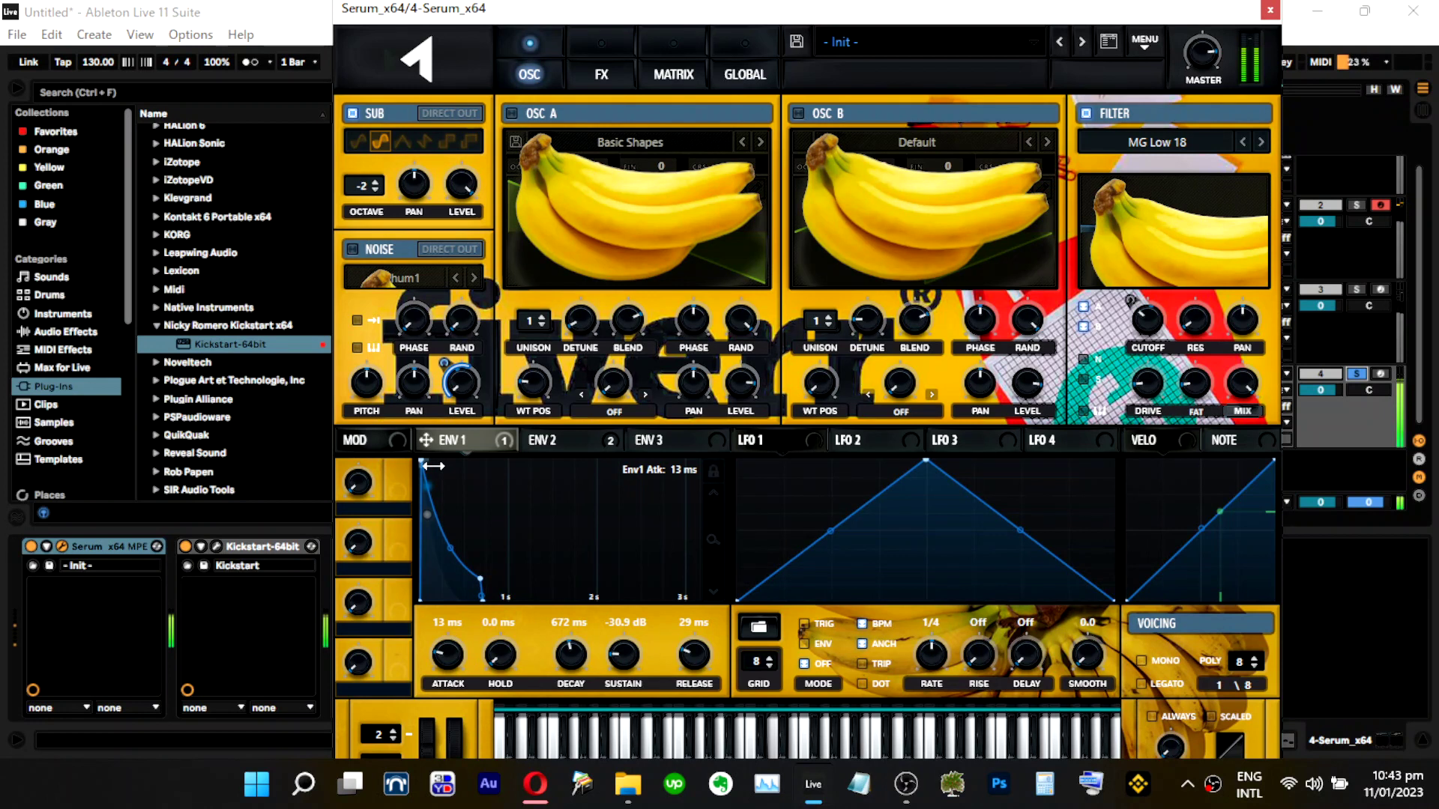
{"action": "left_click", "coordinate": [520, 116]}
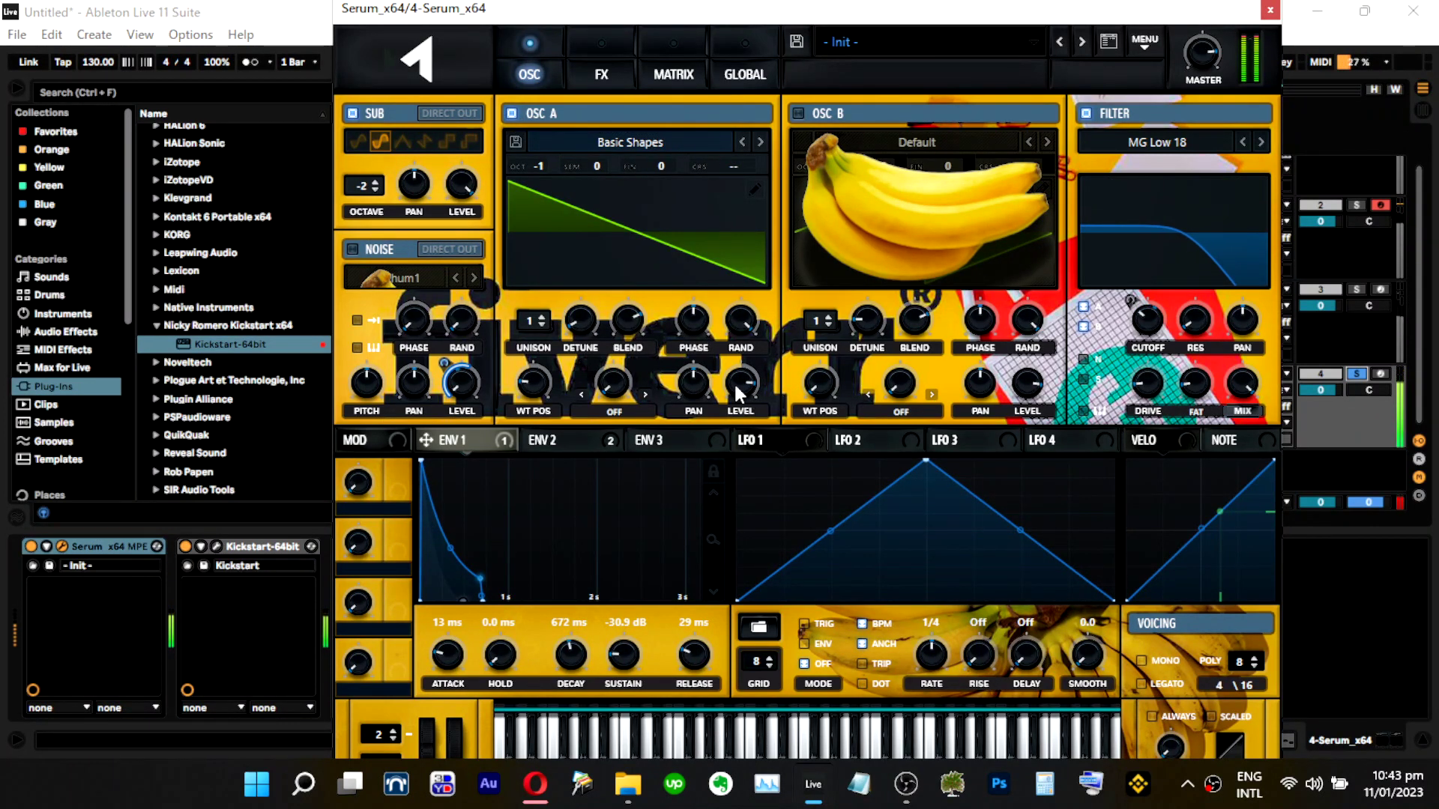
{"action": "mouse_move", "coordinate": [732, 397]}
{"action": "left_click_drag", "start_coordinate": [737, 433], "coordinate": [739, 465]}
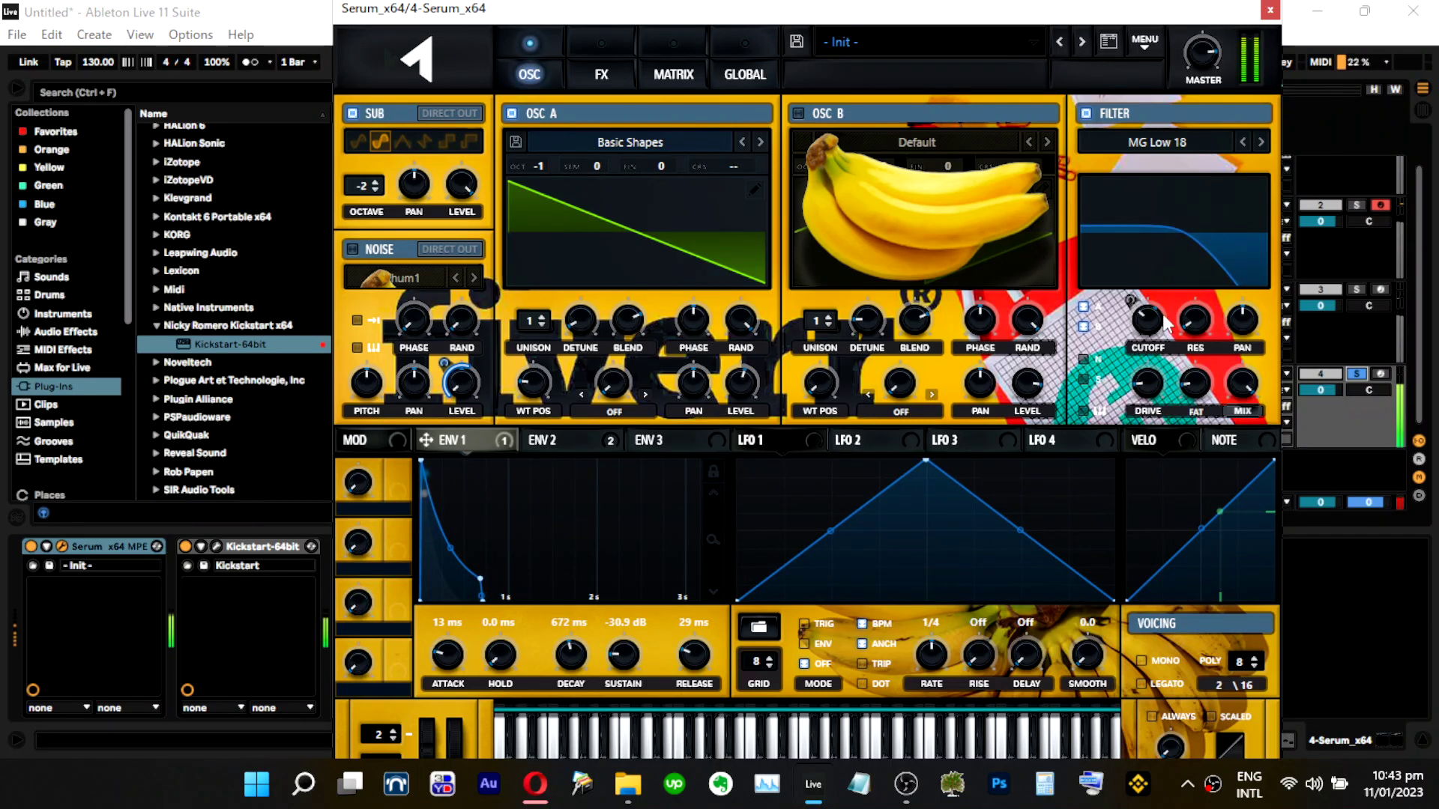
Set the filter cutoff to 244 Hz, and lower oscillator A's level to -15.6 dB while hearing the full mix.
{"action": "mouse_move", "coordinate": [1162, 324]}
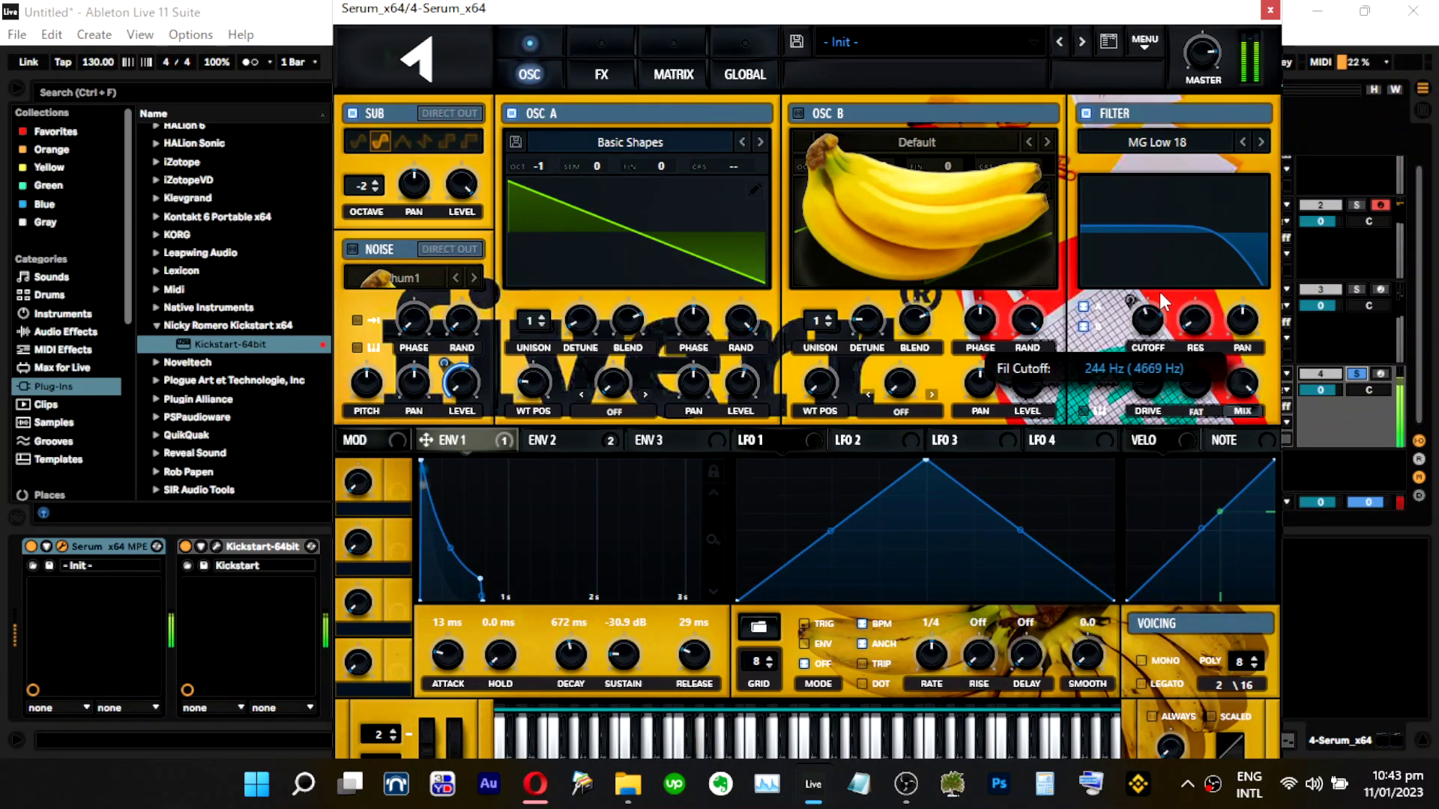
{"action": "left_click", "coordinate": [1325, 375]}
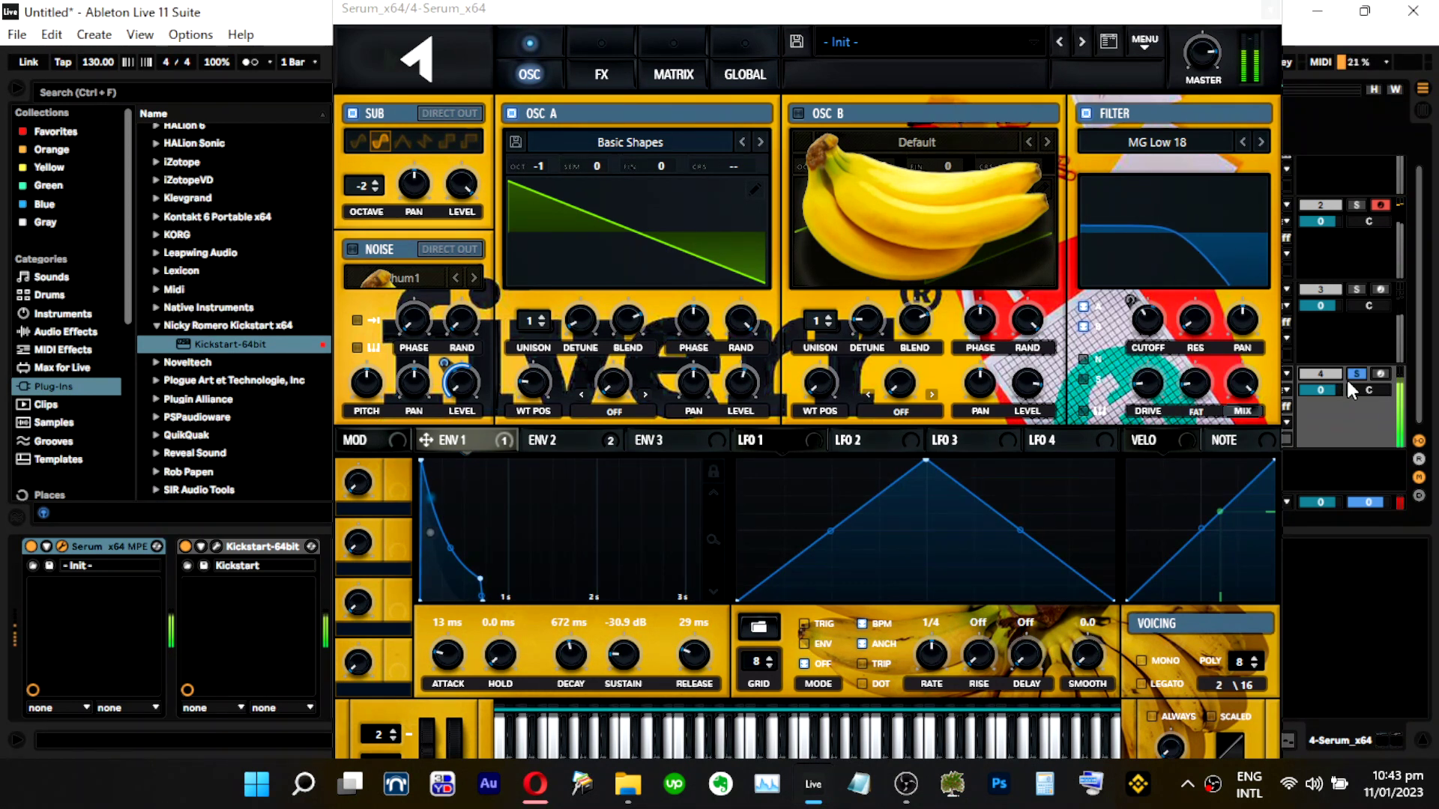
{"action": "left_click", "coordinate": [1200, 66]}
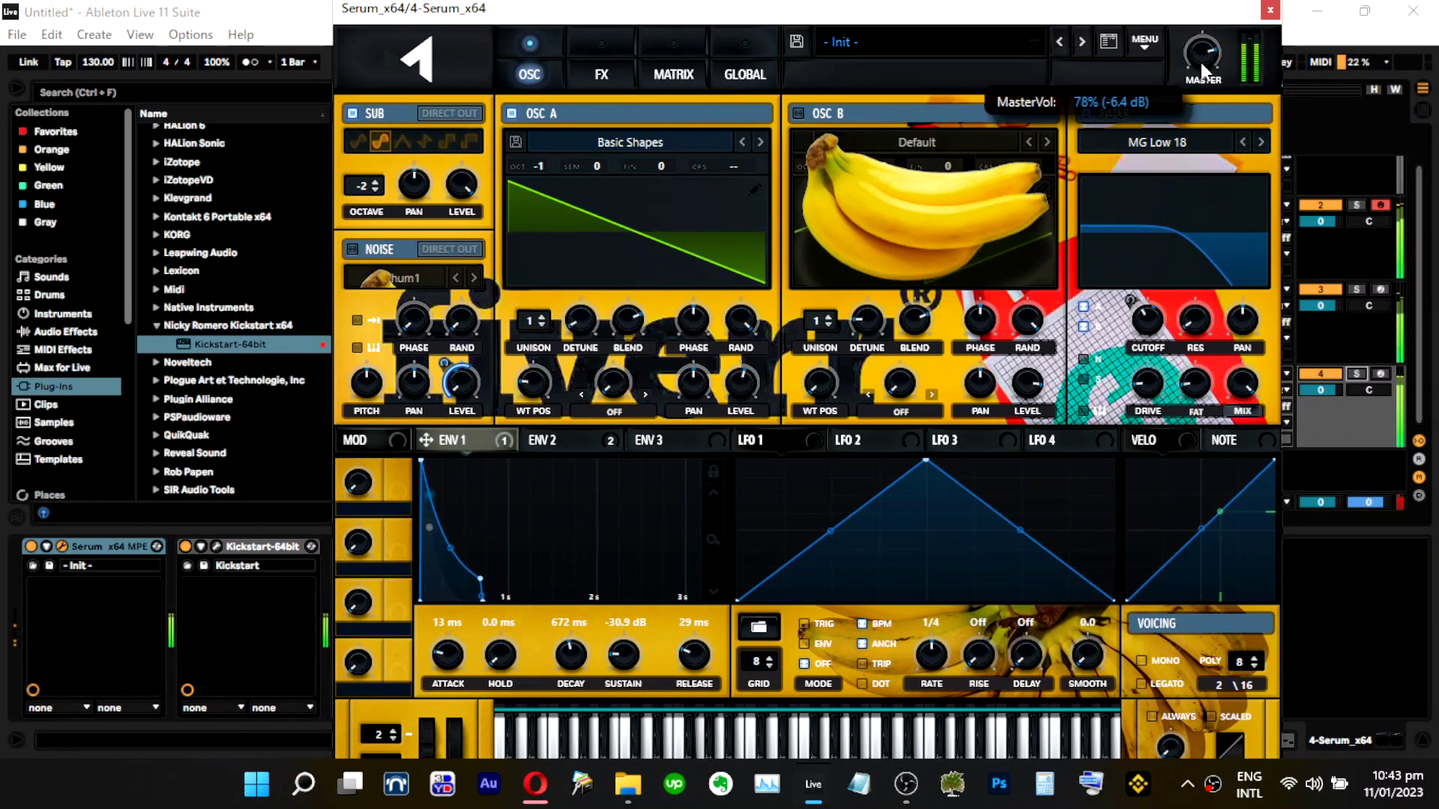
{"action": "mouse_move", "coordinate": [742, 399]}
{"action": "left_click_drag", "start_coordinate": [743, 399], "coordinate": [744, 424]}
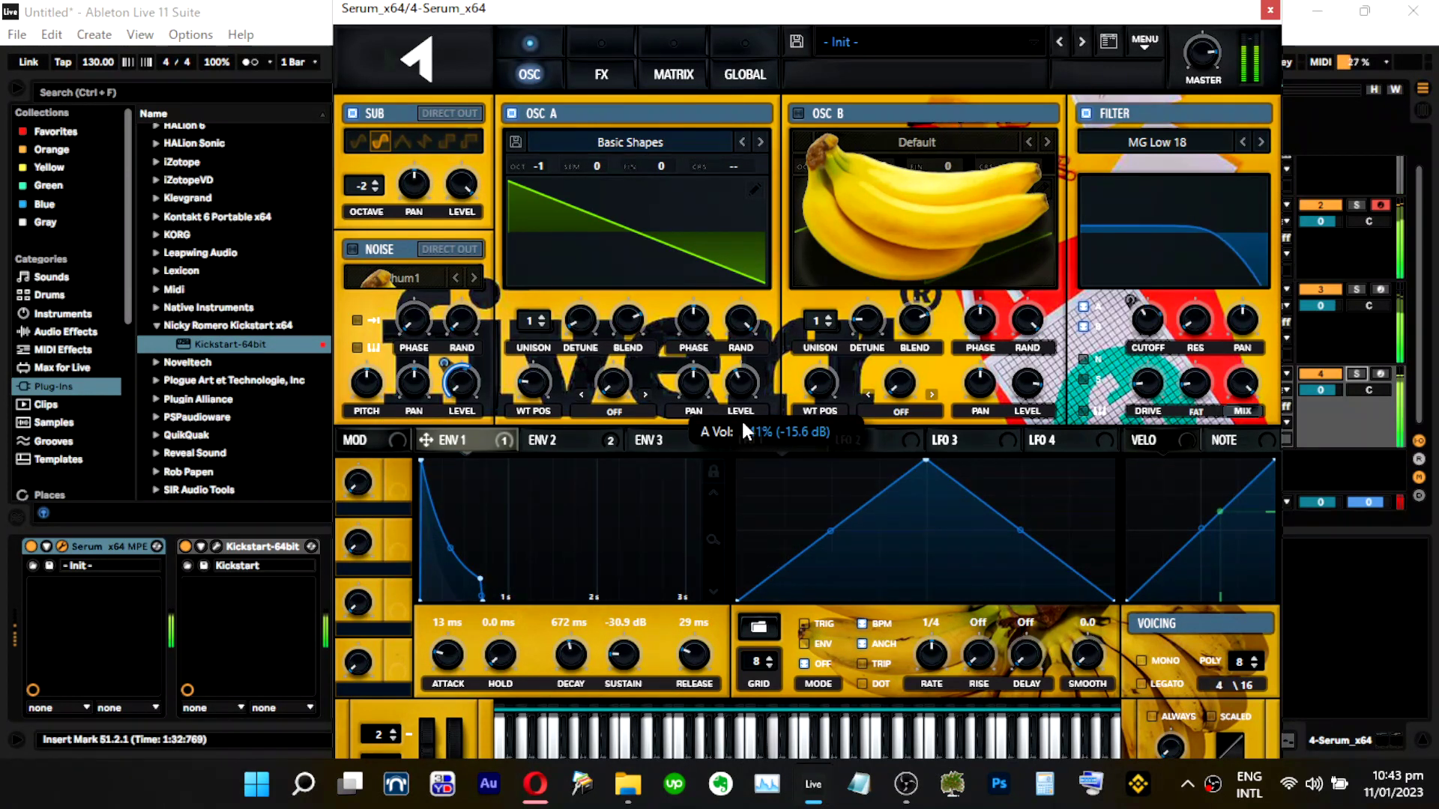
Close the synth window, solo the 4 Serum track and reopen its Serum window.
{"action": "left_click", "coordinate": [602, 74]}
{"action": "left_click_drag", "start_coordinate": [674, 17], "coordinate": [527, 22]}
{"action": "left_click", "coordinate": [1122, 17]}
{"action": "left_click", "coordinate": [1183, 398]}
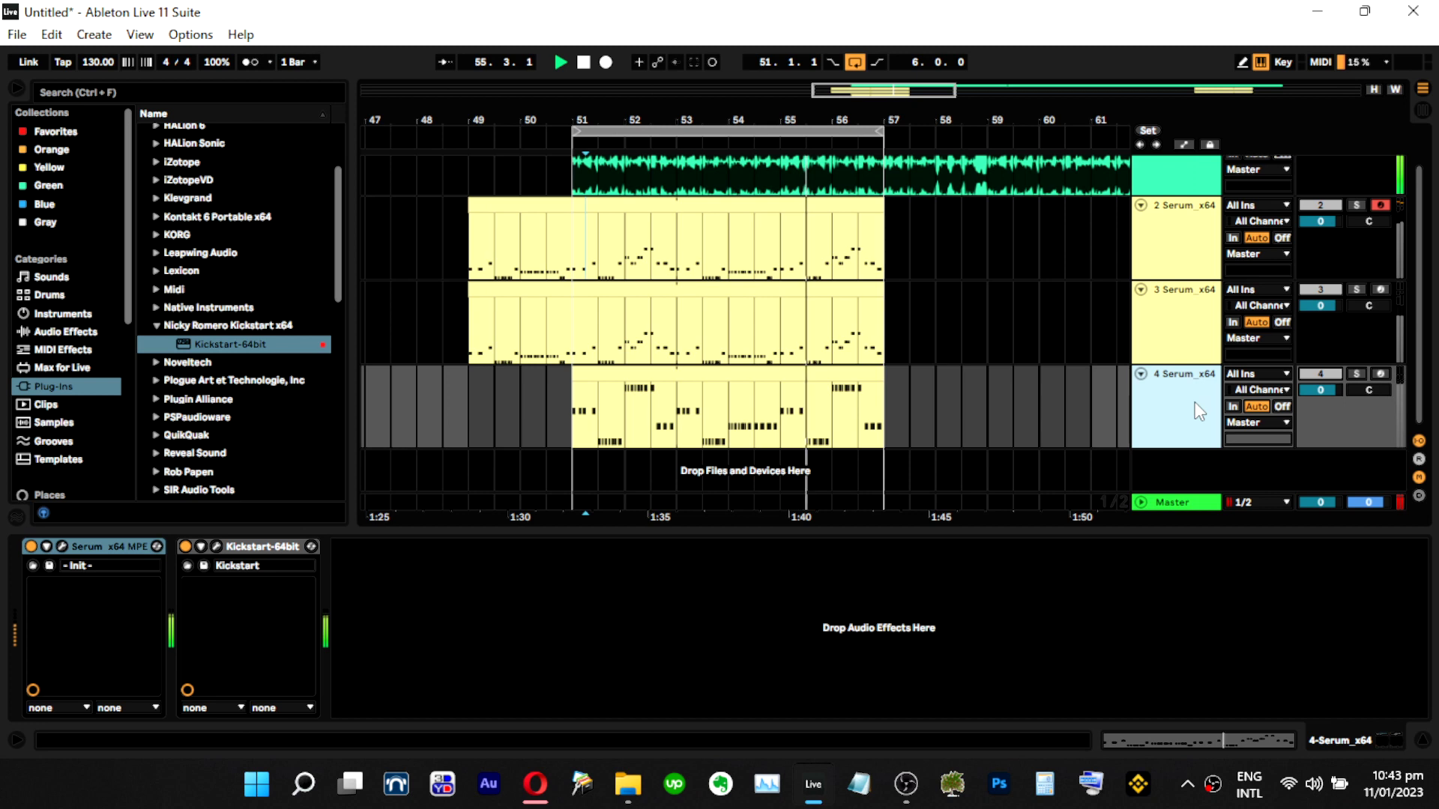
{"action": "left_click", "coordinate": [1356, 373]}
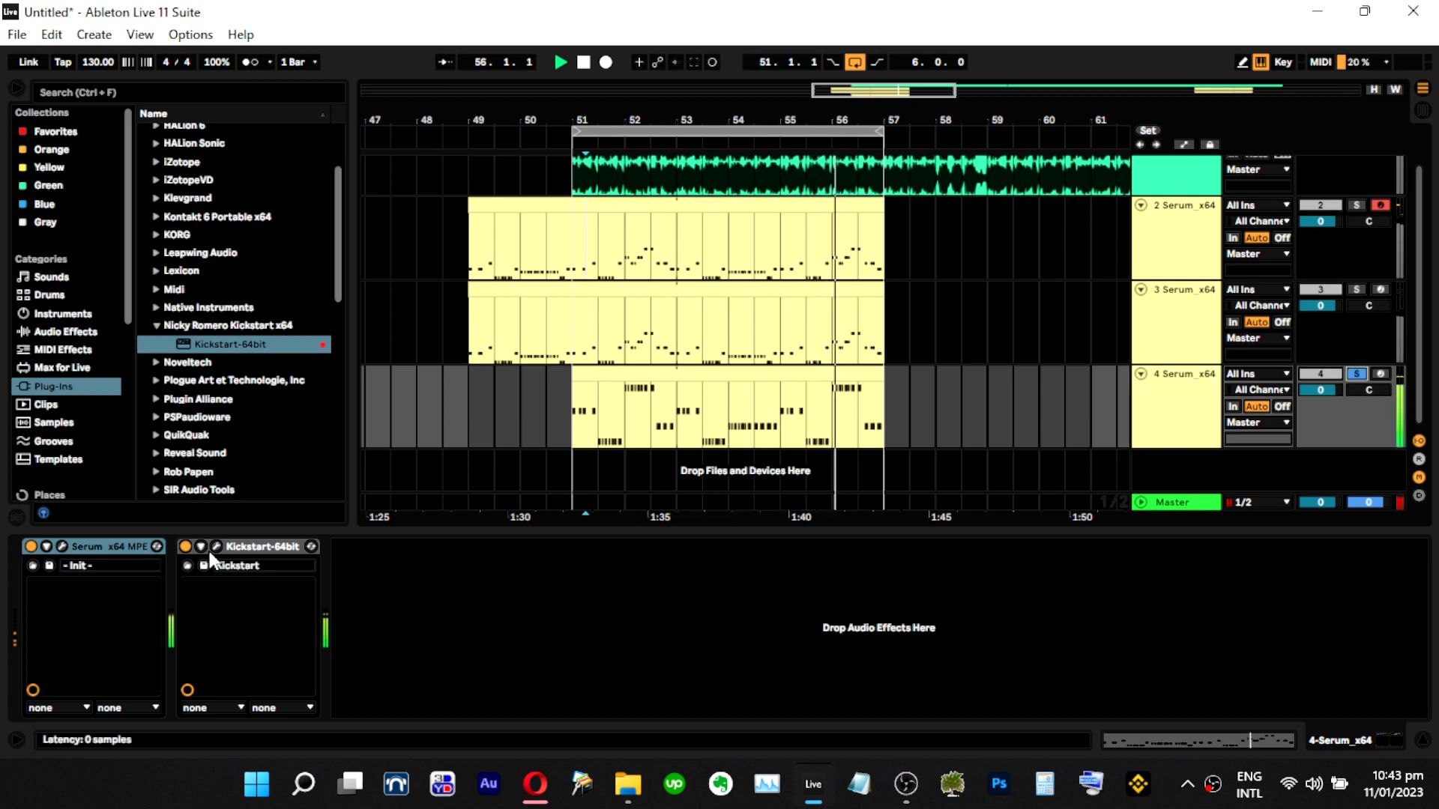
{"action": "left_click", "coordinate": [63, 548]}
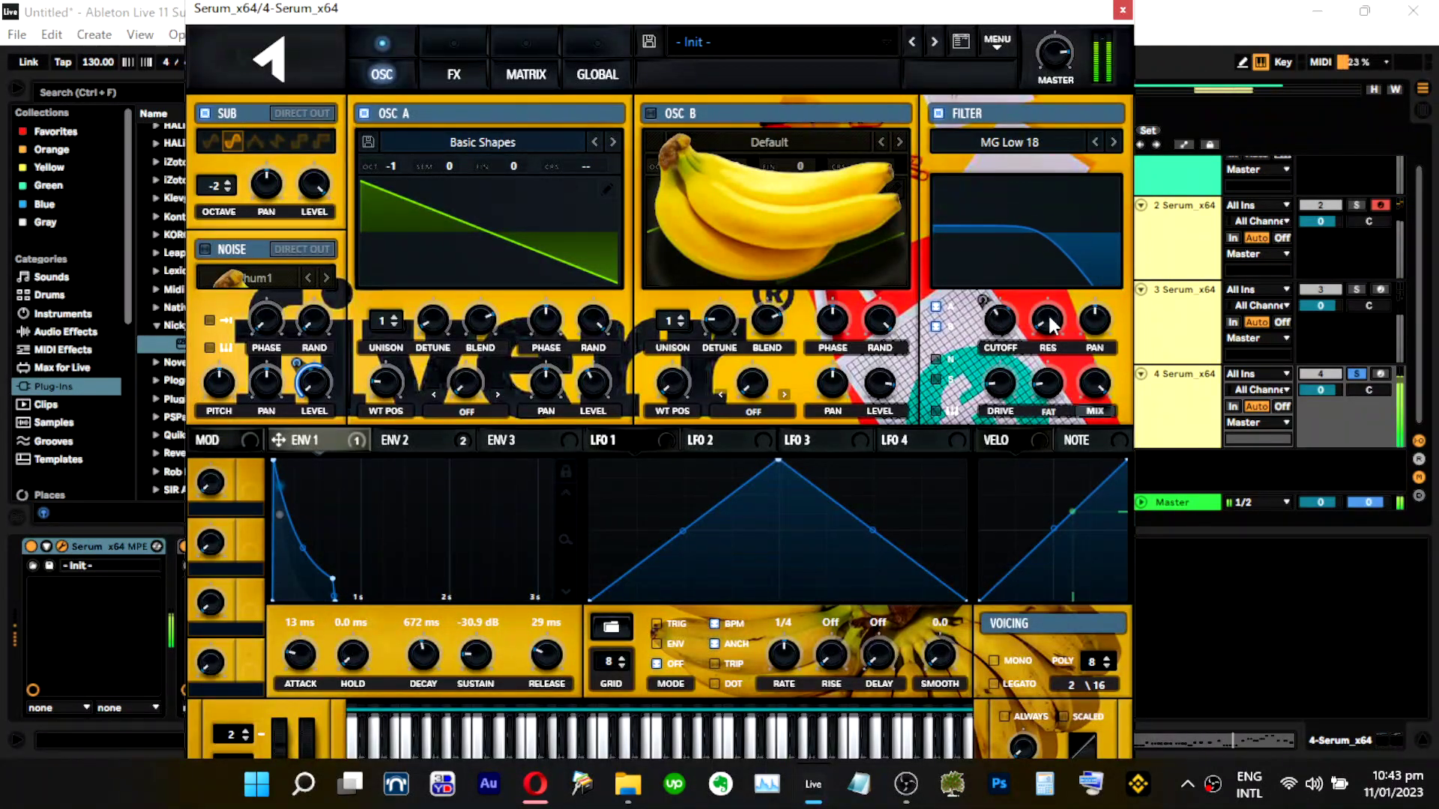
Set the filter's resonance to 6% and lower its cutoff slightly.
{"action": "mouse_move", "coordinate": [1057, 328]}
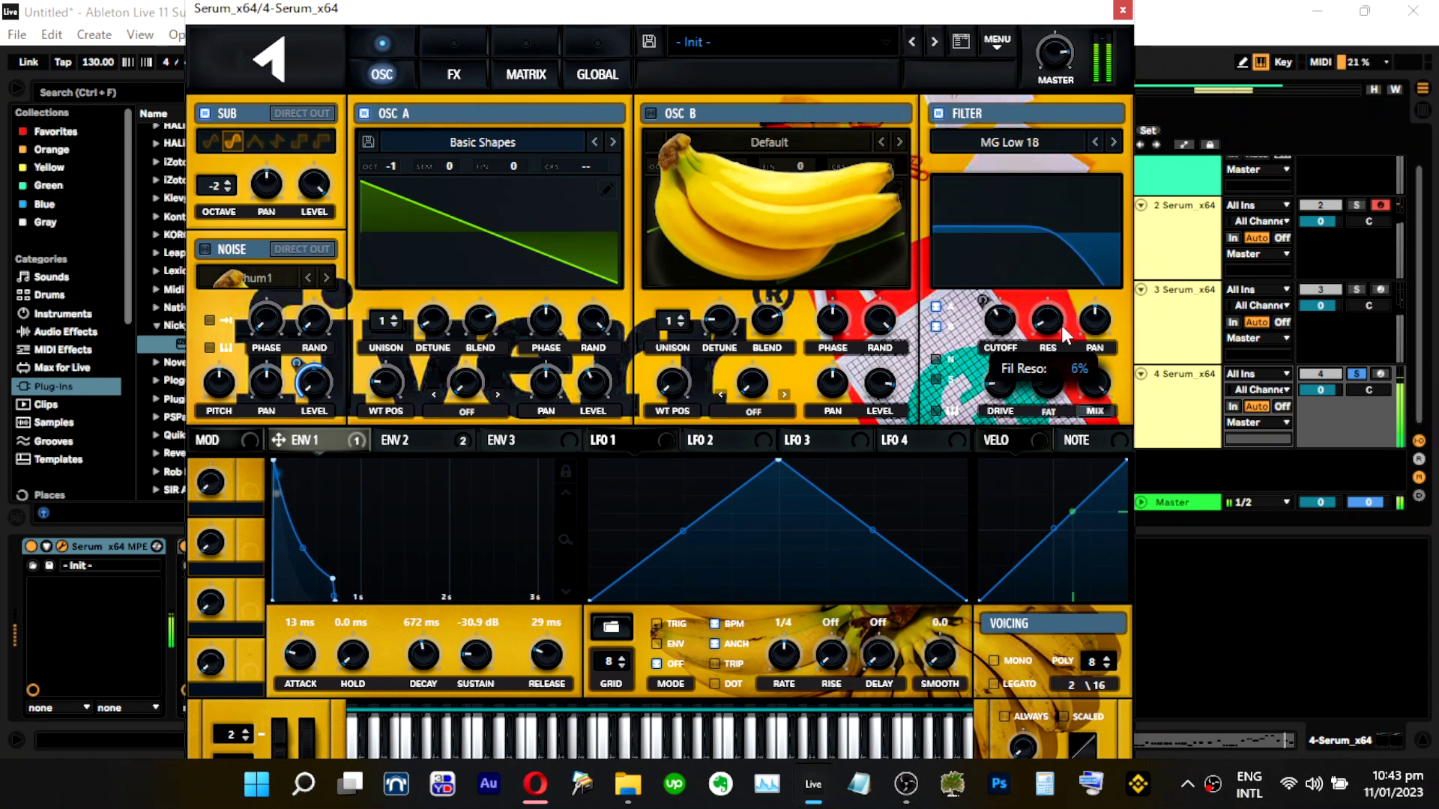
{"action": "mouse_move", "coordinate": [997, 352]}
{"action": "left_click_drag", "start_coordinate": [996, 356], "coordinate": [1002, 361]}
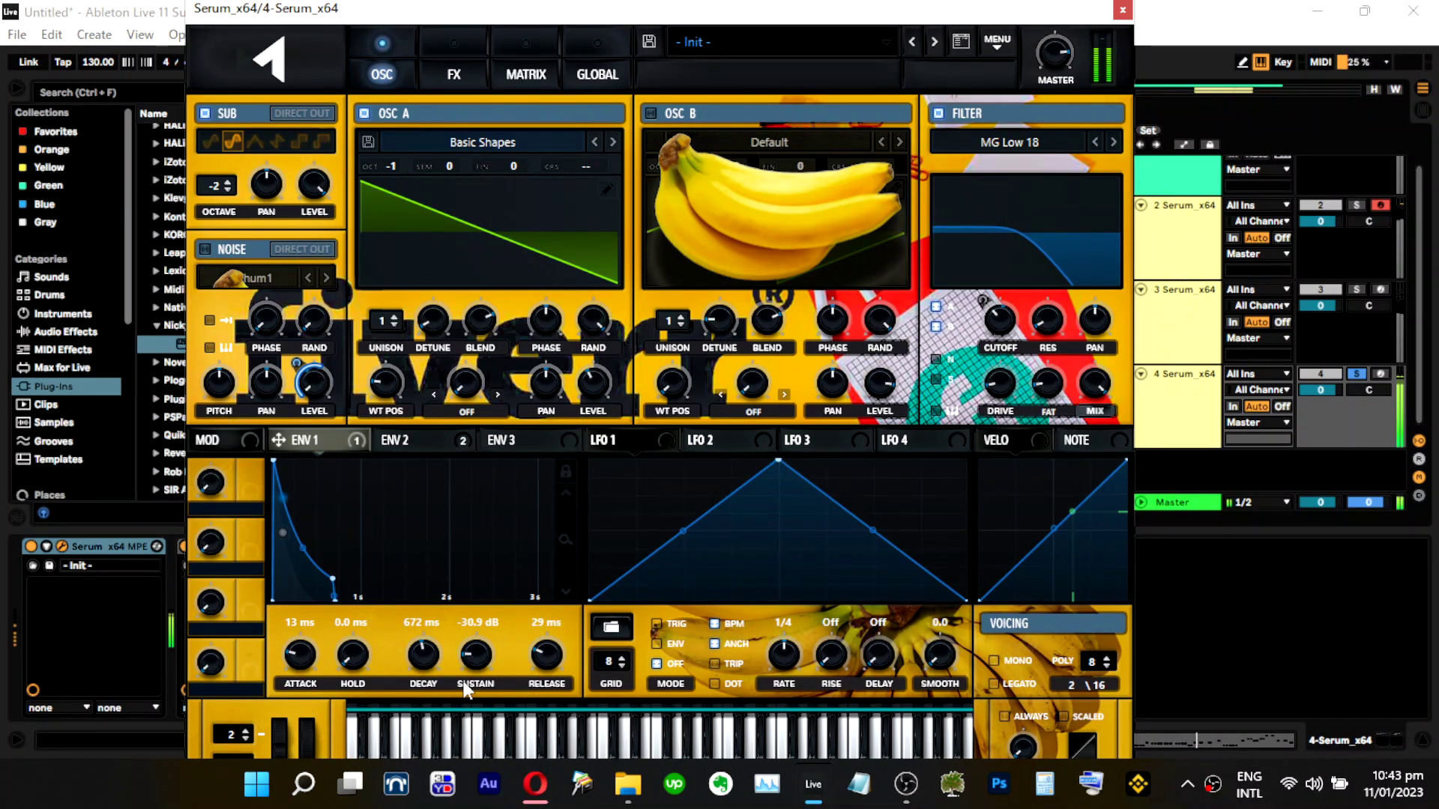
Refine envelope 2's decay and set its modulation amount on the filter cutoff to 48.
{"action": "left_click", "coordinate": [402, 440]}
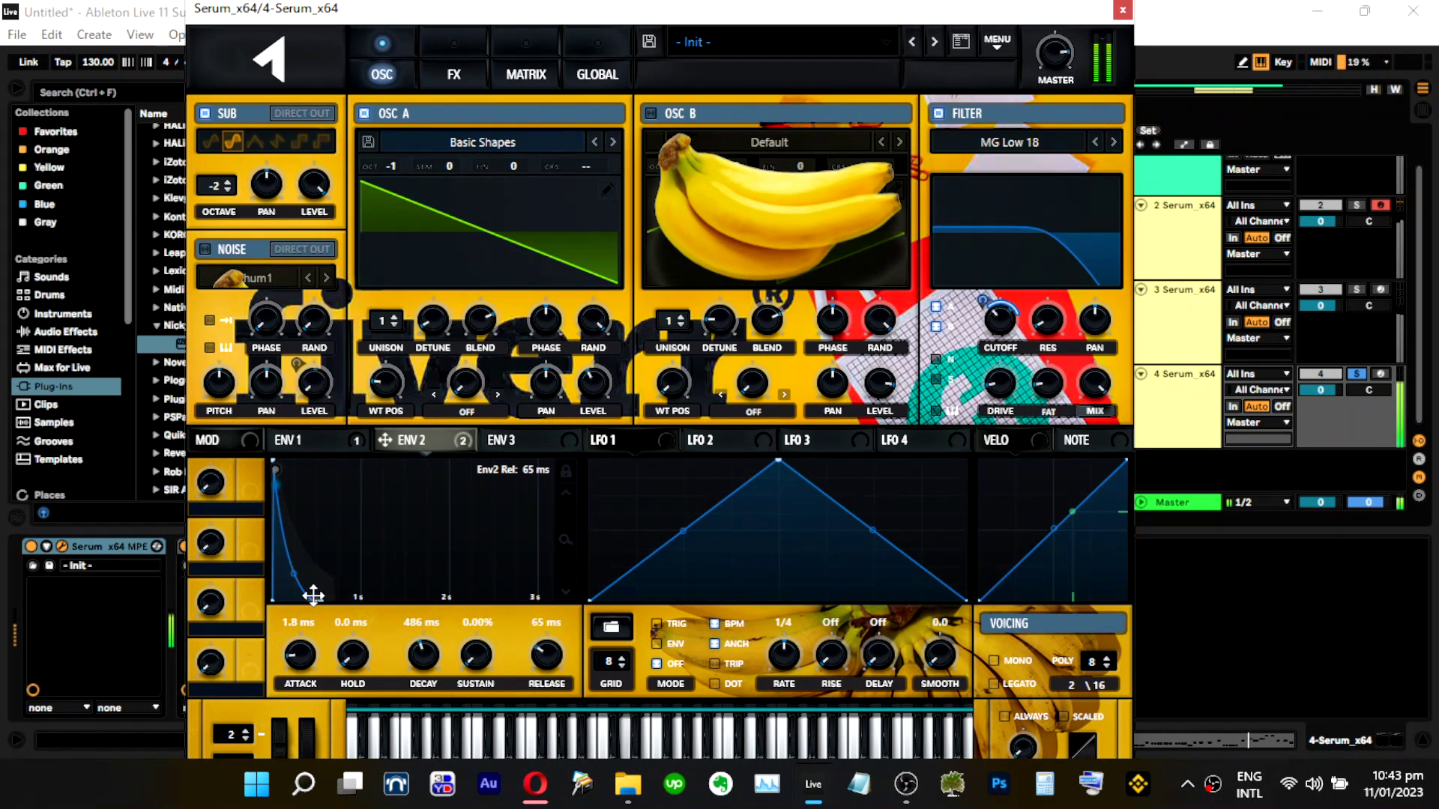
{"action": "left_click_drag", "start_coordinate": [423, 660], "coordinate": [427, 667]}
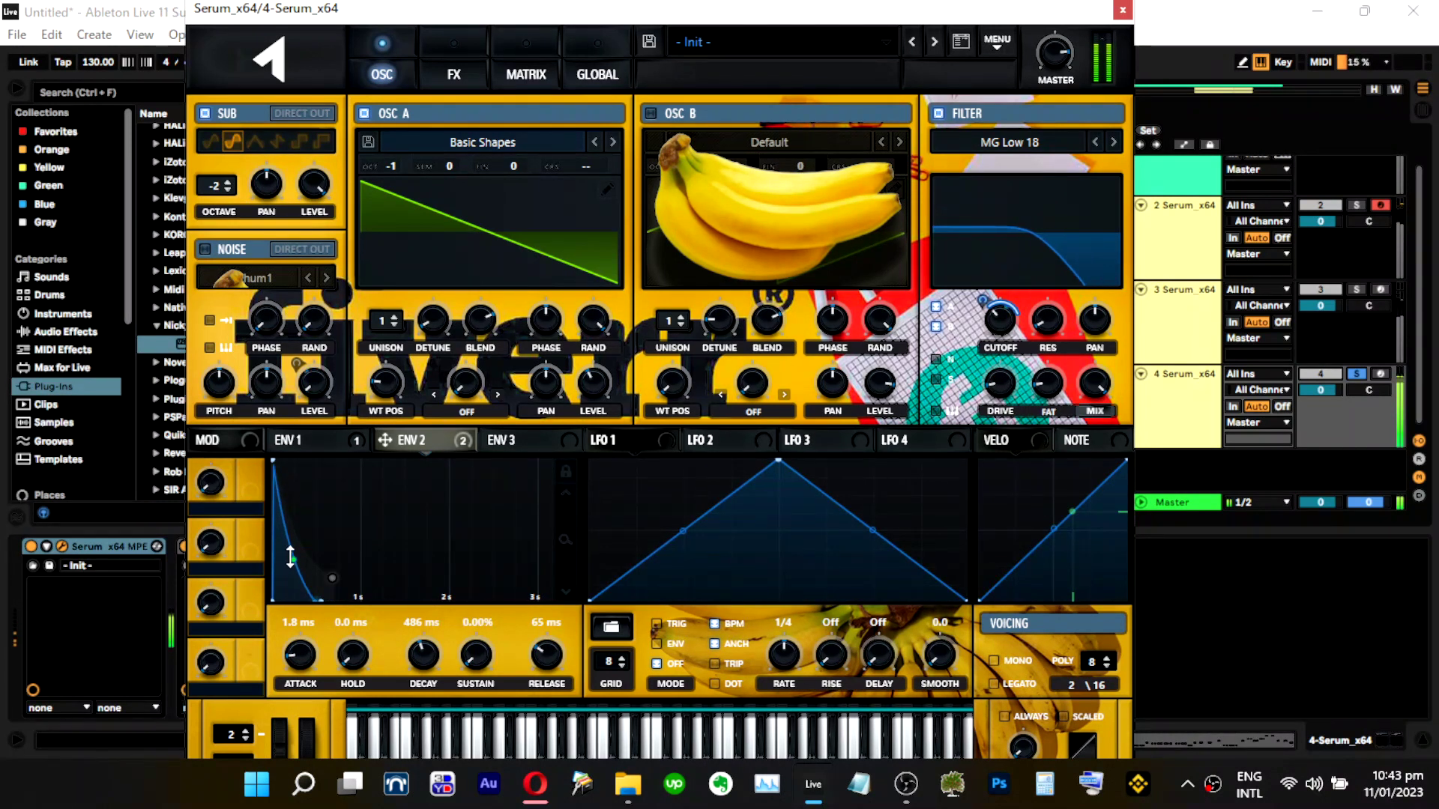
{"action": "mouse_move", "coordinate": [1000, 330]}
{"action": "mouse_move", "coordinate": [983, 292]}
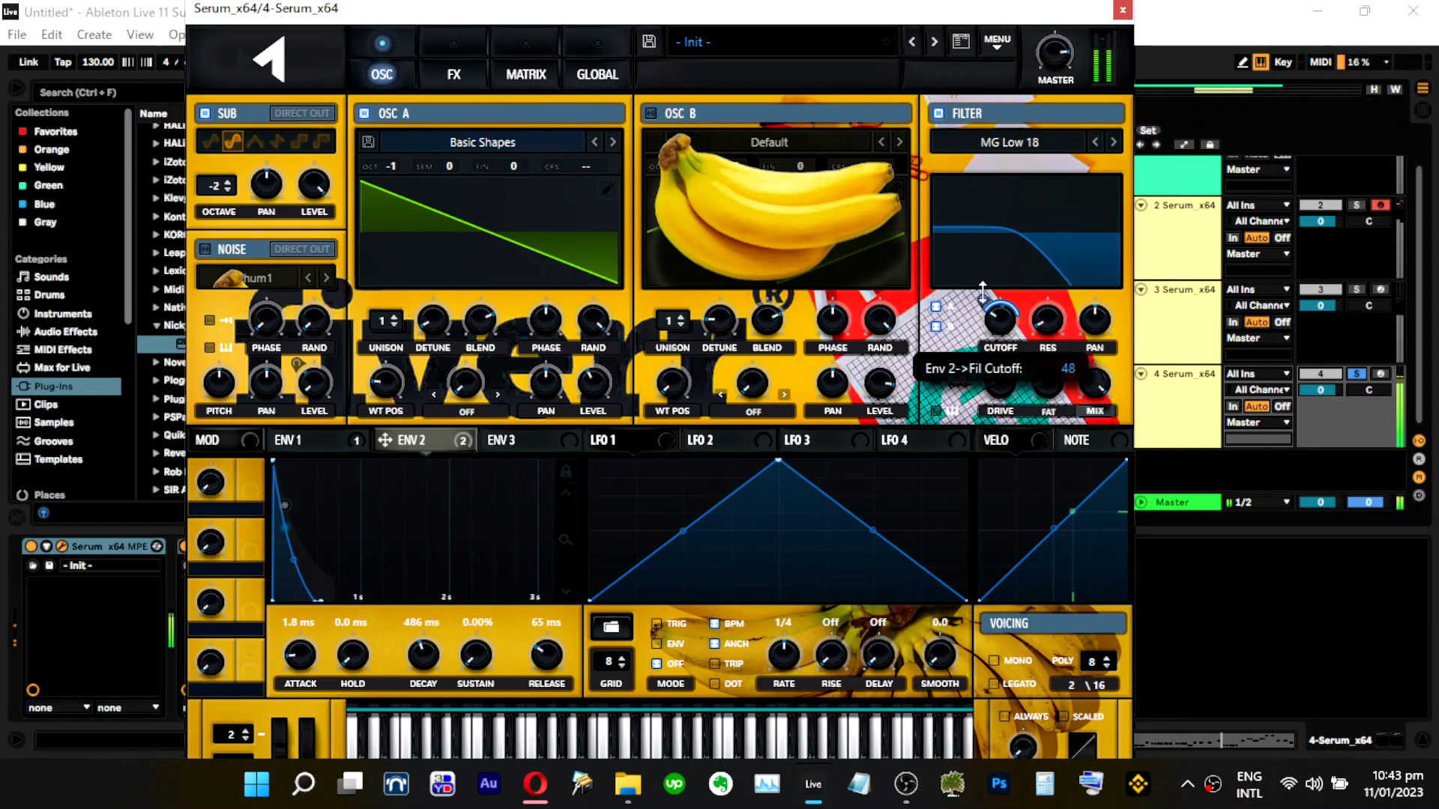
Set the filter cutoff to 55 Hz against the full mix, and raise envelope 2's modulation of it with the track soloed.
{"action": "key", "text": "s"}
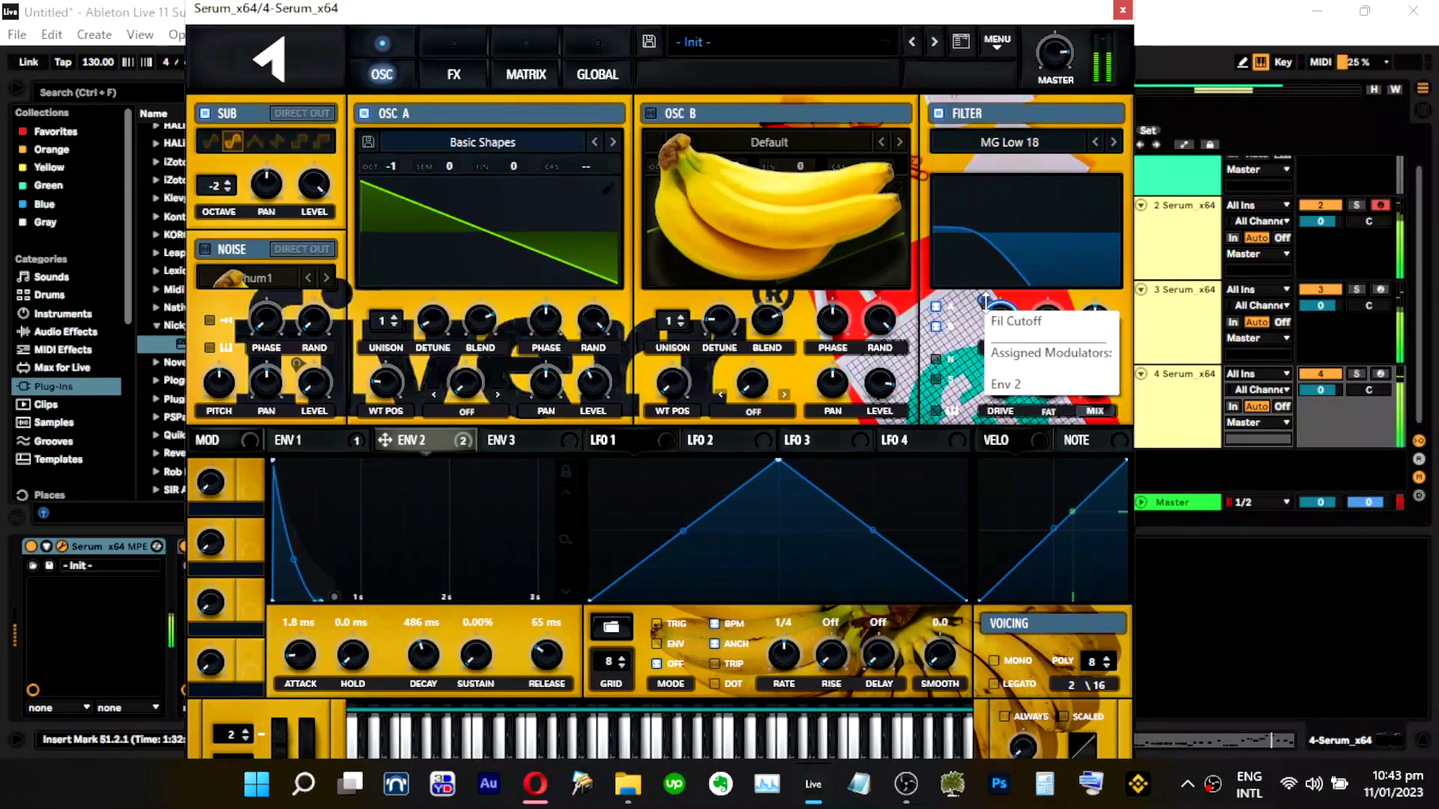
{"action": "left_click_drag", "start_coordinate": [1005, 326], "coordinate": [1004, 337]}
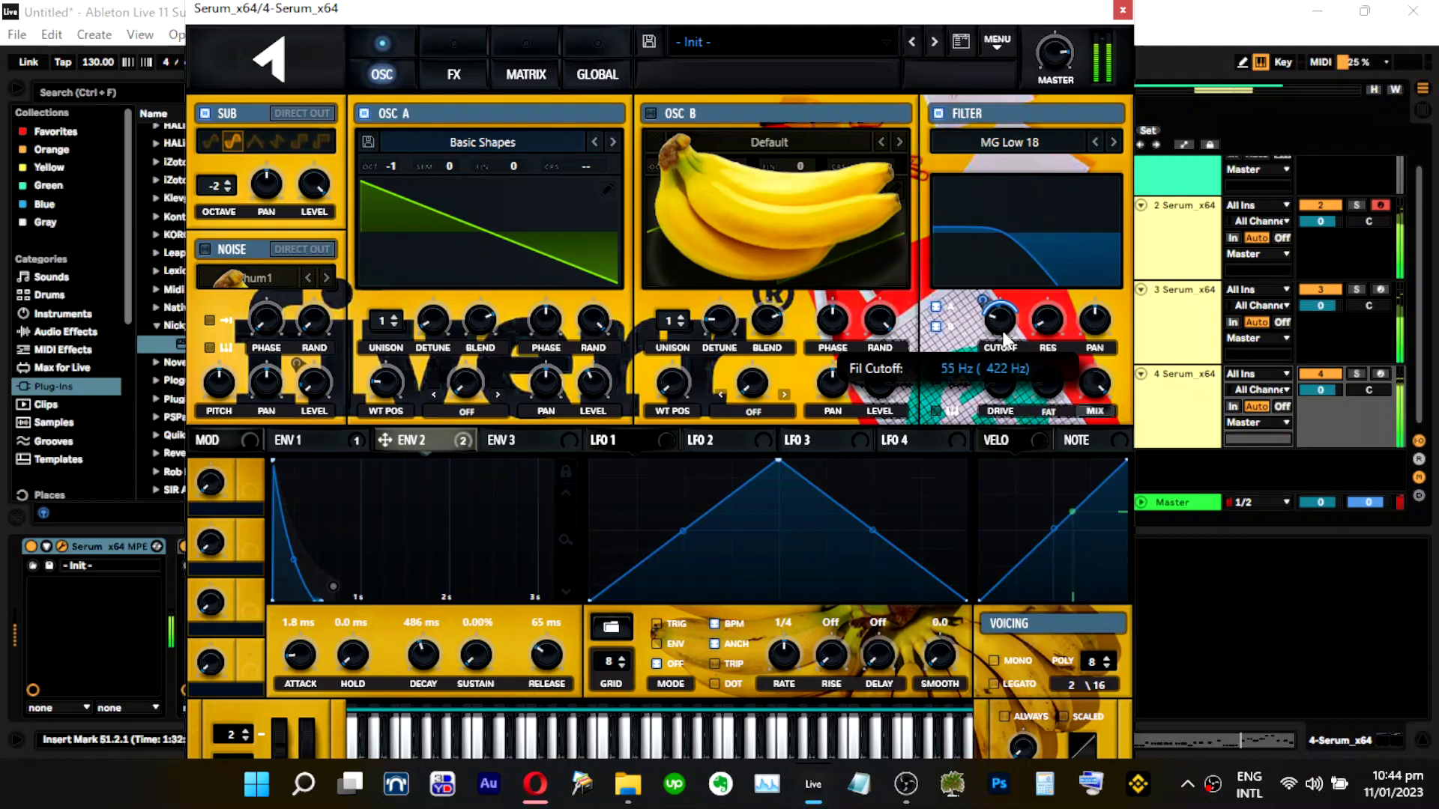
{"action": "left_click", "coordinate": [1355, 374]}
{"action": "left_click_drag", "start_coordinate": [983, 301], "coordinate": [984, 288]}
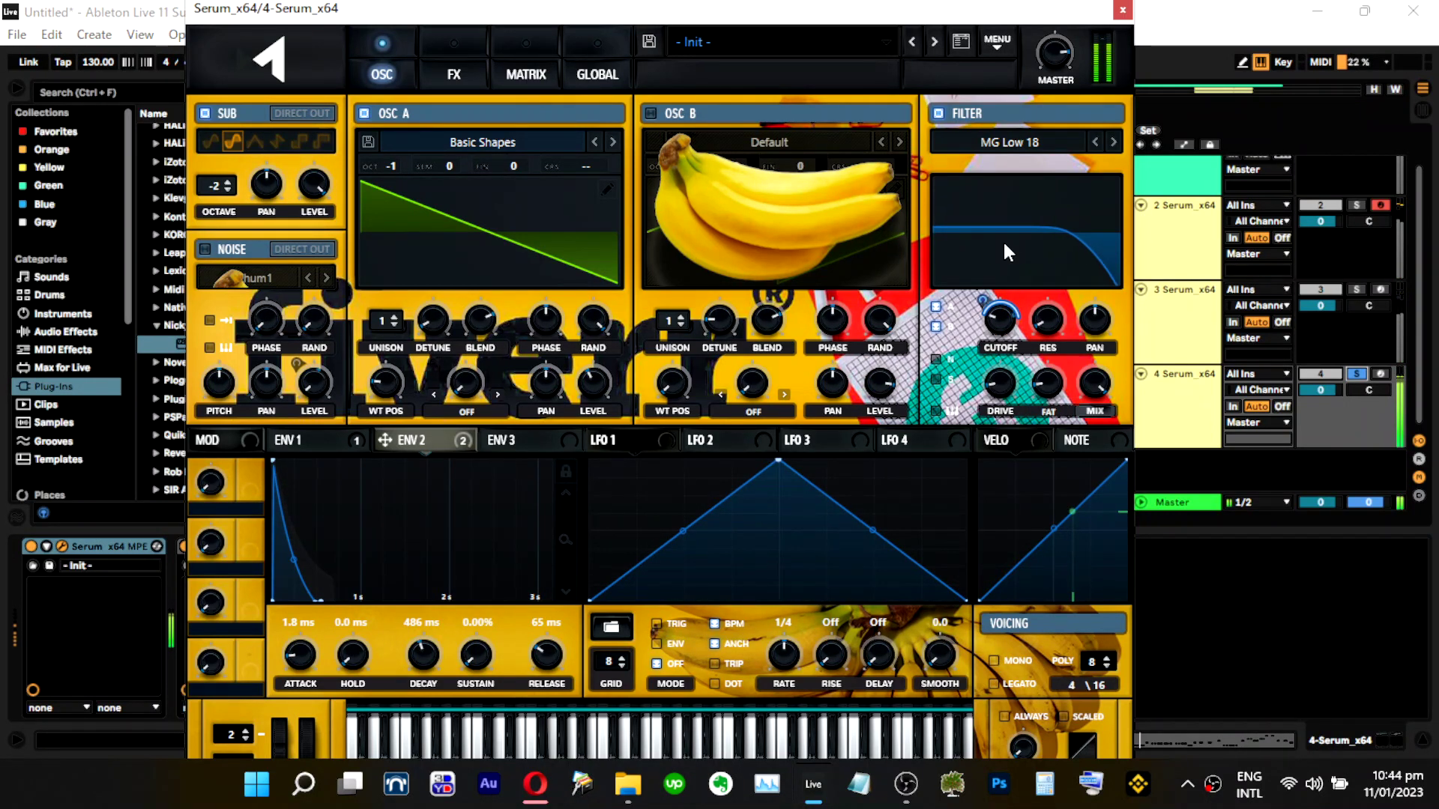
Change the main filter and the effects-chain filter of the 4 Serum synth to MG Low 24.
{"action": "left_click", "coordinate": [1113, 142]}
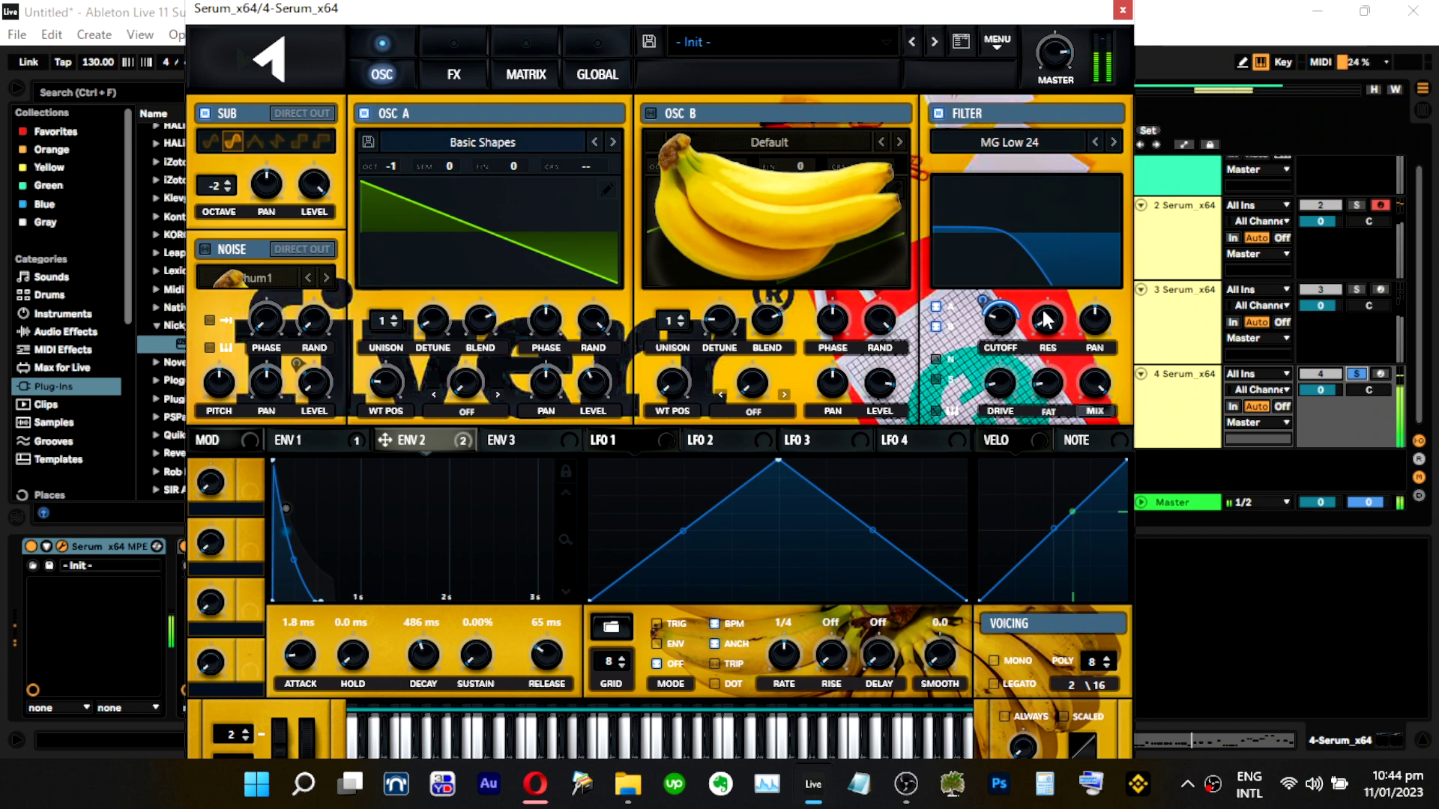
{"action": "mouse_move", "coordinate": [1040, 303]}
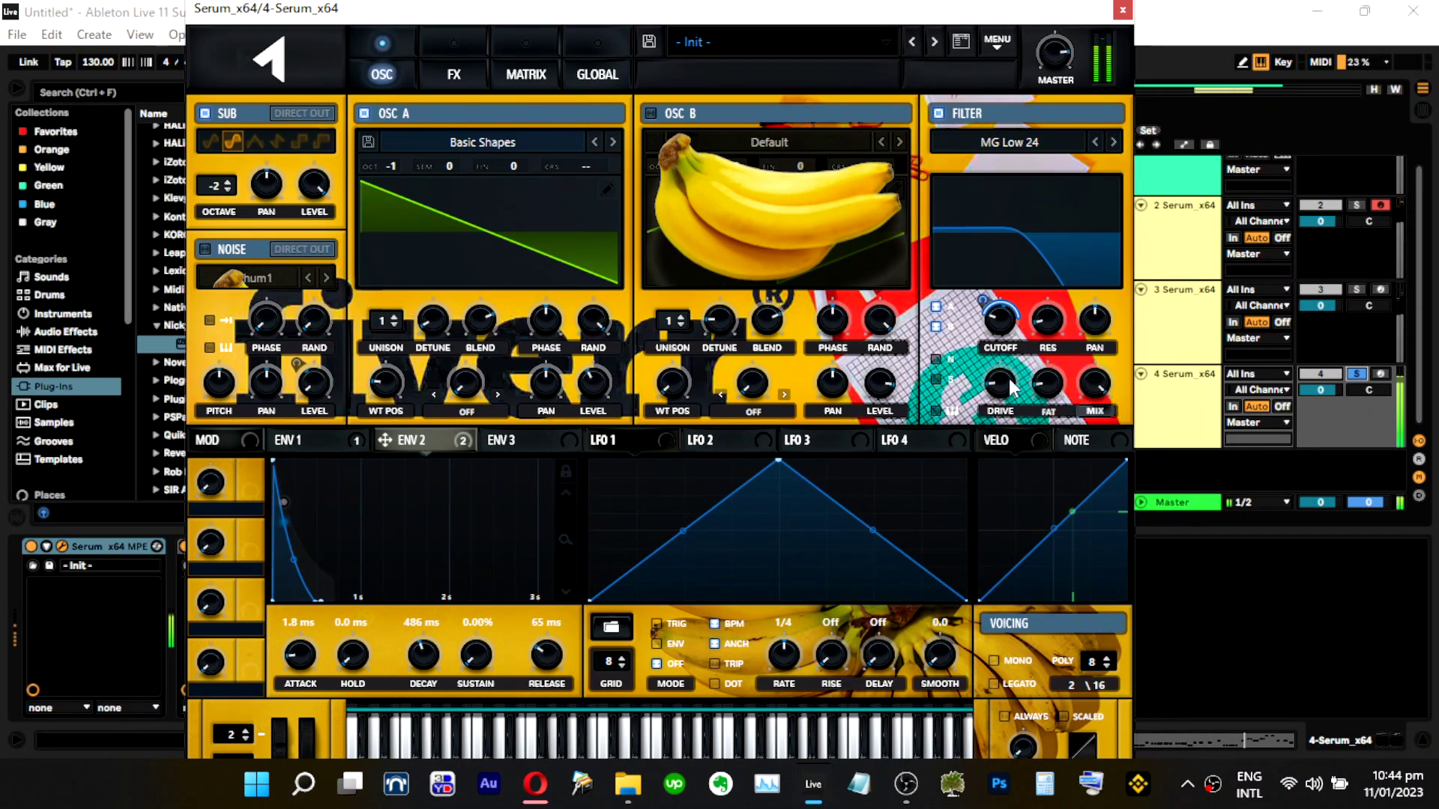
{"action": "left_click", "coordinate": [442, 54]}
{"action": "mouse_move", "coordinate": [670, 271]}
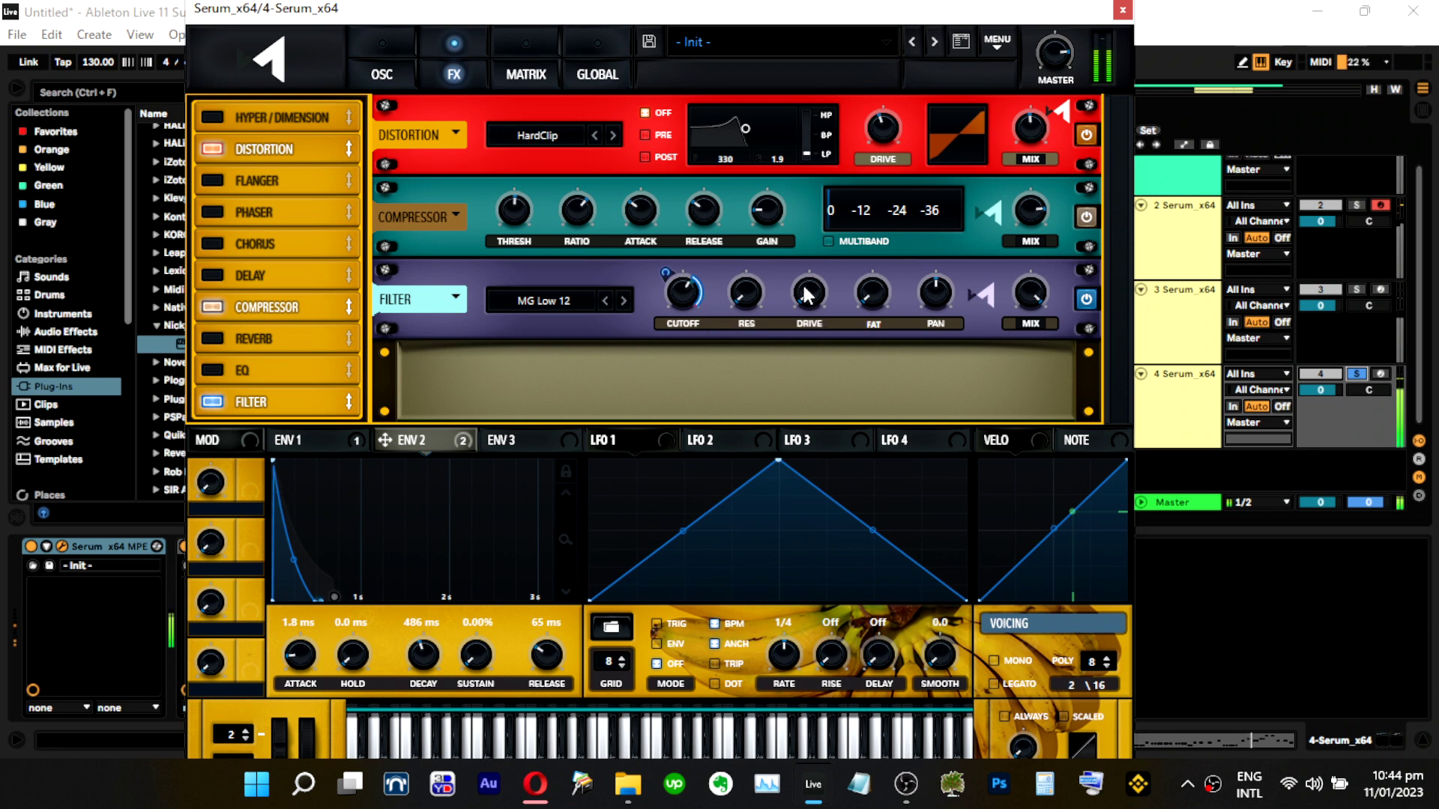
{"action": "left_click_drag", "start_coordinate": [809, 292], "coordinate": [816, 258]}
{"action": "mouse_move", "coordinate": [671, 309]}
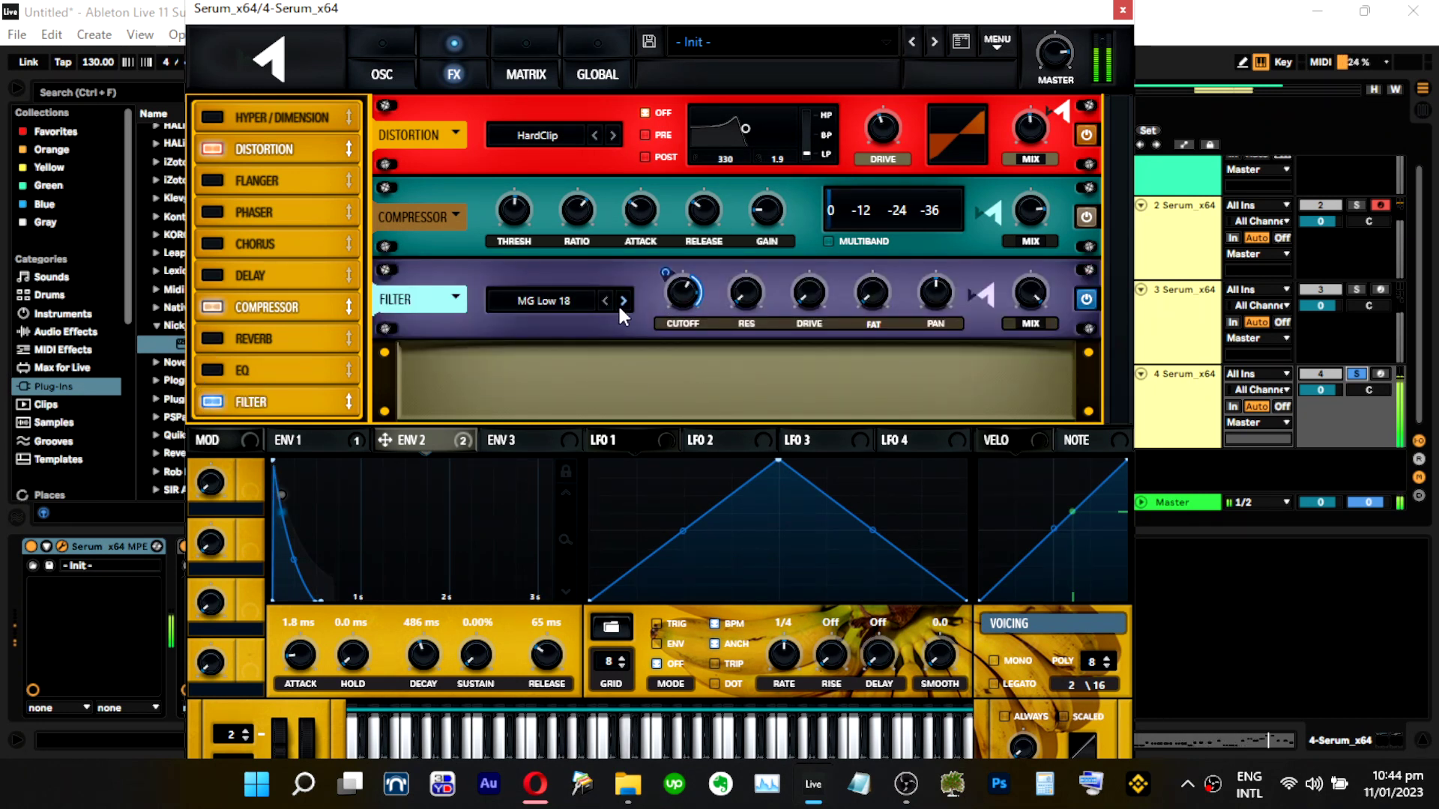
{"action": "left_click", "coordinate": [628, 306]}
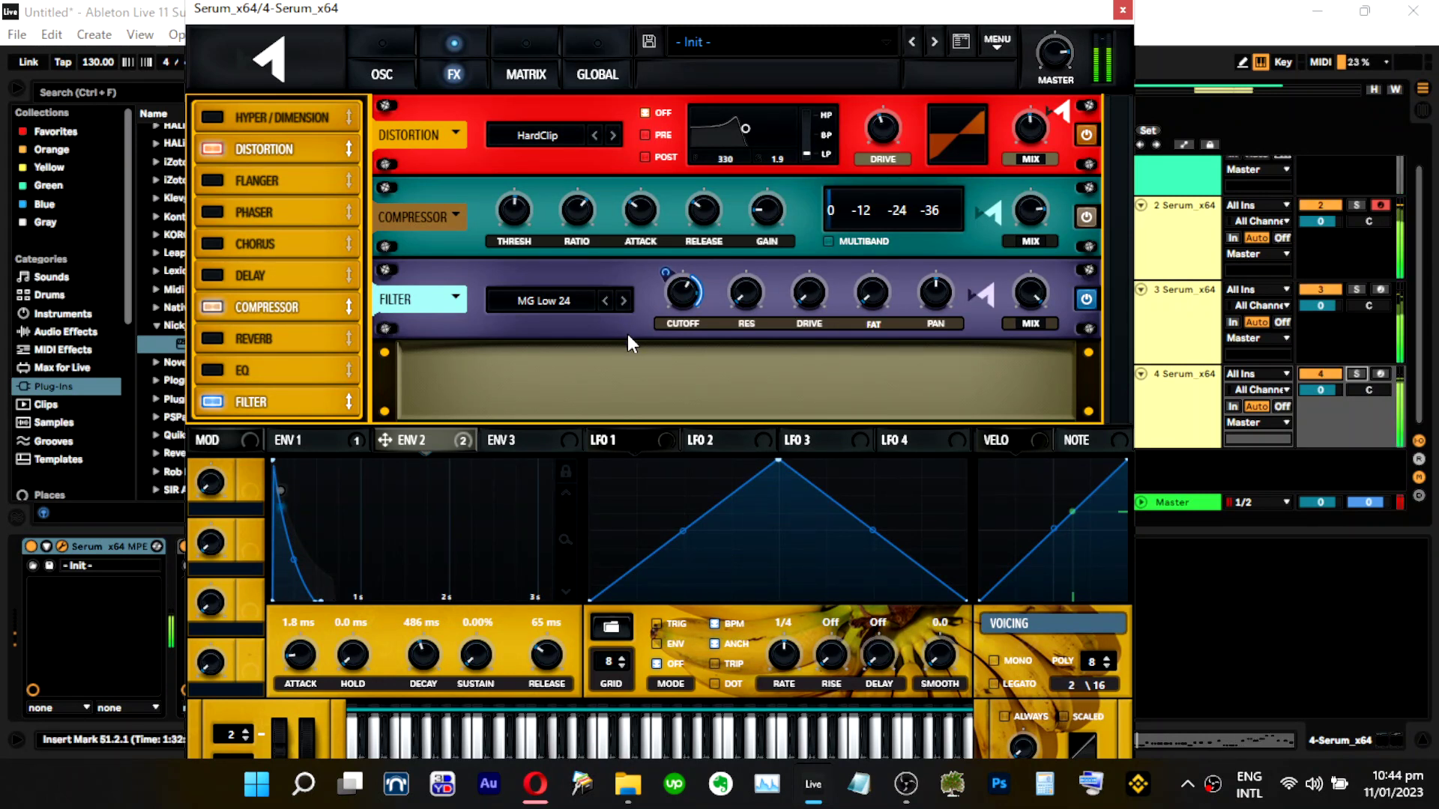
Solo the 2 Serum track, open its Serum synth and check its master volume.
{"action": "left_click", "coordinate": [1357, 206]}
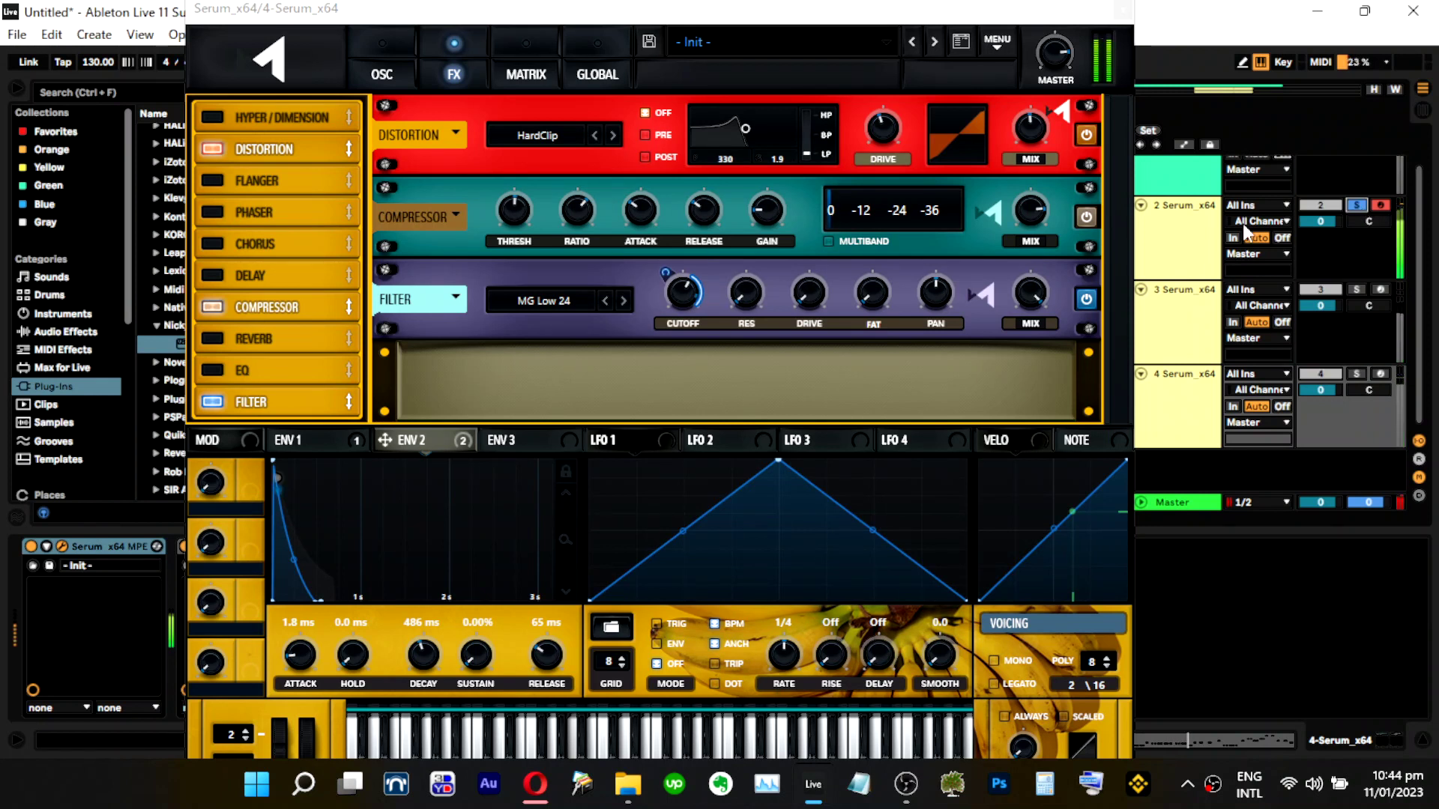
{"action": "left_click", "coordinate": [61, 546]}
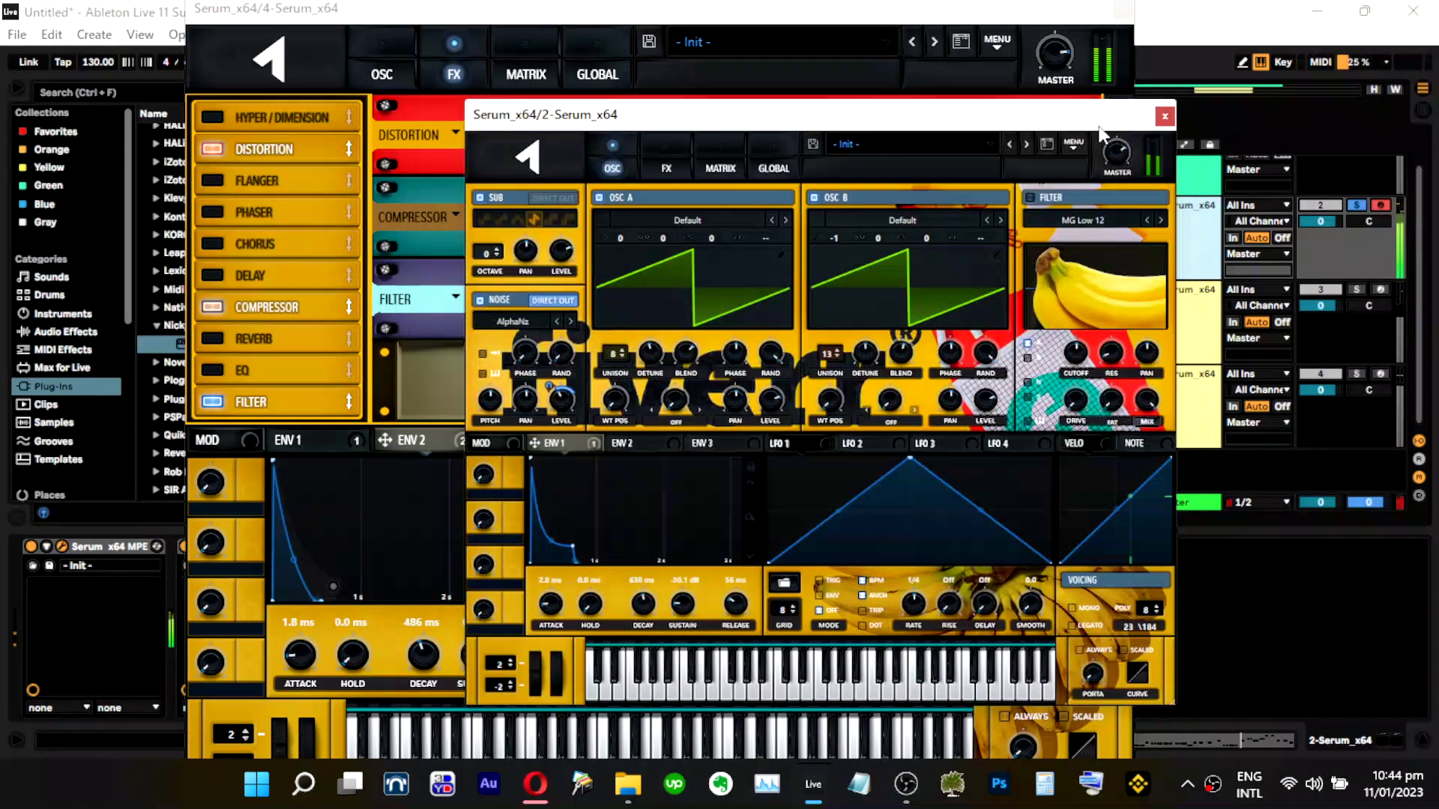
{"action": "mouse_move", "coordinate": [1126, 154]}
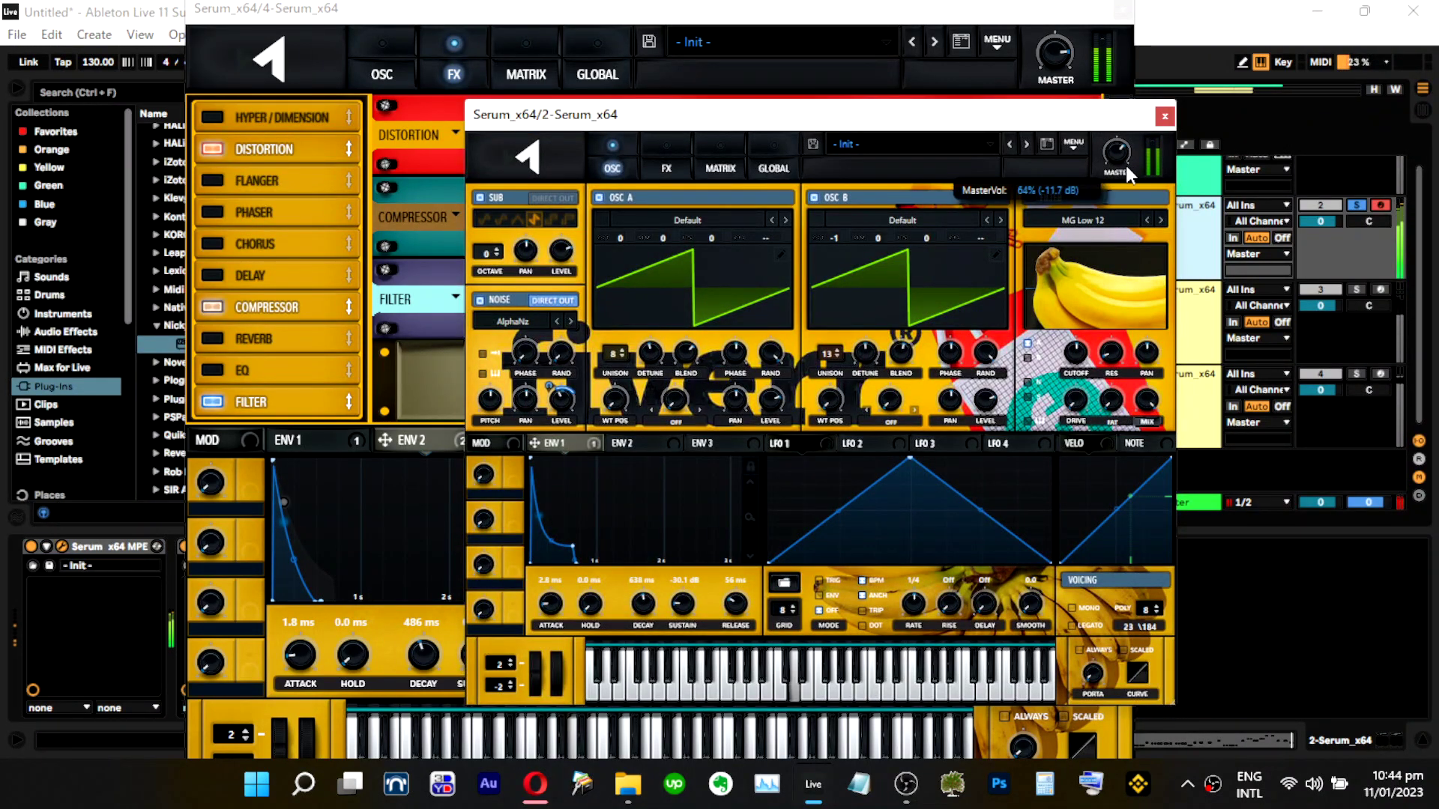
Set the threshold of the 2 Serum synth's effects compressor to -13.3 dB while comparing with the full mix.
{"action": "left_click", "coordinate": [667, 167]}
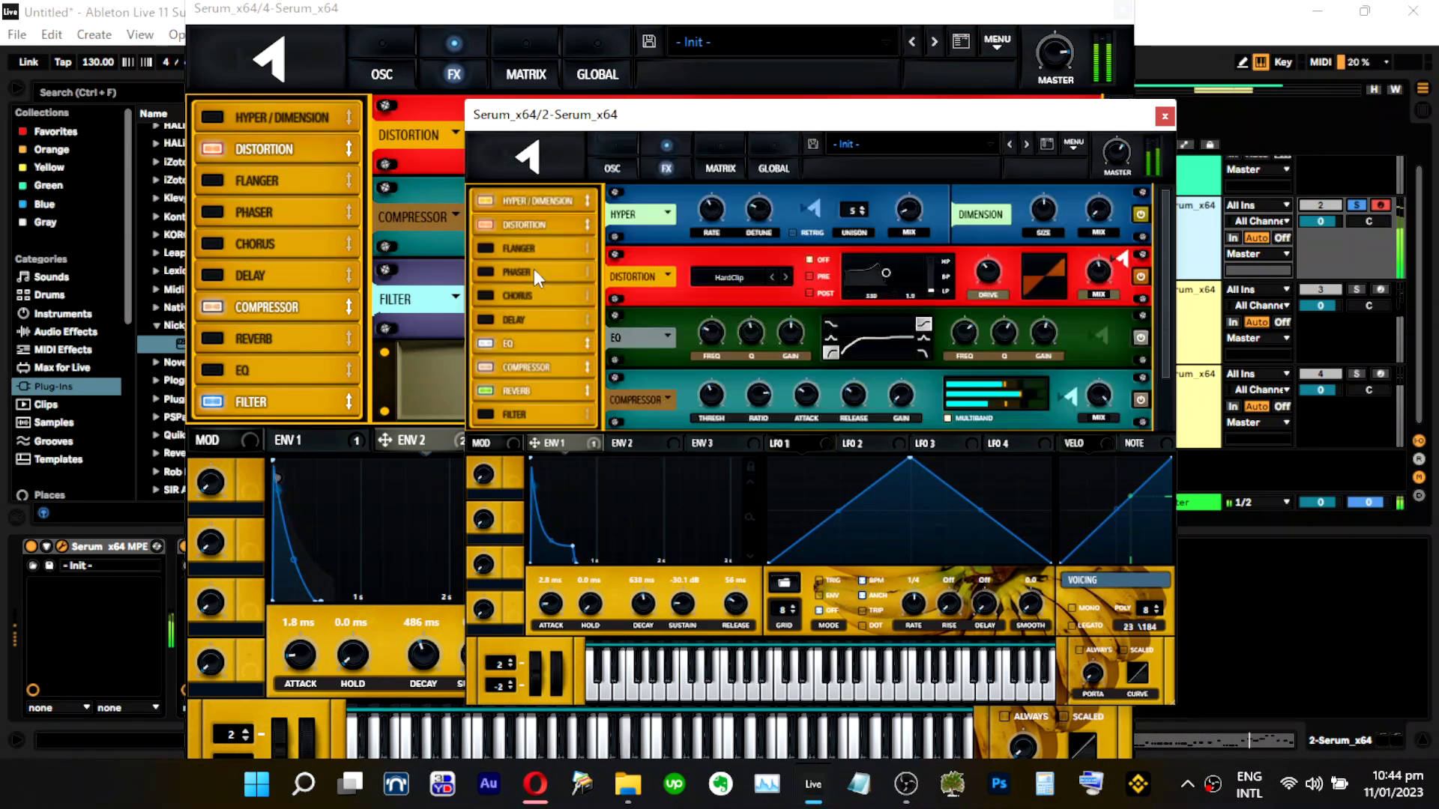
{"action": "scroll", "coordinate": [991, 336], "scroll_direction": "down", "scroll_amount": 2}
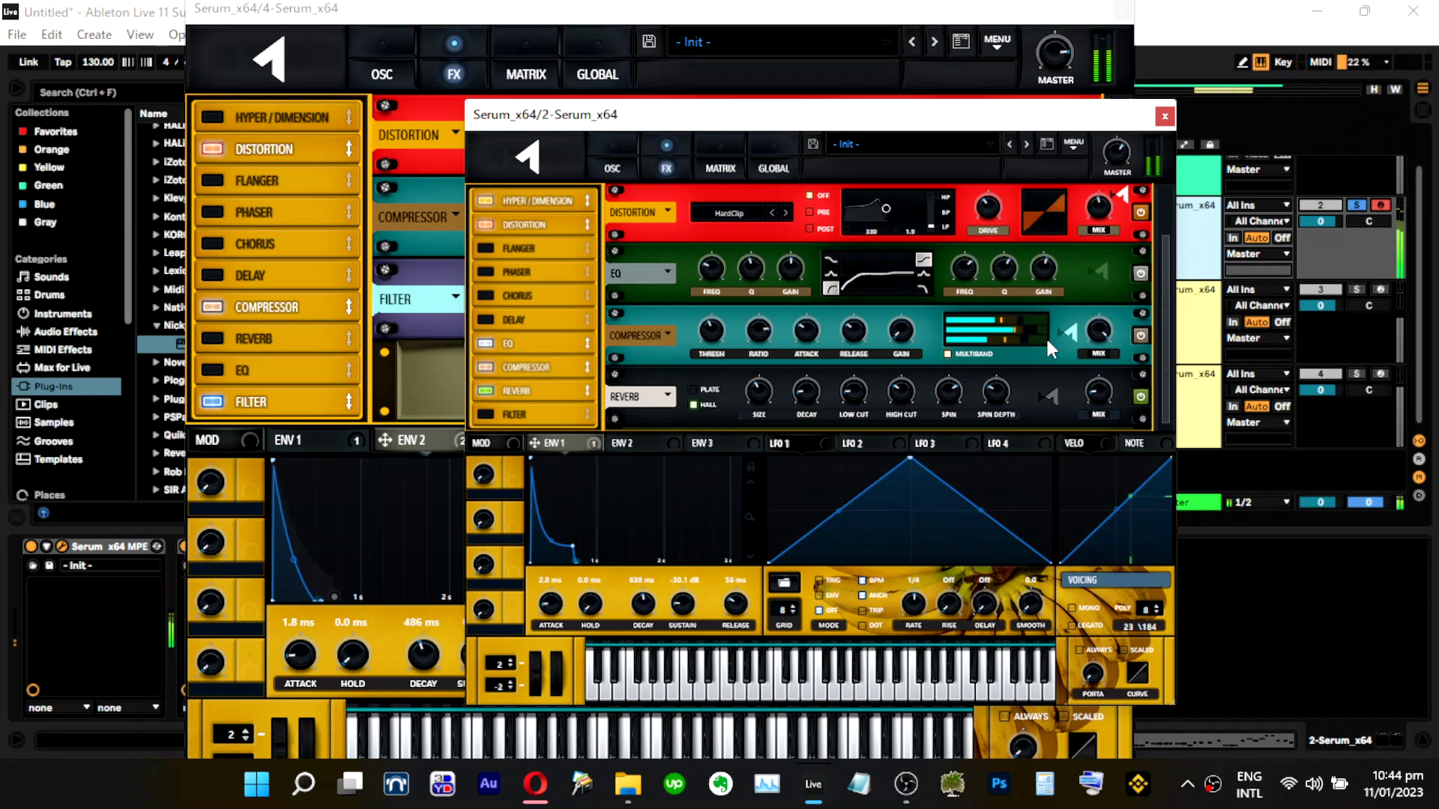
{"action": "left_click_drag", "start_coordinate": [1100, 344], "coordinate": [1118, 261]}
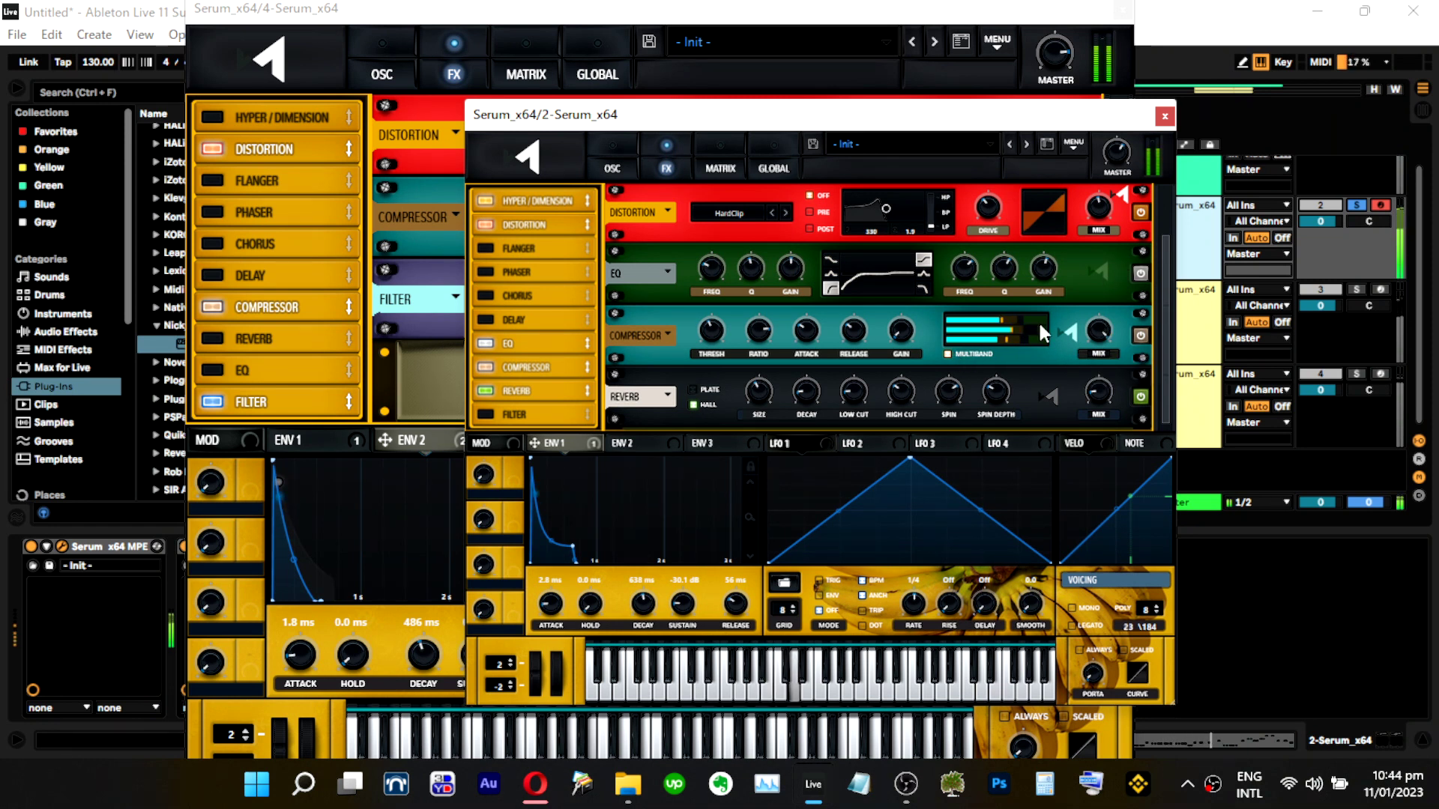
{"action": "left_click_drag", "start_coordinate": [1037, 324], "coordinate": [1031, 329]}
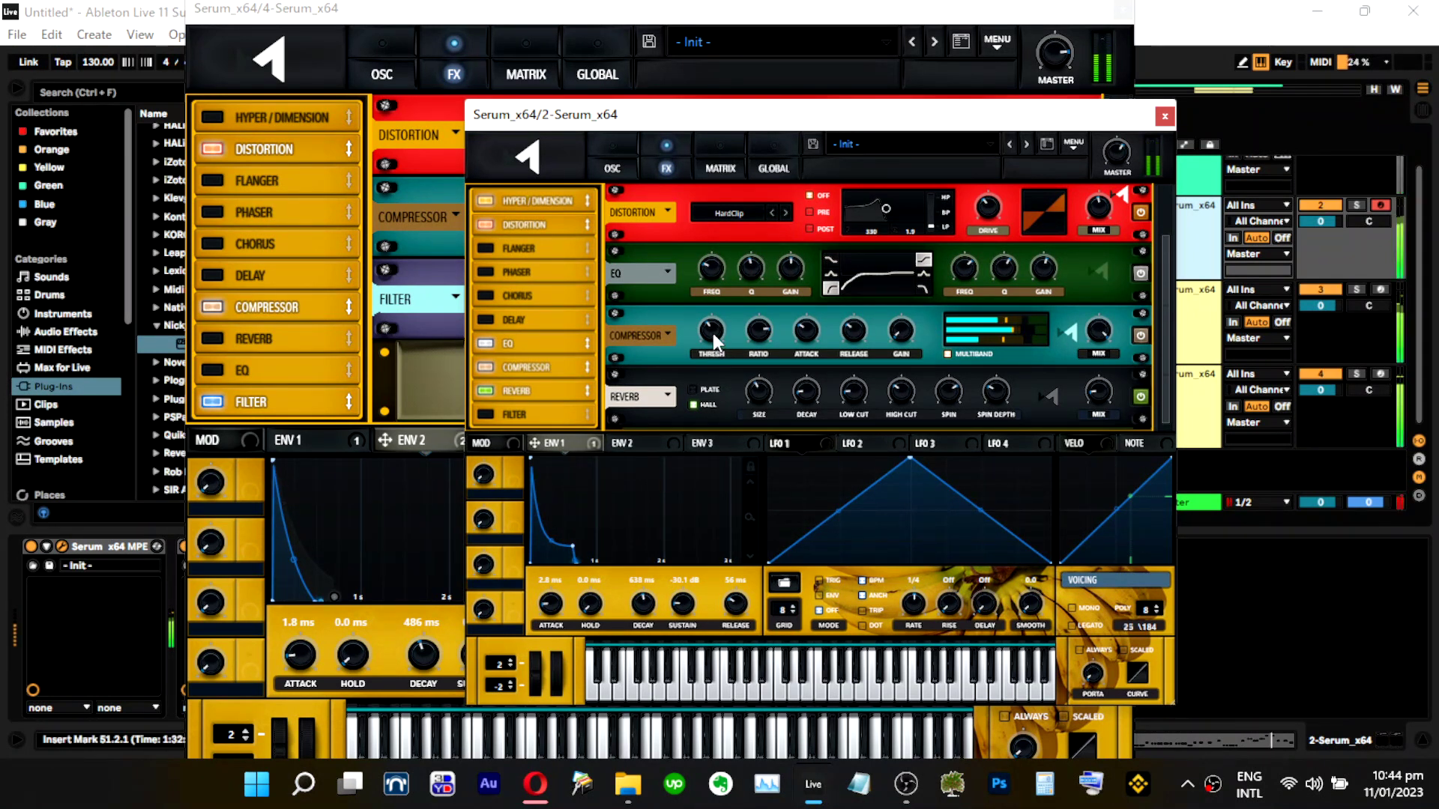
{"action": "mouse_move", "coordinate": [720, 324]}
{"action": "left_click_drag", "start_coordinate": [717, 317], "coordinate": [718, 333]}
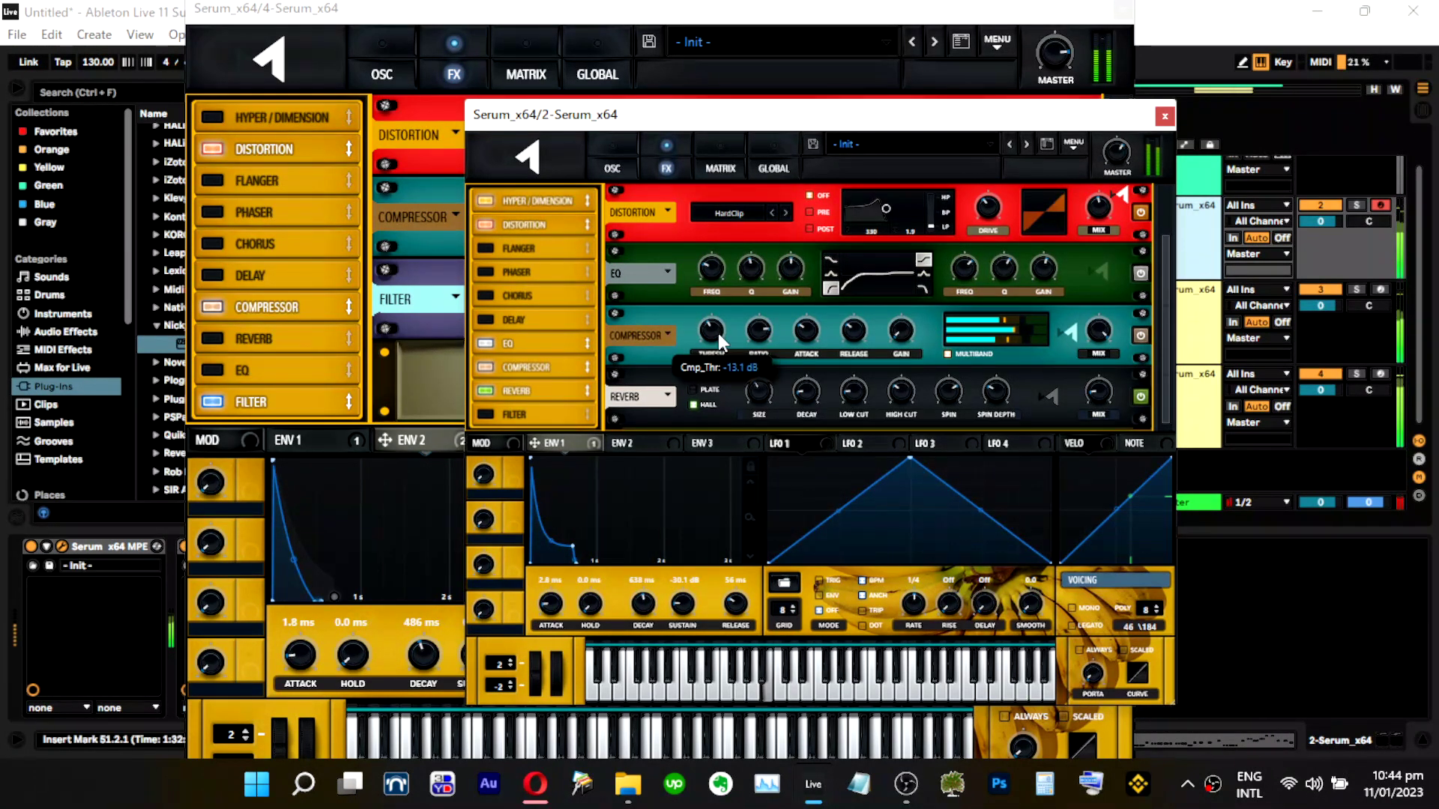
{"action": "scroll", "coordinate": [718, 335], "scroll_direction": "up", "scroll_amount": 1}
{"action": "scroll", "coordinate": [718, 335], "scroll_direction": "down", "scroll_amount": 1}
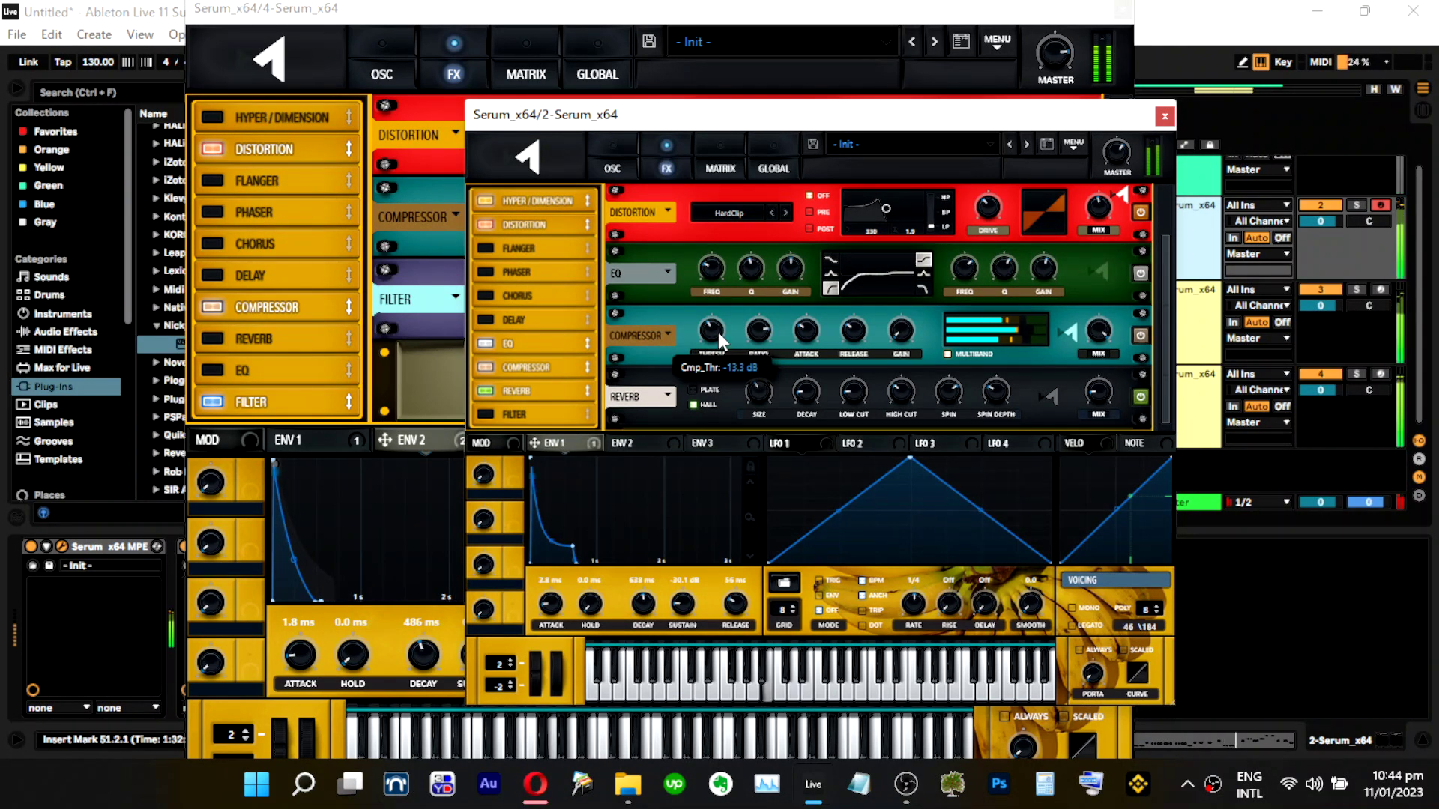
Compare the 2 Serum and 3 Serum tracks soloed, and open the 3 Serum track's synth window.
{"action": "left_click", "coordinate": [1358, 207]}
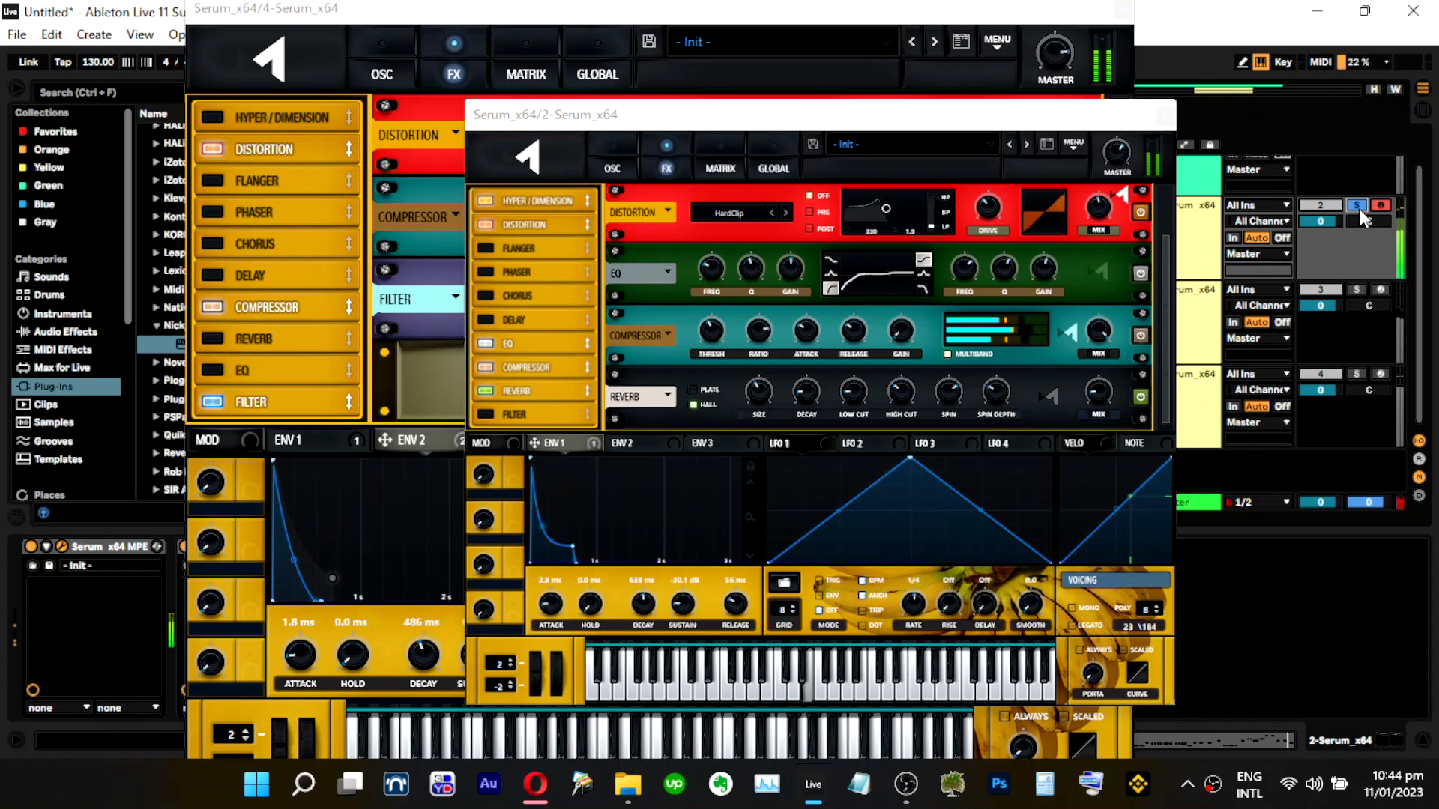
{"action": "left_click", "coordinate": [1357, 289]}
{"action": "left_click", "coordinate": [500, 76]}
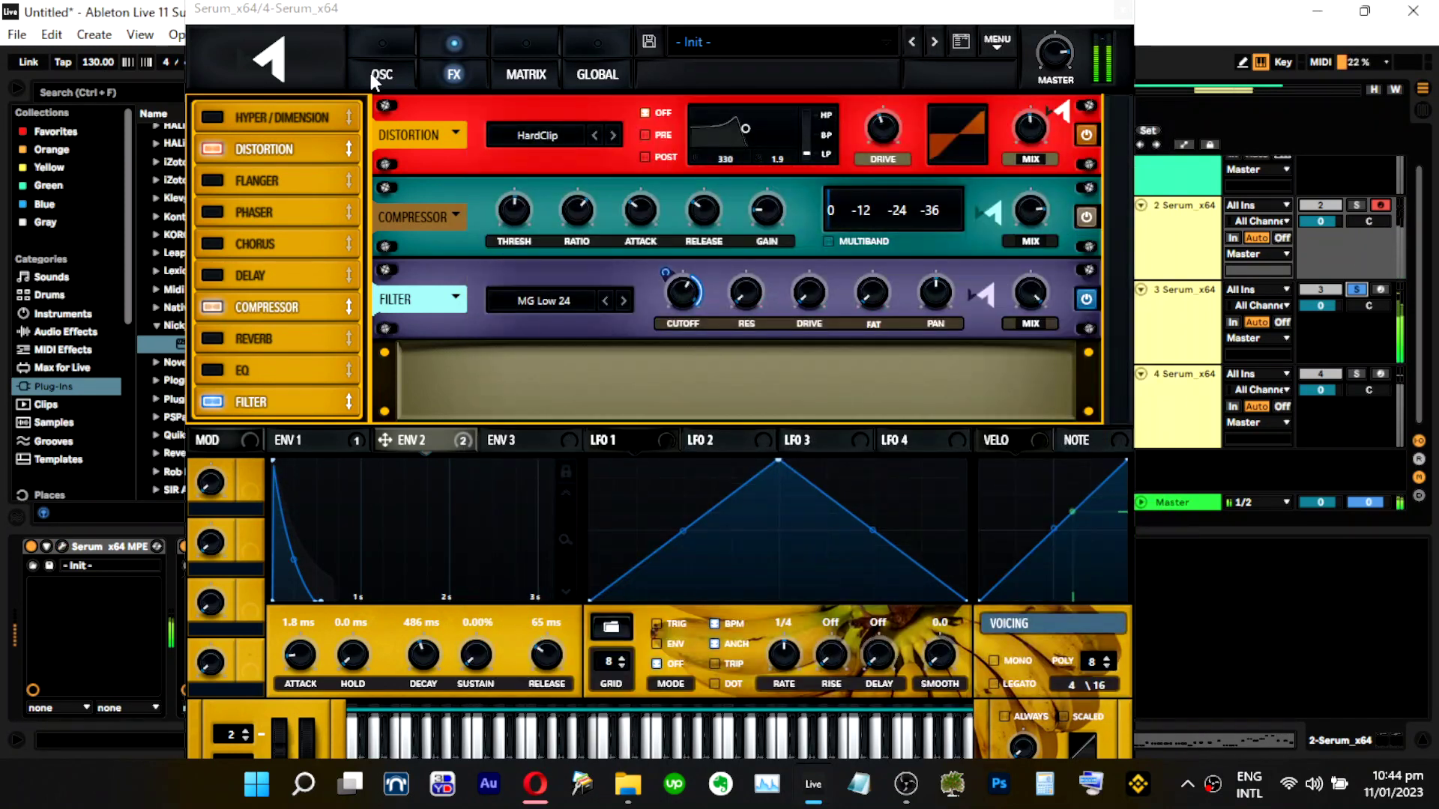
{"action": "left_click", "coordinate": [1175, 309]}
{"action": "left_click", "coordinate": [66, 544]}
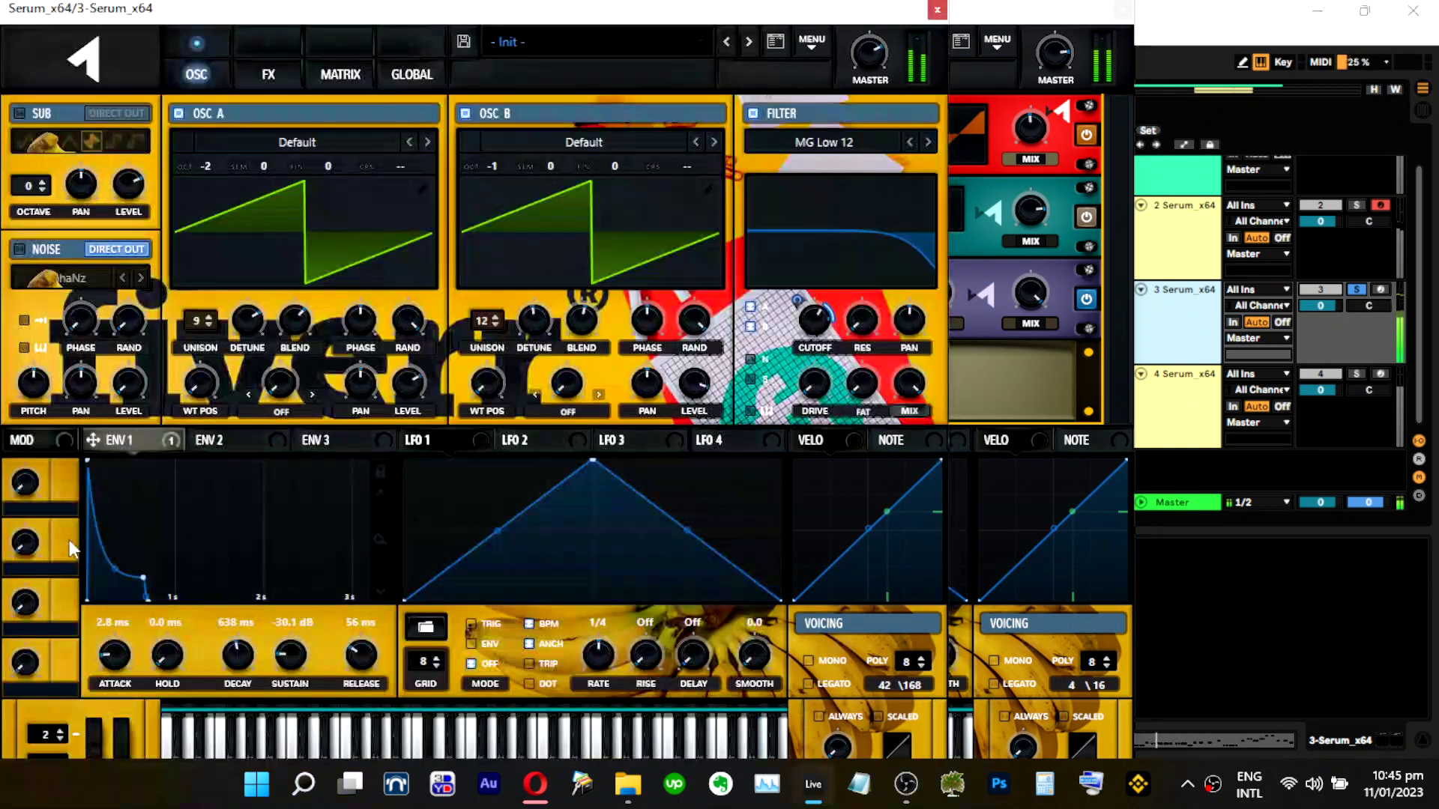
Set oscillator A's octave to -1 in the 3 Serum synth, adjust the filter cutoff, and unsolo the track.
{"action": "mouse_move", "coordinate": [214, 159]}
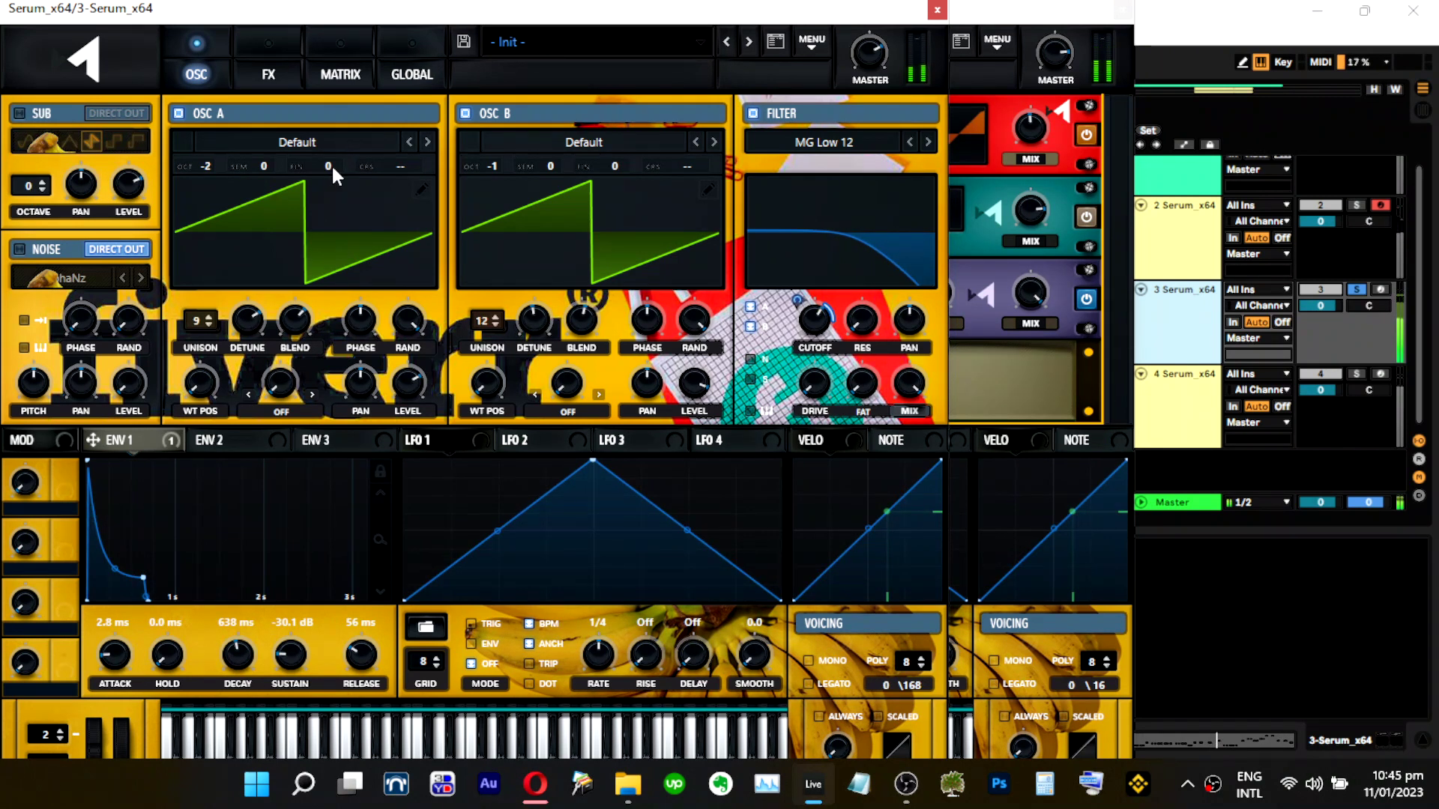
{"action": "mouse_move", "coordinate": [202, 156]}
{"action": "left_mouse_down"}
{"action": "mouse_move", "coordinate": [221, 99]}
{"action": "mouse_move", "coordinate": [223, 151]}
{"action": "left_mouse_up"}
{"action": "left_click_drag", "start_coordinate": [816, 328], "coordinate": [820, 317]}
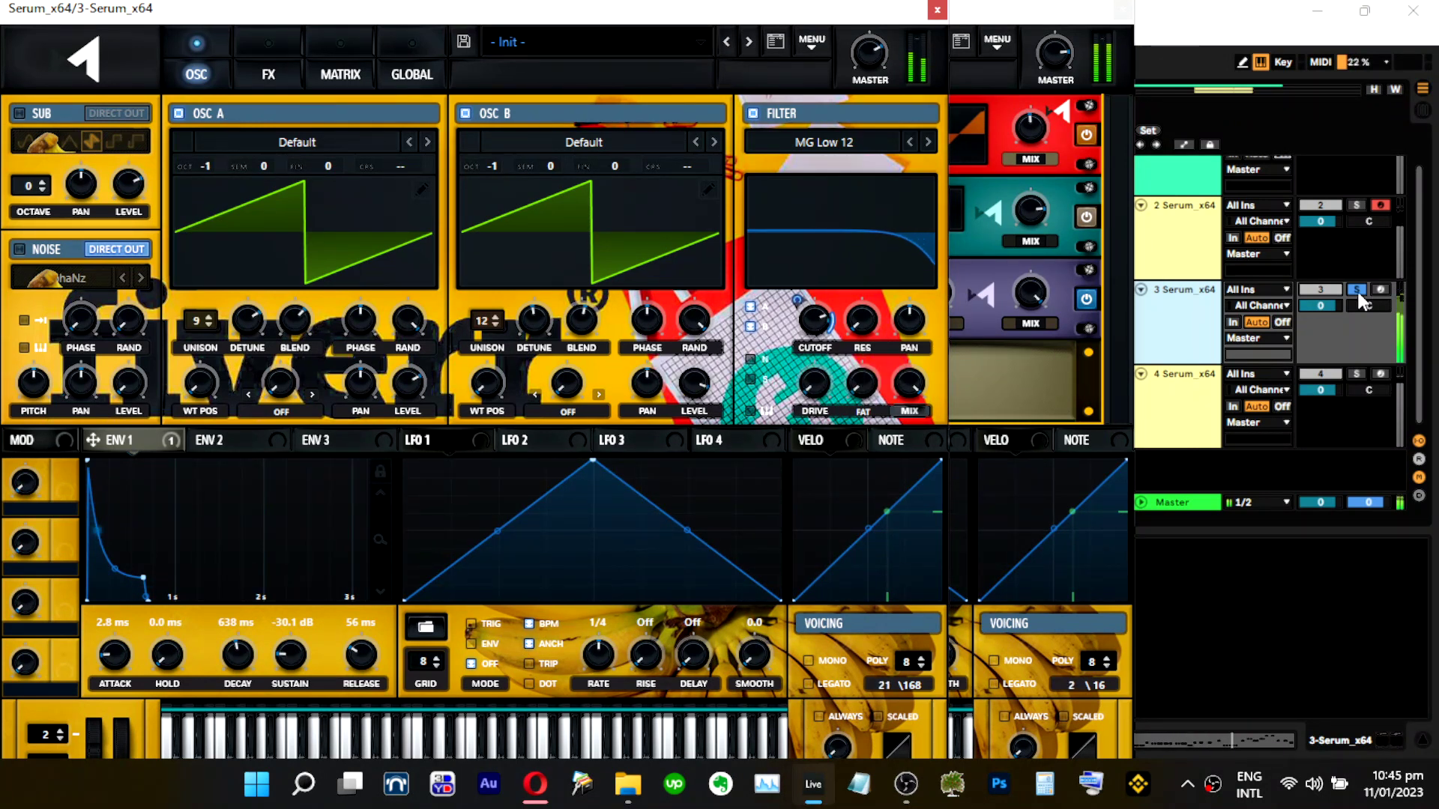
{"action": "left_click", "coordinate": [1356, 290]}
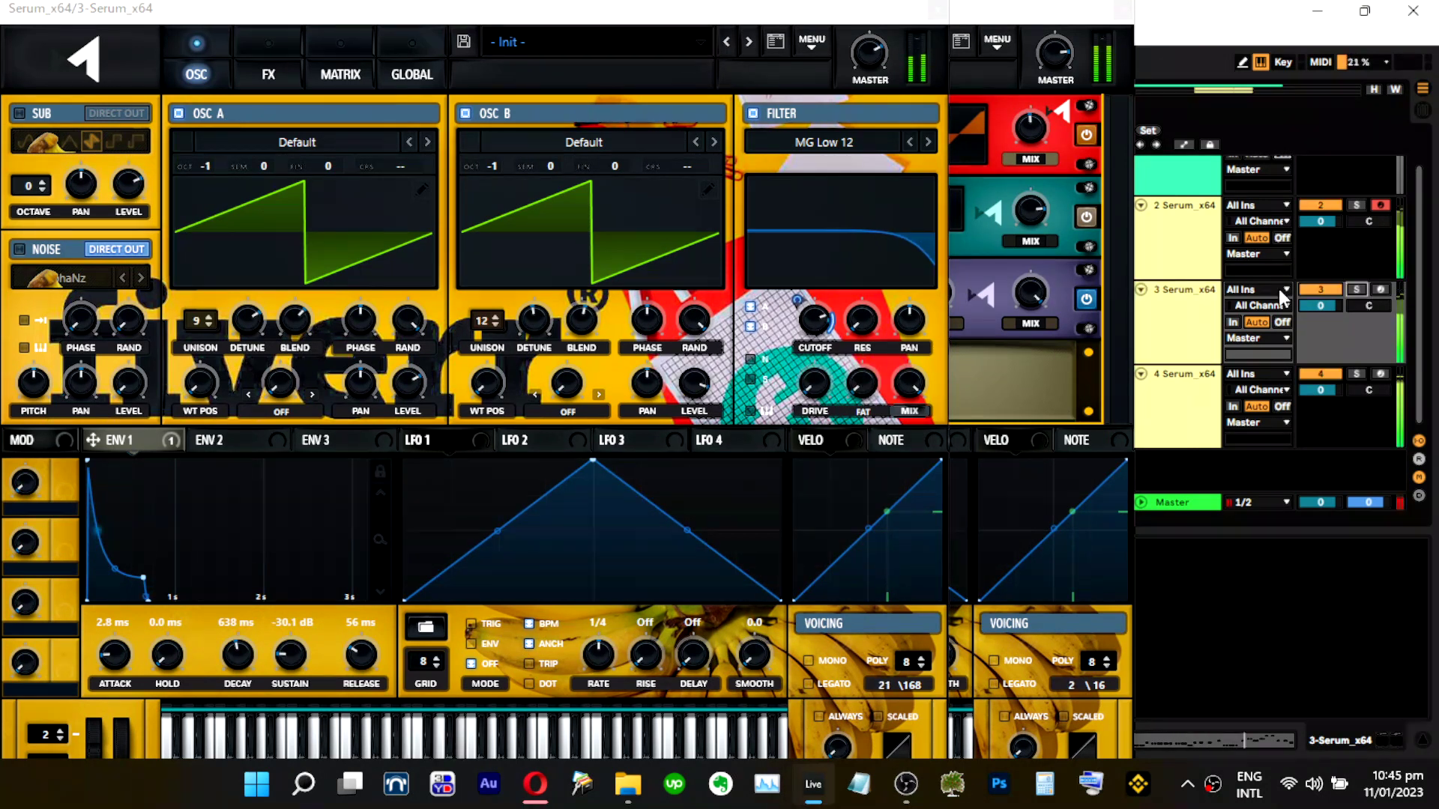
{"action": "left_click", "coordinate": [805, 345]}
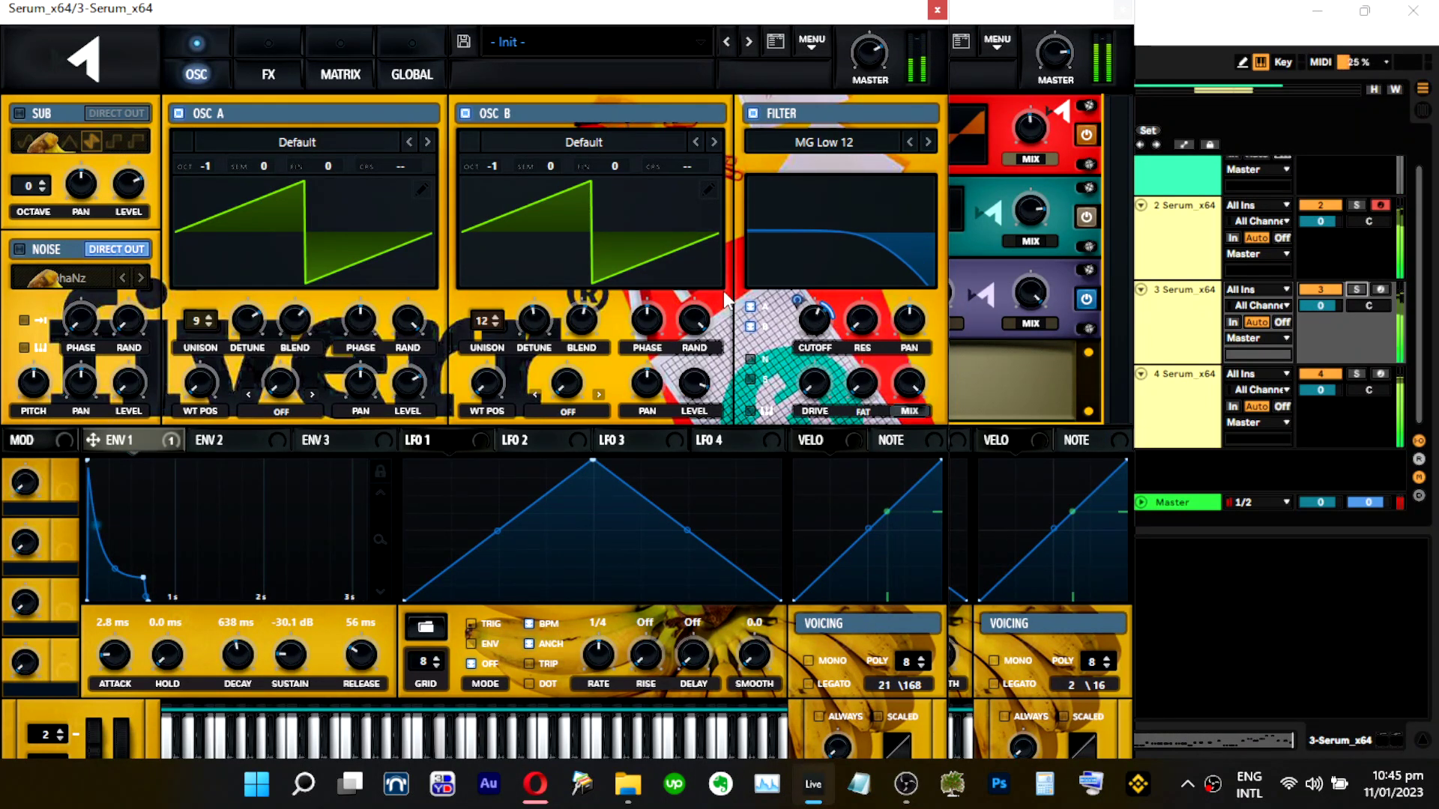
Try oscillator A at octave 0, and audition oscillator B at octaves 0 and -1 with oscillator A switched off.
{"action": "left_click", "coordinate": [269, 78]}
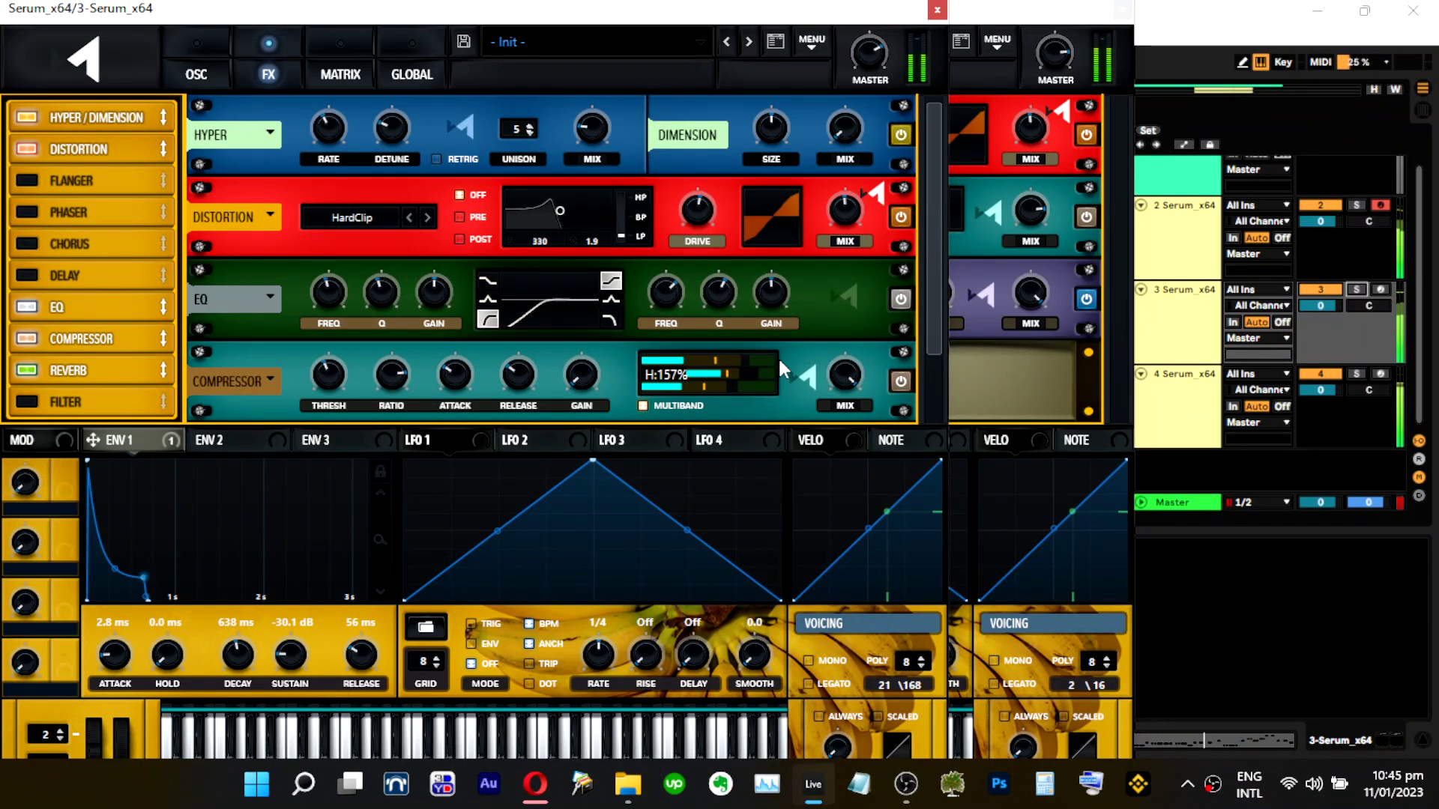
{"action": "left_click", "coordinate": [214, 58]}
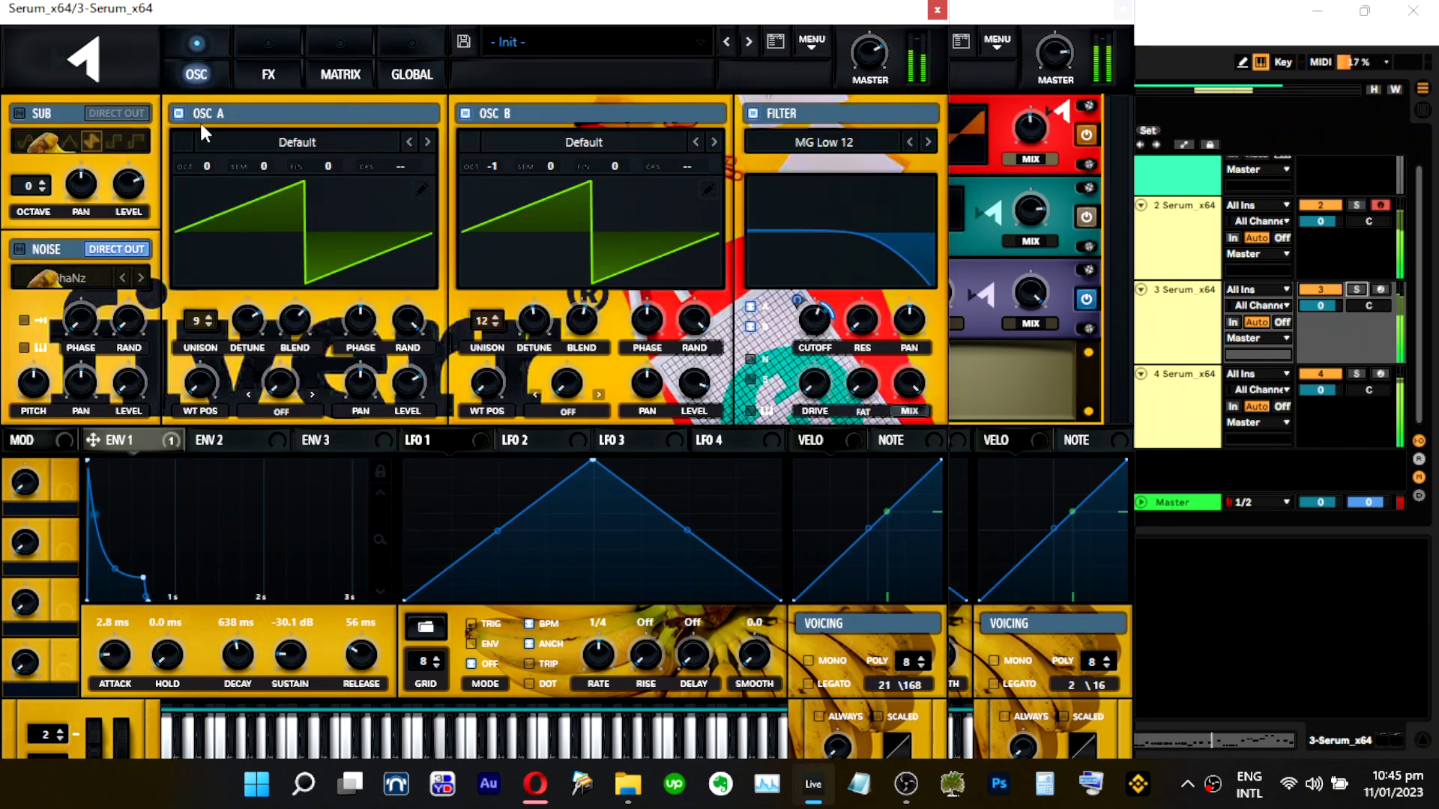
{"action": "left_click", "coordinate": [178, 113]}
{"action": "double_click", "coordinate": [493, 166]}
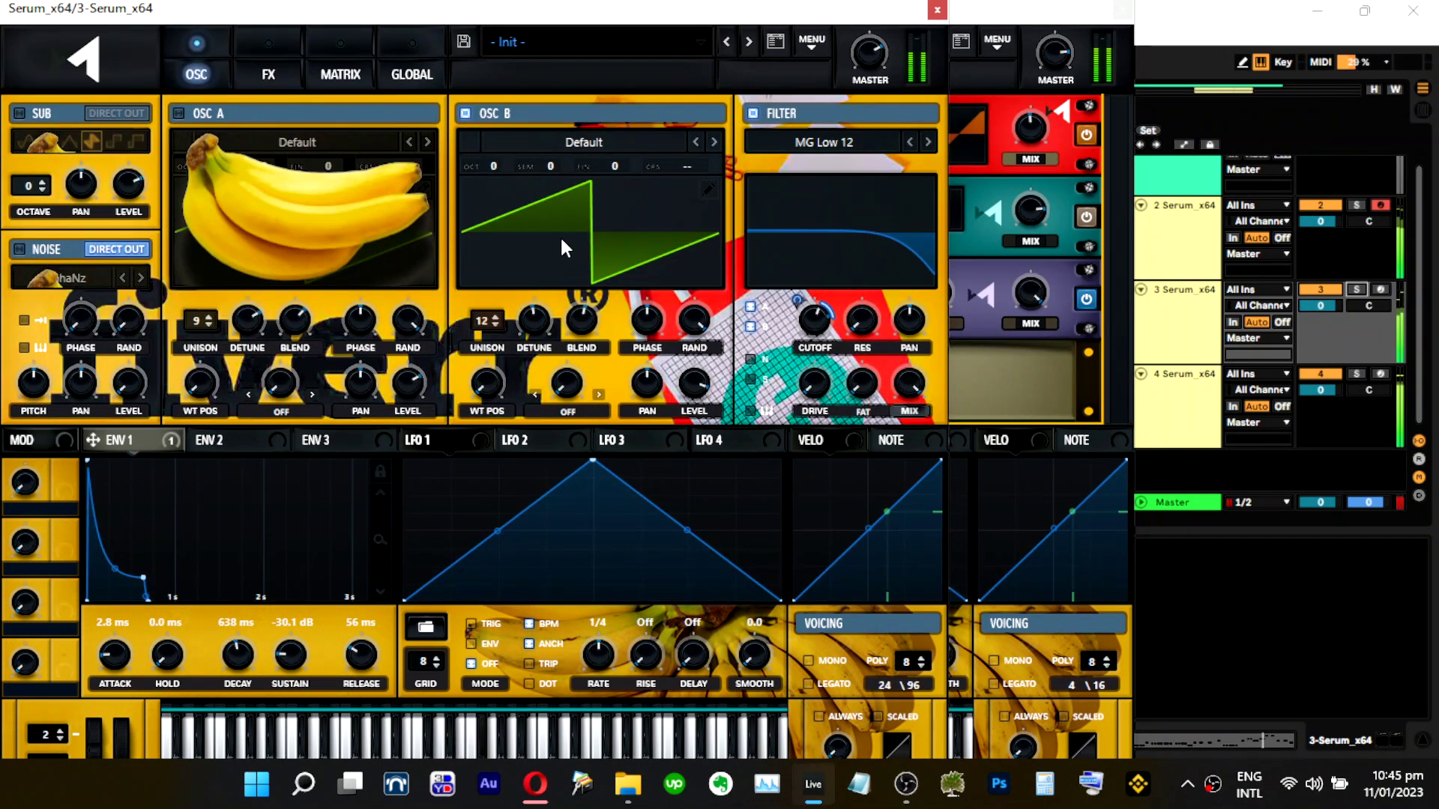
{"action": "left_click_drag", "start_coordinate": [493, 167], "coordinate": [487, 205]}
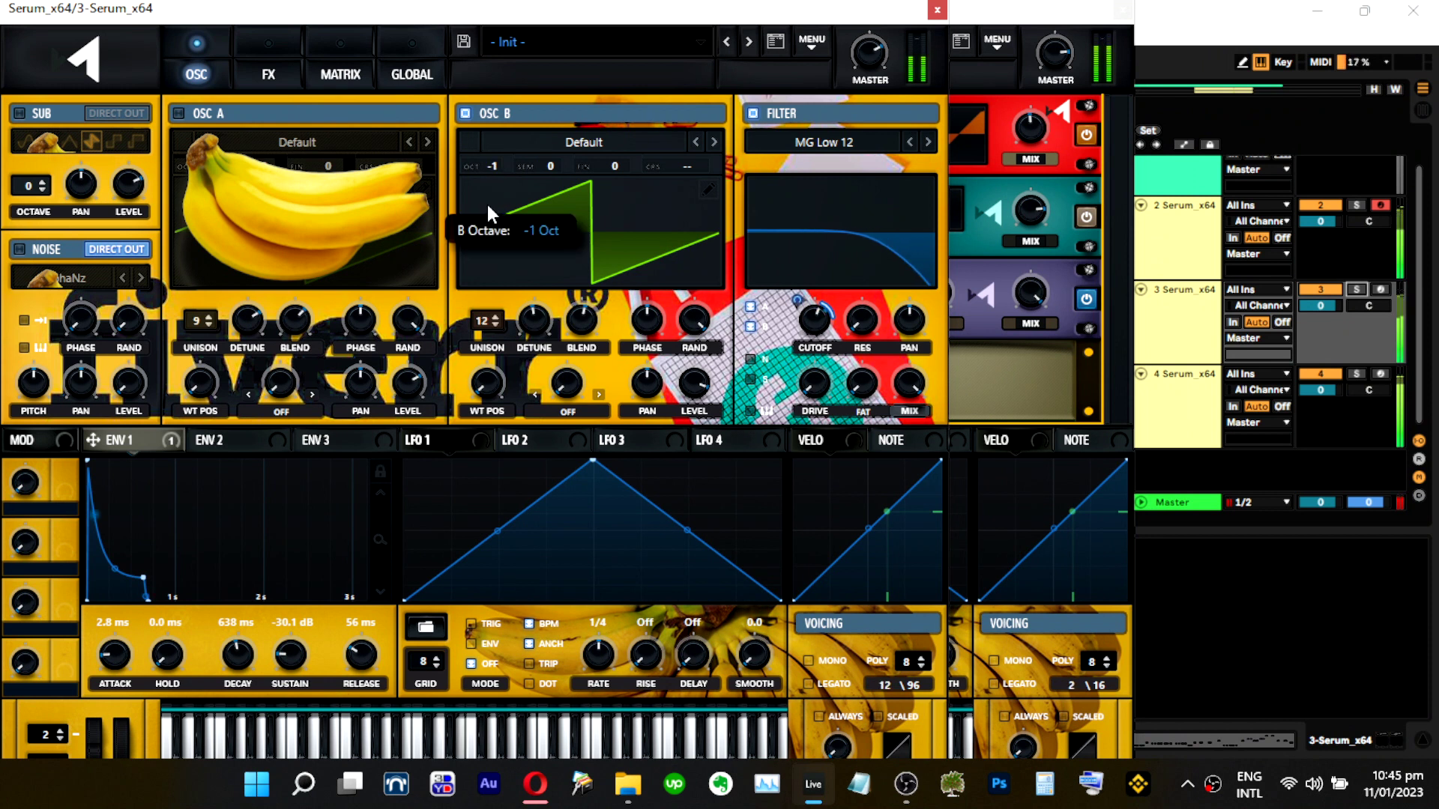
{"action": "left_click", "coordinate": [179, 114]}
Adjust the level and unison detune of oscillator A in the 3 Serum synth.
{"action": "mouse_move", "coordinate": [407, 363]}
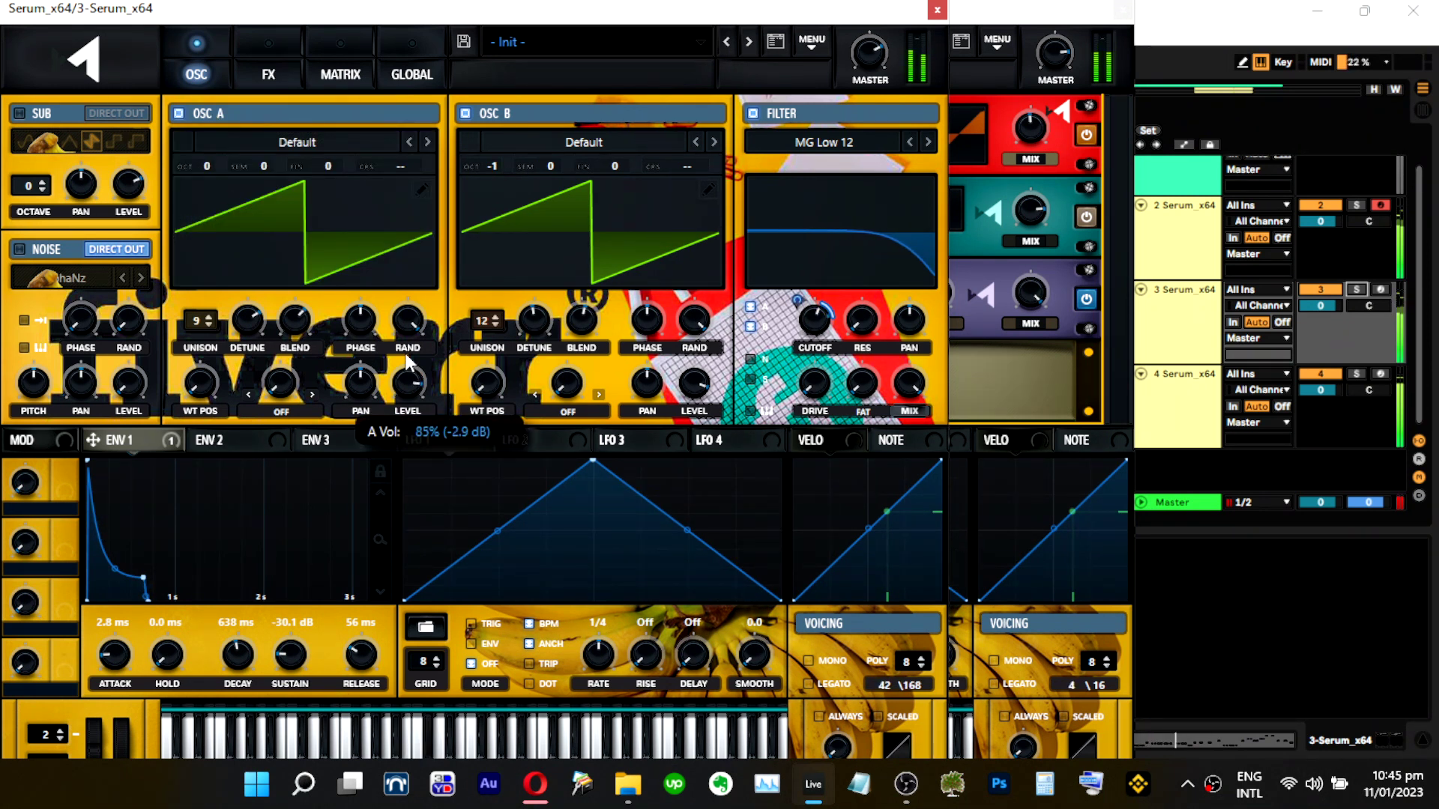
{"action": "left_click_drag", "start_coordinate": [406, 353], "coordinate": [405, 388]}
{"action": "left_click_drag", "start_coordinate": [242, 331], "coordinate": [240, 400]}
{"action": "left_click_drag", "start_coordinate": [416, 385], "coordinate": [415, 401]}
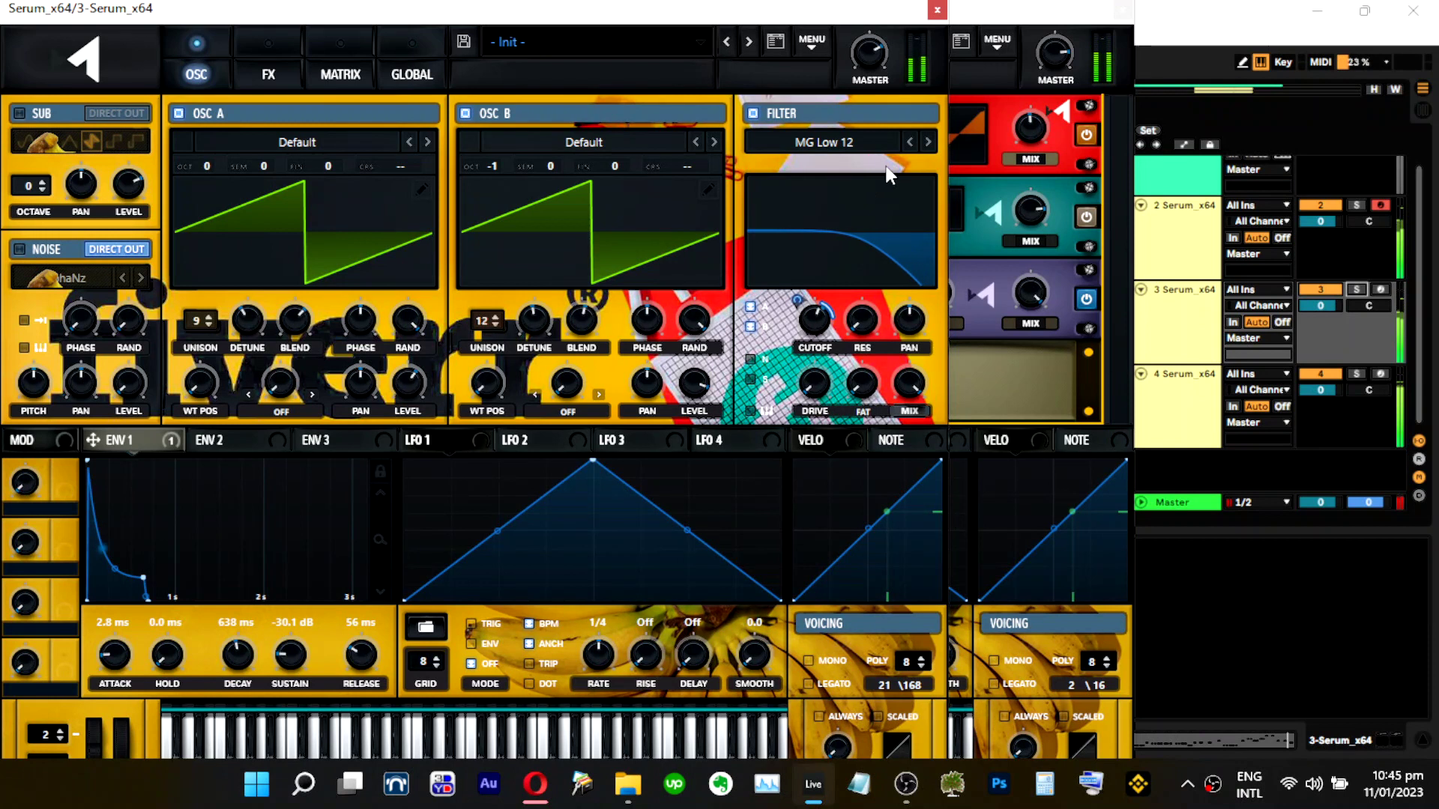
Fine-tune the 3 Serum filter's cutoff and its envelope modulation amount with the track soloed.
{"action": "mouse_move", "coordinate": [826, 314]}
{"action": "left_mouse_down"}
{"action": "mouse_move", "coordinate": [811, 292]}
{"action": "mouse_move", "coordinate": [817, 316]}
{"action": "left_mouse_up"}
{"action": "left_click", "coordinate": [1357, 289]}
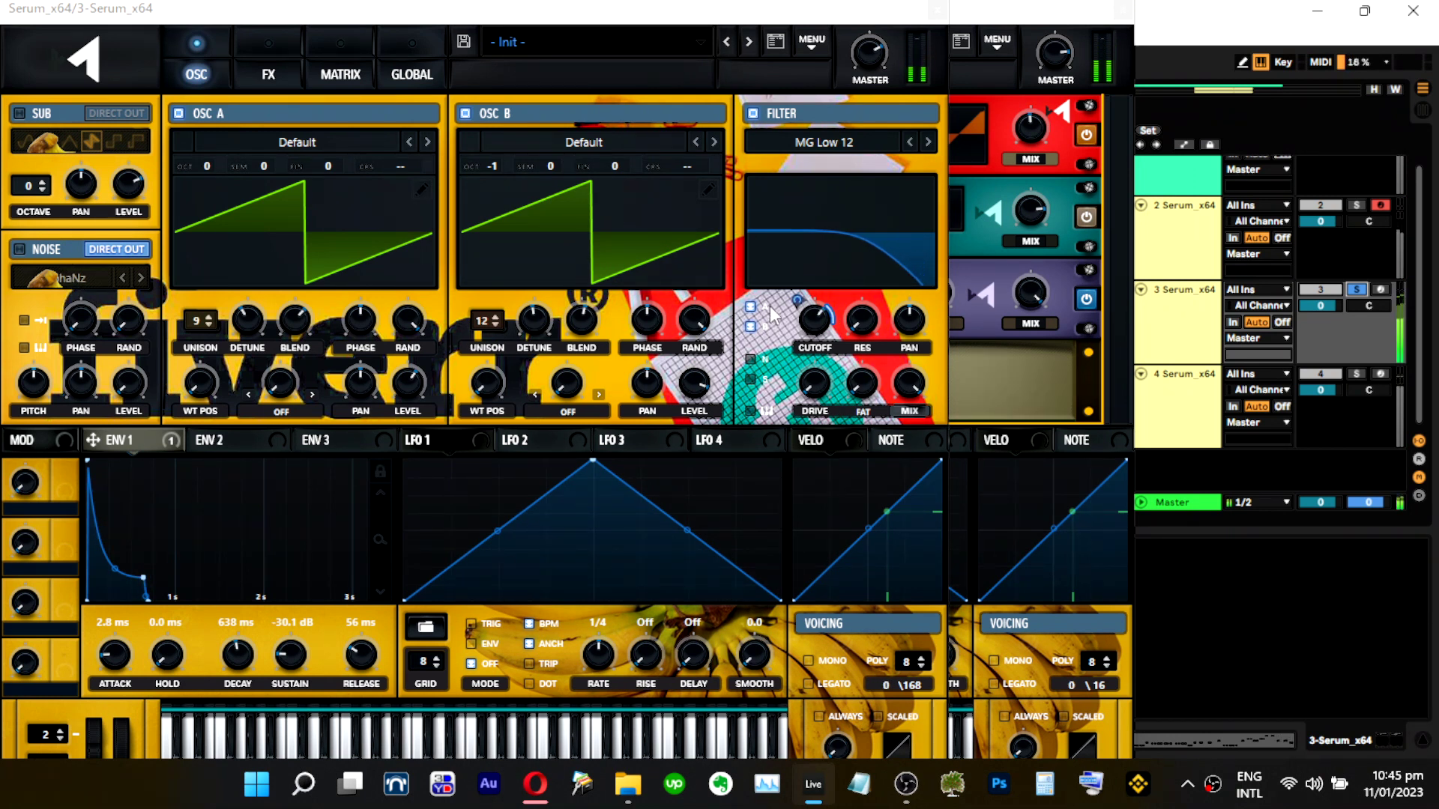
{"action": "left_click", "coordinate": [797, 295]}
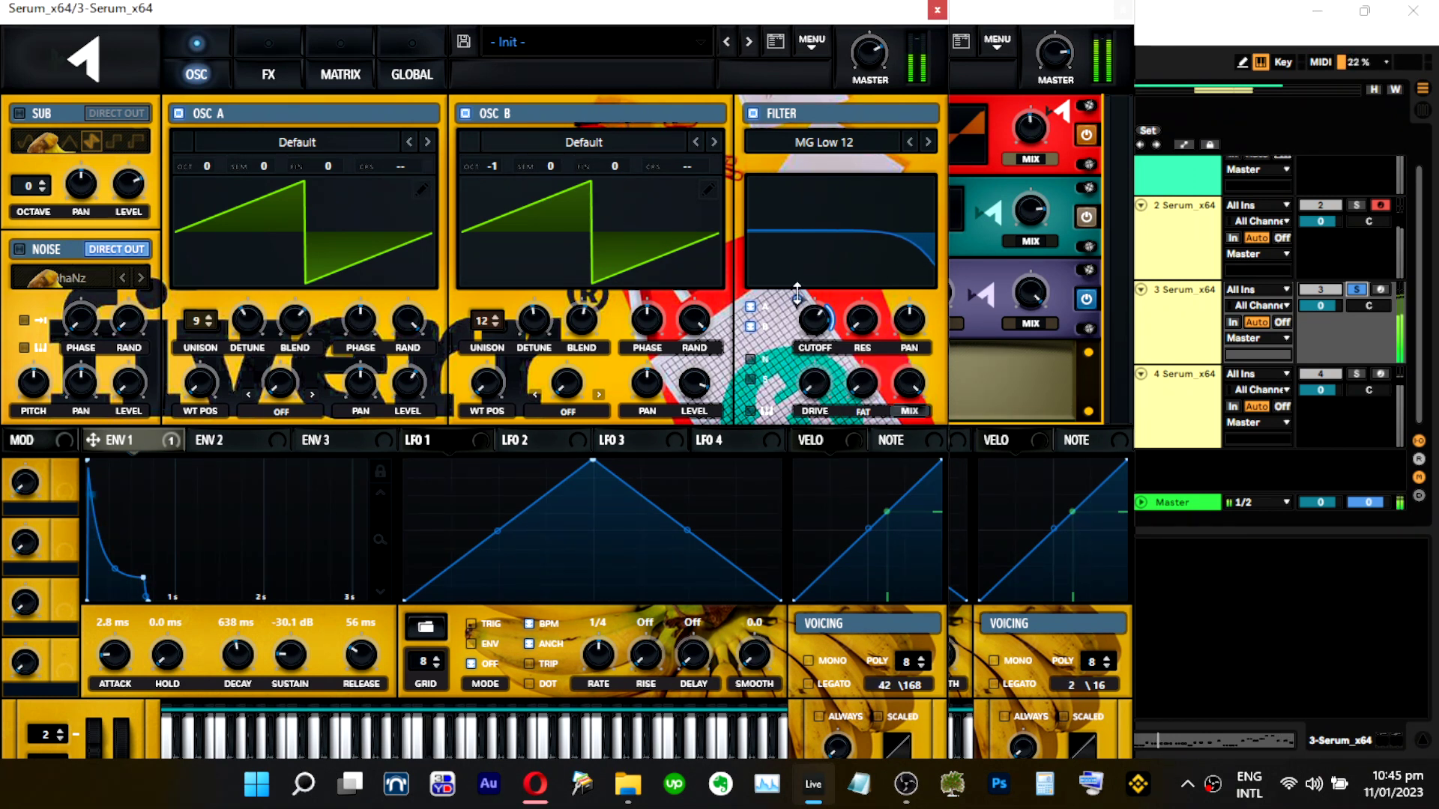
Review the 3 Serum effects chain and set the synth's master volume to 57% (-14.5 dB).
{"action": "left_click", "coordinate": [253, 44]}
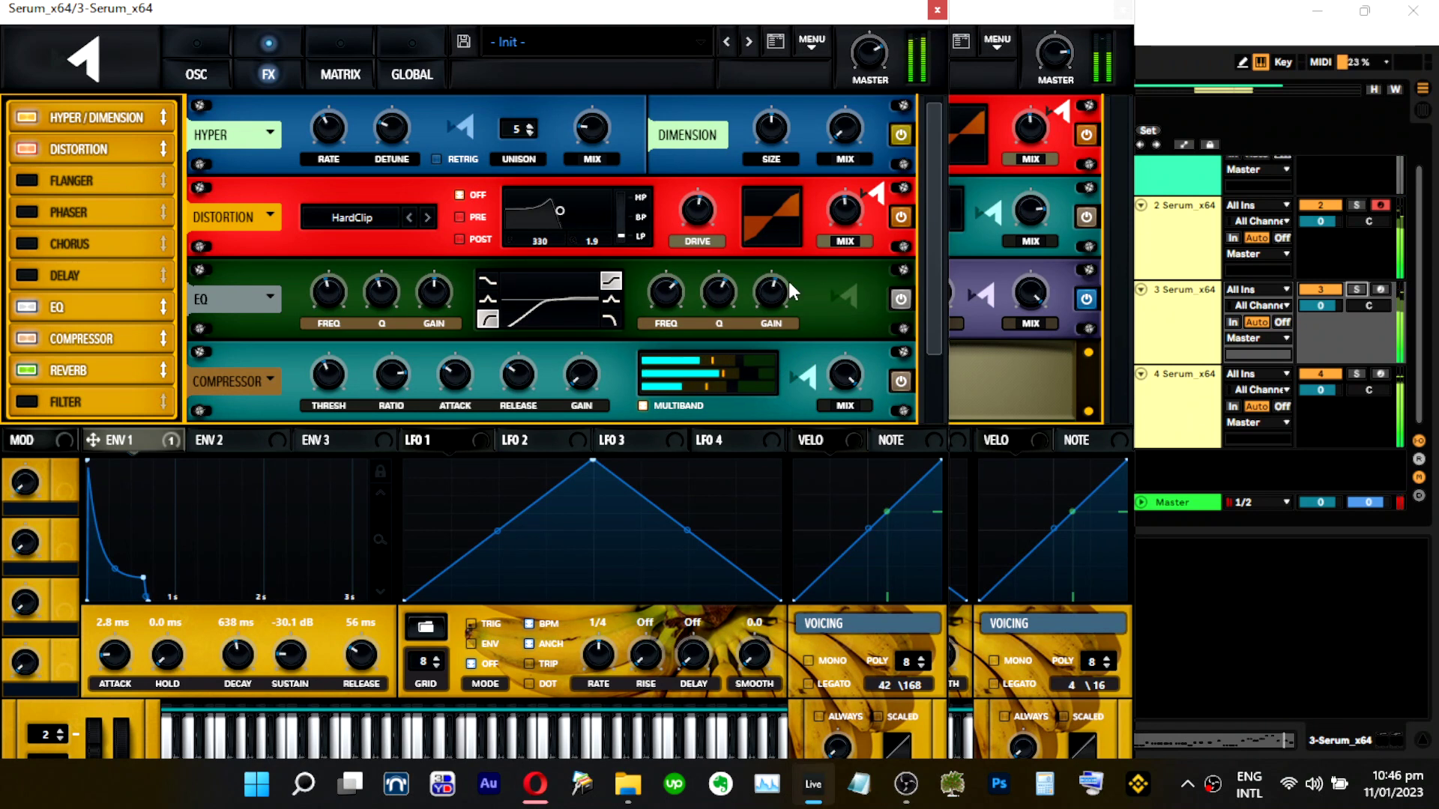
{"action": "mouse_move", "coordinate": [883, 70]}
{"action": "scroll", "coordinate": [880, 85], "scroll_direction": "up", "scroll_amount": 1}
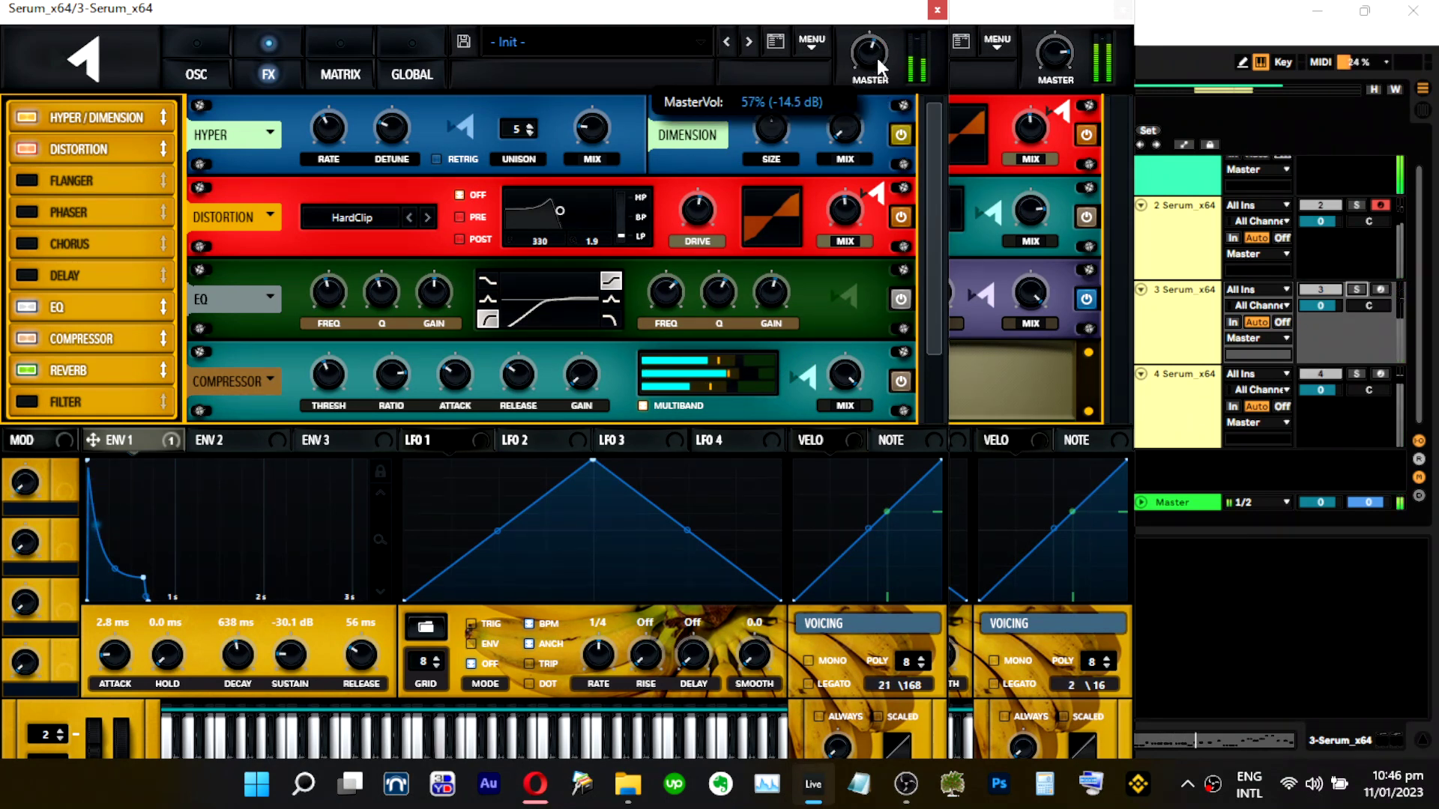
{"action": "left_click", "coordinate": [201, 69]}
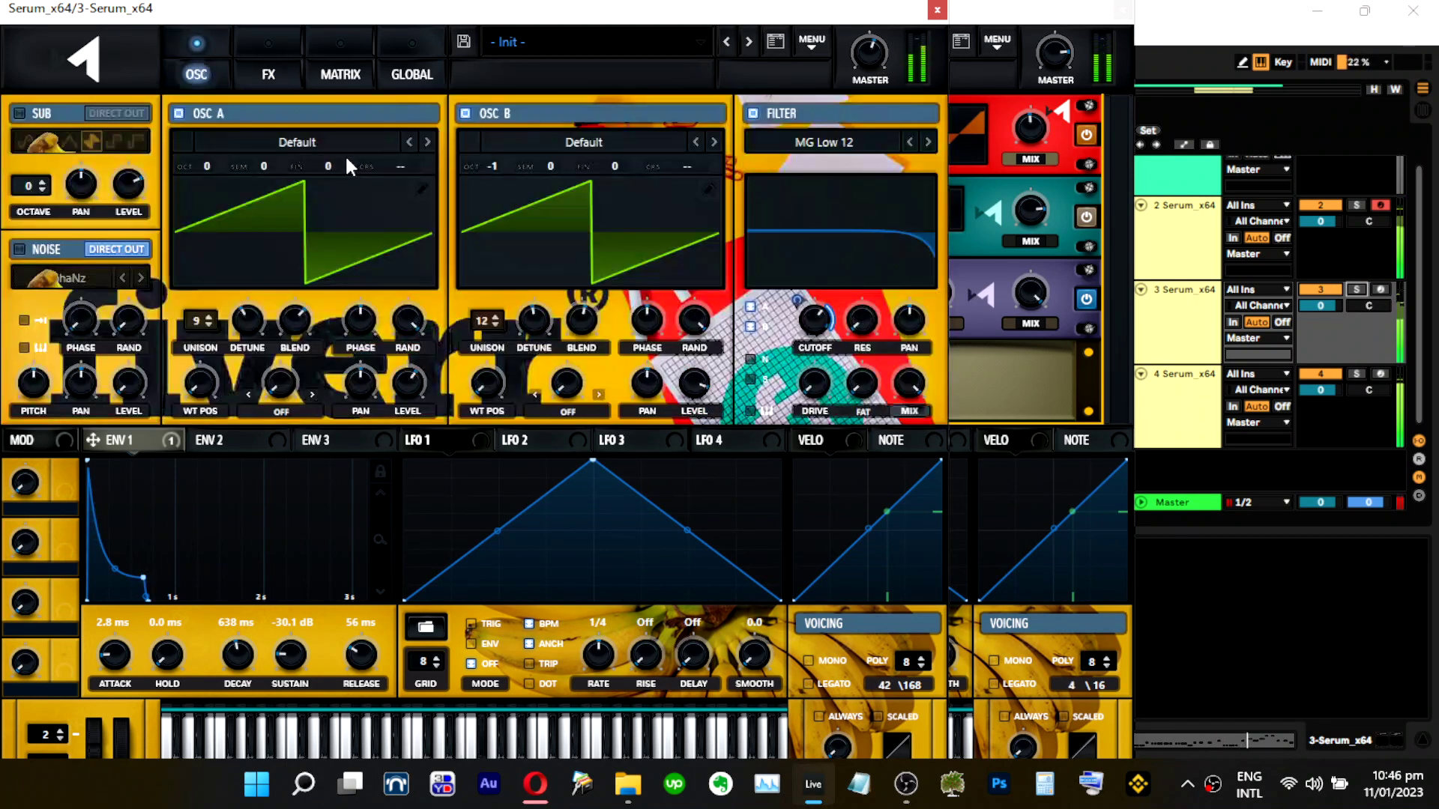
Try adding the sub oscillator at octaves -2 and -1 with different waveforms, in the mix and soloed.
{"action": "left_click_drag", "start_coordinate": [24, 187], "coordinate": [24, 200]}
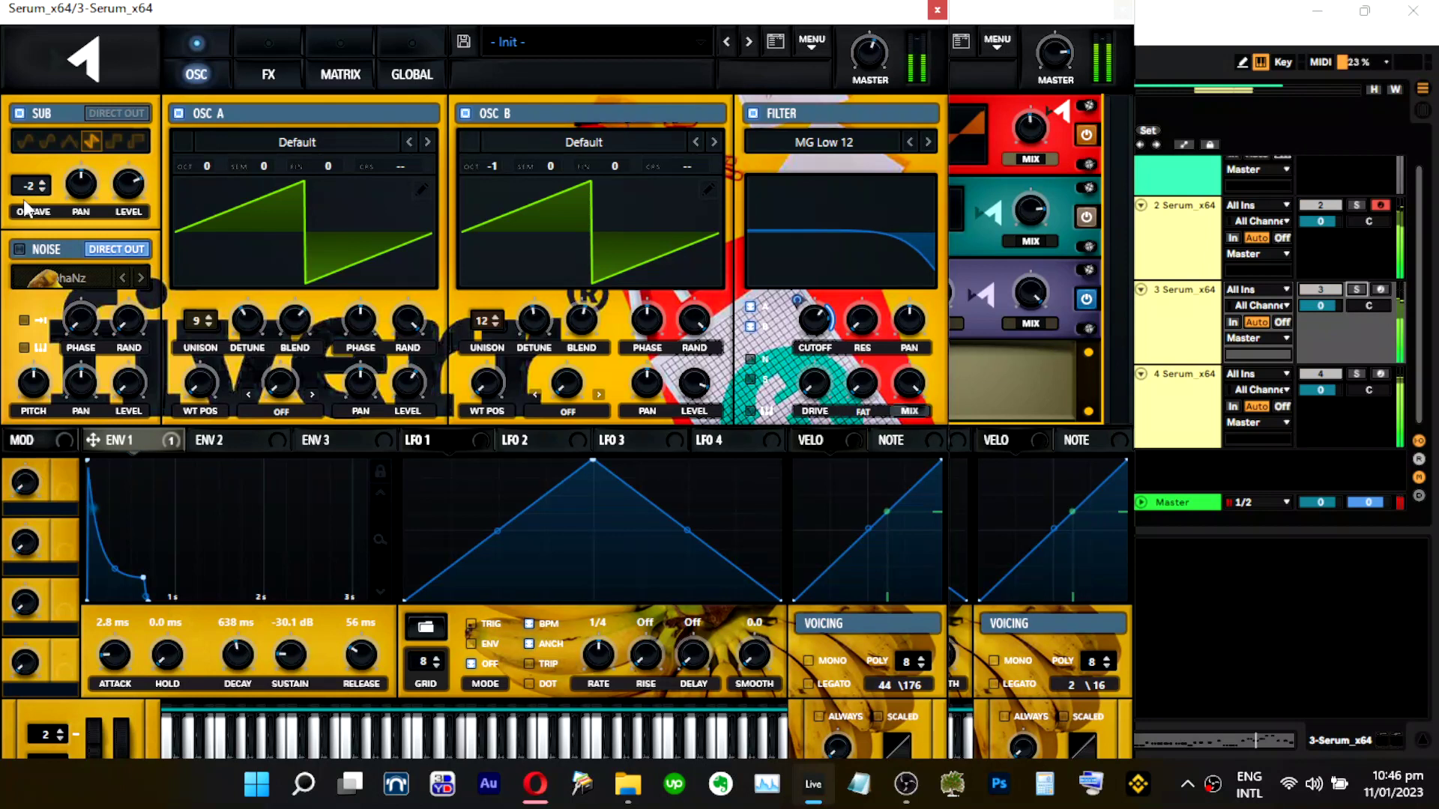
{"action": "left_click", "coordinate": [23, 115]}
{"action": "left_click", "coordinate": [21, 114]}
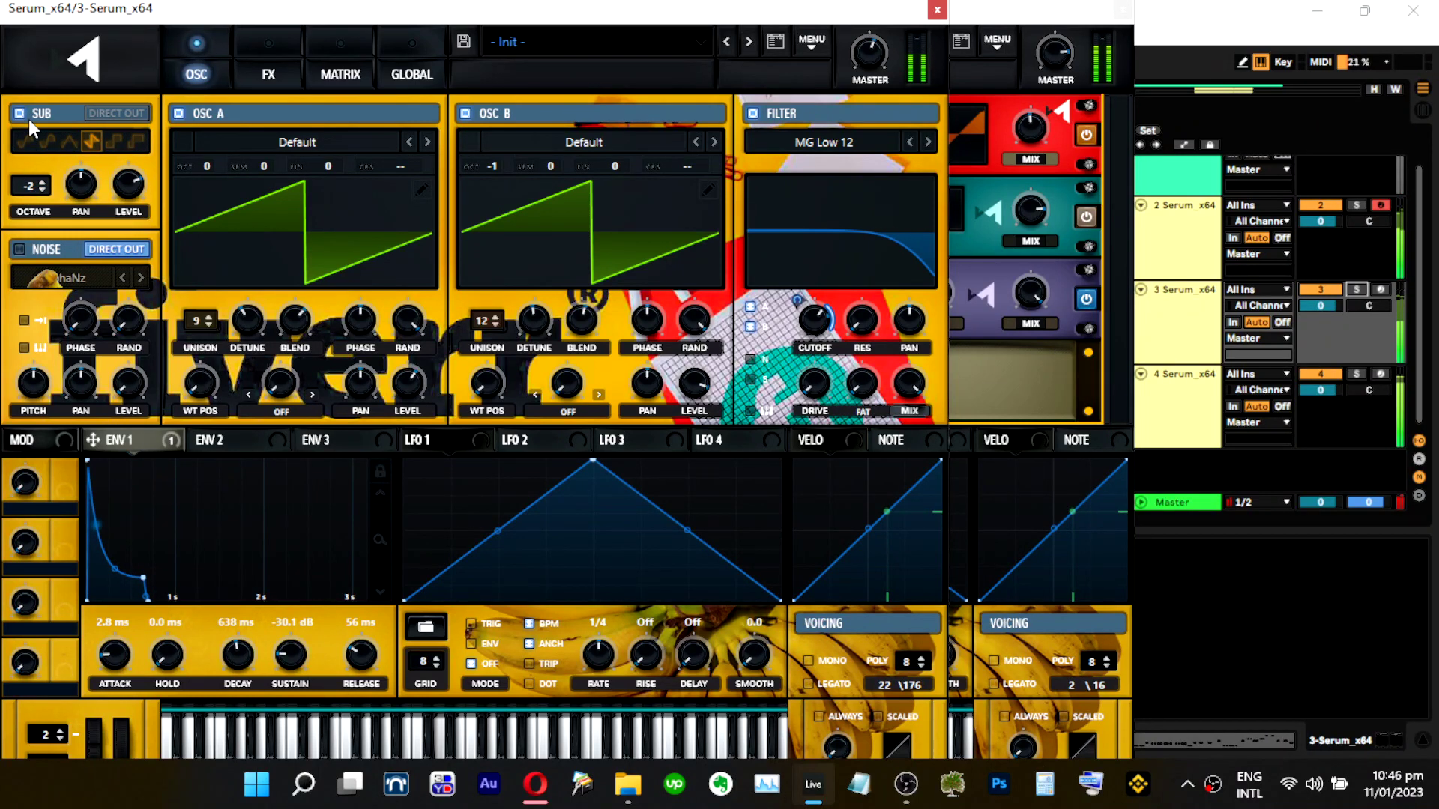
{"action": "left_click", "coordinate": [1356, 289]}
{"action": "left_click_drag", "start_coordinate": [30, 194], "coordinate": [31, 180]}
{"action": "left_click", "coordinate": [51, 144]}
{"action": "left_click", "coordinate": [114, 141]}
{"action": "left_click_drag", "start_coordinate": [34, 186], "coordinate": [34, 195]}
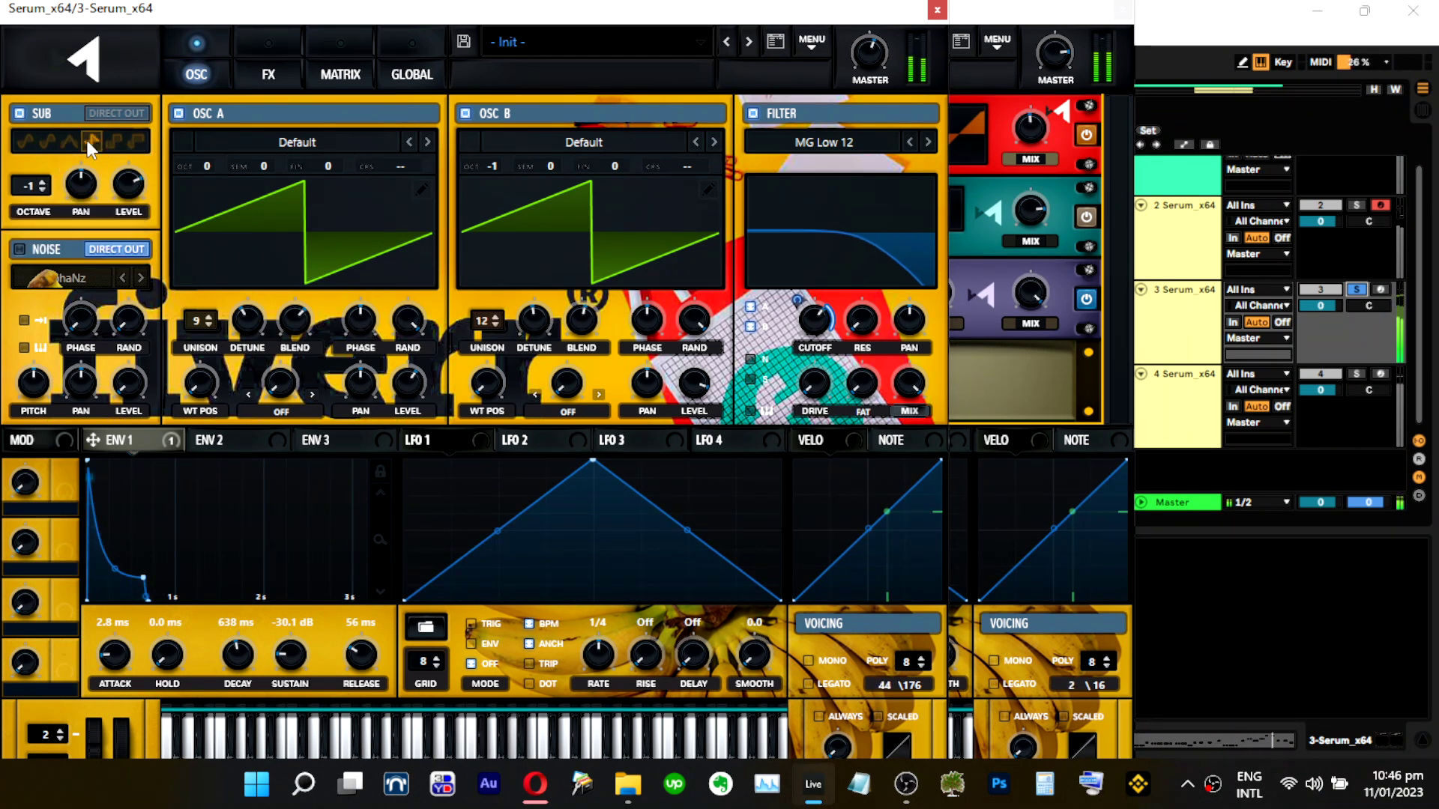
Lower the low-cut frequency of the 3 Serum effects EQ and return to the oscillator view.
{"action": "left_click", "coordinate": [267, 69]}
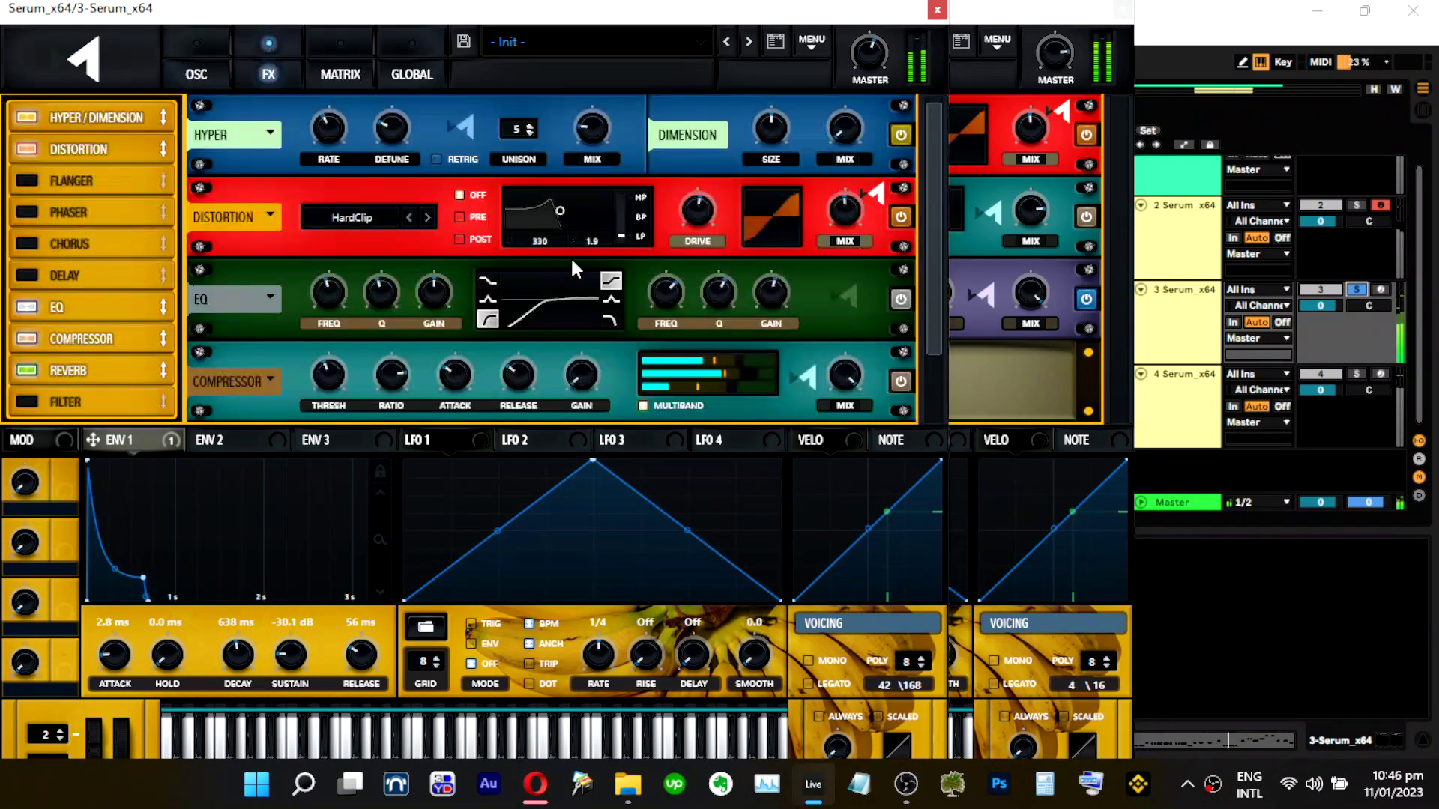
{"action": "left_click_drag", "start_coordinate": [331, 289], "coordinate": [313, 321]}
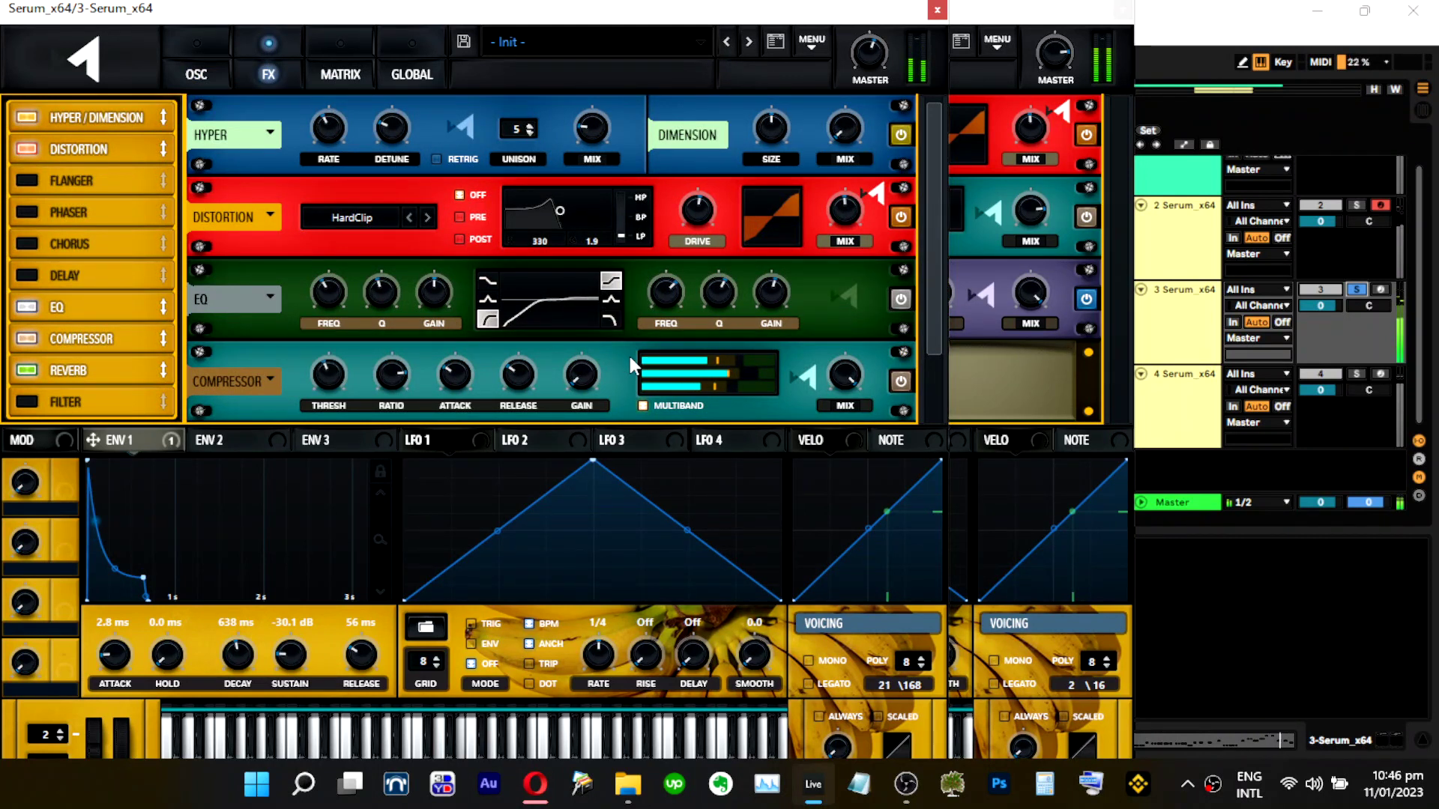
{"action": "left_click", "coordinate": [225, 73]}
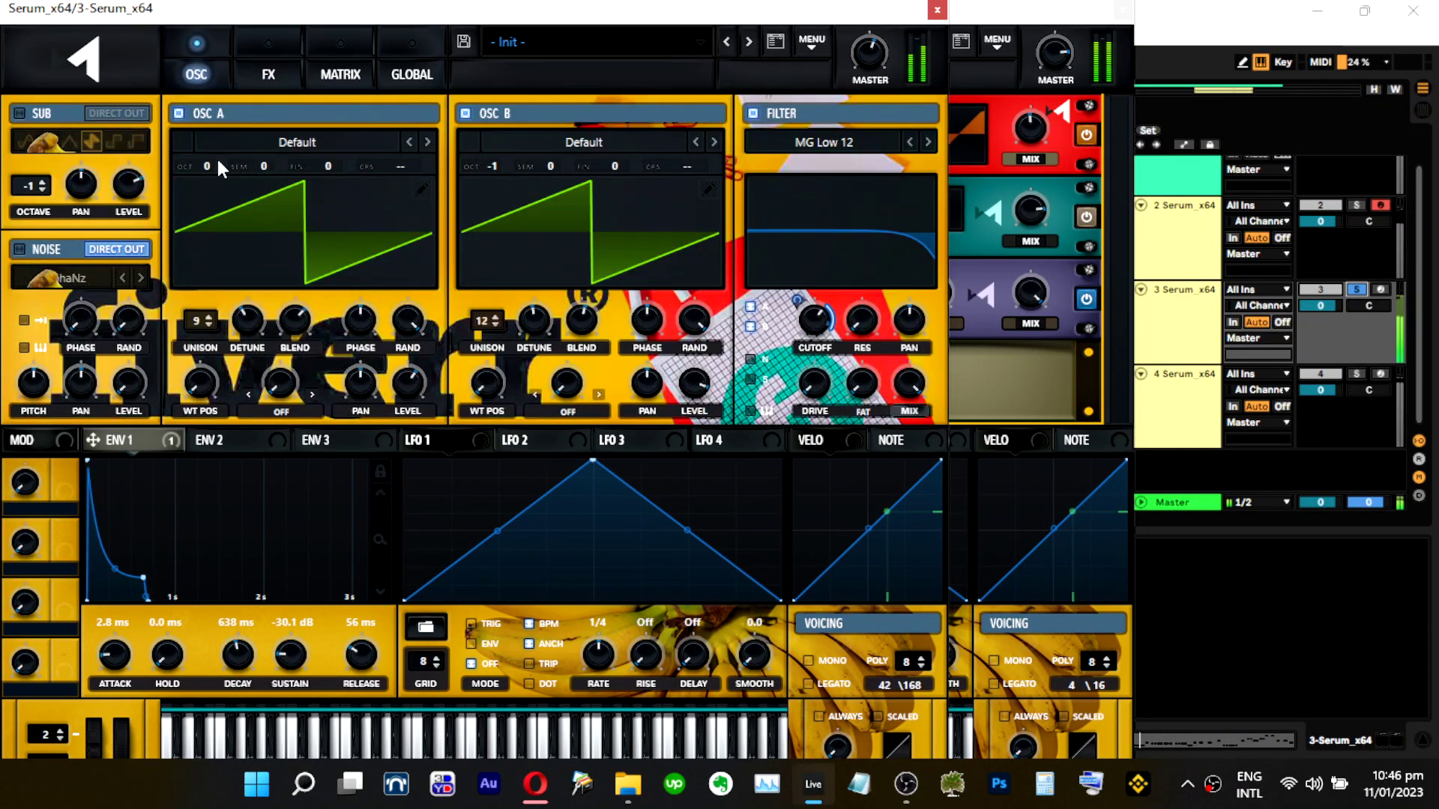
Set oscillator A's octave to -2 and oscillator B's octave to 0, and unsolo the 3 Serum track.
{"action": "left_click_drag", "start_coordinate": [218, 160], "coordinate": [218, 178]}
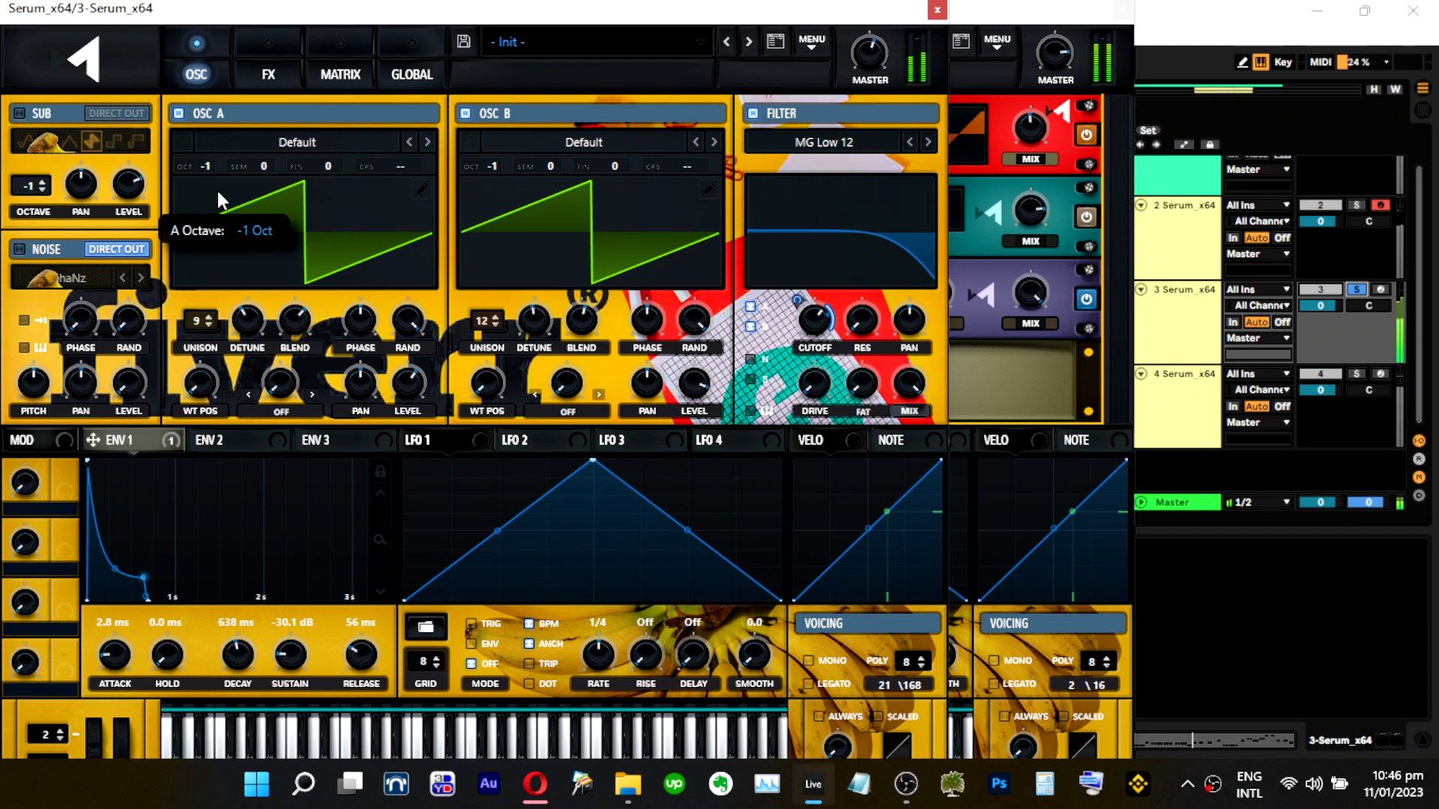
{"action": "mouse_move", "coordinate": [216, 212]}
{"action": "left_mouse_down"}
{"action": "mouse_move", "coordinate": [220, 160]}
{"action": "mouse_move", "coordinate": [225, 227]}
{"action": "left_mouse_up"}
{"action": "left_click_drag", "start_coordinate": [505, 168], "coordinate": [512, 132]}
{"action": "left_click", "coordinate": [1303, 300]}
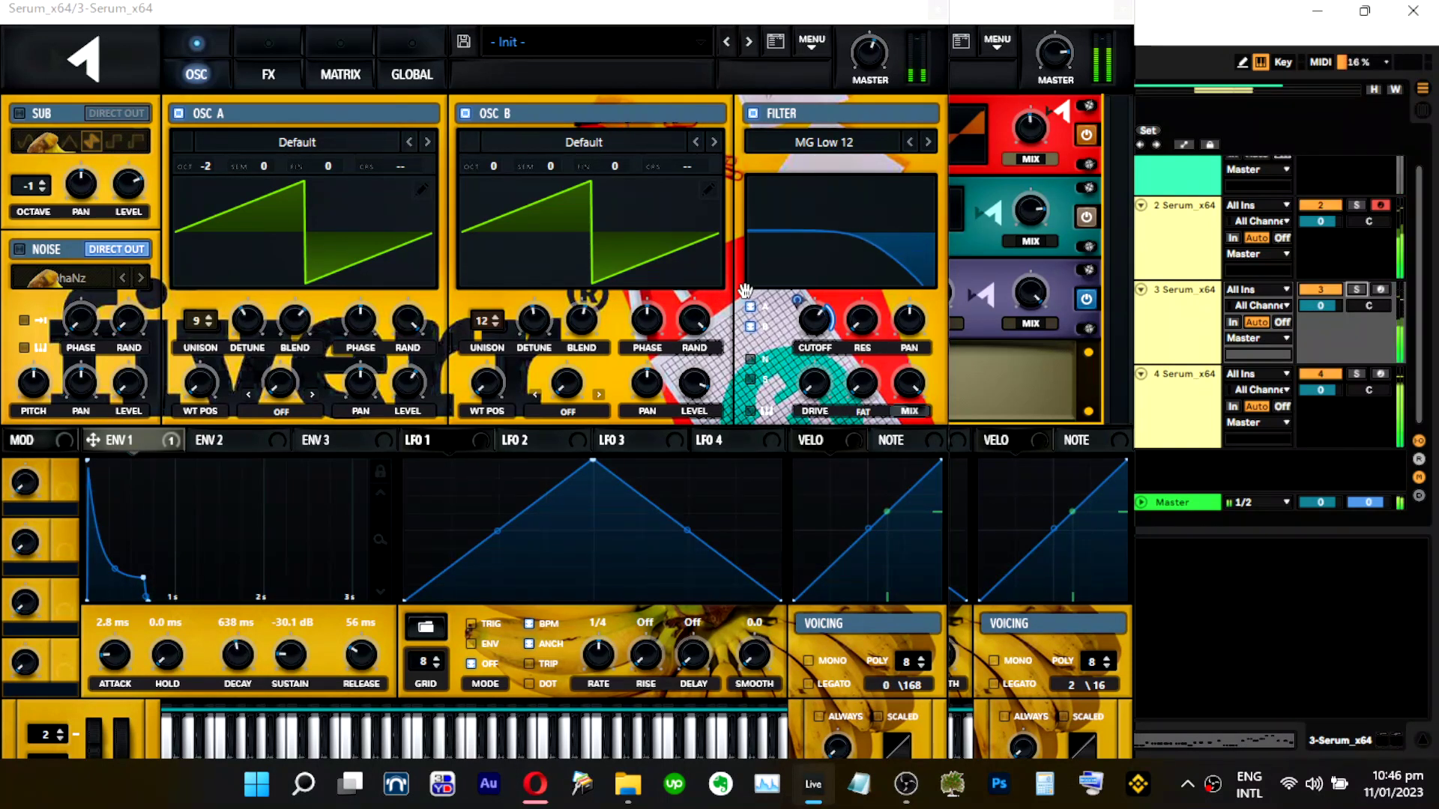
Adjust oscillator B's unison detune, load the analog Basic Shapes wavetable, and move its position to the sawtooth shape.
{"action": "left_click", "coordinate": [551, 303]}
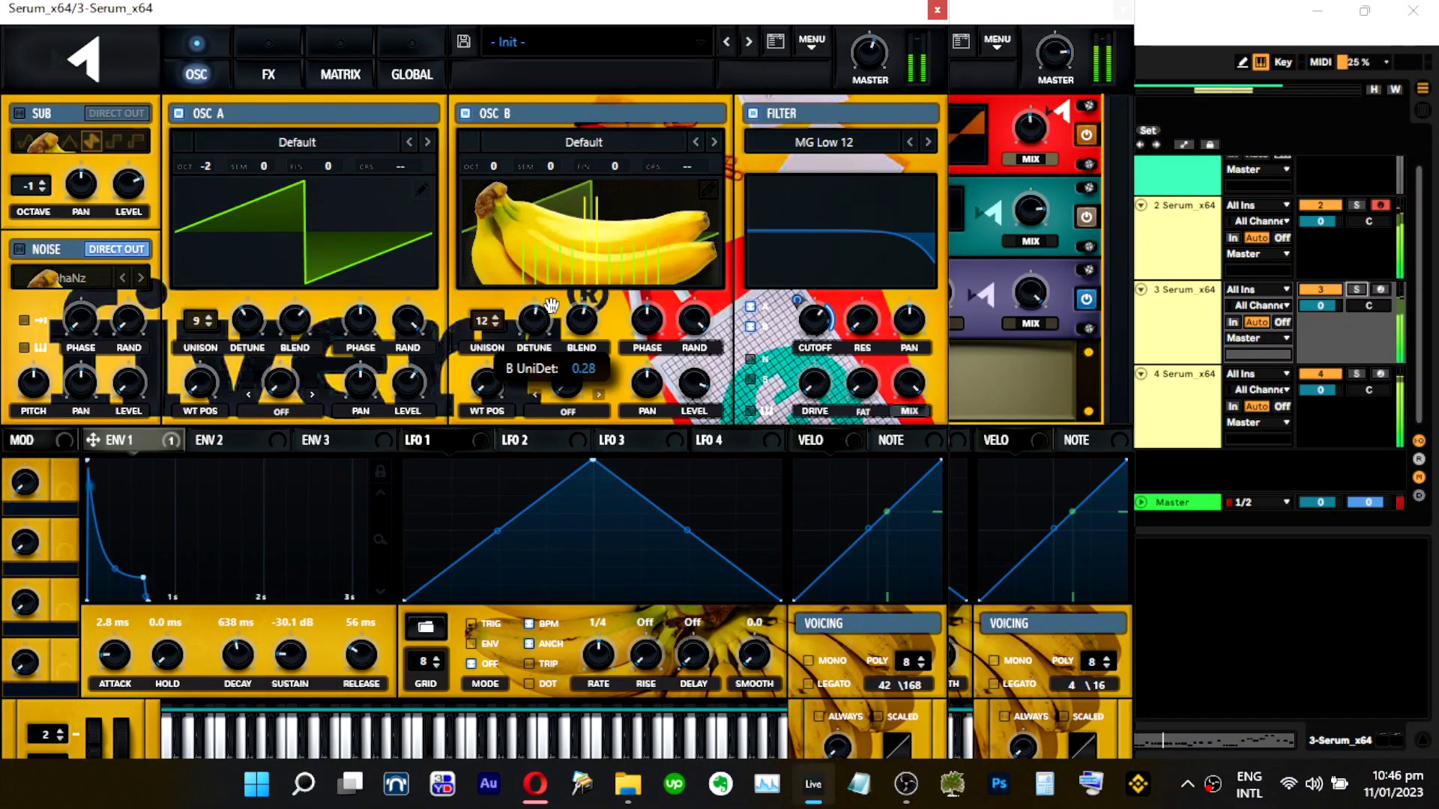
{"action": "mouse_move", "coordinate": [487, 324]}
{"action": "left_mouse_down"}
{"action": "mouse_move", "coordinate": [477, 371]}
{"action": "mouse_move", "coordinate": [492, 302]}
{"action": "mouse_move", "coordinate": [499, 331]}
{"action": "left_mouse_up"}
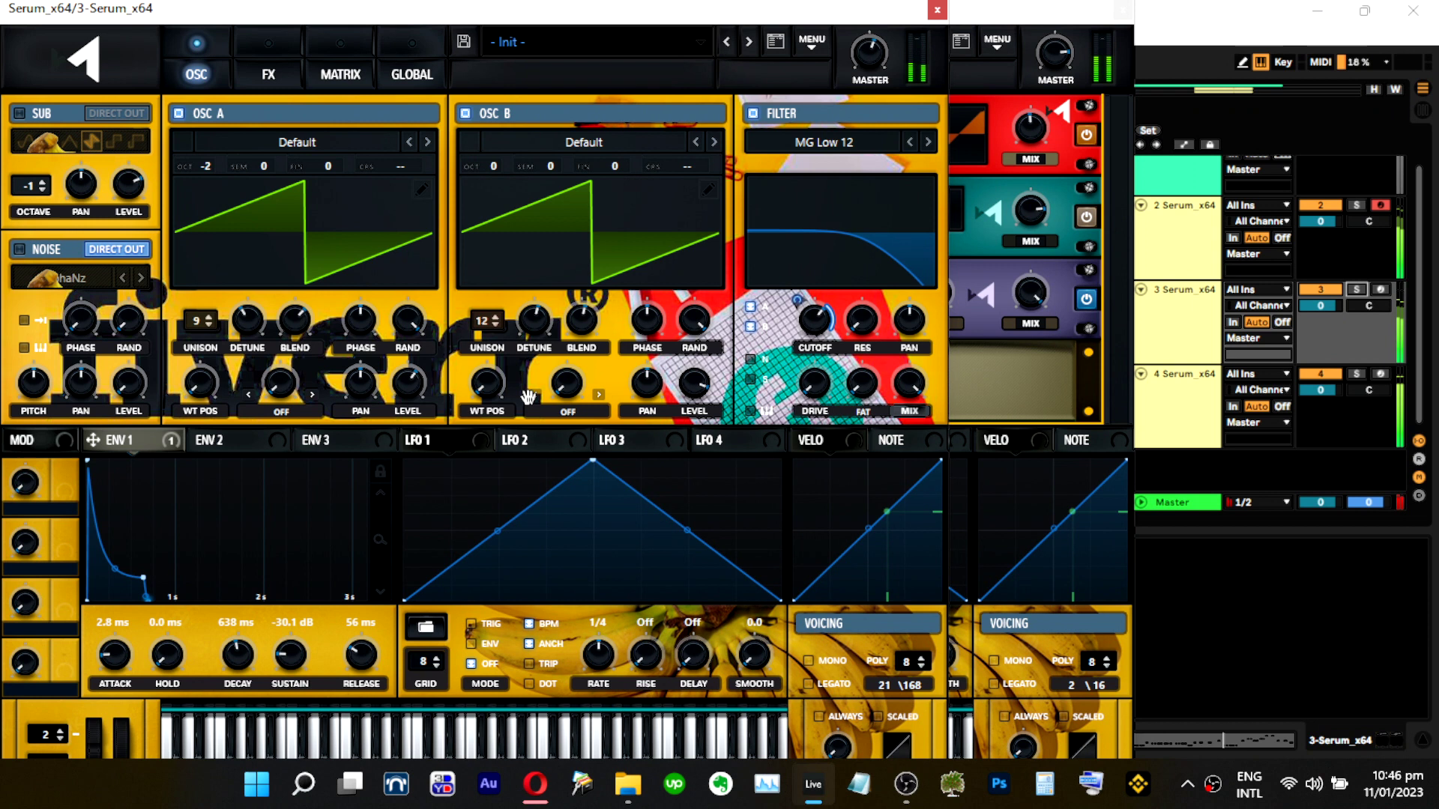
{"action": "left_click", "coordinate": [586, 141]}
{"action": "mouse_move", "coordinate": [599, 169]}
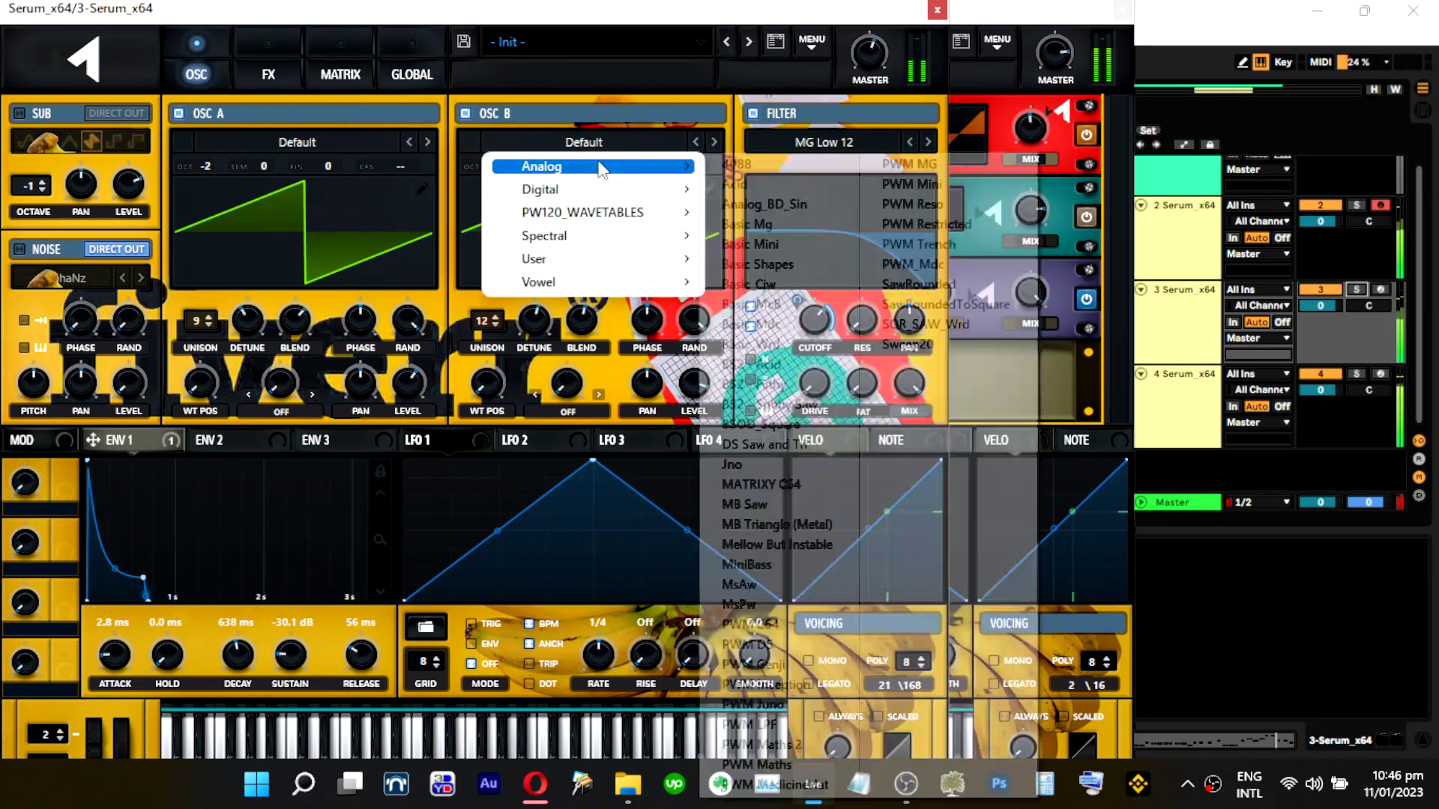
{"action": "left_click", "coordinate": [757, 264]}
{"action": "left_click_drag", "start_coordinate": [486, 382], "coordinate": [494, 356]}
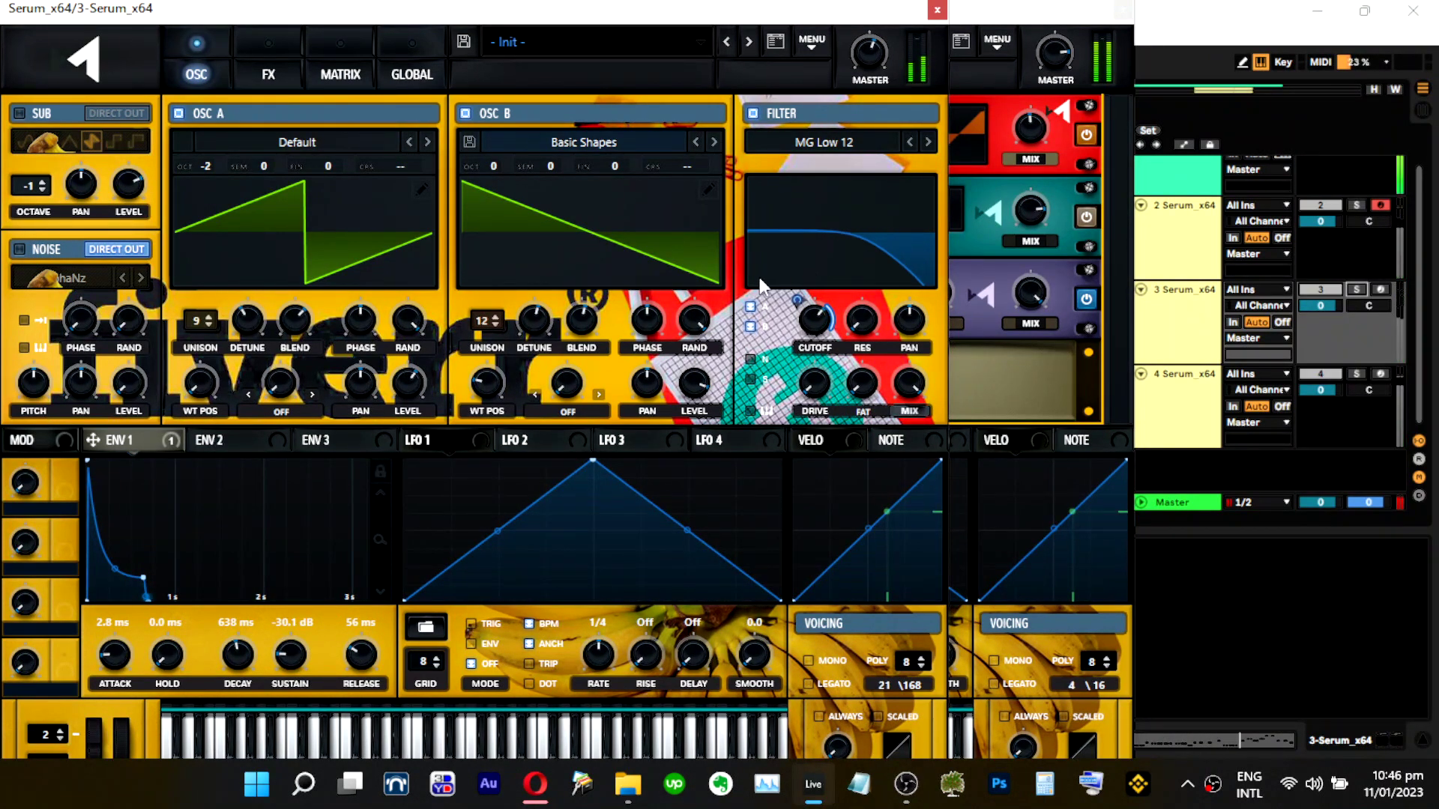
Solo the 2 Serum track, switch on the 3 Serum synth's noise oscillator, and change its noise sample to ARP white.
{"action": "left_click", "coordinate": [1355, 206]}
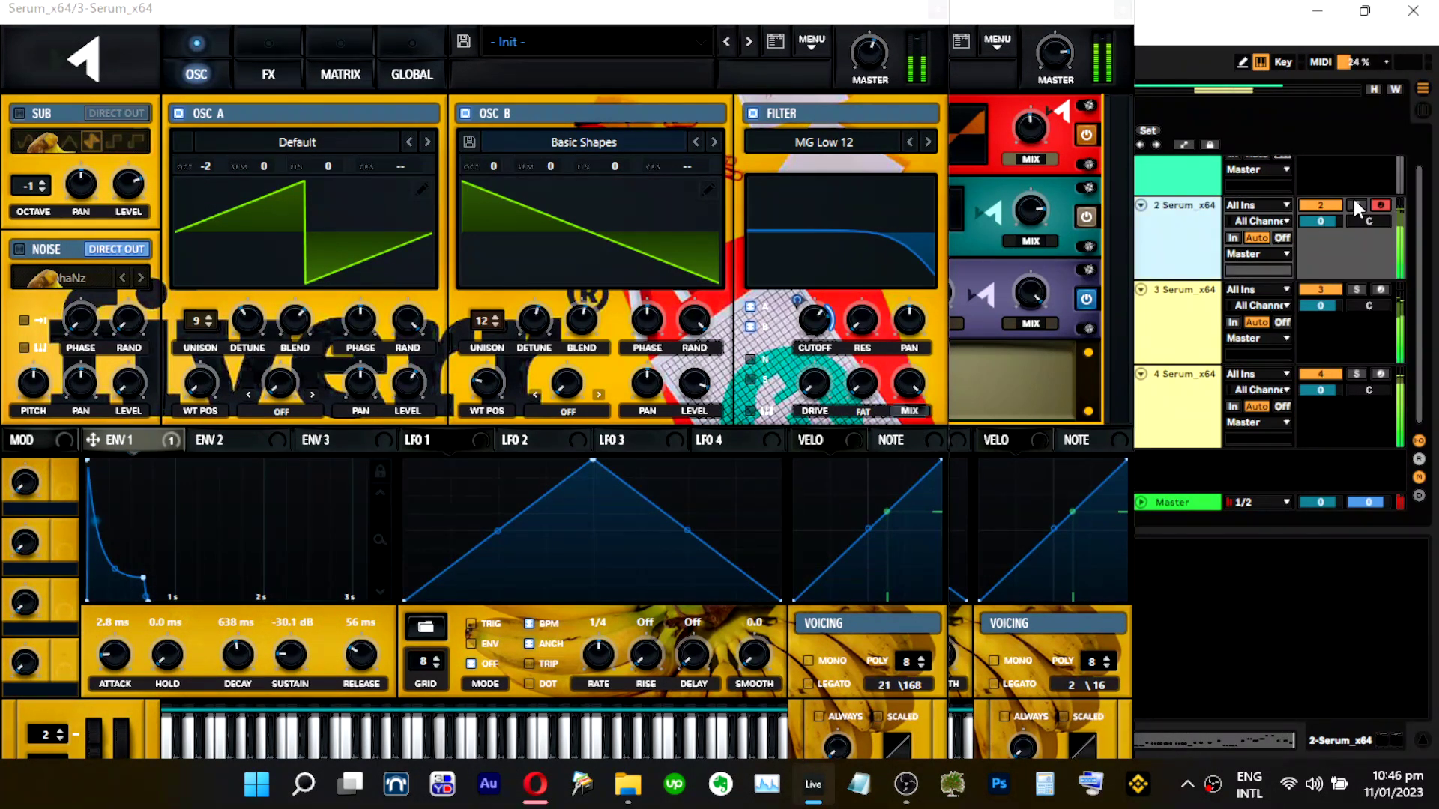
{"action": "left_click_drag", "start_coordinate": [182, 17], "coordinate": [323, 27]}
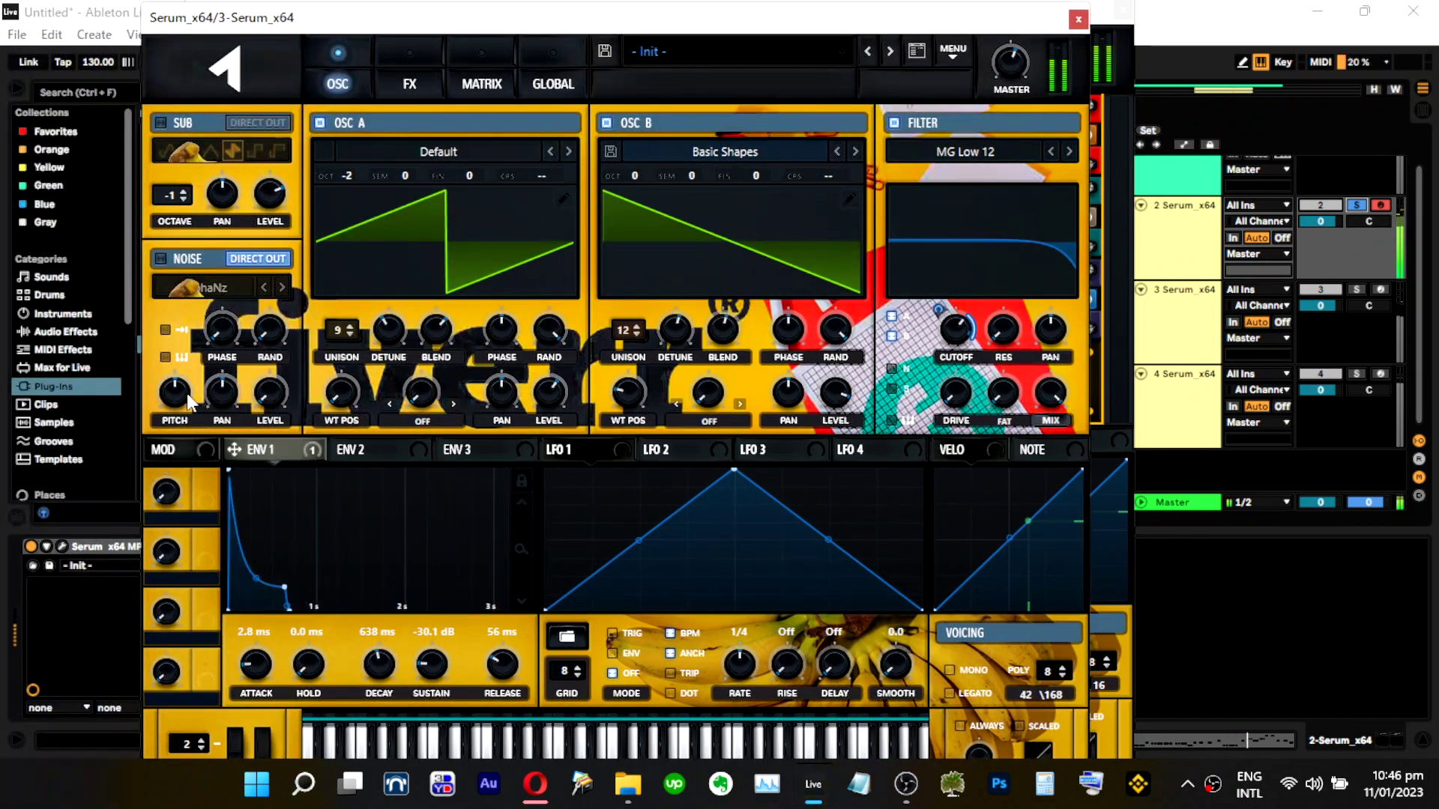
{"action": "left_click", "coordinate": [168, 258]}
{"action": "left_click_drag", "start_coordinate": [277, 391], "coordinate": [279, 364]}
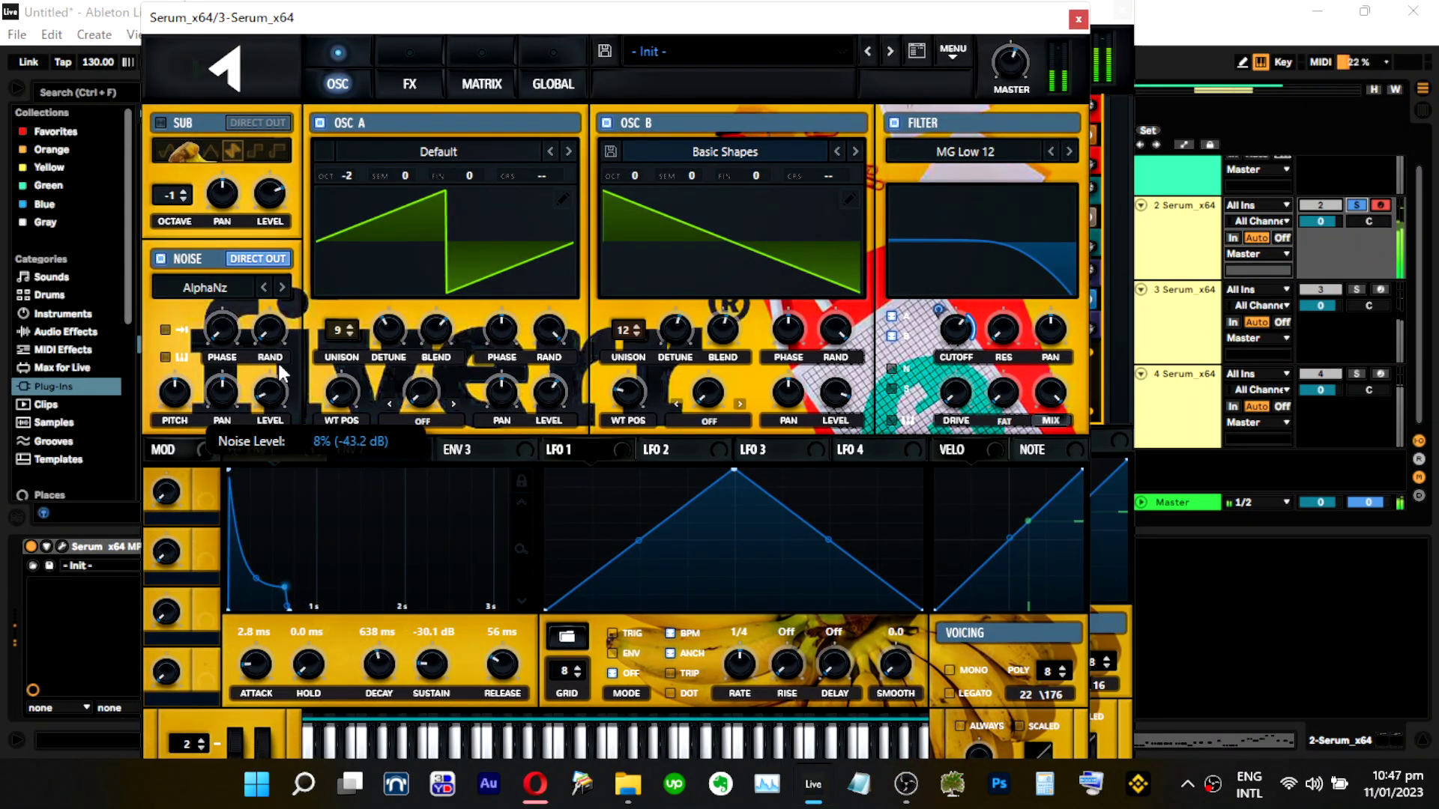
{"action": "left_click", "coordinate": [283, 288]}
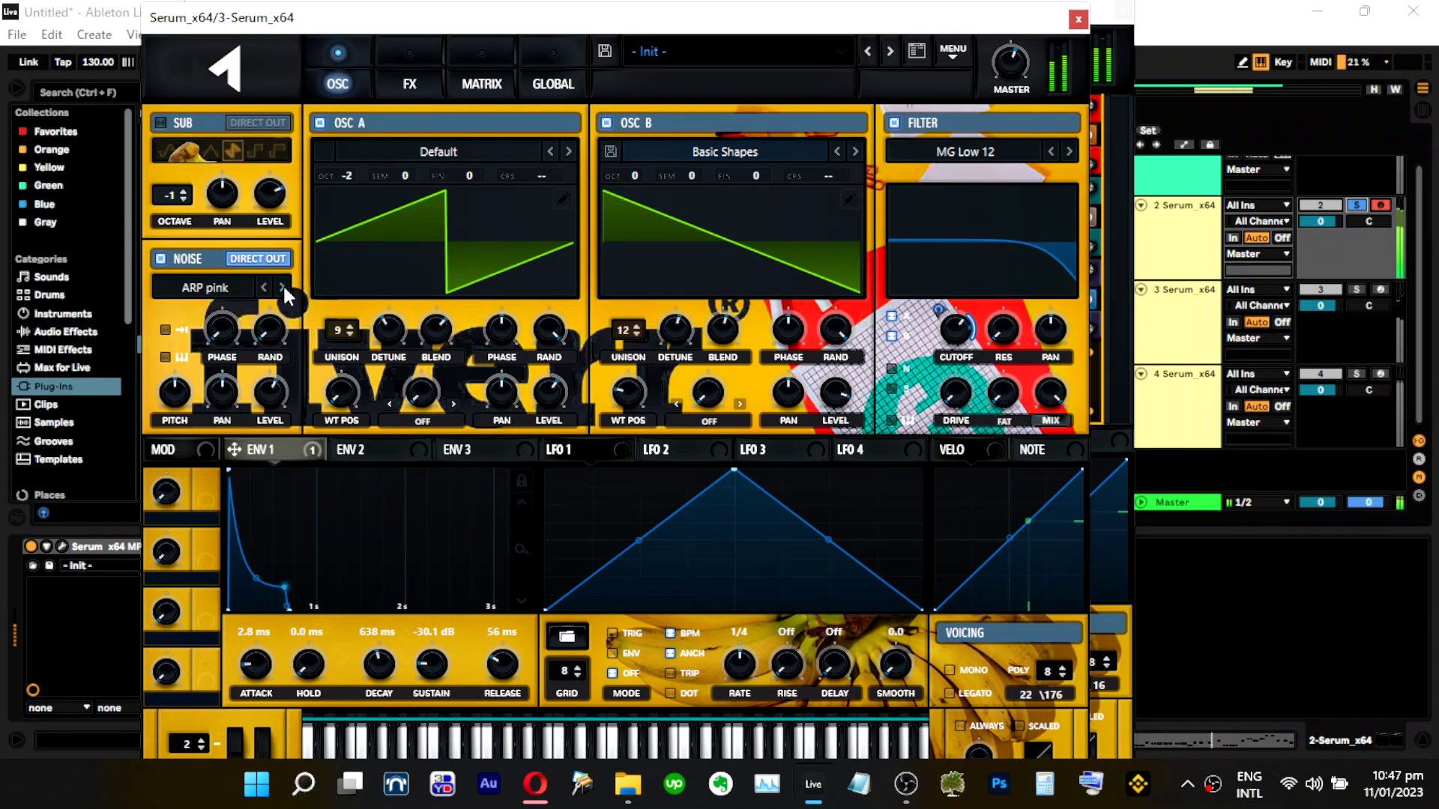
Raise the 3 Serum noise oscillator's level while comparing the track soloed and in the full mix.
{"action": "left_click", "coordinate": [1354, 290]}
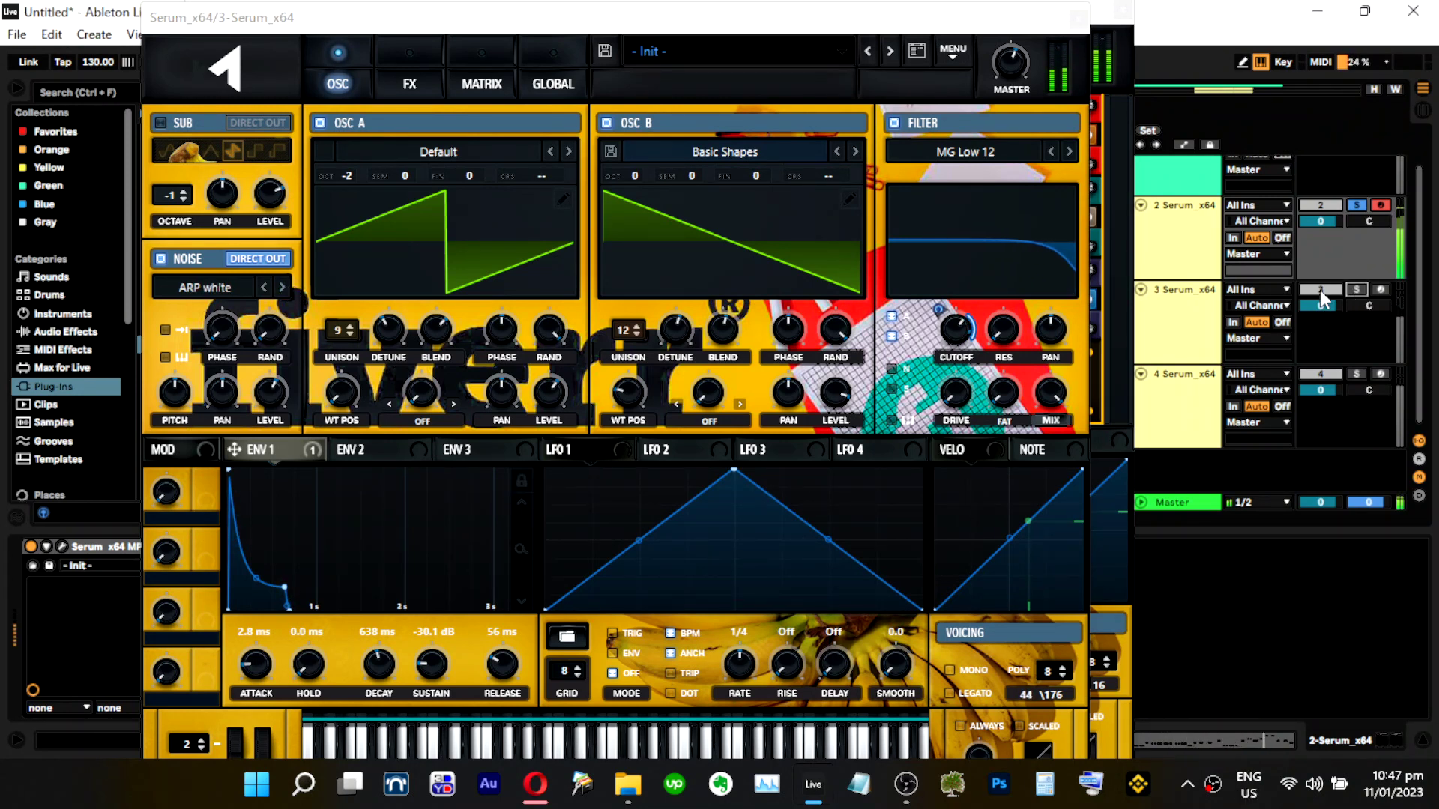
{"action": "left_click", "coordinate": [1354, 293]}
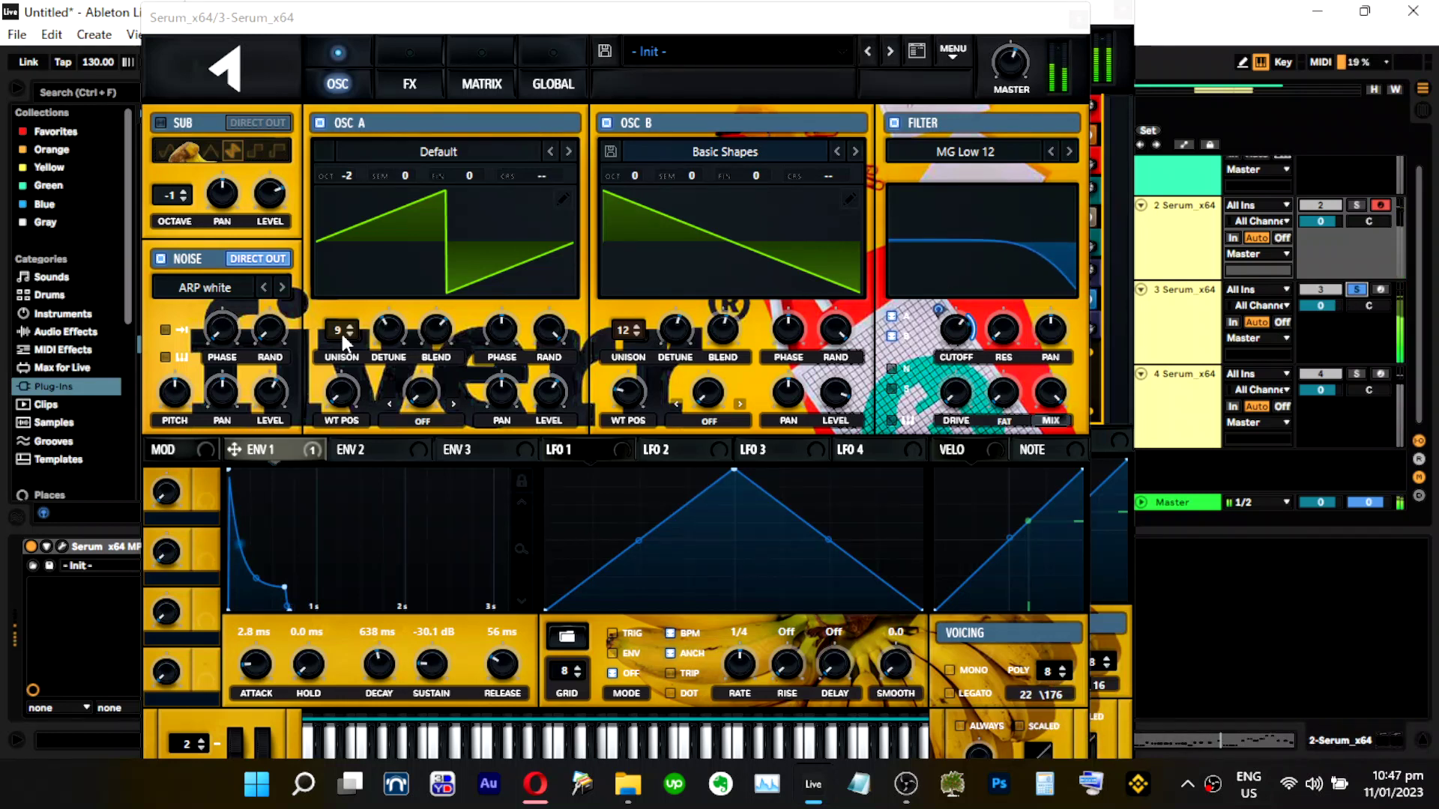
{"action": "left_click", "coordinate": [266, 412]}
{"action": "left_click_drag", "start_coordinate": [267, 493], "coordinate": [287, 446]}
{"action": "left_click", "coordinate": [1358, 292]}
{"action": "left_click_drag", "start_coordinate": [275, 402], "coordinate": [286, 335]}
Open the 2 Serum synth and set its AlphaNz noise level to 63% (-8.1 dB).
{"action": "left_click", "coordinate": [64, 547]}
{"action": "mouse_move", "coordinate": [565, 390]}
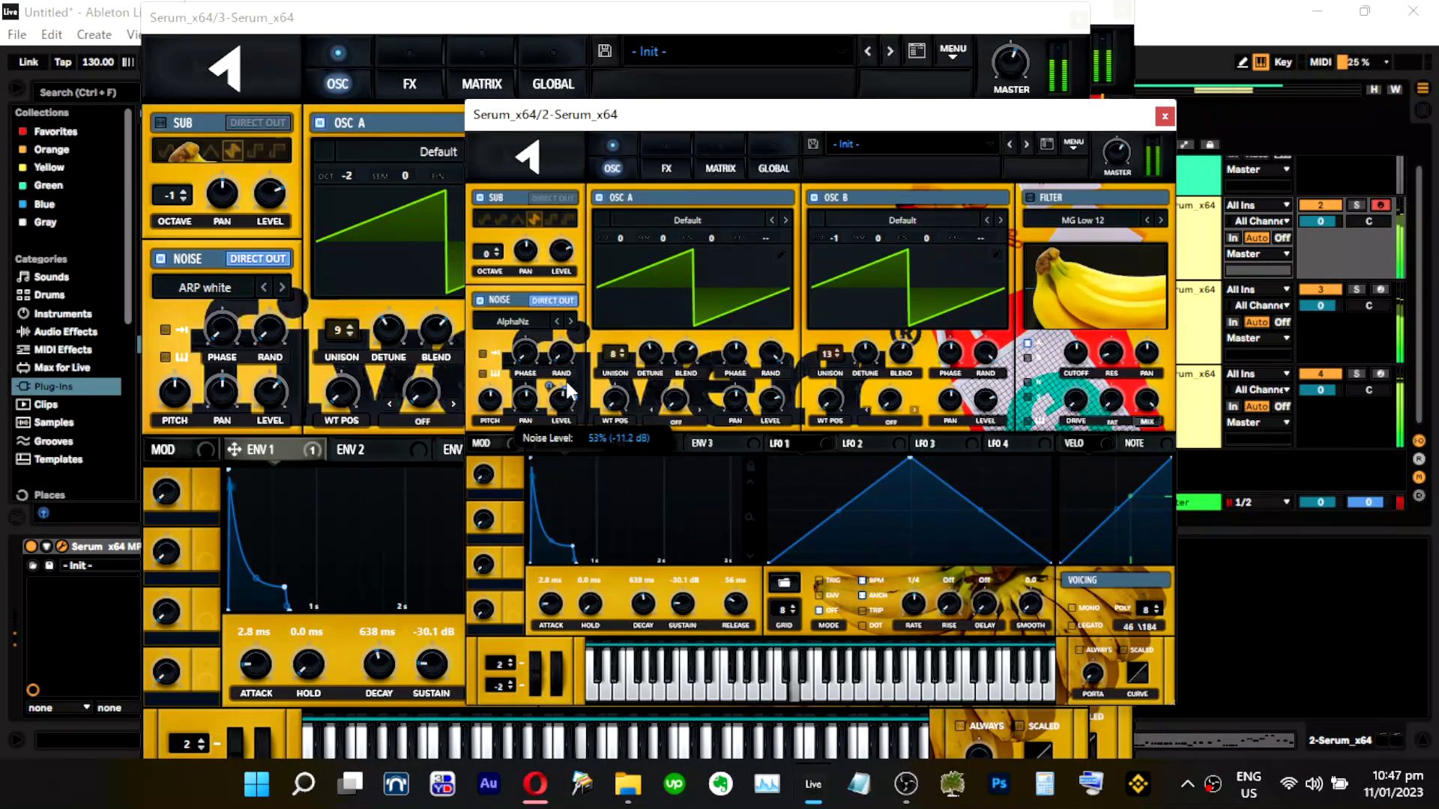
{"action": "mouse_move", "coordinate": [565, 381]}
{"action": "left_mouse_down"}
{"action": "mouse_move", "coordinate": [583, 343]}
{"action": "mouse_move", "coordinate": [578, 368]}
{"action": "left_mouse_up"}
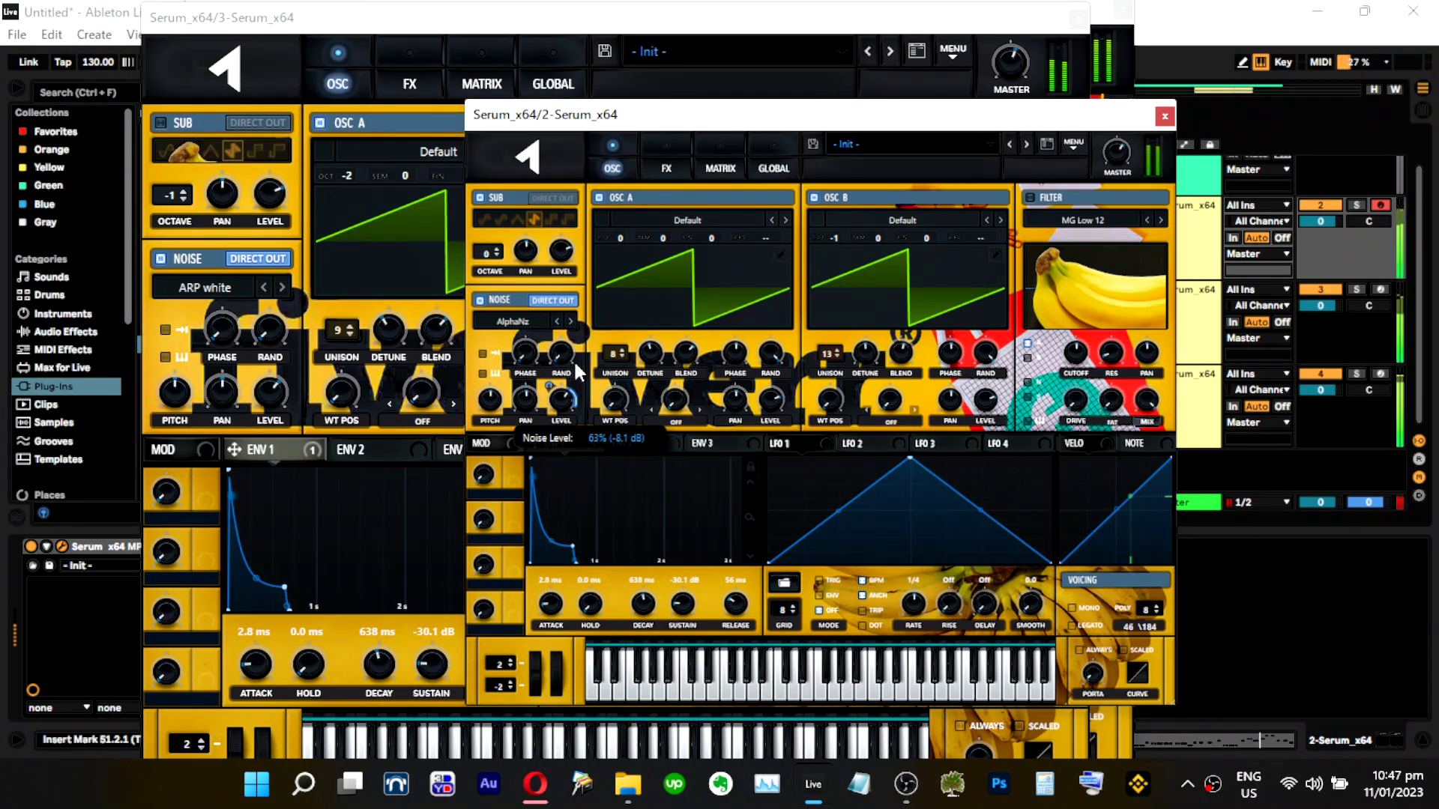
Close the 2 Serum synth, set the 3 Serum multiband compressor's high band to 127%, and raise its noise oscillator level.
{"action": "left_click", "coordinate": [1165, 116]}
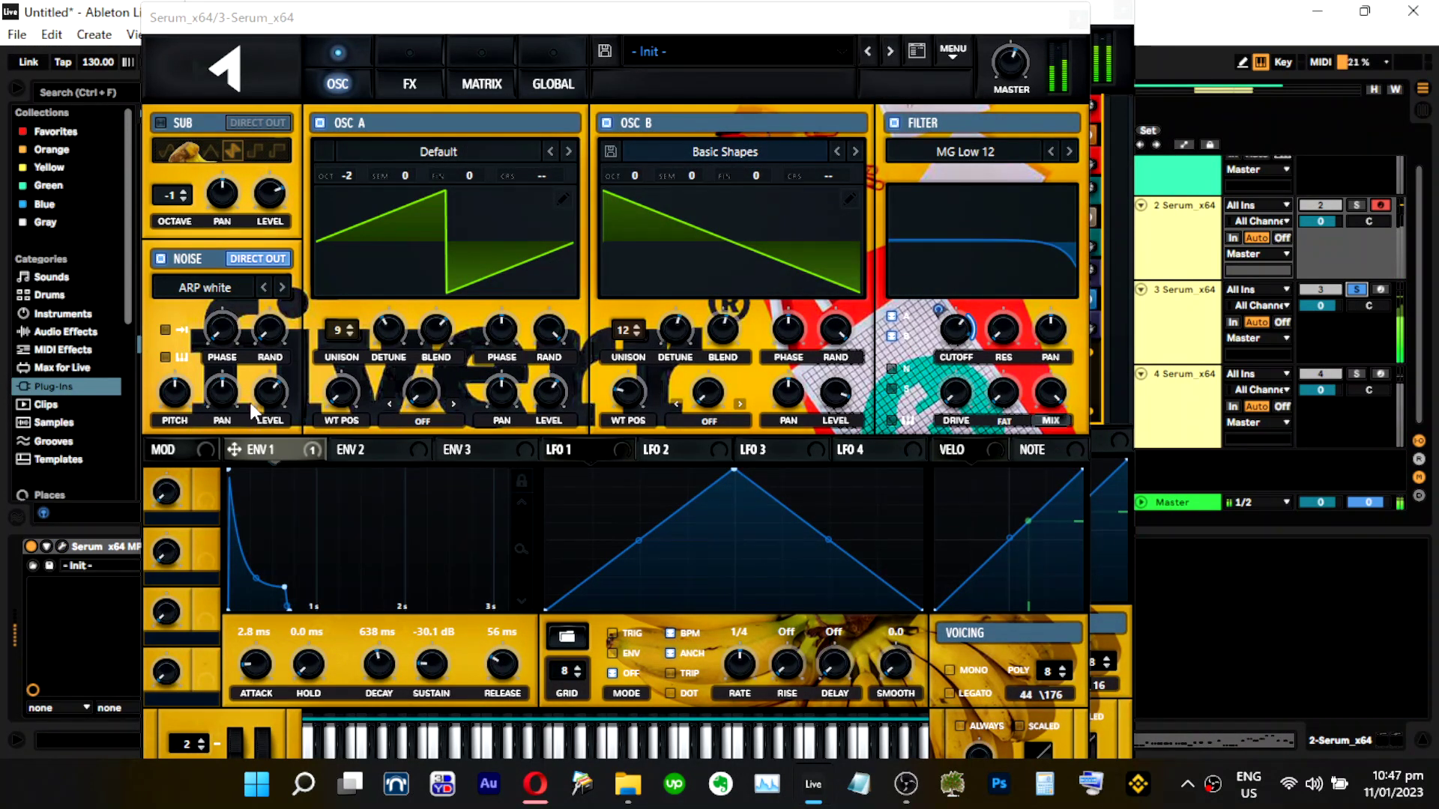
{"action": "left_click", "coordinate": [411, 75]}
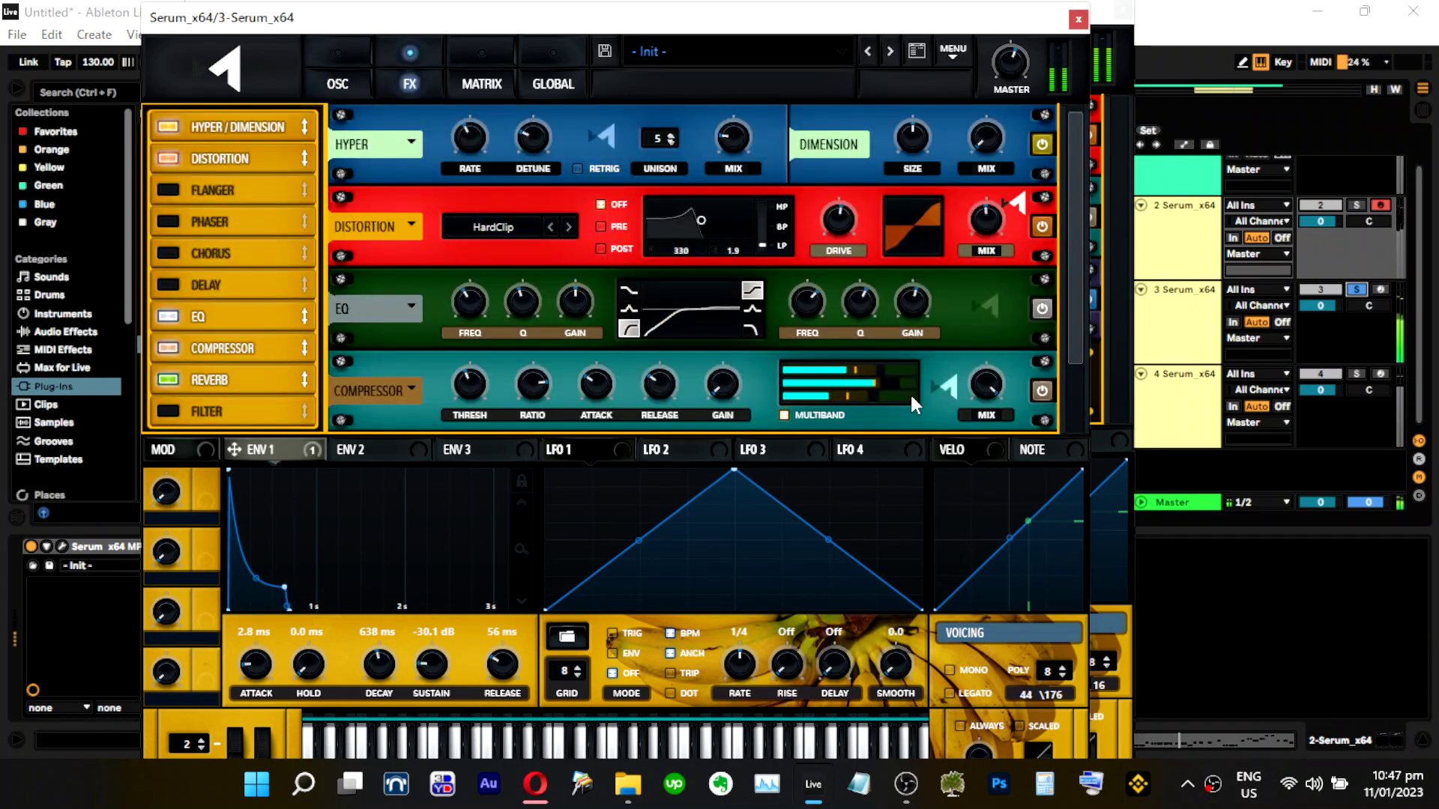
{"action": "mouse_move", "coordinate": [897, 368]}
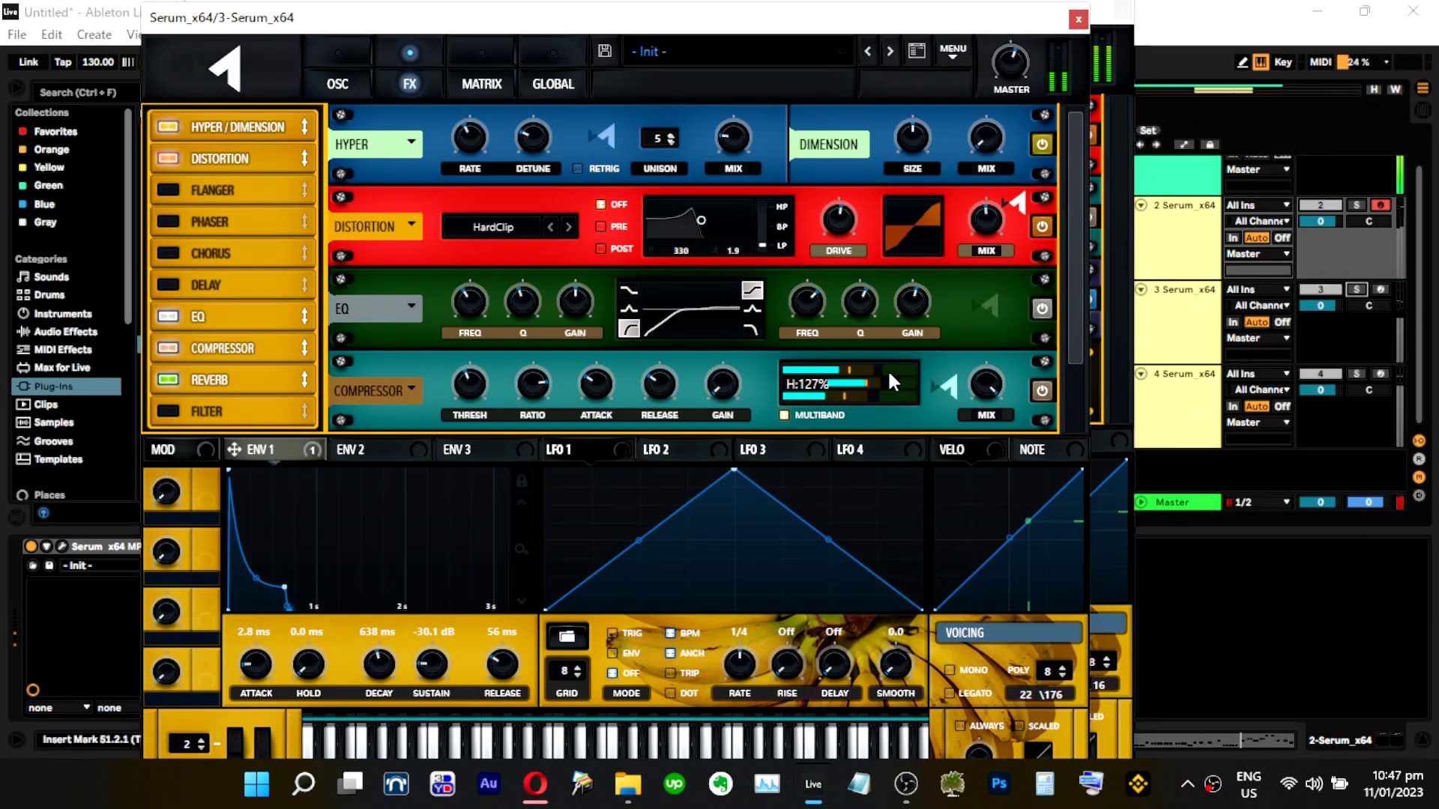
{"action": "left_click", "coordinate": [347, 70]}
{"action": "left_click_drag", "start_coordinate": [272, 366], "coordinate": [281, 330]}
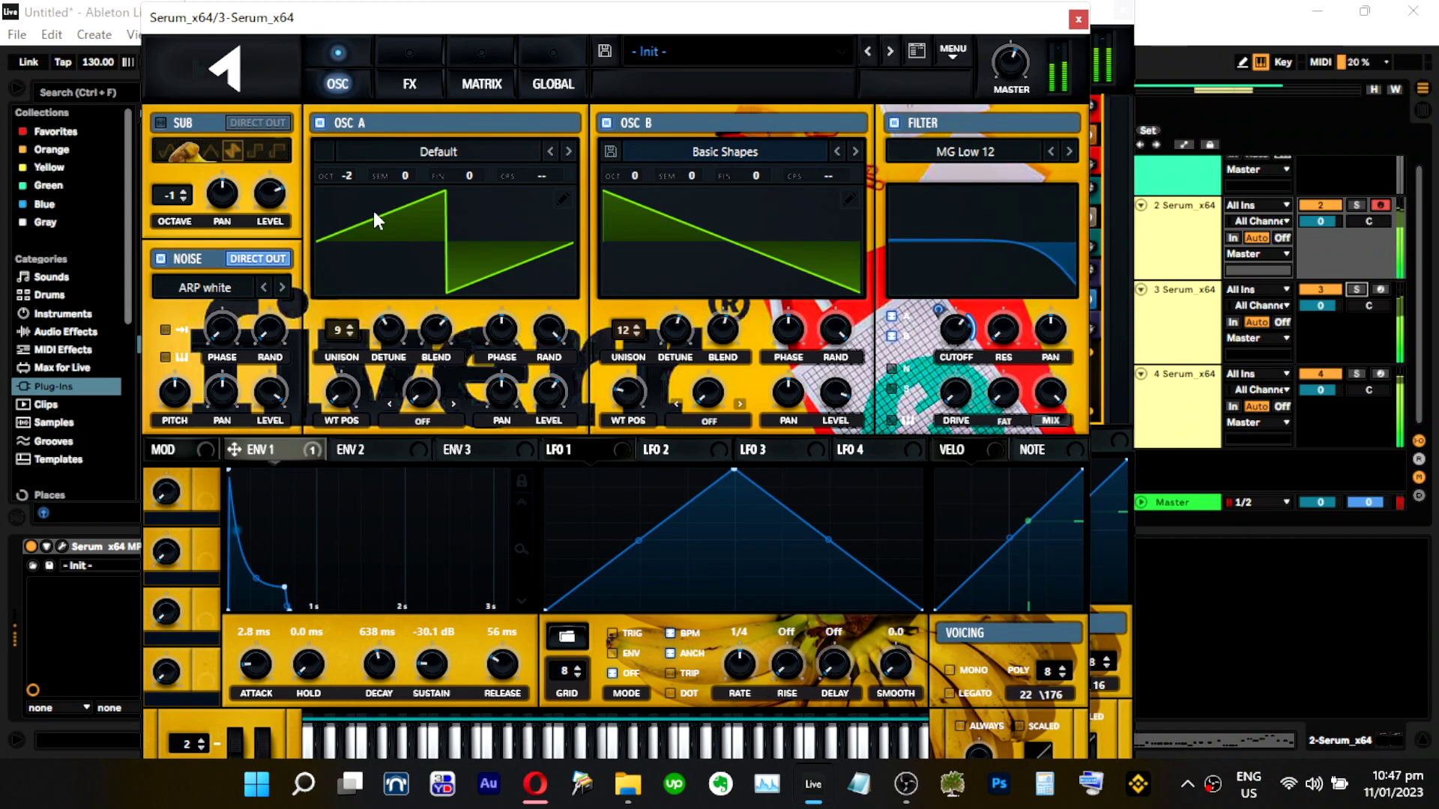
Set the 3 Serum EQ's low-band frequency to 443 Hz while comparing it with the soloed 2 Serum track.
{"action": "left_click", "coordinate": [409, 83]}
{"action": "mouse_move", "coordinate": [473, 291]}
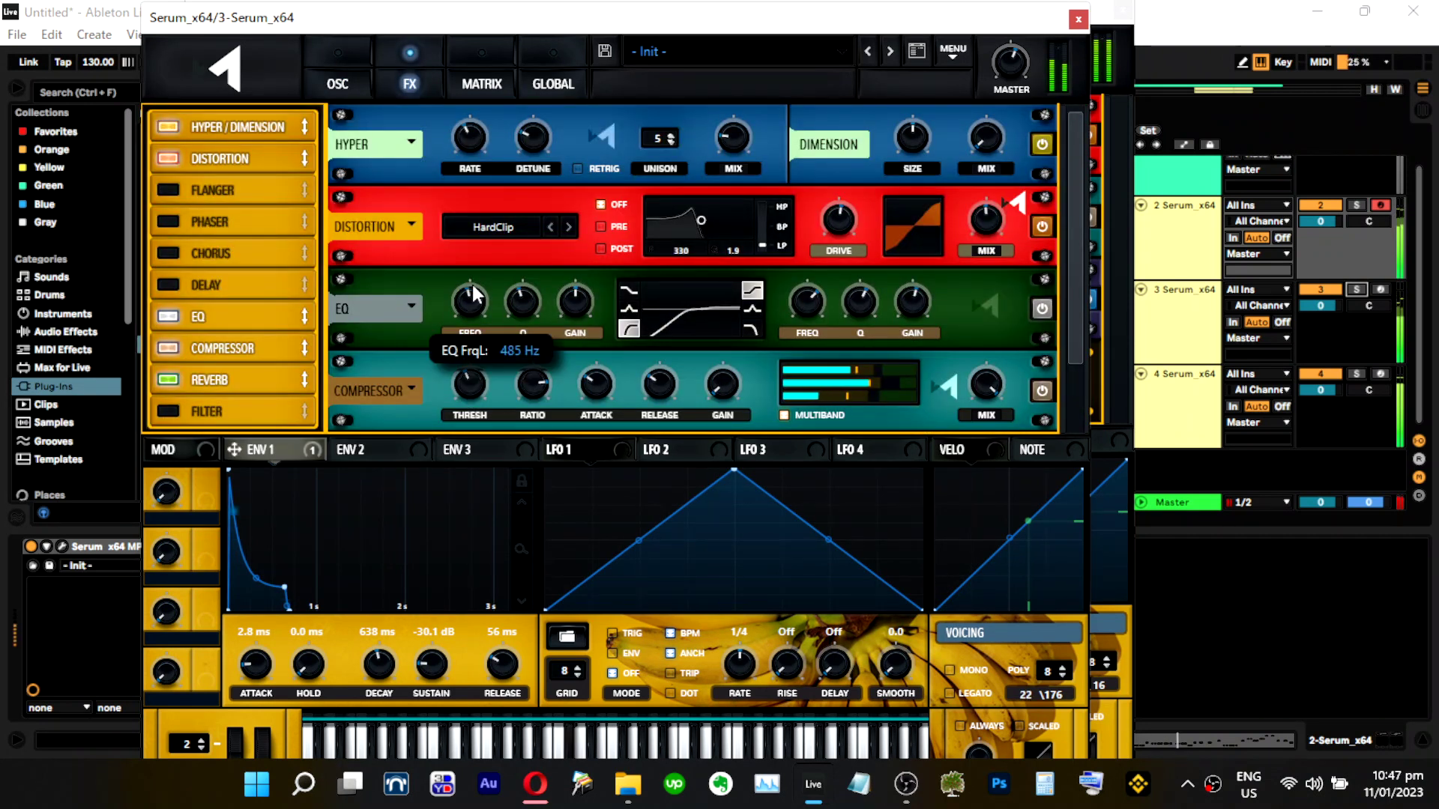
{"action": "left_click_drag", "start_coordinate": [473, 280], "coordinate": [473, 279]}
{"action": "left_click", "coordinate": [337, 84]}
{"action": "mouse_move", "coordinate": [269, 407]}
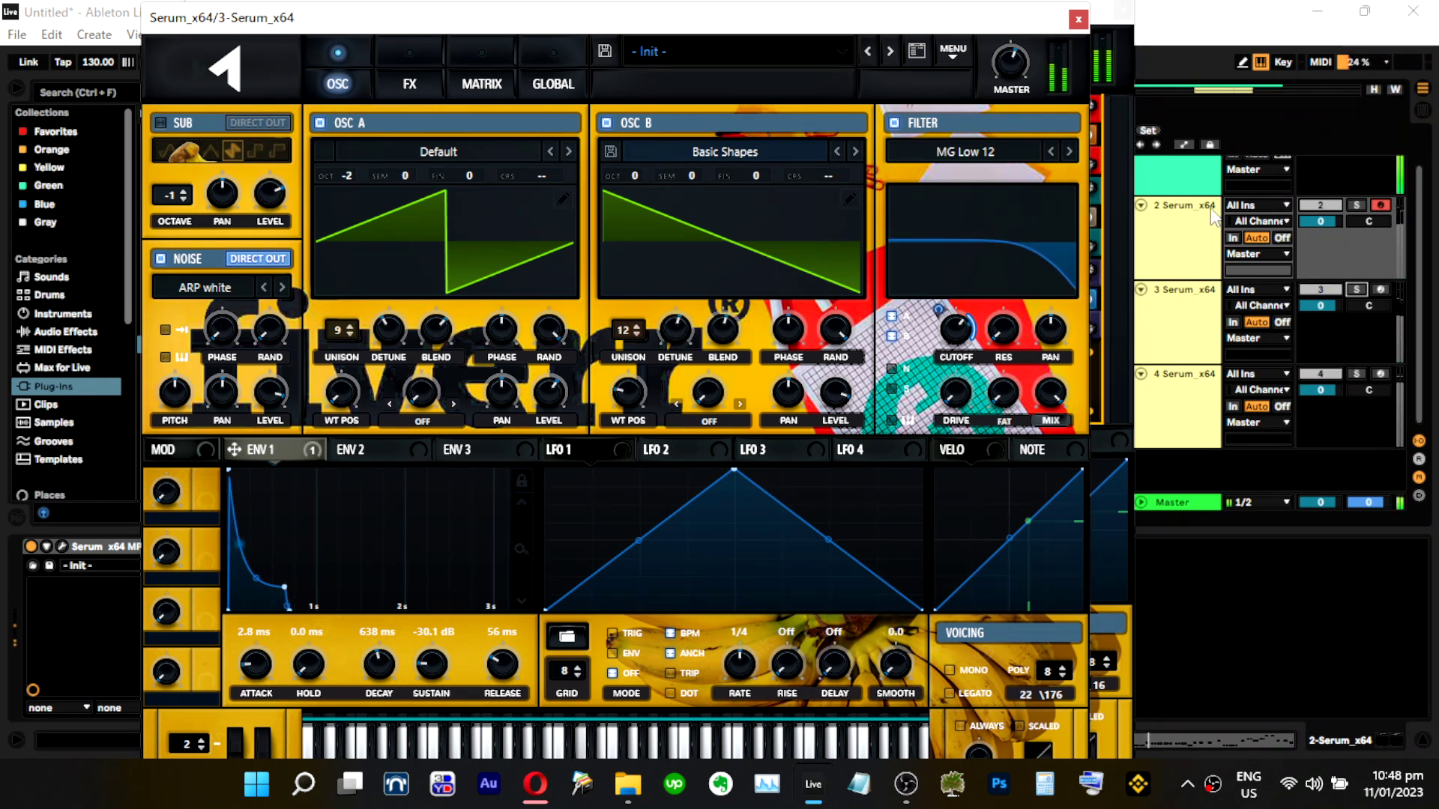
{"action": "left_click", "coordinate": [1355, 289]}
{"action": "left_click", "coordinate": [1356, 204]}
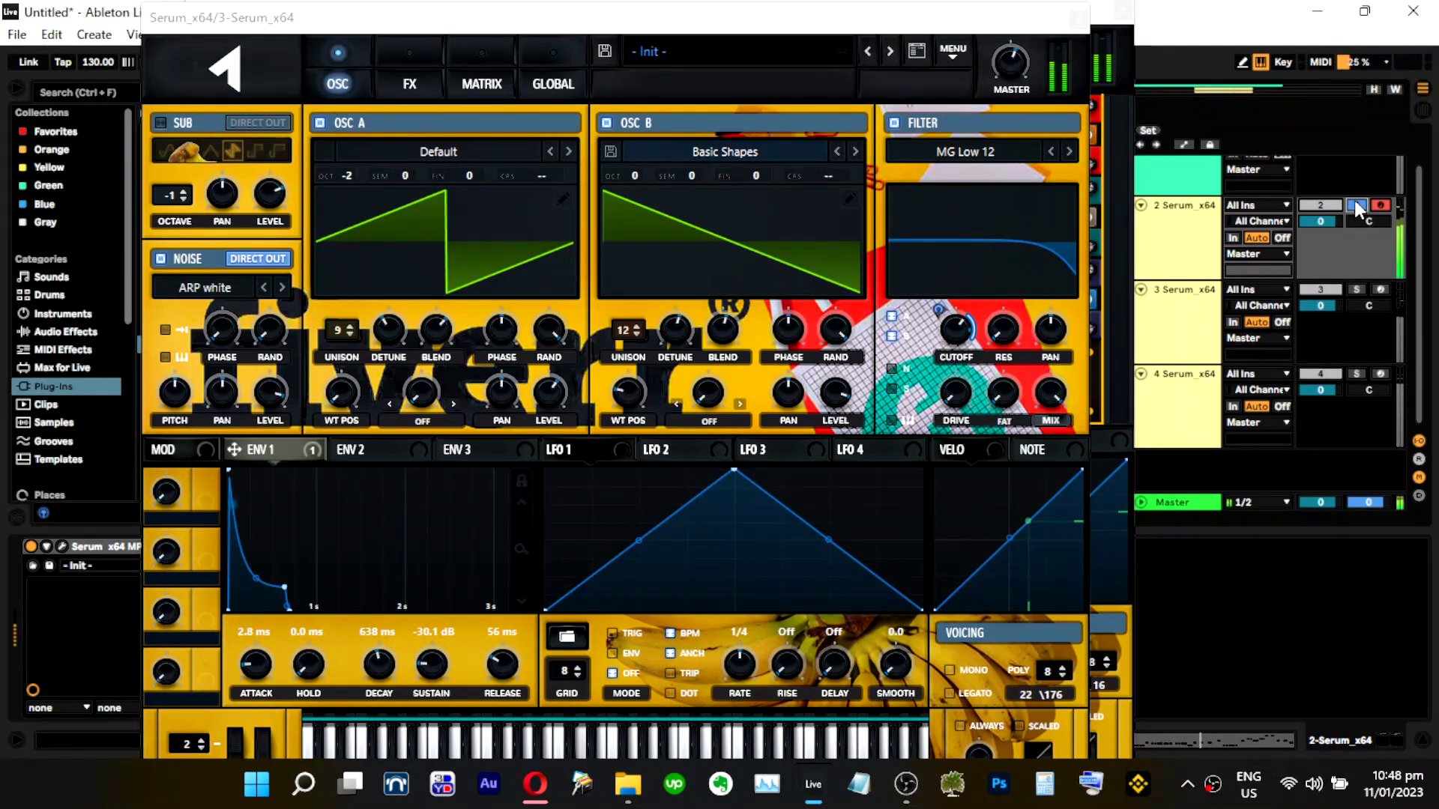
{"action": "left_click", "coordinate": [1357, 290]}
{"action": "left_click", "coordinate": [409, 83]}
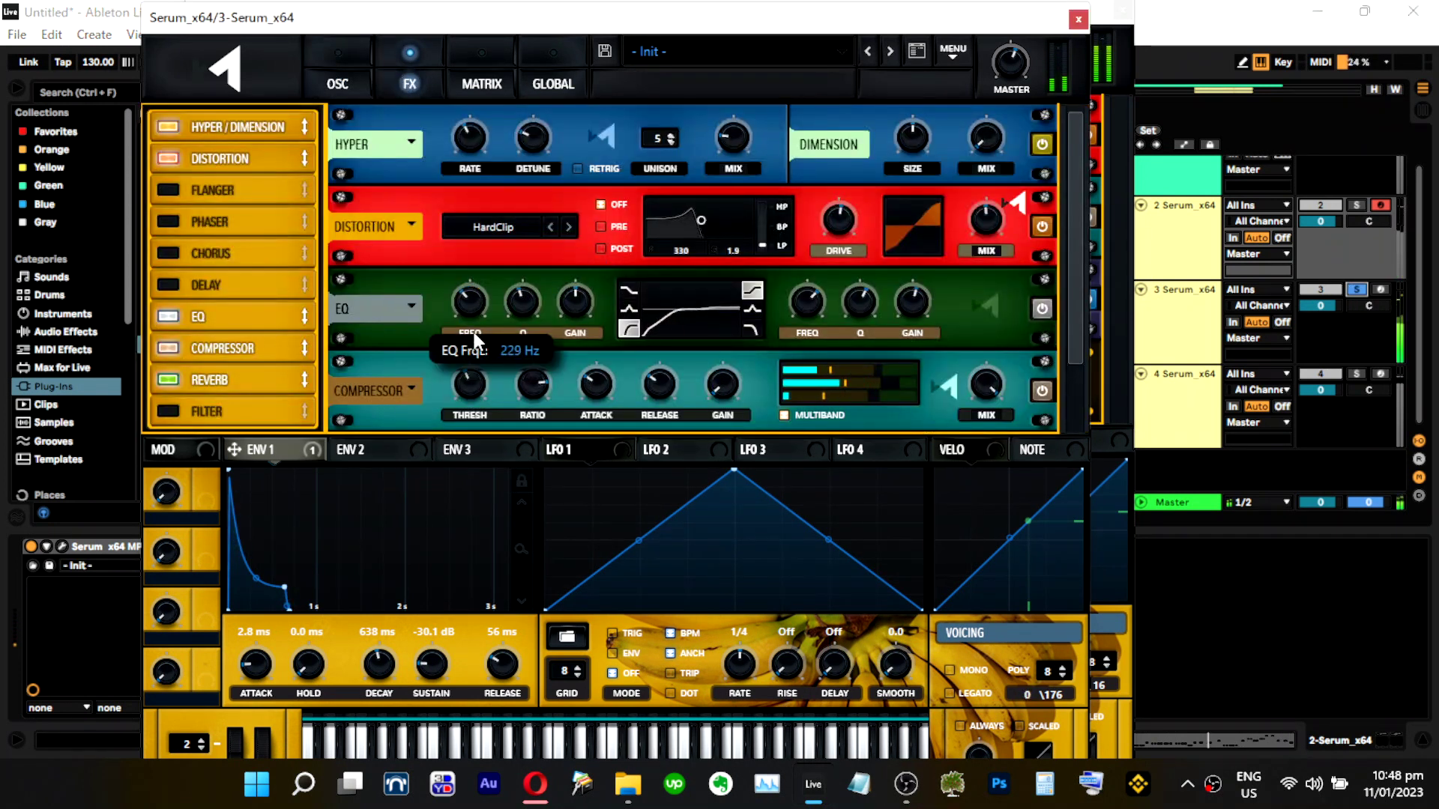
{"action": "left_click_drag", "start_coordinate": [474, 341], "coordinate": [478, 320]}
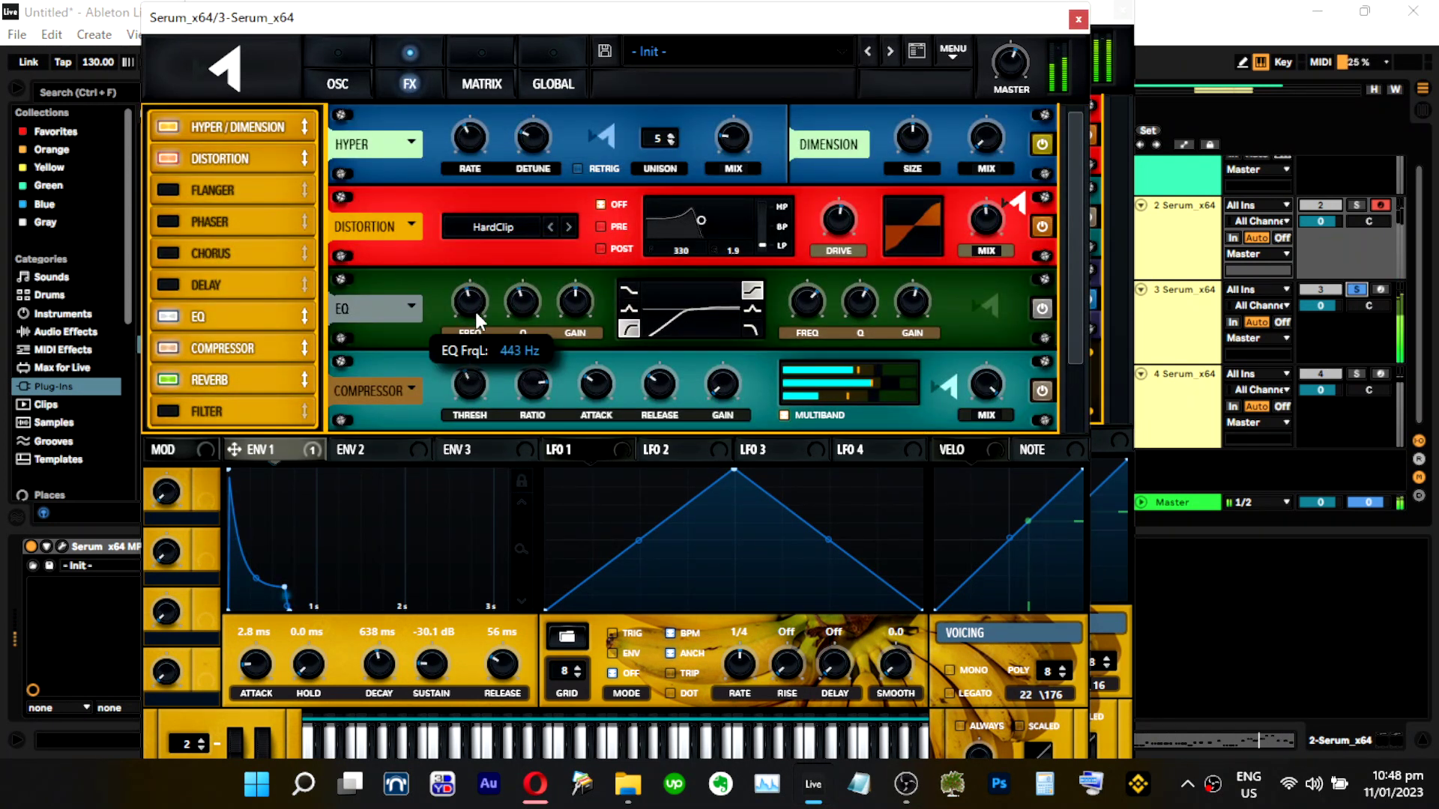
Switch on the 3 Serum sub oscillator, lower it to octave -2, and raise its level to 100%.
{"action": "left_click", "coordinate": [338, 83]}
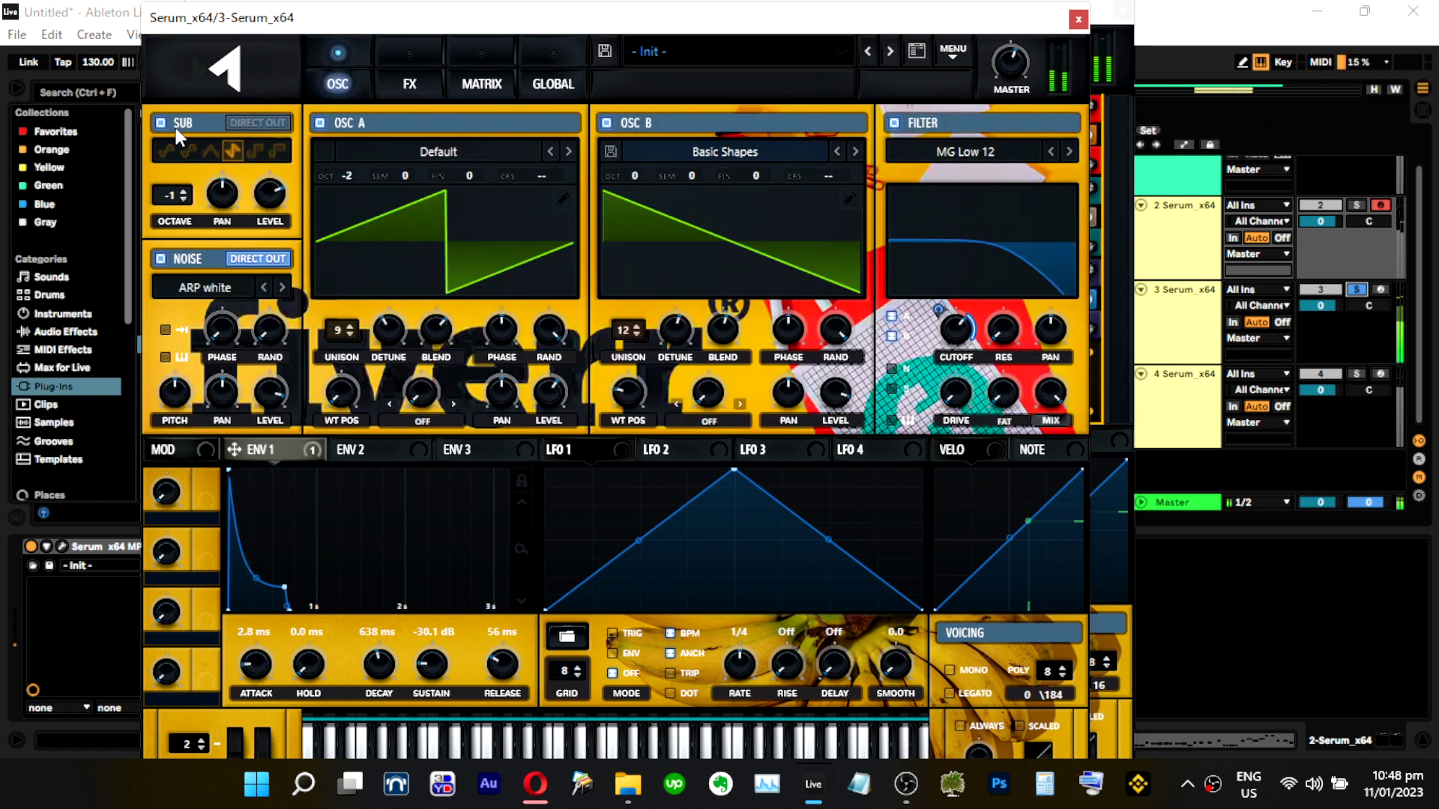
{"action": "left_click", "coordinate": [182, 201]}
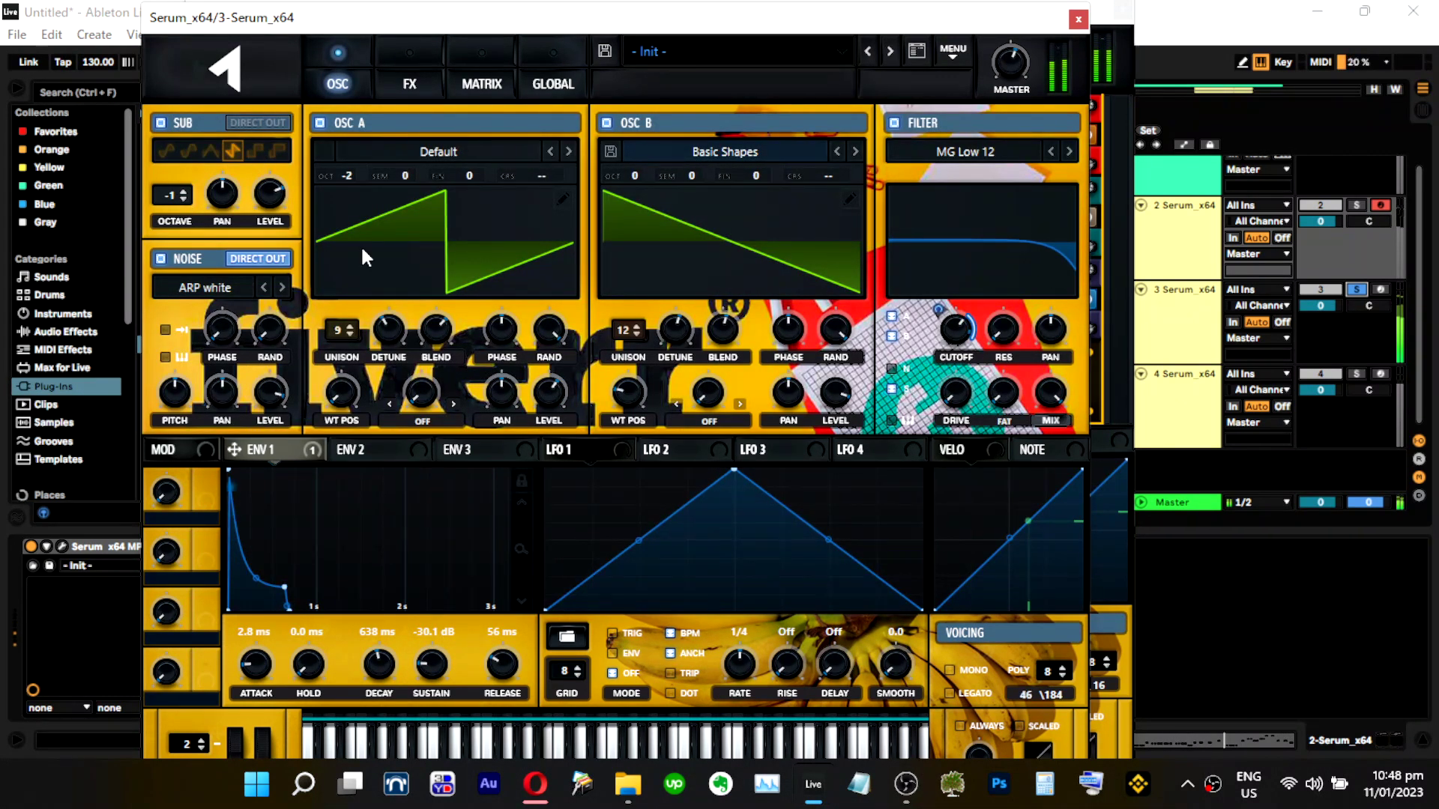
{"action": "left_click", "coordinate": [182, 201]}
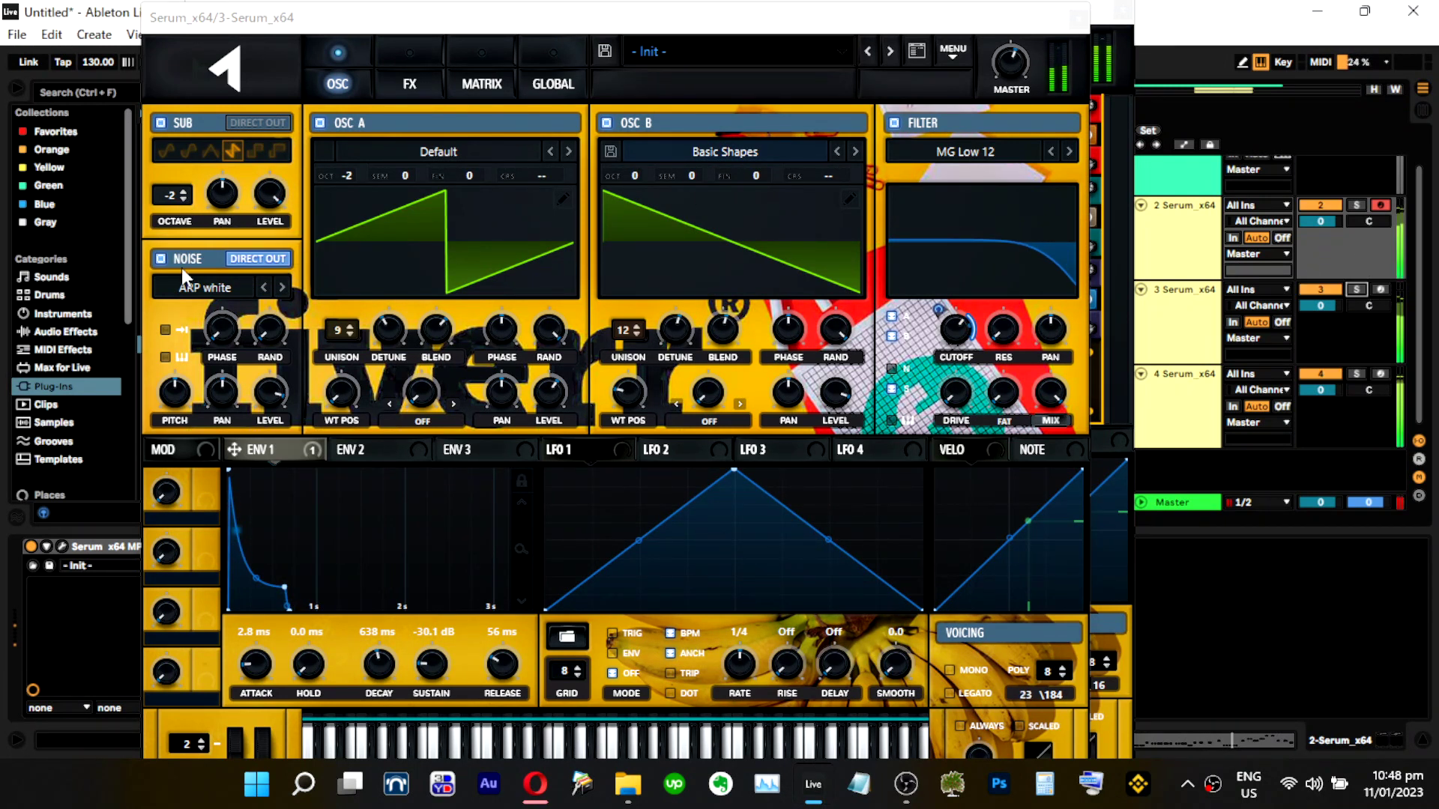
{"action": "left_click", "coordinate": [266, 213]}
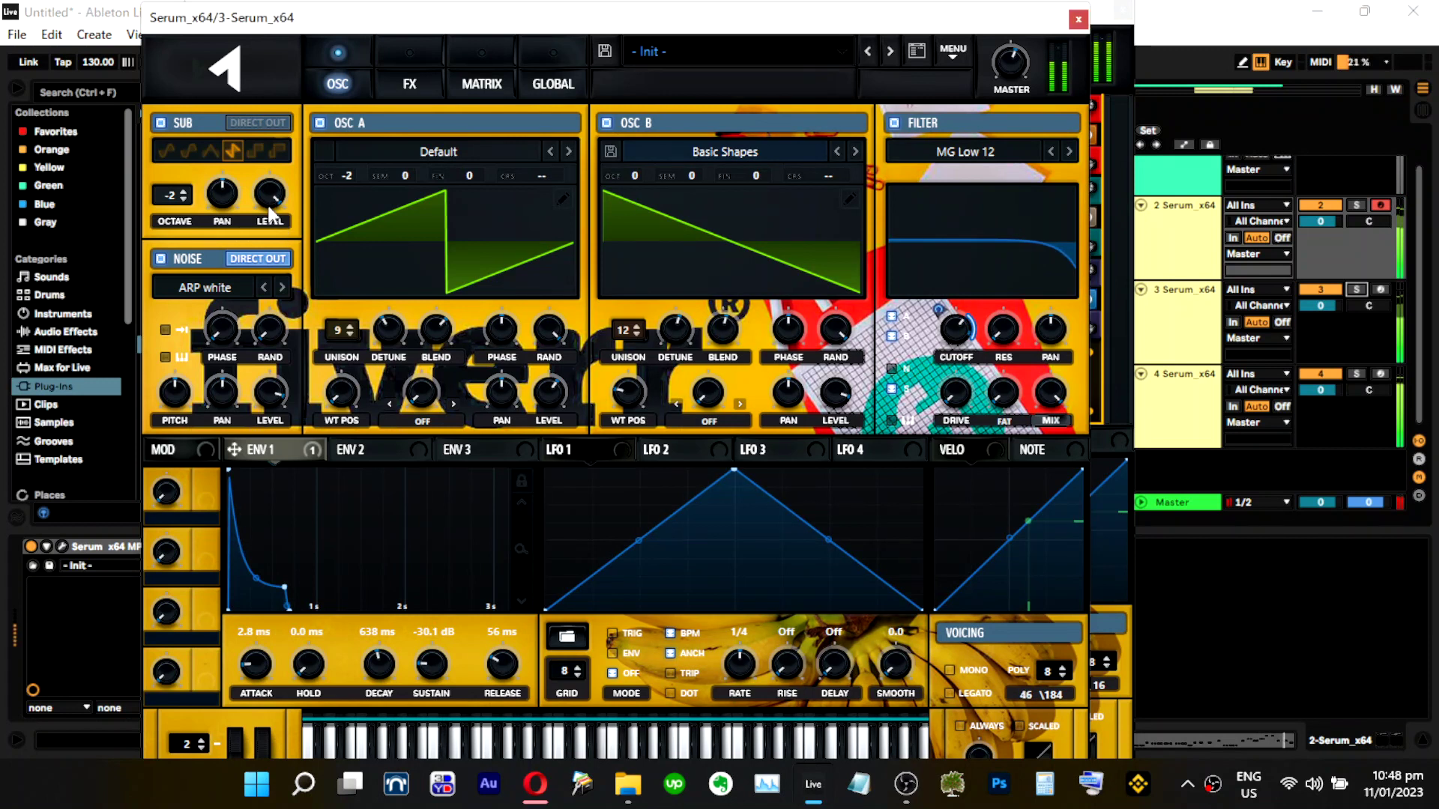
{"action": "left_click_drag", "start_coordinate": [266, 213], "coordinate": [300, 157]}
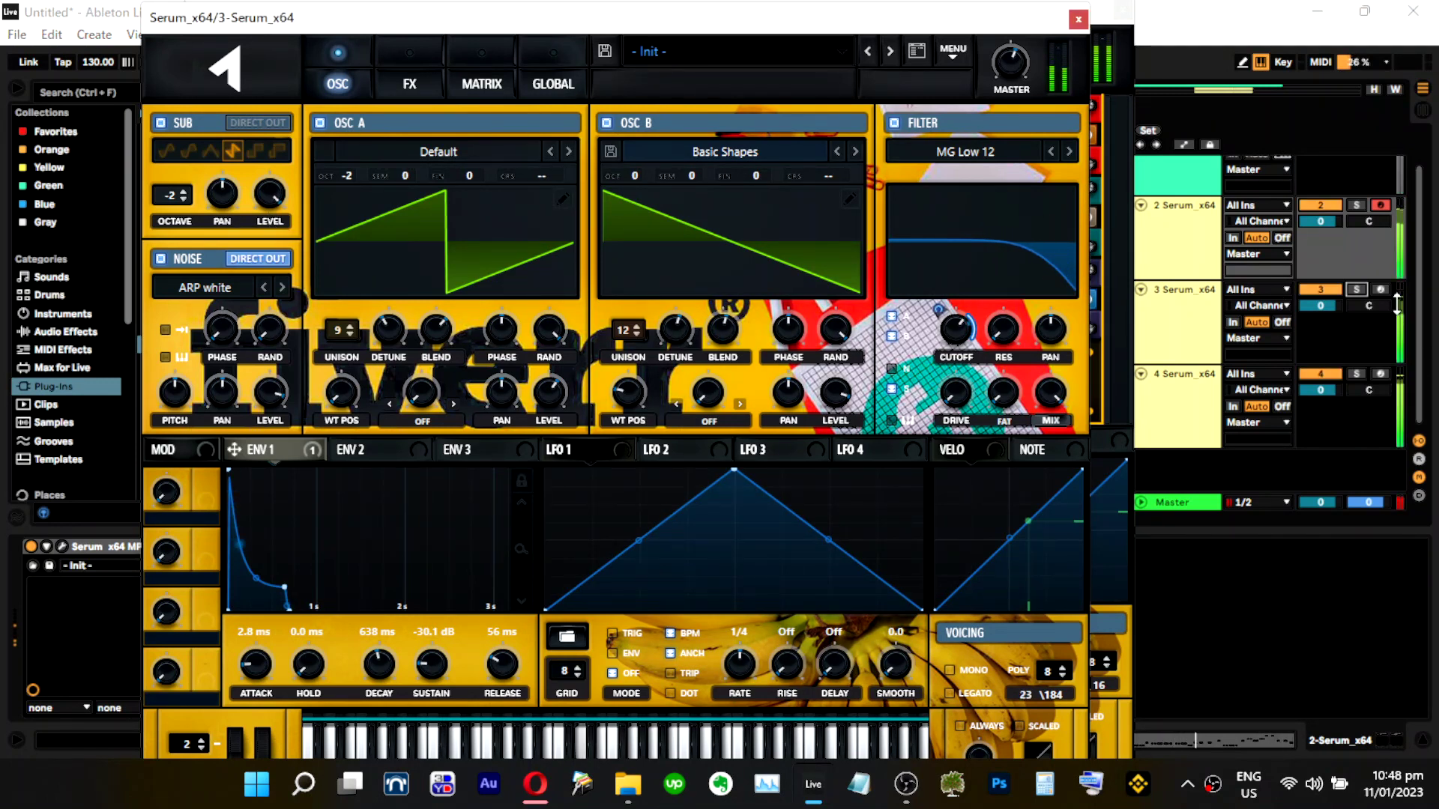
Change the 3 Serum sub oscillator to a triangle wave at octave -1 and return to the full mix.
{"action": "left_click", "coordinate": [184, 196]}
{"action": "left_click", "coordinate": [182, 196]}
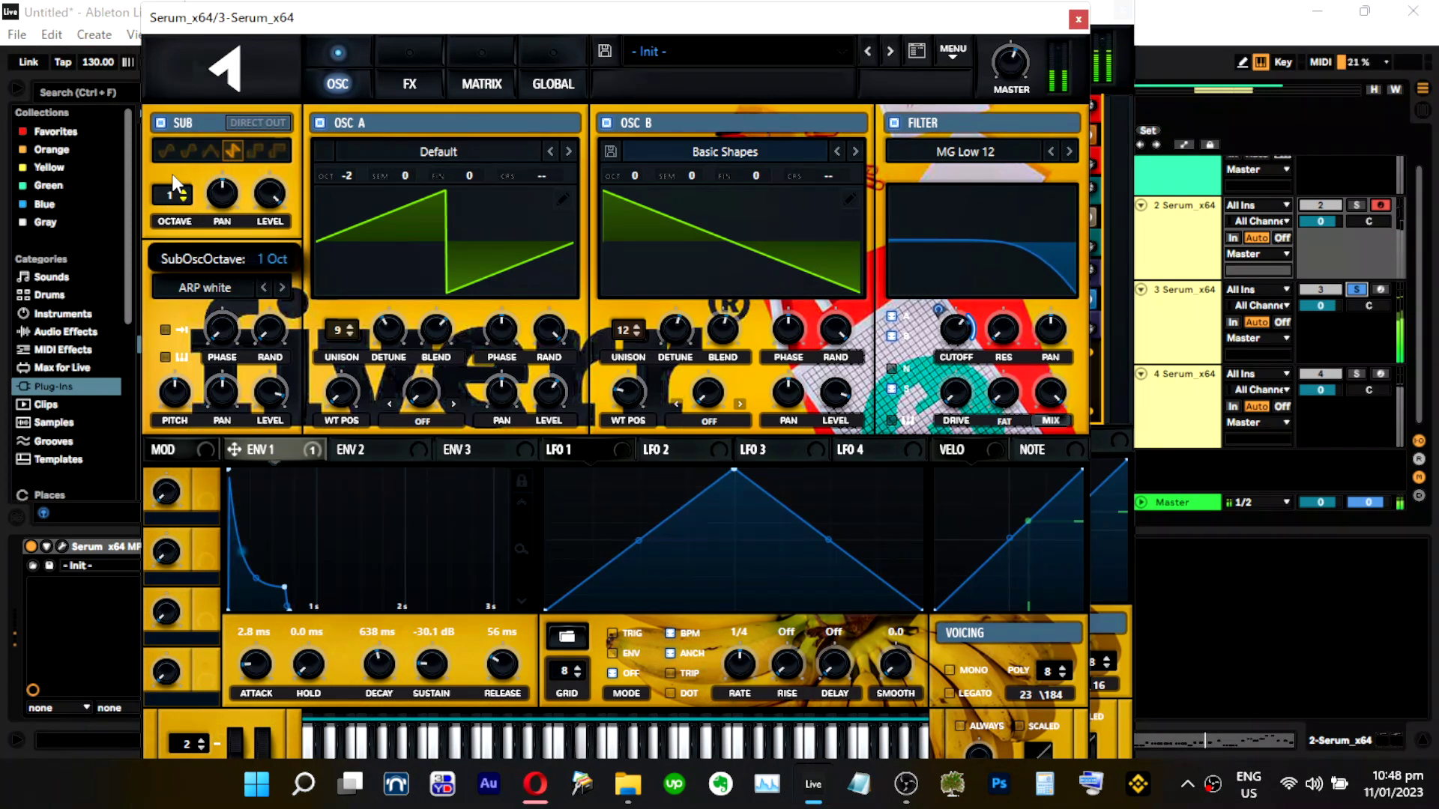
{"action": "left_click", "coordinate": [214, 151]}
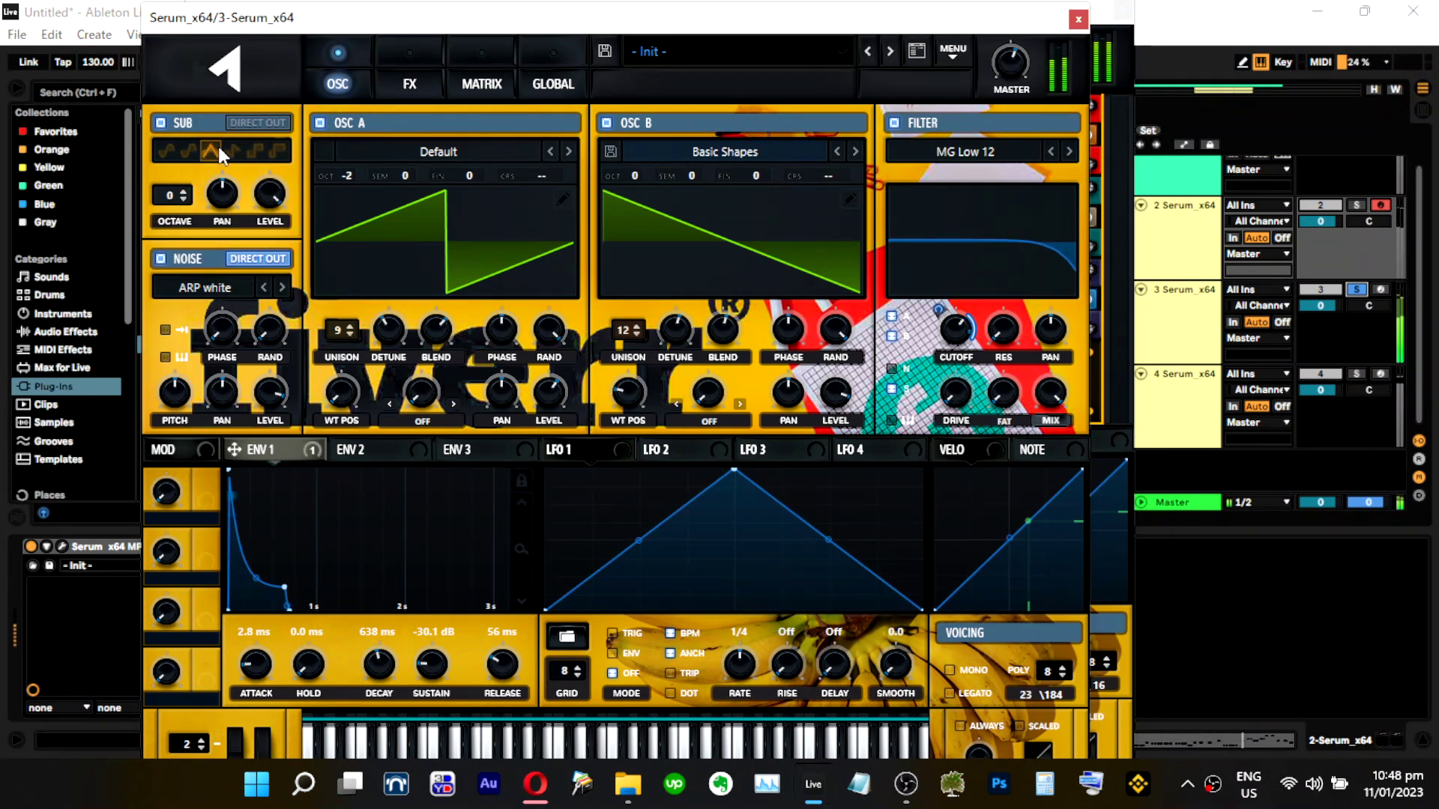
{"action": "left_click", "coordinate": [183, 199]}
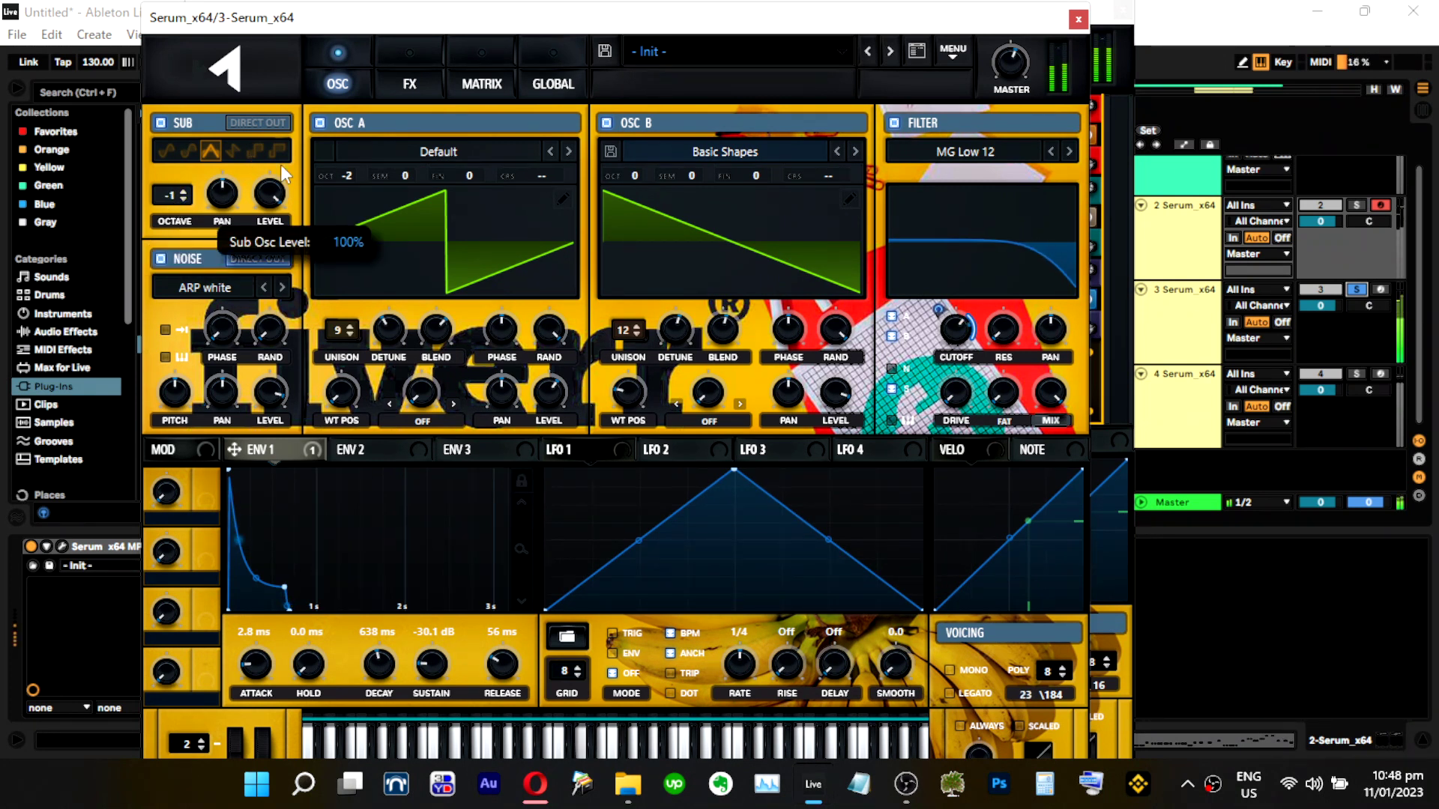
{"action": "left_click", "coordinate": [1358, 290]}
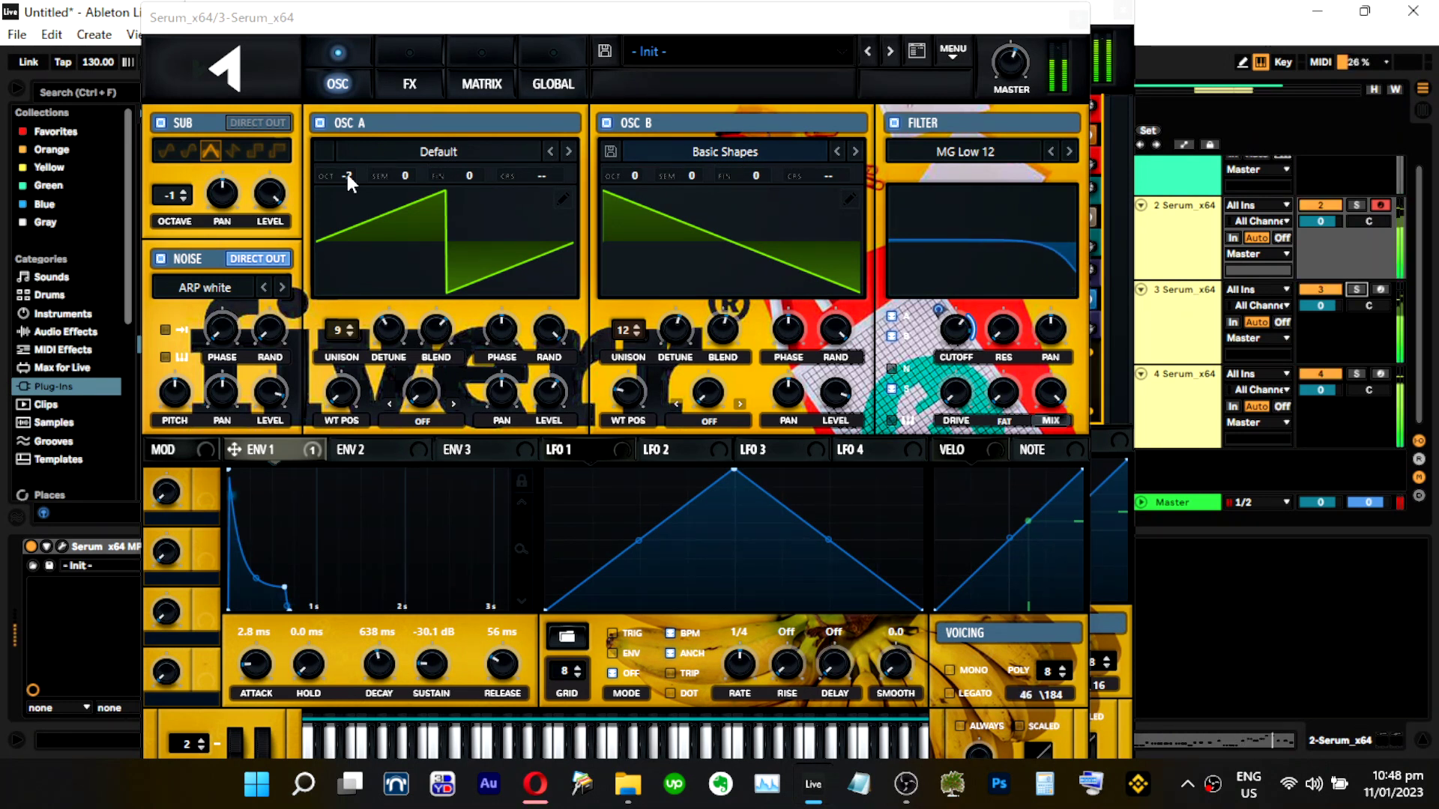
Set the 3 Serum EQ's high-band gain to 1.5 dB and close the synth's window.
{"action": "left_click", "coordinate": [409, 83]}
{"action": "left_click_drag", "start_coordinate": [920, 295], "coordinate": [925, 283]}
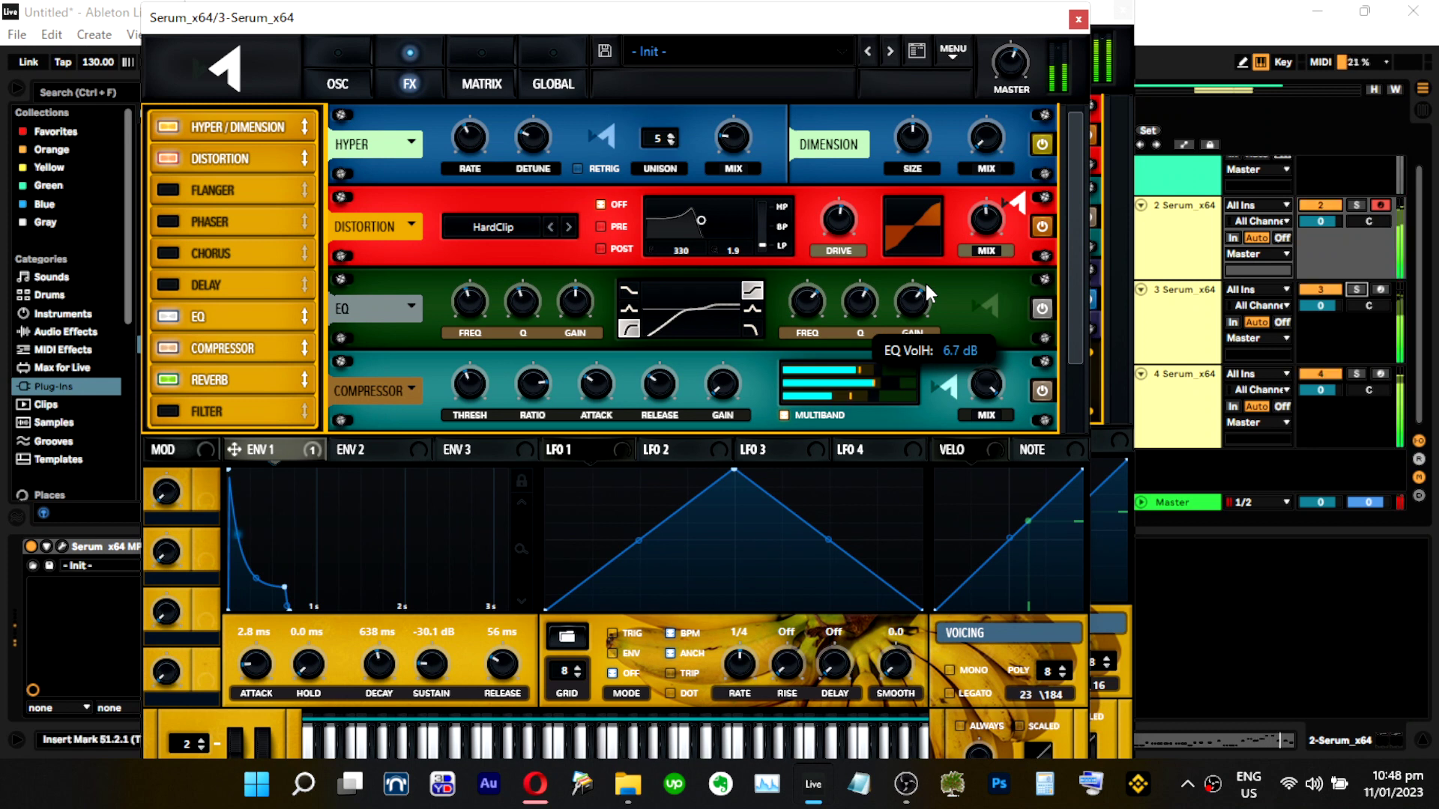
{"action": "left_click_drag", "start_coordinate": [925, 284], "coordinate": [925, 301]}
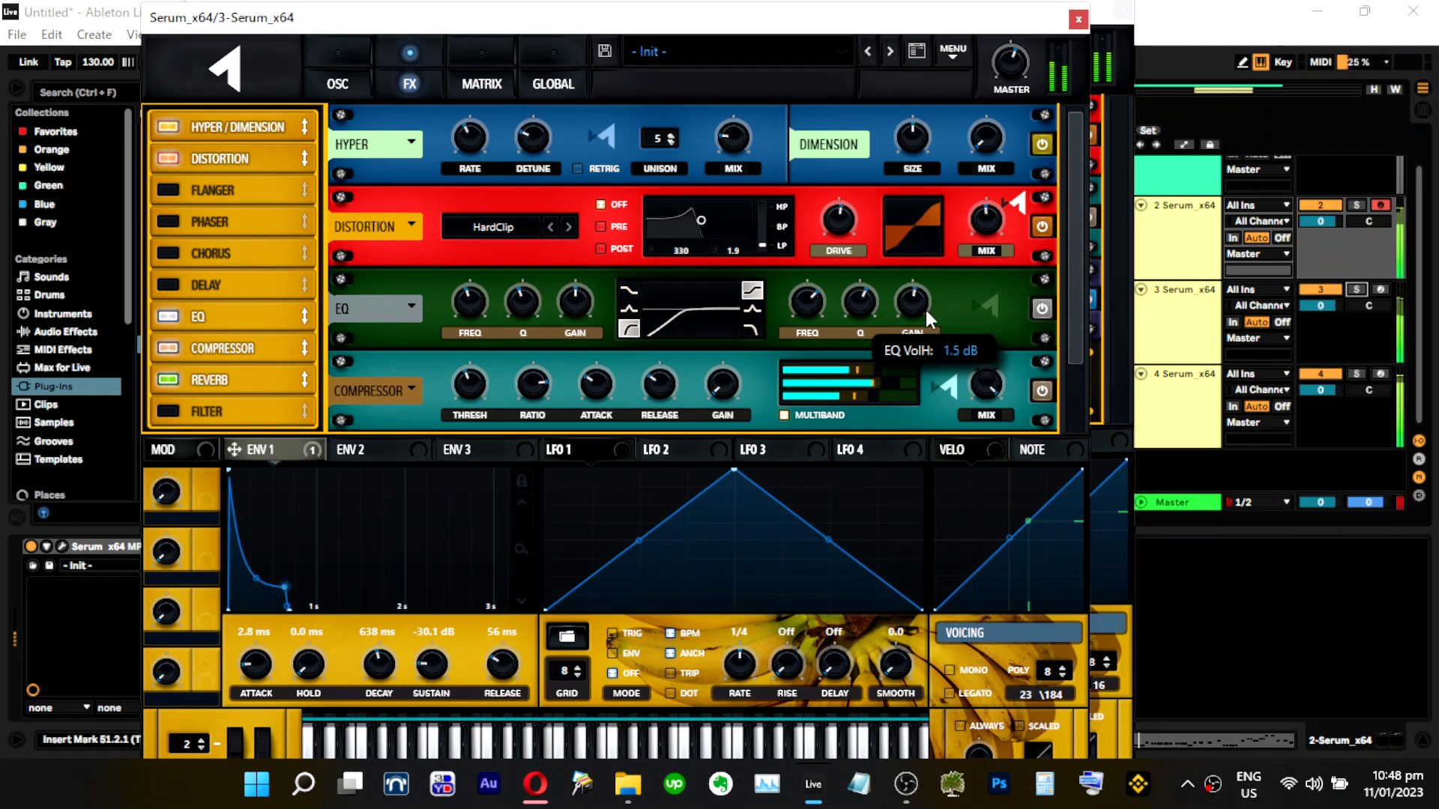
{"action": "left_click", "coordinate": [345, 78]}
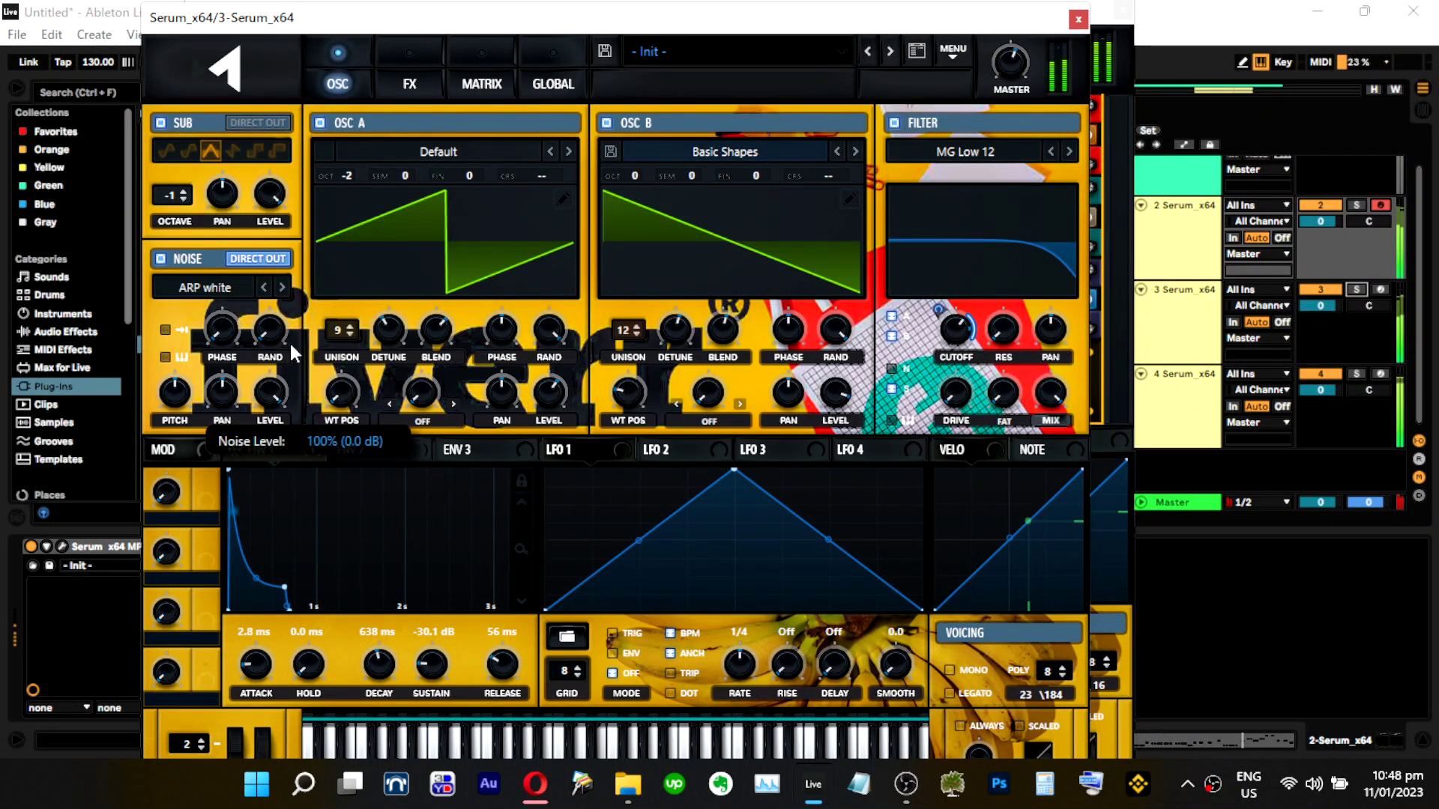
{"action": "left_click", "coordinate": [1080, 18]}
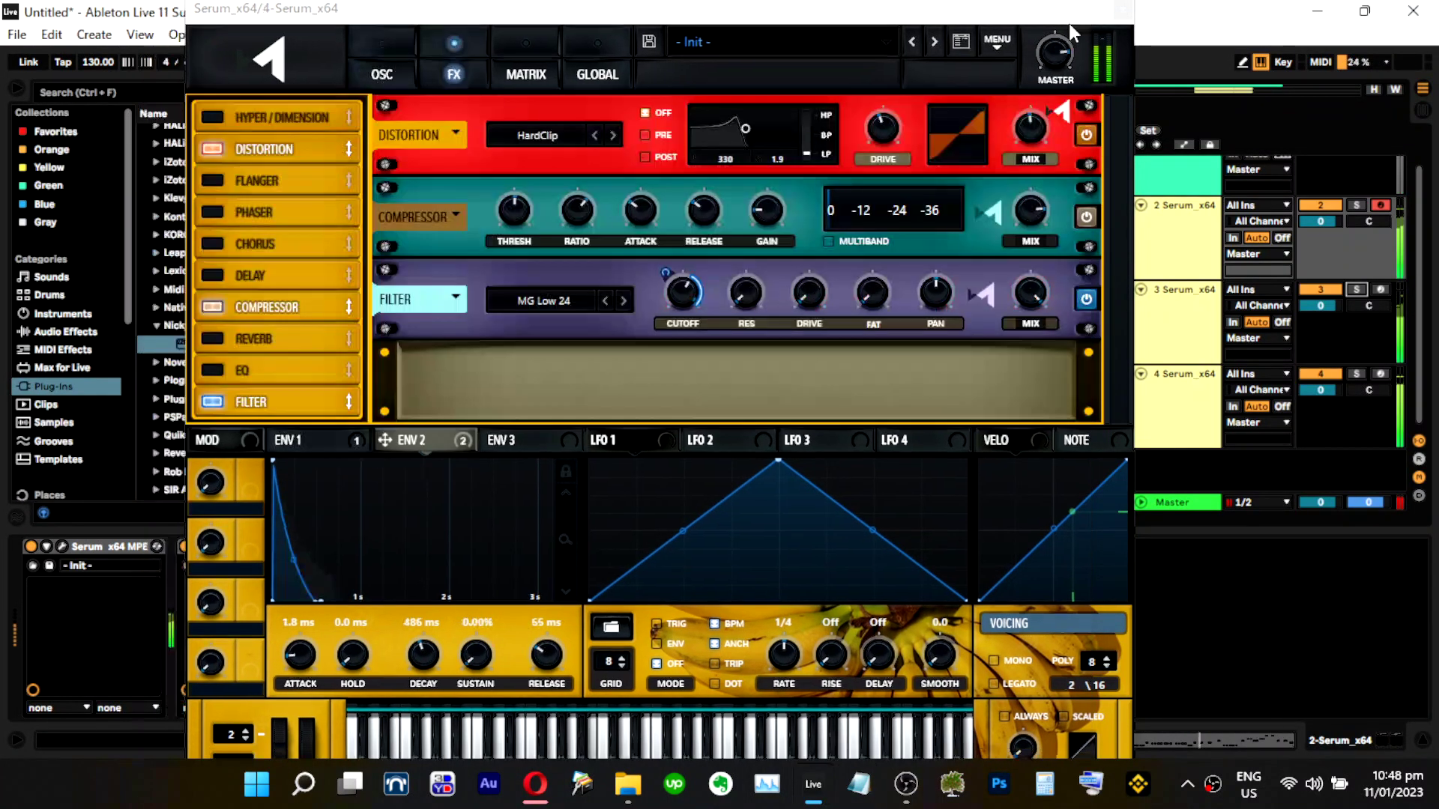
Show the 4 Serum synth's oscillators and compare the 2 and 3 Serum tracks soloed in turn.
{"action": "left_click", "coordinate": [382, 72]}
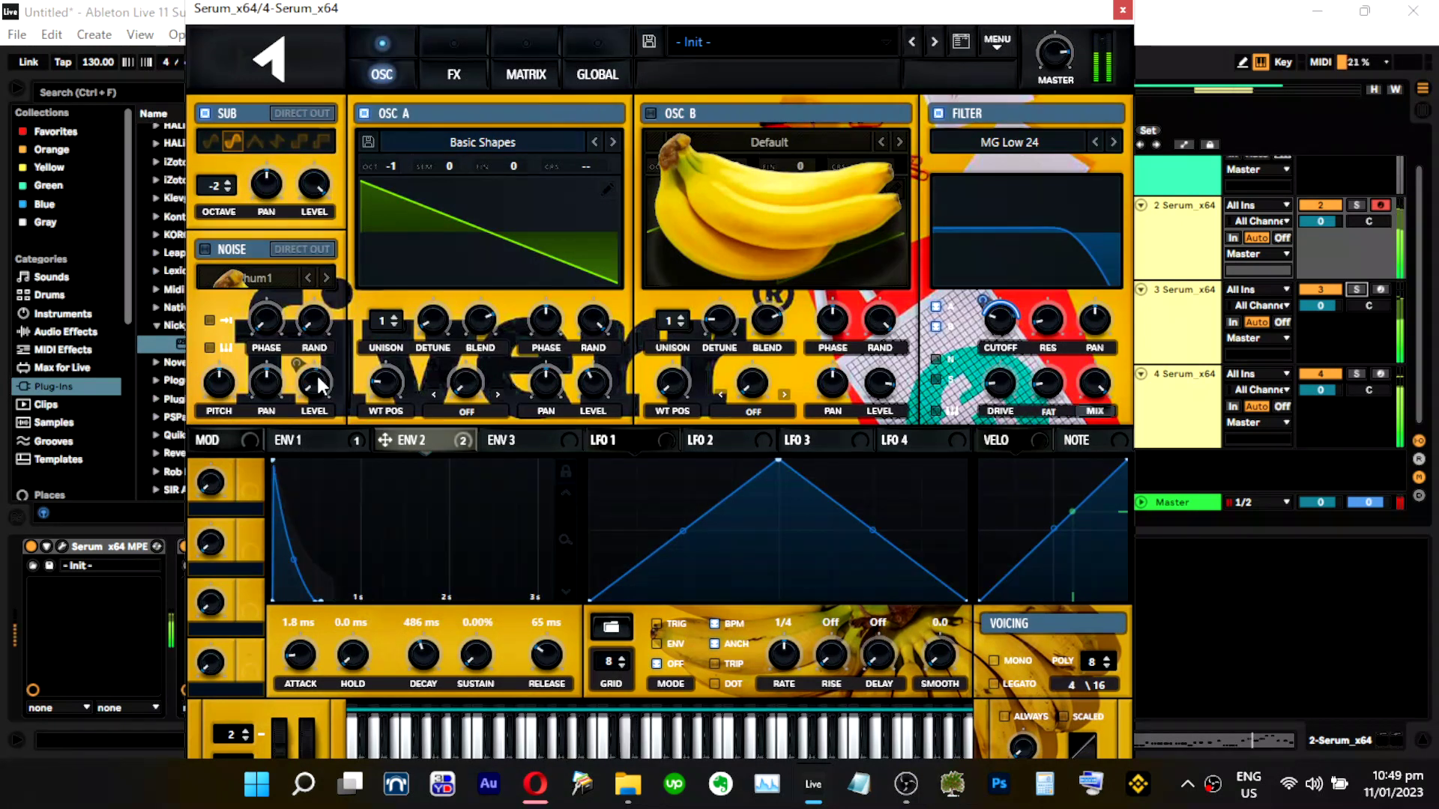
{"action": "left_click", "coordinate": [1356, 207]}
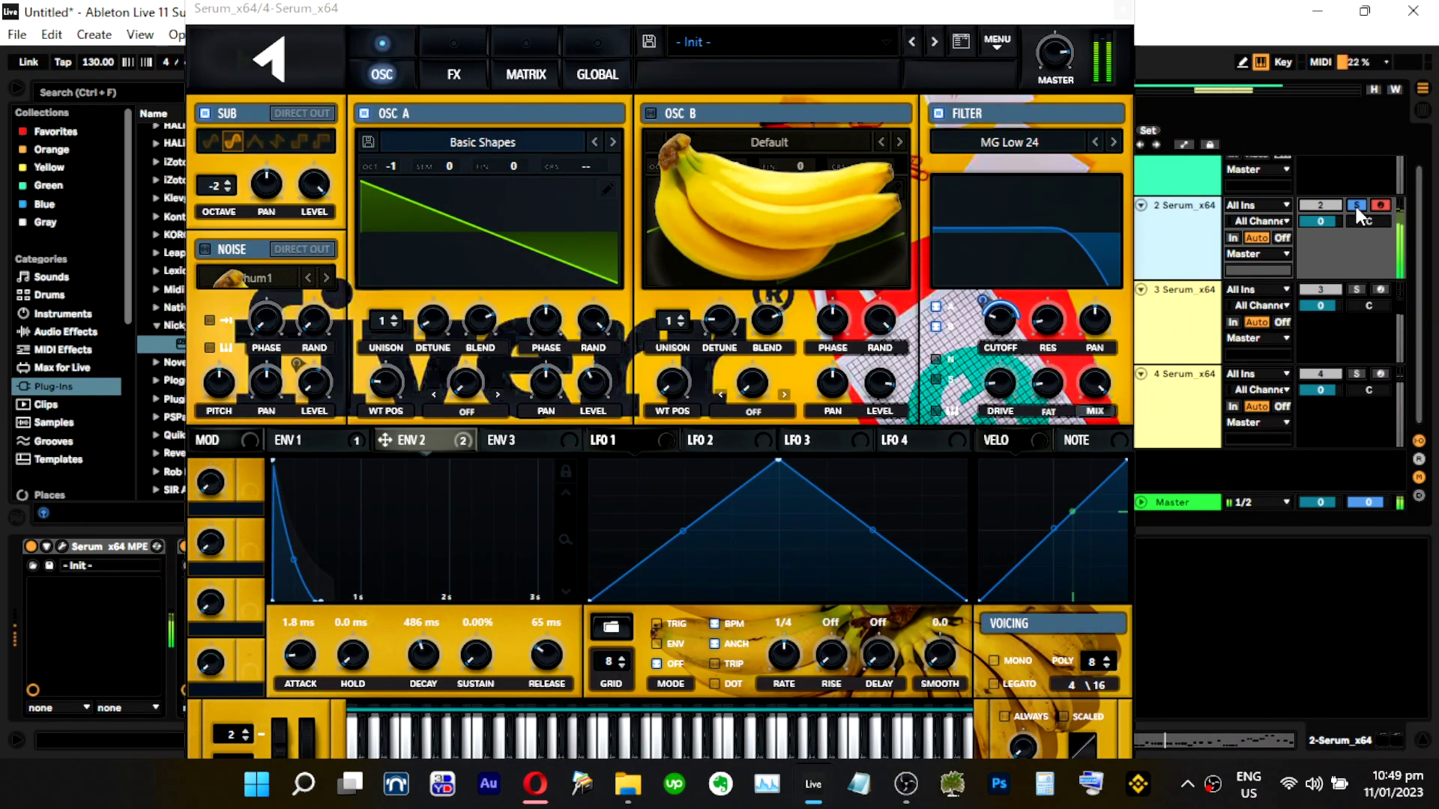
{"action": "left_click", "coordinate": [1355, 289]}
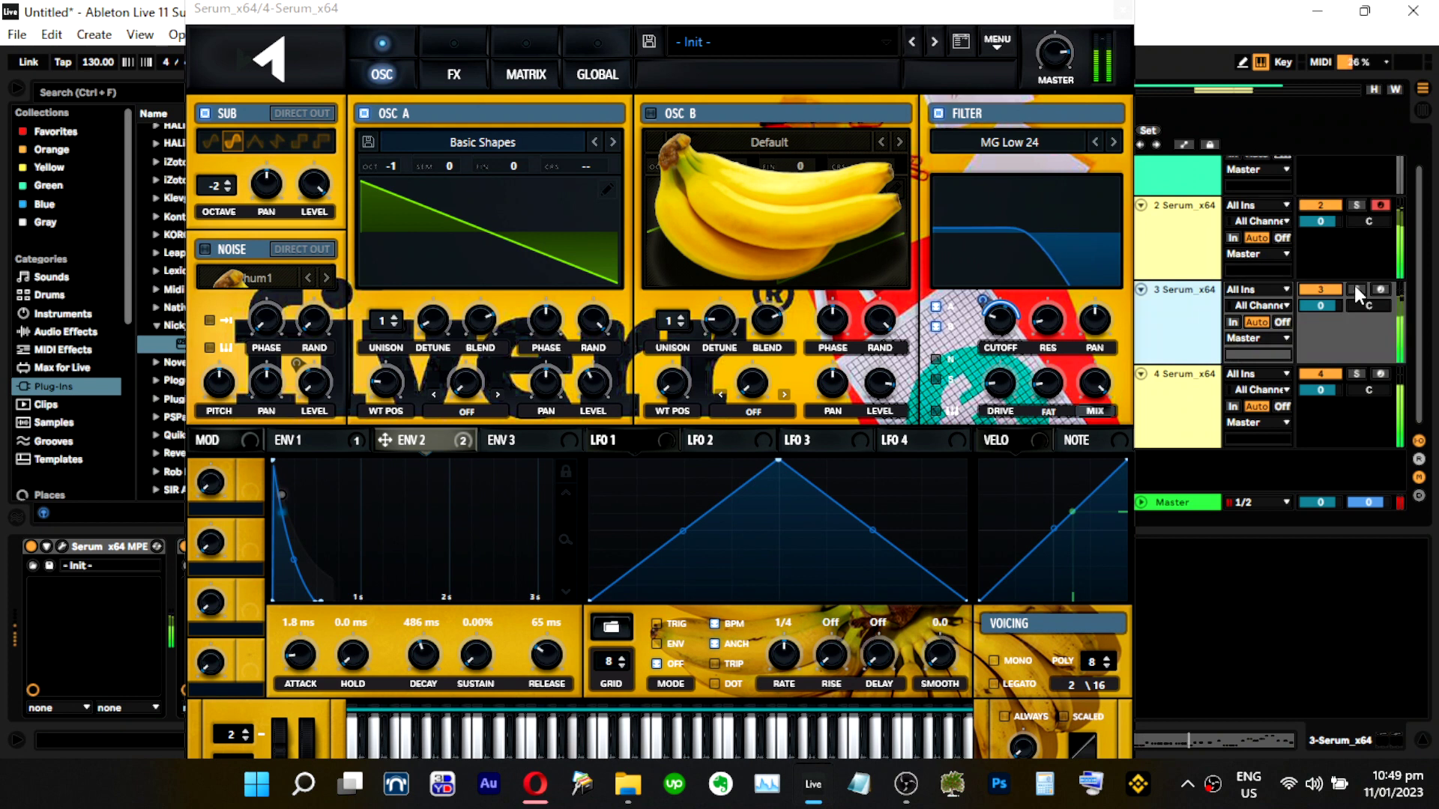
{"action": "left_click", "coordinate": [207, 249]}
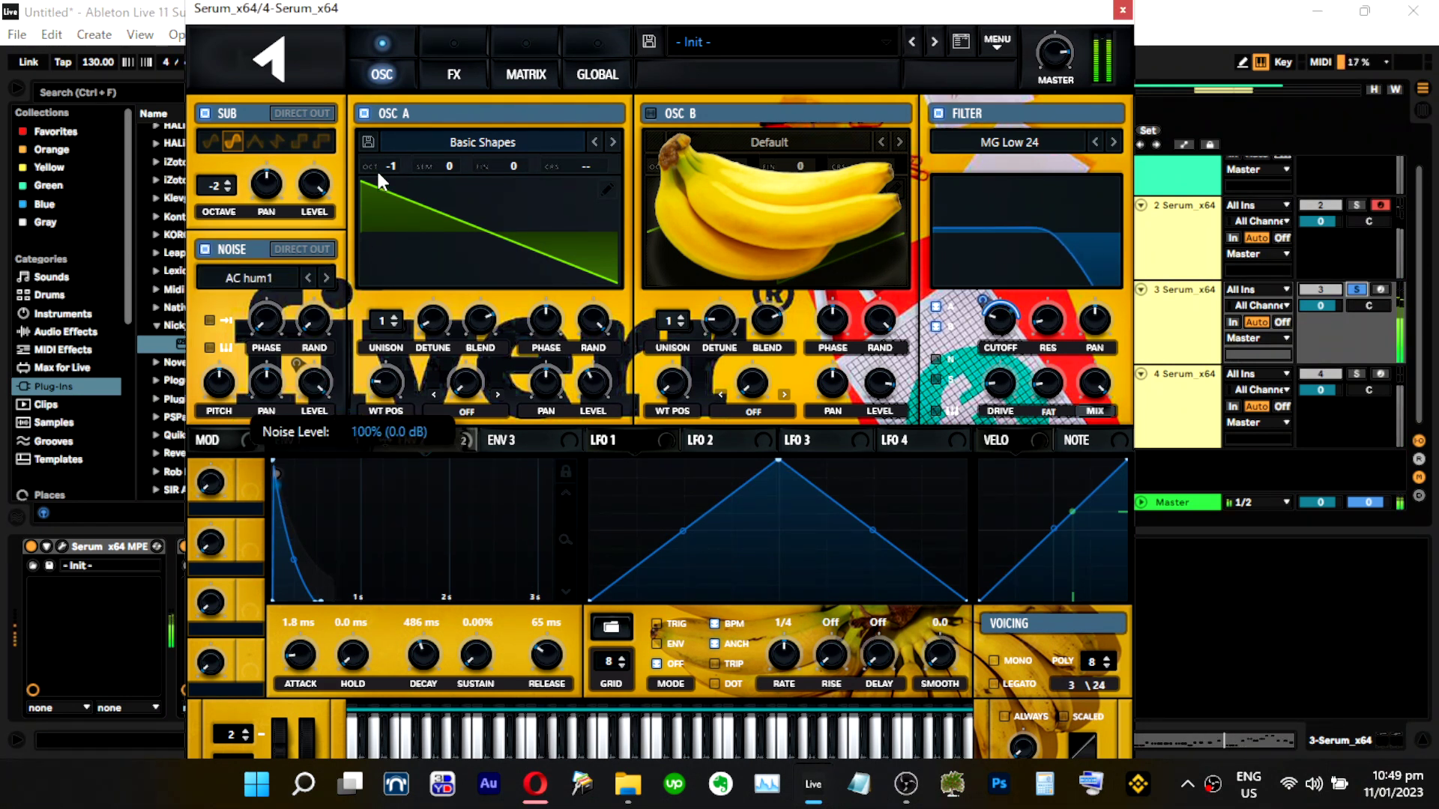
{"action": "left_click", "coordinate": [201, 255]}
Solo the 4 Serum track, switch on its synth's noise oscillator, and load the BrightWhite noise sample.
{"action": "left_click", "coordinate": [1356, 373]}
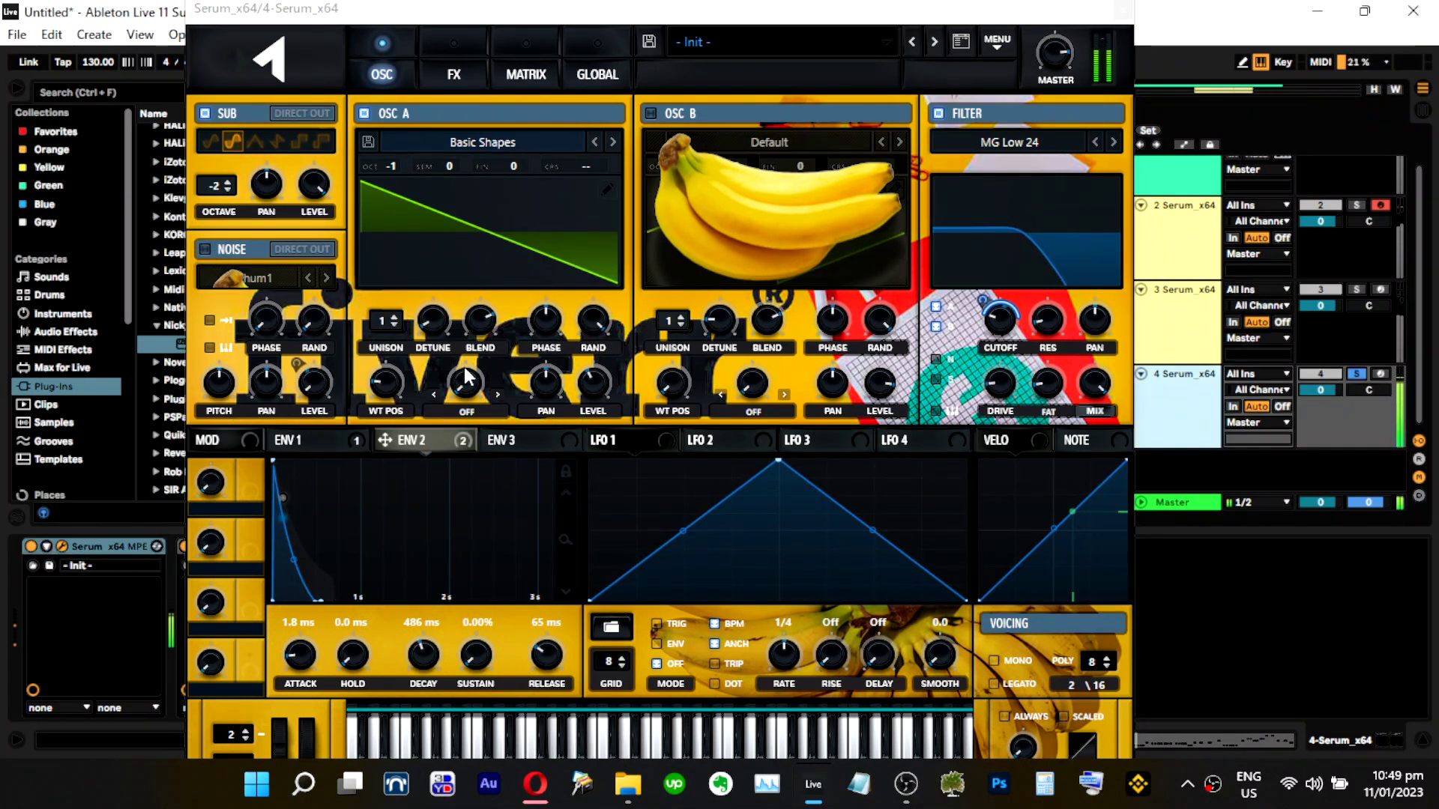
{"action": "left_click", "coordinate": [215, 247]}
{"action": "left_click", "coordinate": [215, 246]}
{"action": "left_click", "coordinate": [280, 275]}
{"action": "mouse_move", "coordinate": [525, 302]}
{"action": "left_click", "coordinate": [734, 396]}
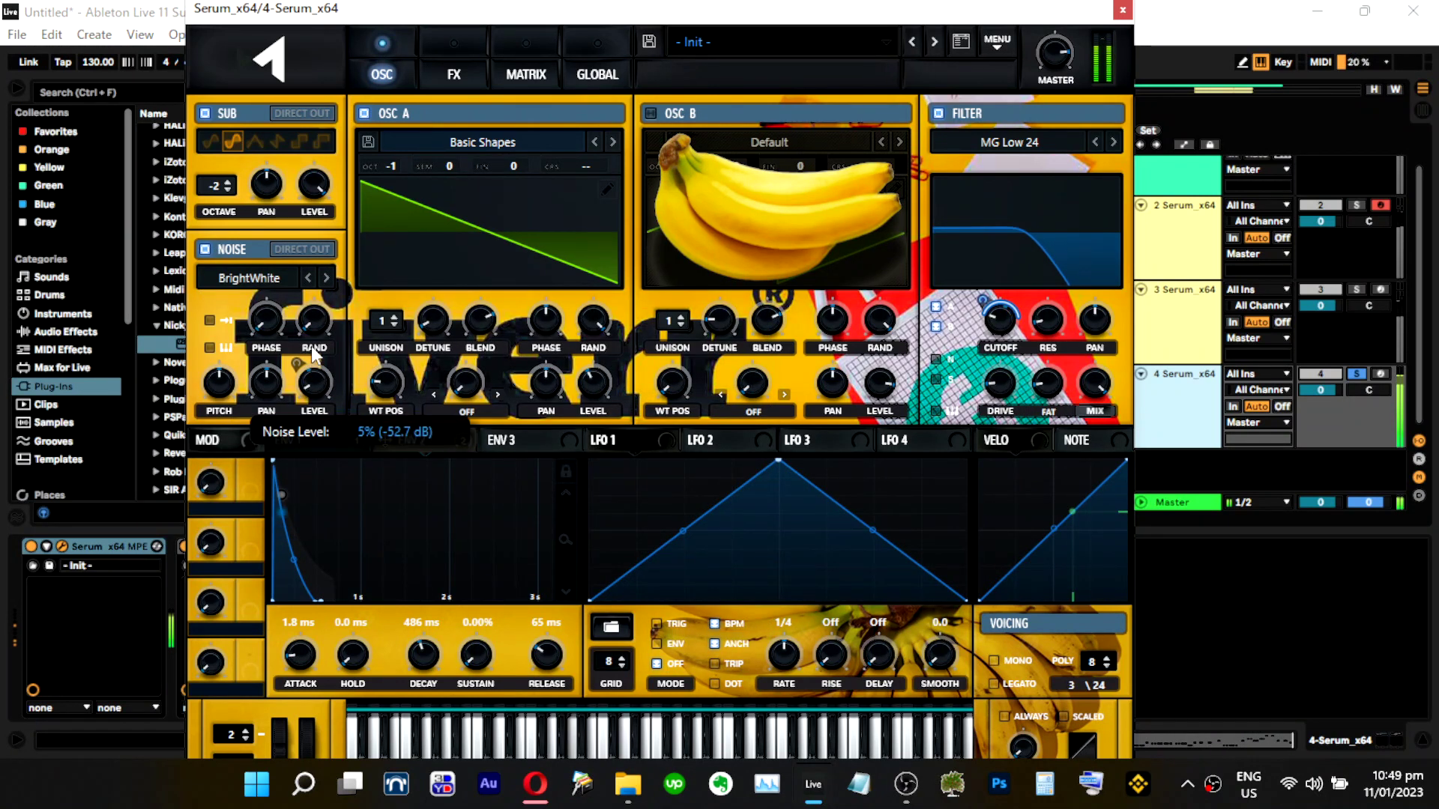
Remove the ENV 1 modulation from the 4 Serum noise level and set the level to 25% (-24.4 dB).
{"action": "right_click", "coordinate": [322, 376]}
{"action": "left_click", "coordinate": [379, 442]}
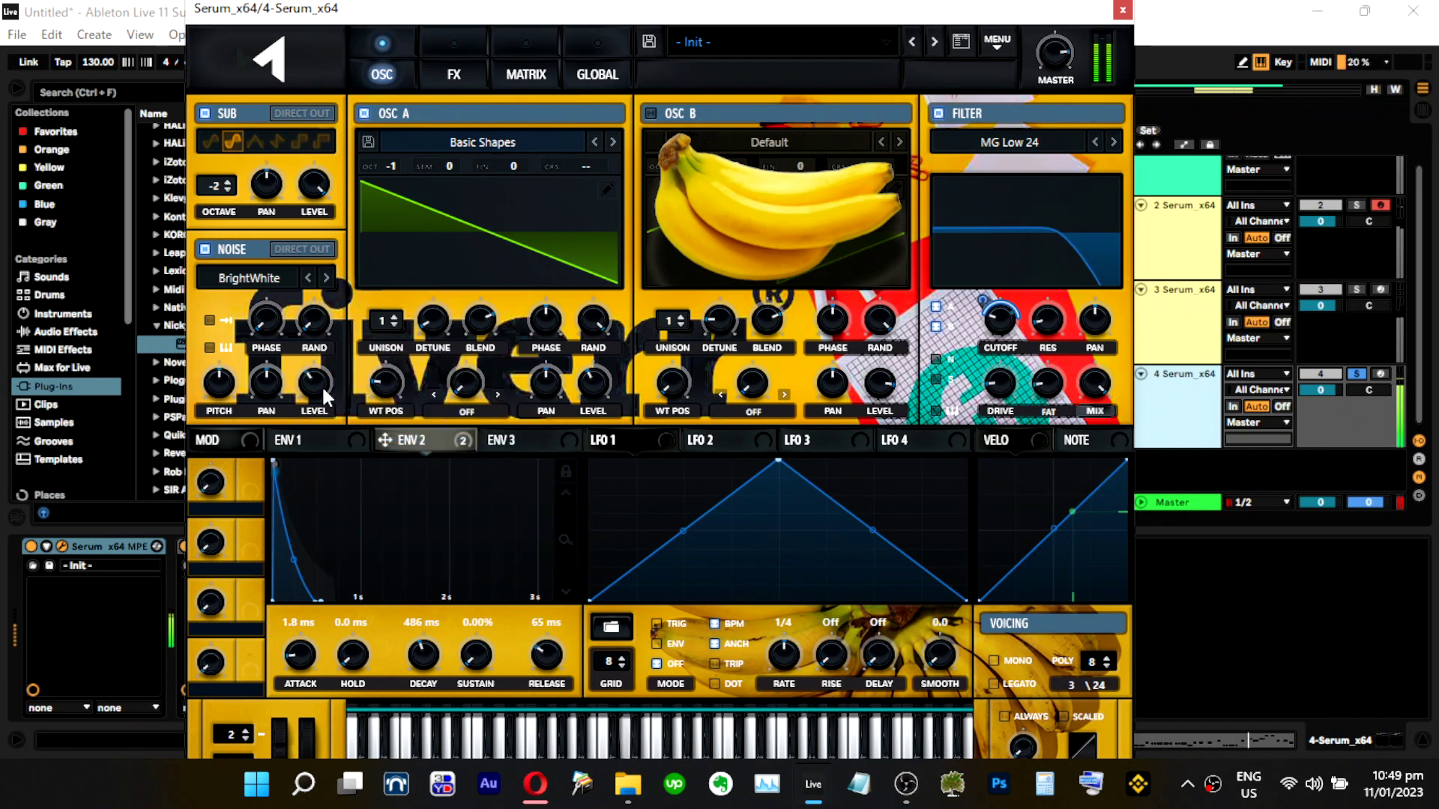
{"action": "left_click_drag", "start_coordinate": [321, 384], "coordinate": [322, 413]}
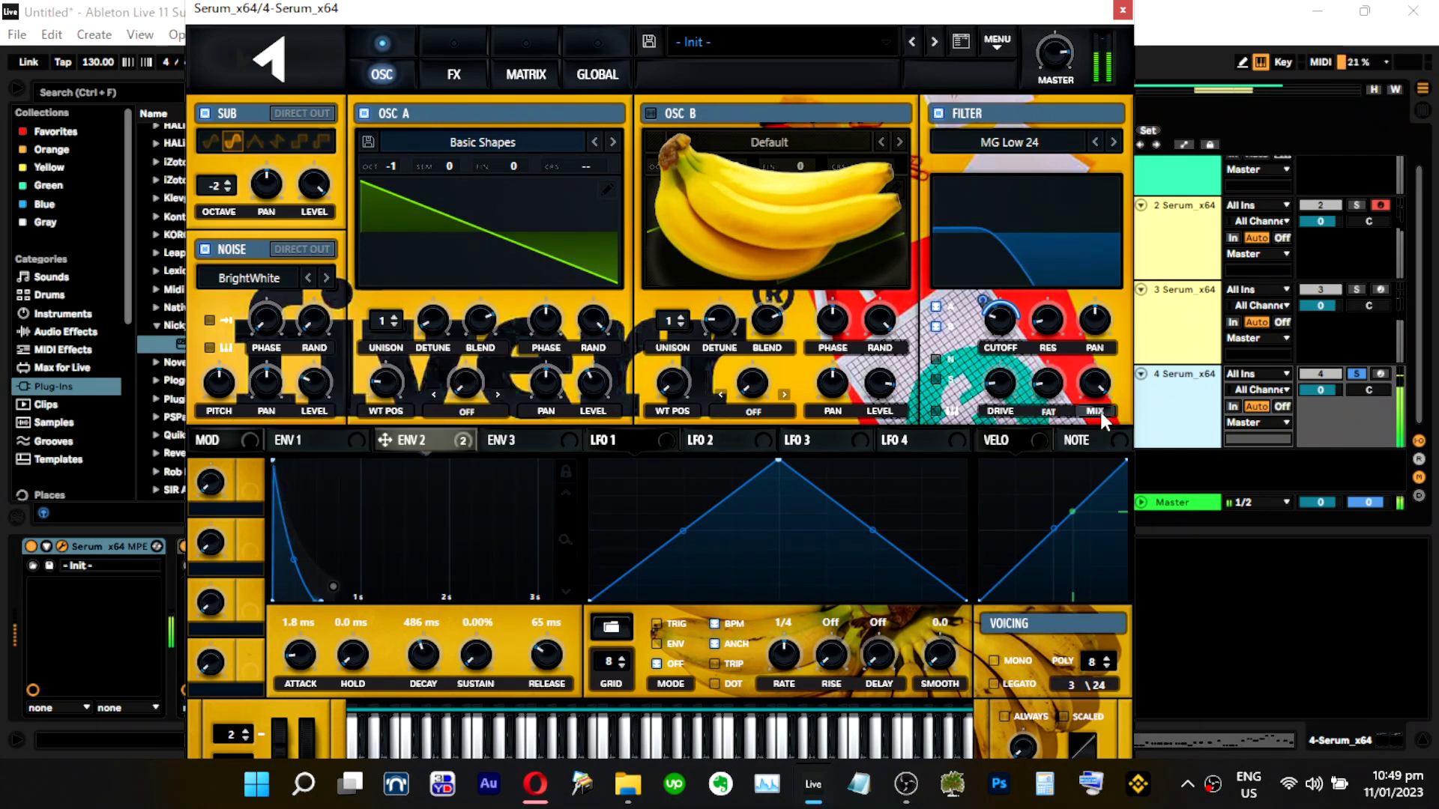
{"action": "left_click_drag", "start_coordinate": [309, 384], "coordinate": [310, 409]}
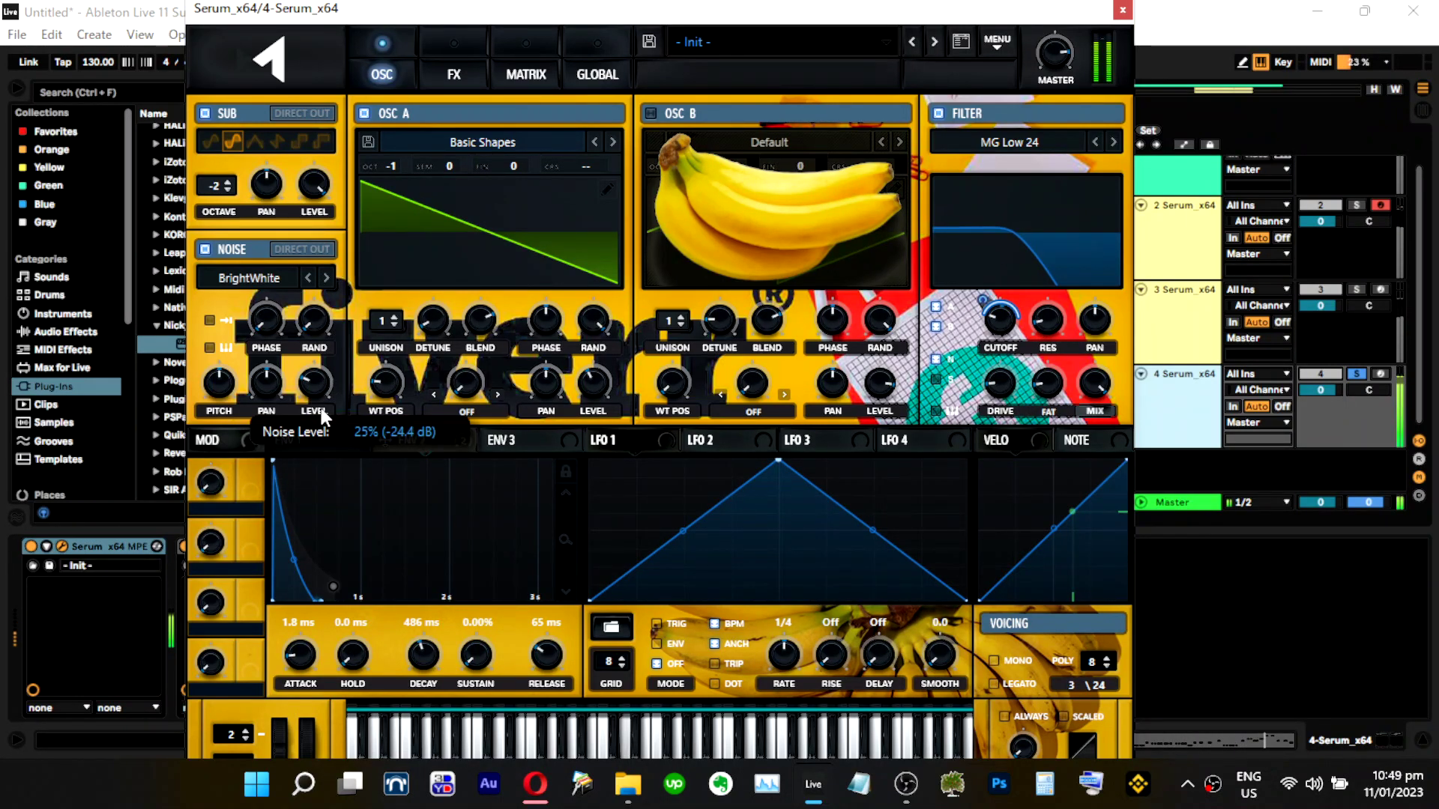
Lower the 4 Serum noise level to about 23% while comparing the track in the full mix and soloed.
{"action": "left_click", "coordinate": [1355, 373]}
{"action": "left_click", "coordinate": [319, 384]}
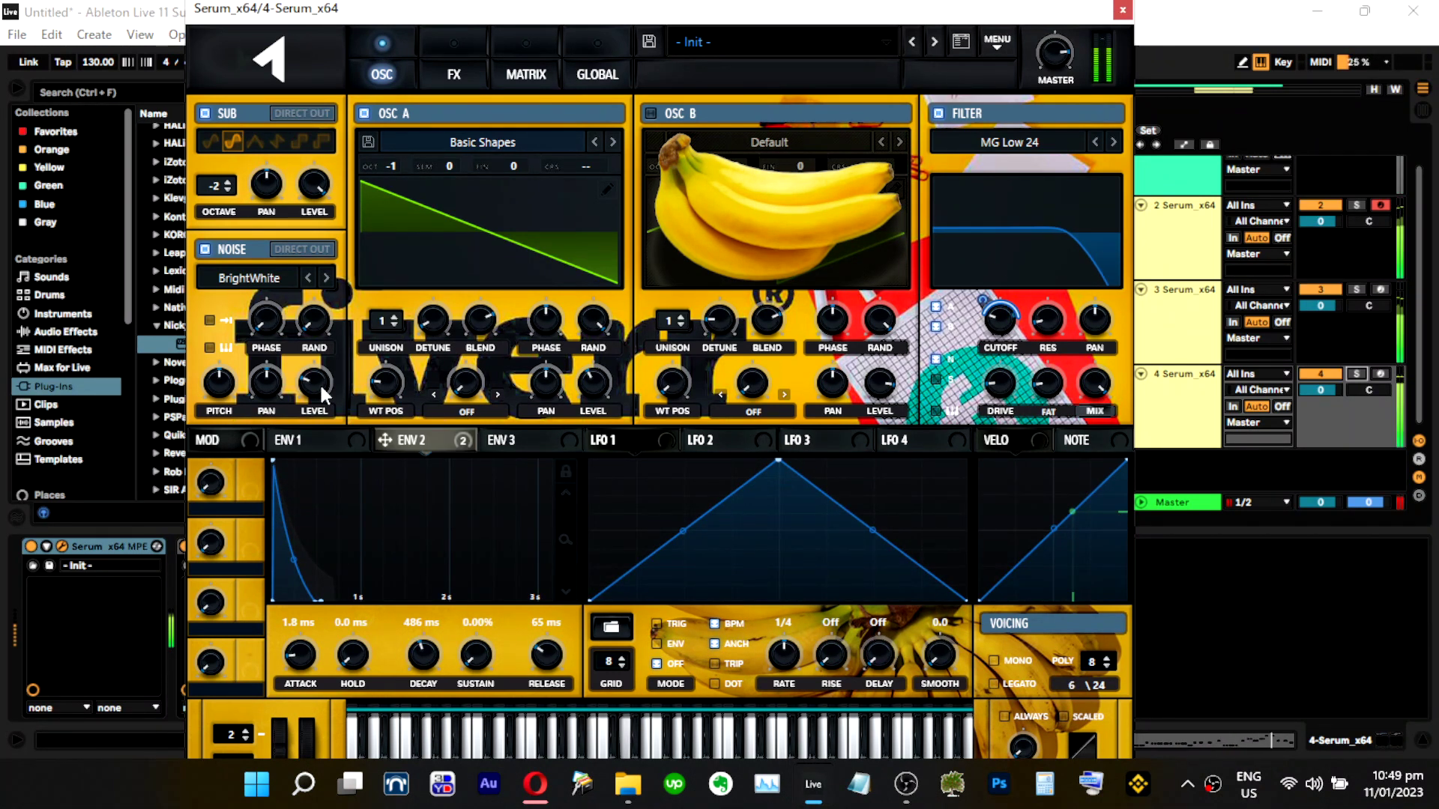
{"action": "mouse_move", "coordinate": [320, 380]}
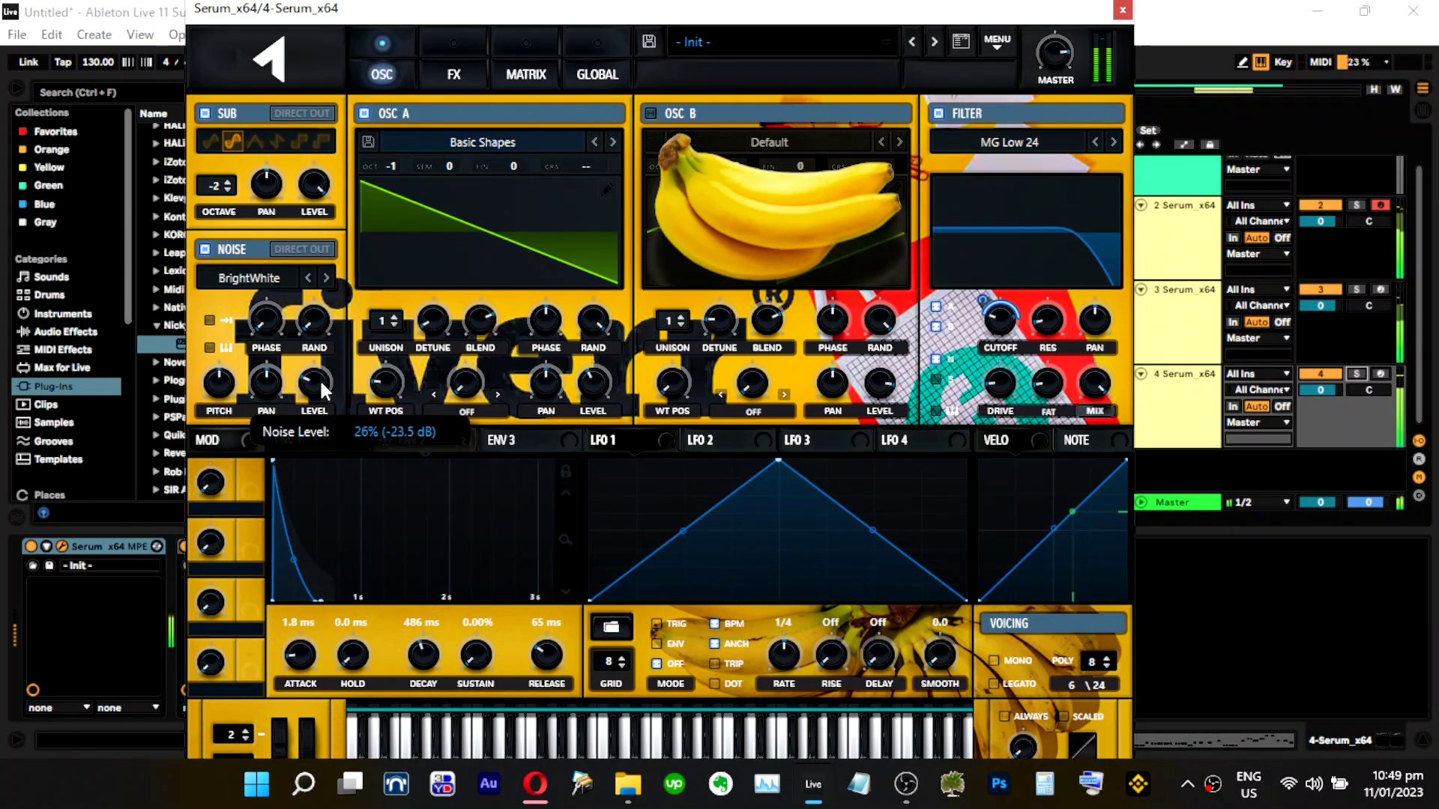
{"action": "mouse_move", "coordinate": [319, 379]}
{"action": "left_mouse_down"}
{"action": "mouse_move", "coordinate": [336, 364]}
{"action": "mouse_move", "coordinate": [334, 394]}
{"action": "left_mouse_up"}
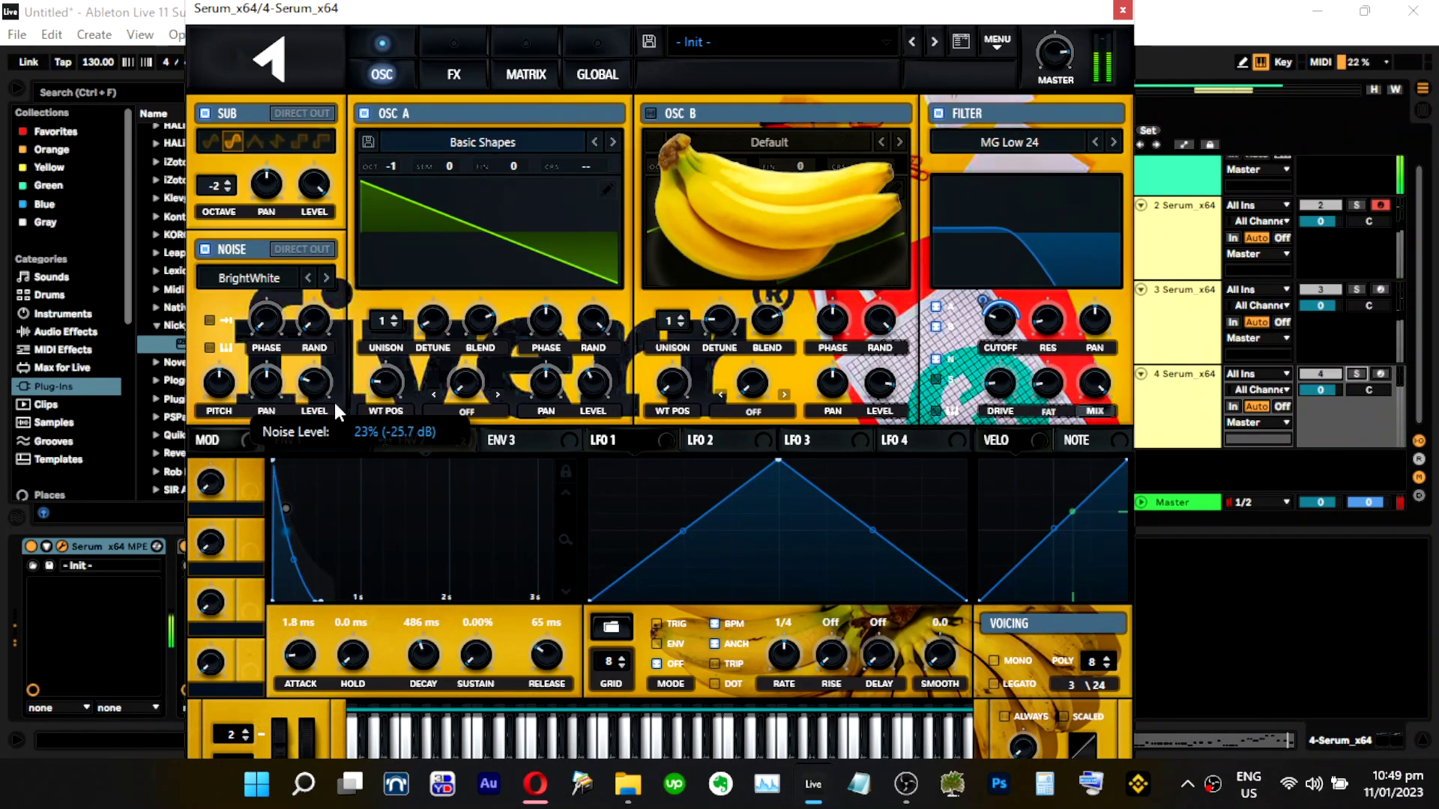
{"action": "left_click", "coordinate": [1360, 375]}
{"action": "left_click_drag", "start_coordinate": [302, 381], "coordinate": [299, 396]}
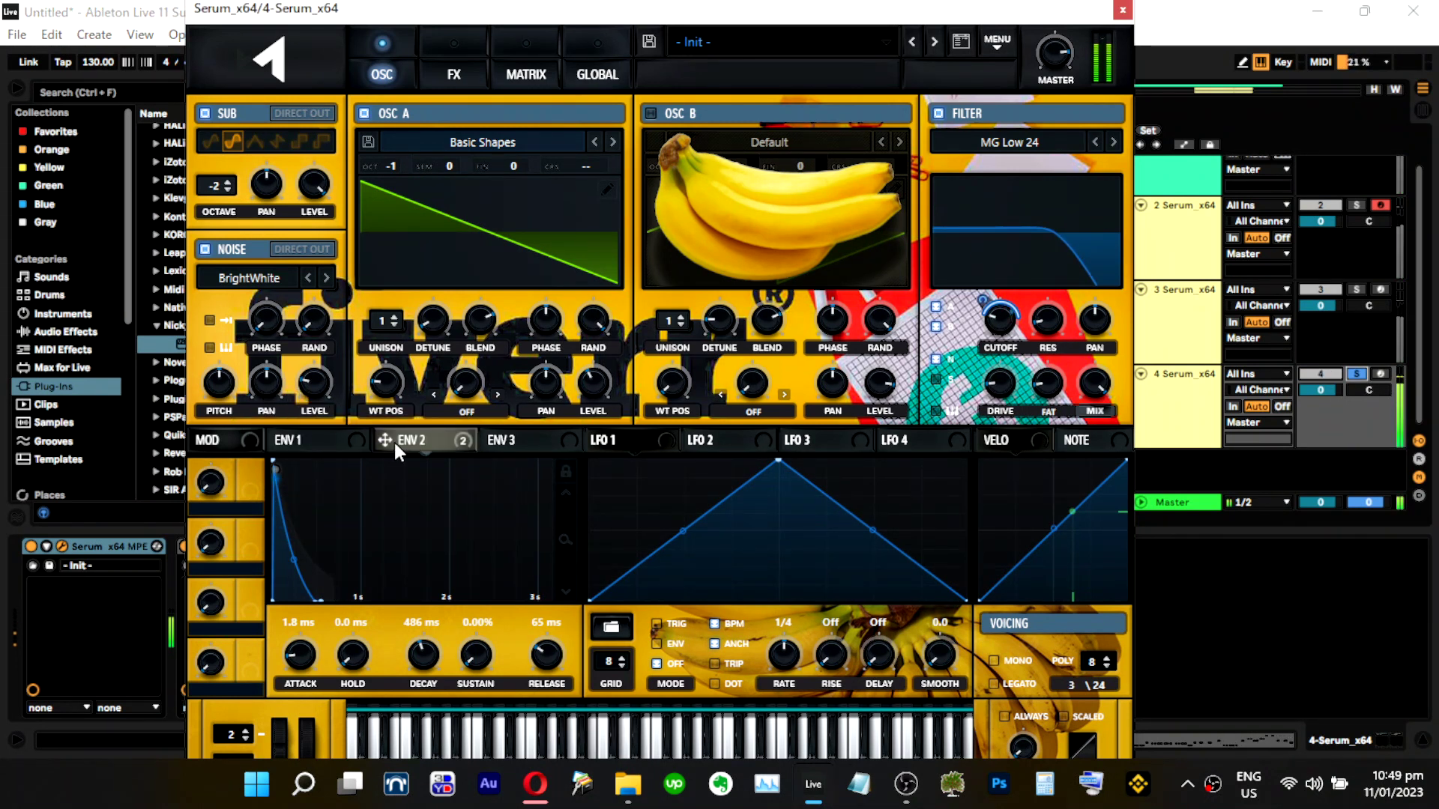
Close the 4 Serum synth window and open the 4 Serum track's MIDI clip for note editing.
{"action": "left_click", "coordinate": [1122, 10]}
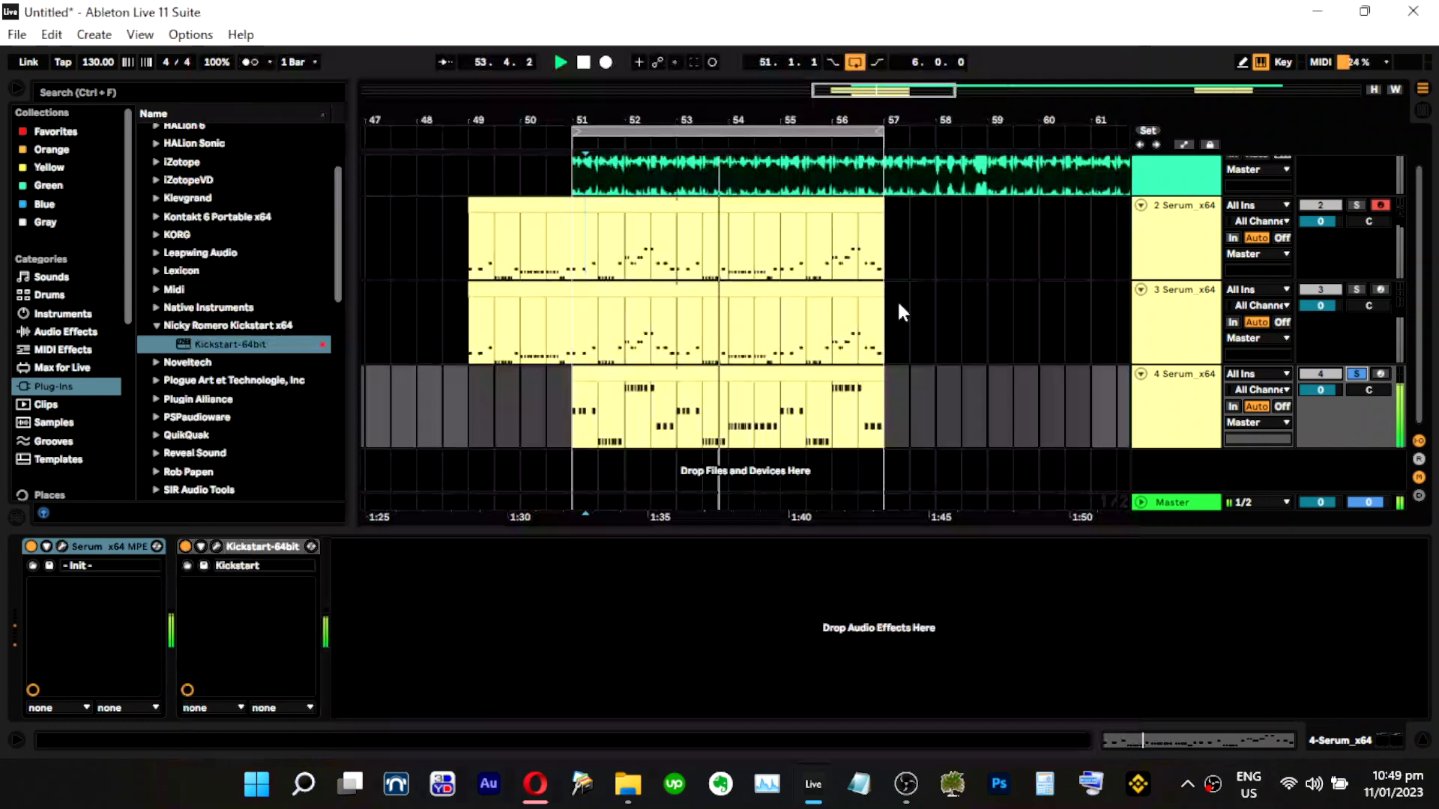
{"action": "double_click", "coordinate": [639, 390]}
{"action": "left_click", "coordinate": [654, 595]}
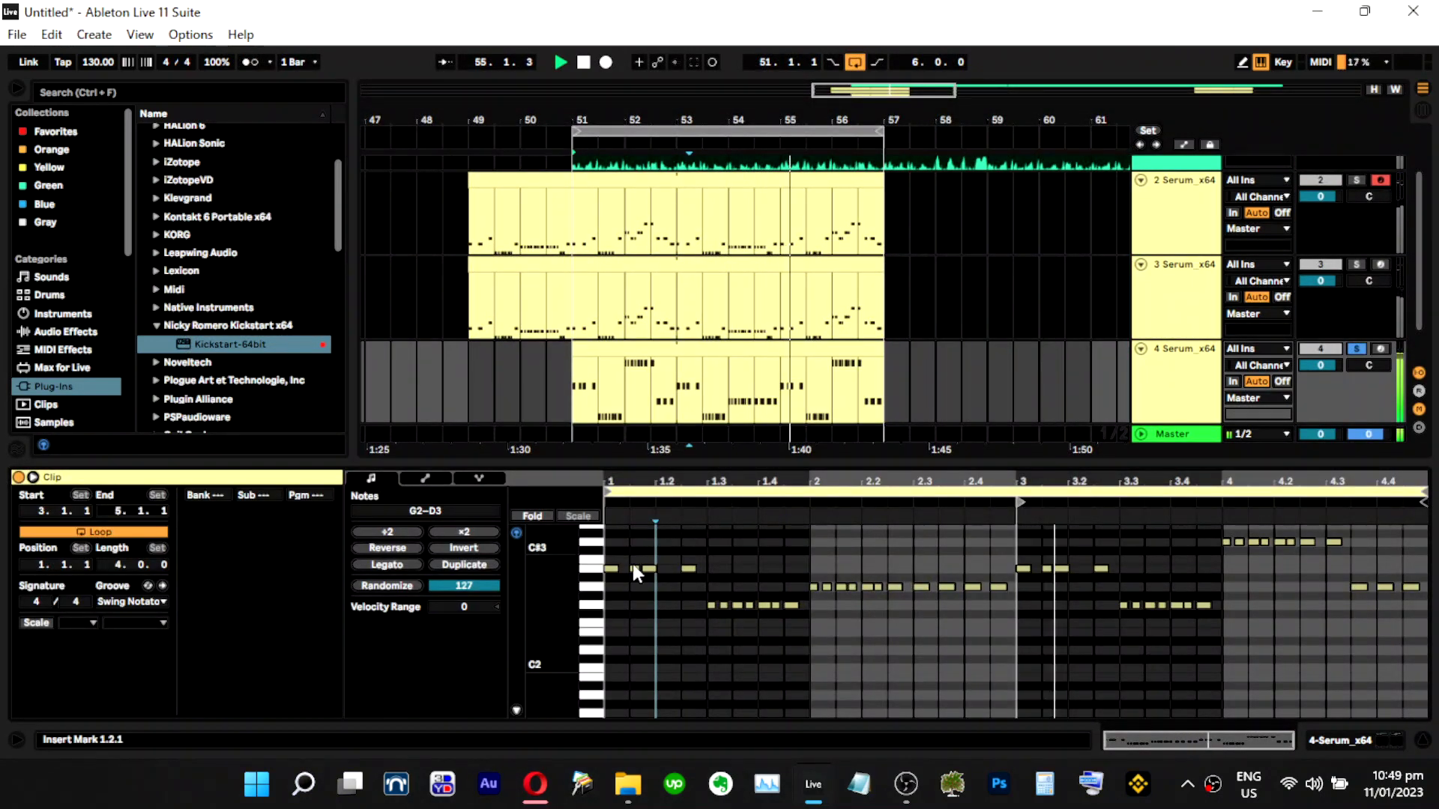
Try the second B2 note of bars 1 and 3 an octave higher and an octave lower, unsoloing the track.
{"action": "left_click", "coordinate": [633, 569]}
{"action": "left_click", "coordinate": [1047, 568], "text": "shift"}
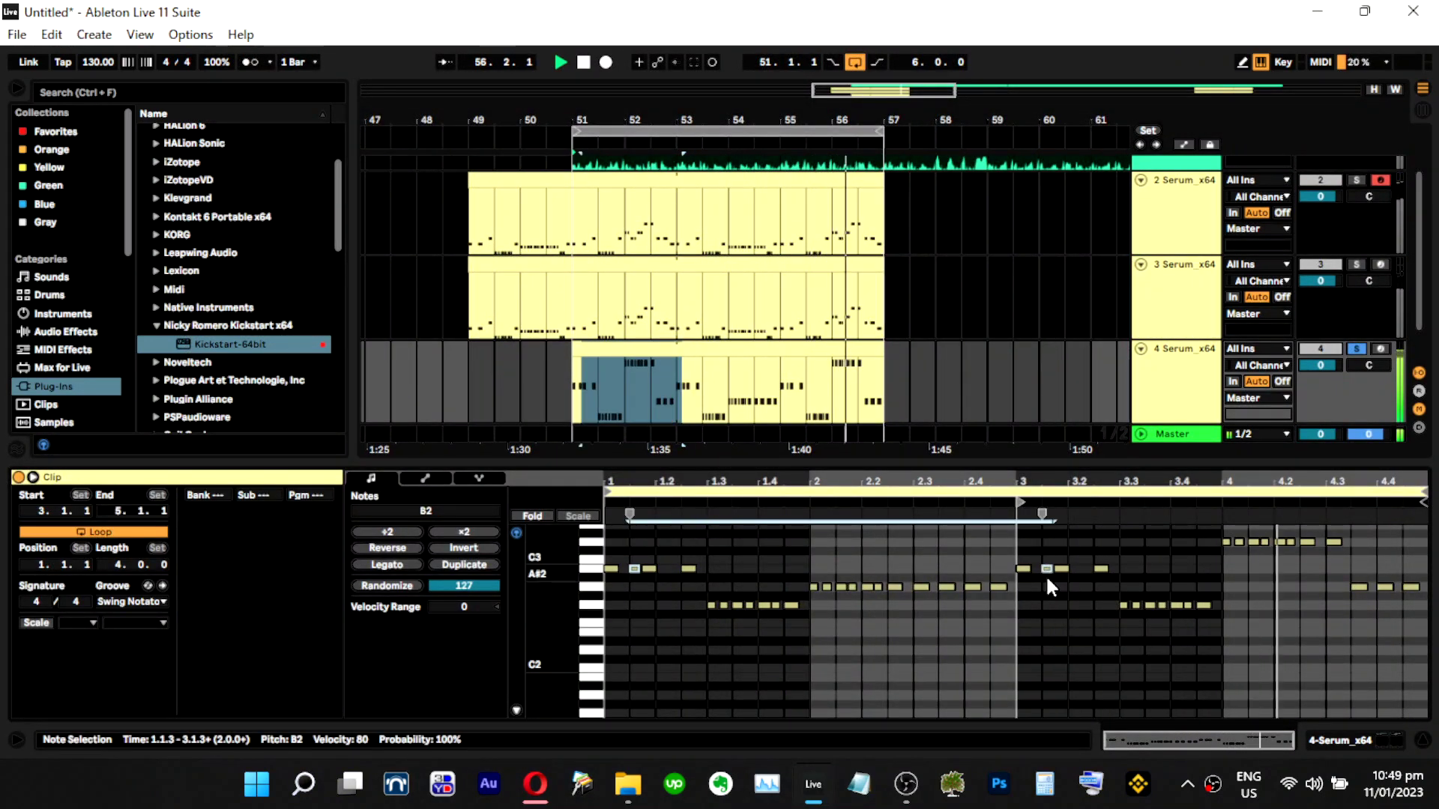
{"action": "key", "text": "shift+Up"}
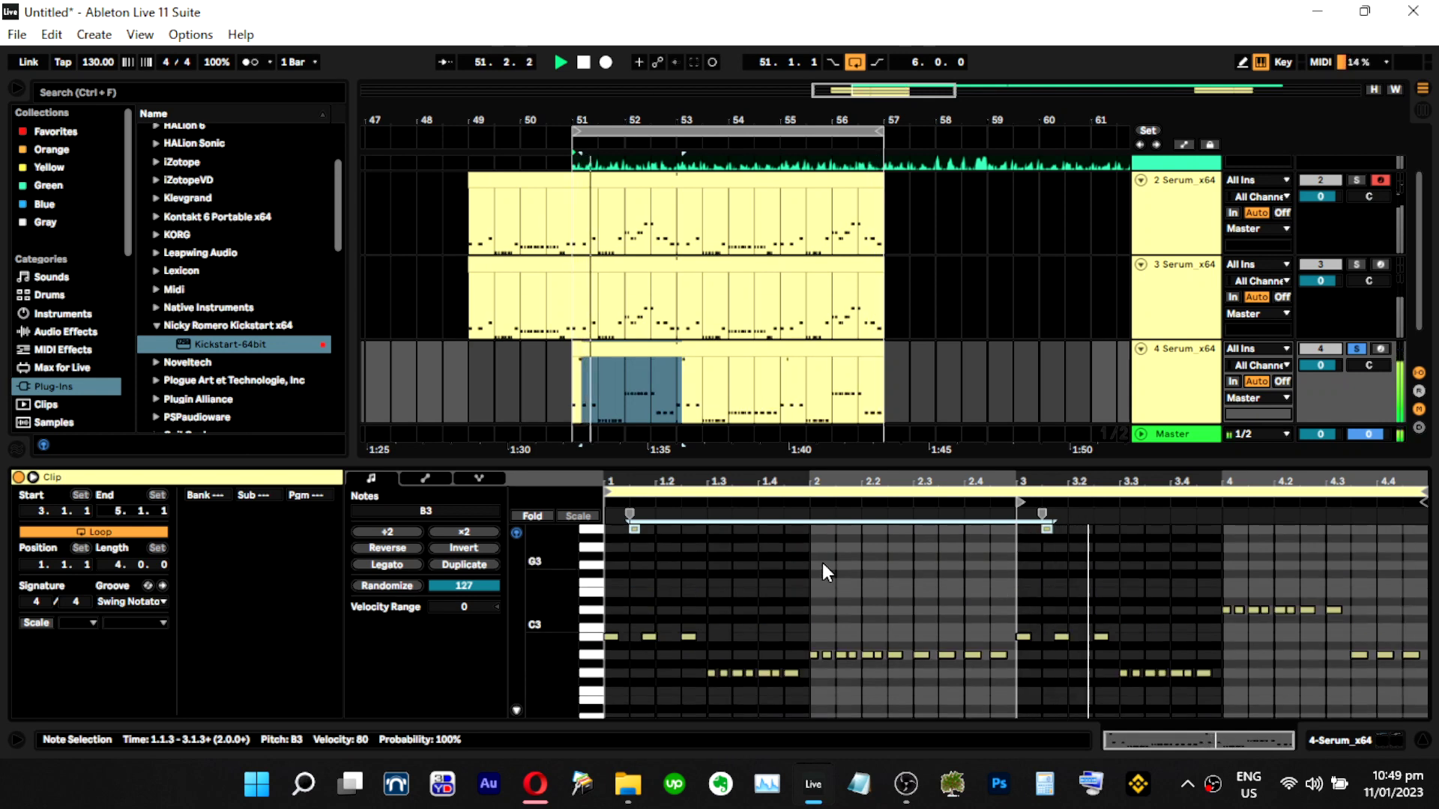
{"action": "key", "text": "s"}
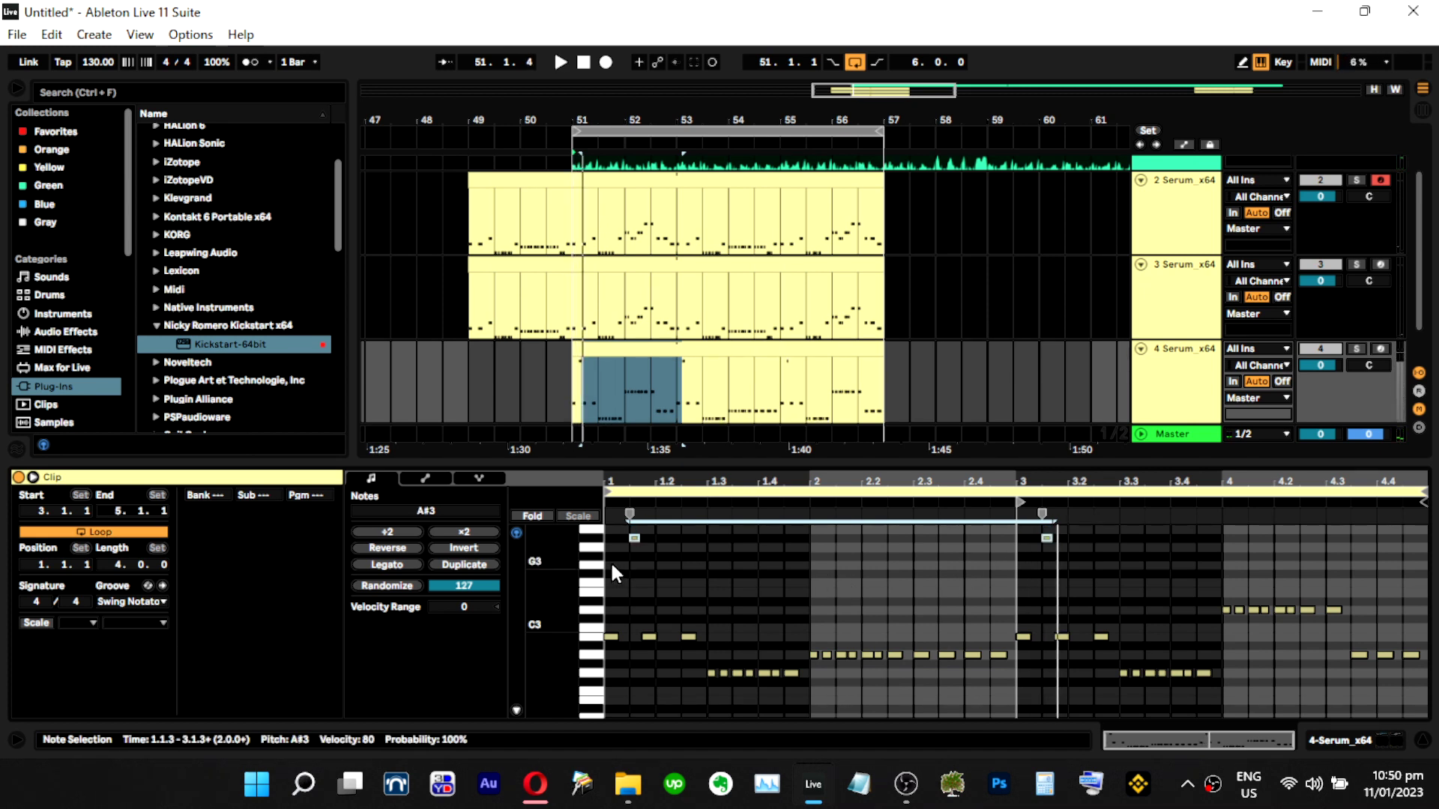
{"action": "key", "text": "shift+Down"}
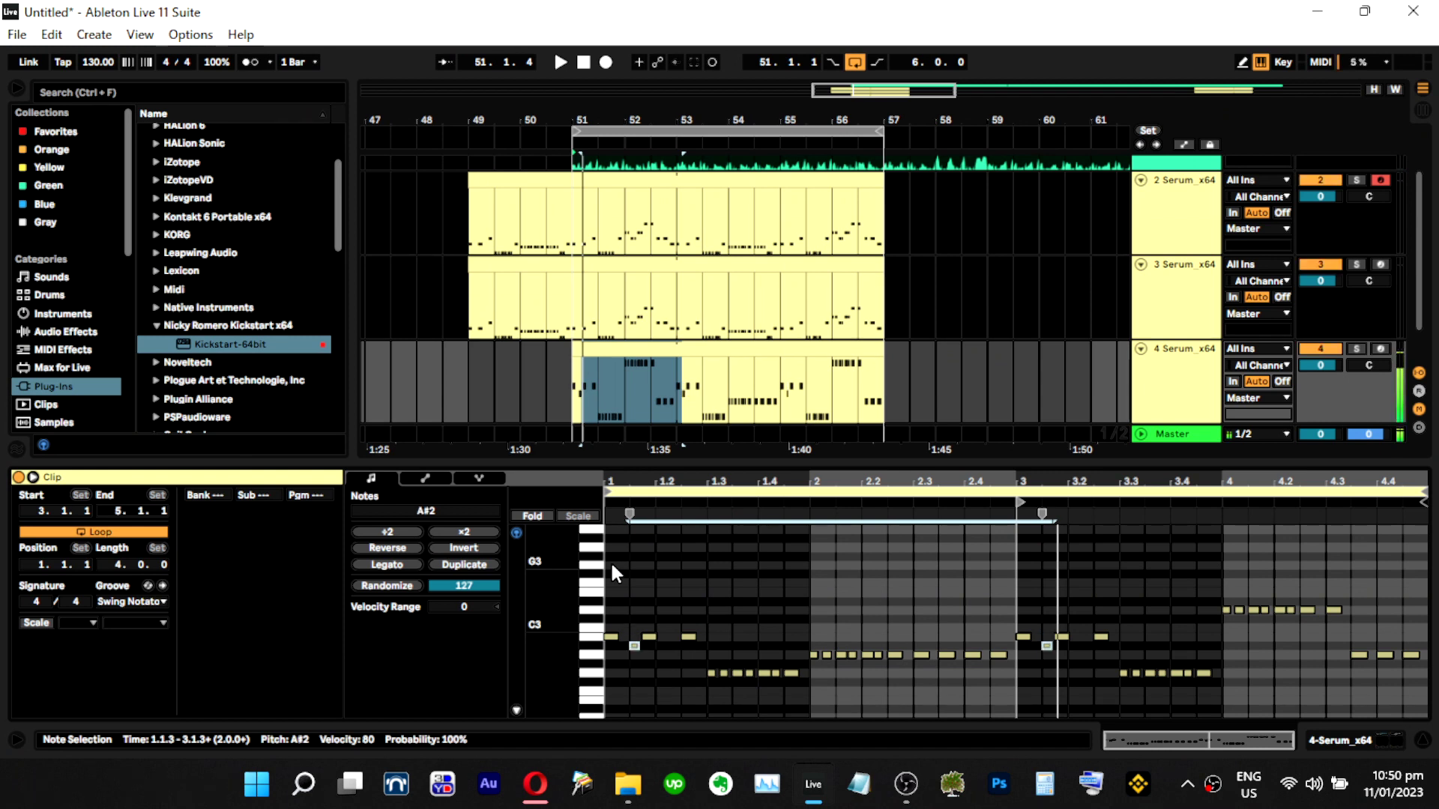
{"action": "key", "text": "shift+Down"}
{"action": "key", "text": "space"}
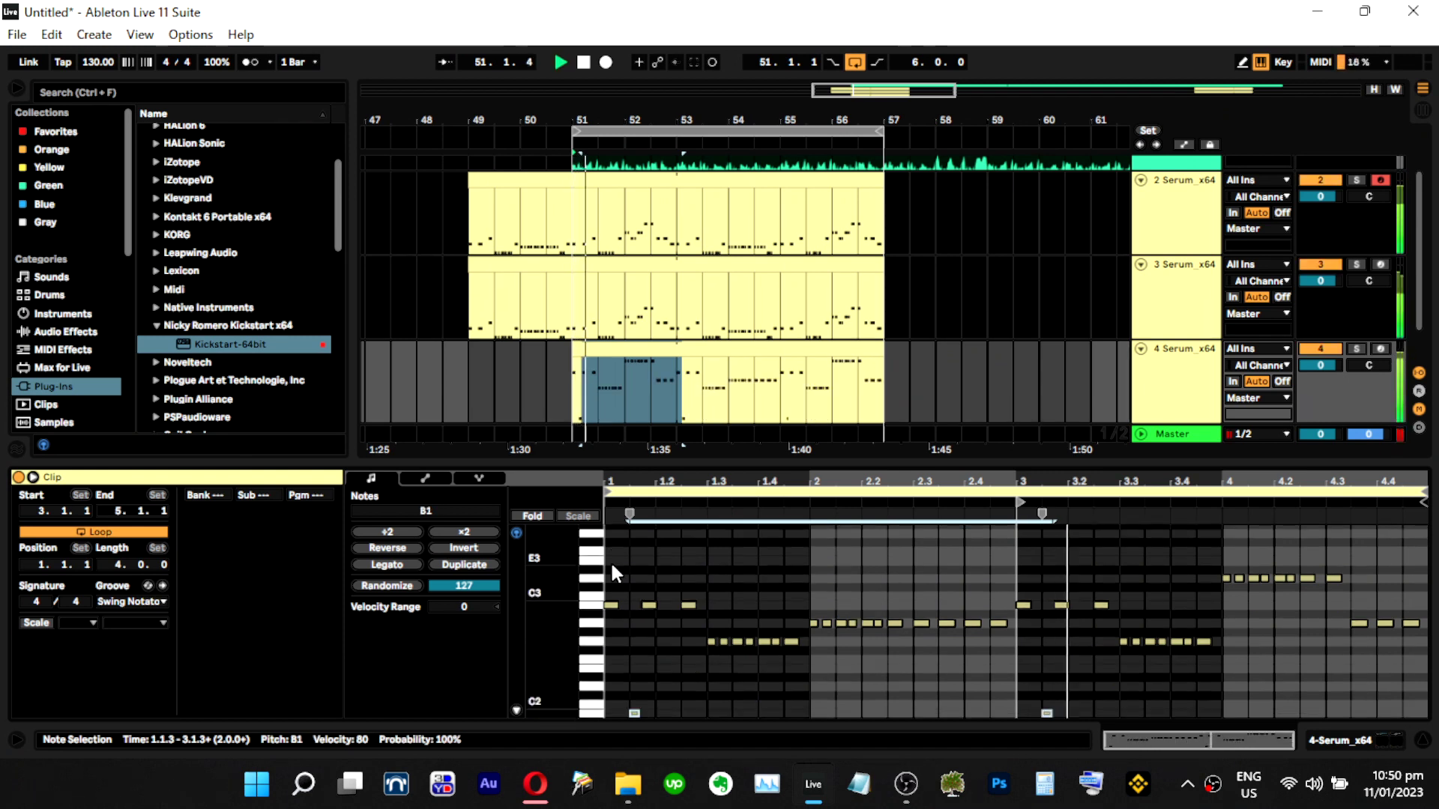
{"action": "key", "text": "shift+Up"}
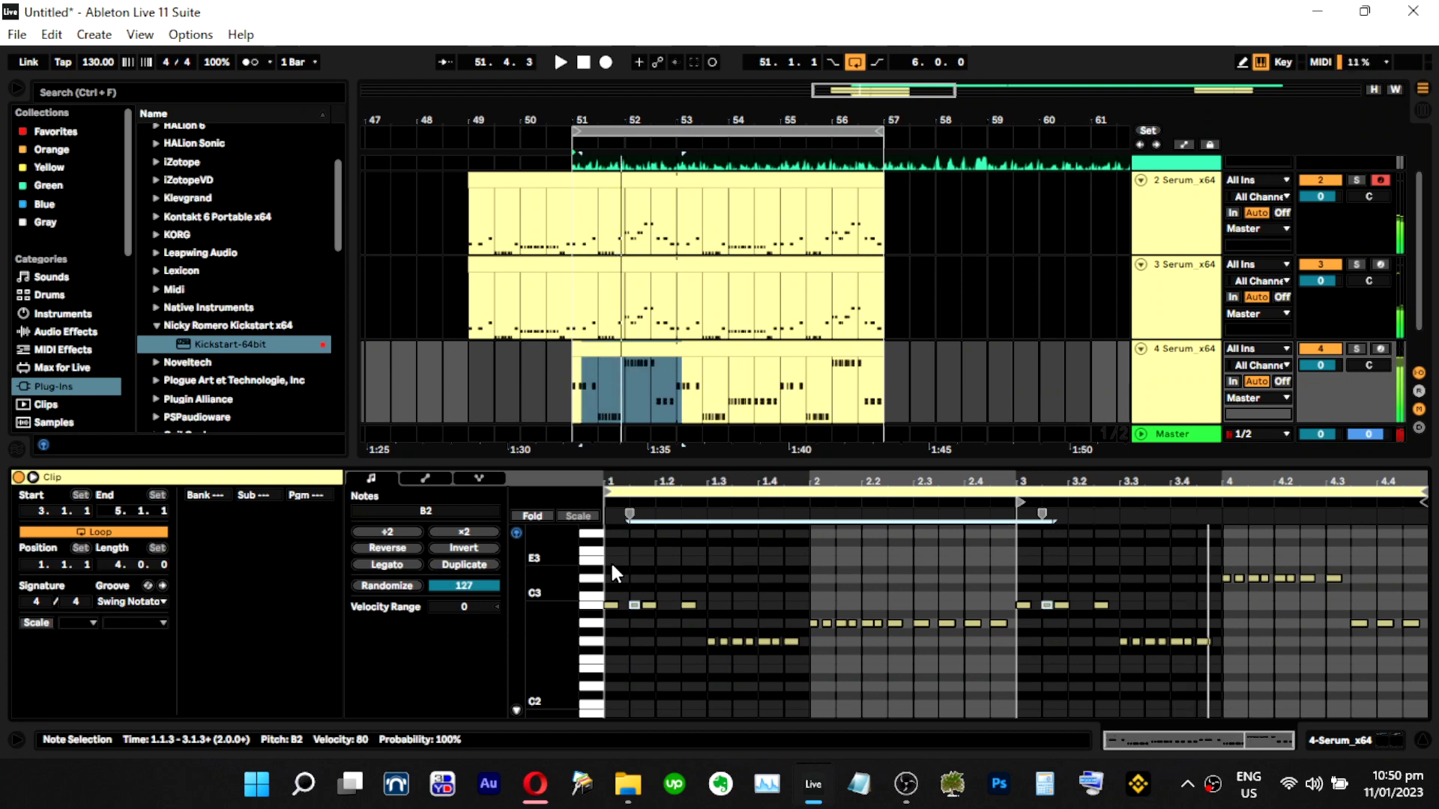
{"action": "key", "text": "space"}
{"action": "key", "text": "space"}
{"action": "key", "text": "space"}
Replay the opening beats at bar 51 of the reference audio and compare their rhythm and pitch with the 4 Serum notes.
{"action": "left_click", "coordinate": [651, 605]}
{"action": "key", "text": "space"}
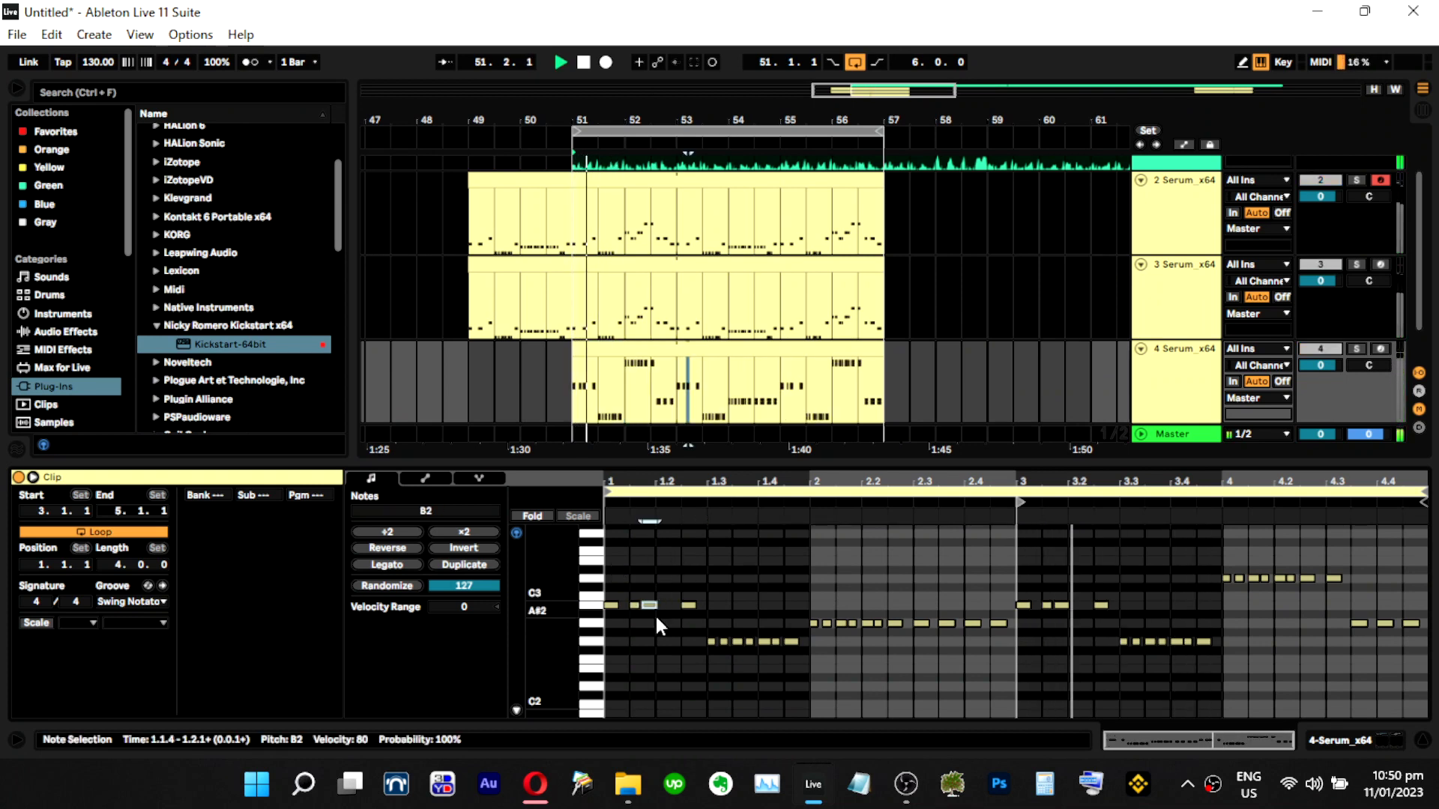
{"action": "key", "text": "space"}
{"action": "key", "text": "space"}
{"action": "key", "text": "space"}
{"action": "key", "text": "space"}
{"action": "key", "text": "space"}
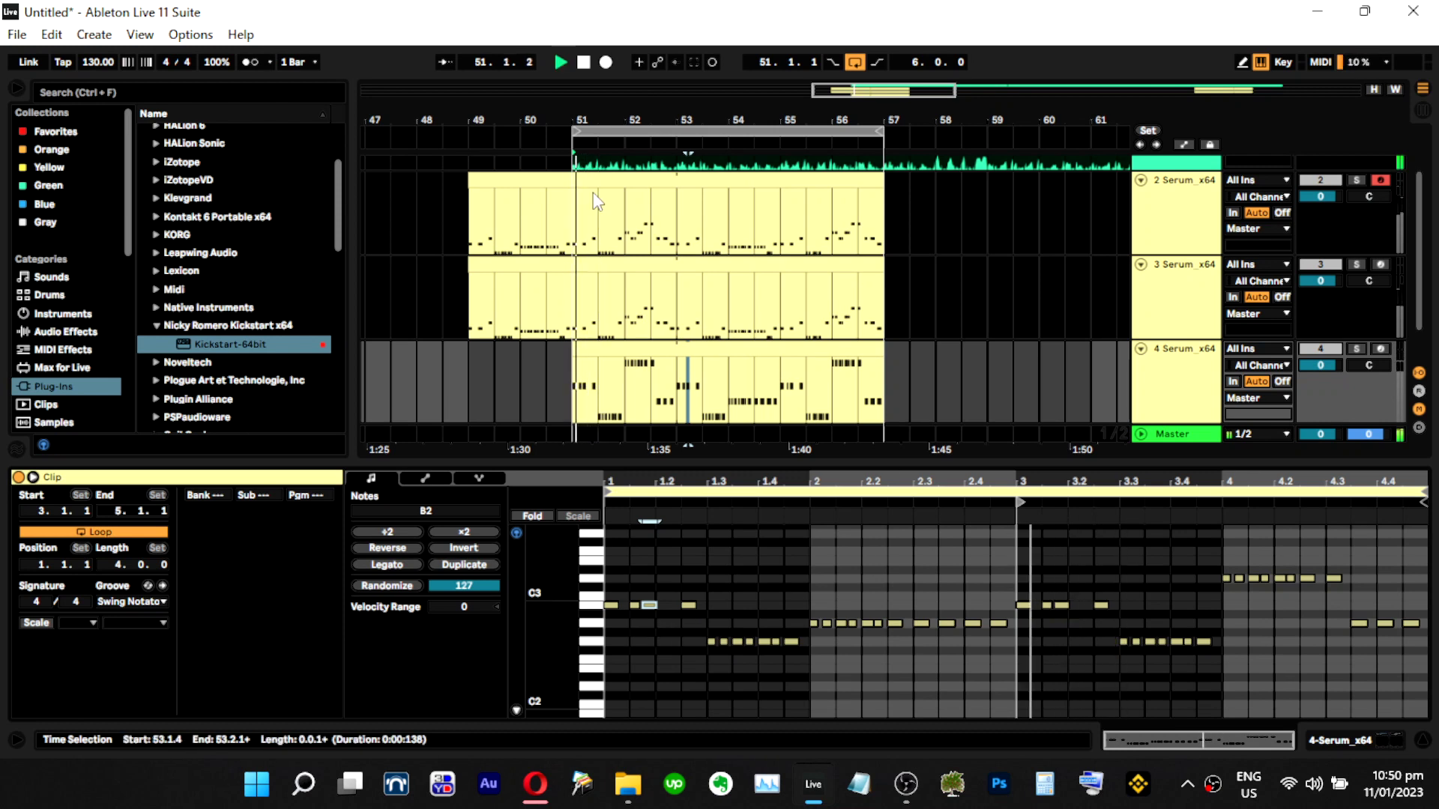
{"action": "left_click_drag", "start_coordinate": [576, 138], "coordinate": [554, 367]}
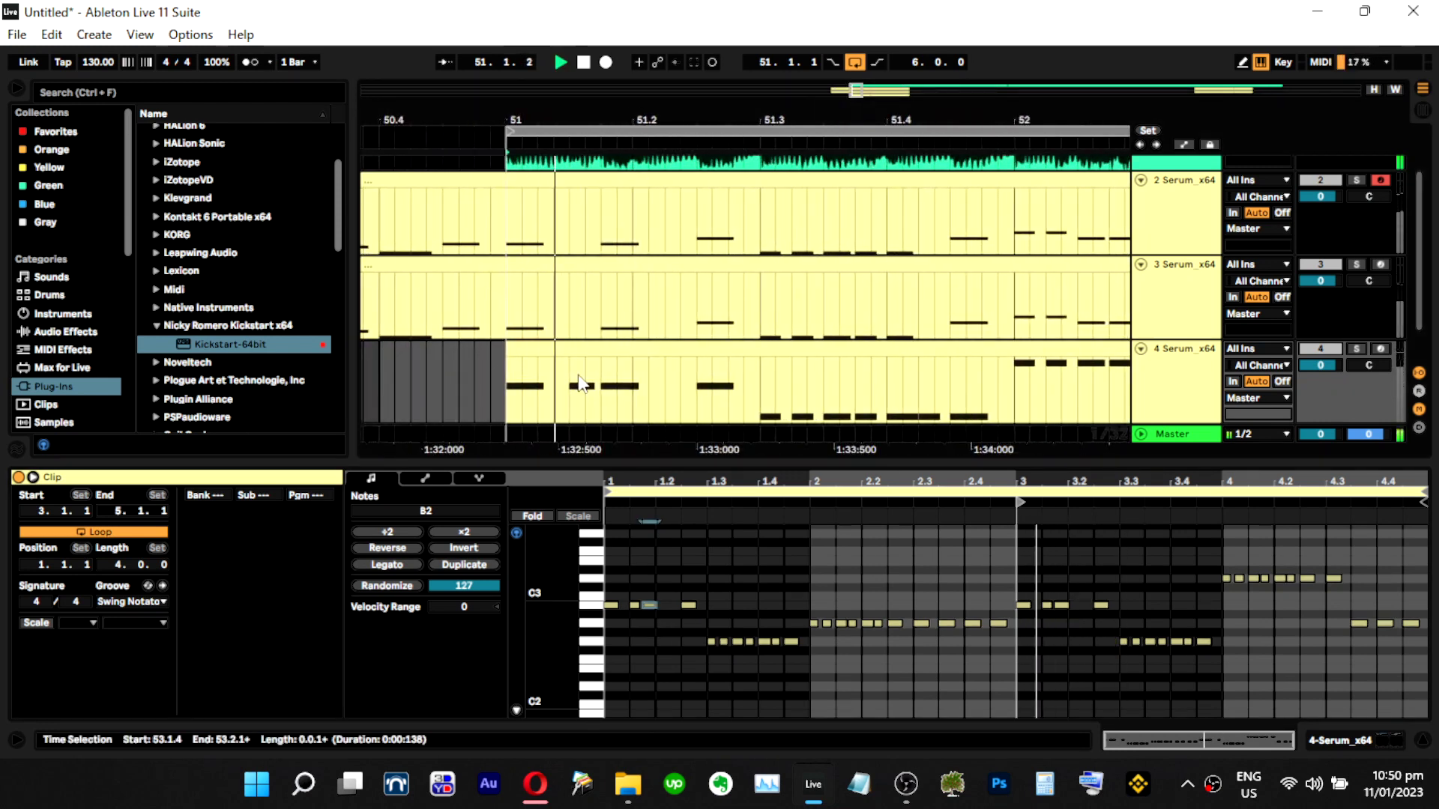
{"action": "left_click", "coordinate": [555, 368]}
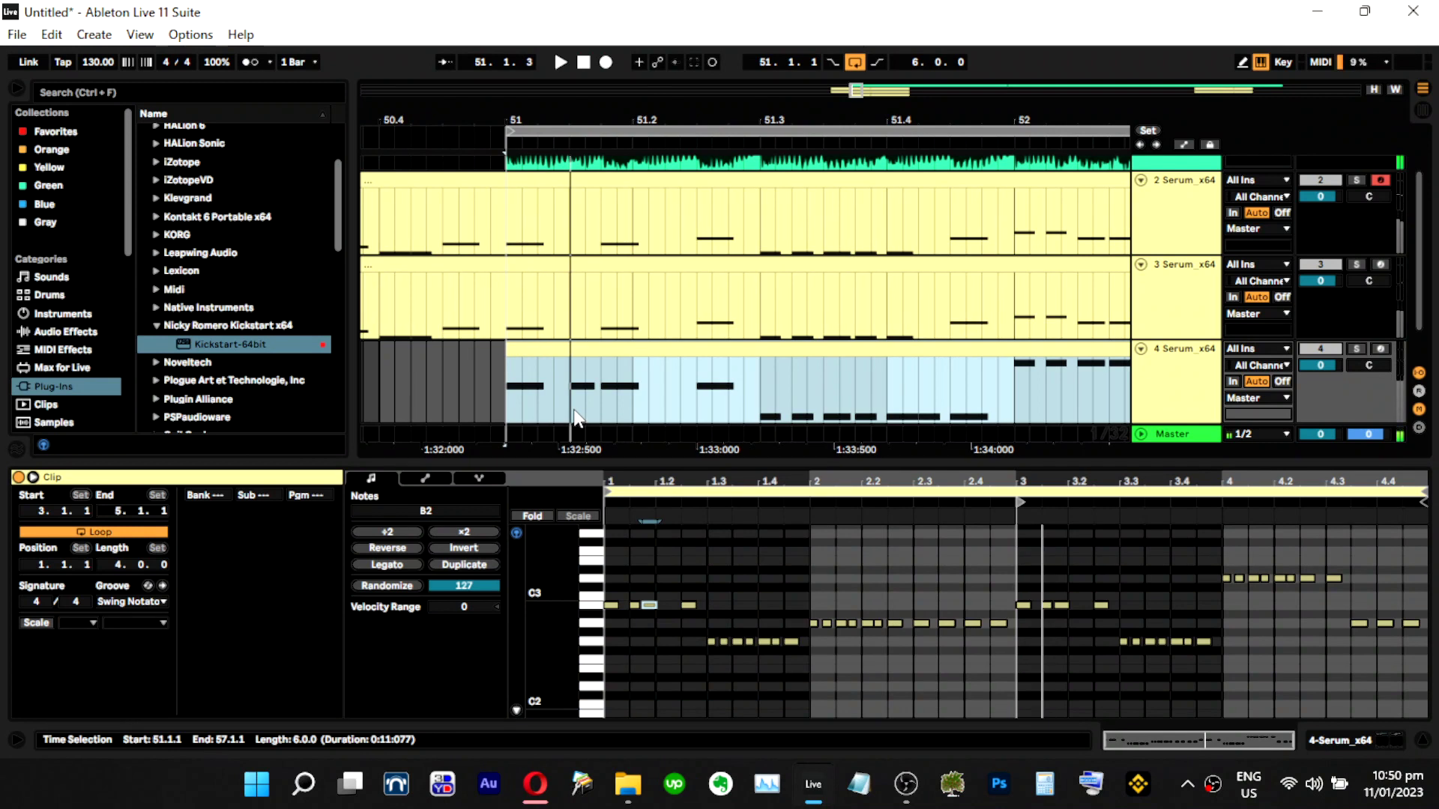
{"action": "key", "text": "space"}
{"action": "key", "text": "space"}
{"action": "key", "text": "space"}
{"action": "key", "text": "space"}
{"action": "key", "text": "space"}
Raise the 4 Serum clip's B2 note at 3.1.4 by an octave to B3 and play it with the Serum layers on.
{"action": "left_click_drag", "start_coordinate": [1057, 480], "coordinate": [985, 570]}
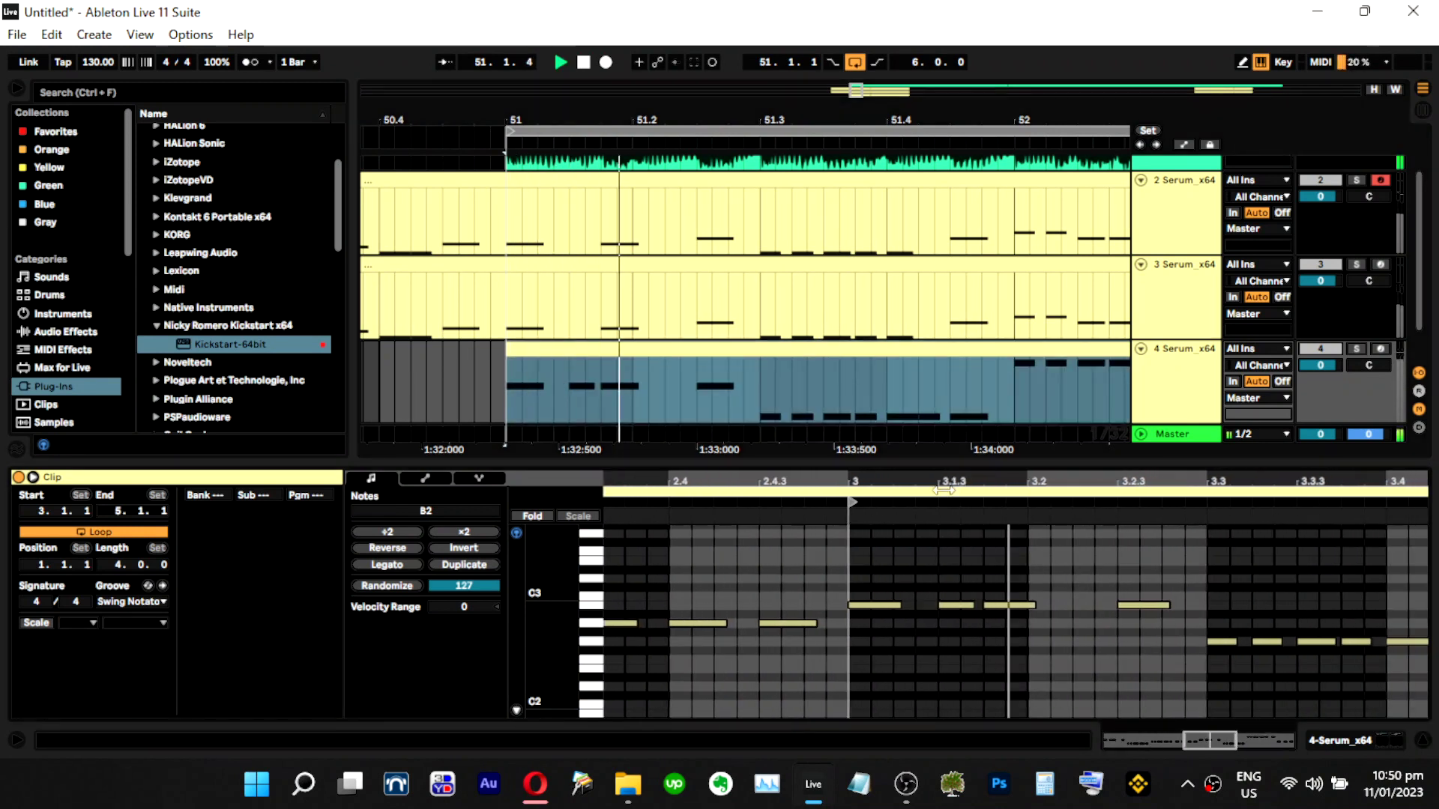
{"action": "left_click", "coordinate": [932, 576]}
{"action": "key", "text": "space"}
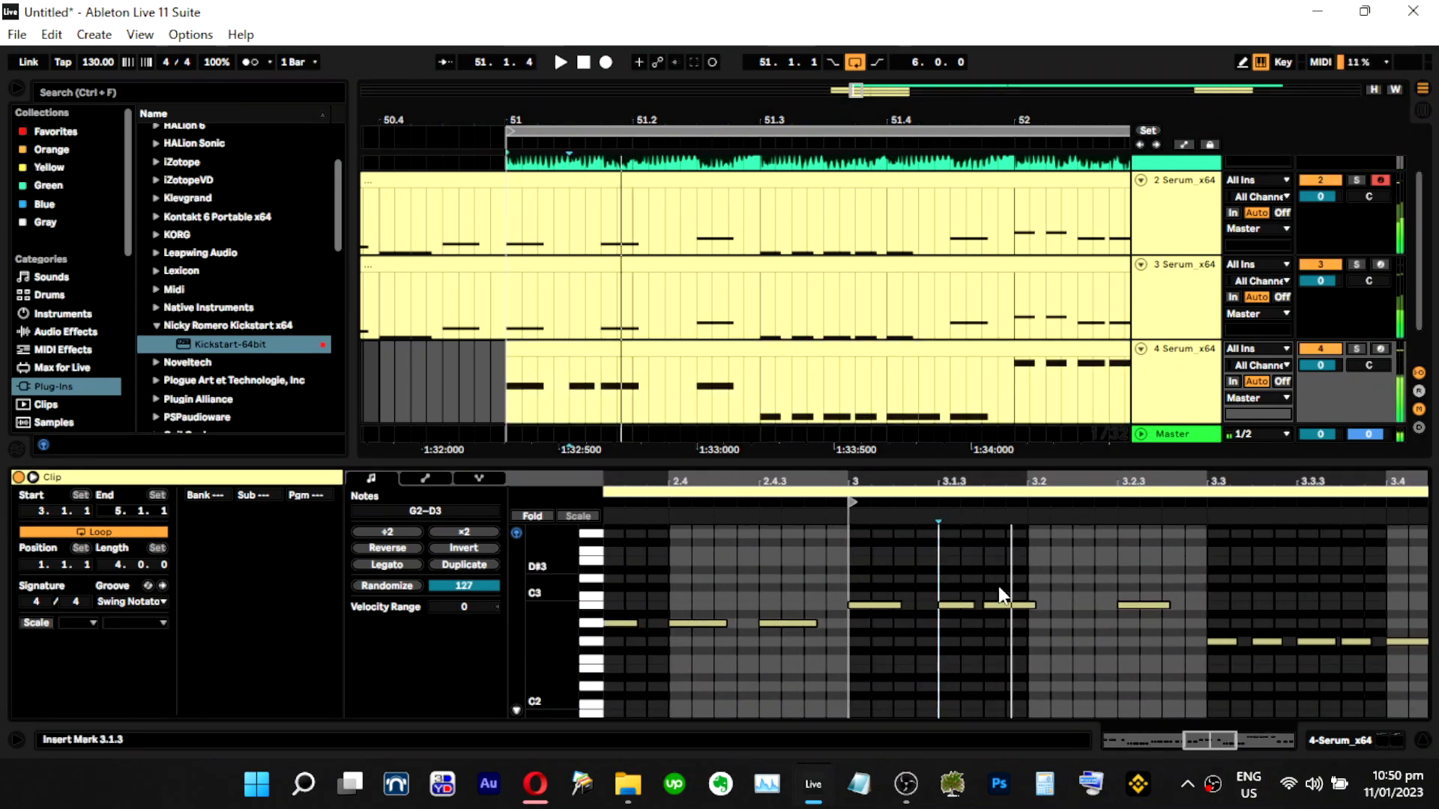
{"action": "left_click", "coordinate": [1001, 605]}
{"action": "key", "text": "shift+Up"}
{"action": "key", "text": "space"}
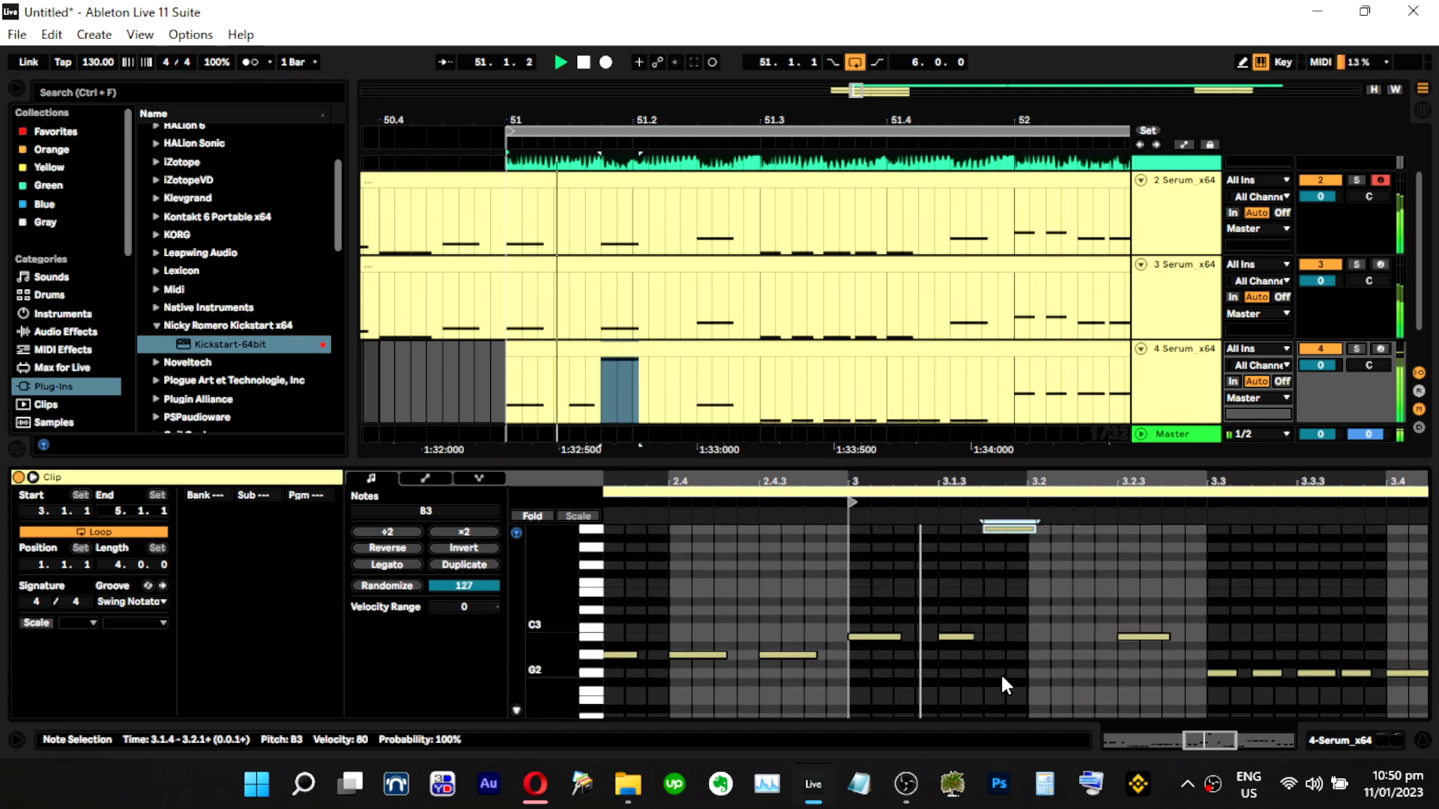
Switch playback from the Serum layers to the reference audio to compare it with the raised note.
{"action": "key", "text": "space"}
{"action": "key", "text": "F1"}
{"action": "key", "text": "F2"}
{"action": "key", "text": "F3"}
{"action": "key", "text": "F4"}
{"action": "key", "text": "space"}
Raise the matching B2 note at 1.1.4 in bar 1 by an octave to B3 and play the Serum layers.
{"action": "left_click_drag", "start_coordinate": [851, 481], "coordinate": [851, 397]}
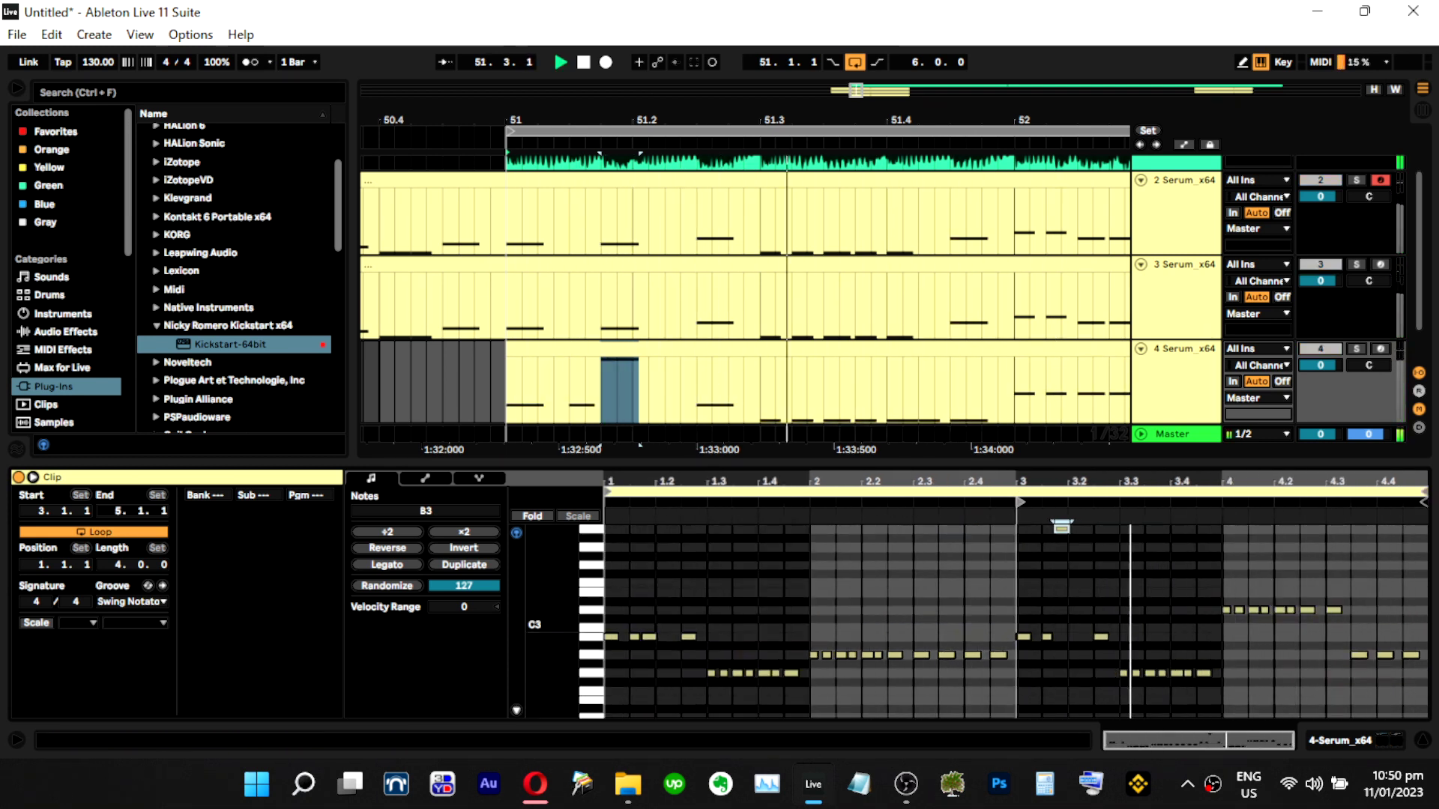
{"action": "key", "text": "space"}
{"action": "left_click", "coordinate": [649, 636]}
{"action": "key", "text": "shift+Up"}
{"action": "key", "text": "space"}
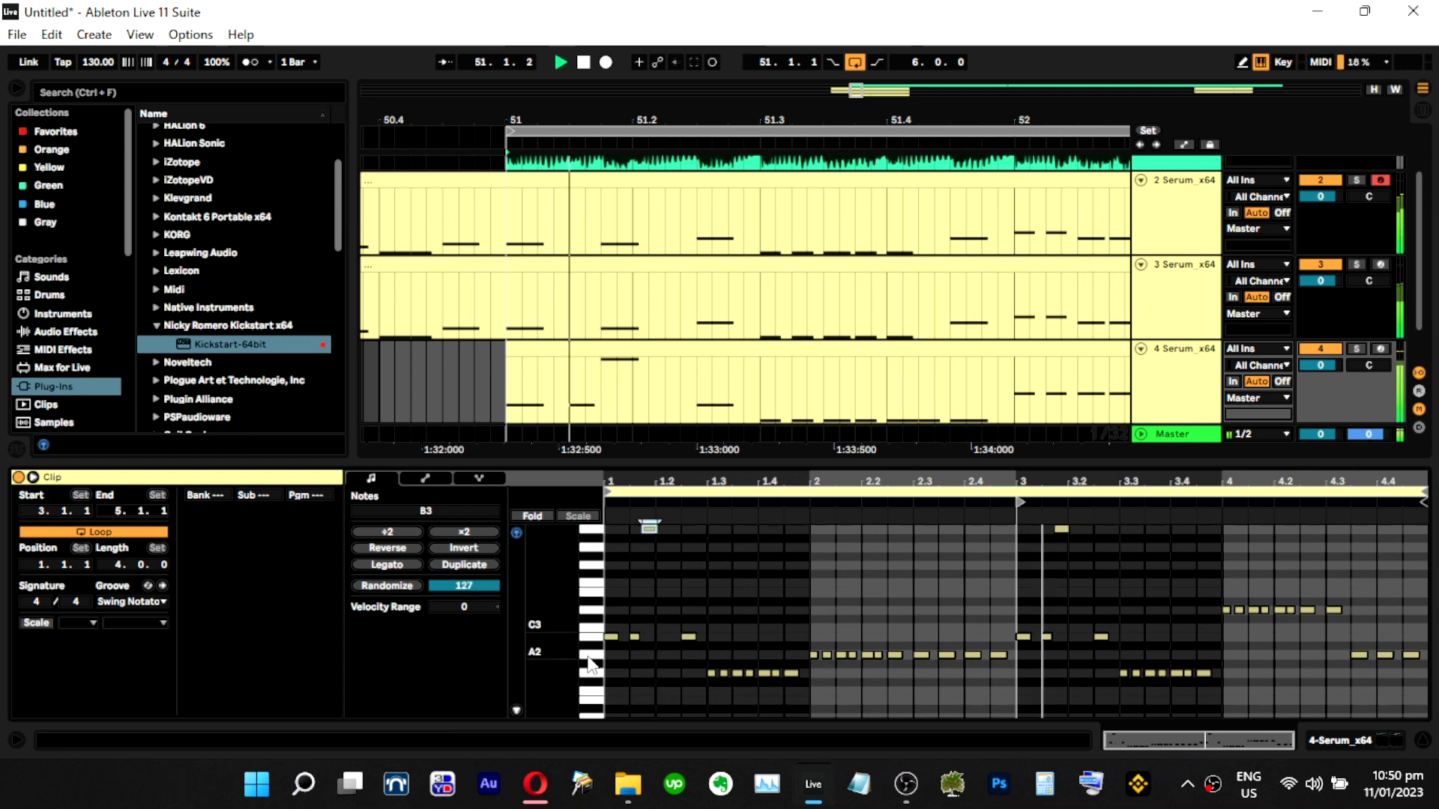
Open the Serum instrument of the 4 Serum_x64 track, solo the track, and review its filter and master volume.
{"action": "left_click", "coordinate": [1201, 384]}
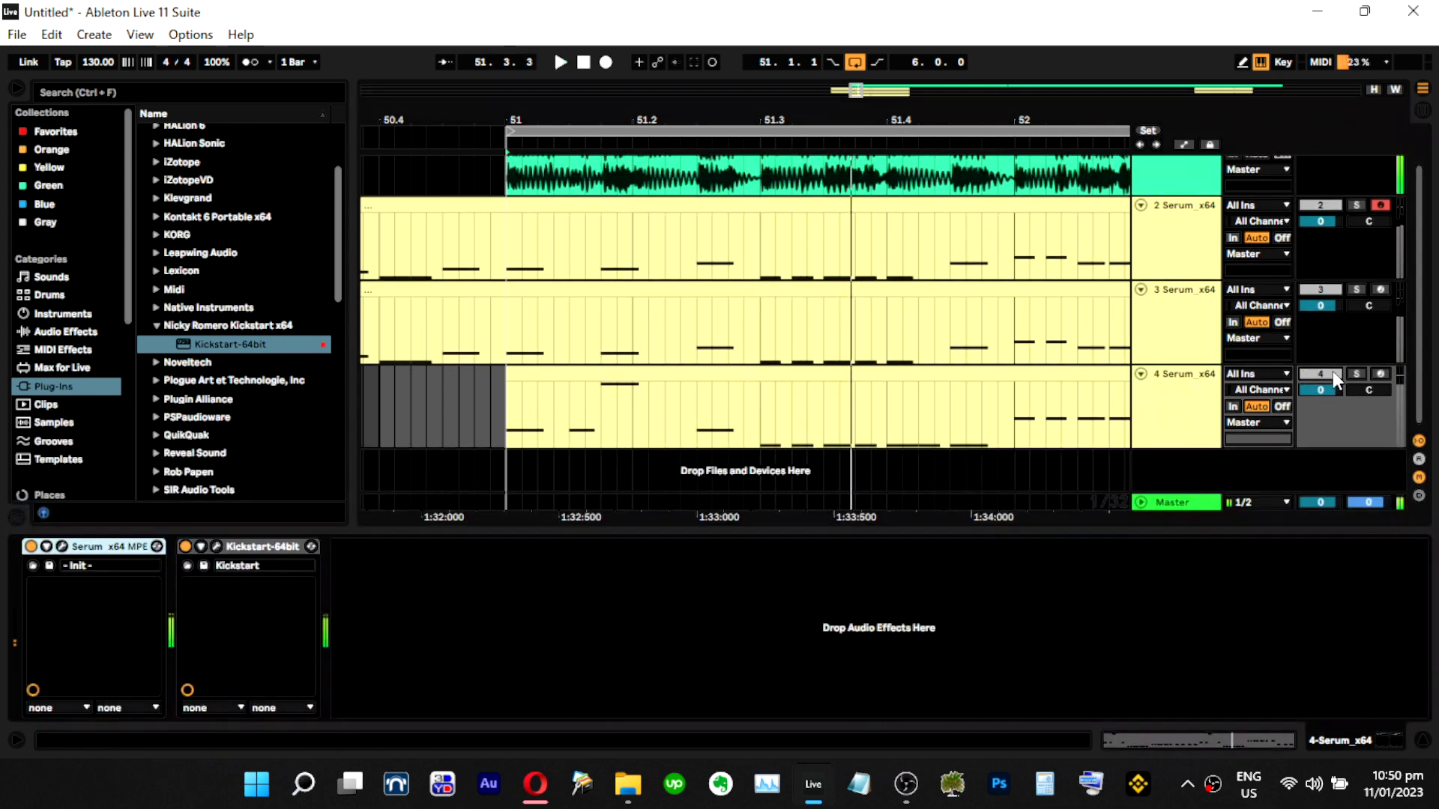
{"action": "left_click", "coordinate": [62, 546]}
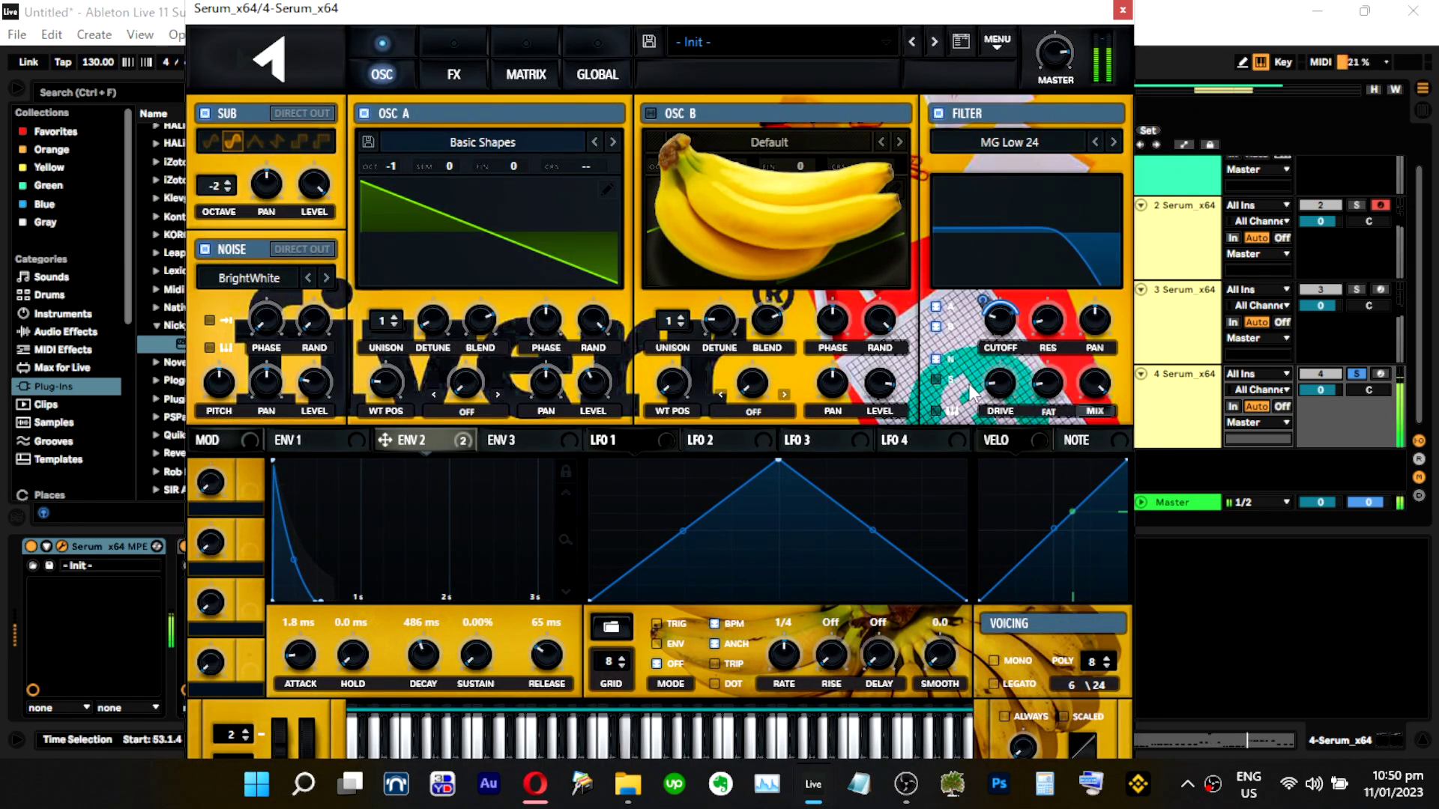
{"action": "mouse_move", "coordinate": [1008, 323]}
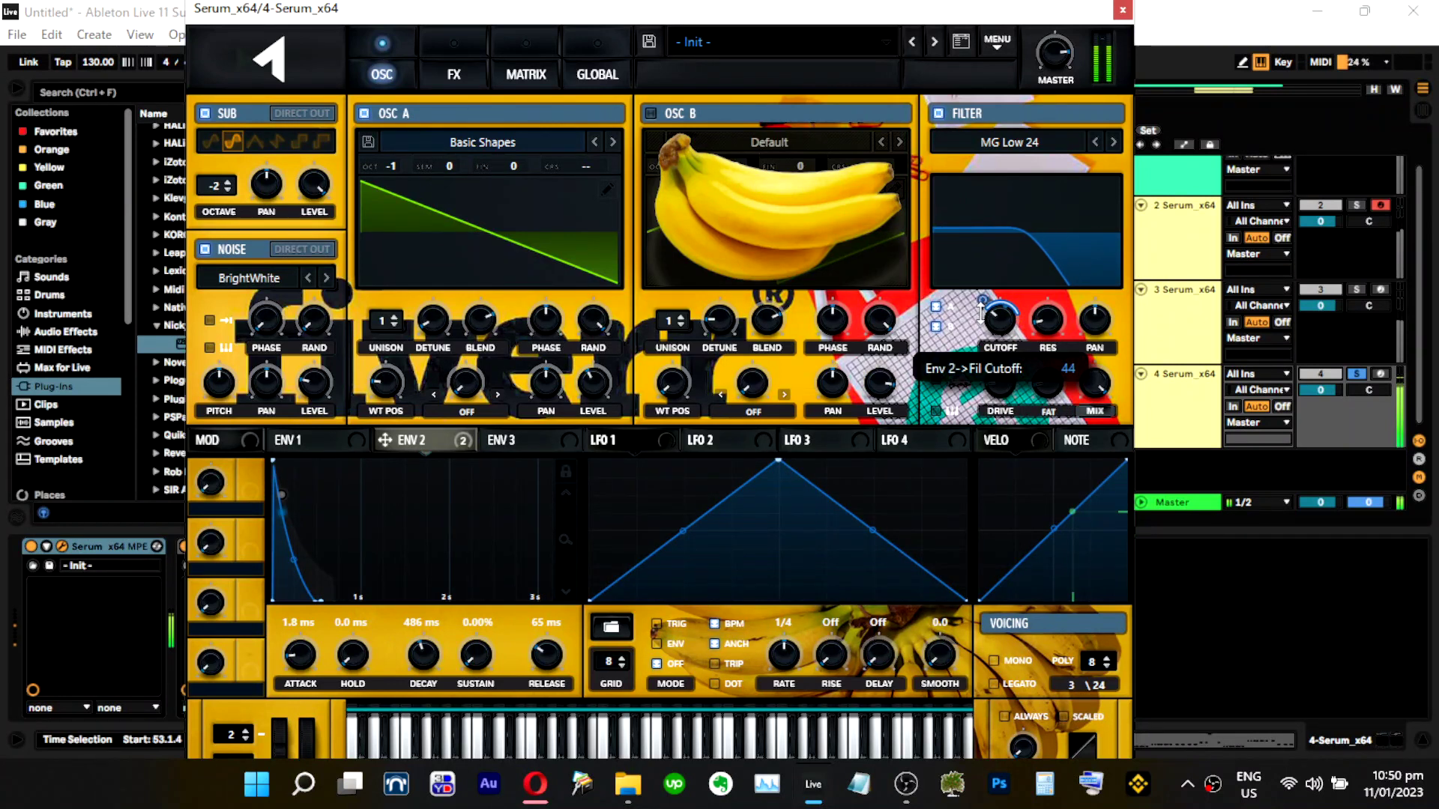
{"action": "mouse_move", "coordinate": [1005, 390]}
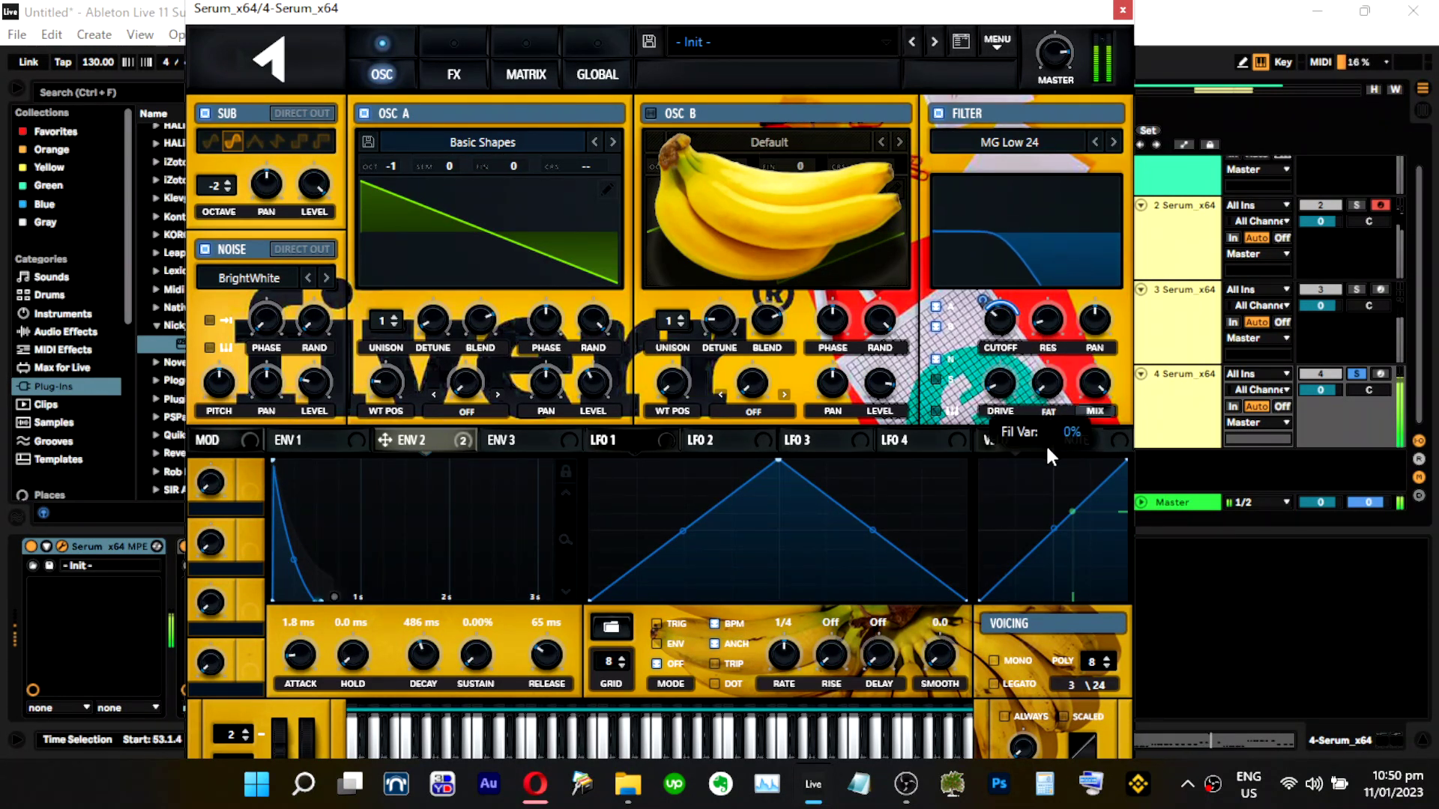
{"action": "mouse_move", "coordinate": [1055, 60]}
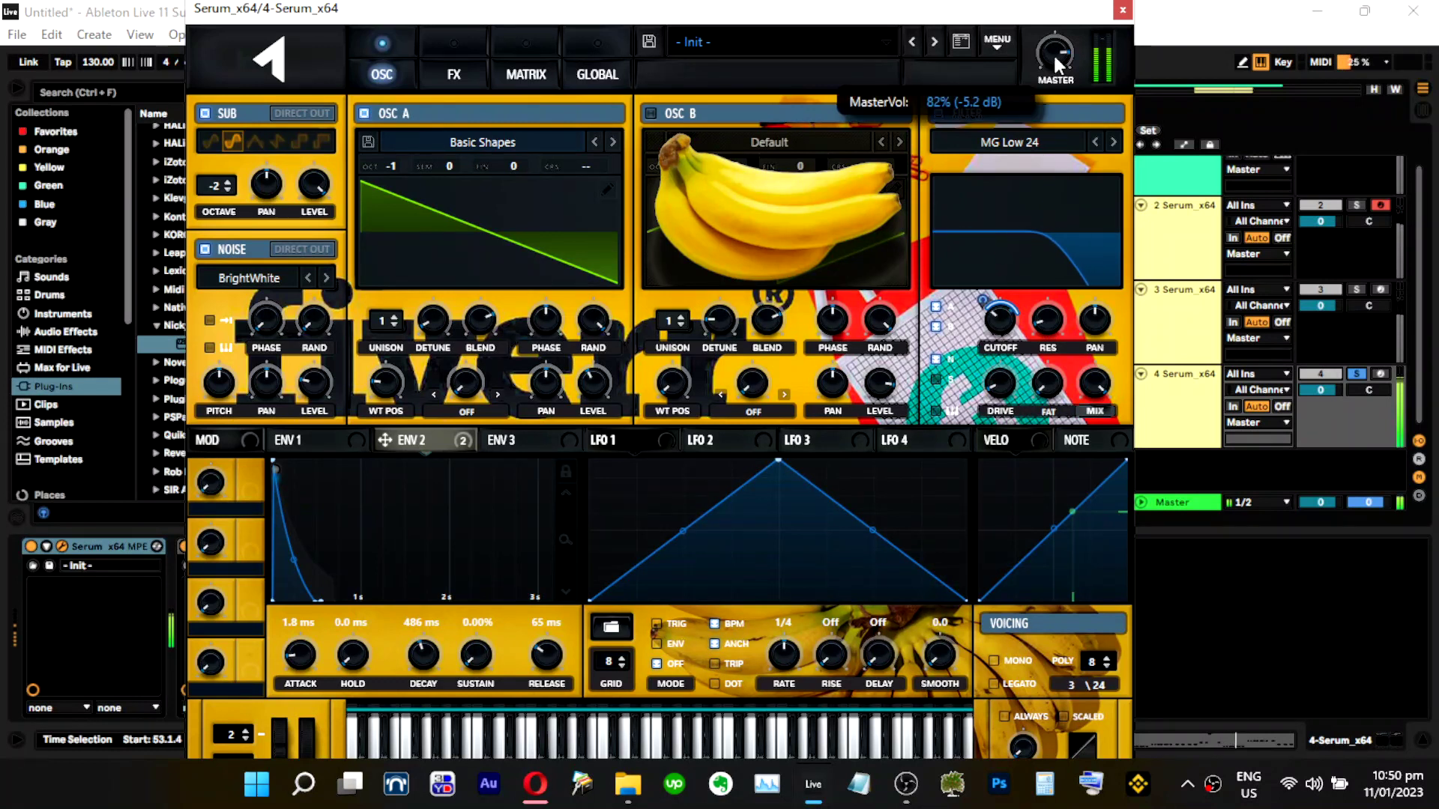
Review Serum's compressor and filter effects, try a different effects-filter resonance, and take track 4 out of solo.
{"action": "left_click", "coordinate": [454, 72]}
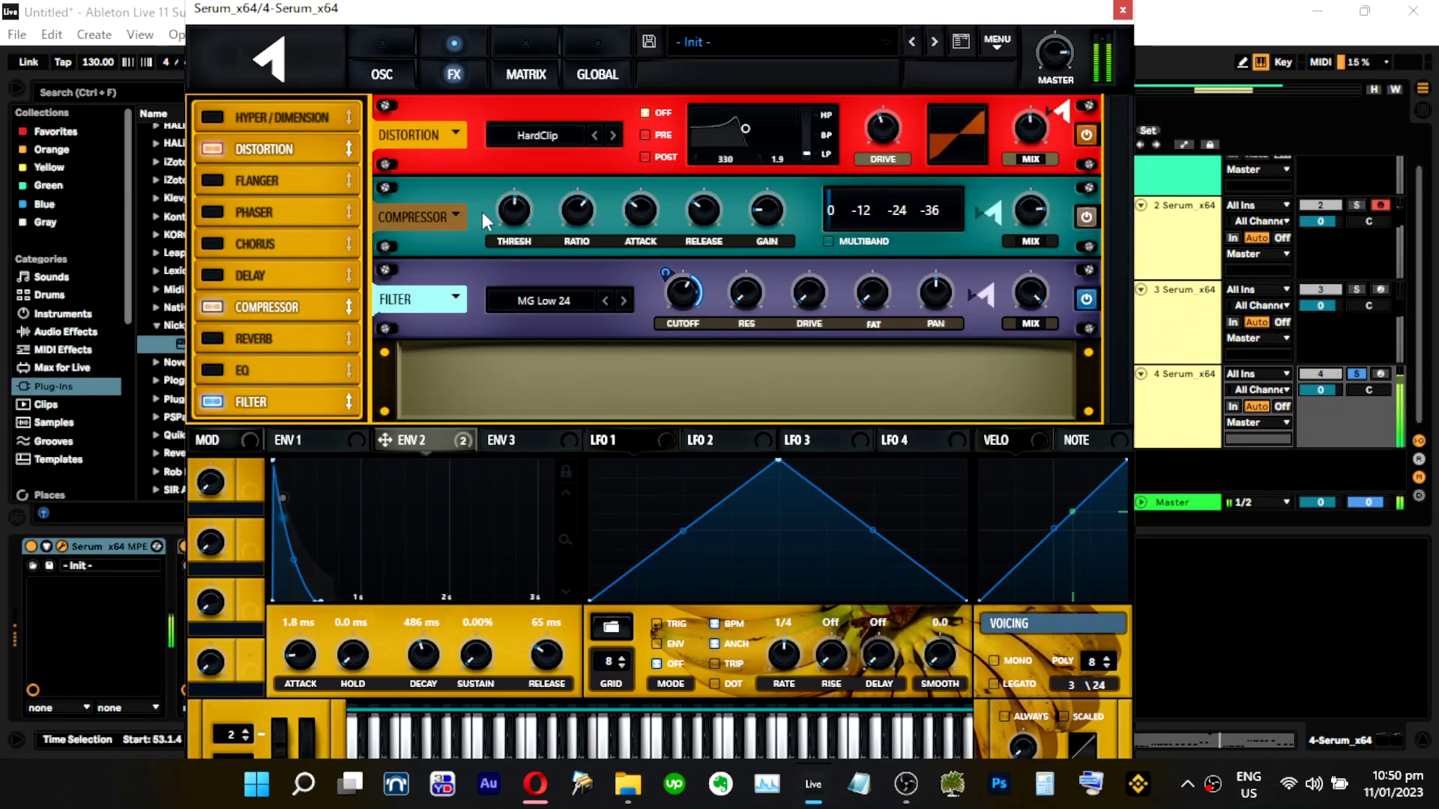
{"action": "mouse_move", "coordinate": [764, 219]}
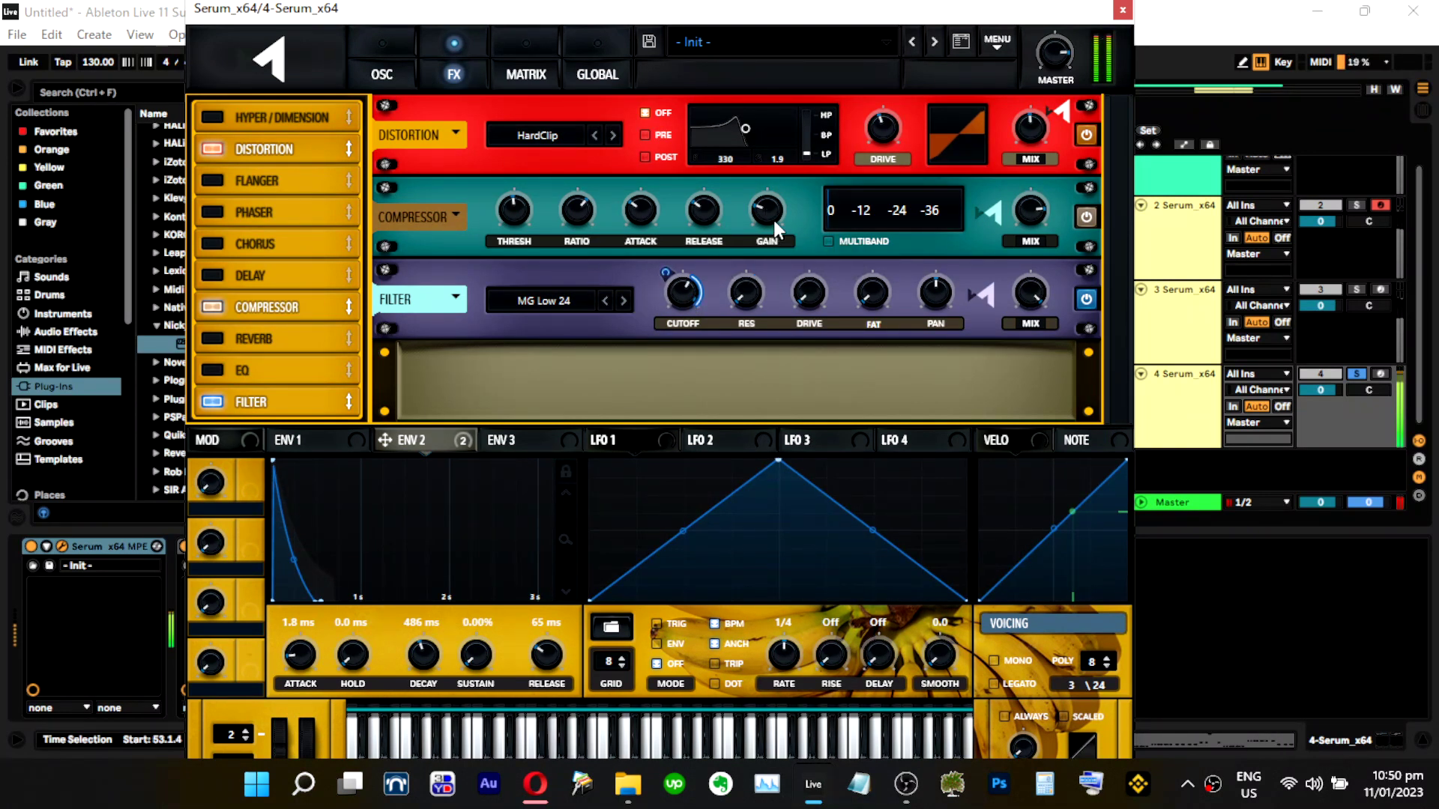
{"action": "mouse_move", "coordinate": [677, 296]}
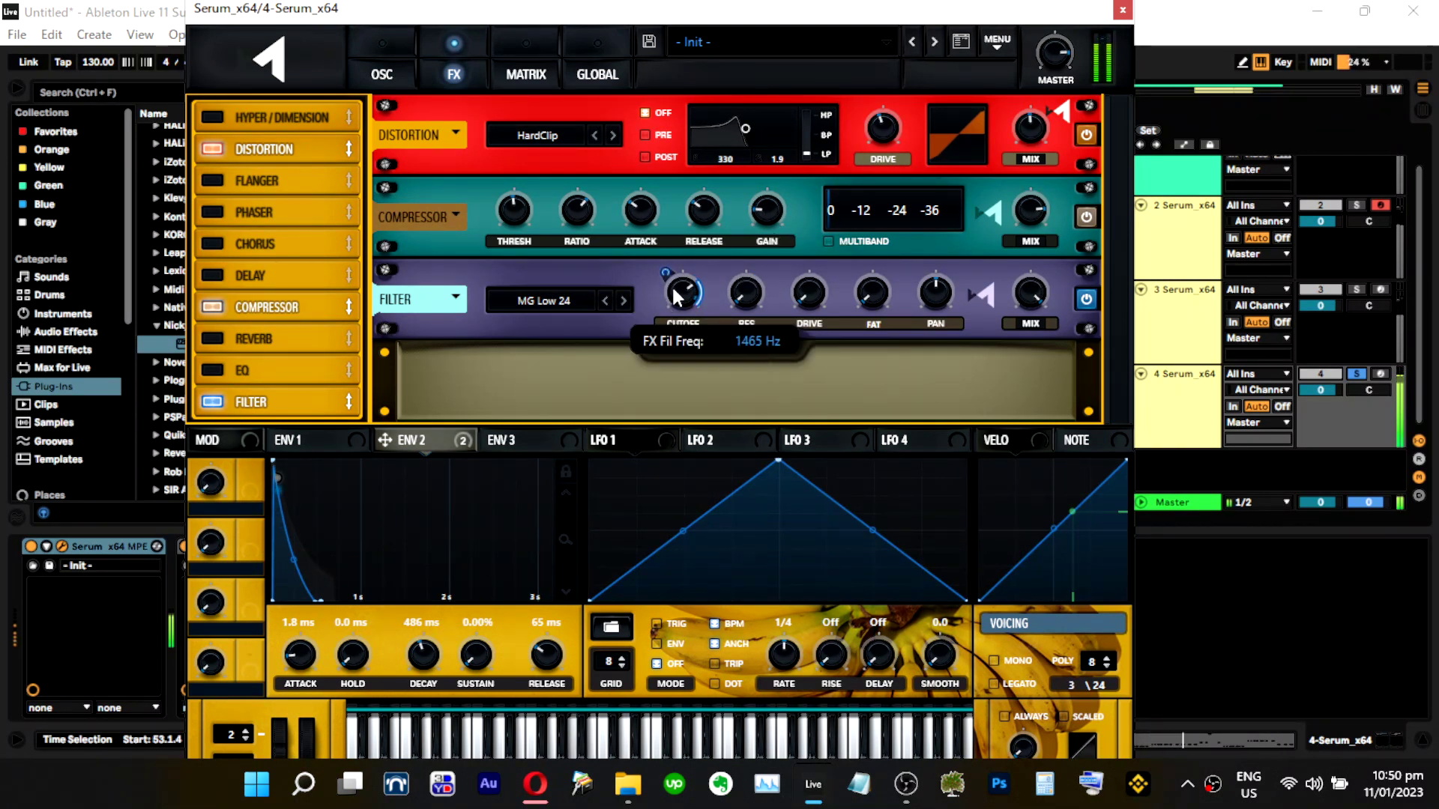
{"action": "left_click_drag", "start_coordinate": [746, 292], "coordinate": [757, 260]}
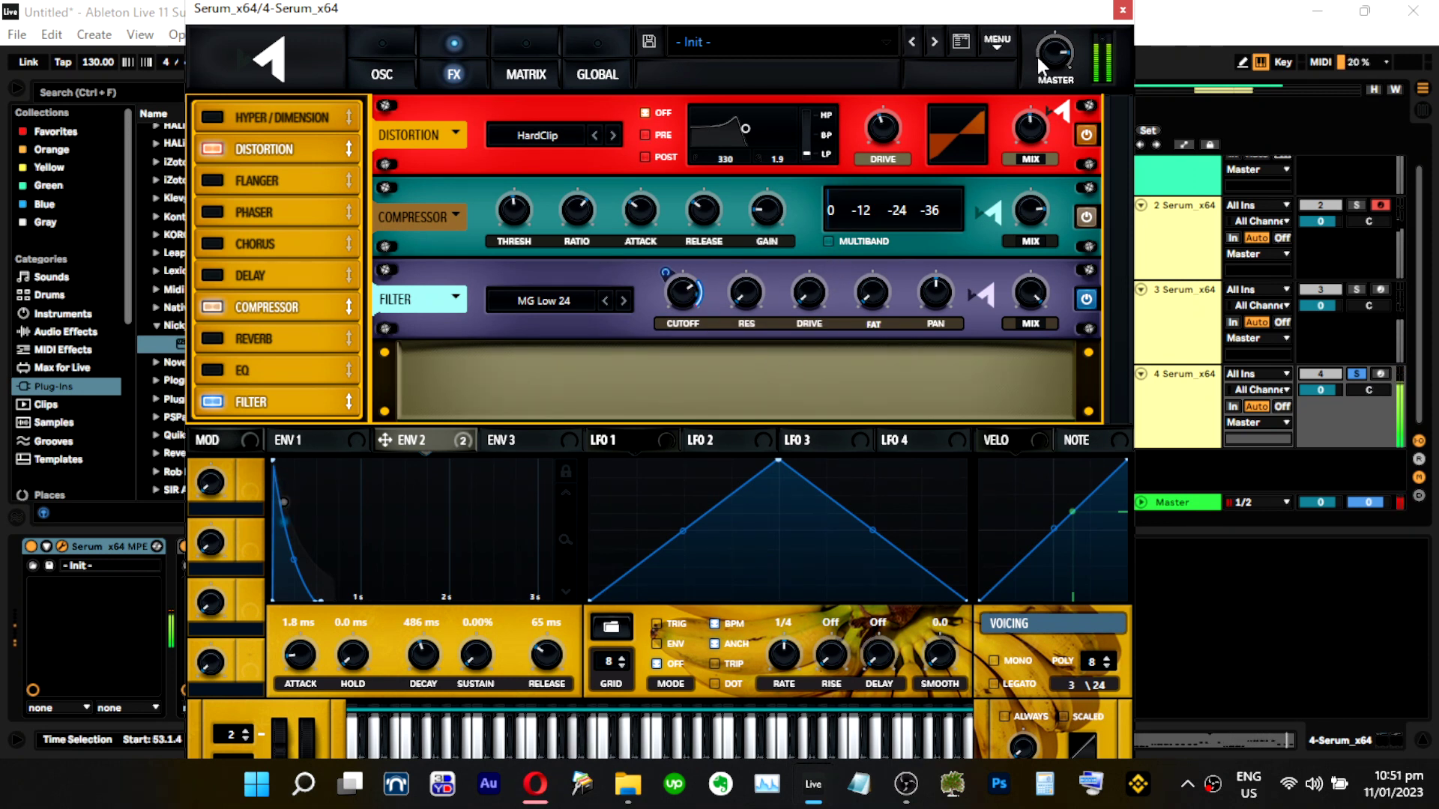
{"action": "left_click", "coordinate": [1355, 375]}
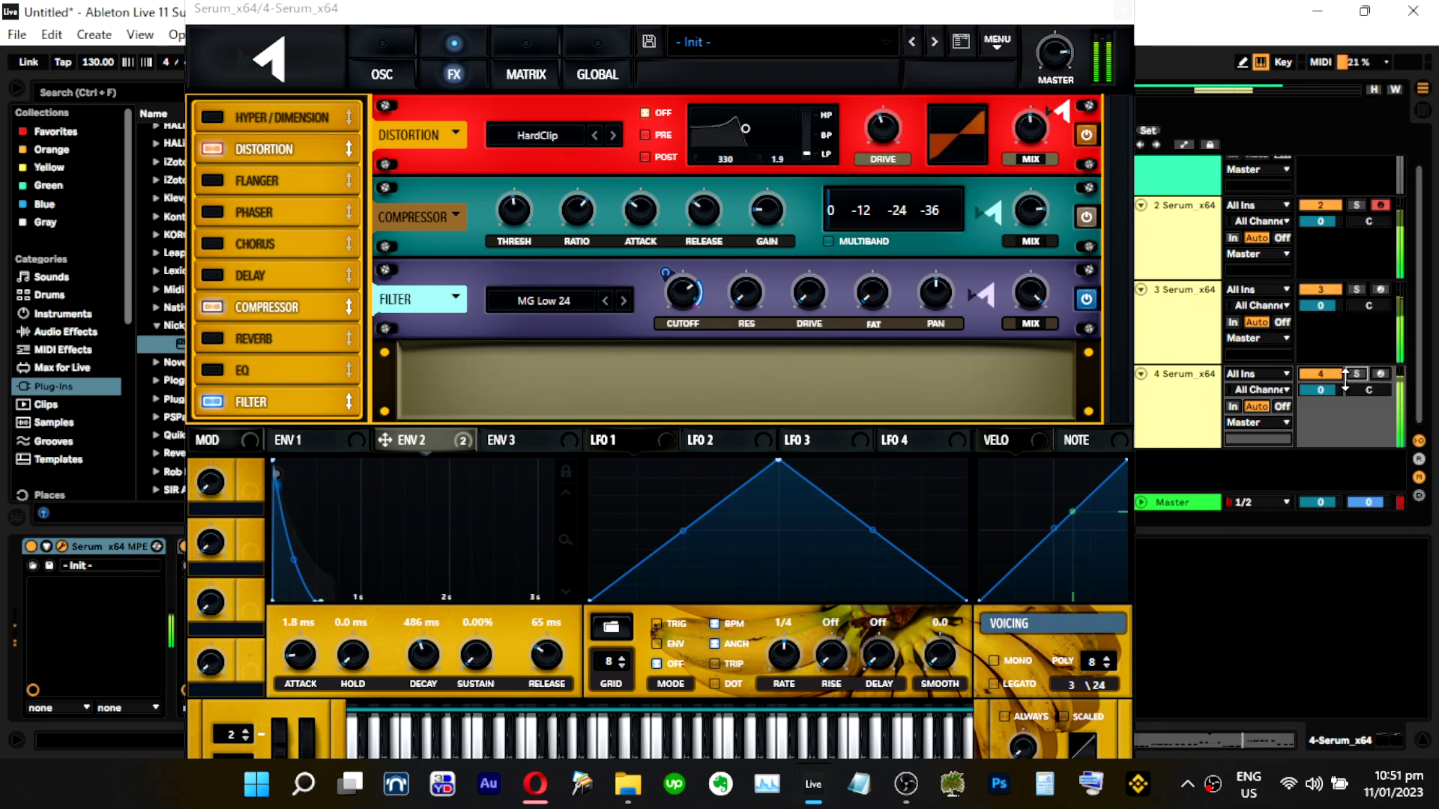
{"action": "left_click", "coordinate": [806, 405]}
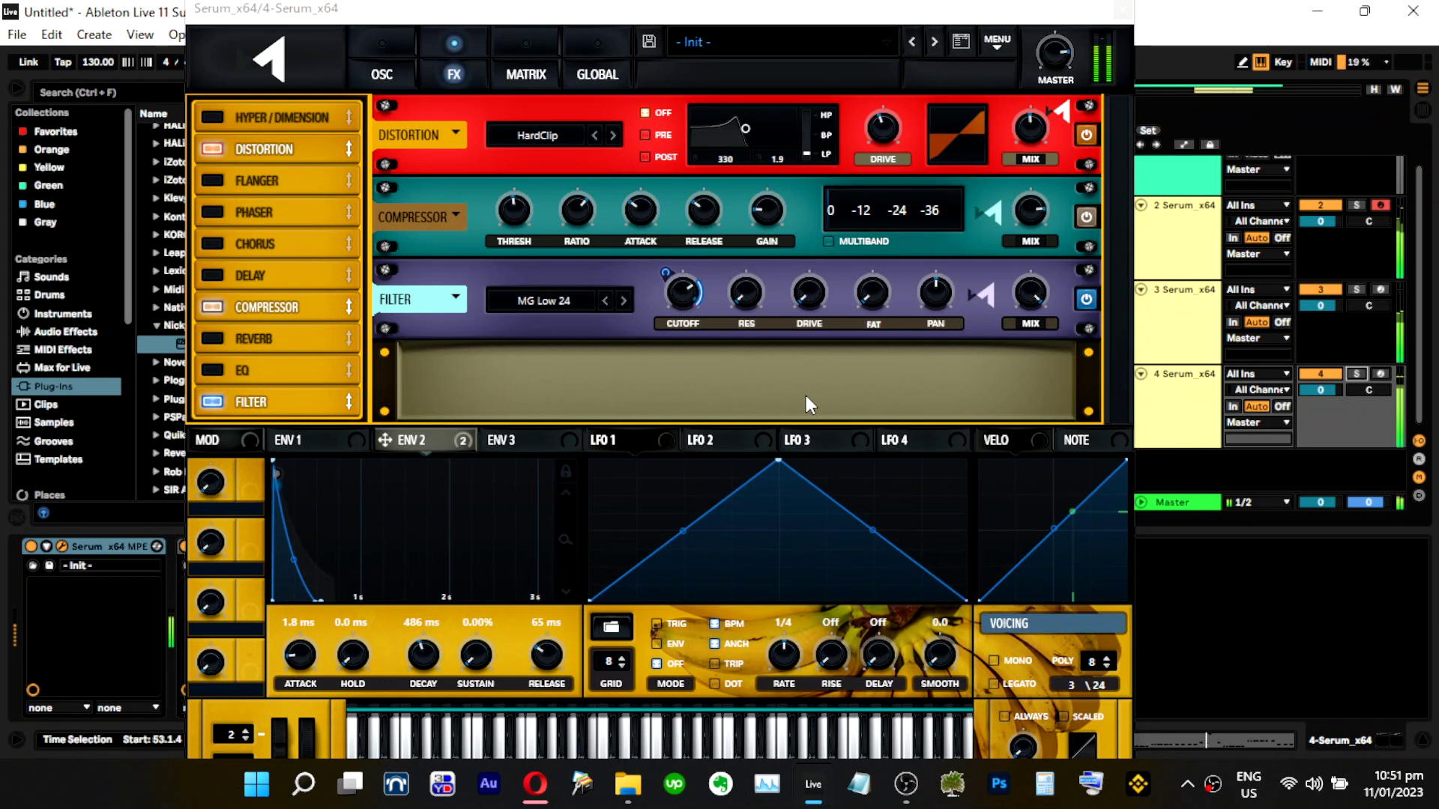
Turn on oscillator B on the fourth track's Serum, with its octave at 0 and its level at 19%.
{"action": "left_click", "coordinate": [383, 33]}
{"action": "scroll", "coordinate": [325, 359], "scroll_direction": "up", "scroll_amount": 1}
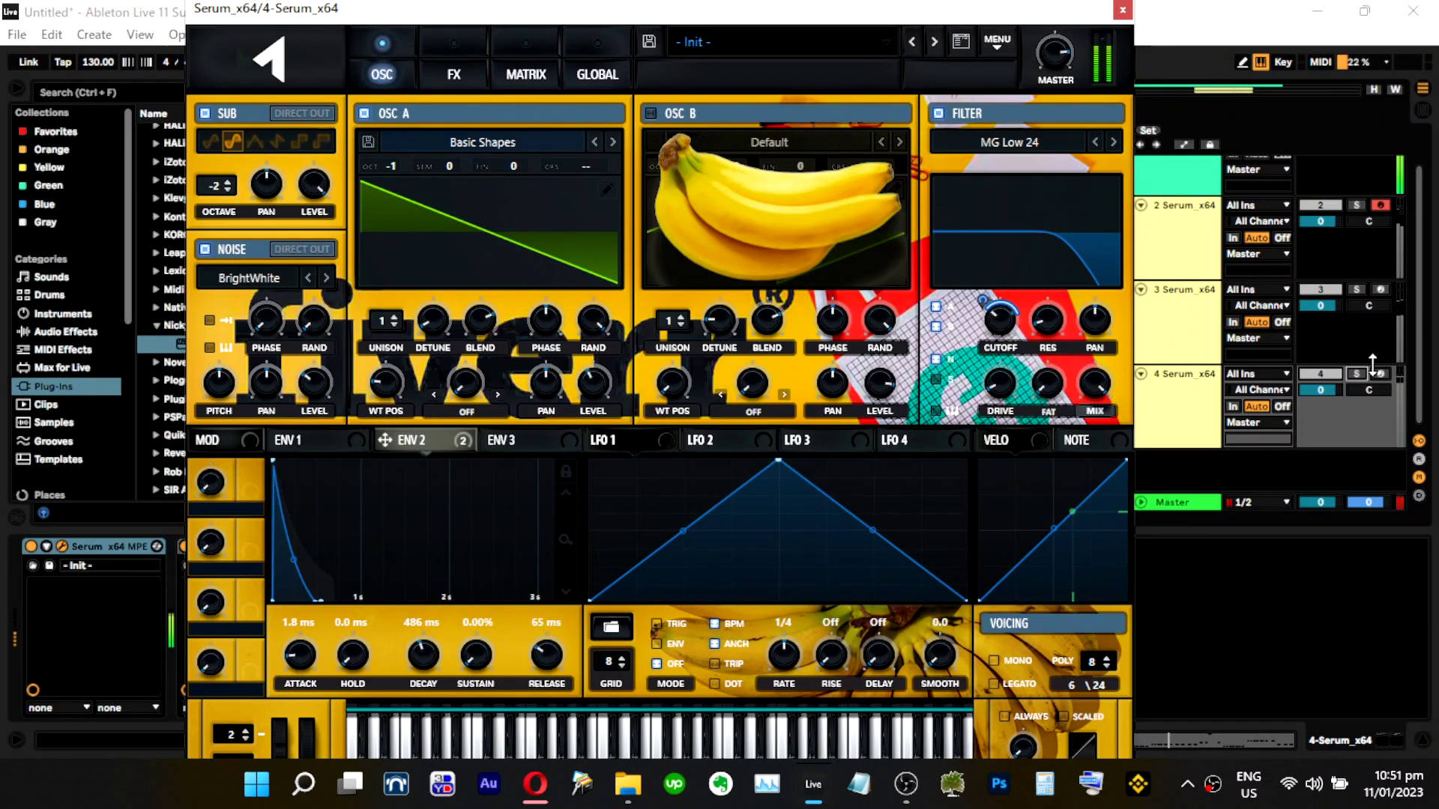
{"action": "left_click", "coordinate": [436, 82]}
{"action": "left_click", "coordinate": [382, 74]}
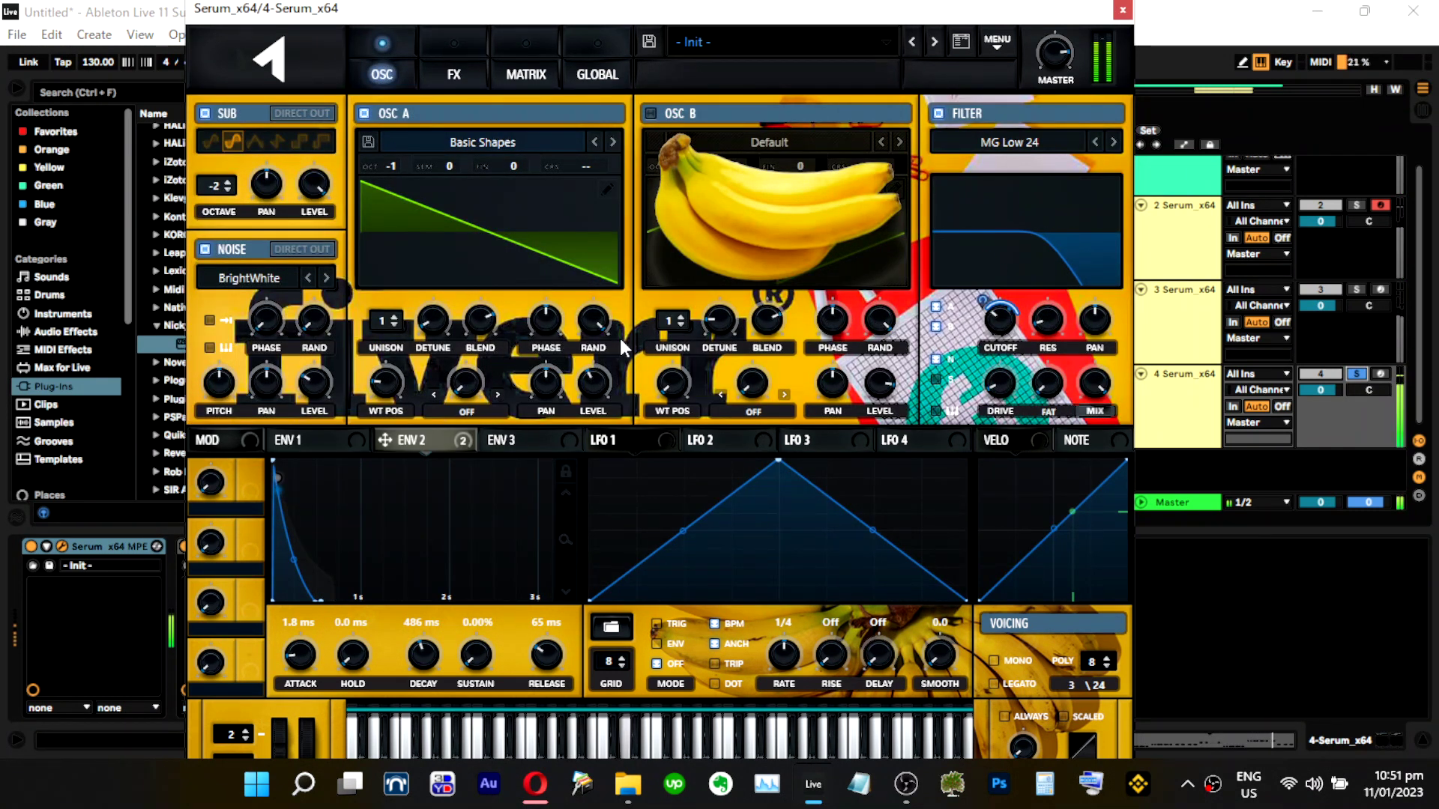
{"action": "left_click", "coordinate": [658, 111]}
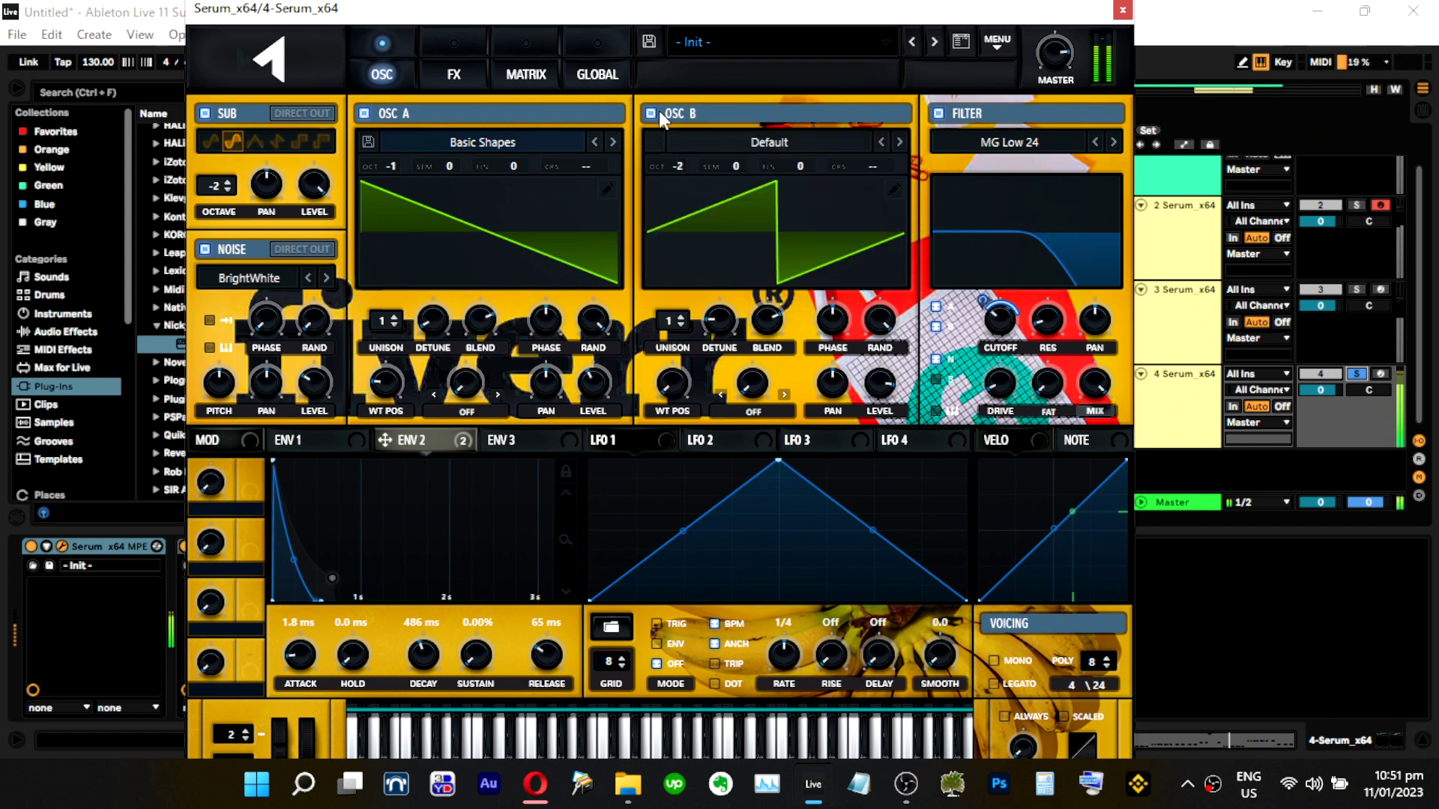
{"action": "left_click_drag", "start_coordinate": [676, 167], "coordinate": [677, 147]}
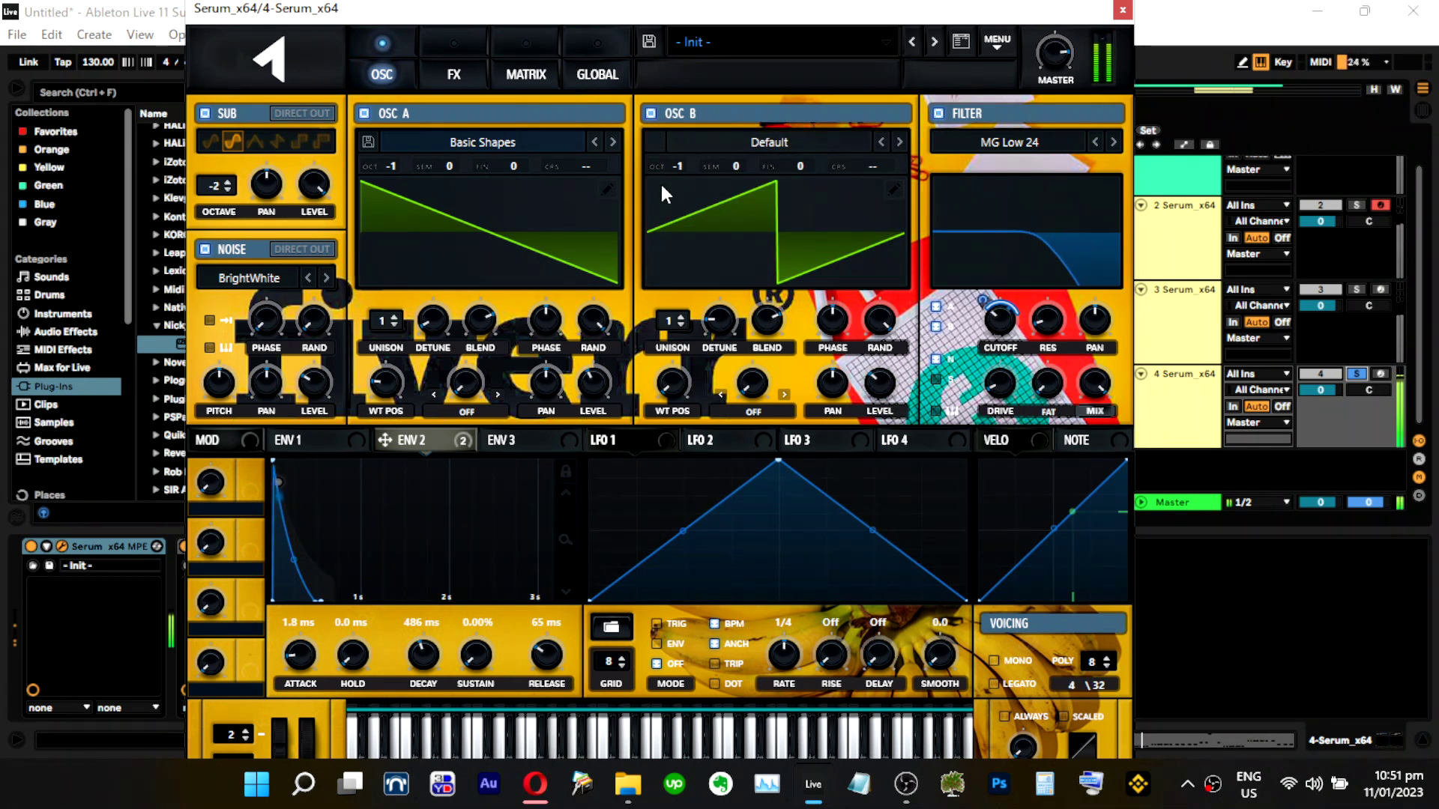
{"action": "left_click_drag", "start_coordinate": [674, 166], "coordinate": [682, 145]}
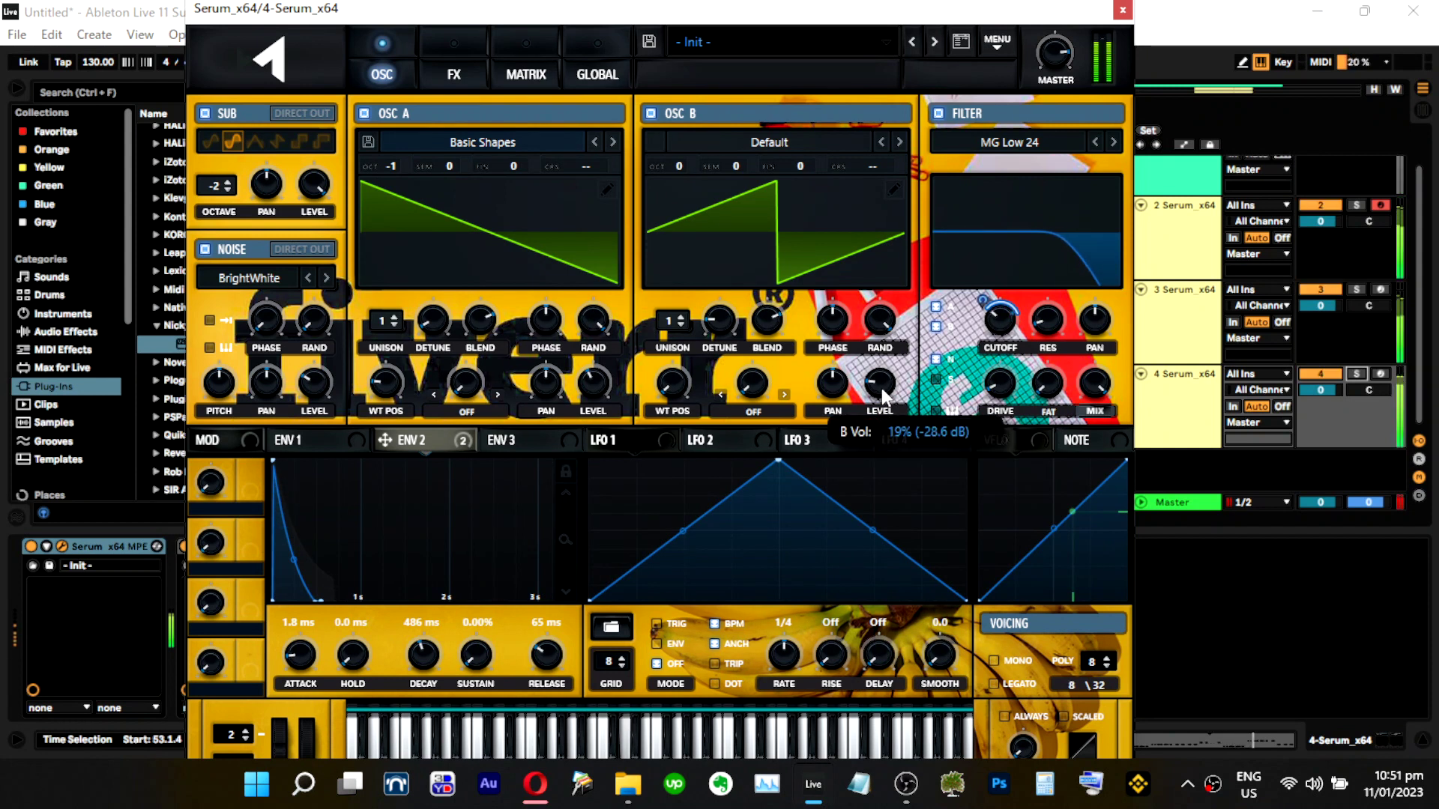
Compare track 4 soloed and in the full mix, and raise oscillator B's level to 38%.
{"action": "left_click", "coordinate": [1357, 367]}
{"action": "left_click", "coordinate": [1357, 372]}
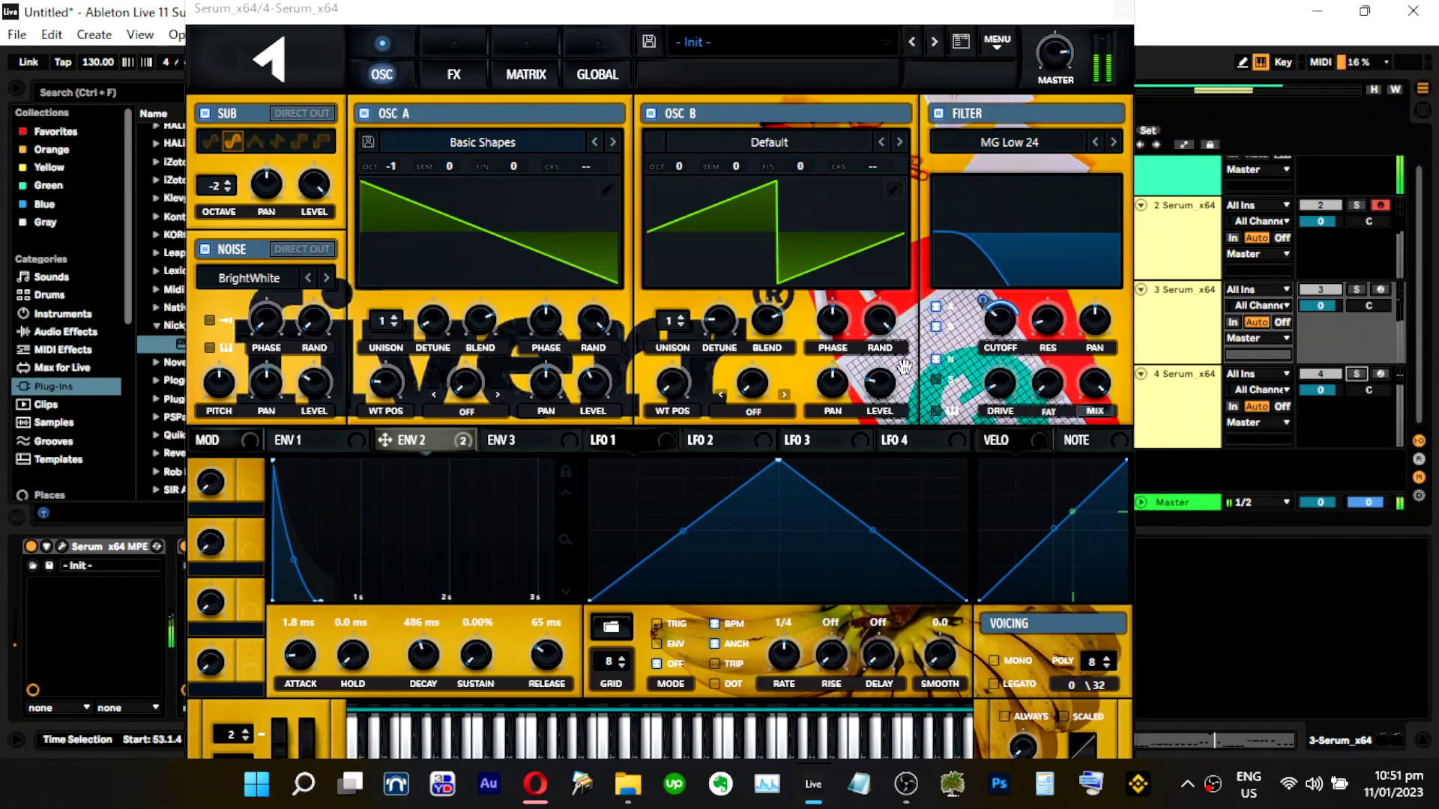
{"action": "left_click", "coordinate": [1359, 373]}
{"action": "left_click", "coordinate": [1361, 371]}
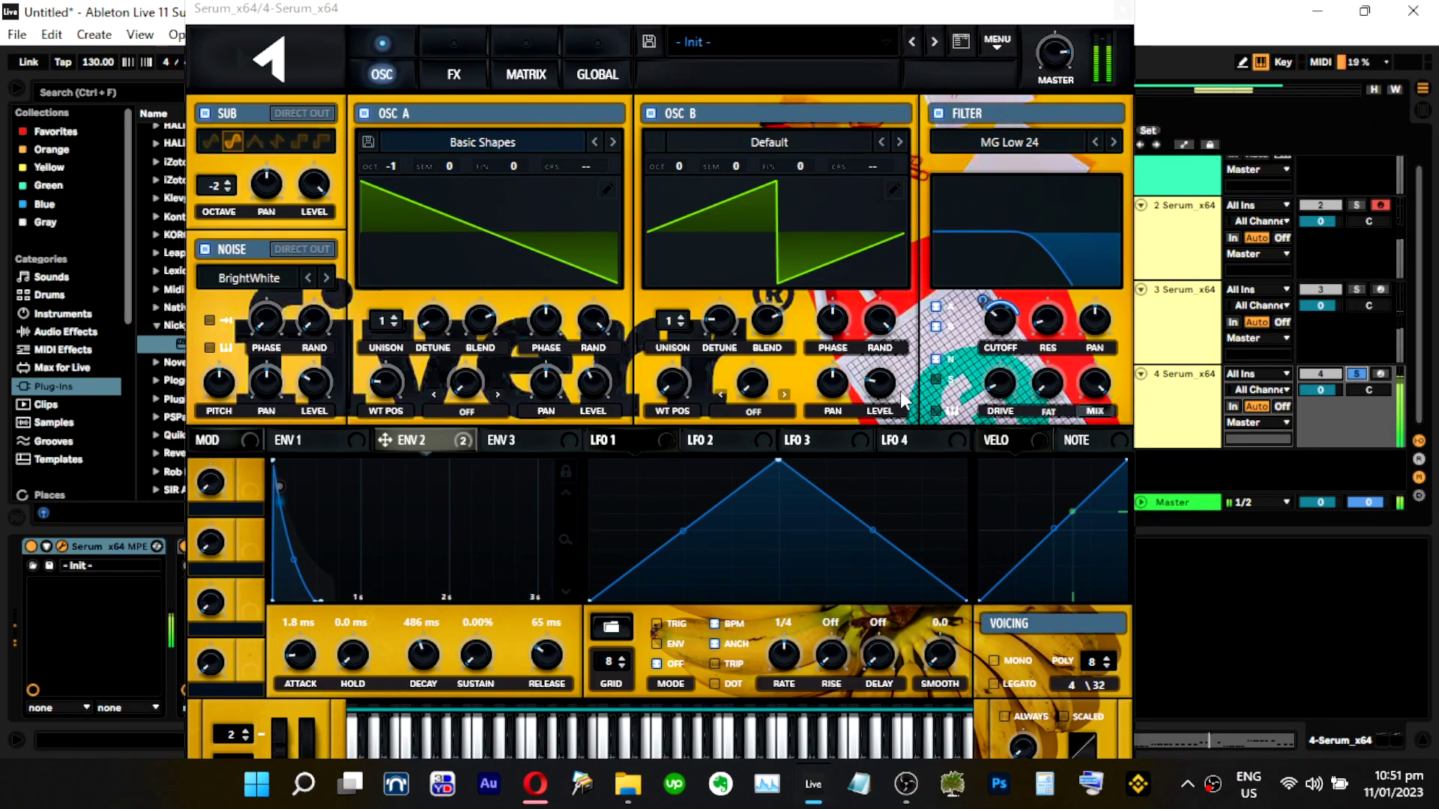
{"action": "left_click", "coordinate": [887, 403]}
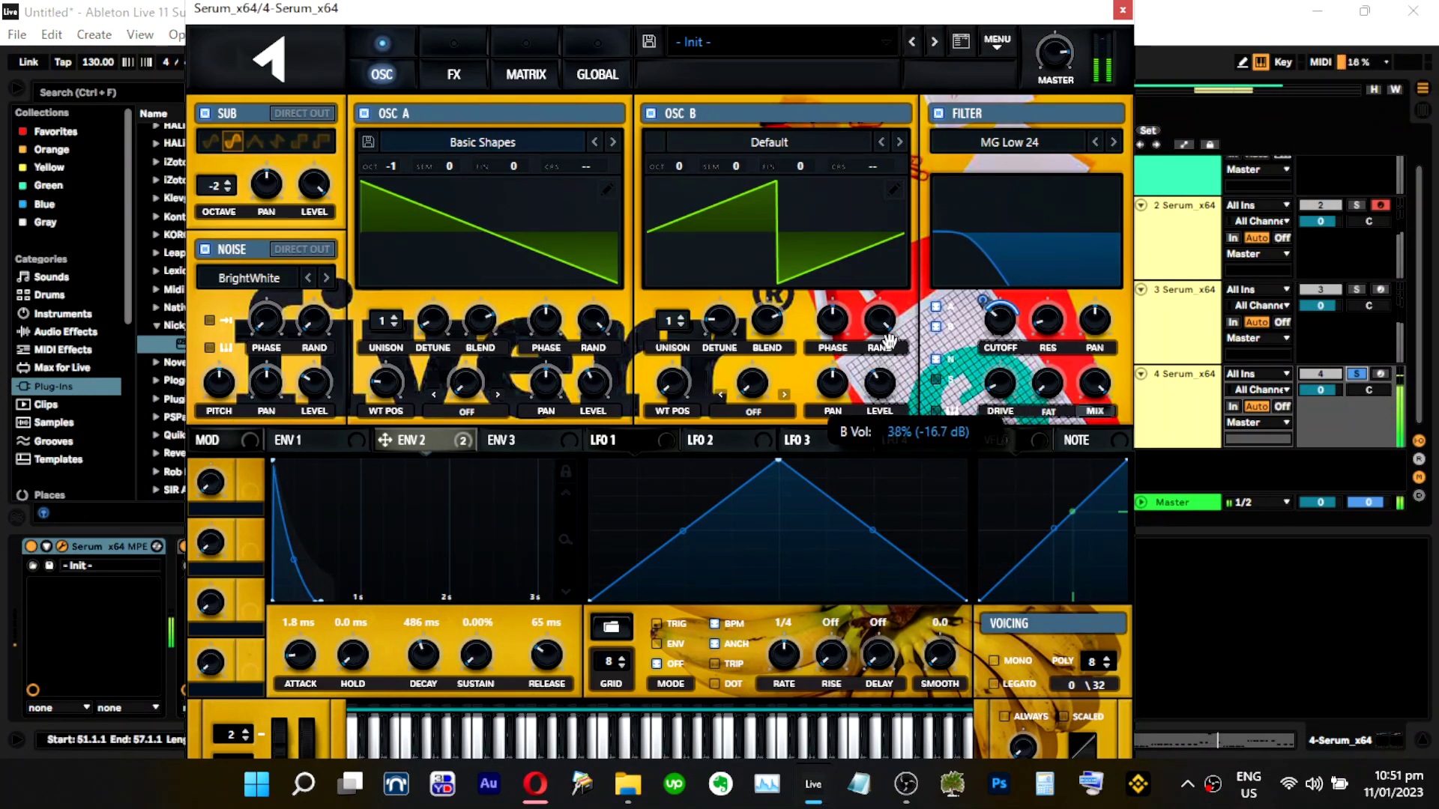
Set oscillator B's octave to -2 and load the Basic Shapes wavetable at position 3.
{"action": "left_click_drag", "start_coordinate": [690, 163], "coordinate": [683, 208]}
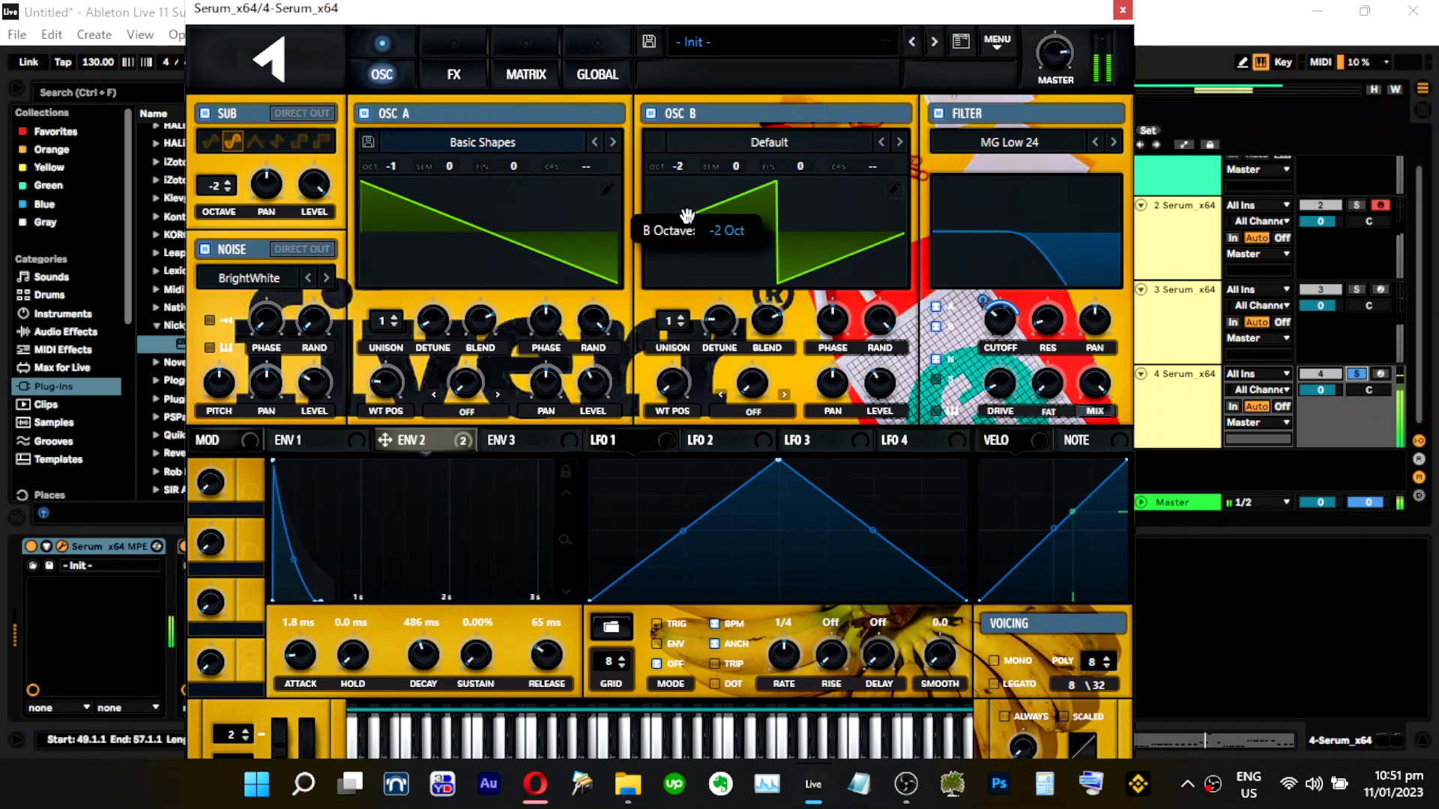
{"action": "left_click", "coordinate": [745, 143]}
{"action": "mouse_move", "coordinate": [722, 160]}
{"action": "left_click", "coordinate": [974, 272]}
{"action": "left_click_drag", "start_coordinate": [687, 387], "coordinate": [682, 322]}
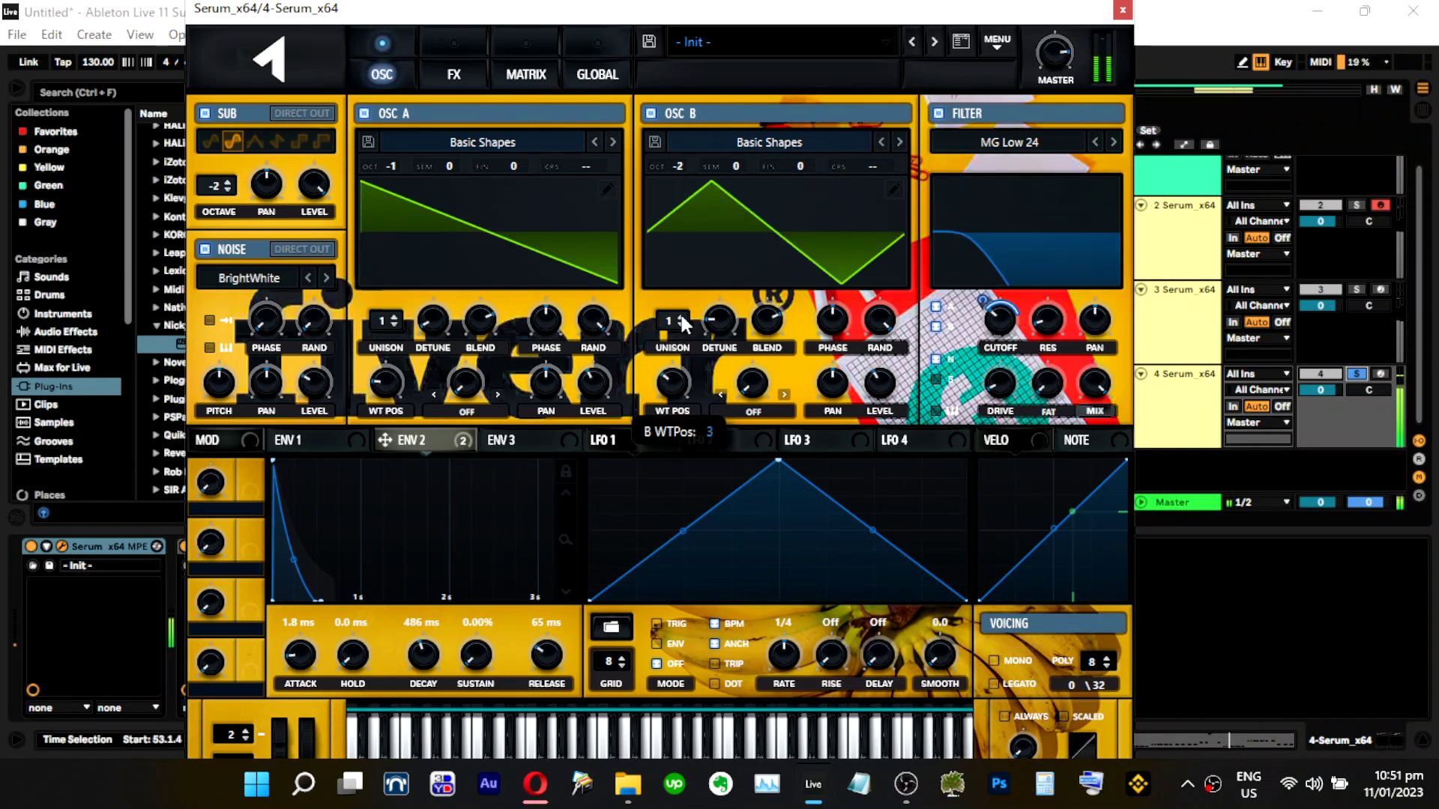
Switch oscillator B to the square shape, try 4 unison voices before returning to 1, and lower its level to -22.6 dB.
{"action": "left_click", "coordinate": [680, 316]}
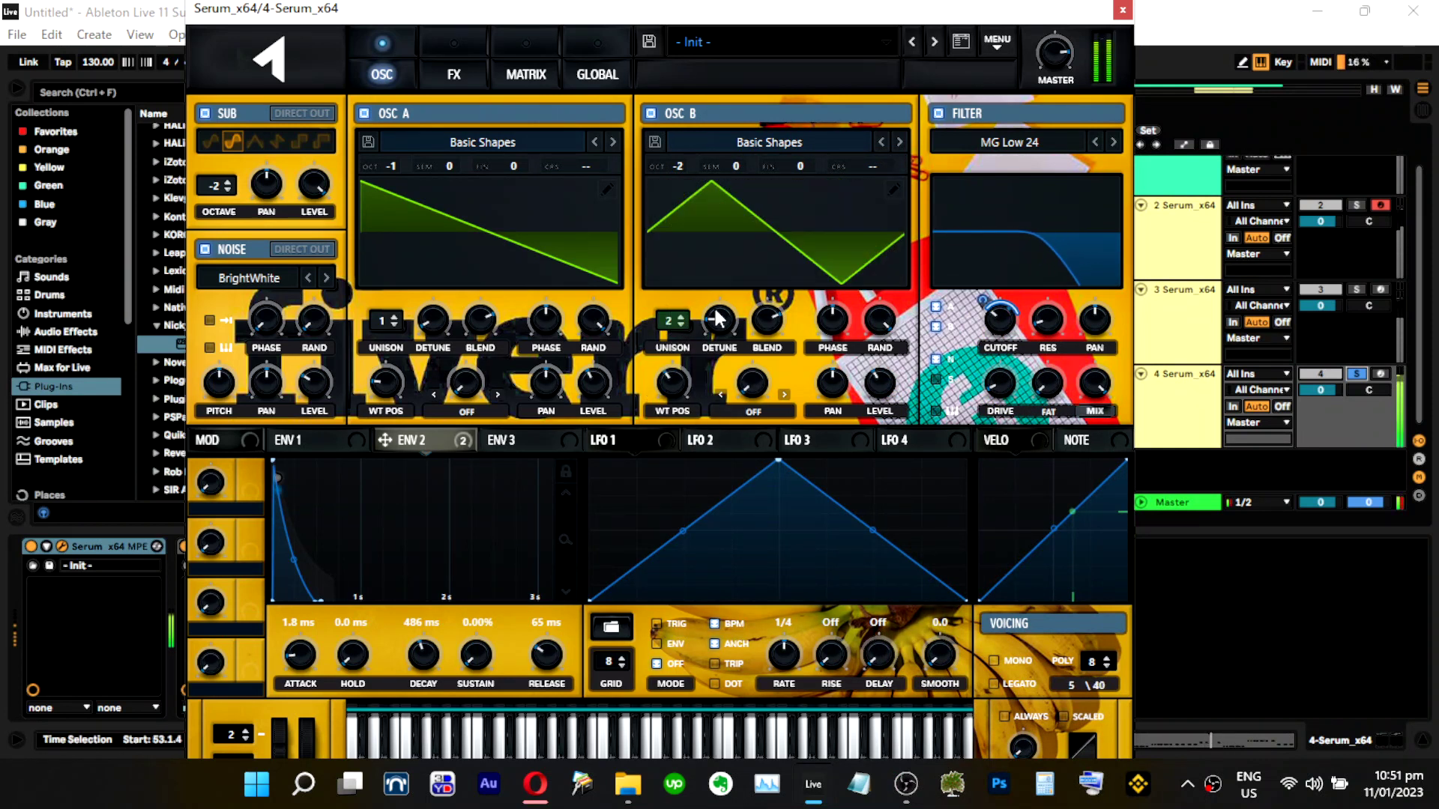
{"action": "mouse_move", "coordinate": [688, 314]}
{"action": "left_mouse_down"}
{"action": "mouse_move", "coordinate": [685, 290]}
{"action": "mouse_move", "coordinate": [675, 395]}
{"action": "mouse_move", "coordinate": [686, 267]}
{"action": "mouse_move", "coordinate": [692, 291]}
{"action": "left_mouse_up"}
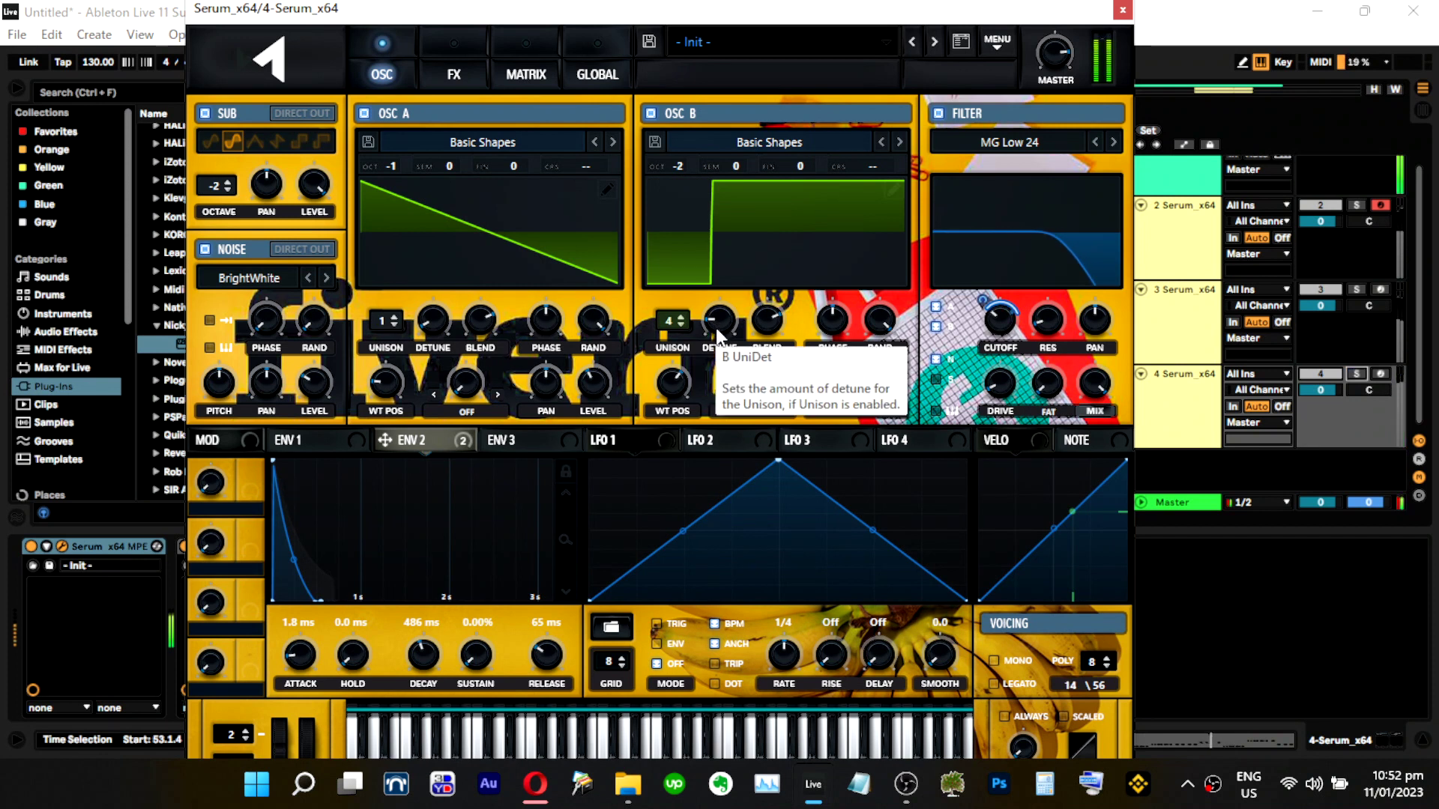
{"action": "left_click_drag", "start_coordinate": [669, 321], "coordinate": [674, 449]}
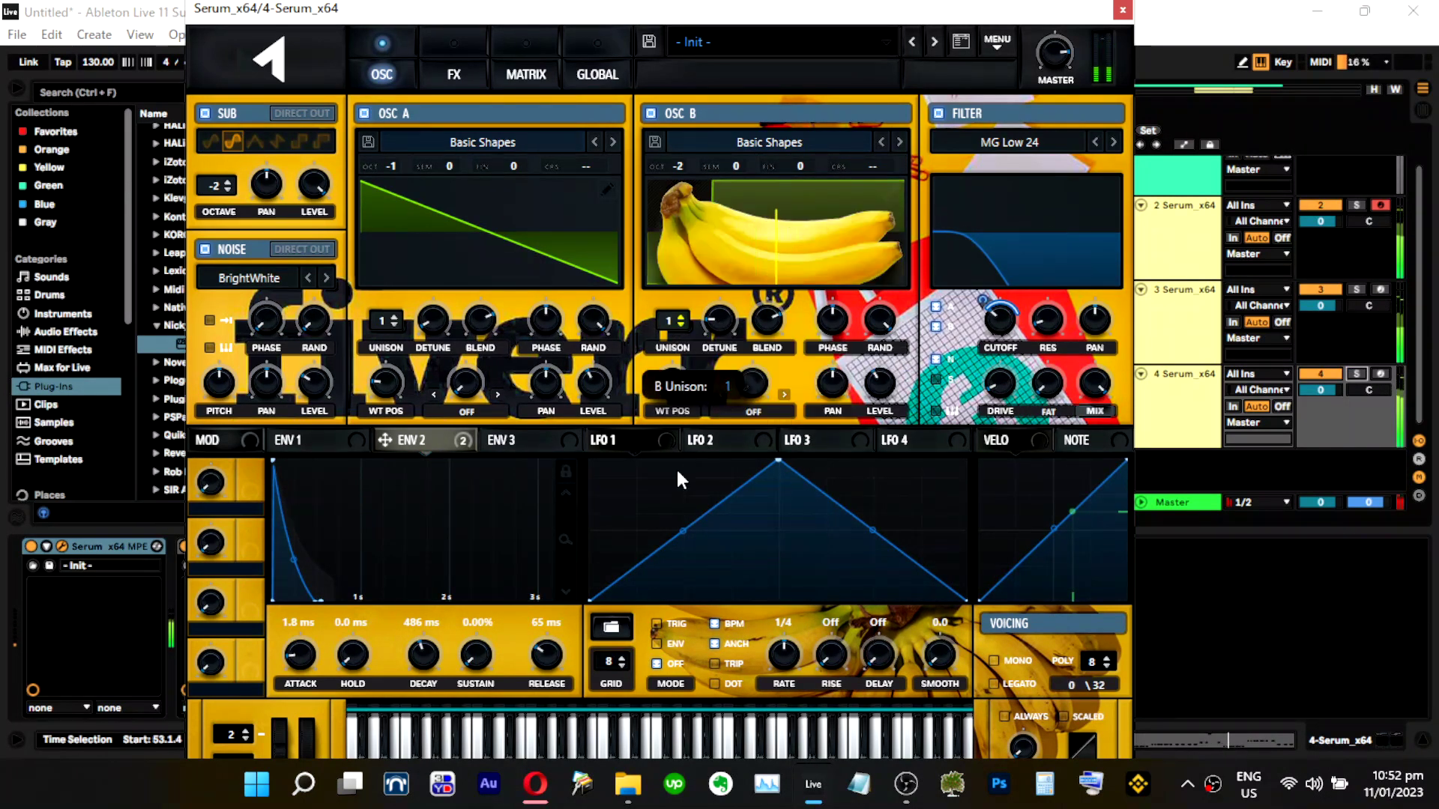
{"action": "left_click_drag", "start_coordinate": [879, 386], "coordinate": [886, 423]}
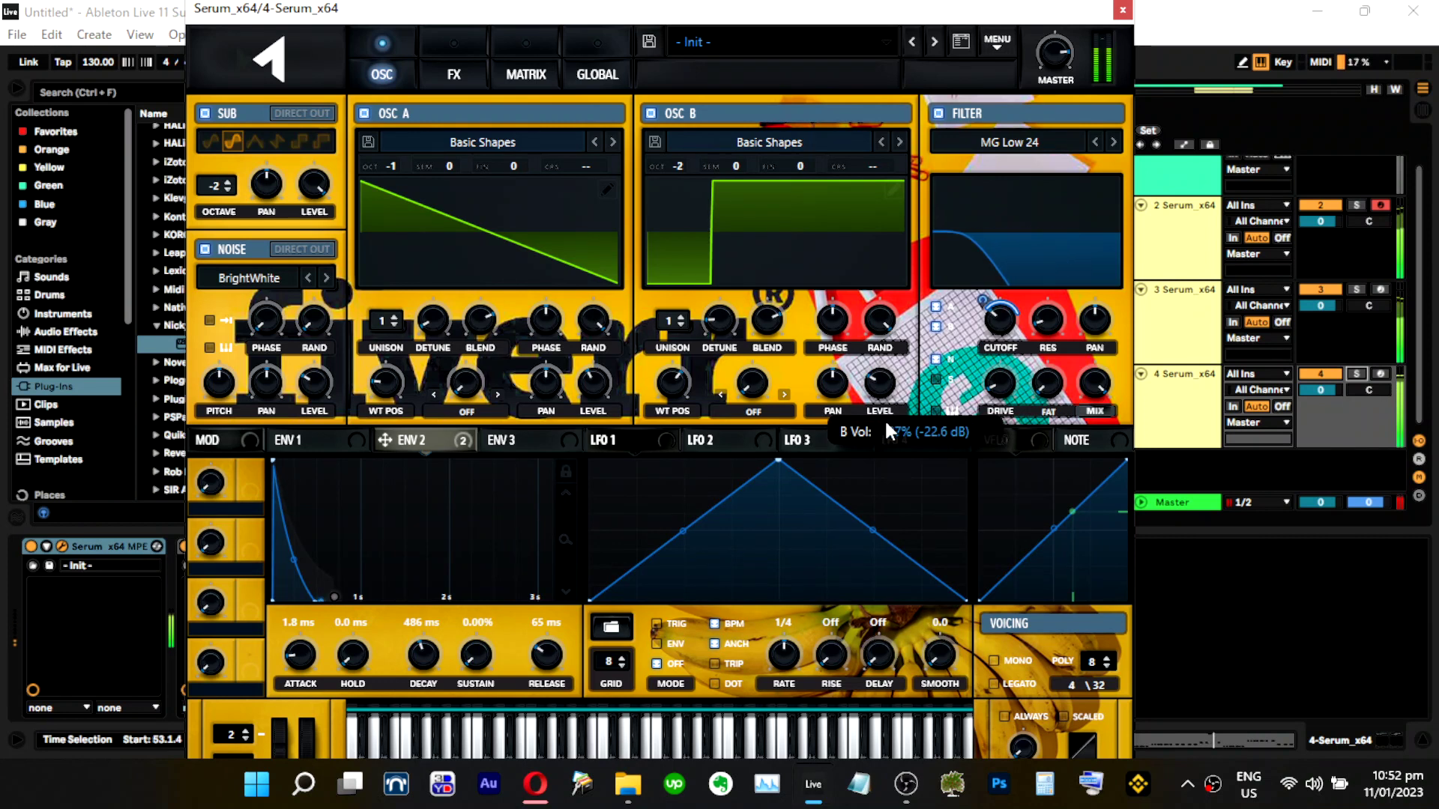
With track 4 soloed, raise the filter's drive and set its resonance to 19%.
{"action": "left_click", "coordinate": [1353, 375]}
{"action": "left_click_drag", "start_coordinate": [1006, 324], "coordinate": [1014, 313]}
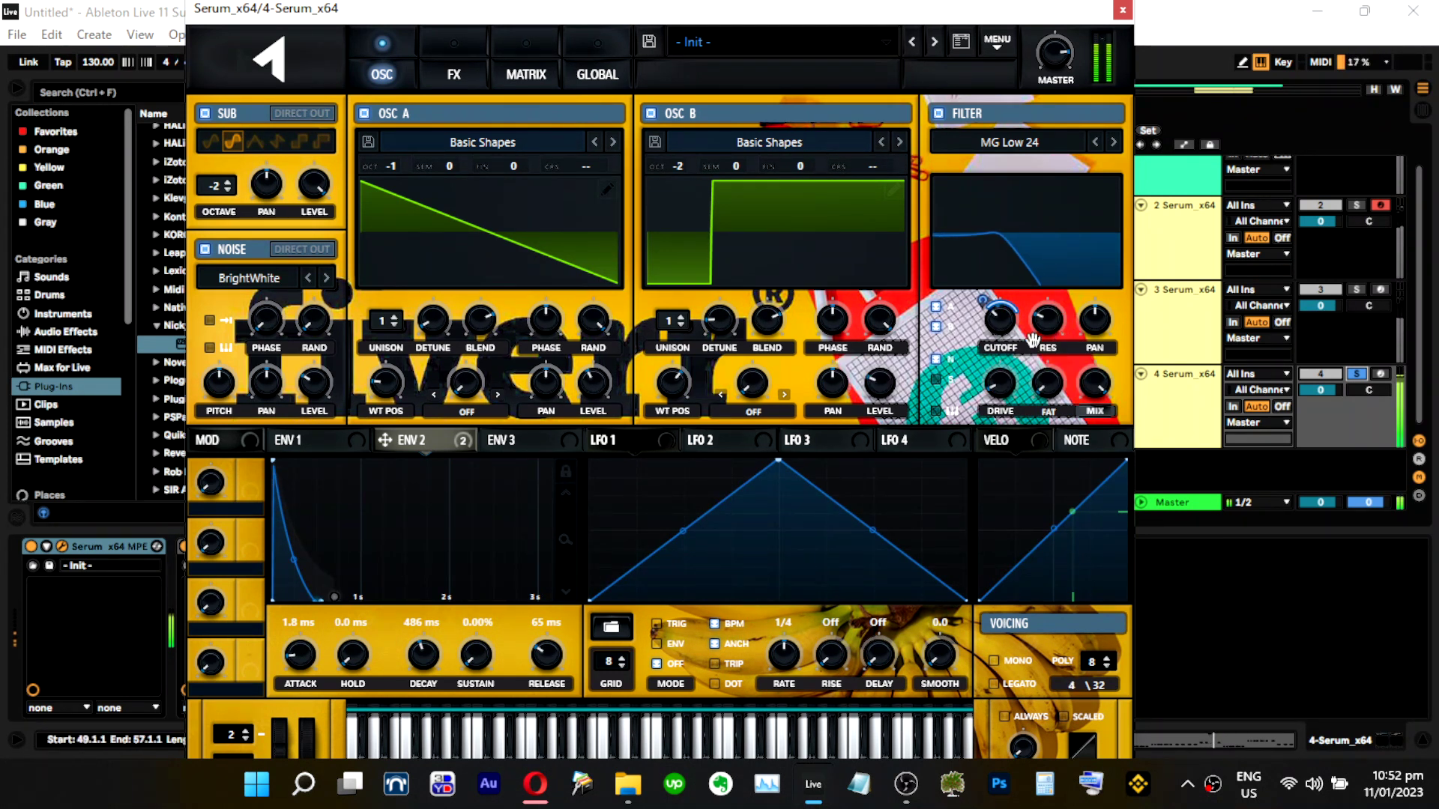
{"action": "left_click_drag", "start_coordinate": [1003, 380], "coordinate": [1013, 365]}
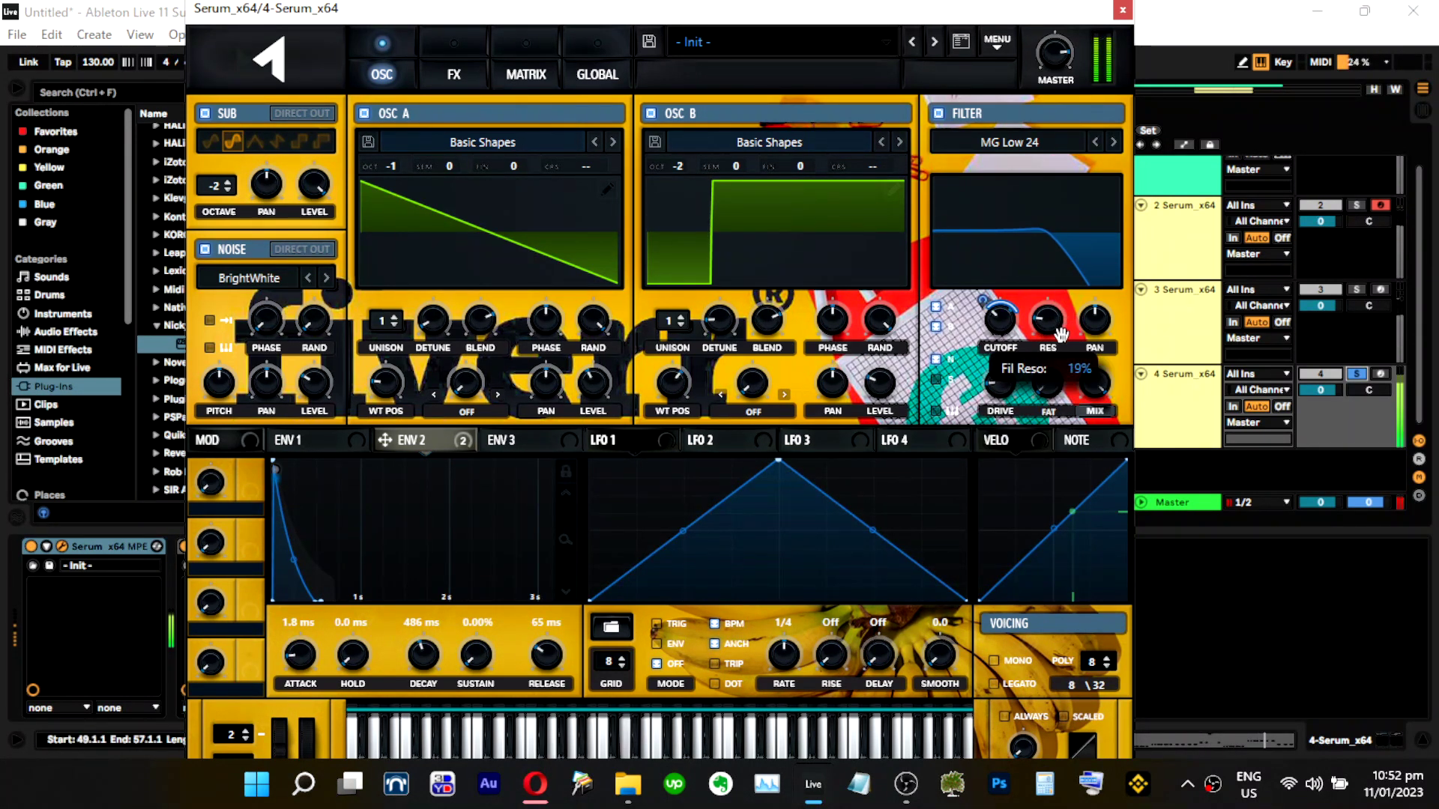
Set the distortion effect's drive to 75%, and raise its mix and Serum's master volume slightly.
{"action": "left_click", "coordinate": [450, 75]}
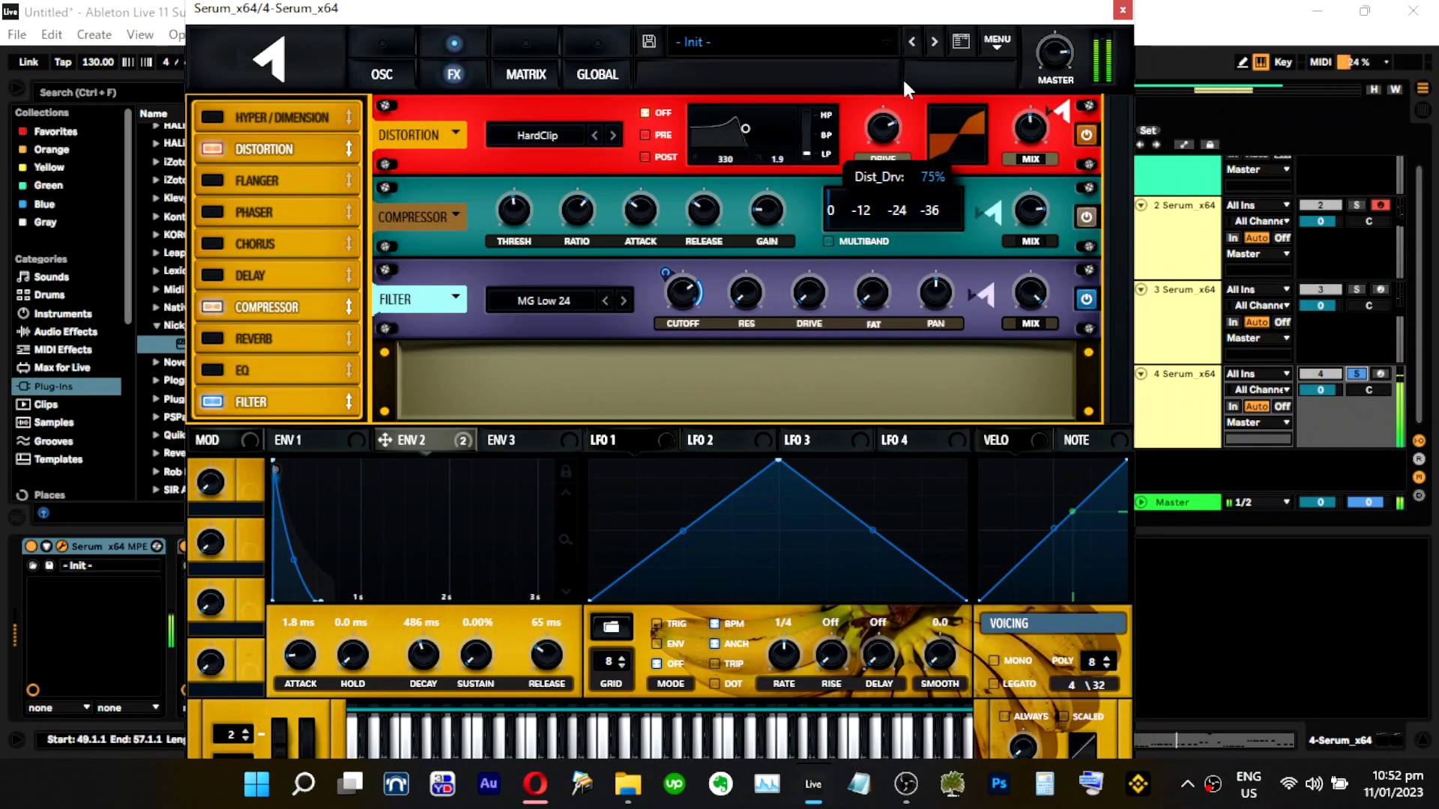
{"action": "mouse_move", "coordinate": [1049, 101]}
{"action": "mouse_move", "coordinate": [1053, 64]}
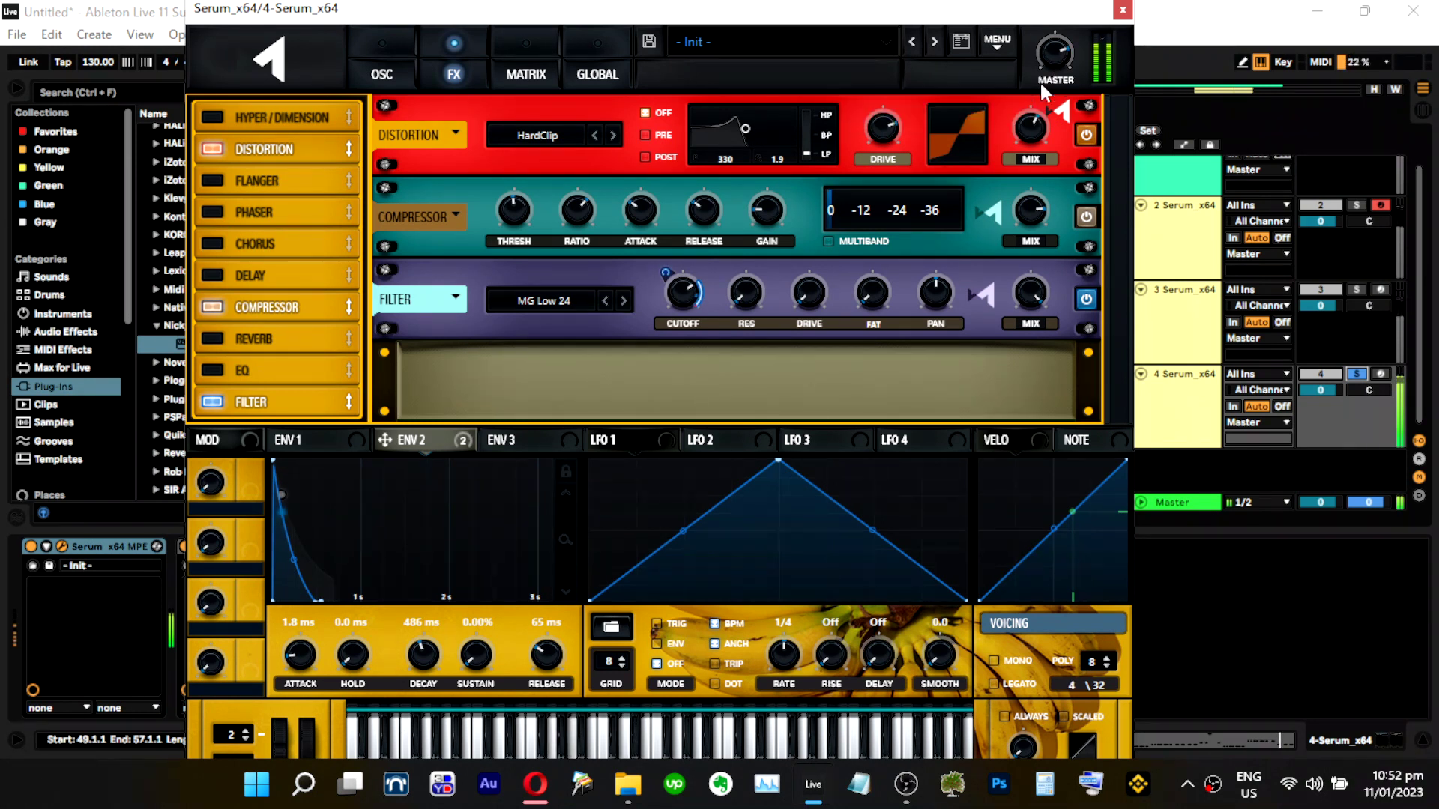
Try other distortion types in the distortion effect, and return to the oscillator page.
{"action": "left_click", "coordinate": [551, 136]}
{"action": "left_click", "coordinate": [548, 160]}
{"action": "left_click", "coordinate": [551, 137]}
{"action": "left_click", "coordinate": [550, 183]}
{"action": "left_click", "coordinate": [555, 137]}
{"action": "left_click", "coordinate": [552, 206]}
{"action": "left_click", "coordinate": [397, 71]}
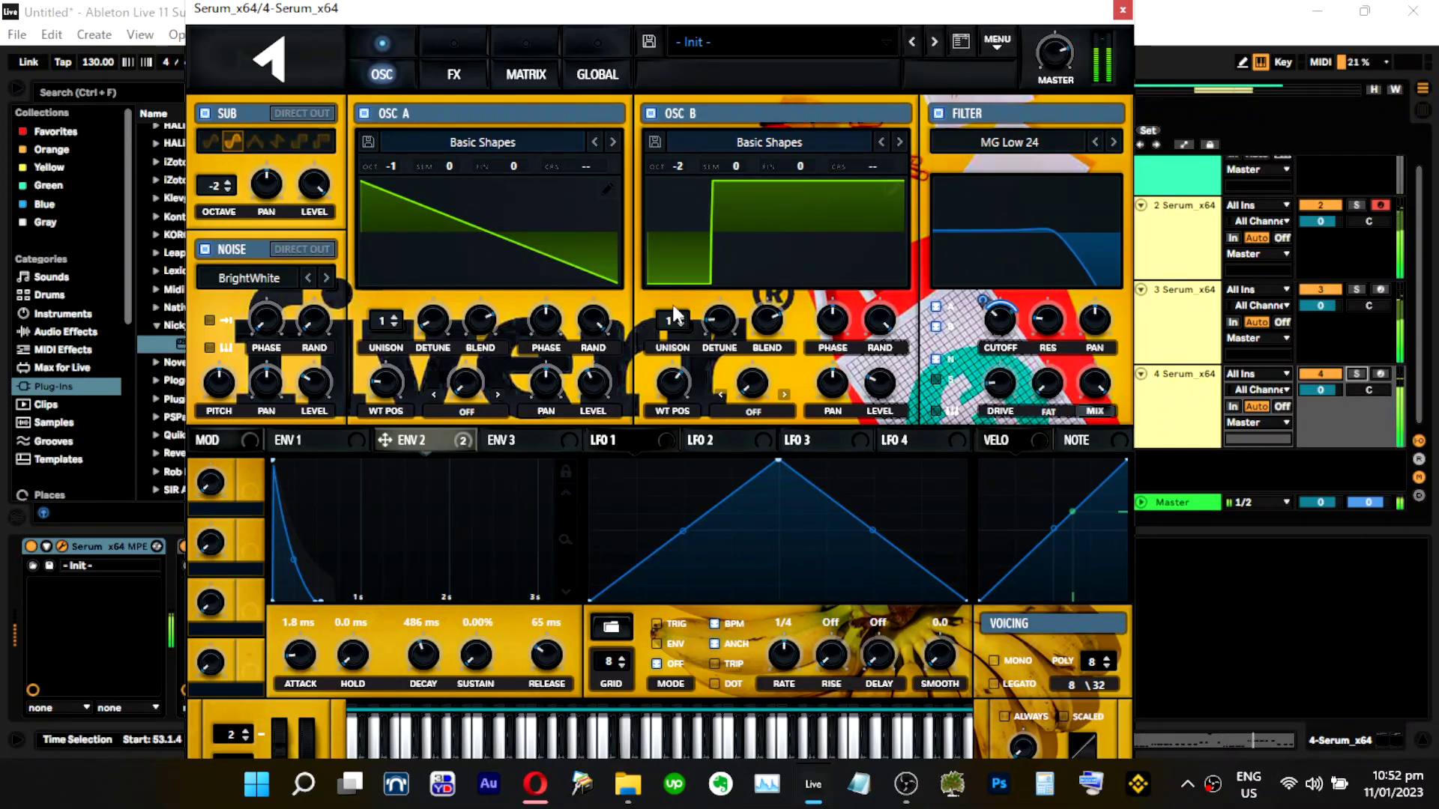
Solo the 2 Serum_x64 track and open its Serum instrument.
{"action": "left_click", "coordinate": [1234, 291]}
{"action": "left_click", "coordinate": [1208, 306]}
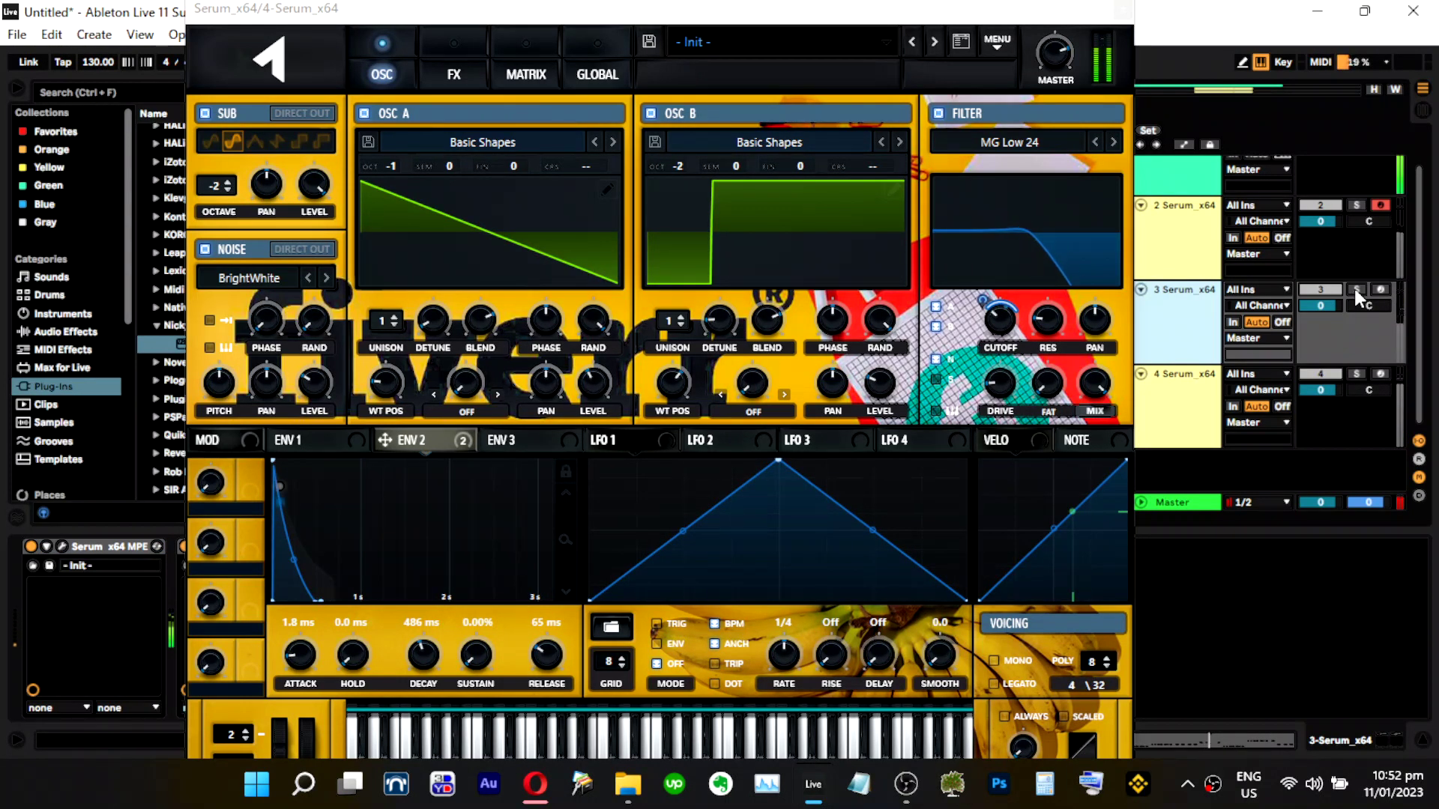
{"action": "left_click", "coordinate": [1357, 205]}
{"action": "left_click", "coordinate": [1199, 231]}
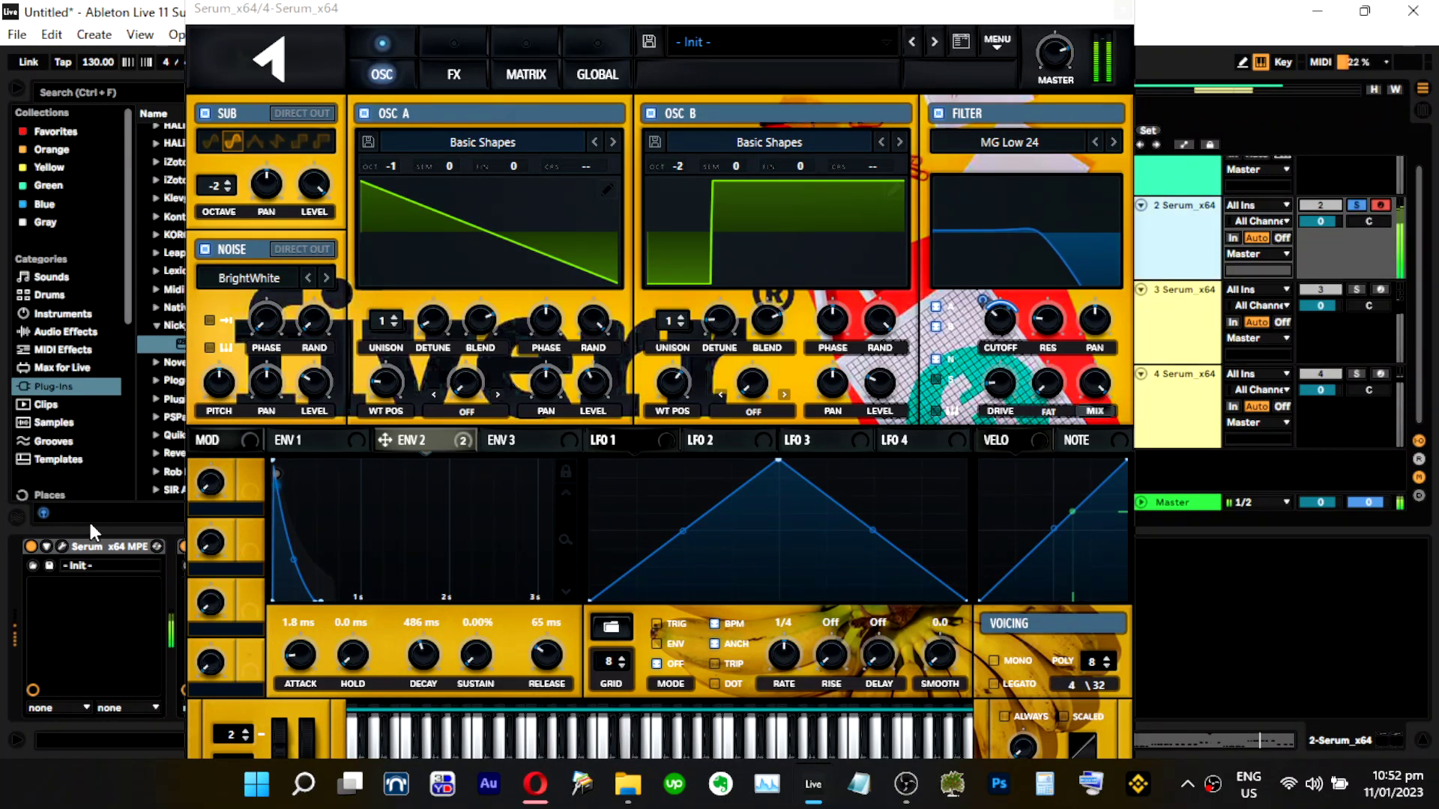
{"action": "left_click", "coordinate": [63, 547]}
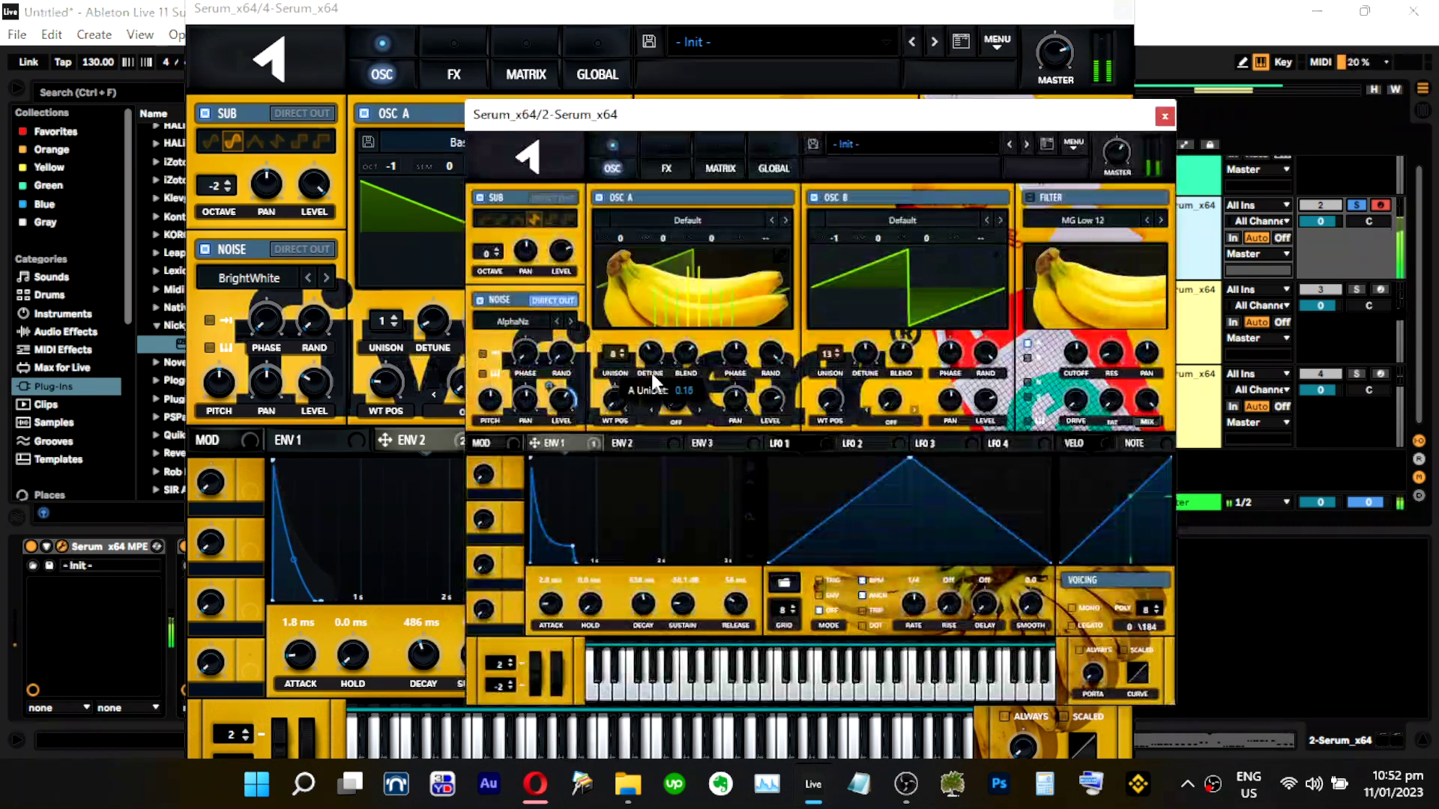
Adjust the unison detune of oscillators A and B on track 2's Serum, and set oscillator B's unison to 1.
{"action": "left_click_drag", "start_coordinate": [651, 394], "coordinate": [659, 366]}
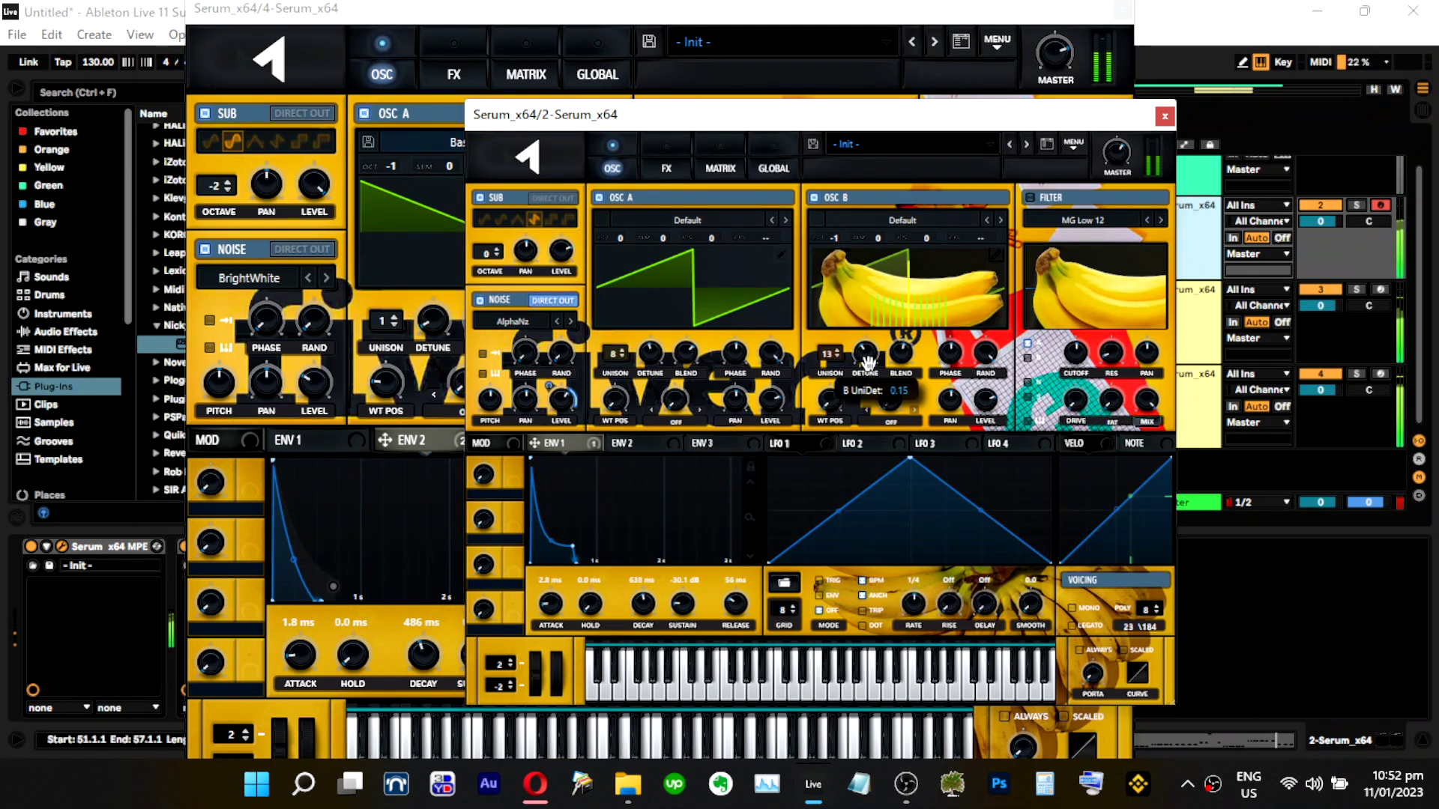
{"action": "left_click_drag", "start_coordinate": [867, 364], "coordinate": [808, 534]}
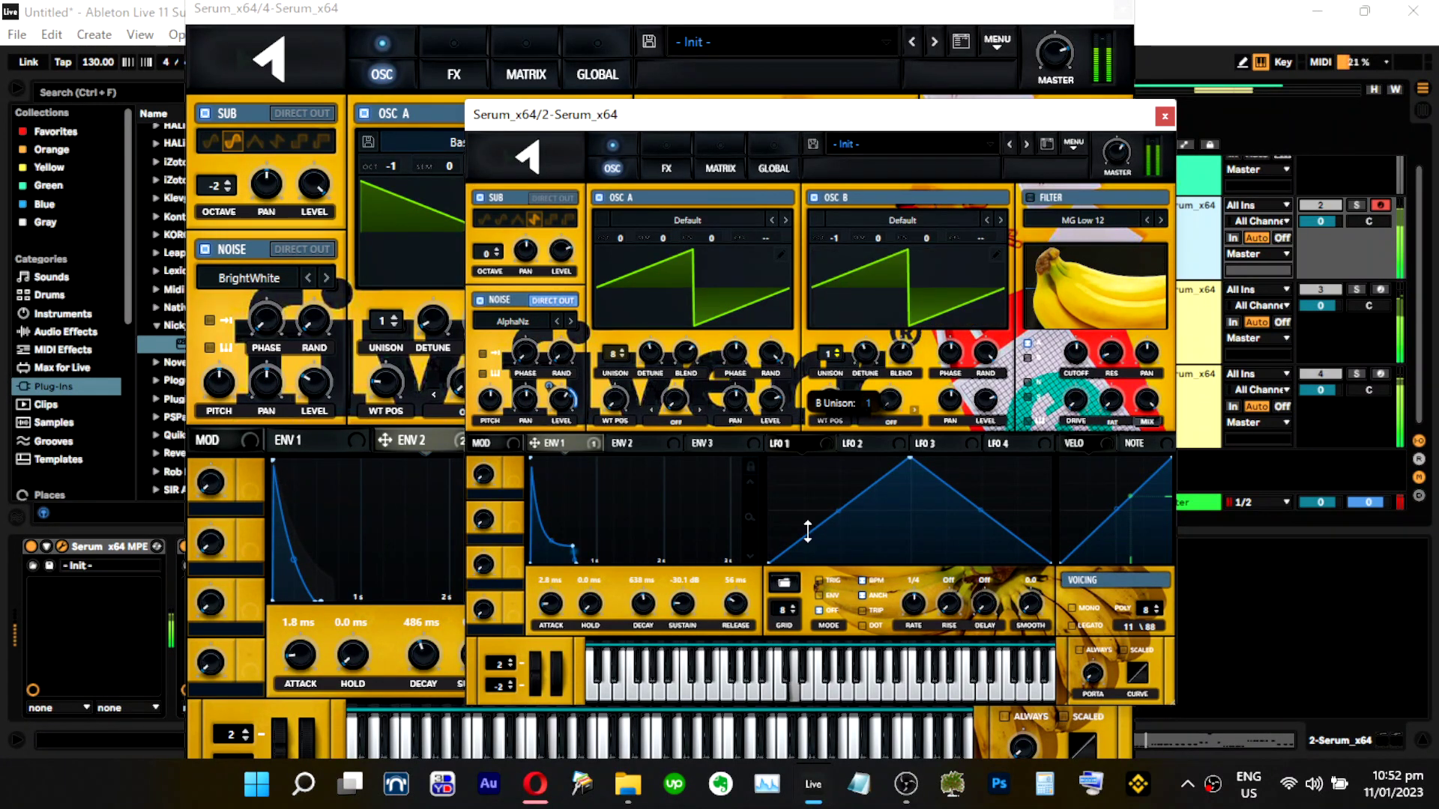
Set oscillator A's unison to 4 on track 2's Serum, toggling the track's solo to compare.
{"action": "mouse_move", "coordinate": [815, 517]}
{"action": "left_mouse_down"}
{"action": "mouse_move", "coordinate": [825, 478]}
{"action": "mouse_move", "coordinate": [824, 543]}
{"action": "left_mouse_up"}
{"action": "left_click_drag", "start_coordinate": [619, 352], "coordinate": [613, 491]}
{"action": "left_click_drag", "start_coordinate": [610, 350], "coordinate": [661, 375]}
{"action": "left_click", "coordinate": [1356, 206]}
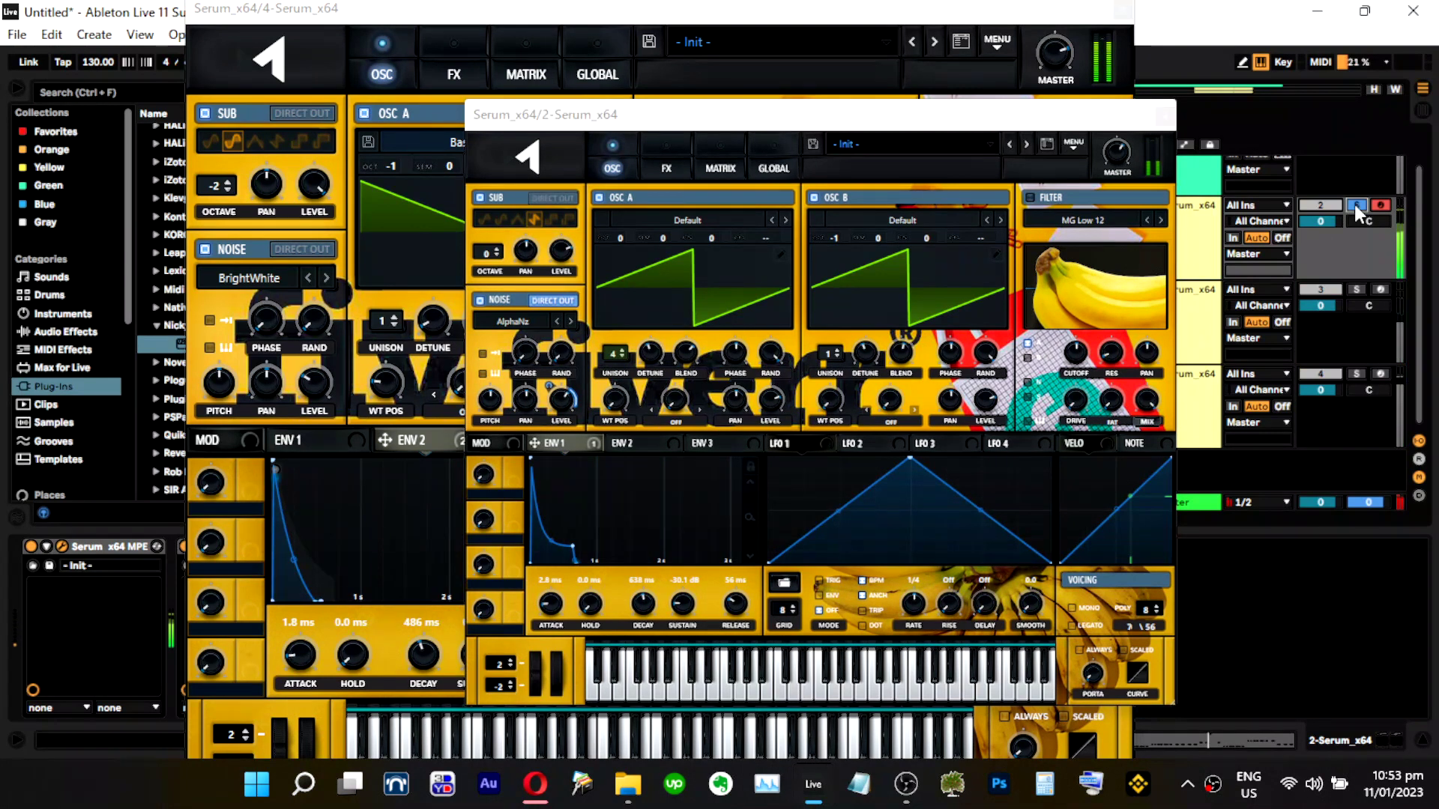
Set oscillator B's unison to 11, adjust its detune, and unsolo track 2.
{"action": "left_click", "coordinate": [653, 345]}
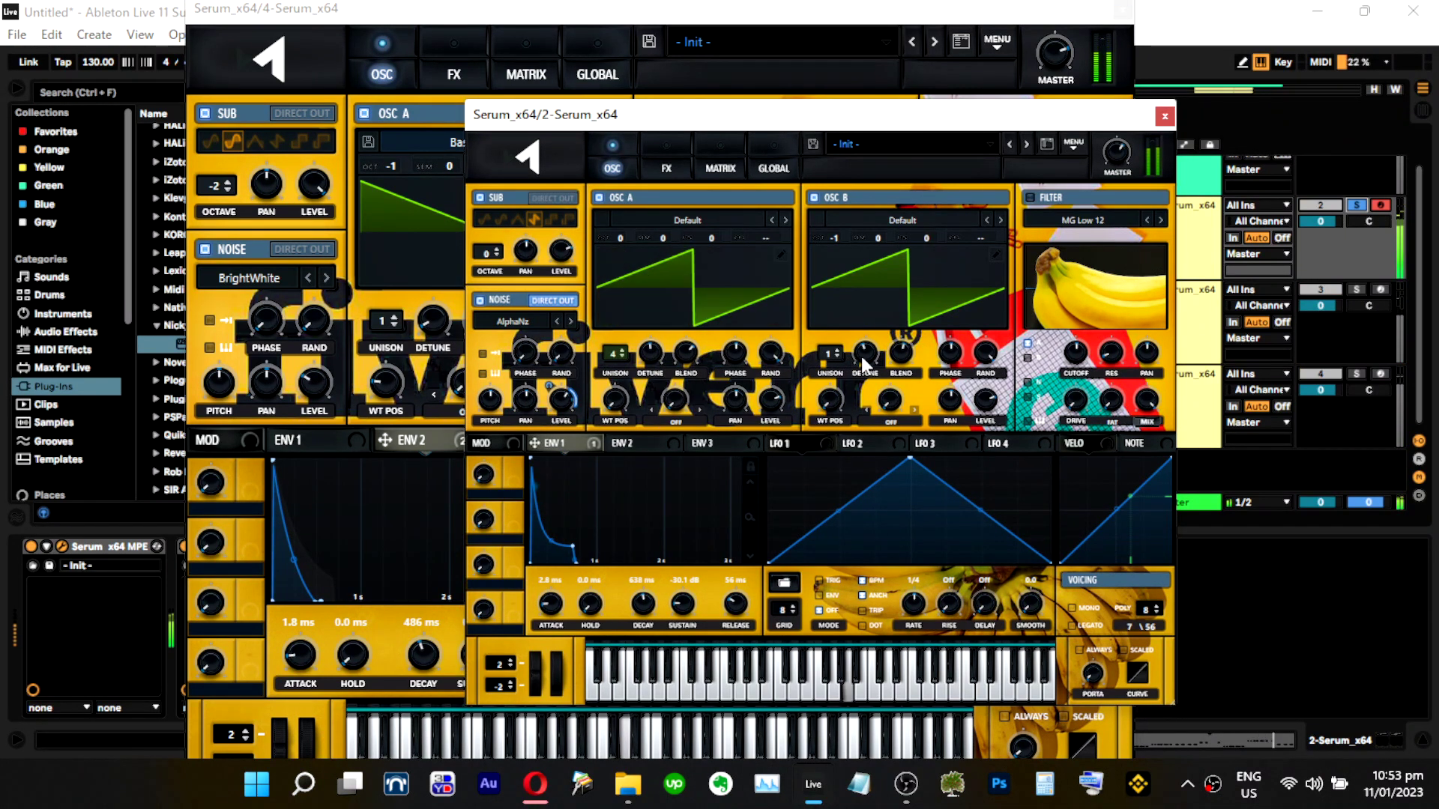
{"action": "left_click_drag", "start_coordinate": [825, 351], "coordinate": [849, 406]}
{"action": "left_click", "coordinate": [1348, 205]}
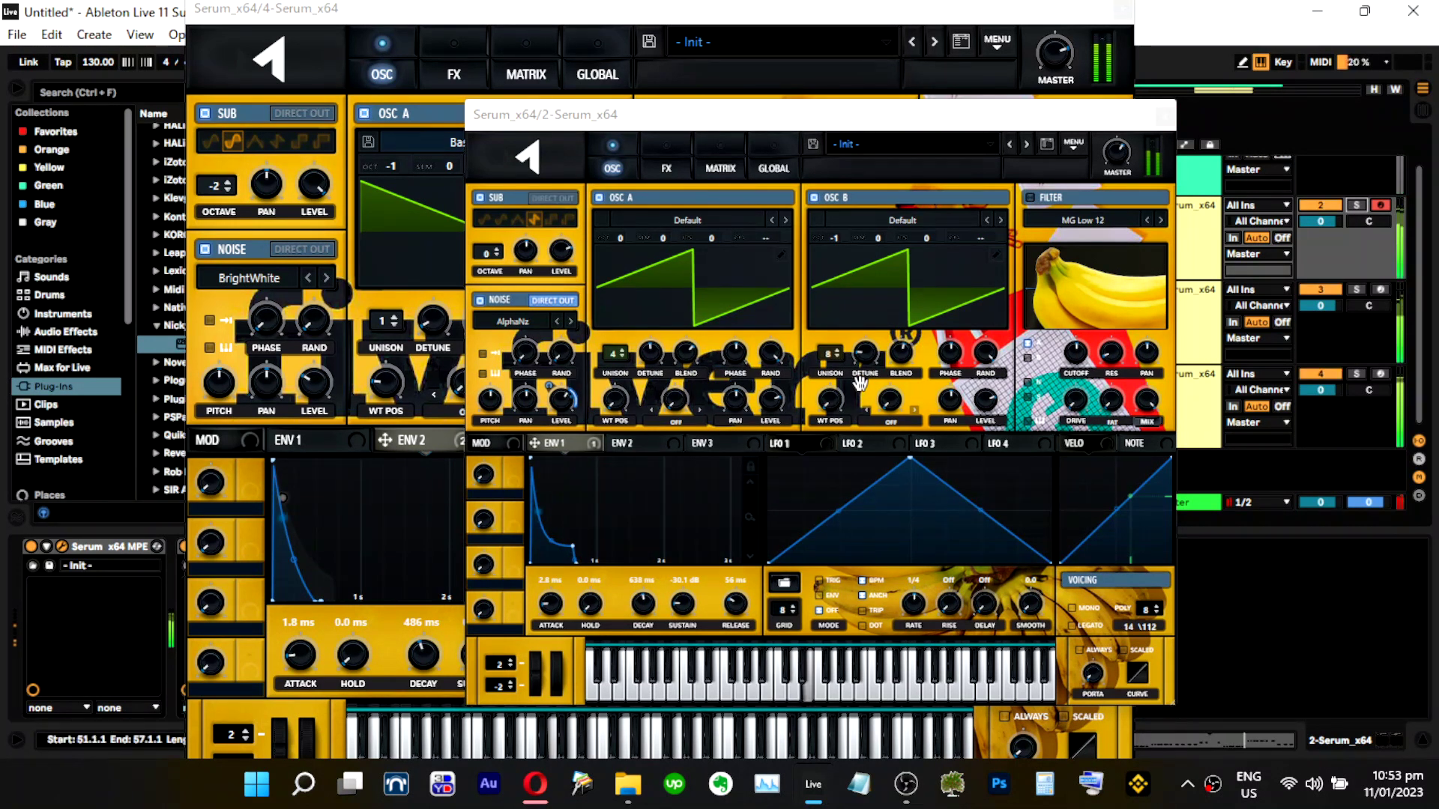
{"action": "left_click_drag", "start_coordinate": [866, 355], "coordinate": [838, 317]}
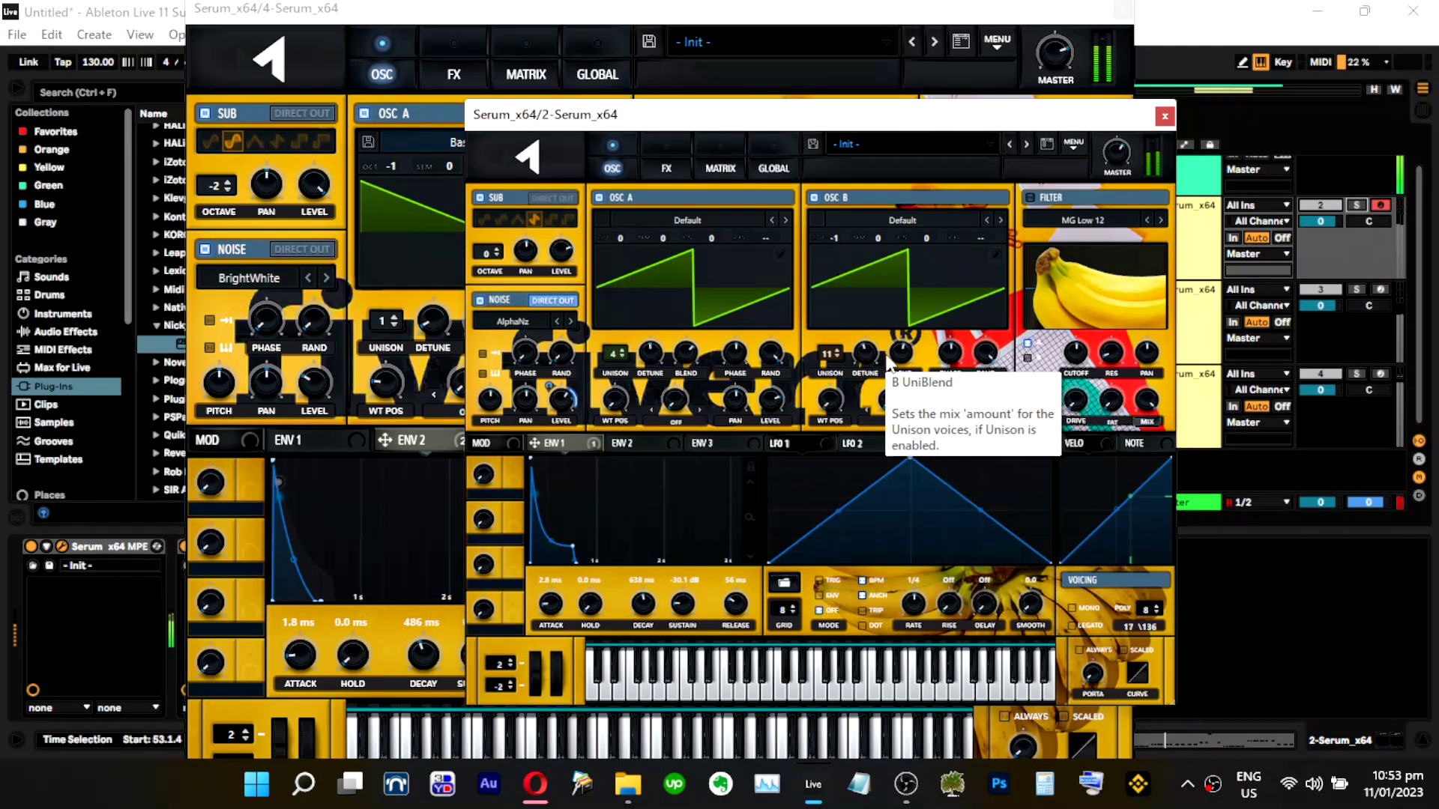
Adjust the Env 1 modulation amount on the noise level, and close track 2's Serum window.
{"action": "mouse_move", "coordinate": [1117, 150]}
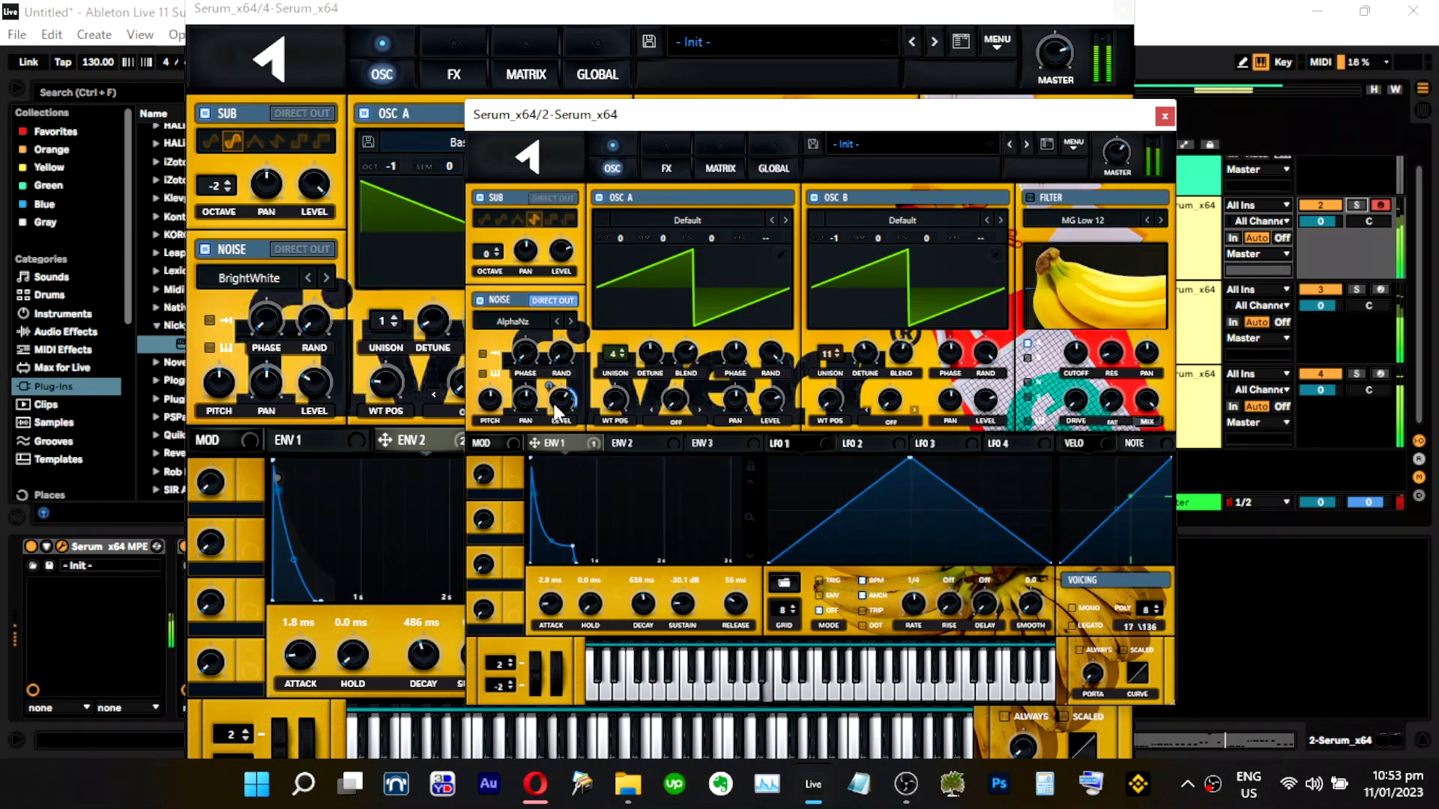
{"action": "left_click_drag", "start_coordinate": [552, 385], "coordinate": [555, 376]}
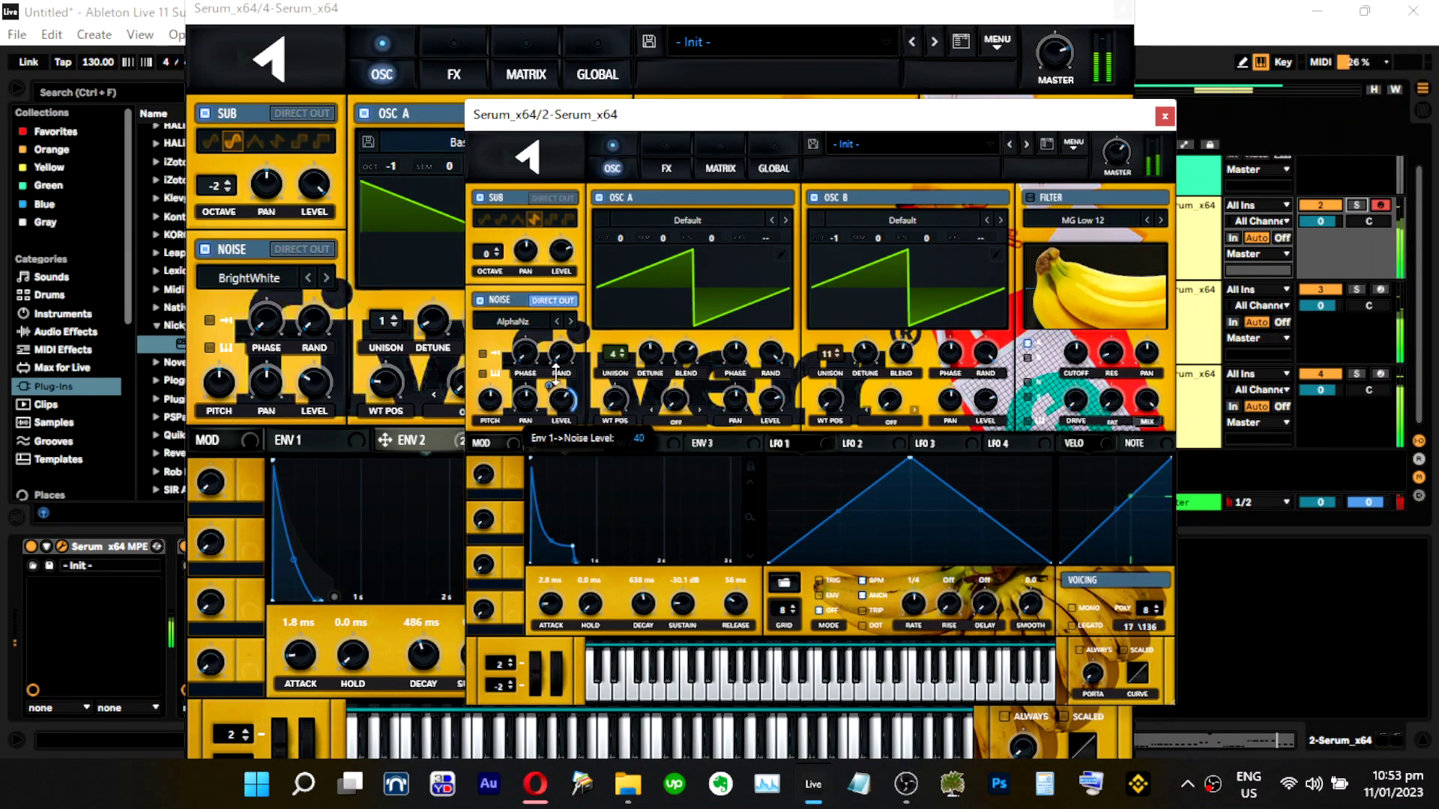
{"action": "key", "text": "s"}
{"action": "left_click_drag", "start_coordinate": [556, 375], "coordinate": [554, 386]}
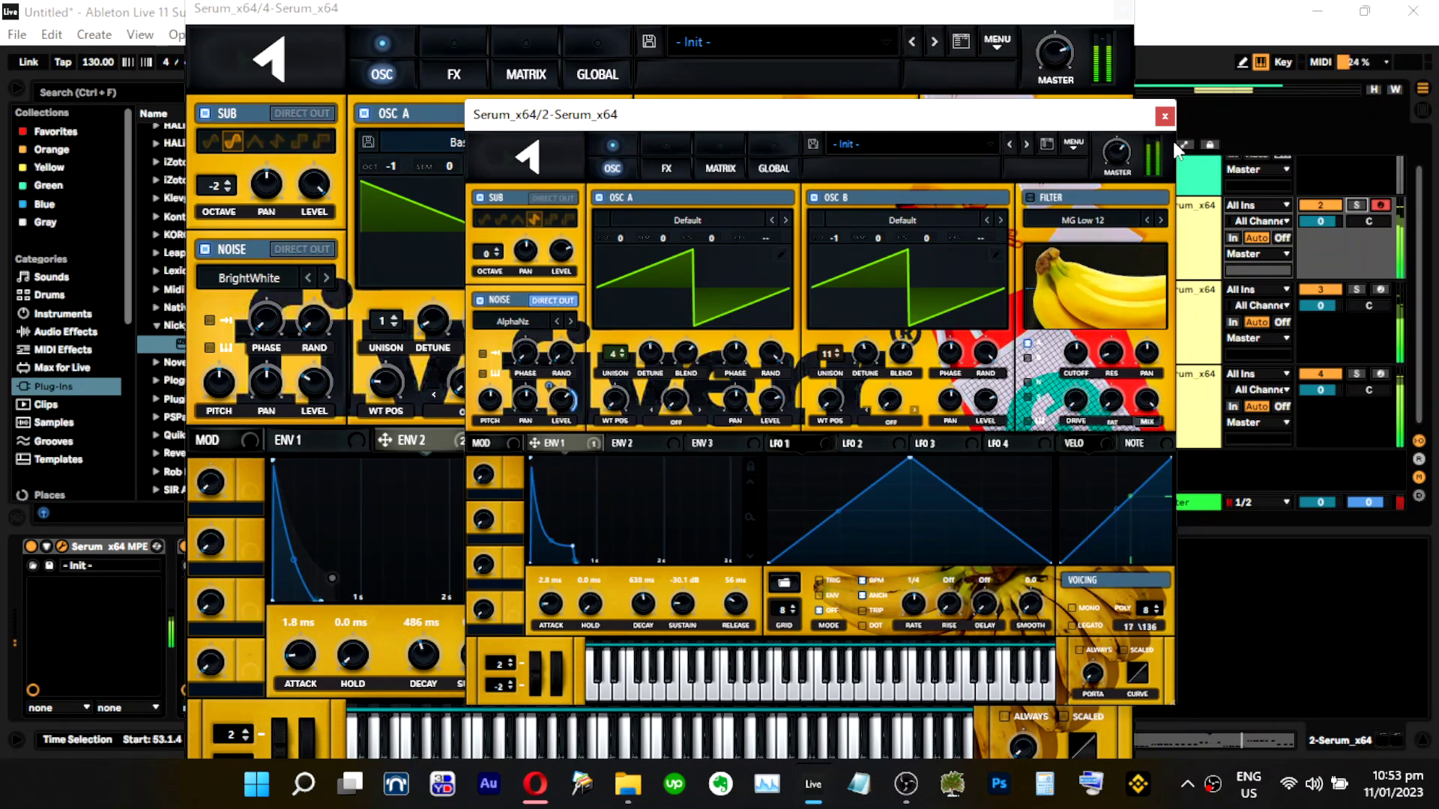
{"action": "left_click", "coordinate": [1165, 115]}
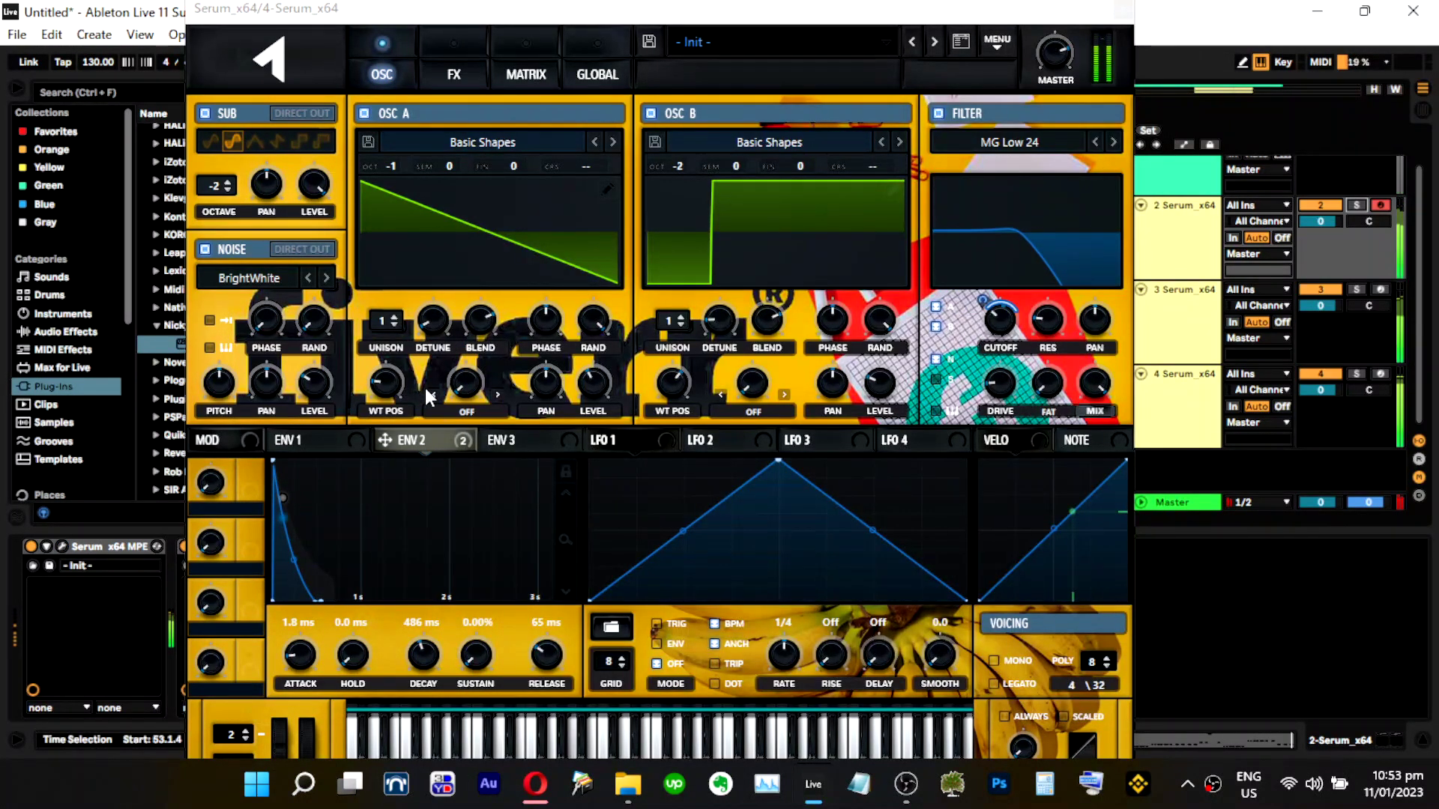
Solo the 4 Serum_x64 track and reopen its Serum instrument.
{"action": "left_click", "coordinate": [1122, 9]}
{"action": "left_click", "coordinate": [1253, 412]}
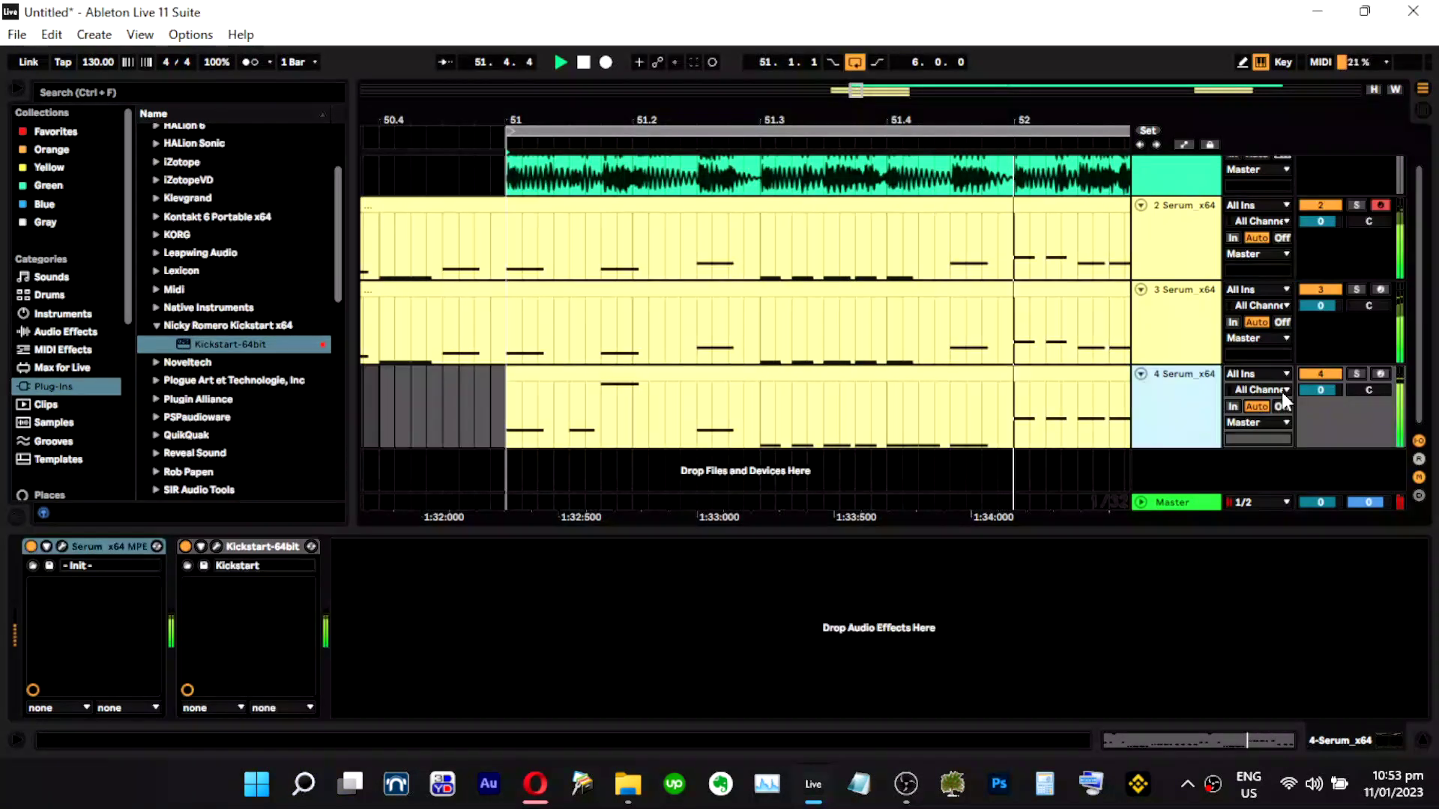
{"action": "left_click", "coordinate": [1356, 373]}
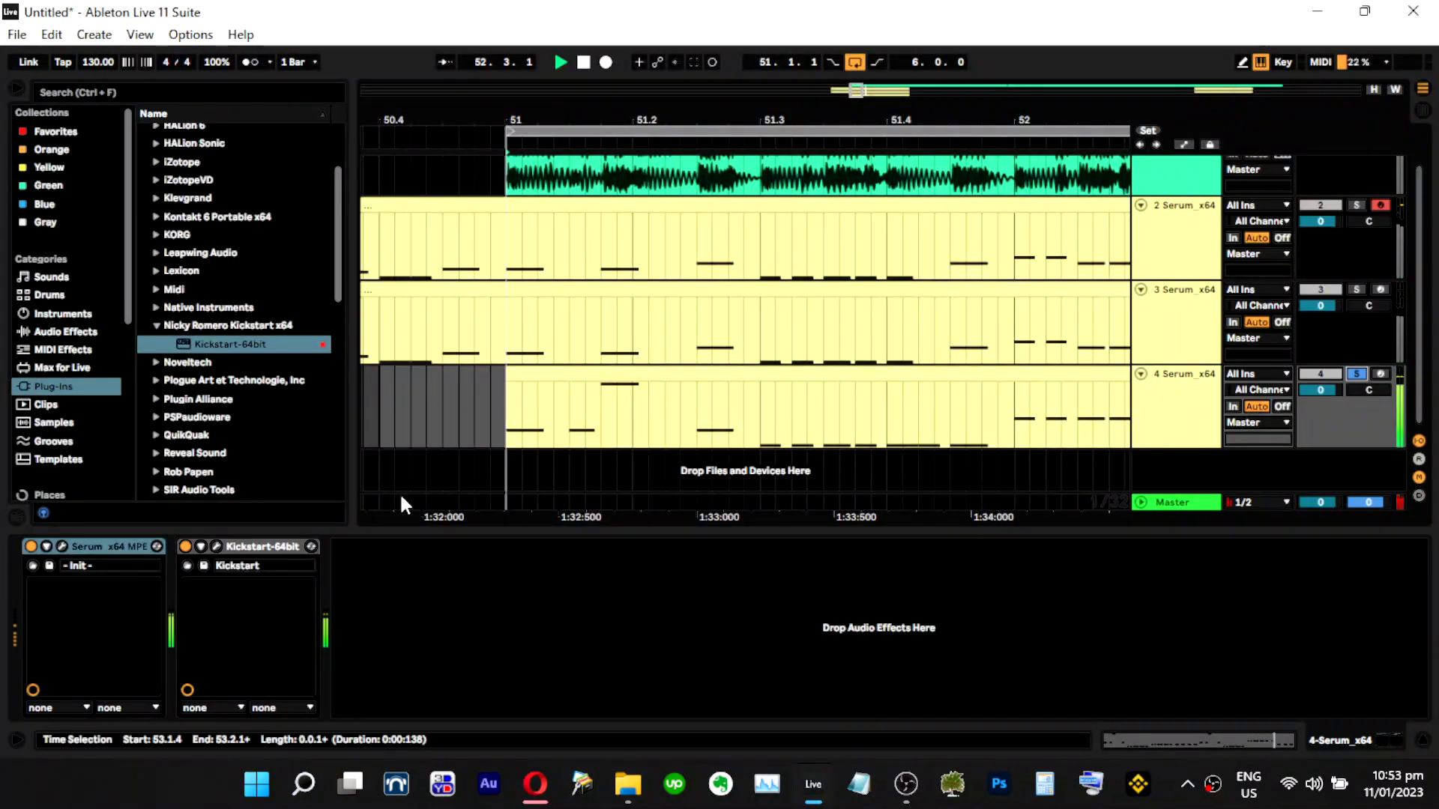
{"action": "left_click", "coordinate": [62, 546]}
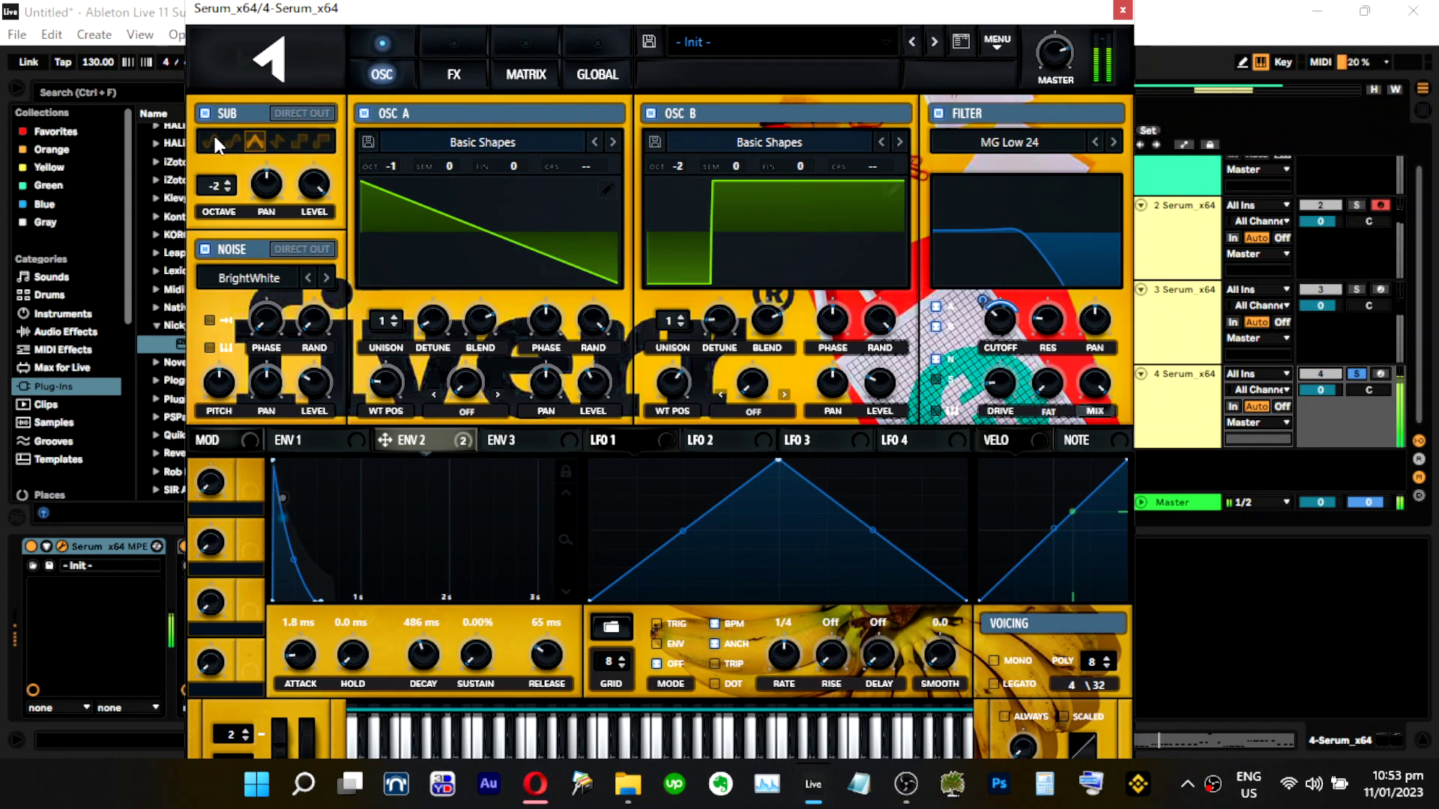
Try other sub oscillator shapes, settle on the sine, and disable oscillators A and B.
{"action": "left_click", "coordinate": [277, 142]}
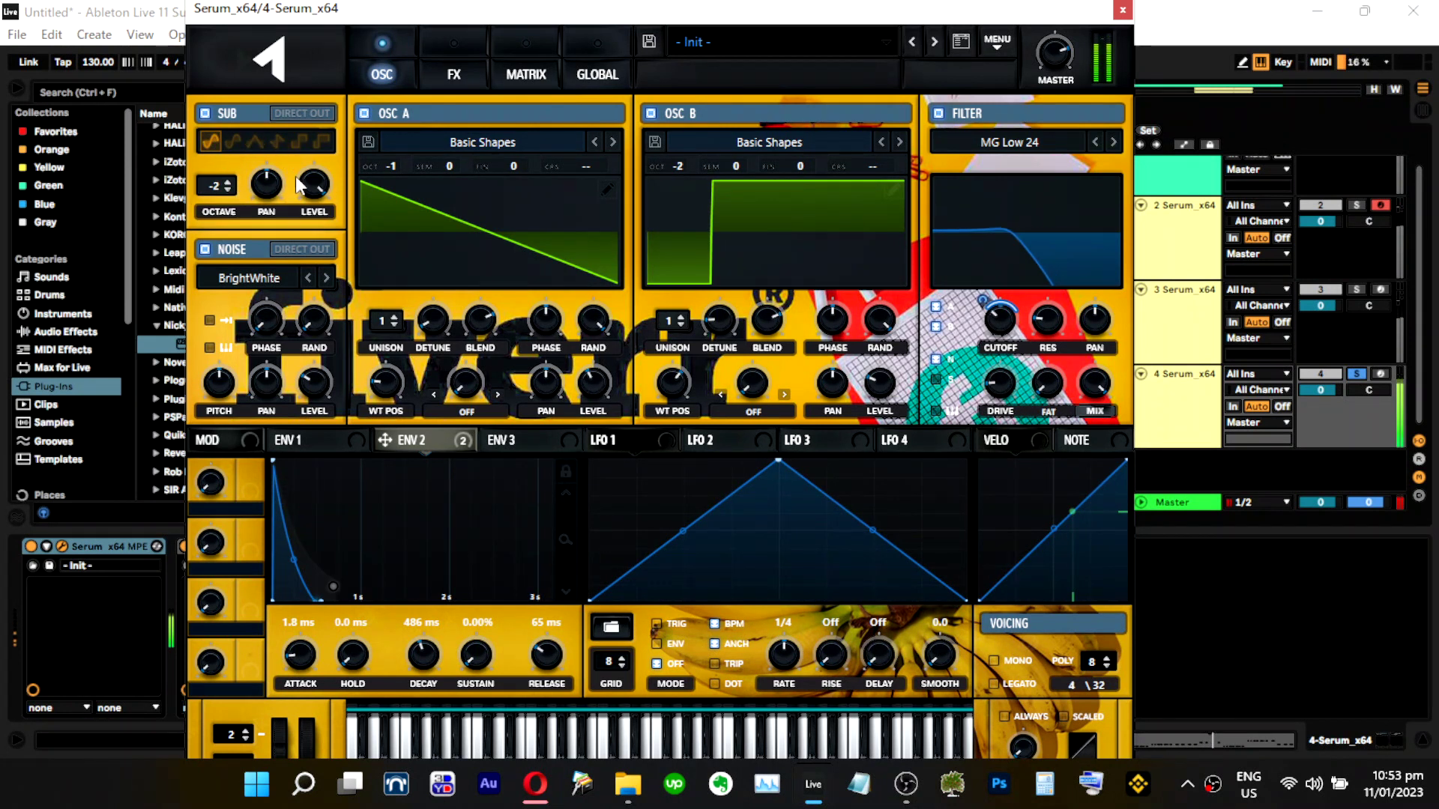
{"action": "left_click", "coordinate": [364, 114]}
{"action": "left_click", "coordinate": [650, 114]}
Open the master track's FabFilter Pro-Q 3 and arrange track 4's Serum window beside its spectrum analyzer.
{"action": "left_click", "coordinate": [1180, 502]}
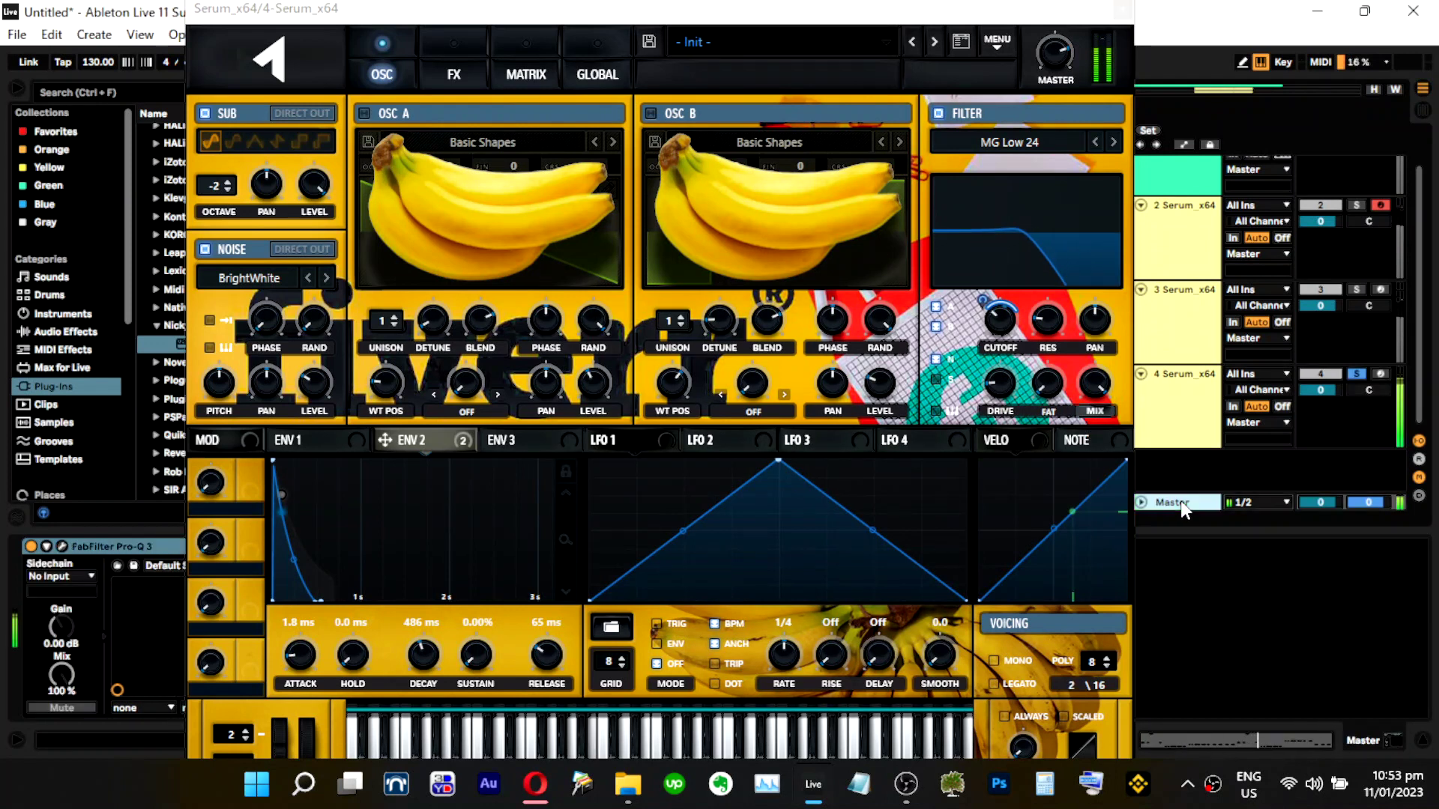
{"action": "left_click", "coordinate": [64, 546]}
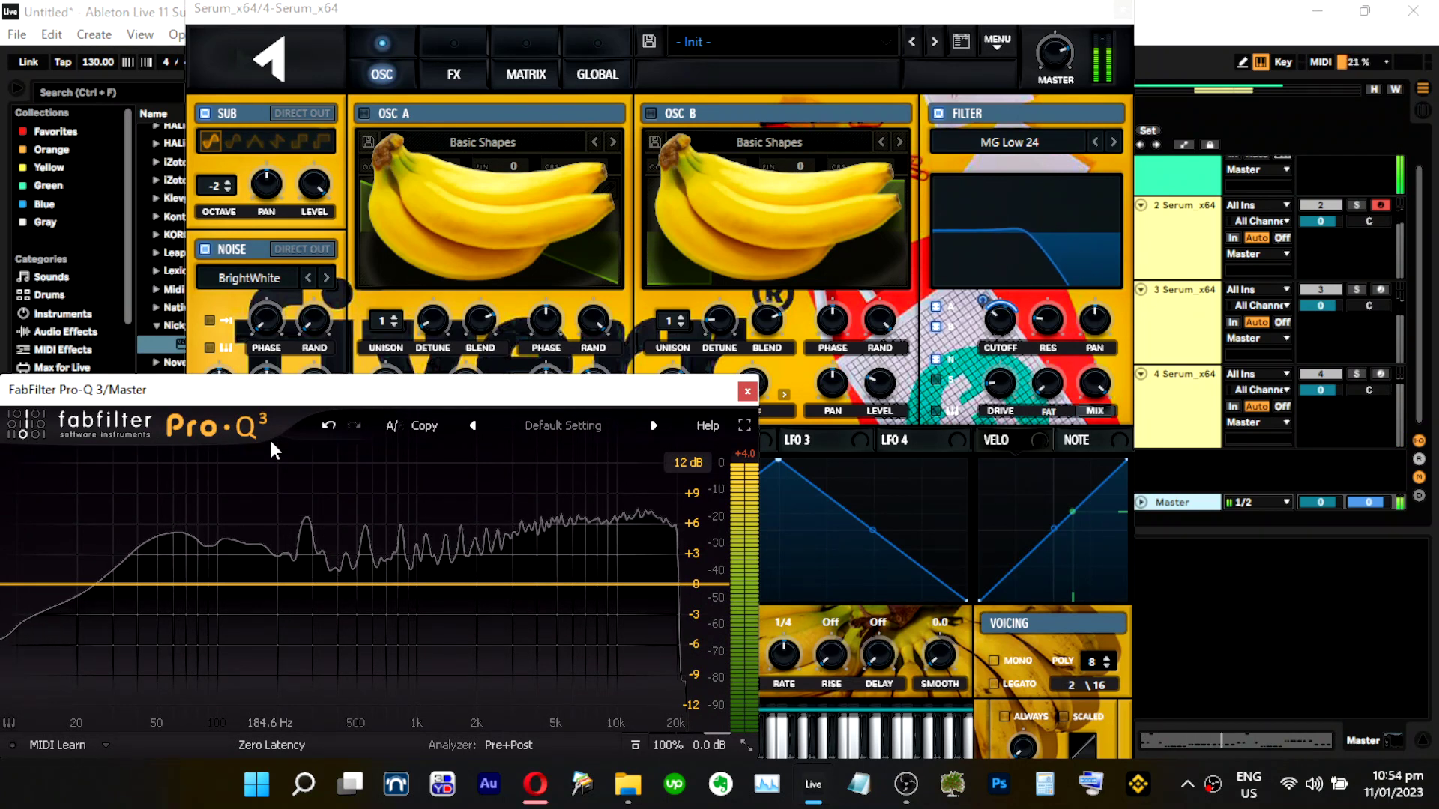
{"action": "mouse_move", "coordinate": [211, 558]}
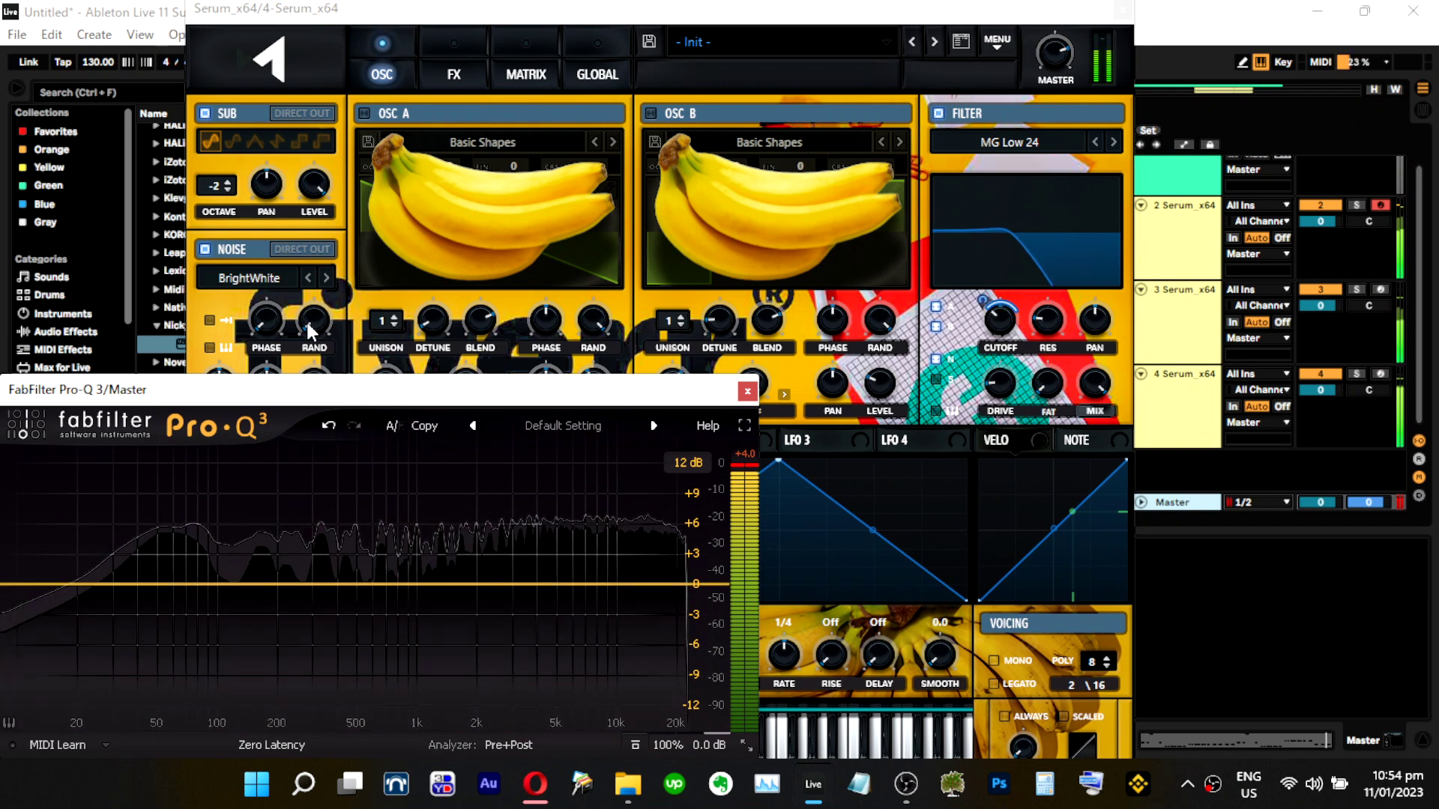
{"action": "left_click", "coordinate": [328, 178]}
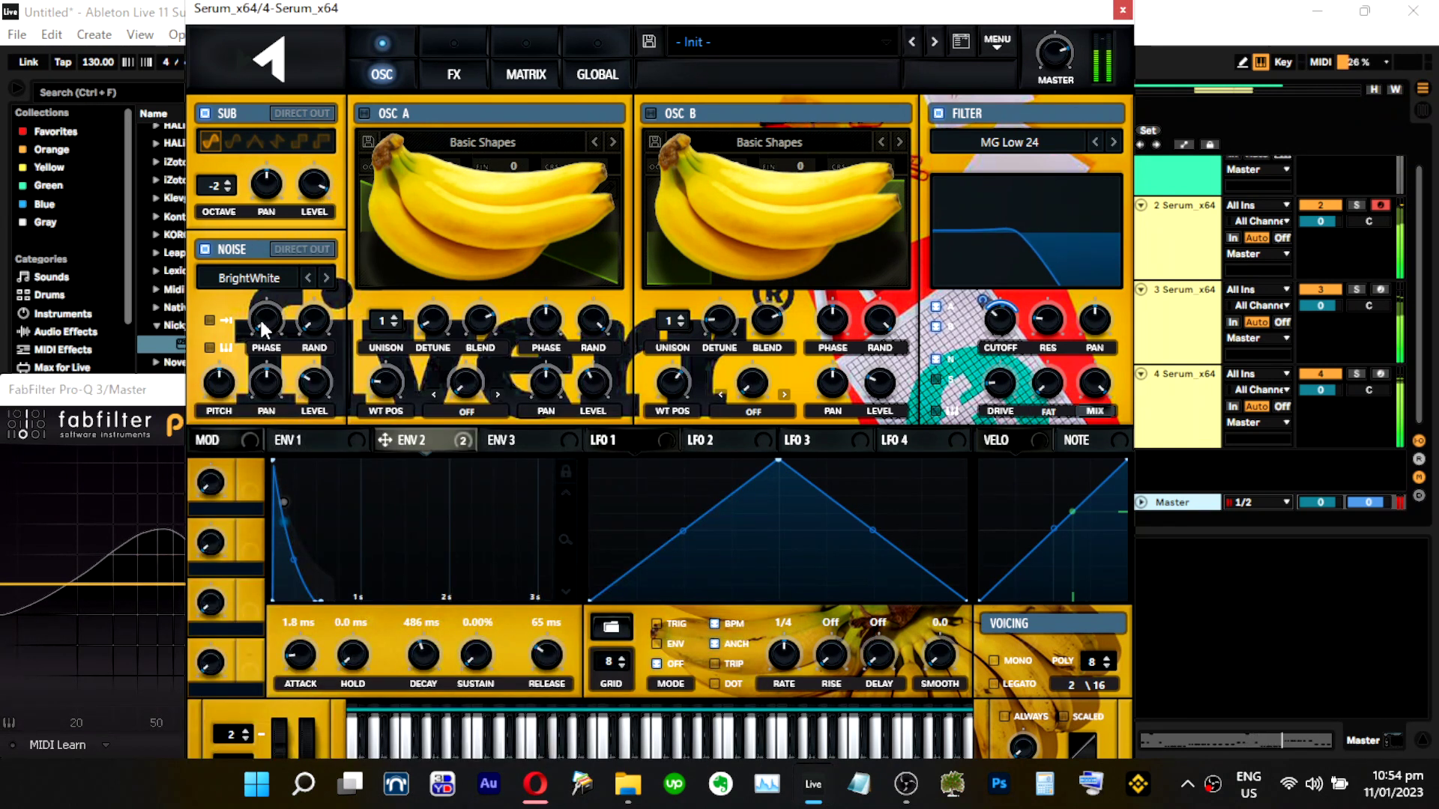
{"action": "left_click", "coordinate": [146, 391]}
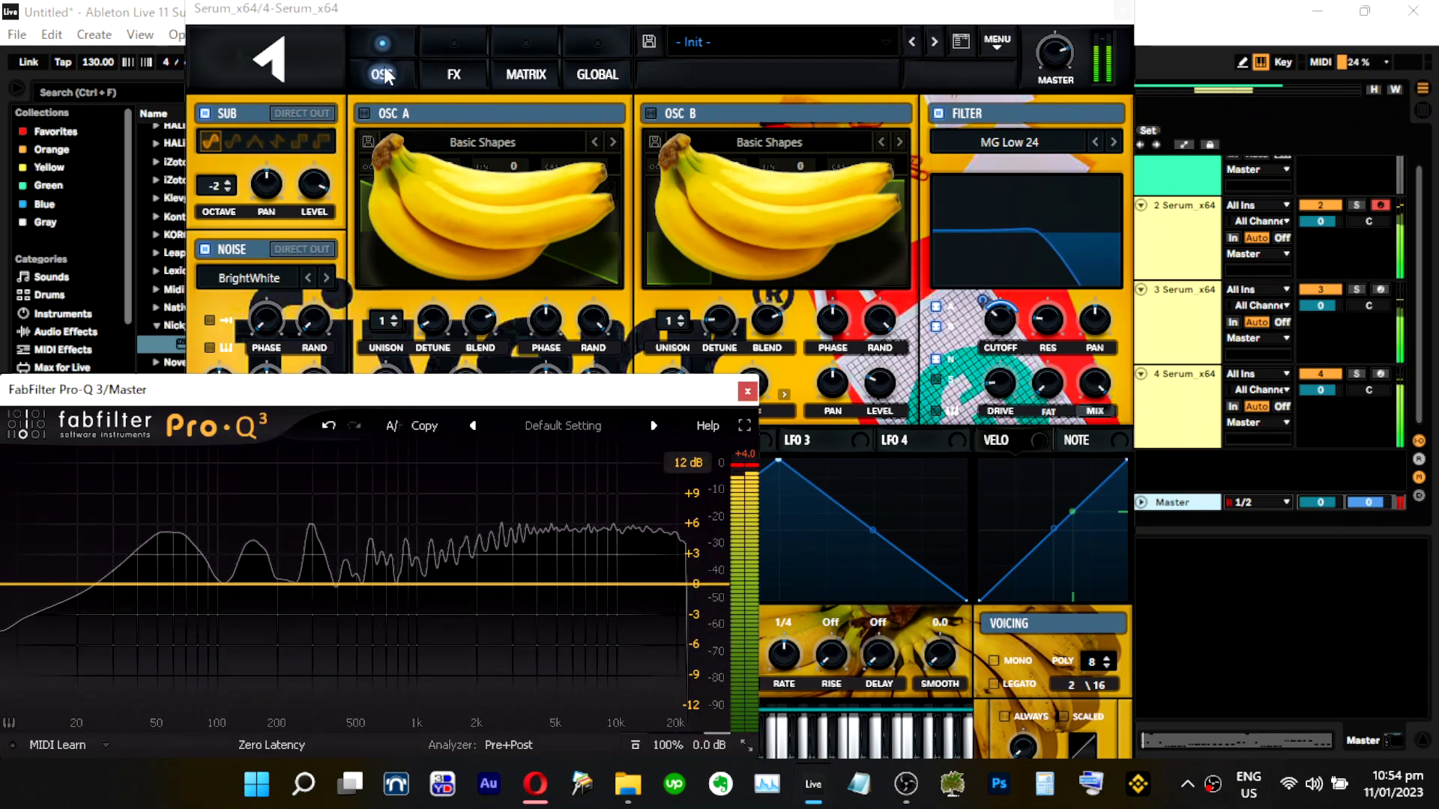
{"action": "left_click", "coordinate": [441, 23]}
{"action": "left_click_drag", "start_coordinate": [441, 23], "coordinate": [771, 31]}
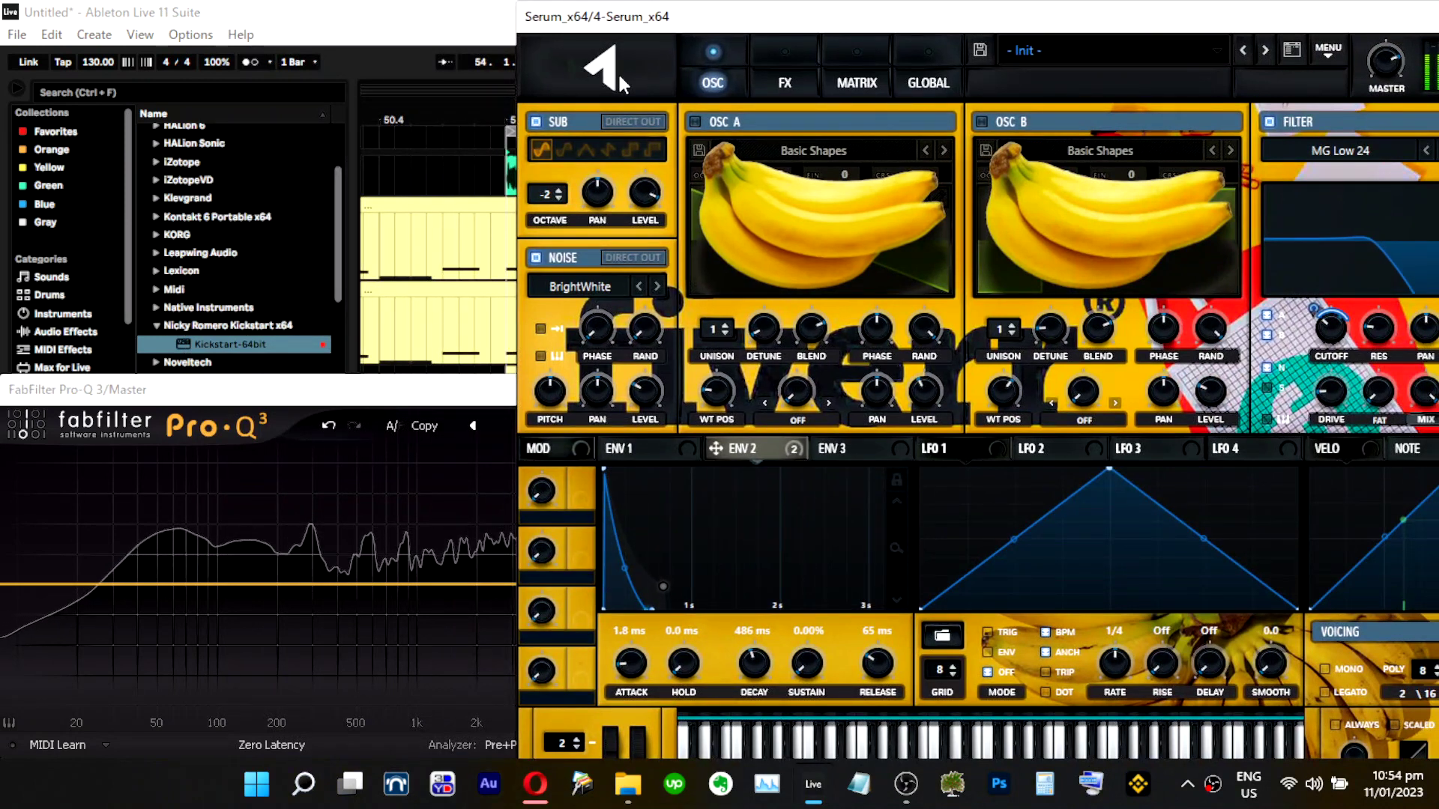
Enable oscillator A and load the Basic Mg wavetable from the Analog category.
{"action": "left_click", "coordinate": [709, 121]}
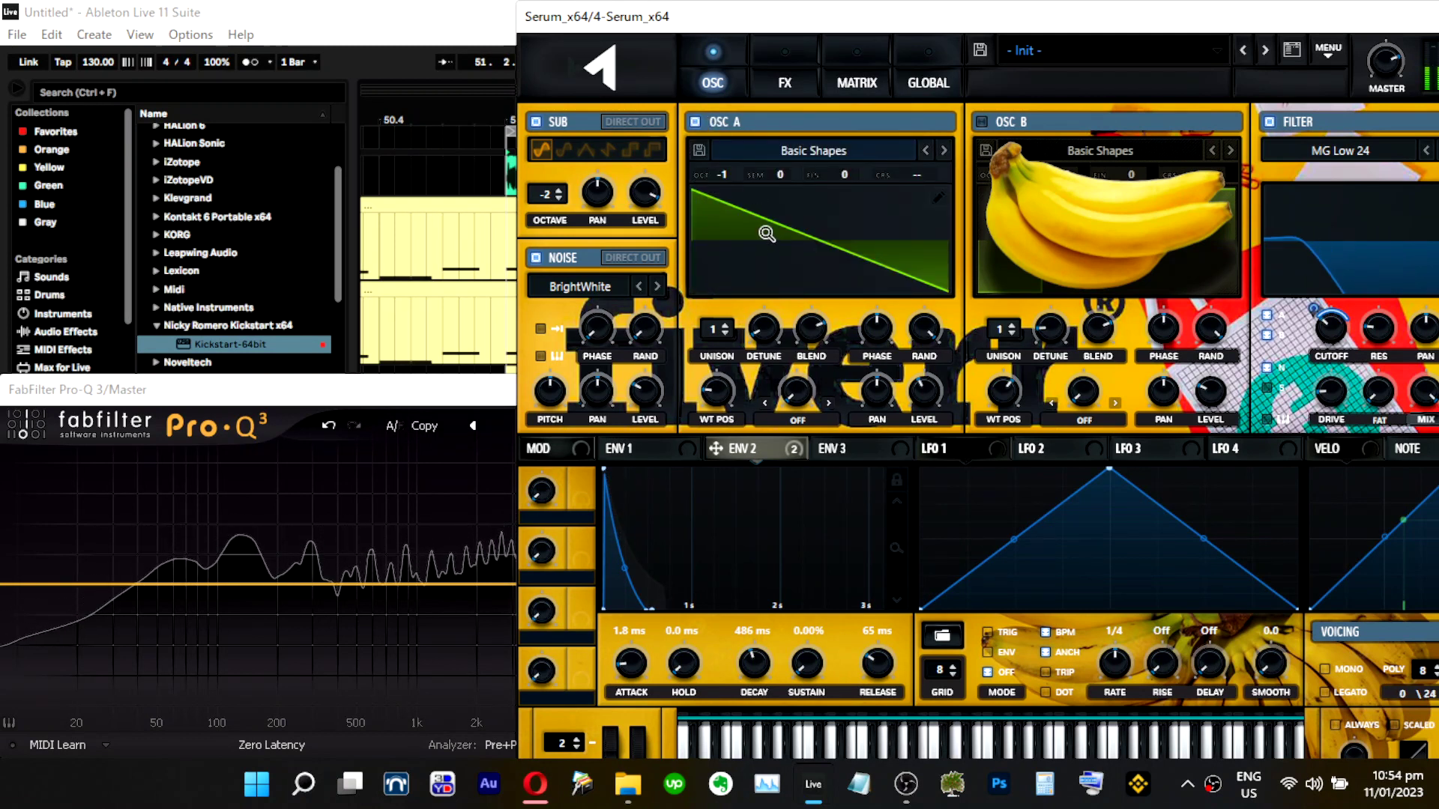
{"action": "left_click", "coordinate": [820, 152]}
{"action": "mouse_move", "coordinate": [810, 174]}
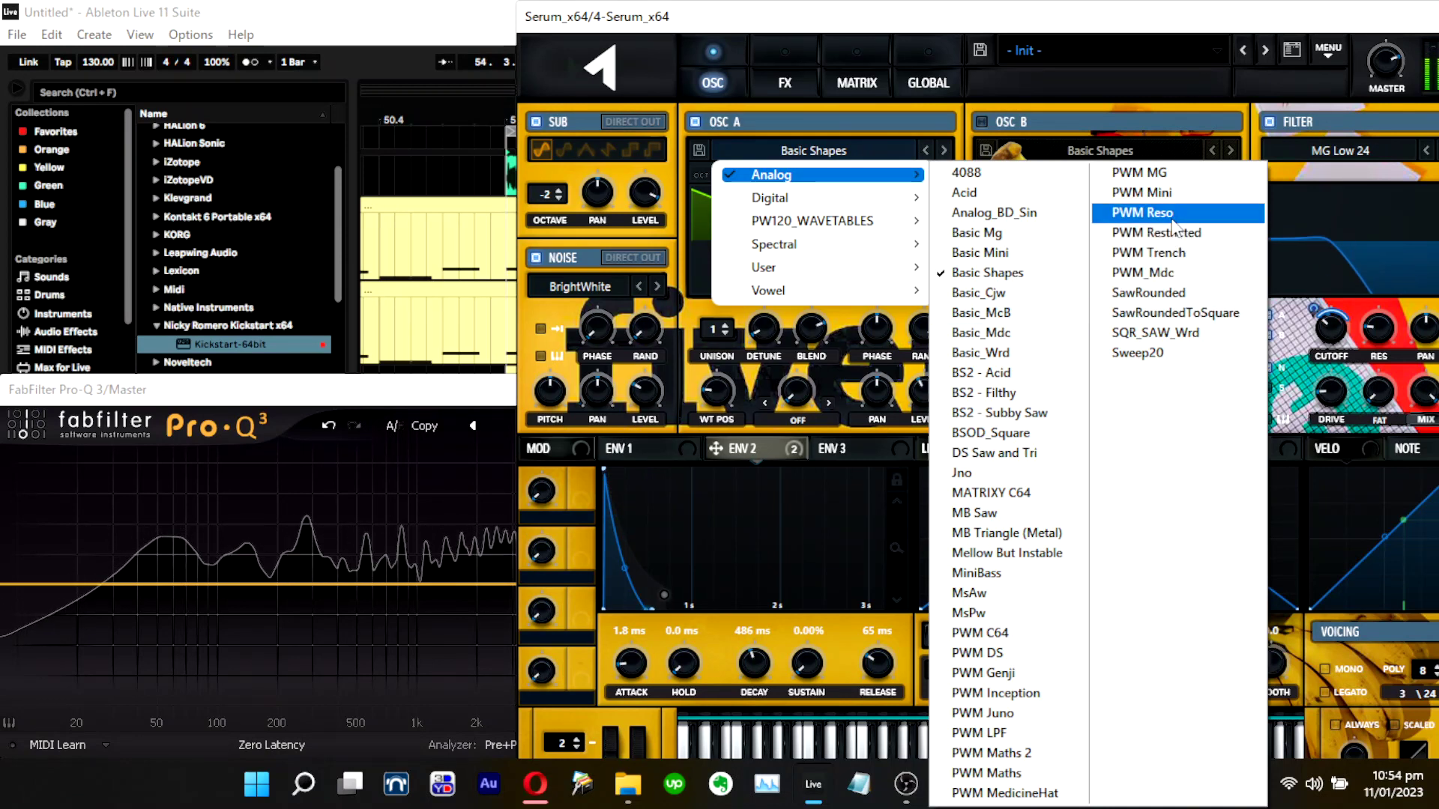
{"action": "left_click", "coordinate": [978, 233]}
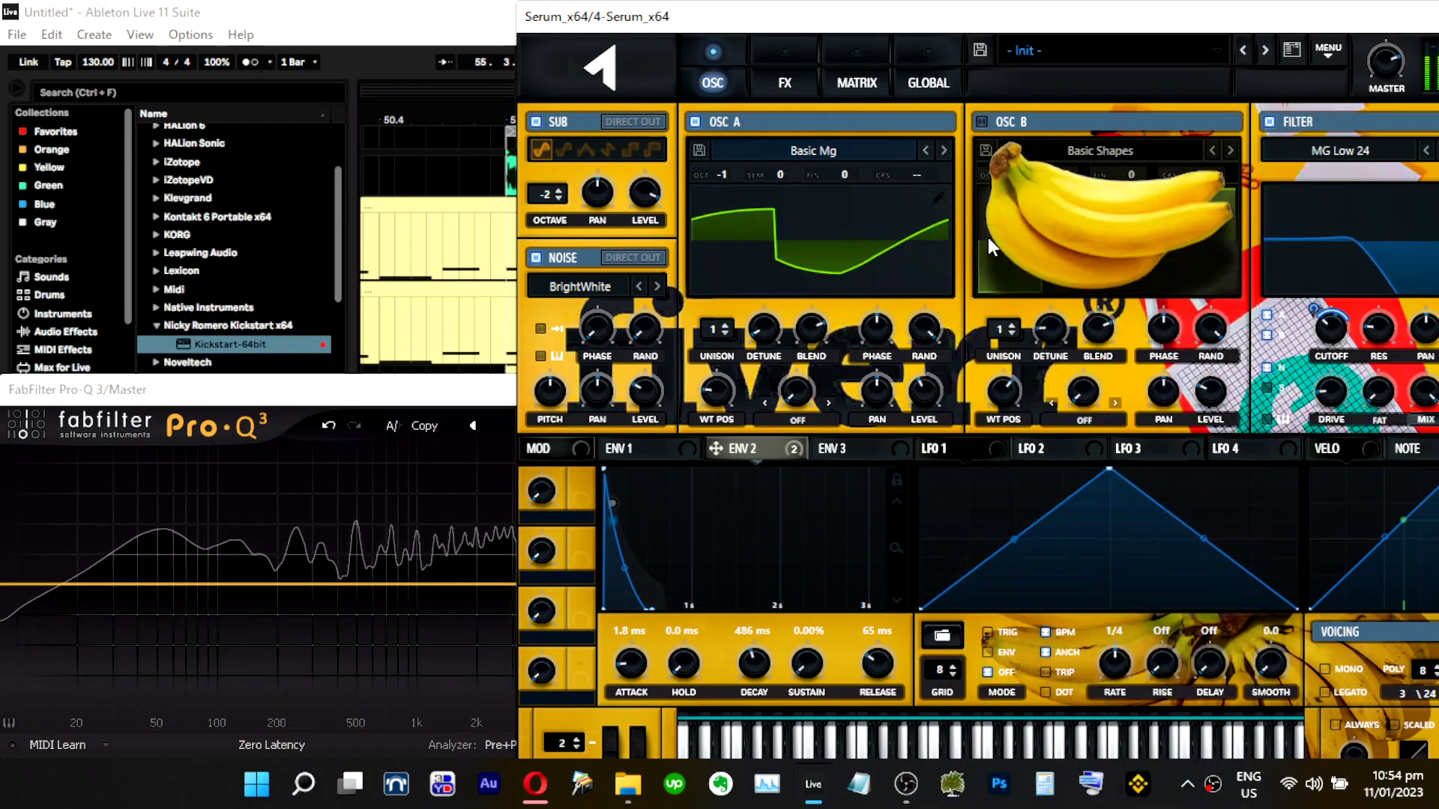
Disarm track 2, solo track 4, and adjust oscillator A's wavetable position.
{"action": "left_click_drag", "start_coordinate": [1133, 18], "coordinate": [868, 53]}
{"action": "left_click", "coordinate": [1377, 207]}
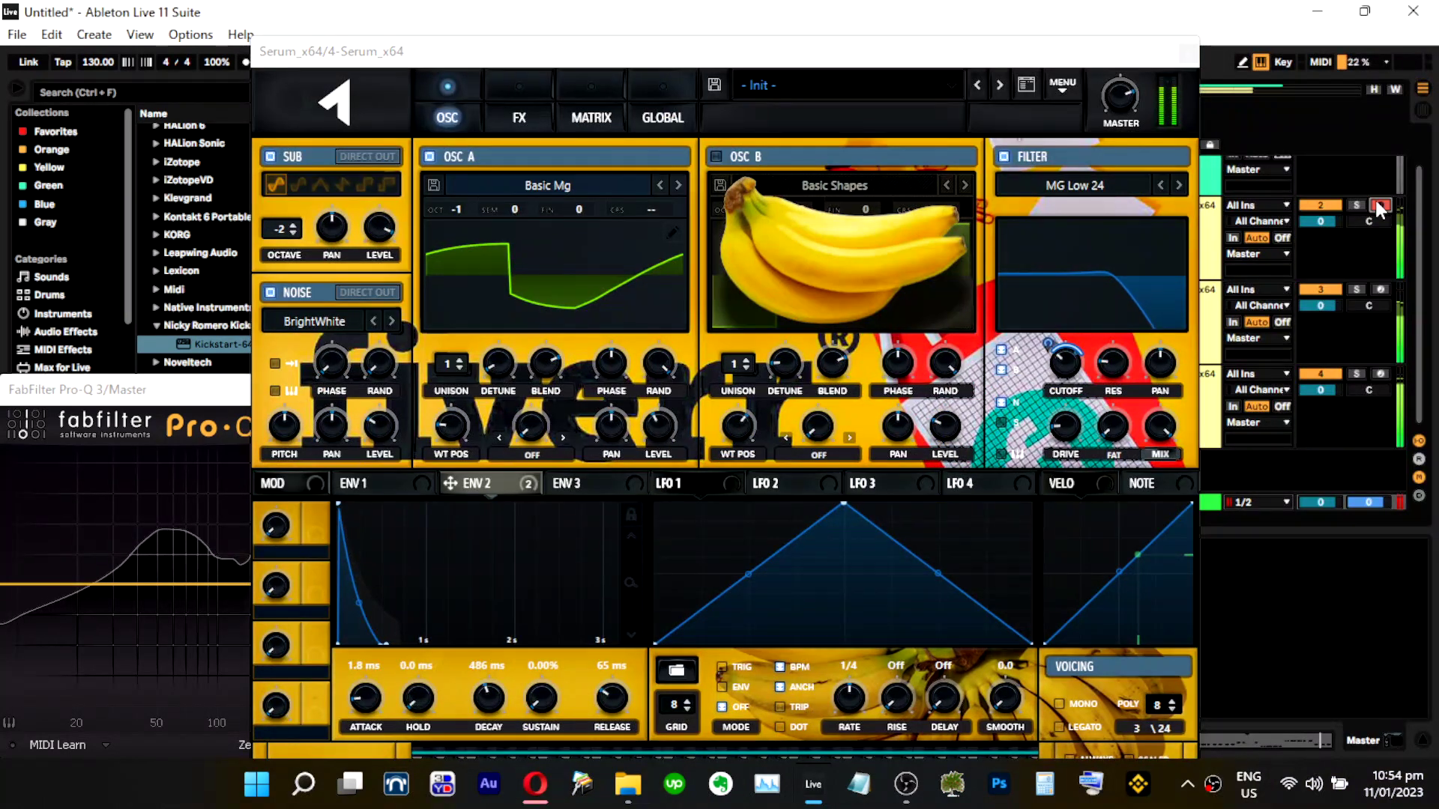
{"action": "left_click", "coordinate": [1356, 374]}
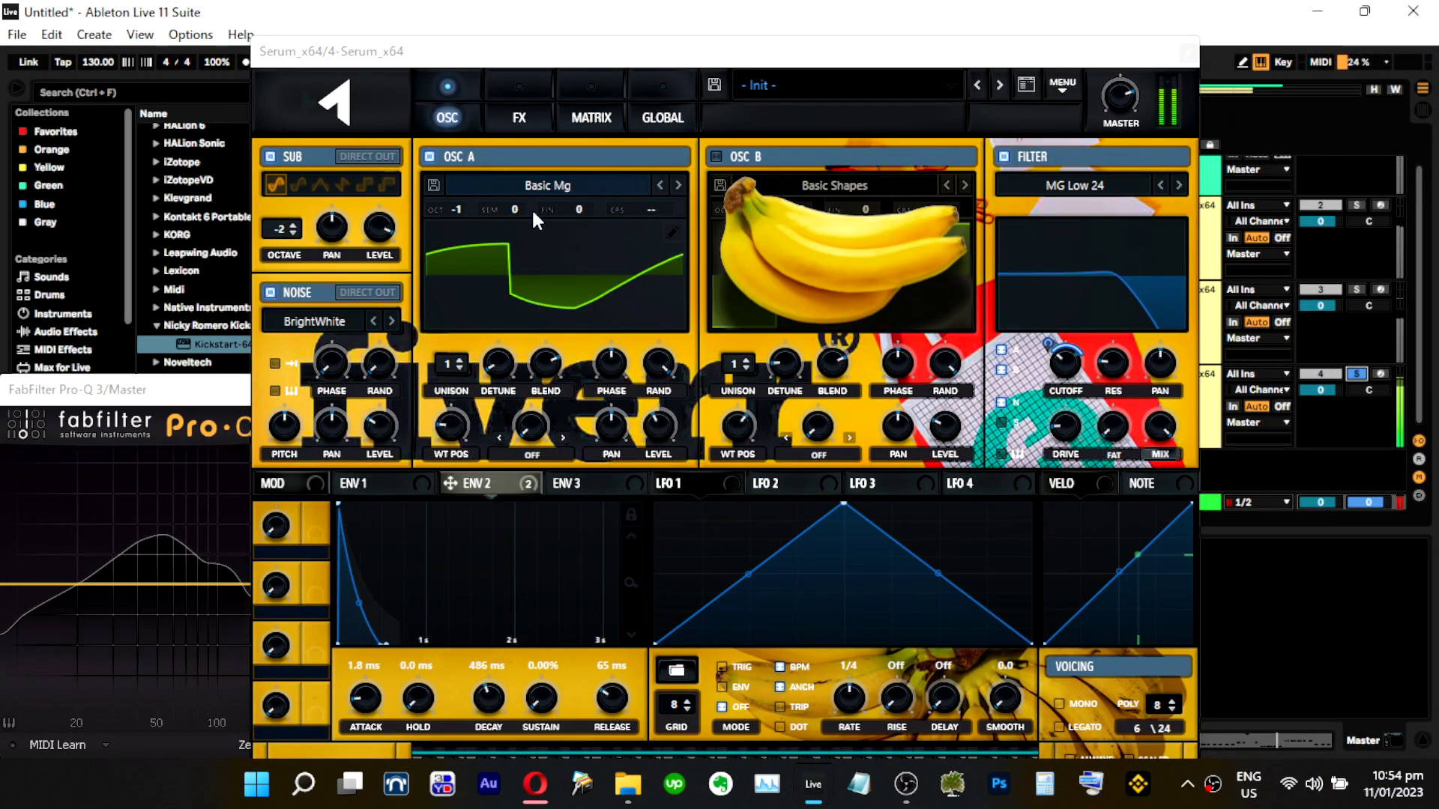
{"action": "mouse_move", "coordinate": [471, 430]}
{"action": "left_mouse_down"}
{"action": "mouse_move", "coordinate": [515, 264]}
{"action": "mouse_move", "coordinate": [473, 428]}
{"action": "left_mouse_up"}
Switch oscillator A to the Basic Mini wavetable, and adjust its wavetable position and level.
{"action": "left_click_drag", "start_coordinate": [571, 45], "coordinate": [804, 24]}
{"action": "left_click", "coordinate": [914, 164]}
{"action": "left_click_drag", "start_coordinate": [695, 412], "coordinate": [722, 267]}
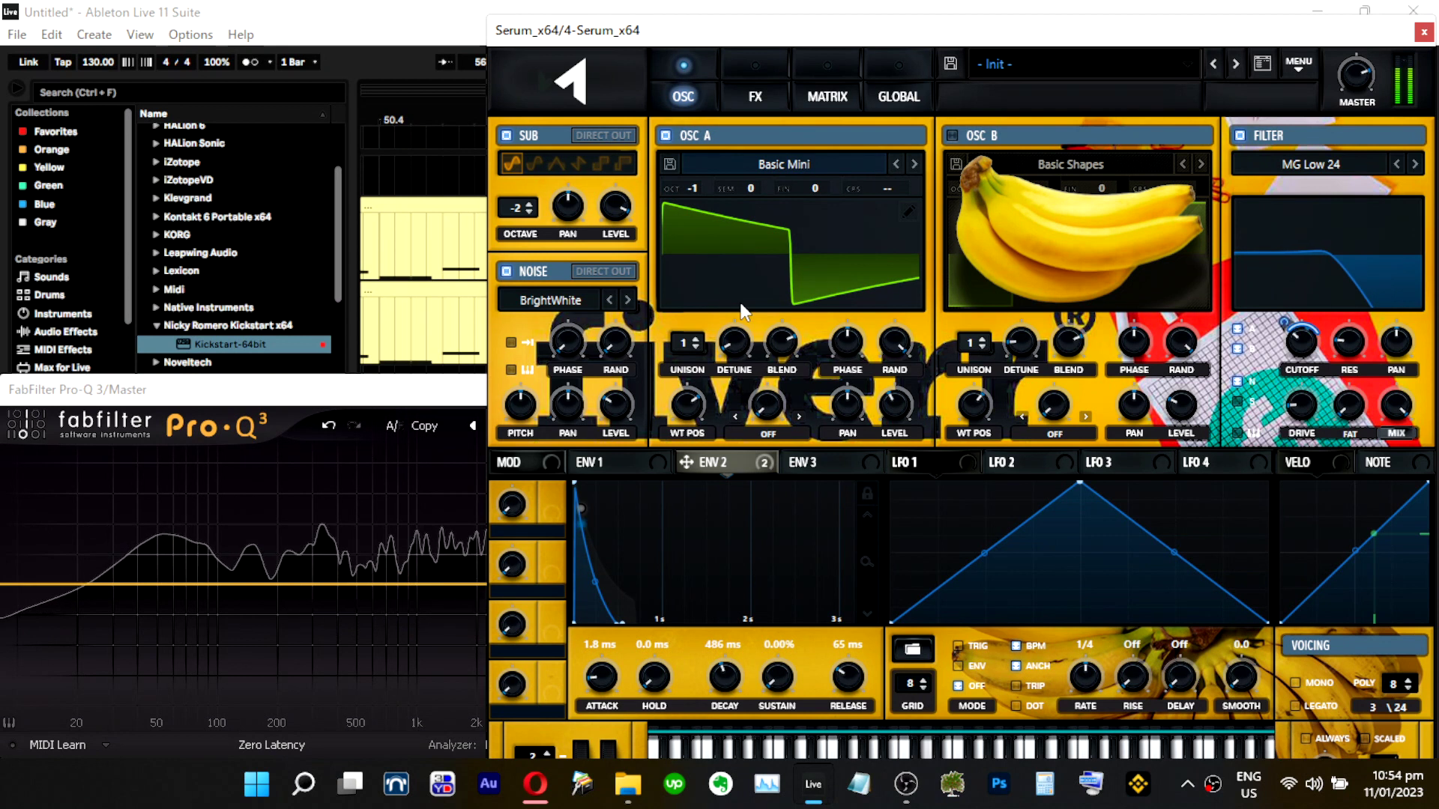
{"action": "left_click_drag", "start_coordinate": [912, 406], "coordinate": [925, 332]}
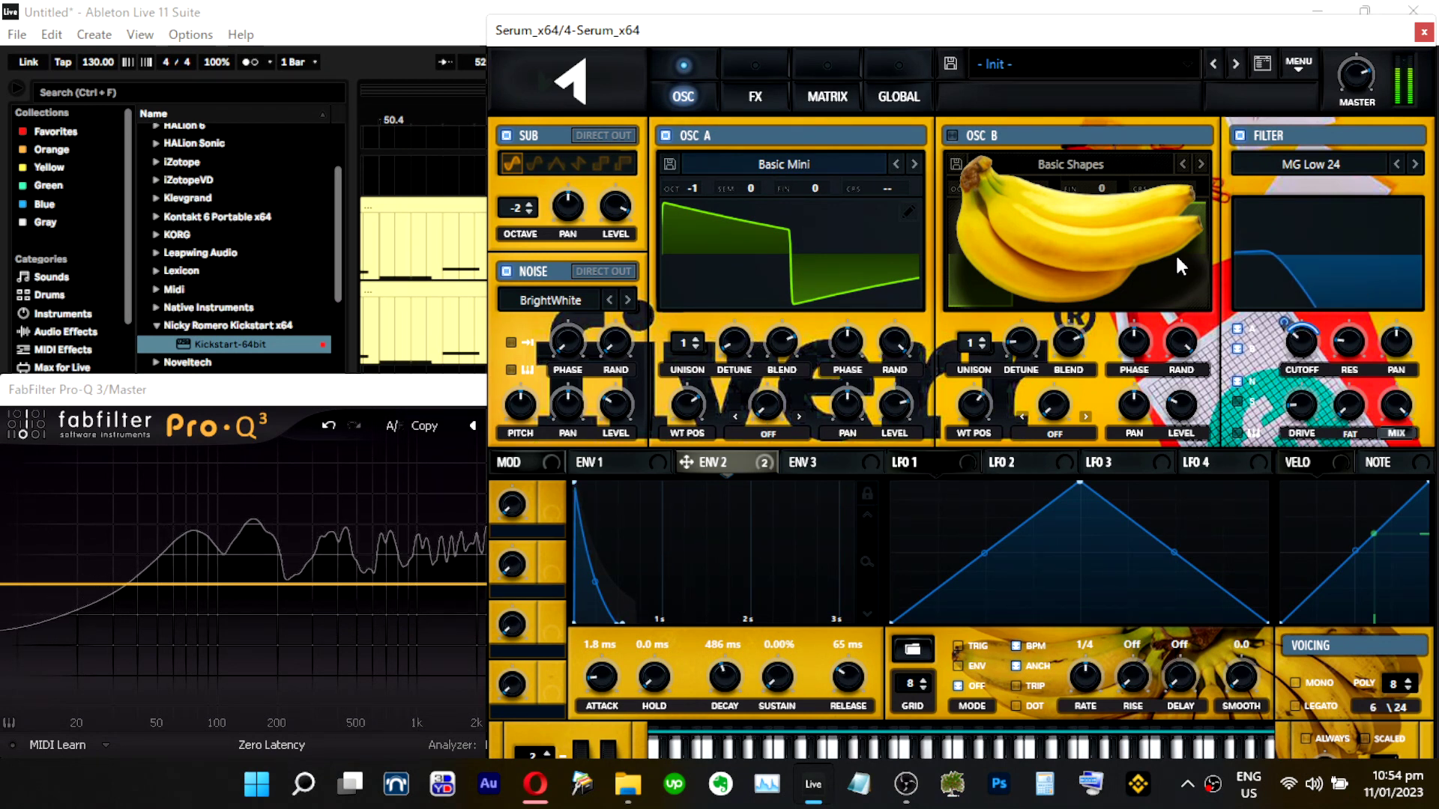
Change oscillator A's wavetable to Basic Shapes and move Serum back beside the spectrum analyzer.
{"action": "left_click_drag", "start_coordinate": [1313, 45], "coordinate": [1069, 69]}
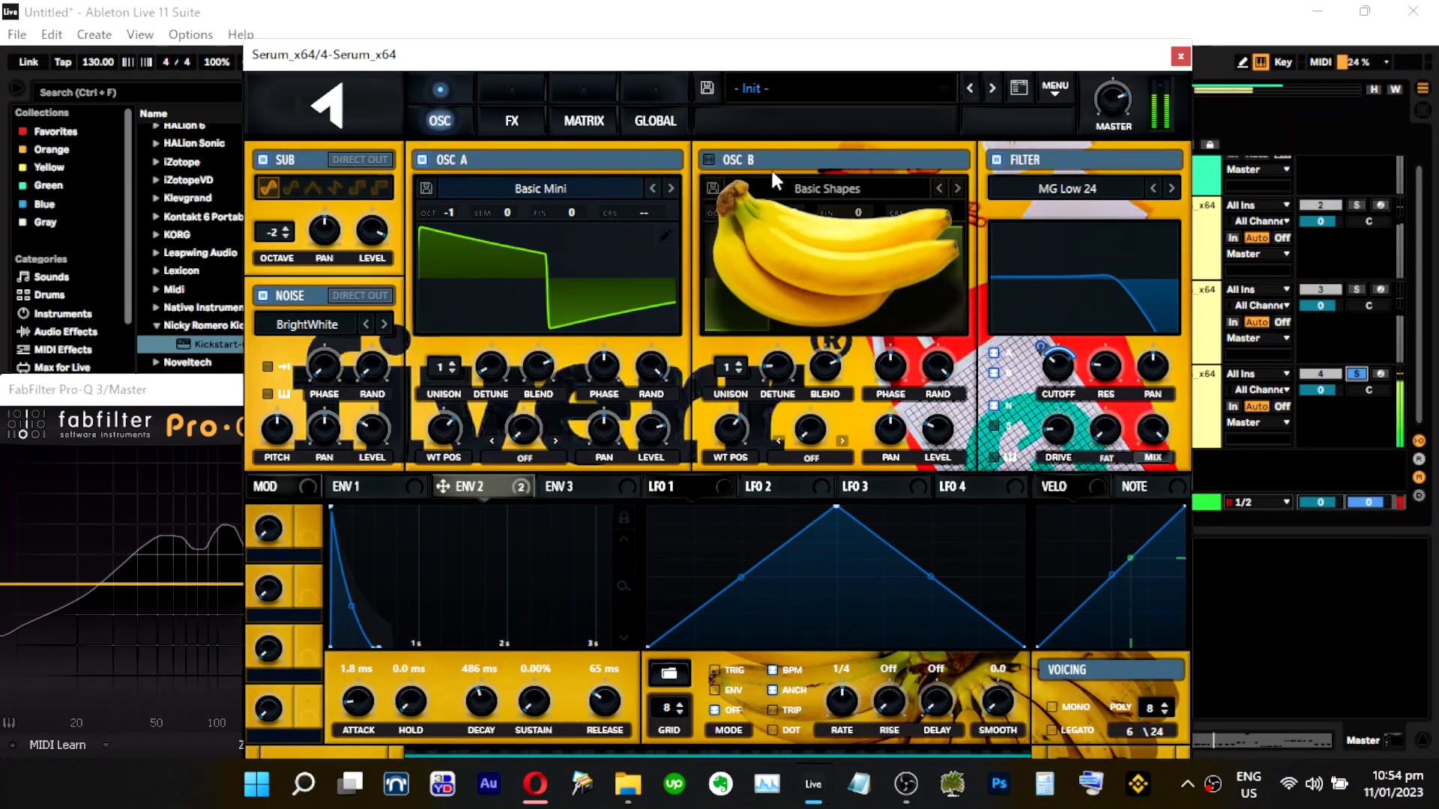
{"action": "left_click", "coordinate": [672, 189]}
{"action": "left_click_drag", "start_coordinate": [614, 54], "coordinate": [851, 55]}
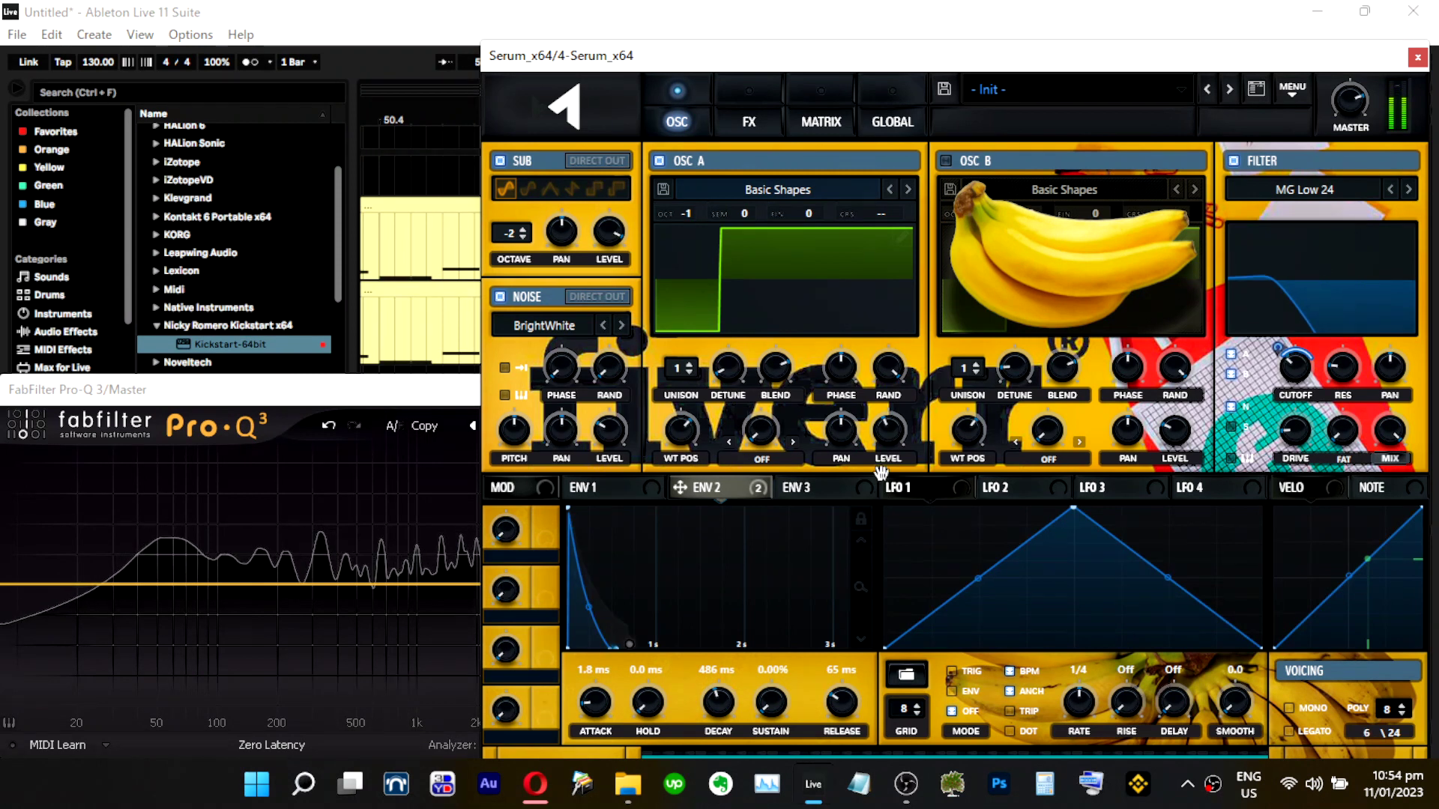
Enable oscillator B with wavetable position 2, octave -1 and a level of about 37%.
{"action": "left_click", "coordinate": [947, 161]}
{"action": "left_click", "coordinate": [1028, 189]}
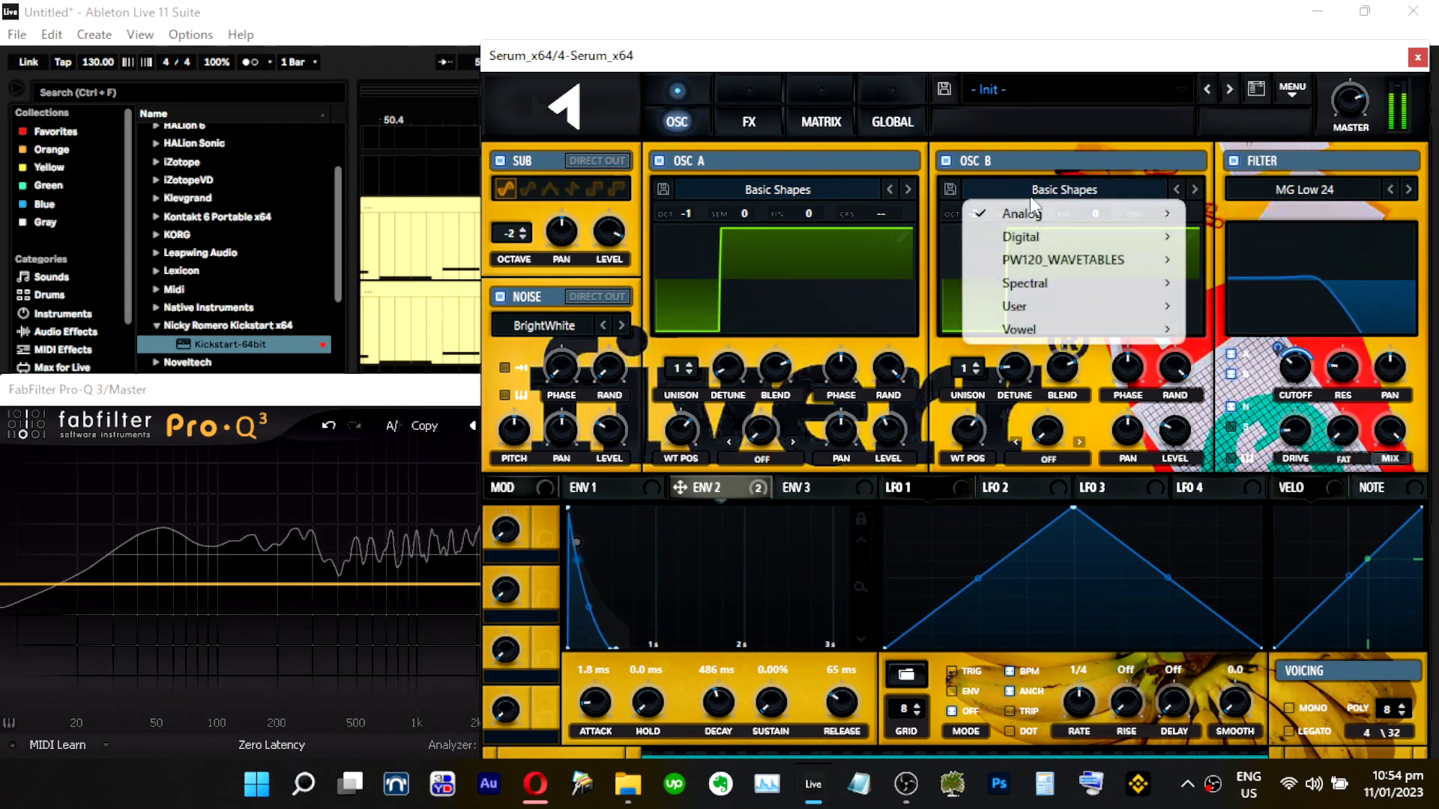
{"action": "left_click_drag", "start_coordinate": [964, 431], "coordinate": [959, 532]}
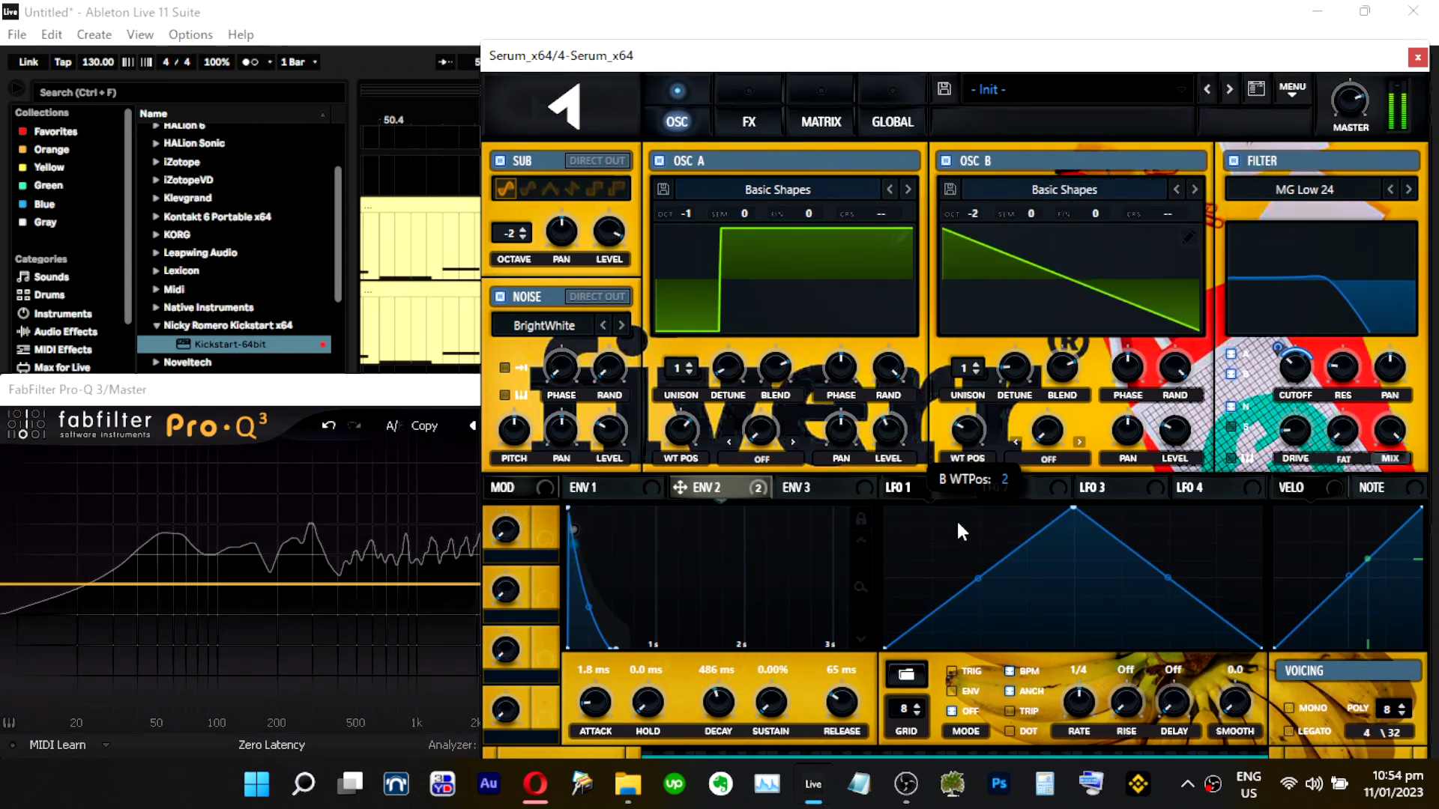
{"action": "left_click_drag", "start_coordinate": [973, 215], "coordinate": [988, 197]}
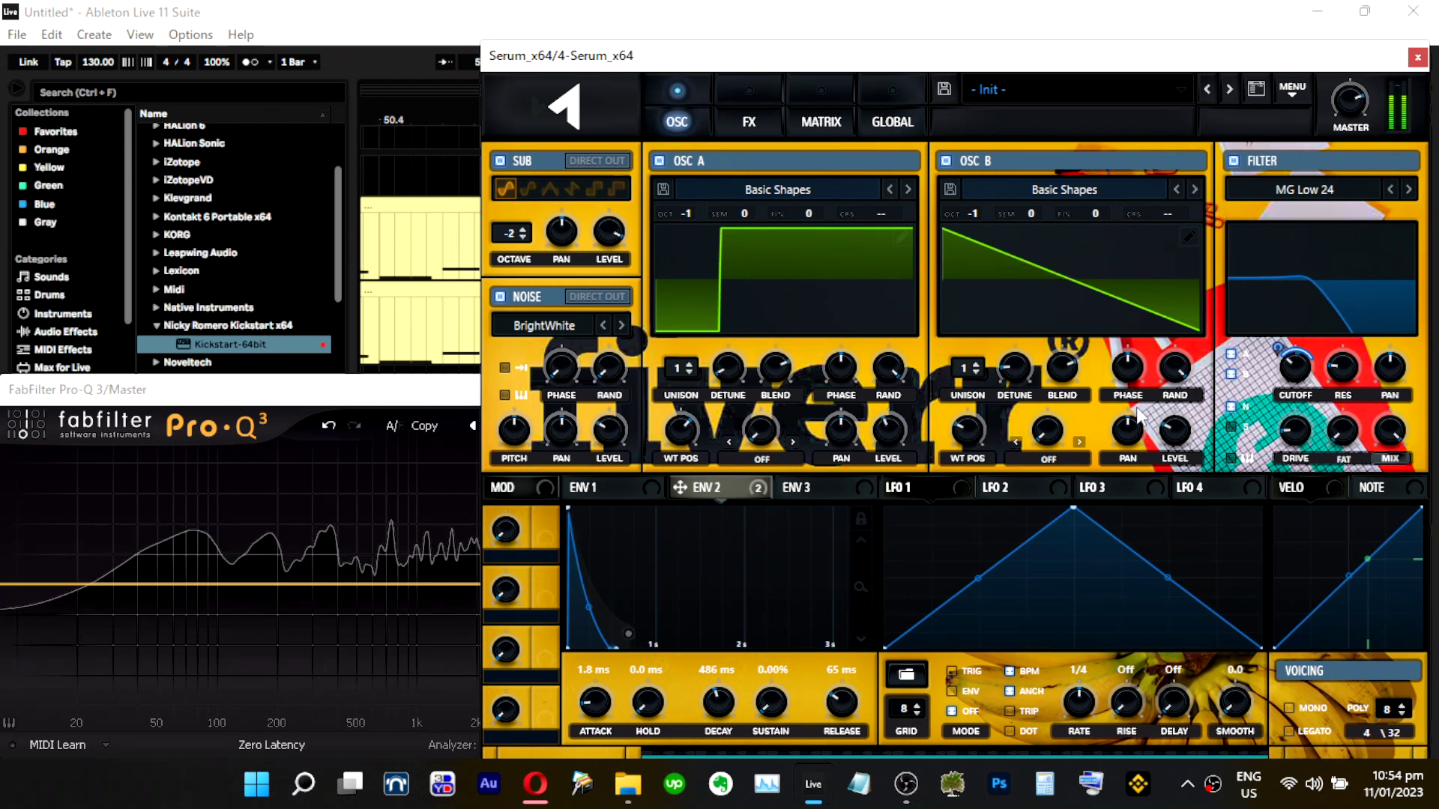
{"action": "left_click_drag", "start_coordinate": [1192, 358], "coordinate": [1179, 417]}
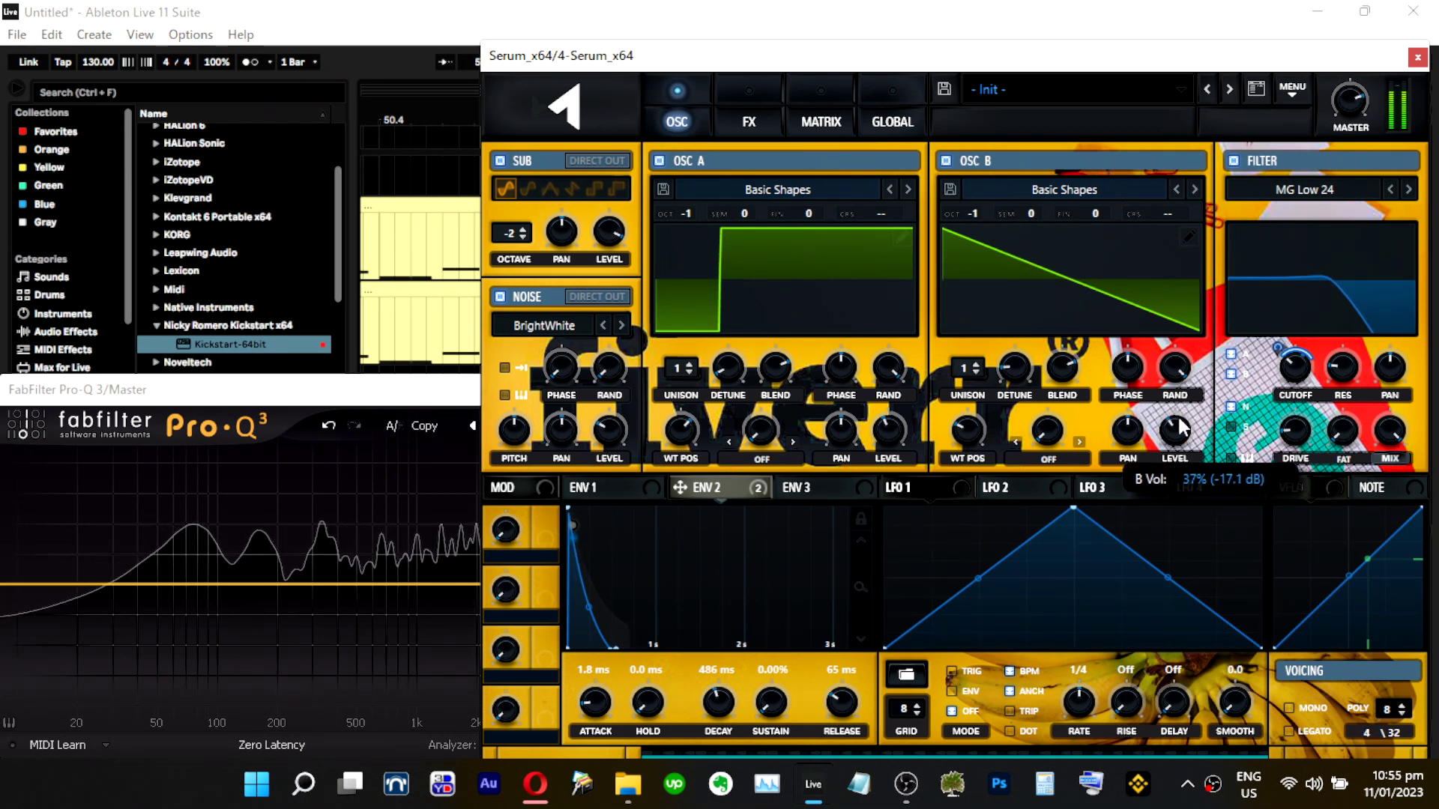
Change track 4's filter type to MG Low 18 while comparing the track soloed and in the mix.
{"action": "left_click_drag", "start_coordinate": [1144, 61], "coordinate": [834, 61]}
{"action": "left_click", "coordinate": [1356, 373]}
{"action": "left_click", "coordinate": [1357, 374]}
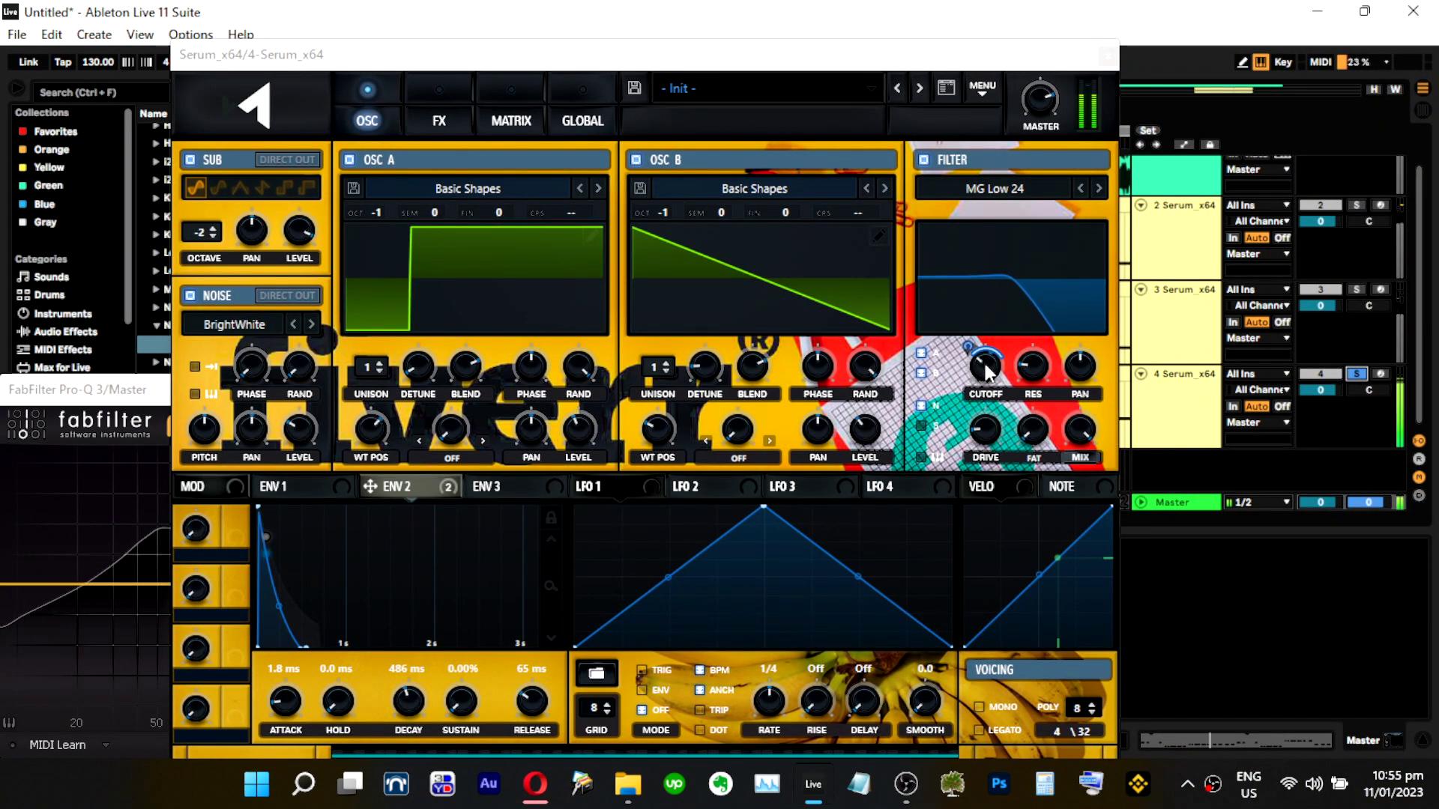
{"action": "left_click", "coordinate": [1080, 190]}
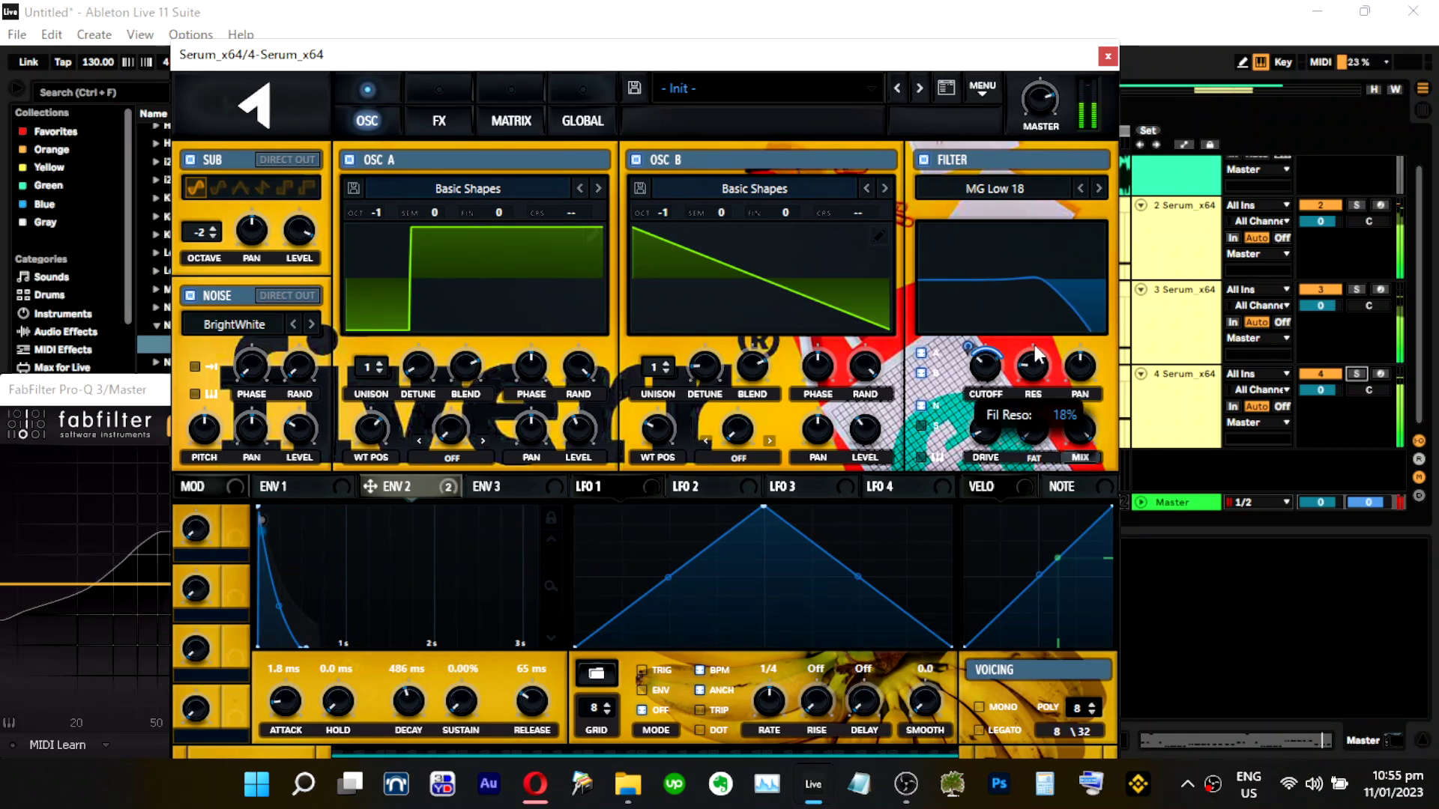
Solo track 4 and toggle oscillator B to compare the sound against the master's spectrum.
{"action": "left_click", "coordinate": [1354, 373]}
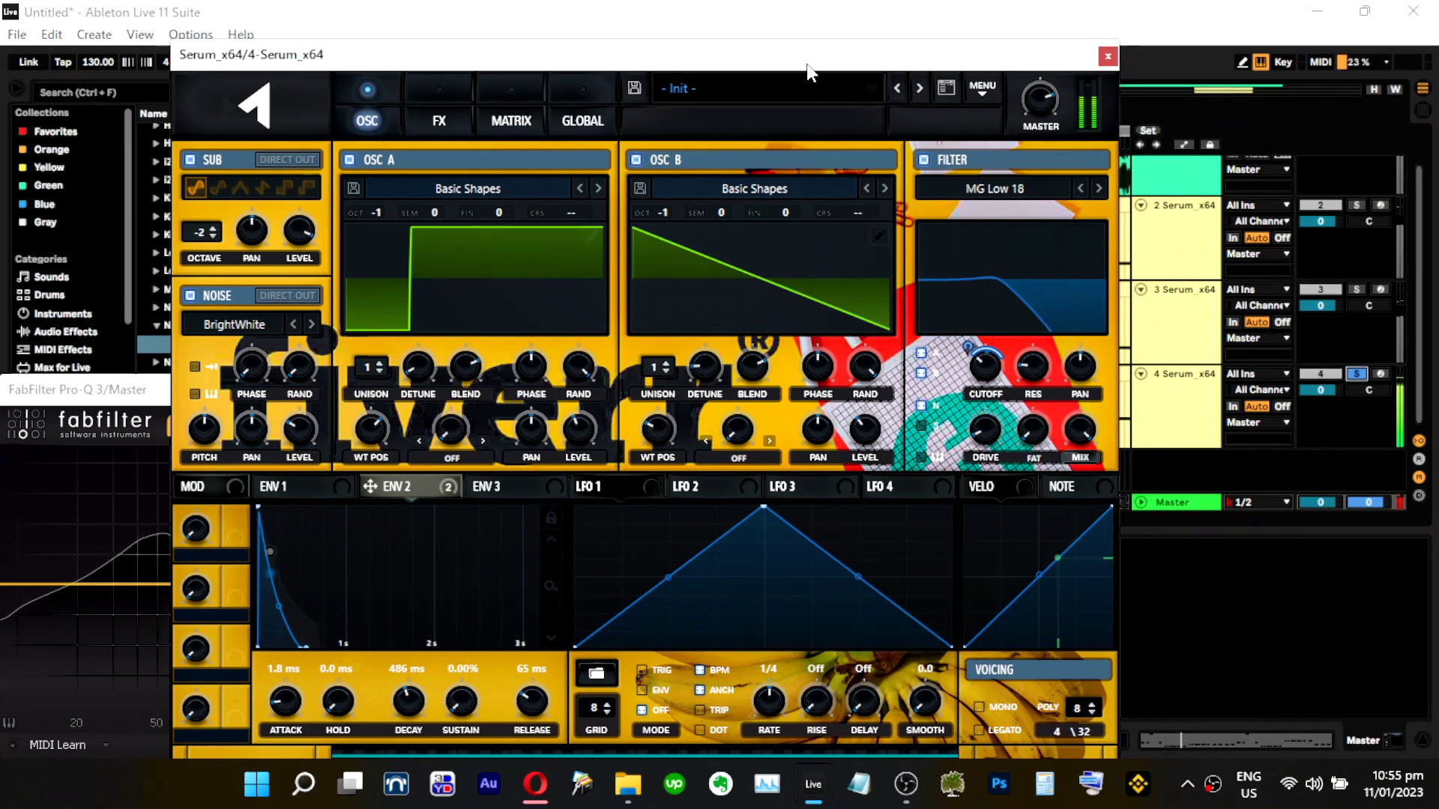
{"action": "left_click_drag", "start_coordinate": [718, 54], "coordinate": [968, 38]}
{"action": "left_click", "coordinate": [889, 143]}
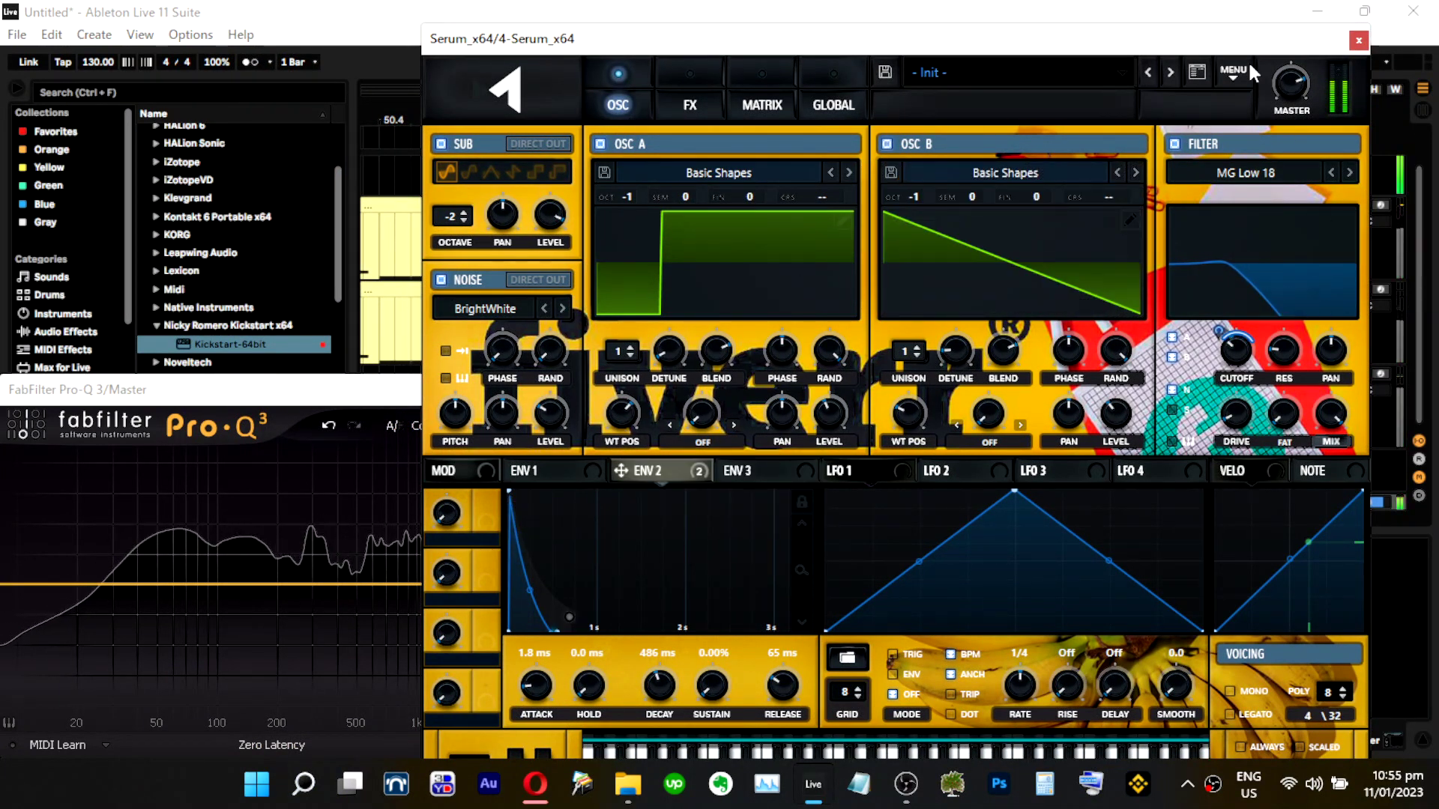
Set oscillator B's octave to -2 and sweep its wavetable position from the saw through the triangle to the square shape.
{"action": "left_click_drag", "start_coordinate": [1248, 39], "coordinate": [1155, 42]}
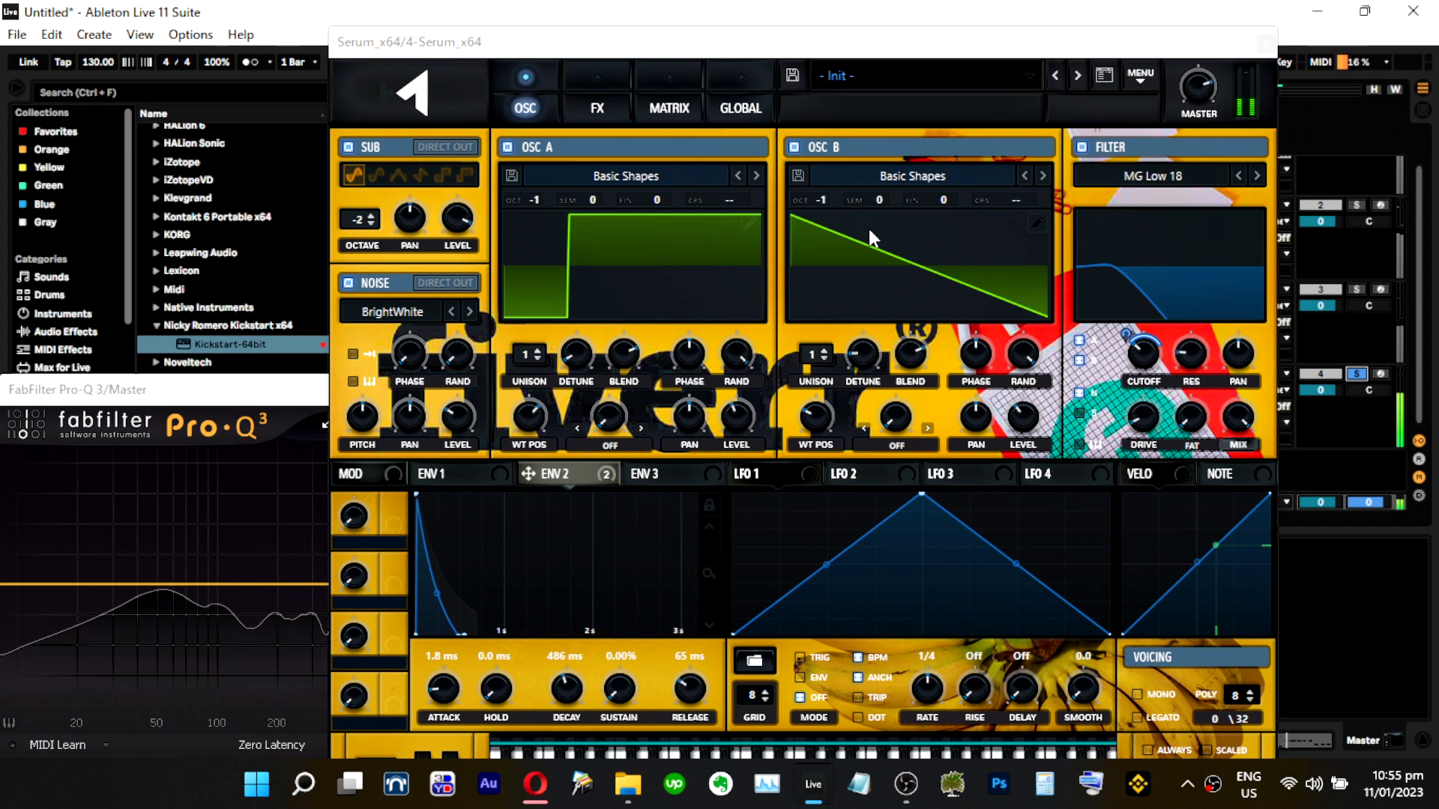
{"action": "left_click_drag", "start_coordinate": [817, 196], "coordinate": [817, 229]}
{"action": "mouse_move", "coordinate": [820, 409]}
{"action": "left_mouse_down"}
{"action": "mouse_move", "coordinate": [848, 342]}
{"action": "mouse_move", "coordinate": [835, 397]}
{"action": "left_mouse_up"}
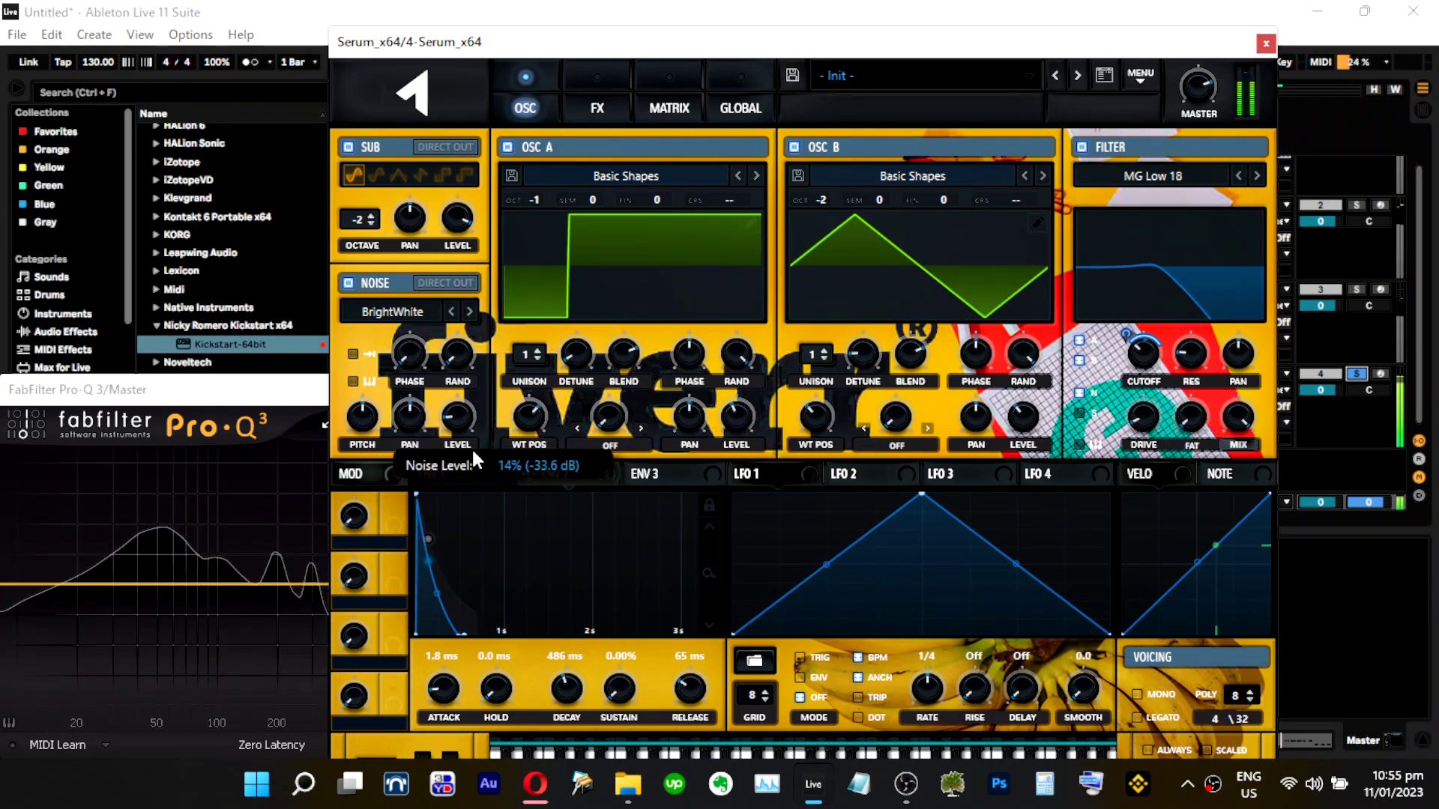
{"action": "left_click_drag", "start_coordinate": [829, 431], "coordinate": [826, 384]}
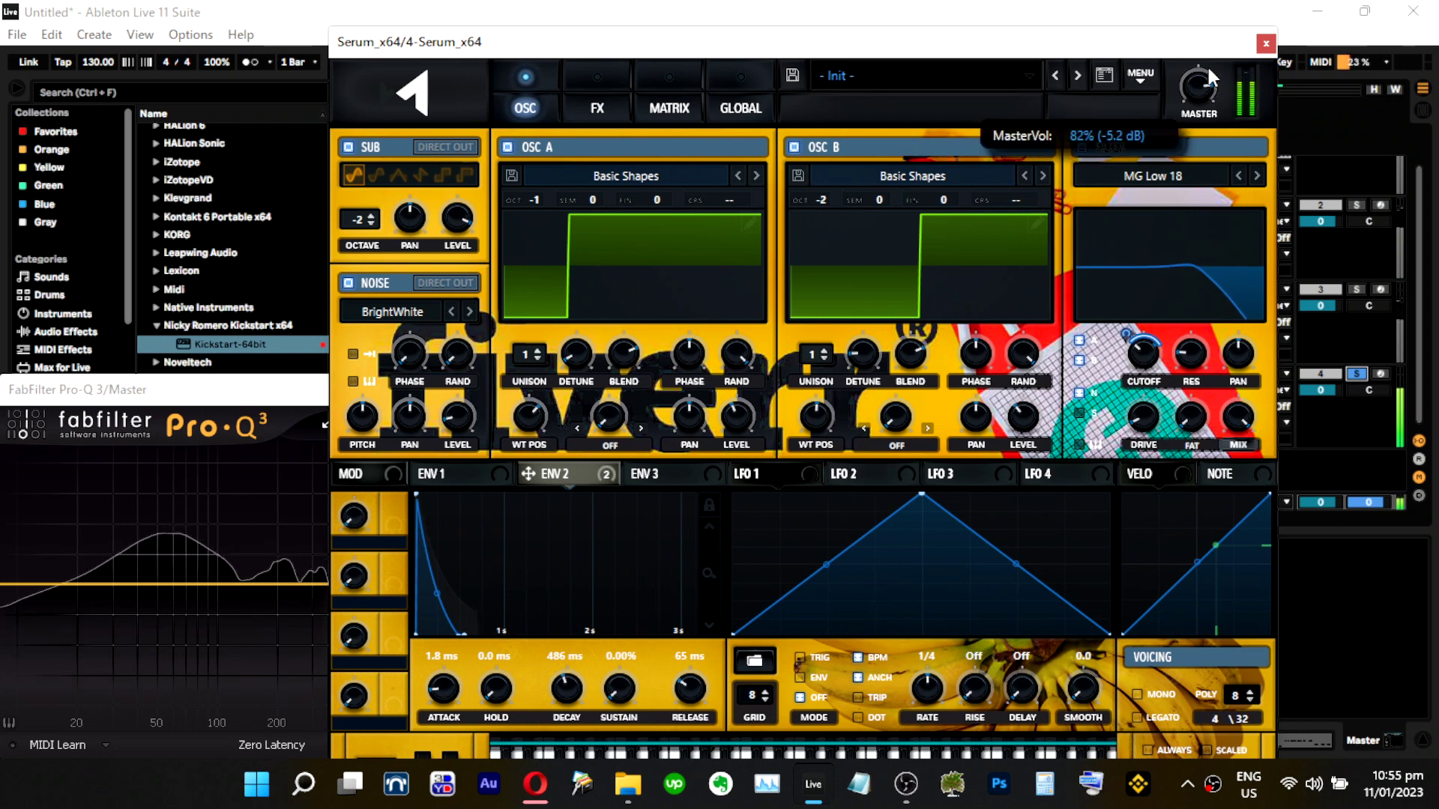
Fine-tune the main filter cutoff and the effects rack's MG Low 24 filter, comparing track 4 soloed and in the mix.
{"action": "left_click_drag", "start_coordinate": [1146, 369], "coordinate": [1138, 328]}
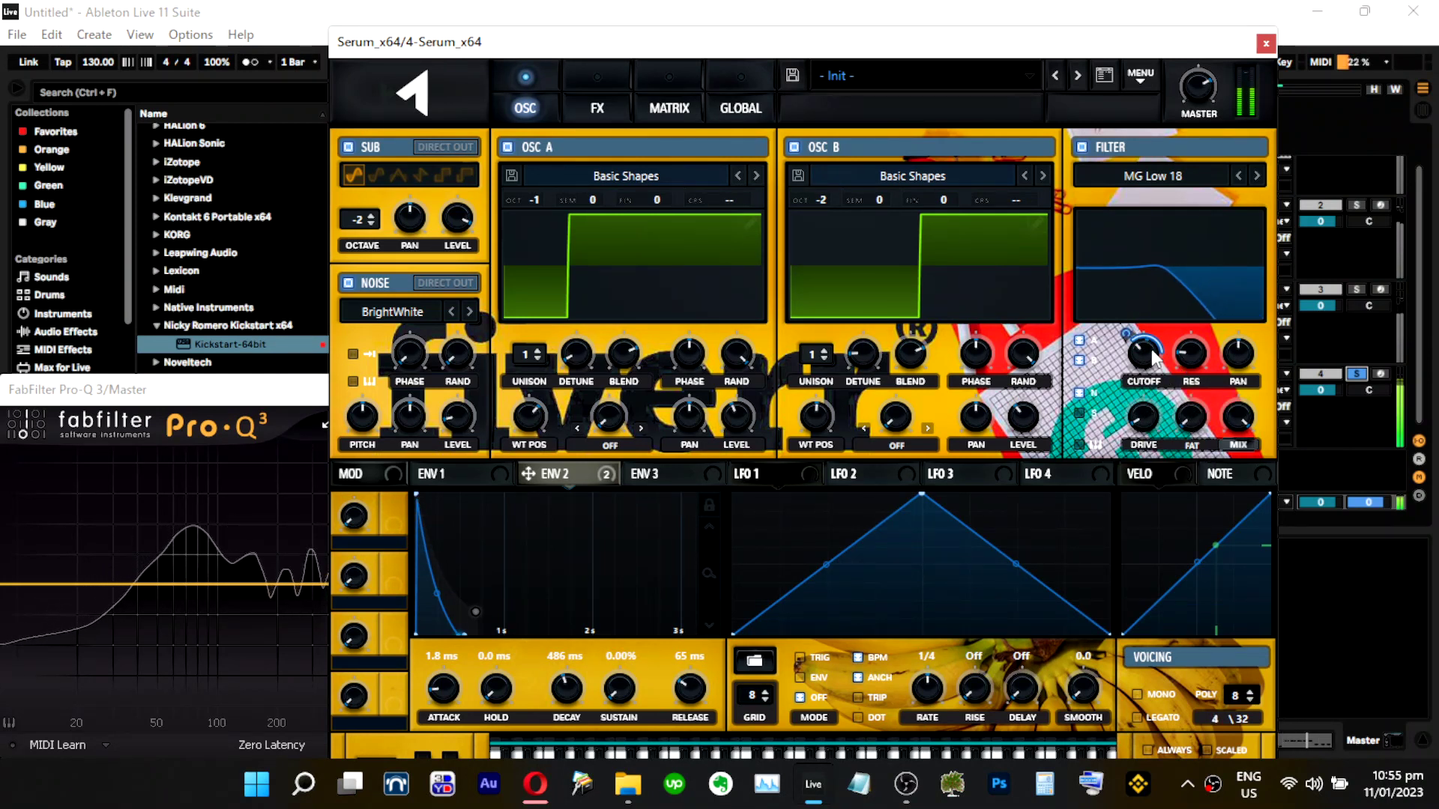
{"action": "left_click", "coordinate": [604, 98]}
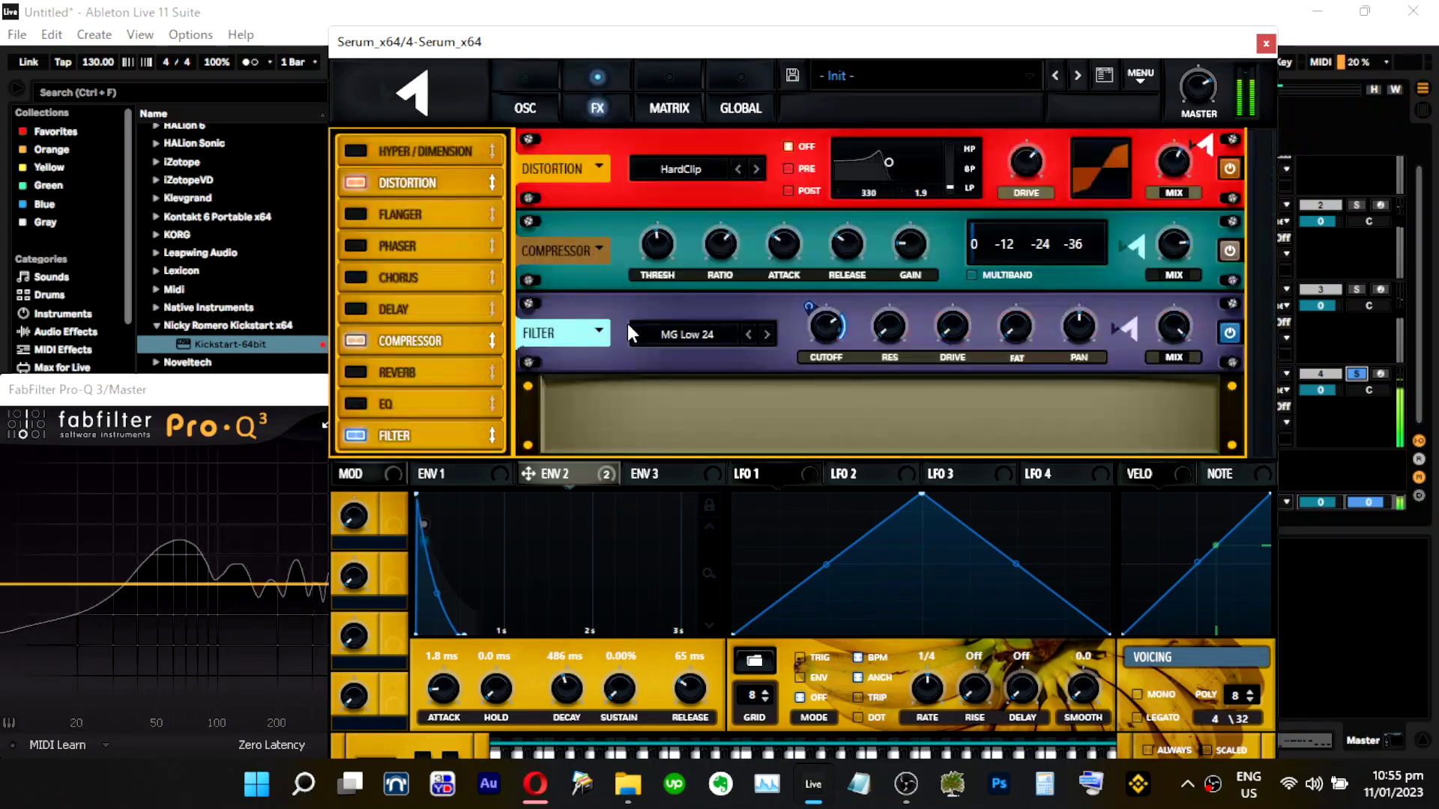
{"action": "left_click_drag", "start_coordinate": [824, 325], "coordinate": [823, 355]}
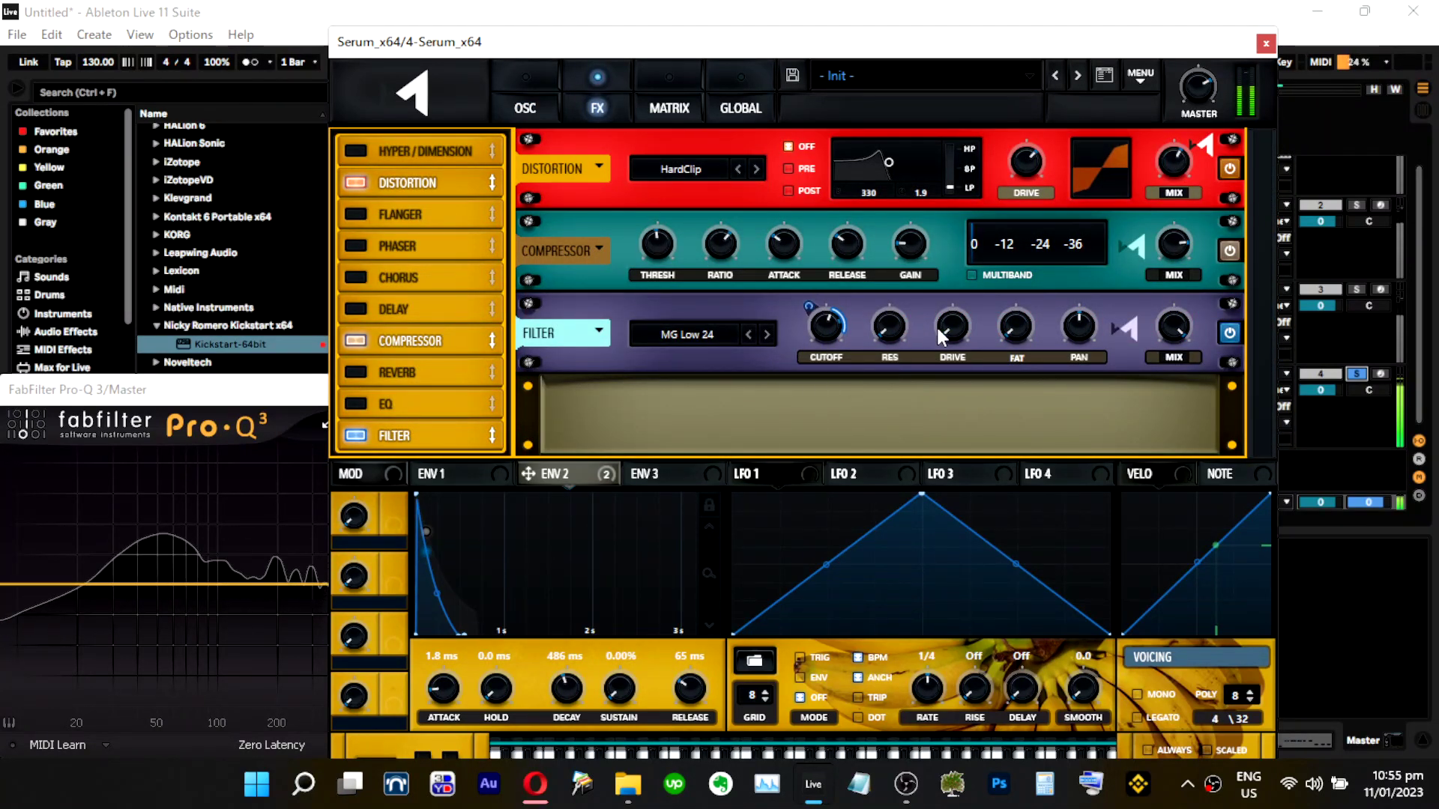
{"action": "left_click_drag", "start_coordinate": [938, 336], "coordinate": [948, 321]}
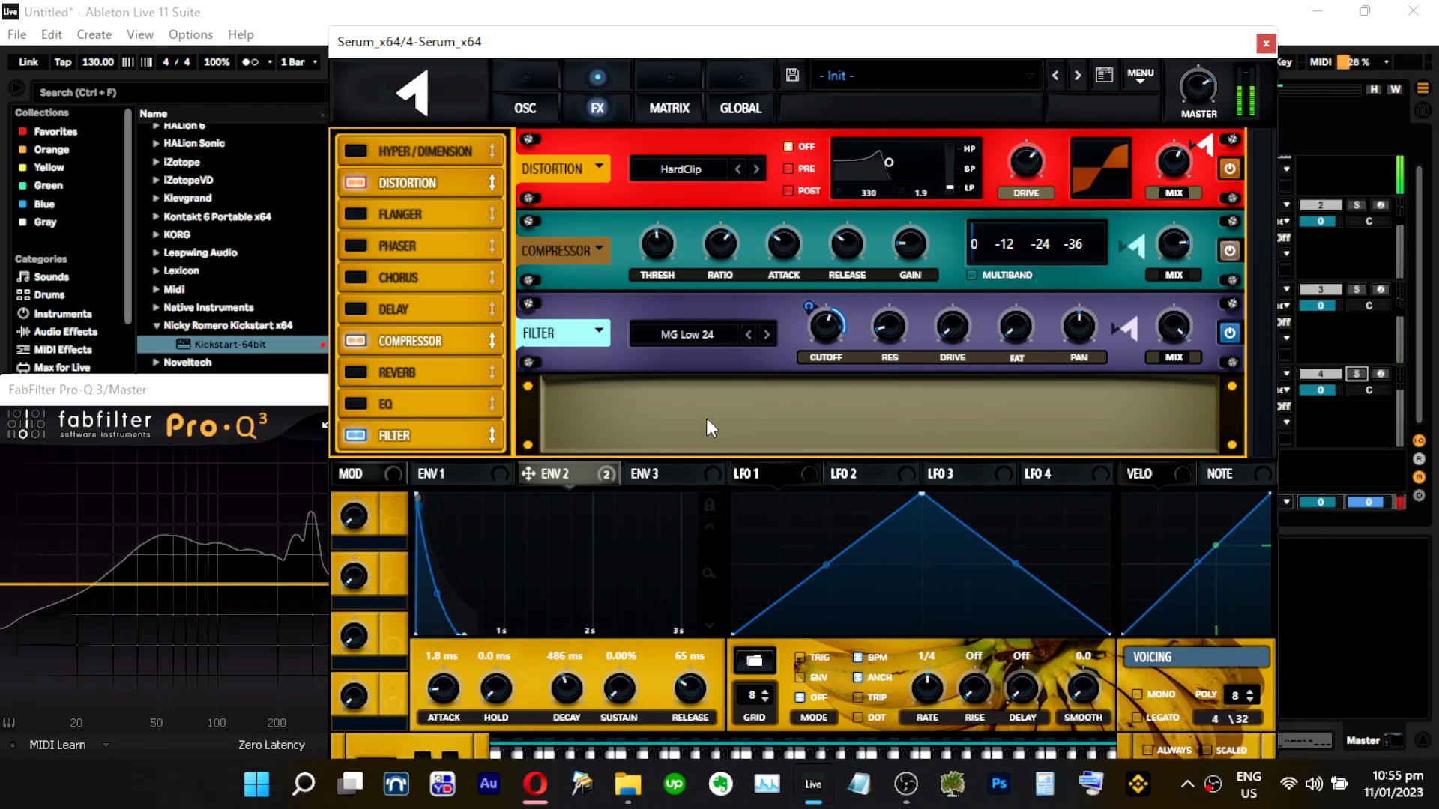
{"action": "left_click", "coordinate": [1351, 382]}
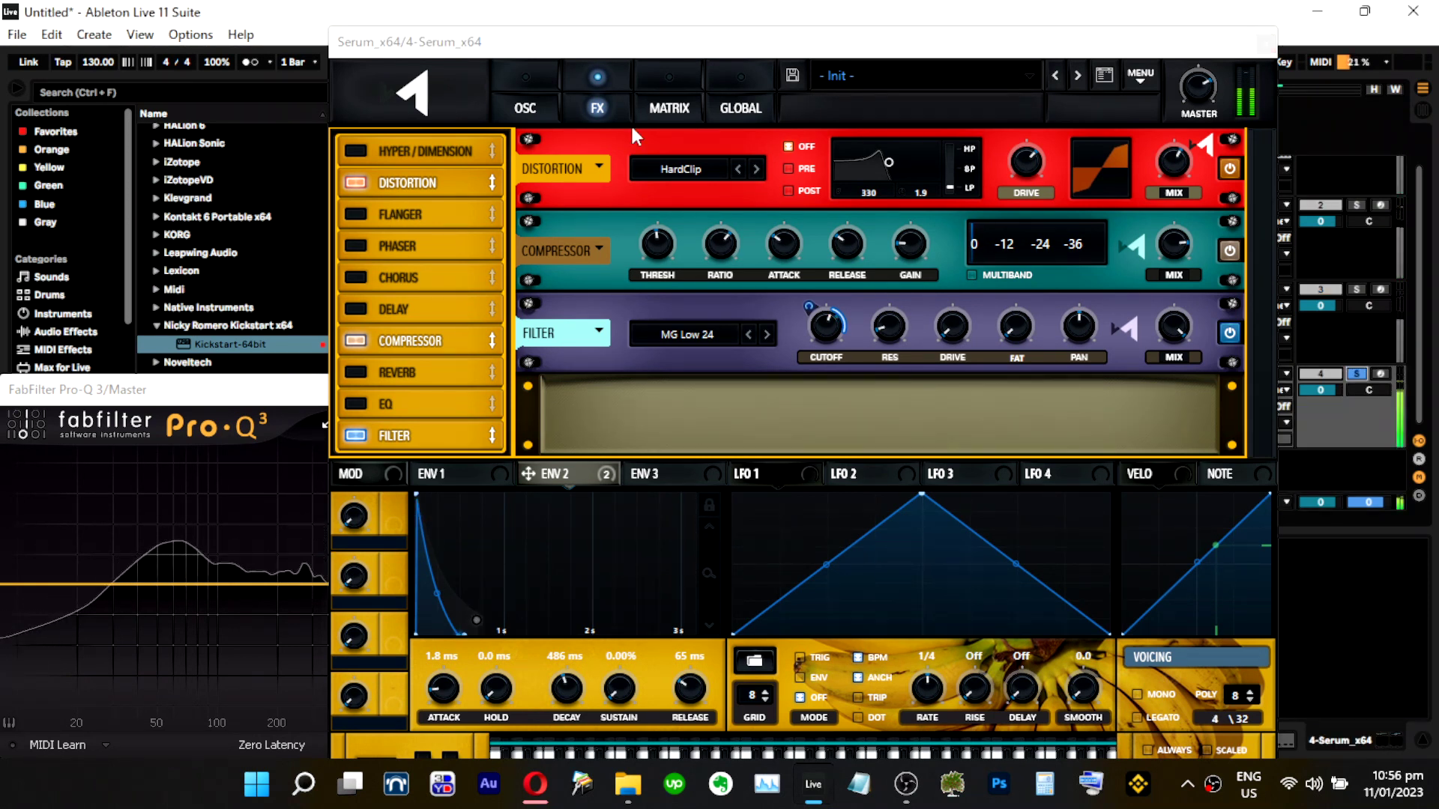
Compare octaves -1 and -2 on oscillator B, keep -2, and set oscillator A's octave to -2.
{"action": "left_click", "coordinate": [525, 107]}
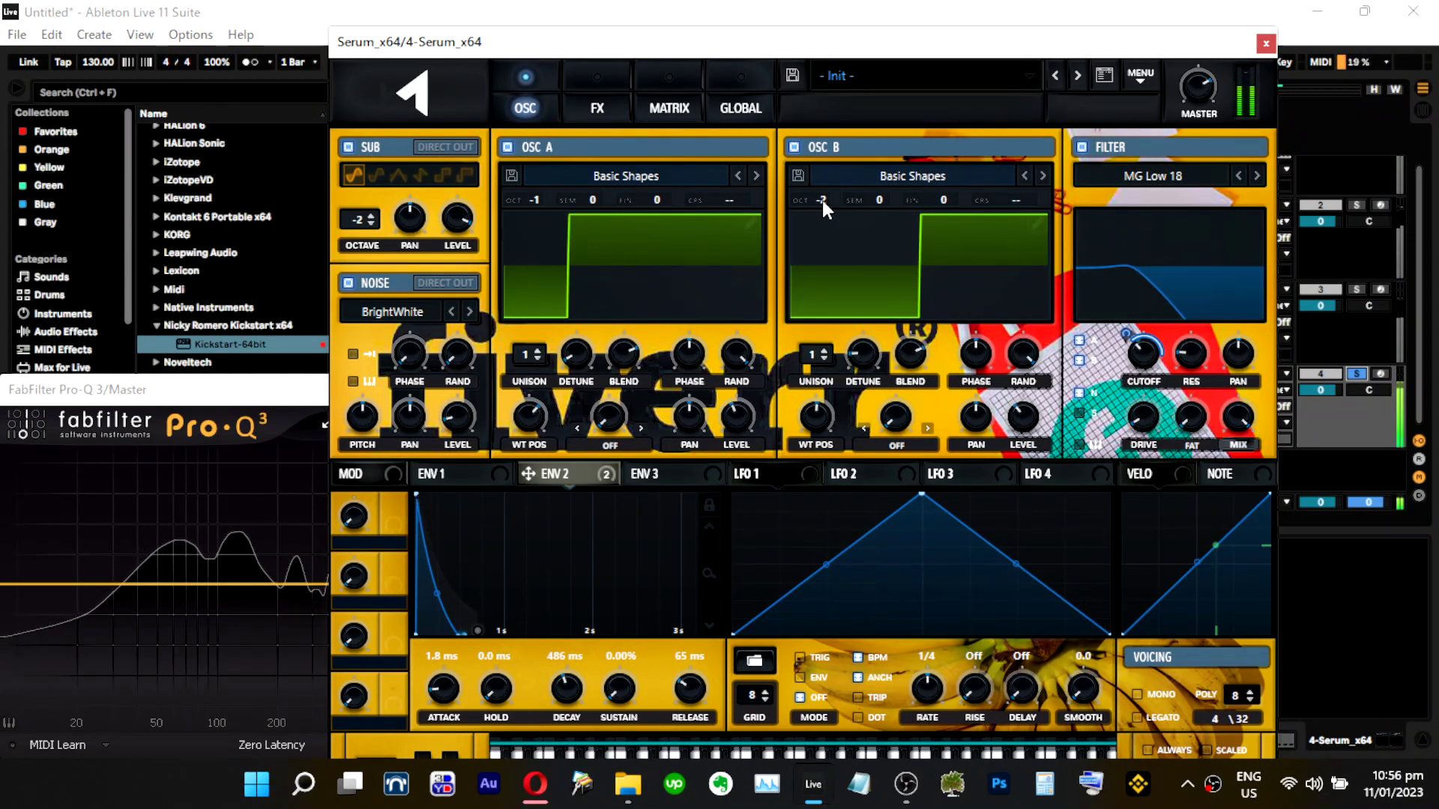
{"action": "left_click_drag", "start_coordinate": [821, 200], "coordinate": [811, 226]}
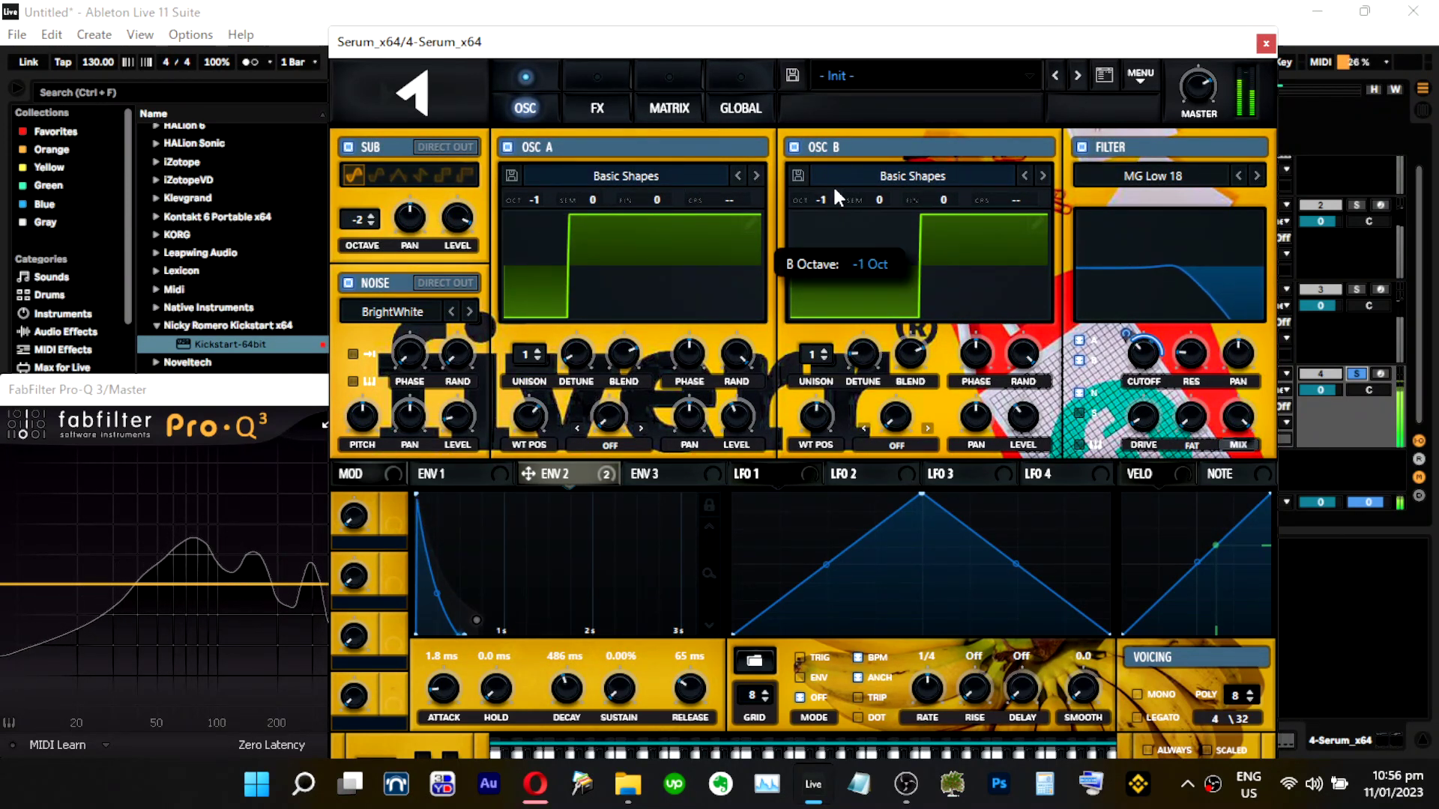
{"action": "left_click_drag", "start_coordinate": [829, 196], "coordinate": [829, 218]}
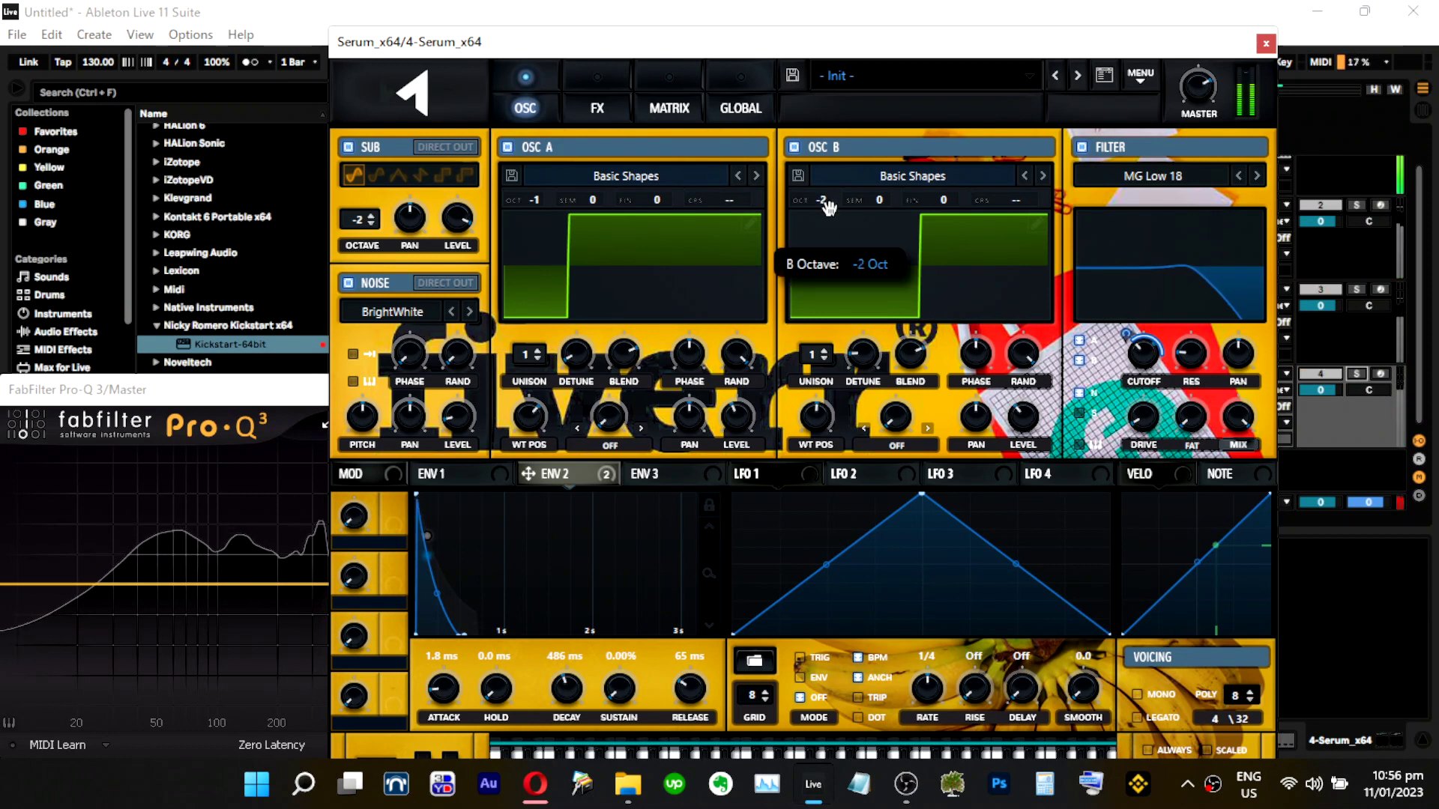
{"action": "left_click", "coordinate": [1357, 372]}
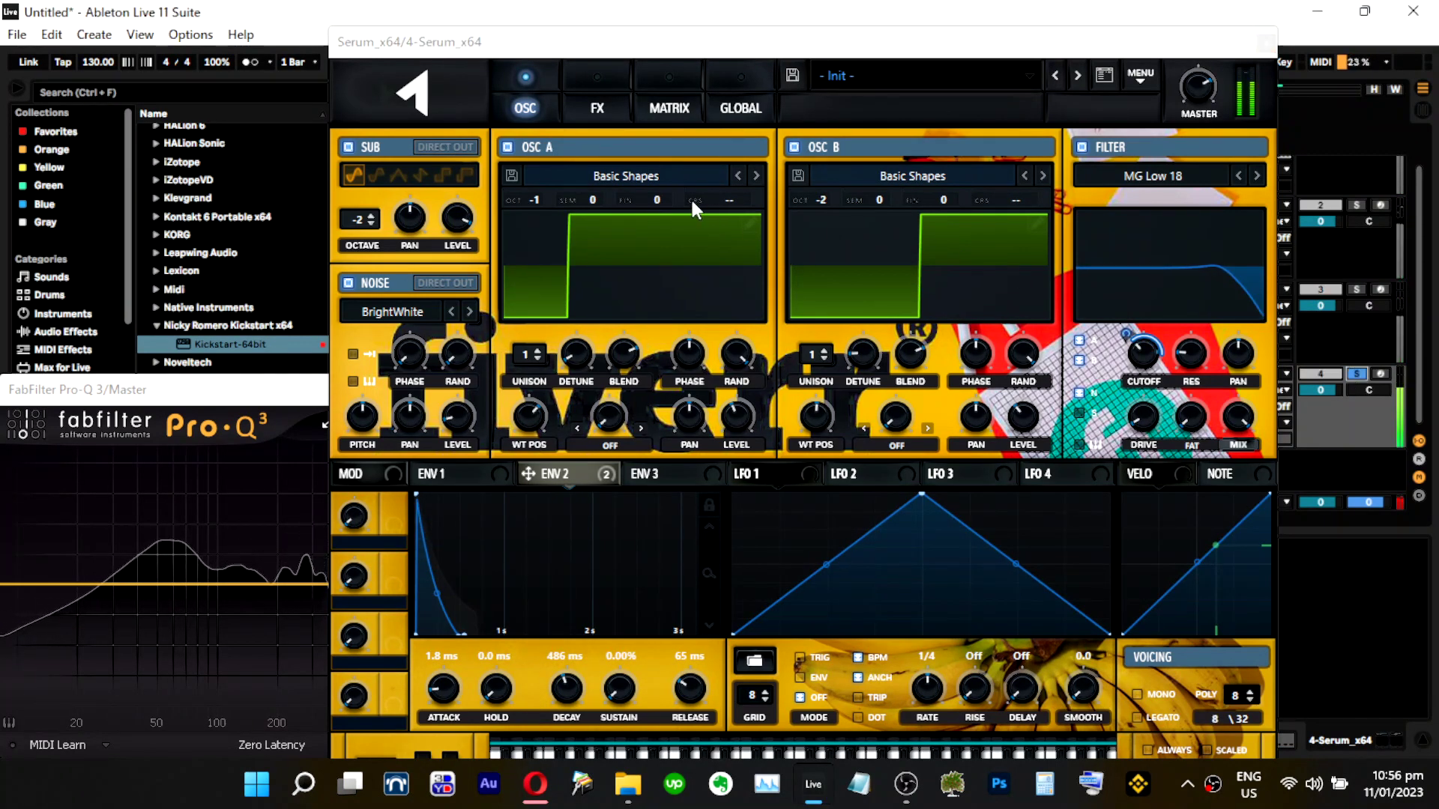
{"action": "left_click_drag", "start_coordinate": [531, 198], "coordinate": [540, 212]}
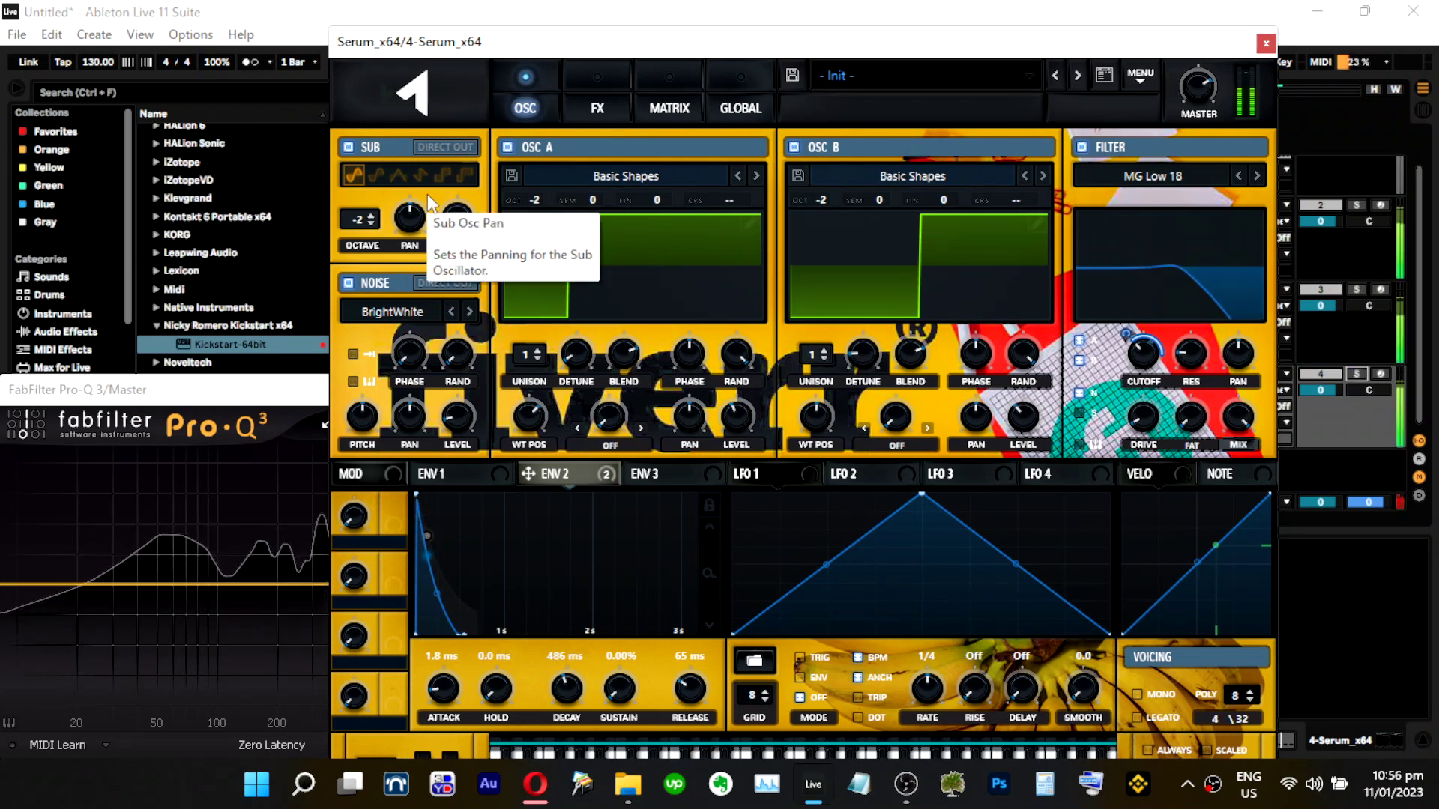
{"action": "left_click", "coordinate": [1355, 373]}
Compare the sound with the sub oscillator off, try its saw wave, and change it to the rounded waveform beside the sine.
{"action": "left_click", "coordinate": [352, 148]}
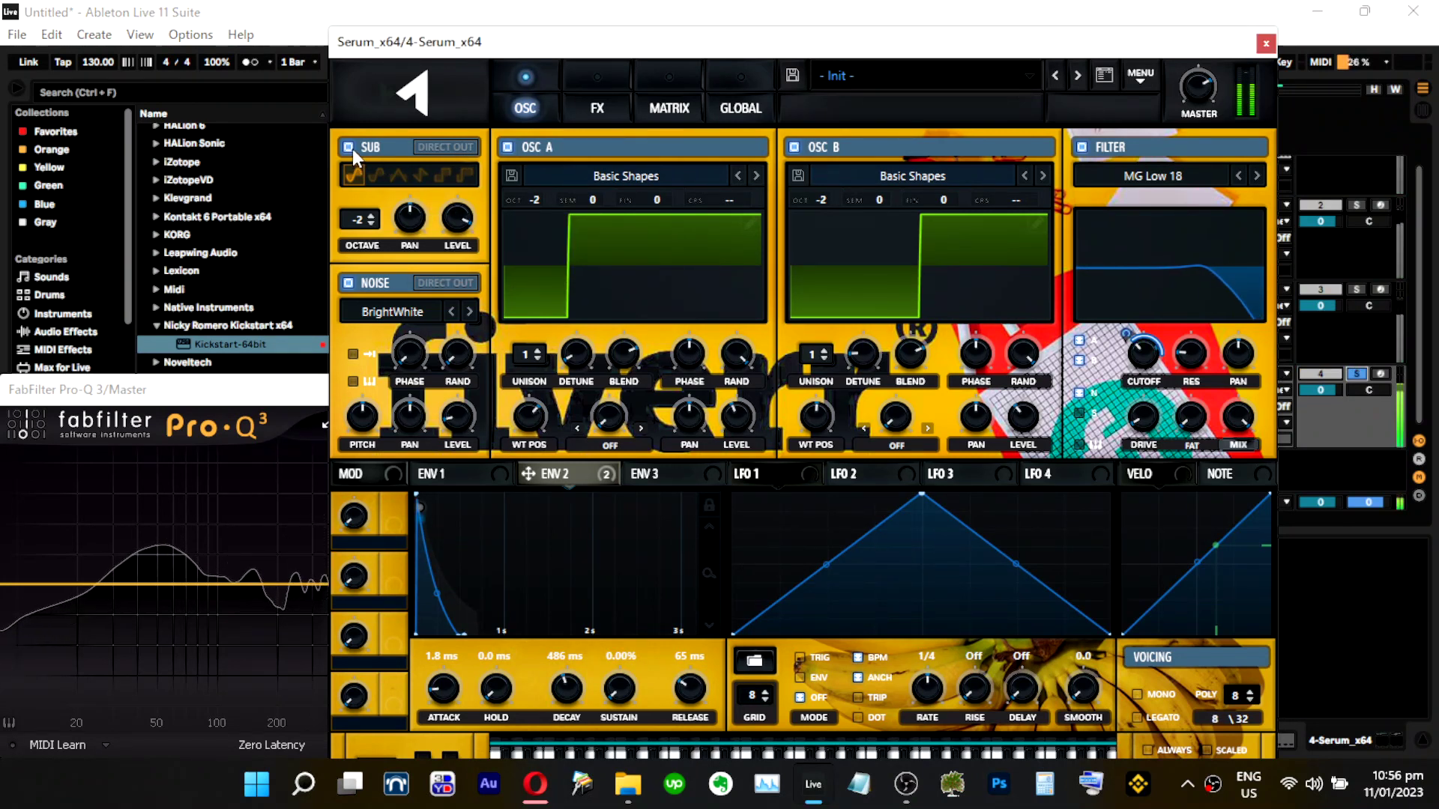
{"action": "left_click", "coordinate": [350, 148]}
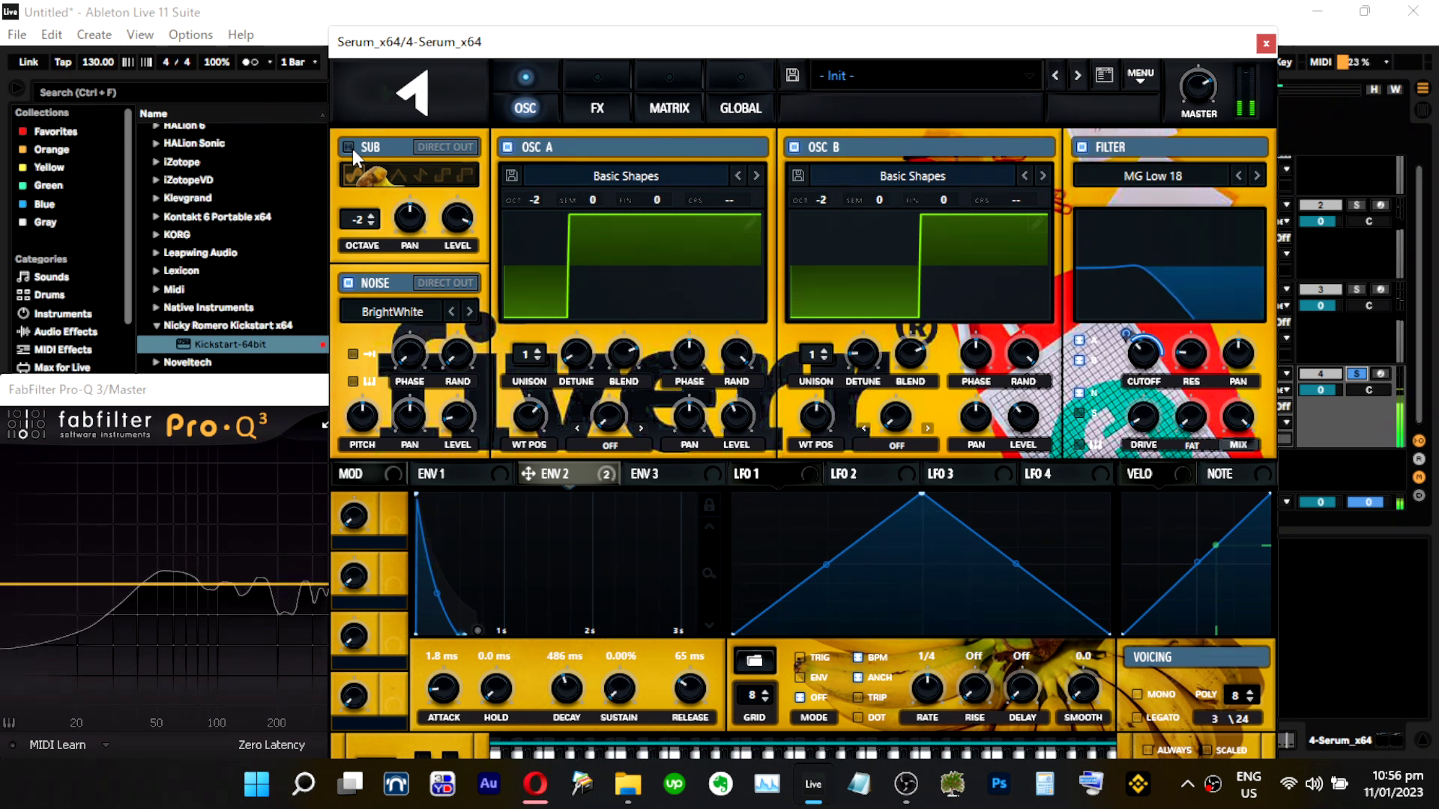
{"action": "left_click", "coordinate": [418, 174]}
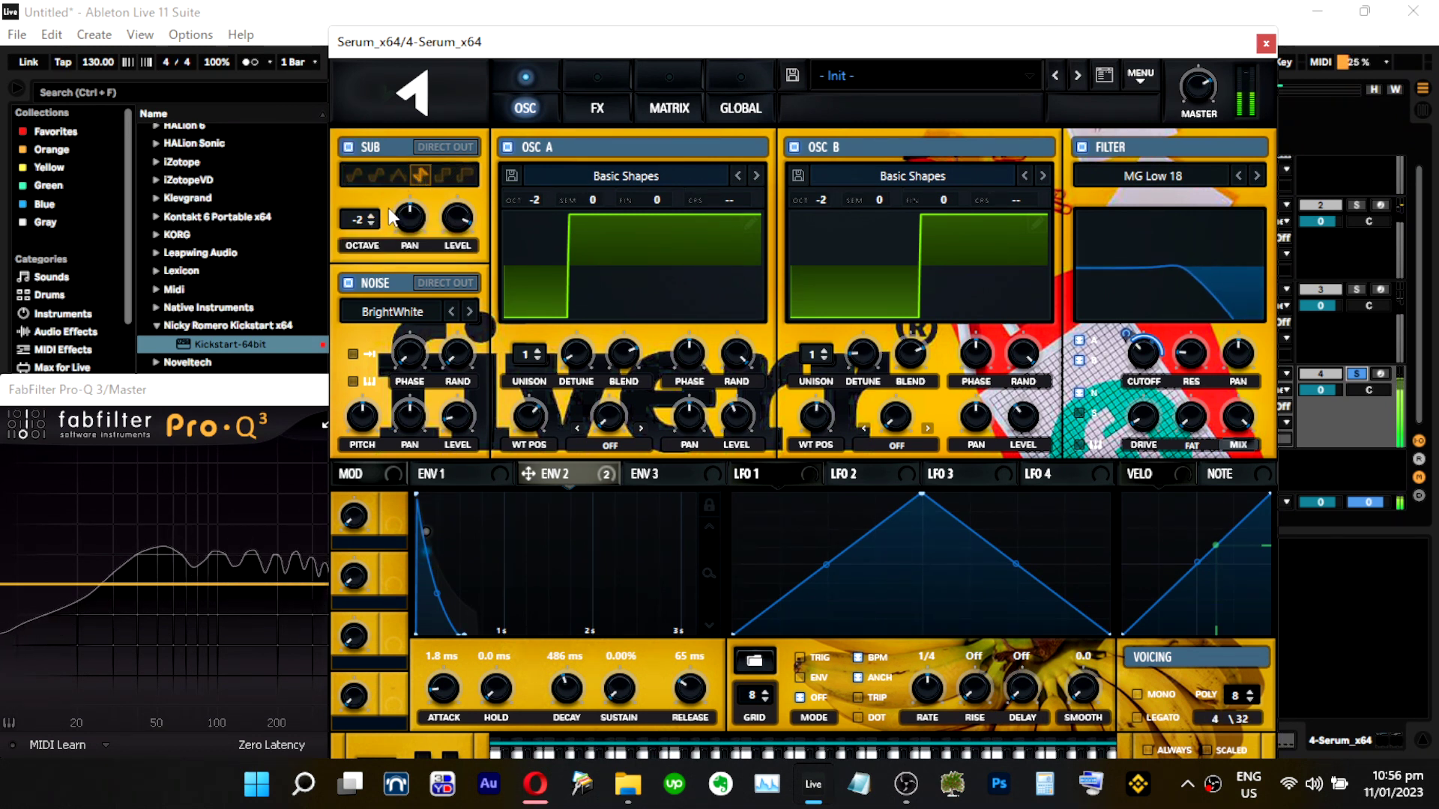
{"action": "left_click", "coordinate": [377, 175]}
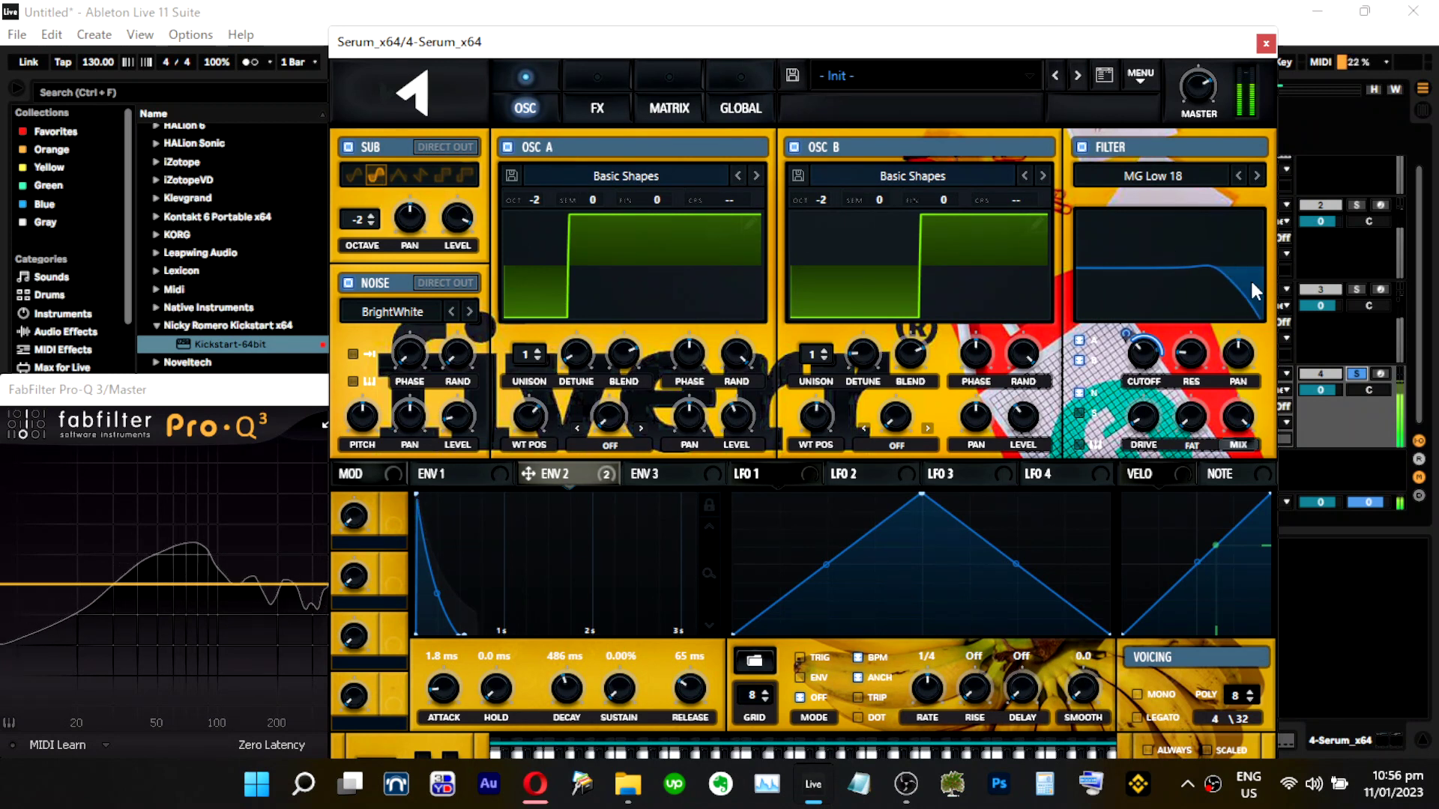
{"action": "left_click", "coordinate": [1346, 360]}
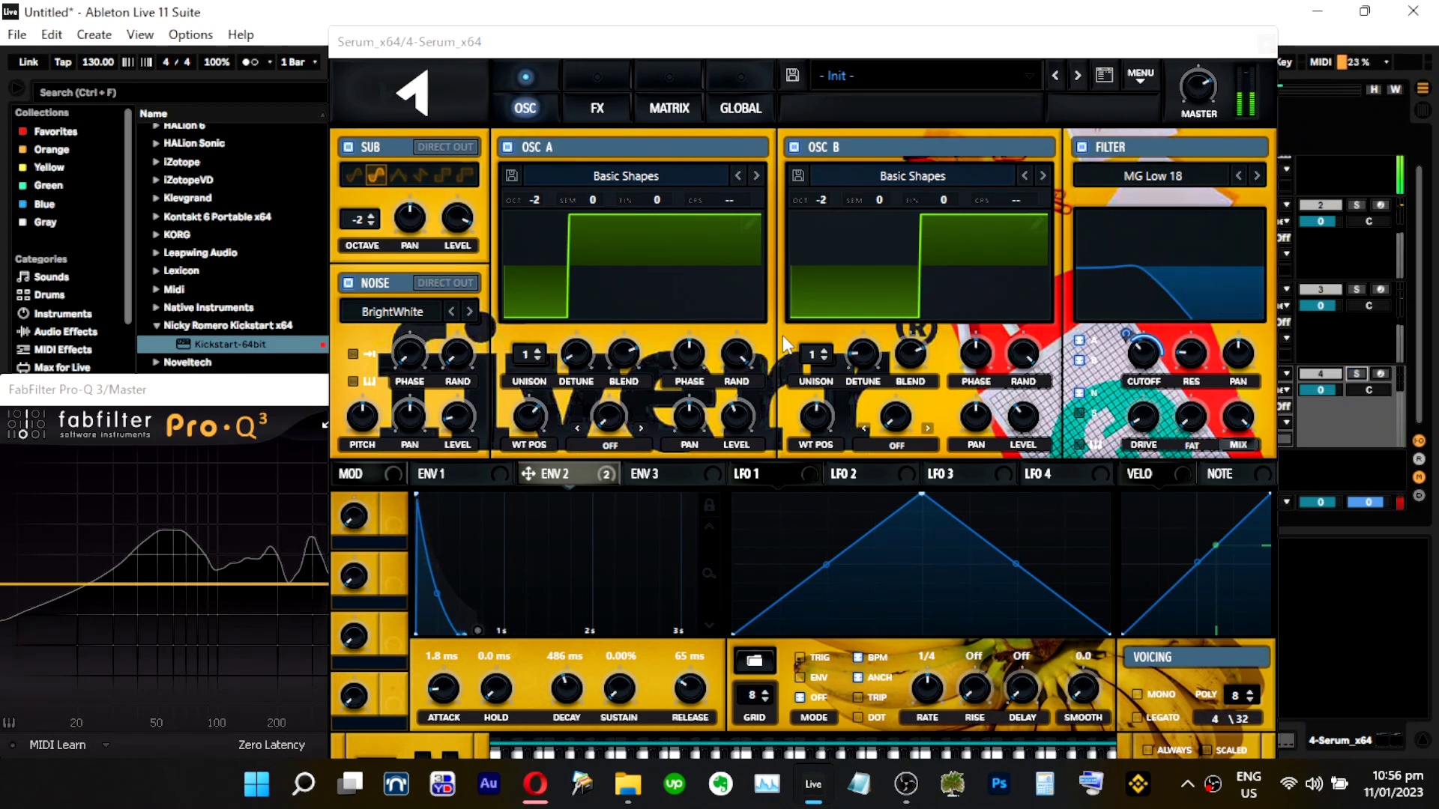
Isolate oscillator B by switching off oscillator A and the sub, and give it the Basic_Wrd wavetable at octave -2.
{"action": "left_click_drag", "start_coordinate": [825, 197], "coordinate": [827, 190]}
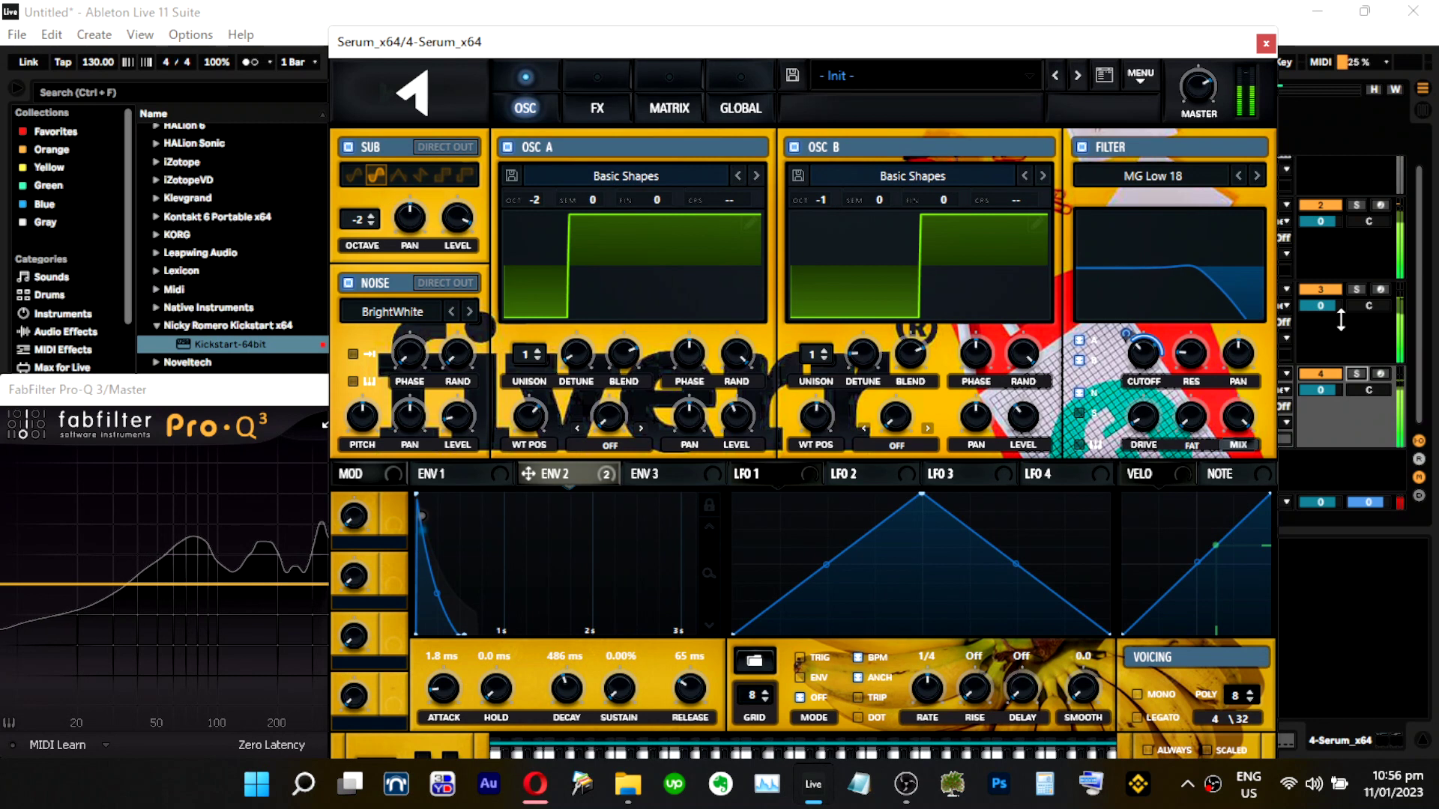
{"action": "left_click", "coordinate": [1355, 374]}
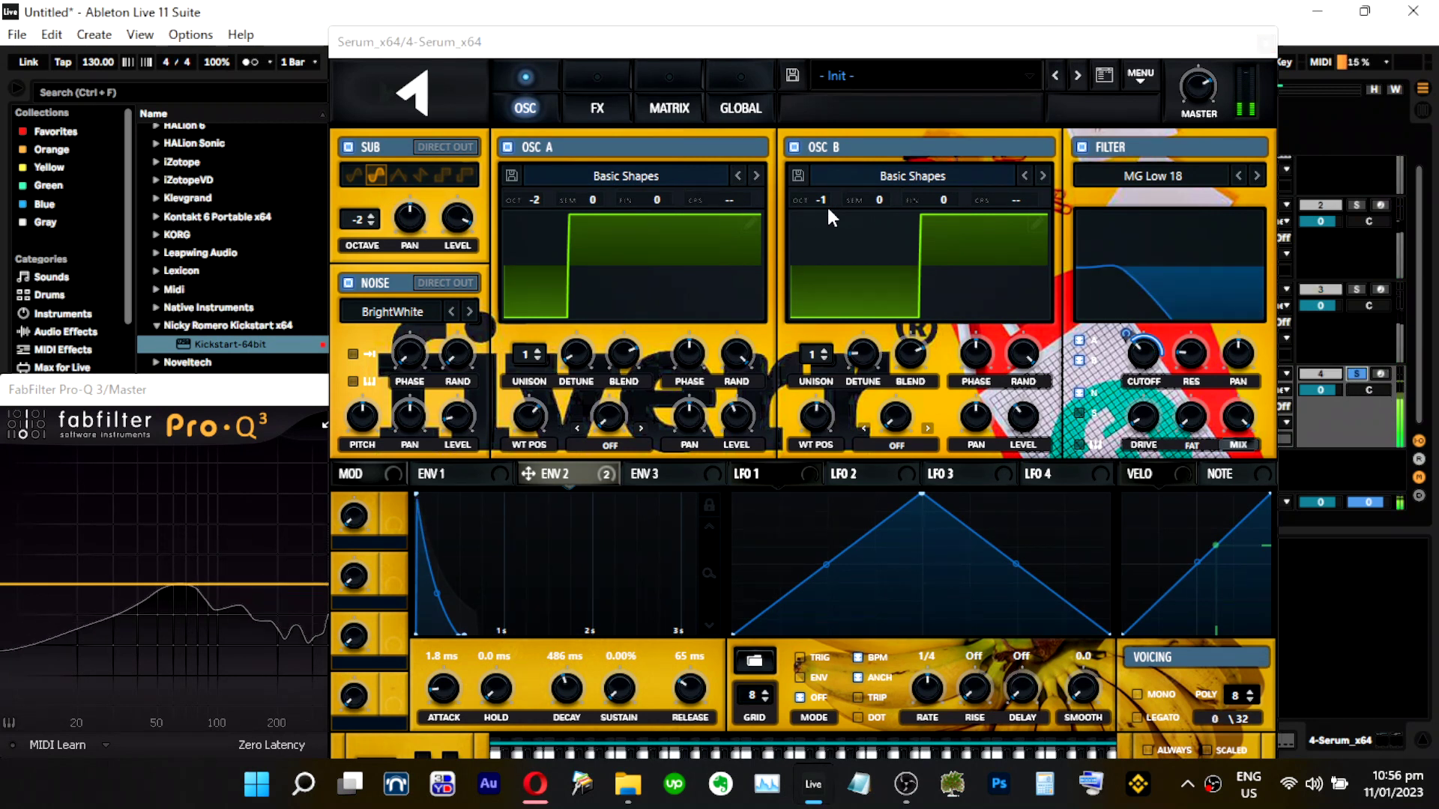
{"action": "left_click", "coordinate": [508, 147]}
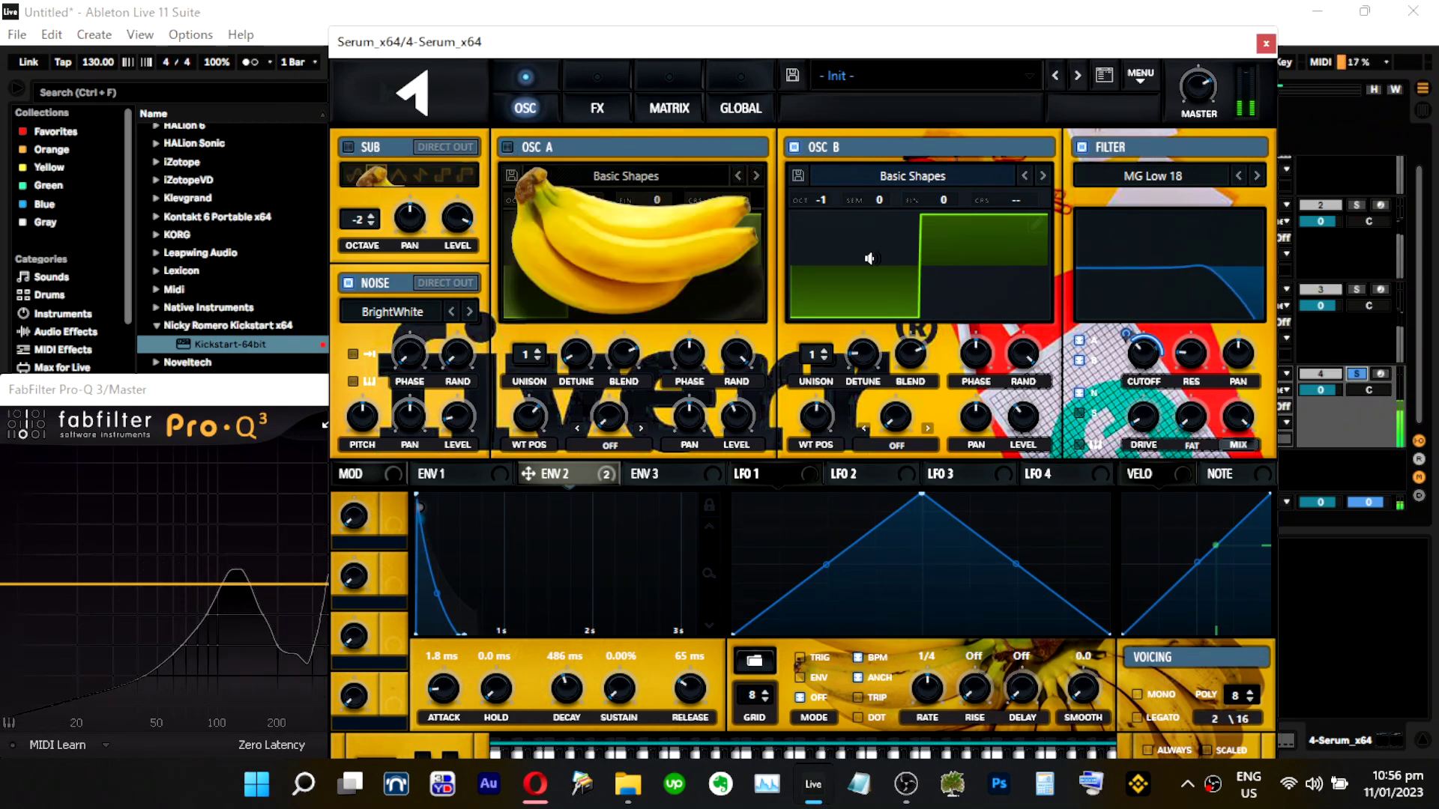
{"action": "left_click", "coordinate": [1043, 175]}
{"action": "left_click", "coordinate": [1044, 174]}
{"action": "left_click_drag", "start_coordinate": [816, 416], "coordinate": [828, 480]}
{"action": "left_click_drag", "start_coordinate": [823, 199], "coordinate": [827, 213]}
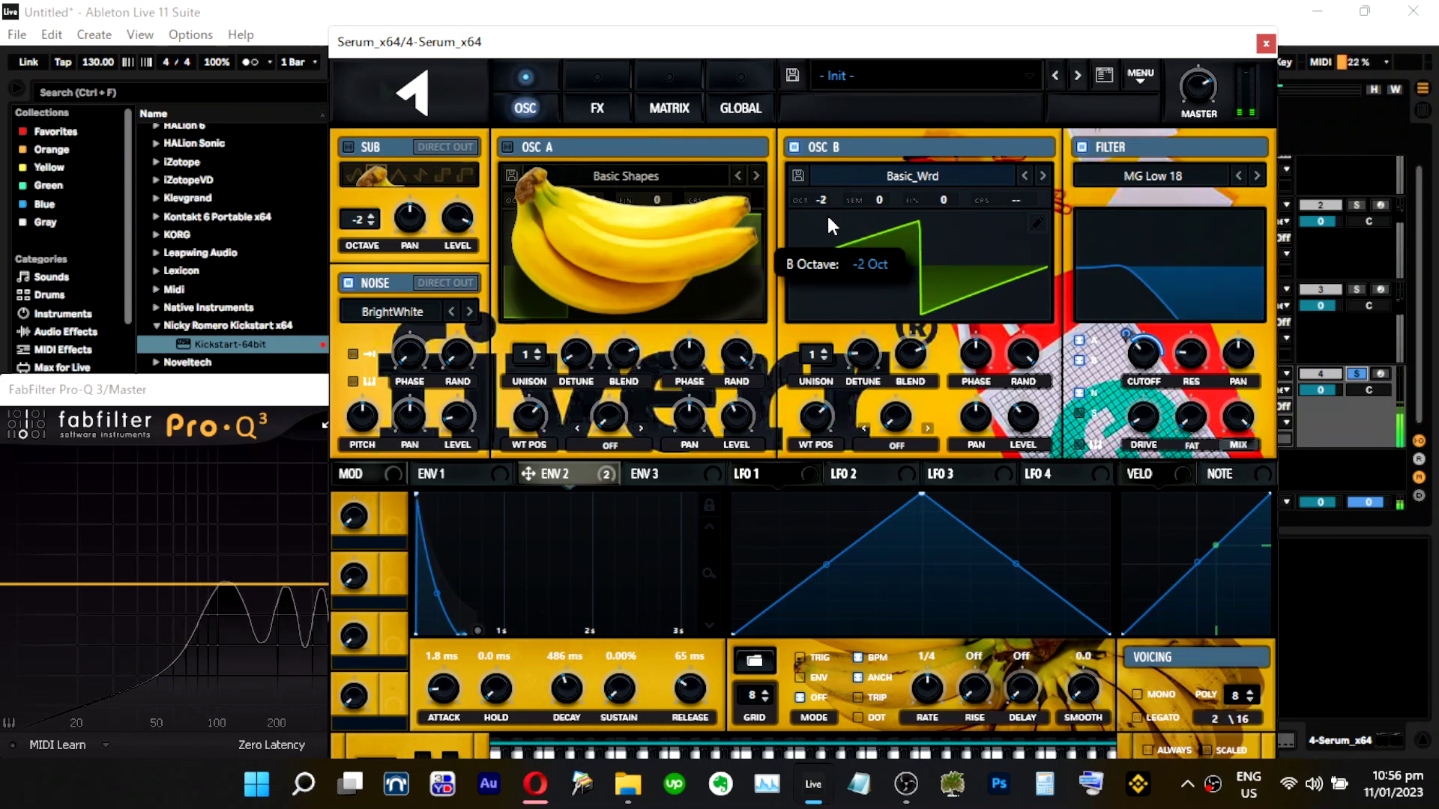
Adjust oscillator B's wavetable position and level, and re-enable oscillator A to compare track 4 in the mix and soloed.
{"action": "left_click_drag", "start_coordinate": [822, 424], "coordinate": [816, 400]}
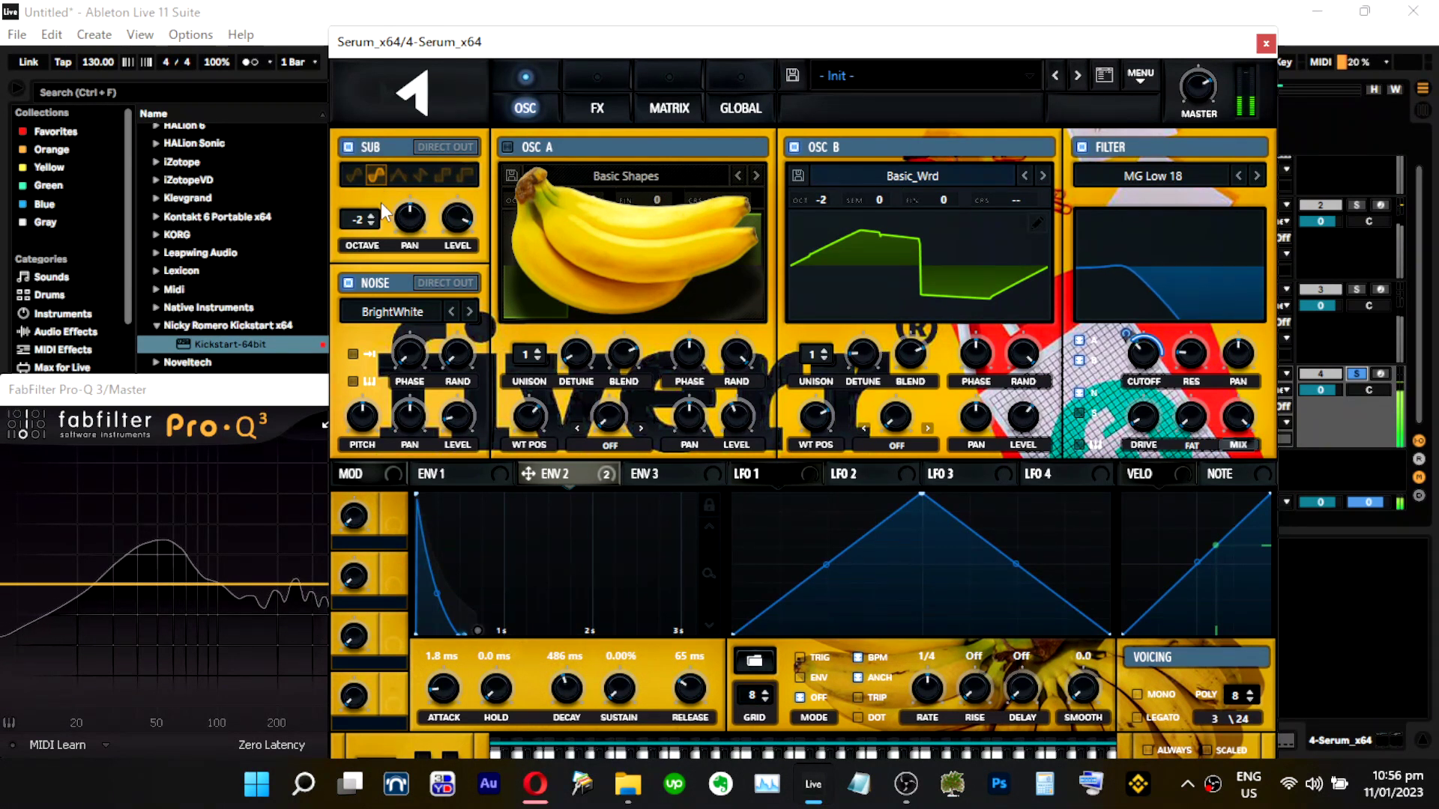
{"action": "left_click_drag", "start_coordinate": [1028, 418], "coordinate": [1030, 422]}
{"action": "left_click", "coordinate": [1356, 374]}
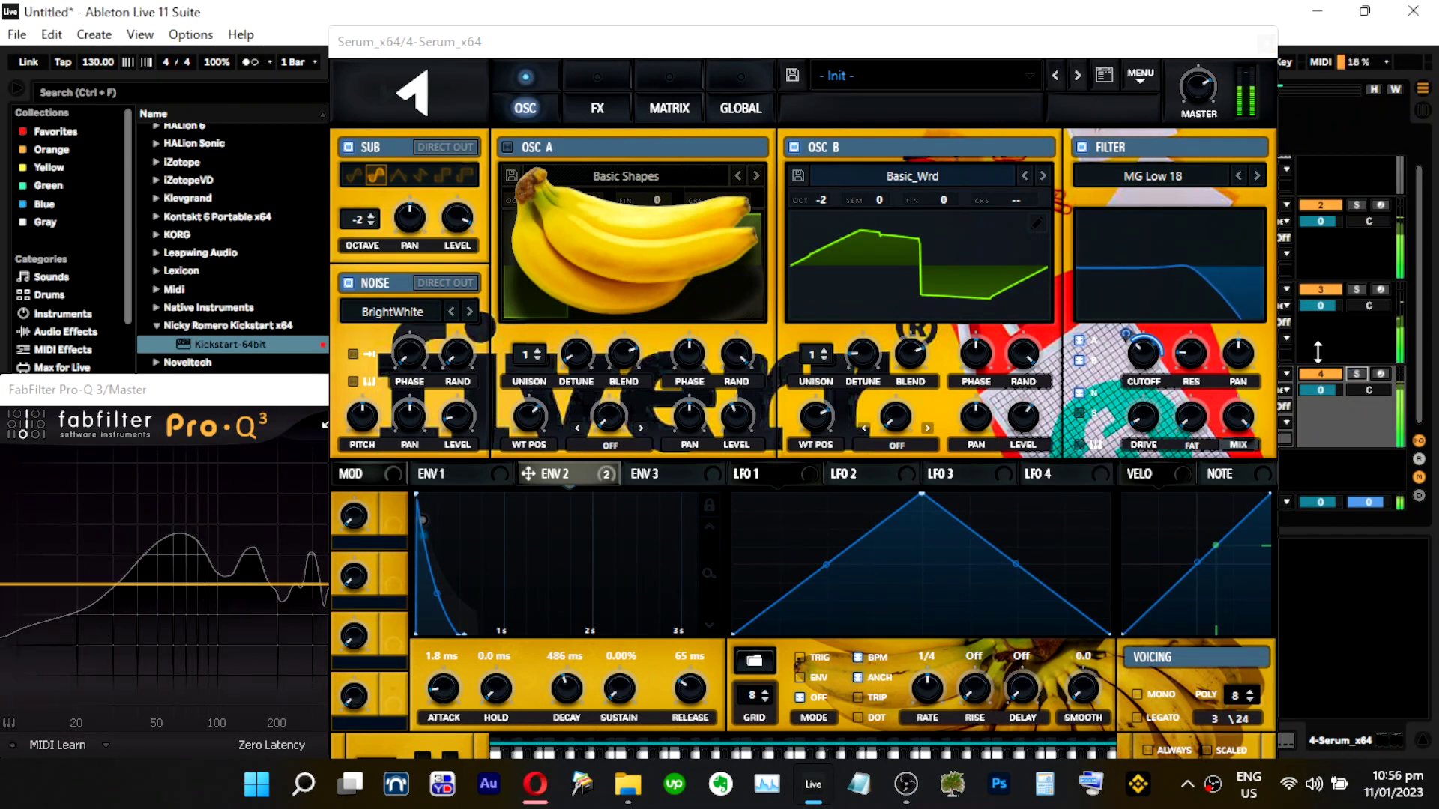
{"action": "left_click", "coordinate": [508, 148]}
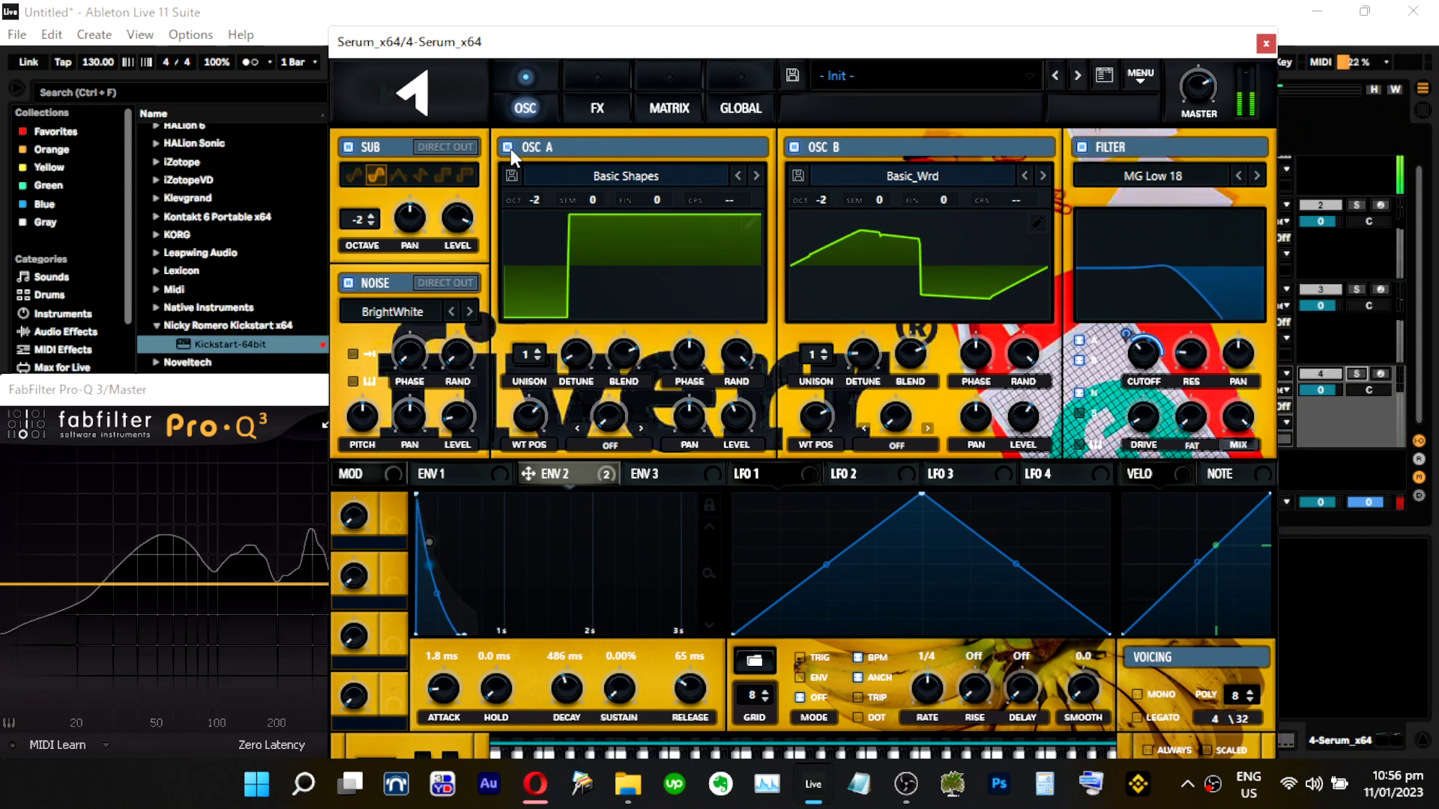
{"action": "left_click", "coordinate": [1361, 372]}
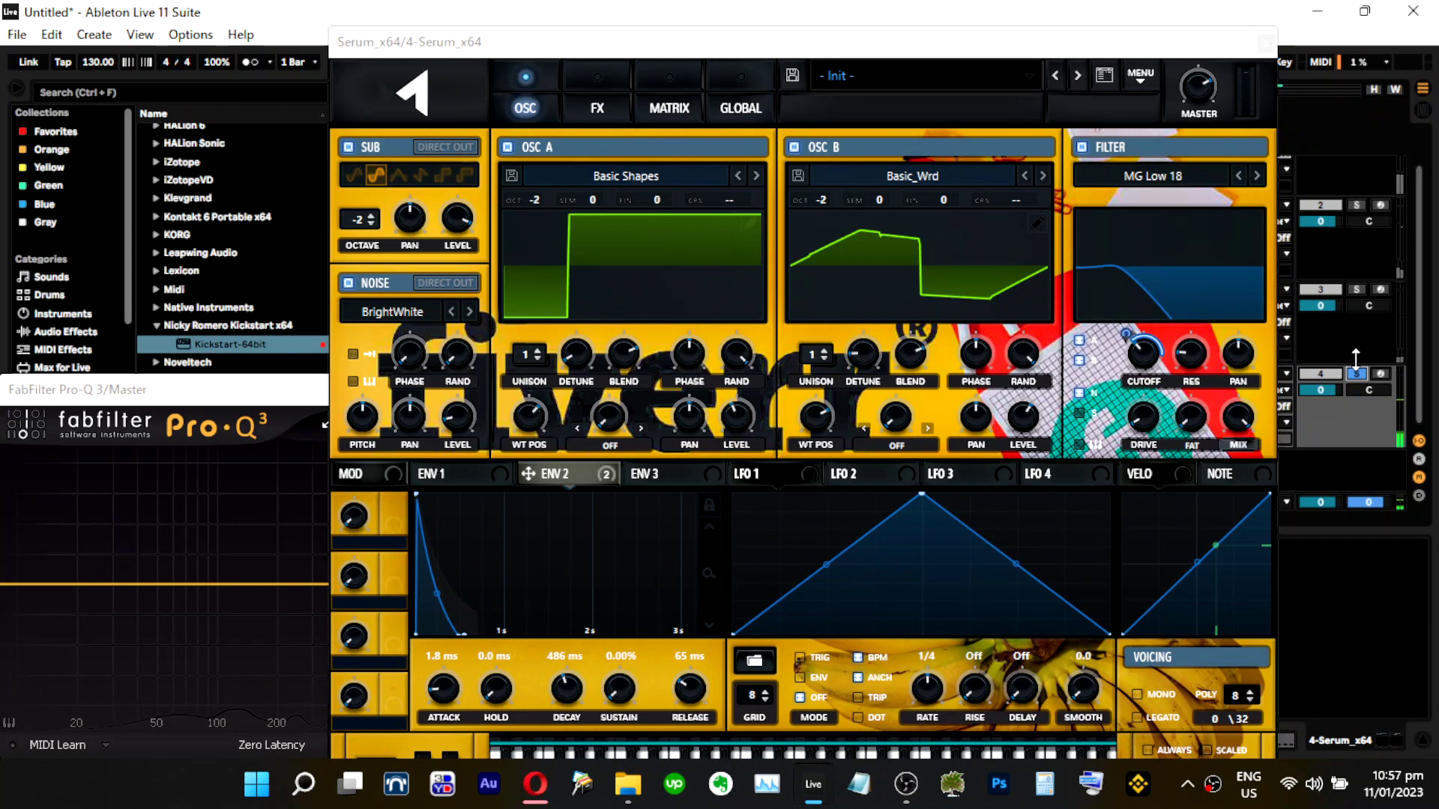
Arm track 4 and audition its Serum sound in the mix and soloed against the master's spectrum.
{"action": "left_click", "coordinate": [1357, 373]}
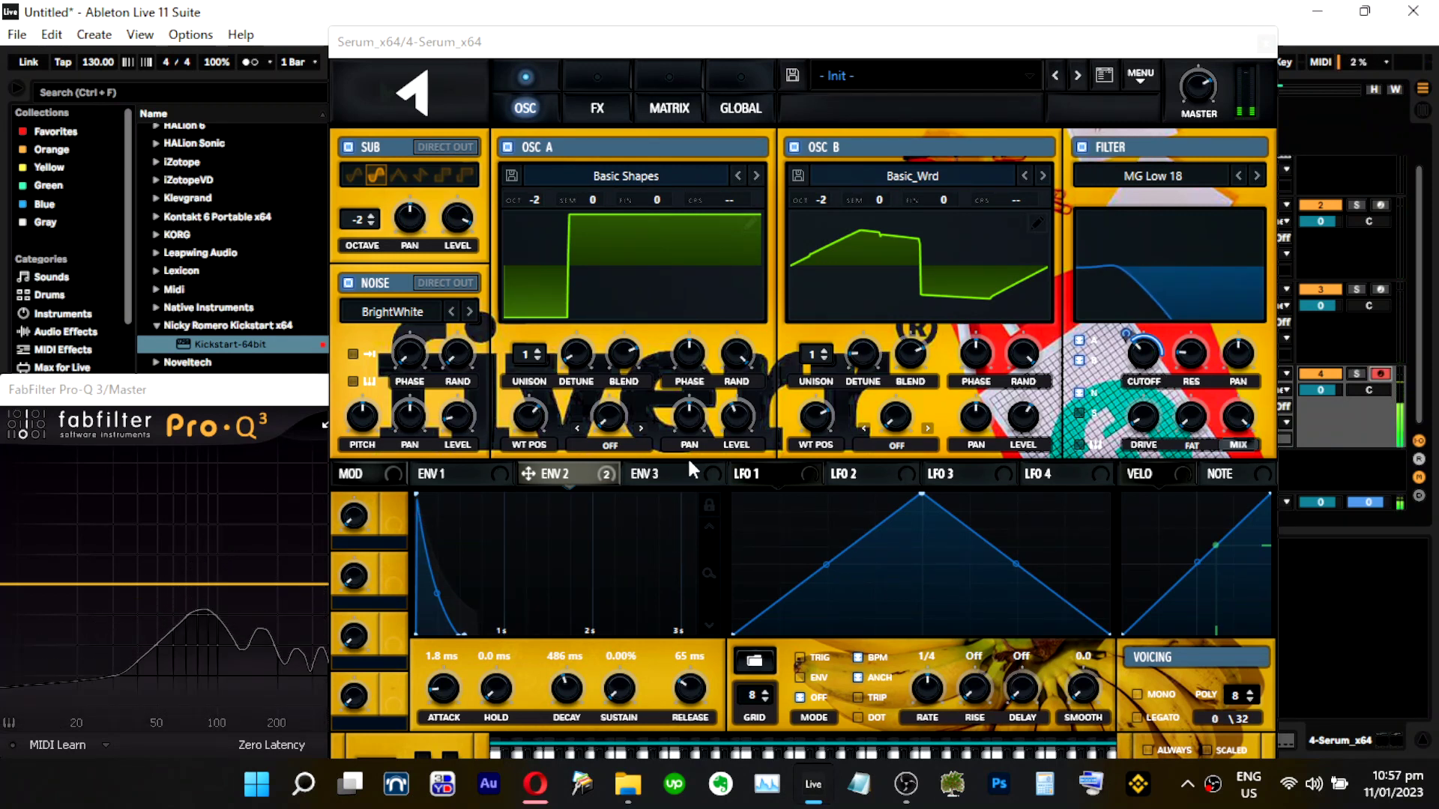
{"action": "key", "text": "q"}
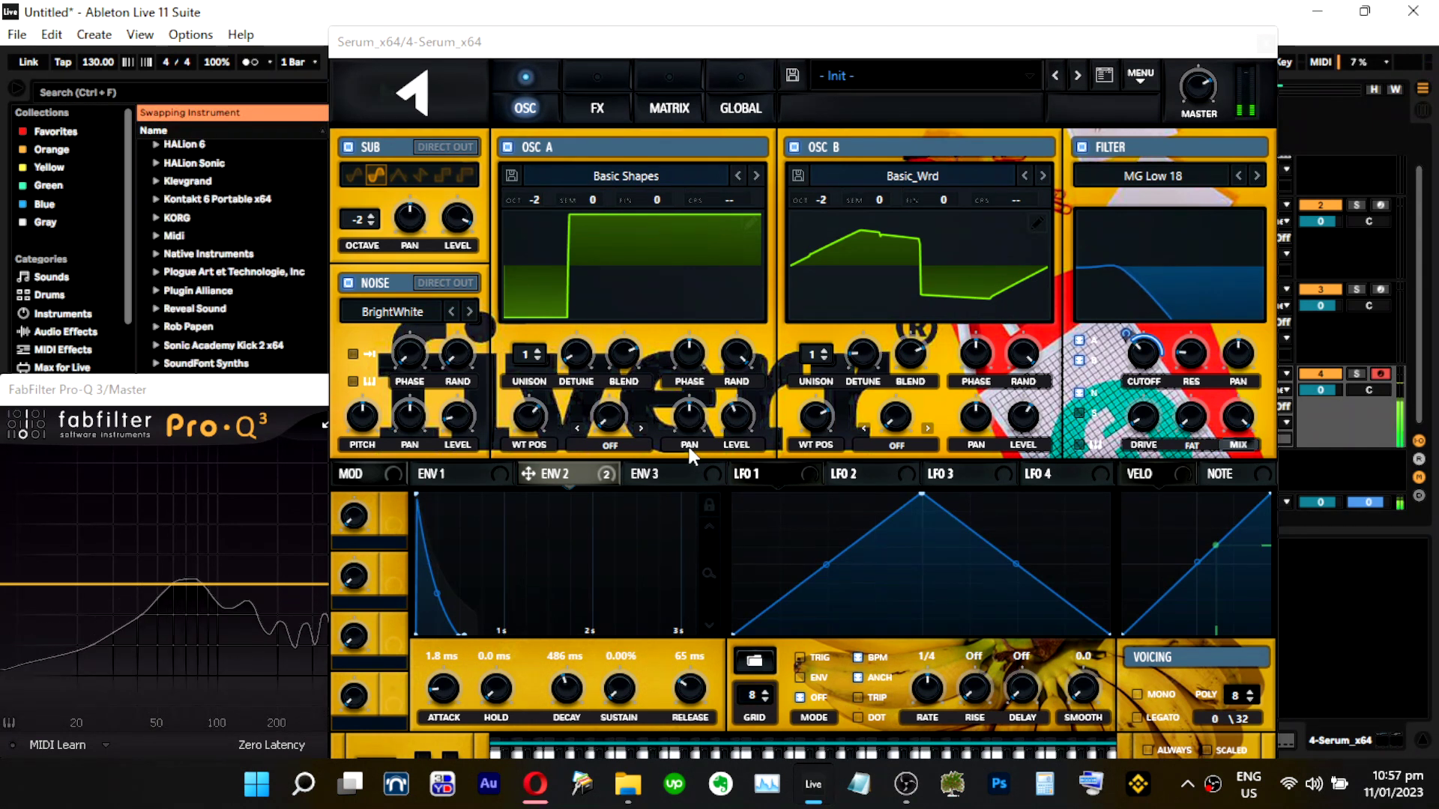
{"action": "key", "text": "q"}
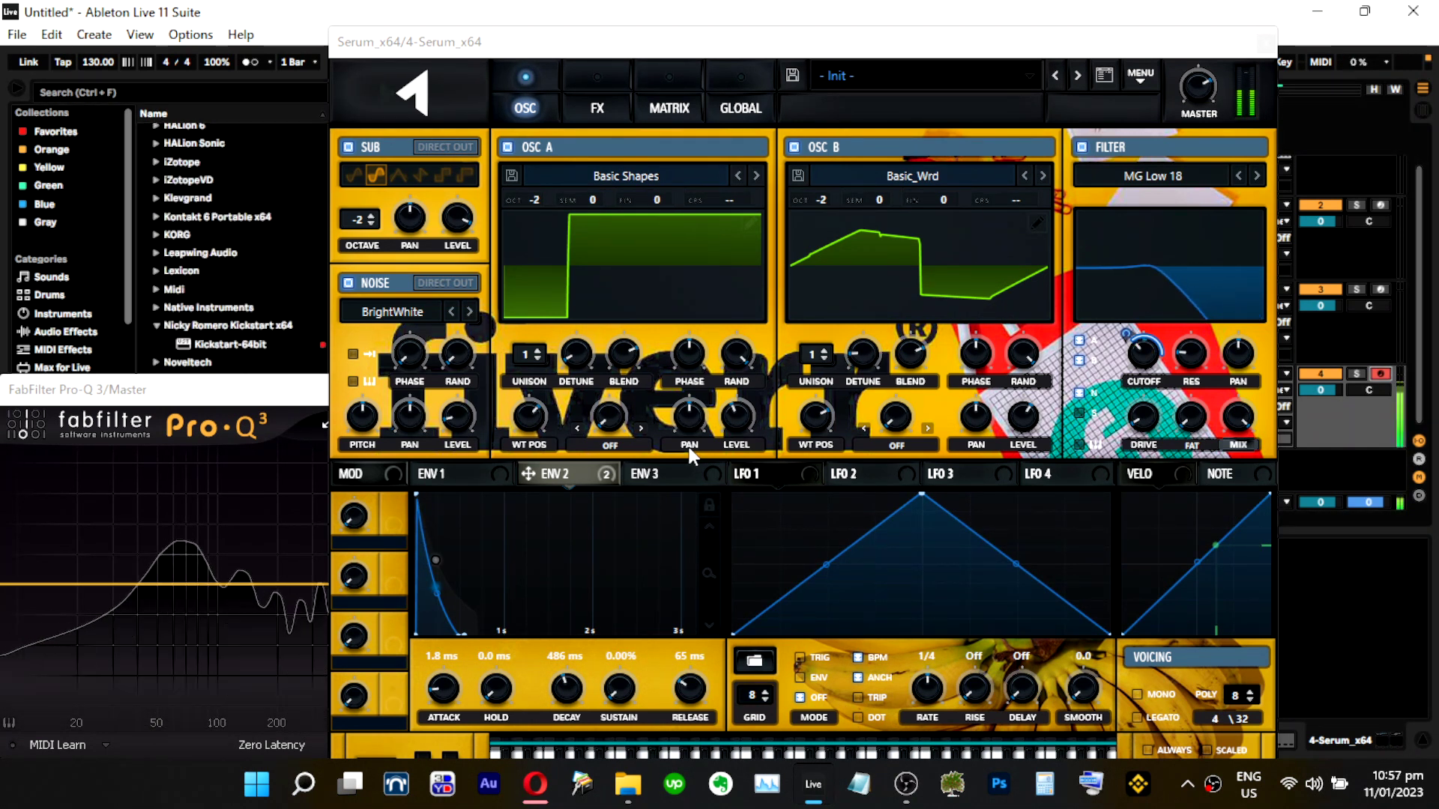
{"action": "key", "text": "q"}
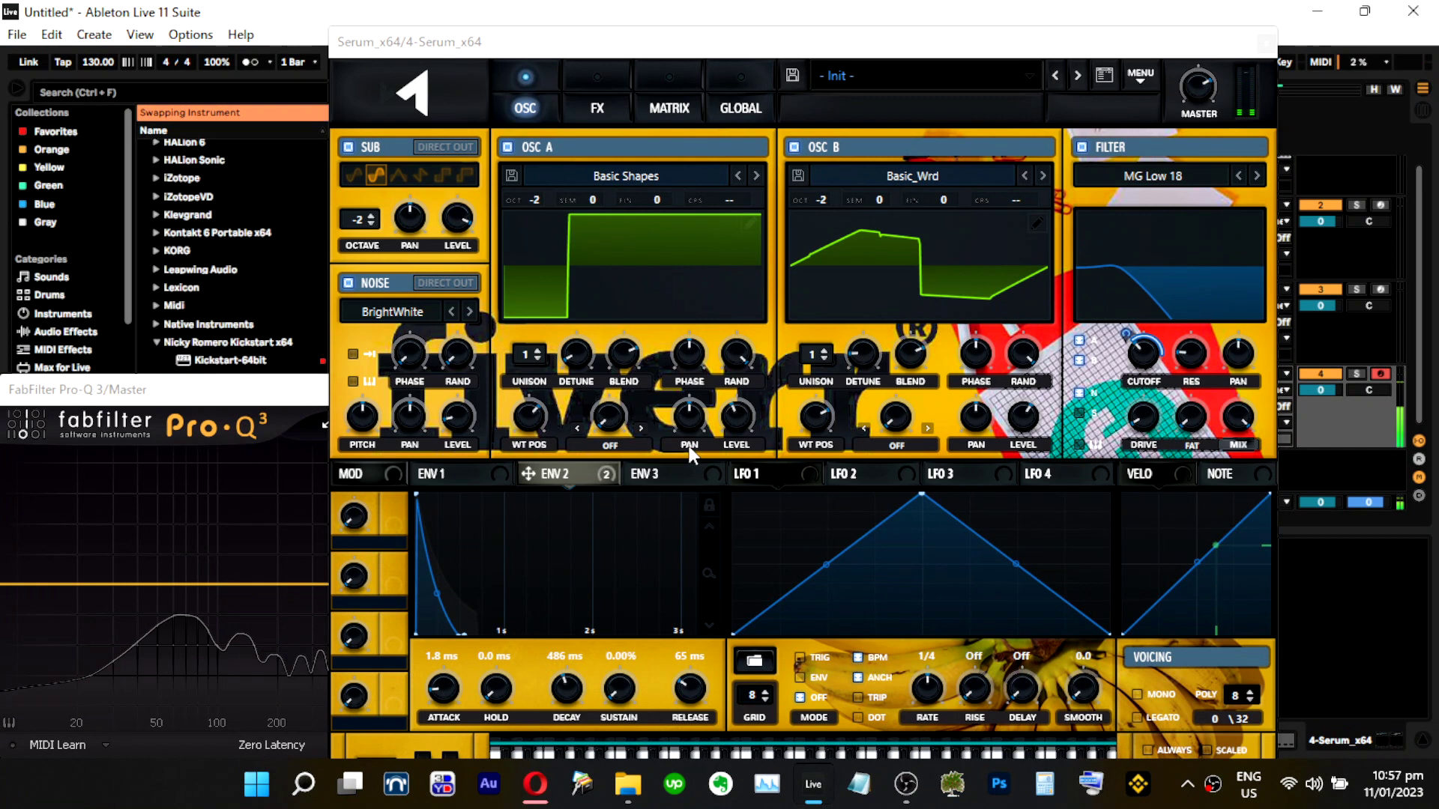
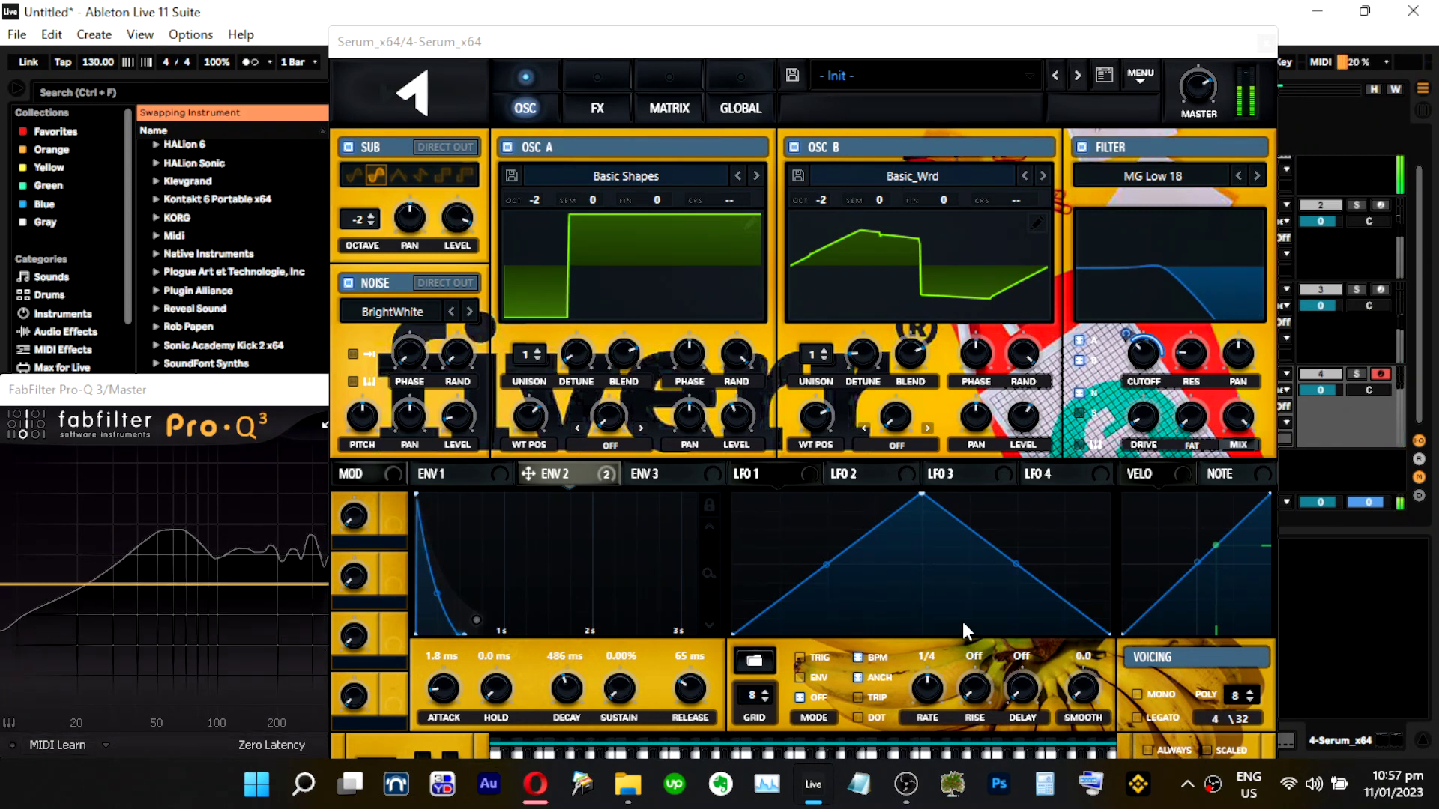
{"action": "left_click", "coordinate": [1347, 371]}
{"action": "left_click", "coordinate": [1347, 371]}
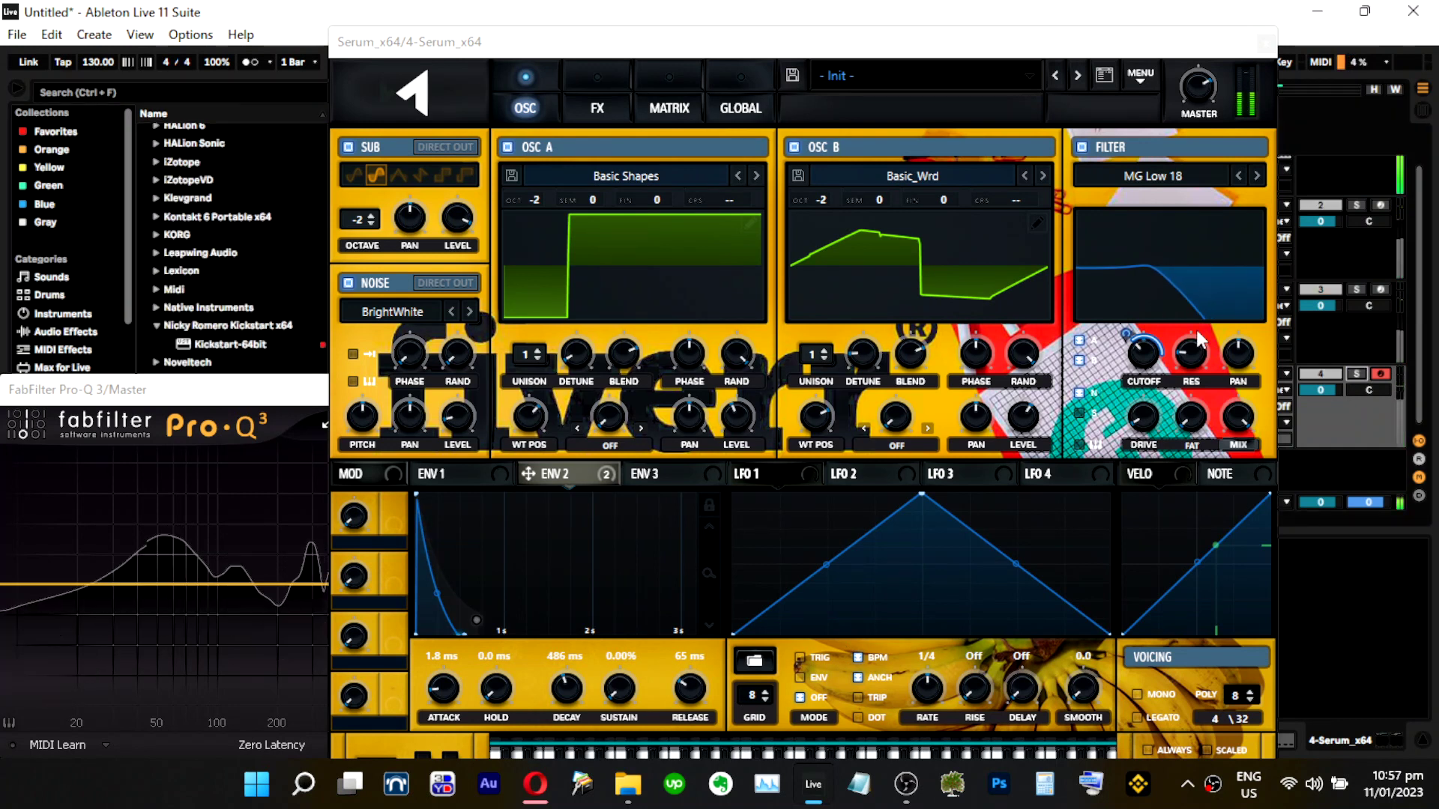
Isolate oscillator A by switching off oscillator B and the sub, change its waveform to the saw shape and adjust its level.
{"action": "left_click", "coordinate": [793, 146]}
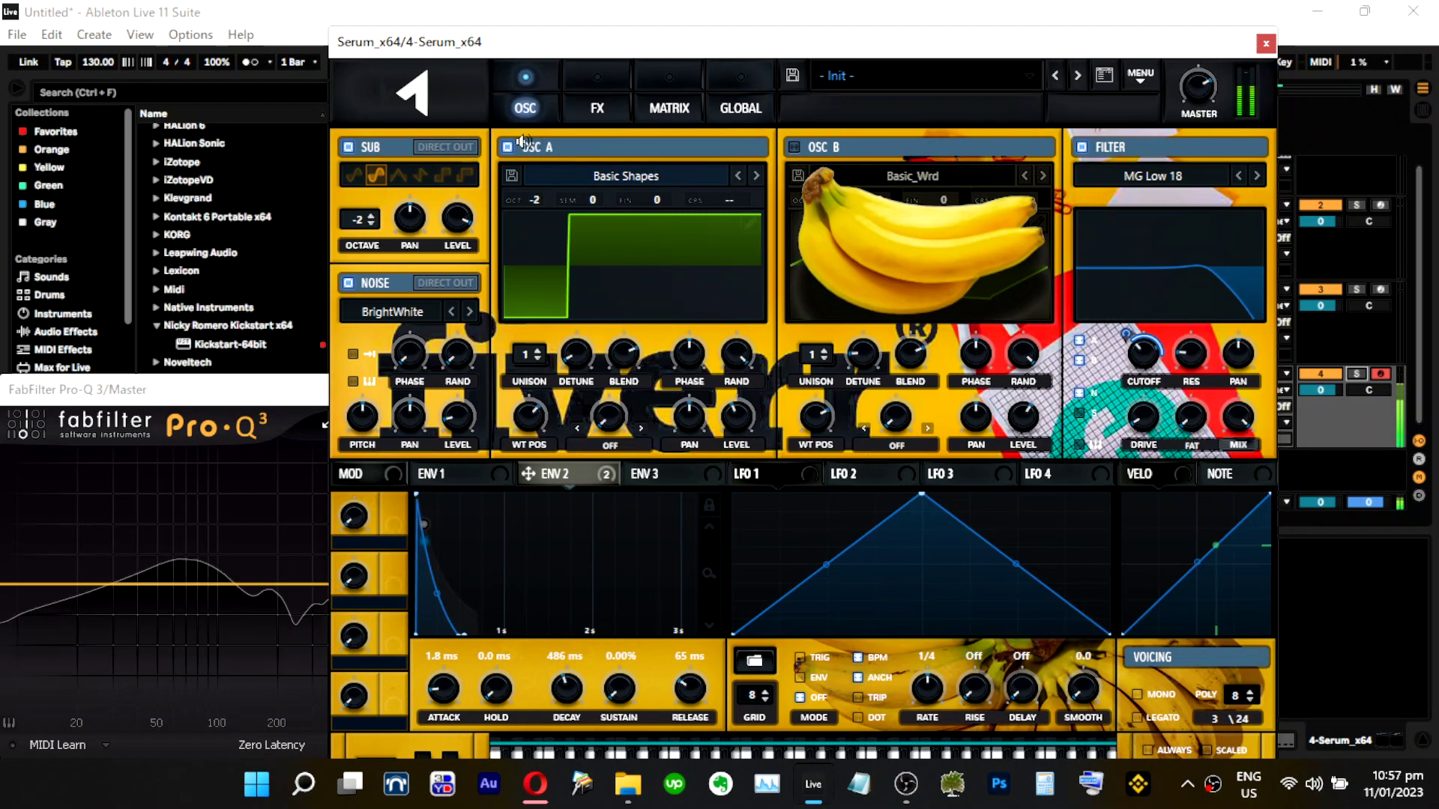
{"action": "left_click", "coordinate": [508, 147]}
{"action": "left_click", "coordinate": [348, 147]}
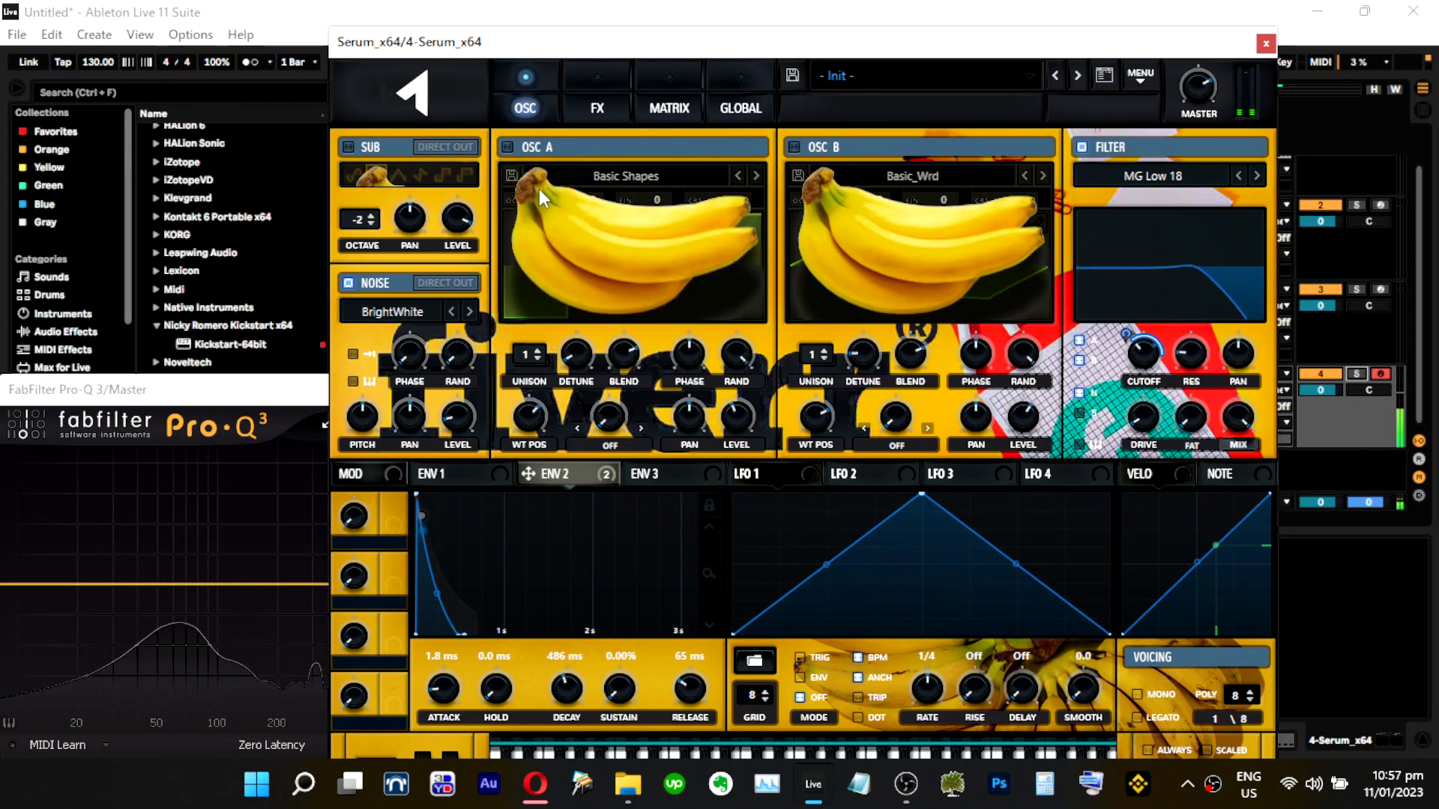
{"action": "left_click", "coordinate": [508, 147]}
{"action": "left_click_drag", "start_coordinate": [530, 416], "coordinate": [533, 503]}
{"action": "left_click_drag", "start_coordinate": [736, 421], "coordinate": [748, 409]}
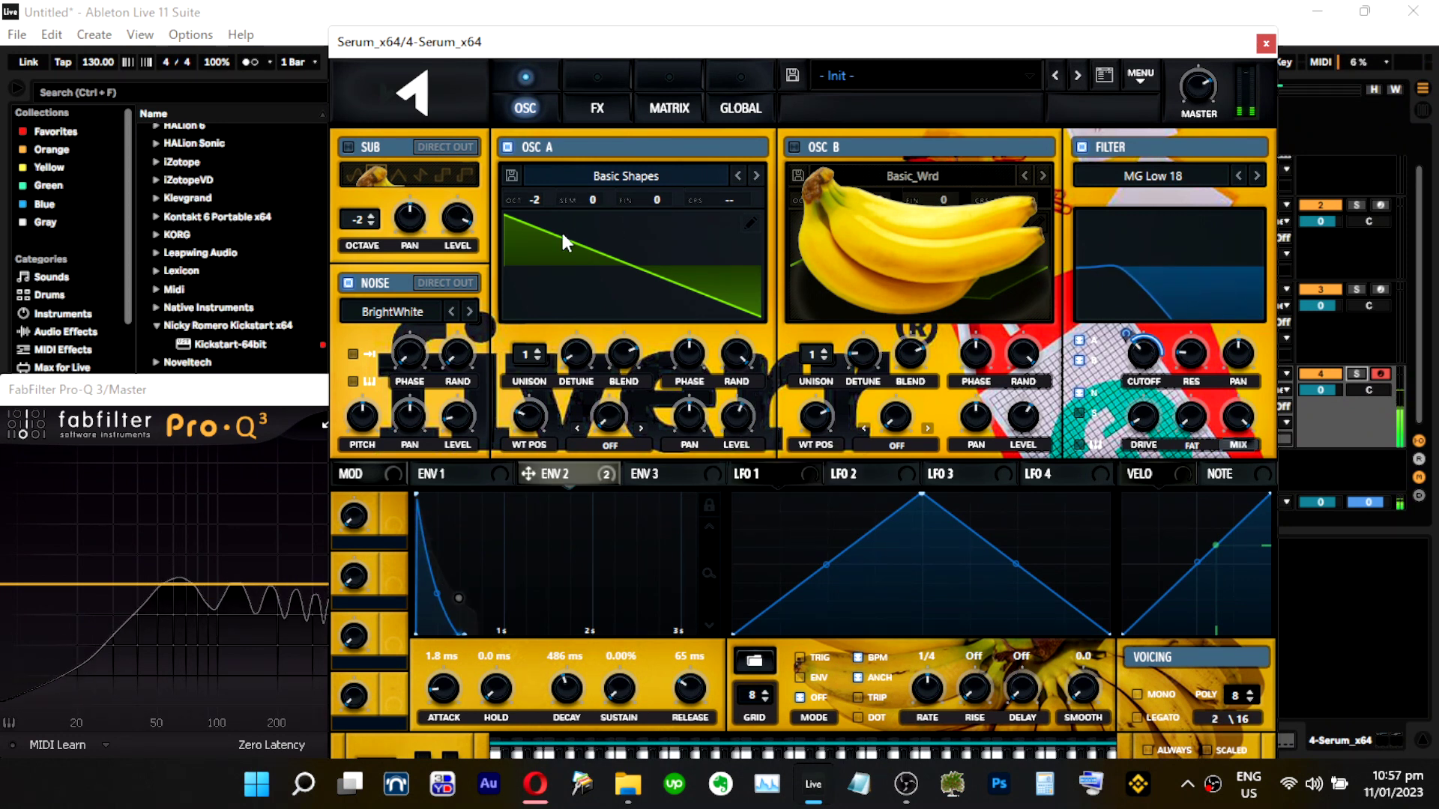
Try oscillator A's square shape by moving its wavetable position, and return it to the saw shape.
{"action": "left_click_drag", "start_coordinate": [536, 418], "coordinate": [551, 365]}
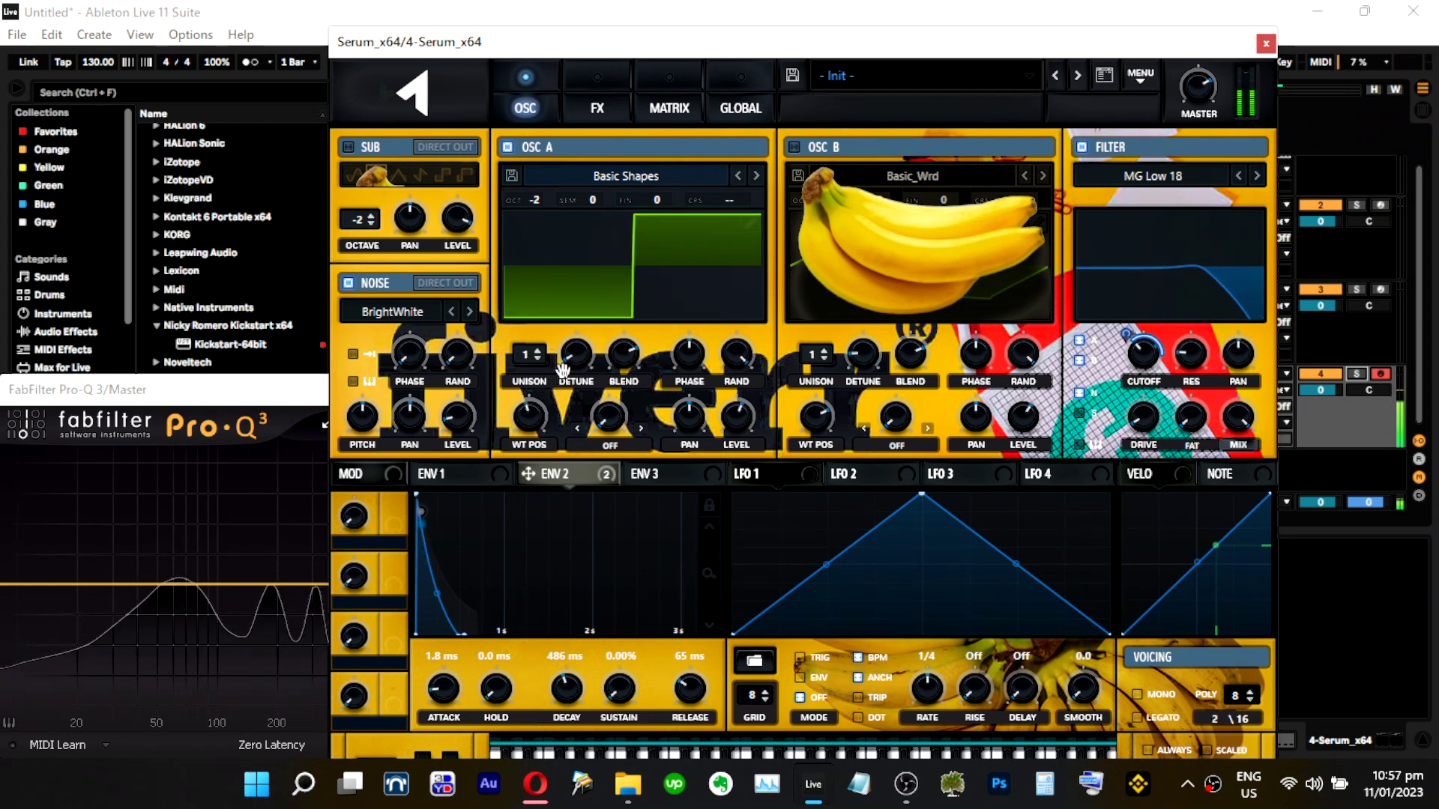
{"action": "left_click", "coordinate": [597, 107]}
{"action": "left_click", "coordinate": [525, 107]}
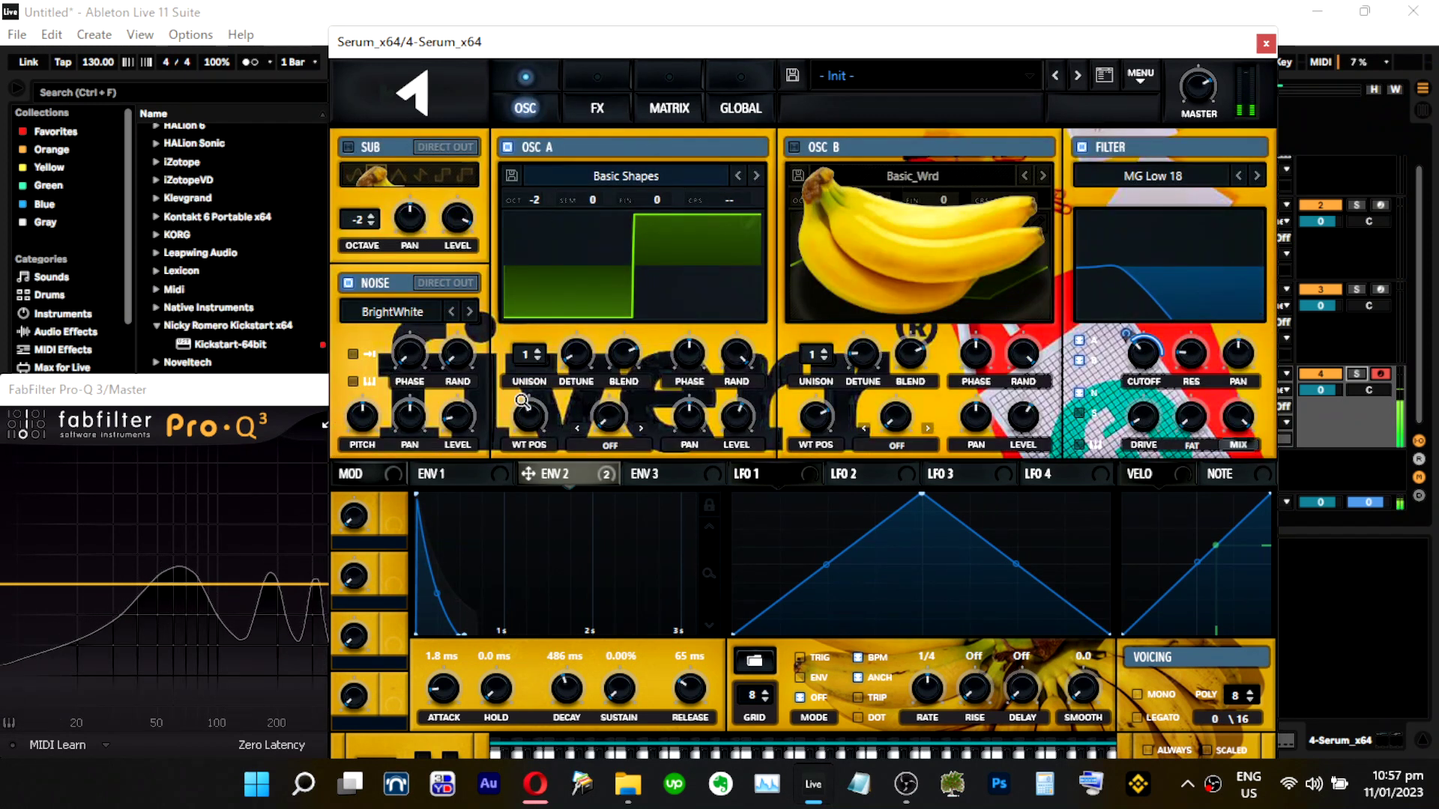
{"action": "left_click_drag", "start_coordinate": [529, 418], "coordinate": [527, 465]}
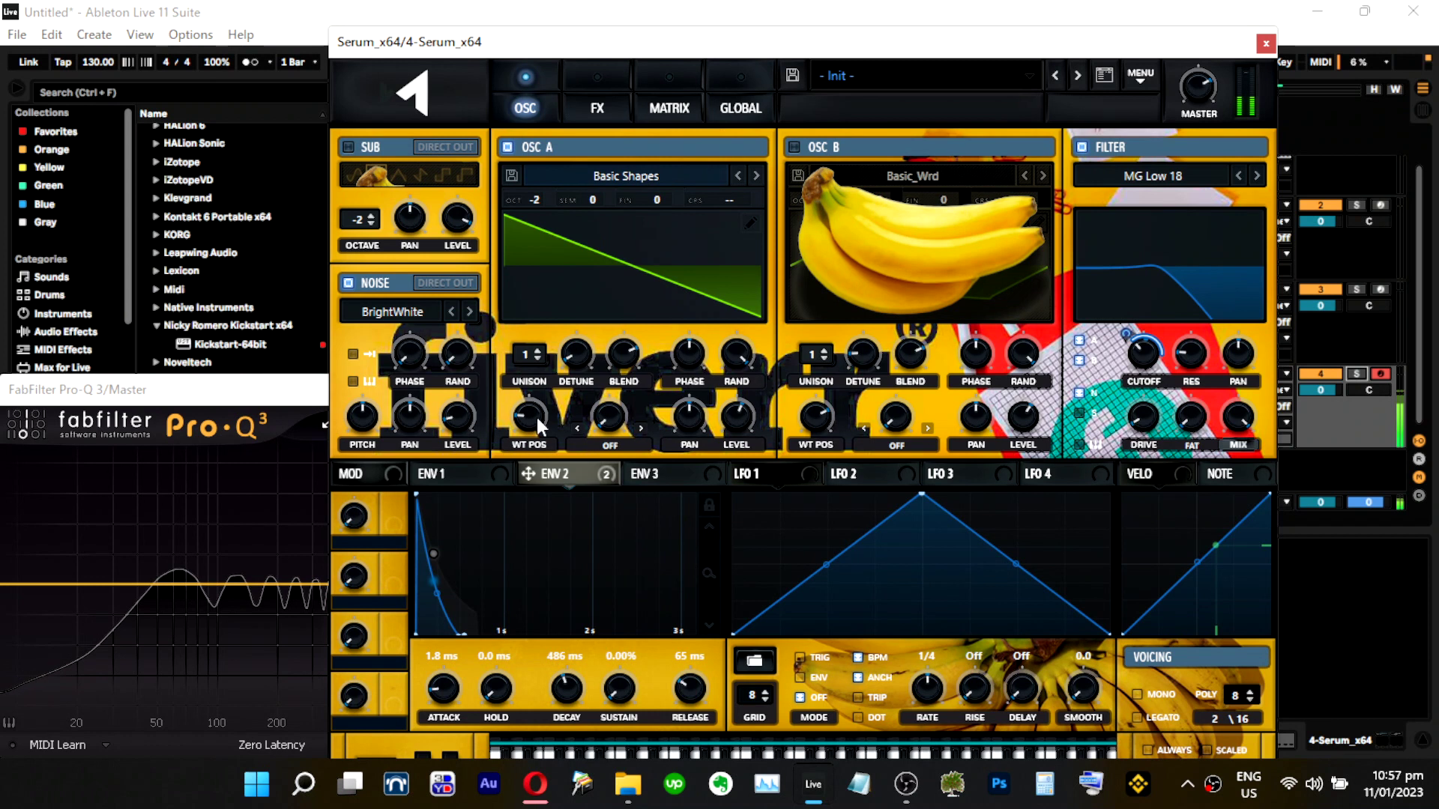
Try a Tube distortion on track 4's sound with about 60% drive, and remove the effect again.
{"action": "left_click", "coordinate": [599, 78]}
{"action": "left_click", "coordinate": [680, 169]}
{"action": "left_click", "coordinate": [682, 191]}
{"action": "left_click_drag", "start_coordinate": [1172, 165], "coordinate": [1230, 54]}
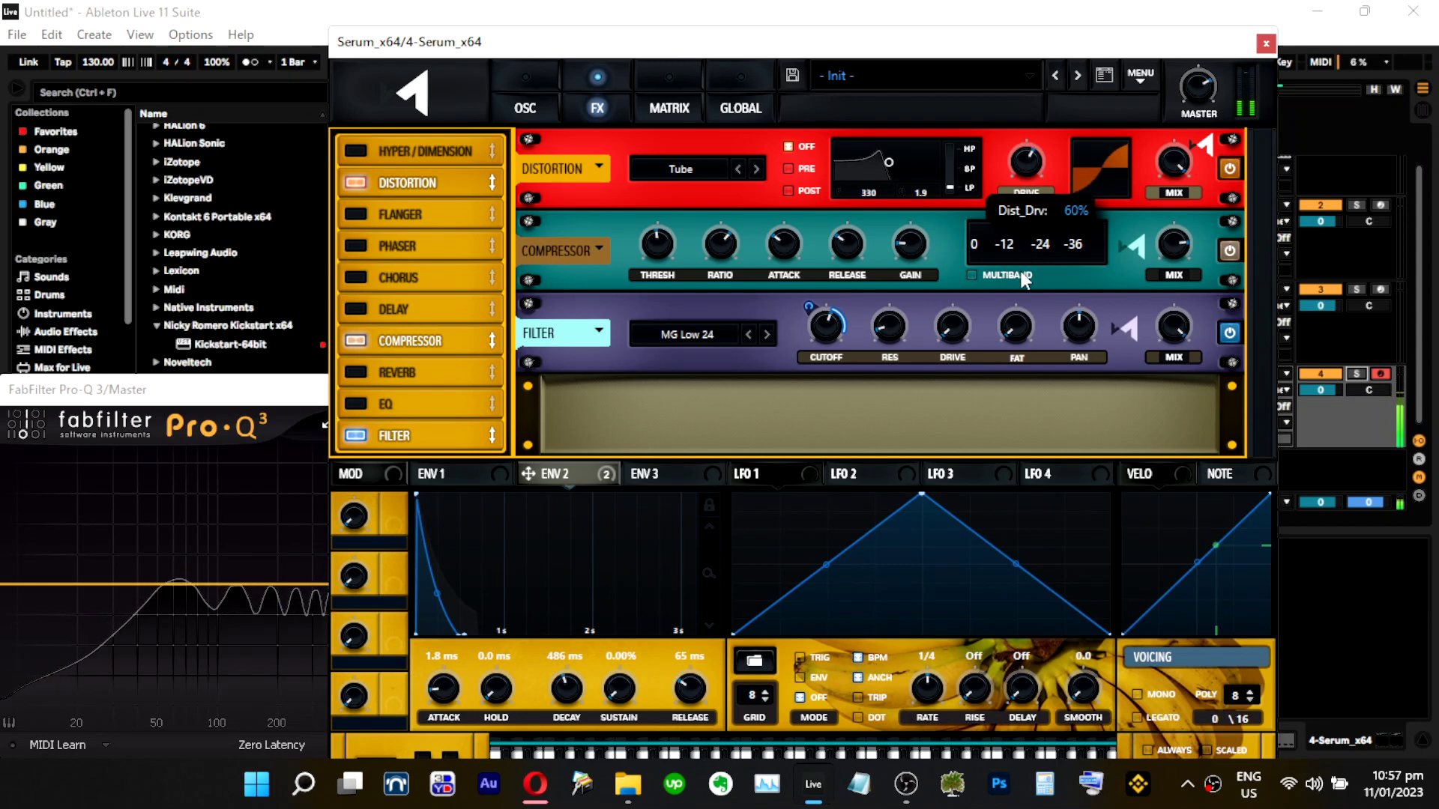
{"action": "left_click_drag", "start_coordinate": [1027, 298], "coordinate": [1031, 294]}
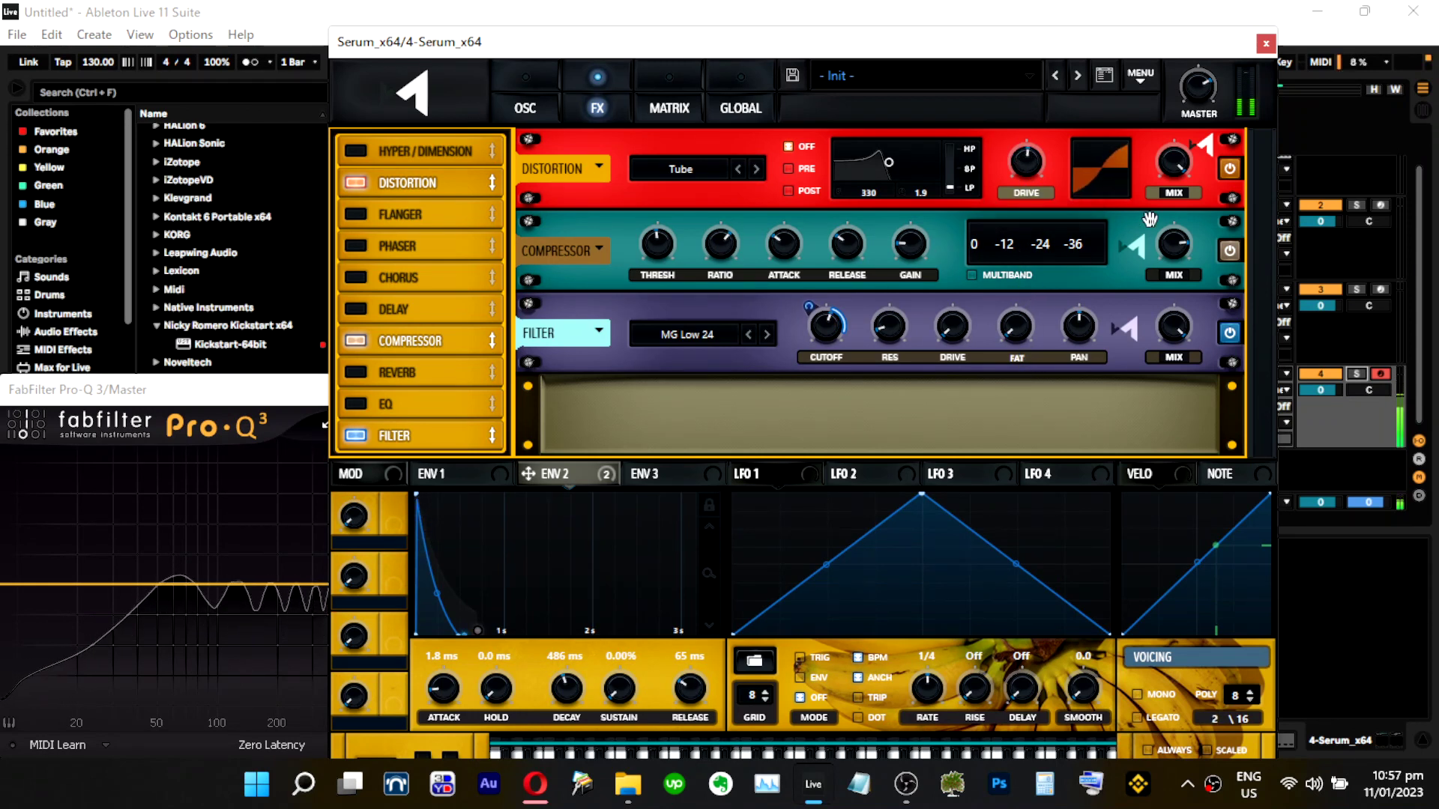
{"action": "left_click", "coordinate": [381, 177]}
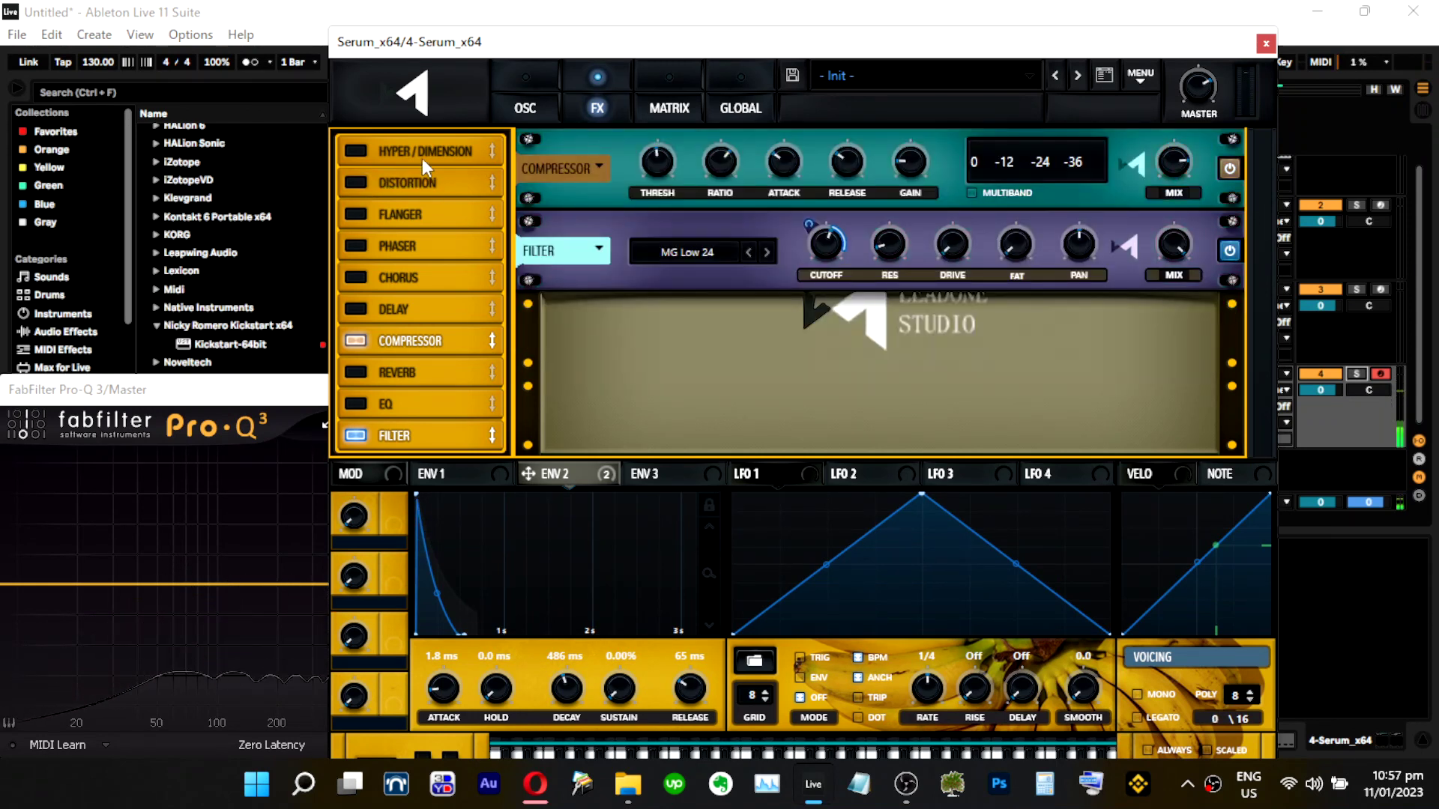
Move oscillator A's wavetable position to the triangle shape, keeping its octave at -2.
{"action": "left_click", "coordinate": [500, 109]}
{"action": "left_click_drag", "start_coordinate": [534, 423], "coordinate": [548, 395]}
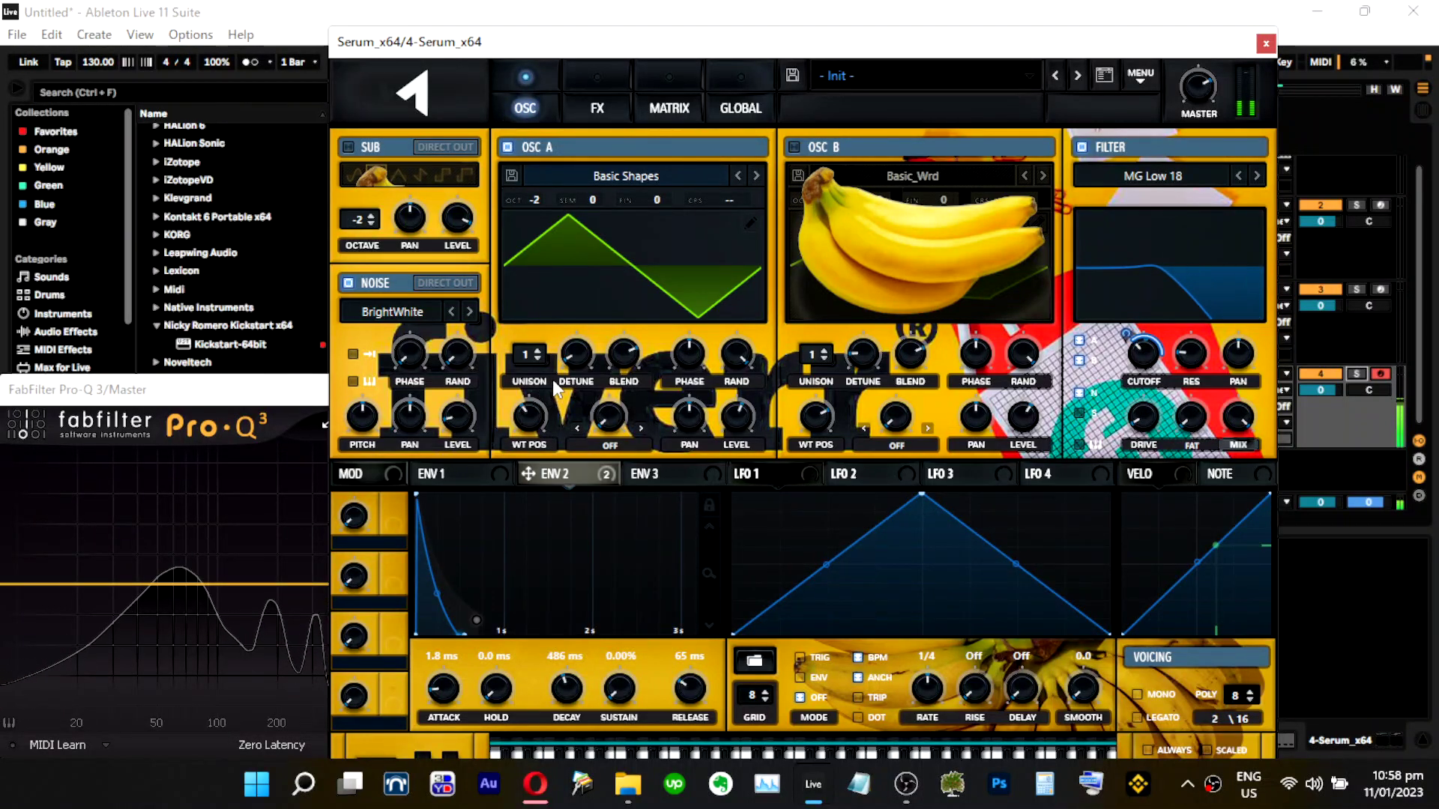
{"action": "mouse_move", "coordinate": [550, 206]}
{"action": "left_mouse_down"}
{"action": "mouse_move", "coordinate": [552, 186]}
{"action": "mouse_move", "coordinate": [549, 198]}
{"action": "left_mouse_up"}
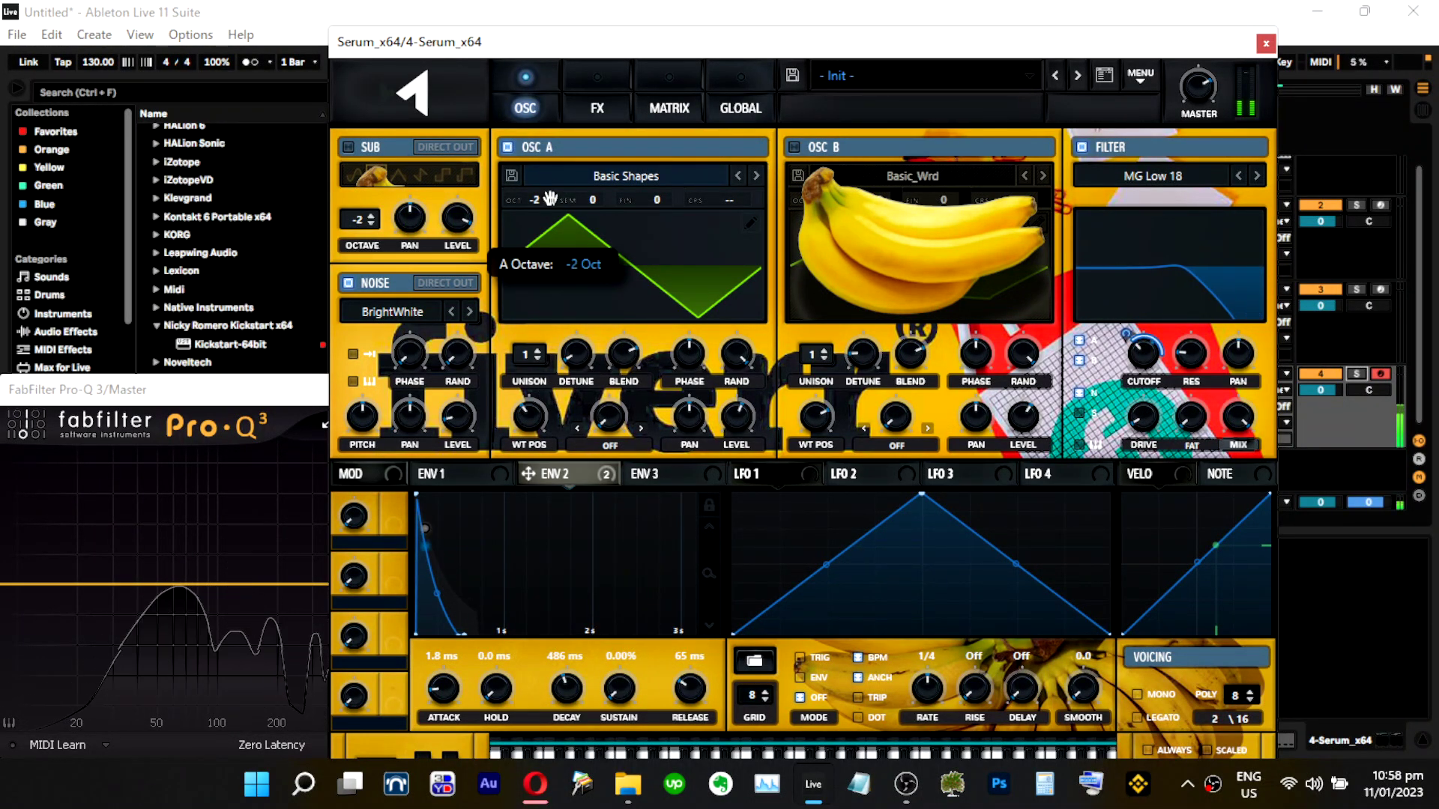
Enable oscillator B, compare octaves -1 and -2, and settle on the square shape at octave -1 with an adjusted level.
{"action": "left_click", "coordinate": [801, 150]}
{"action": "left_click_drag", "start_coordinate": [832, 194], "coordinate": [834, 177]}
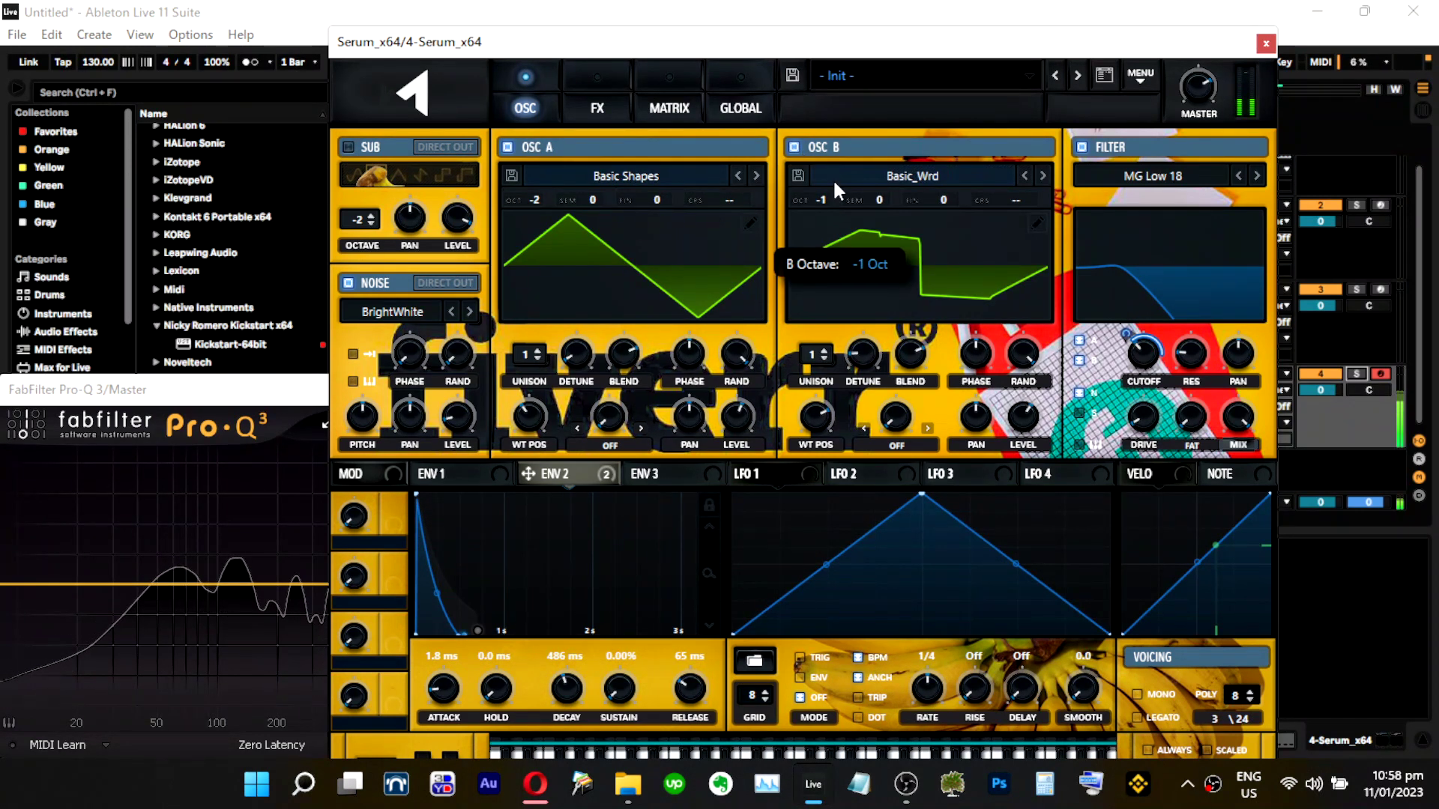
{"action": "left_click_drag", "start_coordinate": [817, 416], "coordinate": [776, 509]}
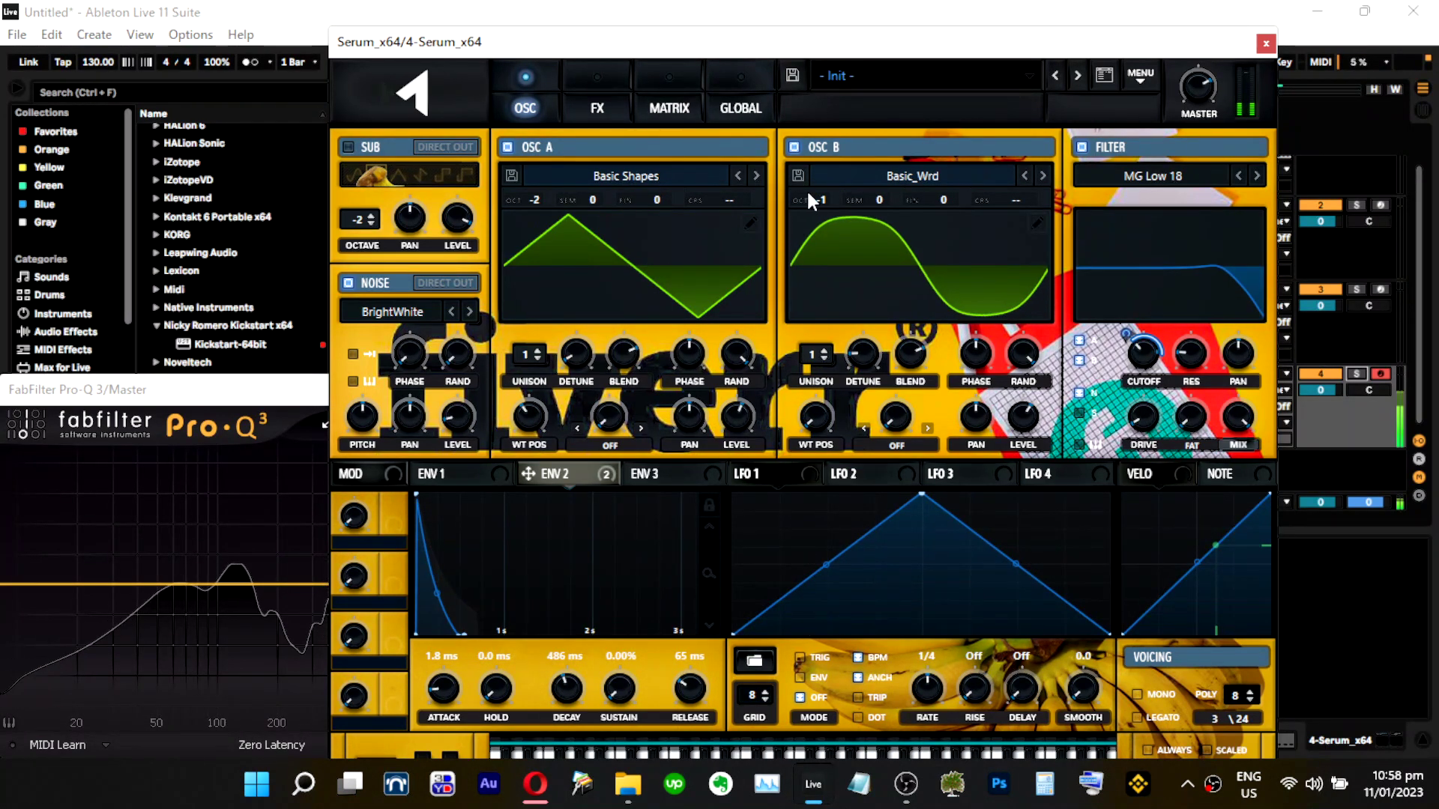
{"action": "left_click_drag", "start_coordinate": [821, 200], "coordinate": [821, 223]}
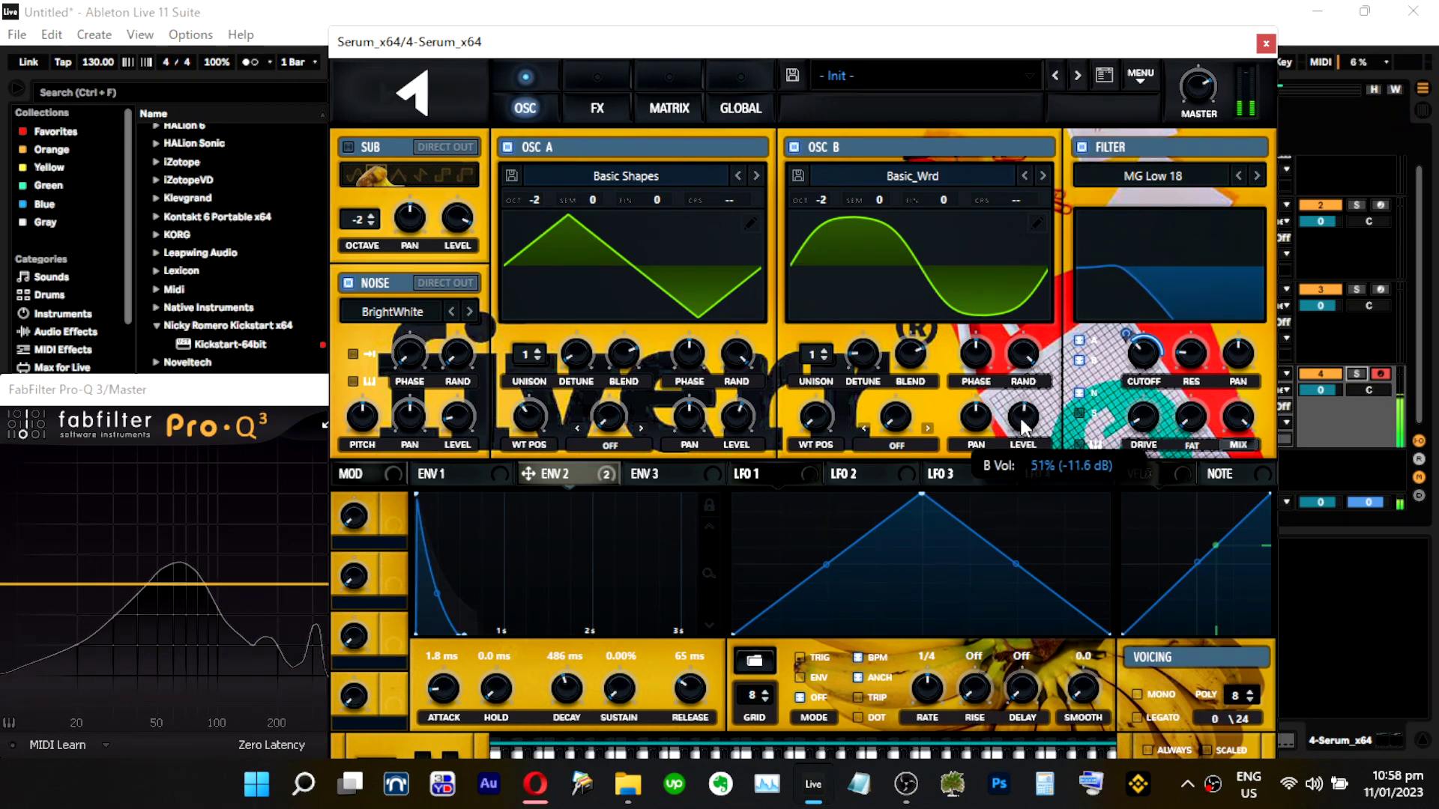
{"action": "left_click_drag", "start_coordinate": [821, 196], "coordinate": [831, 150]}
{"action": "left_click_drag", "start_coordinate": [816, 416], "coordinate": [844, 335]}
{"action": "left_click_drag", "start_coordinate": [820, 196], "coordinate": [822, 218]}
Re-enable the sub, solo track 4, and switch oscillators A and B off and on in turn to compare them.
{"action": "left_click", "coordinate": [358, 146]}
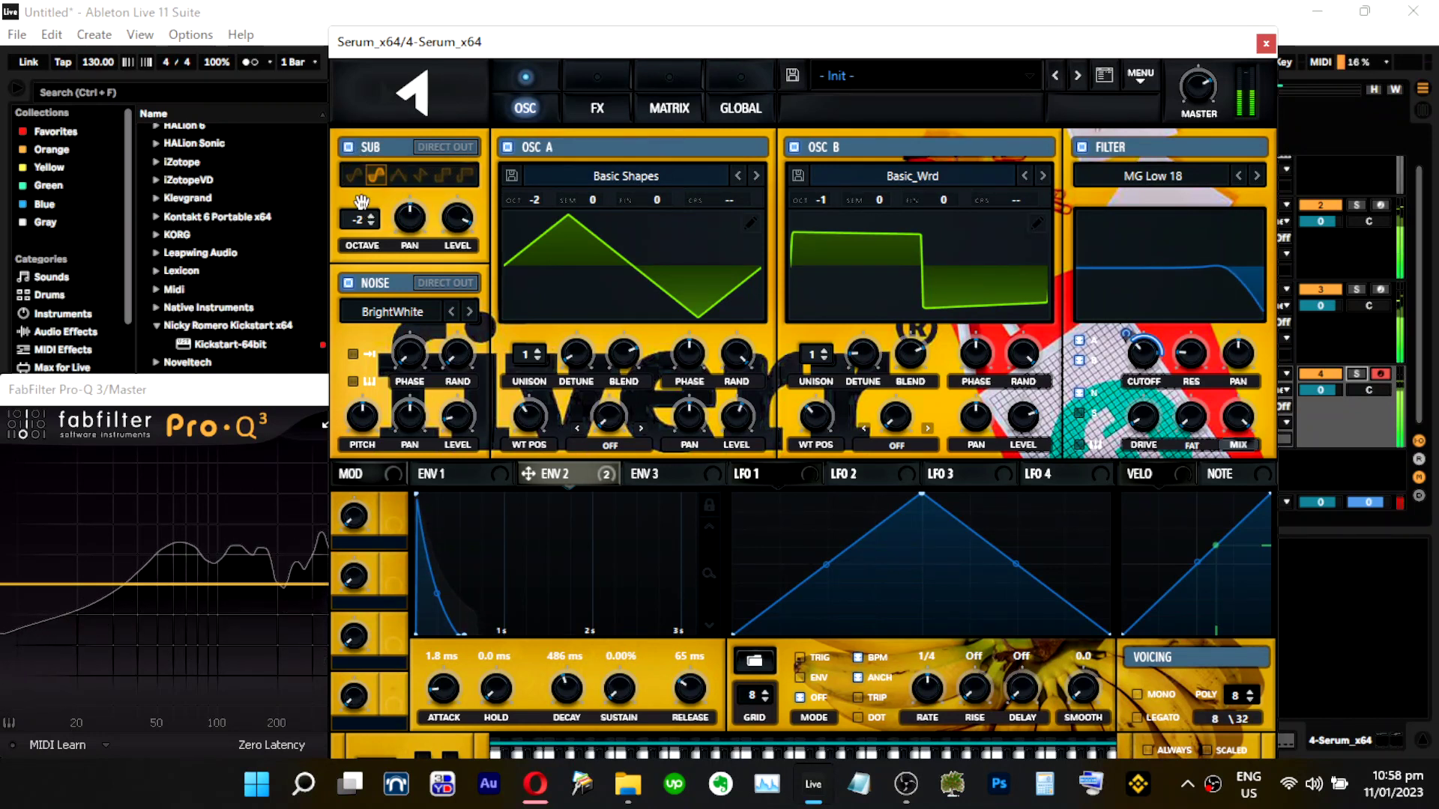
{"action": "left_click", "coordinate": [1357, 373]}
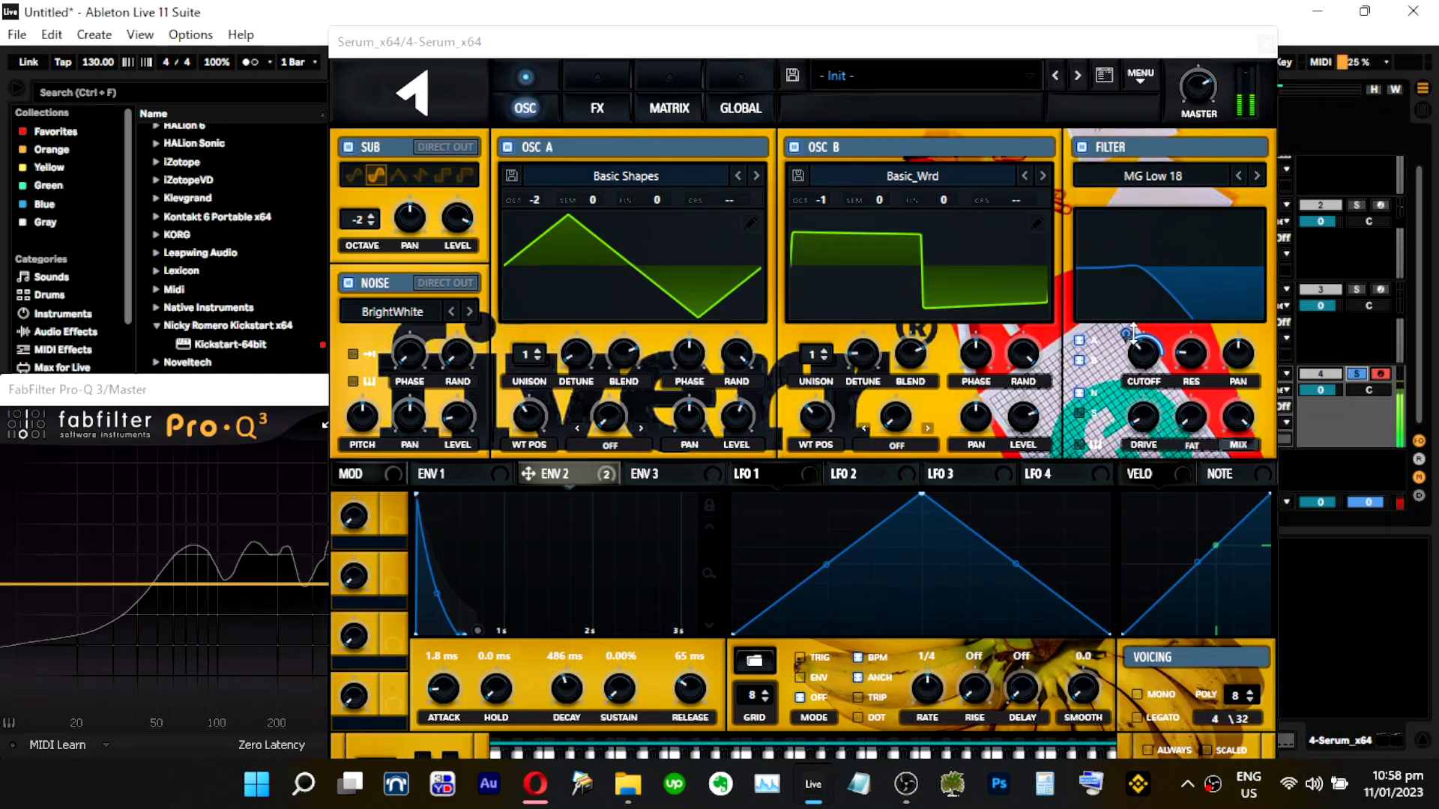
{"action": "left_click", "coordinate": [528, 151]}
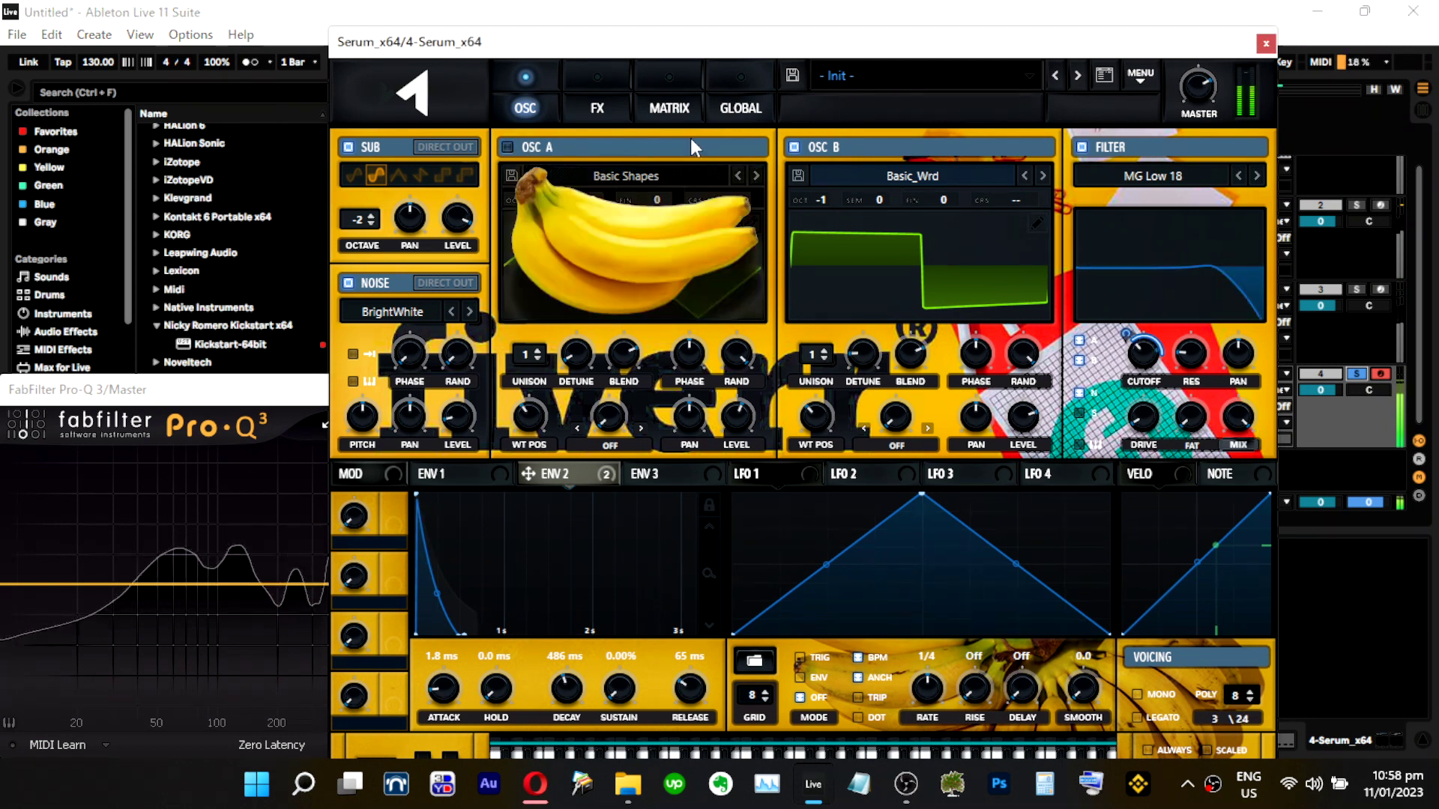
{"action": "left_click", "coordinate": [808, 147]}
{"action": "left_click", "coordinate": [508, 147]}
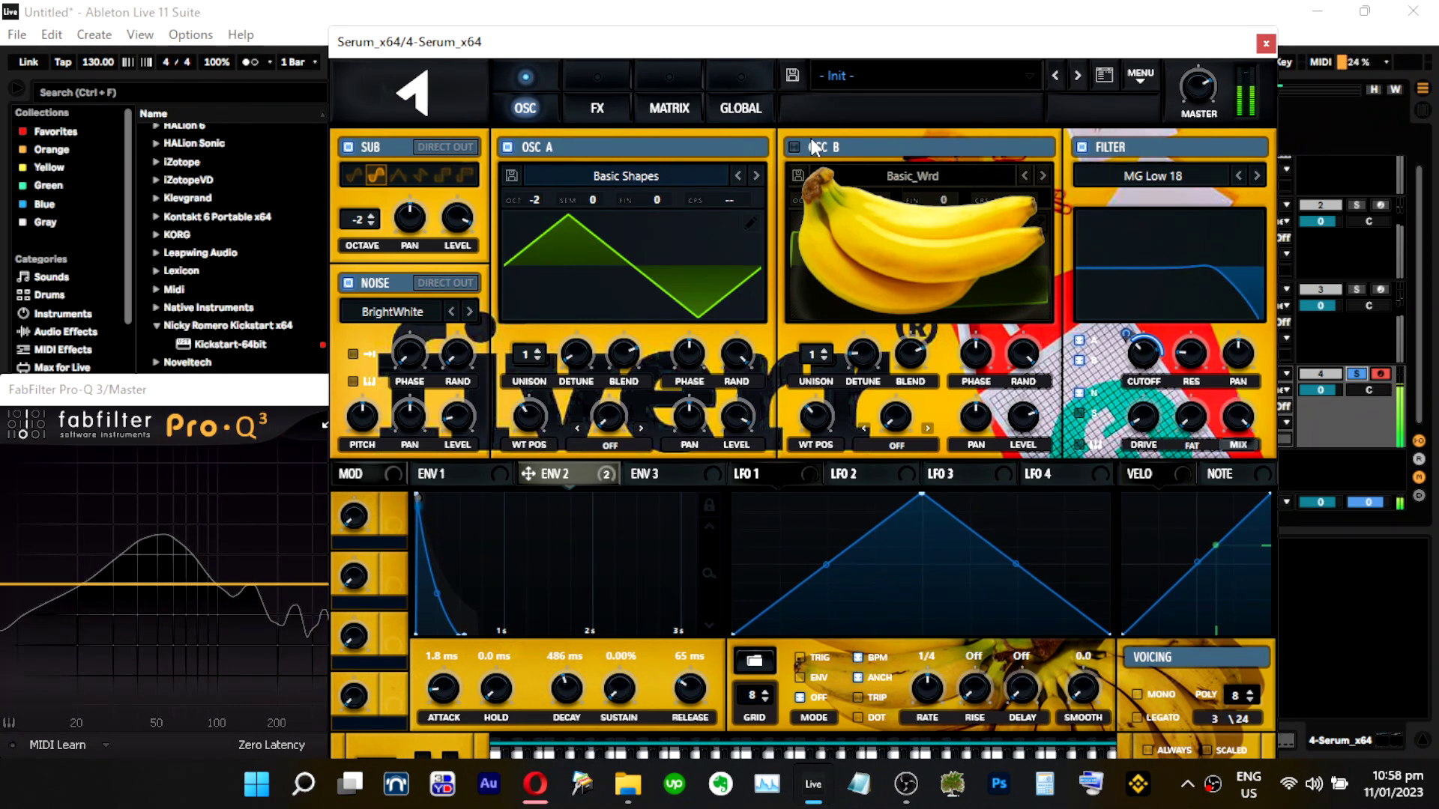
{"action": "left_click", "coordinate": [795, 147]}
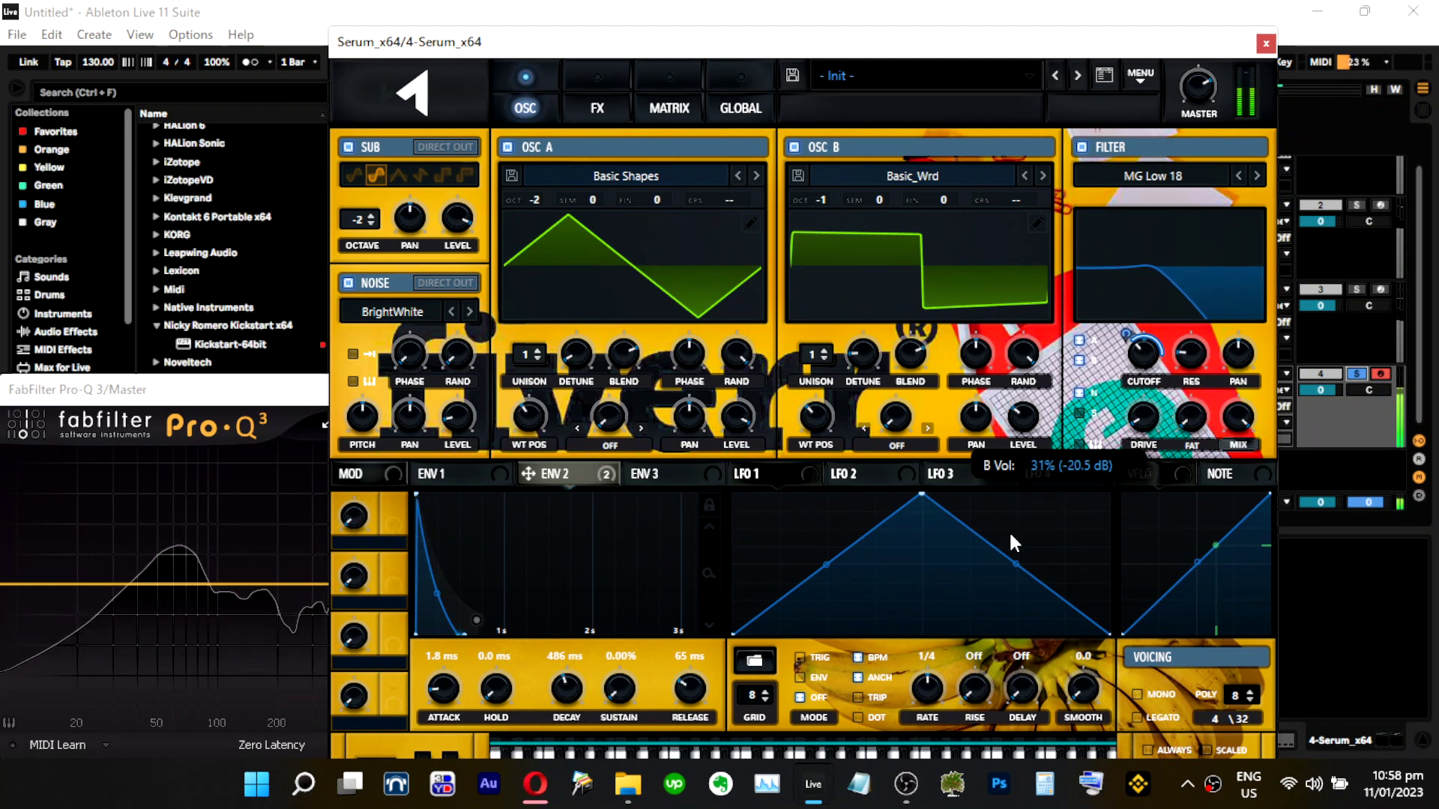
Lower oscillator B's level to about 30%, check its wavetable position, and compare track 4 in the mix and soloed.
{"action": "left_click_drag", "start_coordinate": [1011, 535], "coordinate": [1013, 467]}
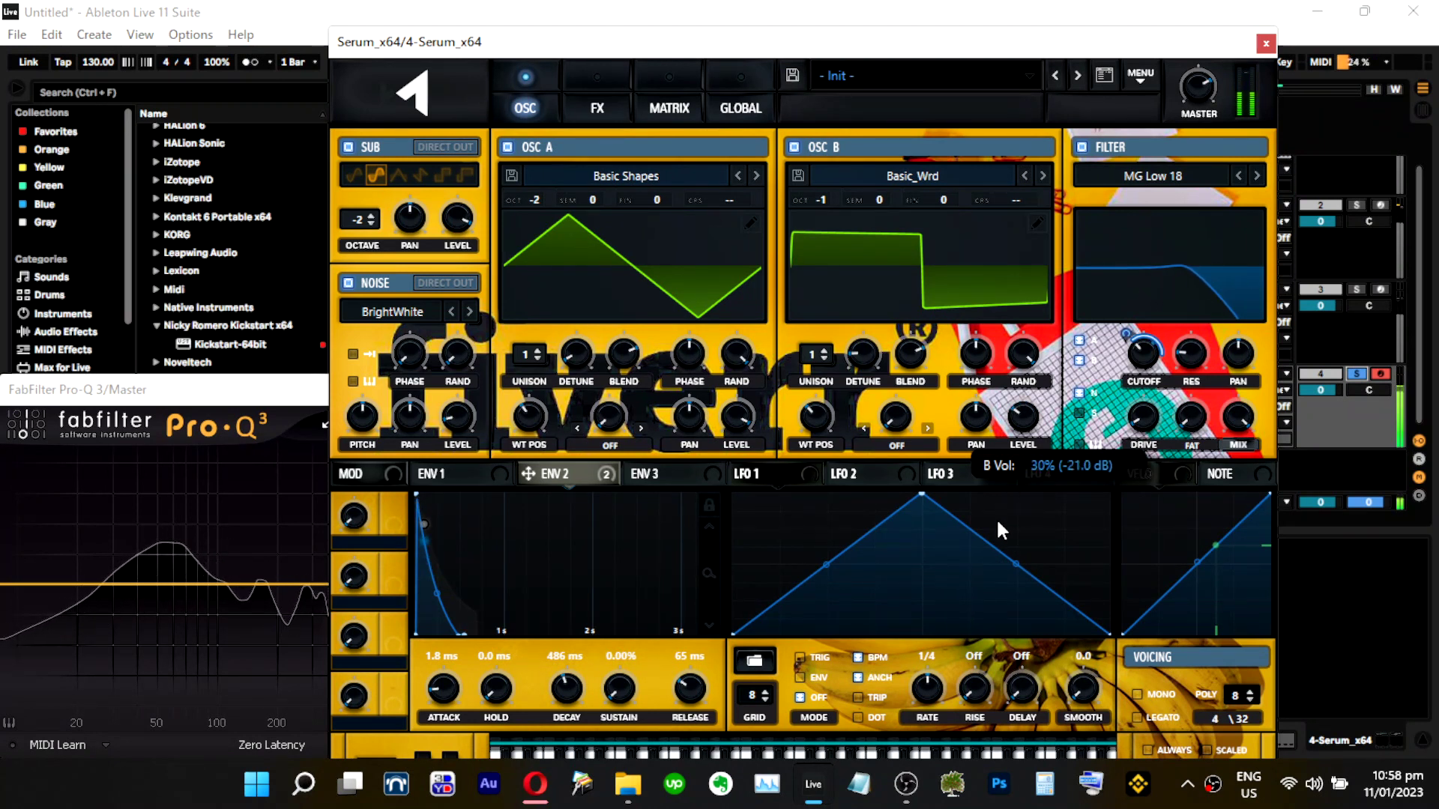
{"action": "left_click_drag", "start_coordinate": [800, 421], "coordinate": [828, 445]}
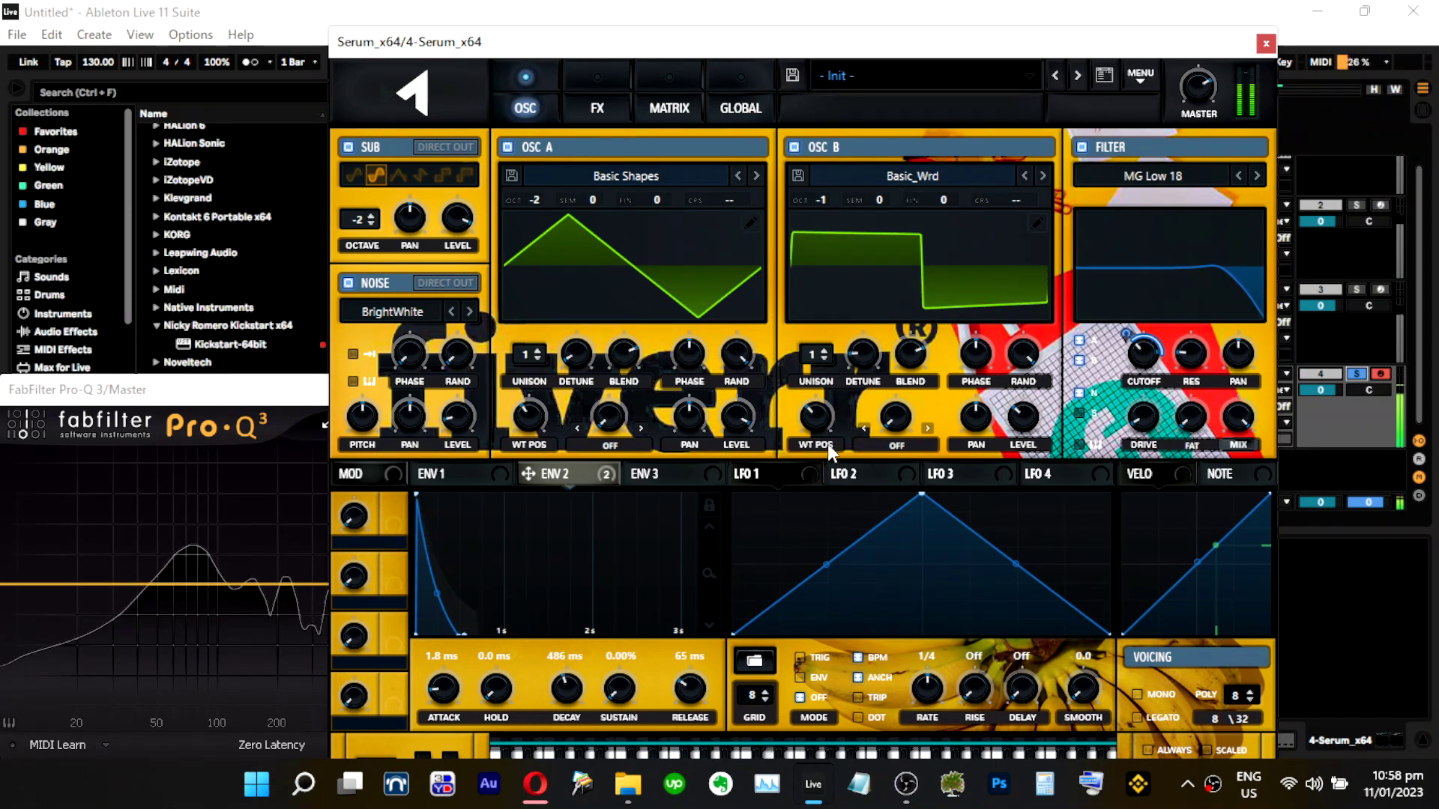
{"action": "left_click", "coordinate": [1355, 377]}
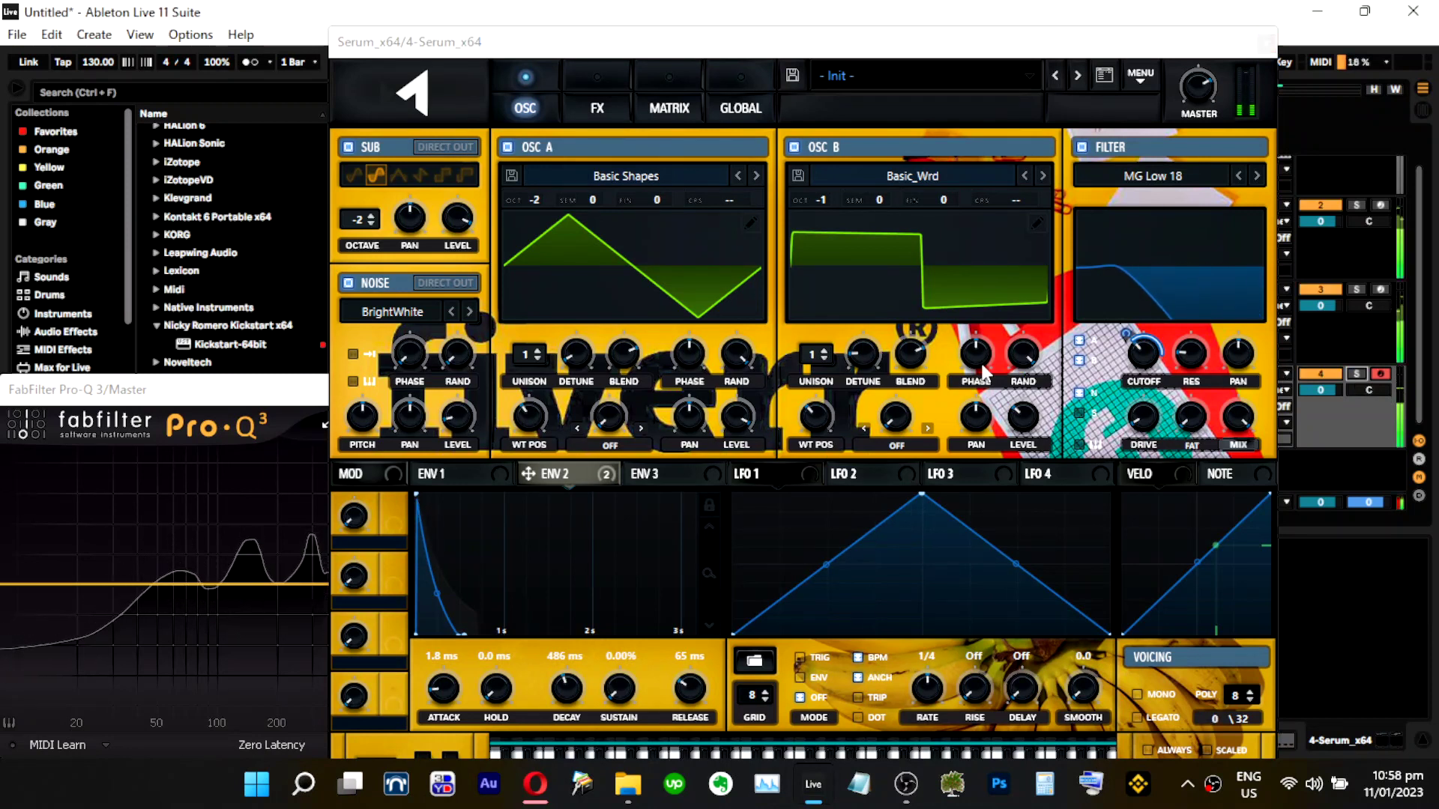
{"action": "left_click", "coordinate": [1353, 372]}
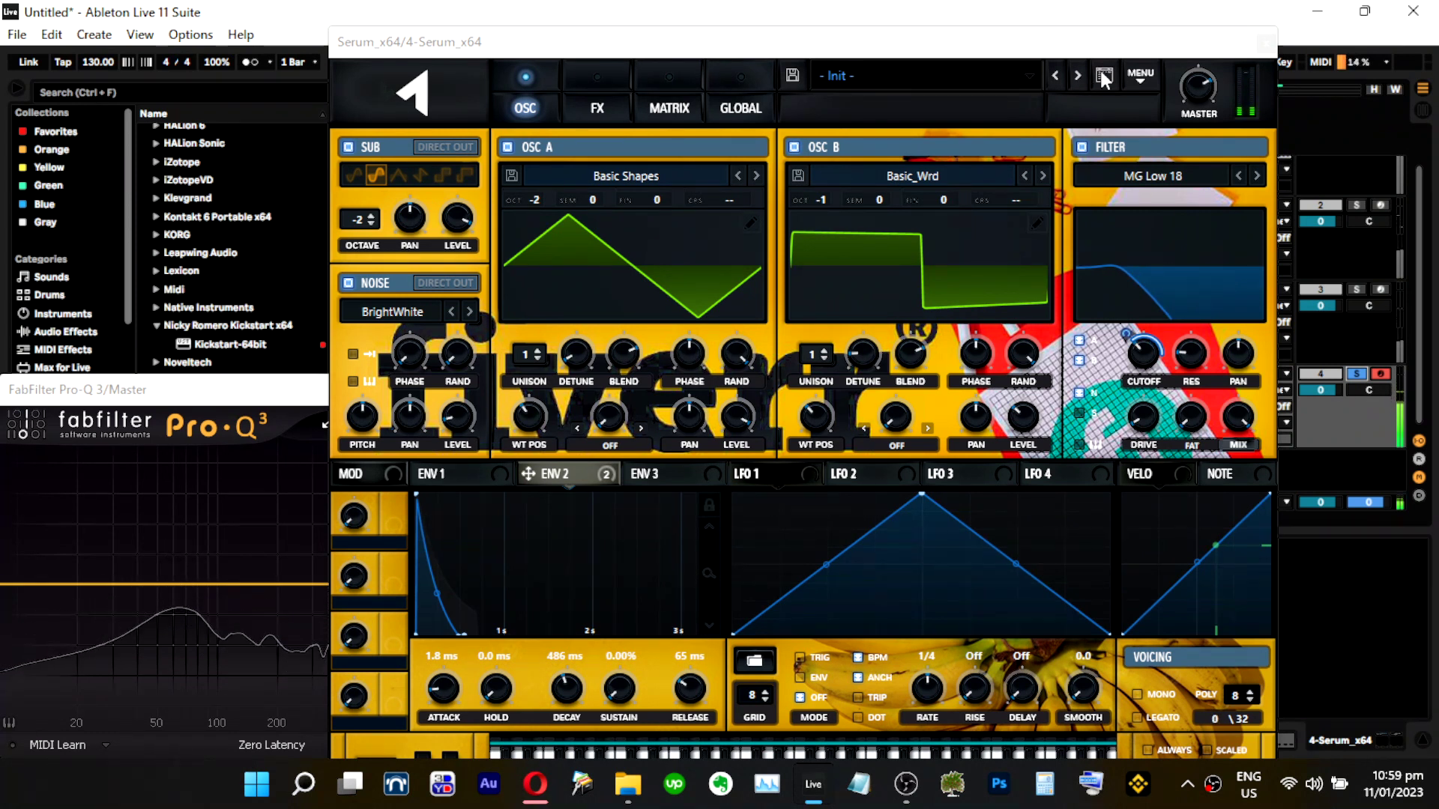
Isolate oscillator A by switching off the sub and oscillator B, and compare track 4 in the mix and soloed.
{"action": "left_click", "coordinate": [507, 147]}
{"action": "left_click", "coordinate": [348, 147]}
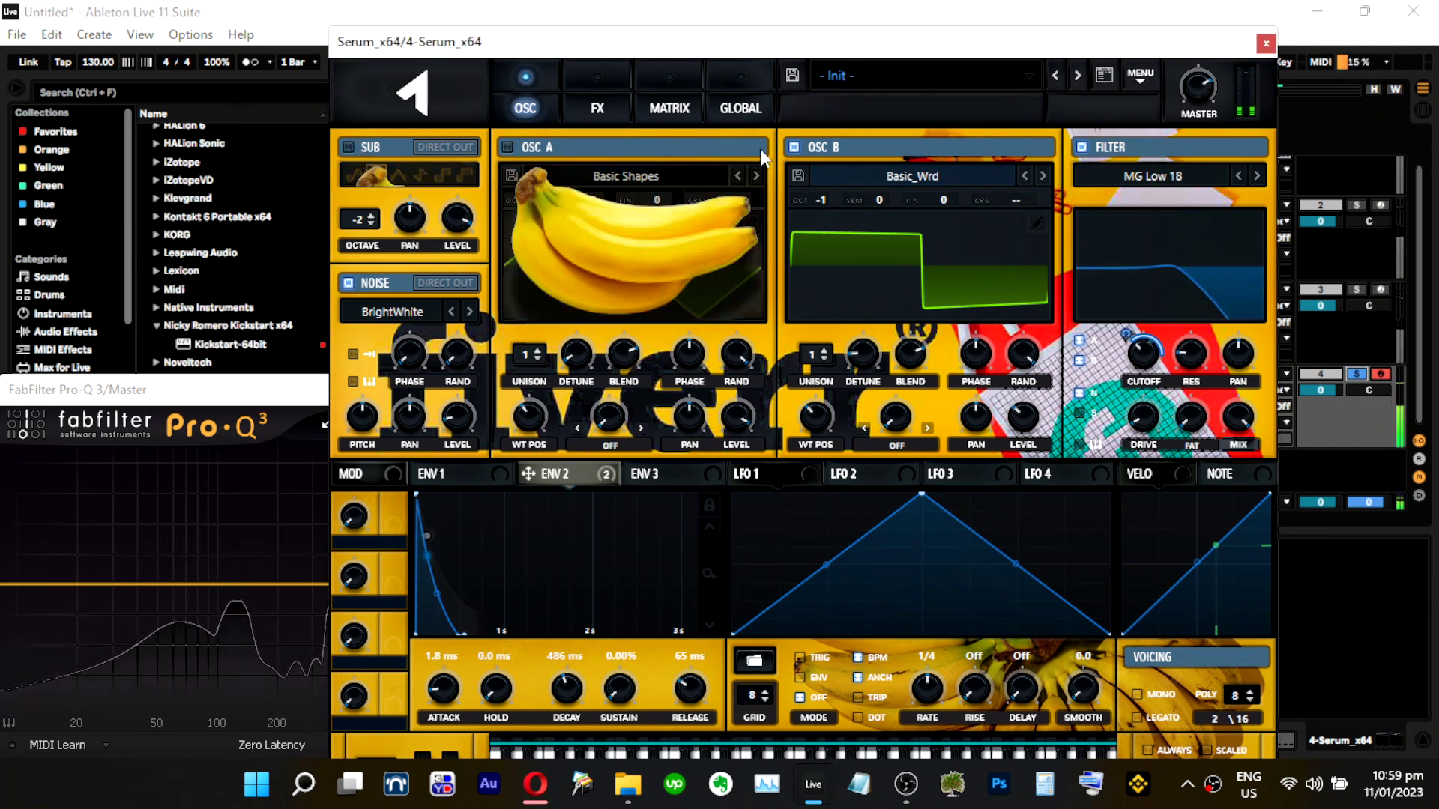
{"action": "left_click", "coordinate": [796, 147]}
{"action": "left_click", "coordinate": [508, 147]}
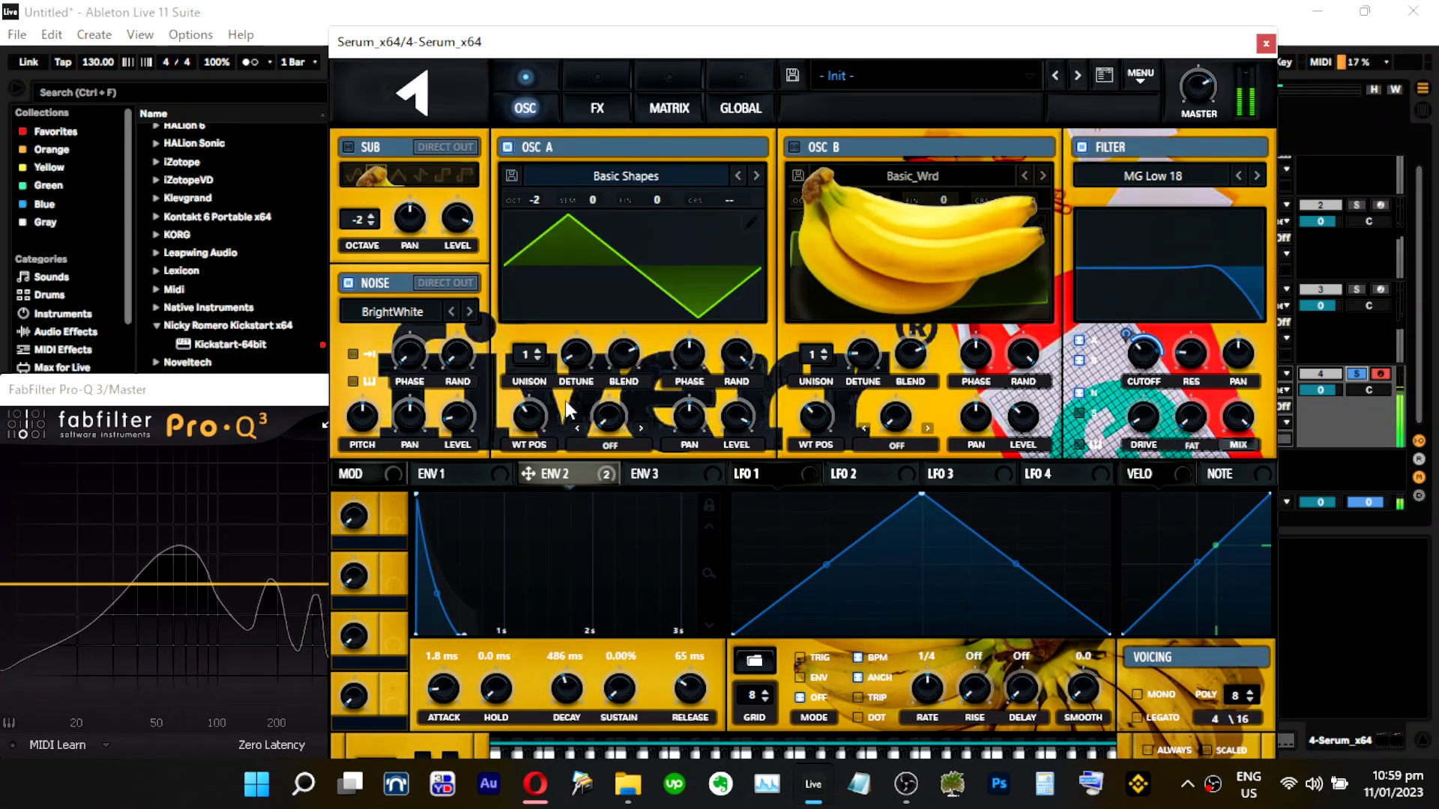
{"action": "left_click", "coordinate": [1354, 373]}
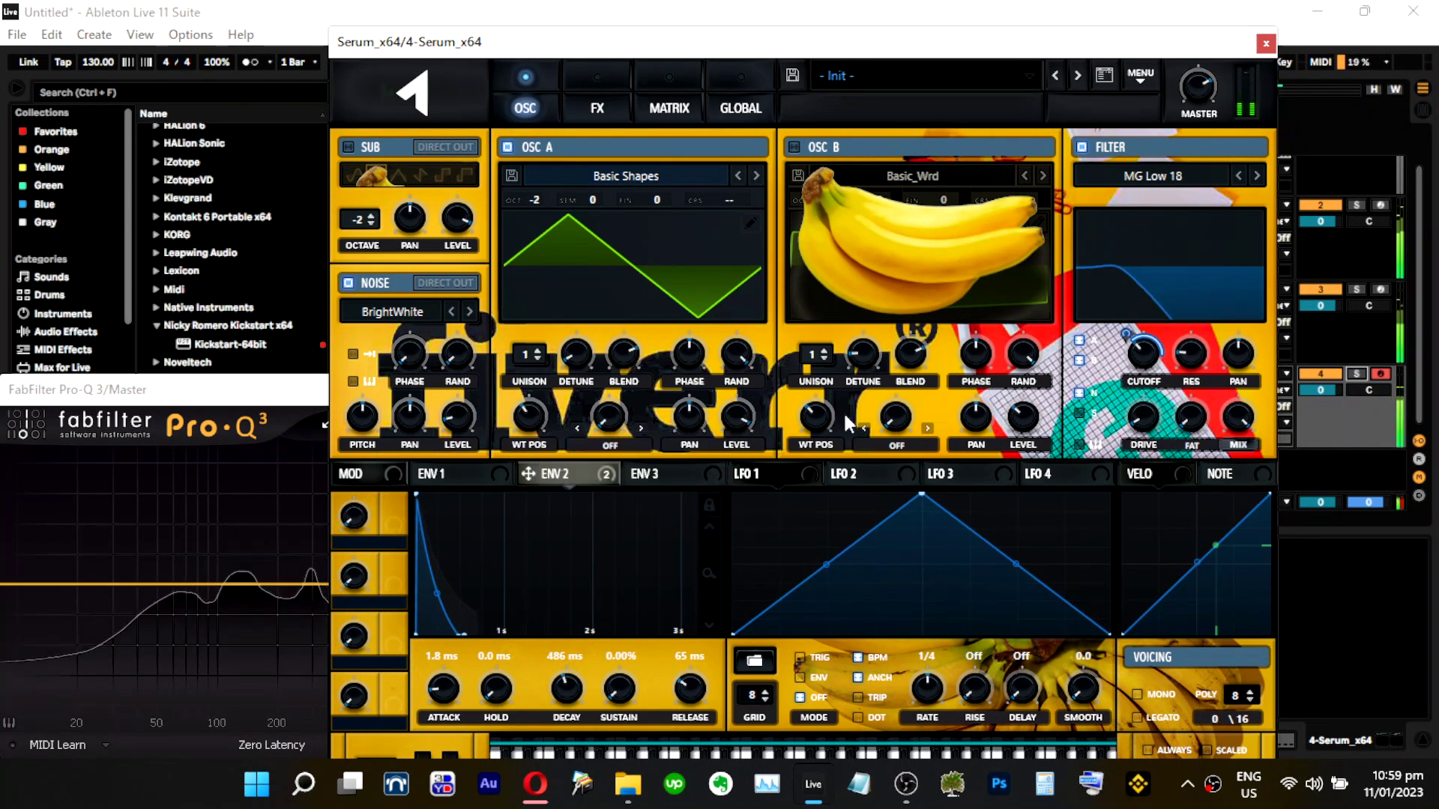
{"action": "left_click", "coordinate": [1356, 373]}
Fine-tune the main filter's cutoff and switch off the BrightWhite noise.
{"action": "left_click_drag", "start_coordinate": [1152, 352], "coordinate": [1138, 314]}
{"action": "left_click", "coordinate": [367, 286]}
{"action": "left_click_drag", "start_coordinate": [1152, 365], "coordinate": [1153, 354]}
Set envelope 2's attack to 3.6 ms and its decay to 511 ms.
{"action": "left_click", "coordinate": [437, 475]}
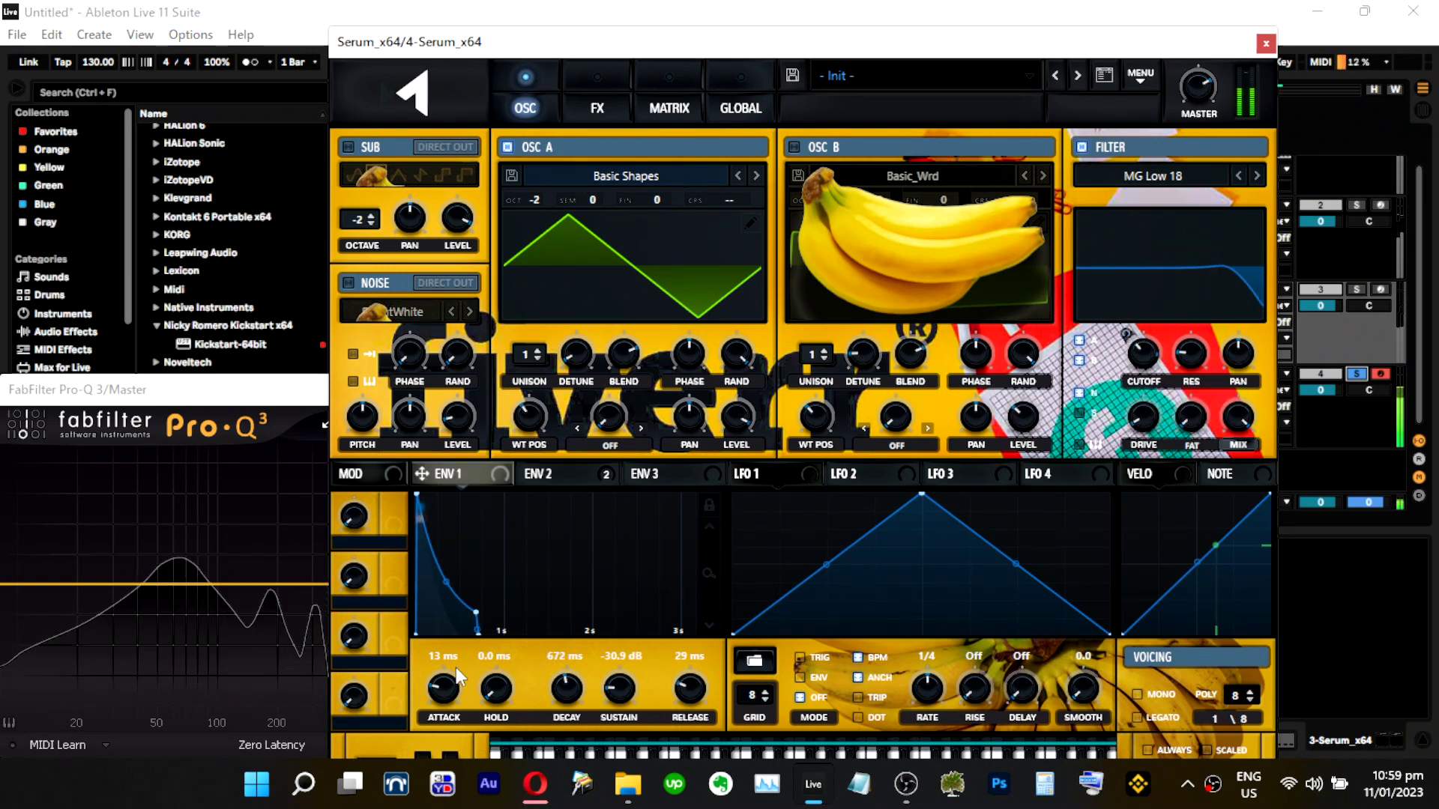
{"action": "left_click", "coordinate": [538, 474]}
{"action": "left_click_drag", "start_coordinate": [448, 692], "coordinate": [451, 683]}
{"action": "left_click_drag", "start_coordinate": [569, 693], "coordinate": [575, 688]}
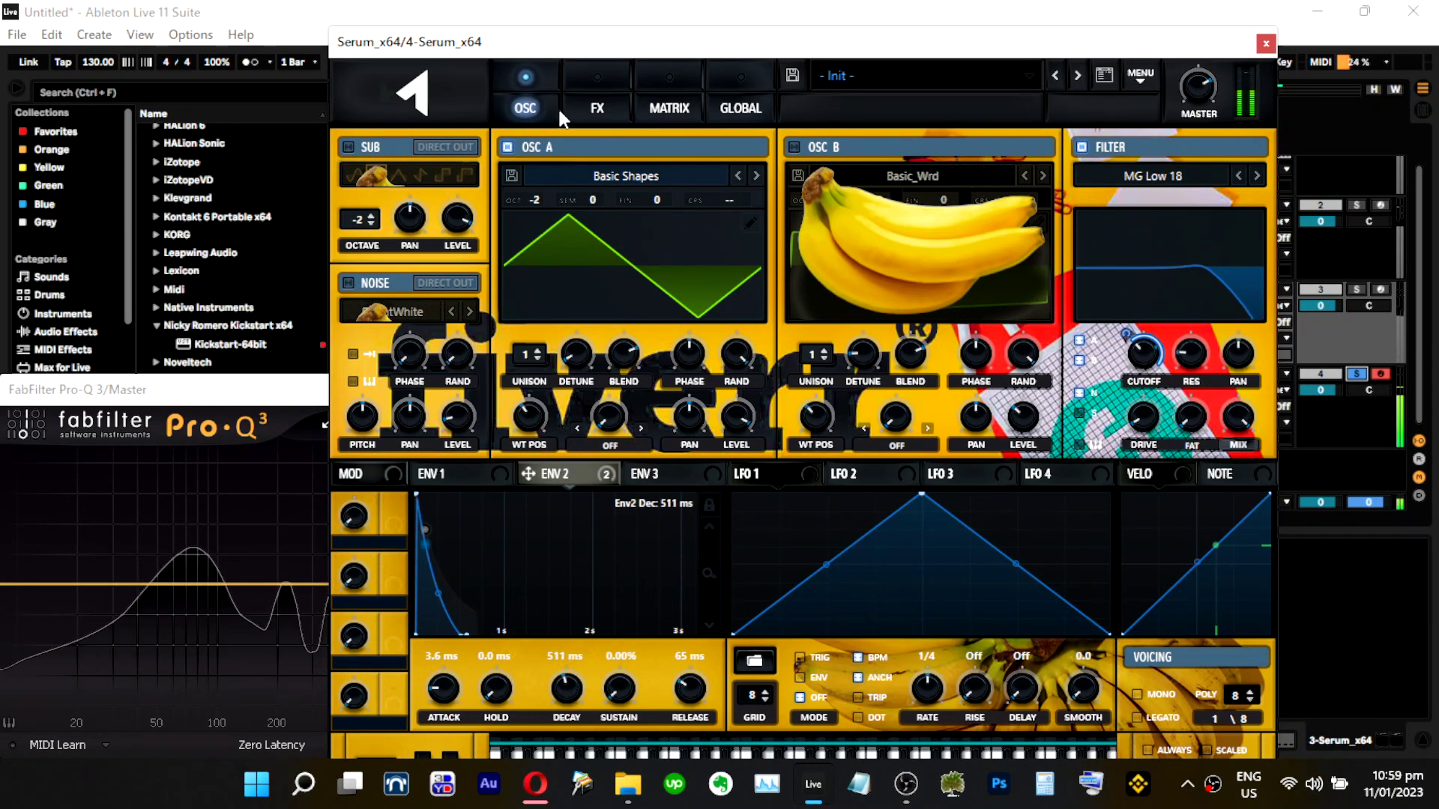
In the effects rack's MG Low 24 filter, set envelope 2's cutoff modulation to about 51 and raise the drive.
{"action": "left_click", "coordinate": [597, 107]}
{"action": "left_click_drag", "start_coordinate": [832, 247], "coordinate": [810, 201]}
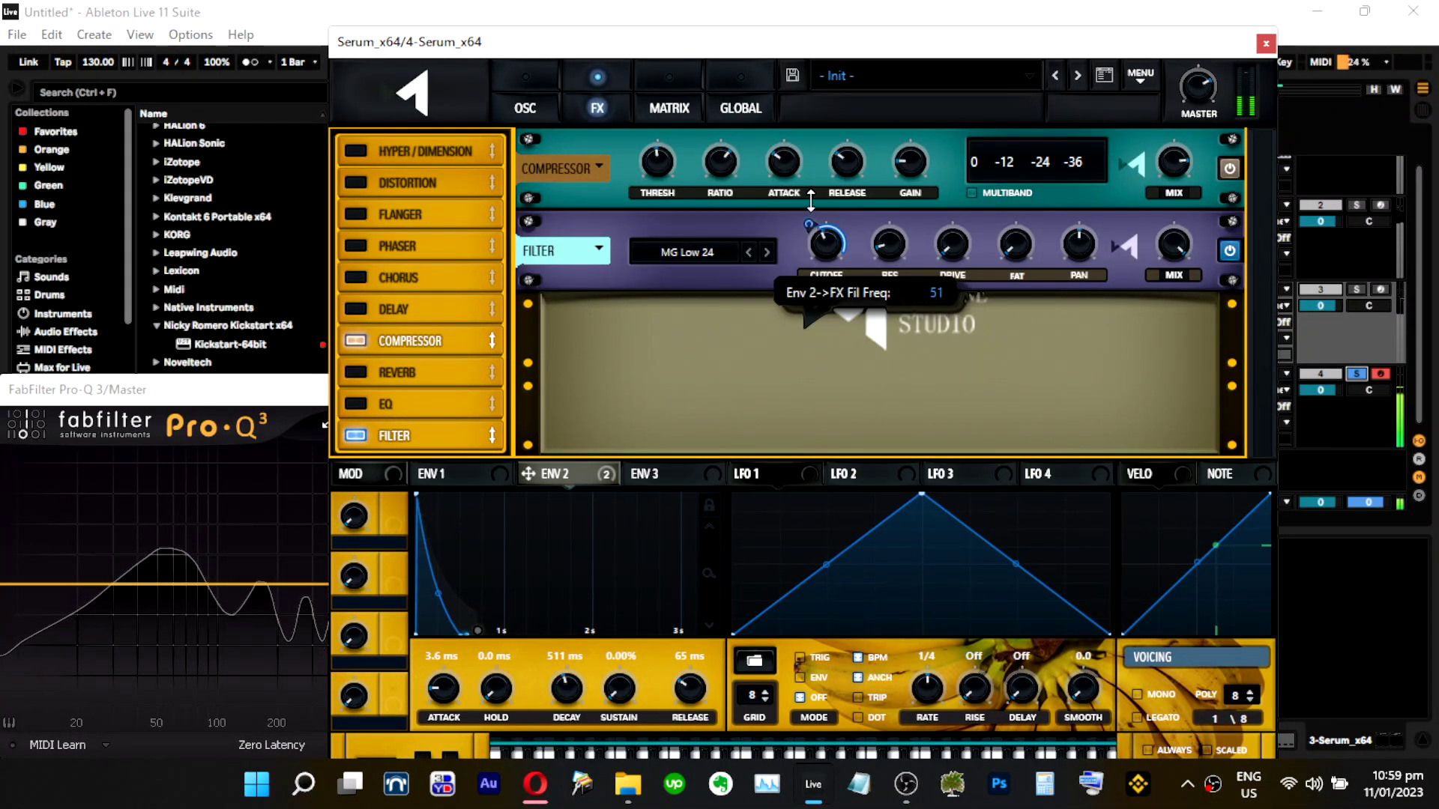
{"action": "left_click_drag", "start_coordinate": [962, 256], "coordinate": [972, 201]}
Re-enable the sub oscillator and lower its level to about 59%.
{"action": "left_click", "coordinate": [524, 107]}
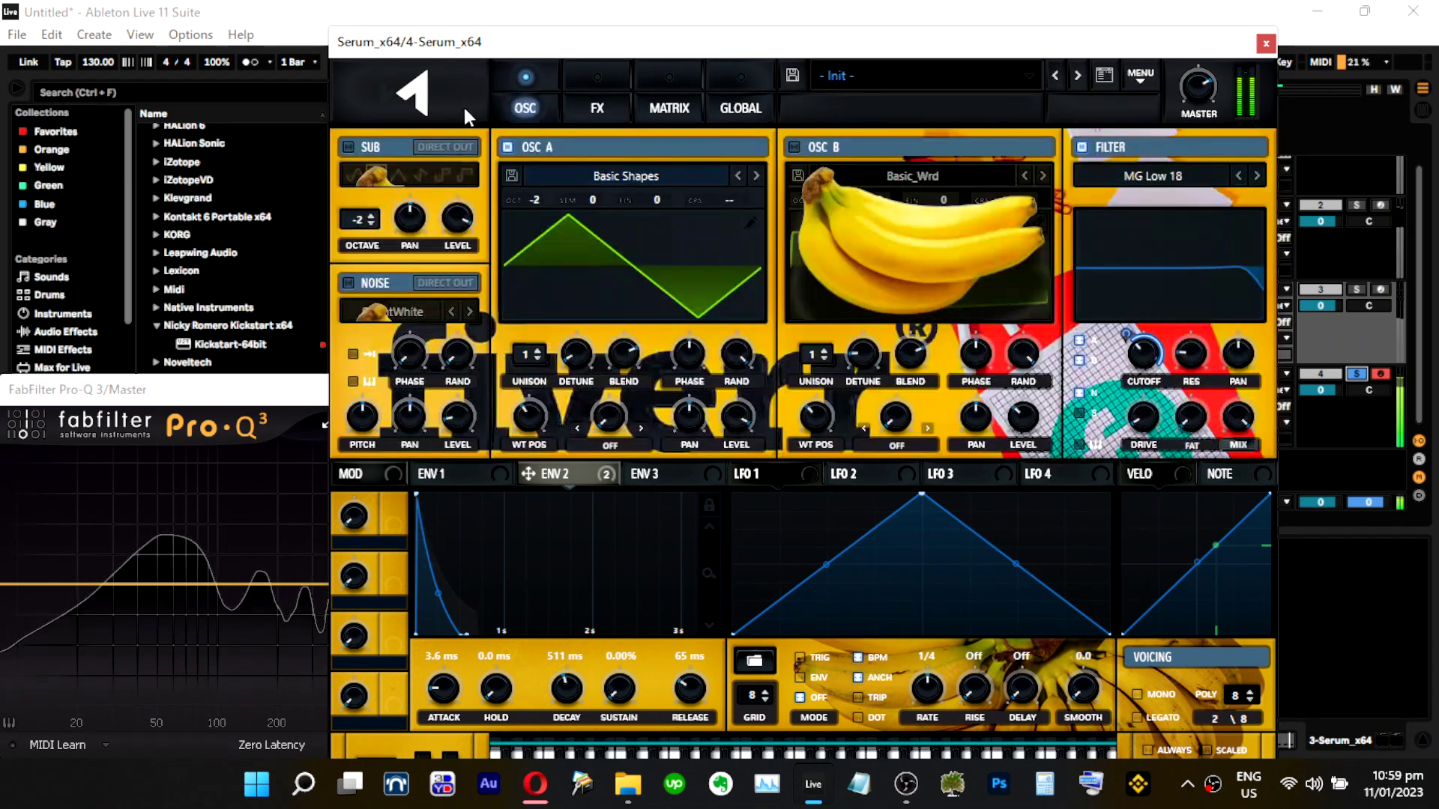
{"action": "left_click", "coordinate": [348, 148]}
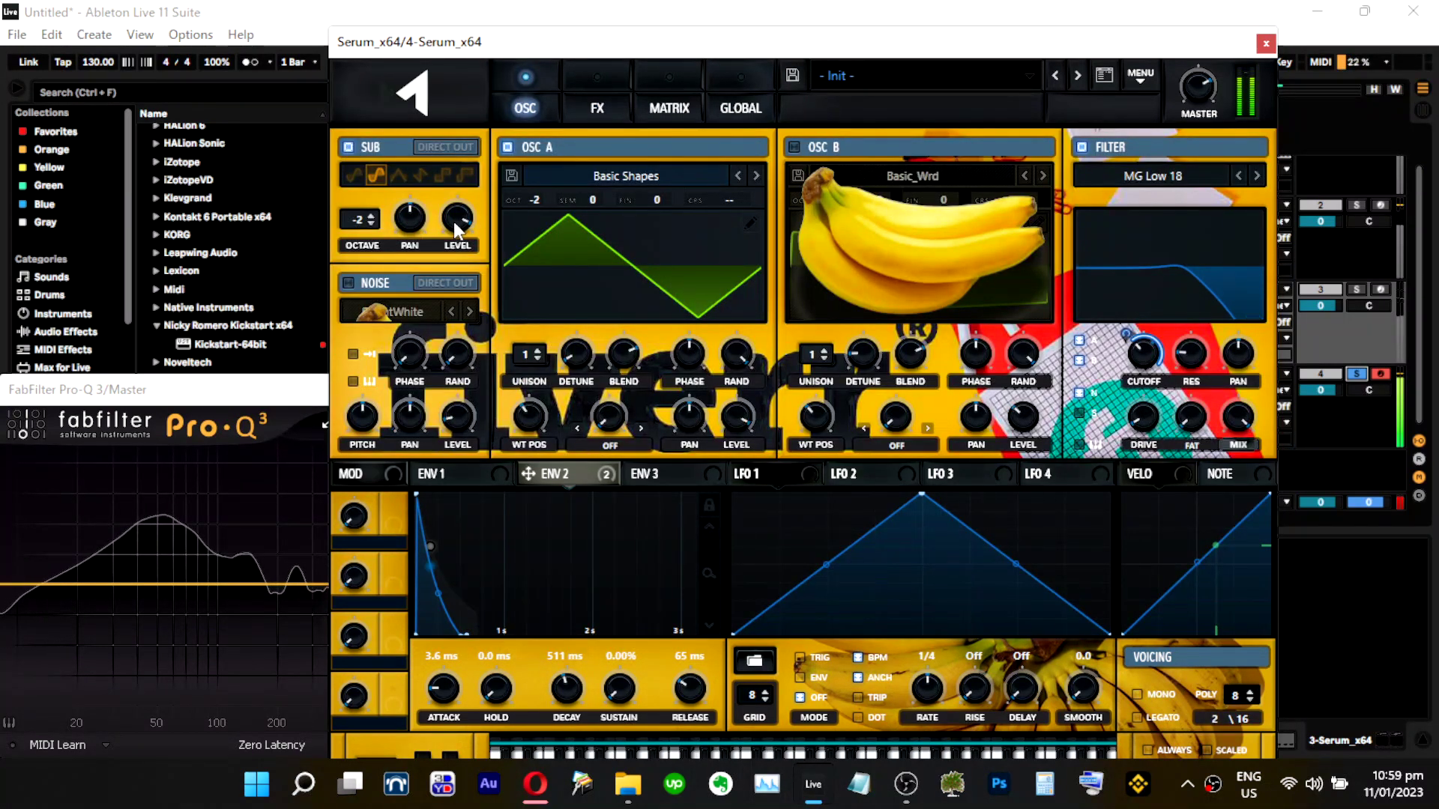
{"action": "left_click_drag", "start_coordinate": [454, 222], "coordinate": [457, 307]}
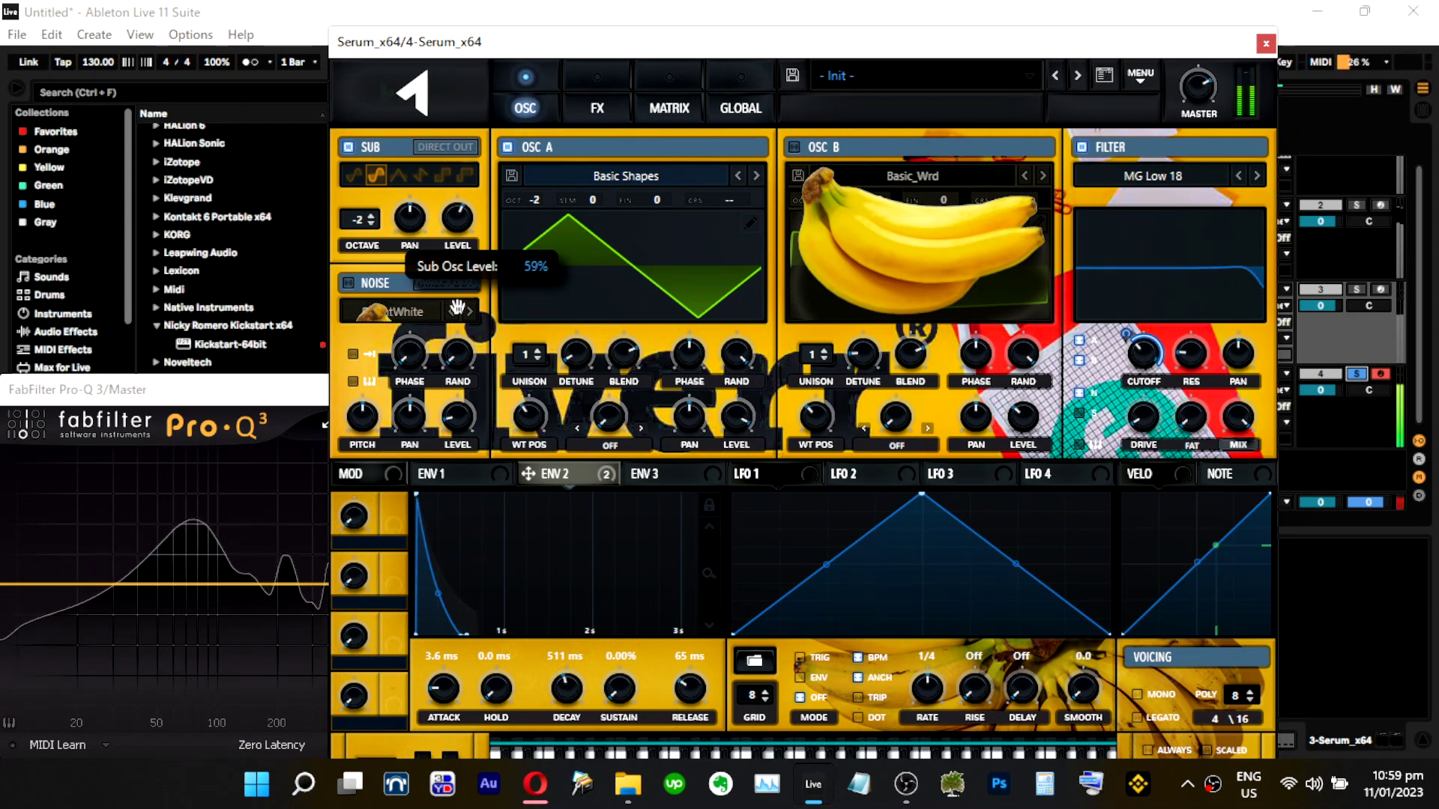
Enable the EQ effect, place it ahead of the compressor, and shape its low band with 60% Q and a lower frequency.
{"action": "left_click", "coordinate": [593, 110]}
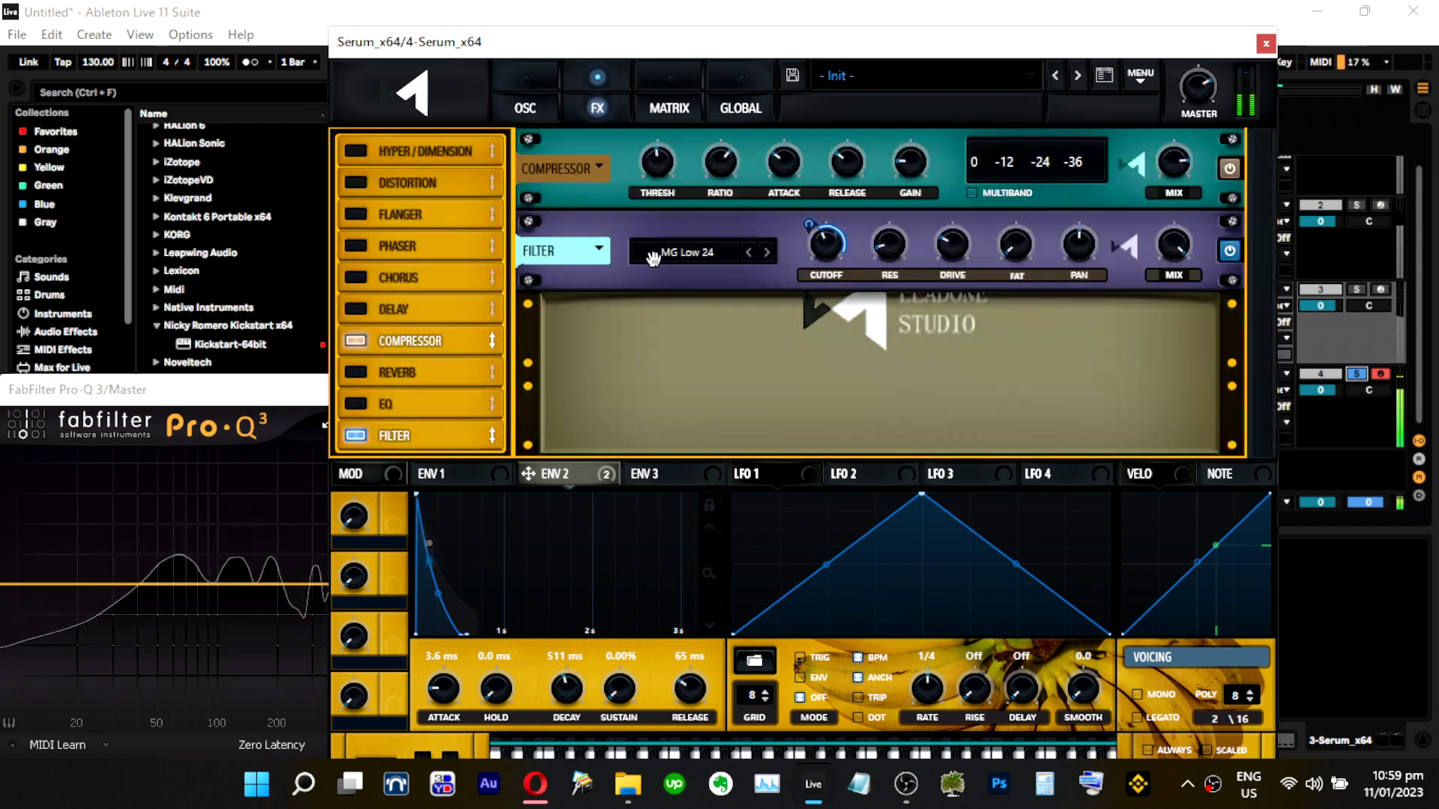
{"action": "left_click", "coordinate": [357, 405]}
{"action": "left_click_drag", "start_coordinate": [389, 404], "coordinate": [459, 333]}
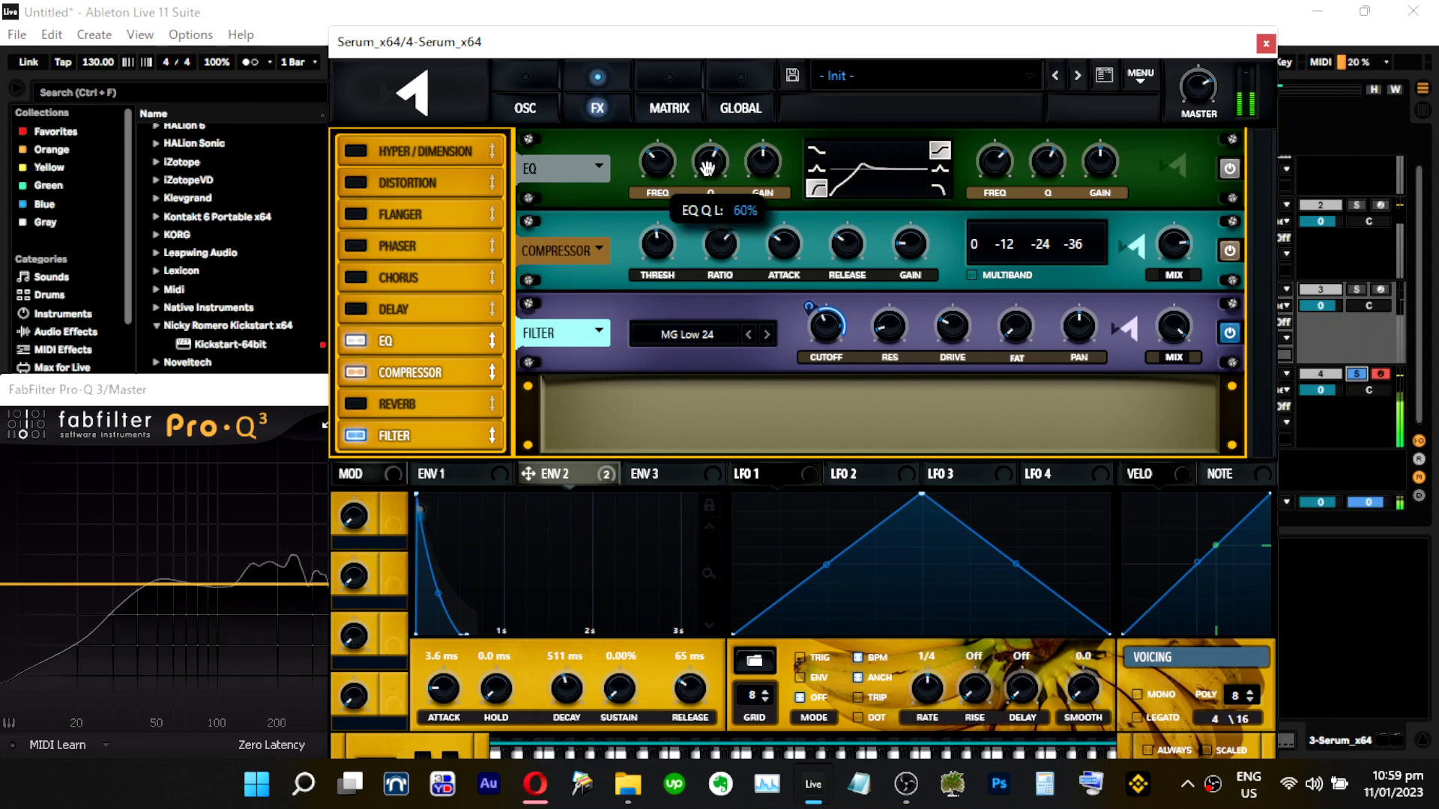
{"action": "left_click_drag", "start_coordinate": [657, 162], "coordinate": [649, 207]}
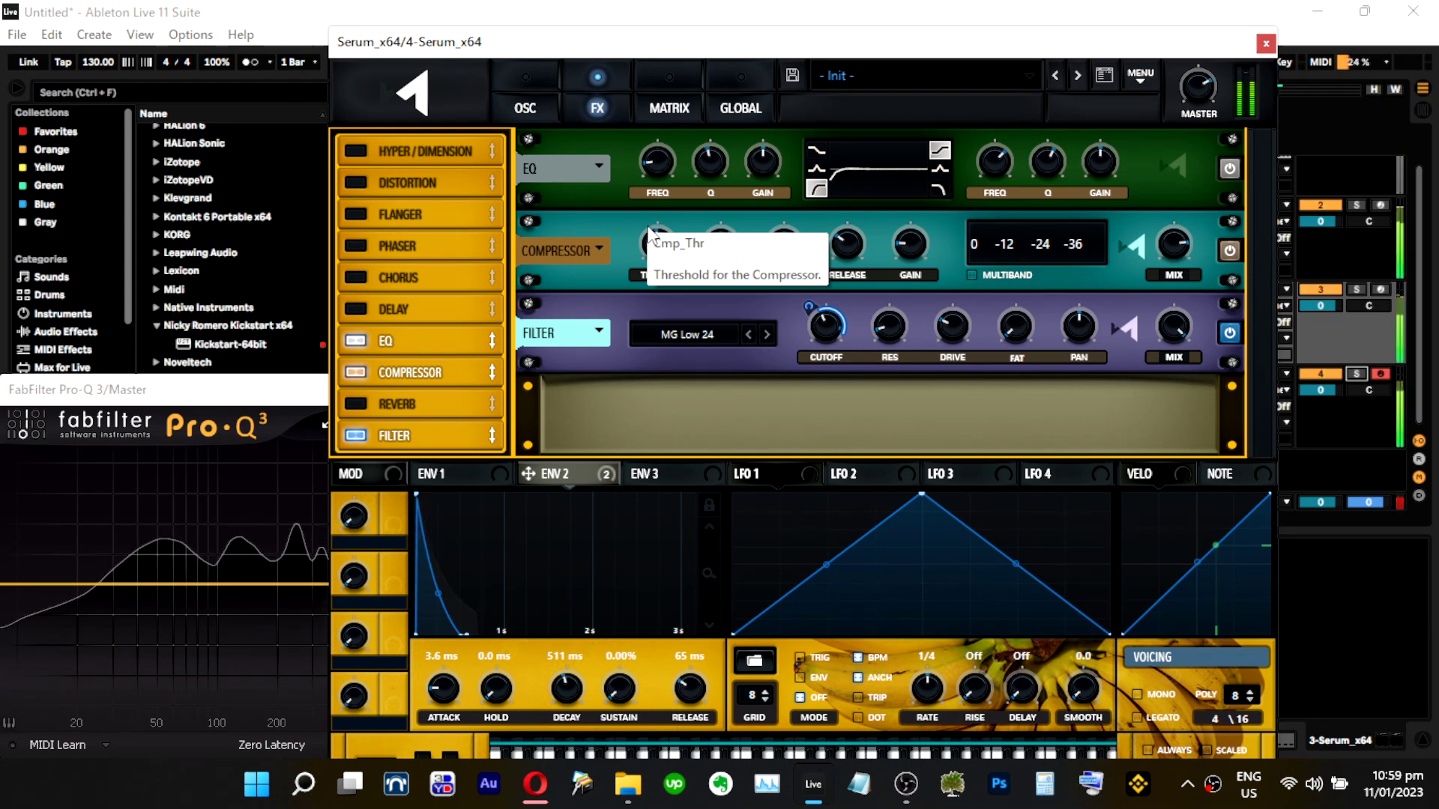
Solo track 4 again and raise oscillator A's octave to -1.
{"action": "left_click", "coordinate": [547, 112]}
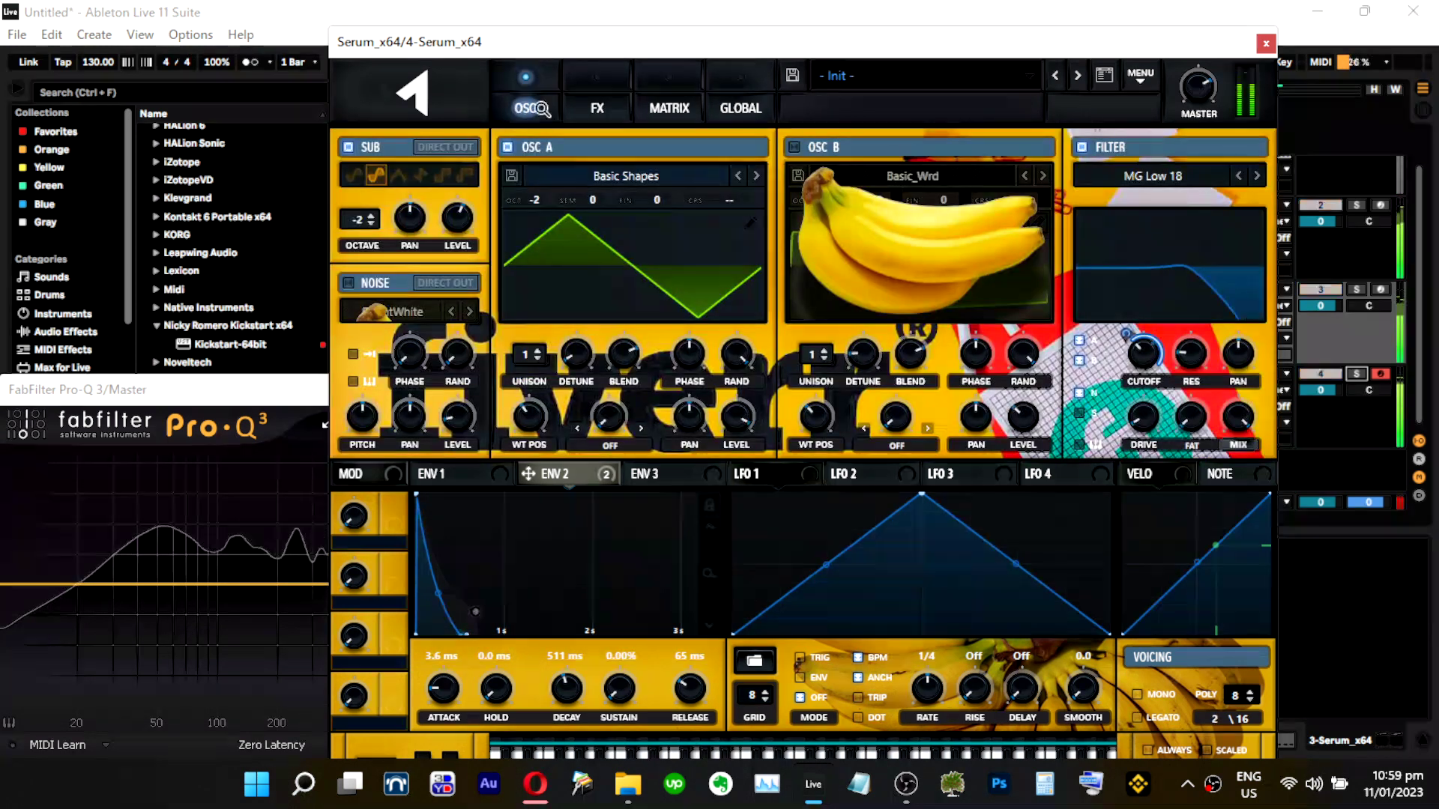
{"action": "left_click", "coordinate": [1358, 373]}
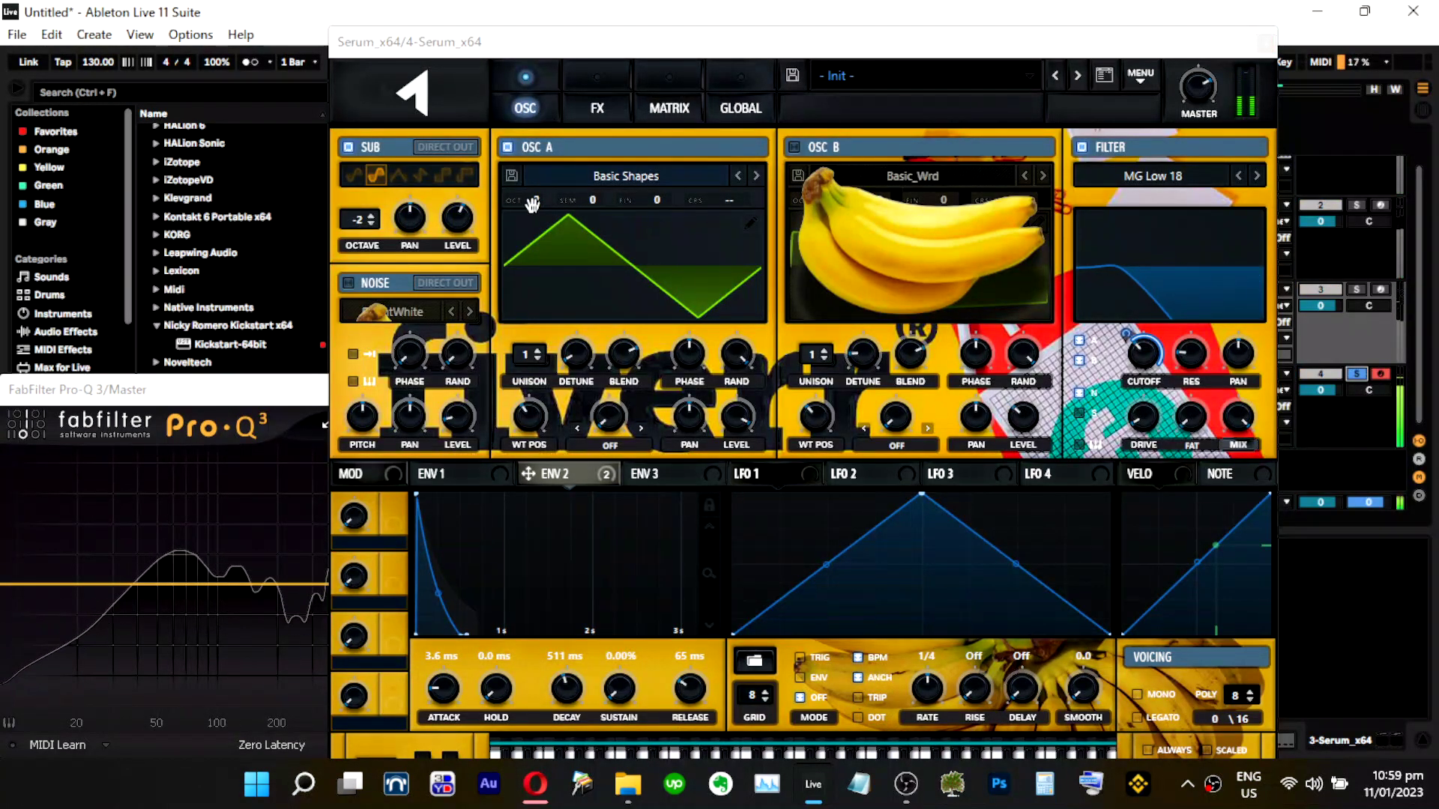
{"action": "left_click_drag", "start_coordinate": [541, 201], "coordinate": [546, 182]}
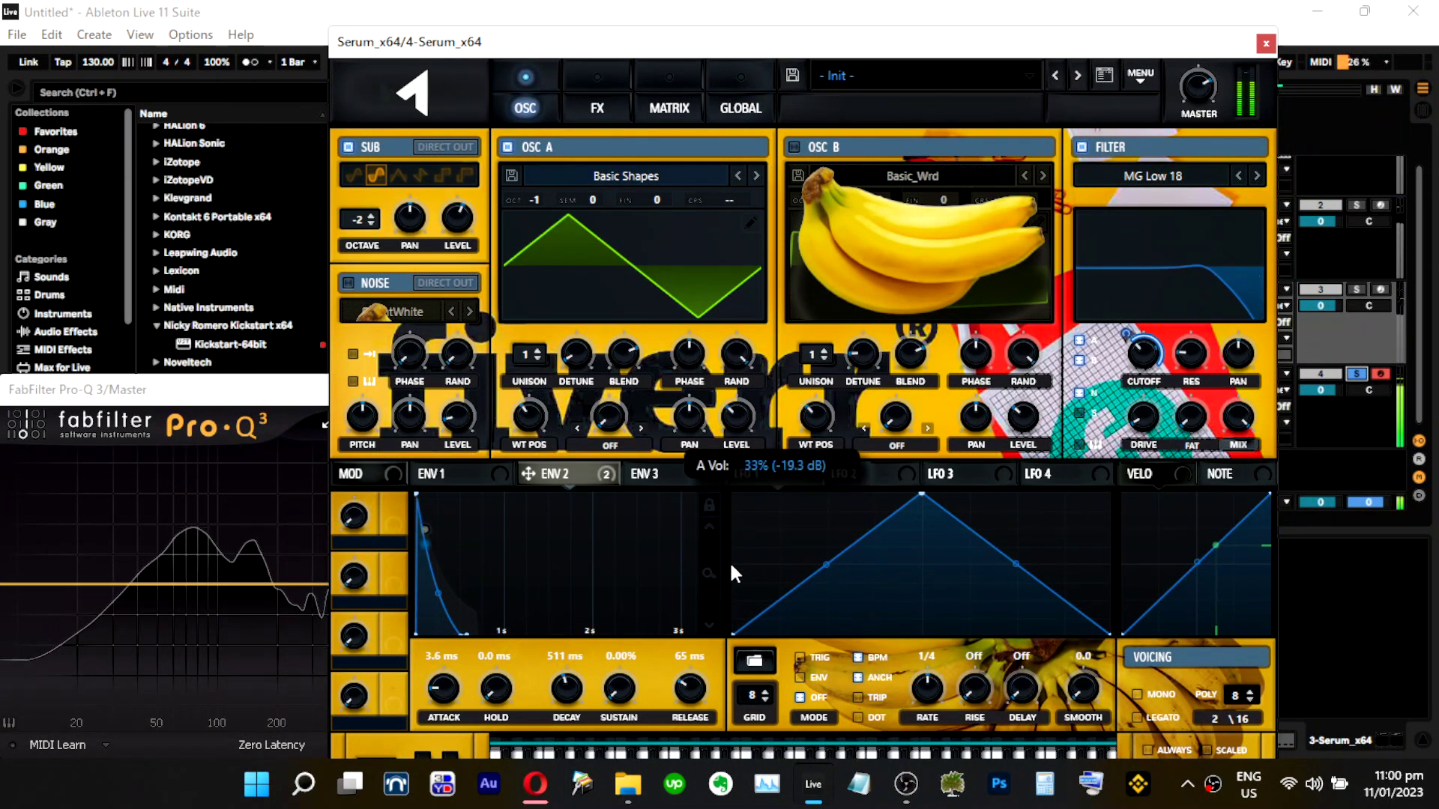
Fine-tune oscillator A's level and the synth's master volume.
{"action": "left_click_drag", "start_coordinate": [731, 544], "coordinate": [731, 533]}
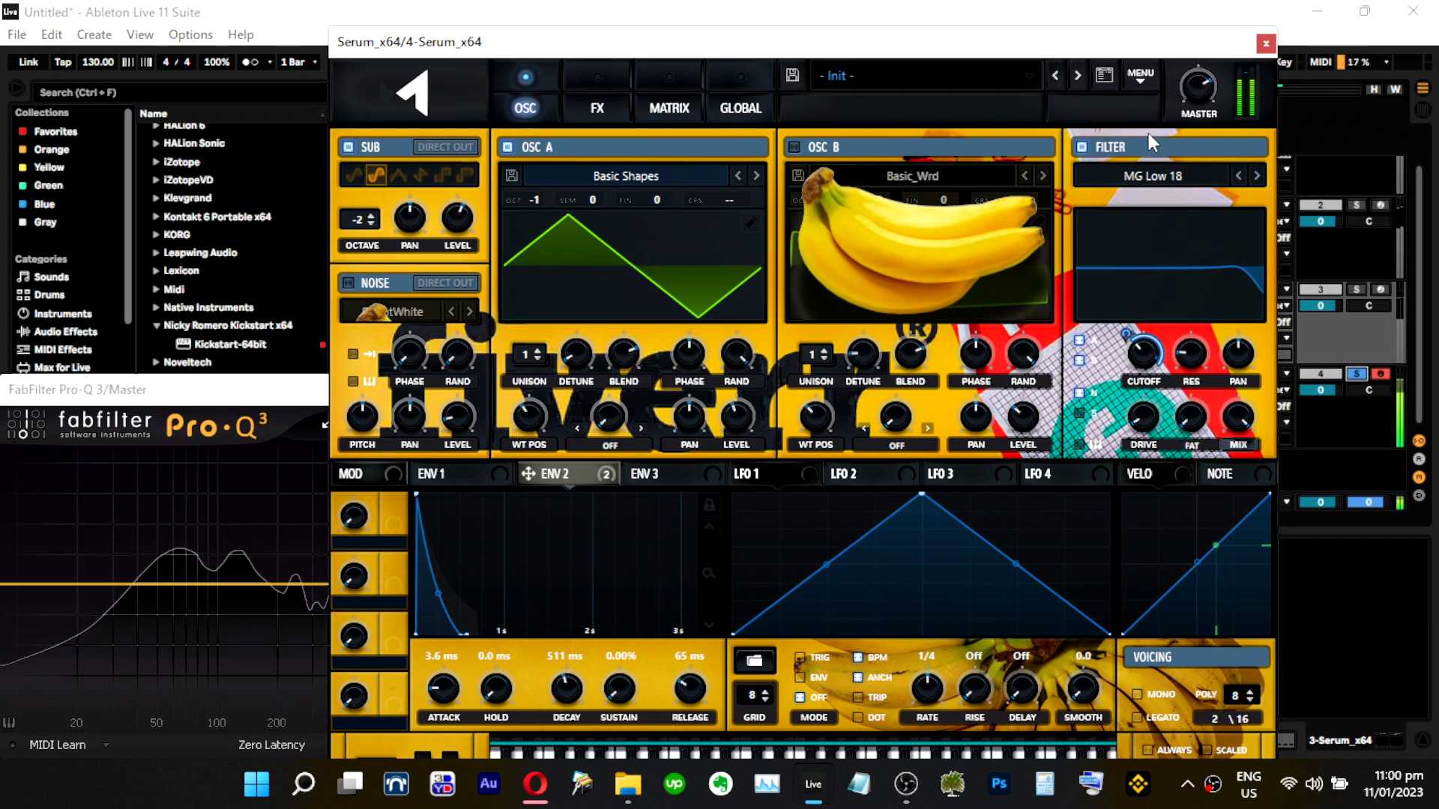
{"action": "left_click_drag", "start_coordinate": [1194, 84], "coordinate": [1195, 55]}
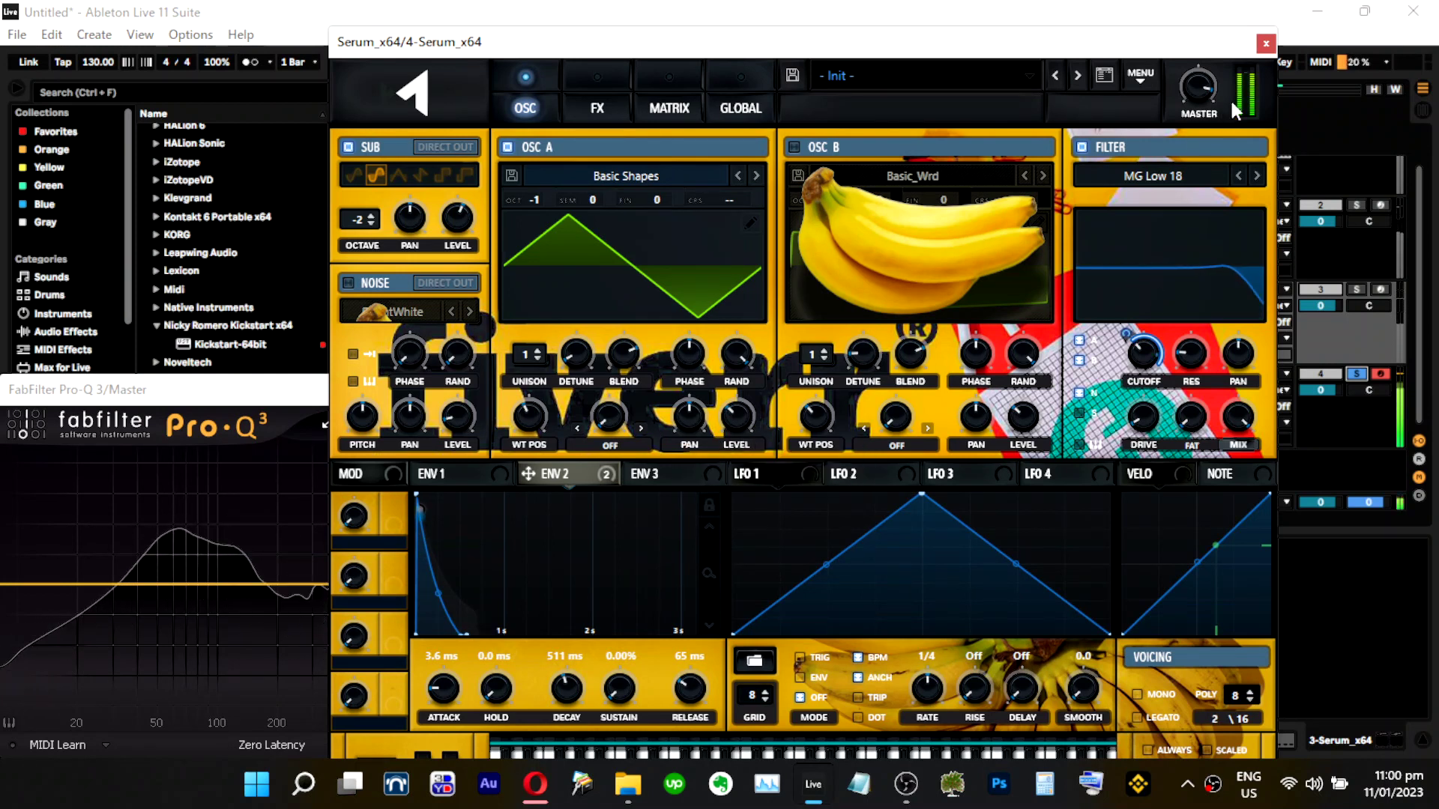
{"action": "mouse_move", "coordinate": [1212, 88]}
{"action": "left_click_drag", "start_coordinate": [1212, 99], "coordinate": [1212, 103]}
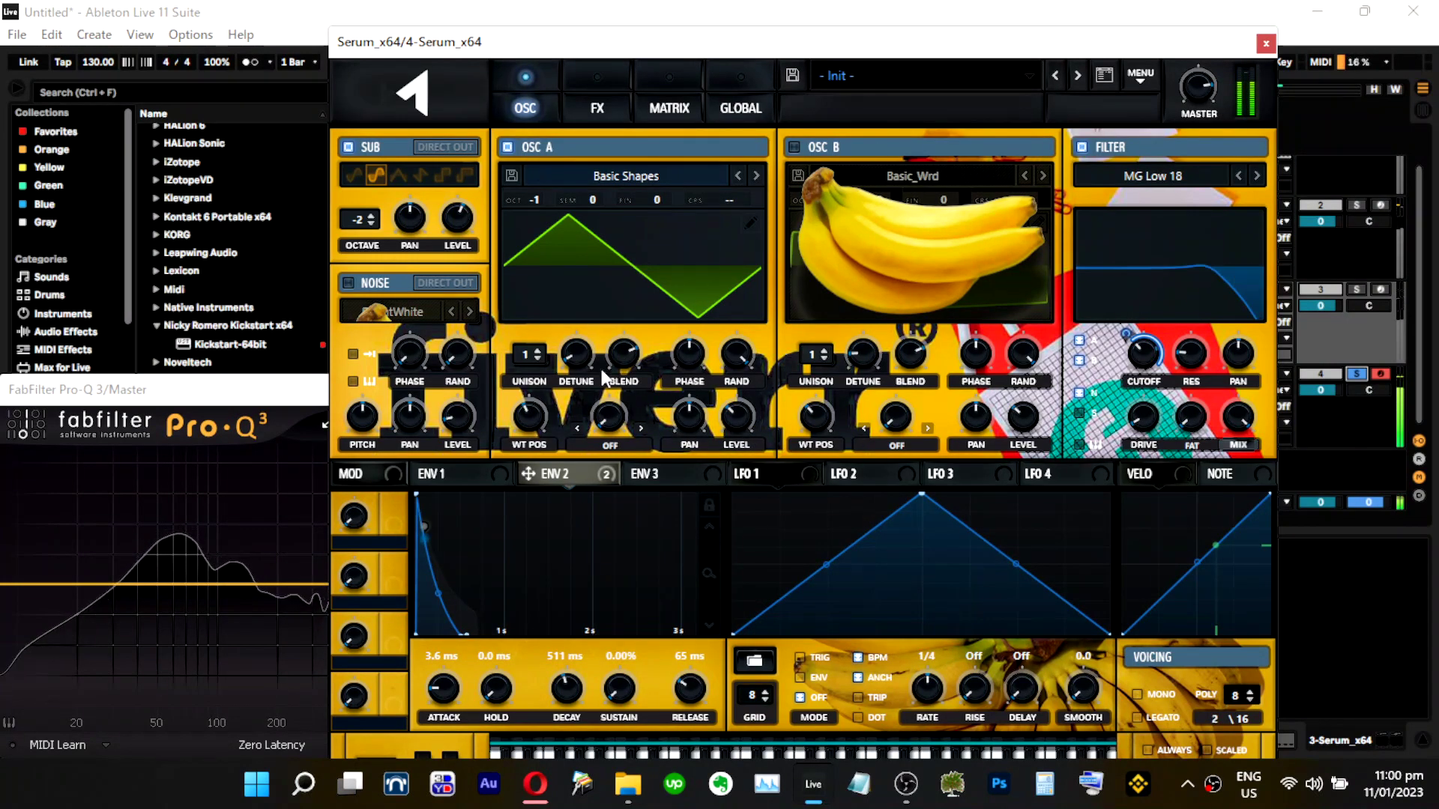
Try oscillator A at wavetable position 5, then at octave -2 with wavetable position 3, comparing it in the full mix.
{"action": "left_click_drag", "start_coordinate": [531, 417], "coordinate": [539, 399]}
{"action": "scroll", "coordinate": [538, 409], "scroll_direction": "up", "scroll_amount": 1}
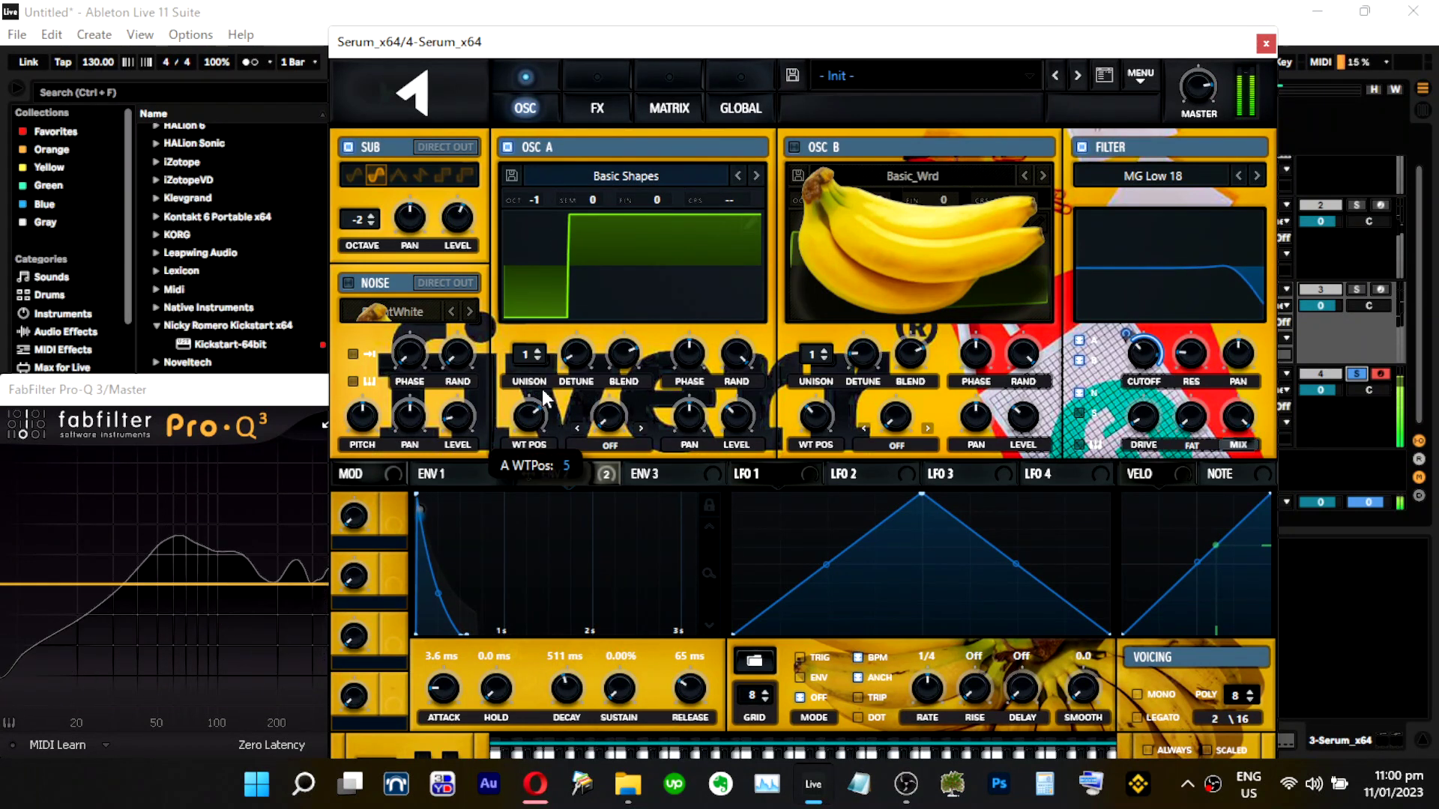
{"action": "left_click_drag", "start_coordinate": [536, 200], "coordinate": [537, 220]}
{"action": "left_click_drag", "start_coordinate": [529, 426], "coordinate": [529, 466]}
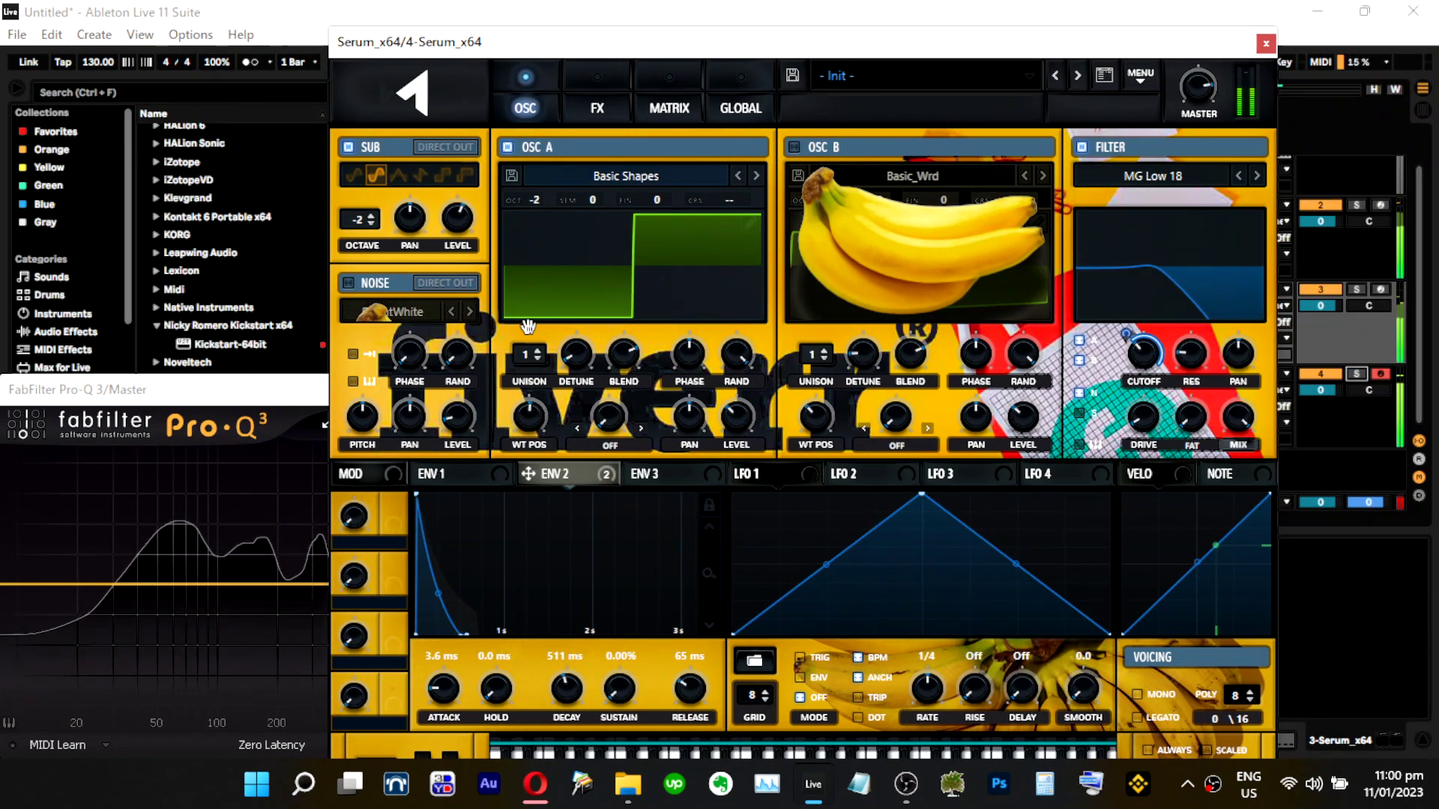
{"action": "scroll", "coordinate": [526, 446], "scroll_direction": "up", "scroll_amount": 1}
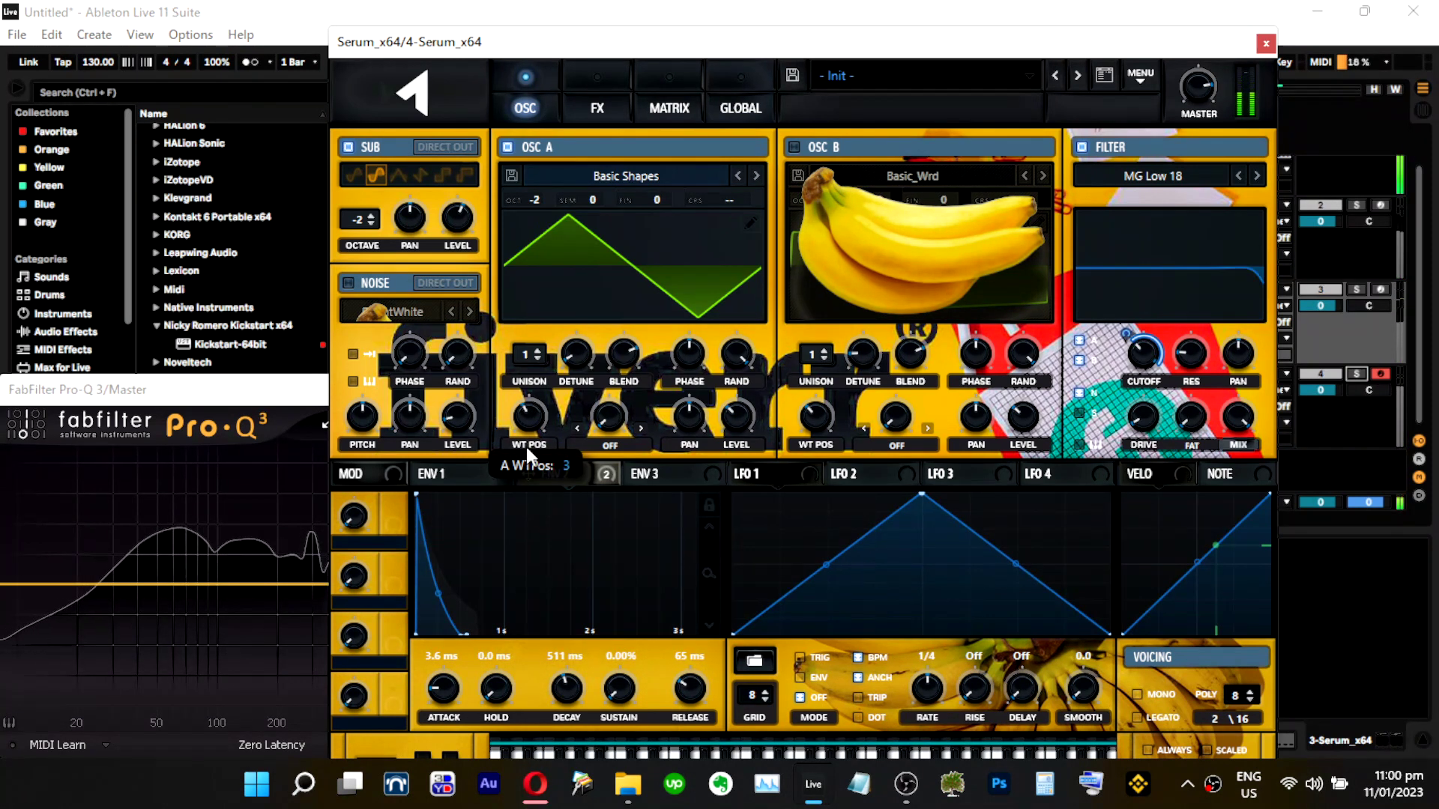
{"action": "left_click", "coordinate": [1349, 373]}
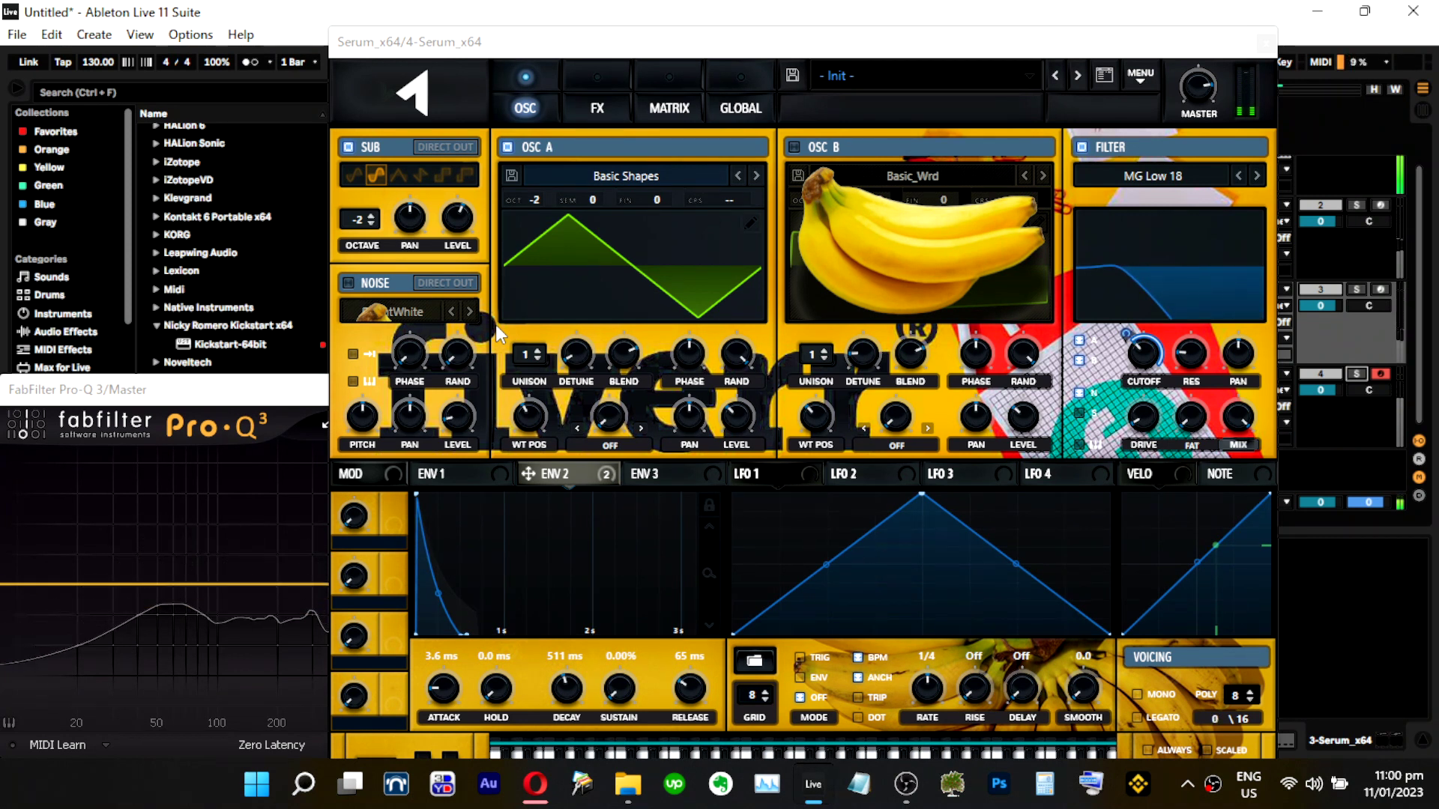
With track 4 soloed again and the sub oscillator off, give oscillator A the saw shape at octave -2.
{"action": "left_click", "coordinate": [1361, 372]}
{"action": "left_click", "coordinate": [509, 148]}
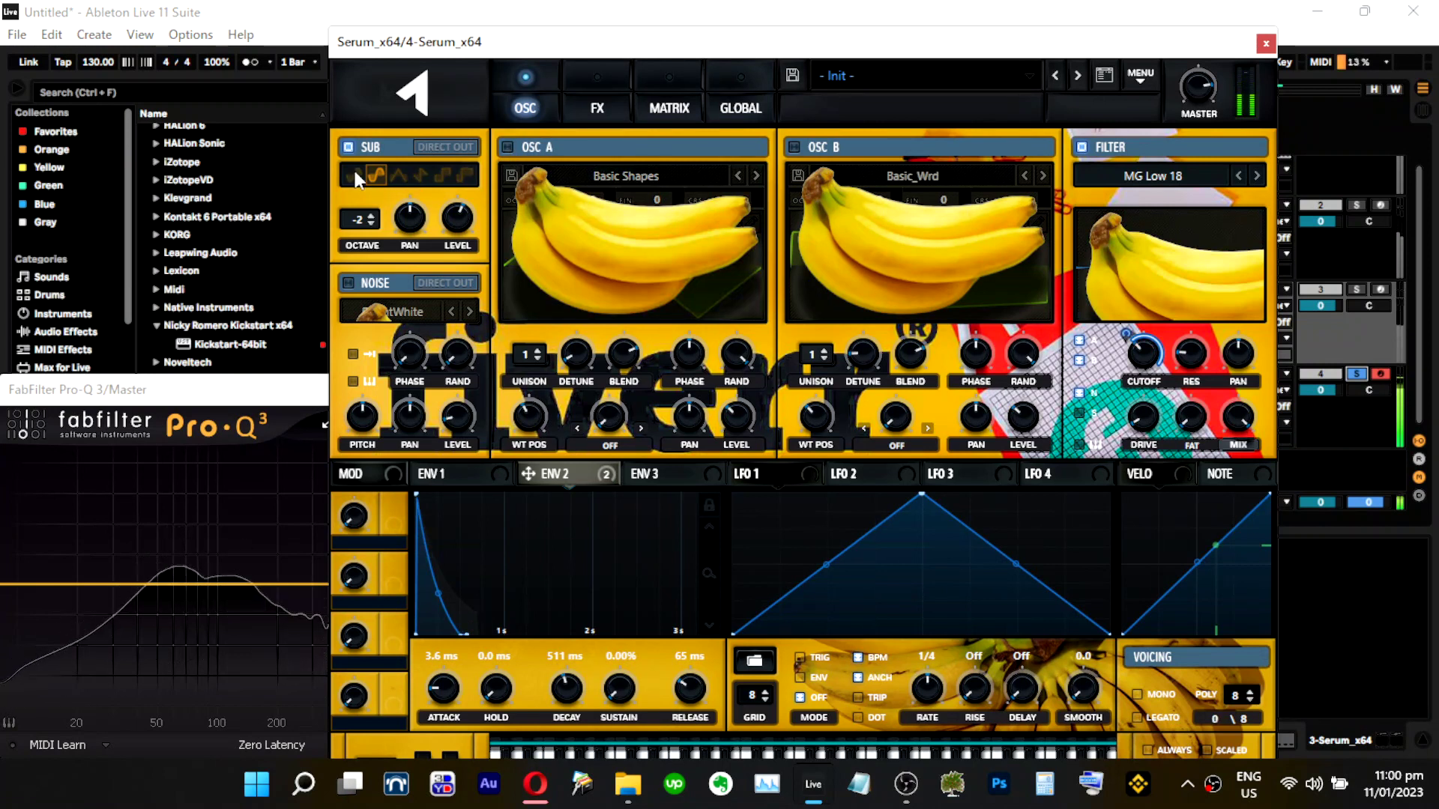
{"action": "left_click", "coordinate": [511, 148]}
{"action": "left_click_drag", "start_coordinate": [541, 201], "coordinate": [548, 171]}
{"action": "left_click_drag", "start_coordinate": [529, 416], "coordinate": [529, 465]}
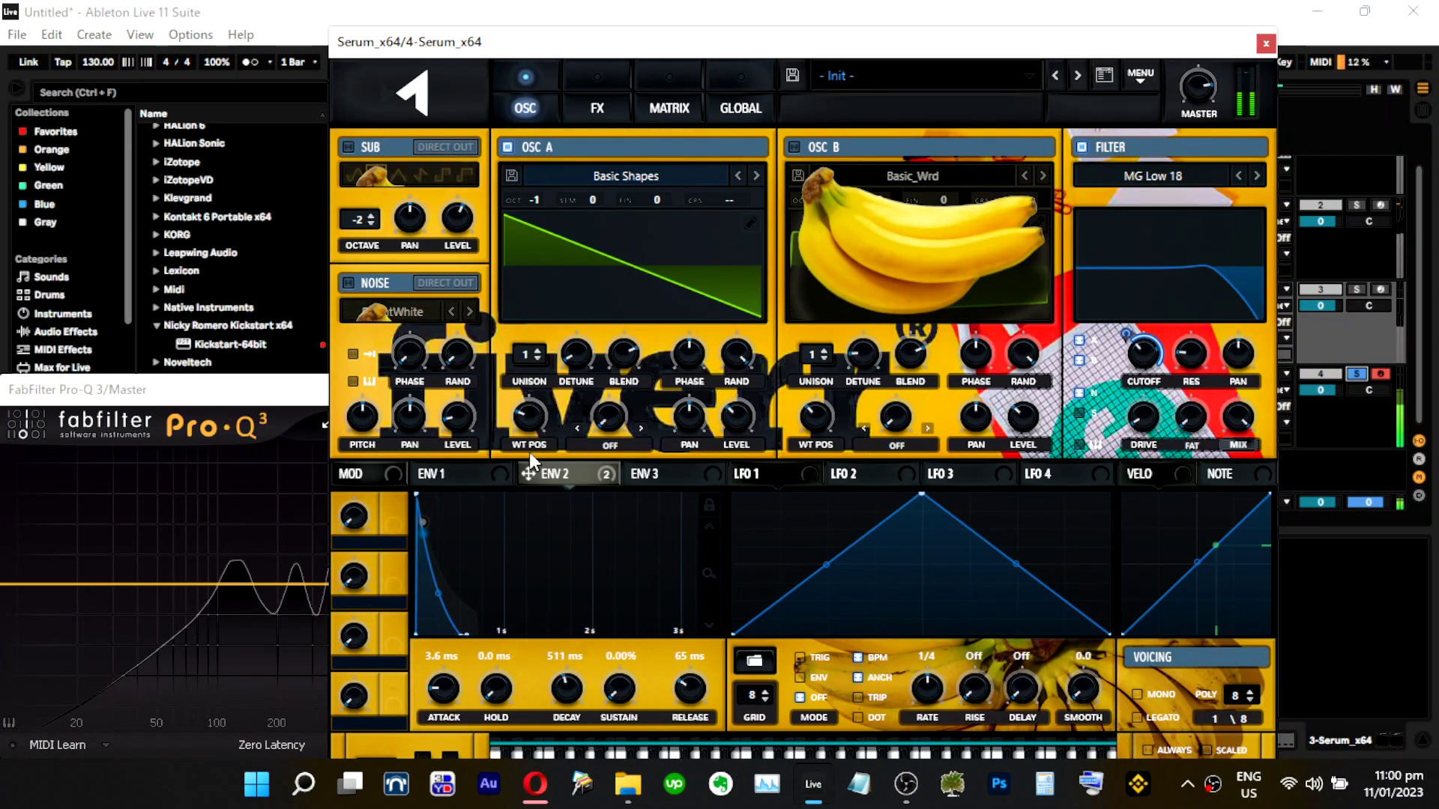
{"action": "left_click", "coordinate": [536, 354]}
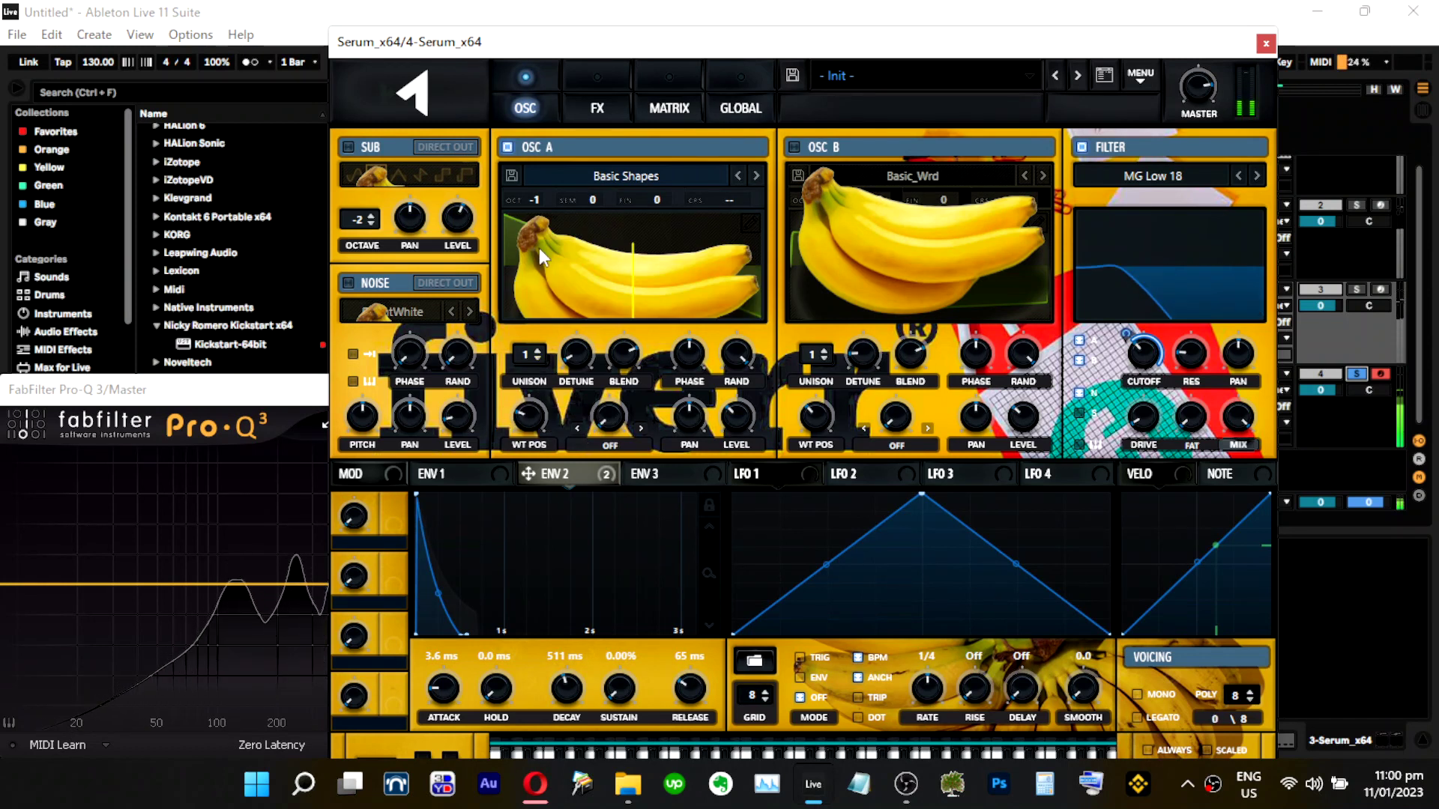
{"action": "left_click_drag", "start_coordinate": [537, 192], "coordinate": [536, 217]}
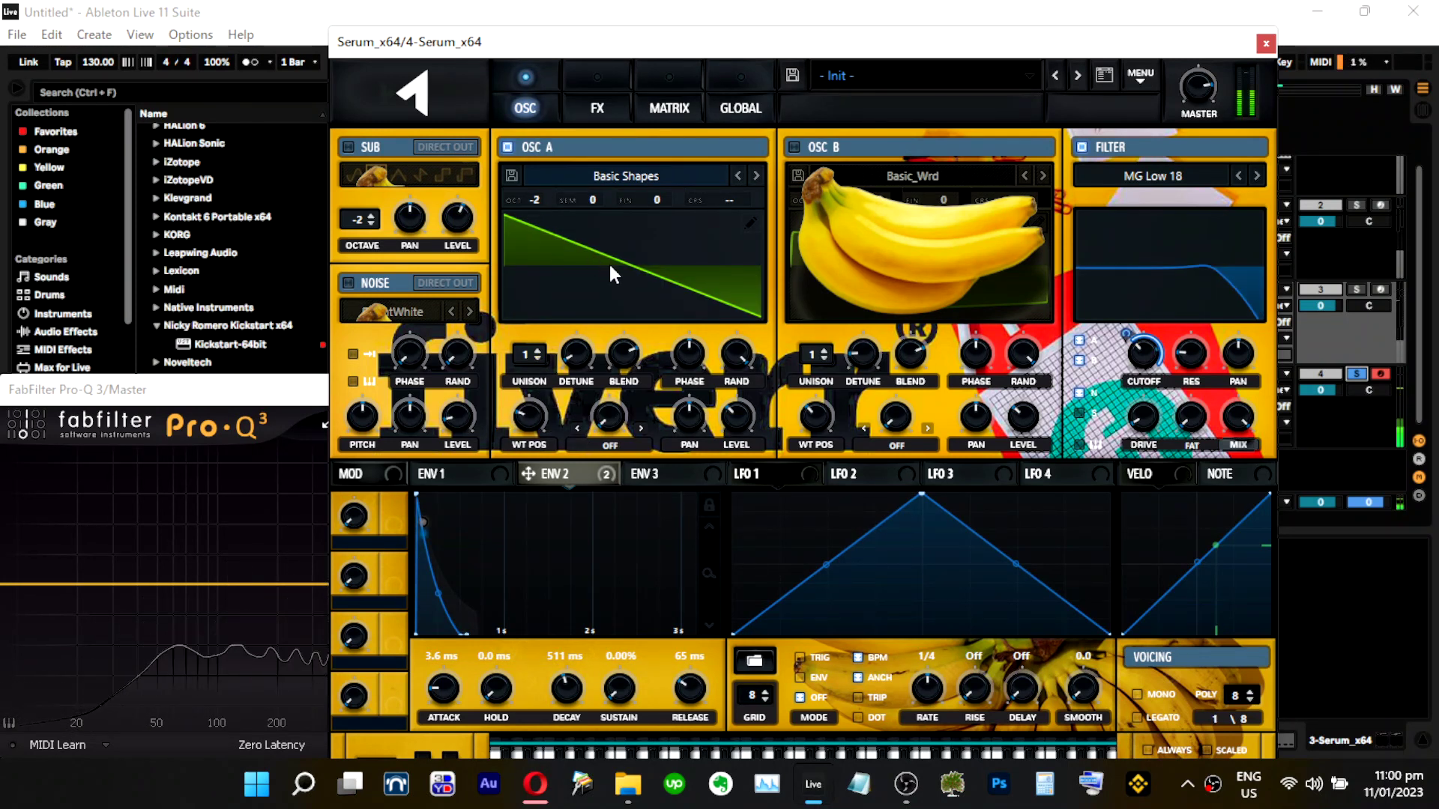
Lower the MG Low 18 filter's cutoff to about 19 Hz and adjust envelope 2's modulation of it.
{"action": "left_click_drag", "start_coordinate": [1153, 361], "coordinate": [1143, 404]}
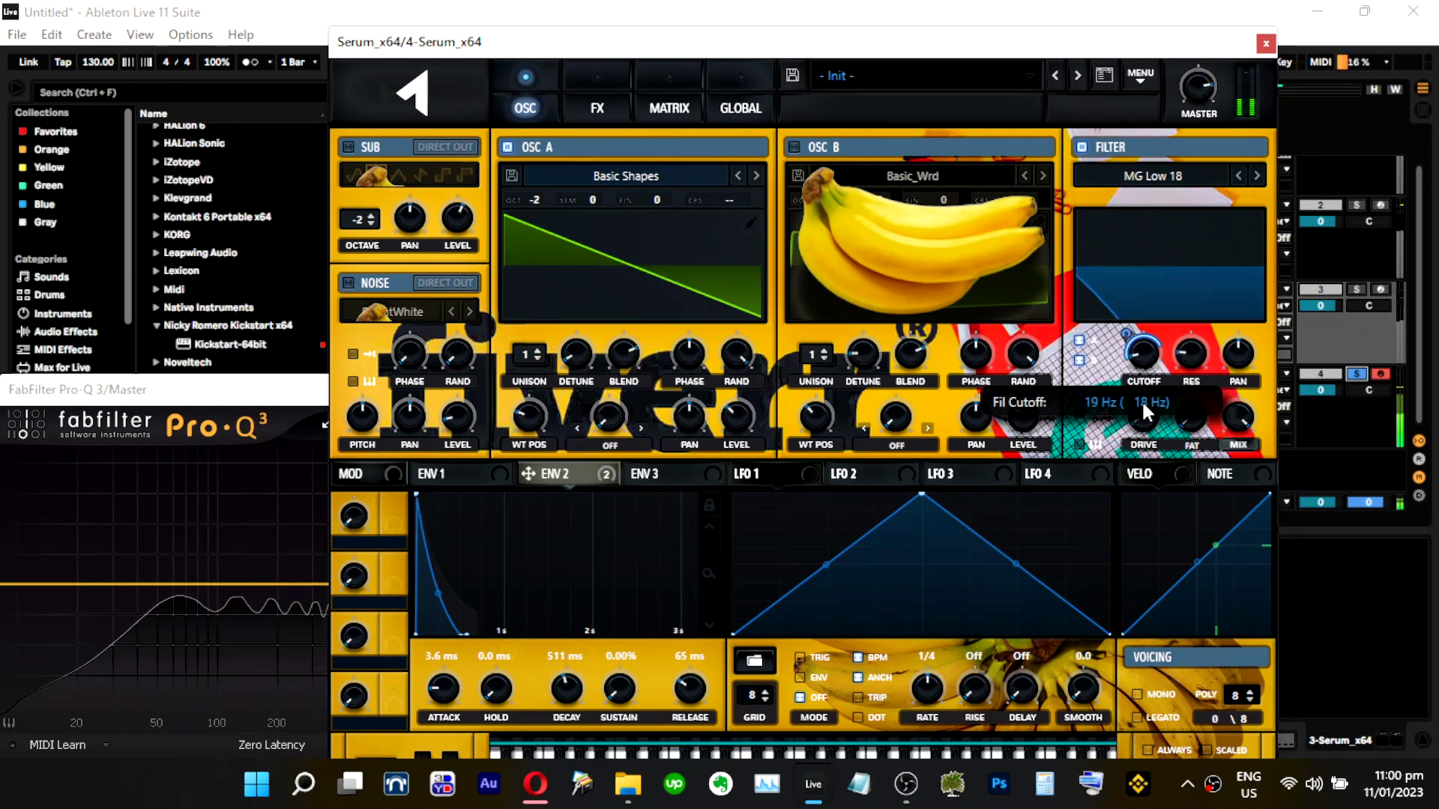
{"action": "mouse_move", "coordinate": [1131, 336]}
{"action": "left_mouse_down"}
{"action": "mouse_move", "coordinate": [1132, 317]}
{"action": "mouse_move", "coordinate": [1132, 333]}
{"action": "left_mouse_up"}
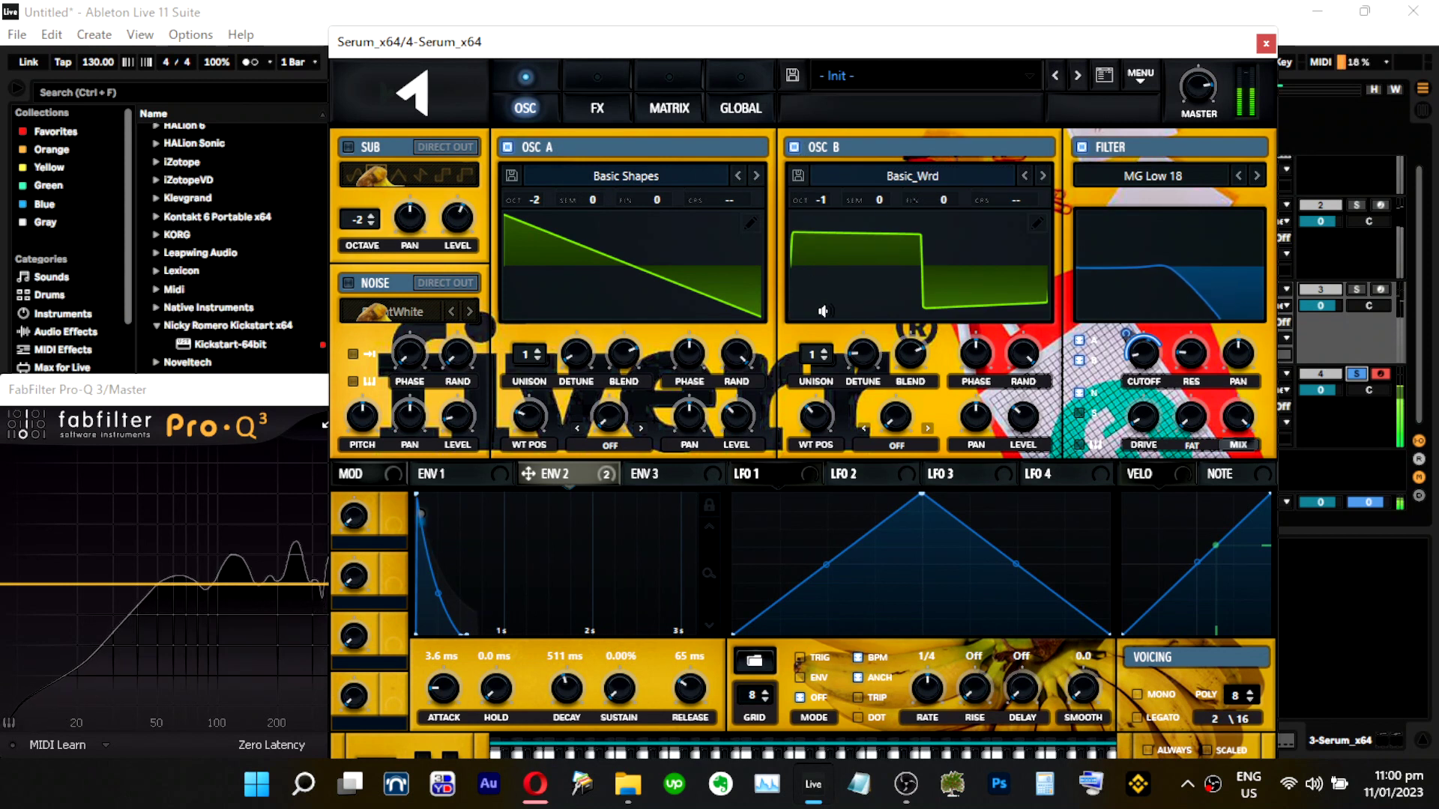
Enable oscillator B at octave -1, lower its wavetable position to a rounded sine-like shape, and unsolo track 4 to compare.
{"action": "left_click_drag", "start_coordinate": [817, 417], "coordinate": [820, 450]}
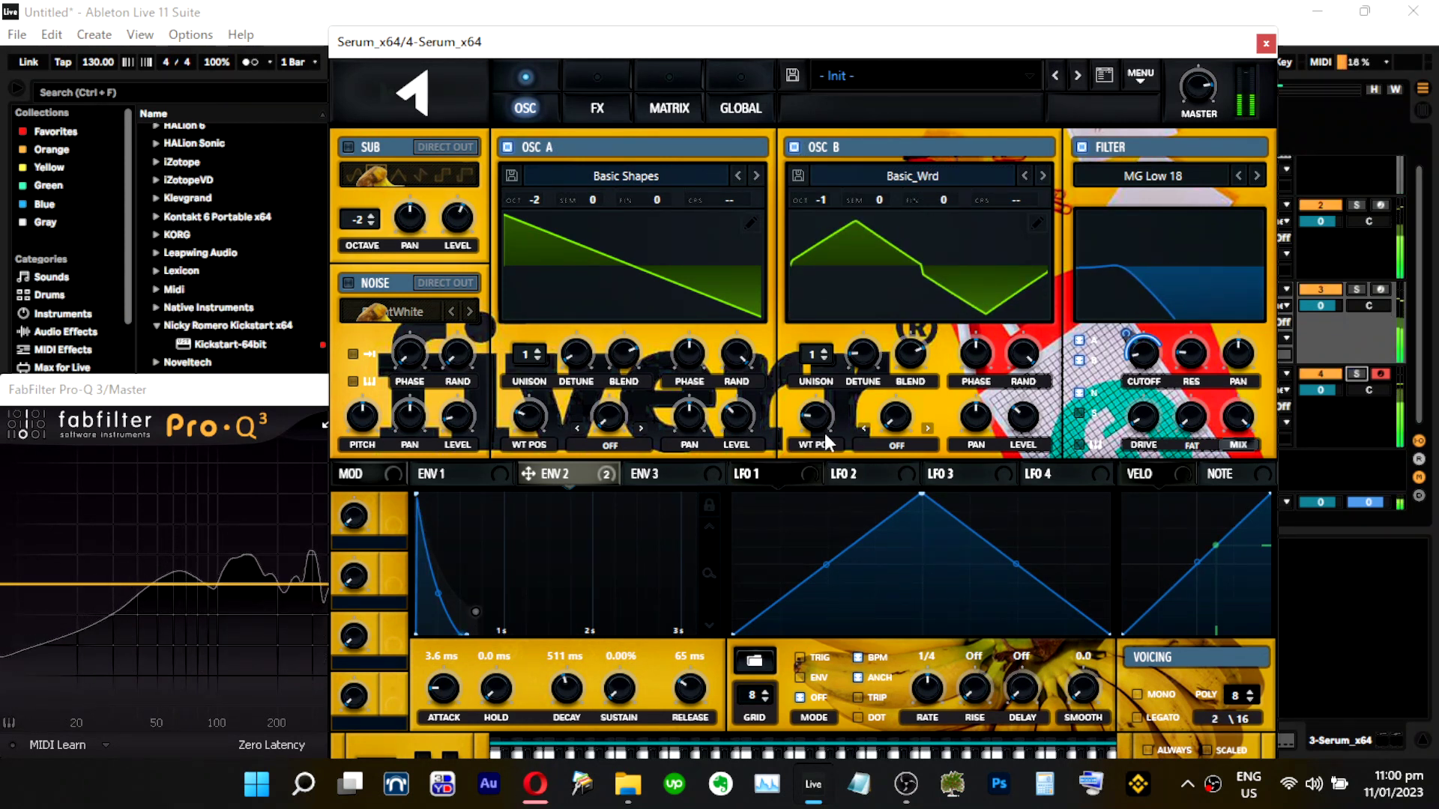
{"action": "mouse_move", "coordinate": [828, 411]}
{"action": "left_mouse_down"}
{"action": "mouse_move", "coordinate": [834, 396]}
{"action": "mouse_move", "coordinate": [830, 432]}
{"action": "left_mouse_up"}
{"action": "left_click", "coordinate": [1357, 363]}
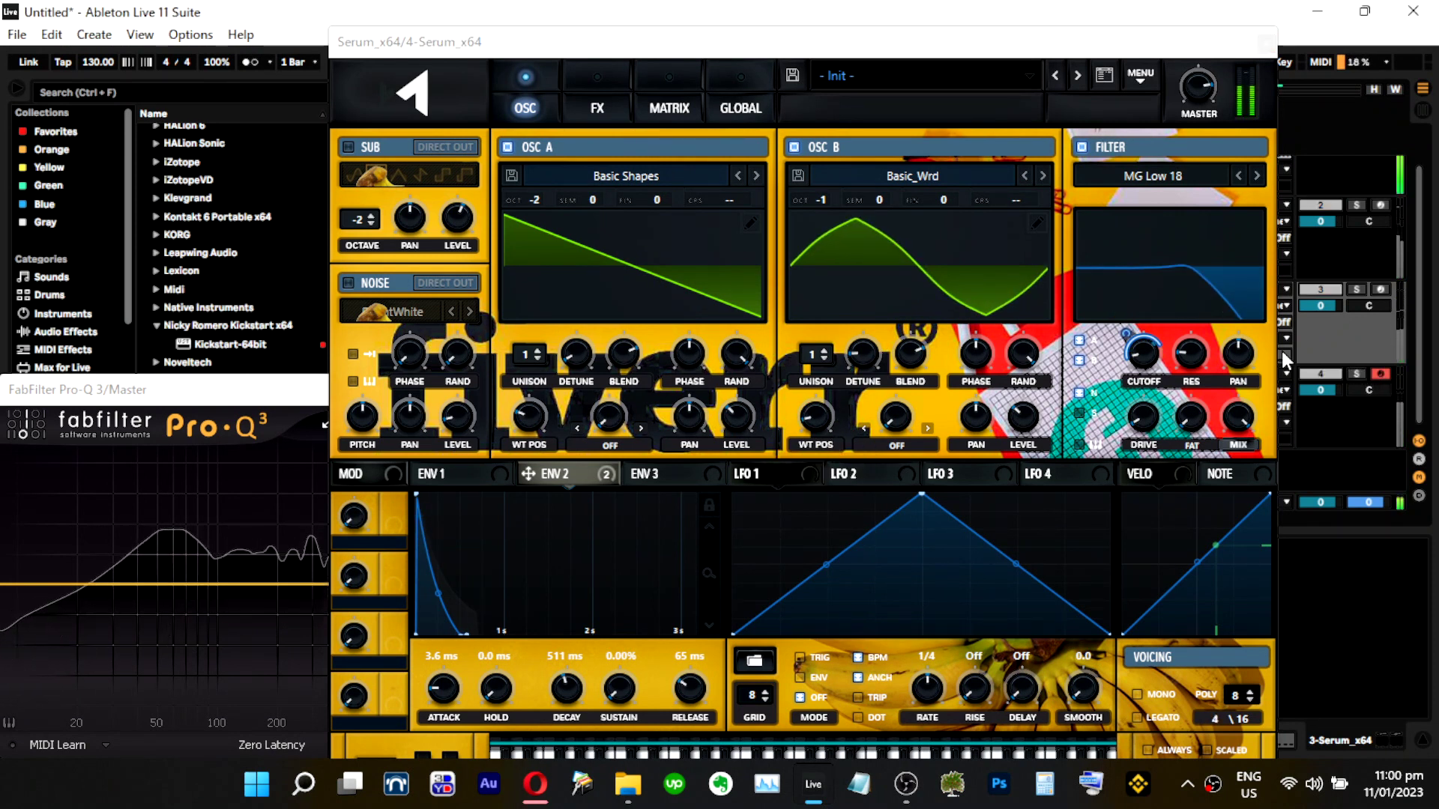
Solo track 4 again and re-enable the sub oscillator with its level at about 38%.
{"action": "left_click", "coordinate": [1357, 373]}
{"action": "left_click", "coordinate": [348, 148]}
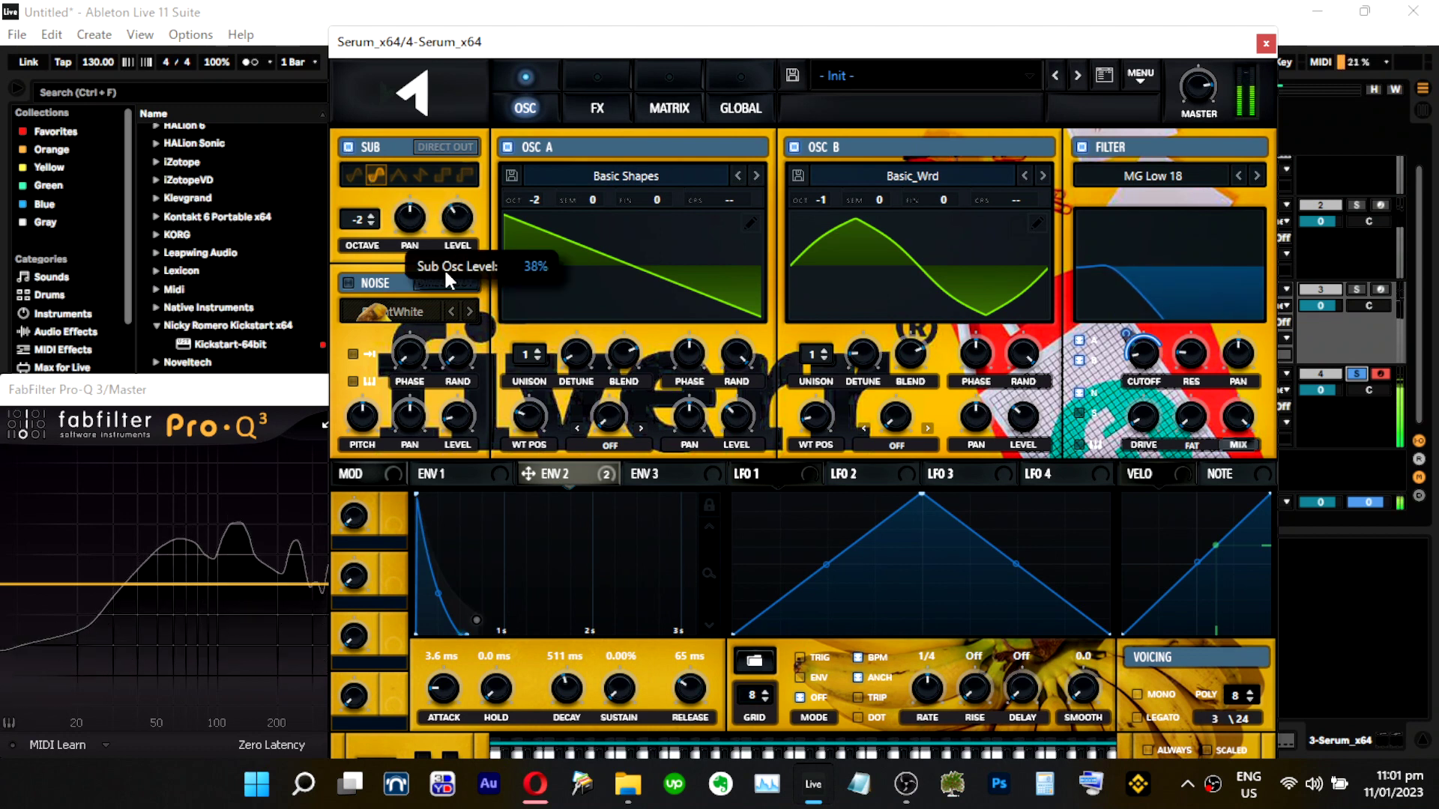
In the effects rack, adjust the compressor gain and set the MG Low 24 filter's resonance to about 13% and drive to about 7%.
{"action": "left_click", "coordinate": [577, 88]}
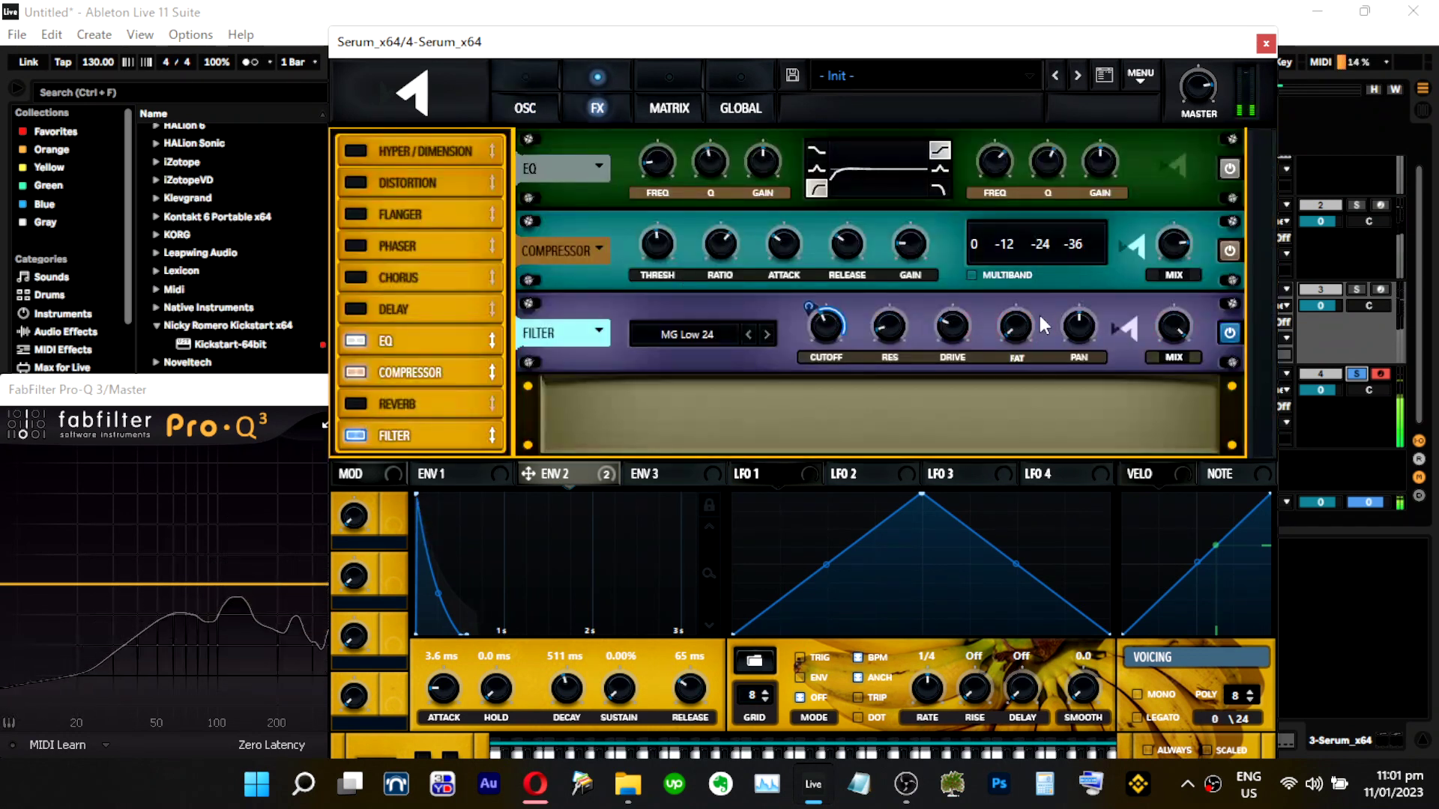
{"action": "left_click_drag", "start_coordinate": [911, 259], "coordinate": [917, 231]}
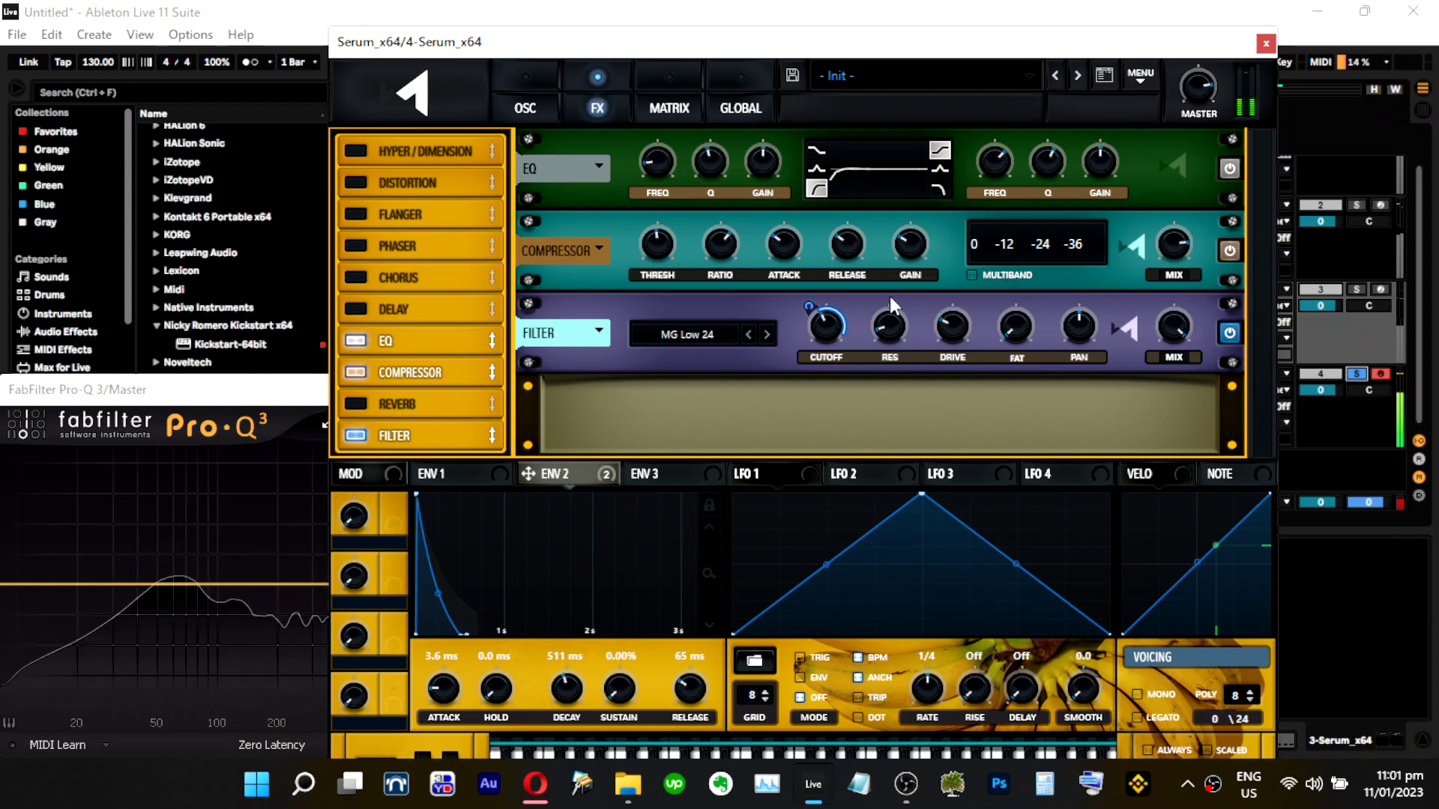
{"action": "mouse_move", "coordinate": [902, 294]}
{"action": "left_click_drag", "start_coordinate": [906, 295], "coordinate": [928, 246]}
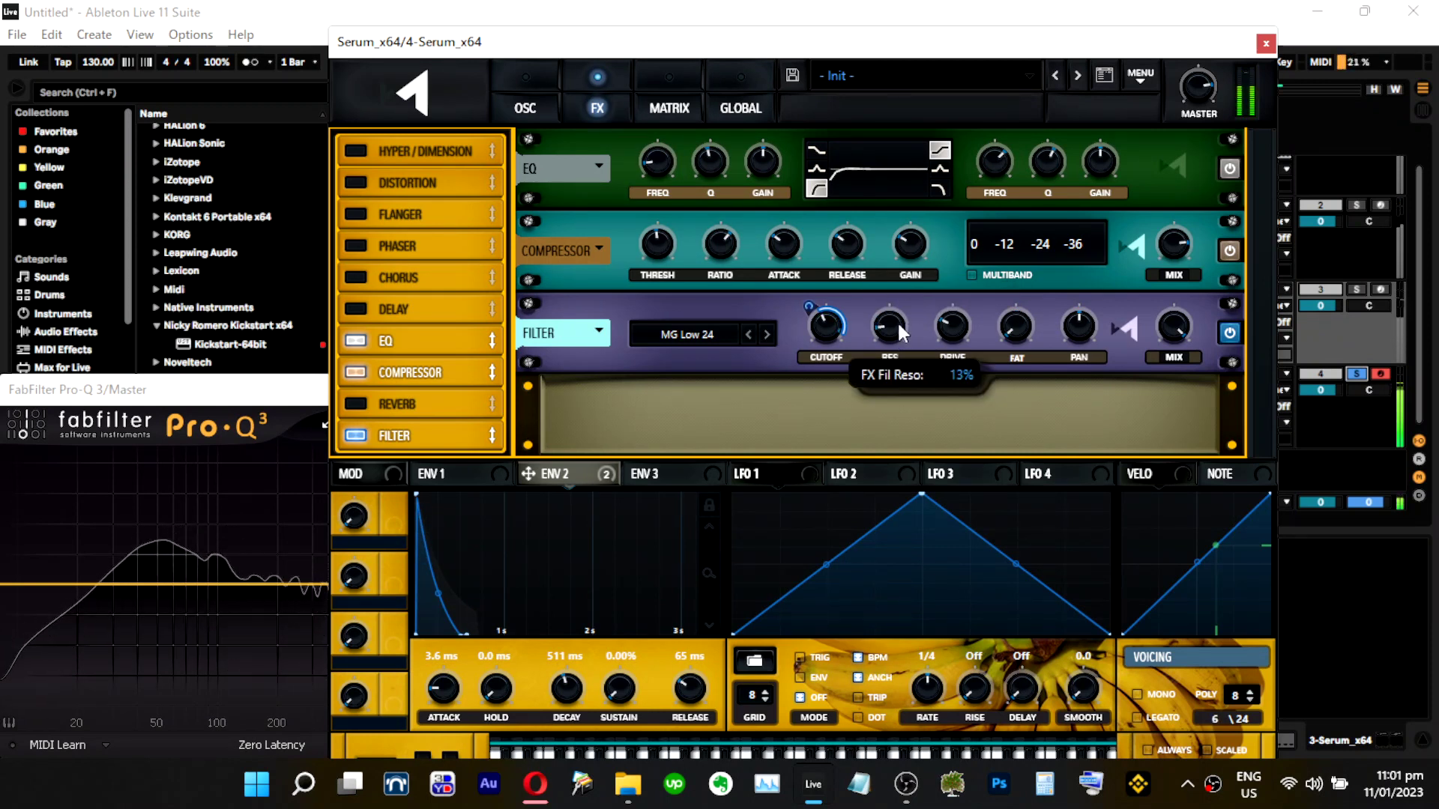
{"action": "mouse_move", "coordinate": [949, 371]}
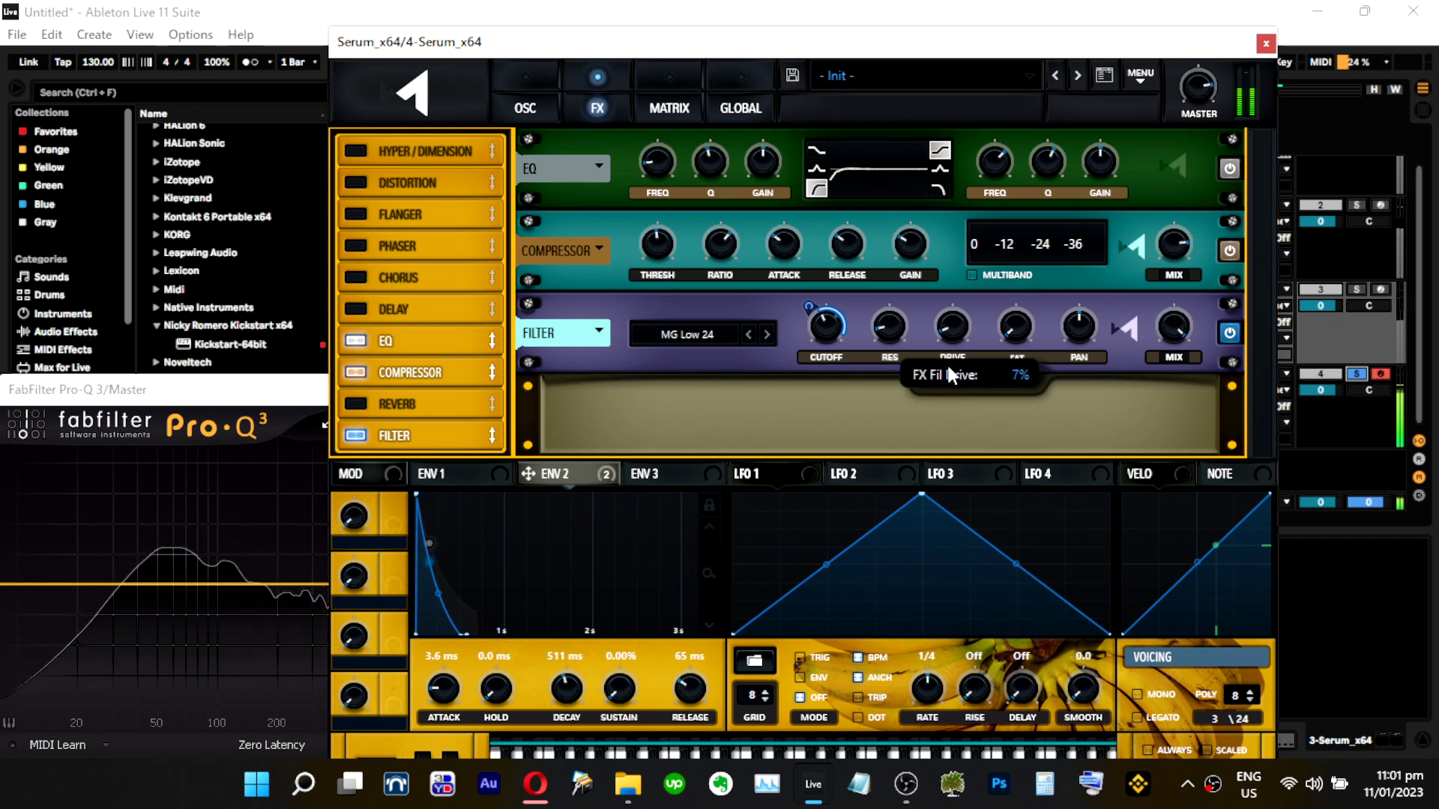
{"action": "mouse_move", "coordinate": [1175, 96]}
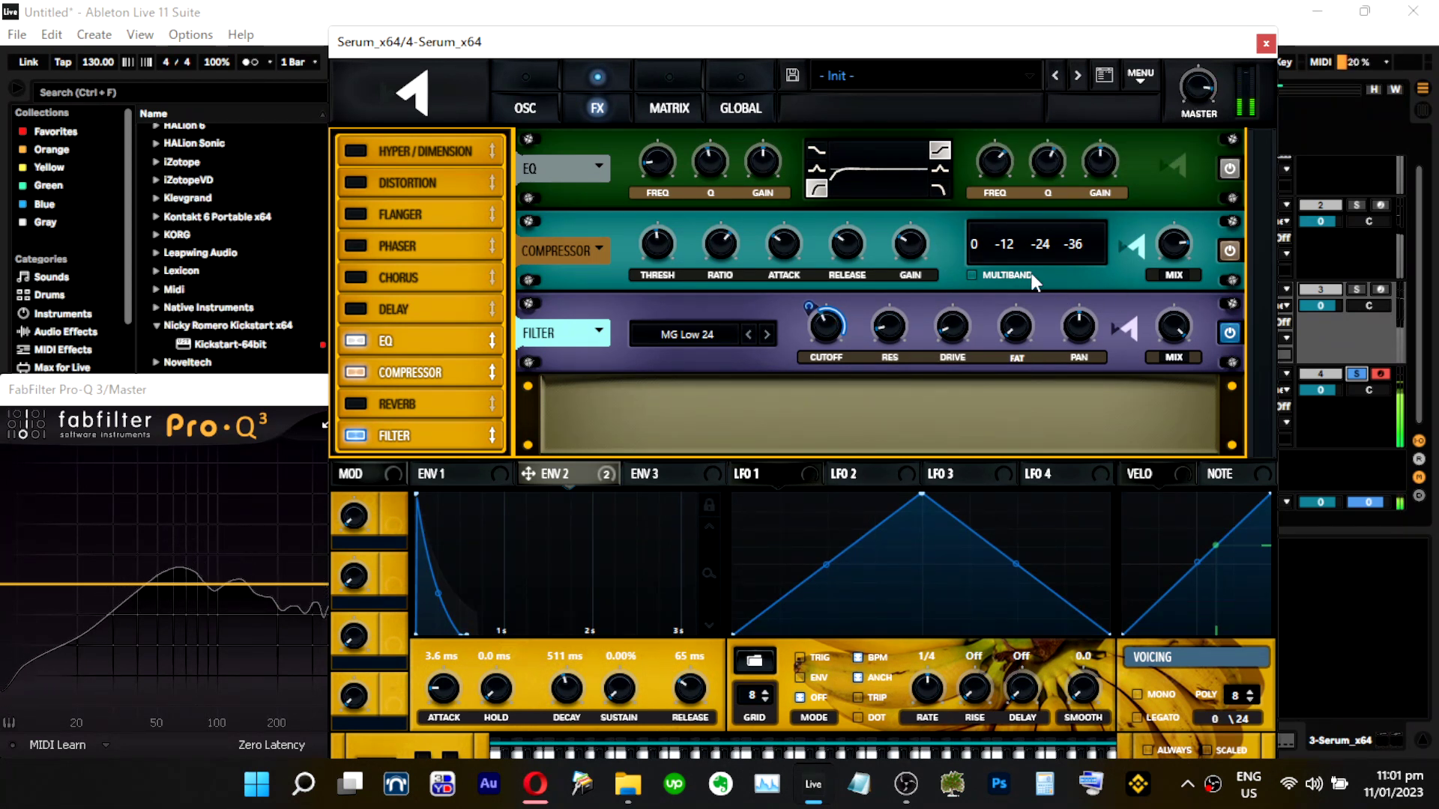
Set the compressor's threshold to about -23.4 dB and attack to about 50.8 ms, comparing track 4 in the mix and soloed.
{"action": "mouse_move", "coordinate": [673, 241]}
{"action": "mouse_move", "coordinate": [678, 224]}
{"action": "left_mouse_down"}
{"action": "mouse_move", "coordinate": [683, 205]}
{"action": "mouse_move", "coordinate": [683, 225]}
{"action": "left_mouse_up"}
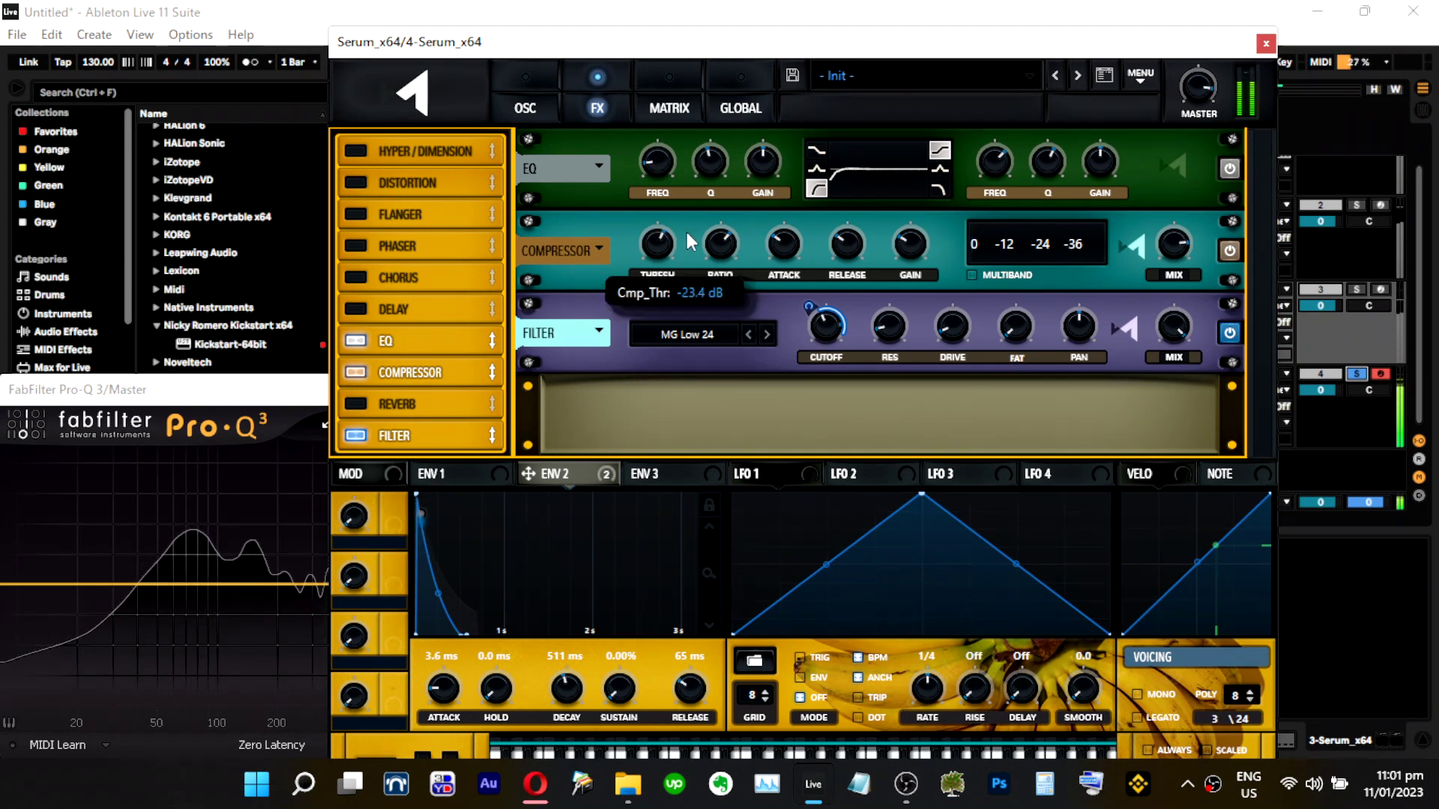
{"action": "mouse_move", "coordinate": [721, 259]}
{"action": "mouse_move", "coordinate": [788, 262]}
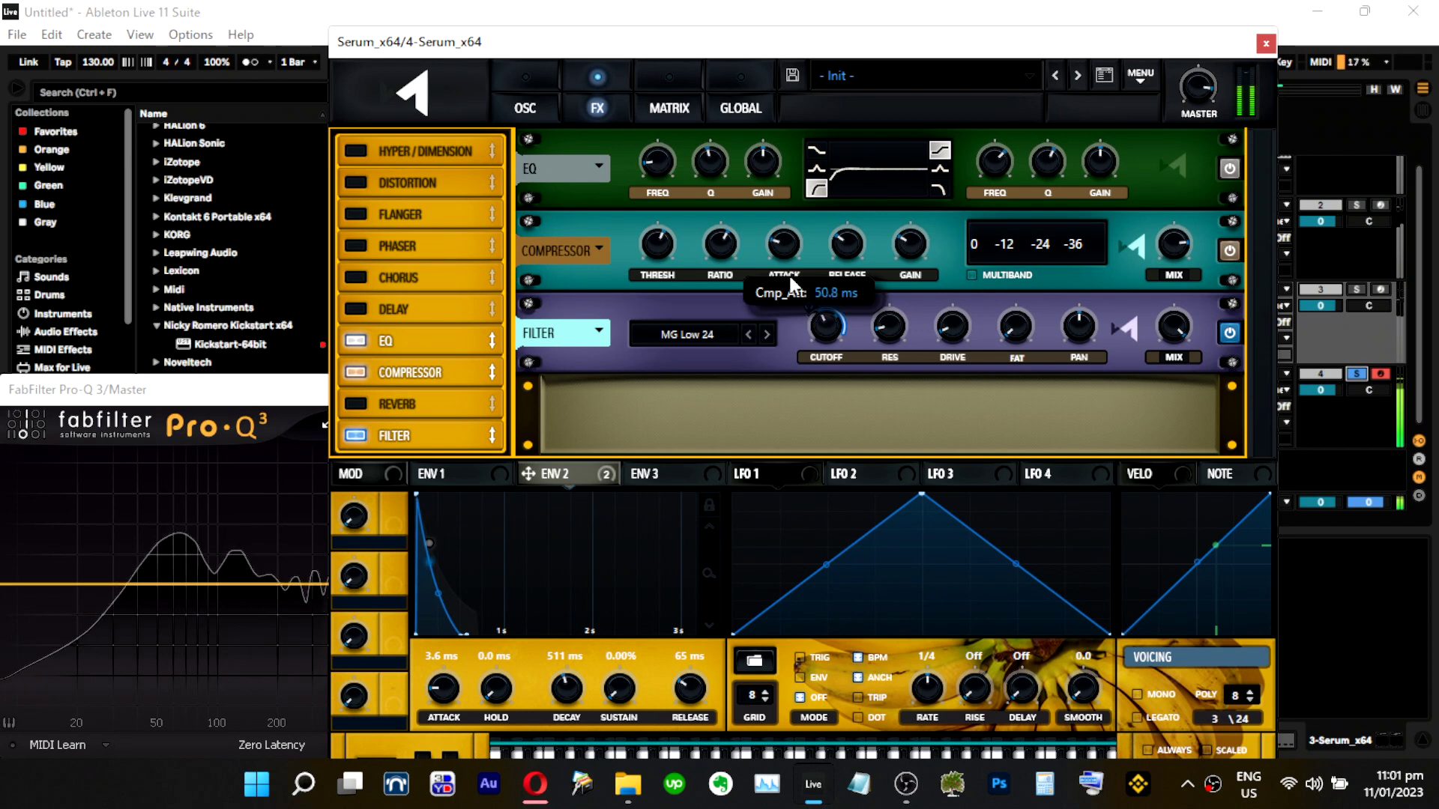
{"action": "left_click", "coordinate": [1353, 374]}
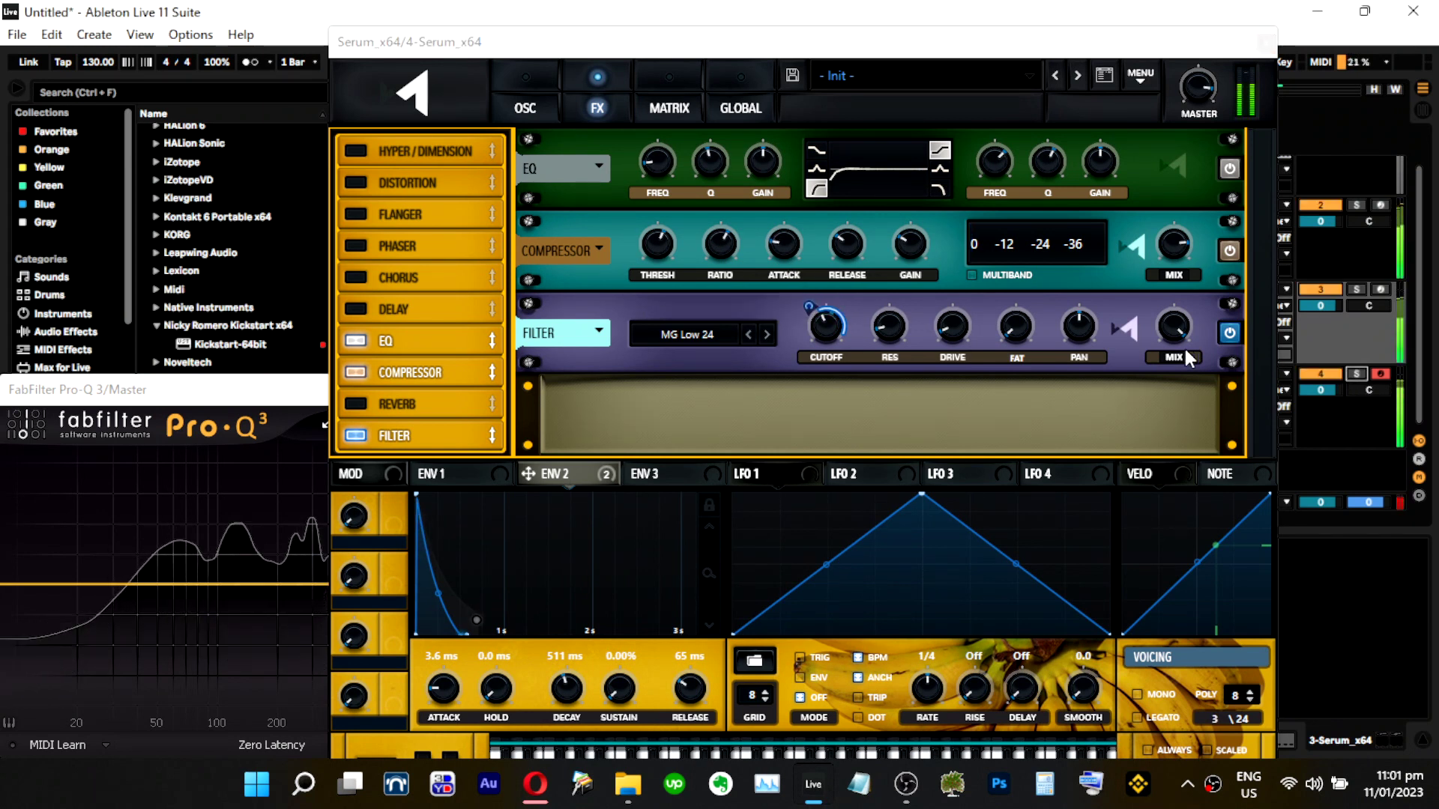
{"action": "left_click", "coordinate": [1357, 374]}
Return to the oscillator view and set envelope 1's release to about 60 ms.
{"action": "left_click", "coordinate": [500, 119]}
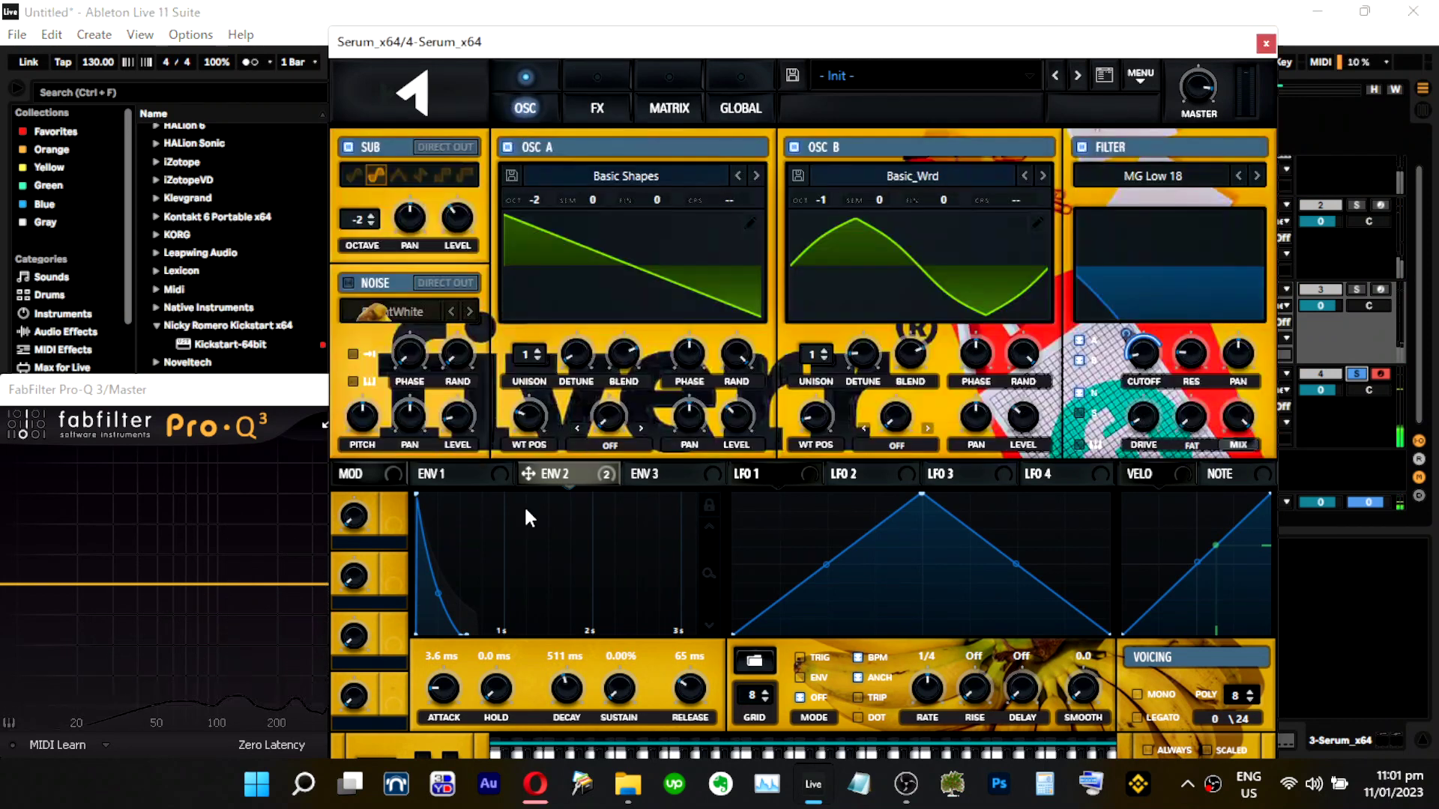
{"action": "left_click", "coordinate": [453, 474]}
{"action": "left_click_drag", "start_coordinate": [676, 704], "coordinate": [677, 688]}
Set the sub oscillator's level to about 47% and fine-tune oscillator A's level.
{"action": "mouse_move", "coordinate": [453, 208]}
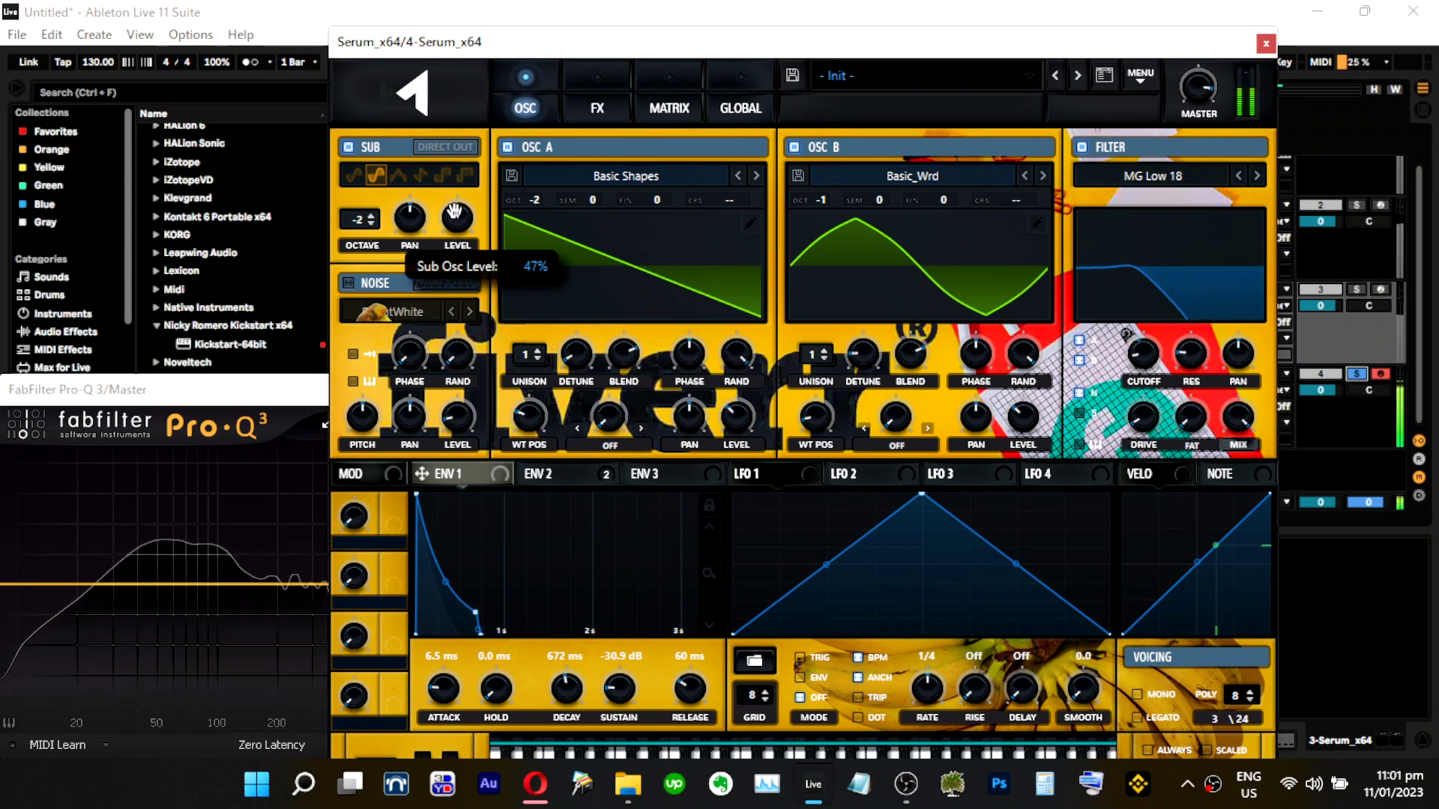
{"action": "mouse_move", "coordinate": [740, 390]}
{"action": "left_click_drag", "start_coordinate": [741, 393], "coordinate": [743, 395]}
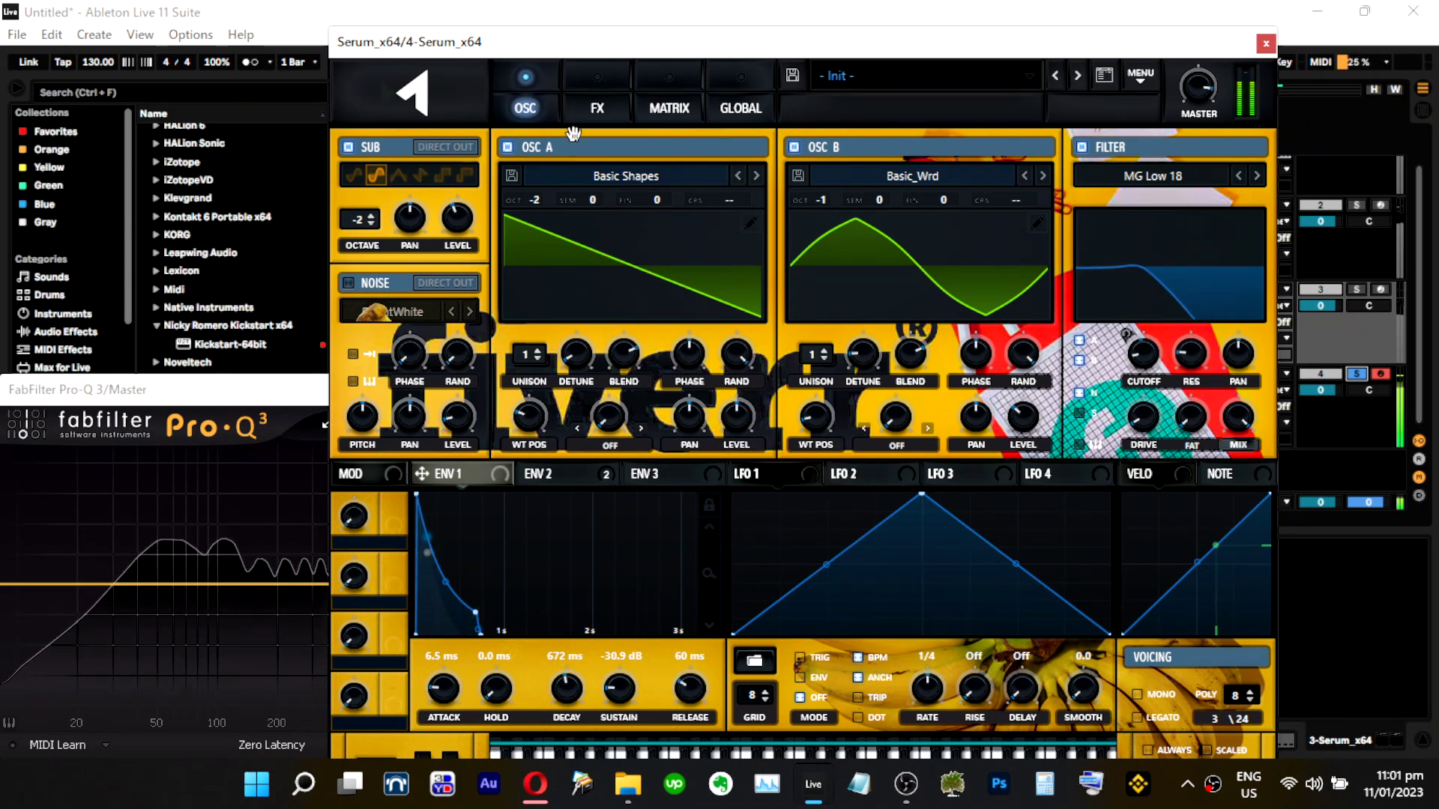
Set the MG Low 18 filter's cutoff to about 25 Hz with envelope 2 modulating it by about 70.
{"action": "mouse_move", "coordinate": [1150, 354]}
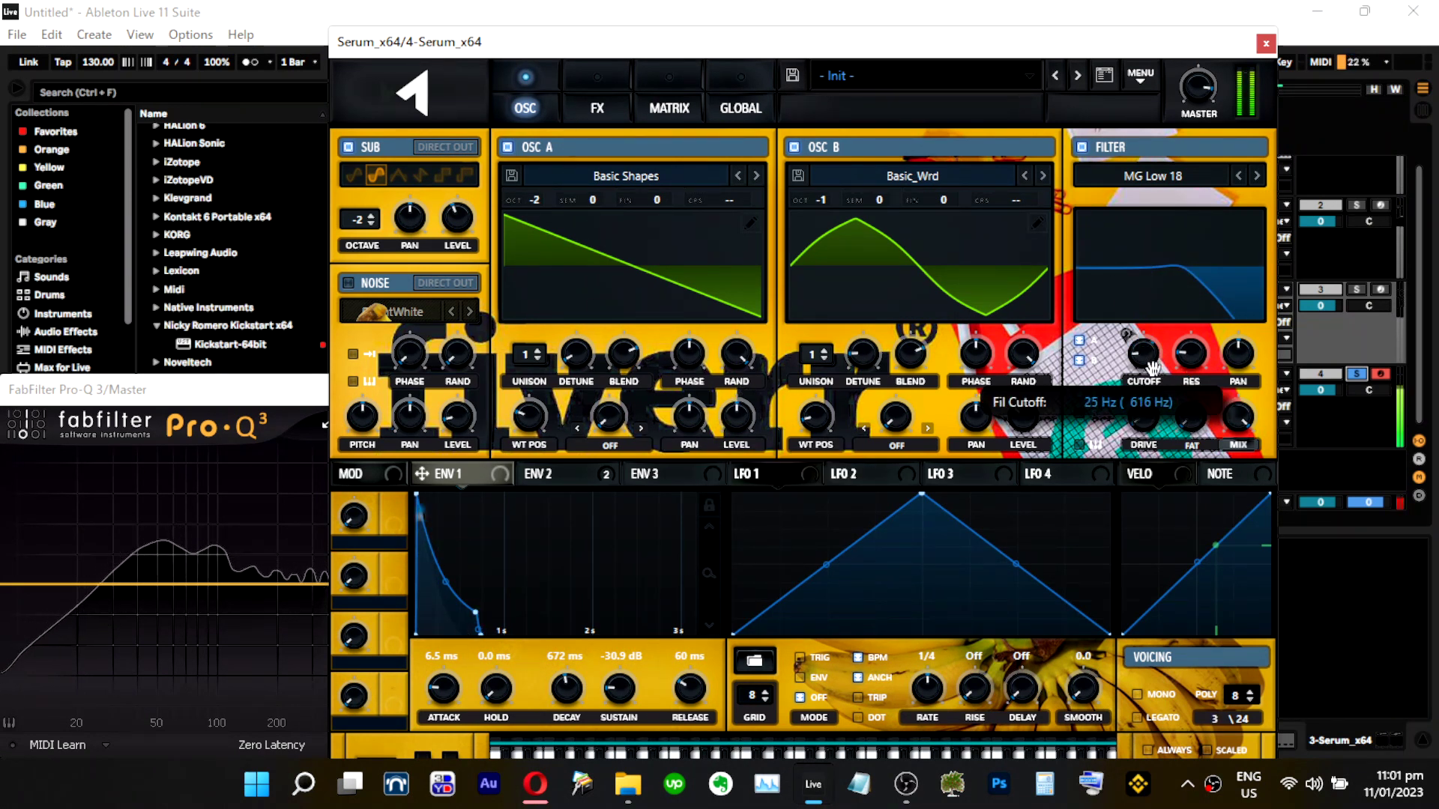
{"action": "left_click_drag", "start_coordinate": [564, 466], "coordinate": [1138, 337]}
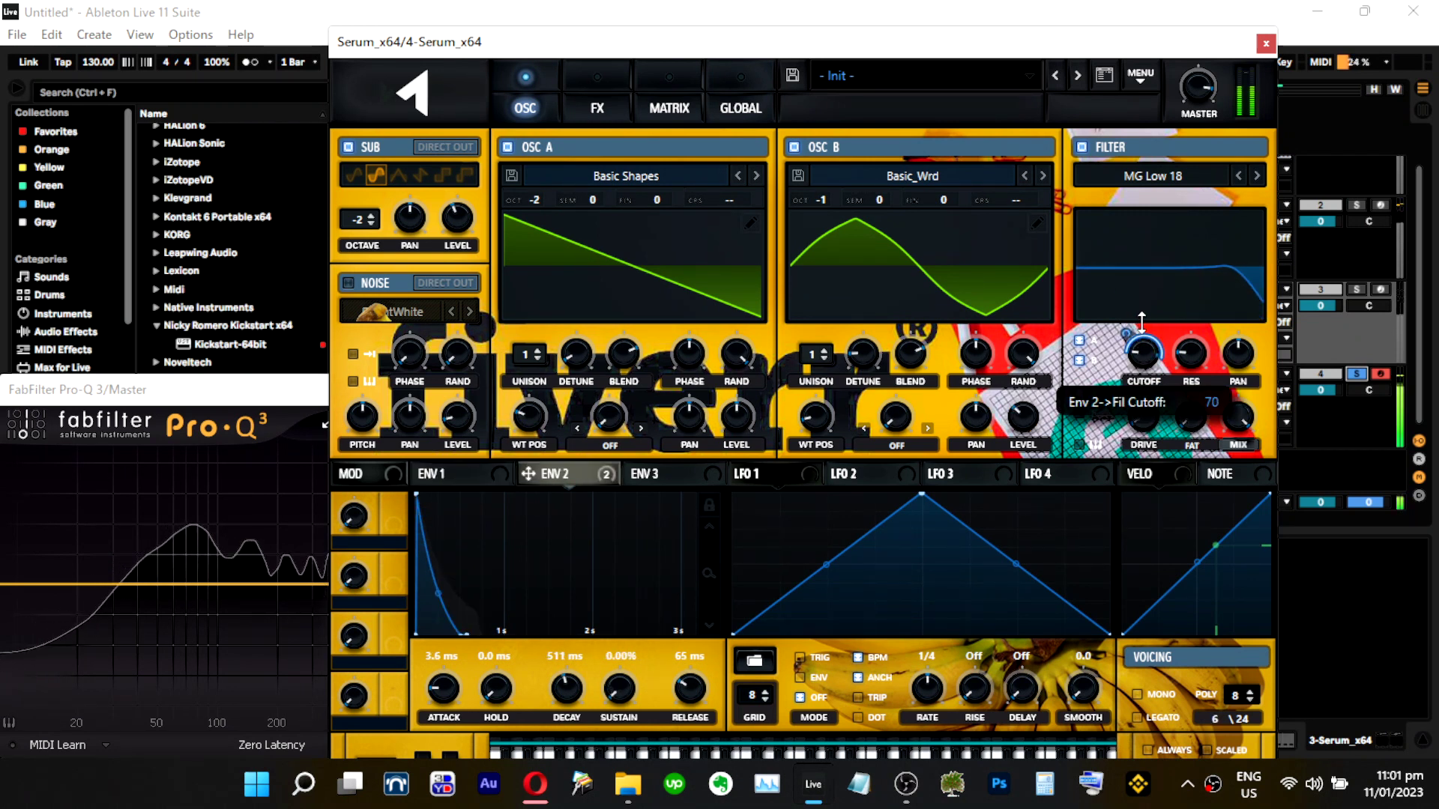
{"action": "left_click", "coordinate": [1257, 176]}
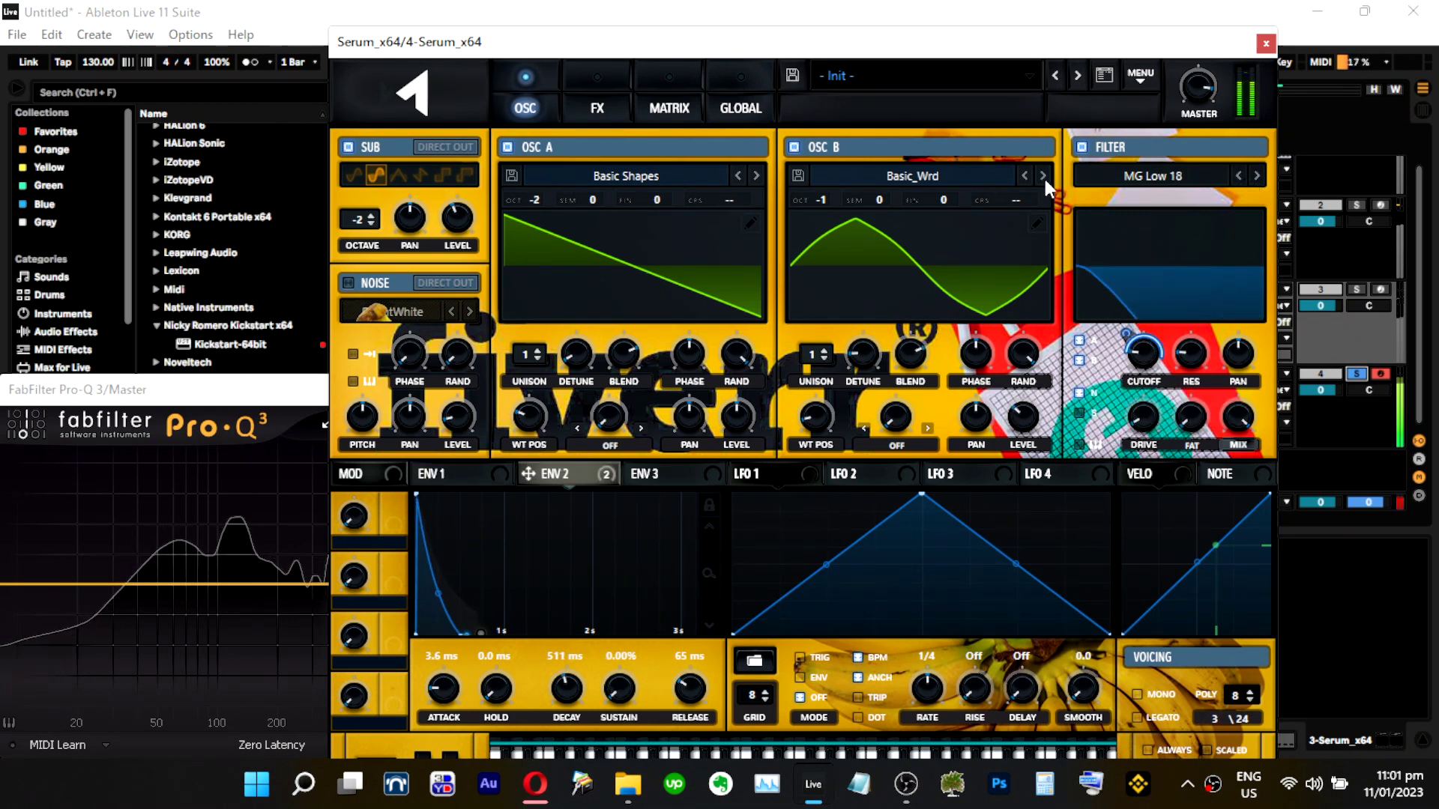
In the effects rack's MG Low 24 filter, increase envelope 2's cutoff modulation and set the drive to about 11%.
{"action": "left_click", "coordinate": [604, 113]}
{"action": "mouse_move", "coordinate": [809, 305]}
{"action": "left_mouse_down"}
{"action": "mouse_move", "coordinate": [807, 324]}
{"action": "mouse_move", "coordinate": [813, 296]}
{"action": "left_mouse_up"}
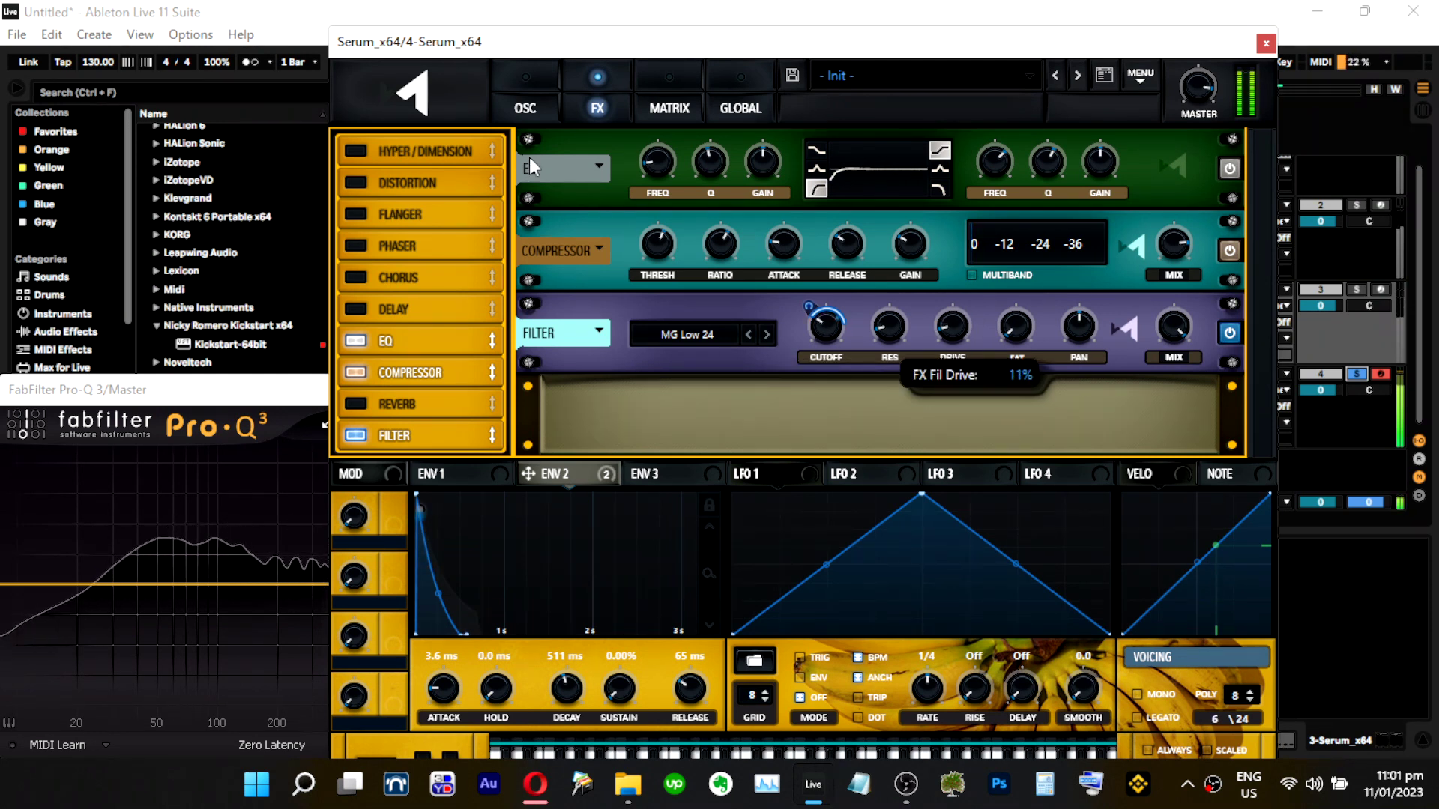
Enable the Tube distortion effect with drive at about 92% and mix at about 34%.
{"action": "left_click", "coordinate": [355, 182]}
{"action": "left_click_drag", "start_coordinate": [1021, 176], "coordinate": [1024, 102]}
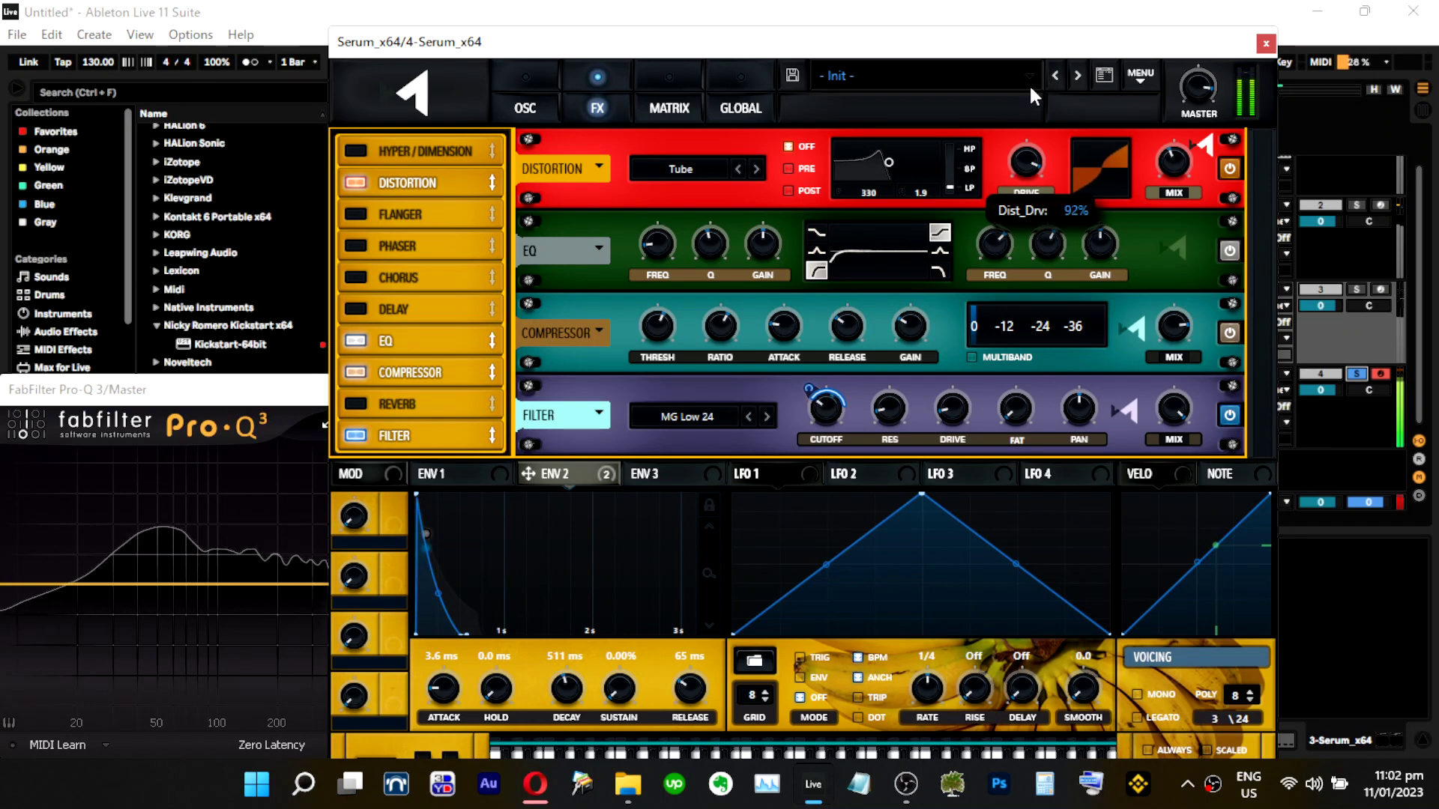
{"action": "mouse_move", "coordinate": [1174, 160]}
{"action": "left_click_drag", "start_coordinate": [1179, 94], "coordinate": [1172, 161]}
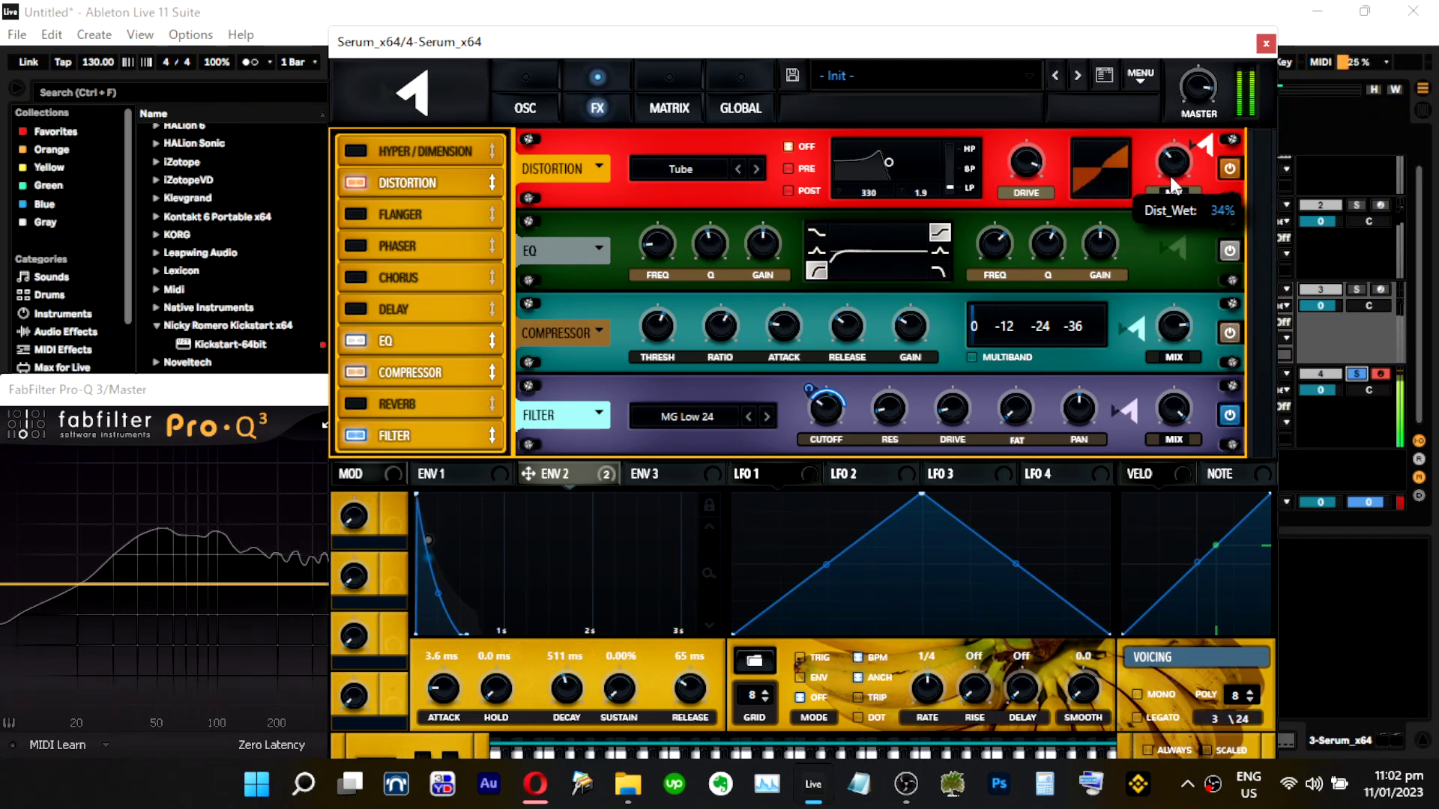
Set the compressor's gain to about 5.8 dB and the synth's master volume to about 87%.
{"action": "mouse_move", "coordinate": [889, 367]}
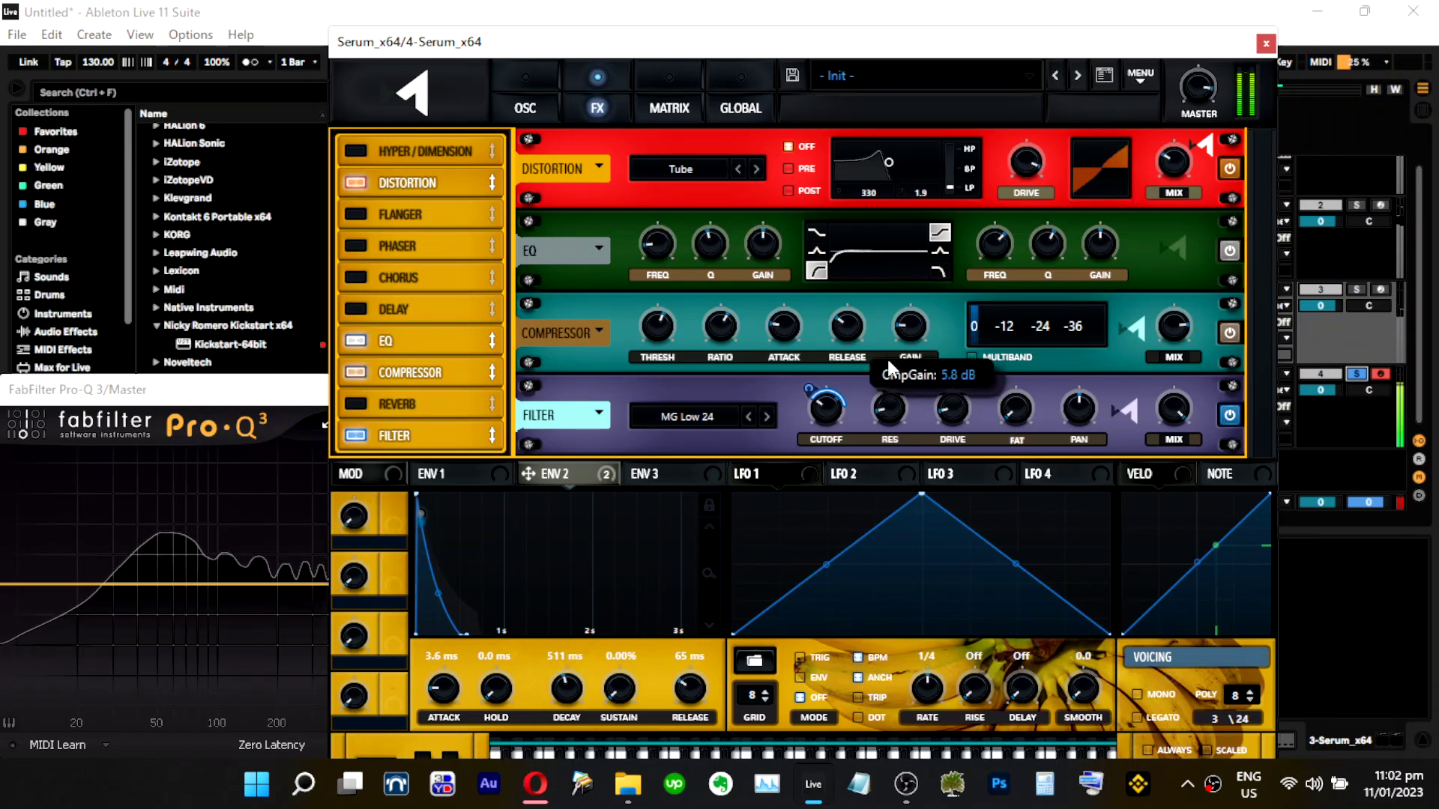
{"action": "mouse_move", "coordinate": [1194, 83]}
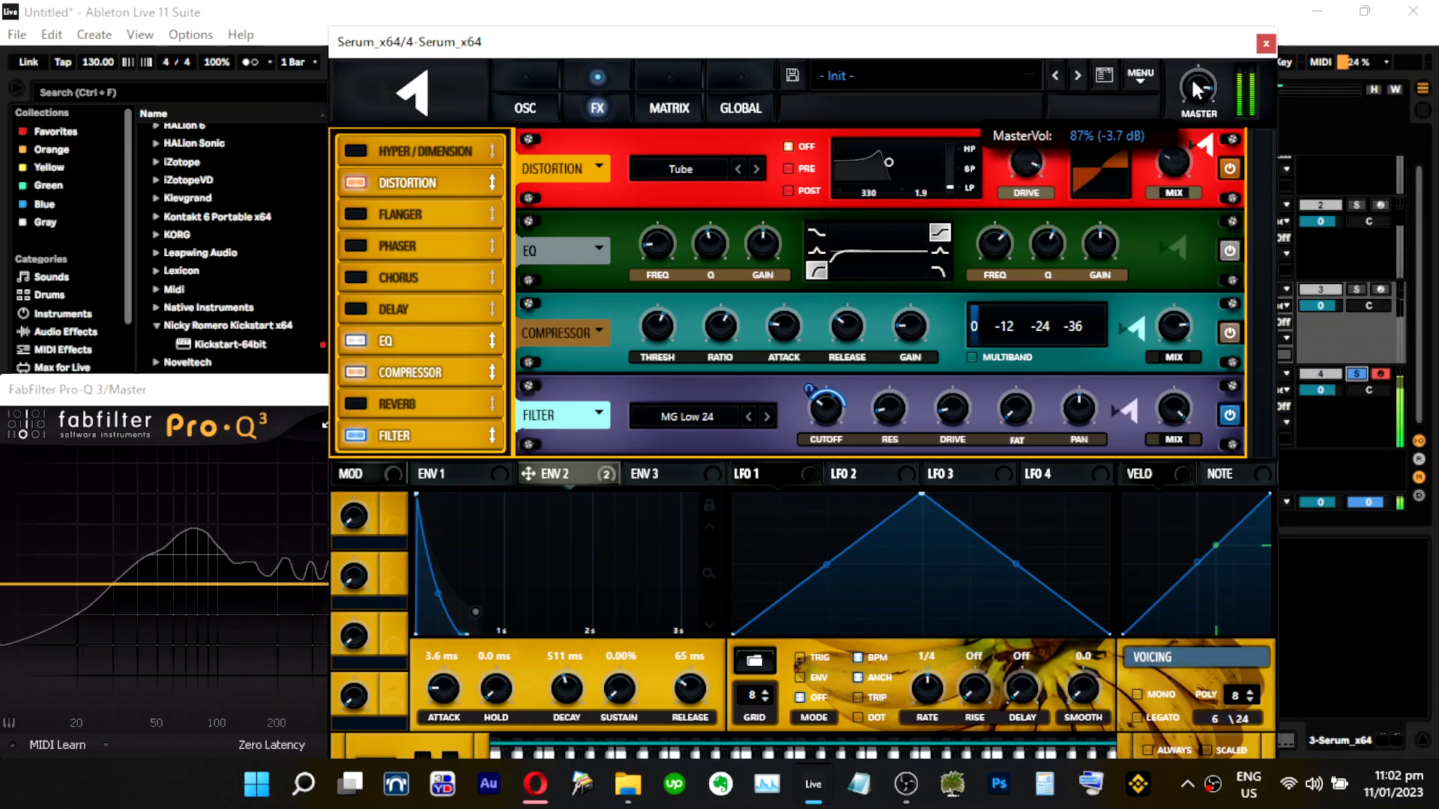
Unsolo track 4, set its synth's master volume to about 86% and close the synth window.
{"action": "left_click", "coordinate": [1356, 374]}
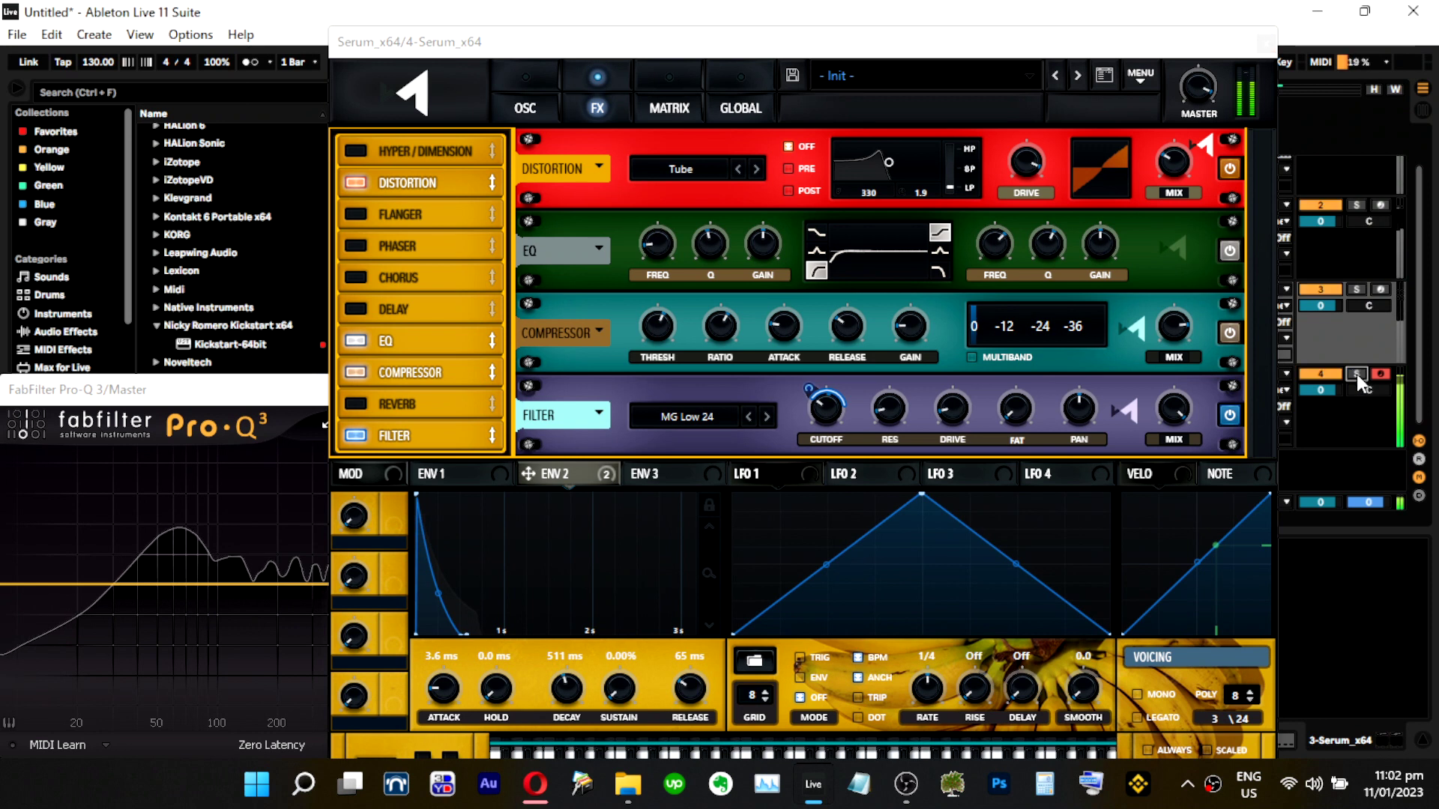
{"action": "left_click_drag", "start_coordinate": [1202, 87], "coordinate": [1205, 81]}
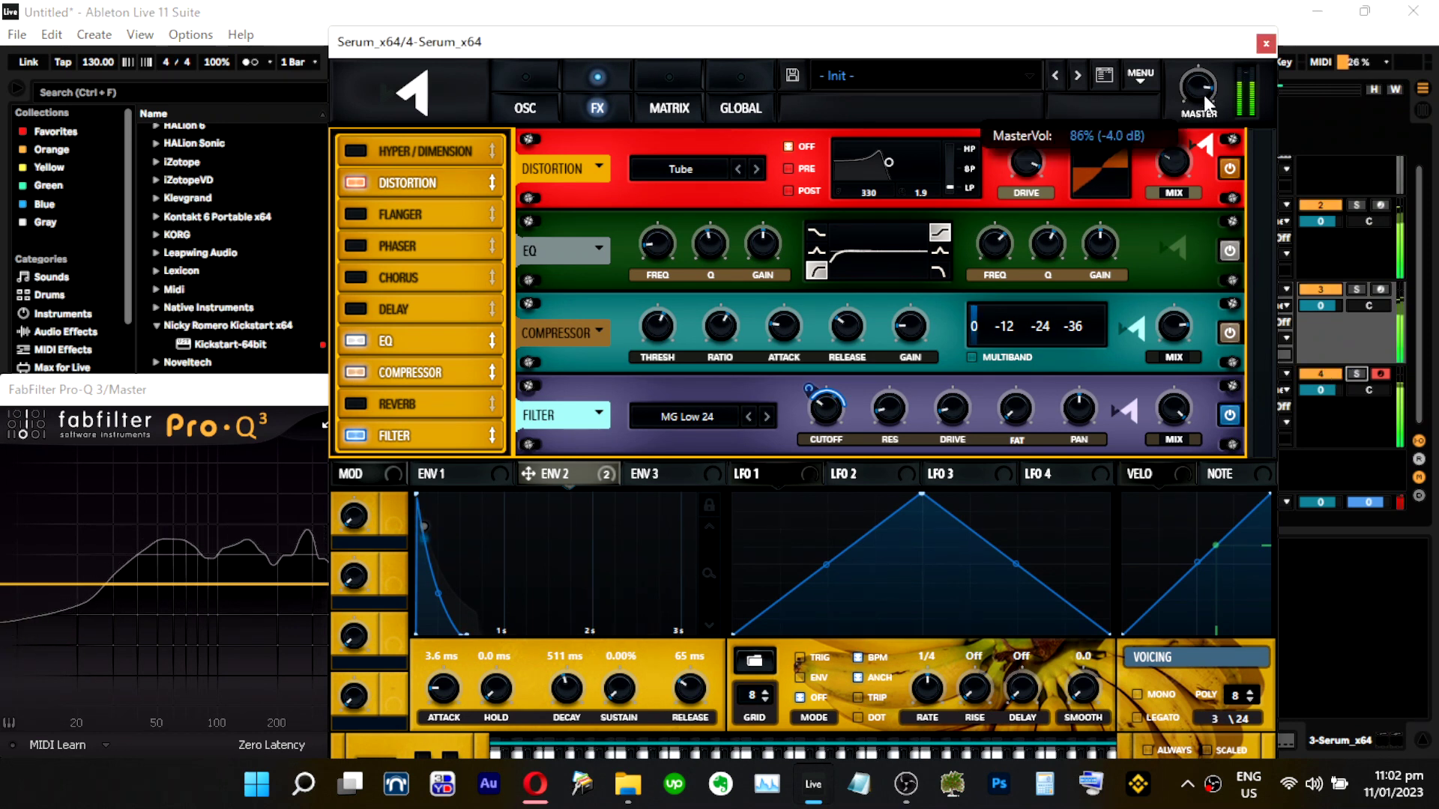
{"action": "left_click", "coordinate": [1266, 43]}
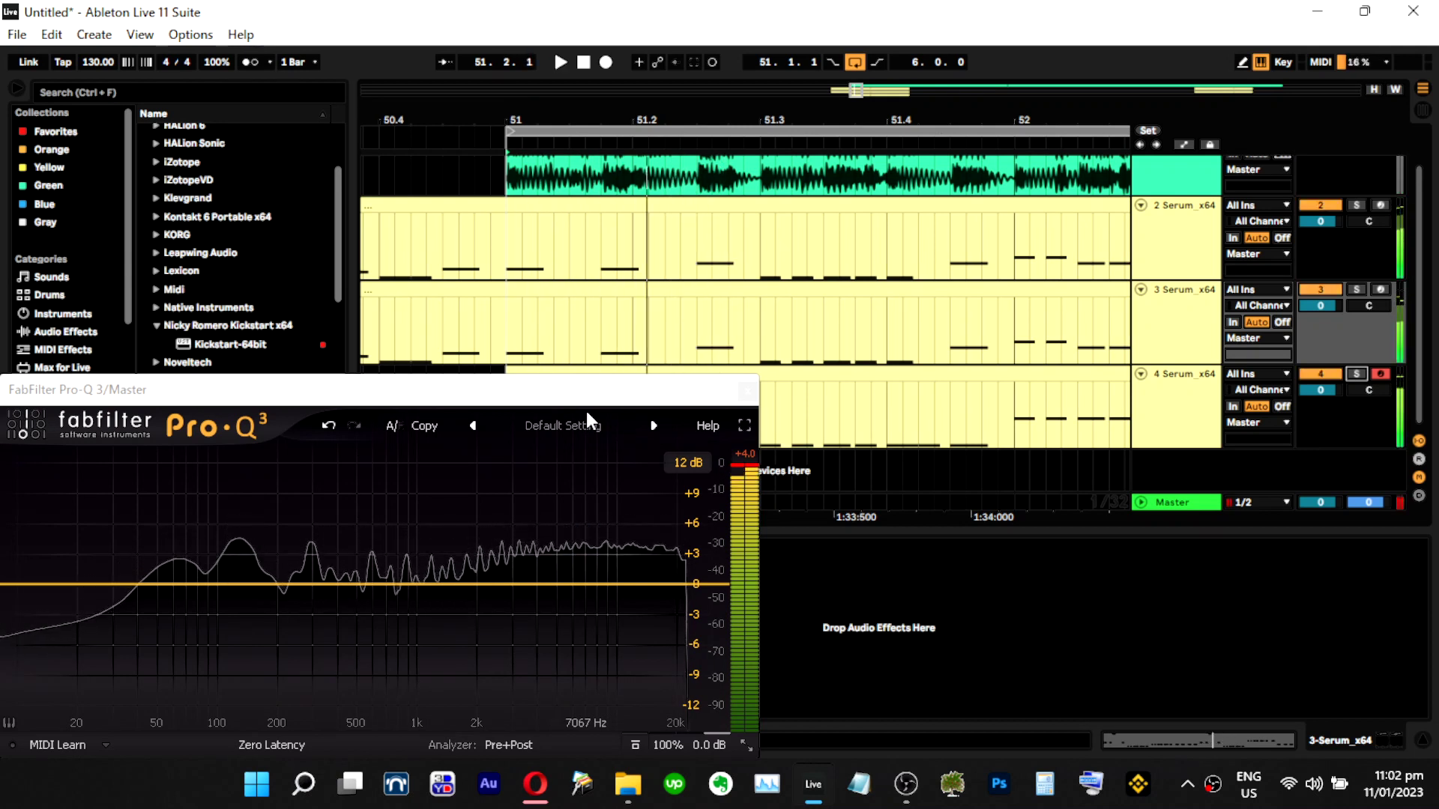
Move the Pro-Q 3 window clear of the device chain, toggle track 4's solo and reopen that track's Serum.
{"action": "left_click", "coordinate": [1359, 372]}
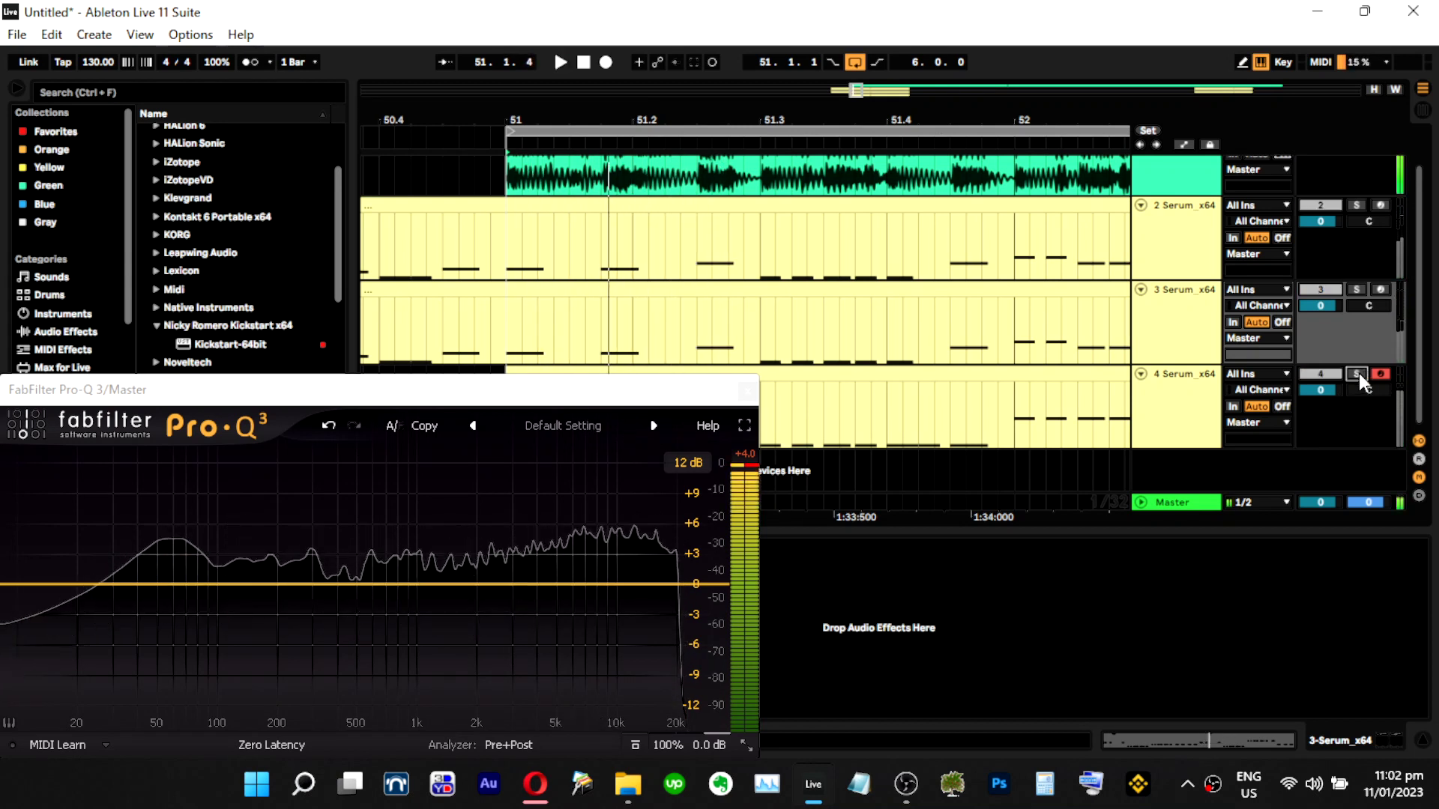
{"action": "left_click", "coordinate": [1157, 415]}
{"action": "left_click_drag", "start_coordinate": [682, 385], "coordinate": [1078, 547]}
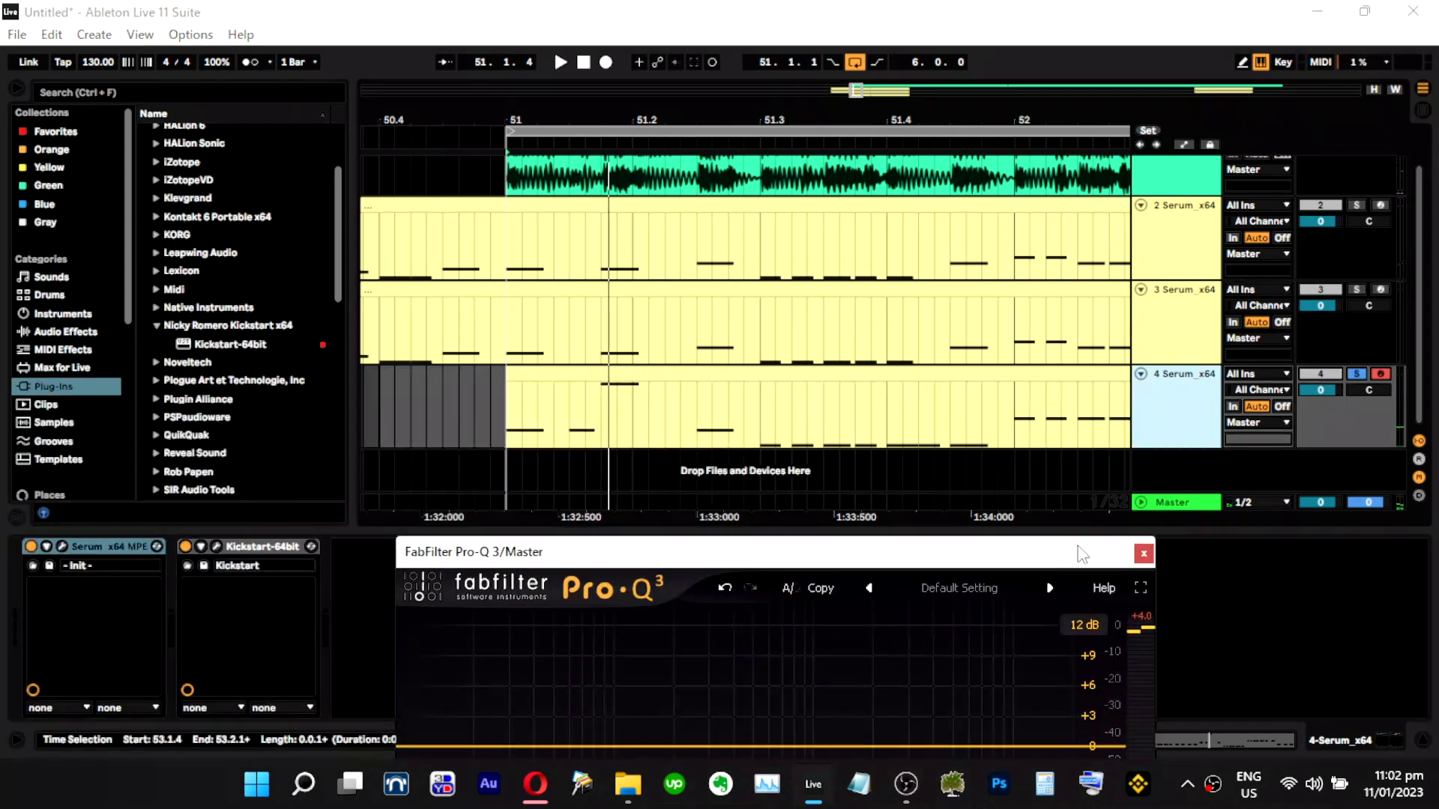
{"action": "key", "text": "space"}
{"action": "key", "text": "s"}
{"action": "key", "text": "space"}
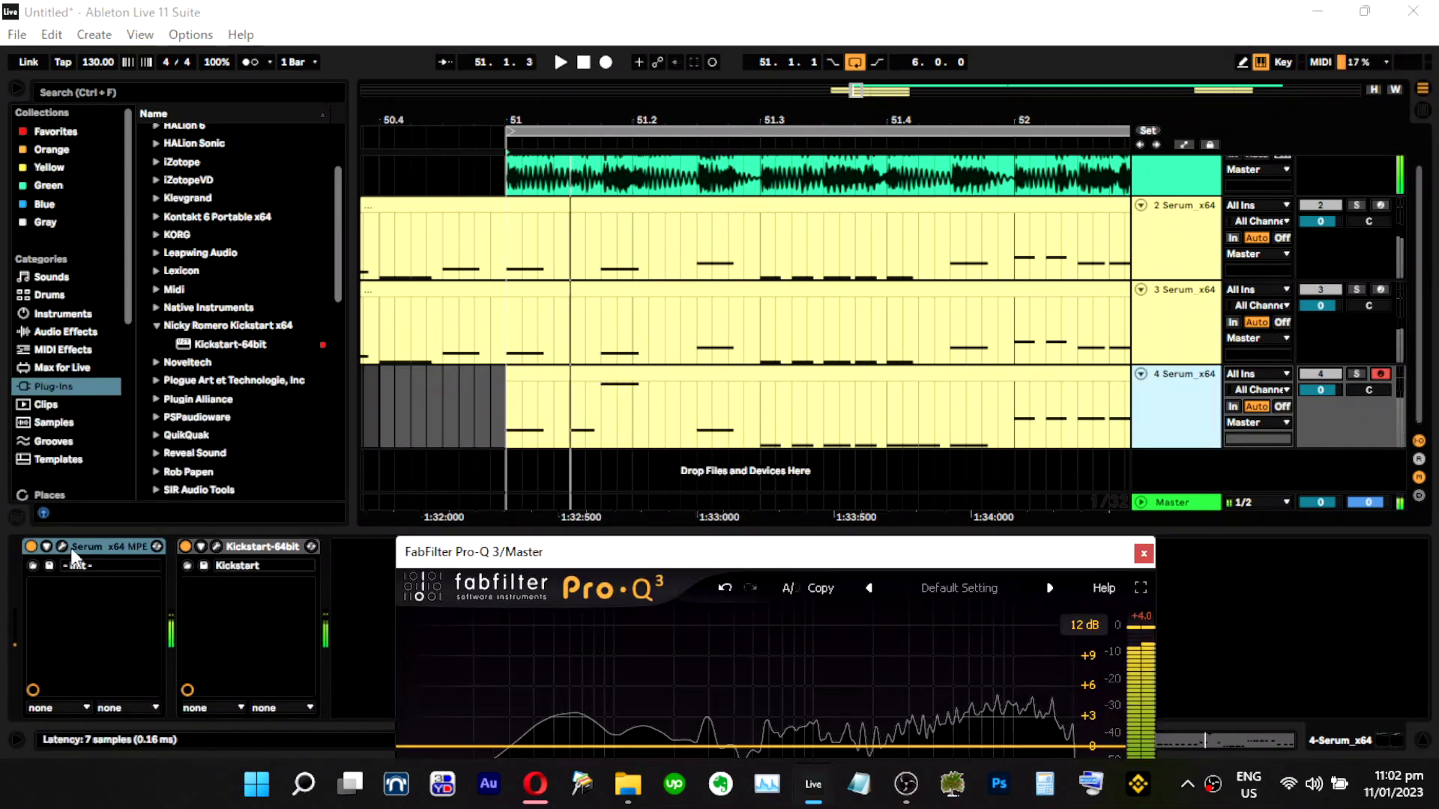
{"action": "left_click", "coordinate": [63, 547]}
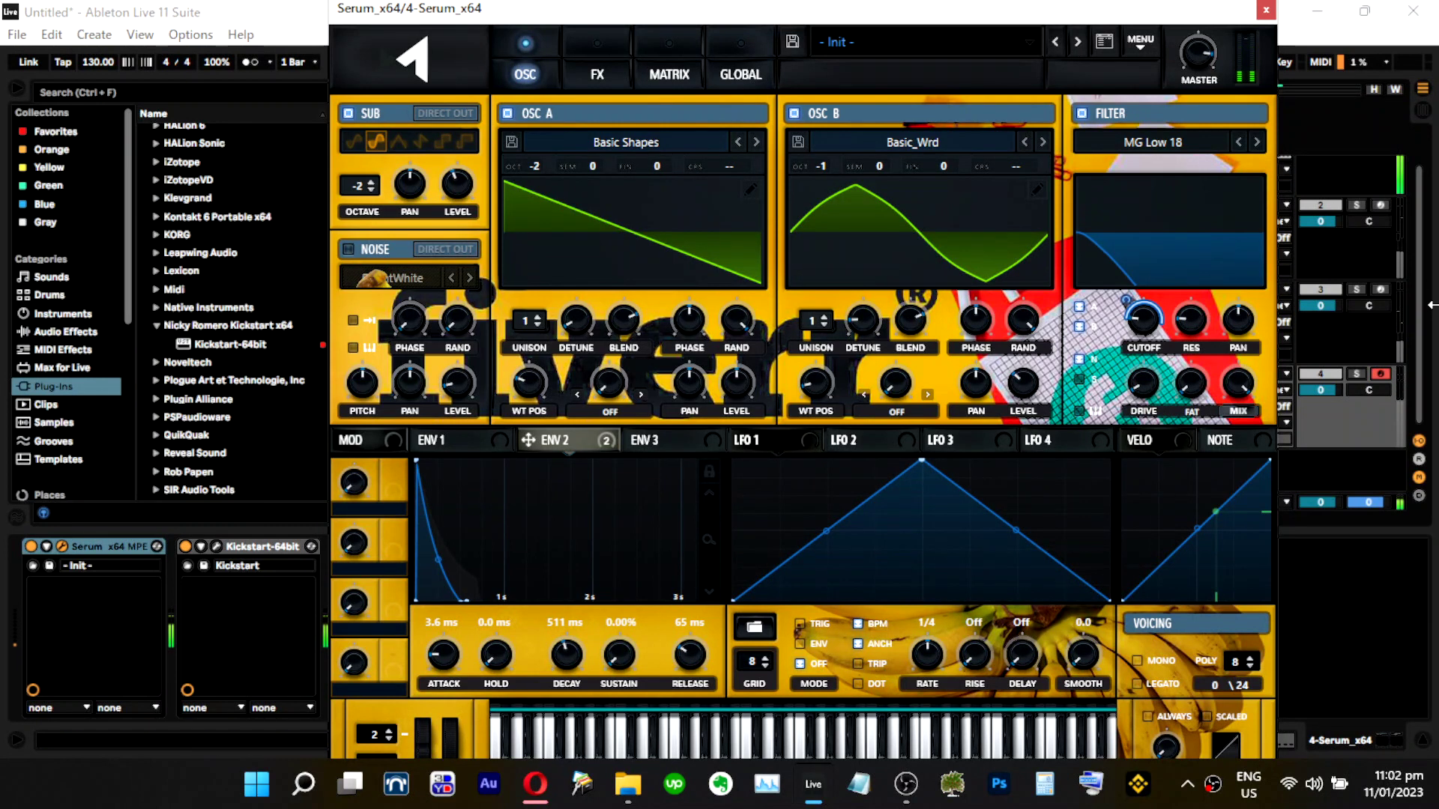
With track 4 back in the full mix, switch its distortion to Diode 1 with mix at about 27% and turn off oscillator A.
{"action": "left_click", "coordinate": [1358, 374]}
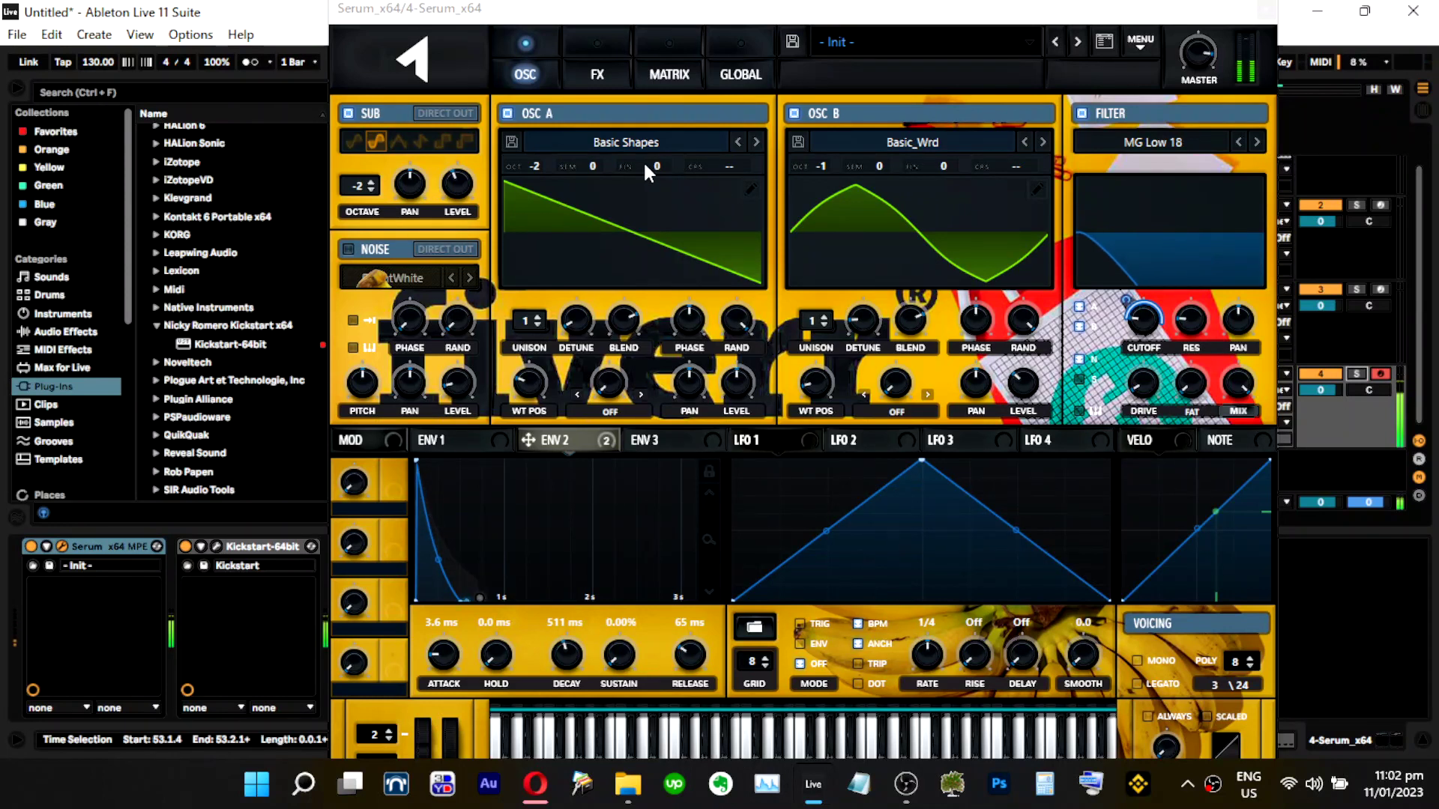
{"action": "left_click", "coordinate": [598, 75]}
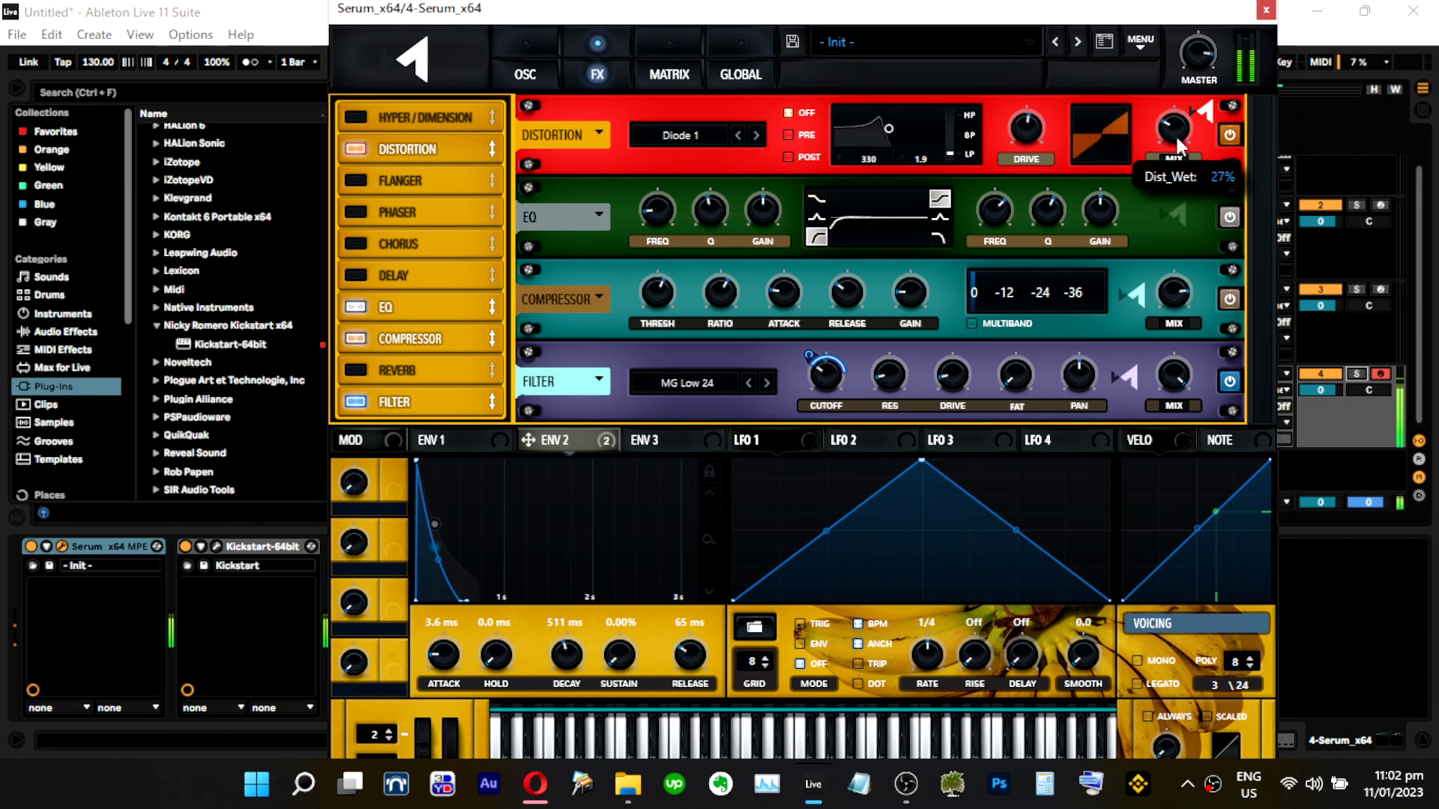
{"action": "left_click", "coordinate": [529, 73]}
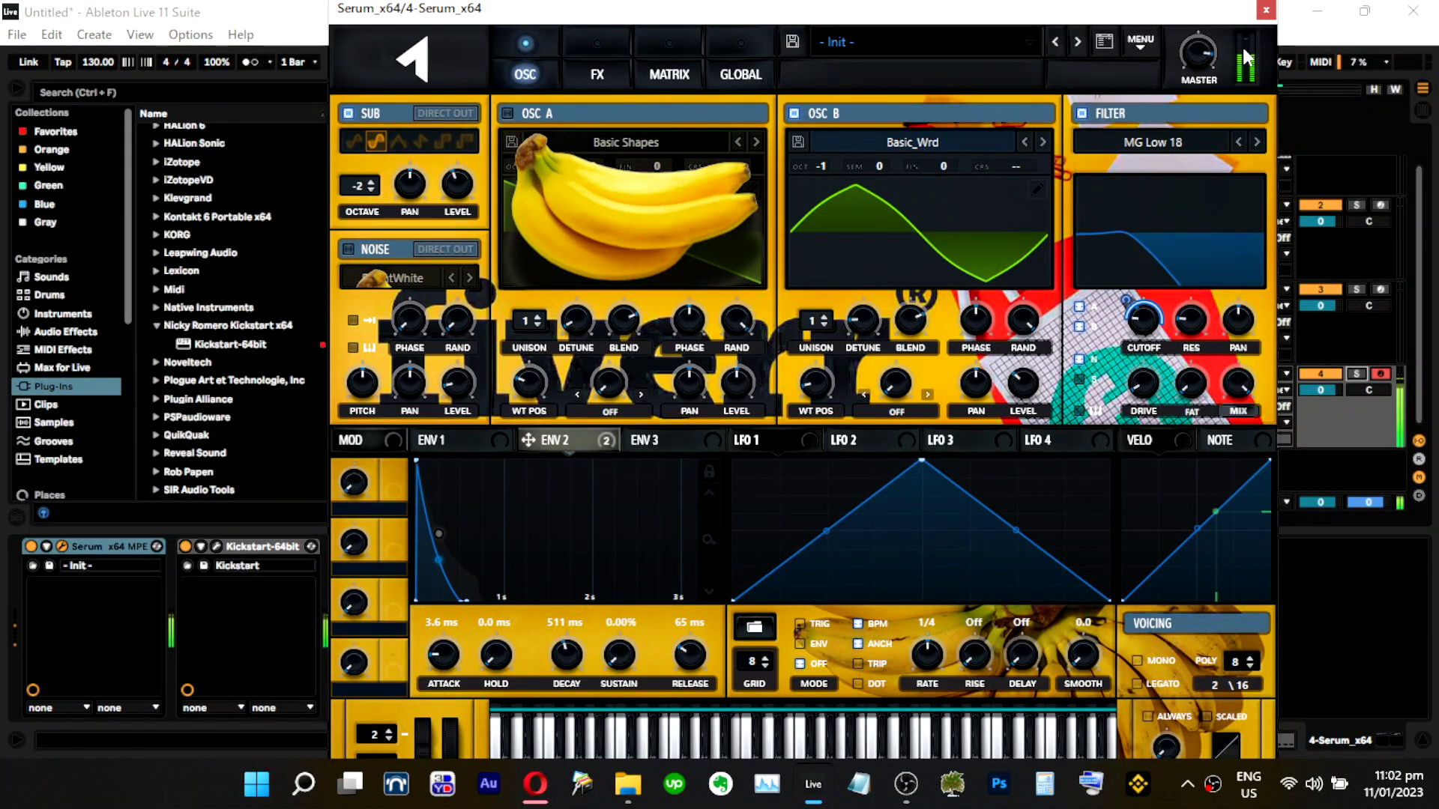
Try modulating the distortion's drive with envelope 2.
{"action": "left_click", "coordinate": [597, 74]}
{"action": "left_click_drag", "start_coordinate": [1076, 133], "coordinate": [1043, 92]}
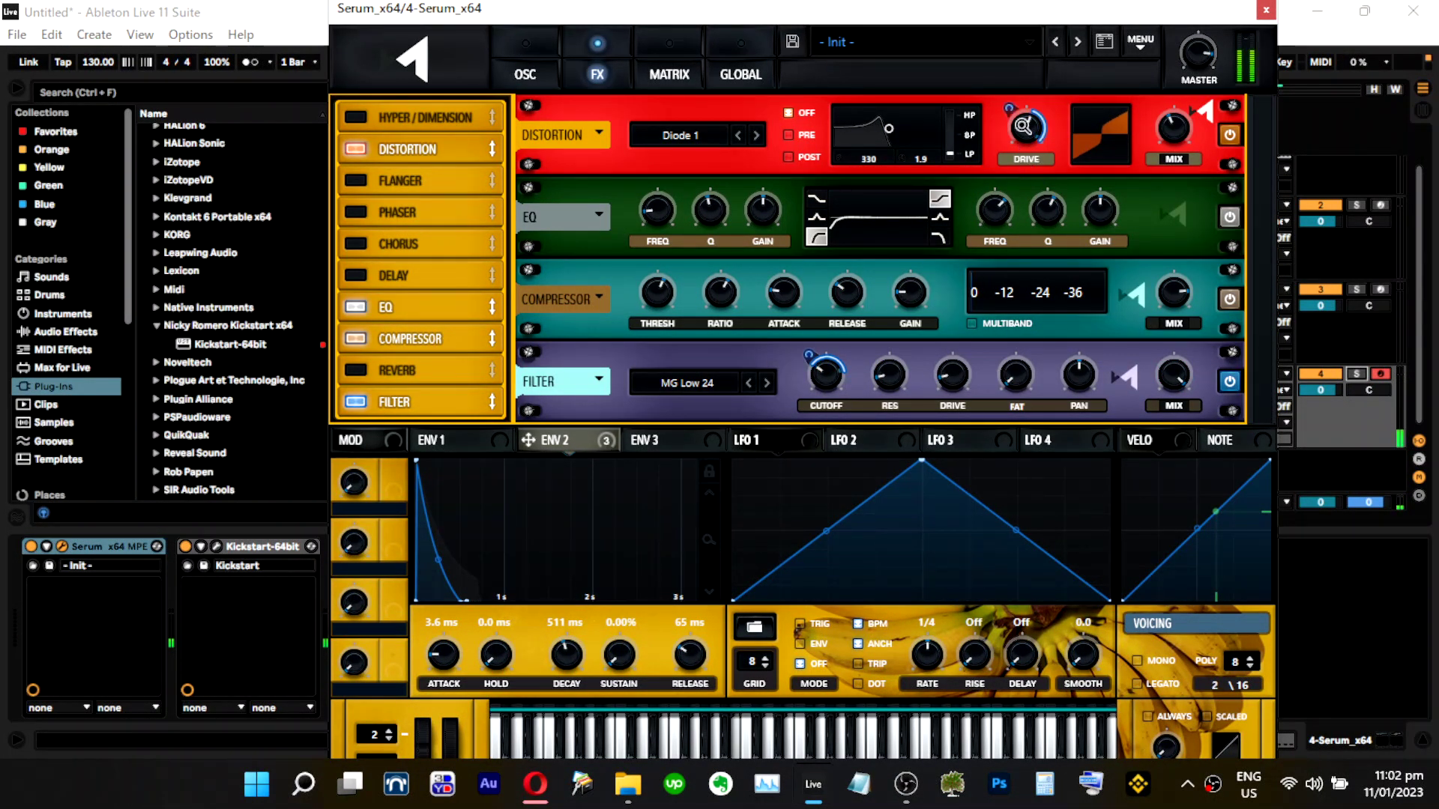
{"action": "left_click_drag", "start_coordinate": [1017, 113], "coordinate": [1011, 133]}
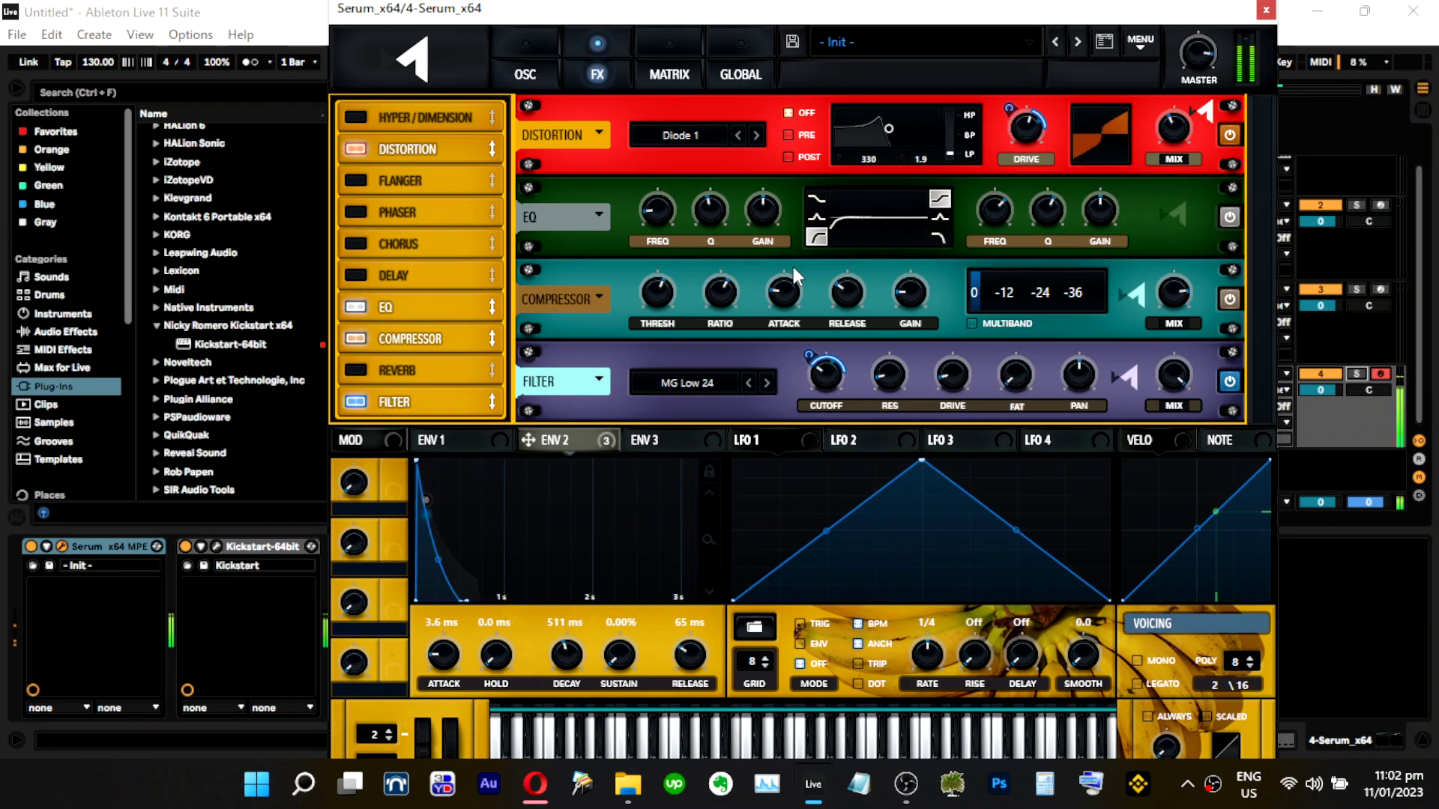
Modulate the distortion's drive and mix with envelope 1 instead of envelope 2 and set the compressor's gain to about 1.5 dB.
{"action": "left_click", "coordinate": [462, 440]}
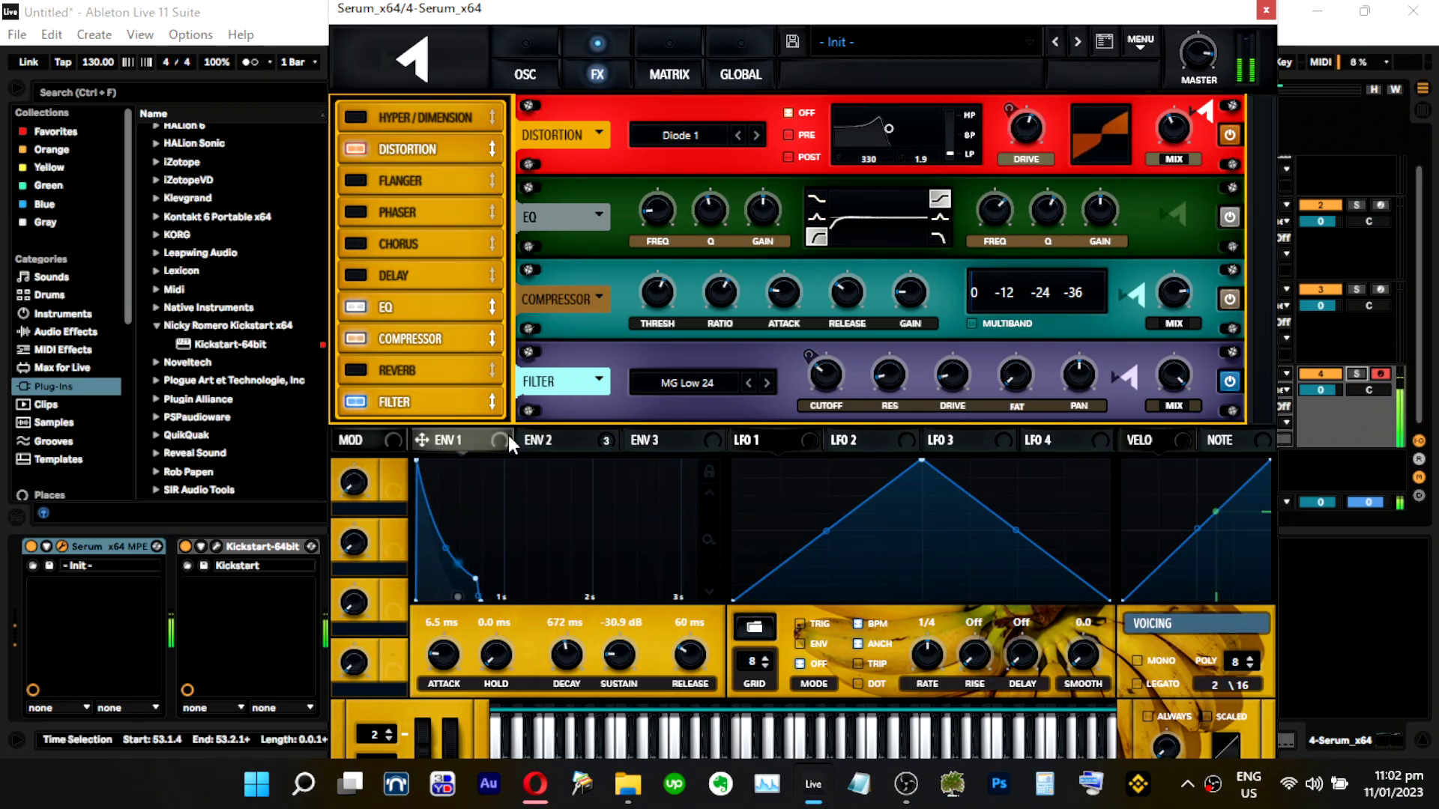
{"action": "left_click_drag", "start_coordinate": [988, 163], "coordinate": [1027, 129]}
{"action": "right_click", "coordinate": [1028, 129]}
{"action": "left_click", "coordinate": [1042, 232]}
{"action": "left_click_drag", "start_coordinate": [1031, 136], "coordinate": [1011, 119]}
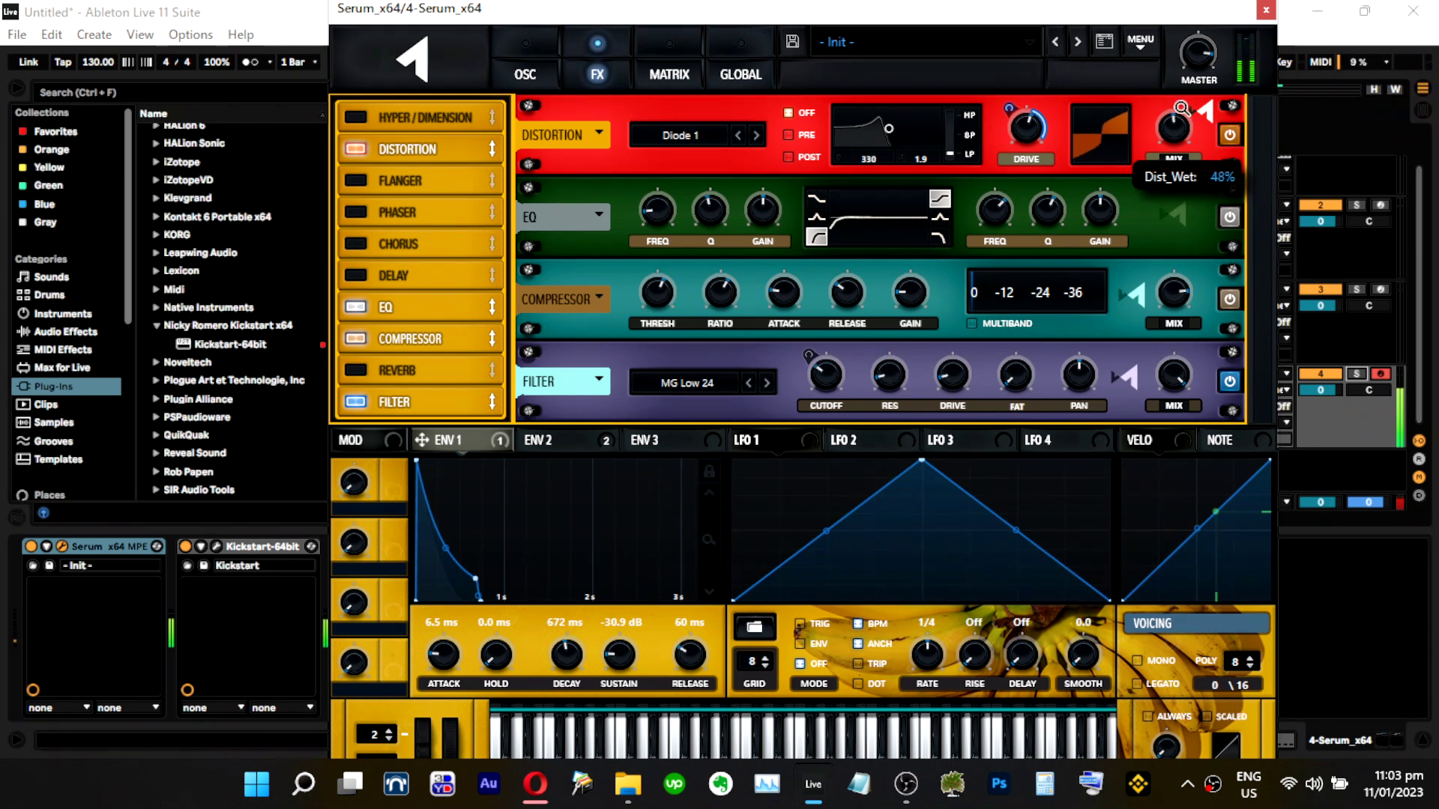
{"action": "left_click_drag", "start_coordinate": [1160, 105], "coordinate": [1157, 123]}
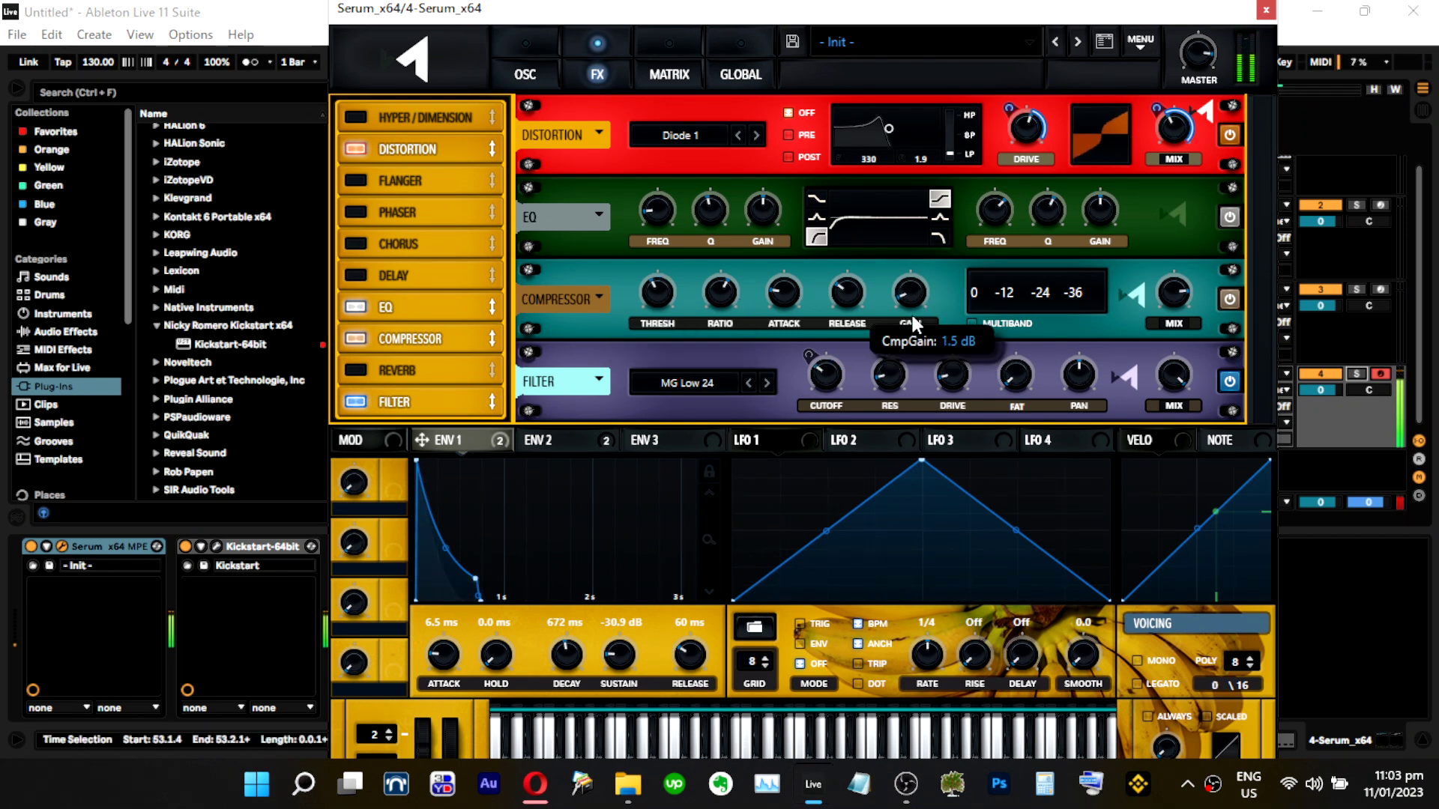
Set the synth's master volume to about 76% and close its window.
{"action": "mouse_move", "coordinate": [1208, 62]}
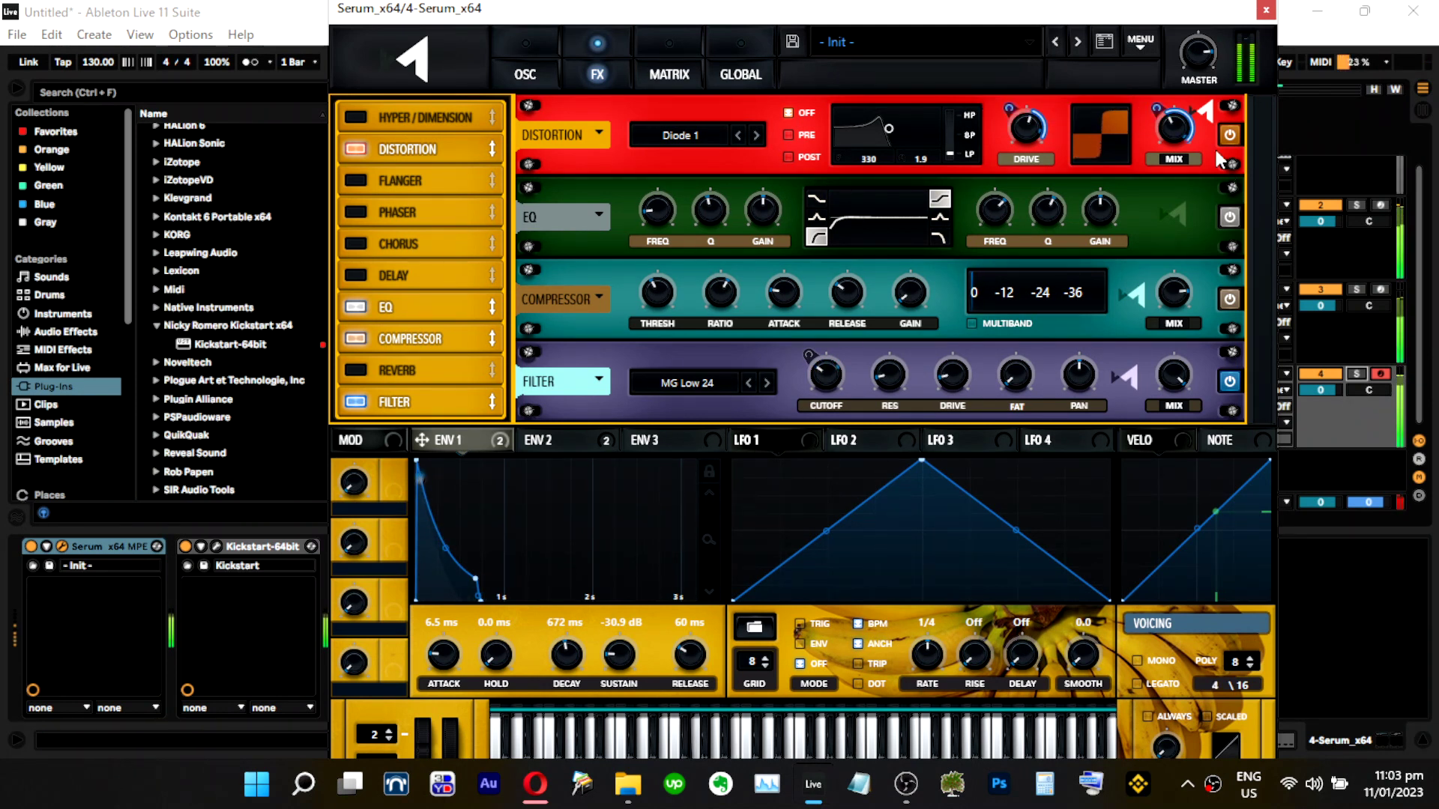
{"action": "left_click_drag", "start_coordinate": [1205, 66], "coordinate": [1206, 72]}
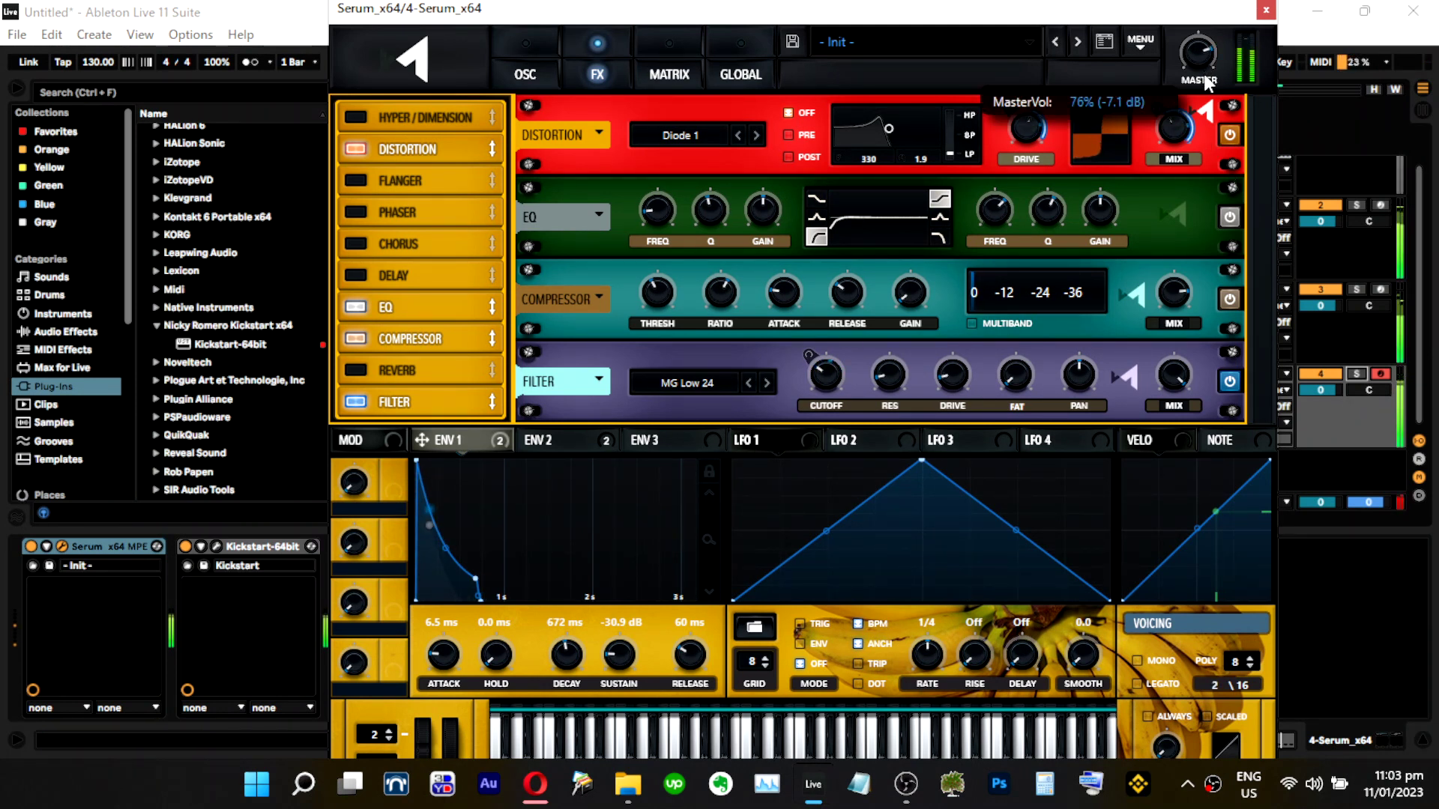
{"action": "left_click", "coordinate": [1267, 11]}
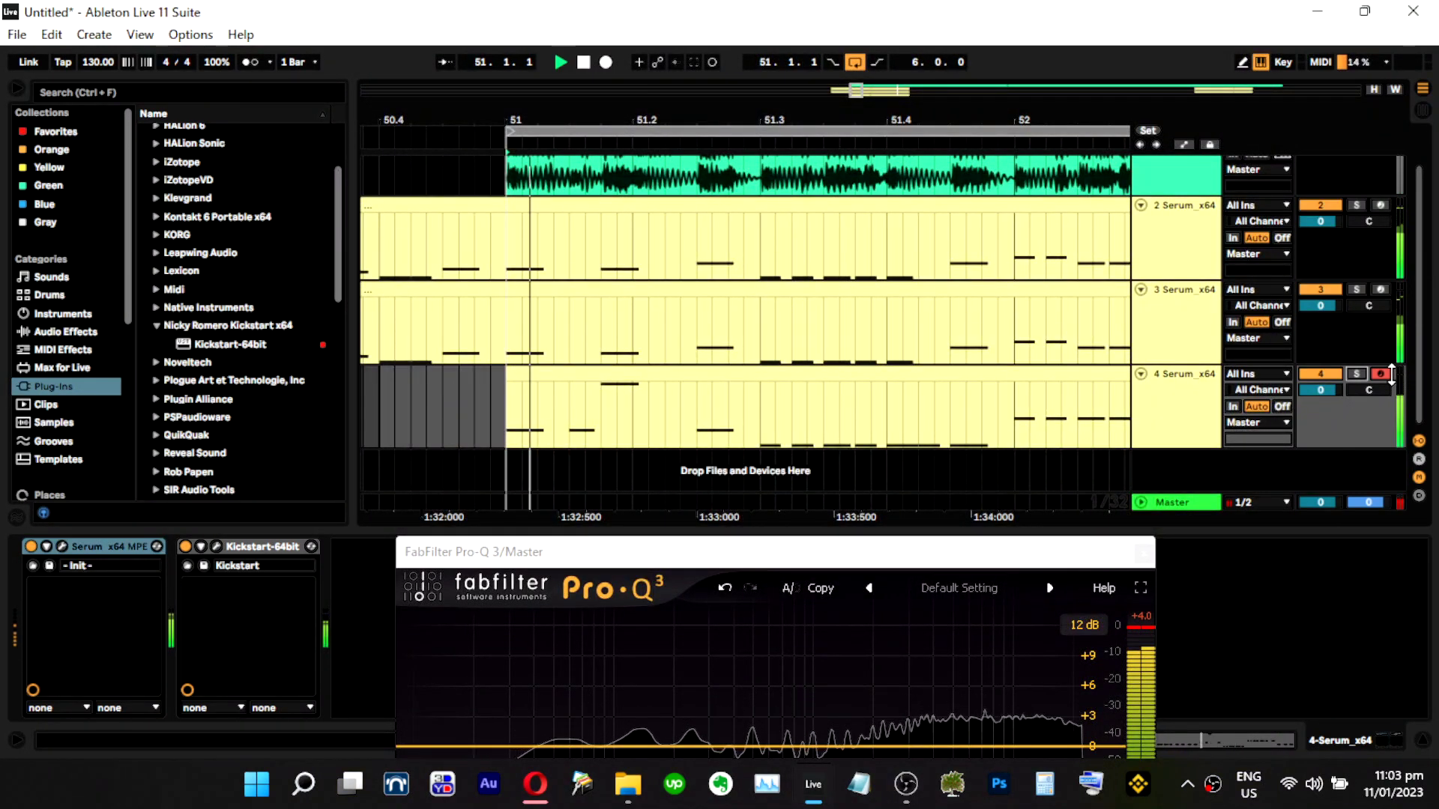
Solo track 4, reopen its Serum, raise oscillator B's level and set the sub oscillator's level to about 30%.
{"action": "left_click", "coordinate": [1357, 374]}
{"action": "left_click", "coordinate": [62, 547]}
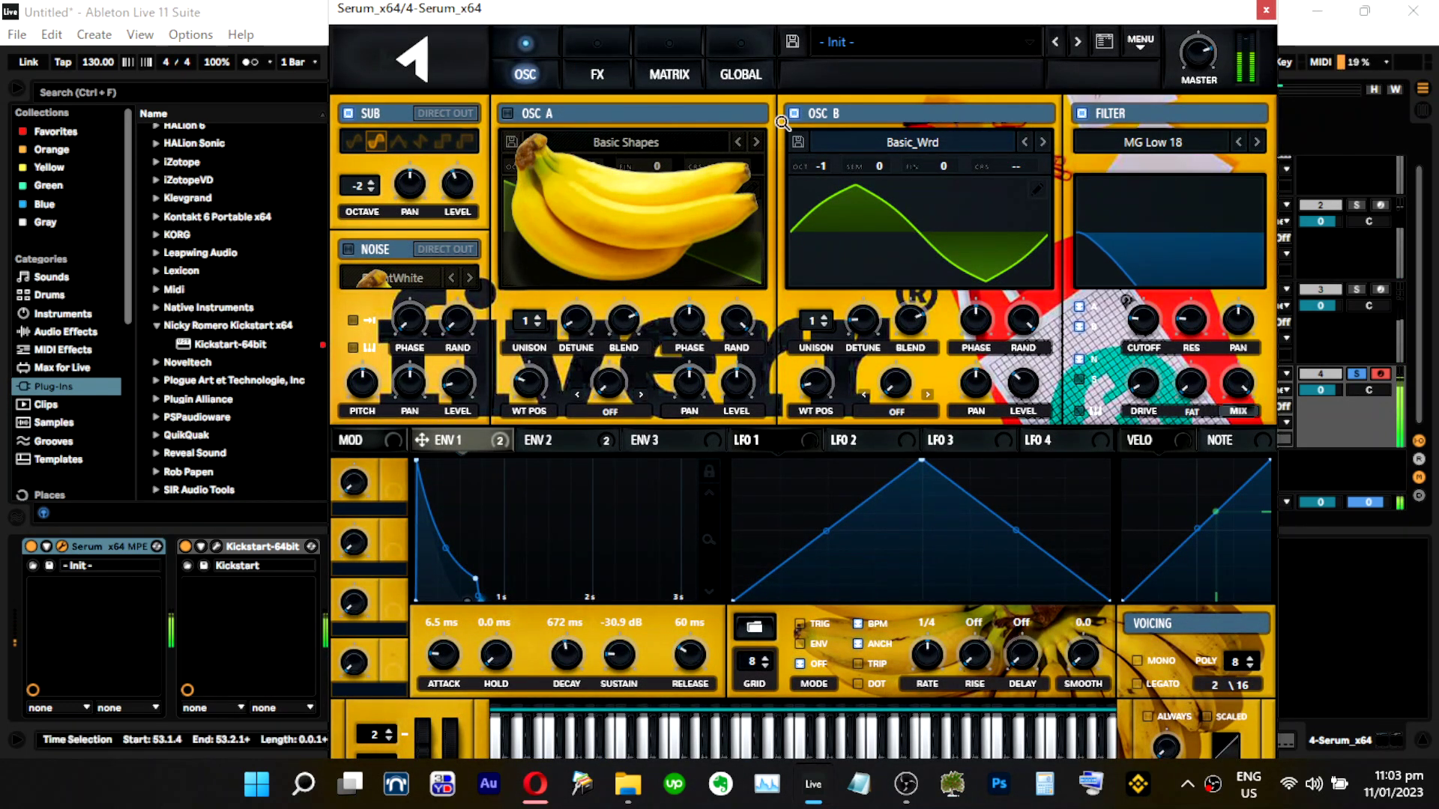
{"action": "mouse_move", "coordinate": [828, 159]}
{"action": "left_mouse_down"}
{"action": "mouse_move", "coordinate": [830, 147]}
{"action": "mouse_move", "coordinate": [829, 160]}
{"action": "left_mouse_up"}
{"action": "left_click_drag", "start_coordinate": [1024, 382], "coordinate": [1052, 325]}
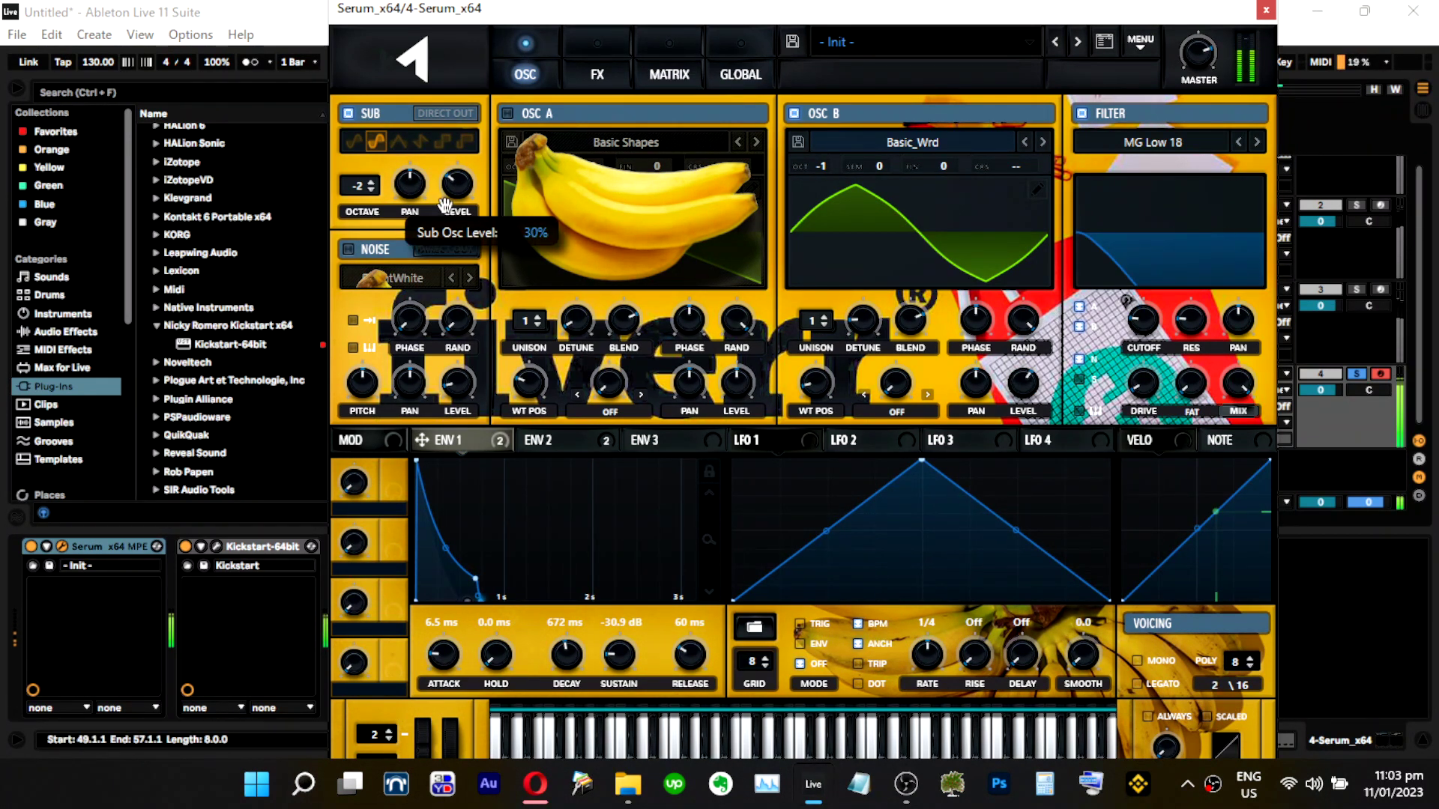
{"action": "left_click_drag", "start_coordinate": [444, 205], "coordinate": [444, 201]}
{"action": "left_click_drag", "start_coordinate": [1027, 386], "coordinate": [1028, 405]}
In the full mix, set the synth's master volume to about 71% and fine-tune oscillator B's level.
{"action": "key", "text": "s"}
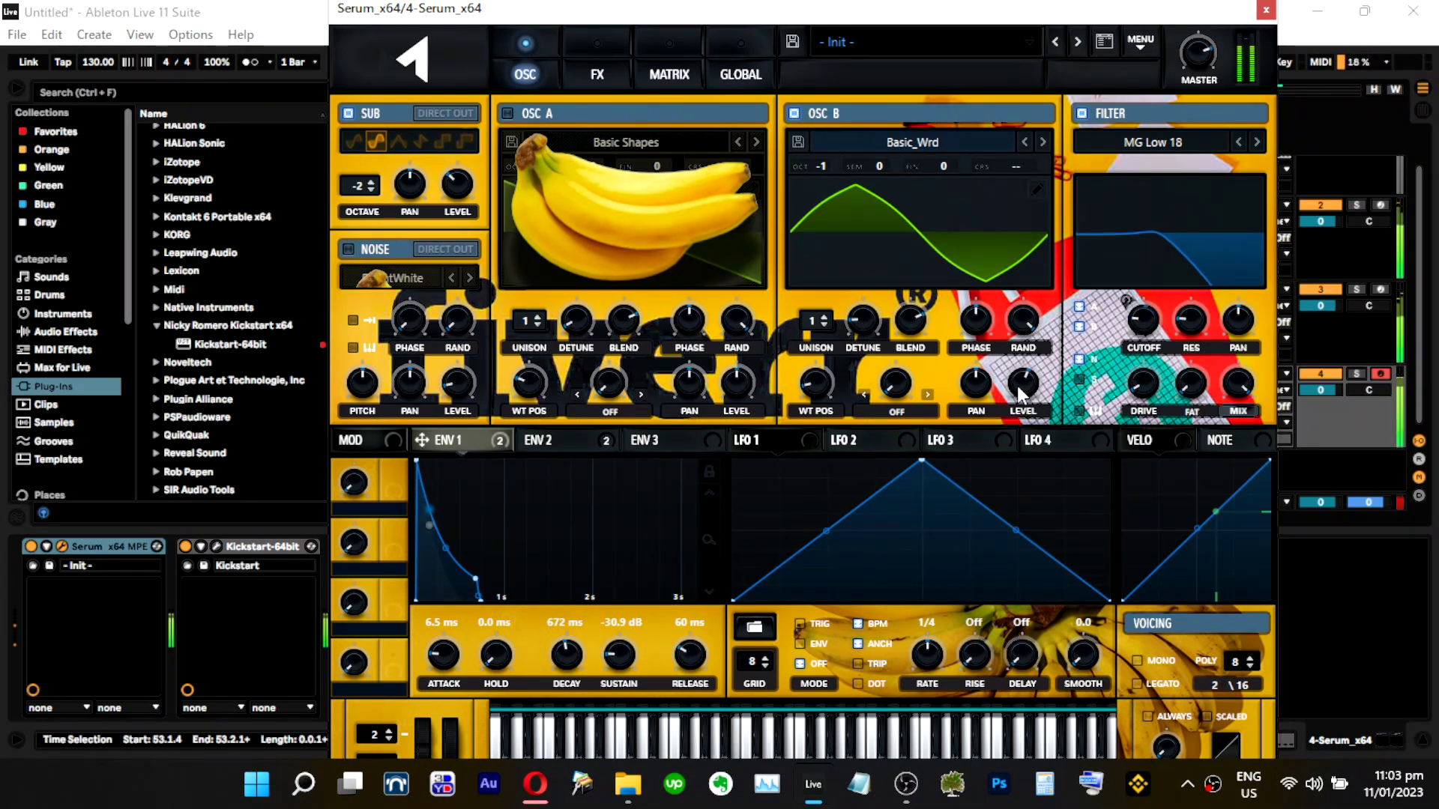
{"action": "mouse_move", "coordinate": [1212, 59]}
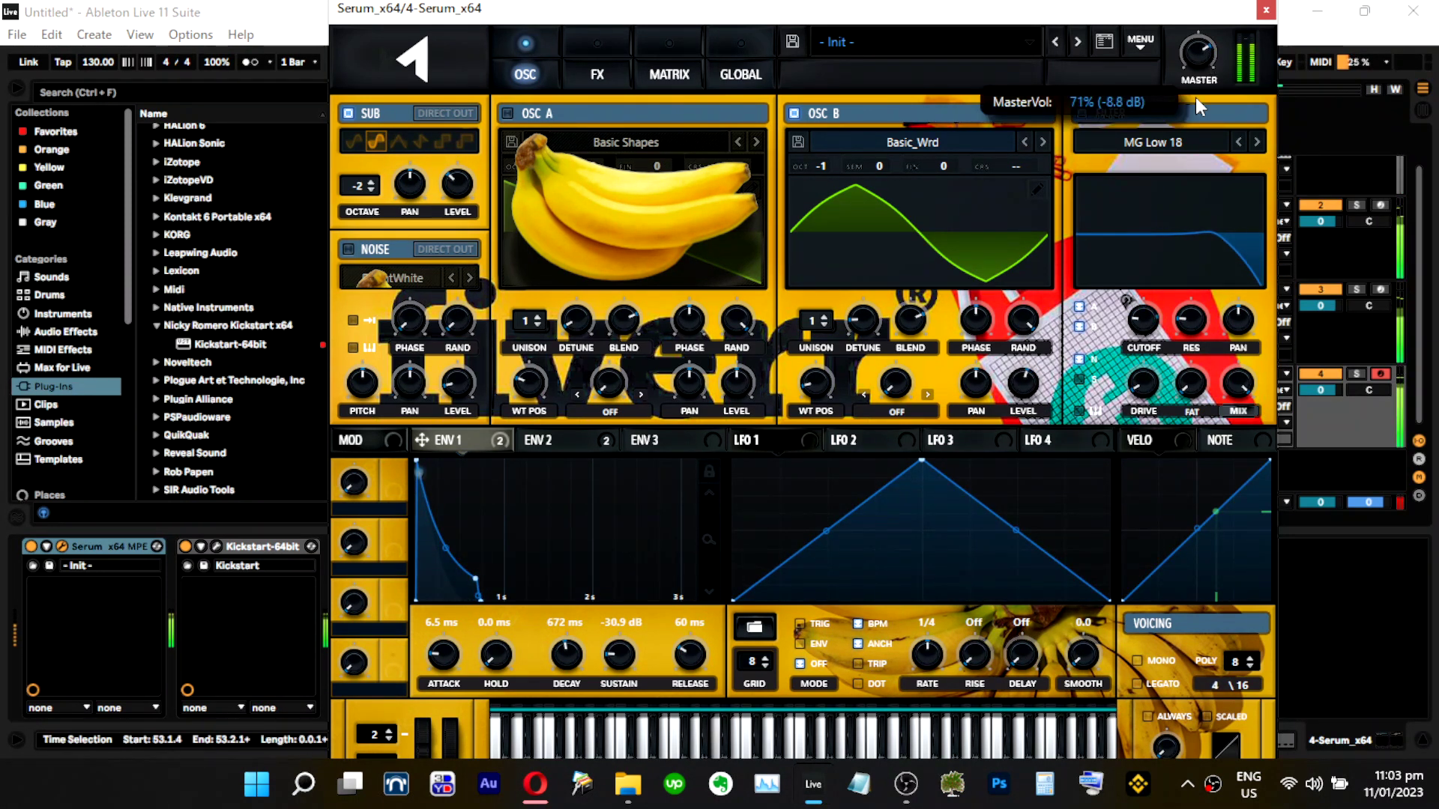
{"action": "left_click_drag", "start_coordinate": [1019, 386], "coordinate": [1015, 404]}
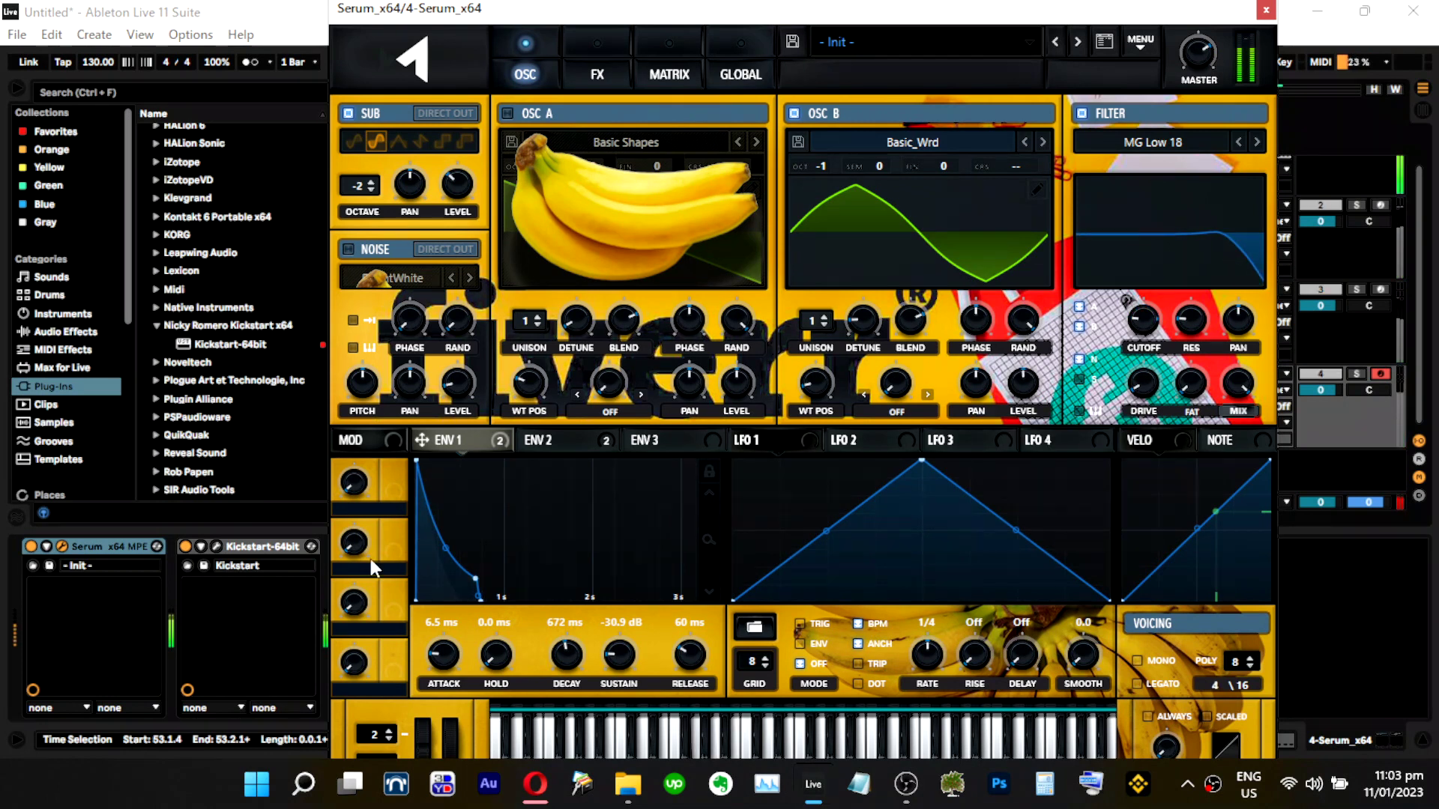
Reposition the Serum and Pro-Q 3 windows so the track controls and the master spectrum can be used together.
{"action": "left_click_drag", "start_coordinate": [1198, 11], "coordinate": [913, 19]}
{"action": "left_click_drag", "start_coordinate": [1019, 552], "coordinate": [907, 362]}
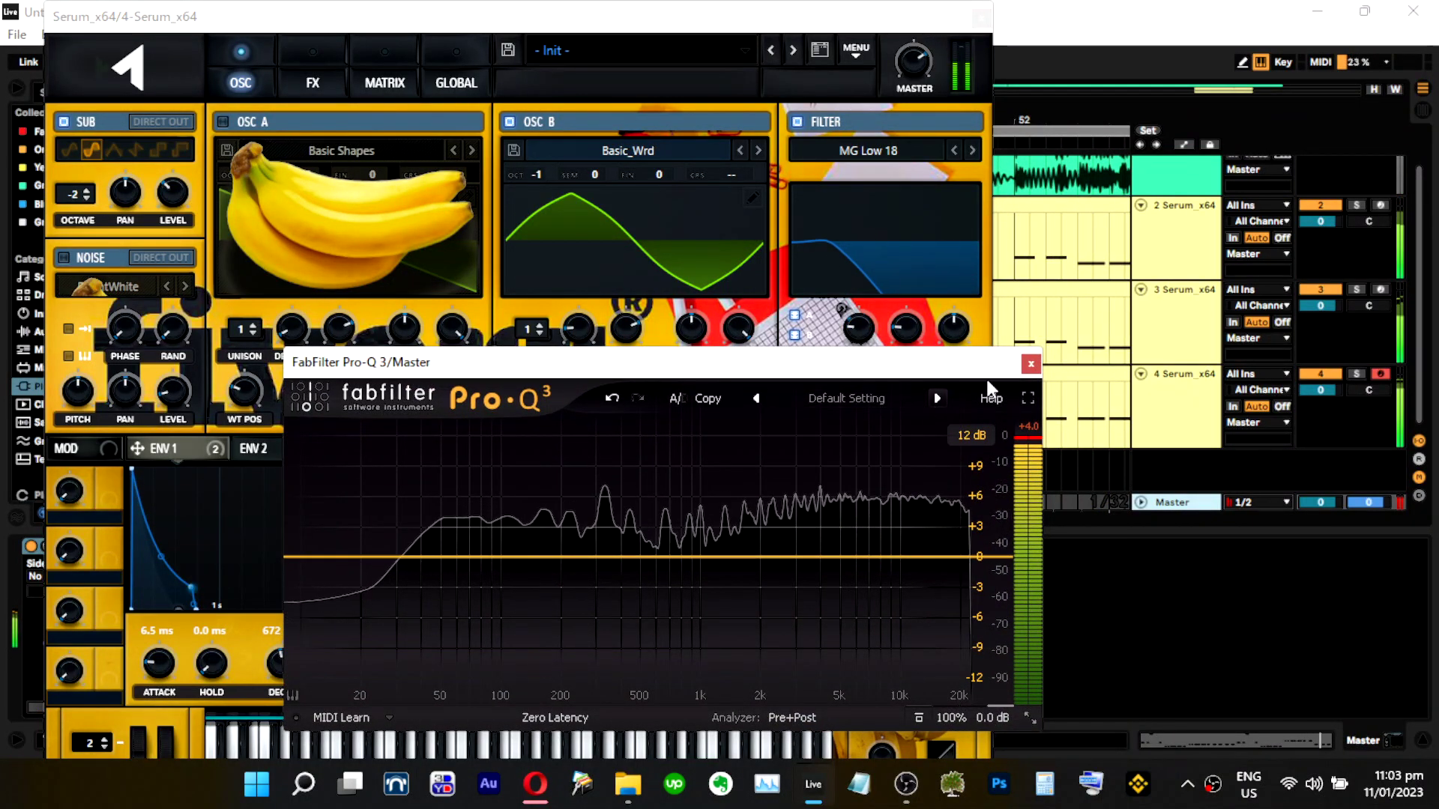
{"action": "left_click", "coordinate": [179, 195]}
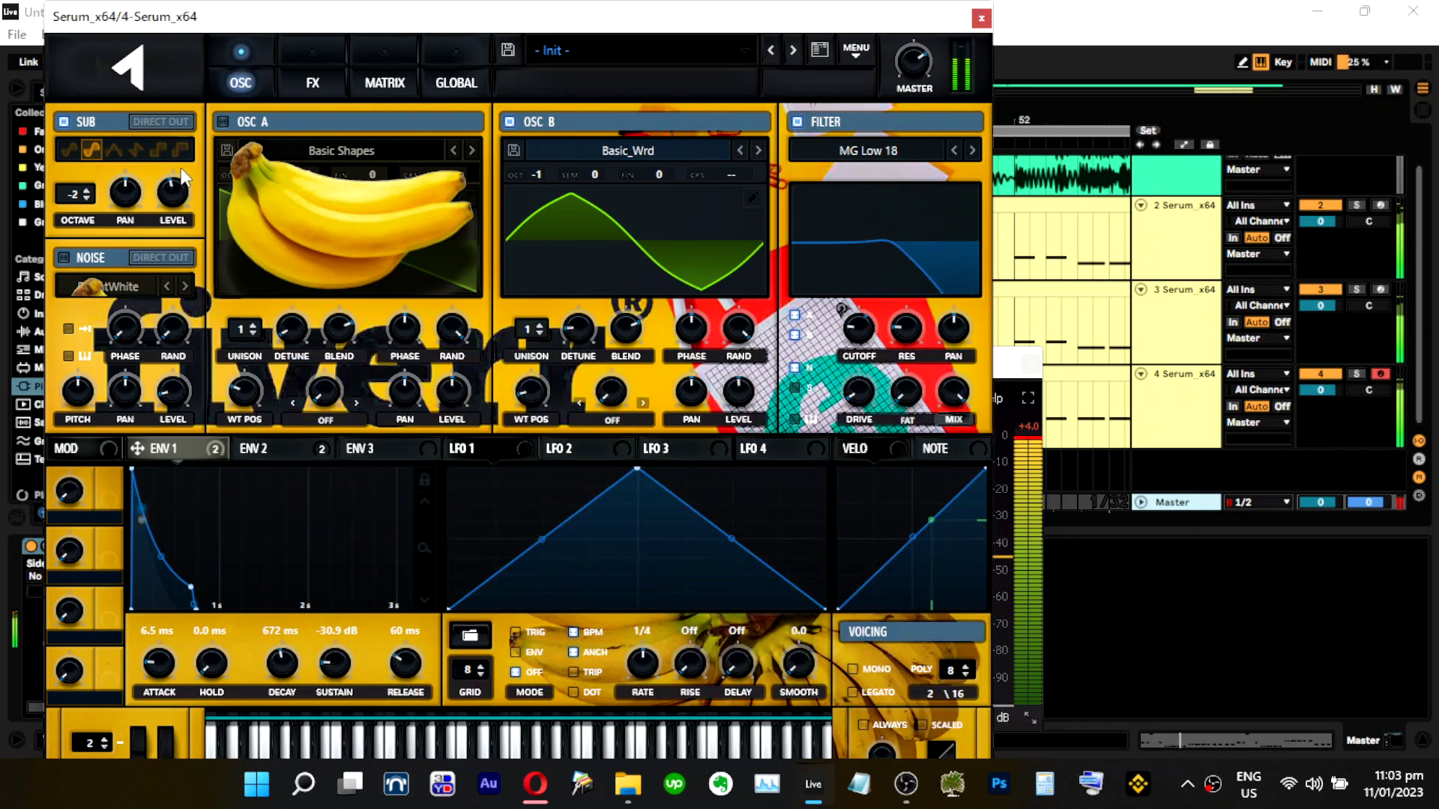
{"action": "left_click_drag", "start_coordinate": [1010, 362], "coordinate": [1093, 375]}
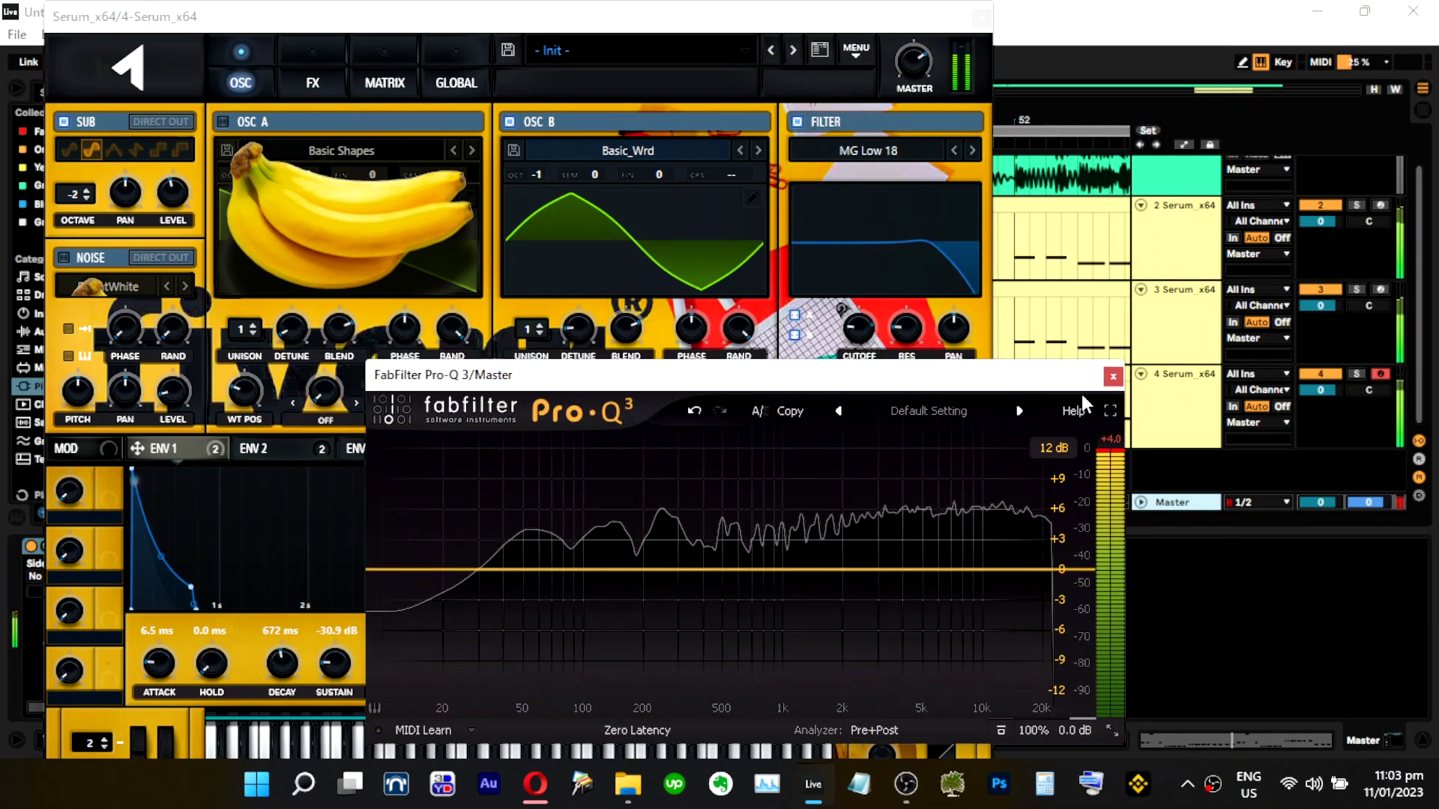
Solo track 4, raise the sub oscillator's level strongly and trim oscillator B's level and the synth's master volume.
{"action": "left_click", "coordinate": [1355, 374]}
{"action": "left_click_drag", "start_coordinate": [194, 208], "coordinate": [195, 111]}
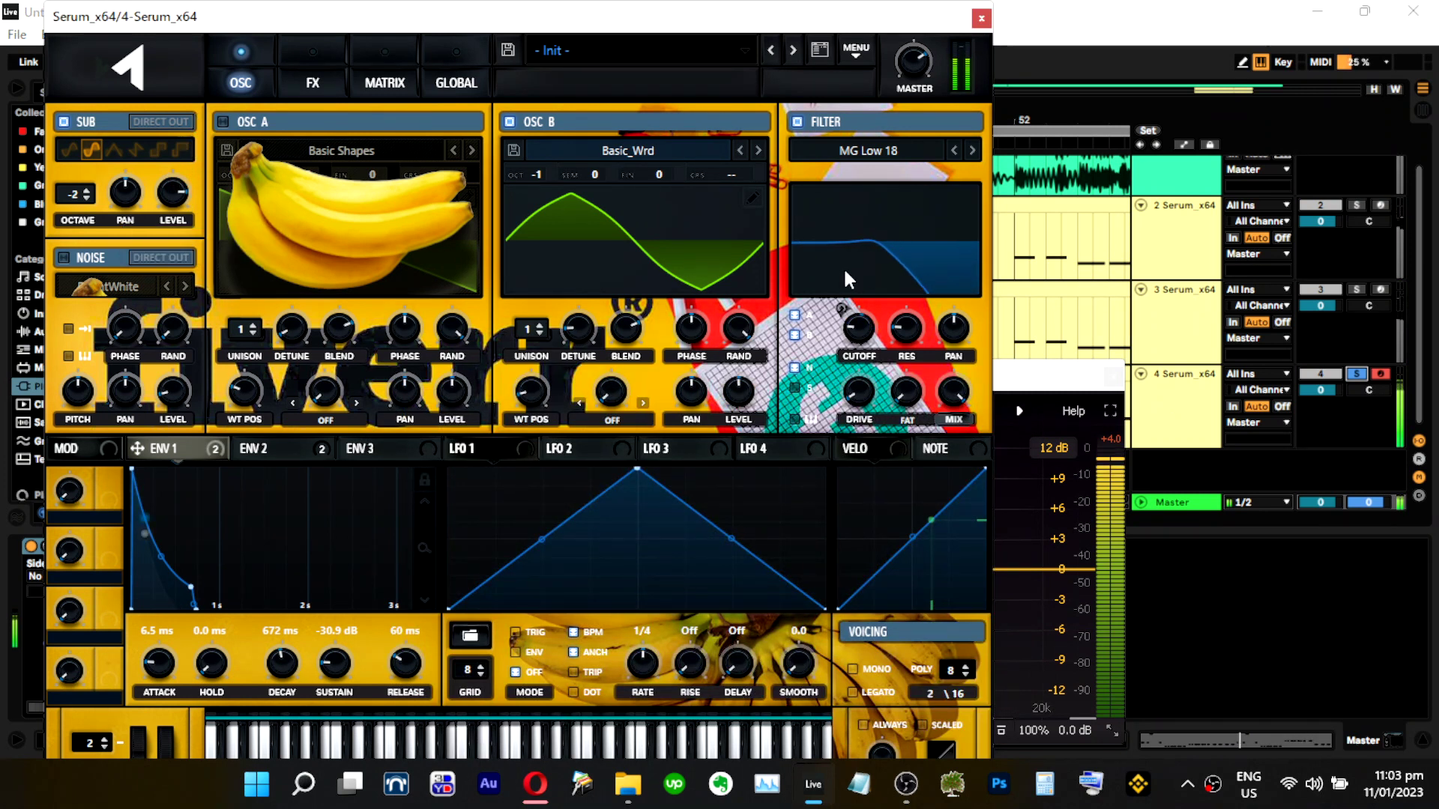
{"action": "left_click_drag", "start_coordinate": [752, 379], "coordinate": [752, 387]}
{"action": "left_click_drag", "start_coordinate": [914, 54], "coordinate": [915, 66]}
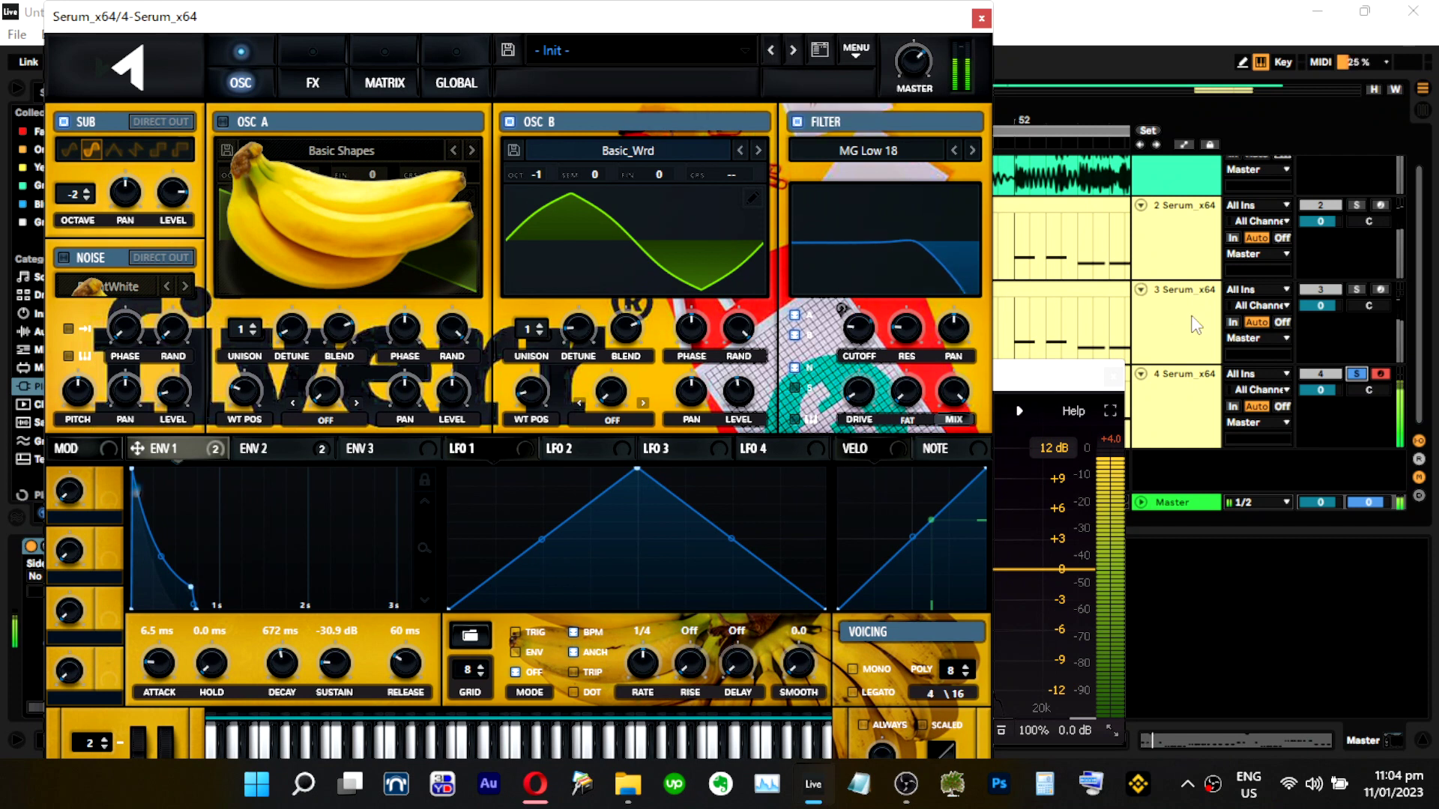
Compare track 4 in the full mix and soloed on the Pro-Q 3 master spectrum.
{"action": "left_click", "coordinate": [1357, 374]}
{"action": "left_click", "coordinate": [1051, 376]}
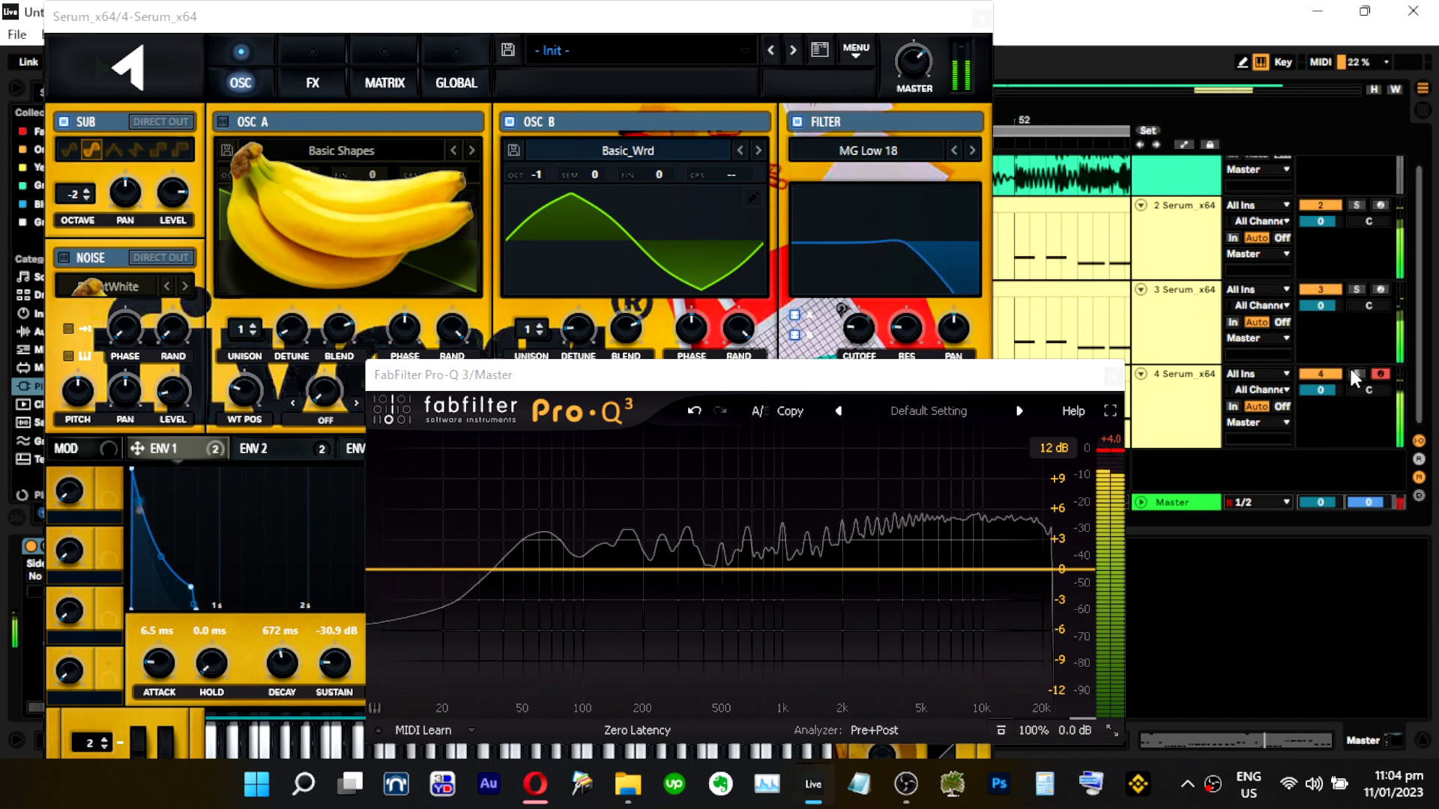
{"action": "left_click", "coordinate": [1288, 382]}
{"action": "left_click", "coordinate": [1355, 375]}
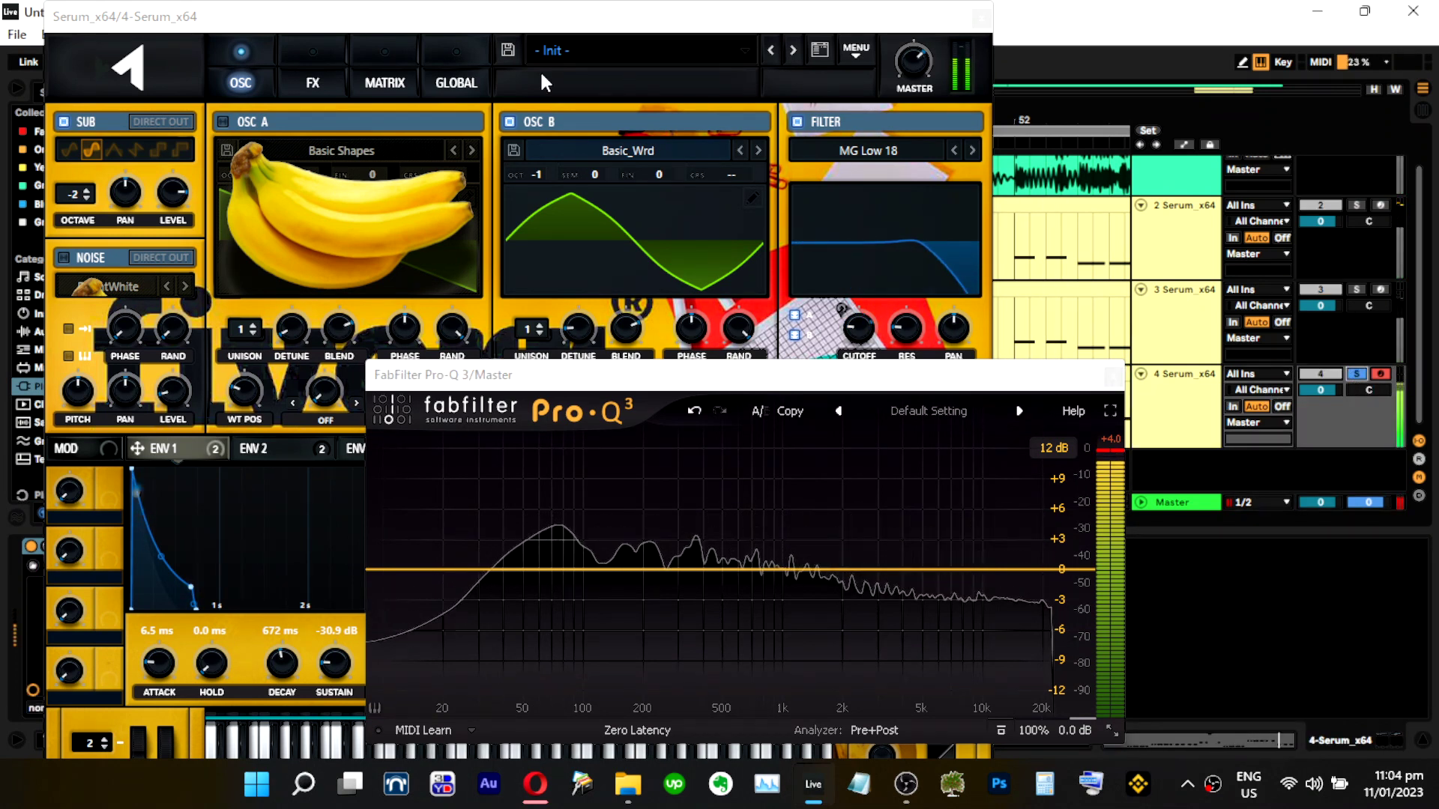
Adjust the main filter's cutoff and audition a filter type next to MG Low 18.
{"action": "mouse_move", "coordinate": [864, 330]}
{"action": "left_mouse_down"}
{"action": "mouse_move", "coordinate": [879, 249]}
{"action": "mouse_move", "coordinate": [860, 312]}
{"action": "left_mouse_up"}
{"action": "left_click", "coordinate": [954, 151]}
{"action": "left_click", "coordinate": [972, 151]}
Switch the effects rack's filter to MG Low 12 with drive at about 5%, set the master volume to about 72% and unsolo track 4.
{"action": "left_click", "coordinate": [312, 81]}
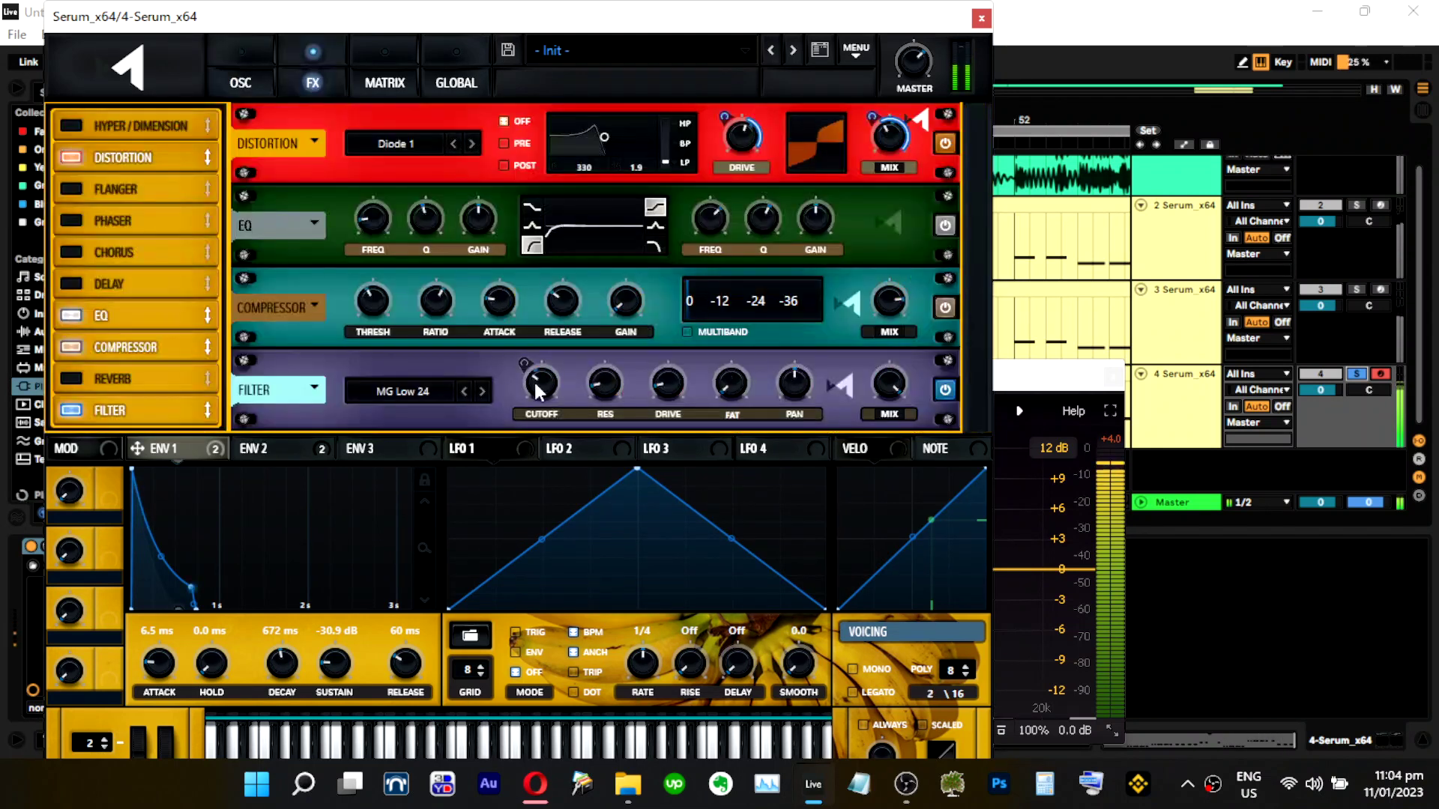
{"action": "left_click", "coordinate": [465, 393]}
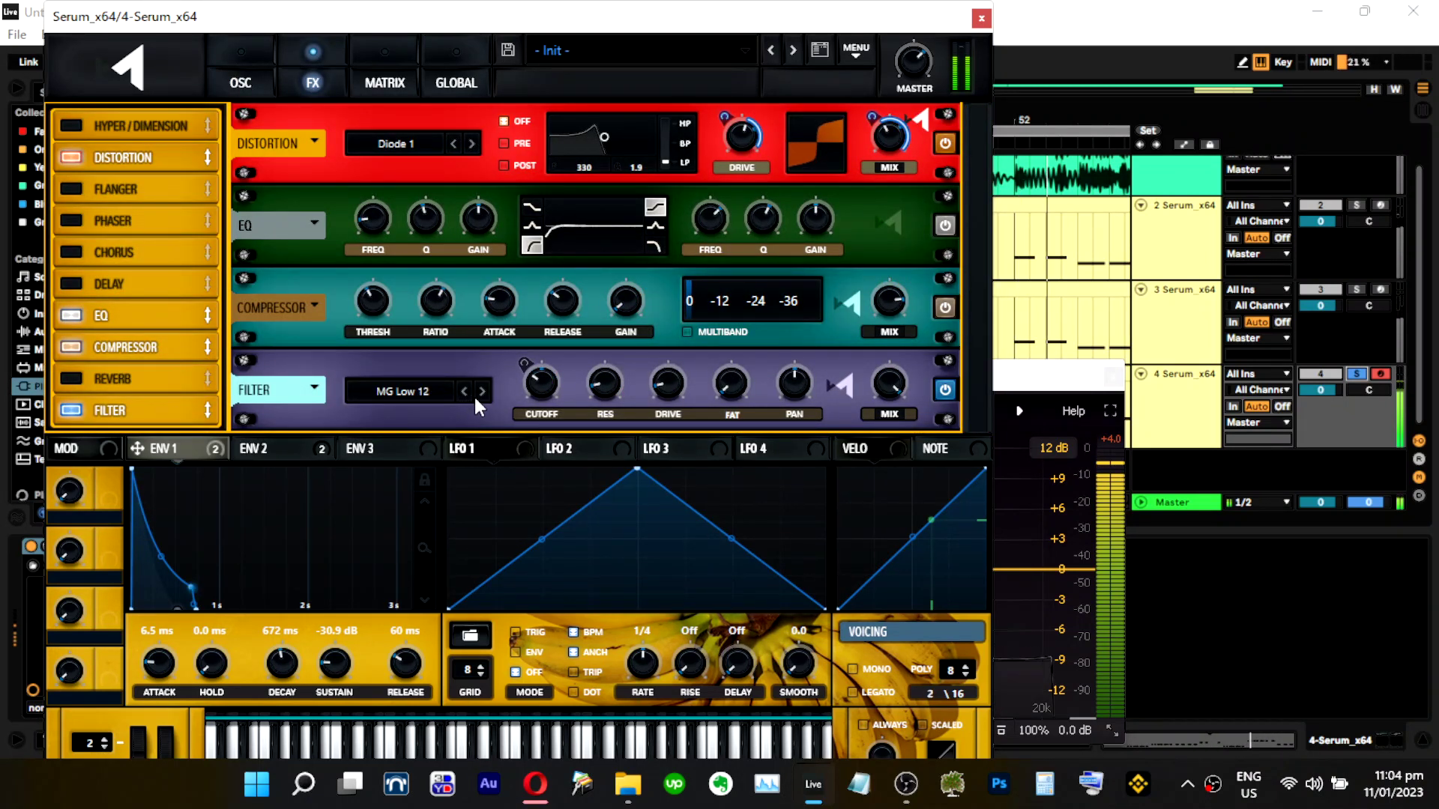
{"action": "mouse_move", "coordinate": [669, 391]}
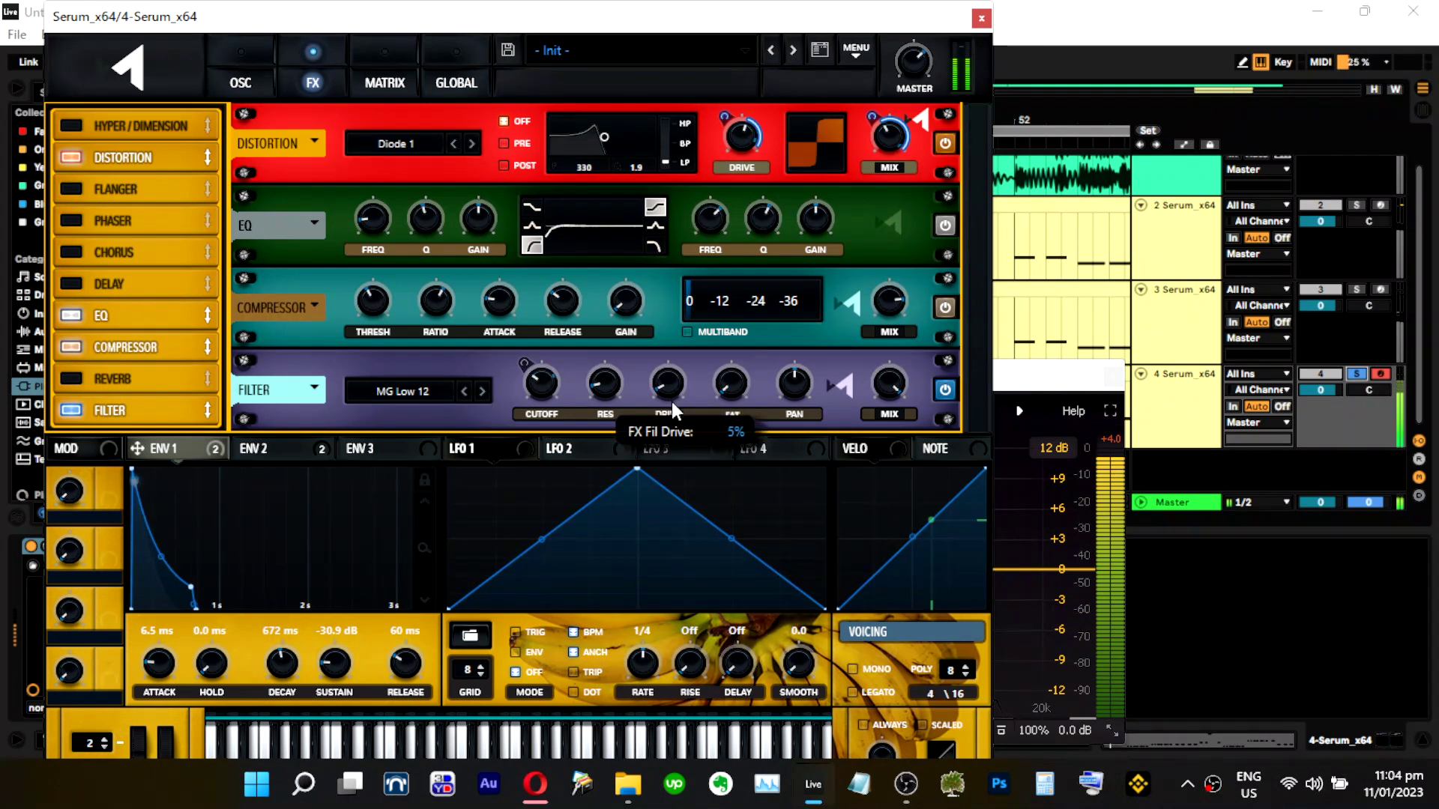
{"action": "mouse_move", "coordinate": [618, 400]}
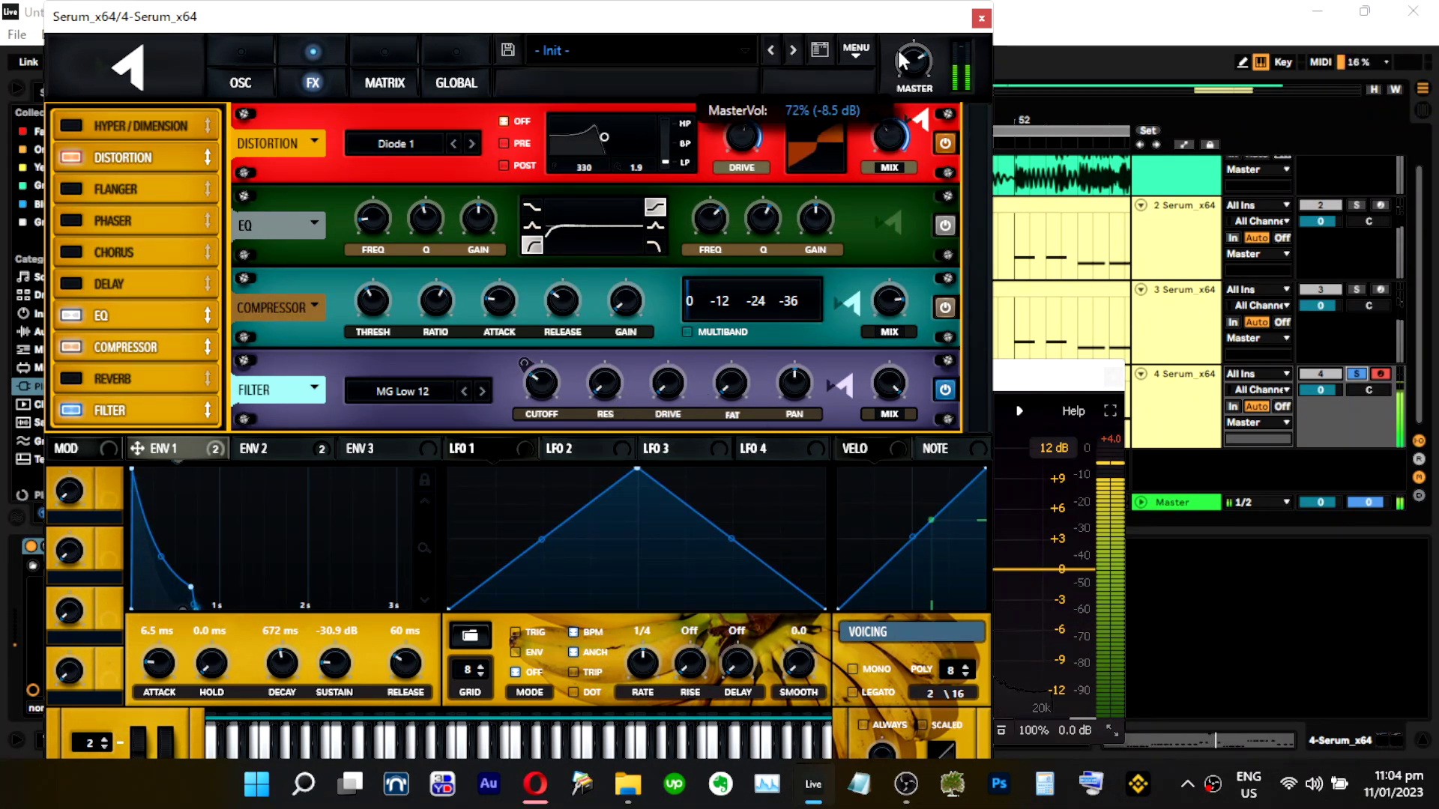
{"action": "left_click", "coordinate": [1358, 374]}
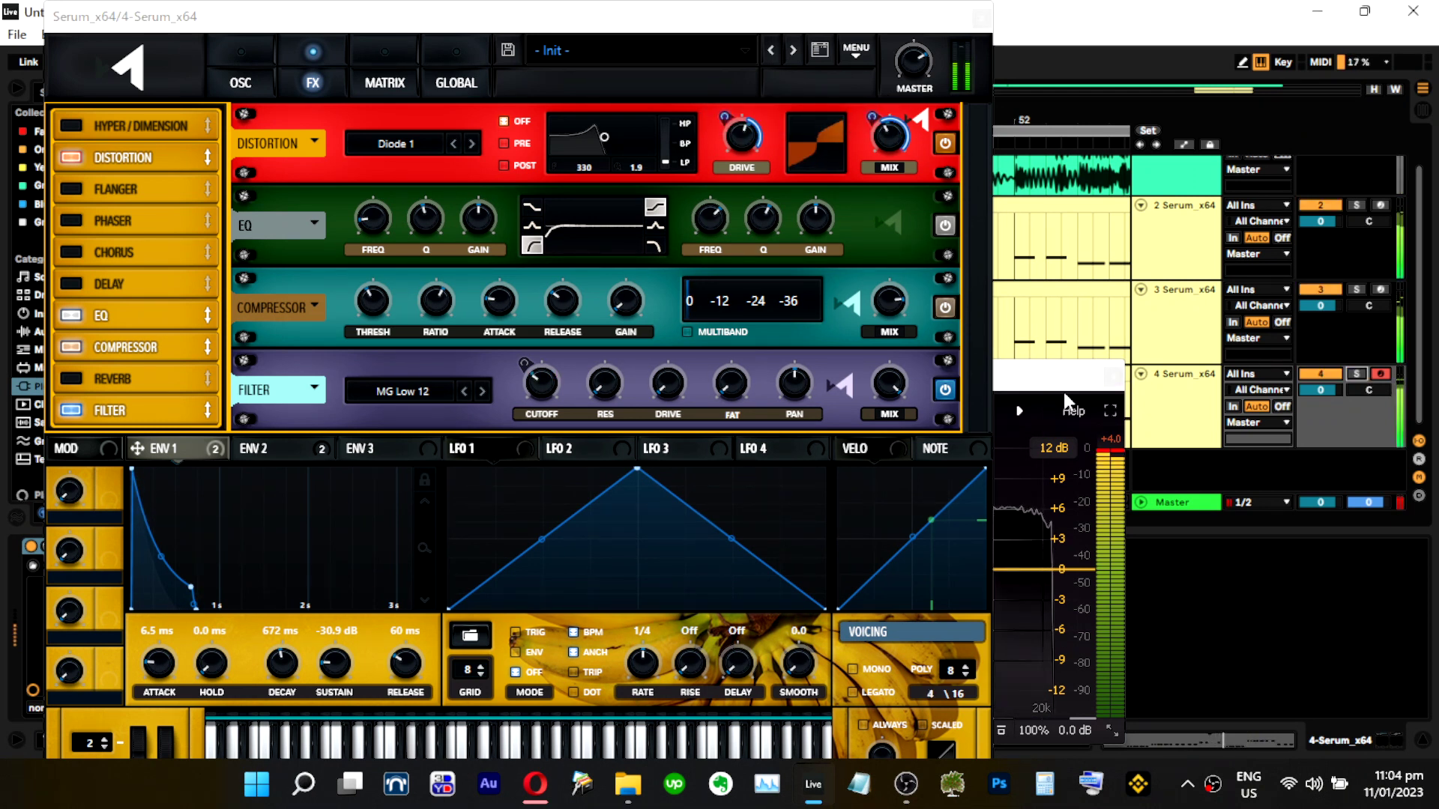
Solo track 4 and shorten the attack of Env 1 to about 2.2 ms and Env 2 to about 2.1 ms.
{"action": "left_click", "coordinate": [922, 66]}
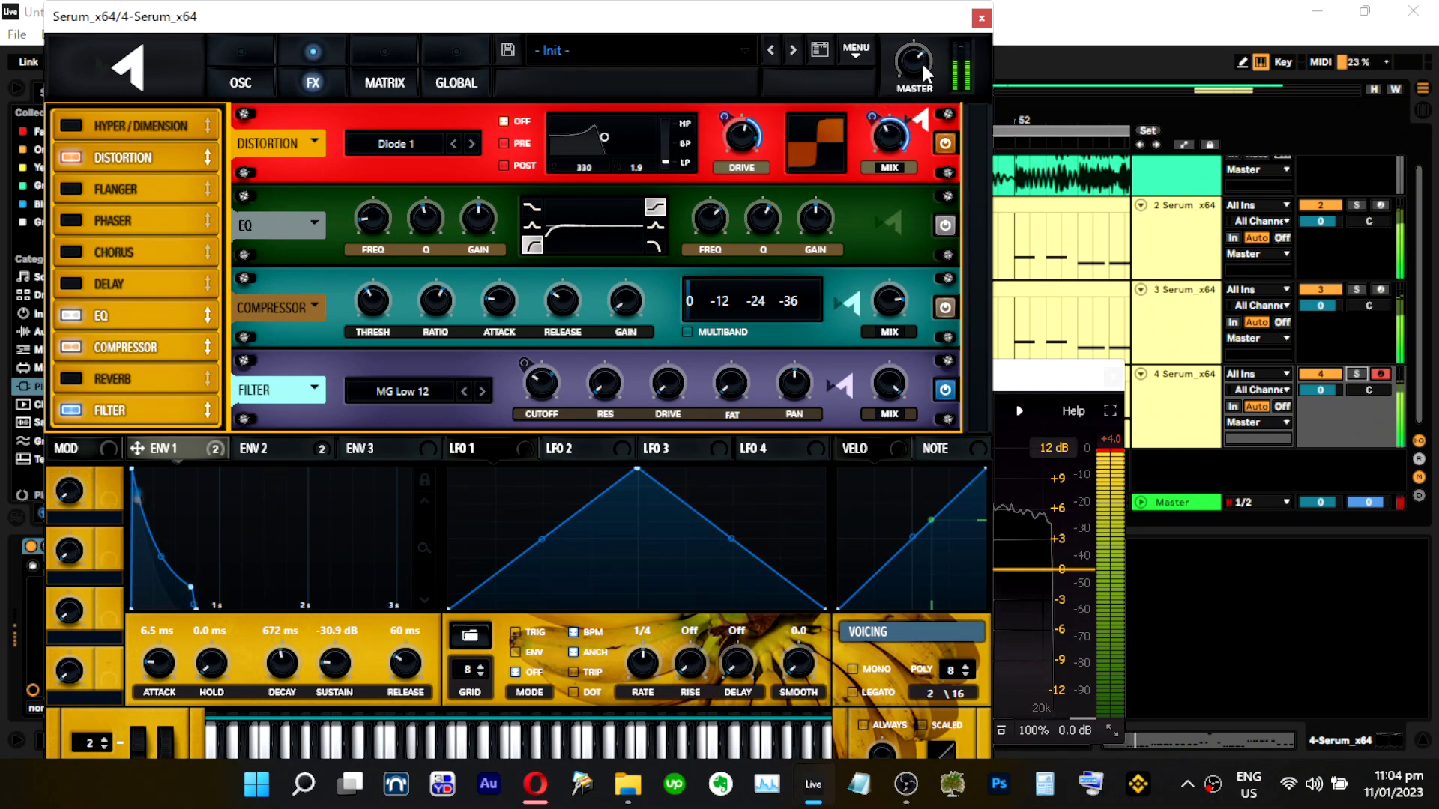
{"action": "left_click", "coordinate": [1357, 374]}
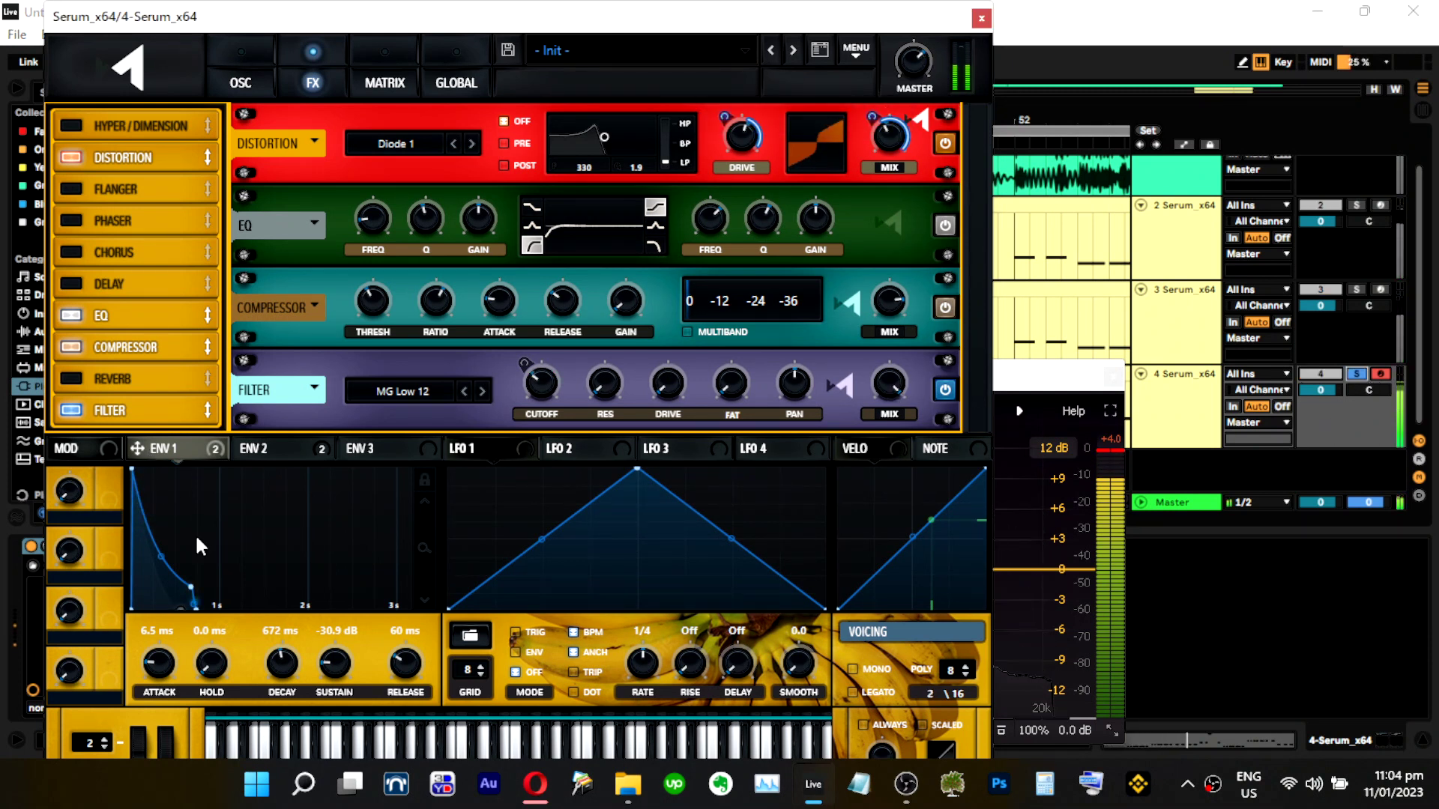
{"action": "left_click_drag", "start_coordinate": [159, 664], "coordinate": [167, 688]}
{"action": "left_click", "coordinate": [255, 448]}
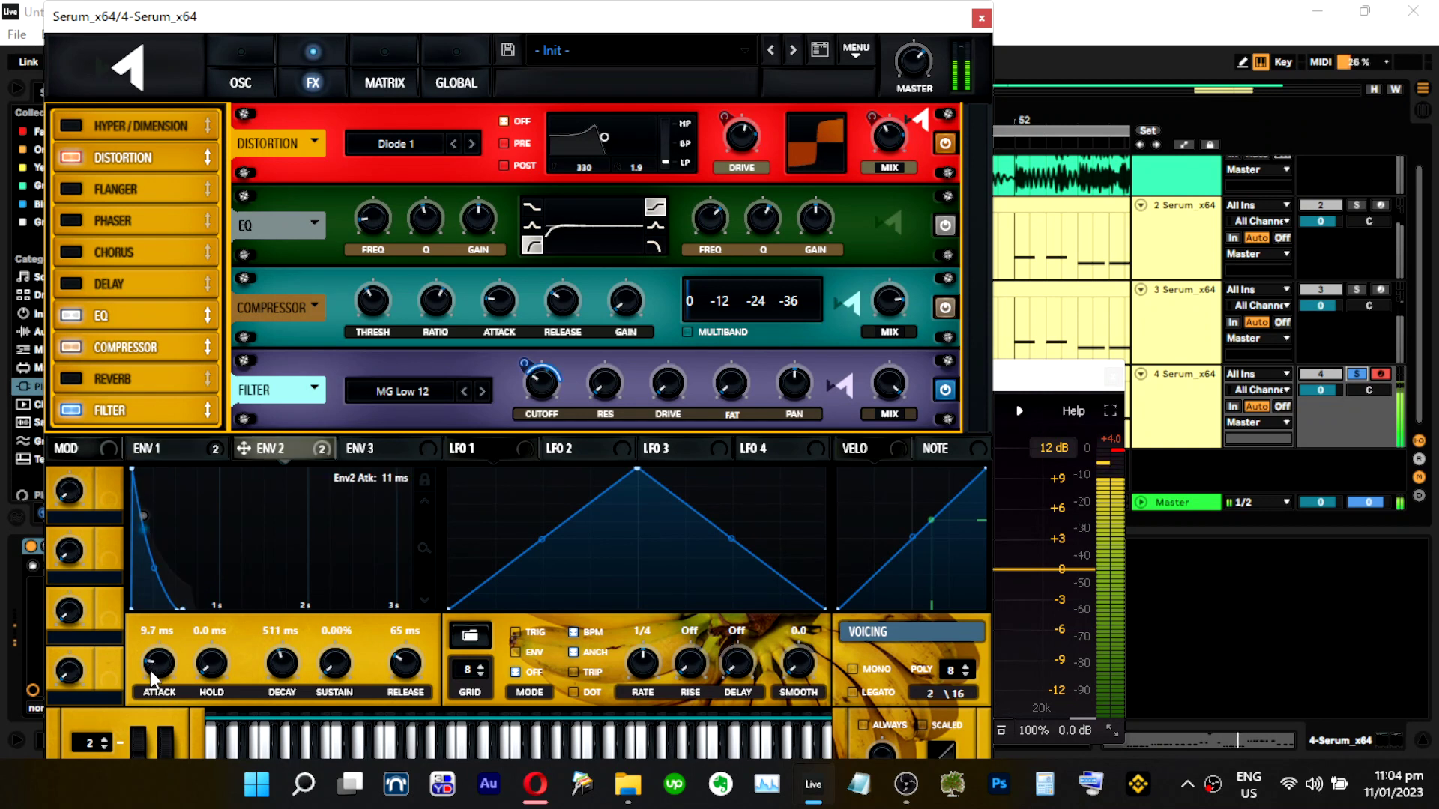
{"action": "left_click_drag", "start_coordinate": [162, 667], "coordinate": [165, 685]}
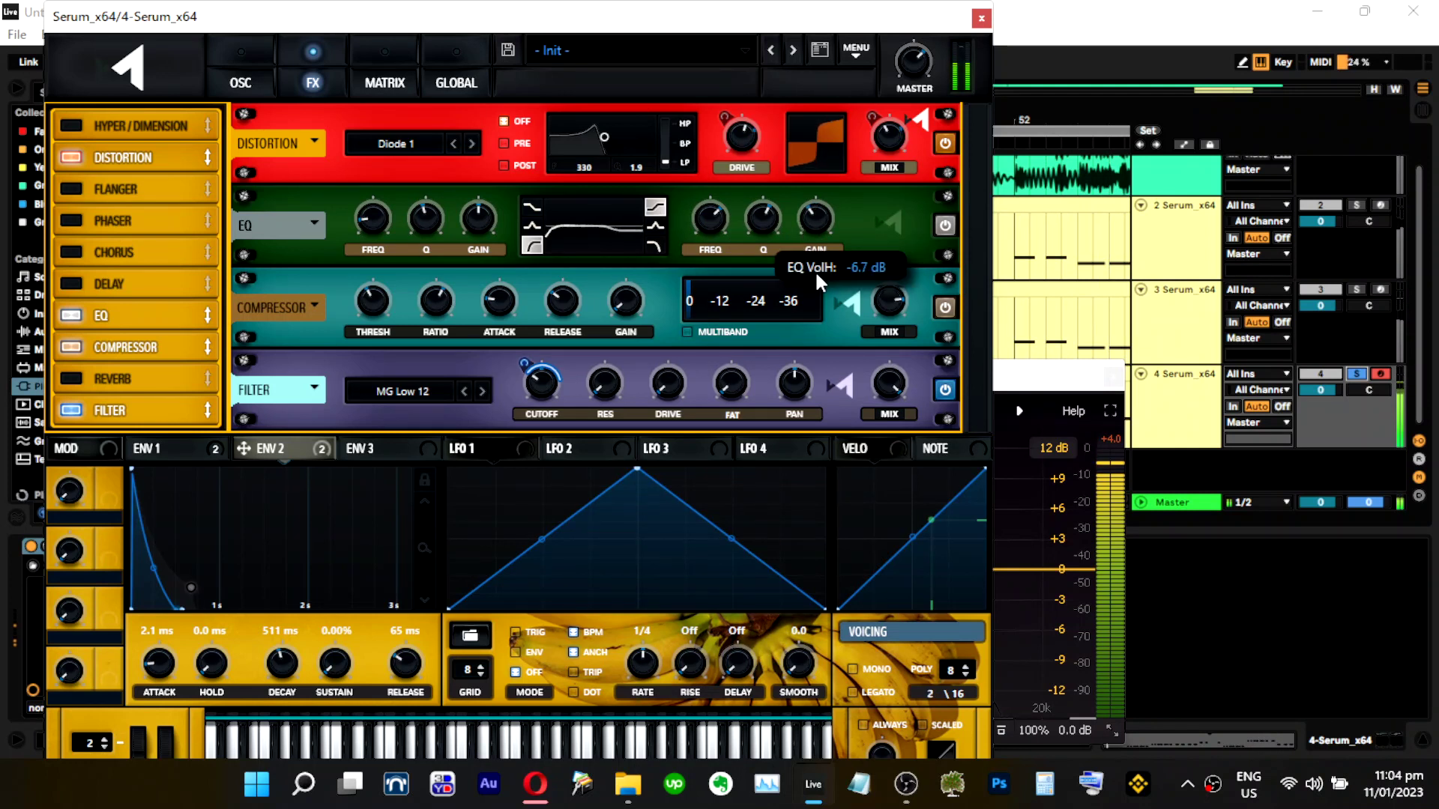
Set the distortion mix to about 58% and oscillator B's level to about 64%.
{"action": "mouse_move", "coordinate": [740, 156]}
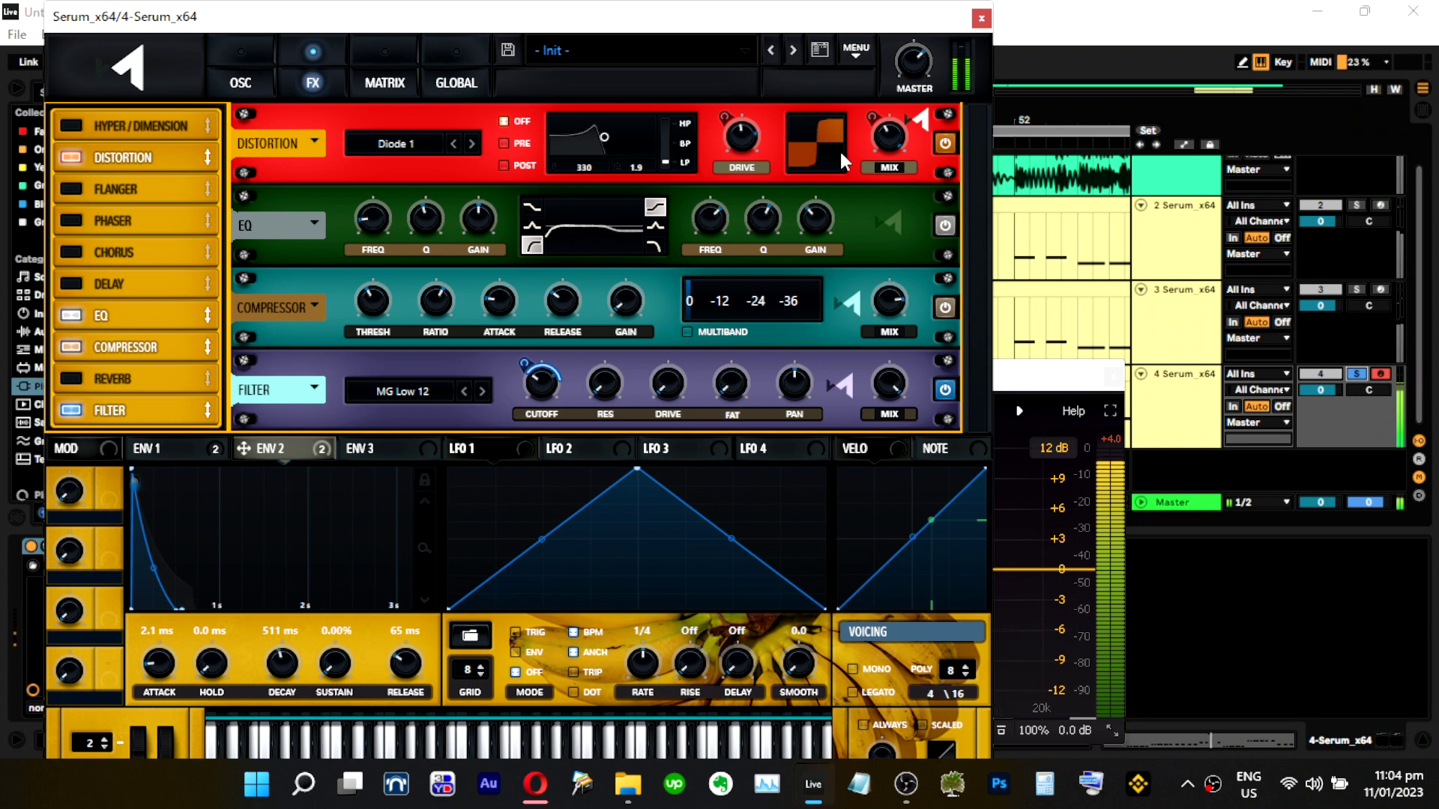
{"action": "mouse_move", "coordinate": [881, 144]}
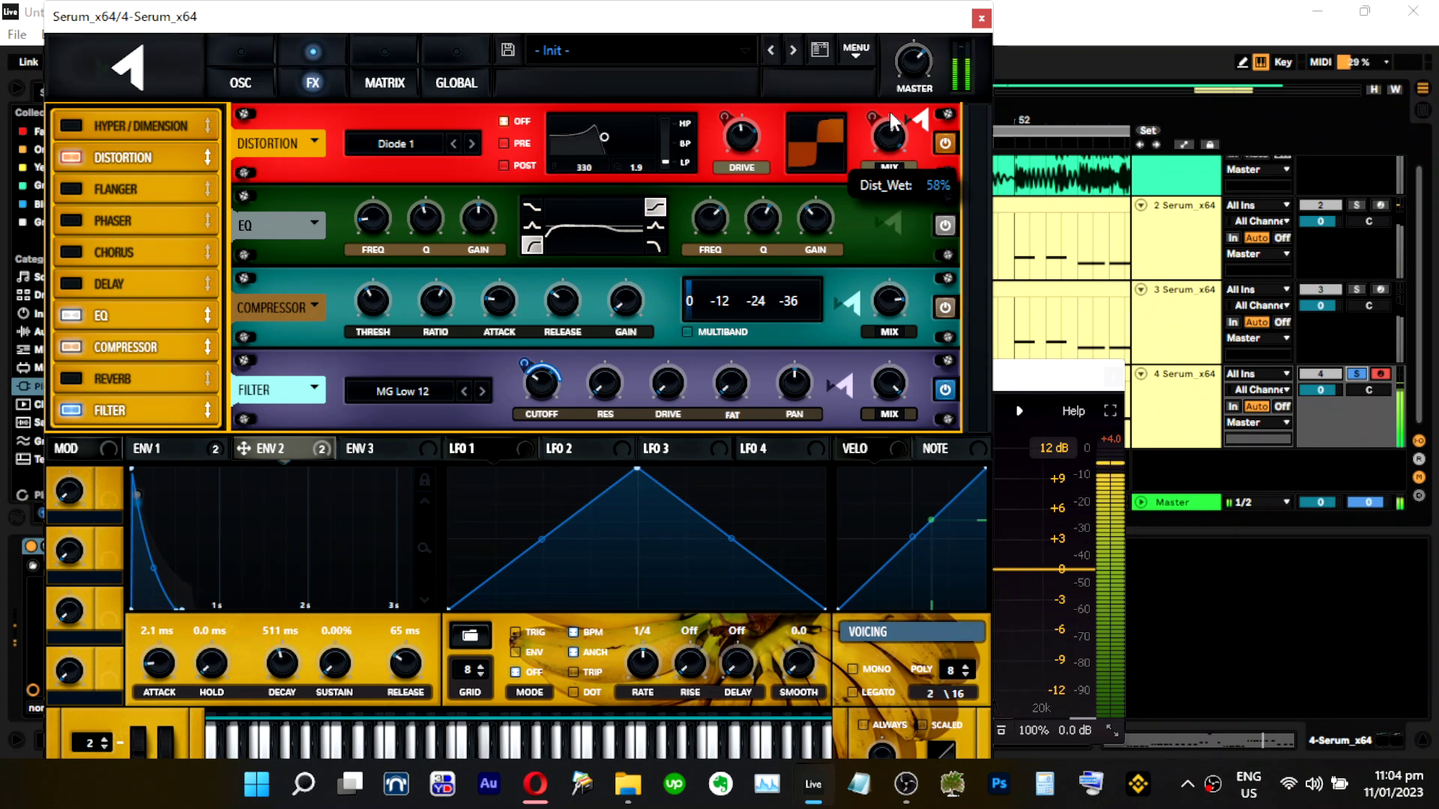
{"action": "left_click", "coordinate": [240, 81]}
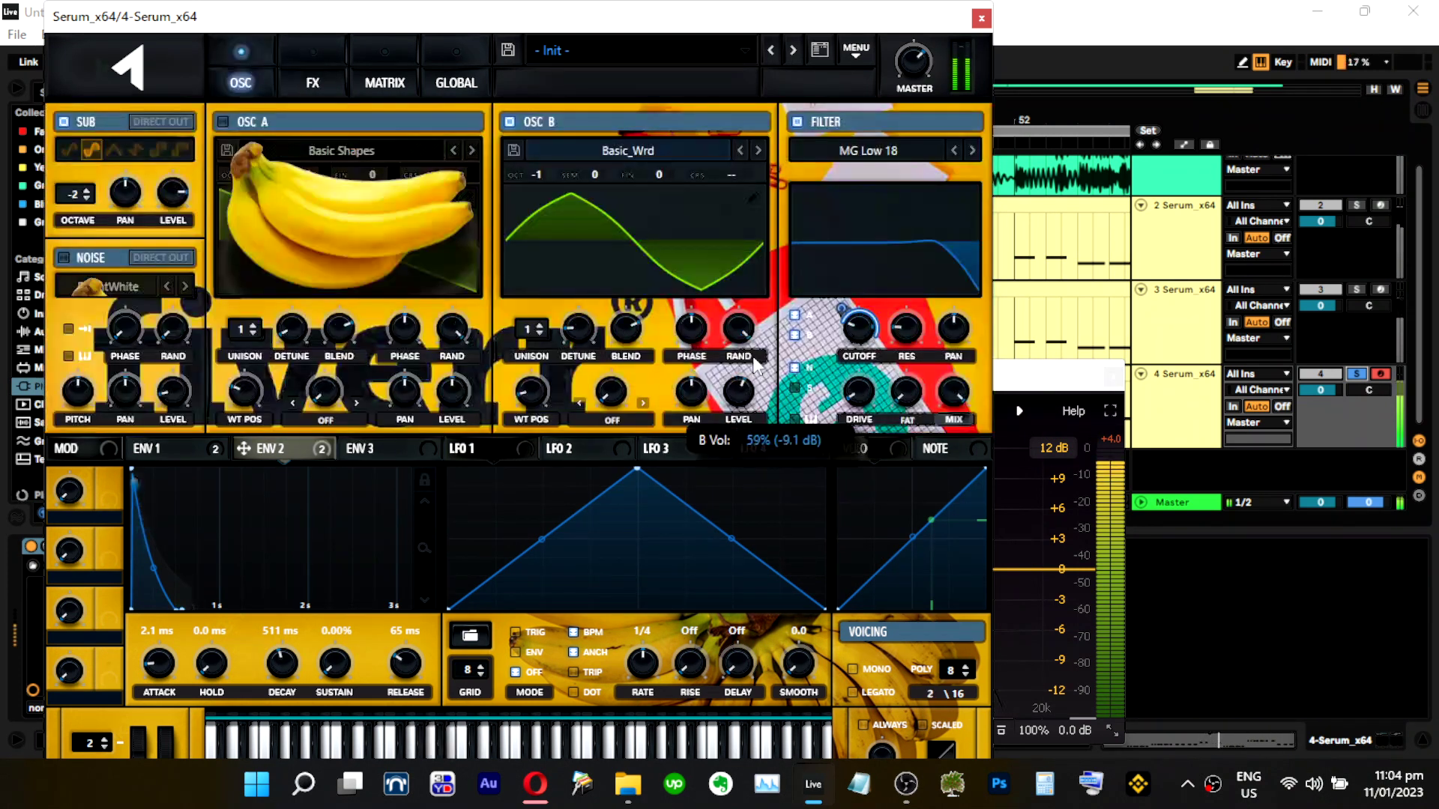
{"action": "left_click_drag", "start_coordinate": [769, 341], "coordinate": [761, 367]}
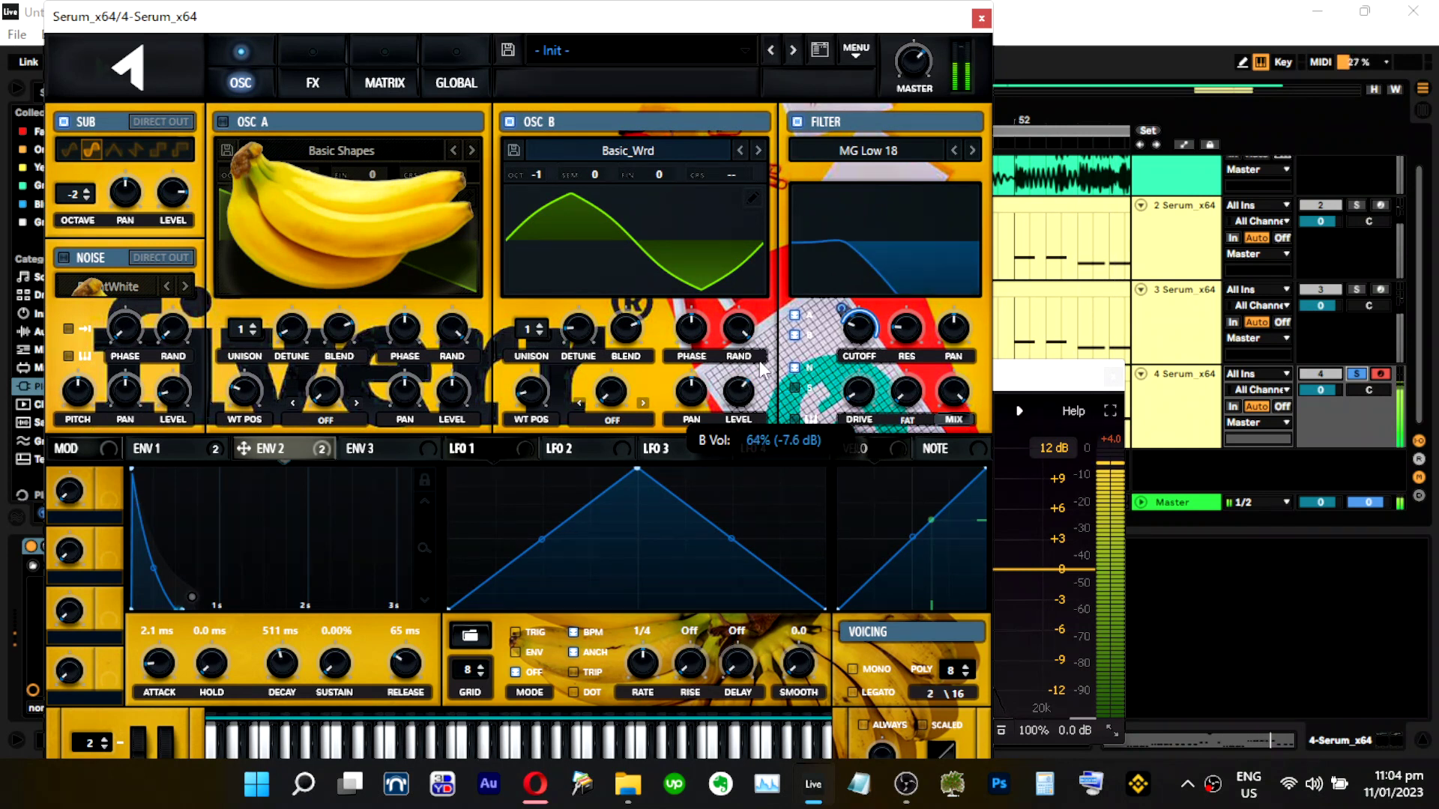
Fine-tune the main filter's resonance and drive, and unsolo track 4 to hear it in the mix.
{"action": "mouse_move", "coordinate": [899, 359]}
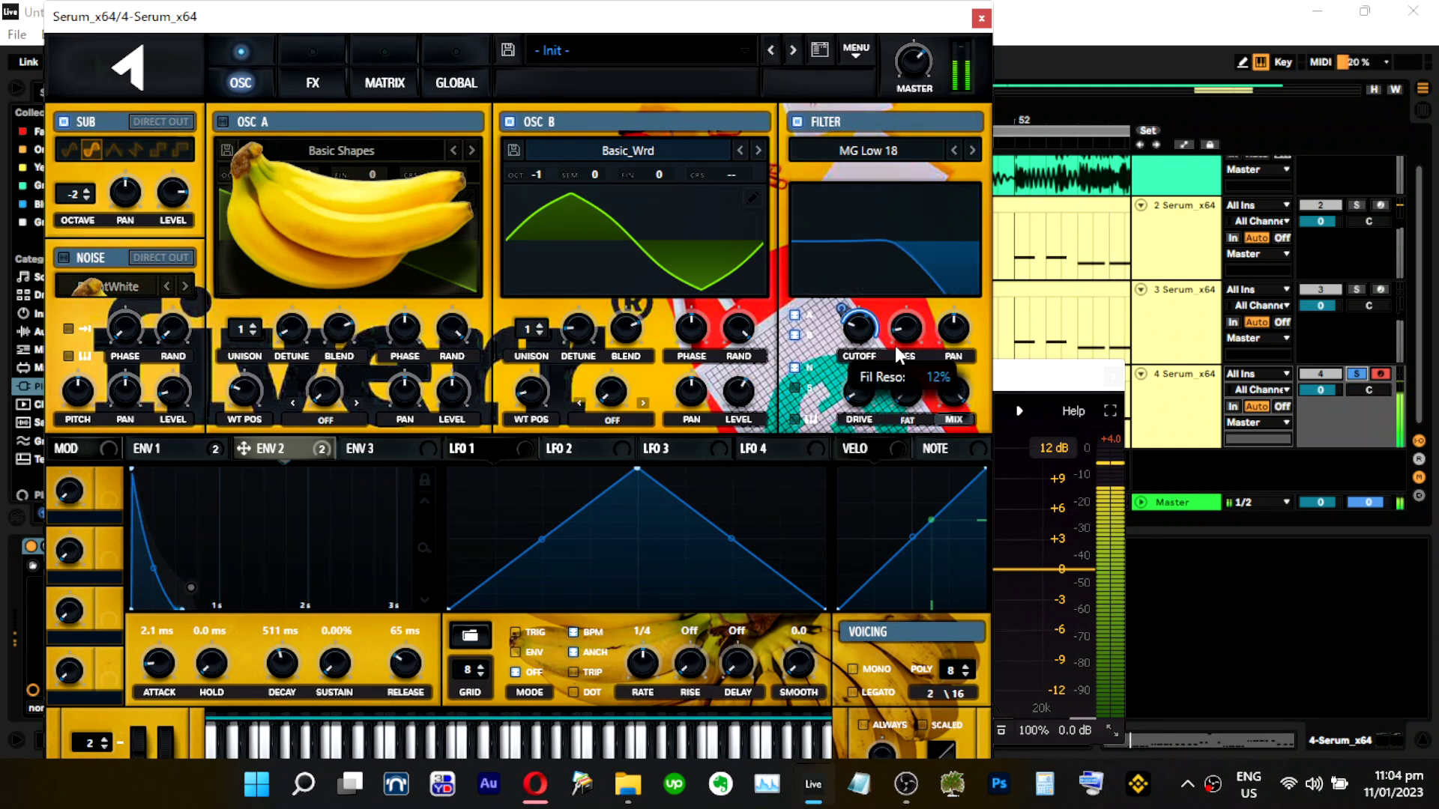
{"action": "mouse_move", "coordinate": [900, 359]}
{"action": "left_mouse_down"}
{"action": "mouse_move", "coordinate": [904, 377]}
{"action": "mouse_move", "coordinate": [913, 347]}
{"action": "left_mouse_up"}
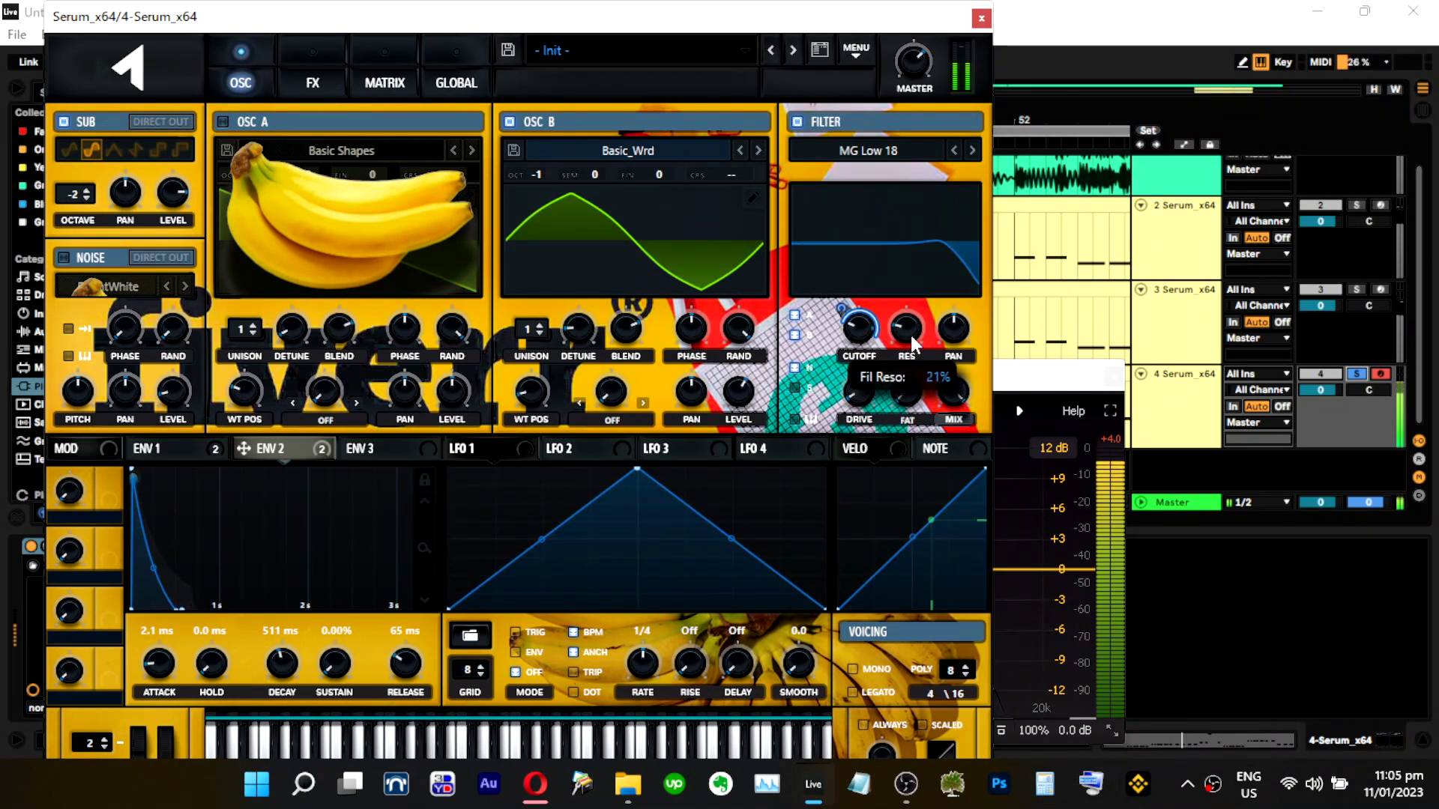
{"action": "left_click_drag", "start_coordinate": [861, 398], "coordinate": [869, 424]}
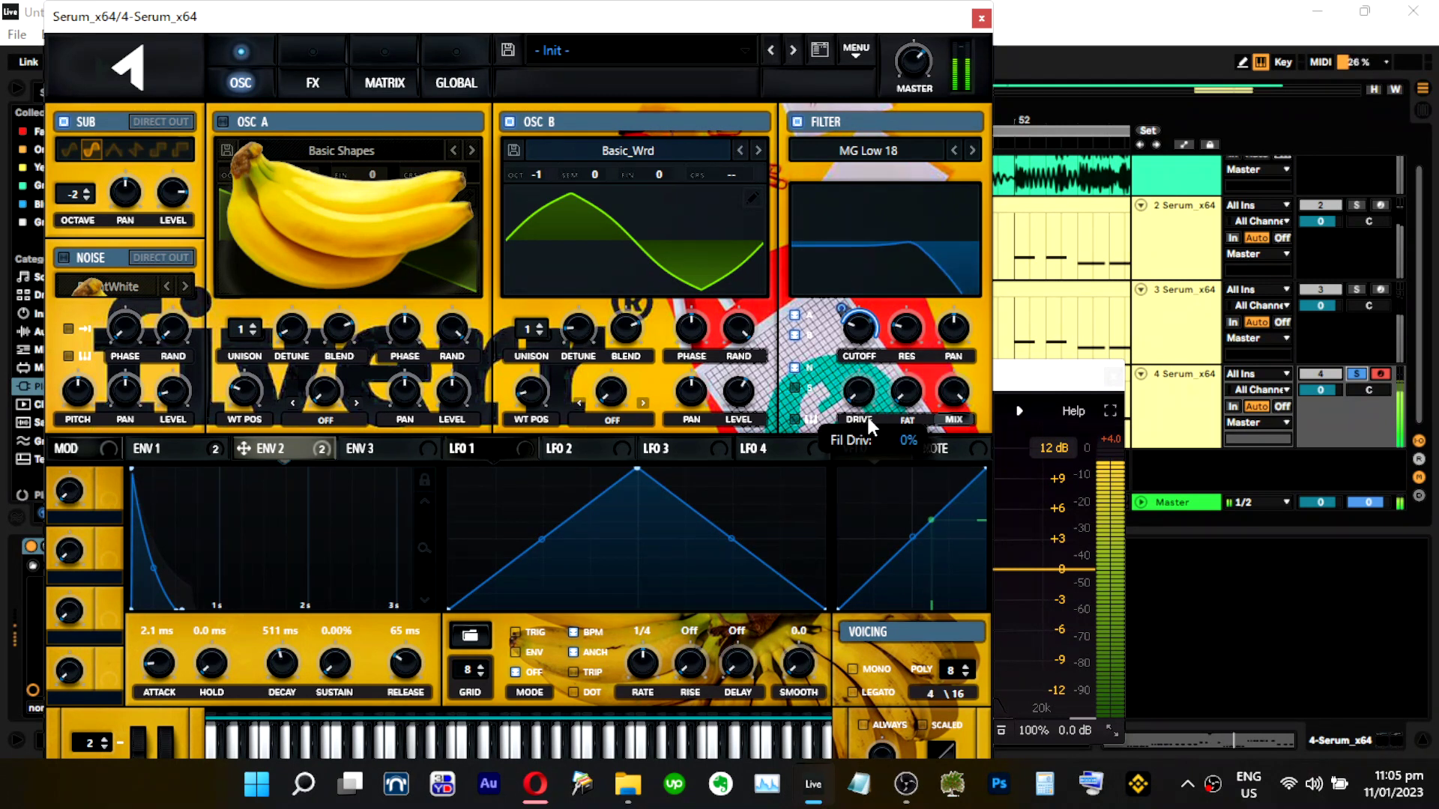
{"action": "left_click_drag", "start_coordinate": [917, 346], "coordinate": [919, 339]}
{"action": "left_click_drag", "start_coordinate": [861, 398], "coordinate": [860, 377]}
{"action": "key", "text": "s"}
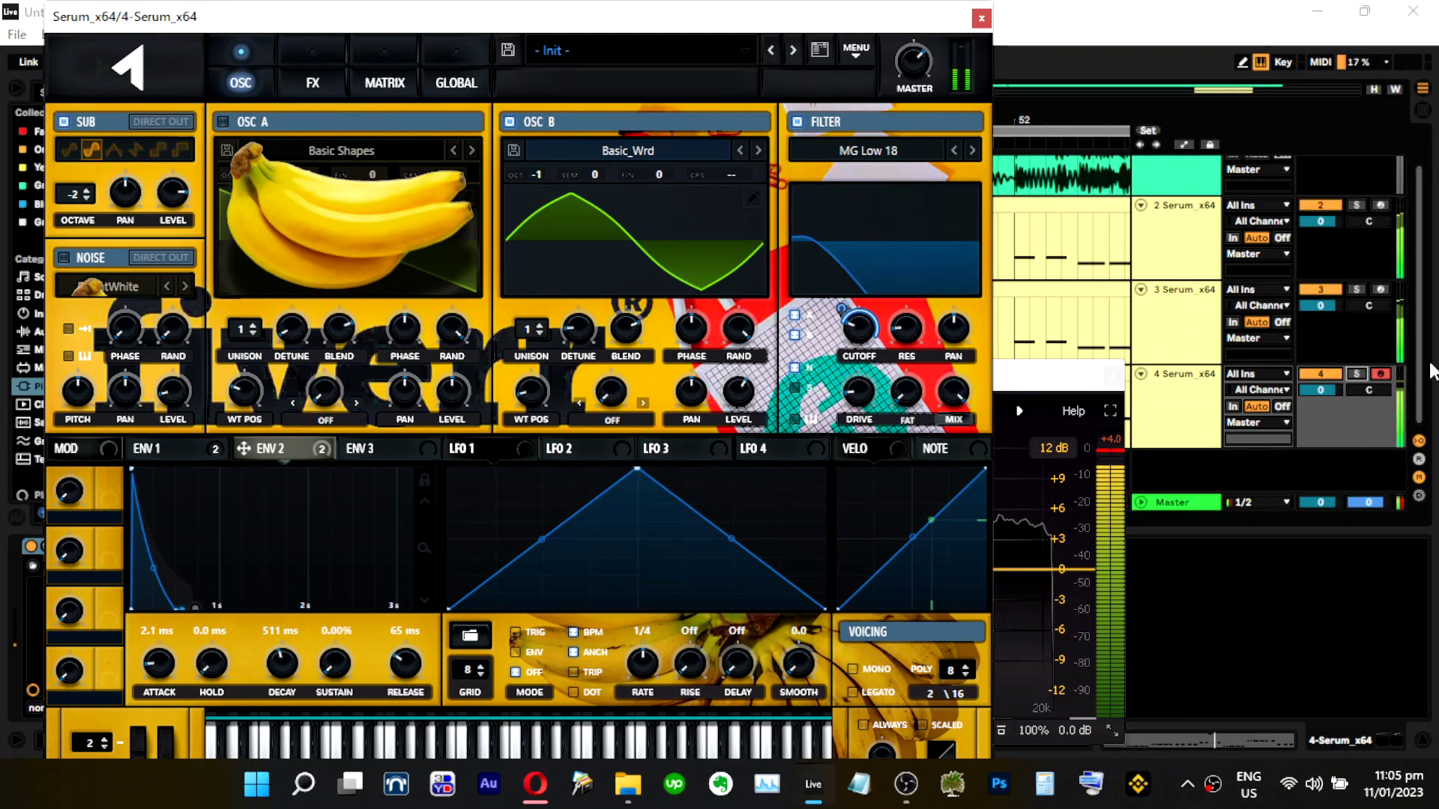
Solo track 4 again, enable the Chorus effect, adjust its mix and switch its filter from LPF to HPF.
{"action": "left_click", "coordinate": [1355, 373]}
{"action": "left_click", "coordinate": [264, 63]}
{"action": "left_click", "coordinate": [315, 84]}
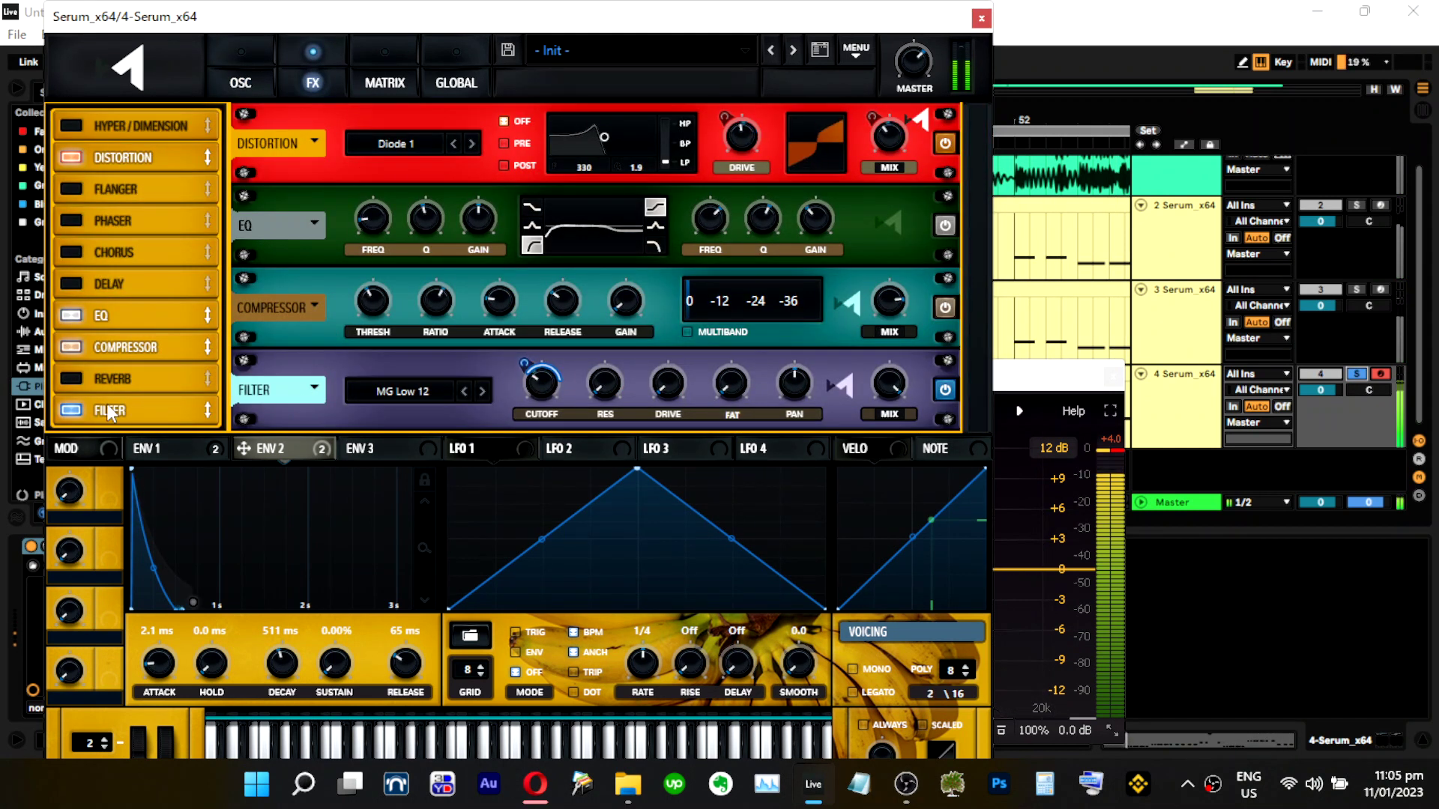
{"action": "left_click", "coordinate": [71, 126]}
{"action": "left_click", "coordinate": [71, 126]}
{"action": "left_click", "coordinate": [72, 252]}
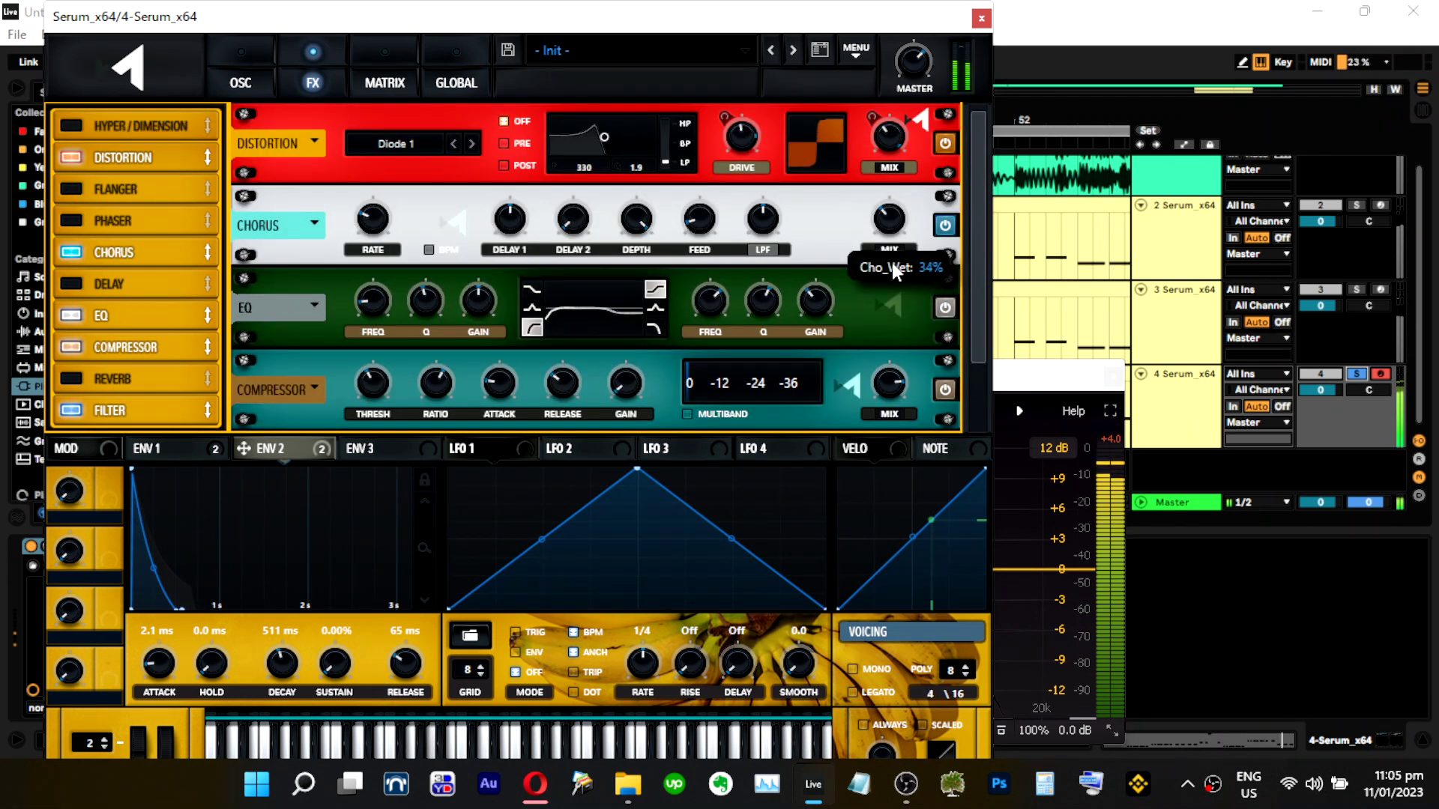
{"action": "left_click_drag", "start_coordinate": [888, 233], "coordinate": [864, 96]}
{"action": "left_click", "coordinate": [766, 252]}
{"action": "left_click_drag", "start_coordinate": [766, 230], "coordinate": [770, 259]}
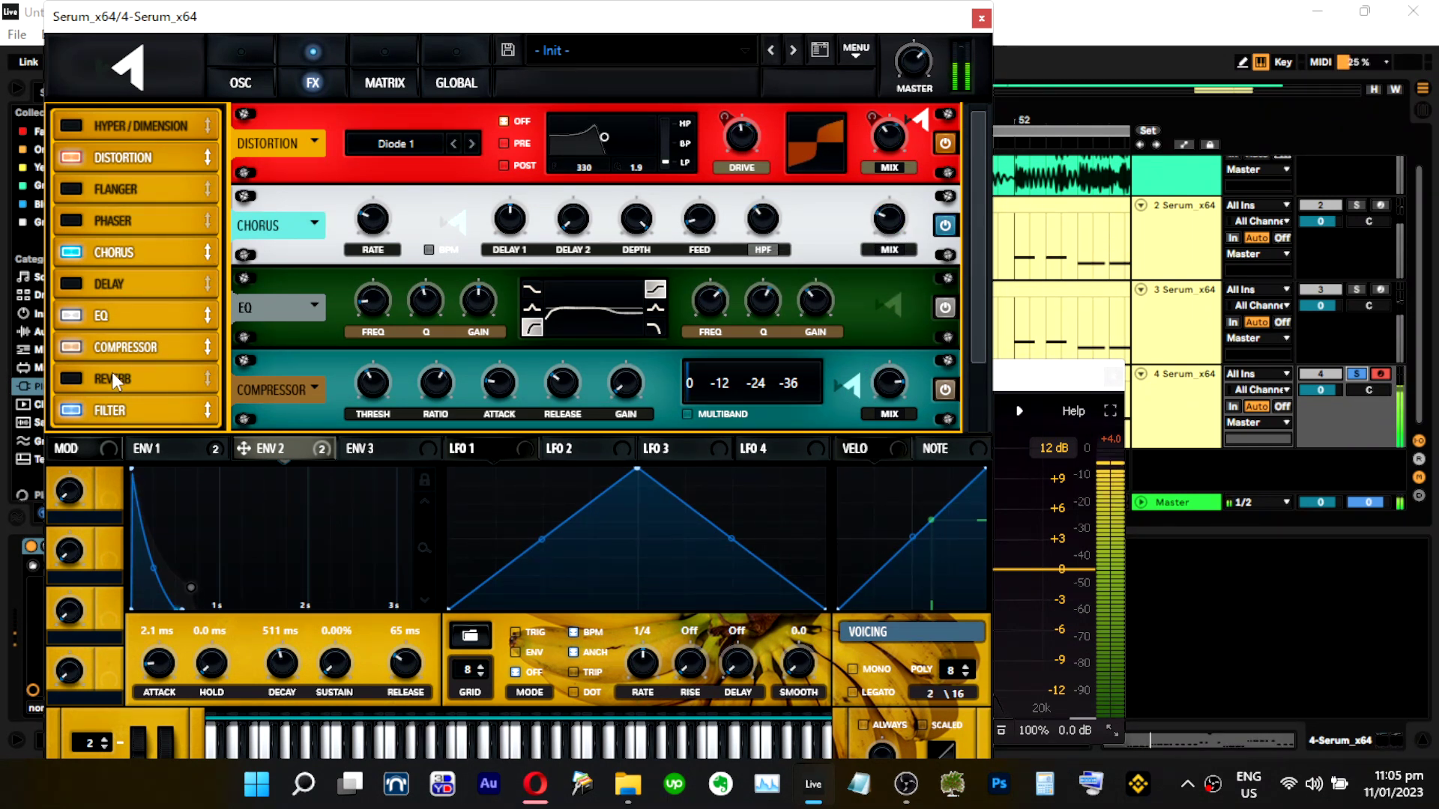
Enable Hyper/Dimension, set the Hyper mix to about 32% and check the sound in the full mix.
{"action": "left_click", "coordinate": [73, 127]}
{"action": "left_click_drag", "start_coordinate": [649, 138], "coordinate": [650, 91]}
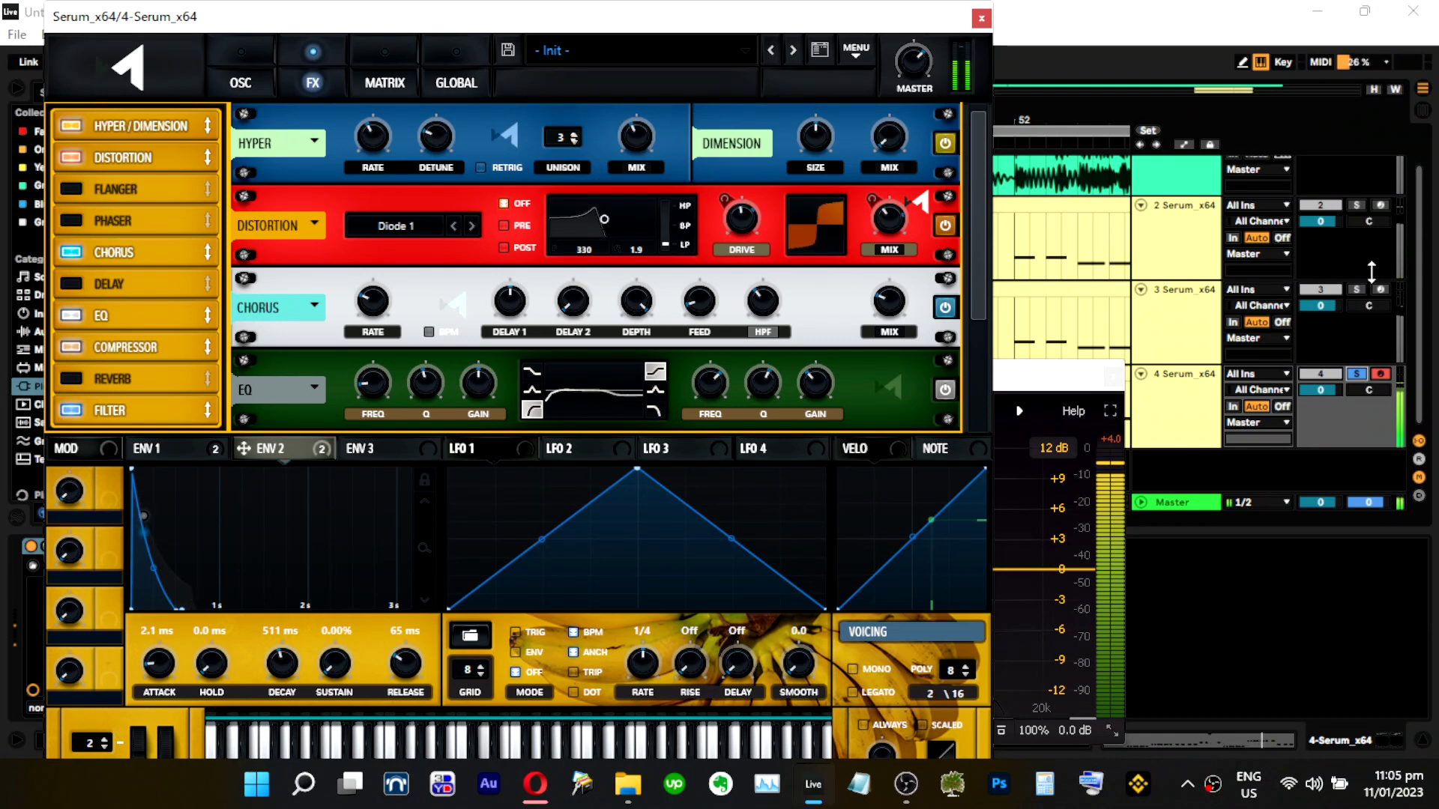
{"action": "left_click", "coordinate": [1207, 407]}
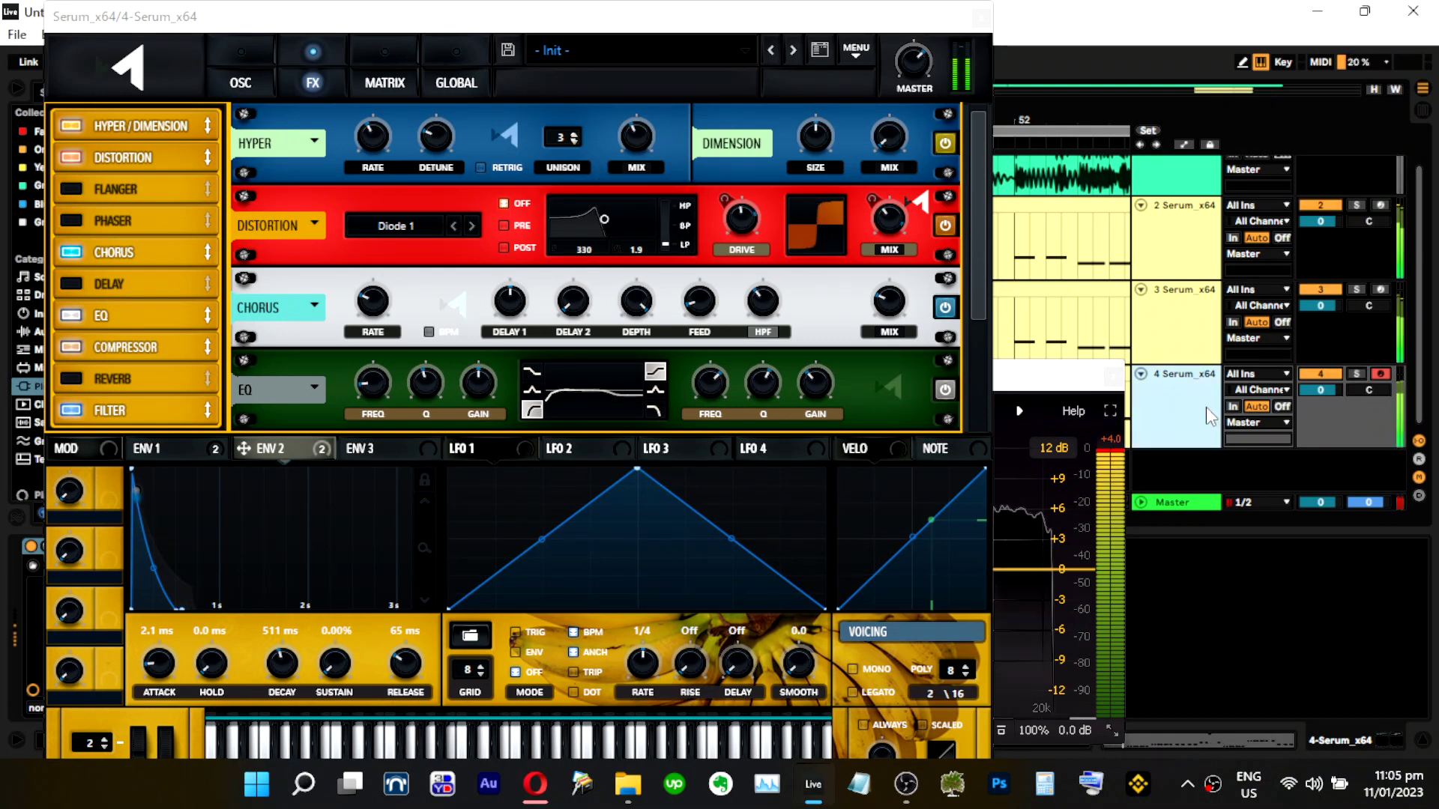
{"action": "left_click_drag", "start_coordinate": [645, 141], "coordinate": [643, 166]}
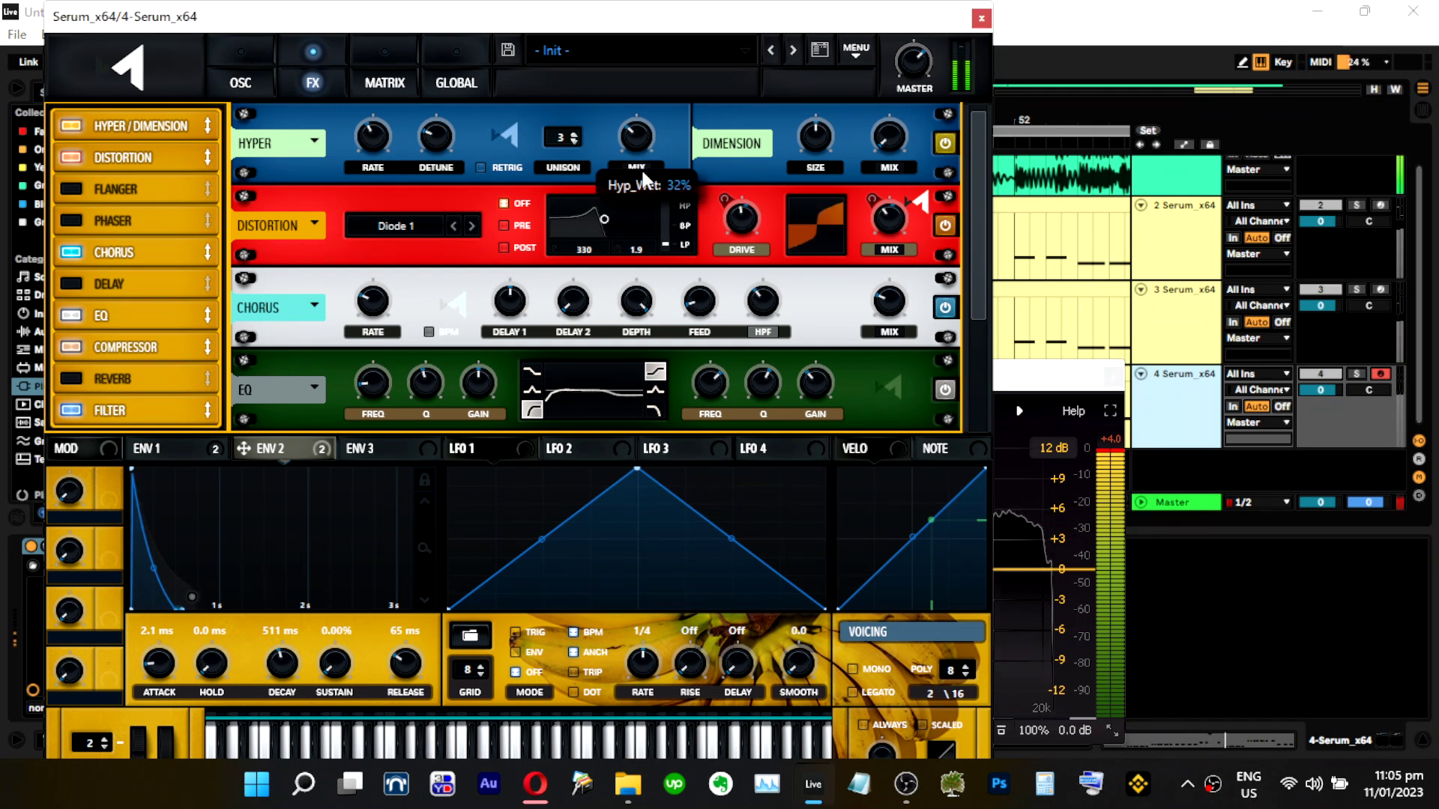
Rebalance track 4 with the sub level at about 84%, oscillator B at about 41% and master volume at about 77%.
{"action": "mouse_move", "coordinate": [902, 67]}
{"action": "left_click_drag", "start_coordinate": [903, 62], "coordinate": [902, 58]}
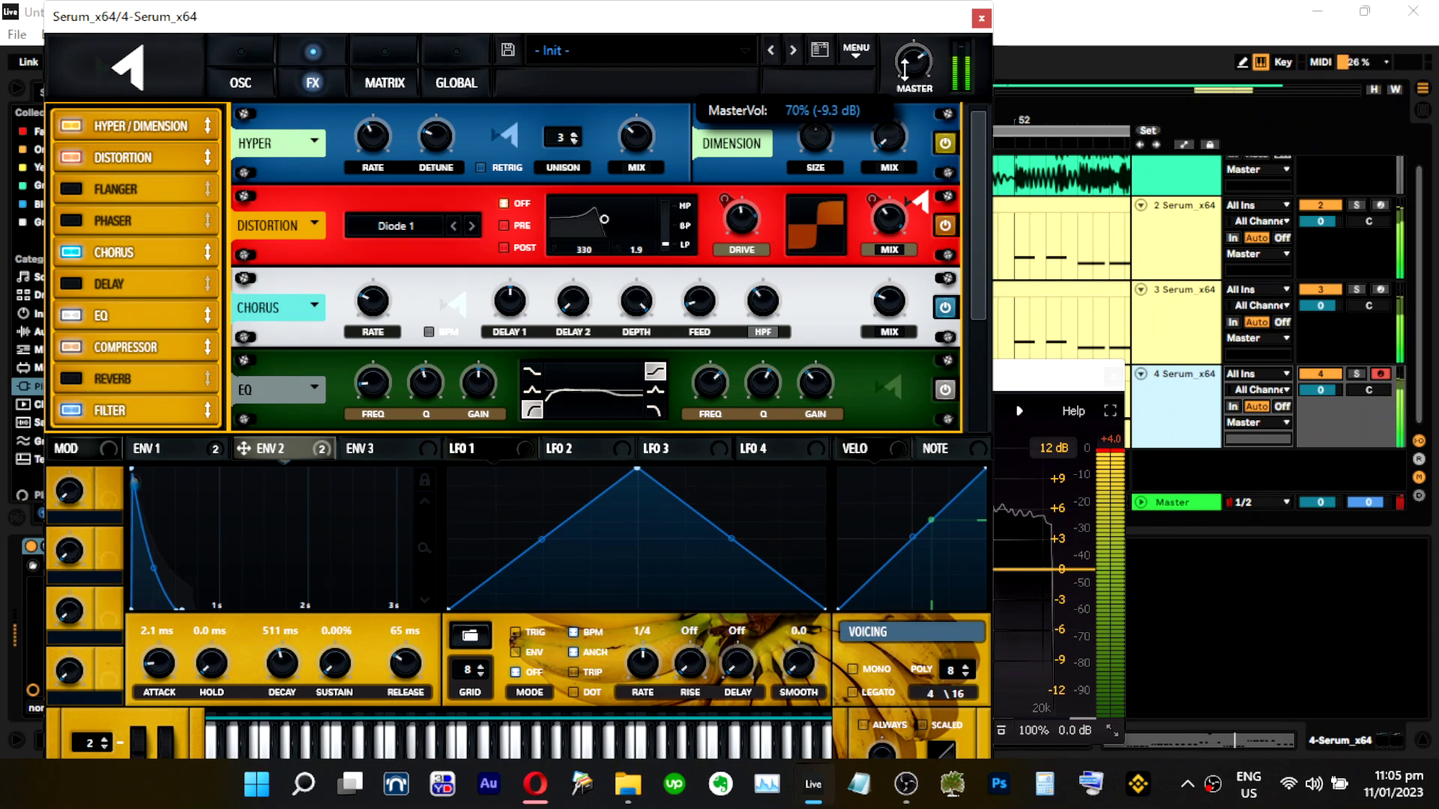
{"action": "left_click", "coordinate": [266, 70]}
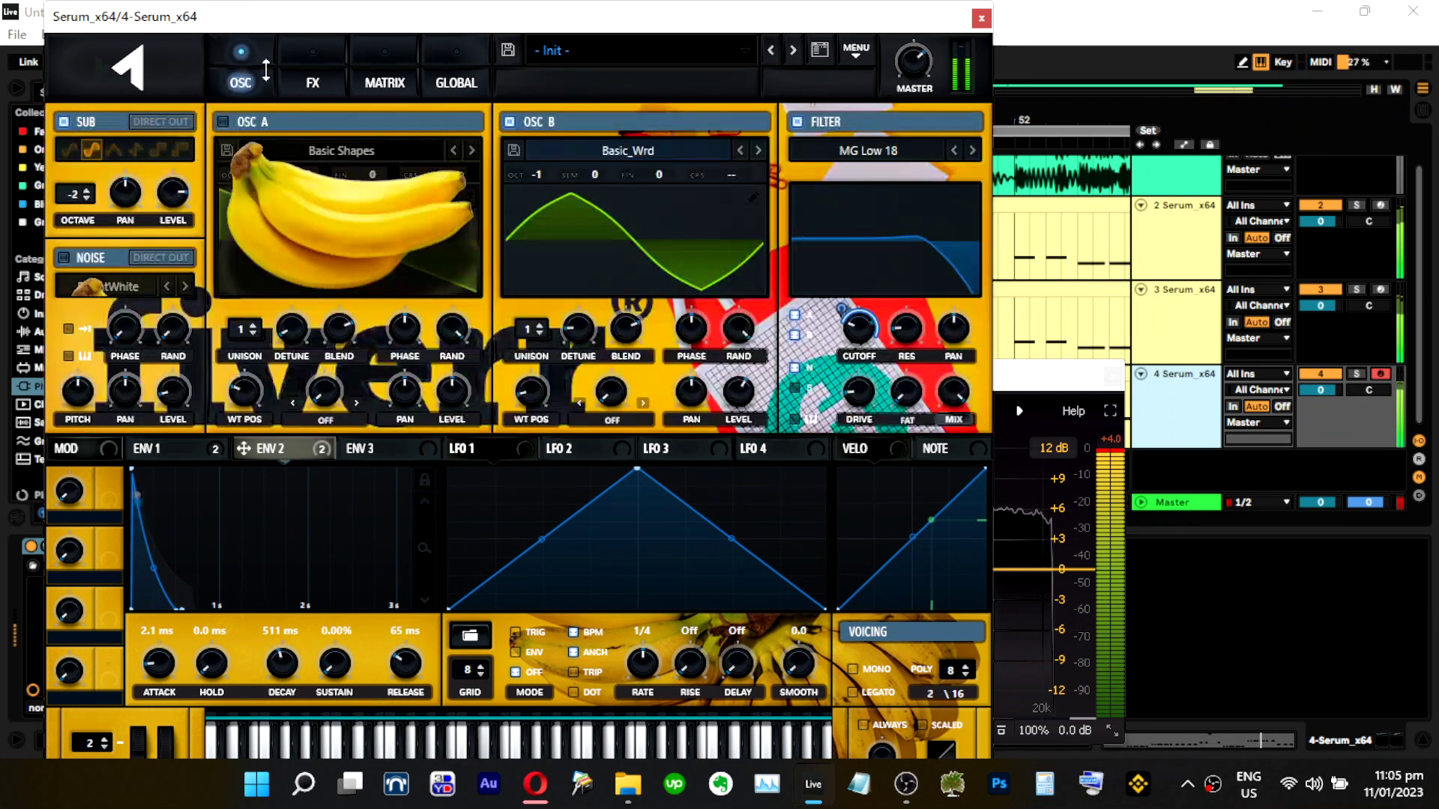
{"action": "left_click", "coordinate": [1354, 373]}
{"action": "left_click", "coordinate": [161, 203]}
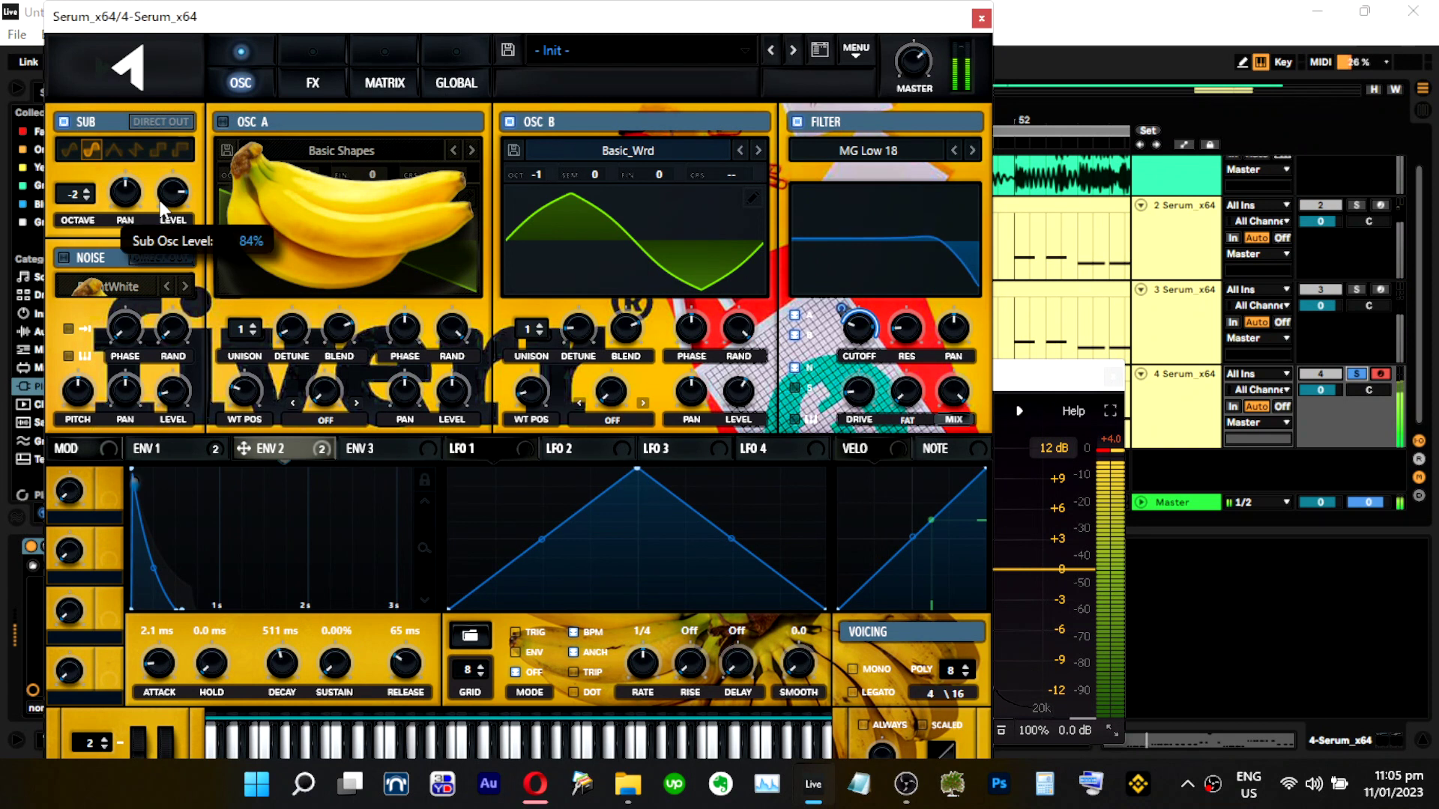
{"action": "left_click_drag", "start_coordinate": [926, 57], "coordinate": [926, 69]}
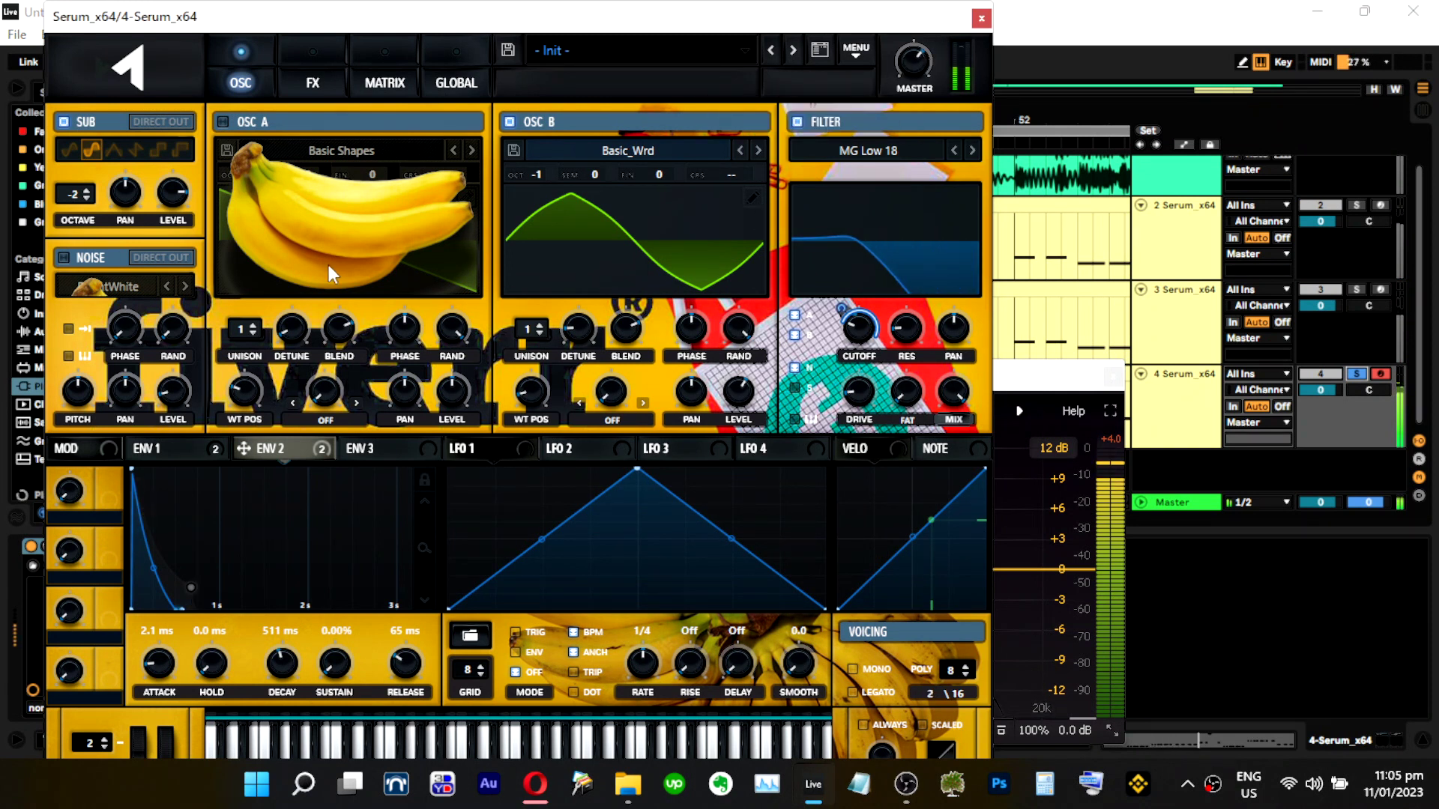
{"action": "left_click_drag", "start_coordinate": [737, 401], "coordinate": [729, 449]}
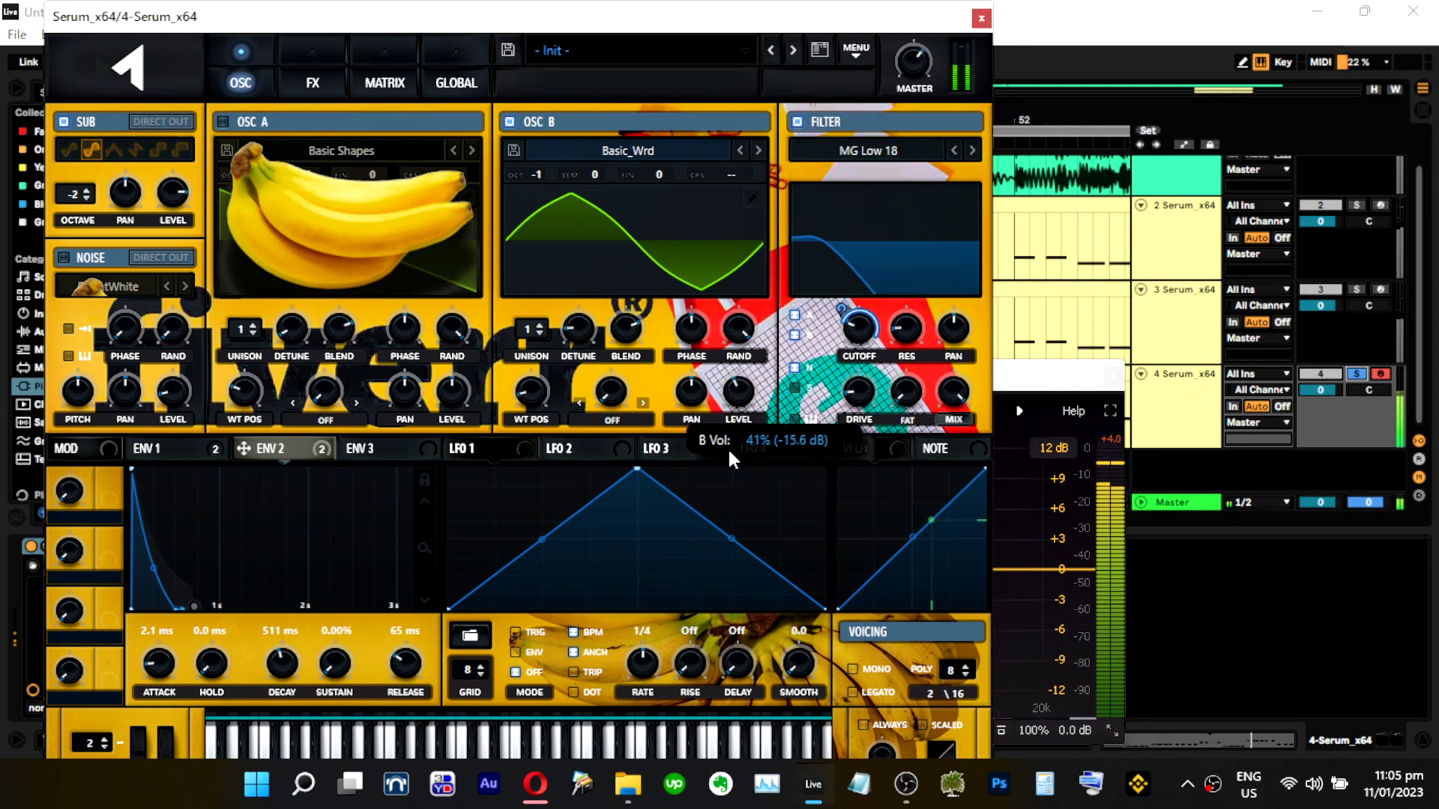
{"action": "mouse_move", "coordinate": [902, 44]}
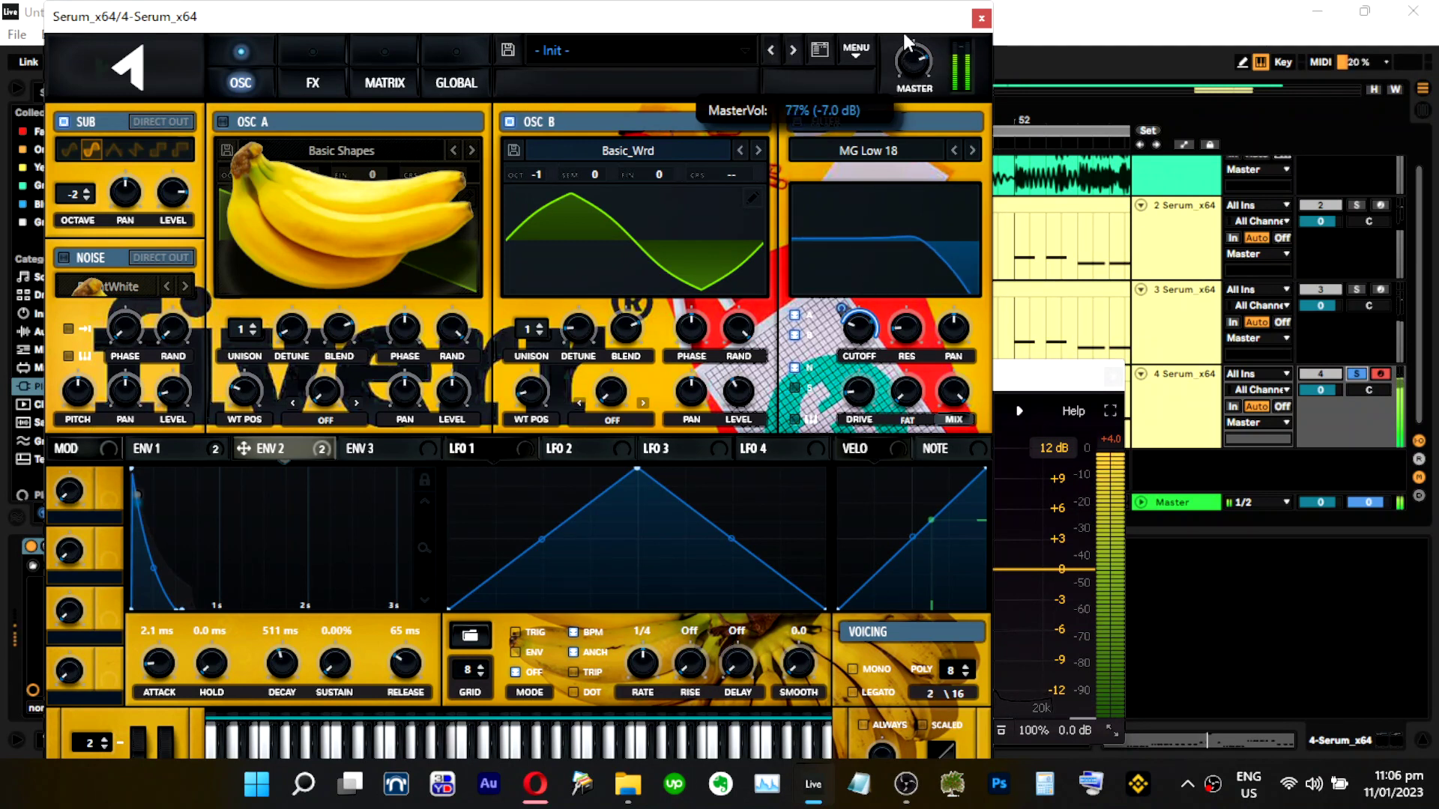
Compare track 4 soloed and in the full mix on the master's Pro-Q 3 spectrum.
{"action": "left_click", "coordinate": [1032, 372]}
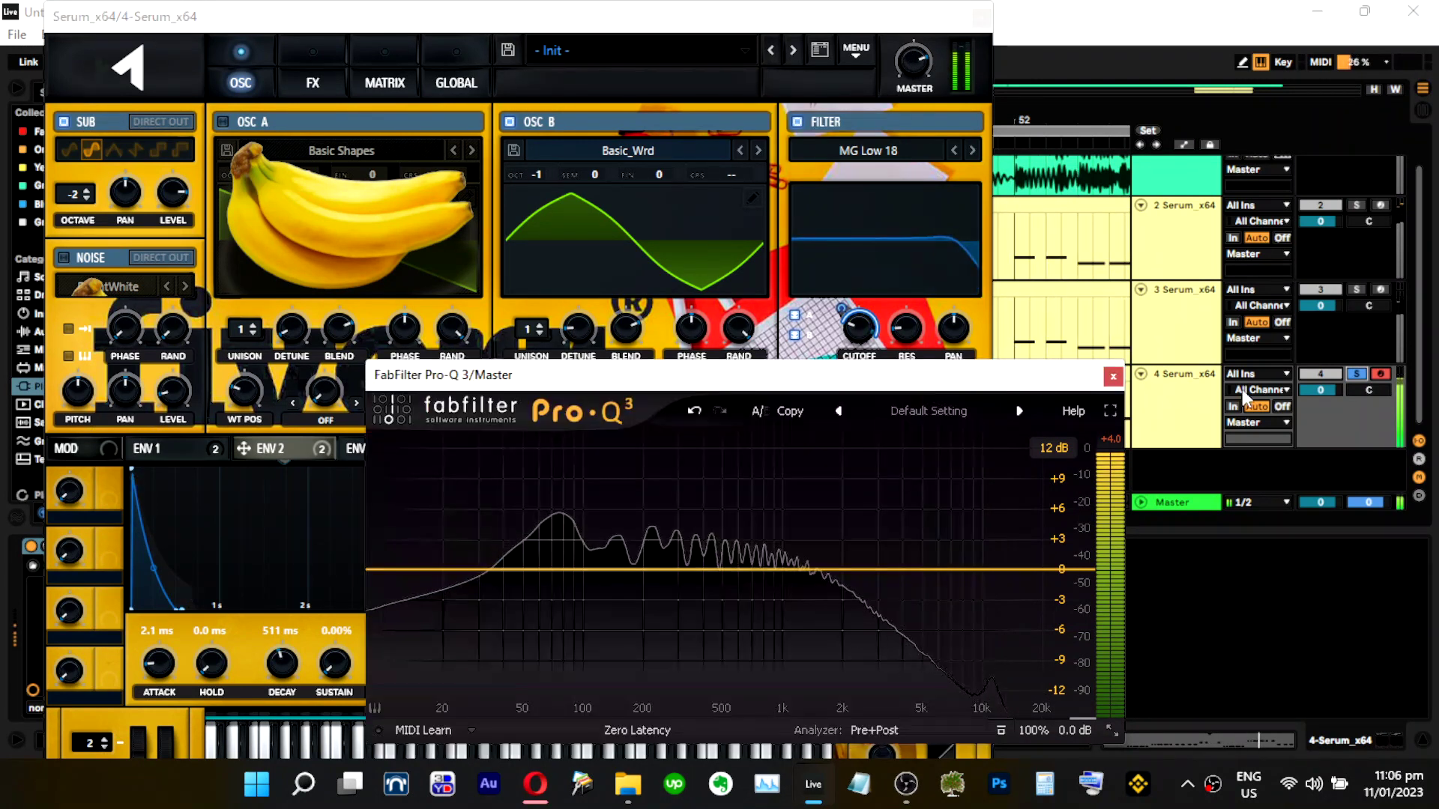
{"action": "left_click", "coordinate": [1355, 372]}
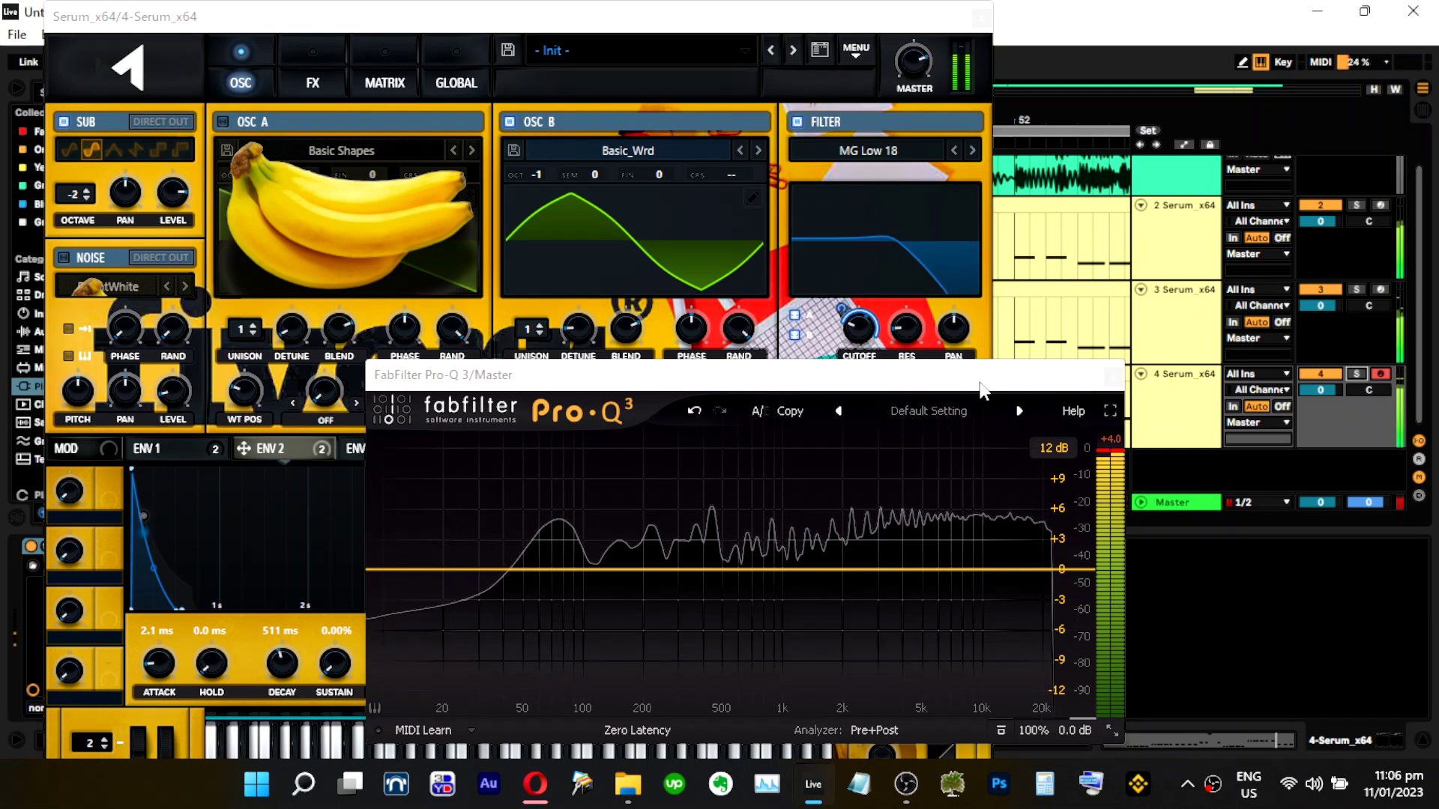
Solo track 4 and lower the high-band gain of the effects rack's EQ.
{"action": "left_click", "coordinate": [341, 84]}
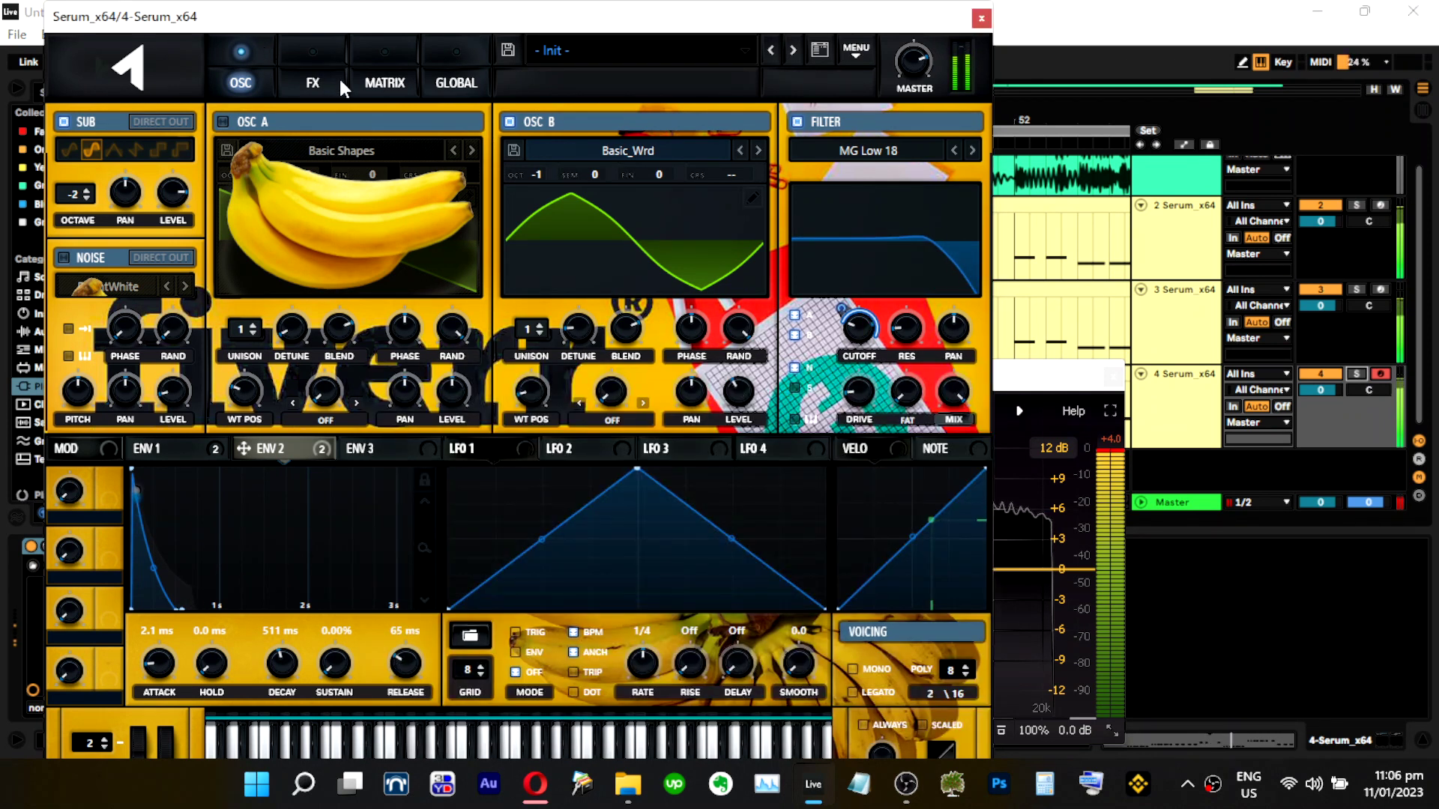
{"action": "left_click", "coordinate": [339, 78]}
{"action": "mouse_move", "coordinate": [822, 393]}
{"action": "left_mouse_down"}
{"action": "mouse_move", "coordinate": [835, 352]}
{"action": "mouse_move", "coordinate": [826, 408]}
{"action": "left_mouse_up"}
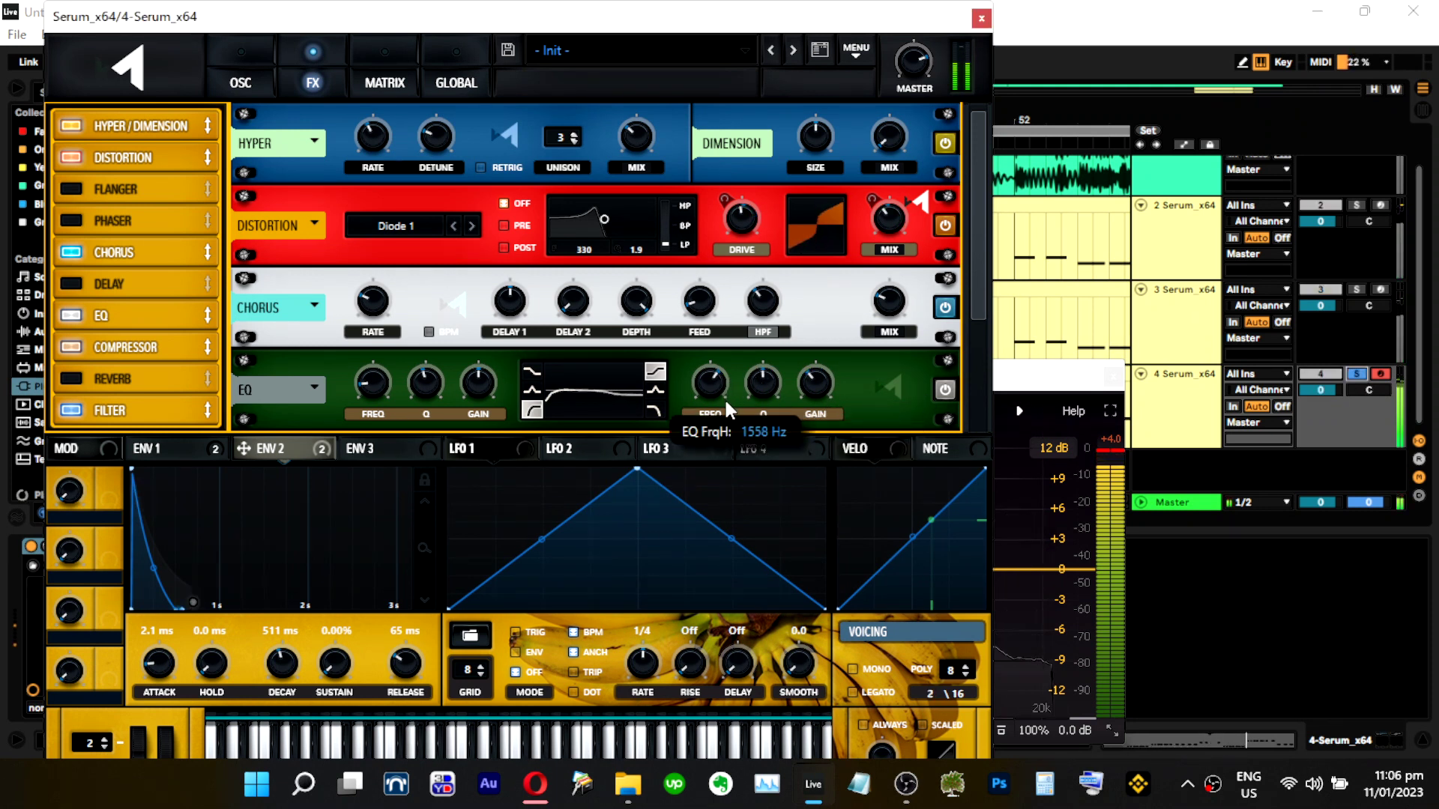
{"action": "left_click_drag", "start_coordinate": [822, 399], "coordinate": [821, 417]}
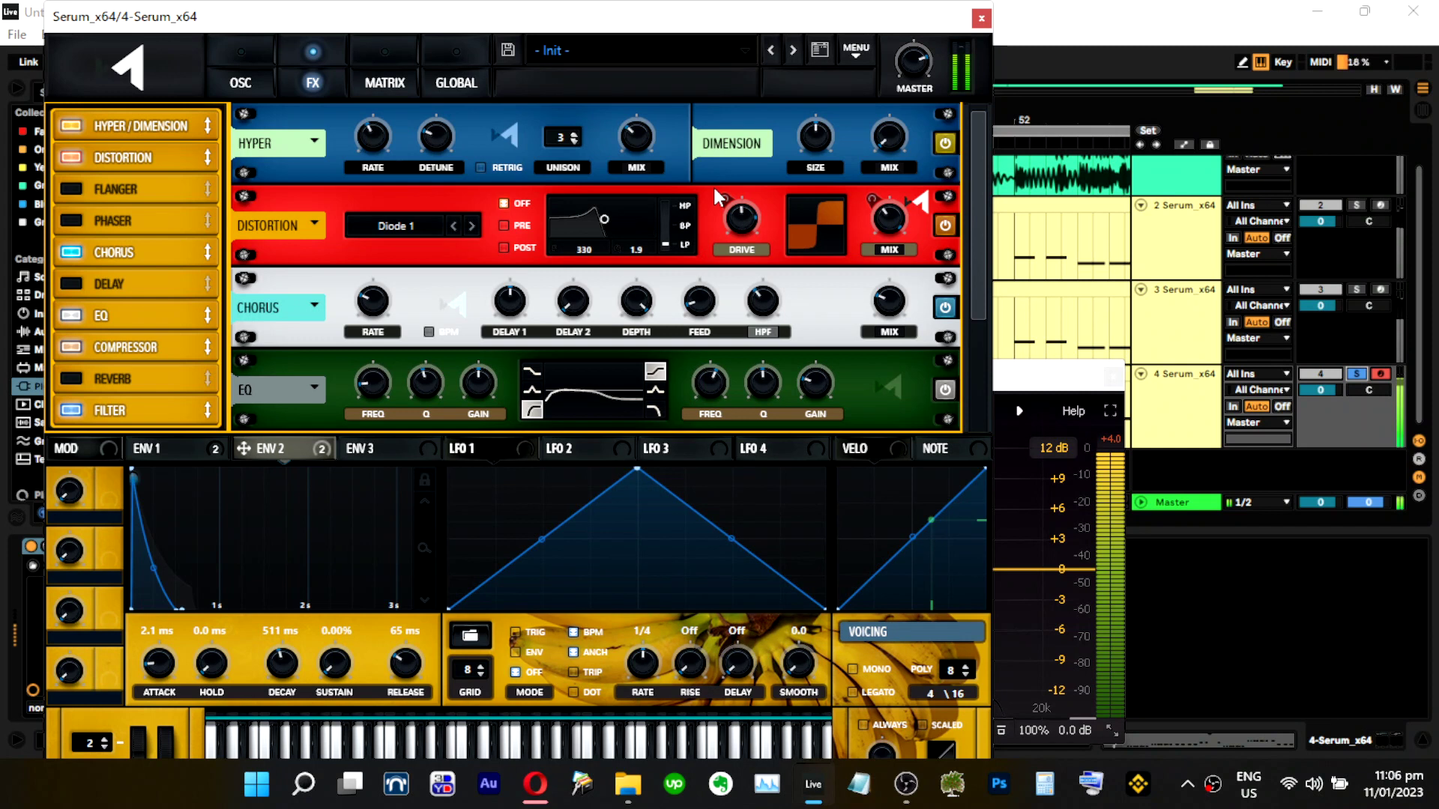
Set Env 1's modulation amount on the distortion mix to about 91.
{"action": "left_click", "coordinate": [182, 450]}
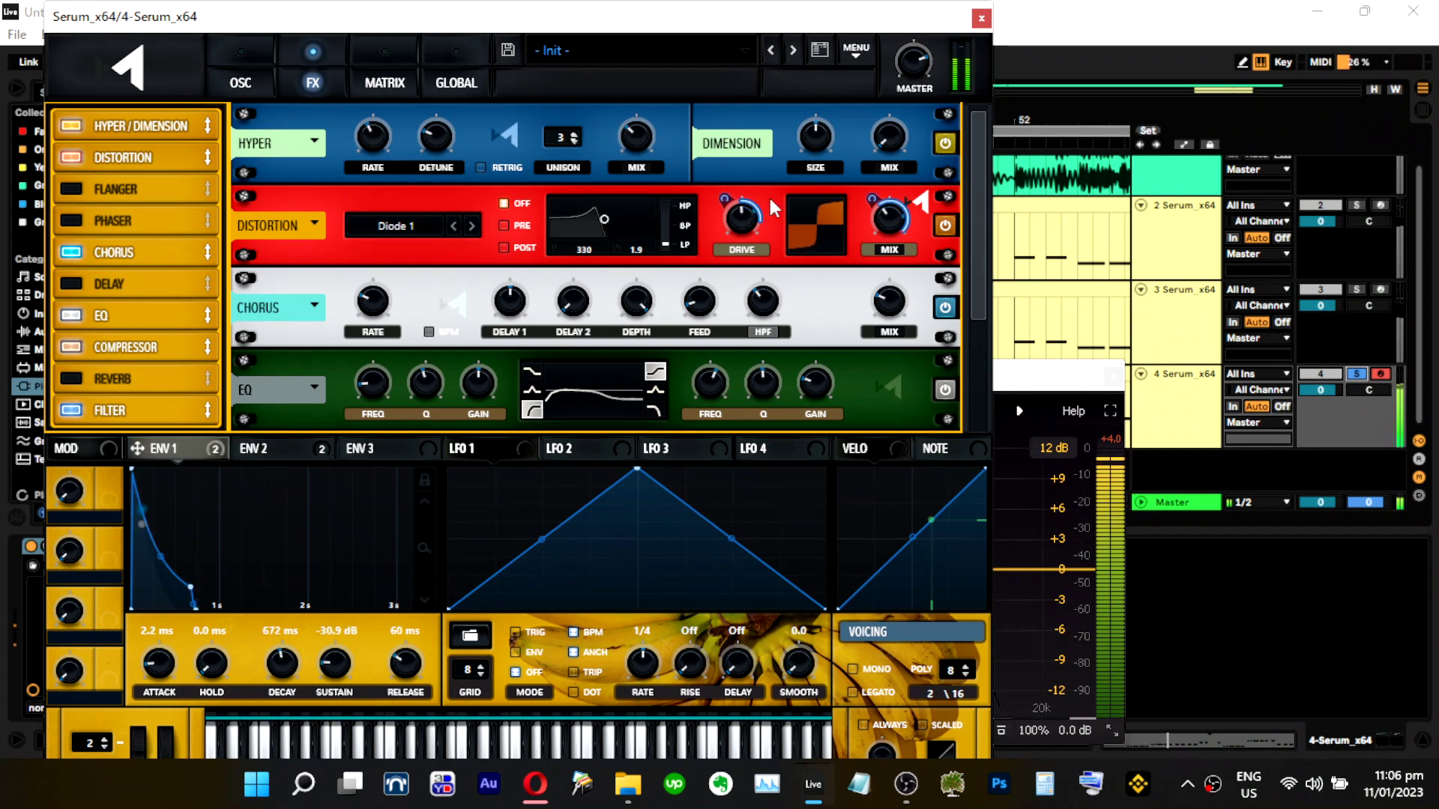
{"action": "mouse_move", "coordinate": [726, 193]}
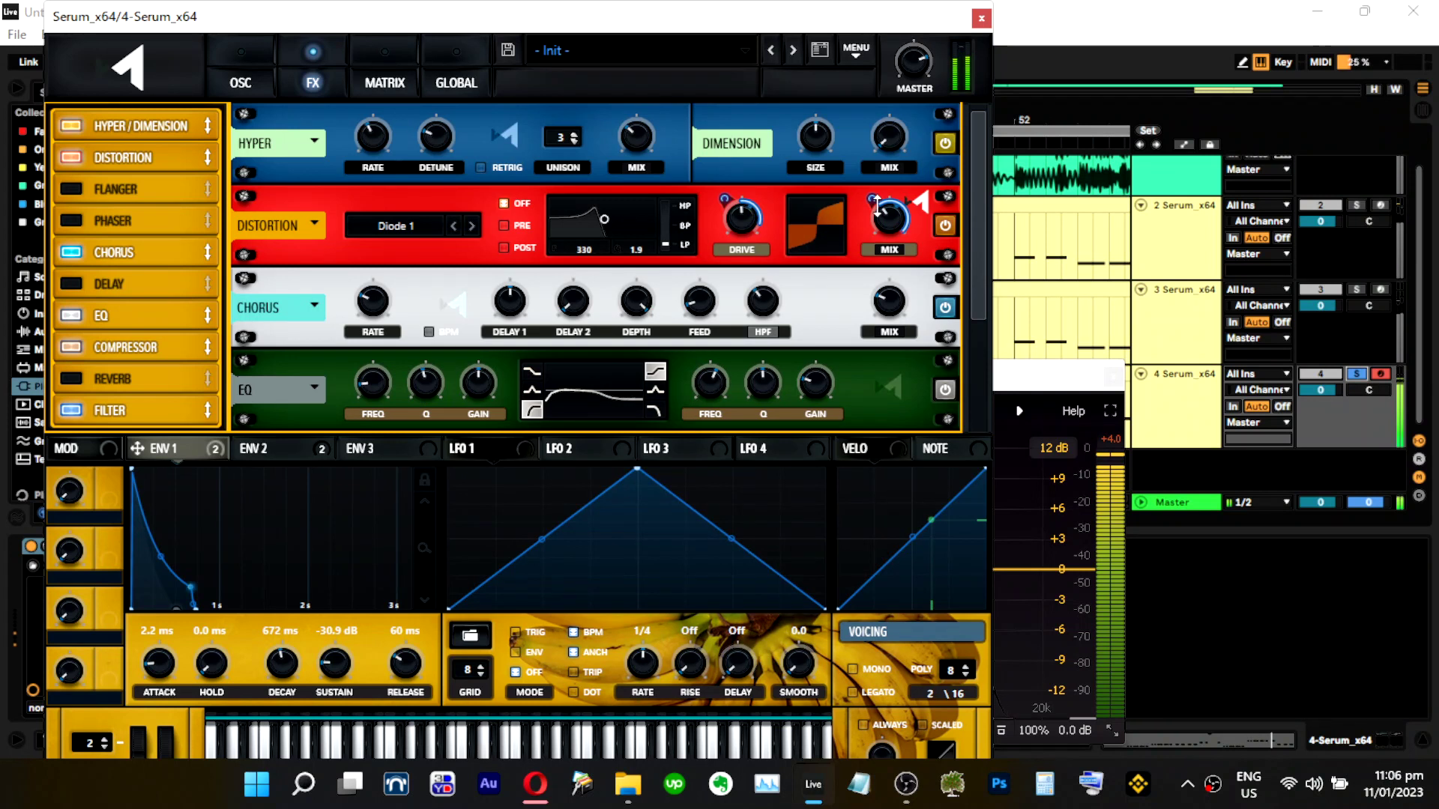
{"action": "left_click_drag", "start_coordinate": [877, 203], "coordinate": [876, 177]}
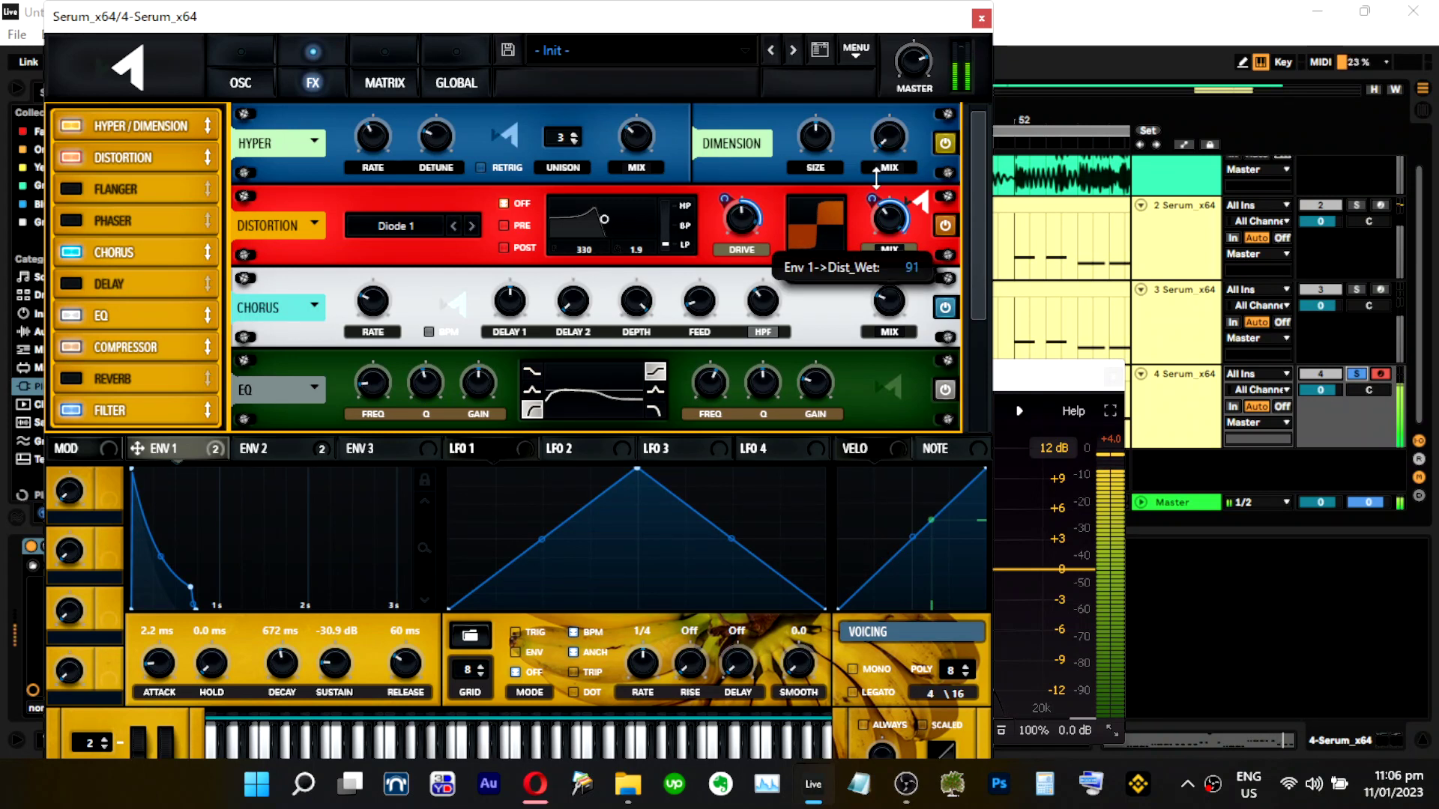
Audition the HardClip, SoftClip and Tube distortion types and return to Diode 1.
{"action": "left_click", "coordinate": [469, 225]}
{"action": "left_click", "coordinate": [403, 229]}
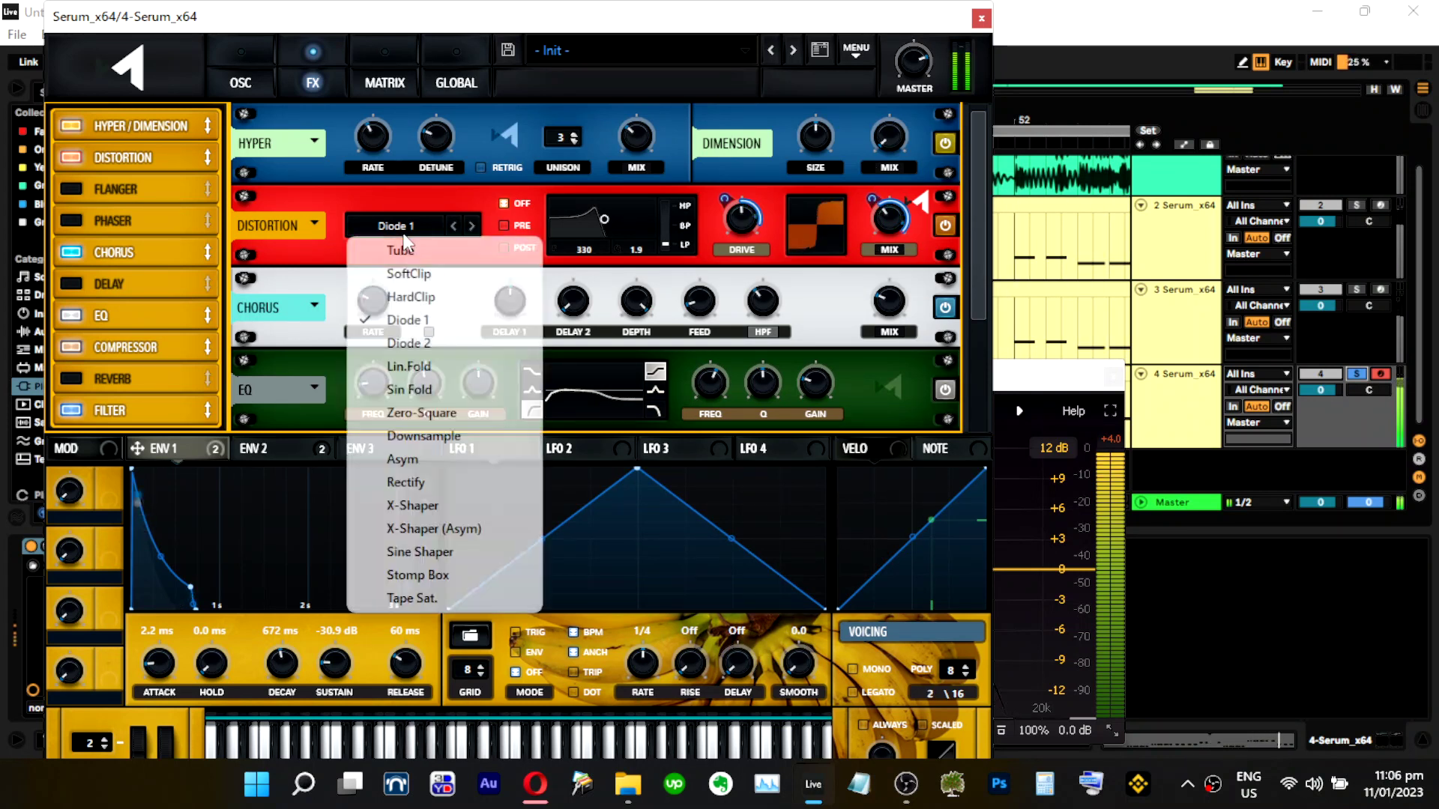
{"action": "left_click", "coordinate": [410, 297]}
{"action": "left_click", "coordinate": [403, 227]}
{"action": "left_click", "coordinate": [409, 276]}
{"action": "left_click", "coordinate": [409, 228]}
{"action": "left_click", "coordinate": [405, 250]}
{"action": "left_click", "coordinate": [407, 227]}
{"action": "left_click", "coordinate": [417, 322]}
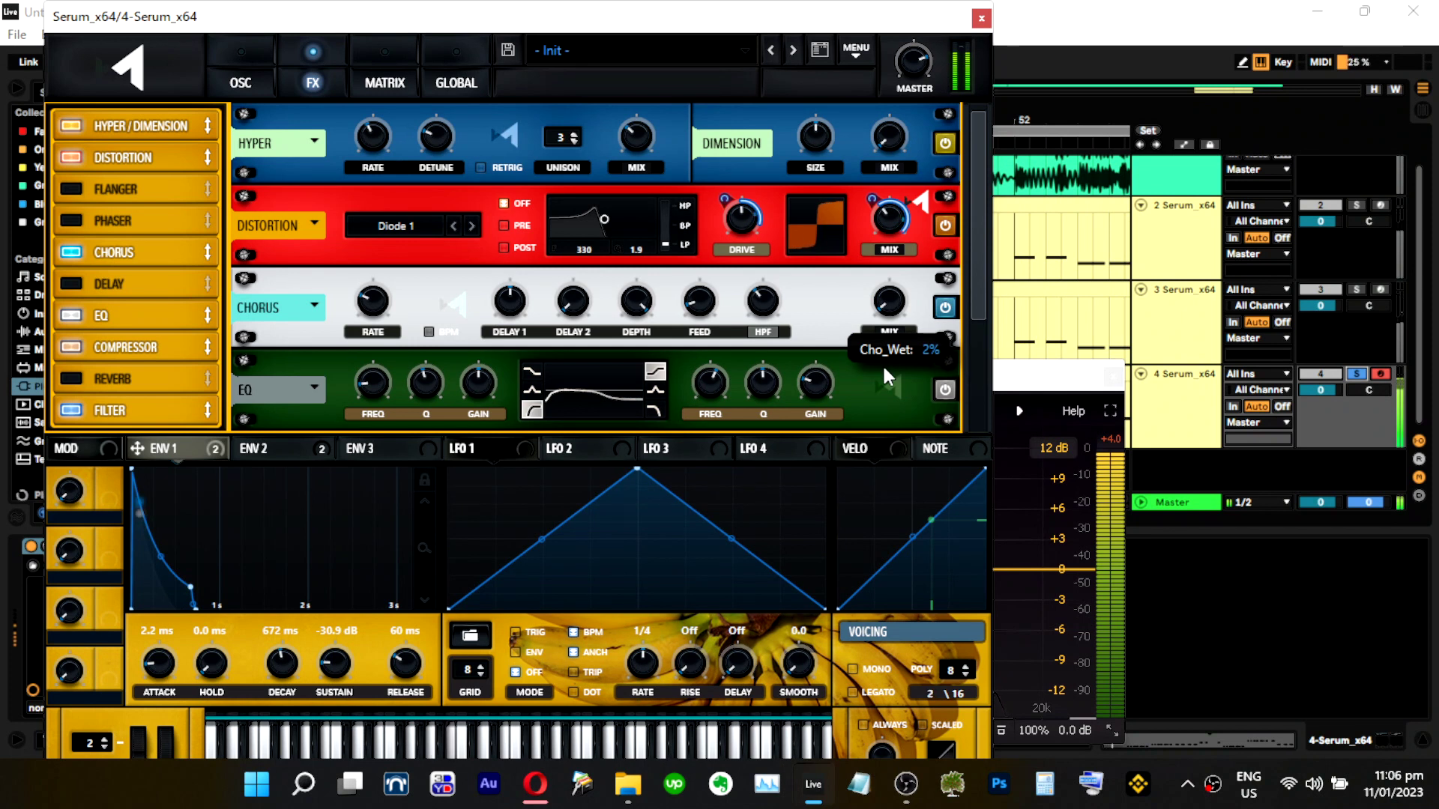
Try track 4's chorus mix at 39% in the full mix, and switch off the chorus and hyper/dimension effects.
{"action": "left_click", "coordinate": [1073, 365]}
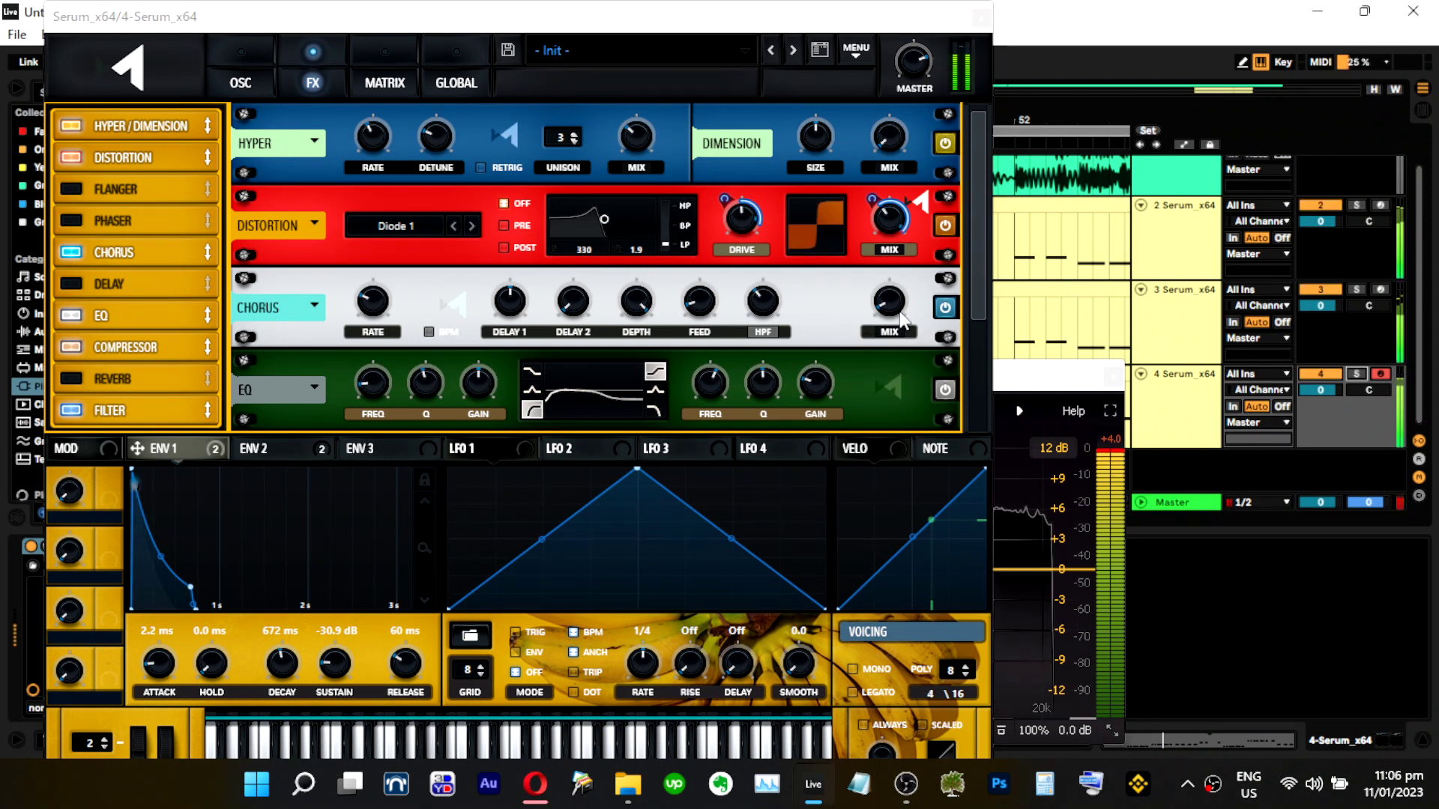
{"action": "left_click_drag", "start_coordinate": [889, 304], "coordinate": [907, 287]}
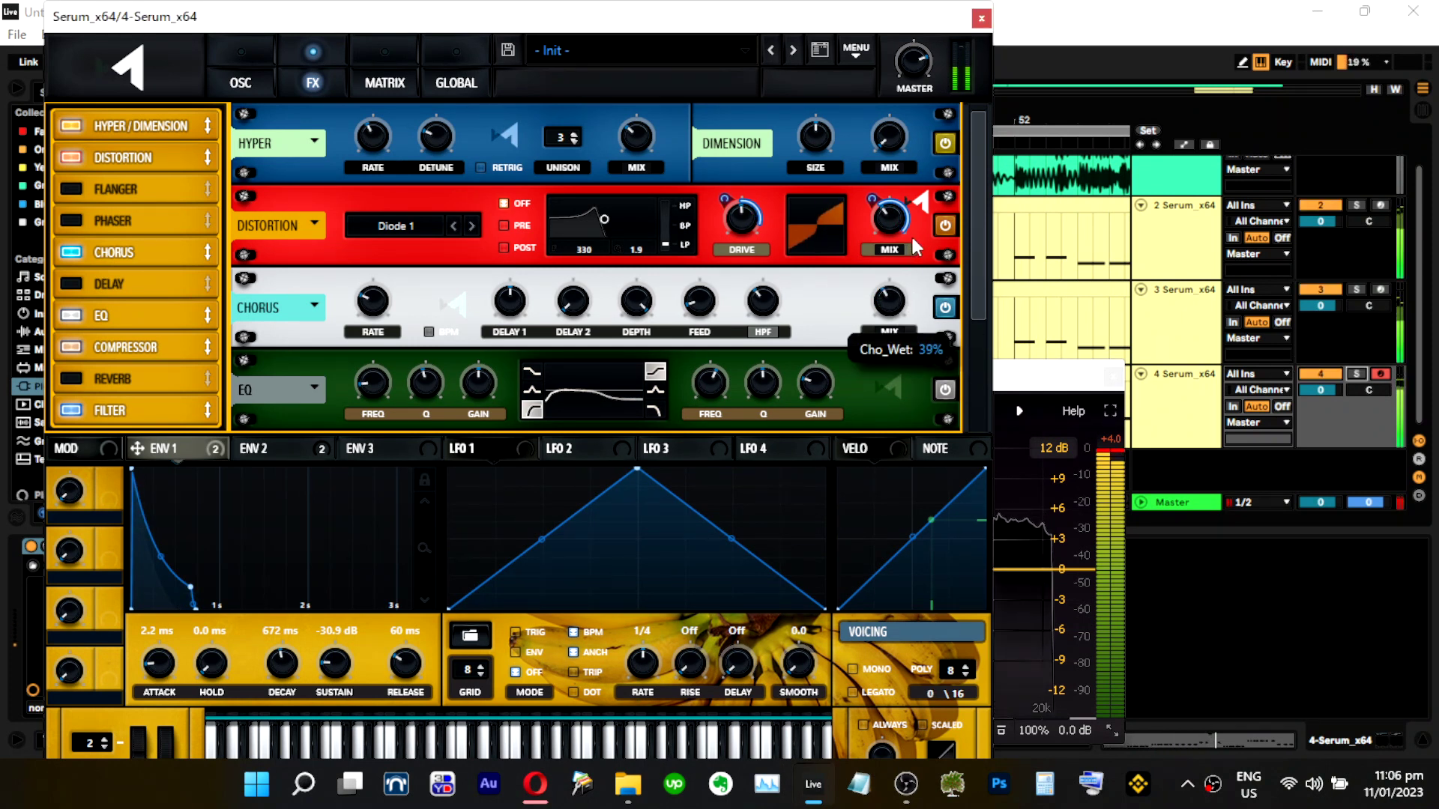
{"action": "left_click", "coordinate": [68, 346]}
{"action": "left_click", "coordinate": [70, 254]}
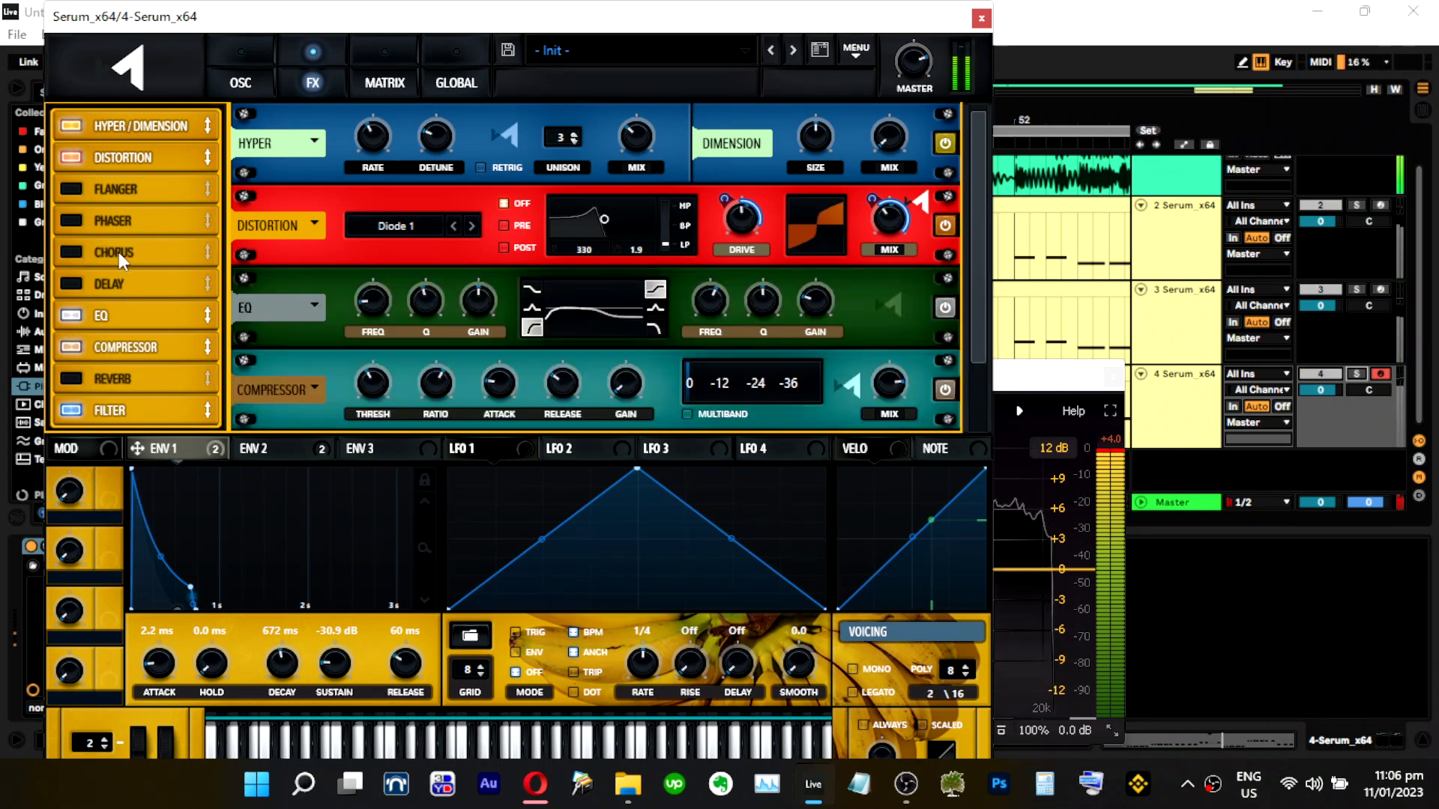
{"action": "left_click", "coordinate": [1359, 372]}
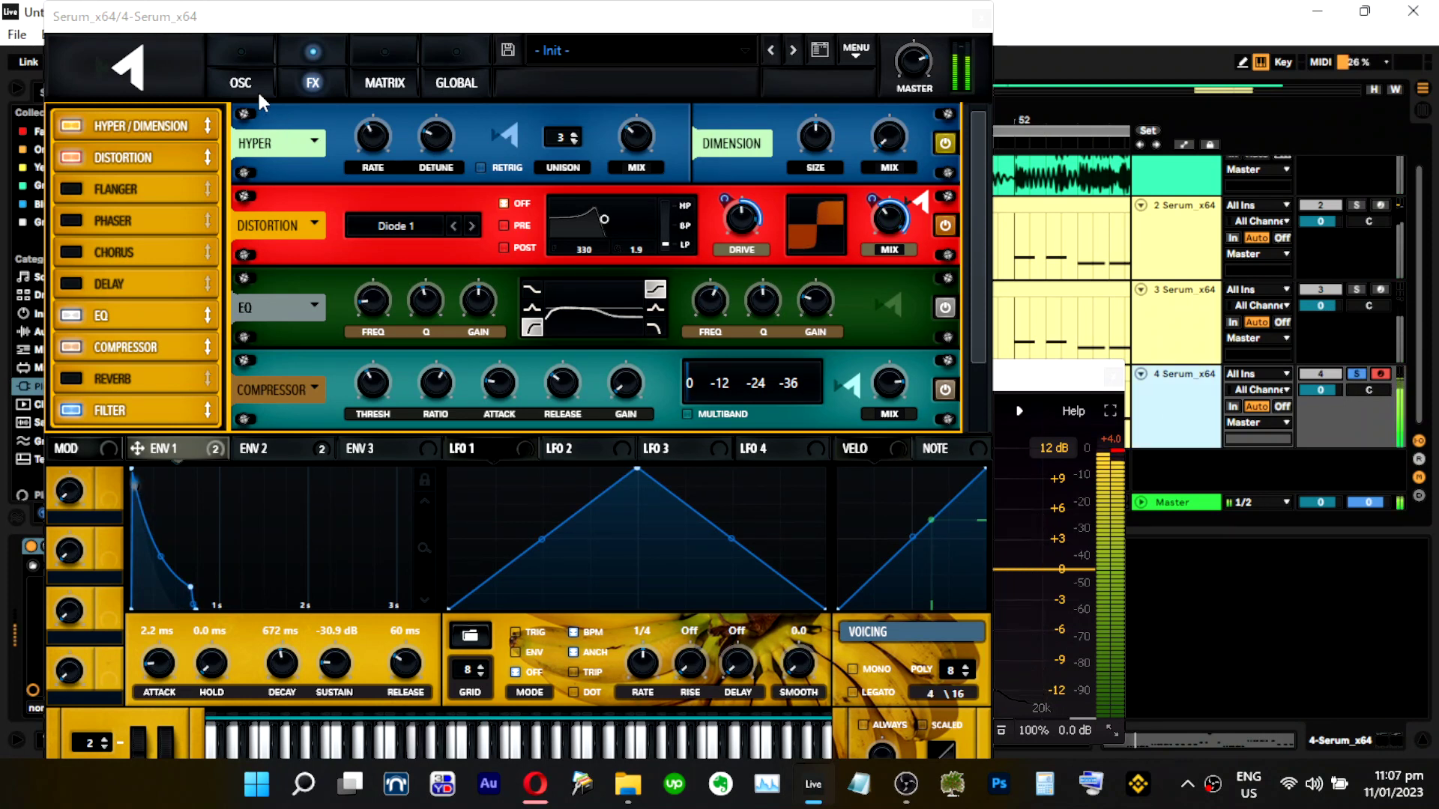
{"action": "left_click", "coordinate": [63, 129]}
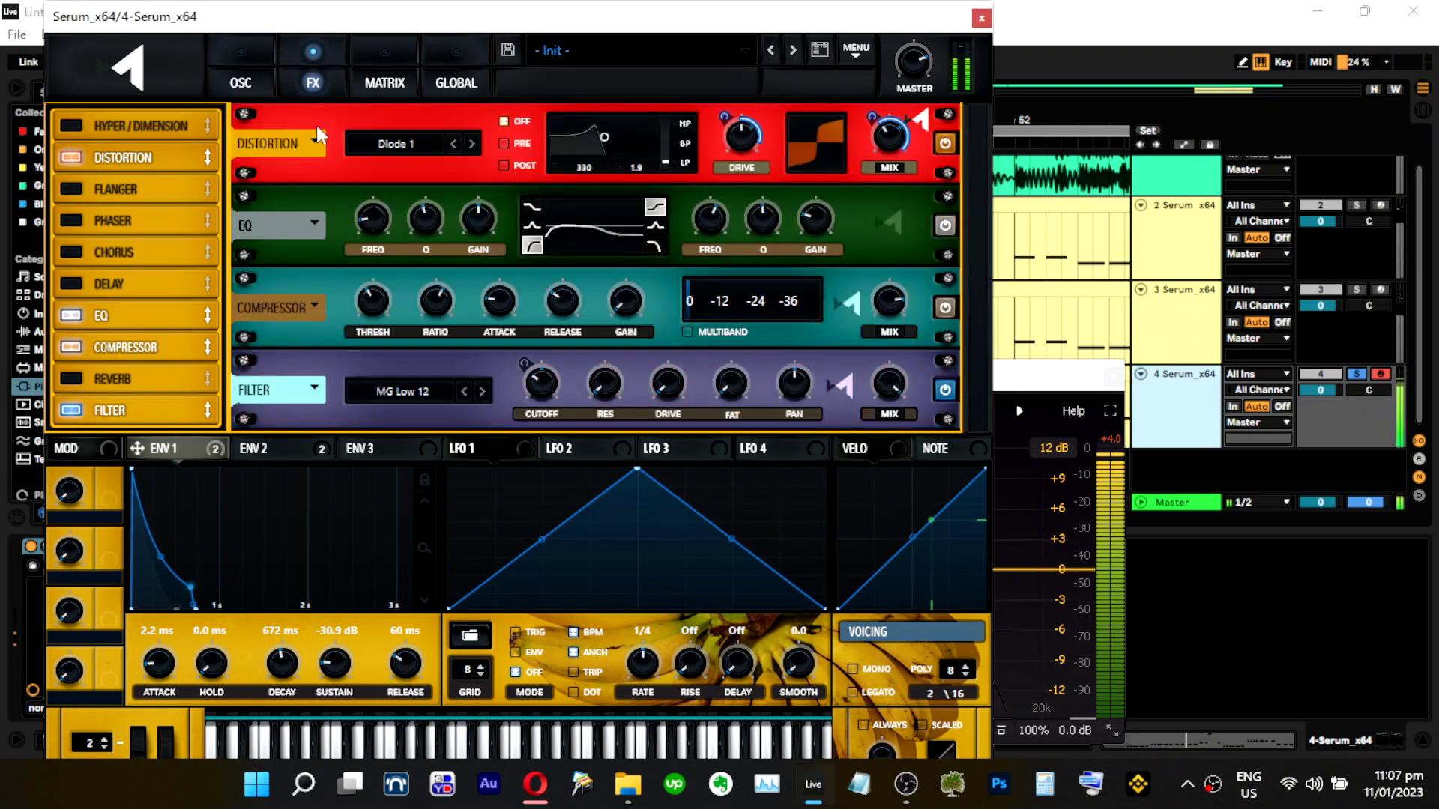
Enable track 4's oscillator A at octave 0, shift its wavetable position and lower its level to about 43%.
{"action": "left_click", "coordinate": [240, 82]}
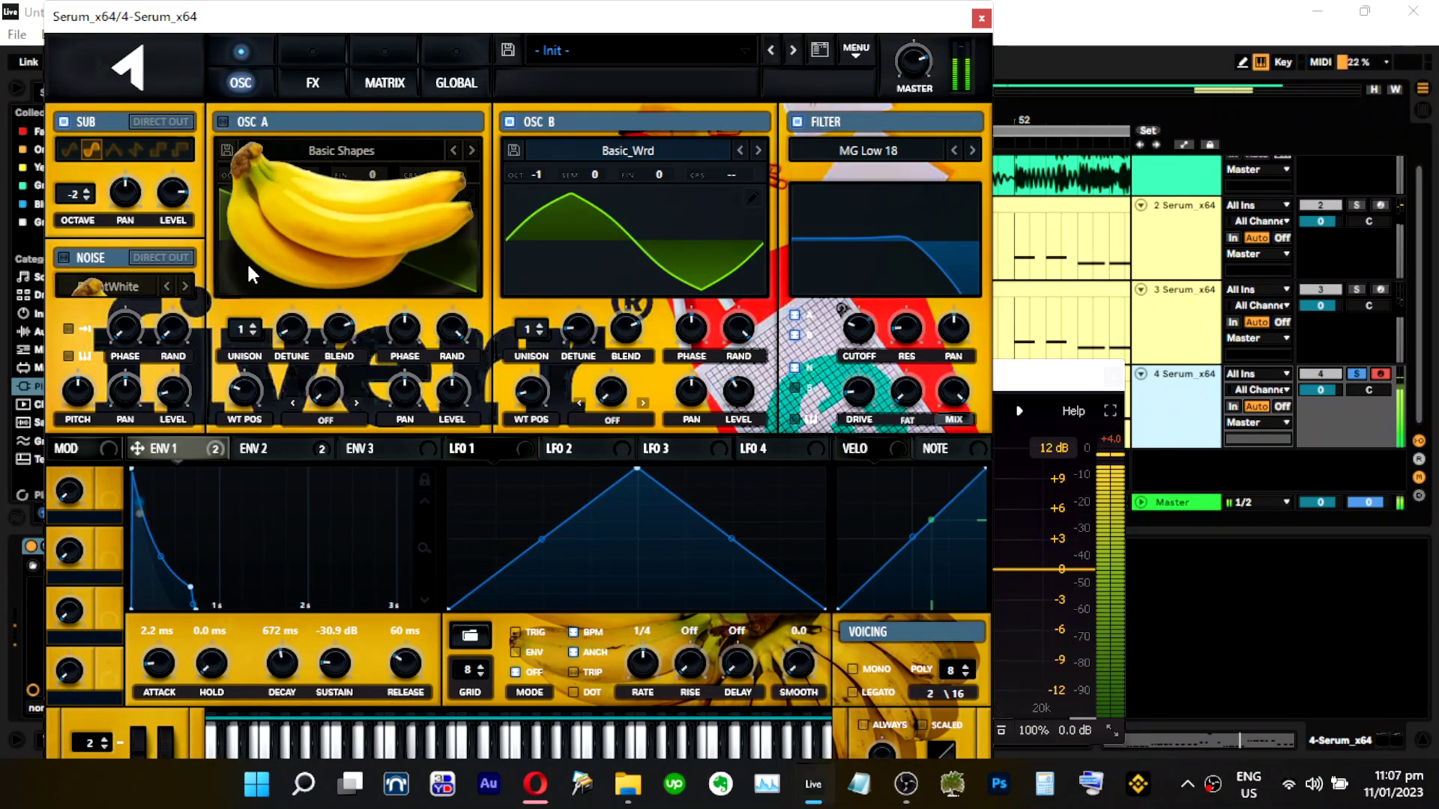
{"action": "left_click", "coordinate": [223, 122]}
{"action": "left_click_drag", "start_coordinate": [259, 171], "coordinate": [264, 124]}
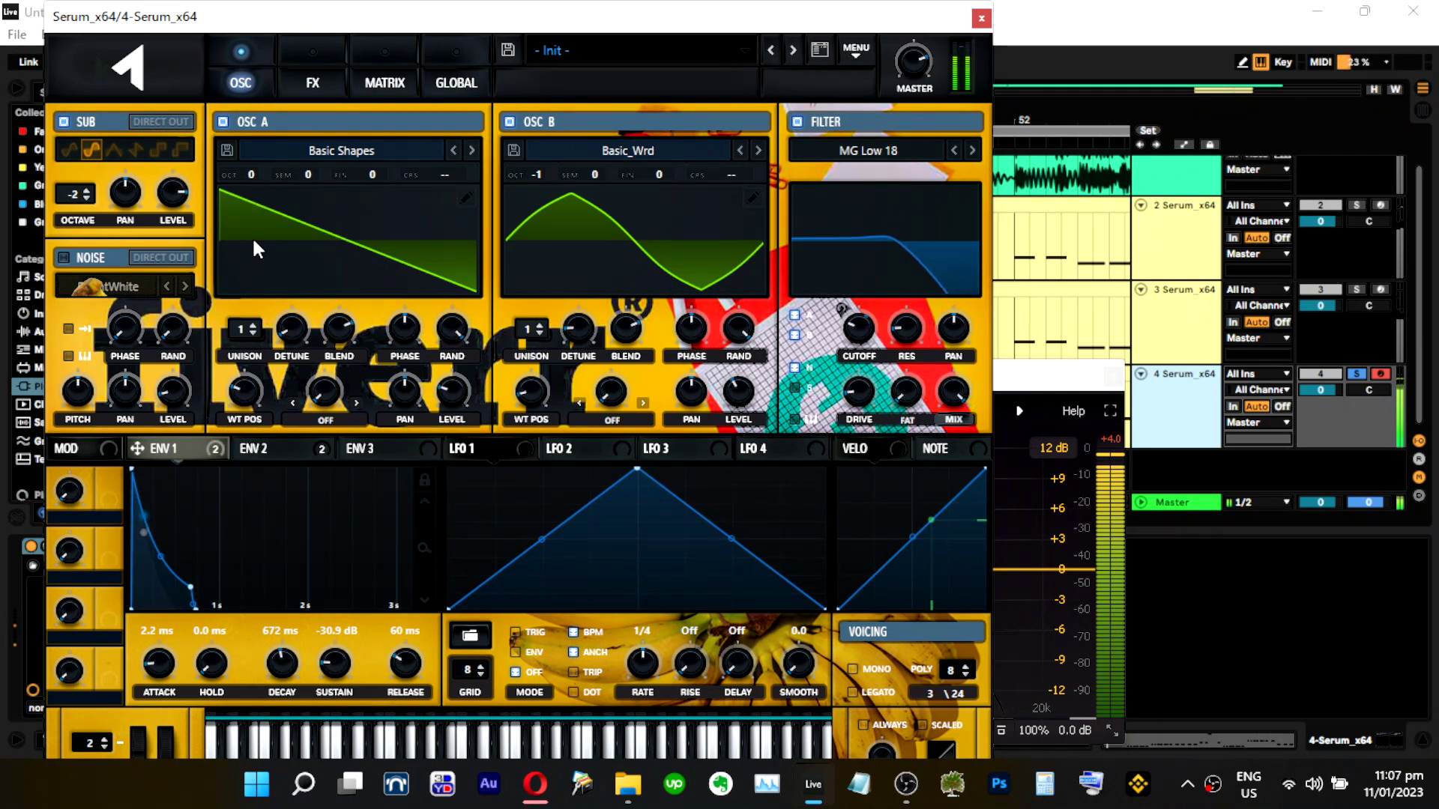
{"action": "left_click_drag", "start_coordinate": [256, 392], "coordinate": [316, 280]}
{"action": "left_click_drag", "start_coordinate": [462, 344], "coordinate": [465, 294]}
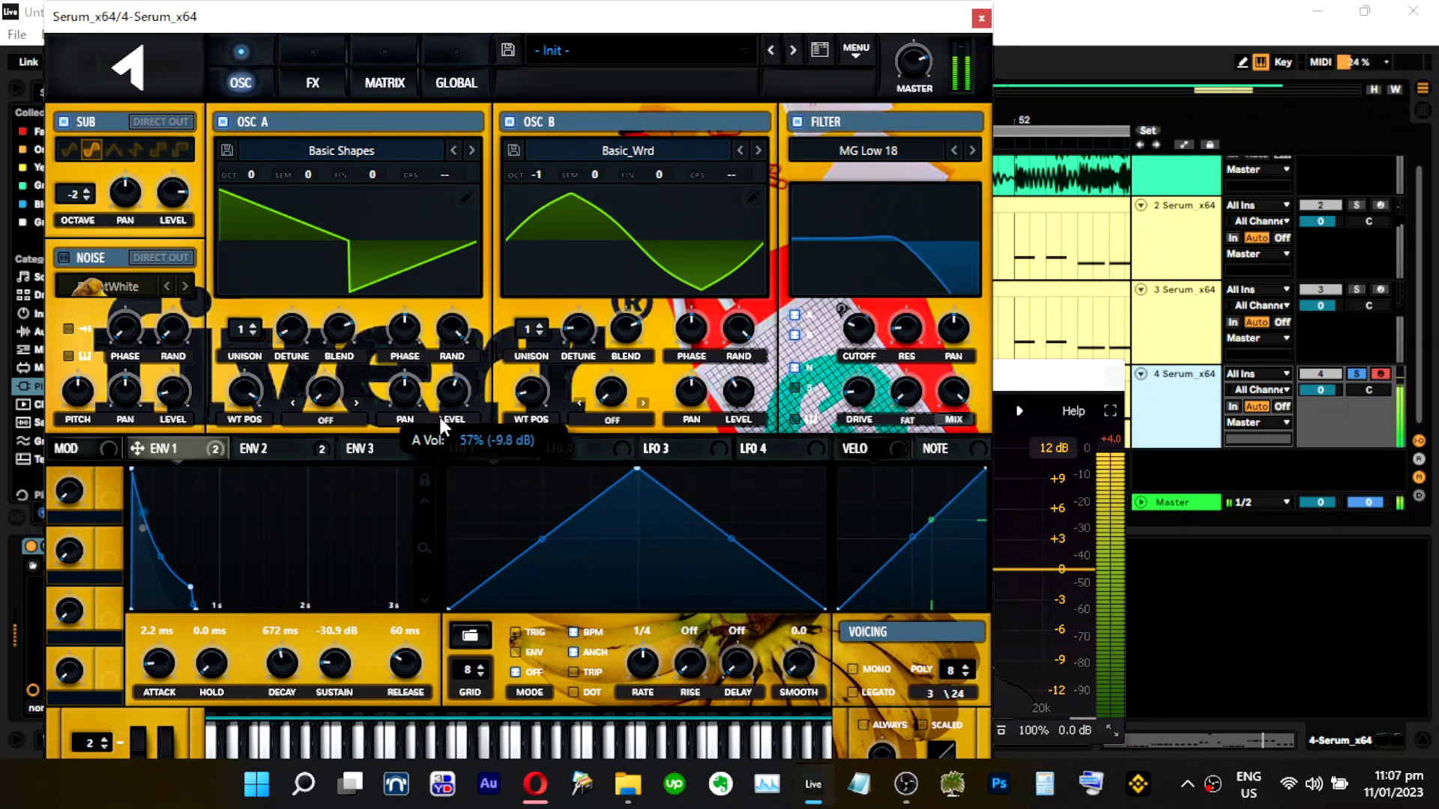
{"action": "left_click_drag", "start_coordinate": [437, 440], "coordinate": [438, 445]}
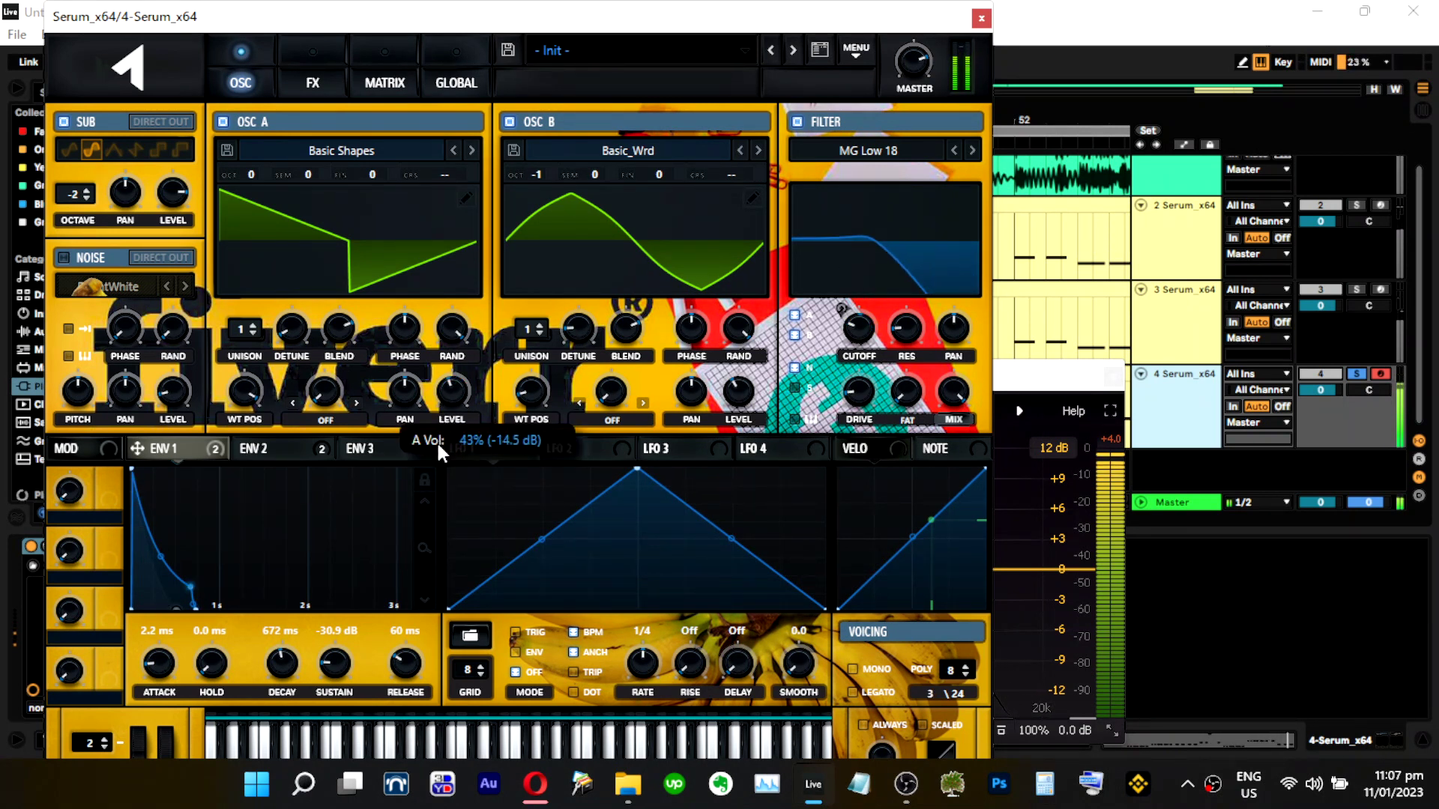
Rebalance oscillator A's level while comparing track 4 soloed and in the mix, and set its octave to -1.
{"action": "left_click", "coordinate": [1355, 373]}
{"action": "left_click", "coordinate": [466, 387]}
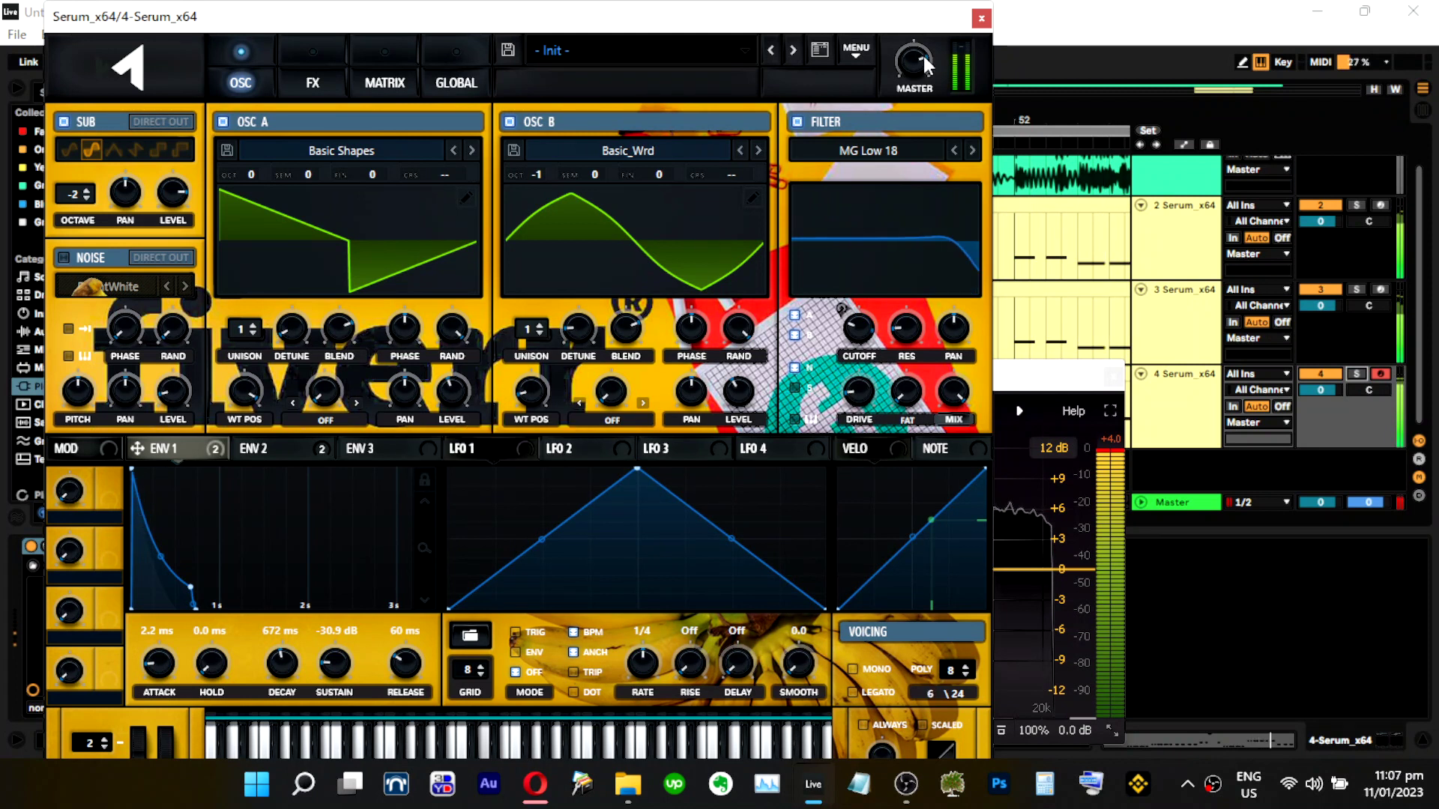
{"action": "mouse_move", "coordinate": [924, 70]}
{"action": "left_click_drag", "start_coordinate": [923, 70], "coordinate": [923, 70]}
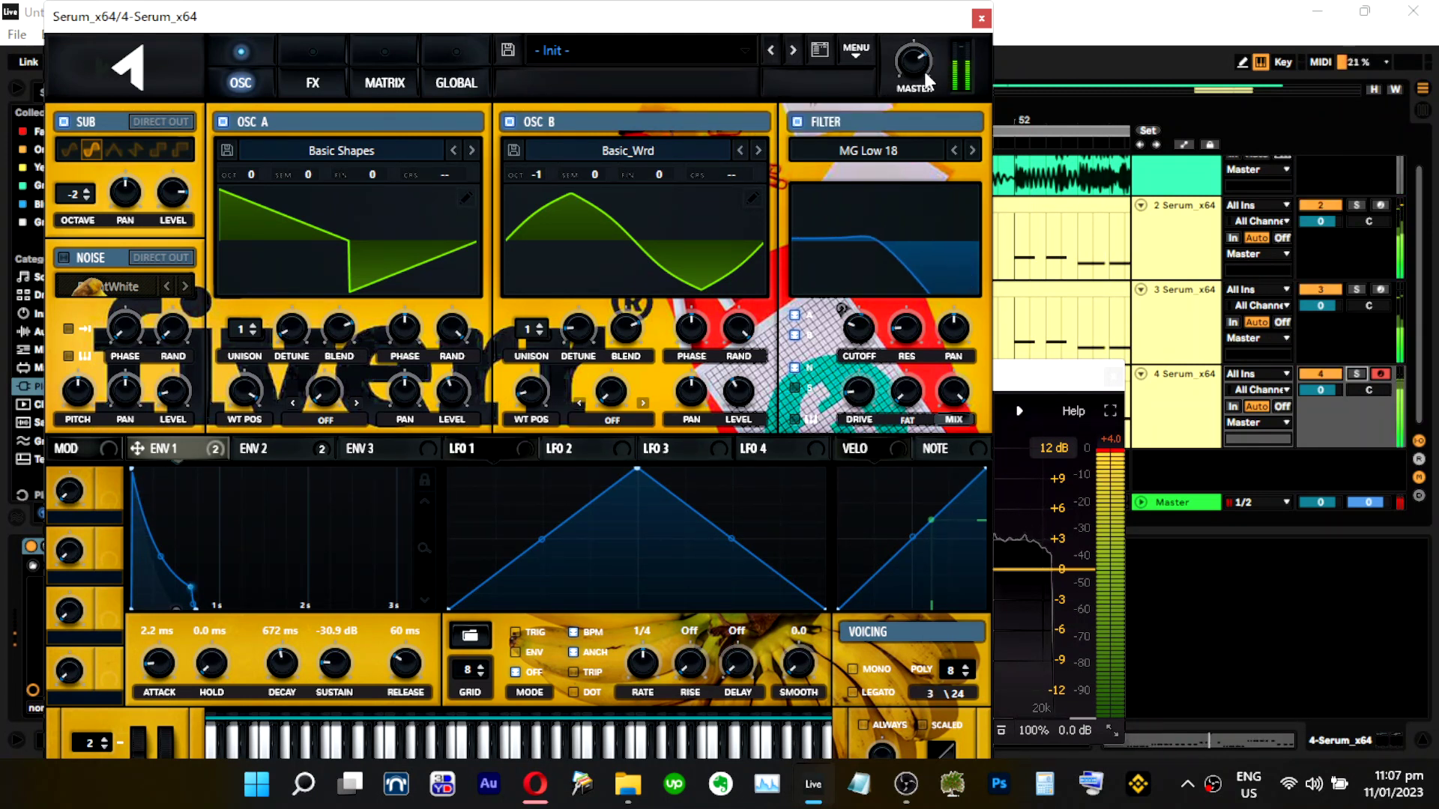
{"action": "left_click", "coordinate": [1356, 375]}
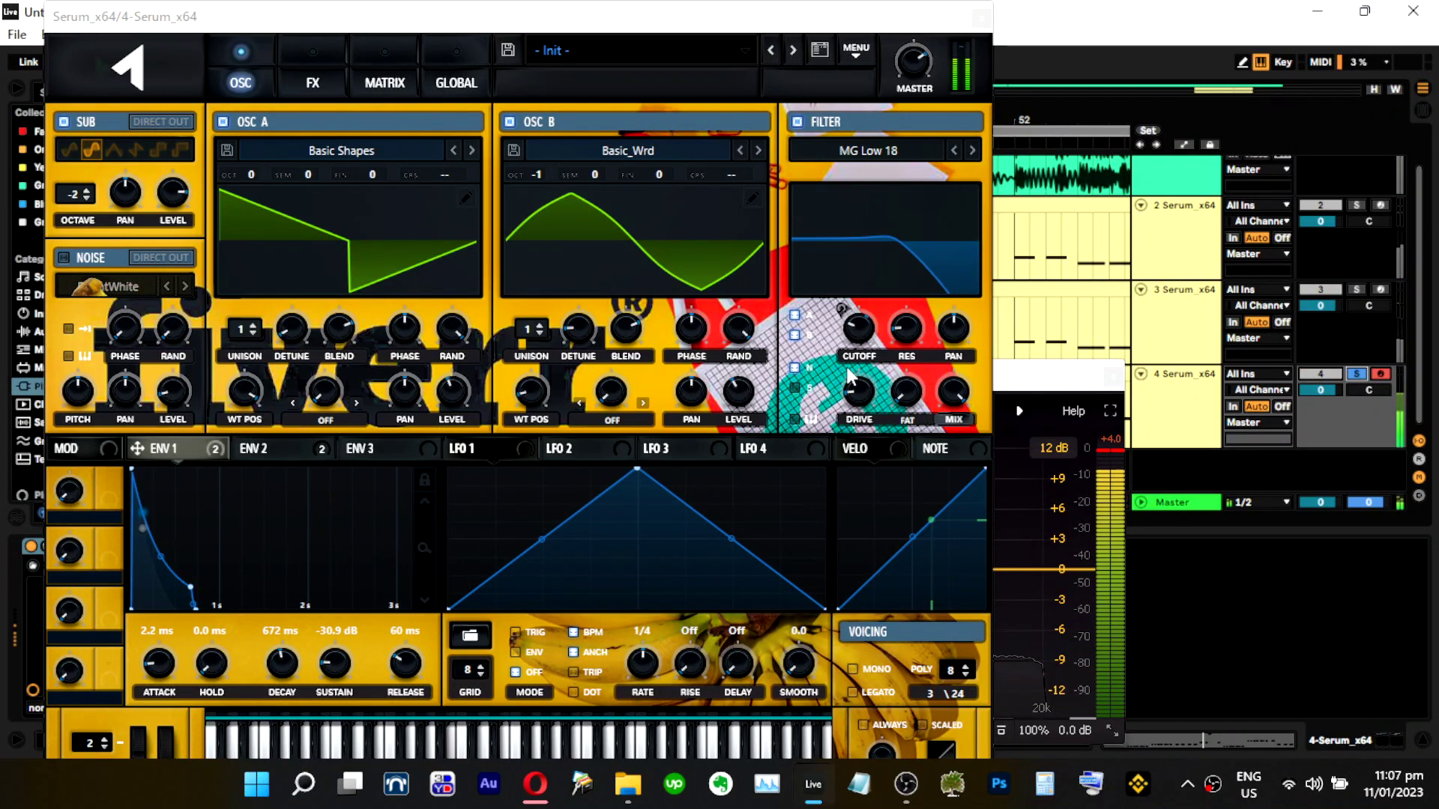
{"action": "left_click_drag", "start_coordinate": [456, 395], "coordinate": [469, 340]}
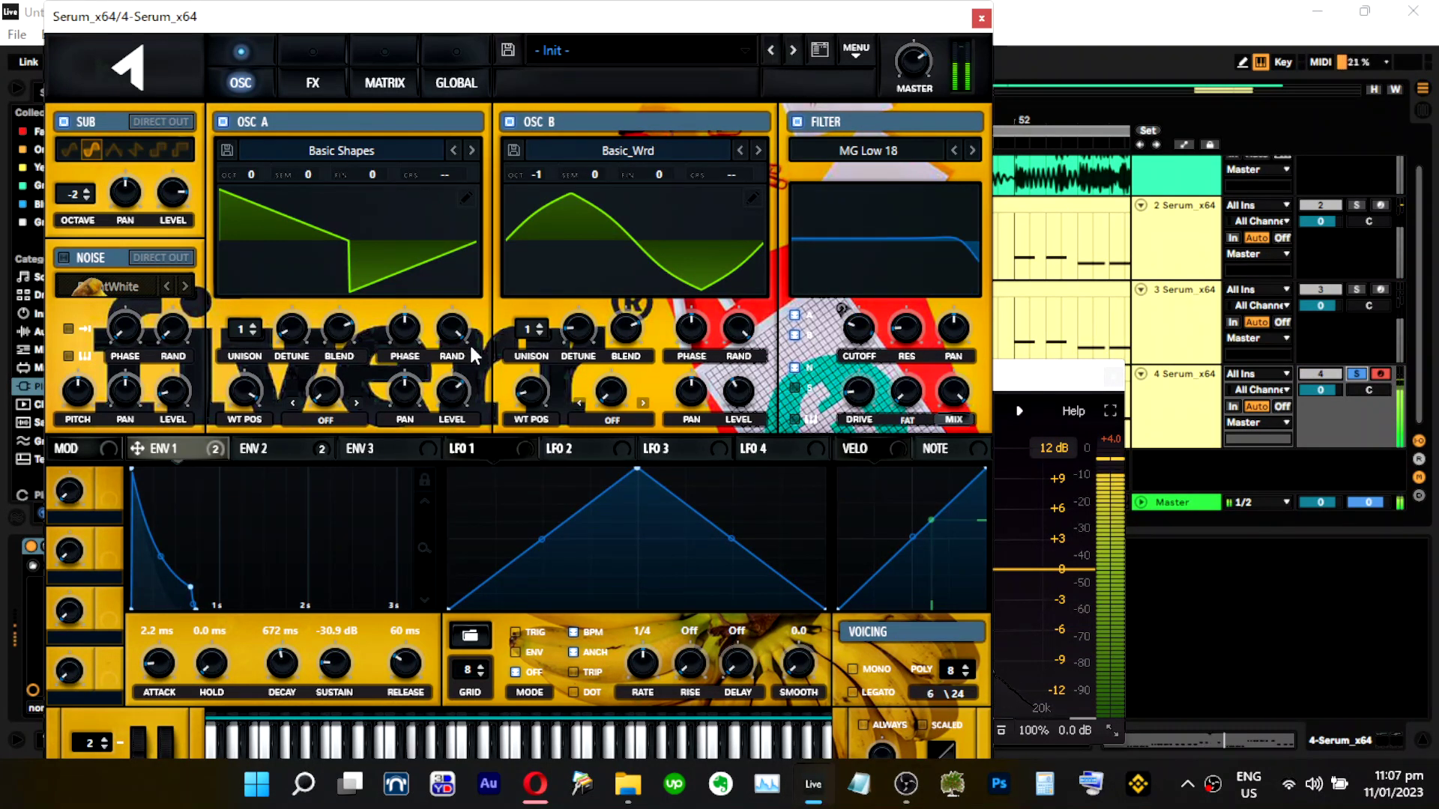
{"action": "left_click_drag", "start_coordinate": [266, 177], "coordinate": [264, 193]}
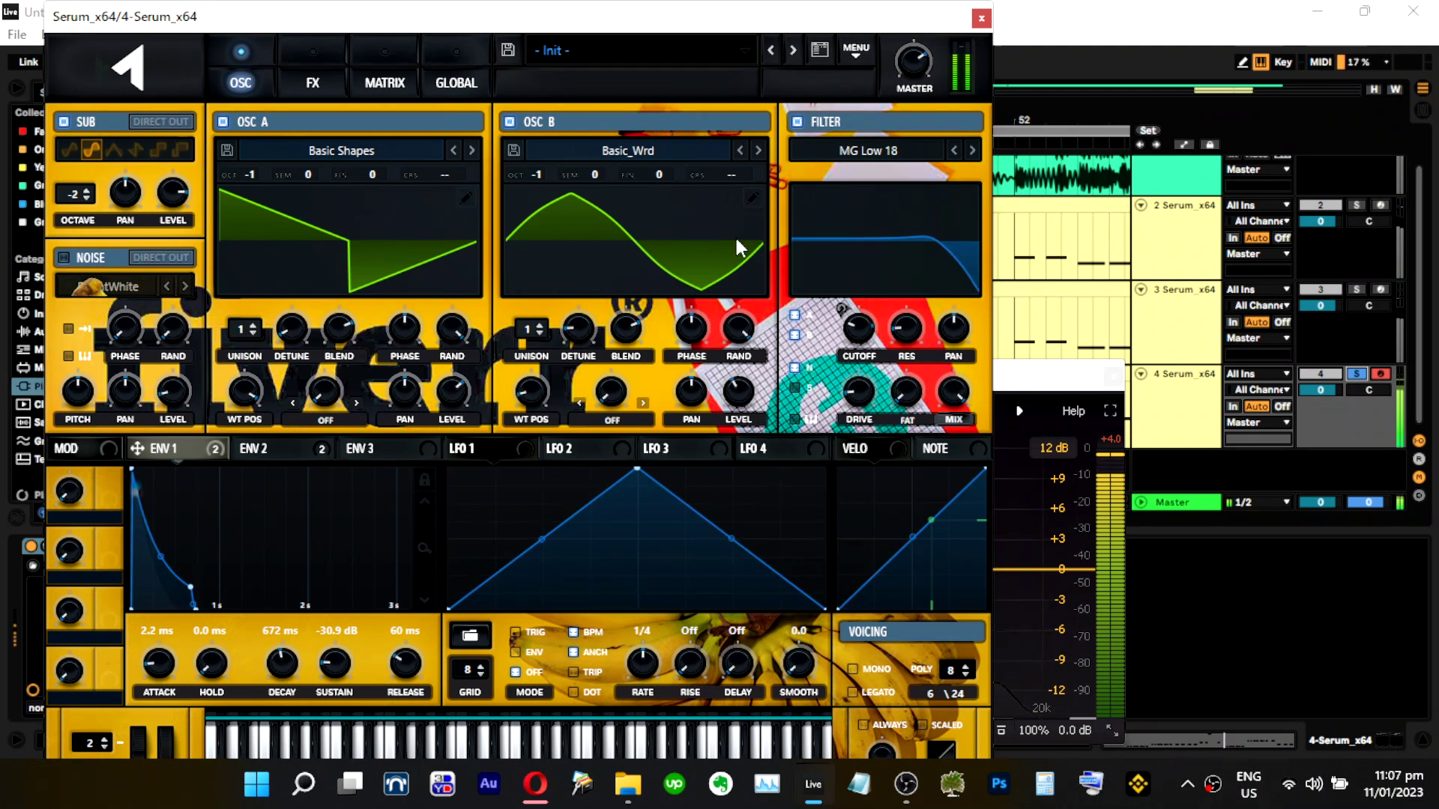
Lower the drive and mix of track 4's Diode 1 distortion.
{"action": "left_click", "coordinate": [313, 84]}
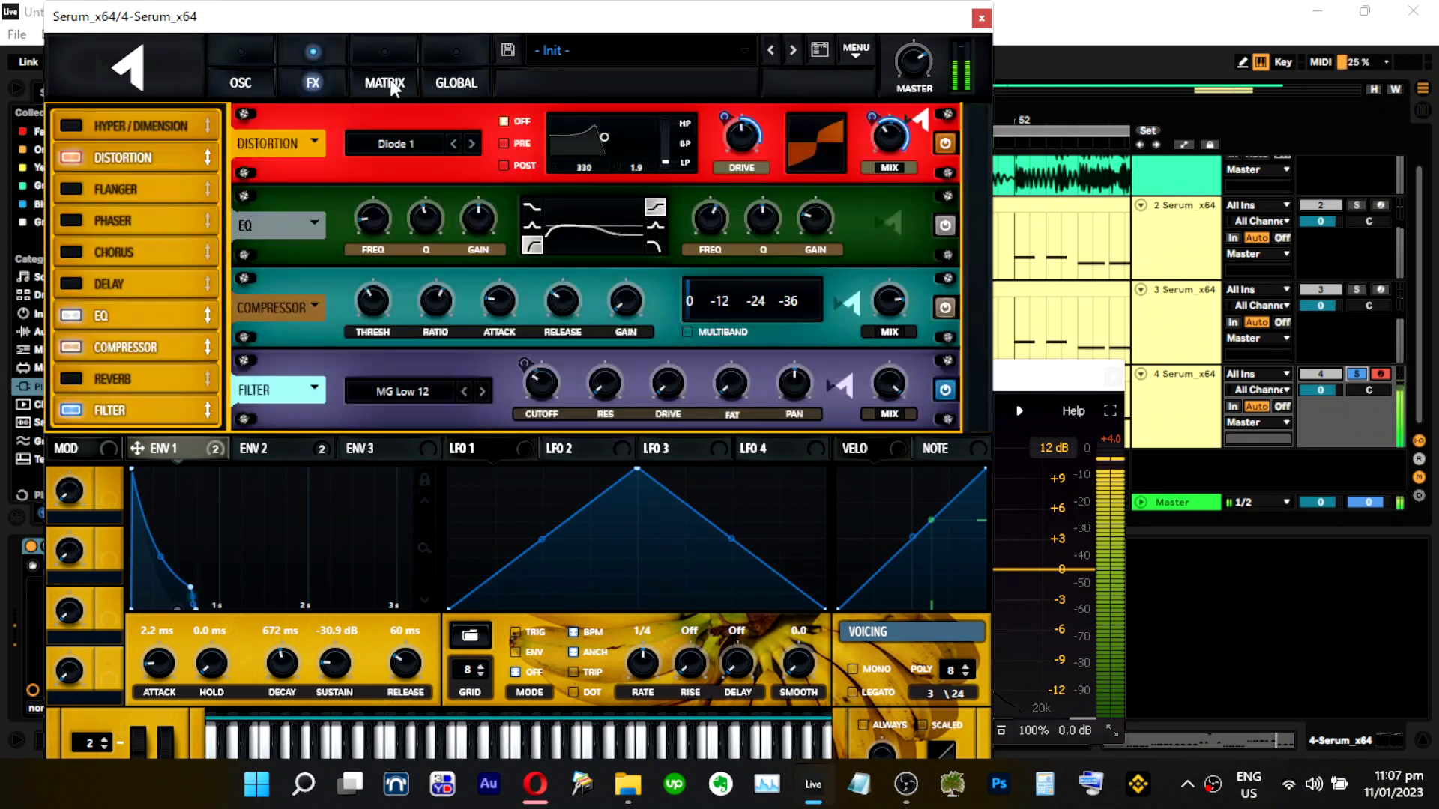
{"action": "left_click_drag", "start_coordinate": [721, 153], "coordinate": [734, 200]}
{"action": "left_click_drag", "start_coordinate": [886, 128], "coordinate": [881, 210]}
{"action": "mouse_move", "coordinate": [919, 70]}
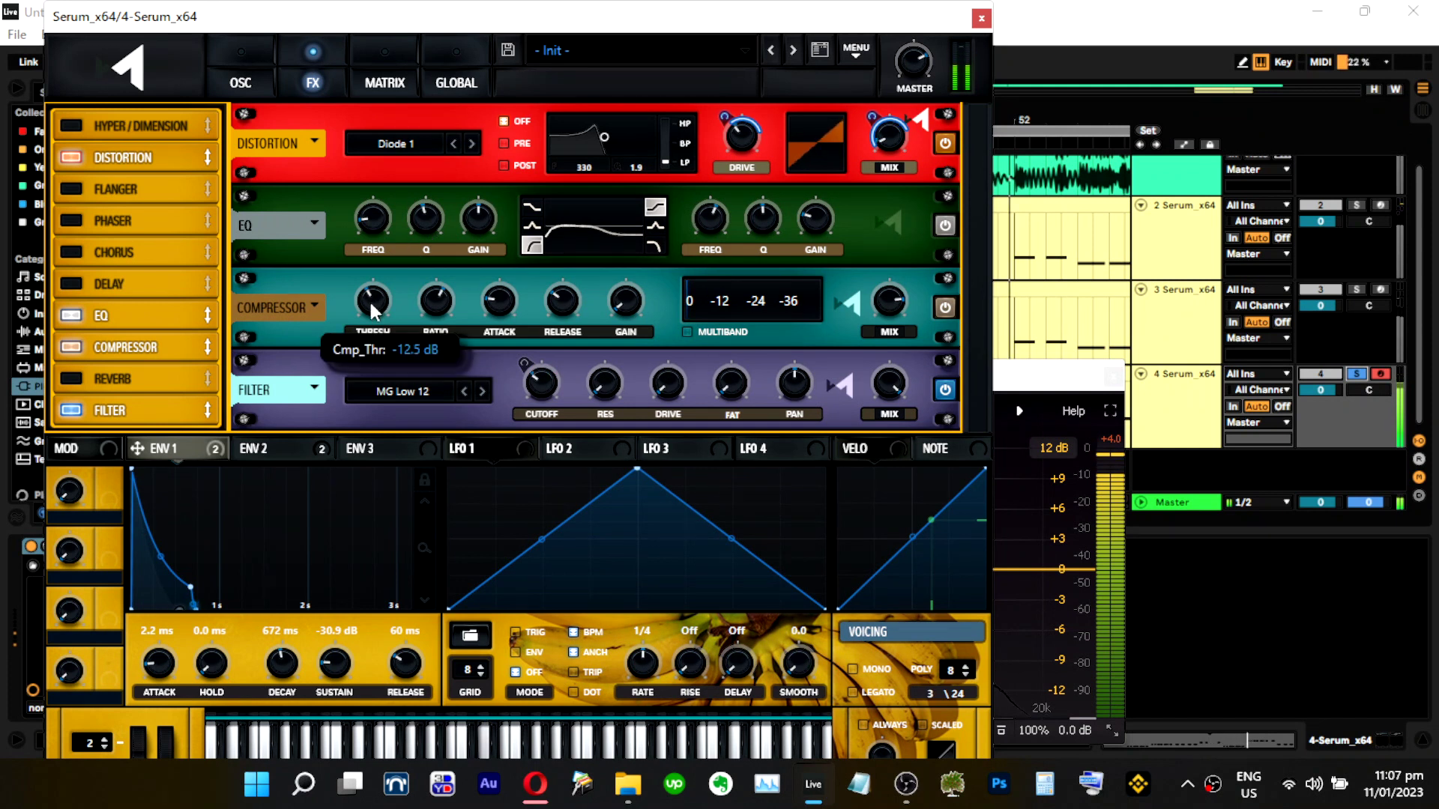
Shift oscillator B's wavetable position to a squarer shape and compare track 4 soloed and in the mix.
{"action": "left_click", "coordinate": [244, 66]}
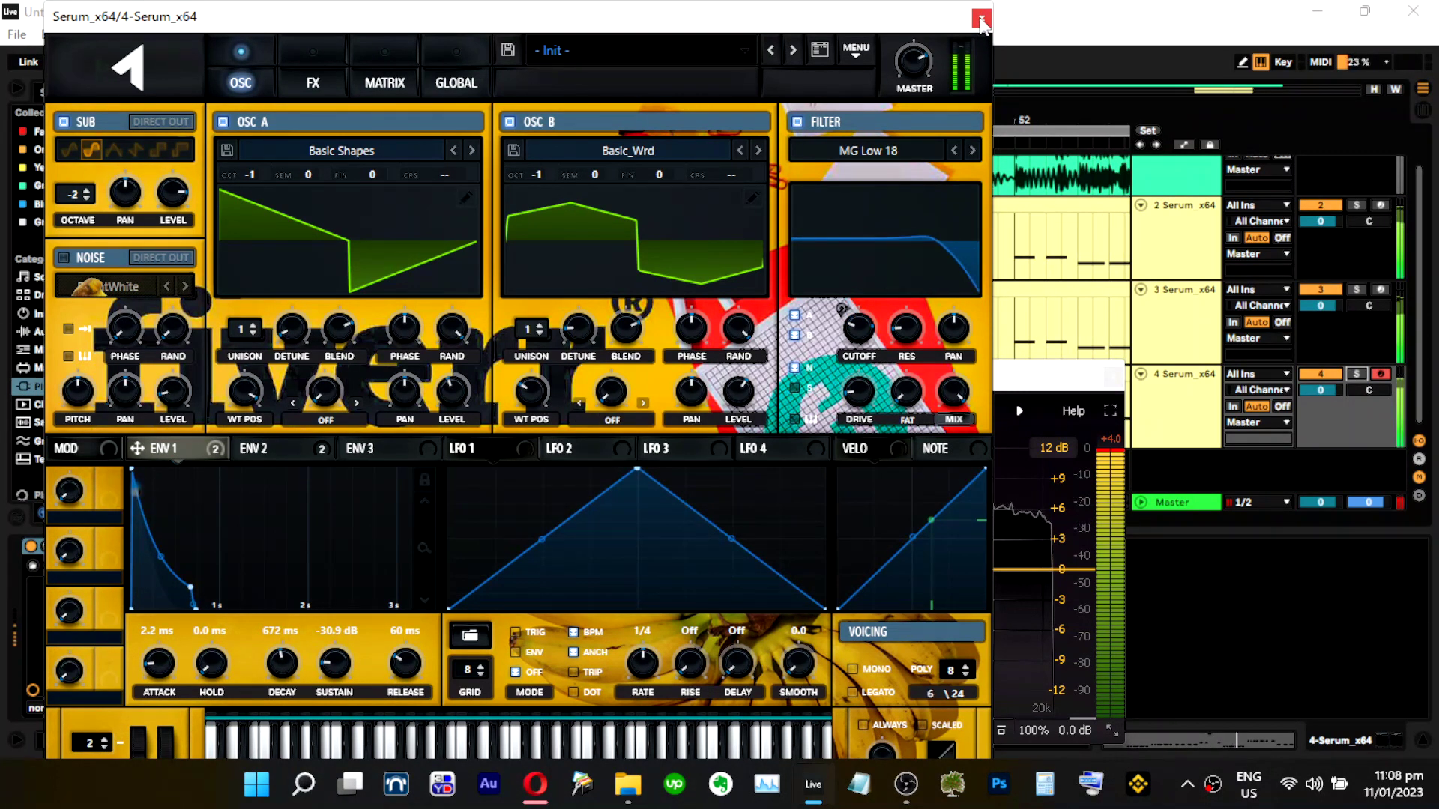
{"action": "left_click", "coordinate": [1357, 373]}
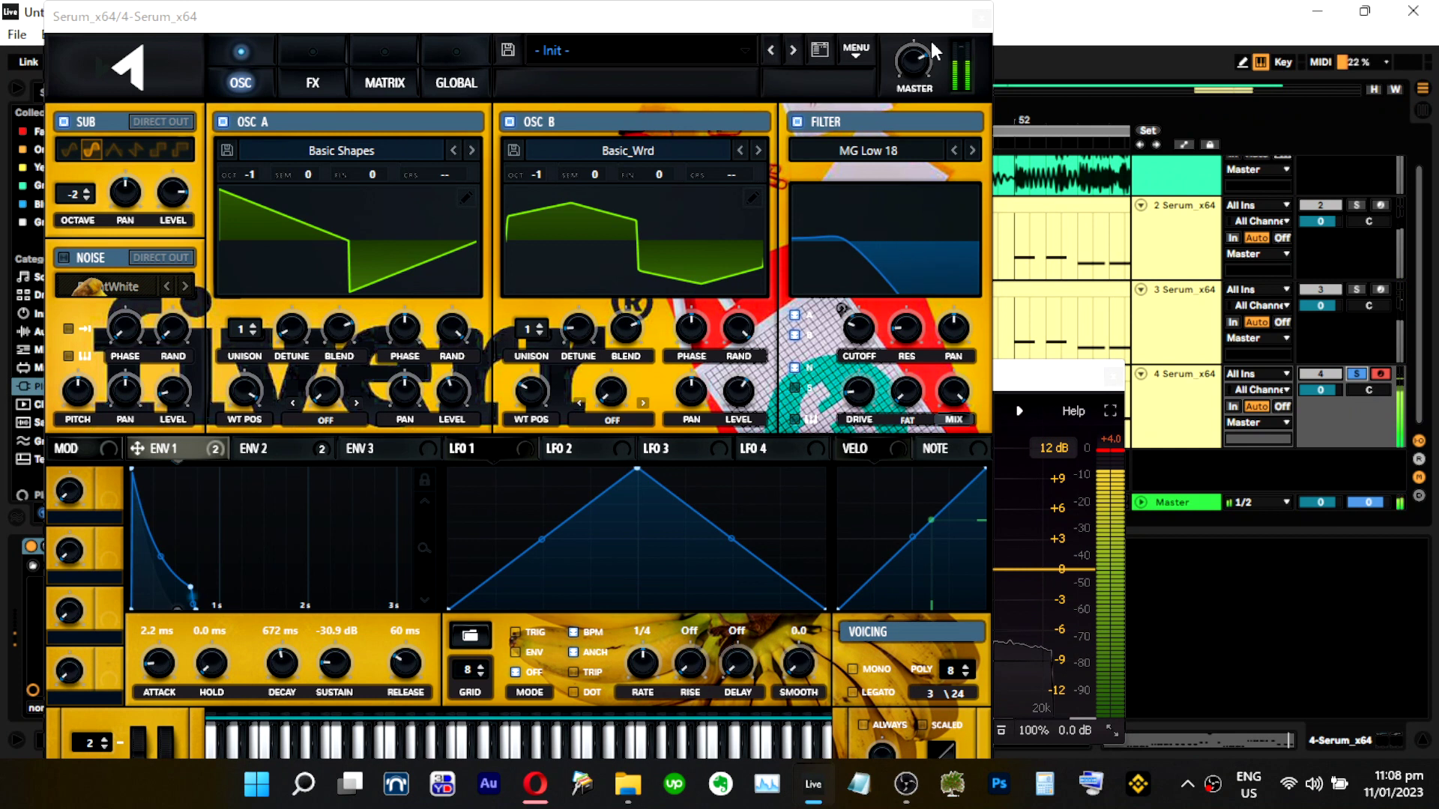
{"action": "key", "text": "s"}
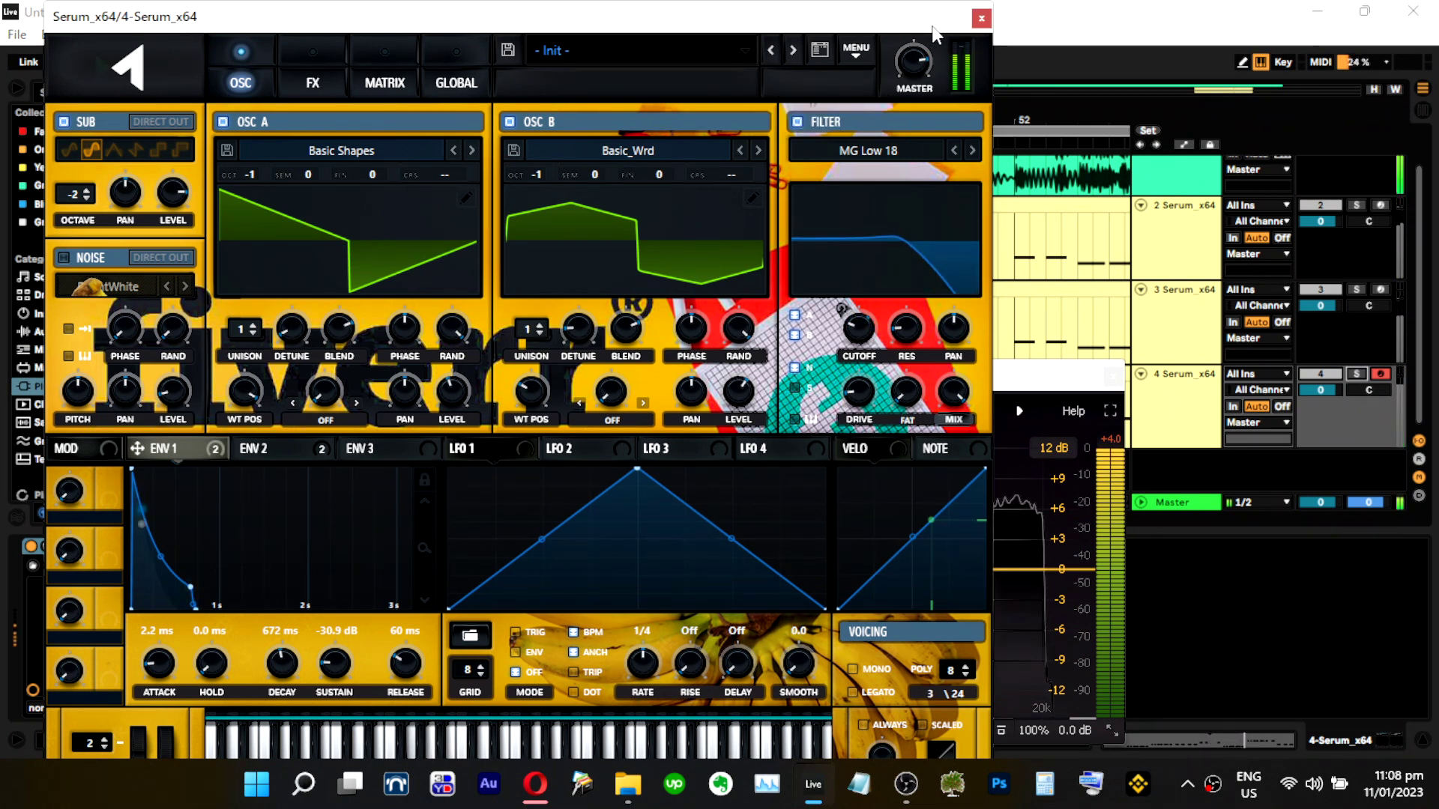
Solo track 2 and shorten the Env 1 release of its Serum to about 48 ms.
{"action": "left_click", "coordinate": [981, 19]}
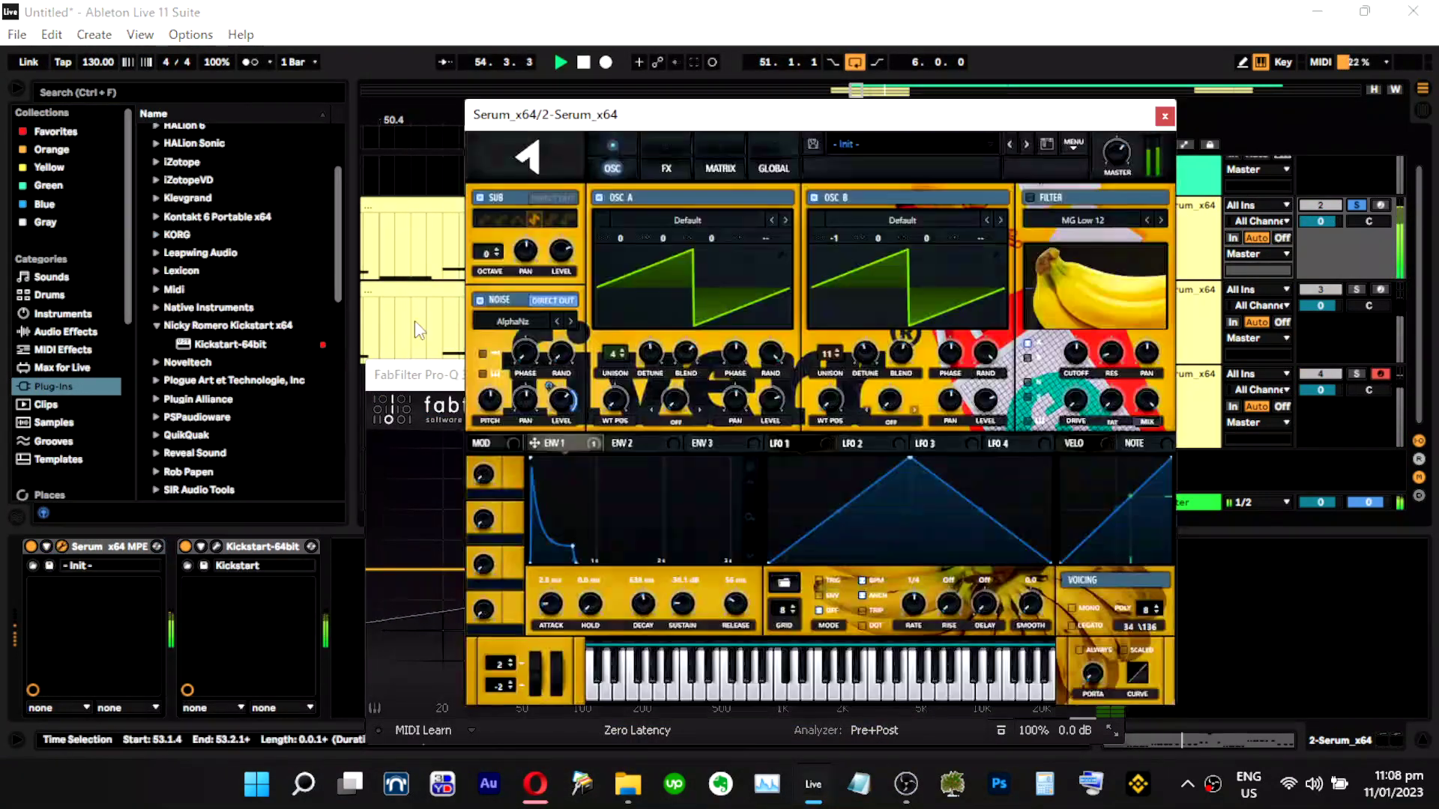
{"action": "left_click", "coordinate": [62, 547]}
{"action": "mouse_move", "coordinate": [739, 607]}
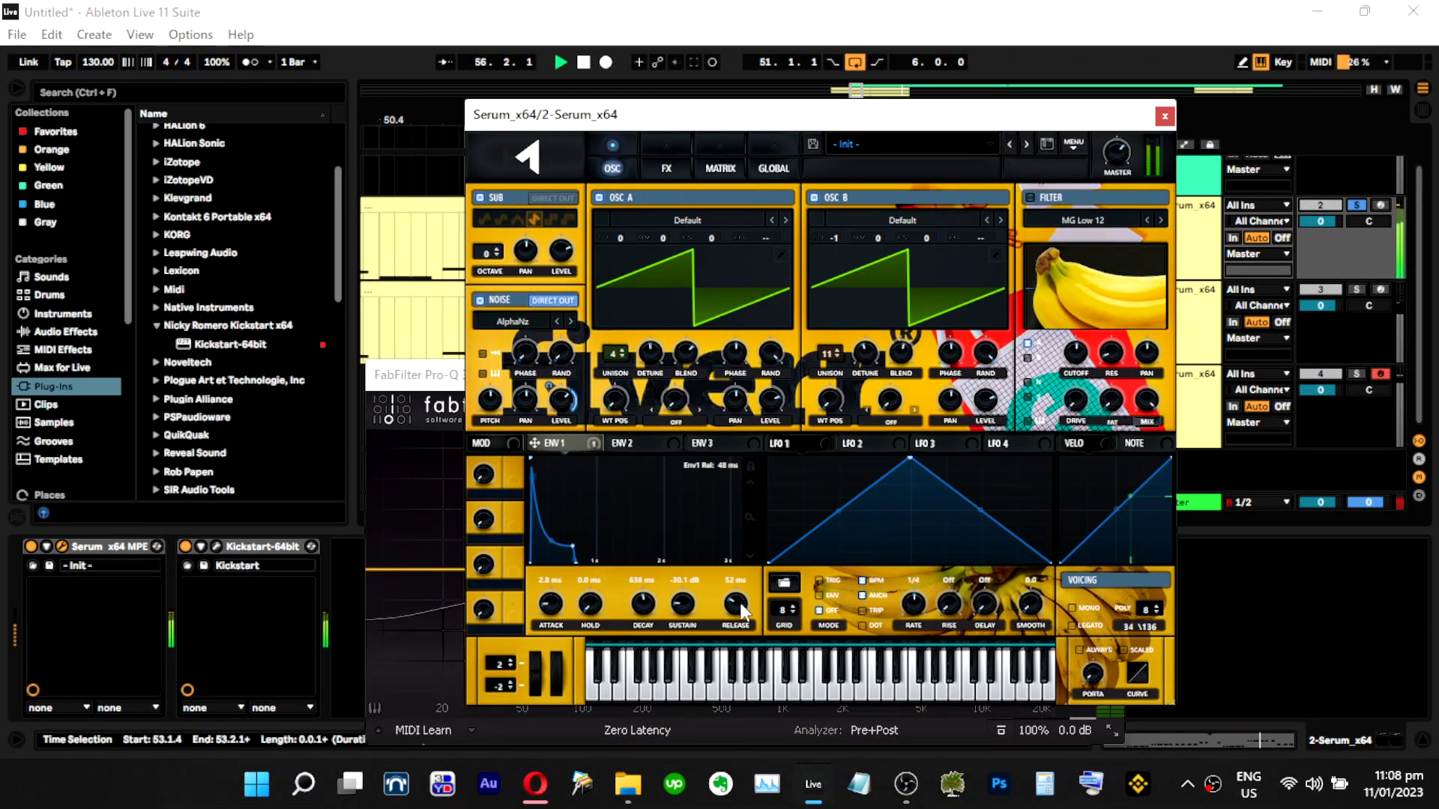
{"action": "left_click", "coordinate": [1164, 116]}
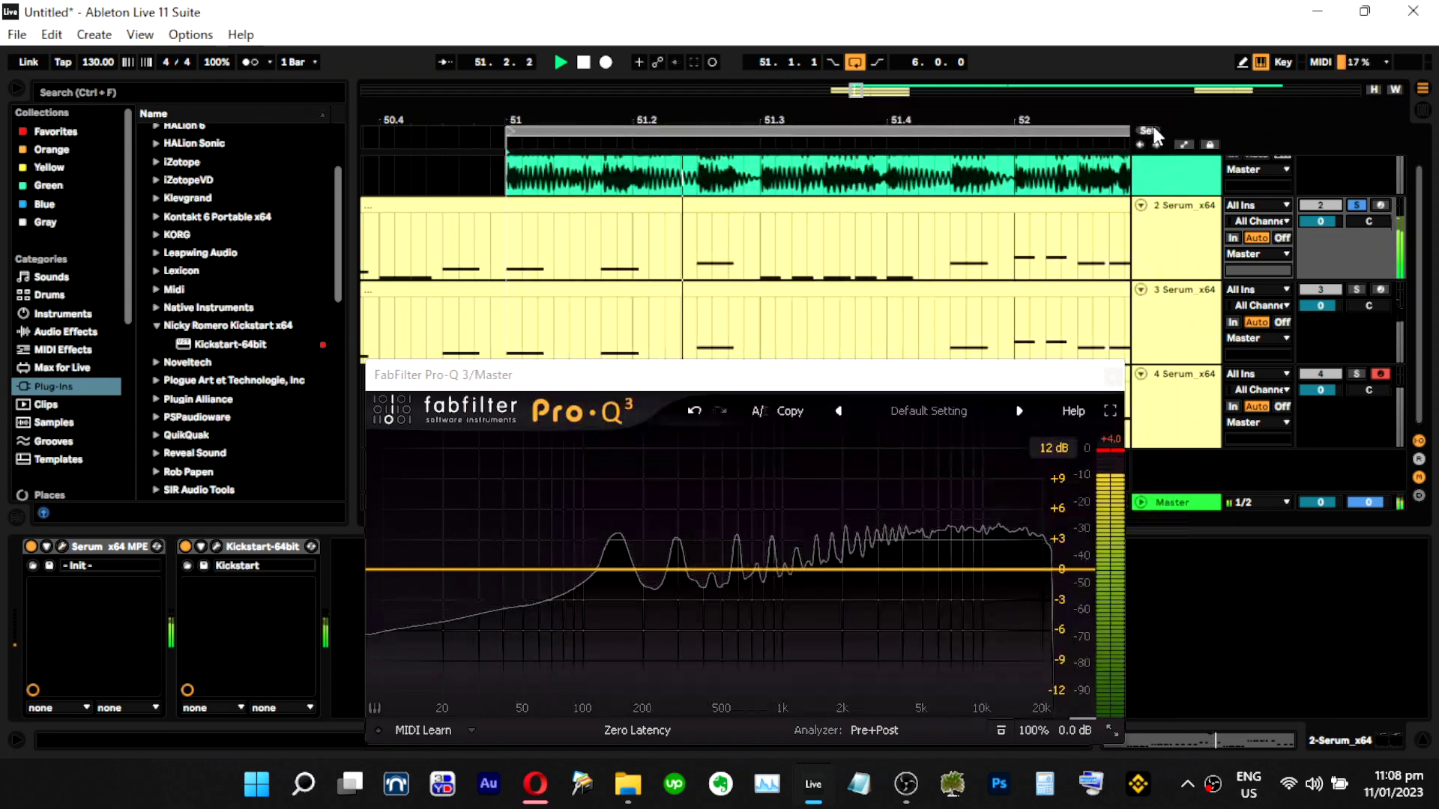
Shorten the Env 1 release of track 3's Serum to 44 ms.
{"action": "left_click", "coordinate": [1194, 322]}
{"action": "left_click", "coordinate": [63, 546]}
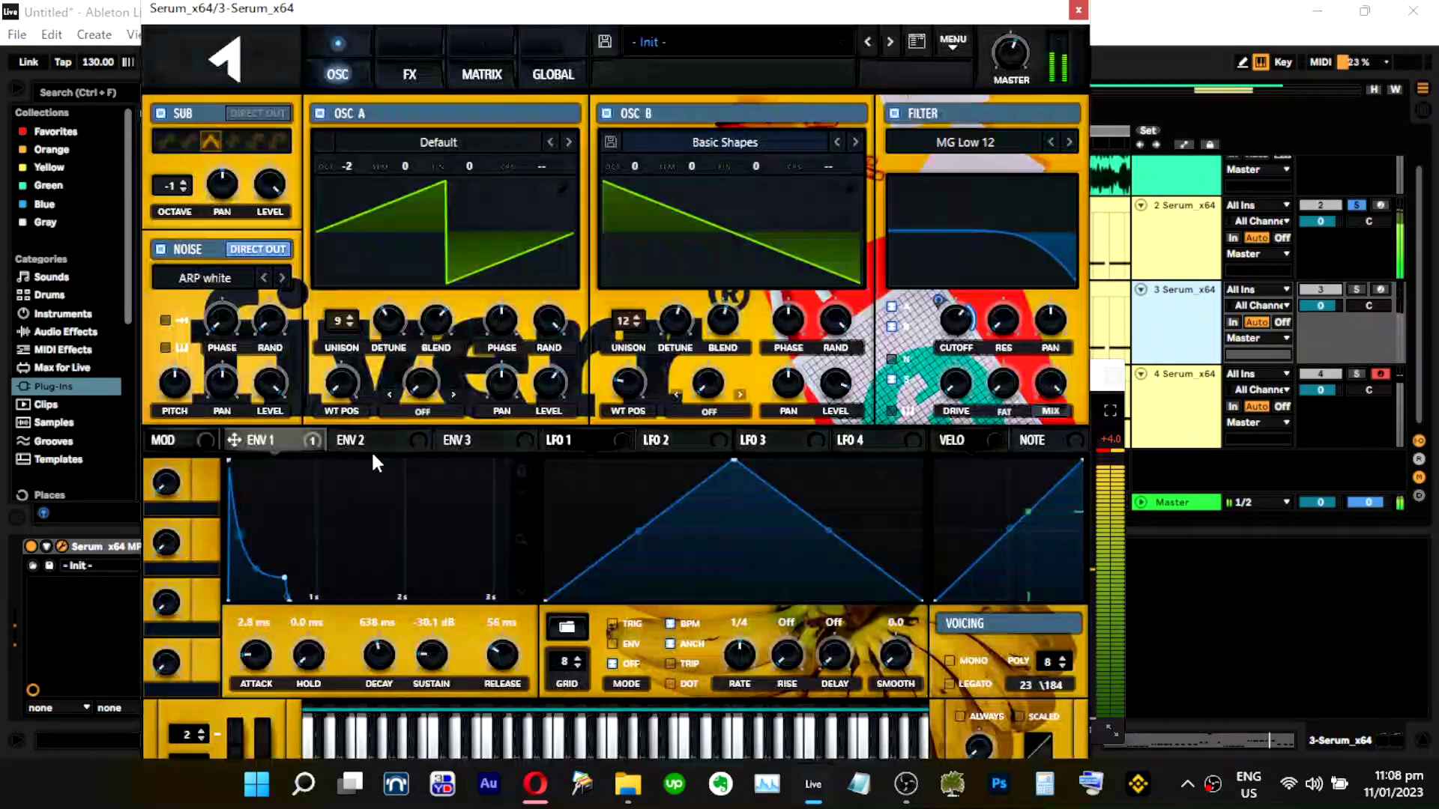
{"action": "left_click_drag", "start_coordinate": [514, 655], "coordinate": [511, 661]}
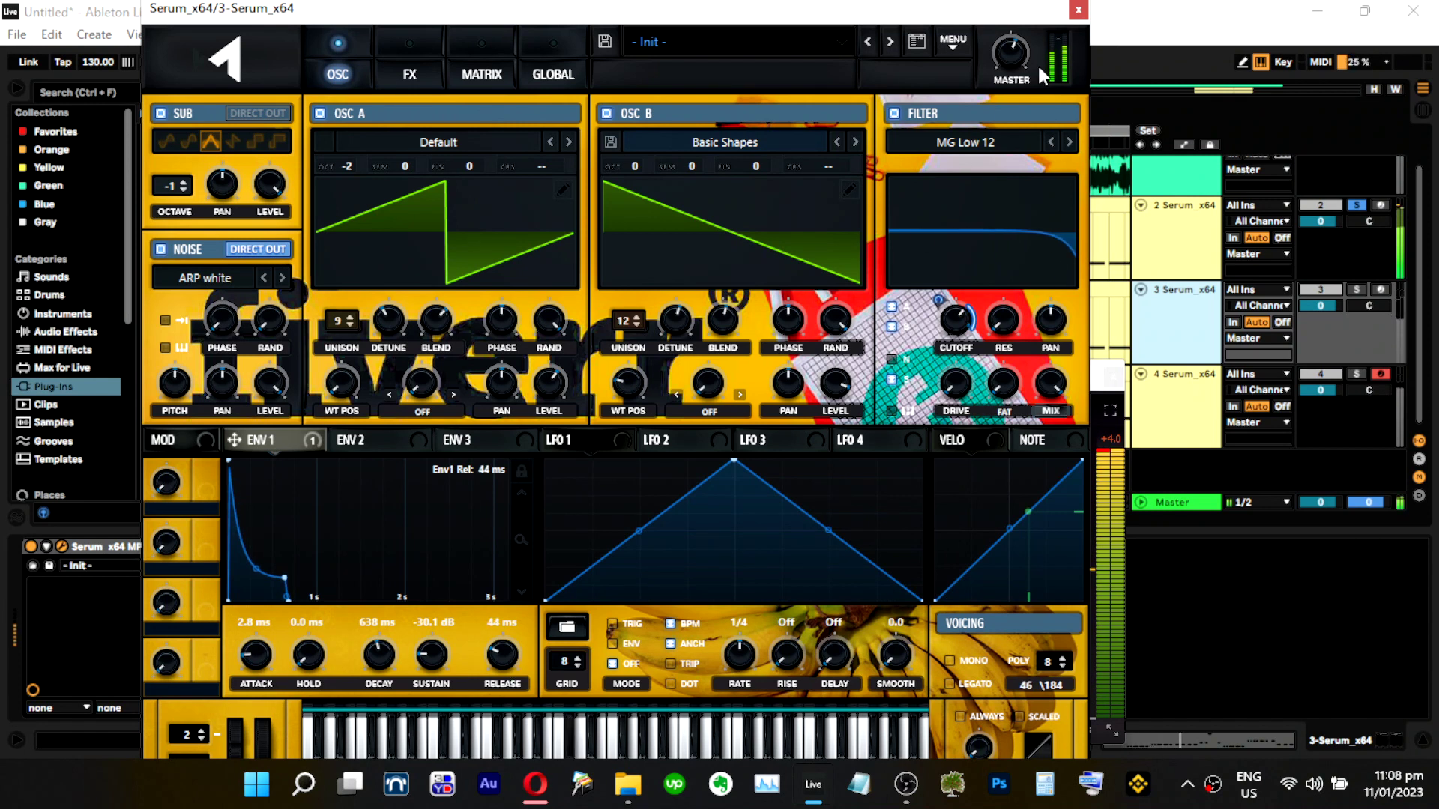
{"action": "left_click", "coordinate": [1078, 9]}
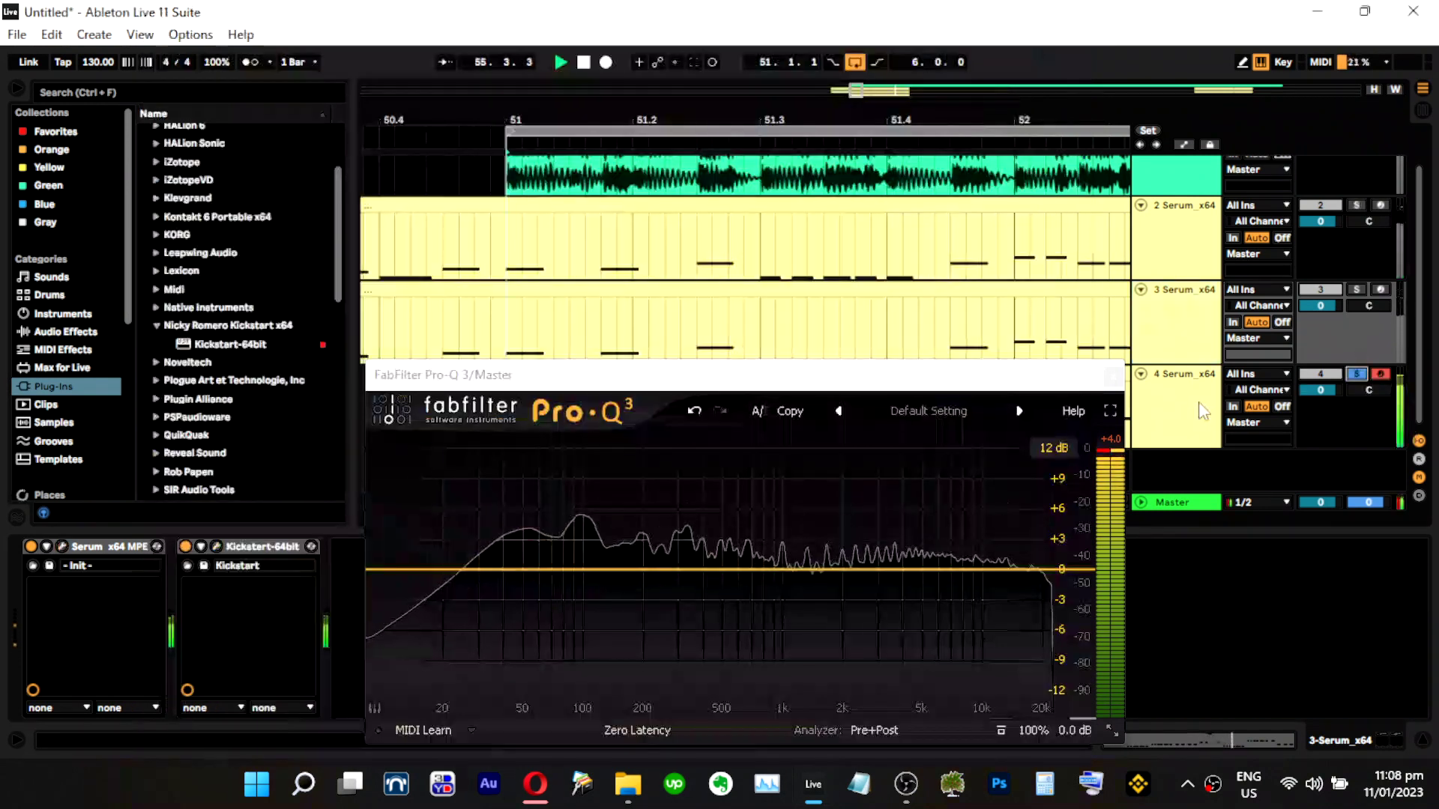
Solo track 4 and set the Env 1 release of its Serum to 44 ms.
{"action": "left_click", "coordinate": [1356, 373]}
{"action": "left_click", "coordinate": [62, 548]}
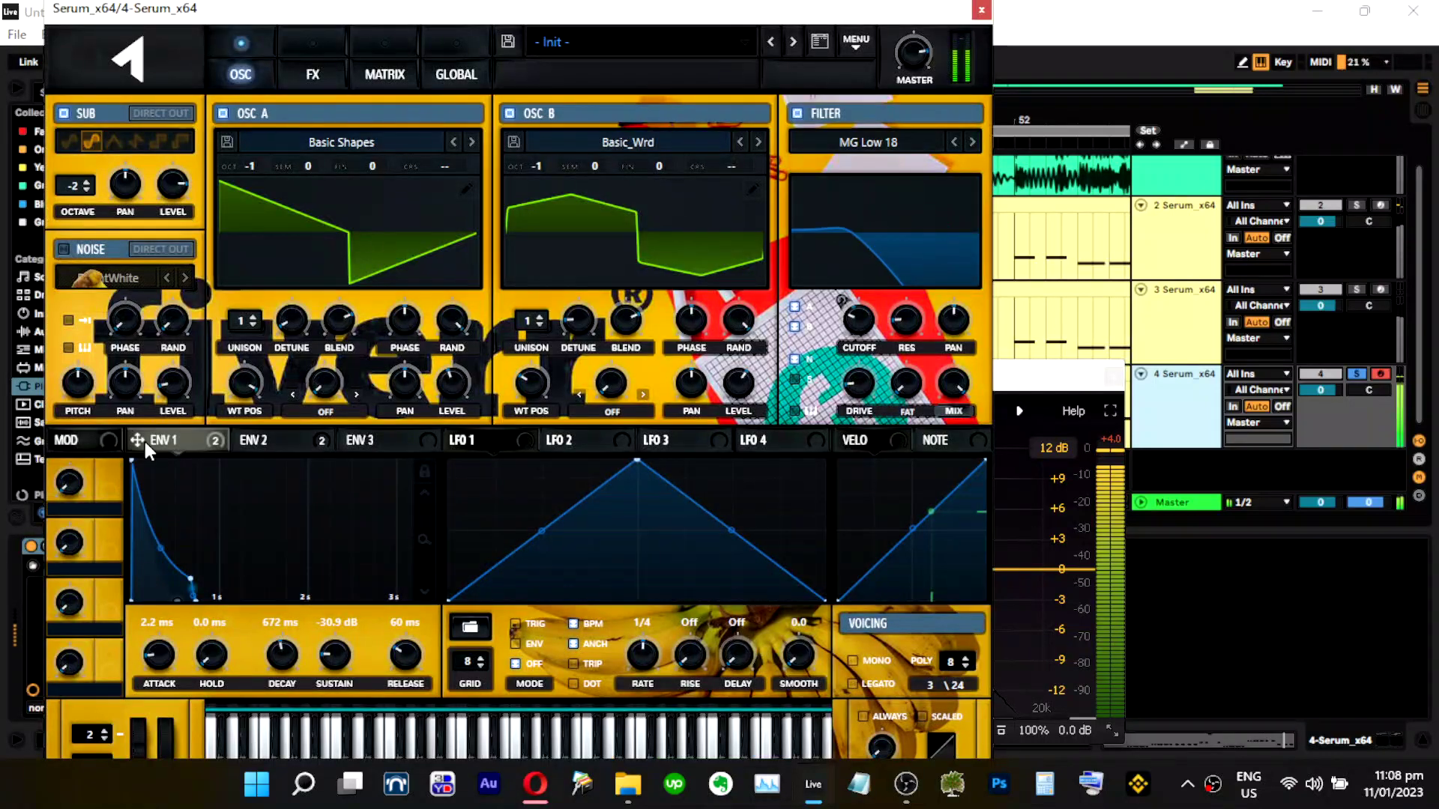
{"action": "left_click_drag", "start_coordinate": [401, 664], "coordinate": [401, 670]}
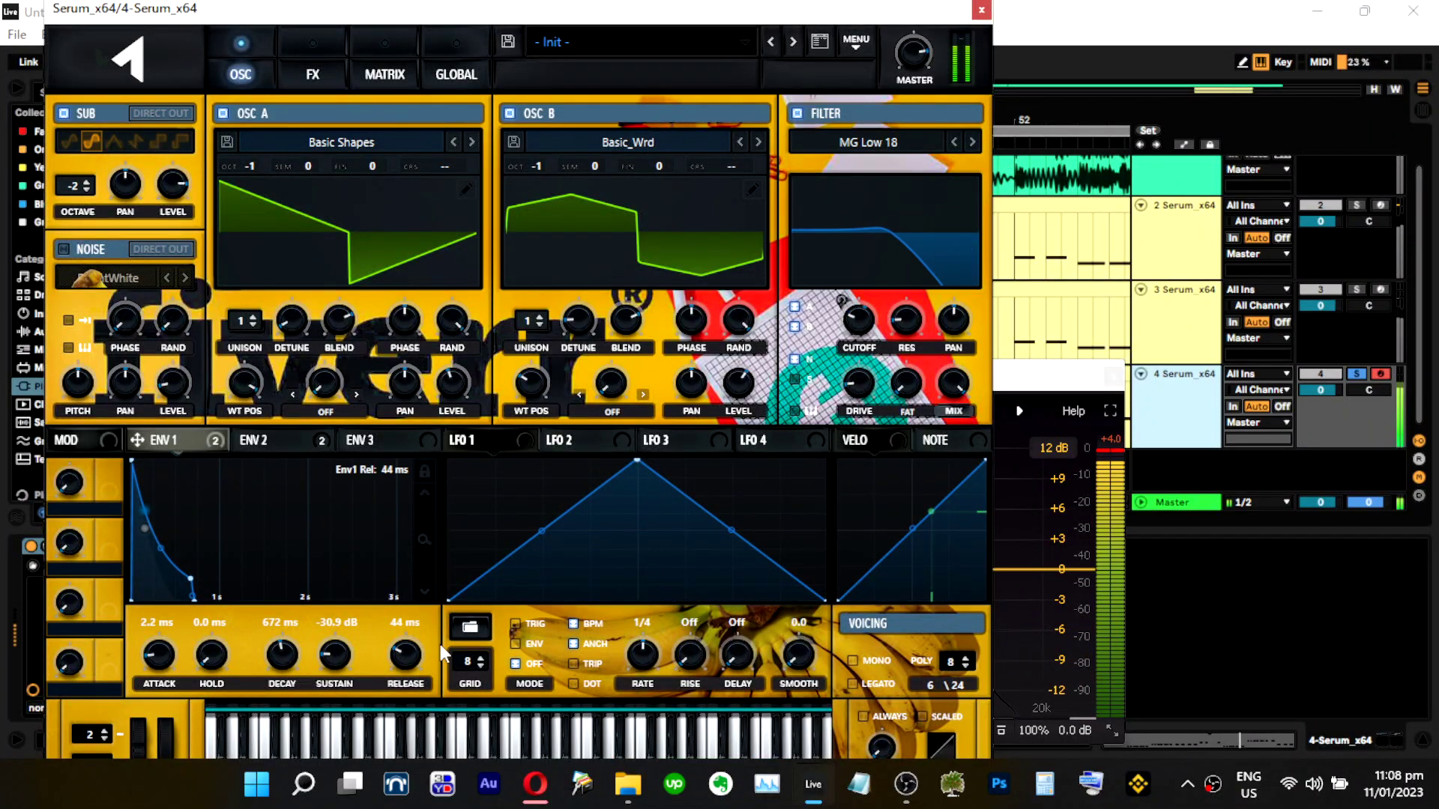
Unsolo track 4 and set its Serum master volume to about 83% in the full mix.
{"action": "left_click", "coordinate": [1357, 374]}
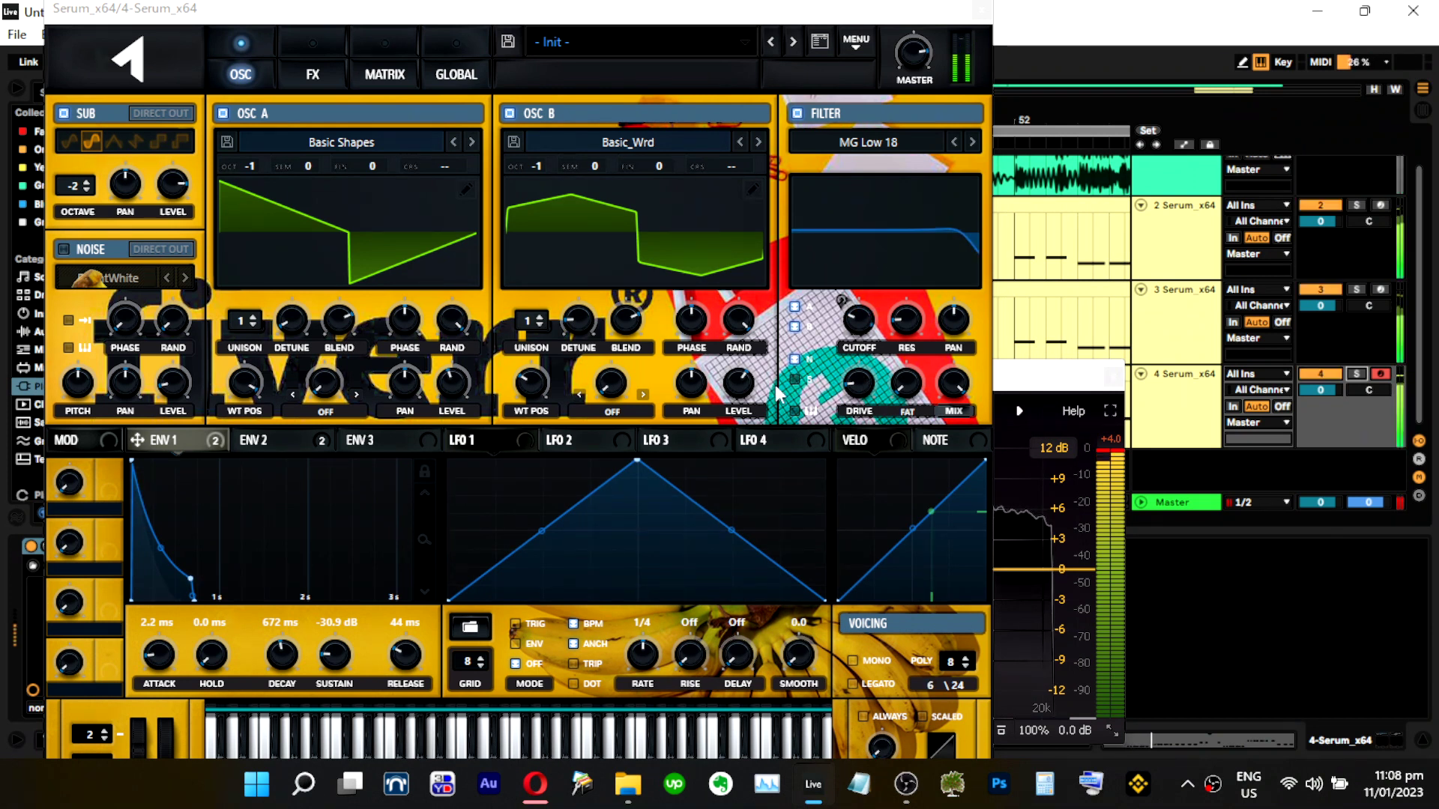
{"action": "left_click", "coordinate": [920, 82]}
{"action": "left_click_drag", "start_coordinate": [921, 85], "coordinate": [923, 49]}
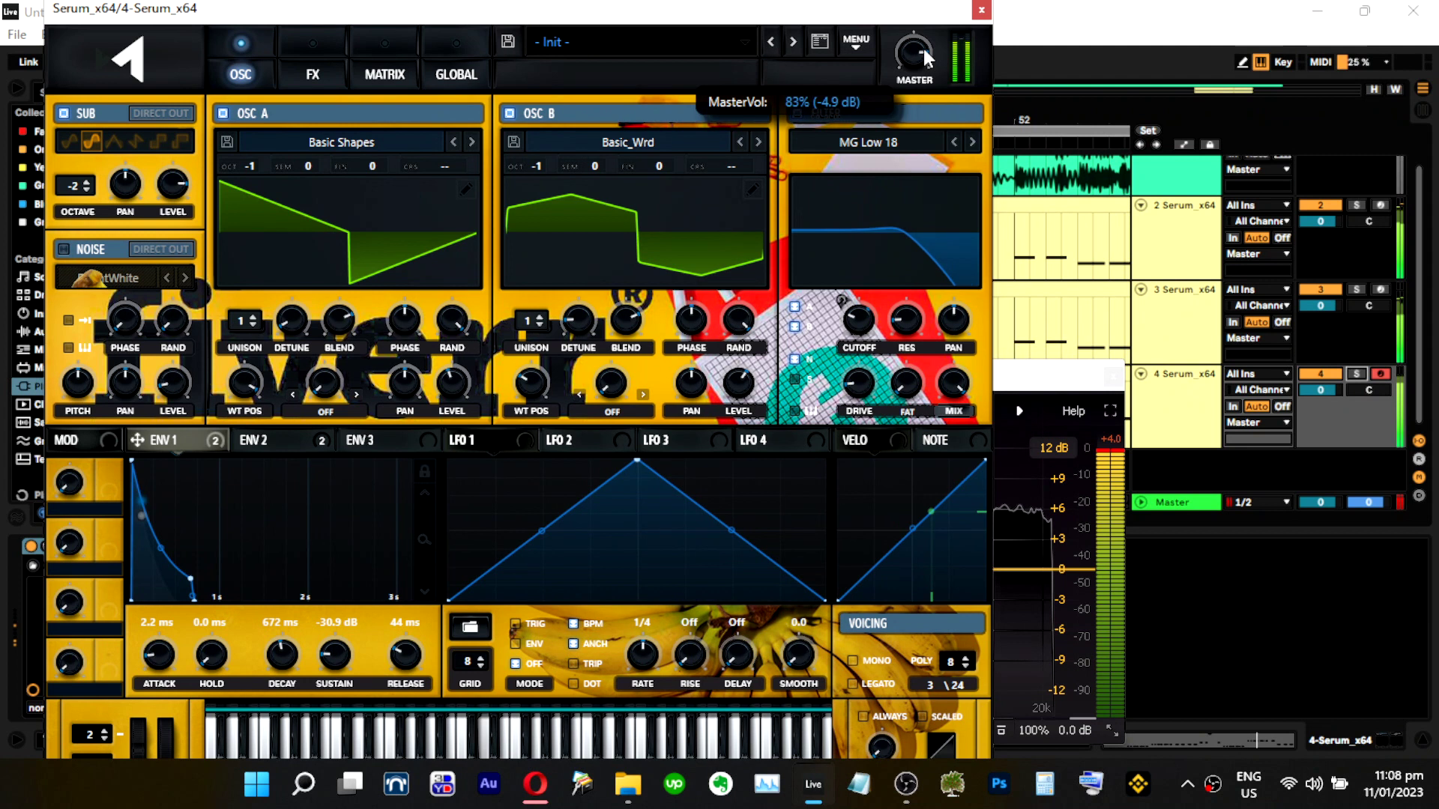
Solo track 4, turn off oscillator B and readjust oscillator A's level.
{"action": "left_click", "coordinate": [1355, 374]}
{"action": "left_click", "coordinate": [730, 397]}
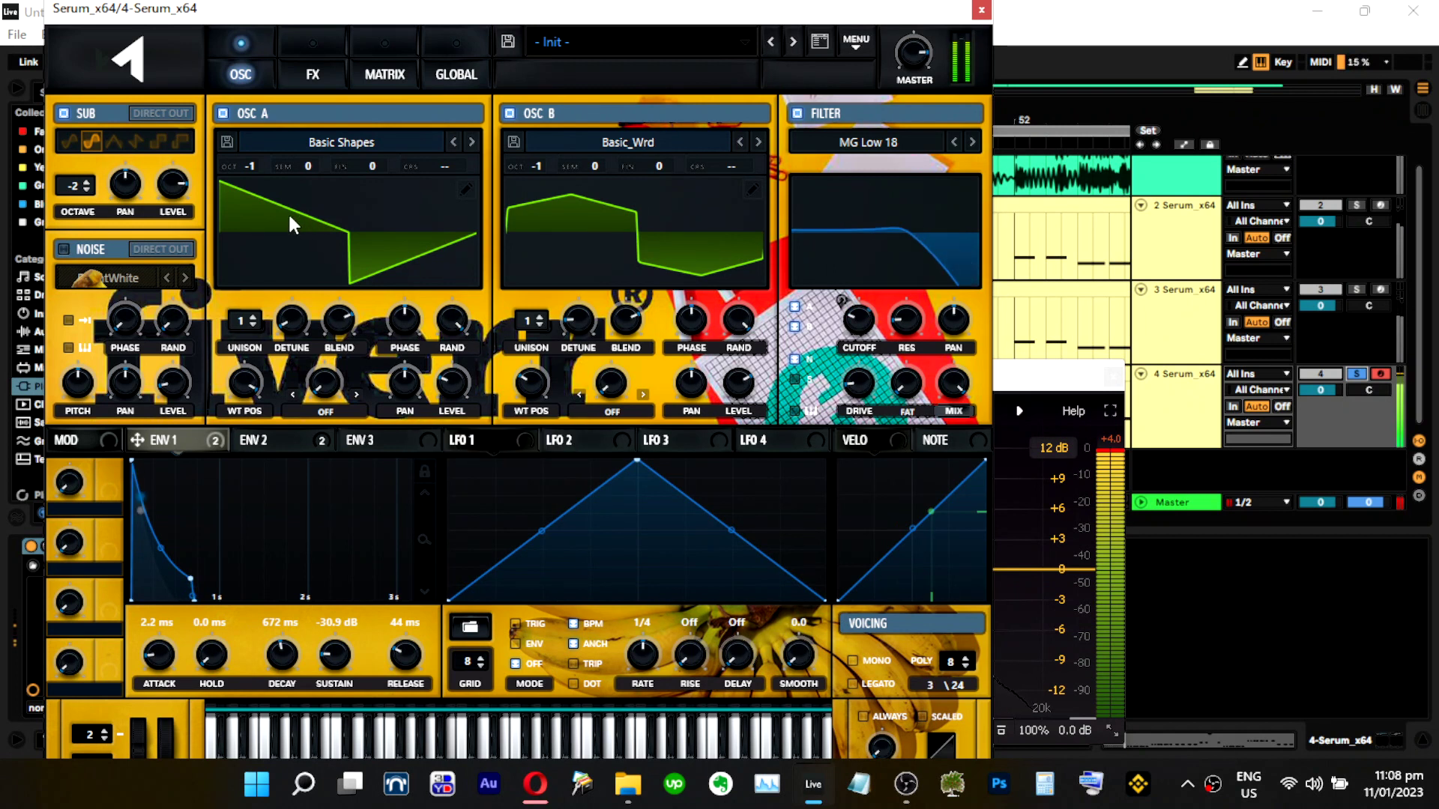
{"action": "left_click", "coordinate": [510, 113]}
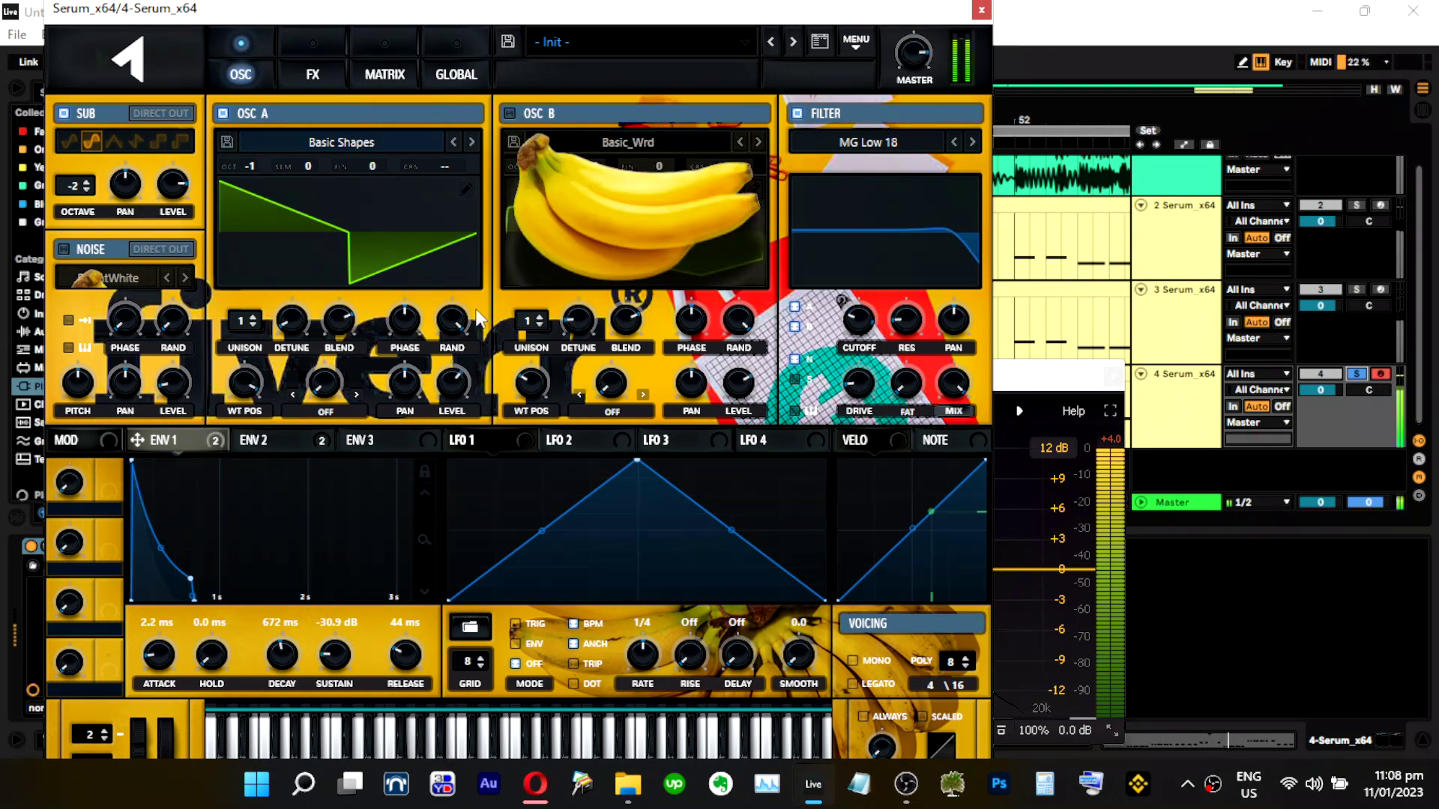
{"action": "mouse_move", "coordinate": [452, 404]}
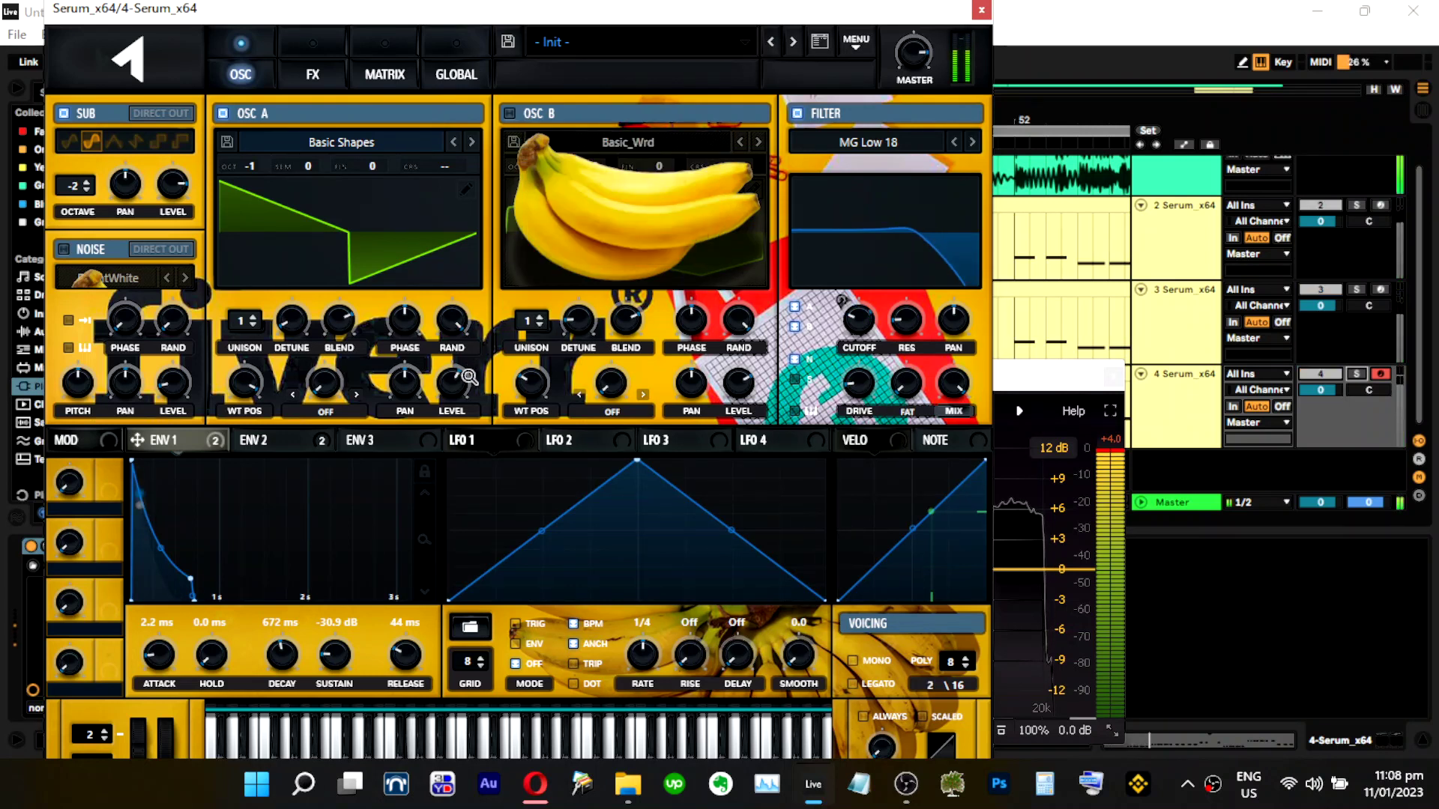
Solo track 4, set its distortion drive to about 35% and lower the distortion mix.
{"action": "left_click", "coordinate": [1357, 374]}
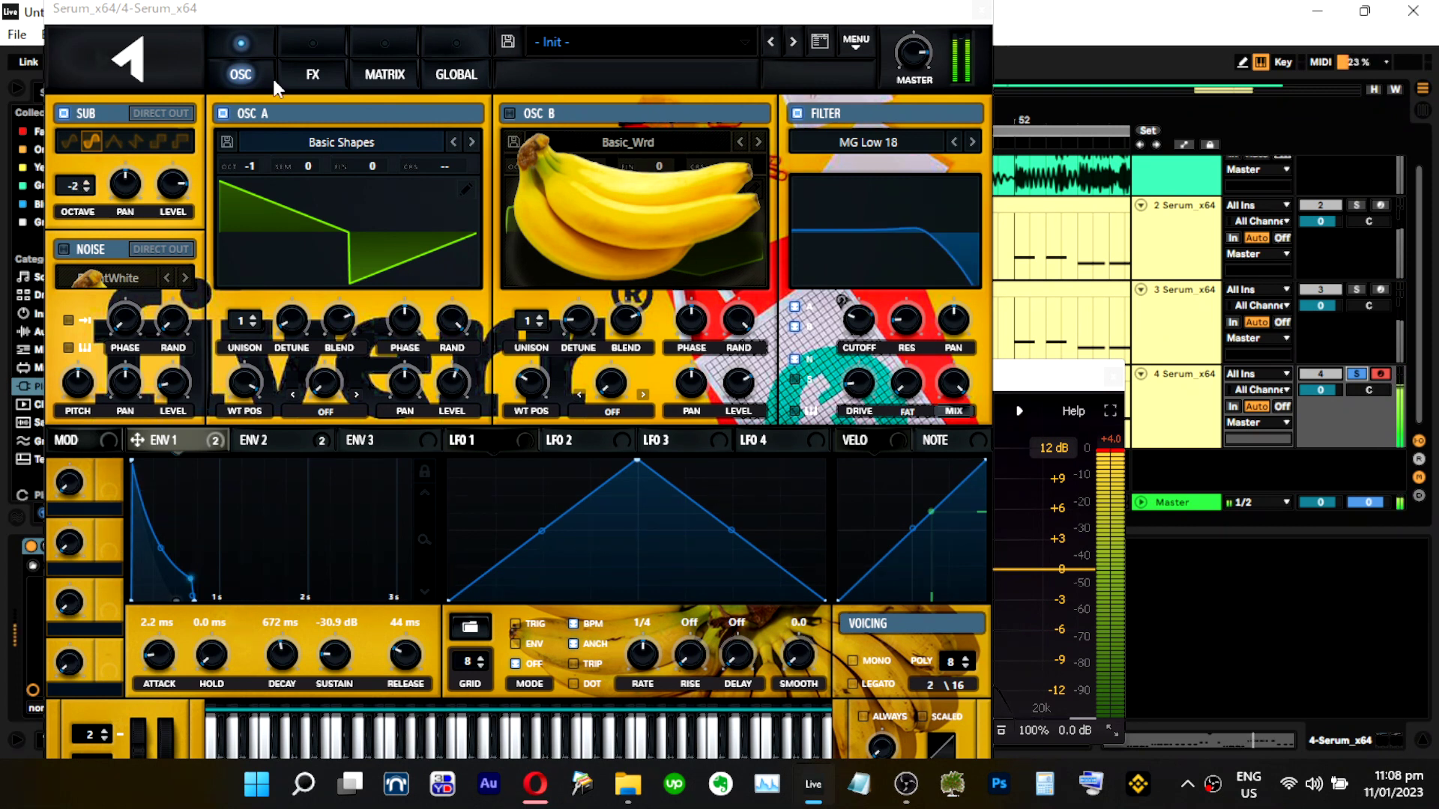
{"action": "left_click", "coordinate": [313, 74]}
{"action": "left_click_drag", "start_coordinate": [738, 124], "coordinate": [732, 153]}
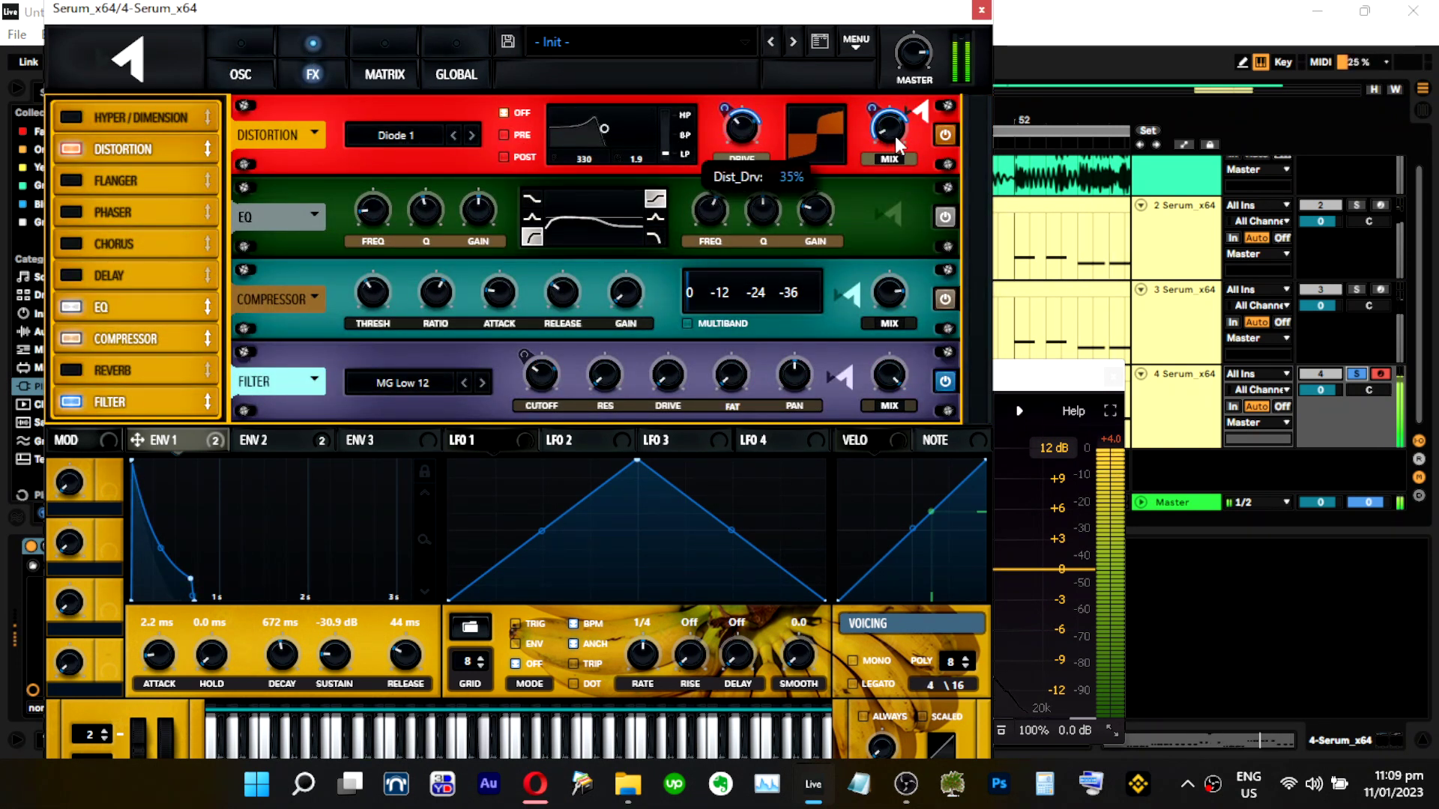
{"action": "left_click_drag", "start_coordinate": [873, 120], "coordinate": [871, 139]}
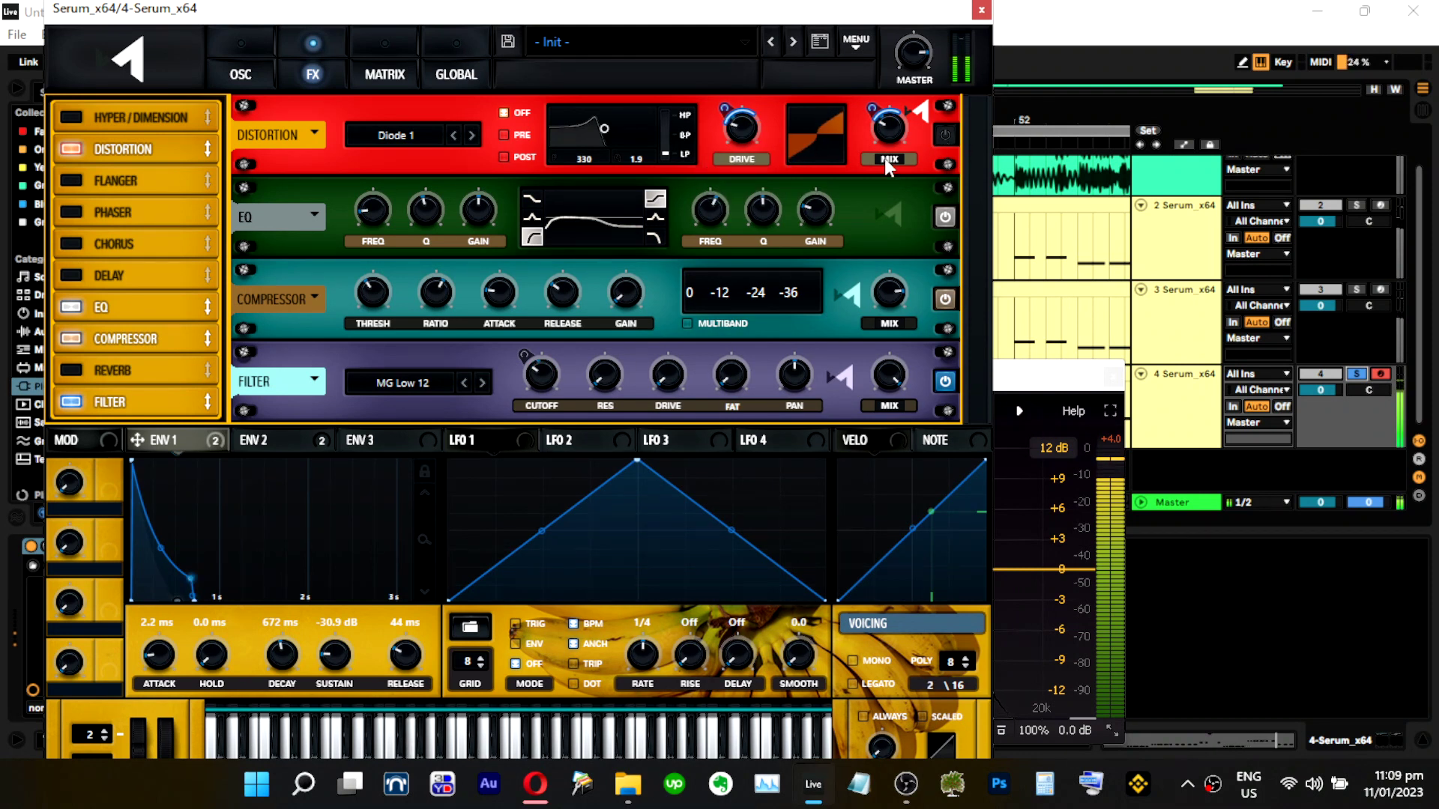
Readjust the Env 1 modulation amount on the distortion drive, turn oscillator B on and lower its level.
{"action": "mouse_move", "coordinate": [737, 124]}
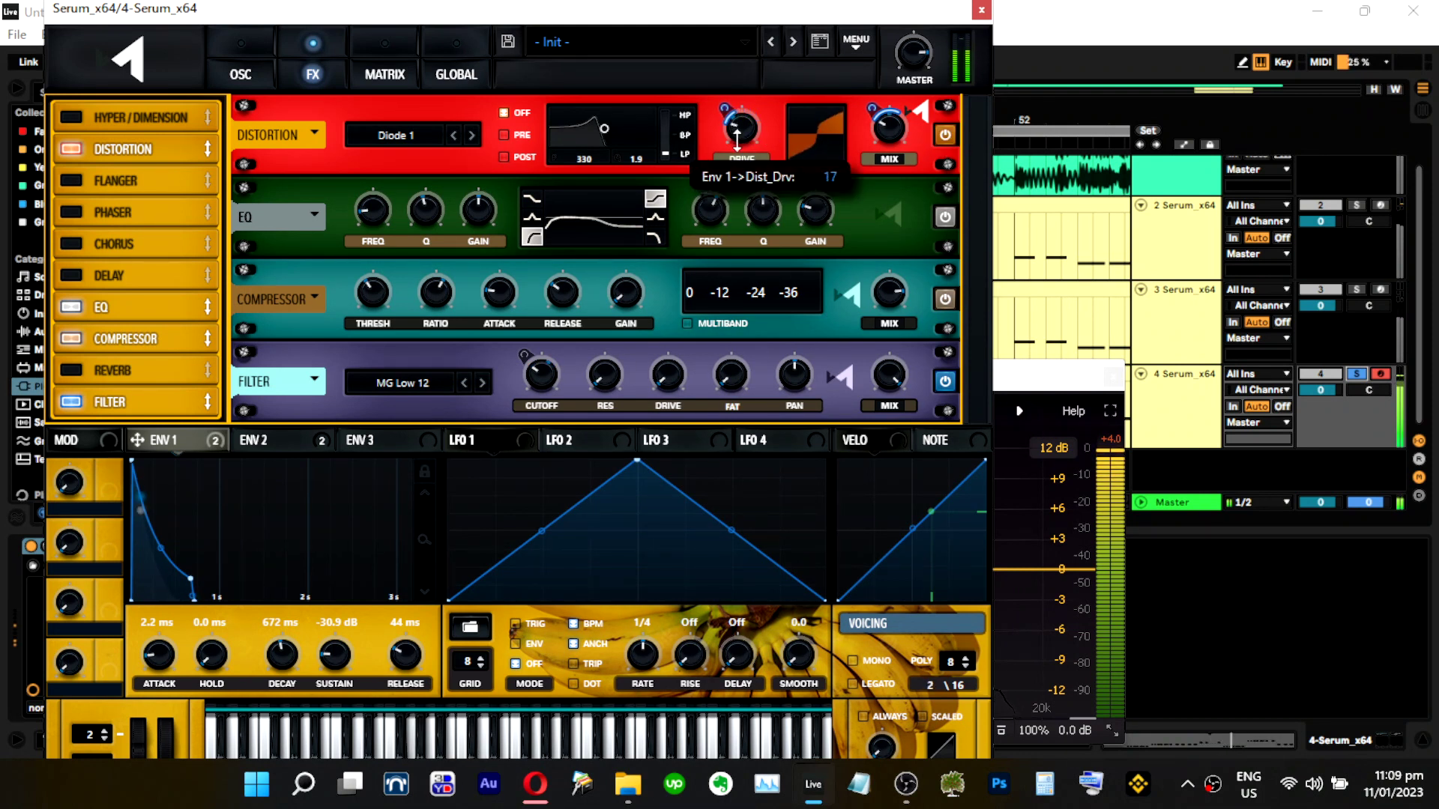
{"action": "left_click_drag", "start_coordinate": [737, 137], "coordinate": [739, 172]}
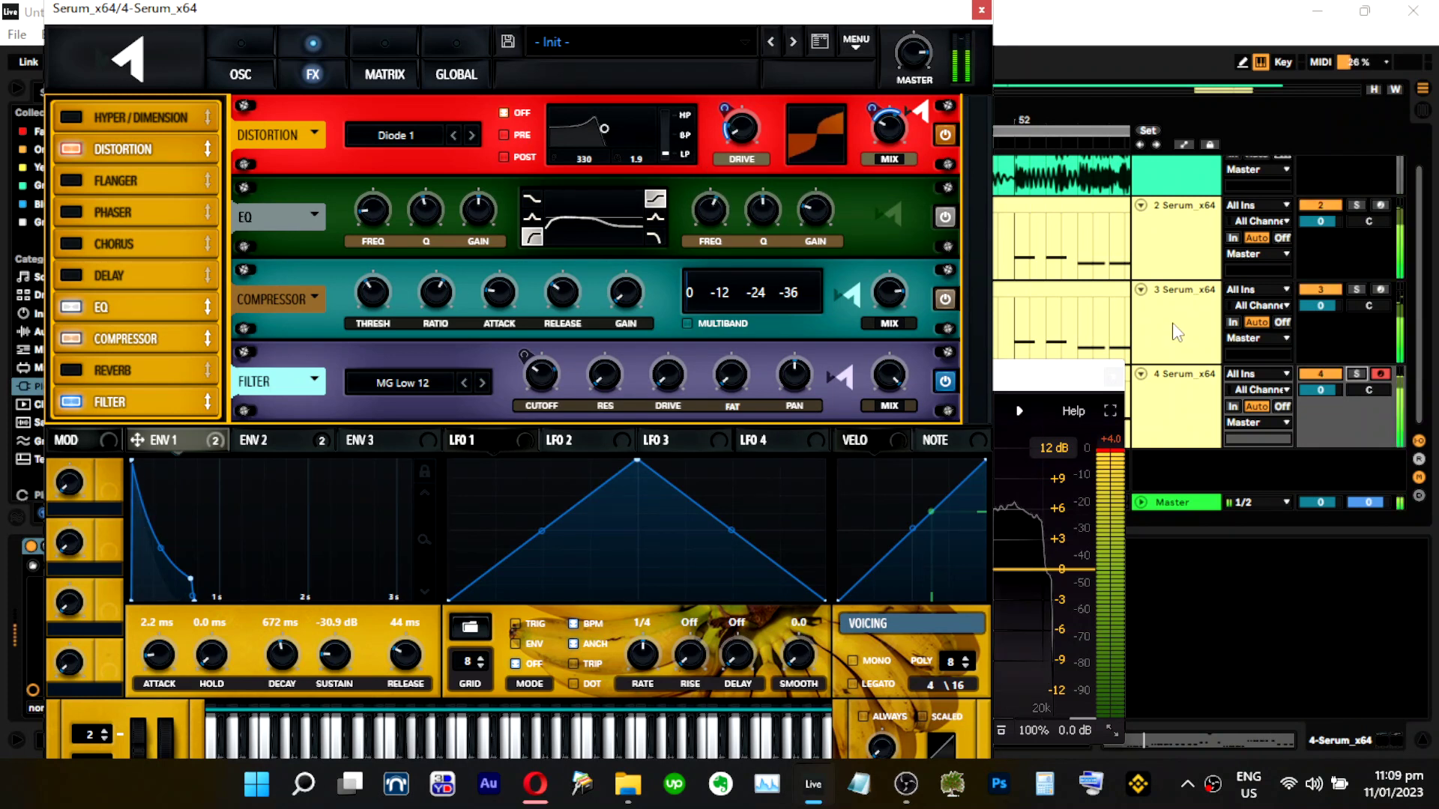
{"action": "left_click", "coordinate": [240, 73]}
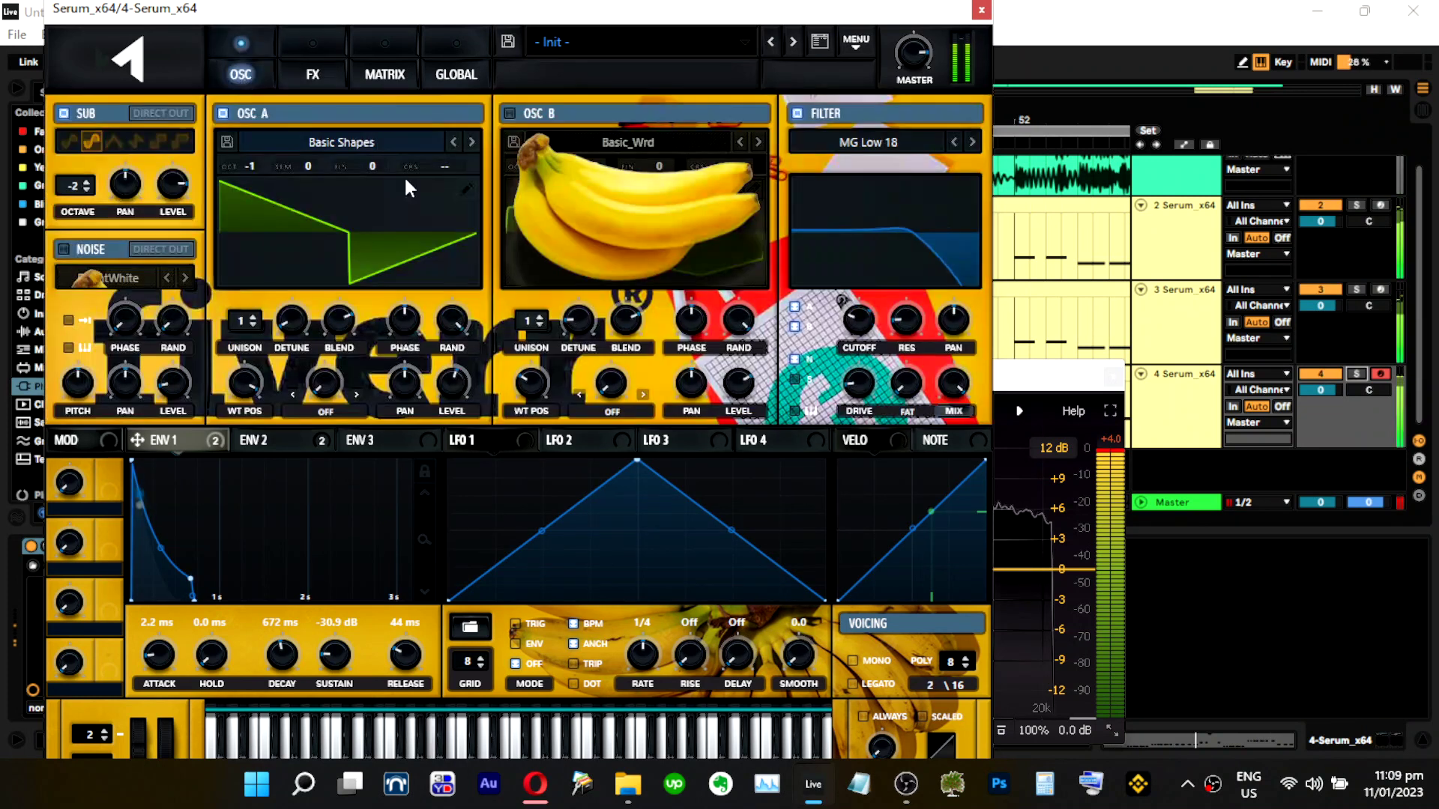
{"action": "left_click", "coordinate": [509, 112]}
{"action": "left_click_drag", "start_coordinate": [738, 385], "coordinate": [732, 483]}
Solo track 4 and set oscillator B's wavetable position to about 104, keeping oscillator B on.
{"action": "left_click", "coordinate": [1363, 374]}
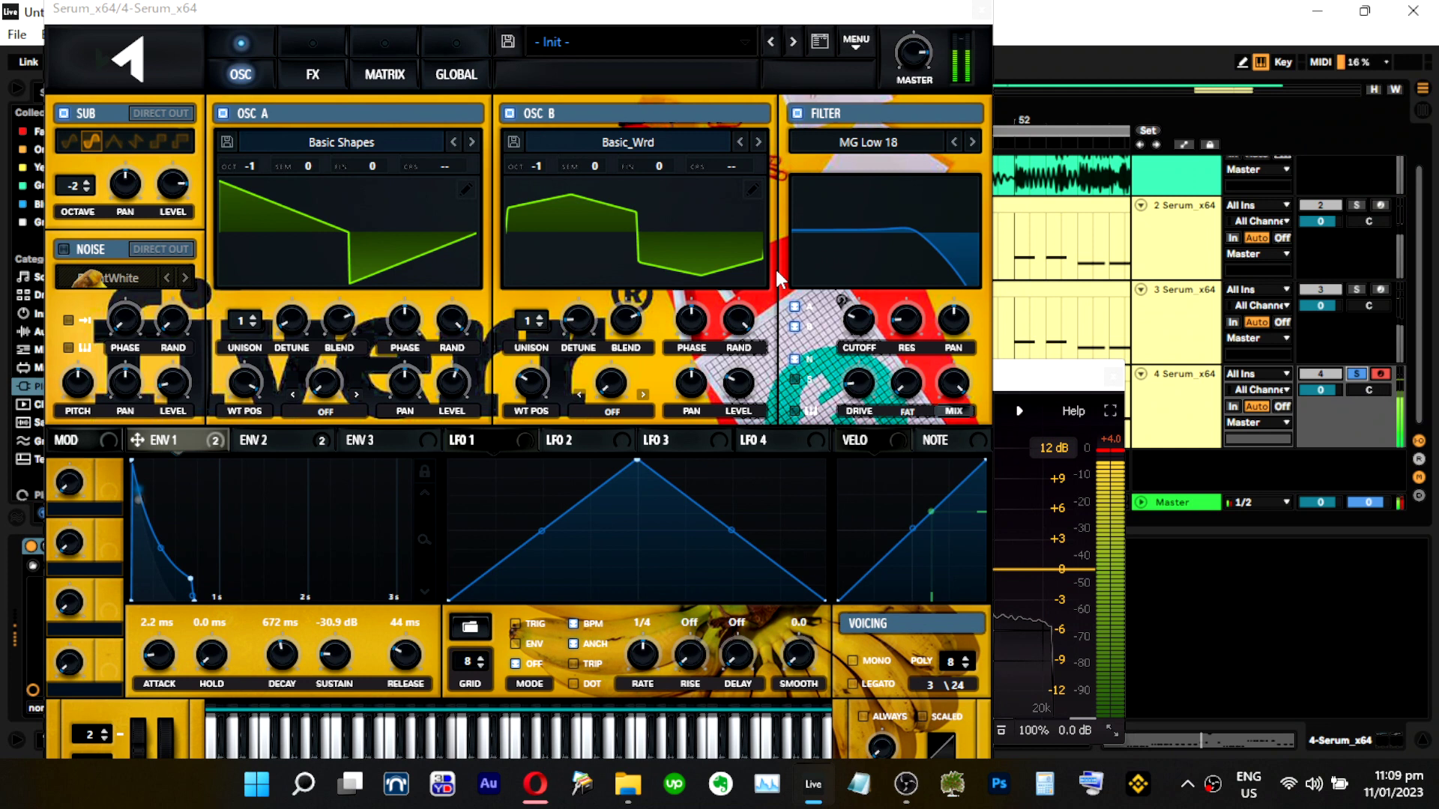
{"action": "left_click_drag", "start_coordinate": [538, 371], "coordinate": [534, 341]}
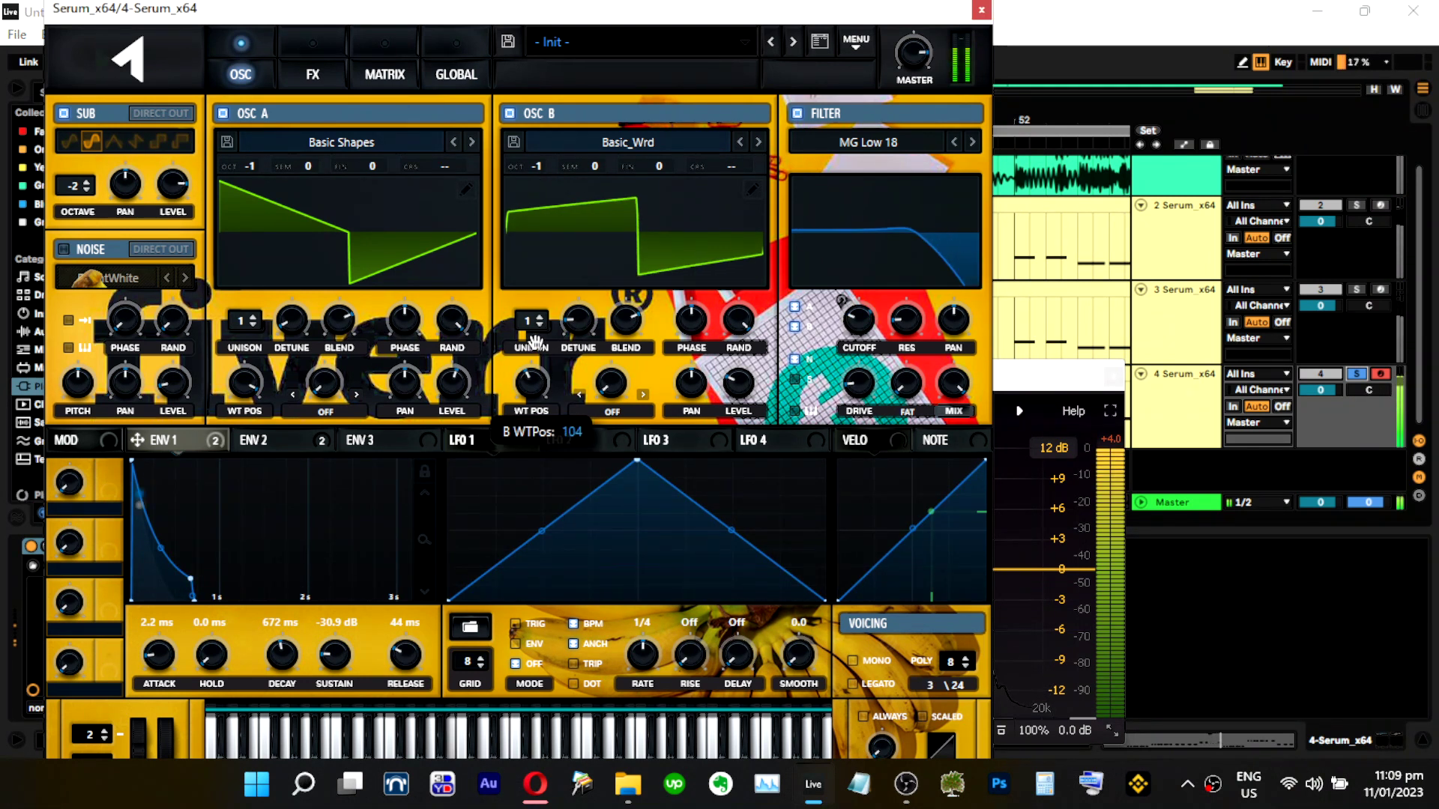
{"action": "left_click", "coordinate": [510, 114]}
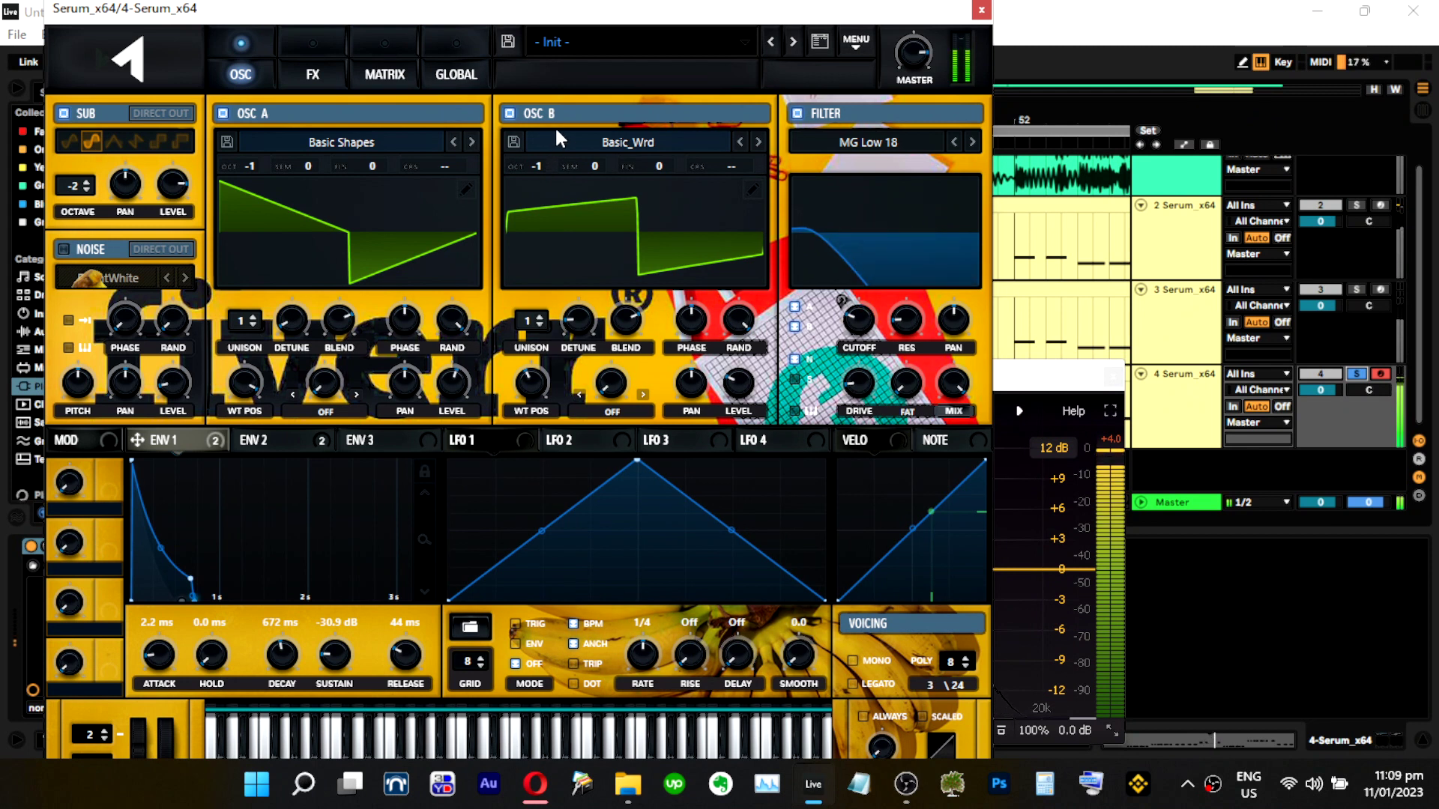
Try oscillator B at octaves 0 and -2, and return it to -1.
{"action": "left_click_drag", "start_coordinate": [537, 159], "coordinate": [537, 144]}
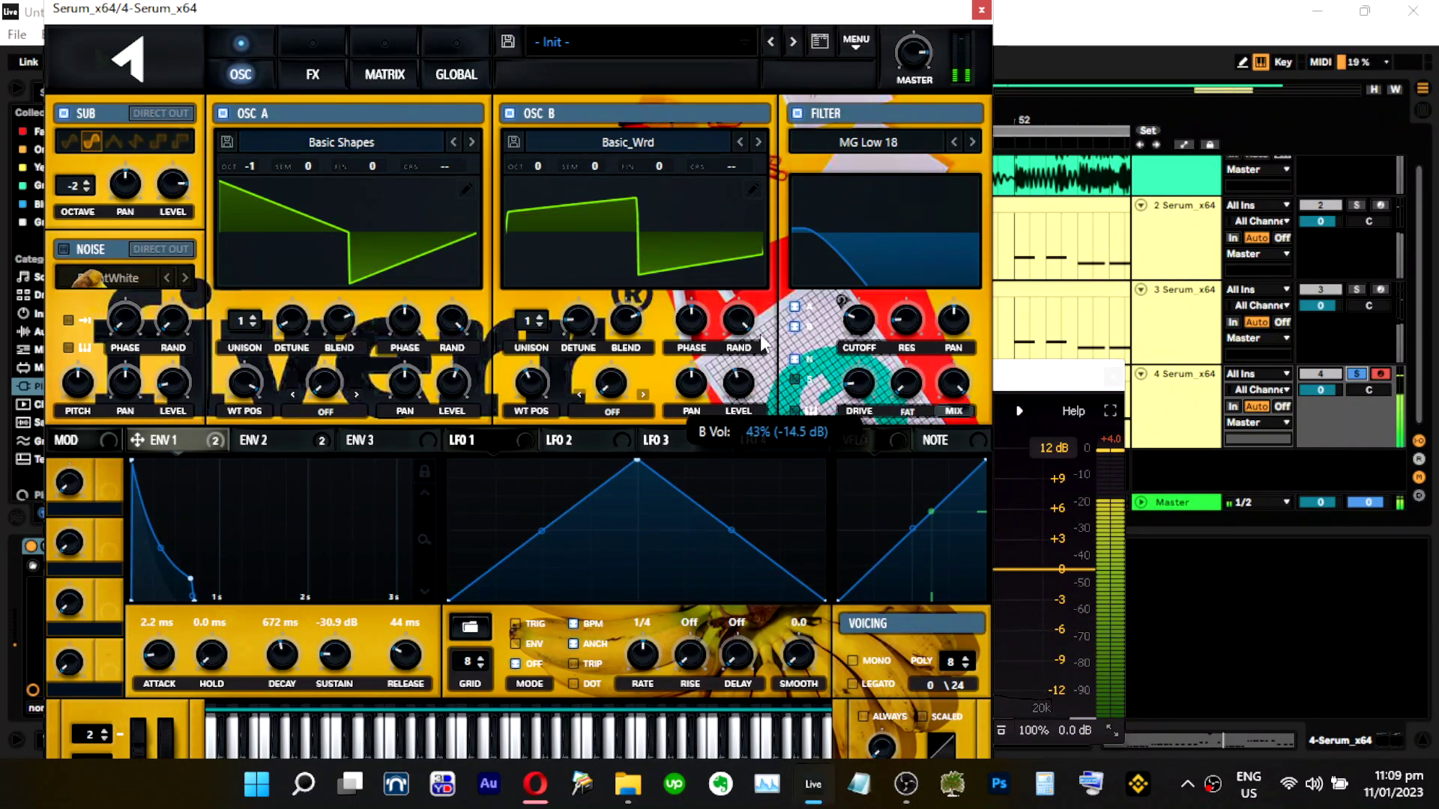
{"action": "left_click_drag", "start_coordinate": [538, 171], "coordinate": [534, 192]}
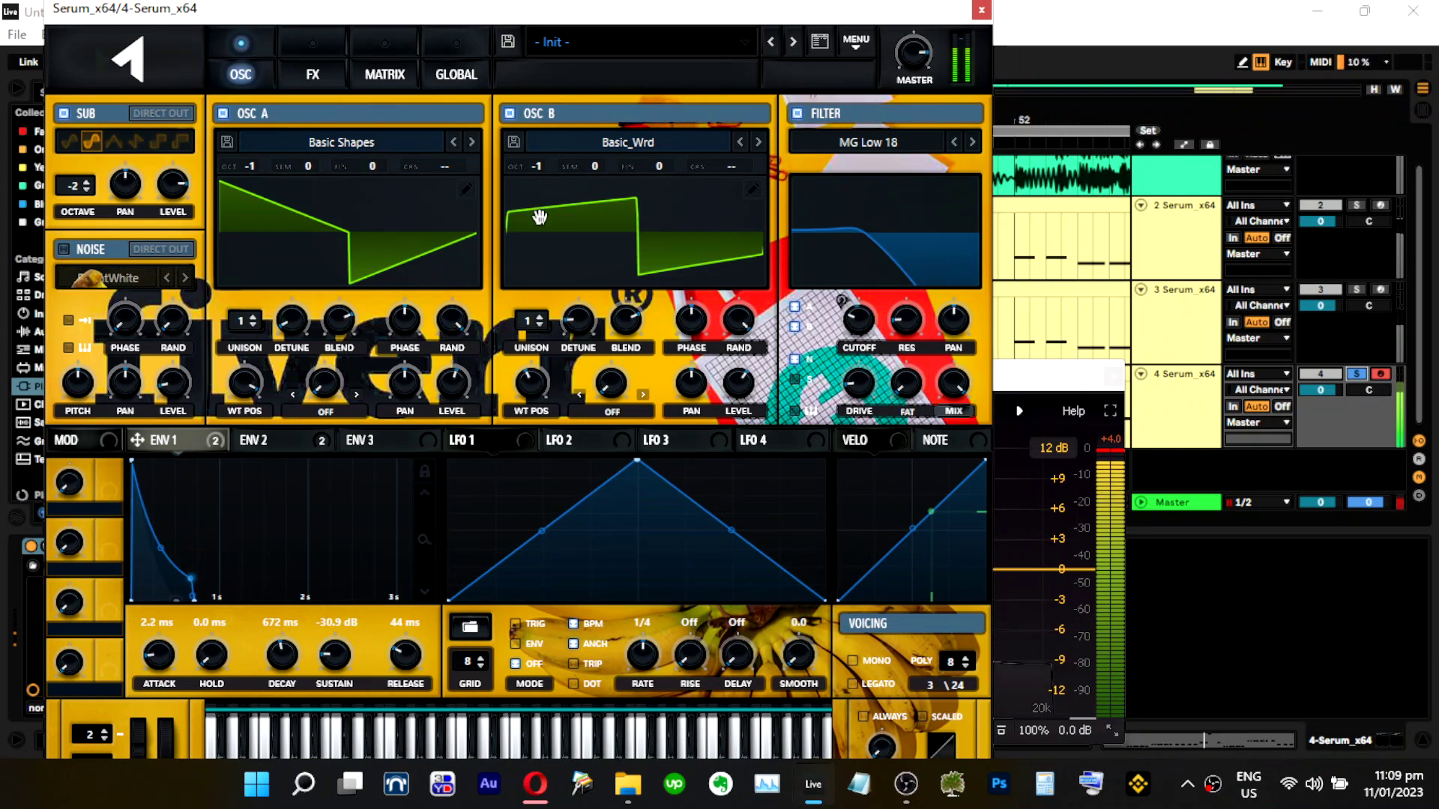
{"action": "left_click_drag", "start_coordinate": [533, 172], "coordinate": [537, 210]}
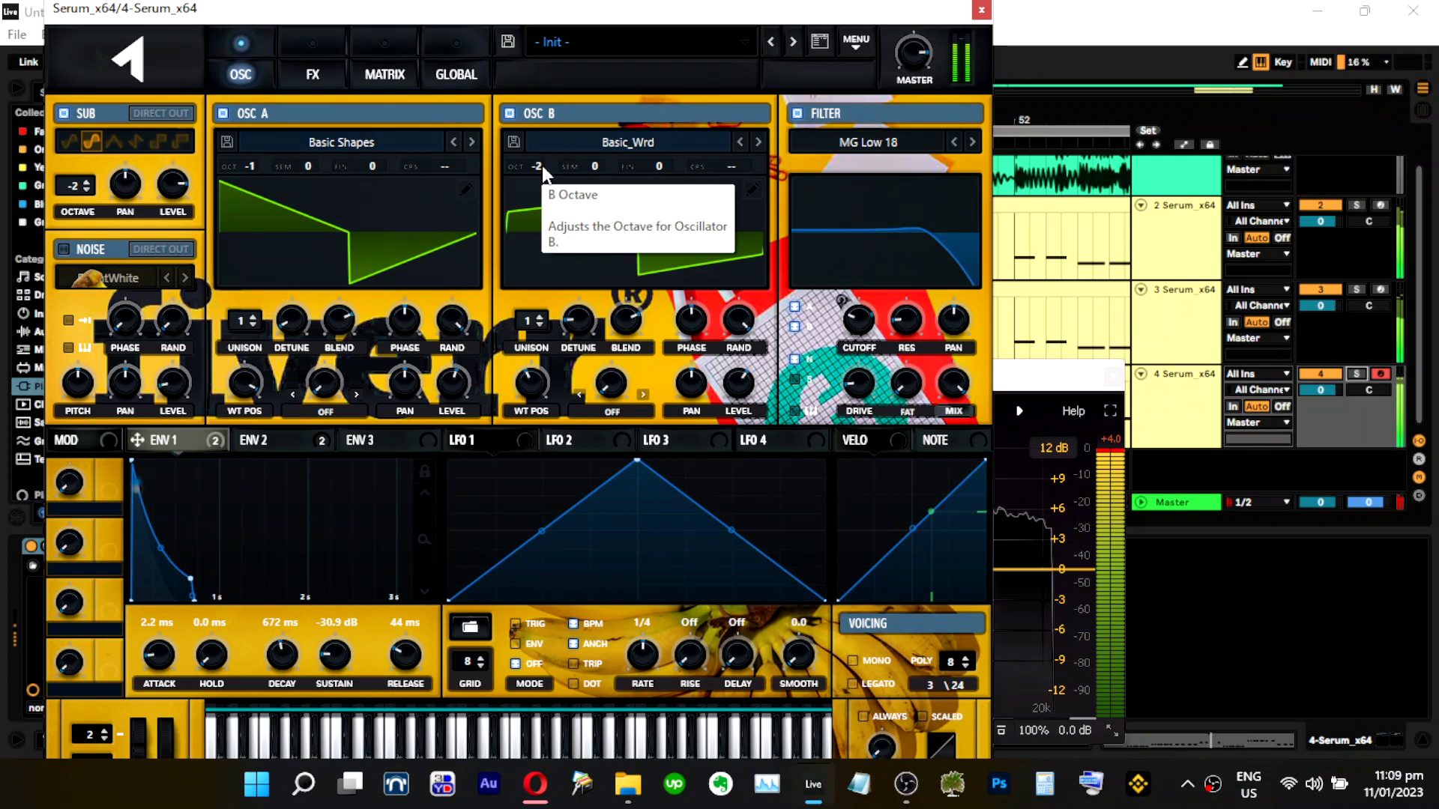
{"action": "left_click_drag", "start_coordinate": [542, 165], "coordinate": [547, 142]}
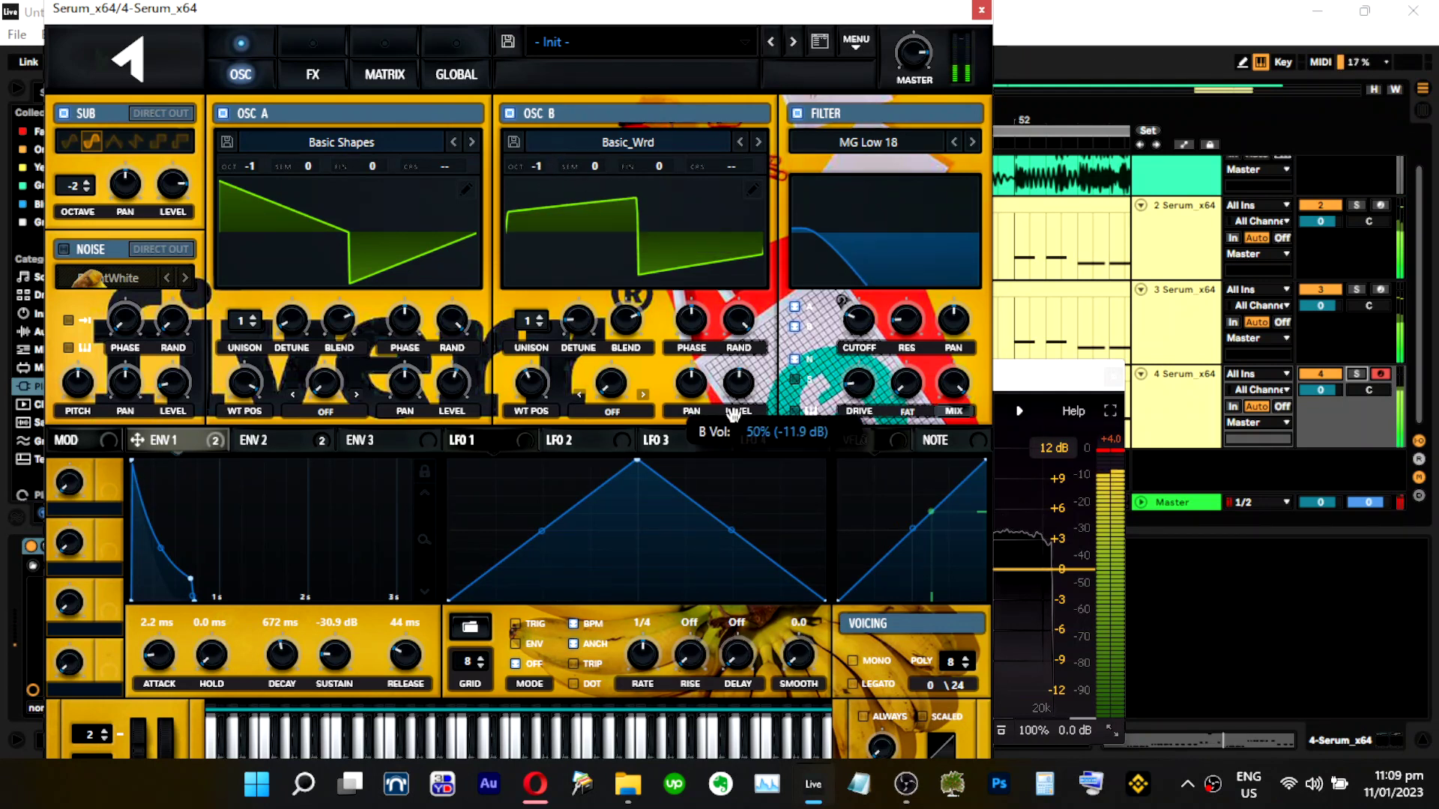
Lower oscillator B's level below 50% in the mix, solo track 4 and leave oscillator B at octave -1.
{"action": "left_click_drag", "start_coordinate": [733, 414], "coordinate": [733, 437]}
{"action": "left_click", "coordinate": [1355, 373]}
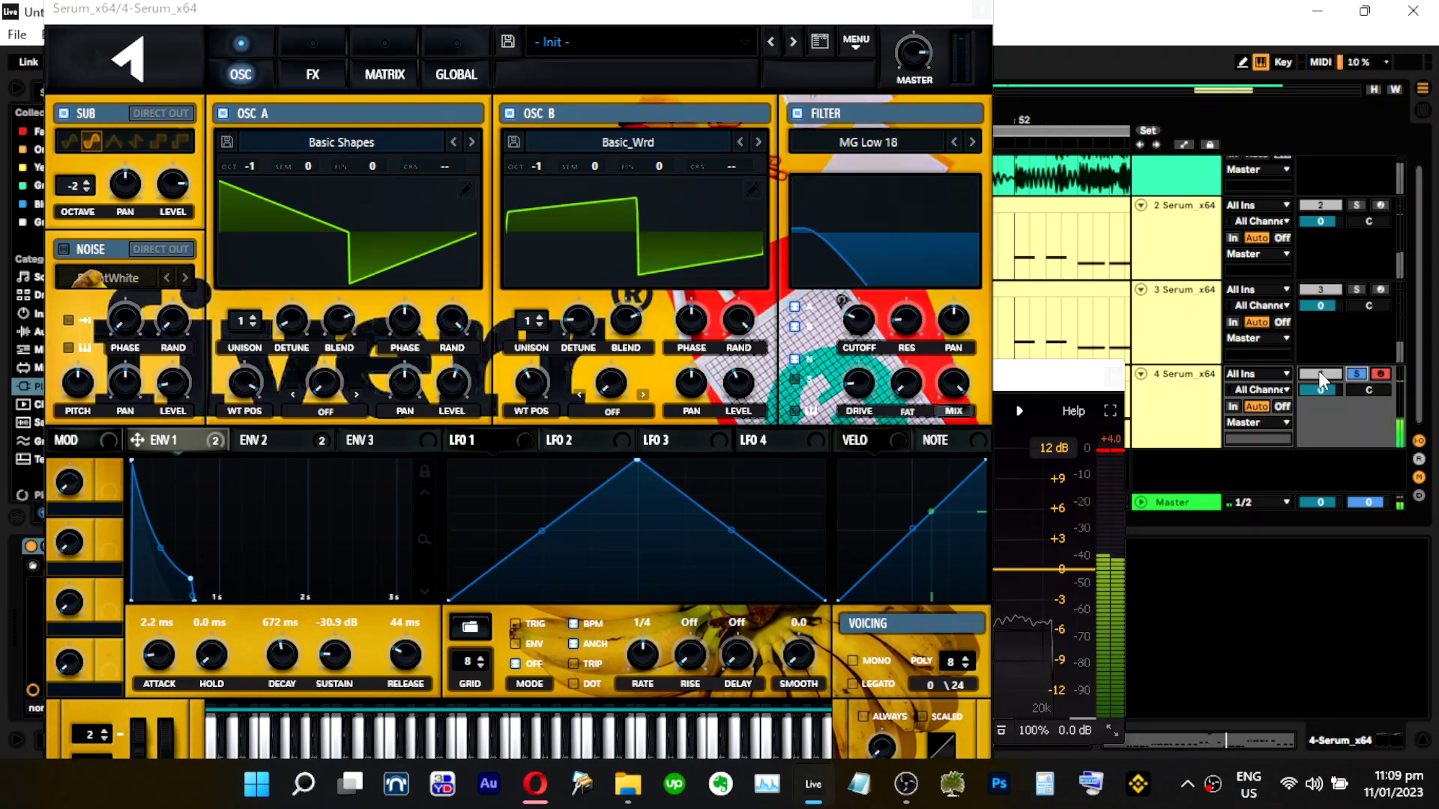
{"action": "left_click", "coordinate": [1319, 372]}
{"action": "mouse_move", "coordinate": [541, 165]}
{"action": "left_mouse_down"}
{"action": "mouse_move", "coordinate": [541, 142]}
{"action": "mouse_move", "coordinate": [540, 178]}
{"action": "left_mouse_up"}
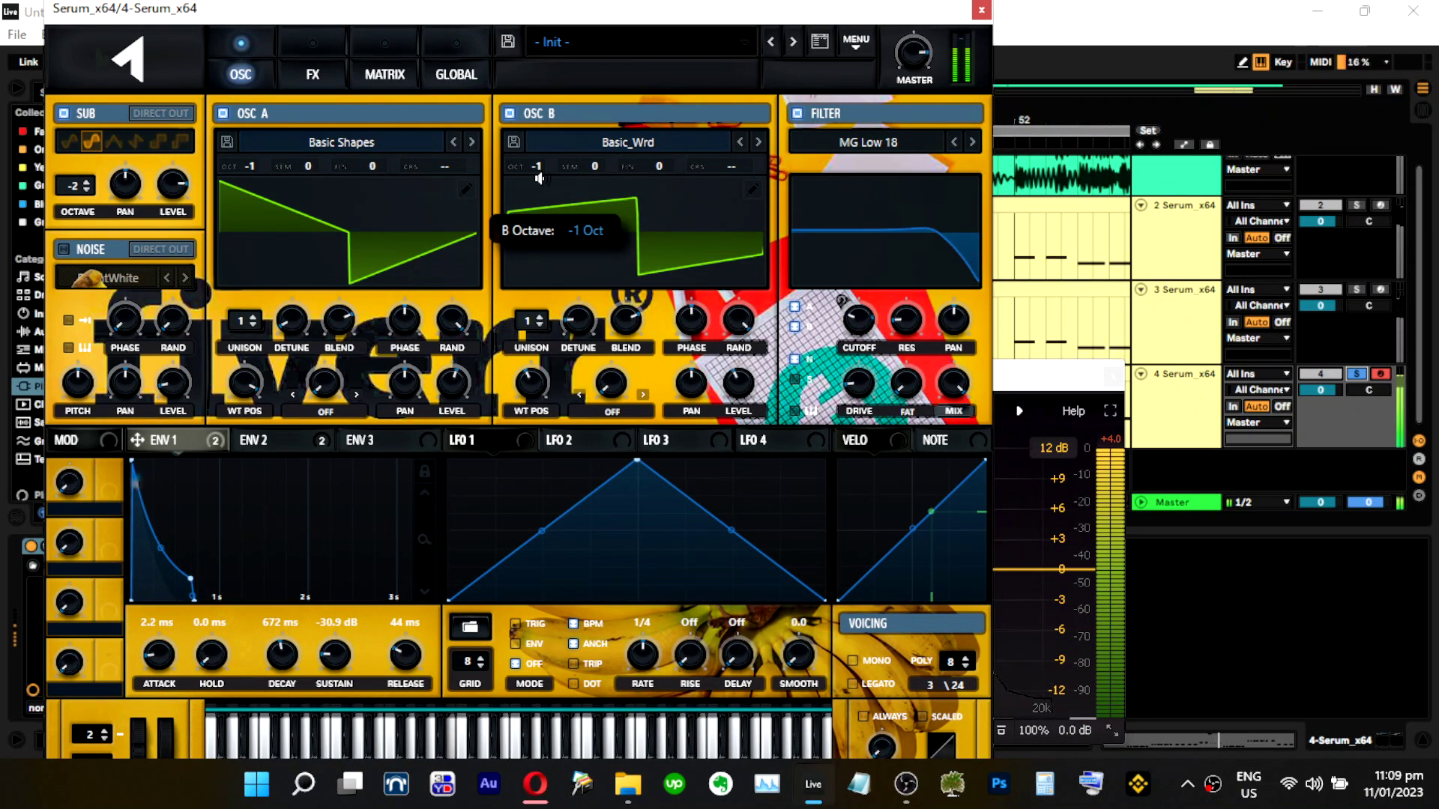
Close Serum, open track 4's MIDI clip and transpose its B3 notes down an octave to B2.
{"action": "left_click", "coordinate": [981, 9]}
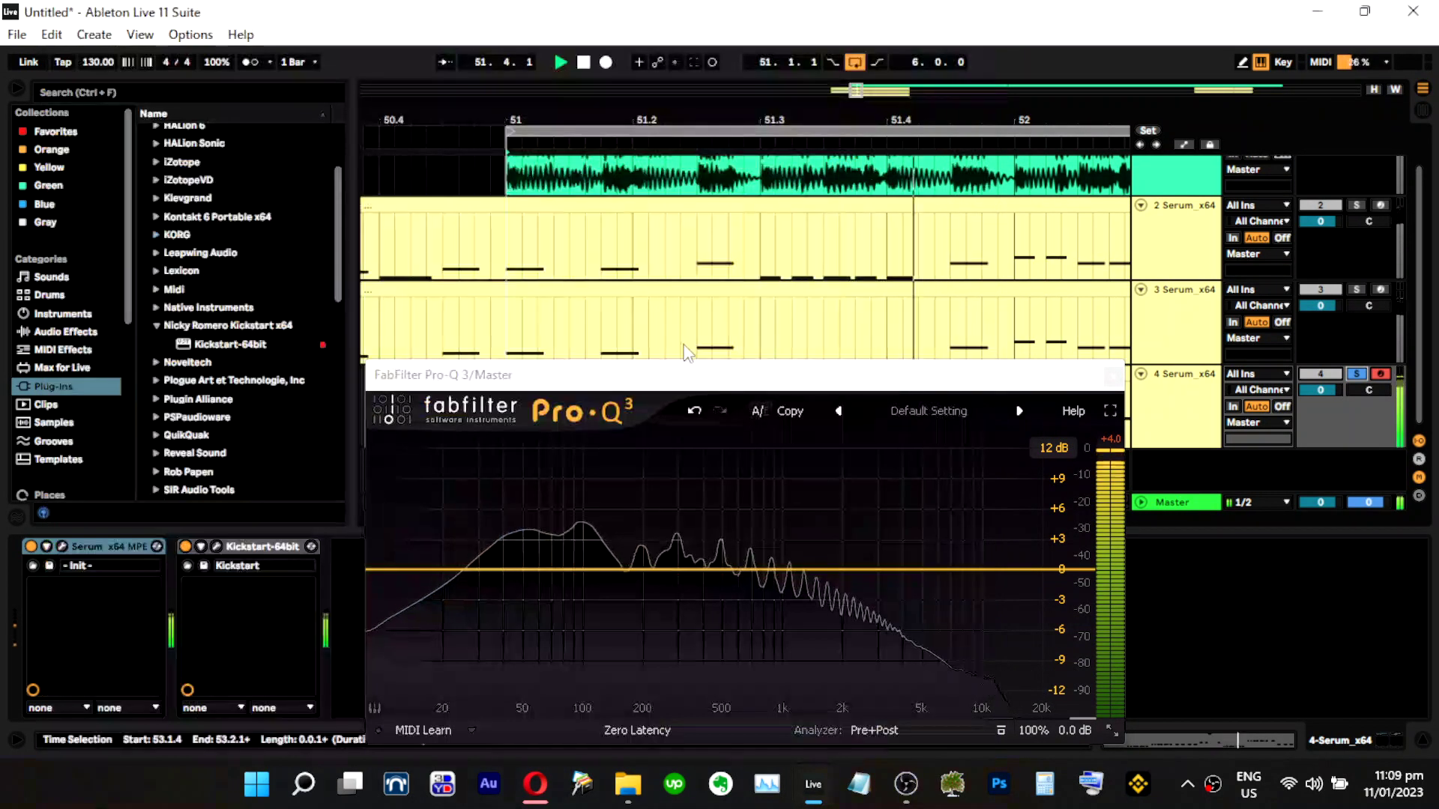
{"action": "left_click_drag", "start_coordinate": [688, 382], "coordinate": [689, 574]}
{"action": "double_click", "coordinate": [662, 383]}
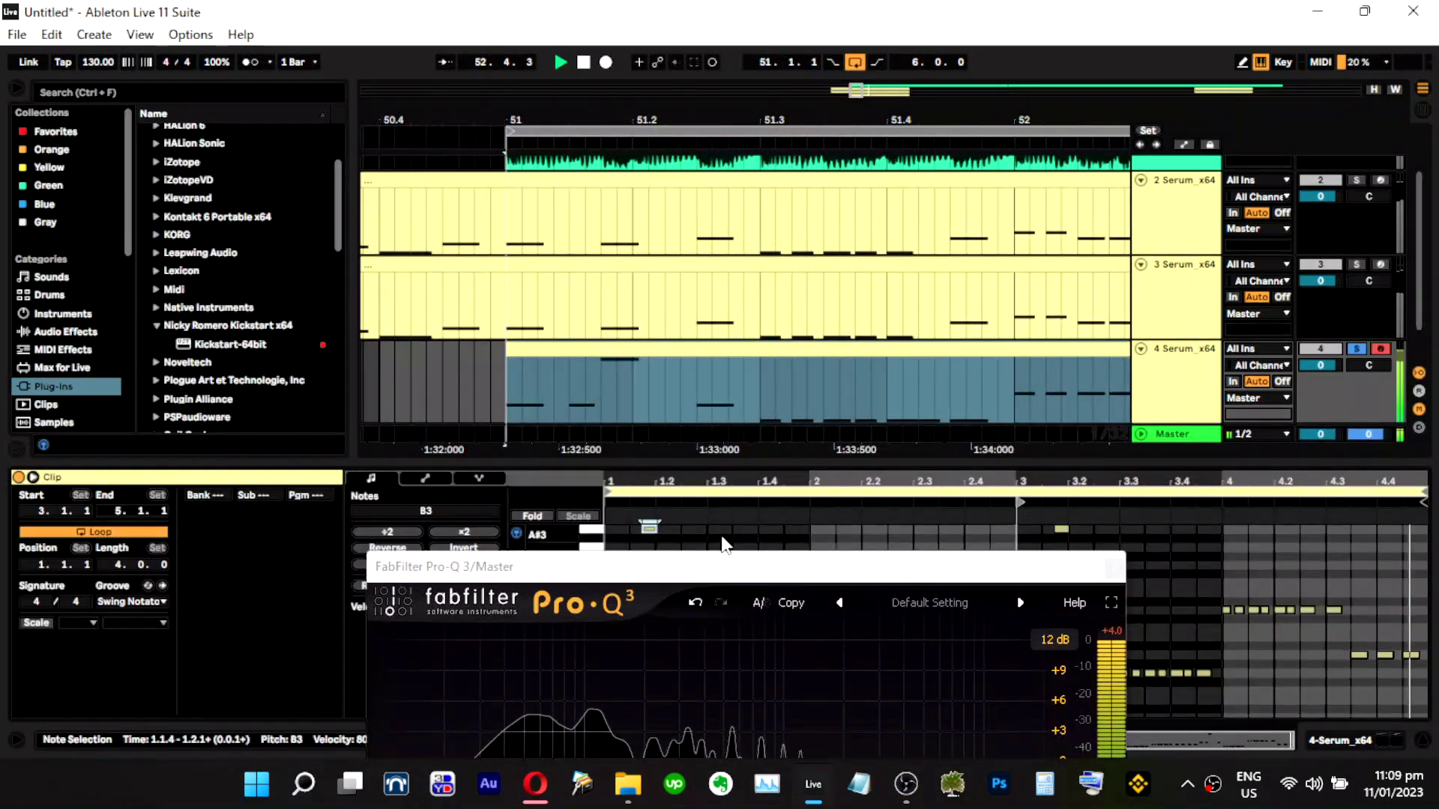
{"action": "key", "text": "space"}
{"action": "left_click_drag", "start_coordinate": [616, 545], "coordinate": [1146, 484]}
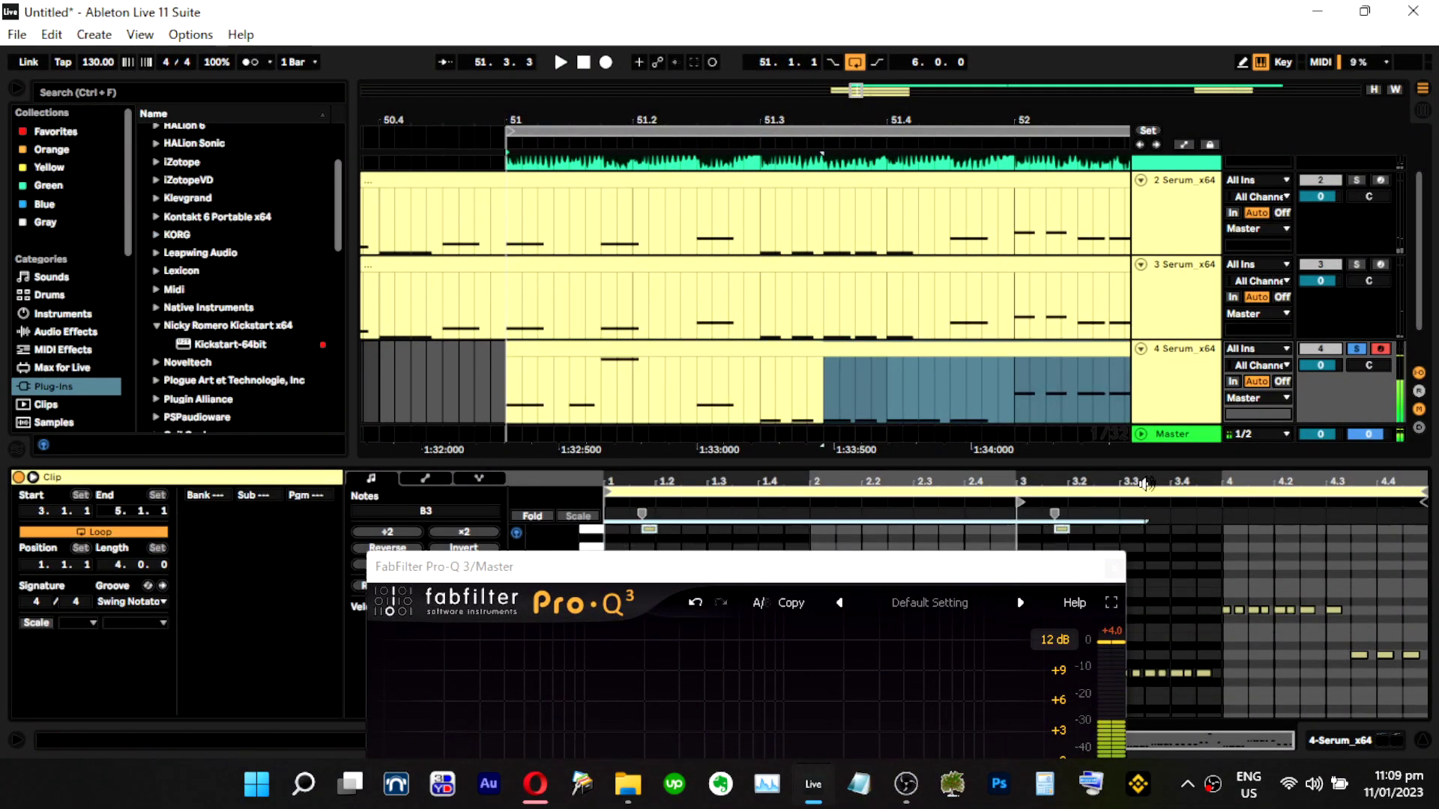
{"action": "key", "text": "shift+Down"}
{"action": "key", "text": "space"}
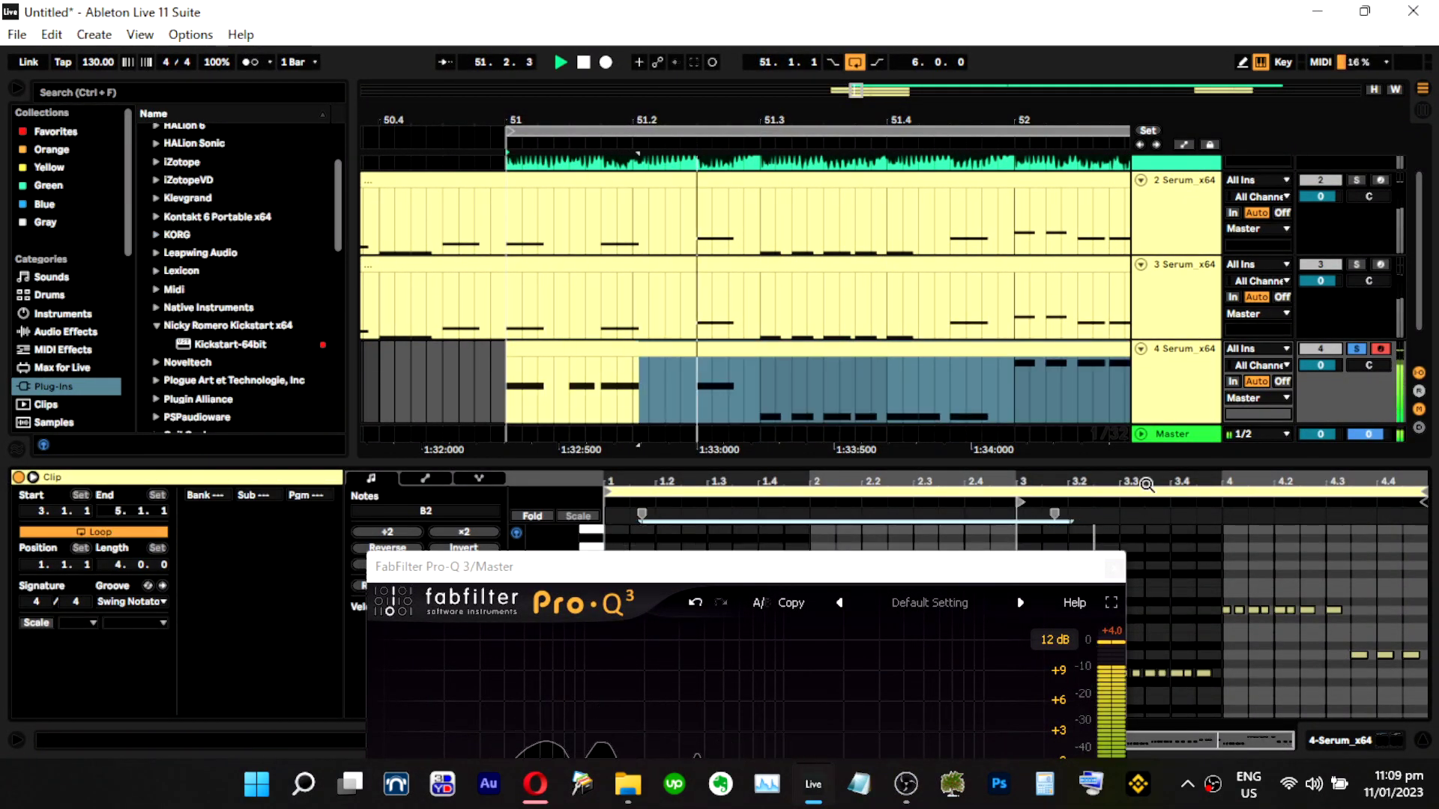
Unsolo track 4, restart playback with the full mix and reopen track 4's Serum.
{"action": "left_click", "coordinate": [1355, 348]}
{"action": "key", "text": "space"}
{"action": "key", "text": "space"}
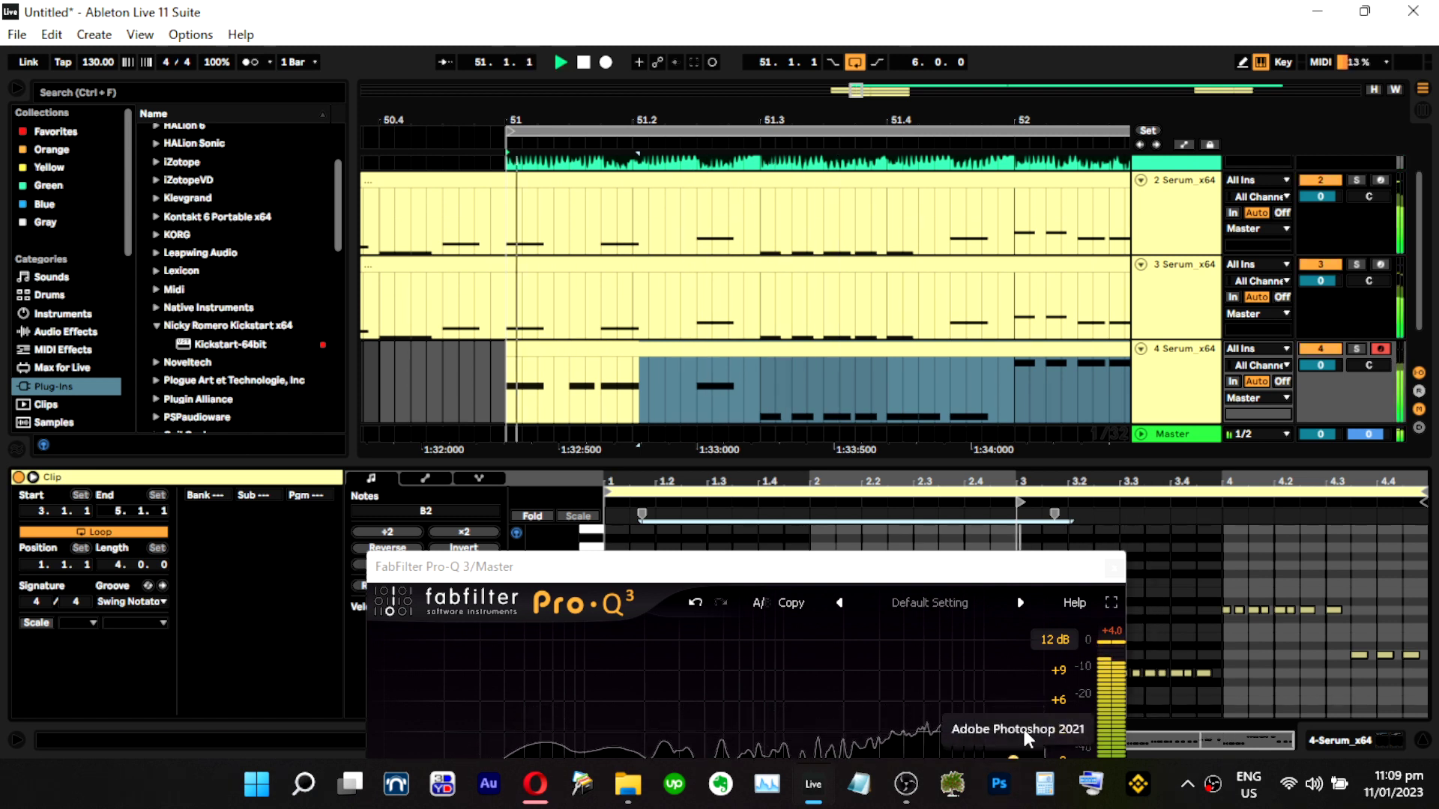
{"action": "double_click", "coordinate": [1193, 355]}
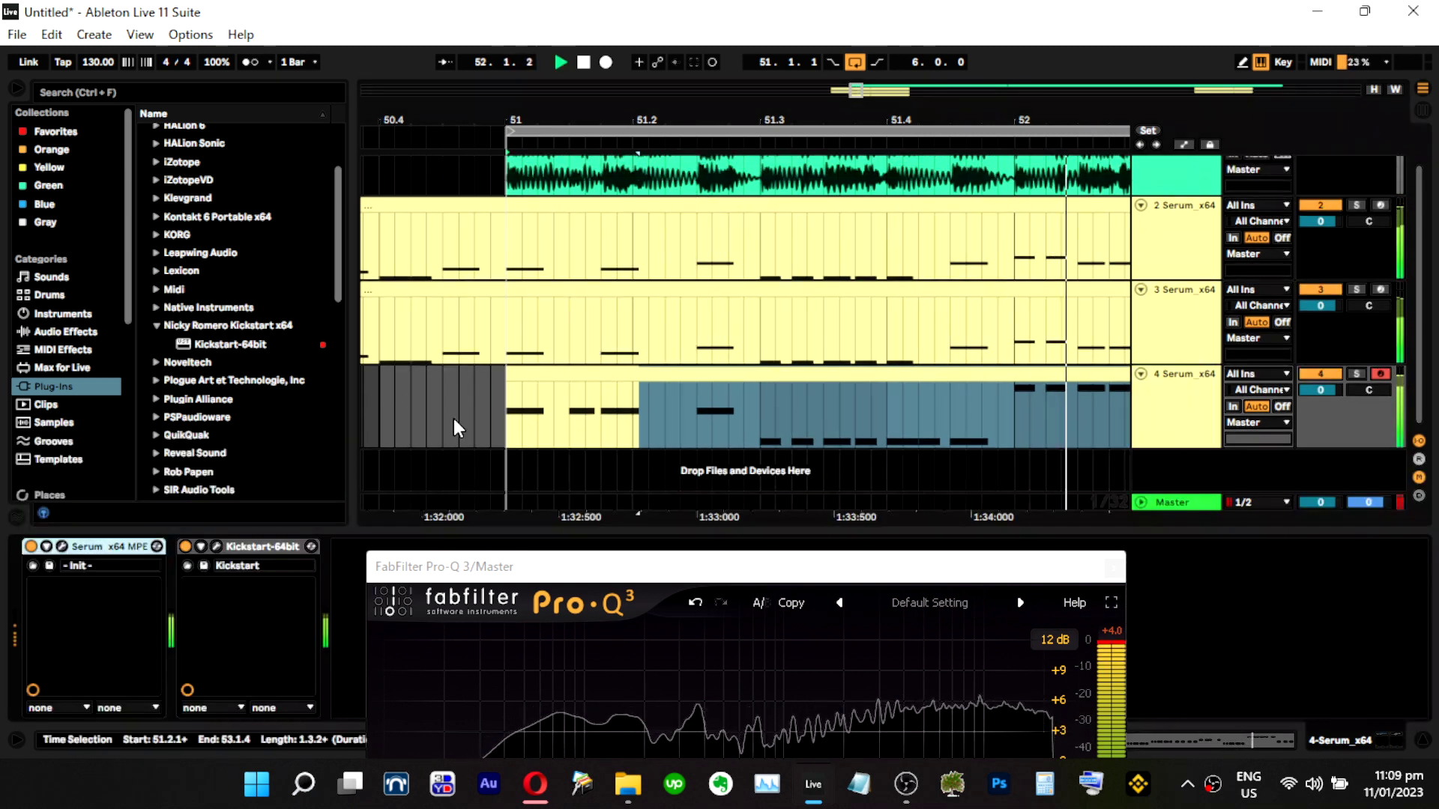
{"action": "left_click", "coordinate": [61, 547]}
{"action": "left_click", "coordinate": [61, 547]}
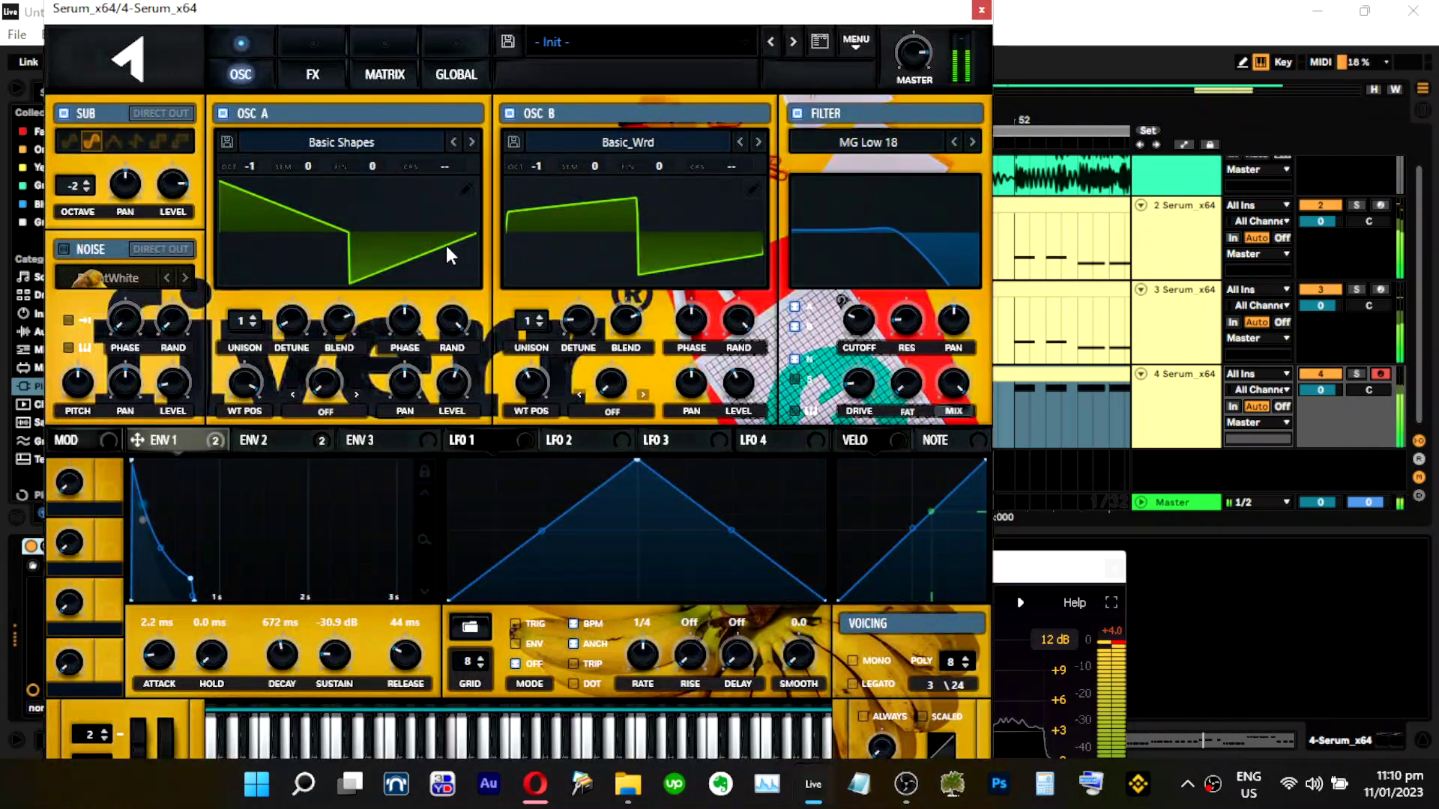
Solo track 4, steepen the Env 1 decay curve and raise the Env 2 sustain to about 30%.
{"action": "left_click", "coordinate": [1357, 373]}
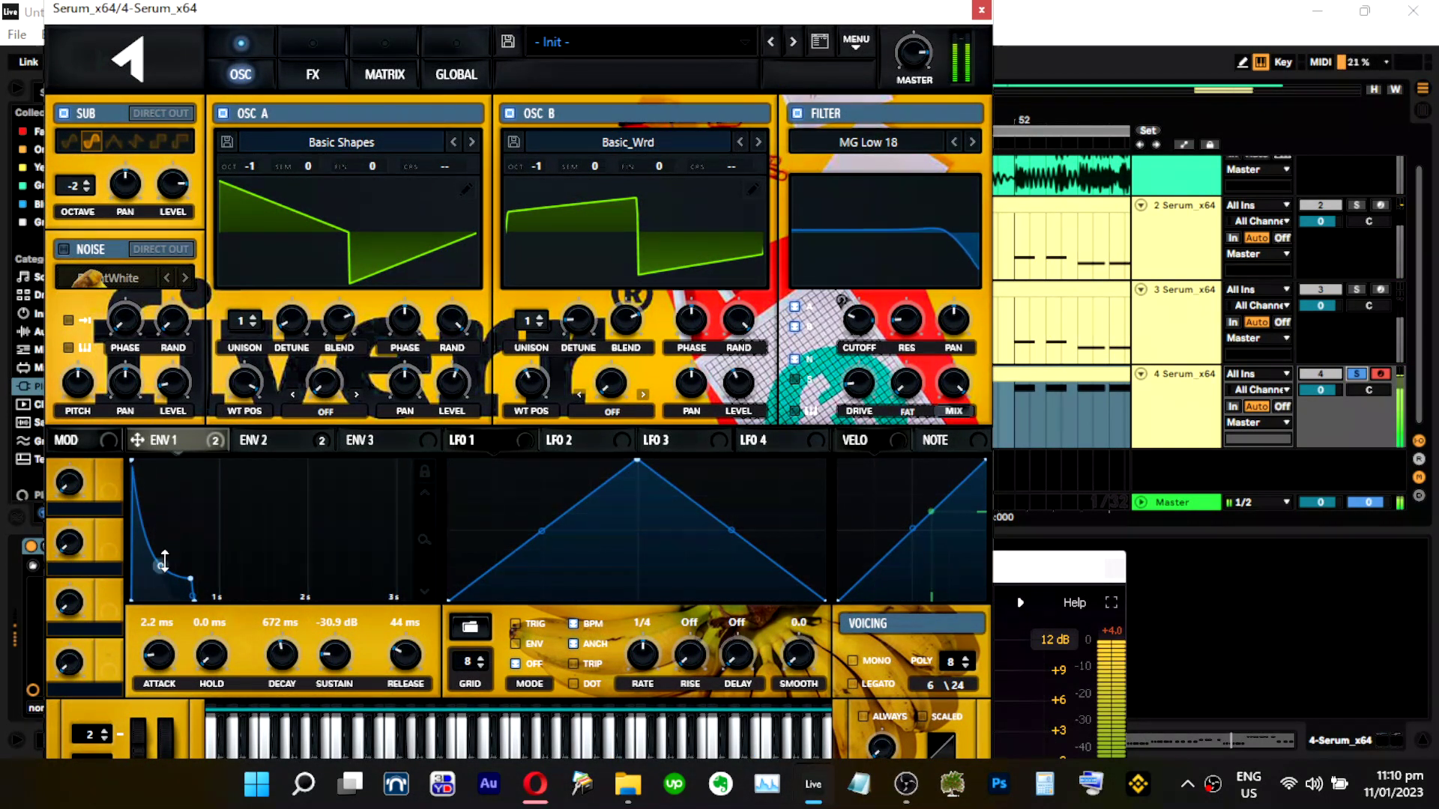
{"action": "left_click", "coordinate": [271, 441]}
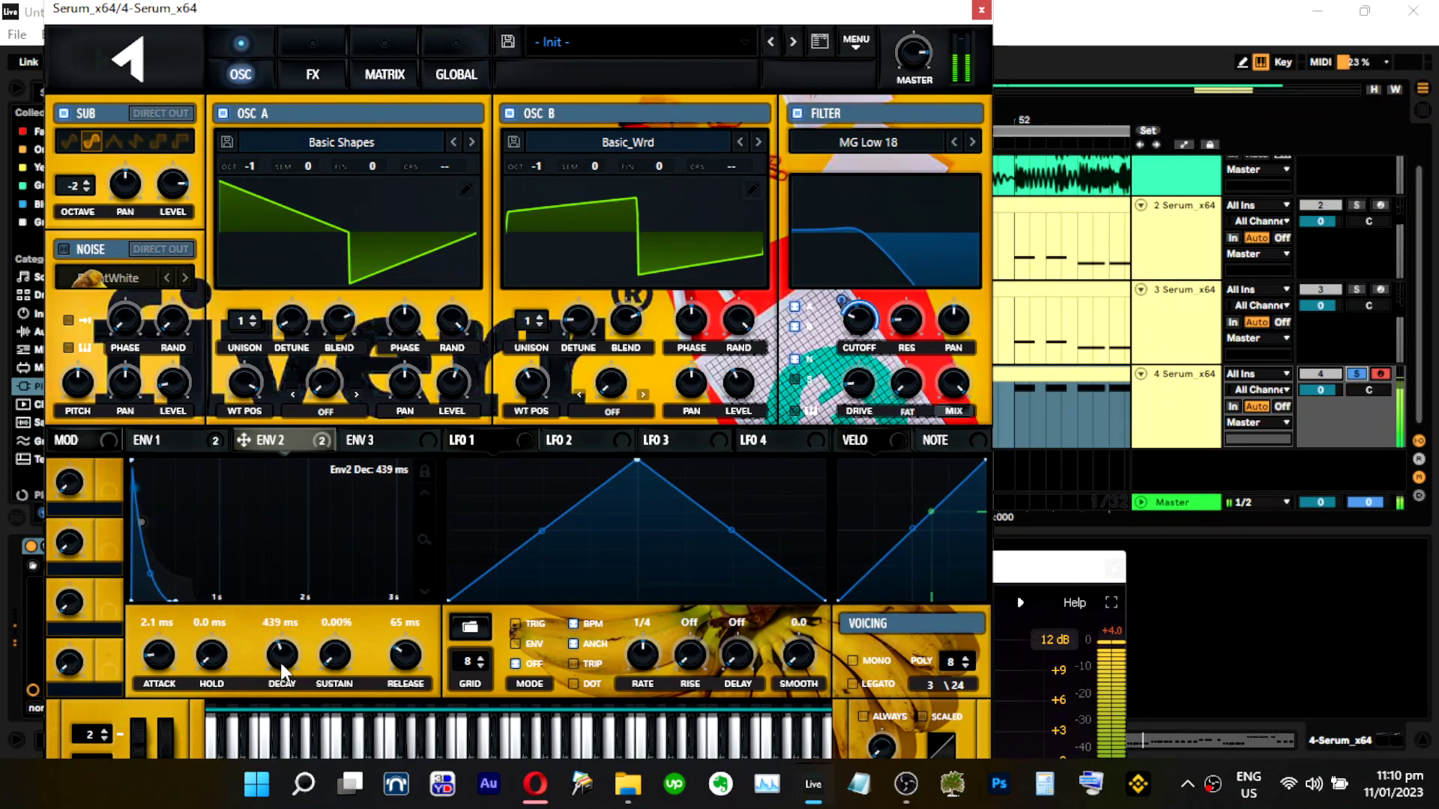
{"action": "left_click_drag", "start_coordinate": [341, 653], "coordinate": [341, 621]}
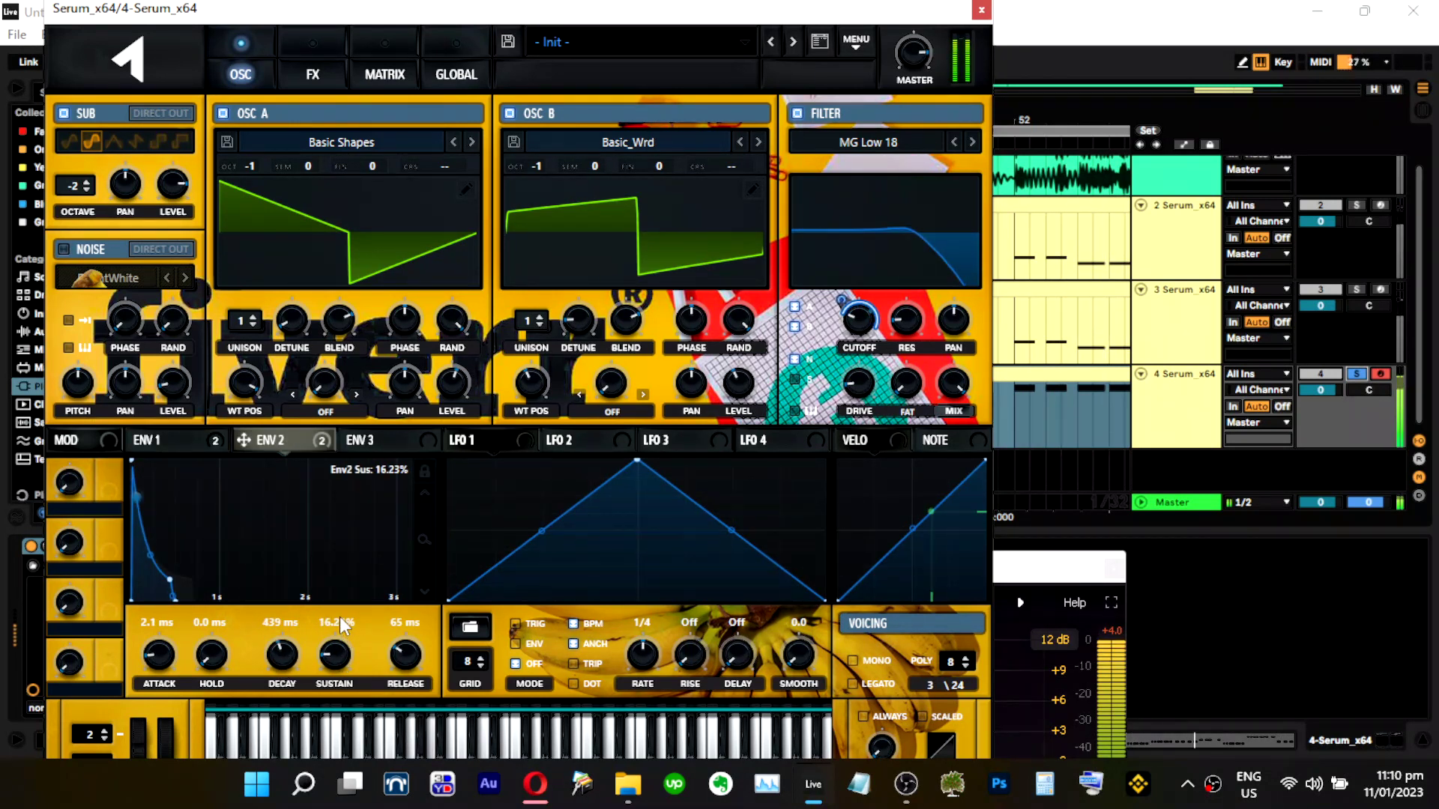
{"action": "left_click_drag", "start_coordinate": [148, 556], "coordinate": [145, 568]}
{"action": "left_click_drag", "start_coordinate": [323, 658], "coordinate": [354, 647]}
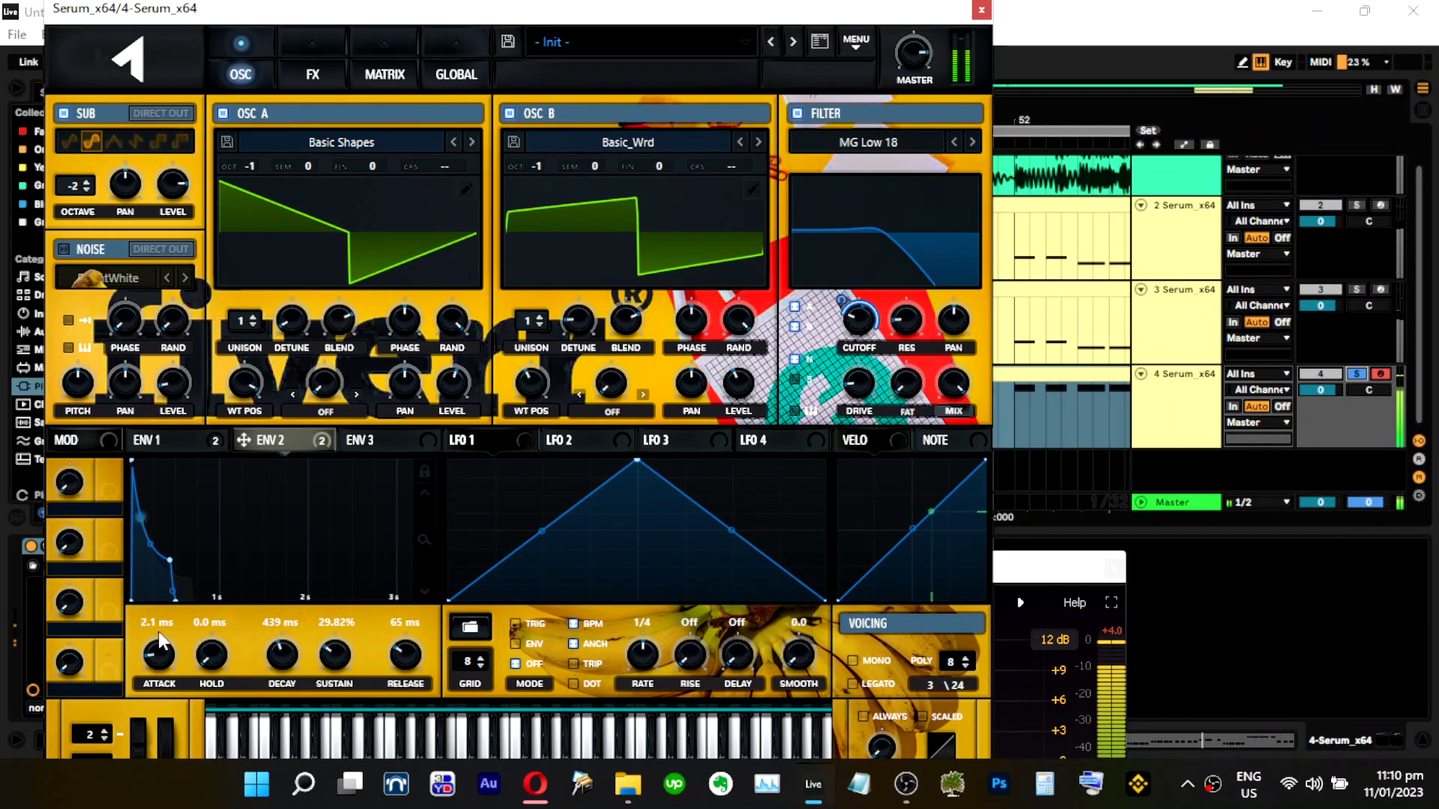
Set the Env 1 attack to 6.5 ms and try another sub oscillator waveform.
{"action": "left_click", "coordinate": [169, 446]}
{"action": "left_click_drag", "start_coordinate": [155, 657], "coordinate": [159, 679]}
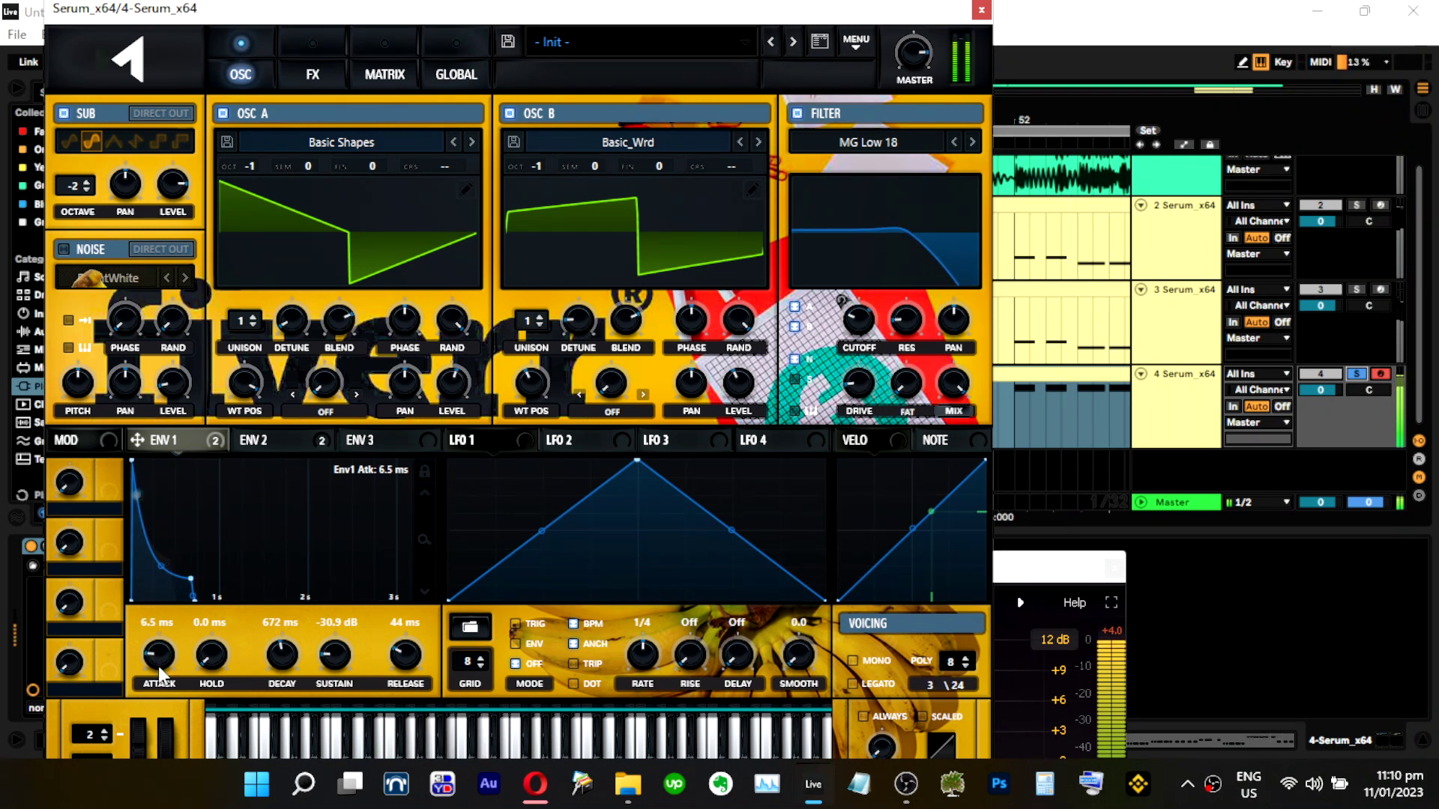
{"action": "left_click", "coordinate": [112, 144]}
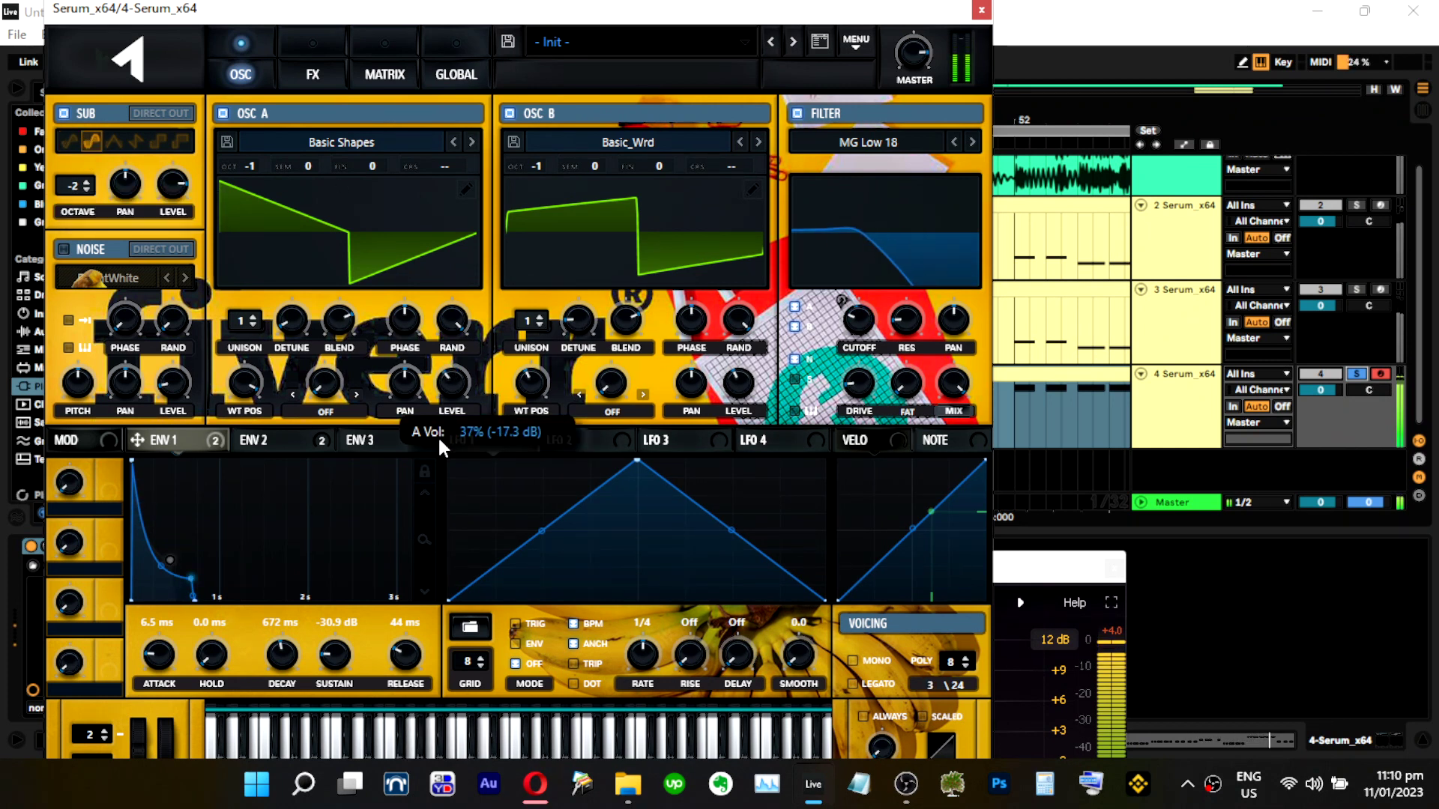
Set oscillator A's level to about 73%, and set oscillator B to octave 0 with a readjusted level.
{"action": "left_click_drag", "start_coordinate": [443, 448], "coordinate": [481, 399]}
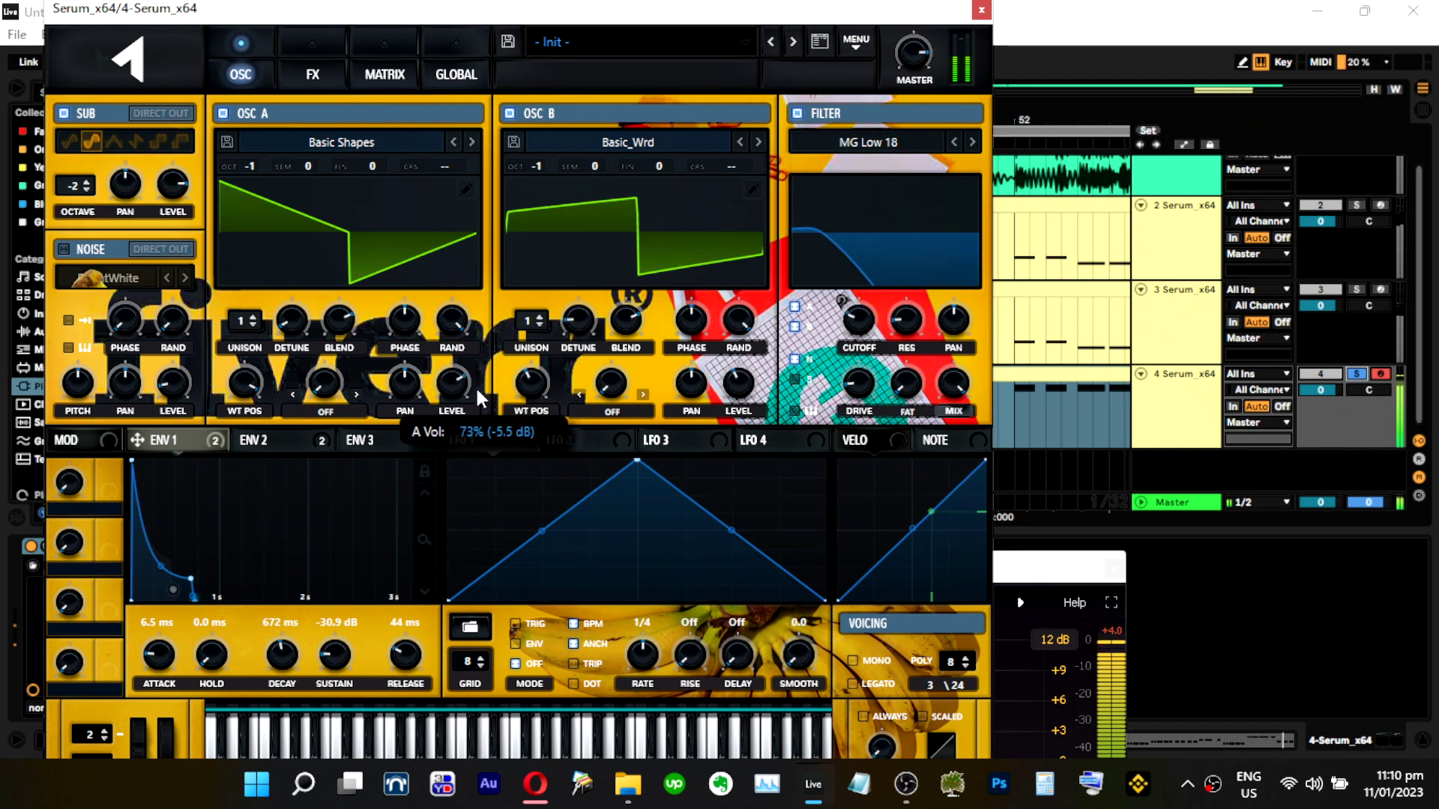
{"action": "right_click", "coordinate": [705, 401]}
{"action": "left_click", "coordinate": [765, 477]}
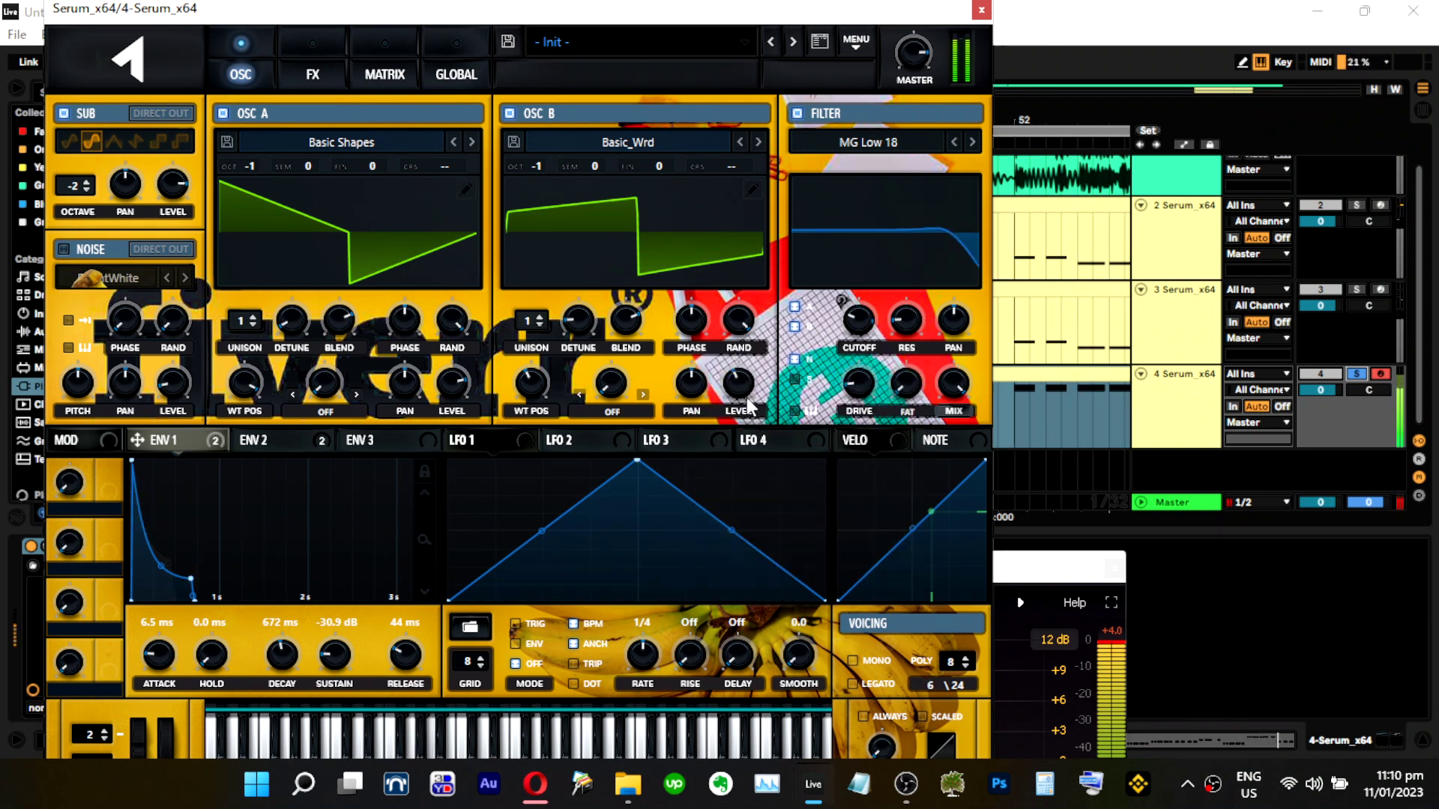
{"action": "mouse_move", "coordinate": [748, 375]}
{"action": "left_mouse_down"}
{"action": "mouse_move", "coordinate": [764, 268]}
{"action": "mouse_move", "coordinate": [752, 364]}
{"action": "left_mouse_up"}
{"action": "left_click_drag", "start_coordinate": [536, 165], "coordinate": [544, 195]}
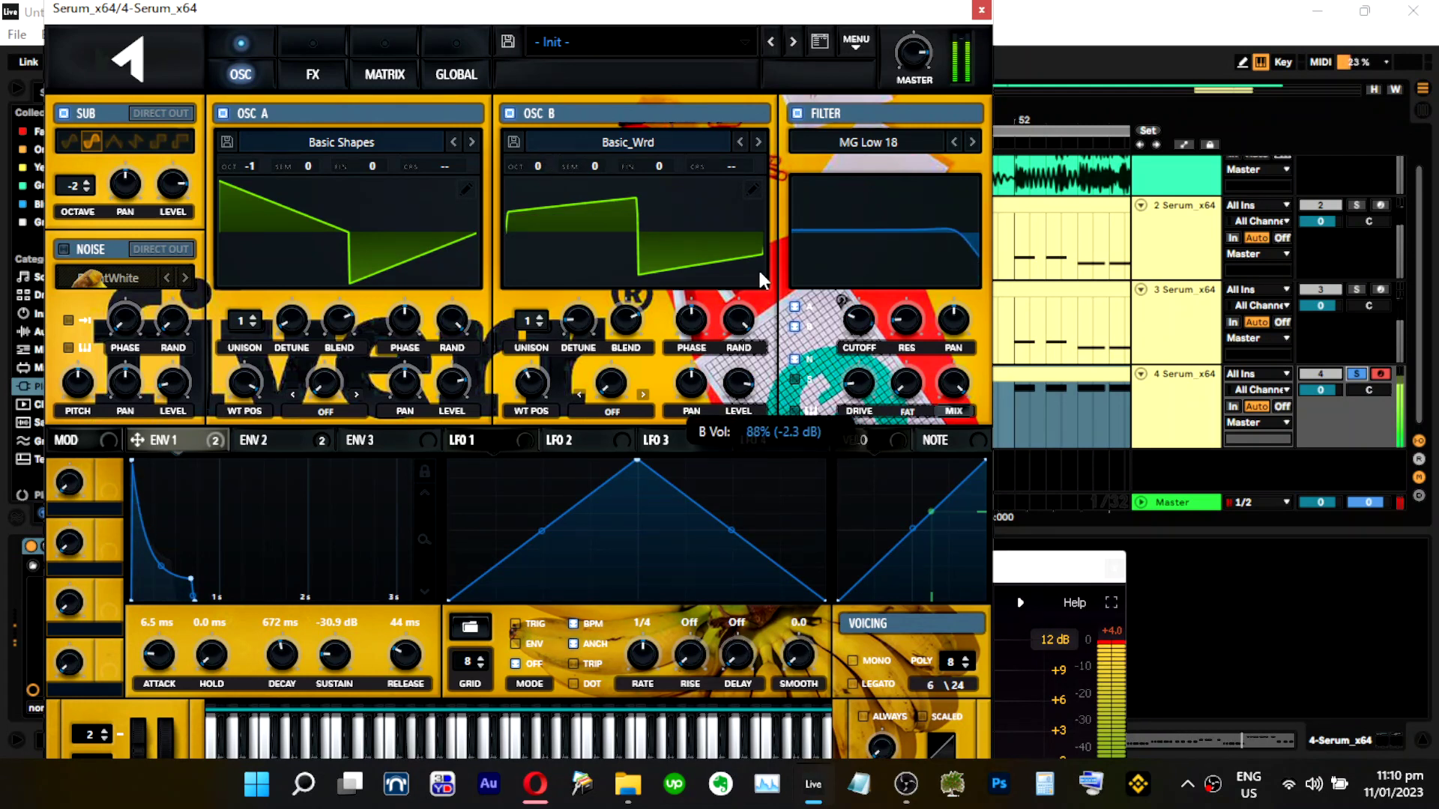
{"action": "left_click_drag", "start_coordinate": [740, 384], "coordinate": [732, 437]}
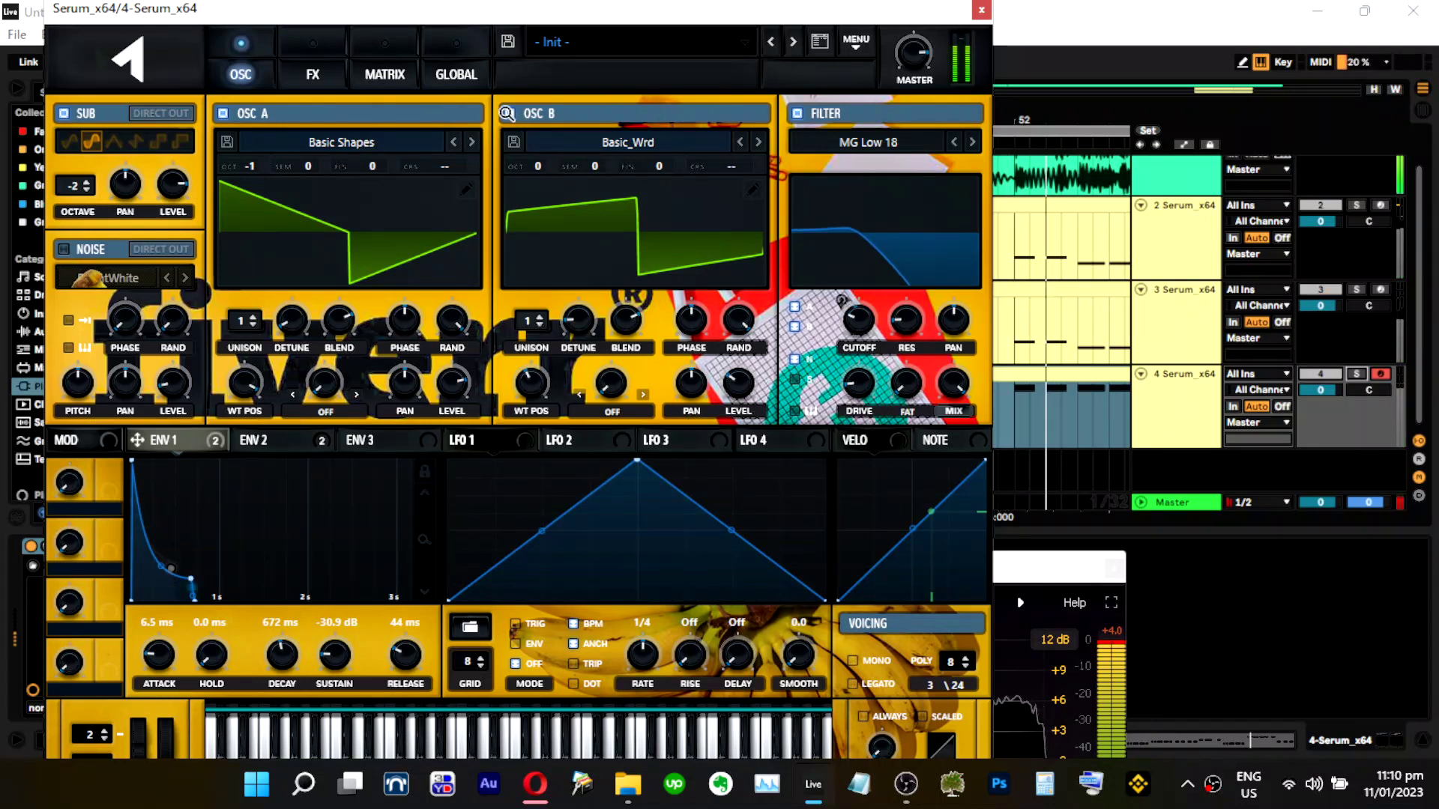
Turn oscillator B off to compare track 4 soloed and in the mix, and turn it back on.
{"action": "left_click", "coordinate": [510, 115]}
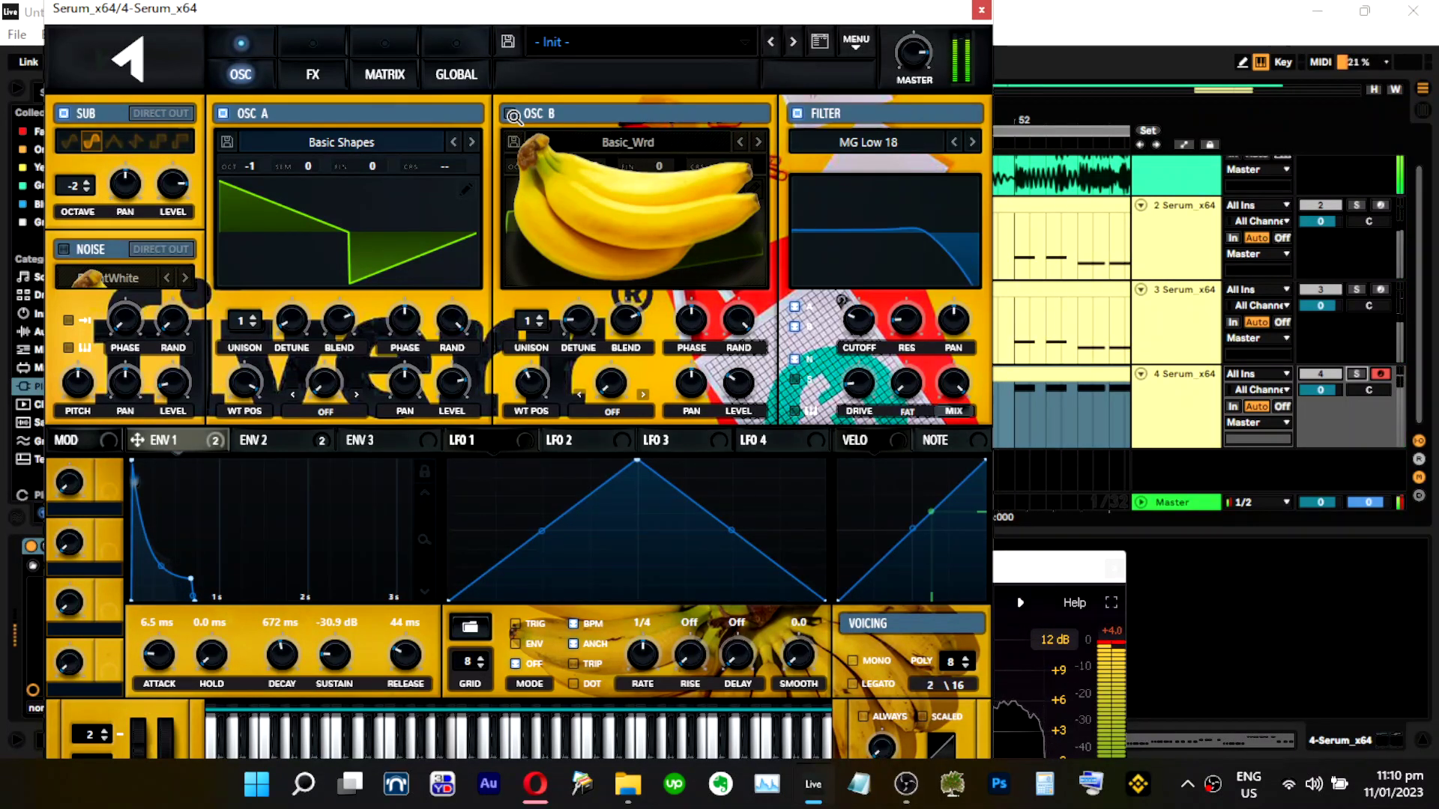
{"action": "left_click", "coordinate": [1352, 374]}
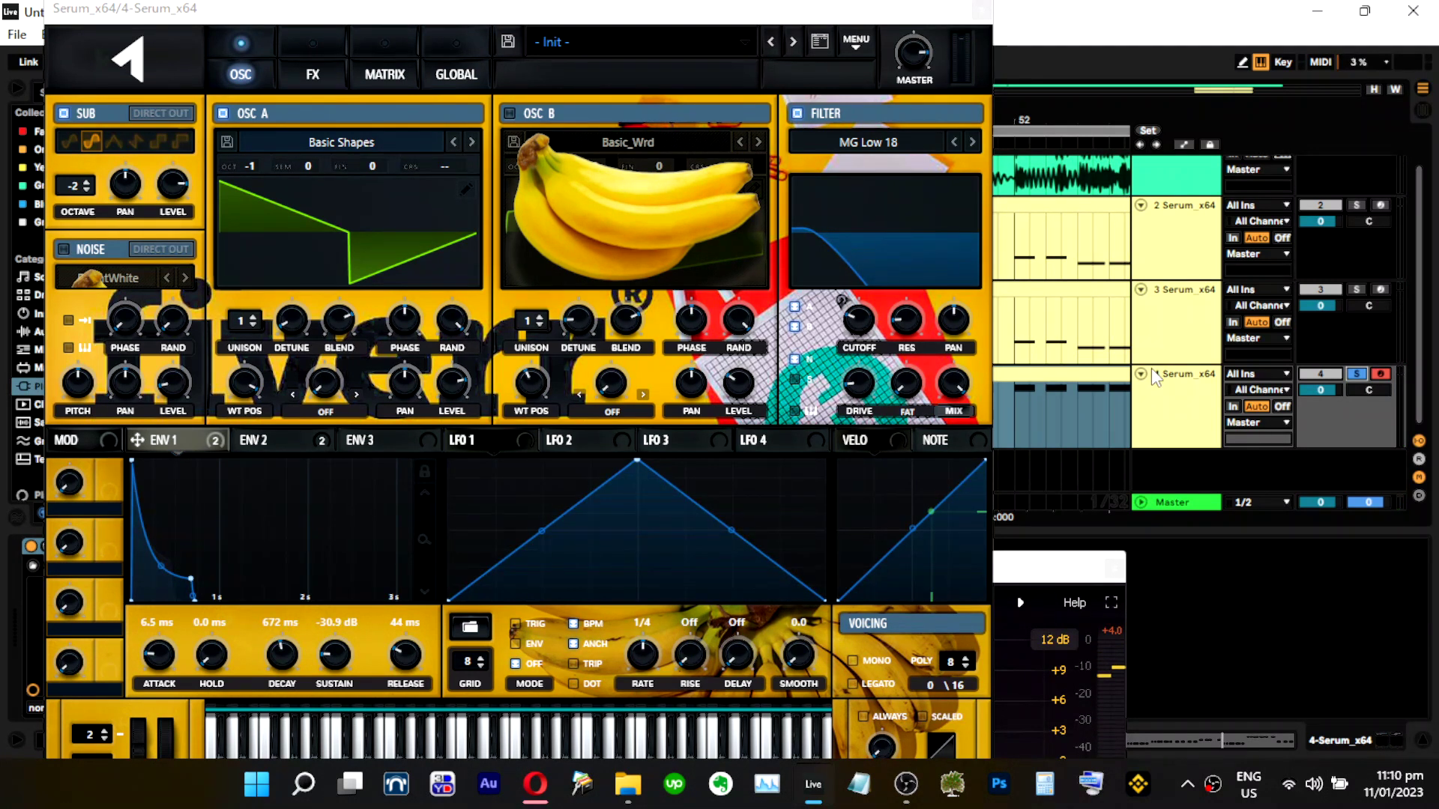
{"action": "left_click", "coordinate": [1353, 374]}
{"action": "left_click", "coordinate": [1352, 374]}
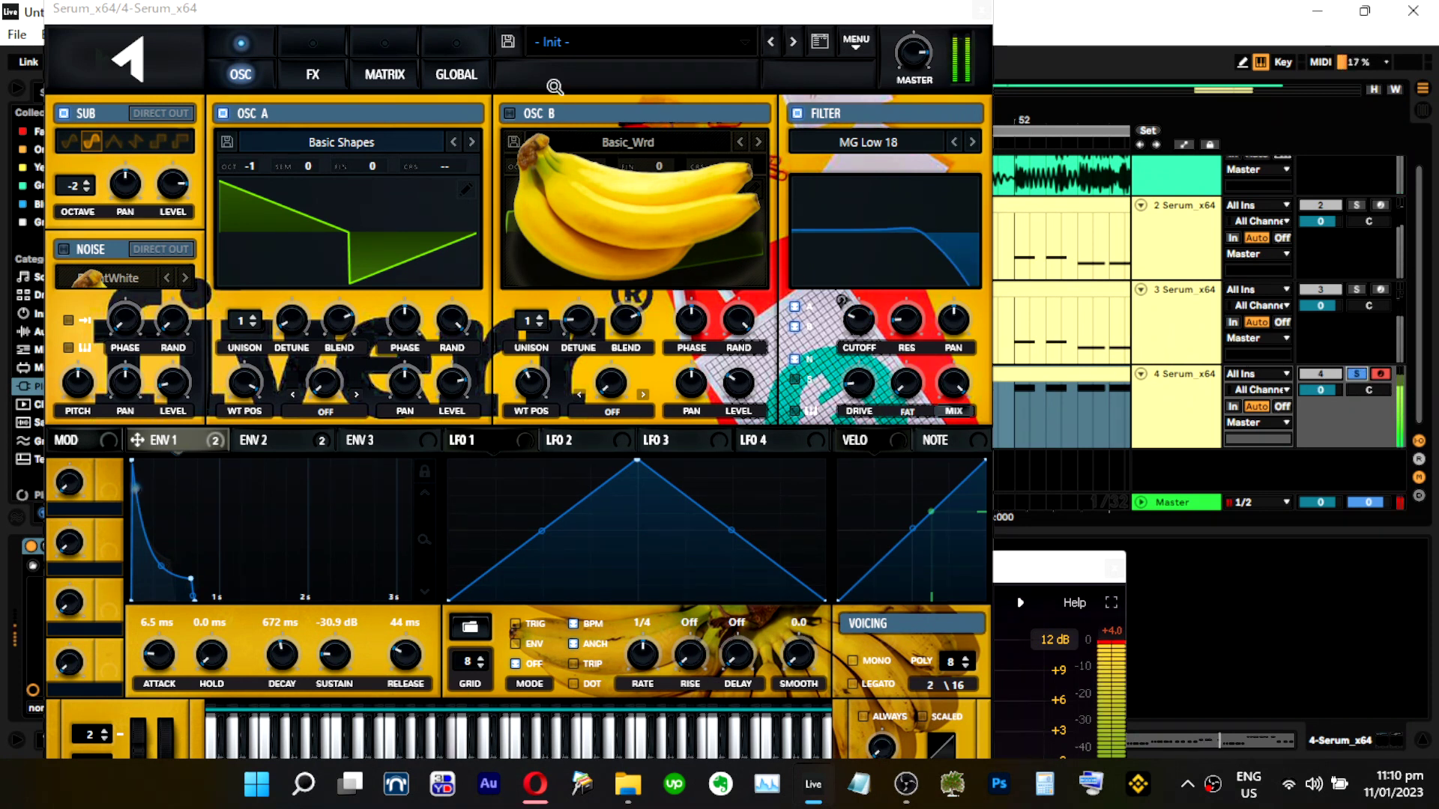
{"action": "left_click", "coordinate": [512, 113]}
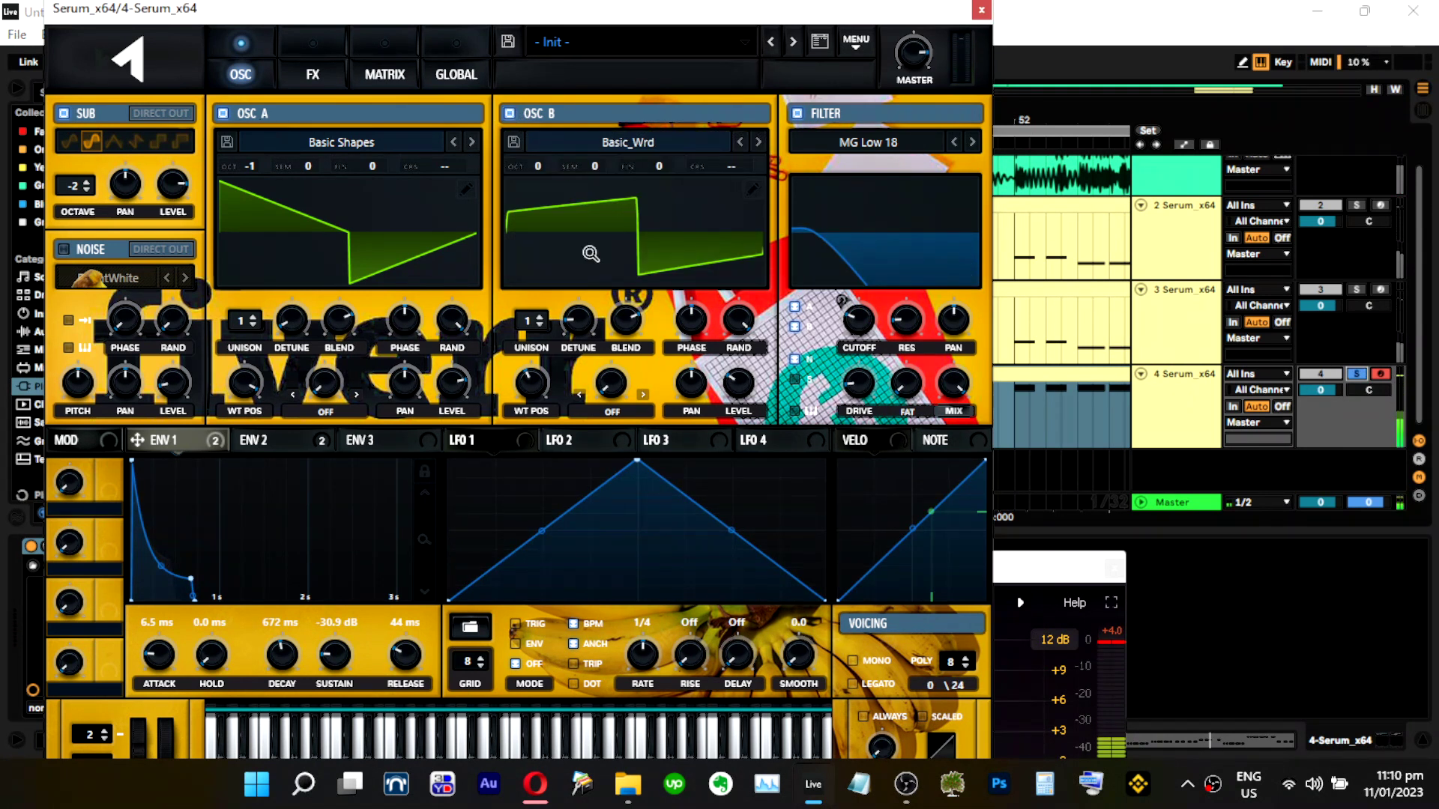
Load the analog Basic Shapes wavetable in oscillator B and move its wavetable position to the sine shape.
{"action": "left_click", "coordinate": [631, 126]}
{"action": "mouse_move", "coordinate": [592, 161]}
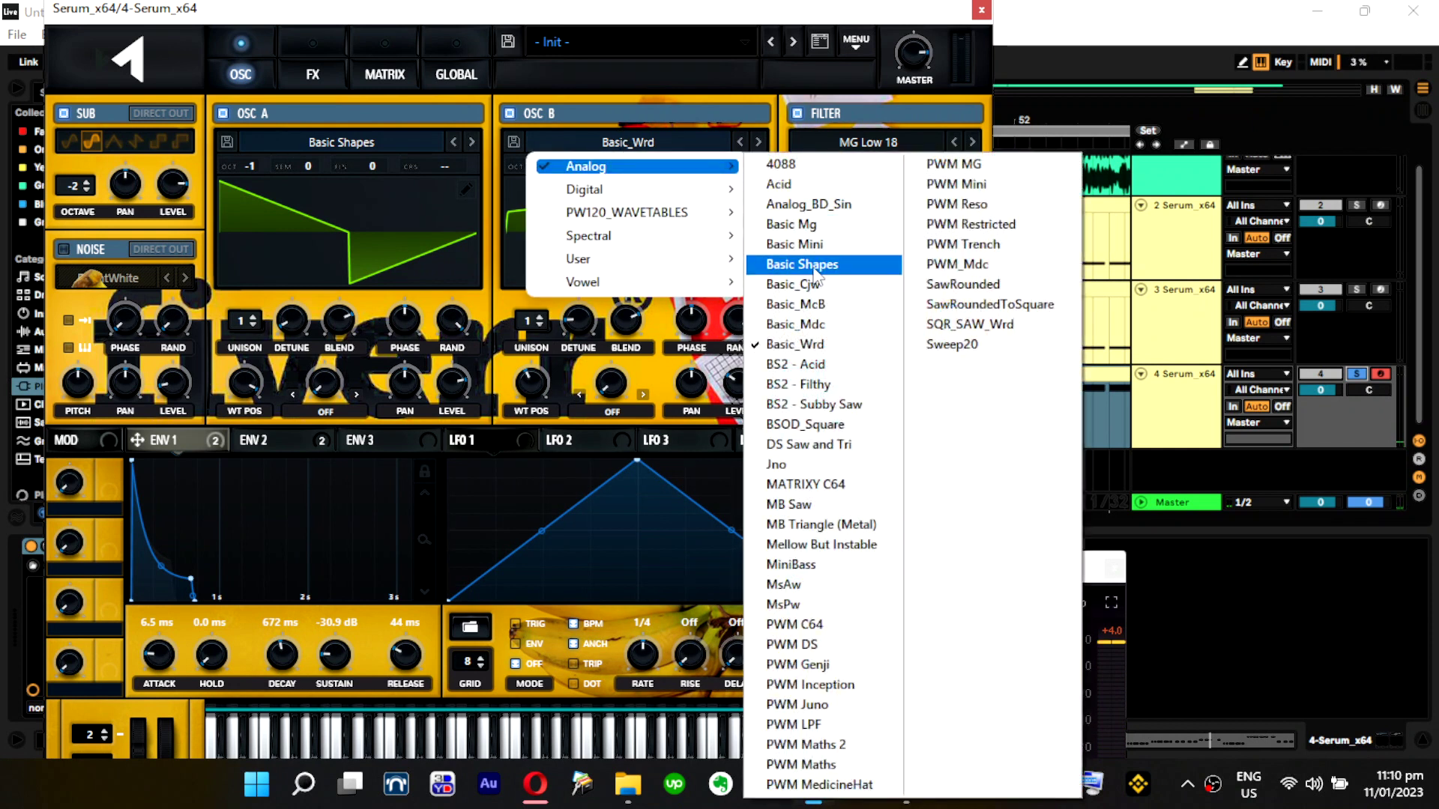
{"action": "left_click", "coordinate": [788, 206]}
{"action": "key", "text": "space"}
{"action": "left_click_drag", "start_coordinate": [533, 384], "coordinate": [527, 584]}
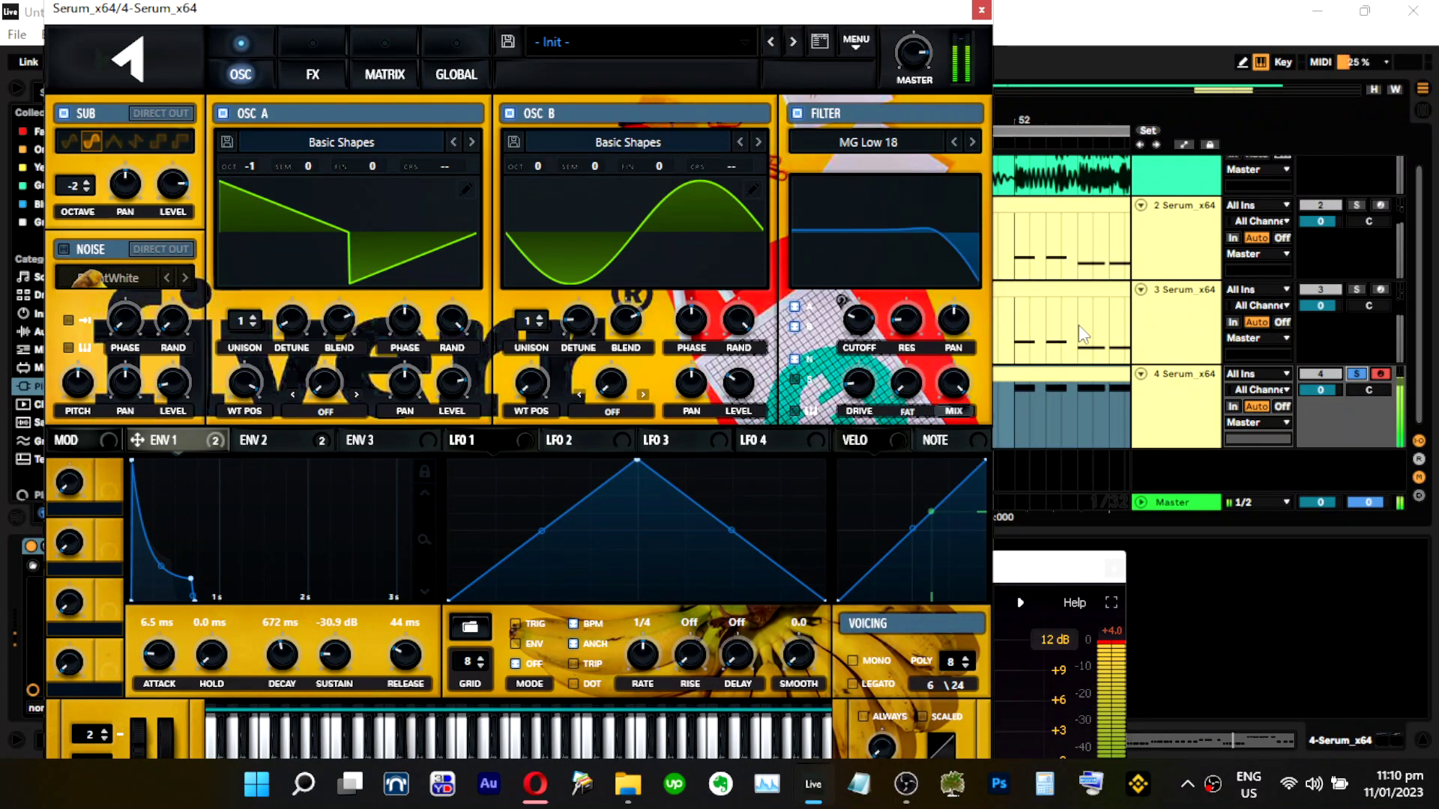
Turn off oscillator A and the sub oscillator on track 4, and set oscillator B to octave -2.
{"action": "left_click", "coordinate": [222, 113]}
{"action": "left_click", "coordinate": [80, 113]}
{"action": "left_click_drag", "start_coordinate": [535, 166], "coordinate": [554, 225]}
Set the distortion drive to about 27% and the master volume to 97%, and unsolo track 4.
{"action": "left_click", "coordinate": [313, 64]}
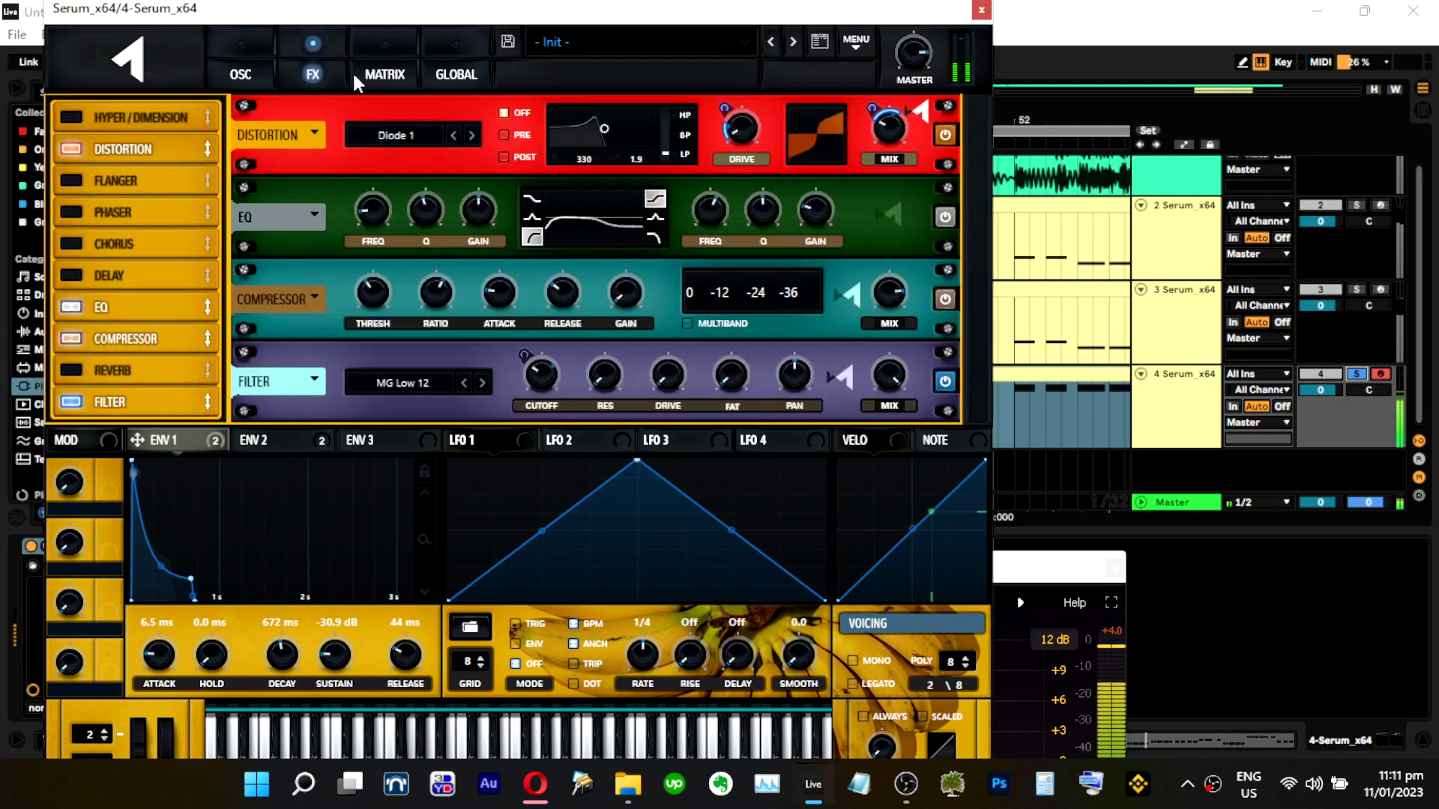
{"action": "left_click_drag", "start_coordinate": [746, 137], "coordinate": [742, 49]}
{"action": "left_click_drag", "start_coordinate": [744, 131], "coordinate": [759, 87]}
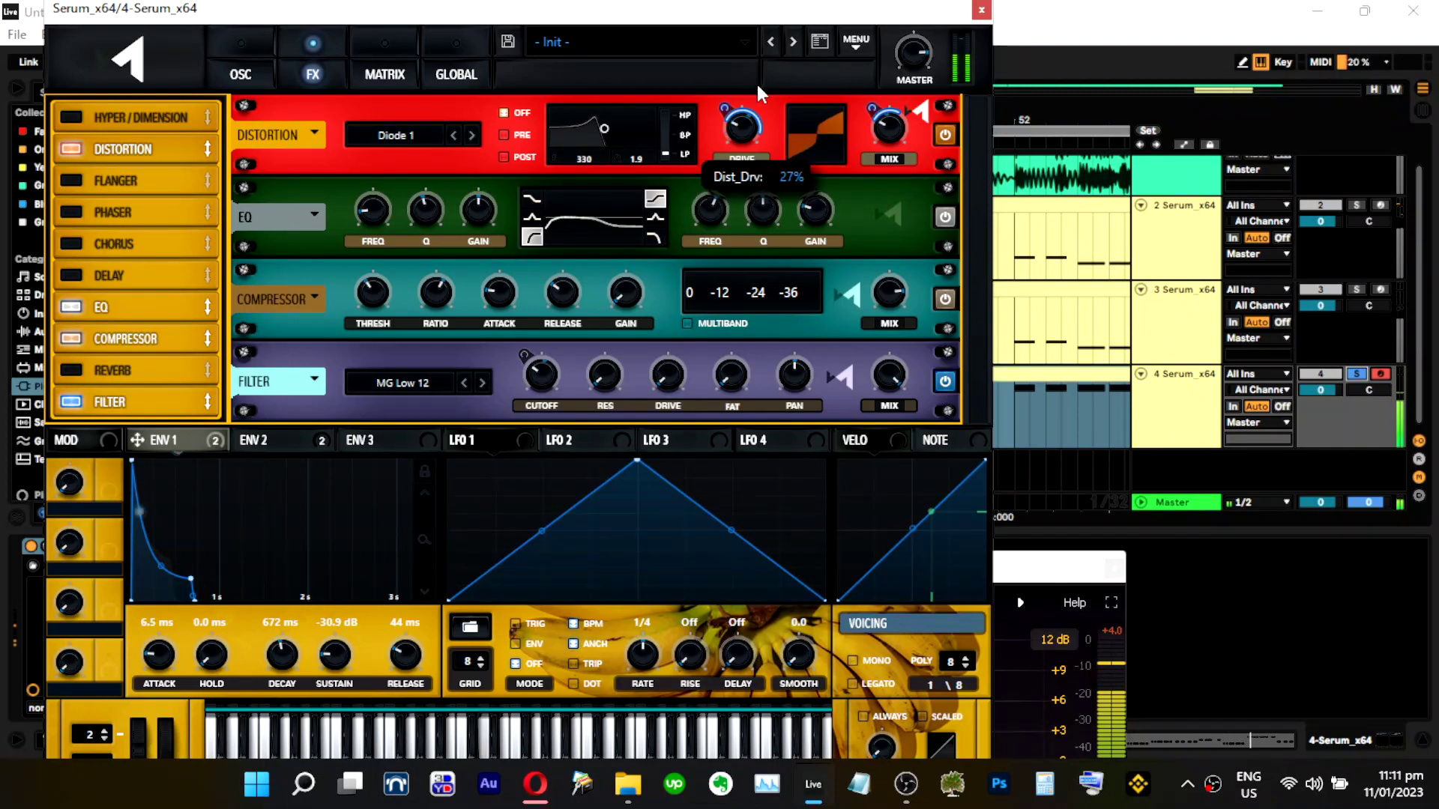
{"action": "left_click_drag", "start_coordinate": [890, 124], "coordinate": [897, 99]}
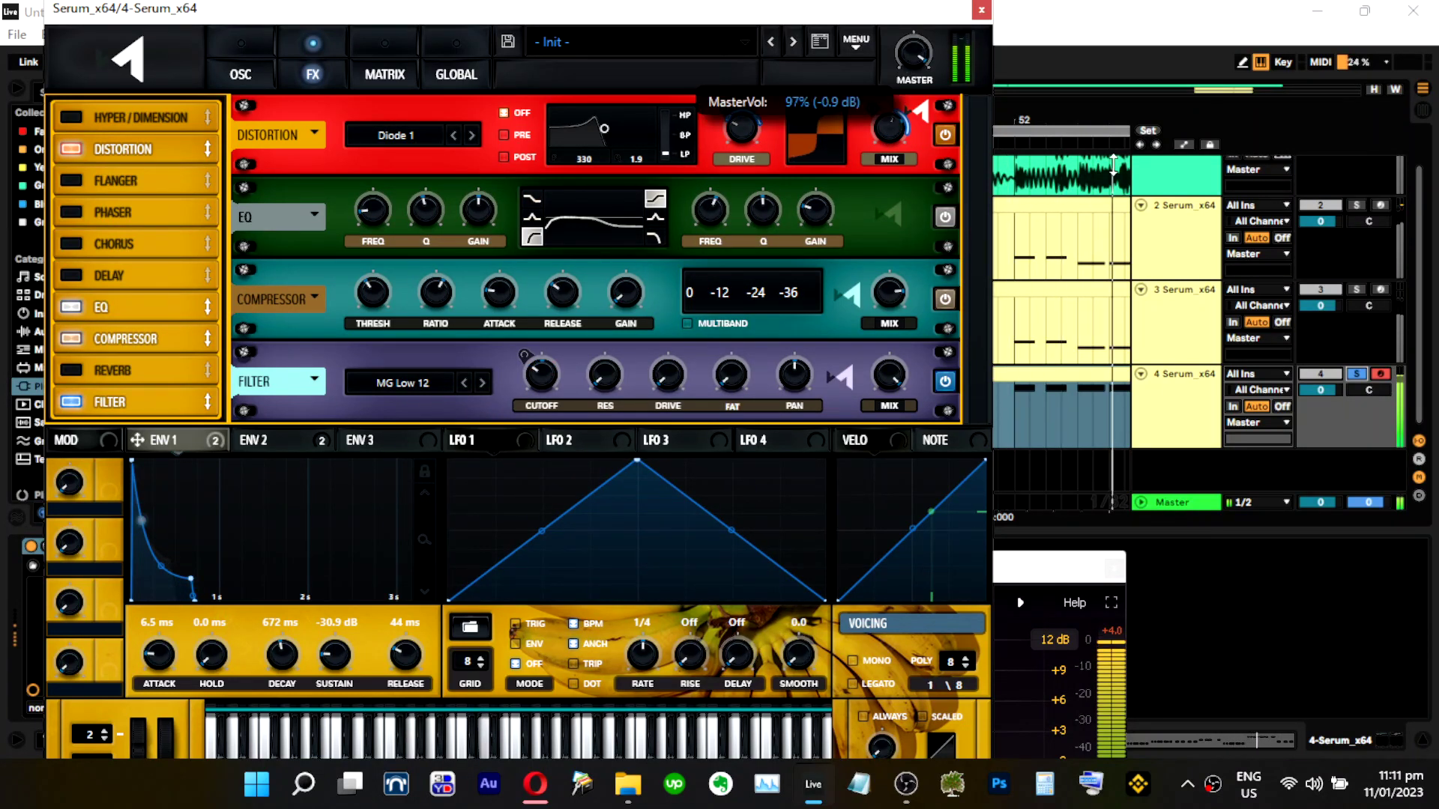
{"action": "left_click", "coordinate": [1360, 373]}
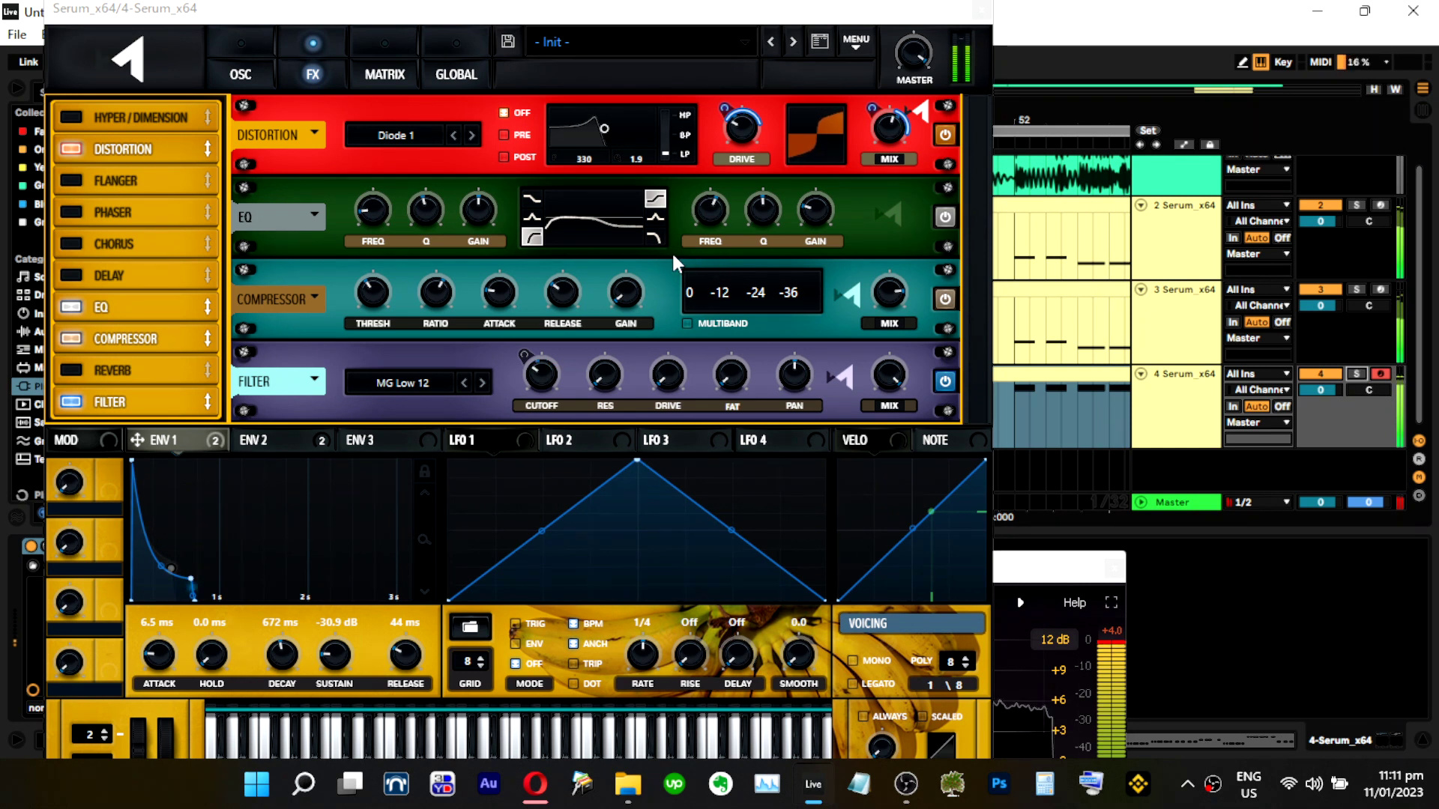
Try the sub oscillator at a readjusted level while comparing track 4 in the mix and soloed.
{"action": "left_click", "coordinate": [271, 70]}
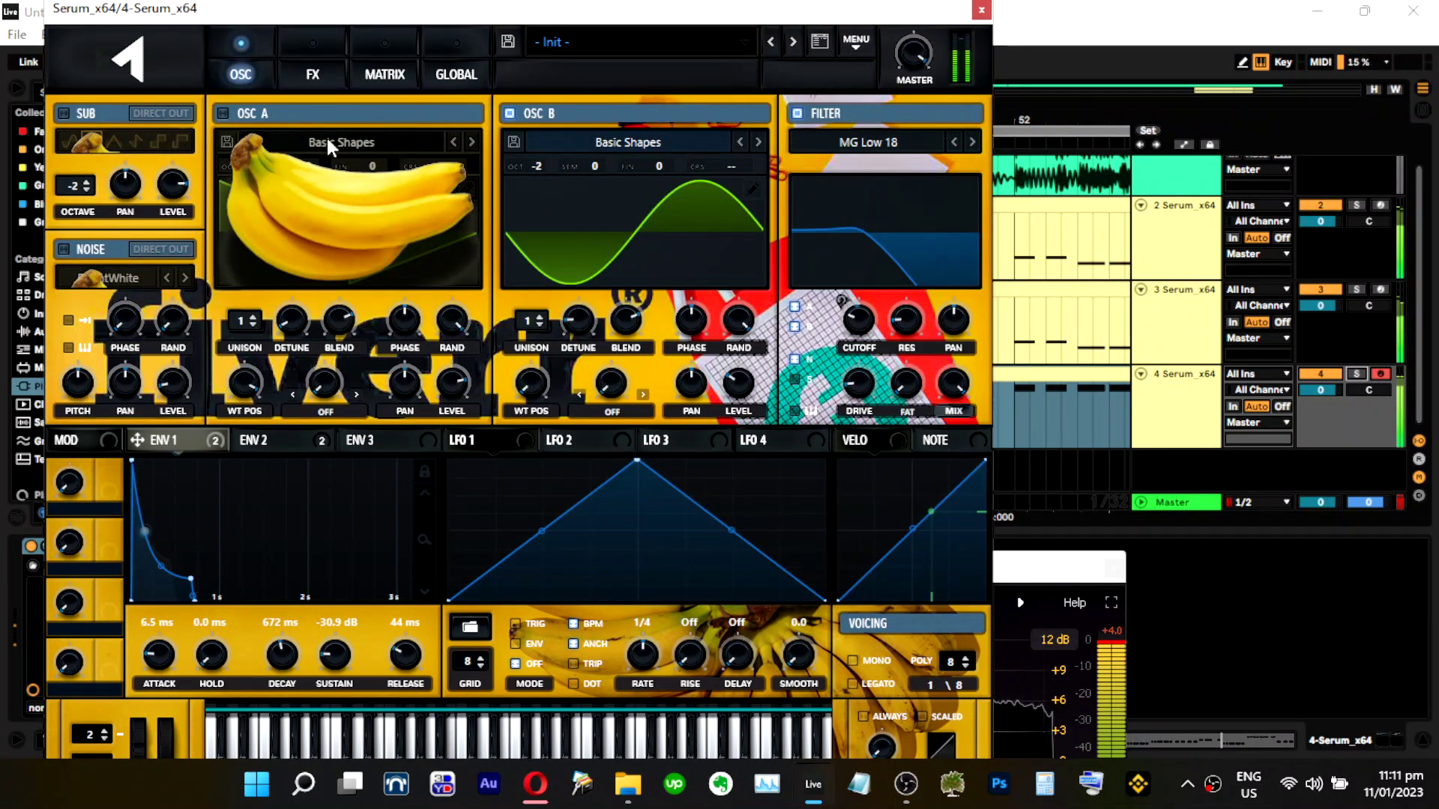
{"action": "left_click", "coordinate": [88, 116]}
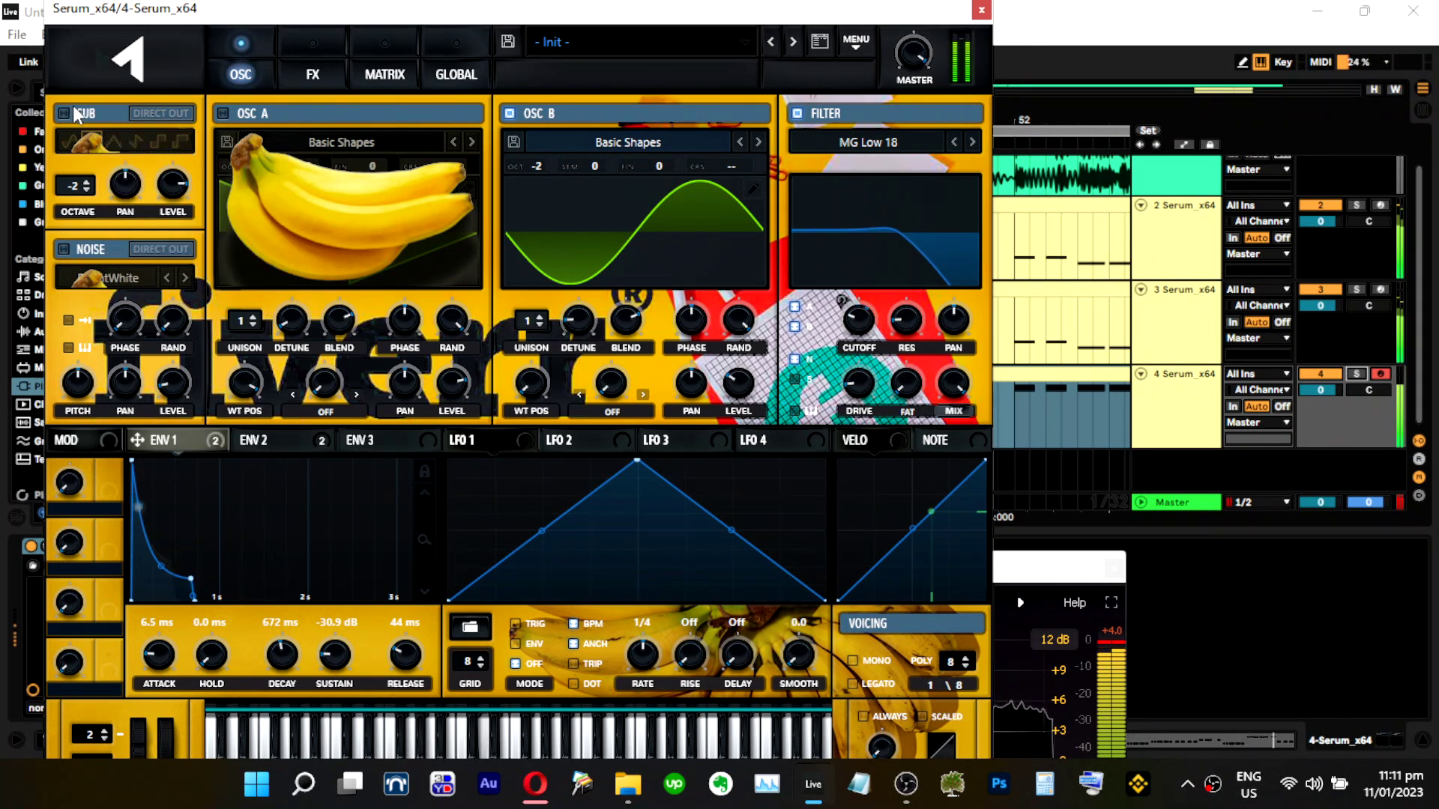
{"action": "mouse_move", "coordinate": [176, 199]}
{"action": "left_mouse_down"}
{"action": "mouse_move", "coordinate": [171, 291]}
{"action": "mouse_move", "coordinate": [172, 190]}
{"action": "left_mouse_up"}
{"action": "left_click", "coordinate": [1356, 374]}
{"action": "left_click", "coordinate": [157, 114]}
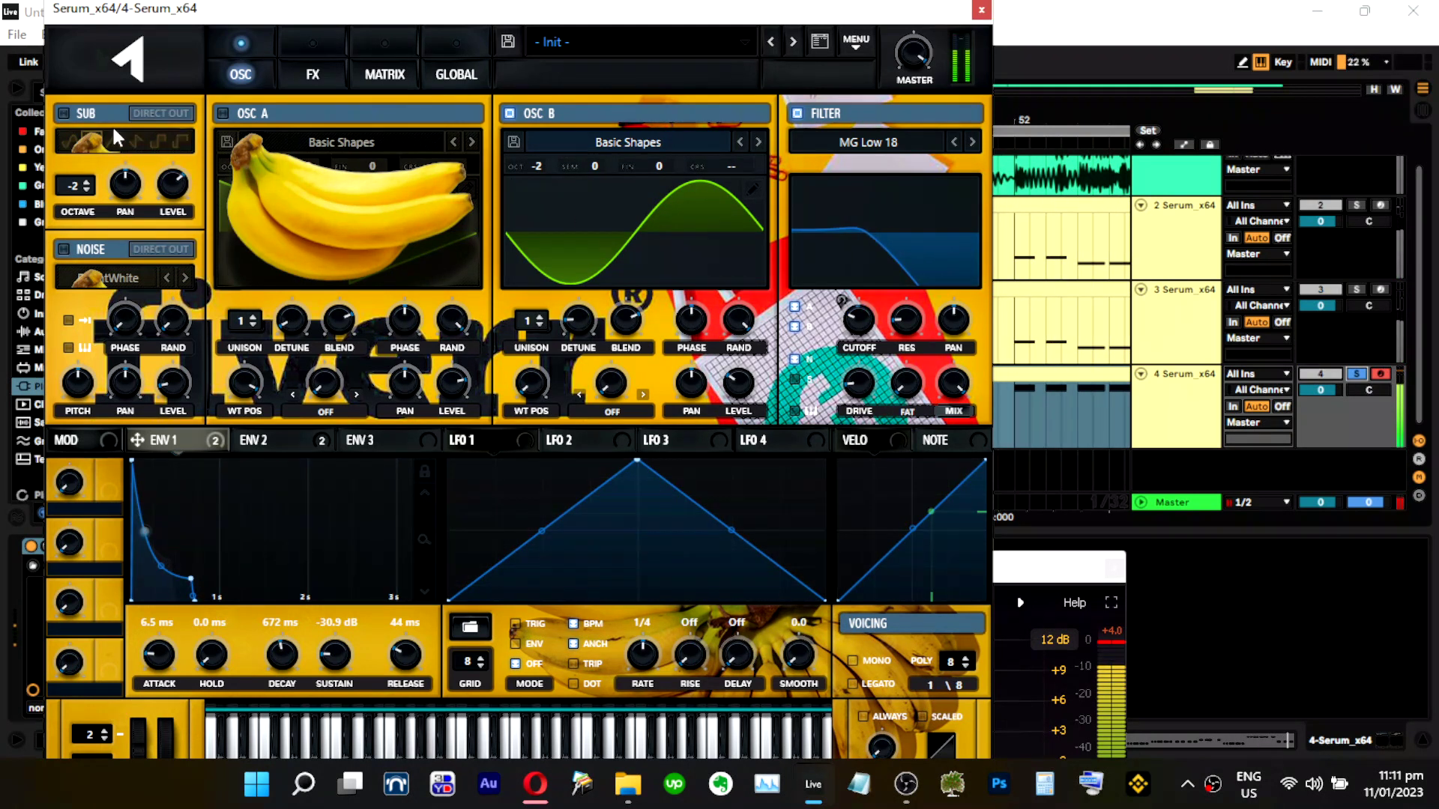
Turn oscillator A back on at a lower level and compare track 4 in the mix and soloed.
{"action": "left_click", "coordinate": [223, 113]}
{"action": "left_click_drag", "start_coordinate": [454, 386], "coordinate": [426, 422]}
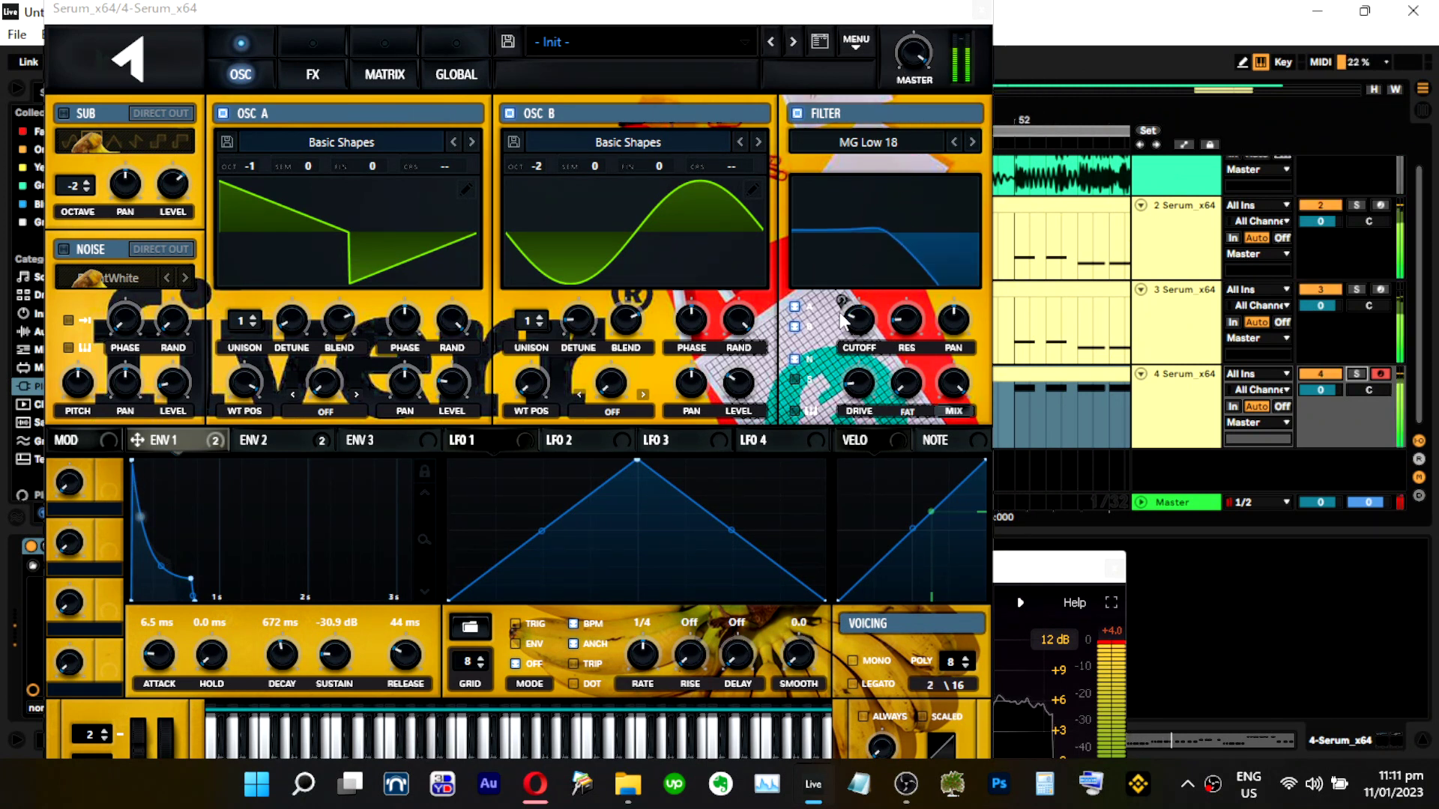
{"action": "left_click", "coordinate": [863, 309]}
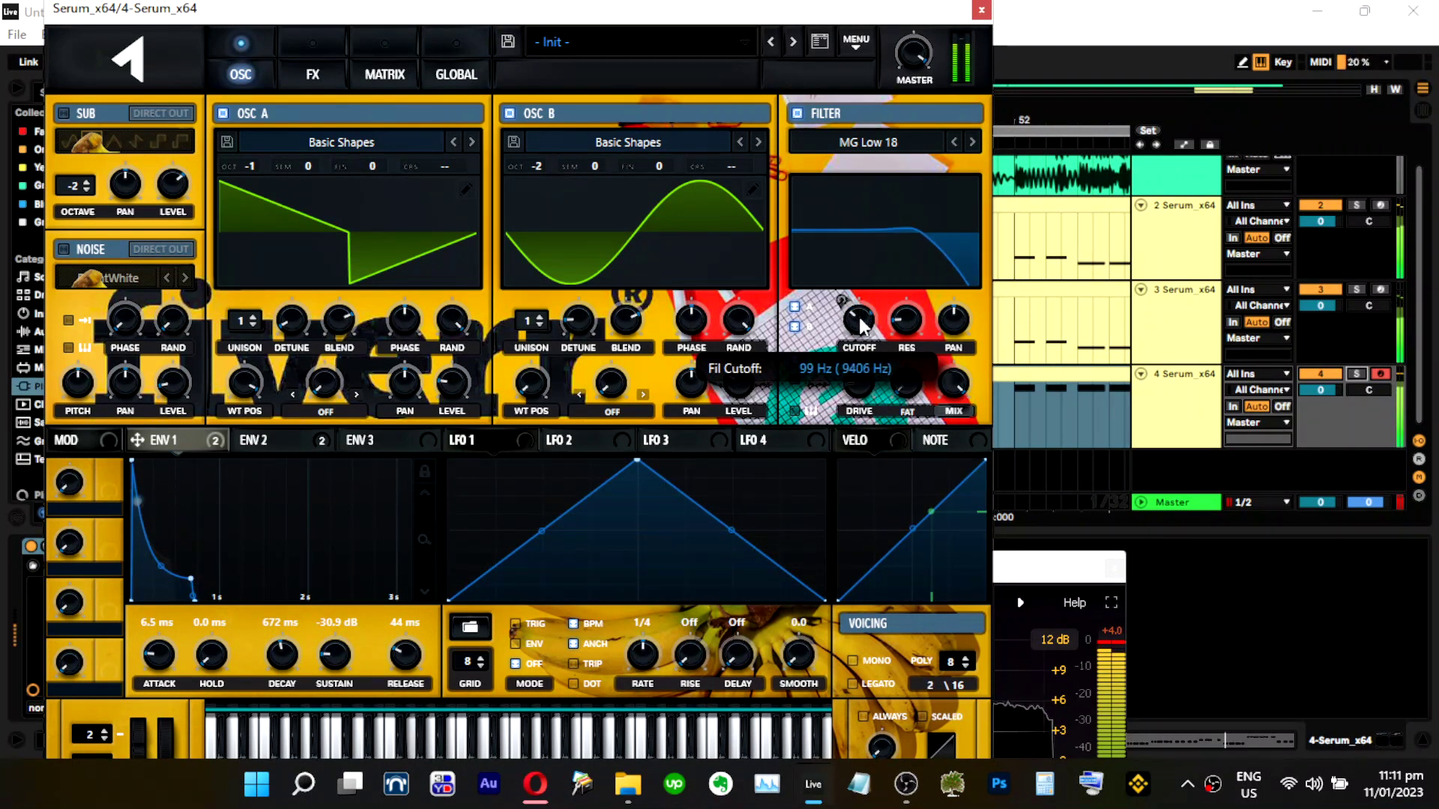
{"action": "left_click", "coordinate": [1357, 375]}
{"action": "left_click", "coordinate": [860, 320]}
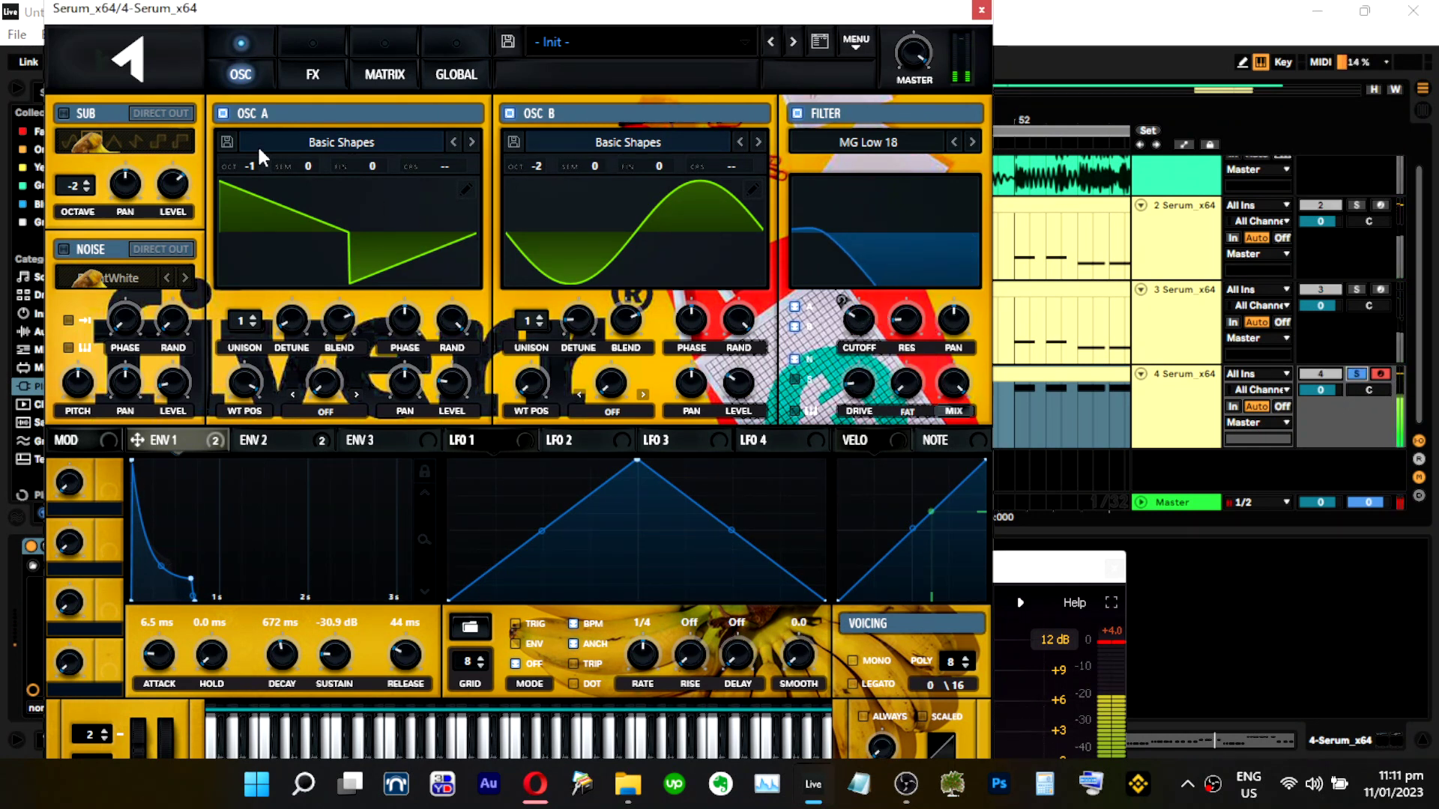
Compare the sound with oscillator A off and on, and move its wavetable position to the sine shape.
{"action": "left_click", "coordinate": [223, 114]}
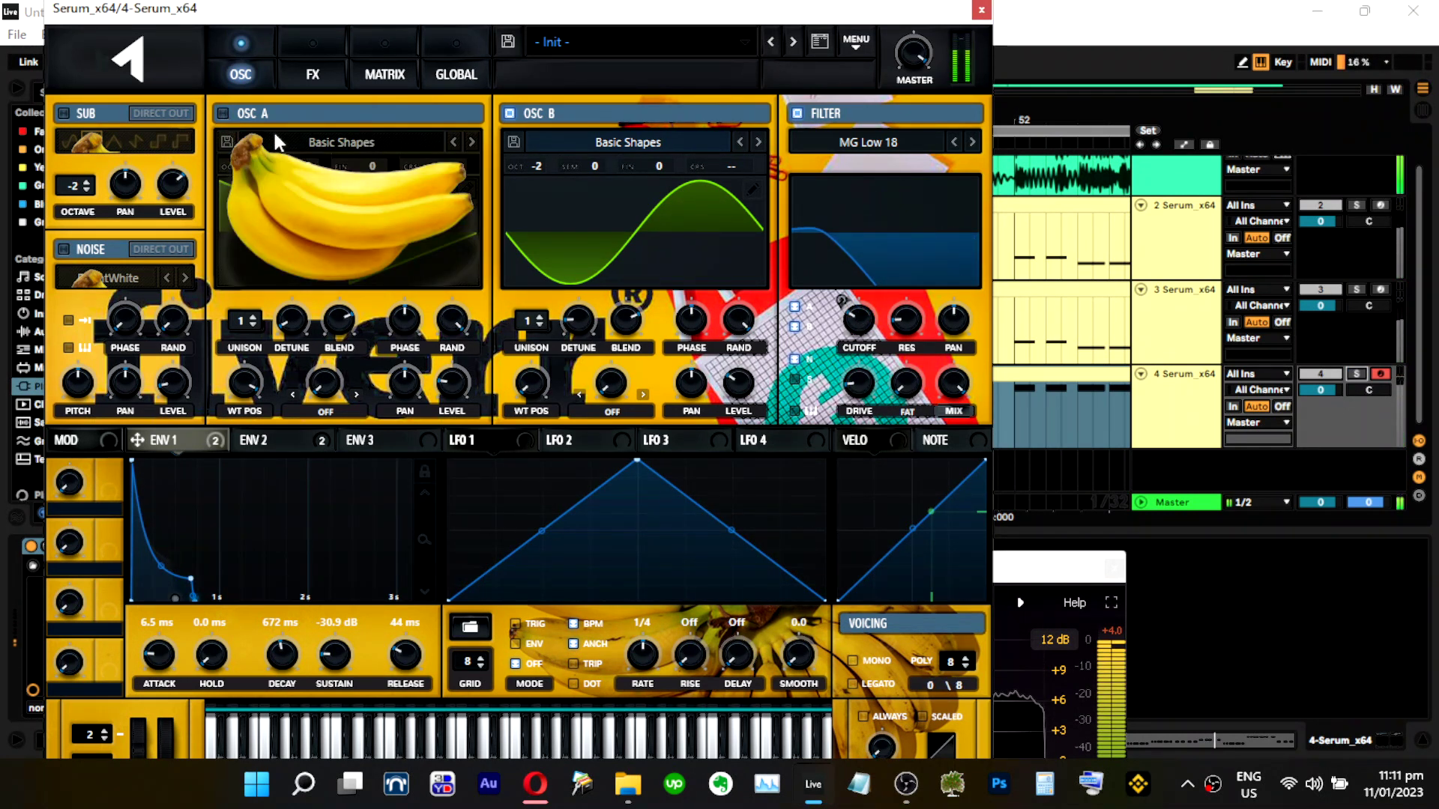
{"action": "left_click", "coordinate": [229, 116]}
{"action": "key", "text": "s"}
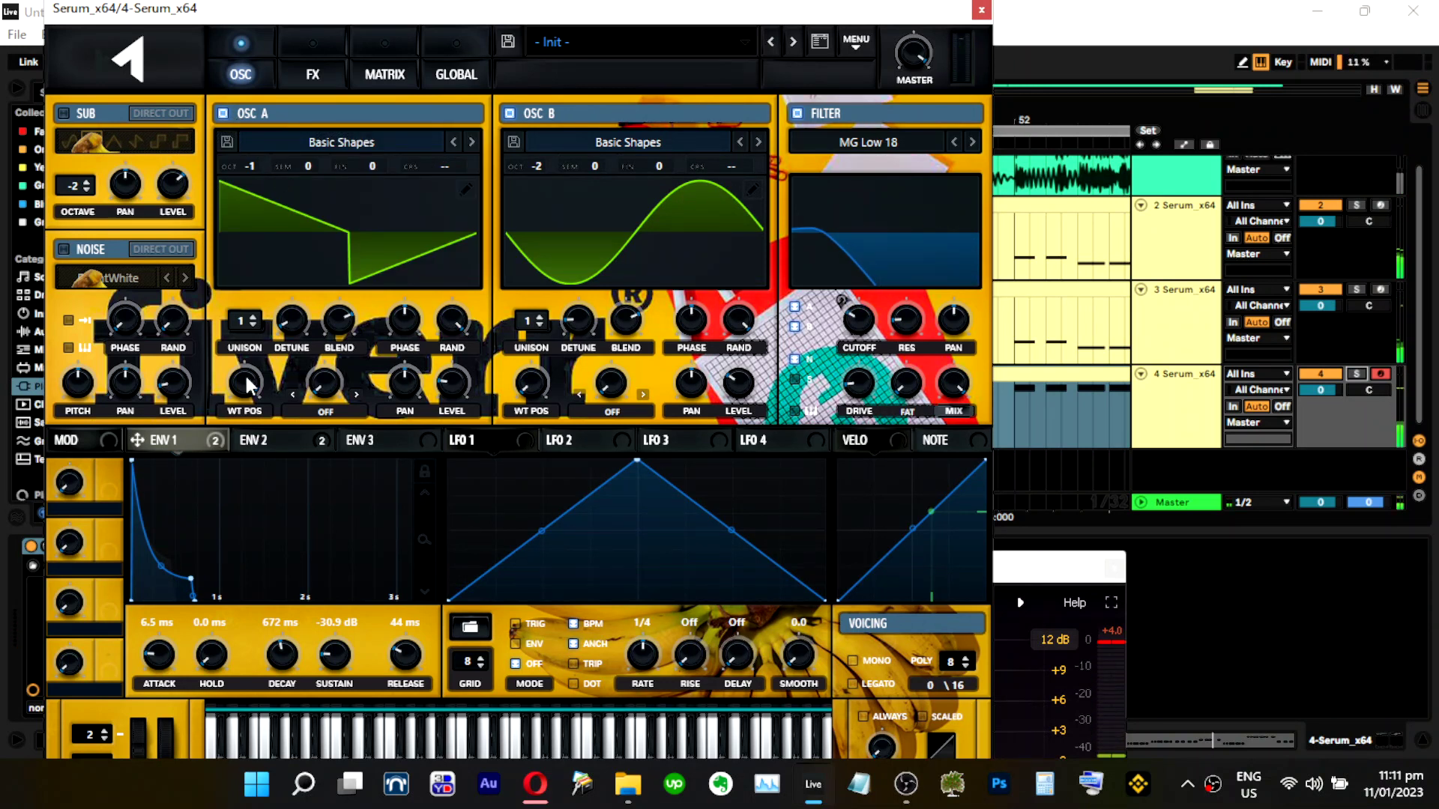
{"action": "left_click_drag", "start_coordinate": [247, 386], "coordinate": [267, 448]}
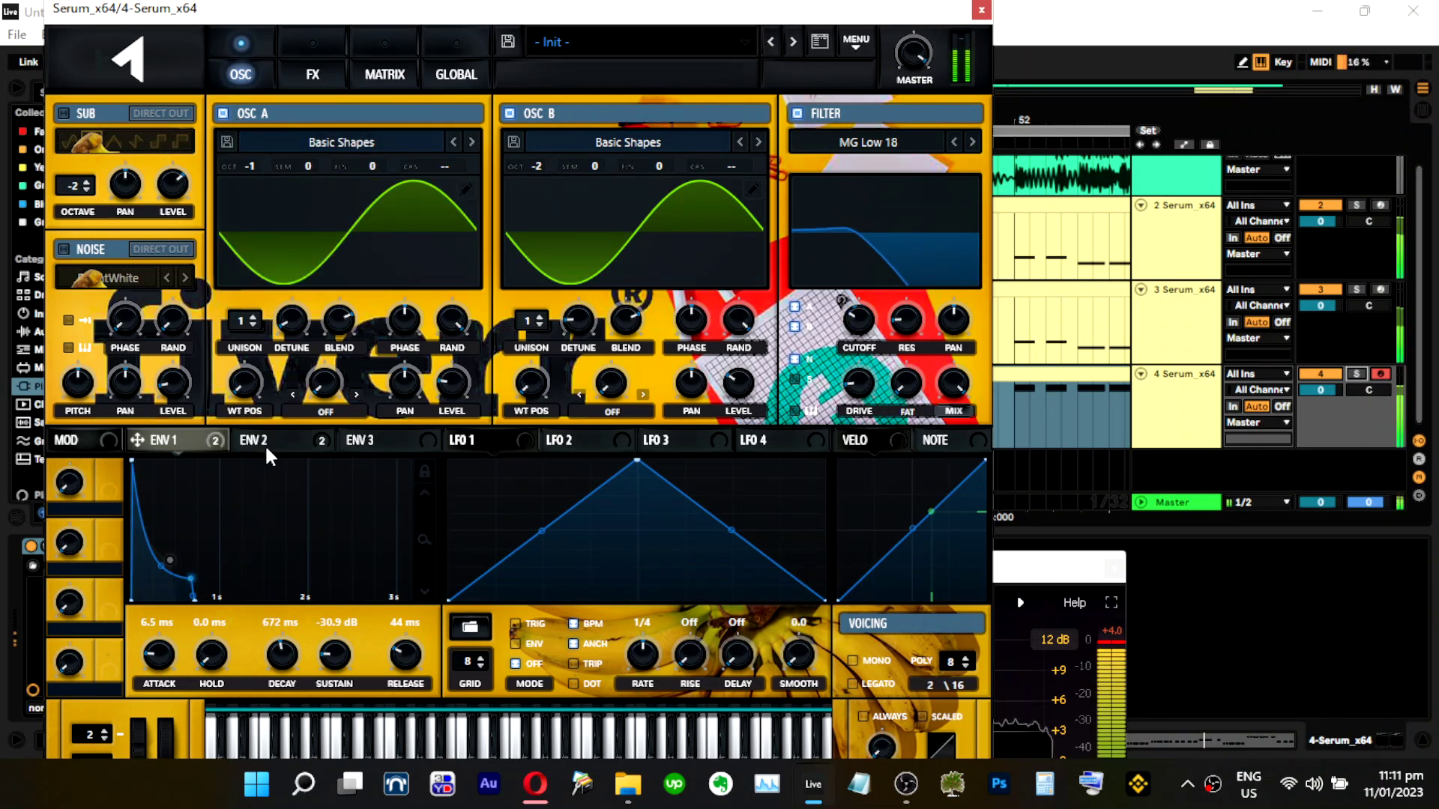
{"action": "left_click", "coordinate": [1355, 375]}
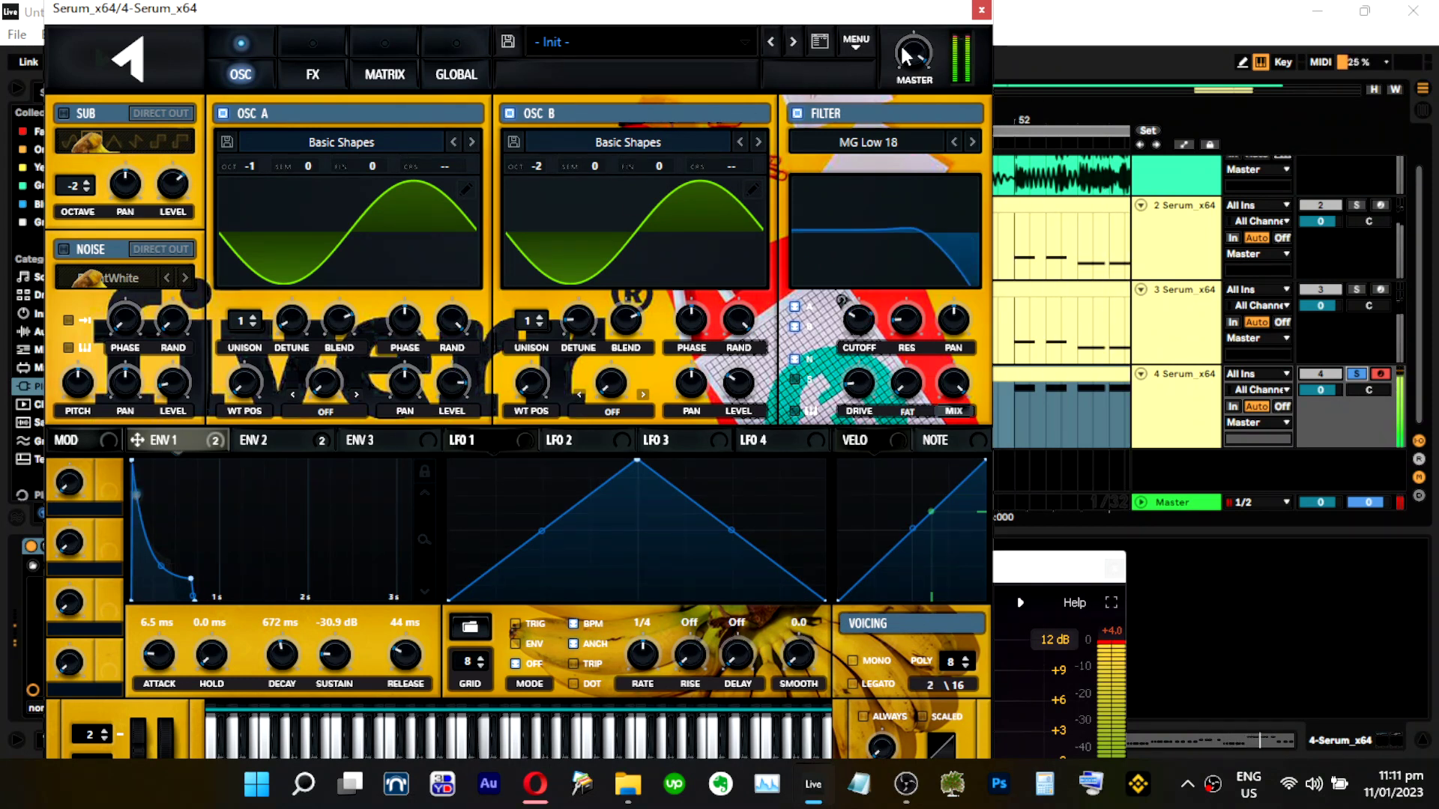
Set the distortion mix to about 18% and change the distortion type to Tube.
{"action": "left_click", "coordinate": [310, 74]}
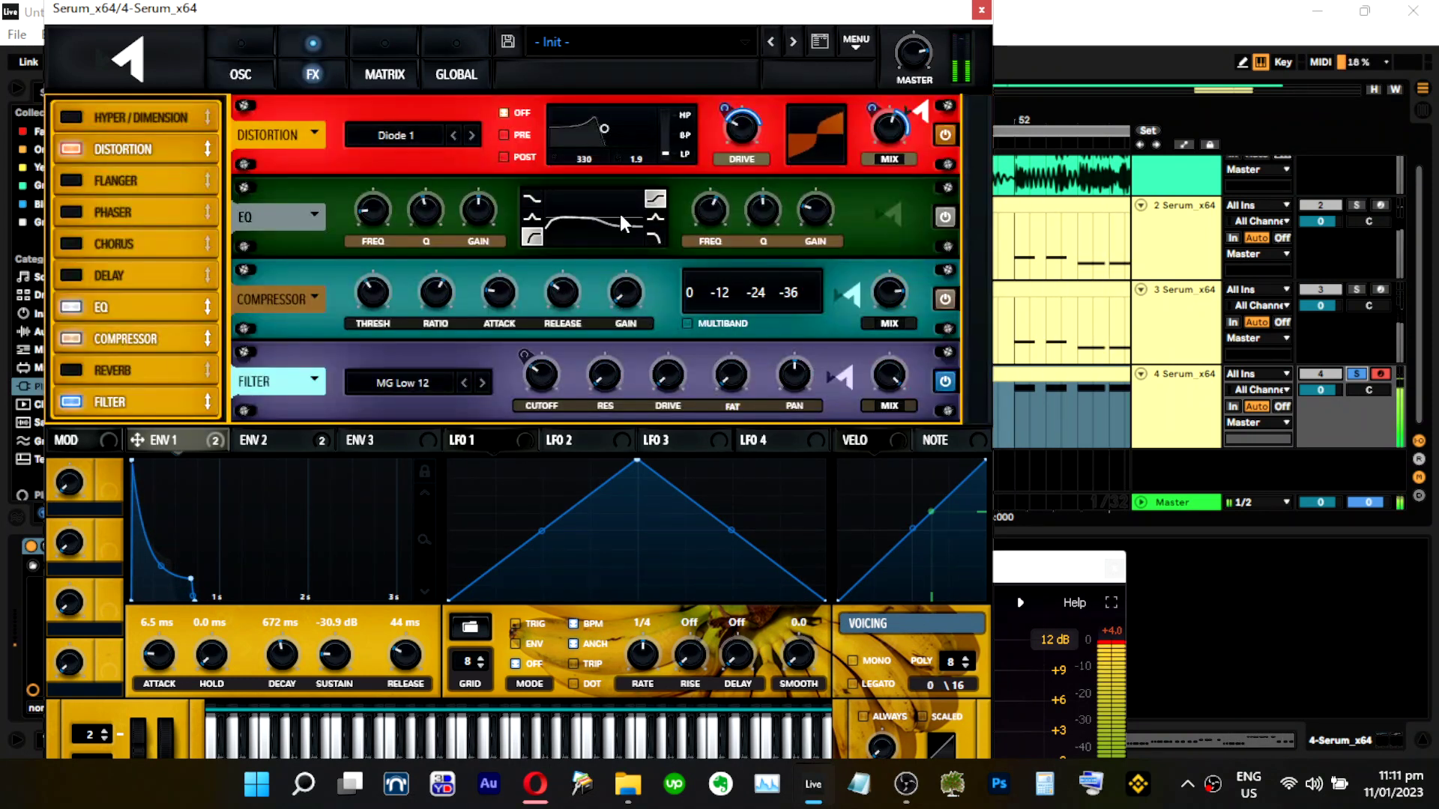
{"action": "mouse_move", "coordinate": [720, 219]}
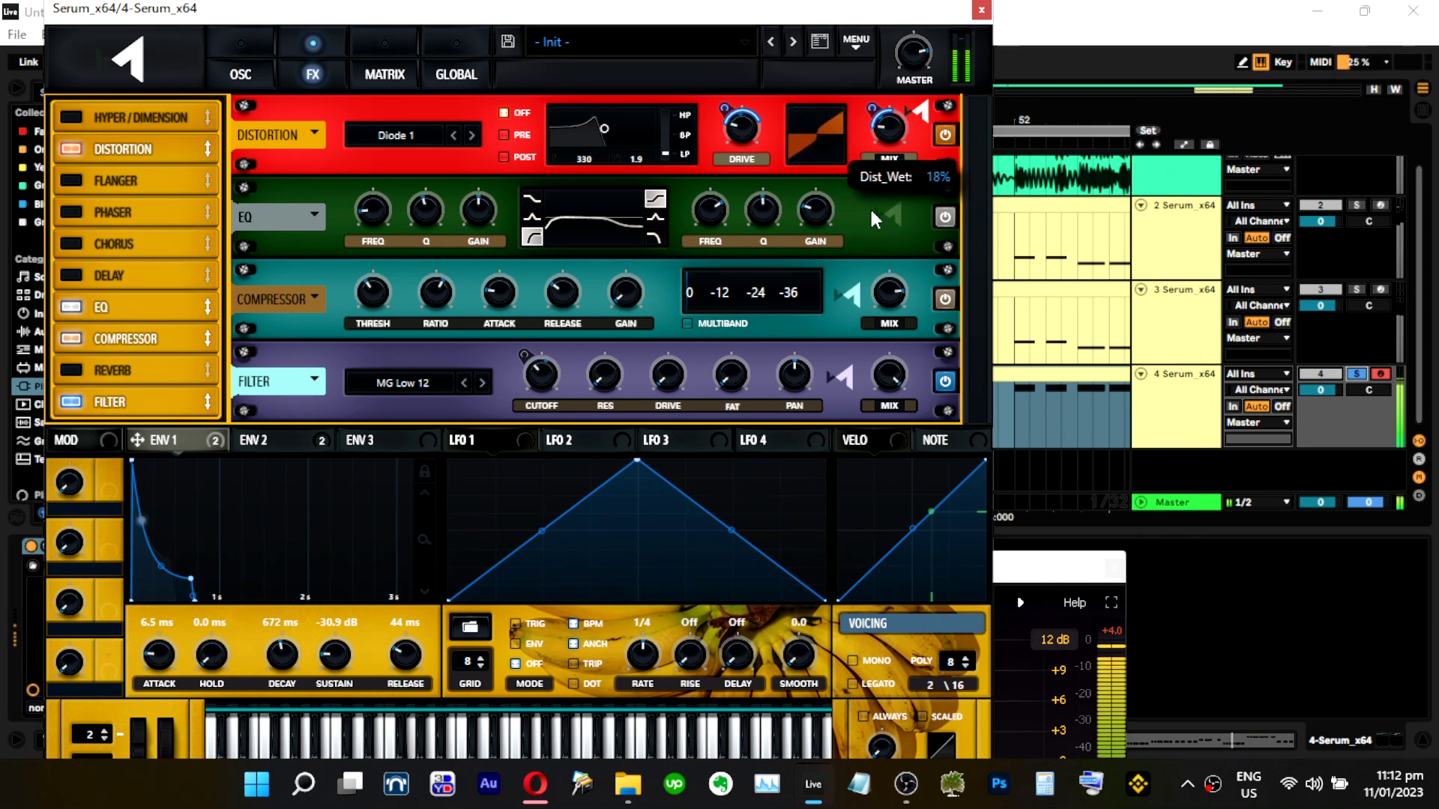
{"action": "left_click", "coordinate": [448, 138]}
{"action": "left_click", "coordinate": [521, 156]}
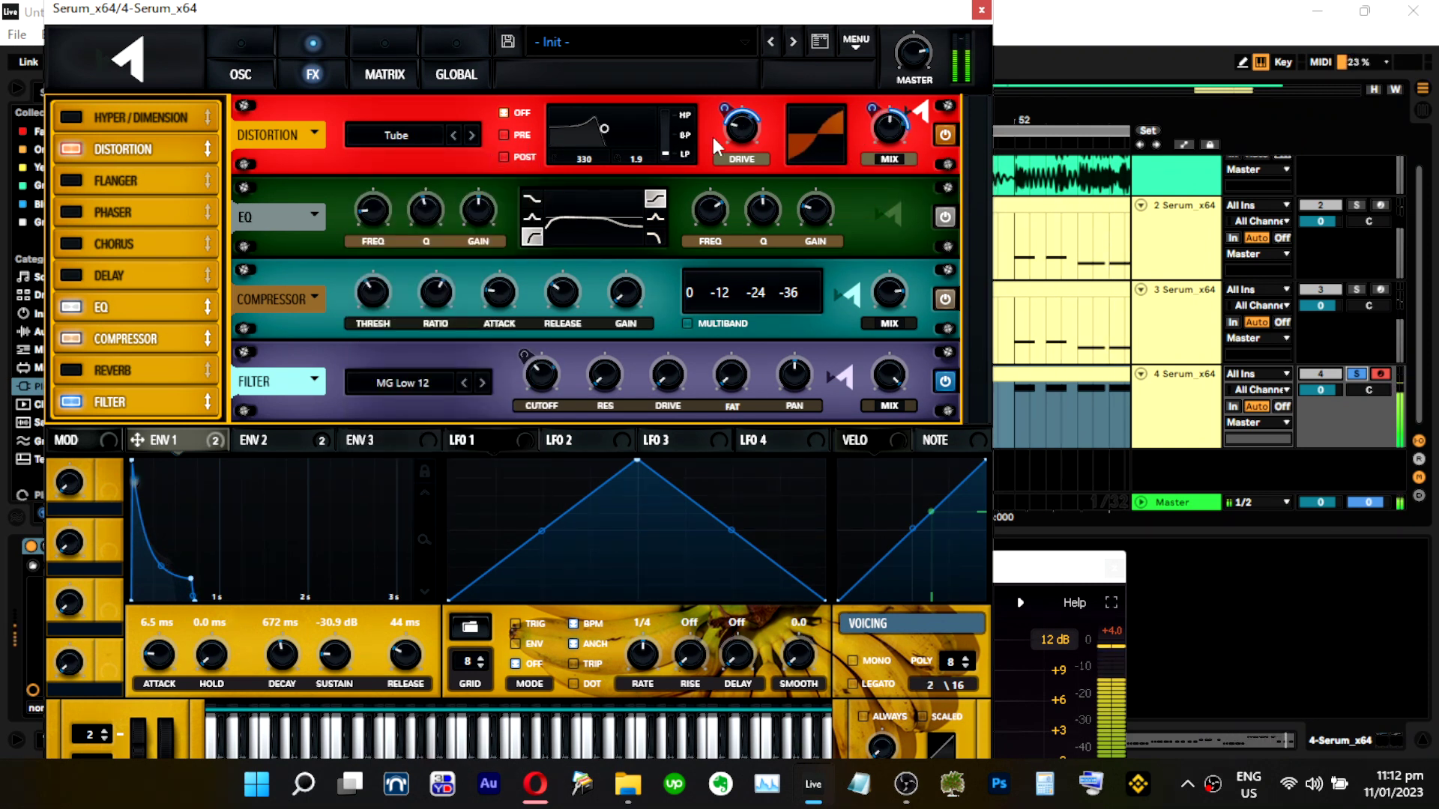
Readjust the Tube distortion's drive and set its mix to about 59%, readjusting the Env 1 modulation amounts on both.
{"action": "left_click_drag", "start_coordinate": [716, 145], "coordinate": [755, 102]}
{"action": "mouse_move", "coordinate": [888, 114]}
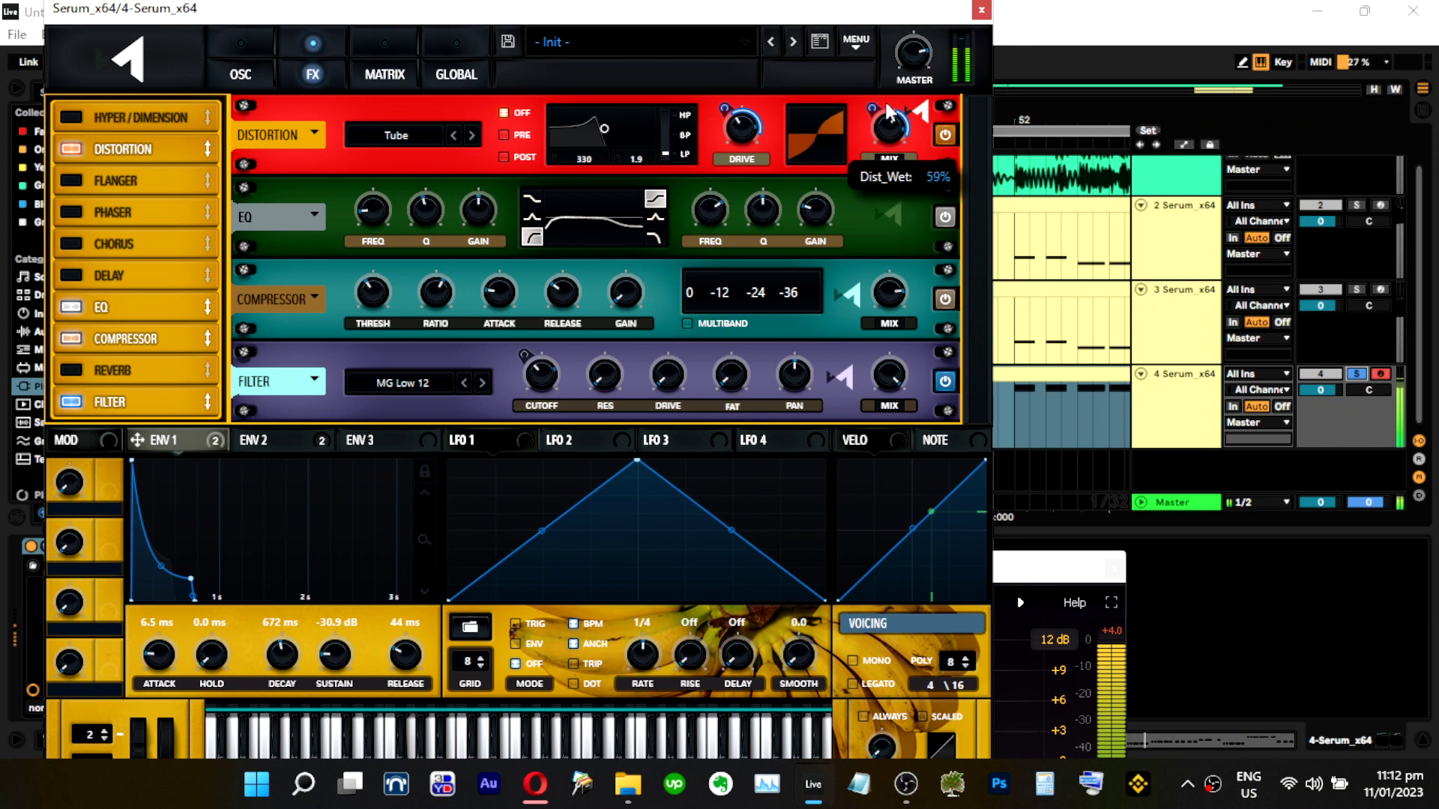
{"action": "left_click_drag", "start_coordinate": [873, 110], "coordinate": [868, 79]}
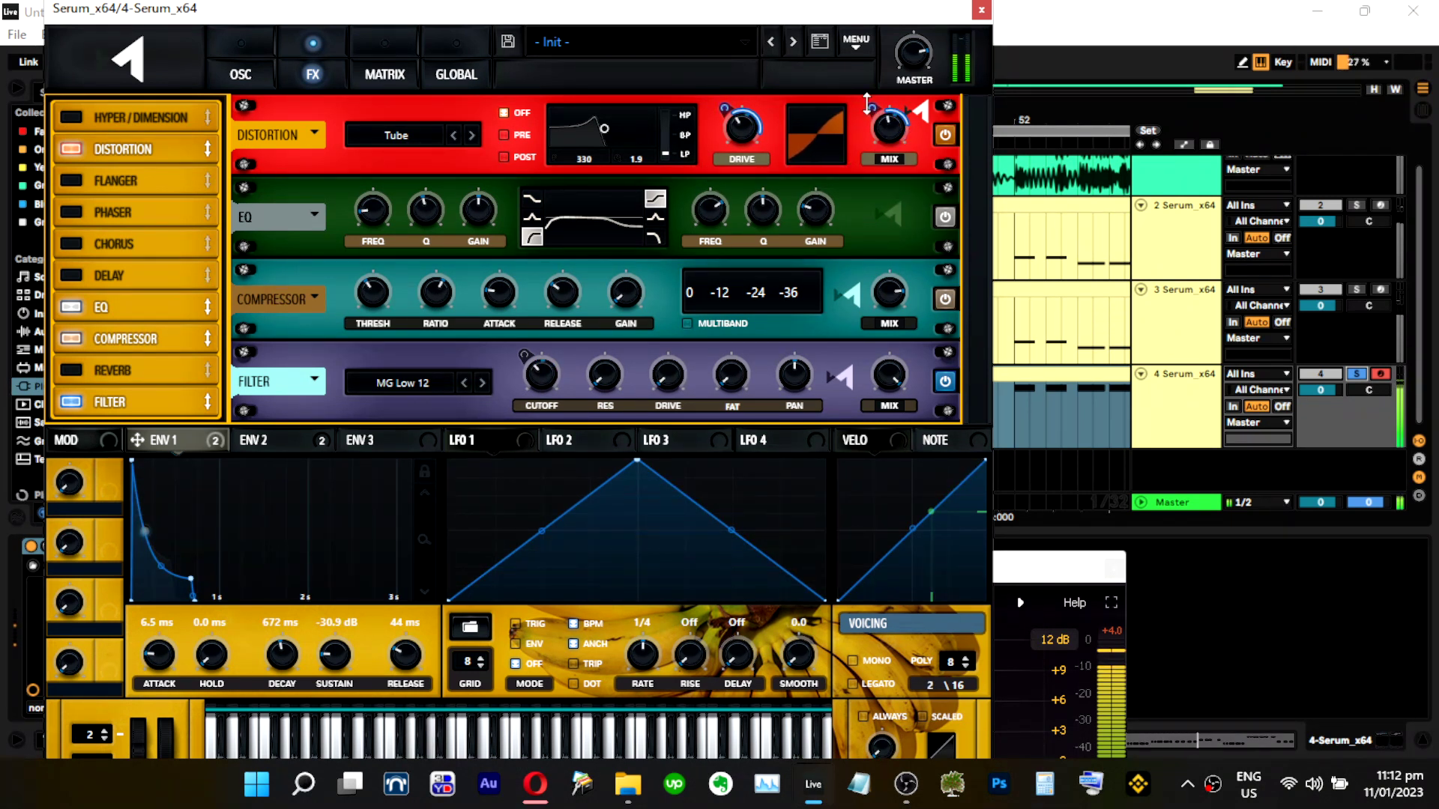
{"action": "mouse_move", "coordinate": [726, 118]}
{"action": "left_mouse_down"}
{"action": "mouse_move", "coordinate": [727, 84]}
{"action": "mouse_move", "coordinate": [738, 128]}
{"action": "left_mouse_up"}
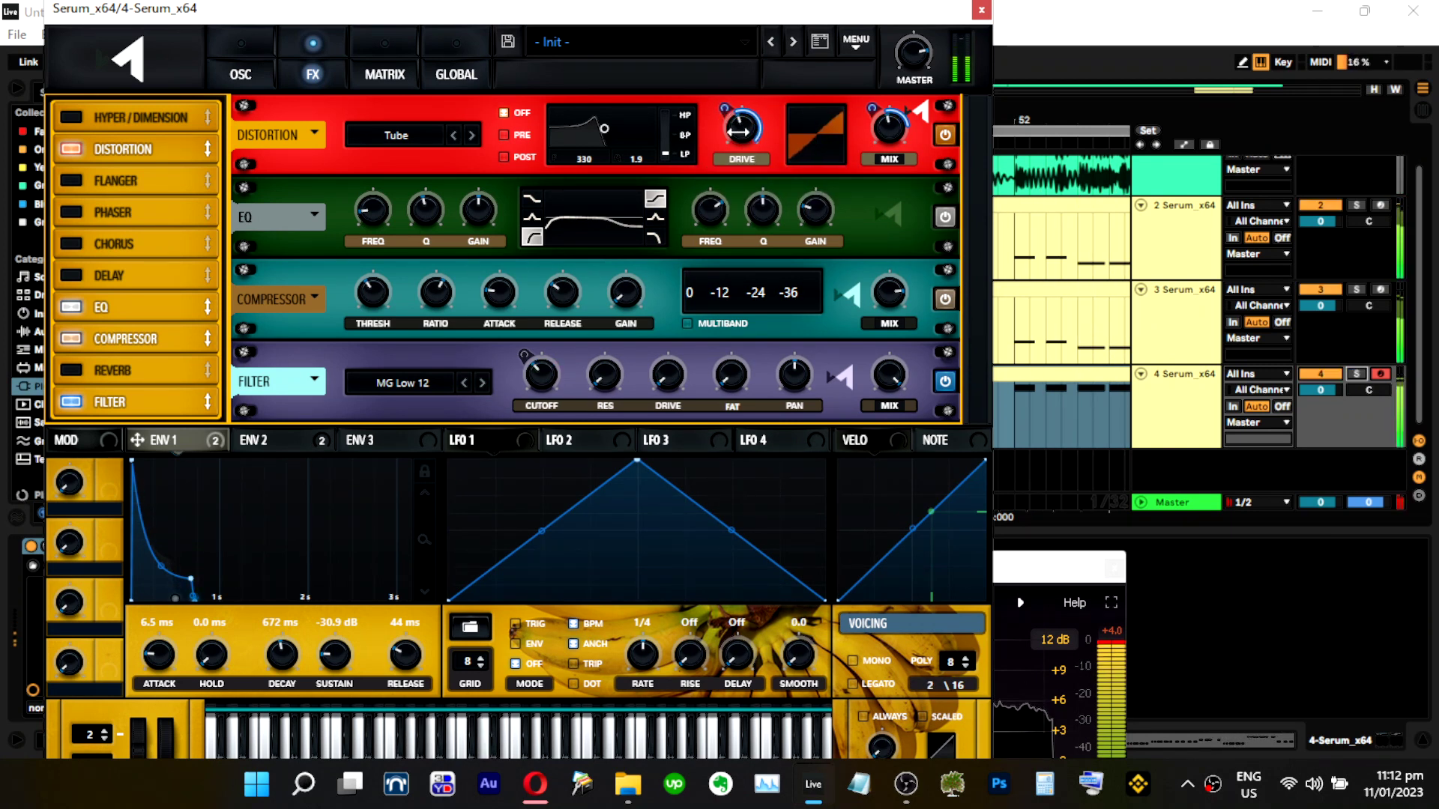
Move oscillator A's wavetable position to the square shape and set its level to about 42%, with track 4 soloed.
{"action": "left_click", "coordinate": [241, 75]}
{"action": "left_click", "coordinate": [1329, 385]}
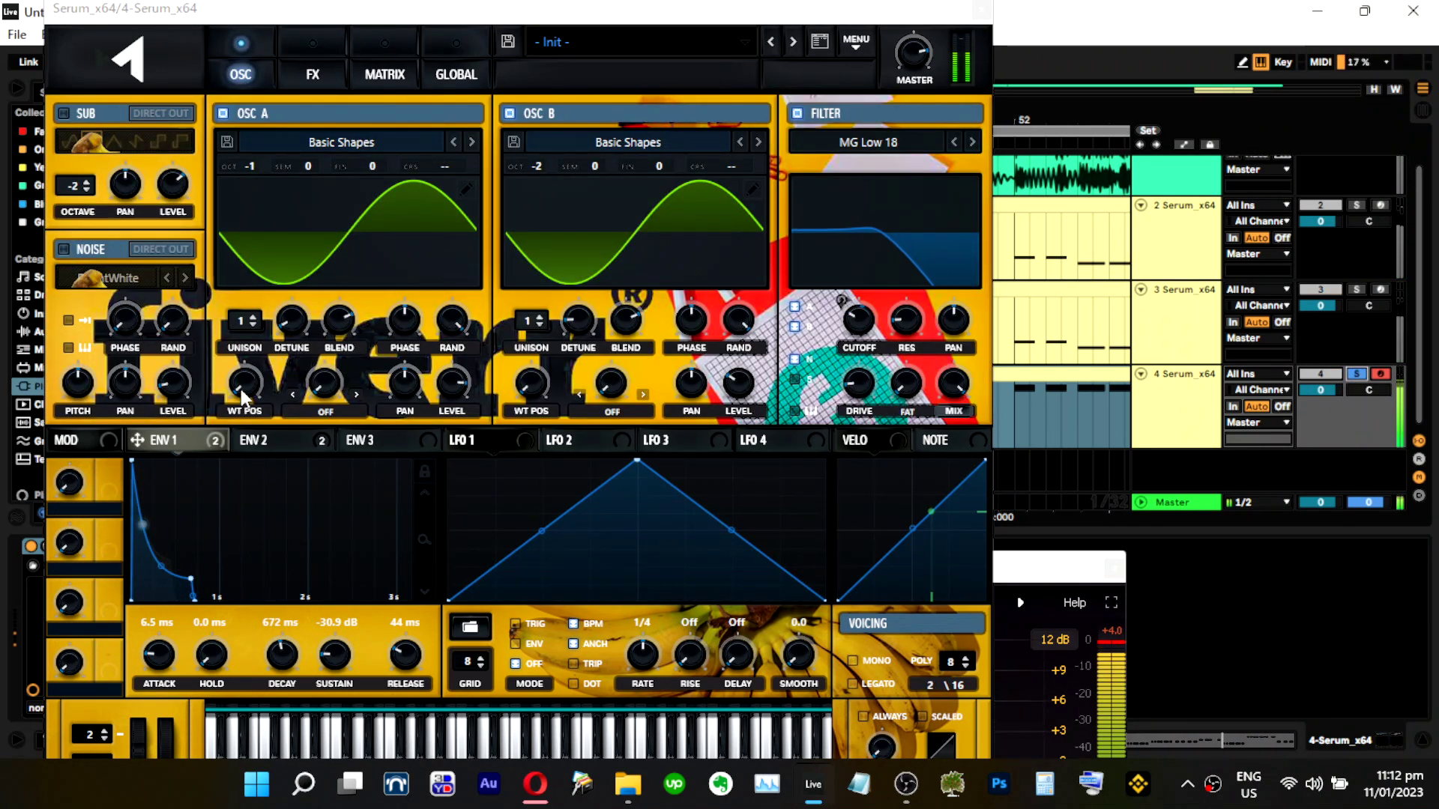
{"action": "left_click_drag", "start_coordinate": [247, 383], "coordinate": [246, 367]}
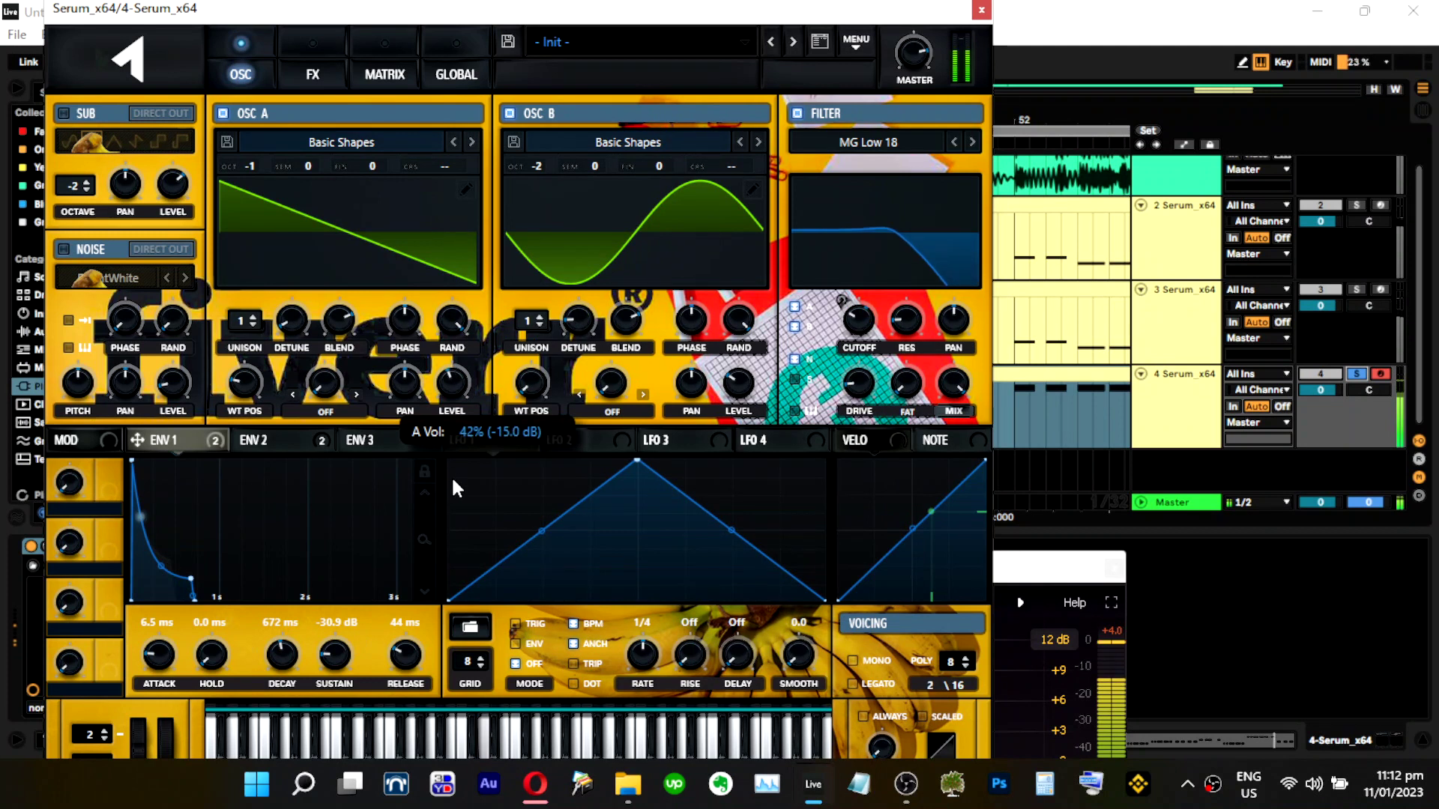
{"action": "left_click_drag", "start_coordinate": [264, 381], "coordinate": [265, 365]}
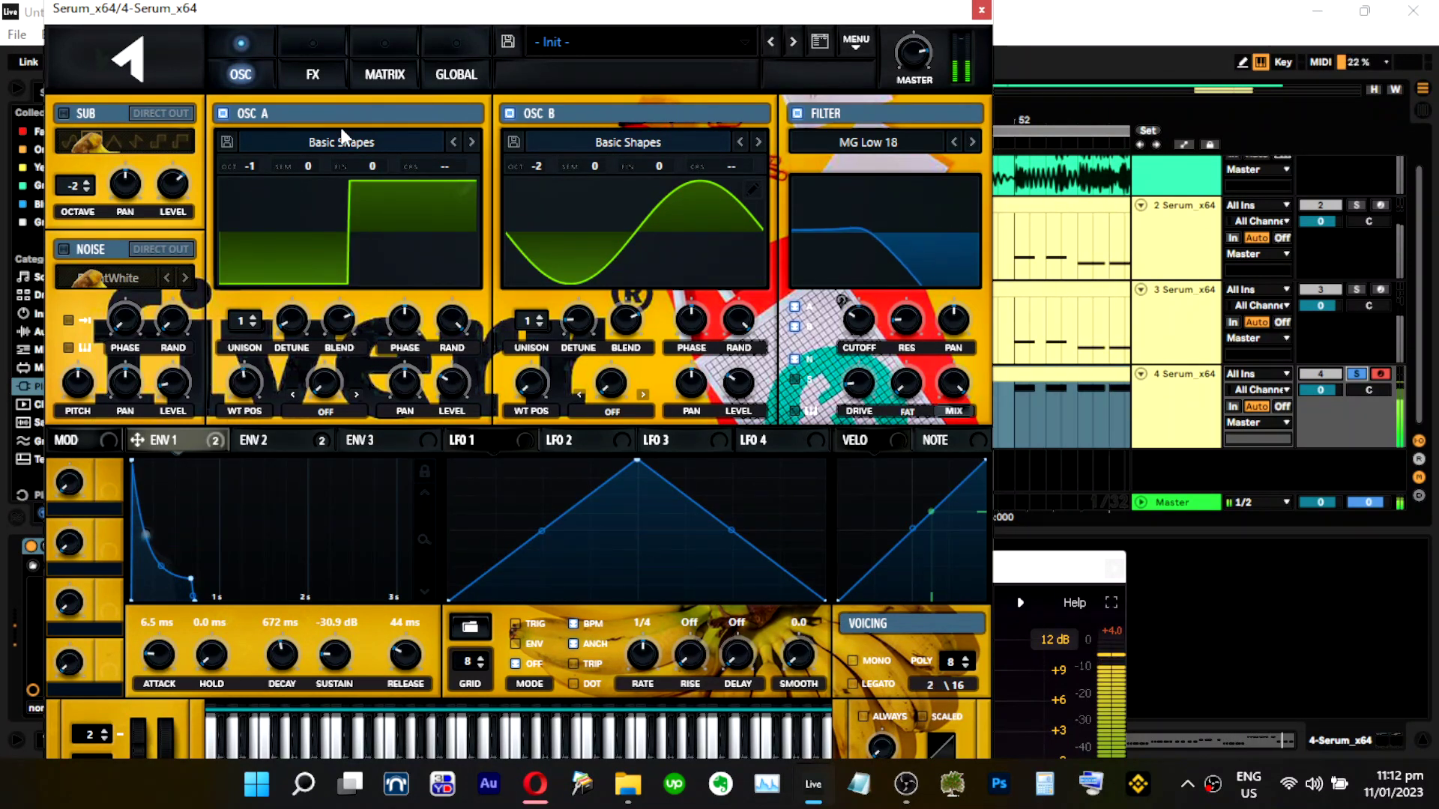
Set the Env 1 modulation of the distortion drive to 46 and the master volume to about 91%.
{"action": "left_click", "coordinate": [312, 74]}
{"action": "mouse_move", "coordinate": [728, 121]}
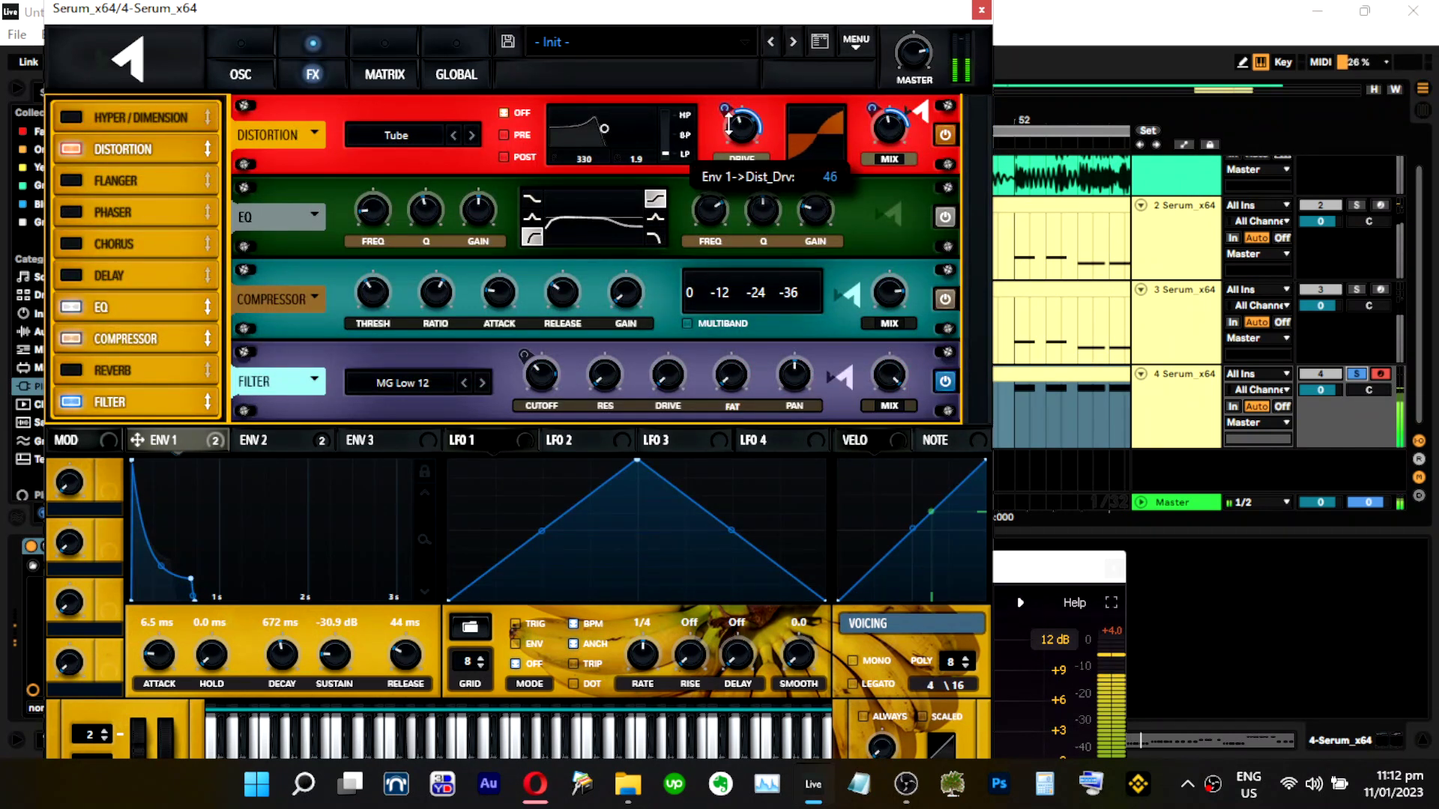
{"action": "left_click", "coordinate": [239, 75]}
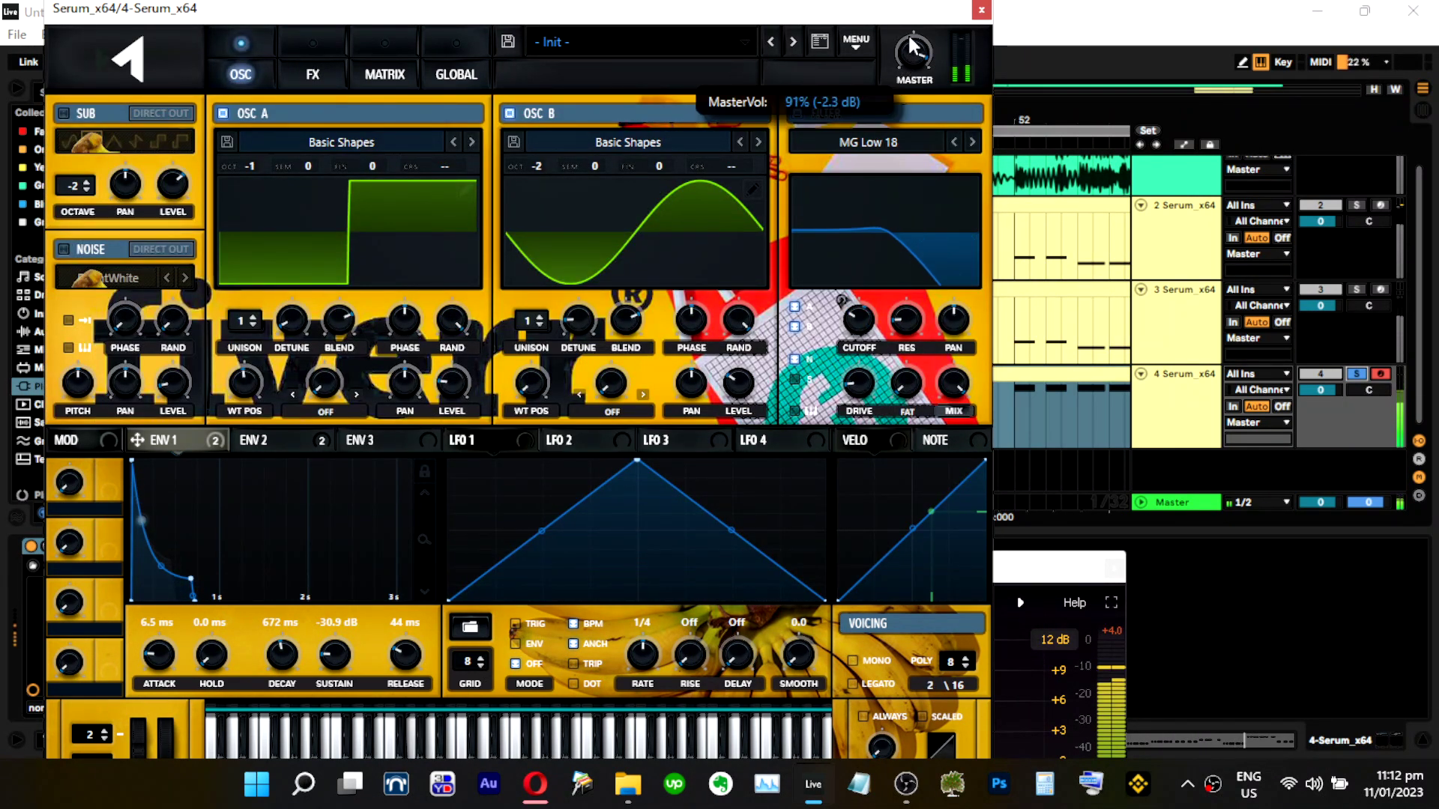
{"action": "left_click", "coordinate": [314, 71]}
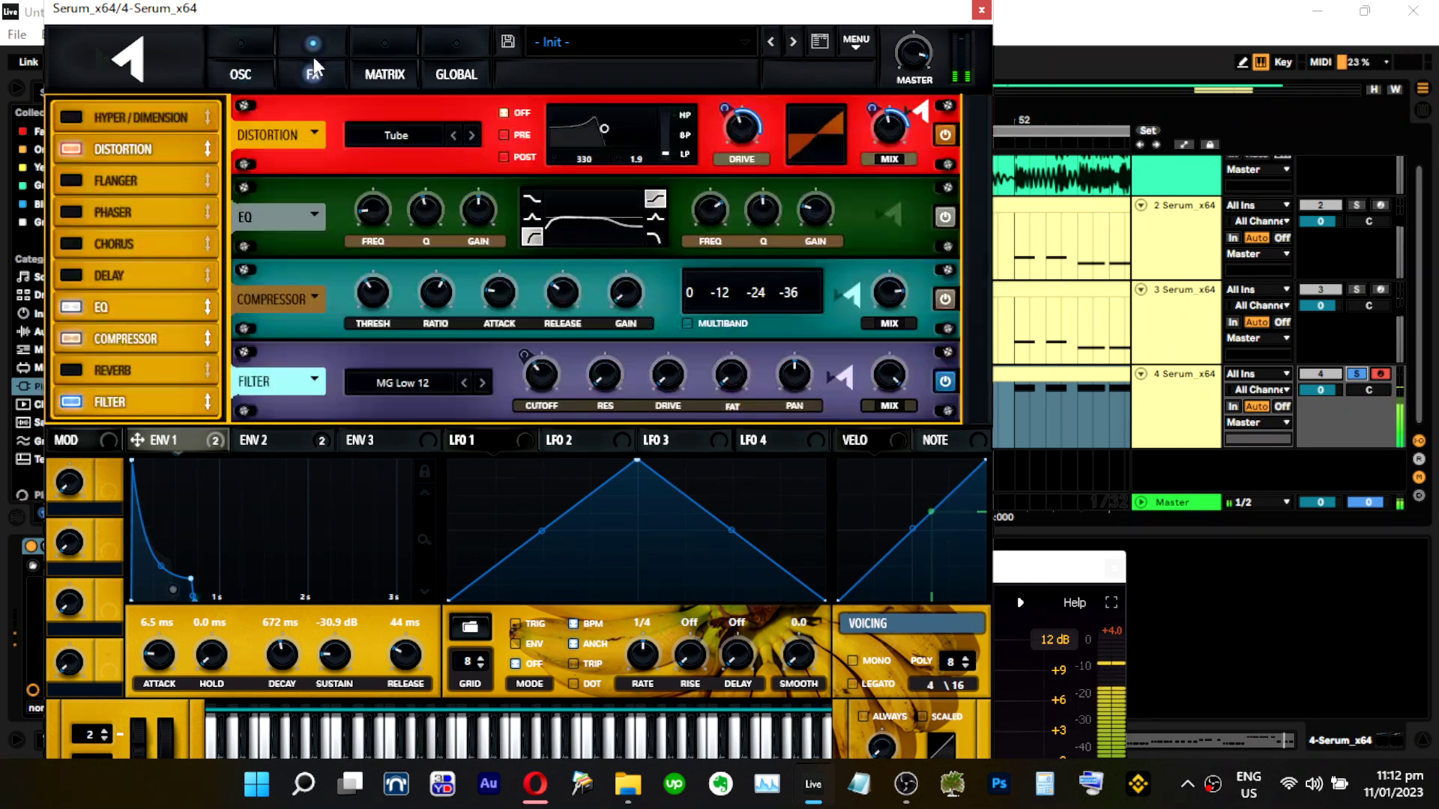
Set oscillator B's level to about 30% and listen to track 4 in the mix.
{"action": "left_click", "coordinate": [240, 71]}
{"action": "mouse_move", "coordinate": [738, 383]}
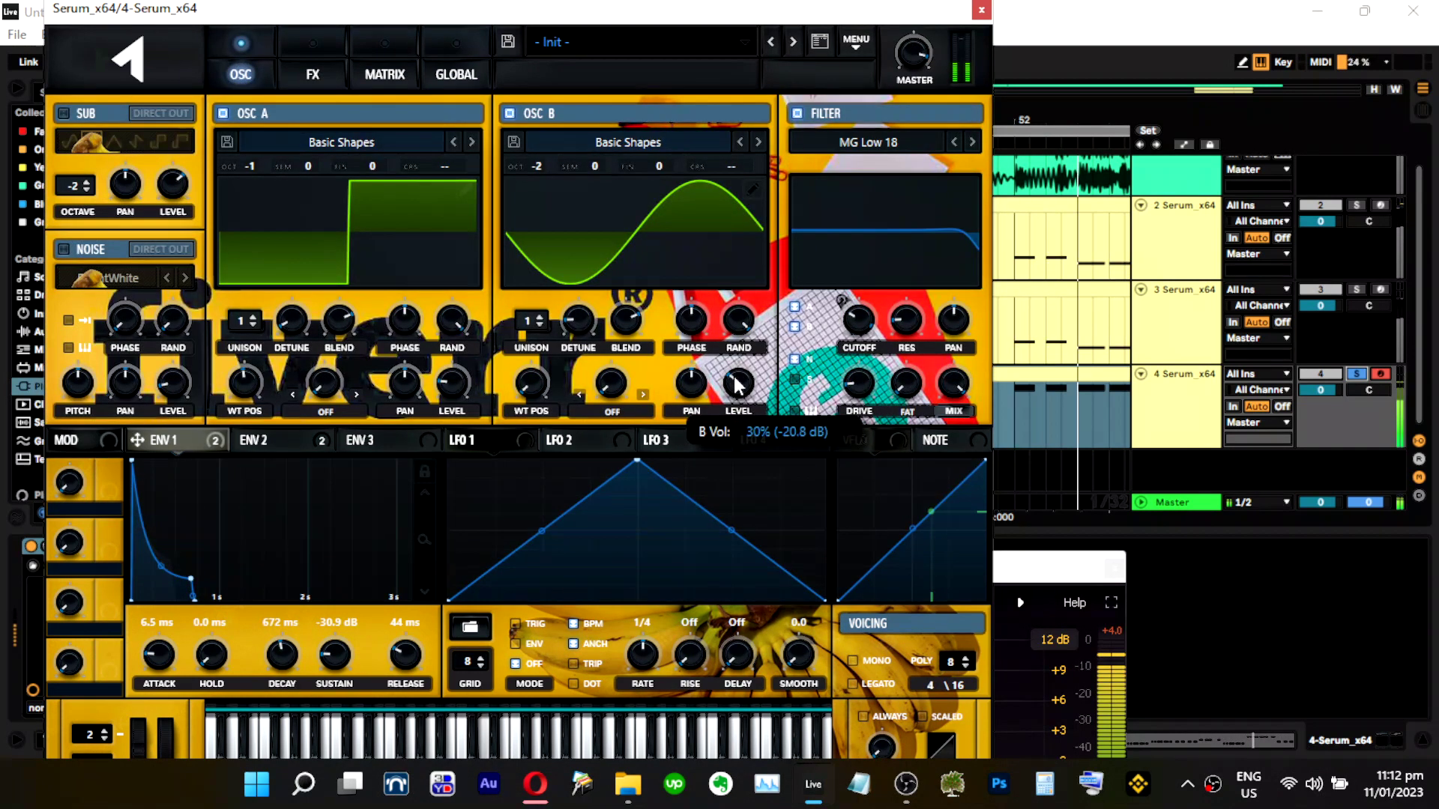
{"action": "left_click", "coordinate": [309, 75]}
{"action": "mouse_move", "coordinate": [642, 279]}
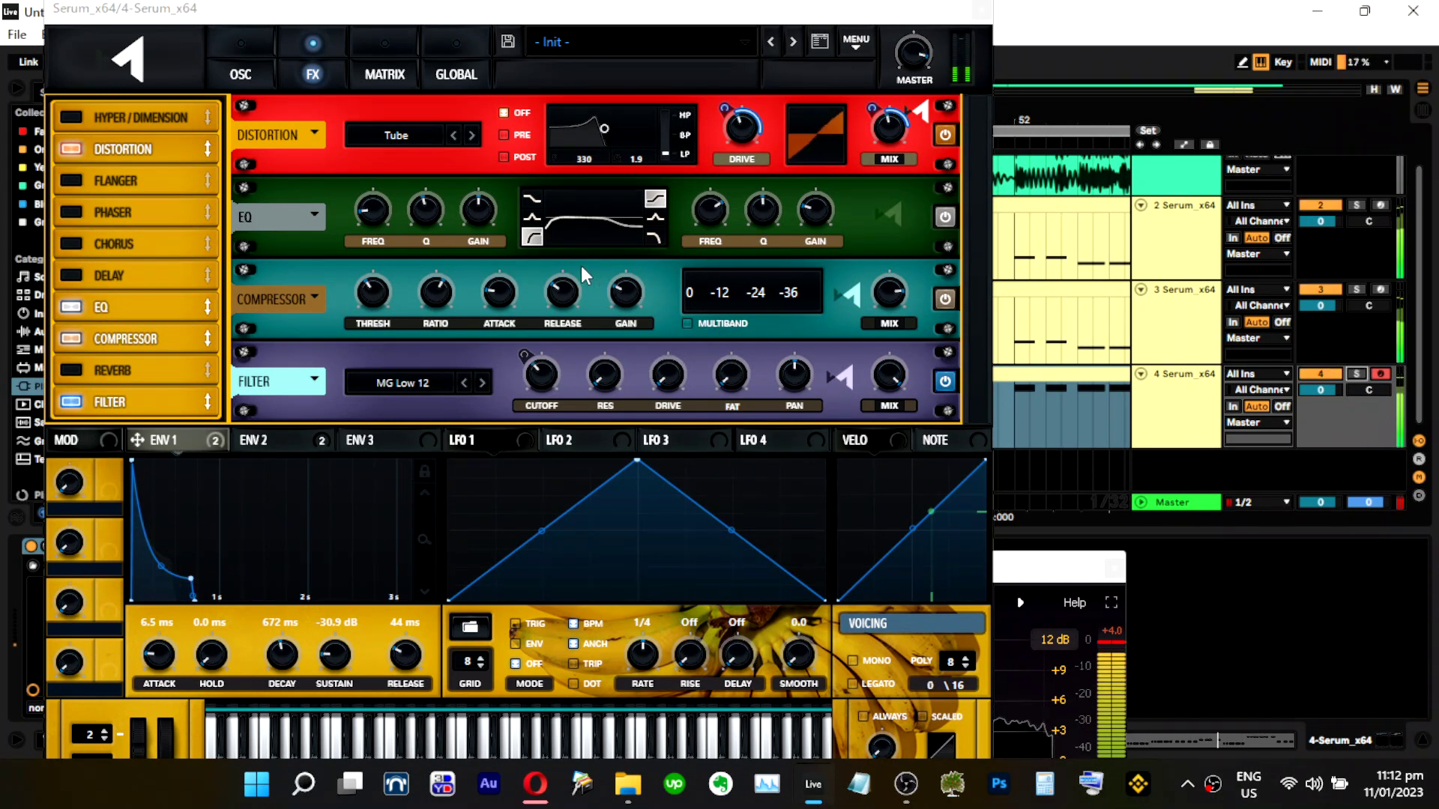
Set oscillator A to octave -2 and compare track 4 soloed and in the mix.
{"action": "left_click", "coordinate": [241, 74]}
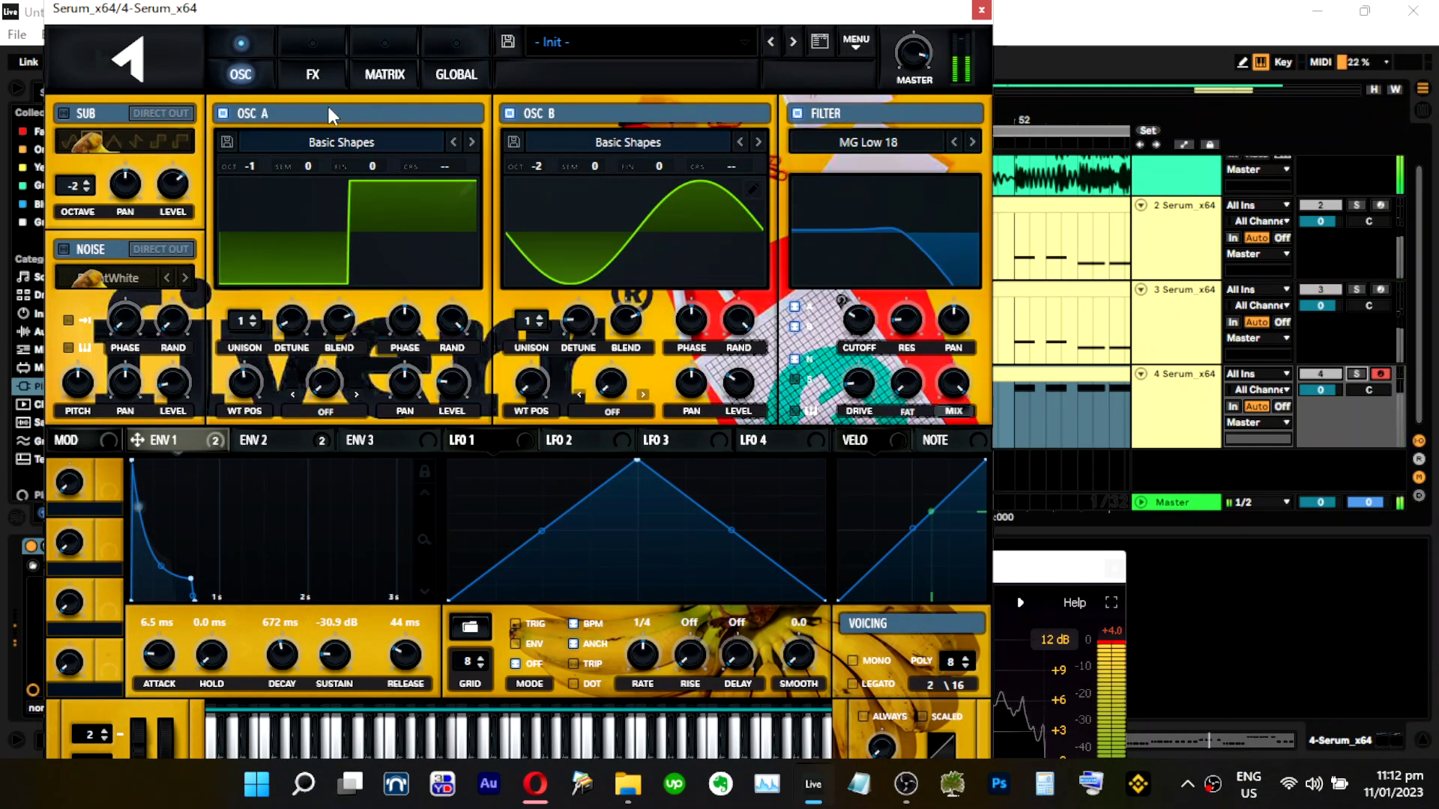
{"action": "left_click", "coordinate": [1356, 373]}
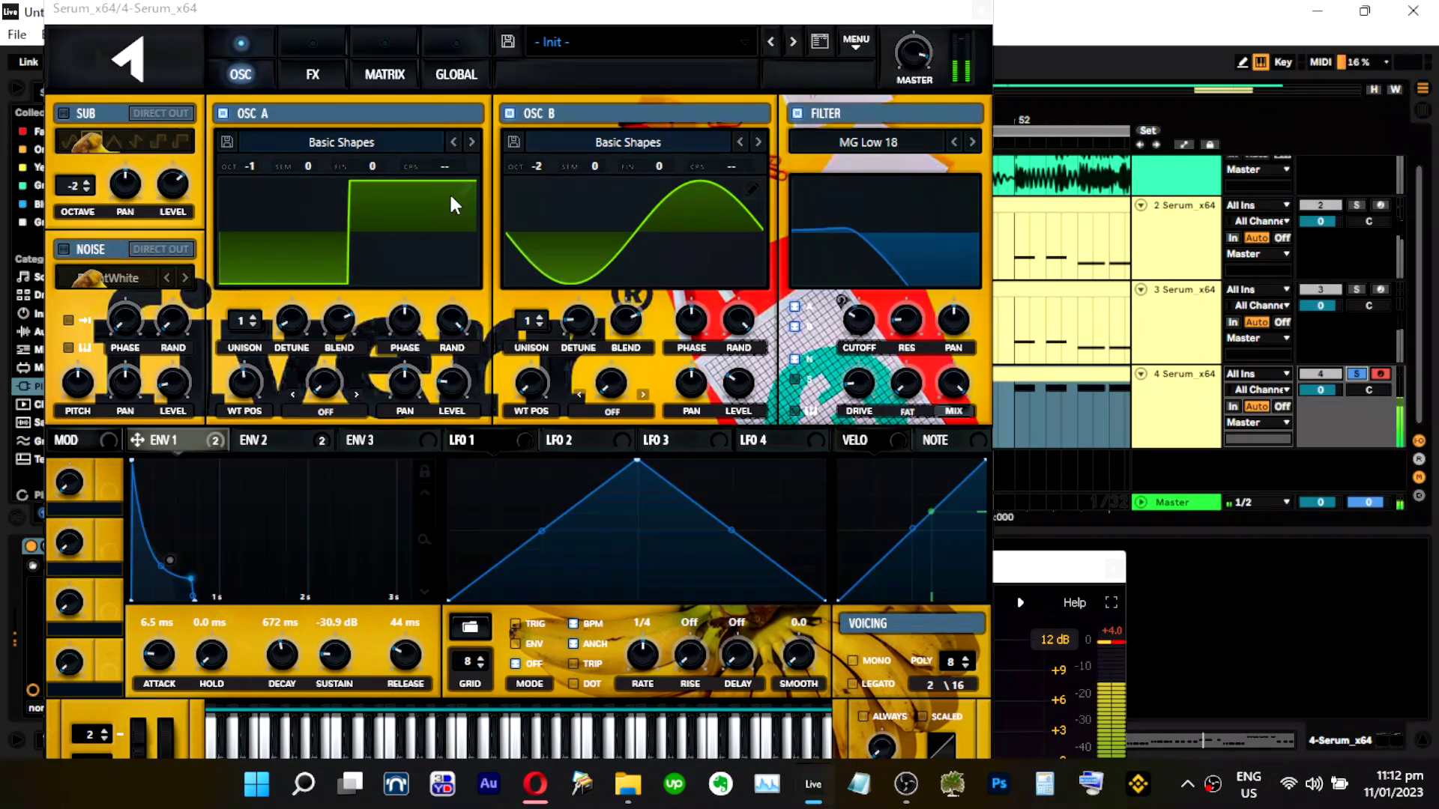
{"action": "left_click_drag", "start_coordinate": [266, 169], "coordinate": [292, 230]}
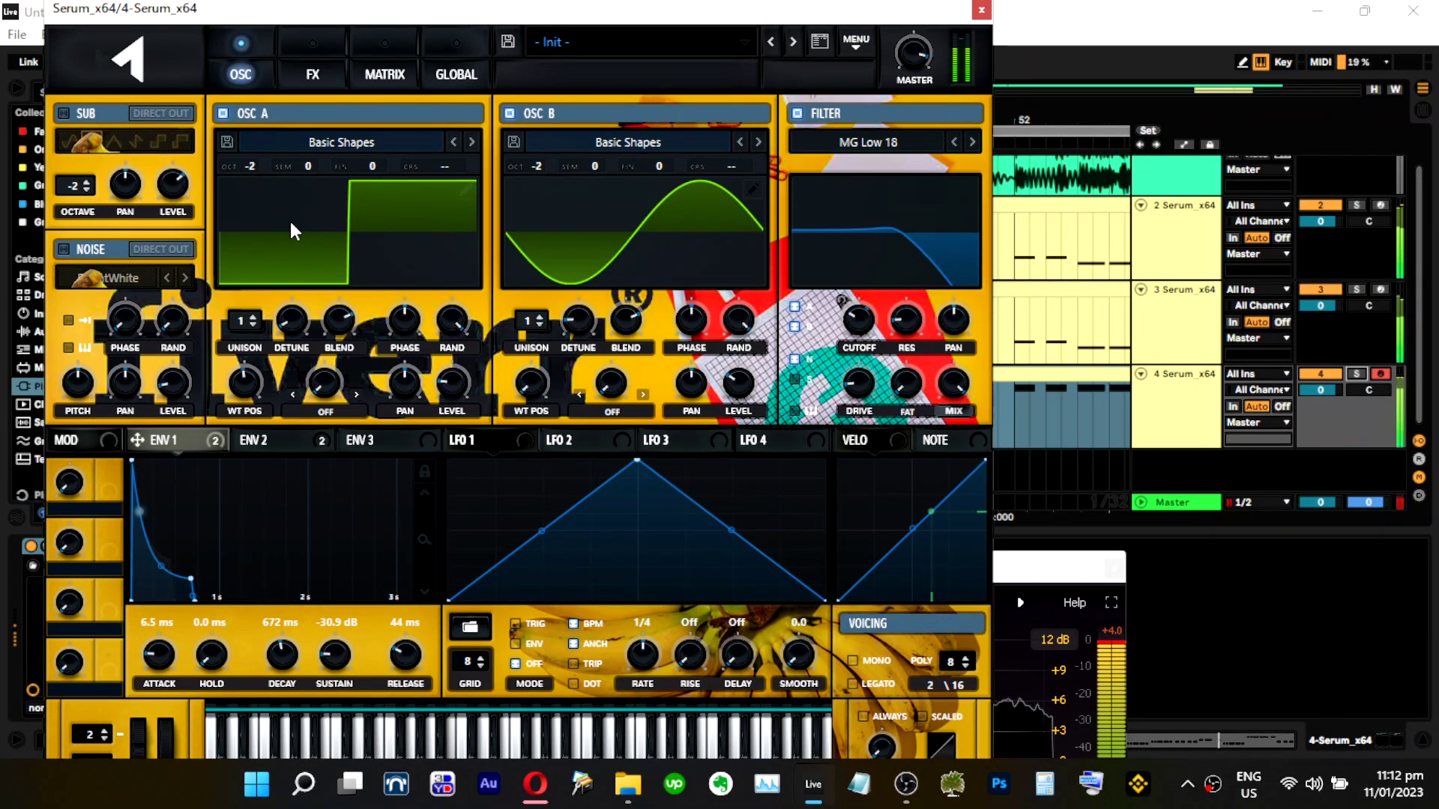
{"action": "left_click", "coordinate": [1356, 373]}
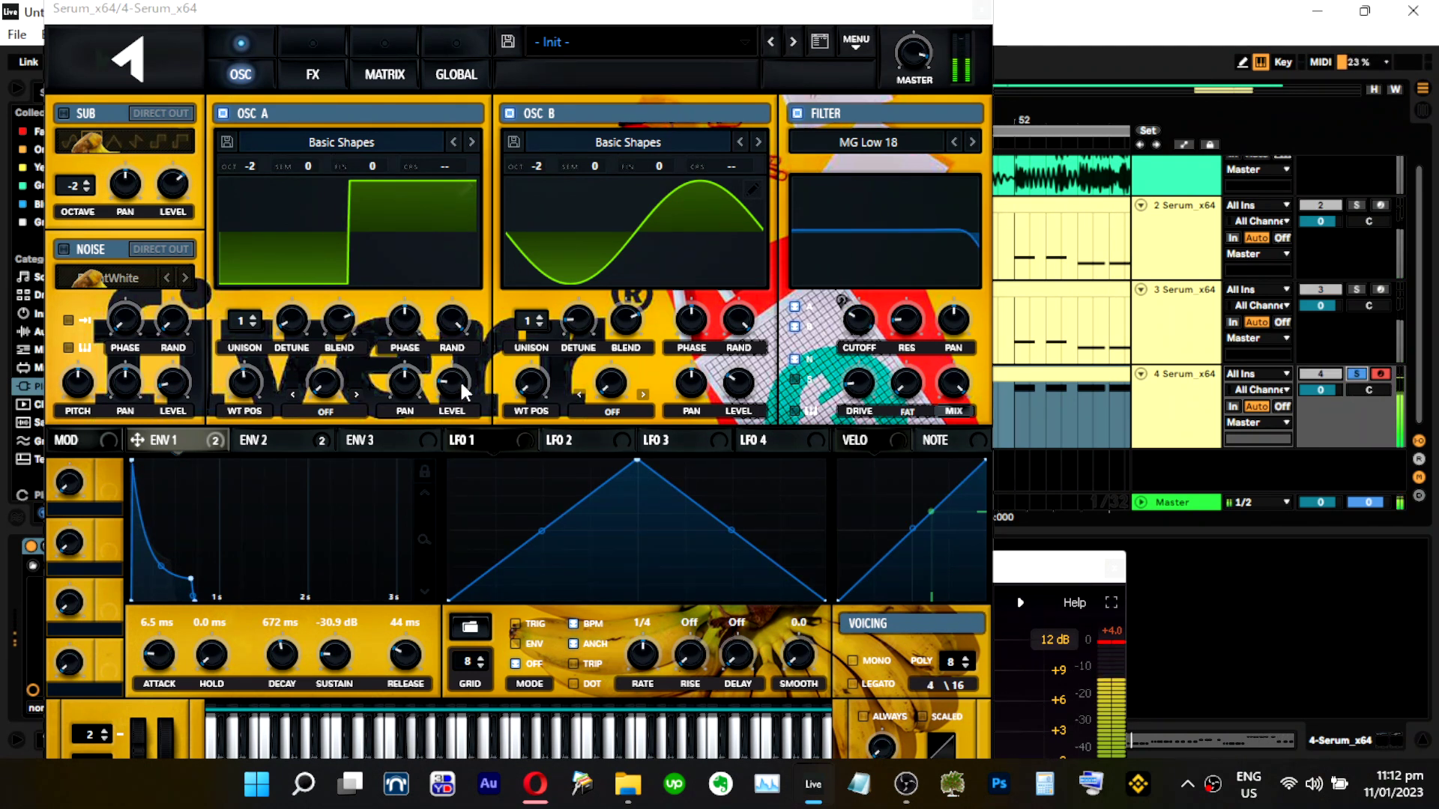
Remove the Env 1 modulation from the distortion's drive and mix.
{"action": "left_click", "coordinate": [330, 78]}
{"action": "right_click", "coordinate": [741, 134]}
{"action": "left_click", "coordinate": [779, 179]}
{"action": "right_click", "coordinate": [891, 142]}
{"action": "left_click", "coordinate": [922, 179]}
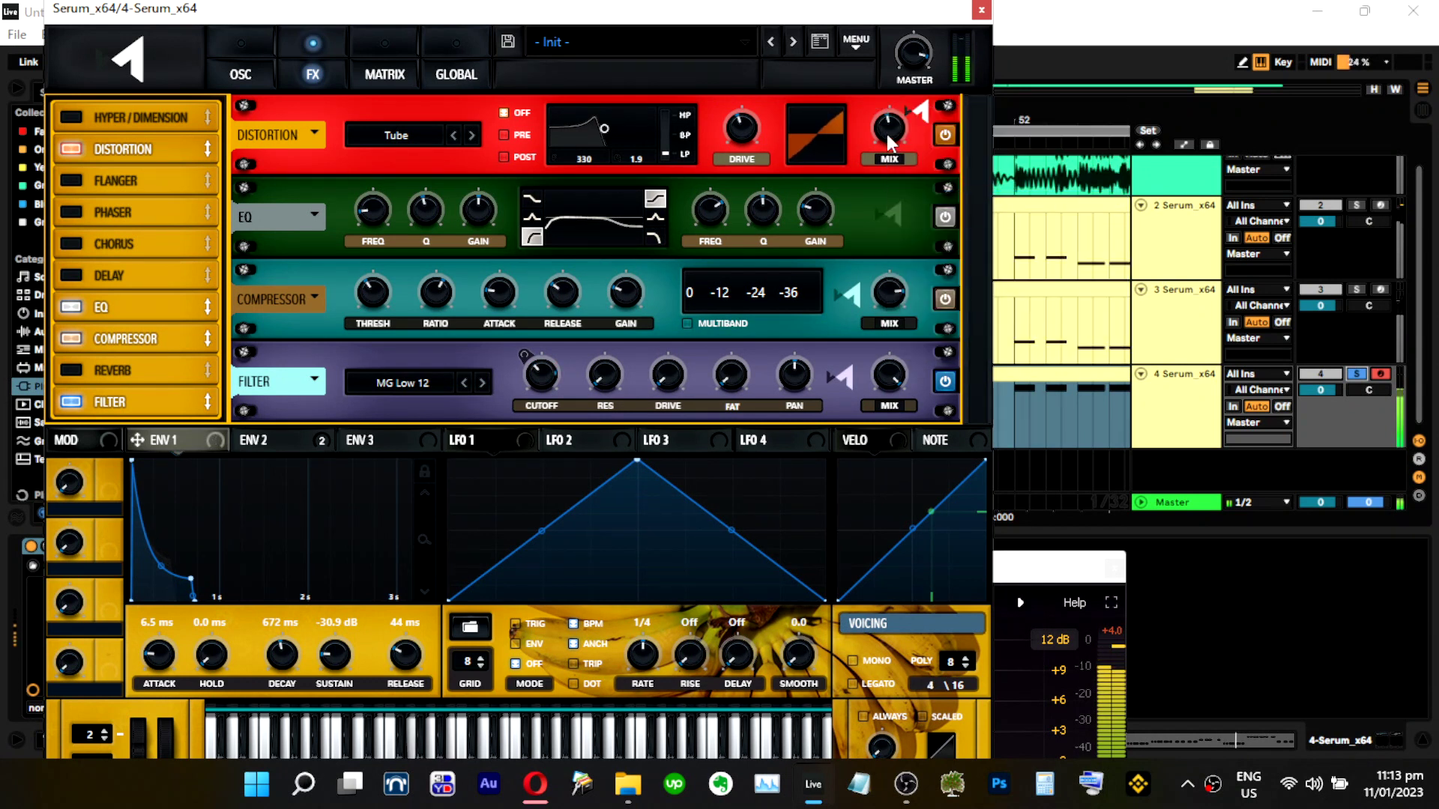
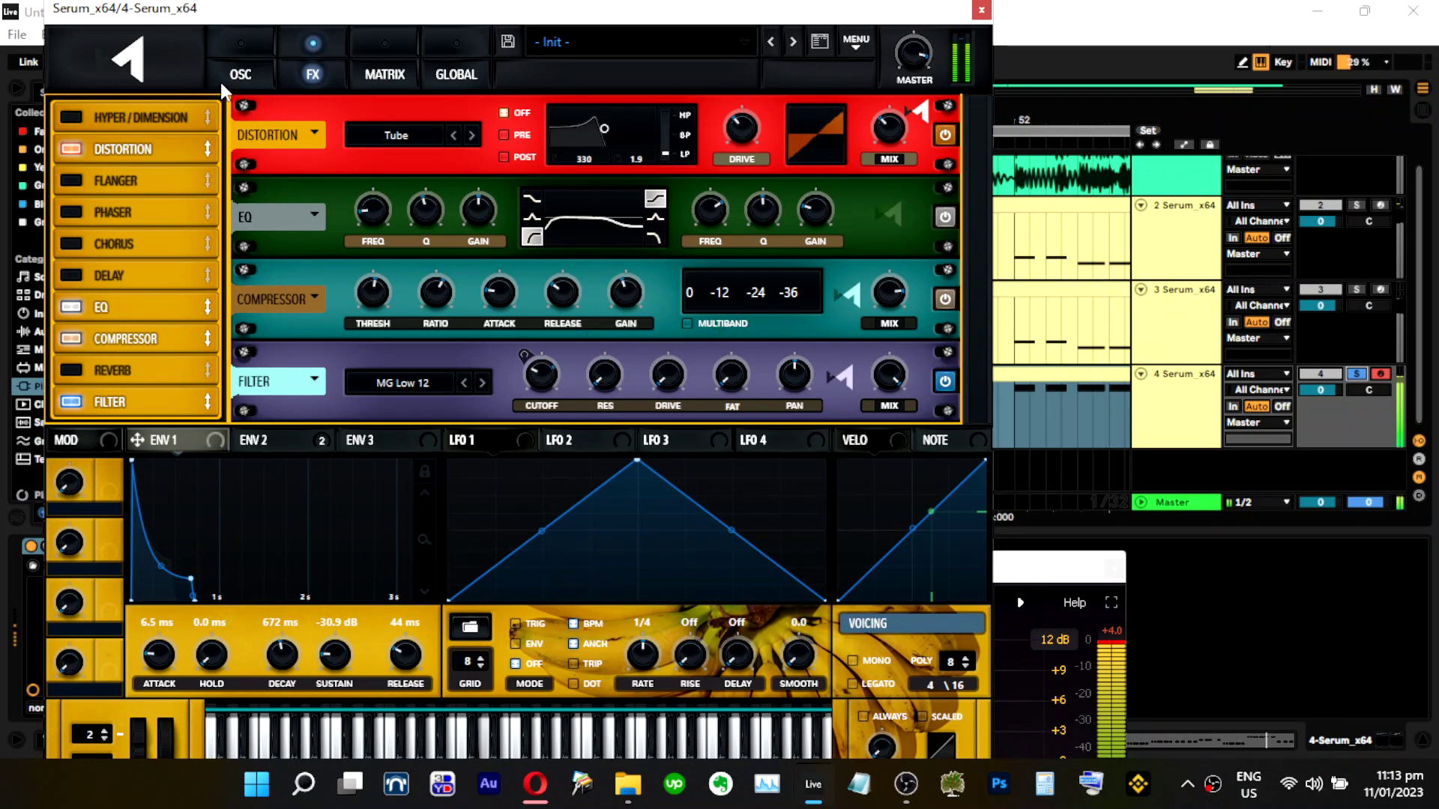
Turn on the sub oscillator with the saw waveform and set its octave to -1.
{"action": "left_click", "coordinate": [240, 74]}
{"action": "left_click", "coordinate": [136, 140]}
{"action": "left_click", "coordinate": [87, 180]}
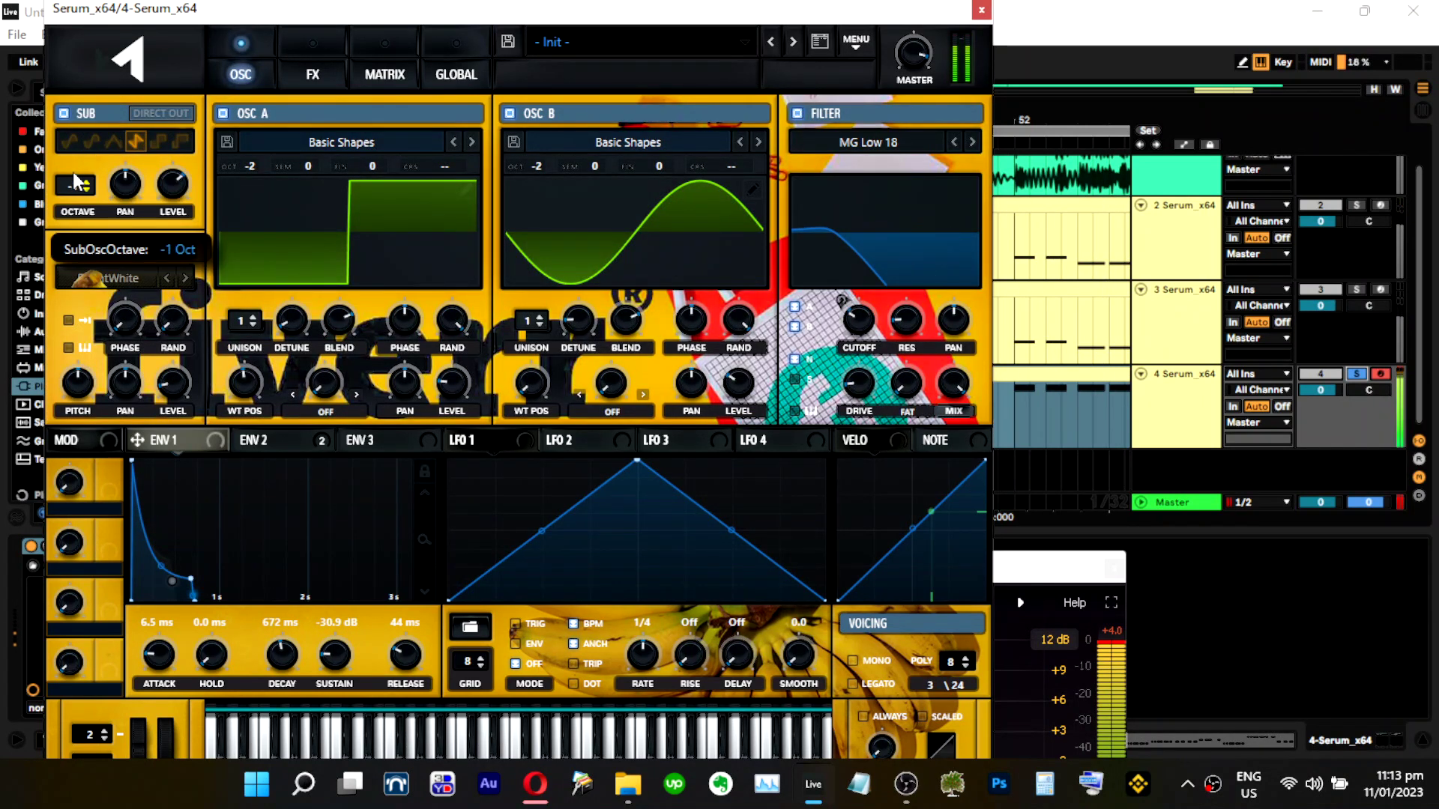
Set track 4's sub oscillator to 15% level, switch it to the square waveform and lower its octave to -2.
{"action": "left_click_drag", "start_coordinate": [172, 306], "coordinate": [174, 324]}
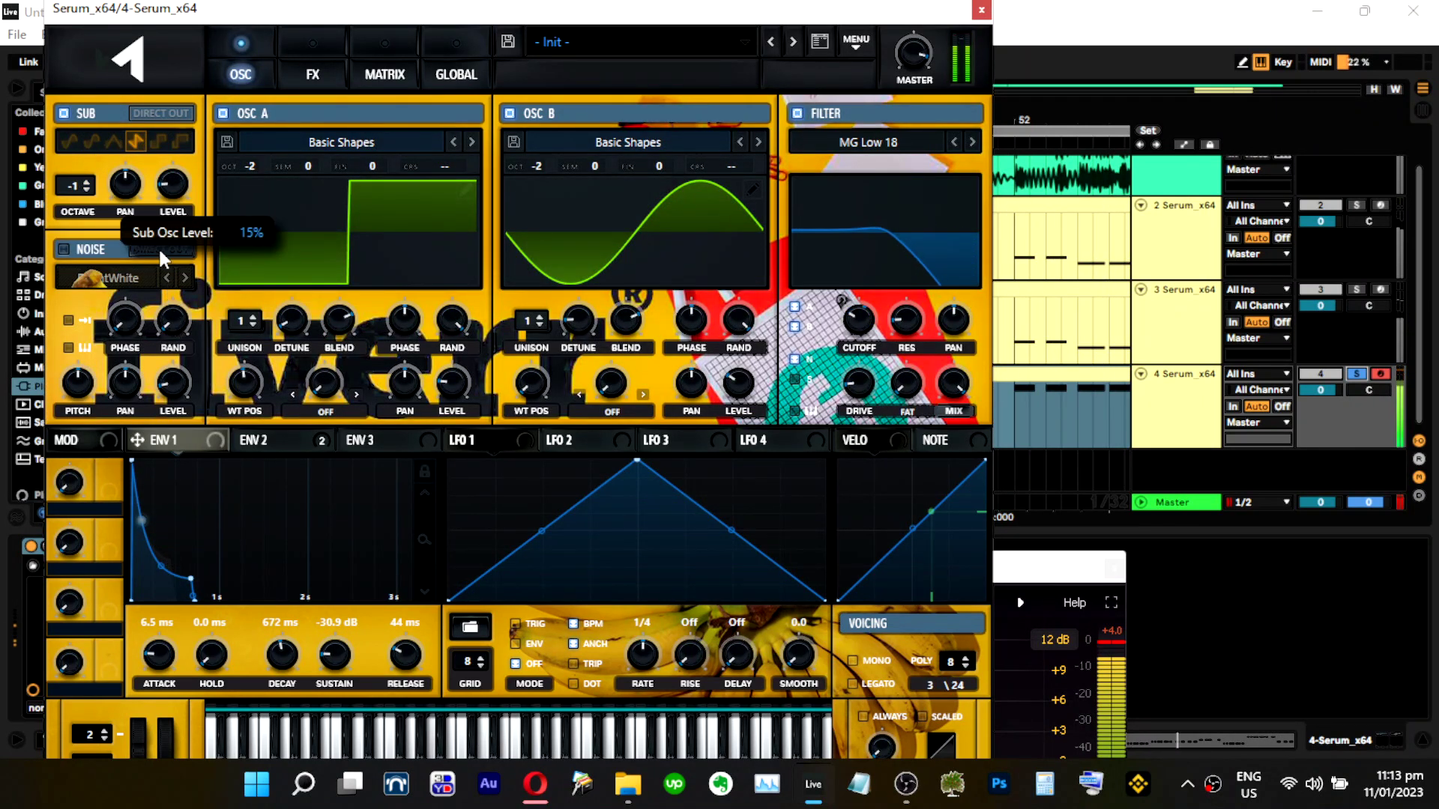
{"action": "left_click", "coordinate": [157, 140]}
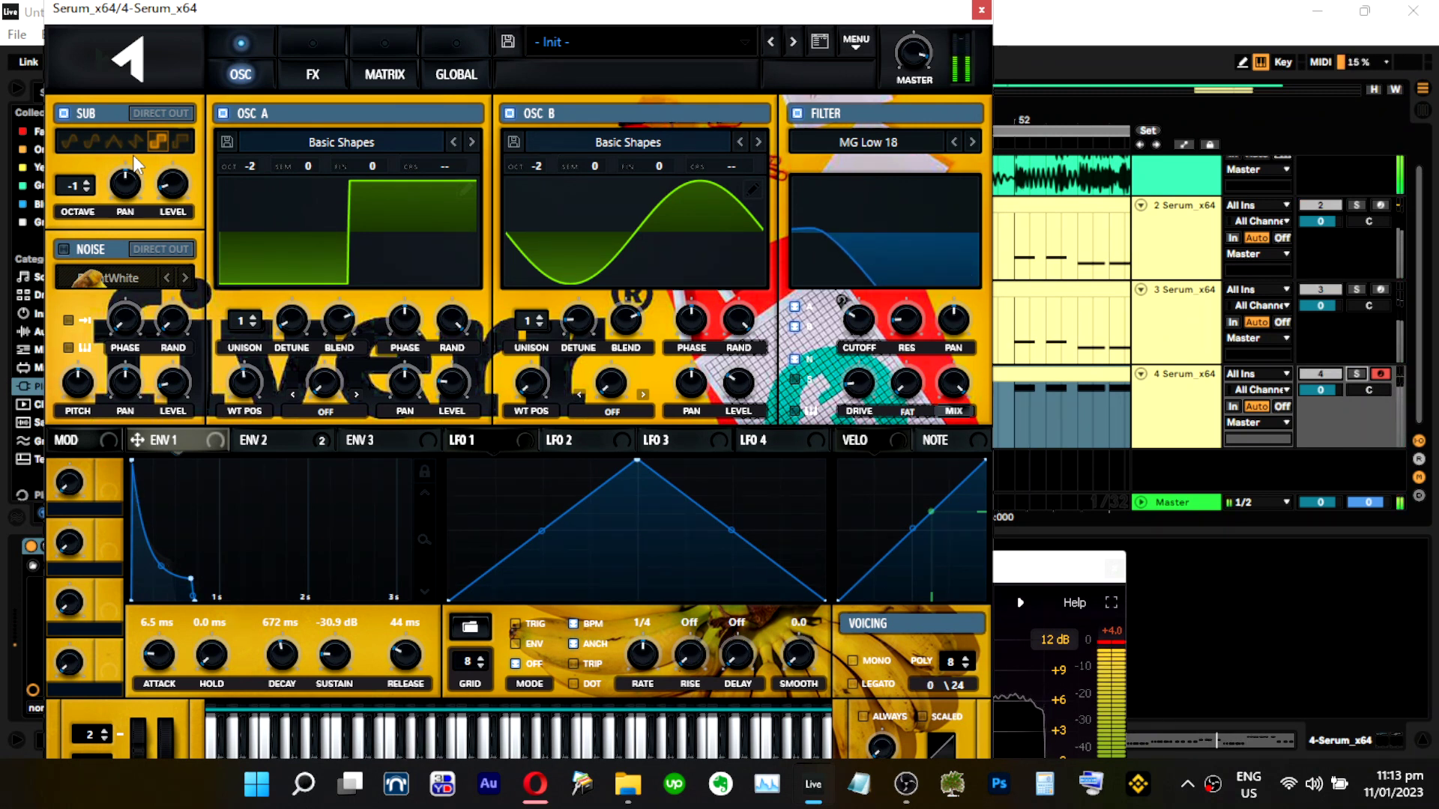
{"action": "left_click_drag", "start_coordinate": [72, 194], "coordinate": [72, 207]}
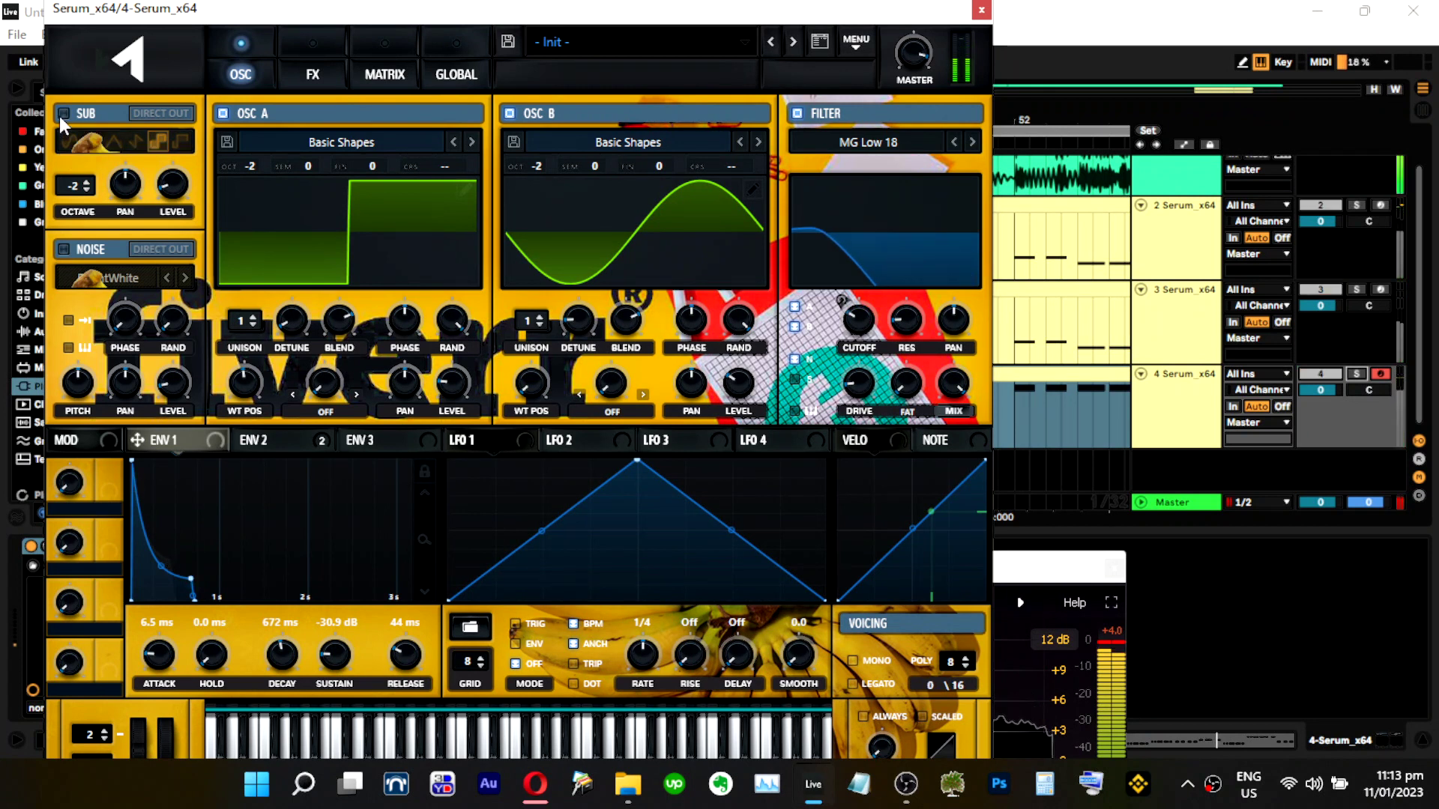
{"action": "left_click", "coordinate": [981, 10]}
In track 4's MIDI clip, raise the selected B2 notes one octave to B3 and play back the change.
{"action": "key", "text": "space"}
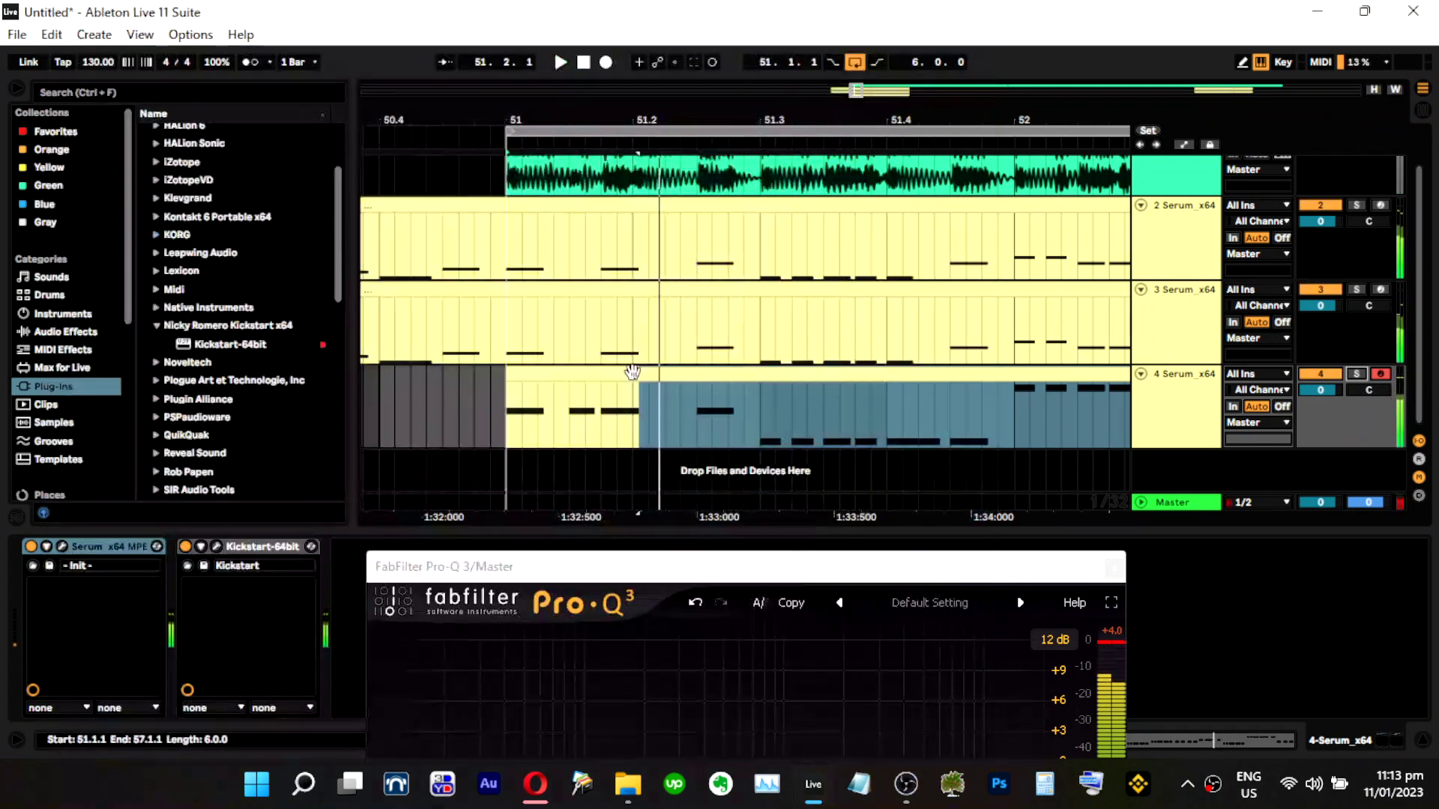
{"action": "double_click", "coordinate": [632, 373]}
{"action": "left_click_drag", "start_coordinate": [770, 575], "coordinate": [770, 759]}
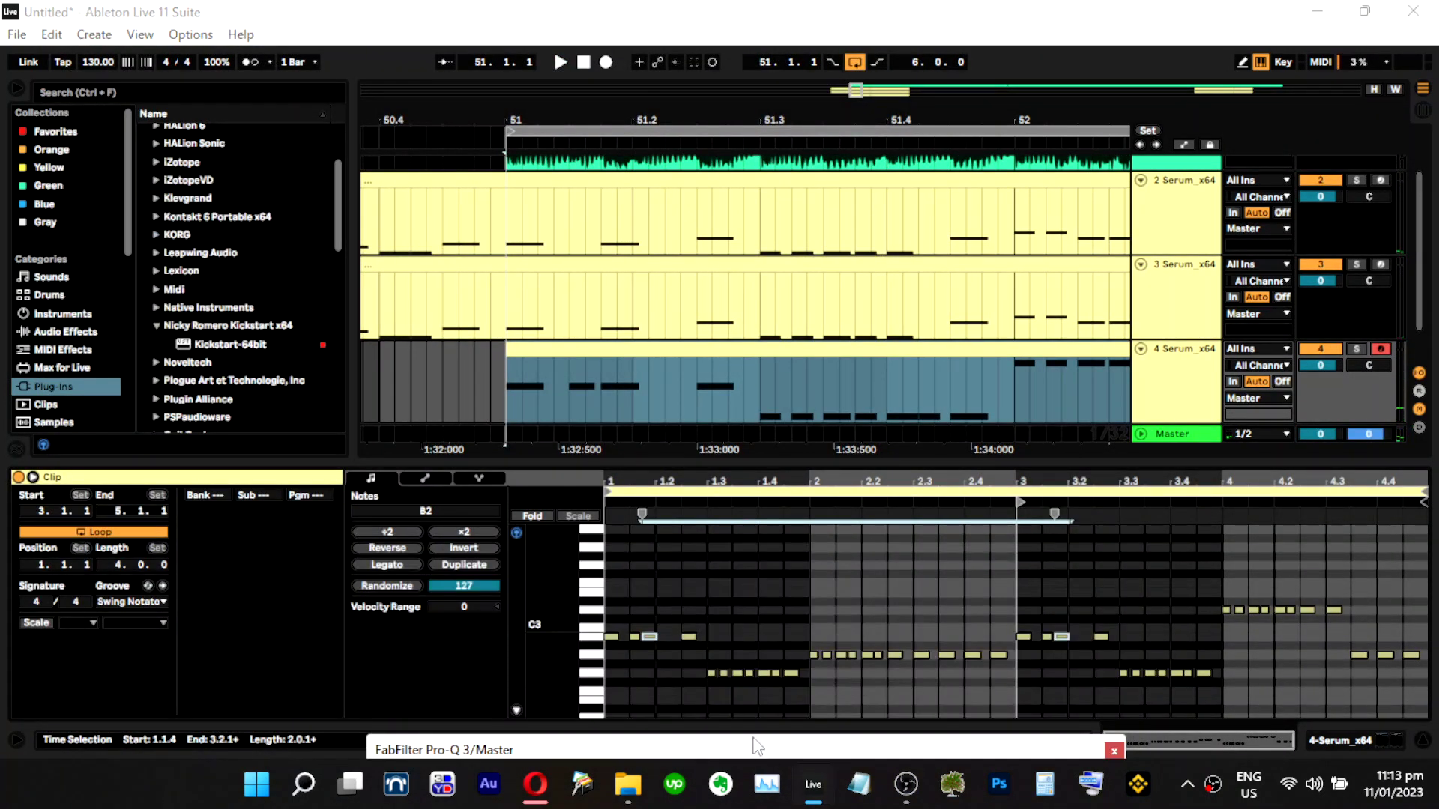
{"action": "key", "text": "space"}
{"action": "key", "text": "space"}
{"action": "left_click", "coordinate": [536, 564]}
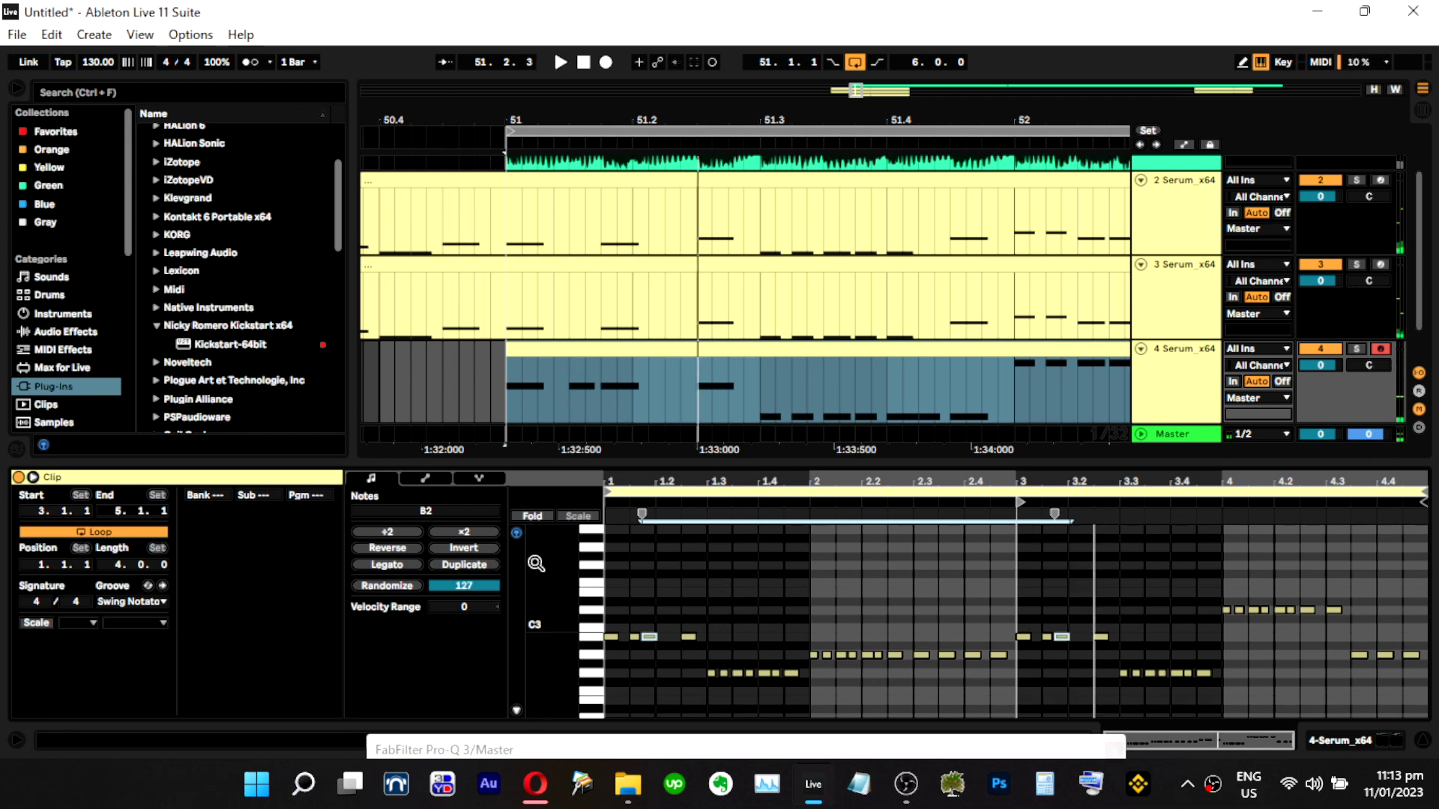
{"action": "key", "text": "shift+Up"}
{"action": "key", "text": "space"}
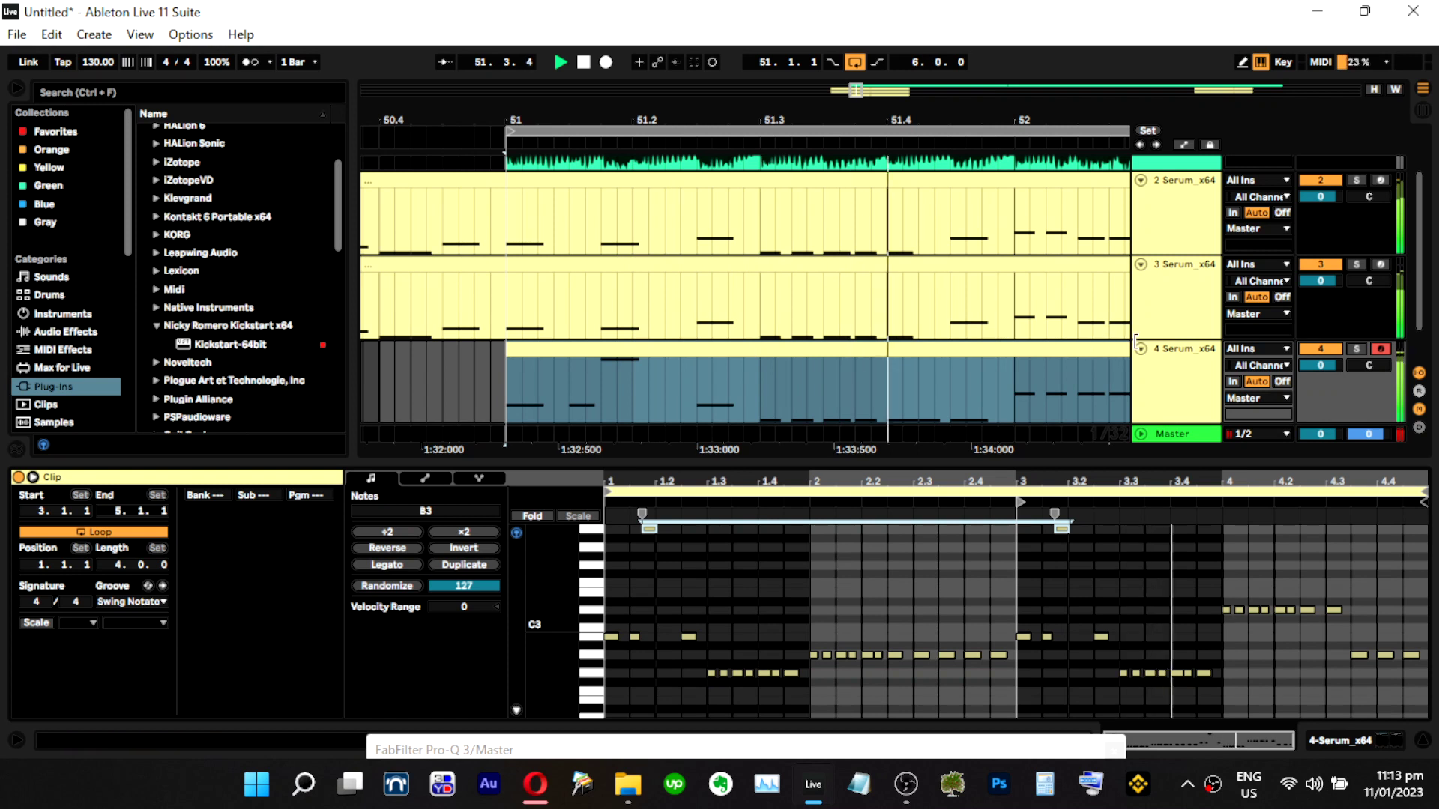
Solo track 4 and reopen its Serum, with the Pro-Q 3 spectrum analyzer kept in view.
{"action": "double_click", "coordinate": [1186, 349]}
{"action": "left_click", "coordinate": [1355, 373]}
{"action": "left_click_drag", "start_coordinate": [709, 746], "coordinate": [828, 455]}
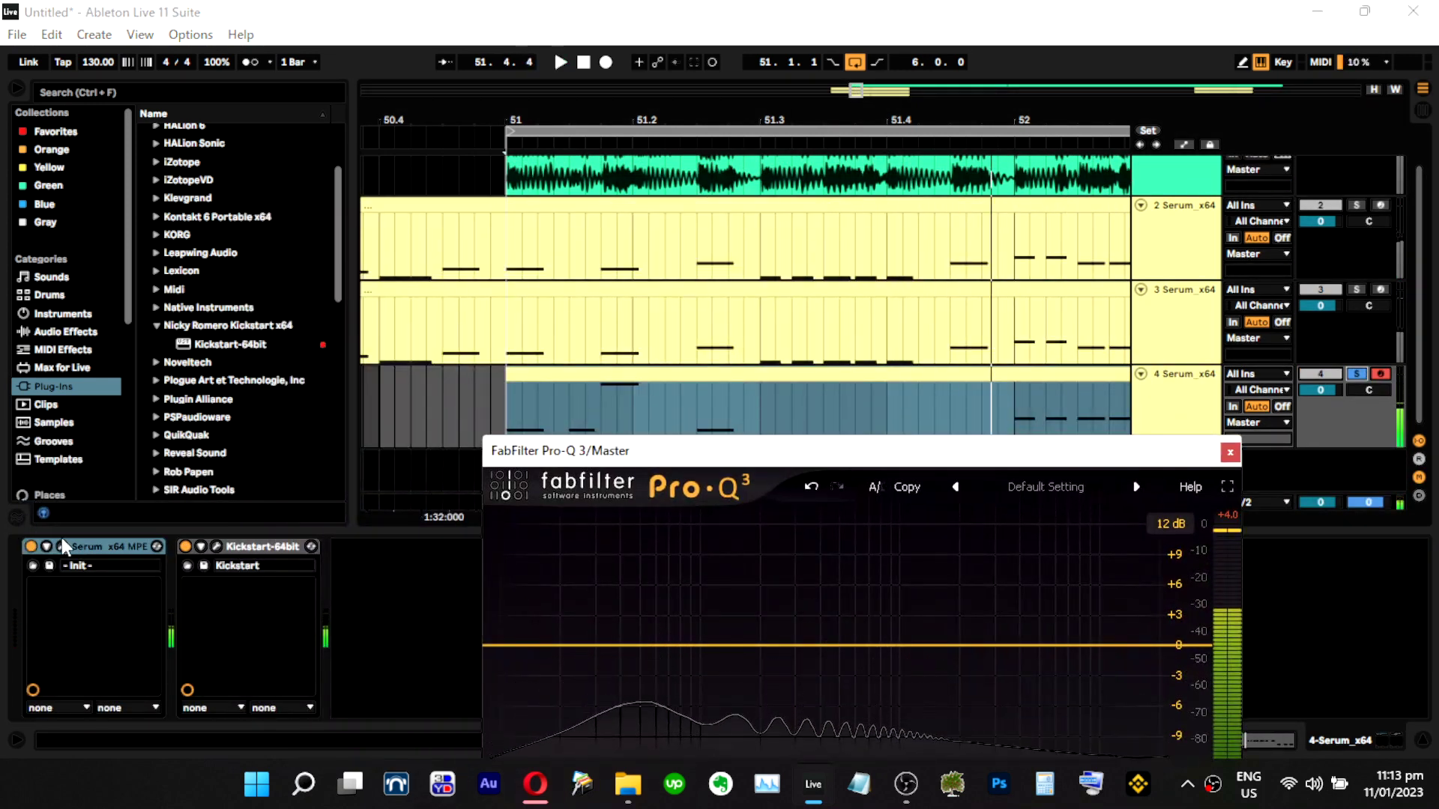
{"action": "left_click", "coordinate": [62, 547]}
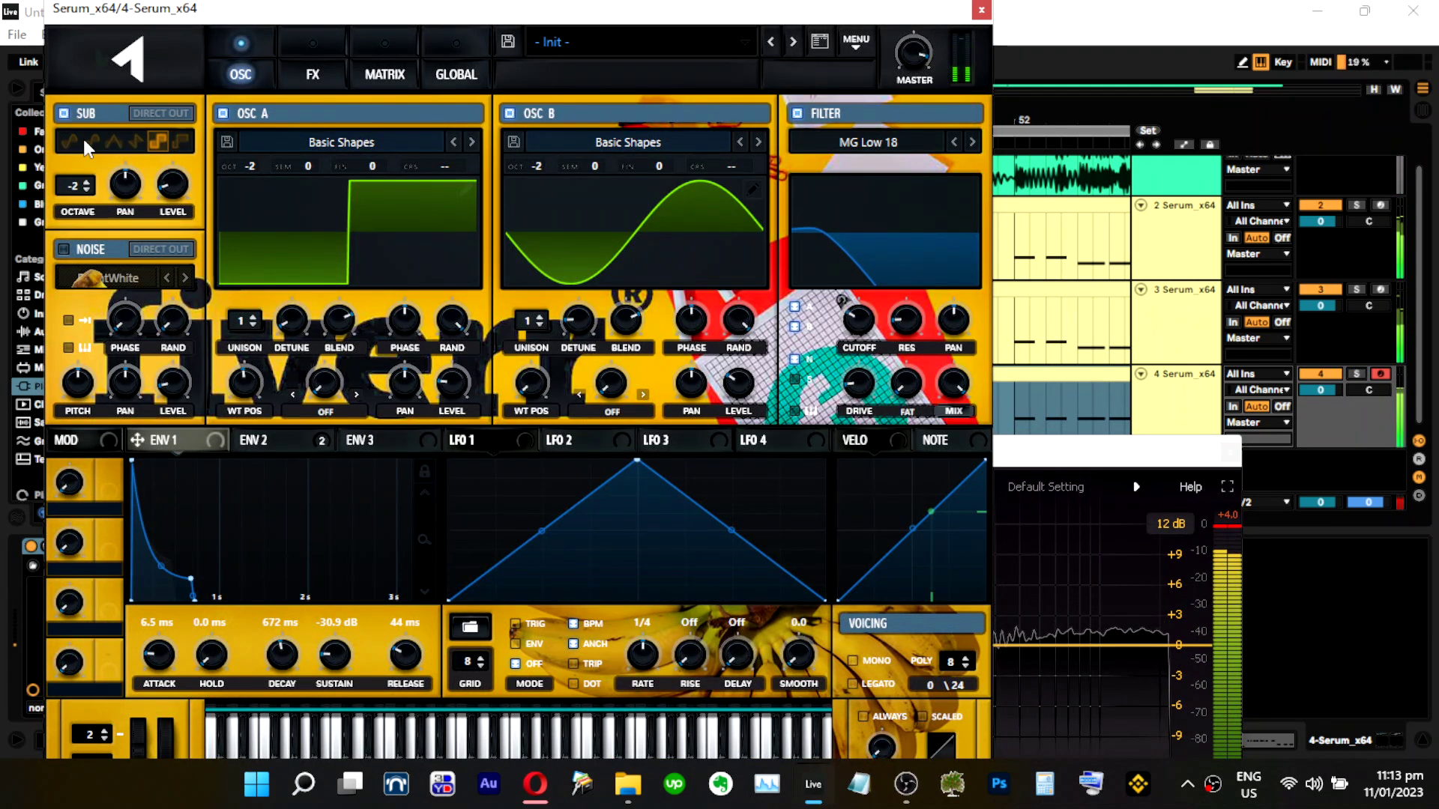
Set the sub oscillator's octave to -1 and audition the saw and sine waveforms in the mix.
{"action": "left_click", "coordinate": [85, 182]}
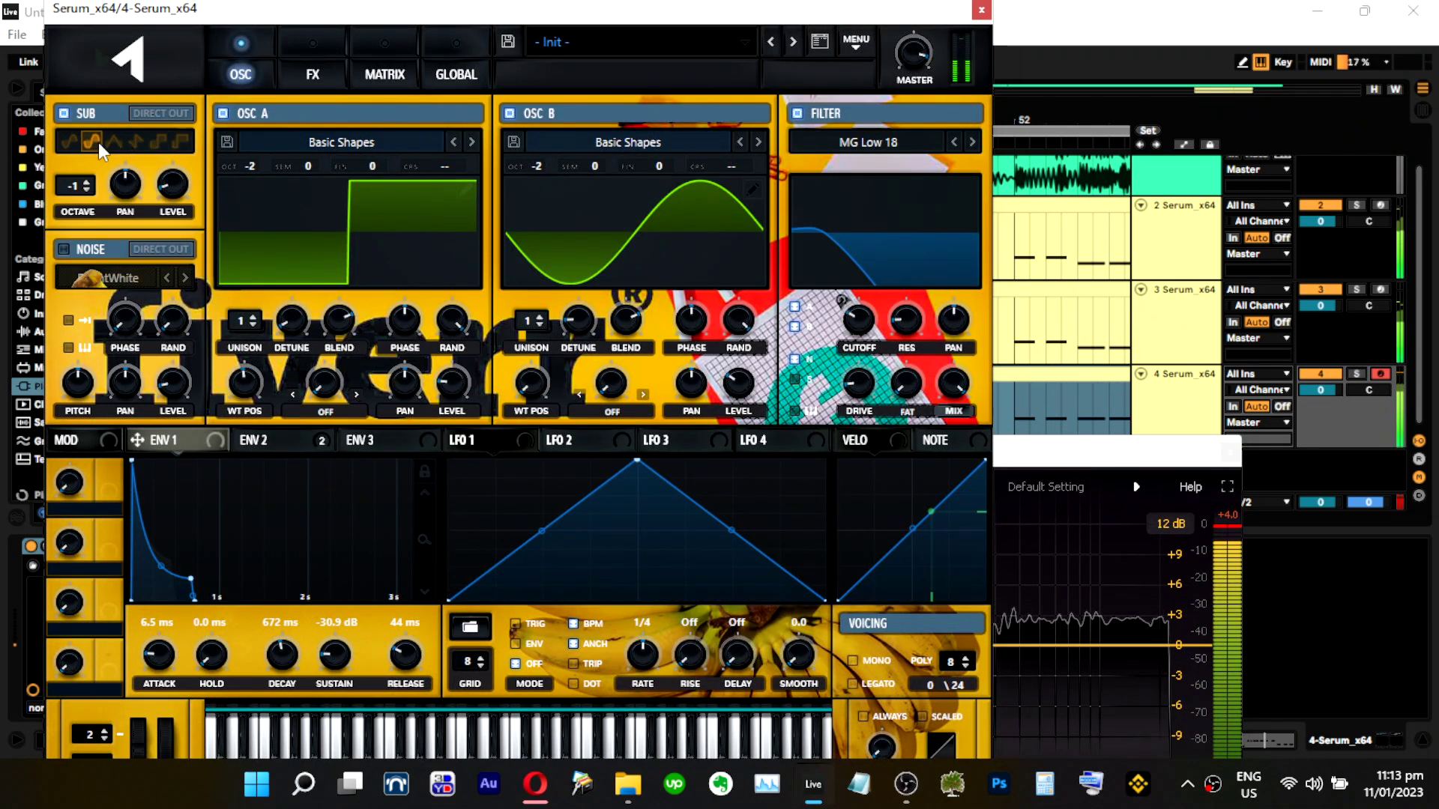
{"action": "left_click", "coordinate": [135, 143]}
{"action": "left_click", "coordinate": [75, 141]}
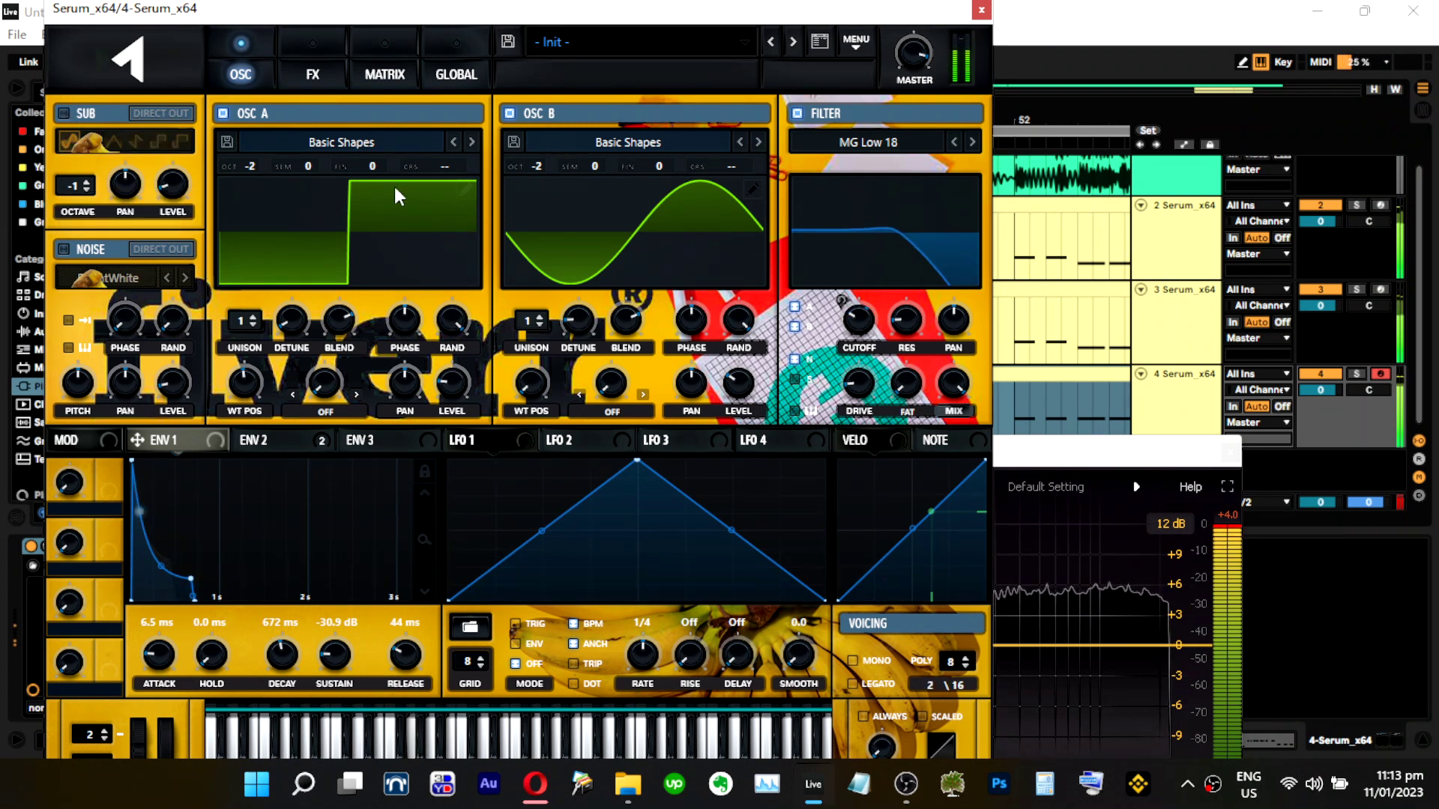
Solo track 4, audition the MG Low 6 filter type, and settle on MG Low 12 with an adjusted cutoff.
{"action": "left_click", "coordinate": [1355, 374]}
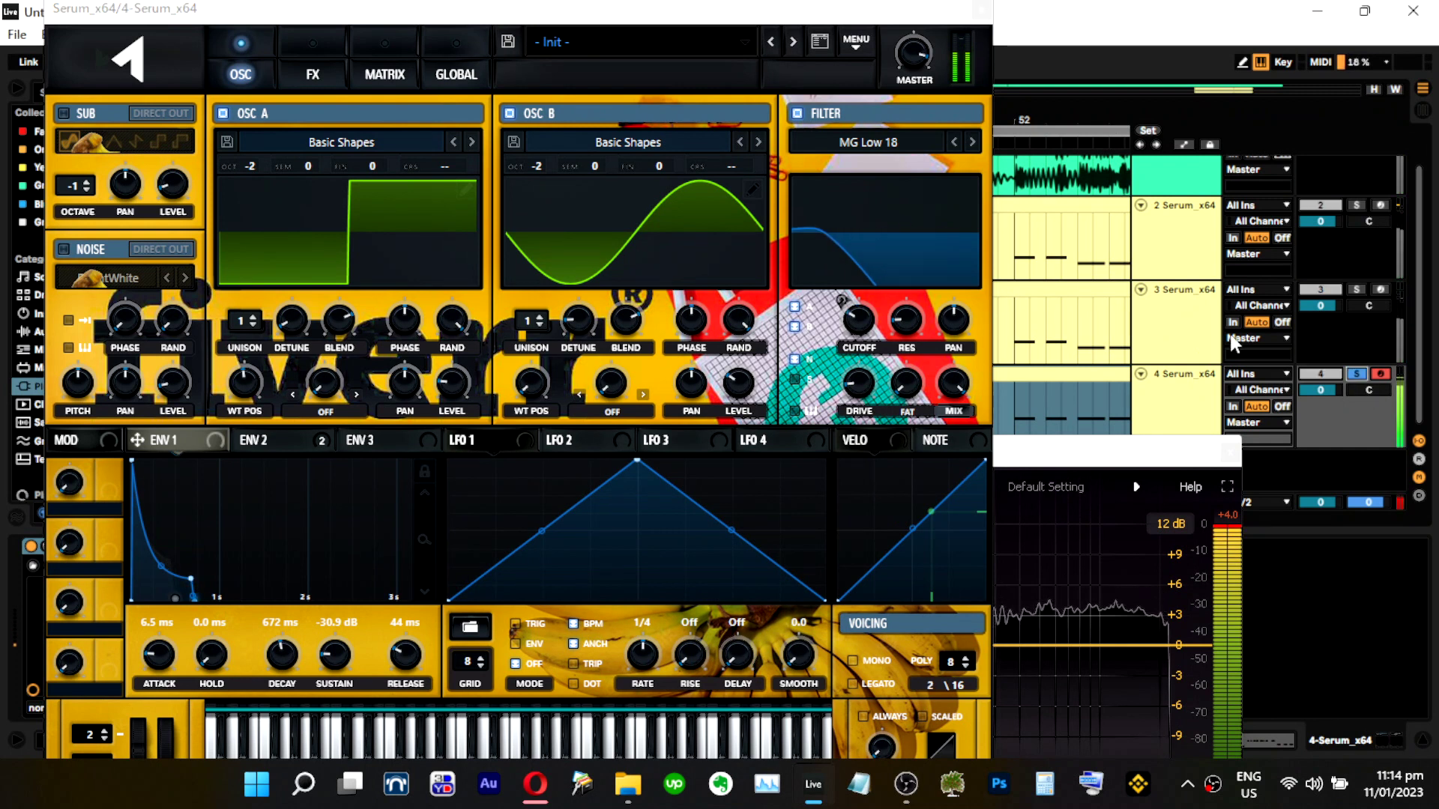
{"action": "left_click", "coordinate": [953, 142]}
{"action": "left_click_drag", "start_coordinate": [859, 342], "coordinate": [860, 326]}
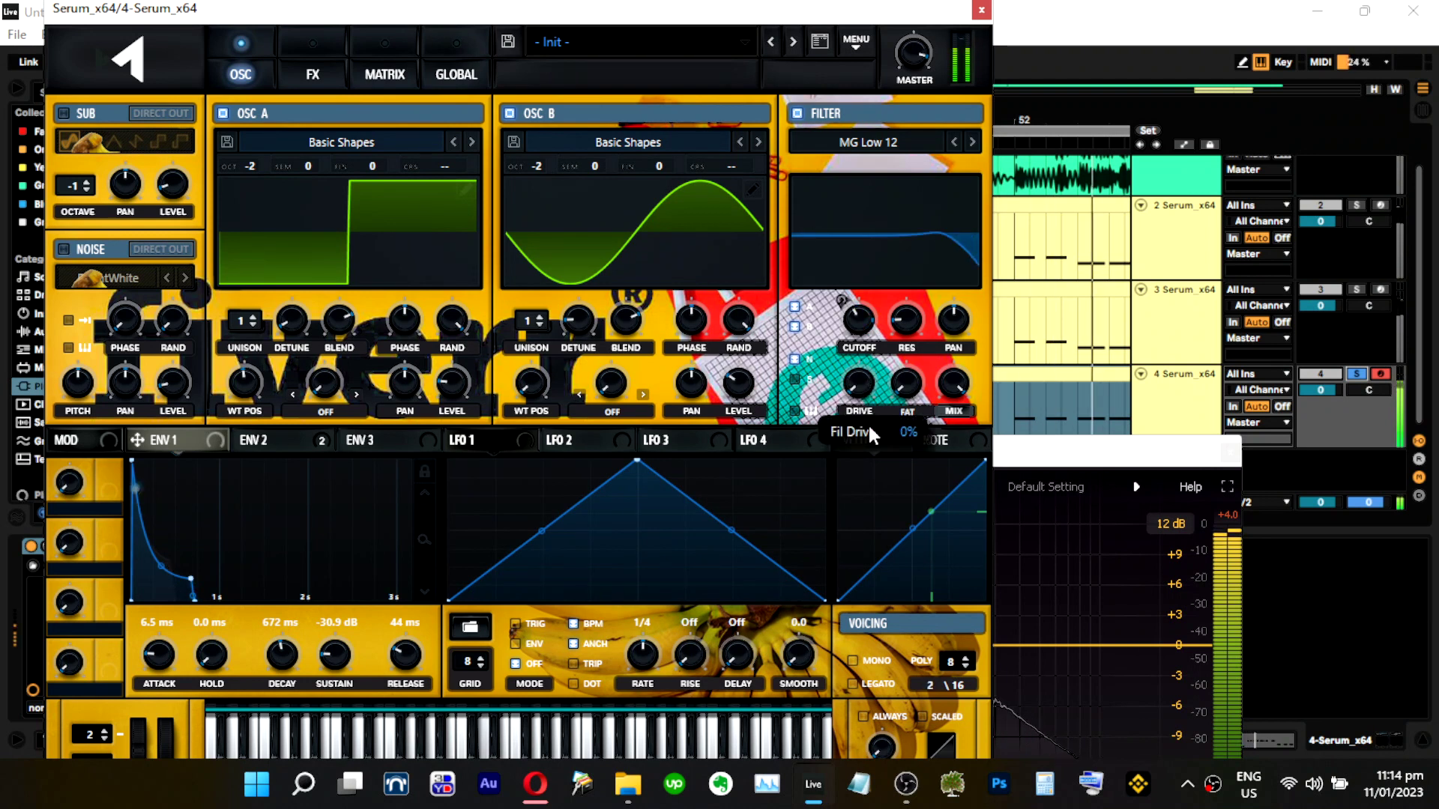
{"action": "left_click", "coordinate": [952, 142]}
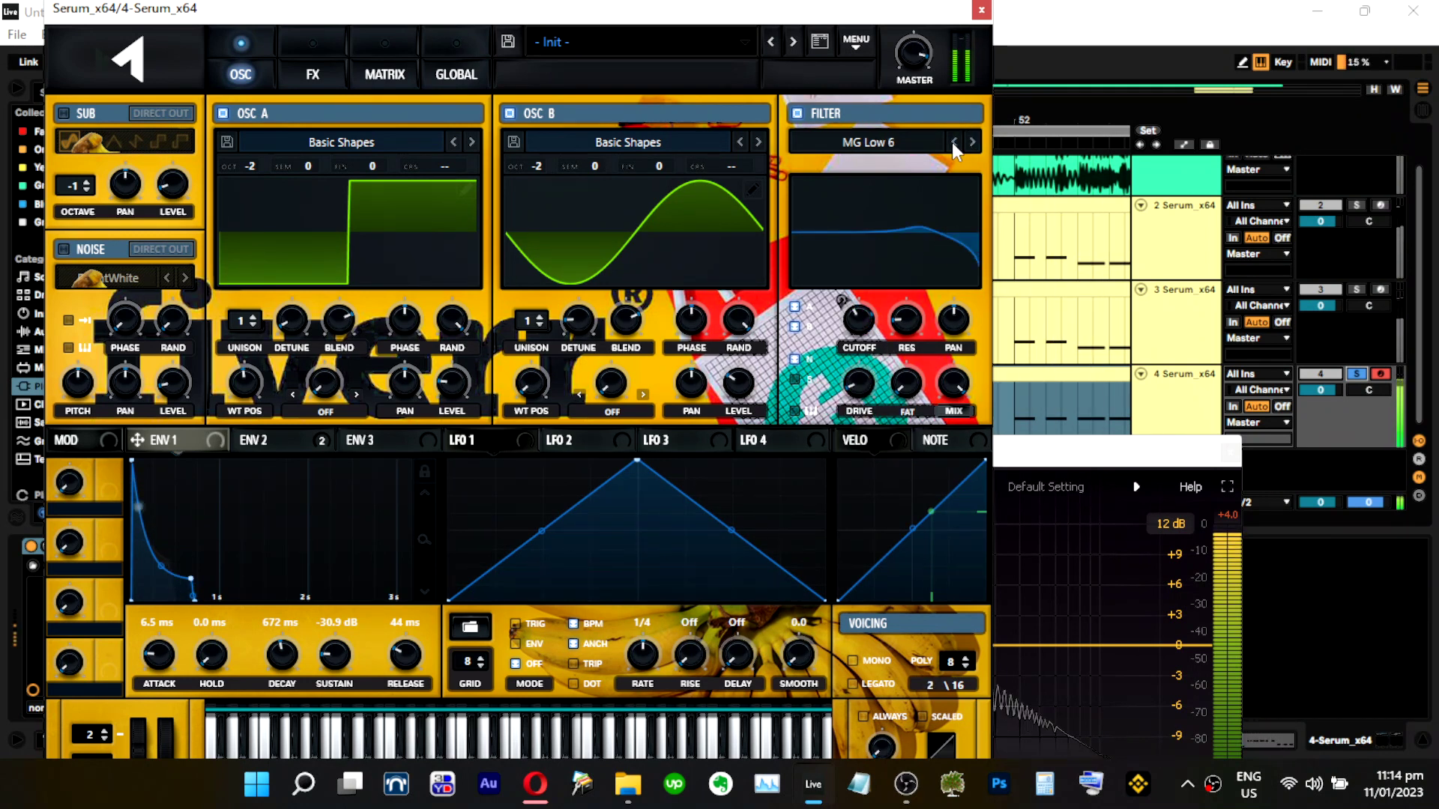
{"action": "left_click", "coordinate": [973, 143]}
{"action": "left_click", "coordinate": [973, 143]}
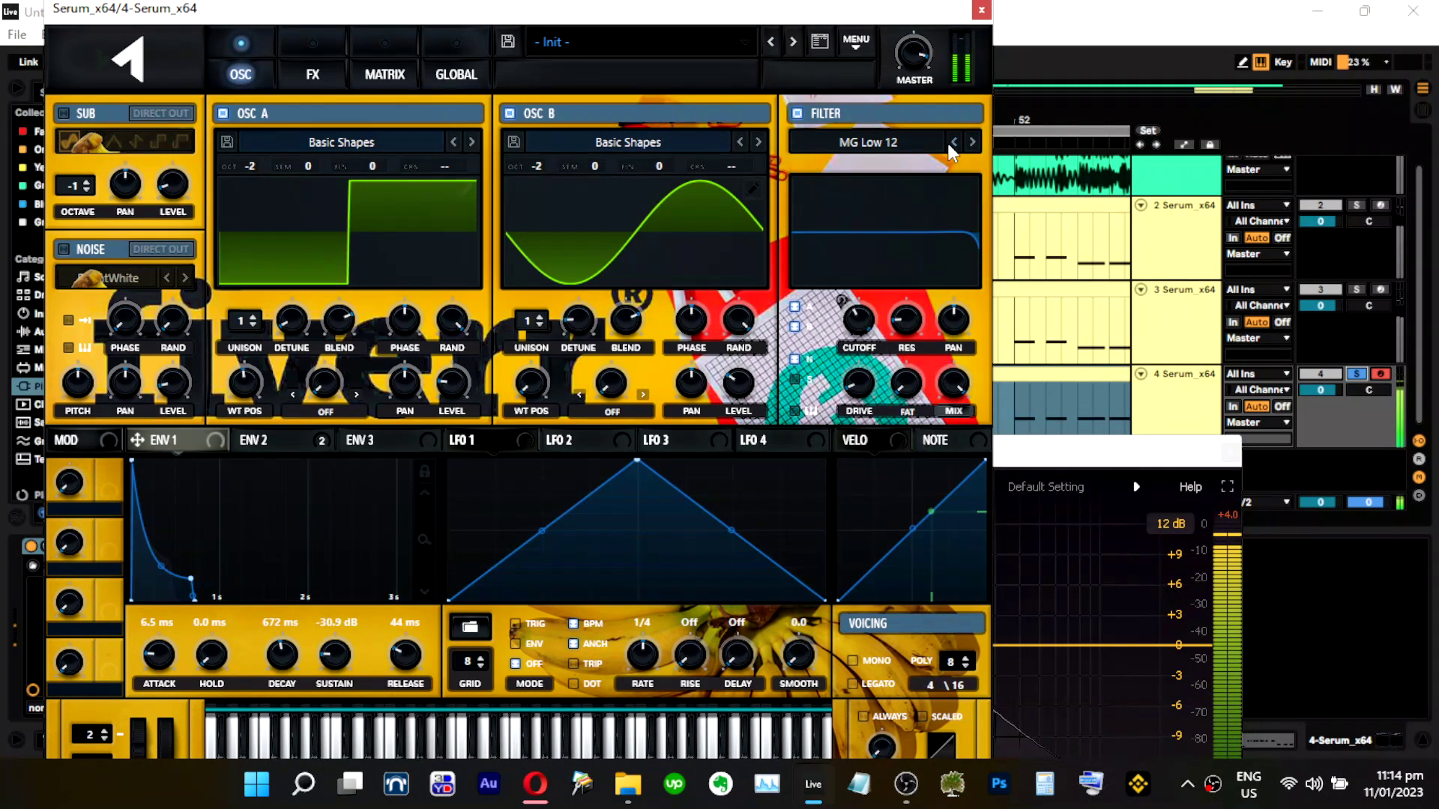
Fine-tune the effects filter's cutoff and resonance along with the EQ high band's frequency and gain on track 4.
{"action": "left_click", "coordinate": [313, 69]}
{"action": "mouse_move", "coordinate": [558, 357]}
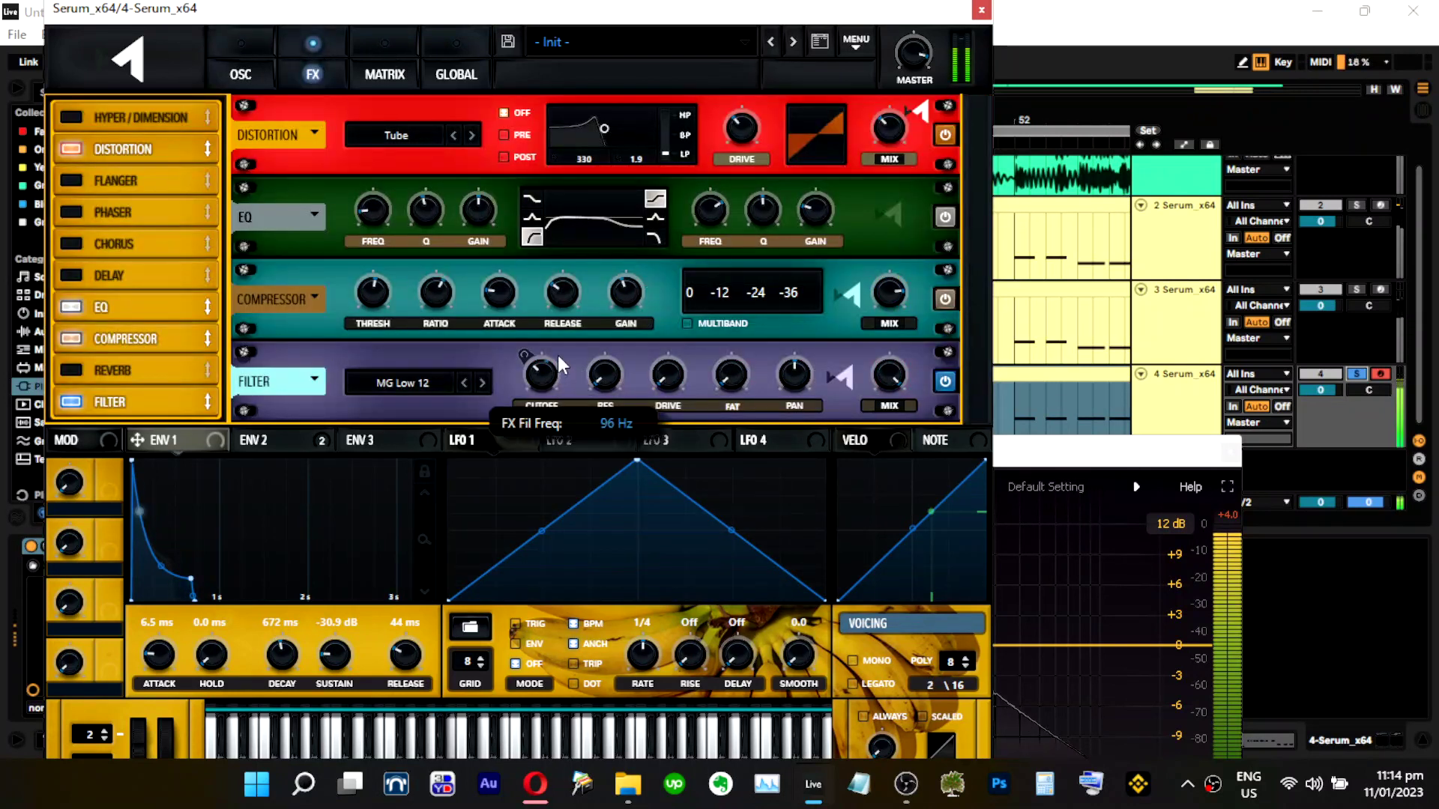
{"action": "left_click_drag", "start_coordinate": [564, 346], "coordinate": [625, 330]}
{"action": "left_click_drag", "start_coordinate": [815, 212], "coordinate": [837, 191]}
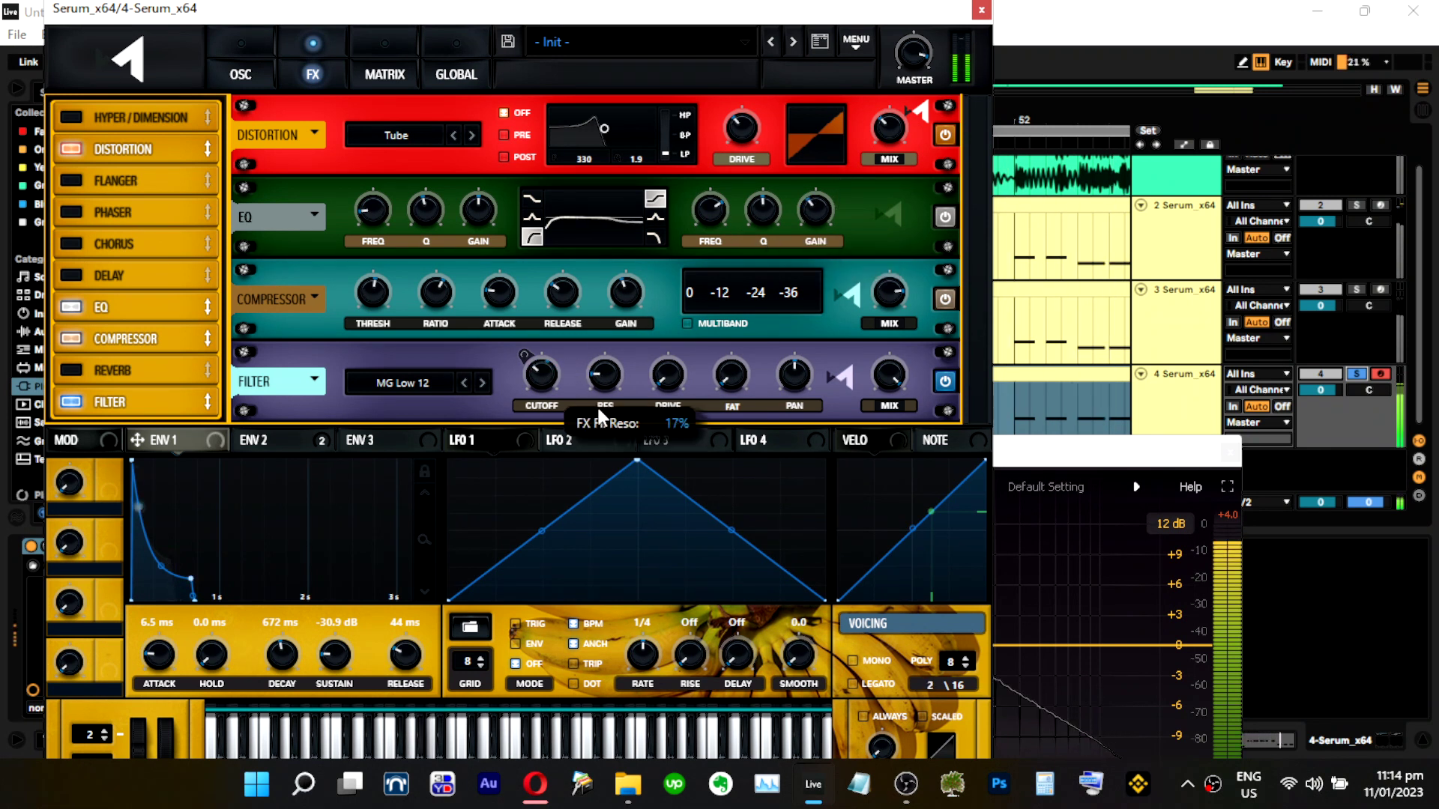
{"action": "left_click_drag", "start_coordinate": [602, 363], "coordinate": [602, 375]}
{"action": "mouse_move", "coordinate": [706, 208]}
{"action": "left_mouse_down"}
{"action": "mouse_move", "coordinate": [703, 231]}
{"action": "mouse_move", "coordinate": [712, 202]}
{"action": "left_mouse_up"}
{"action": "left_click_drag", "start_coordinate": [803, 203], "coordinate": [807, 252]}
{"action": "left_click_drag", "start_coordinate": [712, 223], "coordinate": [712, 214]}
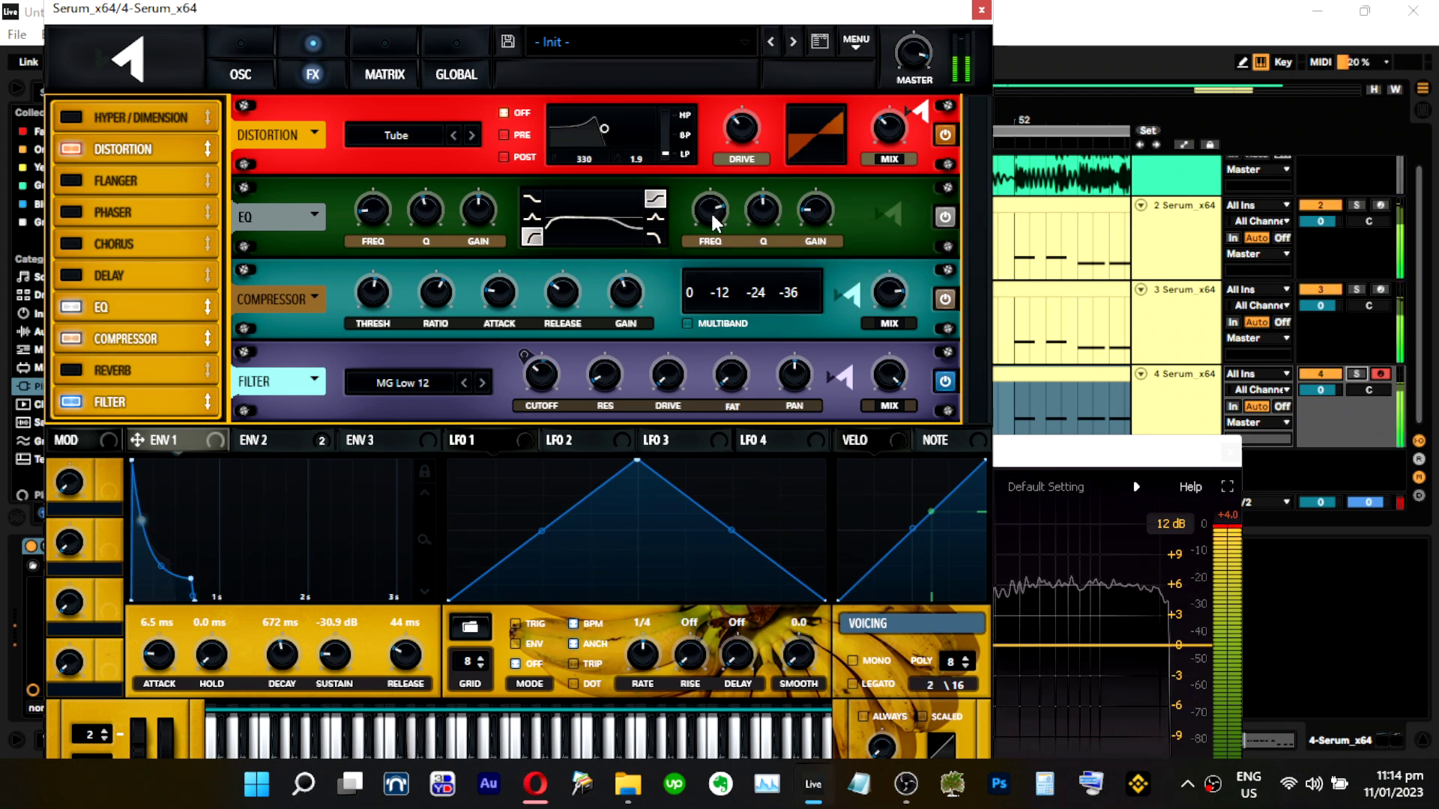
Lower the frequency of the EQ's high-cut band slightly and solo the 4 Serum_x64 track.
{"action": "left_click_drag", "start_coordinate": [715, 219], "coordinate": [708, 218]}
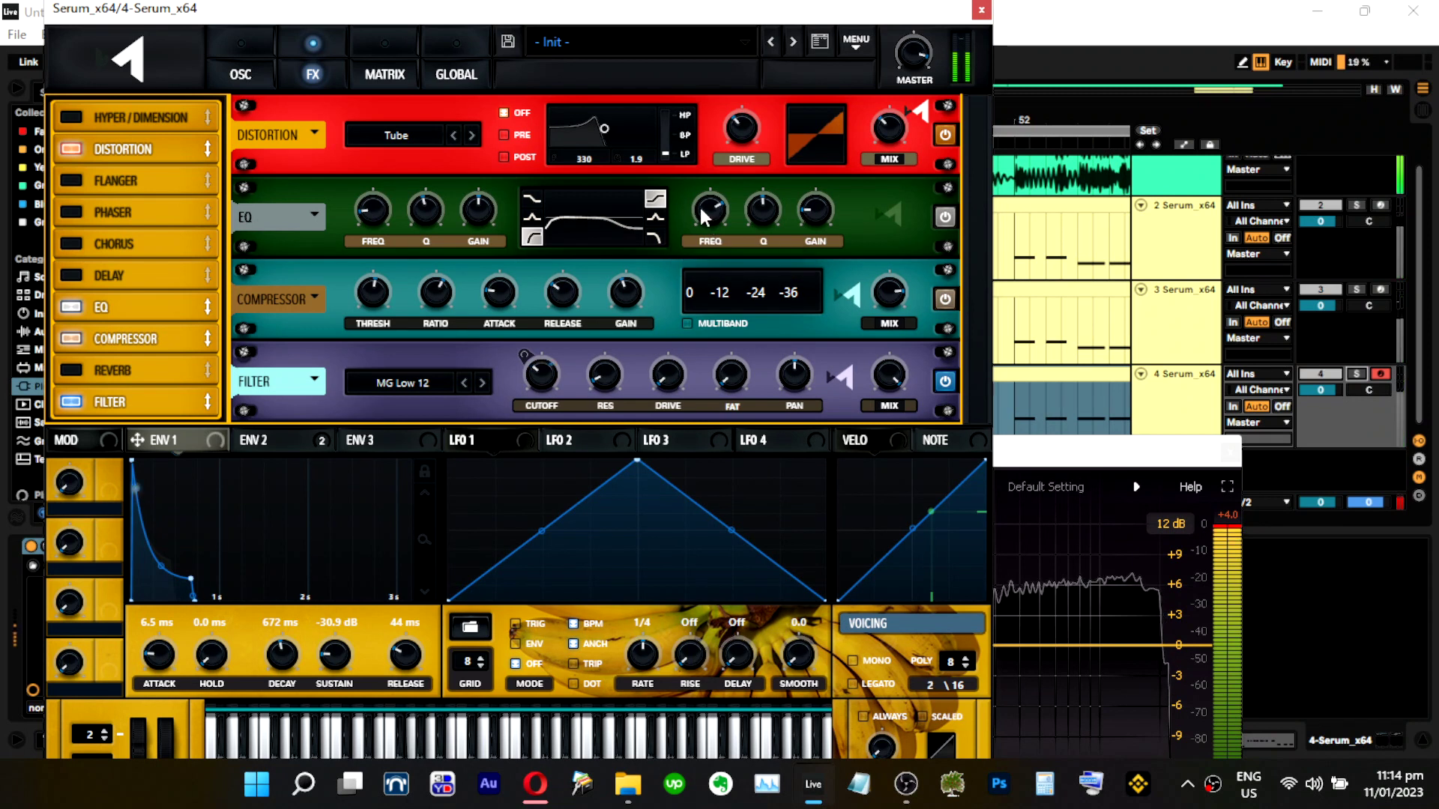
{"action": "left_click", "coordinate": [1358, 372]}
Switch the sub oscillator to the saw waveform, leave its octave at -1 after trying 0, and adjust its level.
{"action": "left_click", "coordinate": [255, 72]}
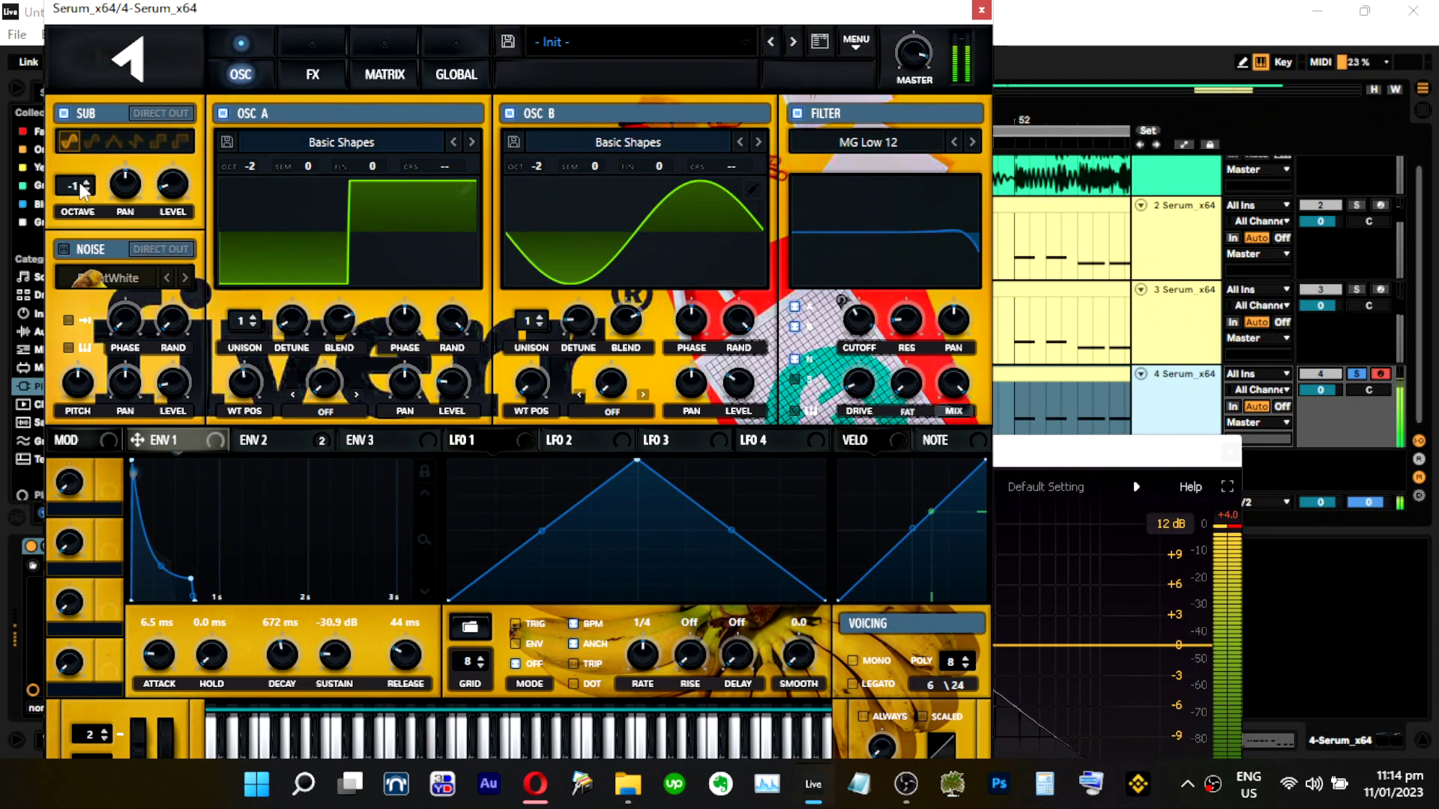
{"action": "left_click_drag", "start_coordinate": [78, 186], "coordinate": [82, 177]}
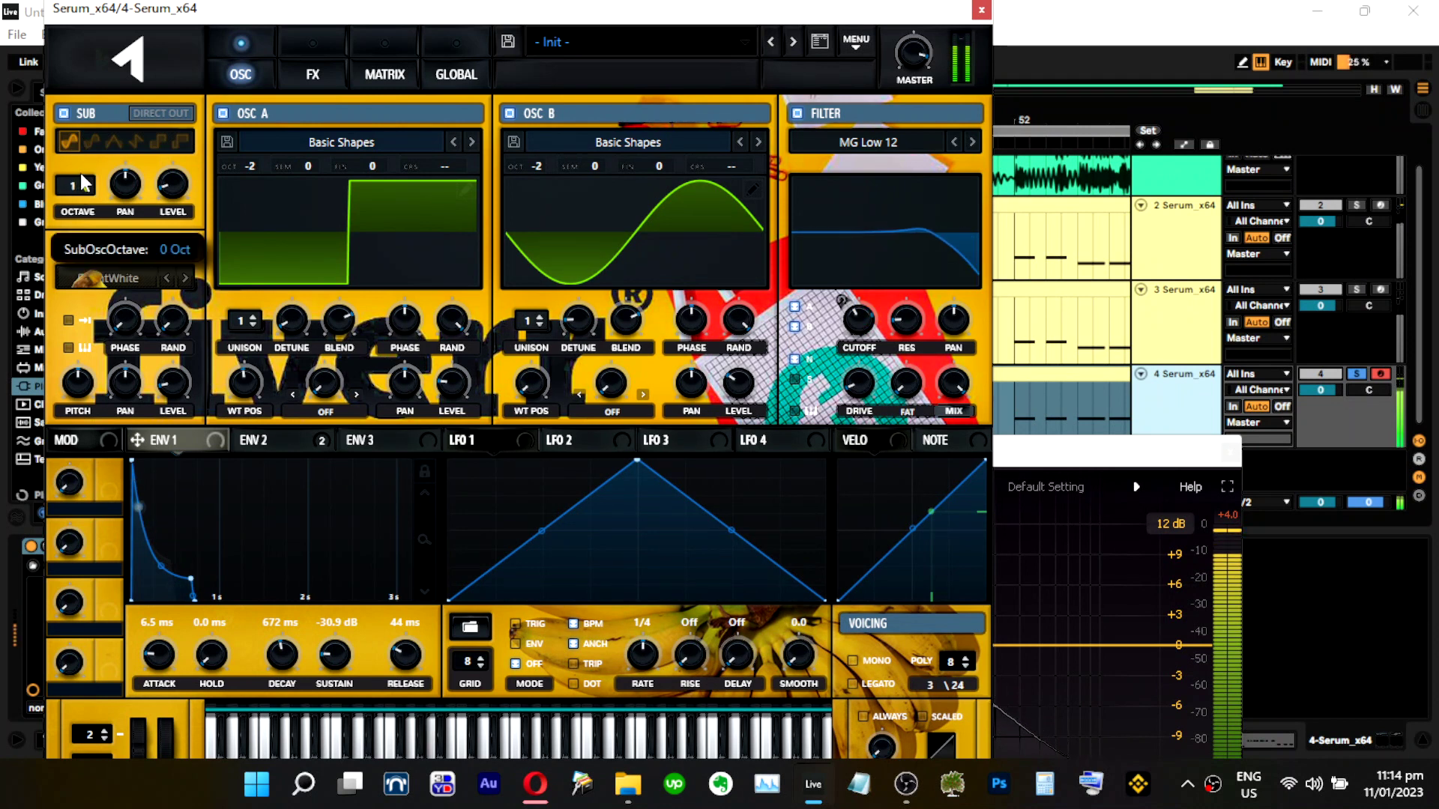
{"action": "left_click", "coordinate": [135, 142]}
{"action": "left_click_drag", "start_coordinate": [172, 182], "coordinate": [176, 186]}
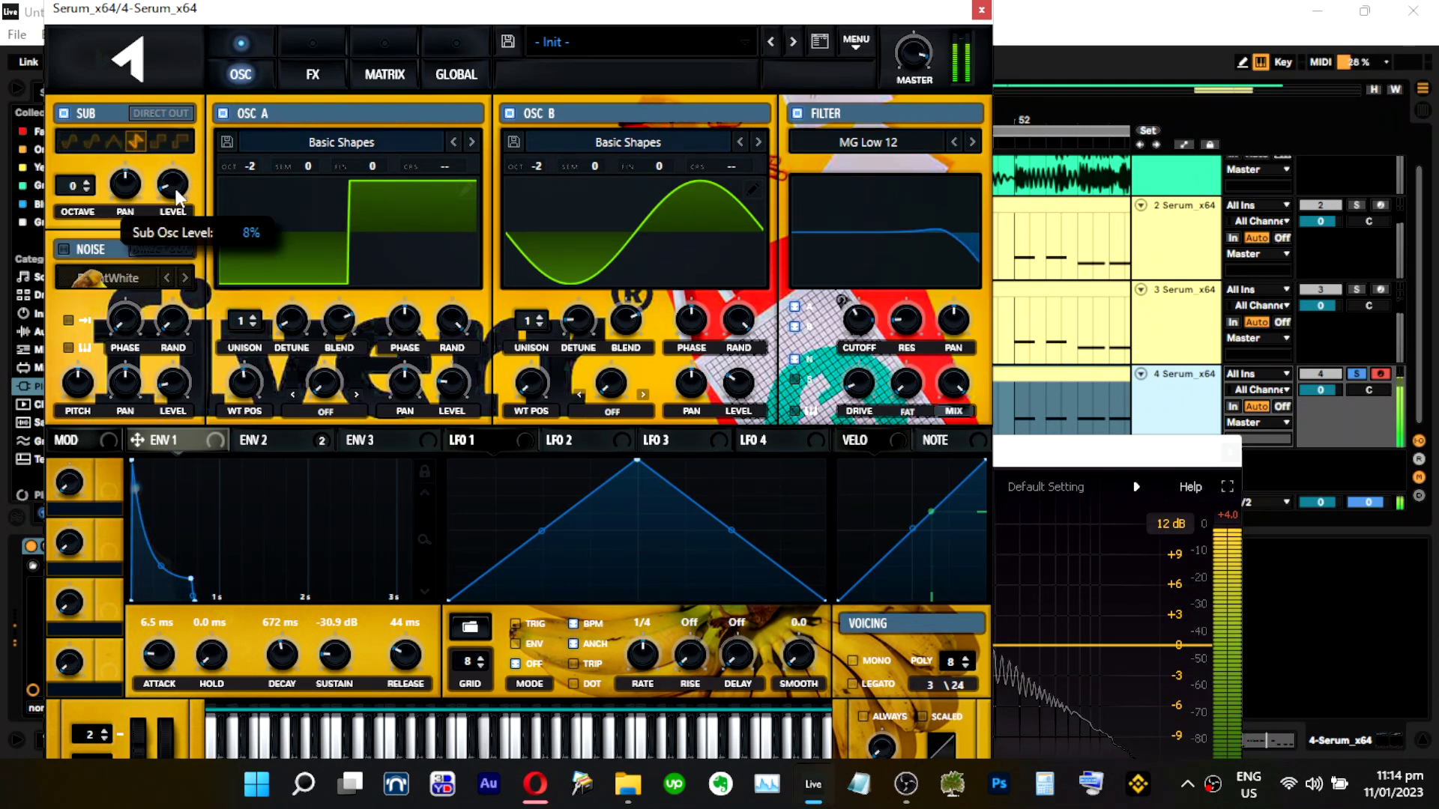
{"action": "left_click_drag", "start_coordinate": [84, 184], "coordinate": [78, 186]}
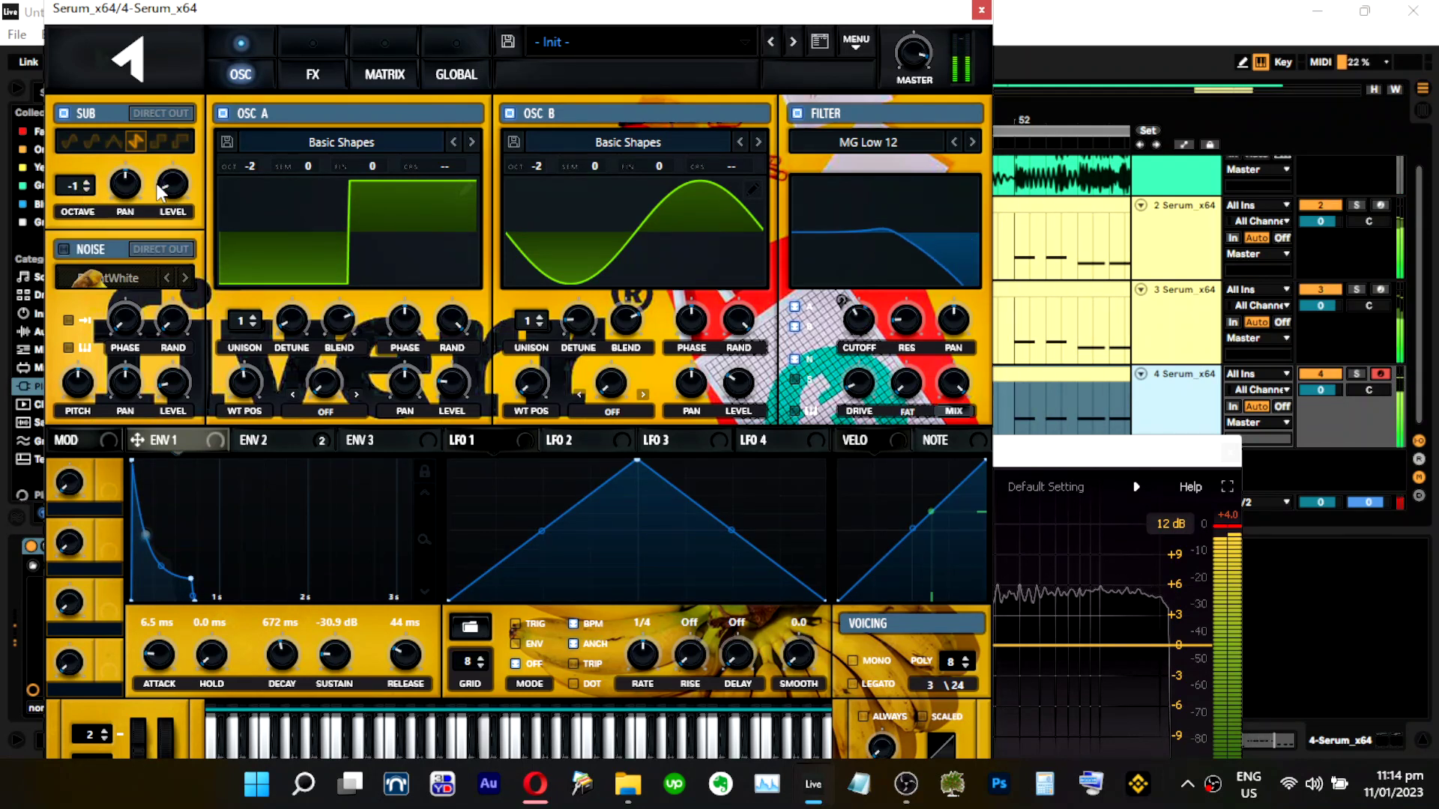
{"action": "left_click_drag", "start_coordinate": [172, 188], "coordinate": [172, 189]}
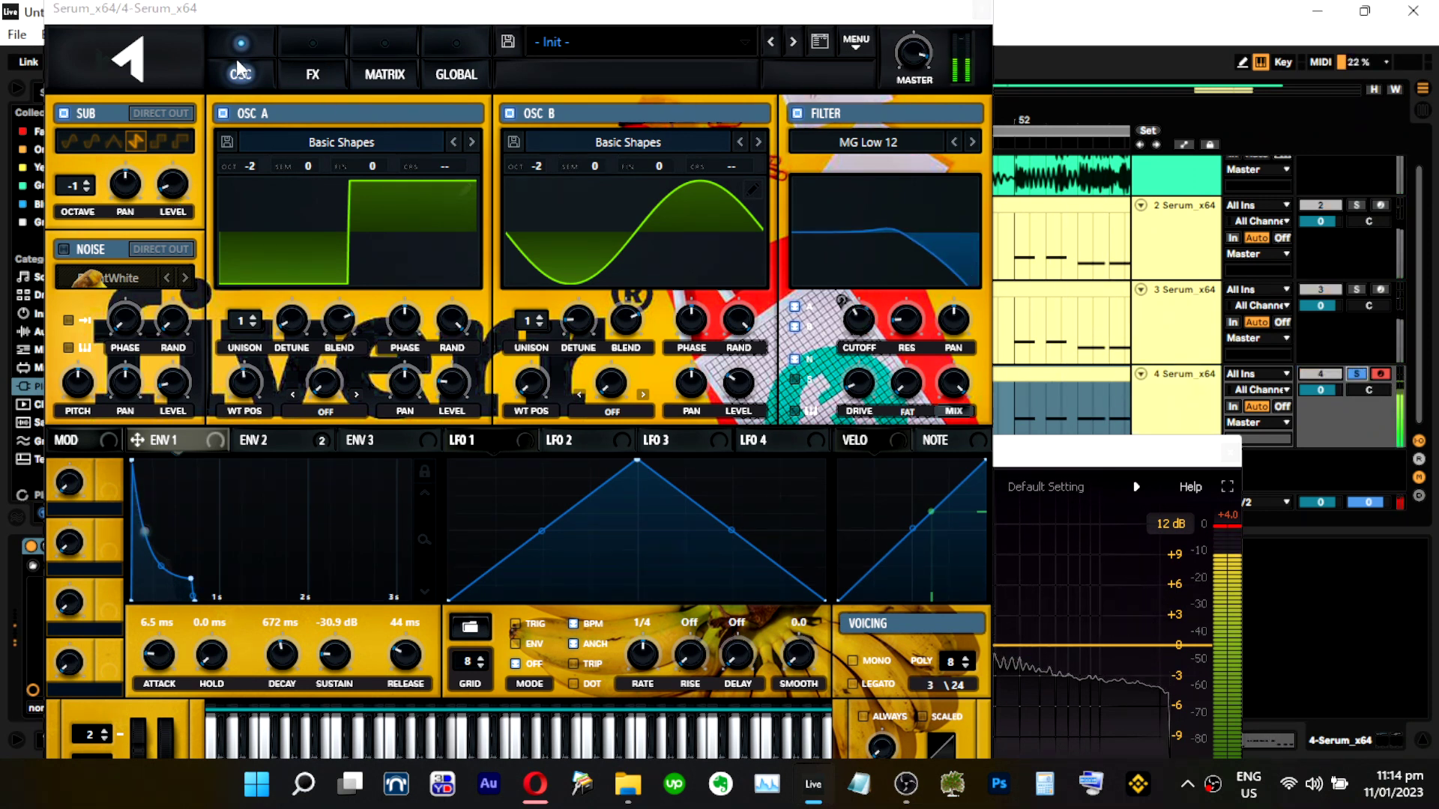
Try the Hyper/Dimension effect with 2 unison voices on the bass patch.
{"action": "left_click", "coordinate": [313, 73]}
{"action": "left_click", "coordinate": [72, 119]}
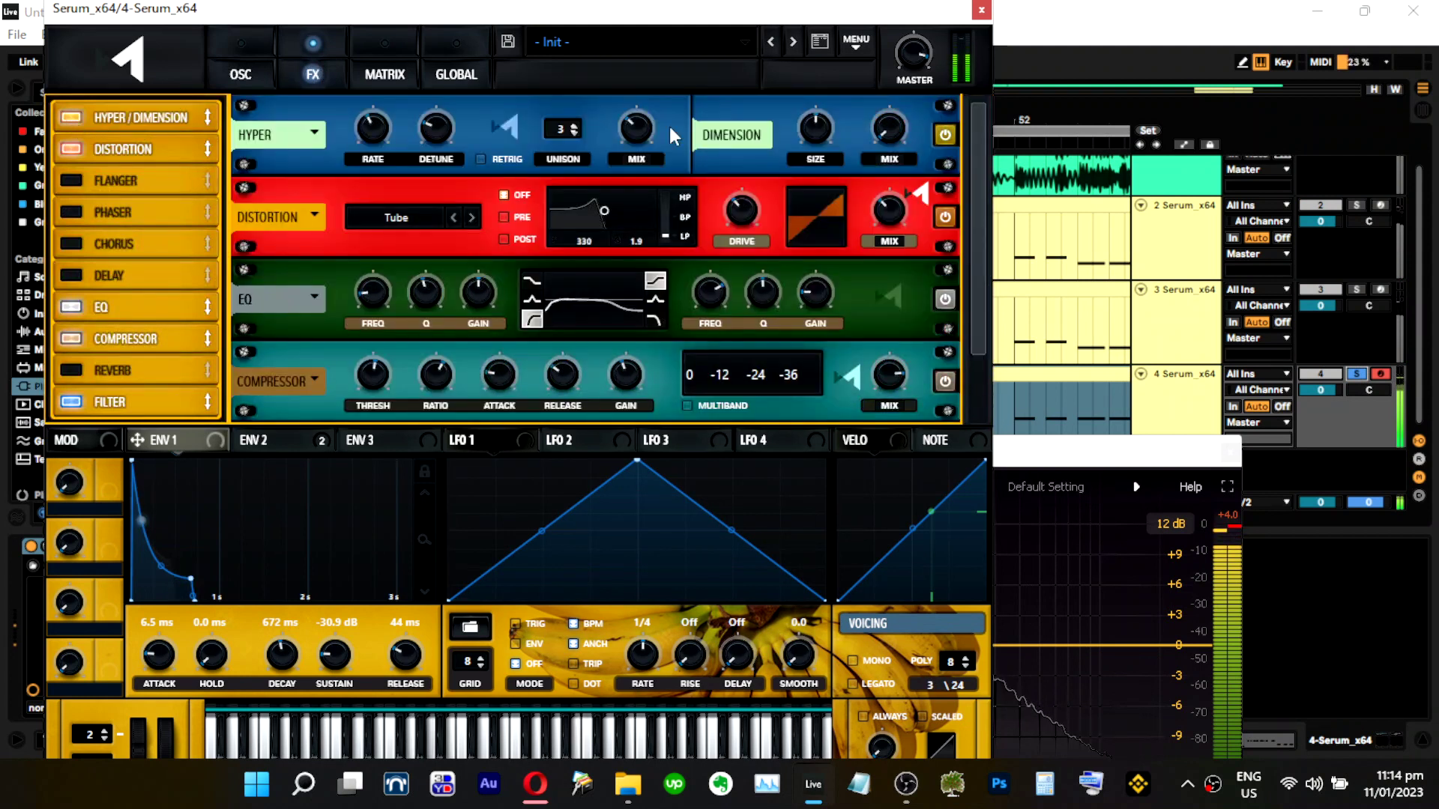
{"action": "left_click", "coordinate": [573, 135]}
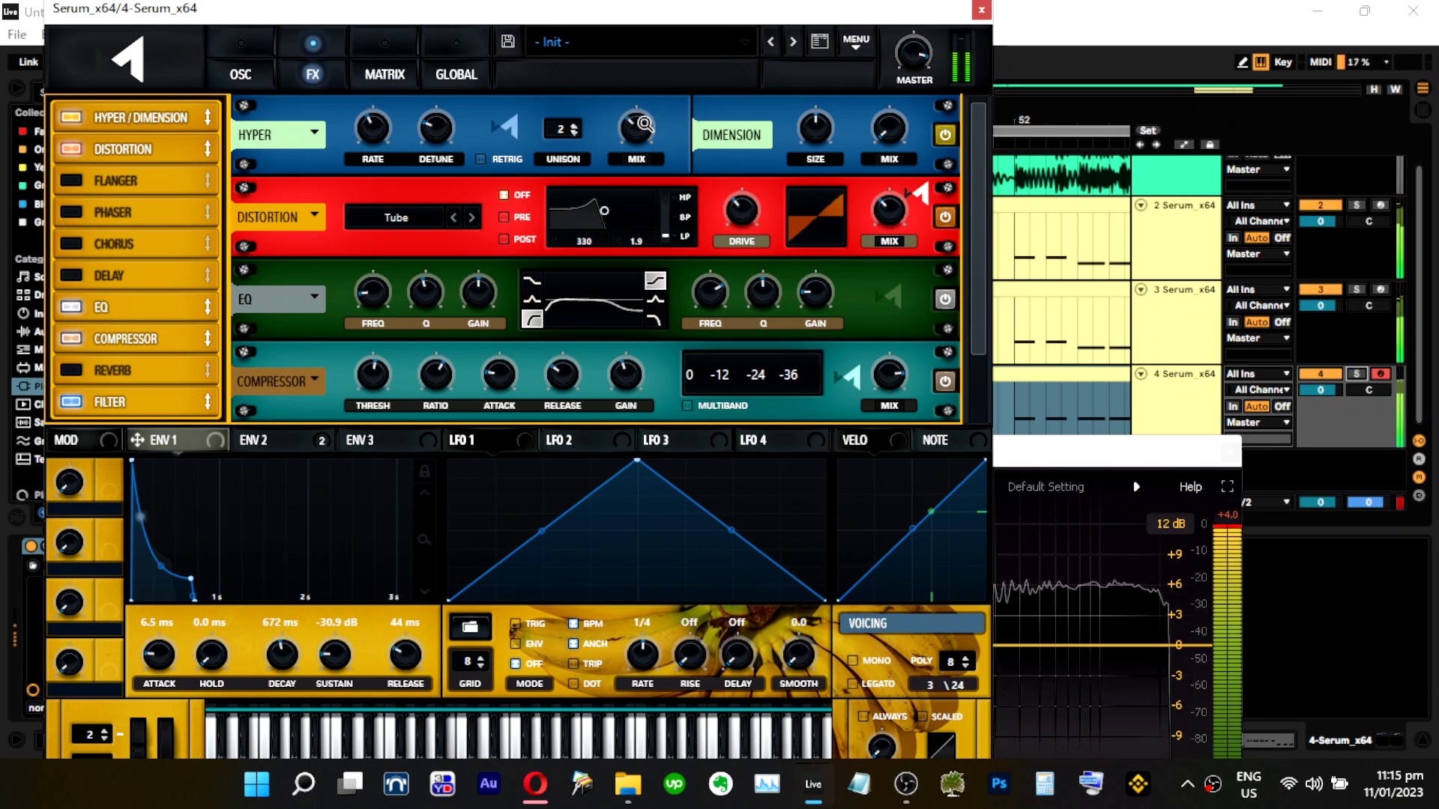
{"action": "mouse_move", "coordinate": [645, 133]}
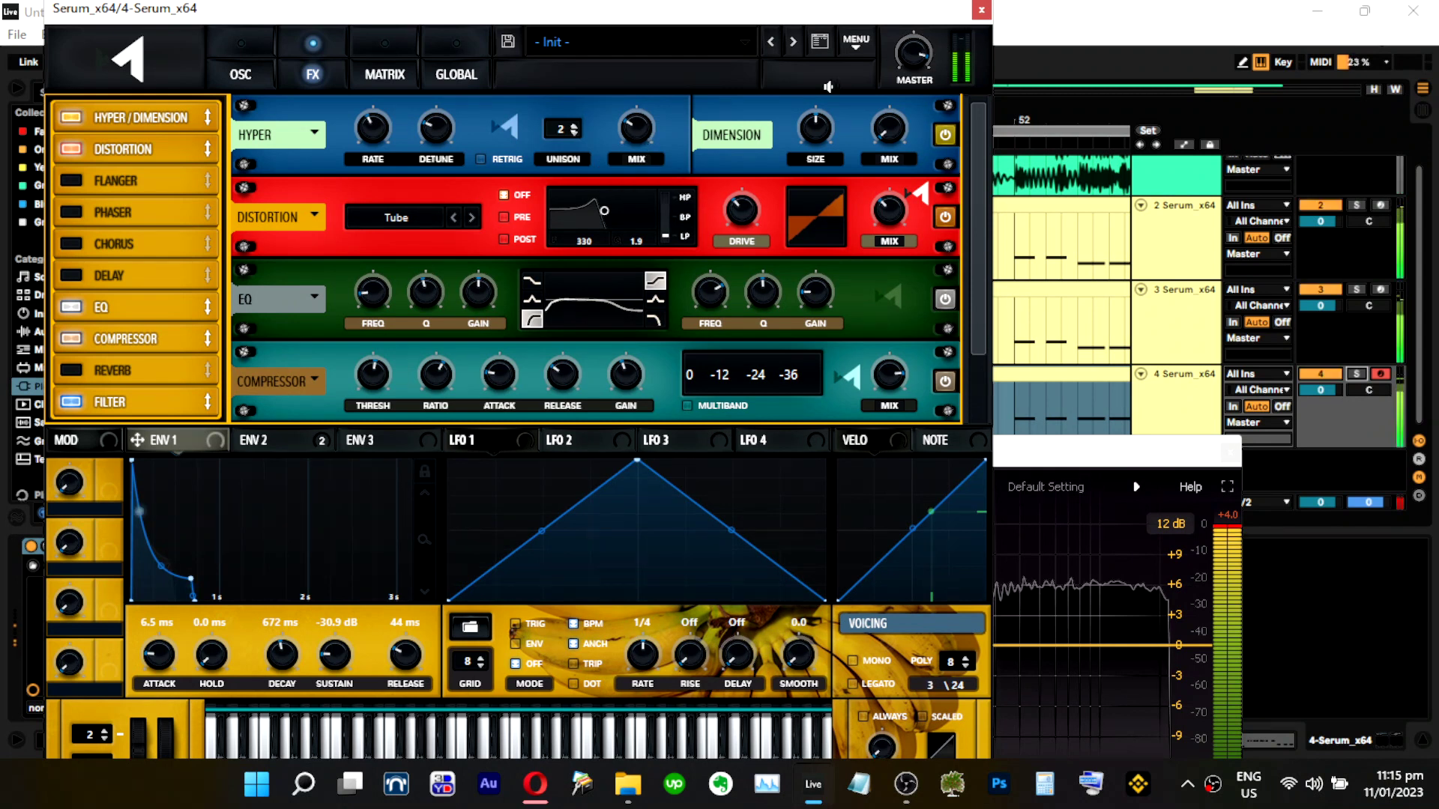
{"action": "mouse_move", "coordinate": [753, 195]}
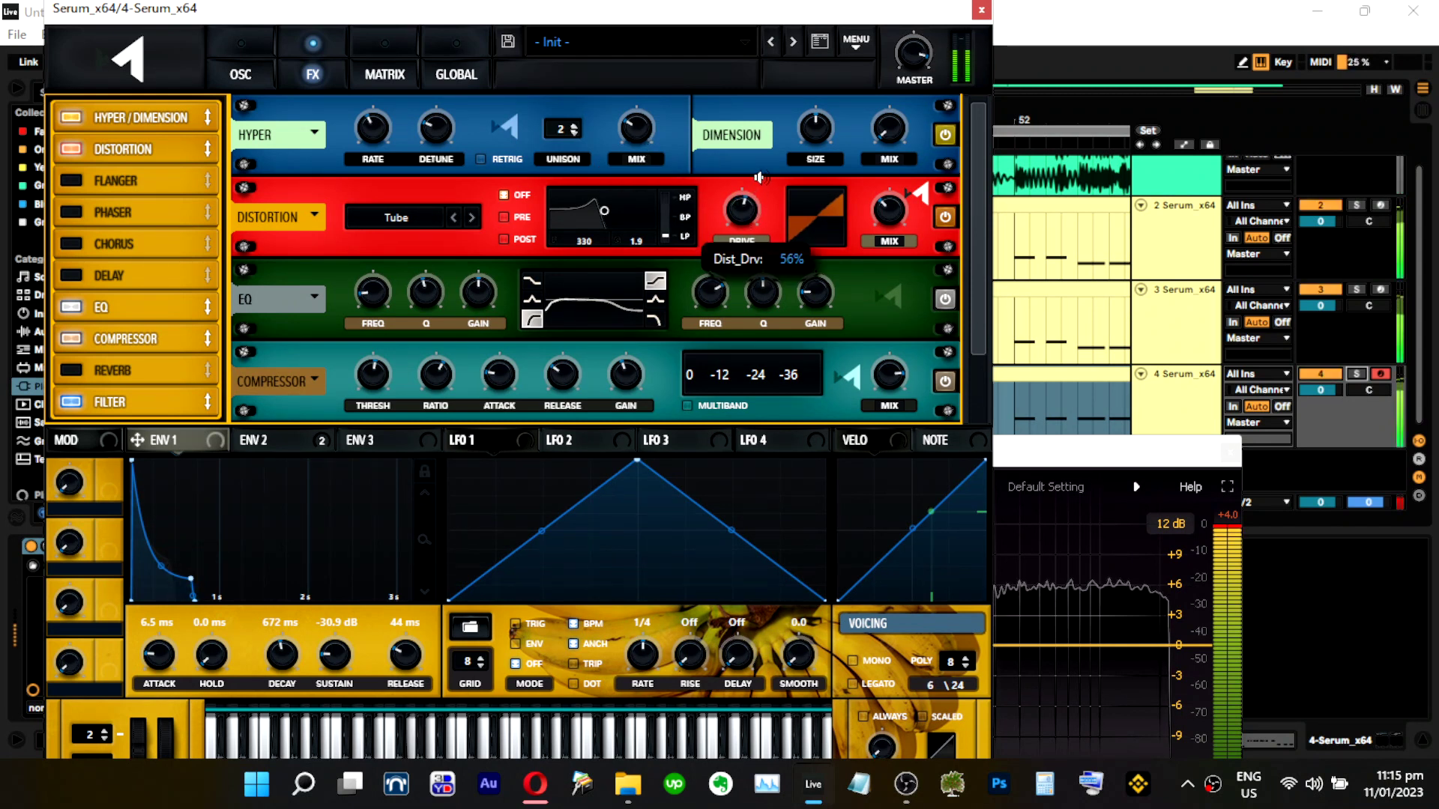
{"action": "left_click", "coordinate": [71, 117]}
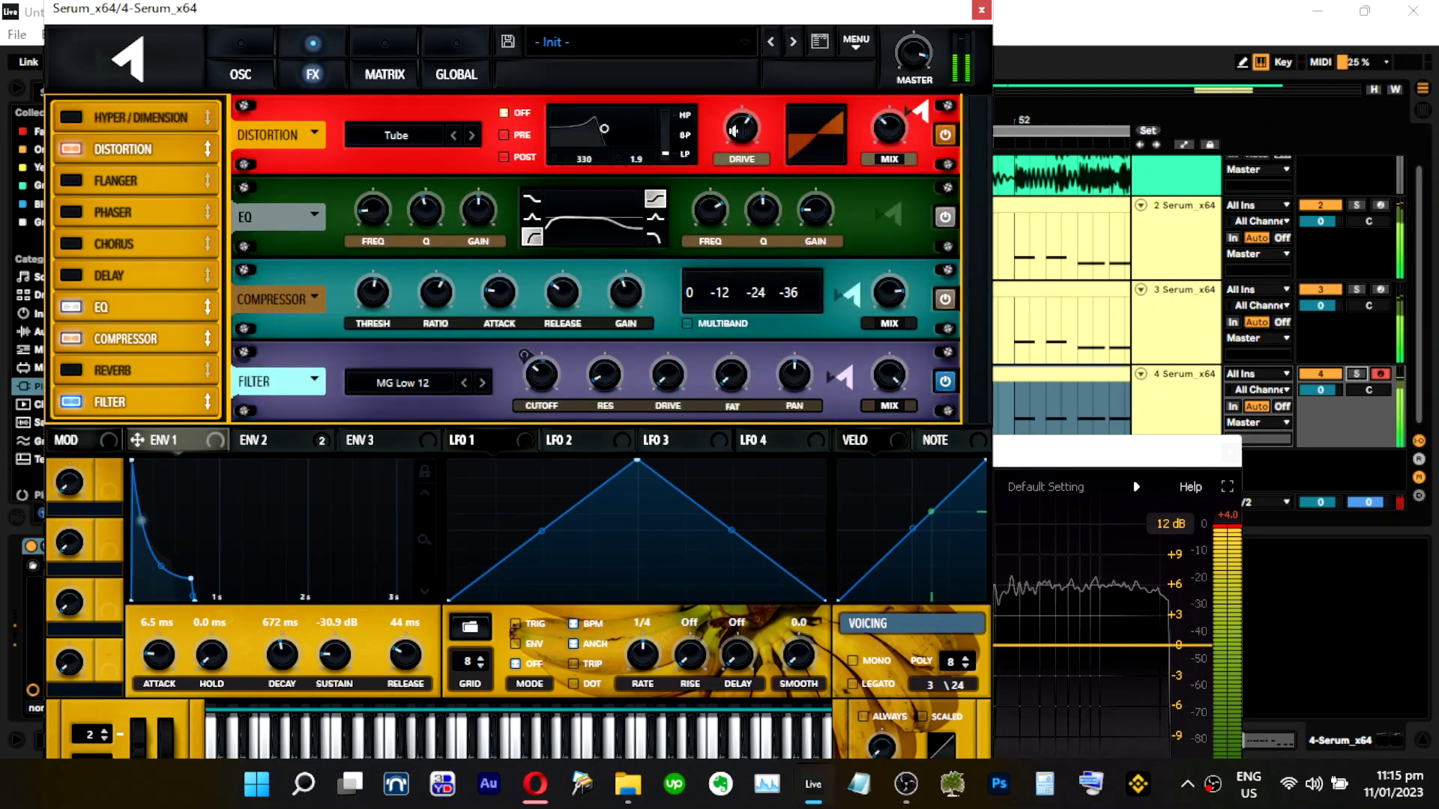
Set the distortion drive to about 61% and change its type to HardClip while soloing track 4.
{"action": "left_click_drag", "start_coordinate": [734, 129], "coordinate": [738, 192]}
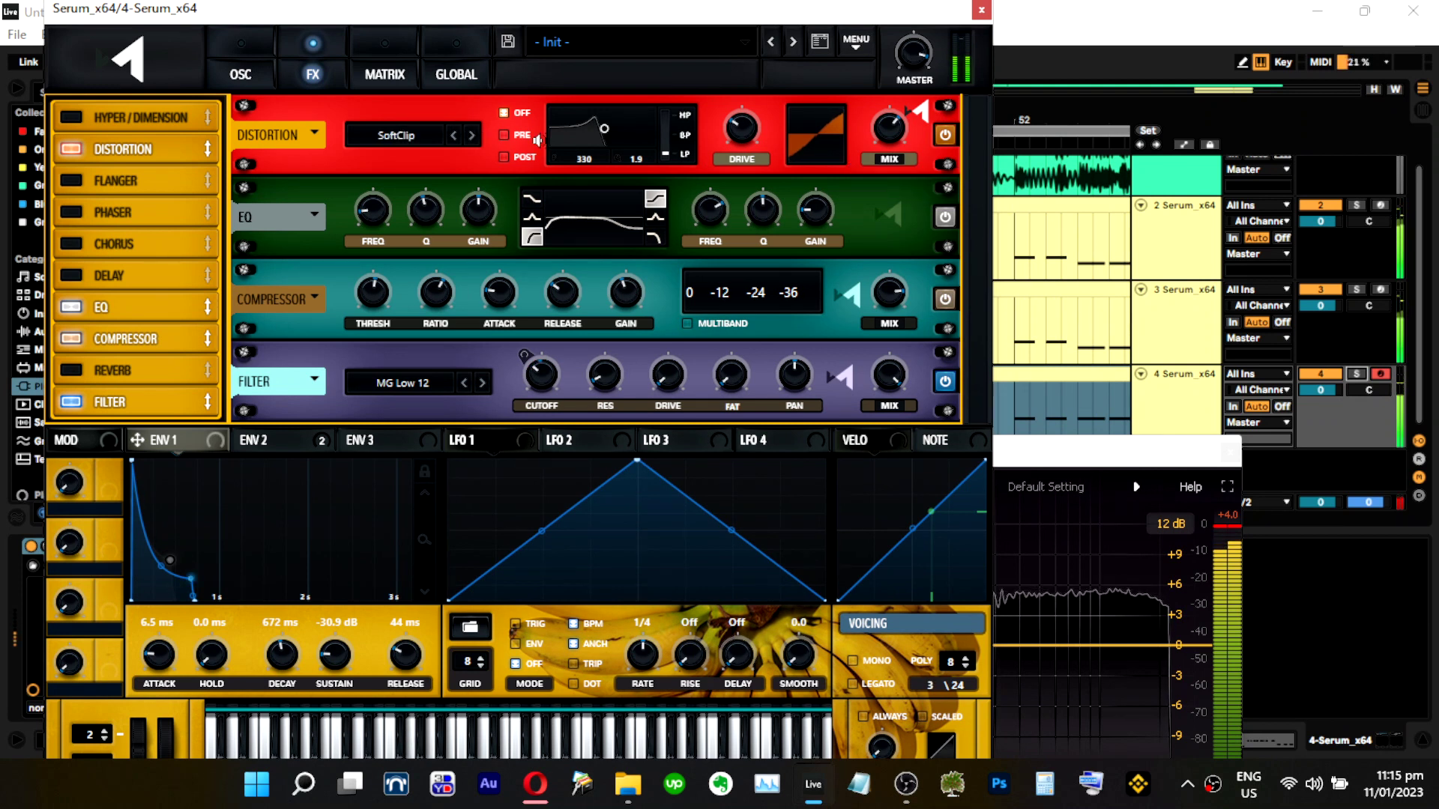
{"action": "left_click", "coordinate": [1358, 372]}
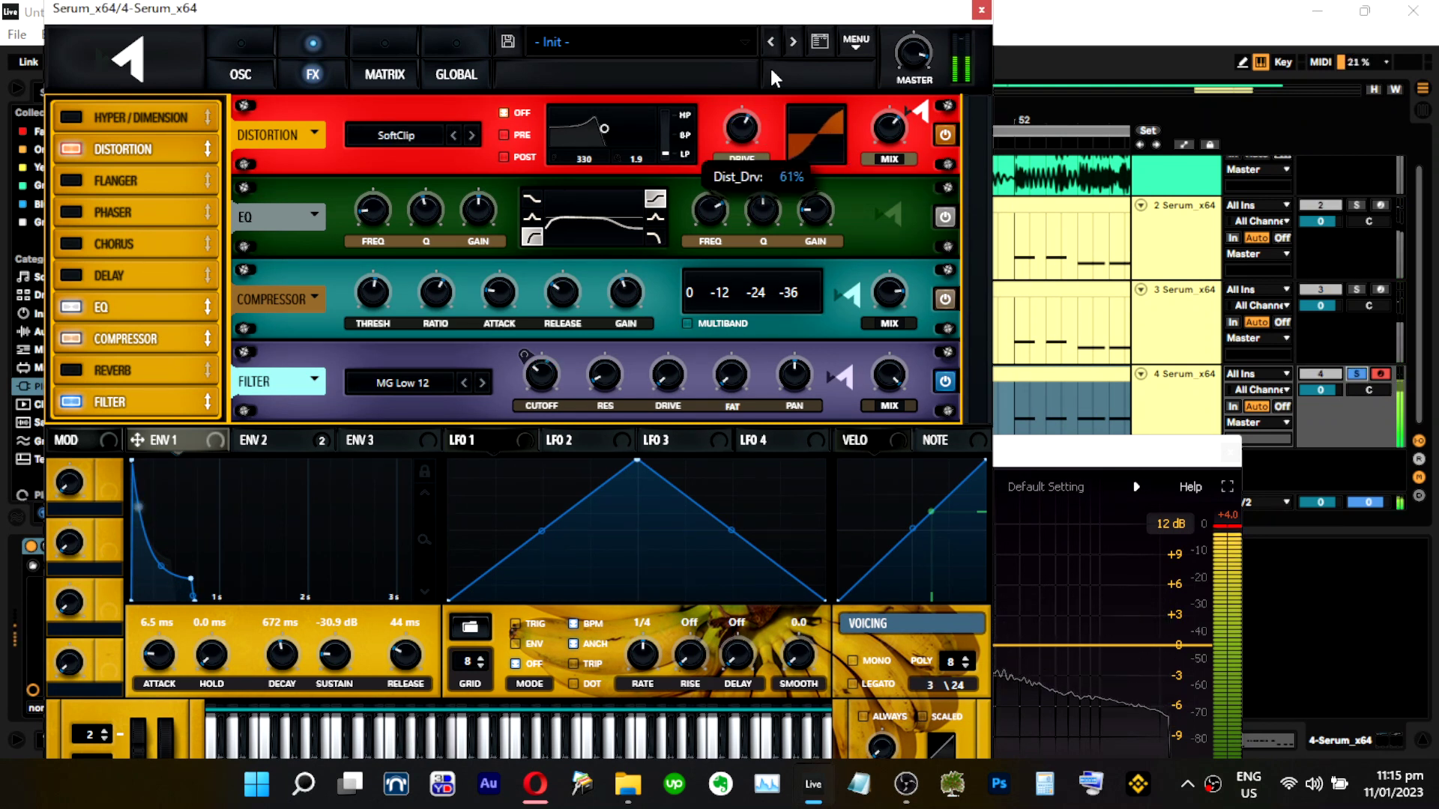
{"action": "left_click", "coordinate": [474, 130]}
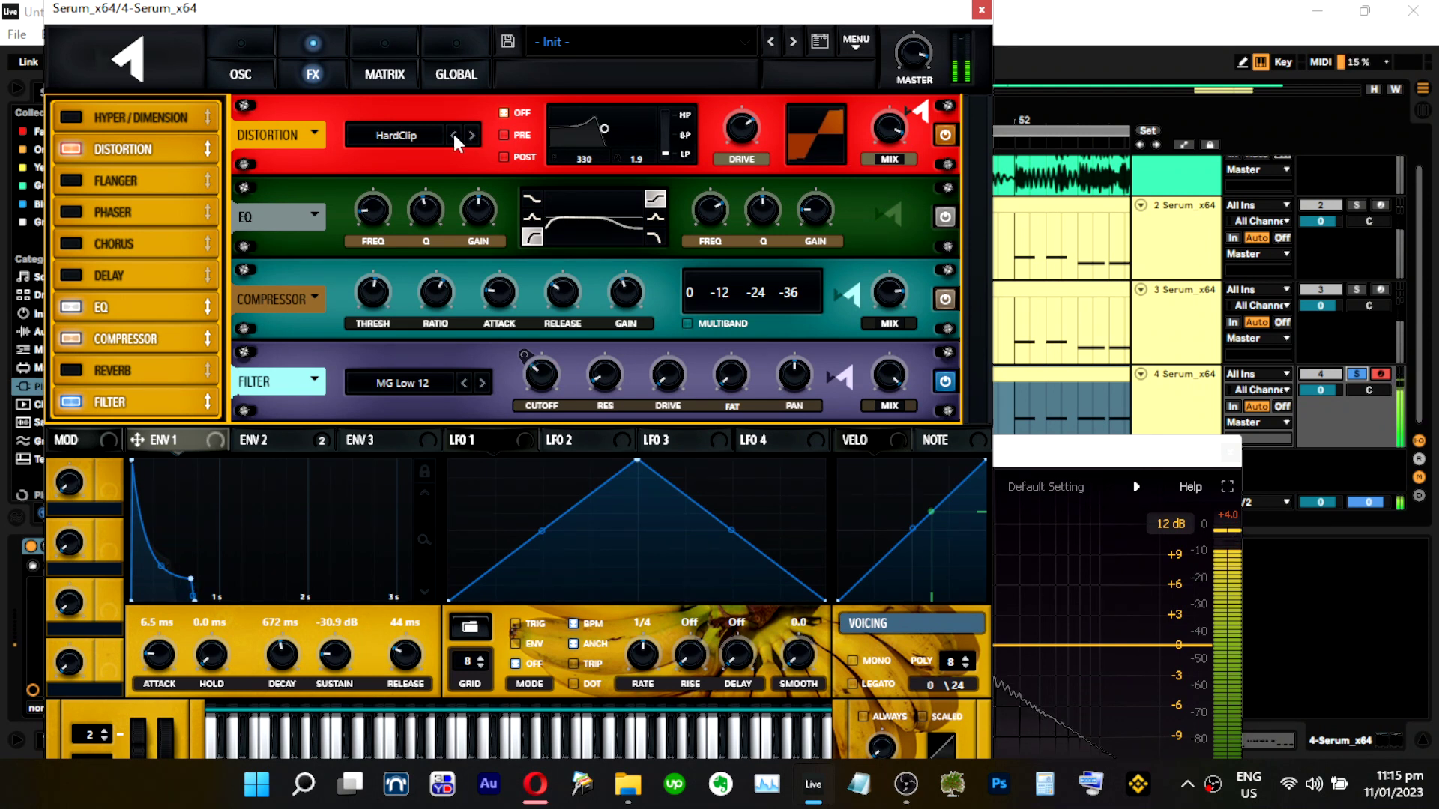
Adjust oscillator A's wavetable position, set the patch's master volume to about 97%, and close the synth window.
{"action": "left_click", "coordinate": [242, 82]}
{"action": "mouse_move", "coordinate": [254, 387]}
{"action": "left_mouse_down"}
{"action": "mouse_move", "coordinate": [263, 368]}
{"action": "mouse_move", "coordinate": [257, 407]}
{"action": "mouse_move", "coordinate": [278, 346]}
{"action": "mouse_move", "coordinate": [250, 388]}
{"action": "left_mouse_up"}
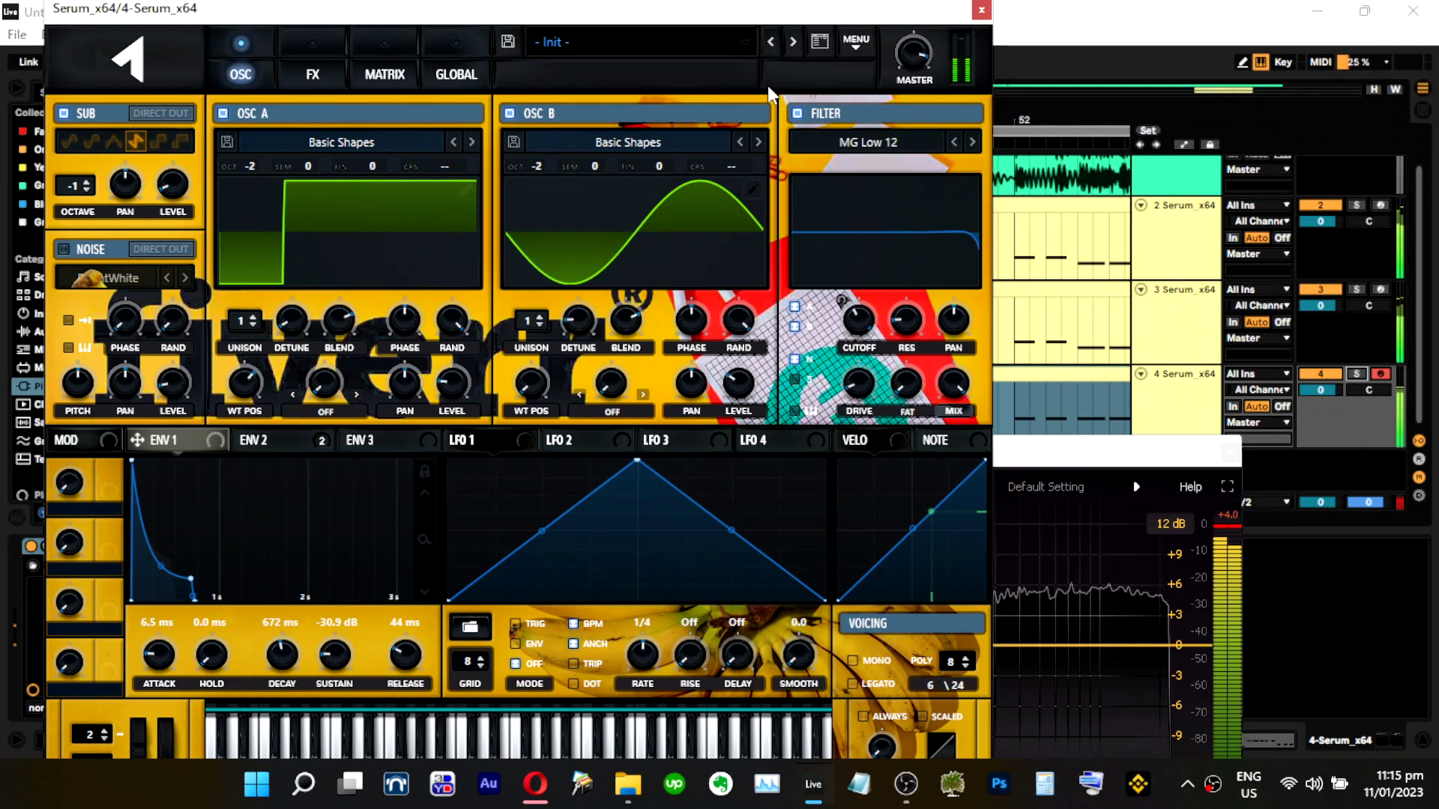
{"action": "left_click_drag", "start_coordinate": [928, 44], "coordinate": [929, 43]}
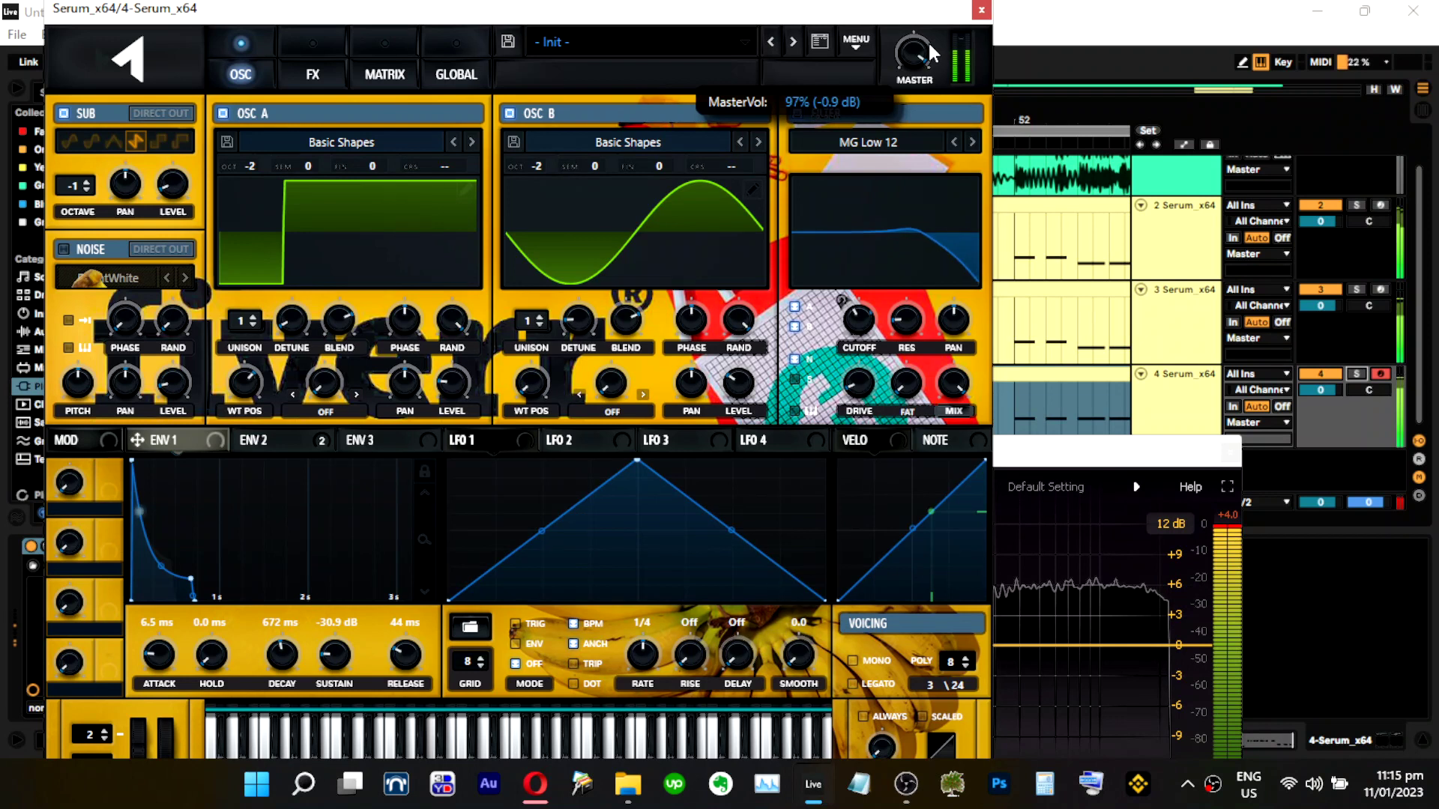
{"action": "left_click", "coordinate": [981, 9]}
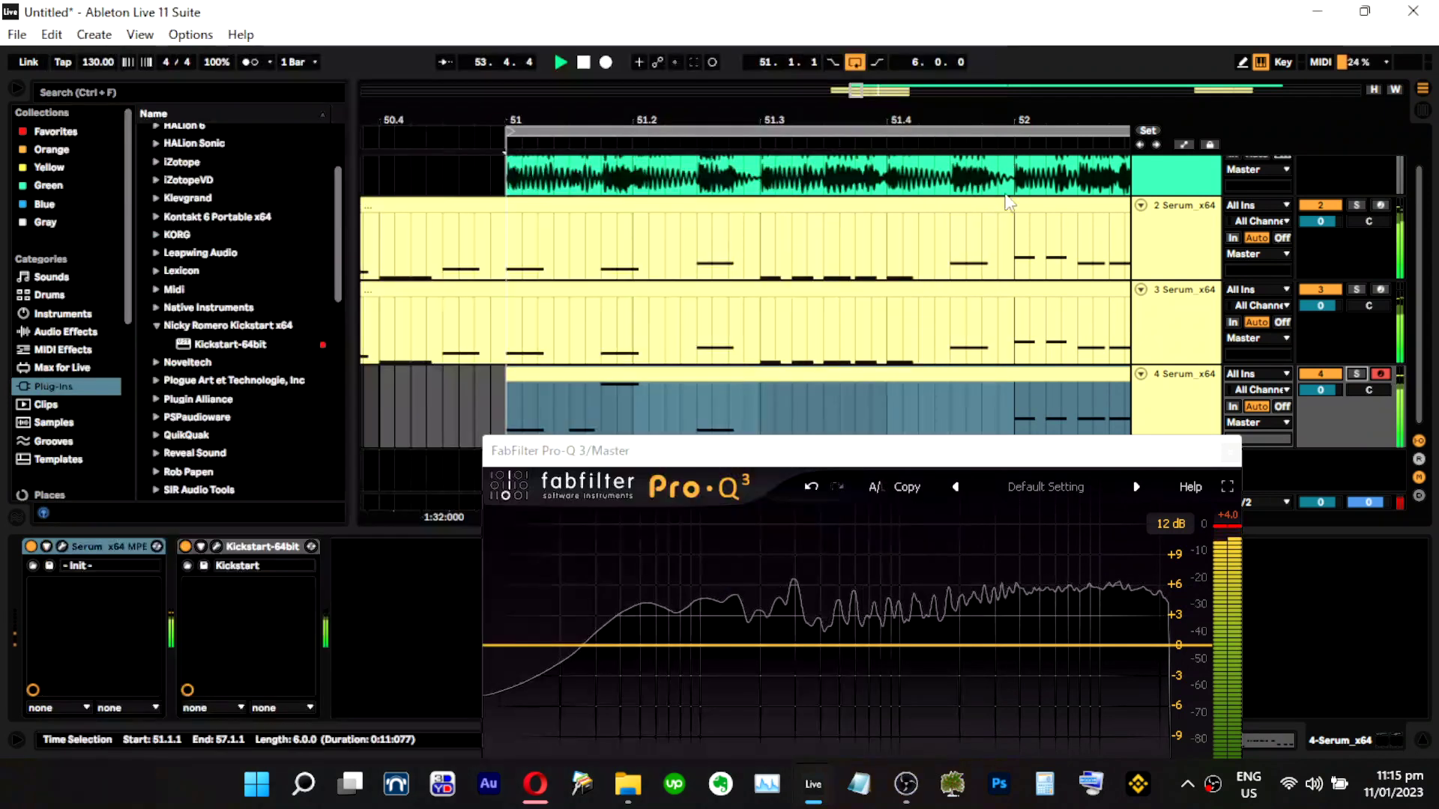
Close the Pro-Q 3 window and show the Master track's devices, with bars 51 to 57 in view.
{"action": "left_click_drag", "start_coordinate": [557, 120], "coordinate": [558, 45]}
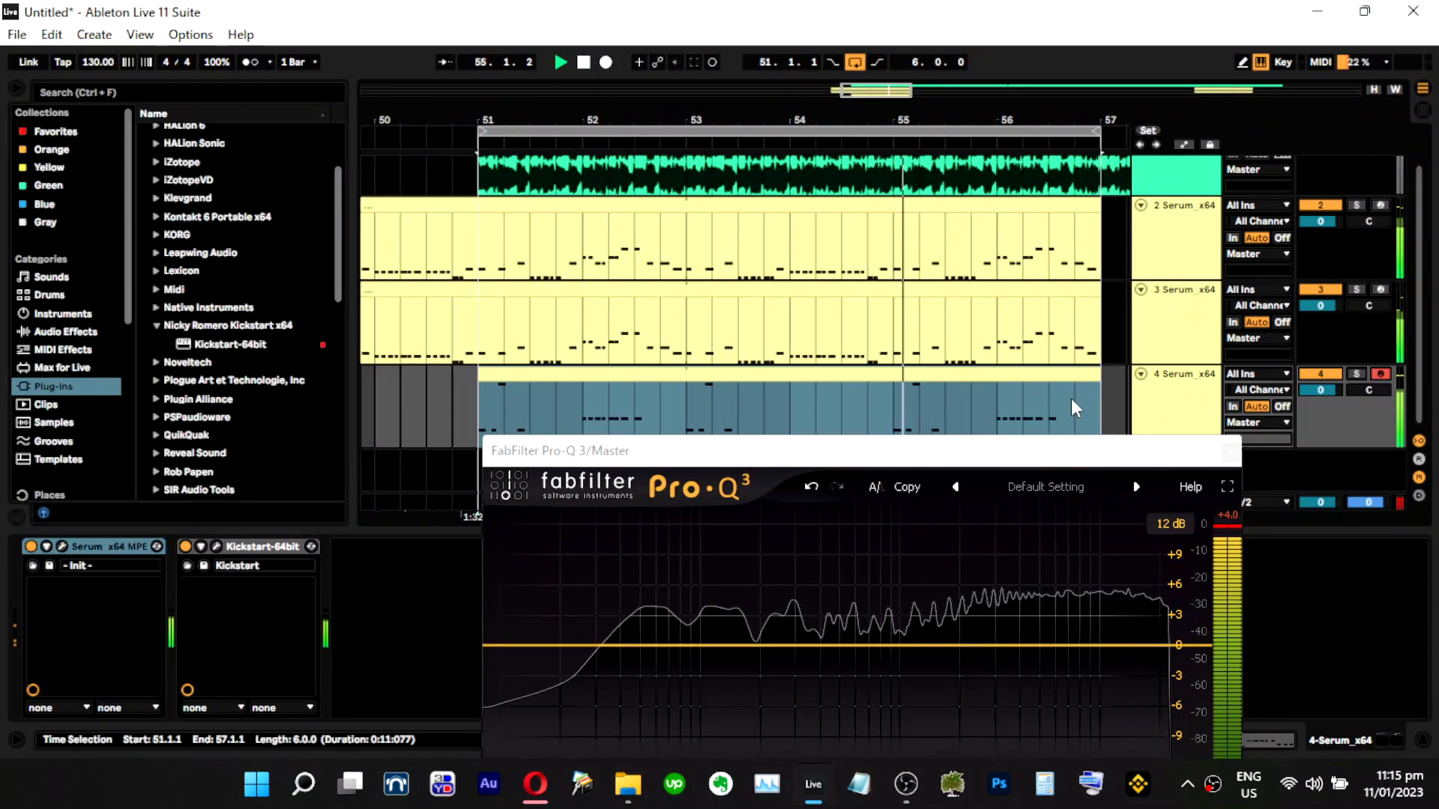
{"action": "left_click", "coordinate": [1228, 452]}
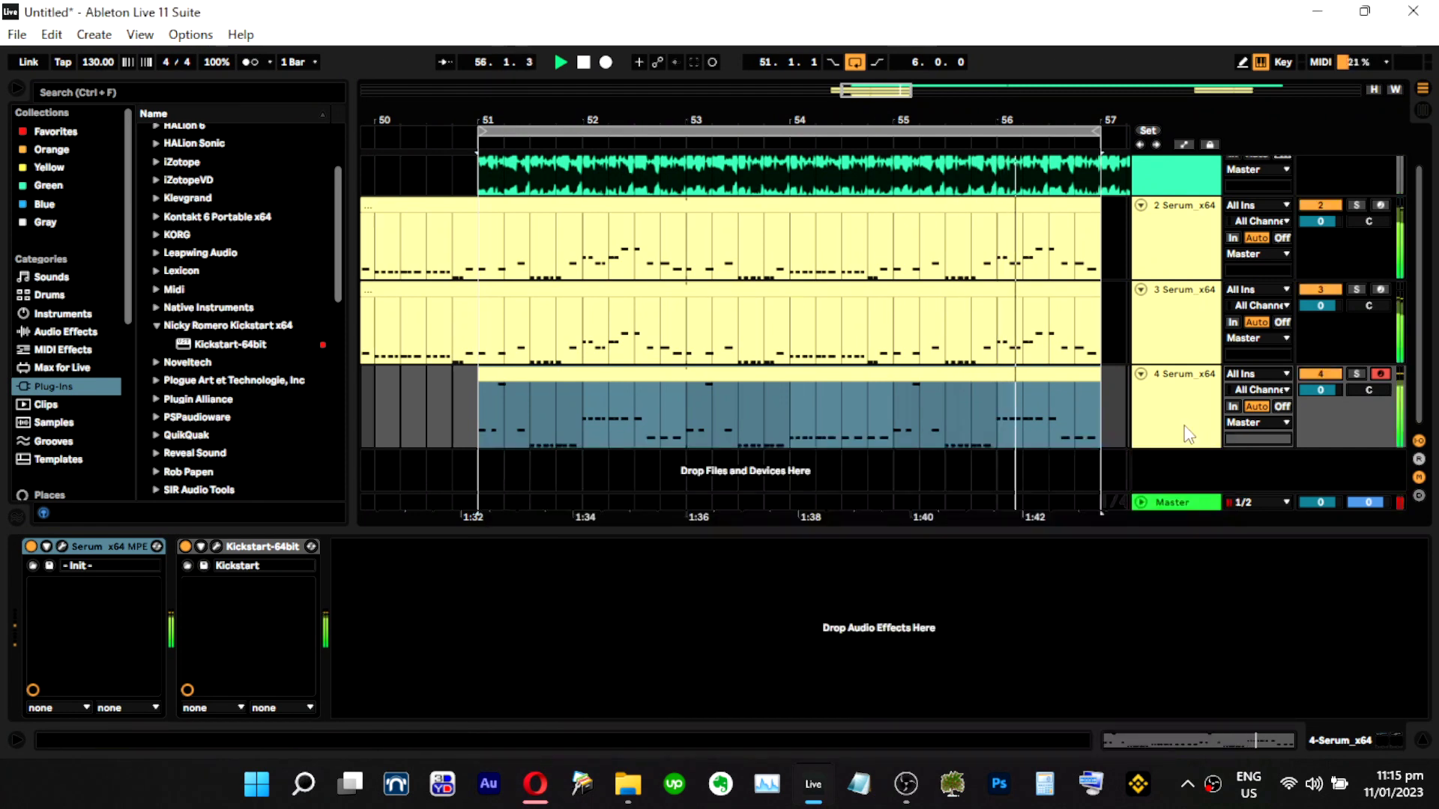
{"action": "left_click", "coordinate": [1187, 504]}
{"action": "left_click", "coordinate": [614, 627]}
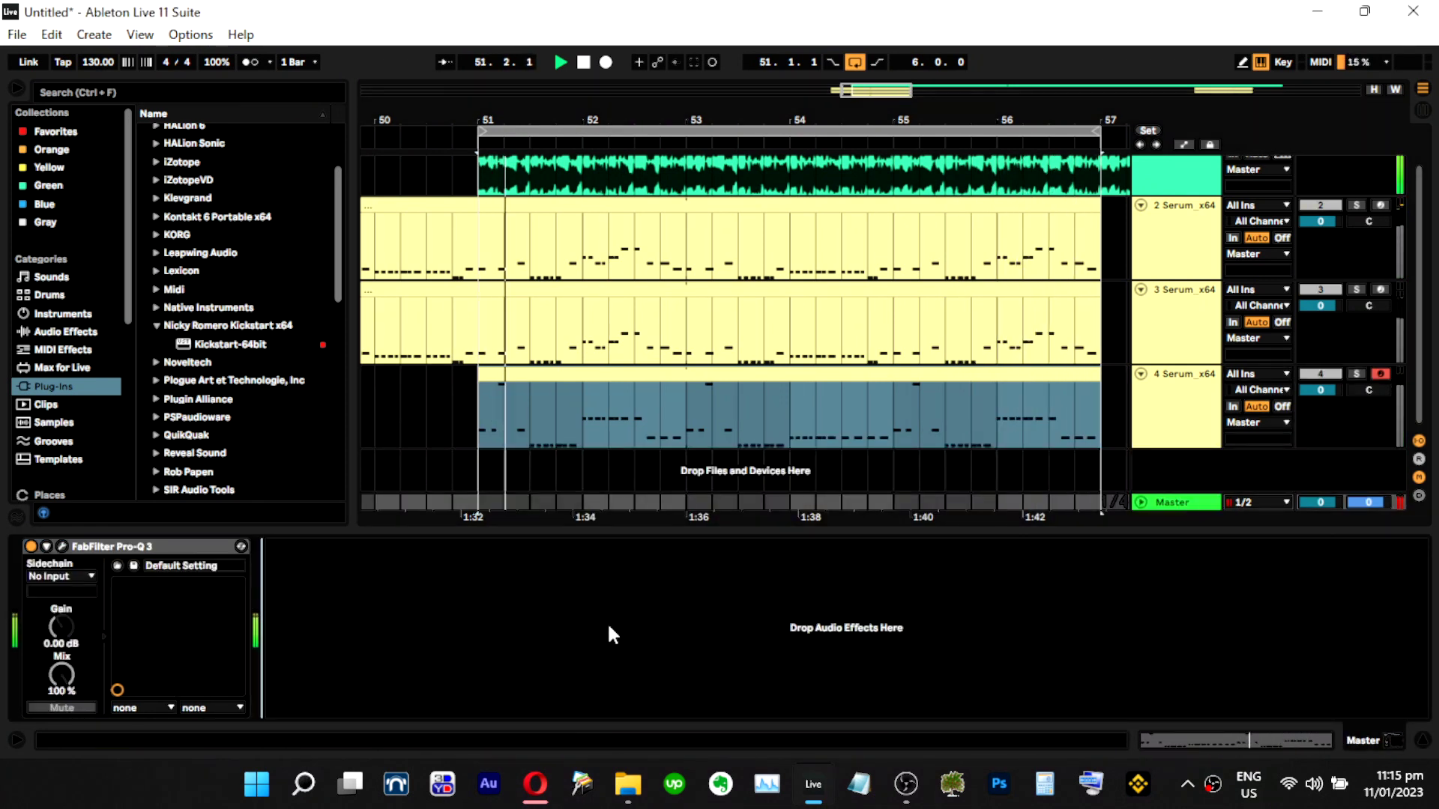
{"action": "left_click_drag", "start_coordinate": [1047, 111], "coordinate": [956, 75]}
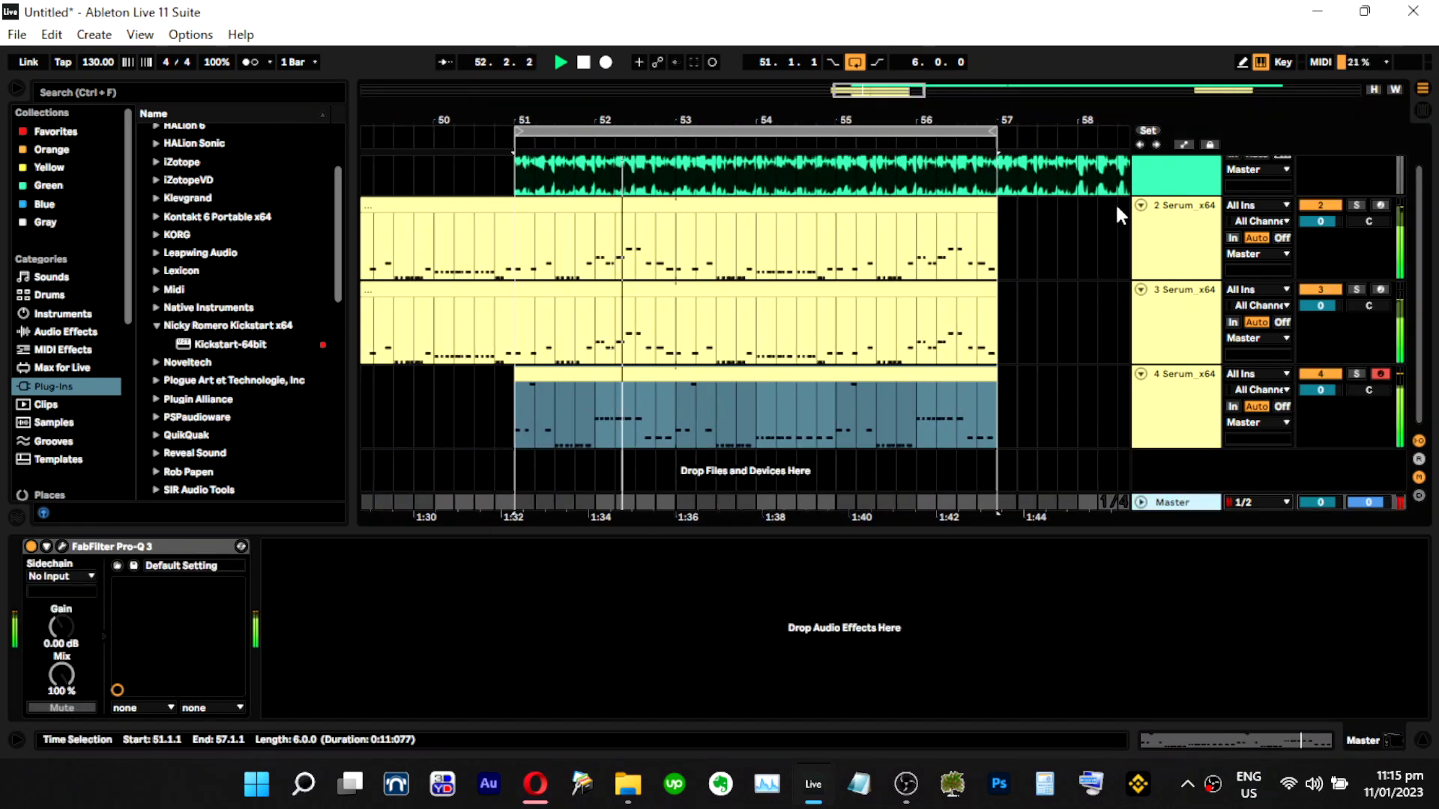
Open Serum on the 2 Serum_x64 track, set Envelope 1's release to 48 ms, and close it.
{"action": "left_click", "coordinate": [1077, 270]}
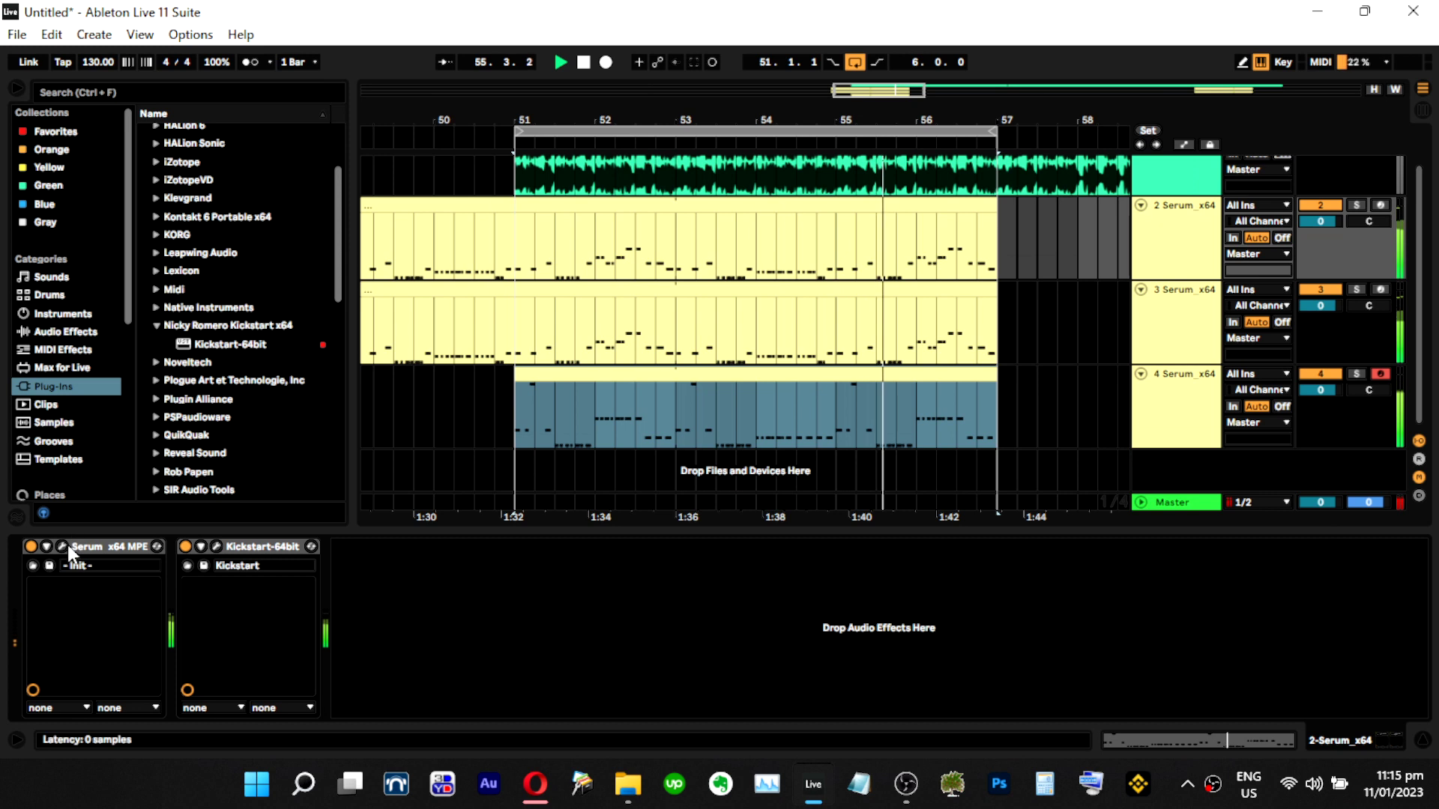
{"action": "left_click", "coordinate": [104, 549]}
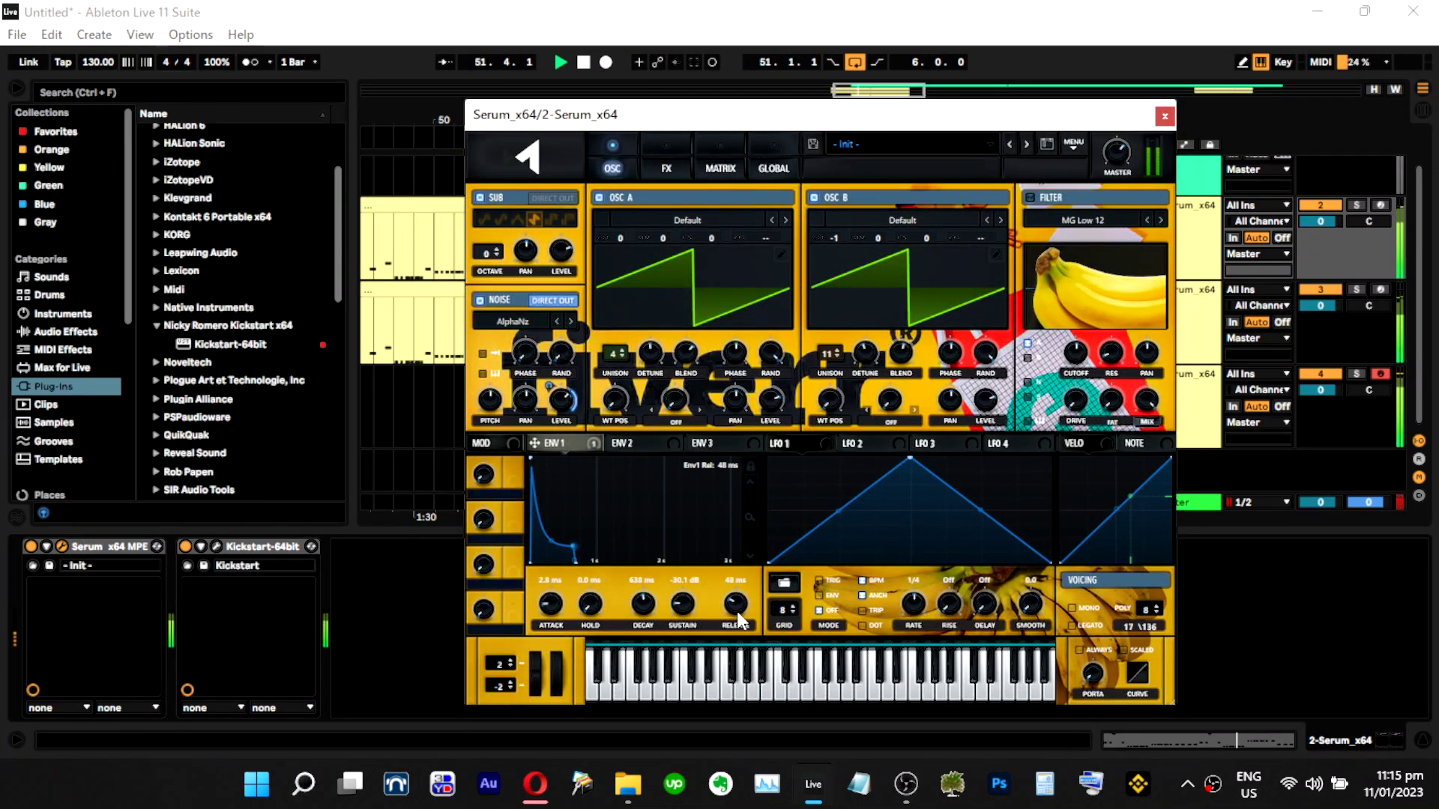
{"action": "left_click", "coordinate": [1165, 115]}
Open Serum on the 3 Serum_x64 track, set Envelope 1's release to 40 ms, and close it.
{"action": "left_click", "coordinate": [1206, 318]}
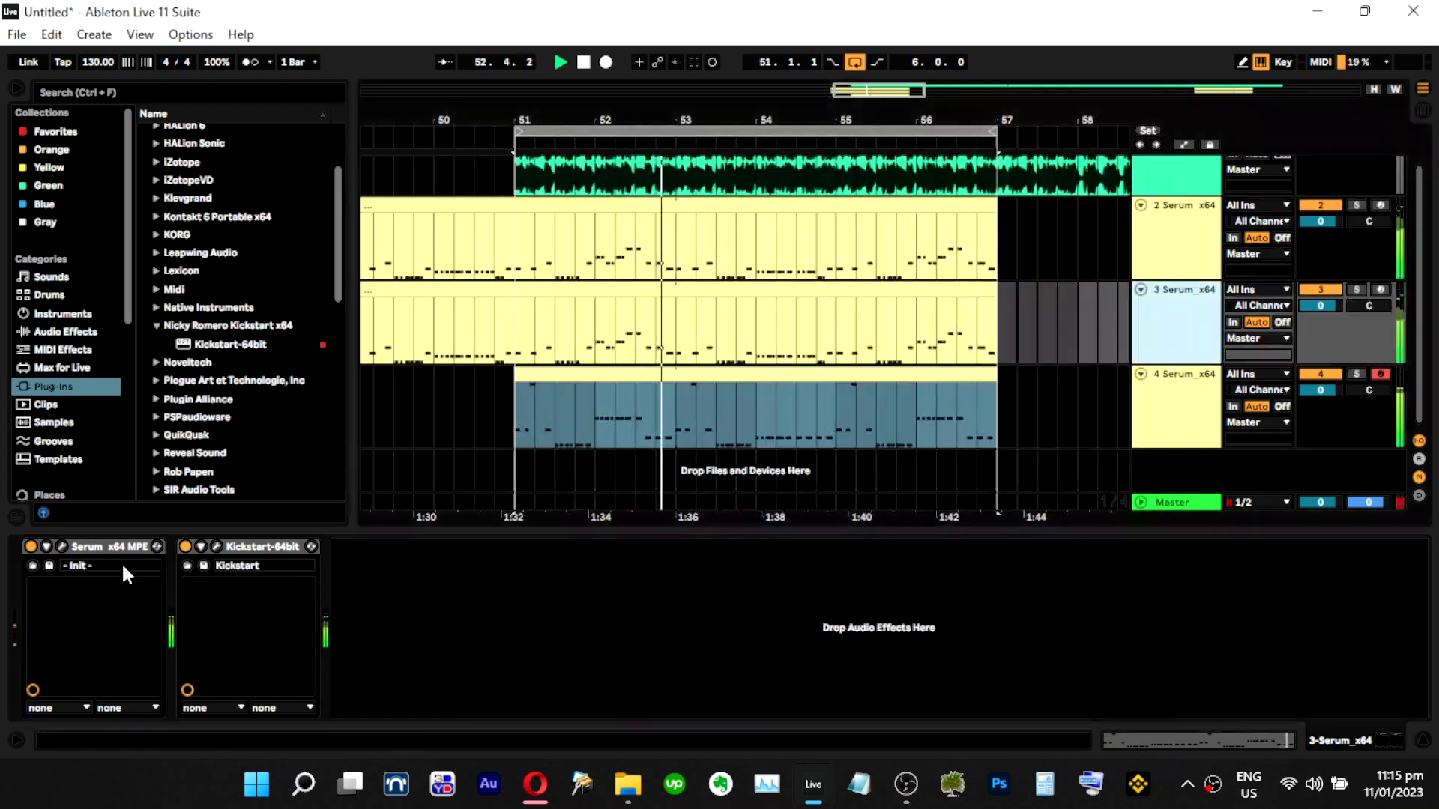
{"action": "left_click", "coordinate": [64, 547]}
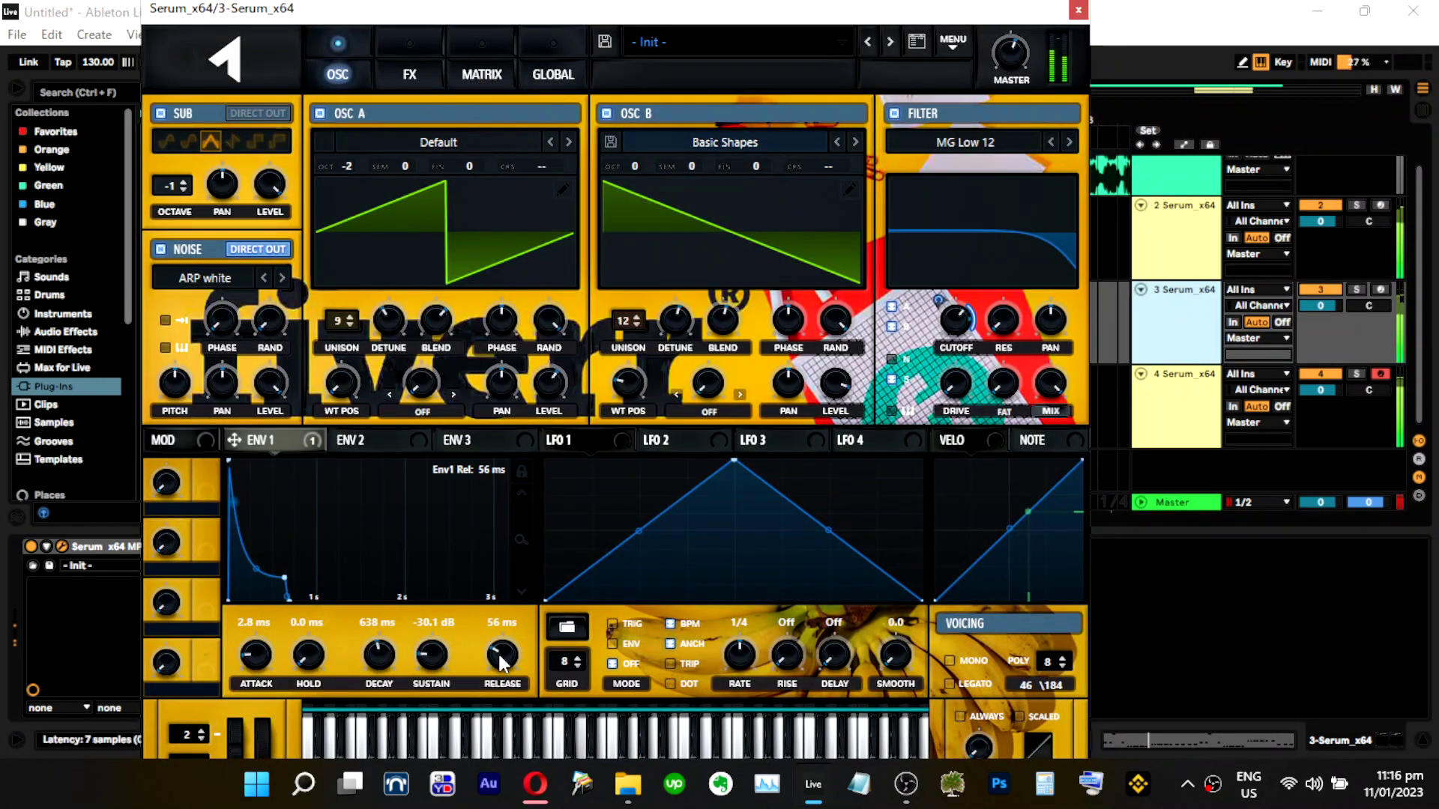
{"action": "left_click_drag", "start_coordinate": [501, 665], "coordinate": [501, 674]}
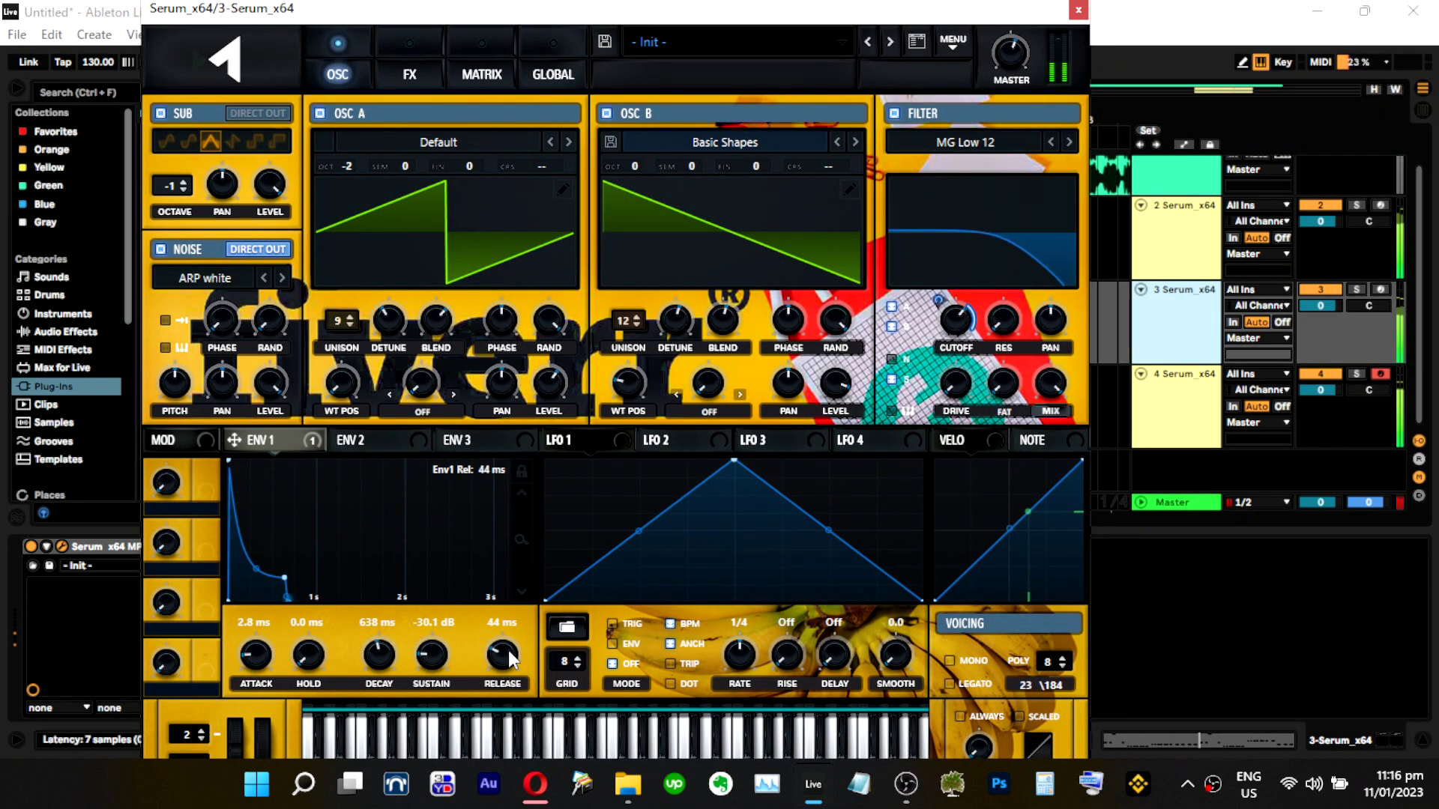
{"action": "scroll", "coordinate": [512, 658], "scroll_direction": "down", "scroll_amount": 2}
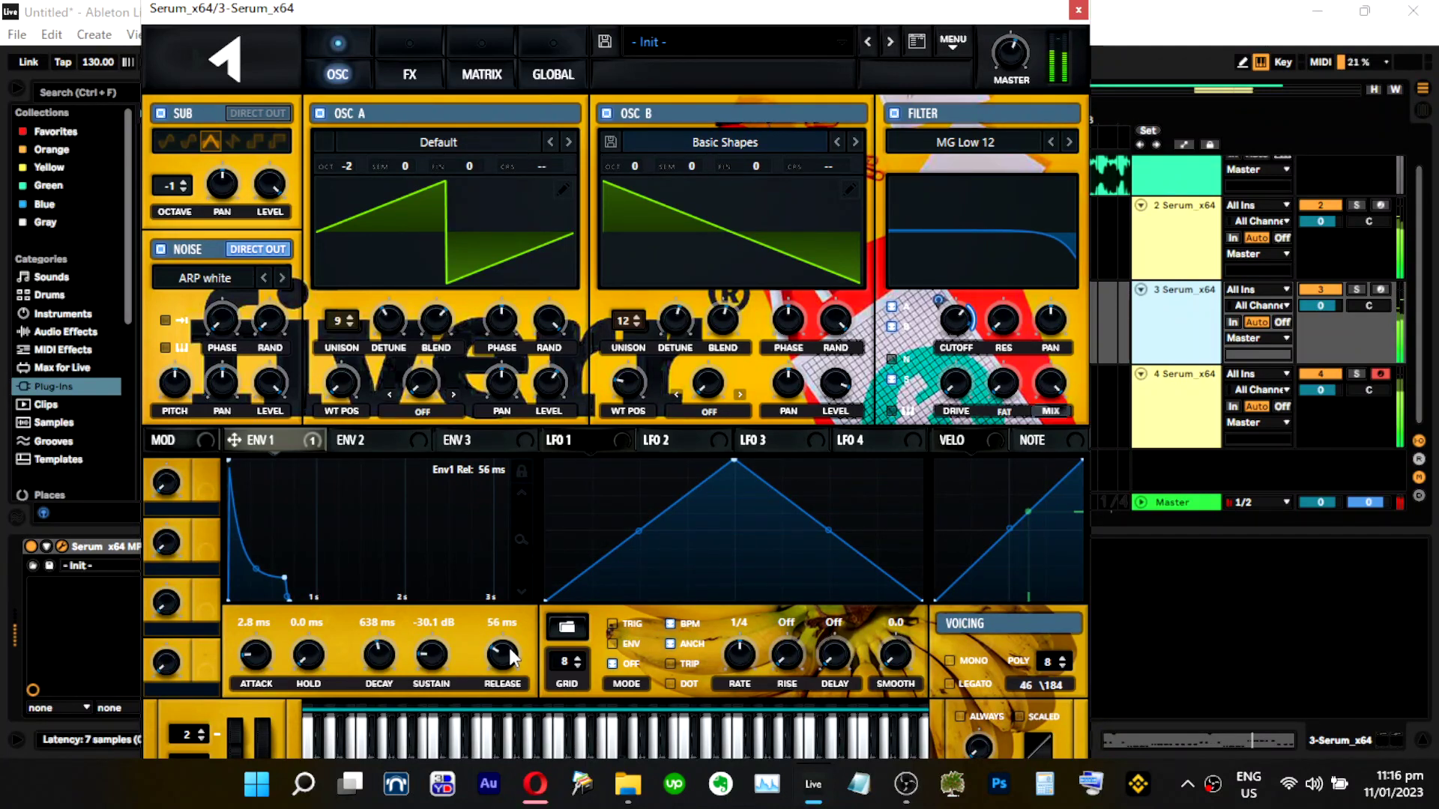
{"action": "scroll", "coordinate": [512, 652], "scroll_direction": "down", "scroll_amount": 2}
{"action": "scroll", "coordinate": [511, 654], "scroll_direction": "up", "scroll_amount": 1}
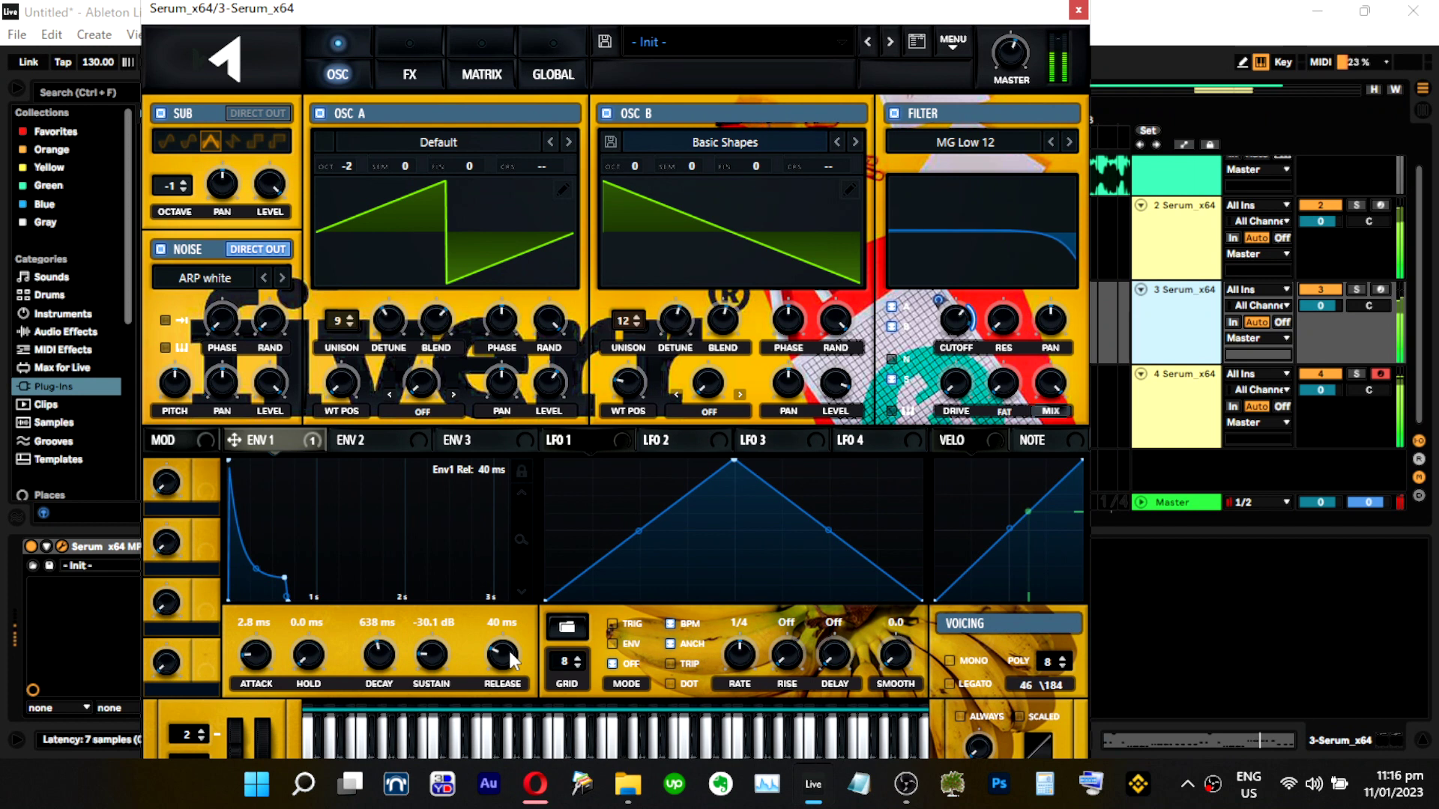
{"action": "left_click", "coordinate": [1081, 10]}
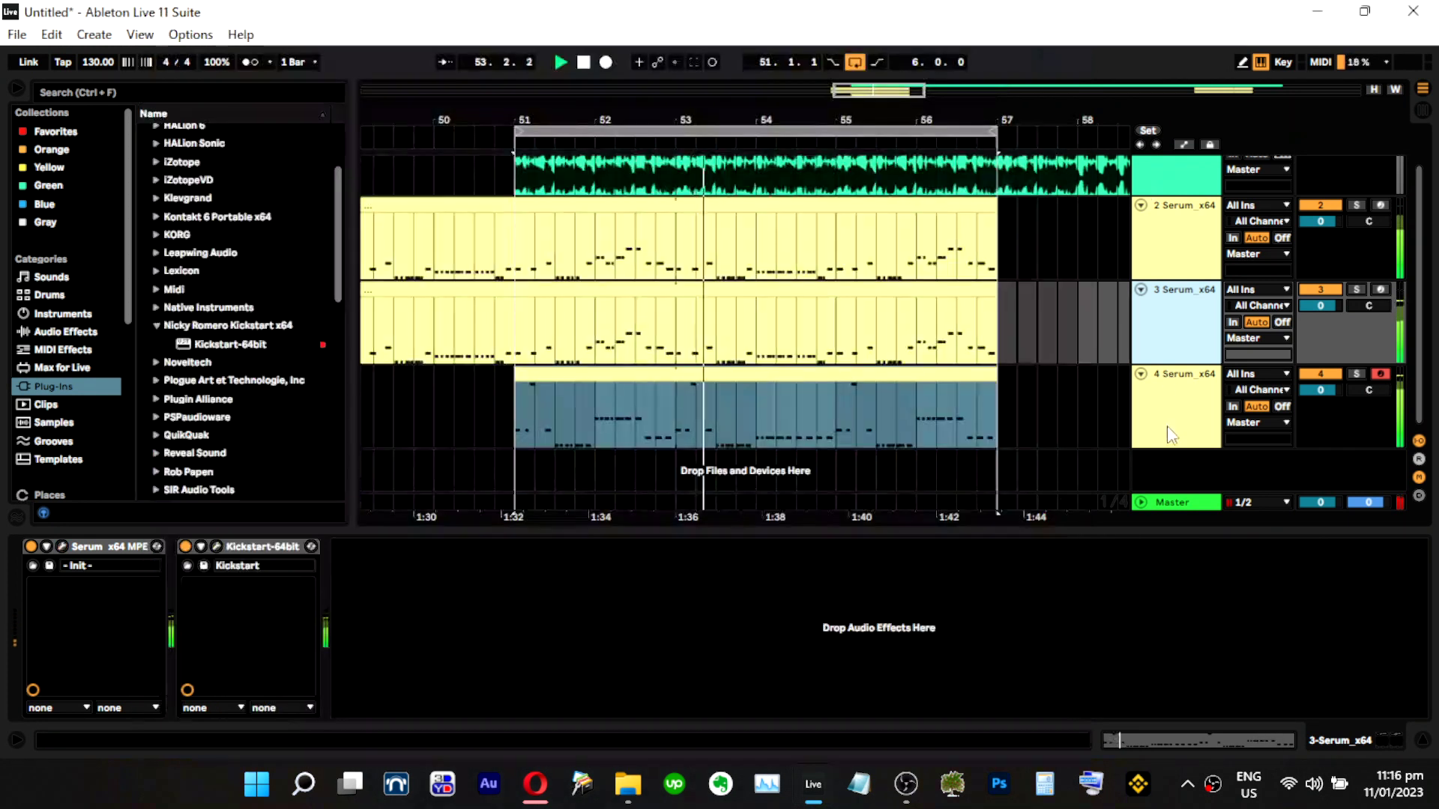
Open Serum on the 4 Serum_x64 track, set Envelope 1's release to 48 ms, and close it.
{"action": "left_click", "coordinate": [1170, 431]}
{"action": "left_click", "coordinate": [62, 546]}
{"action": "scroll", "coordinate": [407, 655], "scroll_direction": "up", "scroll_amount": 1}
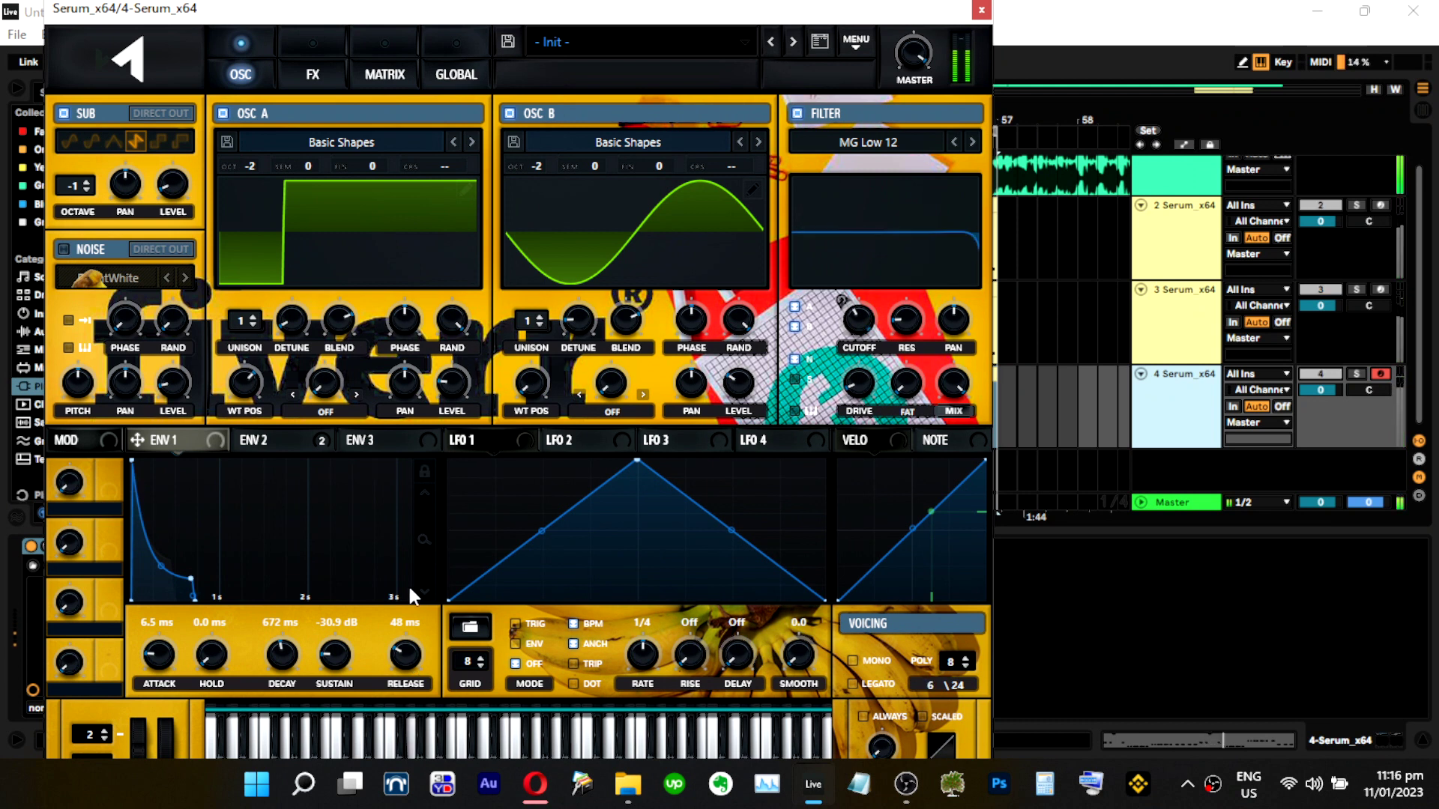
{"action": "left_click", "coordinate": [981, 10]}
Open the MIDI clip on the 2 Serum_x64 track, select all its notes and lengthen them very slightly.
{"action": "double_click", "coordinate": [620, 204]}
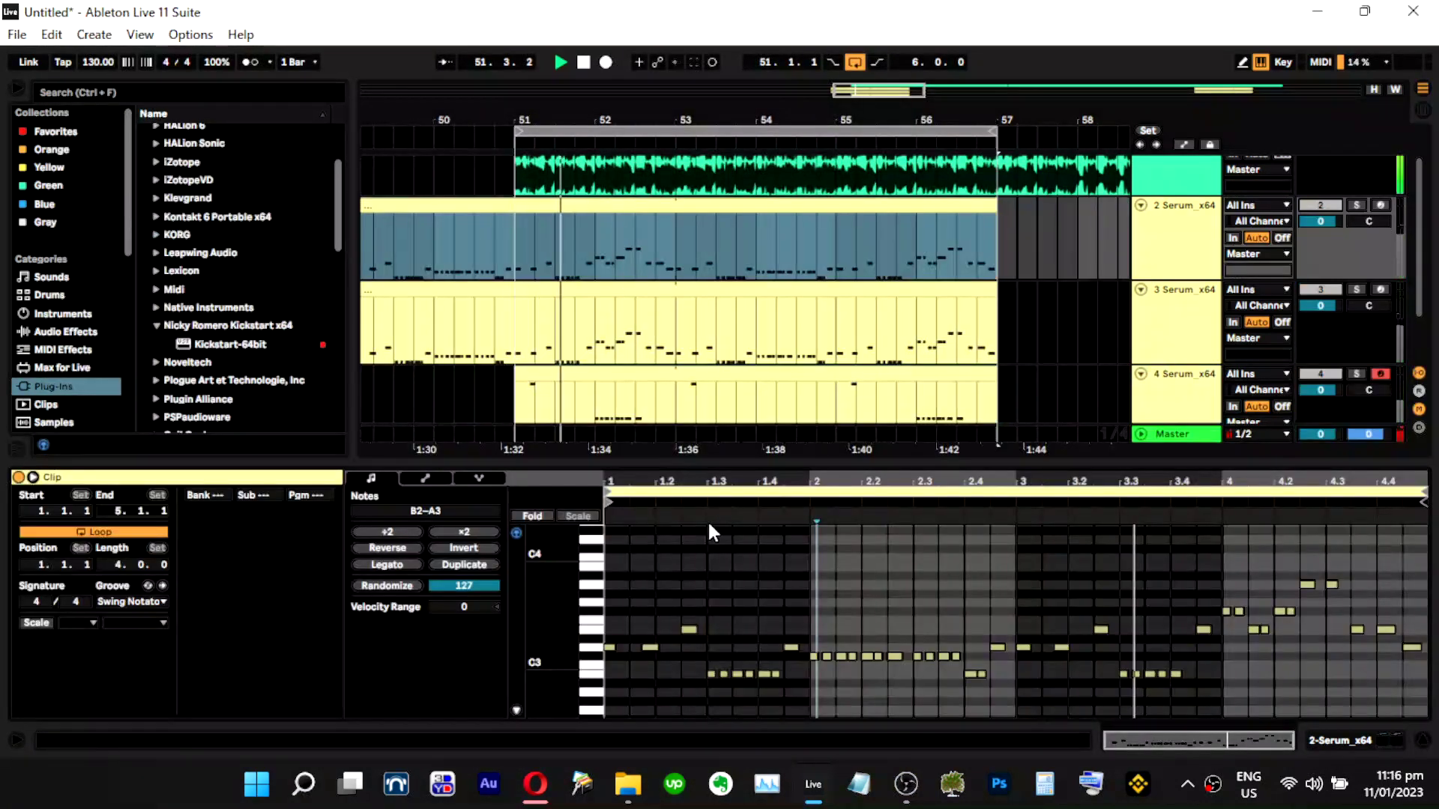
{"action": "left_click", "coordinate": [516, 266]}
{"action": "key", "text": "space"}
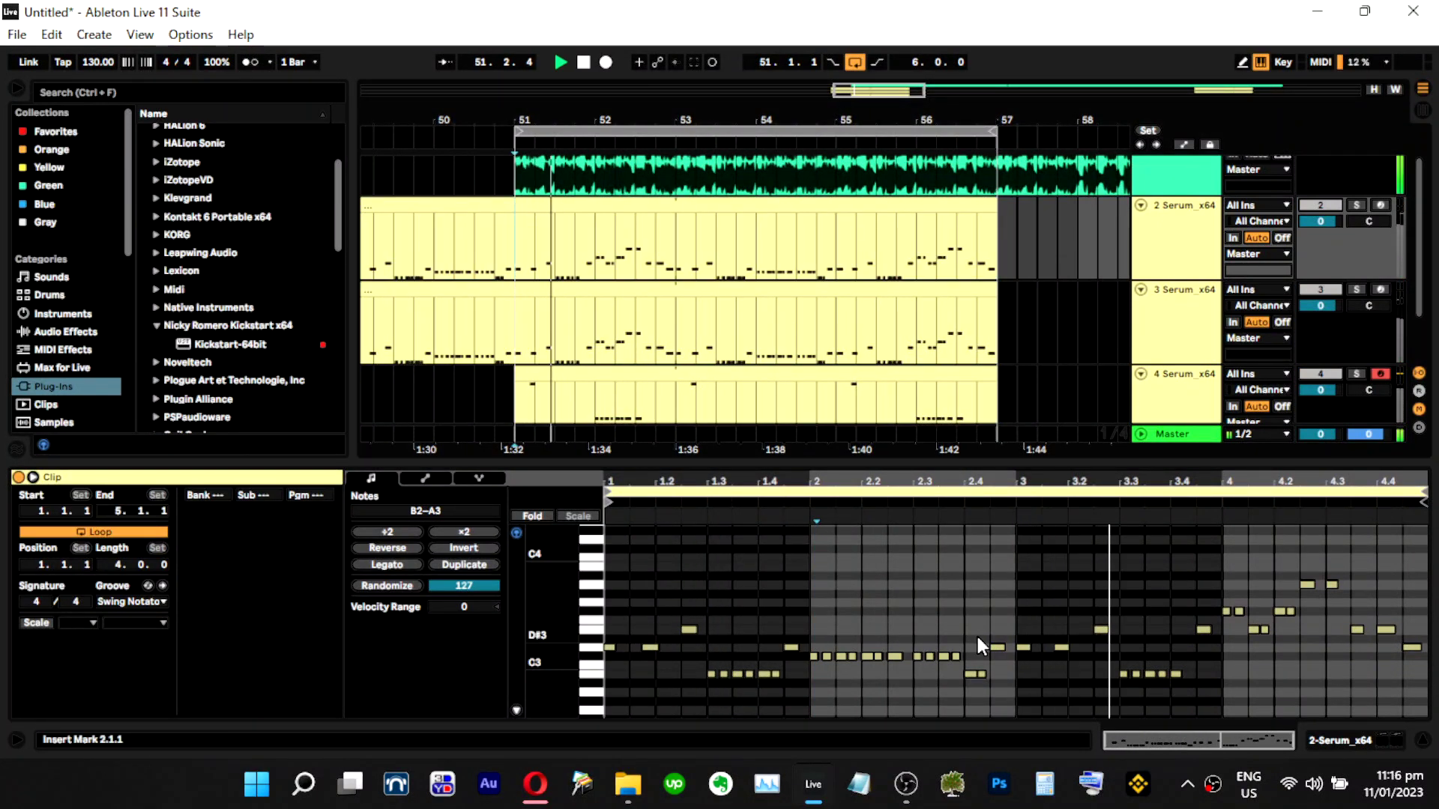
{"action": "scroll", "coordinate": [976, 633], "scroll_direction": "down", "scroll_amount": 3}
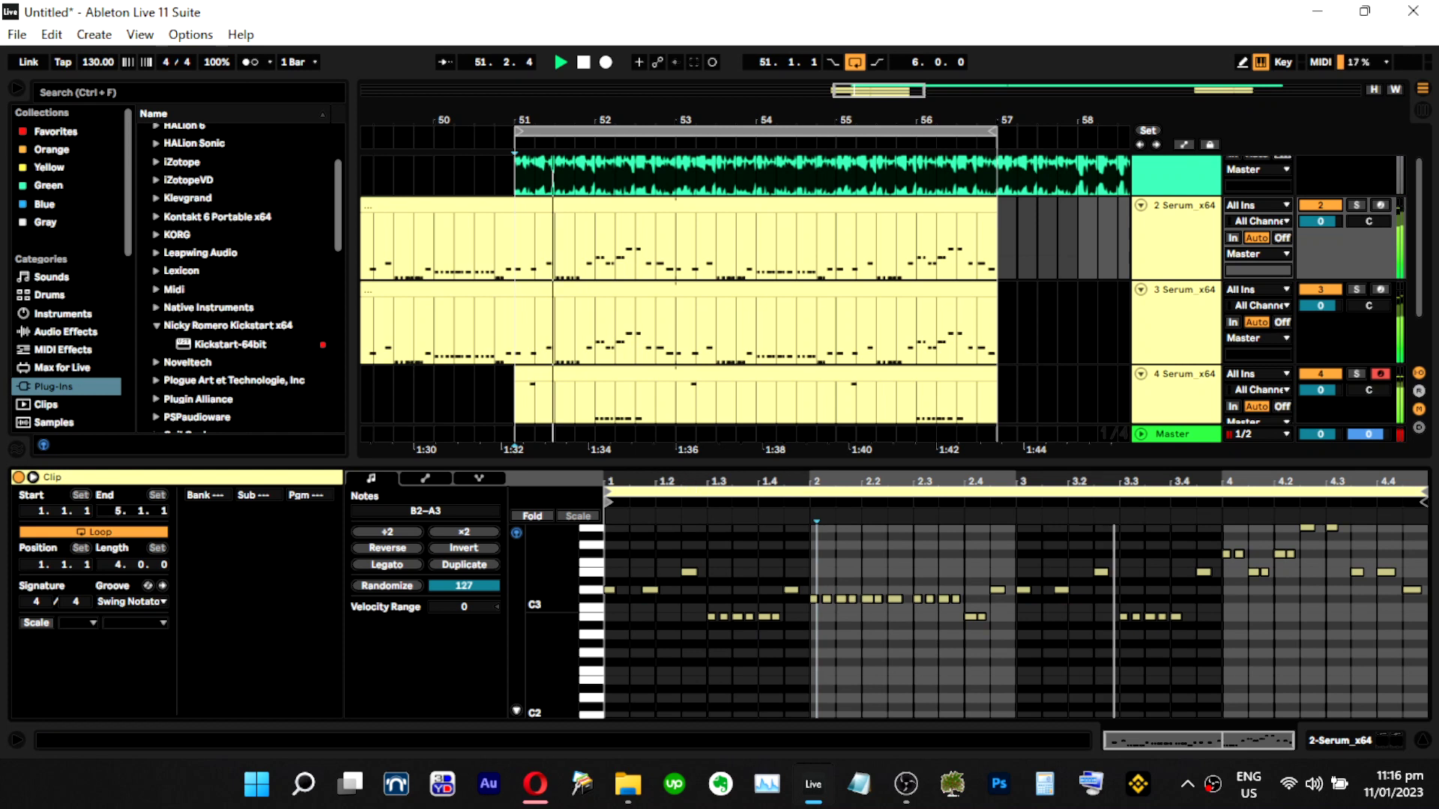
{"action": "left_click_drag", "start_coordinate": [701, 480], "coordinate": [755, 546]}
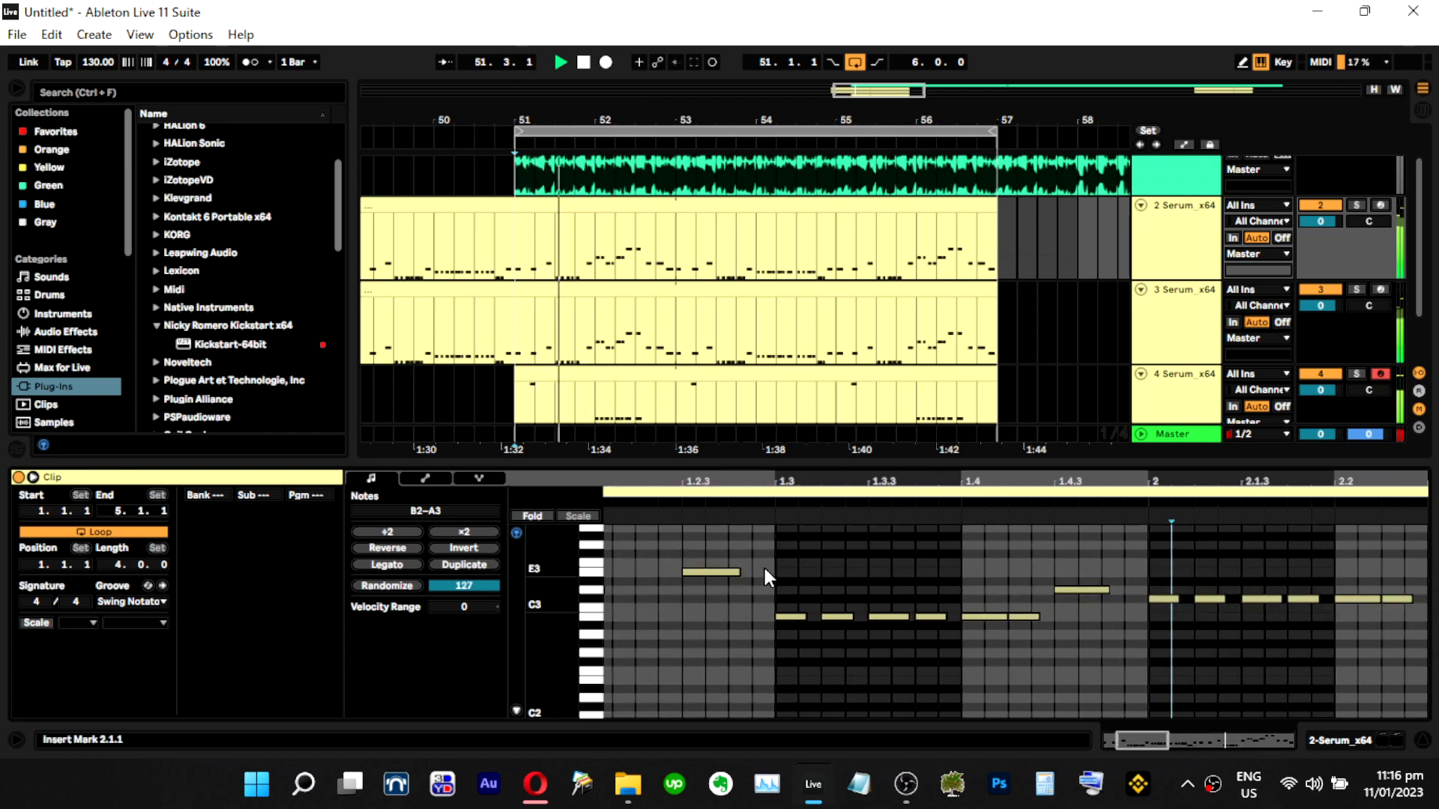
{"action": "key", "text": "ctrl+a"}
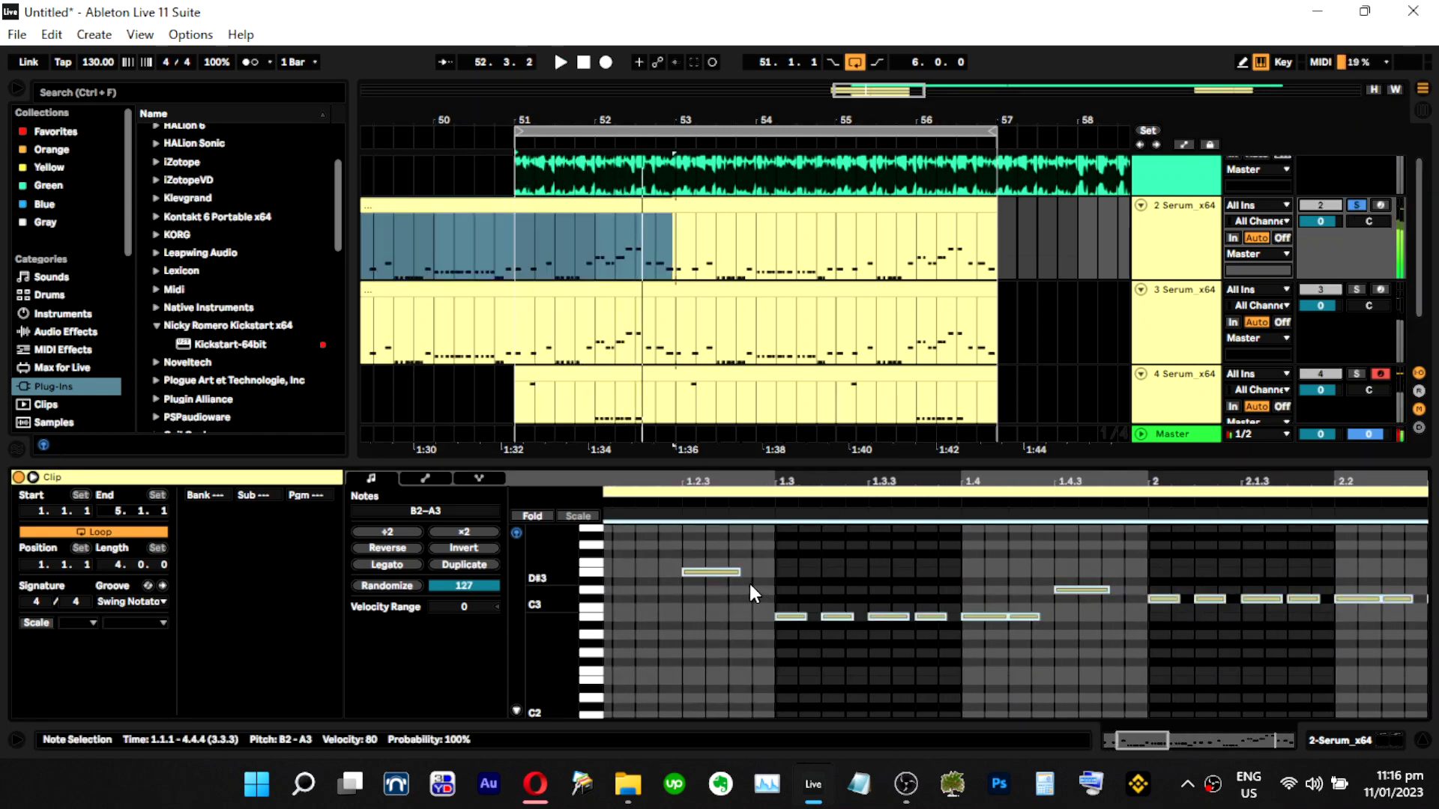
{"action": "left_click_drag", "start_coordinate": [741, 573], "coordinate": [744, 573]}
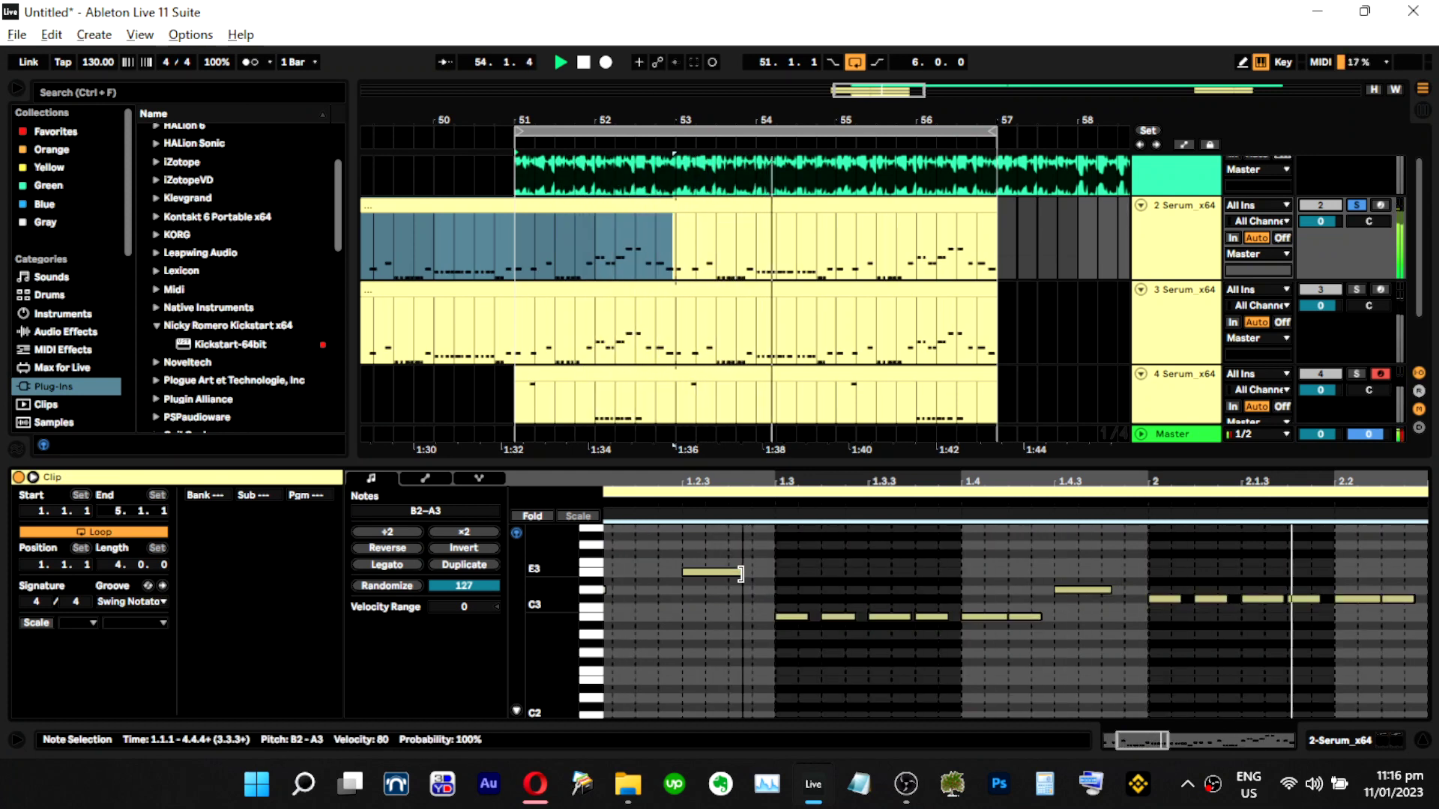
{"action": "left_click", "coordinate": [780, 584]}
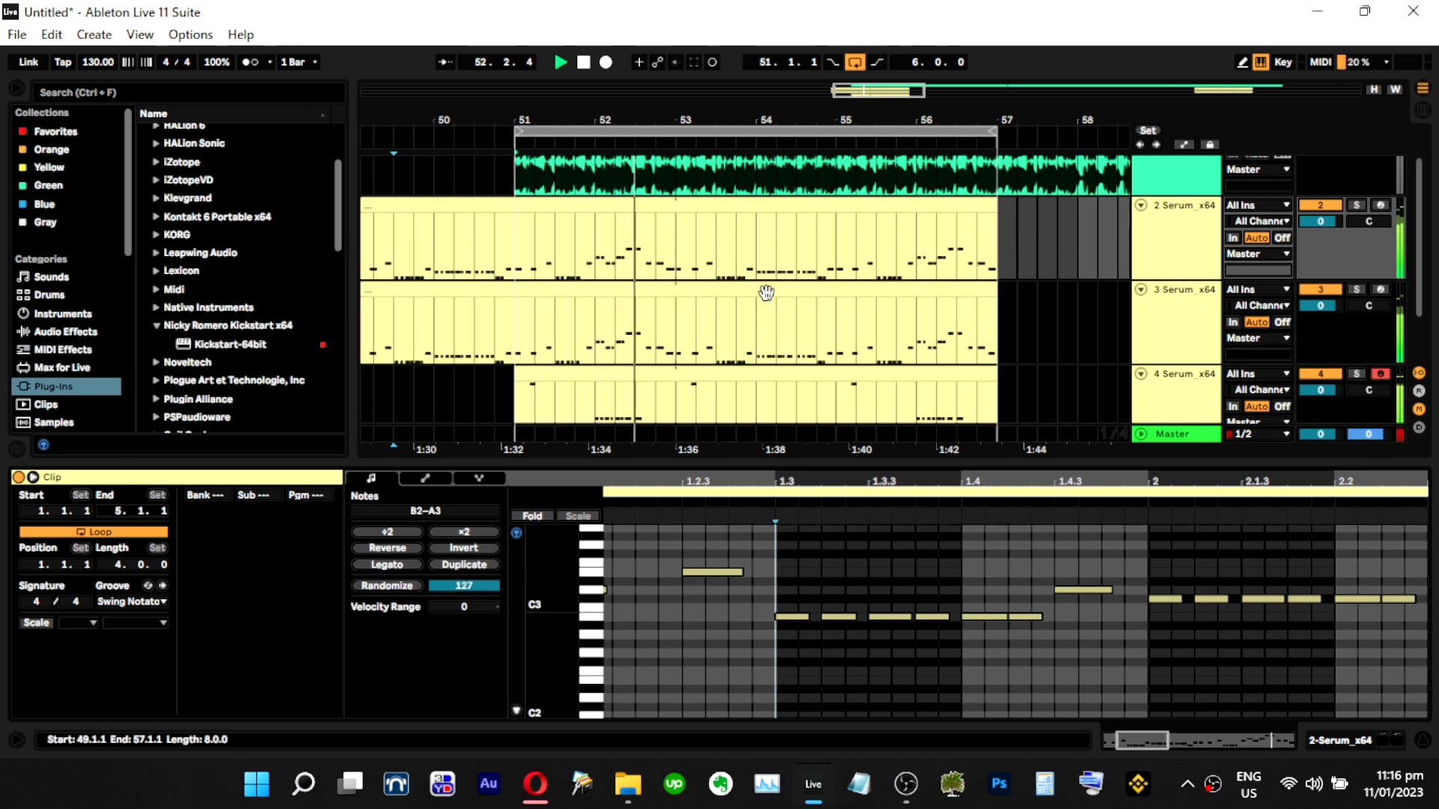
Open the MIDI clip on the 4 Serum_x64 track, select all its notes and extend their ends very slightly.
{"action": "left_click", "coordinate": [742, 300]}
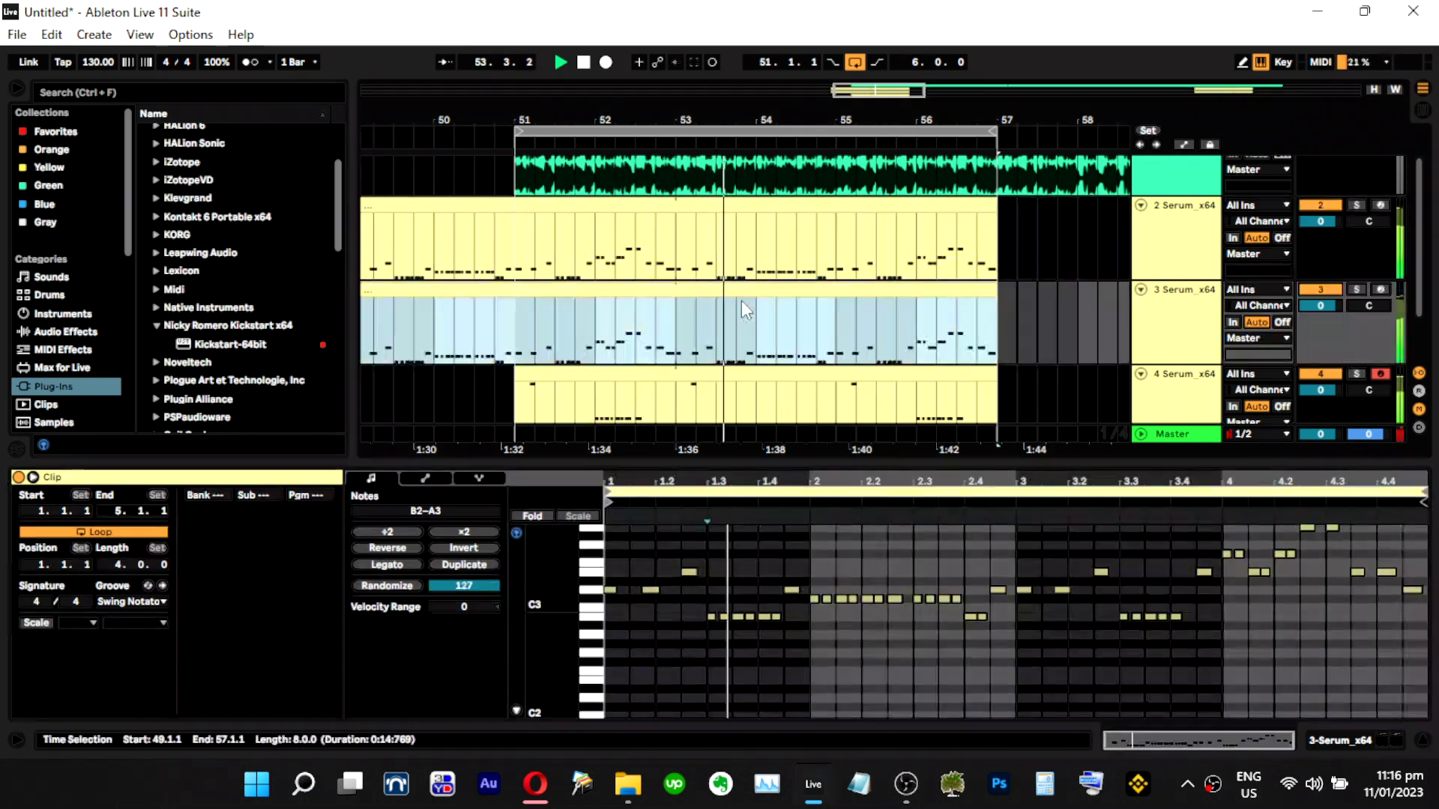
{"action": "scroll", "coordinate": [741, 300], "scroll_direction": "down", "scroll_amount": 2}
{"action": "left_click", "coordinate": [737, 303]}
{"action": "left_click", "coordinate": [737, 303]}
{"action": "left_click", "coordinate": [808, 664]}
{"action": "key", "text": "ctrl+a"}
{"action": "left_click_drag", "start_coordinate": [814, 483], "coordinate": [814, 584]}
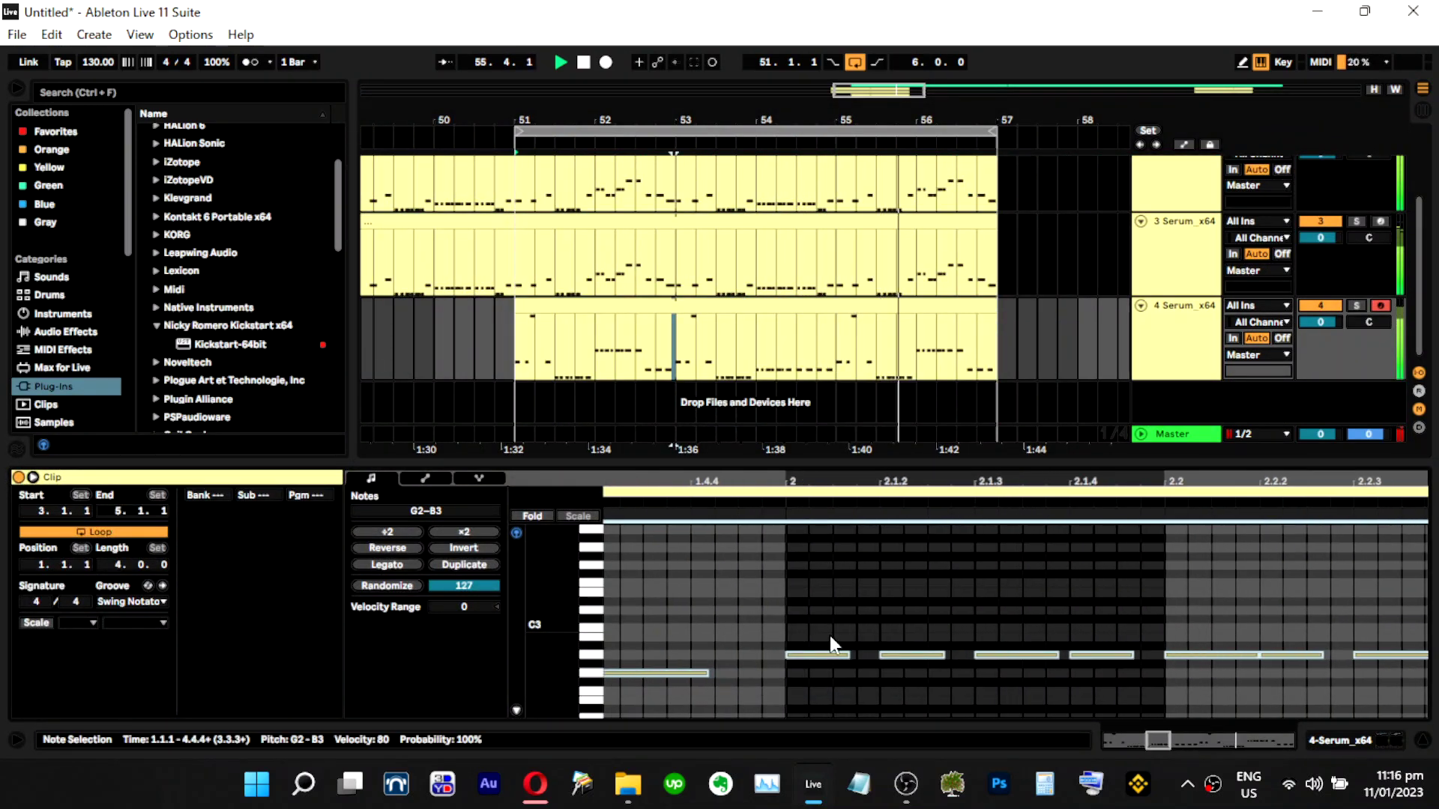
{"action": "left_click_drag", "start_coordinate": [849, 657], "coordinate": [852, 659]}
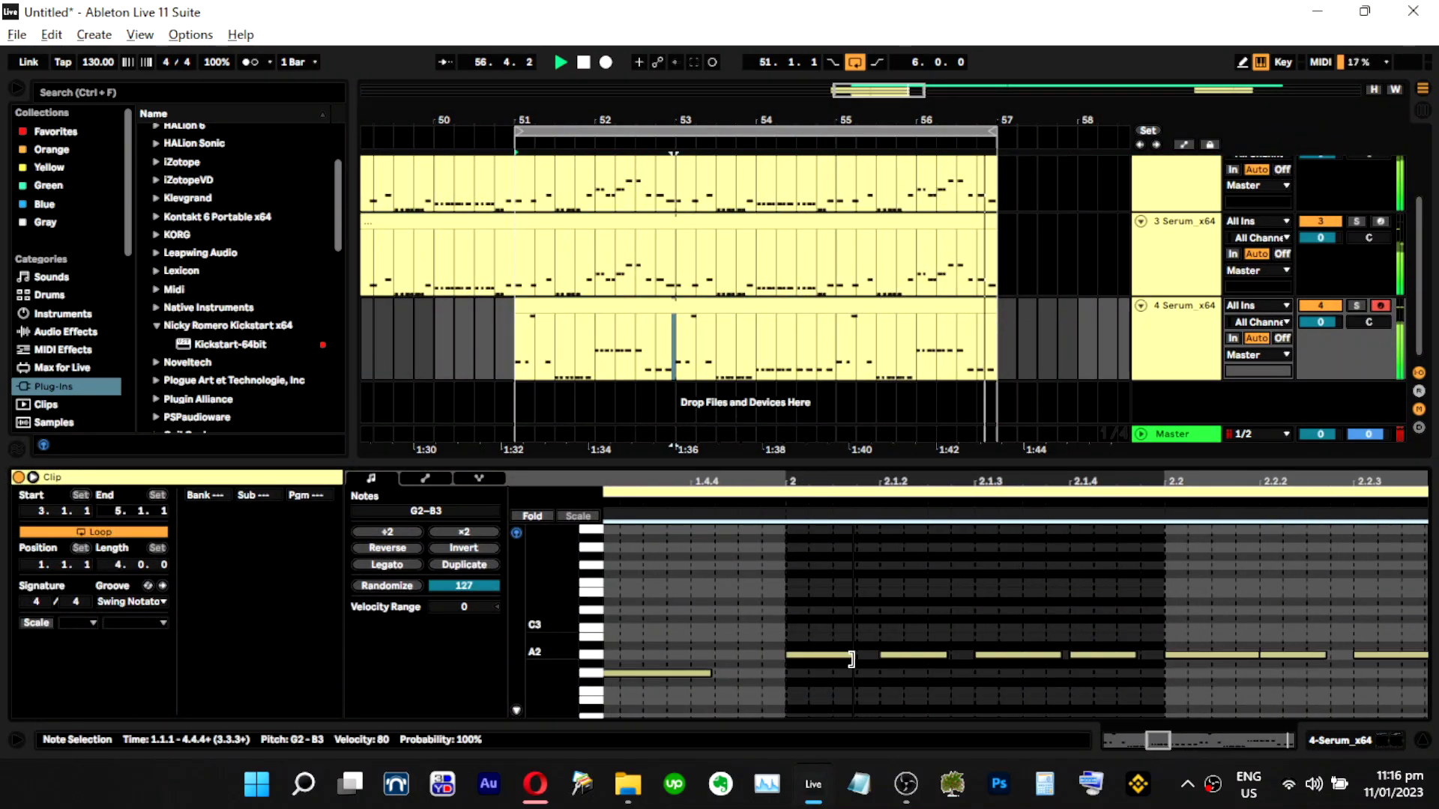
Open Serum on the 2 Serum_x64 track, adjust Envelope 1's release, and close it.
{"action": "left_click", "coordinate": [1185, 337]}
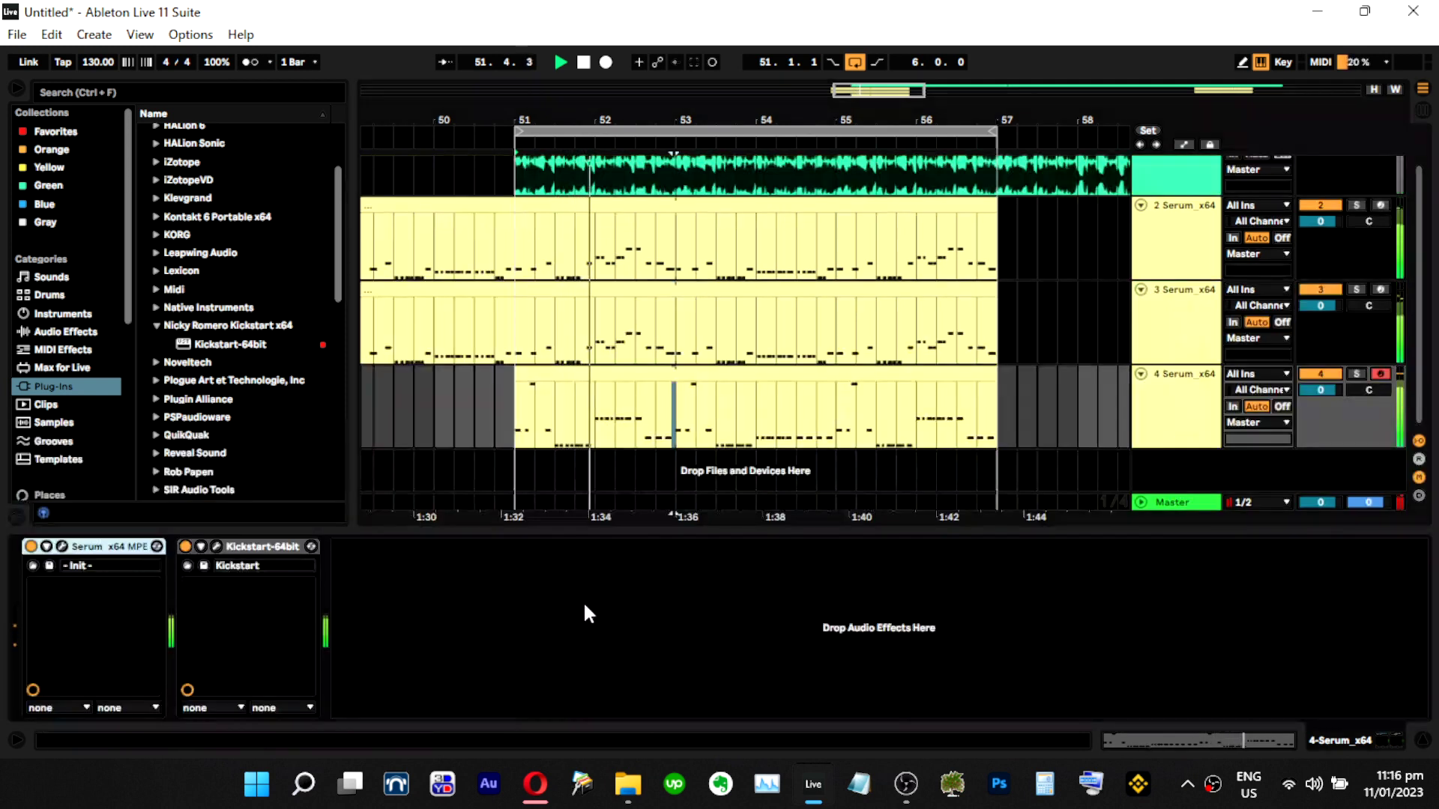
{"action": "left_click", "coordinate": [542, 608]}
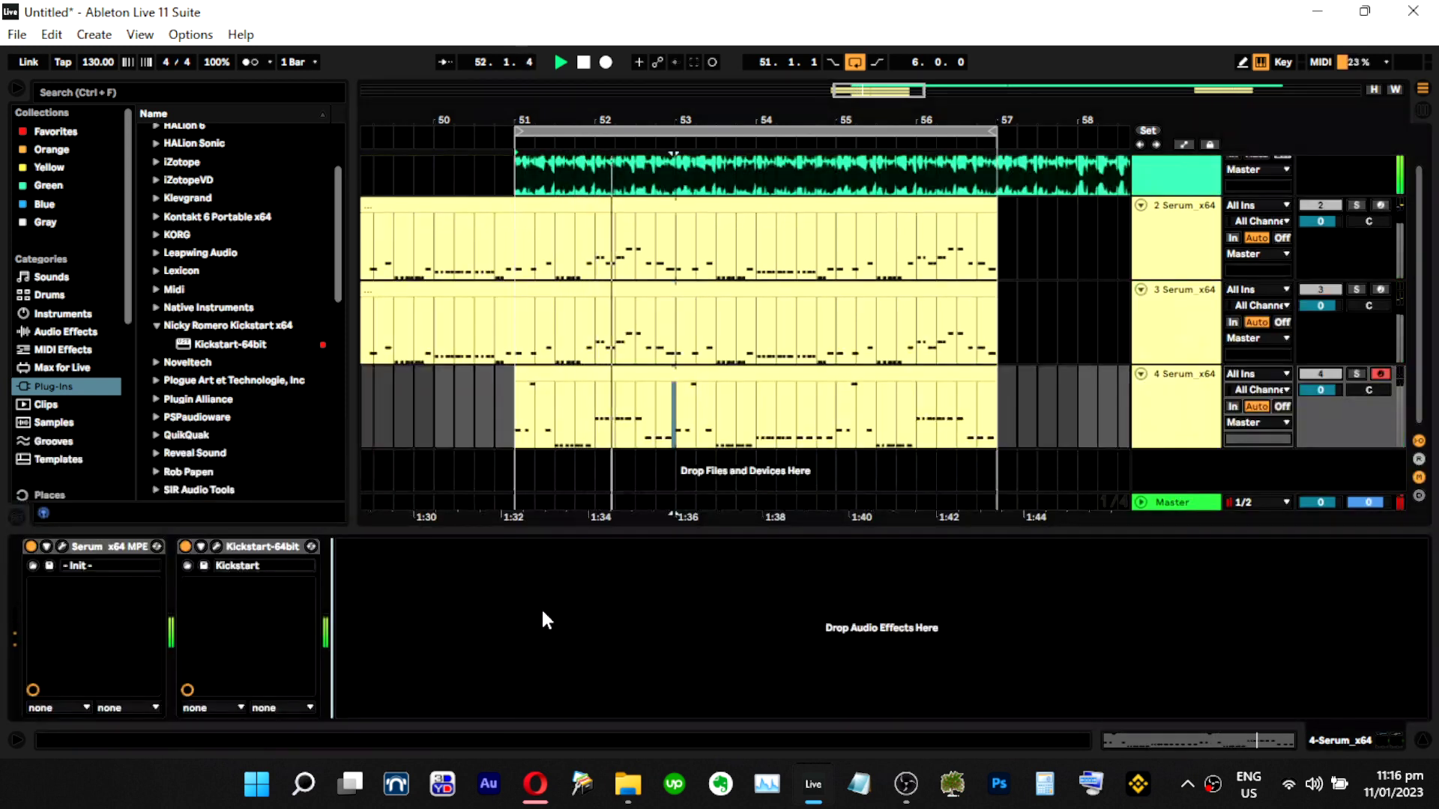
{"action": "left_click", "coordinate": [1174, 221]}
{"action": "left_click", "coordinate": [63, 547]}
{"action": "mouse_move", "coordinate": [733, 614]}
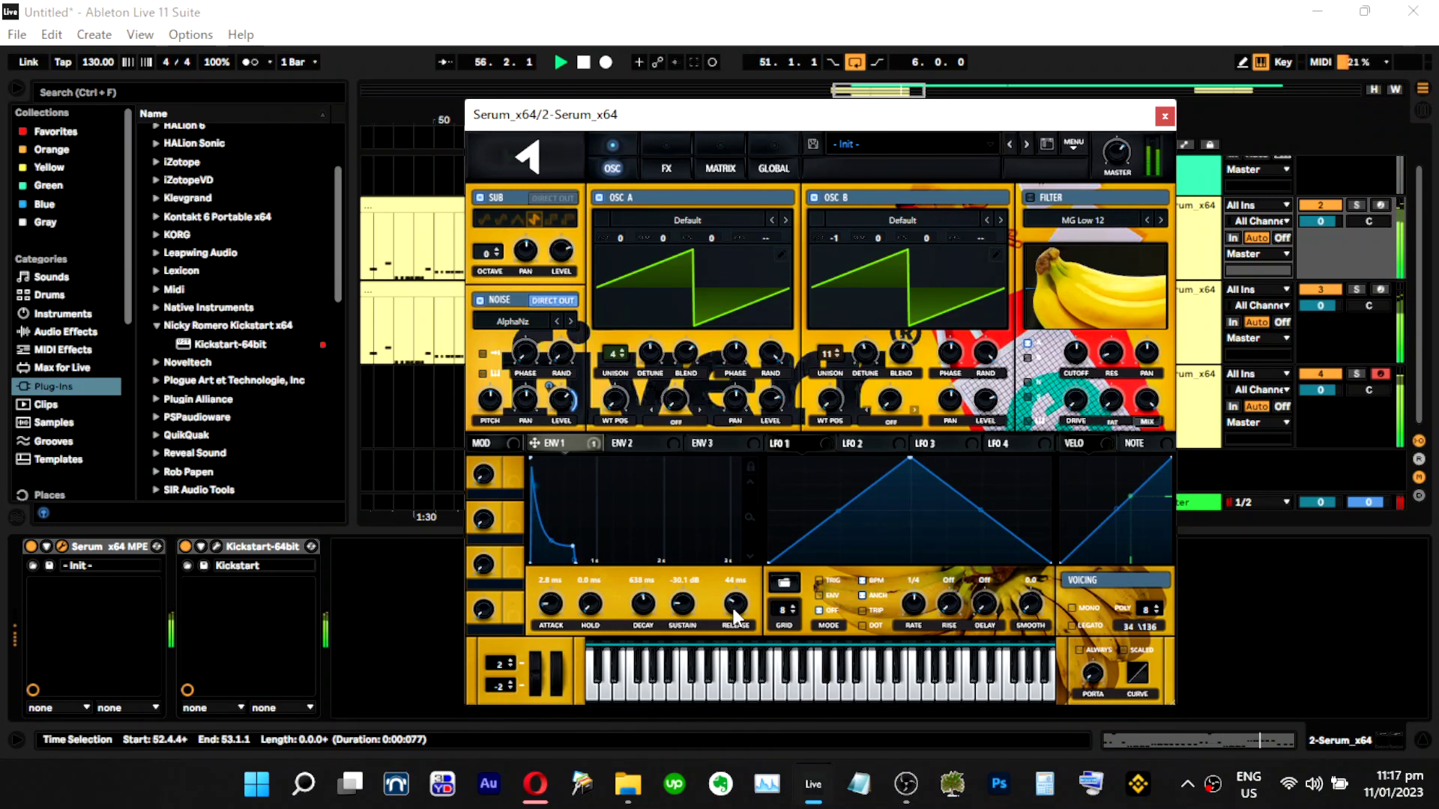
{"action": "left_click", "coordinate": [1164, 116]}
Open Serum on the 3 Serum_x64 track, set Envelope 1's release to 44 ms, and close it.
{"action": "left_click", "coordinate": [1179, 309]}
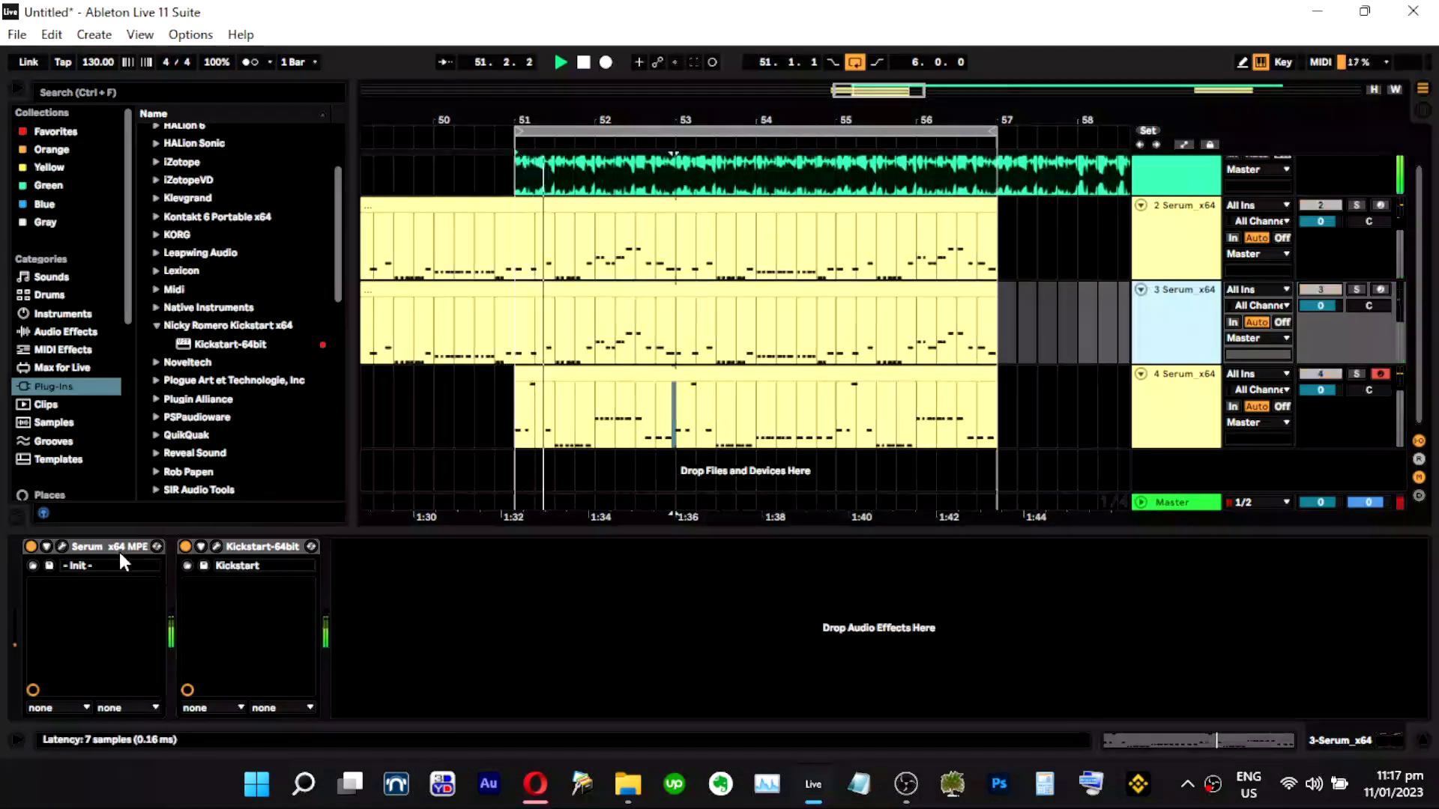
{"action": "left_click", "coordinate": [61, 547]}
{"action": "left_click_drag", "start_coordinate": [487, 663], "coordinate": [497, 674]}
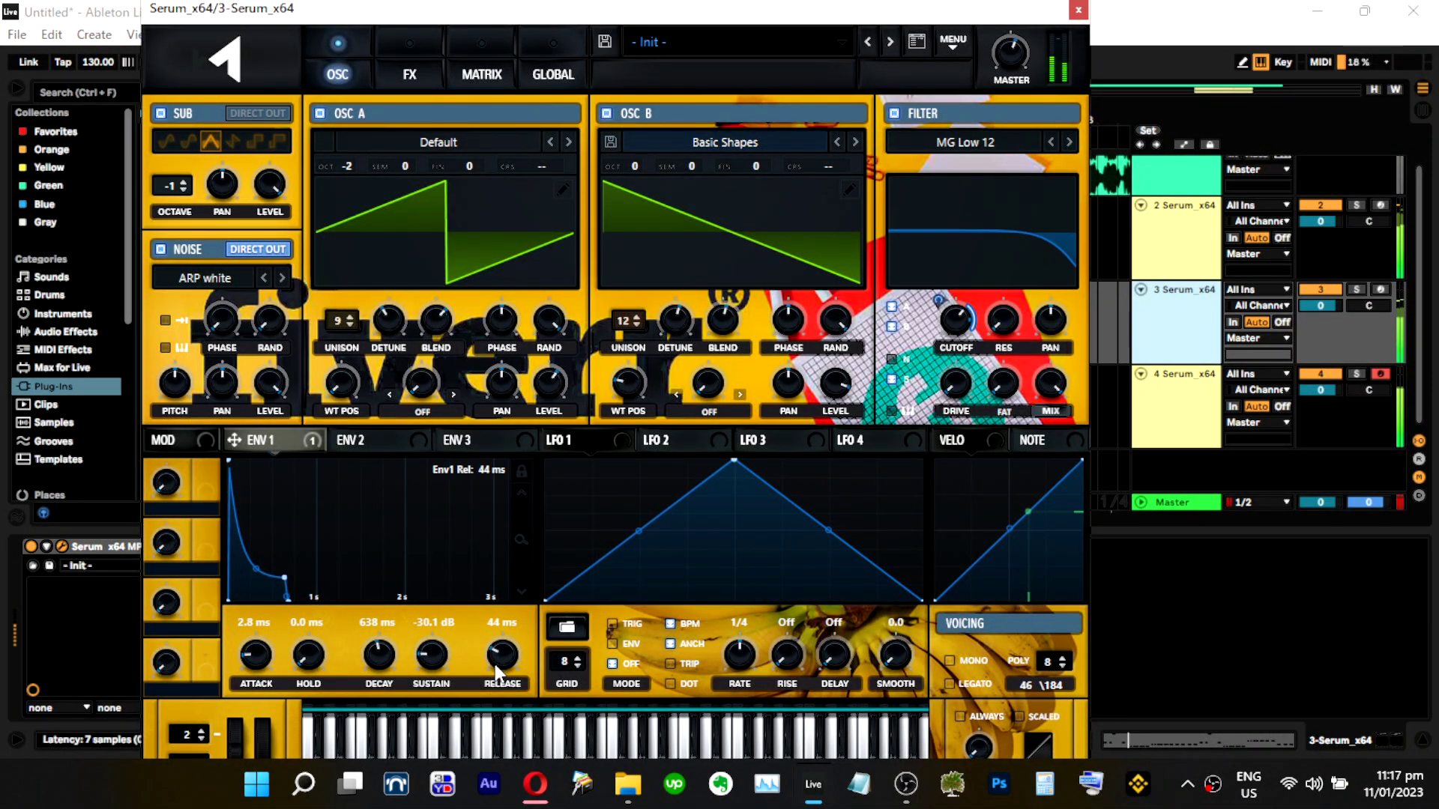
{"action": "left_click", "coordinate": [1077, 9]}
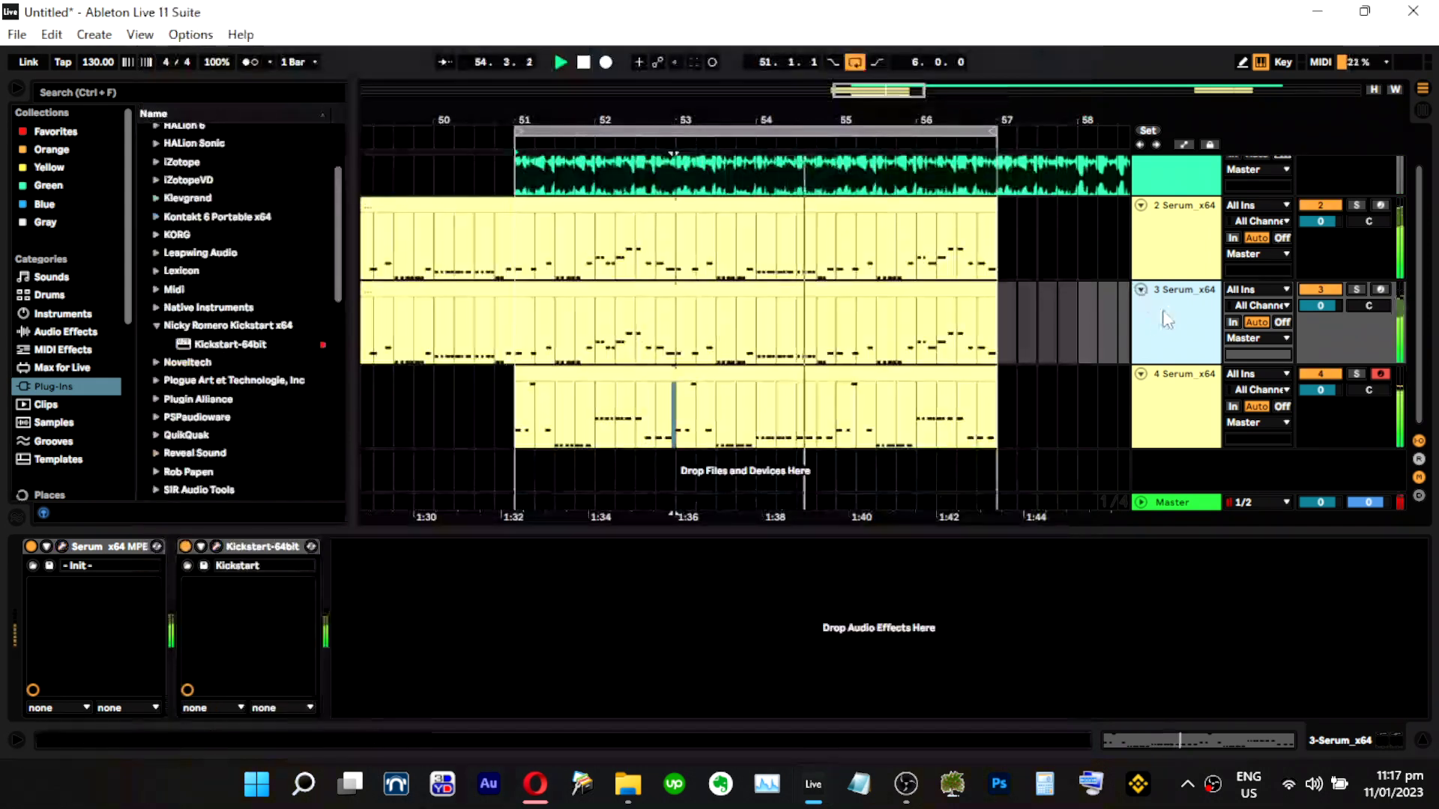
Solo the 3 Serum_x64 track, set Oscillator A's octave to -1 in its Serum, and compare it with and without solo.
{"action": "left_click", "coordinate": [1355, 289]}
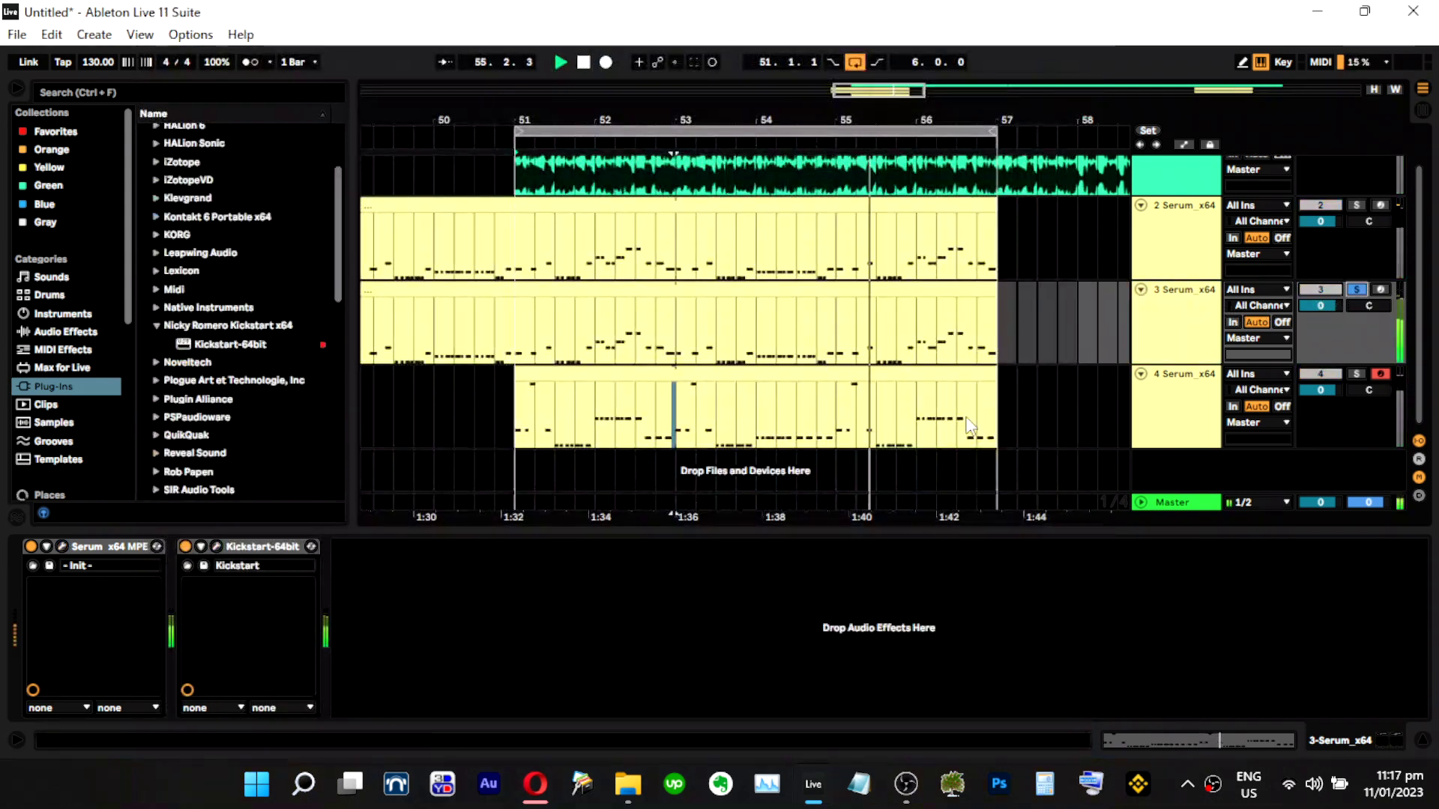
{"action": "left_click", "coordinate": [62, 546]}
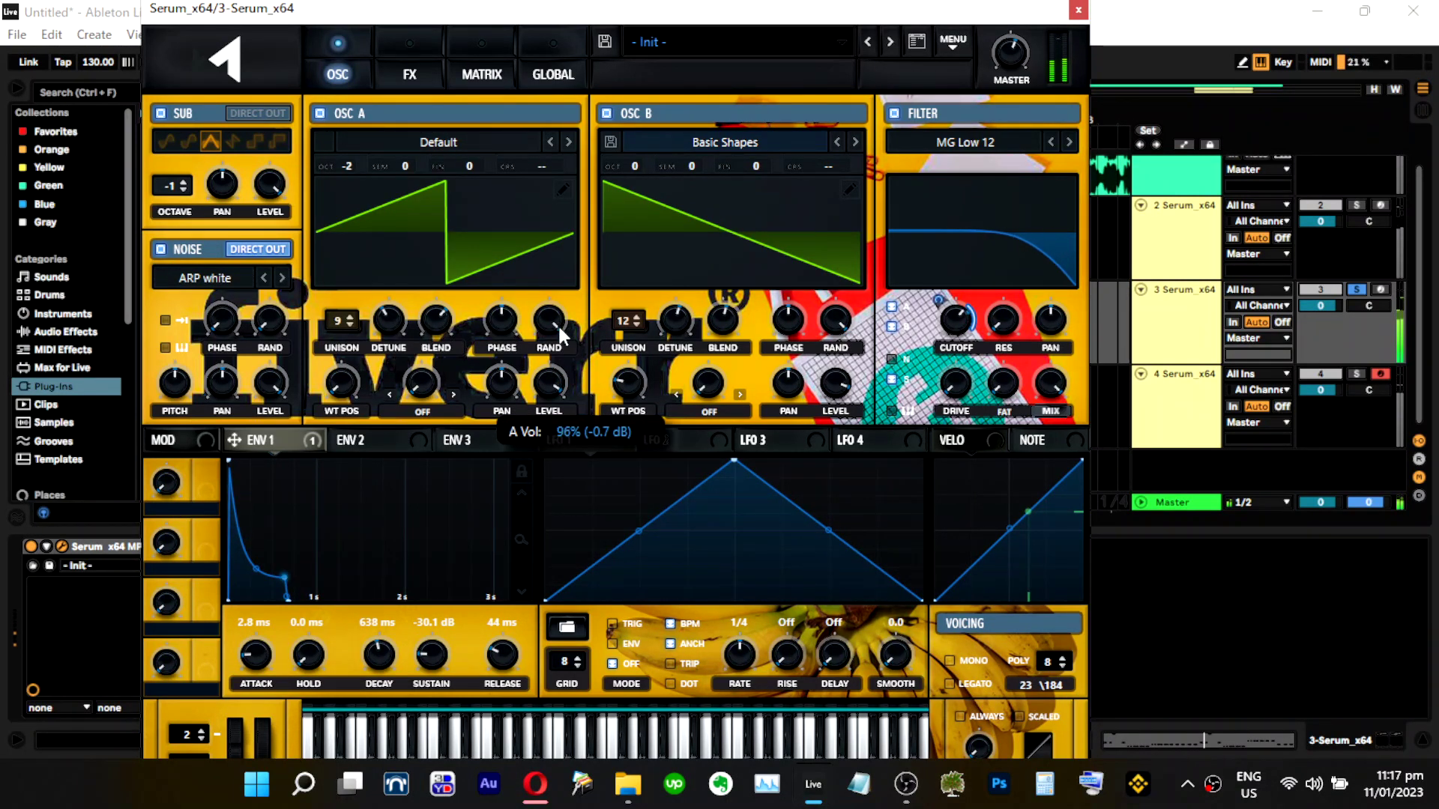
{"action": "left_click_drag", "start_coordinate": [345, 164], "coordinate": [354, 161]}
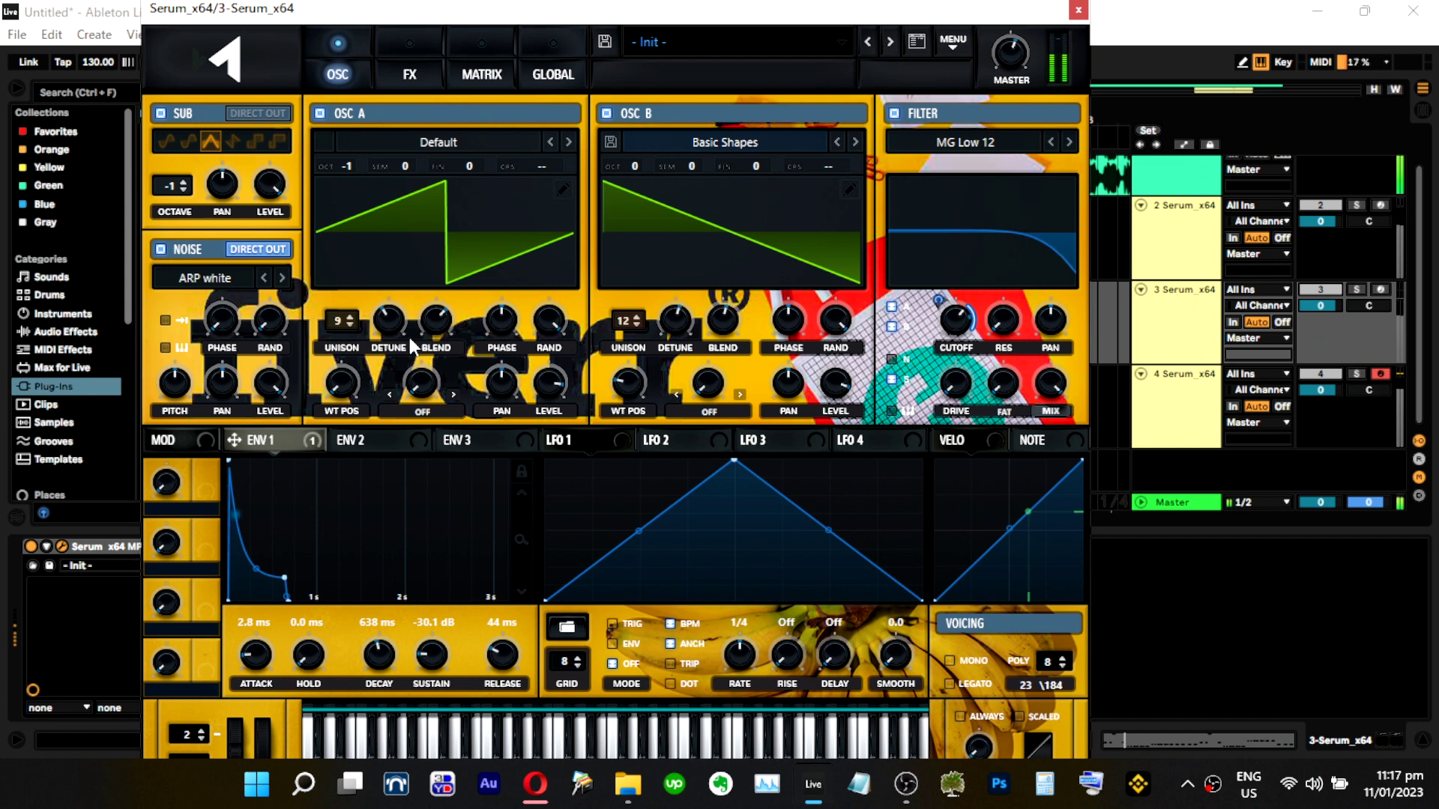
{"action": "left_click", "coordinate": [1356, 290]}
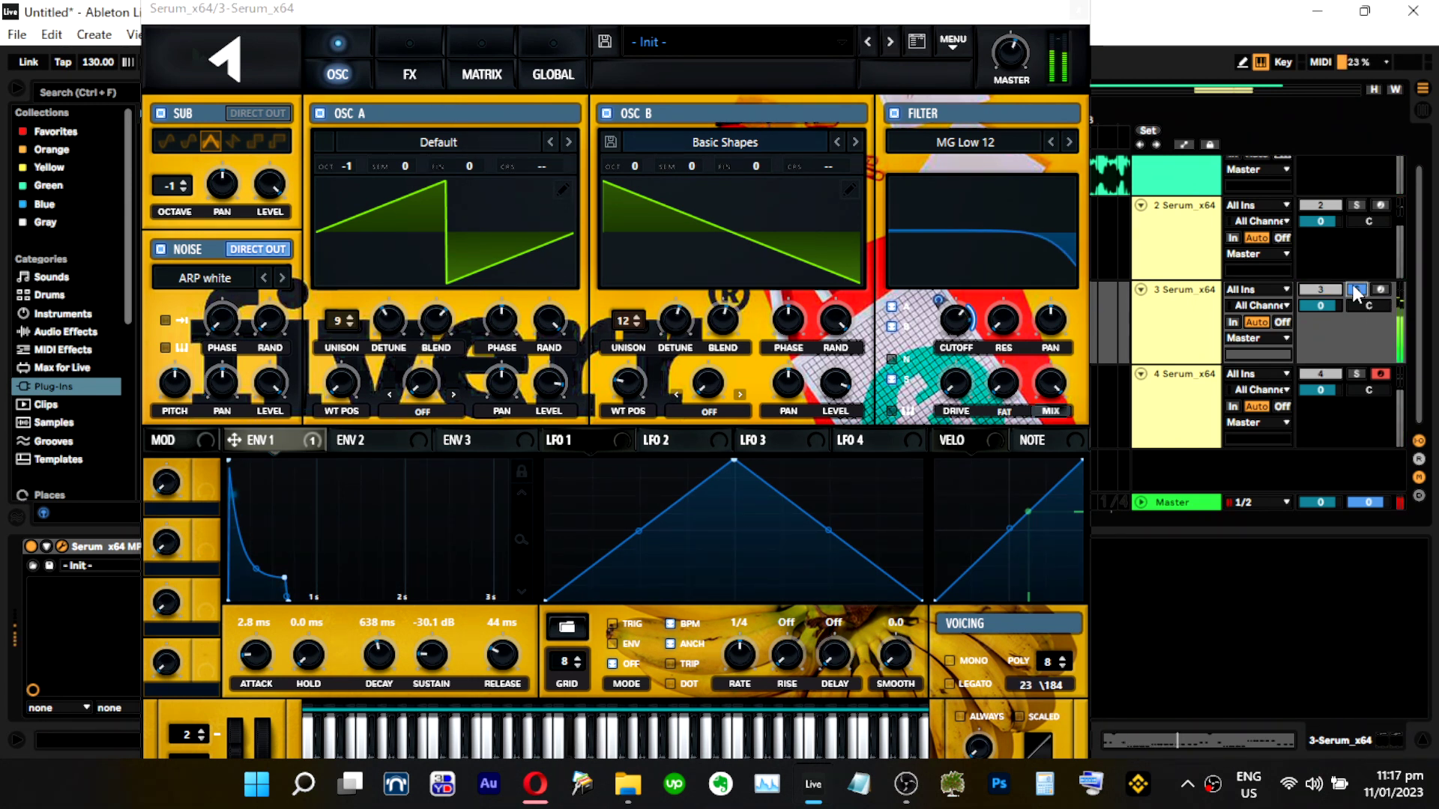
{"action": "left_click", "coordinate": [400, 39]}
{"action": "left_click", "coordinate": [338, 57]}
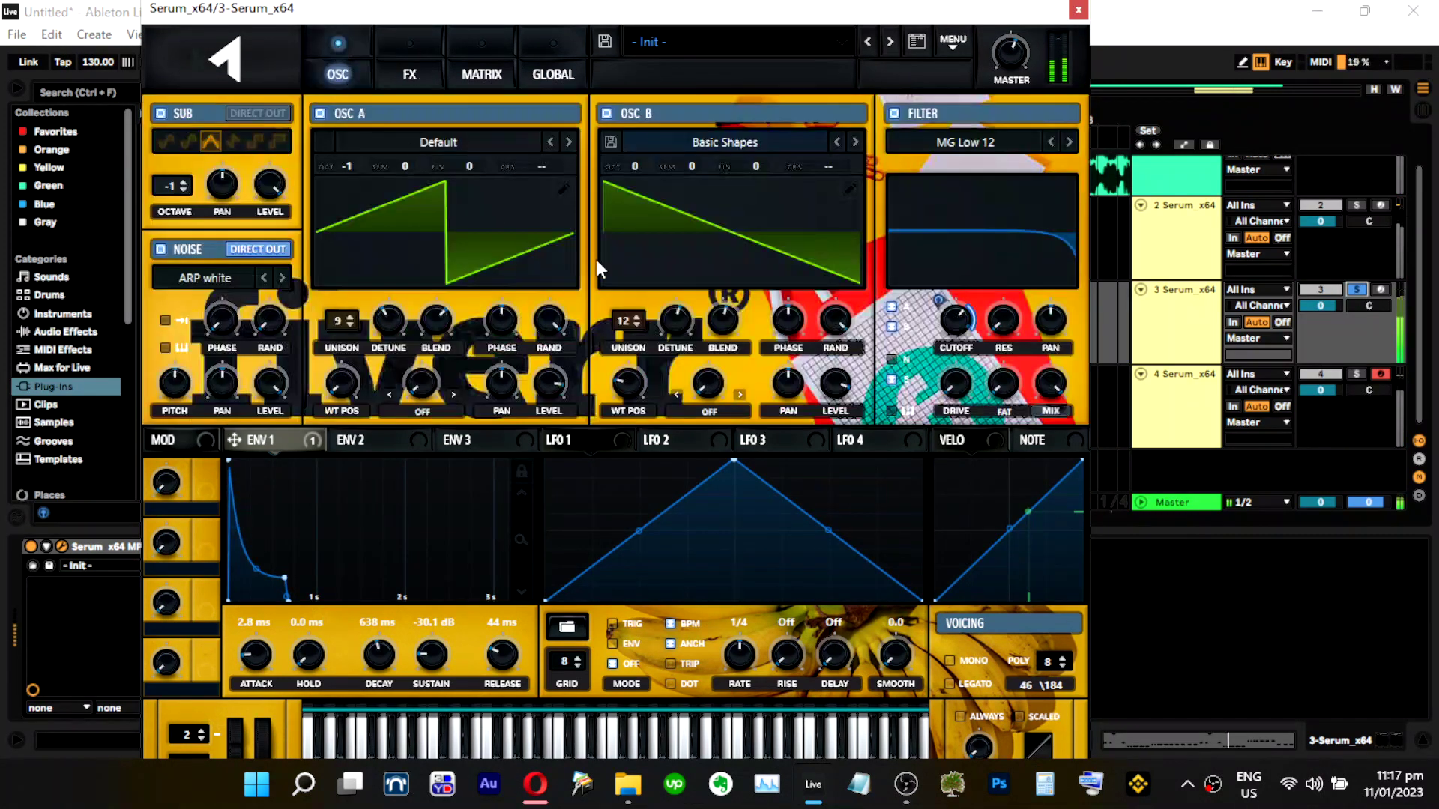
Raise the EQ effect's high-band gain to about 14 dB in Serum on the 3 Serum_x64 track.
{"action": "left_click", "coordinate": [409, 57]}
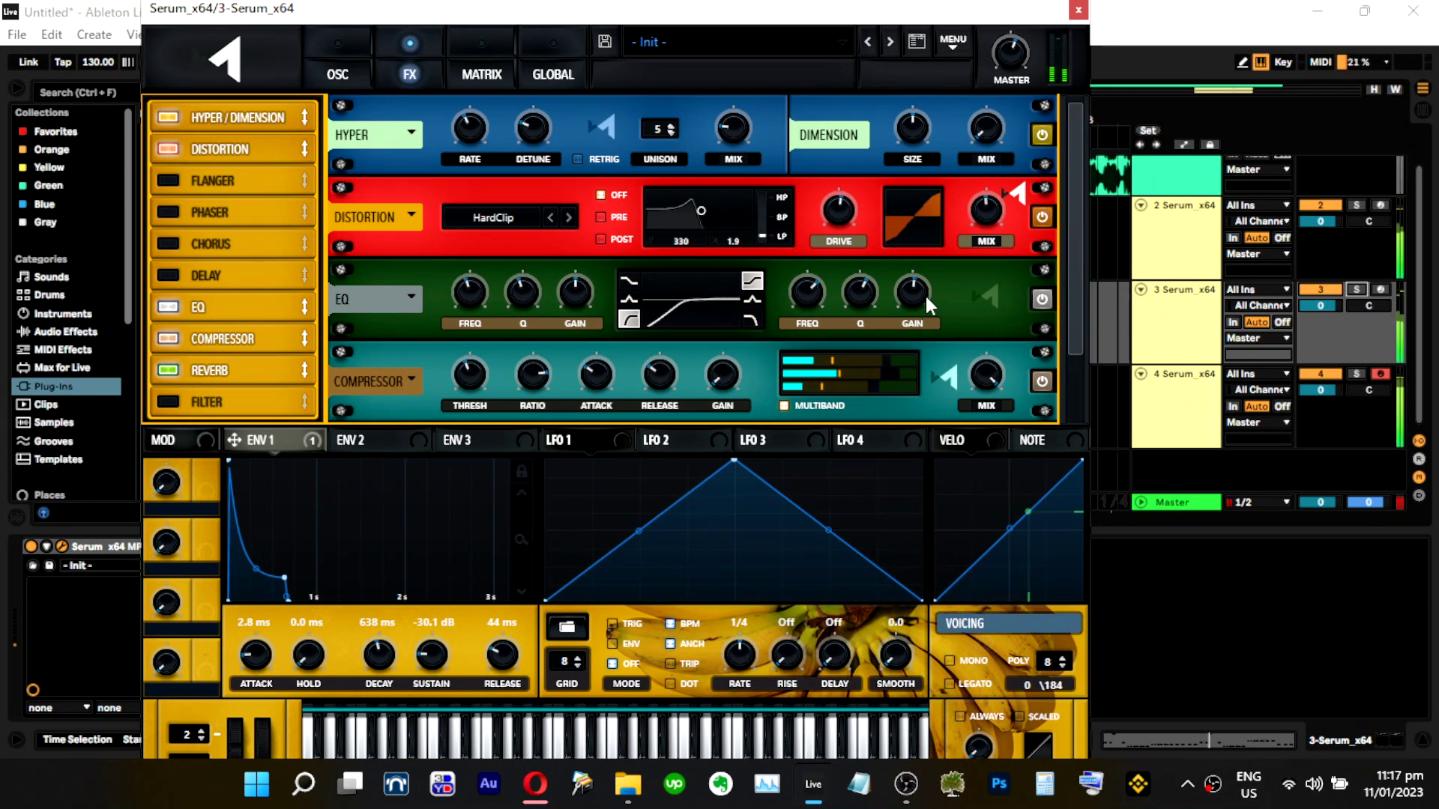
{"action": "mouse_move", "coordinate": [926, 284]}
{"action": "left_click_drag", "start_coordinate": [922, 290], "coordinate": [922, 285]}
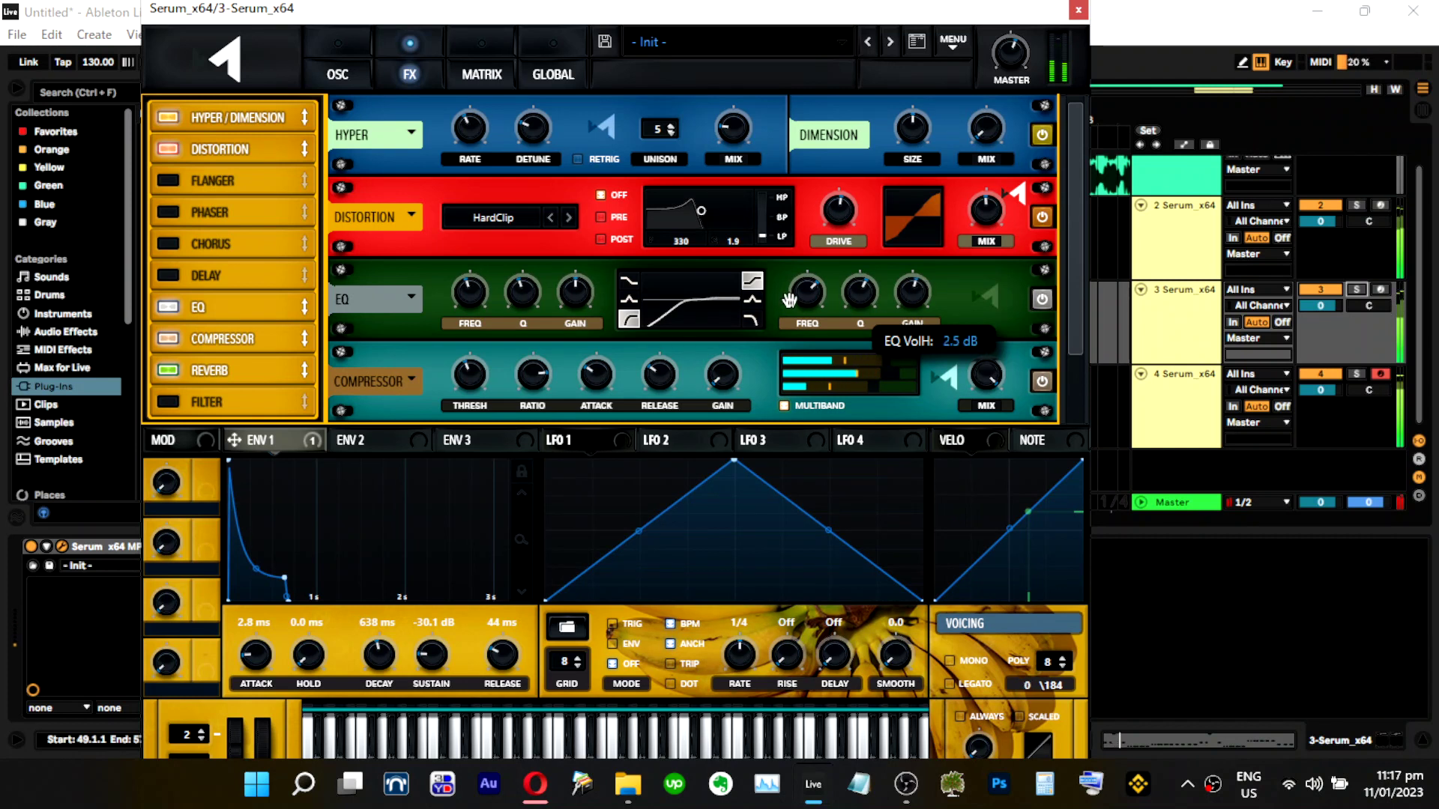
{"action": "mouse_move", "coordinate": [813, 289]}
{"action": "mouse_move", "coordinate": [870, 305]}
{"action": "left_click_drag", "start_coordinate": [913, 298], "coordinate": [928, 251]}
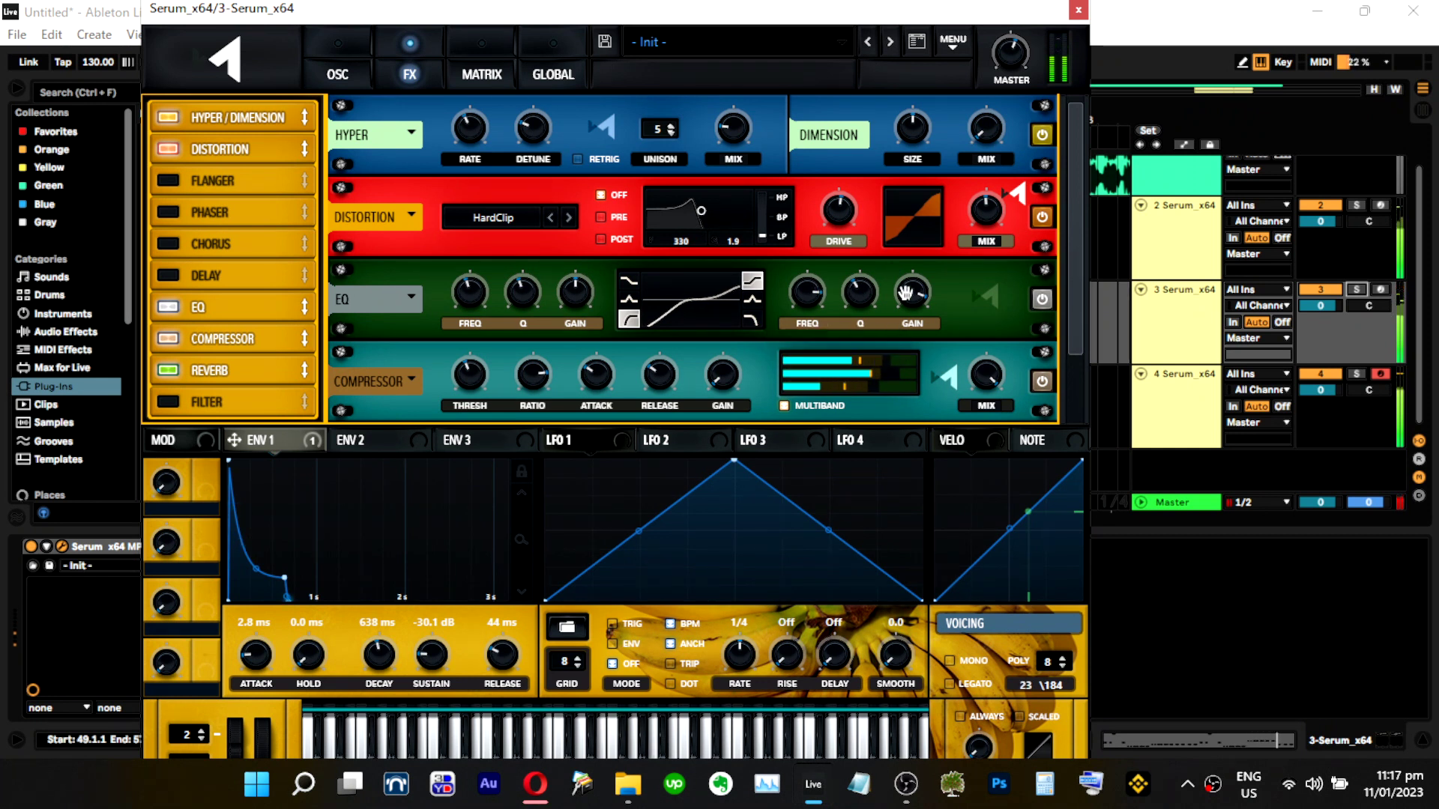
{"action": "mouse_move", "coordinate": [909, 322]}
{"action": "left_click_drag", "start_coordinate": [907, 317], "coordinate": [906, 318]}
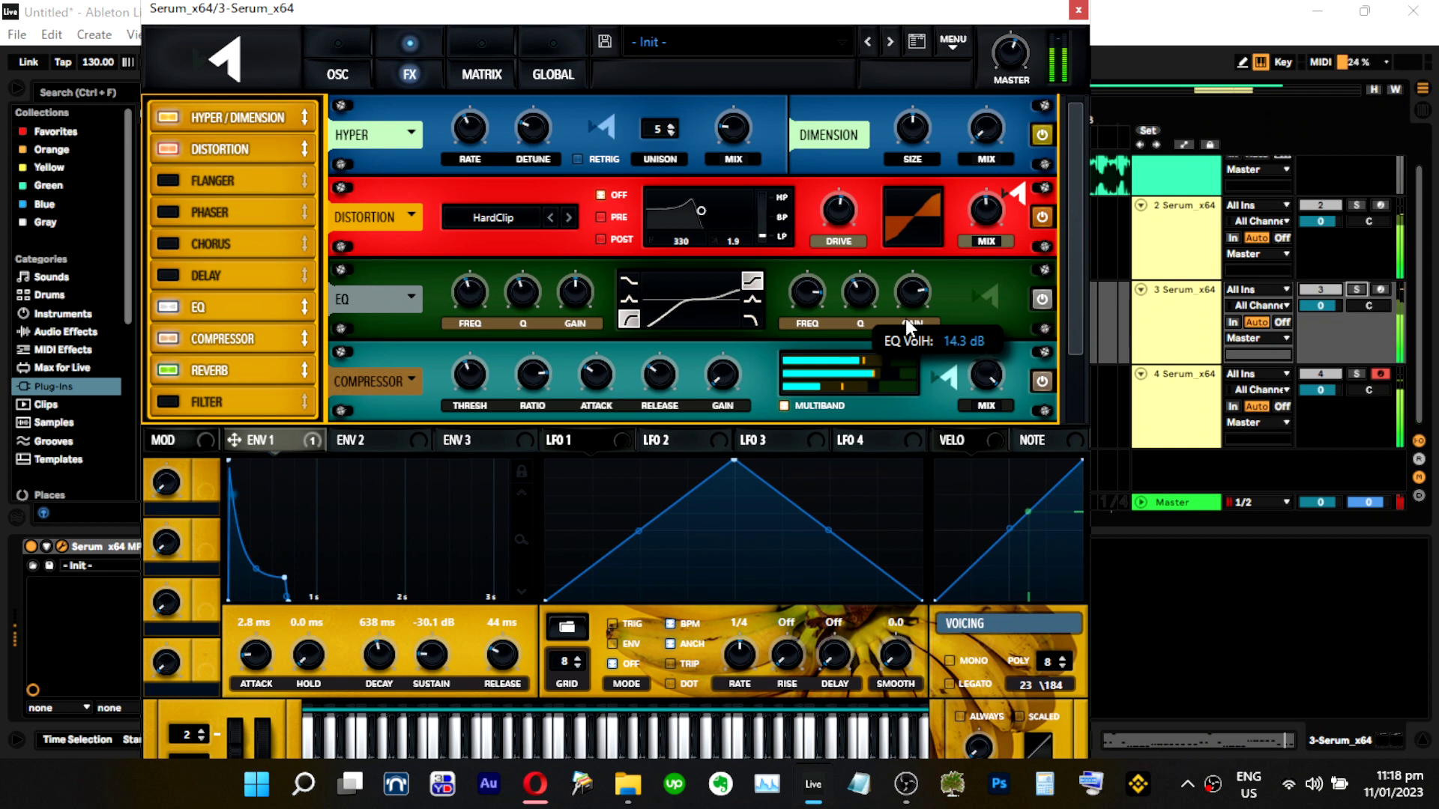
{"action": "left_click_drag", "start_coordinate": [906, 319], "coordinate": [905, 320]}
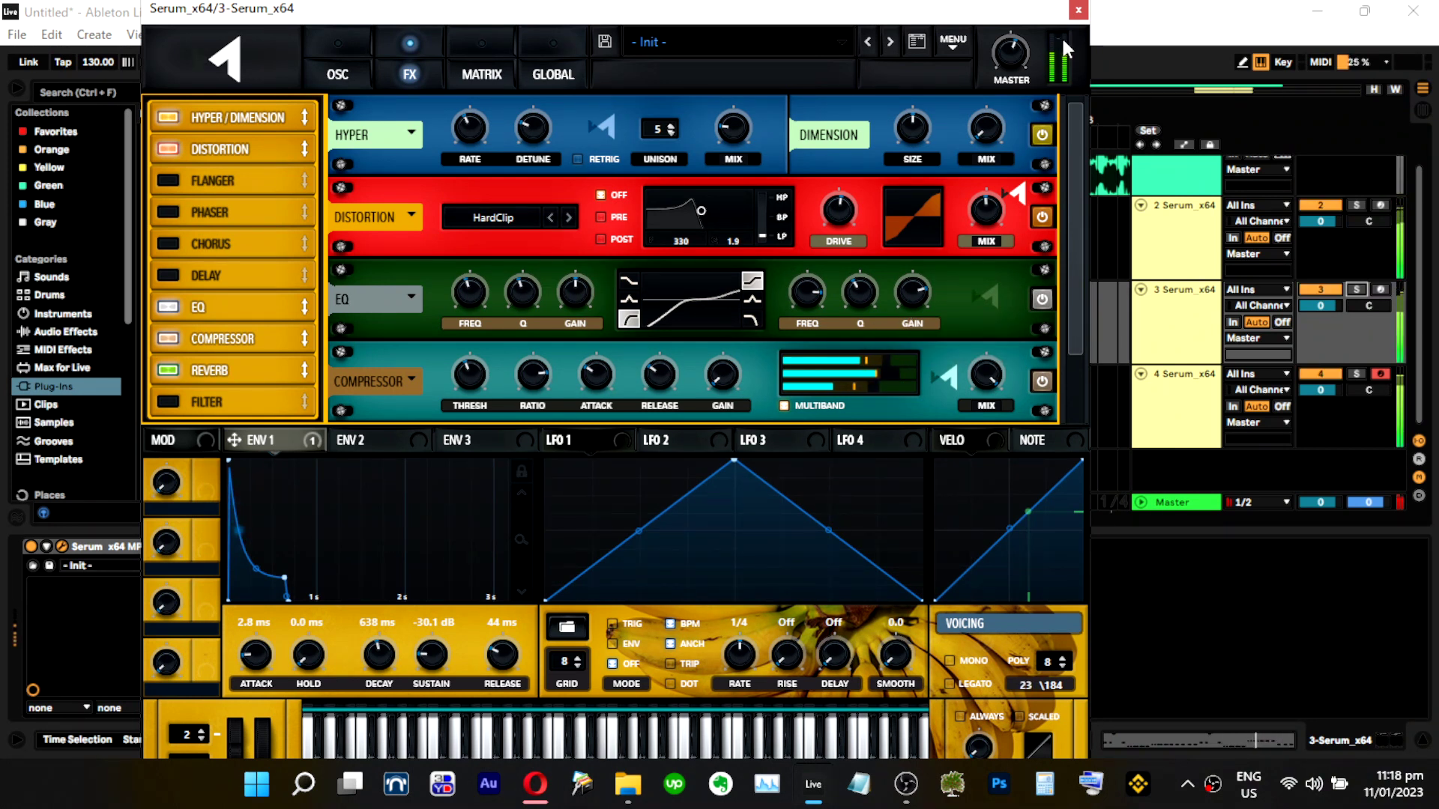
Solo the 4 Serum_x64 track and show Envelope 2 and the effects in its Serum.
{"action": "left_click", "coordinate": [1240, 411]}
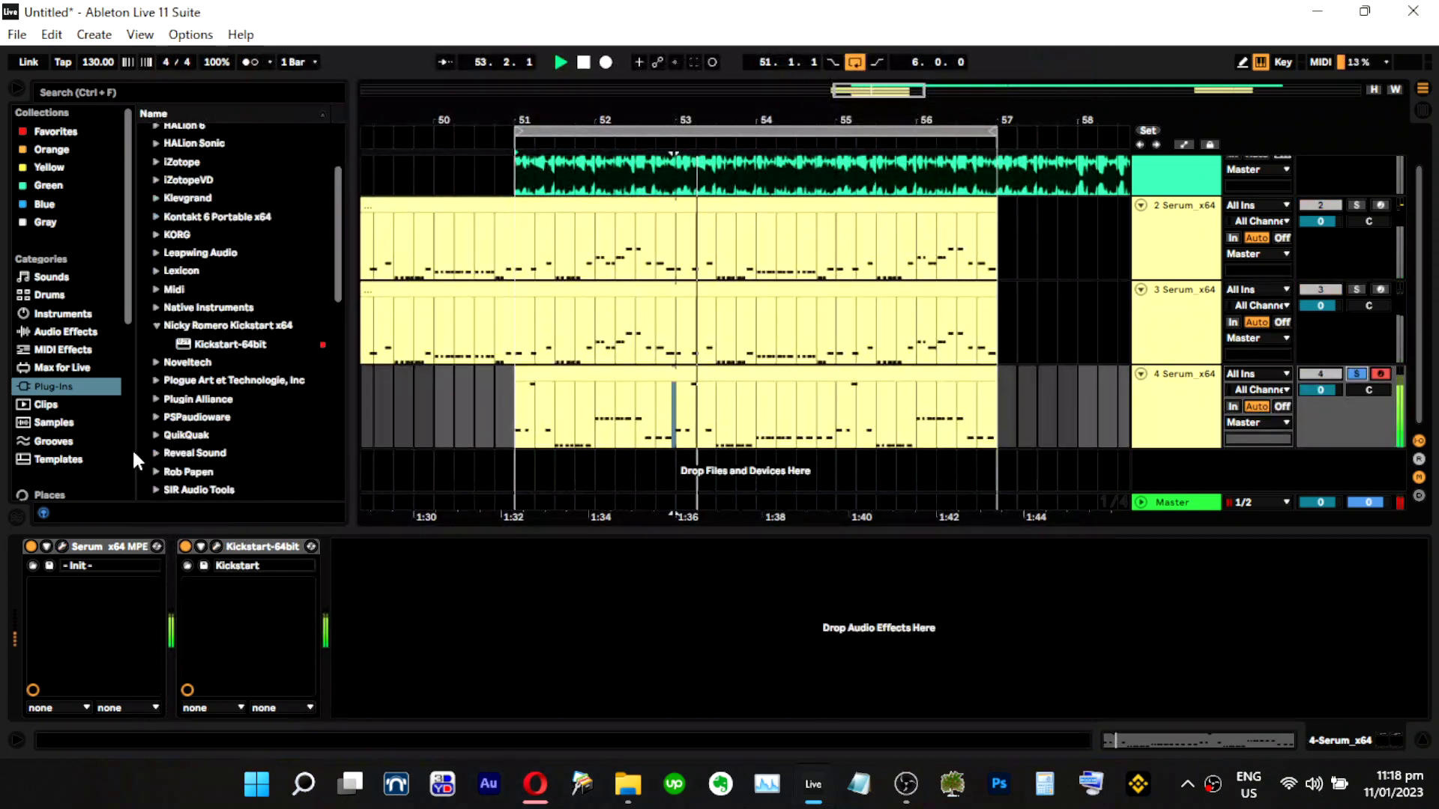
{"action": "left_click", "coordinate": [62, 547]}
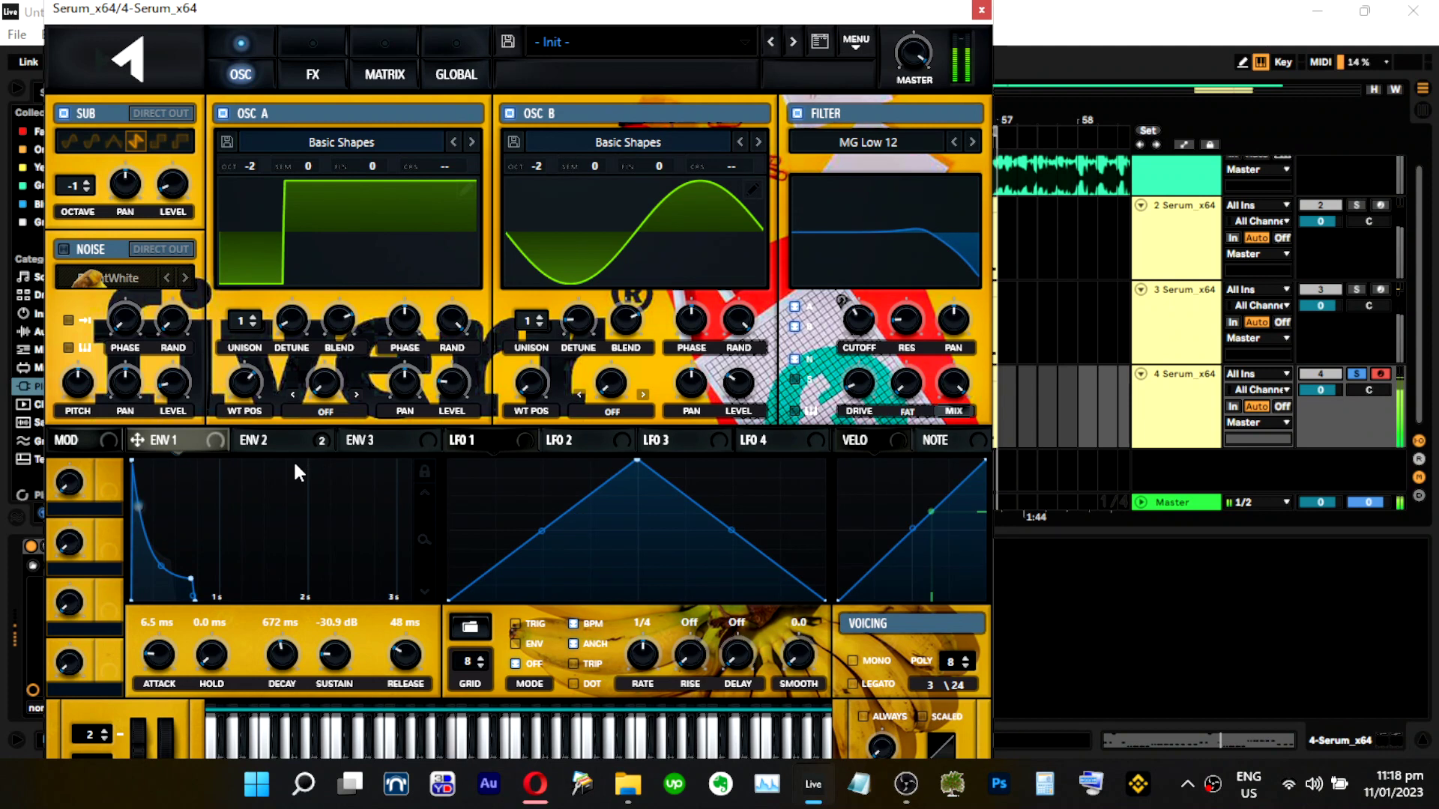
{"action": "left_click", "coordinate": [252, 440]}
{"action": "left_click", "coordinate": [312, 75]}
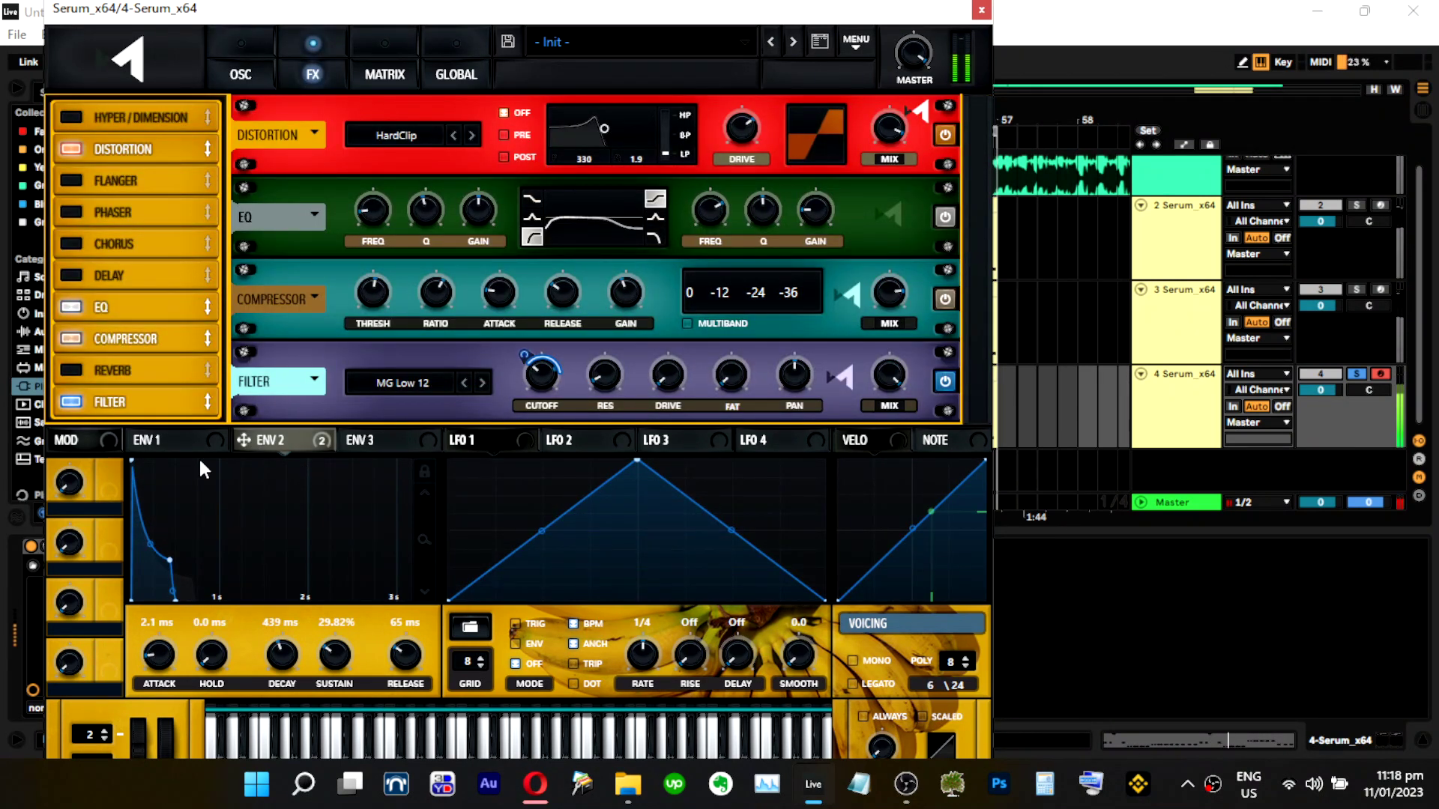
Try Envelope 2 as a modulator for the Compressor's gain and remove that modulation.
{"action": "left_click_drag", "start_coordinate": [615, 304], "coordinate": [613, 294]}
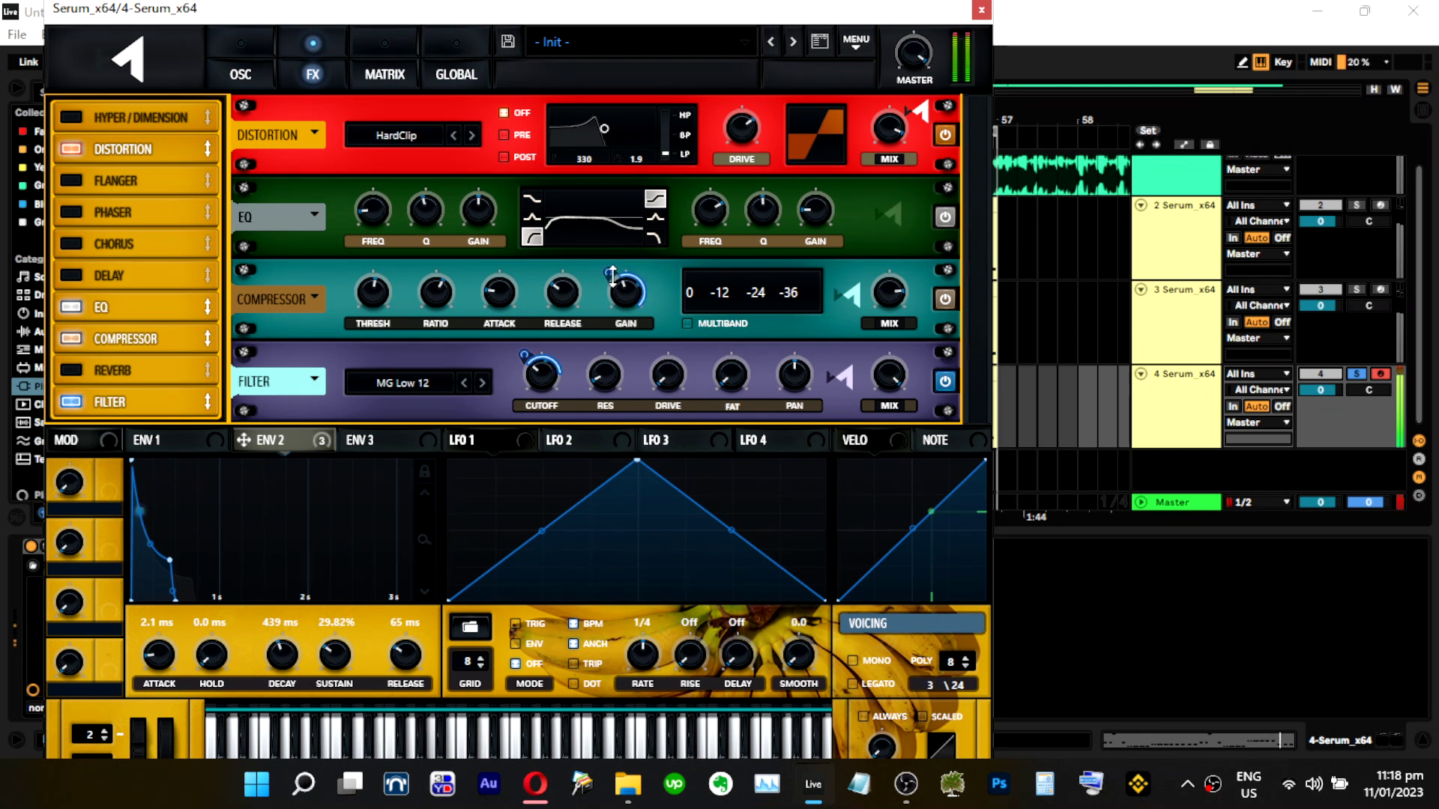
{"action": "right_click", "coordinate": [613, 300]}
{"action": "left_click", "coordinate": [633, 312]}
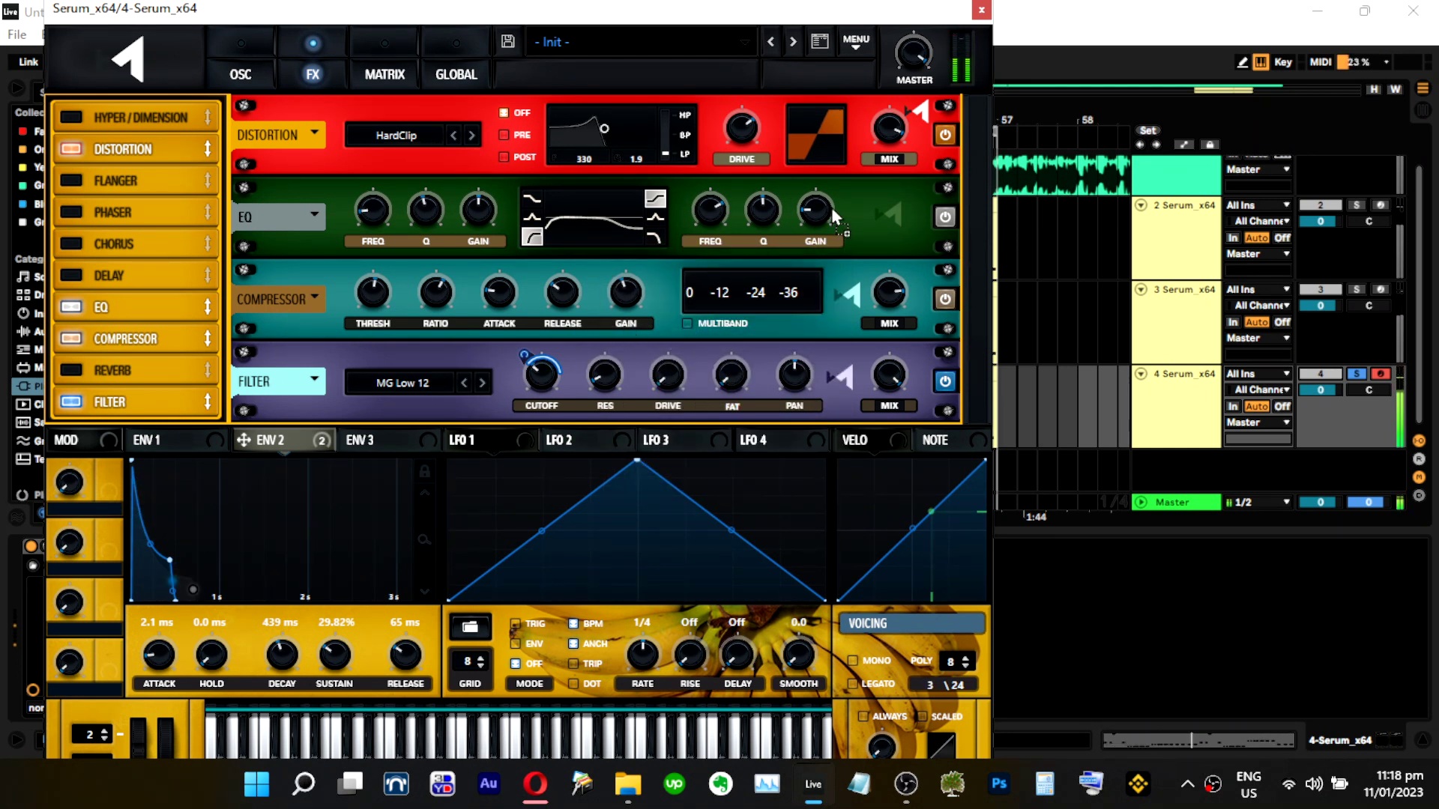
Modulate the EQ's high-band gain with Envelope 2 at an amount of 54, and close Serum.
{"action": "mouse_move", "coordinate": [797, 198]}
{"action": "left_mouse_down"}
{"action": "mouse_move", "coordinate": [796, 225]}
{"action": "mouse_move", "coordinate": [804, 214]}
{"action": "left_mouse_up"}
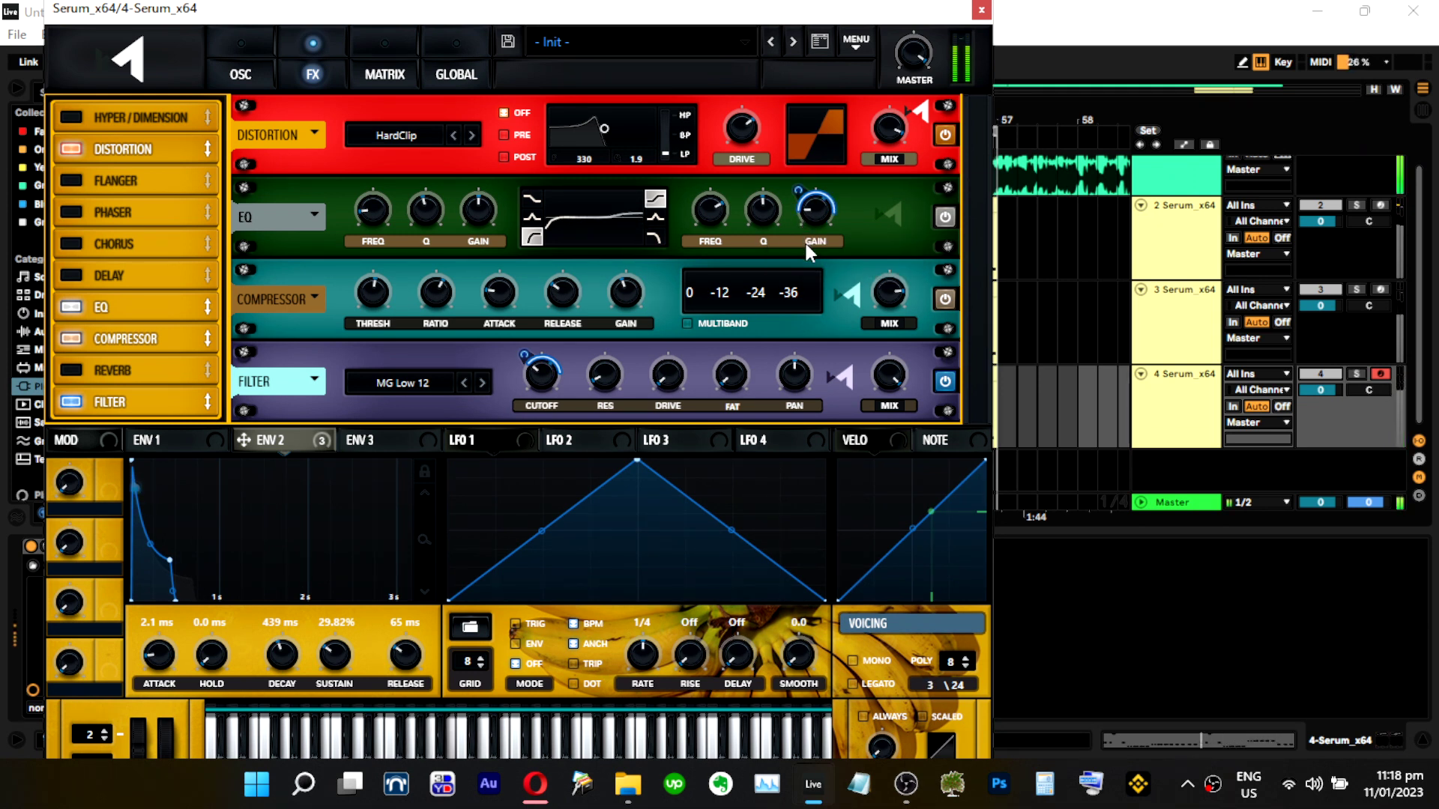
{"action": "left_click_drag", "start_coordinate": [798, 200], "coordinate": [799, 197]}
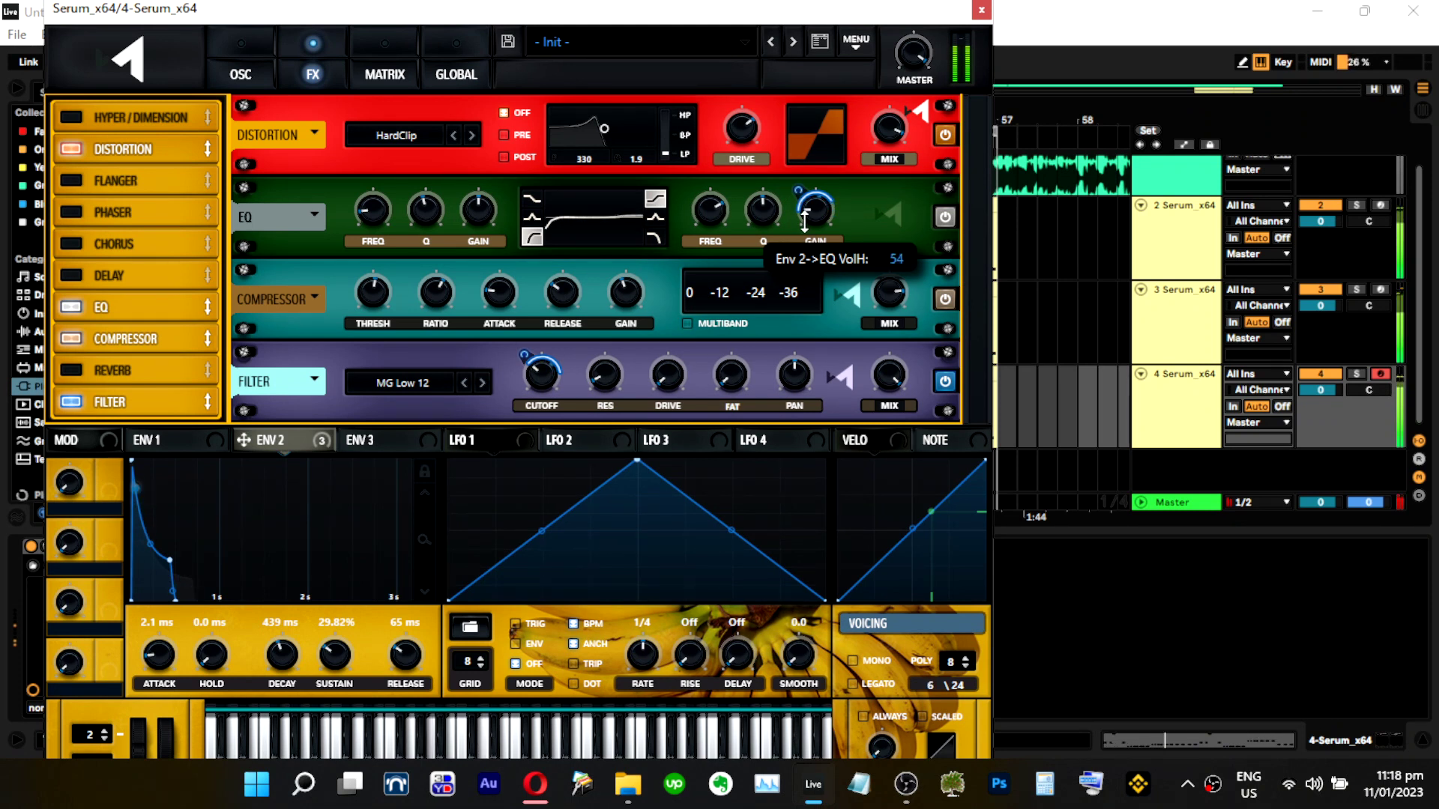
{"action": "left_click", "coordinate": [981, 9]}
Solo the 3 Serum_x64 track, open its Serum, and set Envelope 1's release to 37 ms.
{"action": "left_click", "coordinate": [1166, 318]}
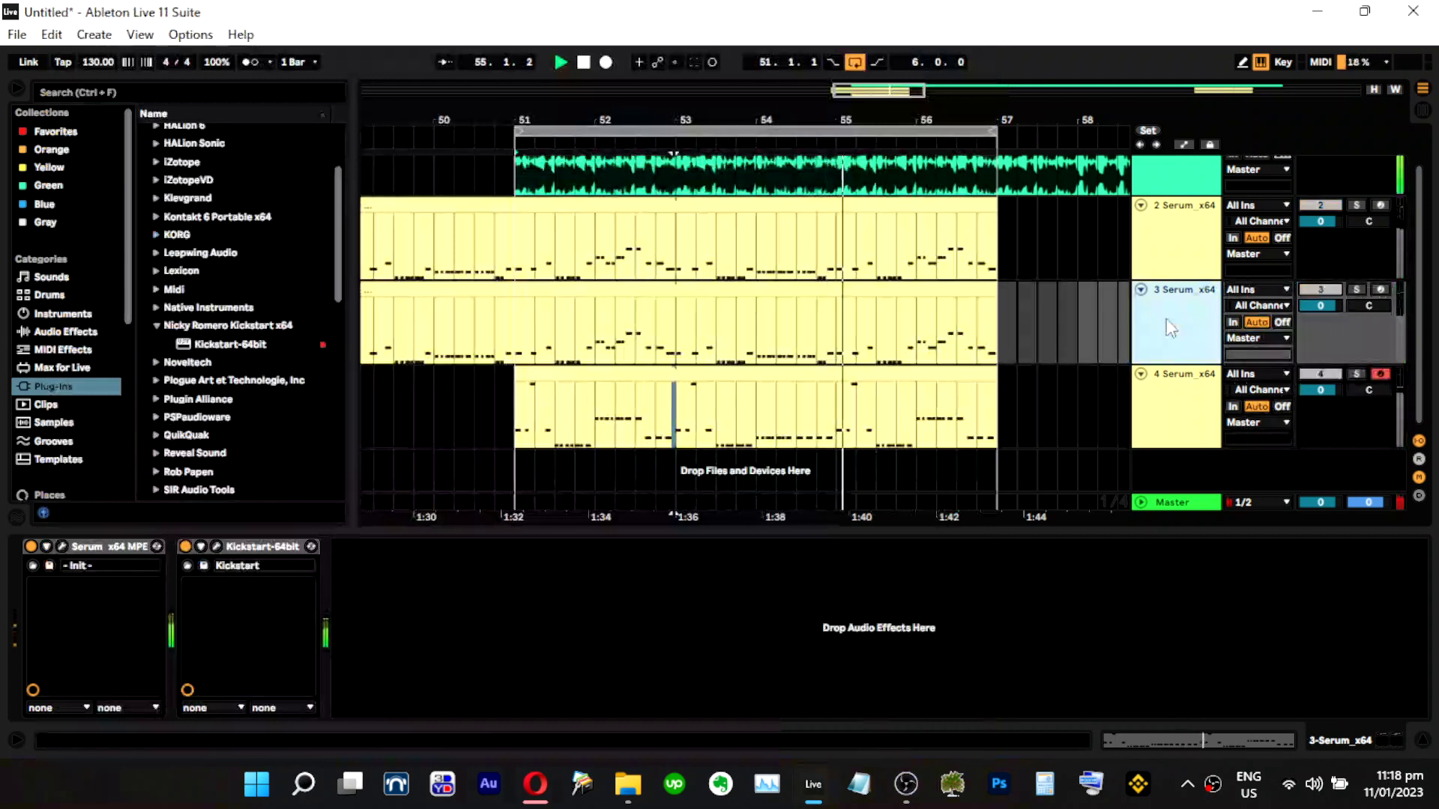
{"action": "left_click", "coordinate": [1357, 289]}
{"action": "left_click", "coordinate": [63, 546]}
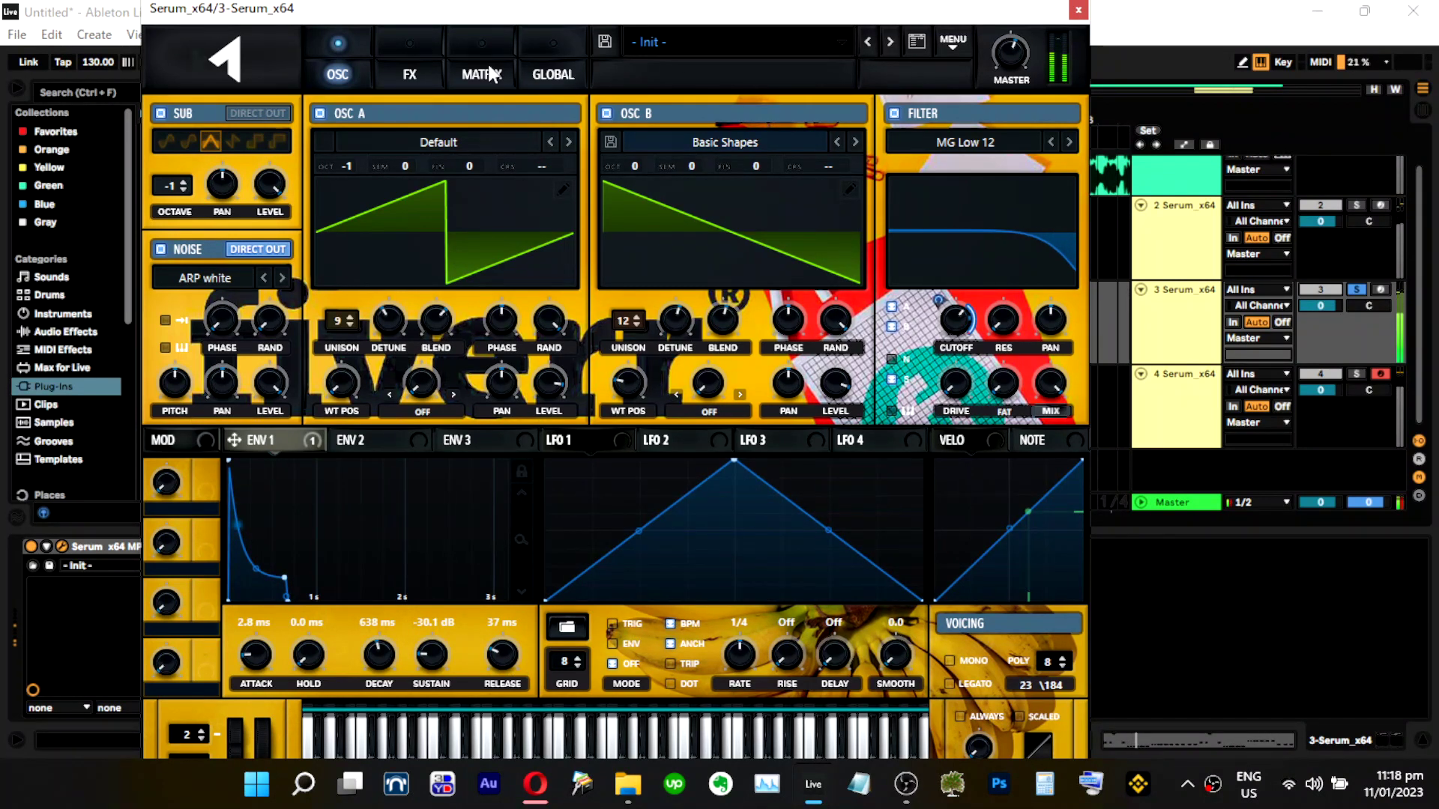
Set the filter resonance to 1%, audition the sound with the filter bypassed and restored, and close Serum.
{"action": "left_click_drag", "start_coordinate": [1000, 322], "coordinate": [1002, 314]}
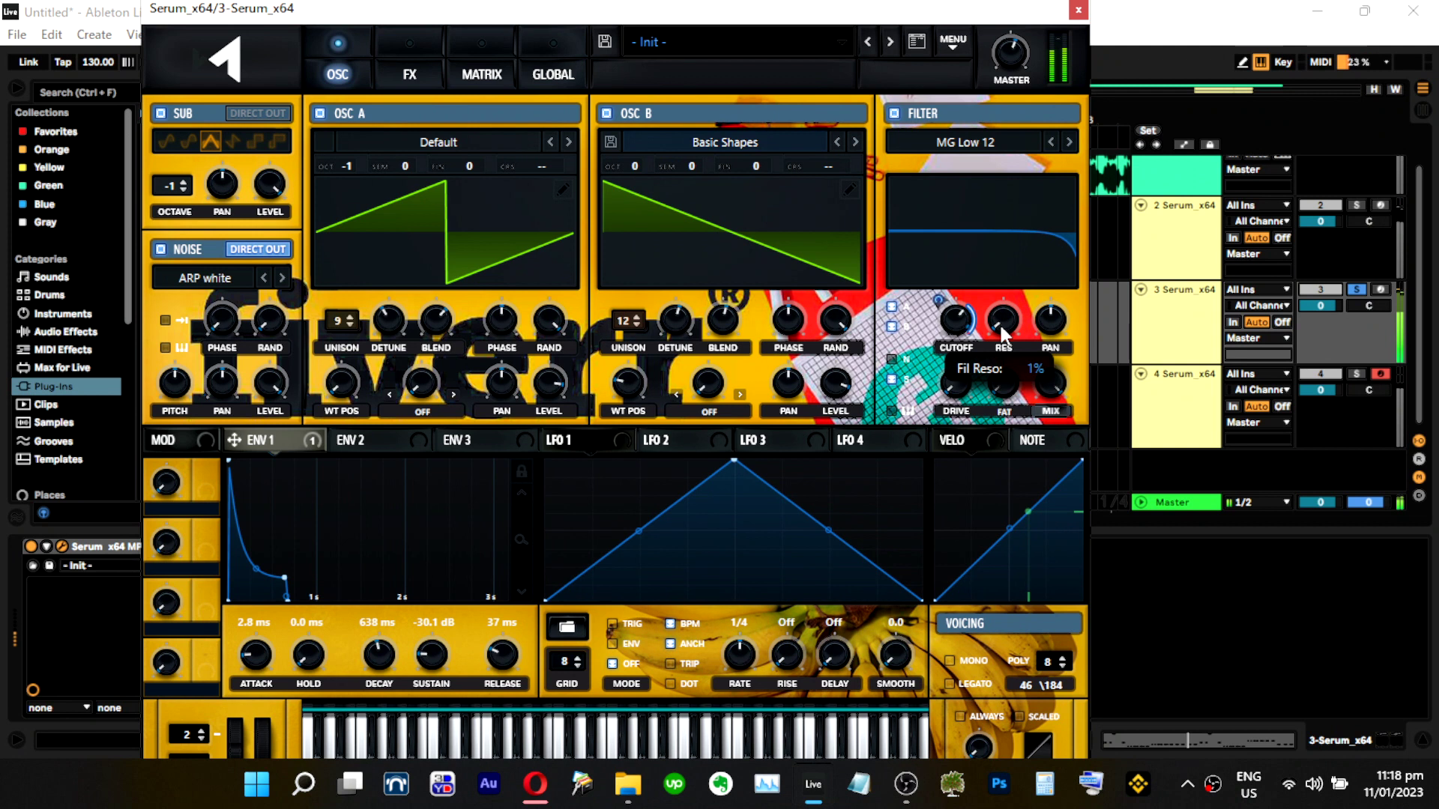
{"action": "left_click", "coordinate": [895, 114]}
{"action": "left_click", "coordinate": [896, 113]}
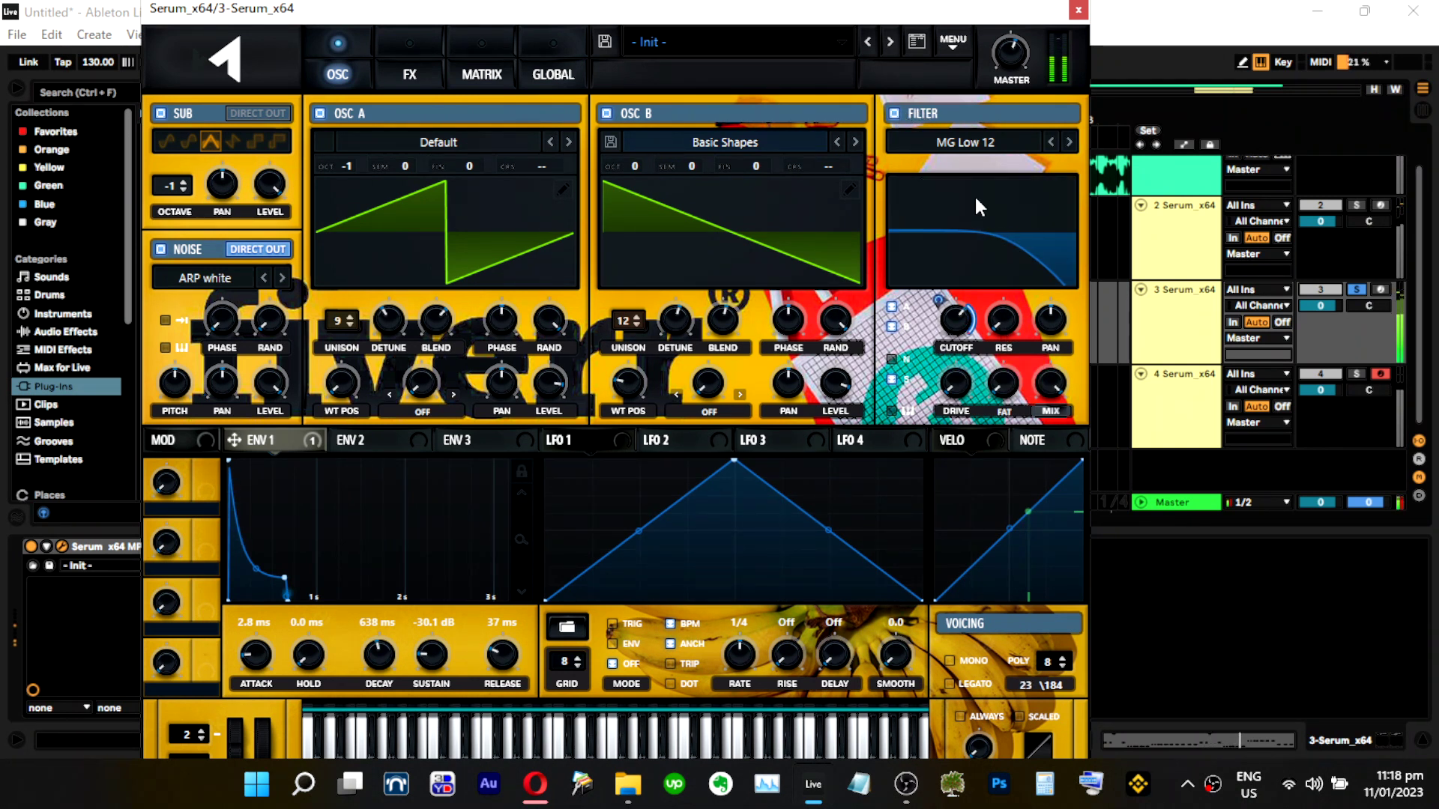
{"action": "mouse_move", "coordinate": [948, 293]}
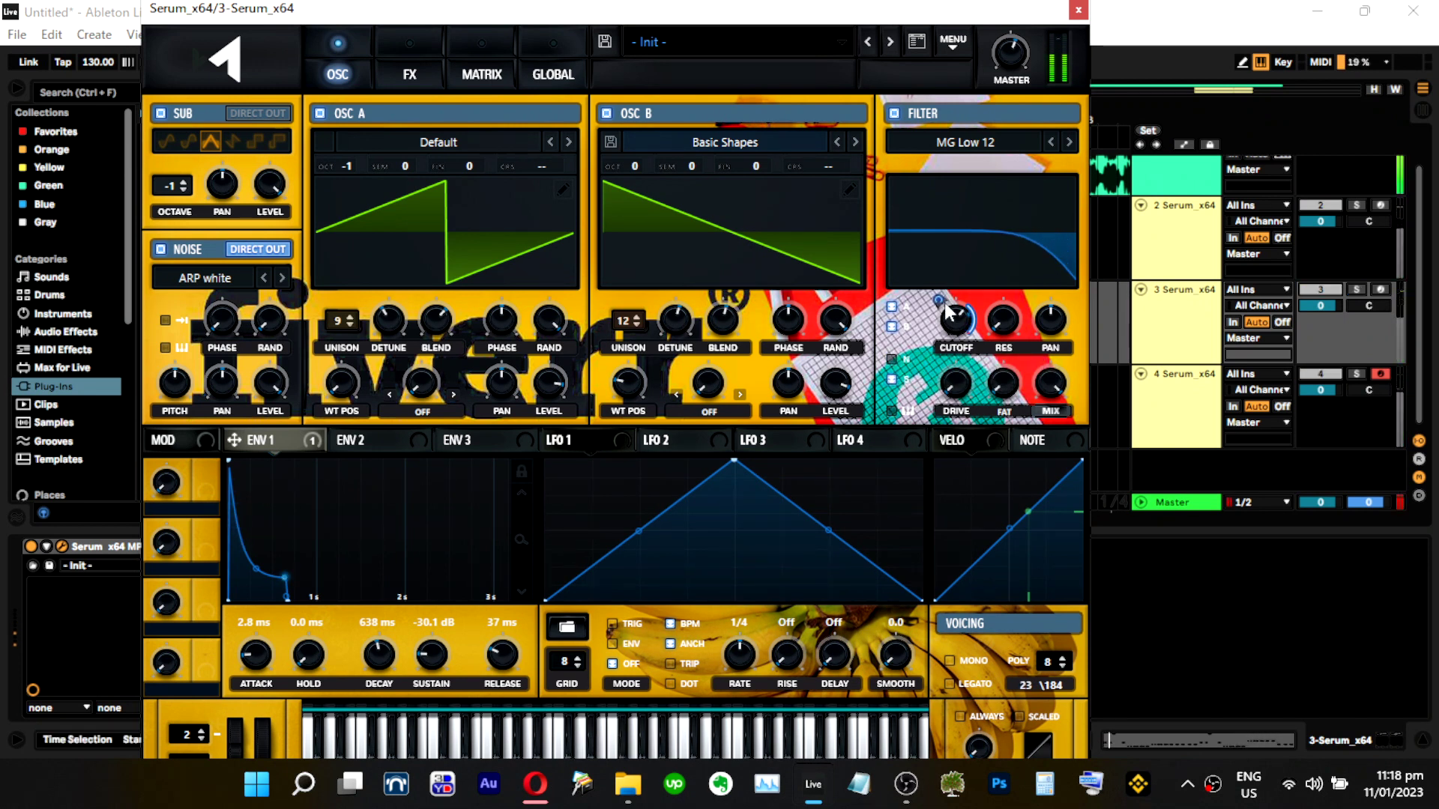
{"action": "left_click", "coordinate": [1083, 10]}
Open the Serum on the 2 Serum_x64 track and set Envelope 1's release to 34 ms.
{"action": "left_click", "coordinate": [1169, 269]}
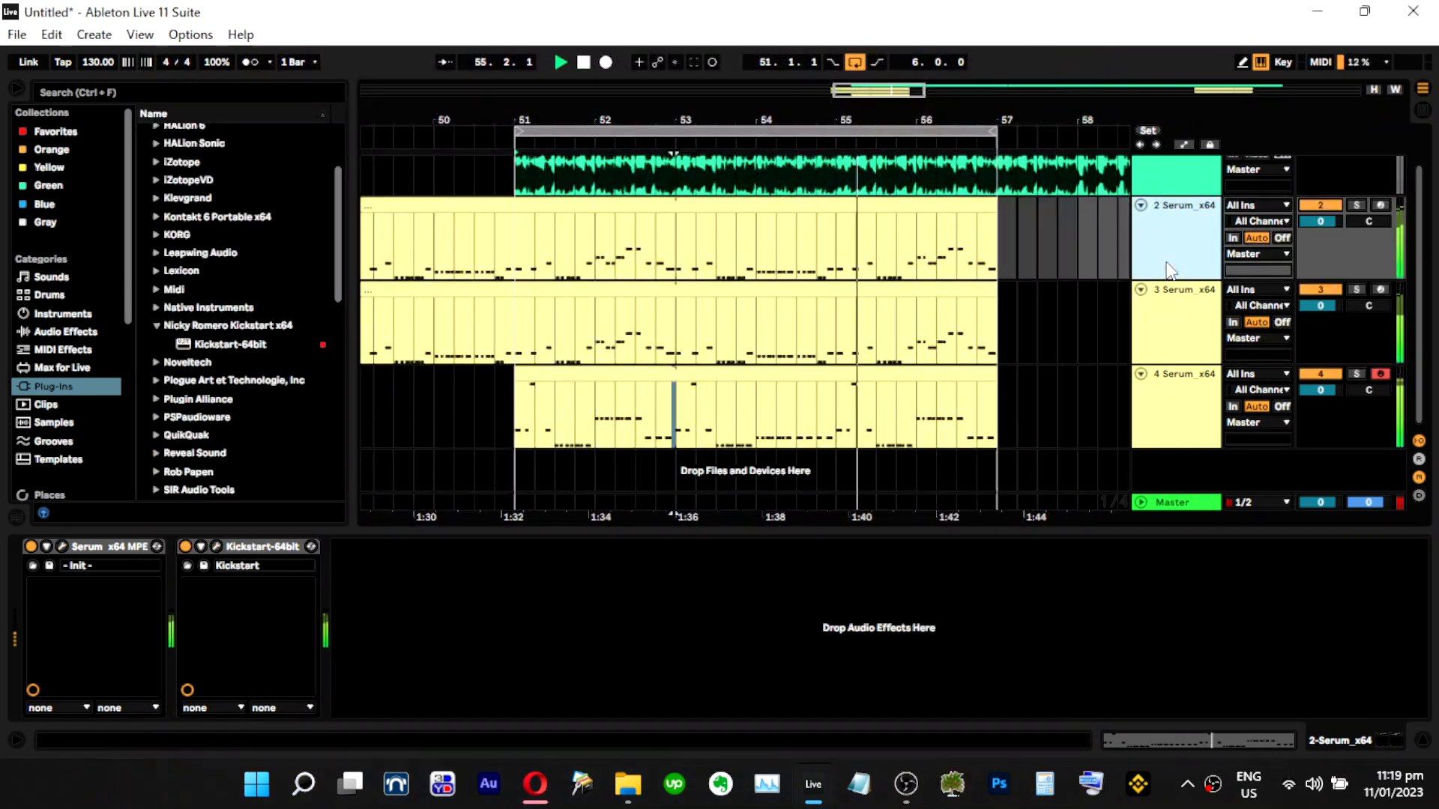
{"action": "left_click", "coordinate": [652, 558]}
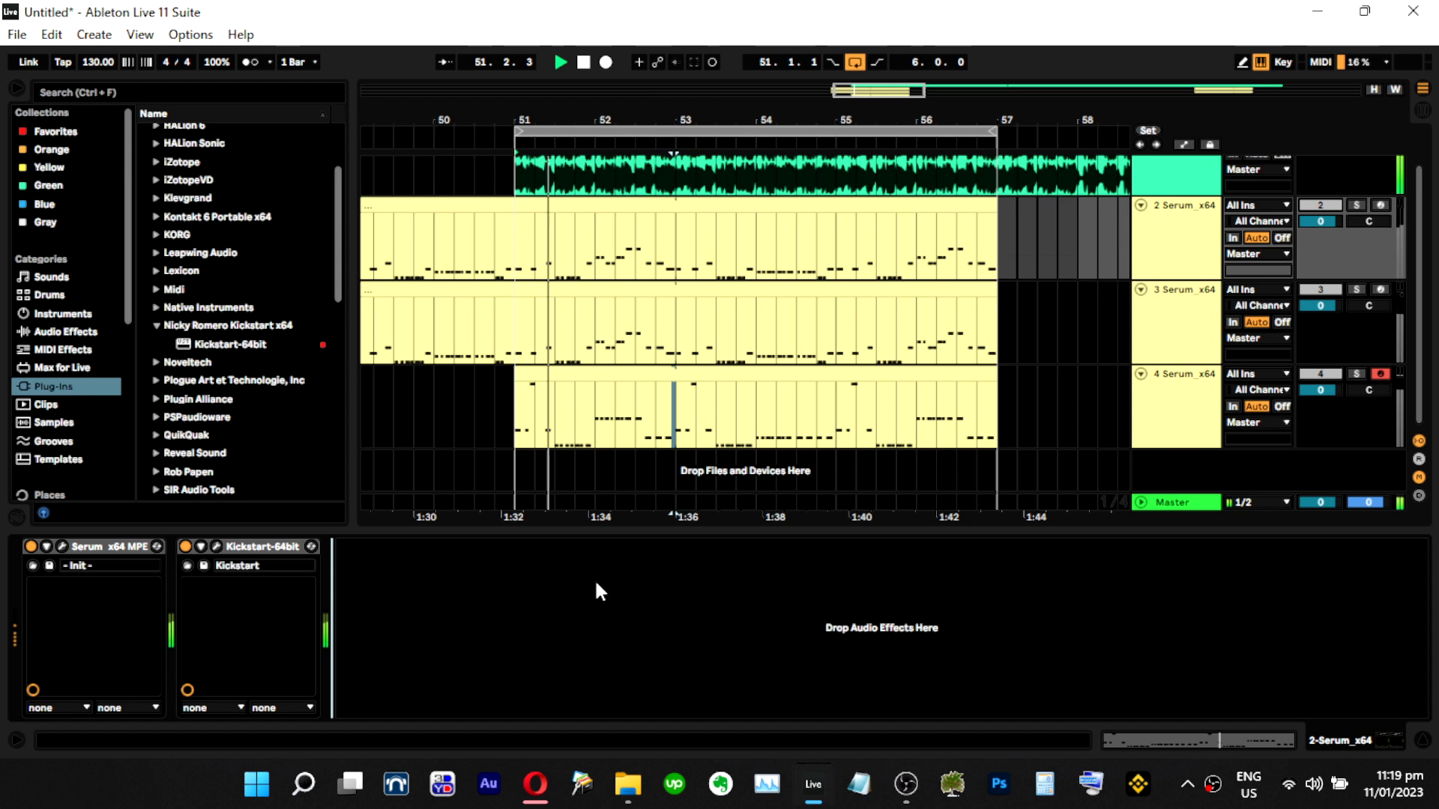
{"action": "key", "text": "s"}
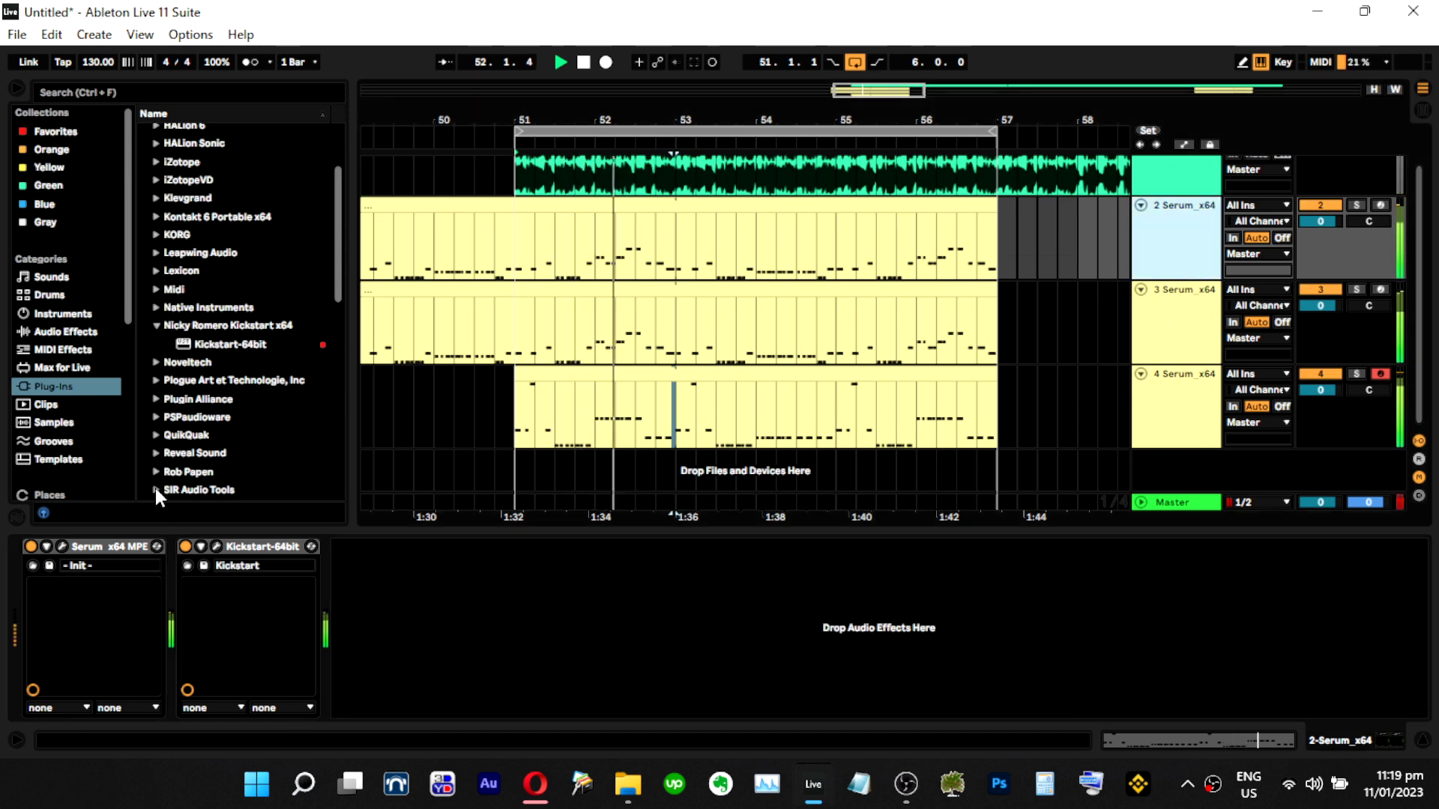
{"action": "left_click", "coordinate": [66, 547]}
{"action": "left_click", "coordinate": [659, 156]}
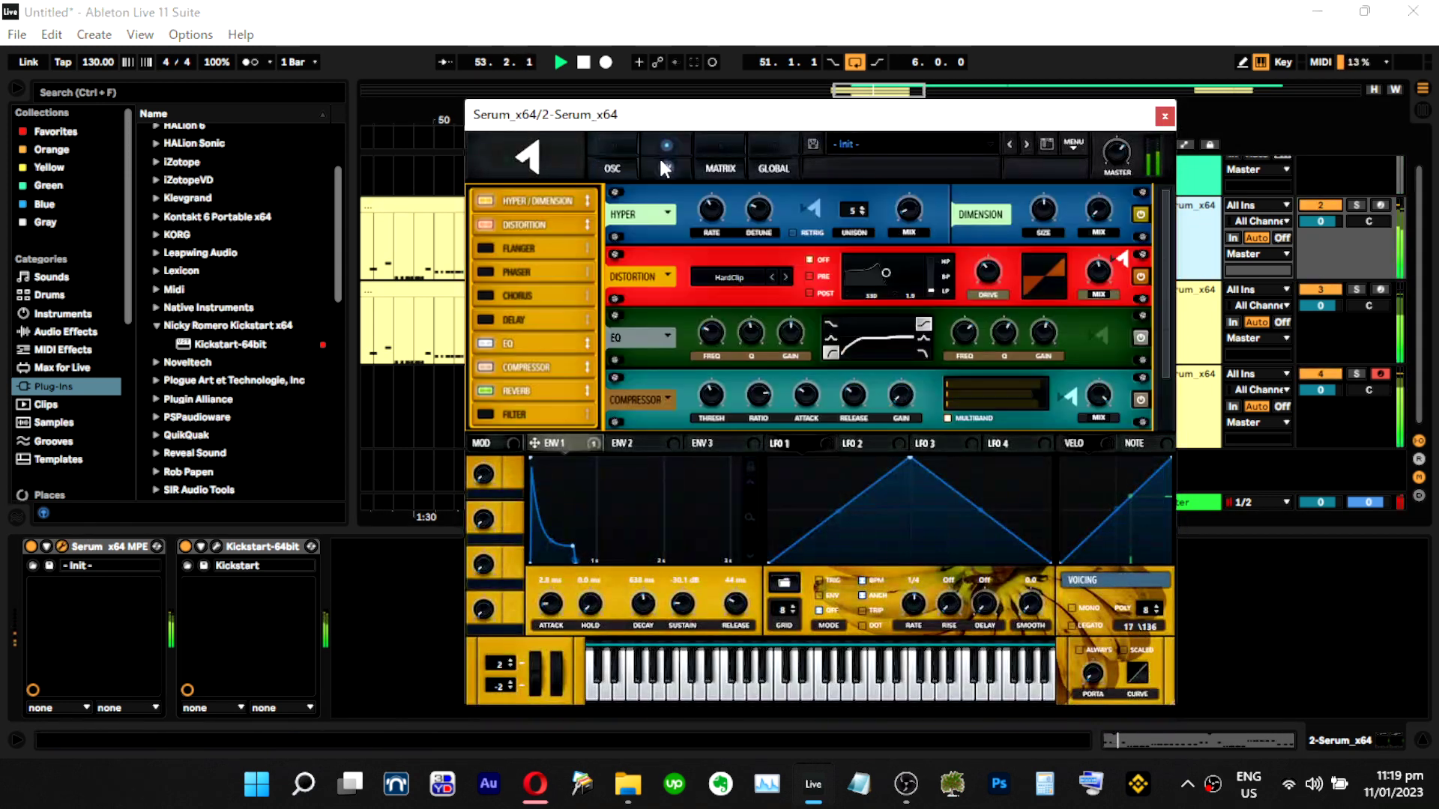
{"action": "left_click", "coordinate": [614, 169]}
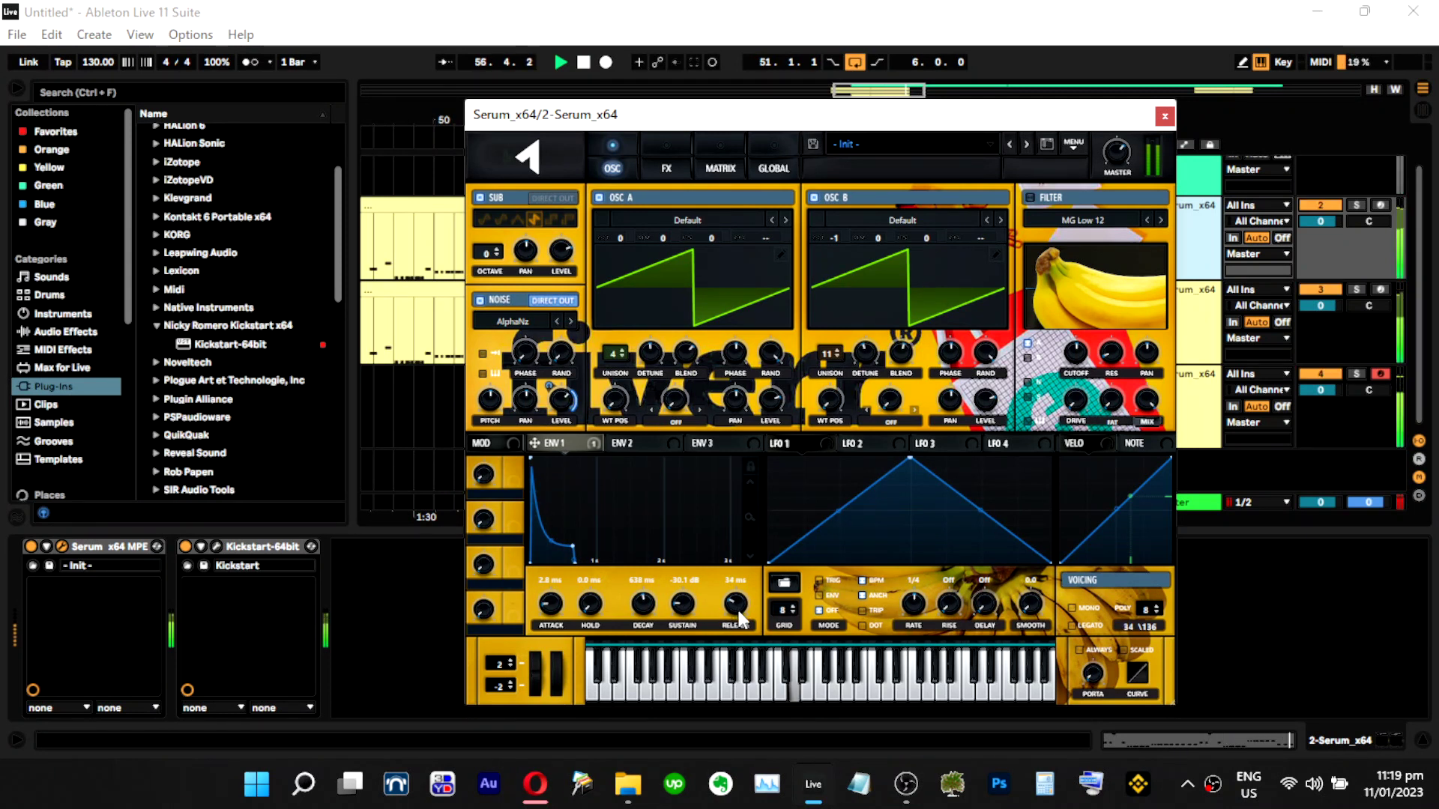
Solo the 2 Serum_x64 track, show its Serum effects, and set the reverb mix to 47%.
{"action": "left_click", "coordinate": [658, 176]}
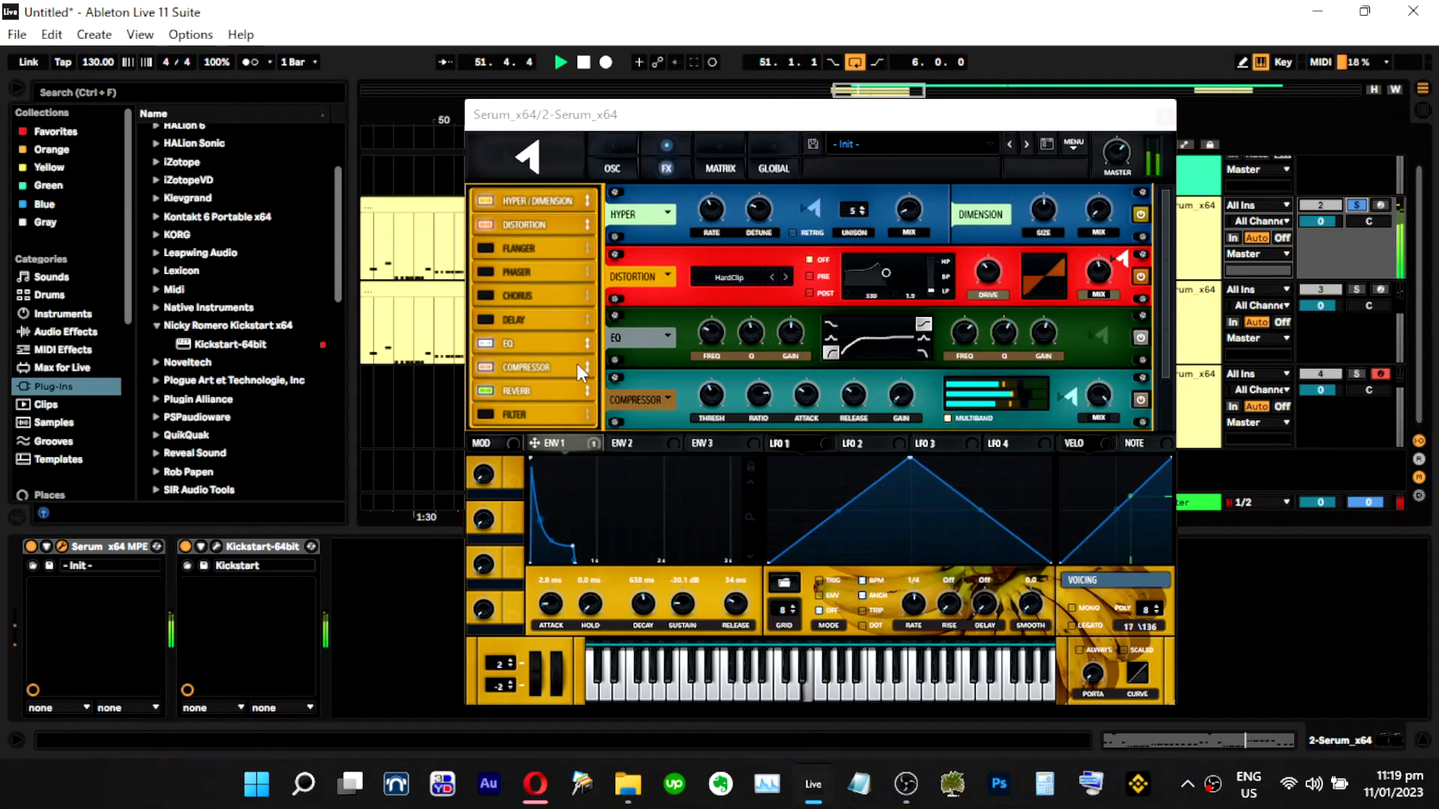
{"action": "left_click", "coordinate": [537, 397]}
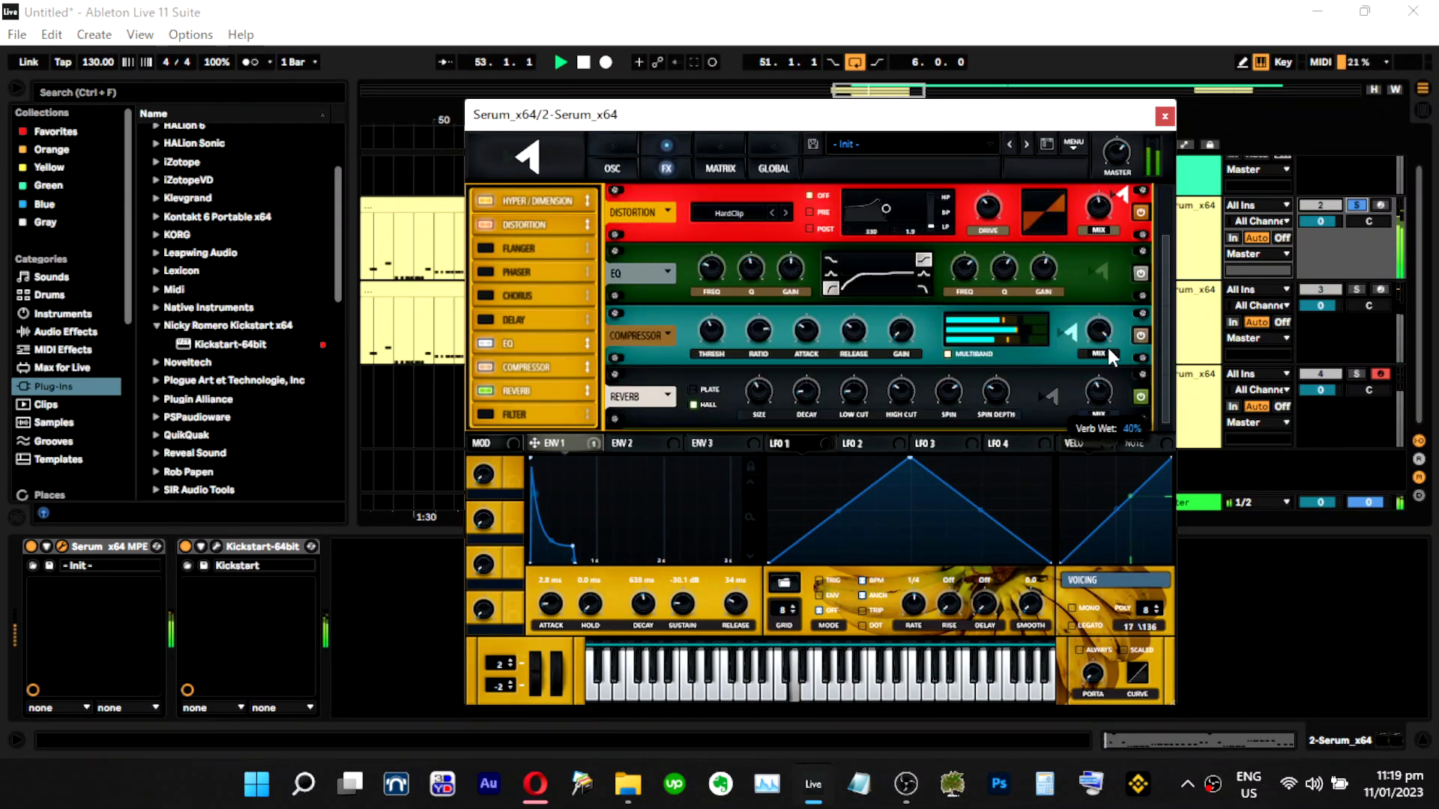
{"action": "left_click_drag", "start_coordinate": [1111, 340], "coordinate": [1068, 208]}
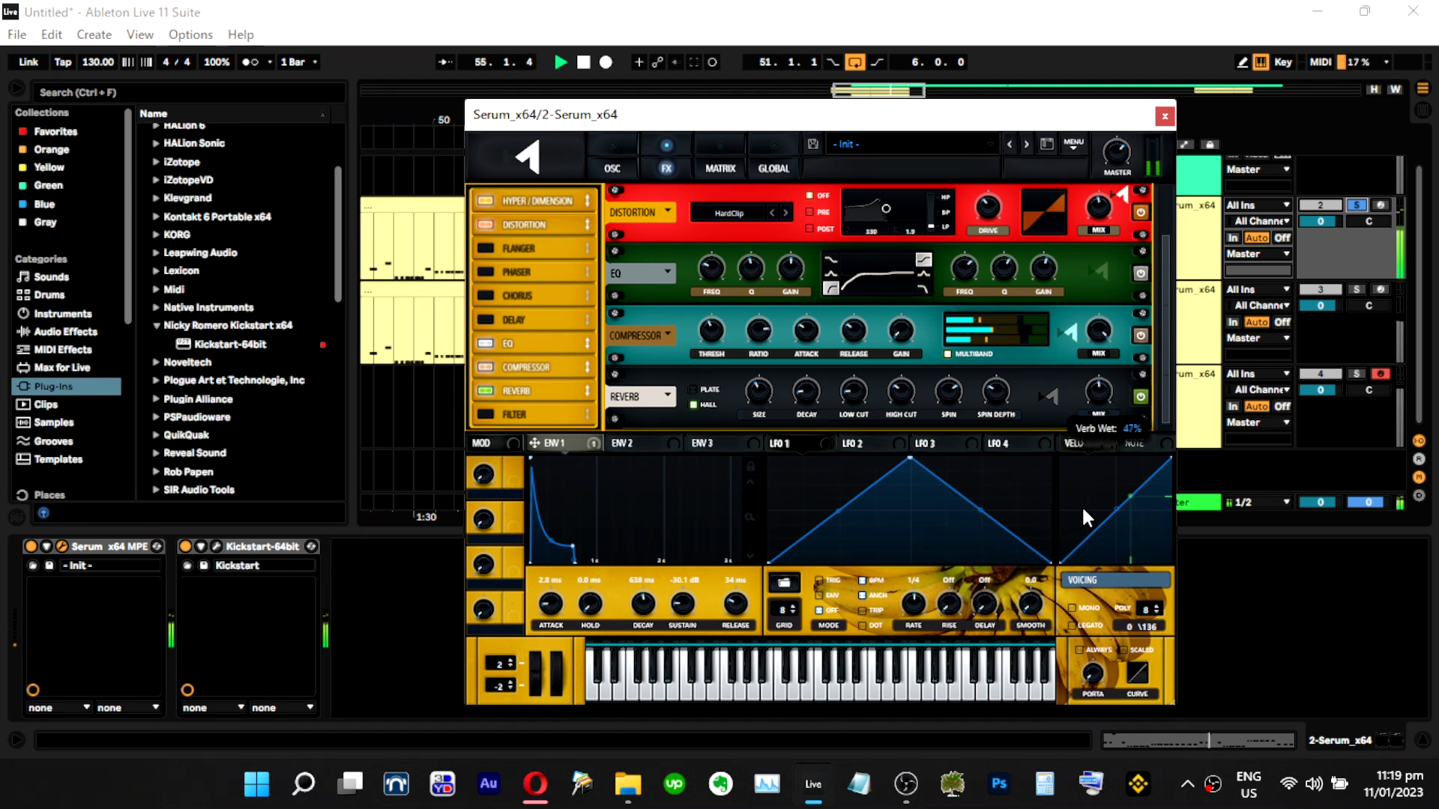
Set the reverb size to 23% in the 2 Serum_x64 patch and fine-tune the reverb's decay and mix.
{"action": "mouse_move", "coordinate": [815, 410]}
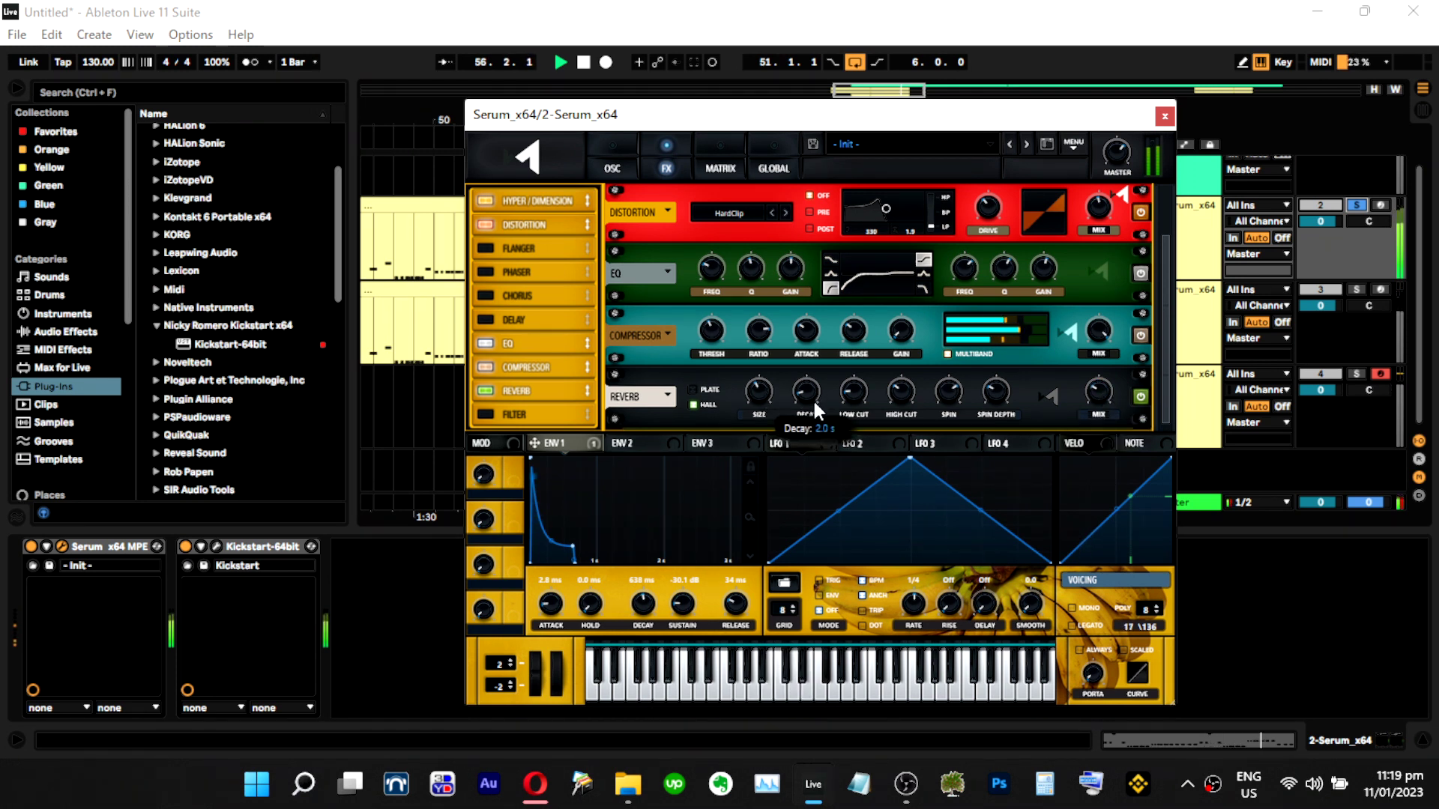
{"action": "mouse_move", "coordinate": [769, 412]}
{"action": "left_click_drag", "start_coordinate": [768, 410], "coordinate": [772, 442]}
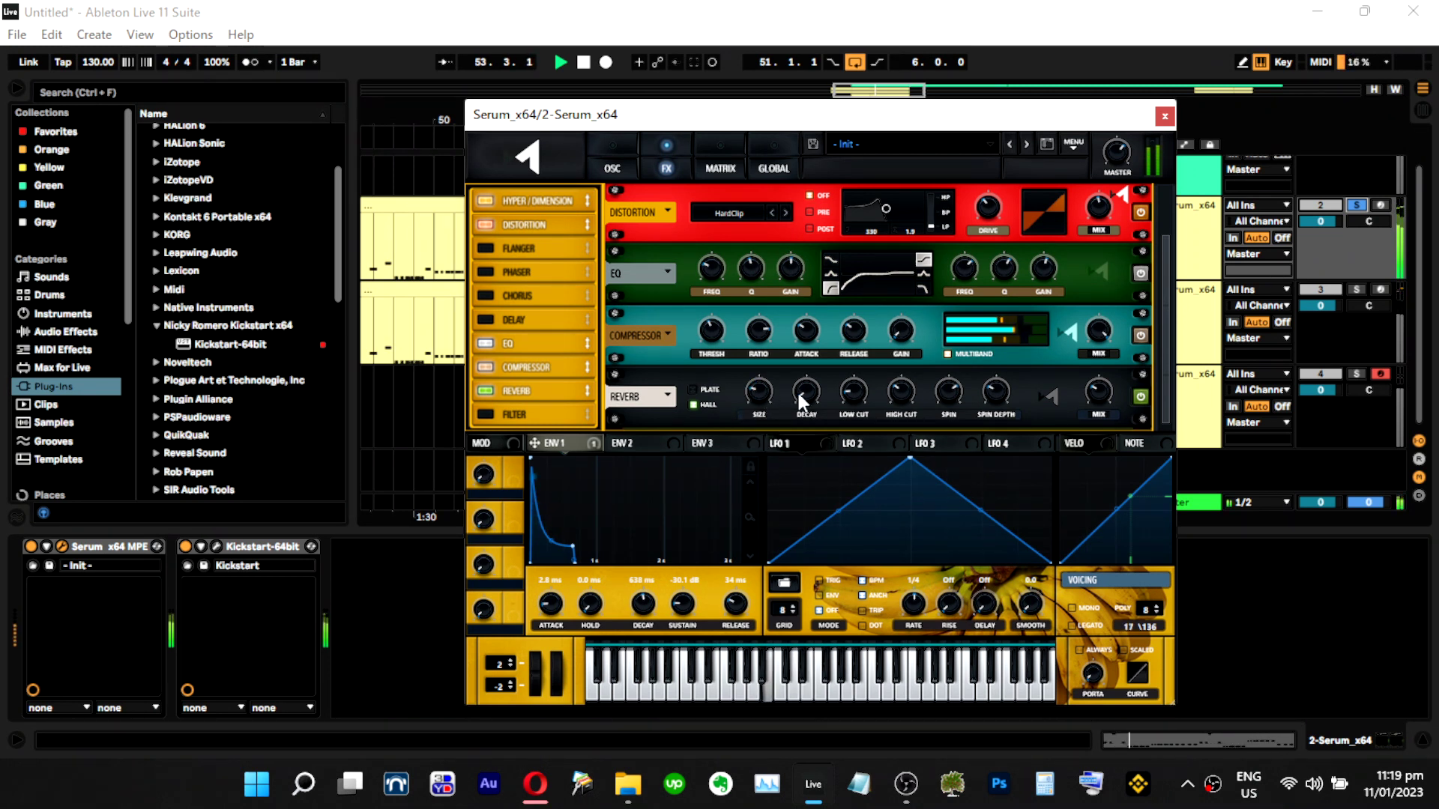
{"action": "mouse_move", "coordinate": [807, 395]}
{"action": "left_click_drag", "start_coordinate": [810, 388], "coordinate": [810, 385]}
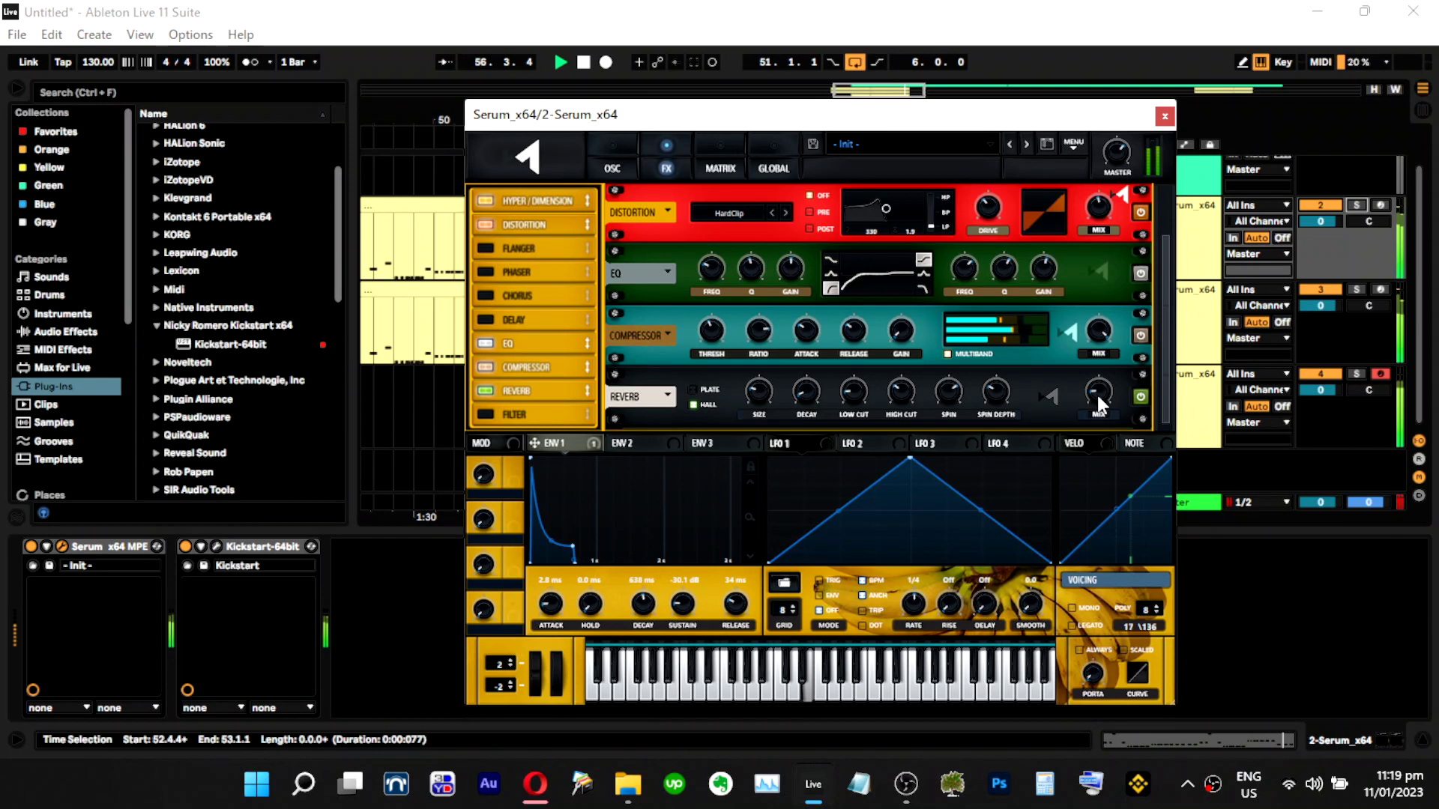
{"action": "left_click_drag", "start_coordinate": [981, 114], "coordinate": [693, 131]}
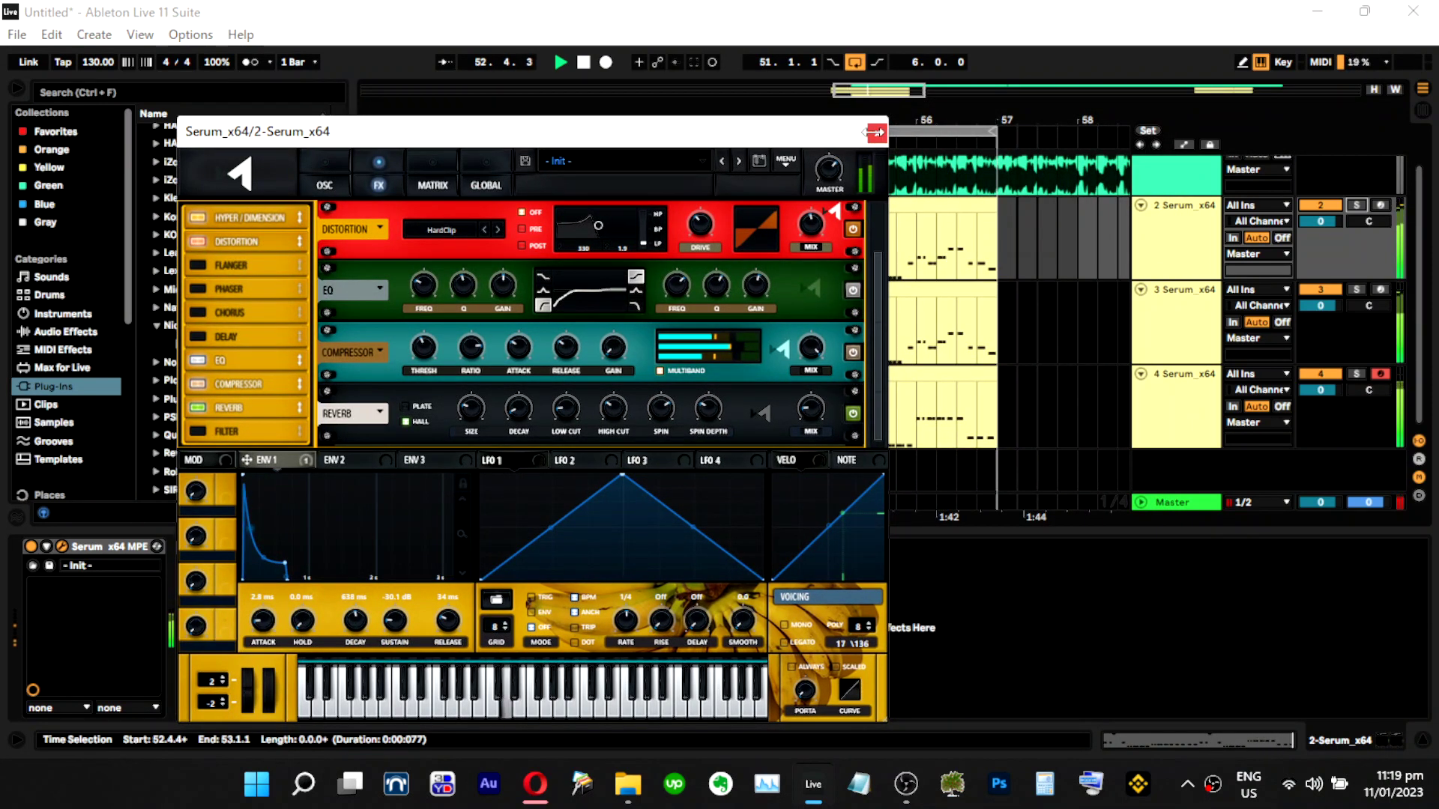
{"action": "left_click_drag", "start_coordinate": [823, 392], "coordinate": [828, 369]}
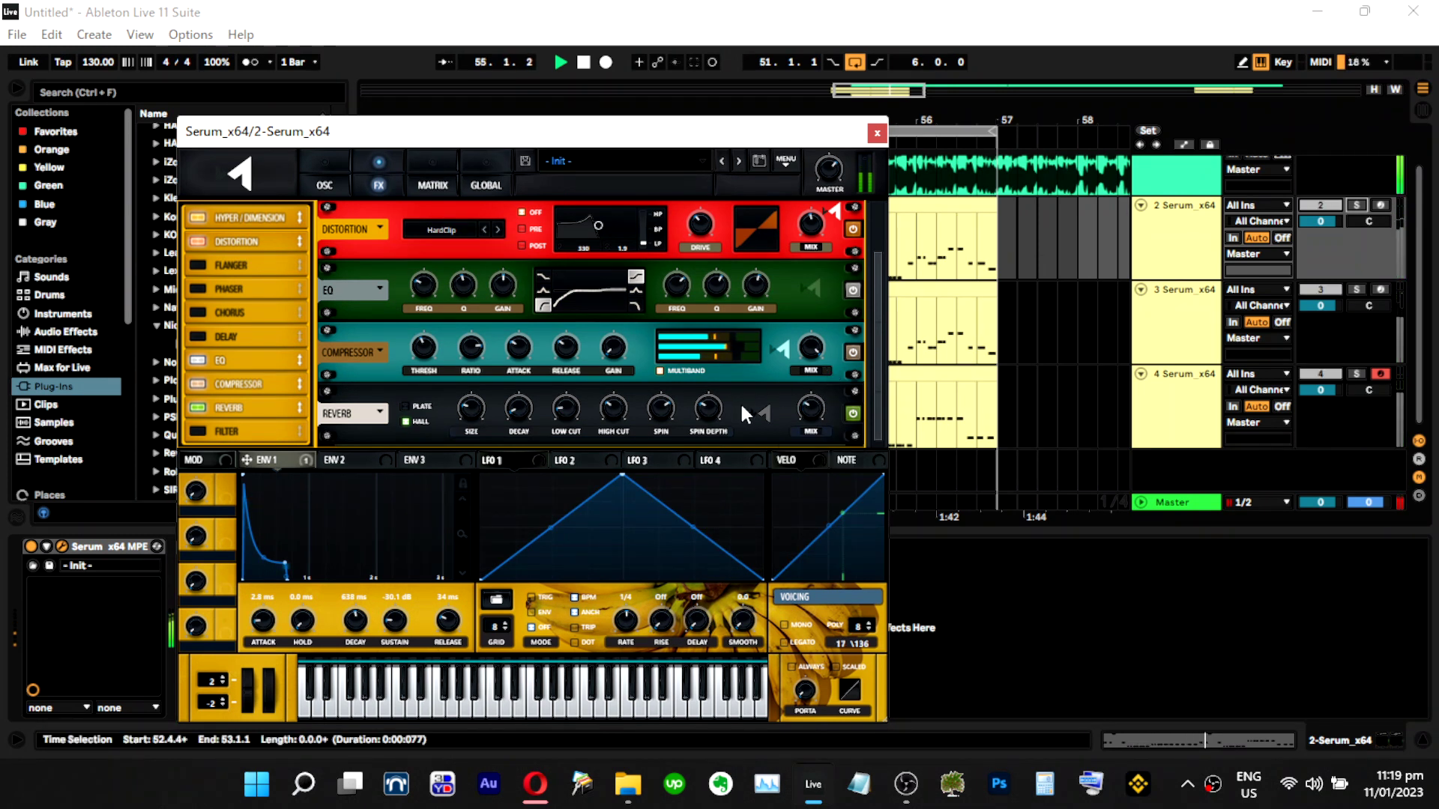
Open the 3 Serum_x64 track's Serum beside the 2 Serum_x64 one and enable Reverb in its effects.
{"action": "left_click", "coordinate": [1182, 264]}
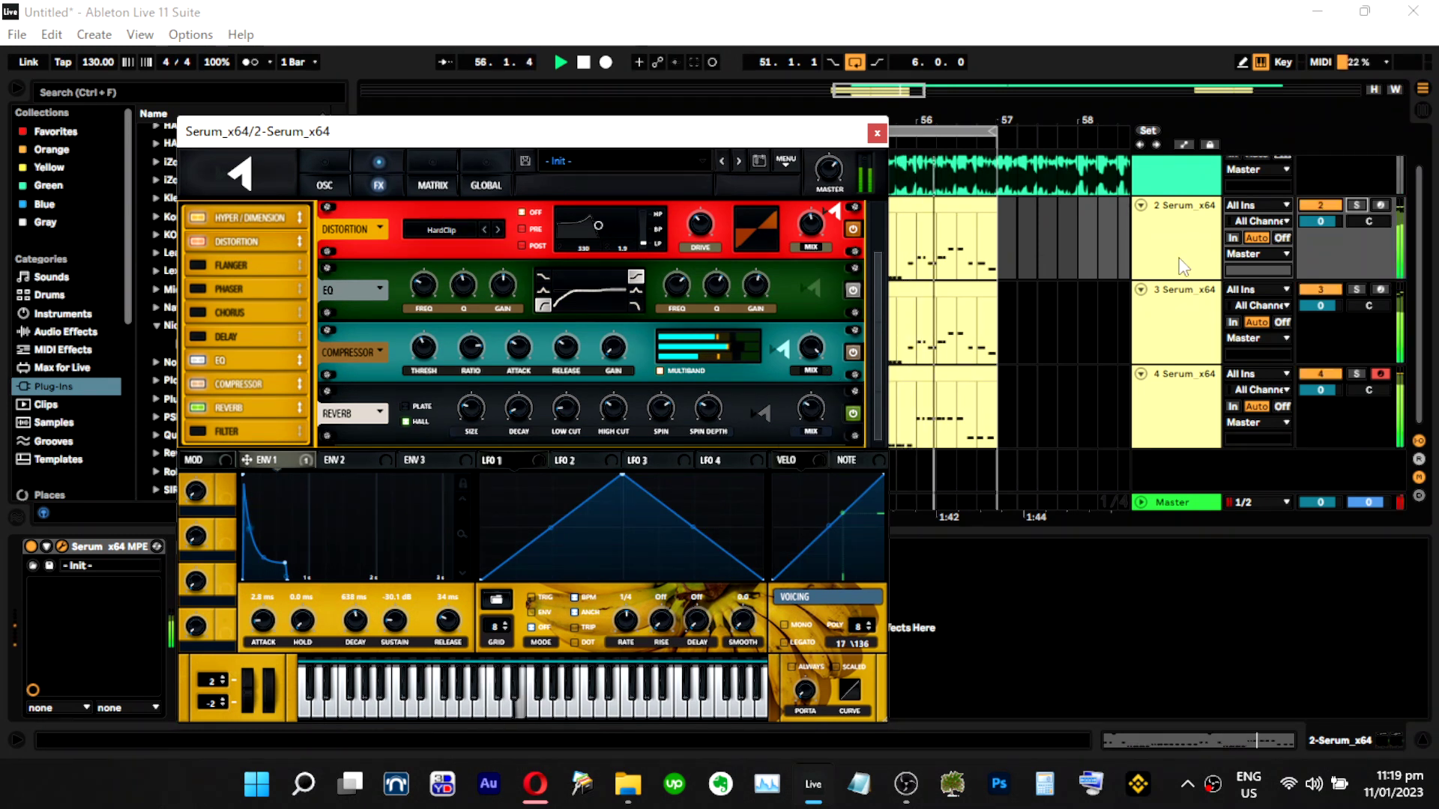
{"action": "left_click", "coordinate": [1178, 300]}
{"action": "left_click", "coordinate": [62, 547]}
{"action": "left_click_drag", "start_coordinate": [509, 14], "coordinate": [852, 37]}
{"action": "left_click_drag", "start_coordinate": [393, 136], "coordinate": [231, 123]}
{"action": "left_click", "coordinate": [753, 94]}
{"action": "left_click", "coordinate": [550, 399]}
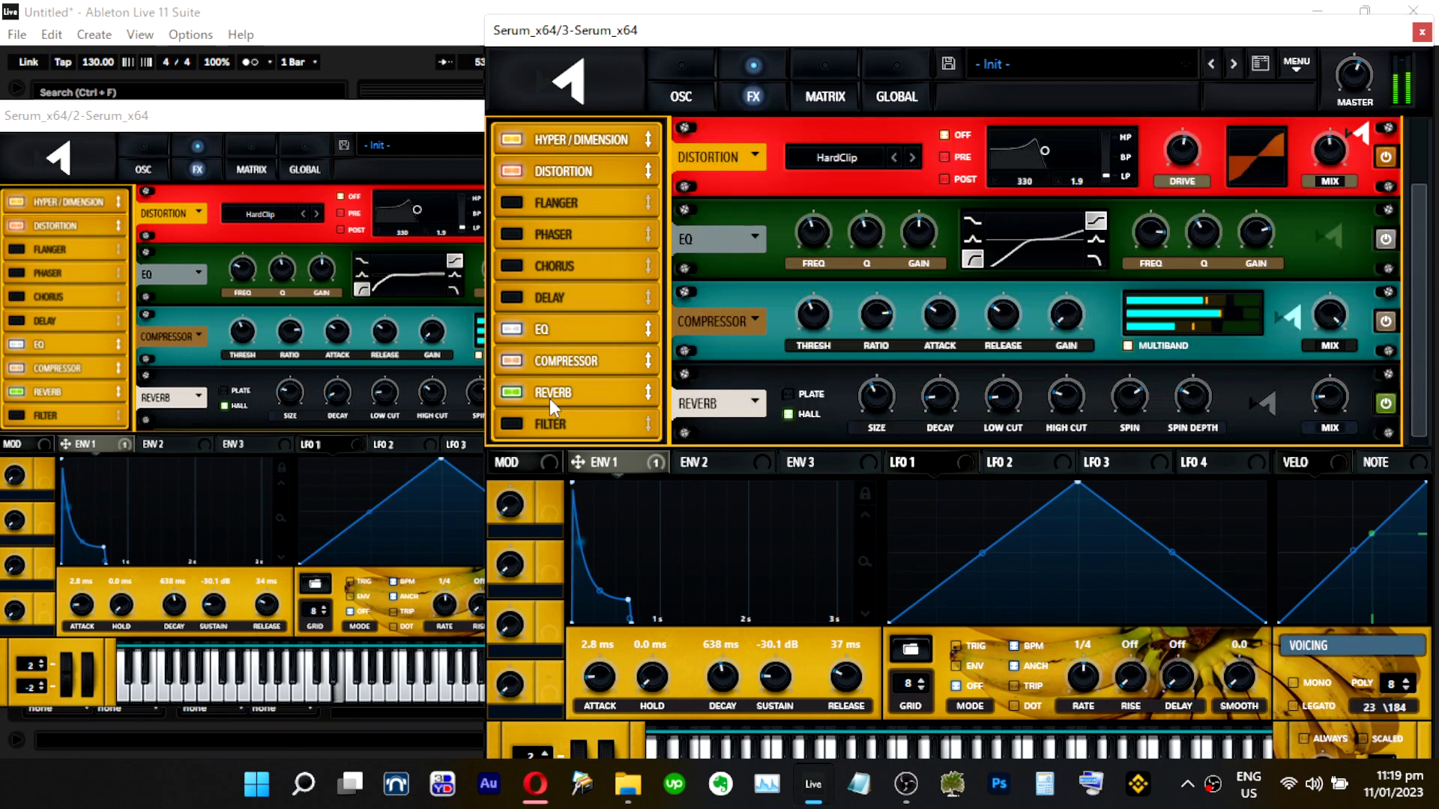
Match the 3 Serum_x64 reverb to the 2 Serum_x64 one with a size of 23% and a decay of 2.0 s.
{"action": "left_click", "coordinate": [295, 389]}
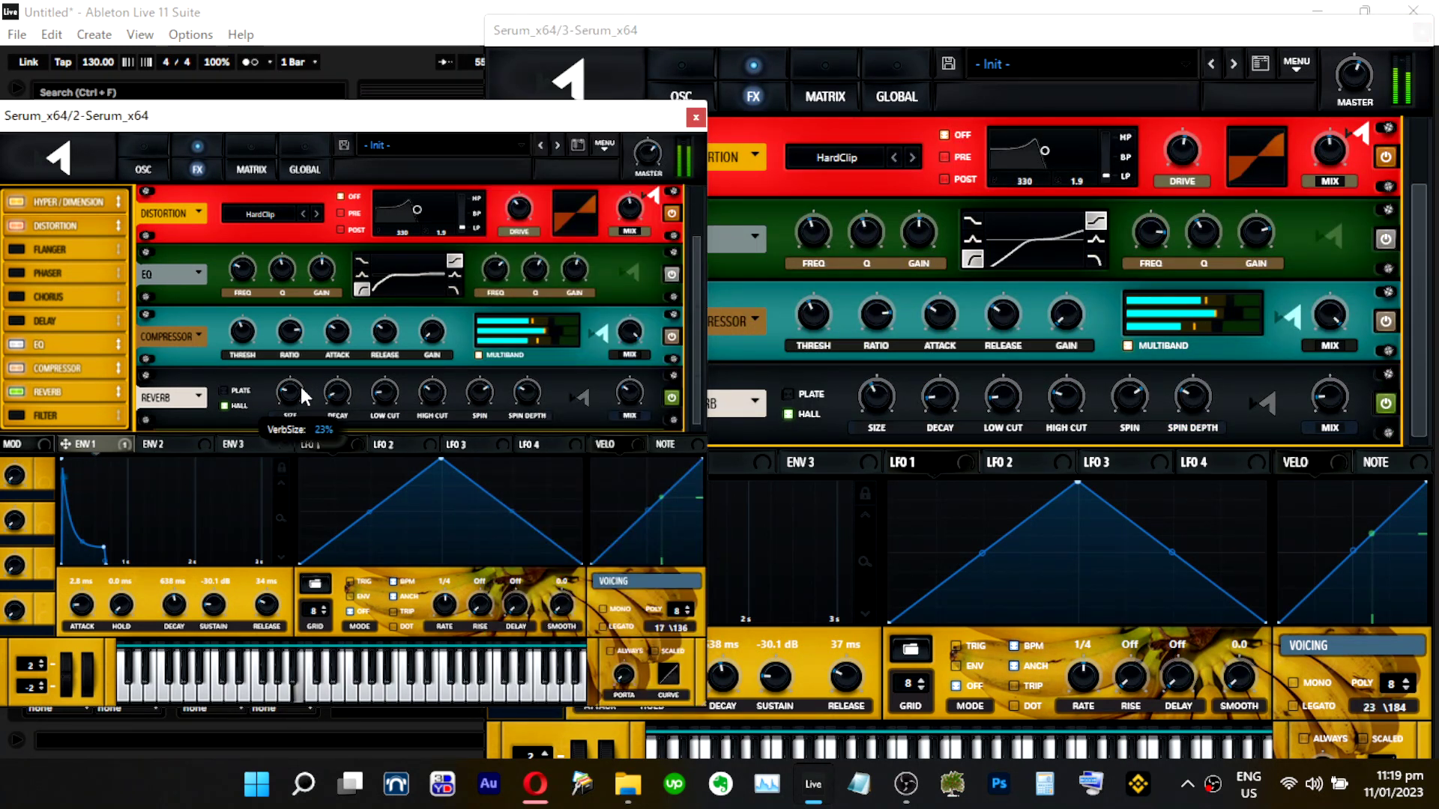
{"action": "left_click", "coordinate": [866, 401]}
{"action": "left_click_drag", "start_coordinate": [871, 435], "coordinate": [869, 443]}
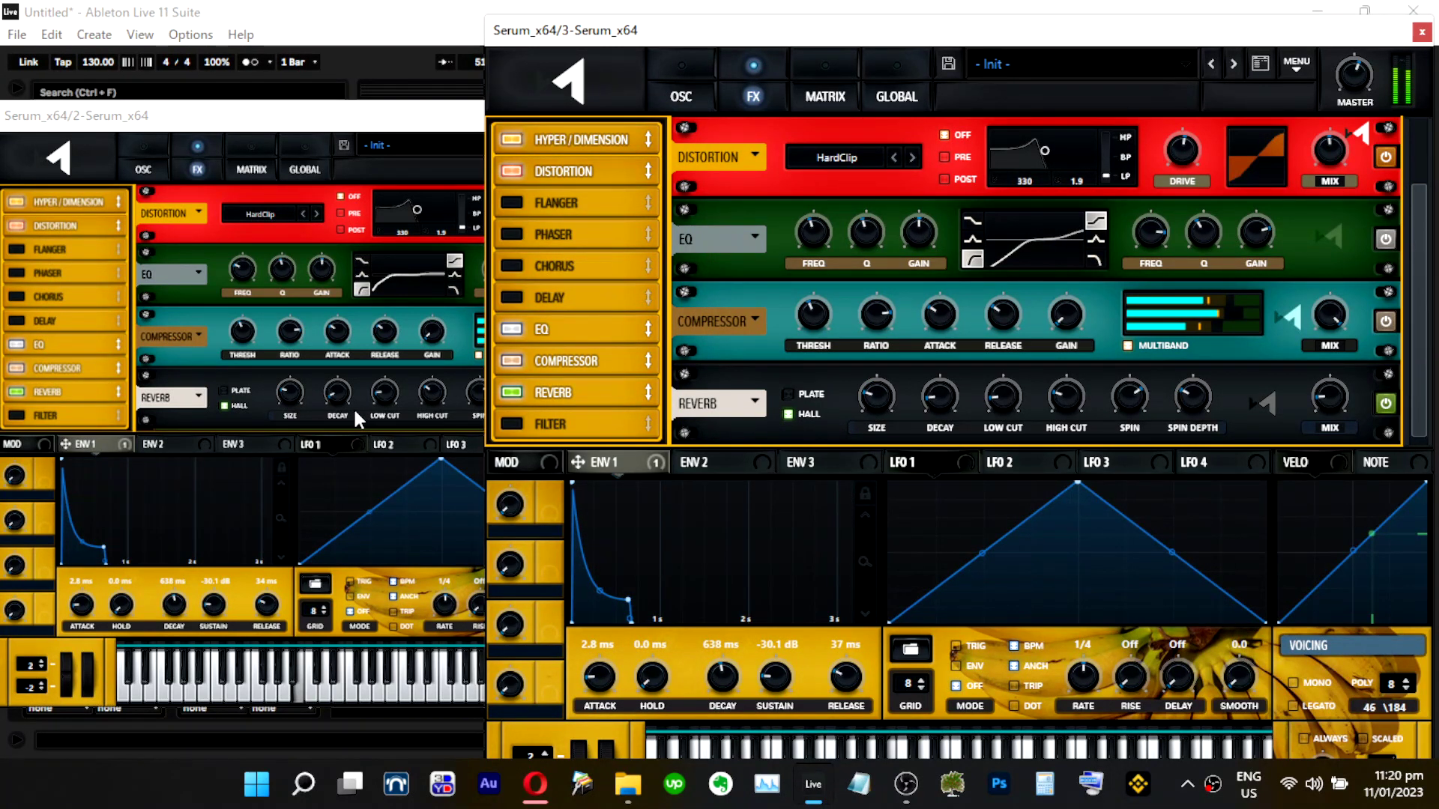
{"action": "left_click", "coordinate": [334, 390]}
{"action": "left_click", "coordinate": [932, 396]}
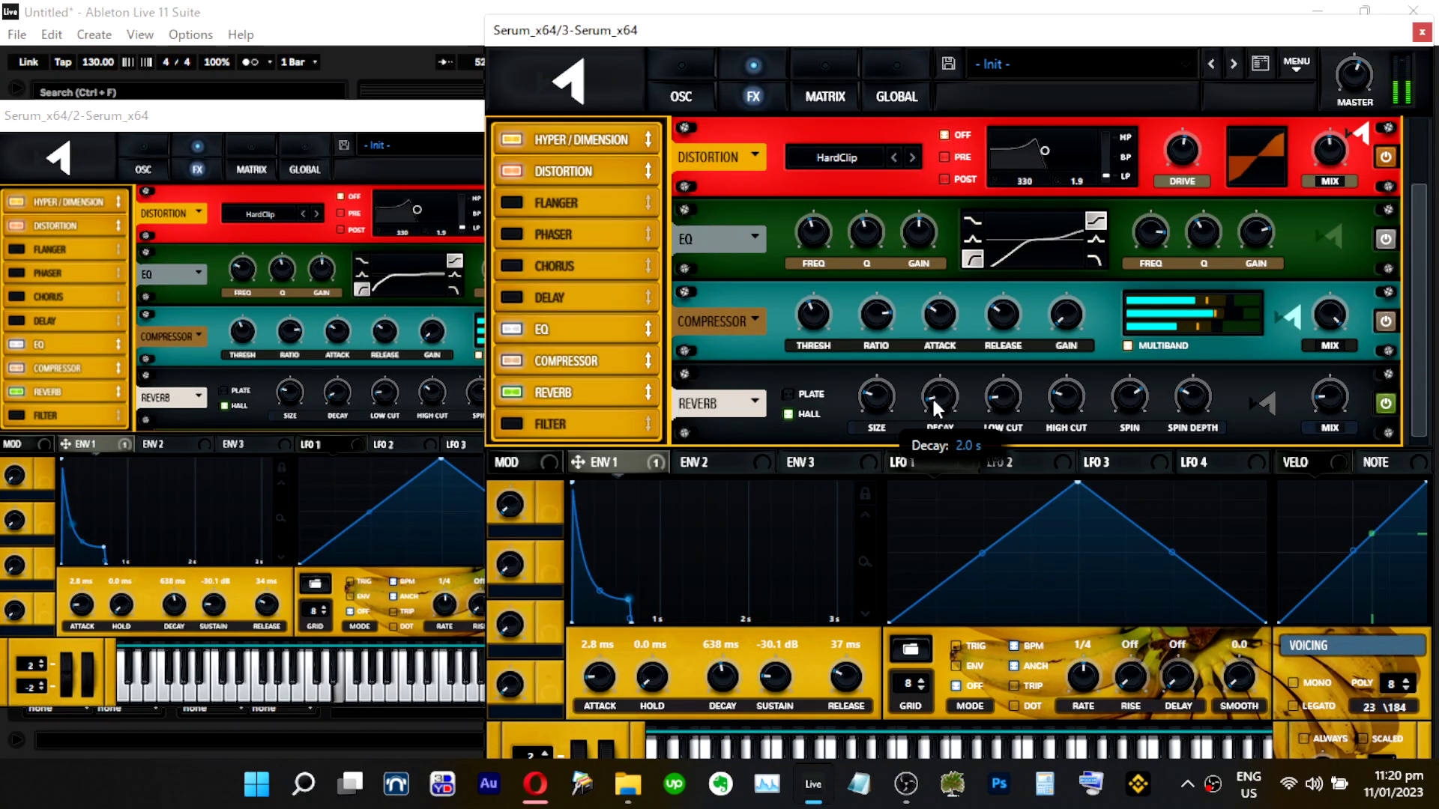
Match the 3 Serum_x64 reverb's low cut at 14%, high cut at 30%, and spin depth at 27%.
{"action": "left_click", "coordinate": [383, 395]}
{"action": "left_click", "coordinate": [1004, 399]}
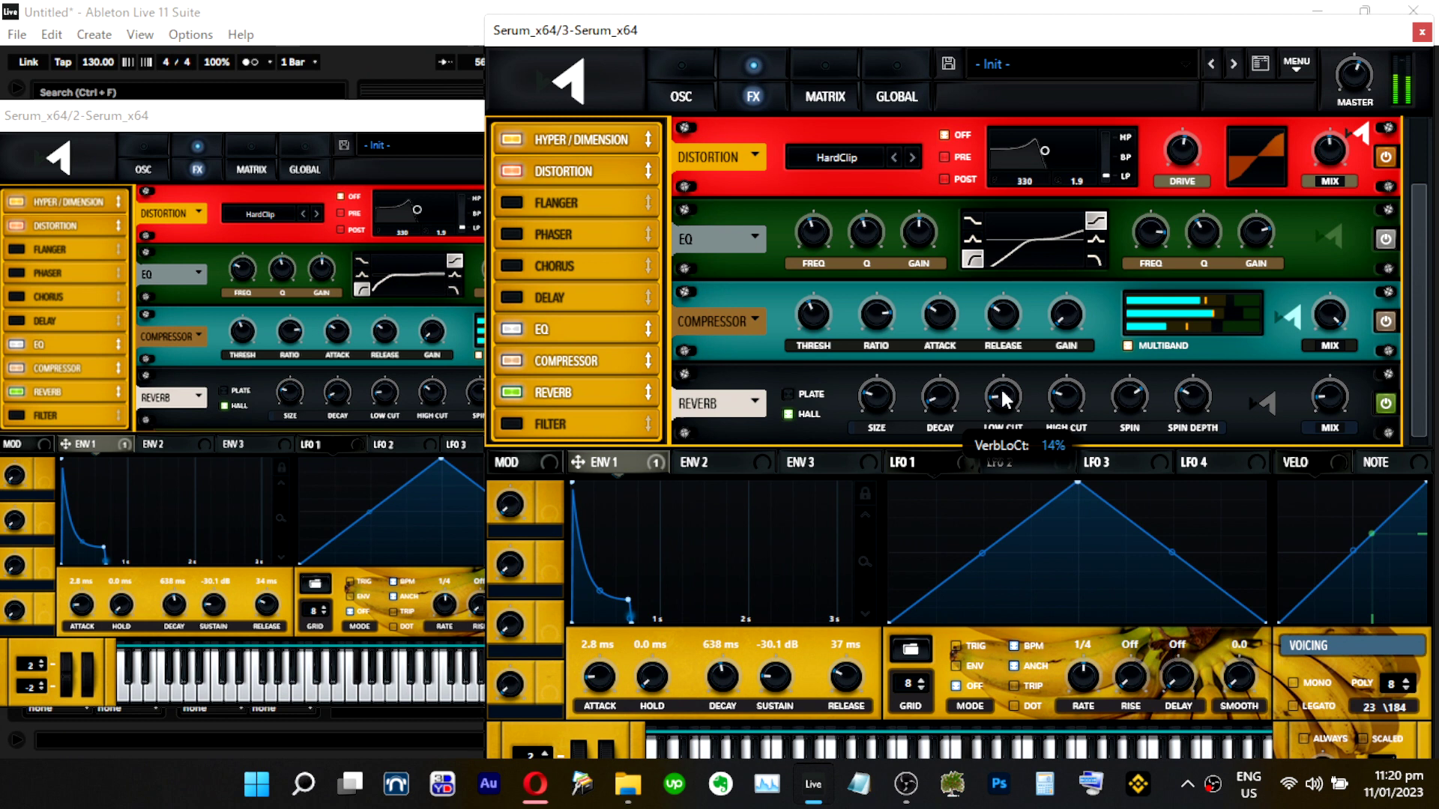
{"action": "left_click", "coordinate": [463, 425]}
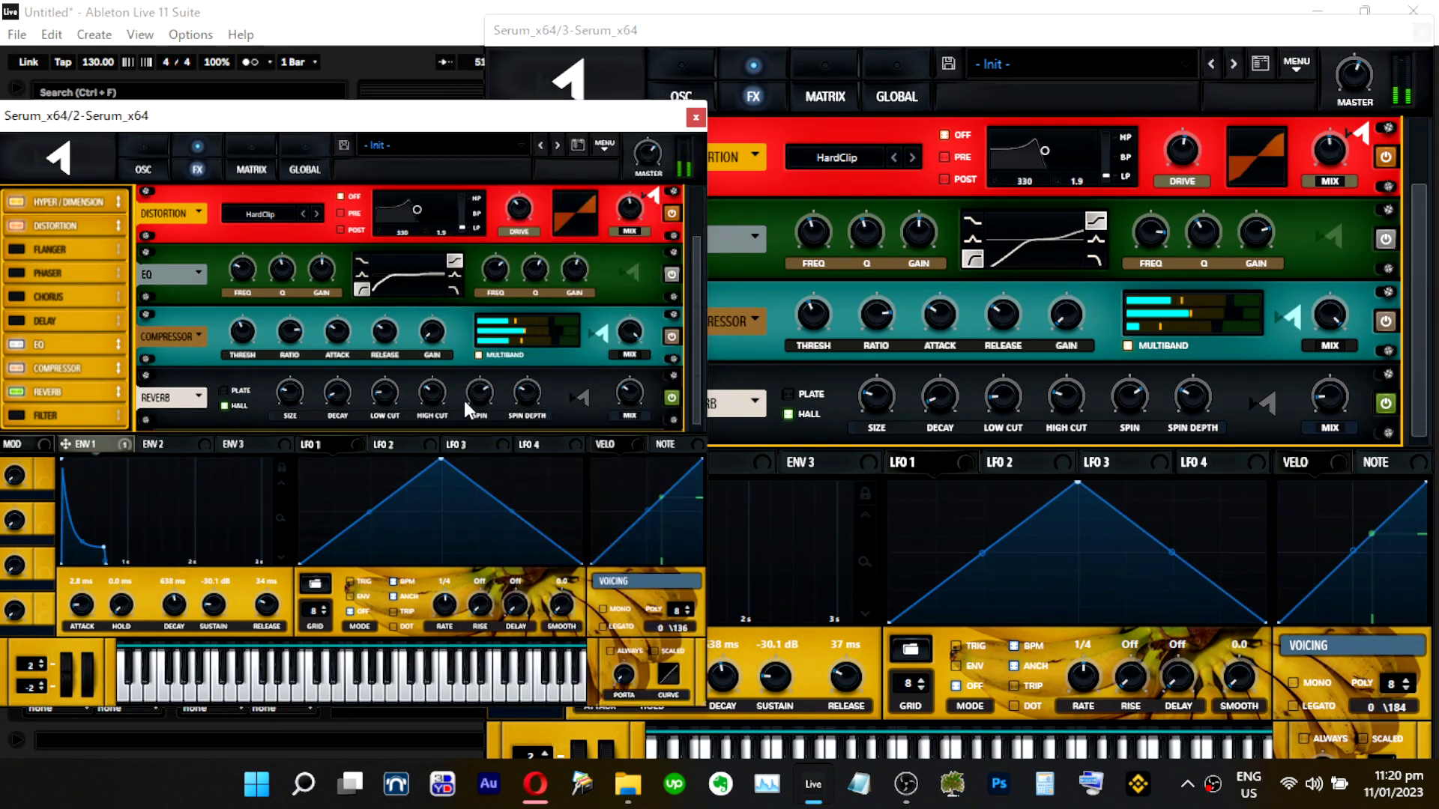
{"action": "left_click", "coordinate": [1062, 410]}
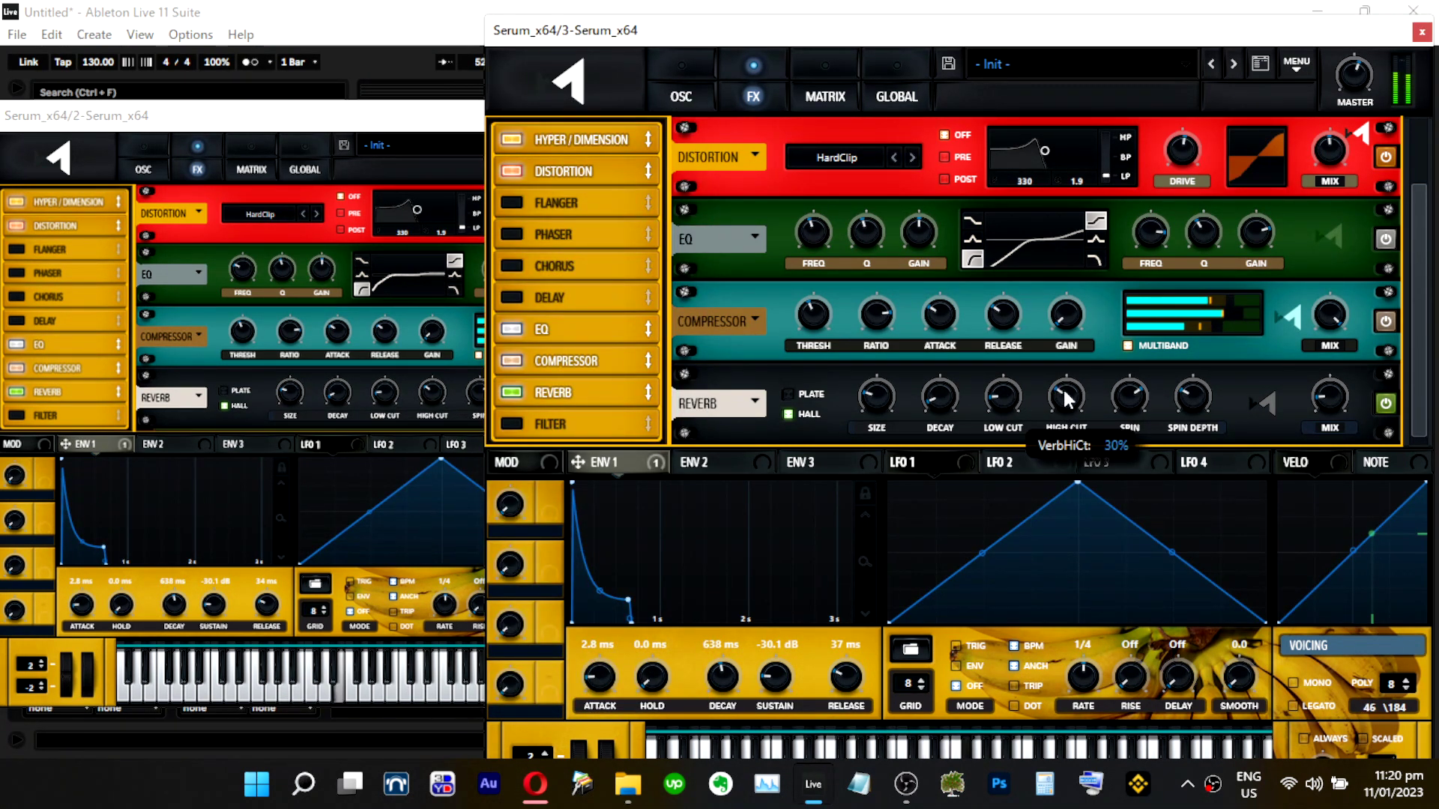
{"action": "left_click", "coordinate": [454, 437]}
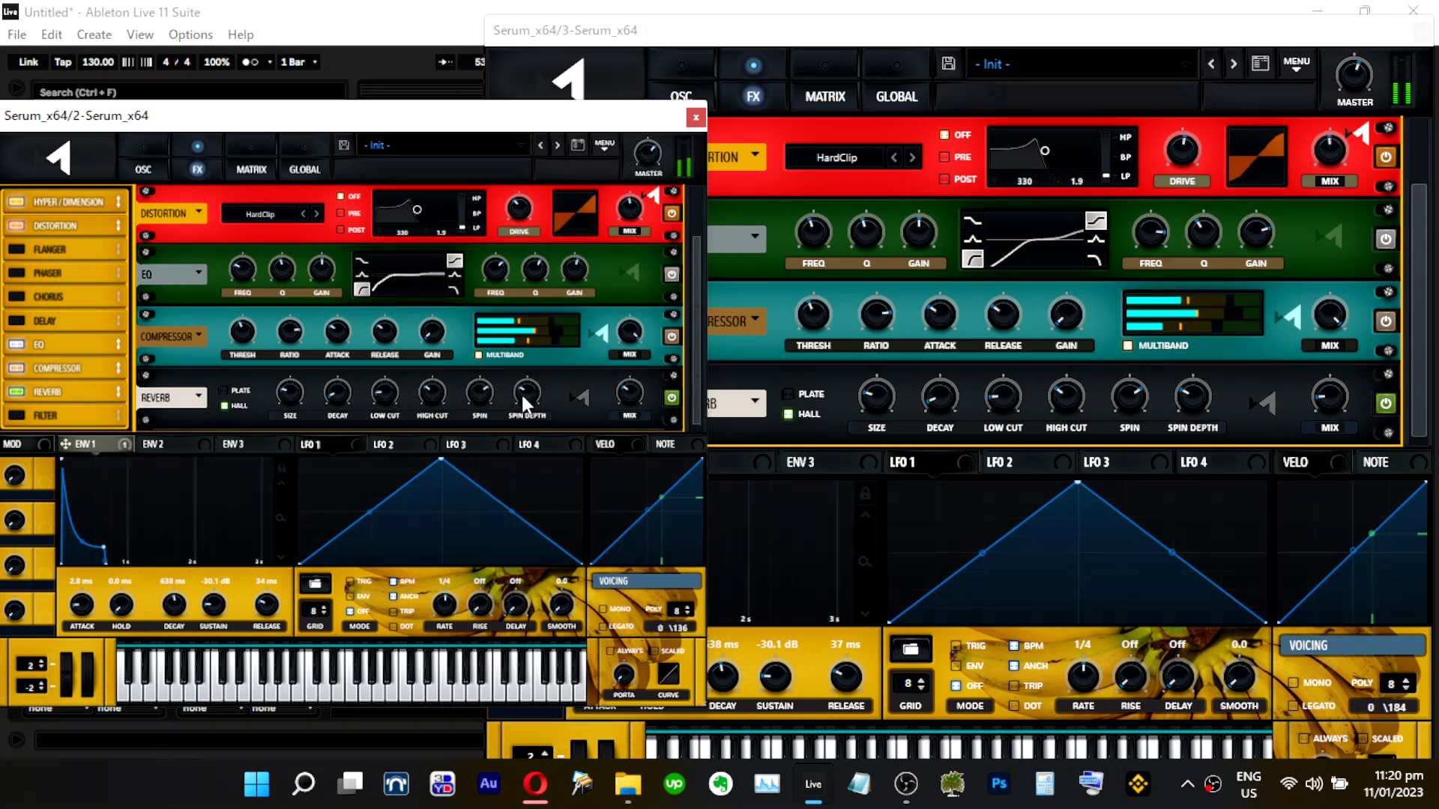
{"action": "left_click", "coordinate": [1139, 393]}
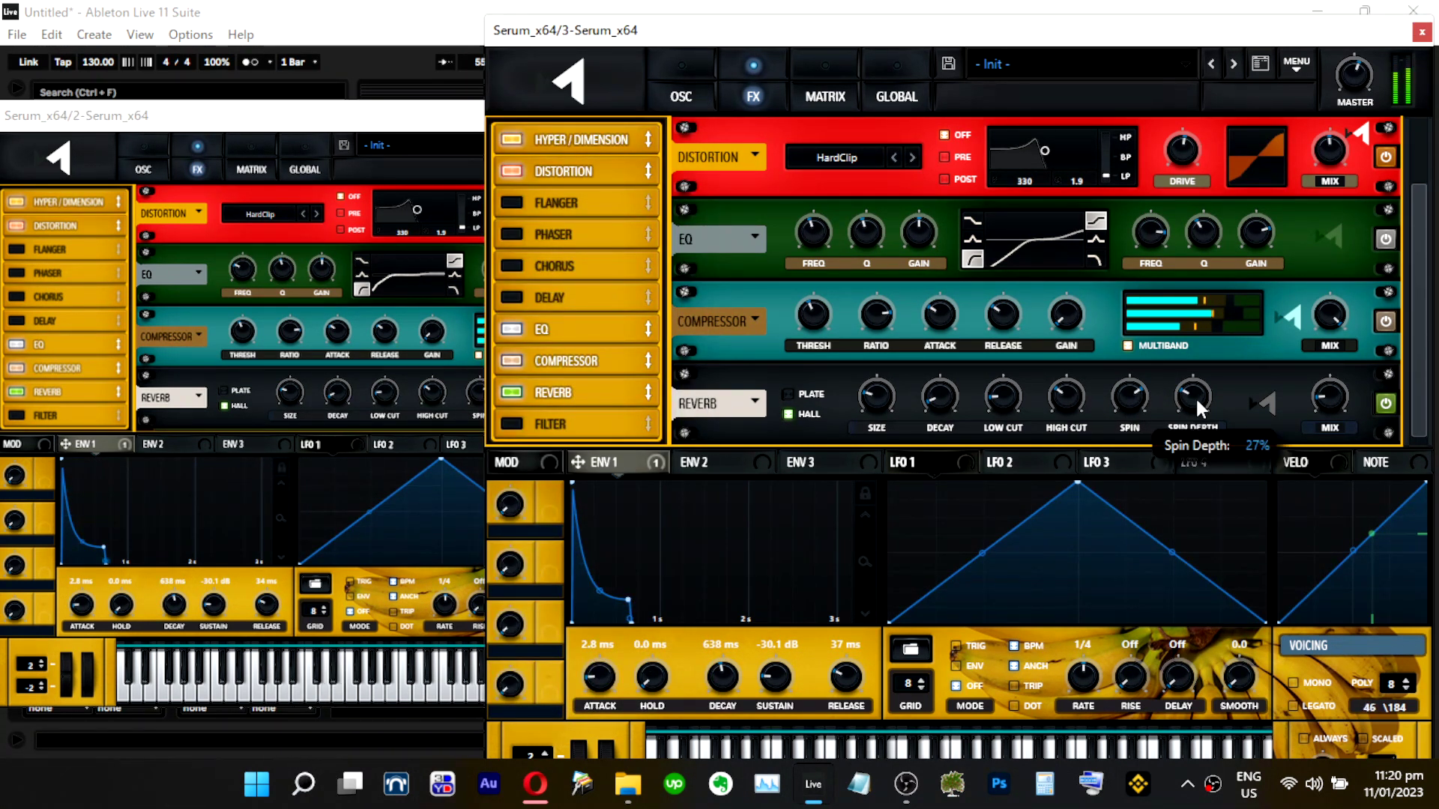
Match the 3 Serum_x64 reverb mix to the 2 Serum_x64 patch and close both Serum windows.
{"action": "mouse_move", "coordinate": [1333, 396]}
{"action": "left_click", "coordinate": [400, 438]}
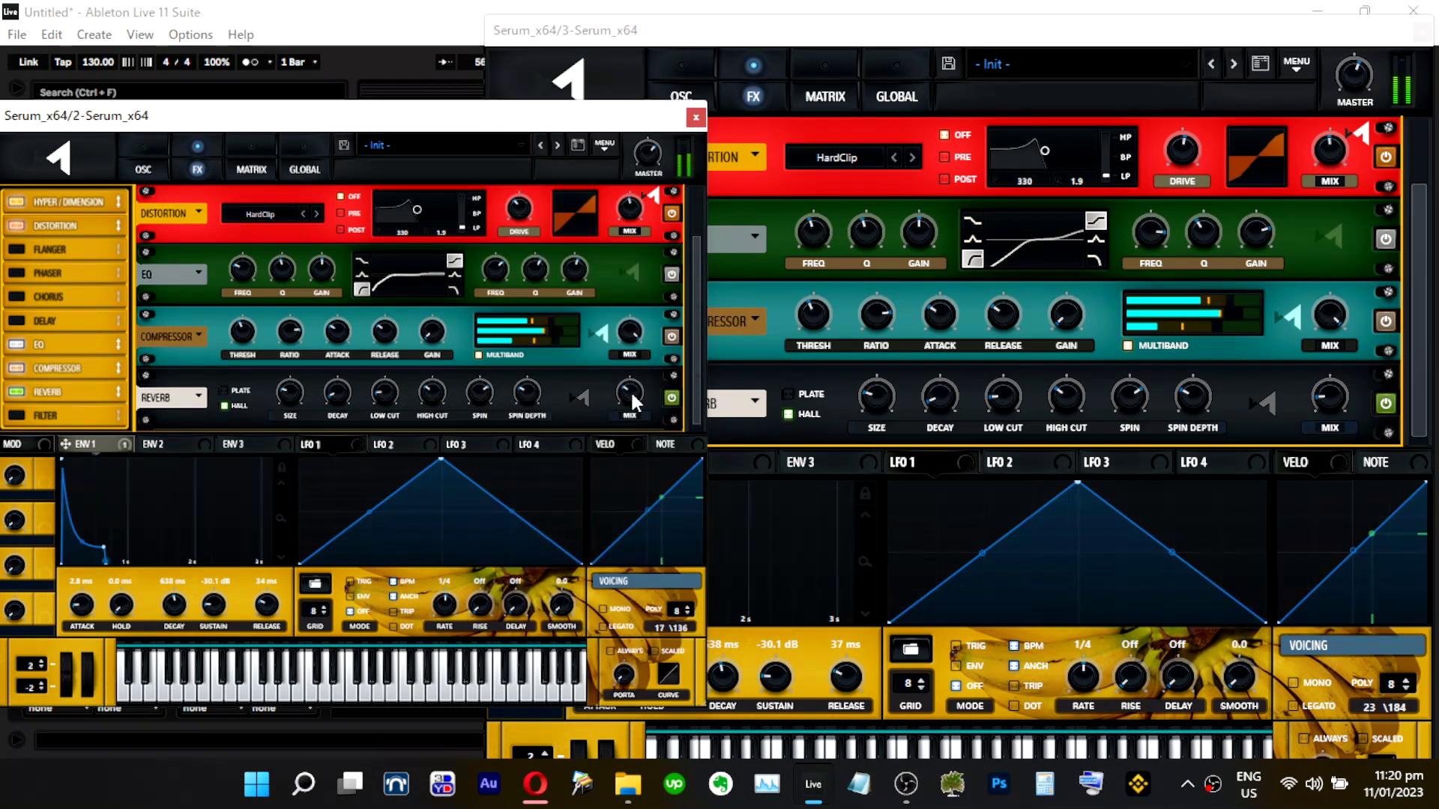
{"action": "left_click", "coordinate": [1327, 386]}
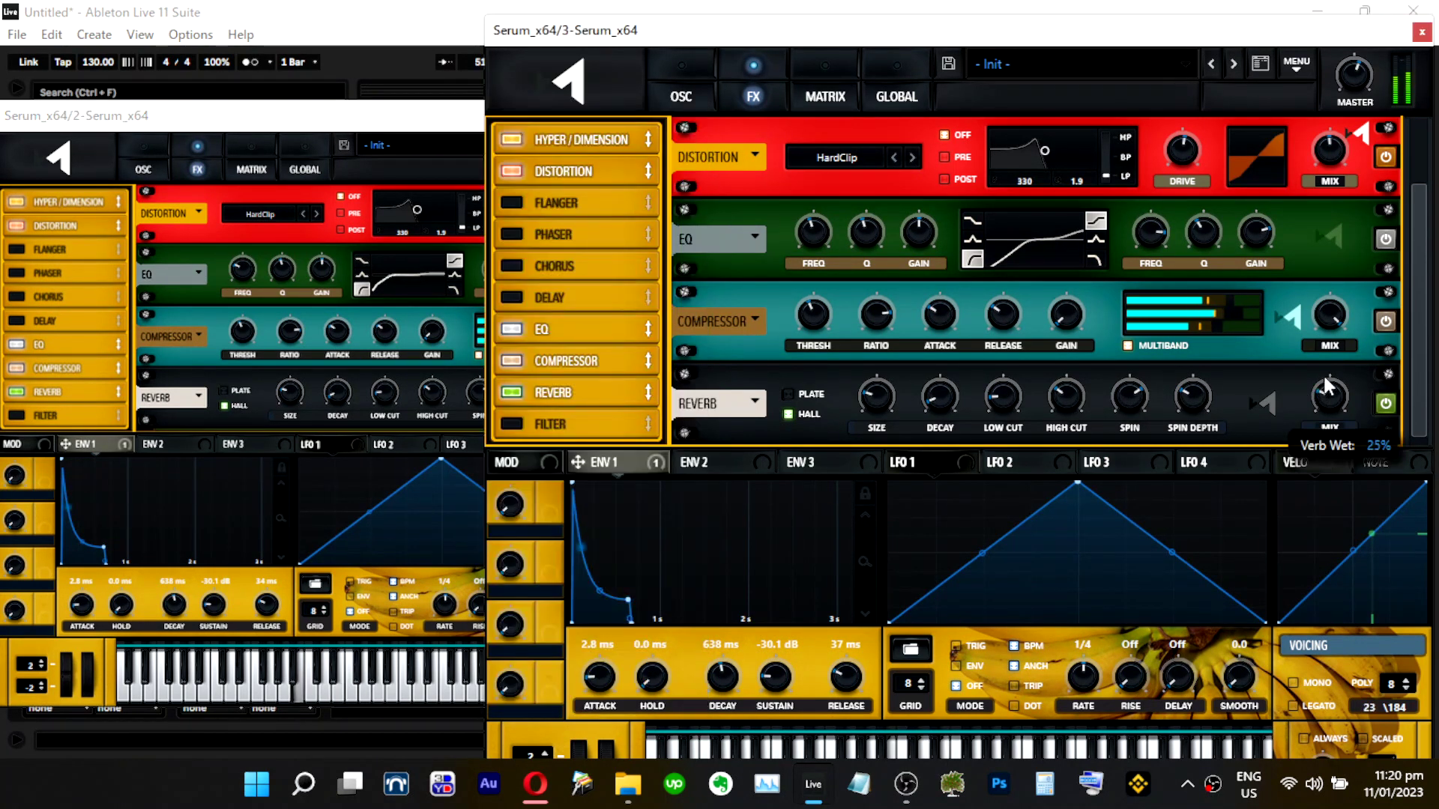
{"action": "left_click_drag", "start_coordinate": [1325, 375], "coordinate": [1325, 364]}
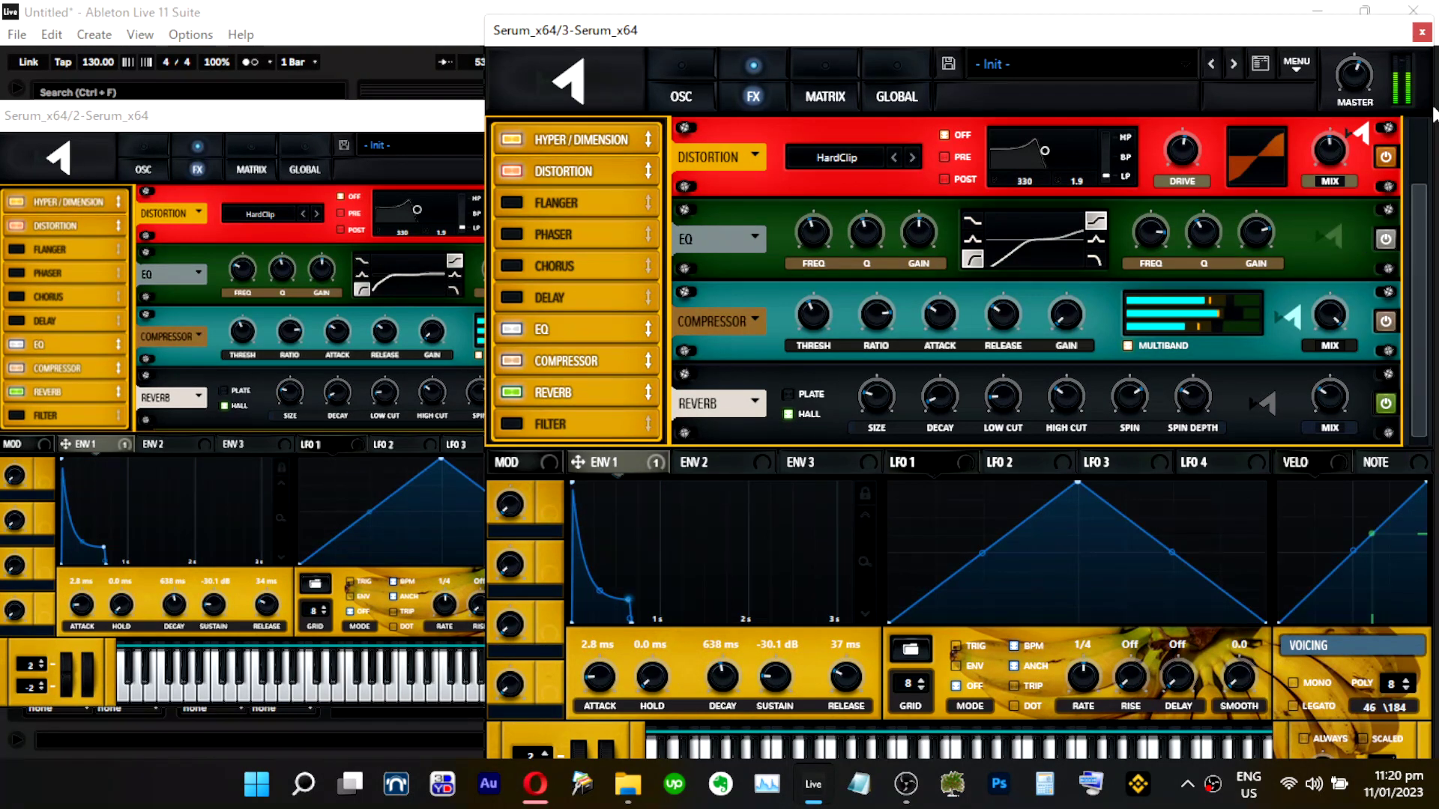
{"action": "left_click", "coordinate": [1421, 33]}
{"action": "left_click", "coordinate": [697, 117]}
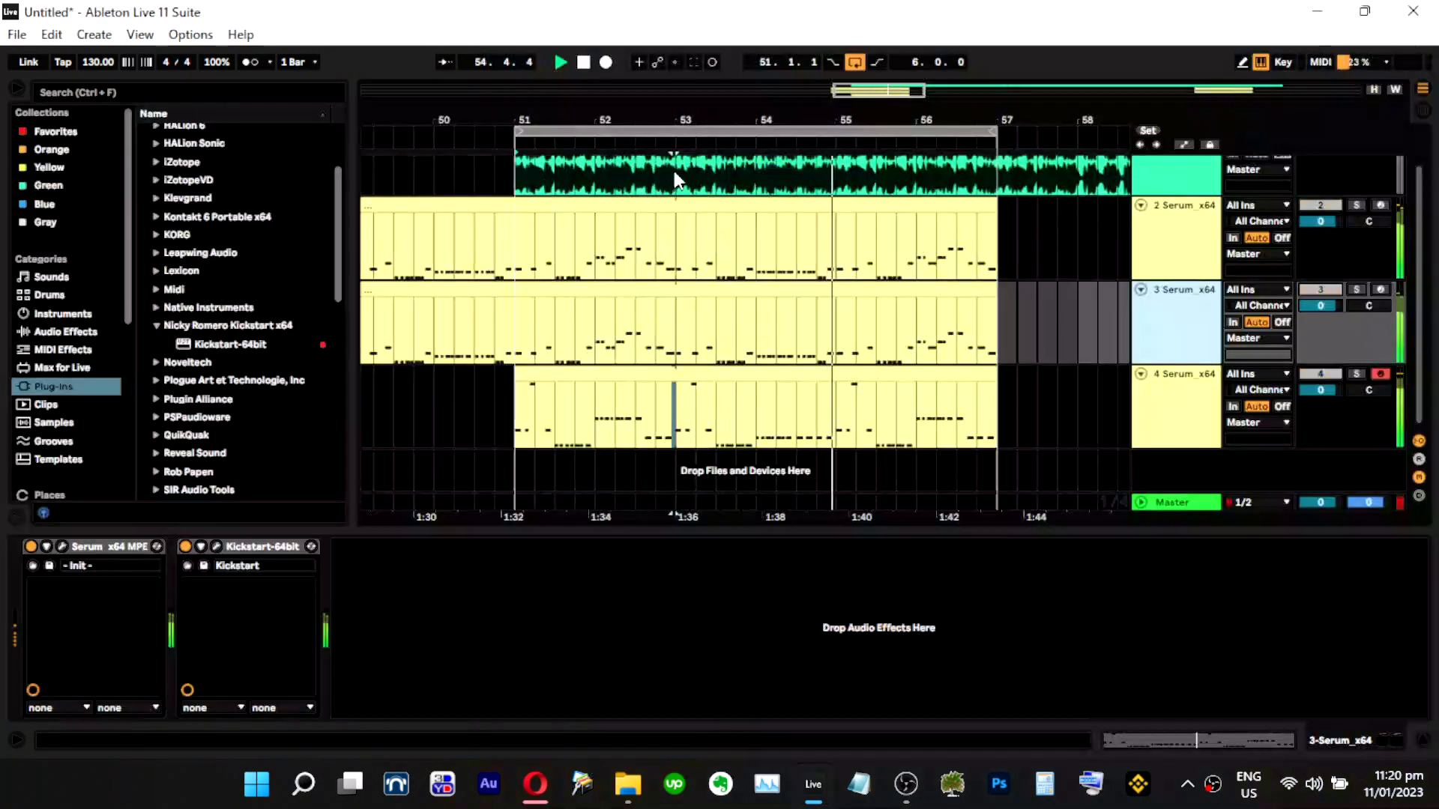
Solo the 3 Serum_x64 track, open its Serum, and set the filter resonance to 7%.
{"action": "left_click", "coordinate": [403, 650]}
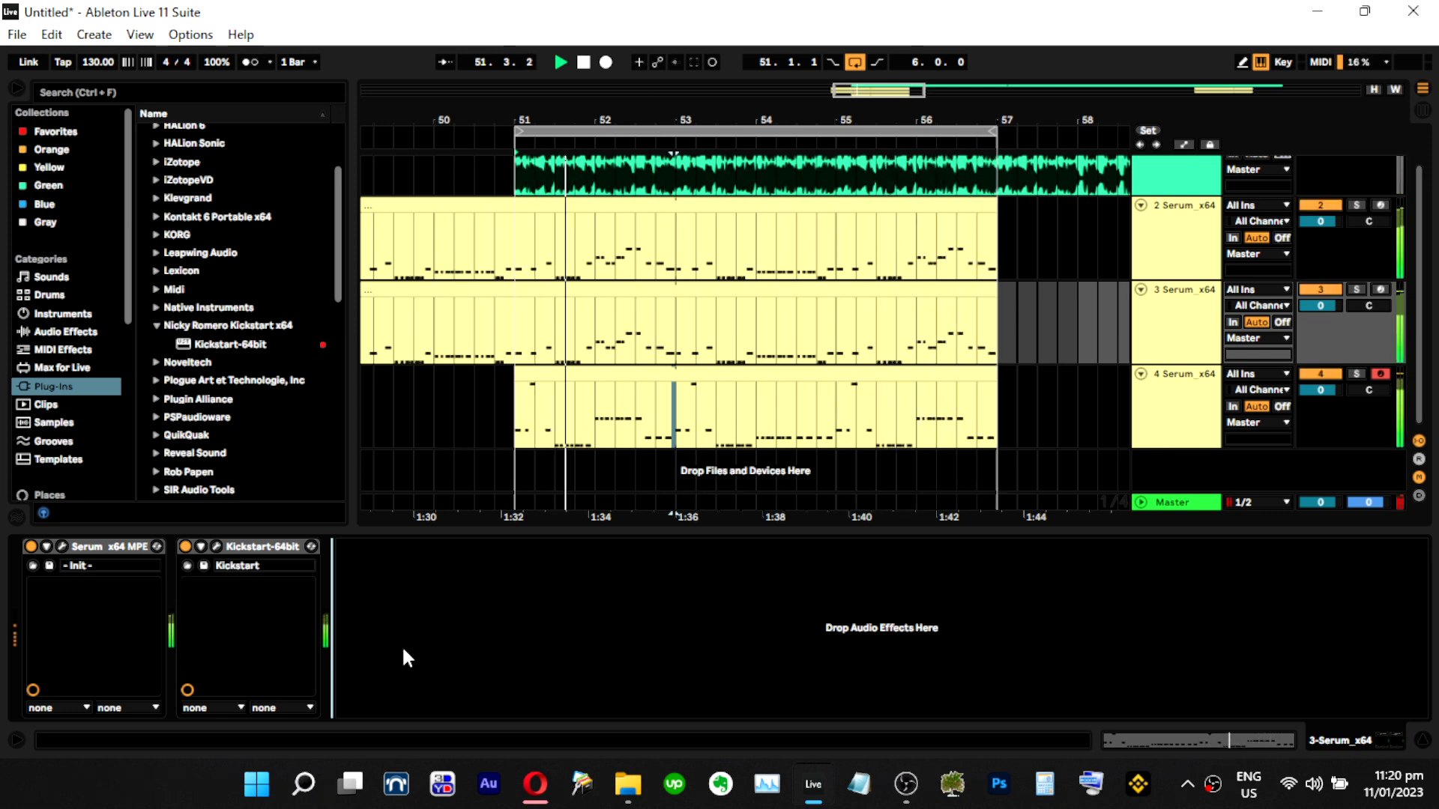
{"action": "left_click", "coordinate": [1296, 303]}
{"action": "left_click", "coordinate": [1356, 289]}
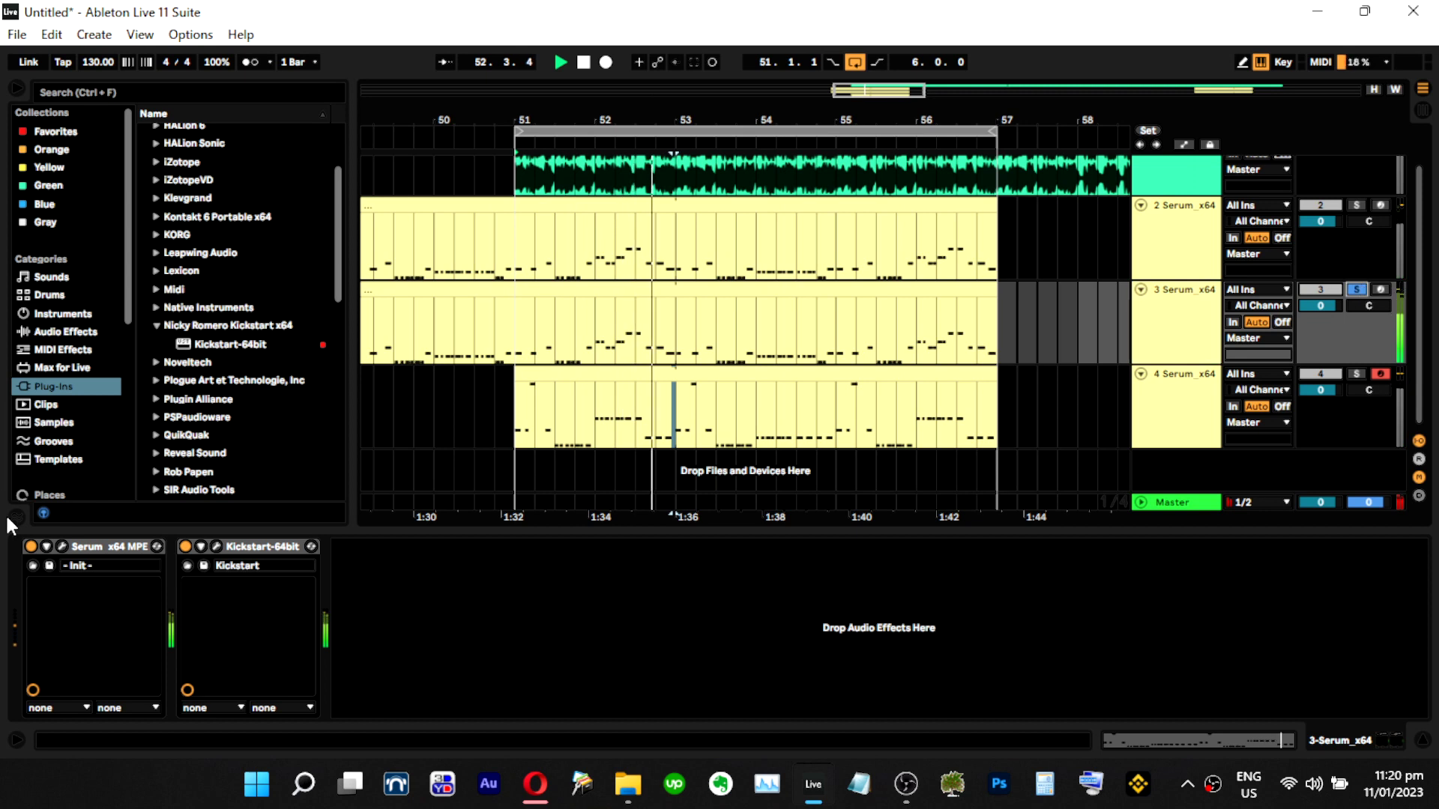
{"action": "left_click", "coordinate": [61, 546]}
{"action": "mouse_move", "coordinate": [628, 393]}
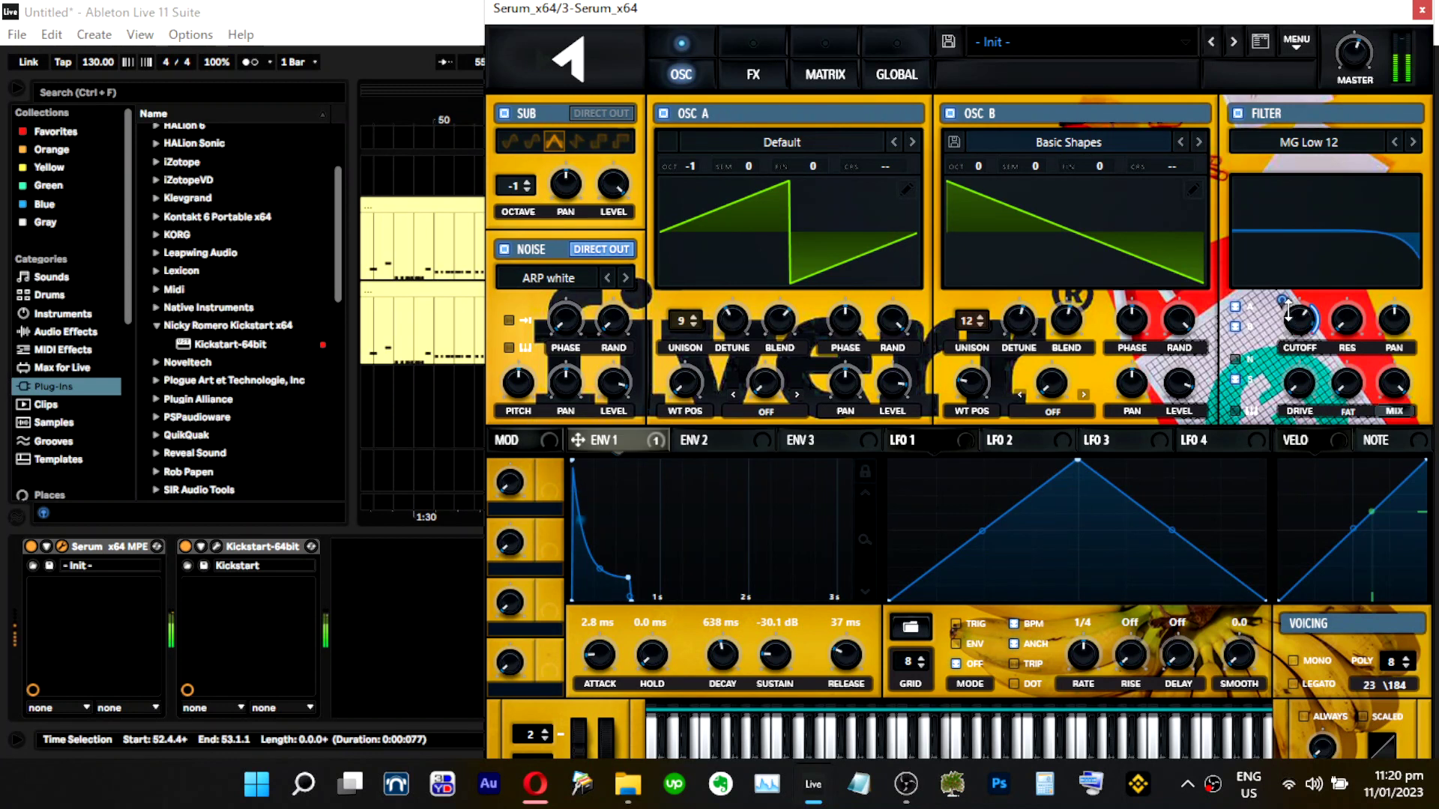
{"action": "mouse_move", "coordinate": [1284, 296]}
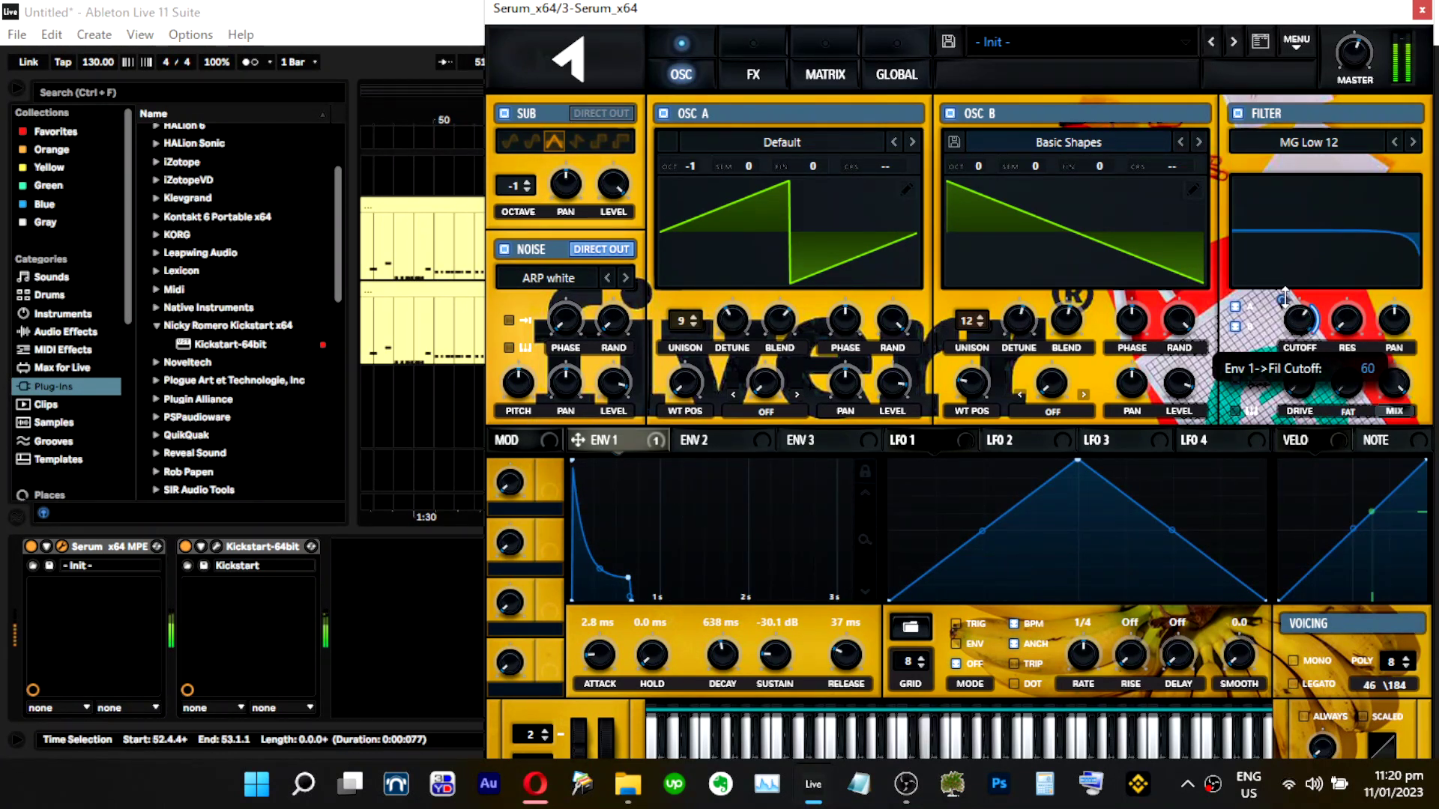
{"action": "mouse_move", "coordinate": [1351, 310]}
{"action": "left_click_drag", "start_coordinate": [1352, 311], "coordinate": [1354, 299]}
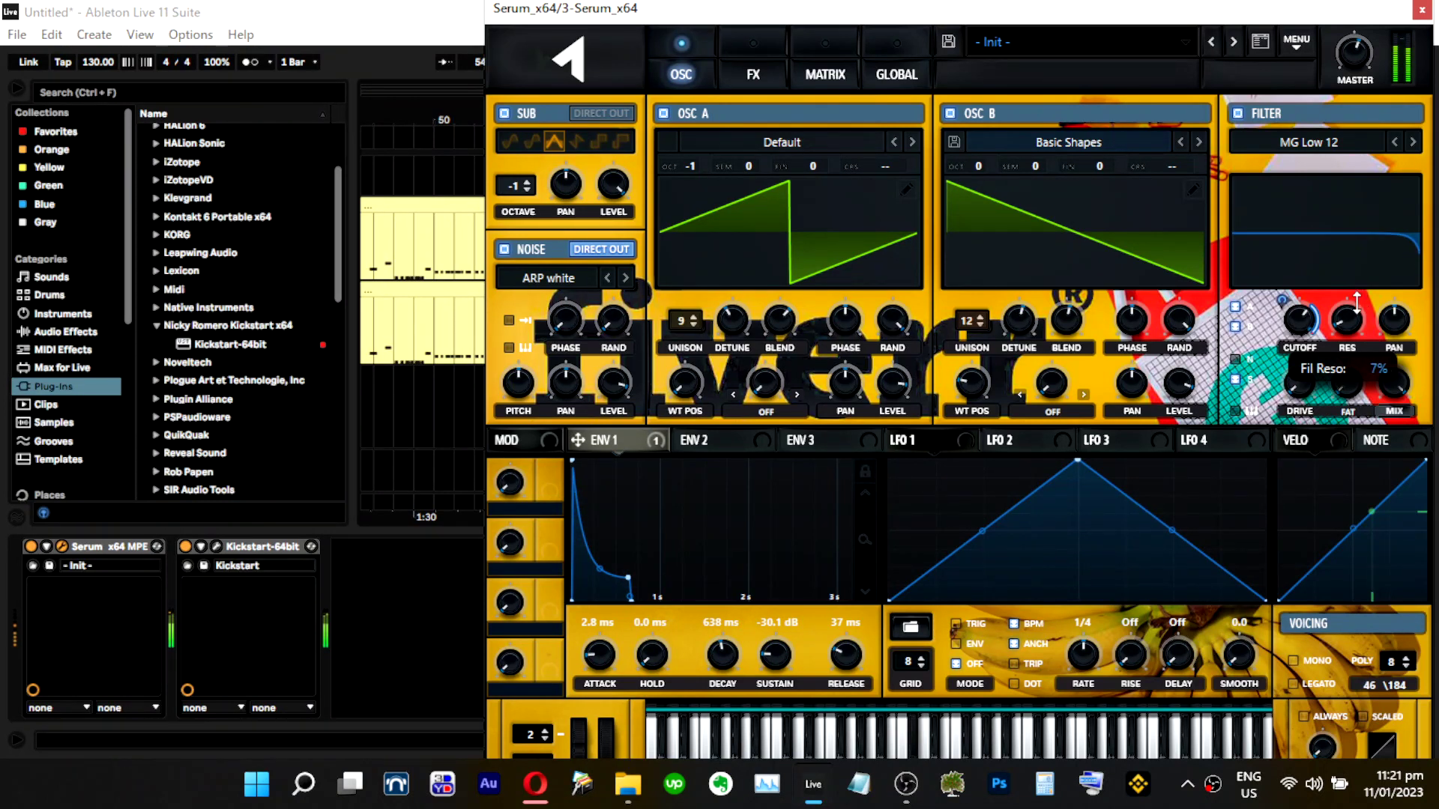
Compare the 2 and 3 Serum_x64 tracks in solo and set the 3 Serum_x64 EQ's low frequency to 443 Hz.
{"action": "left_click_drag", "start_coordinate": [1170, 15], "coordinate": [792, 44]}
{"action": "left_click", "coordinate": [1356, 205]}
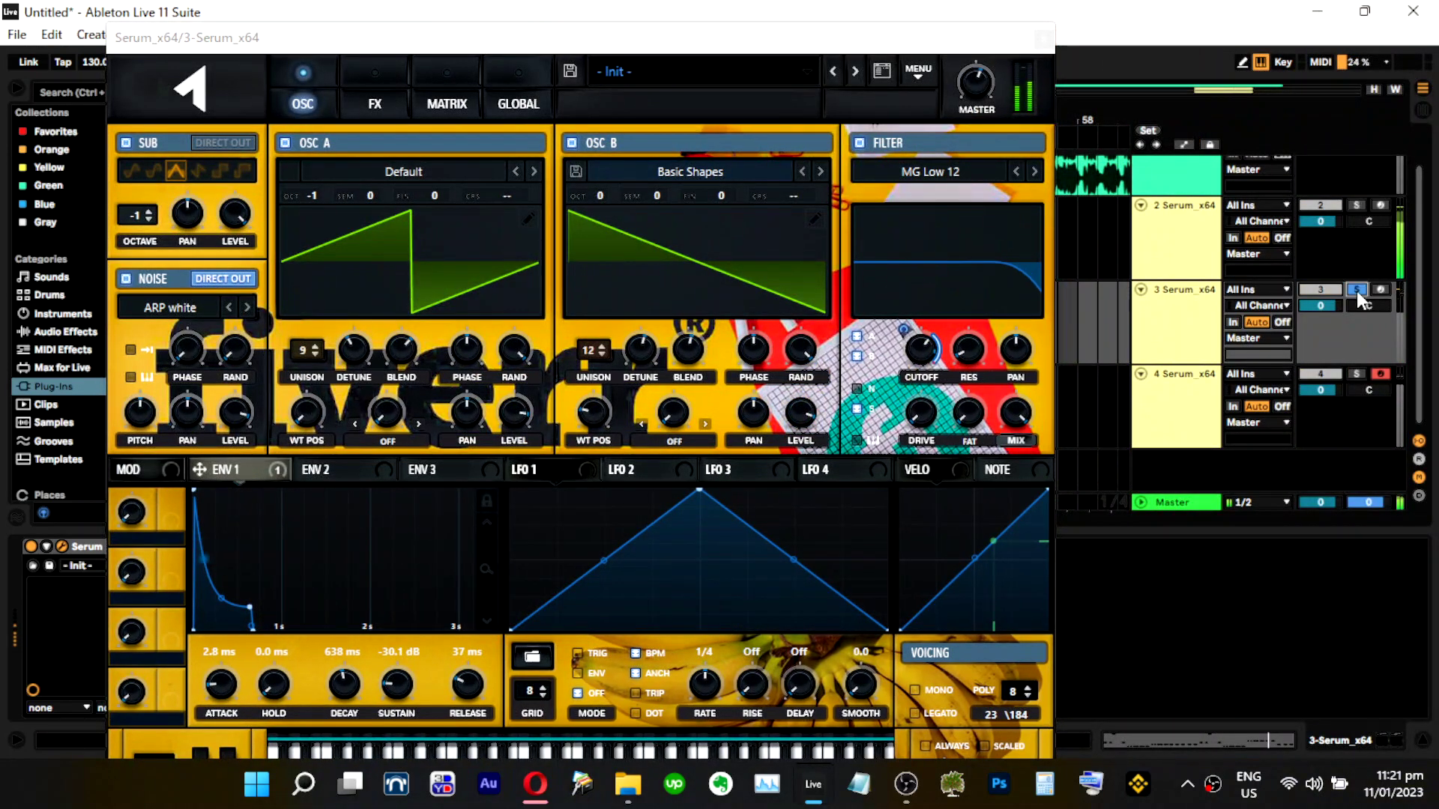
{"action": "left_click", "coordinate": [370, 75]}
{"action": "mouse_move", "coordinate": [441, 322]}
{"action": "left_mouse_down"}
{"action": "mouse_move", "coordinate": [438, 349]}
{"action": "mouse_move", "coordinate": [443, 326]}
{"action": "left_mouse_up"}
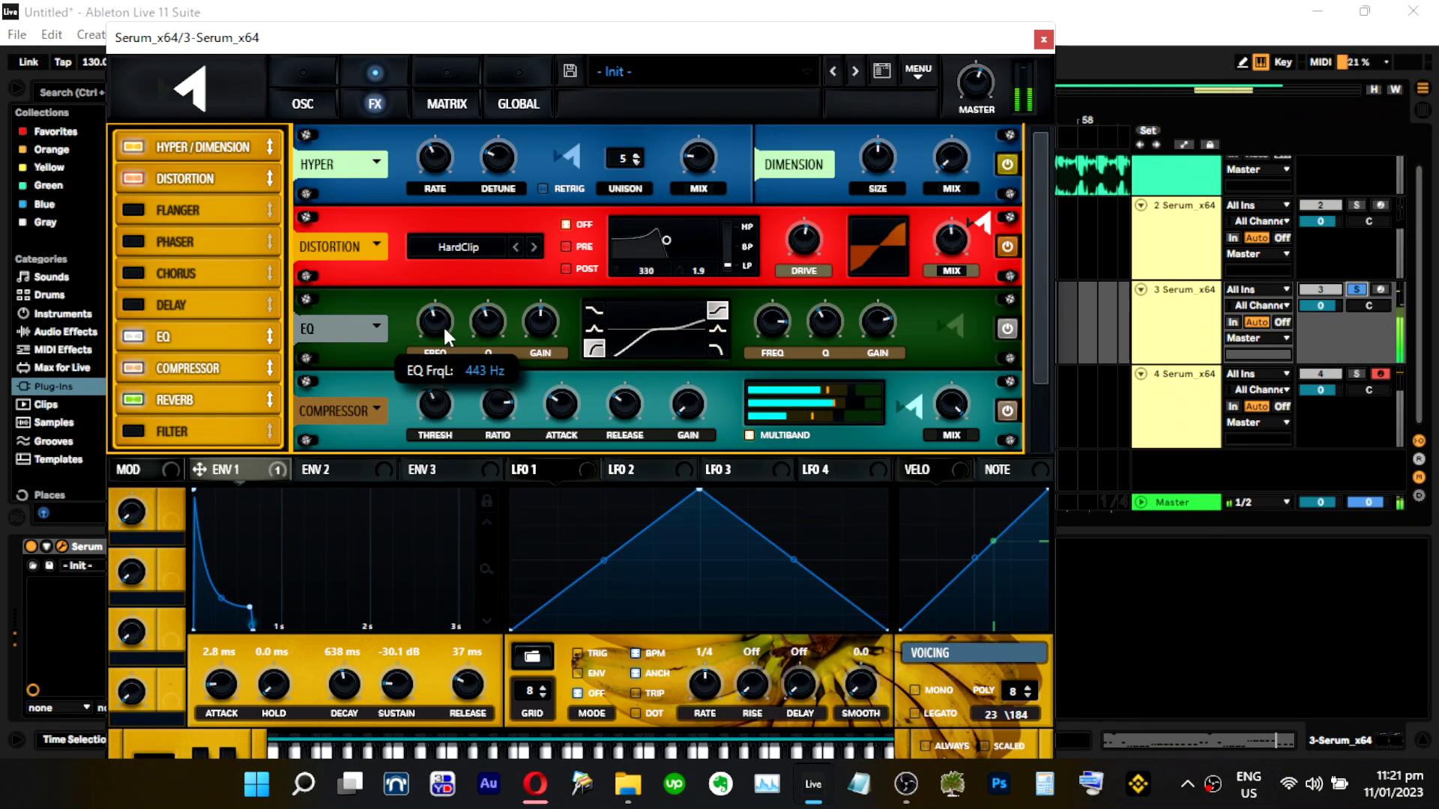
Set the 3 Serum_x64 sub oscillator to a saw wave at octave -2, unsolo the track, and set the sub level to 93%.
{"action": "left_click", "coordinate": [303, 101]}
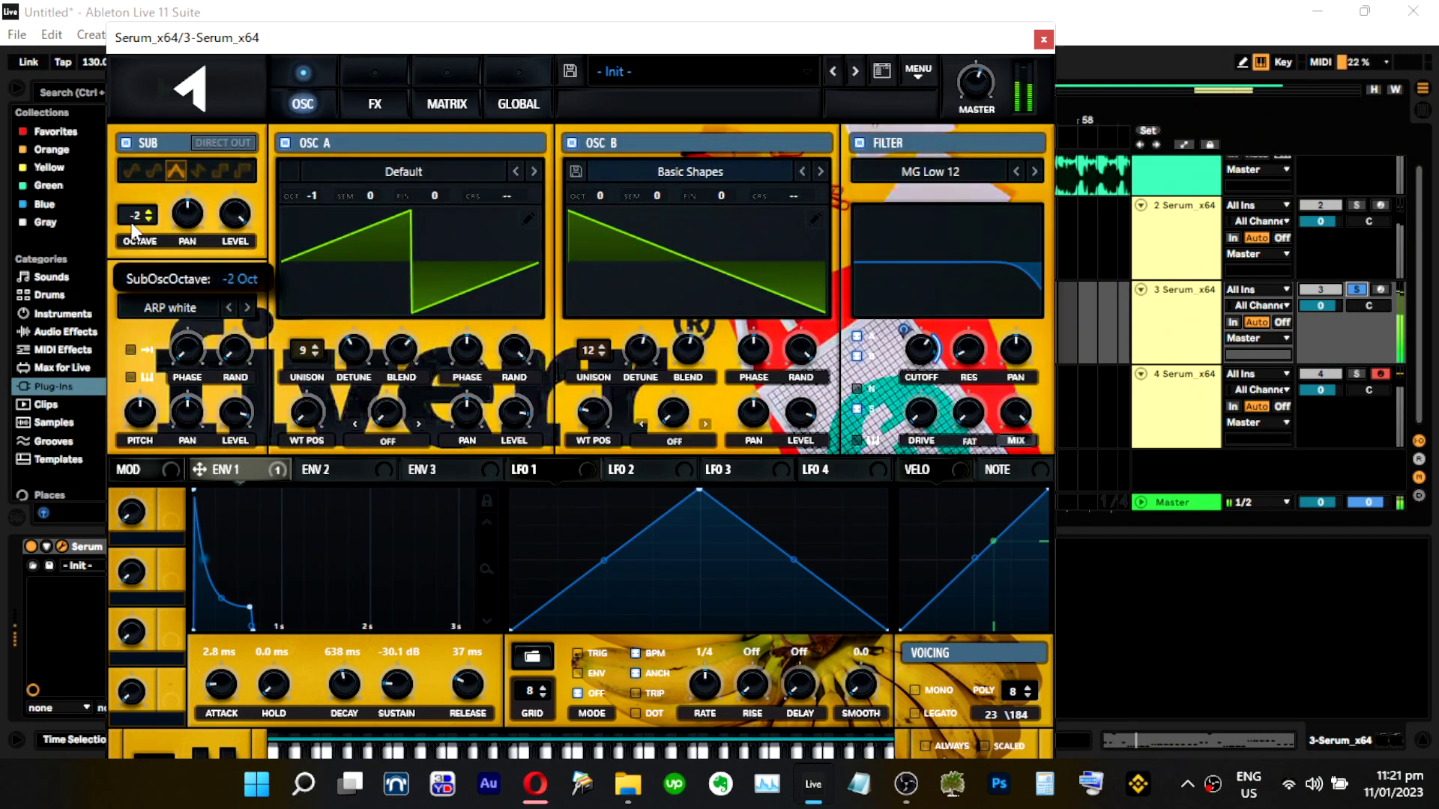
{"action": "left_click_drag", "start_coordinate": [131, 225], "coordinate": [133, 226]}
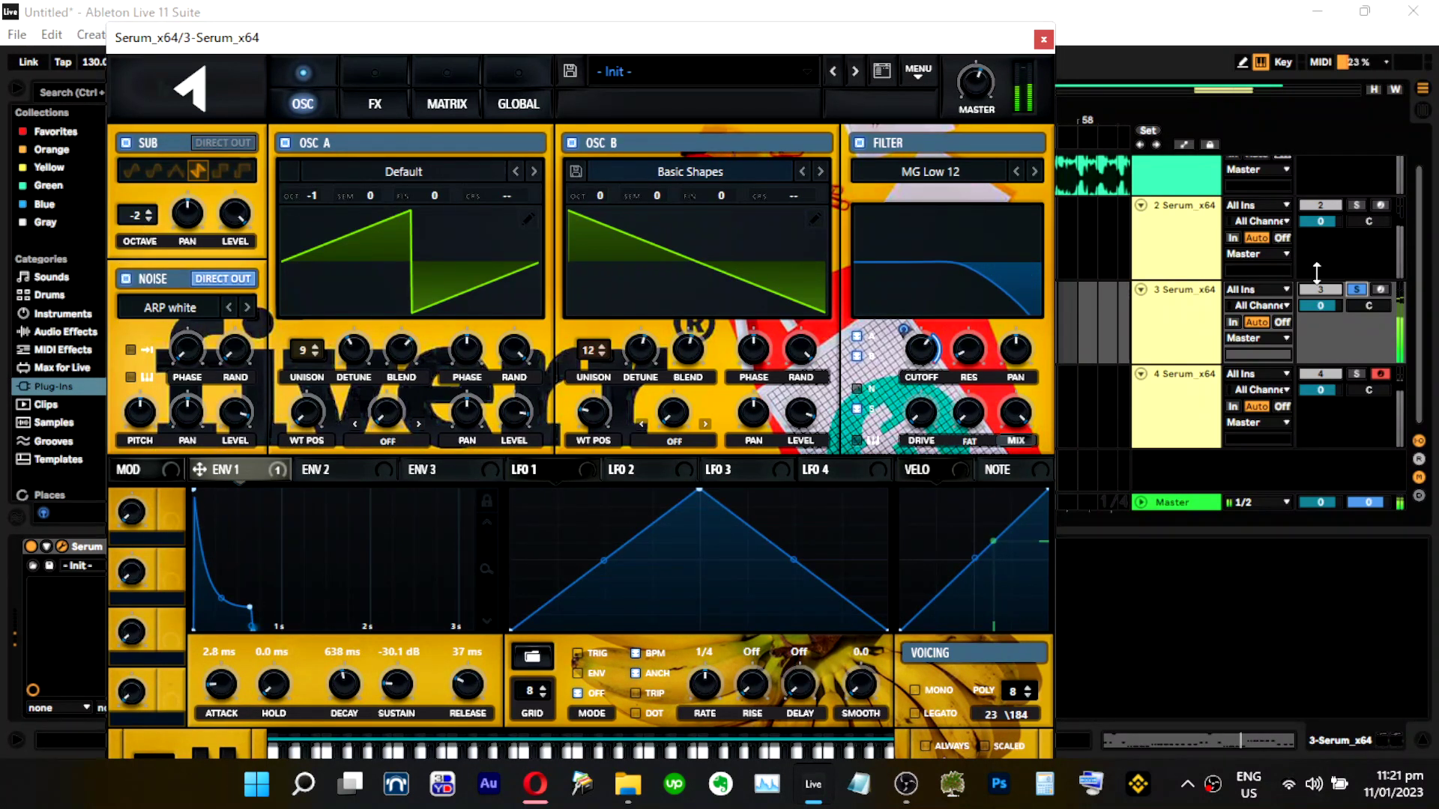
{"action": "left_click", "coordinate": [1357, 290]}
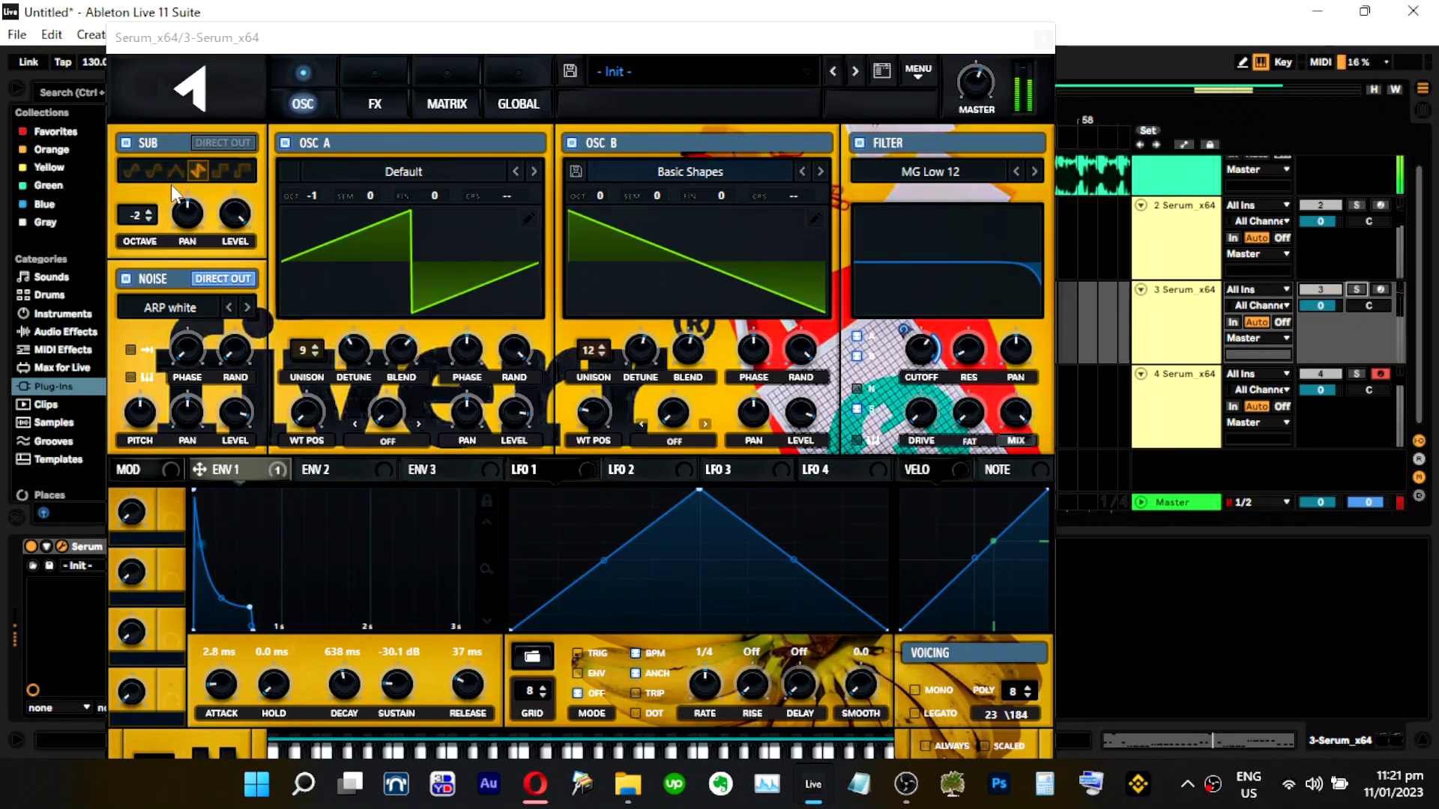
{"action": "left_click_drag", "start_coordinate": [237, 209], "coordinate": [237, 229]}
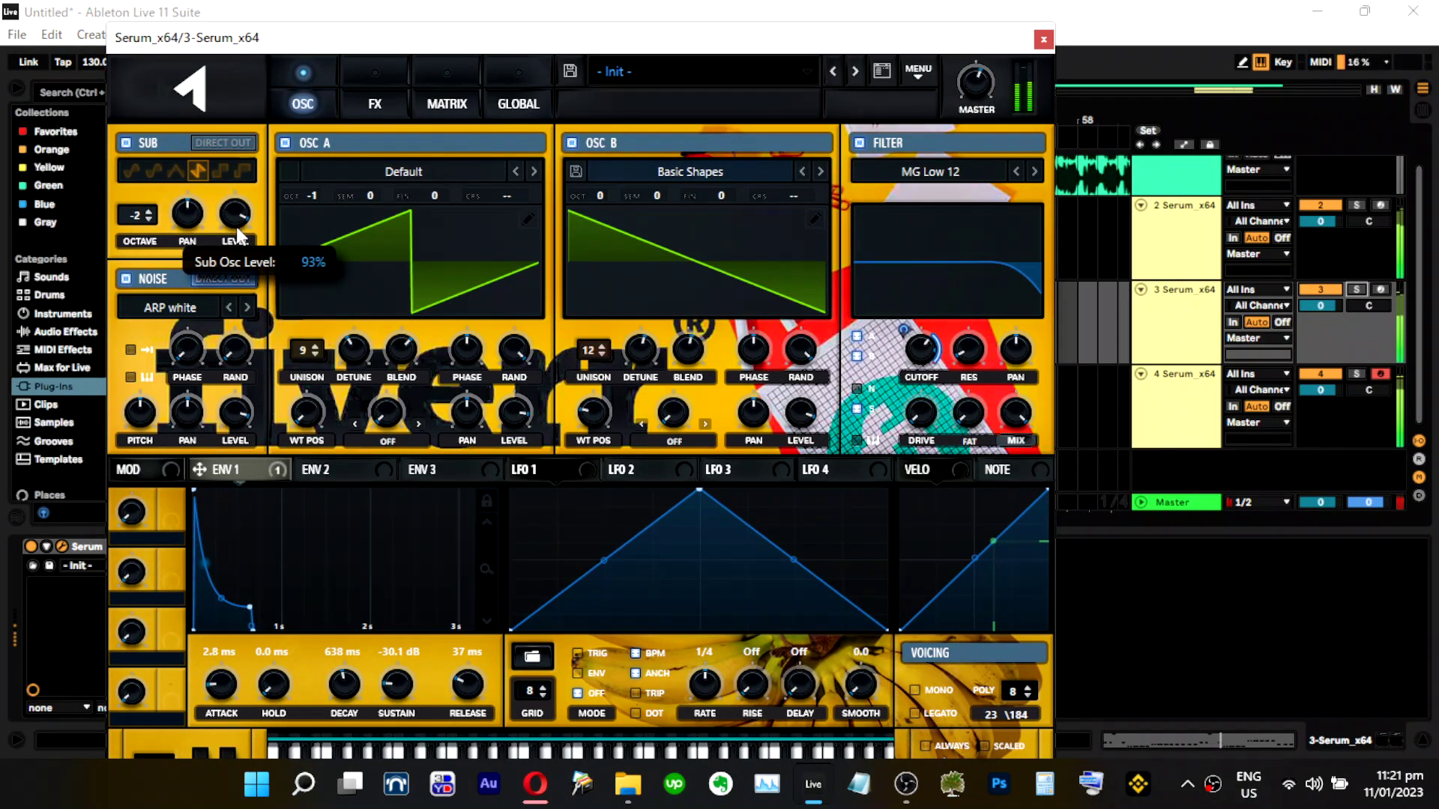
Fine-tune the Env 1 modulation amount on the 3 Serum_x64 filter cutoff and close the Serum window.
{"action": "mouse_move", "coordinate": [906, 332]}
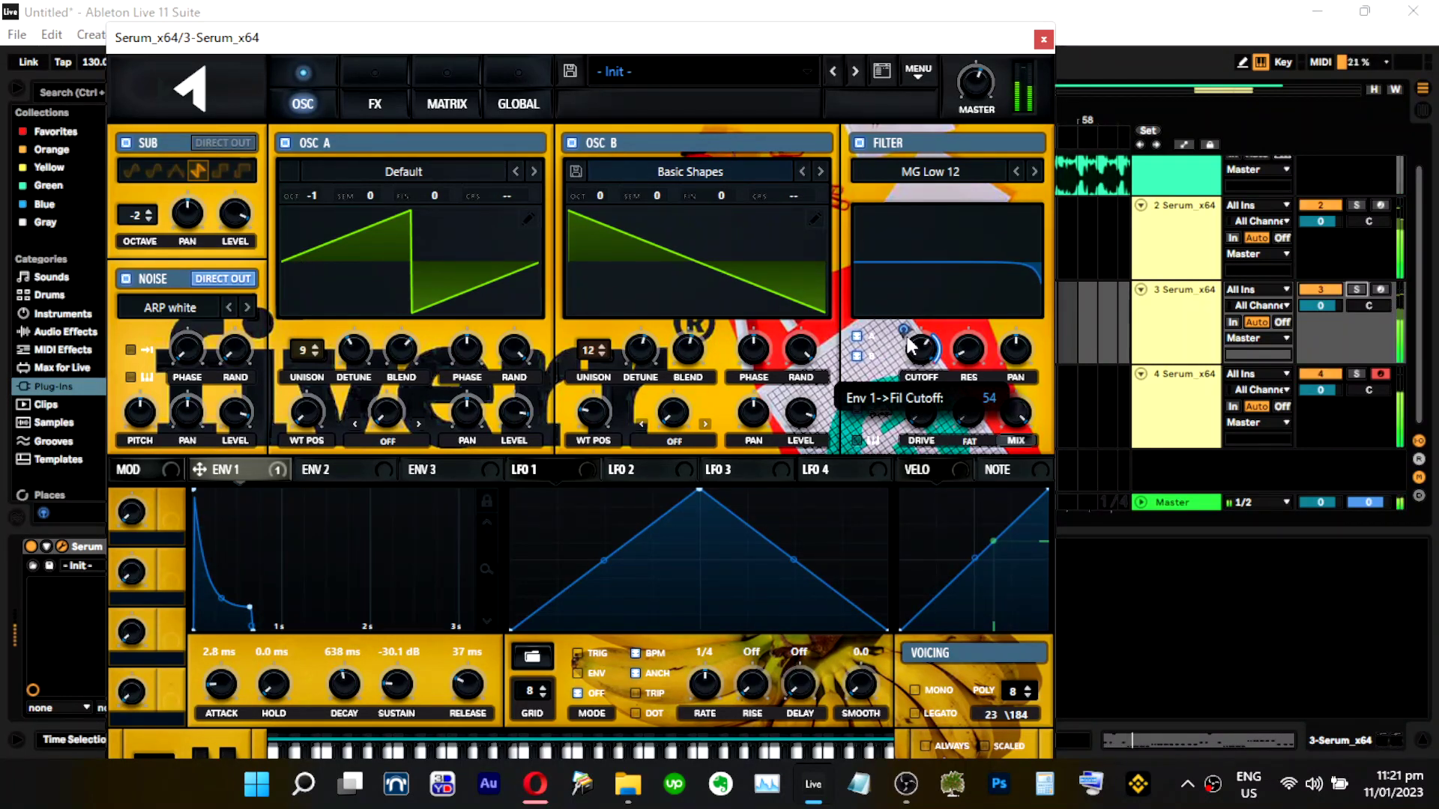
{"action": "left_click_drag", "start_coordinate": [906, 339], "coordinate": [907, 341]}
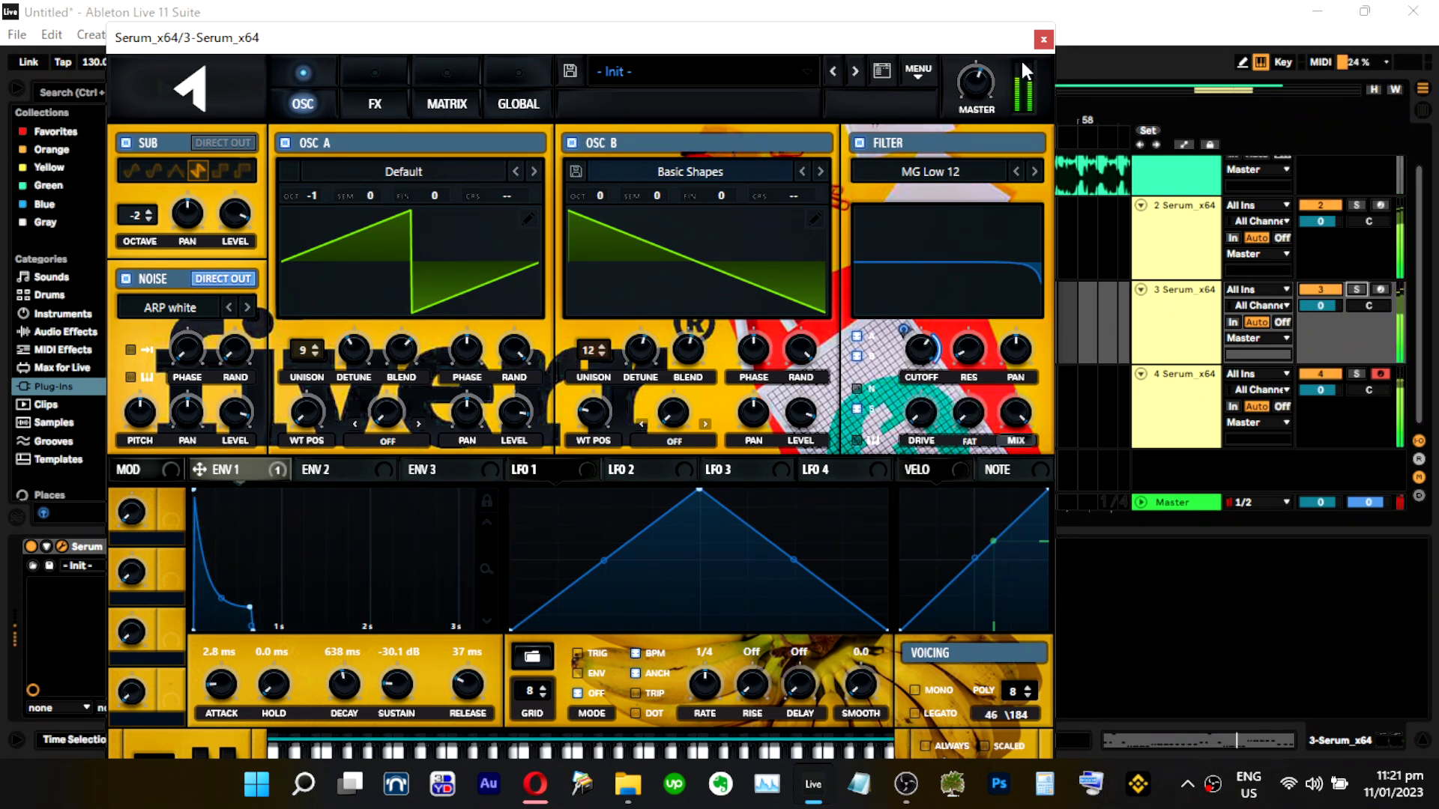
{"action": "left_click", "coordinate": [1044, 39]}
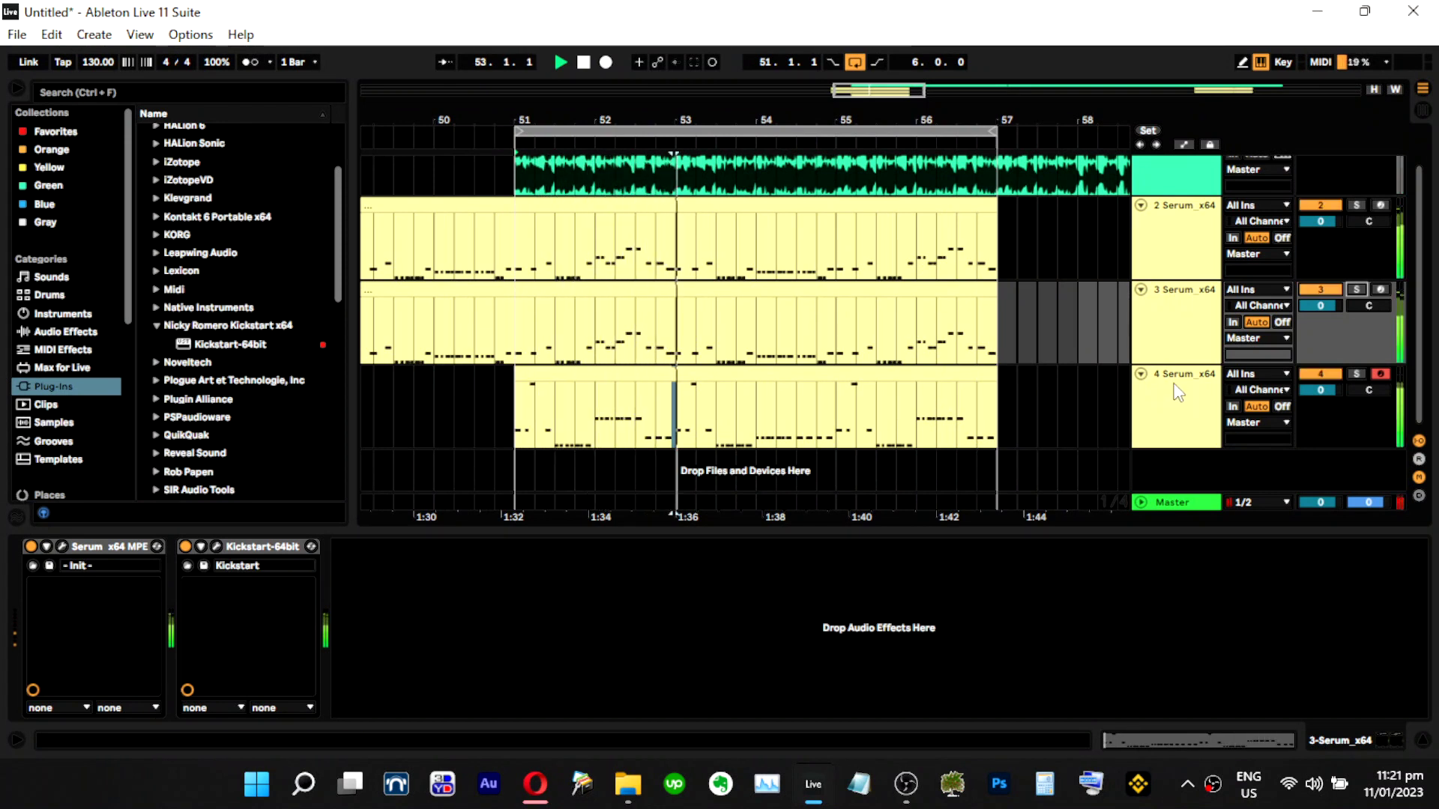
Solo the 2 Serum_x64 track, reopen the 3 Serum_x64 effects, and adjust the reverb's spin rate and spin depth.
{"action": "left_click", "coordinate": [1177, 330]}
{"action": "left_click", "coordinate": [1357, 204]}
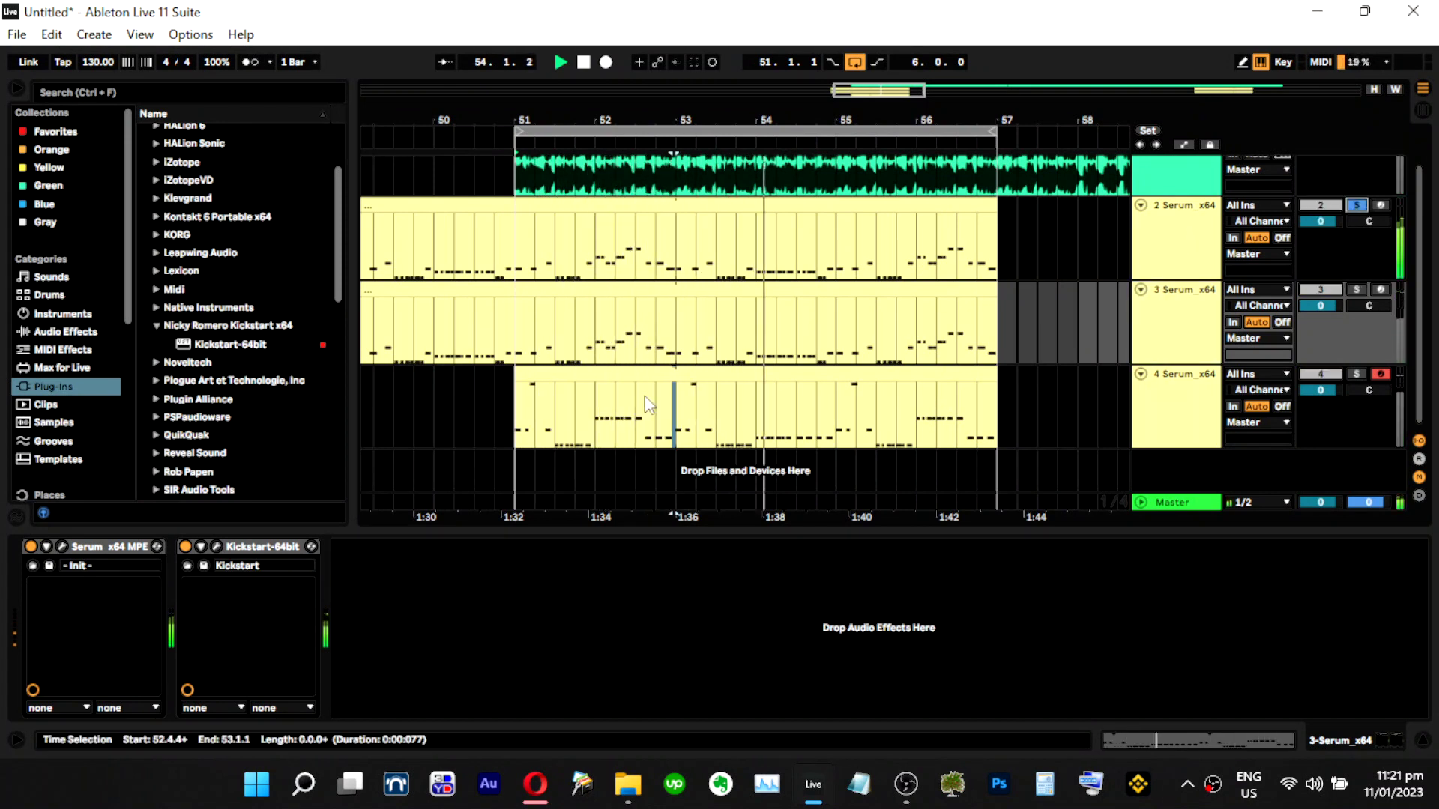
{"action": "left_click", "coordinate": [63, 547]}
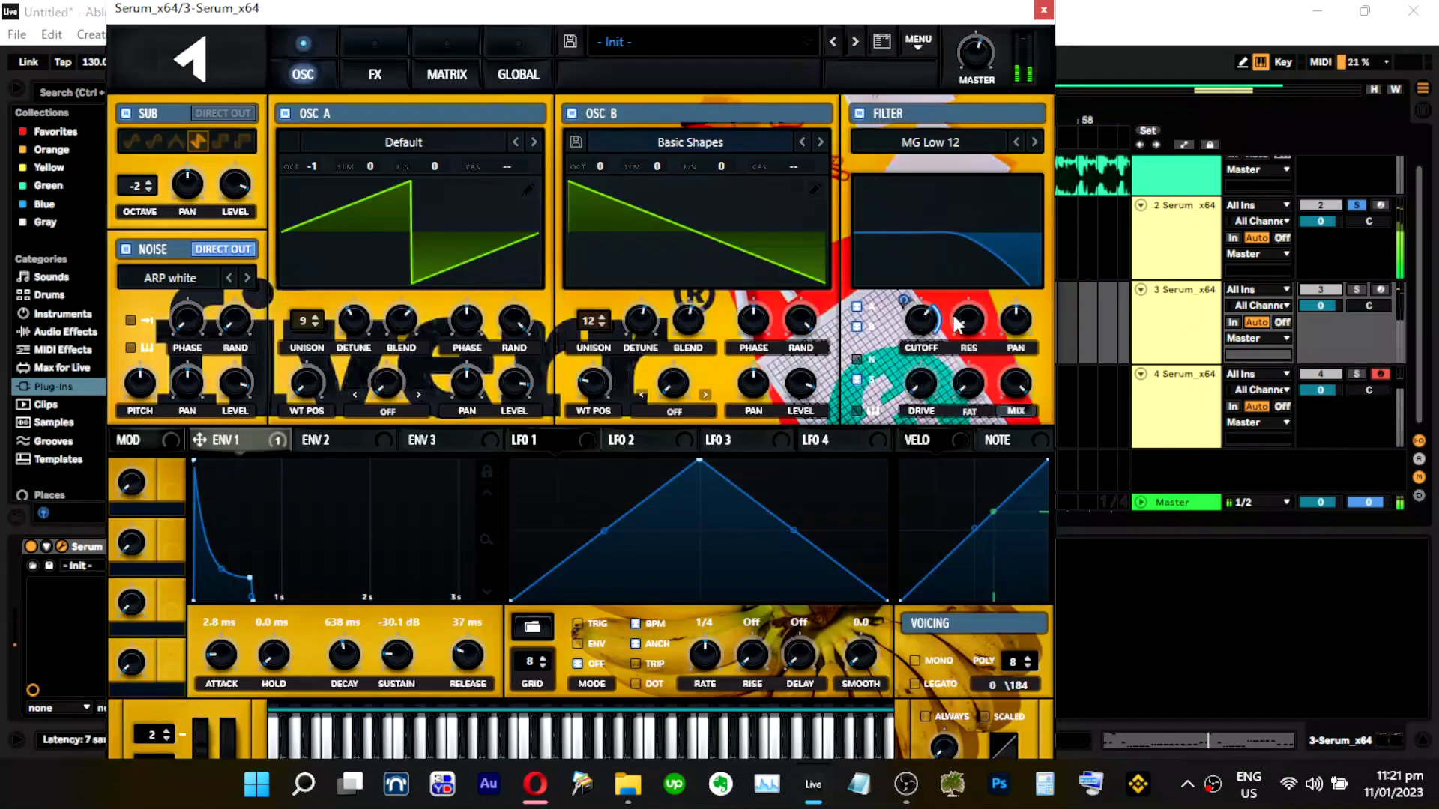
{"action": "left_click", "coordinate": [375, 75]}
{"action": "scroll", "coordinate": [525, 389], "scroll_direction": "down", "scroll_amount": 2}
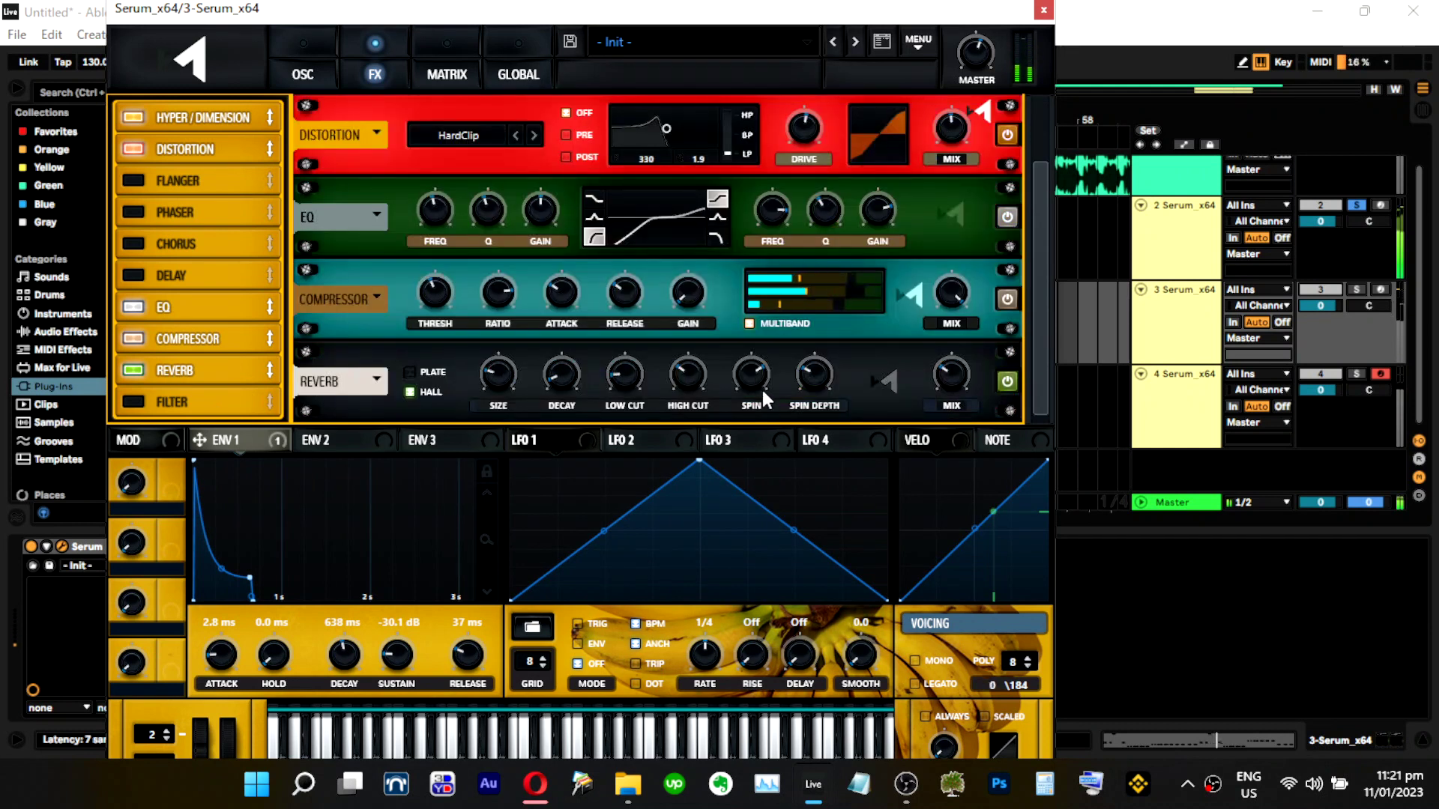
{"action": "mouse_move", "coordinate": [817, 380]}
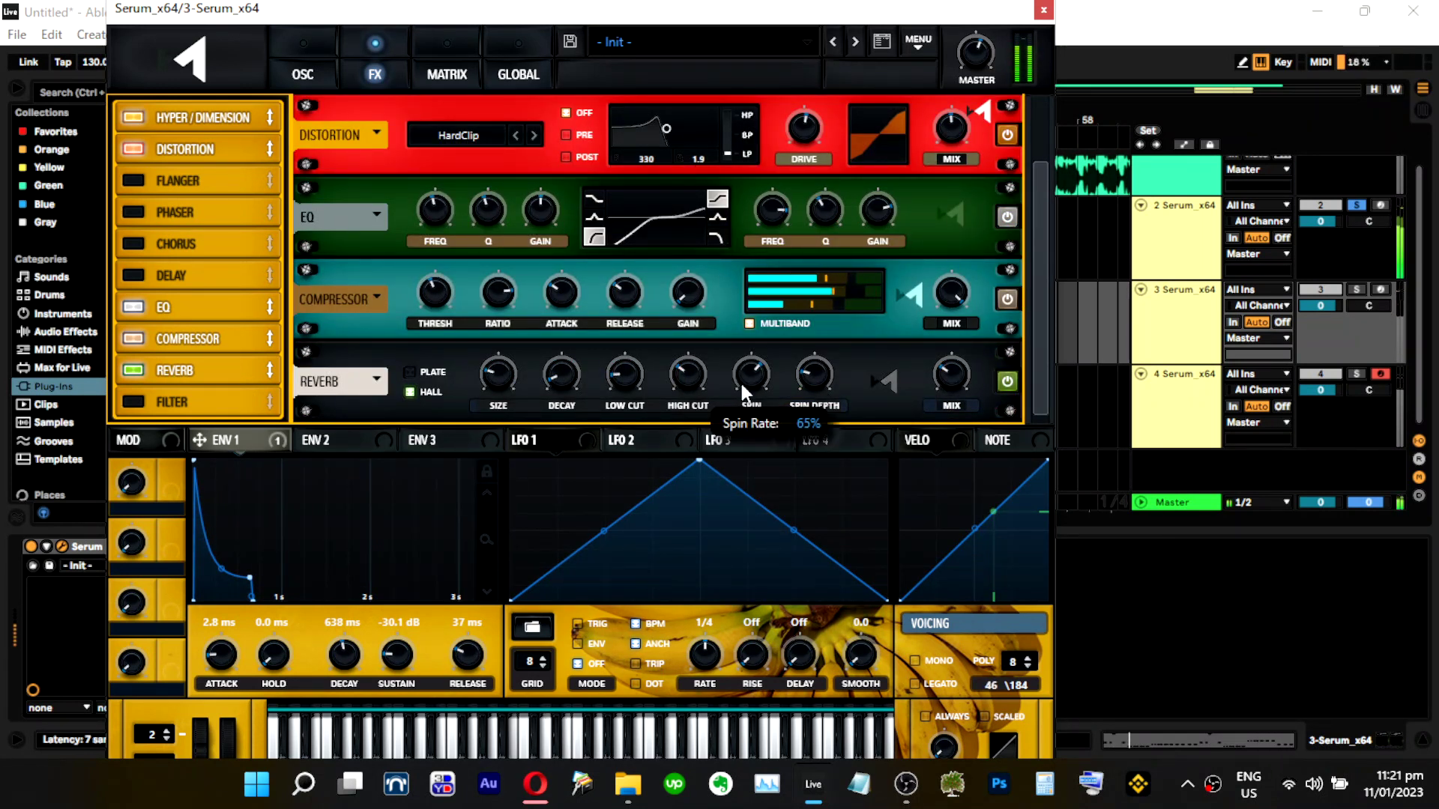
{"action": "left_click_drag", "start_coordinate": [803, 375], "coordinate": [803, 381]}
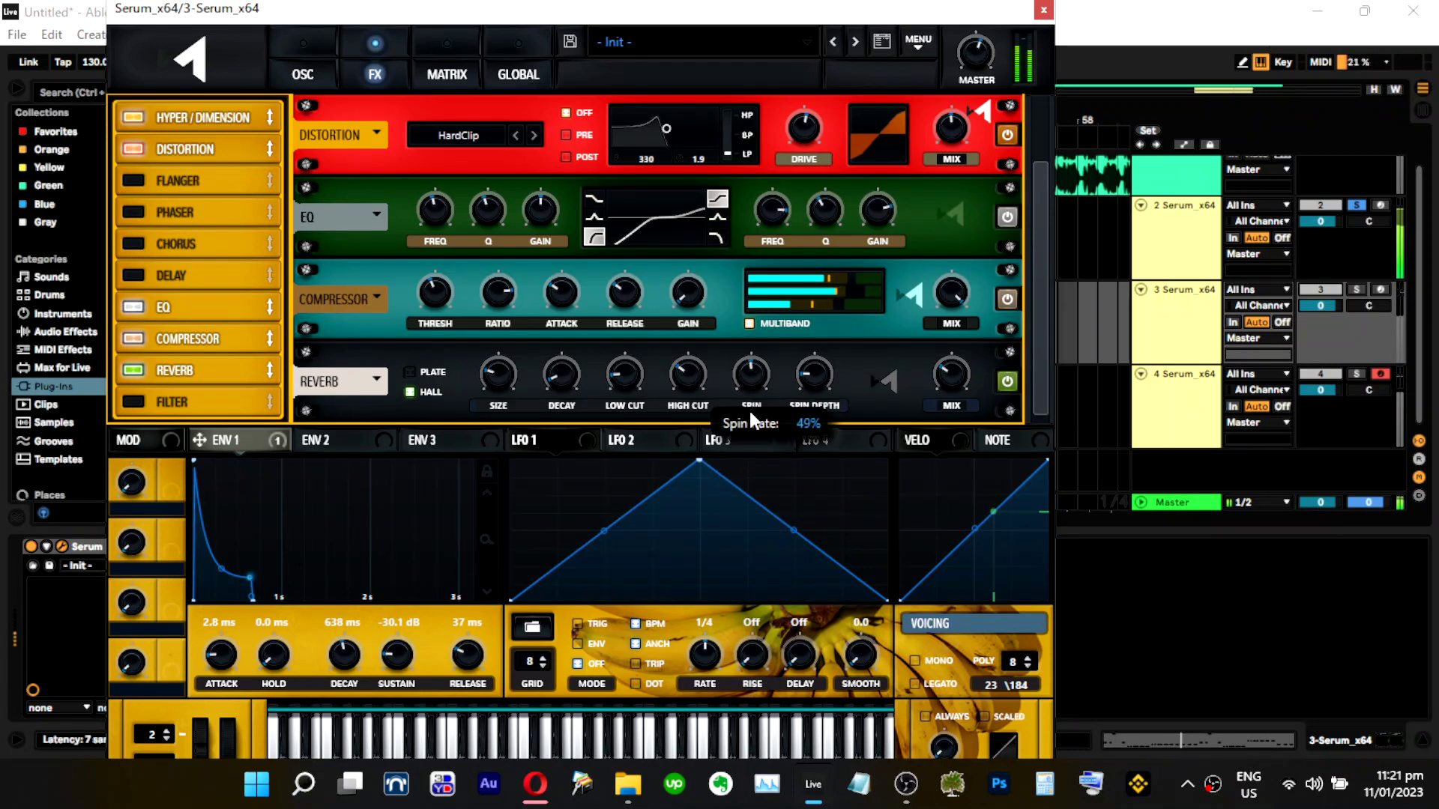
Raise the 3 Serum_x64 reverb's high cut to about 50%, with the spin rate at 70% and spin depth at 16%.
{"action": "mouse_move", "coordinate": [690, 409]}
{"action": "left_click_drag", "start_coordinate": [692, 416], "coordinate": [768, 335]}
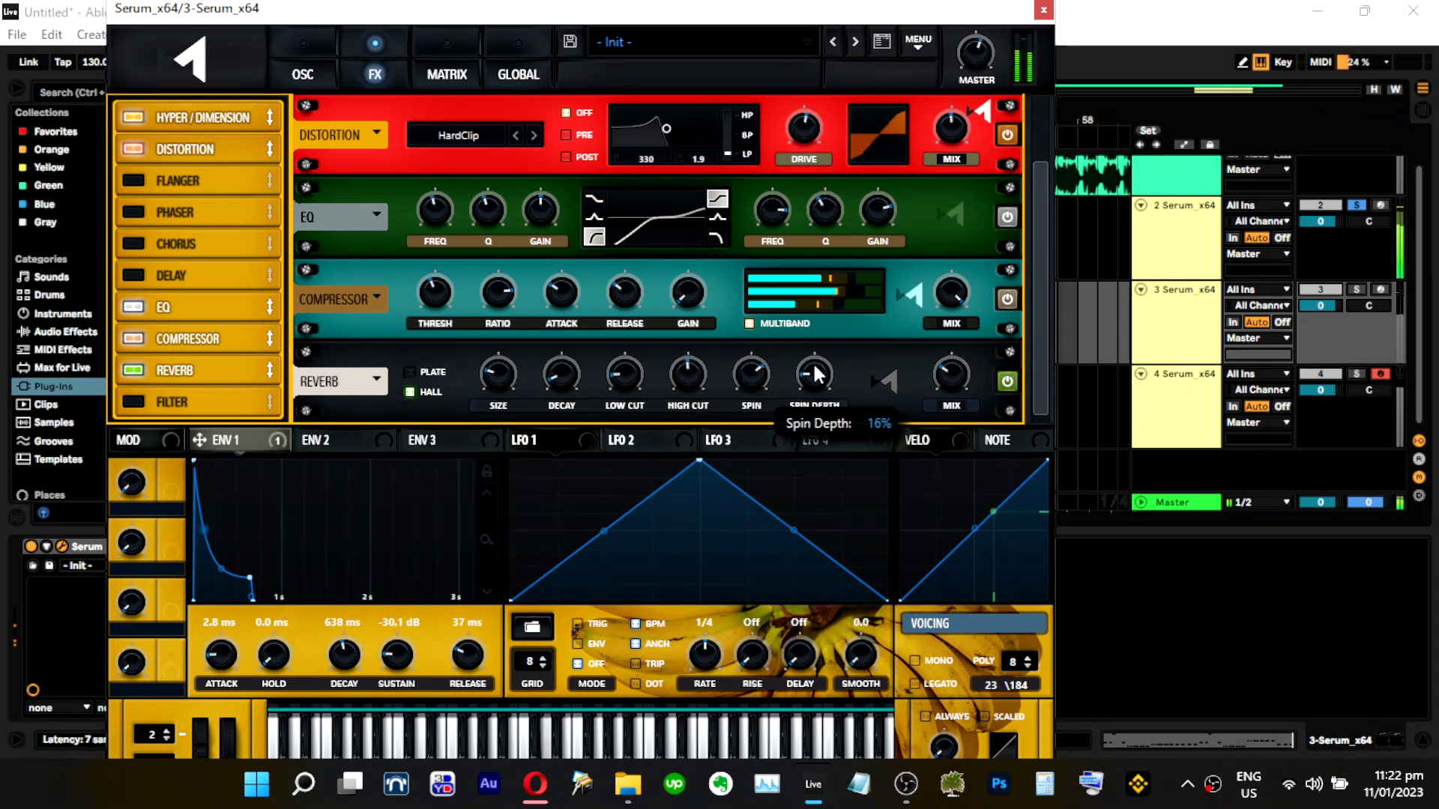
{"action": "left_click_drag", "start_coordinate": [691, 381], "coordinate": [706, 372]}
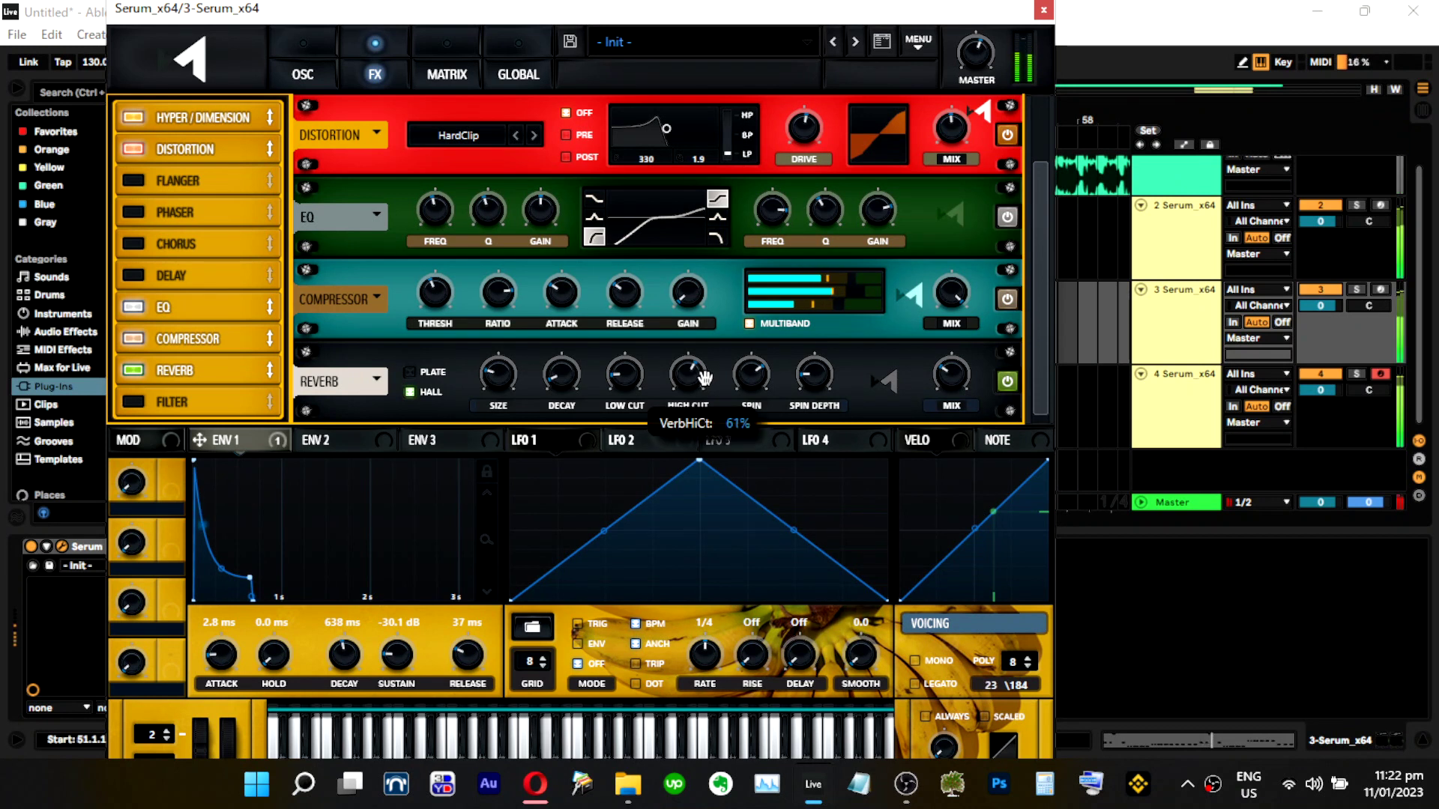
{"action": "left_click_drag", "start_coordinate": [705, 377], "coordinate": [690, 419]}
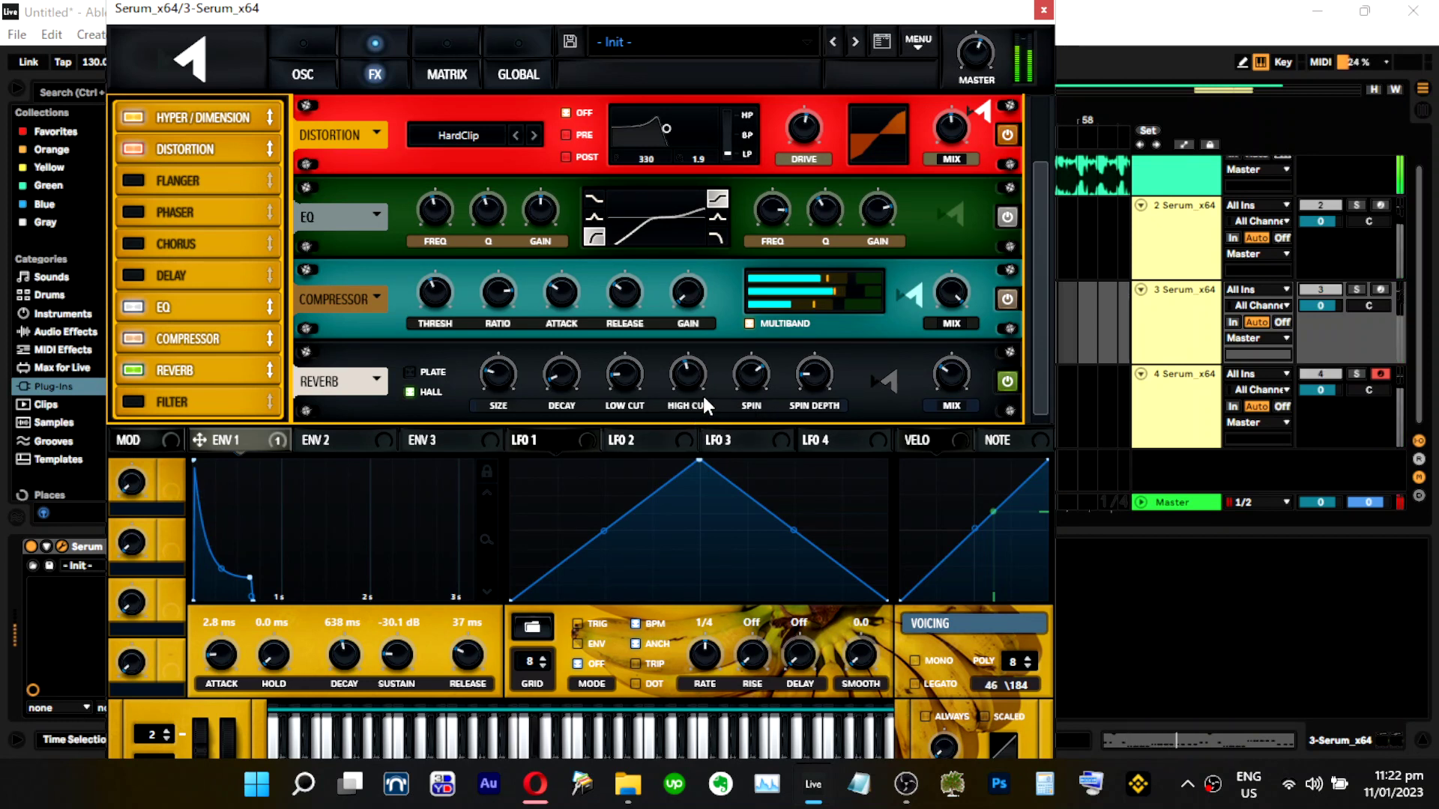
Solo the 2 Serum_x64 track, open its Serum effects, and match its reverb spin rate to the 3 Serum_x64 patch at 70%.
{"action": "left_click", "coordinate": [1357, 206]}
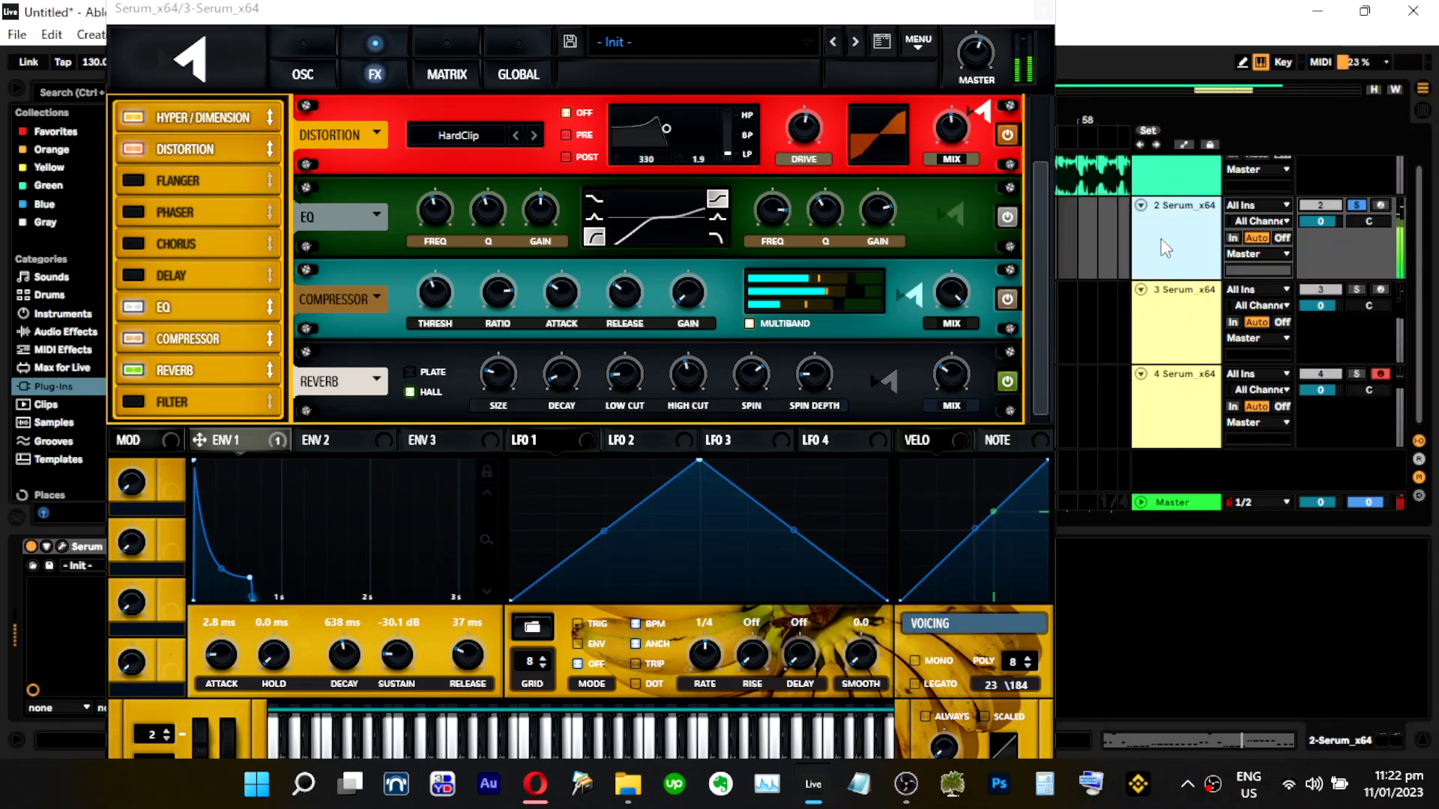
{"action": "left_click", "coordinate": [61, 549]}
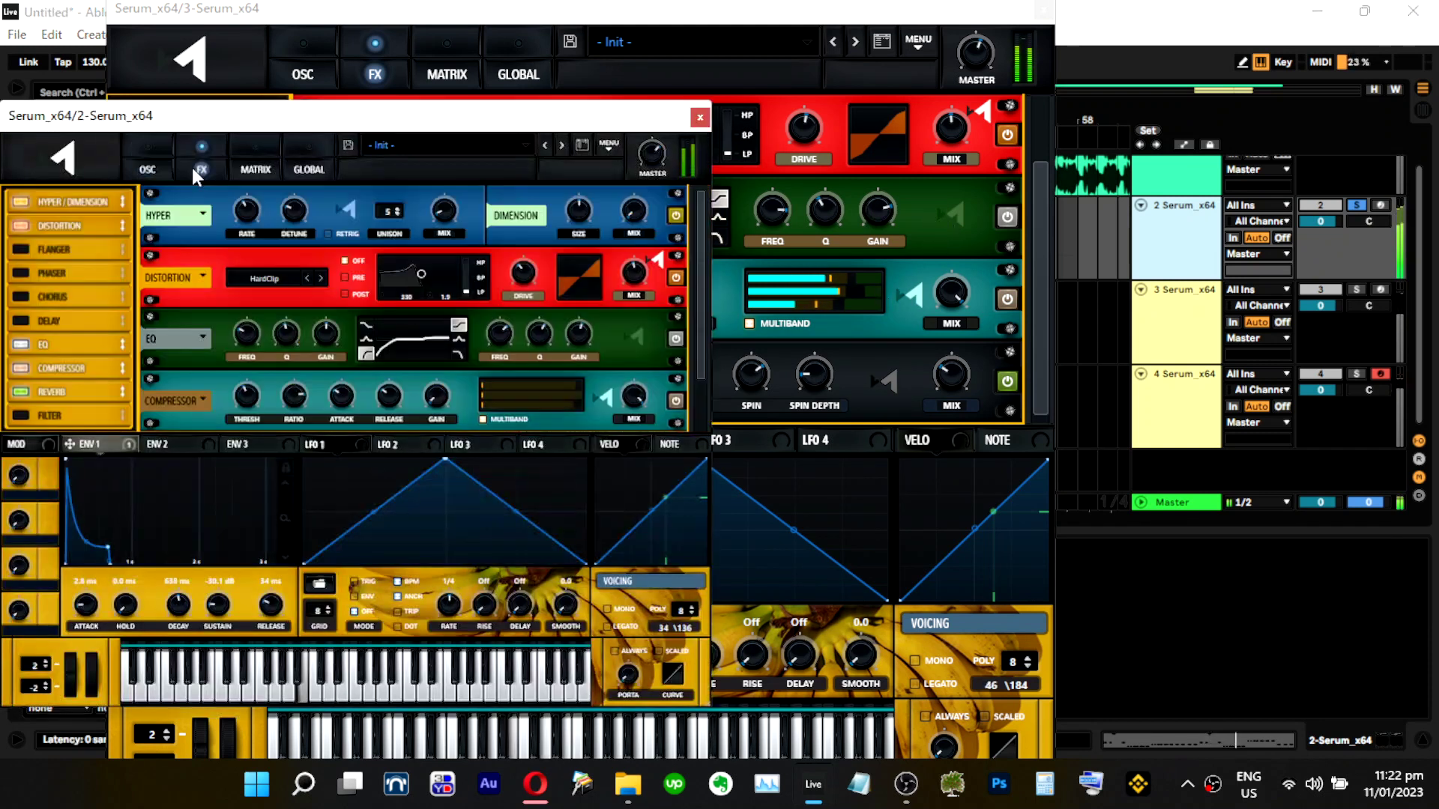
{"action": "scroll", "coordinate": [315, 394], "scroll_direction": "down", "scroll_amount": 1}
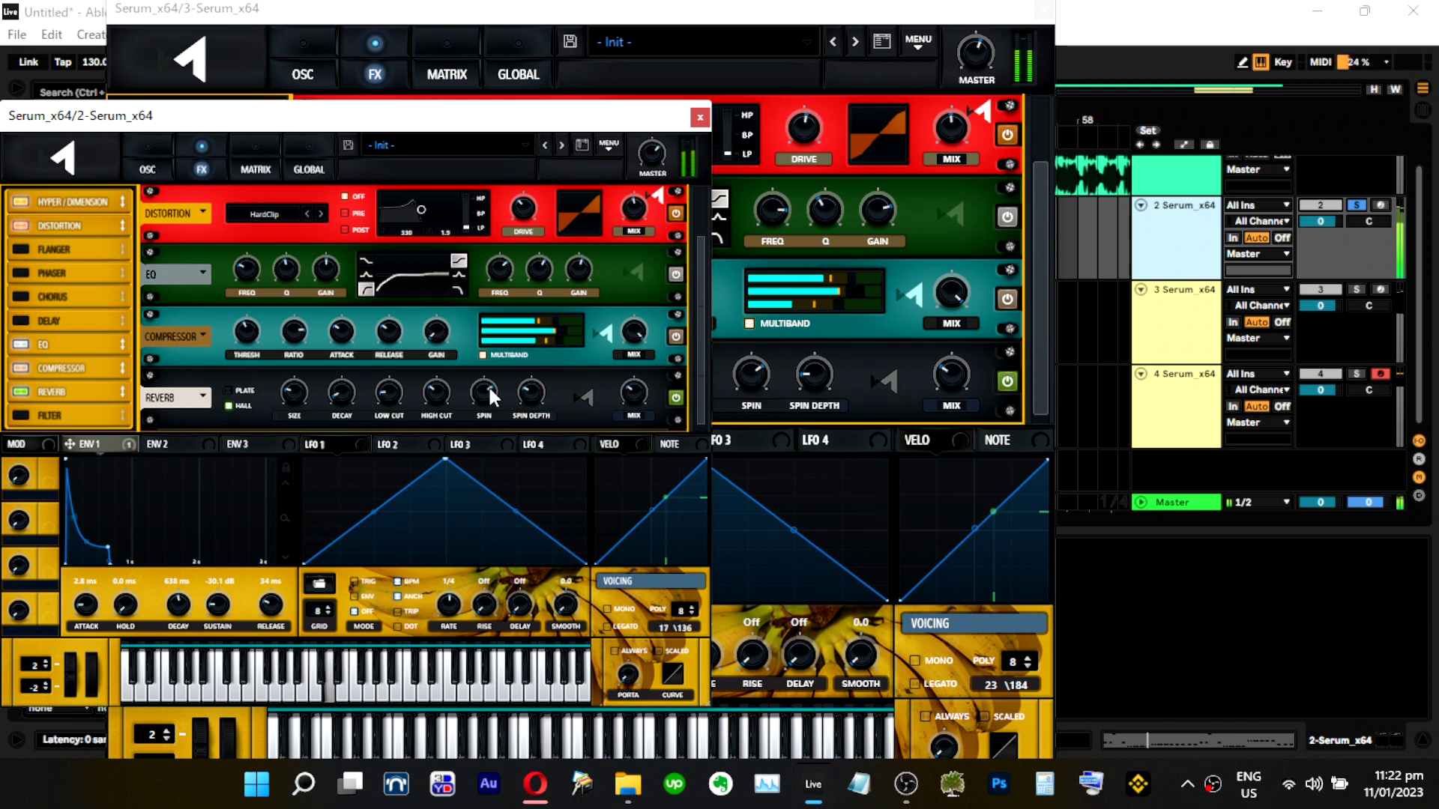
{"action": "mouse_move", "coordinate": [487, 394]}
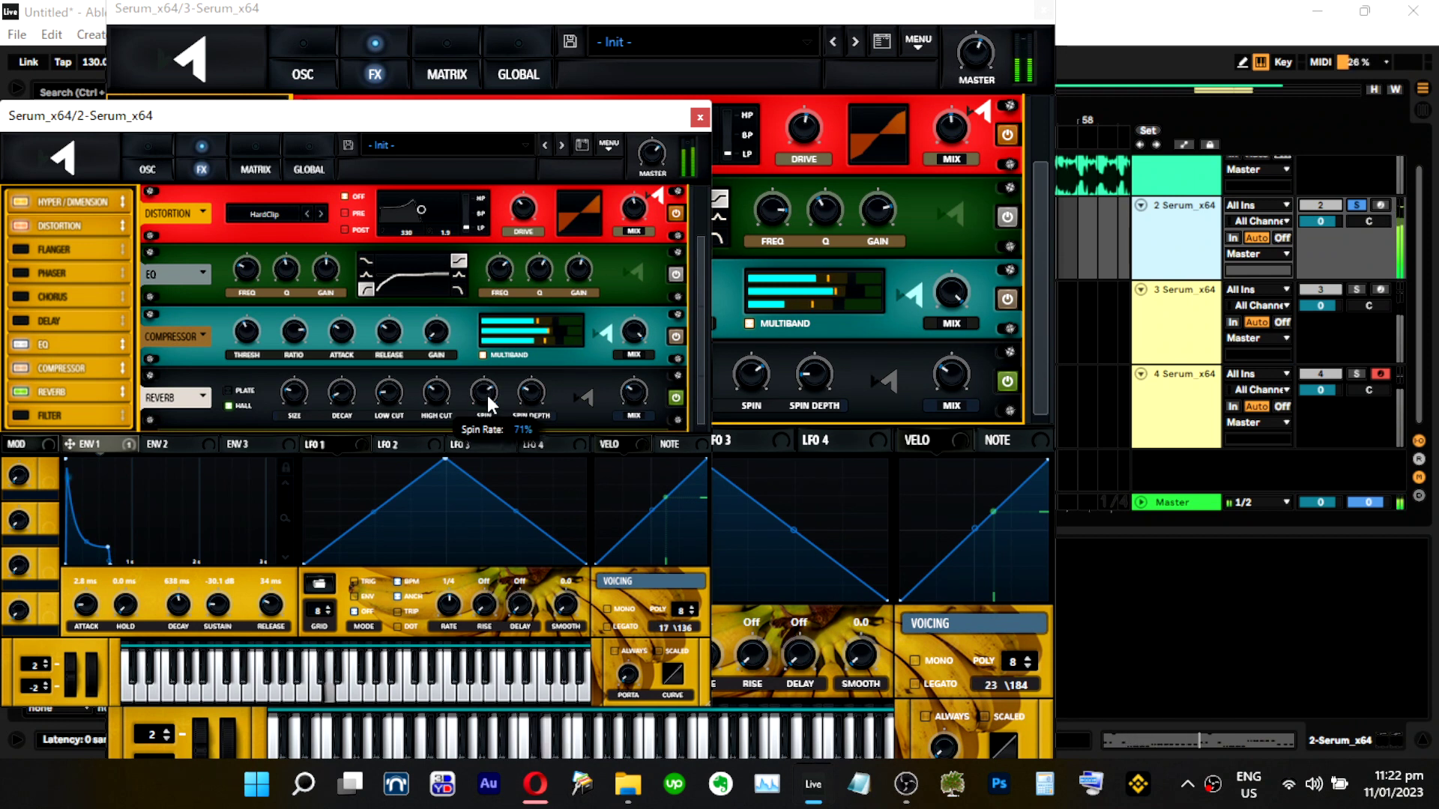
{"action": "left_click", "coordinate": [745, 381]}
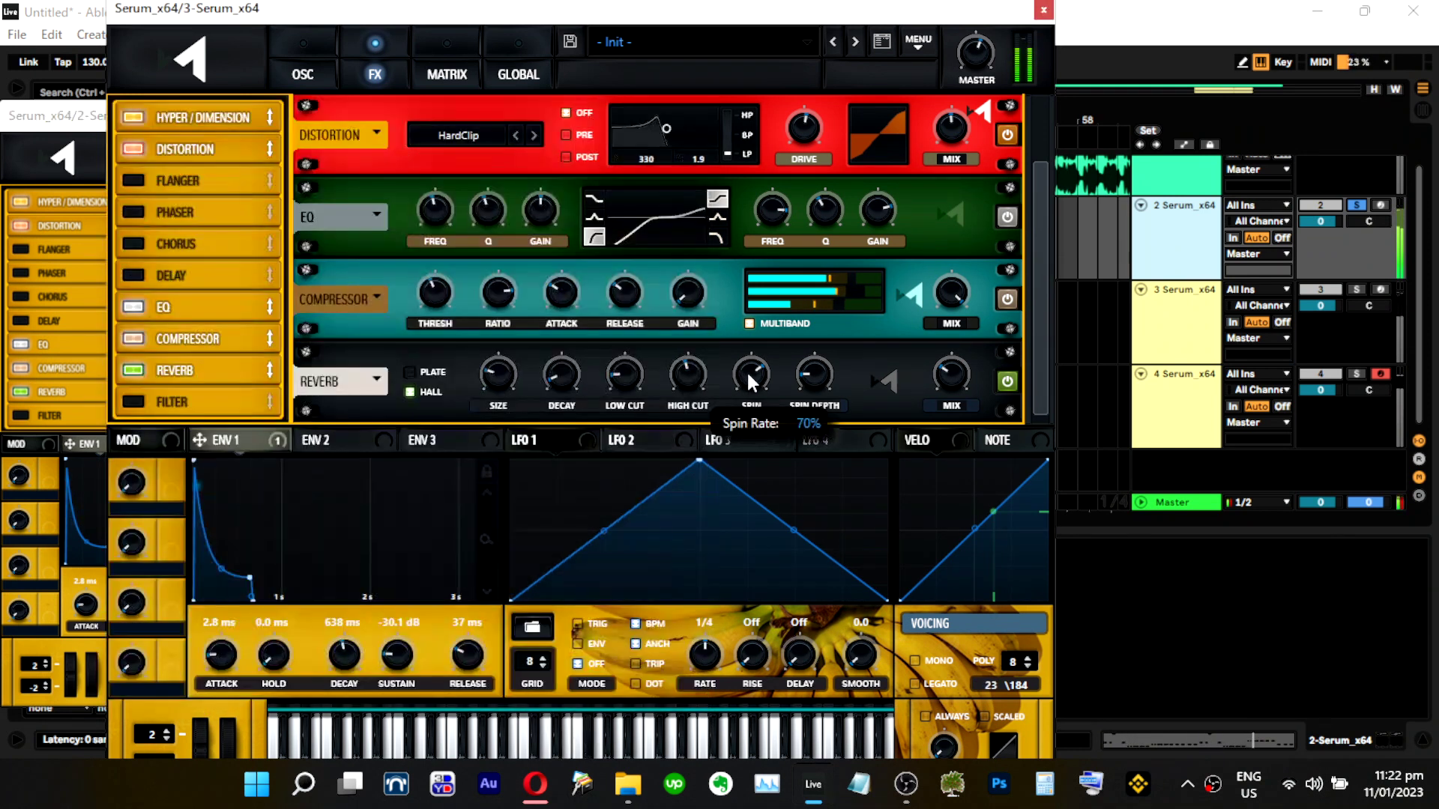
{"action": "left_click", "coordinate": [94, 435]}
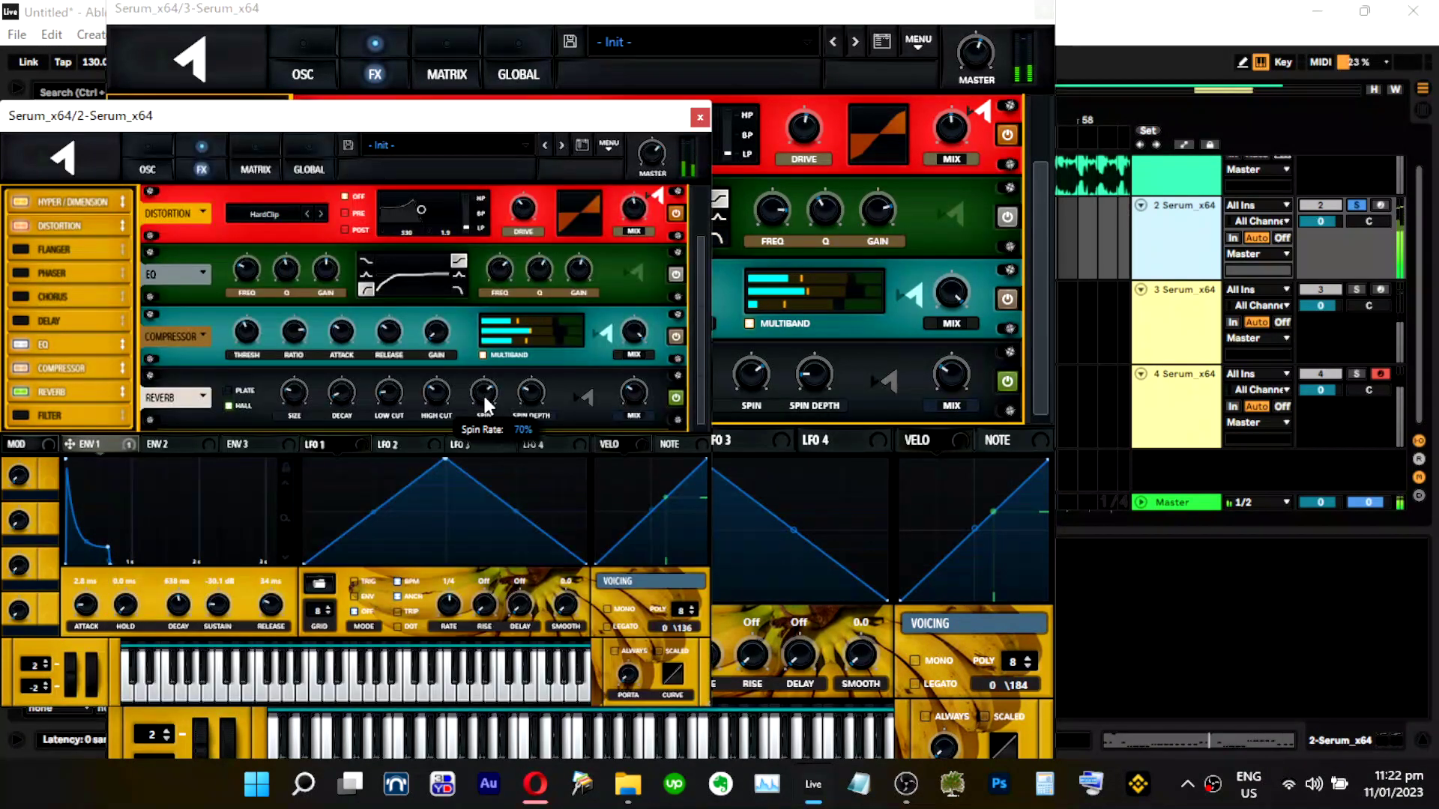
{"action": "mouse_move", "coordinate": [490, 394]}
Match the 2 Serum_x64 reverb's spin depth and high cut to the 3 Serum_x64 patch, with spin depth at 16%.
{"action": "mouse_move", "coordinate": [535, 418]}
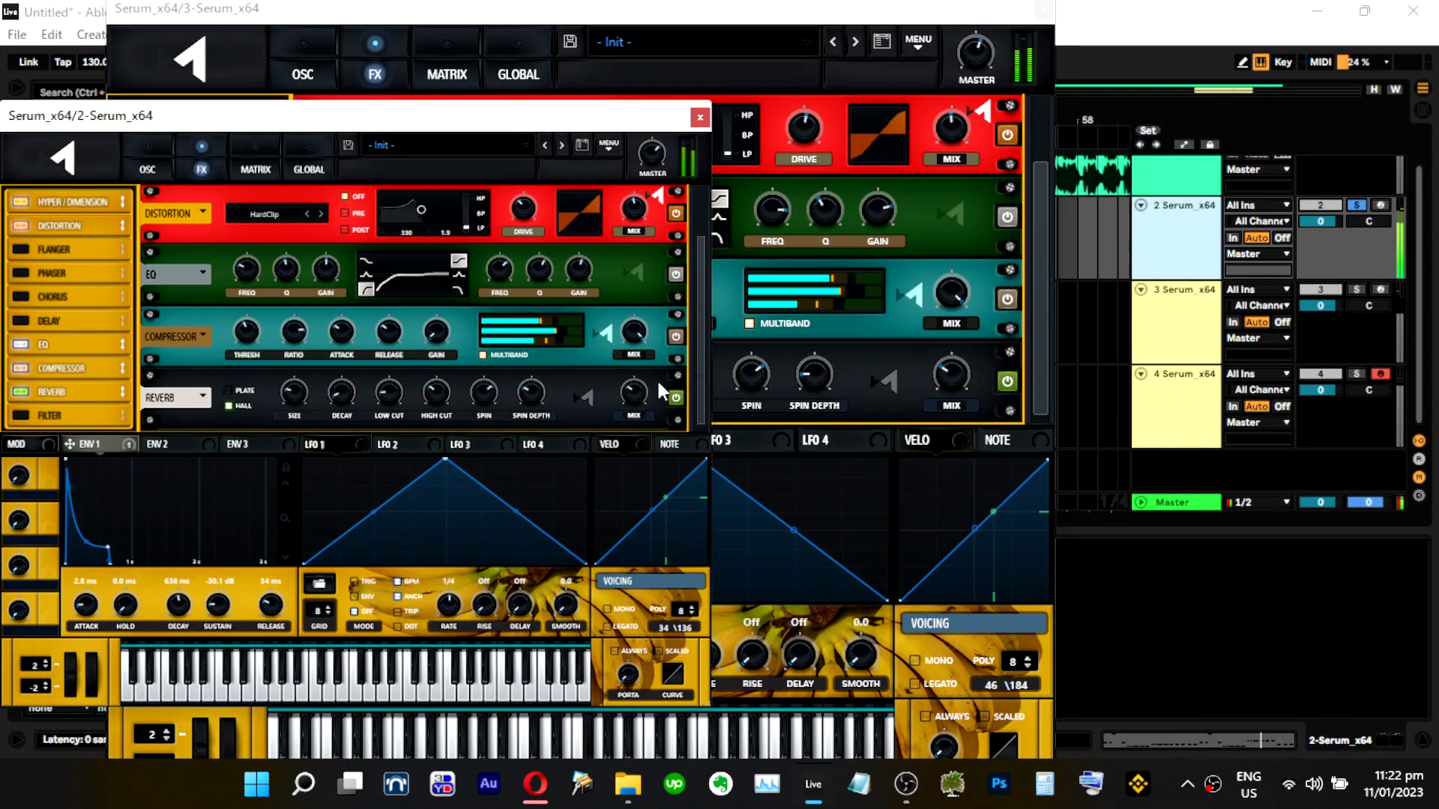
{"action": "left_click", "coordinate": [829, 372]}
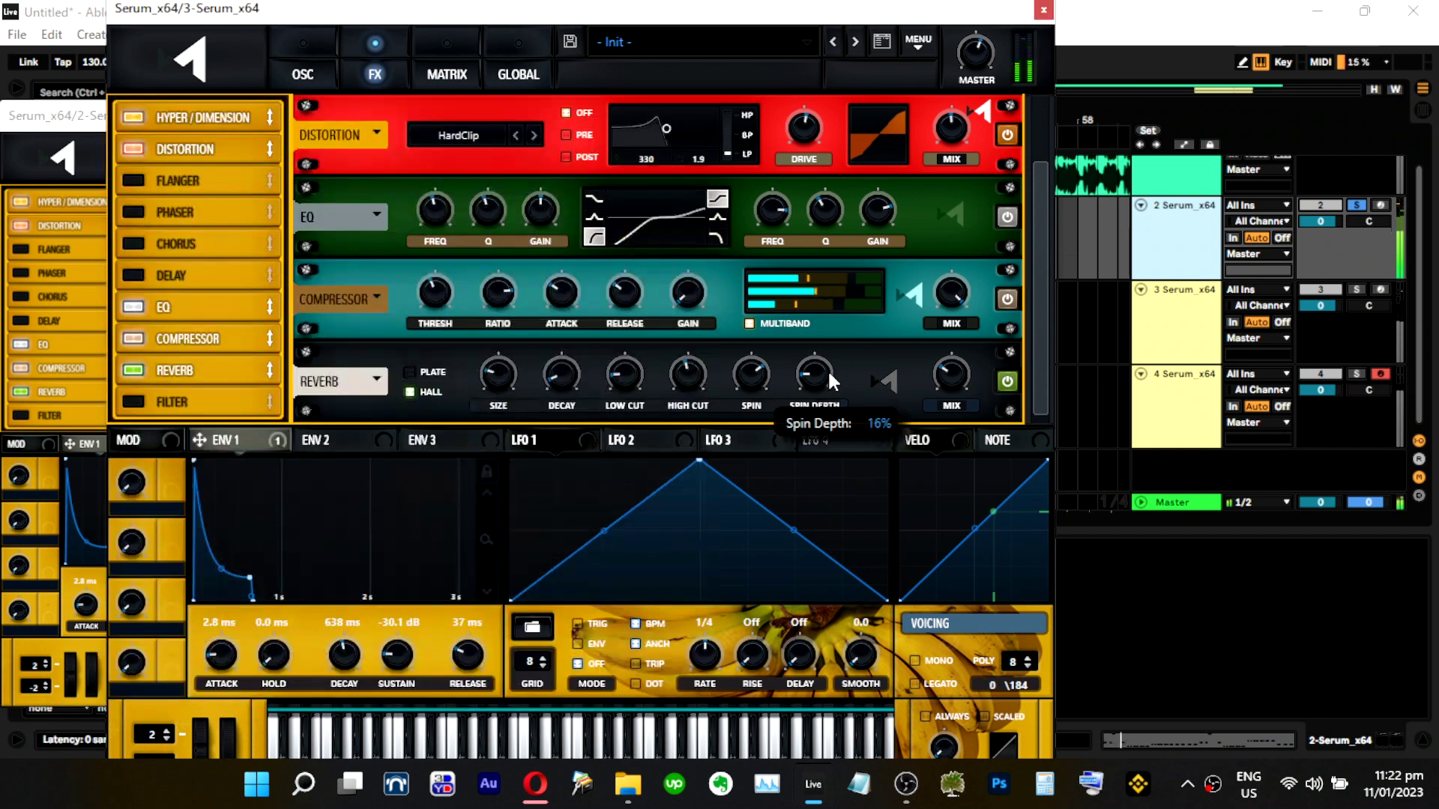
{"action": "left_click", "coordinate": [101, 424]}
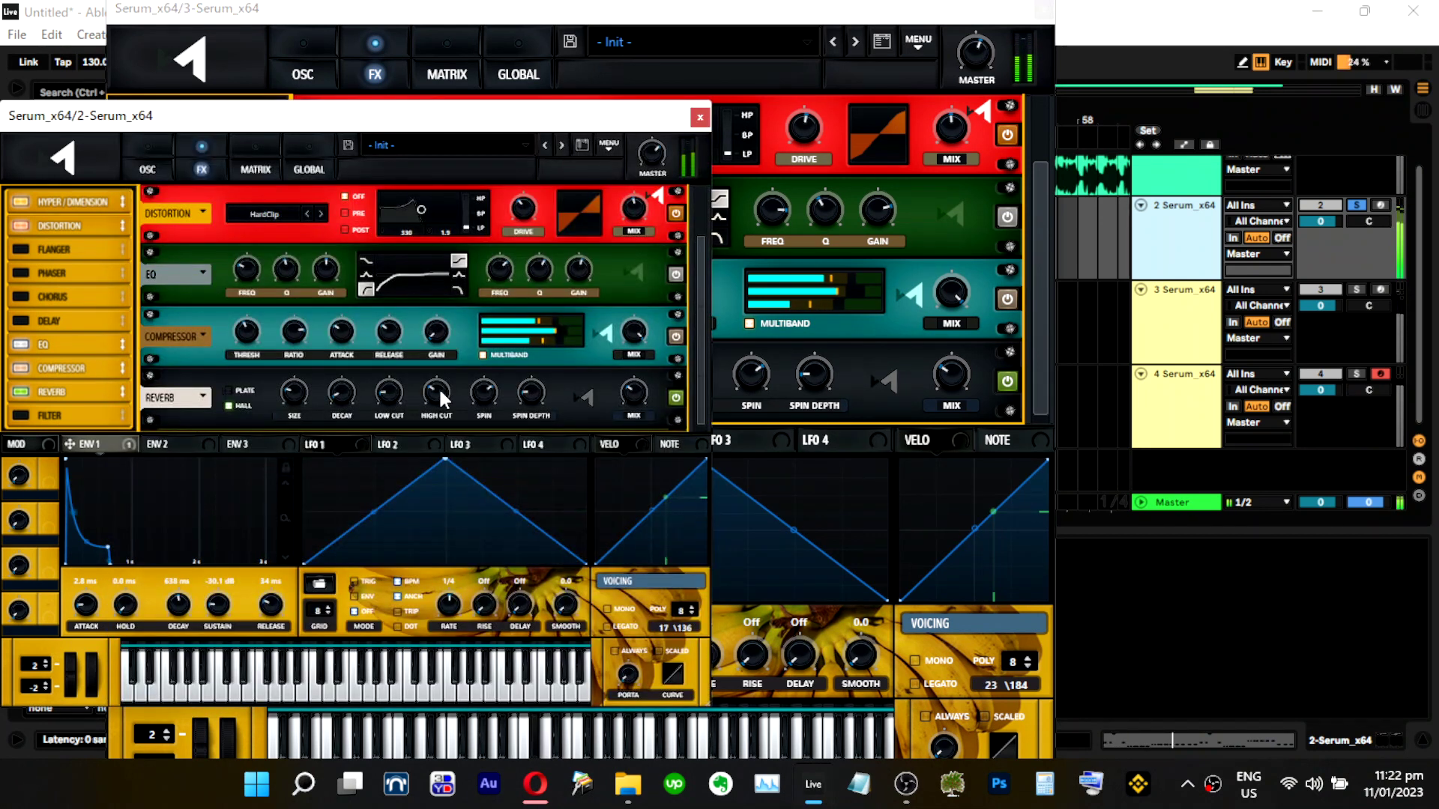
{"action": "left_click", "coordinate": [741, 412]}
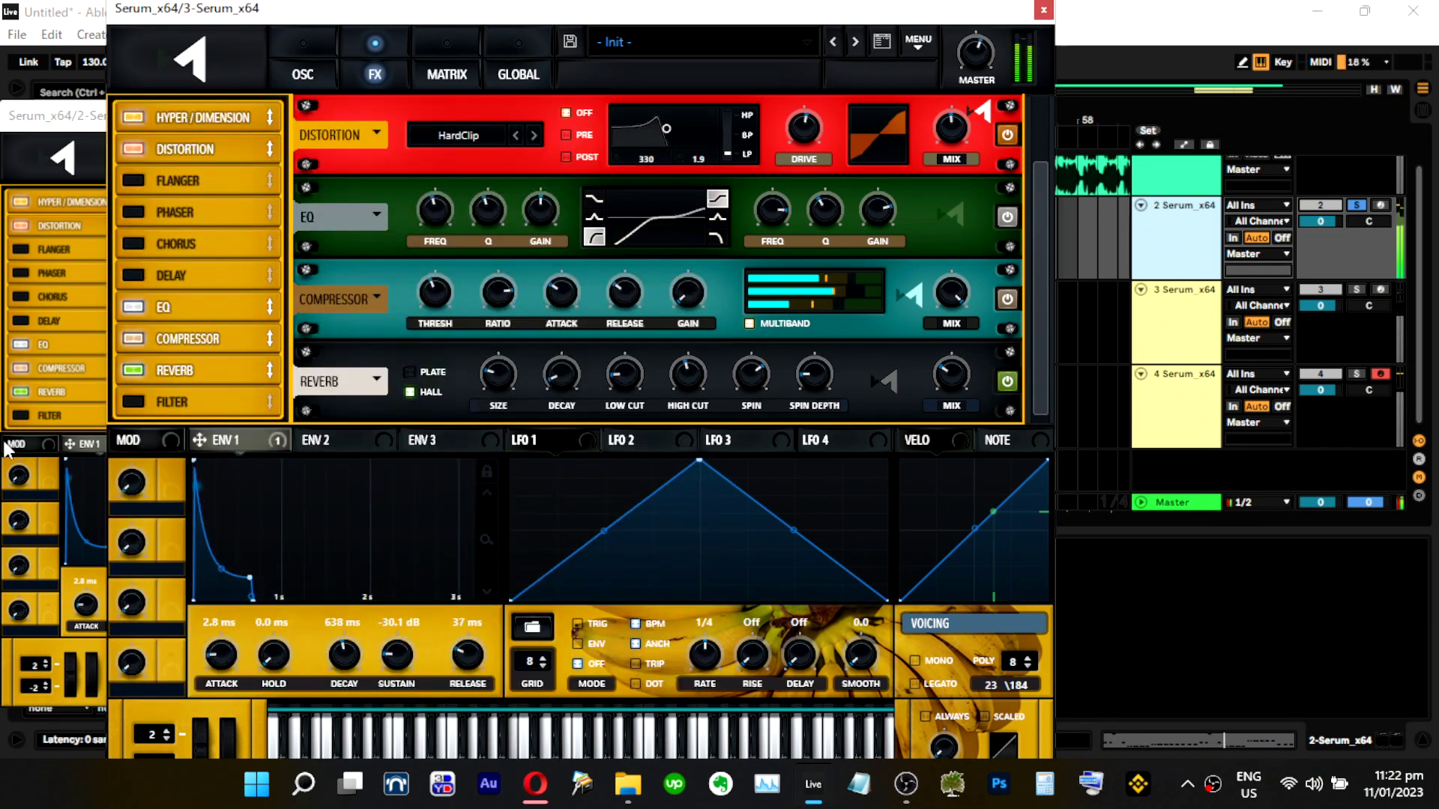
{"action": "left_click", "coordinate": [52, 425]}
{"action": "mouse_move", "coordinate": [434, 390]}
{"action": "left_click_drag", "start_coordinate": [438, 384], "coordinate": [440, 368]}
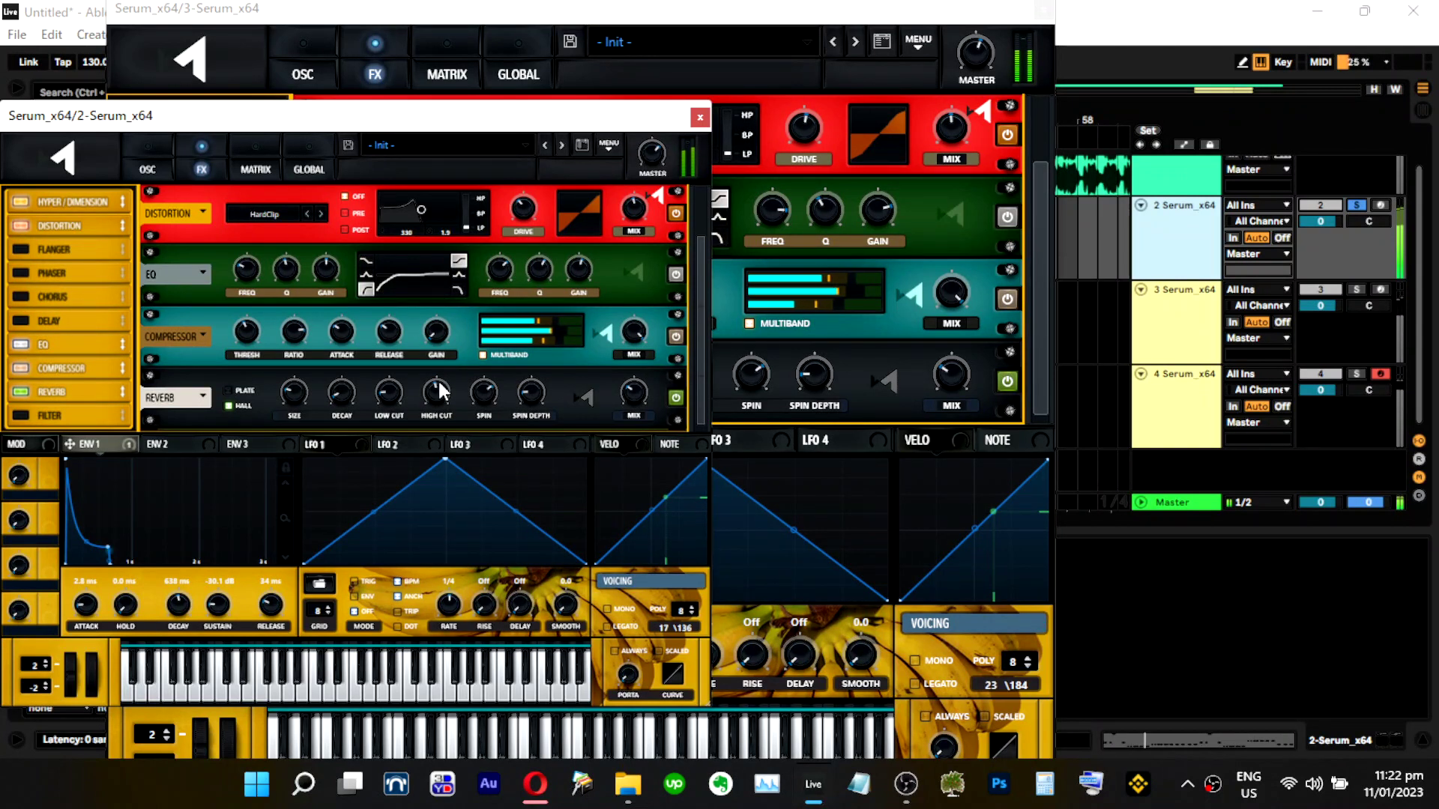
Unsolo the tracks and adjust the multiband compressor's high band in both the 2 and 3 Serum_x64 patches.
{"action": "left_click_drag", "start_coordinate": [570, 320], "coordinate": [585, 324]}
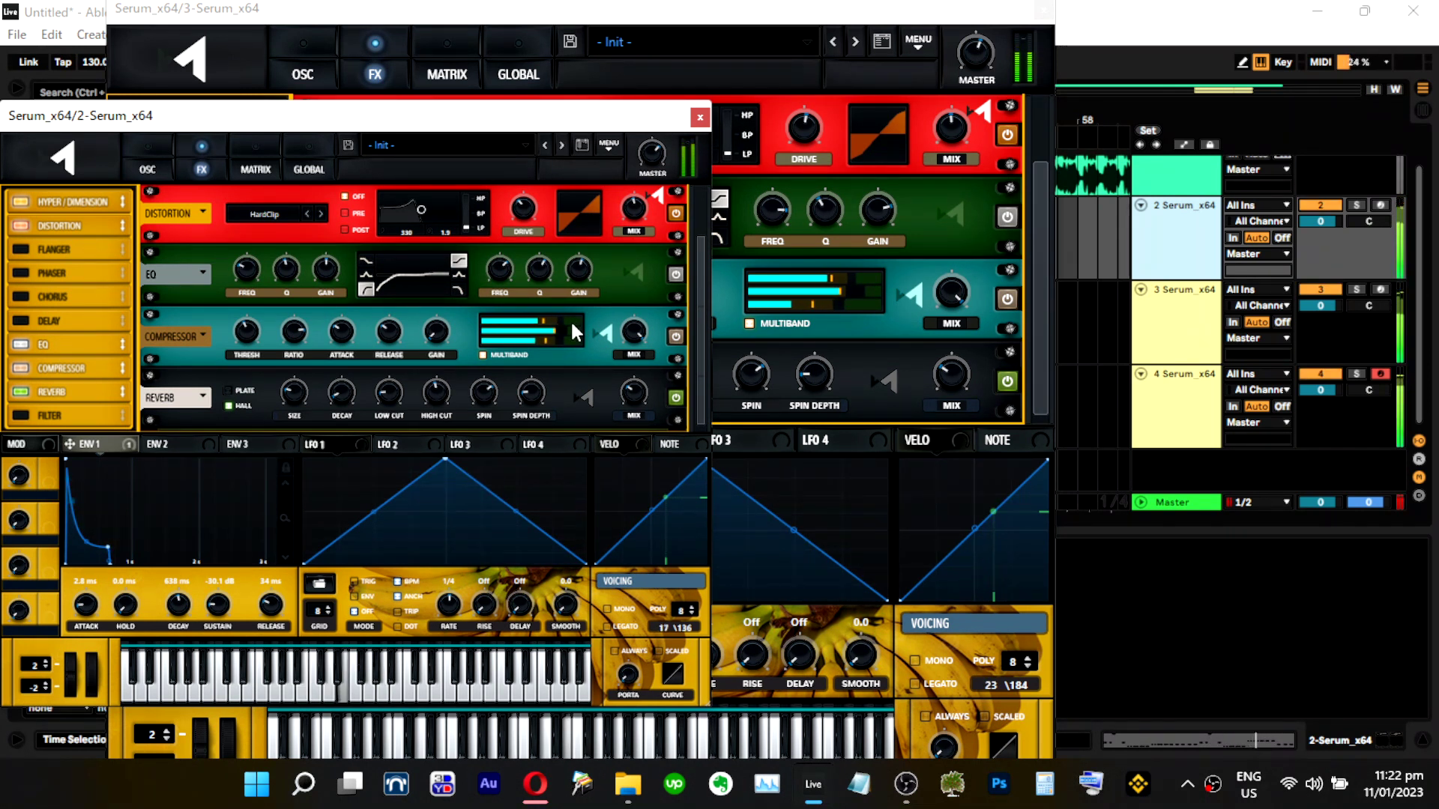
{"action": "left_click", "coordinate": [868, 282]}
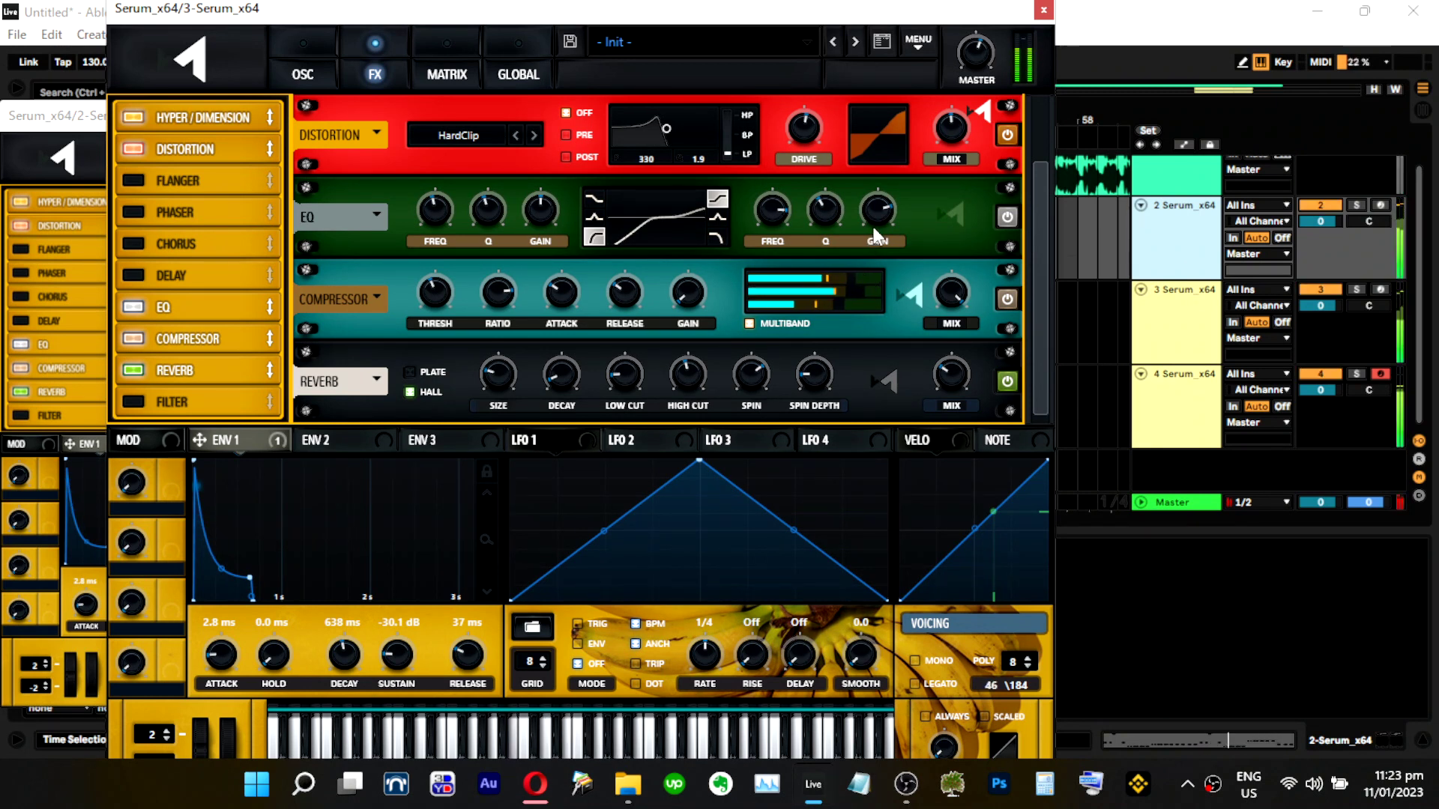
{"action": "mouse_move", "coordinate": [876, 237]}
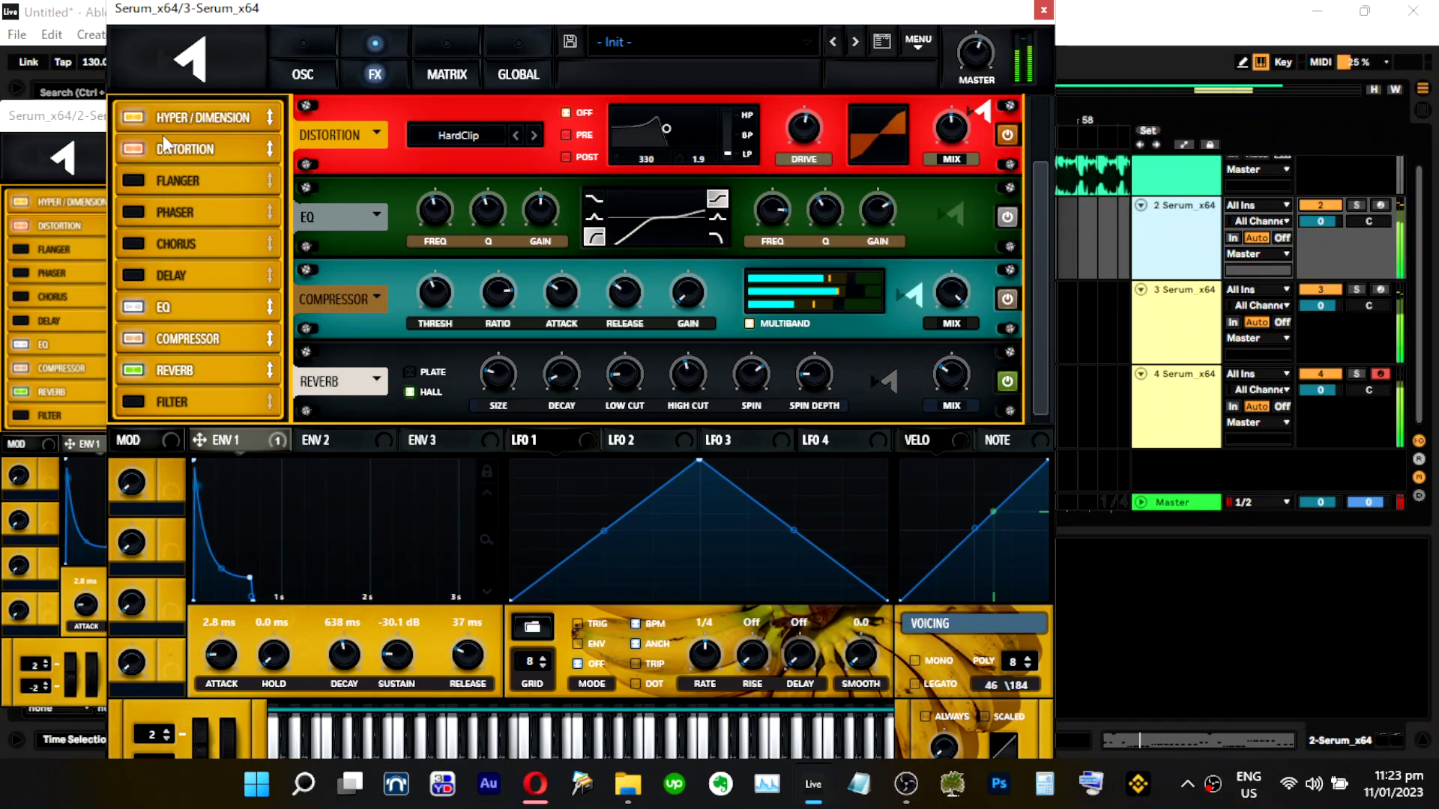
Set the 2 Serum_x64 EQ's high gain to 12.6 dB and its multiband compressor's high band to 178%.
{"action": "left_click", "coordinate": [66, 116]}
{"action": "mouse_move", "coordinate": [586, 273]}
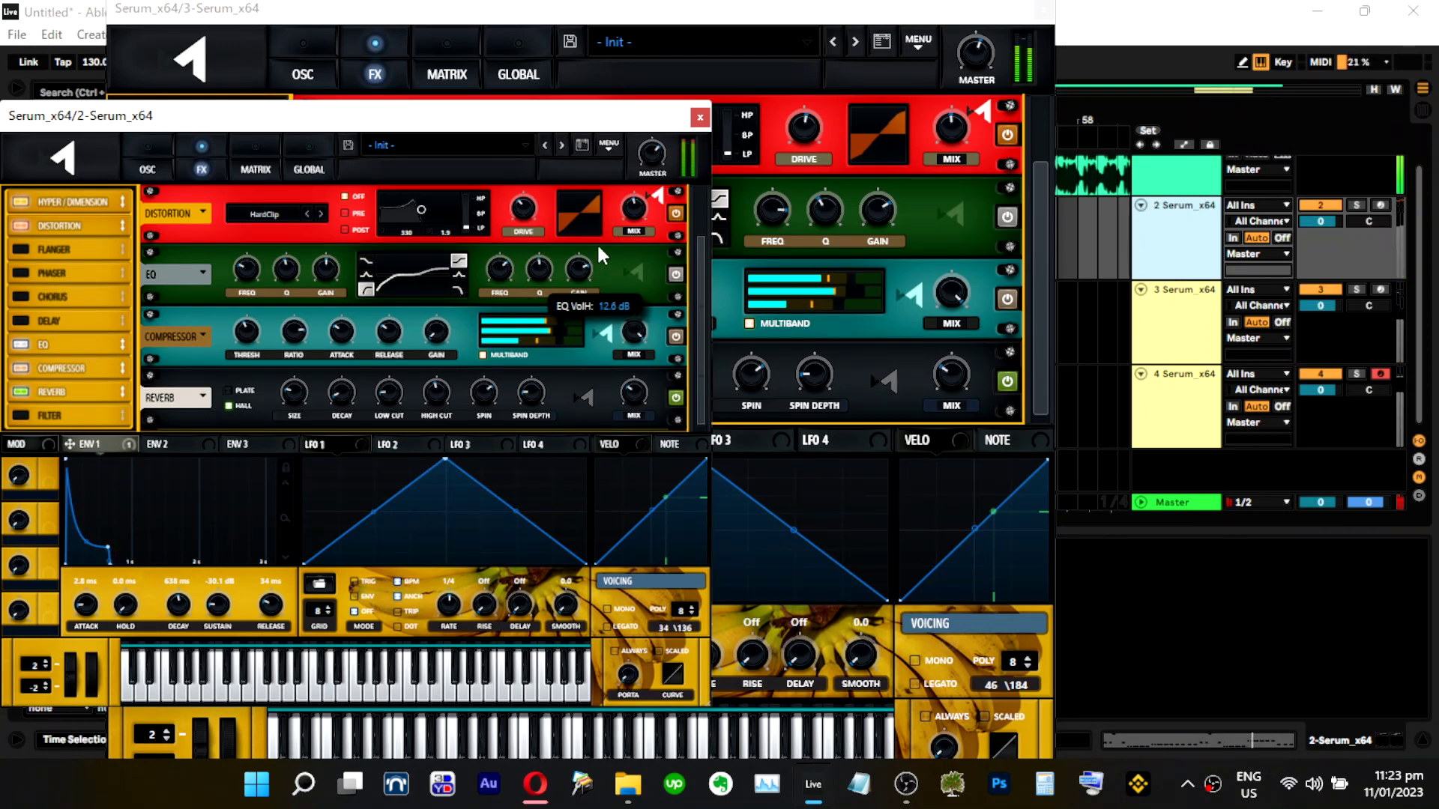
{"action": "left_click_drag", "start_coordinate": [598, 247], "coordinate": [579, 326]}
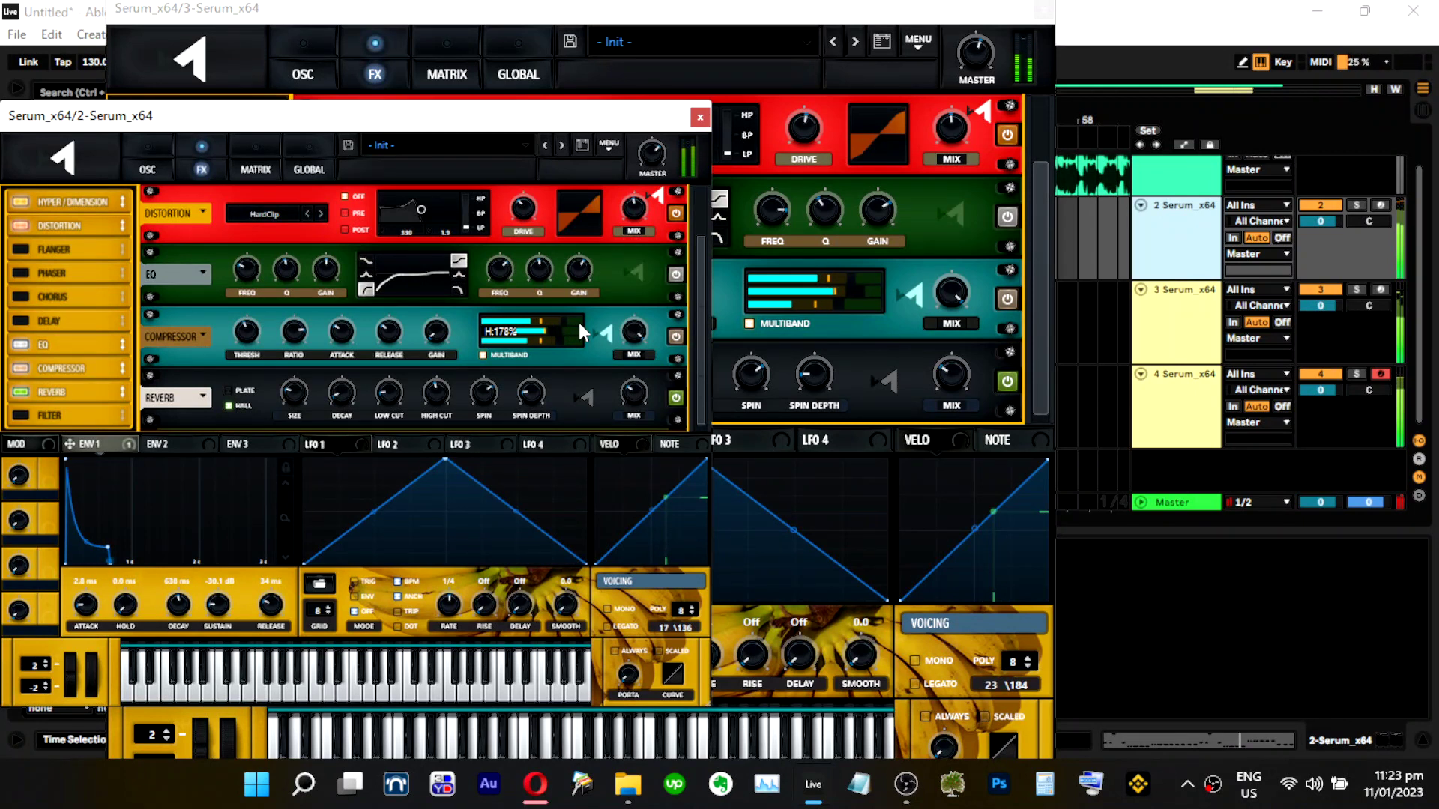
Fine-tune the 3 Serum_x64 compressor's high band and set its EQ's high frequency to 3397 Hz.
{"action": "left_click", "coordinate": [854, 282]}
{"action": "left_click_drag", "start_coordinate": [848, 278], "coordinate": [846, 278]}
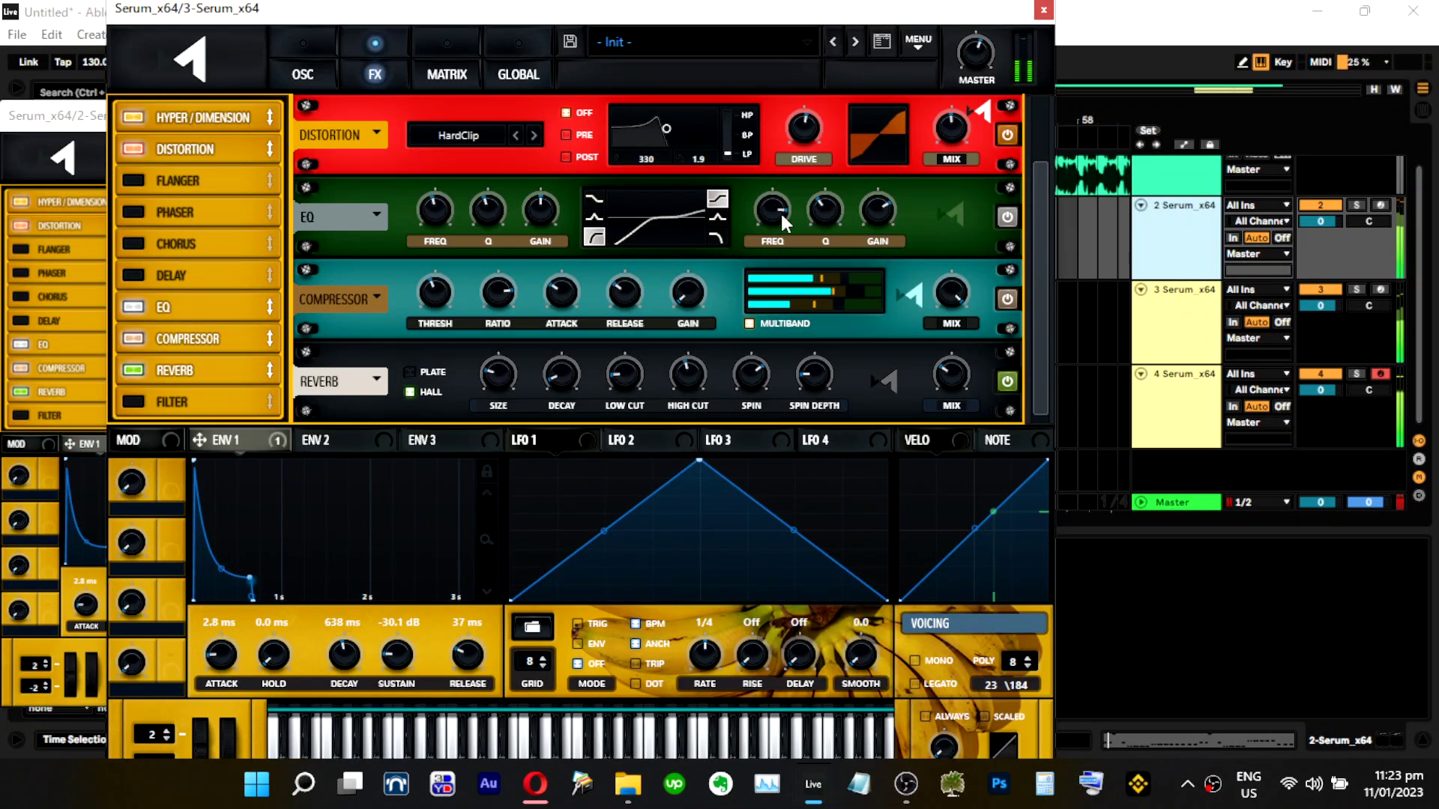
{"action": "mouse_move", "coordinate": [779, 228]}
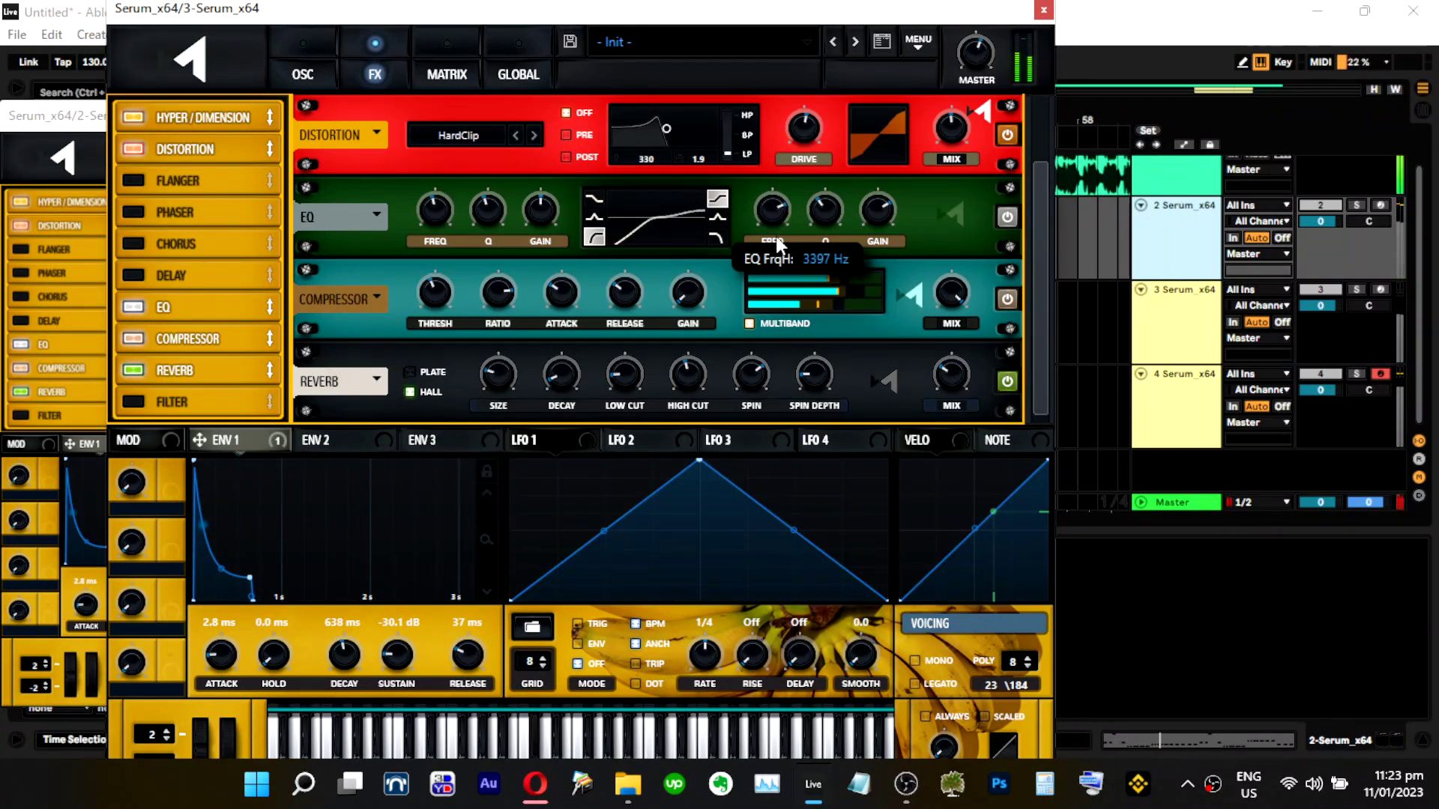
Set the 3 Serum_x64 EQ's high frequency to 4066 Hz and fine-tune its high gain.
{"action": "mouse_move", "coordinate": [879, 217]}
{"action": "left_click_drag", "start_coordinate": [781, 213], "coordinate": [780, 205]}
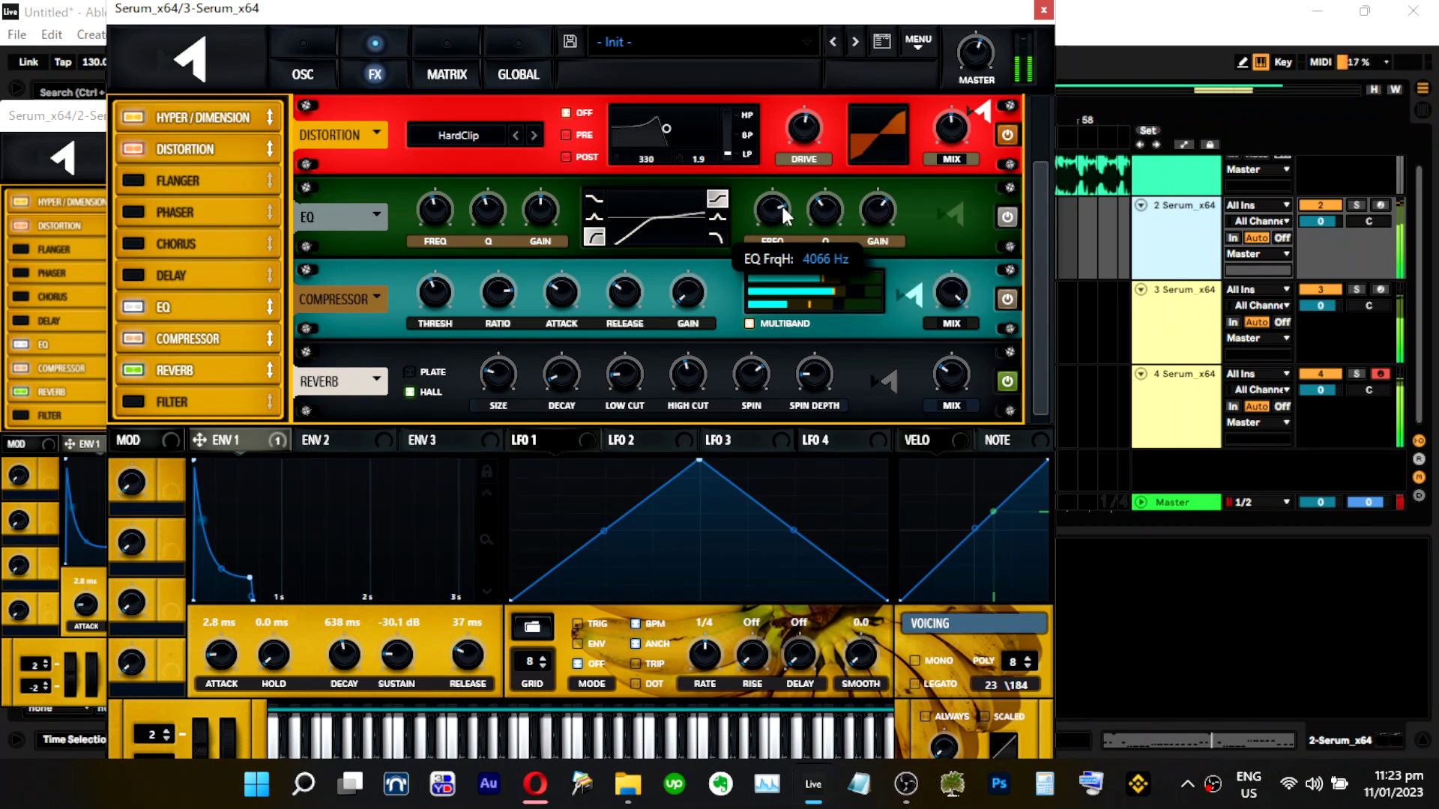
{"action": "left_click_drag", "start_coordinate": [871, 213], "coordinate": [870, 218]}
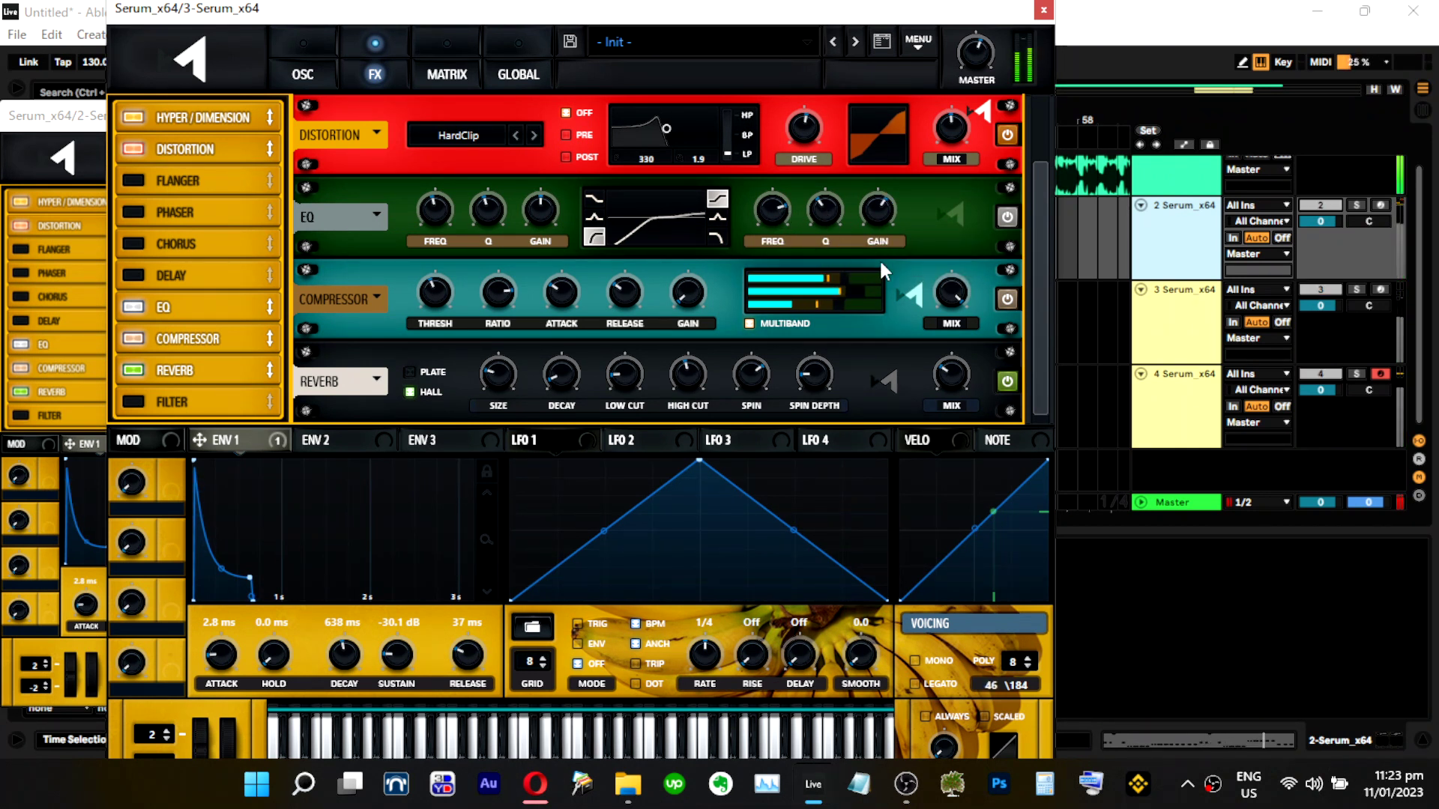
{"action": "mouse_move", "coordinate": [879, 294]}
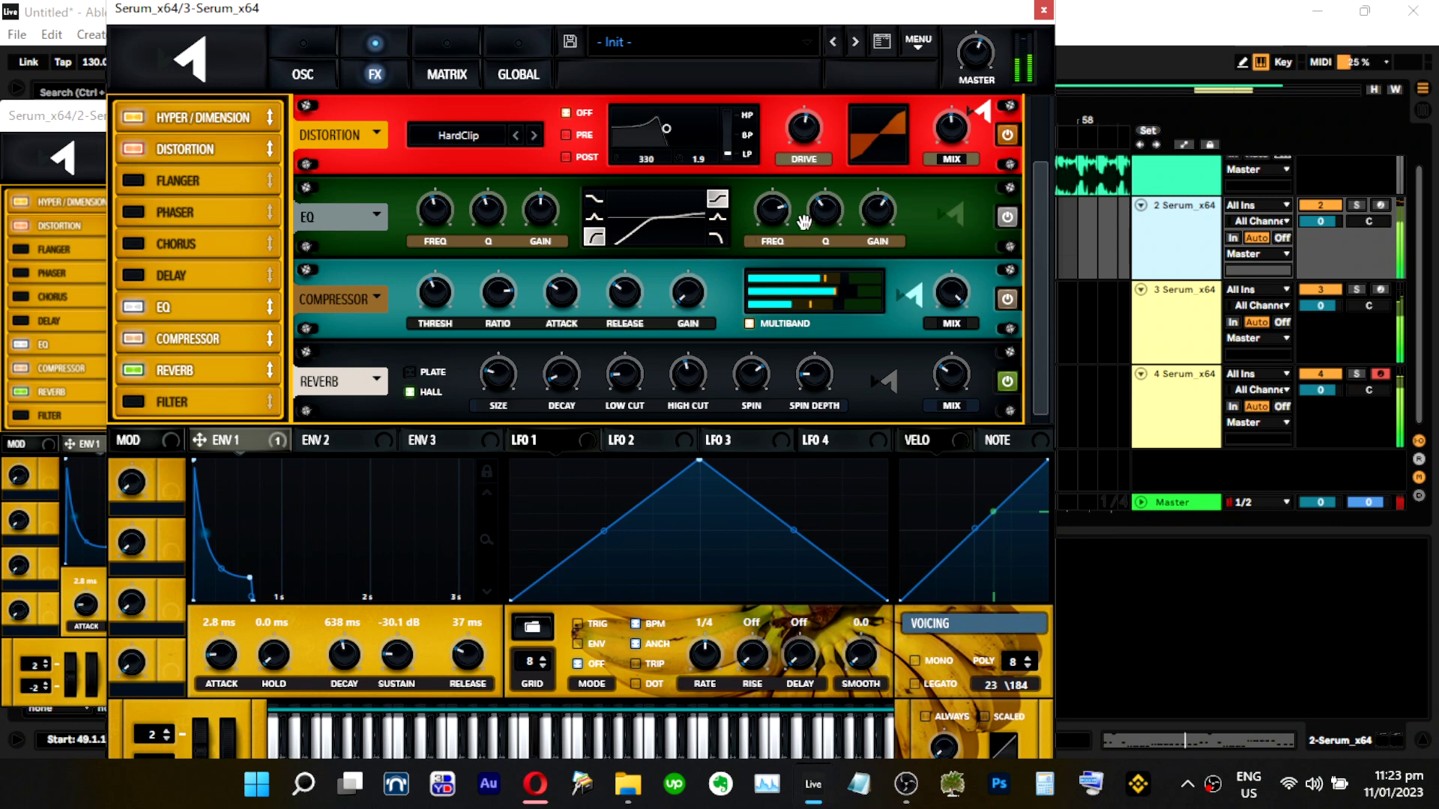
{"action": "mouse_move", "coordinate": [877, 219]}
{"action": "left_click_drag", "start_coordinate": [876, 217], "coordinate": [875, 204]}
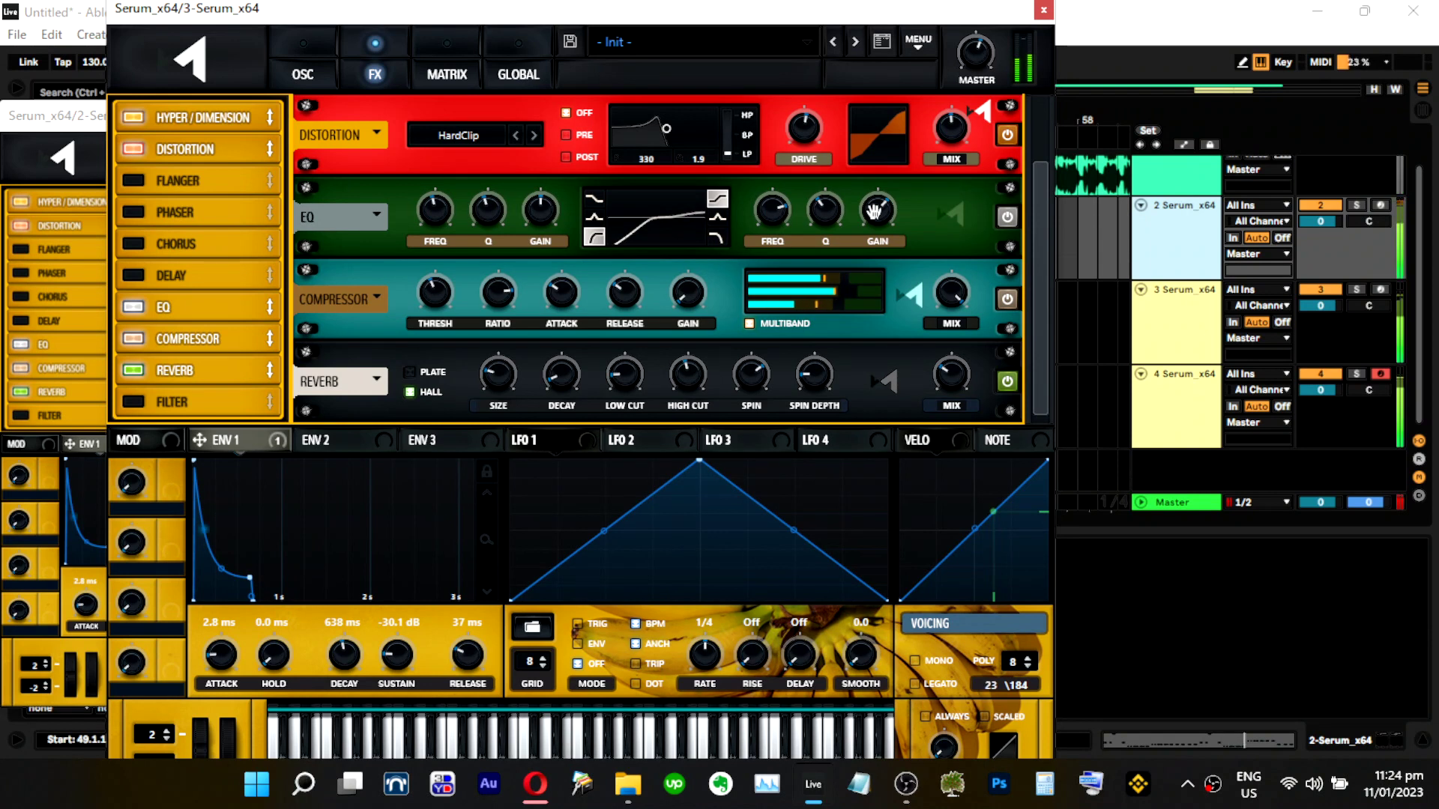
Close the open Serum windows, solo the 4 Serum_x64 track and open its Serum instrument.
{"action": "left_click", "coordinate": [1043, 8]}
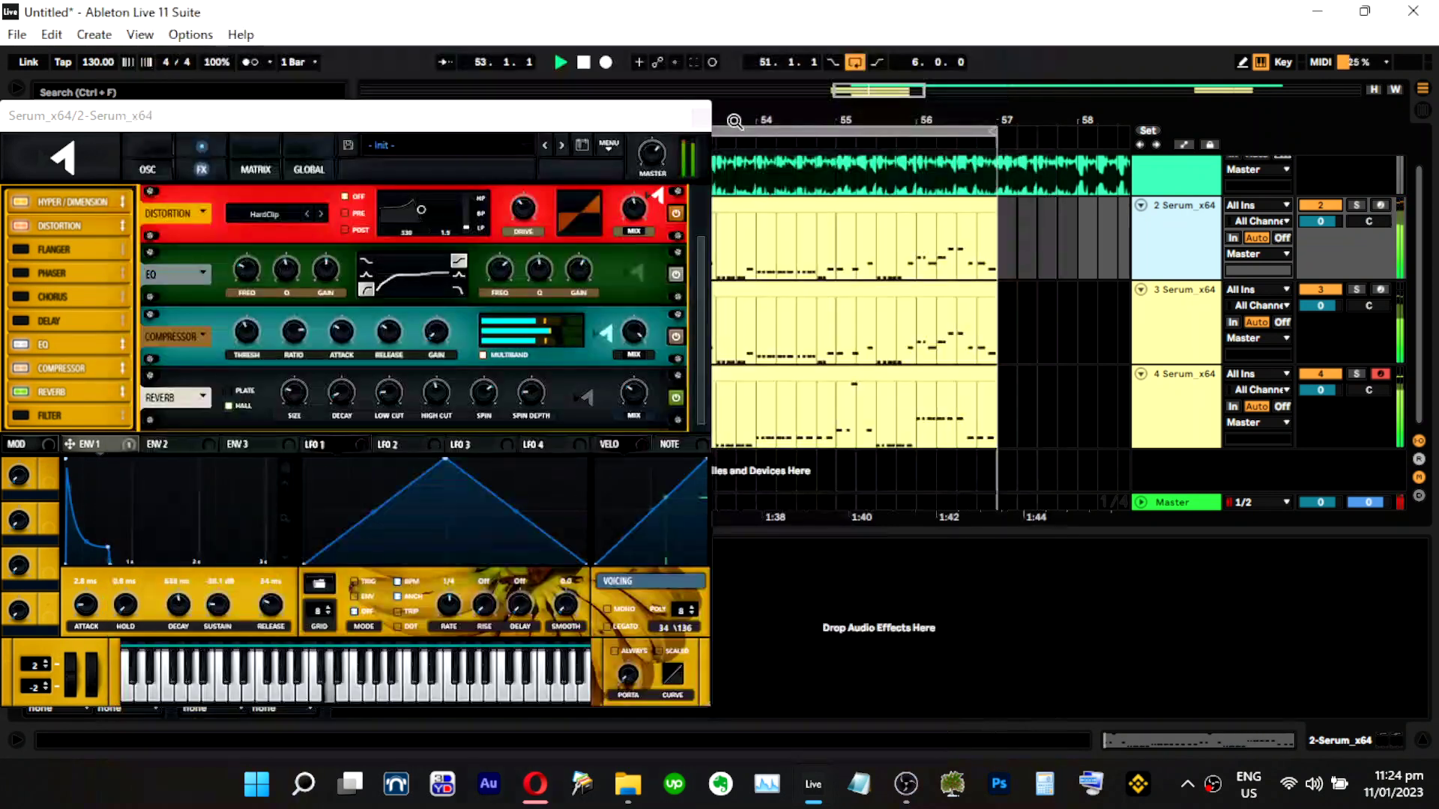
{"action": "left_click", "coordinate": [701, 114]}
{"action": "left_click", "coordinate": [676, 373]}
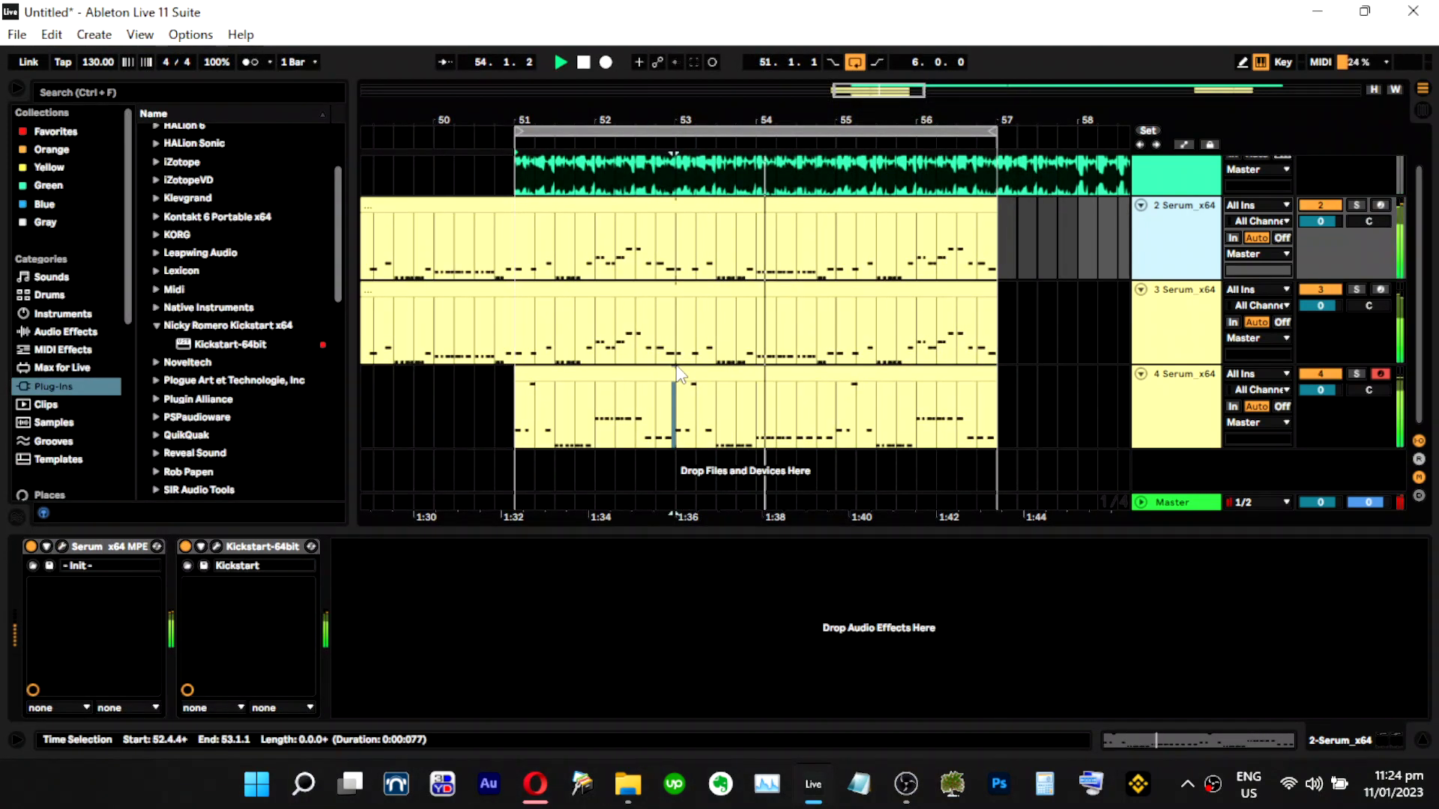
{"action": "left_click", "coordinate": [1190, 302]}
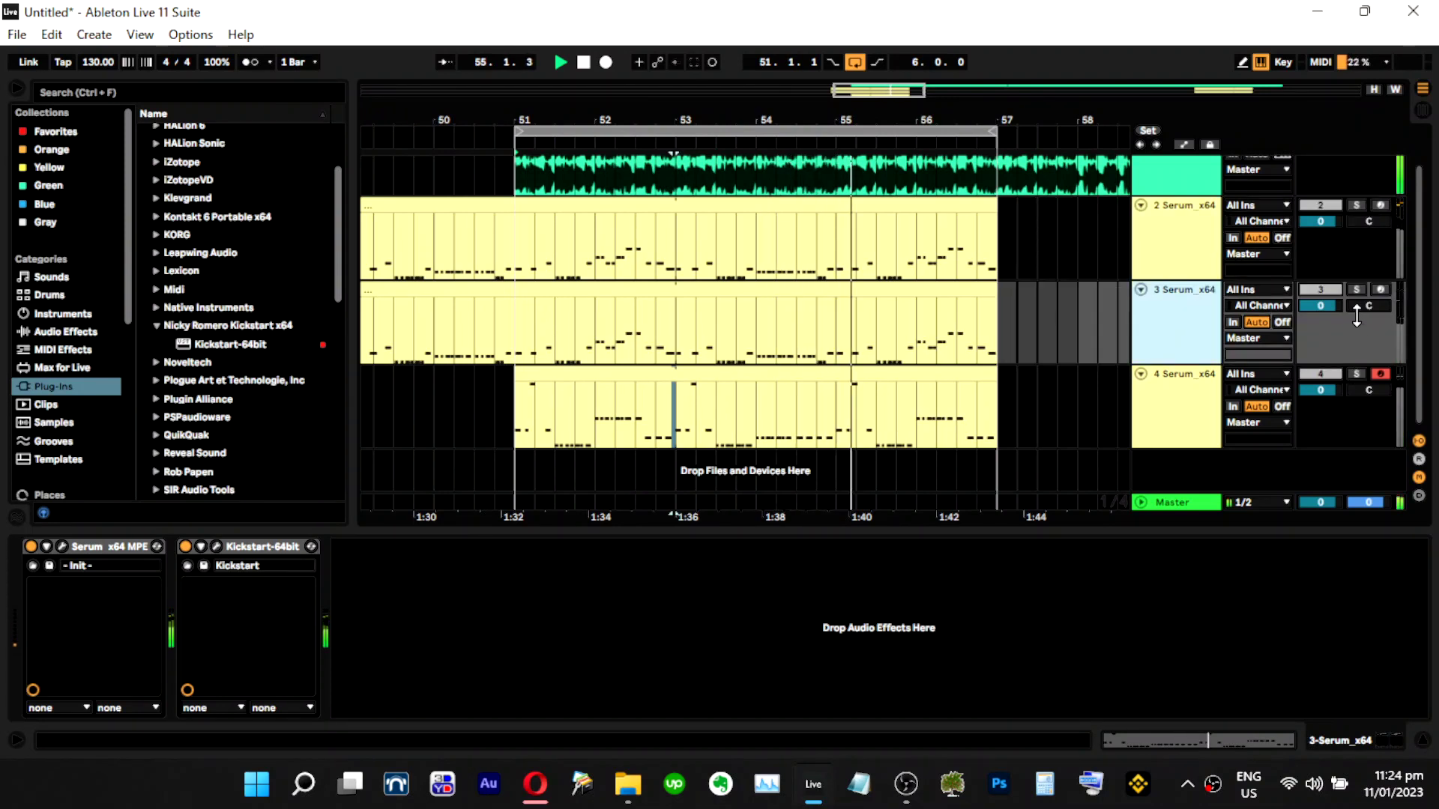
{"action": "left_click", "coordinate": [1357, 373]}
{"action": "left_click", "coordinate": [1169, 394]}
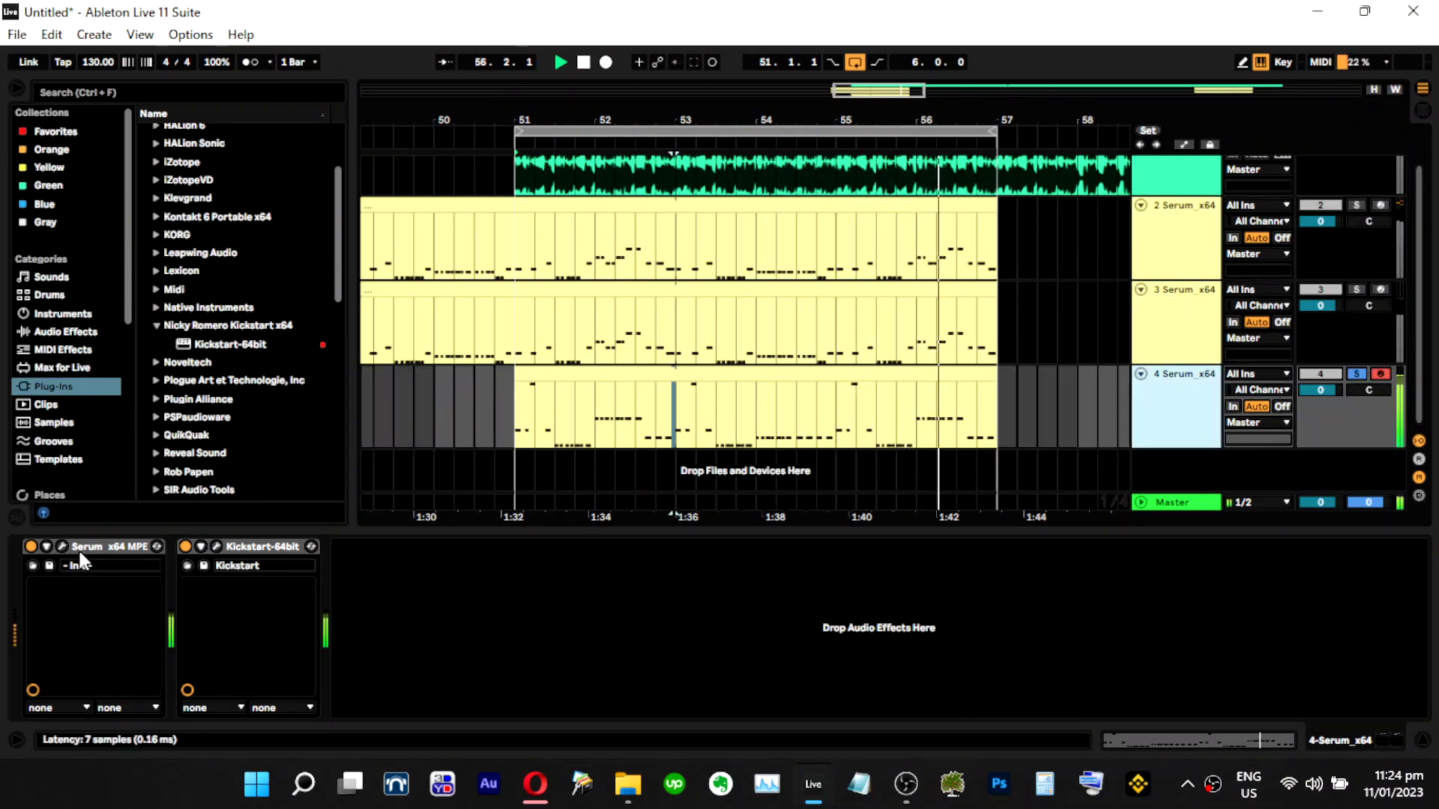
{"action": "left_click", "coordinate": [58, 547]}
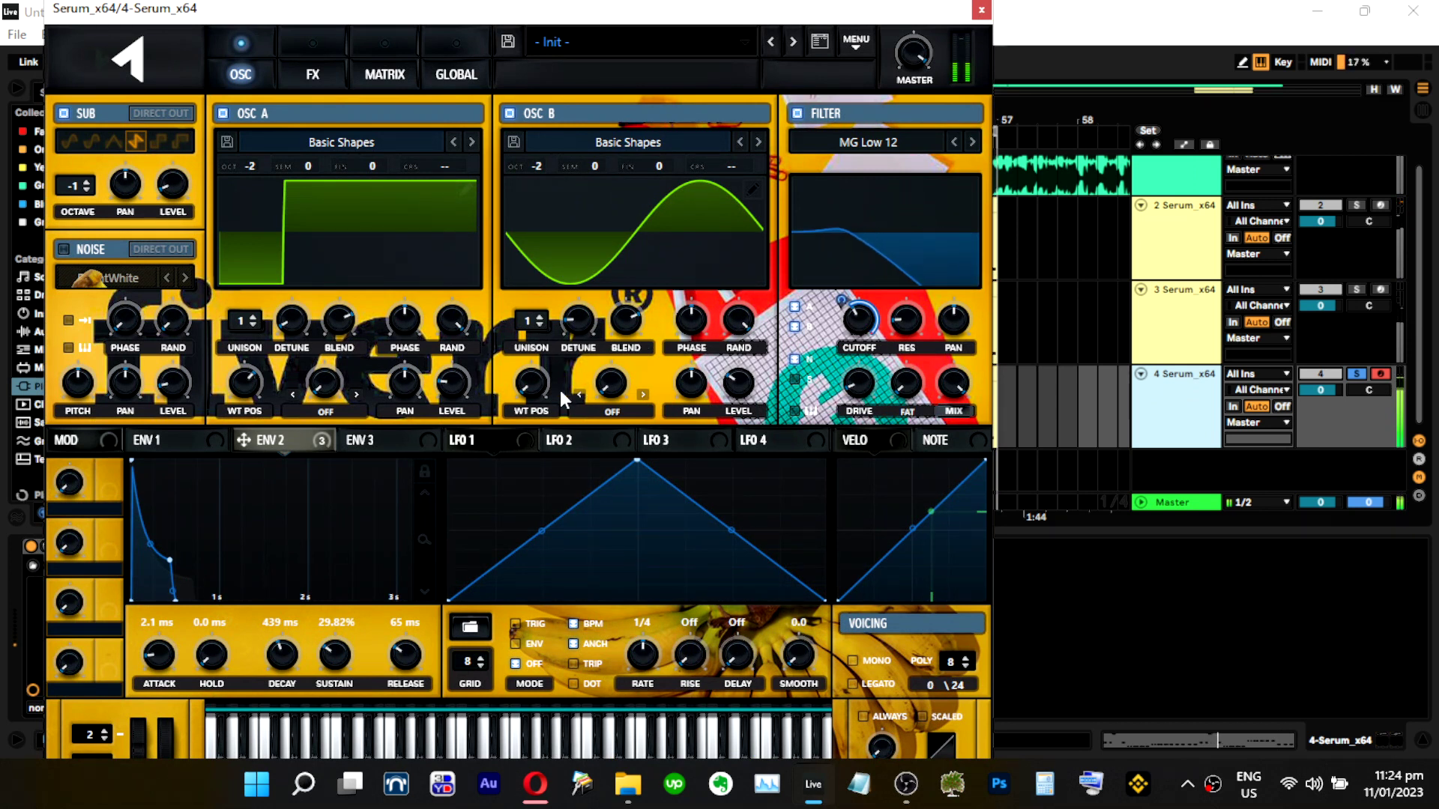
Set the 4 Serum_x64 patch's distortion drive to 36% and its distortion mix to 79%.
{"action": "left_click", "coordinate": [313, 73]}
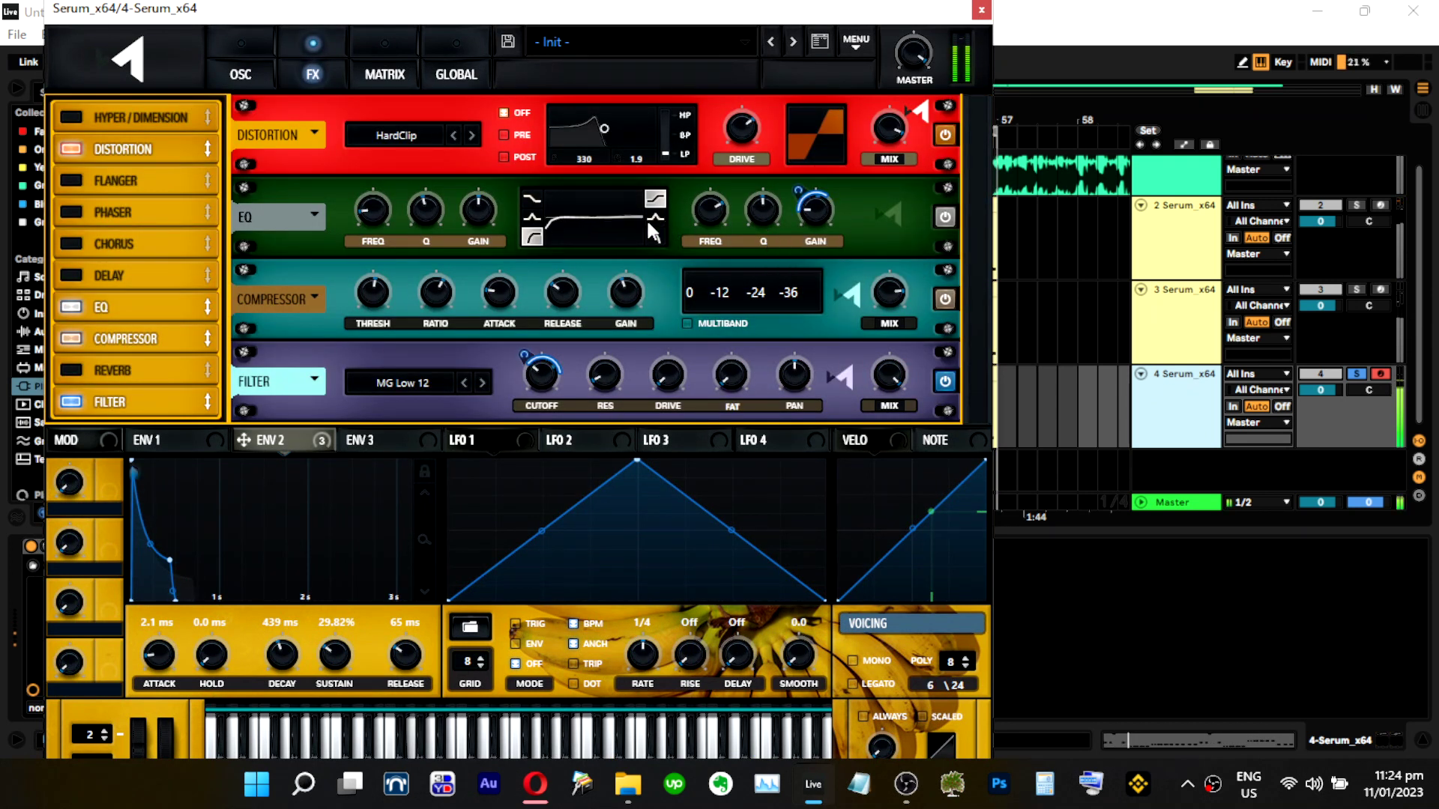
{"action": "left_click_drag", "start_coordinate": [746, 135], "coordinate": [746, 223]}
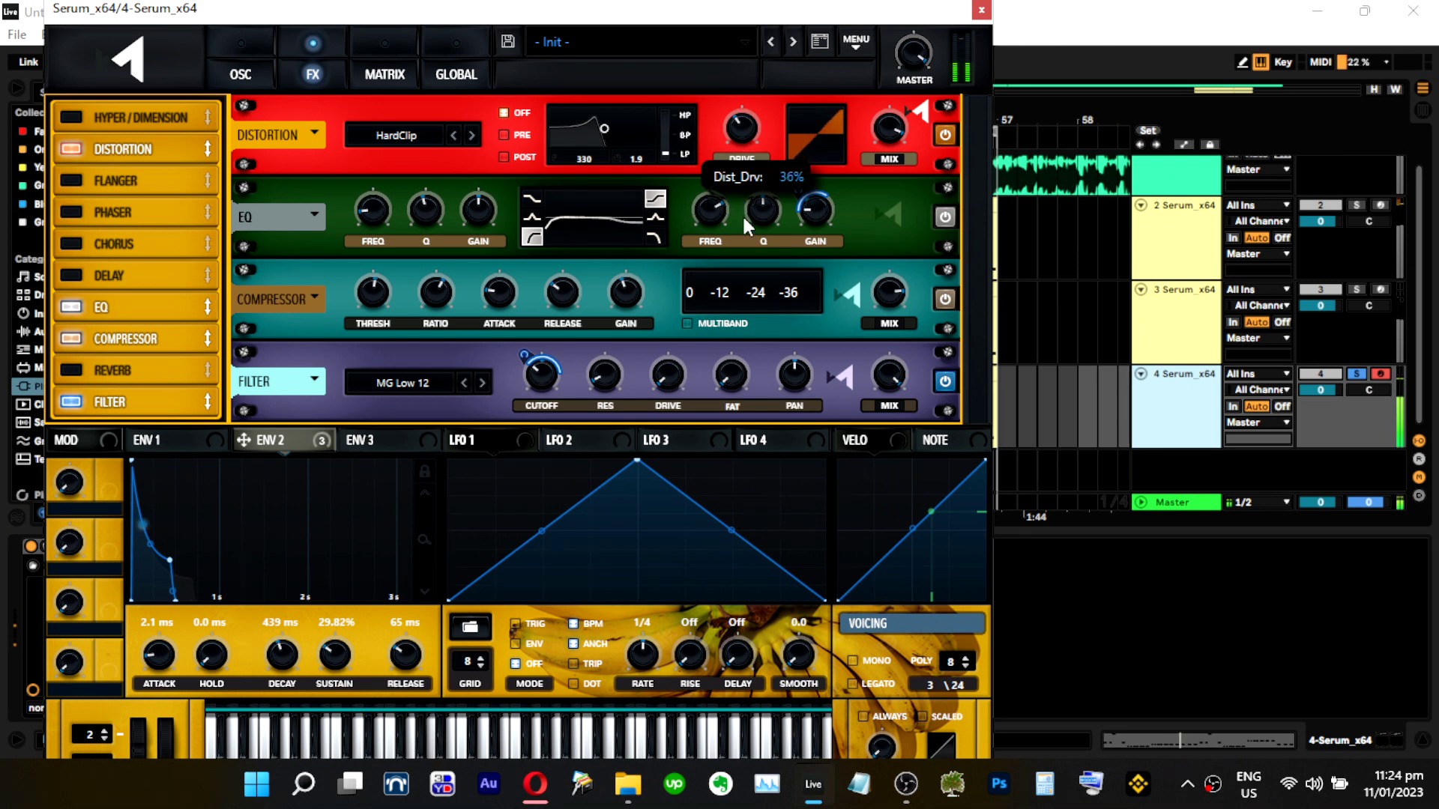
{"action": "left_click_drag", "start_coordinate": [889, 129], "coordinate": [893, 163]}
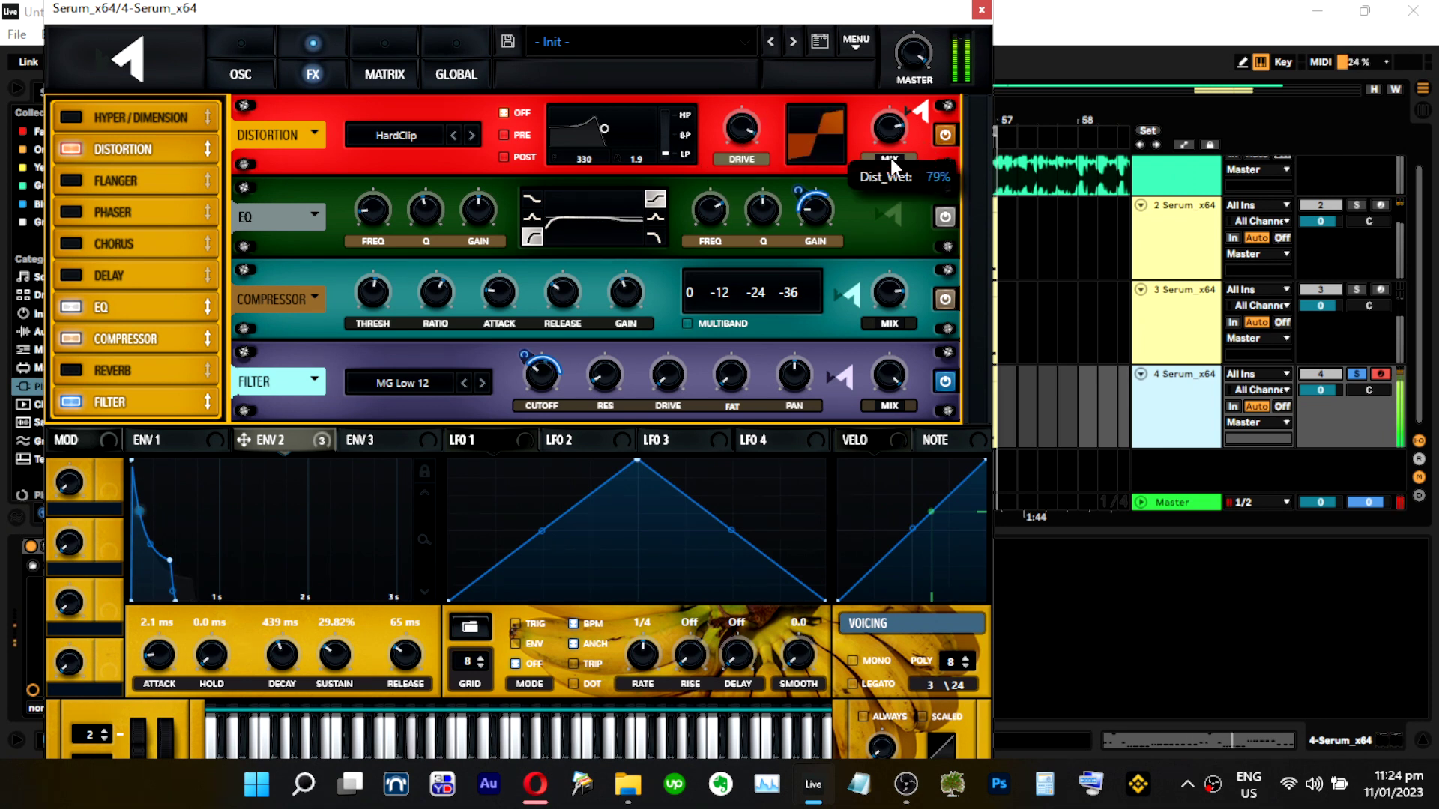
Fine-tune the main filter's cutoff in the 4 Serum_x64 patch and check the cutoff of its FX filter.
{"action": "left_click", "coordinate": [243, 63]}
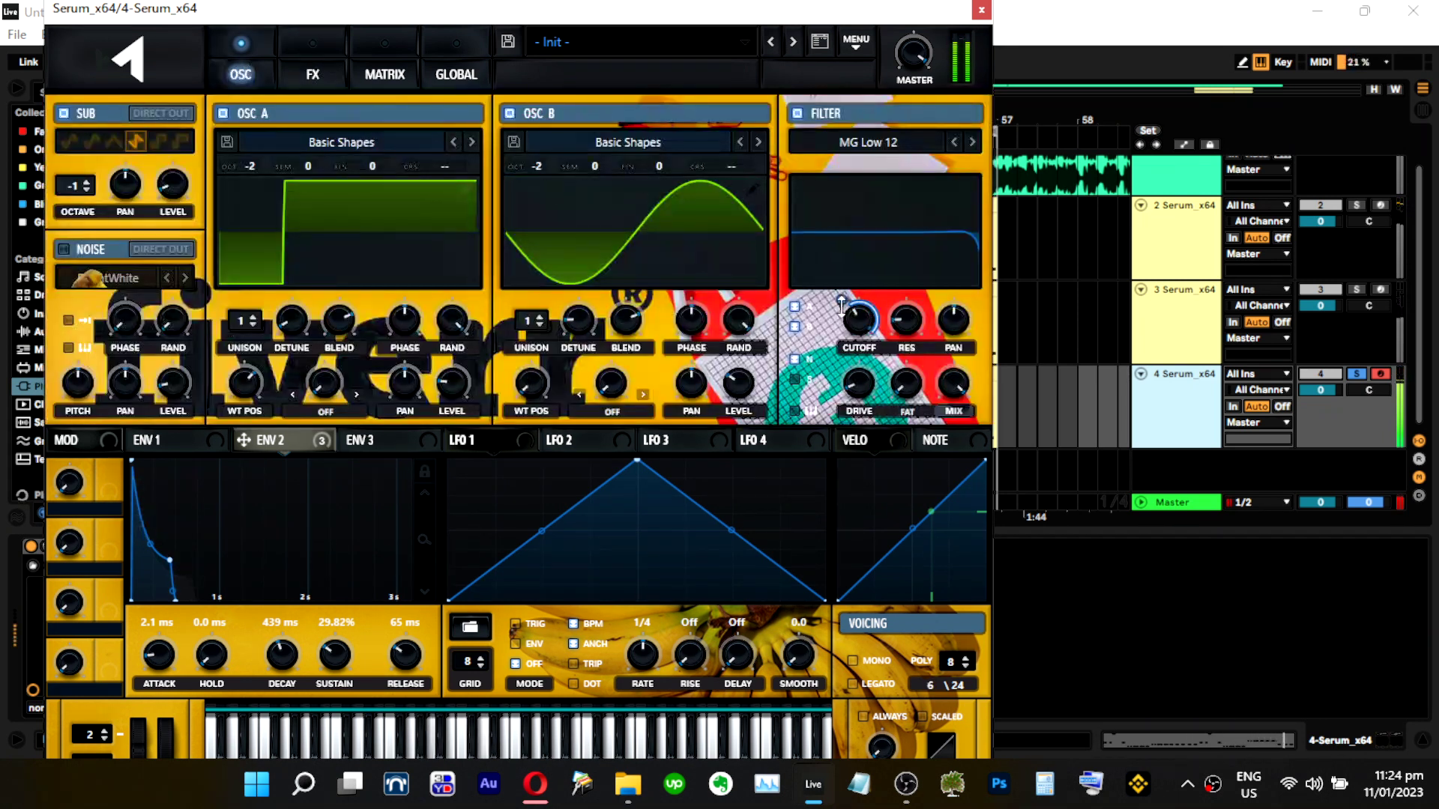
{"action": "left_click_drag", "start_coordinate": [854, 329], "coordinate": [845, 343]}
{"action": "left_click", "coordinate": [311, 75]}
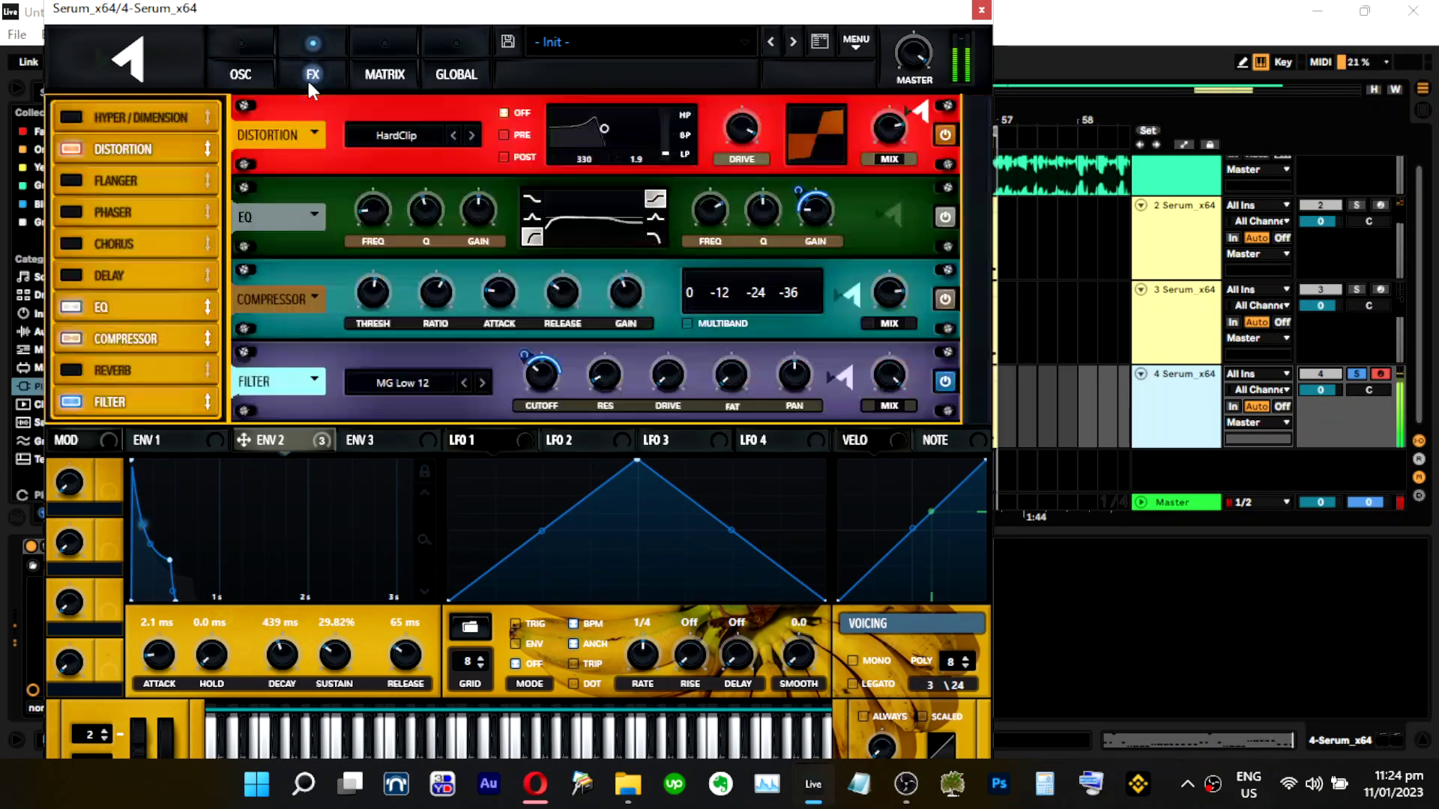
{"action": "mouse_move", "coordinate": [547, 371]}
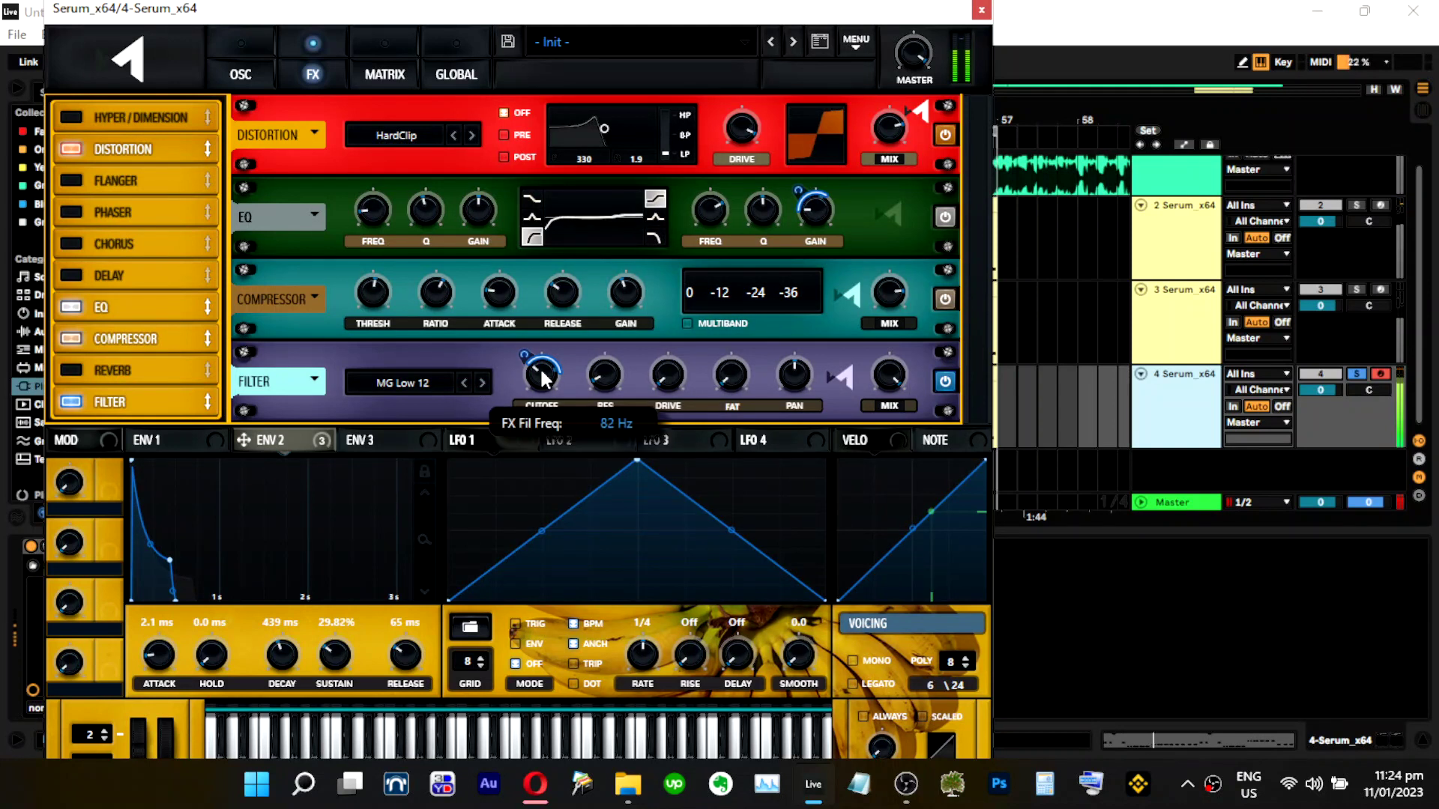
Adjust the 4 Serum_x64 EQ's high gain modulation and high frequency, comparing the layer soloed and unsoloed.
{"action": "mouse_move", "coordinate": [800, 211]}
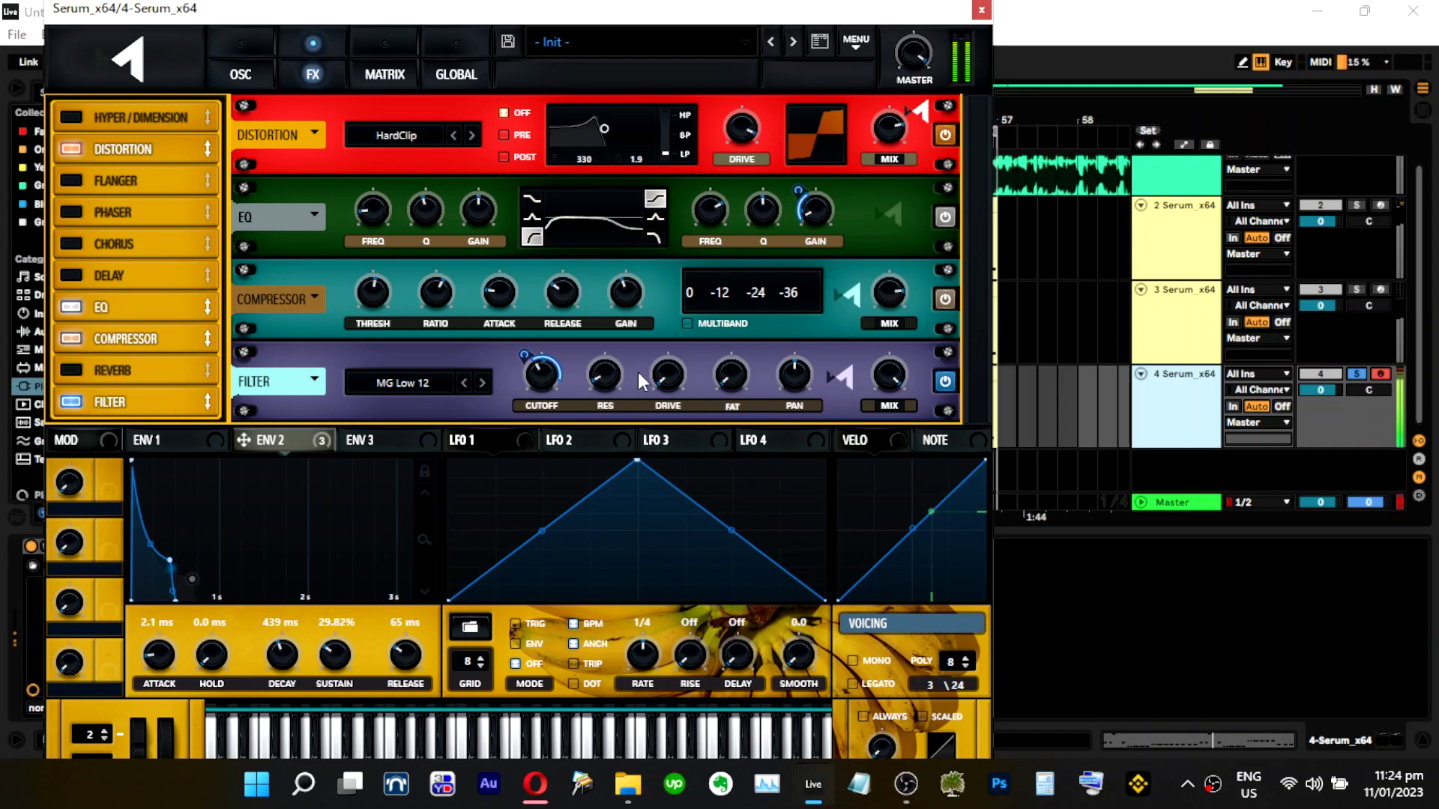
{"action": "mouse_move", "coordinate": [602, 377]}
{"action": "left_click_drag", "start_coordinate": [607, 376], "coordinate": [673, 398]}
{"action": "mouse_move", "coordinate": [902, 73]}
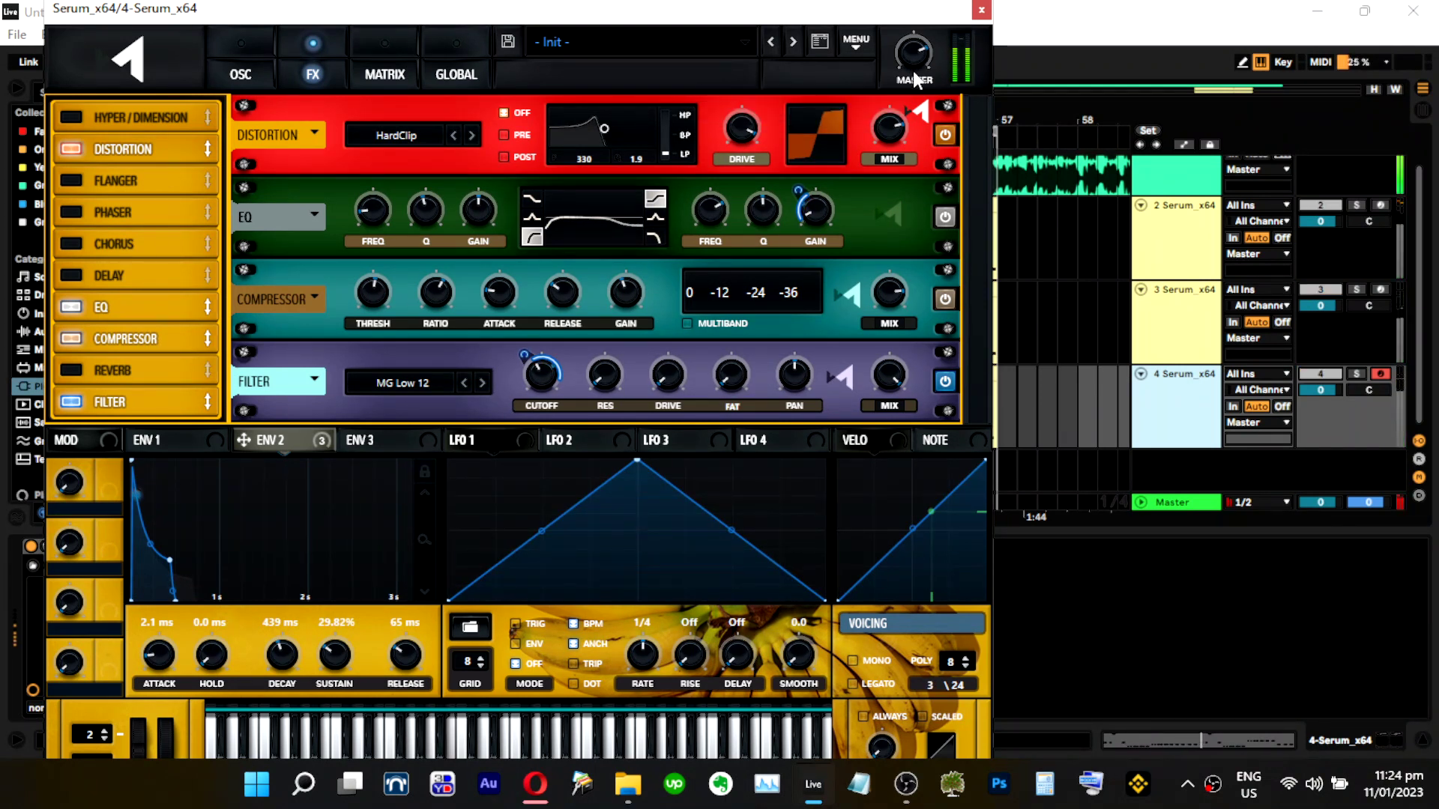
{"action": "left_click", "coordinate": [1356, 374]}
{"action": "left_click_drag", "start_coordinate": [713, 206], "coordinate": [712, 234]}
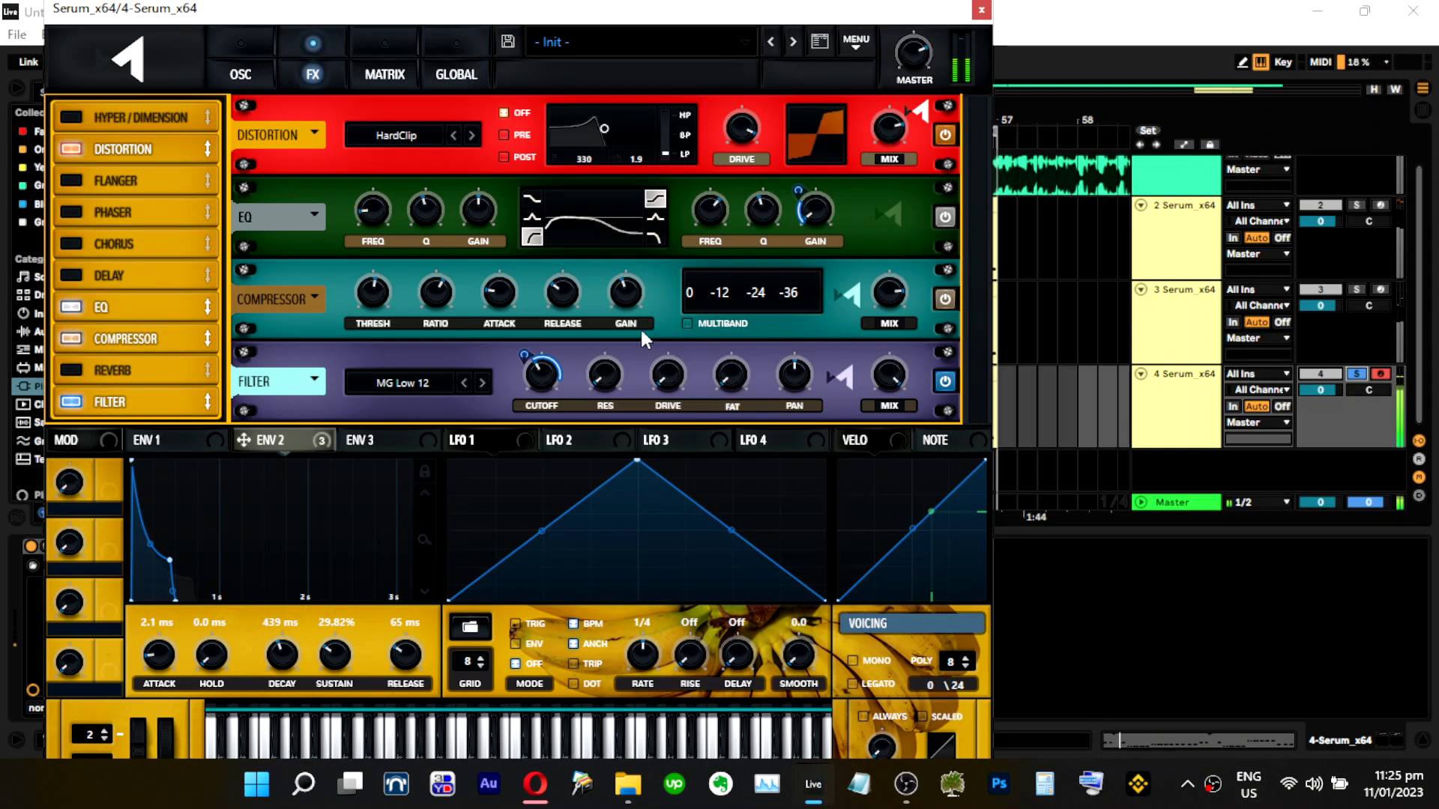
Adjust the gain and threshold of the 4 Serum_x64 patch's compressor.
{"action": "mouse_move", "coordinate": [624, 303]}
{"action": "left_click_drag", "start_coordinate": [624, 303], "coordinate": [627, 292]}
{"action": "mouse_move", "coordinate": [392, 298]}
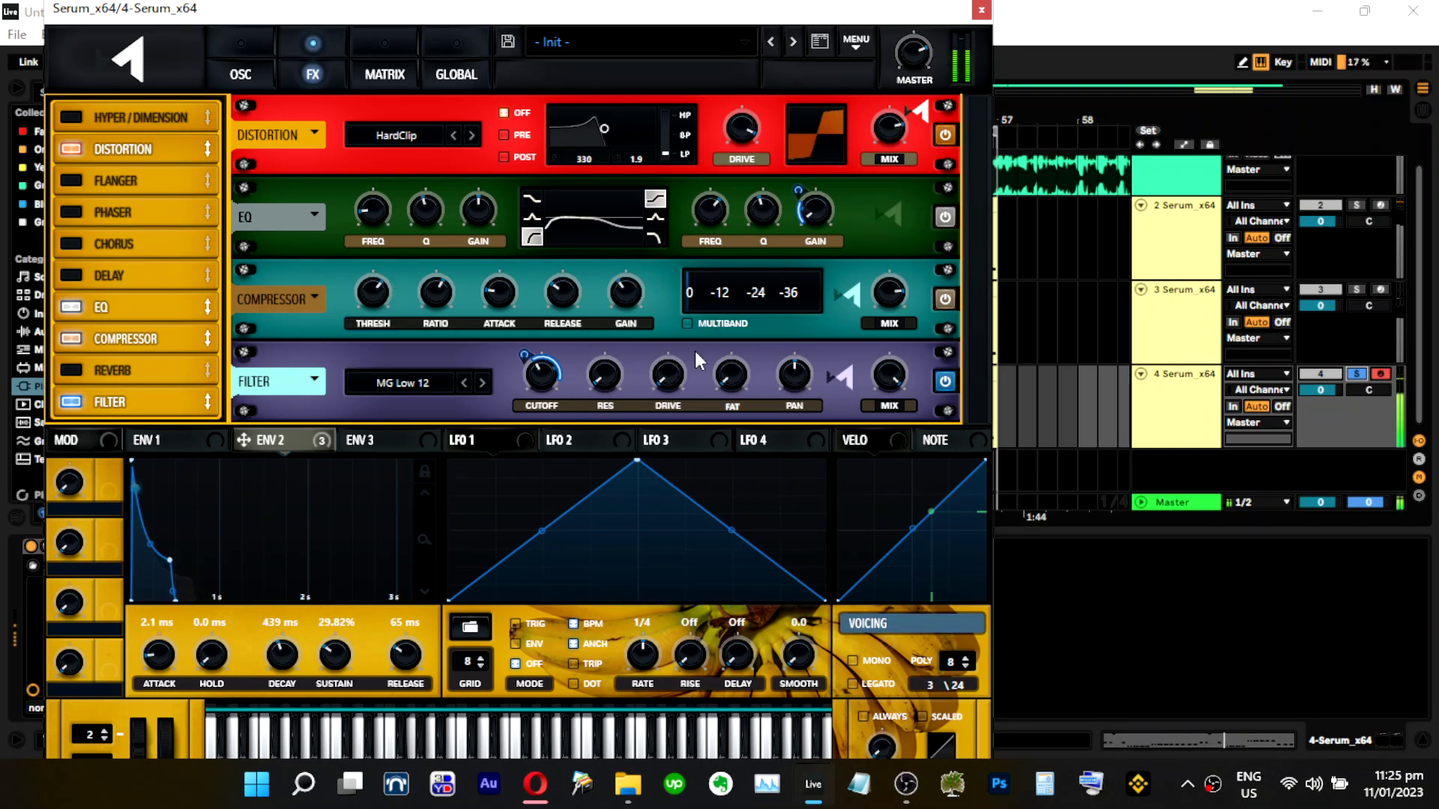
{"action": "mouse_move", "coordinate": [448, 299]}
Try MG Low 18 on the FX filter, return to MG Low 12, and set its cutoff to 167 Hz while toggling the Serum tracks.
{"action": "left_click", "coordinate": [482, 383]}
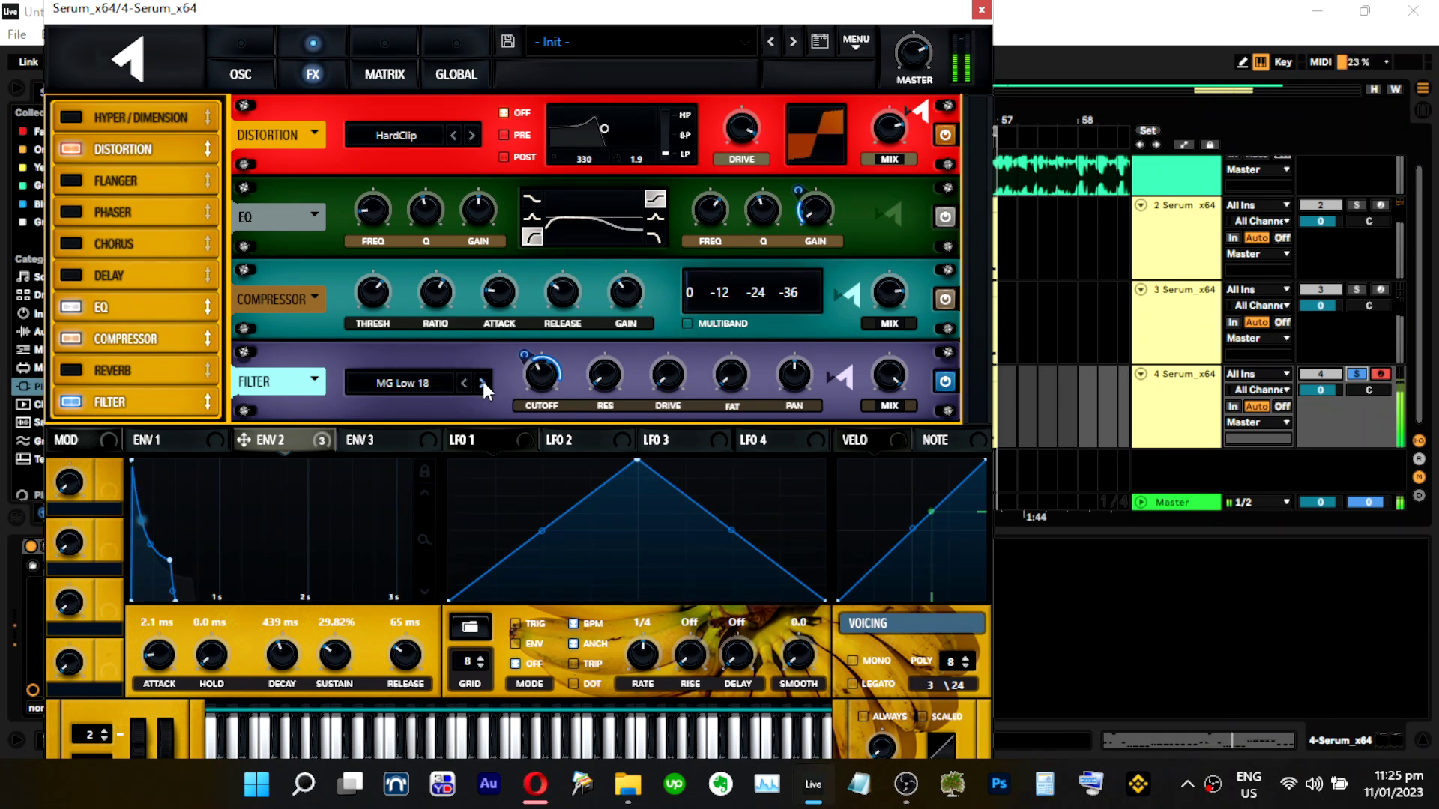
{"action": "left_click", "coordinate": [466, 381]}
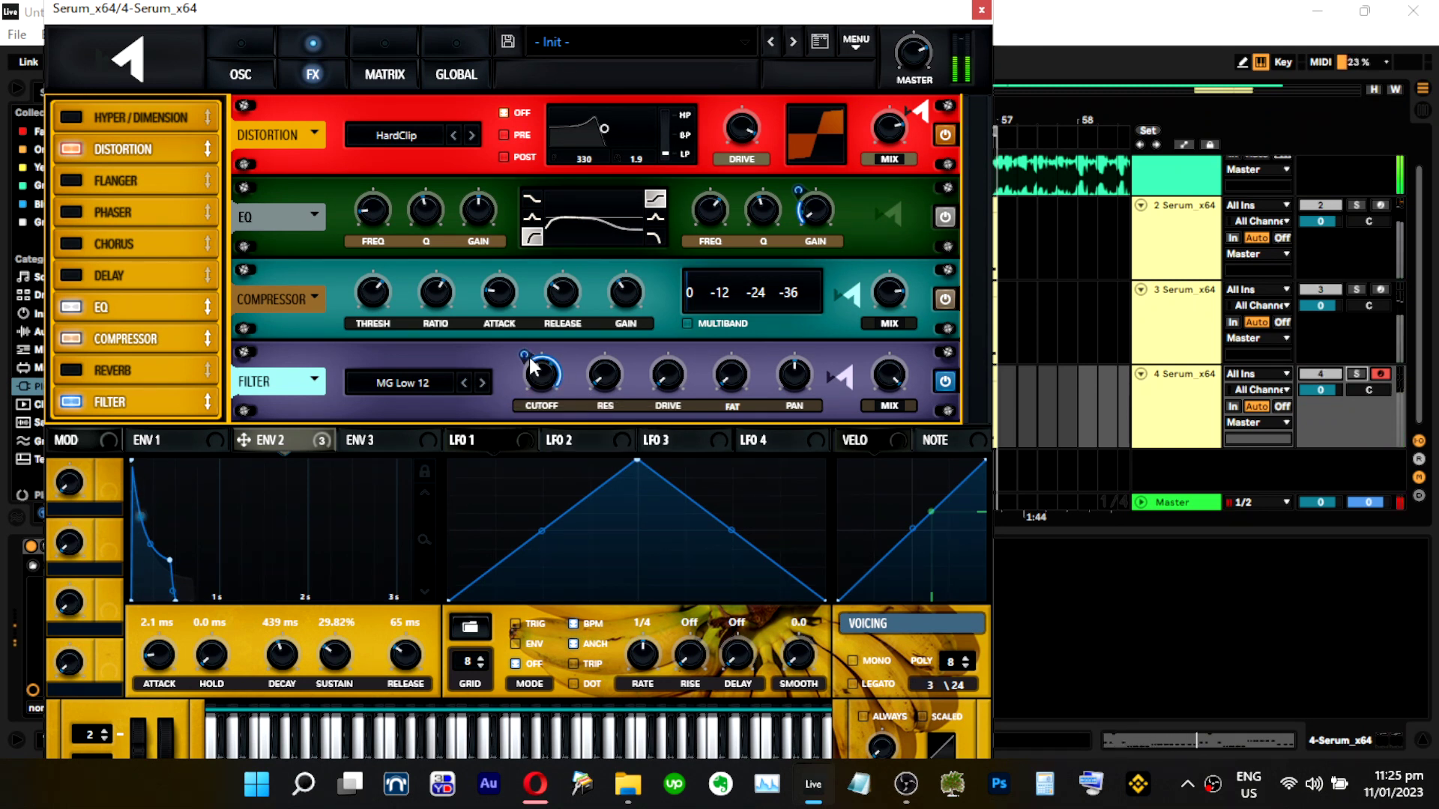
{"action": "left_click_drag", "start_coordinate": [530, 357], "coordinate": [526, 361]}
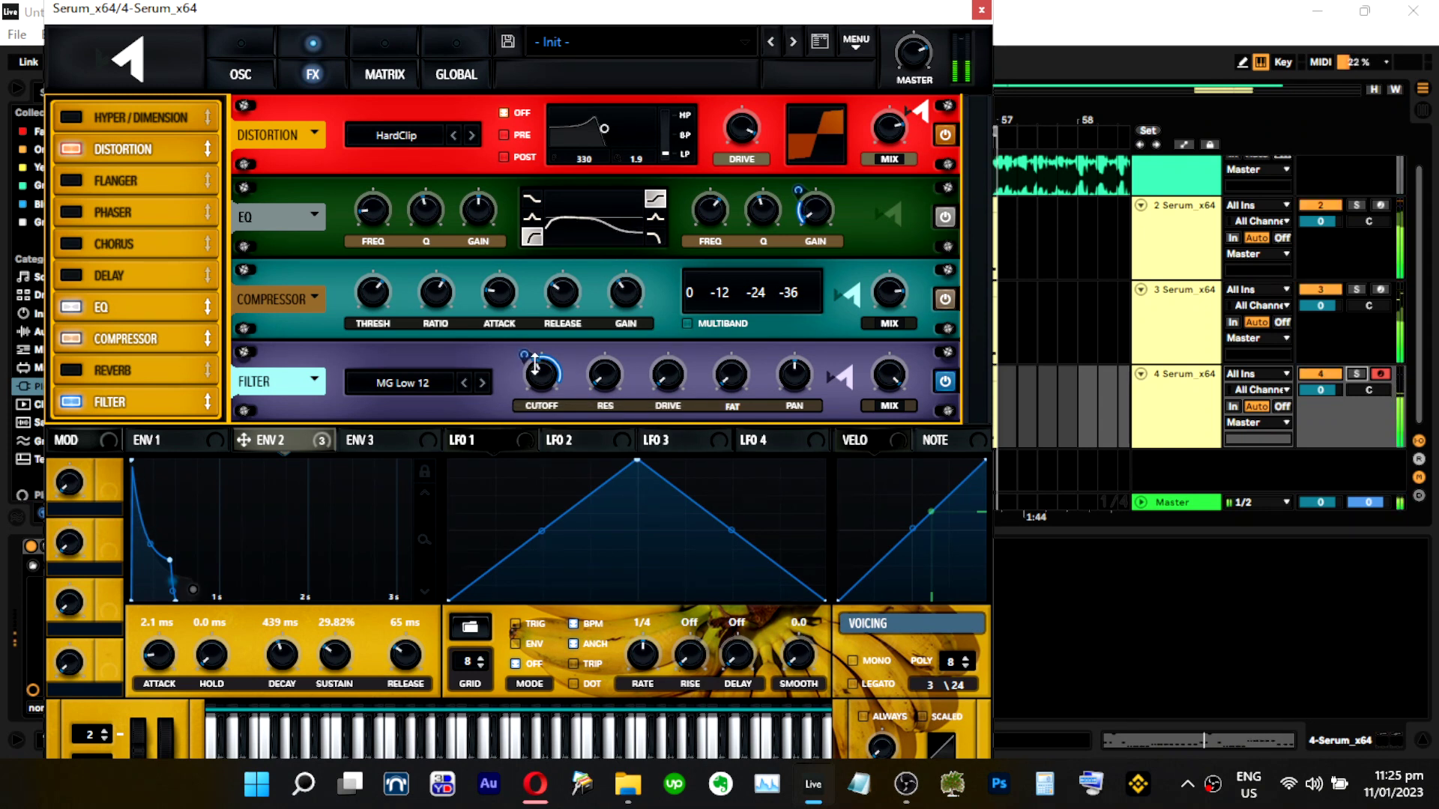
{"action": "mouse_move", "coordinate": [540, 390]}
{"action": "left_click_drag", "start_coordinate": [540, 387], "coordinate": [545, 381]}
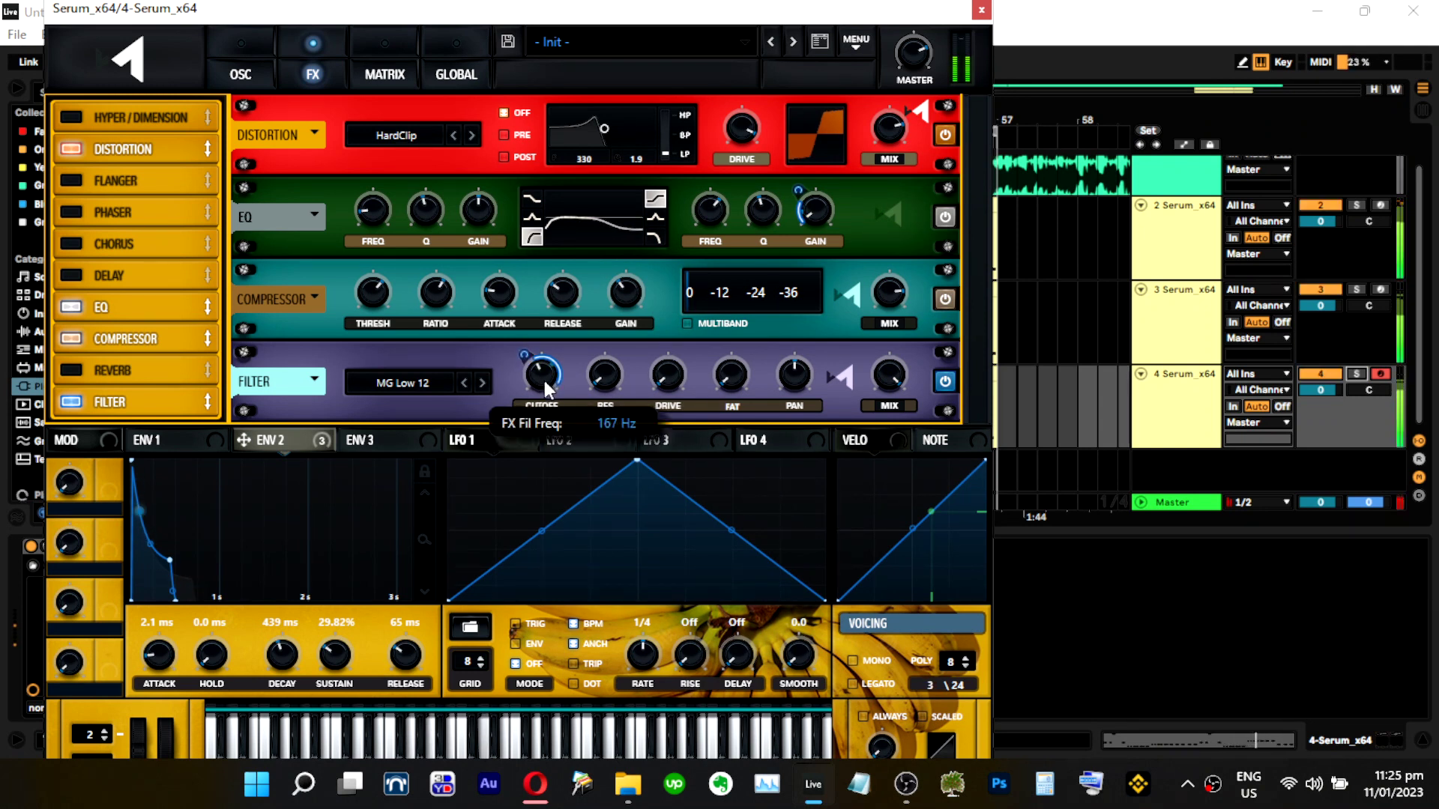
{"action": "key", "text": "F1"}
{"action": "key", "text": "F2"}
{"action": "key", "text": "F3"}
{"action": "key", "text": "F4"}
Try the 4 Serum_x64 sub oscillator at octaves -2 and 0, returning it to -1.
{"action": "left_click", "coordinate": [210, 69]}
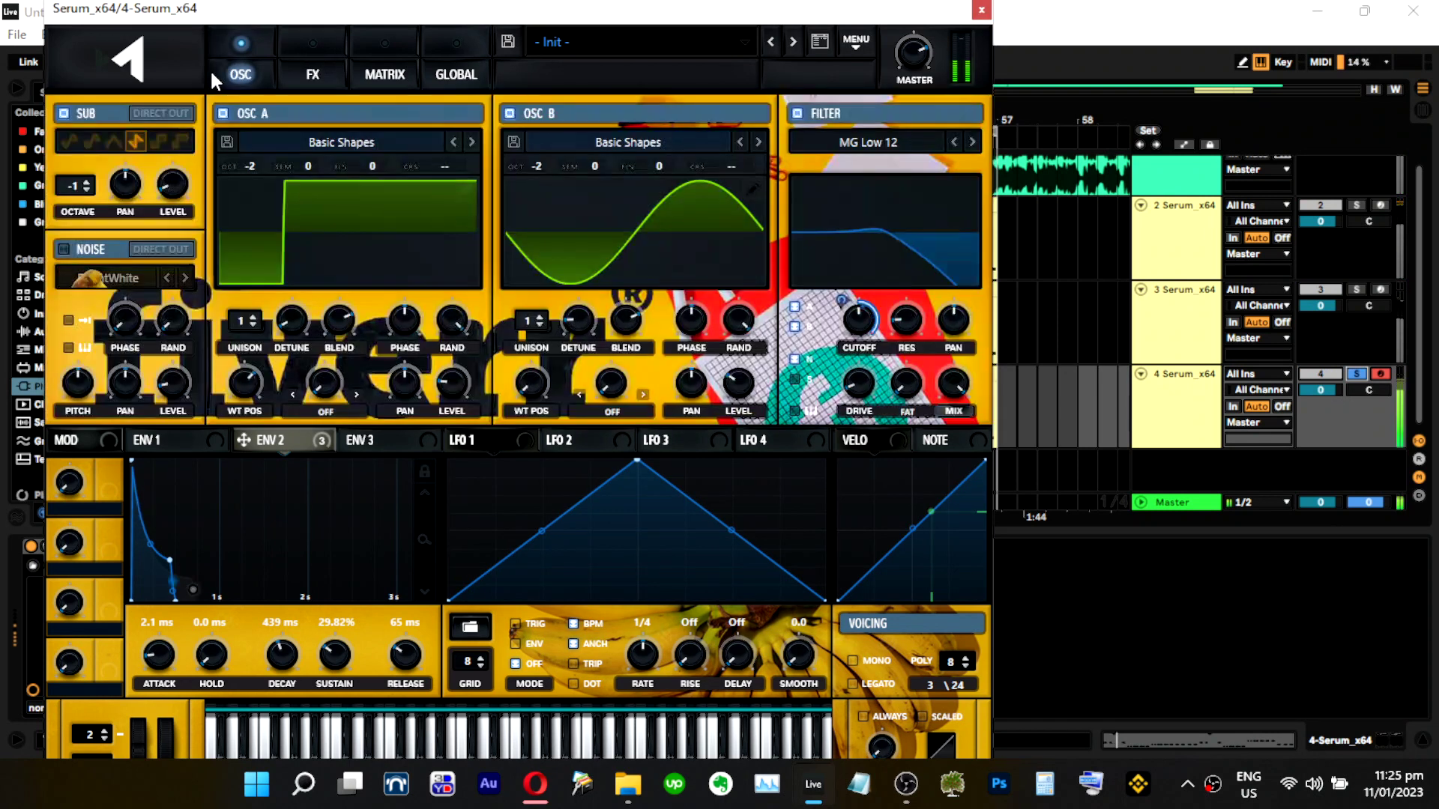
{"action": "mouse_move", "coordinate": [78, 195]}
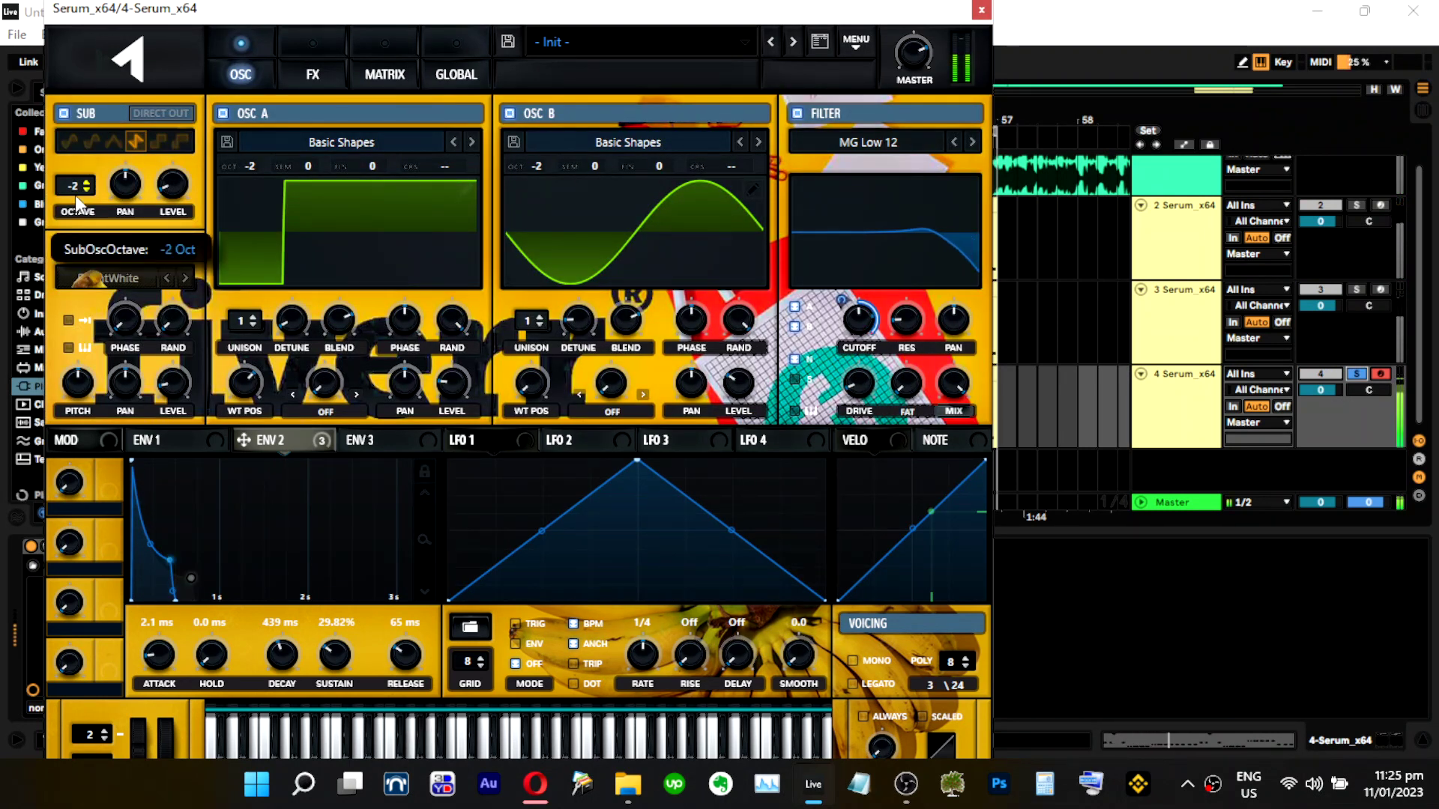
{"action": "left_click_drag", "start_coordinate": [75, 186], "coordinate": [81, 182]}
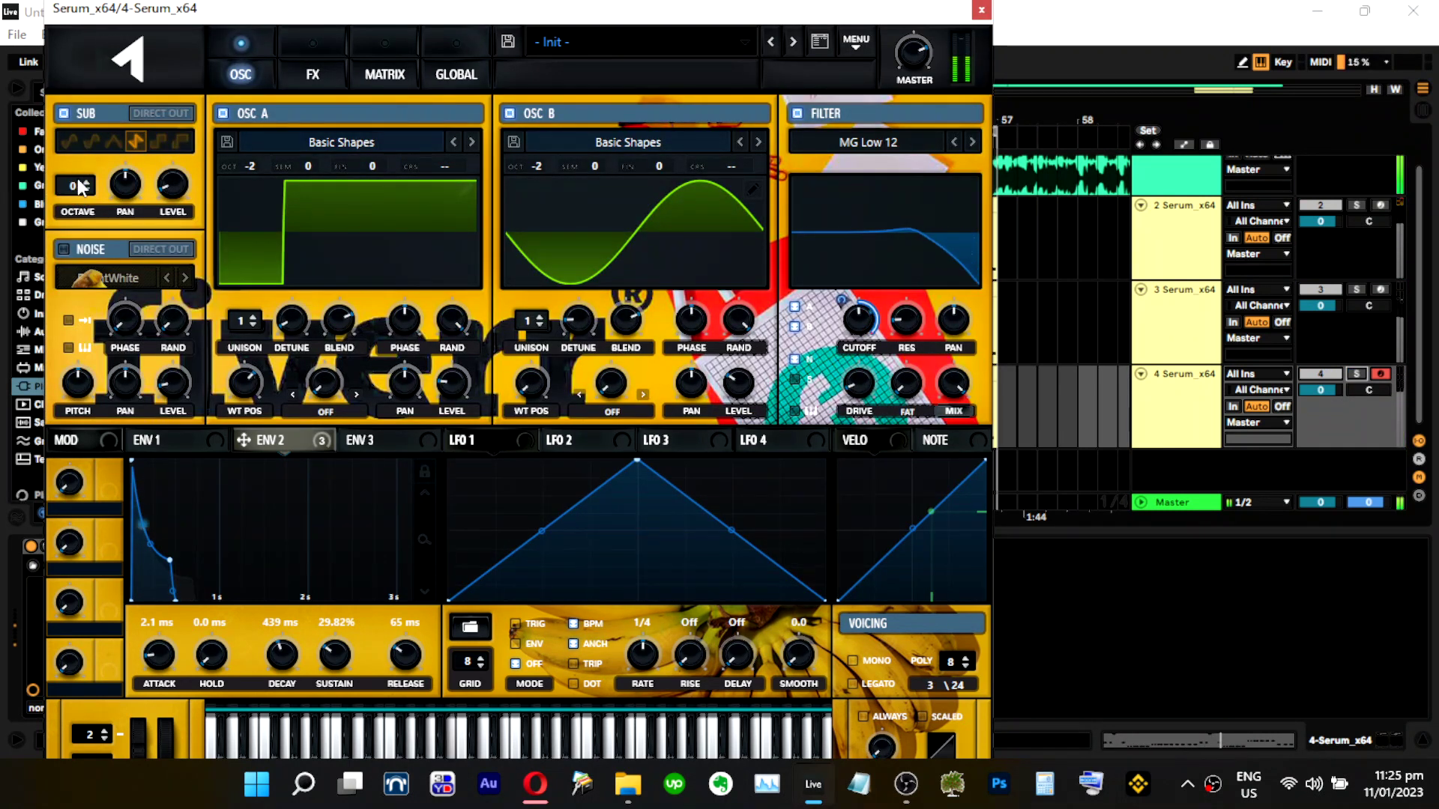
{"action": "left_click_drag", "start_coordinate": [81, 184], "coordinate": [84, 201]}
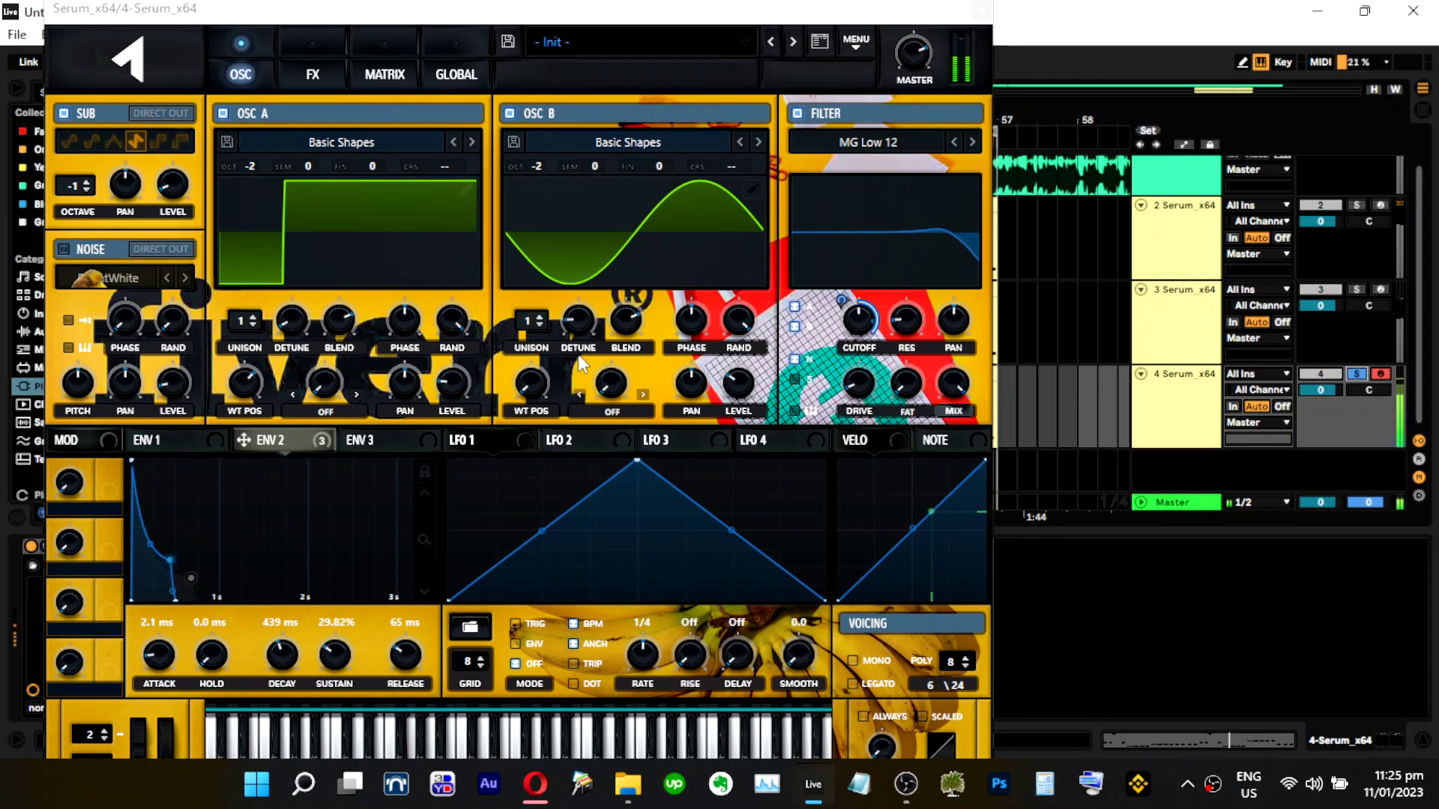
Fine-tune OSC B's level in the 4 Serum_x64 patch and disarm its track, comparing it soloed and unsoloed.
{"action": "left_click", "coordinate": [755, 378]}
{"action": "left_click_drag", "start_coordinate": [769, 358], "coordinate": [757, 427]}
{"action": "key", "text": "s"}
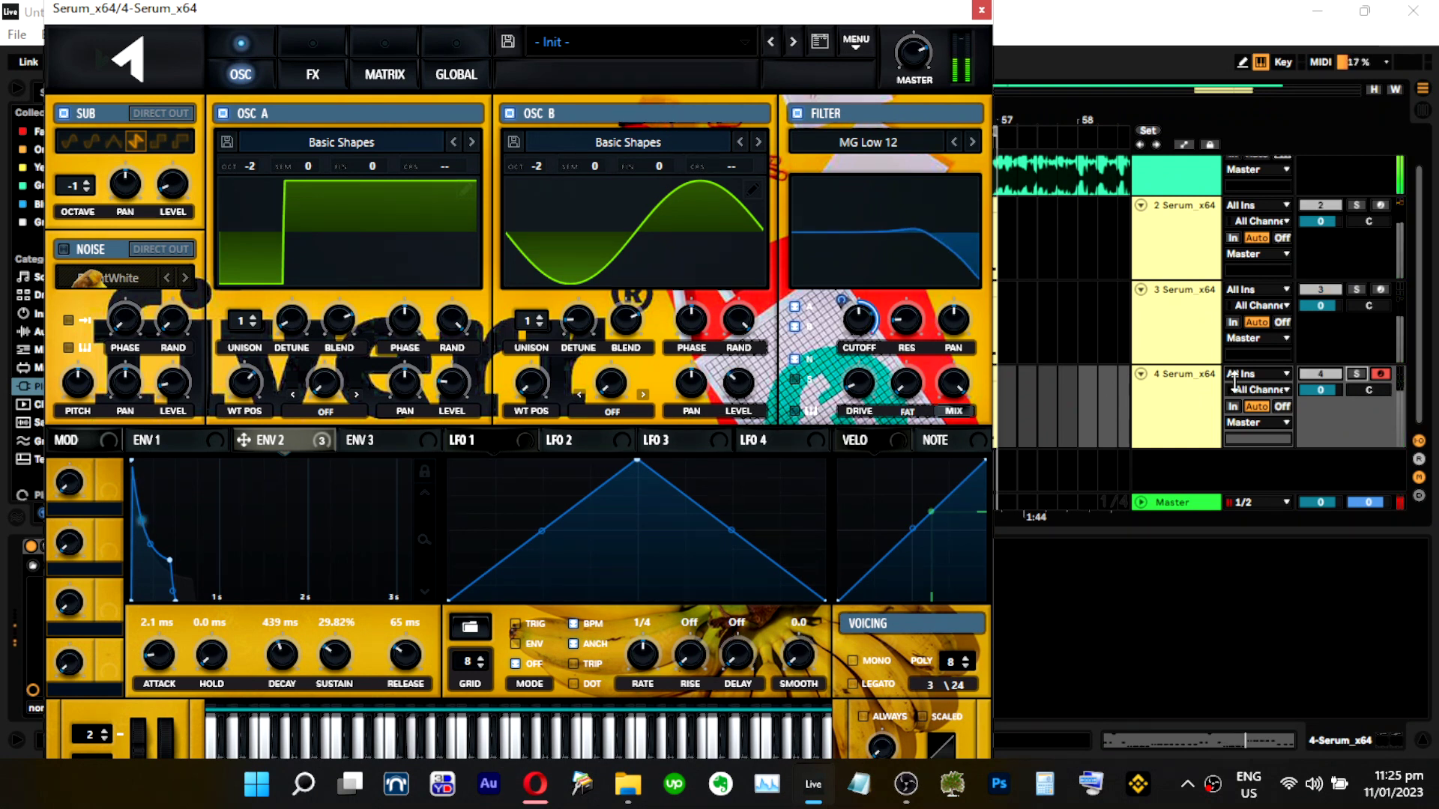
{"action": "left_click", "coordinate": [1379, 373]}
{"action": "left_click", "coordinate": [1356, 373]}
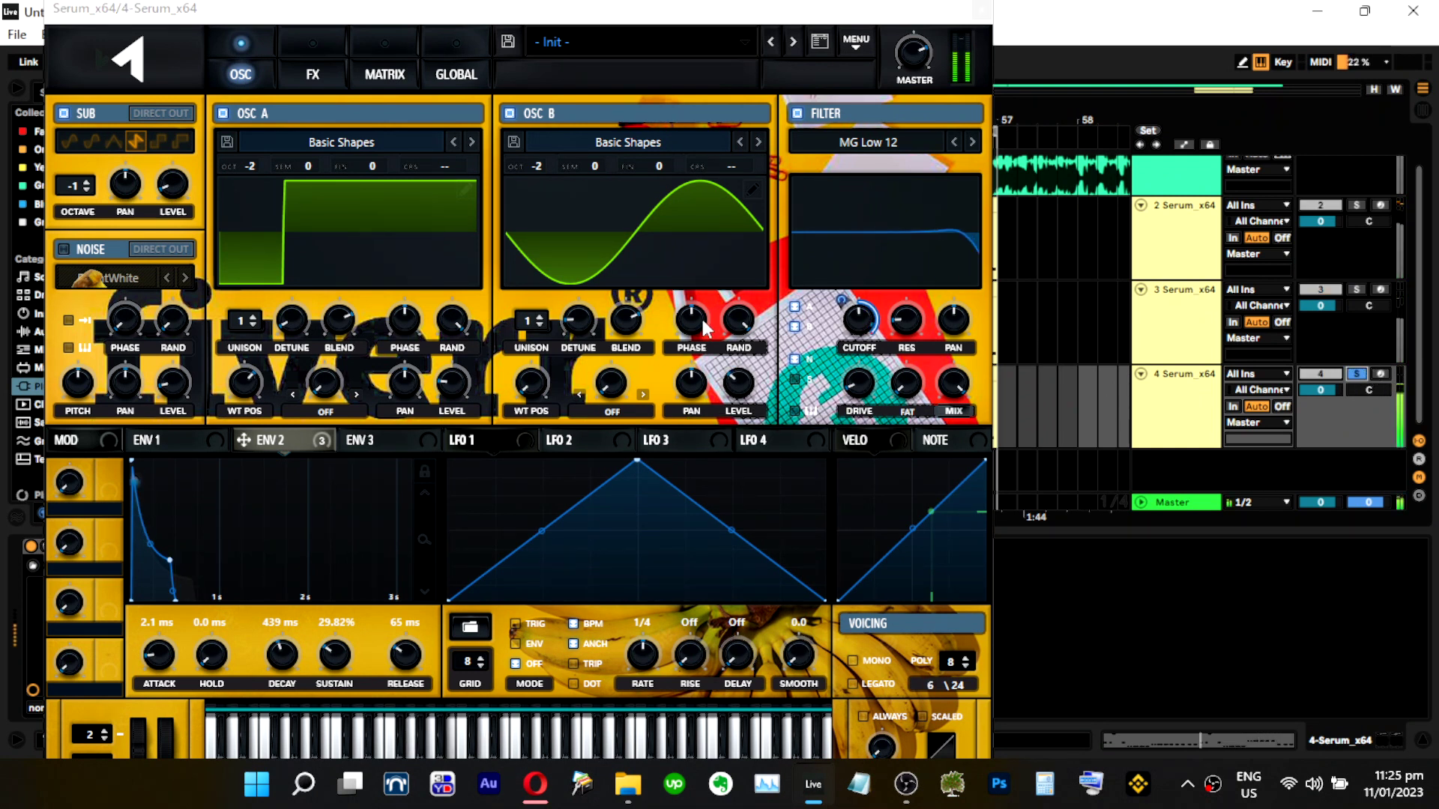
{"action": "left_click", "coordinate": [1356, 374]}
{"action": "left_click", "coordinate": [746, 388]}
{"action": "left_click", "coordinate": [1357, 373]}
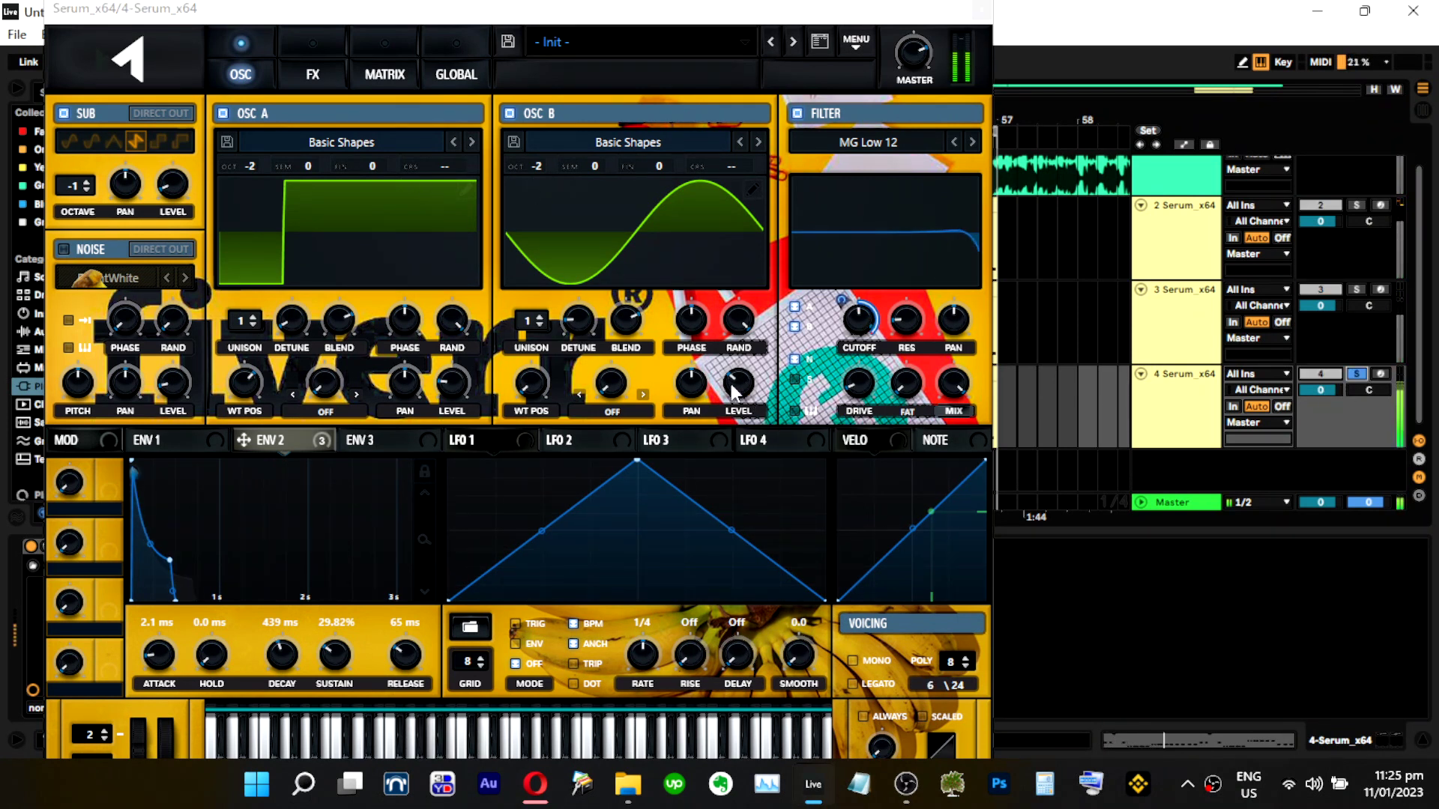
Lower OSC A's level in the 4 Serum_x64 patch to about 32%.
{"action": "left_click", "coordinate": [470, 358]}
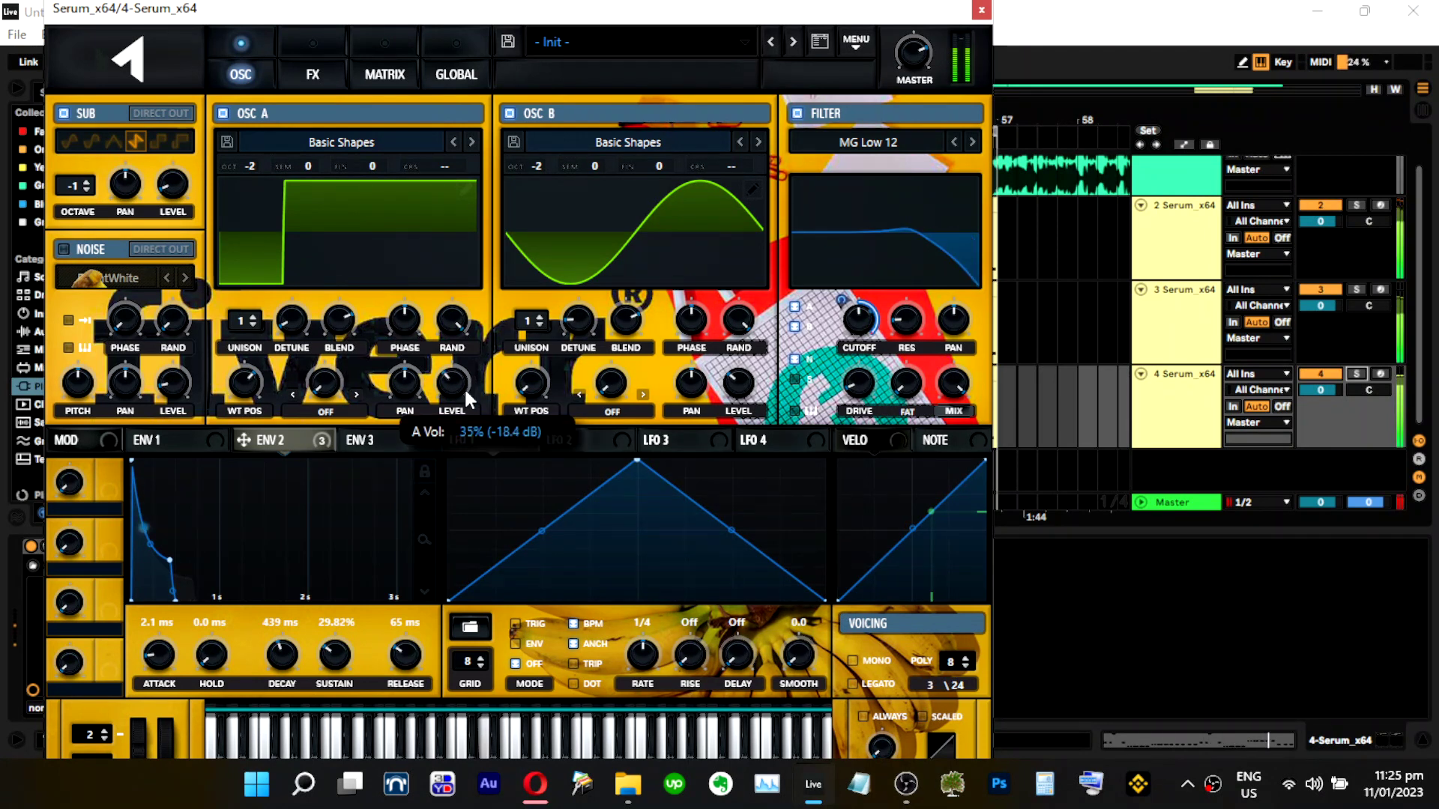
{"action": "mouse_move", "coordinate": [457, 381]}
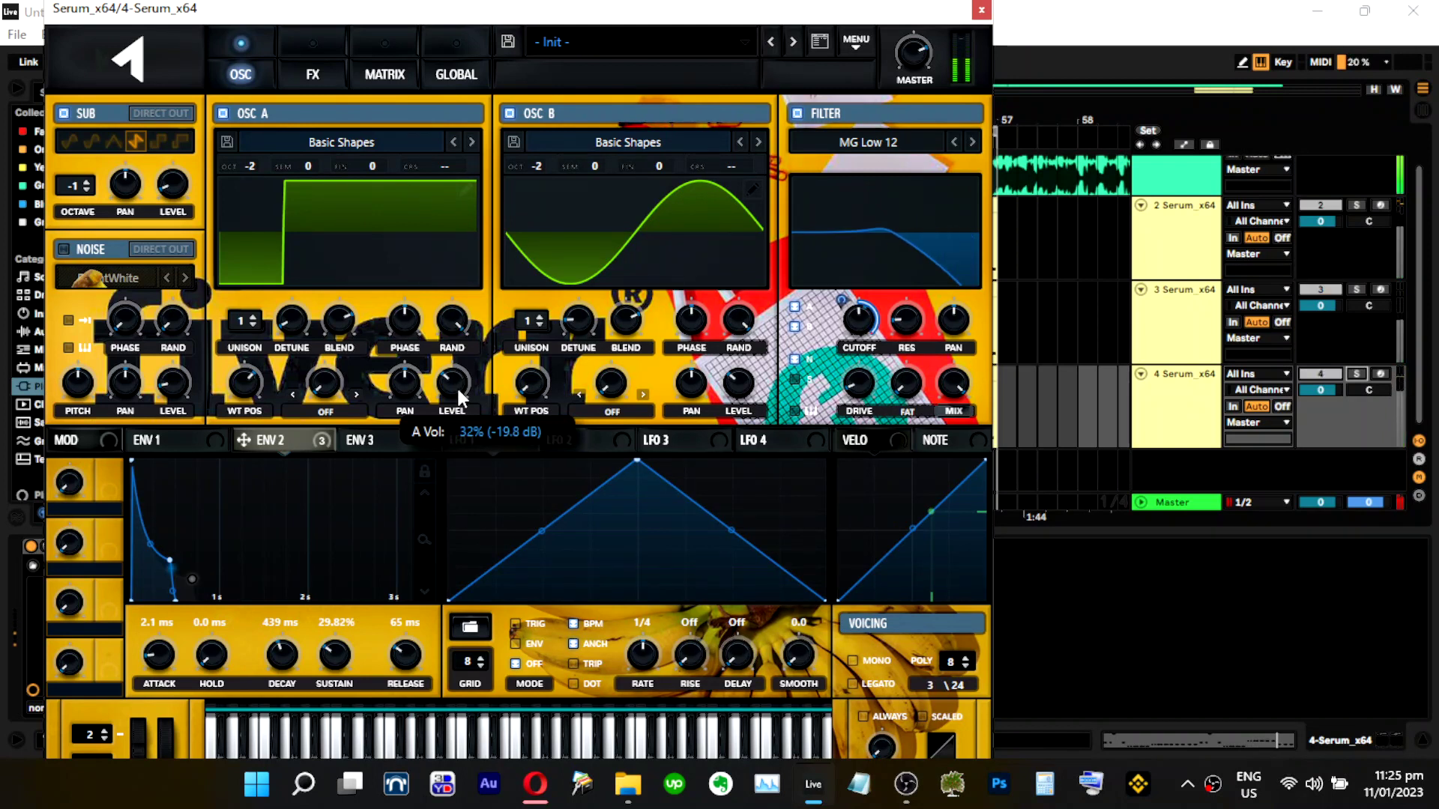
{"action": "left_click_drag", "start_coordinate": [457, 385], "coordinate": [459, 390]}
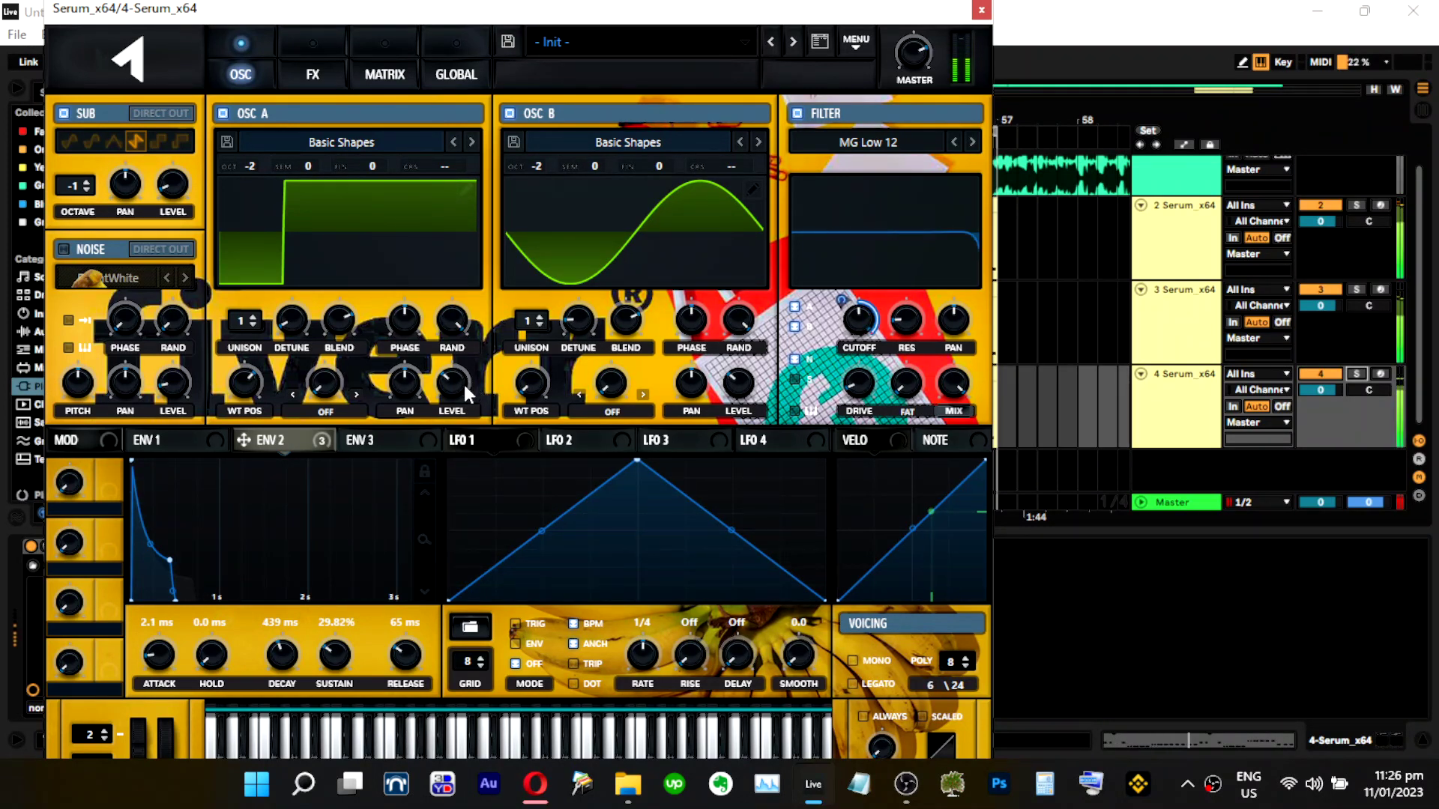
Solo the 2 Serum_x64 track and open its patch beside the 4 Serum_x64 window, with OSC A's unison at 4.
{"action": "left_click", "coordinate": [1359, 289]}
{"action": "left_click", "coordinate": [1203, 308]}
{"action": "left_click", "coordinate": [1199, 240]}
{"action": "left_click", "coordinate": [1358, 207]}
{"action": "left_click", "coordinate": [1356, 205]}
{"action": "left_click_drag", "start_coordinate": [318, 20], "coordinate": [576, 29]}
{"action": "left_click", "coordinate": [61, 548]}
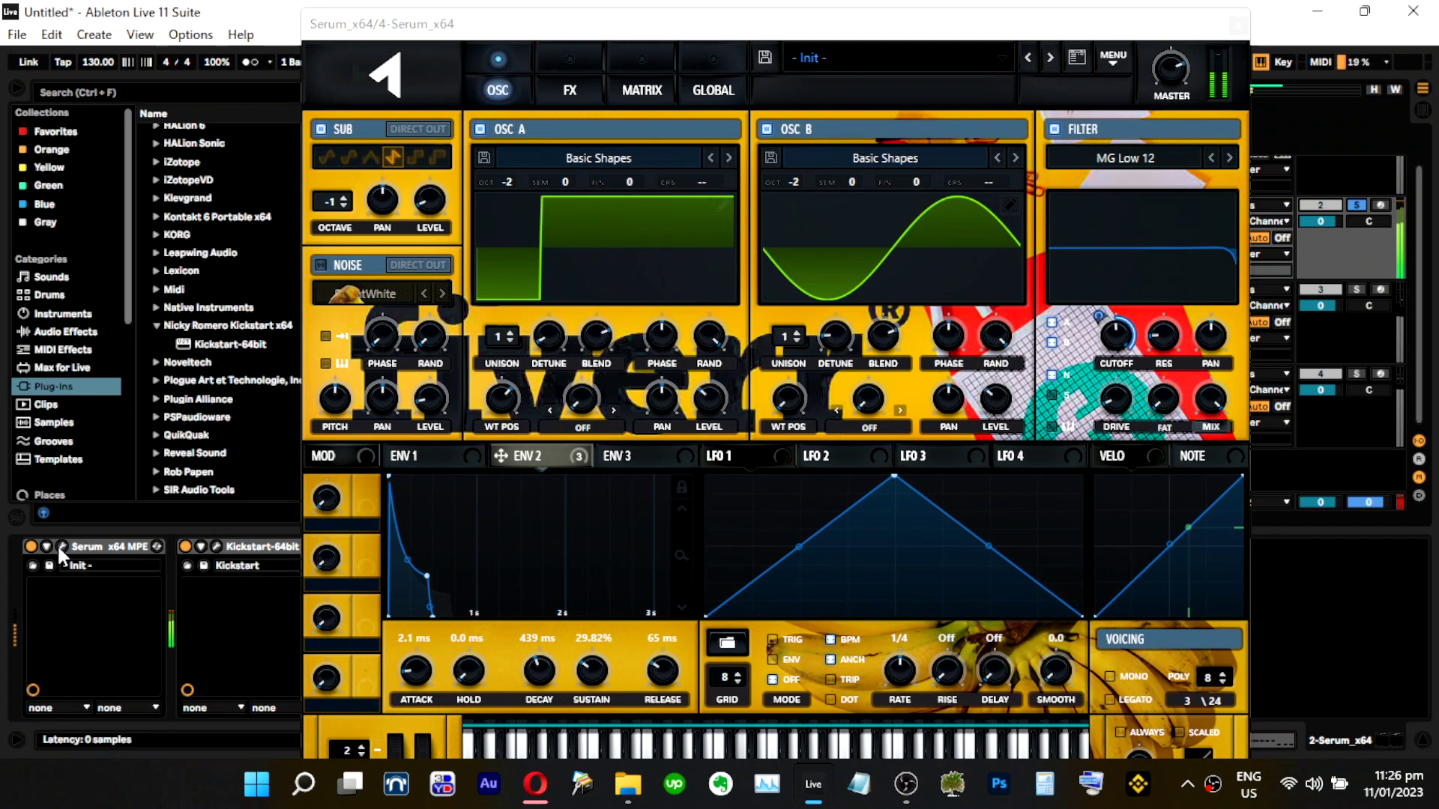
{"action": "left_click_drag", "start_coordinate": [187, 355], "coordinate": [150, 366]}
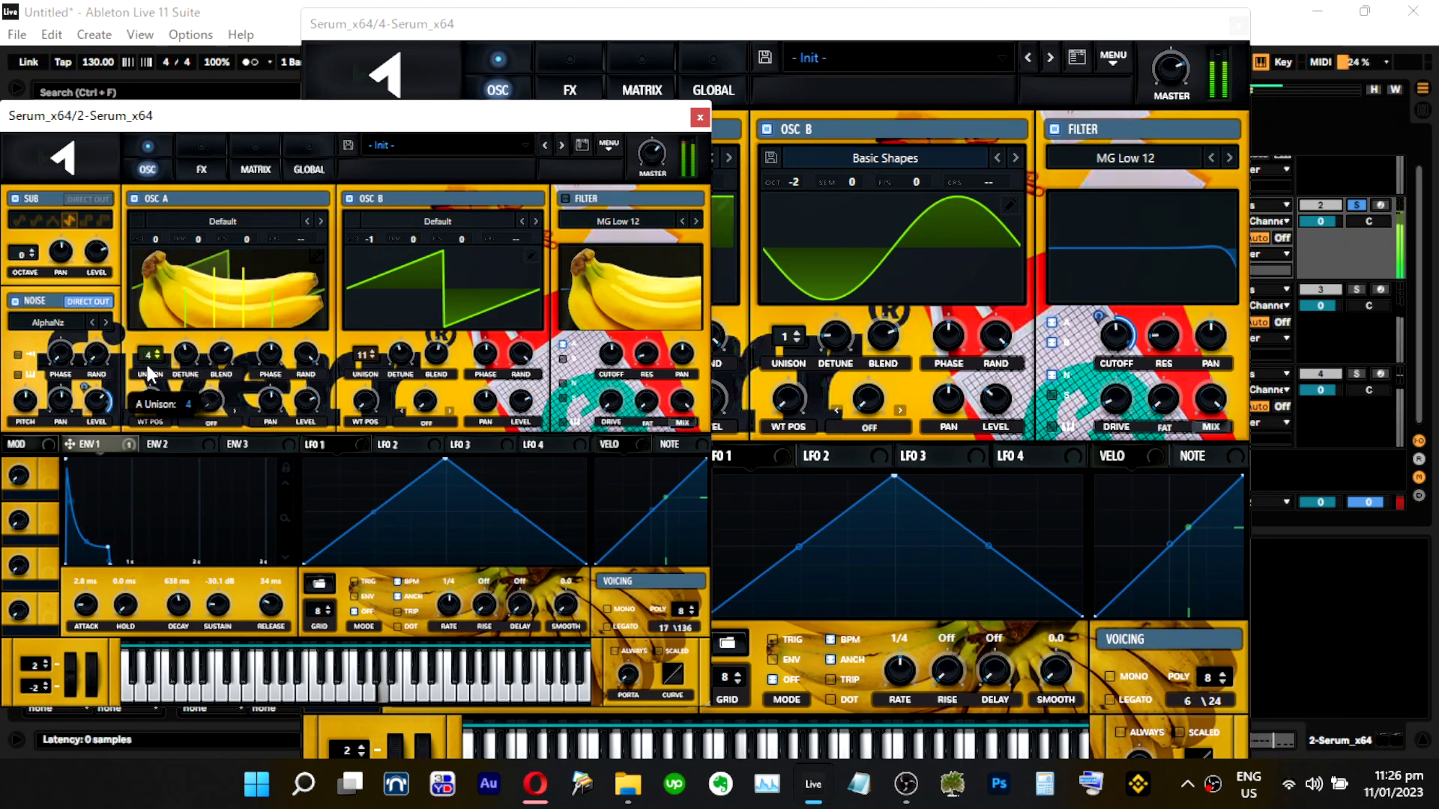
Adjust OSC B's unison blend and detune in the 2 Serum_x64 patch, keeping 11 voices, and unsolo the track.
{"action": "left_click_drag", "start_coordinate": [435, 356], "coordinate": [353, 454]}
{"action": "left_click_drag", "start_coordinate": [398, 356], "coordinate": [382, 297]}
{"action": "key", "text": "s"}
{"action": "left_click_drag", "start_coordinate": [368, 359], "coordinate": [442, 327]}
{"action": "left_click_drag", "start_coordinate": [367, 355], "coordinate": [378, 339]}
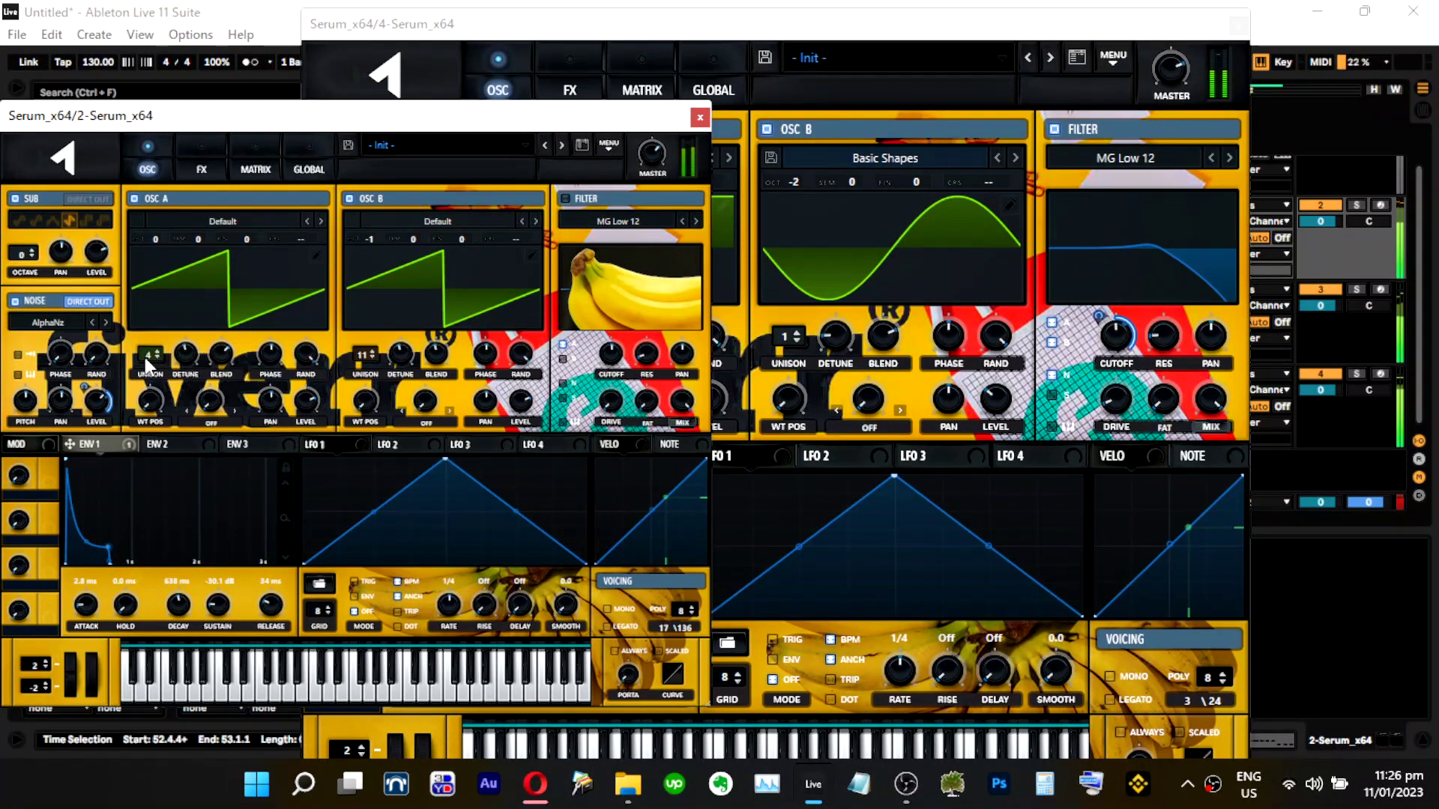
Try different OSC A unison and detune settings in the 2 Serum_x64 patch, returning to 4 voices, and set OSC B's blend to about 41.
{"action": "left_click_drag", "start_coordinate": [145, 358], "coordinate": [149, 398]}
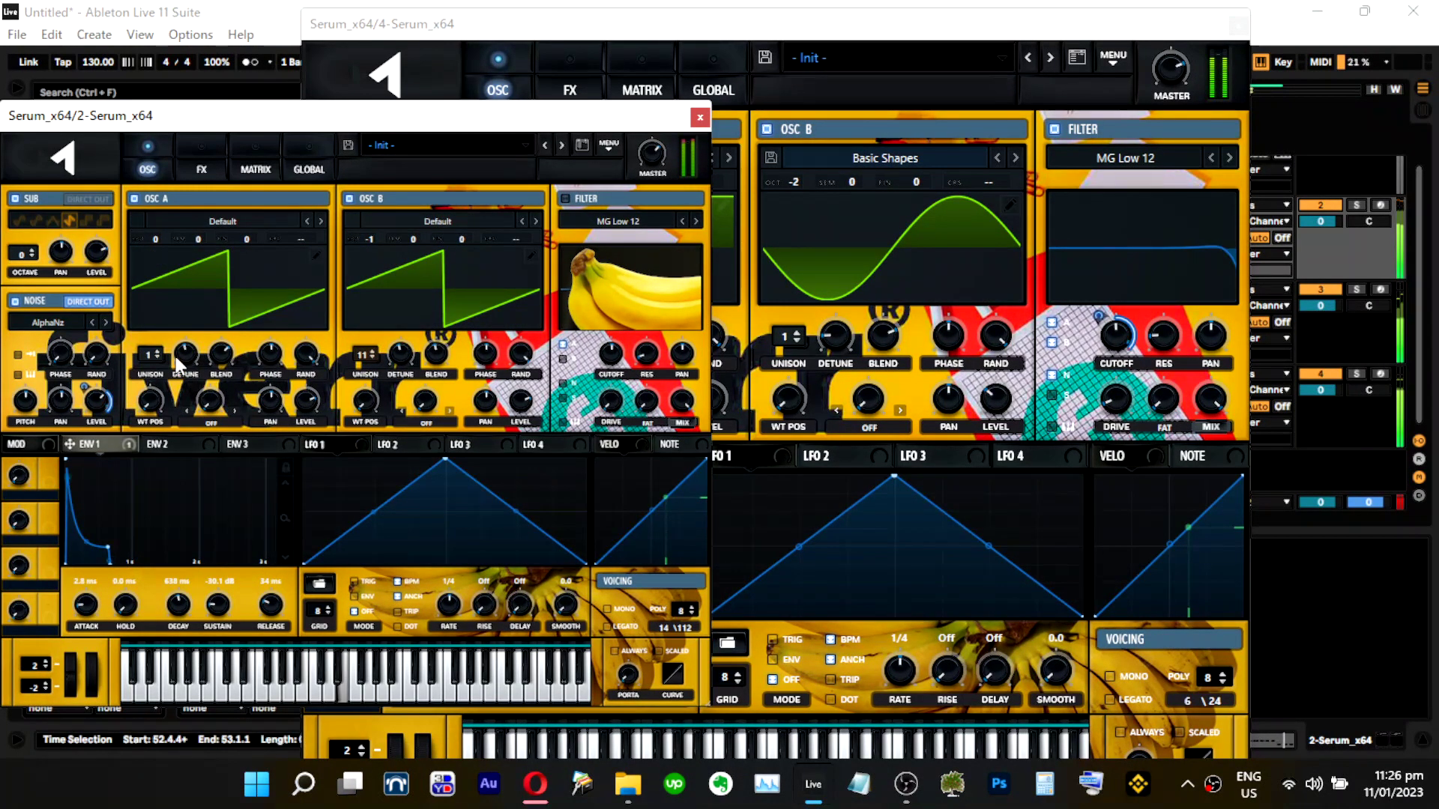
{"action": "left_click_drag", "start_coordinate": [152, 357], "coordinate": [194, 330]}
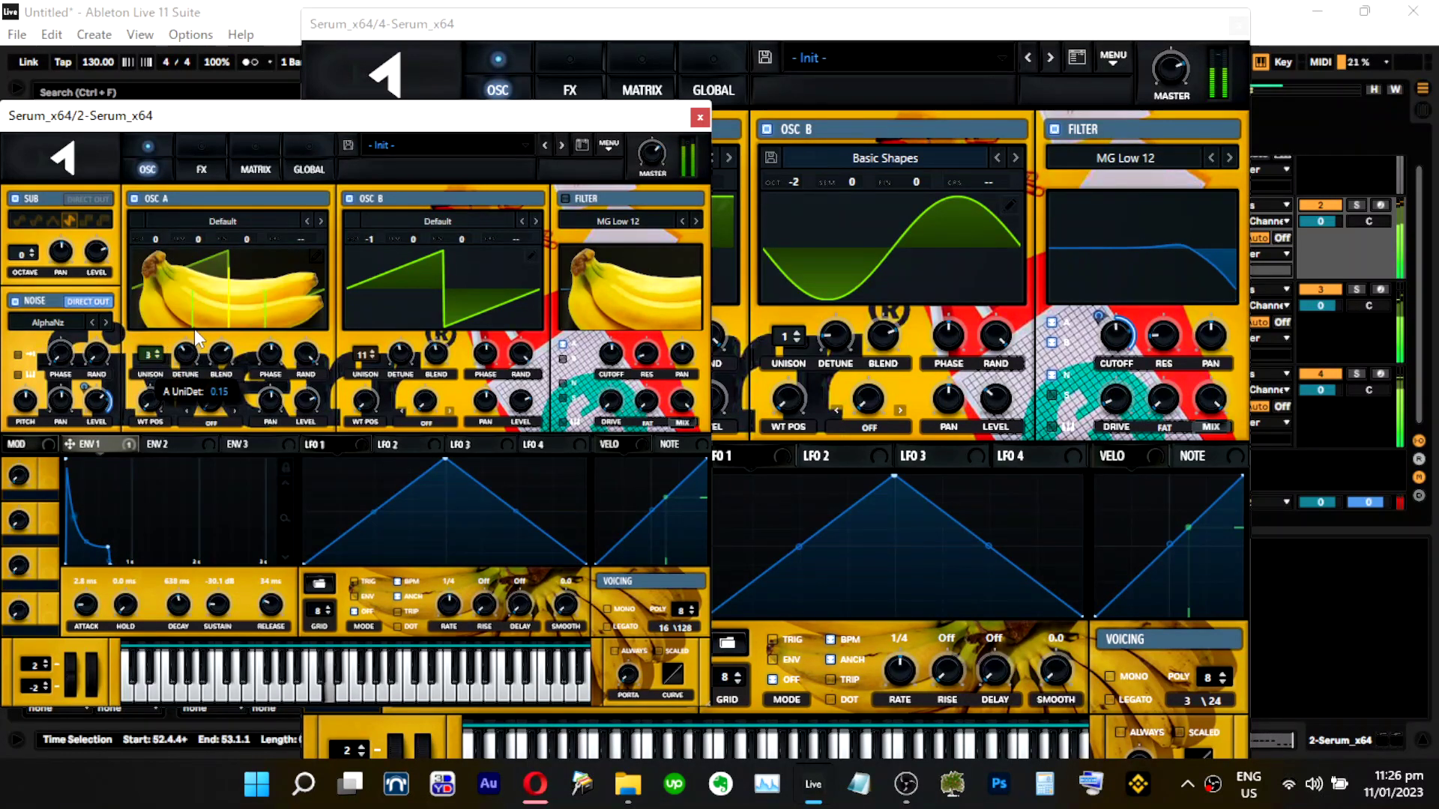
{"action": "left_click_drag", "start_coordinate": [187, 345], "coordinate": [155, 408]}
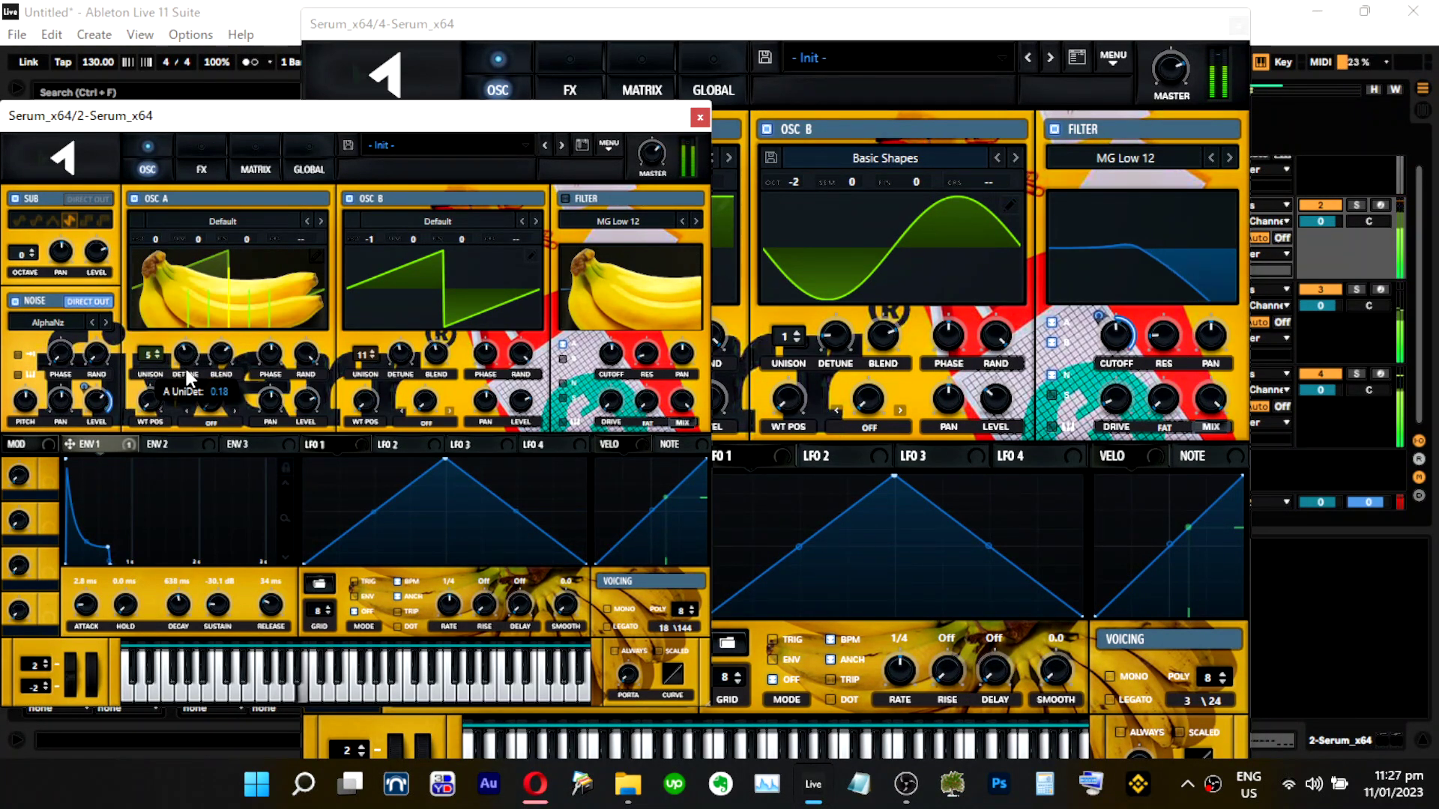
{"action": "left_click", "coordinate": [1359, 207]}
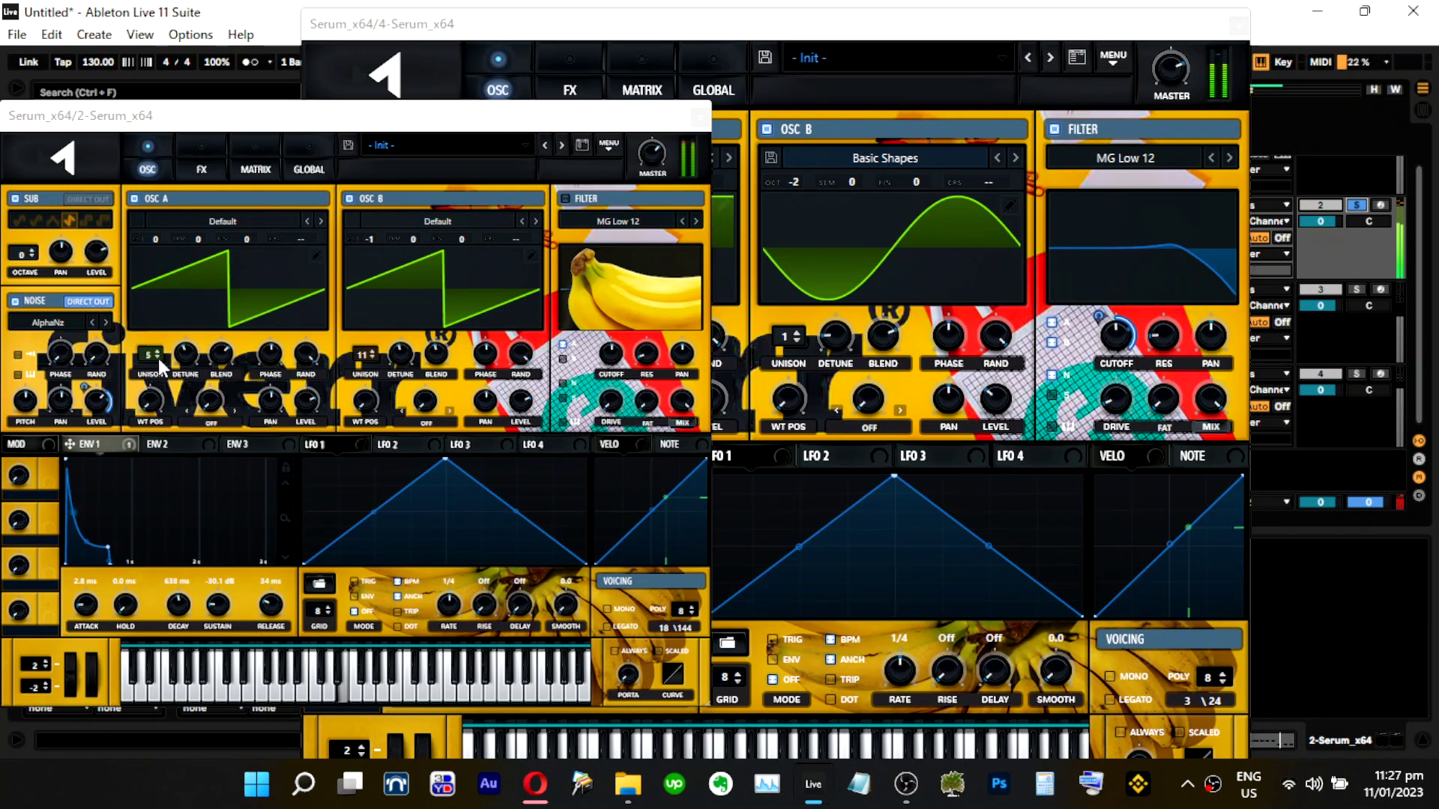
{"action": "left_click_drag", "start_coordinate": [155, 357], "coordinate": [155, 382]}
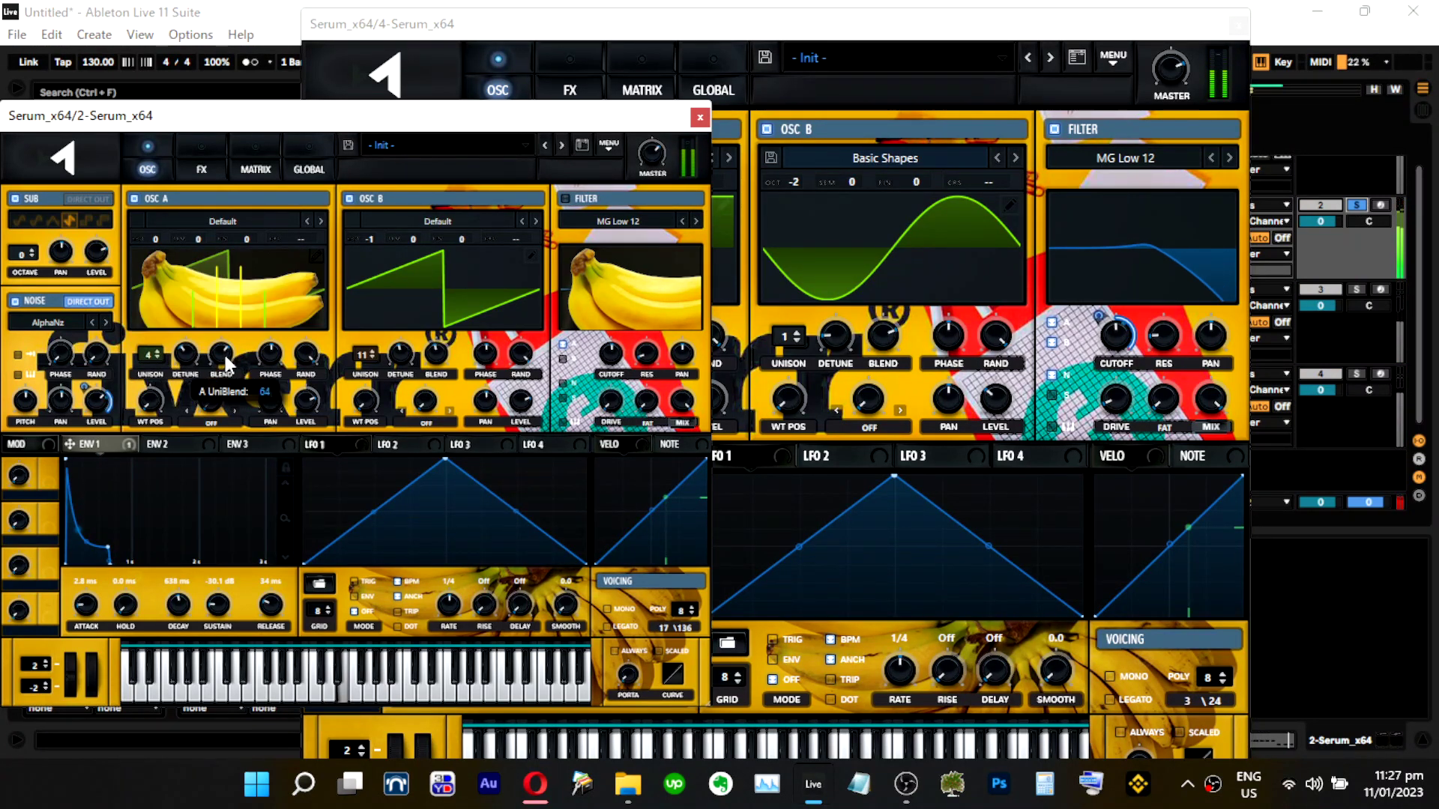
{"action": "left_click_drag", "start_coordinate": [431, 345], "coordinate": [429, 360]}
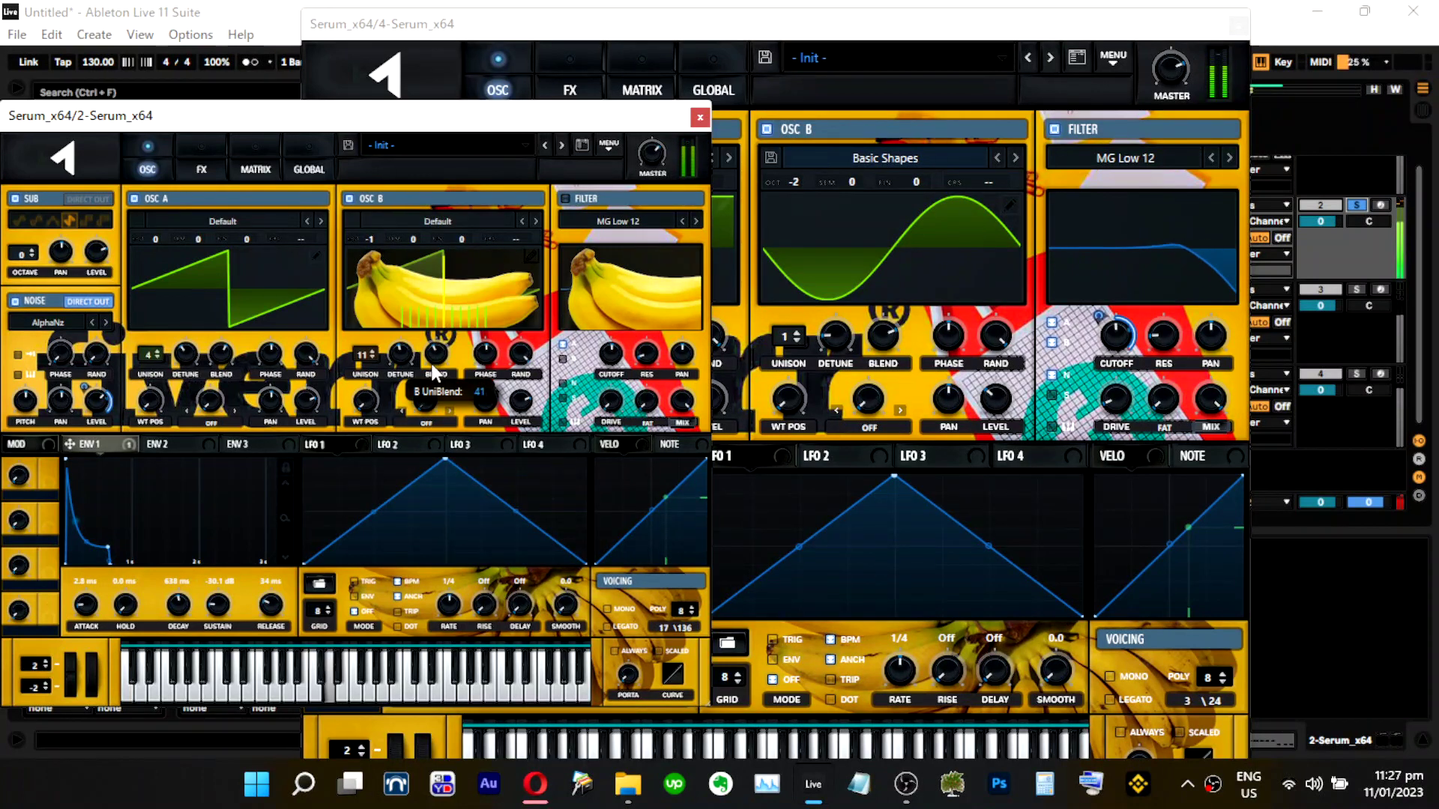
Set the 2 Serum_x64 patch's unison width to 78 for OSC A and 100 for OSC B, and close its window.
{"action": "left_click", "coordinate": [309, 170]}
{"action": "left_click_drag", "start_coordinate": [124, 337], "coordinate": [129, 420]}
{"action": "left_click_drag", "start_coordinate": [211, 339], "coordinate": [214, 446]}
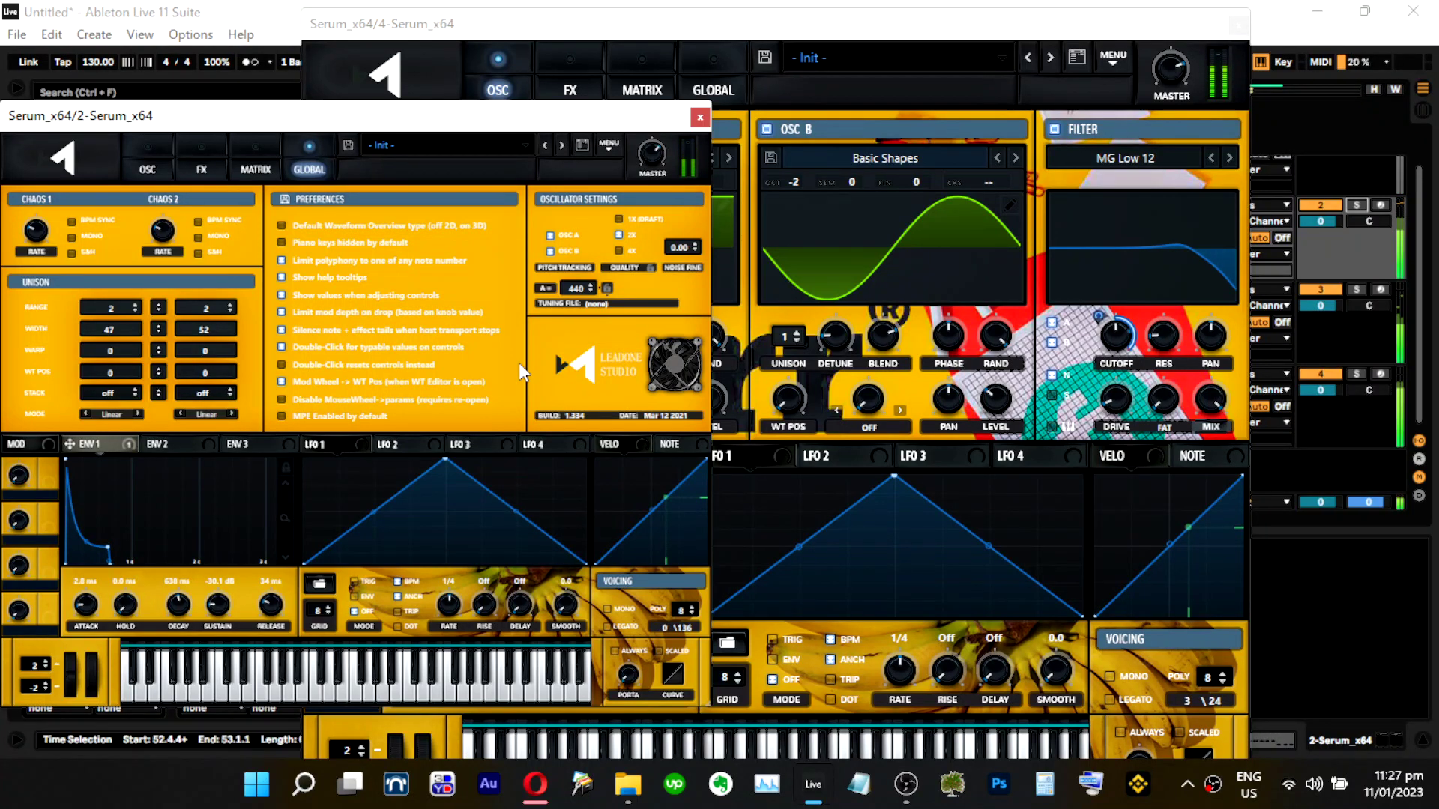
{"action": "left_click_drag", "start_coordinate": [205, 329], "coordinate": [217, 408]}
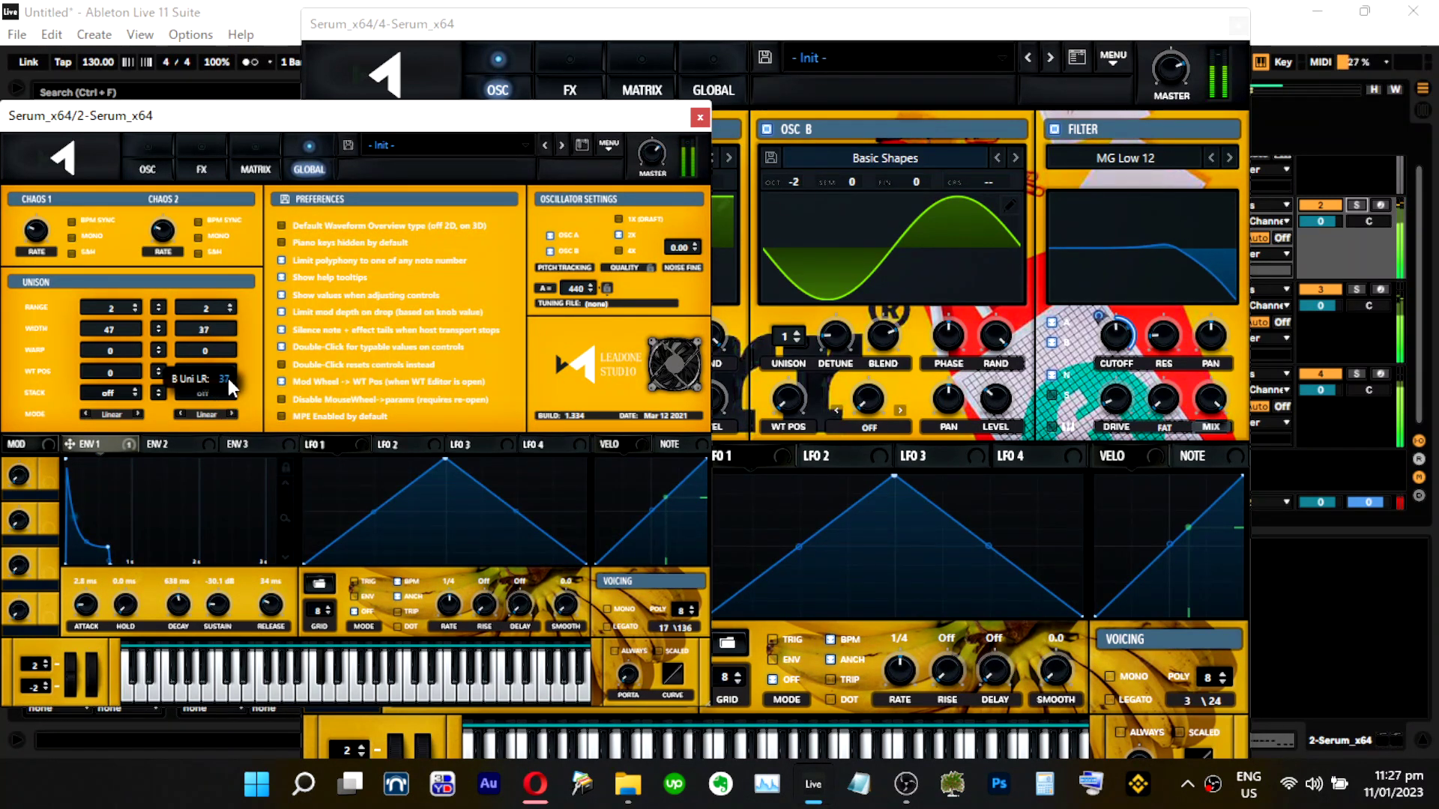
{"action": "left_click_drag", "start_coordinate": [110, 329], "coordinate": [207, 450]}
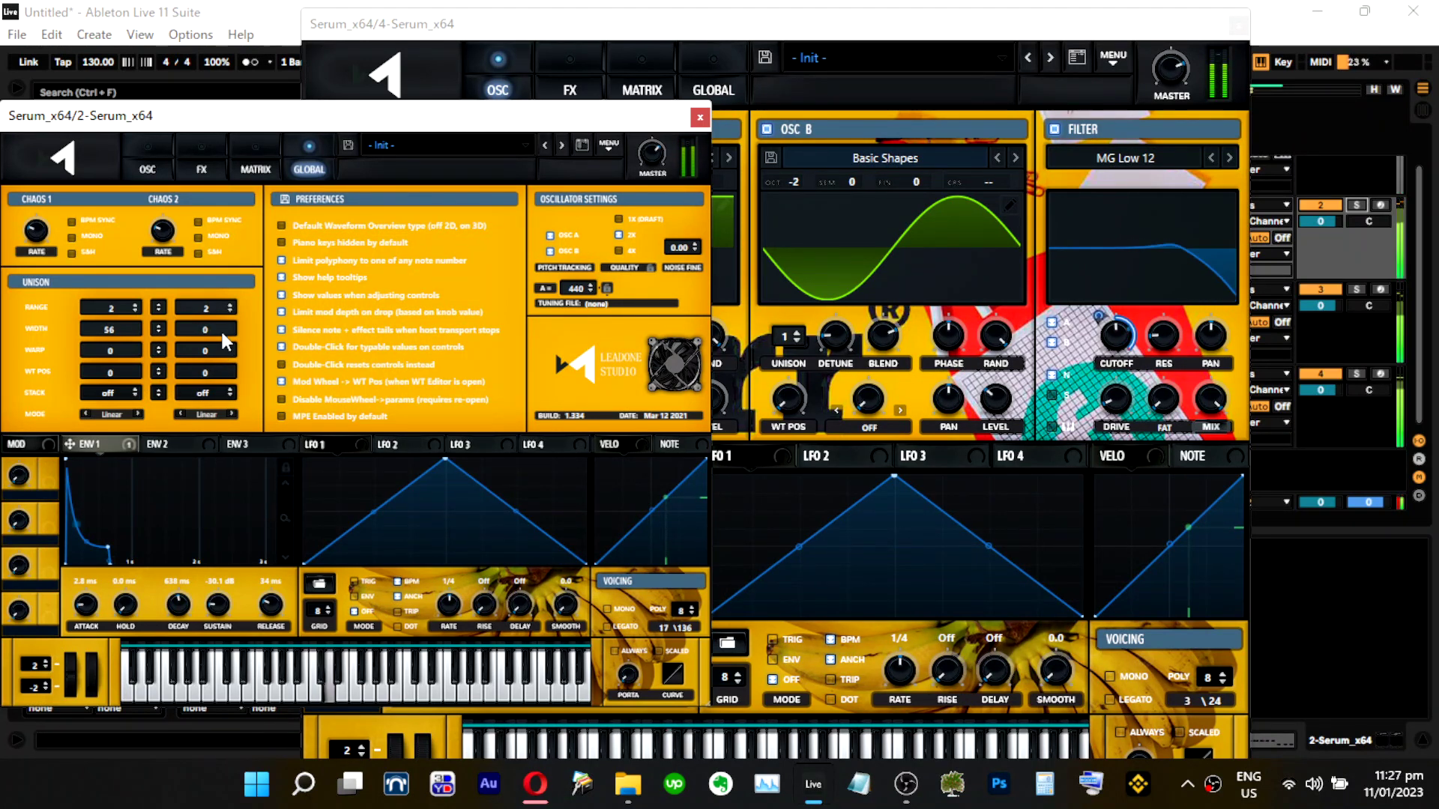
{"action": "left_click", "coordinate": [148, 168]}
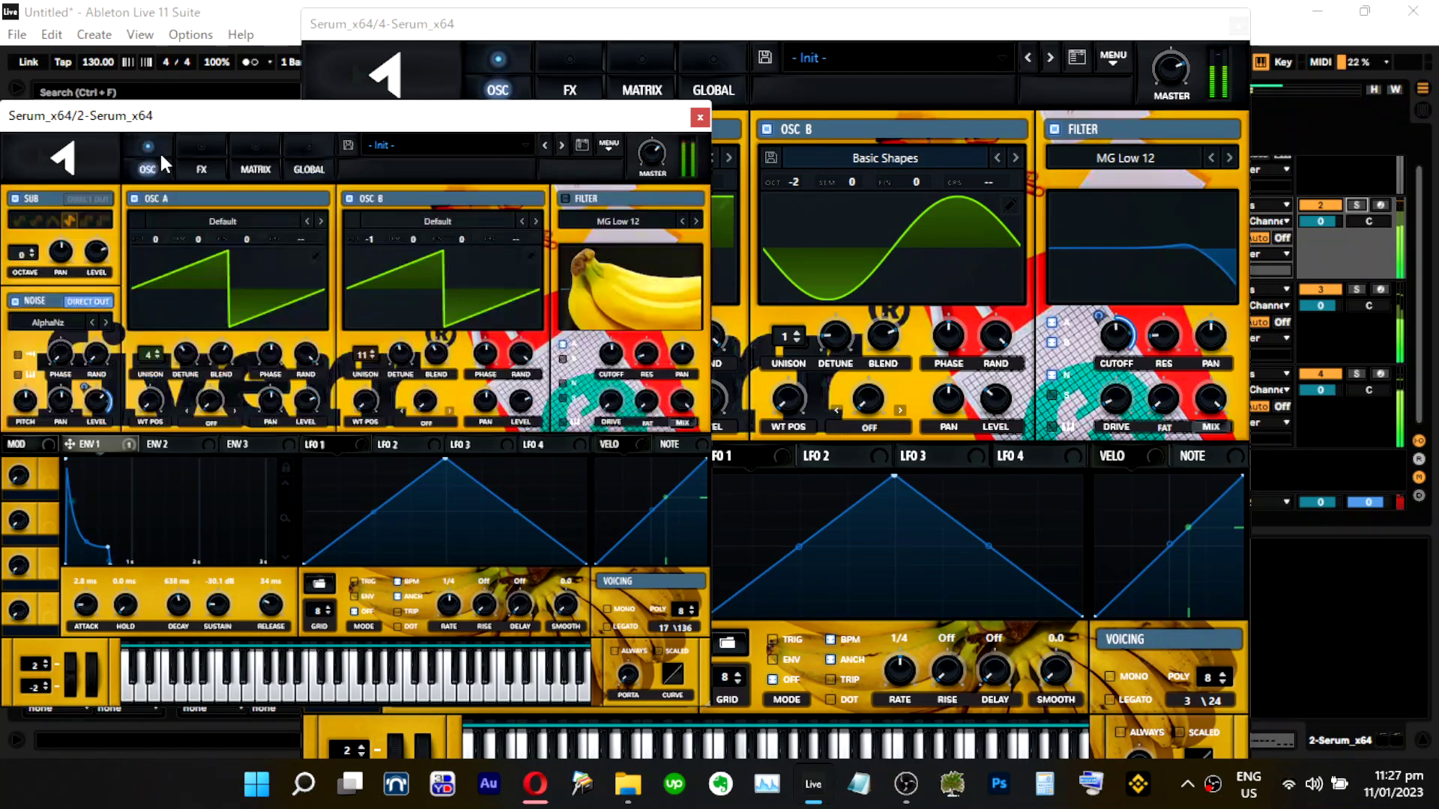
{"action": "left_click", "coordinate": [311, 166]}
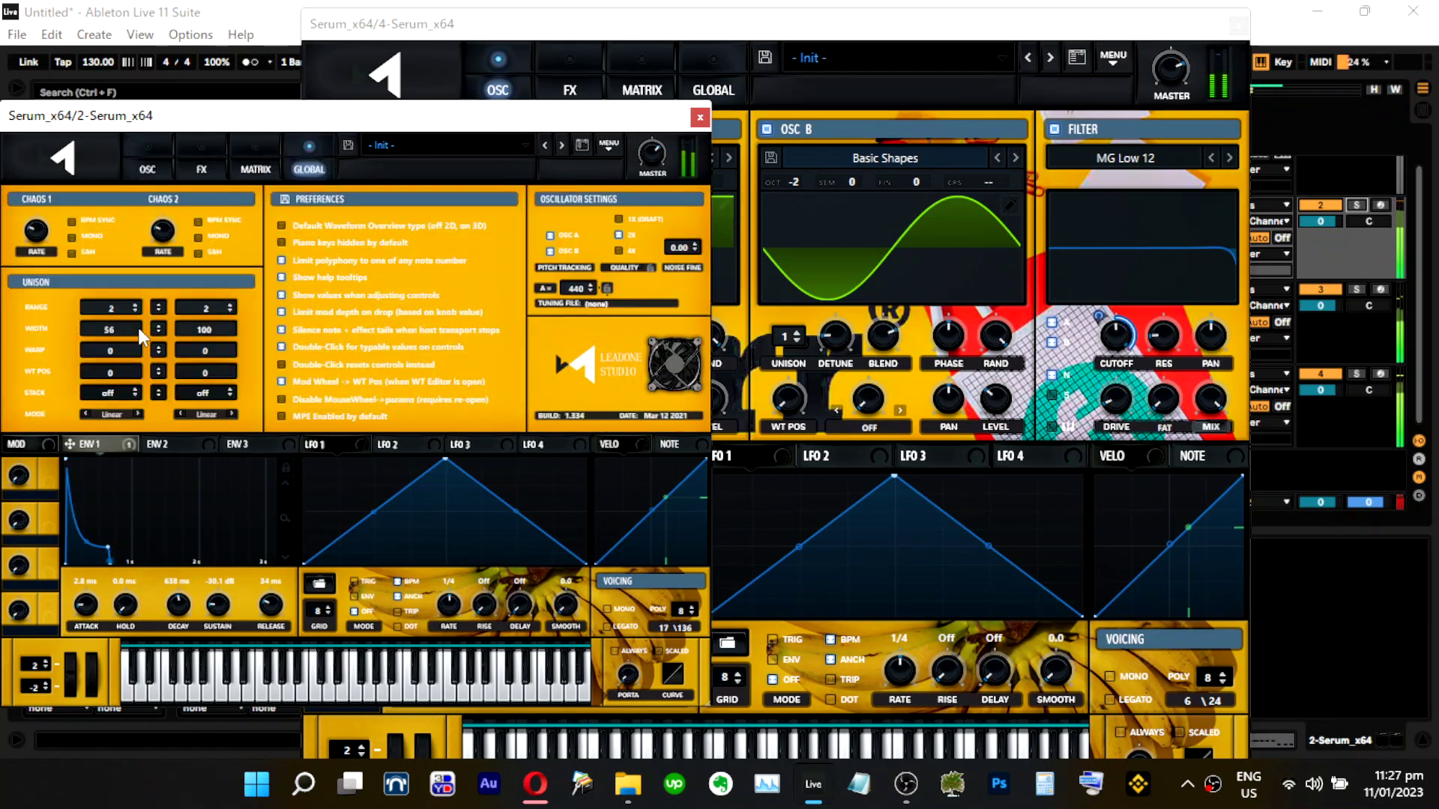
{"action": "left_click_drag", "start_coordinate": [125, 326], "coordinate": [120, 382]}
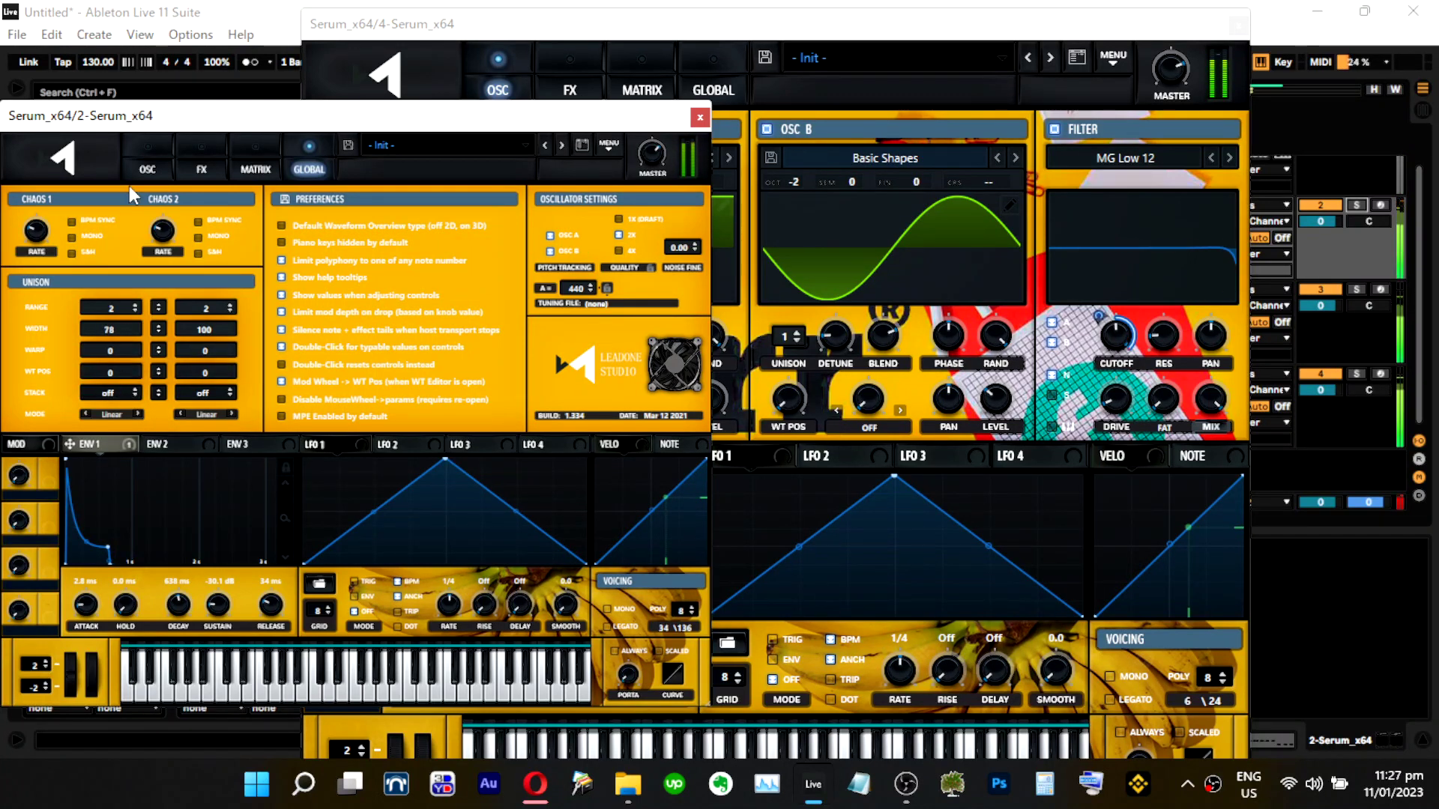
{"action": "left_click", "coordinate": [147, 169]}
{"action": "left_click", "coordinate": [700, 117]}
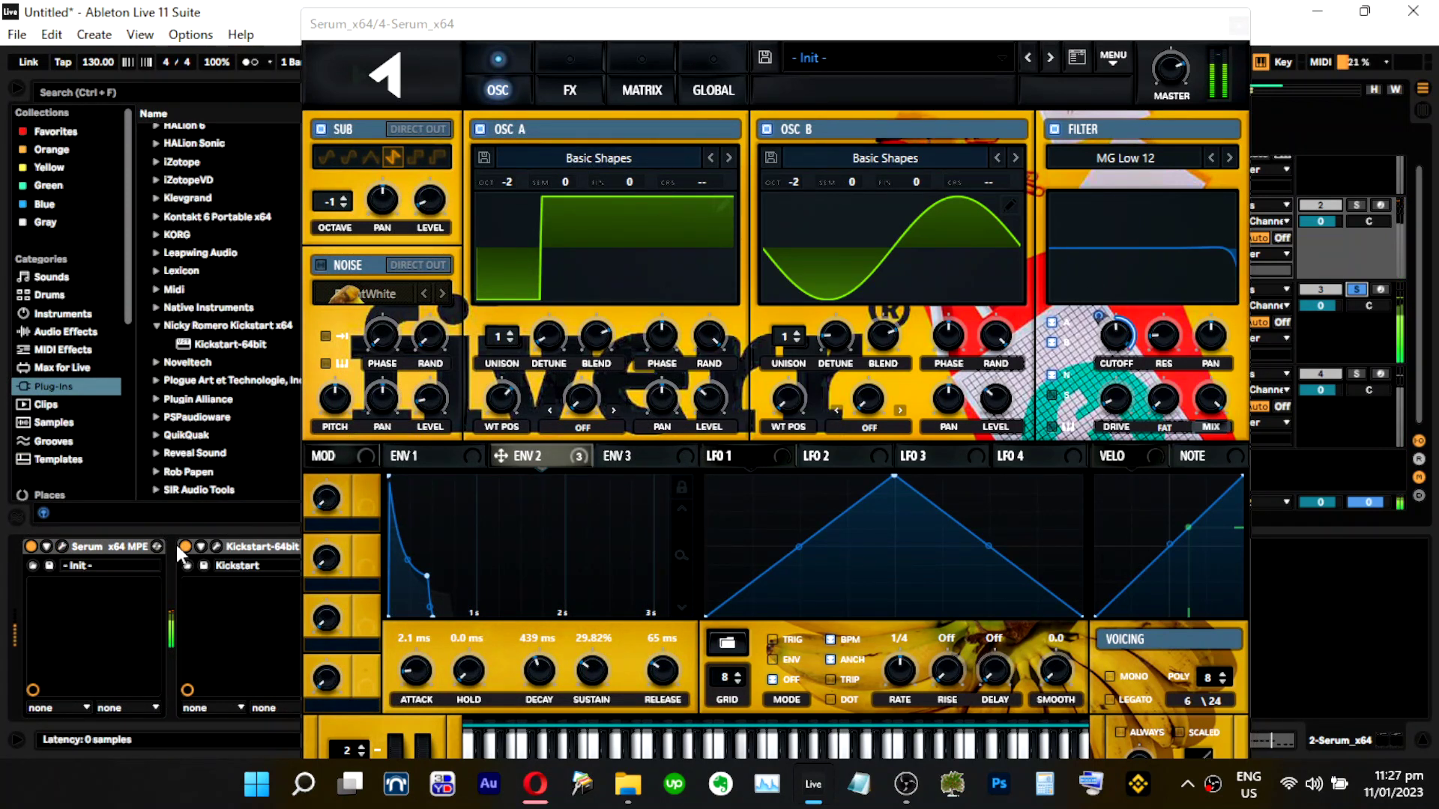
Solo the 4 Serum_x64 track, switch off OSC A and the sub oscillator, and adjust OSC B's level.
{"action": "left_click", "coordinate": [1356, 374]}
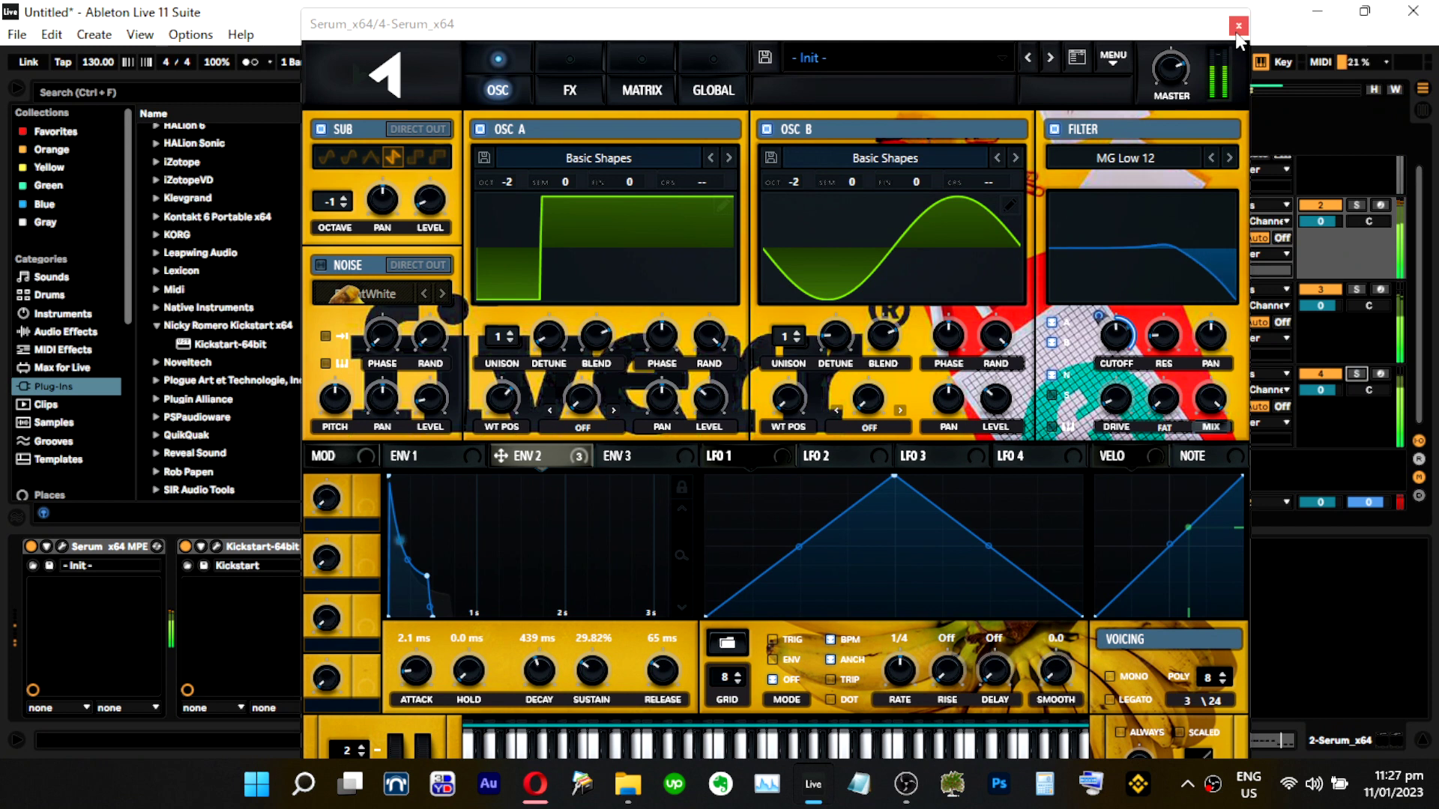
{"action": "left_click", "coordinate": [1167, 65]}
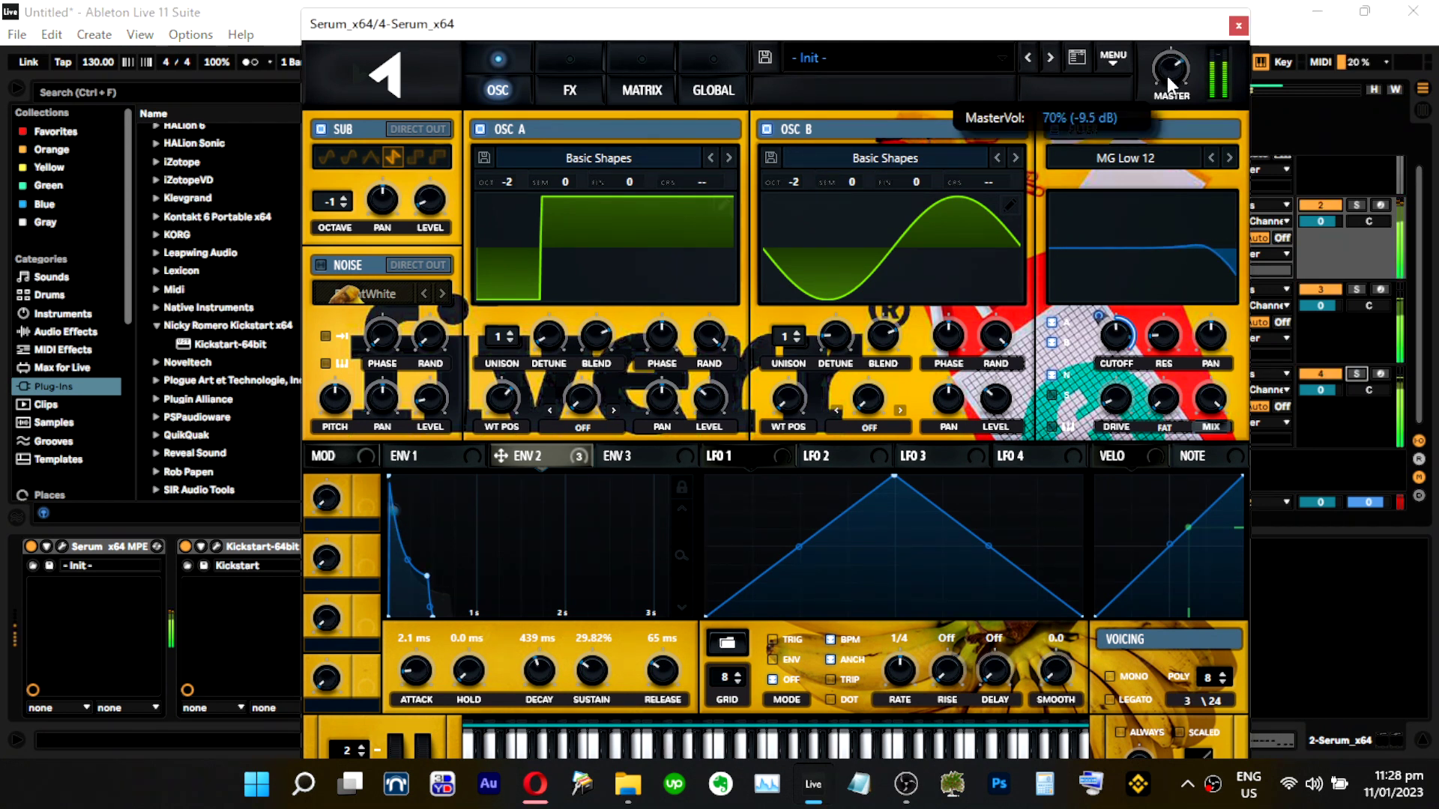
{"action": "left_click", "coordinate": [1357, 373]}
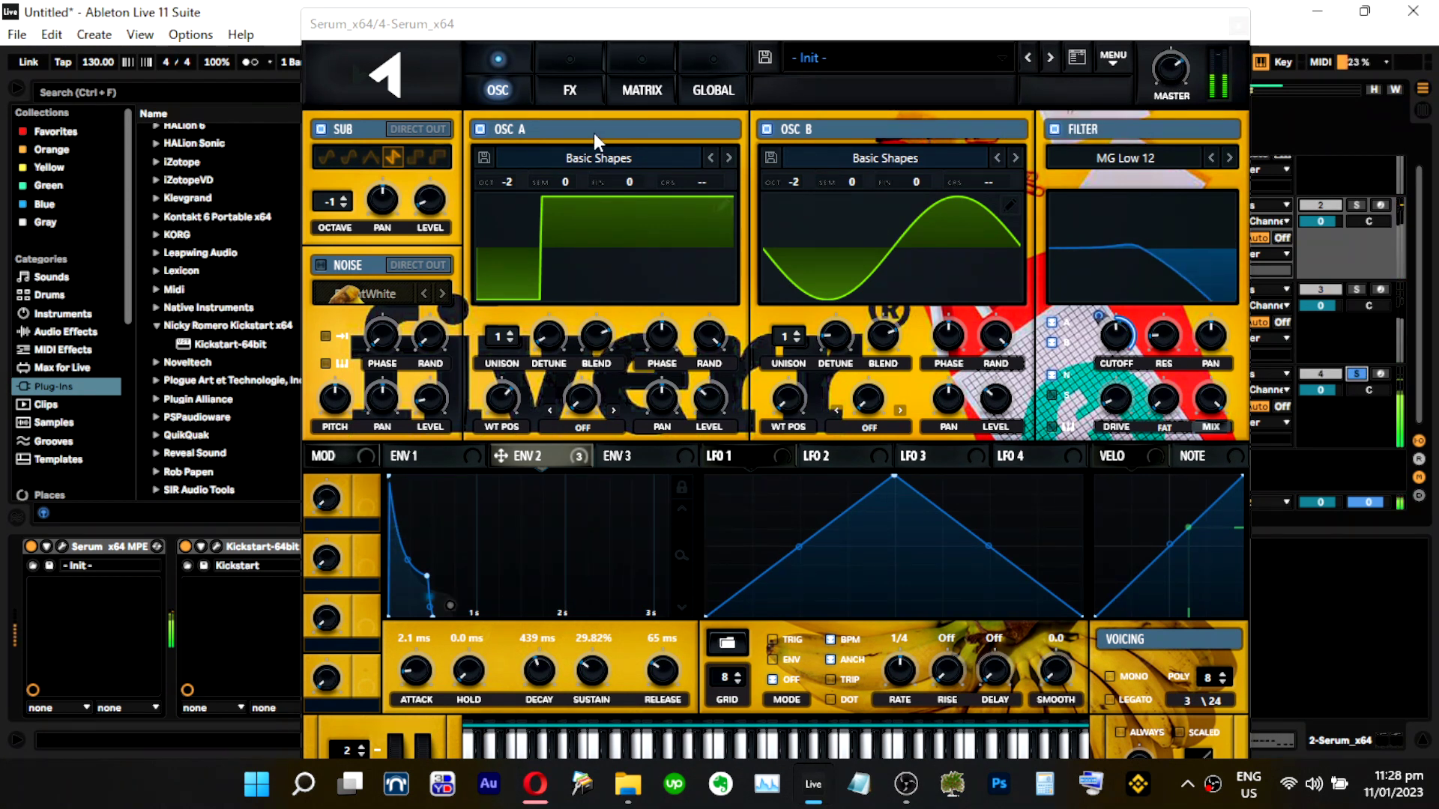
{"action": "left_click", "coordinate": [481, 129]}
{"action": "left_click", "coordinate": [321, 129]}
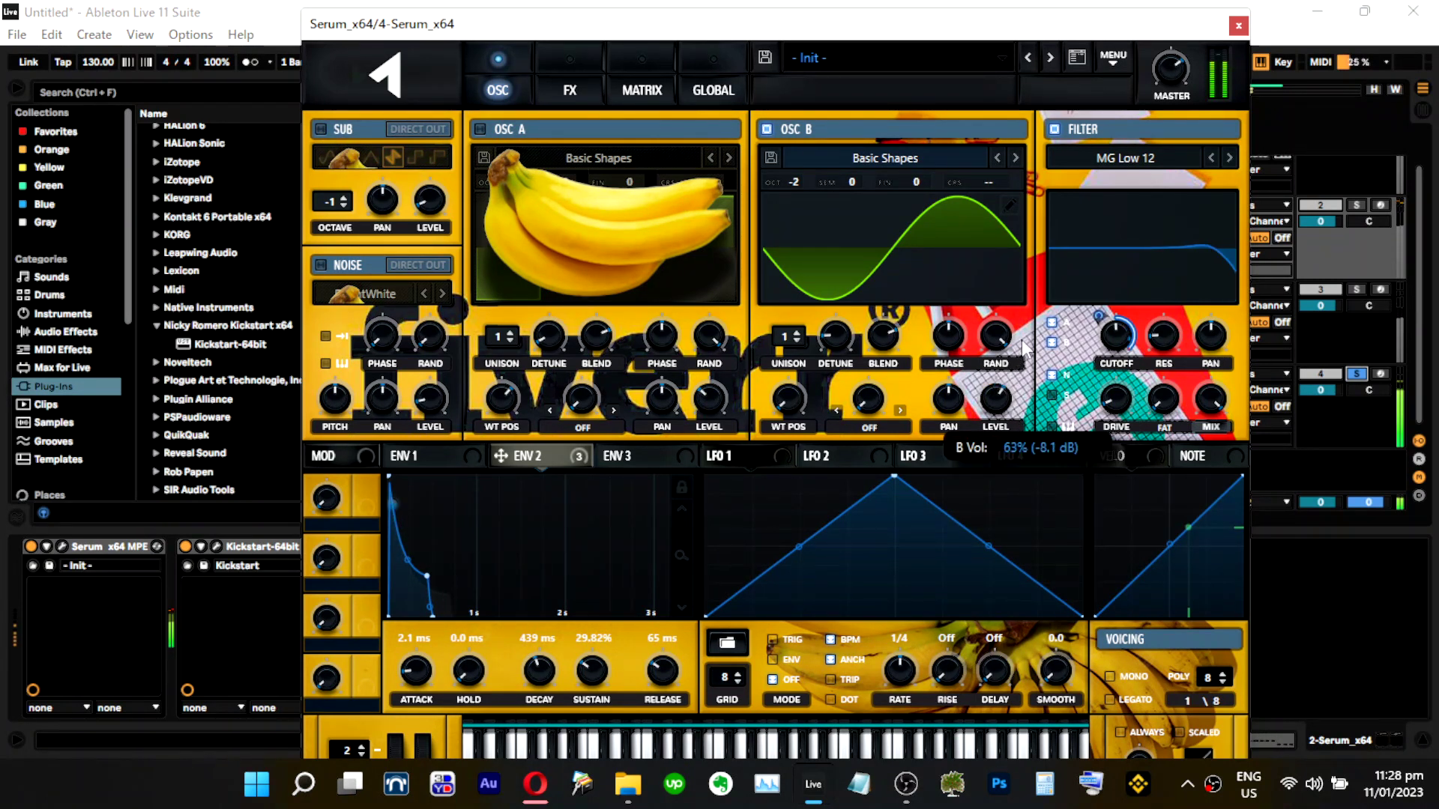
{"action": "mouse_move", "coordinate": [998, 389]}
{"action": "left_mouse_down"}
{"action": "mouse_move", "coordinate": [1015, 362]}
{"action": "mouse_move", "coordinate": [1014, 404]}
{"action": "left_mouse_up"}
Compare the 4 Serum_x64 patch with OSC A on and off, re-enable the sub and try its octave at -2, returning to -1.
{"action": "left_click", "coordinate": [498, 129]}
{"action": "left_click", "coordinate": [497, 129]}
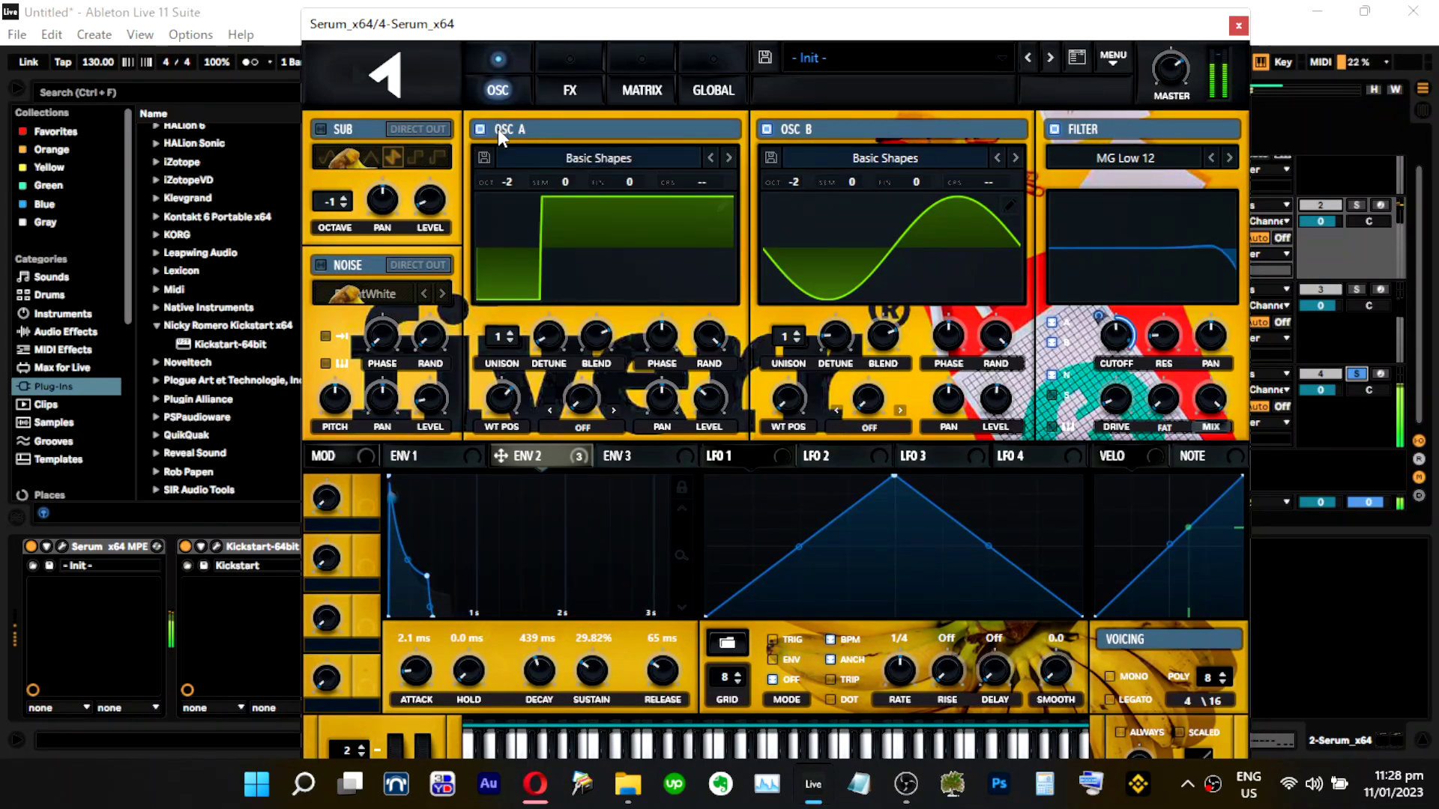
{"action": "left_click", "coordinate": [371, 135]}
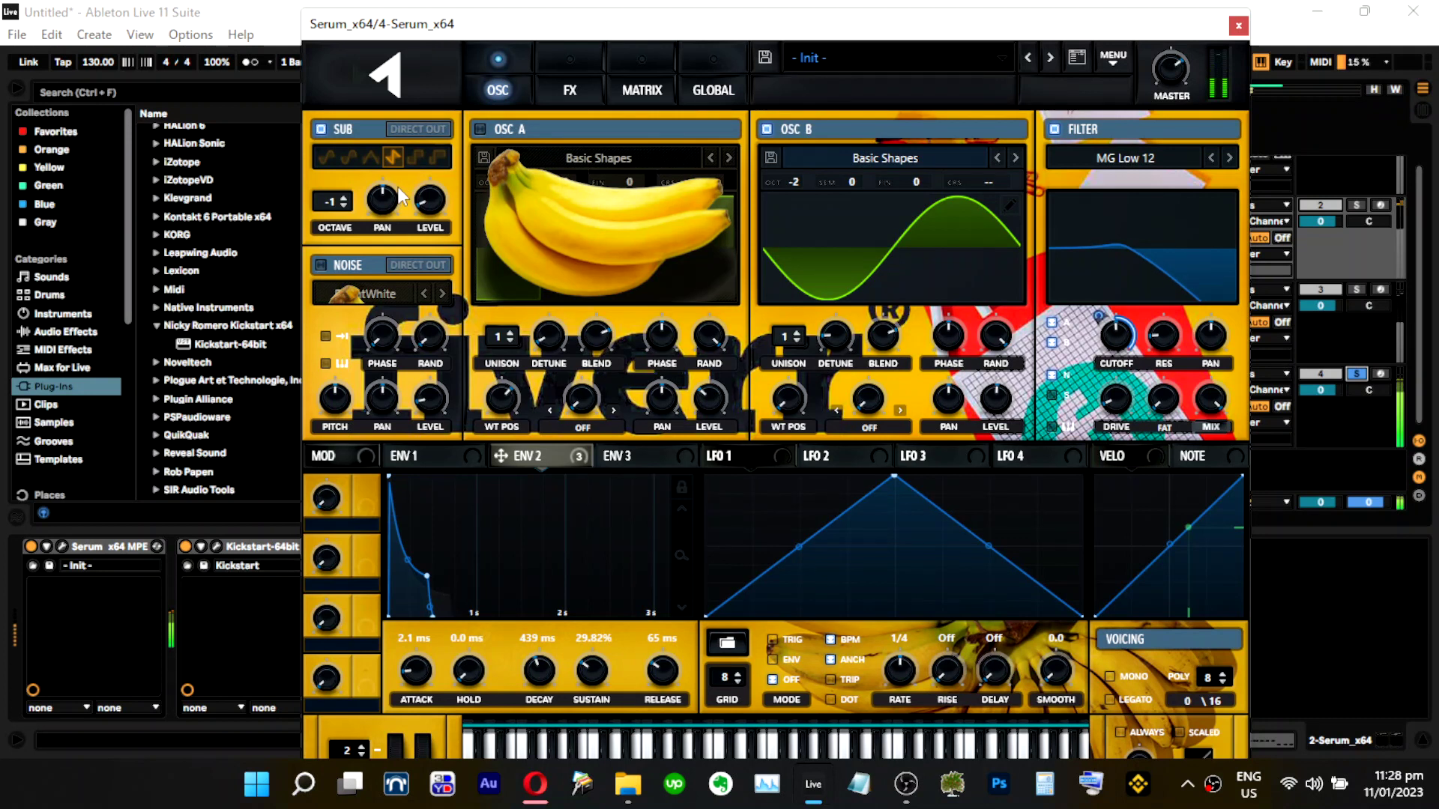
{"action": "left_click_drag", "start_coordinate": [329, 201], "coordinate": [321, 223]}
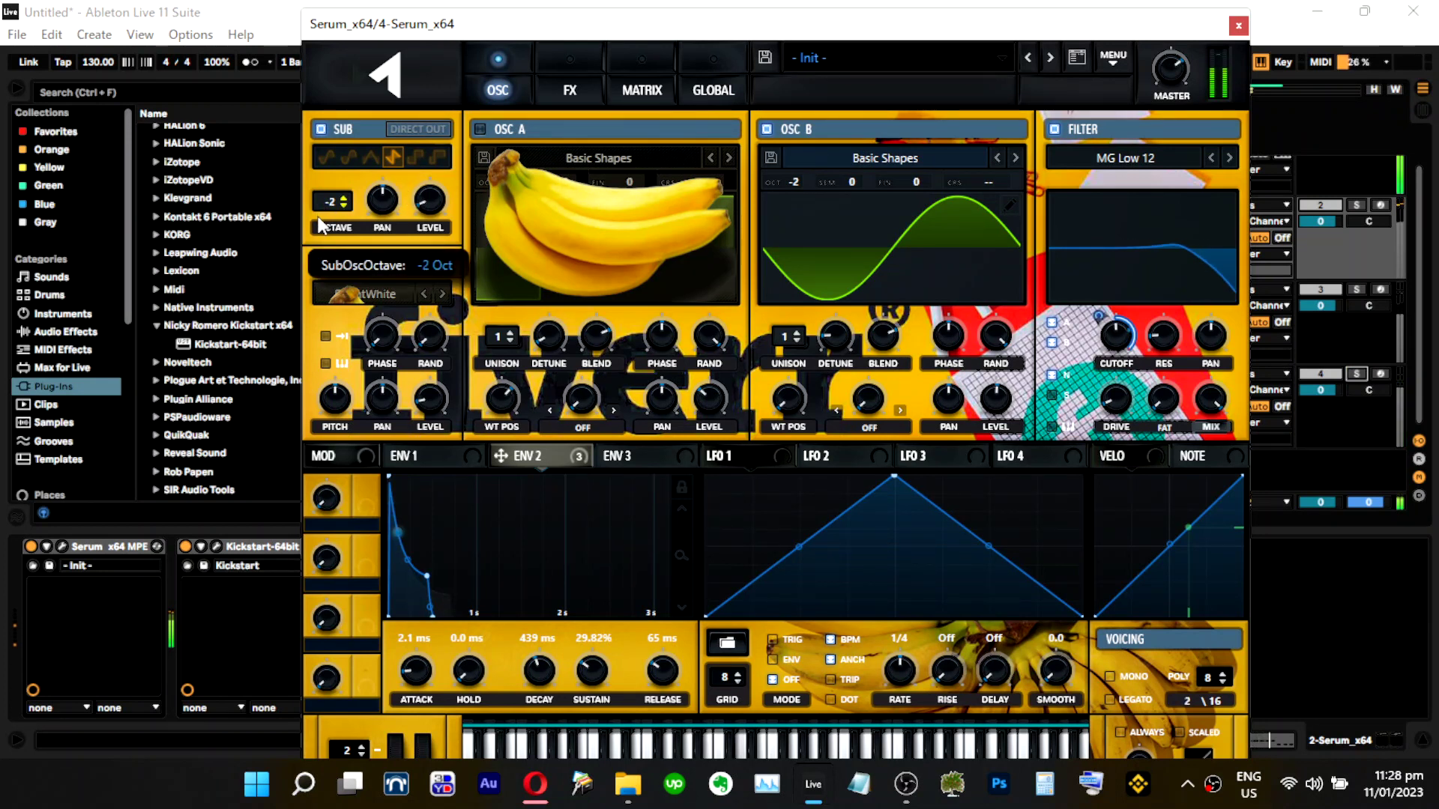
{"action": "left_click_drag", "start_coordinate": [318, 217], "coordinate": [331, 218]}
{"action": "mouse_move", "coordinate": [444, 180]}
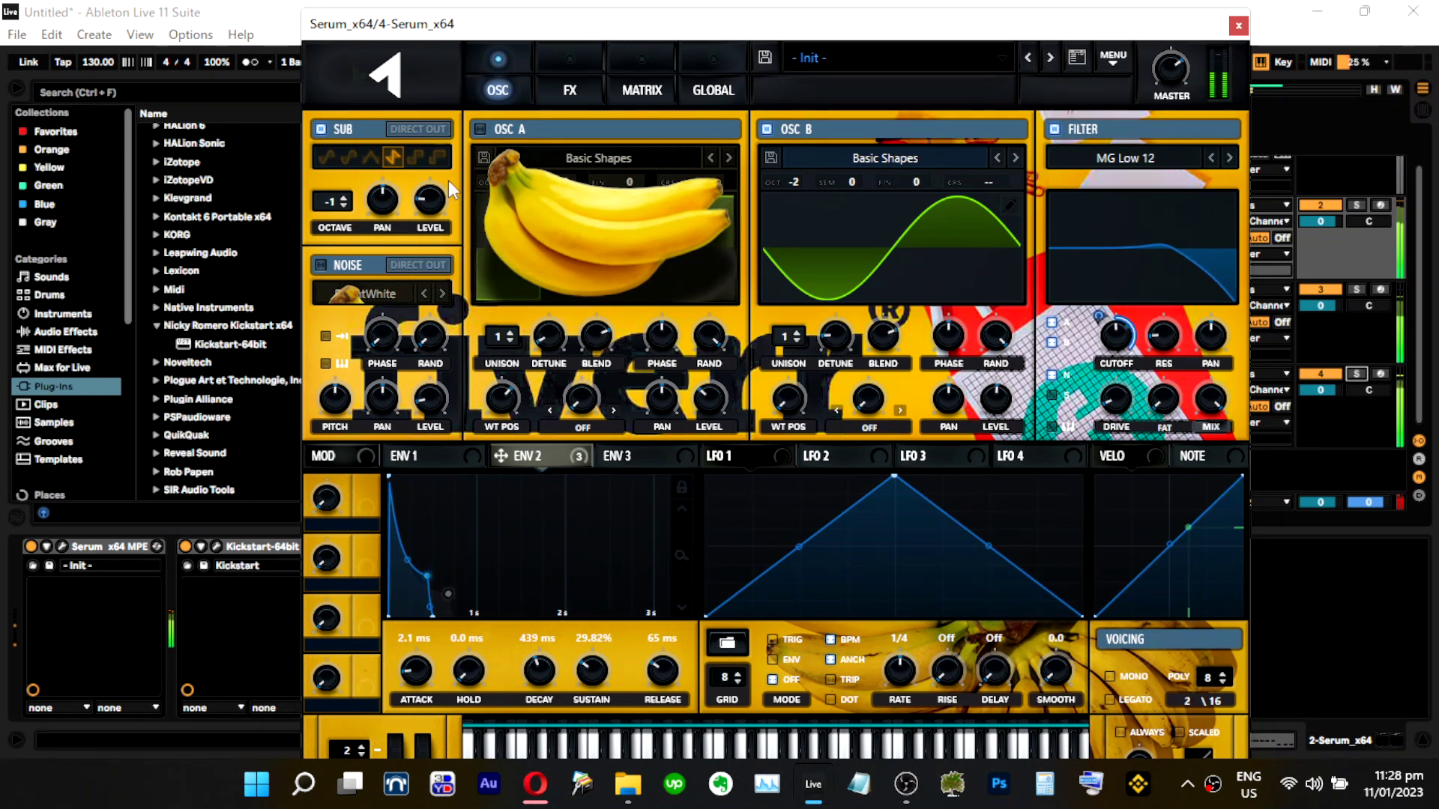
Switch OSC A back on in the 4 Serum_x64 patch and lower its level, trying about 16% before raising it slightly.
{"action": "left_click", "coordinate": [480, 128]}
{"action": "mouse_move", "coordinate": [716, 378]}
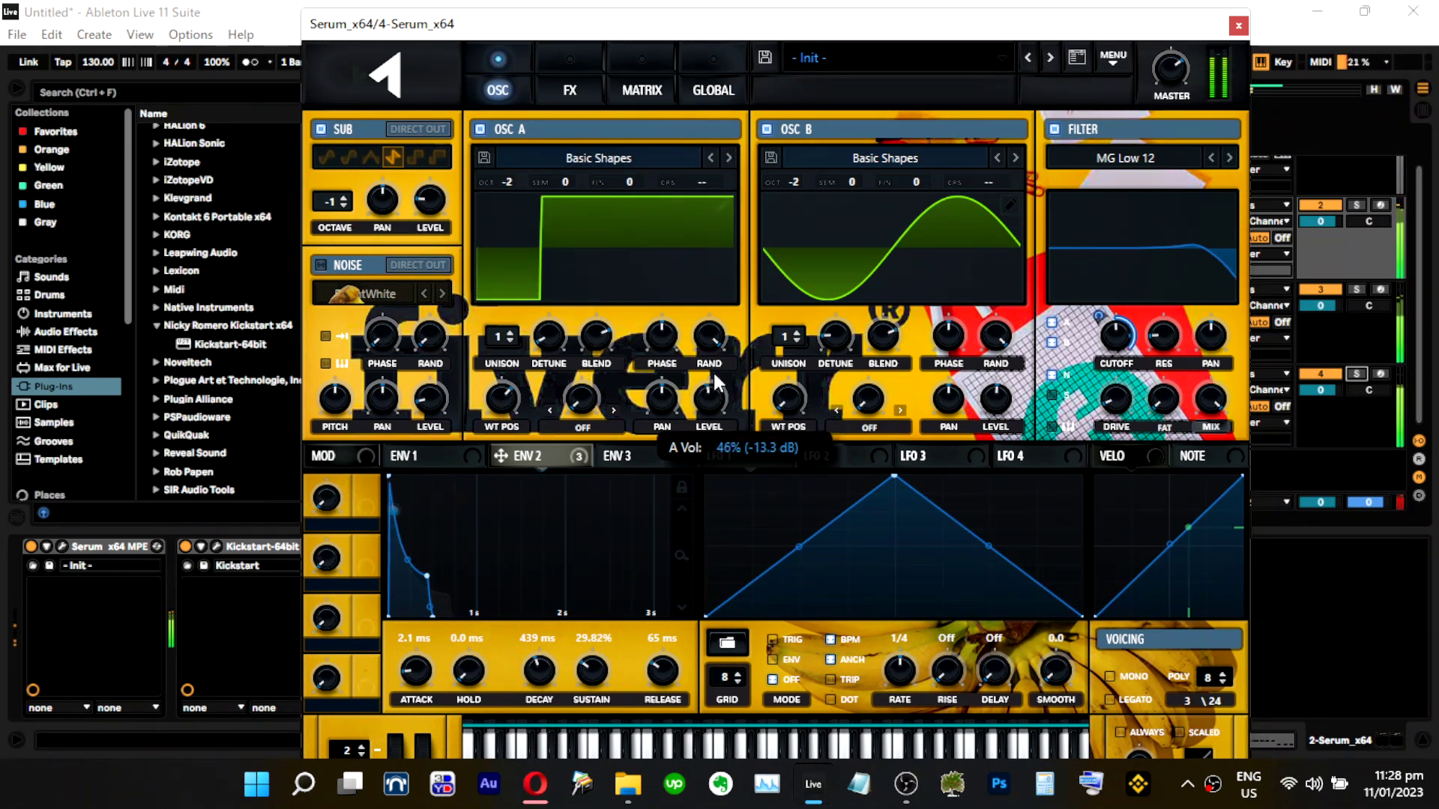
{"action": "left_click_drag", "start_coordinate": [716, 378], "coordinate": [727, 412]}
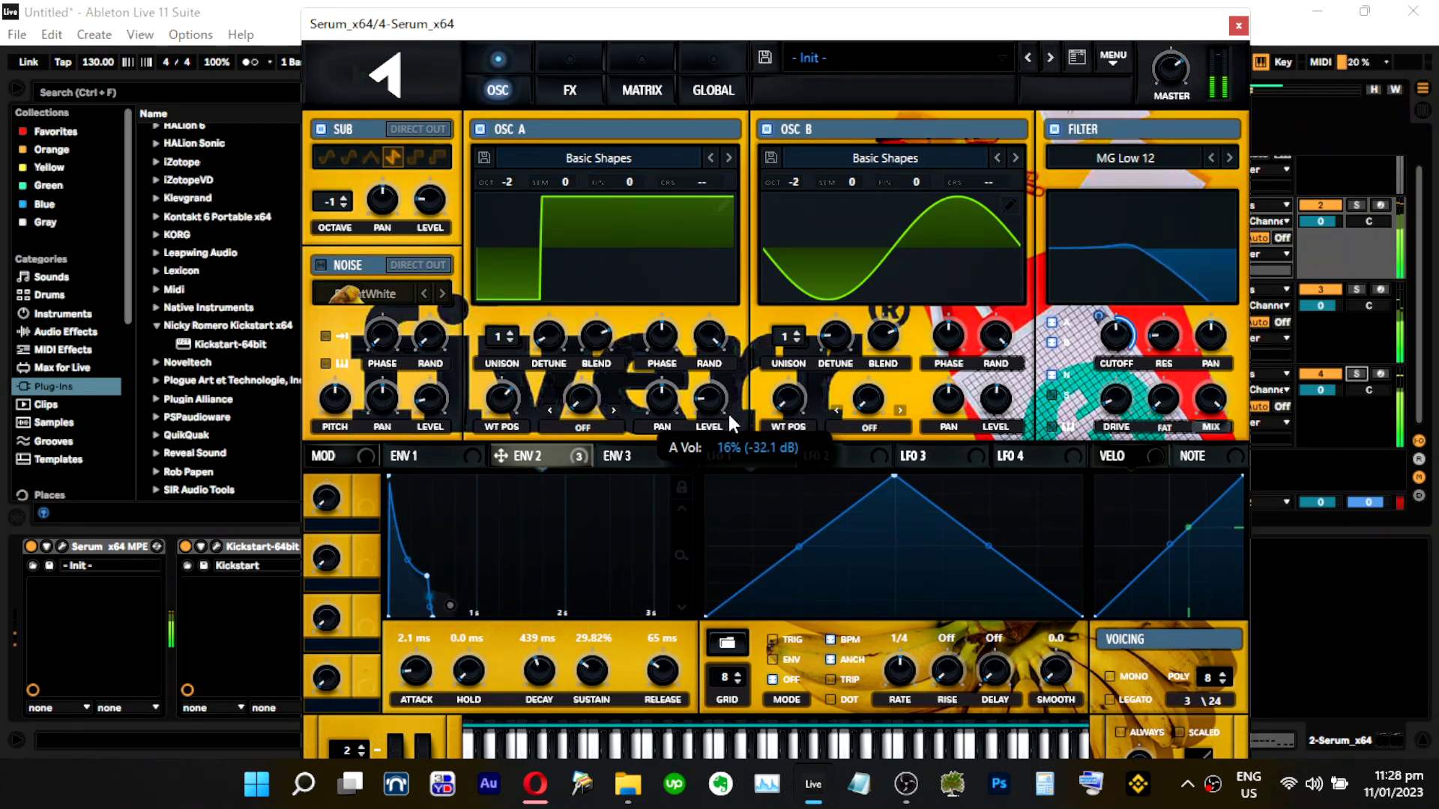
{"action": "mouse_move", "coordinate": [438, 225]}
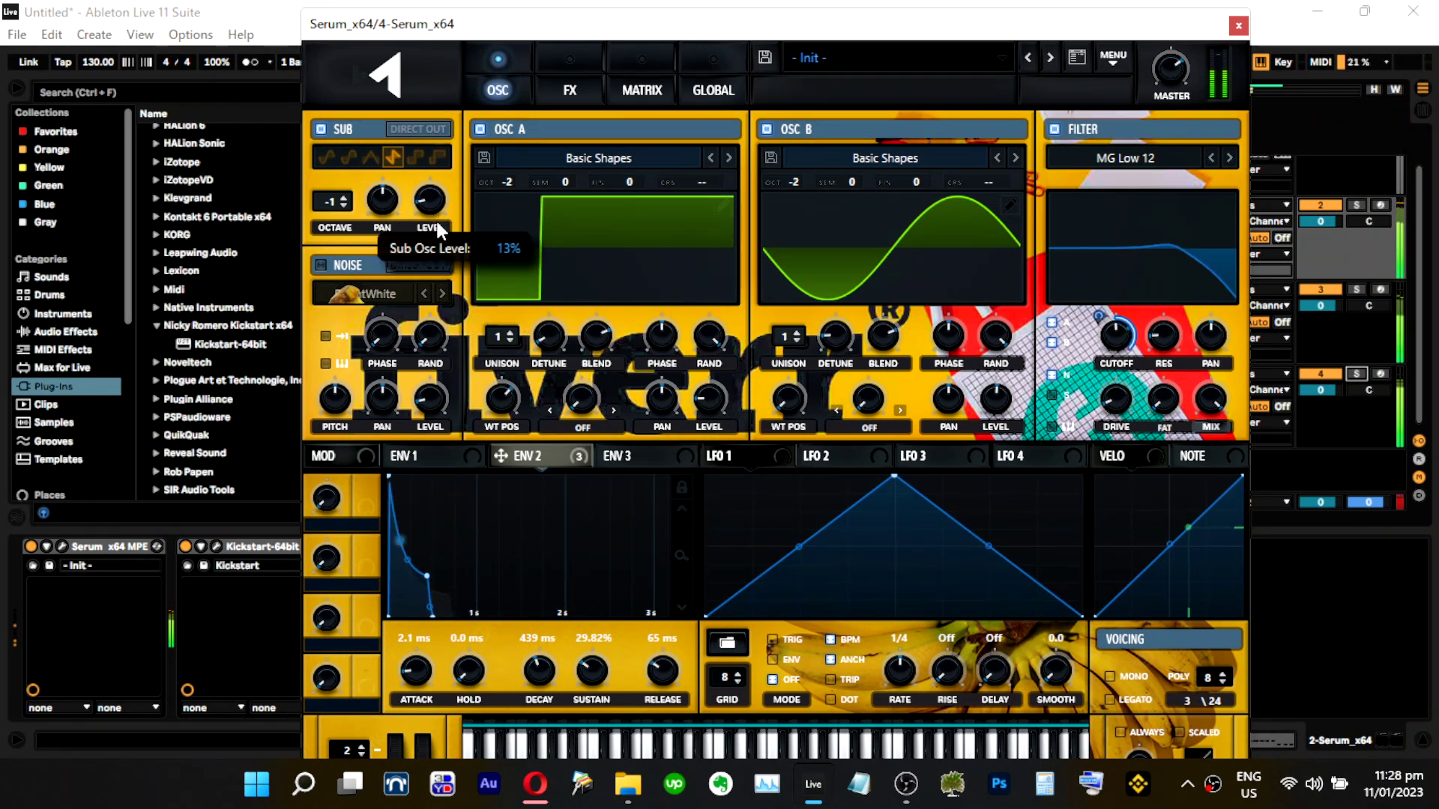
{"action": "left_click_drag", "start_coordinate": [719, 395], "coordinate": [720, 386]}
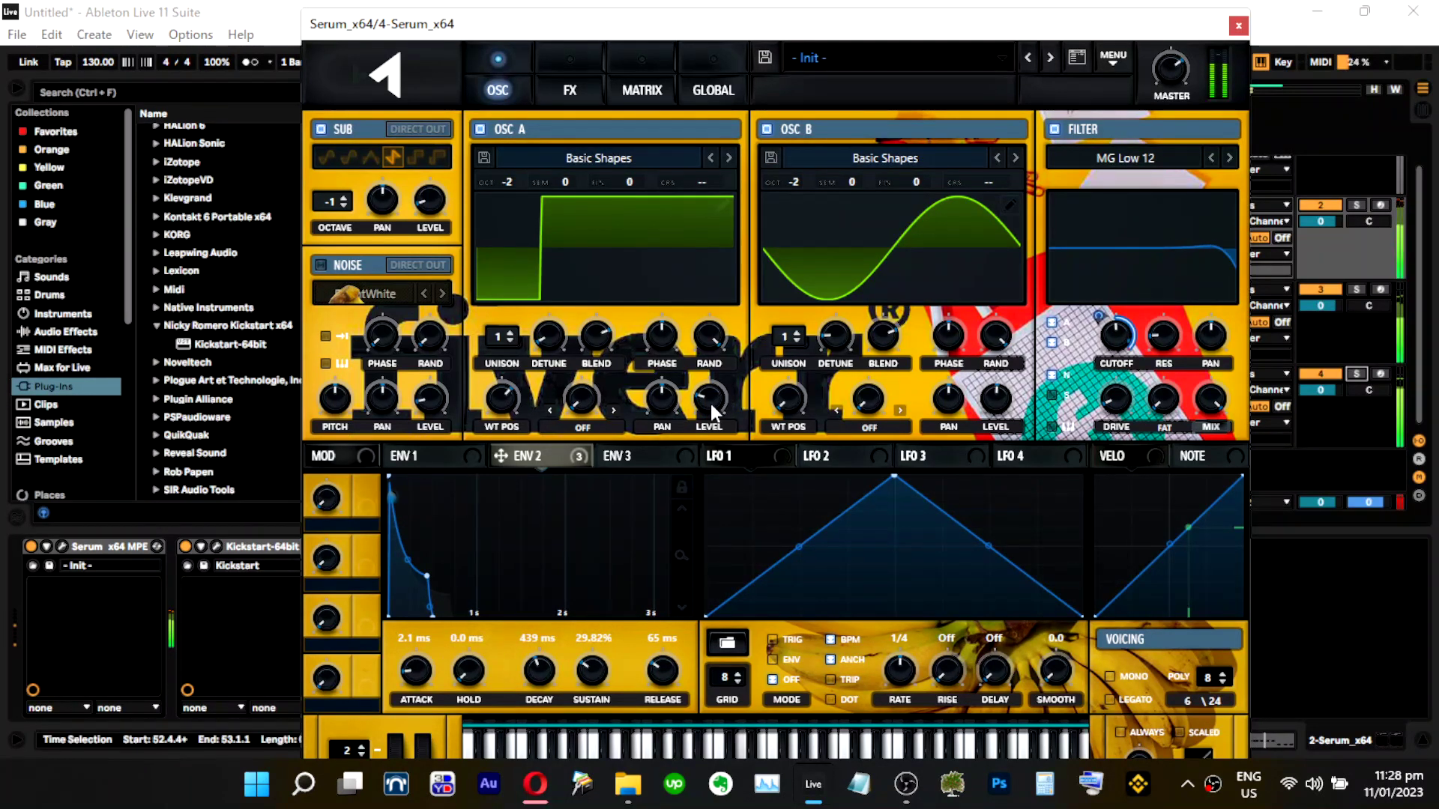
Show the 4 Serum_x64 patch's effects, move its window aside, solo the 3 Serum_x64 track and open its patch.
{"action": "left_click", "coordinate": [574, 88]}
{"action": "left_click_drag", "start_coordinate": [612, 28], "coordinate": [421, 20]}
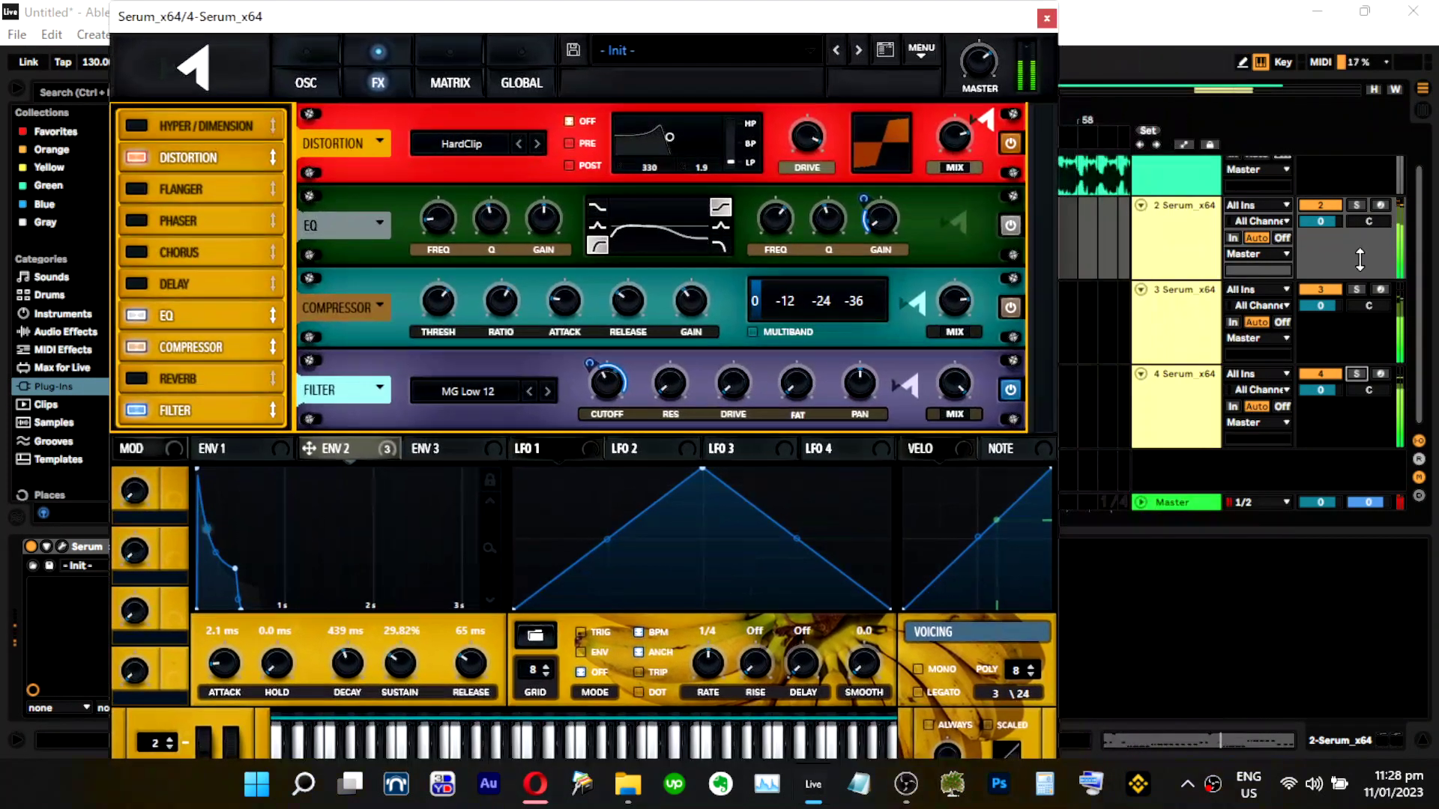
{"action": "left_click", "coordinate": [1356, 289]}
{"action": "left_click", "coordinate": [1188, 318]}
{"action": "left_click", "coordinate": [61, 548]}
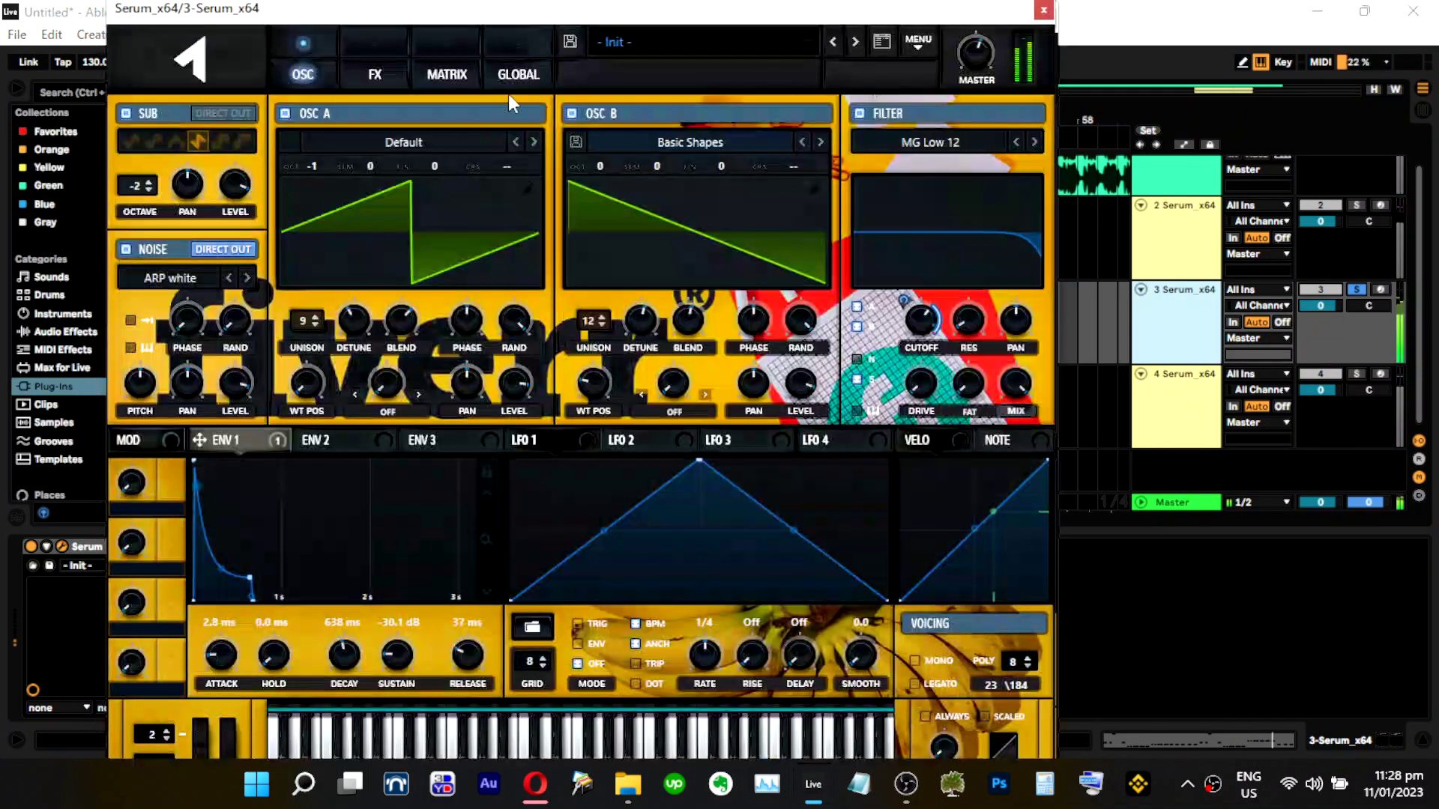
Set the 3 Serum_x64 patch's unison width to about 96 for OSC A and 100 for OSC B, and return to the oscillators.
{"action": "left_click", "coordinate": [521, 74]}
{"action": "left_click_drag", "start_coordinate": [416, 282], "coordinate": [388, 605]}
{"action": "left_click_drag", "start_coordinate": [266, 289], "coordinate": [391, 1]}
{"action": "left_click_drag", "start_coordinate": [268, 288], "coordinate": [269, 313]}
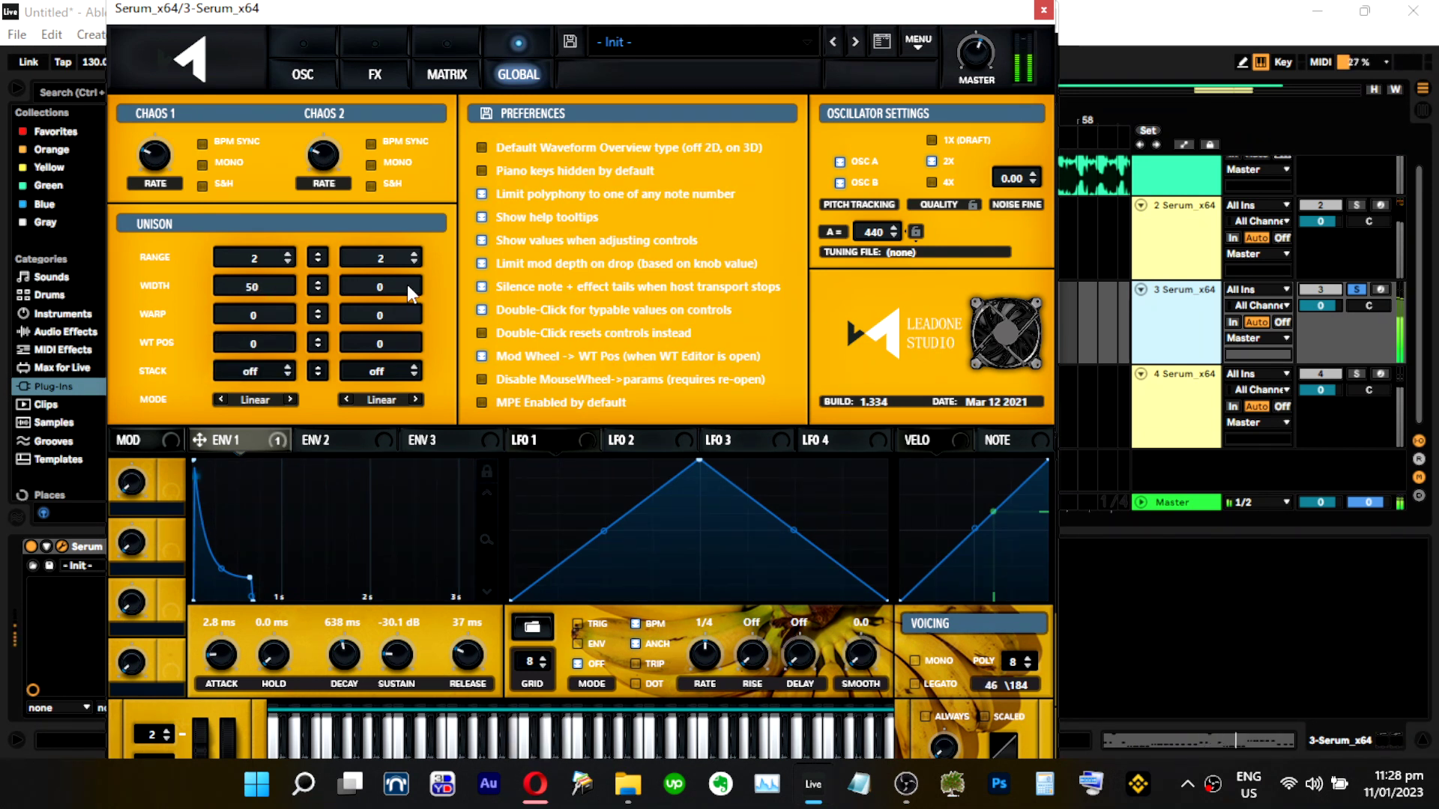
{"action": "left_click_drag", "start_coordinate": [411, 289], "coordinate": [411, 275]}
{"action": "left_click_drag", "start_coordinate": [252, 286], "coordinate": [300, 233]}
{"action": "left_click_drag", "start_coordinate": [405, 288], "coordinate": [408, 187]}
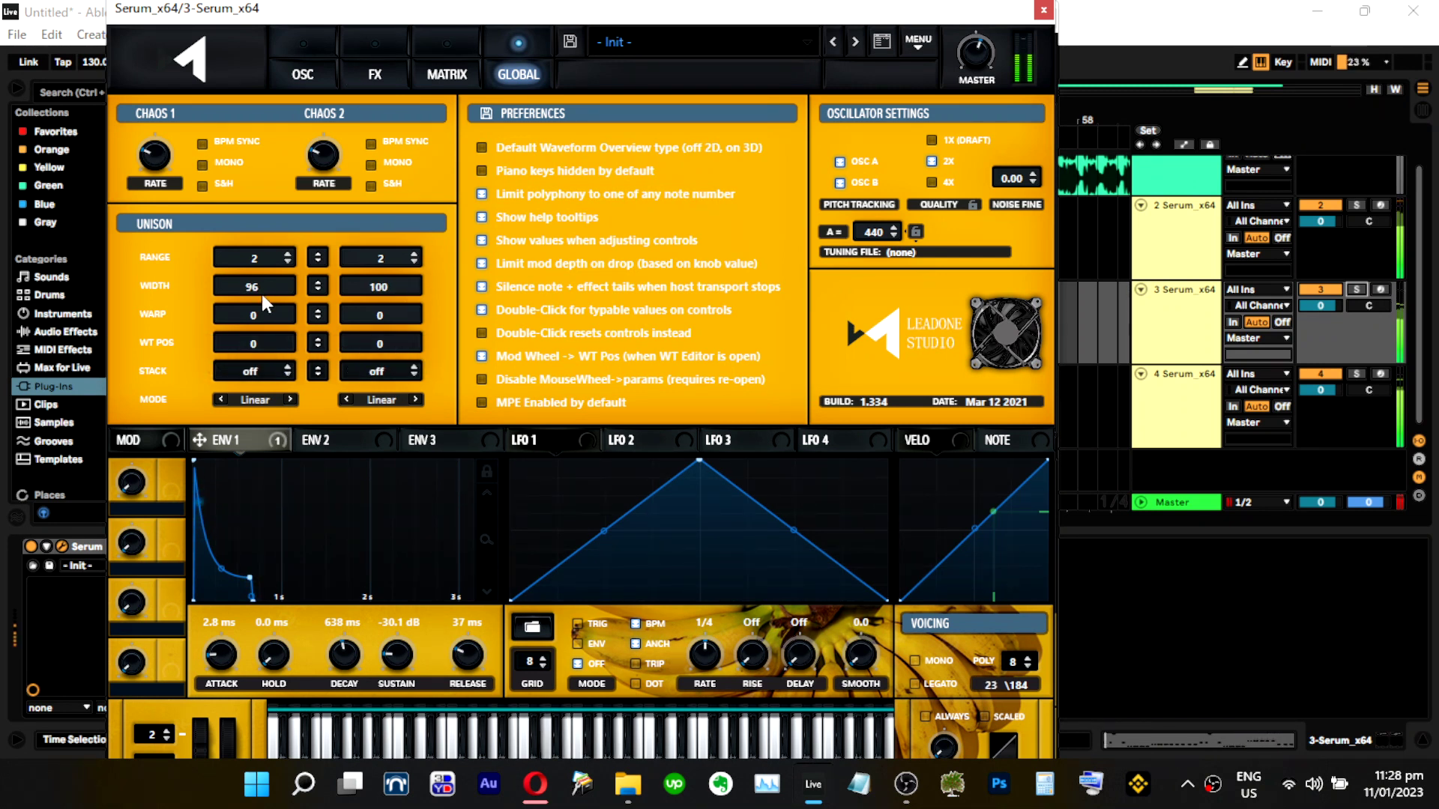
{"action": "left_click", "coordinate": [303, 71]}
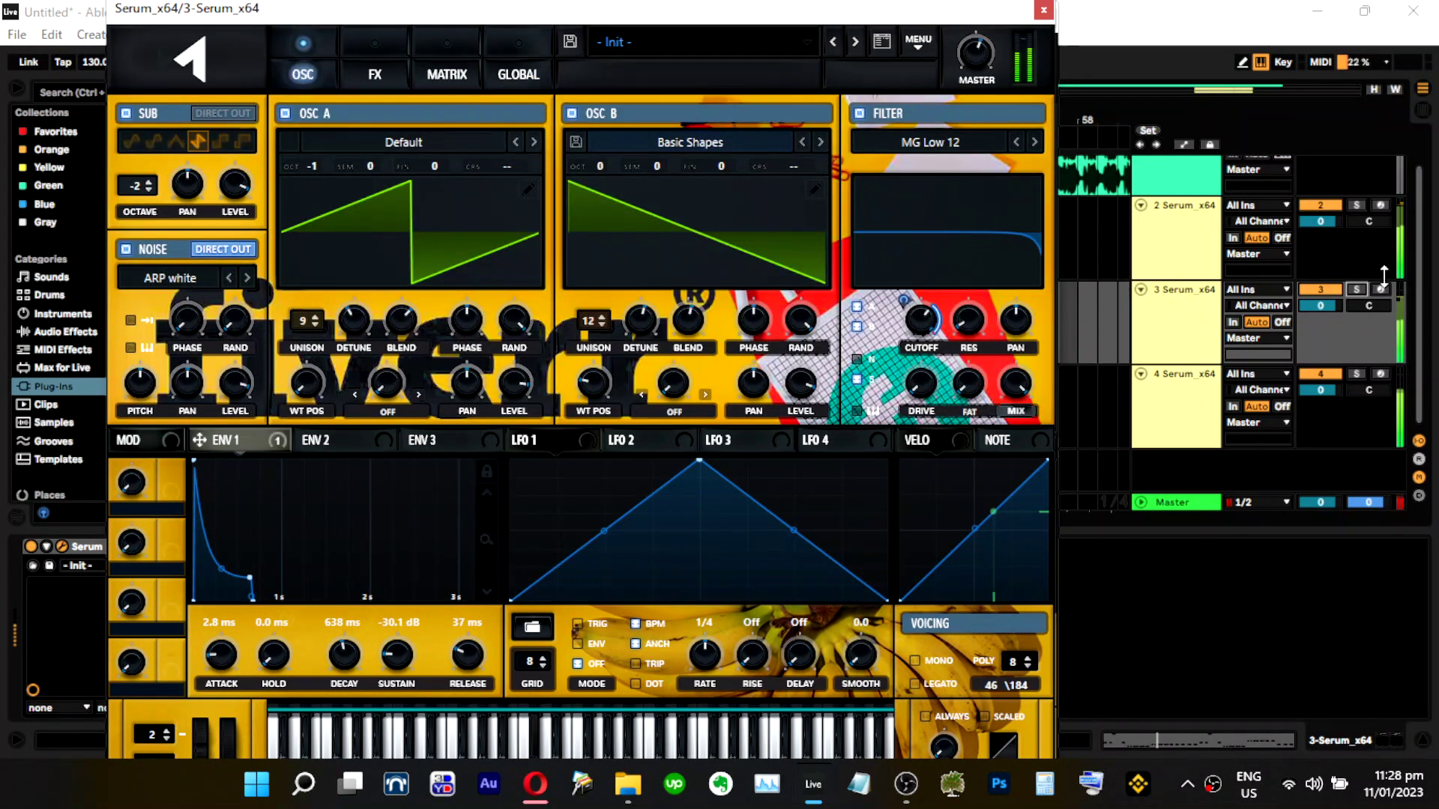
Set the 3 Serum_x64 patch's OSC A octave to 0 and OSC B octave to -1, comparing the track soloed and unsoloed.
{"action": "left_click", "coordinate": [1357, 289]}
{"action": "mouse_move", "coordinate": [339, 160]}
{"action": "left_mouse_down"}
{"action": "mouse_move", "coordinate": [322, 184]}
{"action": "mouse_move", "coordinate": [316, 161]}
{"action": "left_mouse_up"}
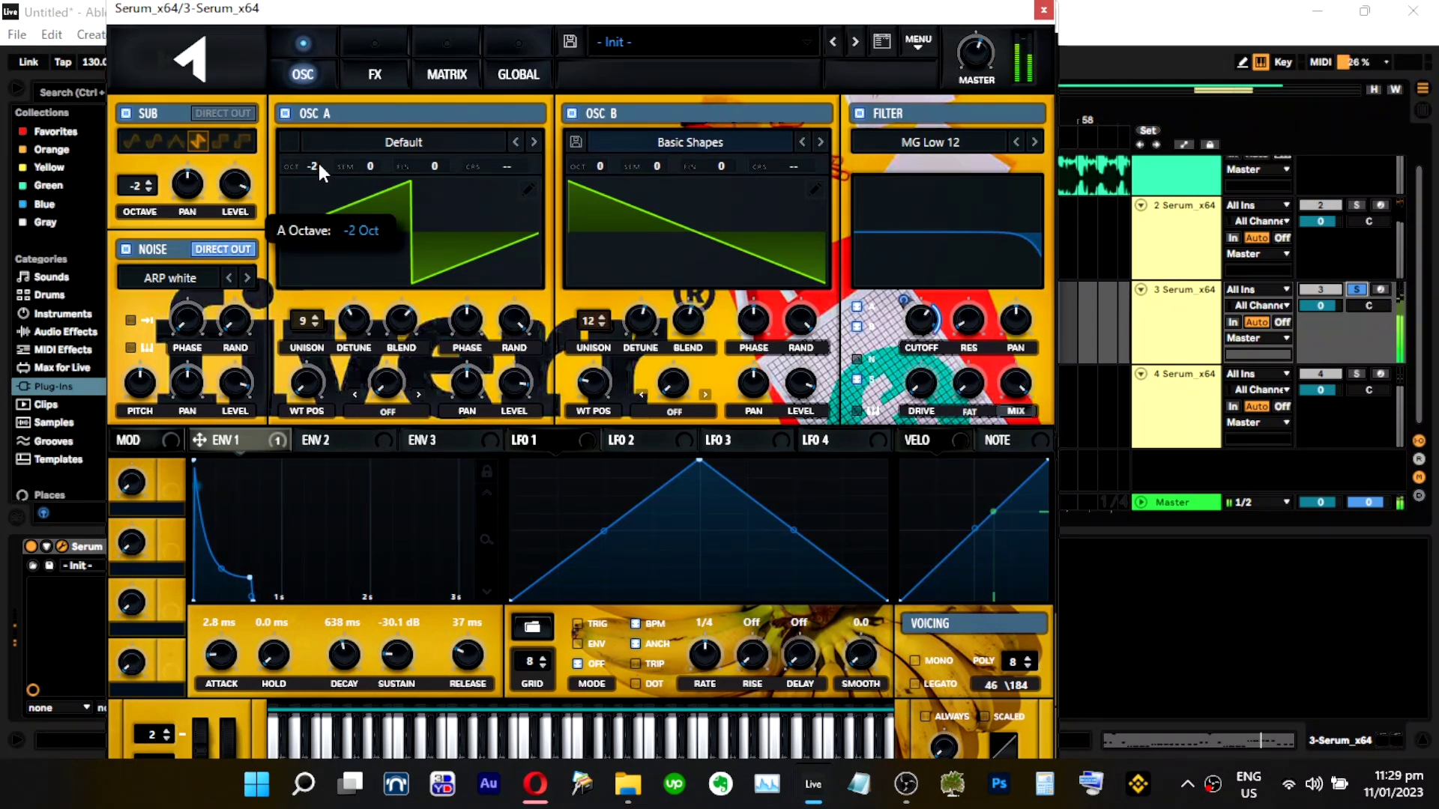
{"action": "left_click_drag", "start_coordinate": [598, 166], "coordinate": [600, 184]}
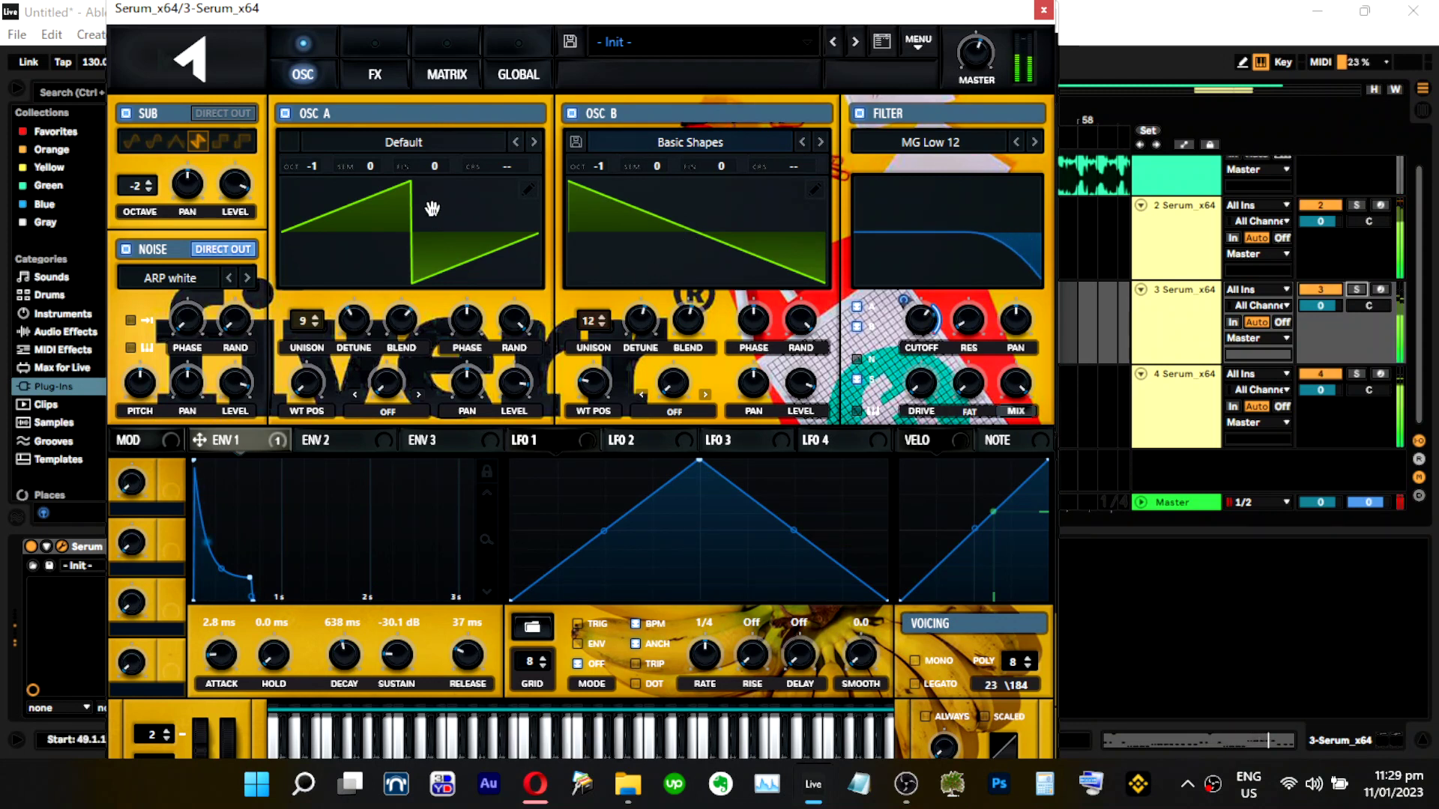
{"action": "left_click_drag", "start_coordinate": [313, 166], "coordinate": [327, 132]}
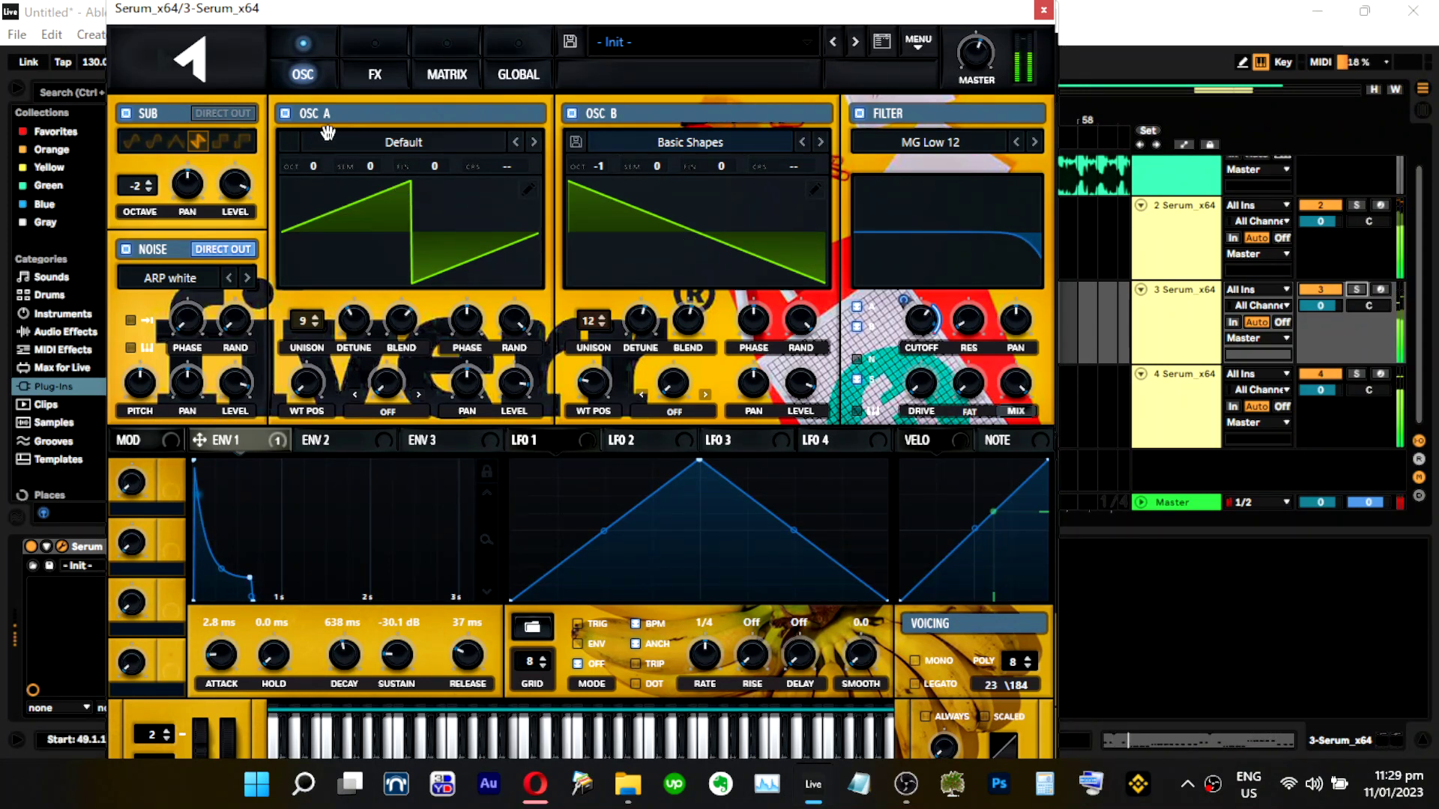
{"action": "left_click", "coordinate": [1083, 321]}
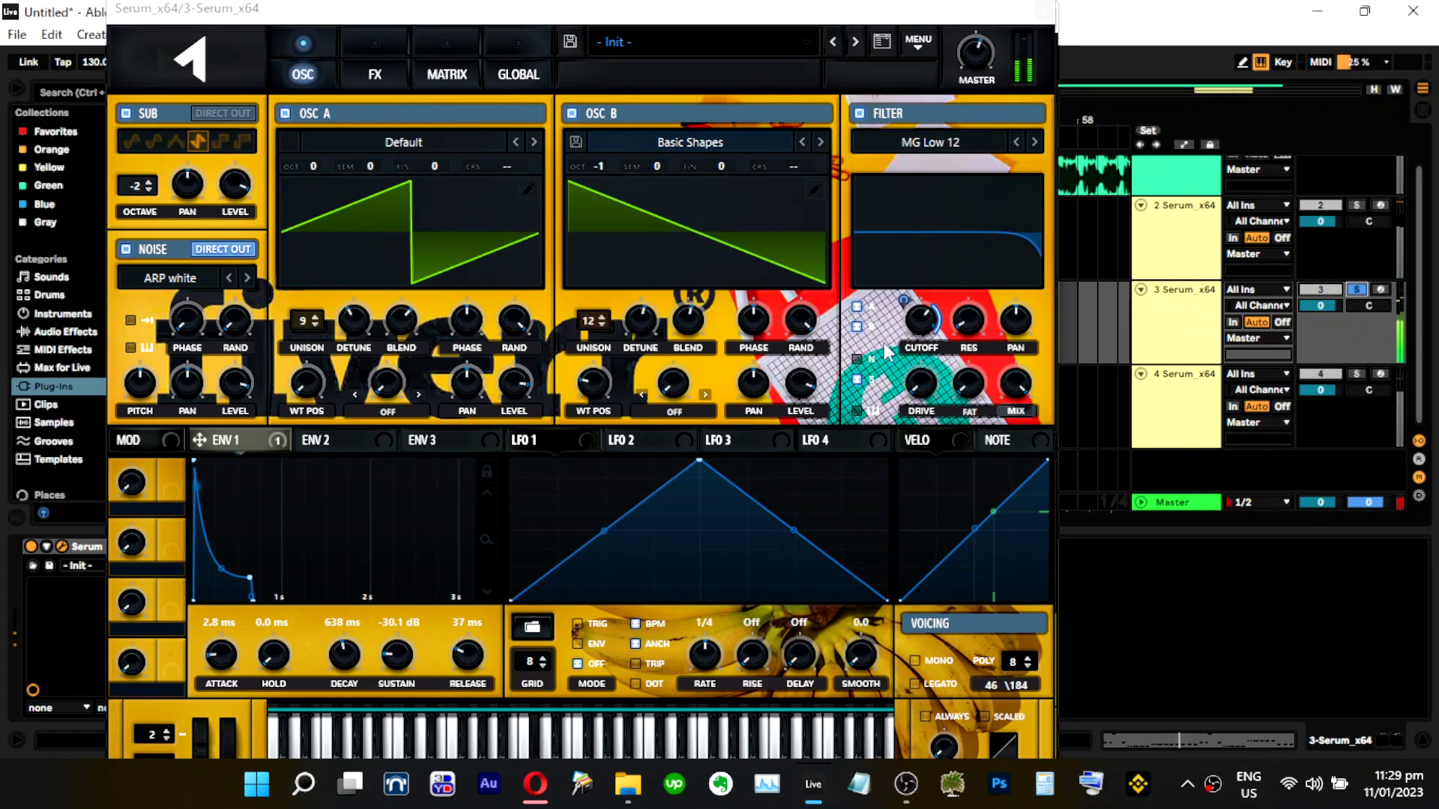
Try the 3 Serum_x64 patch's OSC B at octave -2, return it to -1, and compare its effects and oscillator views.
{"action": "left_click_drag", "start_coordinate": [606, 159], "coordinate": [607, 182]}
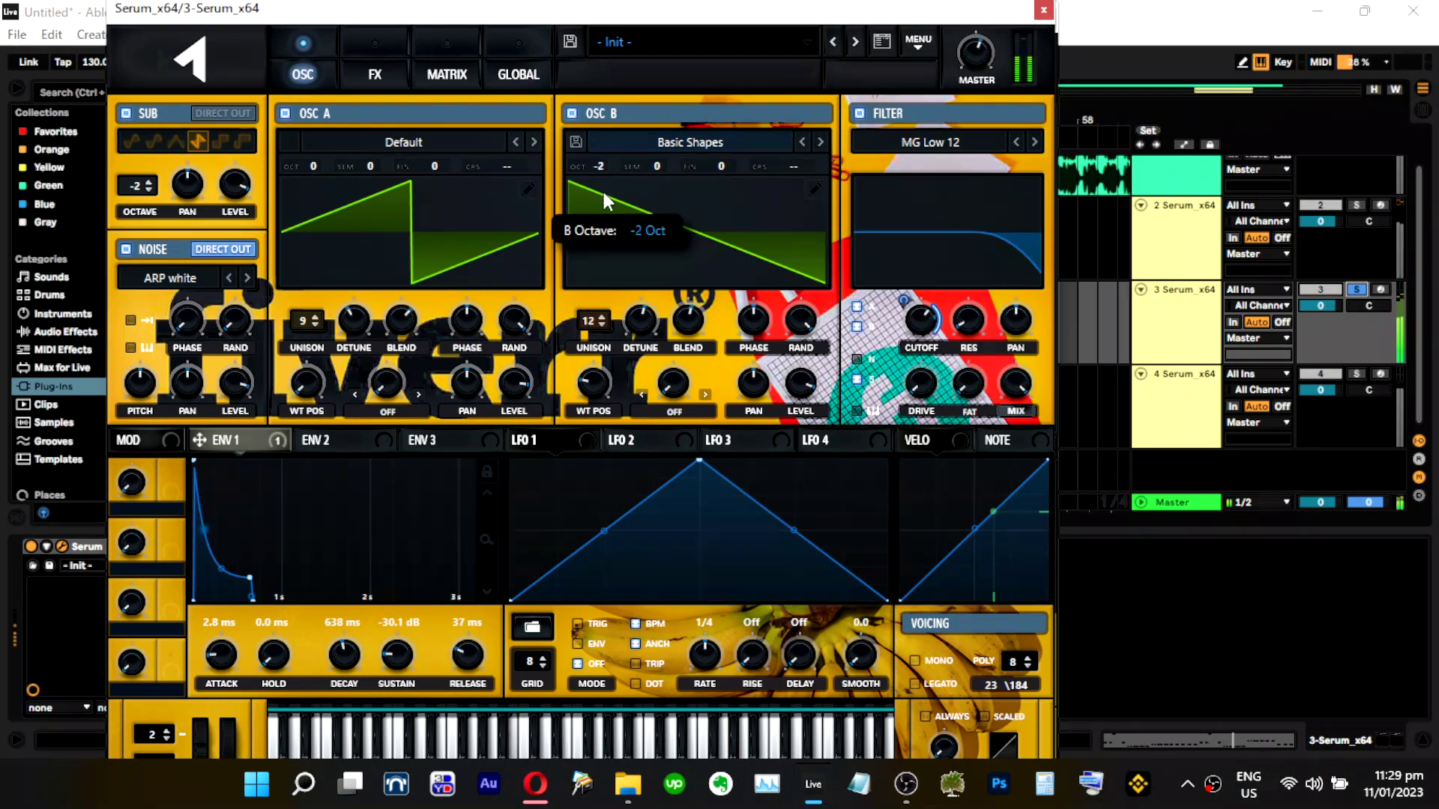
{"action": "left_click", "coordinate": [383, 55]}
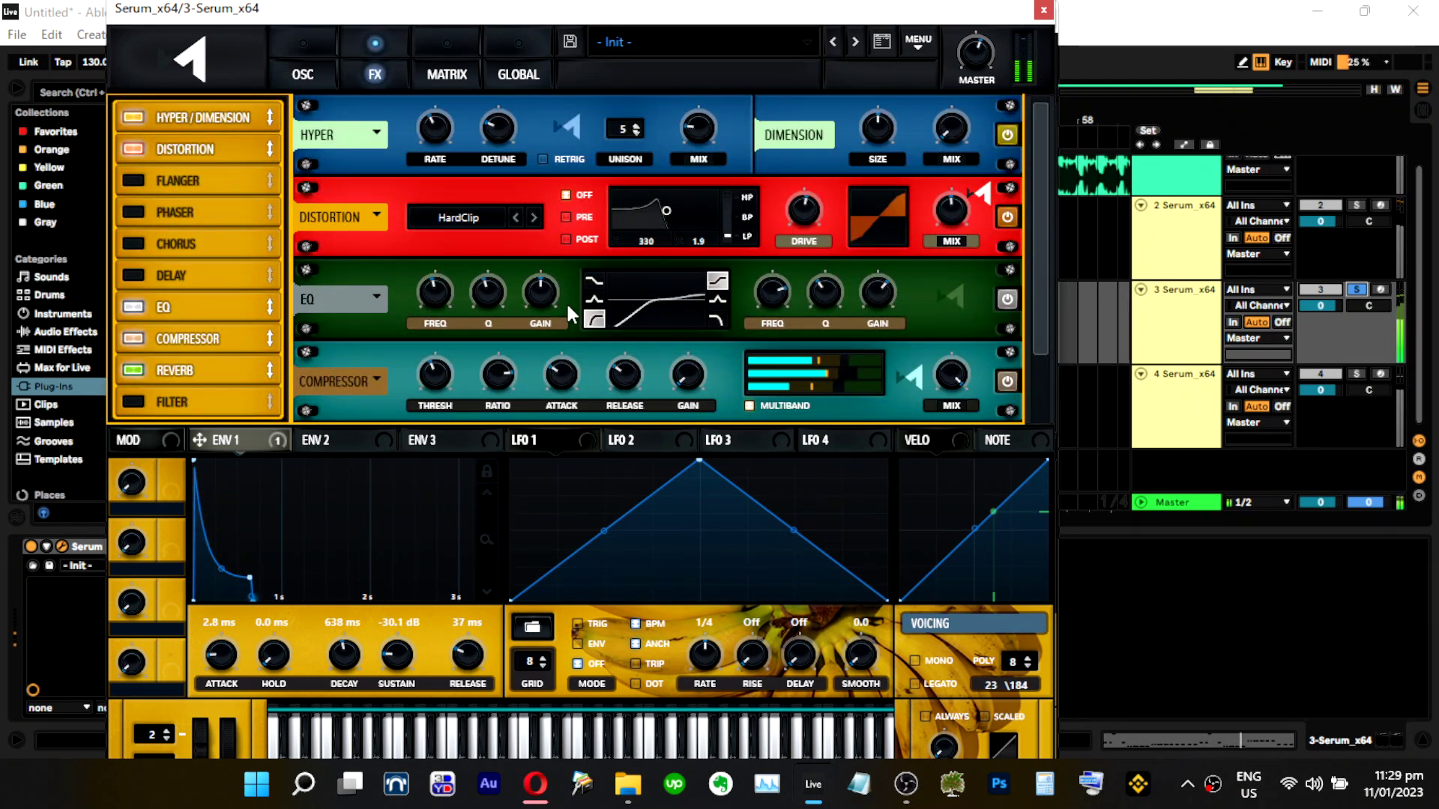
{"action": "mouse_move", "coordinate": [441, 309]}
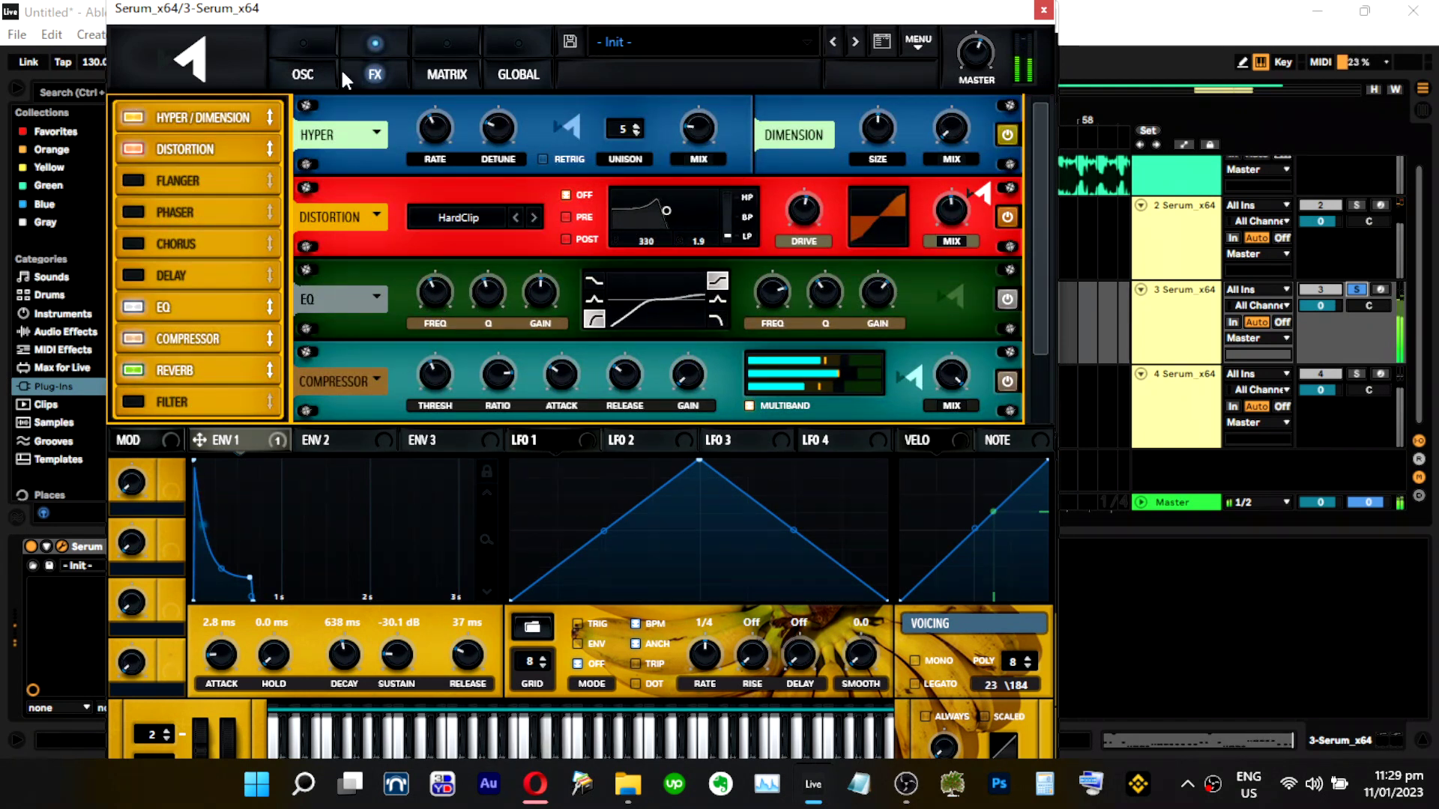
{"action": "left_click", "coordinate": [308, 46]}
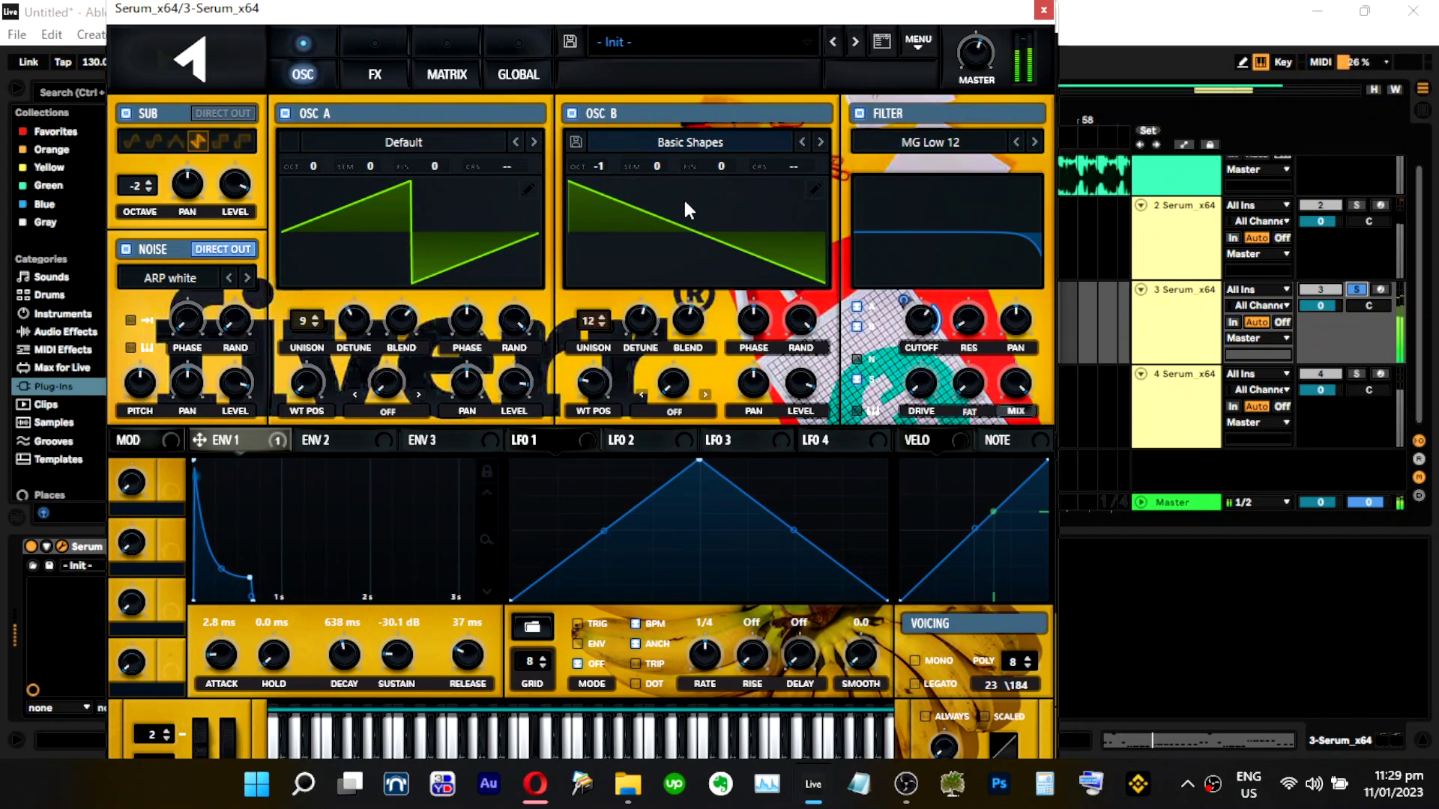
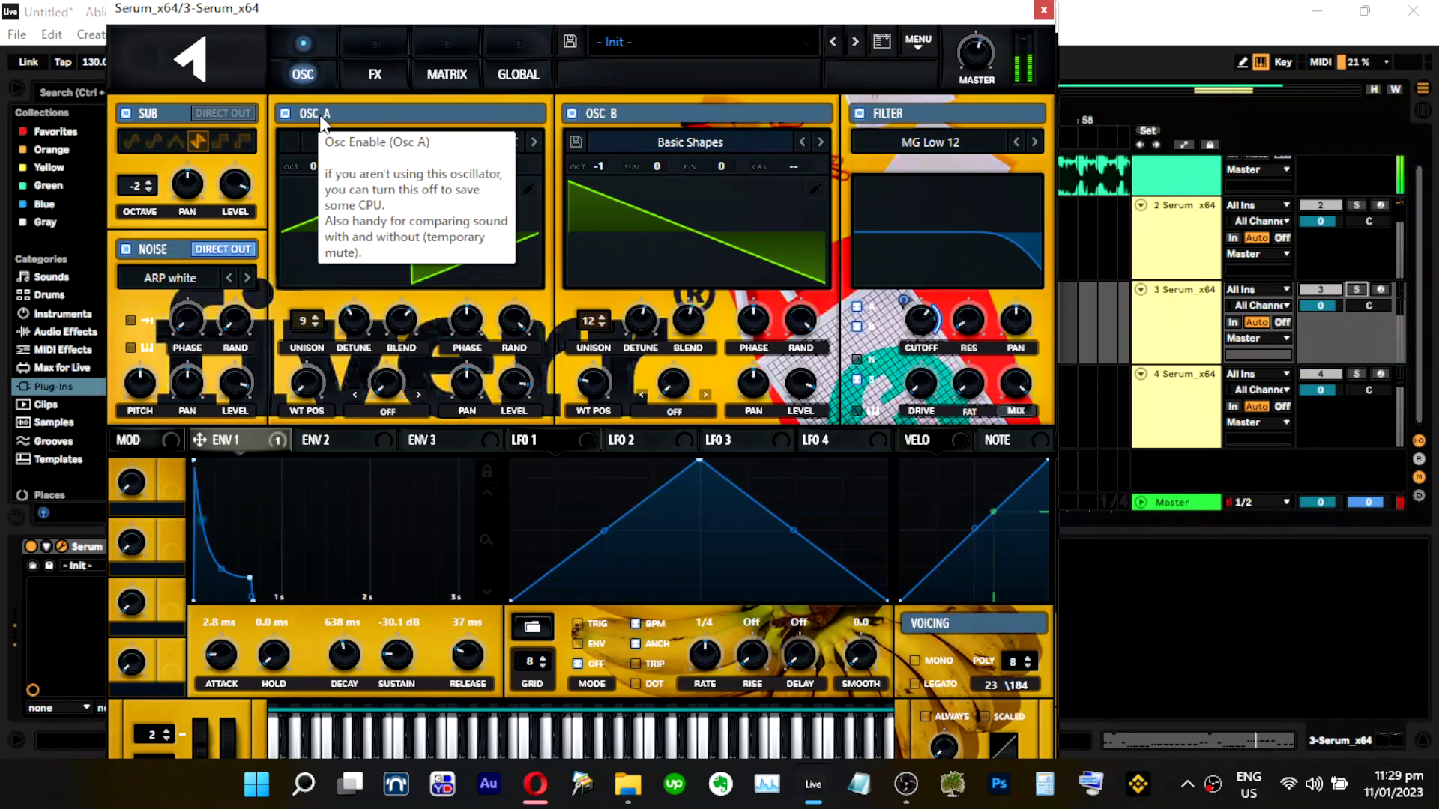
{"action": "left_click", "coordinate": [372, 75]}
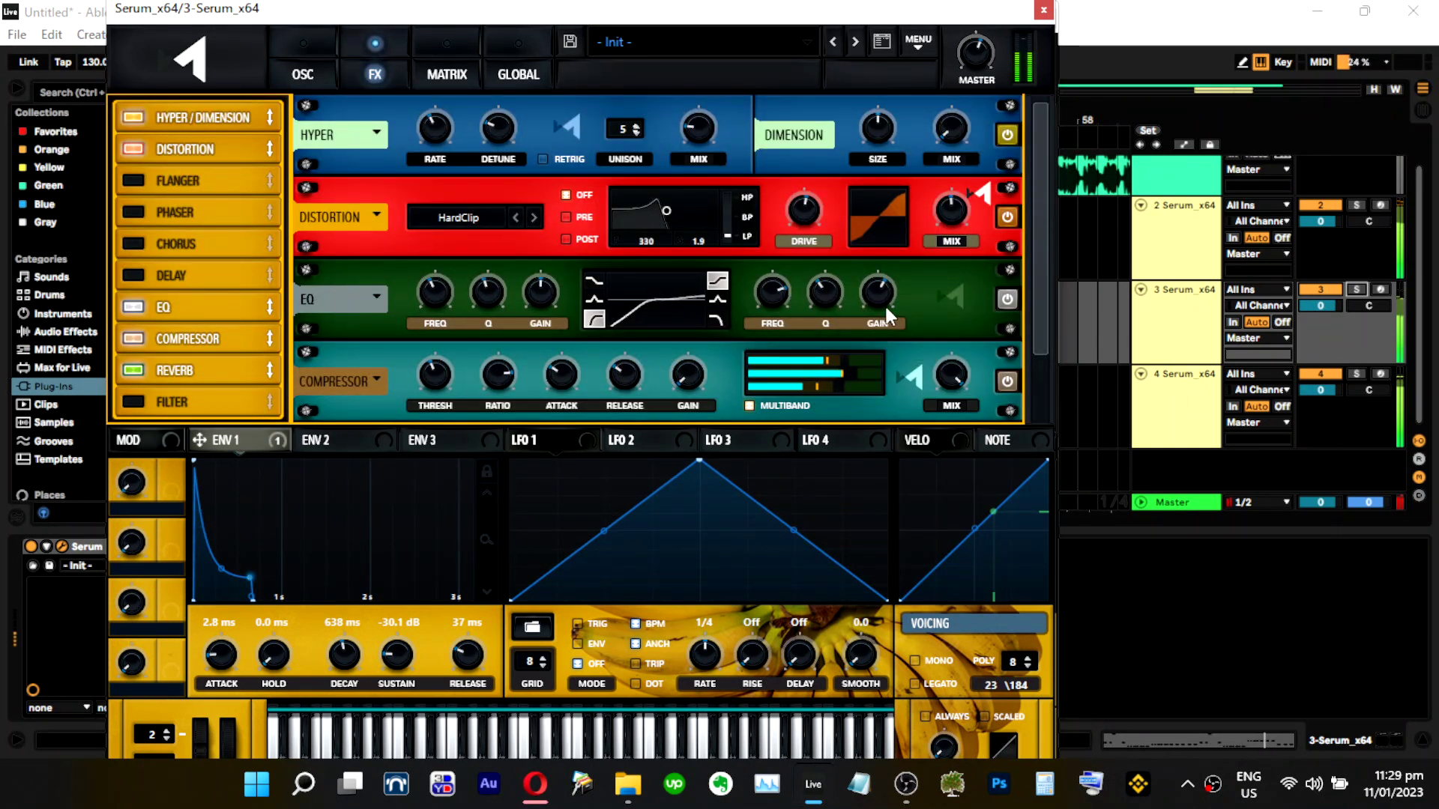
Solo the 2 Serum_x64 track, open its patch, check the effects and return to its oscillators.
{"action": "left_click", "coordinate": [1358, 290]}
{"action": "left_click", "coordinate": [1357, 205]}
{"action": "left_click", "coordinate": [1183, 247]}
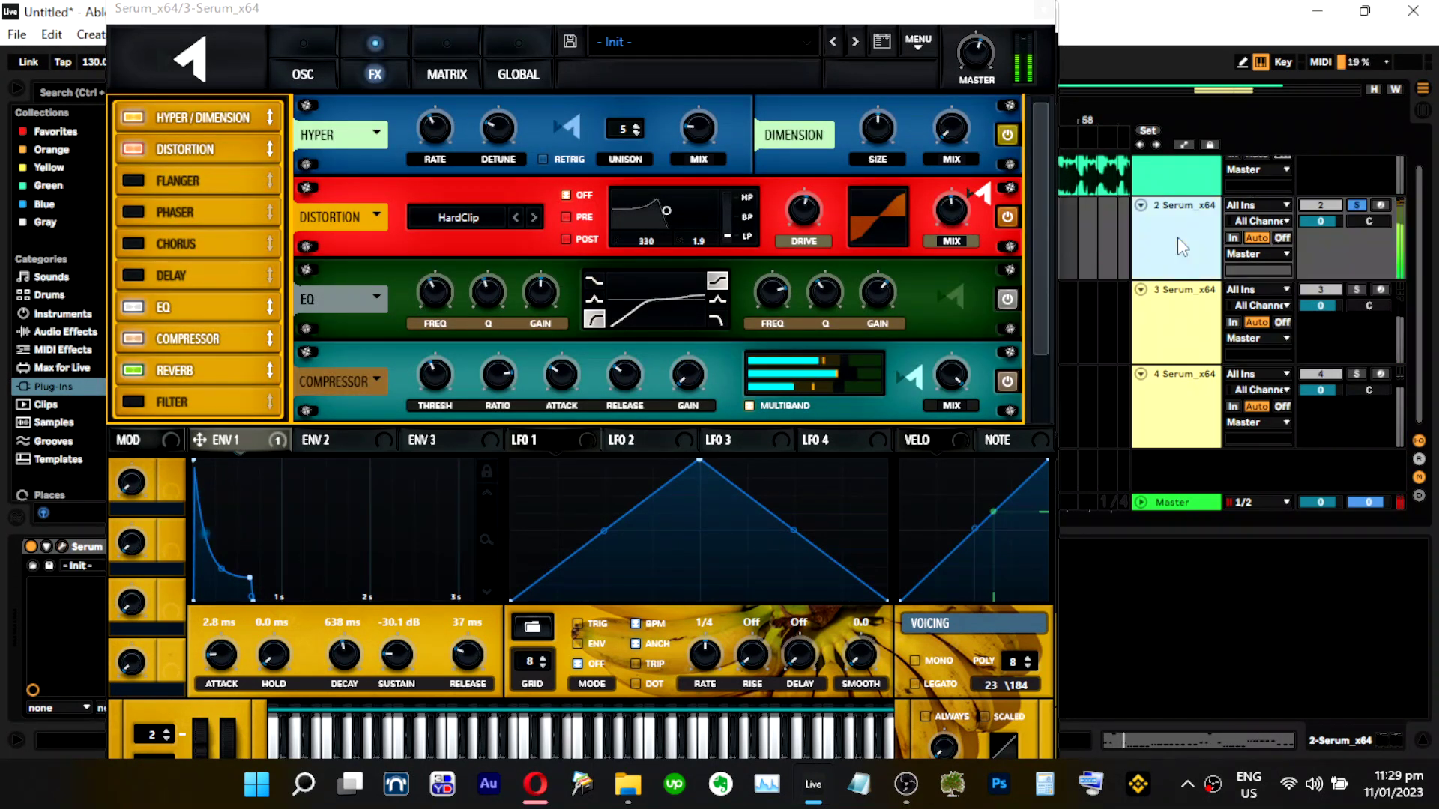
{"action": "left_click", "coordinate": [60, 547]}
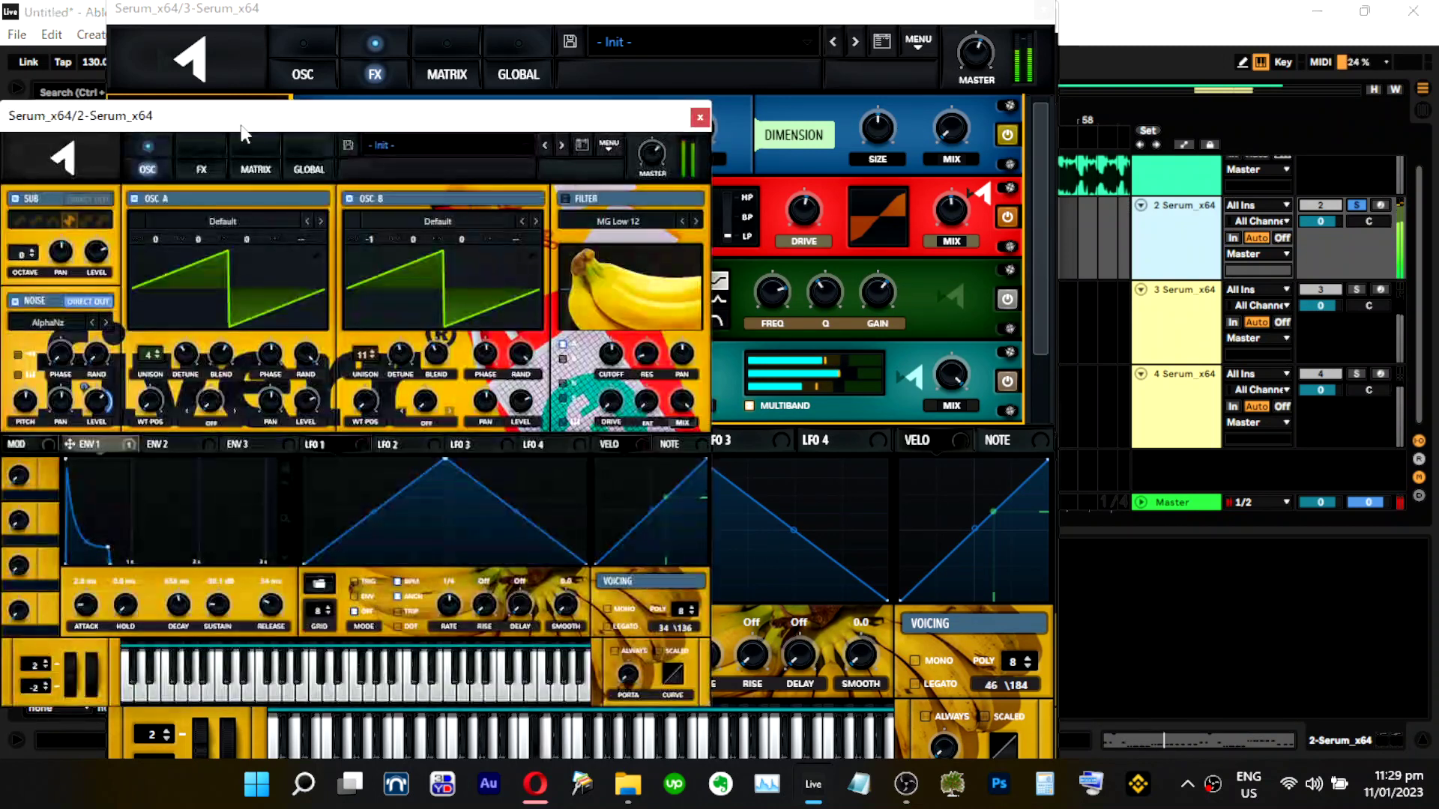
{"action": "left_click", "coordinate": [199, 170]}
{"action": "mouse_move", "coordinate": [563, 396]}
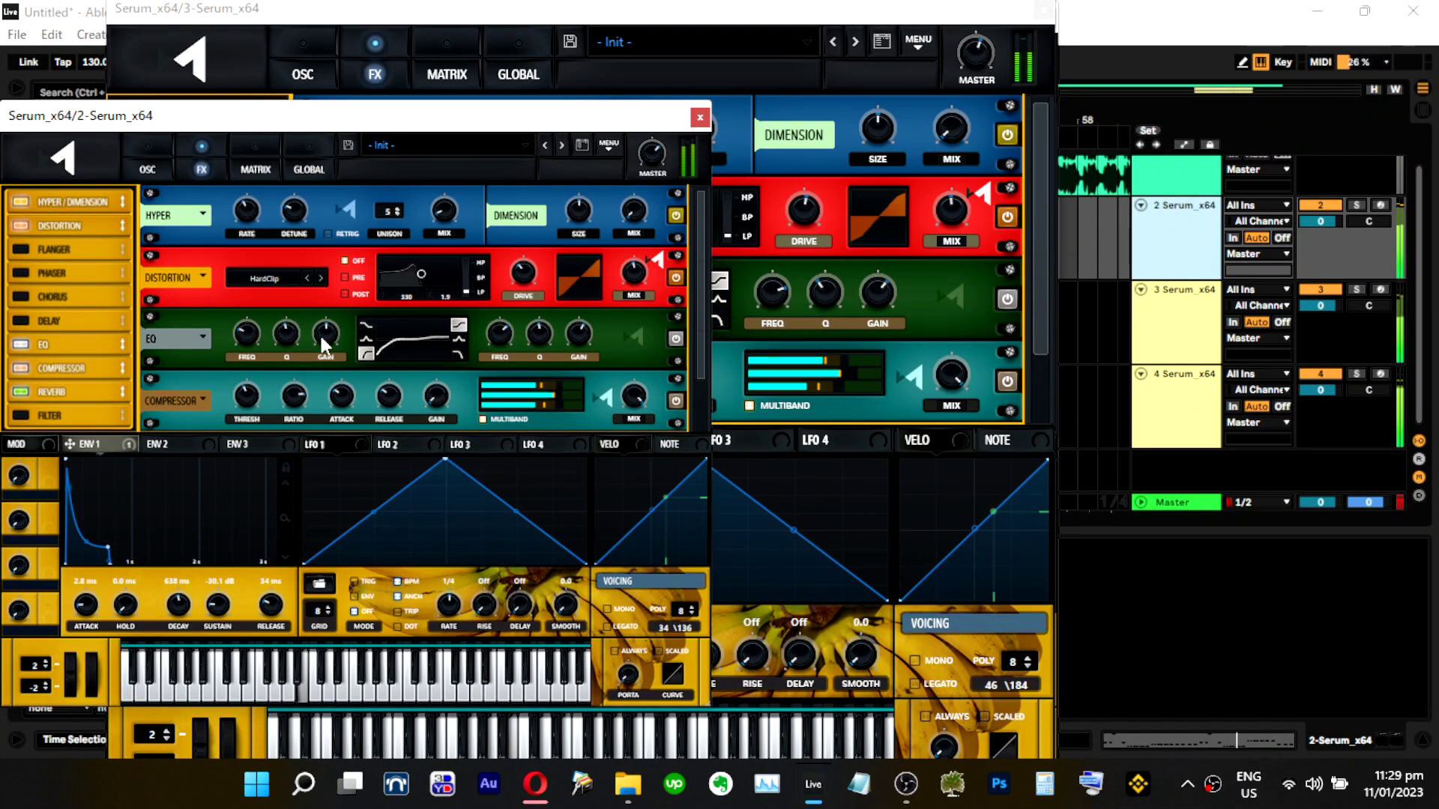
{"action": "left_click", "coordinate": [148, 166]}
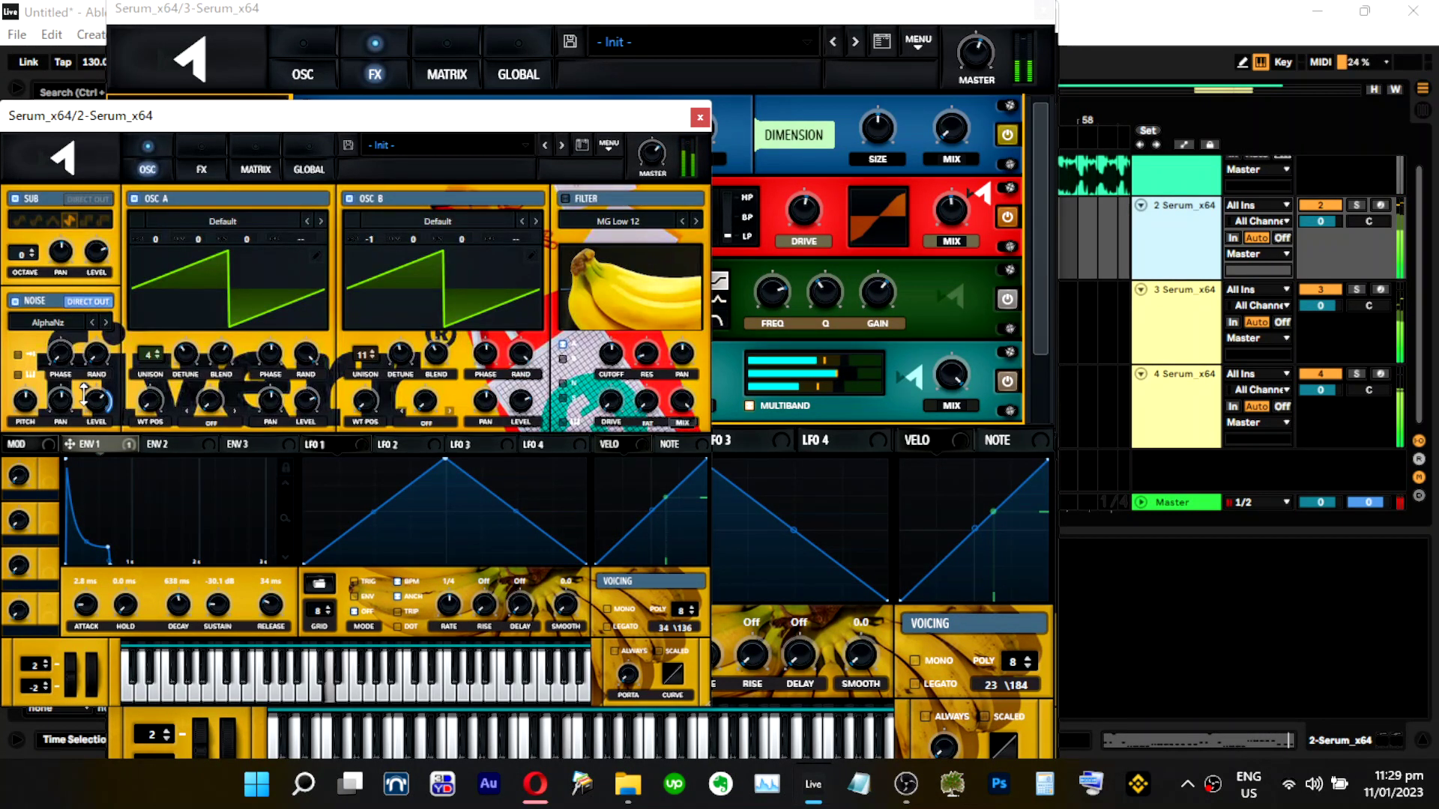
Adjust the Env 1 modulation of the noise level around 26 in the 2 Serum_x64 patch.
{"action": "mouse_move", "coordinate": [85, 409]}
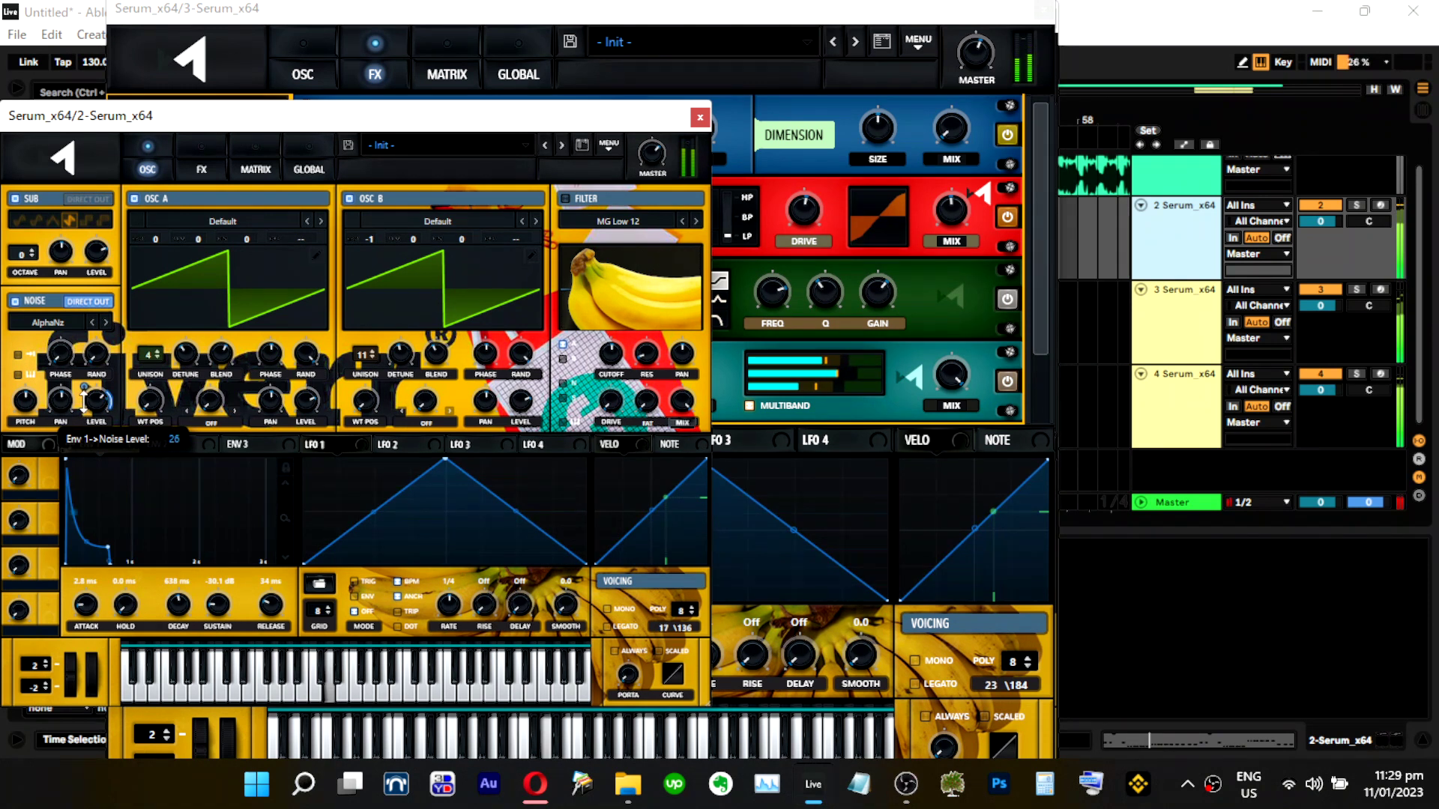
{"action": "left_click_drag", "start_coordinate": [93, 408], "coordinate": [95, 422]}
{"action": "scroll", "coordinate": [96, 426], "scroll_direction": "down", "scroll_amount": 2}
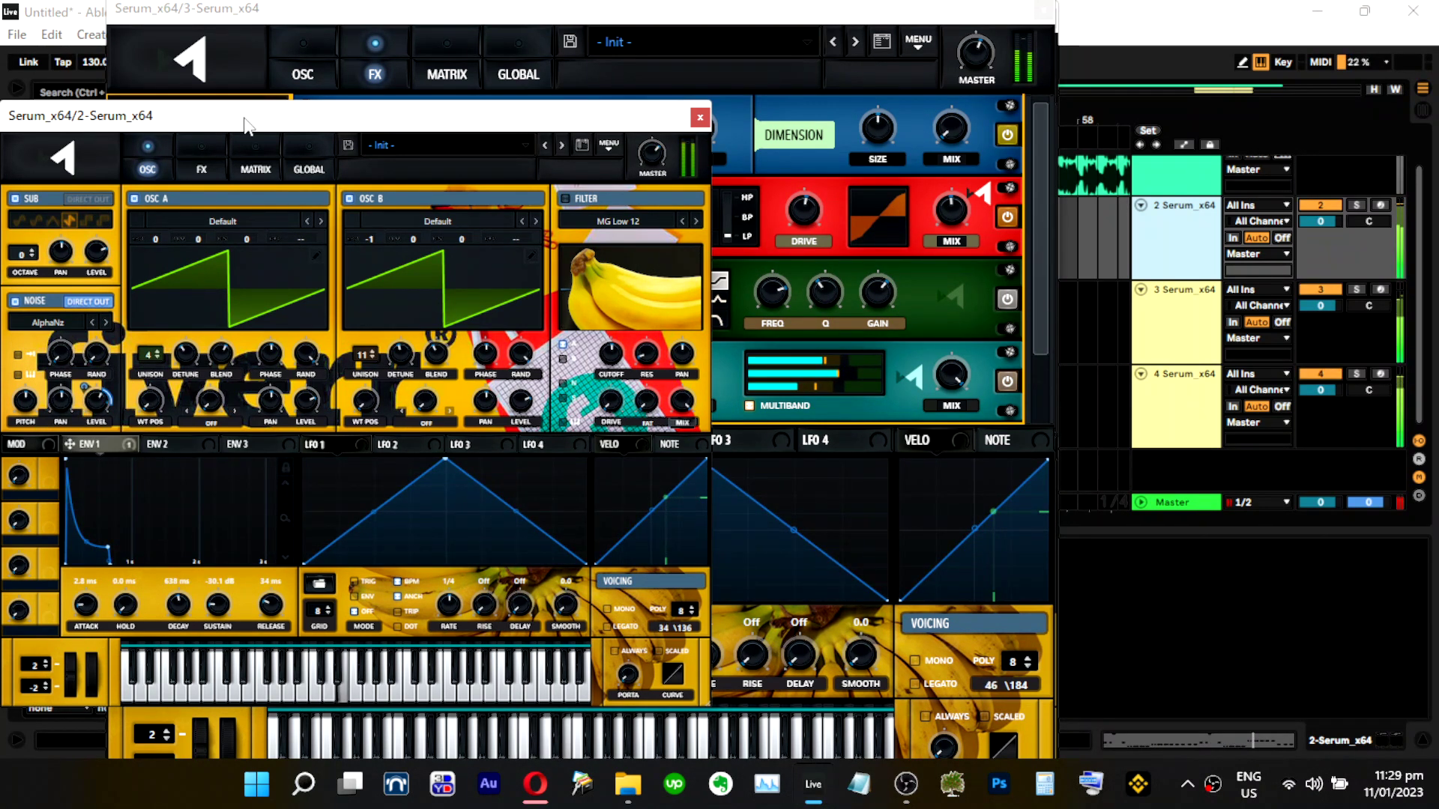
{"action": "left_click", "coordinate": [224, 157]}
{"action": "left_click", "coordinate": [158, 158]}
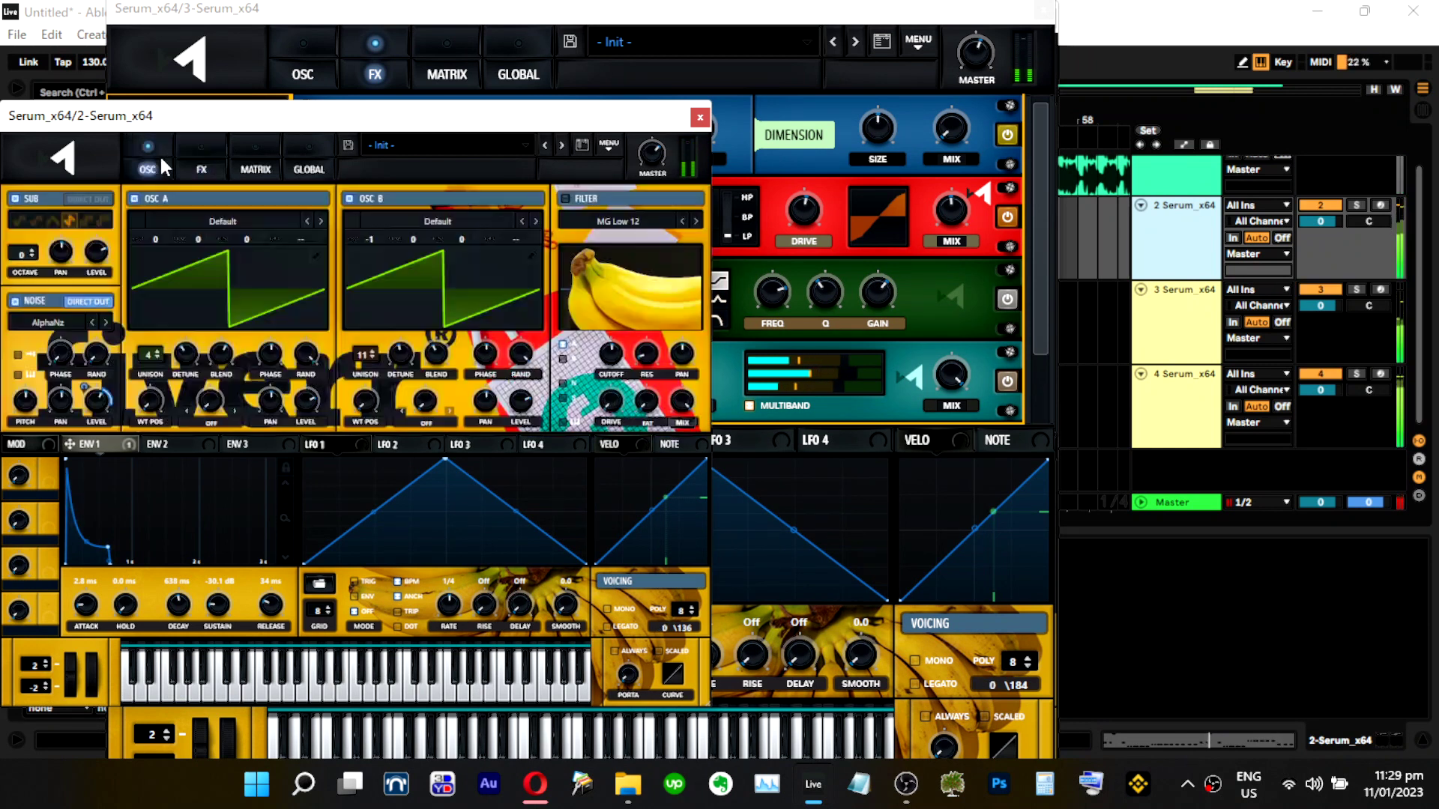
Solo 3 Serum_x64, try the 2 Serum_x64 patch without sub and OSC A and with one OSC B voice, and restore OSC B's unison to 11.
{"action": "left_click", "coordinate": [1356, 289]}
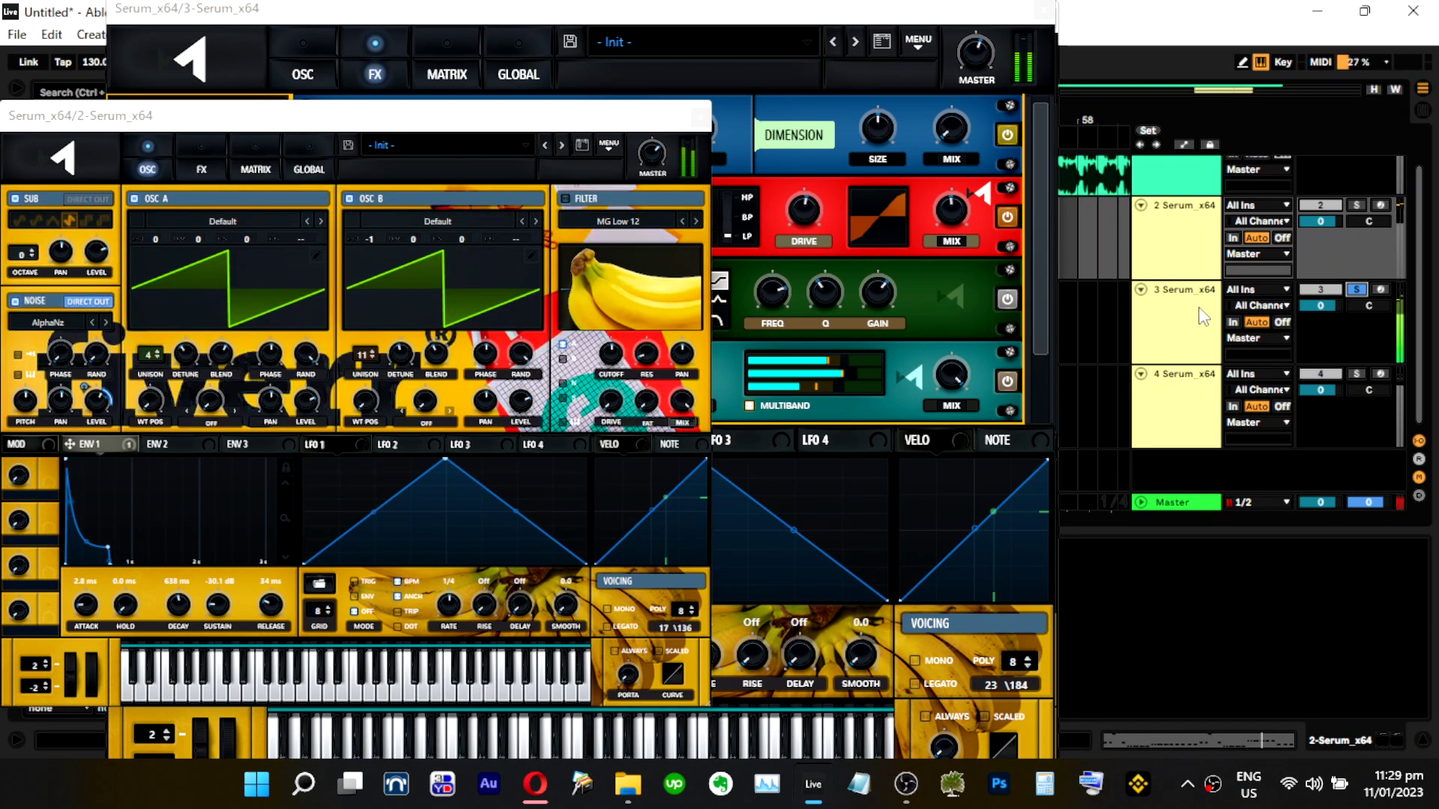
{"action": "left_click", "coordinate": [195, 199]}
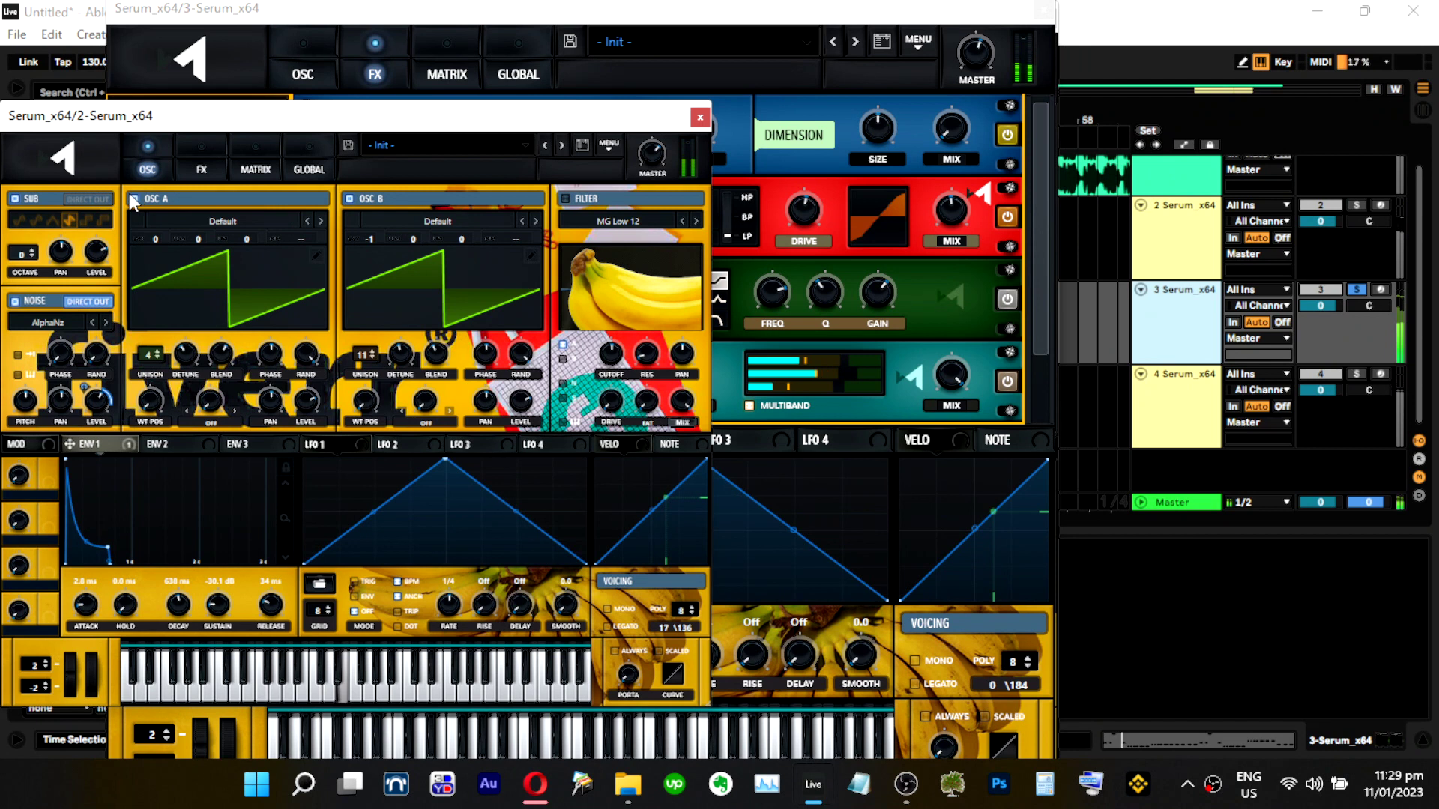
{"action": "left_click", "coordinate": [354, 356]}
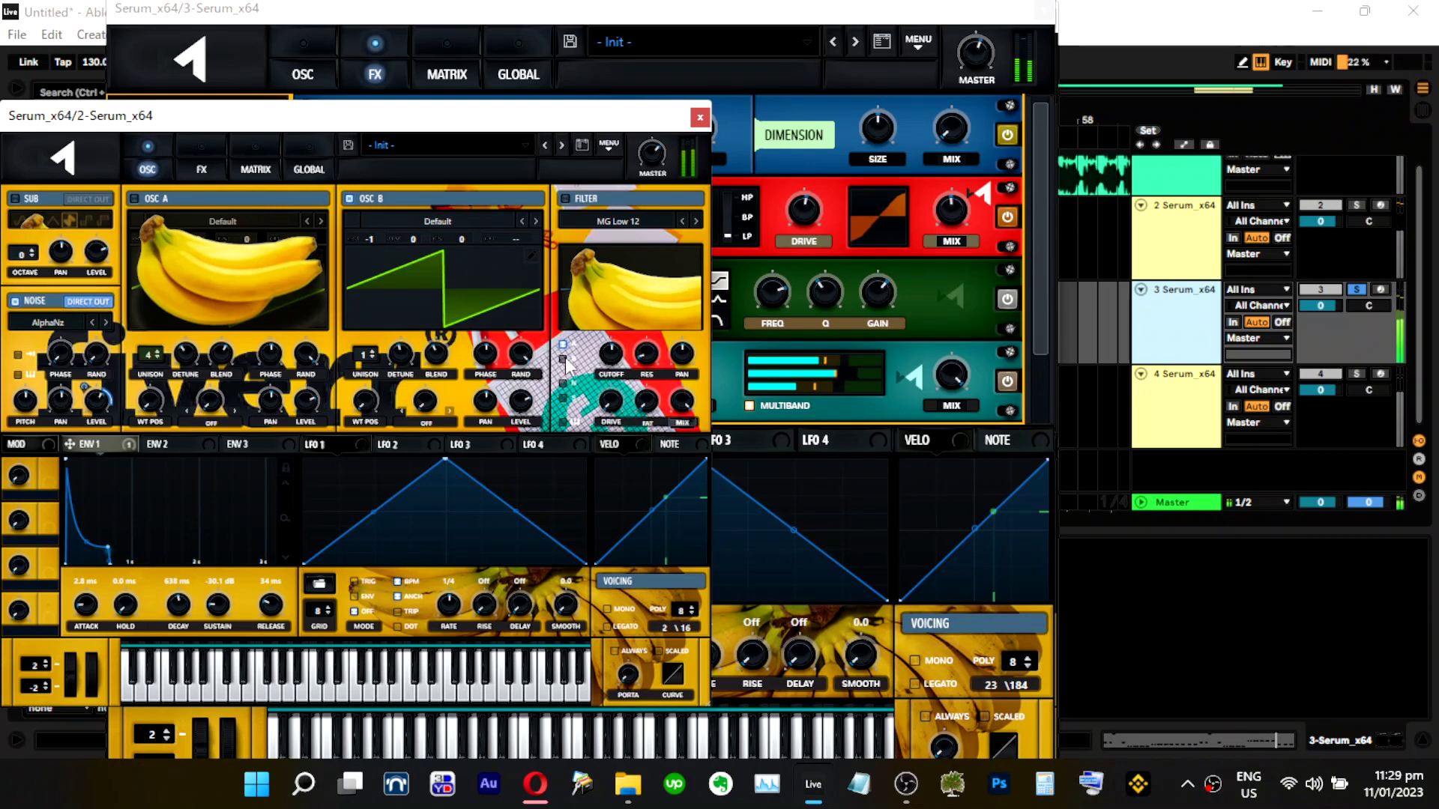
{"action": "left_click_drag", "start_coordinate": [275, 119], "coordinate": [458, 132]}
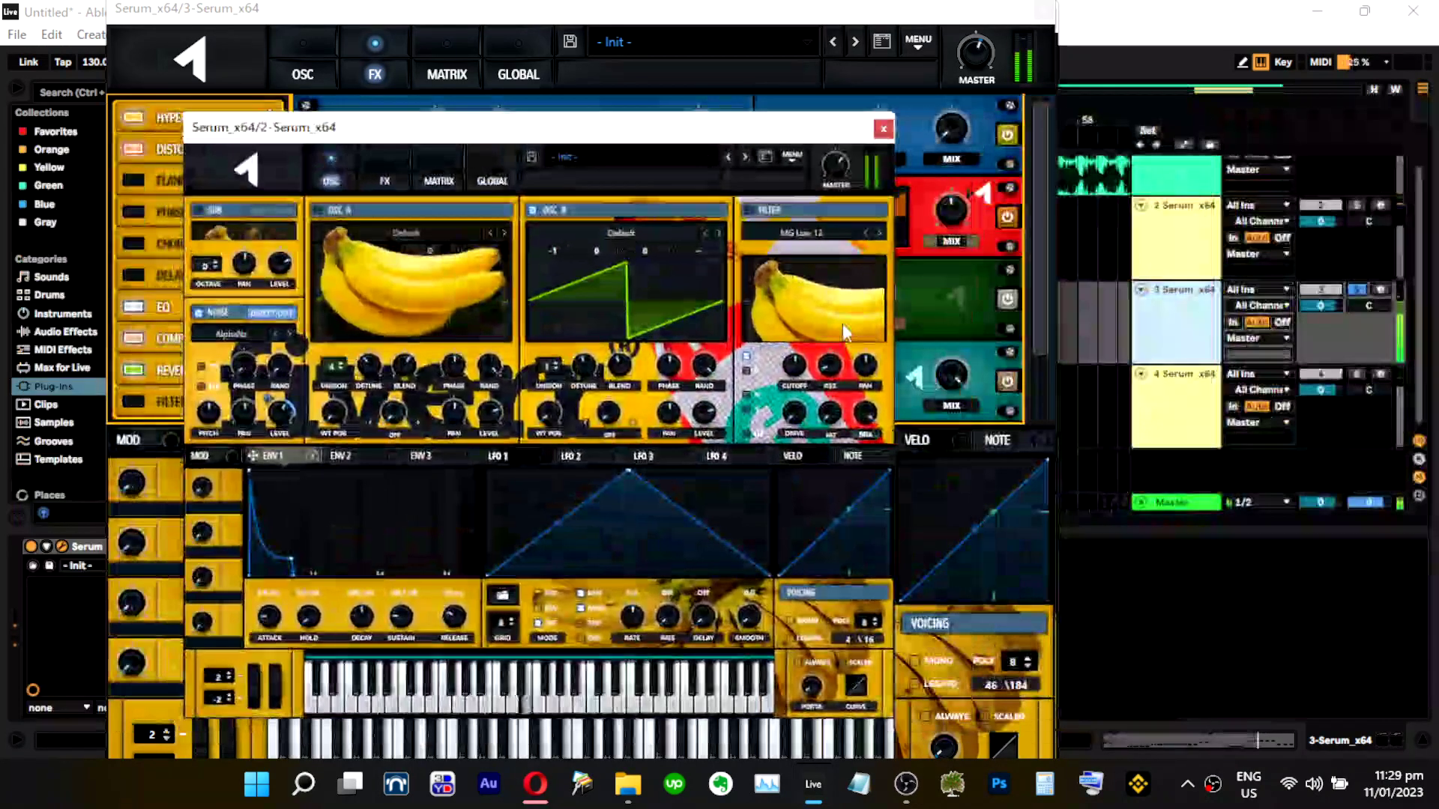
{"action": "left_click", "coordinate": [534, 210]}
{"action": "left_click", "coordinate": [534, 210]}
{"action": "left_click_drag", "start_coordinate": [554, 367], "coordinate": [570, 242]}
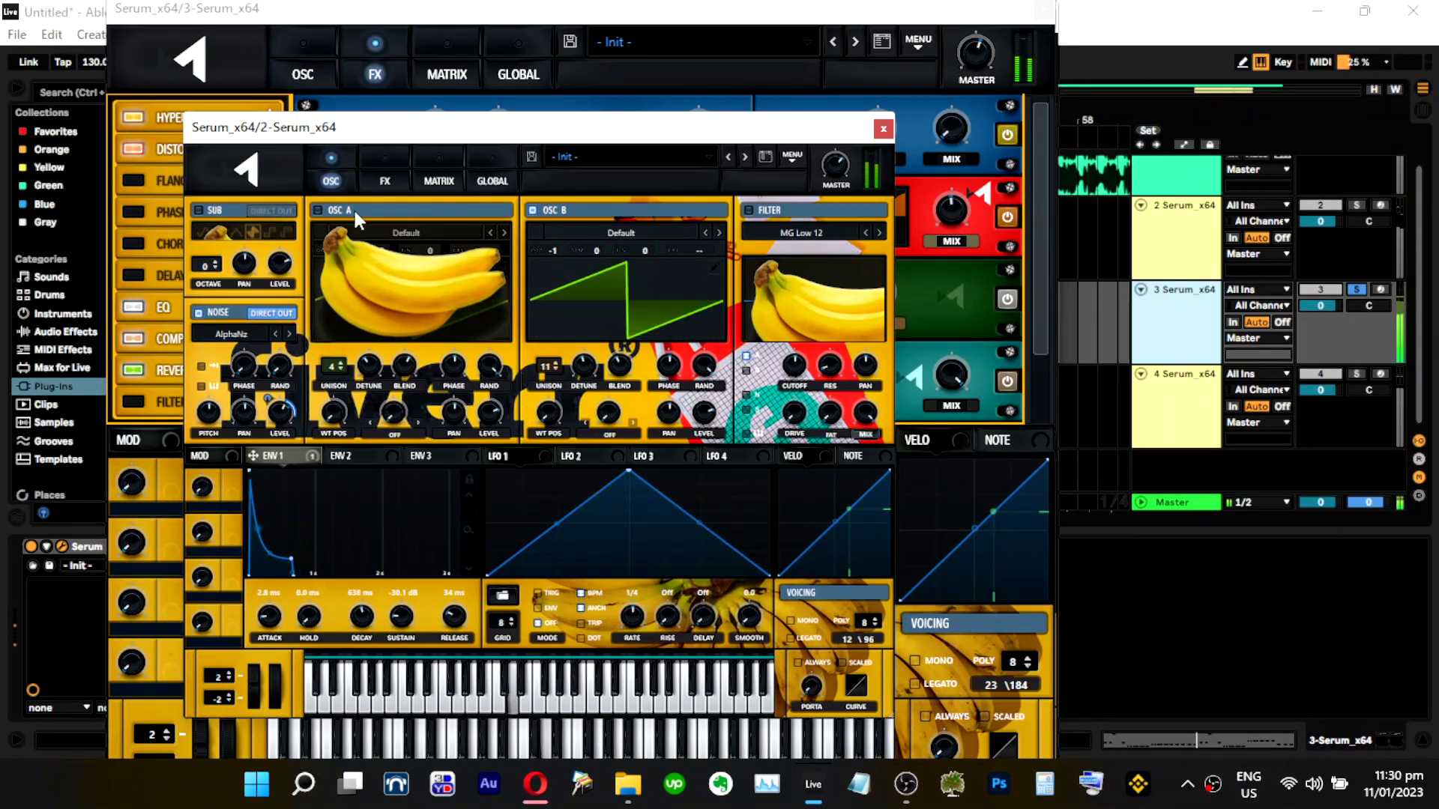
Switch OSC A and the sub back on in the 2 Serum_x64 patch and audition its track soloed and unsoloed.
{"action": "left_click", "coordinate": [353, 209]}
{"action": "left_click", "coordinate": [215, 209]}
{"action": "left_click", "coordinate": [1356, 205]}
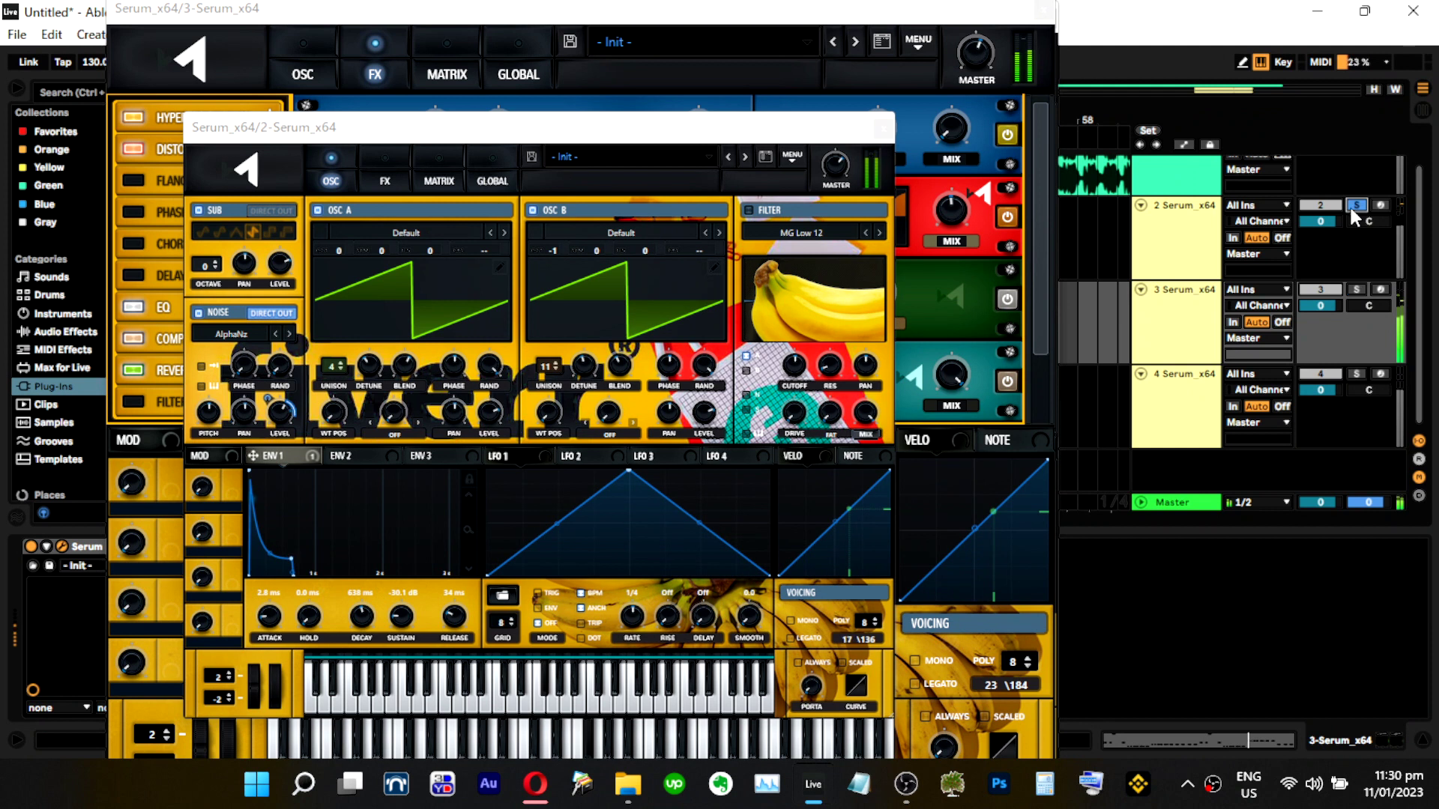
{"action": "left_click", "coordinate": [1357, 210]}
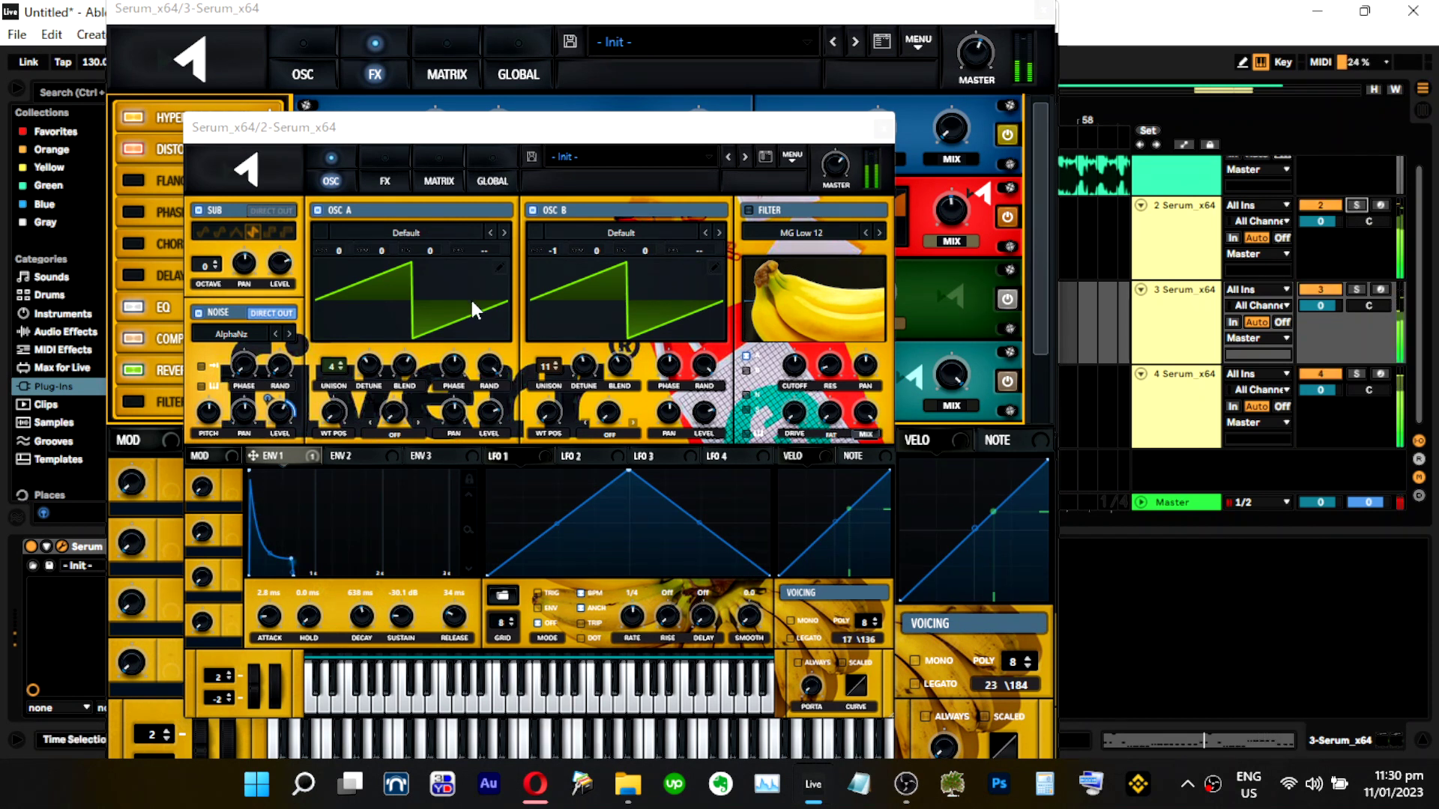
Adjust the 2 Serum_x64 patch's OSC B unison detune to about 0.30 and its unison blend around 53.
{"action": "left_click", "coordinate": [585, 363]}
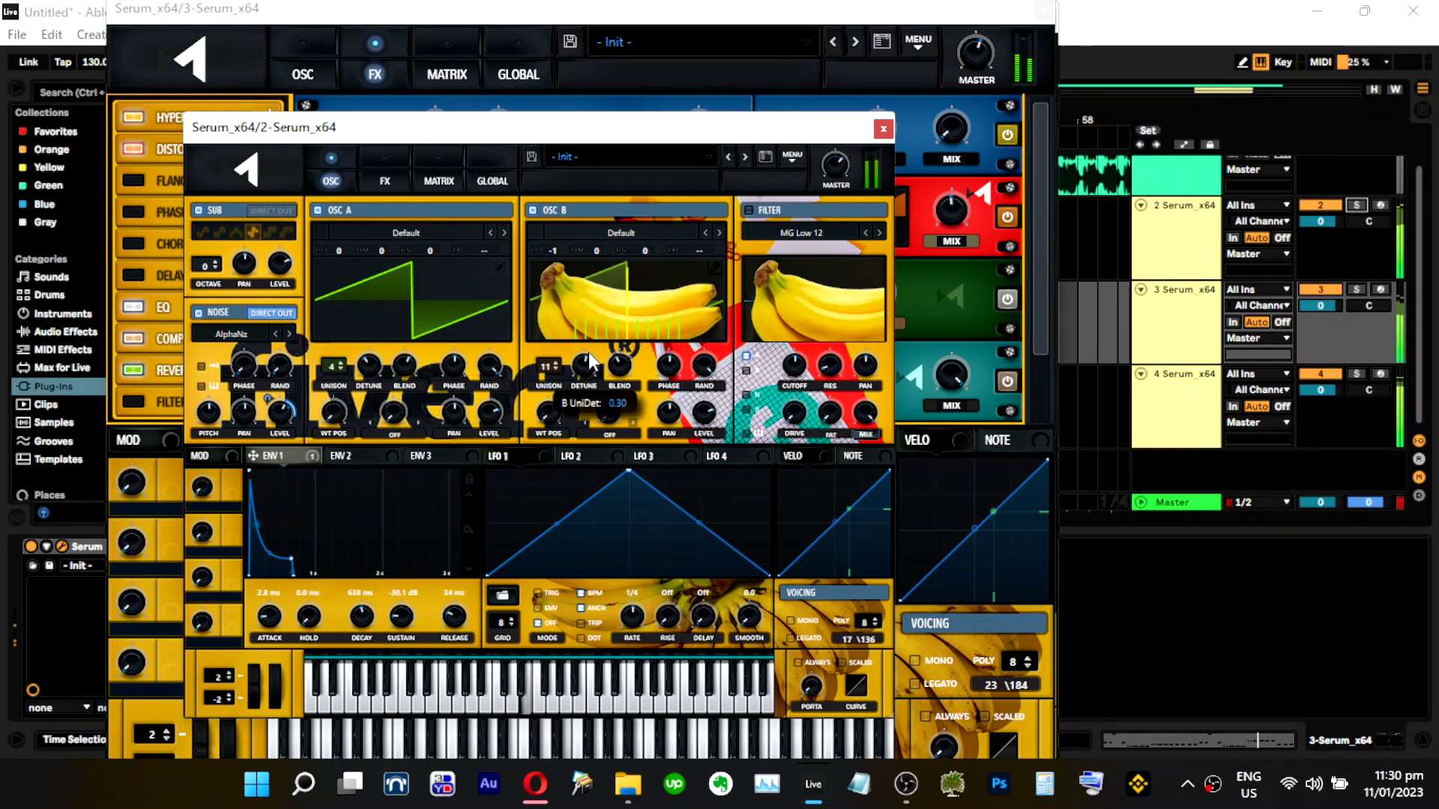
{"action": "left_click_drag", "start_coordinate": [620, 359], "coordinate": [622, 352]}
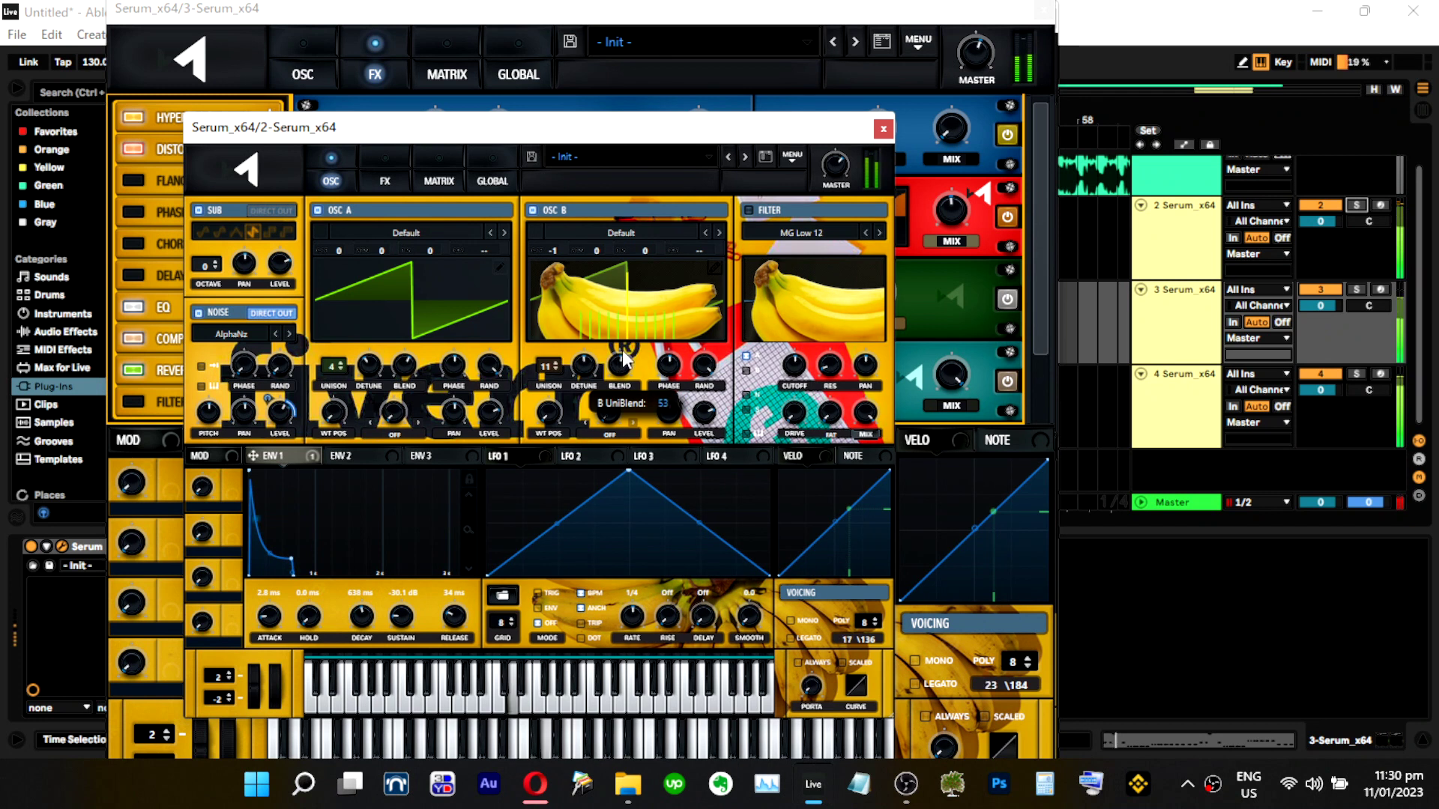
{"action": "left_click_drag", "start_coordinate": [628, 371], "coordinate": [634, 365]}
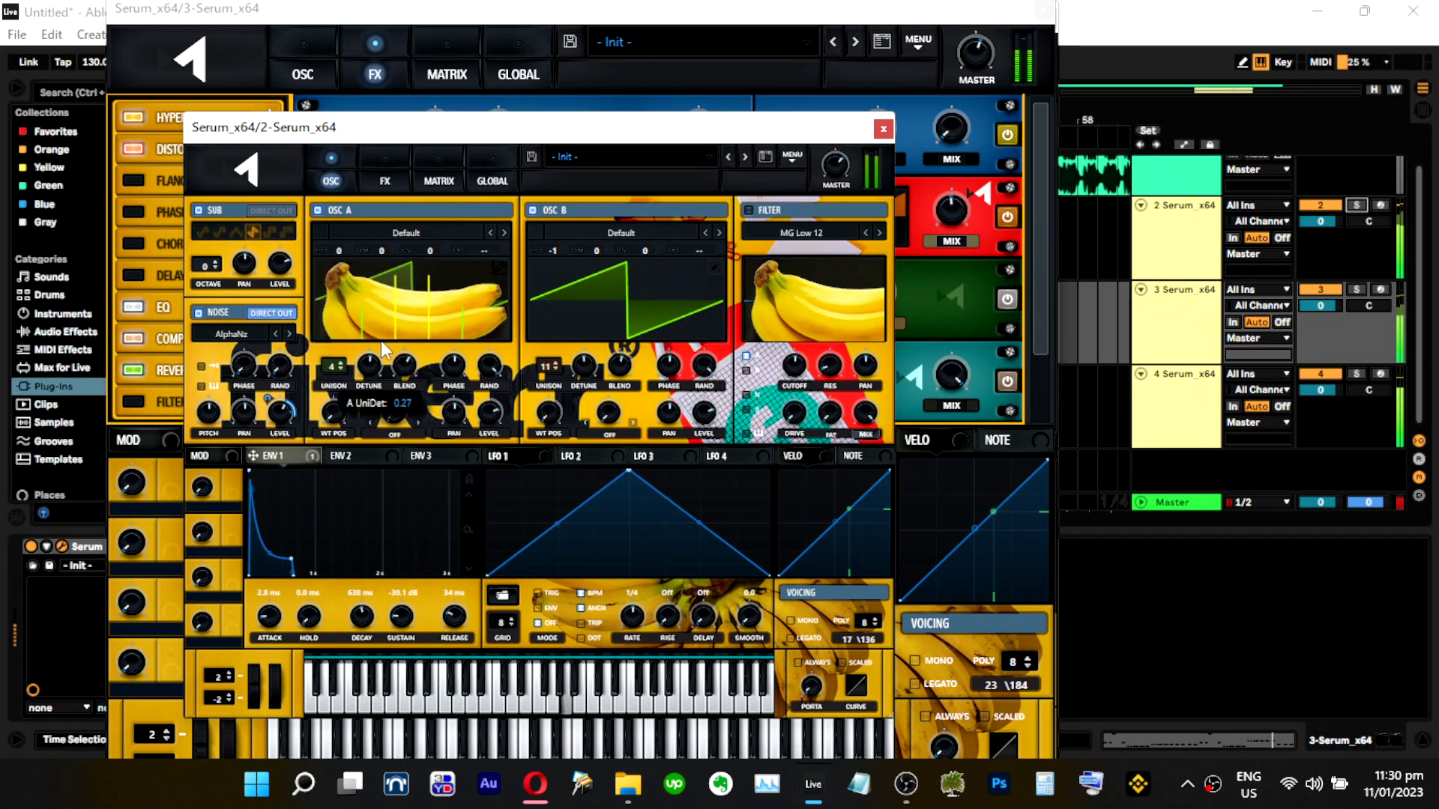
Set the 2 Serum_x64 patch's OSC A unison to 11 voices after trying 8 and 14, with detune around 0.27, and close the patch.
{"action": "left_click_drag", "start_coordinate": [336, 367], "coordinate": [348, 334]}
{"action": "left_click", "coordinate": [337, 362]}
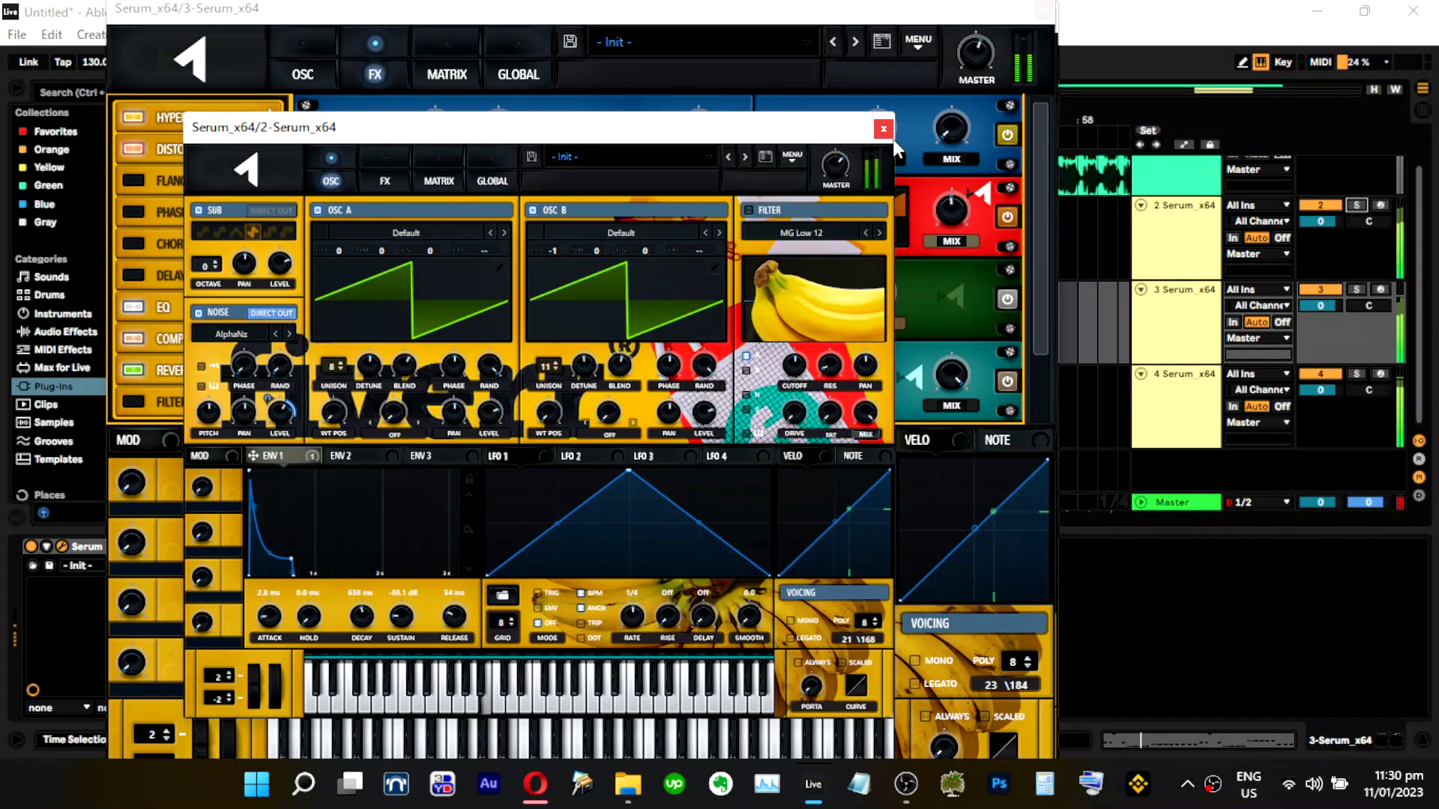
{"action": "left_click_drag", "start_coordinate": [332, 366], "coordinate": [347, 331]}
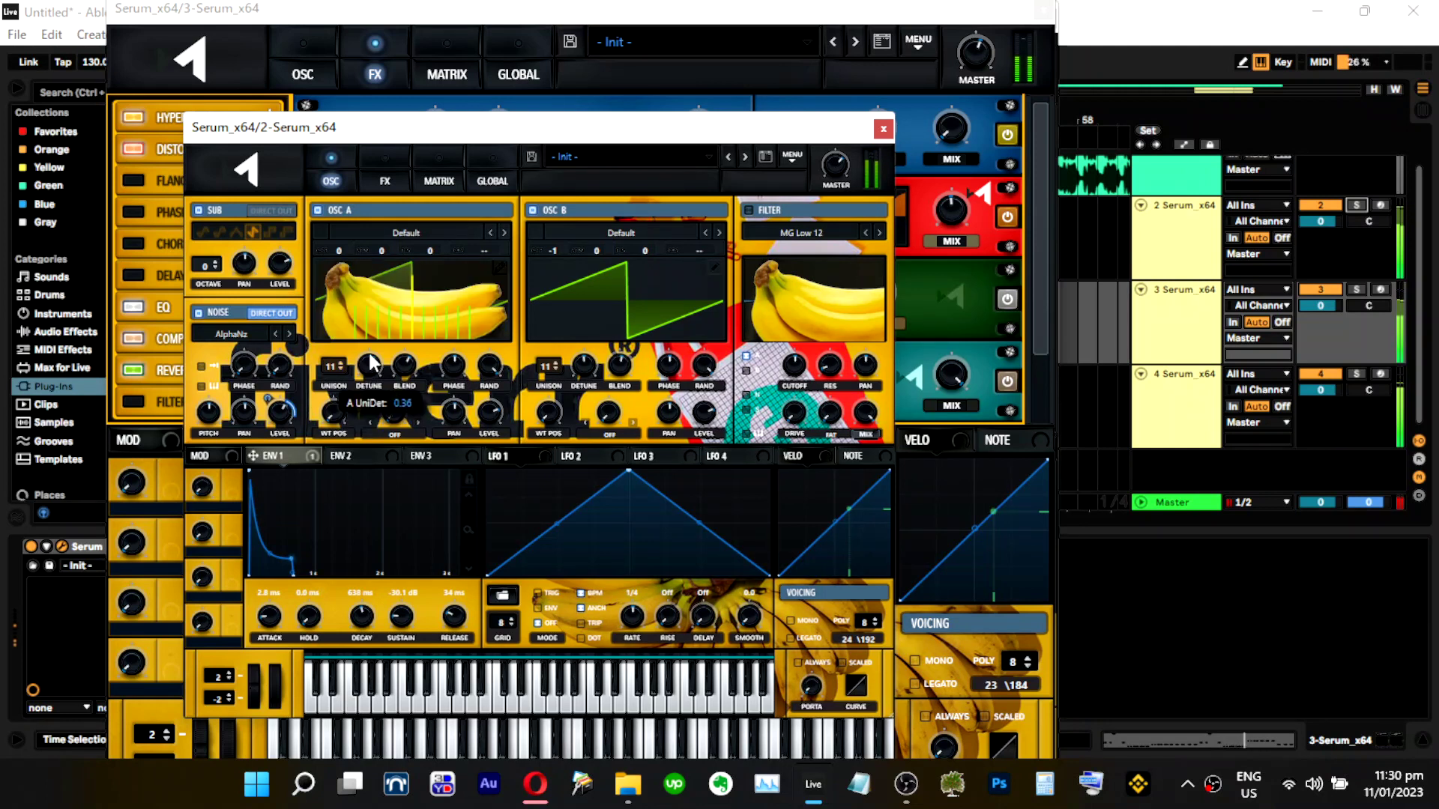
{"action": "left_click_drag", "start_coordinate": [330, 365], "coordinate": [339, 343]}
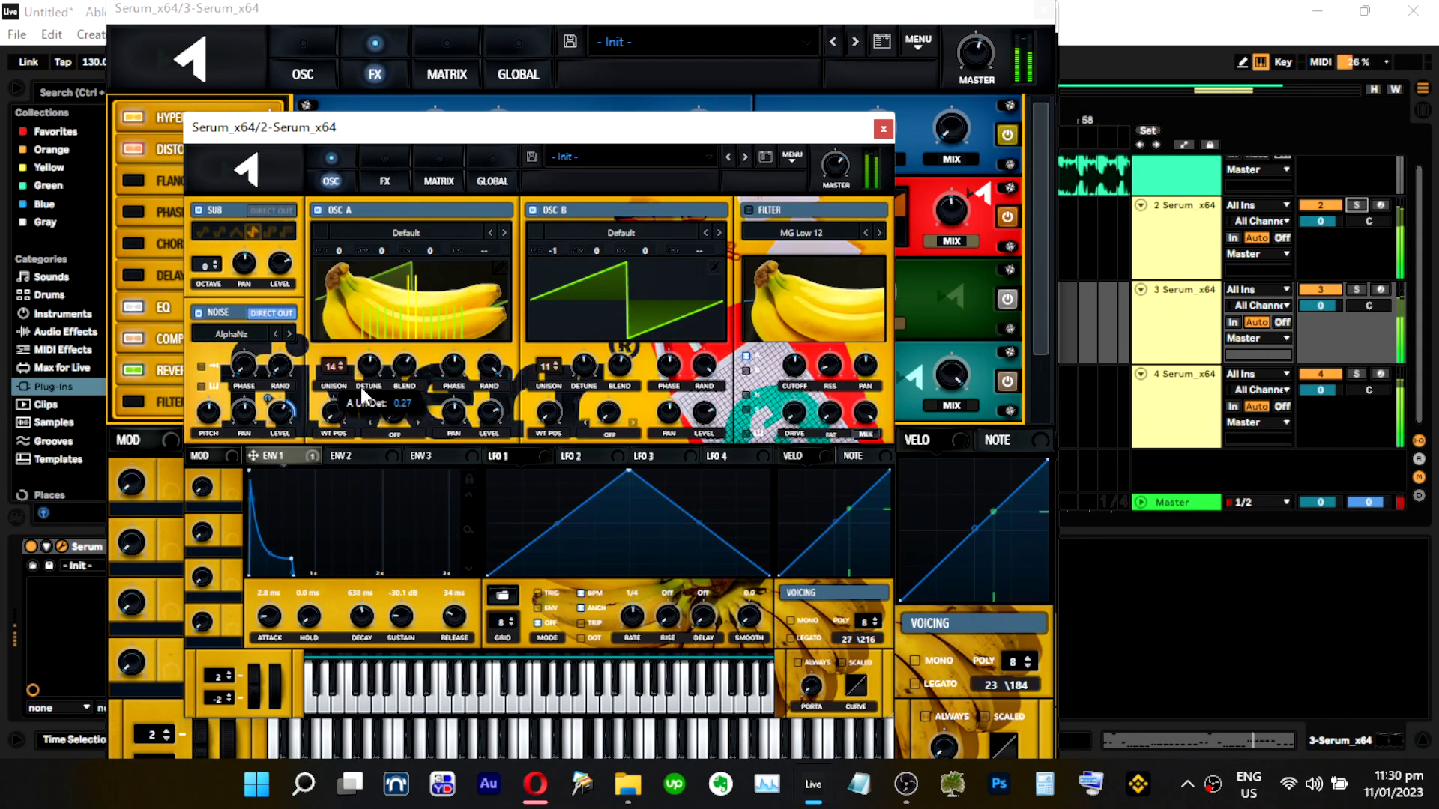
{"action": "left_click_drag", "start_coordinate": [333, 367], "coordinate": [331, 411]}
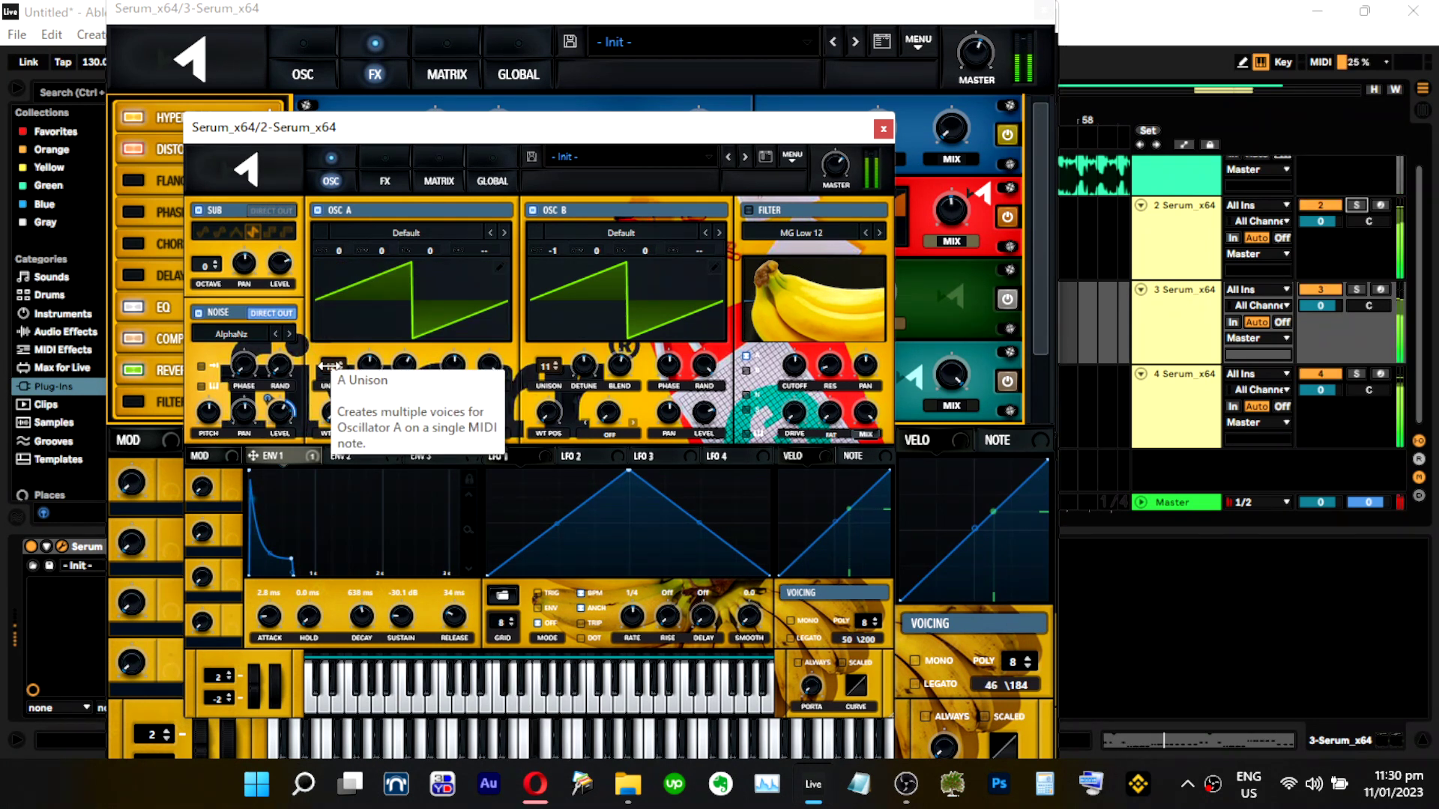
{"action": "left_click_drag", "start_coordinate": [331, 368], "coordinate": [324, 383]}
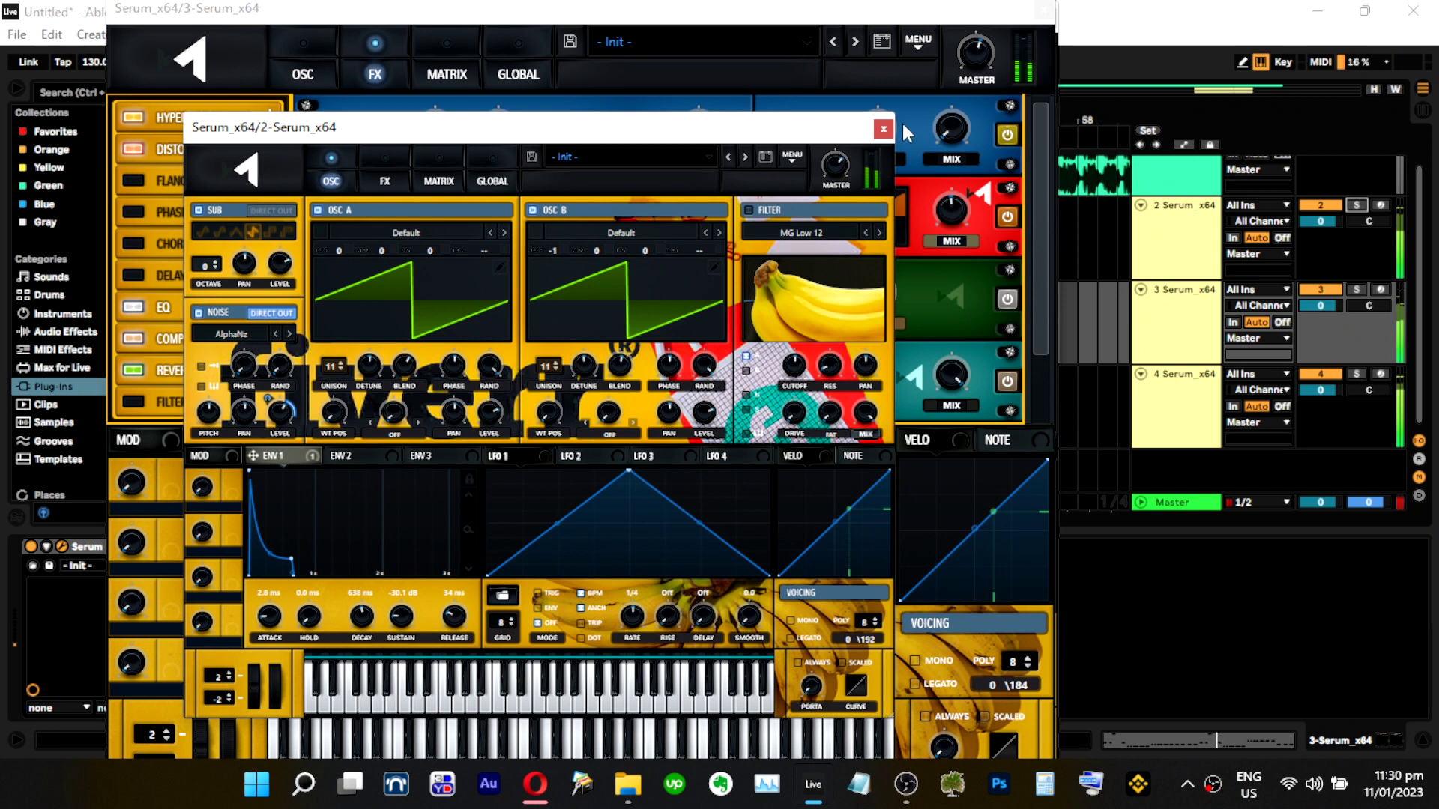
{"action": "left_click", "coordinate": [884, 129]}
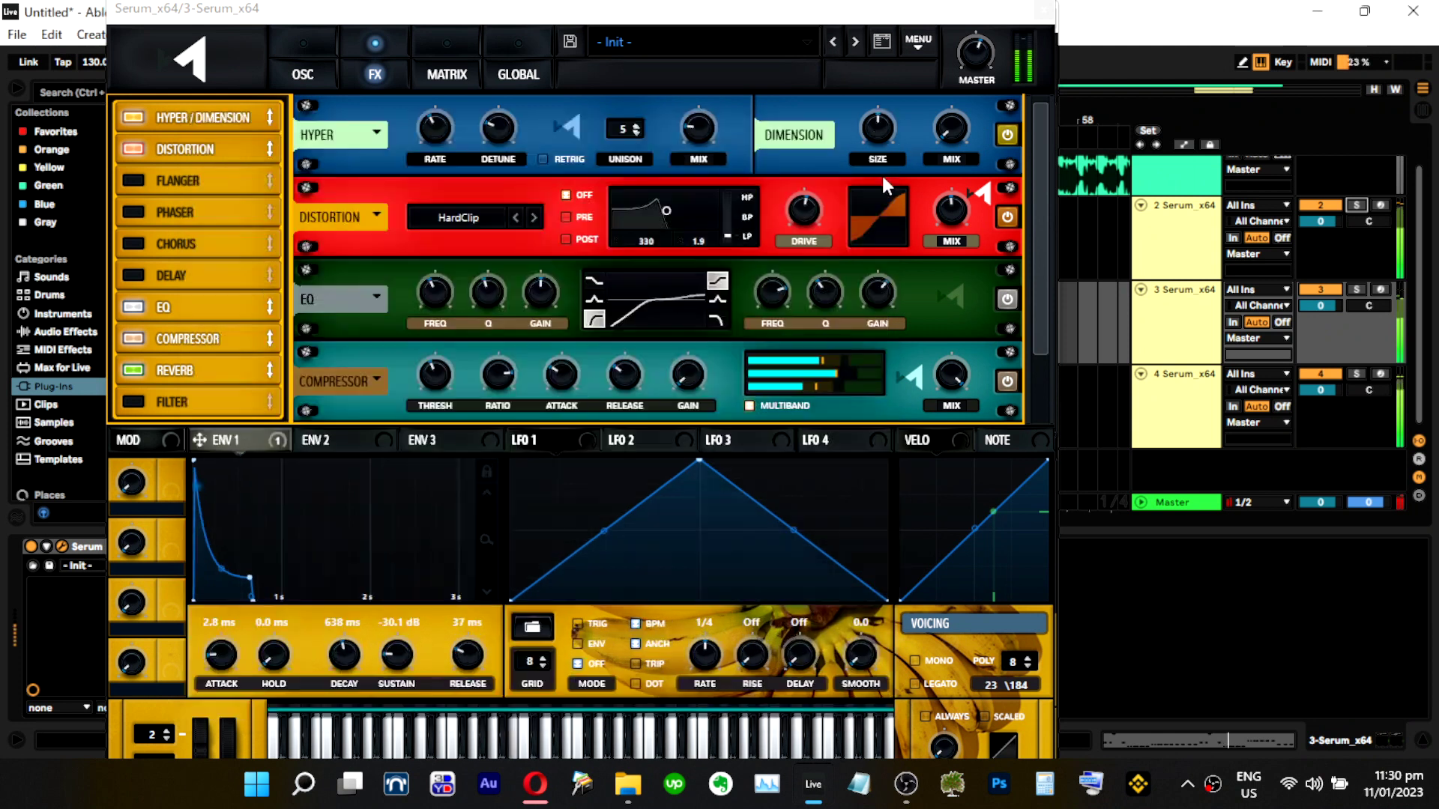
Set the 3 Serum_x64 patch's OSC A octave to -1, comparing the track soloed and unsoloed, and adjust its master level.
{"action": "left_click", "coordinate": [1357, 289]}
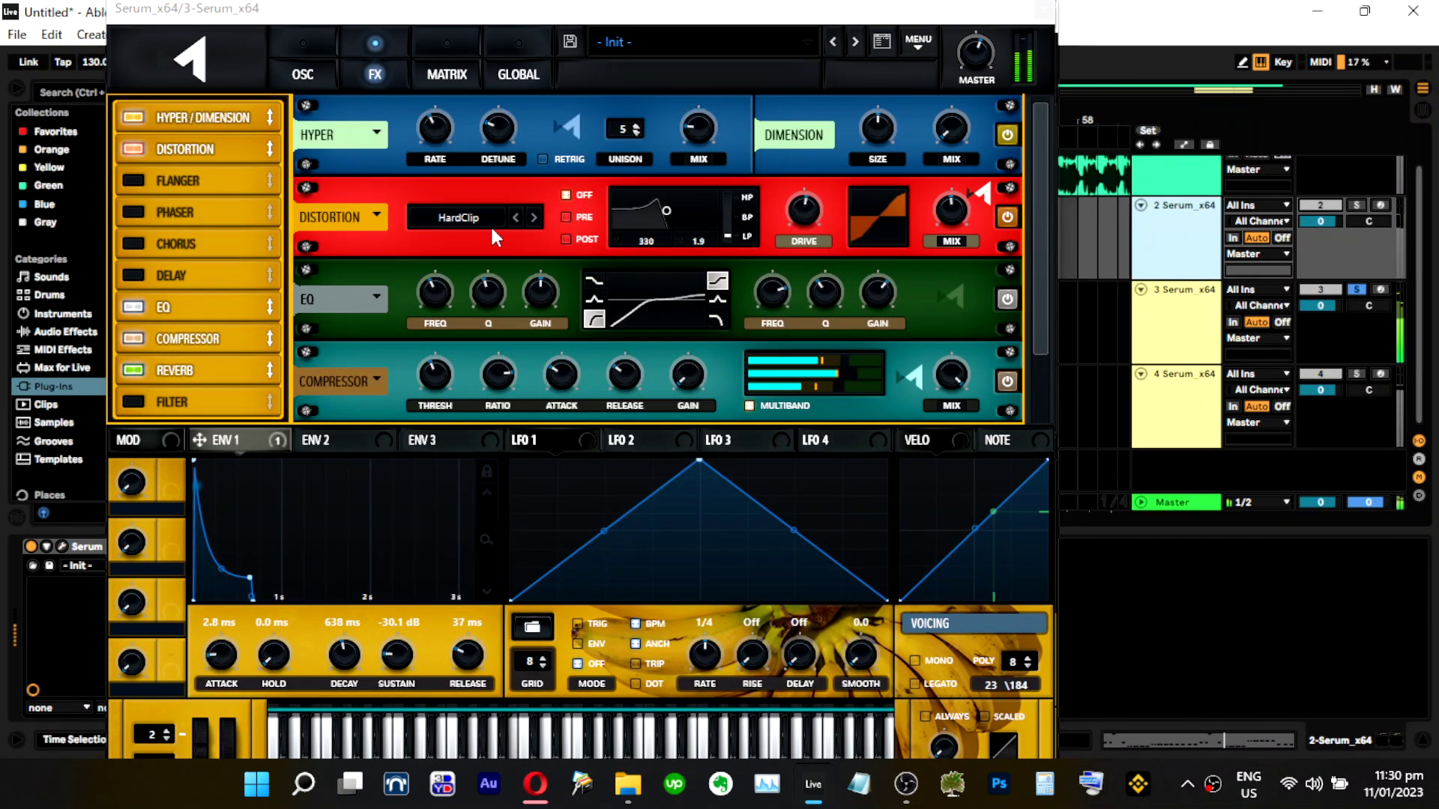
{"action": "left_click", "coordinate": [323, 69]}
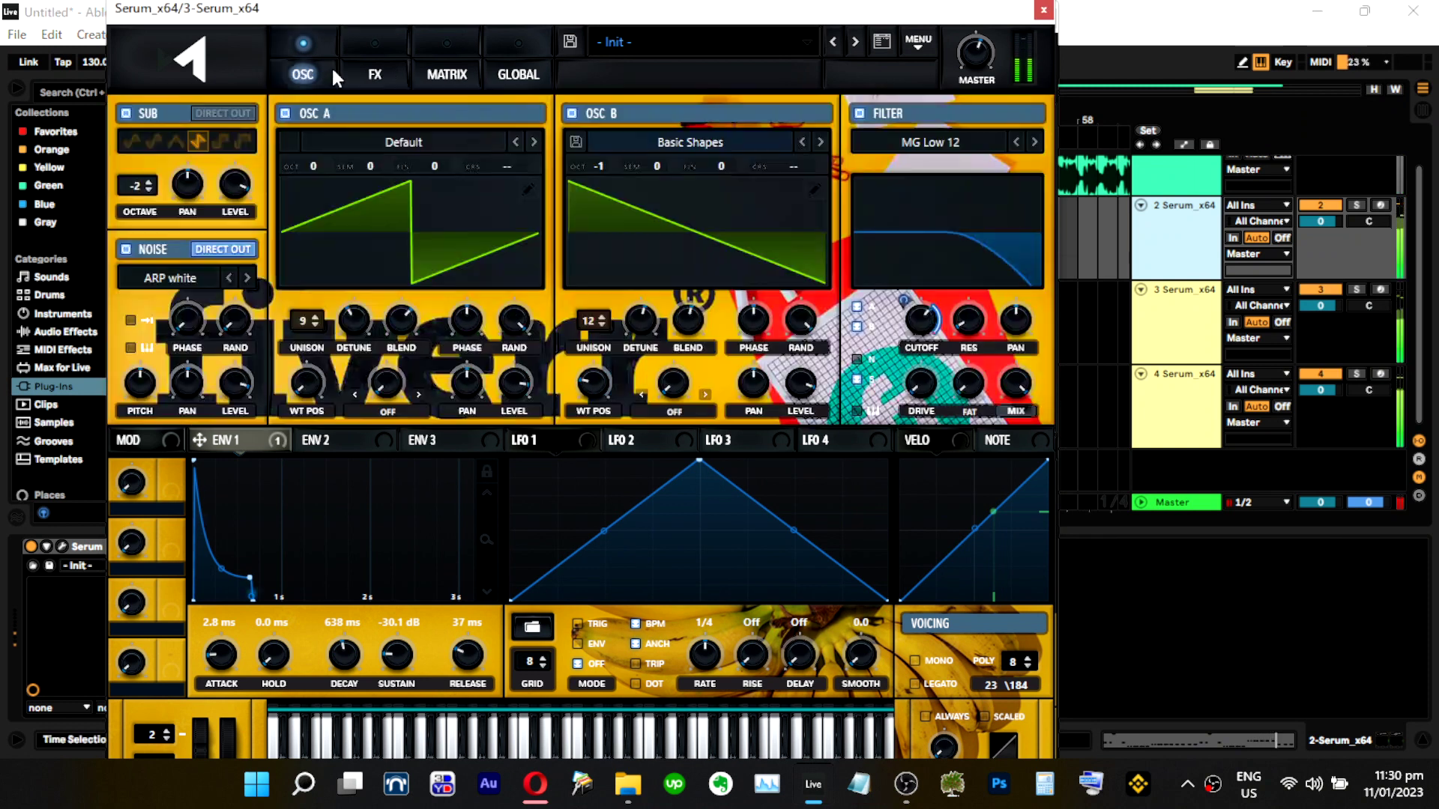
{"action": "left_click", "coordinate": [1357, 286]}
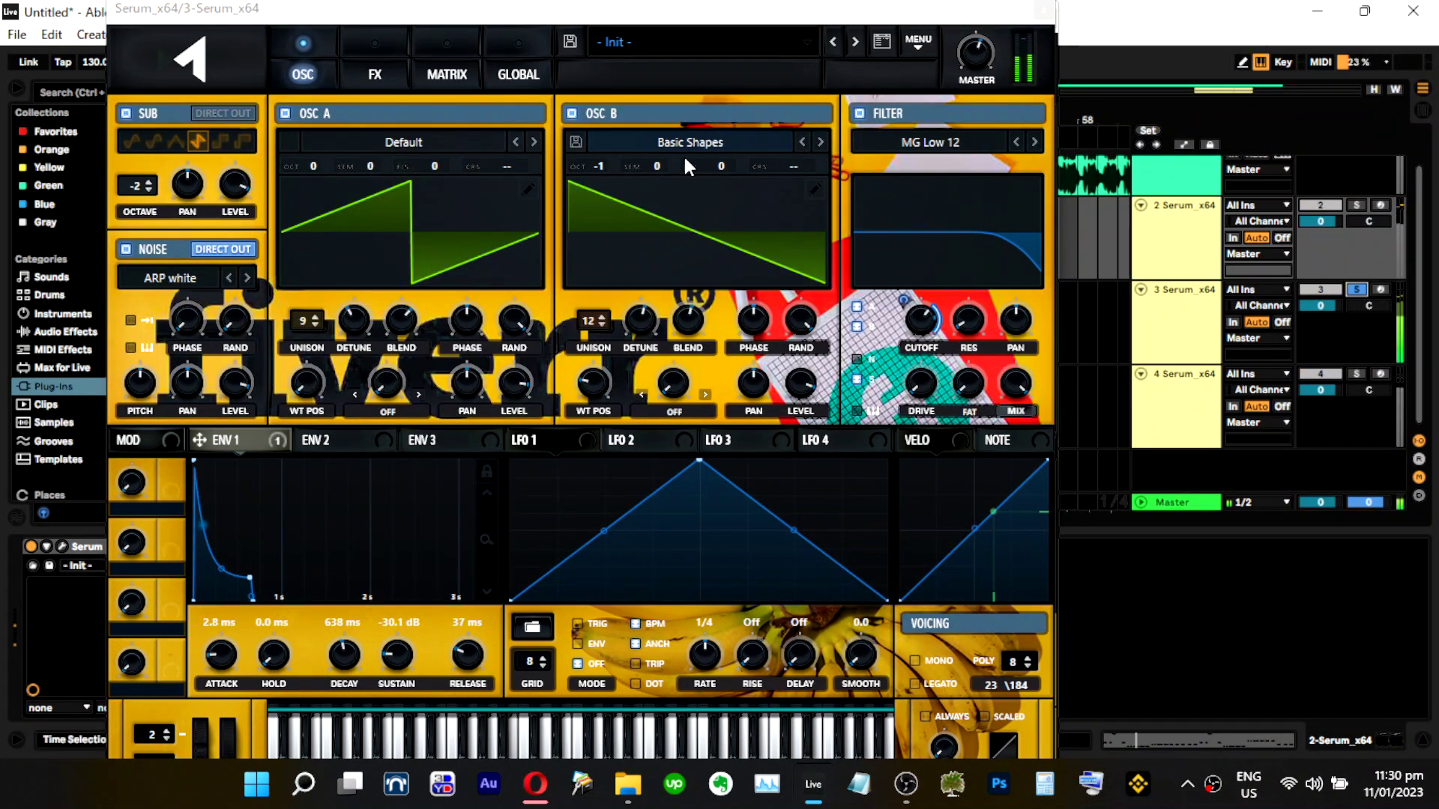
{"action": "left_click", "coordinate": [586, 159]}
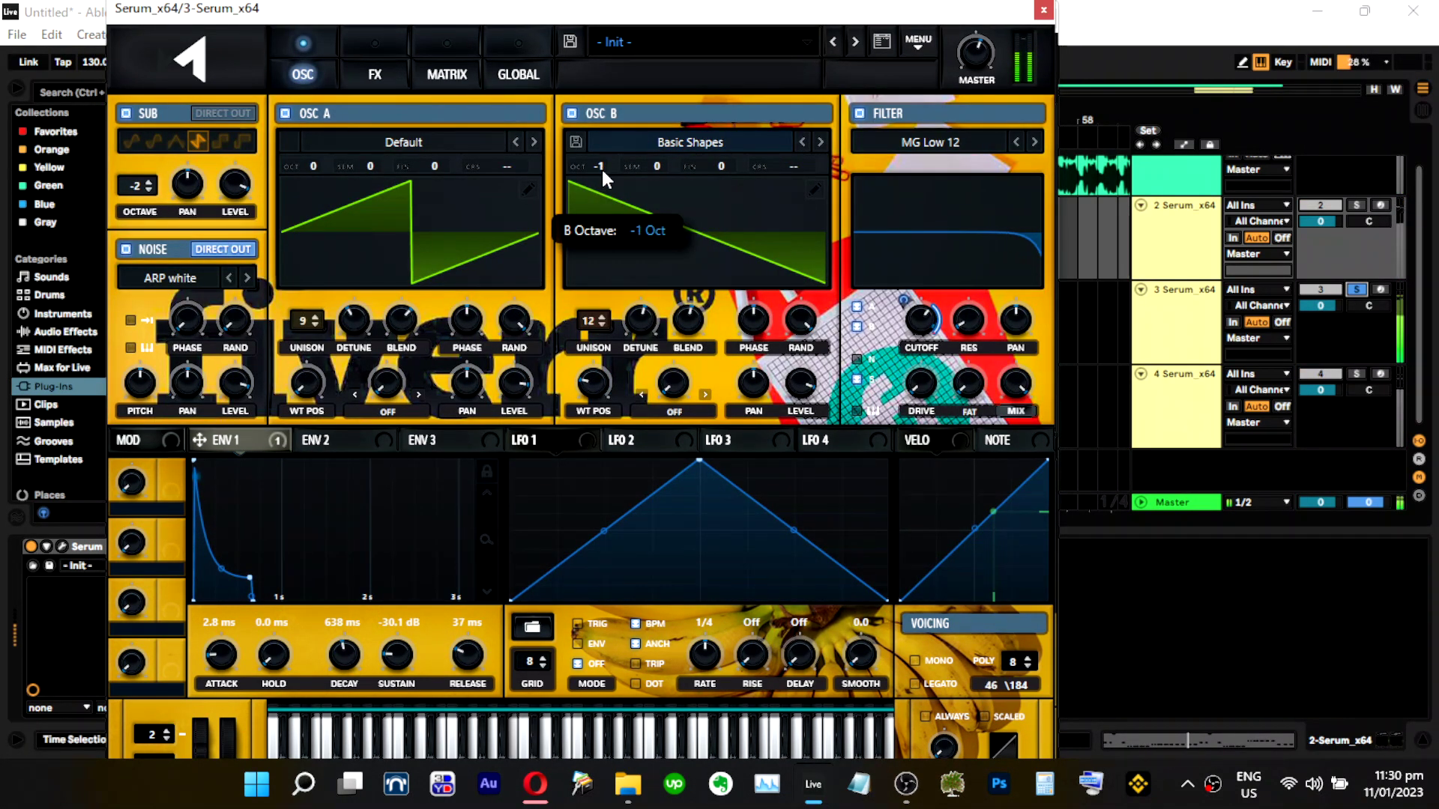
{"action": "left_click_drag", "start_coordinate": [314, 165], "coordinate": [330, 197]}
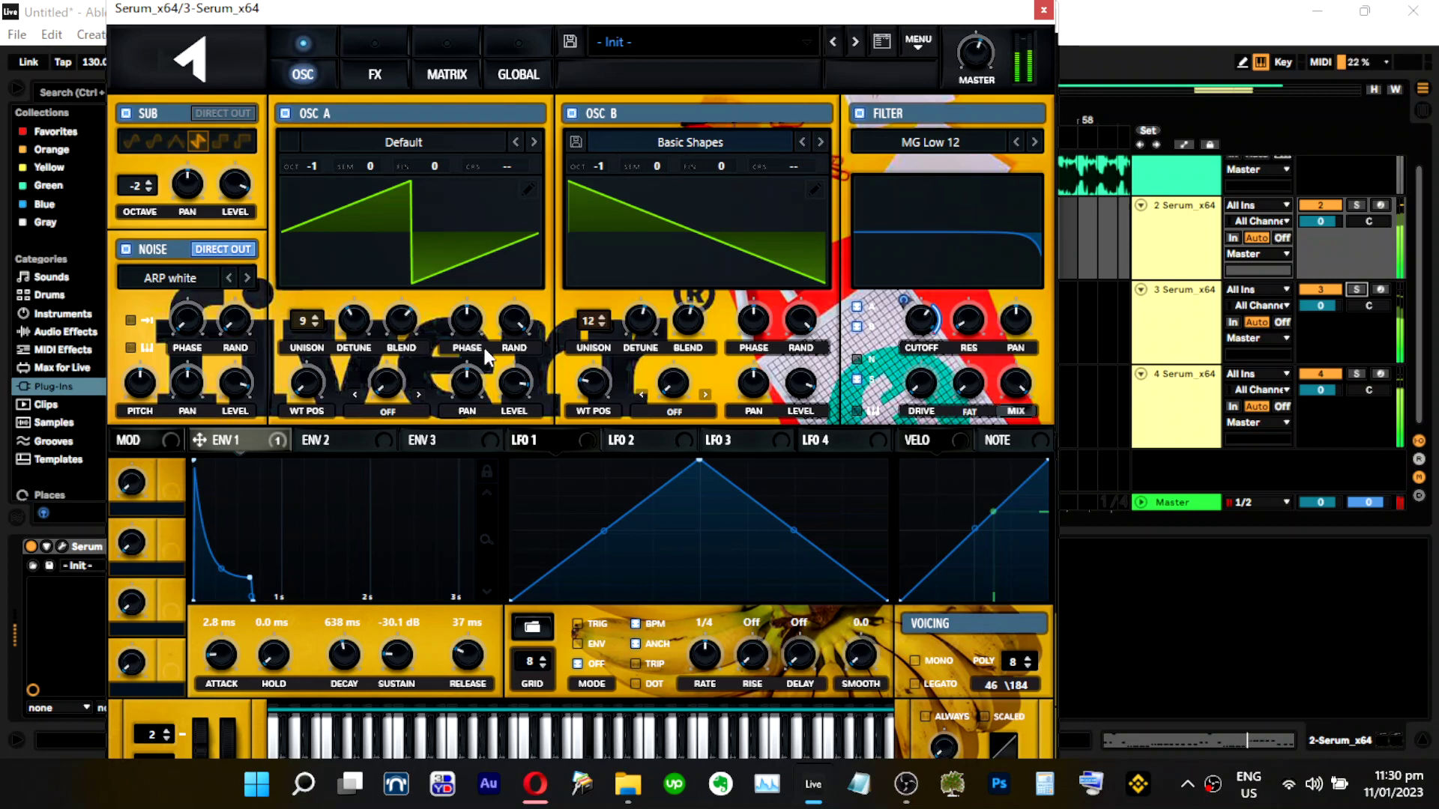
{"action": "left_click_drag", "start_coordinate": [980, 29], "coordinate": [981, 58]}
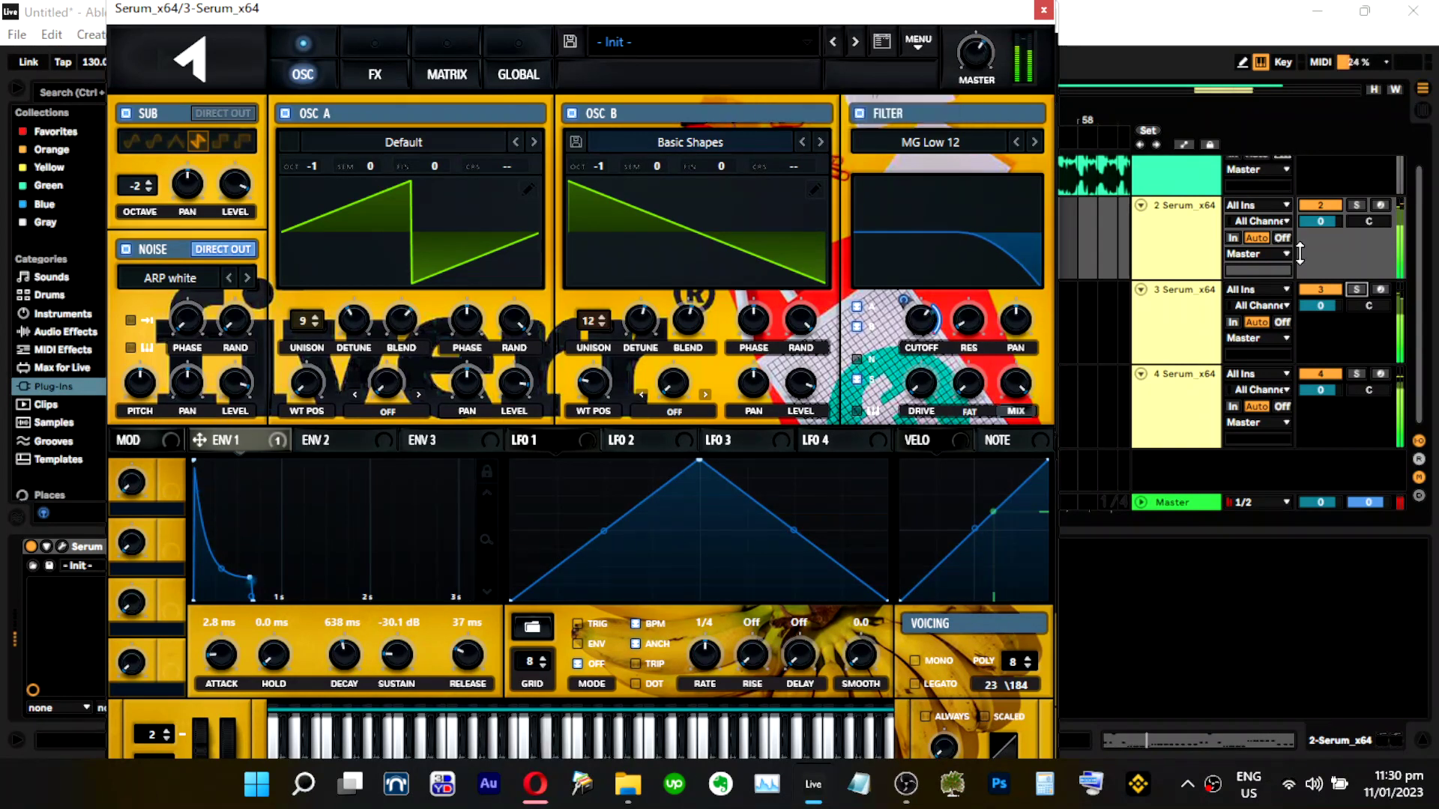
Try the 3 Serum_x64 patch's sub at octave -1 while comparing the track soloed and unsoloed.
{"action": "left_click", "coordinate": [1356, 289]}
{"action": "left_click", "coordinate": [960, 74]}
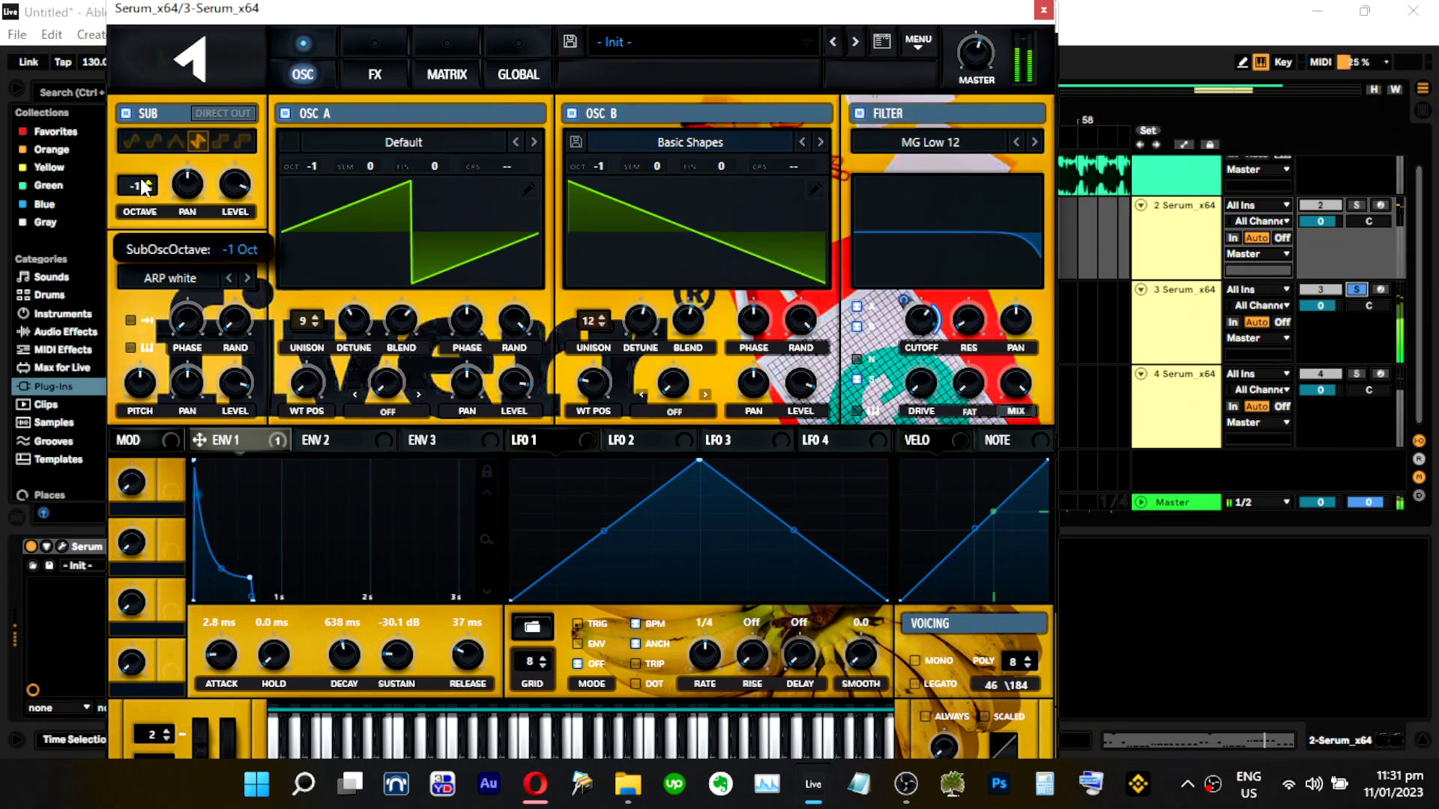
{"action": "left_click", "coordinate": [1357, 289]}
{"action": "left_click", "coordinate": [1357, 290]}
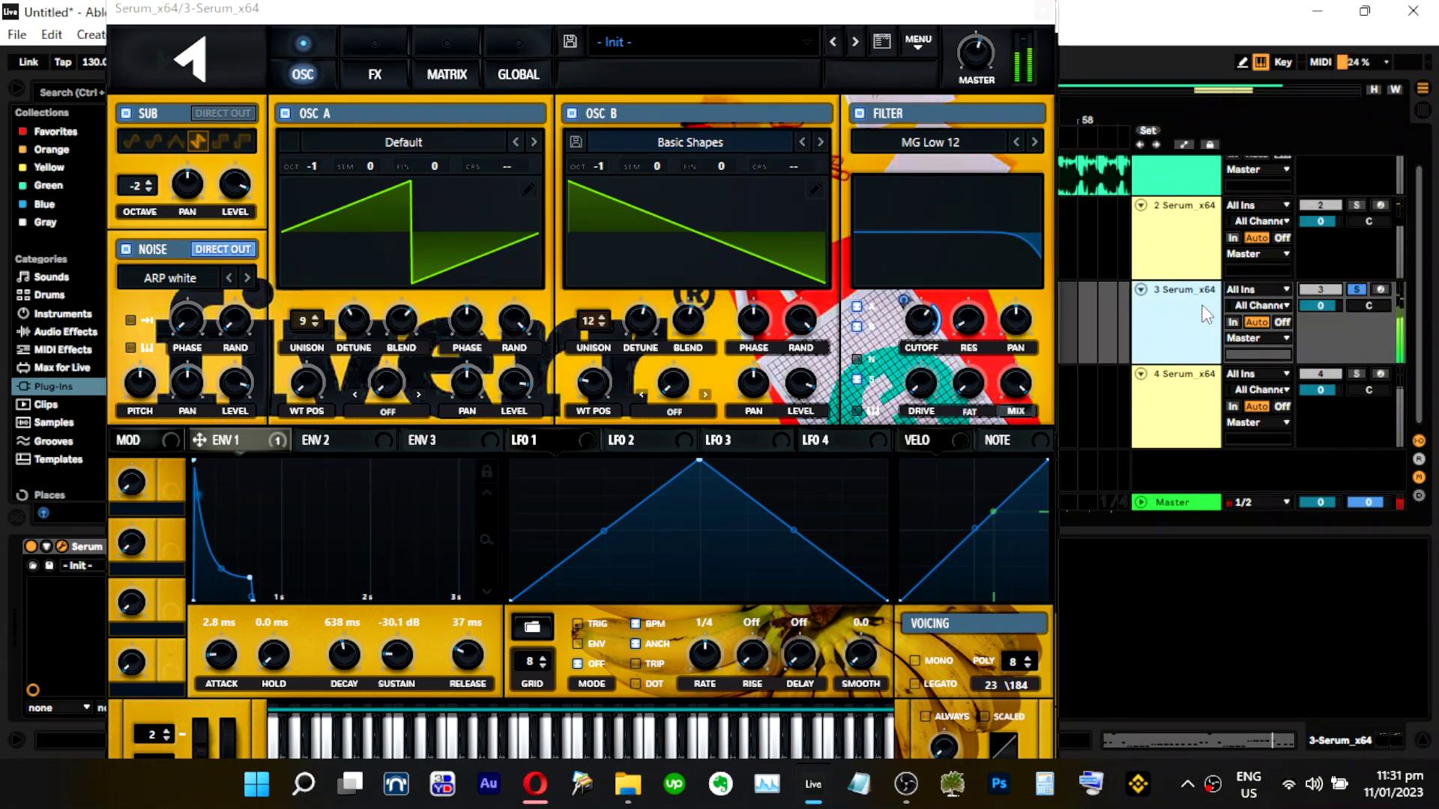
Switch off OSC A and the sub in the 3 Serum_x64 patch, adjust its master volume and check its effects.
{"action": "left_click", "coordinate": [284, 114]}
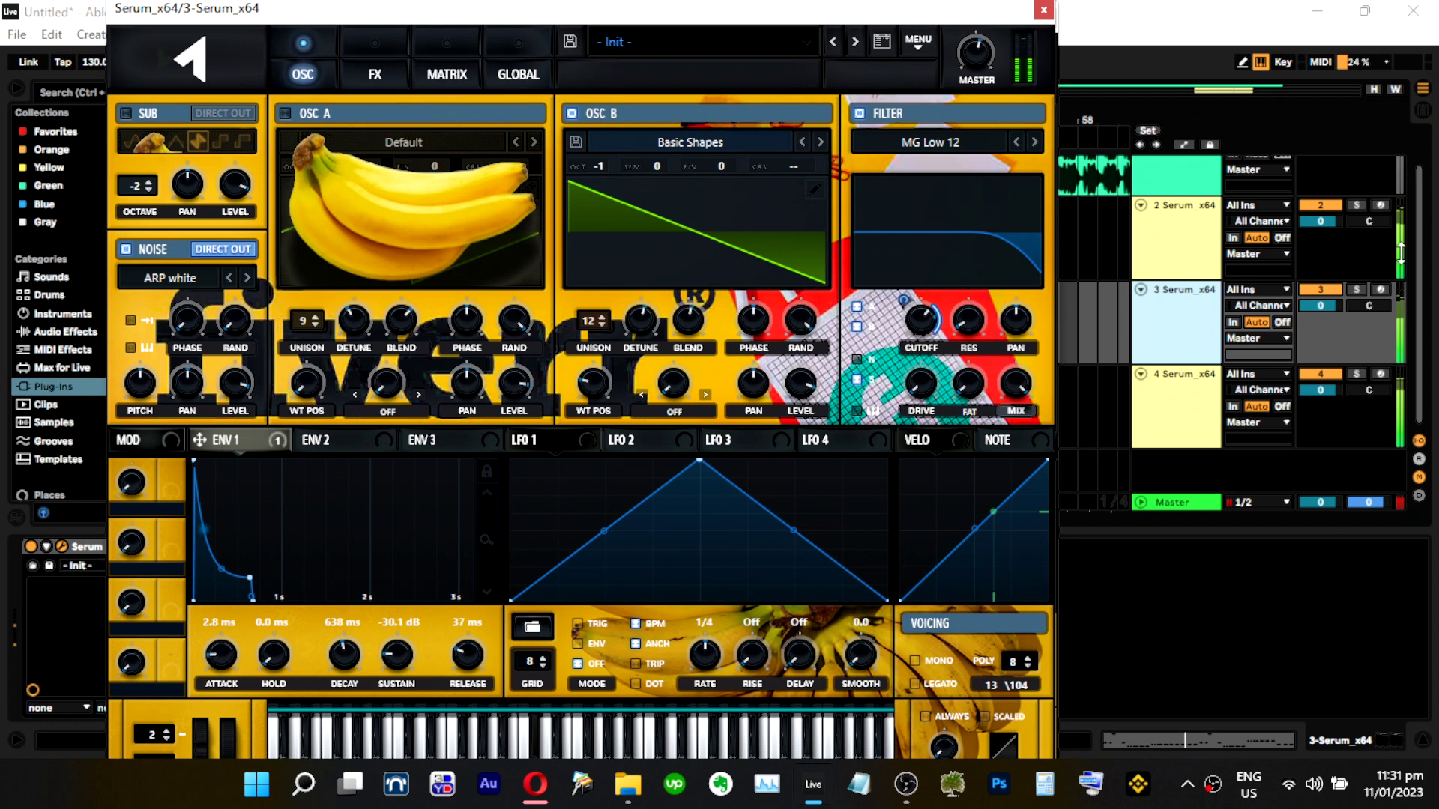
{"action": "mouse_move", "coordinate": [986, 34]}
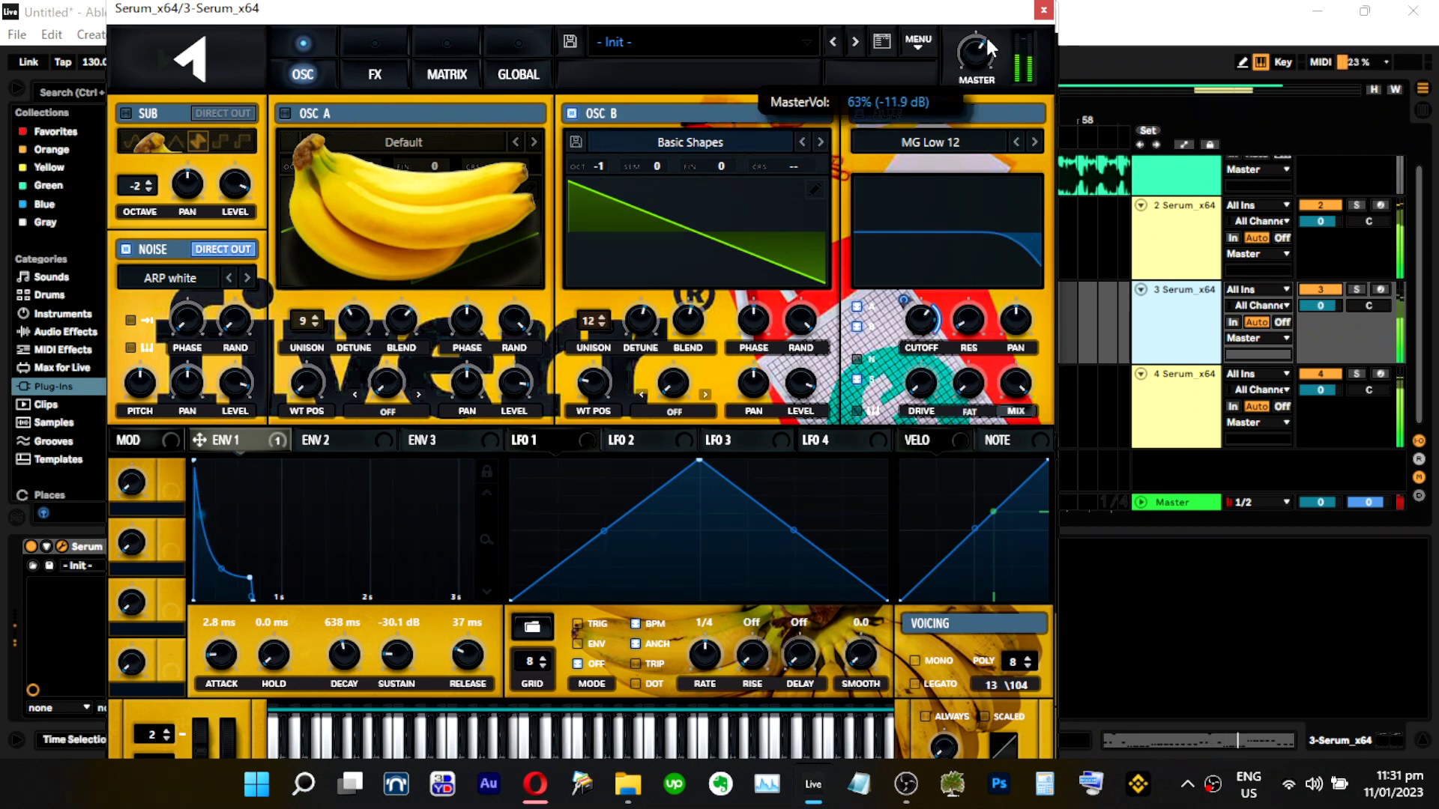
{"action": "left_click_drag", "start_coordinate": [990, 22], "coordinate": [994, 21]}
{"action": "mouse_move", "coordinate": [915, 345]}
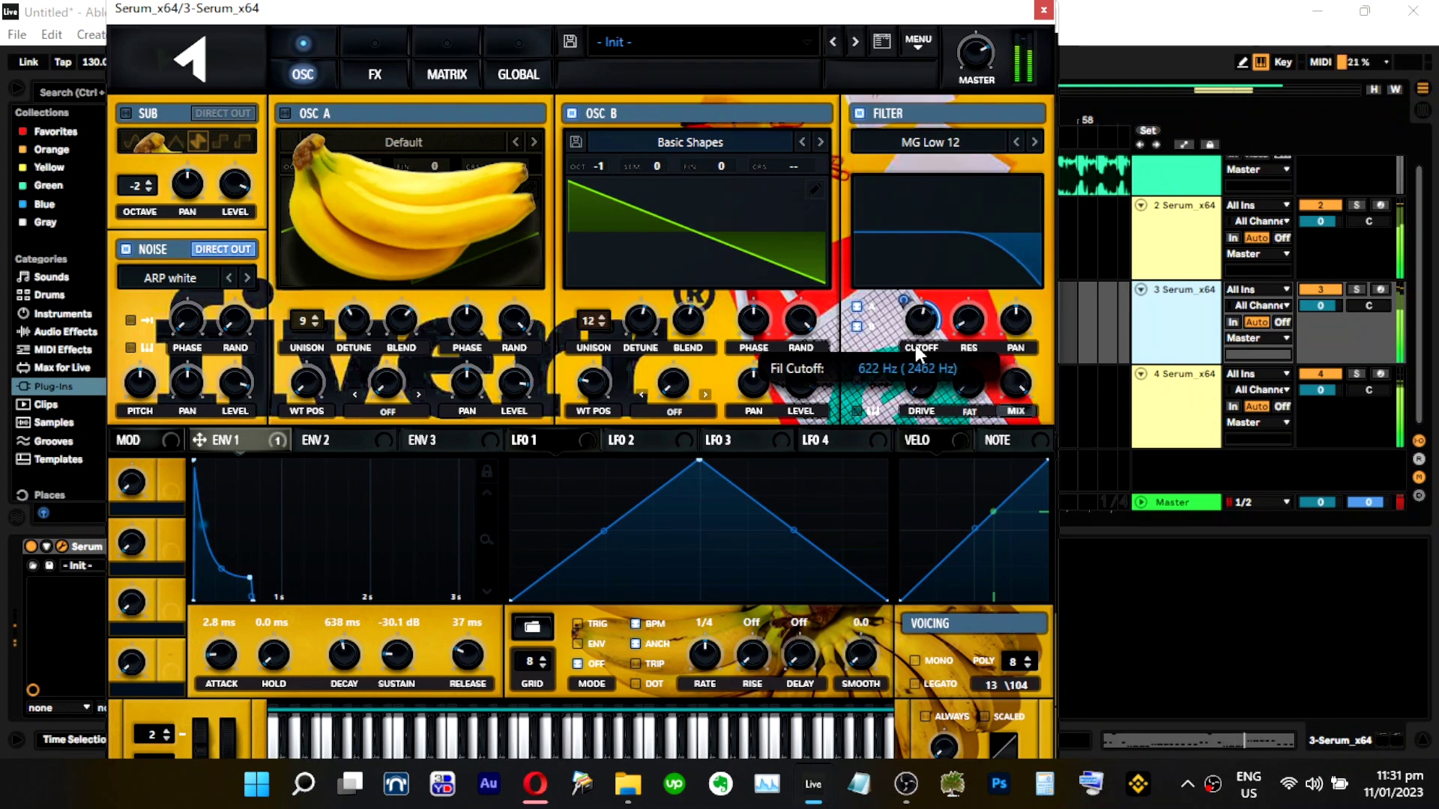
{"action": "left_click_drag", "start_coordinate": [911, 379], "coordinate": [928, 344]}
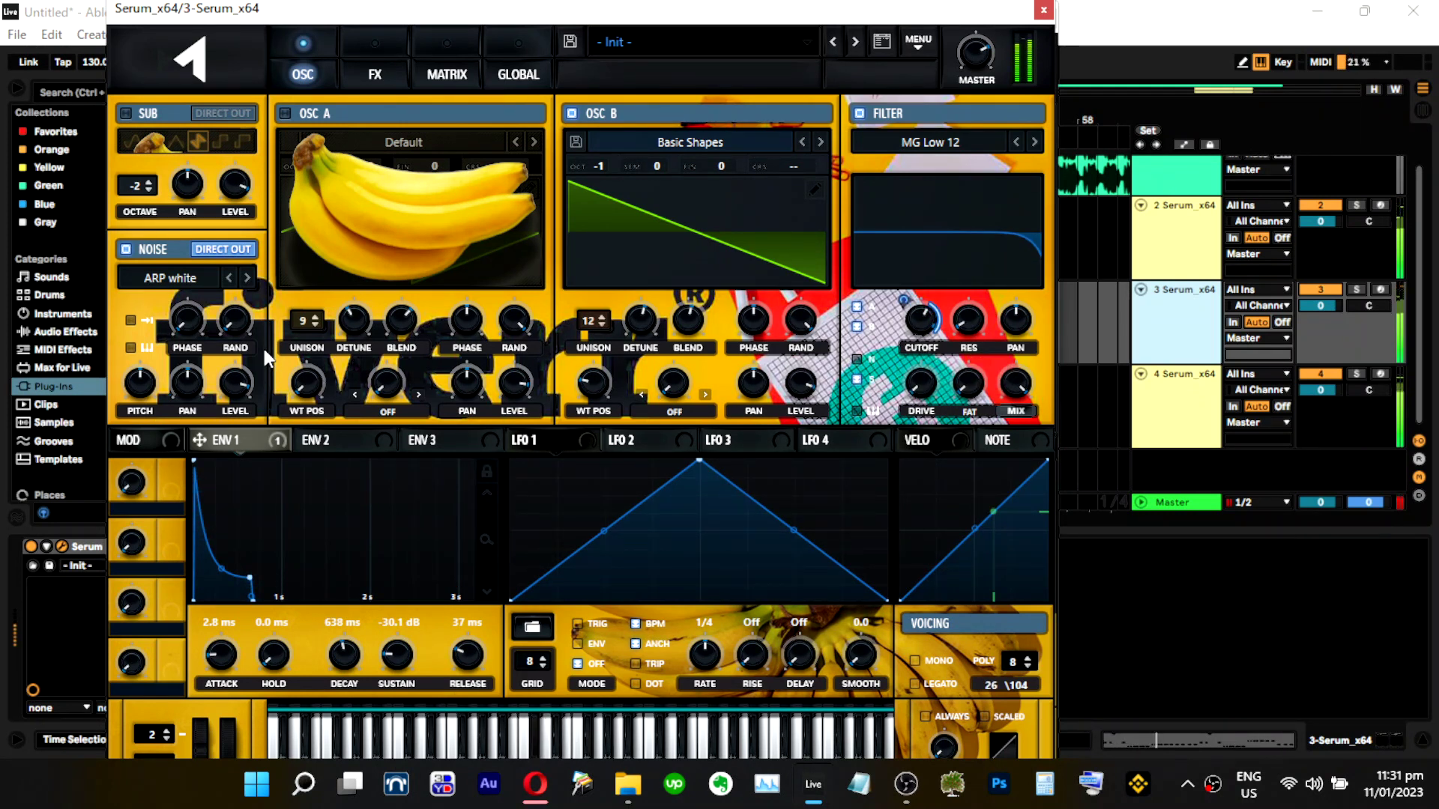
{"action": "left_click", "coordinate": [377, 75]}
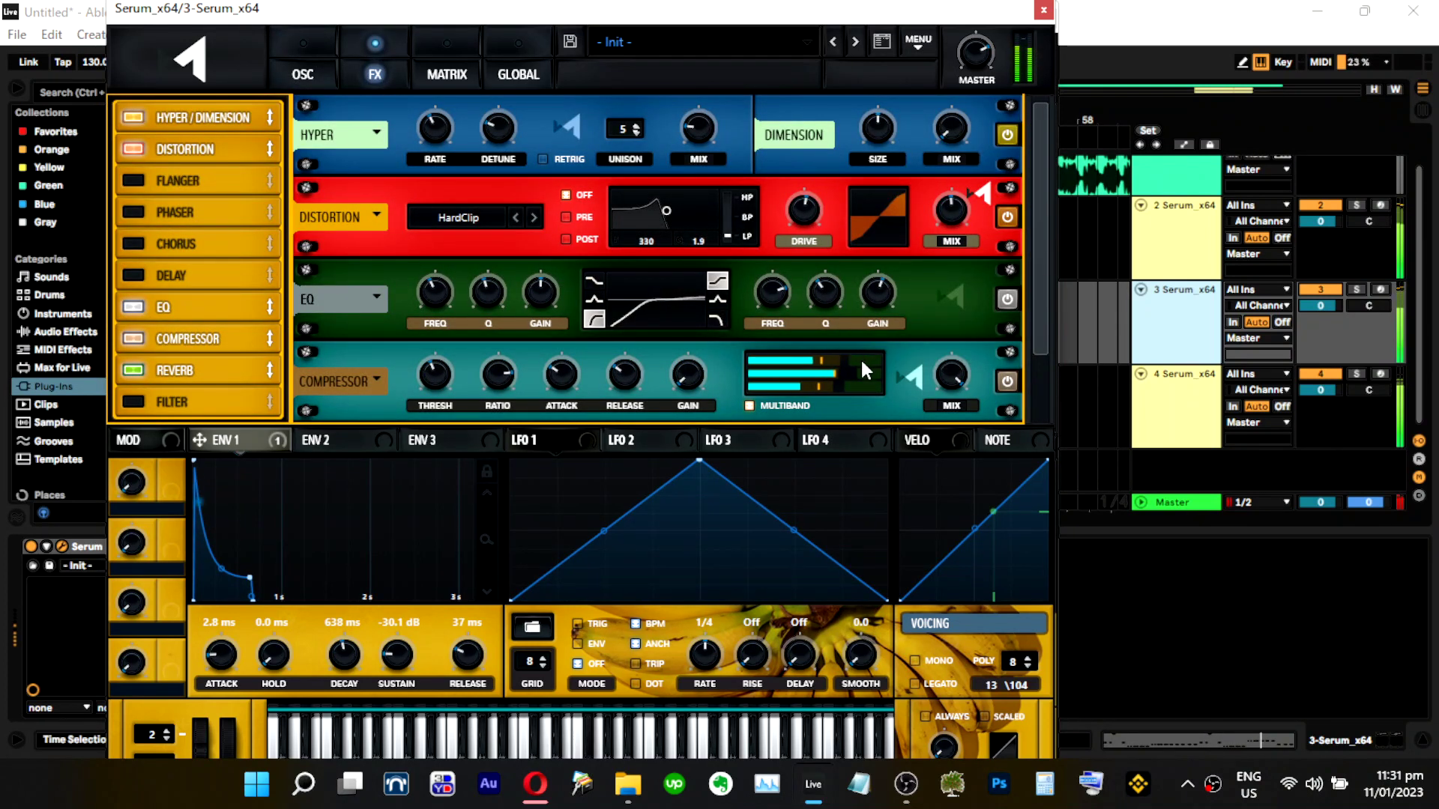
{"action": "left_click", "coordinate": [303, 74]}
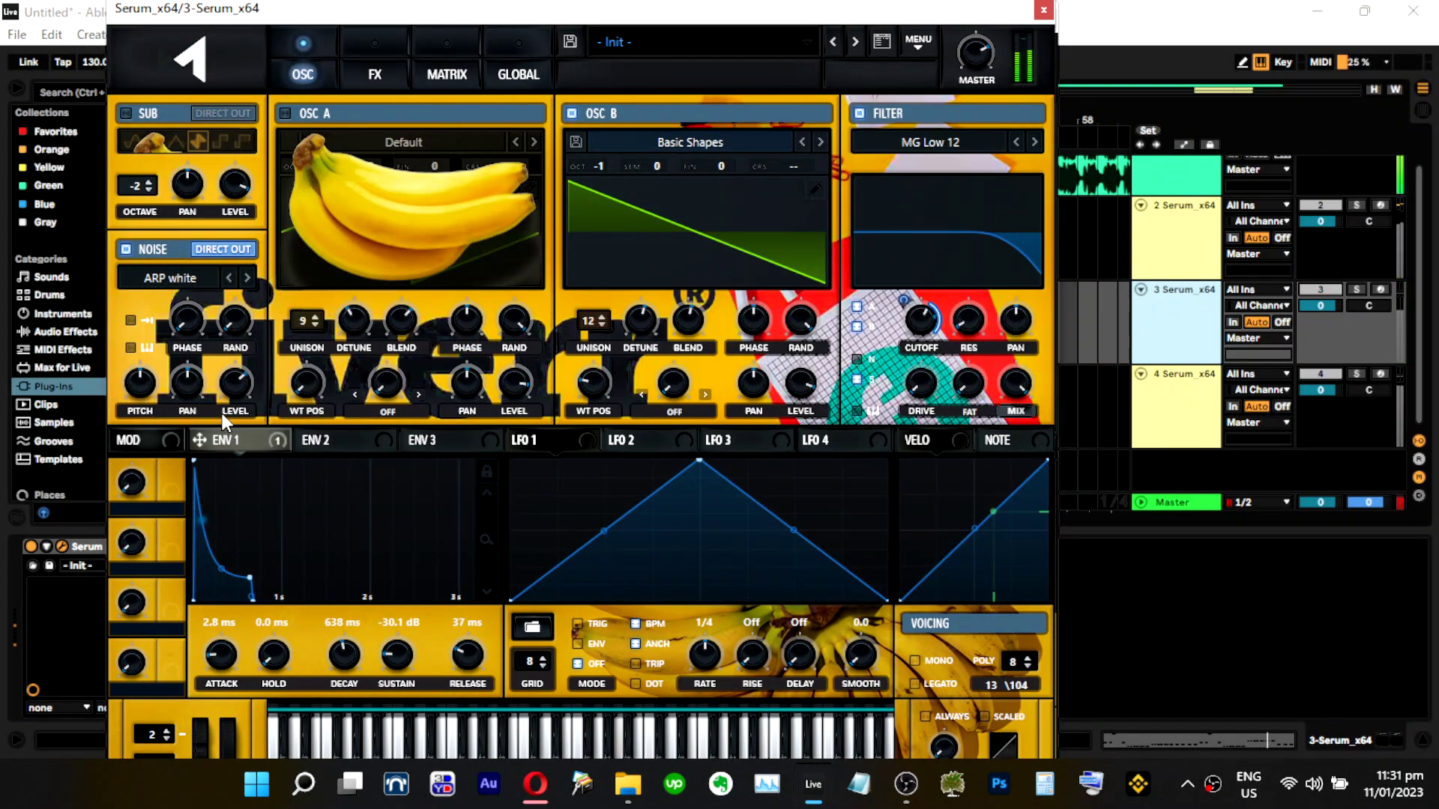
Adjust the noise level and switch OSC A back on with 6 unison voices at octave 0, after trying octave +1.
{"action": "left_click_drag", "start_coordinate": [230, 388], "coordinate": [228, 394]}
{"action": "left_click", "coordinate": [301, 117]}
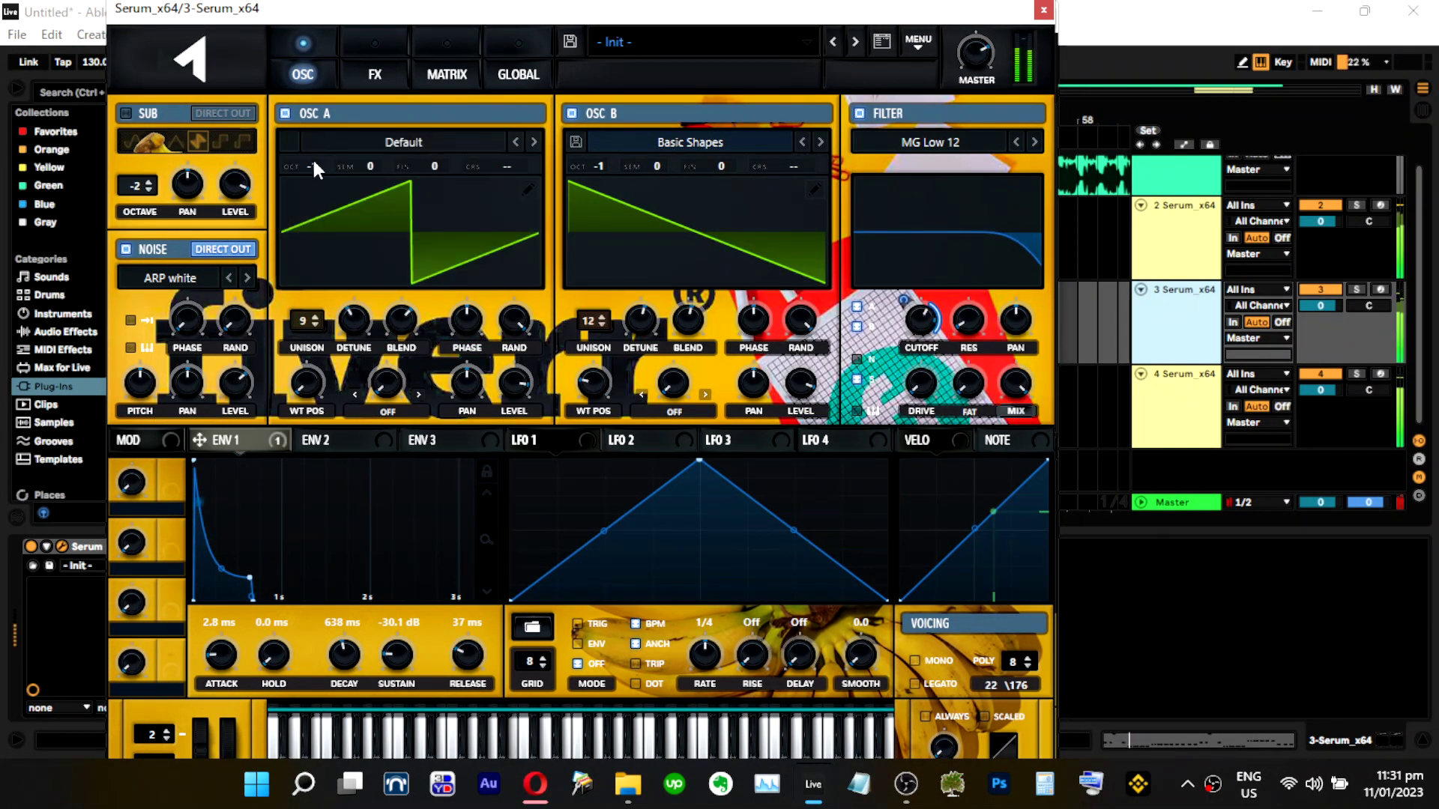
{"action": "left_click_drag", "start_coordinate": [318, 160], "coordinate": [324, 147]}
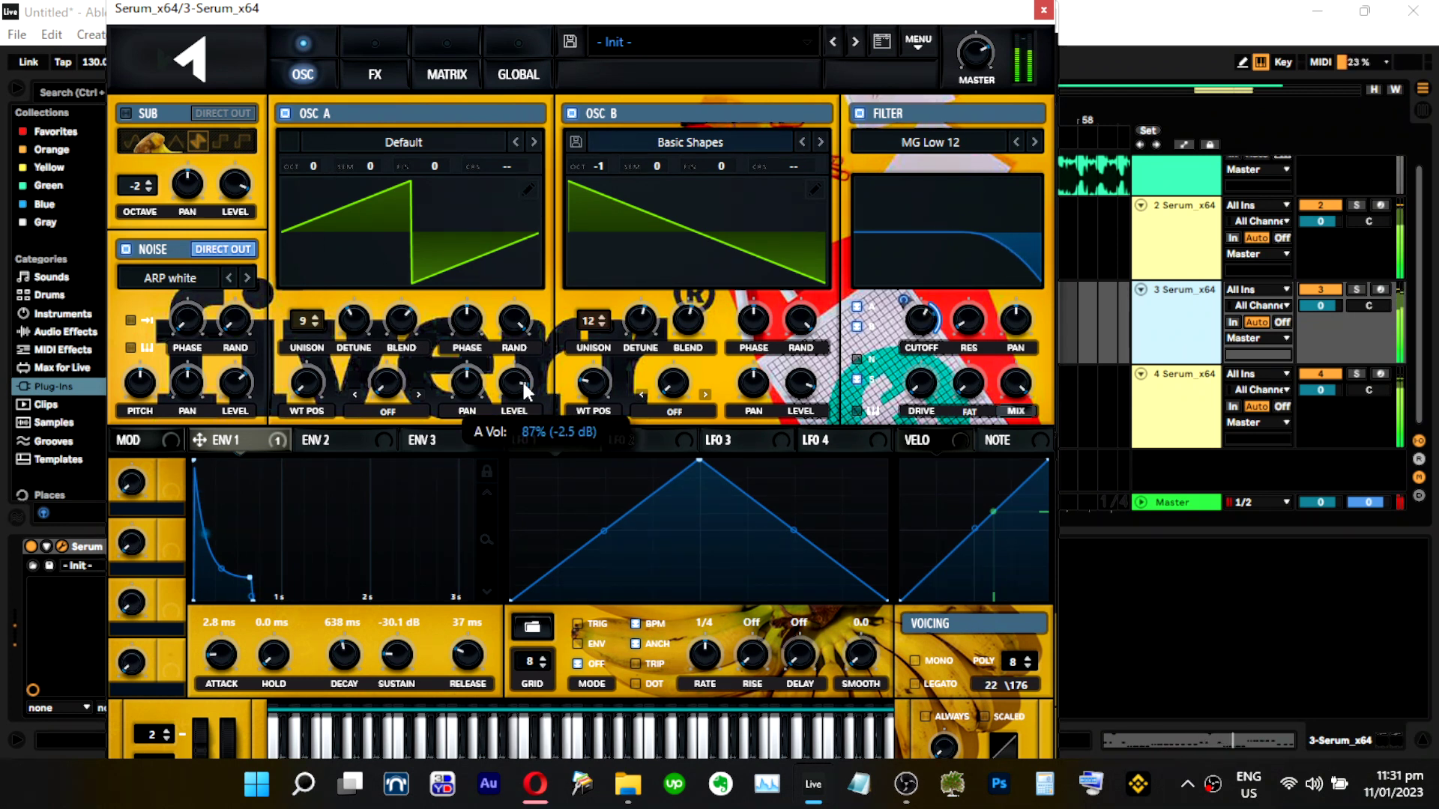
{"action": "left_click_drag", "start_coordinate": [307, 313], "coordinate": [306, 367]}
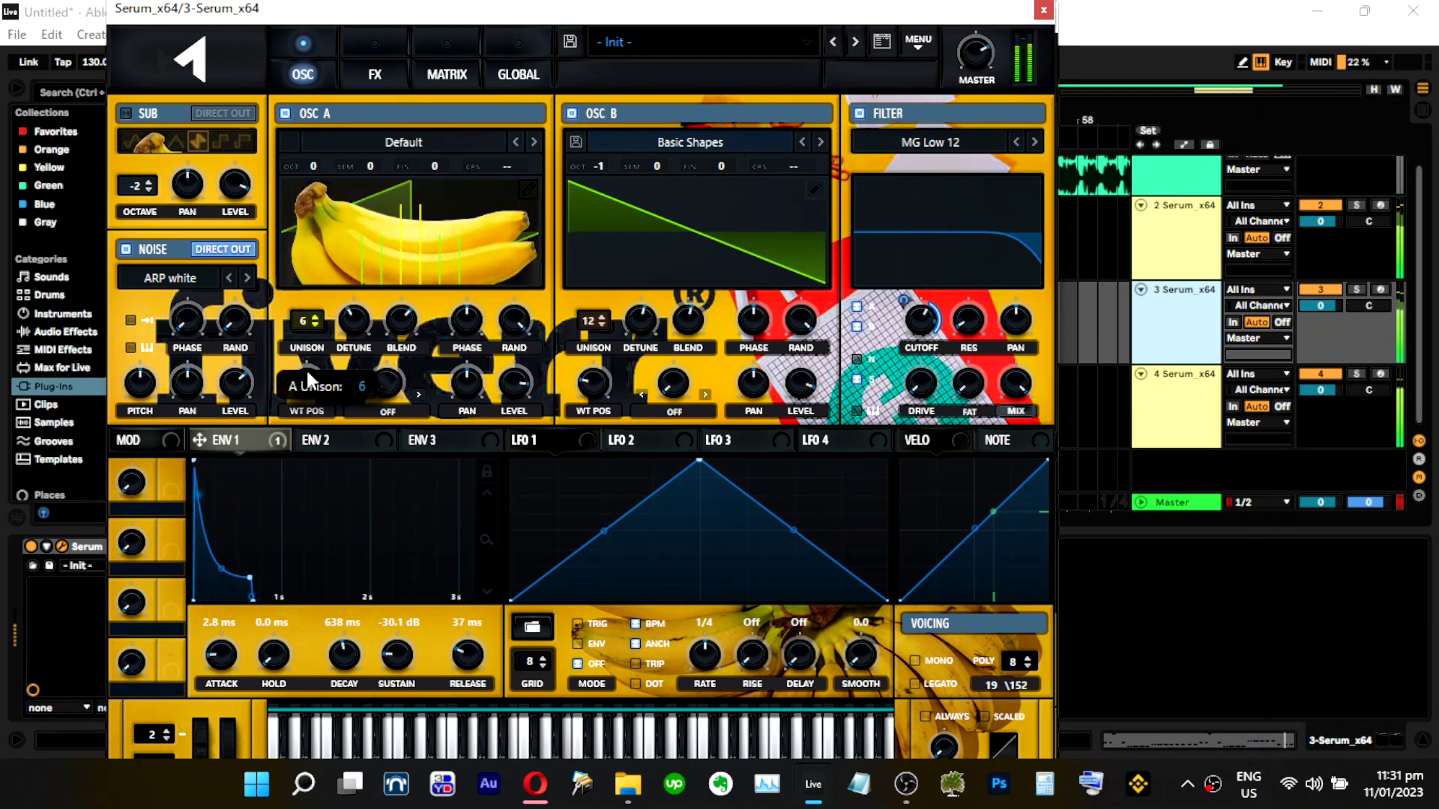
{"action": "left_click_drag", "start_coordinate": [320, 142], "coordinate": [326, 129]}
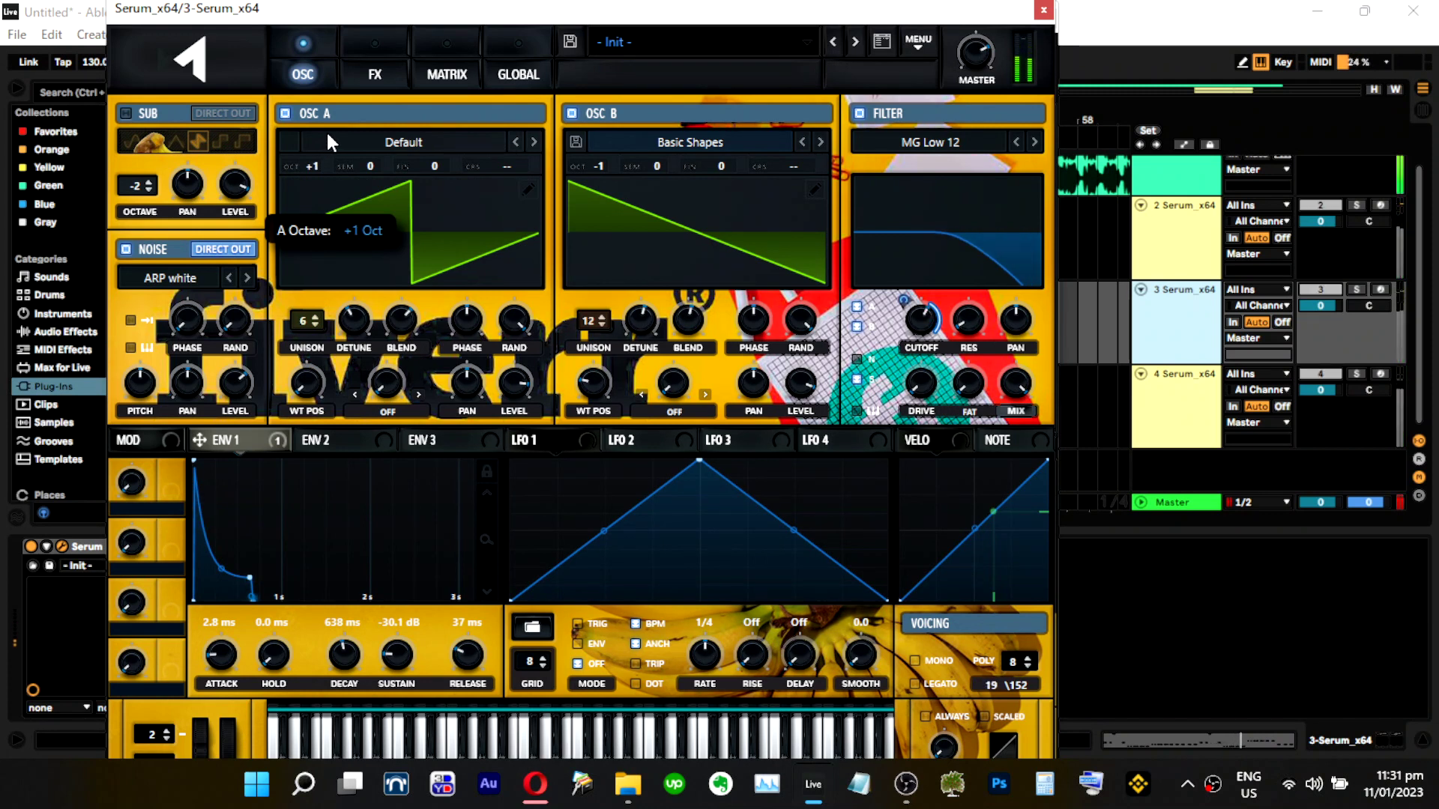
{"action": "mouse_move", "coordinate": [501, 433]}
{"action": "left_mouse_down"}
{"action": "mouse_move", "coordinate": [501, 477]}
{"action": "mouse_move", "coordinate": [500, 433]}
{"action": "left_mouse_up"}
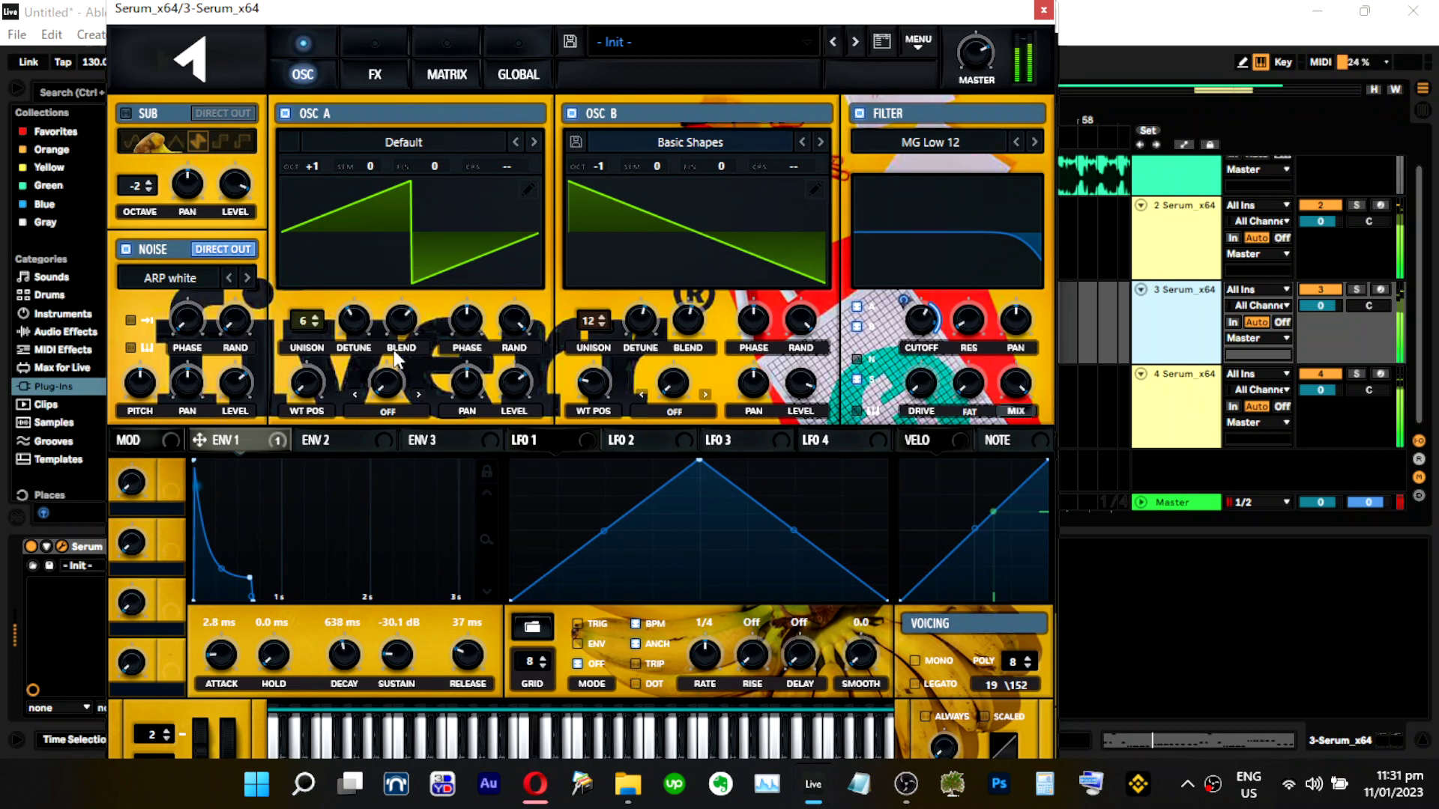
{"action": "left_click_drag", "start_coordinate": [303, 168], "coordinate": [308, 177]}
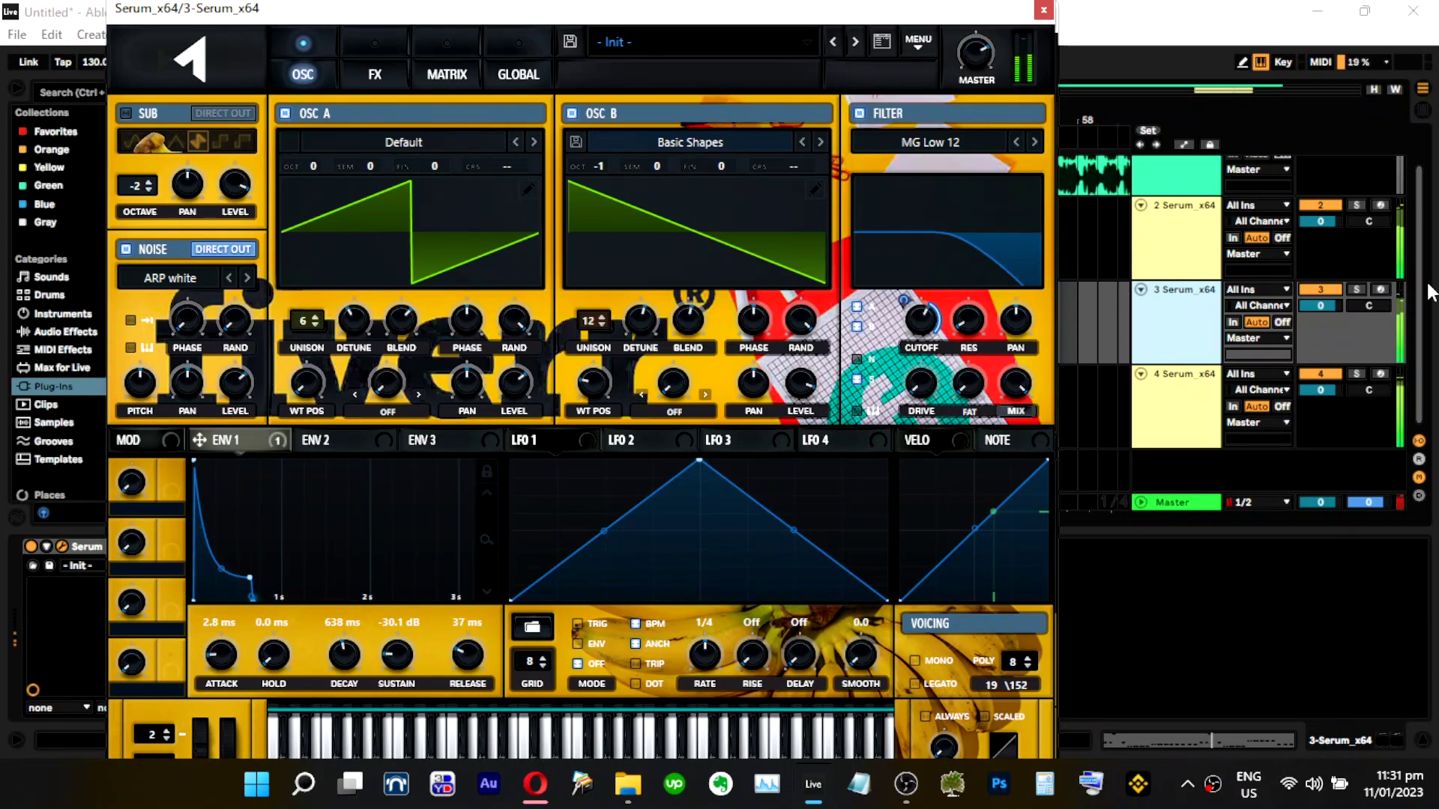
Set the noise level to about 72% with the 3 Serum_x64 track soloed, and switch its sub back on.
{"action": "left_click", "coordinate": [1357, 290]}
{"action": "left_click", "coordinate": [245, 374]}
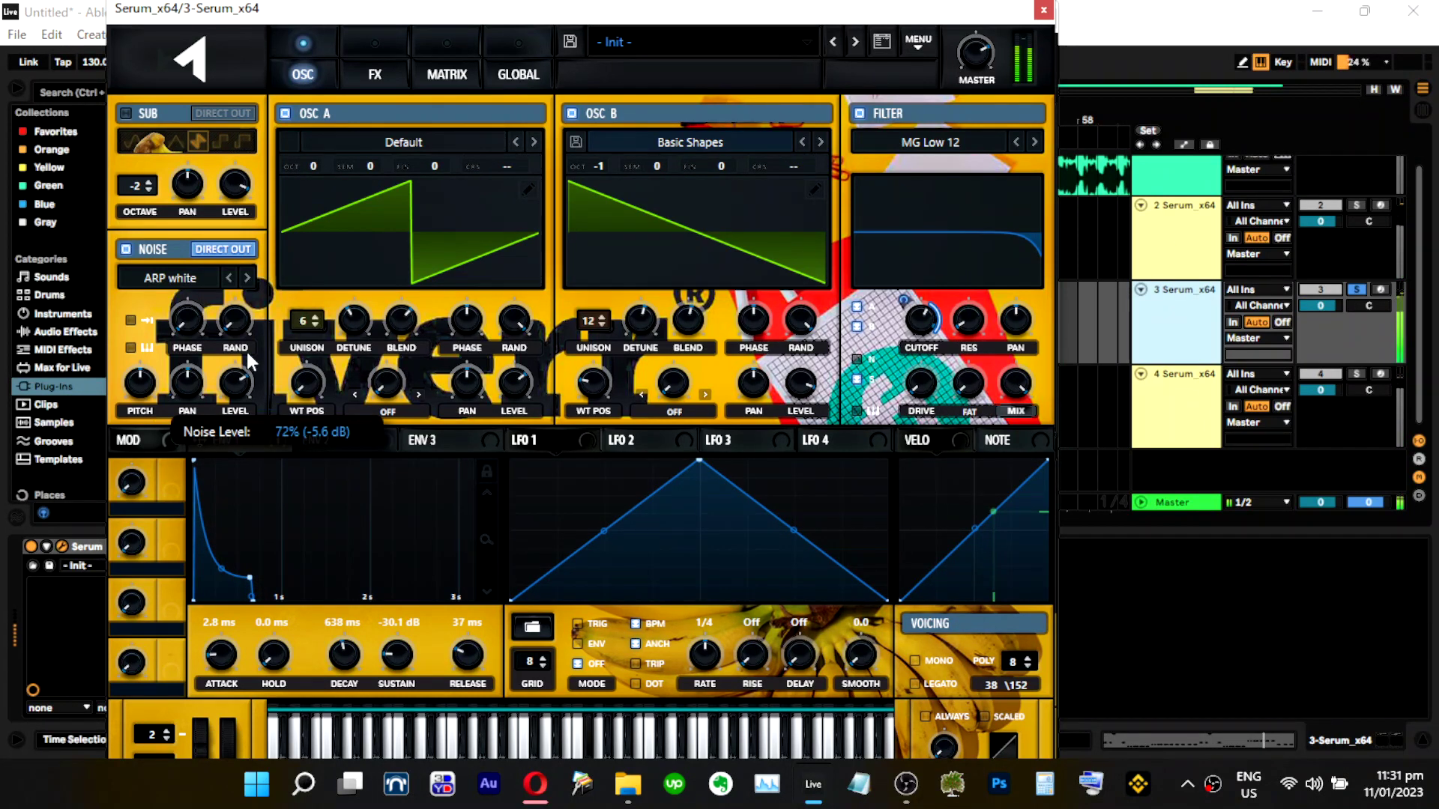
{"action": "key", "text": "s"}
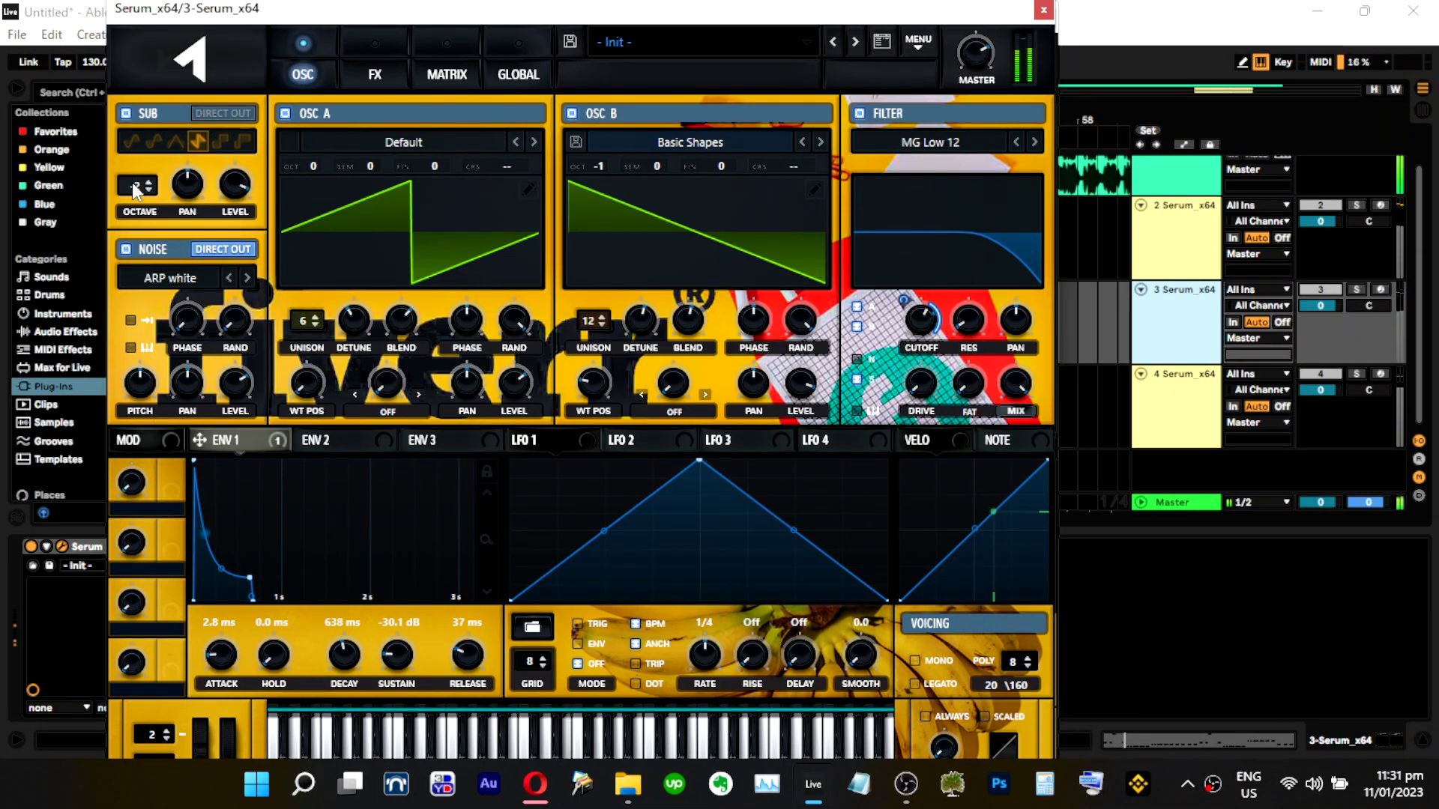
{"action": "key", "text": "s"}
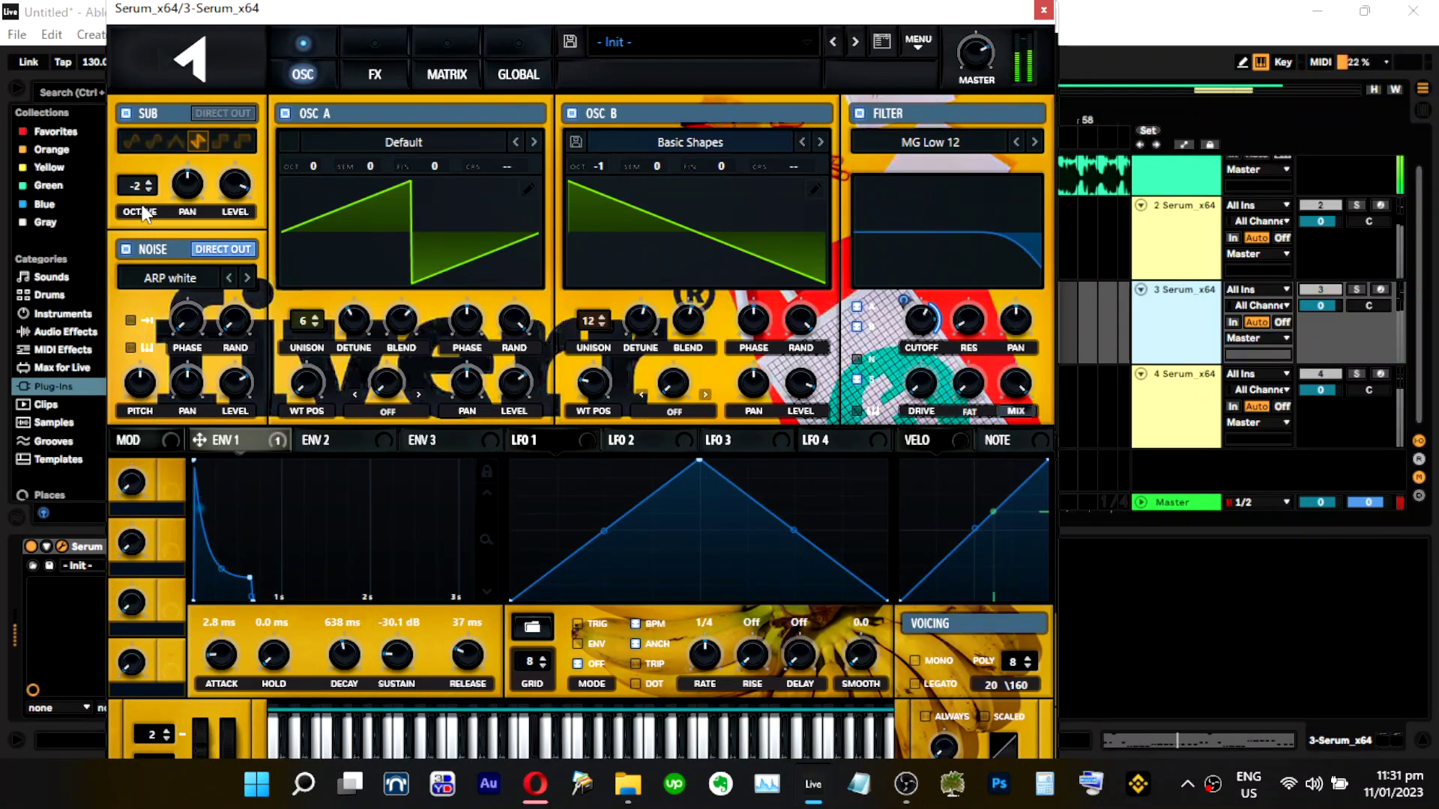
Lower the sub's level and give it the pulse waveform at octave 0, after trying octave 1.
{"action": "left_click_drag", "start_coordinate": [147, 188], "coordinate": [145, 148]}
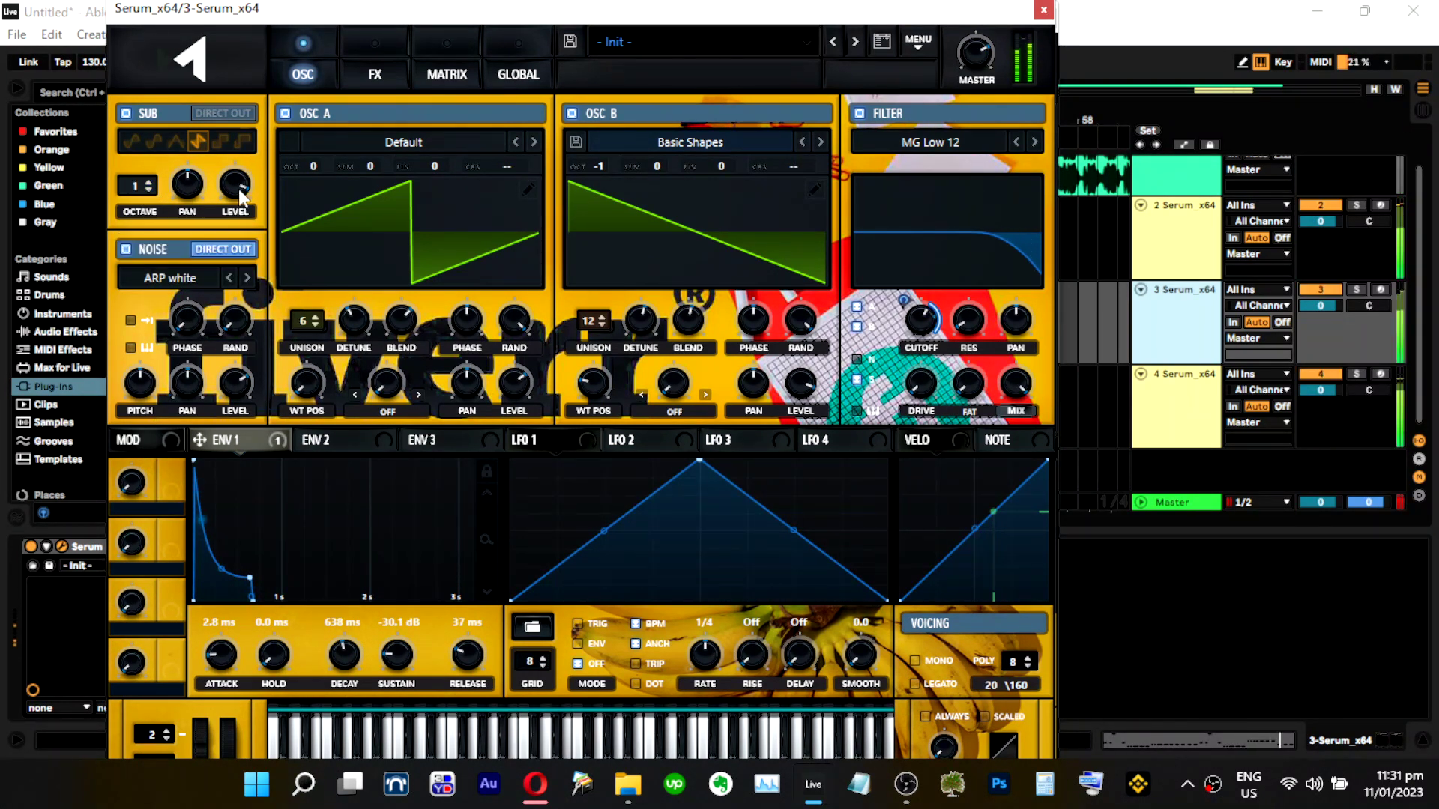
{"action": "left_click_drag", "start_coordinate": [252, 201], "coordinate": [257, 322]}
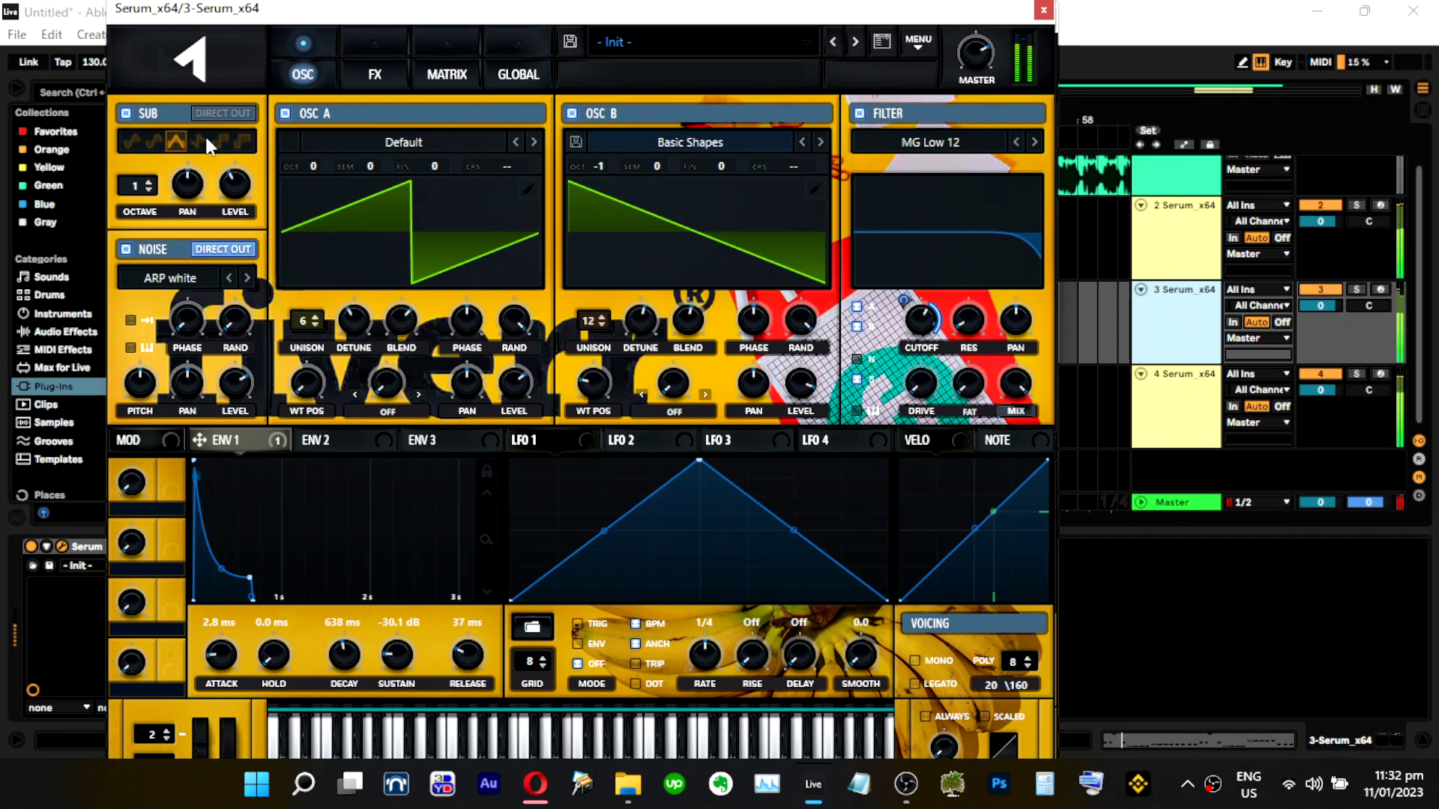
{"action": "left_click", "coordinate": [245, 136]}
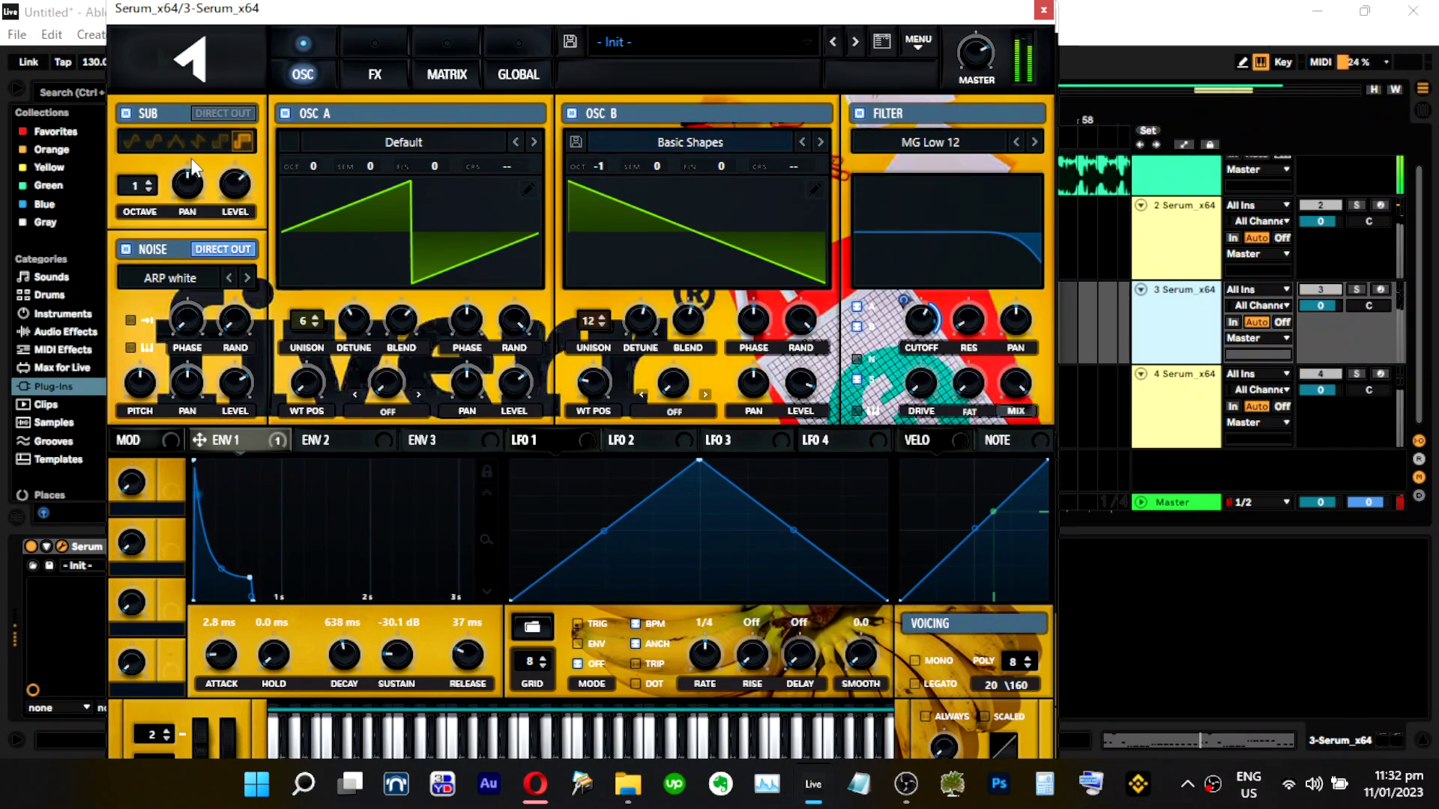
{"action": "left_click", "coordinate": [153, 188]}
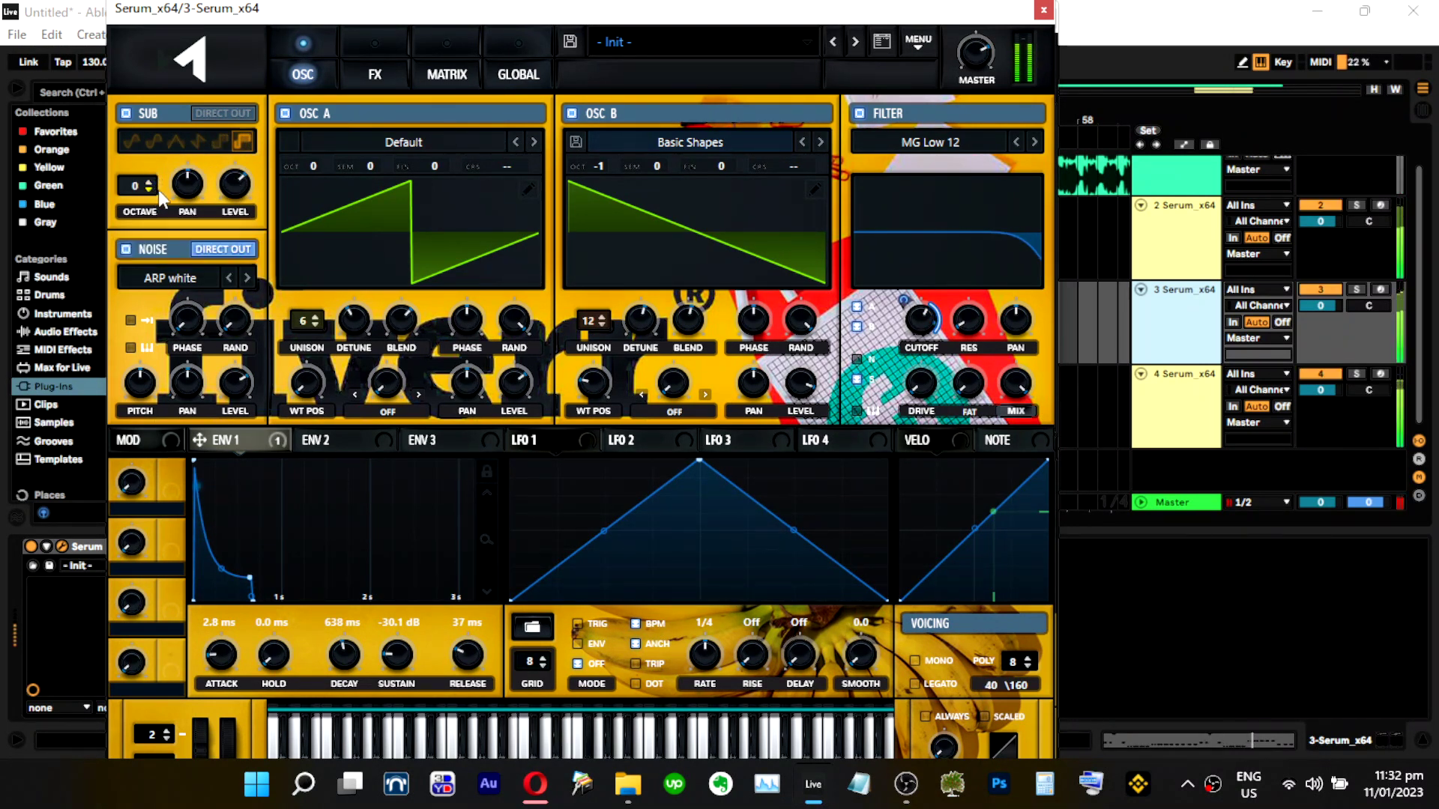
Compare the sub's different waveforms against the full mix, settling on the triangle with the level at about 78%.
{"action": "mouse_move", "coordinate": [242, 192]}
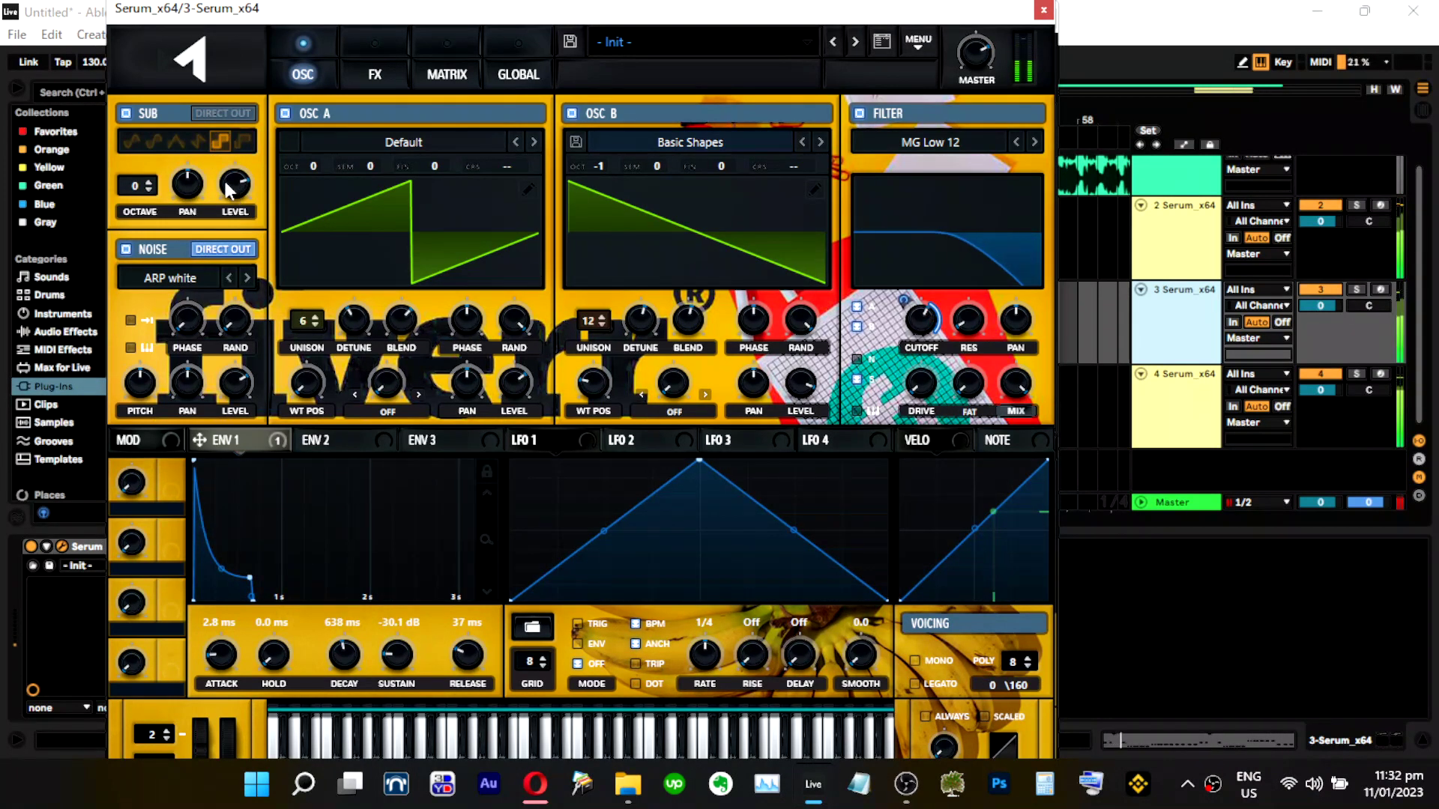
{"action": "left_click", "coordinate": [201, 148]}
{"action": "left_click", "coordinate": [173, 146]}
{"action": "left_click", "coordinate": [153, 144]}
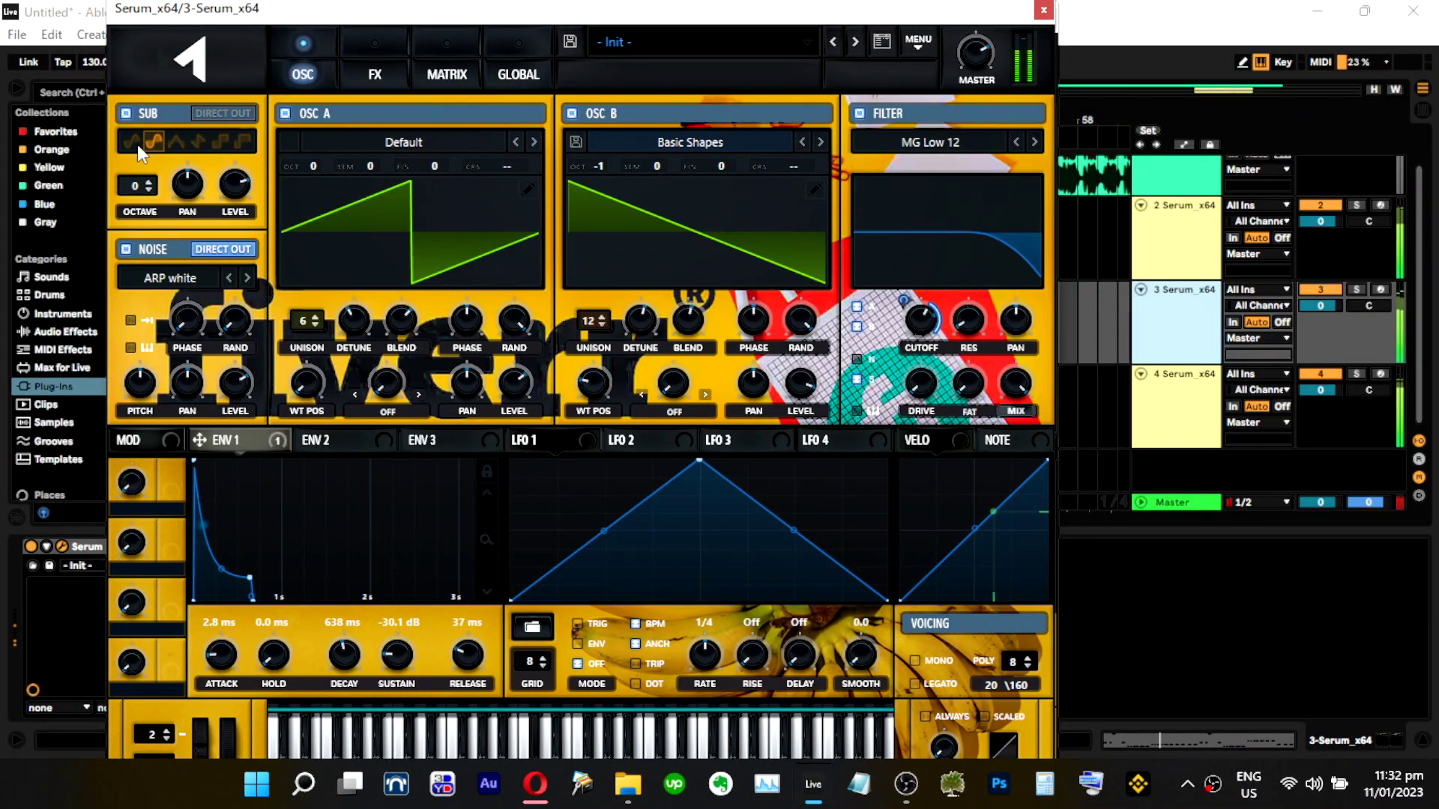
{"action": "left_click", "coordinate": [186, 152]}
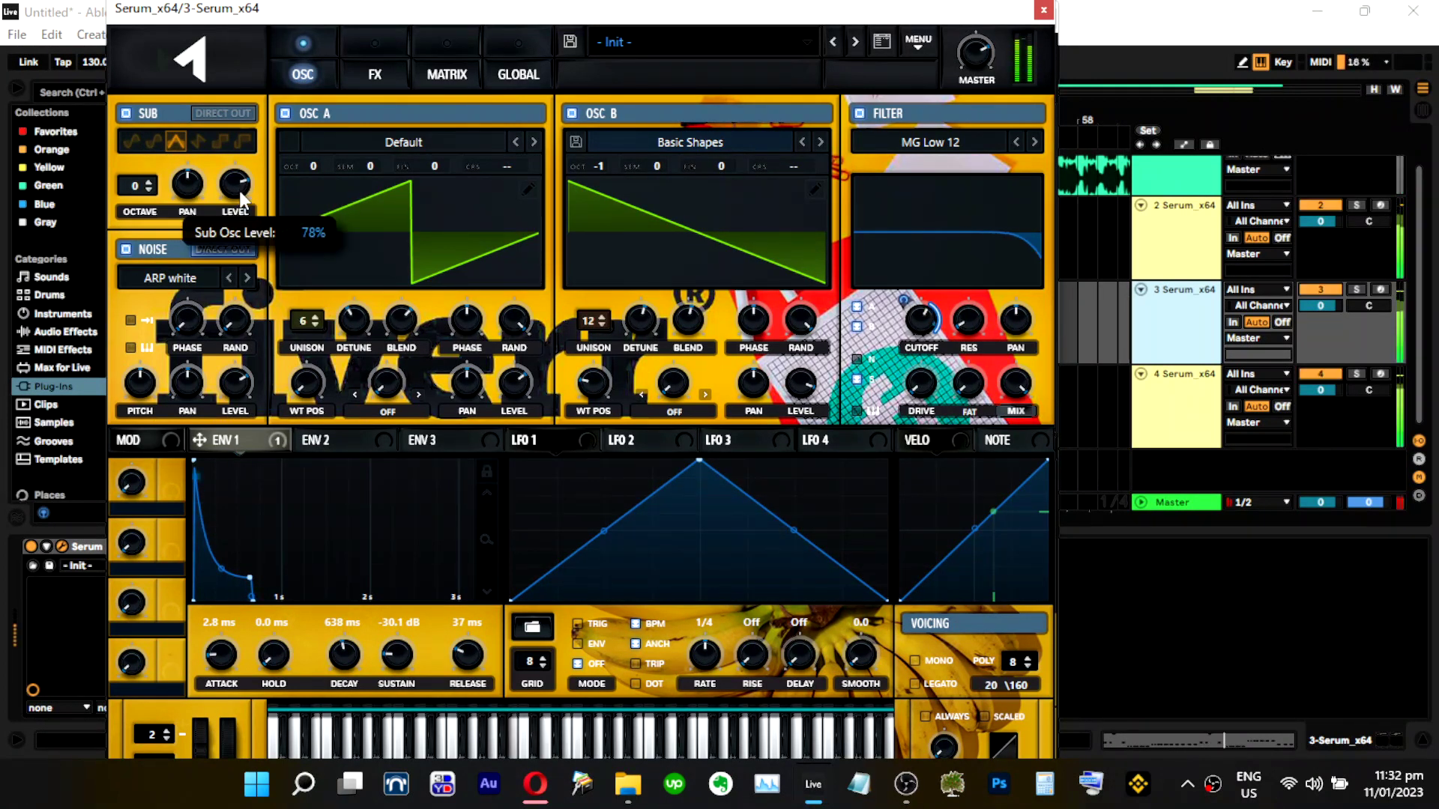
{"action": "left_click", "coordinate": [229, 144]}
{"action": "left_click", "coordinate": [242, 145]}
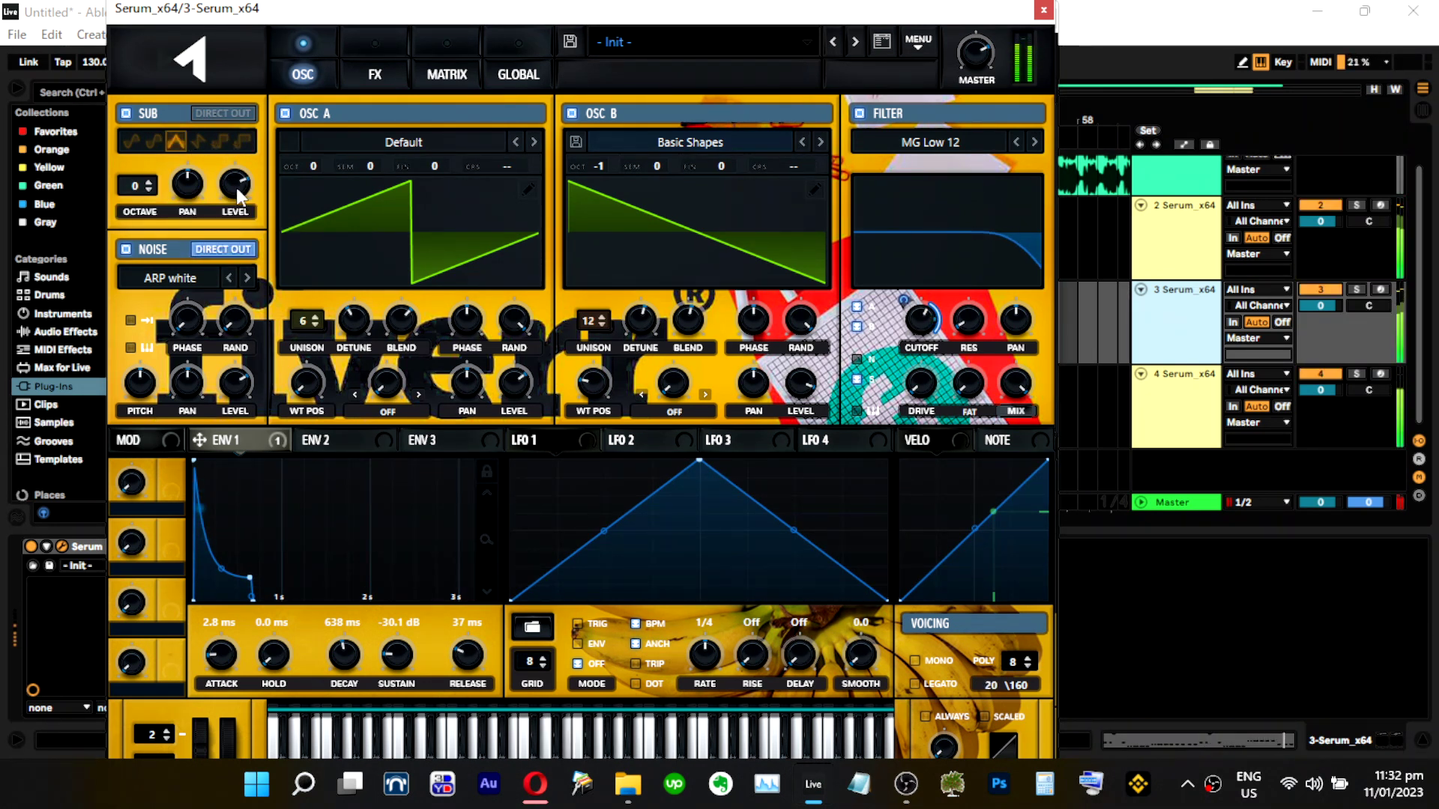
Solo the 3 Serum_x64 track, try its sub at octave -1, and set it to the pulse waveform at octave 0 with more level.
{"action": "left_click", "coordinate": [1359, 289]}
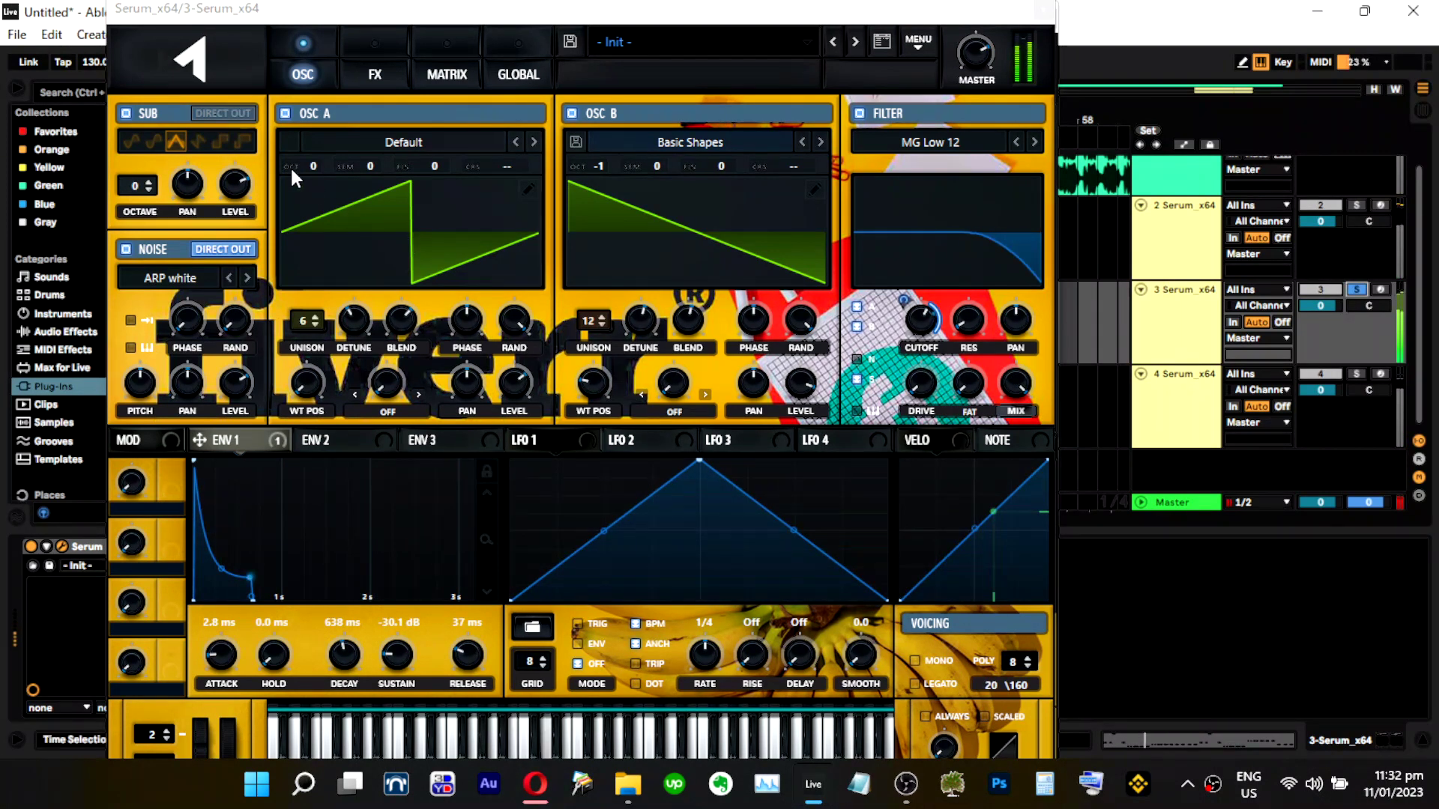
{"action": "mouse_move", "coordinate": [140, 191]}
{"action": "left_mouse_down"}
{"action": "mouse_move", "coordinate": [139, 178]}
{"action": "mouse_move", "coordinate": [141, 213]}
{"action": "left_mouse_up"}
{"action": "left_click", "coordinate": [199, 142]}
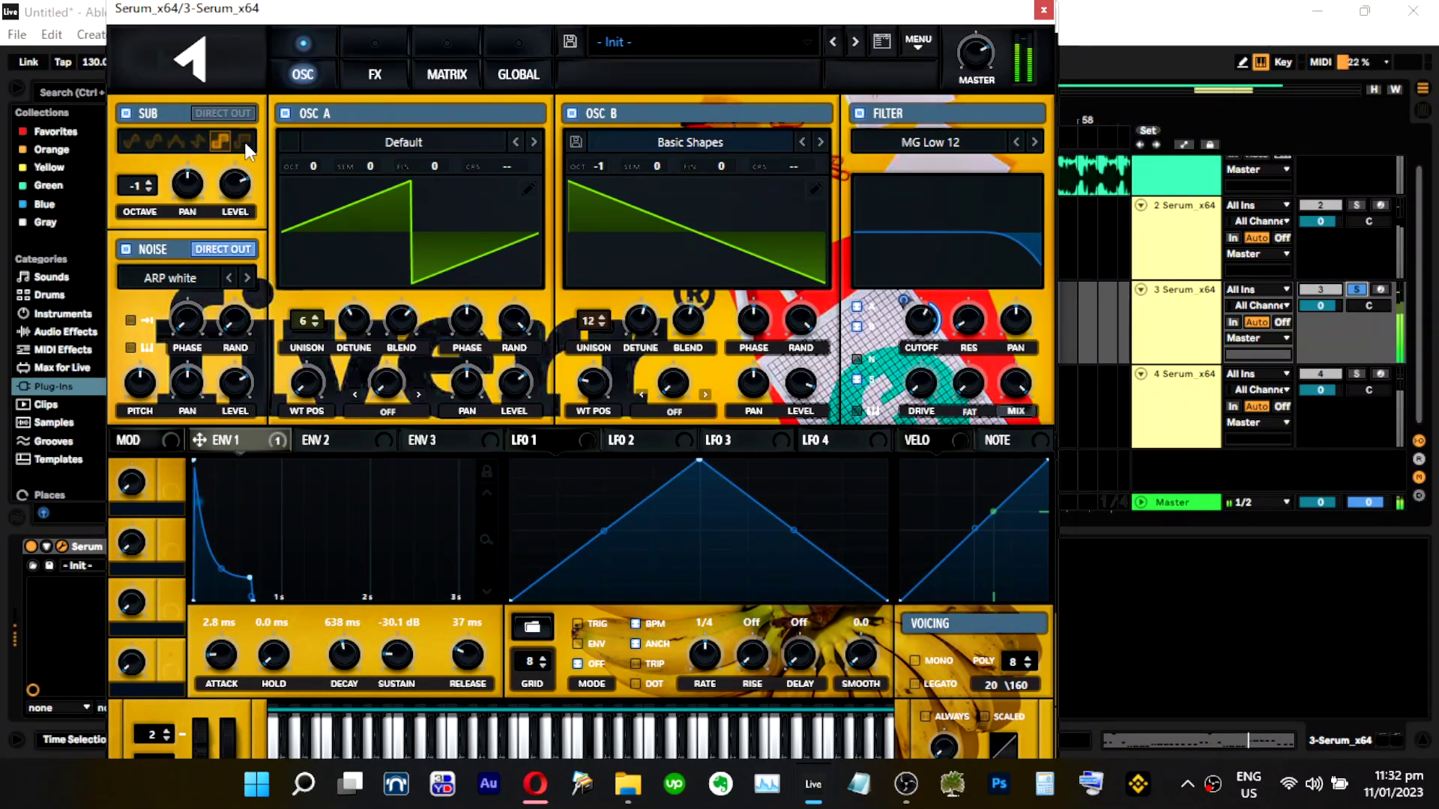
{"action": "left_click_drag", "start_coordinate": [141, 190], "coordinate": [142, 182]}
{"action": "left_click_drag", "start_coordinate": [235, 187], "coordinate": [244, 145]}
Adjust the patch's distortion mix to about 43% and the multiband compressor's high band to about 127%.
{"action": "left_click", "coordinate": [366, 74]}
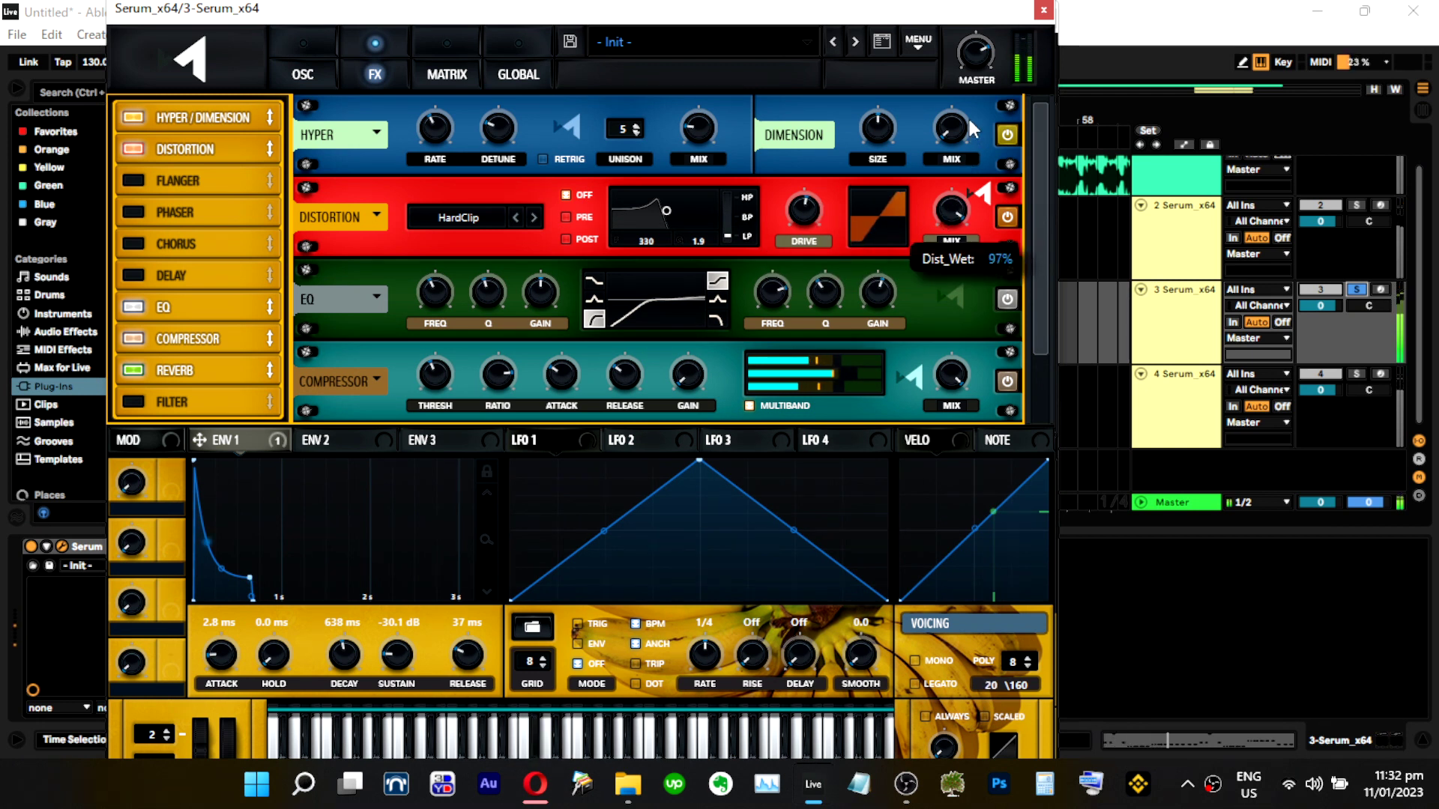
{"action": "left_click_drag", "start_coordinate": [950, 214], "coordinate": [930, 263]}
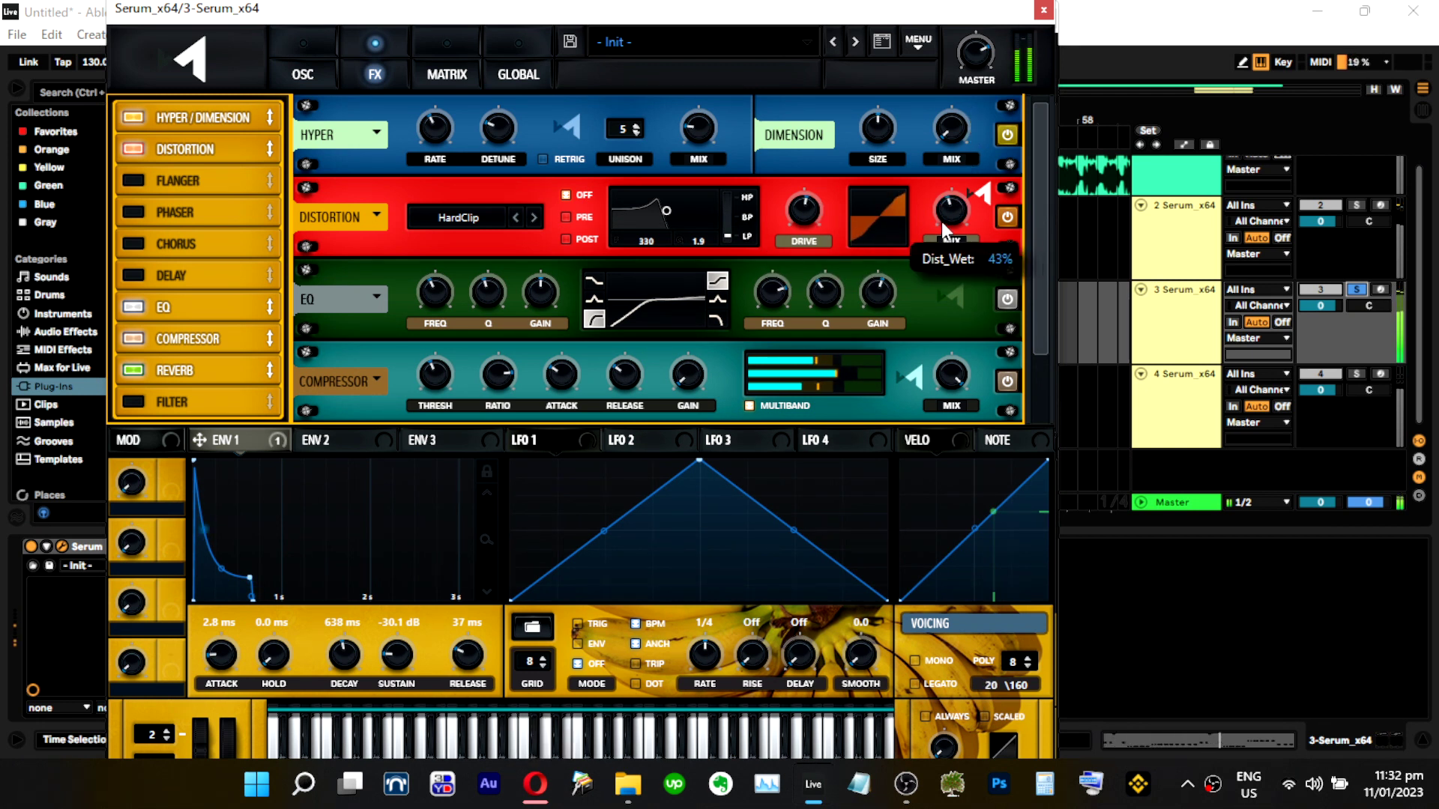
{"action": "left_click_drag", "start_coordinate": [862, 364], "coordinate": [931, 366]}
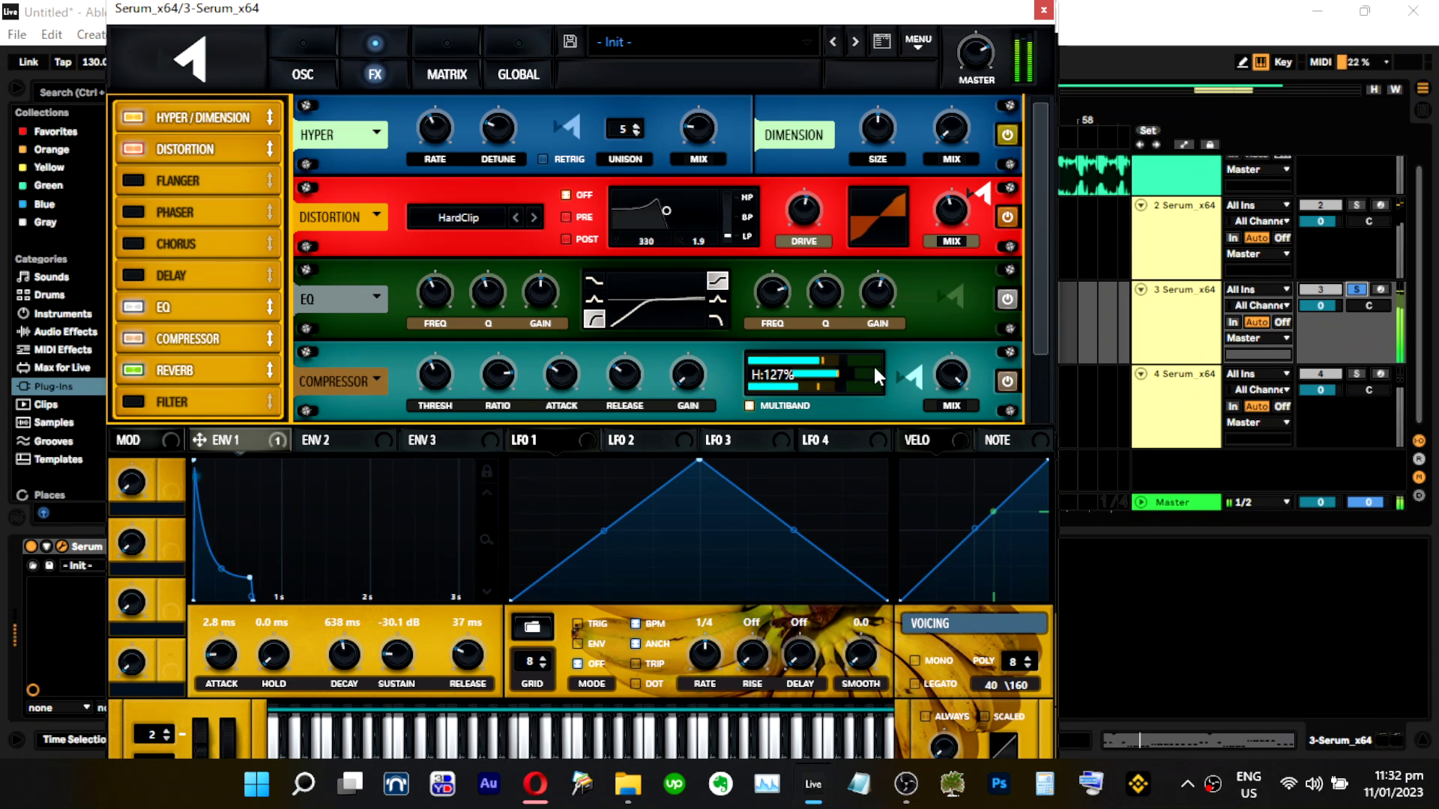
{"action": "left_click", "coordinate": [285, 79]}
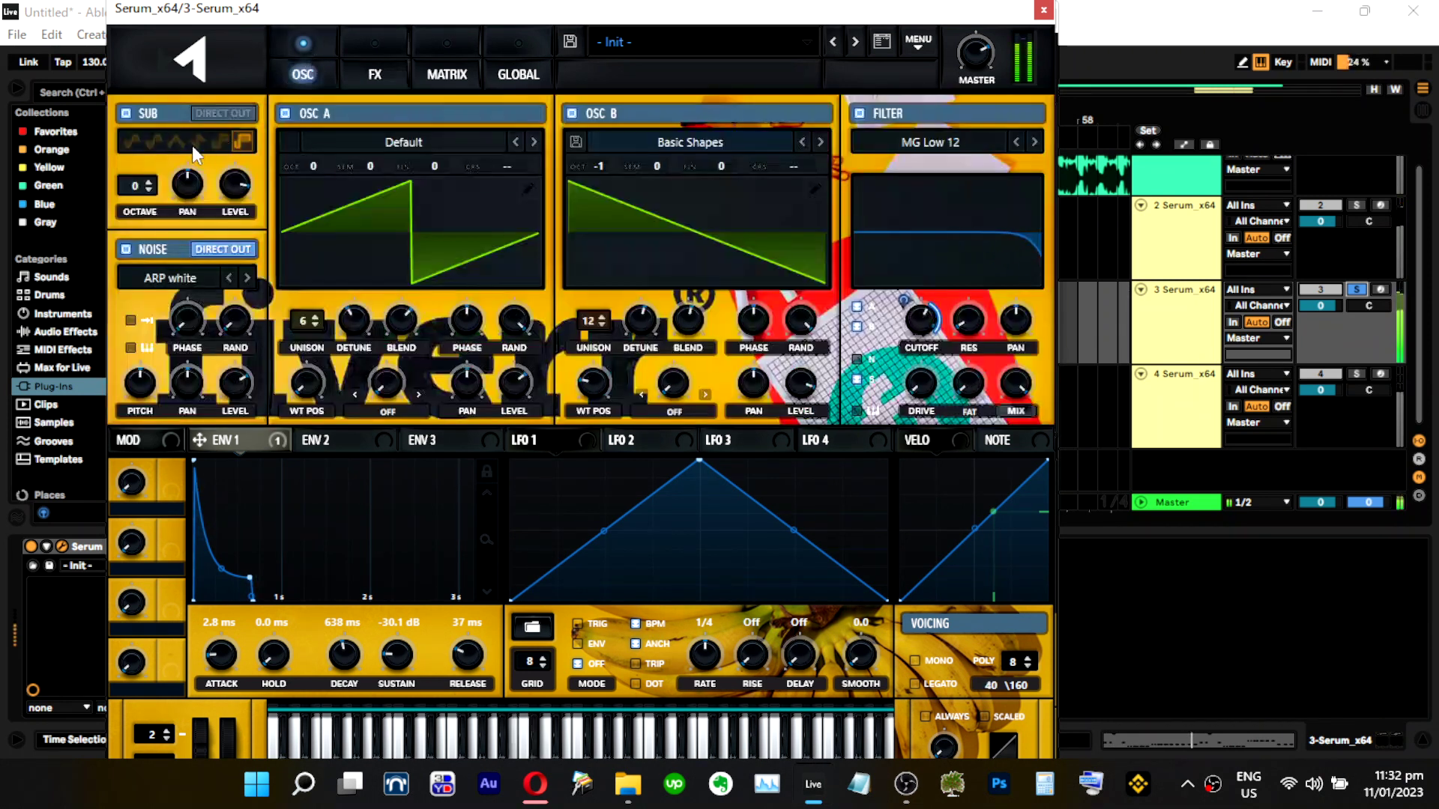
Set the sub to the saw waveform at octave -1 after trying -2, comparing the track soloed and unsoloed.
{"action": "left_click", "coordinate": [148, 188]}
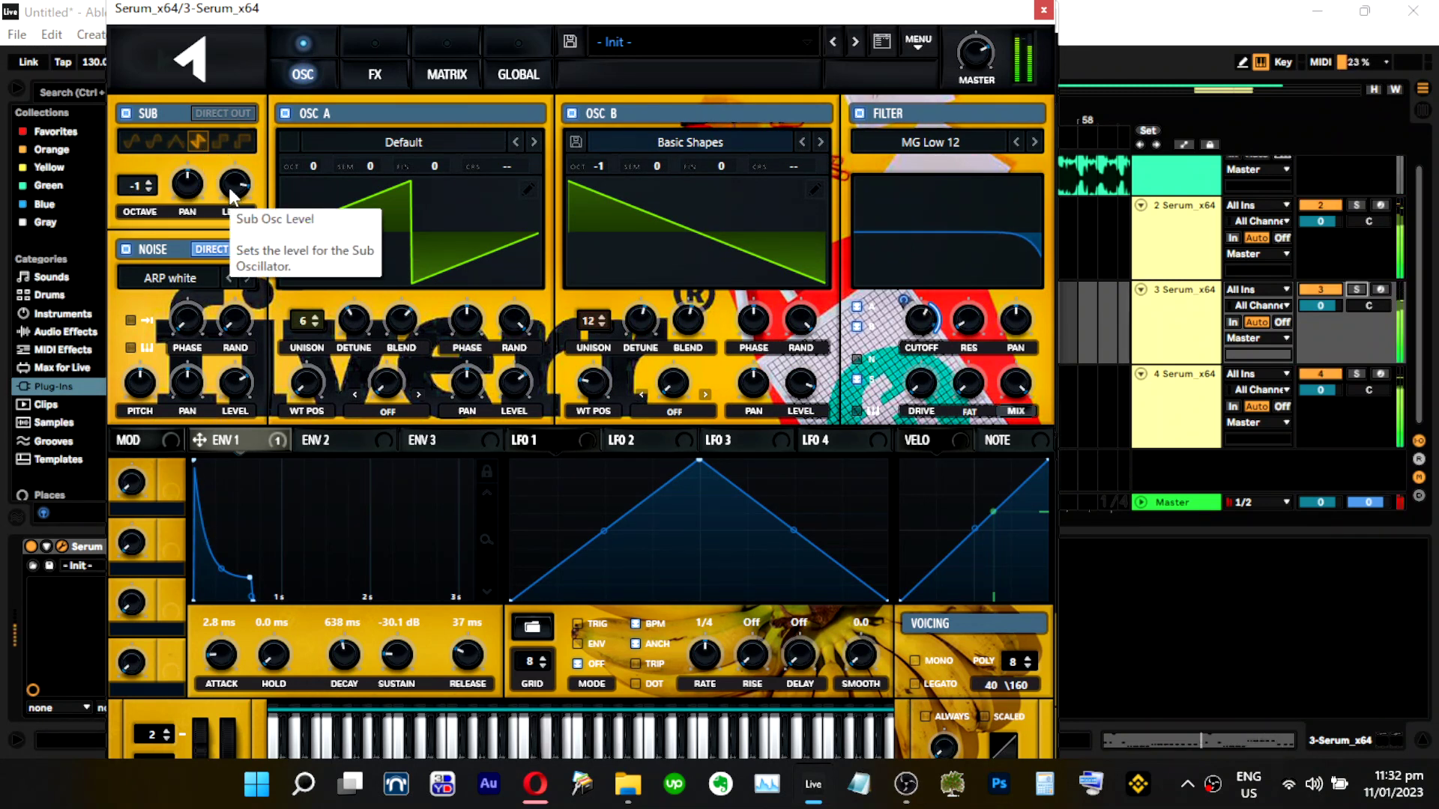
{"action": "mouse_move", "coordinate": [145, 199]}
{"action": "left_mouse_down"}
{"action": "mouse_move", "coordinate": [145, 221]}
{"action": "mouse_move", "coordinate": [142, 201]}
{"action": "left_mouse_up"}
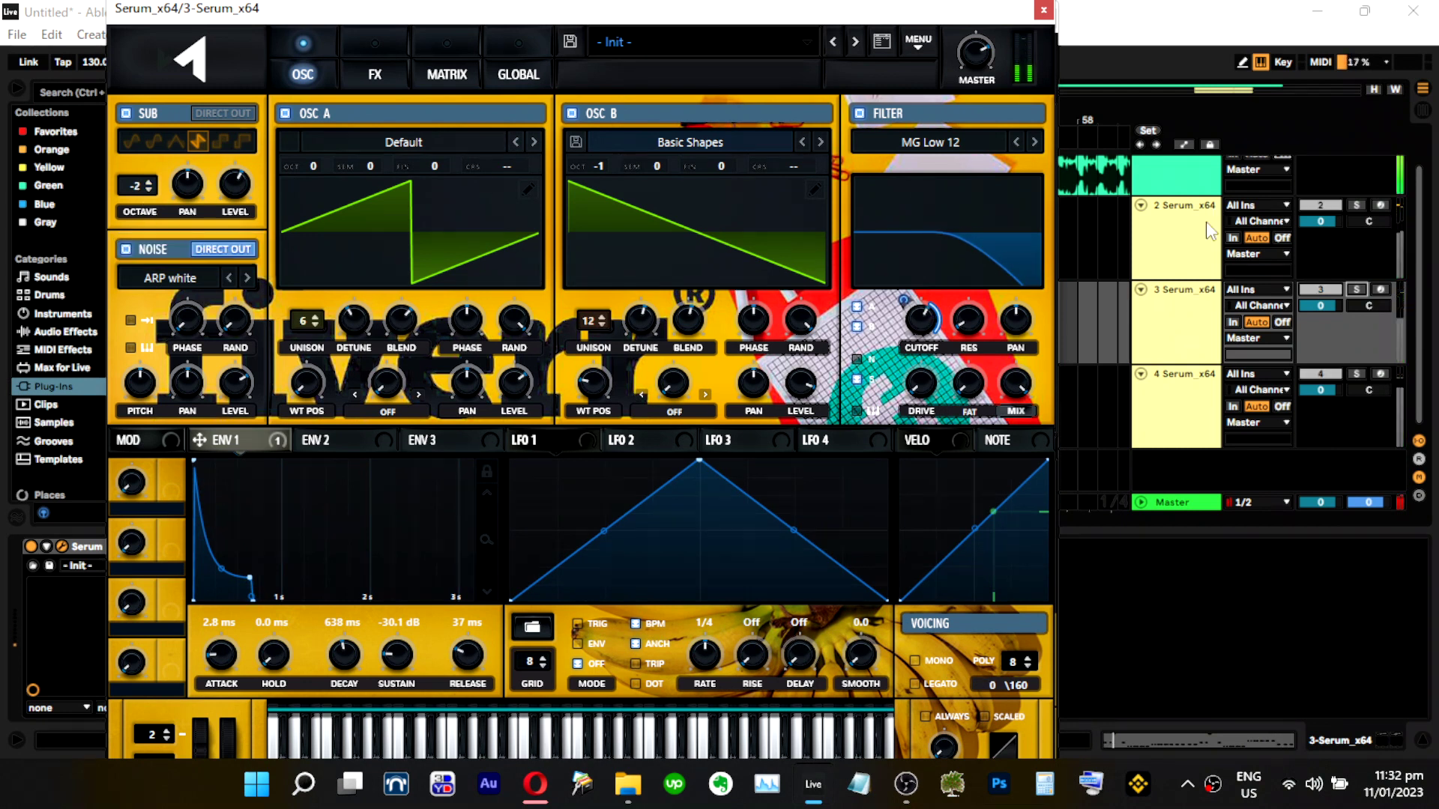
{"action": "left_click", "coordinate": [1357, 289]}
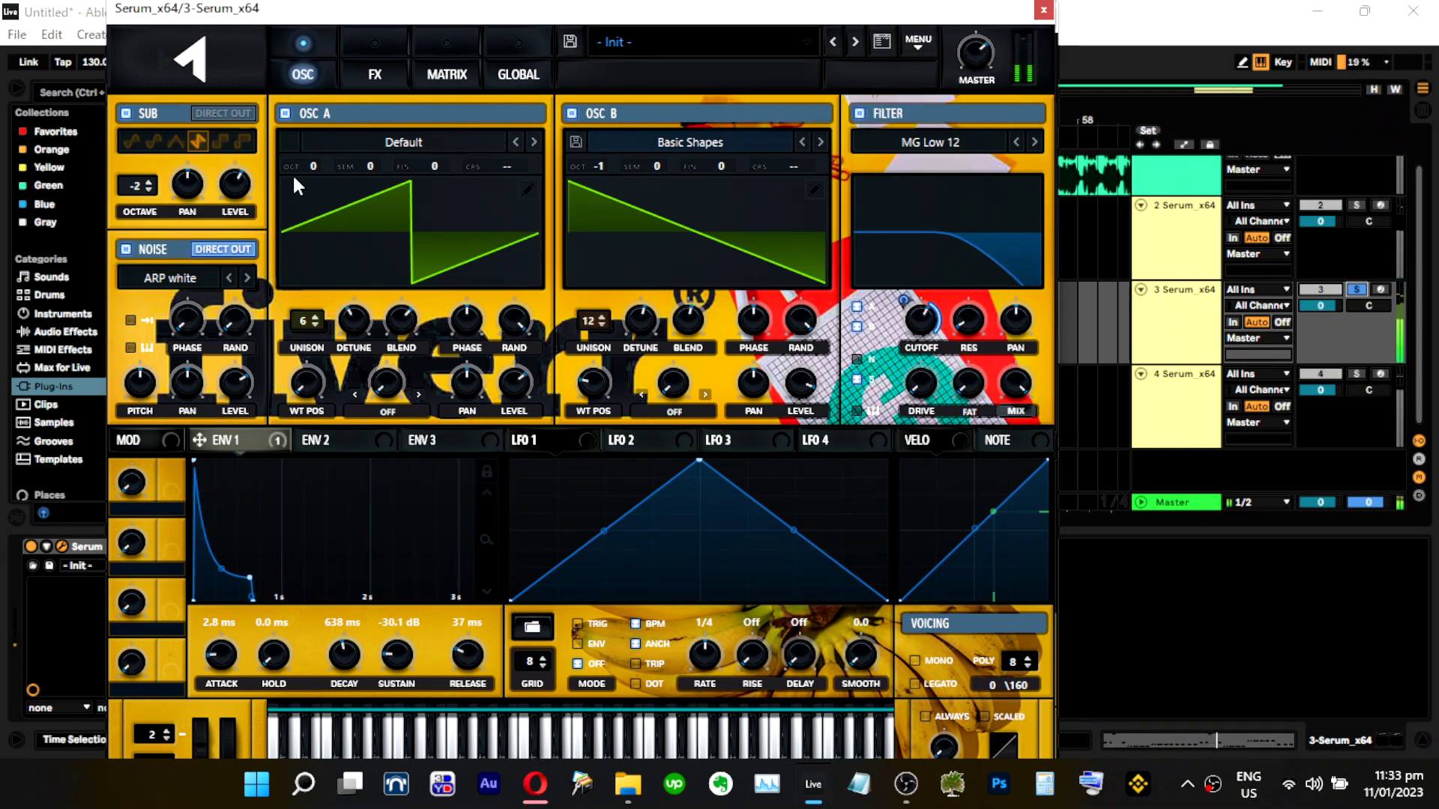
{"action": "left_click", "coordinate": [144, 182]}
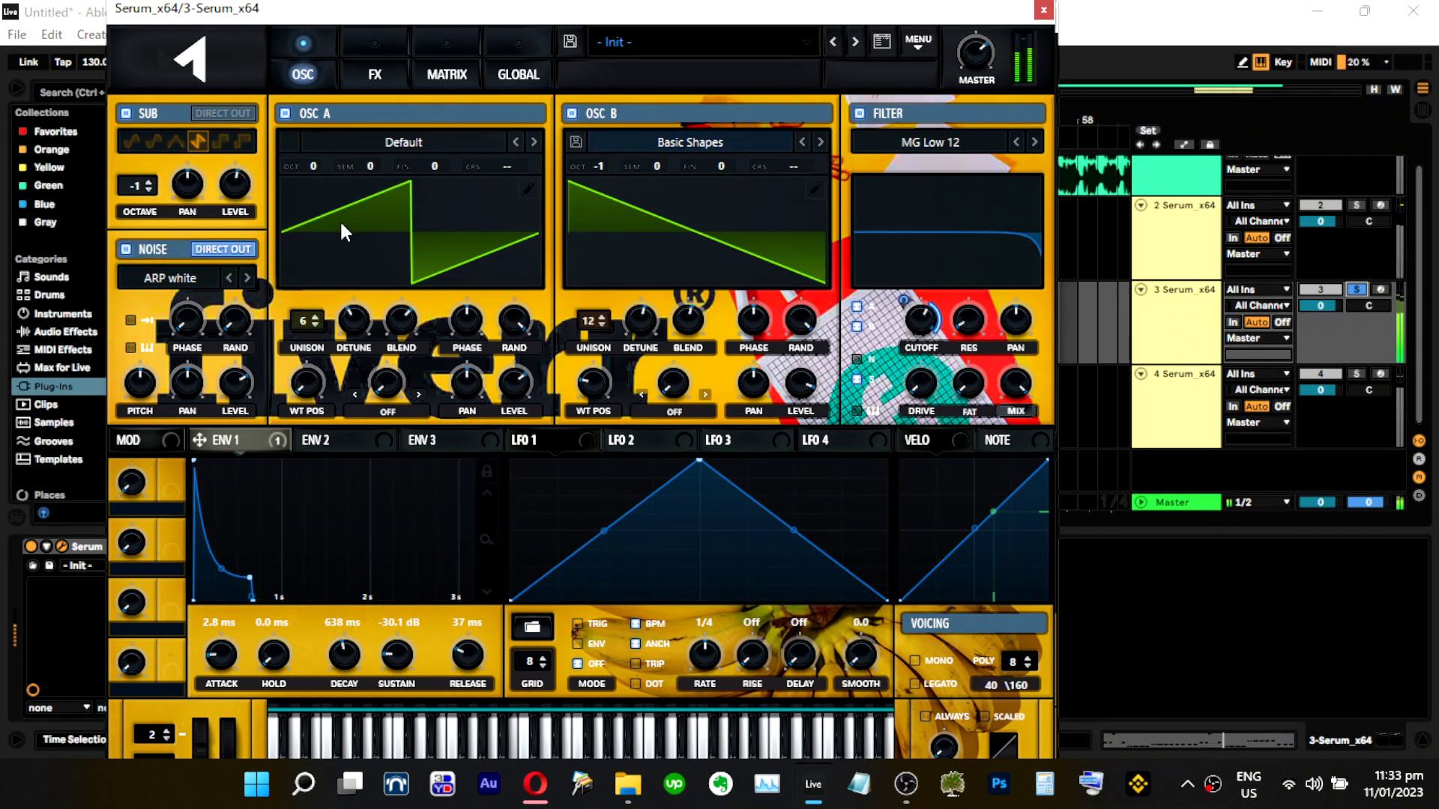
Set oscillator A's warp to Sync at about 1.2%, comparing the 3 Serum_x64 track soloed and in the full mix.
{"action": "left_click", "coordinate": [418, 394]}
{"action": "left_click_drag", "start_coordinate": [391, 381], "coordinate": [415, 316]}
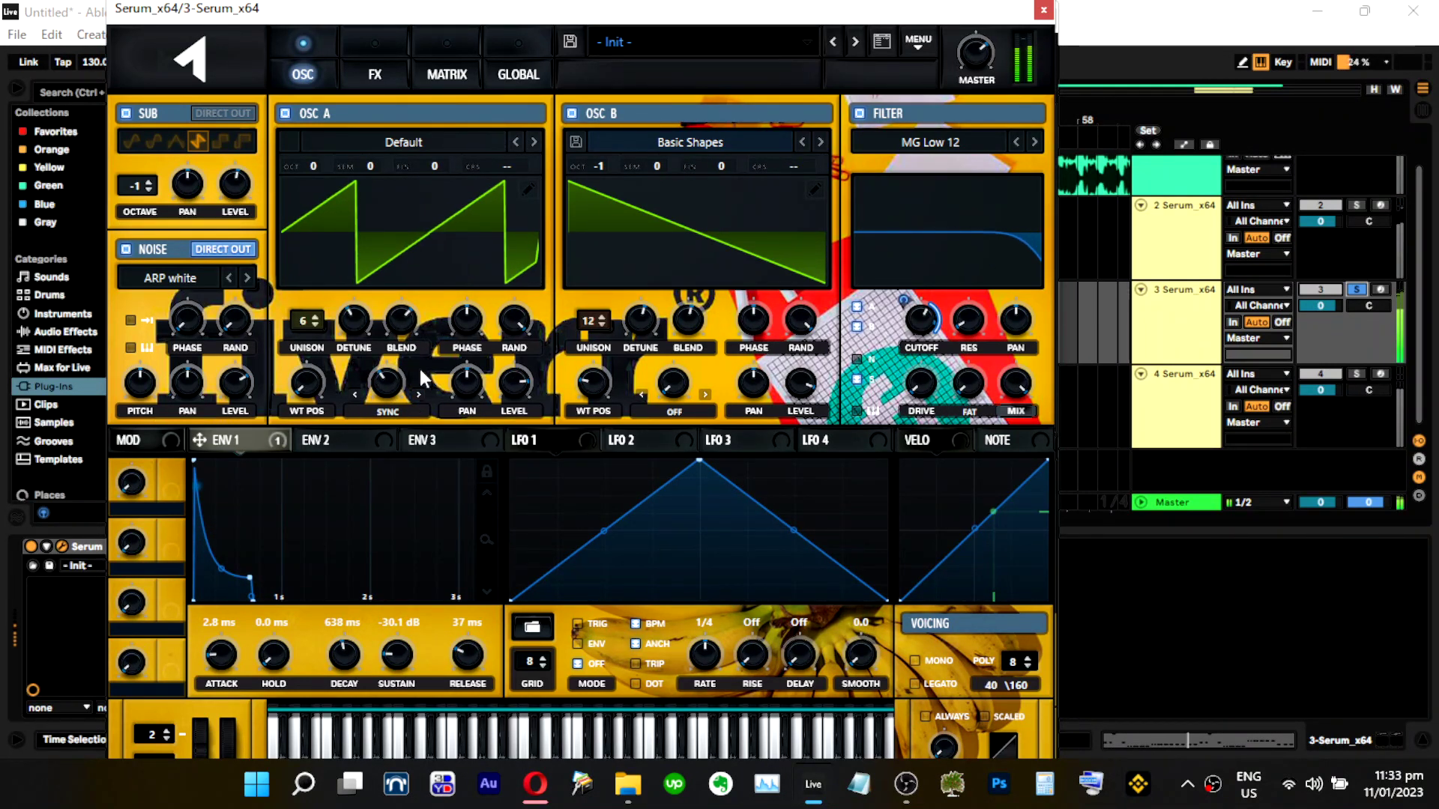
{"action": "left_click_drag", "start_coordinate": [404, 384], "coordinate": [397, 401]}
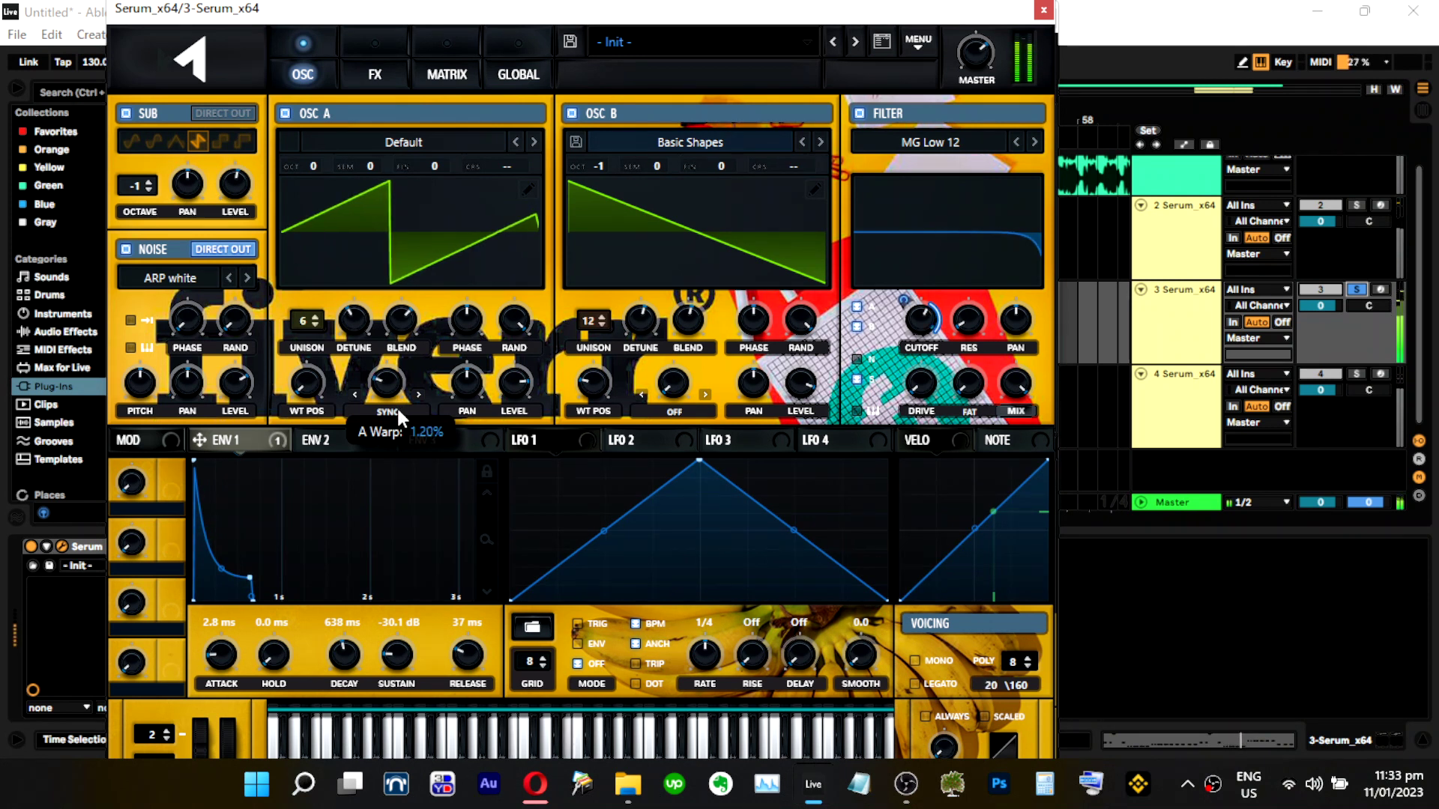
{"action": "left_click_drag", "start_coordinate": [401, 417], "coordinate": [402, 409]}
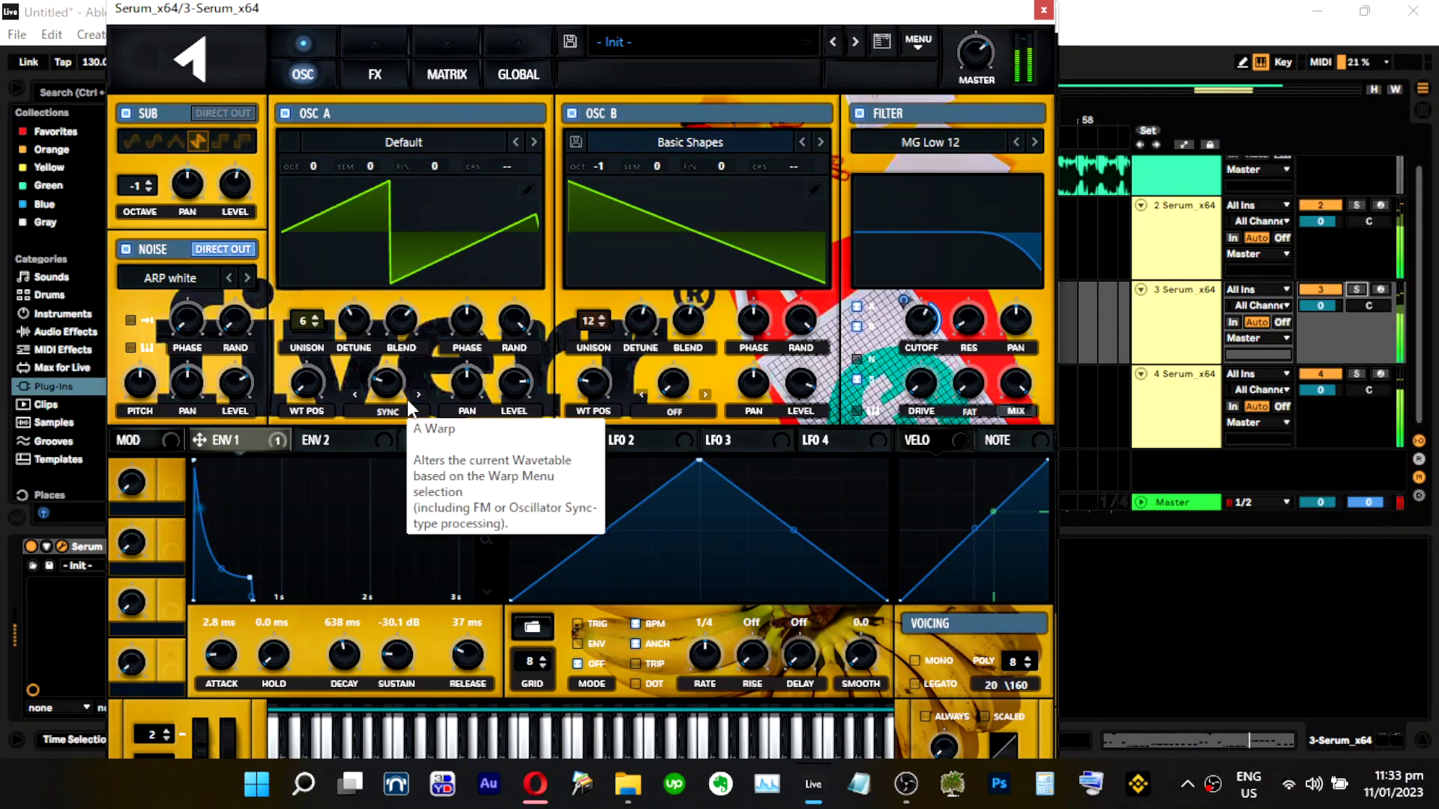
{"action": "left_click", "coordinate": [1356, 290]}
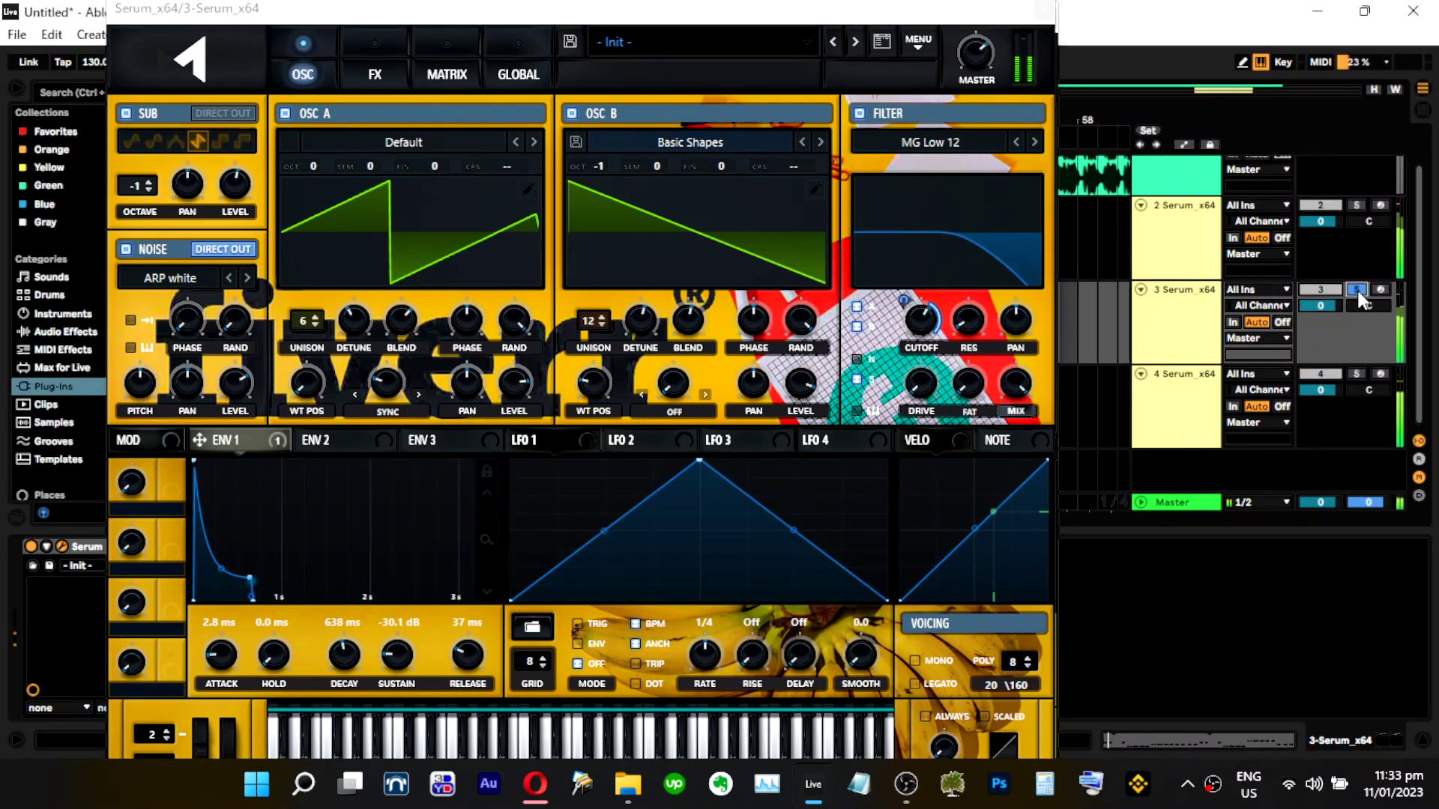
{"action": "left_click_drag", "start_coordinate": [510, 378], "coordinate": [510, 372]}
{"action": "key", "text": "s"}
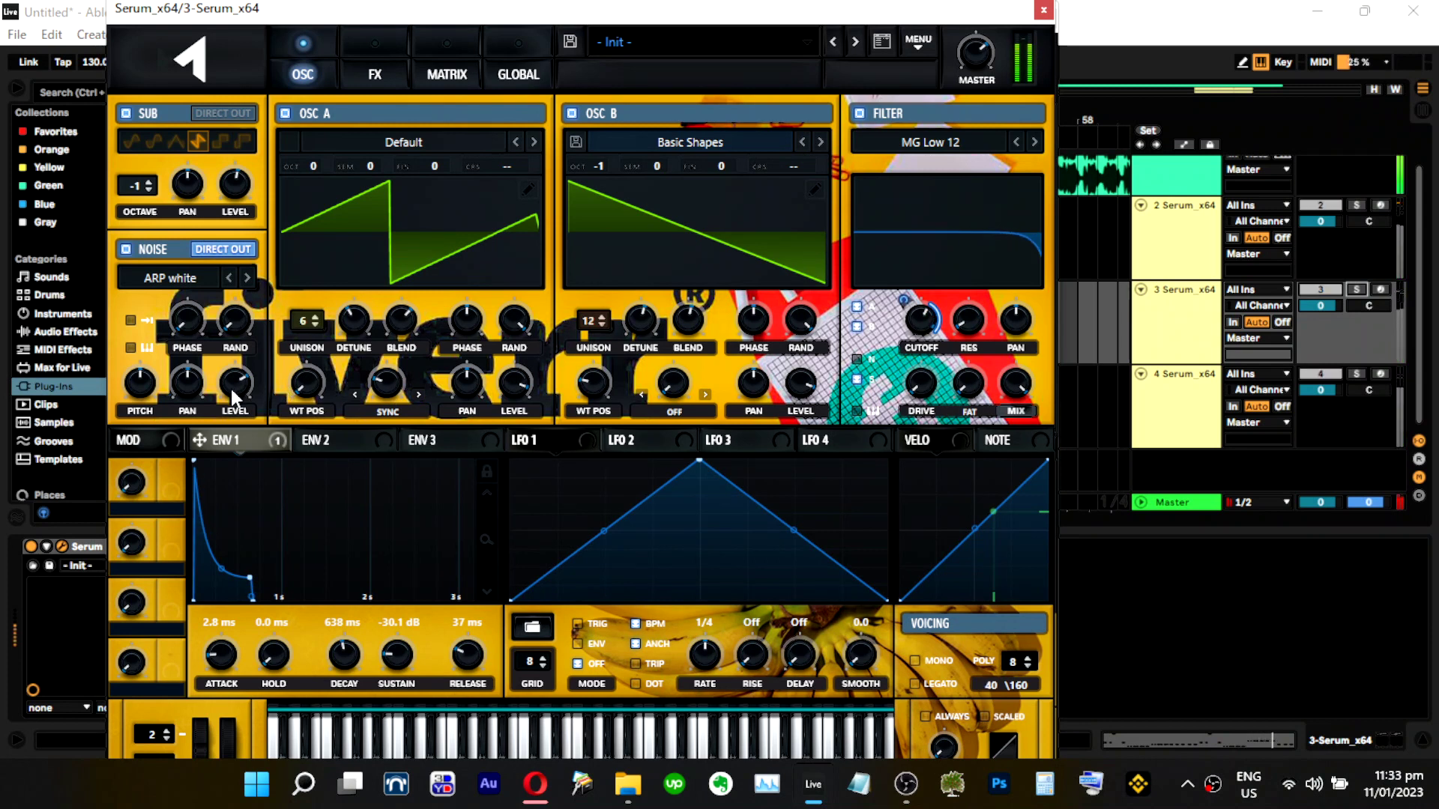
Set the patch's noise level to about 77% after trying higher and lower amounts.
{"action": "mouse_move", "coordinate": [231, 393]}
{"action": "left_click_drag", "start_coordinate": [238, 366], "coordinate": [245, 334]}
{"action": "left_click_drag", "start_coordinate": [242, 385], "coordinate": [259, 442]}
{"action": "left_click_drag", "start_coordinate": [261, 389], "coordinate": [261, 430]}
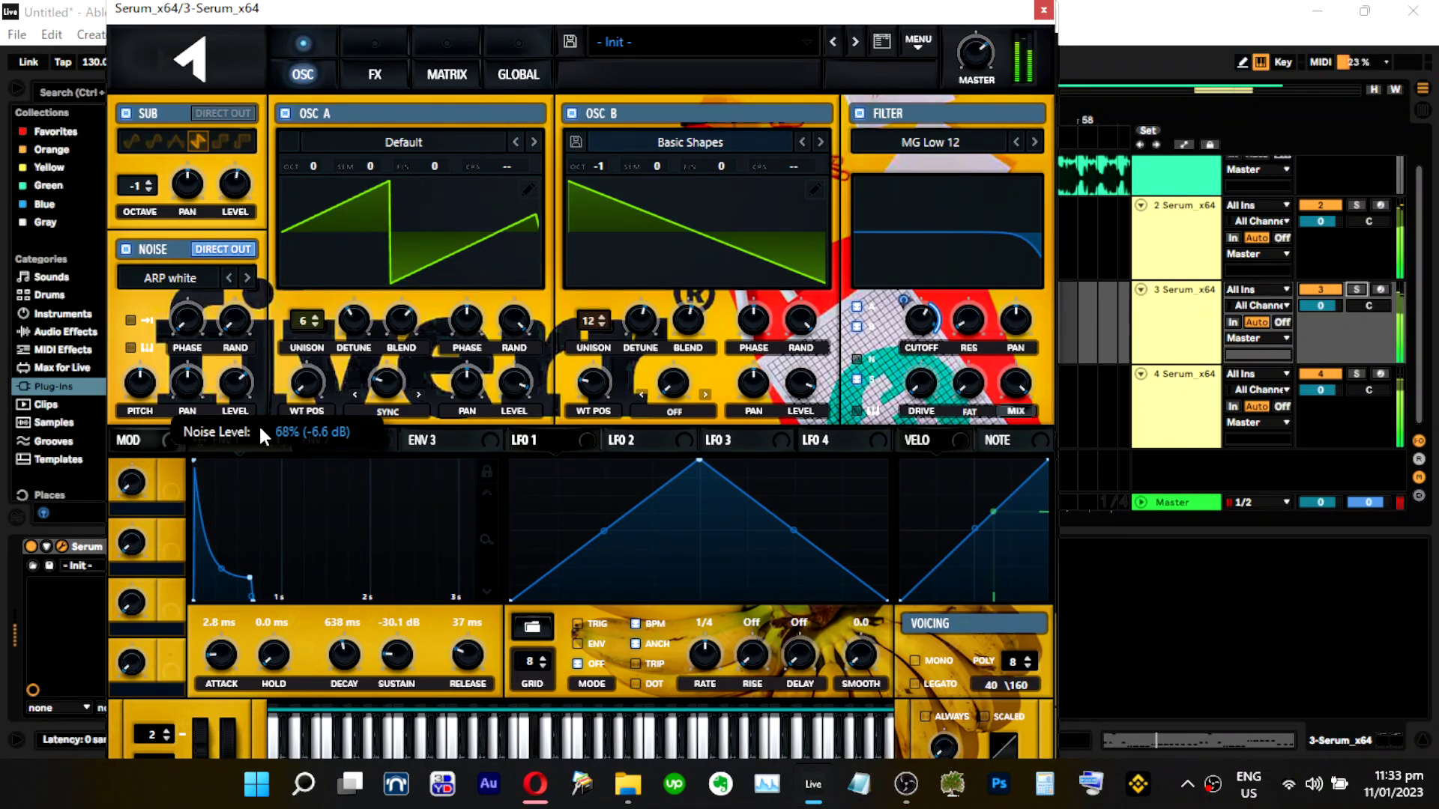
{"action": "left_click_drag", "start_coordinate": [260, 431], "coordinate": [260, 410]}
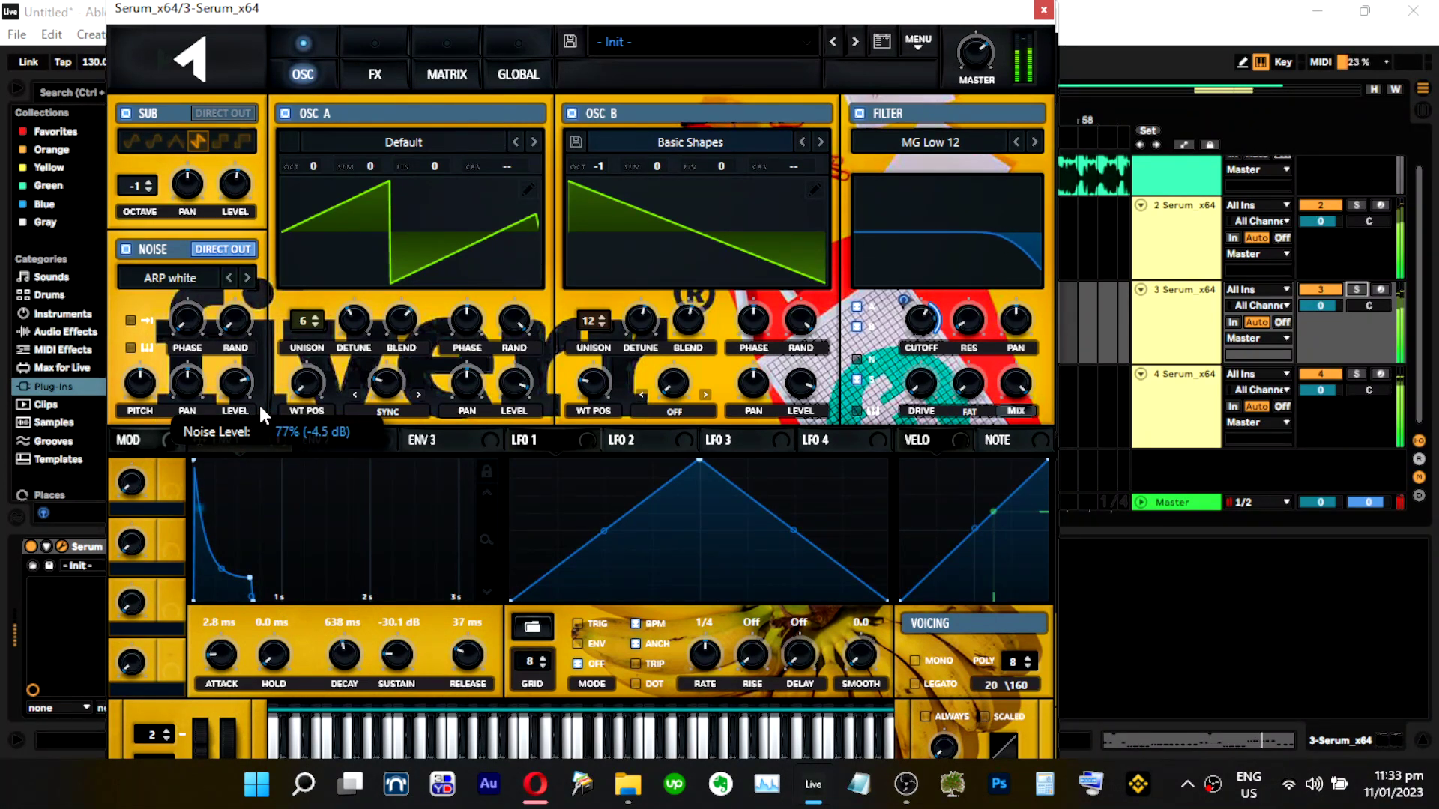
Solo the 2 Serum_x64 track, close the 3 Serum_x64 patch and check the oscillators of the 4 Serum_x64 patch.
{"action": "left_click", "coordinate": [1357, 205]}
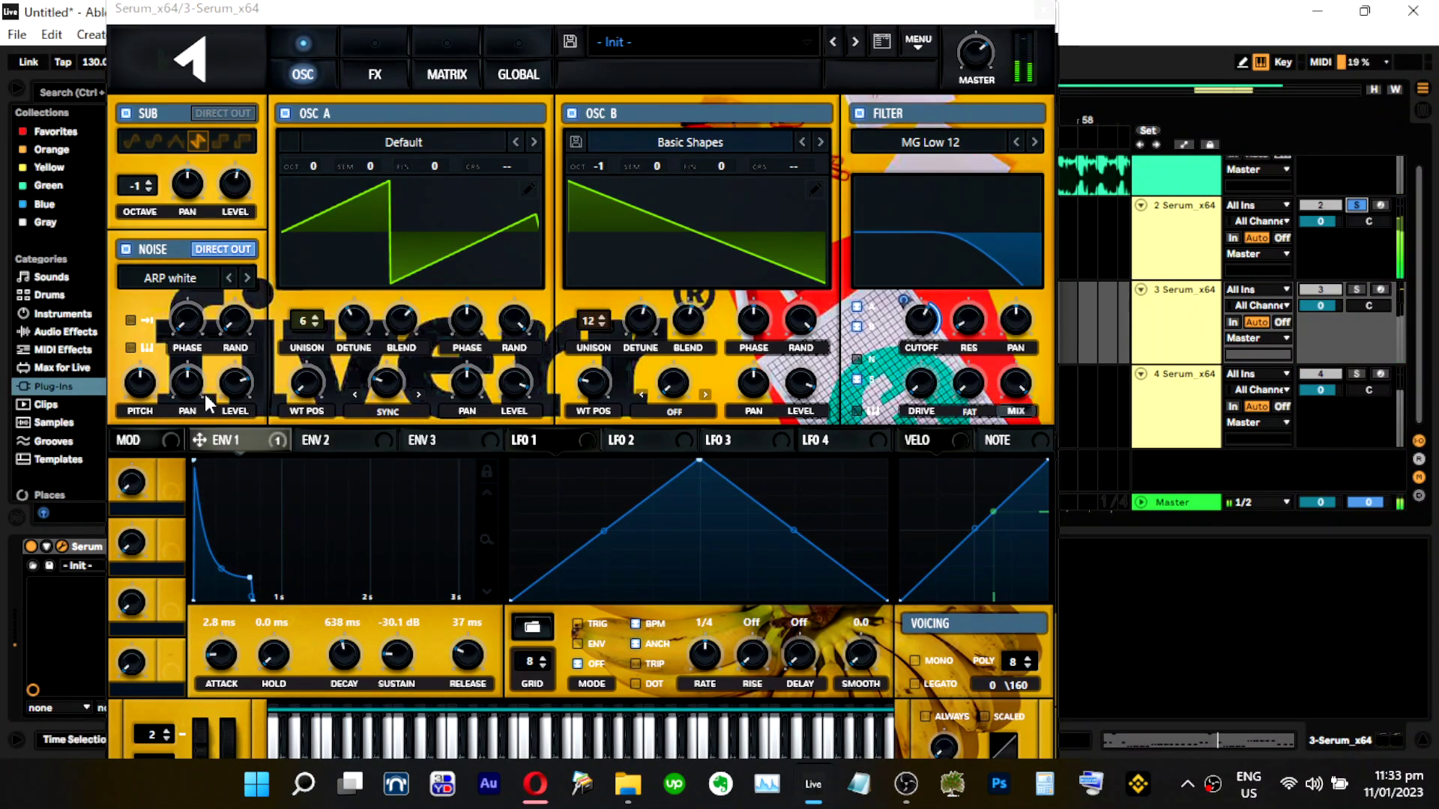
{"action": "left_click", "coordinate": [240, 390]}
{"action": "left_click", "coordinate": [1043, 10]}
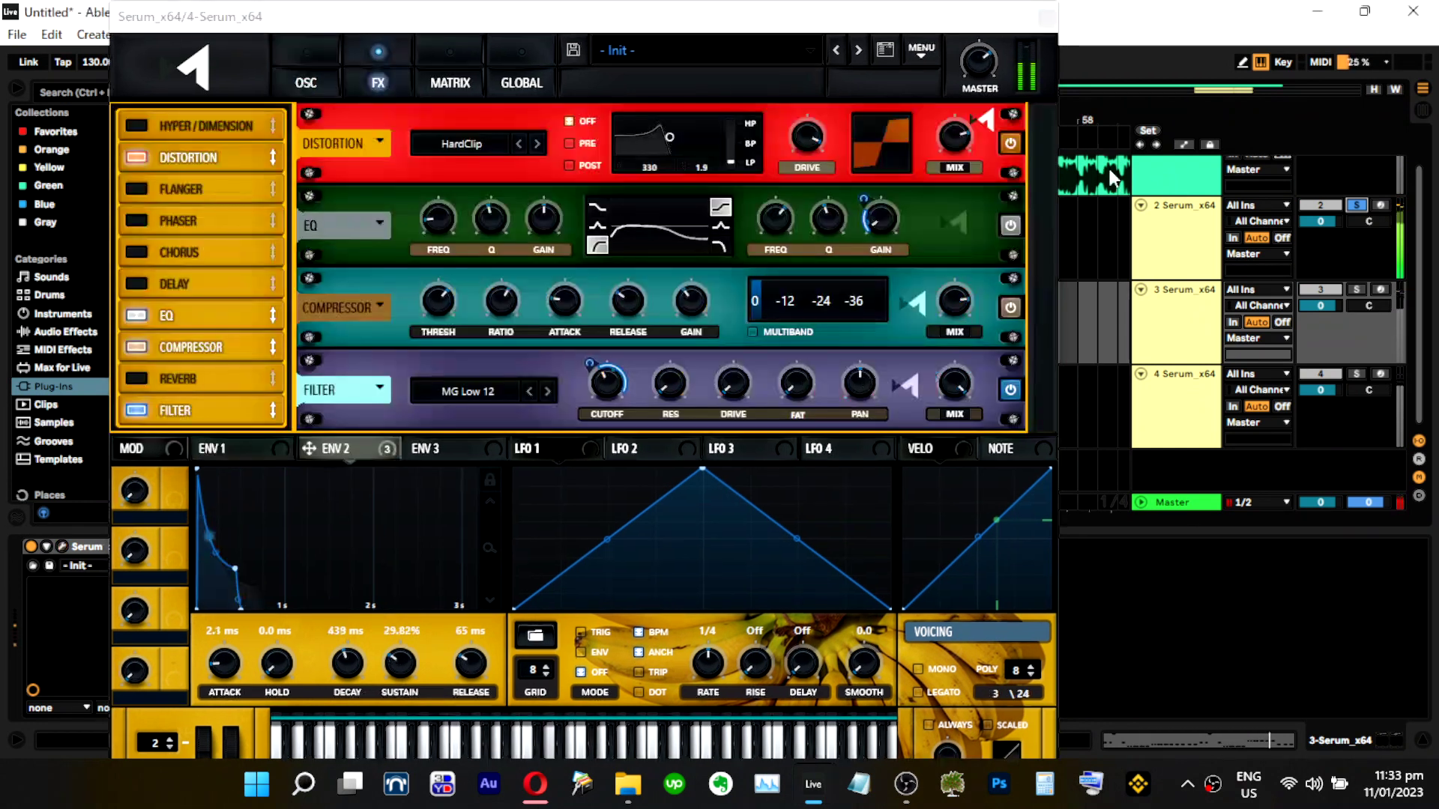
{"action": "left_click", "coordinate": [308, 86]}
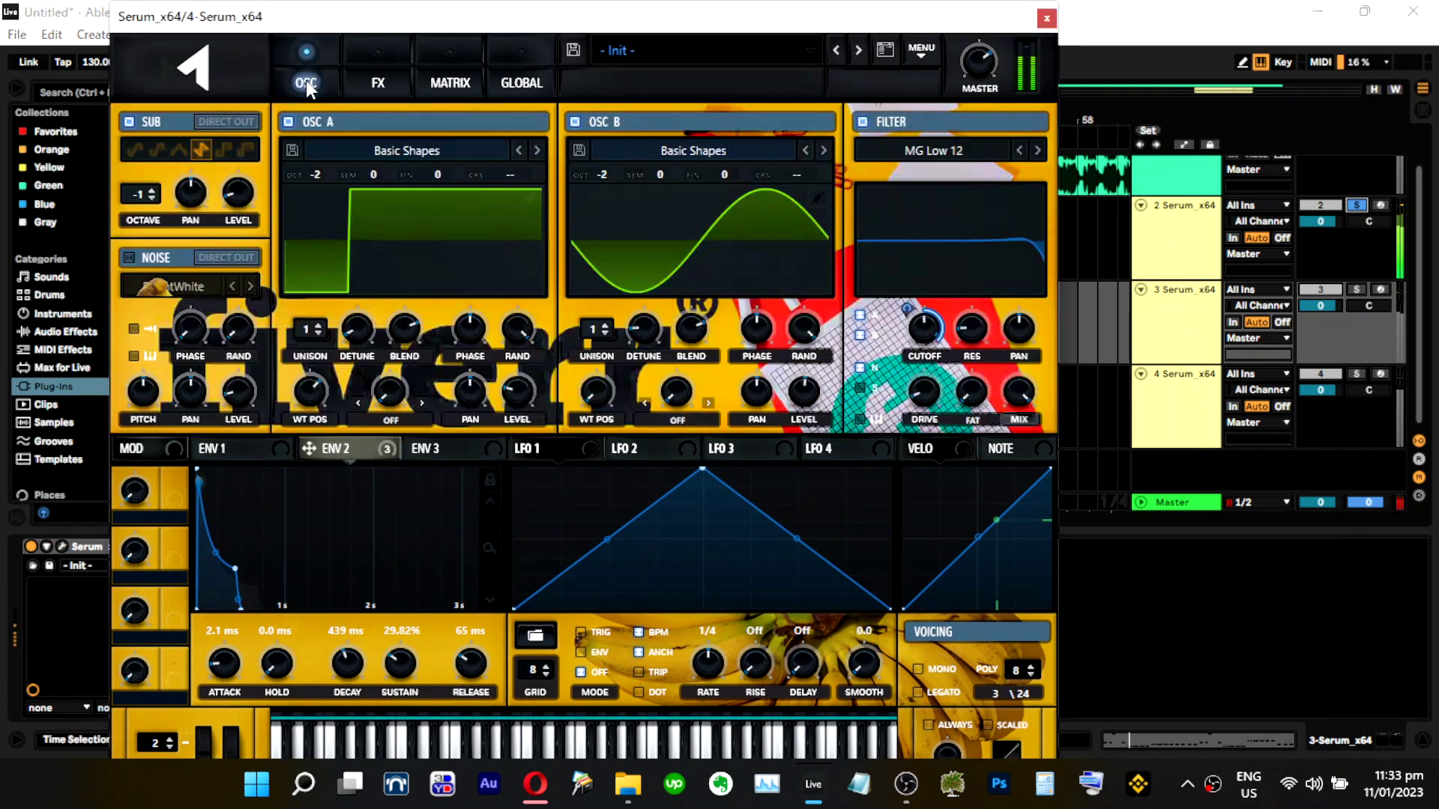
{"action": "left_click", "coordinate": [575, 122]}
{"action": "left_click", "coordinate": [577, 121]}
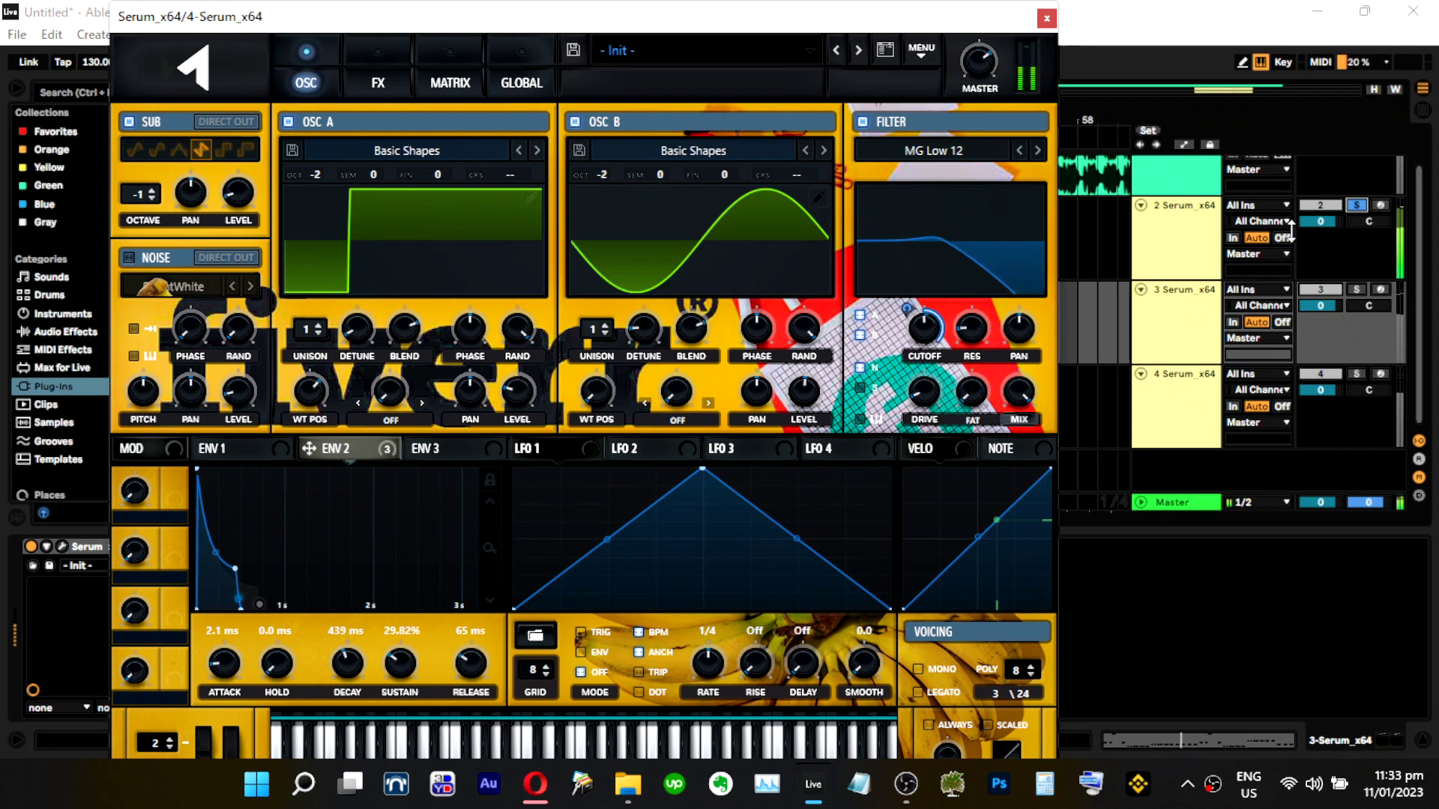
Check the 2 Serum_x64 patch's oscillators and noise in the full mix, and close the open Serum windows.
{"action": "left_click", "coordinate": [1188, 245]}
{"action": "left_click", "coordinate": [62, 547]}
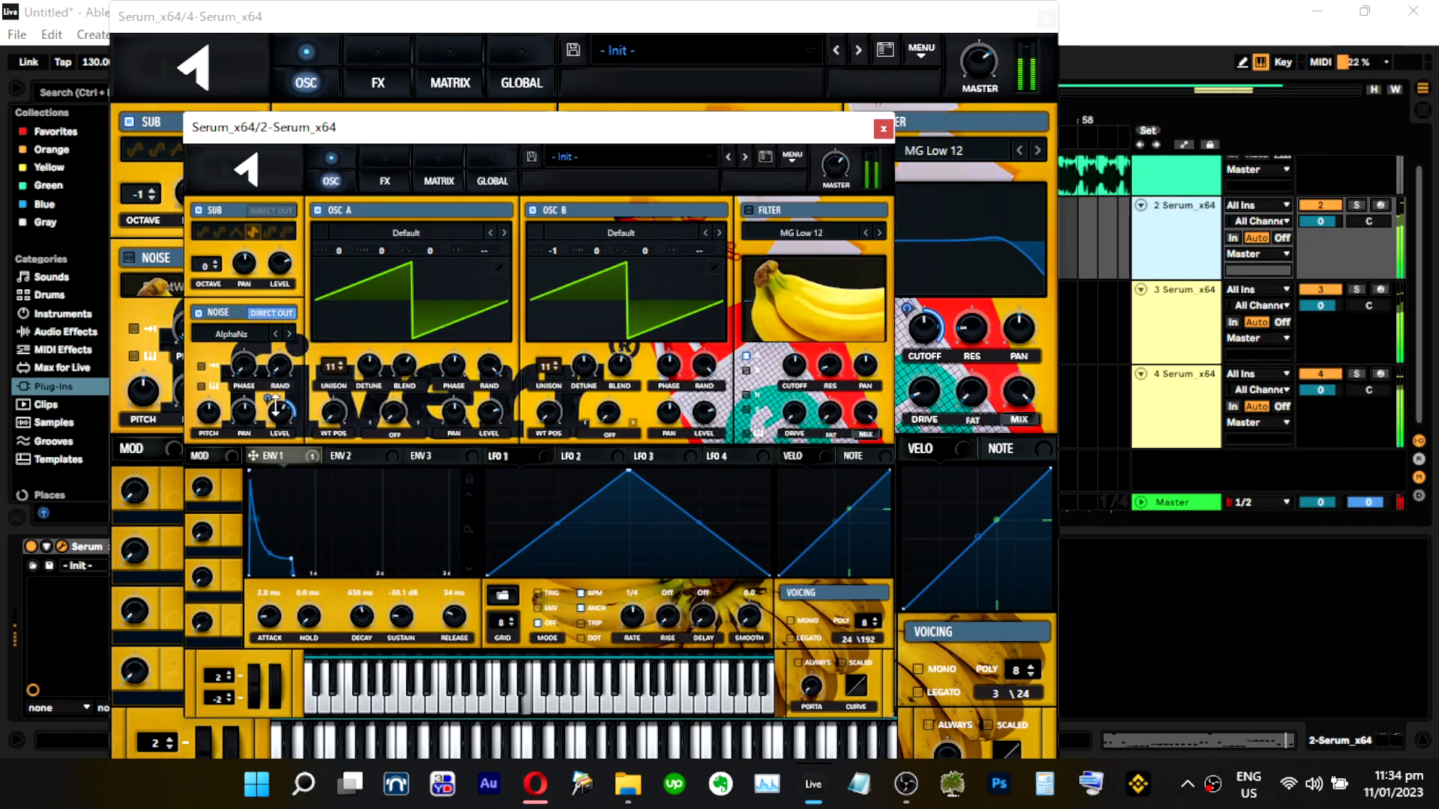
{"action": "mouse_move", "coordinate": [270, 398]}
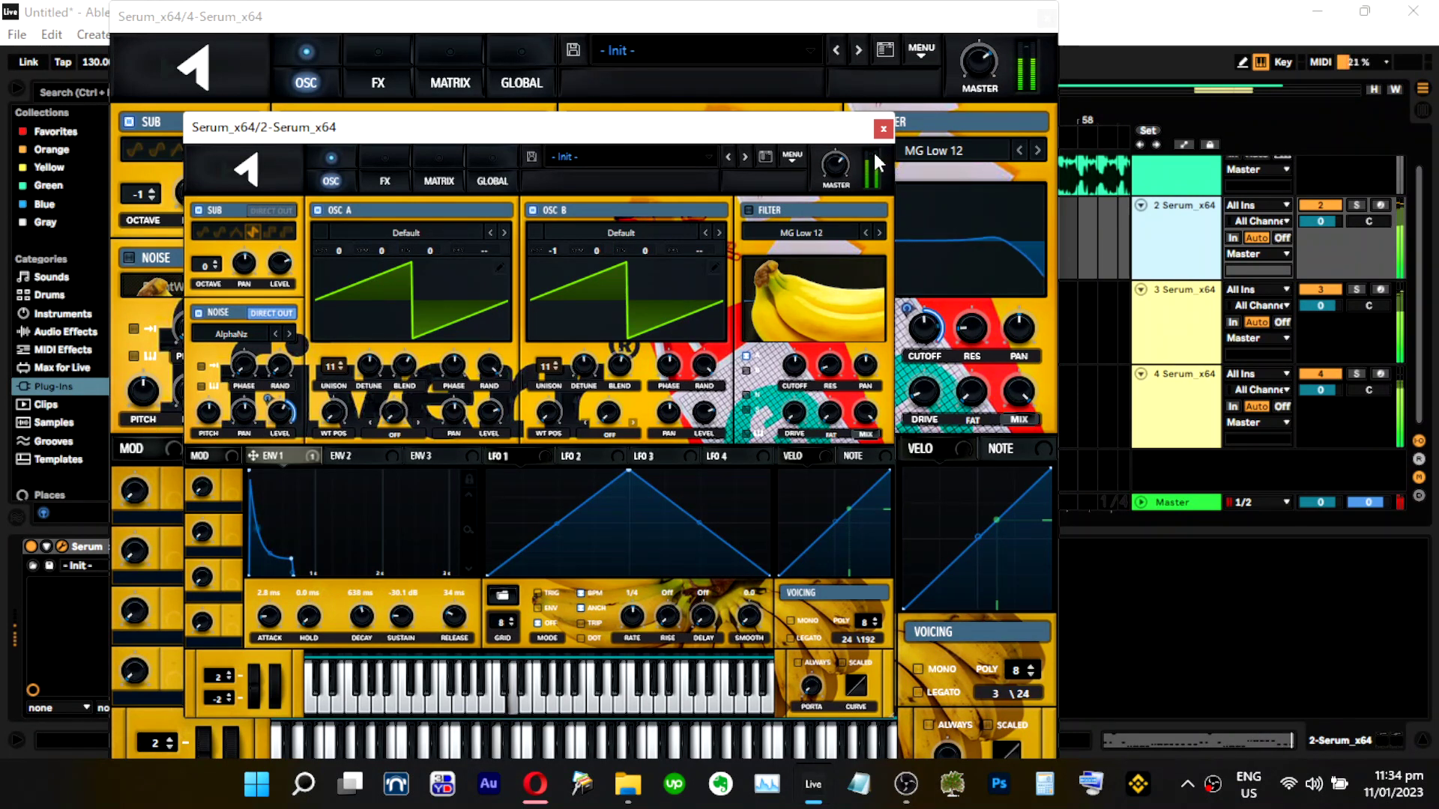
{"action": "left_click_drag", "start_coordinate": [878, 137], "coordinate": [883, 138]}
{"action": "left_click", "coordinate": [887, 131]}
{"action": "left_click", "coordinate": [1046, 17]}
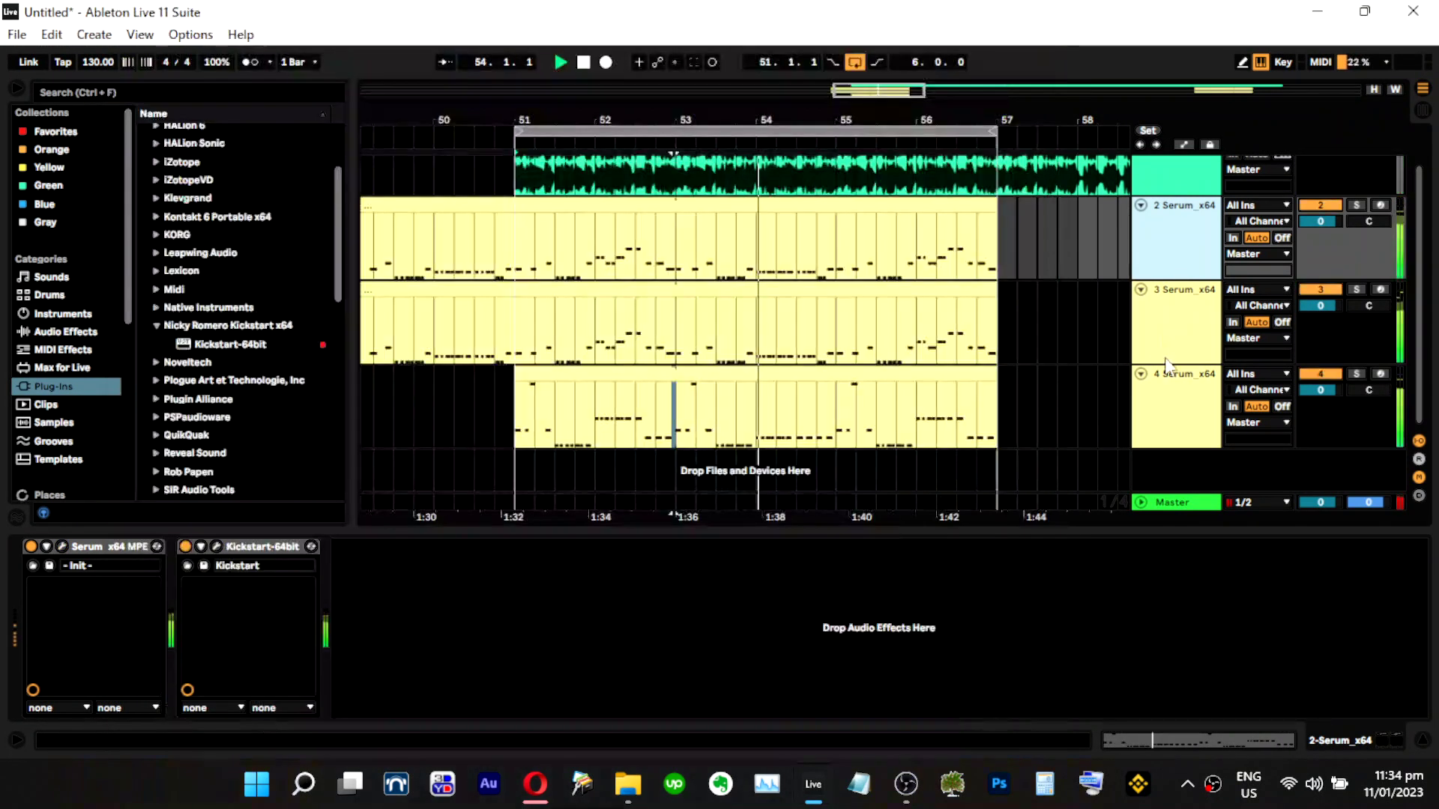
Solo the 4 Serum_x64 track, add a Utility with Mono on after Kickstart, and fold both effects.
{"action": "left_click", "coordinate": [1356, 374]}
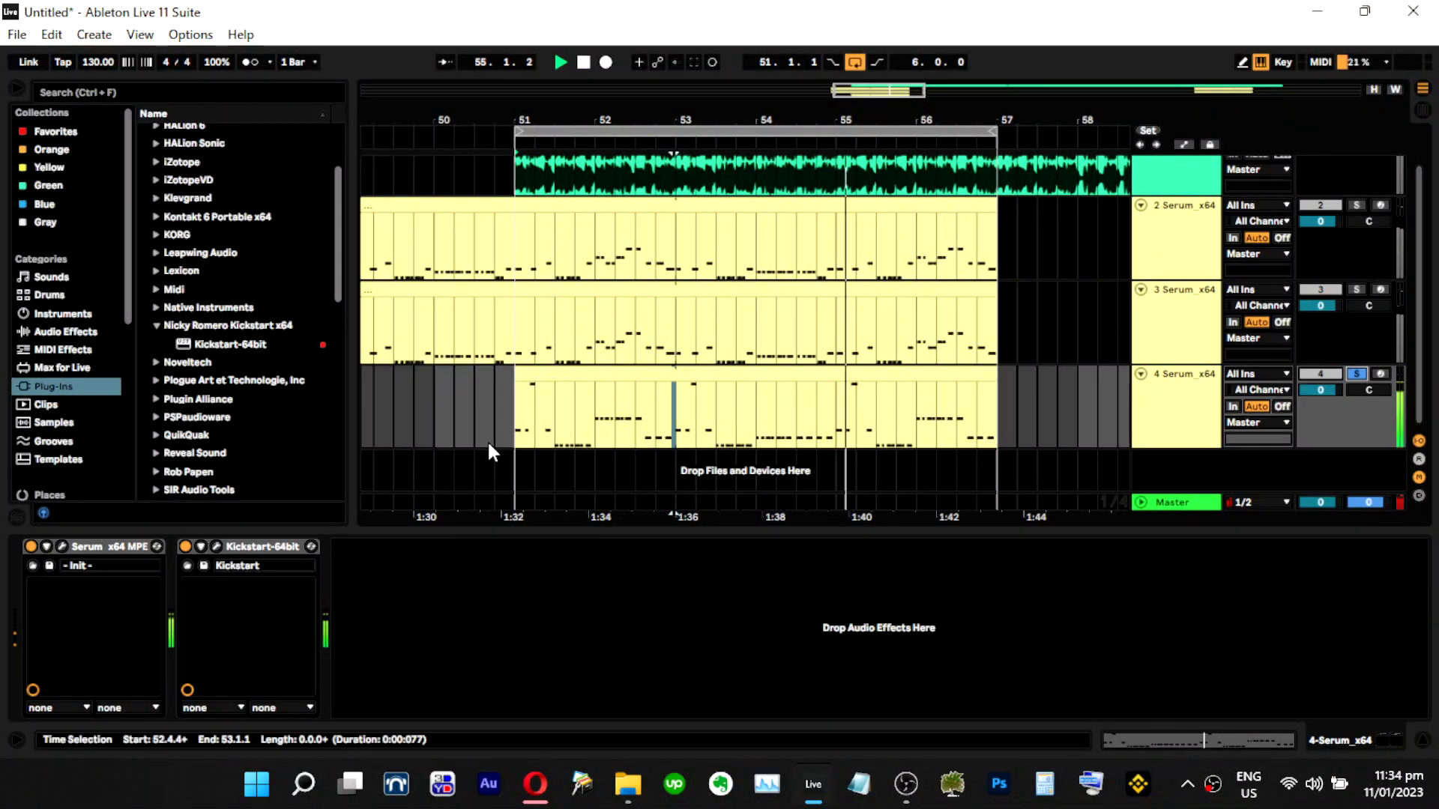
{"action": "left_click", "coordinate": [59, 314]}
{"action": "left_click", "coordinate": [65, 331]}
{"action": "left_click", "coordinate": [191, 322]}
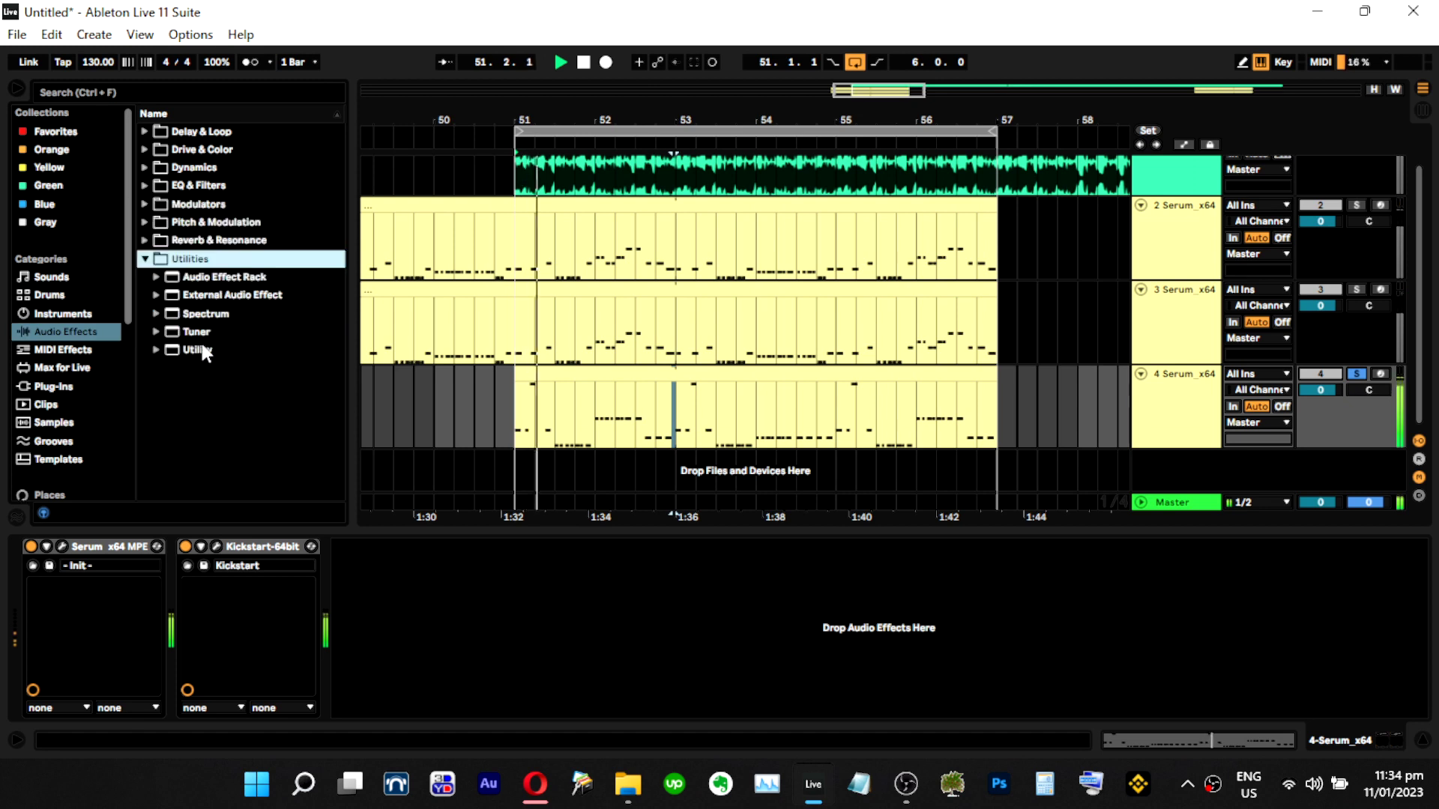
{"action": "left_click", "coordinate": [198, 350]}
{"action": "left_click_drag", "start_coordinate": [198, 349], "coordinate": [358, 611]}
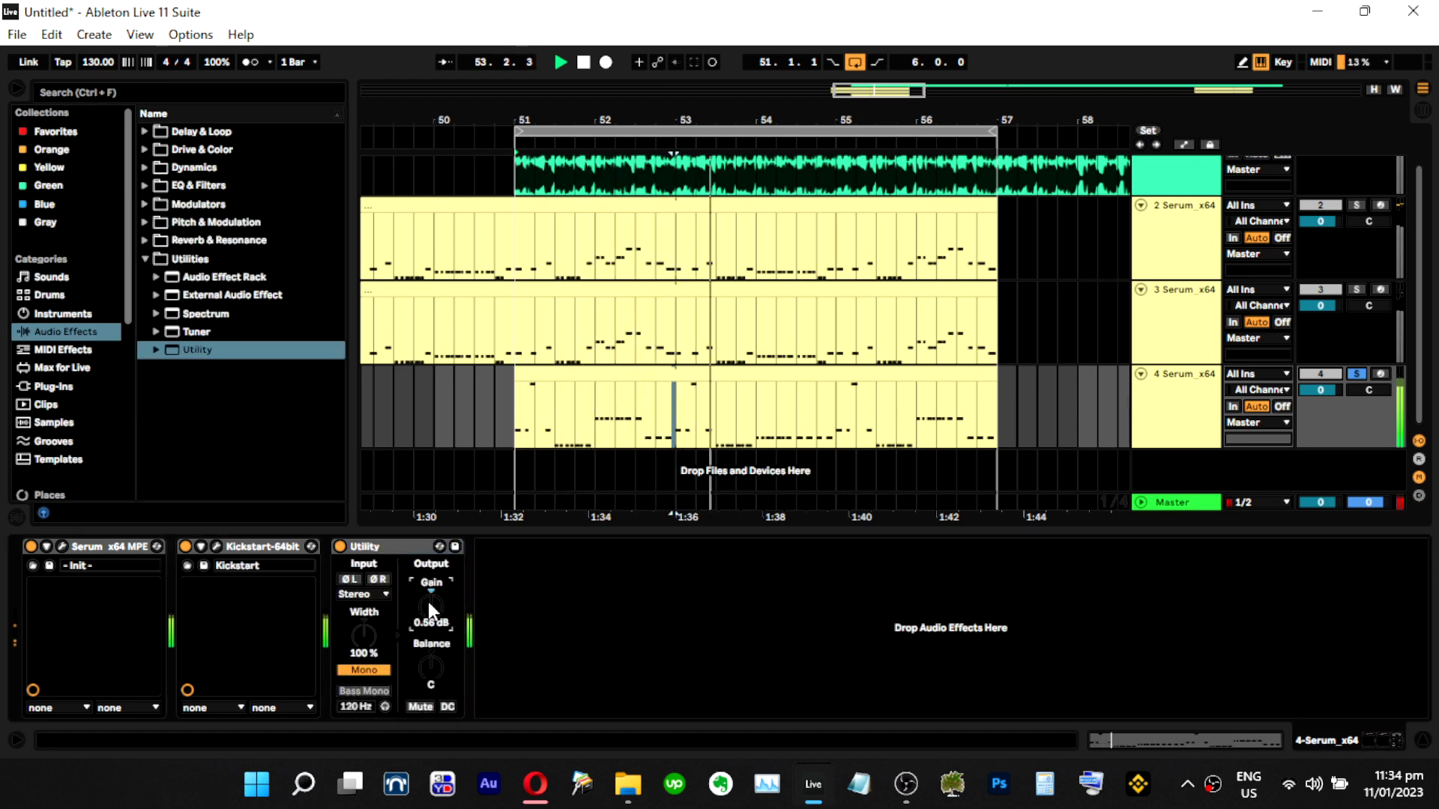
{"action": "double_click", "coordinate": [379, 544]}
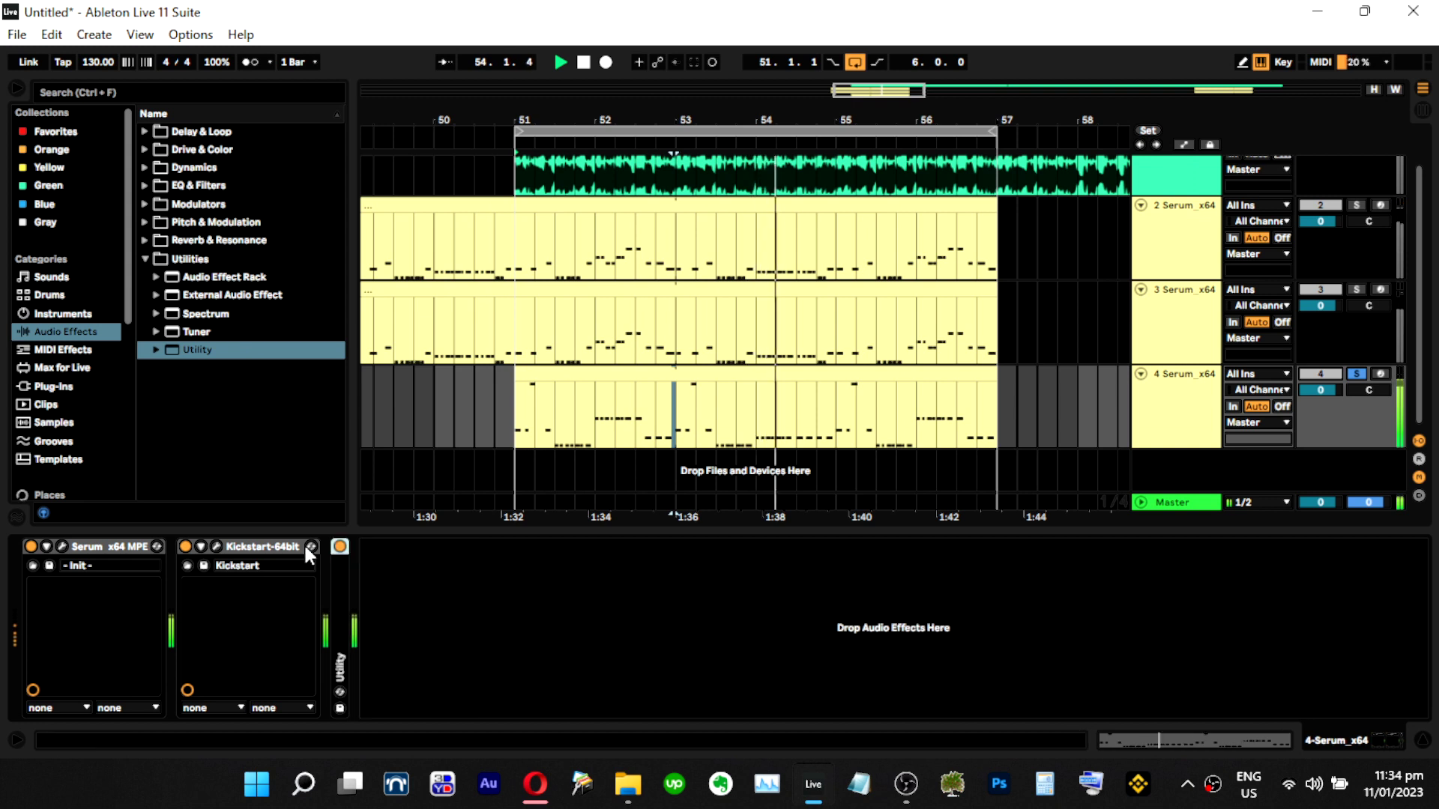
{"action": "double_click", "coordinate": [257, 547]}
Adjust the upper EQ band's frequency slightly in the 4 Serum_x64 patch and close its window.
{"action": "left_click", "coordinate": [62, 546]}
{"action": "left_click", "coordinate": [364, 56]}
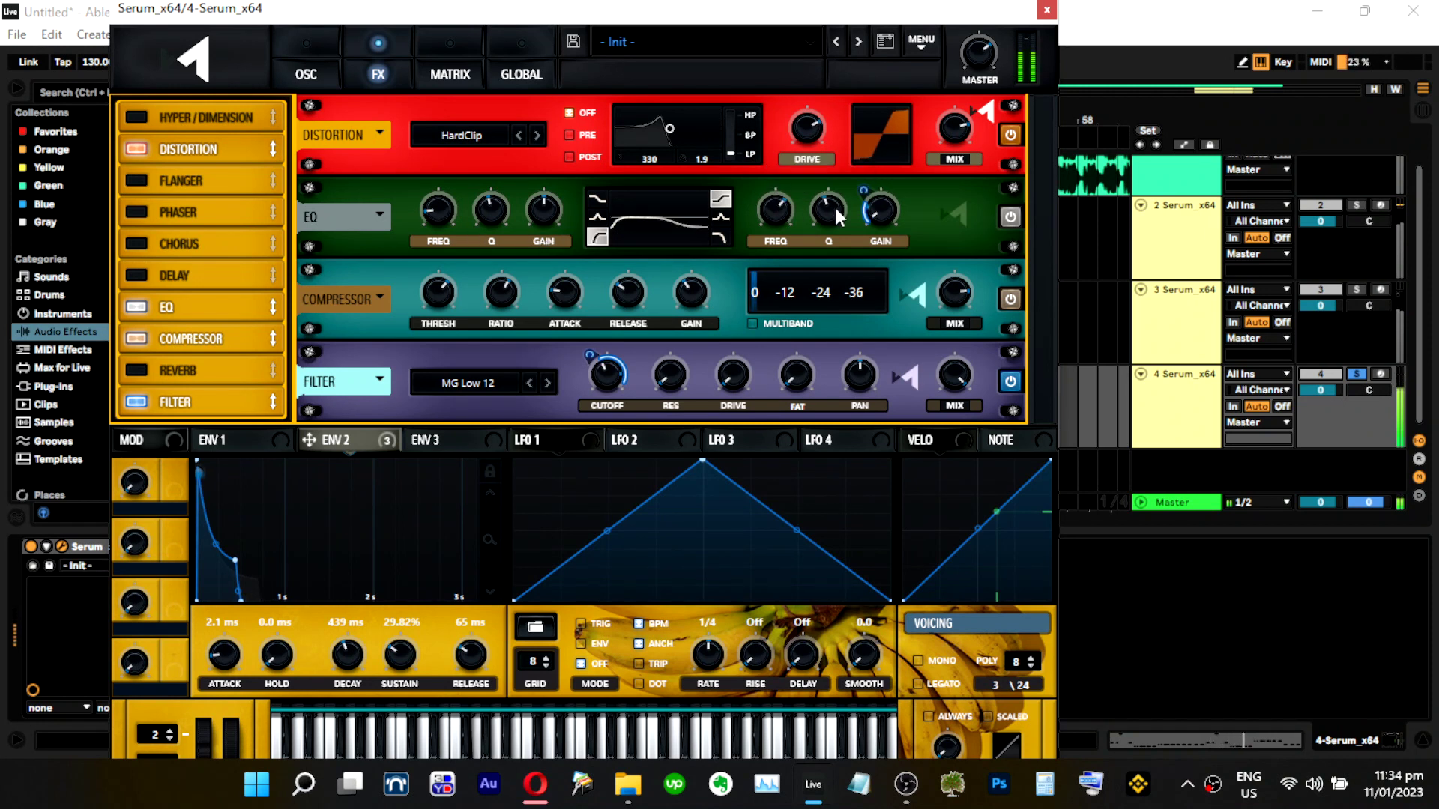
{"action": "mouse_move", "coordinate": [778, 222]}
{"action": "left_mouse_down"}
{"action": "mouse_move", "coordinate": [801, 198]}
{"action": "mouse_move", "coordinate": [798, 222]}
{"action": "mouse_move", "coordinate": [786, 216]}
{"action": "left_mouse_up"}
{"action": "left_click", "coordinate": [1046, 9]}
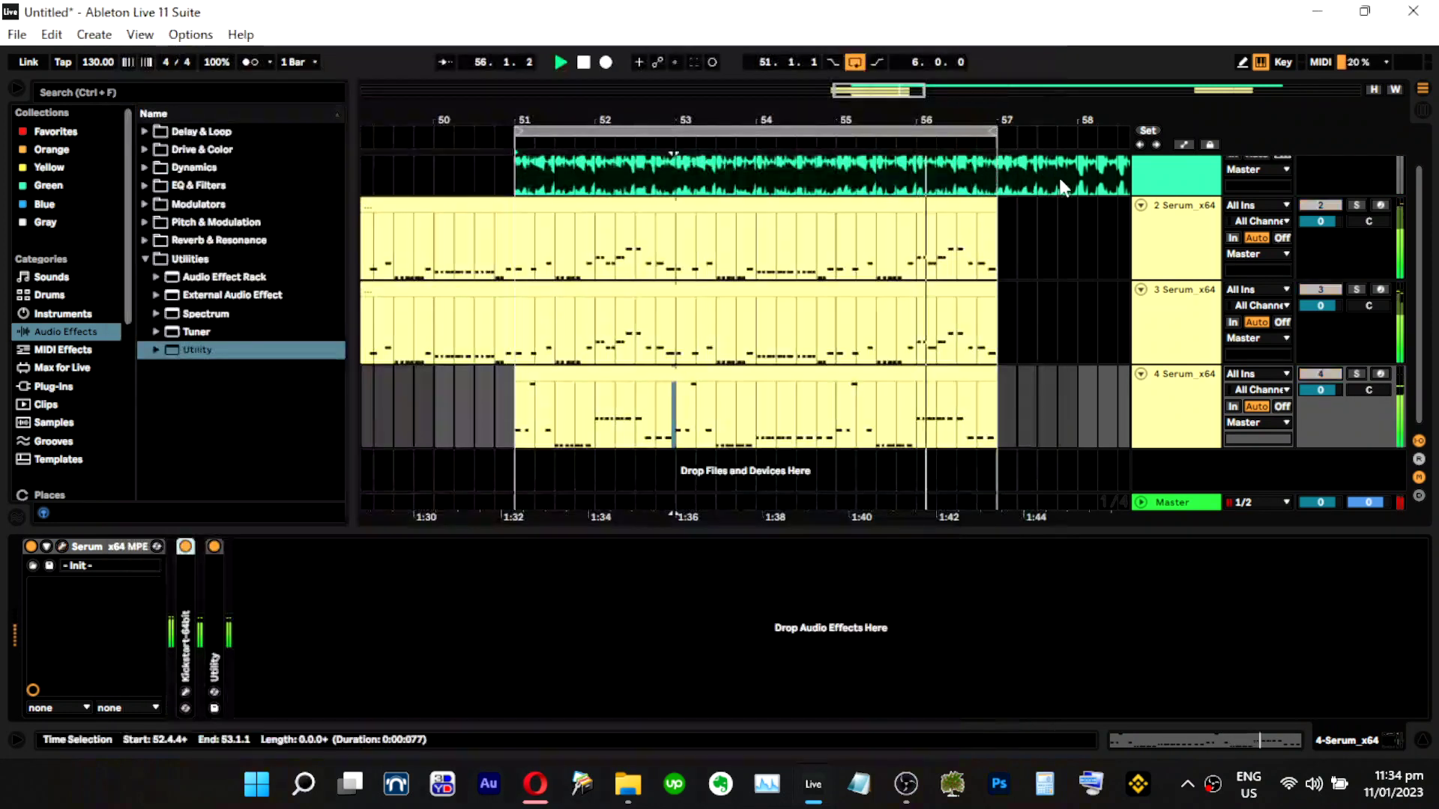
Add a Utility with Mono on to the 2 Serum_x64 track and move it to the soloed 3 Serum_x64 track.
{"action": "left_click", "coordinate": [1153, 312]}
{"action": "left_click", "coordinate": [1357, 290]}
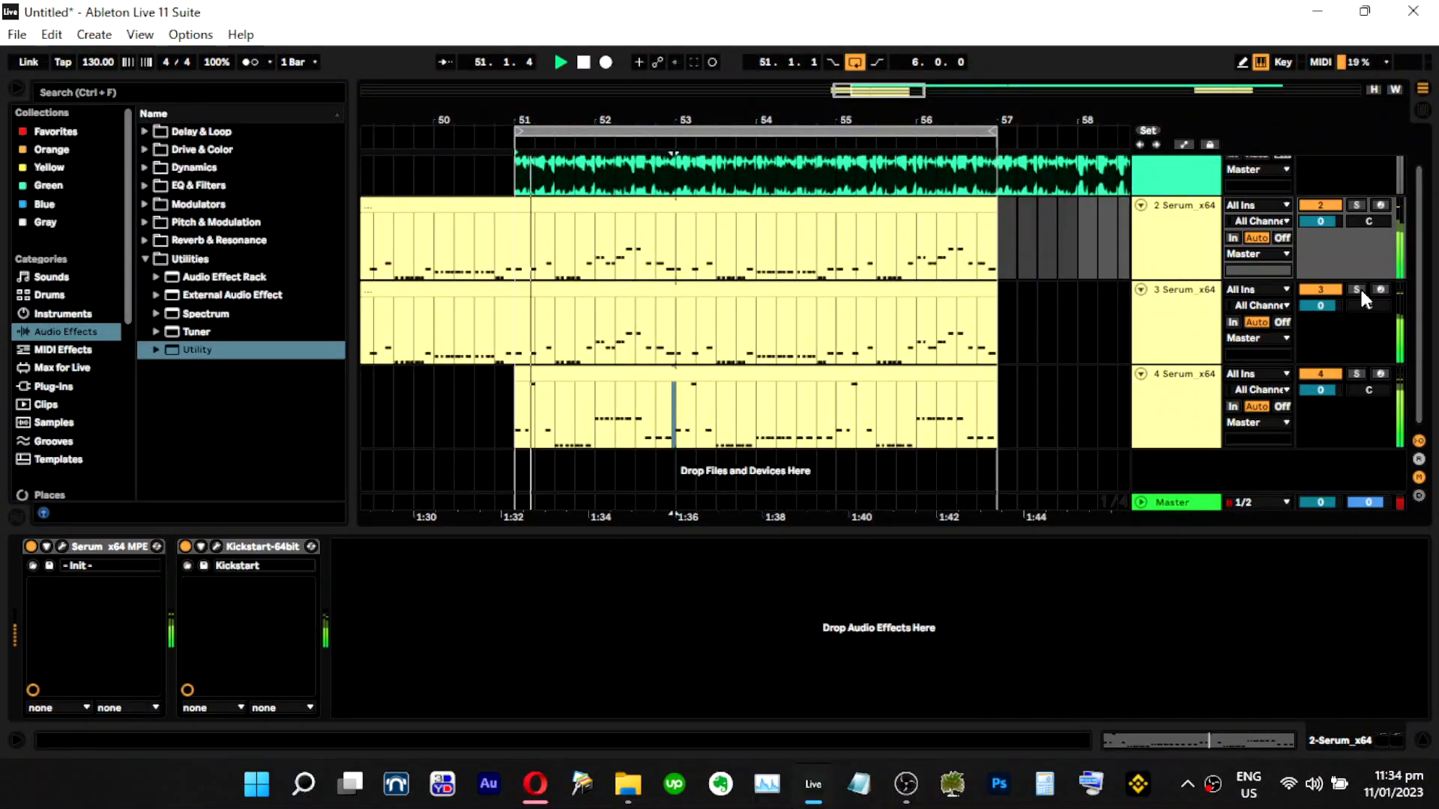
{"action": "double_click", "coordinate": [209, 349]}
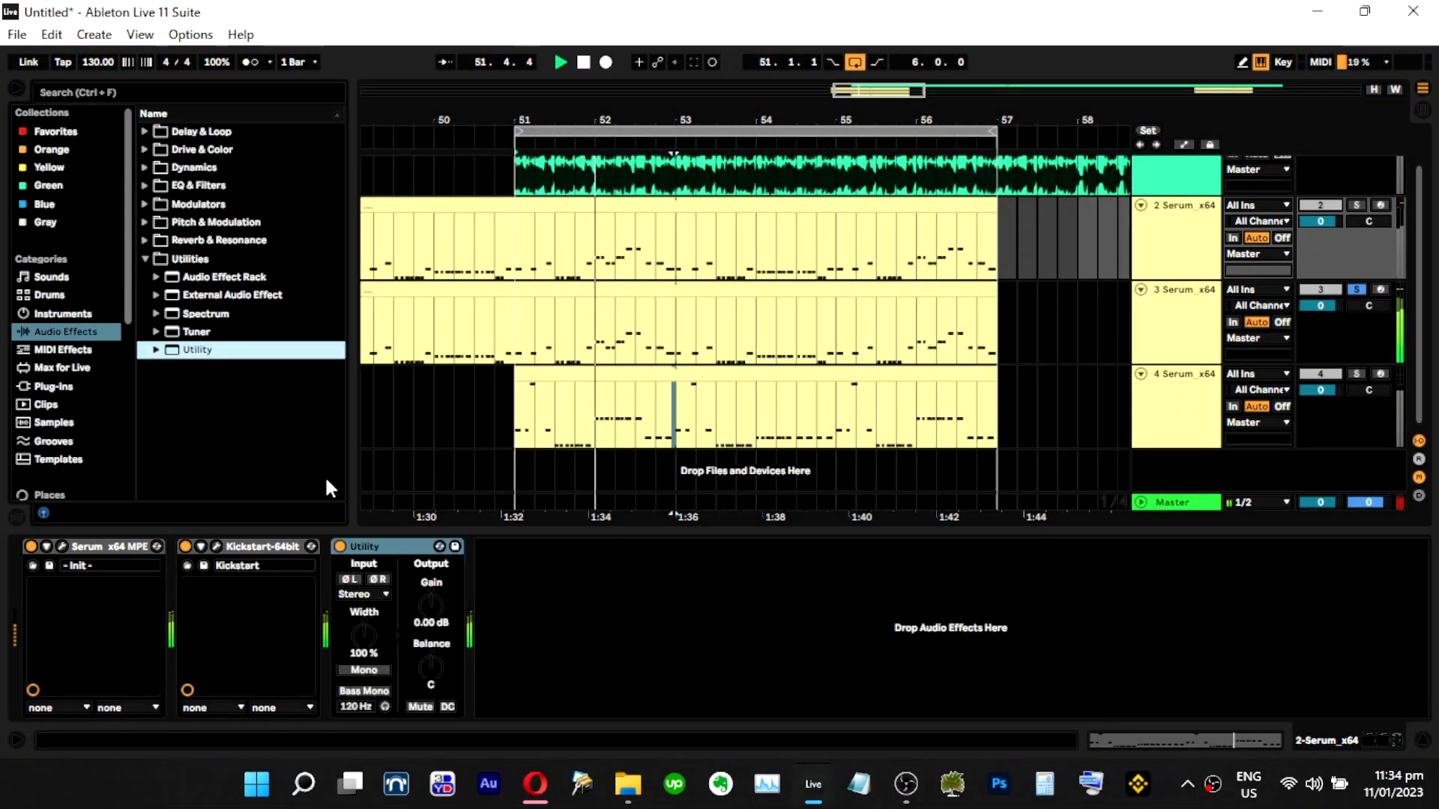
{"action": "left_click", "coordinate": [367, 669]}
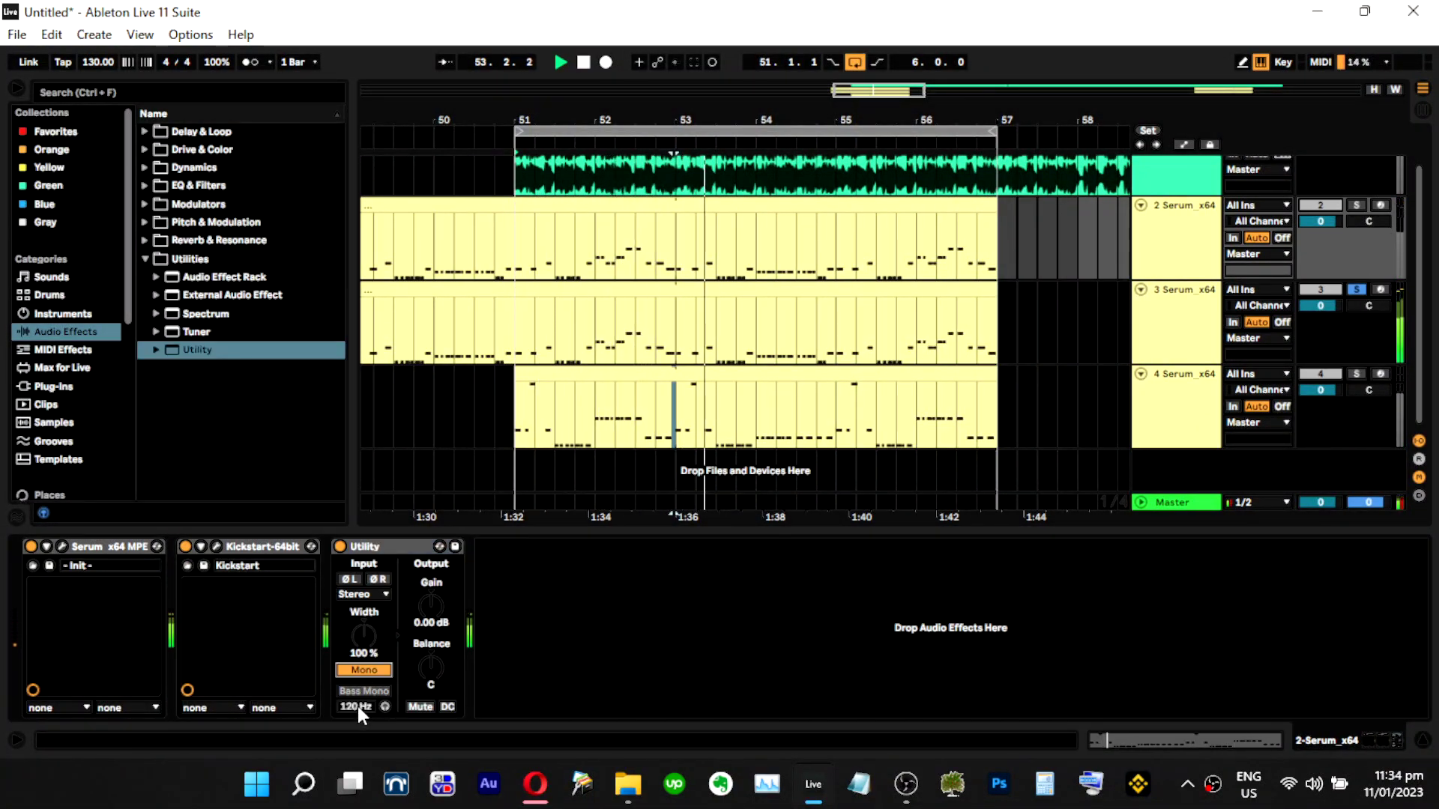
{"action": "left_click", "coordinate": [385, 706]}
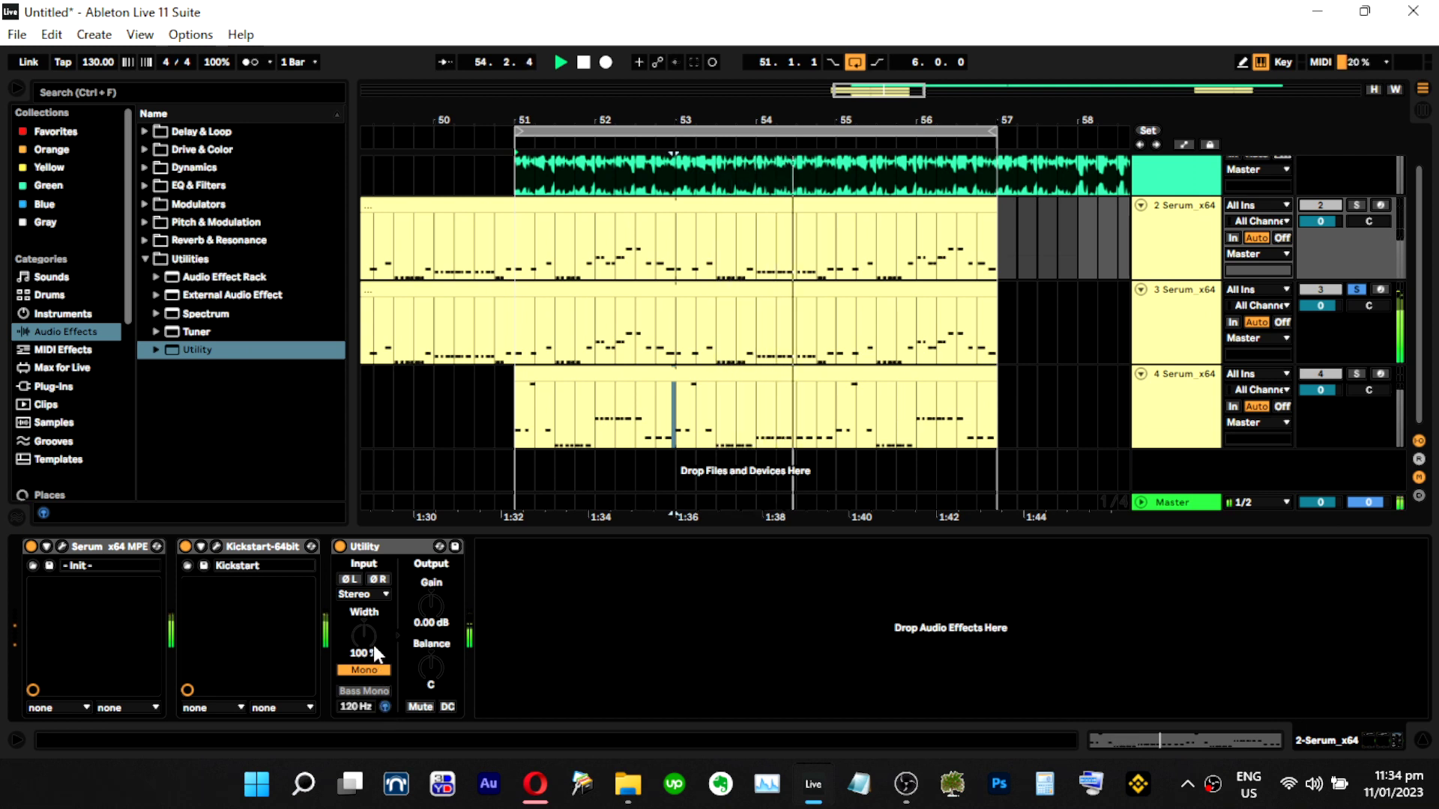
{"action": "left_click", "coordinate": [367, 550]}
{"action": "left_click_drag", "start_coordinate": [820, 327], "coordinate": [820, 328]}
Replace the Utility's full mono with Bass Mono at 183 Hz.
{"action": "mouse_move", "coordinate": [360, 706]}
{"action": "left_mouse_down"}
{"action": "mouse_move", "coordinate": [360, 672]}
{"action": "mouse_move", "coordinate": [362, 732]}
{"action": "mouse_move", "coordinate": [356, 687]}
{"action": "mouse_move", "coordinate": [358, 698]}
{"action": "left_mouse_up"}
{"action": "left_click", "coordinate": [385, 706]}
{"action": "left_click", "coordinate": [365, 671]}
{"action": "left_click", "coordinate": [364, 691]}
Put the same Utility on the 2 Serum_x64 track and set its Bass Mono frequency to 223 Hz in the full mix.
{"action": "left_click", "coordinate": [371, 546]}
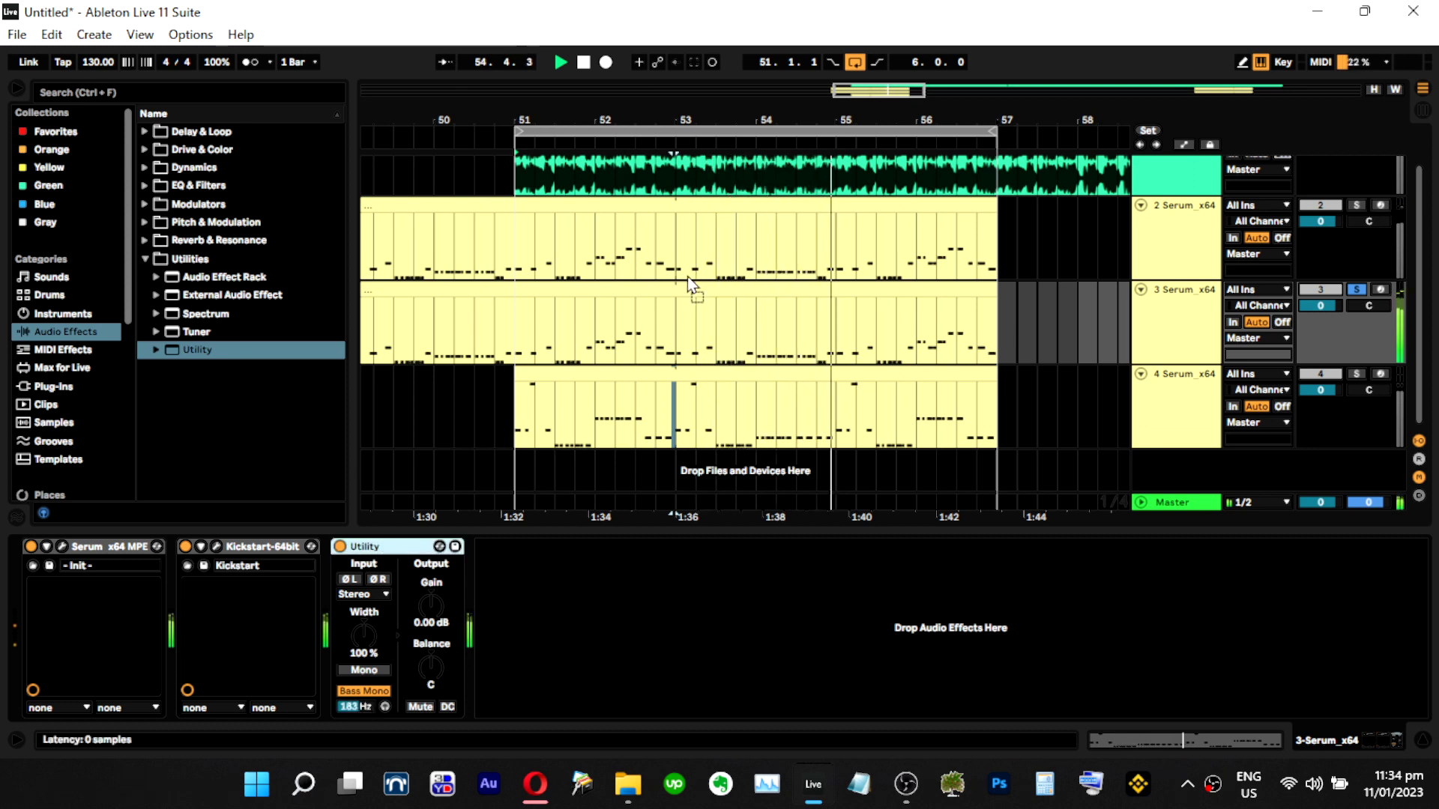
{"action": "left_click", "coordinate": [691, 259]}
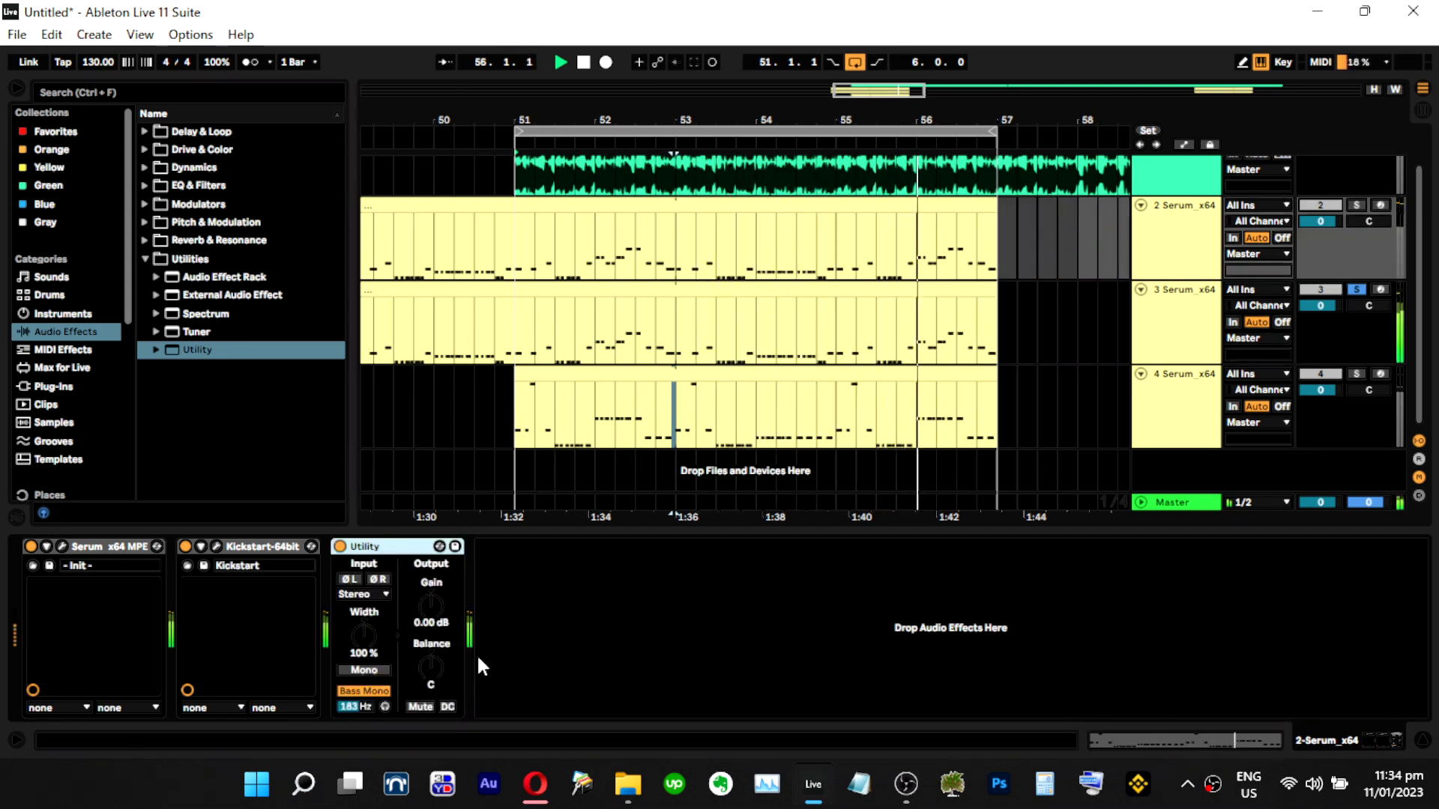
{"action": "left_click", "coordinate": [1356, 290]}
{"action": "left_click", "coordinate": [613, 660]}
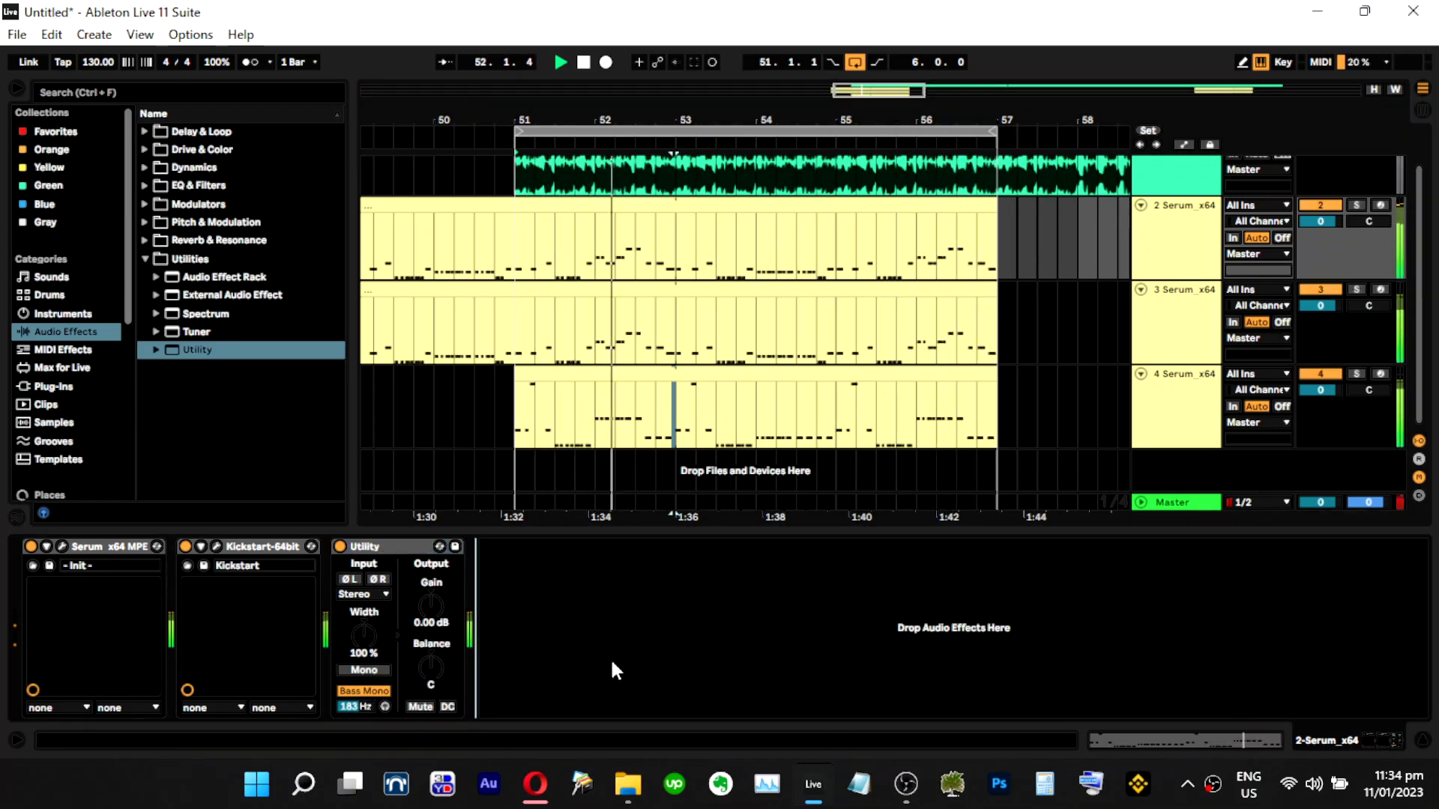
{"action": "left_click_drag", "start_coordinate": [358, 706], "coordinate": [358, 697]}
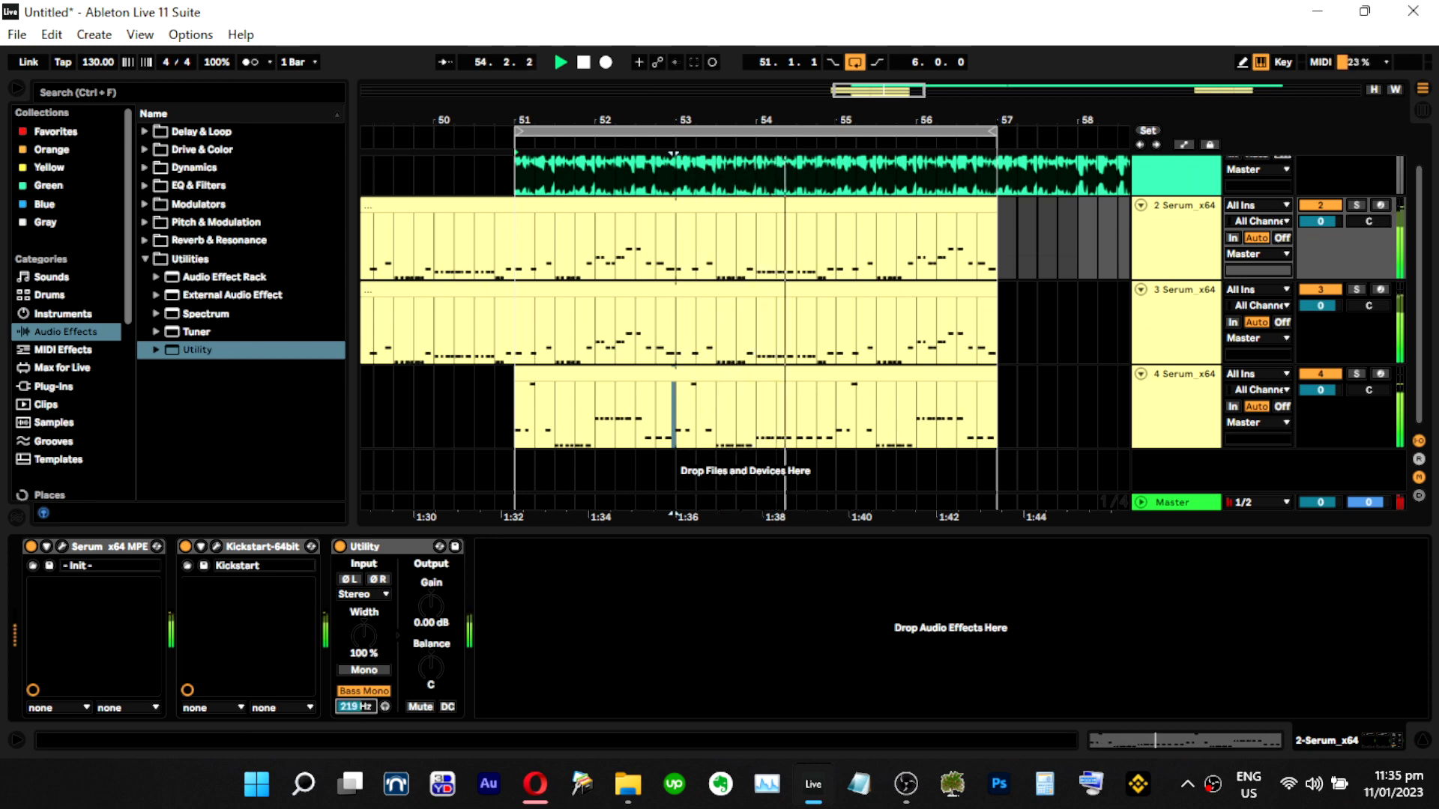
{"action": "left_click", "coordinate": [540, 655]}
{"action": "key", "text": "s"}
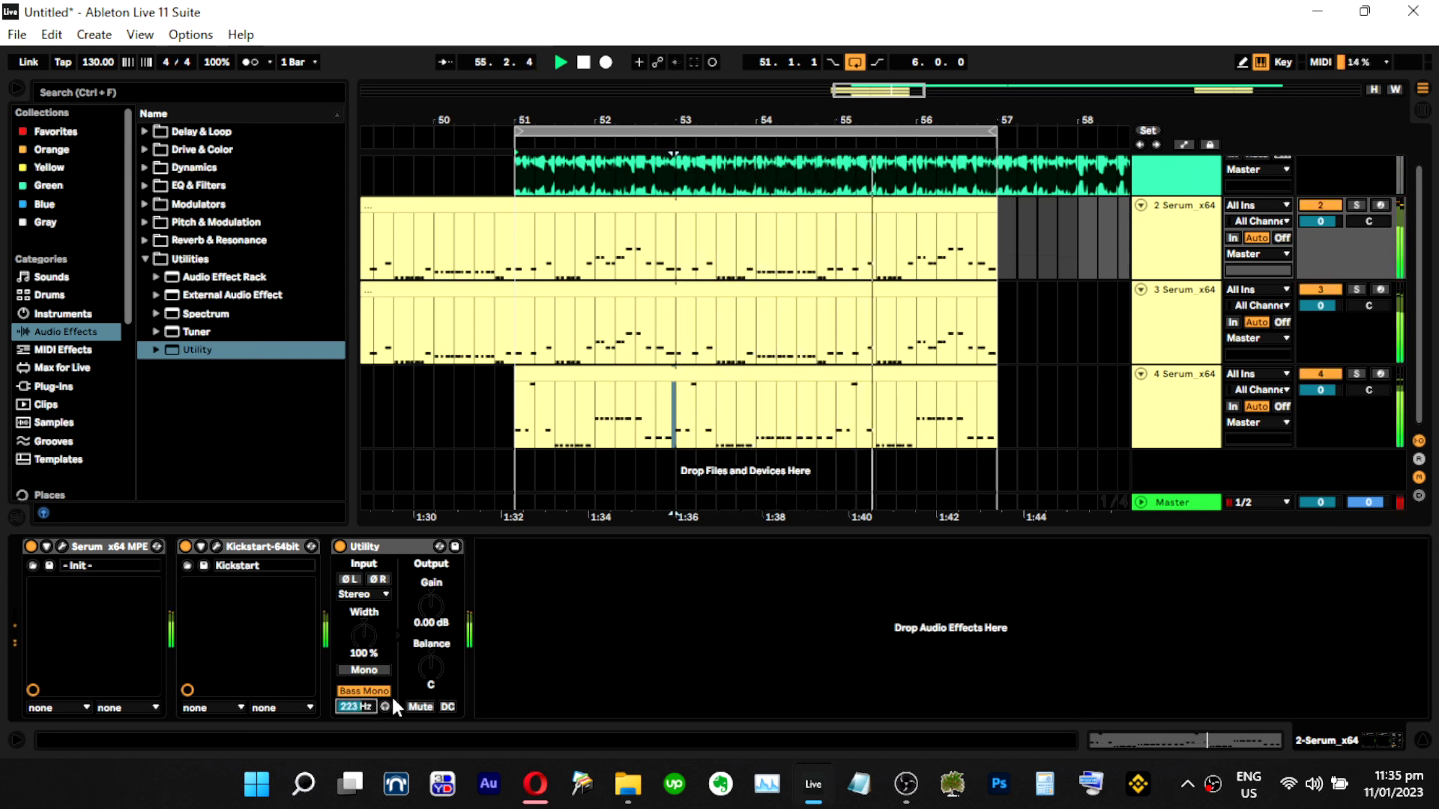
Open the 2 Serum_x64 patch and set oscillator A's level to about 96%.
{"action": "left_click", "coordinate": [1182, 234]}
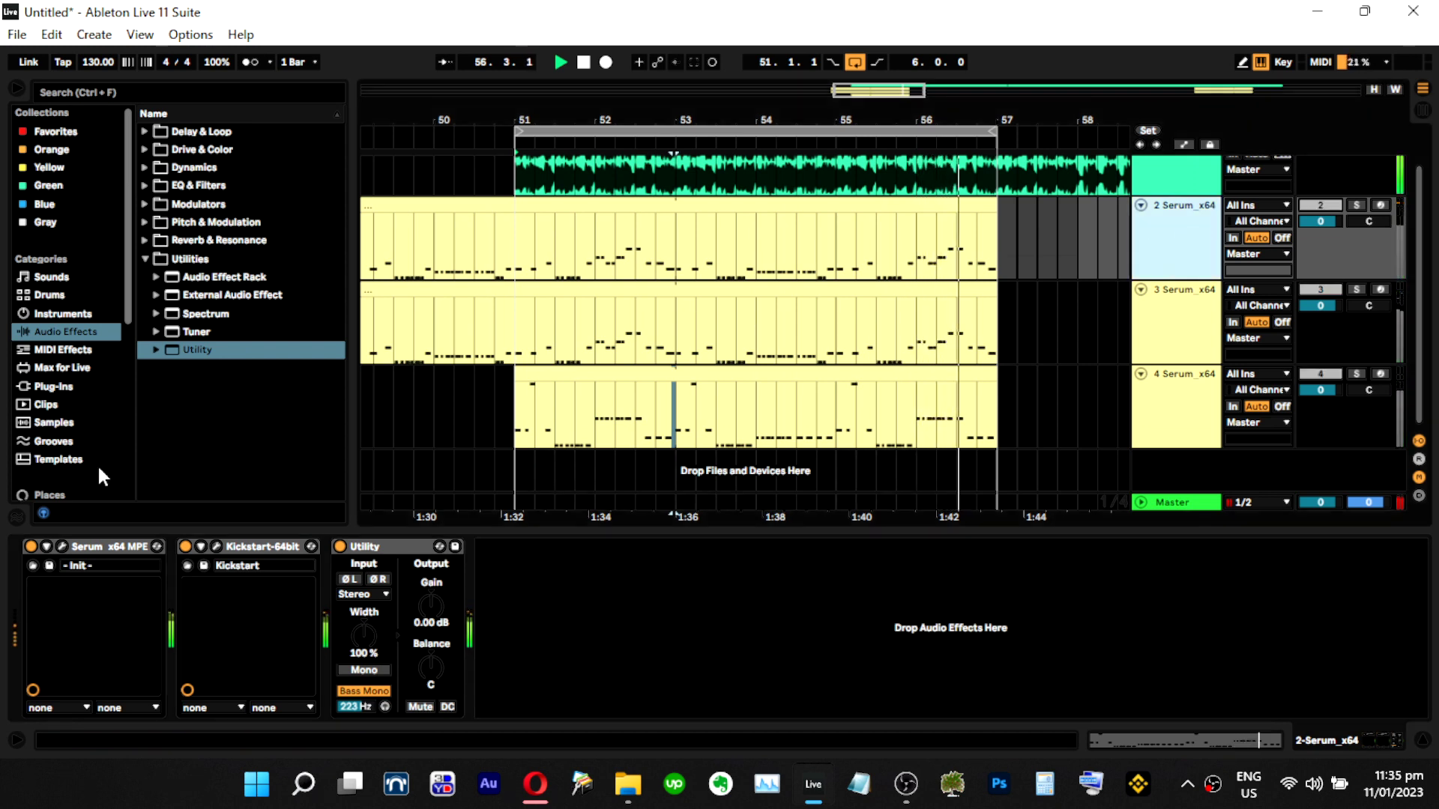
{"action": "left_click", "coordinate": [62, 547]}
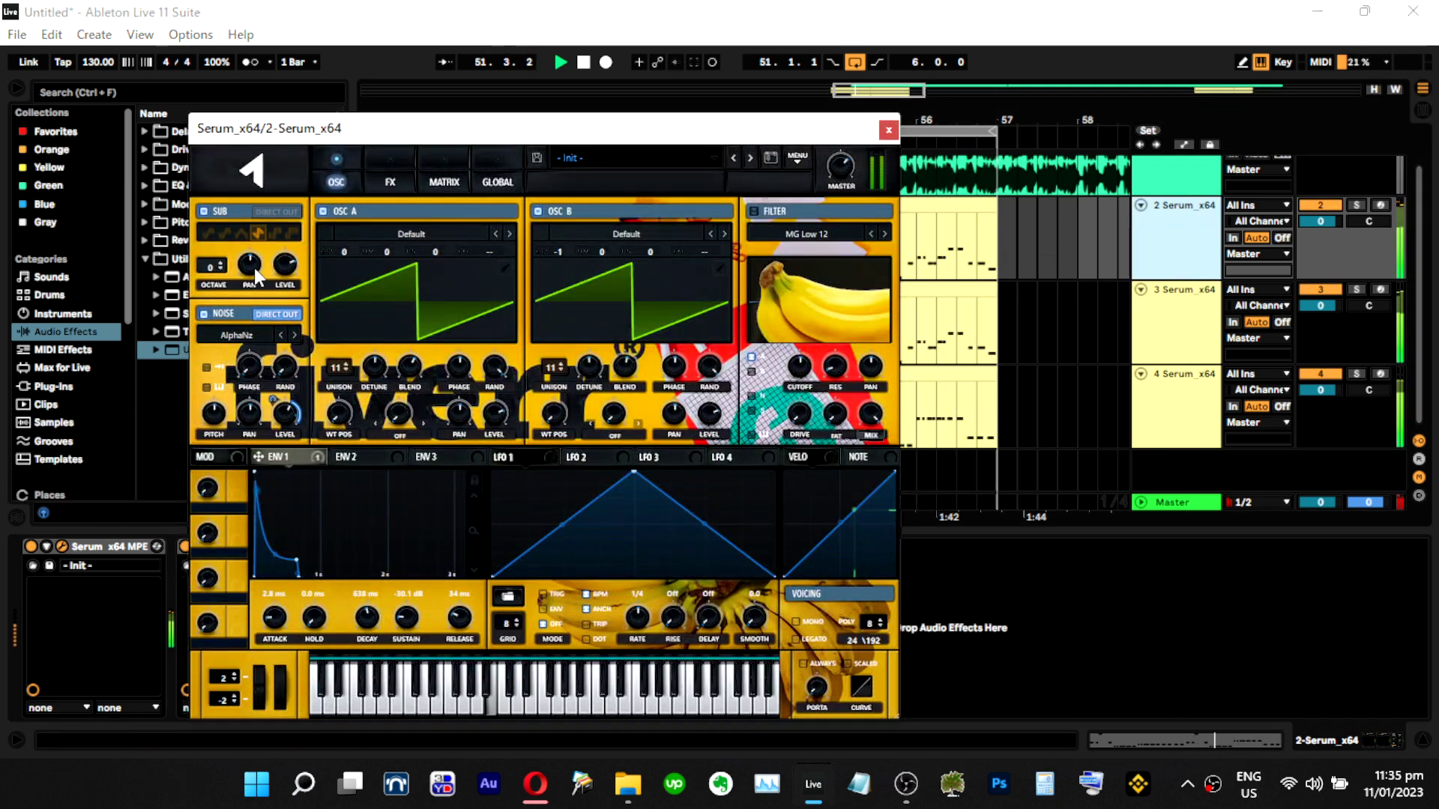
{"action": "mouse_move", "coordinate": [296, 232]}
{"action": "left_mouse_down"}
{"action": "mouse_move", "coordinate": [334, 184]}
{"action": "mouse_move", "coordinate": [316, 252]}
{"action": "left_mouse_up"}
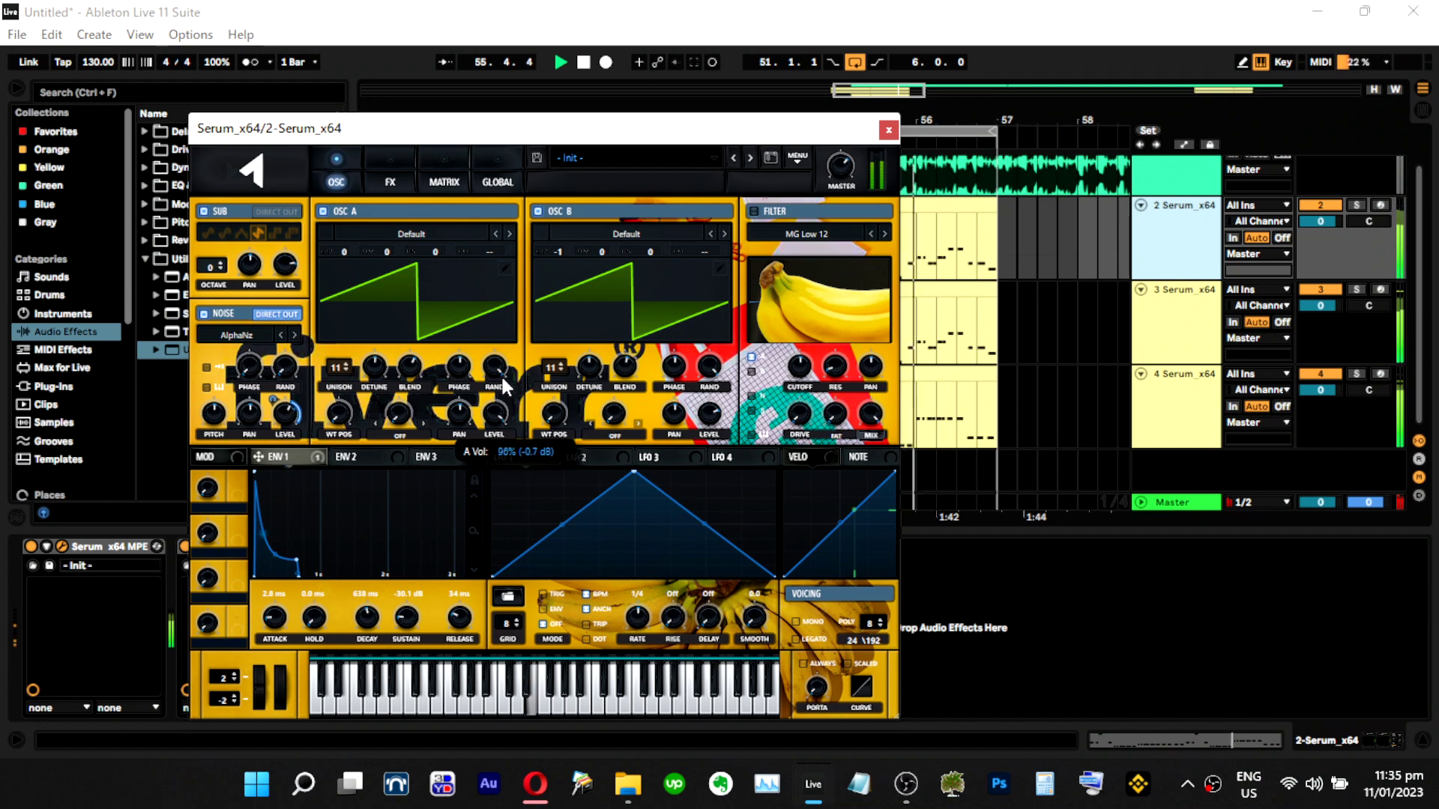
Set the mid band of the 2 Serum_x64 patch's multiband compressor to about 167% while comparing the soloed track with the full mix.
{"action": "left_click", "coordinate": [389, 182]}
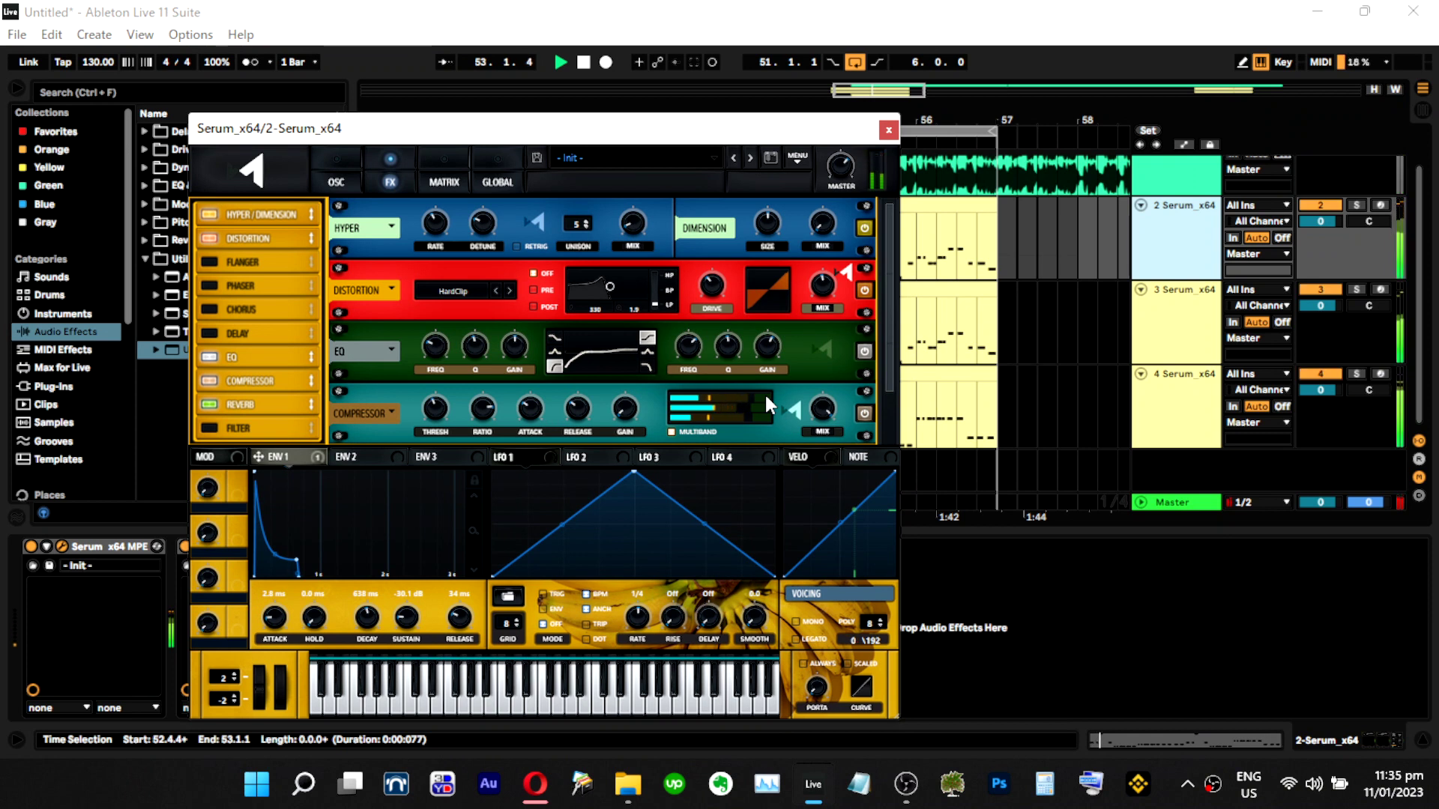
{"action": "left_click", "coordinate": [1362, 203]}
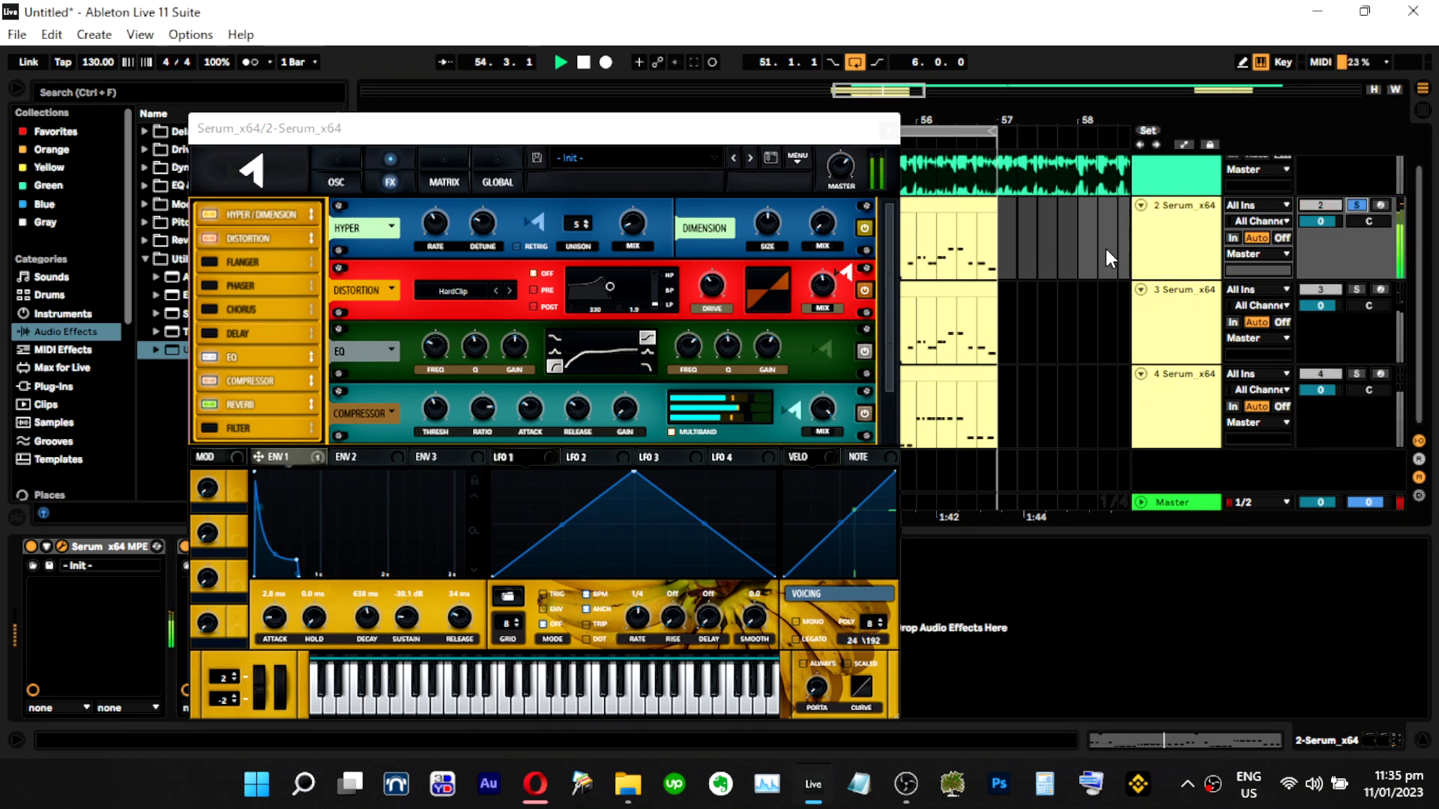
{"action": "left_click", "coordinate": [432, 344]}
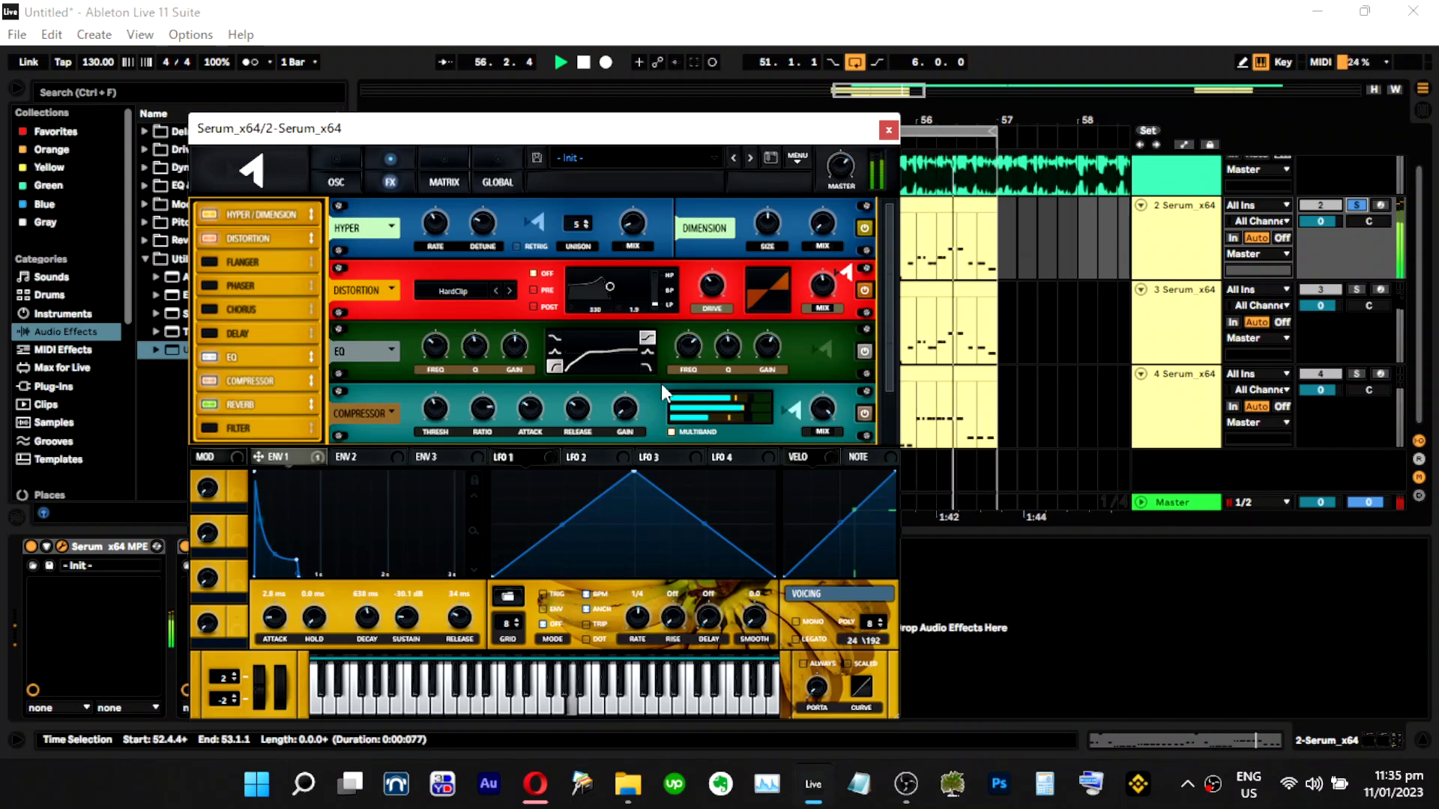
{"action": "left_click_drag", "start_coordinate": [763, 413], "coordinate": [769, 413]}
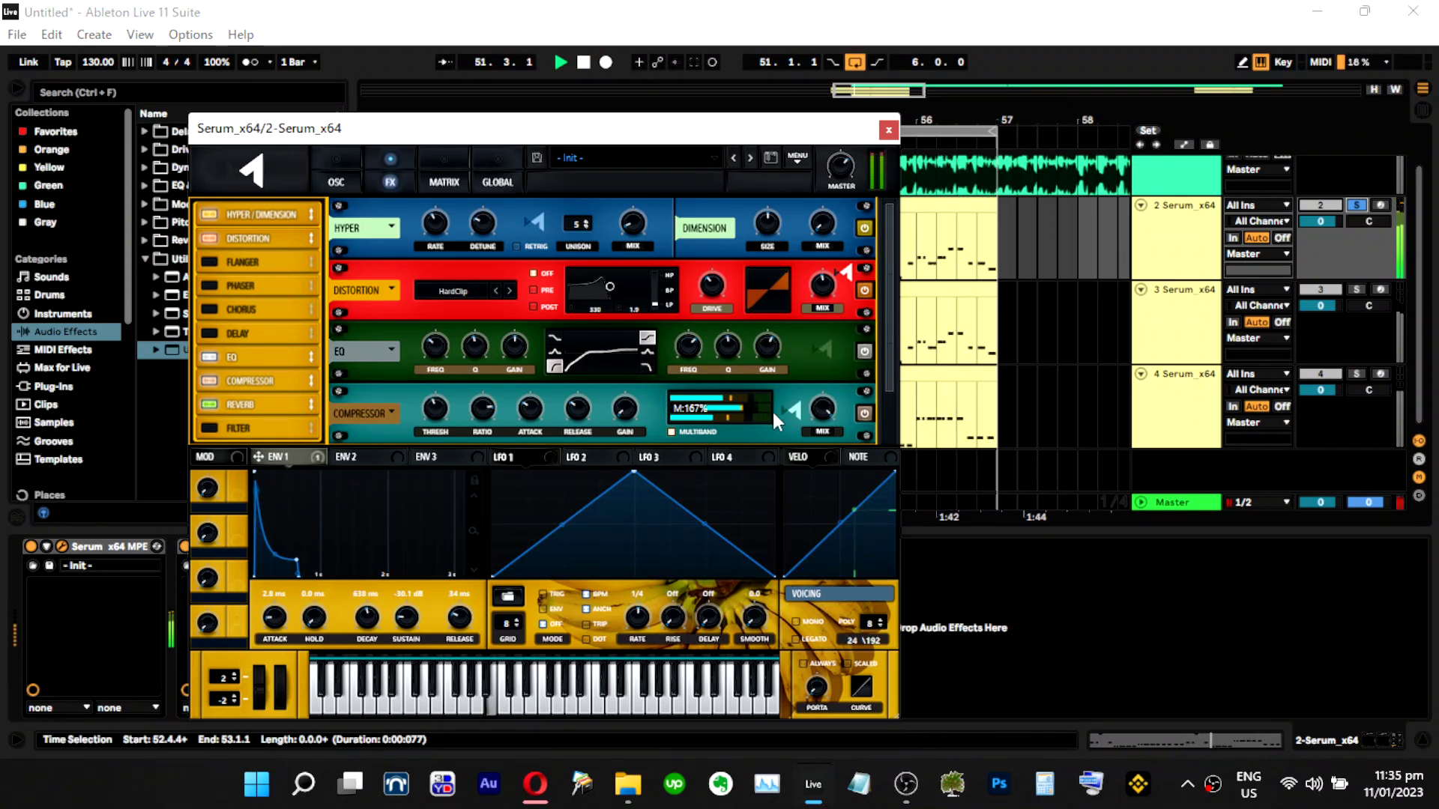
{"action": "key", "text": "s"}
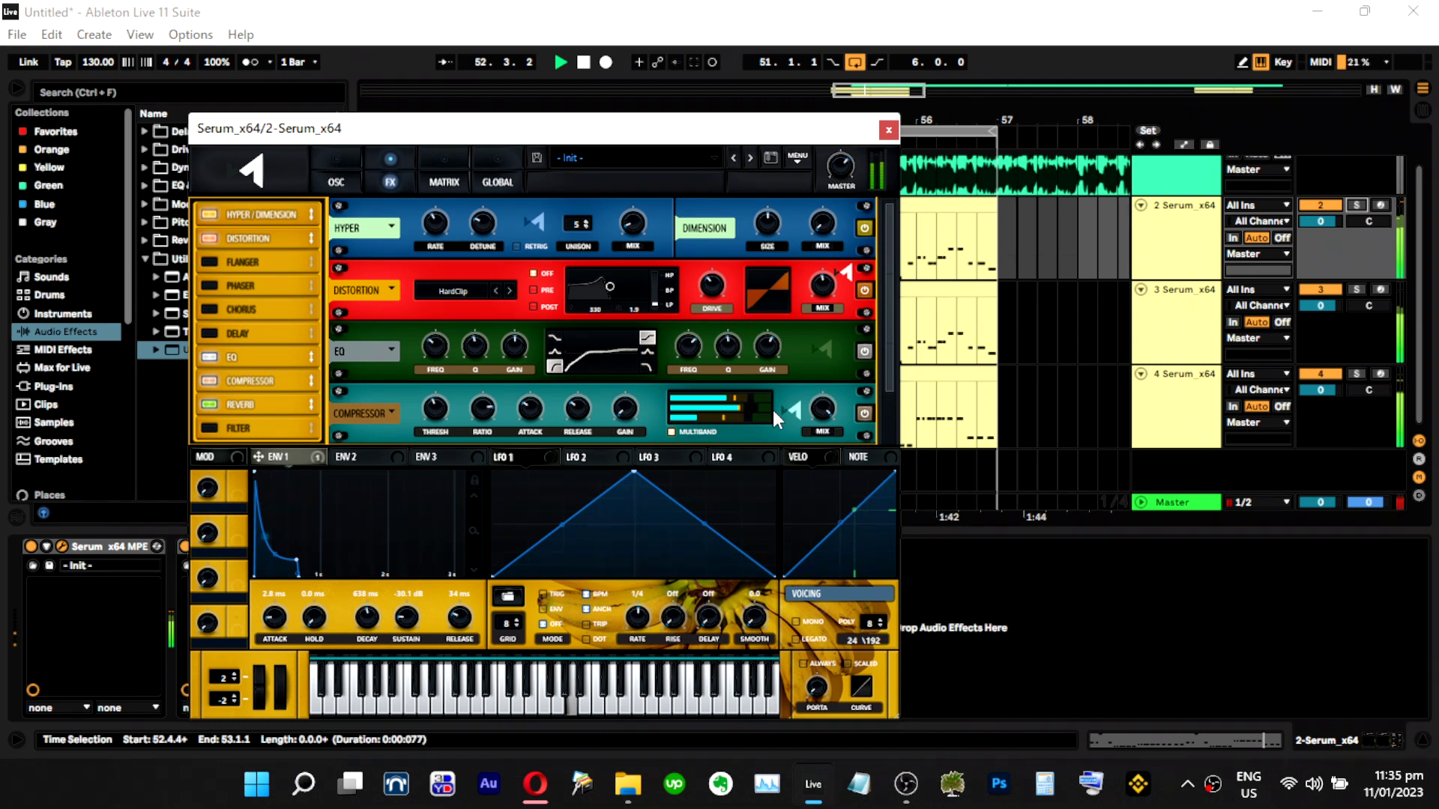
{"action": "left_click", "coordinate": [888, 132]}
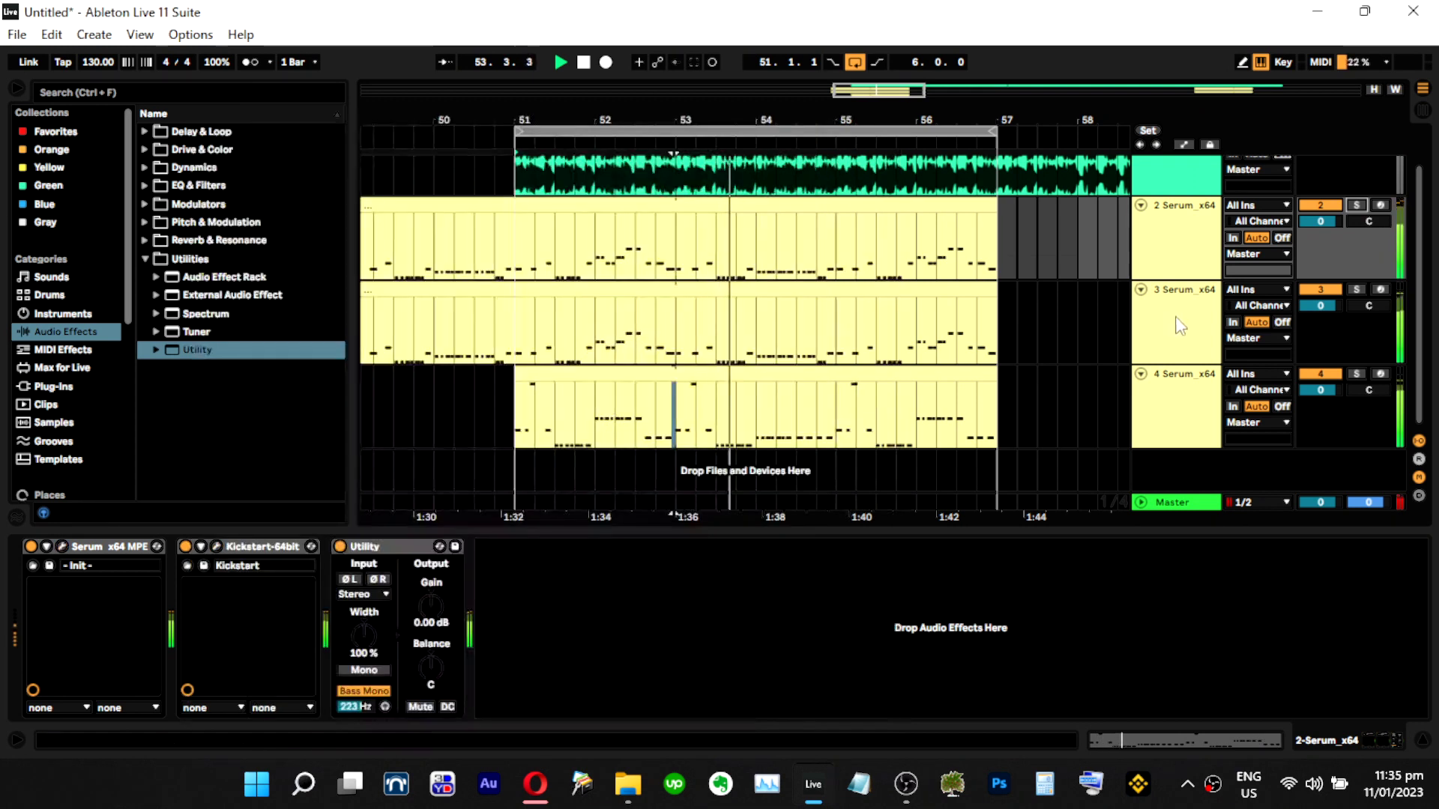
Open the 3 Serum_x64 patch and set its master volume to about 62%.
{"action": "left_click", "coordinate": [62, 546]}
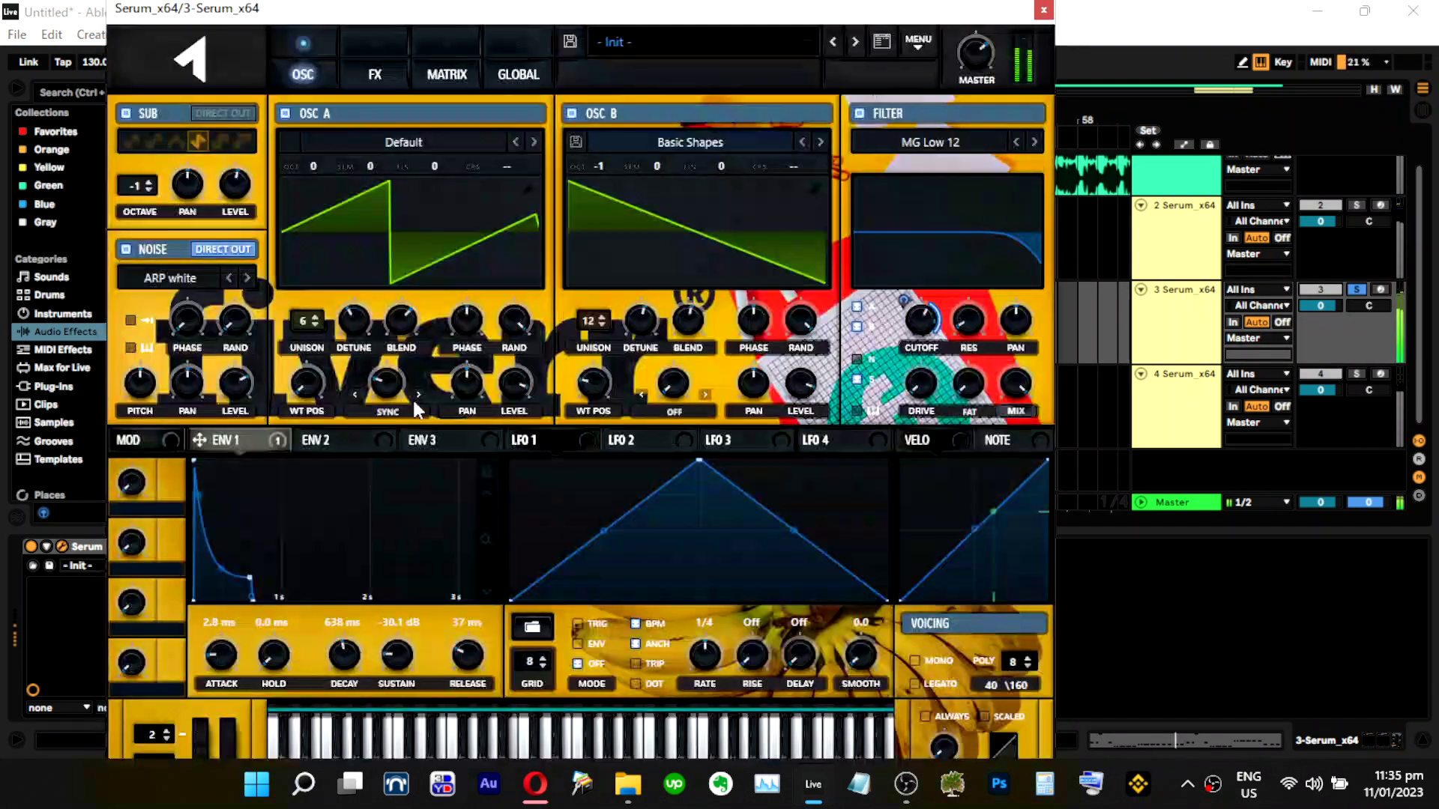
{"action": "left_click_drag", "start_coordinate": [971, 72], "coordinate": [971, 76]}
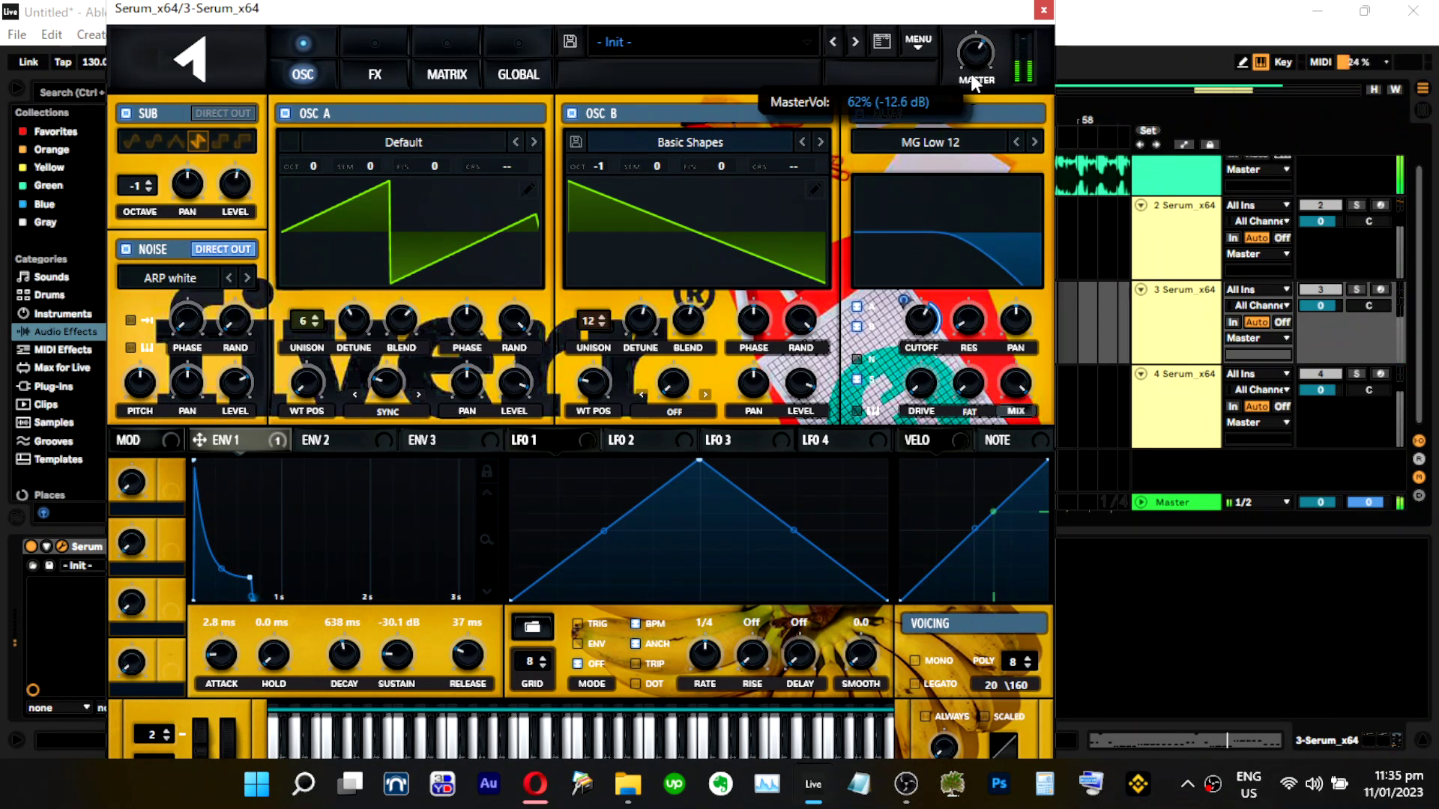
{"action": "key", "text": "s"}
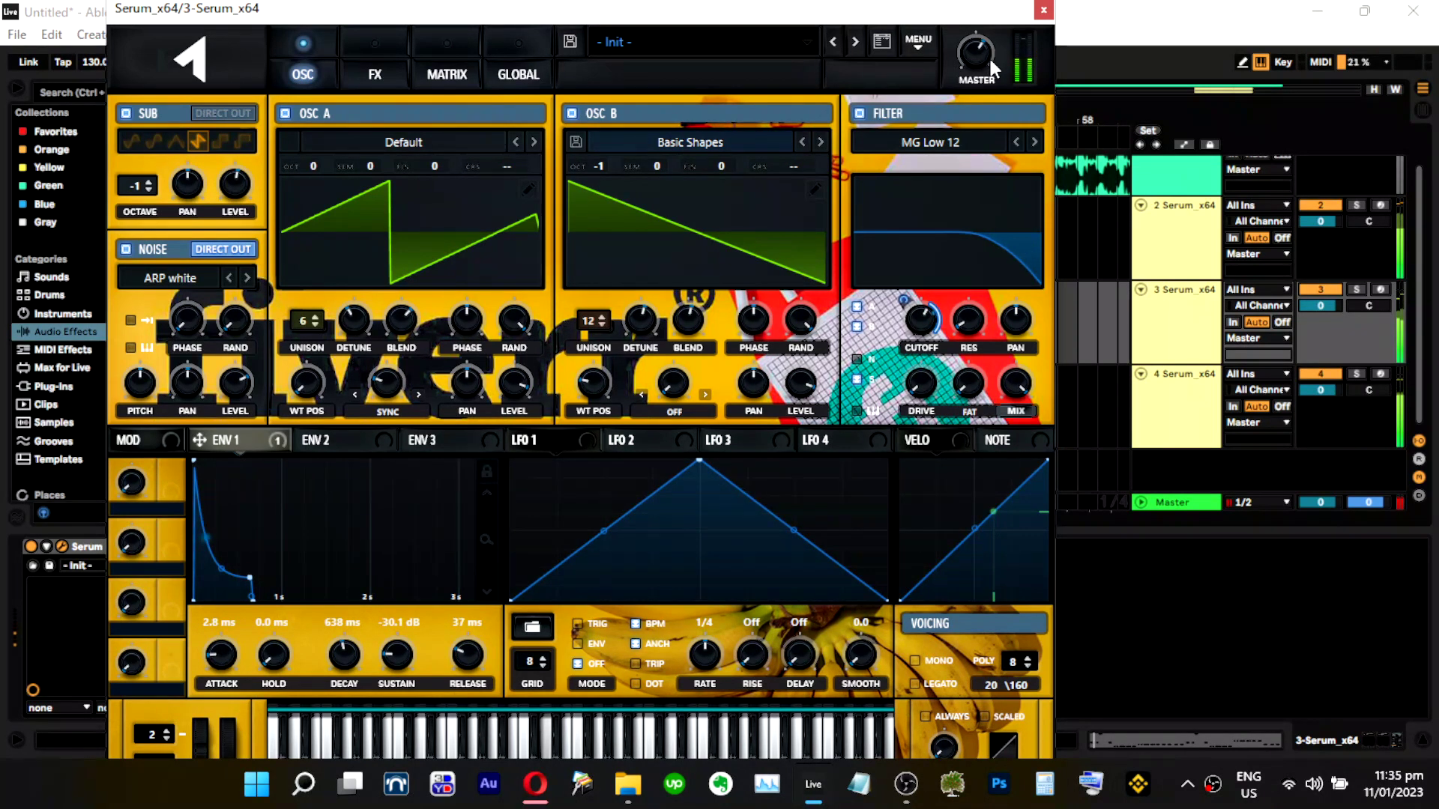
Set the high band of the 3 Serum_x64 patch's multiband compressor to about 113%.
{"action": "mouse_move", "coordinate": [911, 319]}
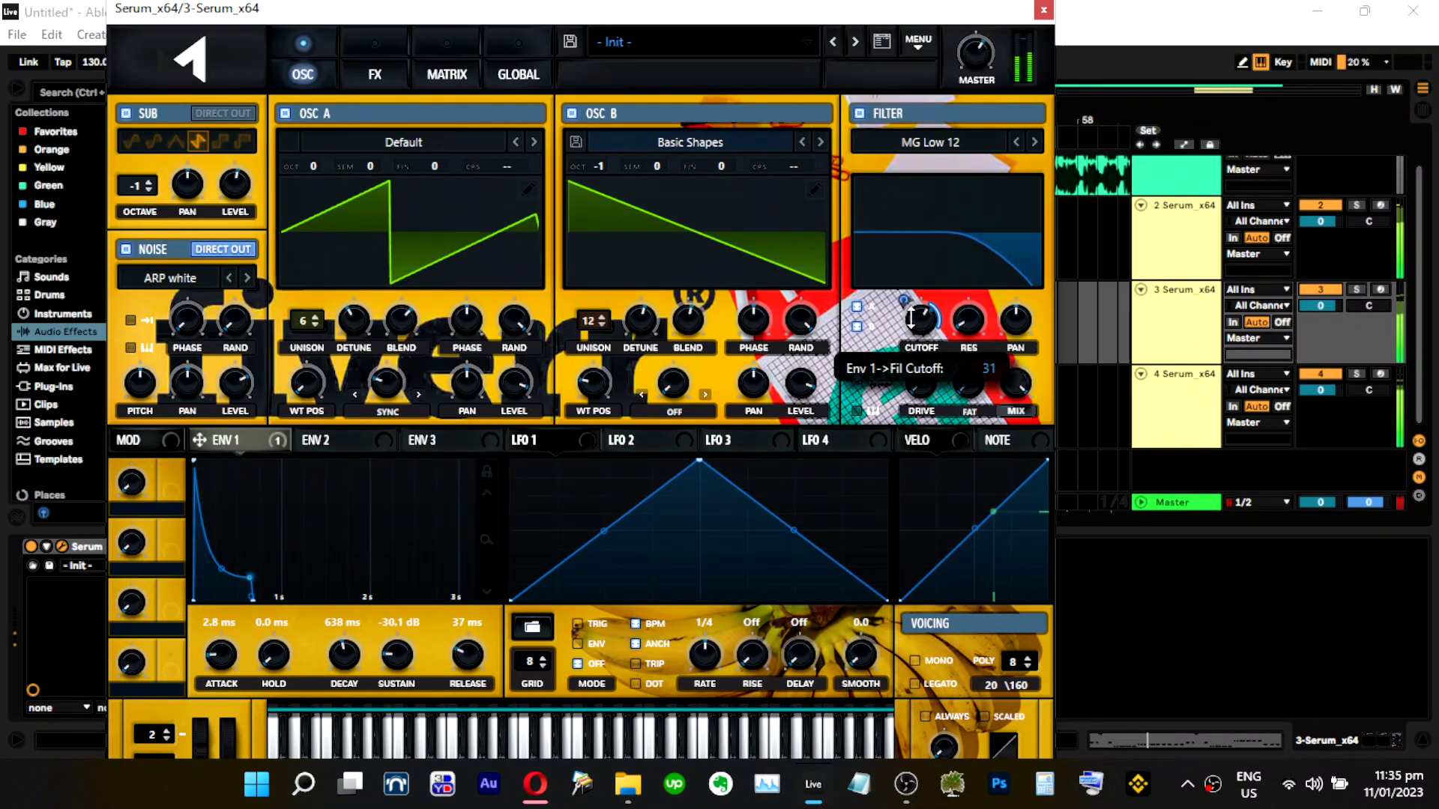
{"action": "left_click", "coordinate": [375, 74]}
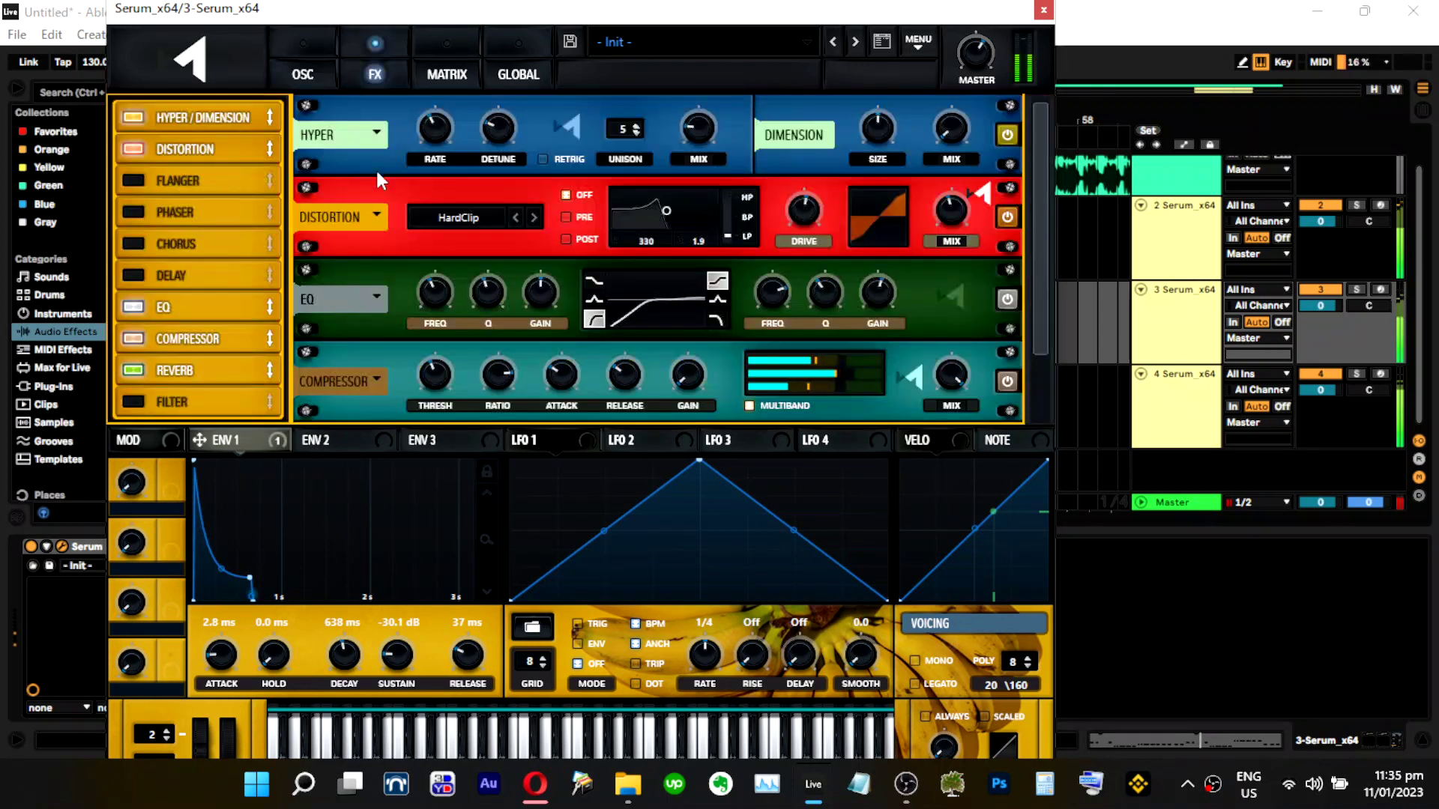
{"action": "mouse_move", "coordinate": [855, 357]}
{"action": "left_mouse_down"}
{"action": "mouse_move", "coordinate": [894, 359]}
{"action": "mouse_move", "coordinate": [850, 361]}
{"action": "left_mouse_up"}
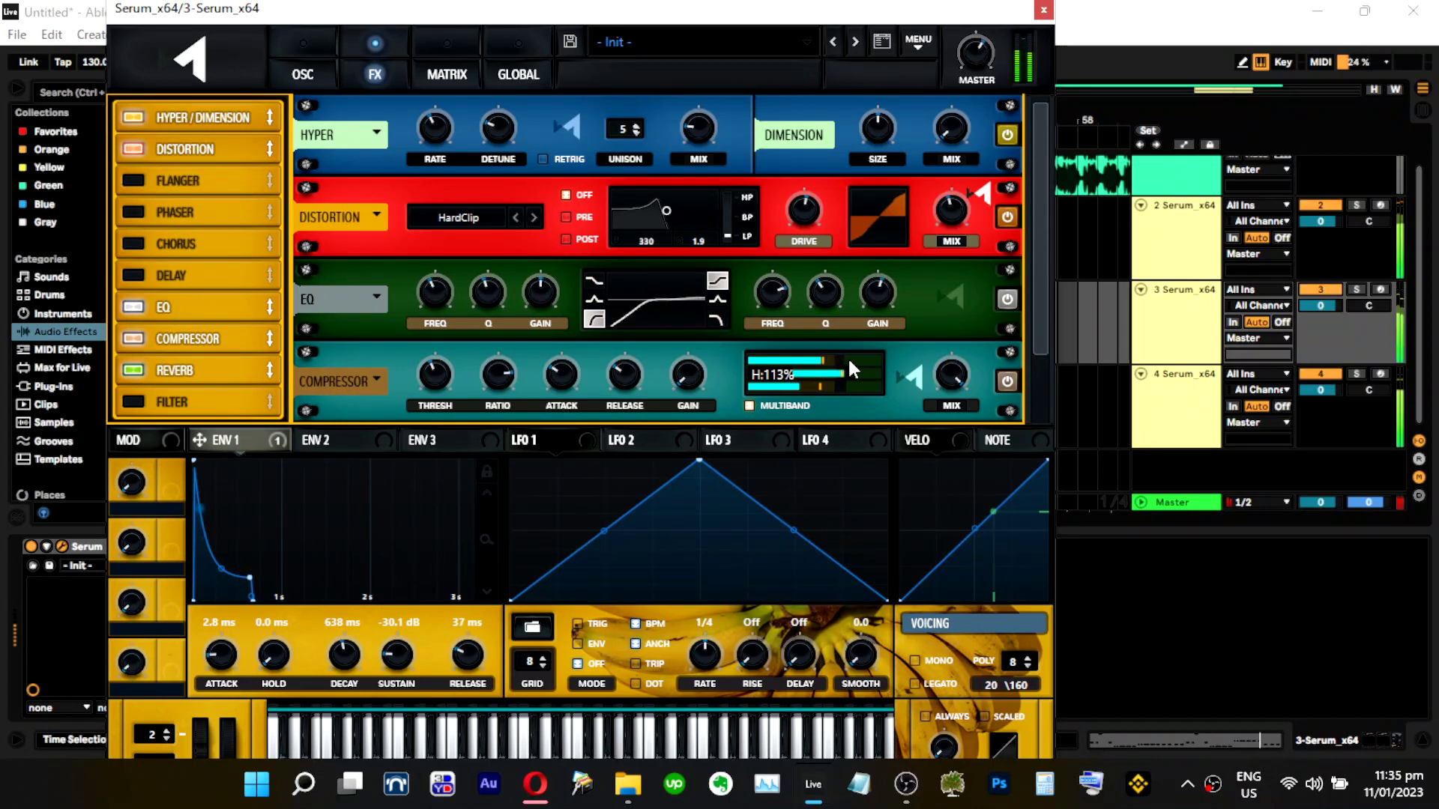
{"action": "left_click", "coordinate": [1044, 9]}
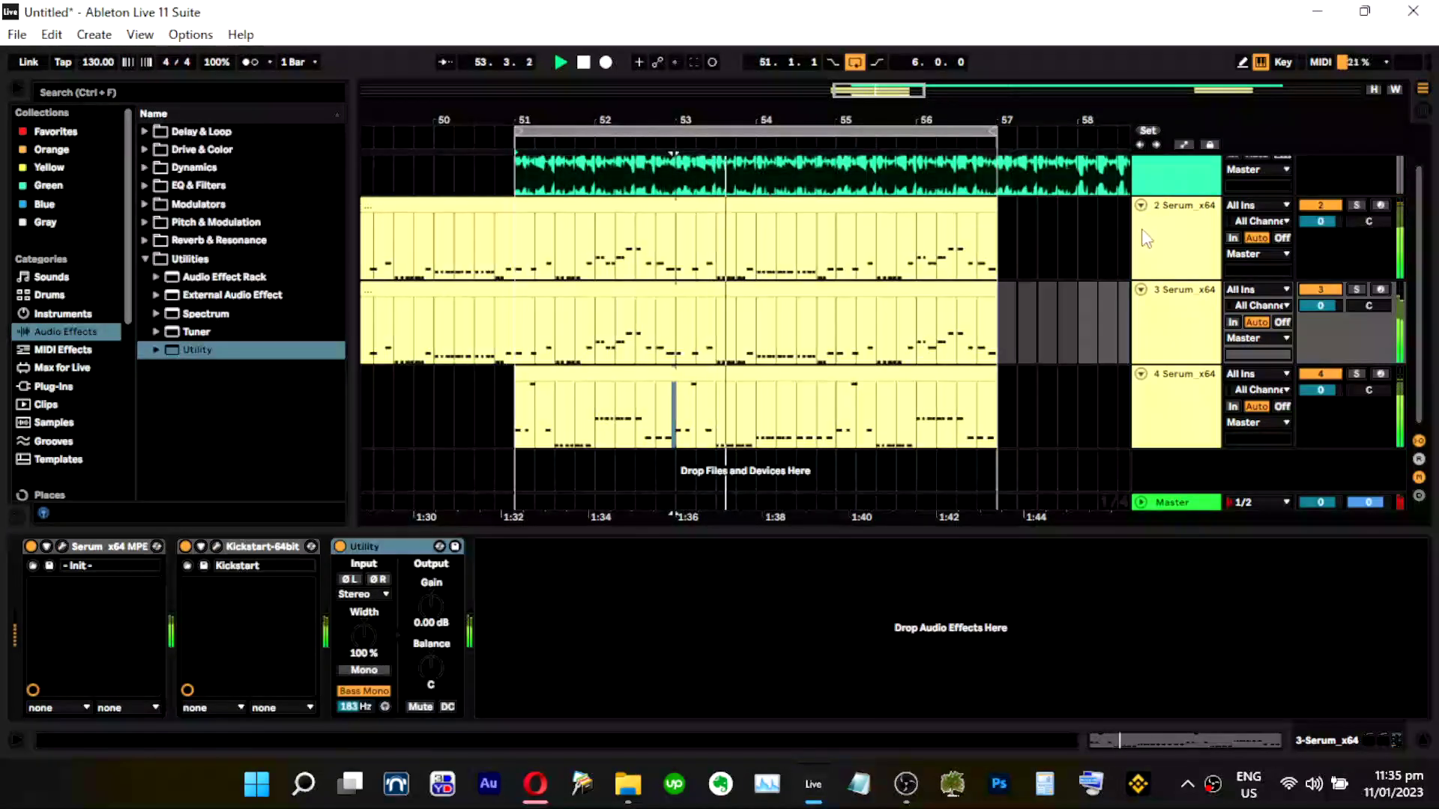
Reopen the 2 Serum_x64 patch and set its multiband compressor's high band to about 193%.
{"action": "left_click", "coordinate": [1357, 204]}
{"action": "left_click", "coordinate": [61, 544]}
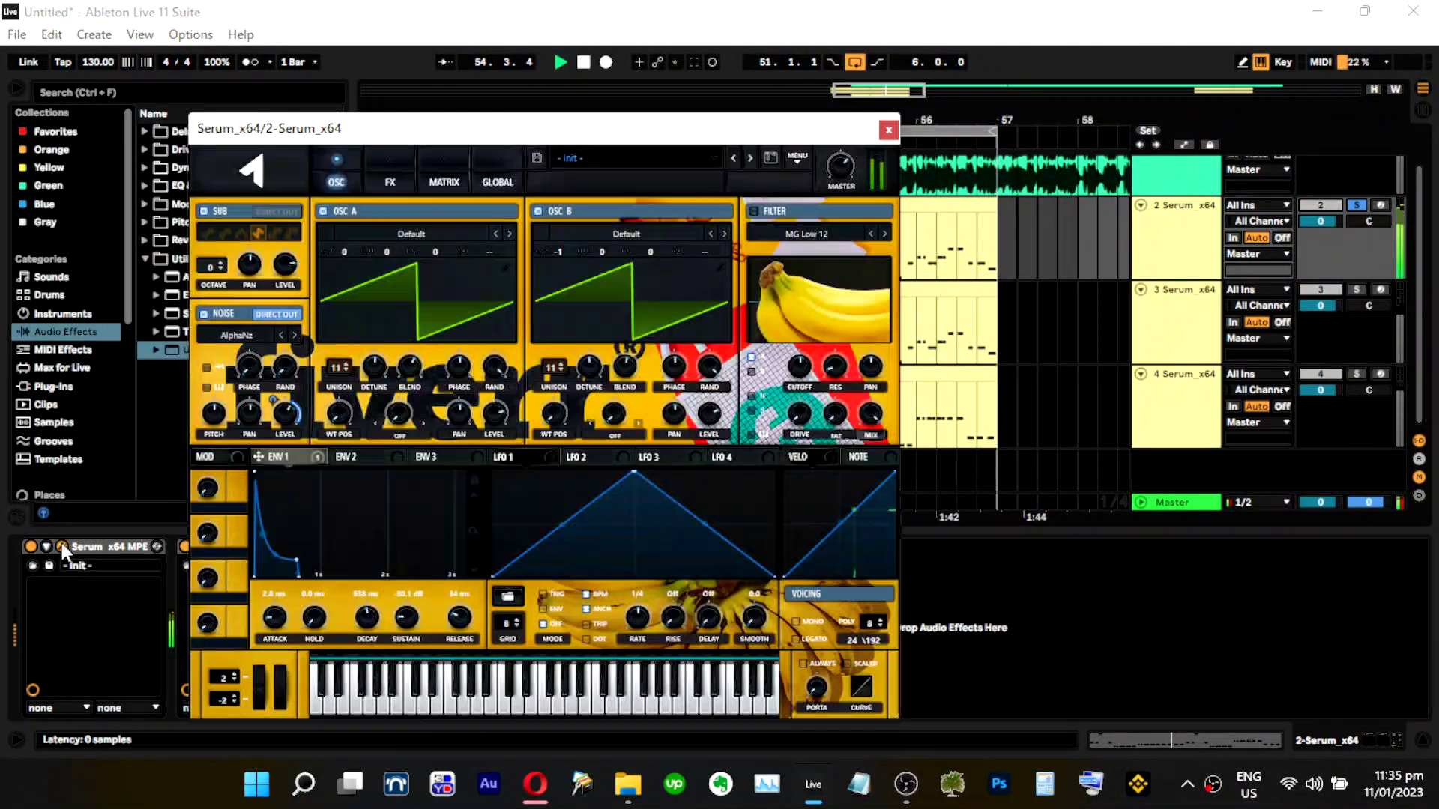
{"action": "left_click", "coordinate": [399, 181]}
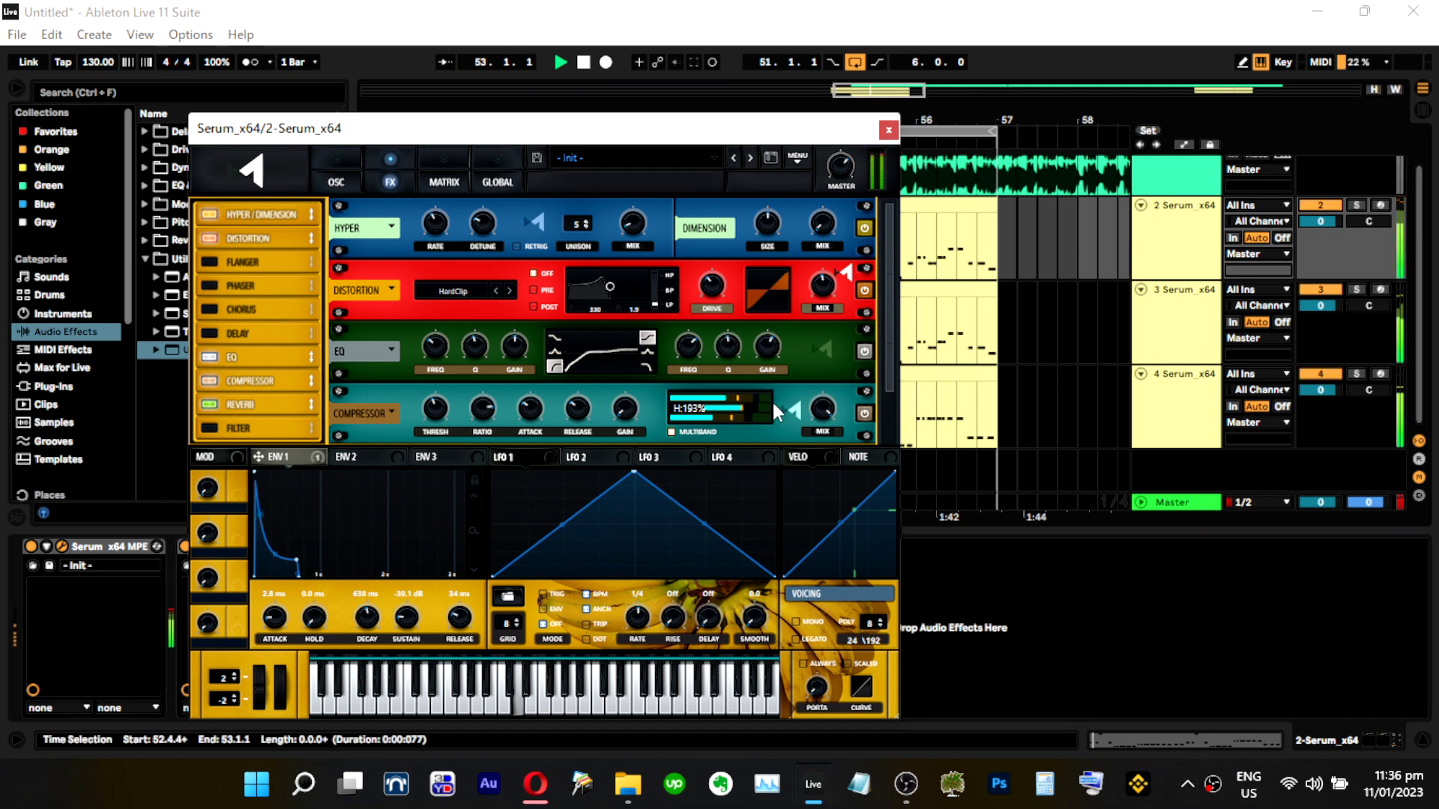
{"action": "left_click", "coordinate": [334, 183]}
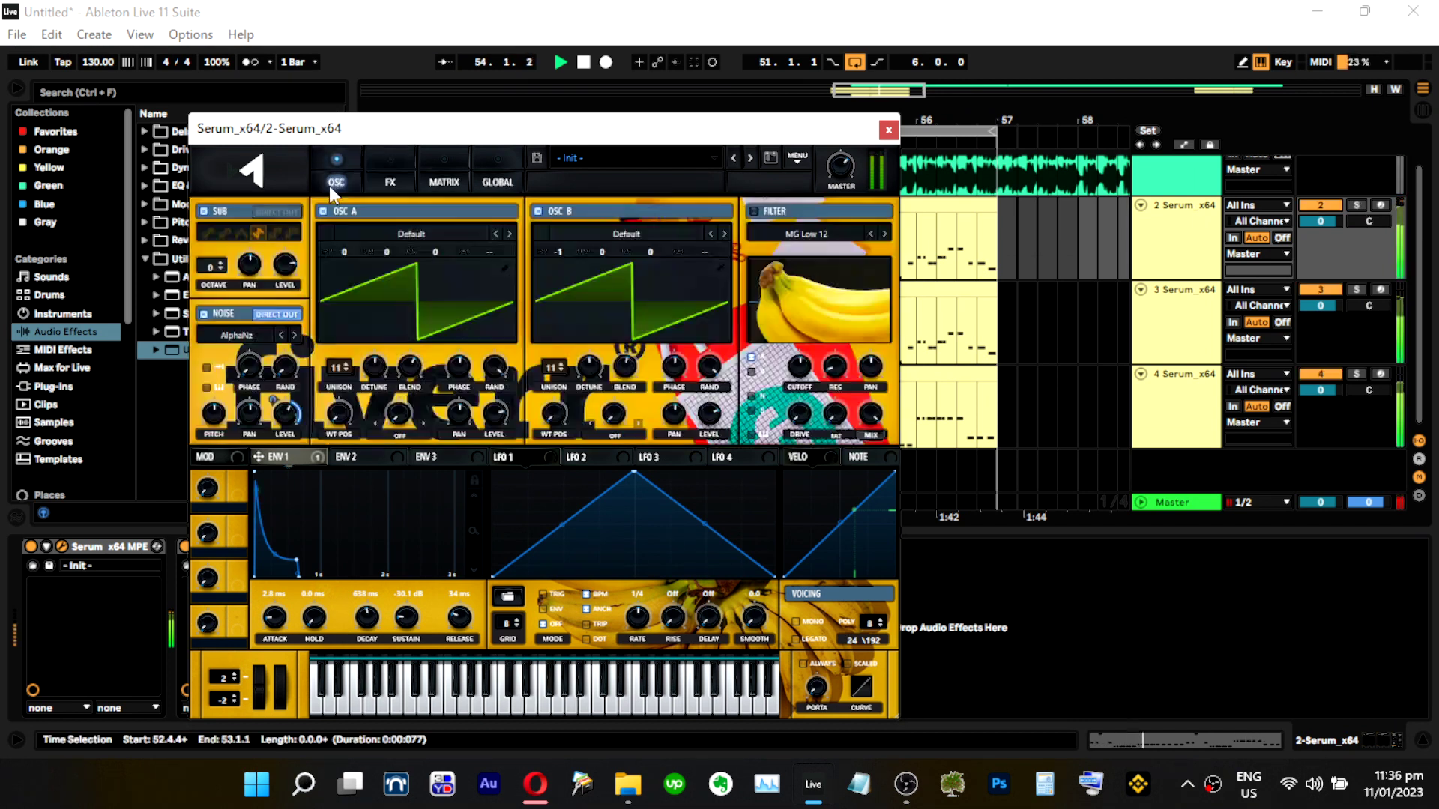
Adjust the noise oscillator's level modulation in the 2 Serum_x64 patch while comparing the soloed track with the full mix.
{"action": "mouse_move", "coordinate": [285, 408]}
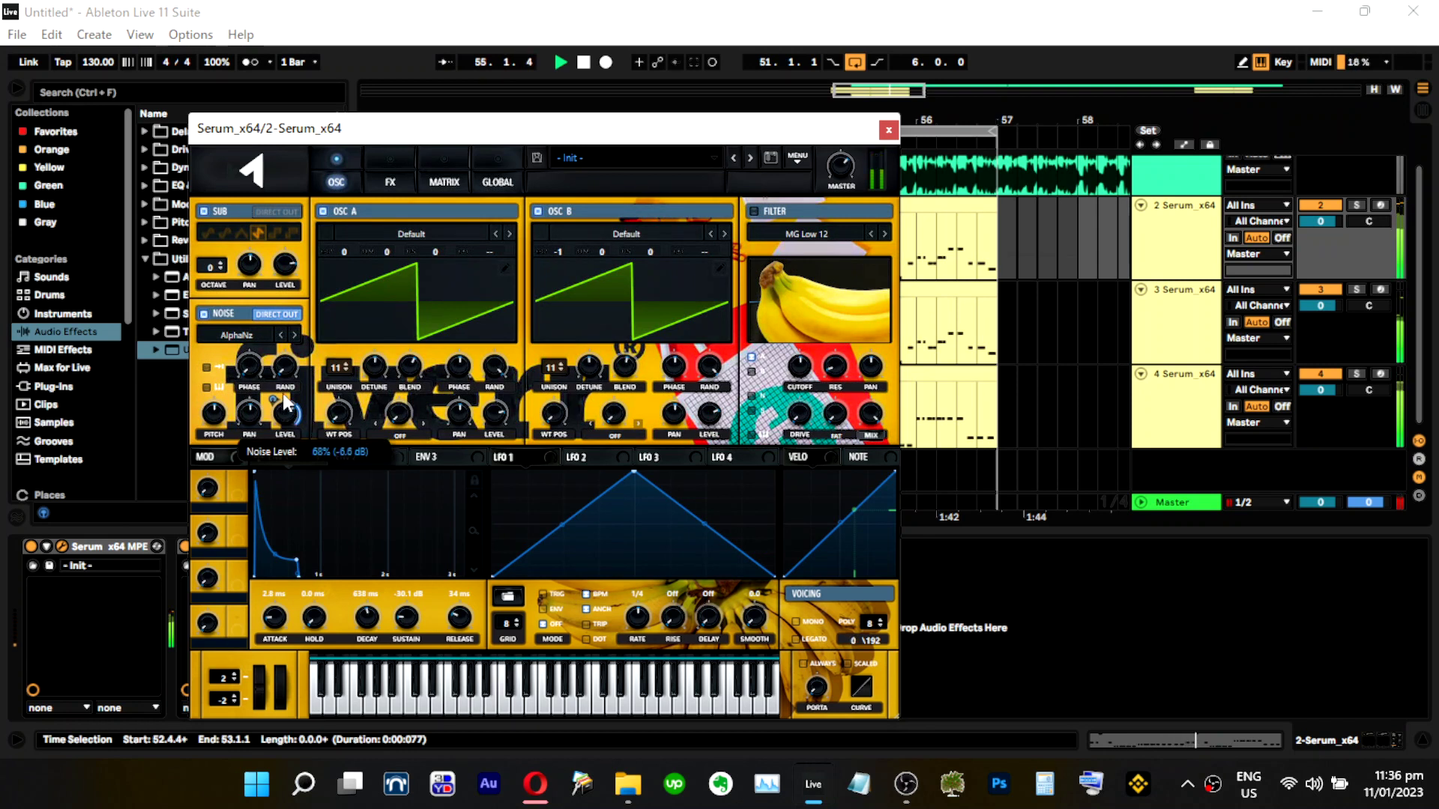
{"action": "scroll", "coordinate": [285, 409], "scroll_direction": "up", "scroll_amount": 1}
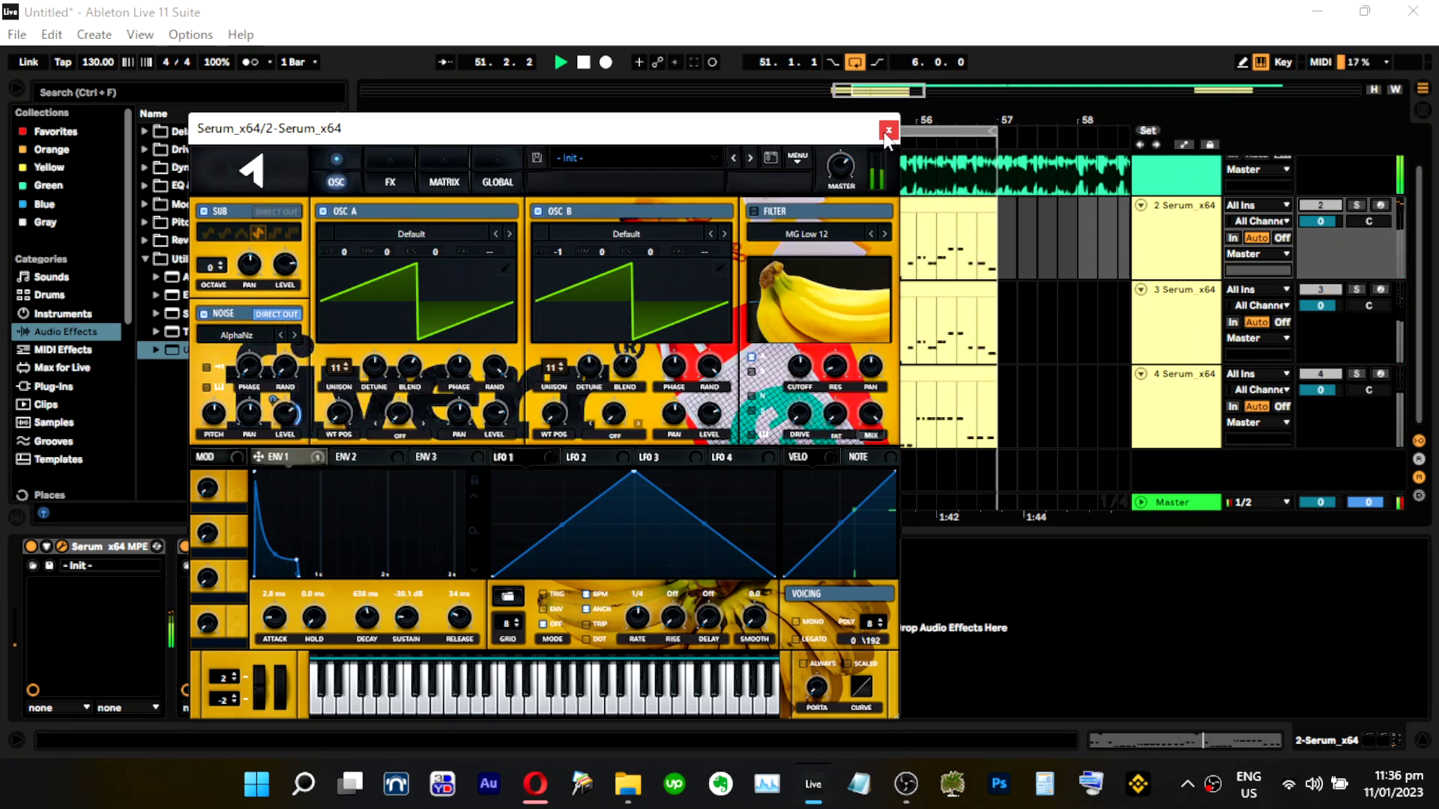
{"action": "mouse_move", "coordinate": [835, 184]}
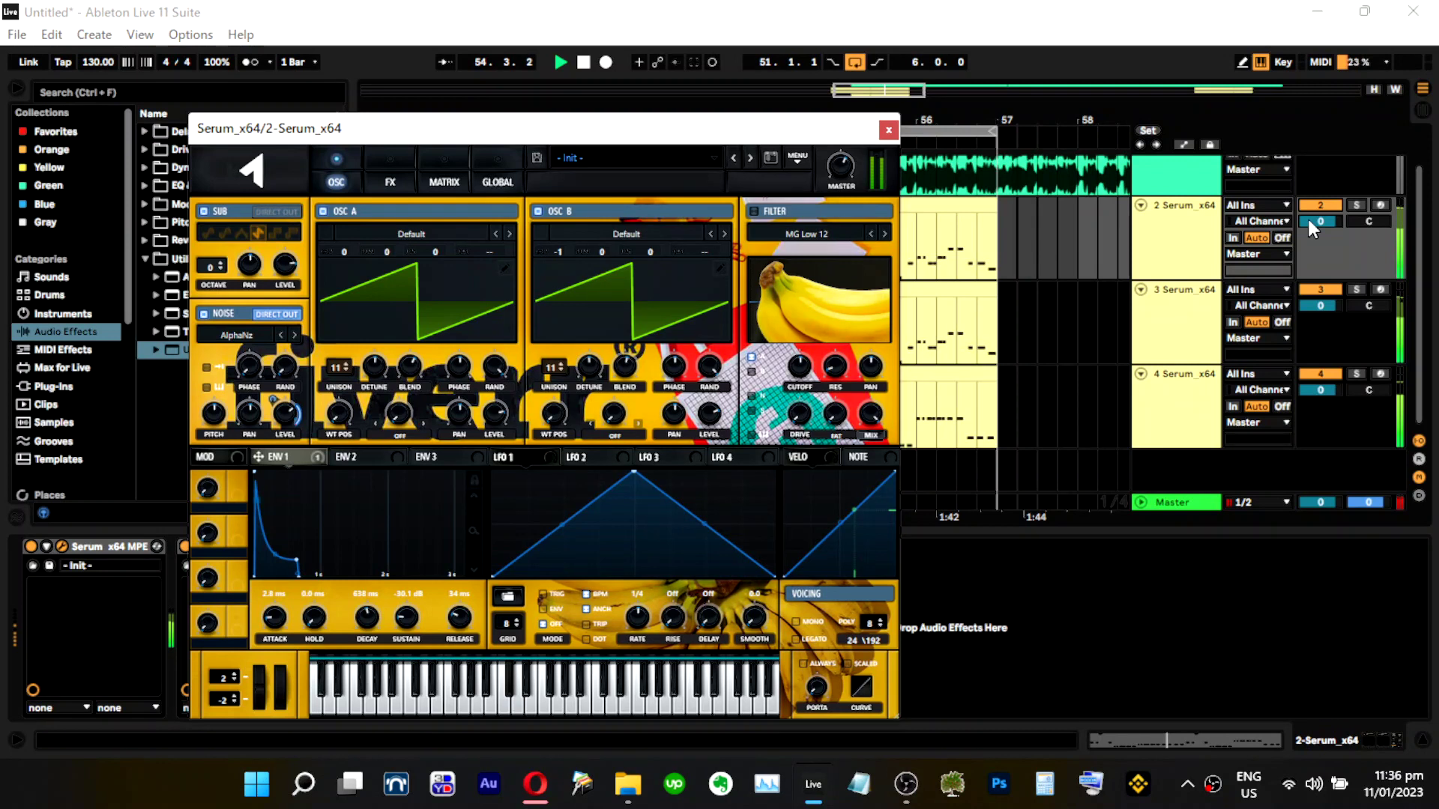
{"action": "left_click", "coordinate": [1357, 206]}
{"action": "left_click_drag", "start_coordinate": [276, 400], "coordinate": [280, 416]}
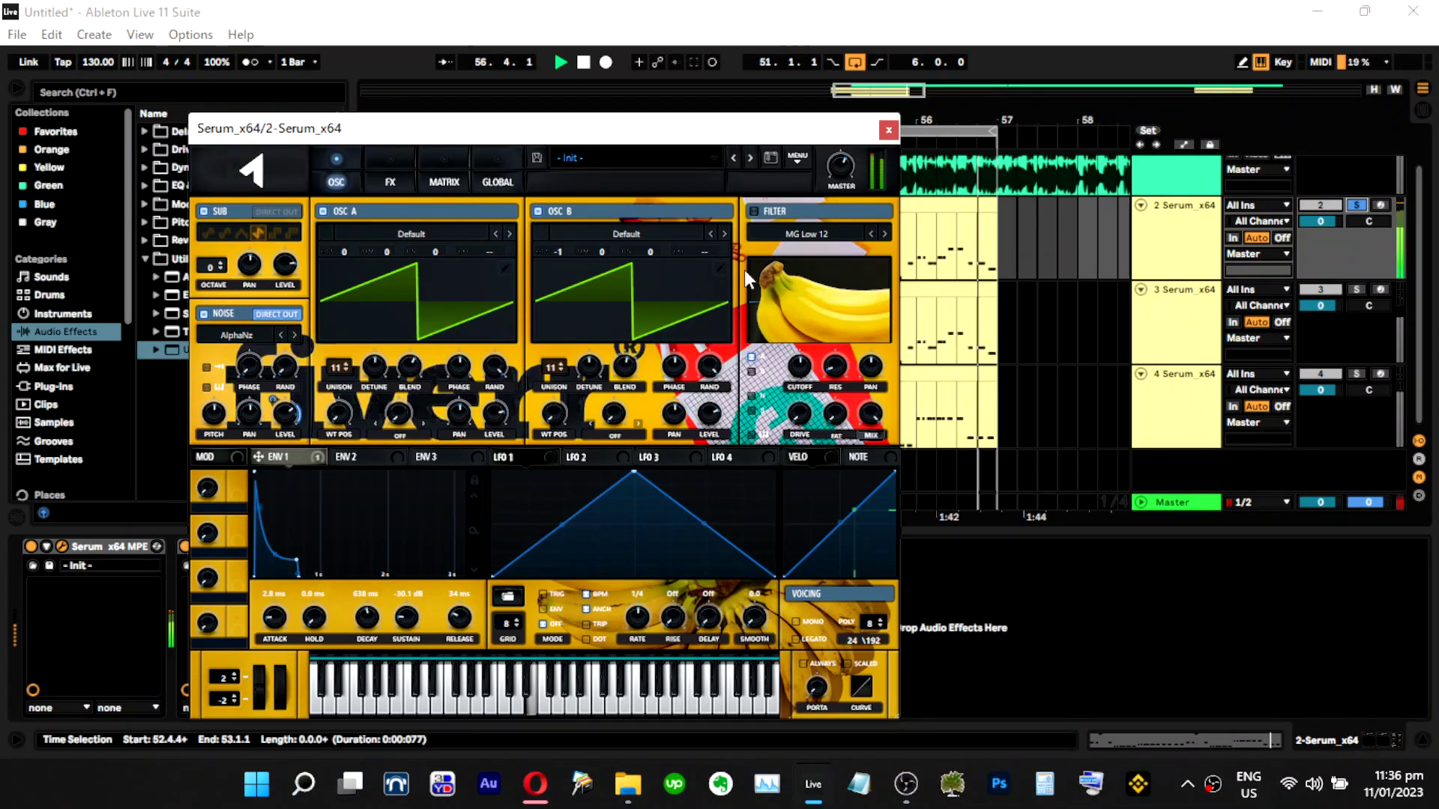
{"action": "left_click", "coordinate": [373, 167]}
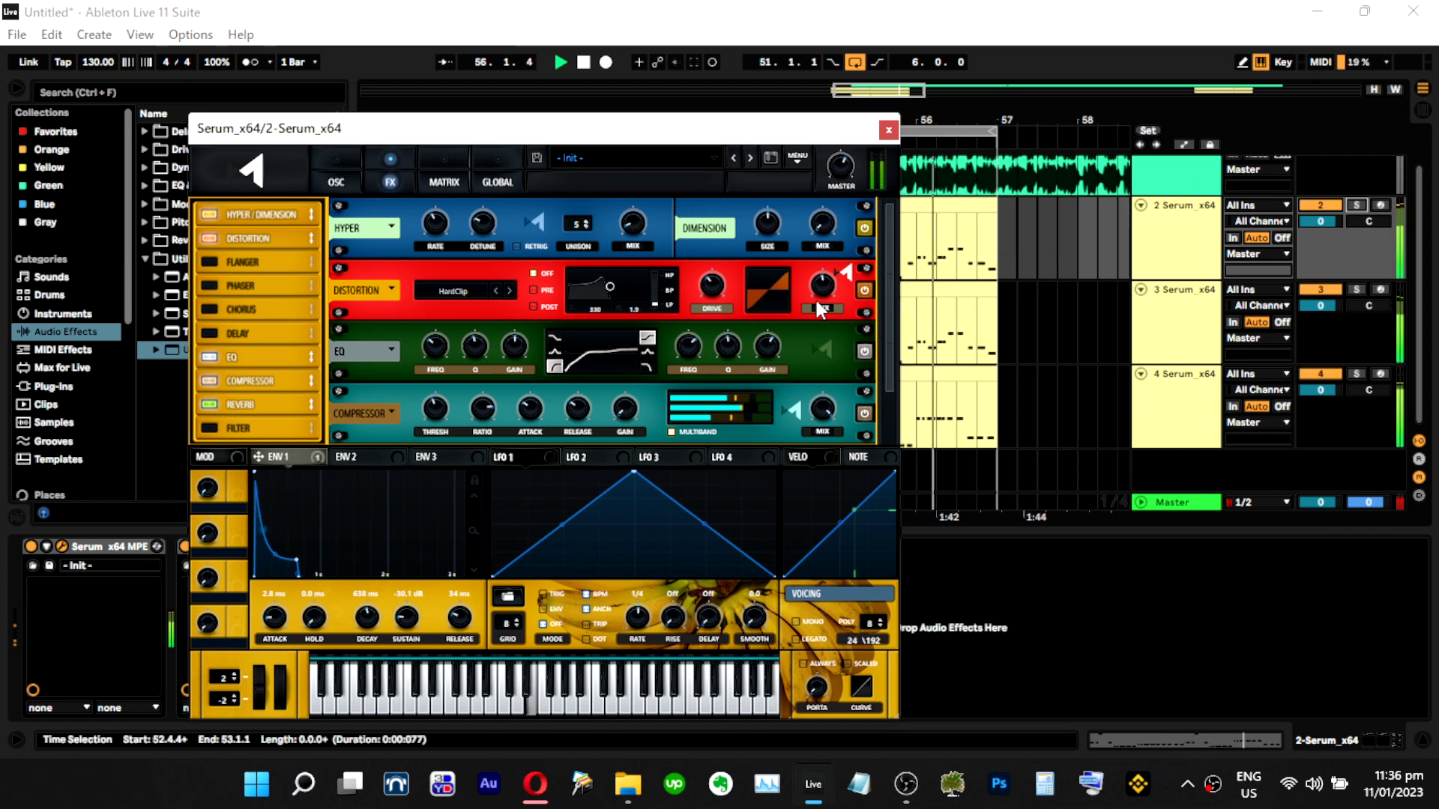
{"action": "left_click", "coordinate": [888, 130]}
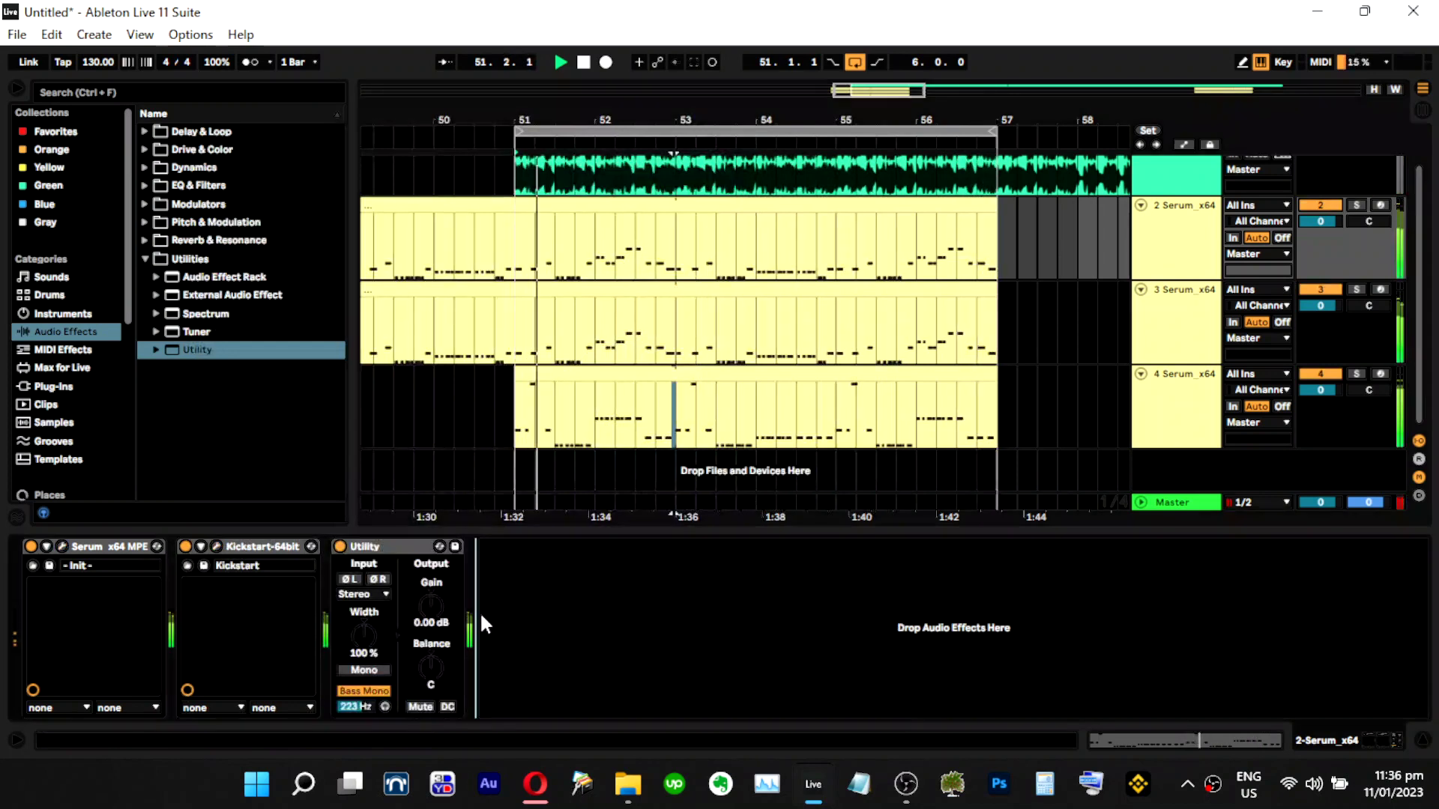
Open the 2 Serum_x64 clip's notes and shorten the A3 note at 4.2.3 to end at 4.2.4.
{"action": "left_click", "coordinate": [941, 258]}
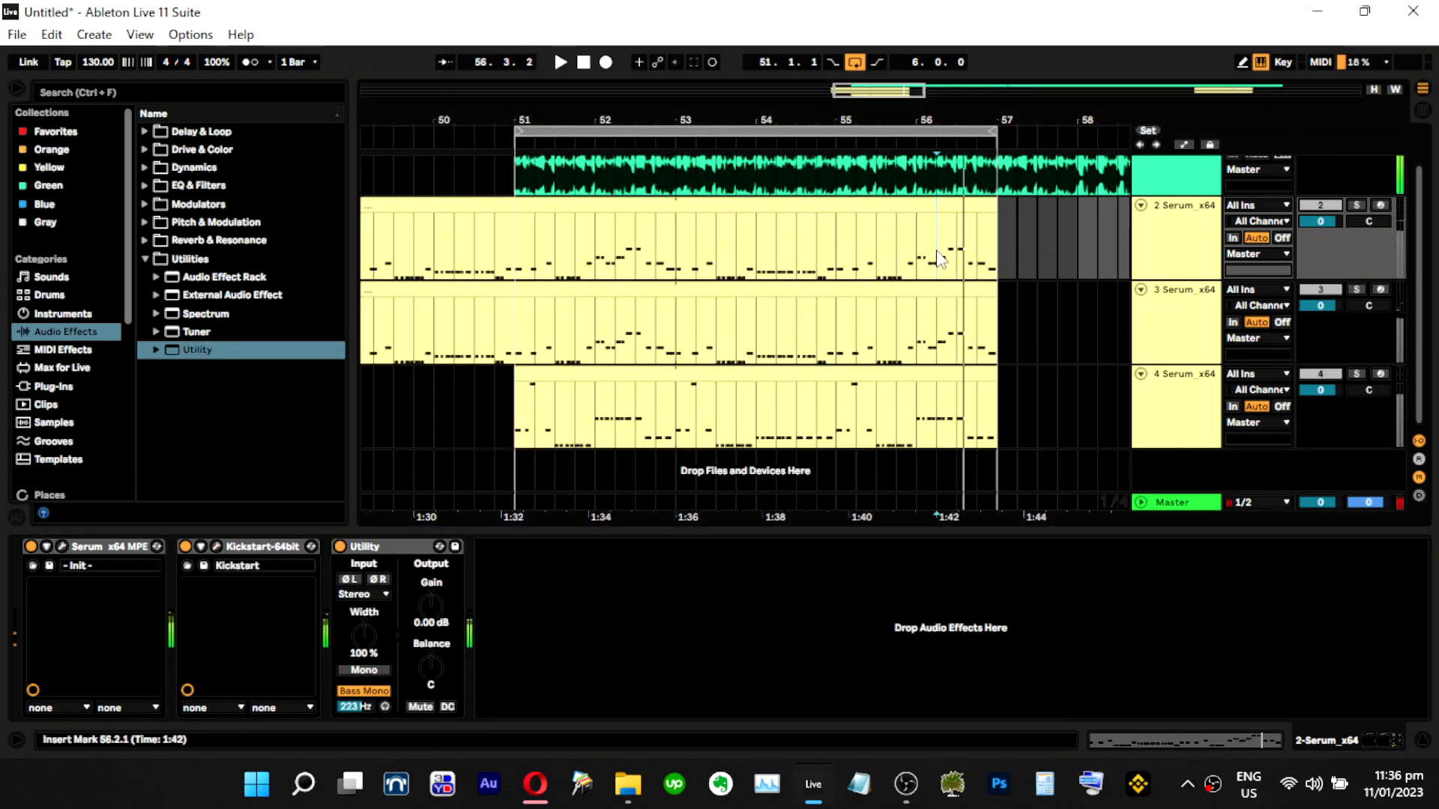
{"action": "double_click", "coordinate": [964, 214]}
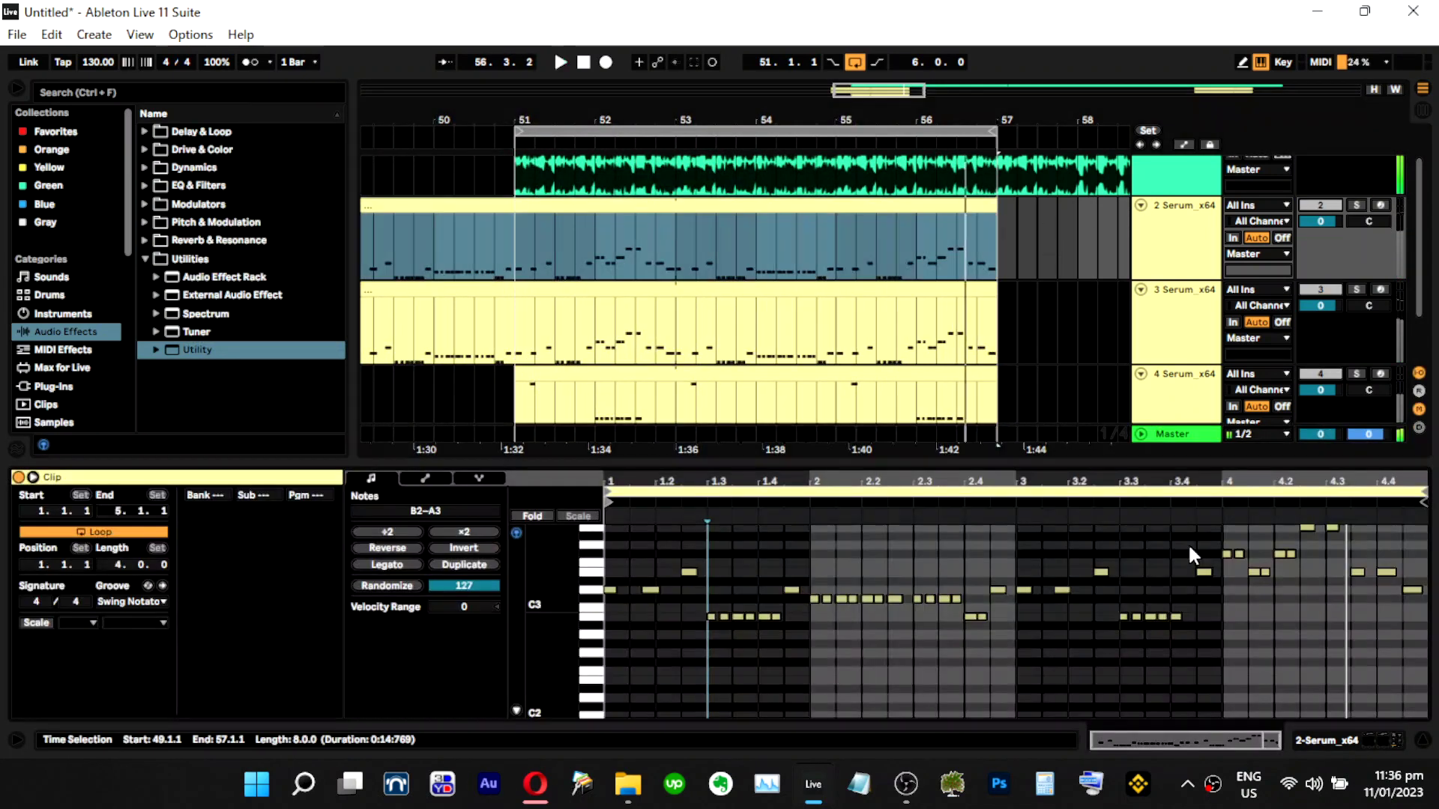
{"action": "key", "text": "space"}
{"action": "left_click_drag", "start_coordinate": [1346, 482], "coordinate": [1325, 558]}
{"action": "scroll", "coordinate": [1235, 579], "scroll_direction": "up", "scroll_amount": 1}
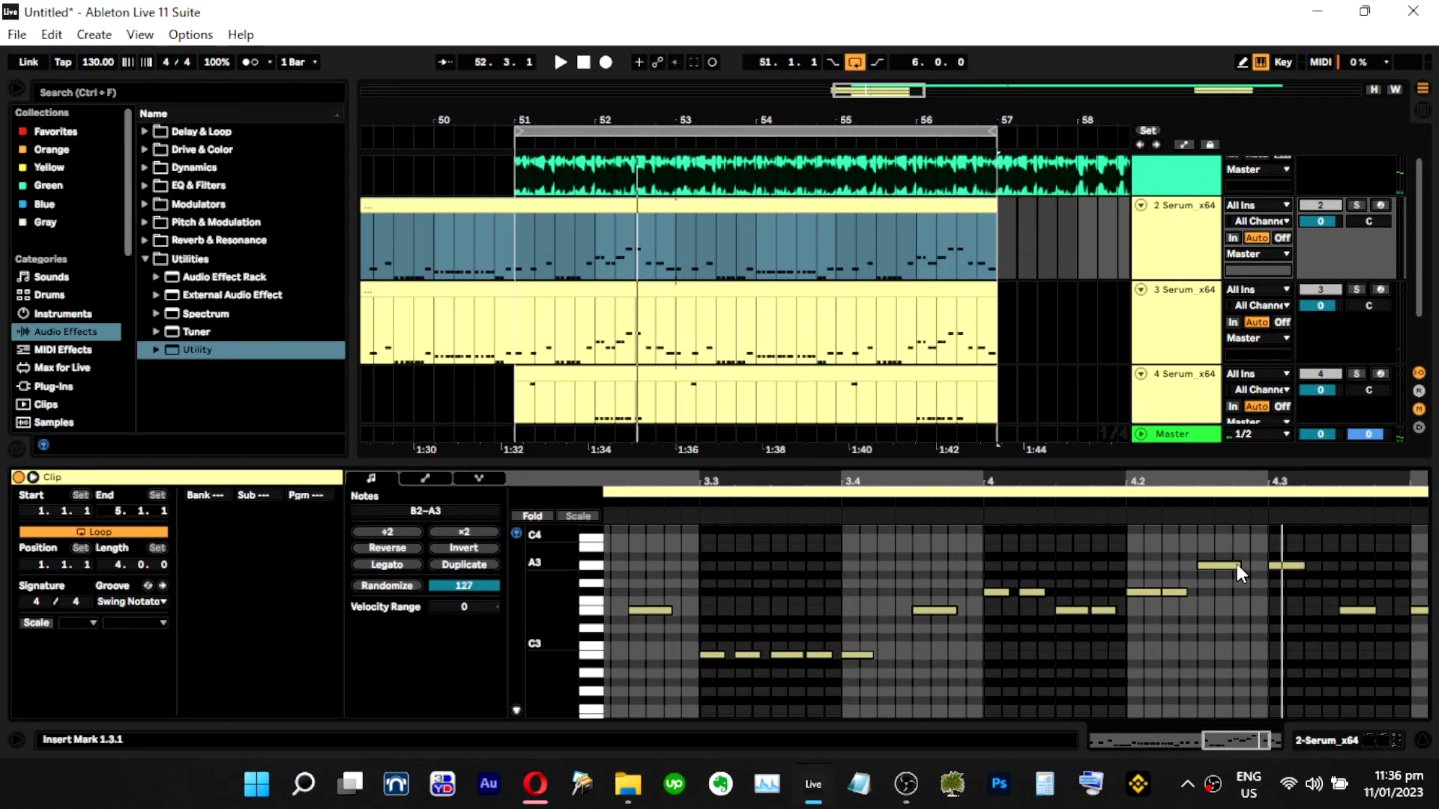
{"action": "left_click", "coordinate": [1237, 567]}
{"action": "key", "text": "space"}
Replay the phrase from bar 56 and shorten the E3 note at 4.1.4 and the F#3 notes at 4.2.1 and 4.2.2.
{"action": "left_click", "coordinate": [920, 267]}
{"action": "key", "text": "space"}
{"action": "key", "text": "space"}
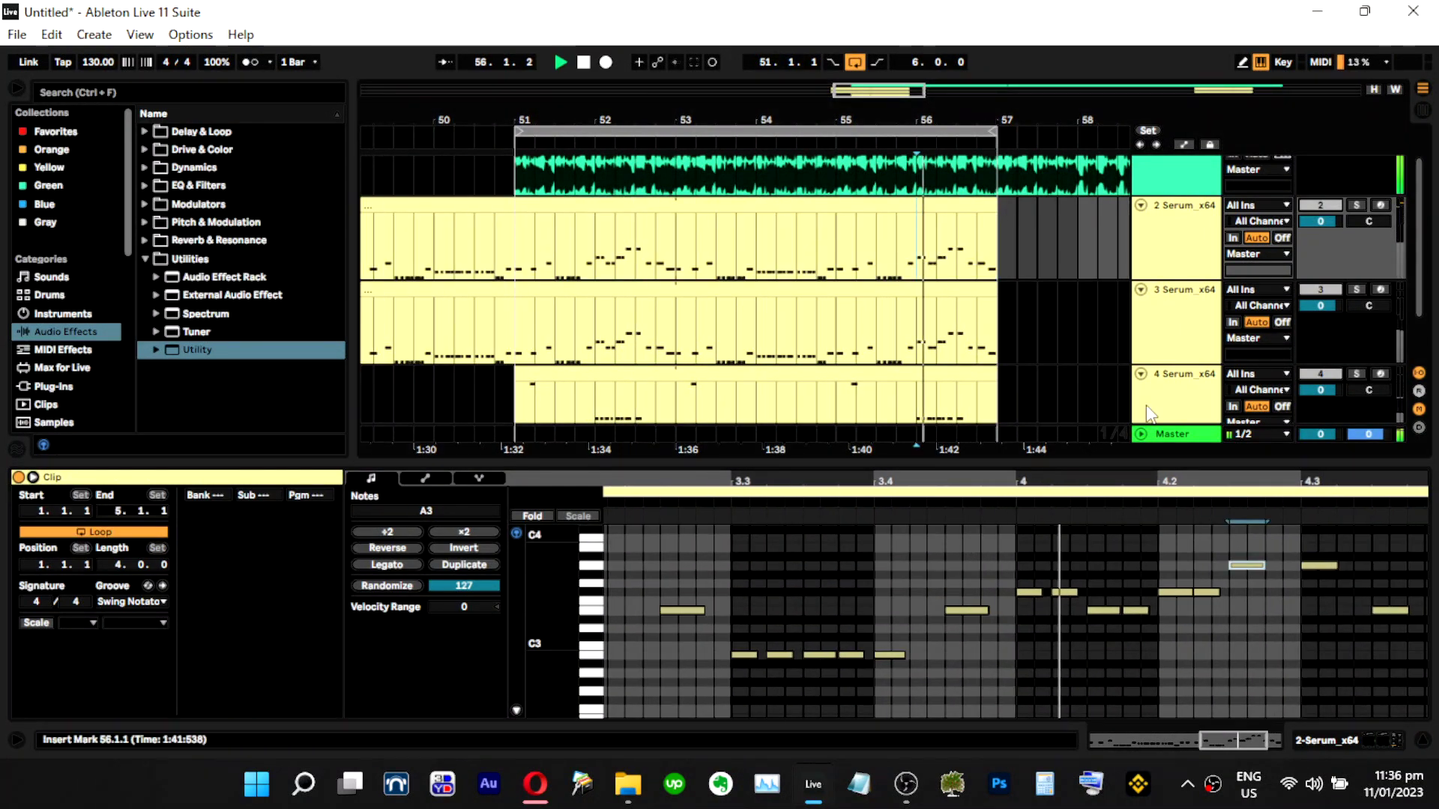
{"action": "key", "text": "space"}
{"action": "key", "text": "space"}
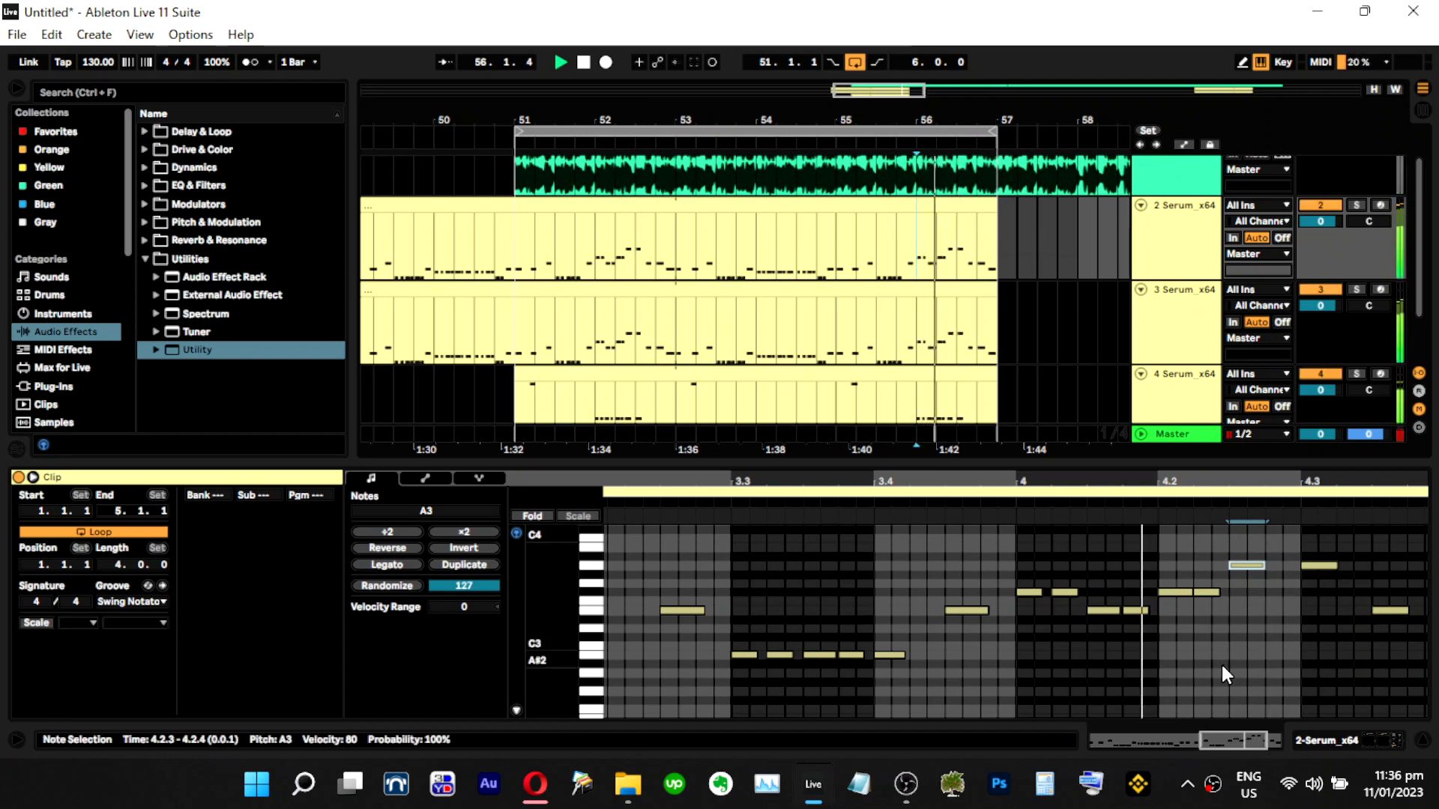
{"action": "left_click", "coordinate": [1146, 611]}
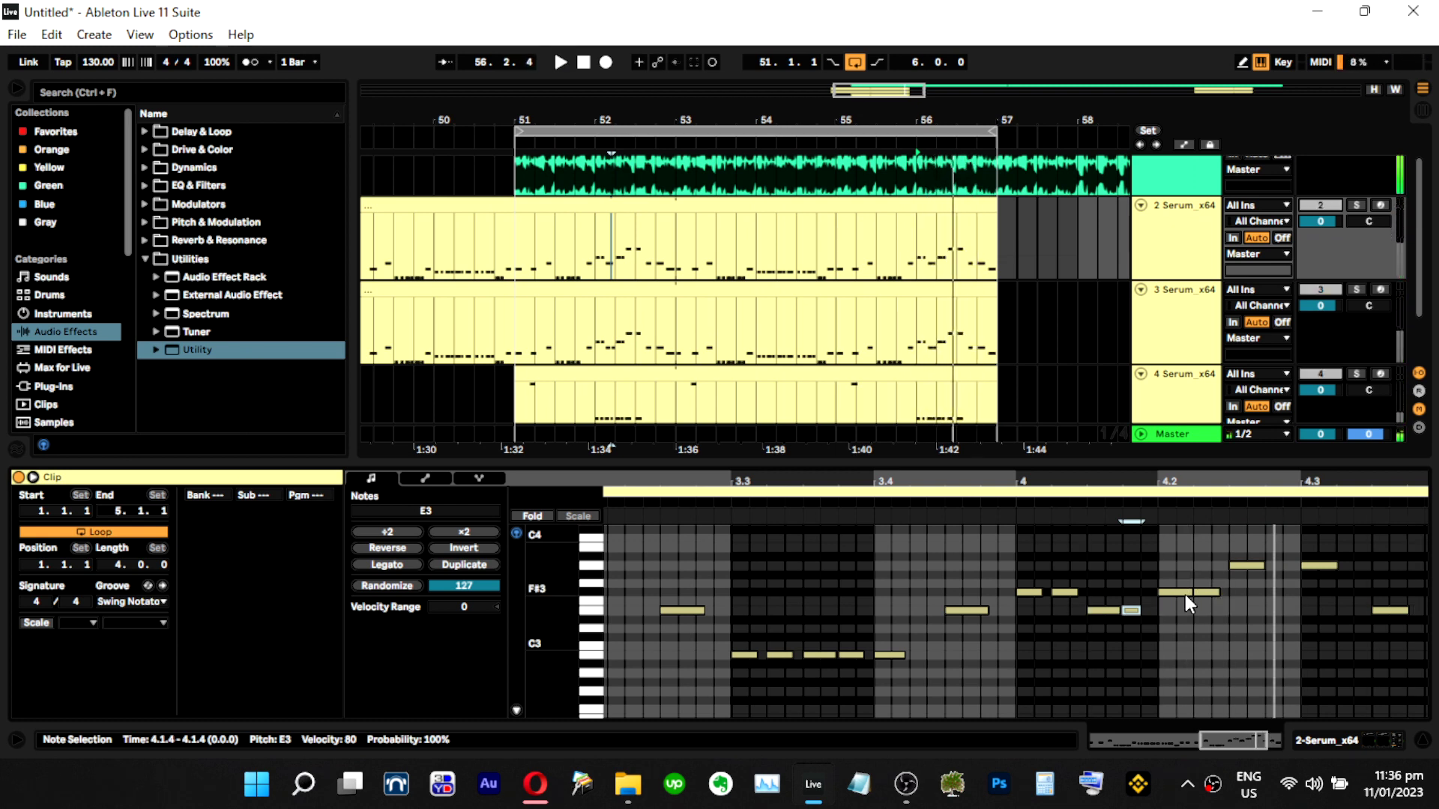
{"action": "left_click_drag", "start_coordinate": [1192, 593], "coordinate": [1184, 594]}
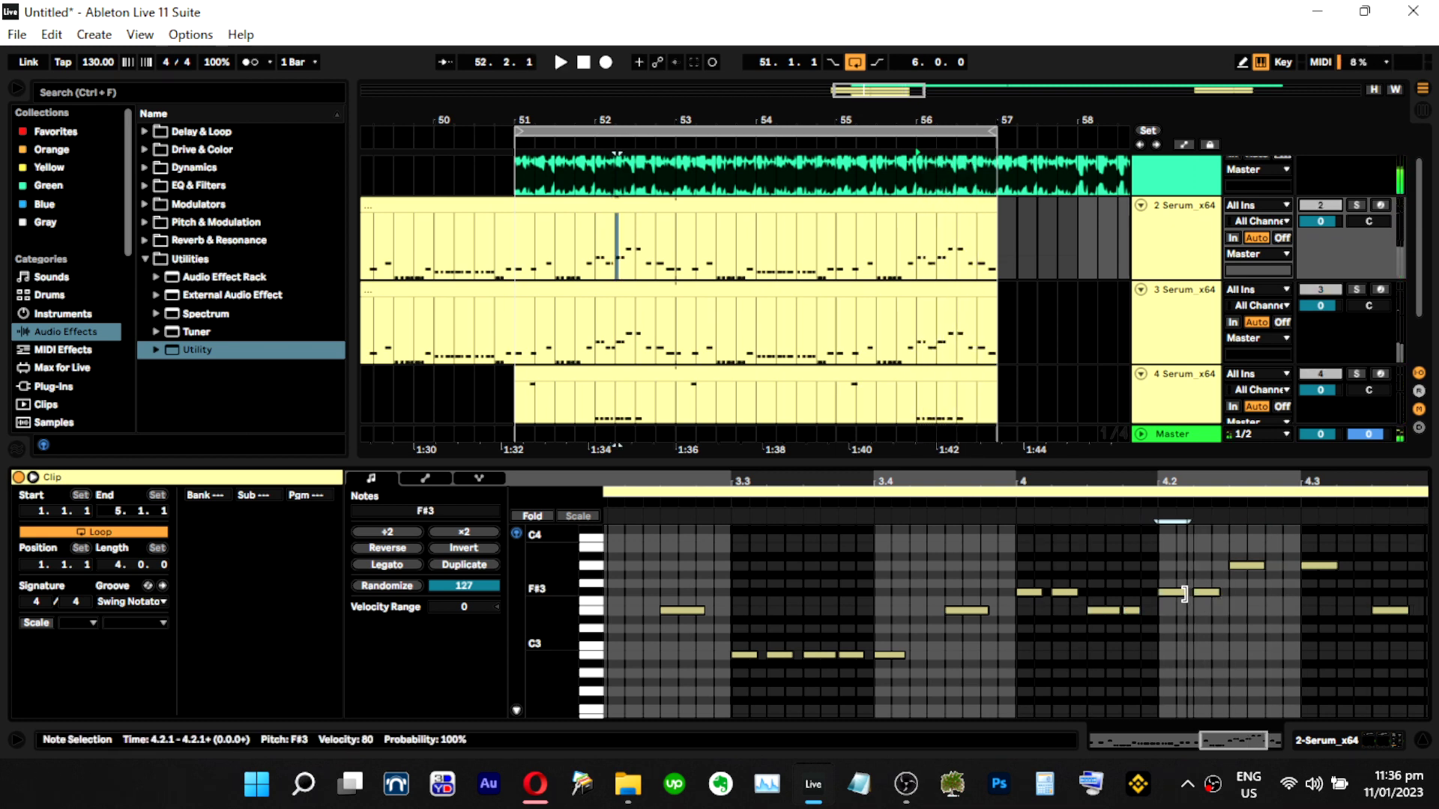
{"action": "left_click_drag", "start_coordinate": [1218, 592], "coordinate": [1211, 593]}
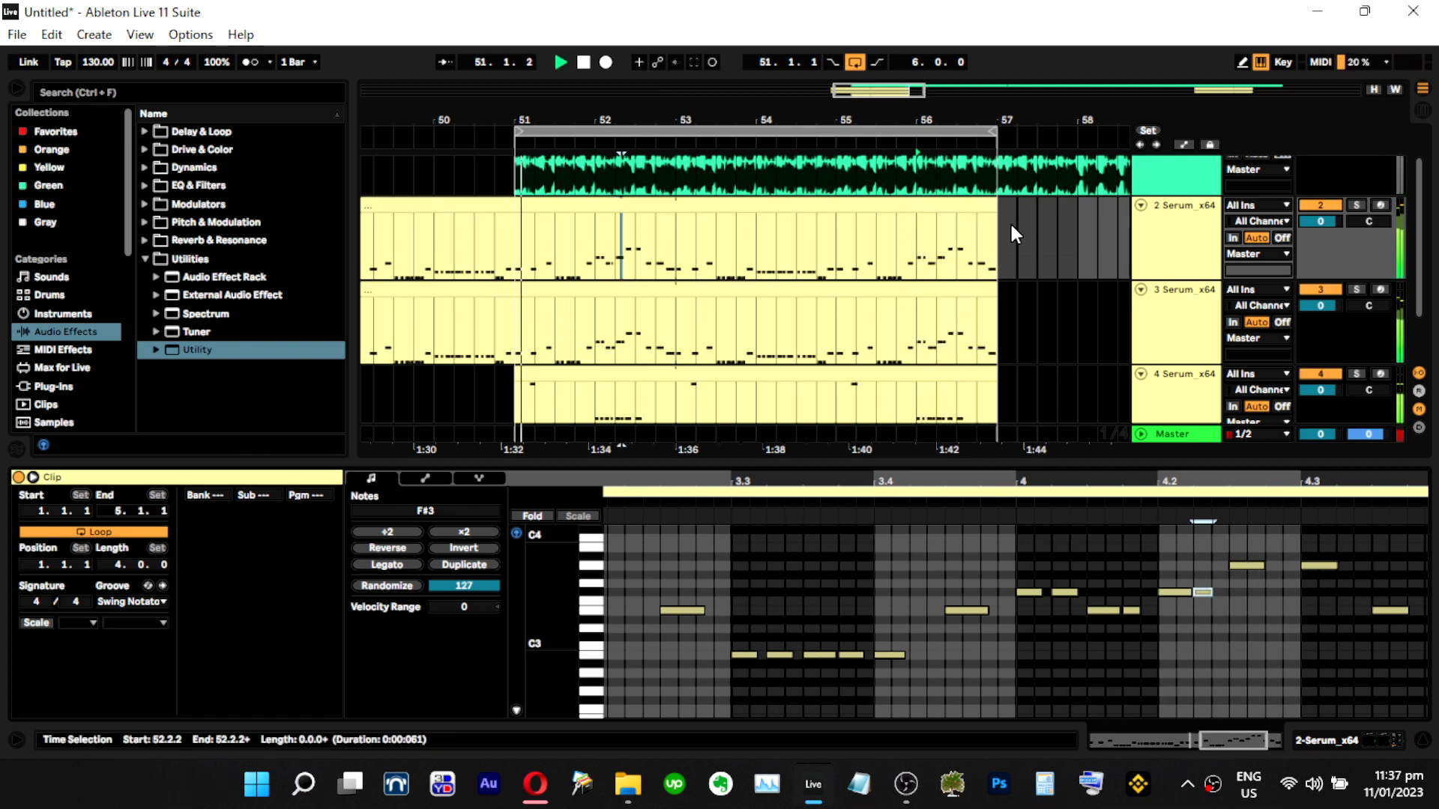
Copy the edited 2 Serum_x64 clip onto the 3 Serum_x64 track at 49.1.1 and show that track's devices.
{"action": "left_click", "coordinate": [940, 206]}
{"action": "left_click", "coordinate": [941, 294]}
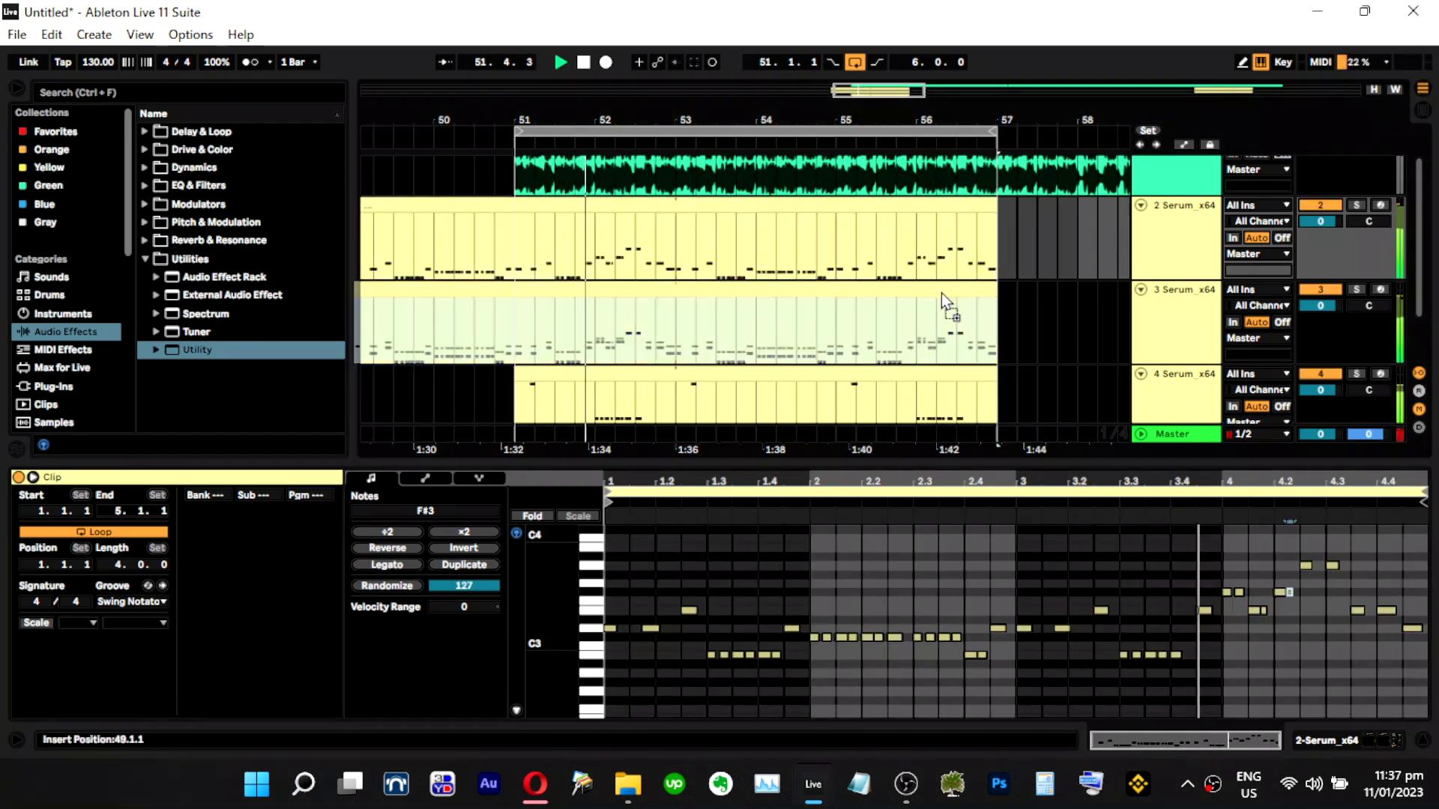
{"action": "double_click", "coordinate": [1180, 335]}
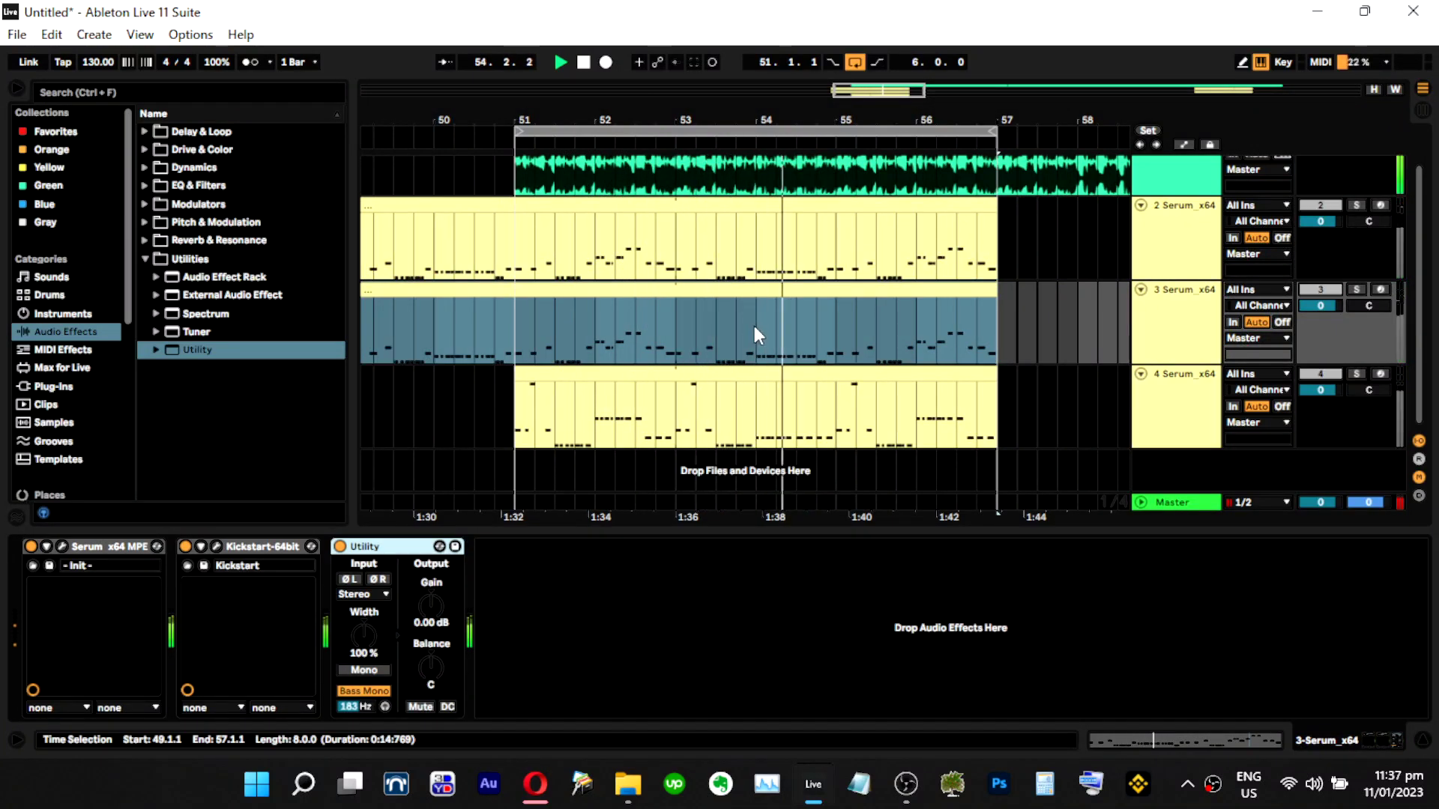
Play the arrangement from 54.2.1 and listen to the repeated low notes with and without the other tracks.
{"action": "left_click", "coordinate": [757, 333]}
{"action": "key", "text": "space"}
{"action": "key", "text": "space"}
{"action": "left_click", "coordinate": [772, 355]}
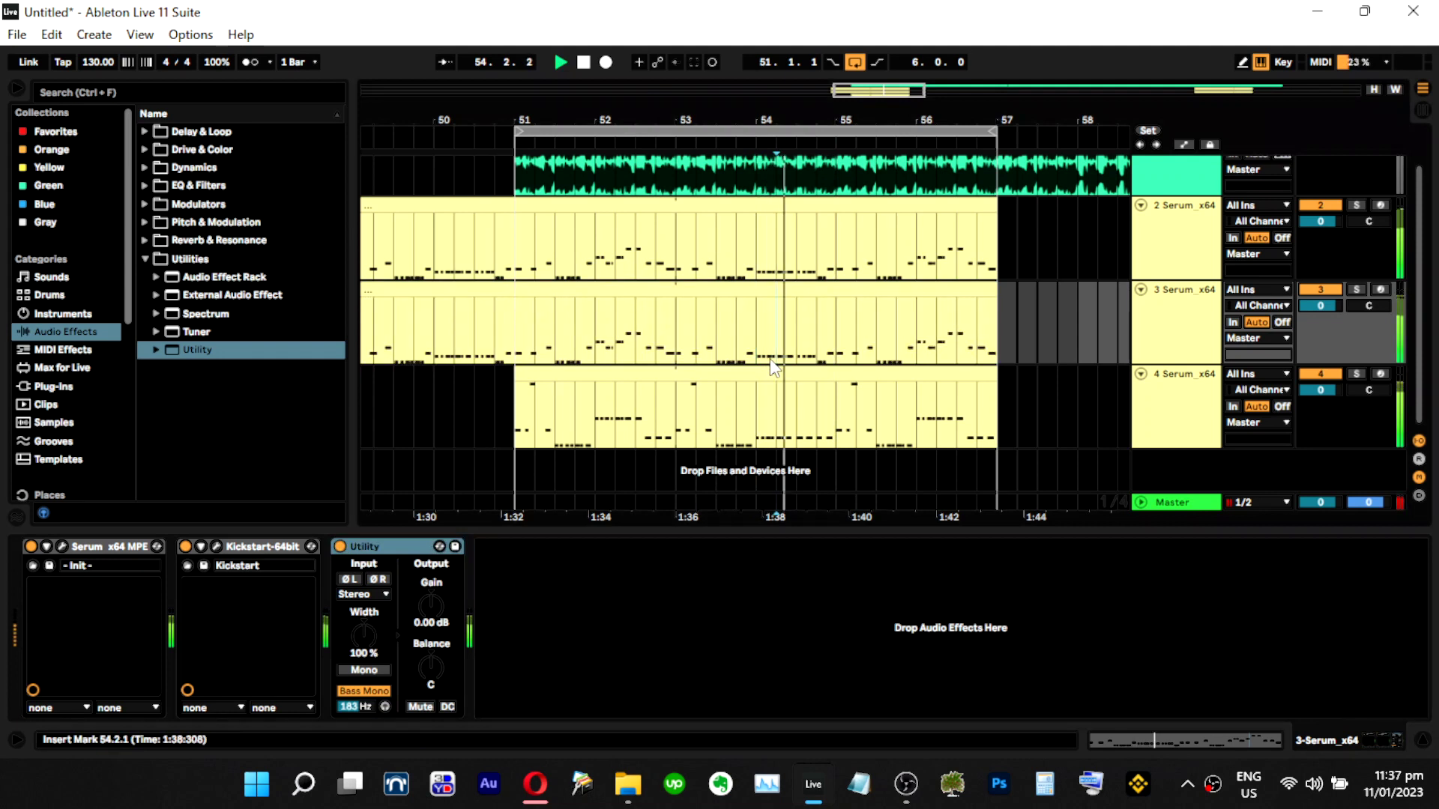
{"action": "key", "text": "space"}
{"action": "key", "text": "s"}
{"action": "key", "text": "space"}
Open the 3 Serum_x64 clip's notes and shorten the C#3 note at 2.2.2 while checking playback.
{"action": "double_click", "coordinate": [780, 299]}
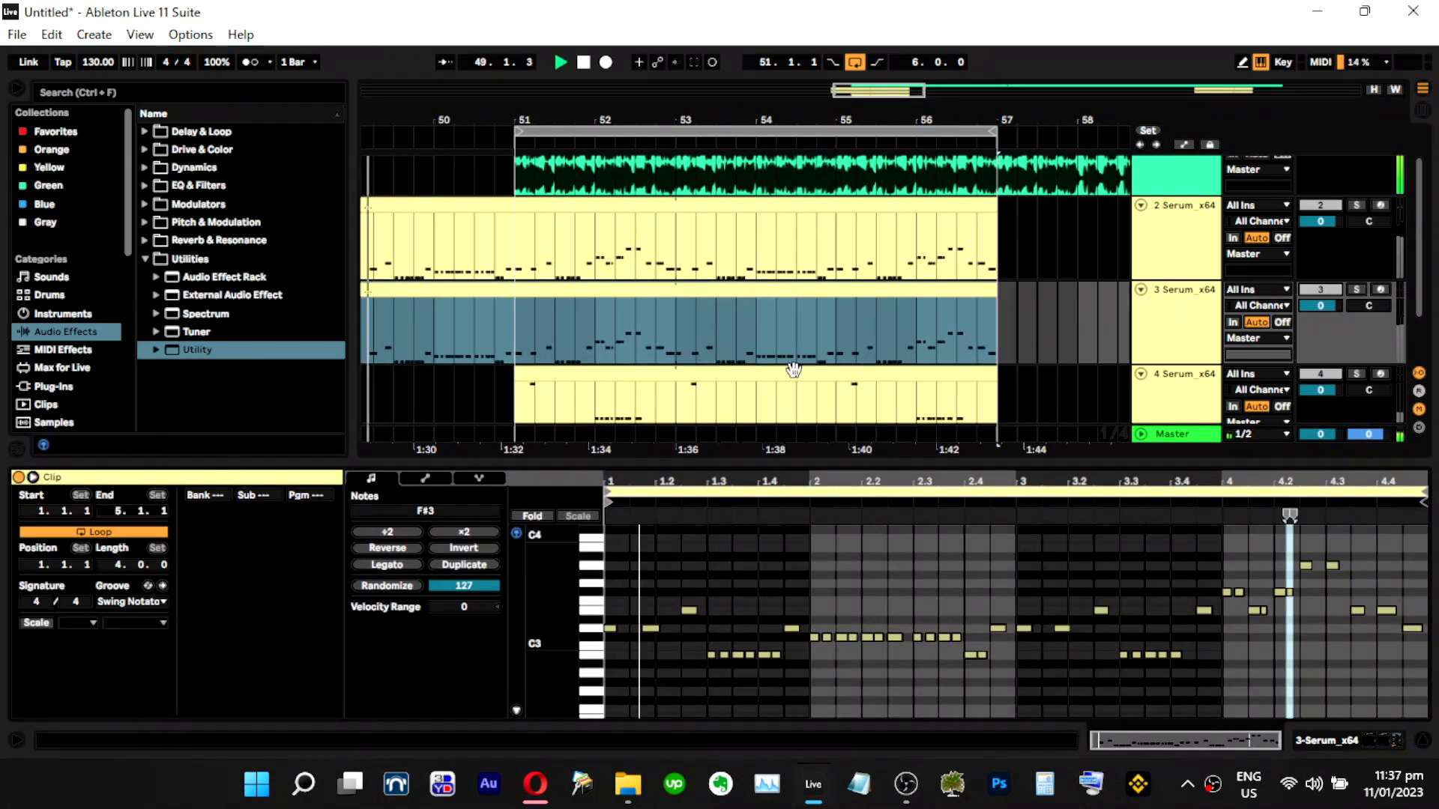
{"action": "left_click", "coordinate": [773, 337]}
{"action": "key", "text": "space"}
{"action": "key", "text": "s"}
{"action": "key", "text": "space"}
{"action": "key", "text": "space"}
{"action": "key", "text": "space"}
{"action": "scroll", "coordinate": [892, 639], "scroll_direction": "up", "scroll_amount": 3}
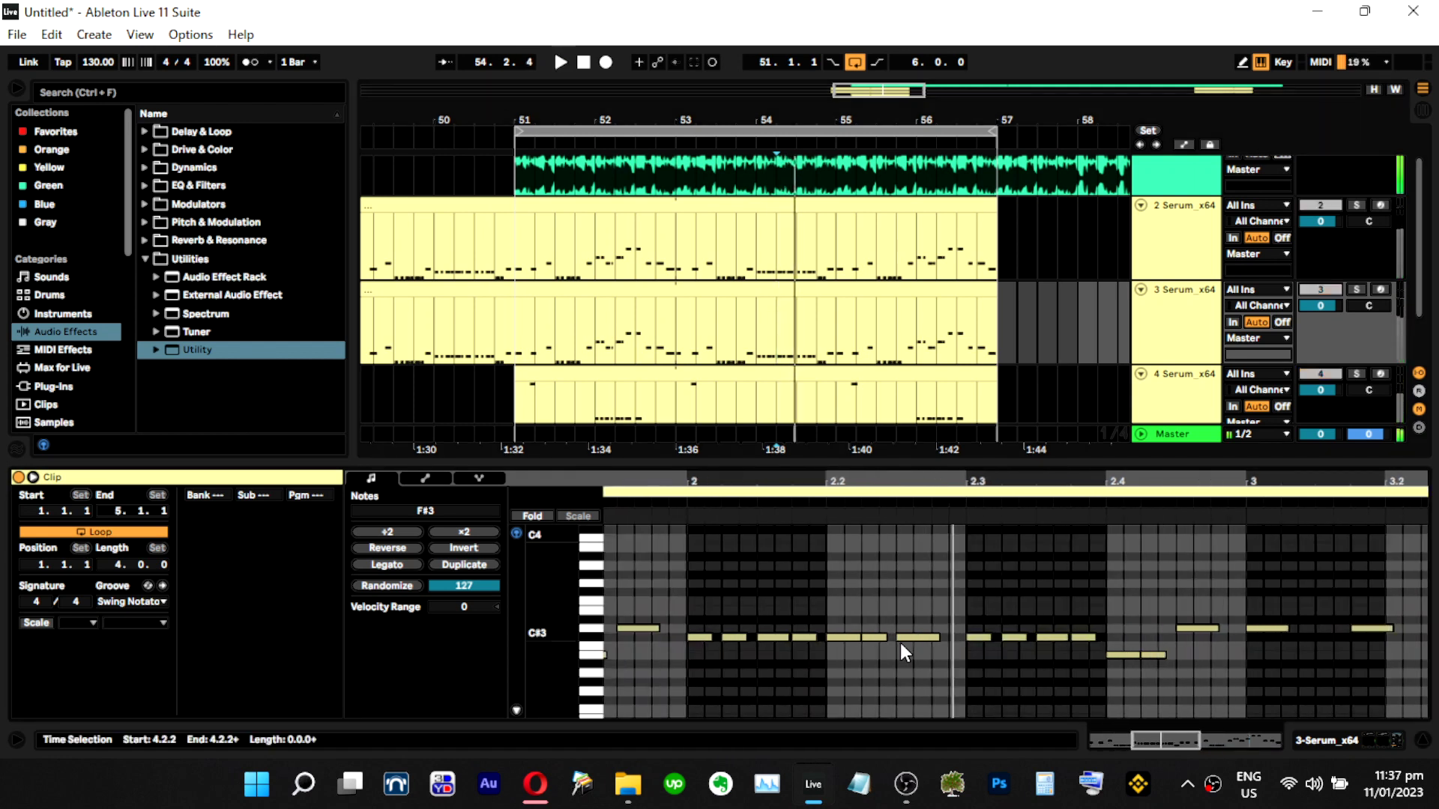
{"action": "left_click", "coordinate": [885, 637]}
{"action": "left_click_drag", "start_coordinate": [886, 637], "coordinate": [880, 637]}
{"action": "key", "text": "space"}
{"action": "key", "text": "space"}
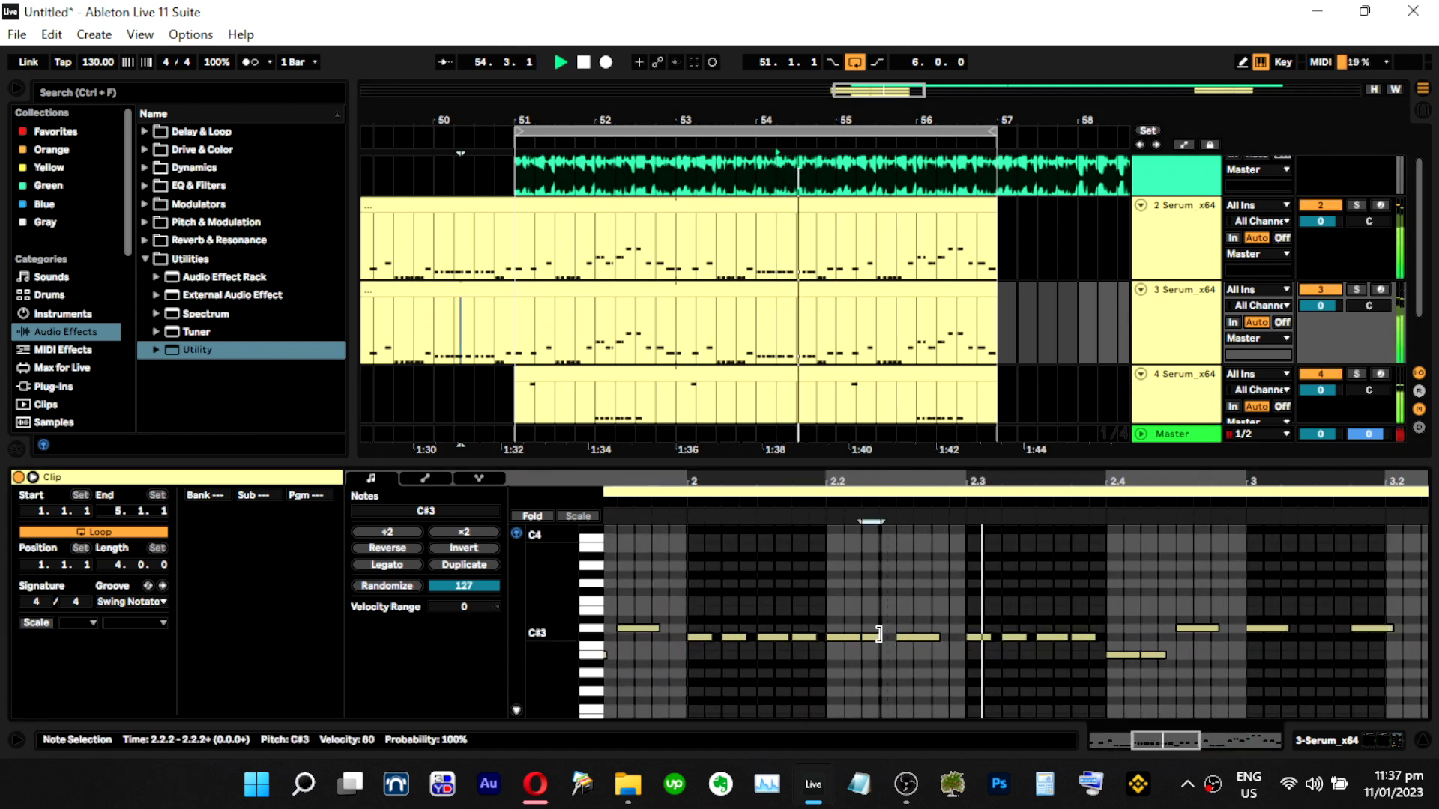
Replay the arrangement from 54.1.1 and listen to the repeated low notes, ending on the 3 Serum_x64 track at 53.3.1.
{"action": "key", "text": "space"}
{"action": "key", "text": "space"}
{"action": "left_click_drag", "start_coordinate": [750, 287], "coordinate": [761, 266]}
{"action": "left_click", "coordinate": [763, 271]}
{"action": "key", "text": "space"}
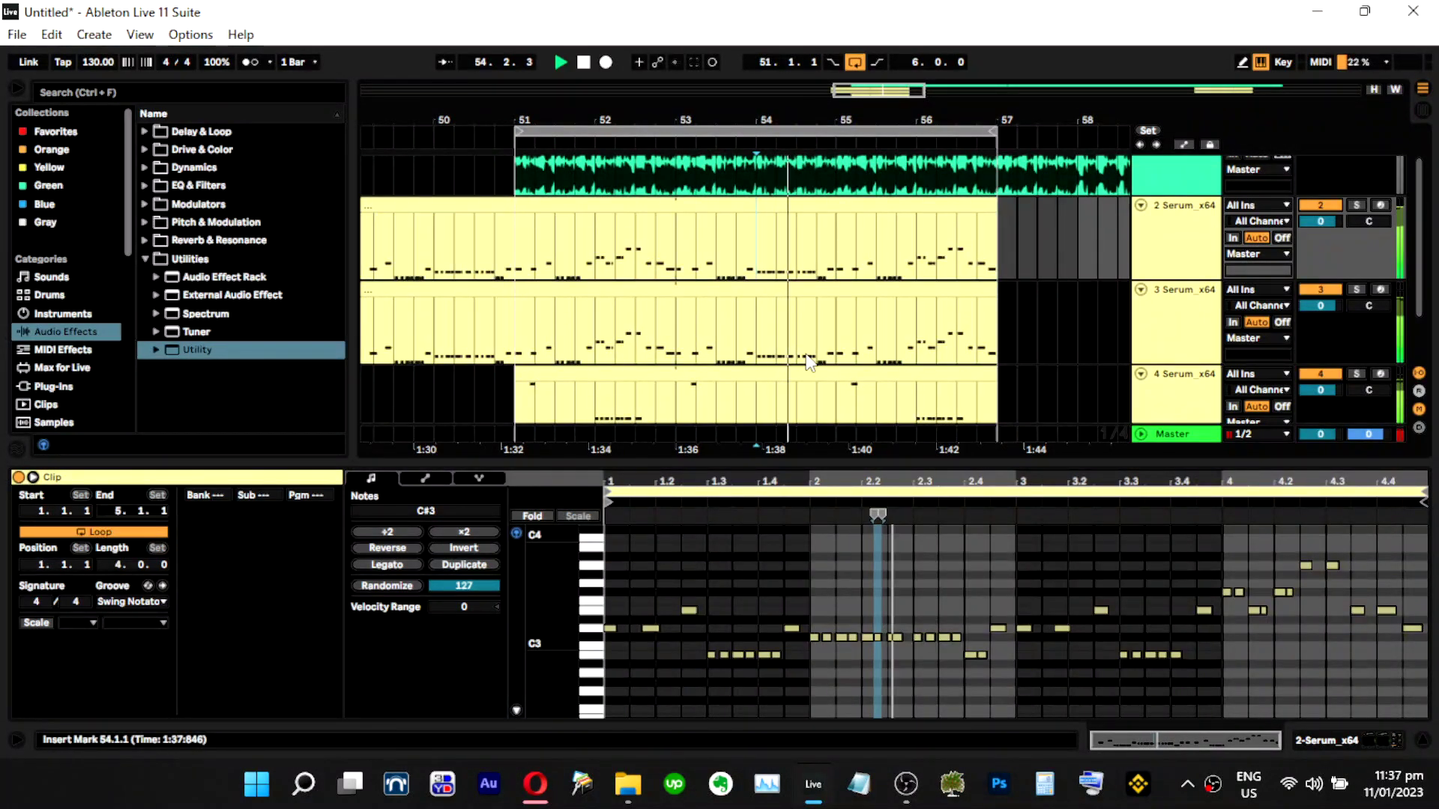
{"action": "left_click", "coordinate": [1118, 248]}
{"action": "left_click", "coordinate": [722, 328]}
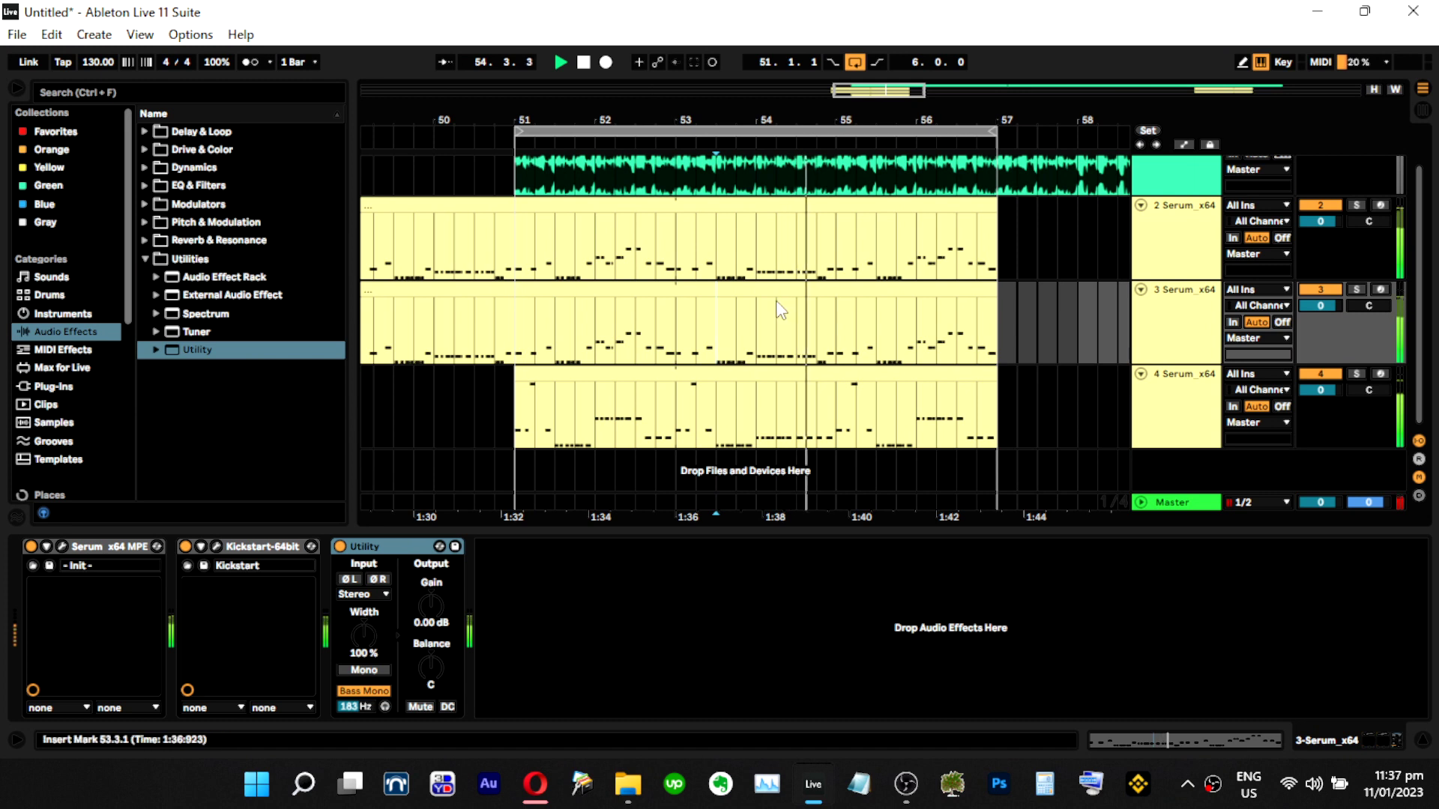
Open the 2 Serum_x64 clip's notes and shorten the C#3 notes at 2.2.2 and 2.3.4.
{"action": "double_click", "coordinate": [833, 208]}
{"action": "key", "text": "space"}
{"action": "key", "text": "space"}
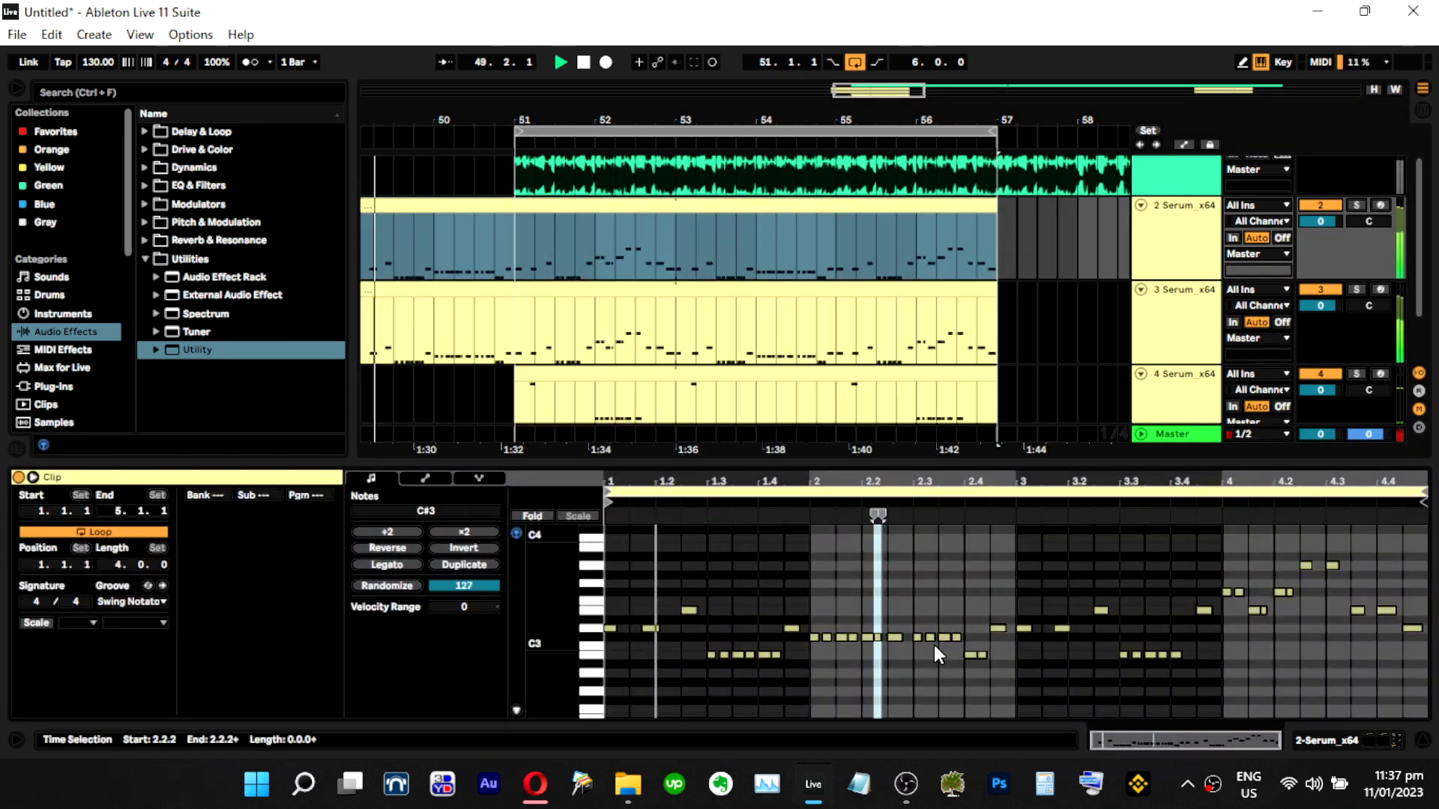
{"action": "scroll", "coordinate": [959, 652], "scroll_direction": "up", "scroll_amount": 3}
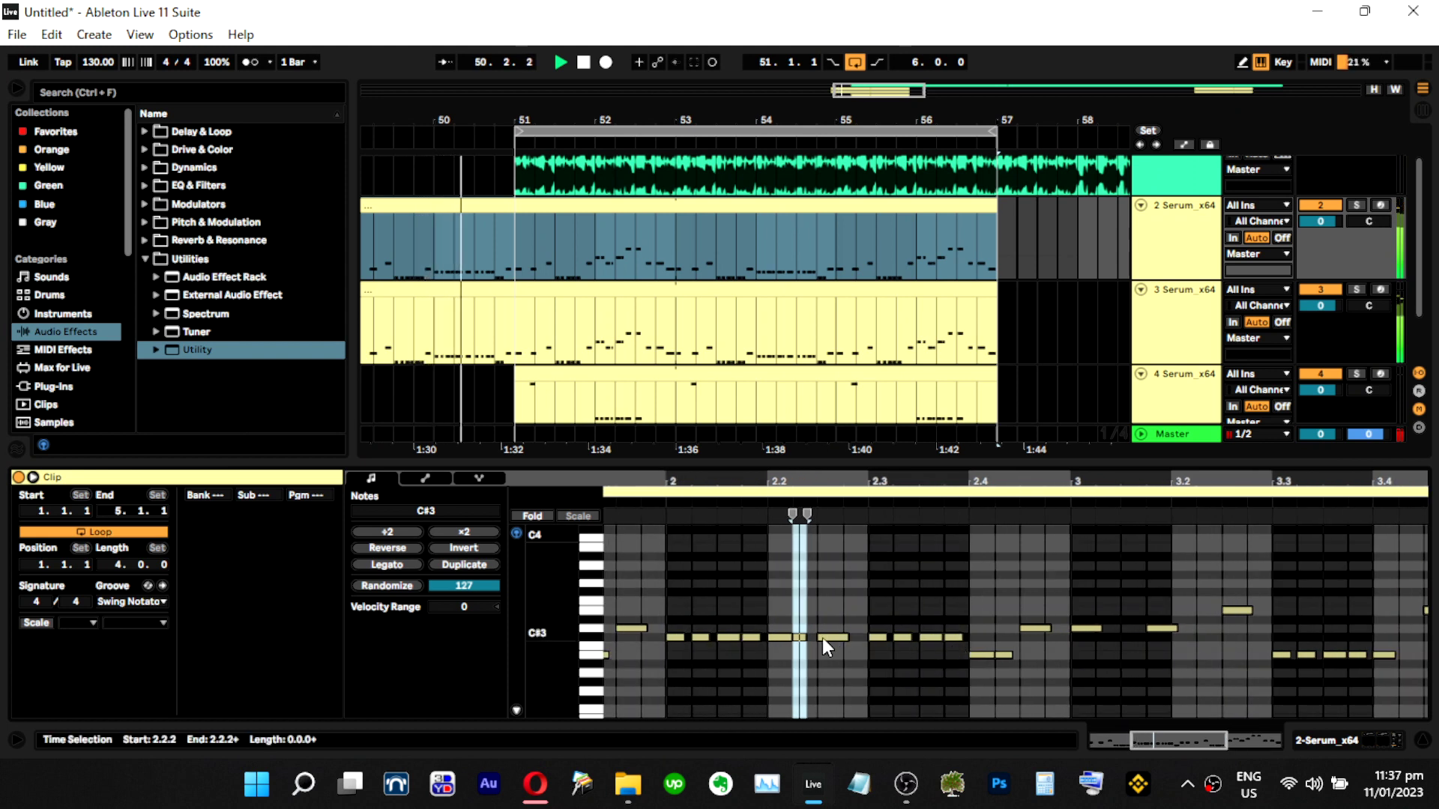
{"action": "left_click_drag", "start_coordinate": [794, 640], "coordinate": [828, 644]}
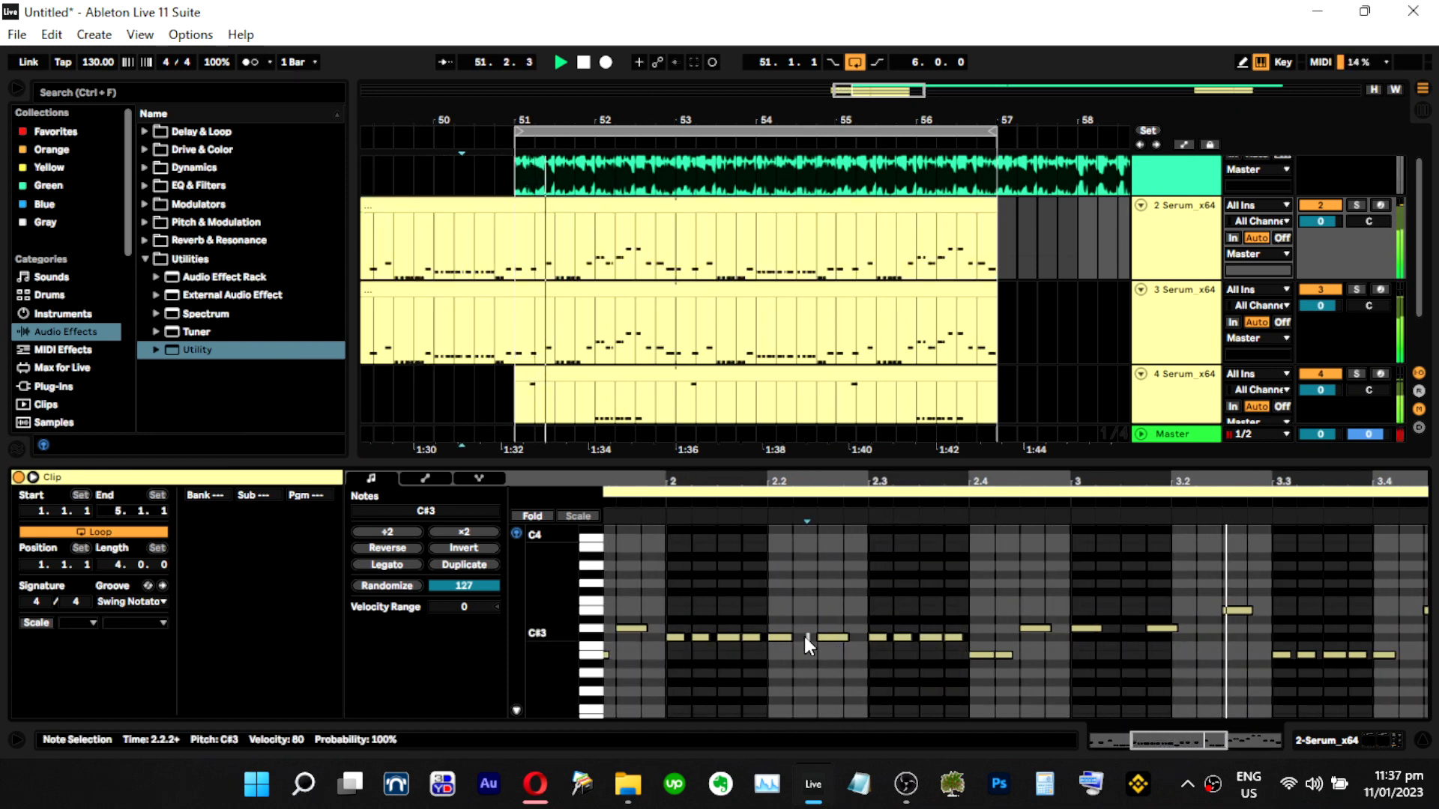
{"action": "left_click_drag", "start_coordinate": [806, 637], "coordinate": [794, 637]}
{"action": "left_click", "coordinate": [940, 637]}
{"action": "left_click_drag", "start_coordinate": [962, 638], "coordinate": [957, 637]}
Copy the tightened 2 Serum_x64 clip over the one on the 3 Serum_x64 track and show that track's devices.
{"action": "left_click_drag", "start_coordinate": [724, 206], "coordinate": [728, 292]}
{"action": "left_click", "coordinate": [1169, 292]}
{"action": "double_click", "coordinate": [1169, 293]}
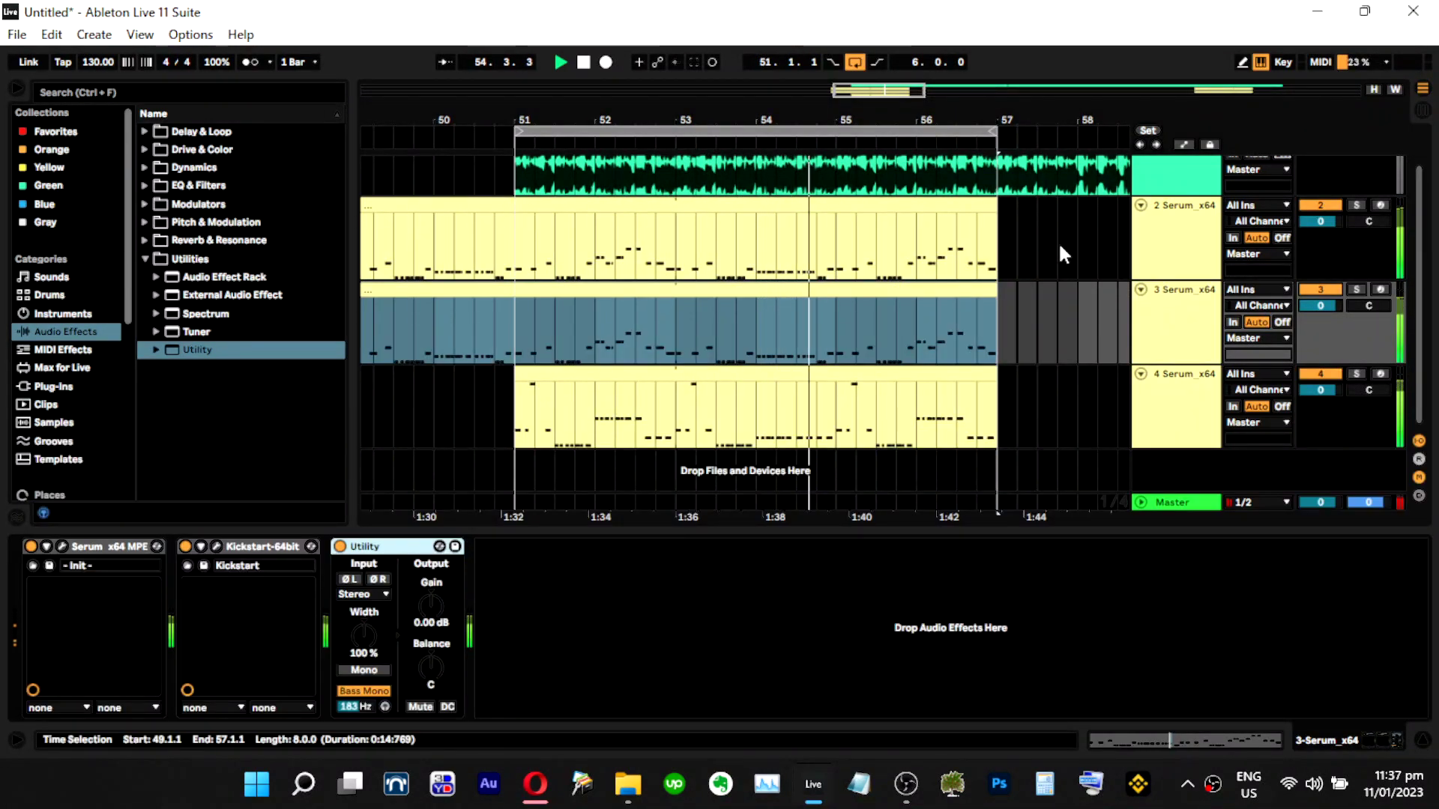
Solo the 3 Serum_x64 track, set OSC B unison to 11 in its Serum, and adjust the OSC A detune.
{"action": "left_click_drag", "start_coordinate": [835, 118], "coordinate": [851, 98]}
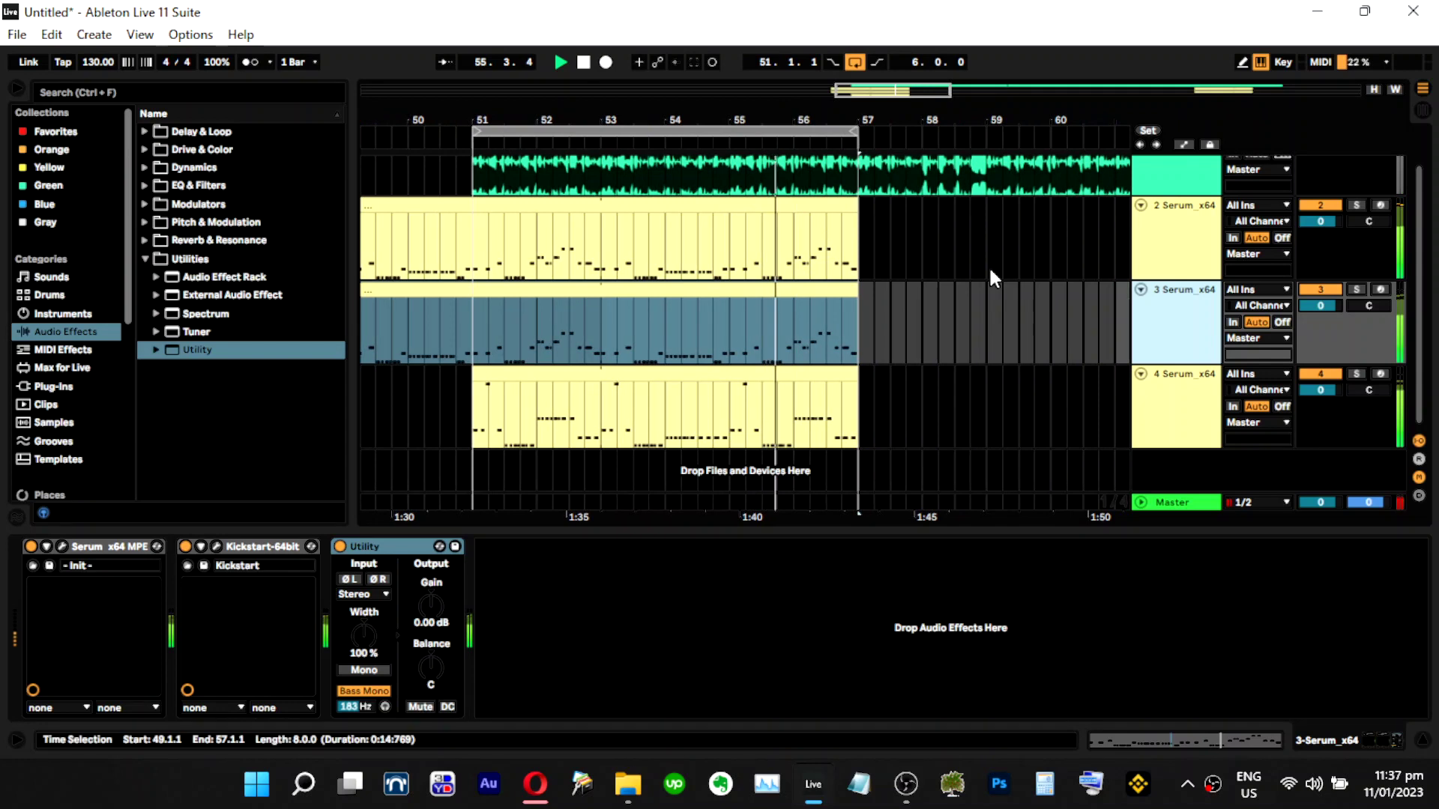
{"action": "left_click", "coordinate": [1351, 288]}
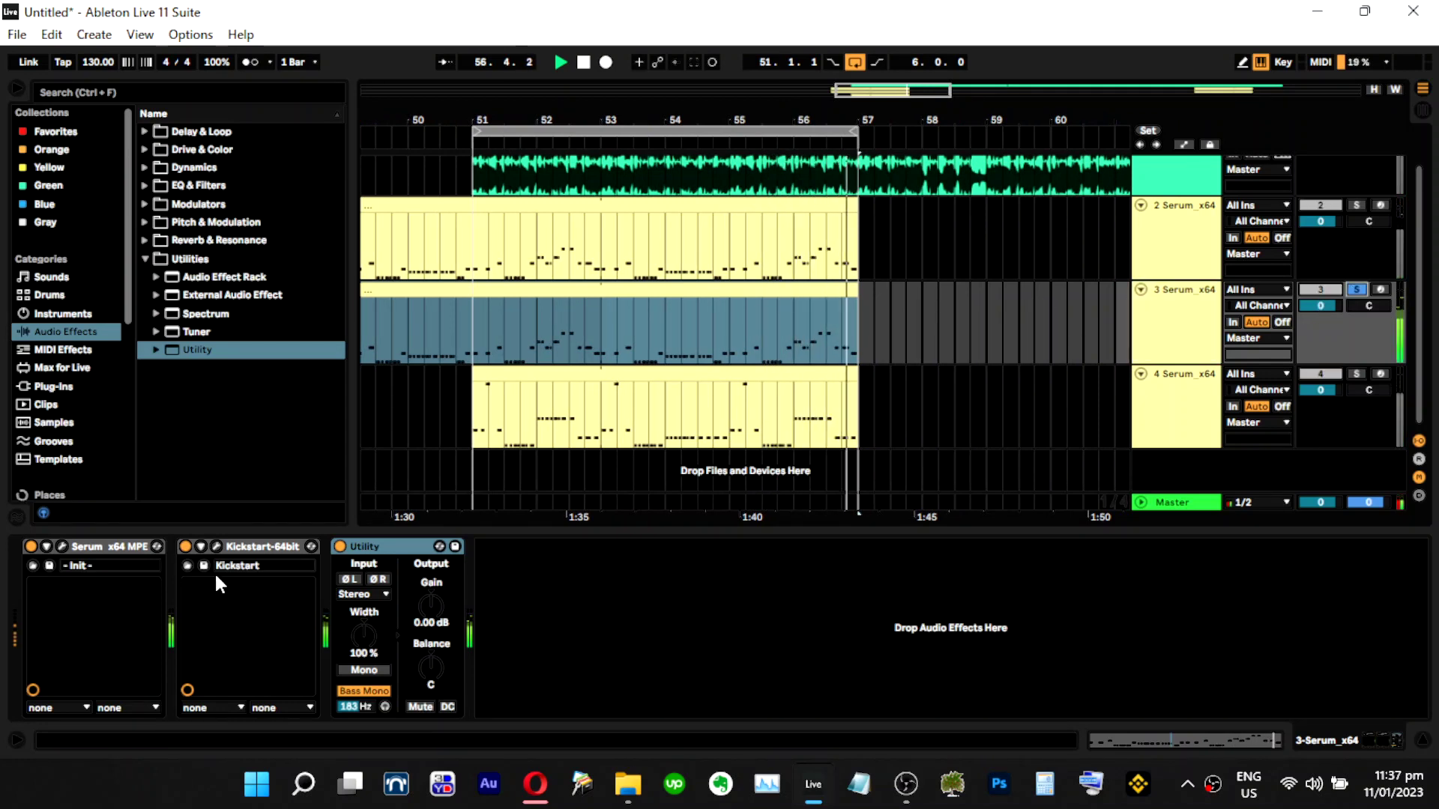
{"action": "left_click", "coordinate": [62, 546]}
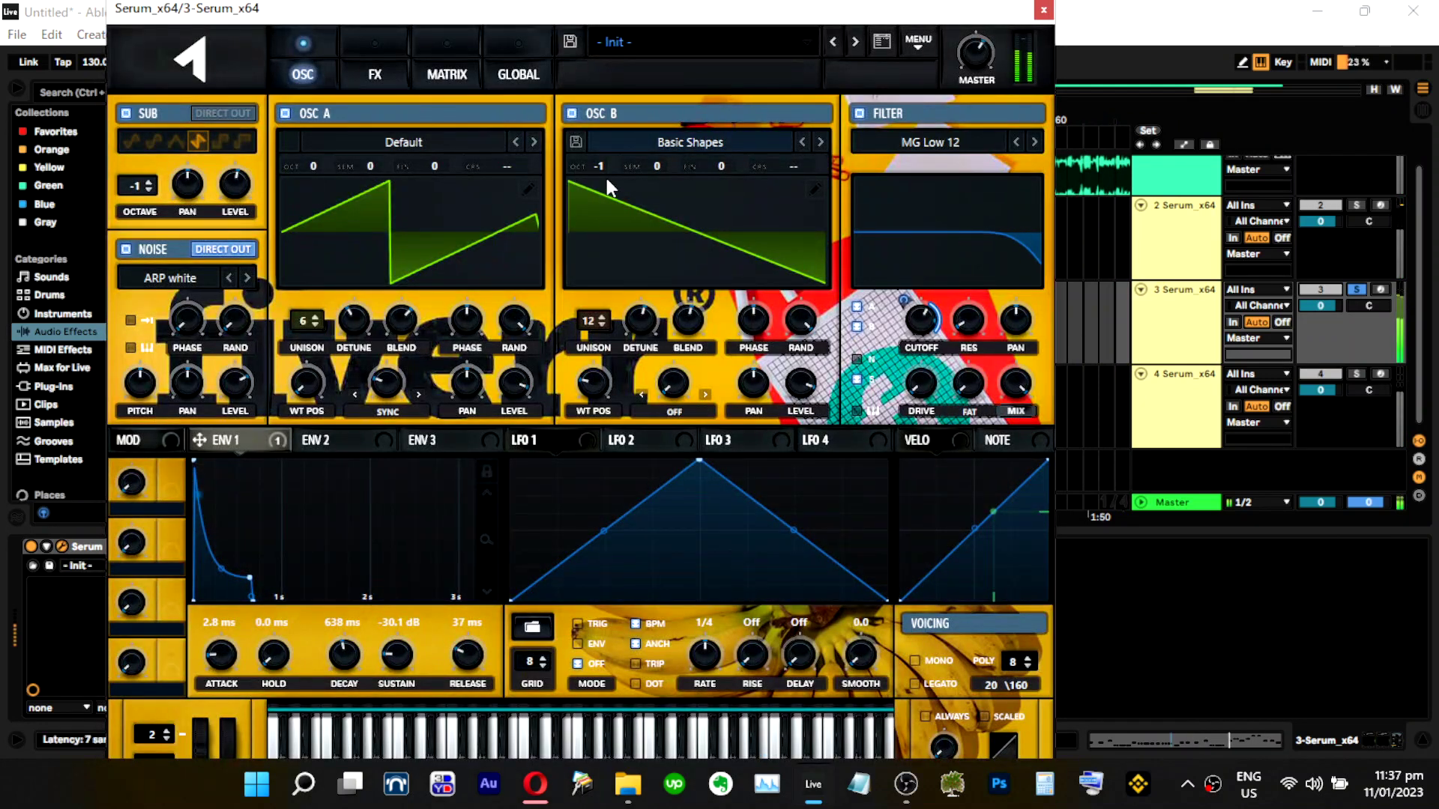
{"action": "left_click_drag", "start_coordinate": [616, 384], "coordinate": [611, 372]}
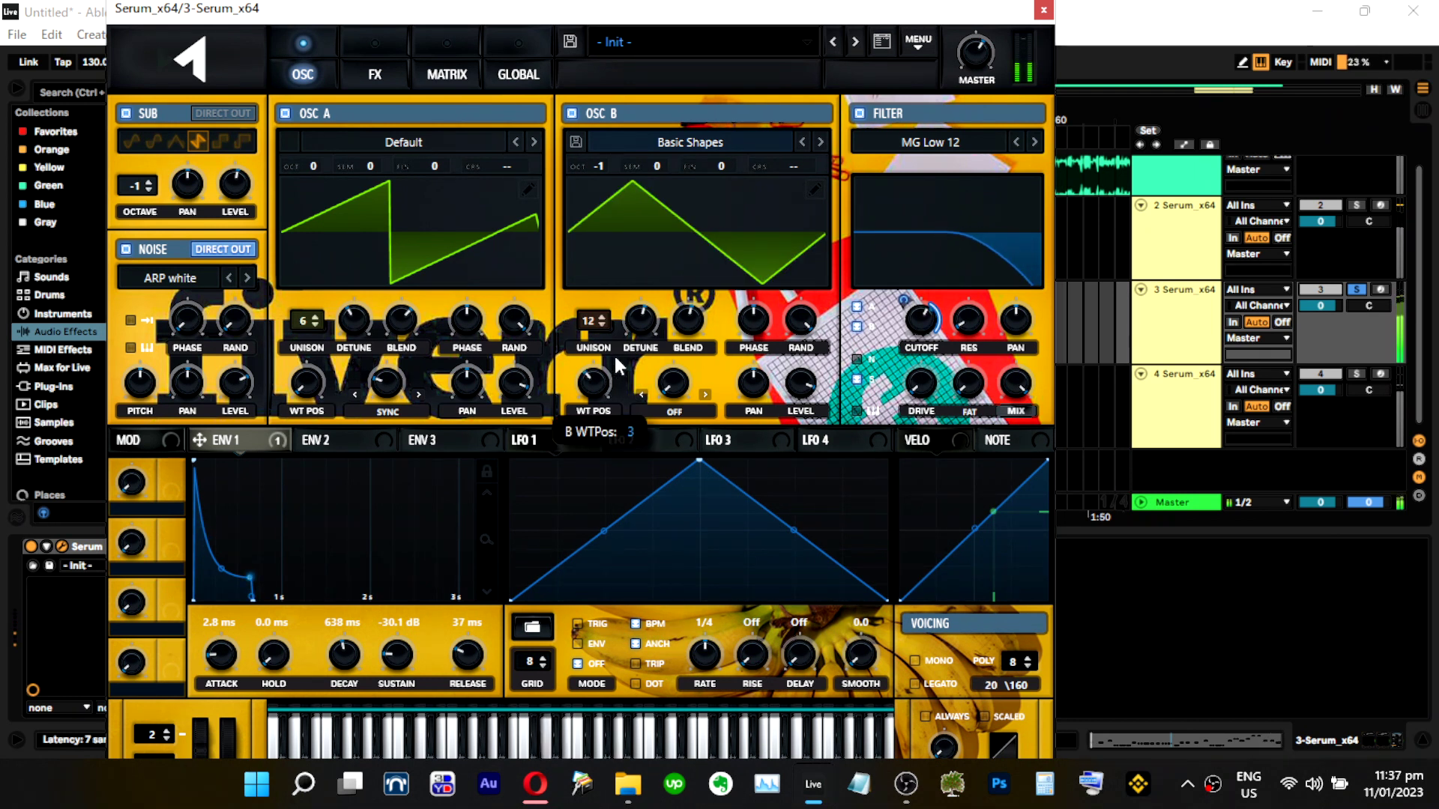
{"action": "left_click_drag", "start_coordinate": [589, 320], "coordinate": [651, 352]}
{"action": "left_click_drag", "start_coordinate": [353, 320], "coordinate": [353, 386]}
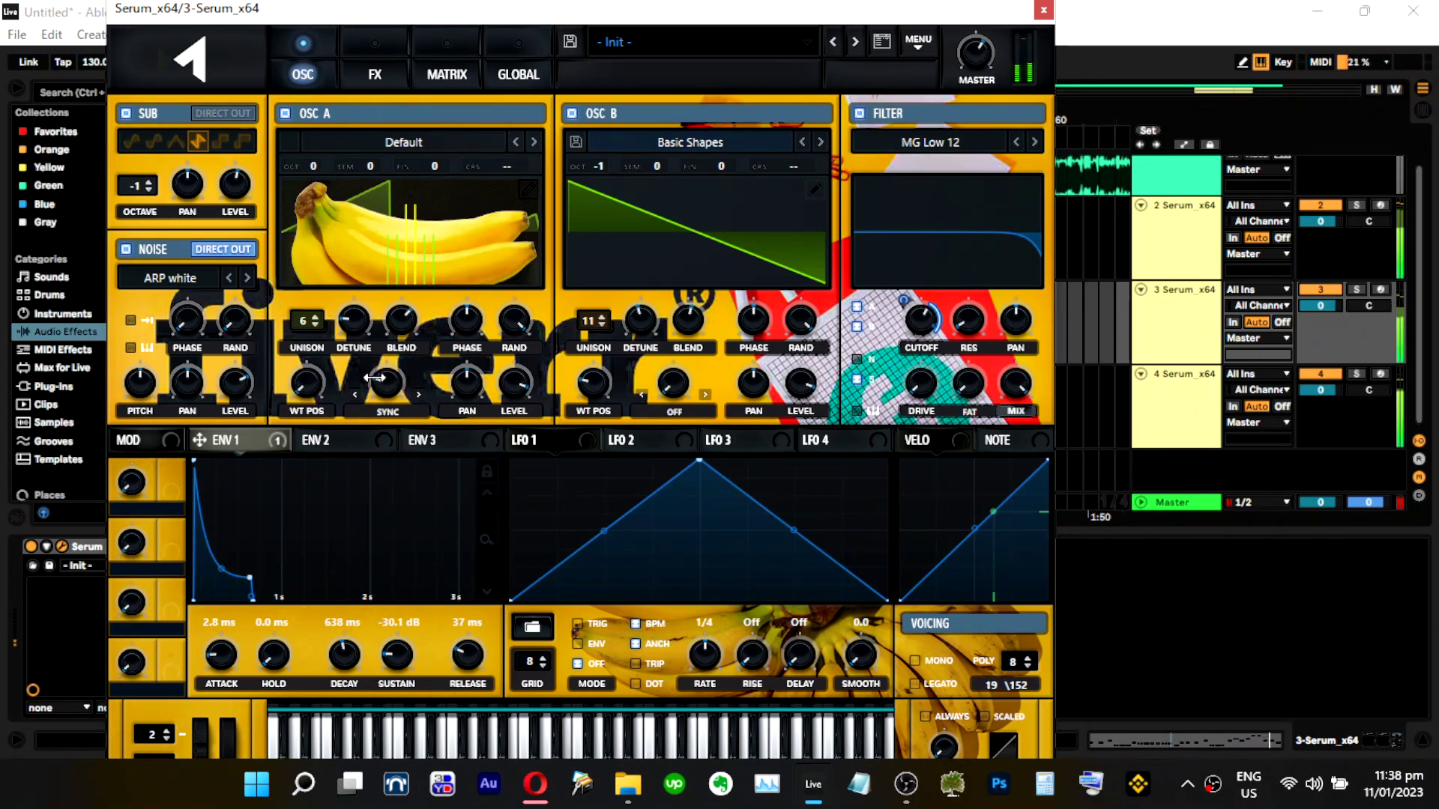
{"action": "left_click", "coordinate": [1044, 9]}
Adjust the Bass Mono frequency of the Utility on the 3 Serum_x64 track.
{"action": "left_click", "coordinate": [1162, 303]}
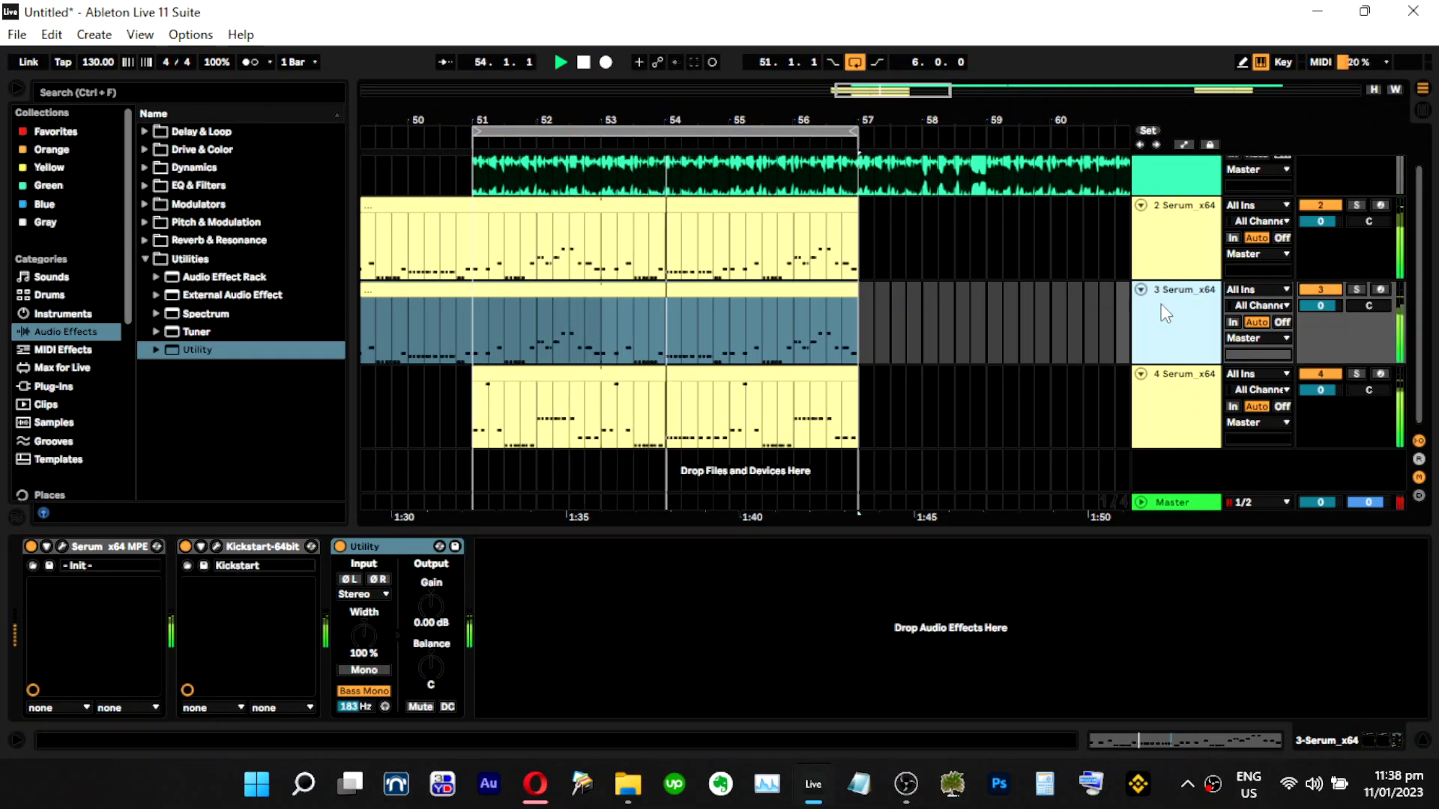
{"action": "mouse_move", "coordinate": [341, 708]}
{"action": "left_mouse_down"}
{"action": "mouse_move", "coordinate": [341, 738]}
{"action": "mouse_move", "coordinate": [347, 696]}
{"action": "left_mouse_up"}
{"action": "left_click", "coordinate": [523, 663]}
{"action": "key", "text": "0"}
Set the Bass Mono frequency of the Utility on the 2 Serum_x64 track to 147 Hz.
{"action": "left_click", "coordinate": [875, 217]}
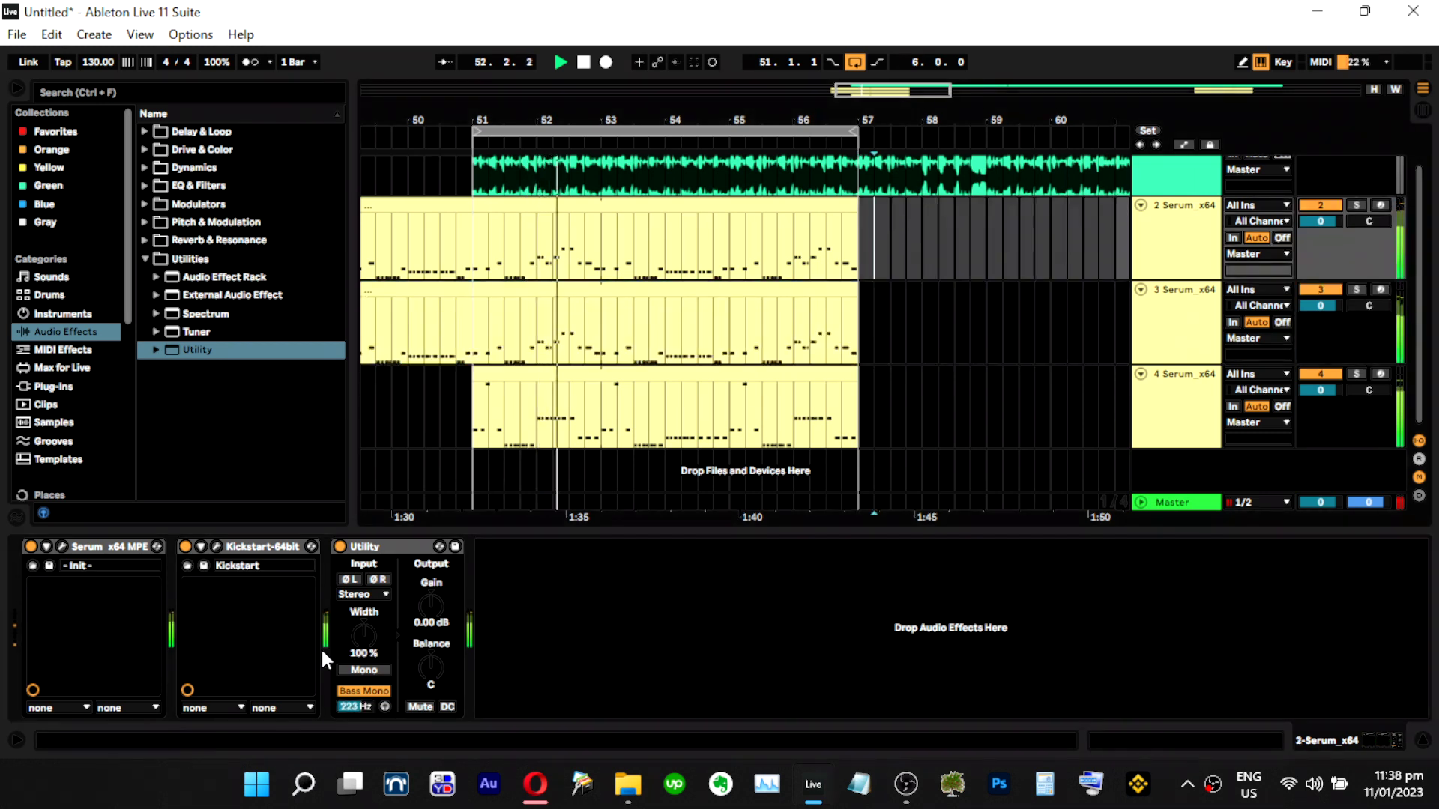
{"action": "left_click_drag", "start_coordinate": [356, 707], "coordinate": [356, 709]}
{"action": "left_click", "coordinate": [623, 644]}
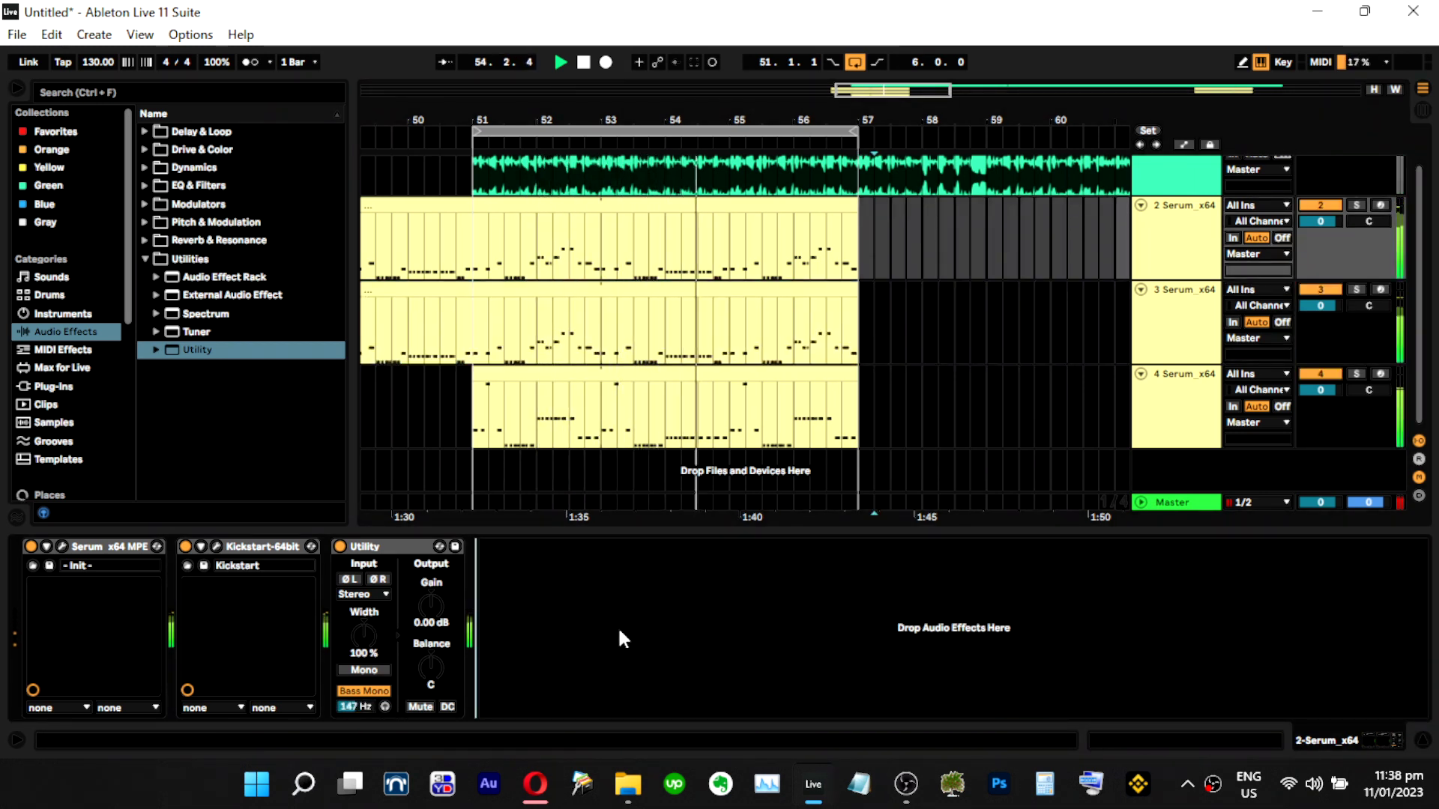
Solo the 2 Serum_x64 track and examine its Serum effects rack, including the compressor settings, during playback.
{"action": "left_click", "coordinate": [1381, 208]}
{"action": "left_click", "coordinate": [1356, 205]}
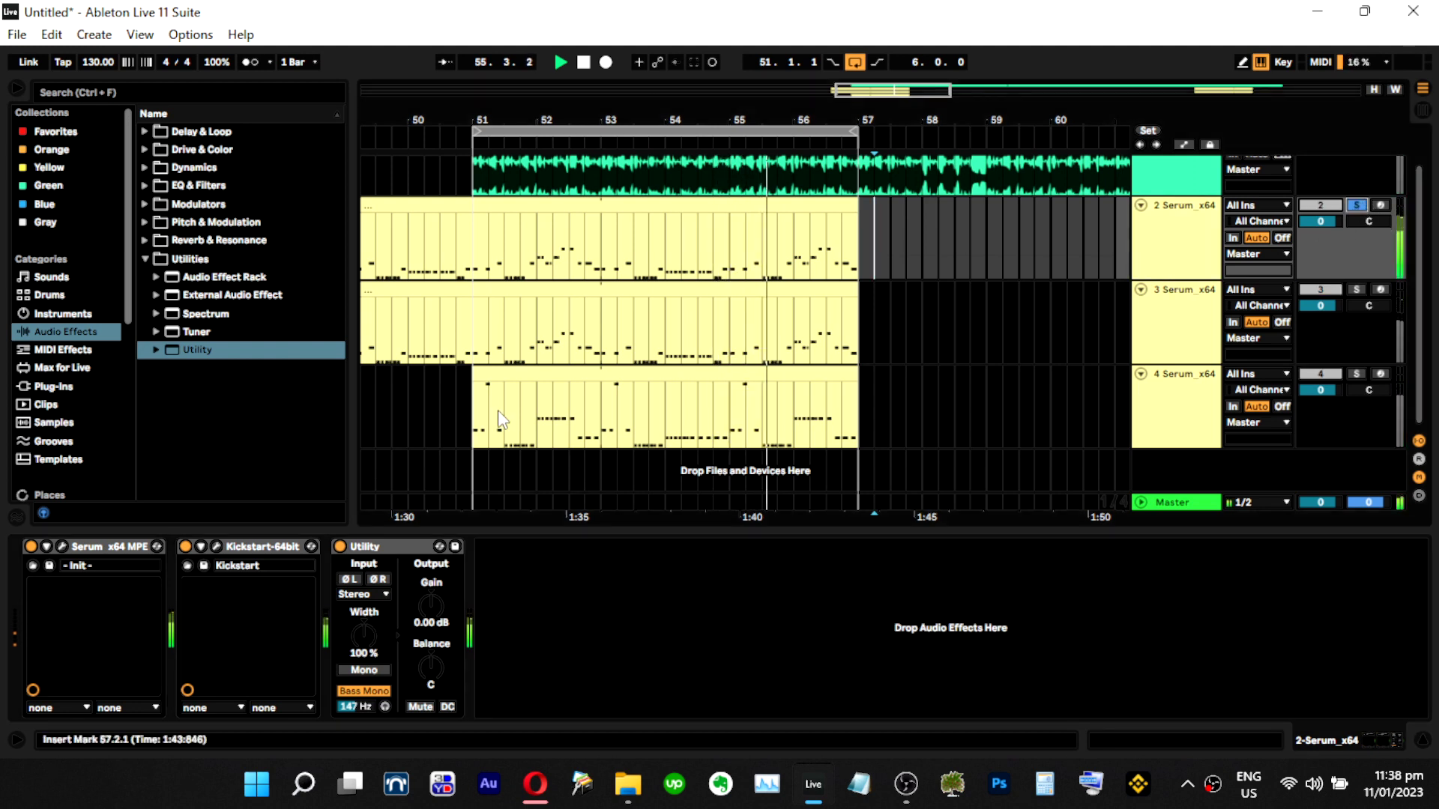
{"action": "left_click", "coordinate": [66, 546]}
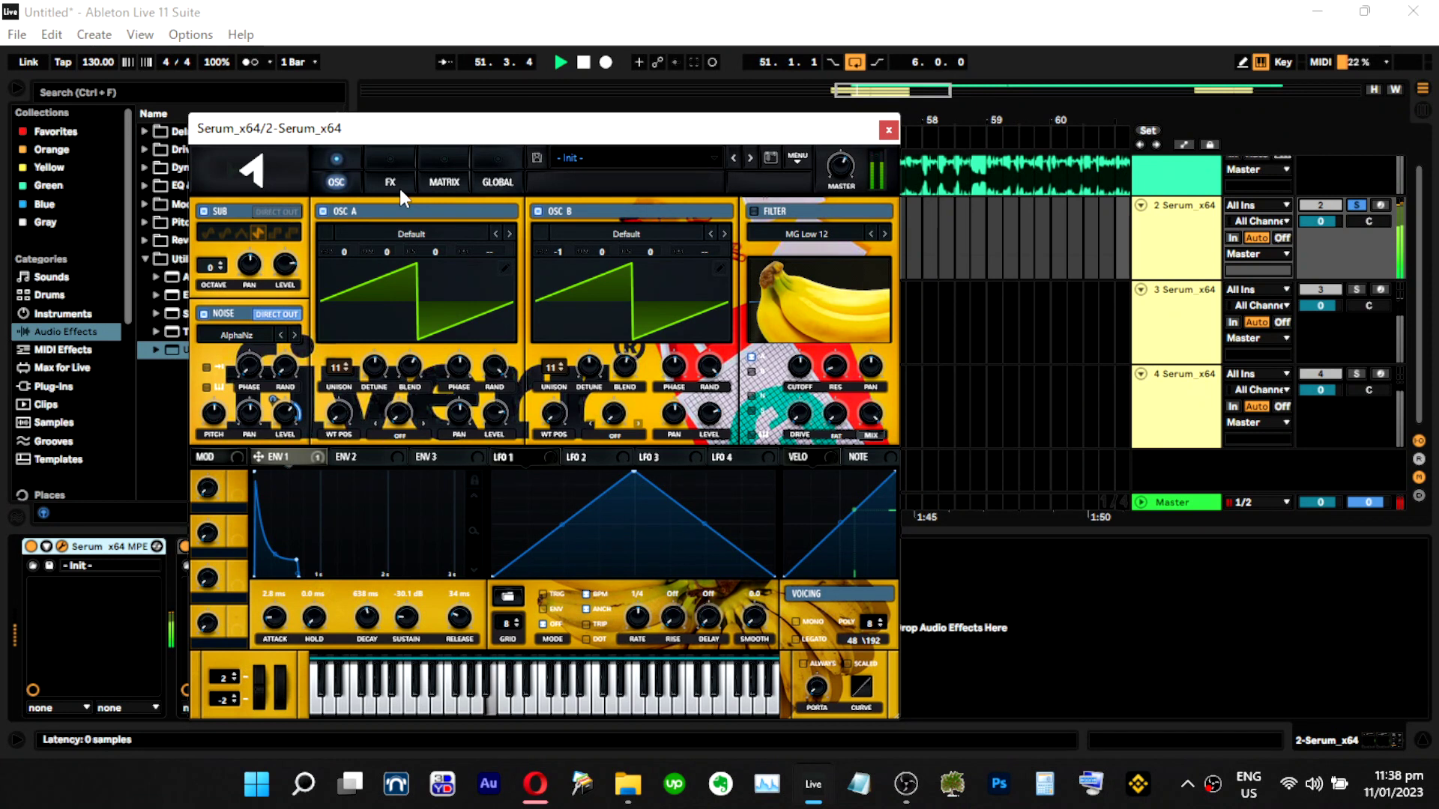
{"action": "left_click", "coordinate": [392, 184]}
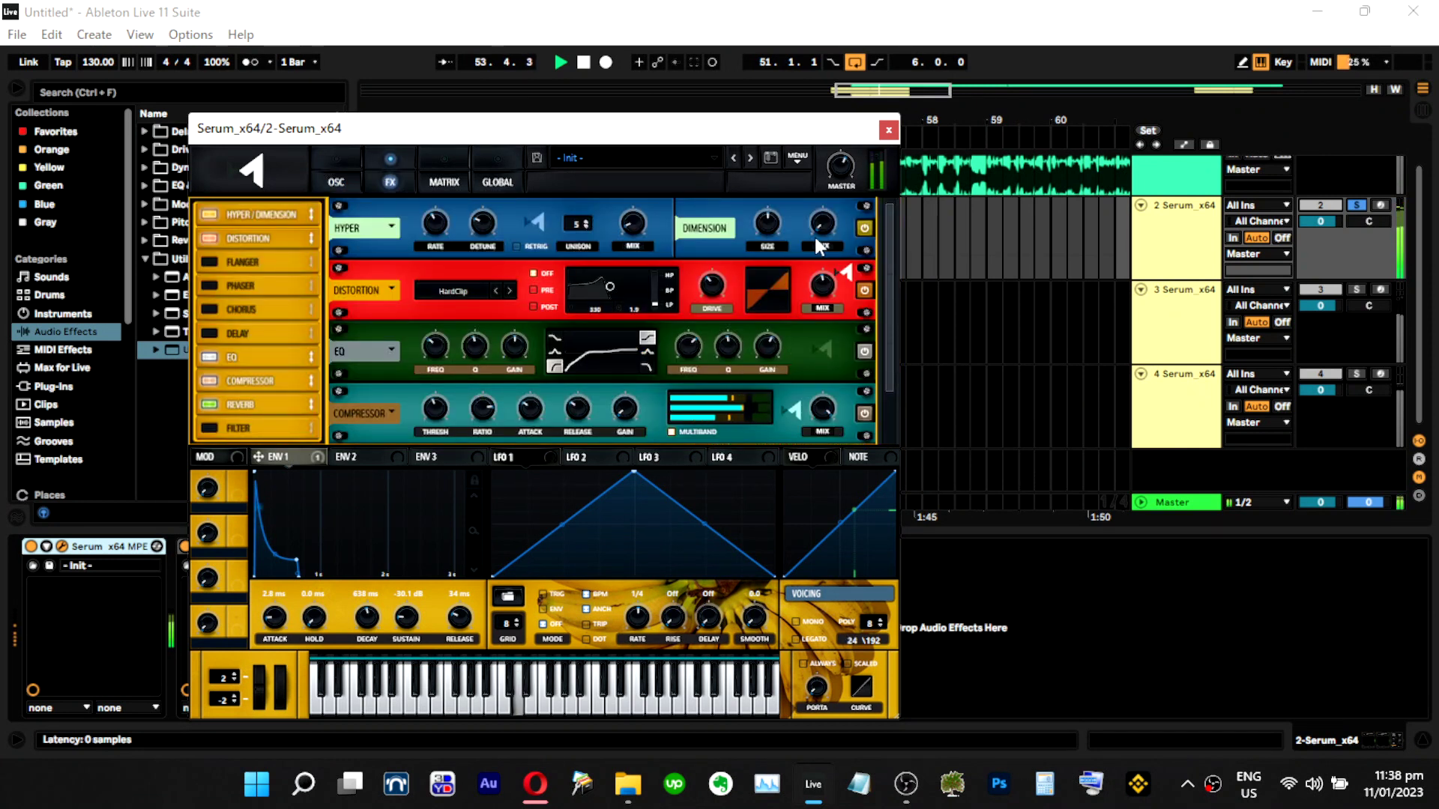
{"action": "mouse_move", "coordinate": [838, 173]}
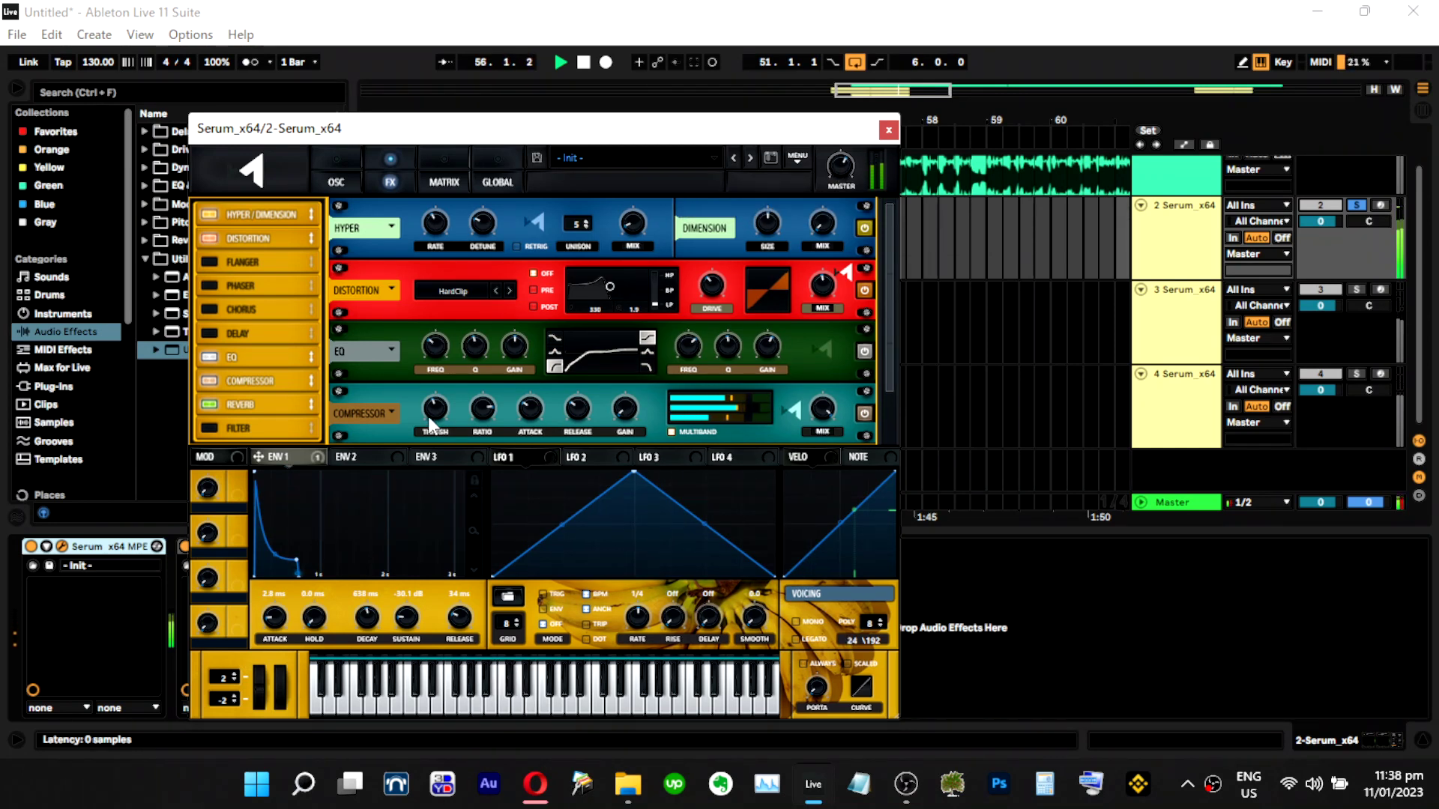
{"action": "mouse_move", "coordinate": [429, 419]}
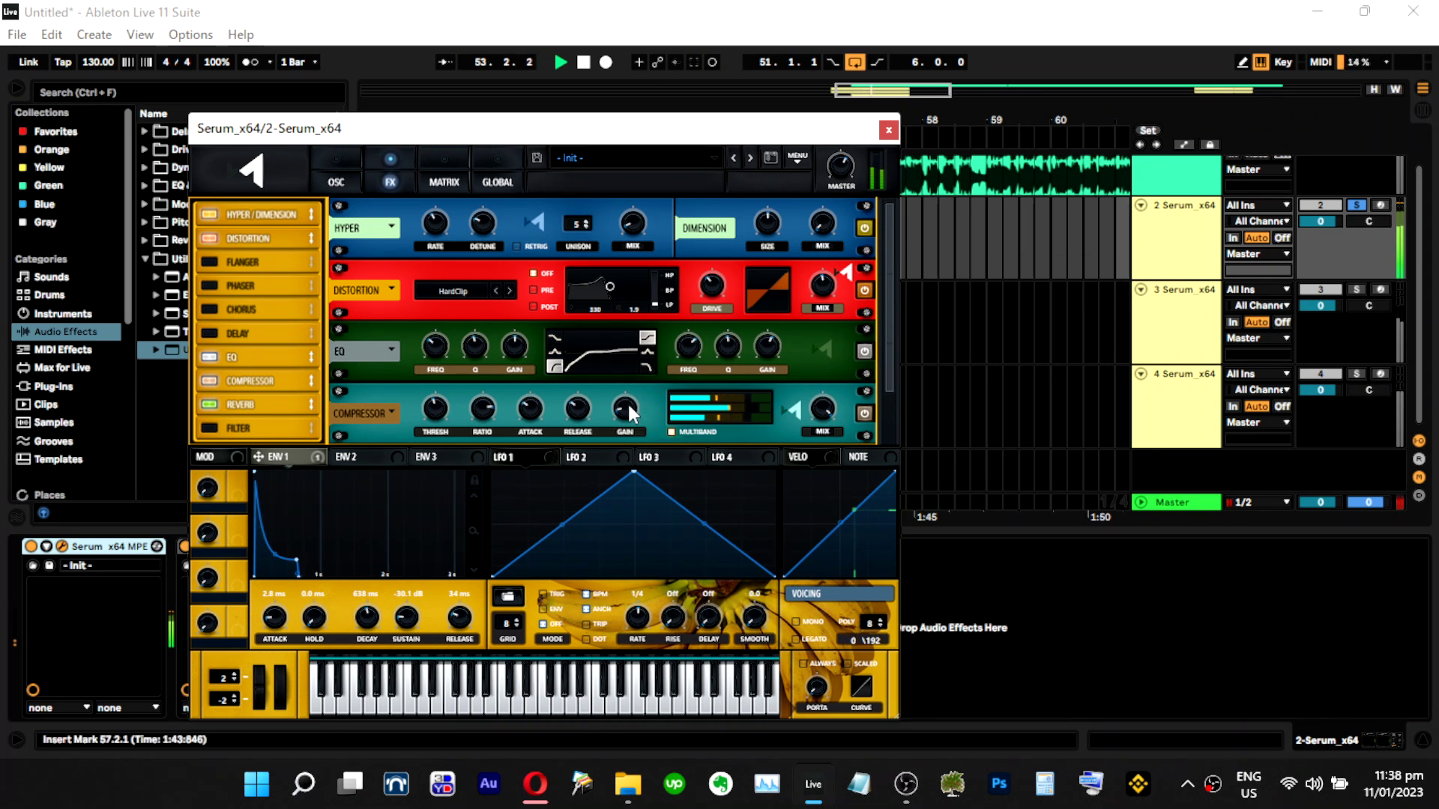
{"action": "mouse_move", "coordinate": [770, 413]}
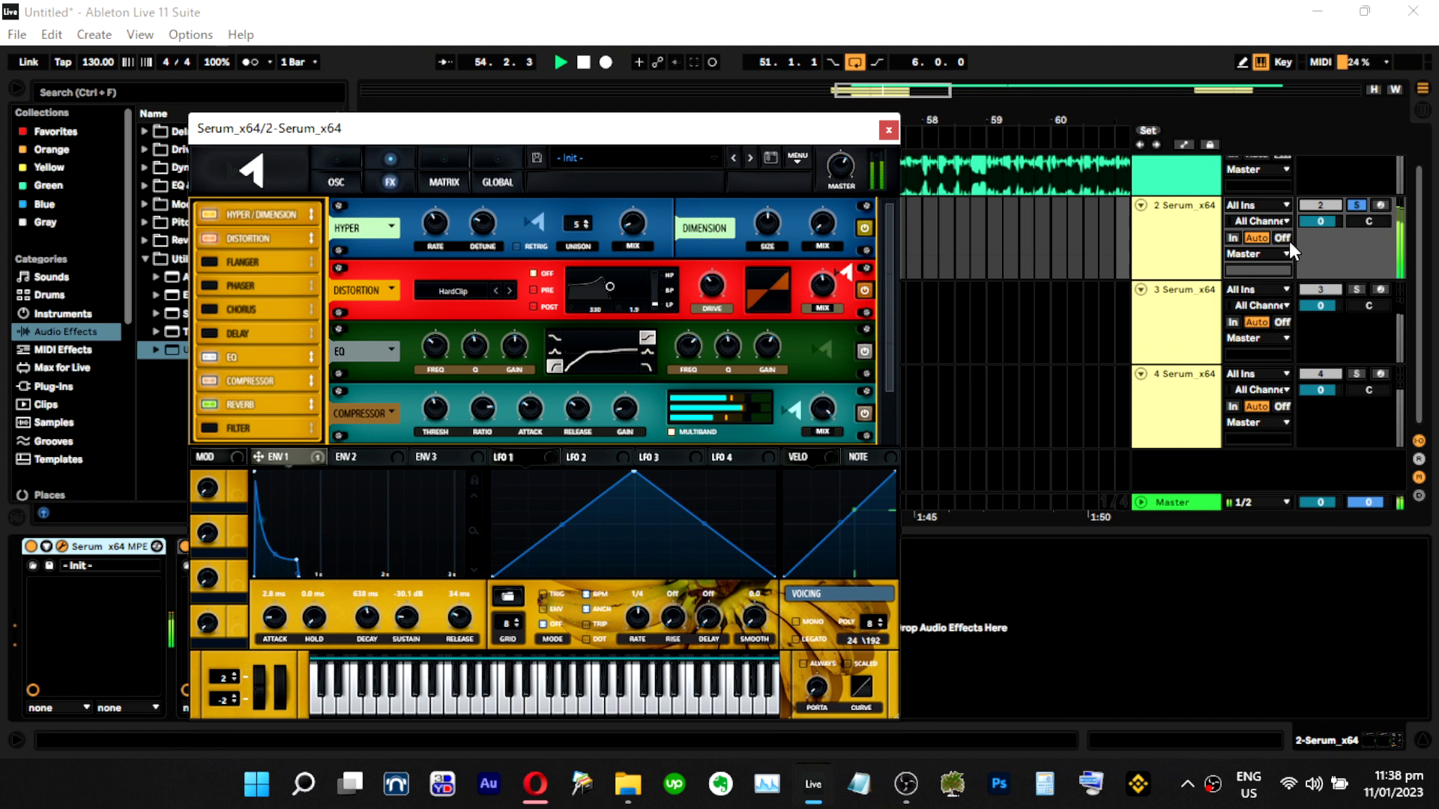
Unsolo the 2 Serum_x64 track and set its Serum compressor's high band to 161%.
{"action": "left_click", "coordinate": [1349, 206]}
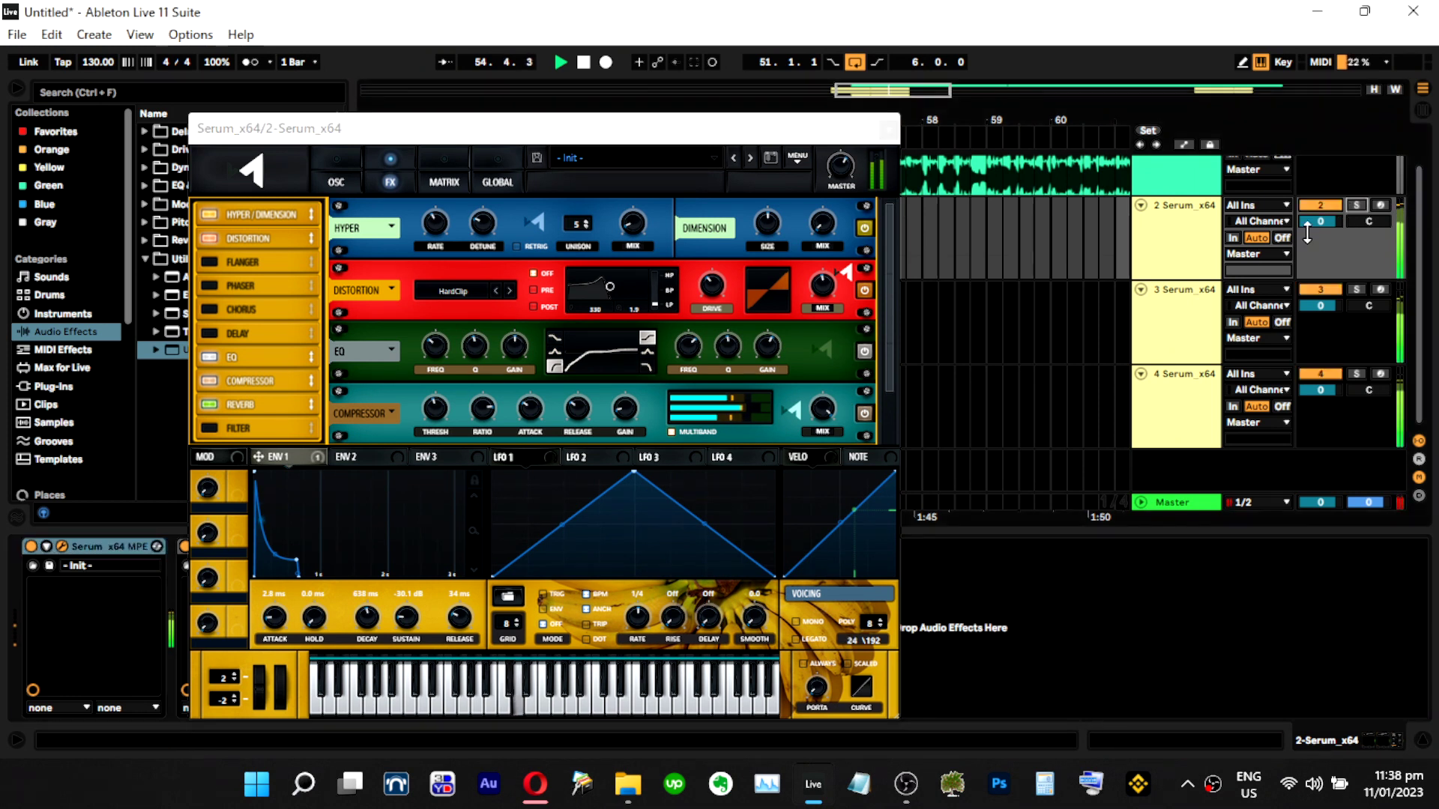
{"action": "left_click", "coordinate": [757, 398]}
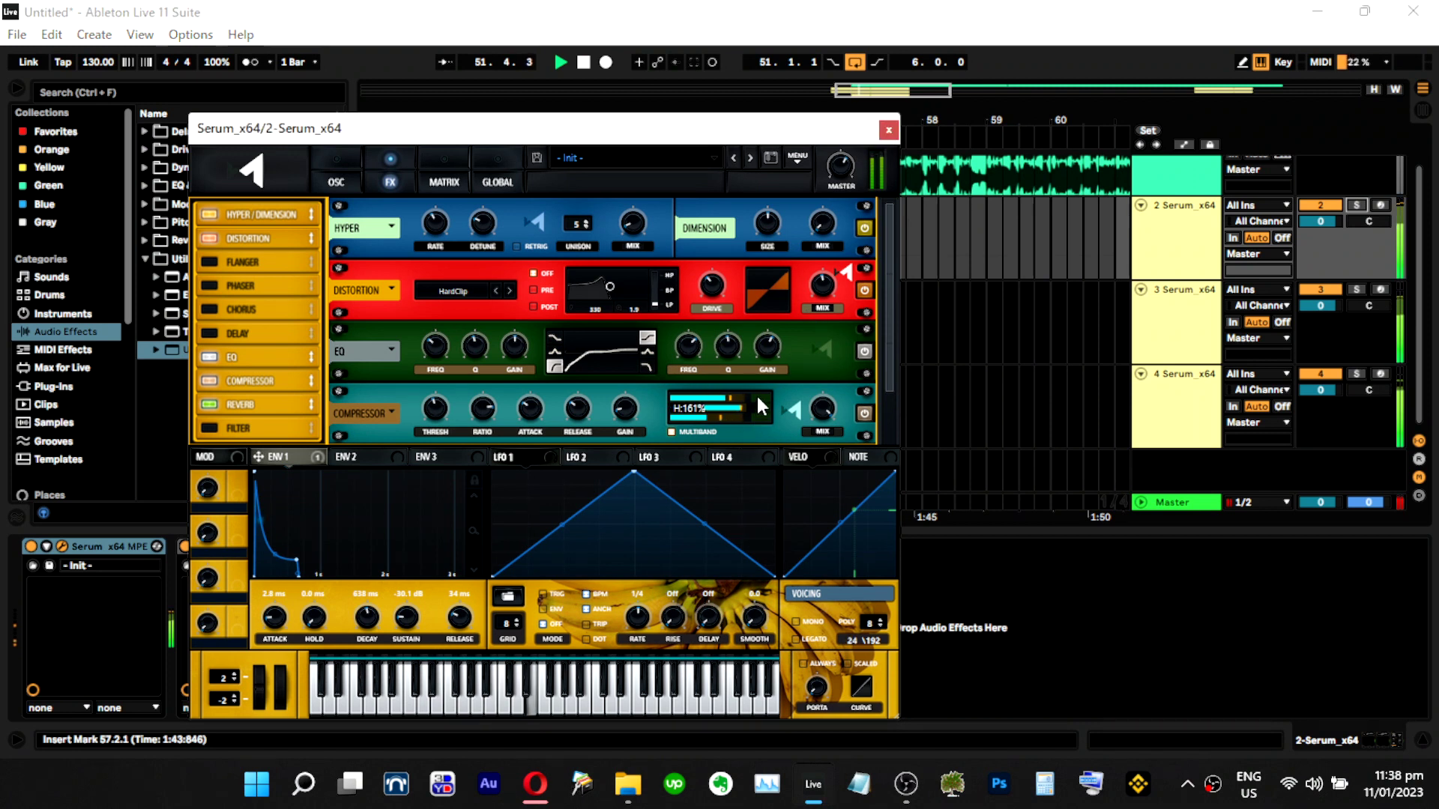
{"action": "left_click", "coordinate": [889, 130]}
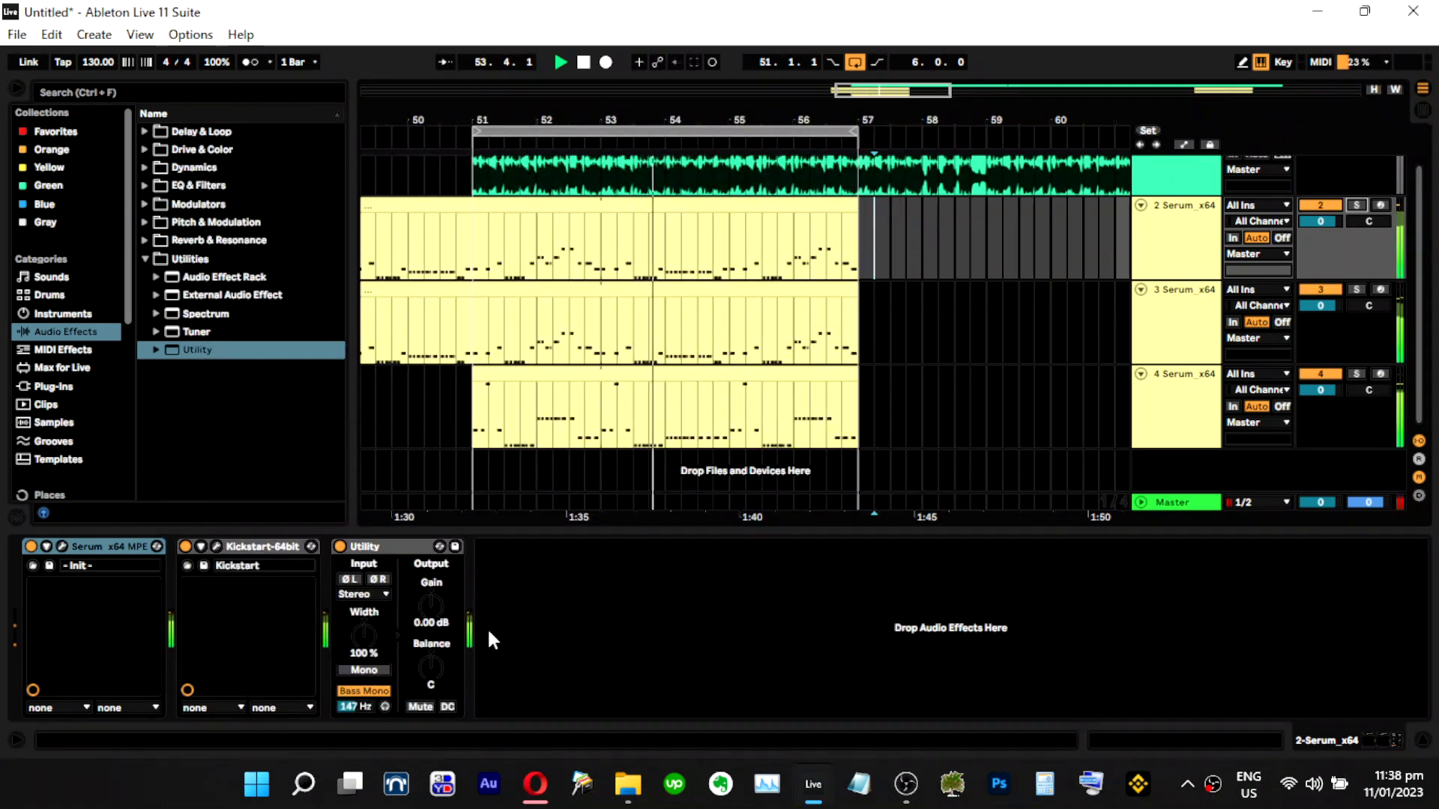